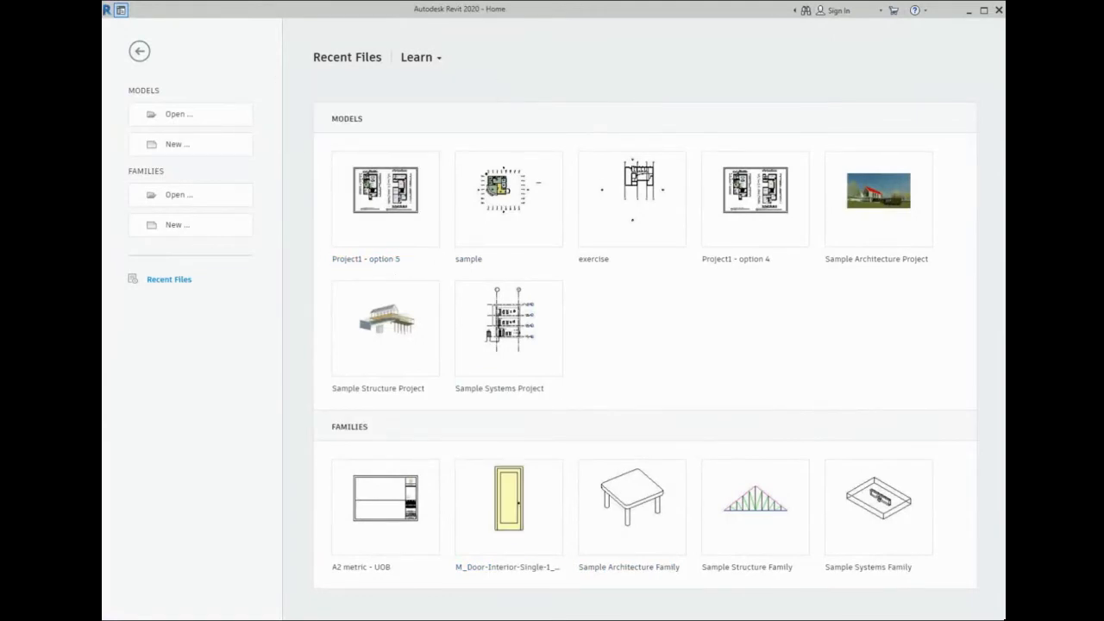
- Create a new project from the DefaultMetric.rte template in the US Metric folder
click(181, 144)
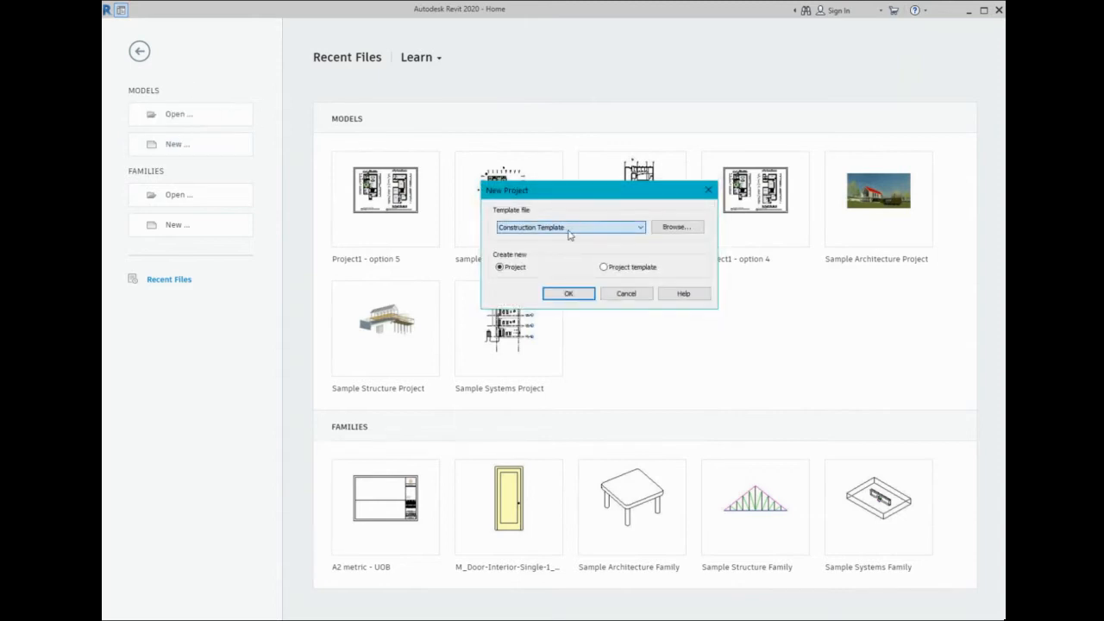
click(556, 251)
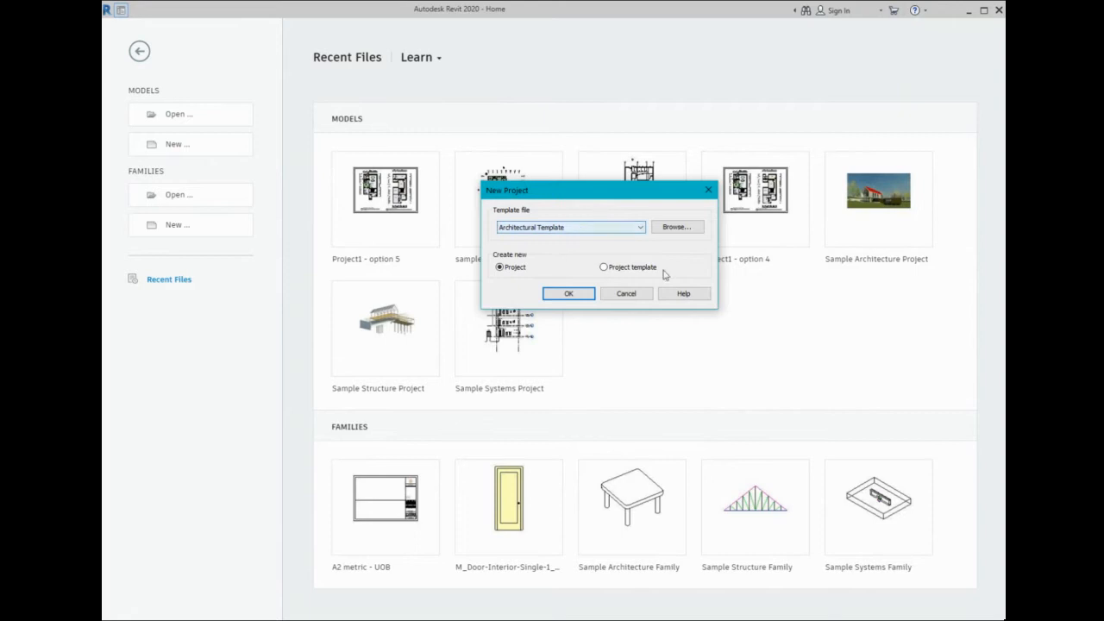
click(684, 231)
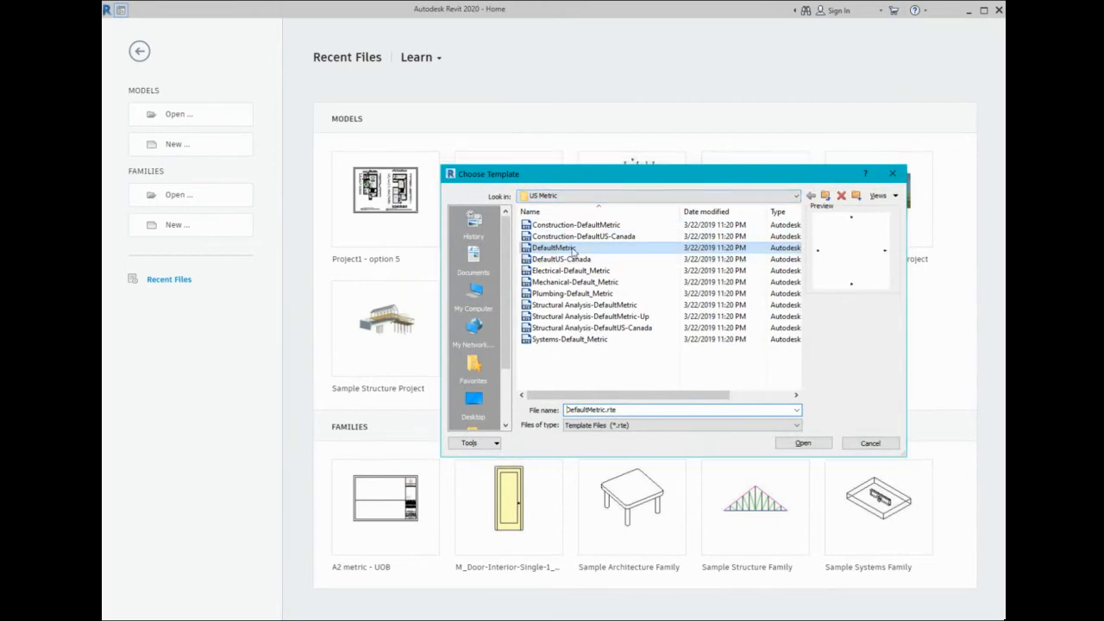
click(802, 442)
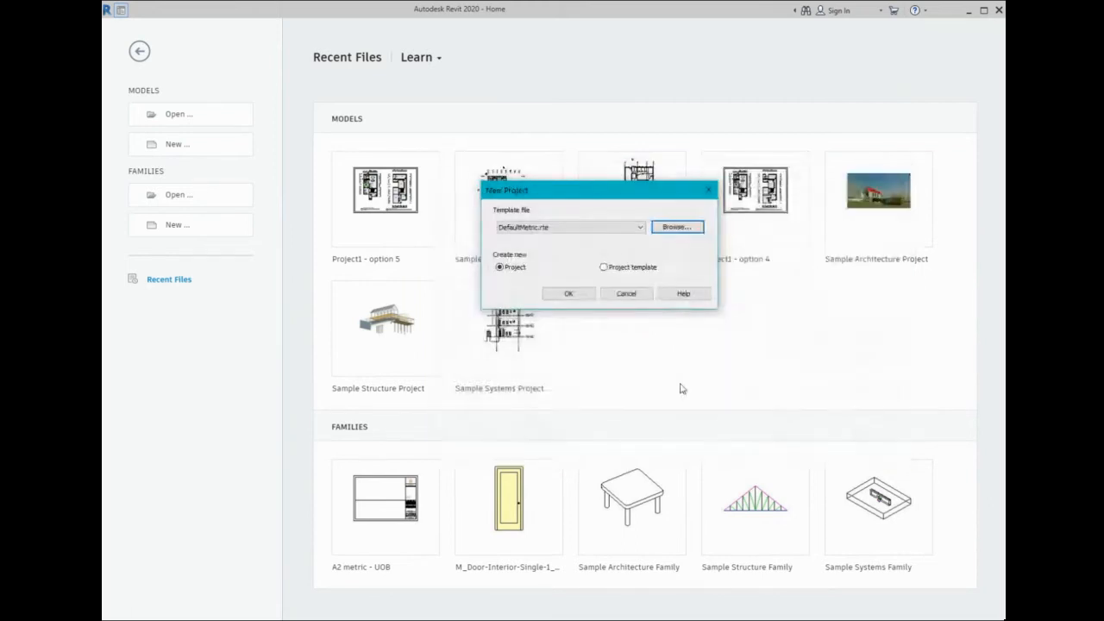
click(575, 296)
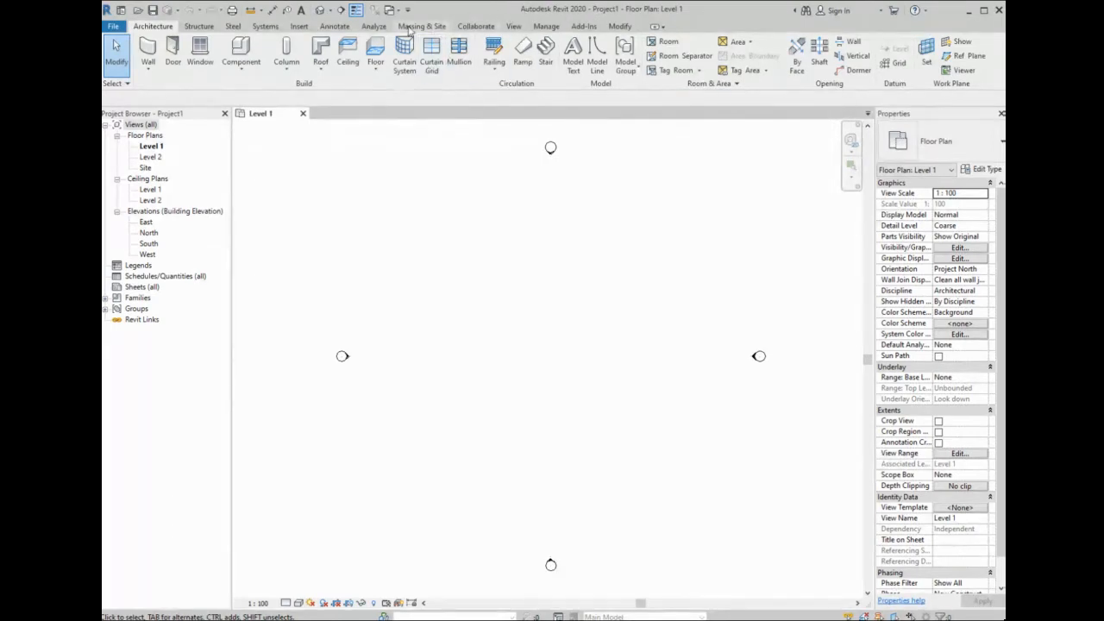
- Review the project units of the new project without changing them
click(542, 28)
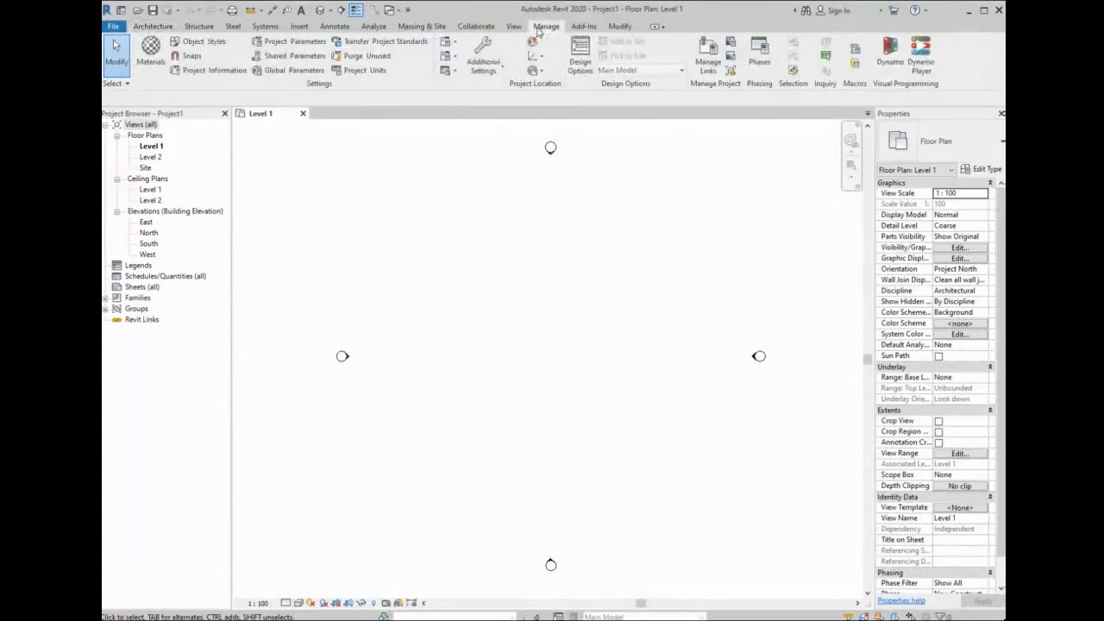
click(373, 71)
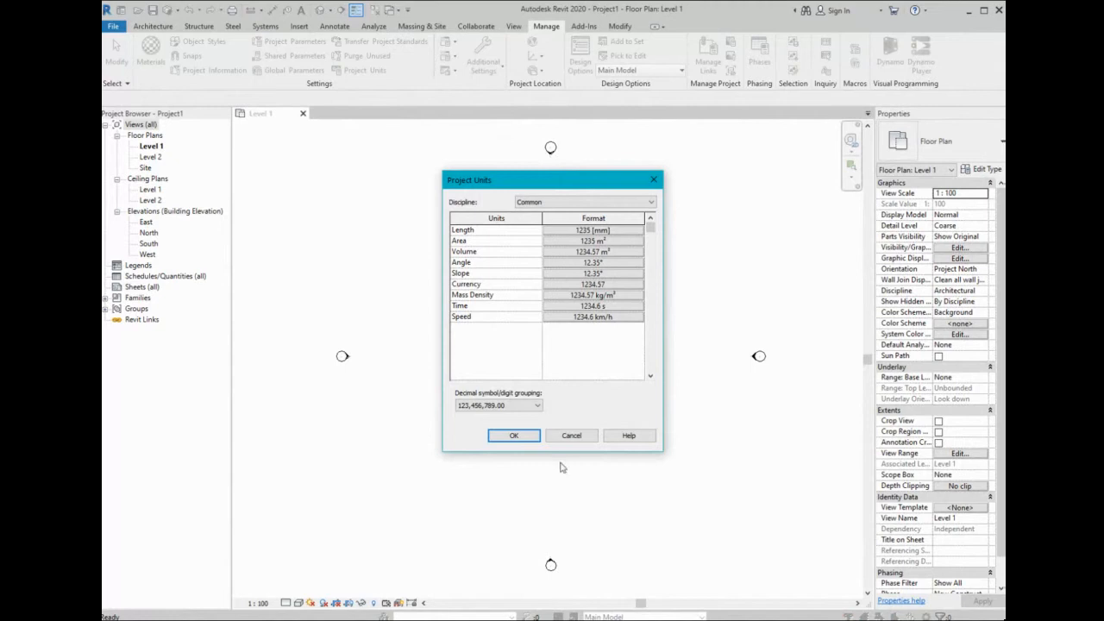
click(570, 436)
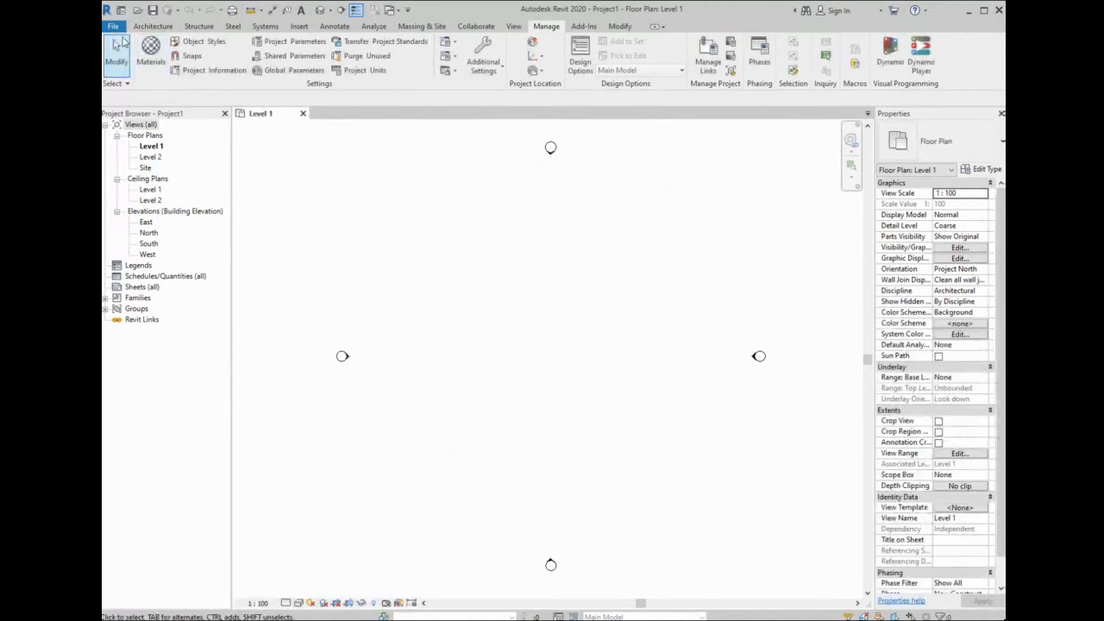
- Examine the template choices for a new project, including DefaultMetric in the US Metric folder, without creating another project
click(116, 29)
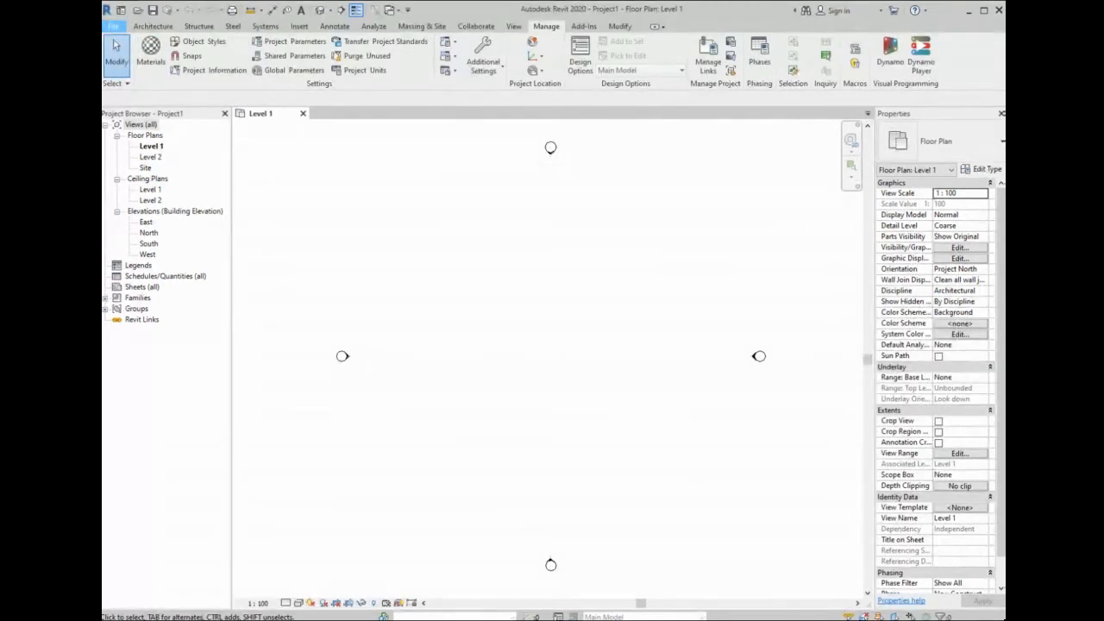
click(144, 71)
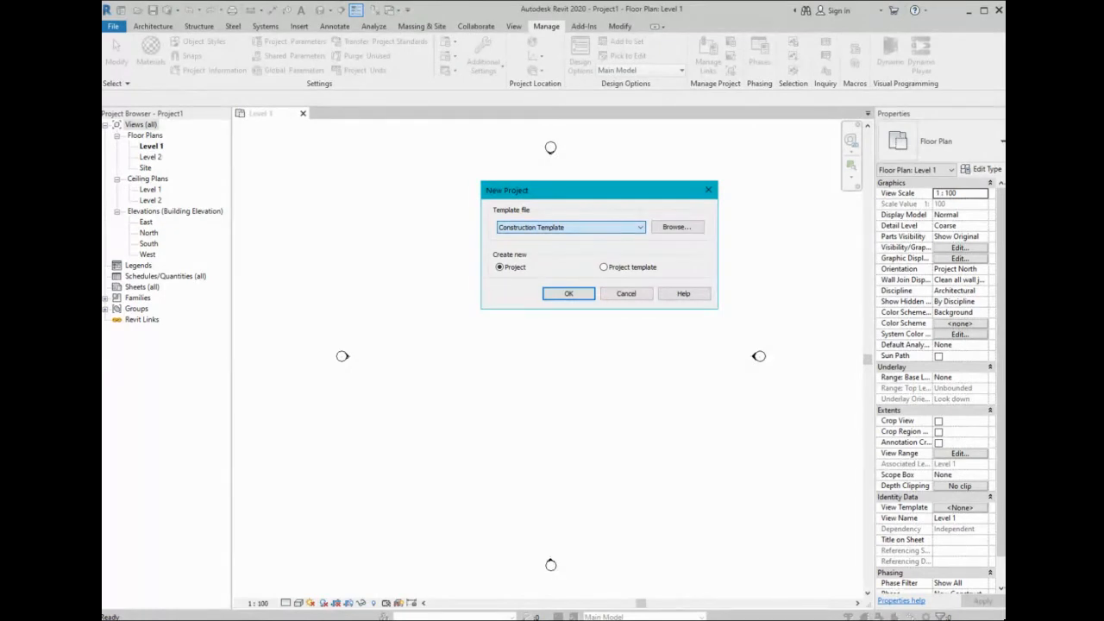
click(558, 257)
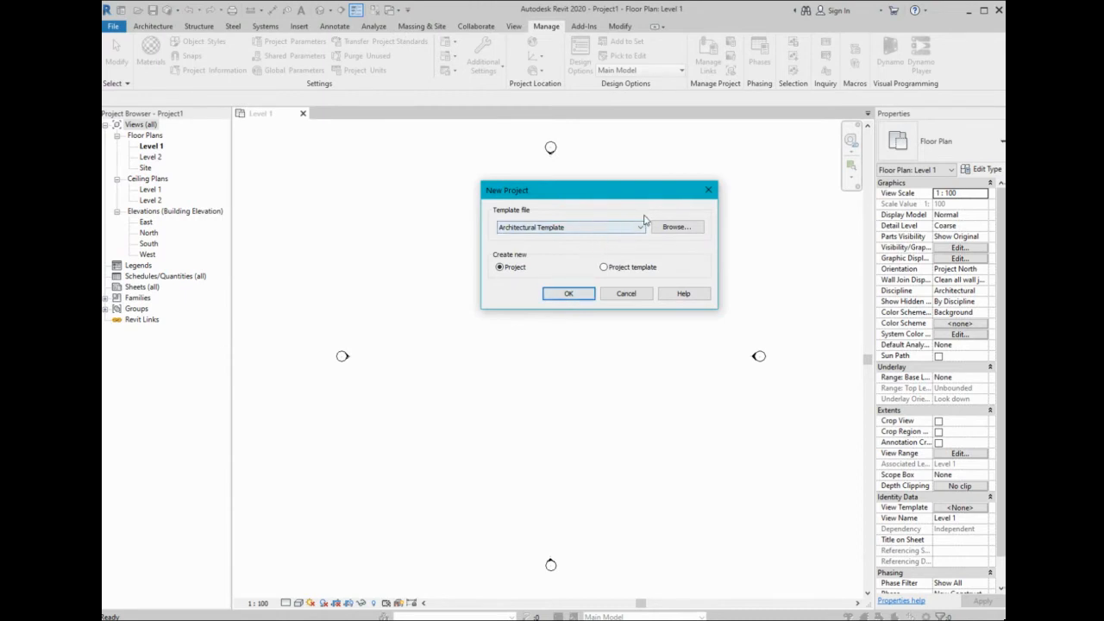
click(669, 227)
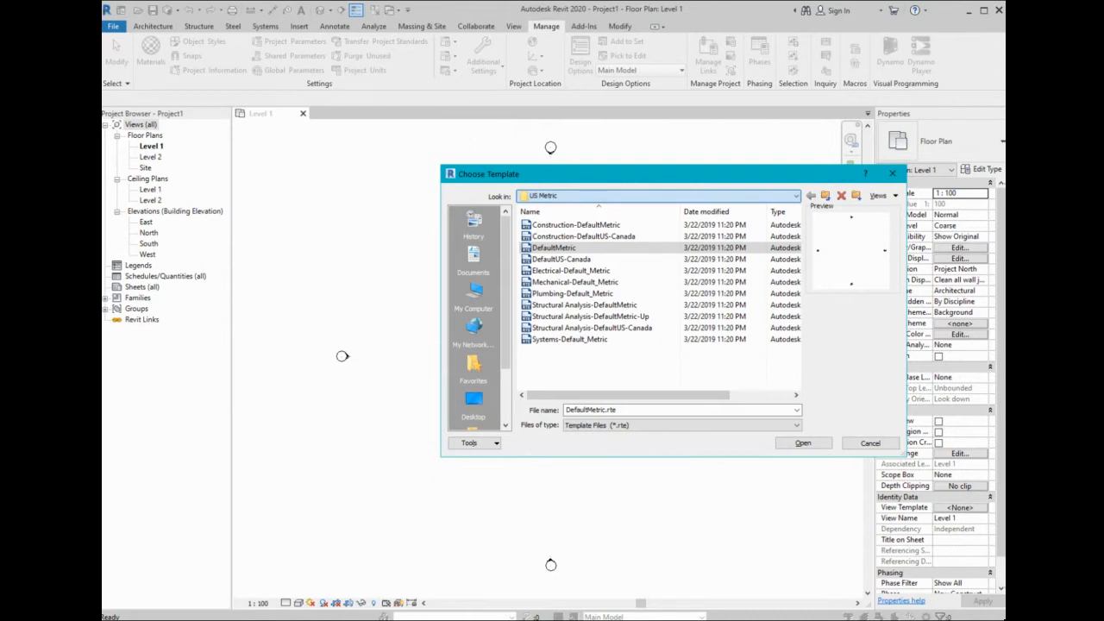
click(607, 196)
click(608, 264)
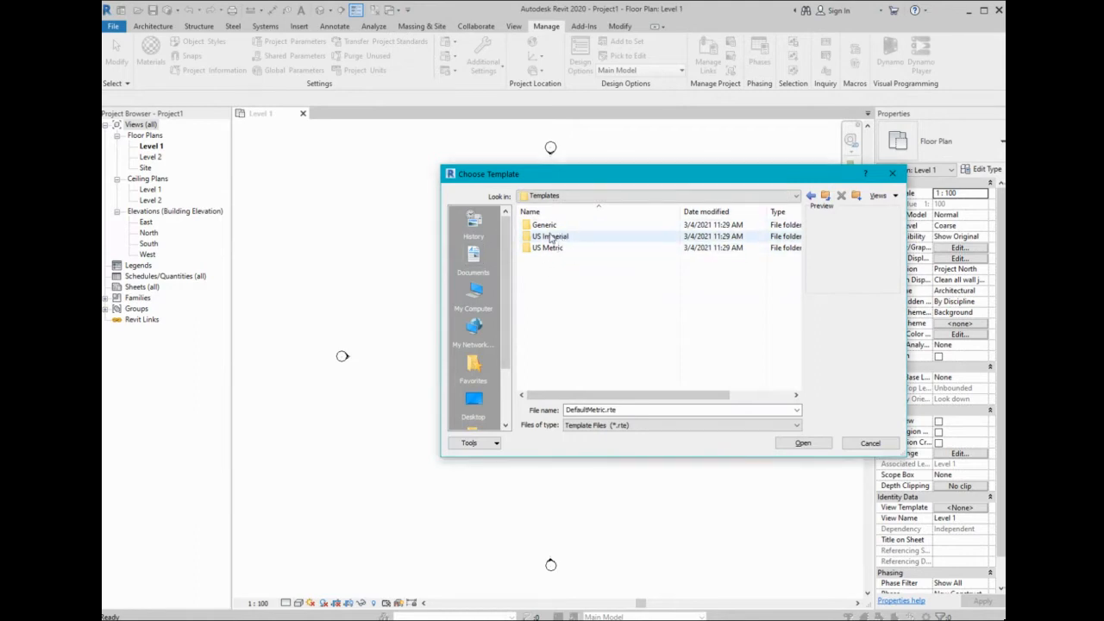
double_click(555, 248)
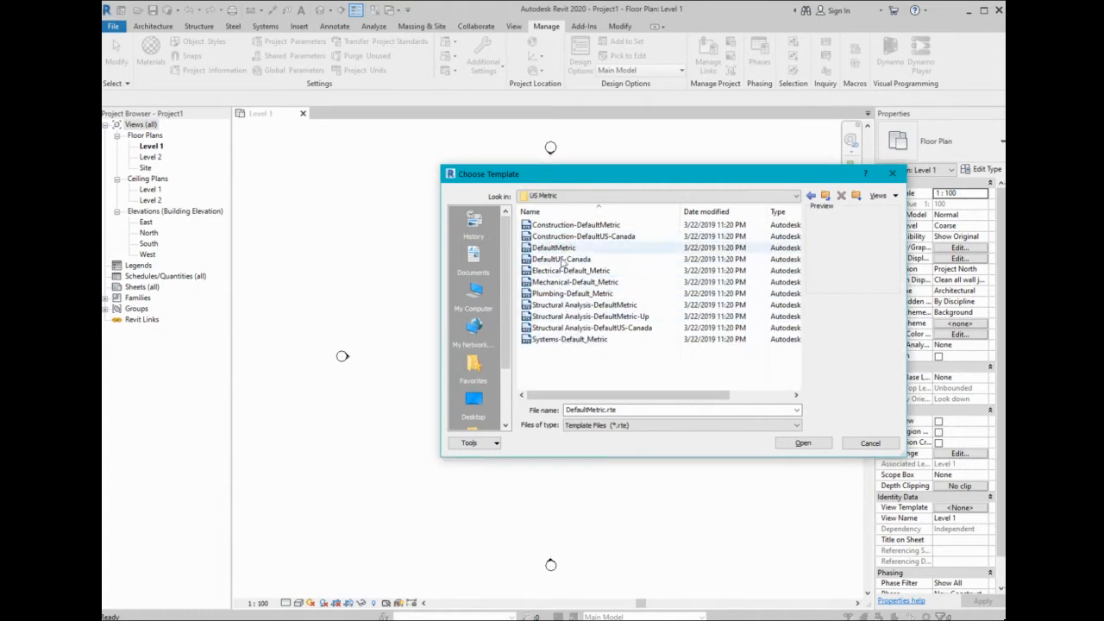
click(547, 249)
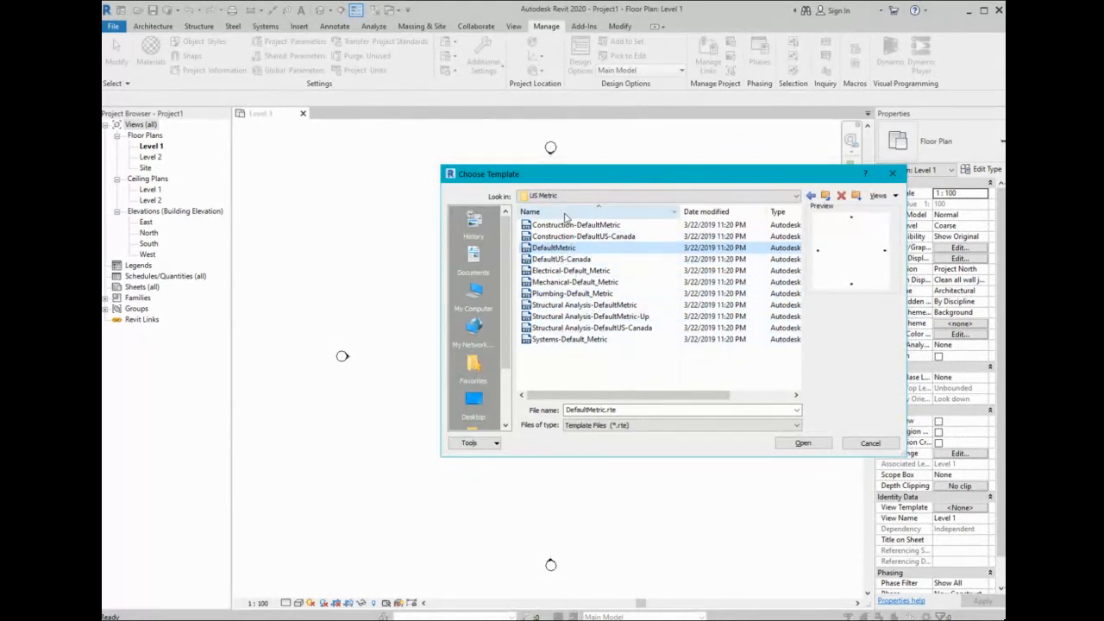
click(868, 443)
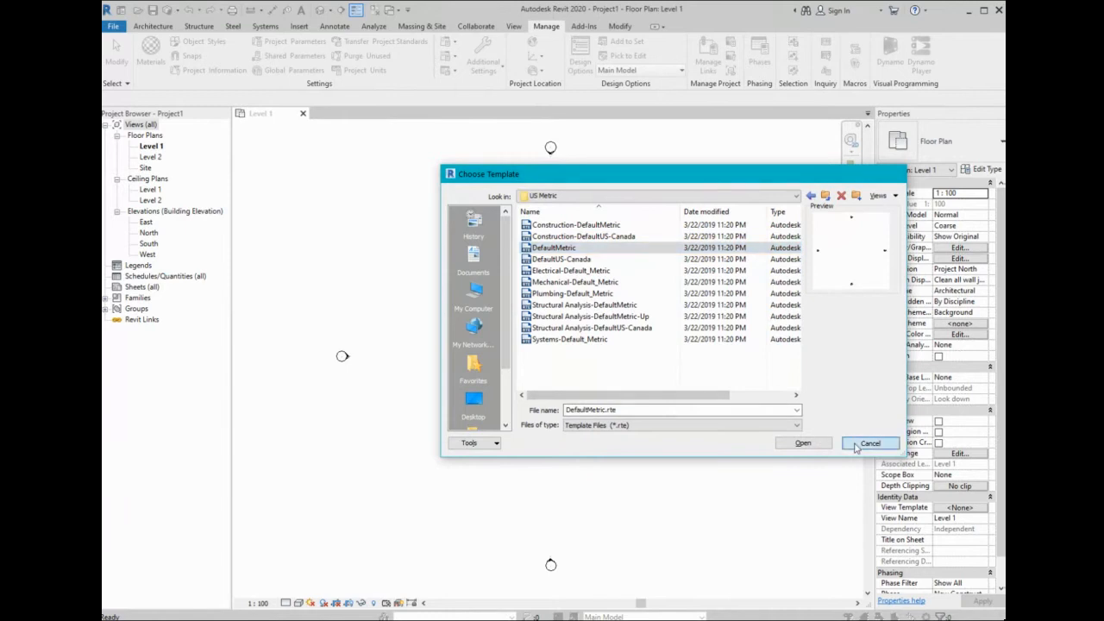
click(626, 293)
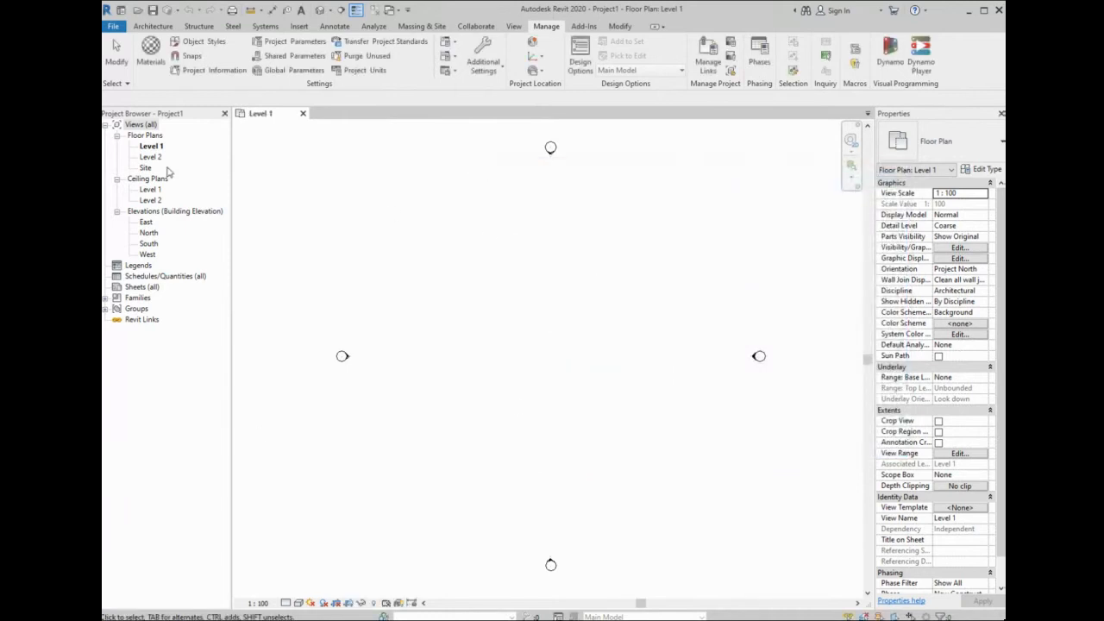
- Open the North elevation and check the length unit format in the project units without changing it
double_click(149, 233)
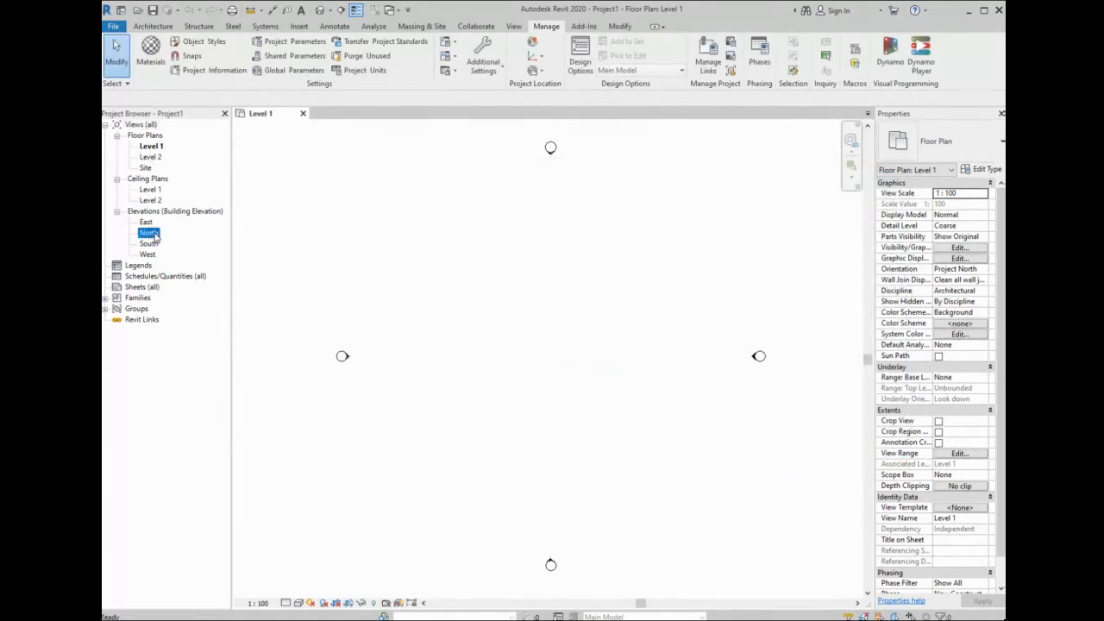
click(365, 71)
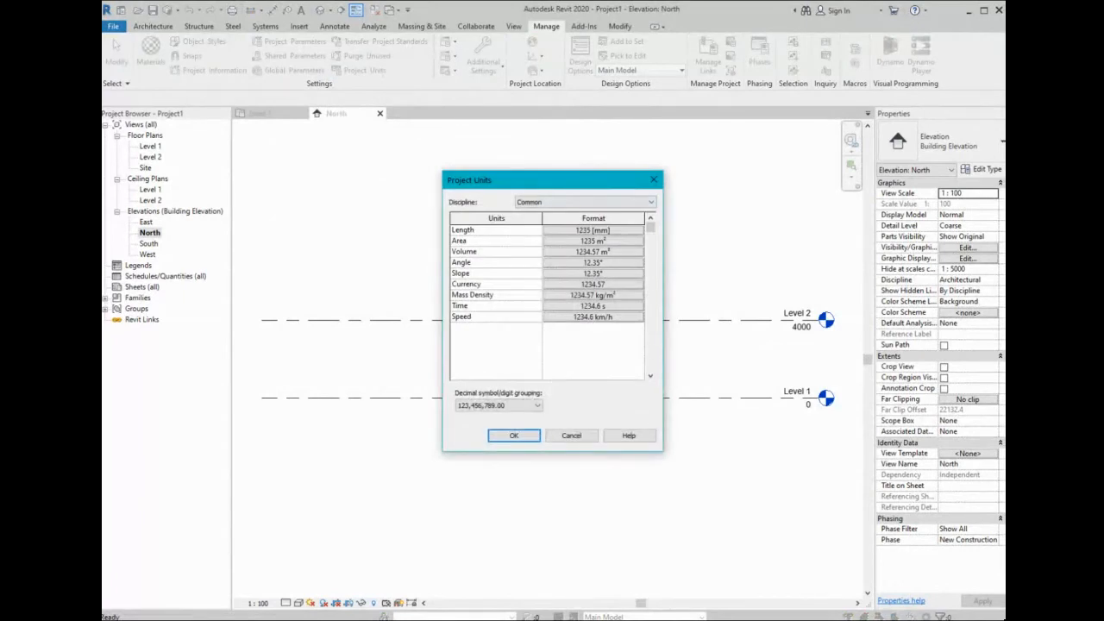
click(592, 230)
click(563, 251)
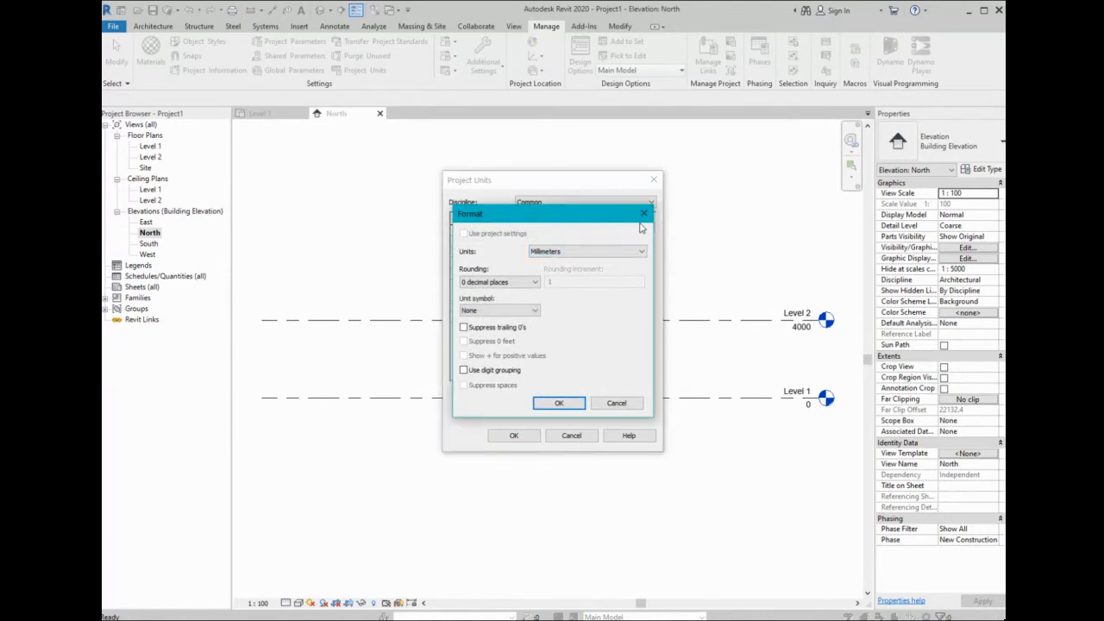
click(643, 213)
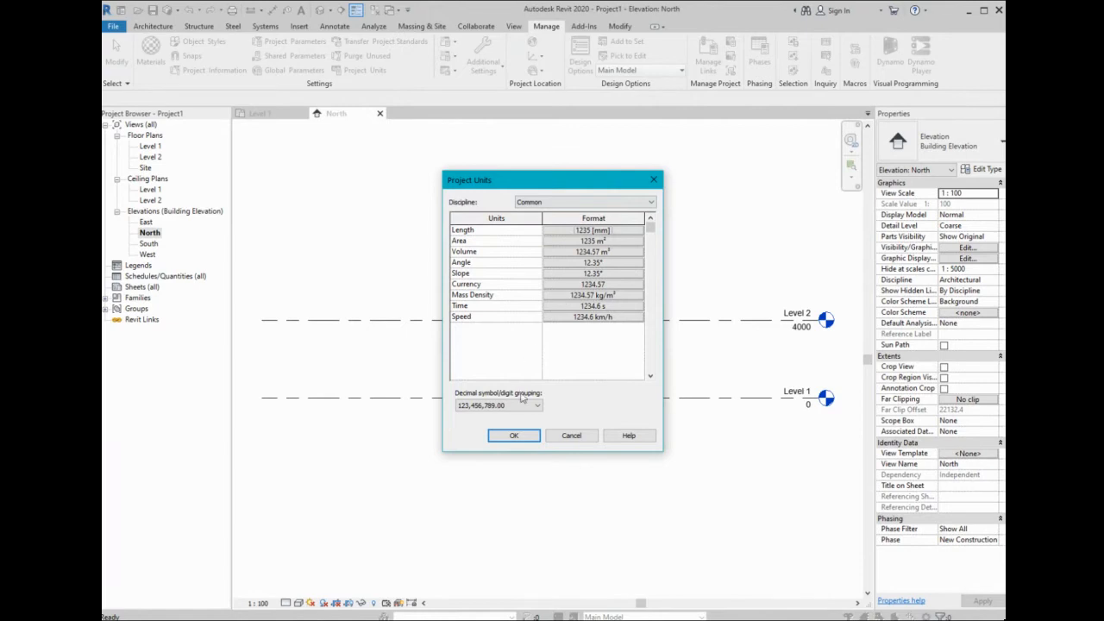
click(570, 437)
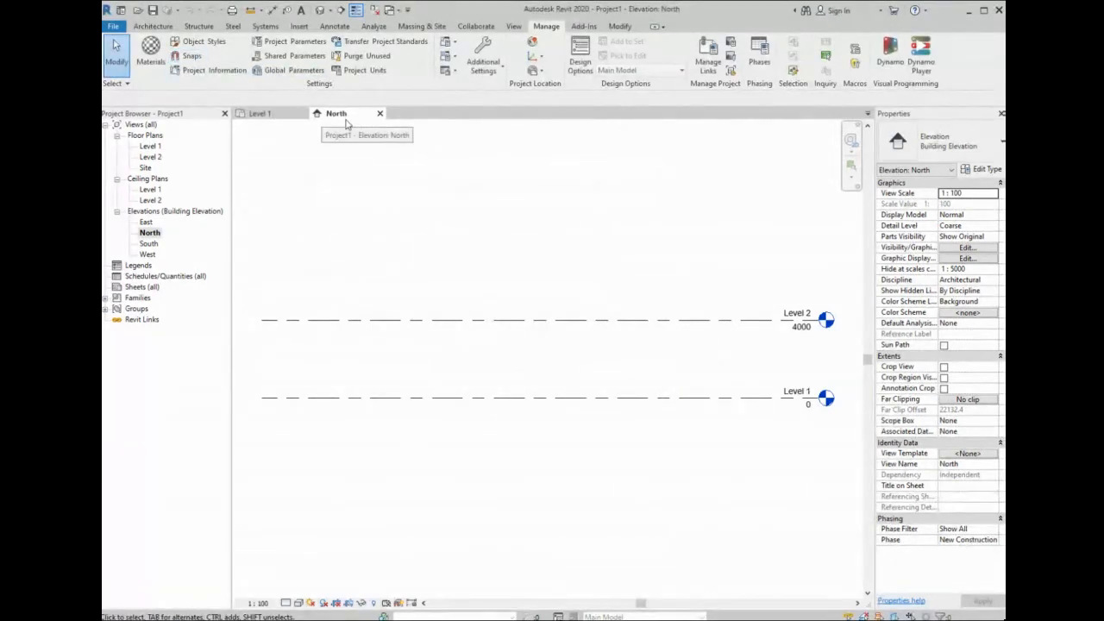
- Return to the Level 1 floor plan and try redocking the Properties palette and Project Browser, ending with them on opposite sides
click(274, 119)
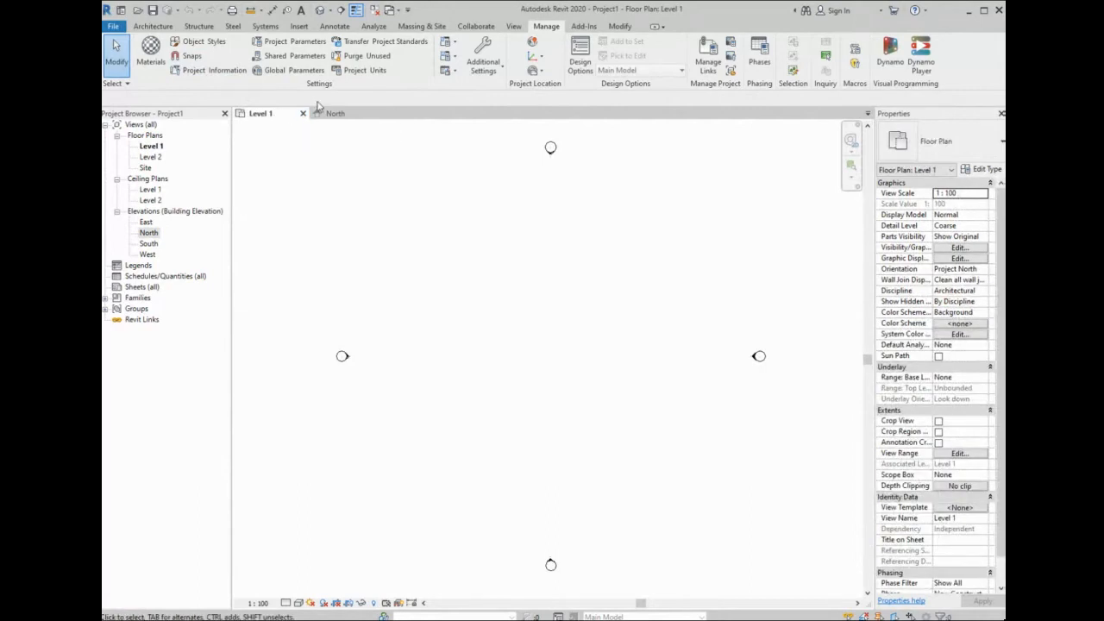
click(154, 25)
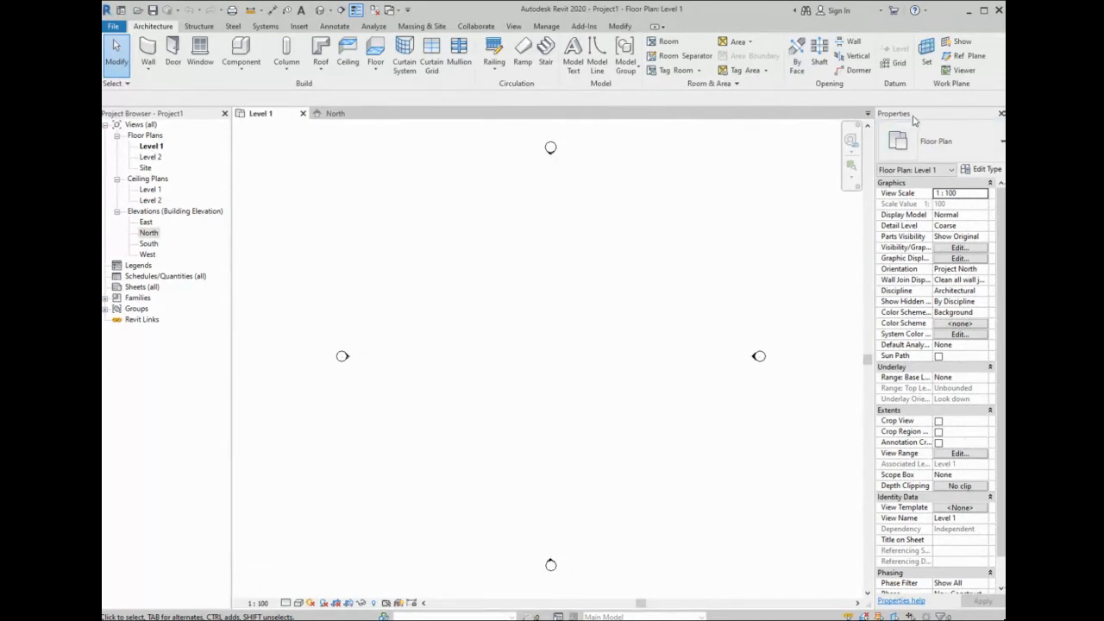
drag(915, 113, 594, 143)
drag(151, 146, 135, 114)
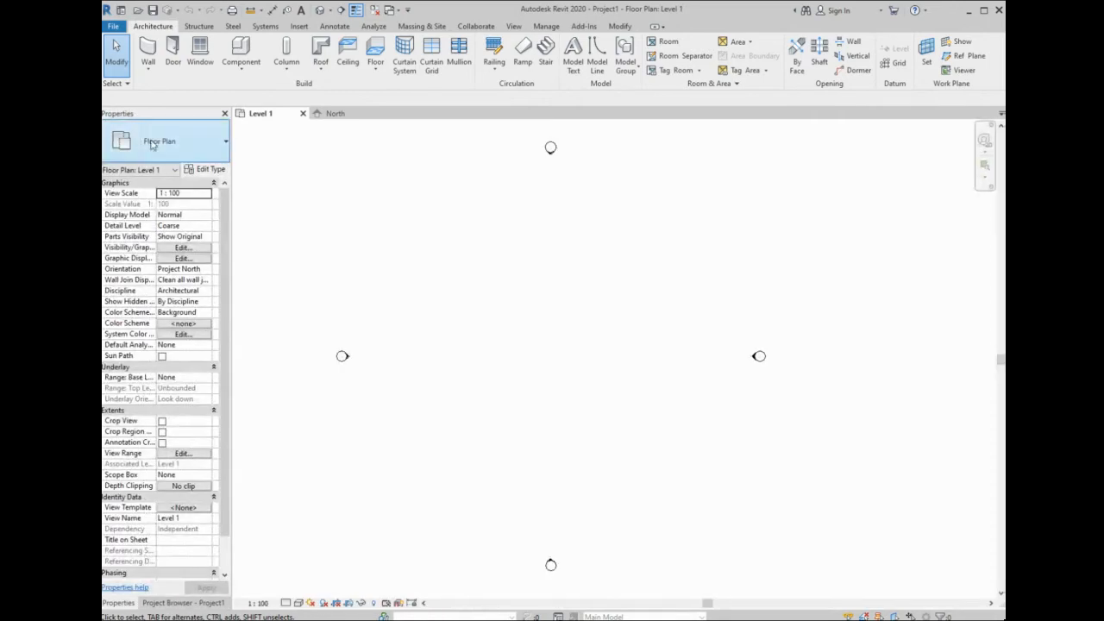
click(224, 113)
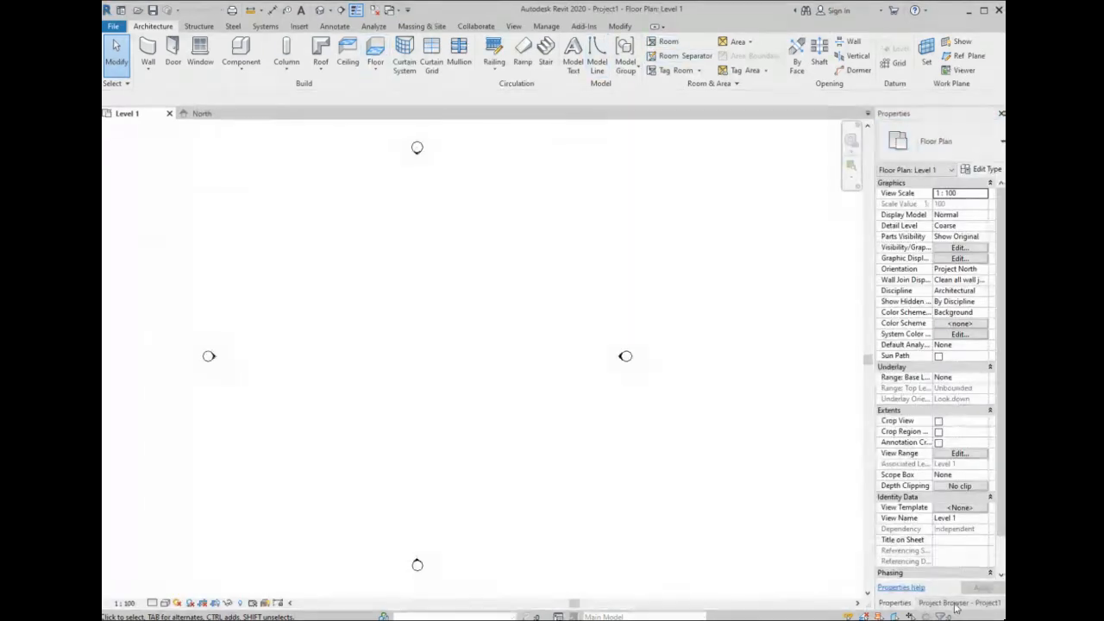
drag(955, 608, 121, 113)
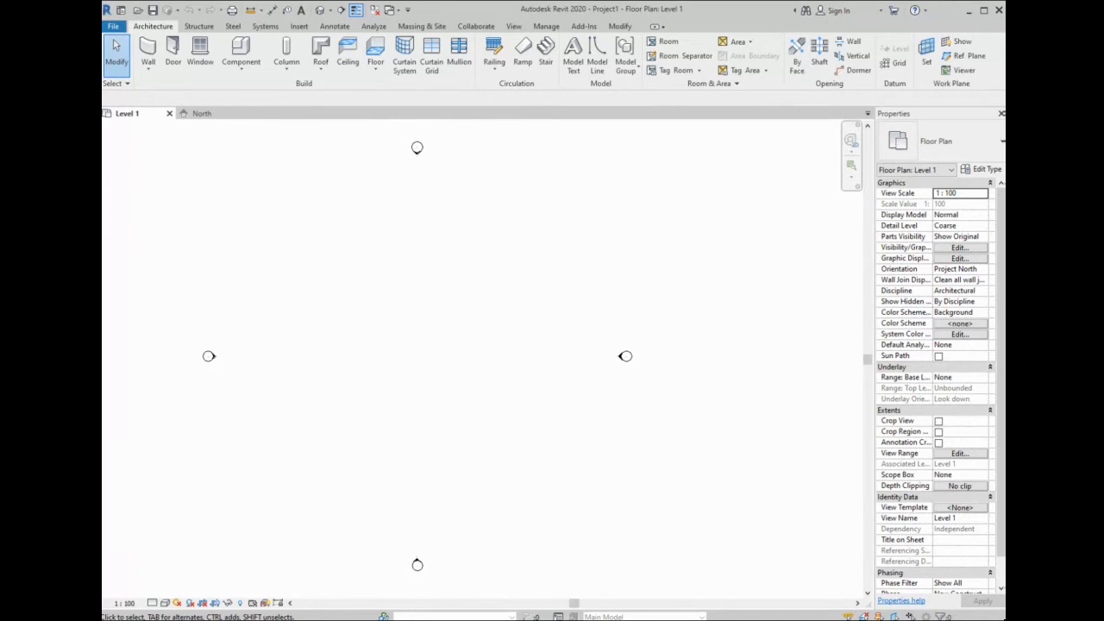
drag(121, 113, 138, 140)
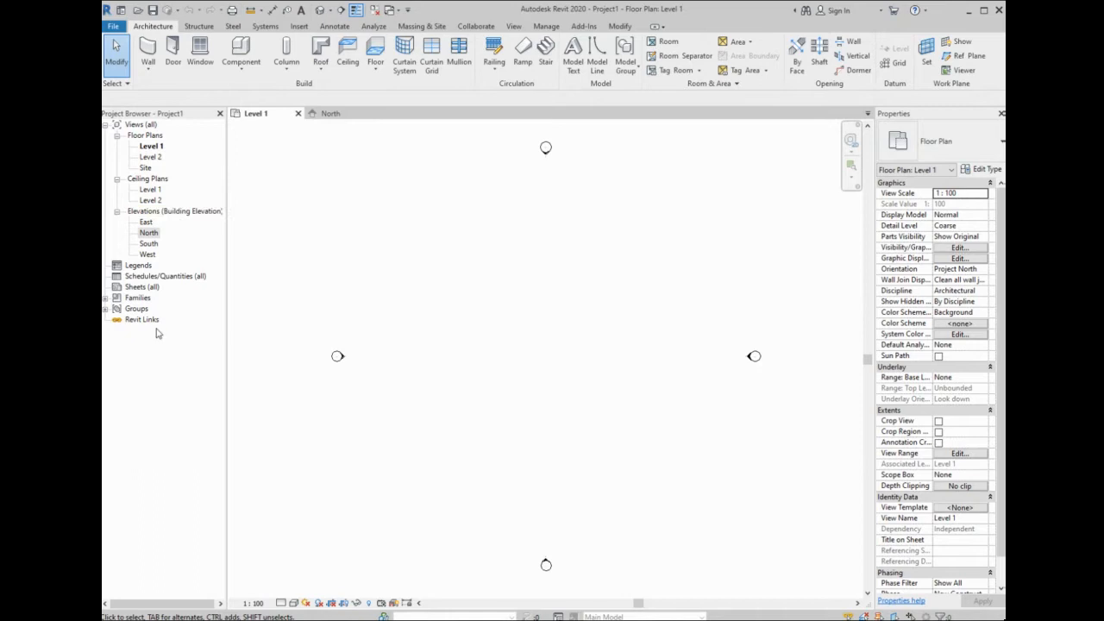
- Open the North elevation and rename Level 1 as GF, including its matching plan views
double_click(150, 236)
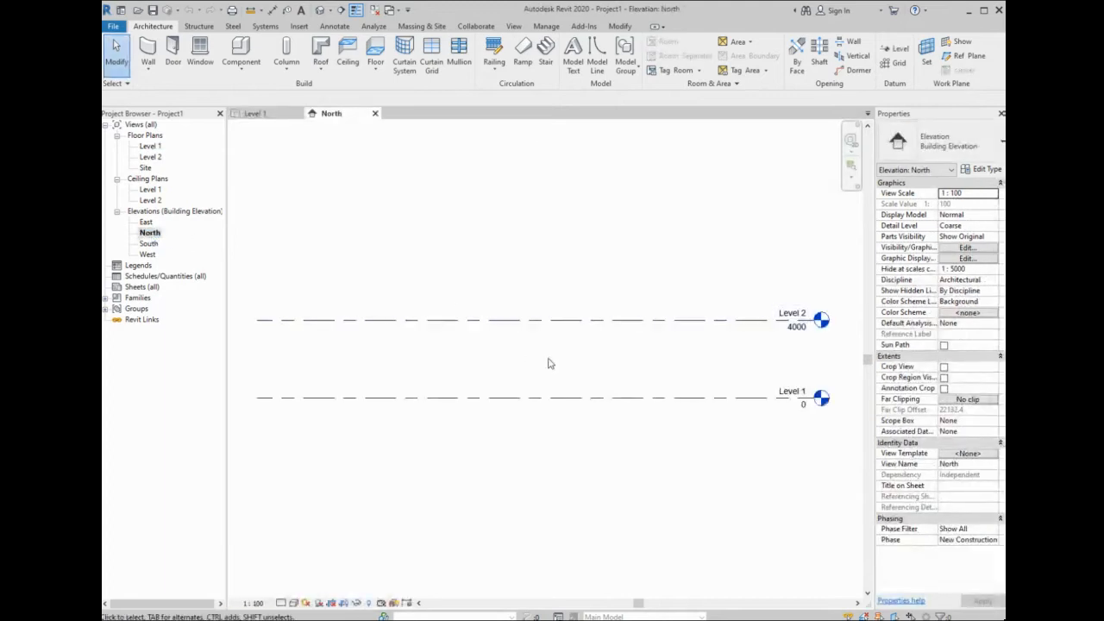
click(761, 402)
click(791, 324)
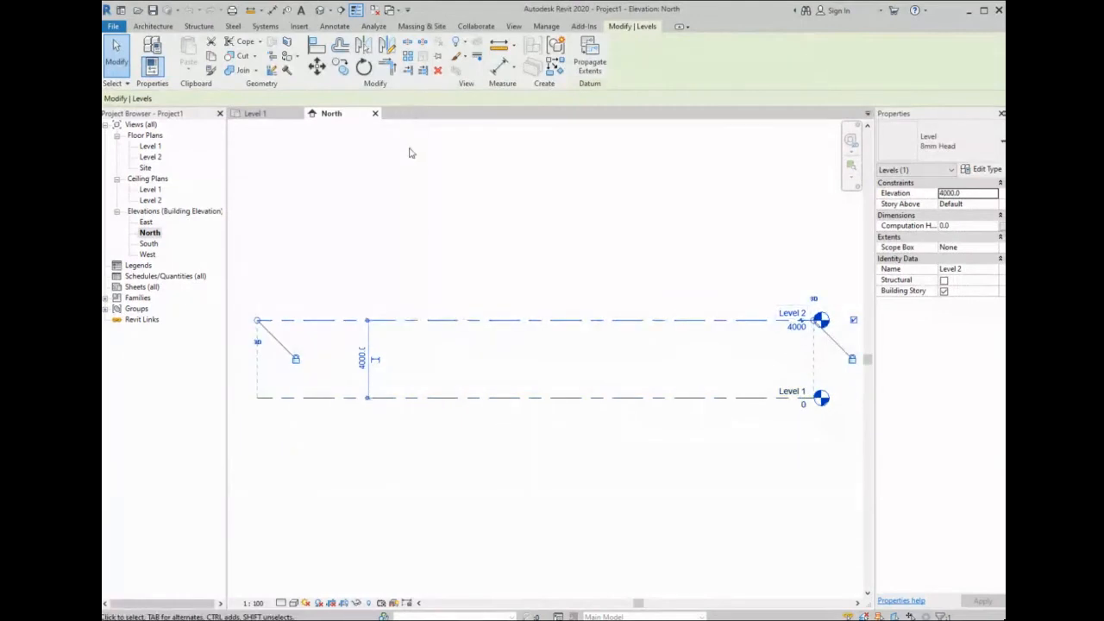
click(429, 230)
click(797, 399)
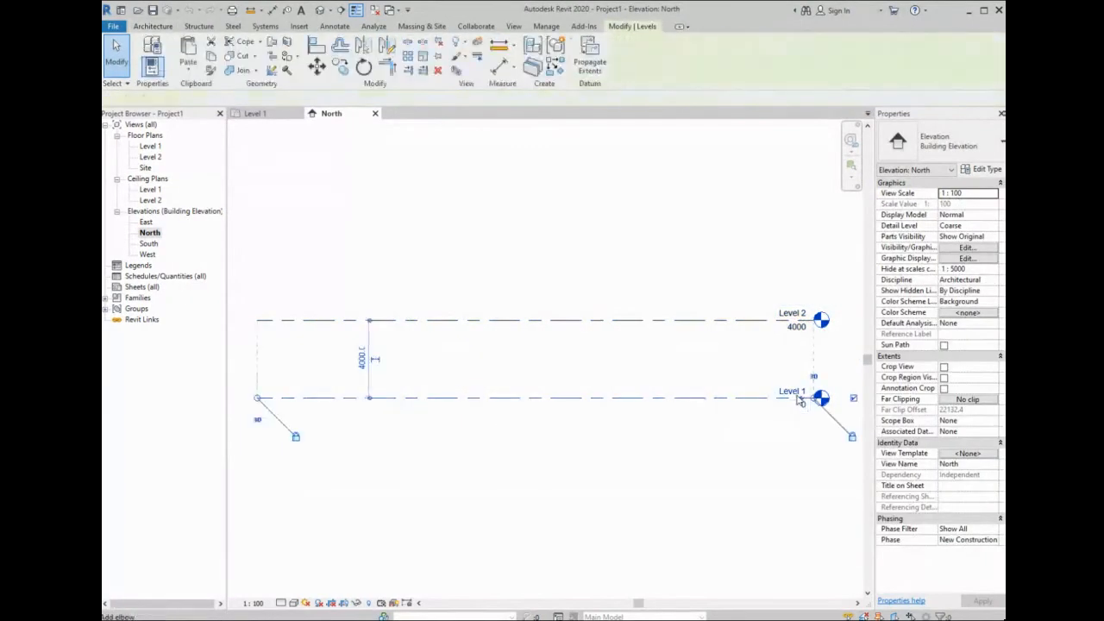
key(ctrl+z)
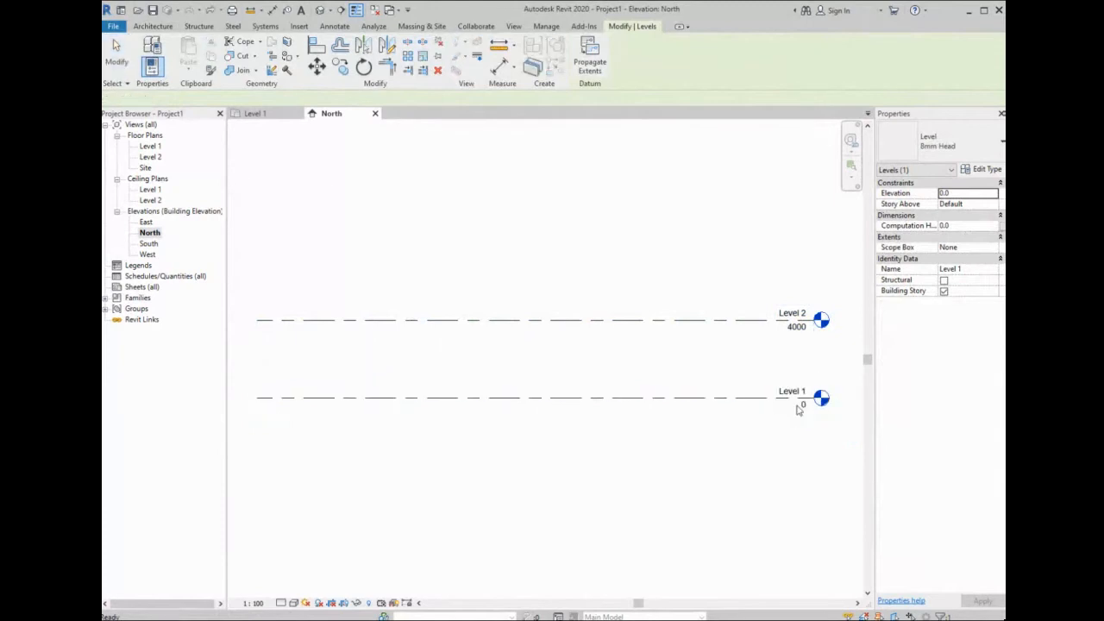
double_click(799, 390)
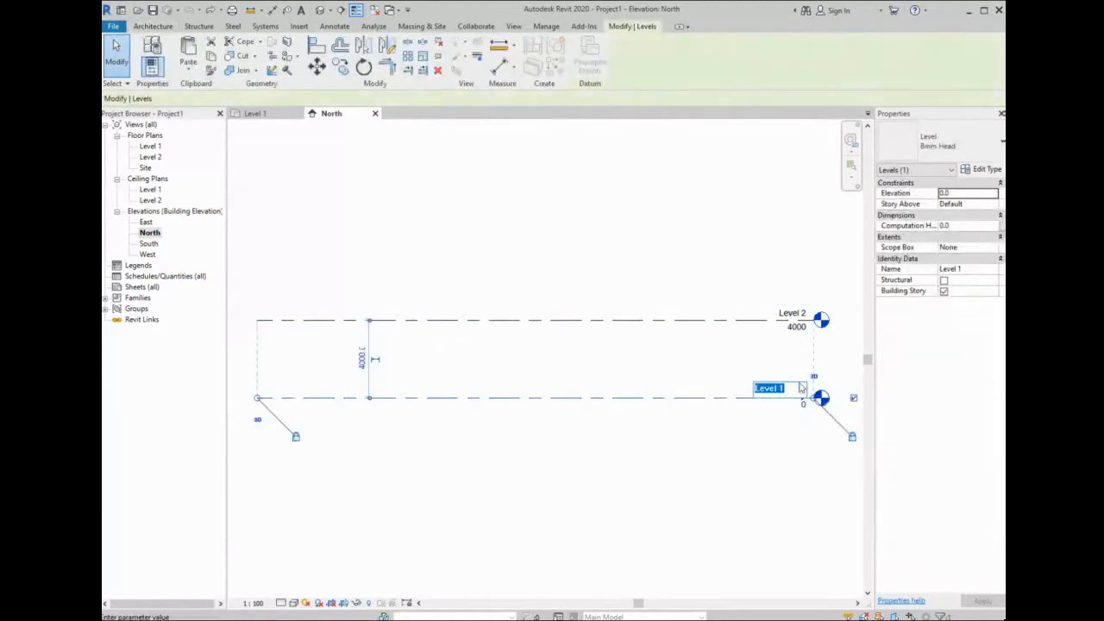
text(GF)
- Rename Level 2 as 1, including its matching floor and ceiling plan views
click(787, 315)
click(787, 314)
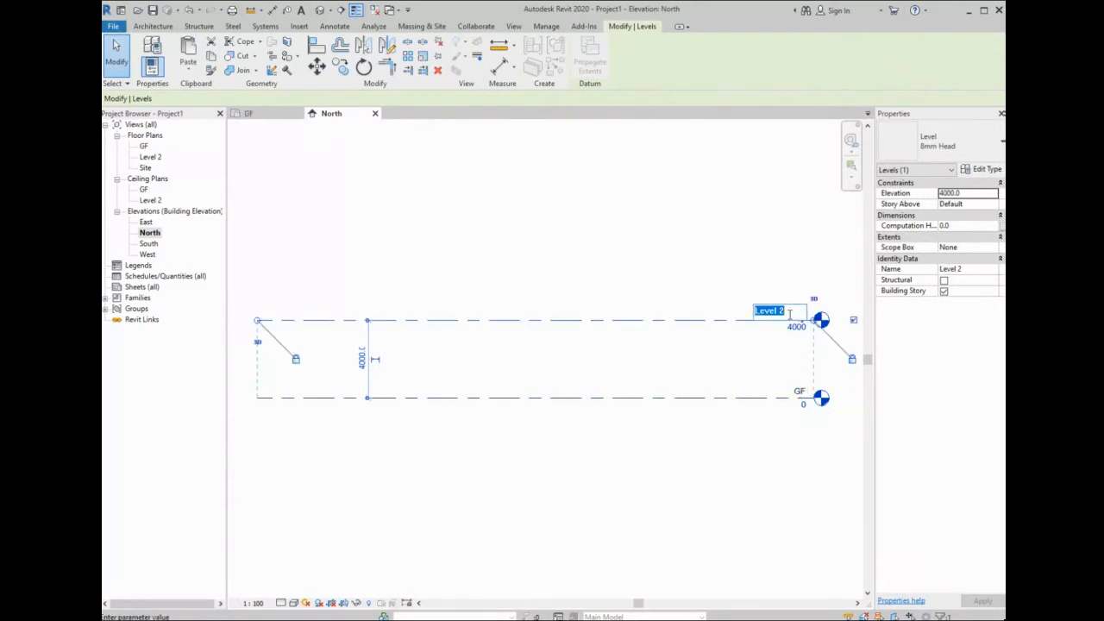
text(1)
key(Return)
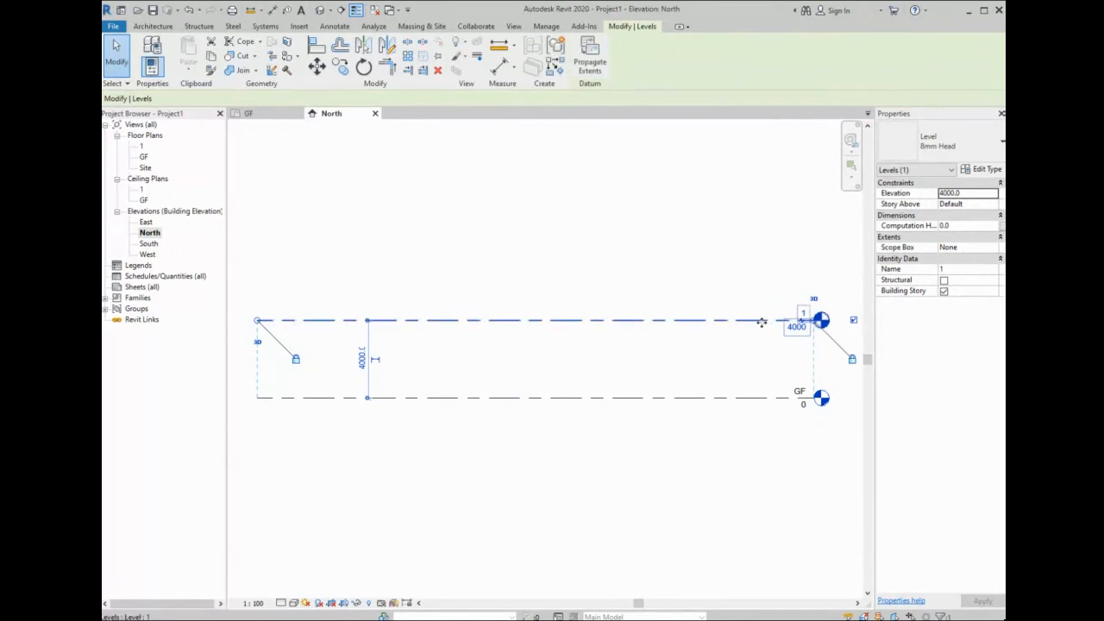
- Rename the upper level as FF, including its matching floor and ceiling plan views
scroll(814, 324, up, 2)
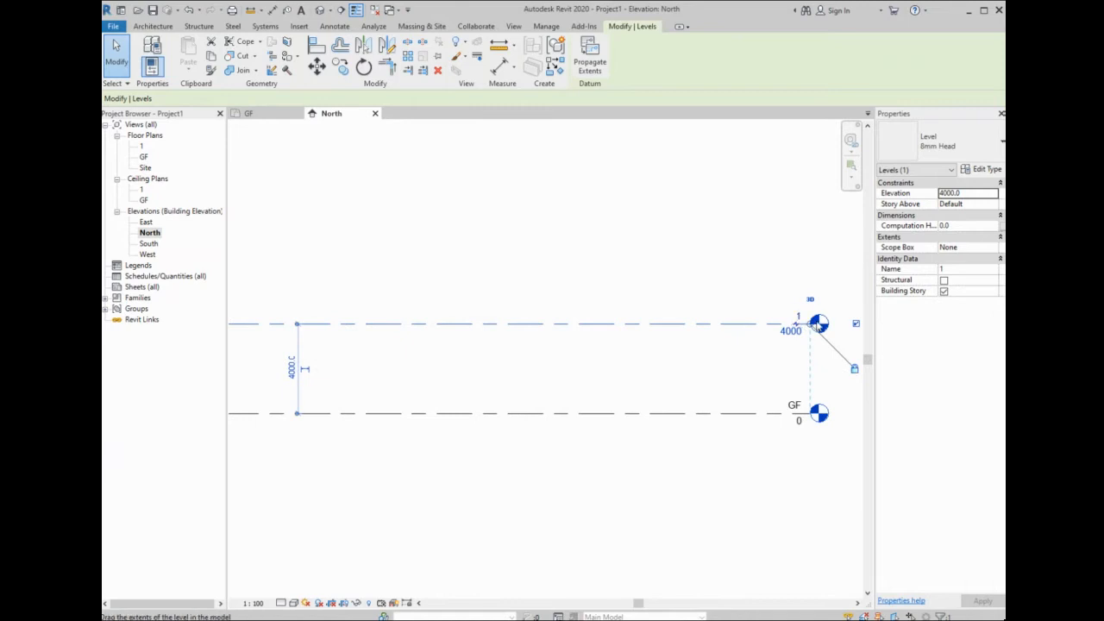
click(801, 317)
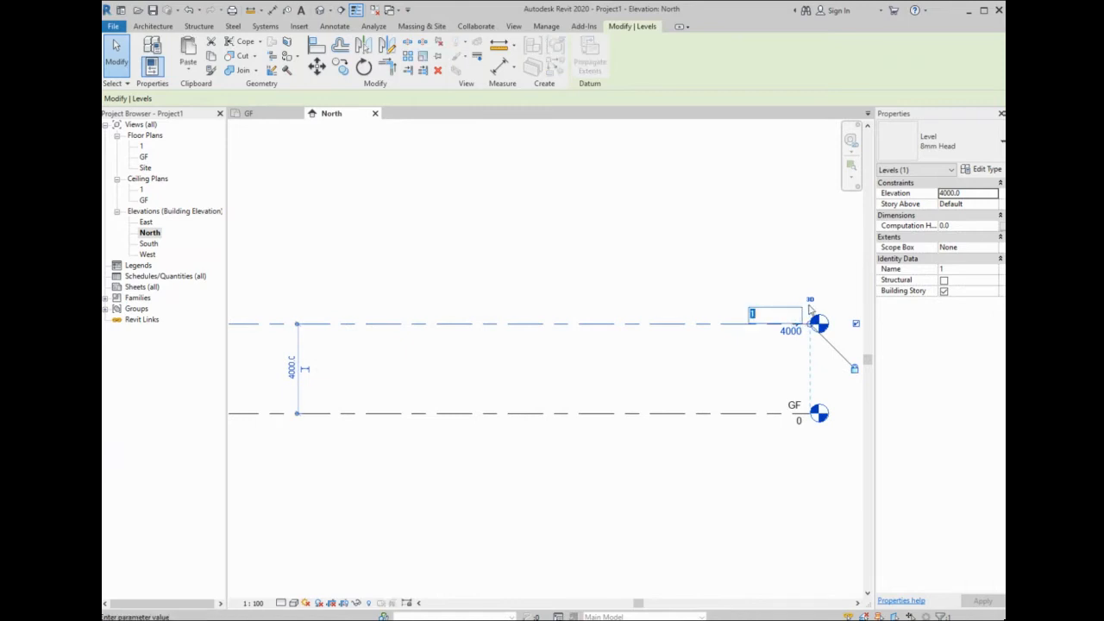
text(FF)
key(Return)
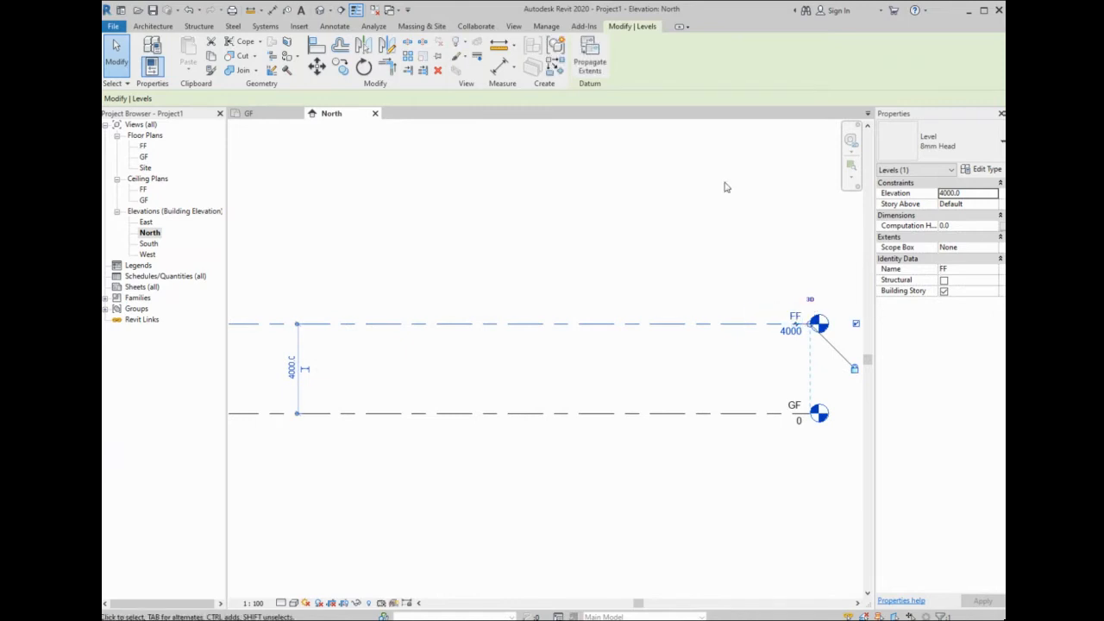
- Draw a new level 4000 mm above FF, aligned with both ends of the existing levels
scroll(759, 340, down, 2)
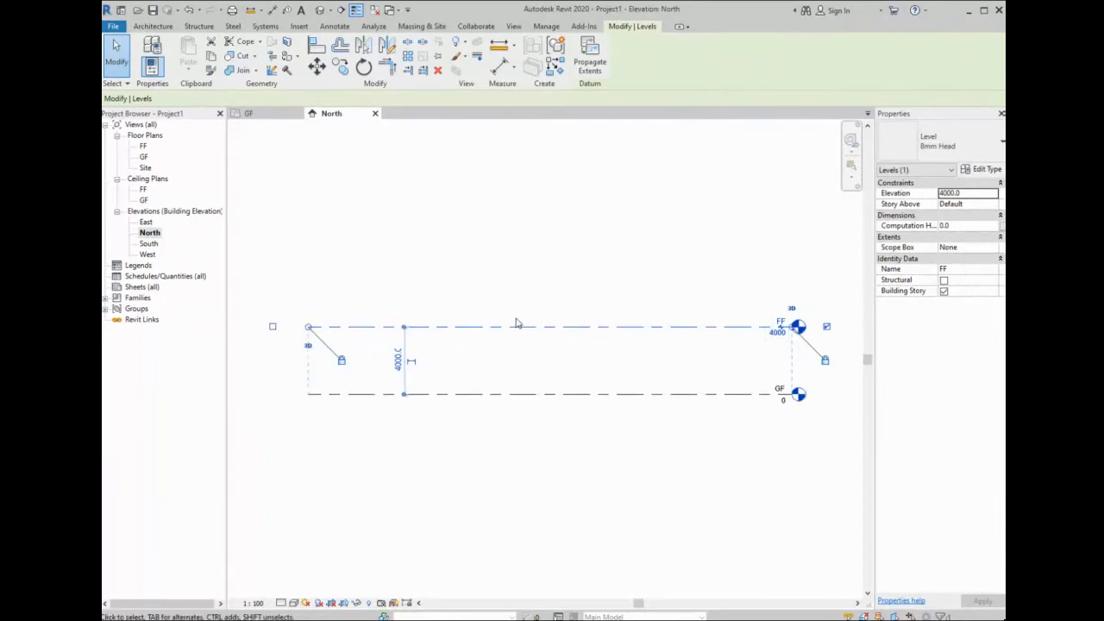
click(153, 26)
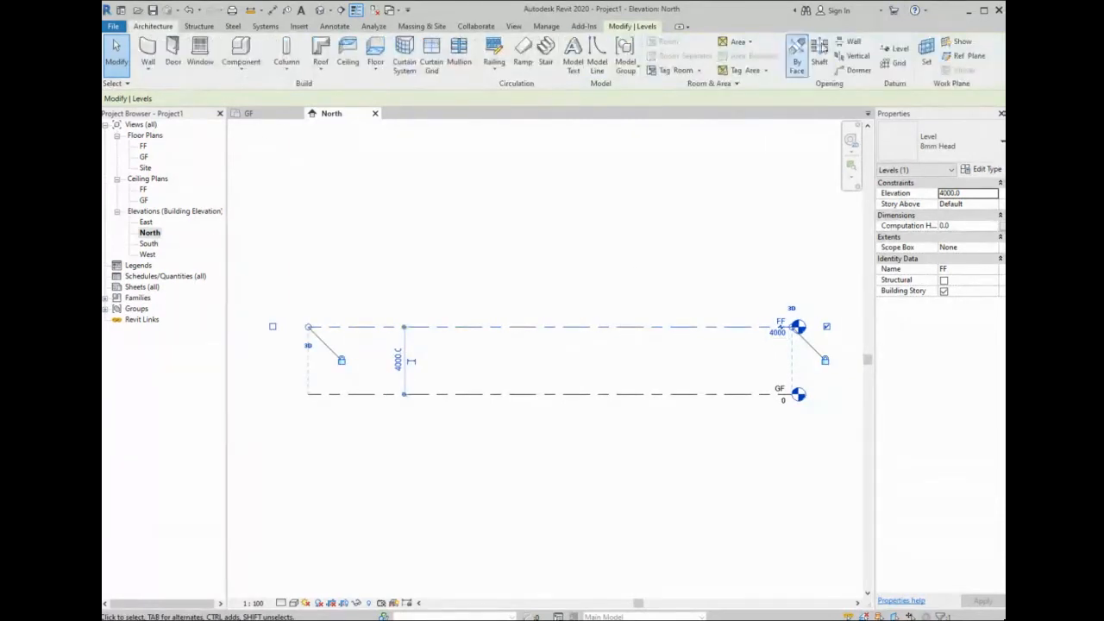
key(l)
key(l)
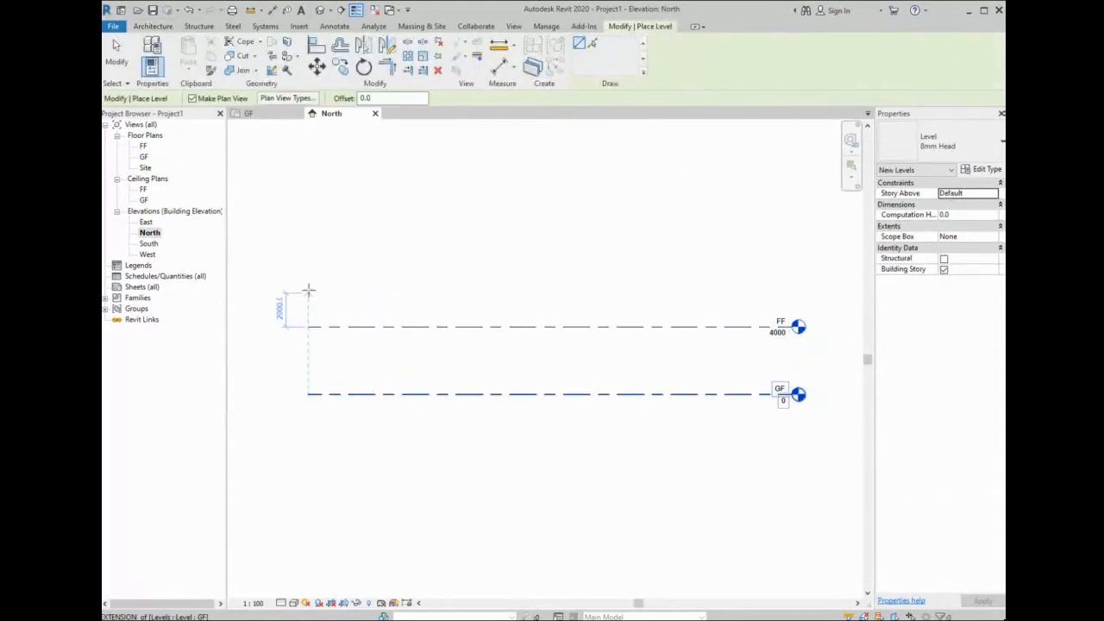
click(308, 257)
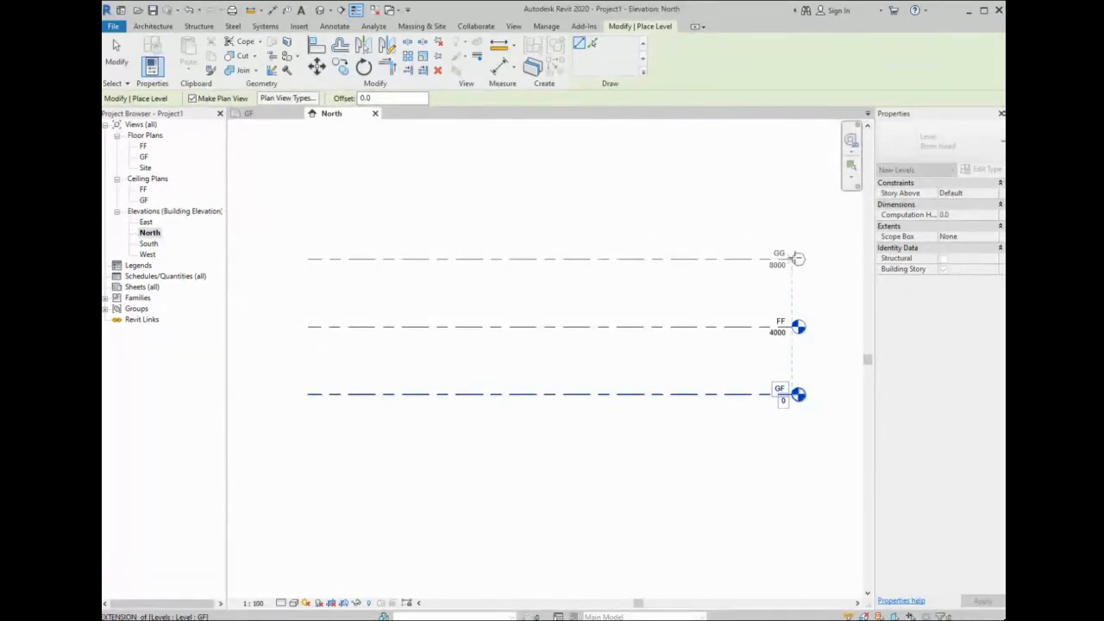
click(792, 258)
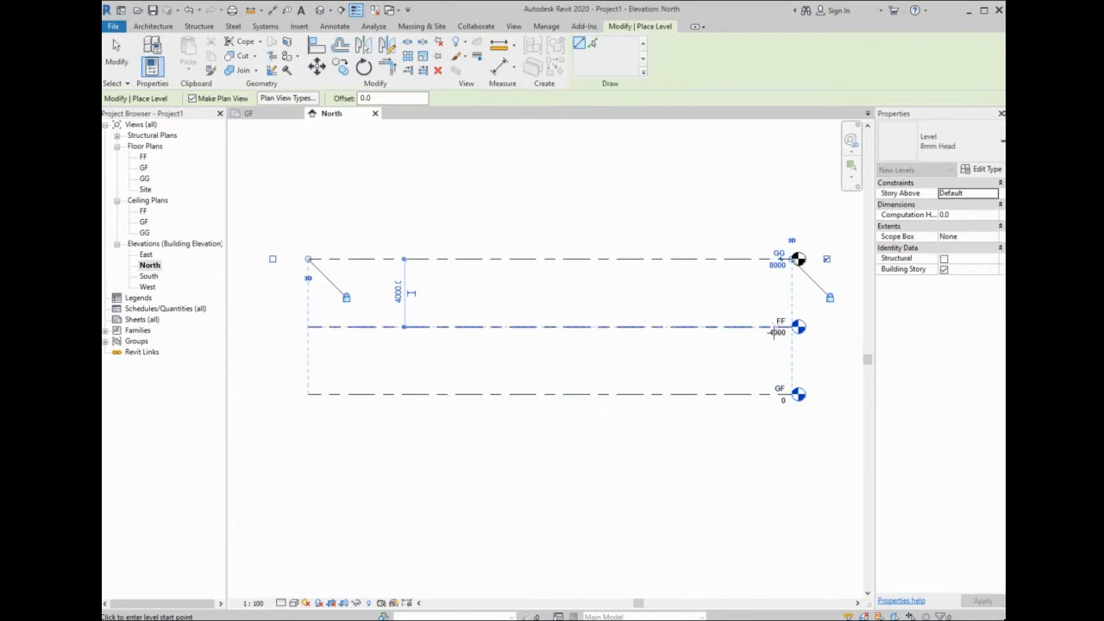
key(Escape)
key(Escape)
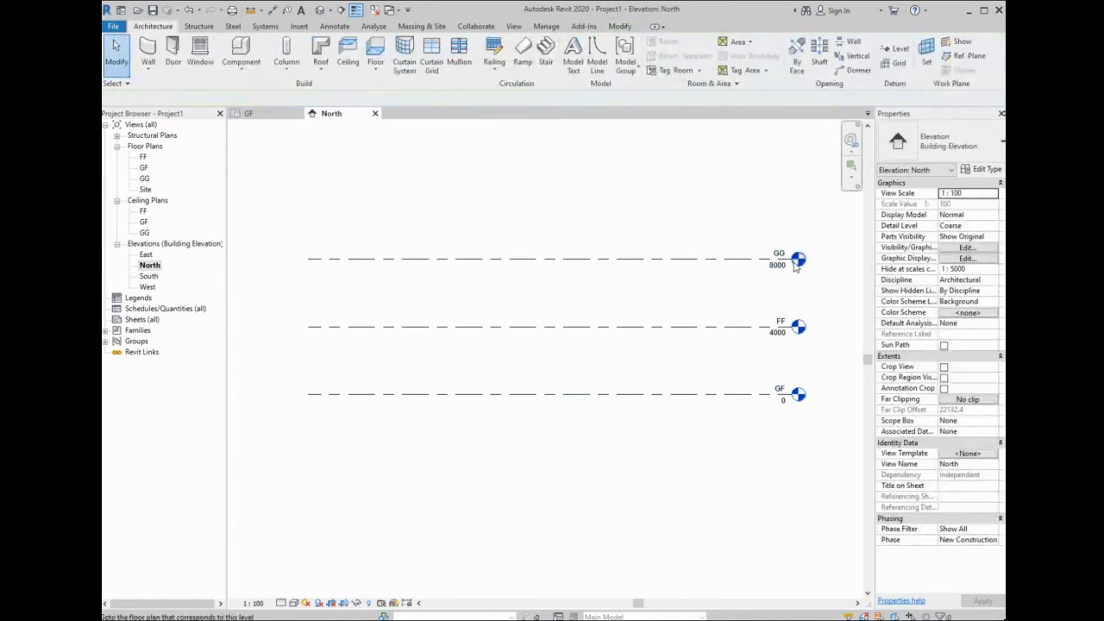
- Extend the head end of level FF a little farther outward, moving the aligned heads of the other levels with it
click(770, 327)
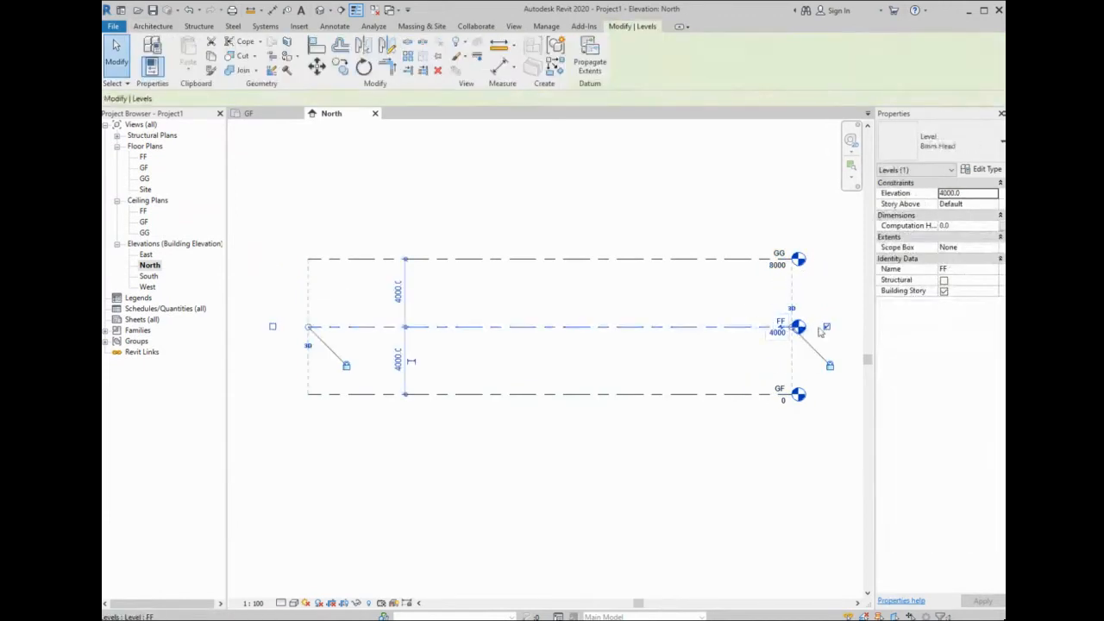
drag(794, 335, 829, 331)
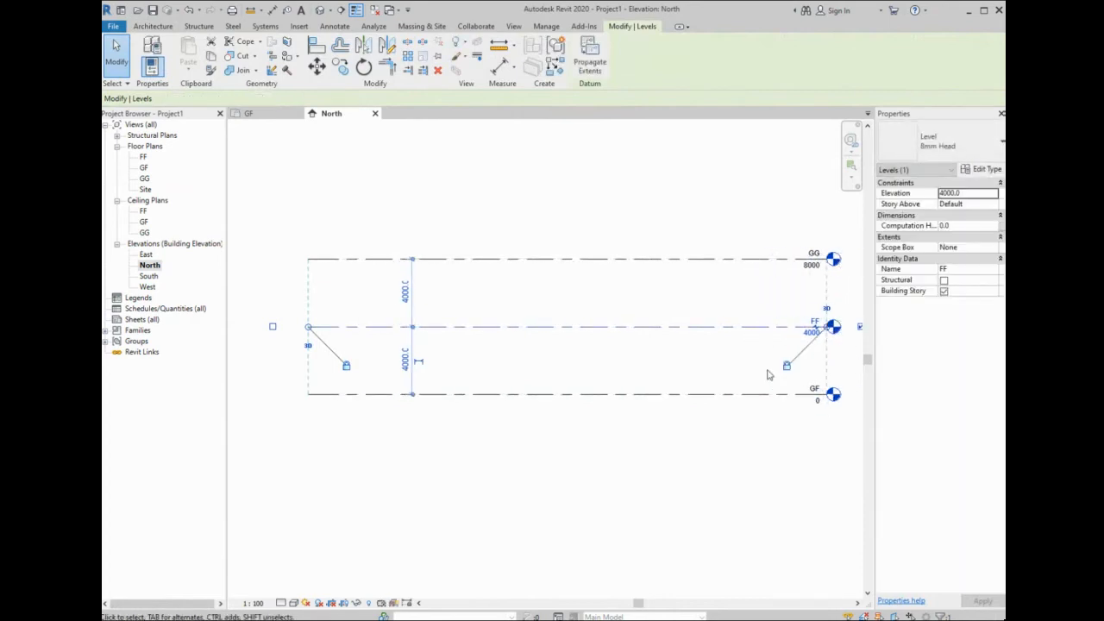
scroll(387, 343, down, 1)
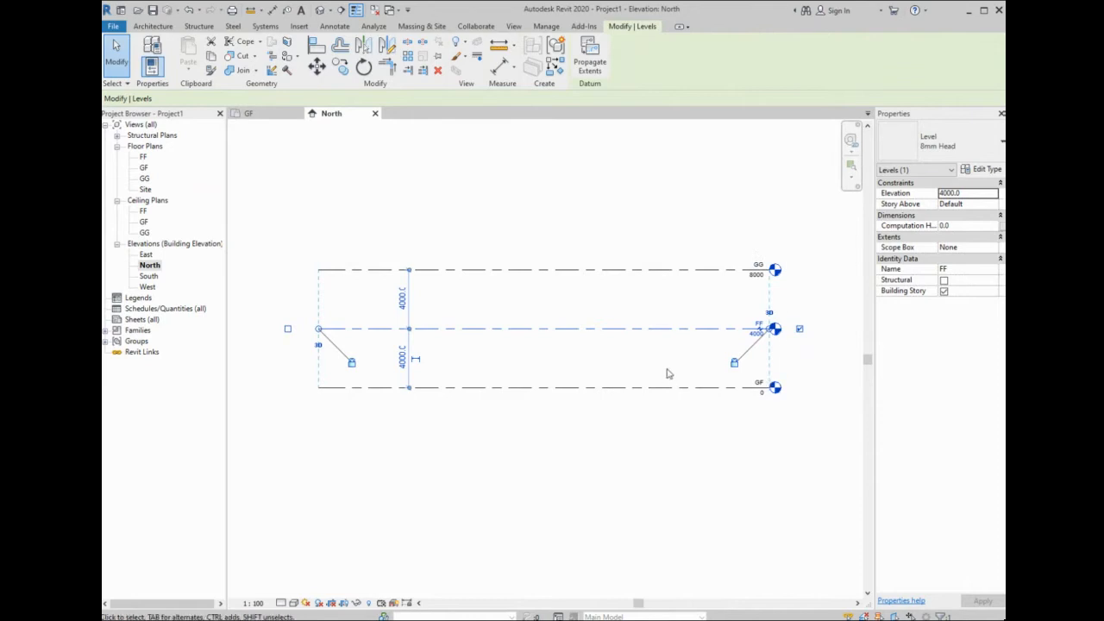
- Set the distance between the topmost level and FF to 3500 mm
click(436, 270)
click(407, 303)
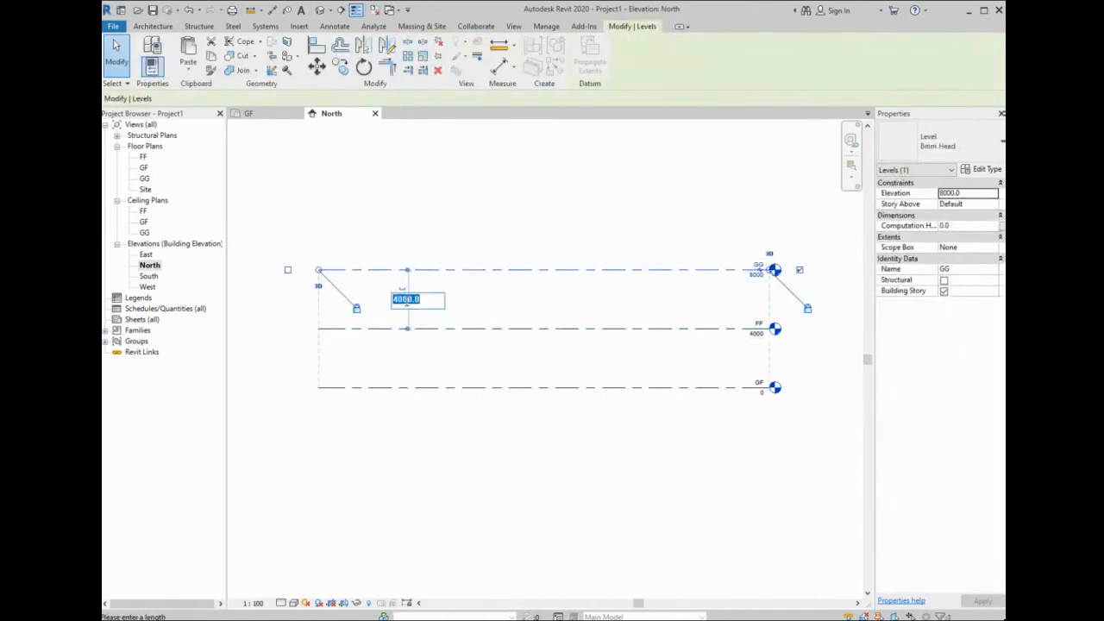
text(3500)
key(Return)
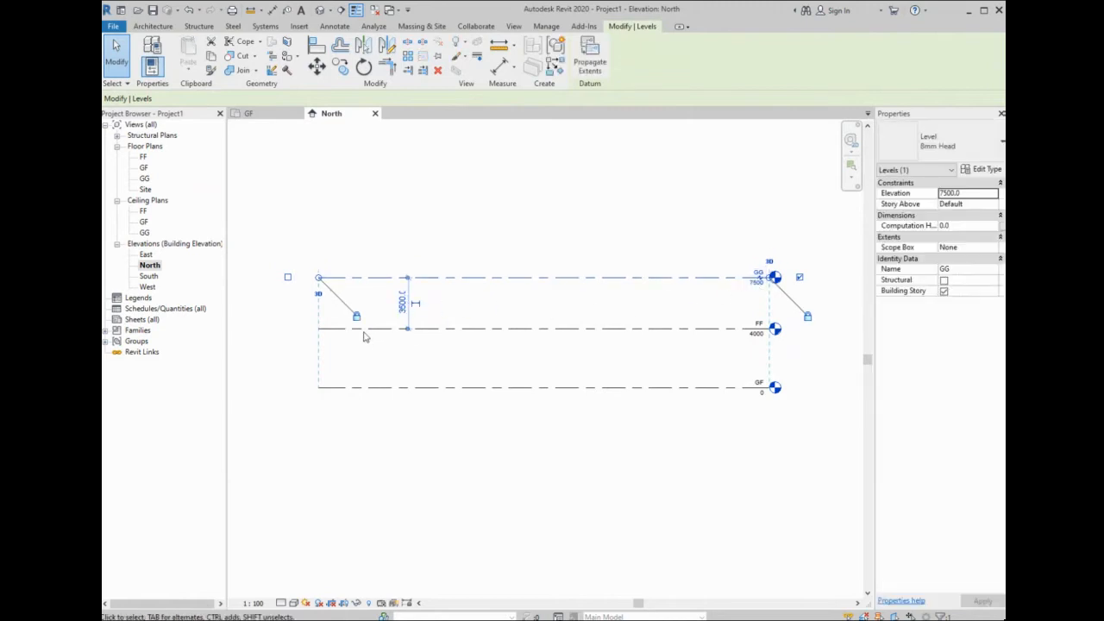
- Rename the topmost level as SF, including its matching plan views
scroll(414, 286, up, 1)
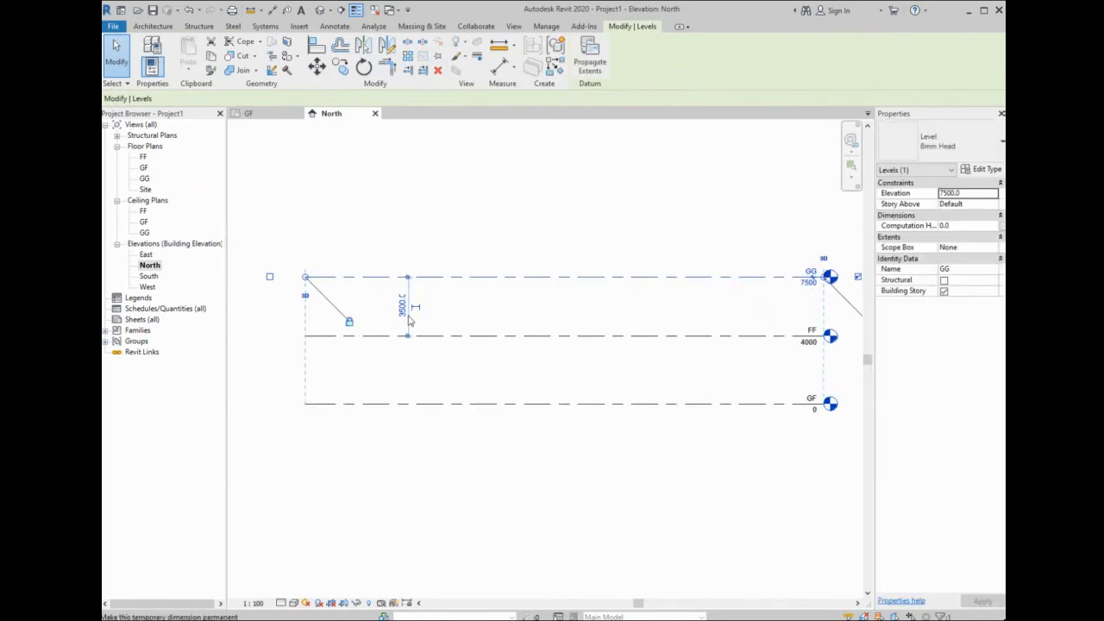
click(811, 271)
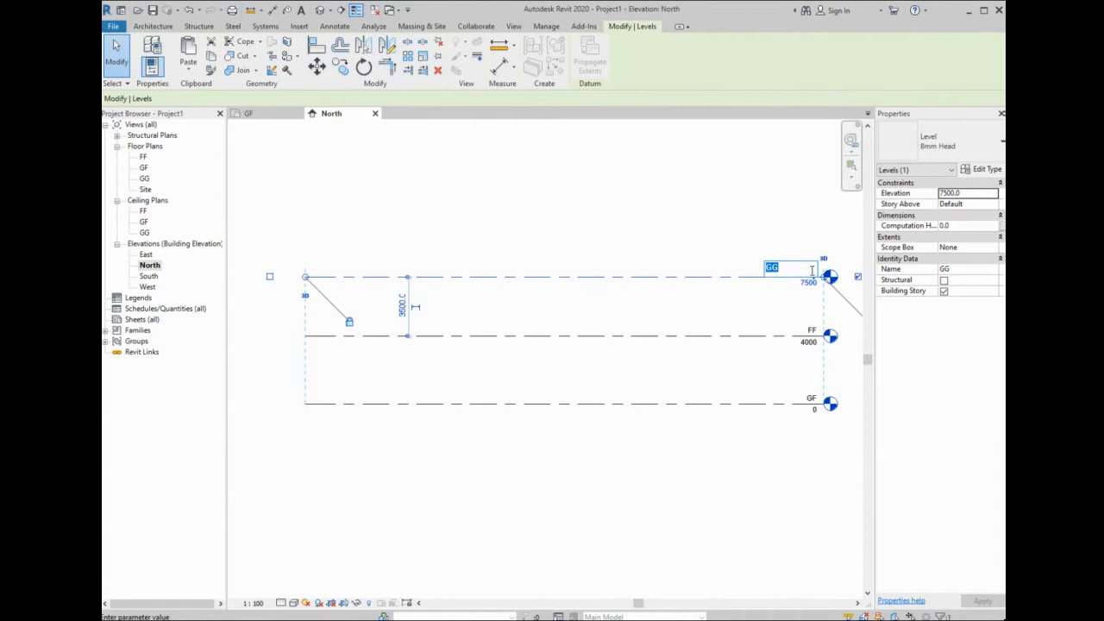
text(sF)
key(Return)
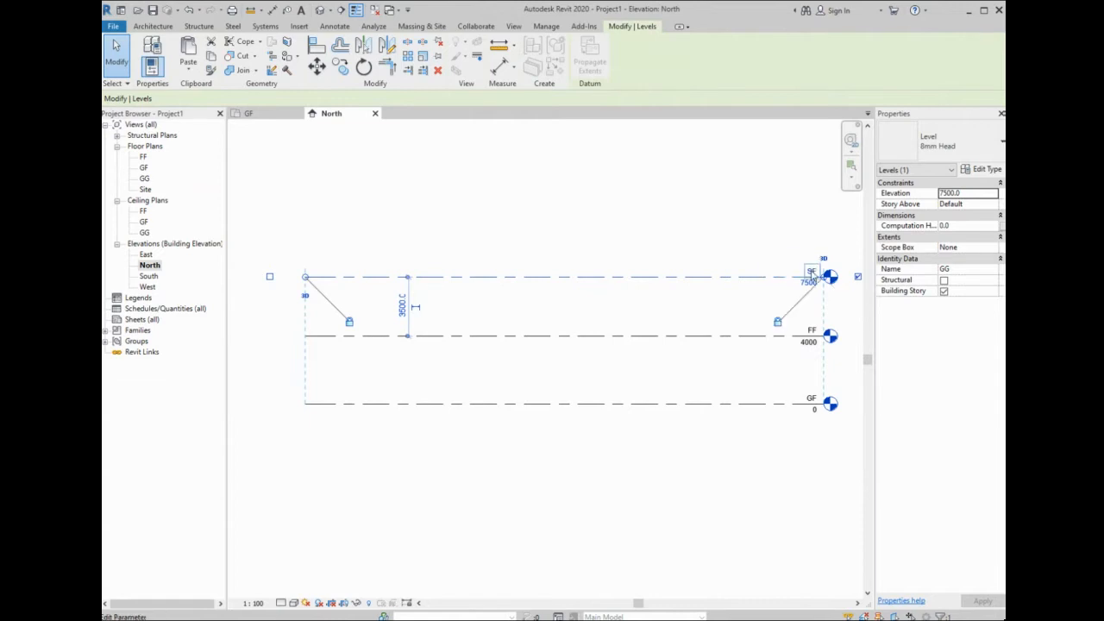
click(669, 251)
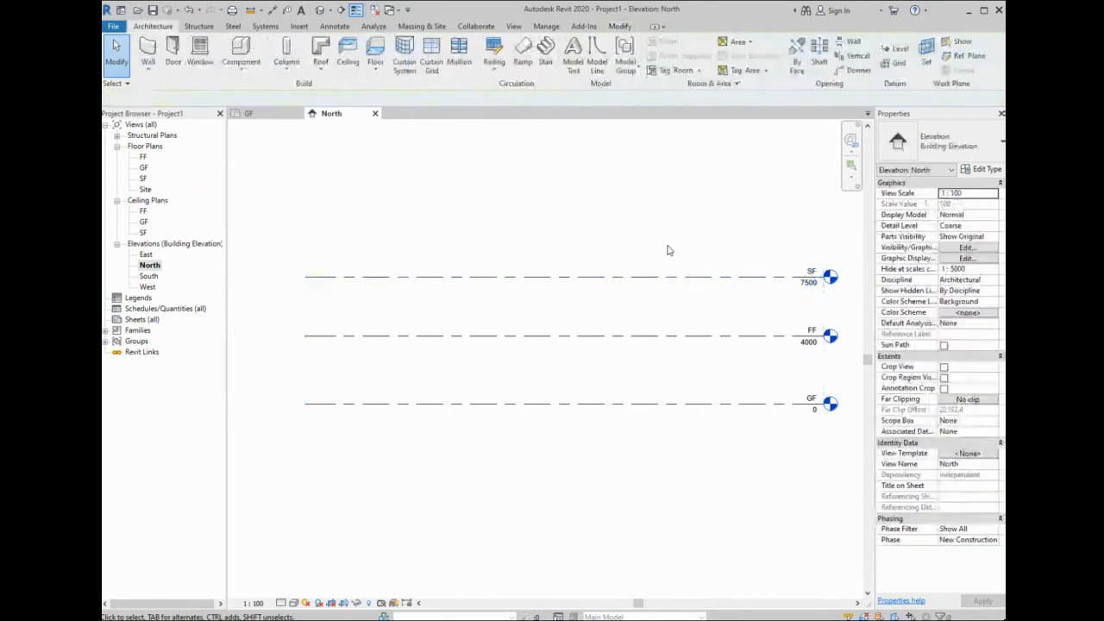
- Rename the topmost level as parapet, including its matching plan views
scroll(546, 340, down, 1)
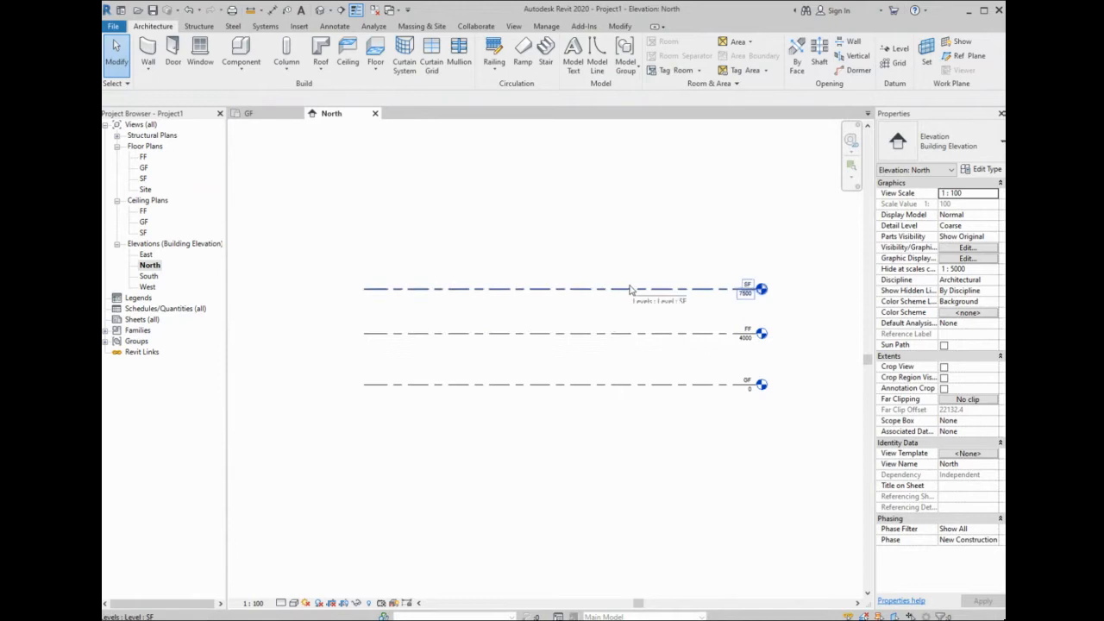
scroll(733, 280, up, 2)
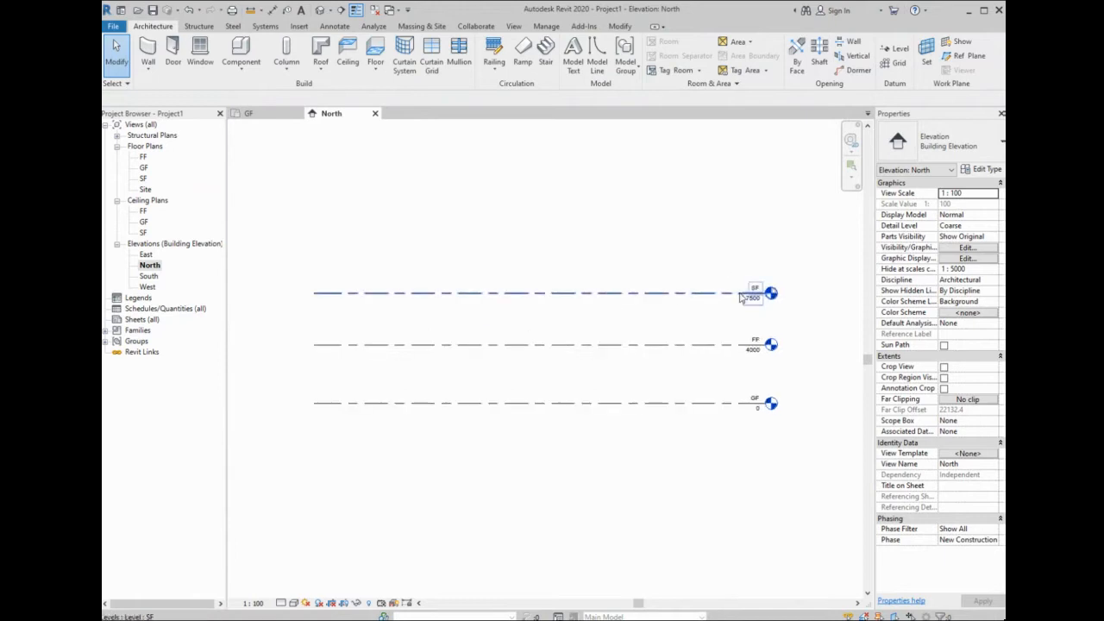
click(757, 295)
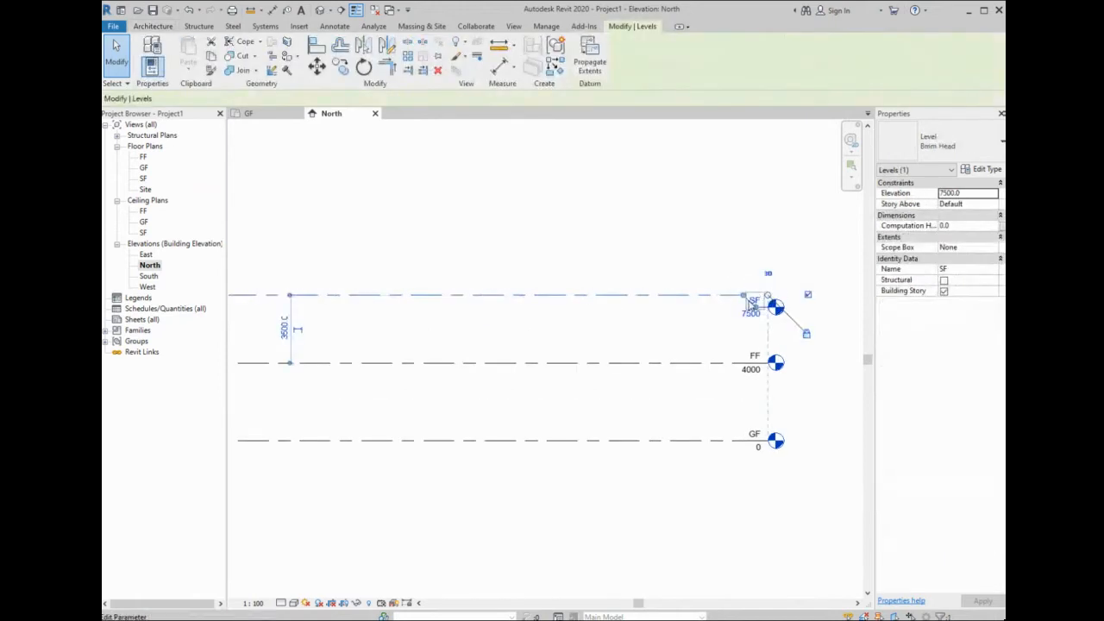
key(Escape)
double_click(755, 289)
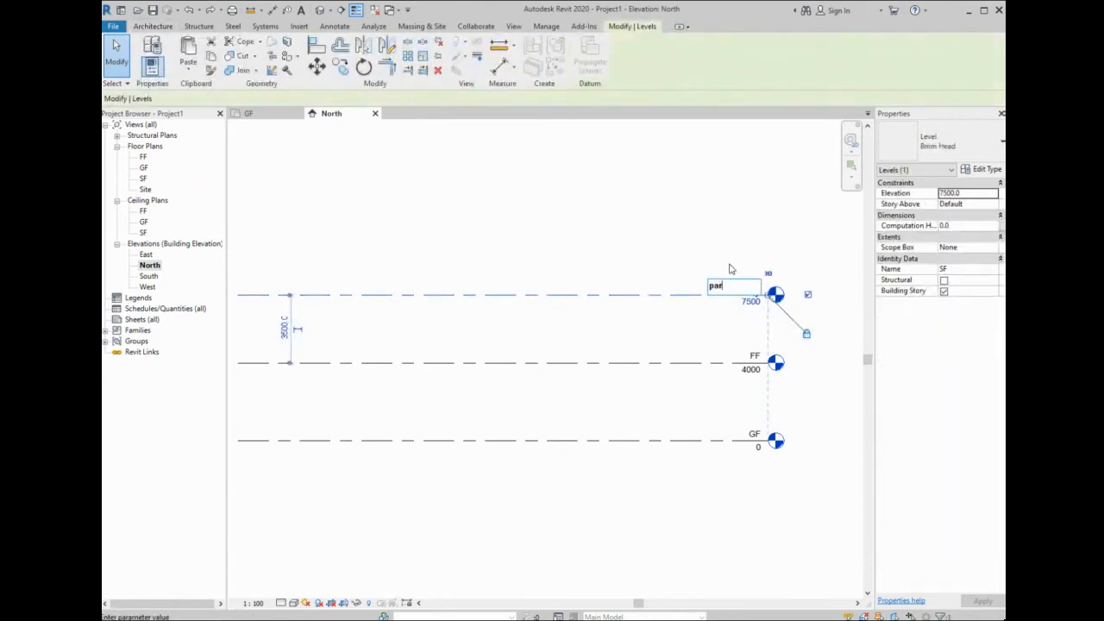
key(Return)
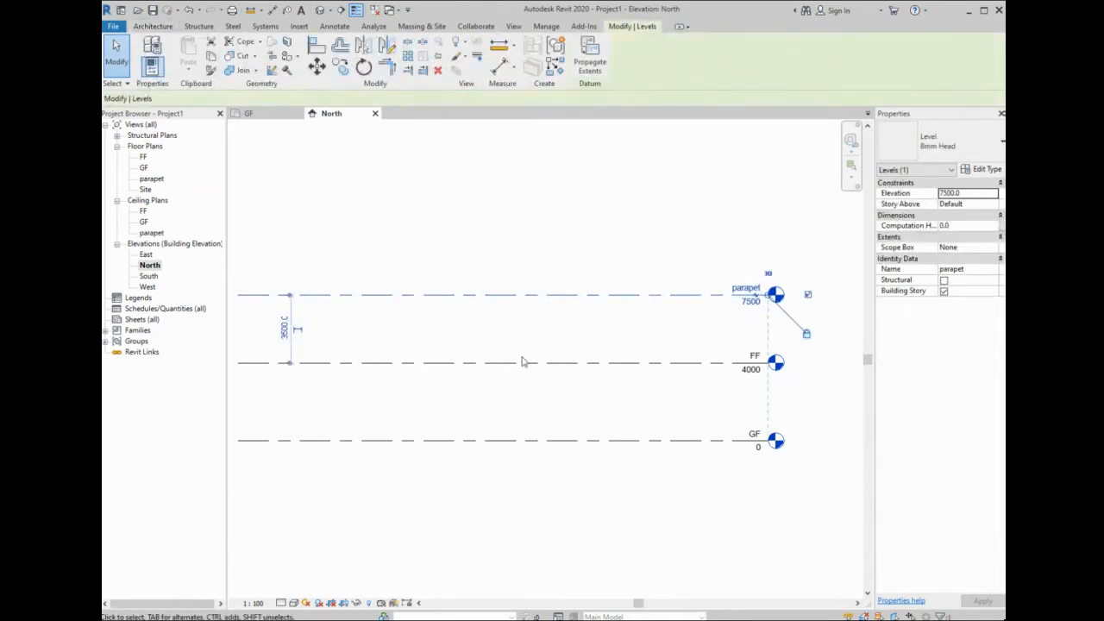
- Set the distance between the parapet level and FF to 4000 mm
click(286, 327)
text(4)
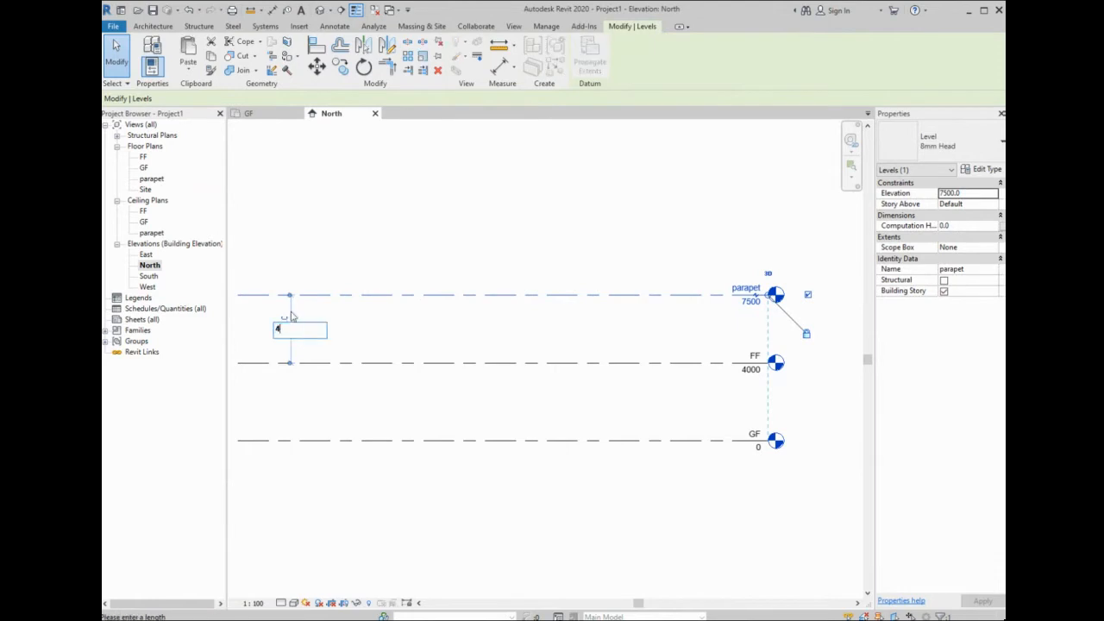
text(000)
key(Return)
scroll(336, 258, down, 1)
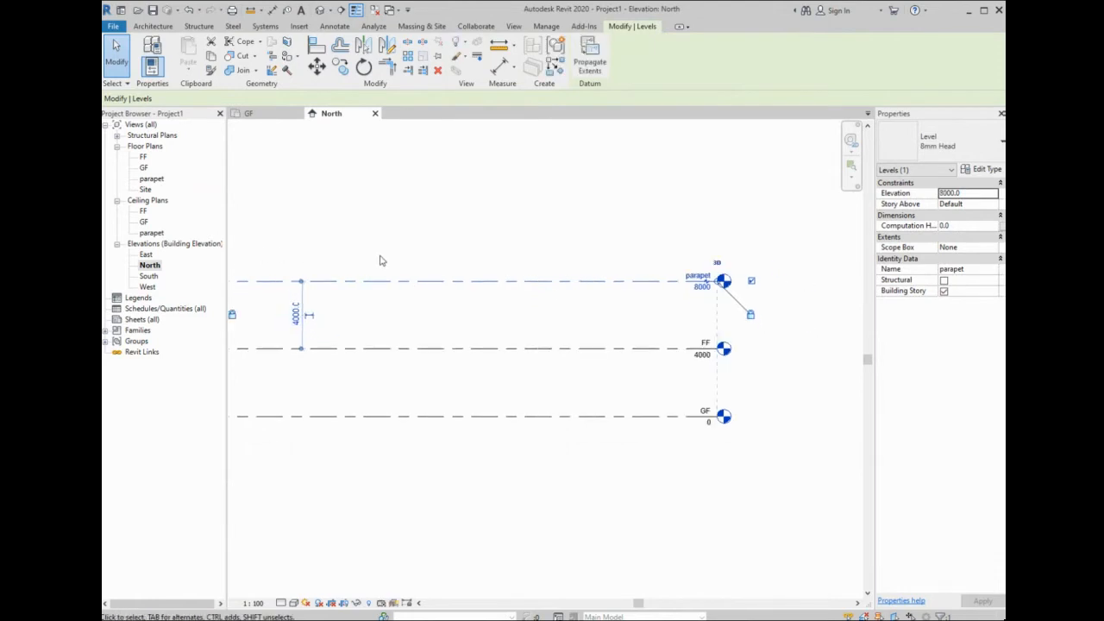
middle_drag(516, 284, 561, 308)
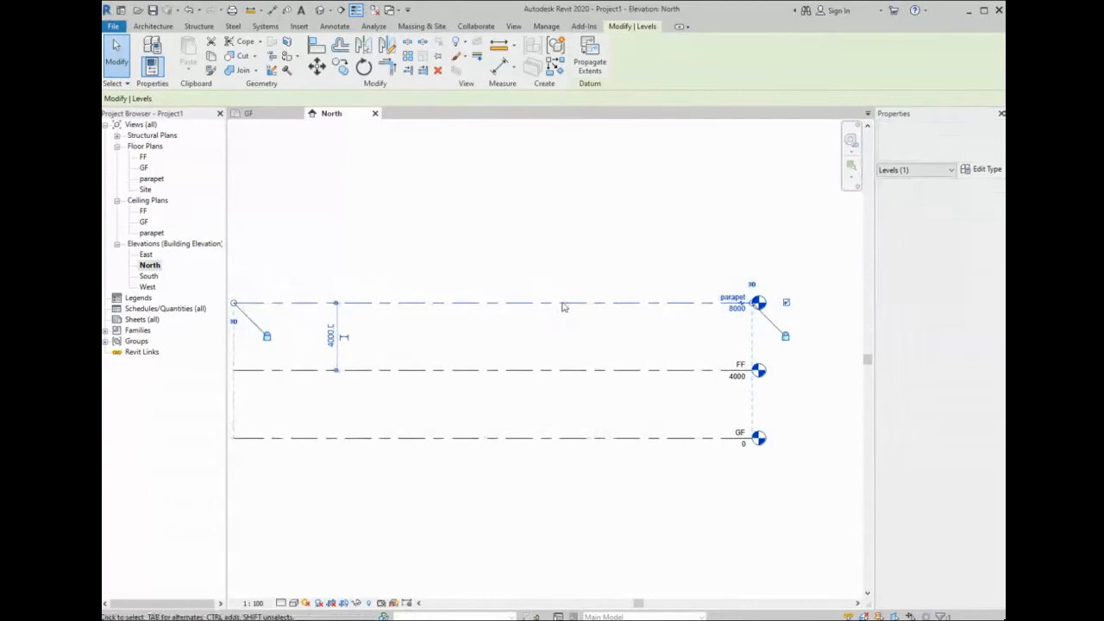
click(561, 259)
- Draw a new level about 1300 mm below GF, aligned with both ends of the existing levels
scroll(646, 286, down, 1)
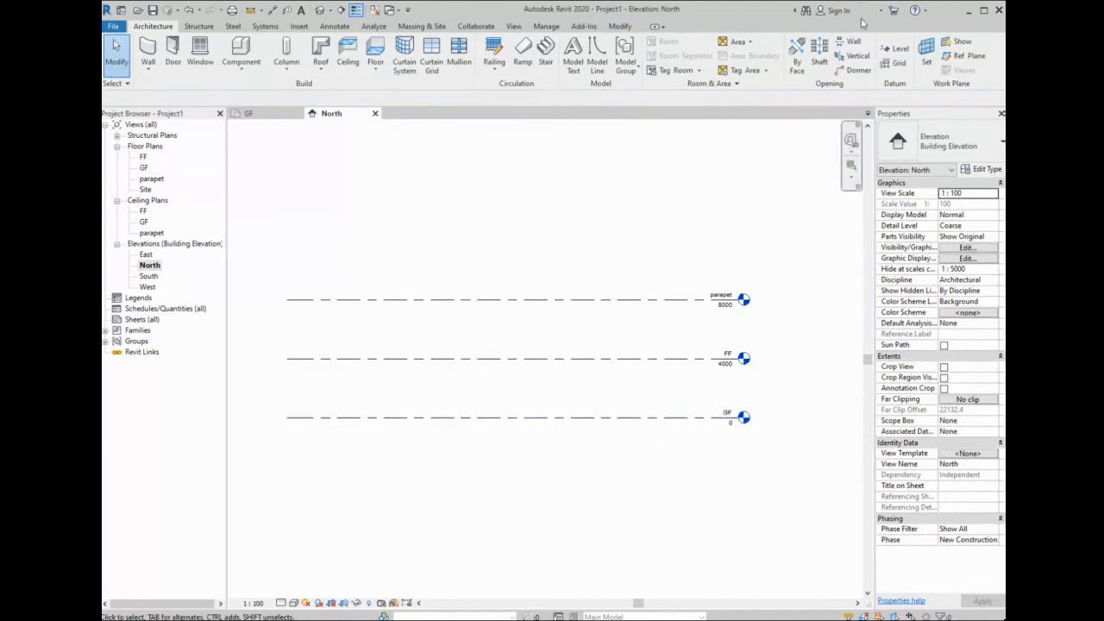
key(l)
key(l)
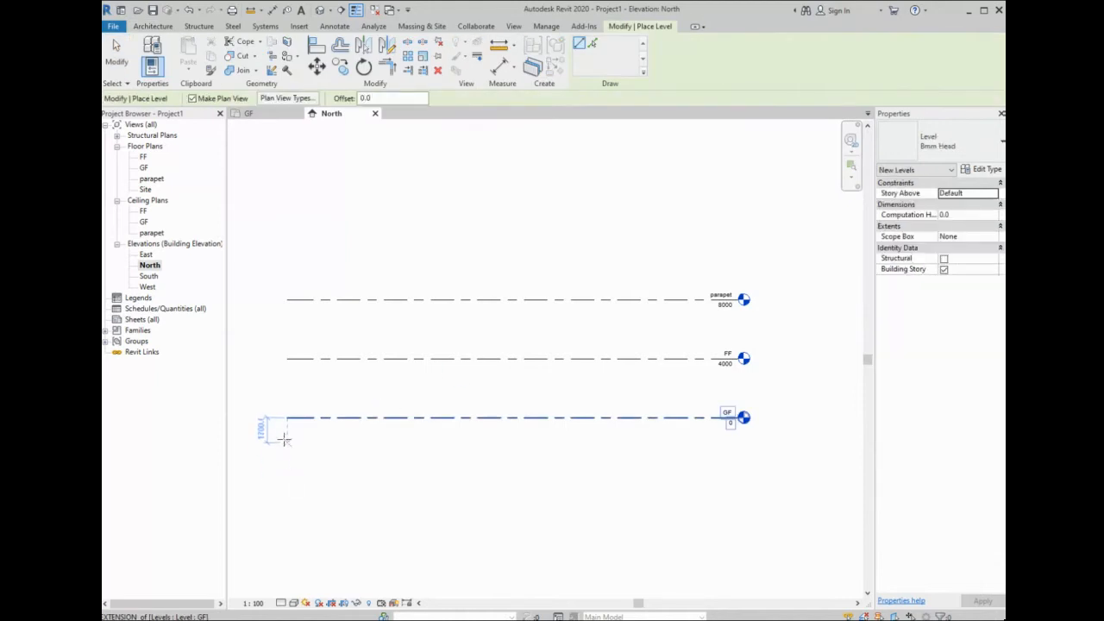
click(287, 435)
click(739, 435)
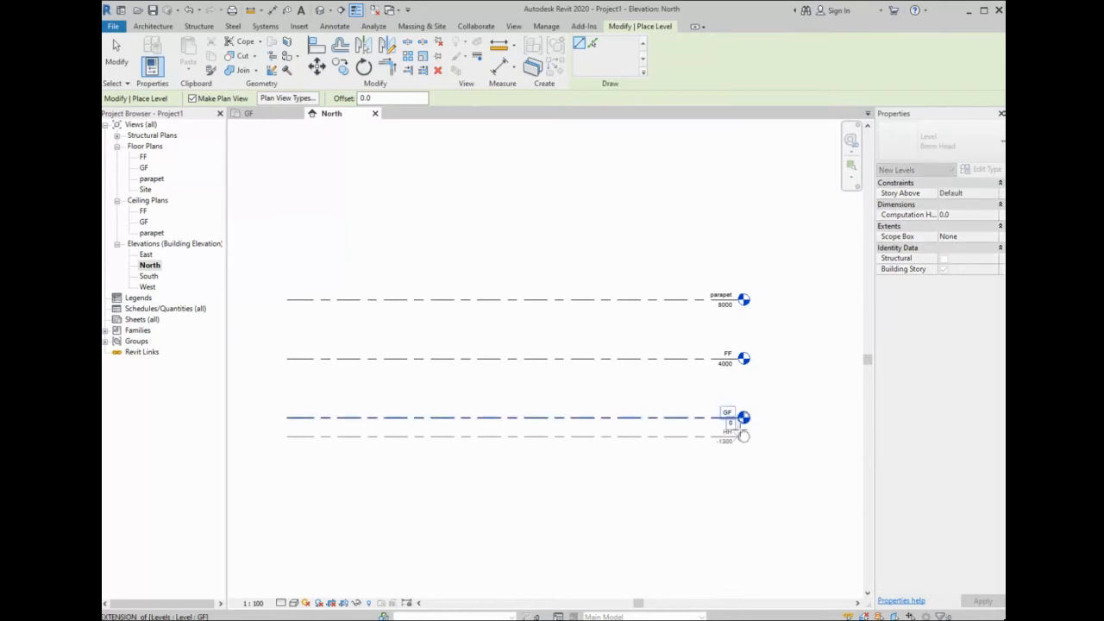
scroll(740, 435, up, 2)
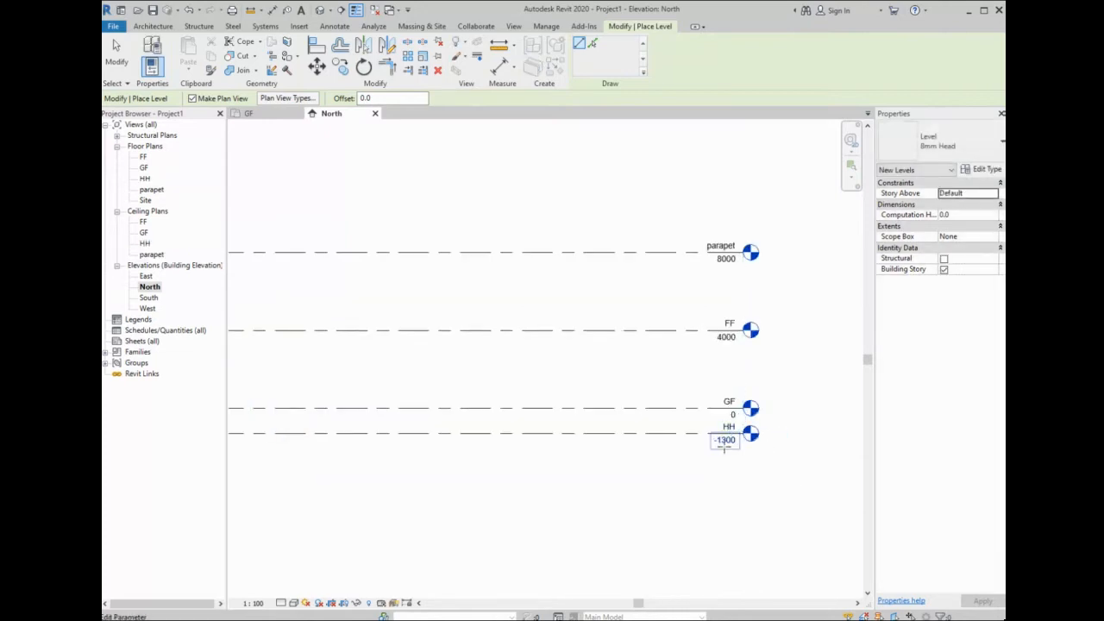
key(Escape)
key(Escape)
- Set the elevation of the level below GF to -450
click(726, 445)
click(725, 441)
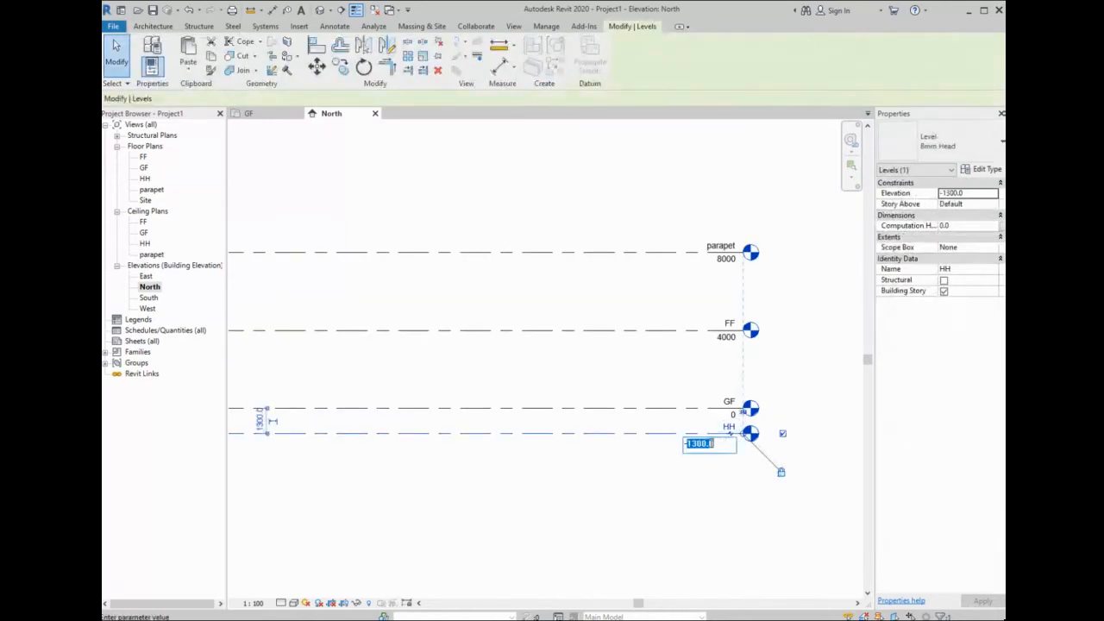
text(-450)
key(Return)
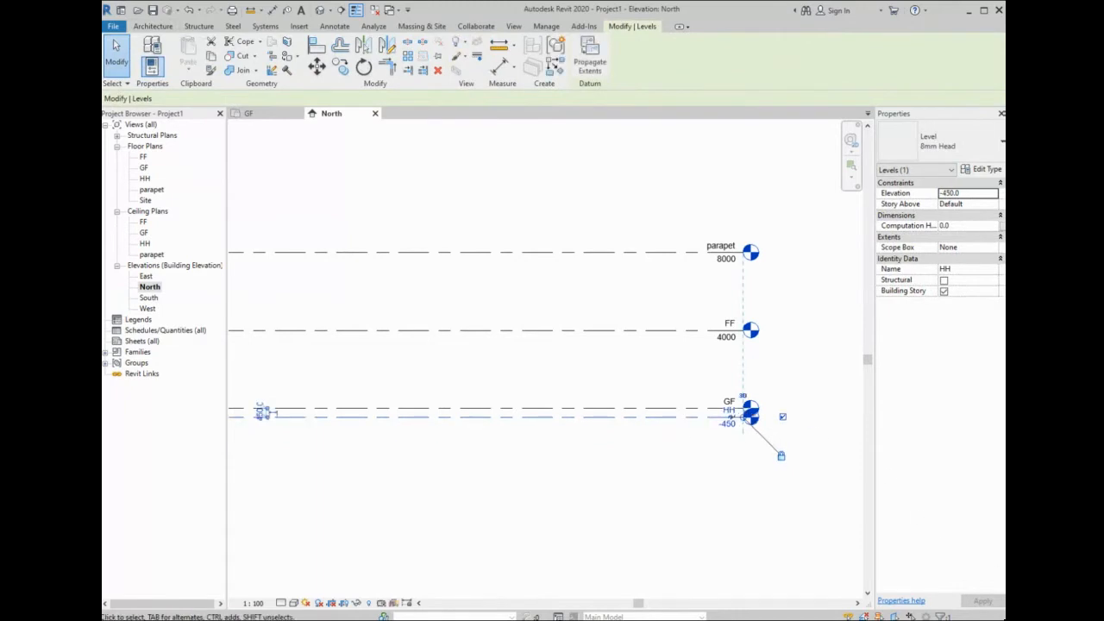
click(662, 315)
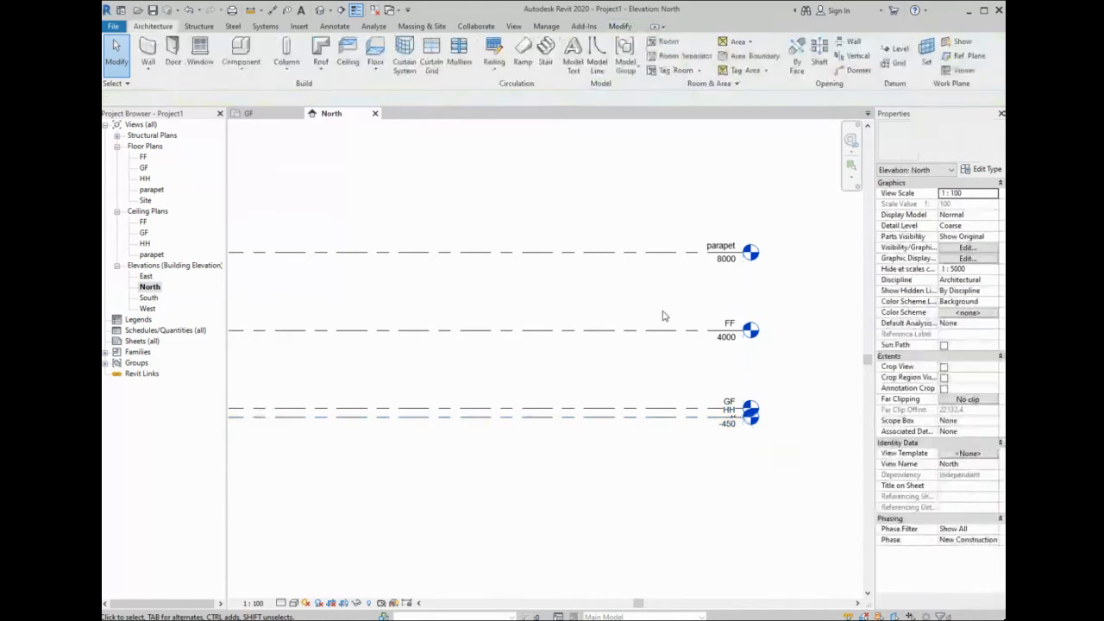
- Delete the level below GF together with its matching plan views
click(648, 416)
key(Delete)
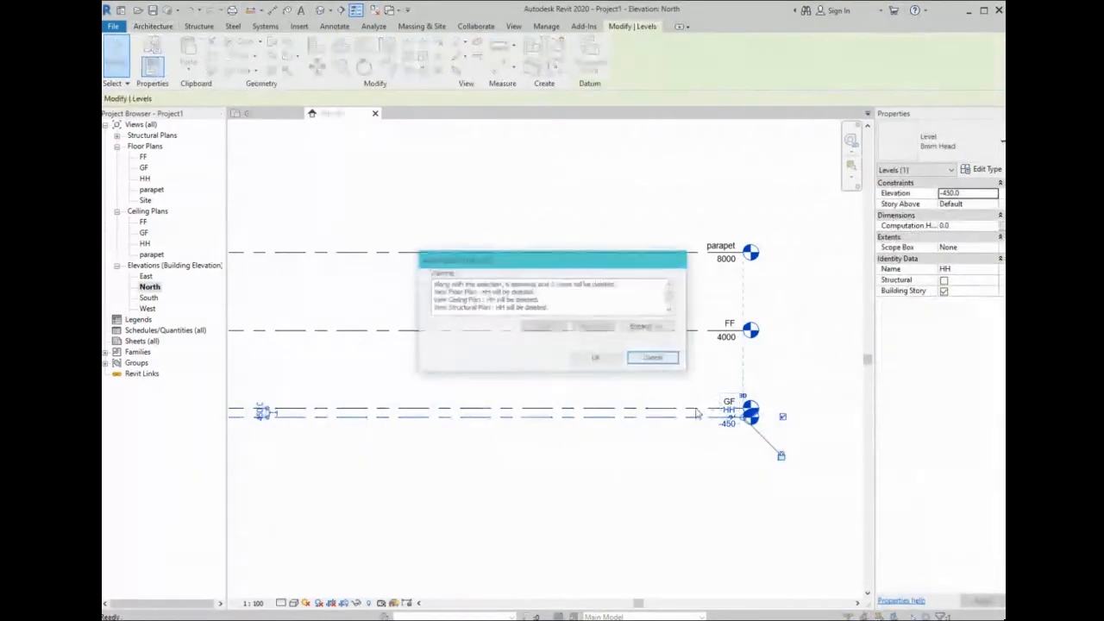
click(595, 357)
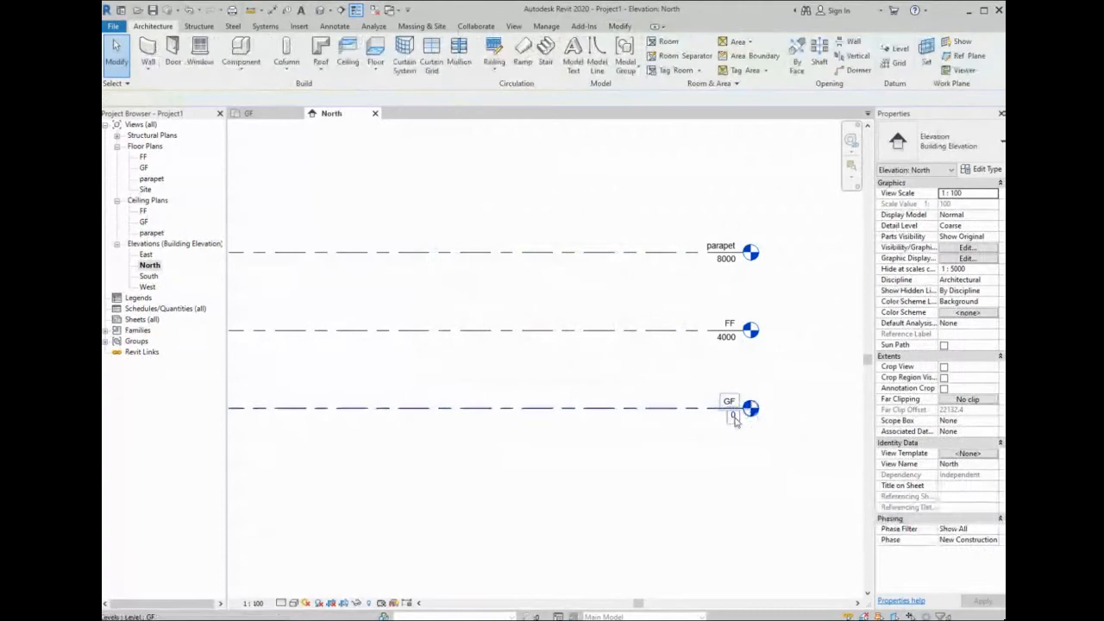
- Open the GF floor plan view
scroll(666, 392, down, 1)
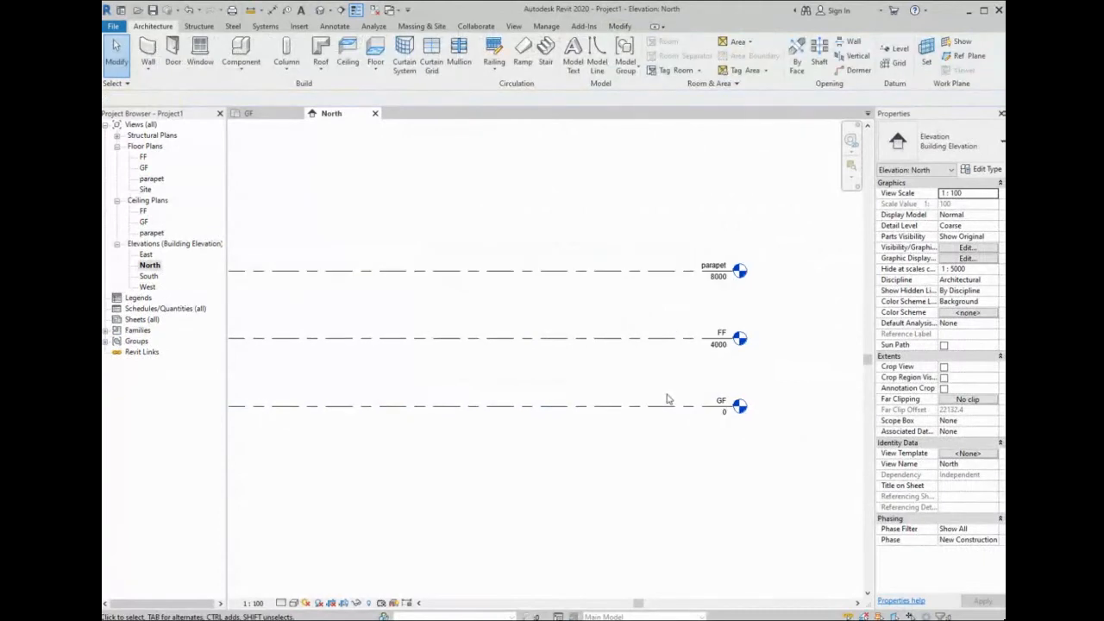
middle_drag(635, 399, 734, 419)
scroll(713, 416, down, 1)
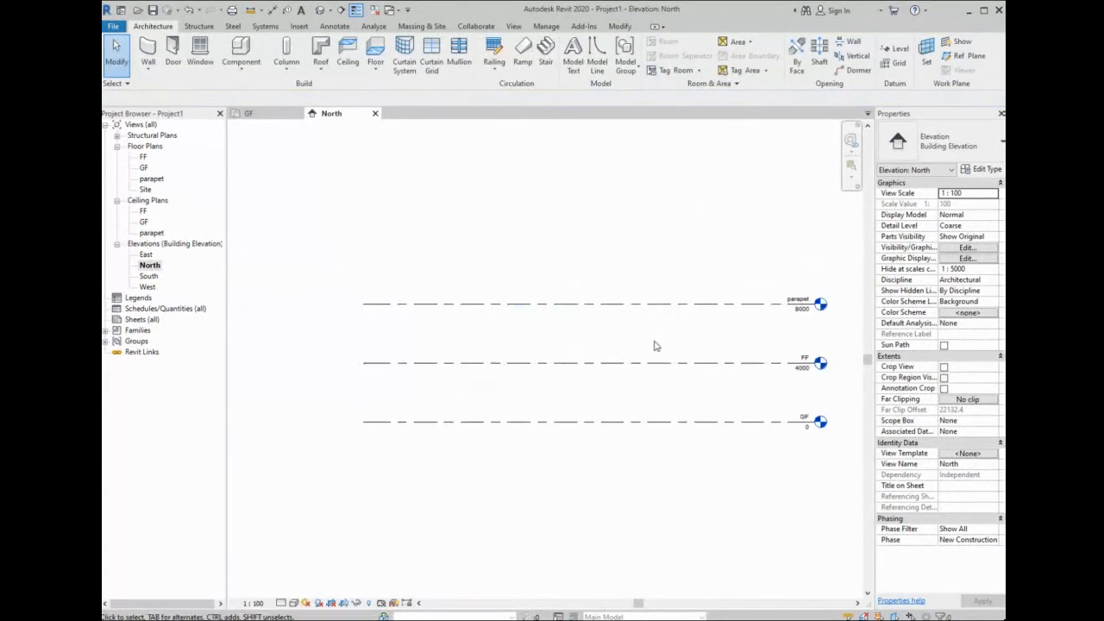
click(274, 115)
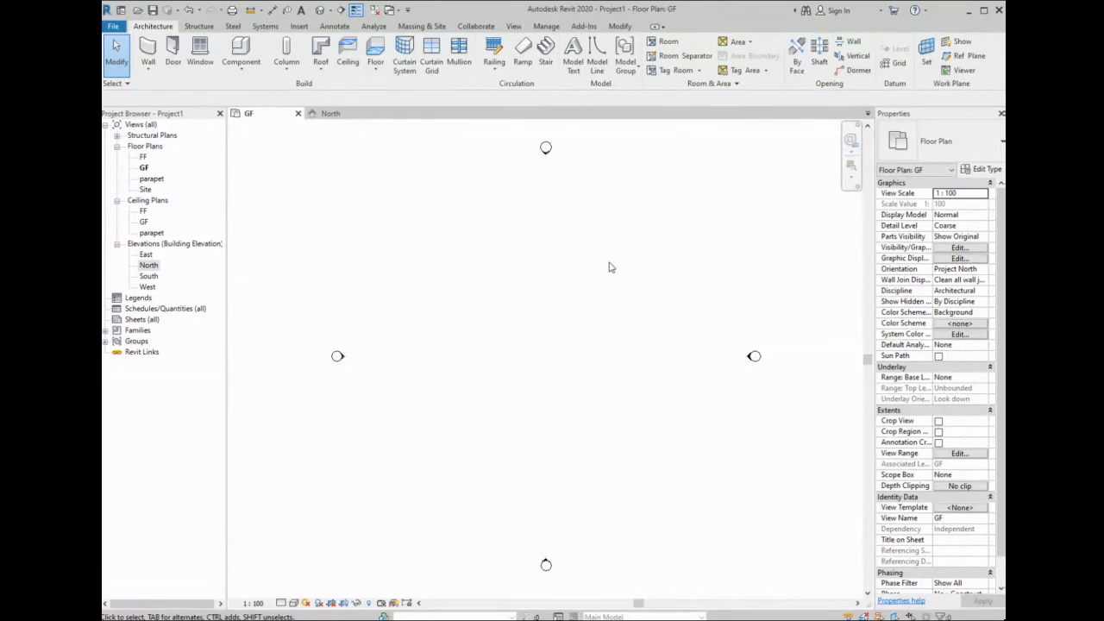
- Draw a vertical grid line from top to bottom in the area between the west and north elevation markers
click(892, 67)
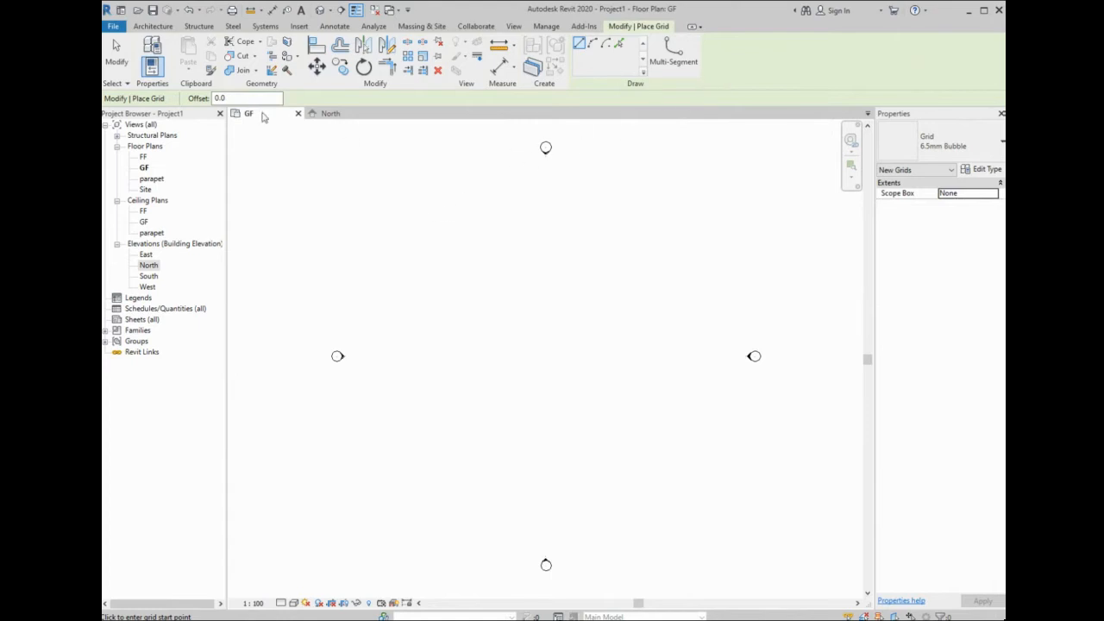
click(153, 26)
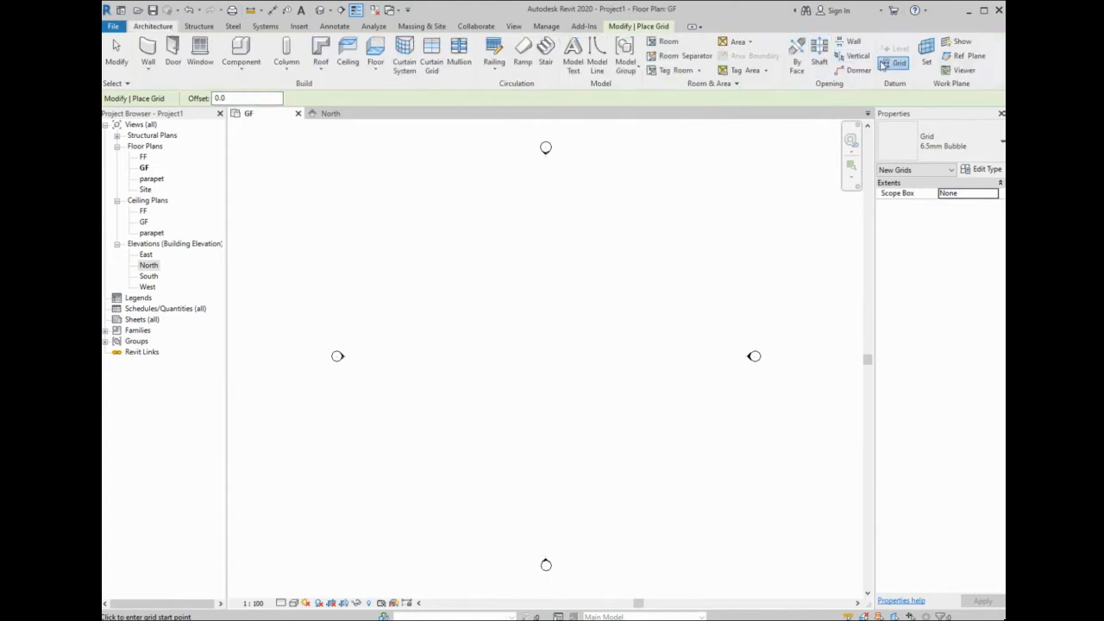
click(404, 185)
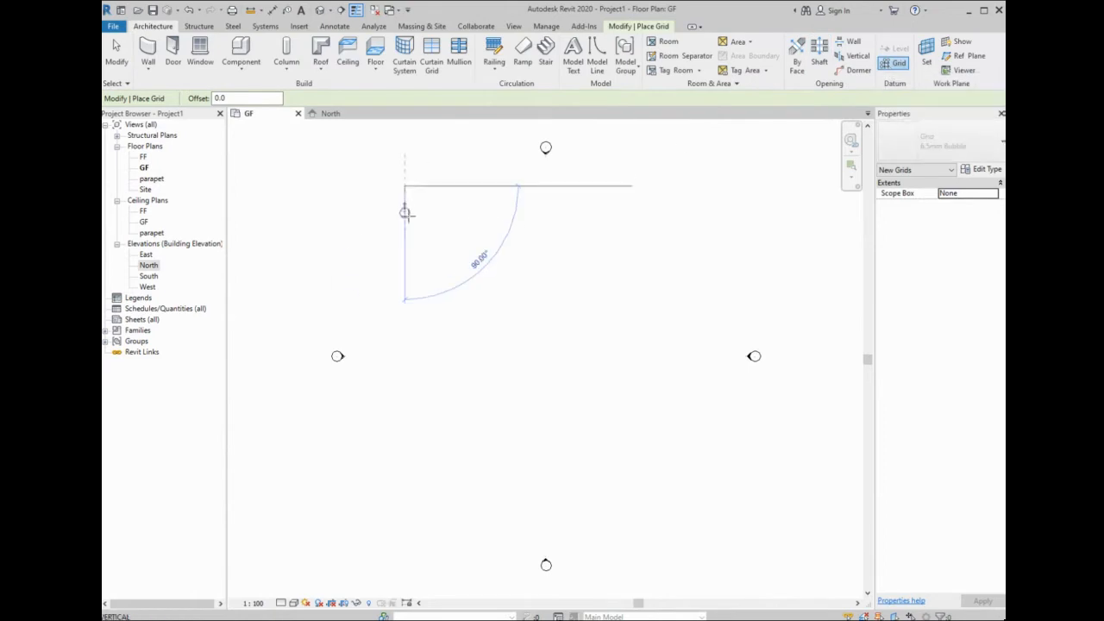
click(403, 519)
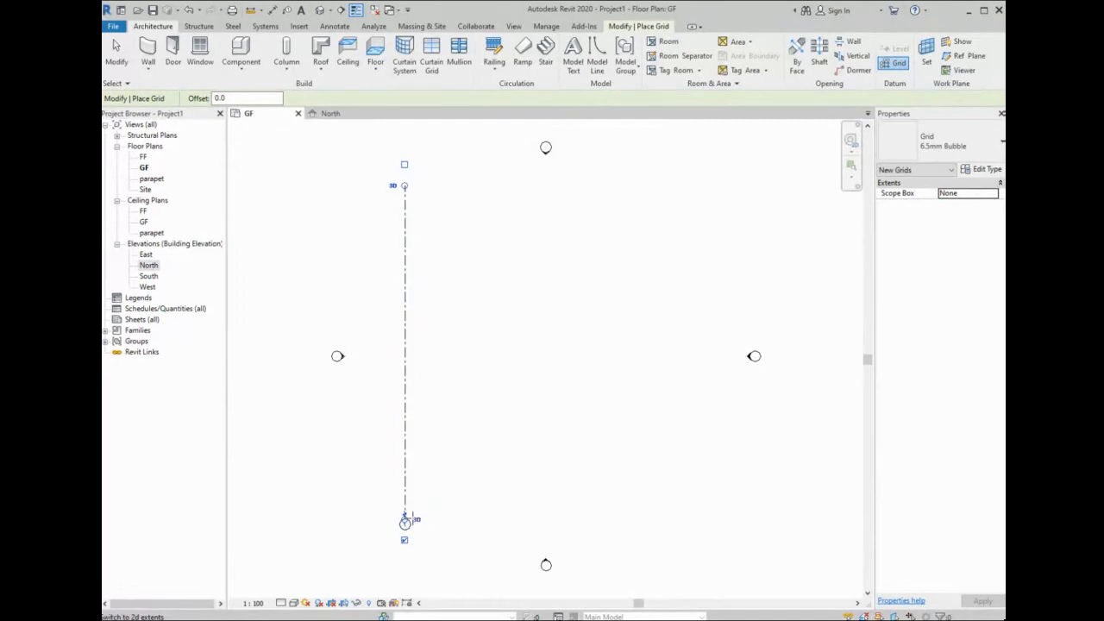
scroll(405, 525, up, 1)
scroll(405, 525, up, 1)
key(Escape)
key(Escape)
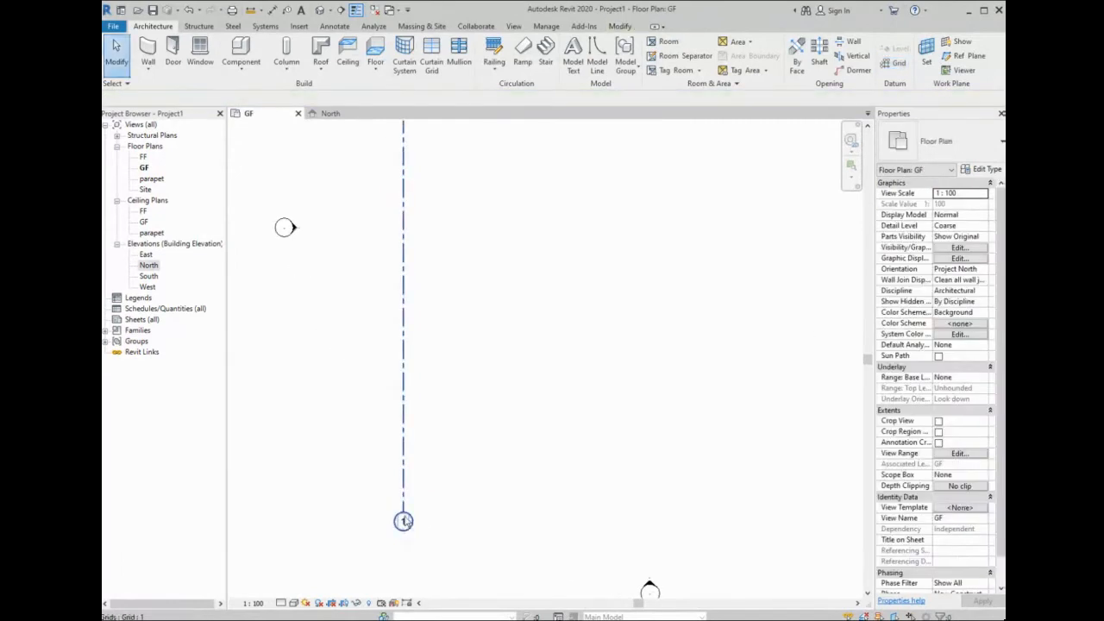
- Show the grid bubble at the upper end of grid 1
scroll(399, 541, down, 2)
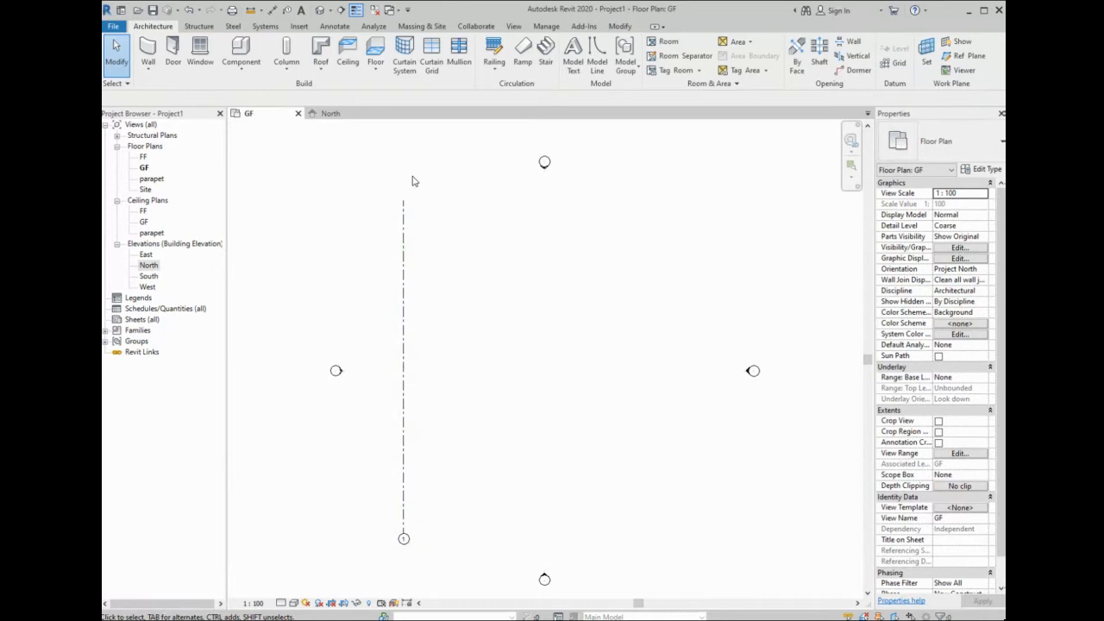
click(402, 217)
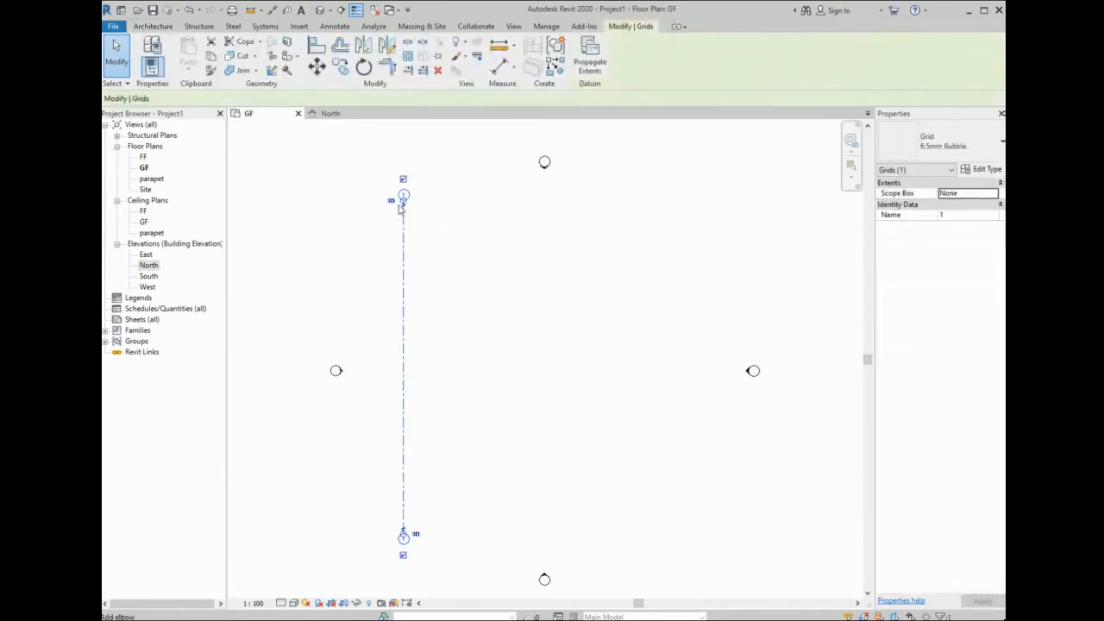
click(359, 198)
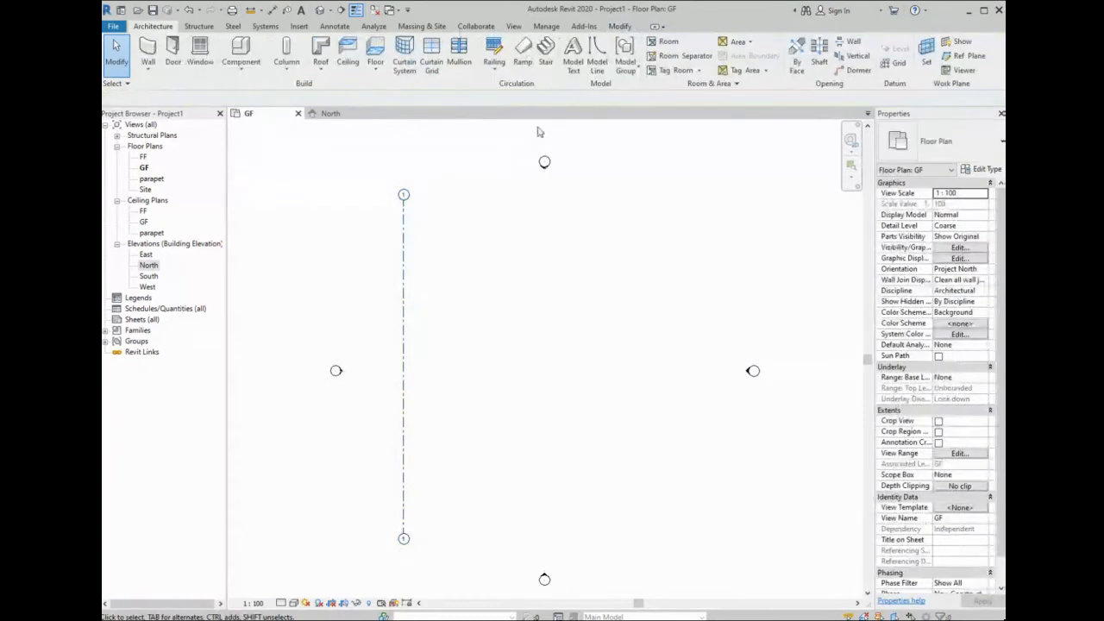
- Draw a second vertical grid line 6000 mm to the right of grid 1, aligned with both of its ends
click(897, 62)
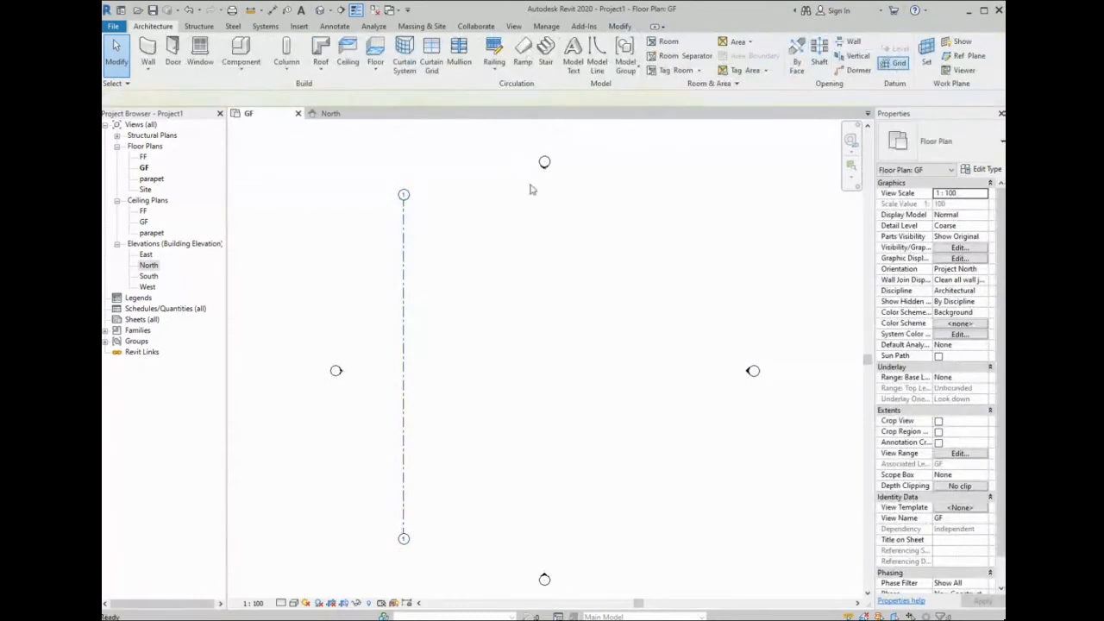
click(453, 533)
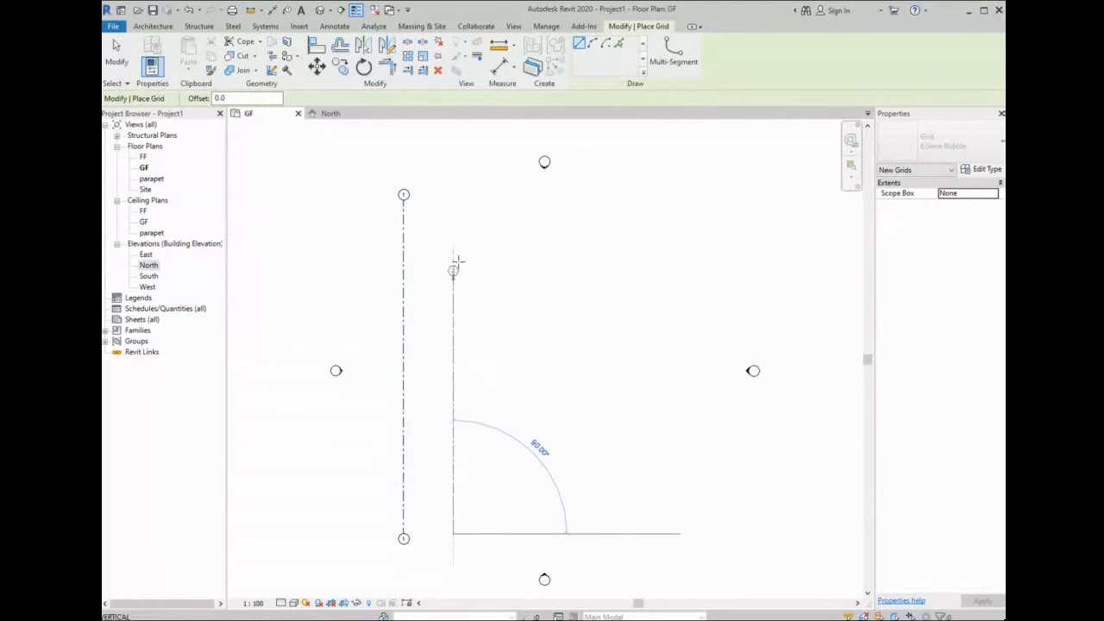
click(453, 197)
key(Escape)
key(Escape)
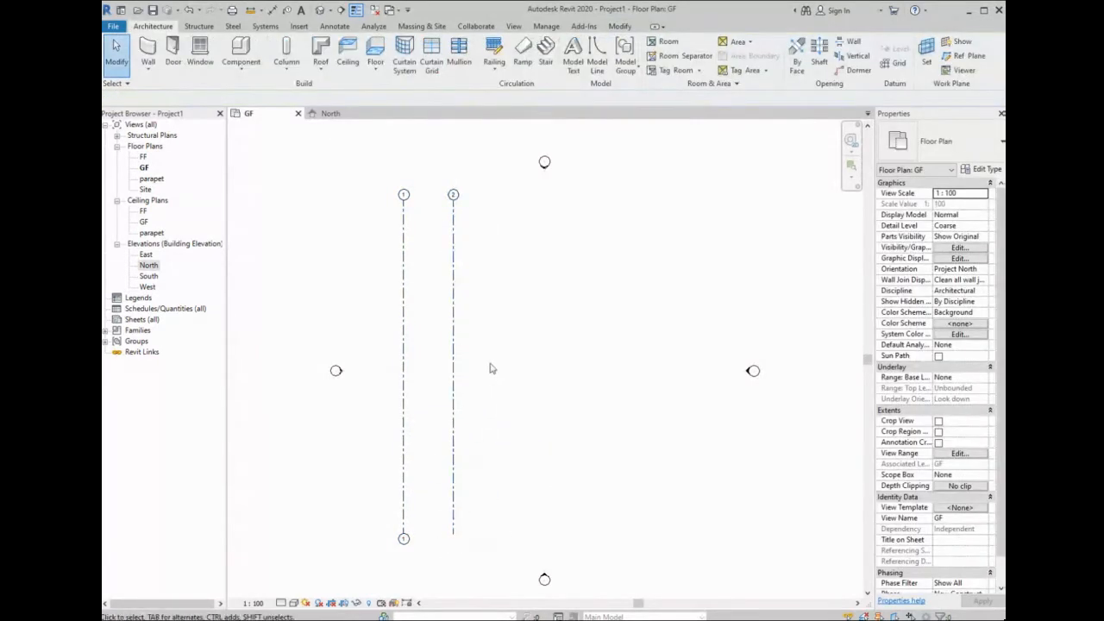
click(454, 376)
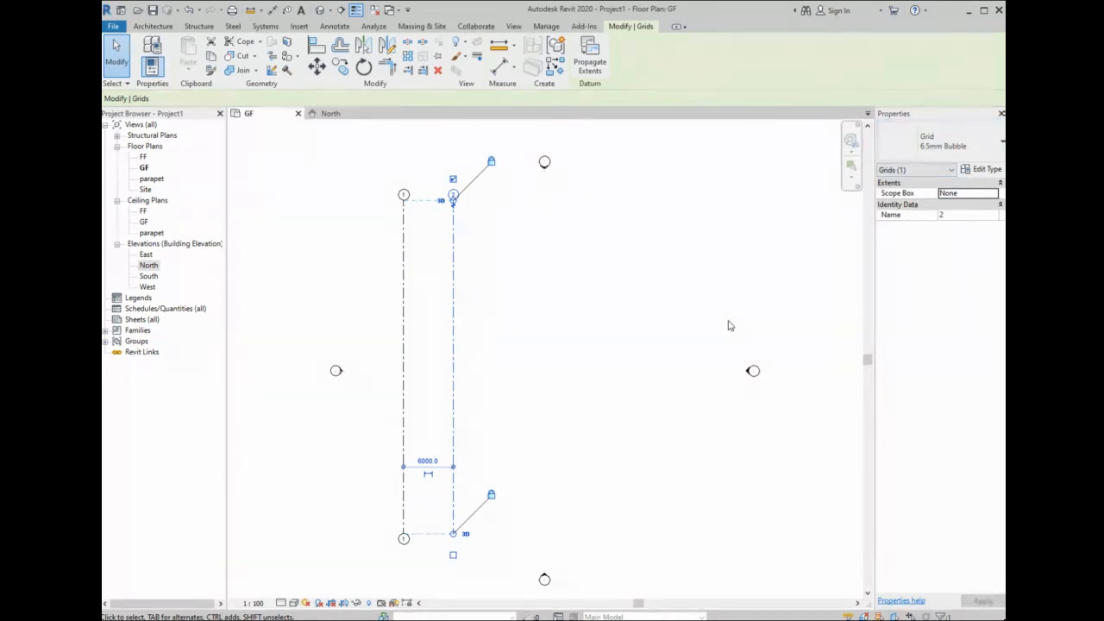
click(586, 351)
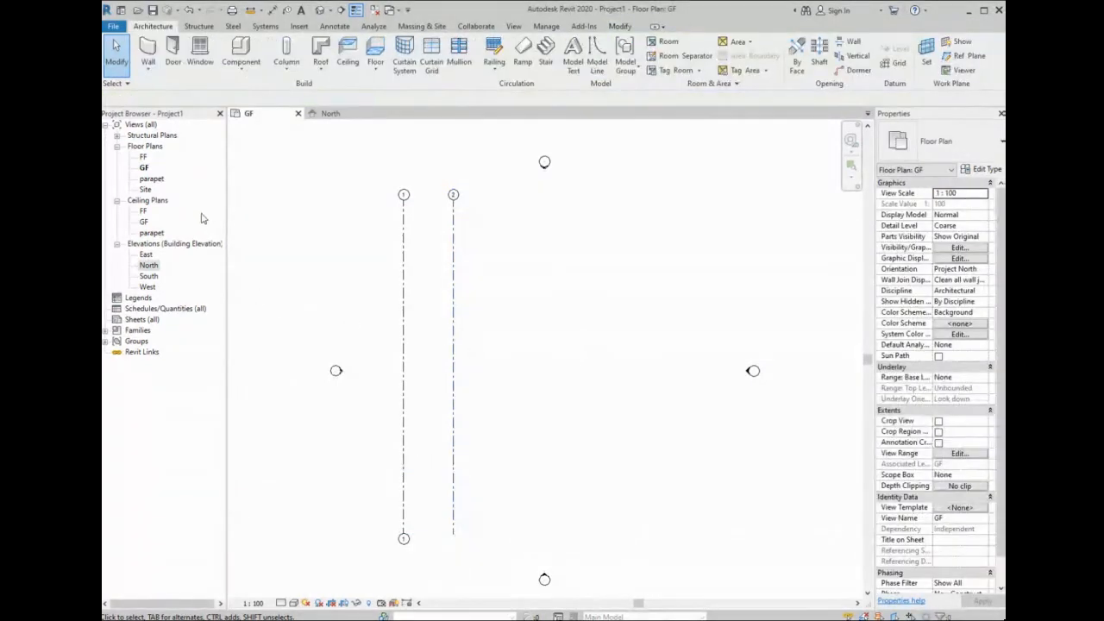
click(145, 169)
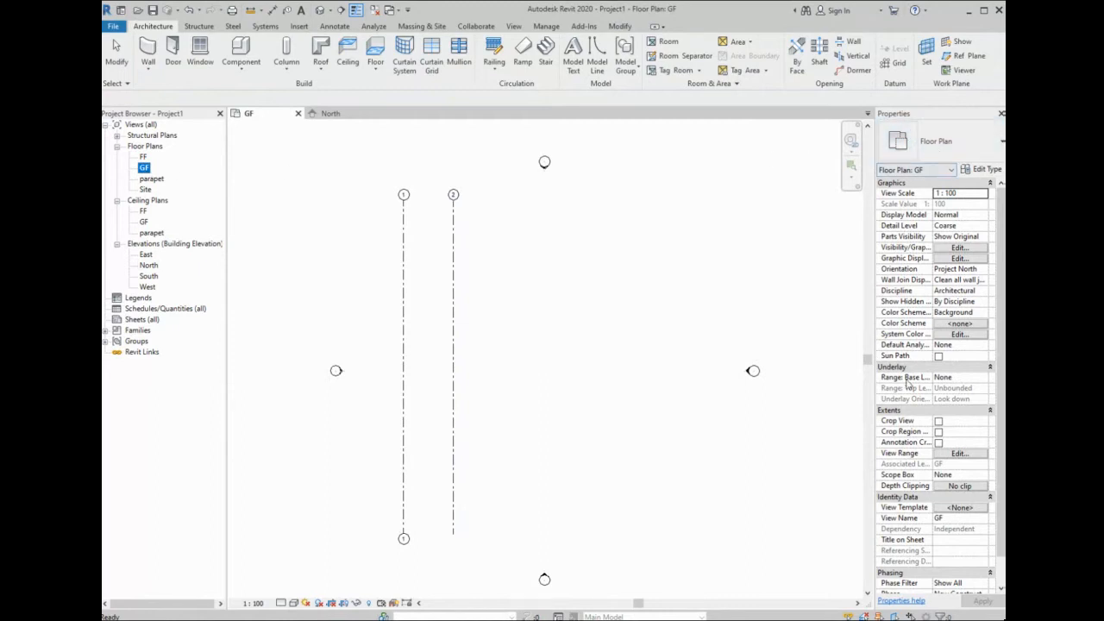
click(404, 284)
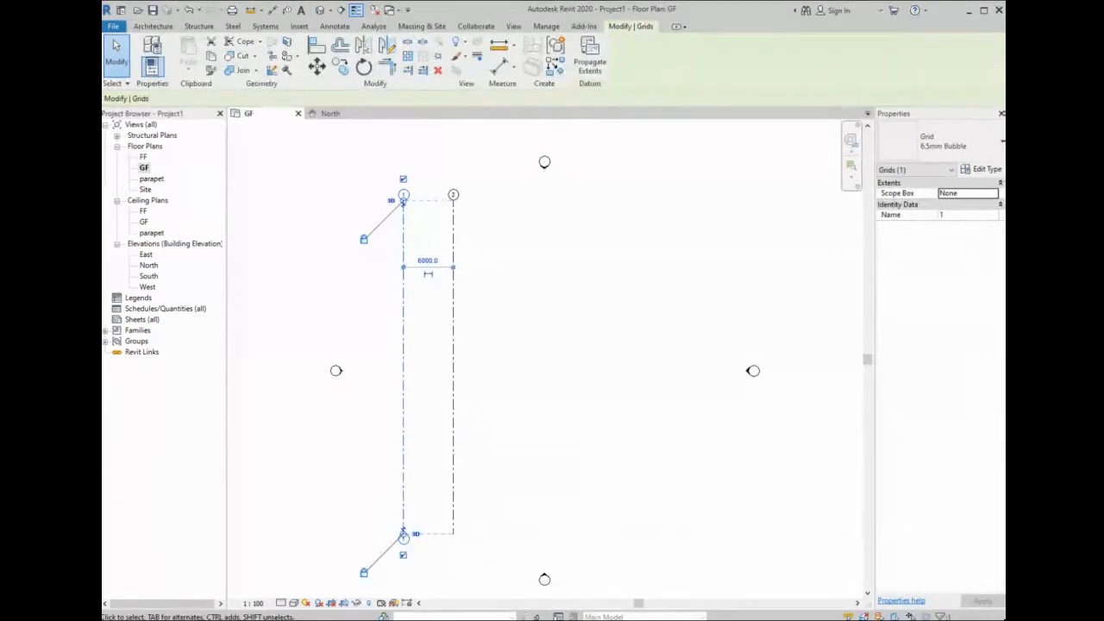
- Enable Plan View Symbols End 1 (Default) in the 6.5mm Bubble grid type so grid 2 has bubbles at both ends
click(453, 298)
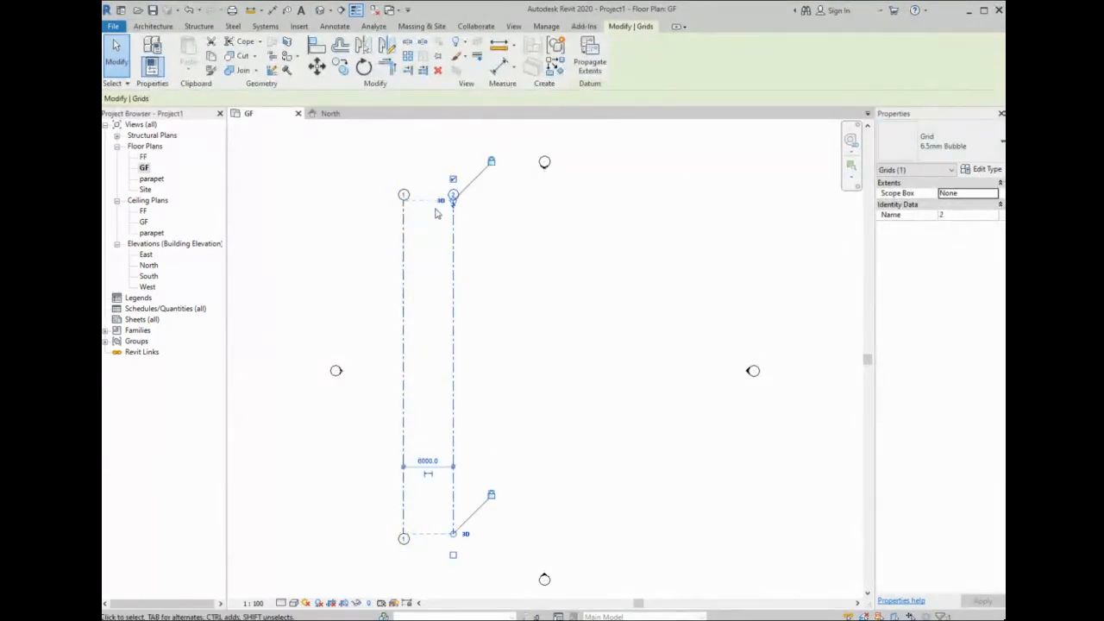
click(983, 169)
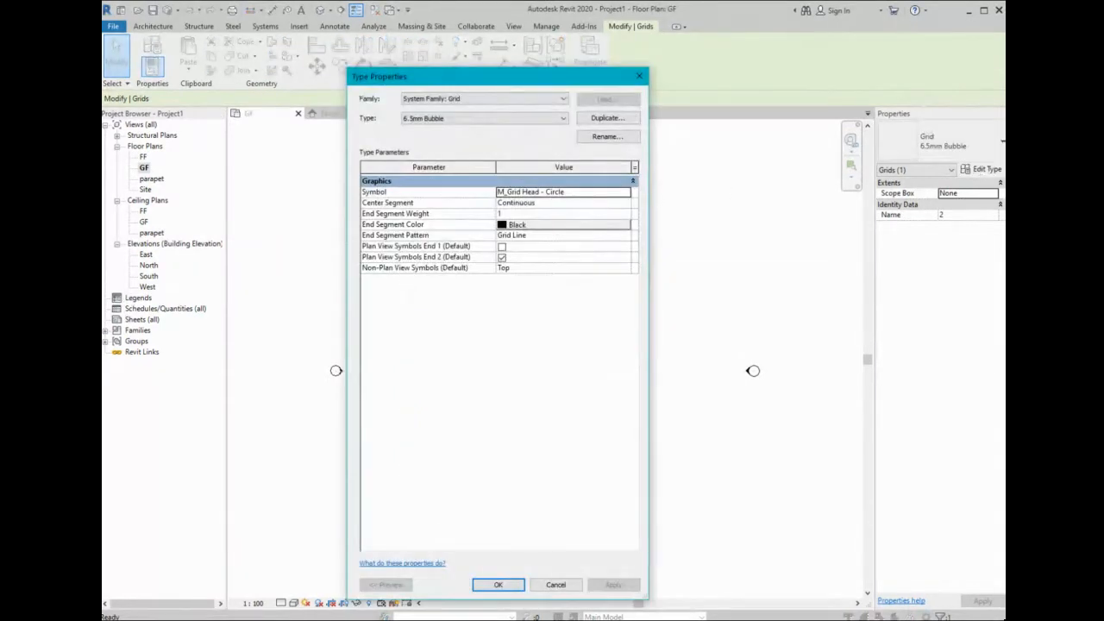
click(502, 247)
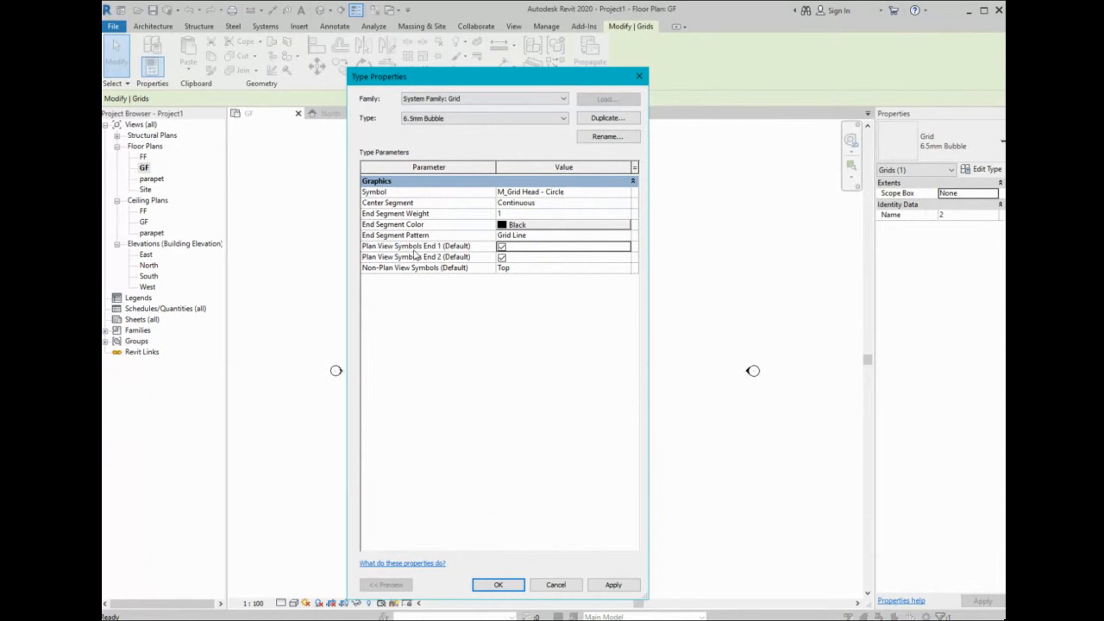
click(502, 247)
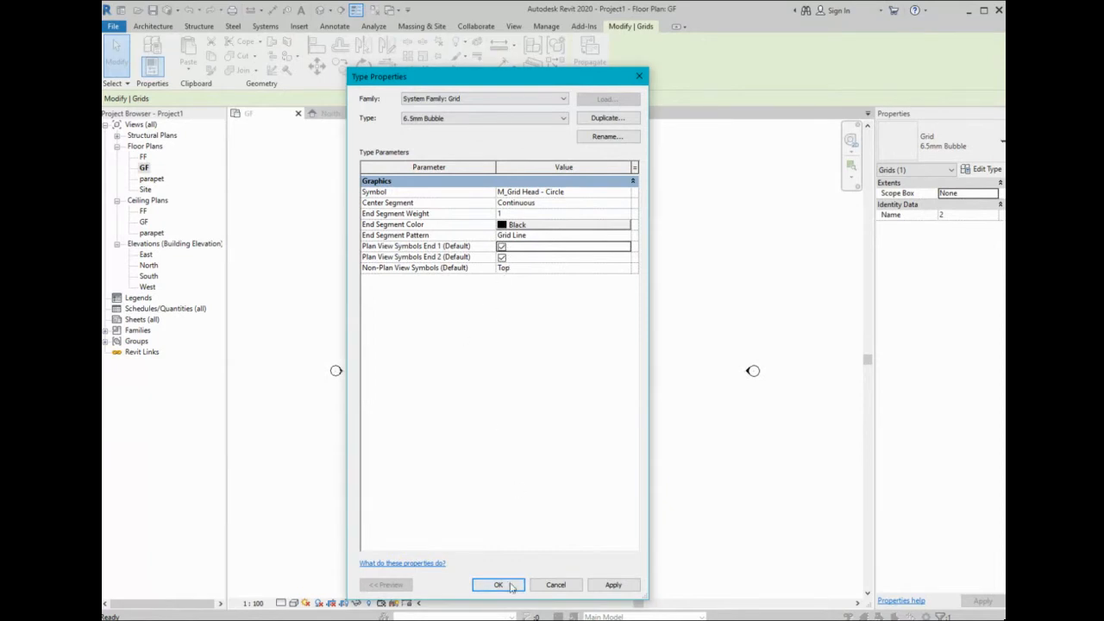
click(497, 585)
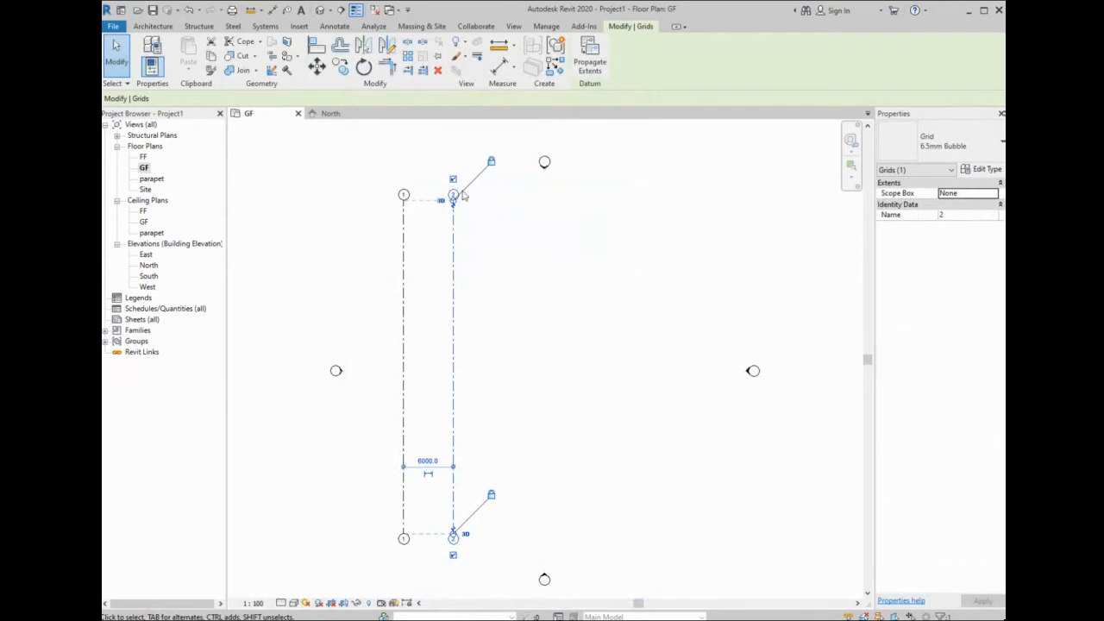
click(480, 312)
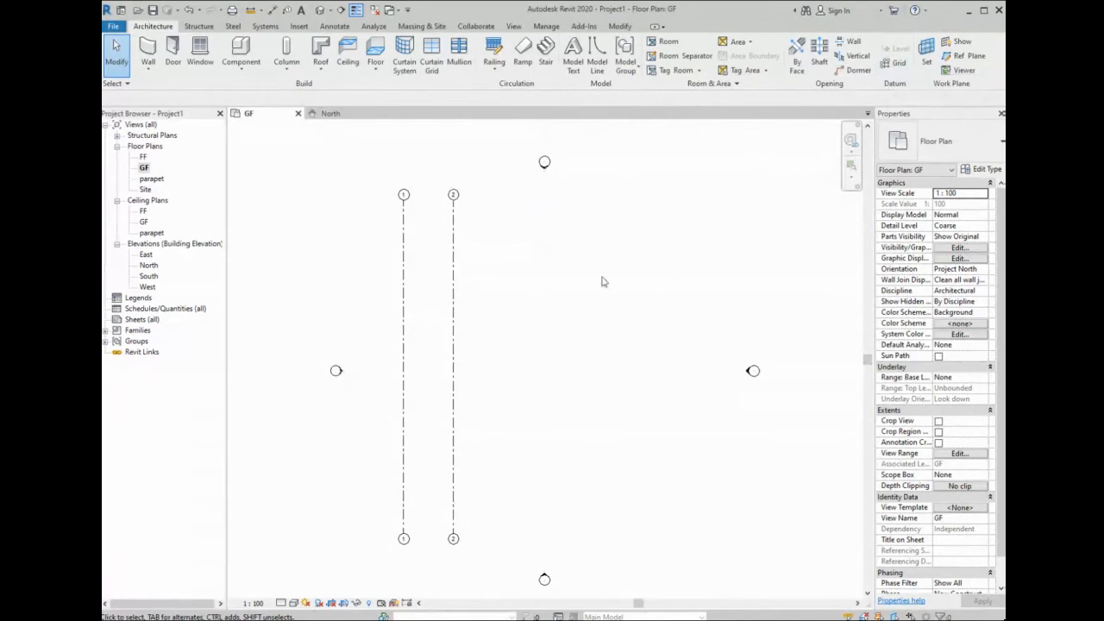
- Draw two more vertical grid lines to the right of grid 2, spaced 6000 mm apart and aligned with the existing grid ends
click(897, 62)
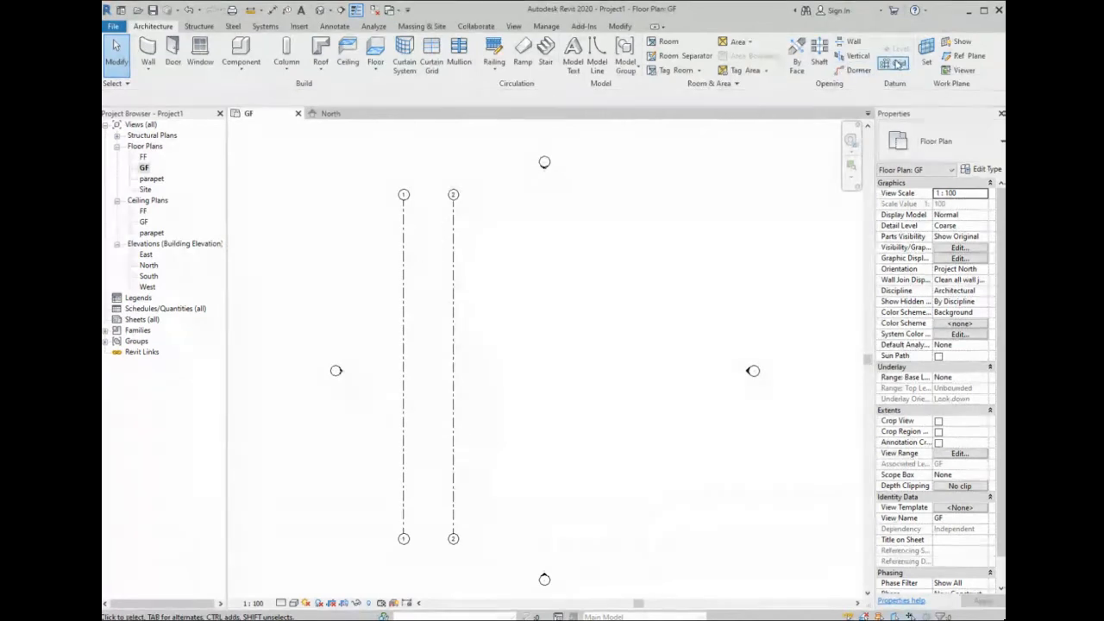
click(503, 200)
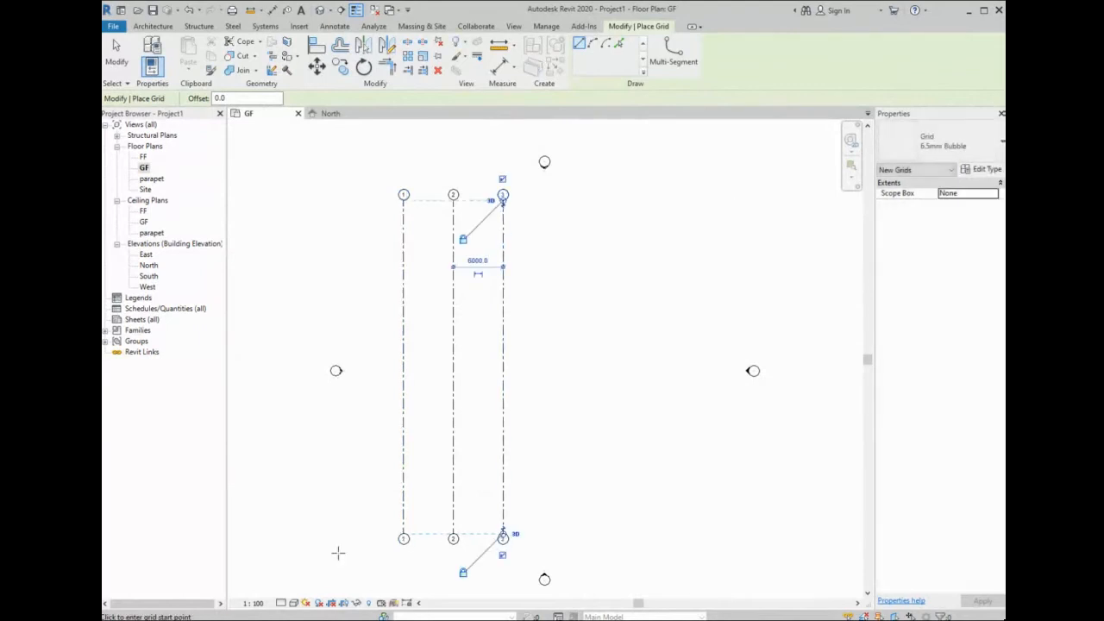
click(552, 199)
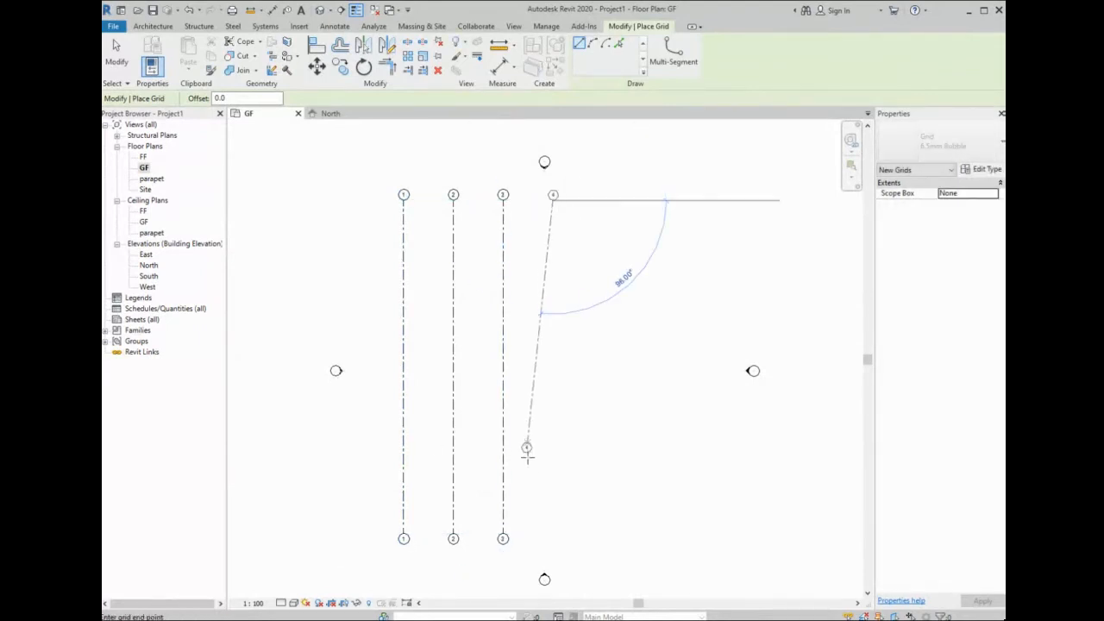
click(552, 534)
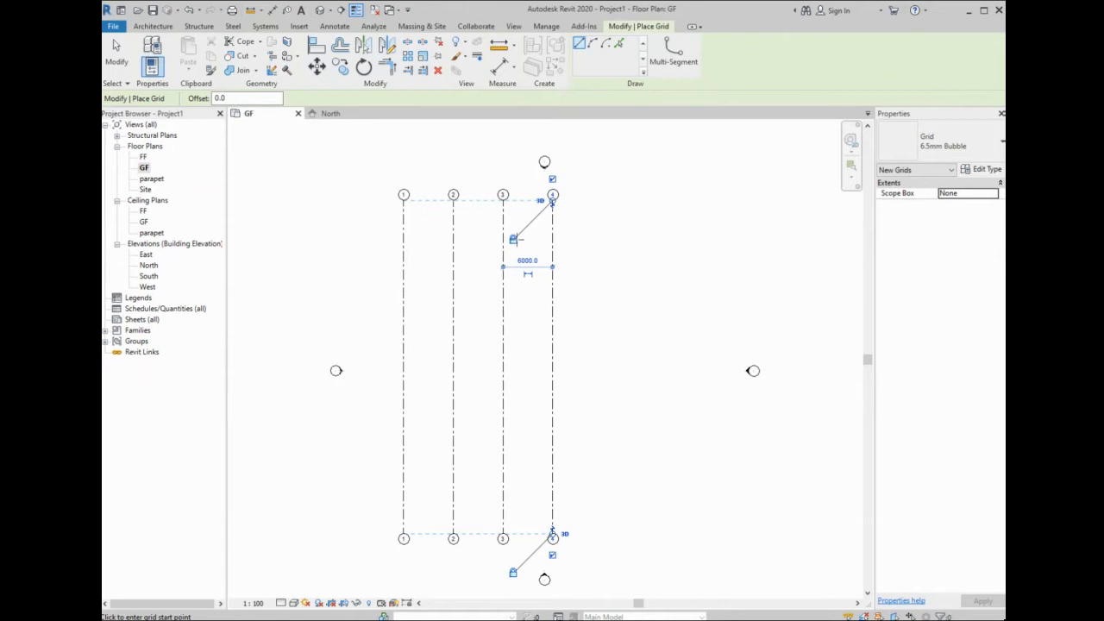
- Draw a horizontal grid line crossing all four vertical grids just below their upper bubbles
click(355, 218)
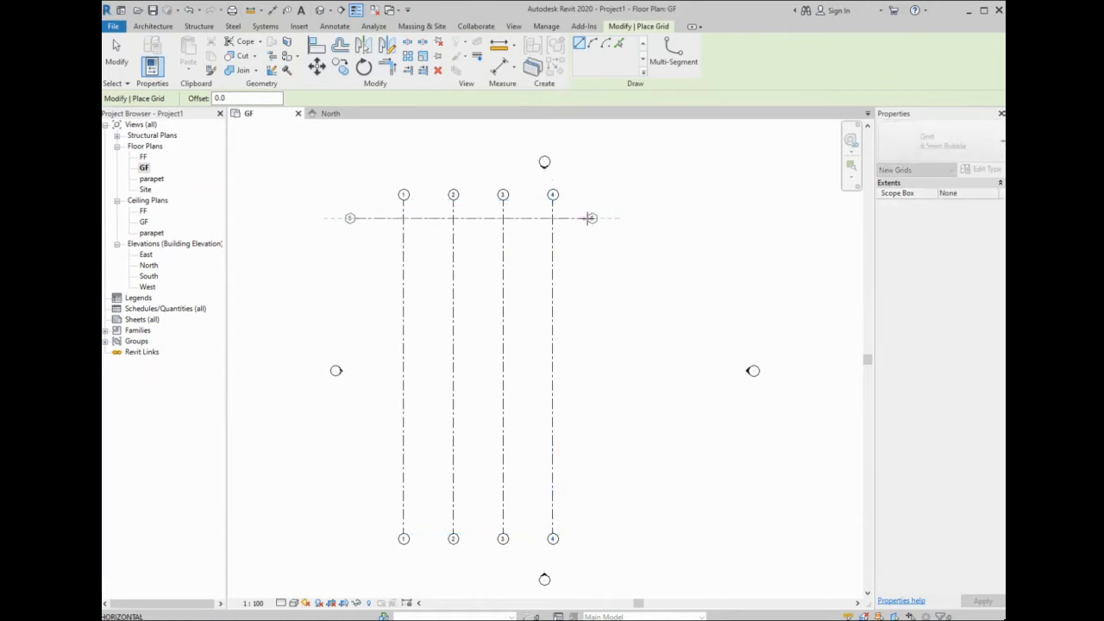
click(594, 218)
scroll(366, 221, up, 2)
key(Escape)
key(Escape)
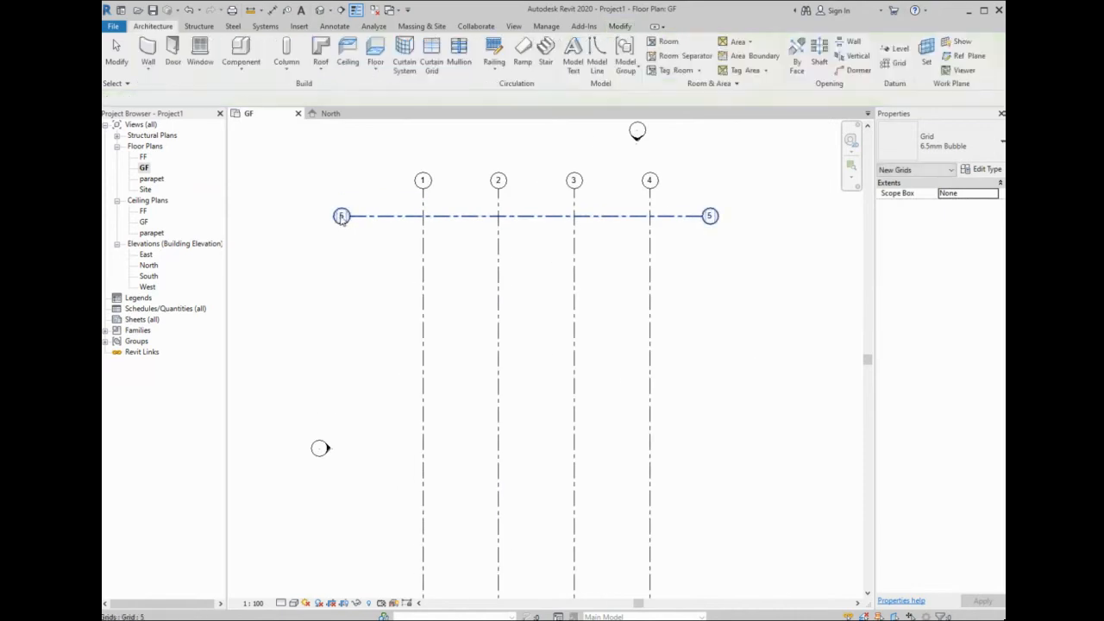
- Rename the horizontal grid line as A
double_click(342, 217)
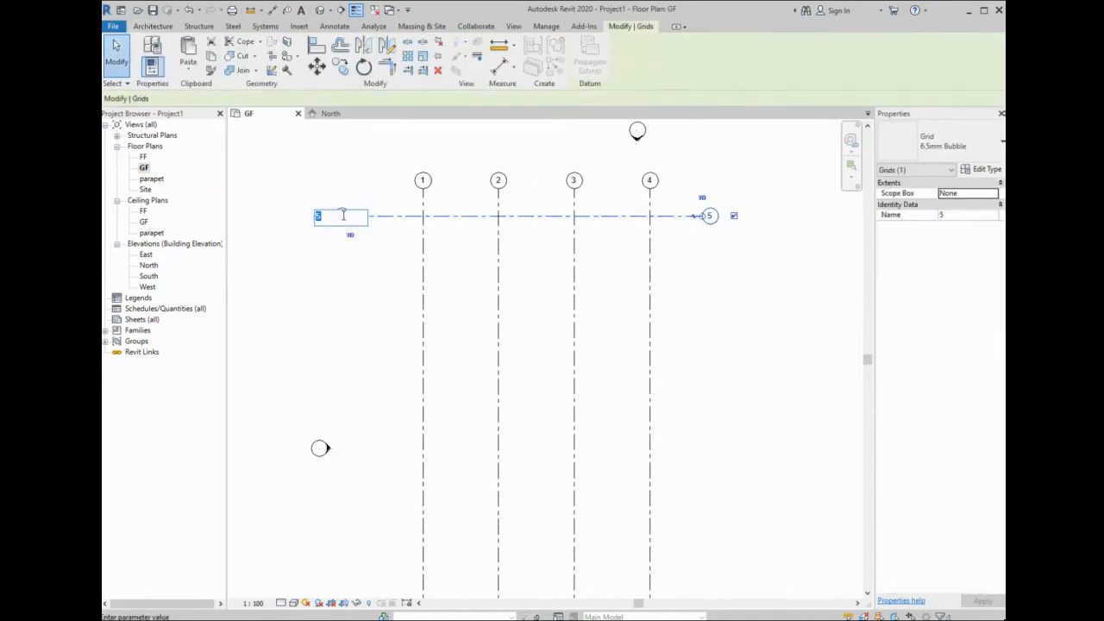
text(A)
key(Return)
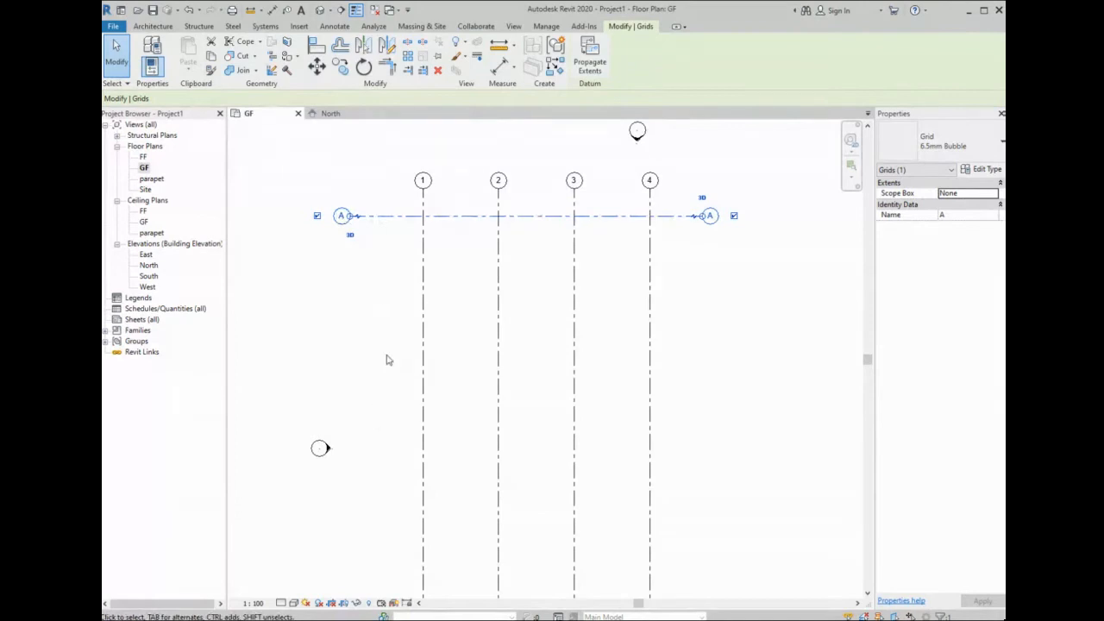
scroll(405, 343, down, 2)
click(411, 288)
scroll(450, 285, down, 2)
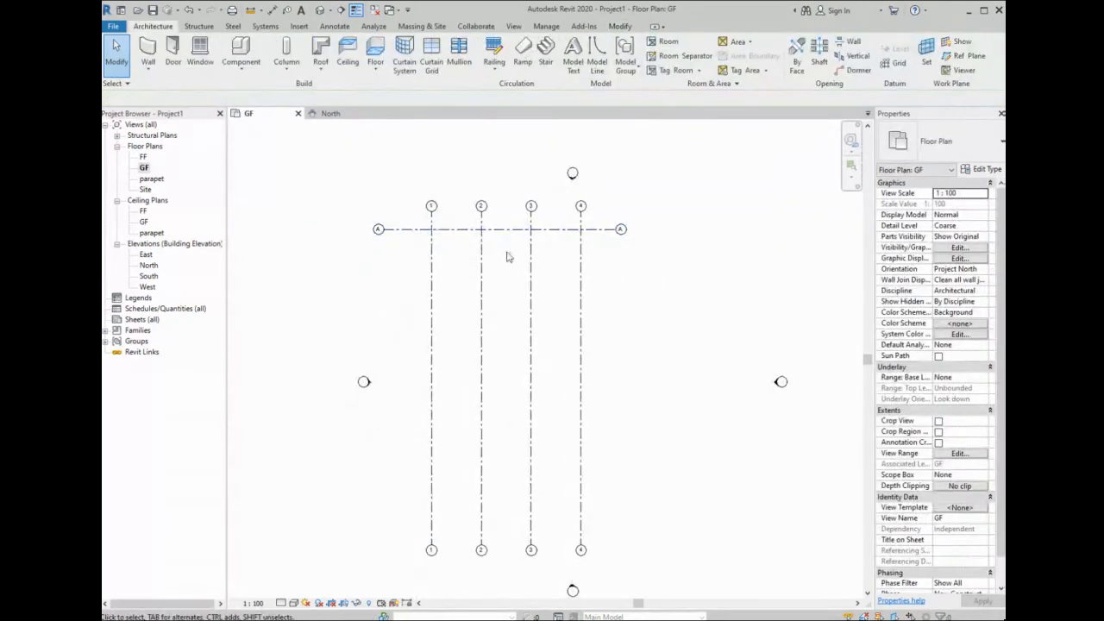
- Array grid A downward into seven associated horizontal grids spaced 6000 mm apart
click(471, 240)
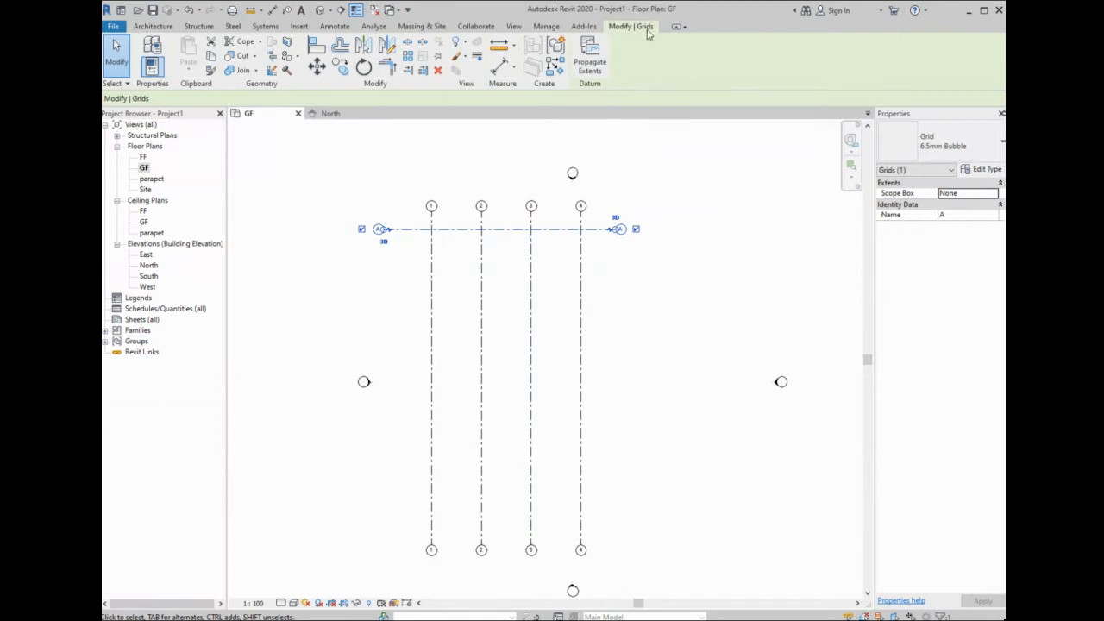
click(408, 55)
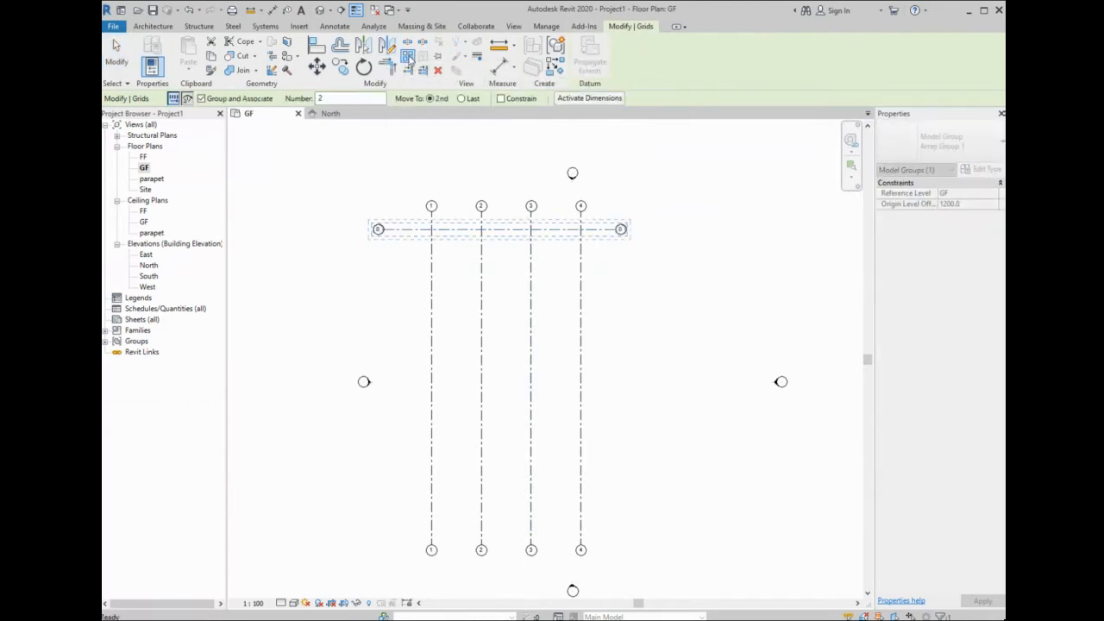
double_click(325, 98)
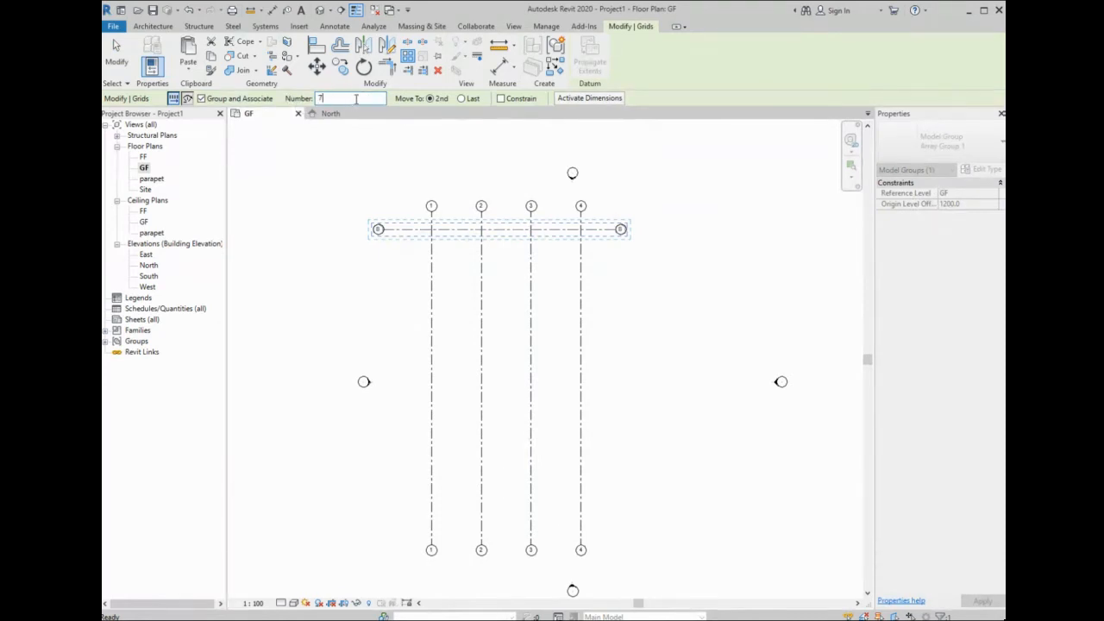
click(402, 230)
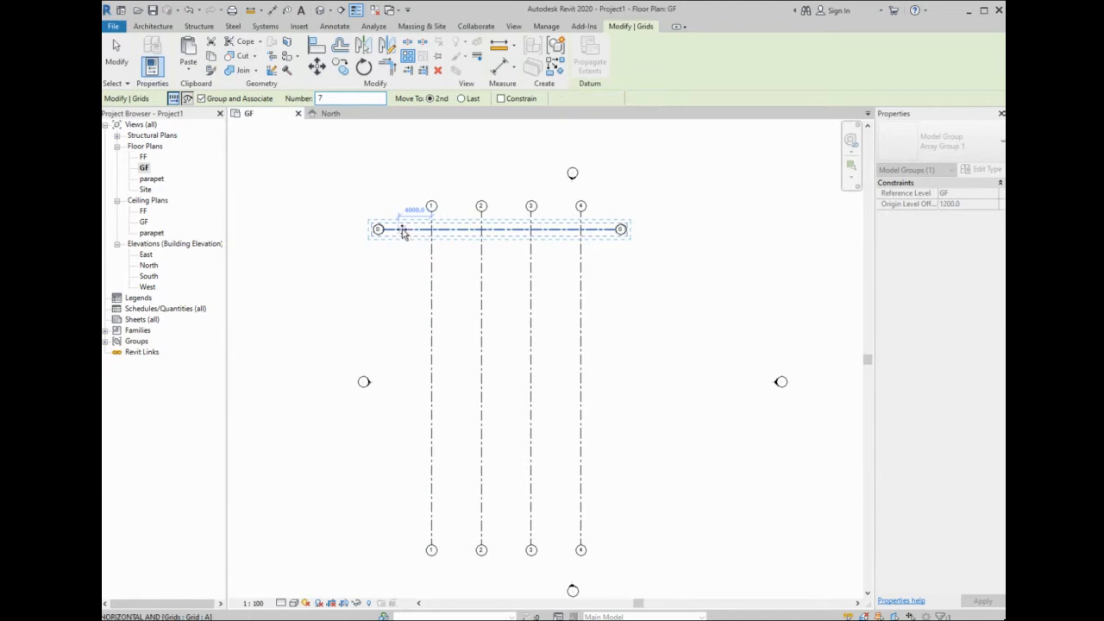
click(394, 279)
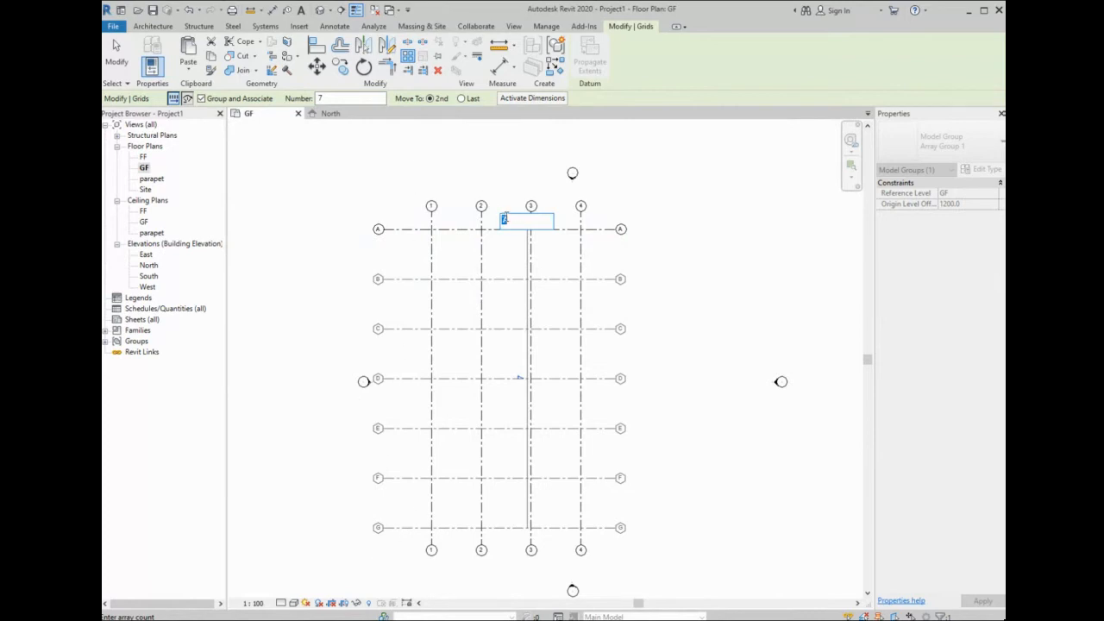
click(475, 289)
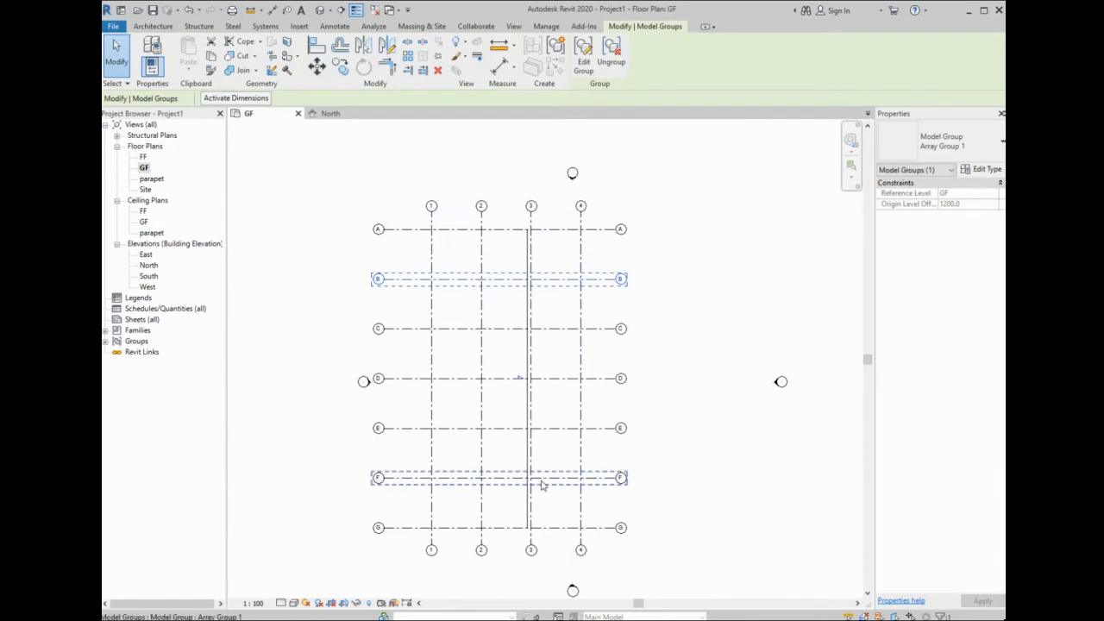
- Ungroup grid C from the array so it becomes an independent grid line
click(557, 329)
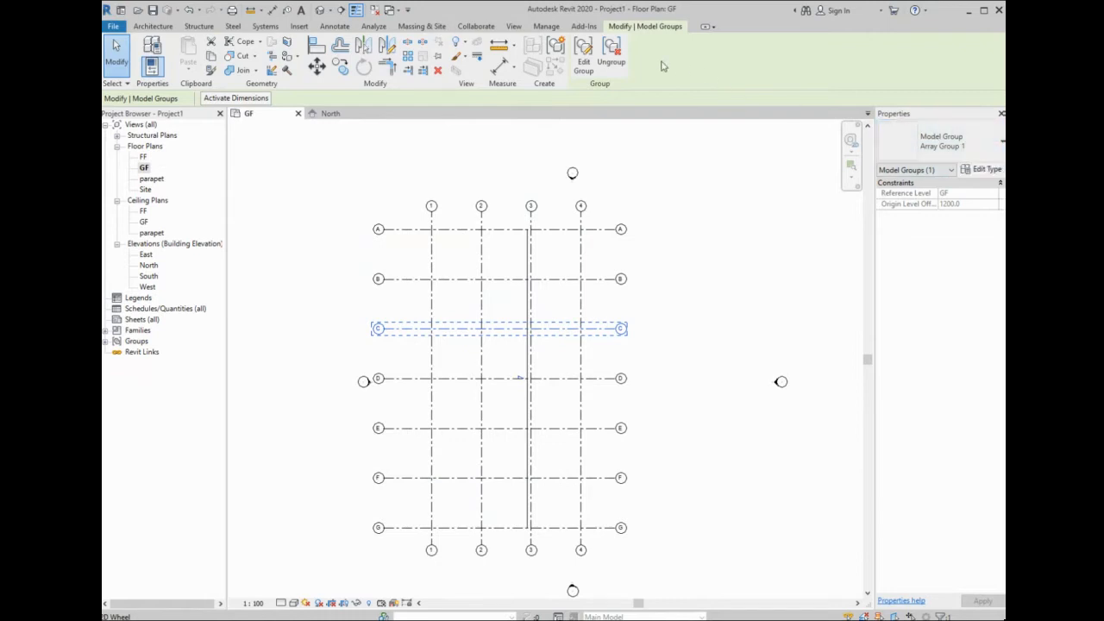
click(613, 55)
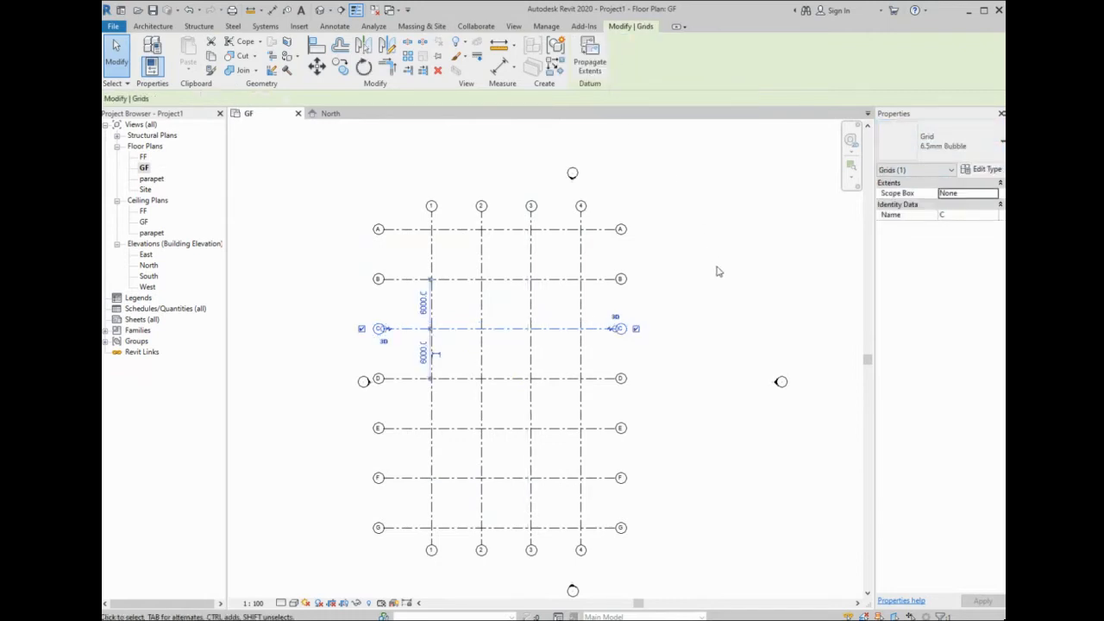
click(604, 259)
click(603, 280)
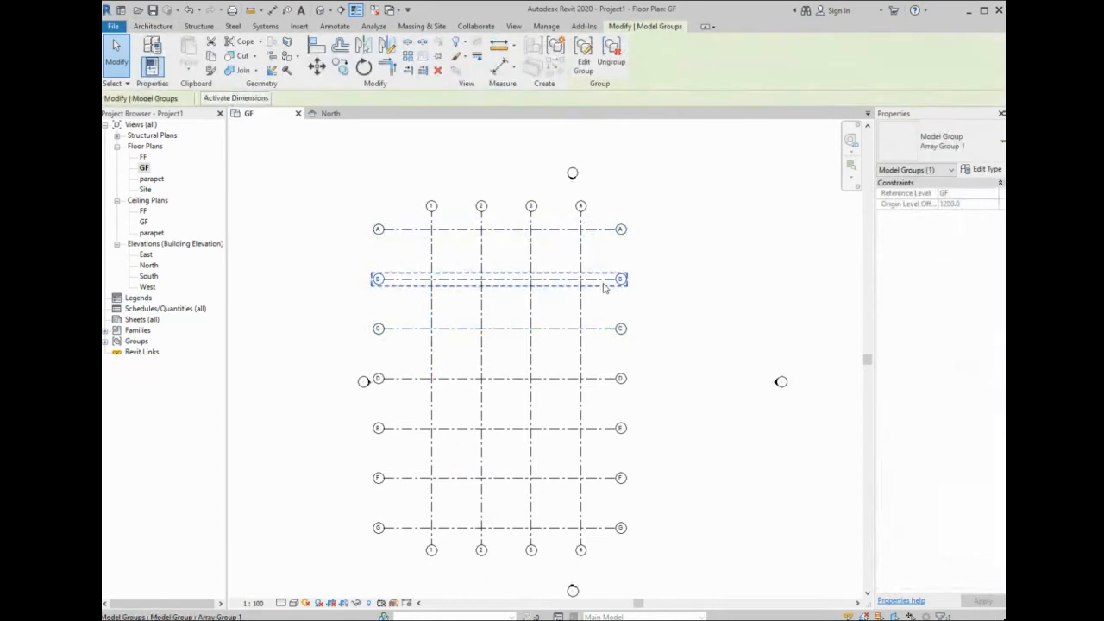
- Ungroup the remaining arrayed horizontal grids A, B and D to G, keeping grid C out of the selection
click(616, 217)
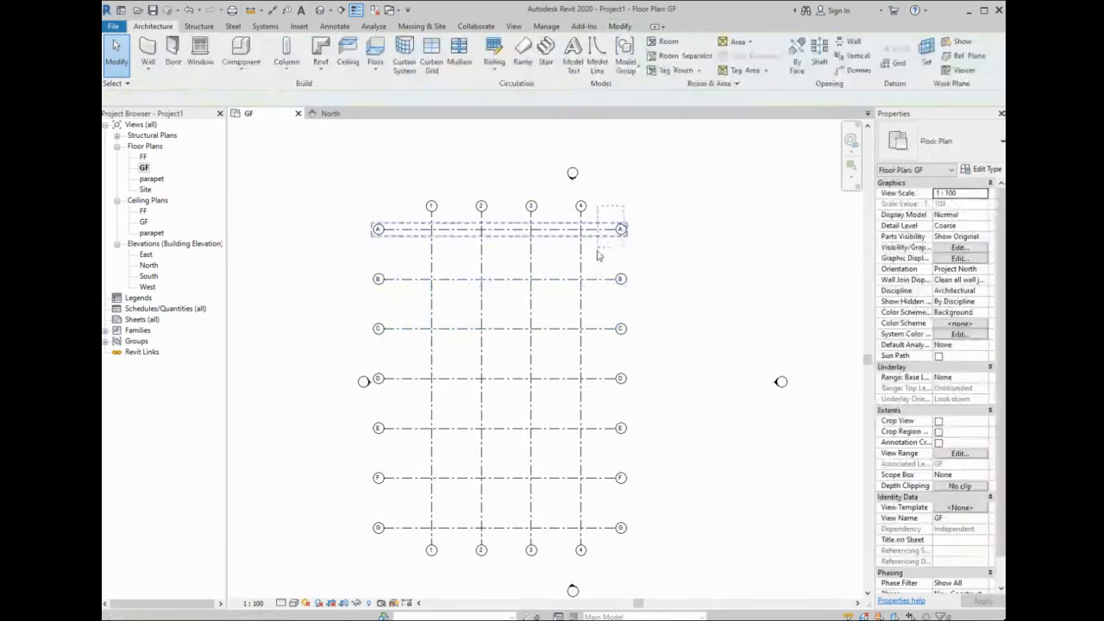
drag(589, 502, 585, 540)
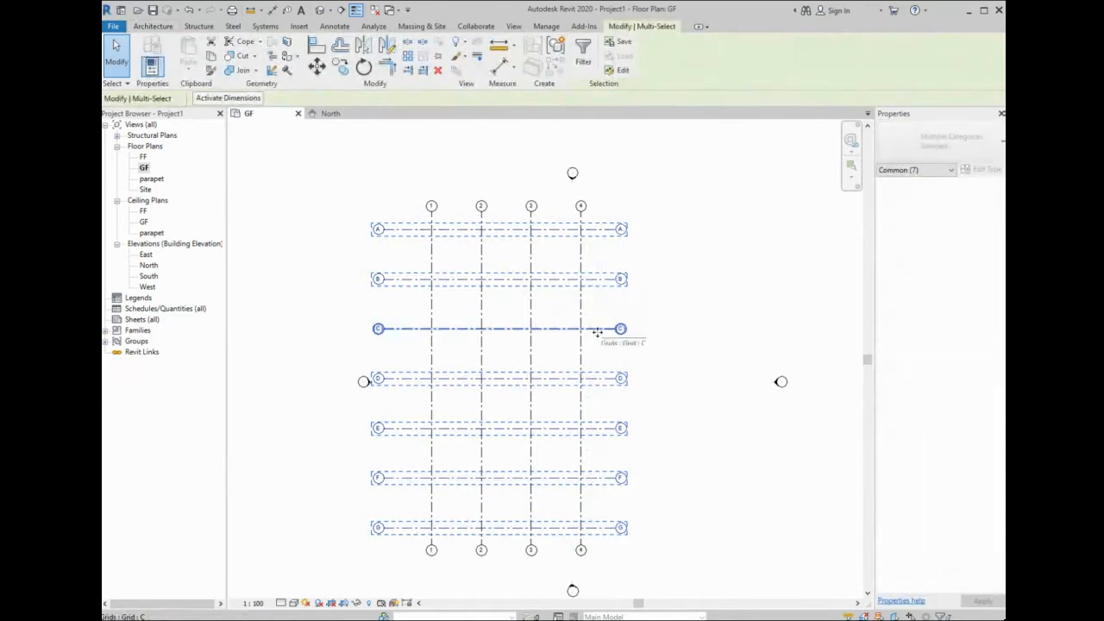
key(alt)
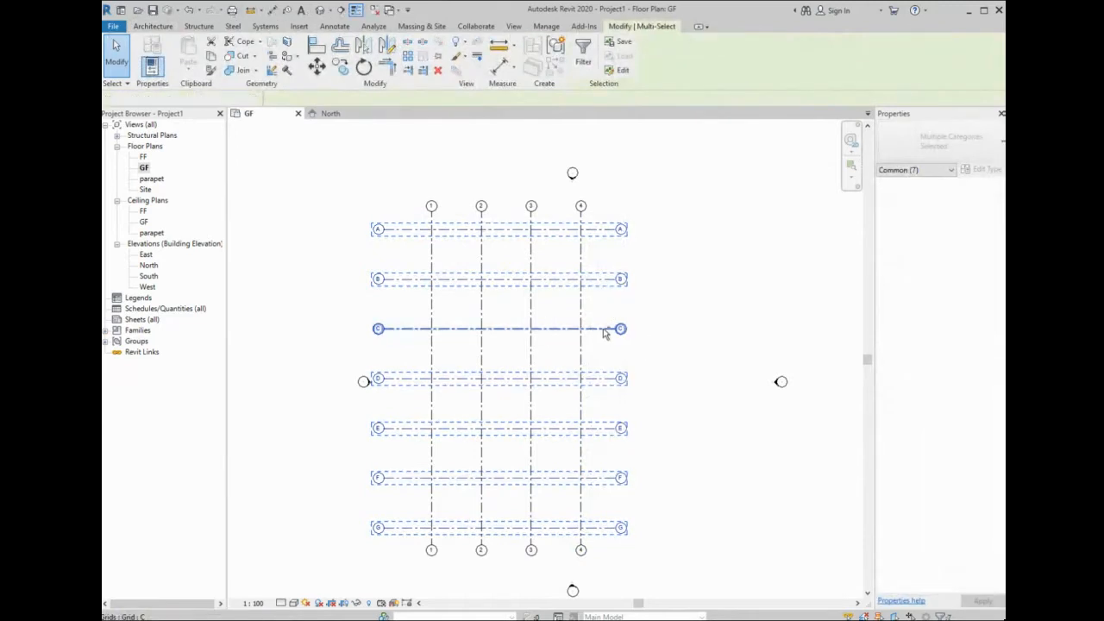
shift+click(606, 331)
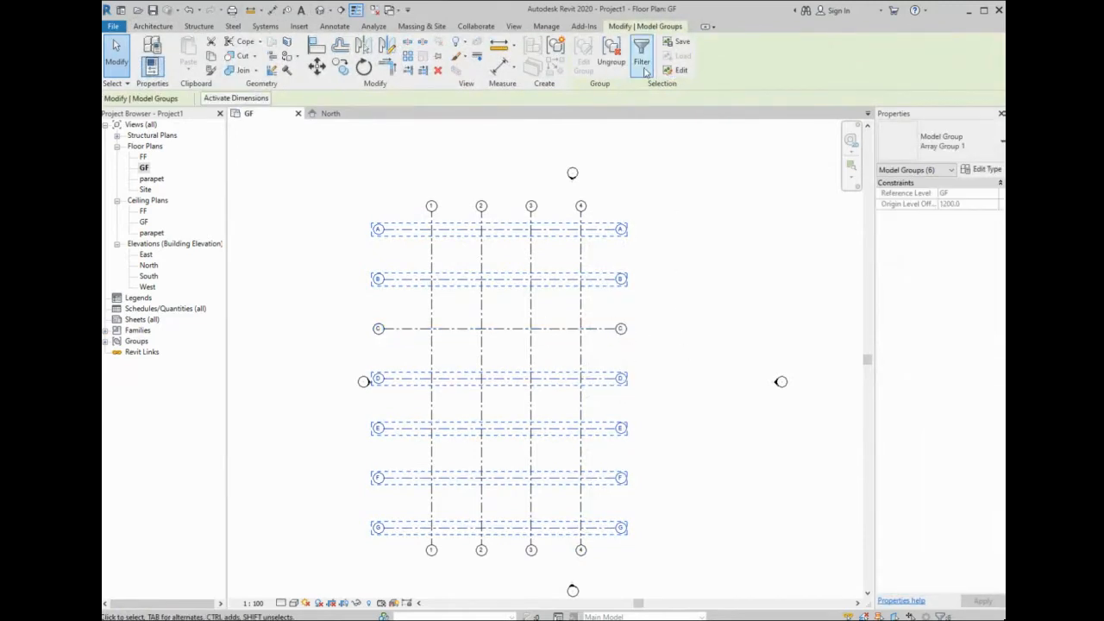
click(612, 57)
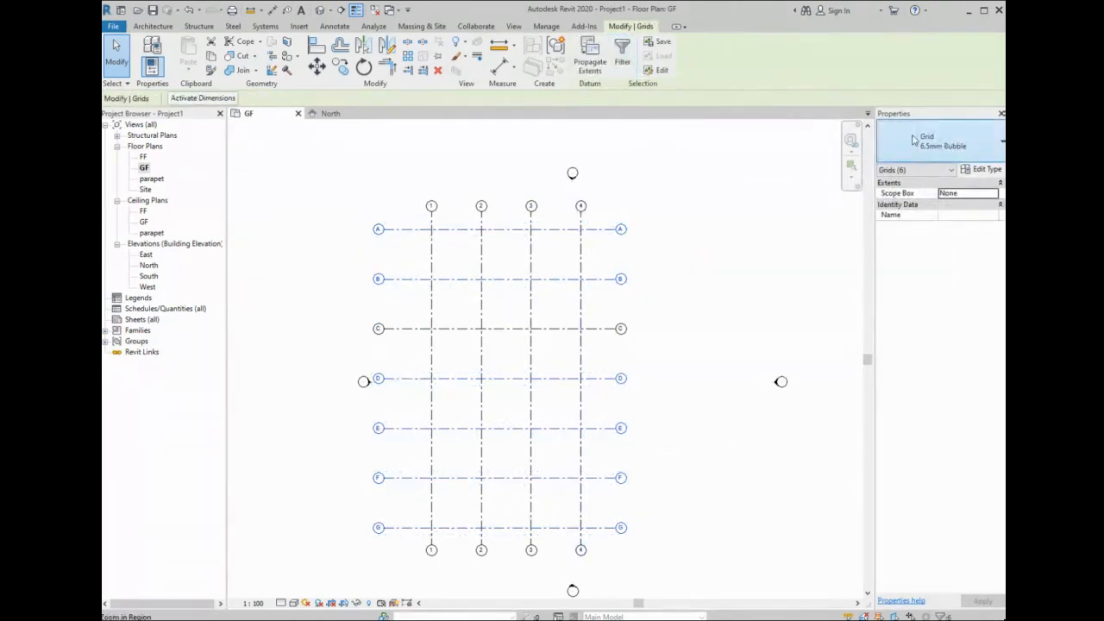
click(639, 191)
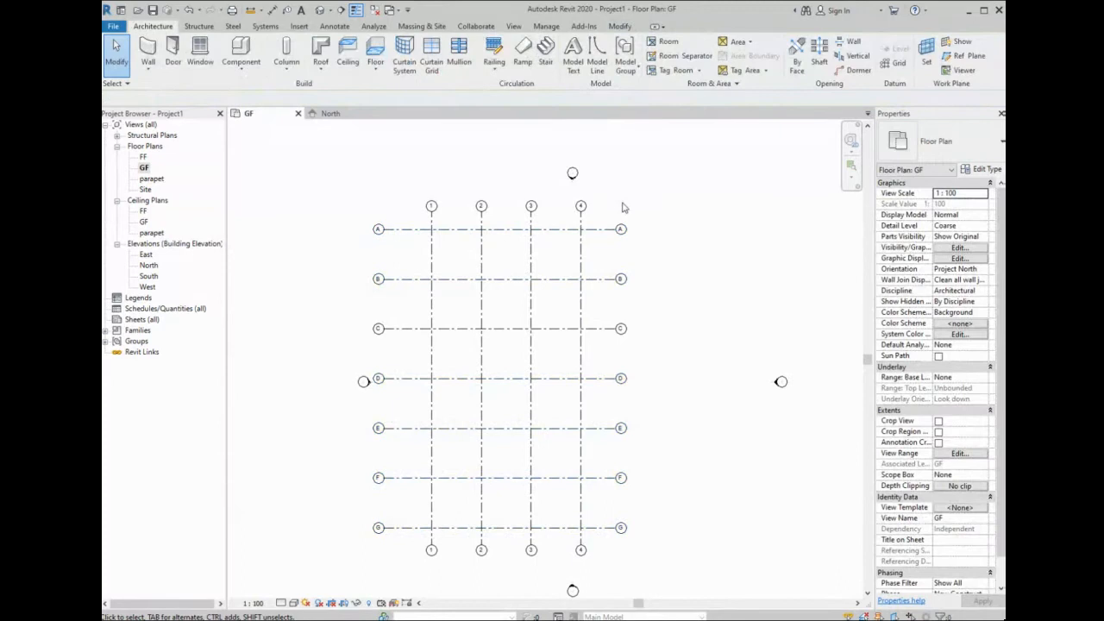
drag(619, 214, 399, 544)
click(412, 539)
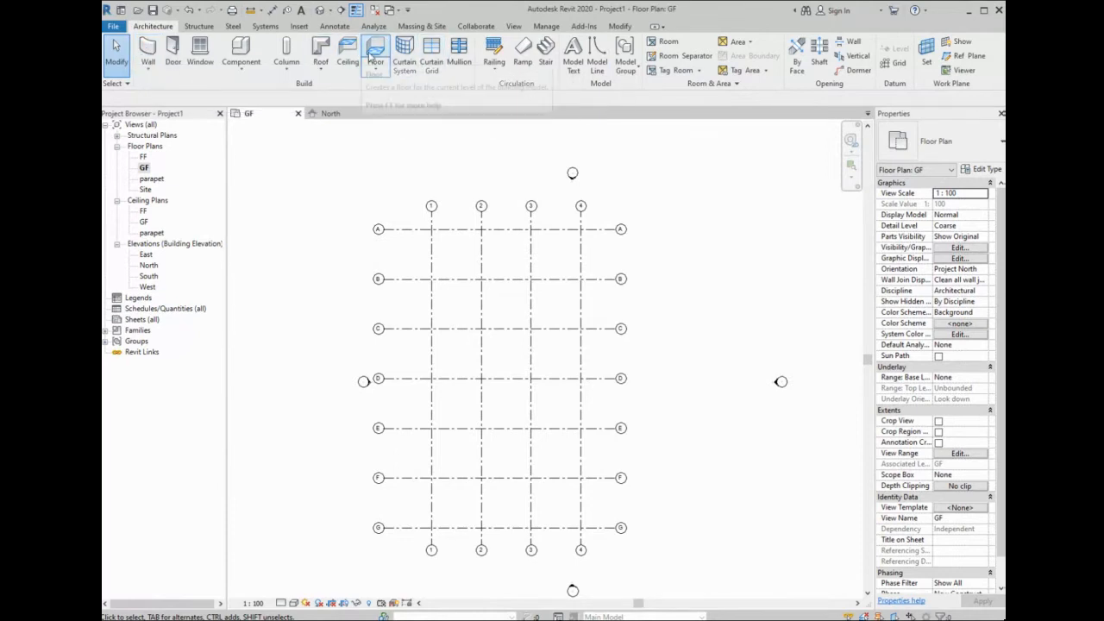
- Start a wall with the Generic - 200mm type and duplicate that type as "custom - 200 - paint"
click(146, 45)
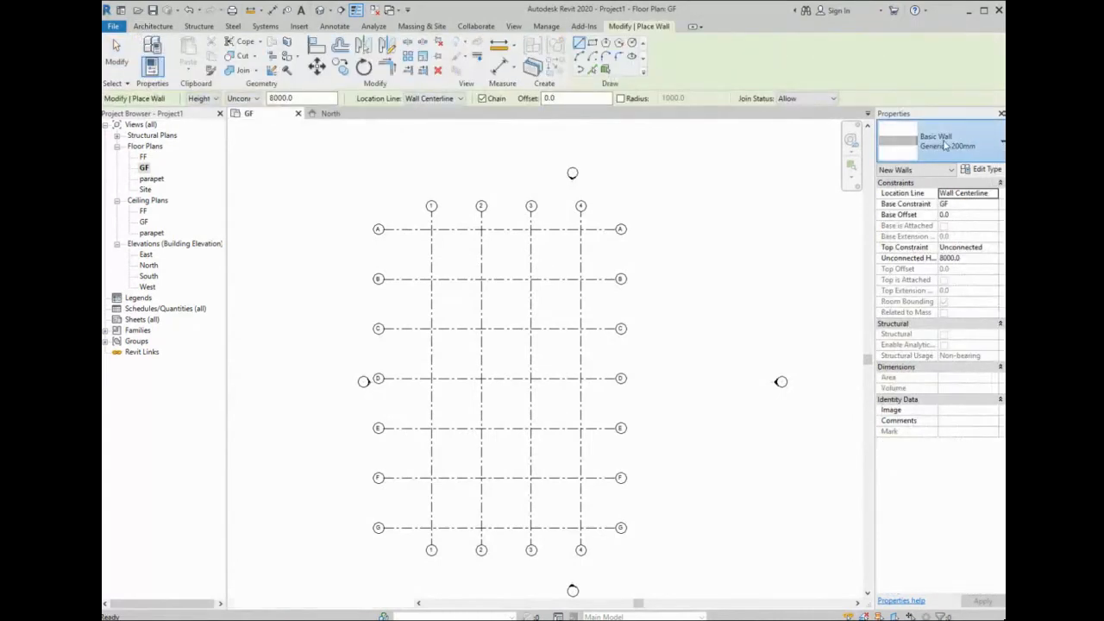
click(946, 145)
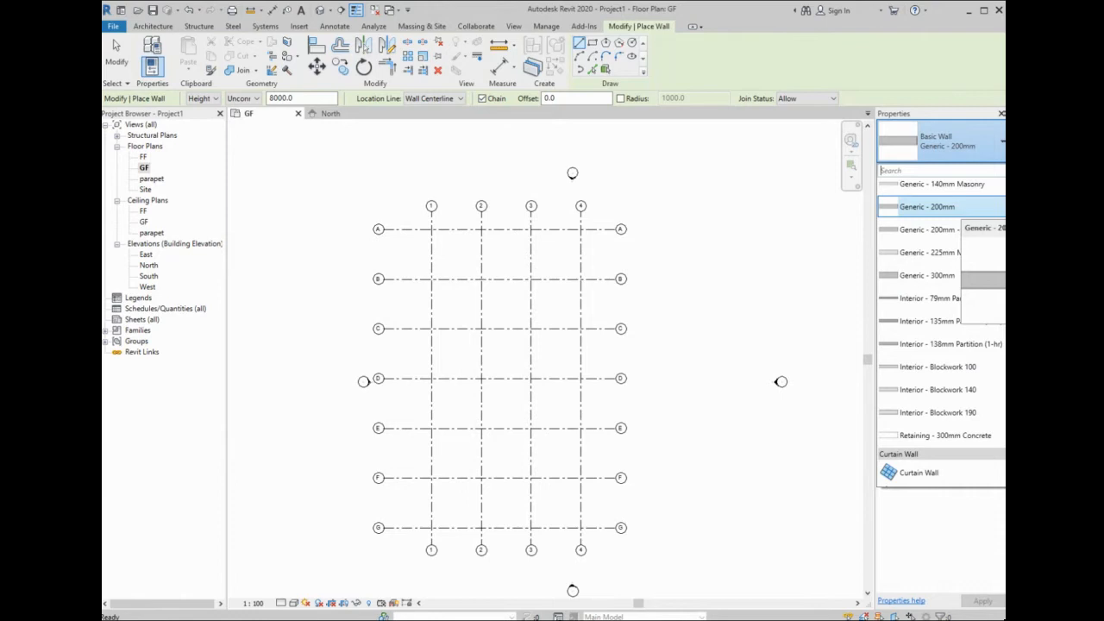
click(939, 204)
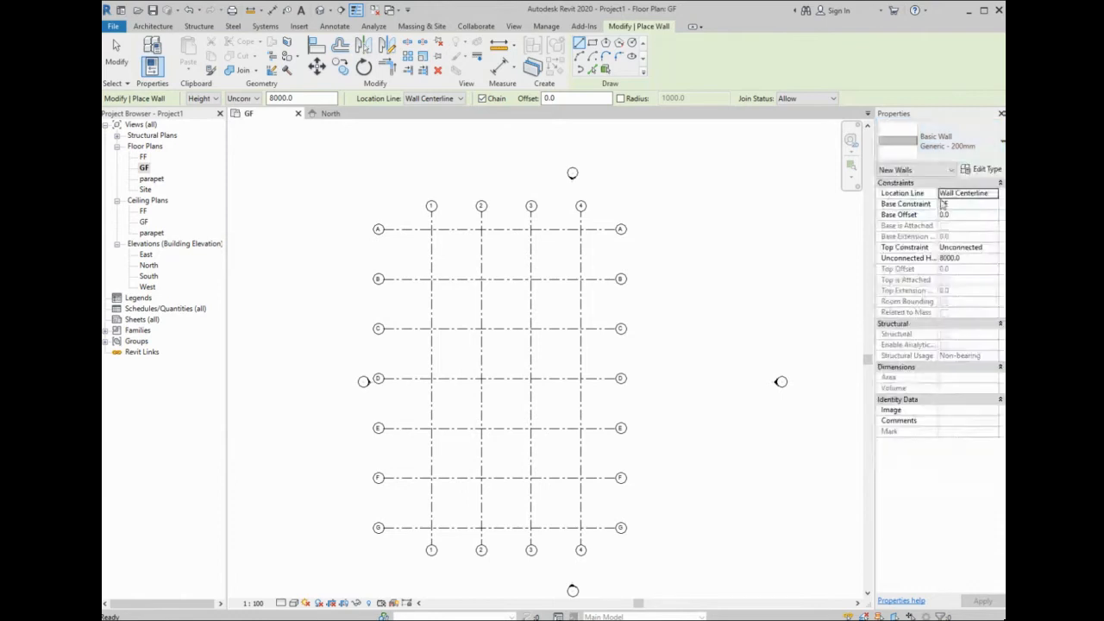
click(981, 170)
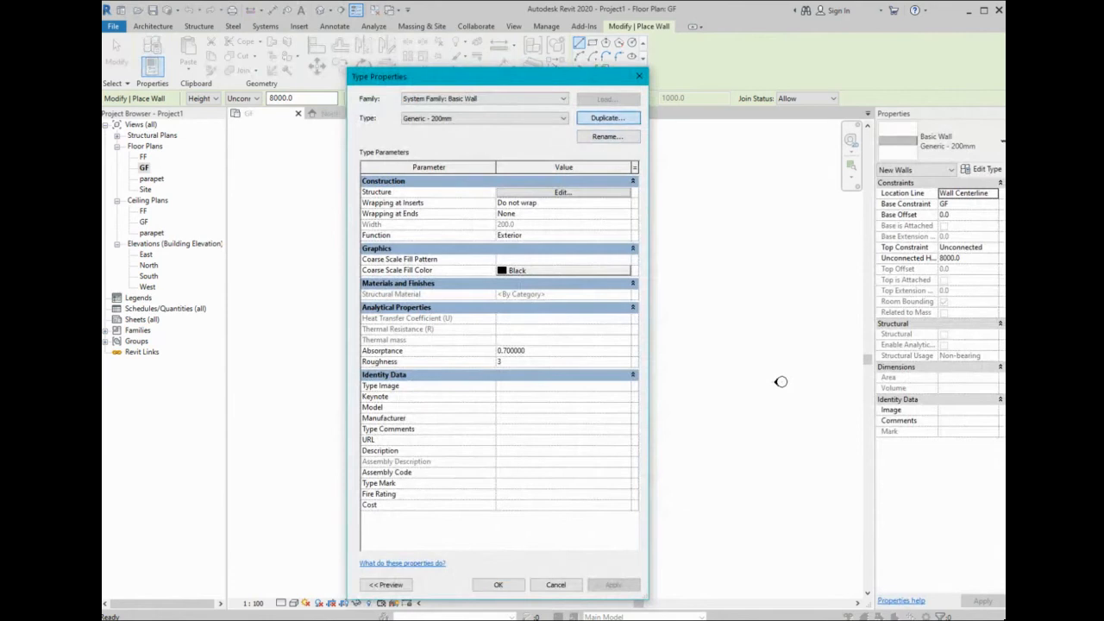
click(608, 118)
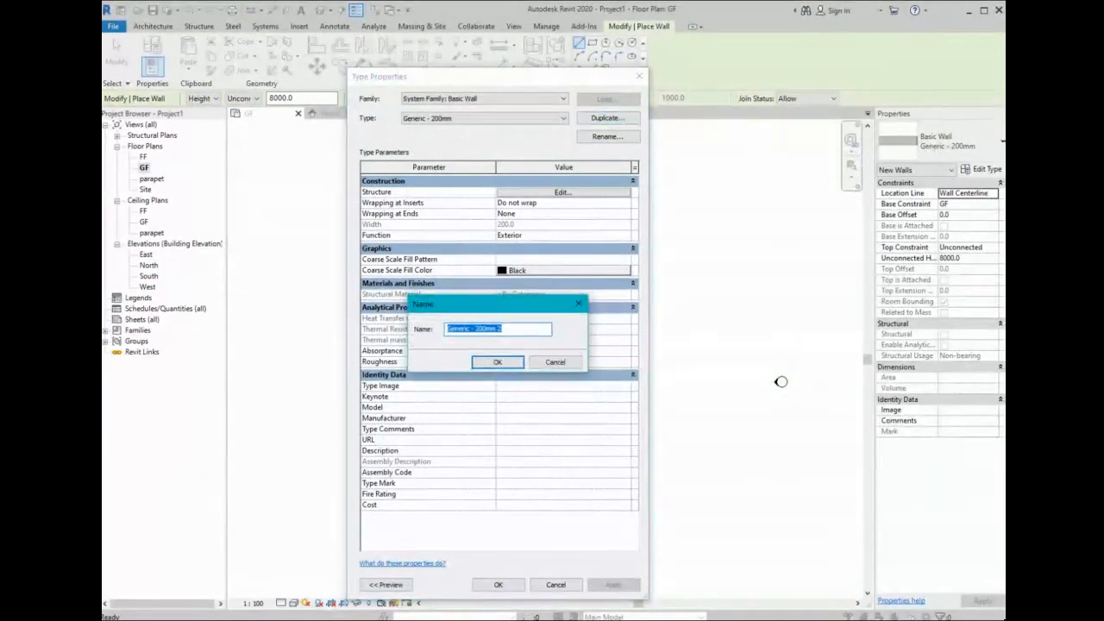
text(custom - 200 - paint)
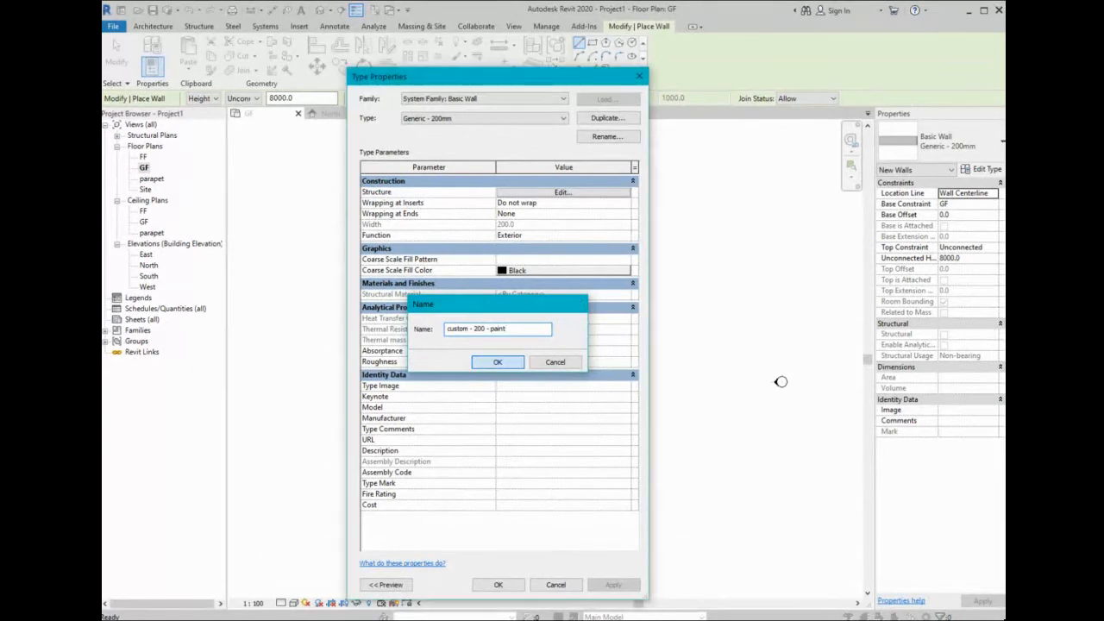
key(Return)
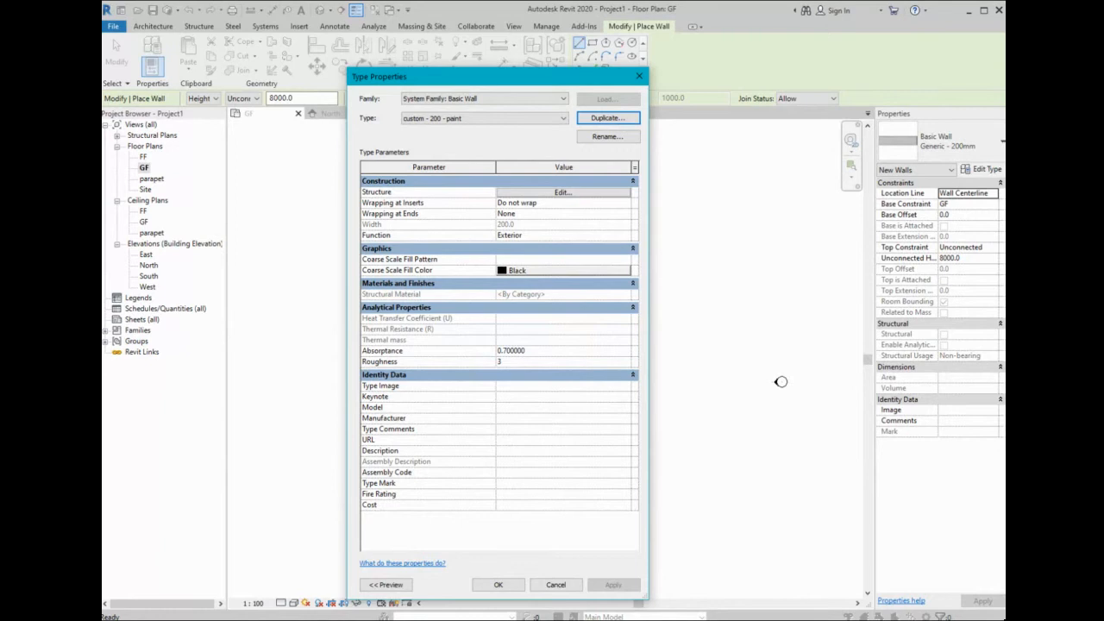
- Open the new wall type's structure with its preview and assign Concrete, Block pattern formwork to the structure layer
click(562, 193)
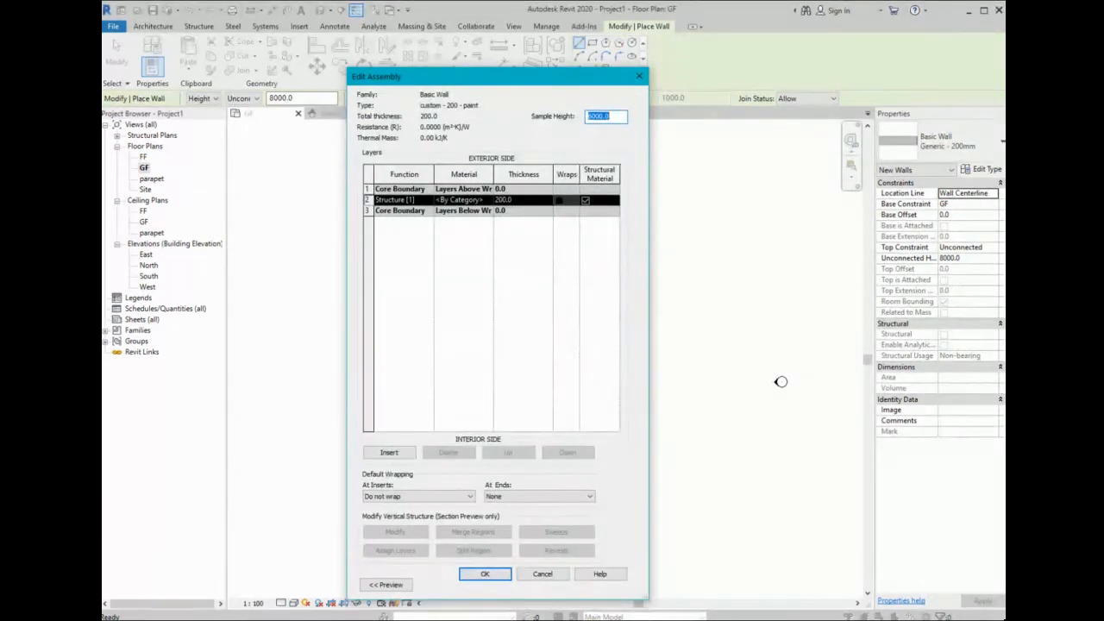
click(386, 585)
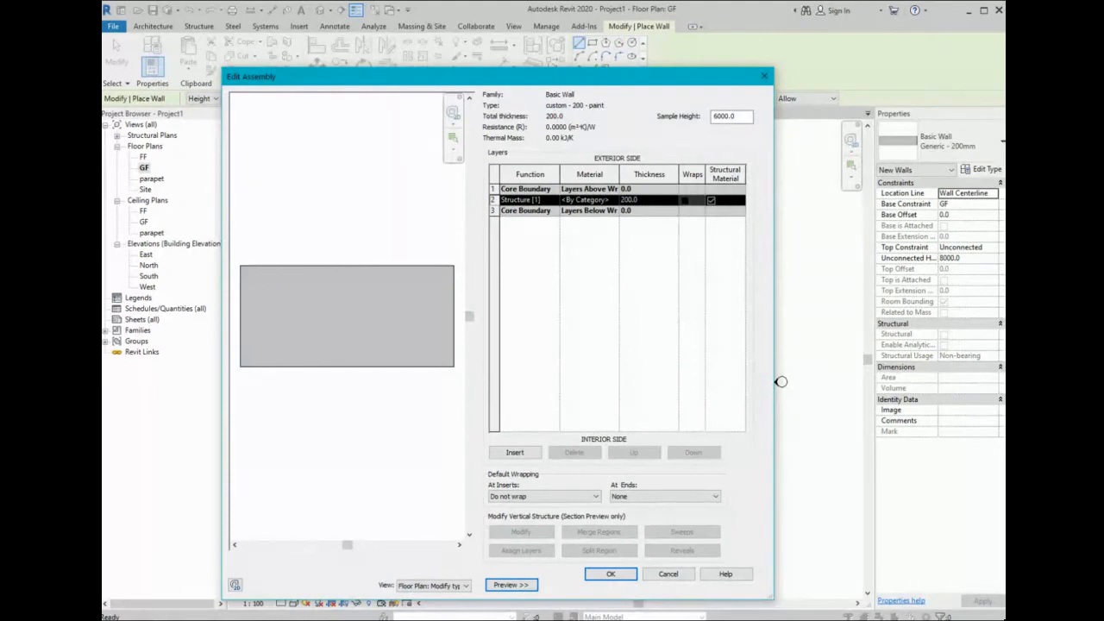
click(595, 200)
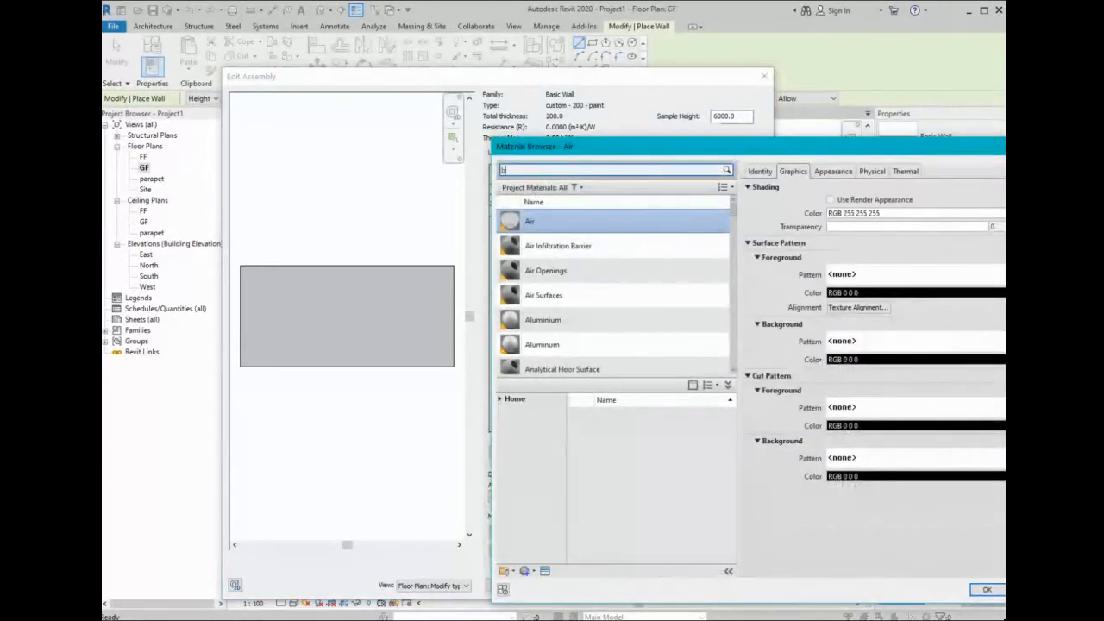
text(s)
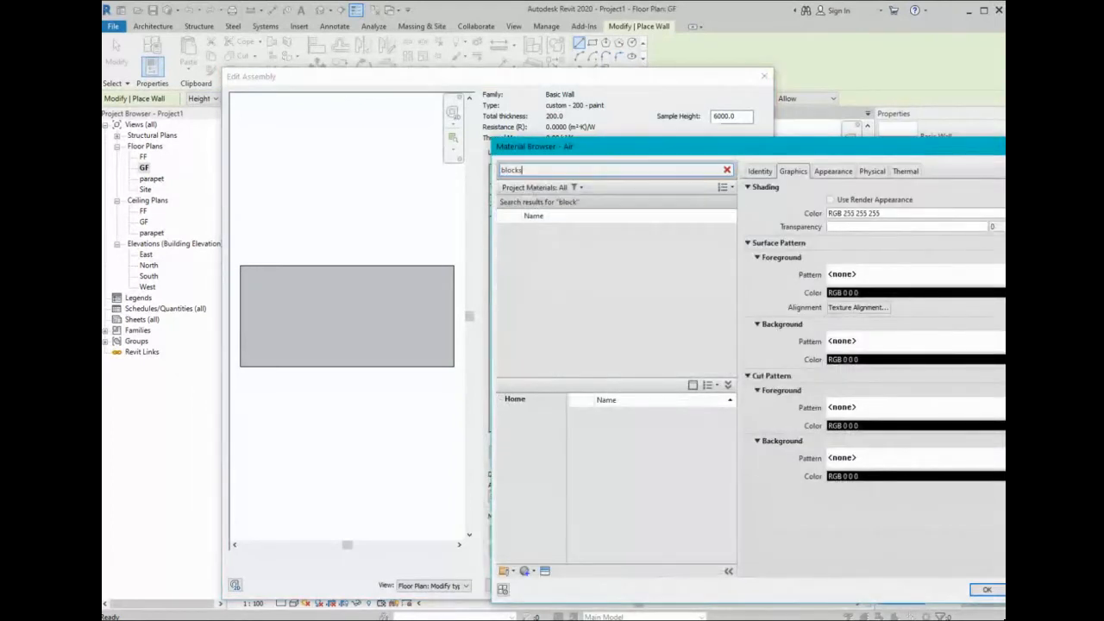
click(636, 426)
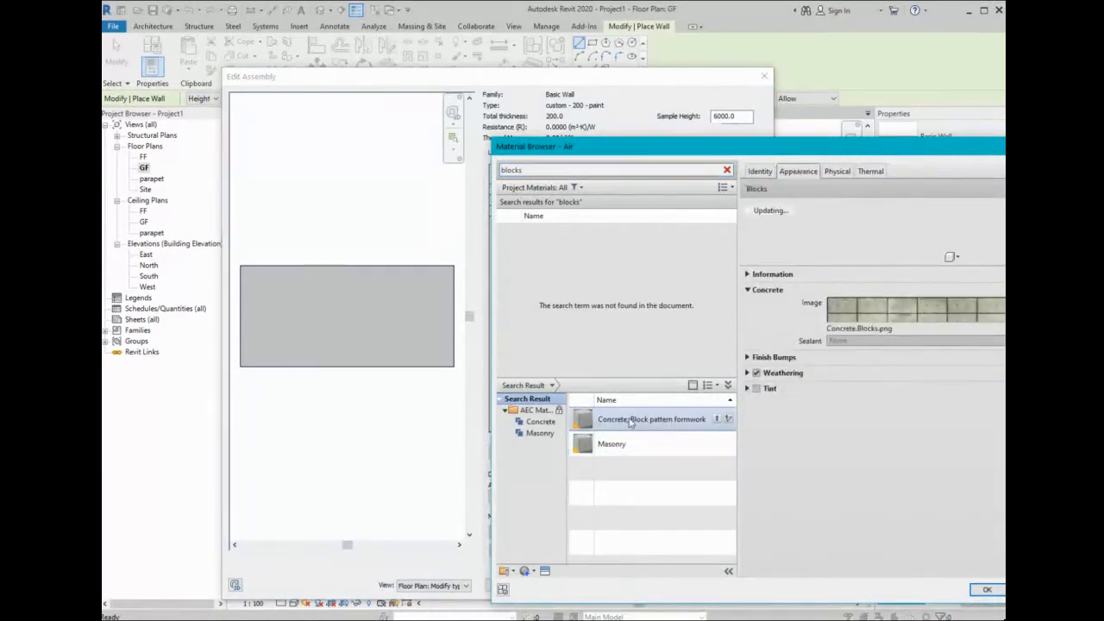
double_click(634, 420)
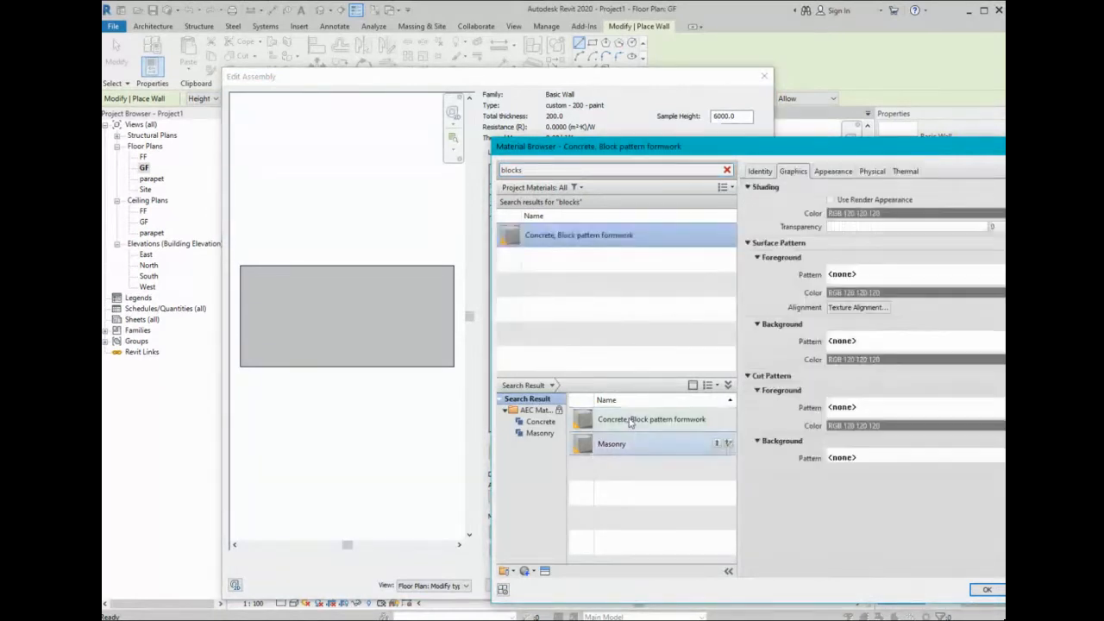
click(987, 591)
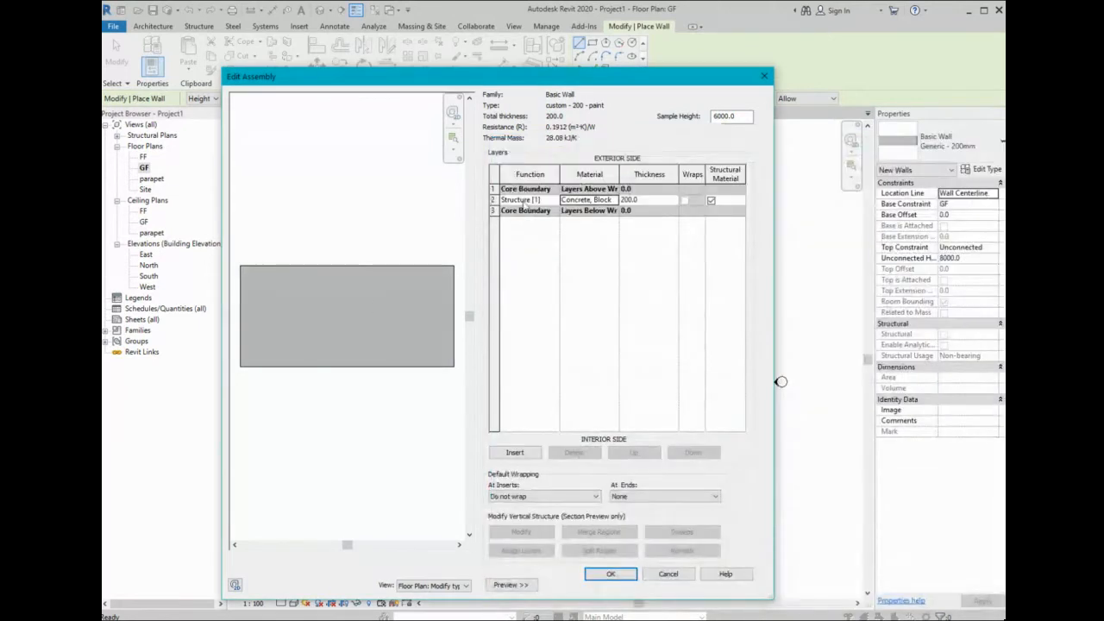
- Set the concrete block structure layer's thickness to 160 mm
click(630, 199)
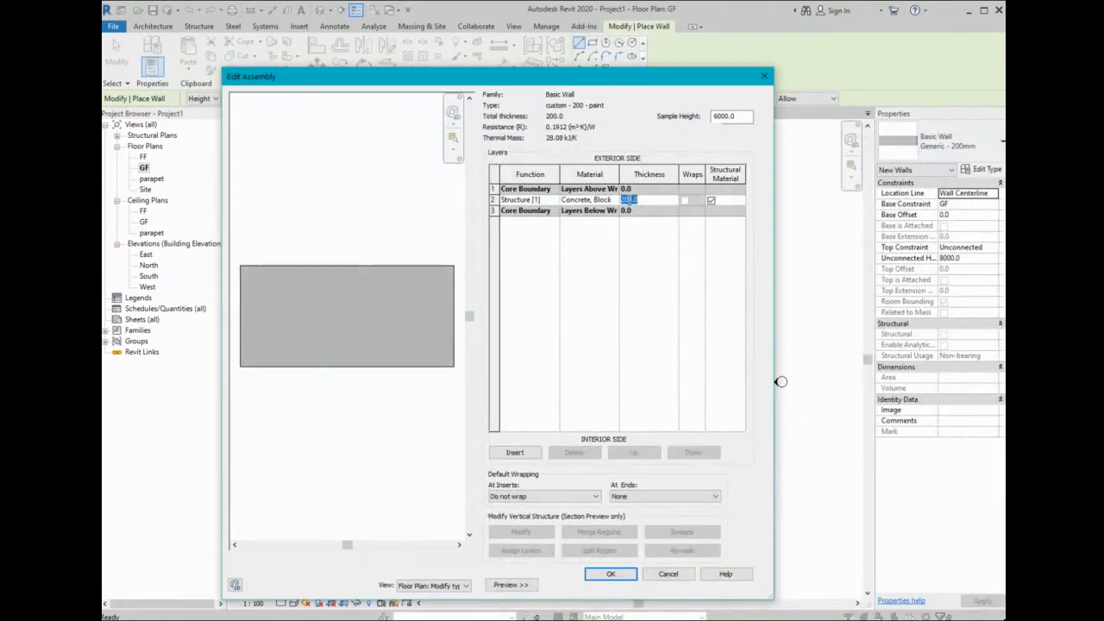
text(160)
key(Tab)
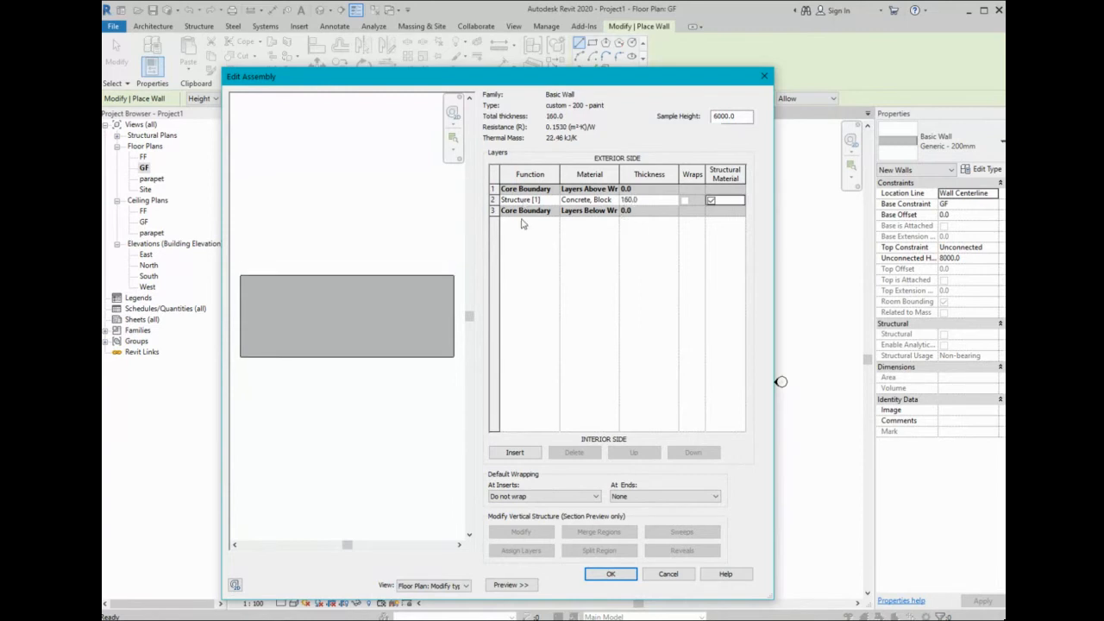
- Insert a layer outside the exterior core boundary and set its function to Finish 1 [4]
click(529, 457)
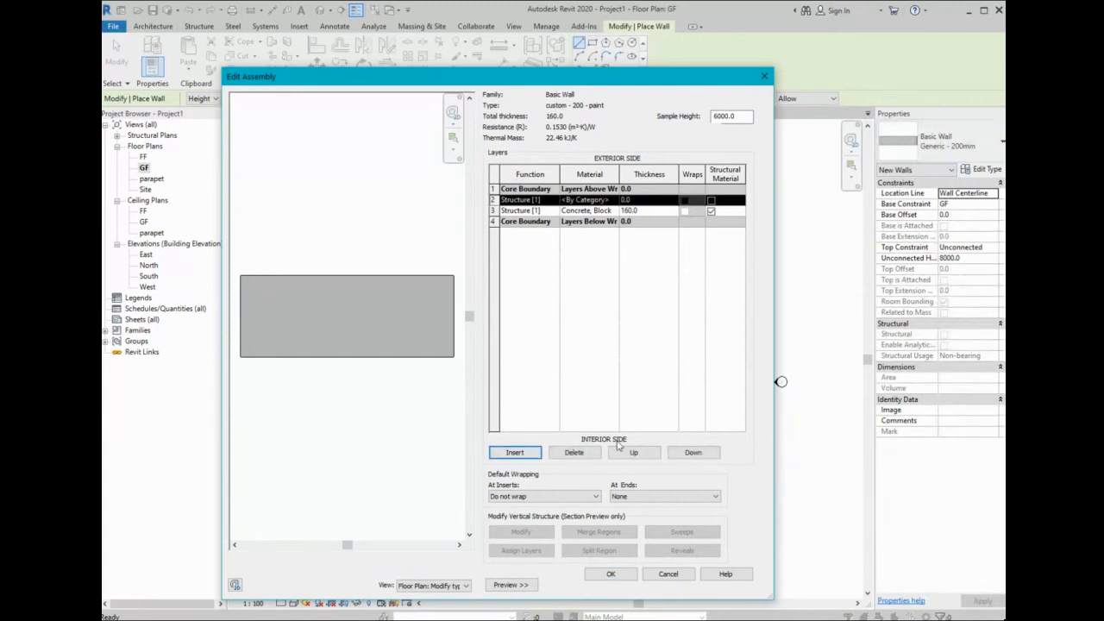
click(633, 452)
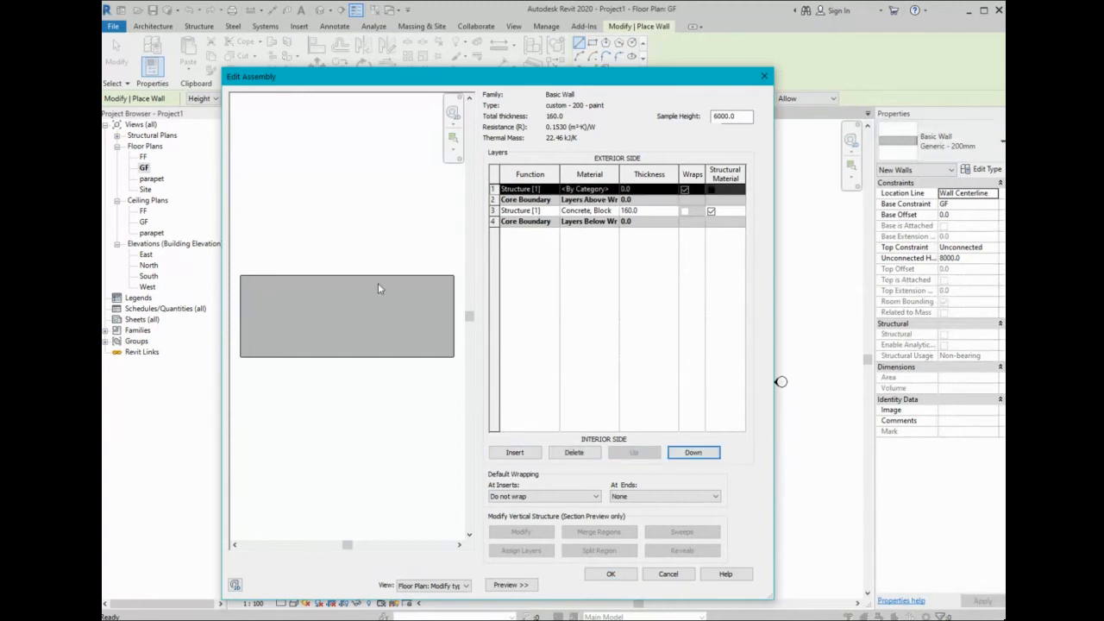
click(540, 190)
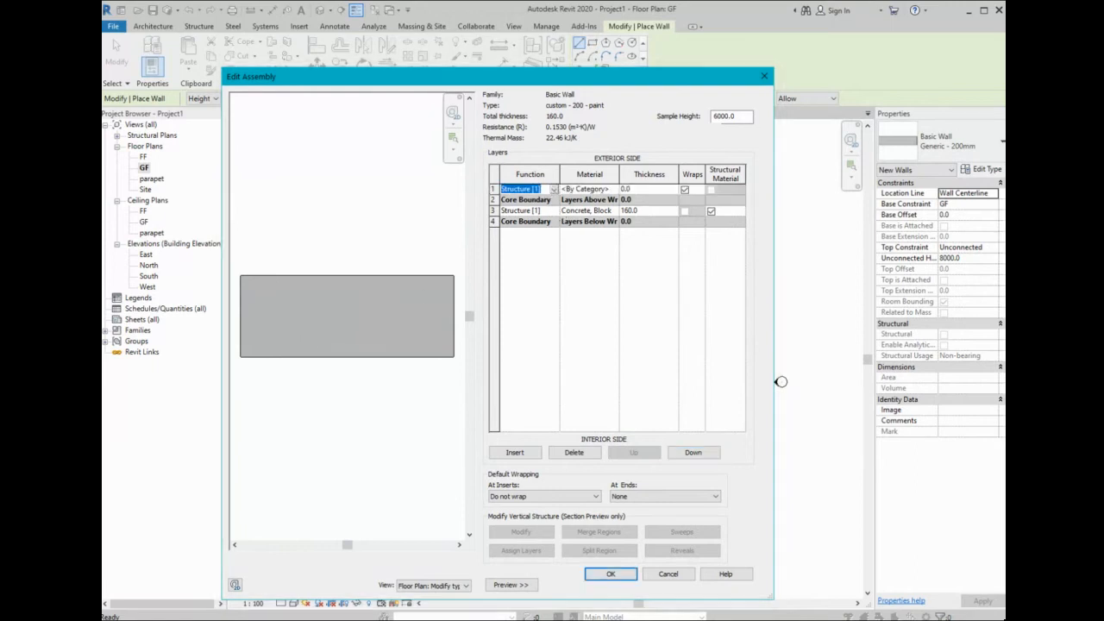
click(523, 230)
- Find Plaster in the material library, add it to the project and assign it to the exterior finish layer
click(611, 193)
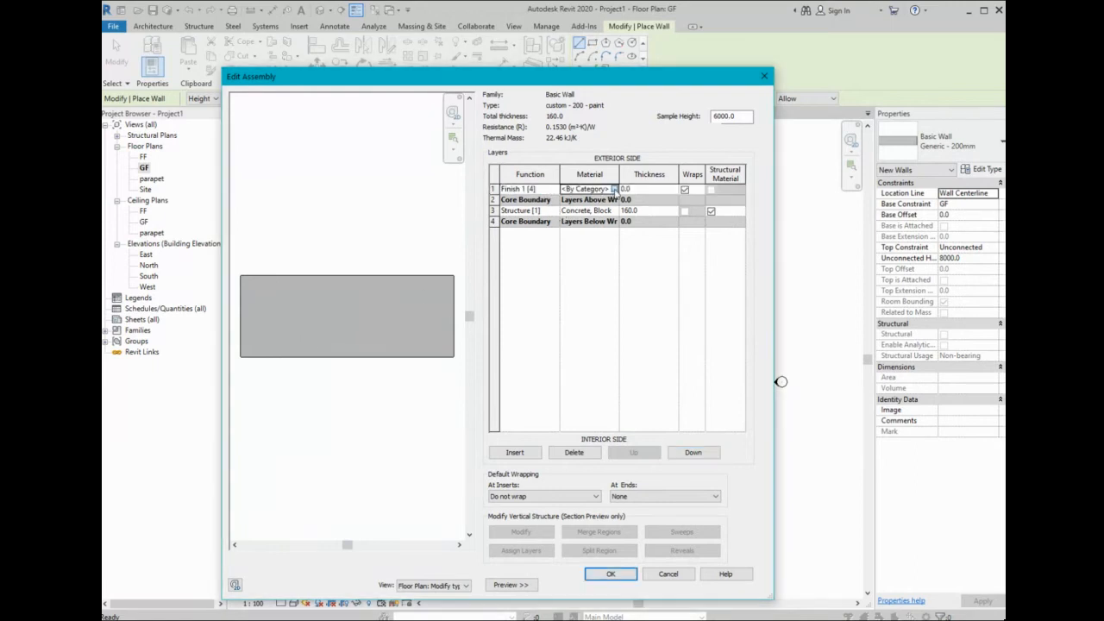
click(613, 188)
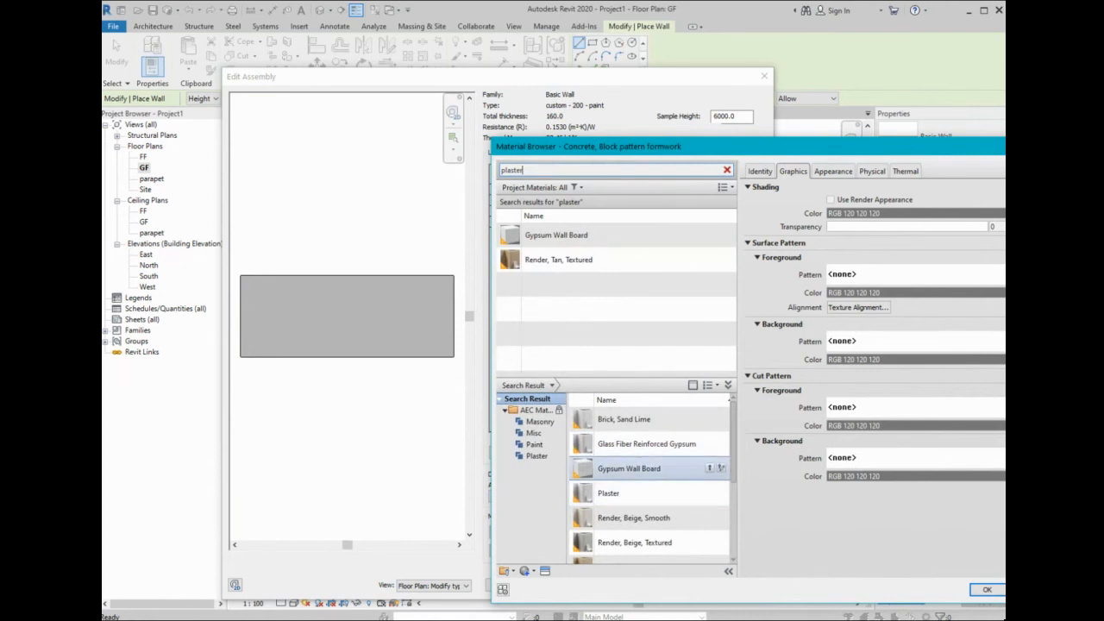
scroll(628, 469, down, 1)
click(608, 426)
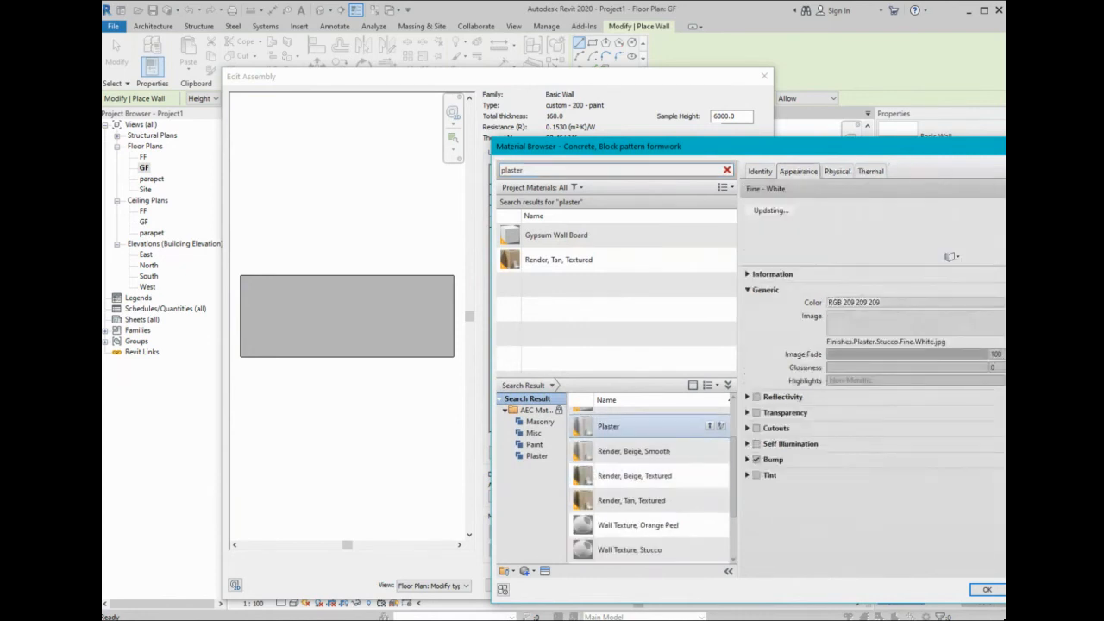
click(710, 426)
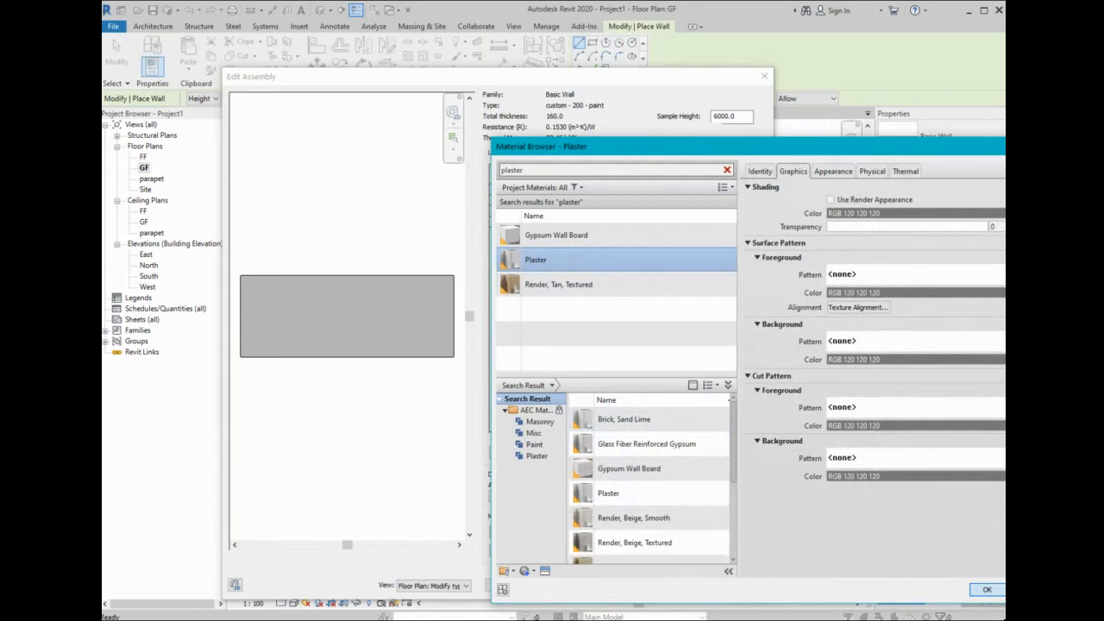
click(986, 589)
- Set the exterior plaster layer's thickness to 10 mm
click(651, 191)
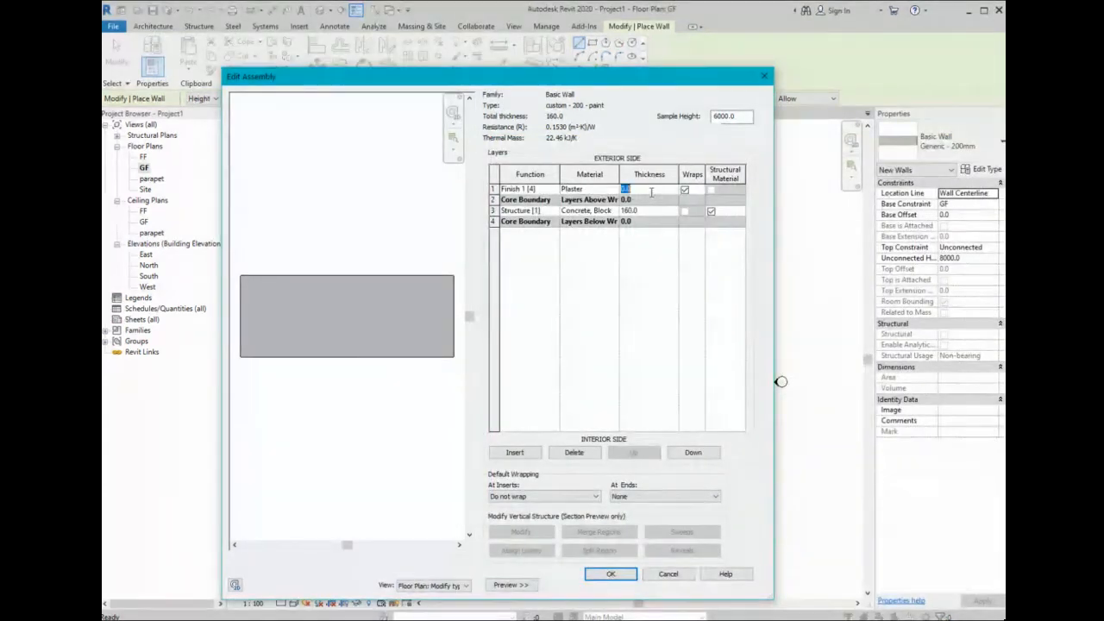
text(10)
key(Tab)
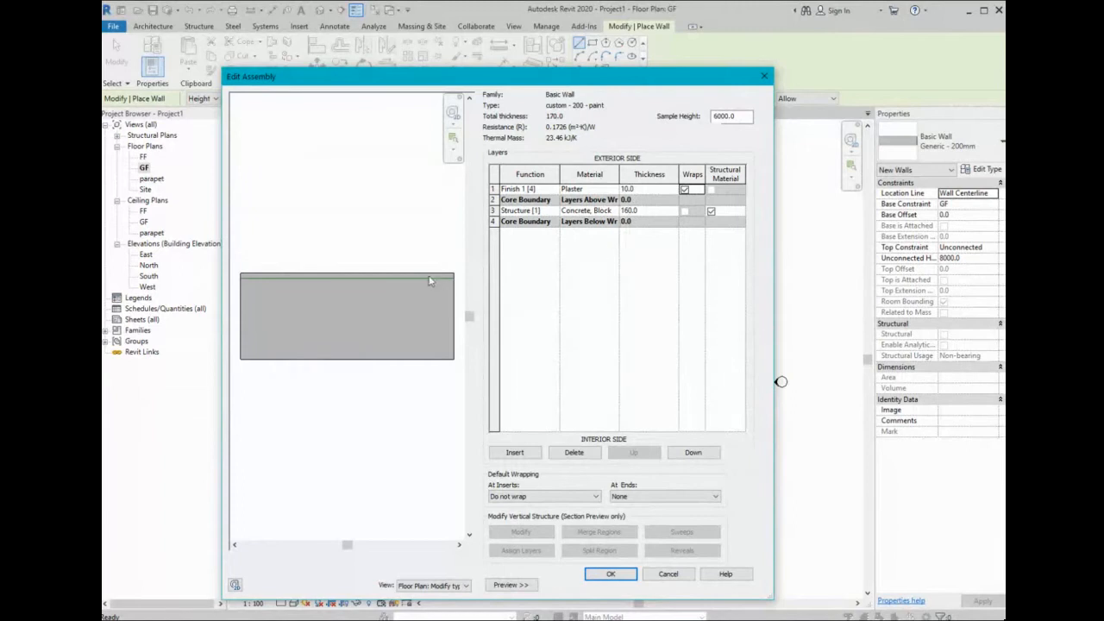
- Insert another layer outside the exterior plaster and set its function to Finish 1 [4]
click(515, 452)
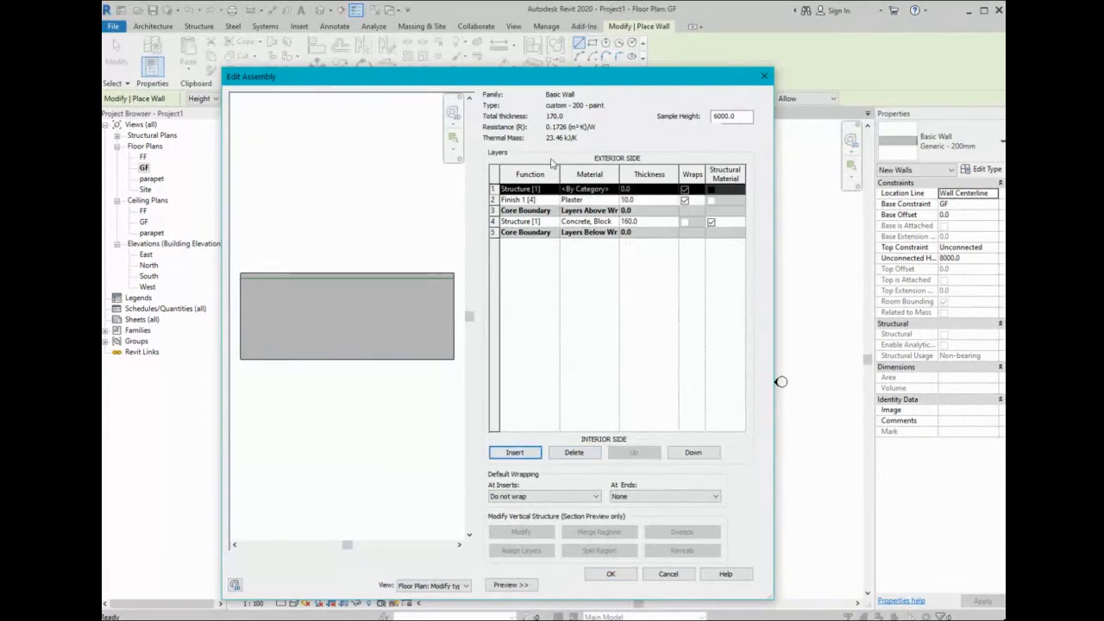
click(558, 192)
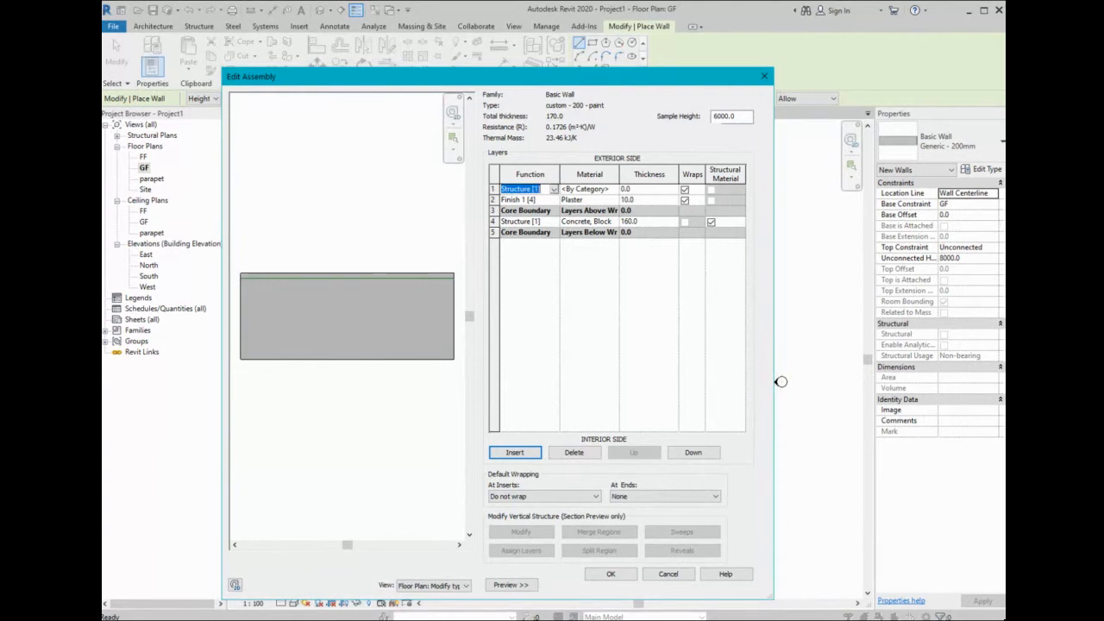
click(528, 231)
- Search the materials for paint, add Paint to the project and assign it to the outermost exterior layer
click(607, 190)
click(614, 189)
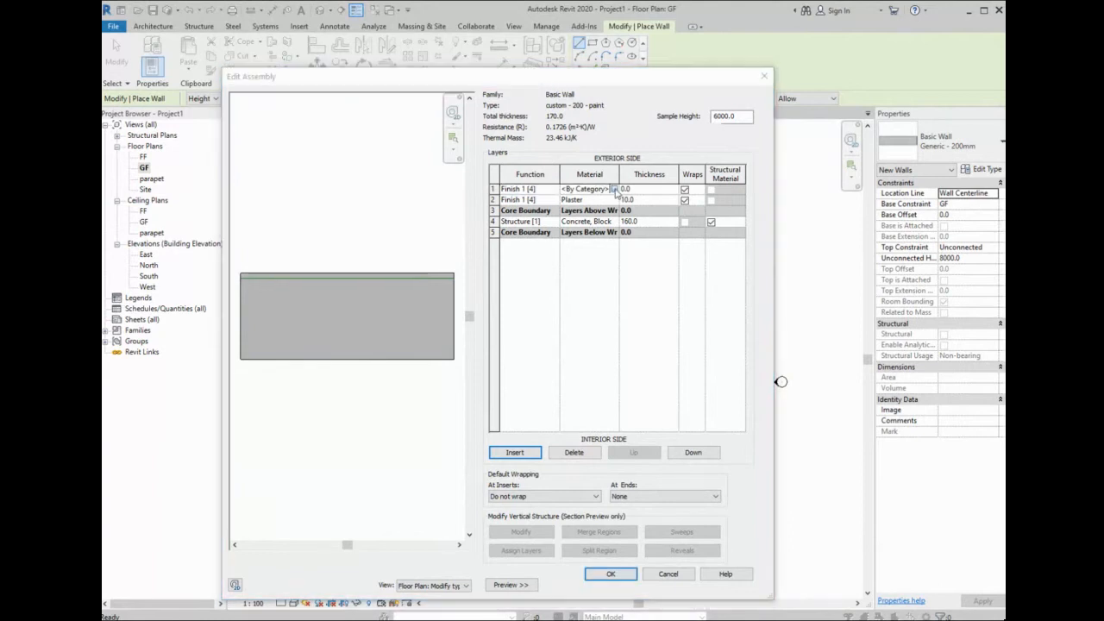
text(paint)
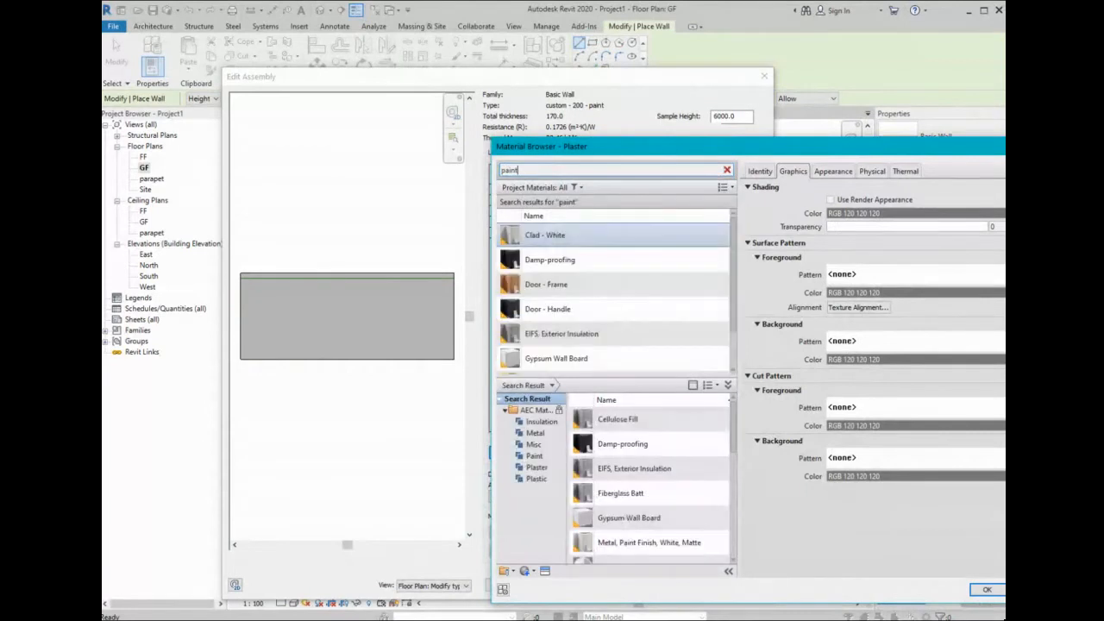
scroll(651, 483, down, 2)
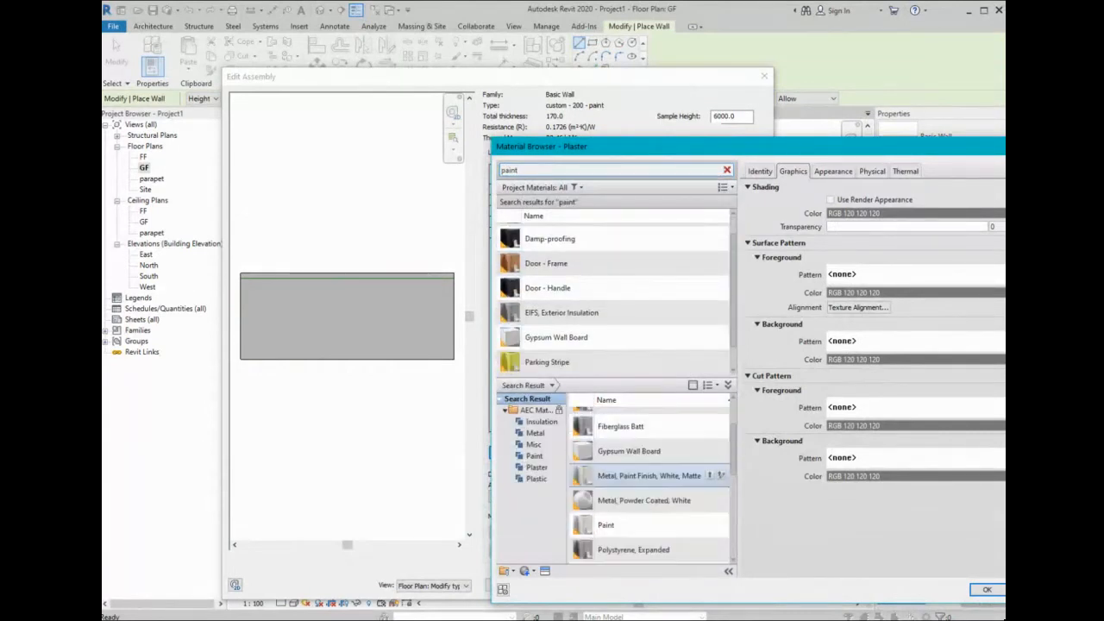
click(709, 541)
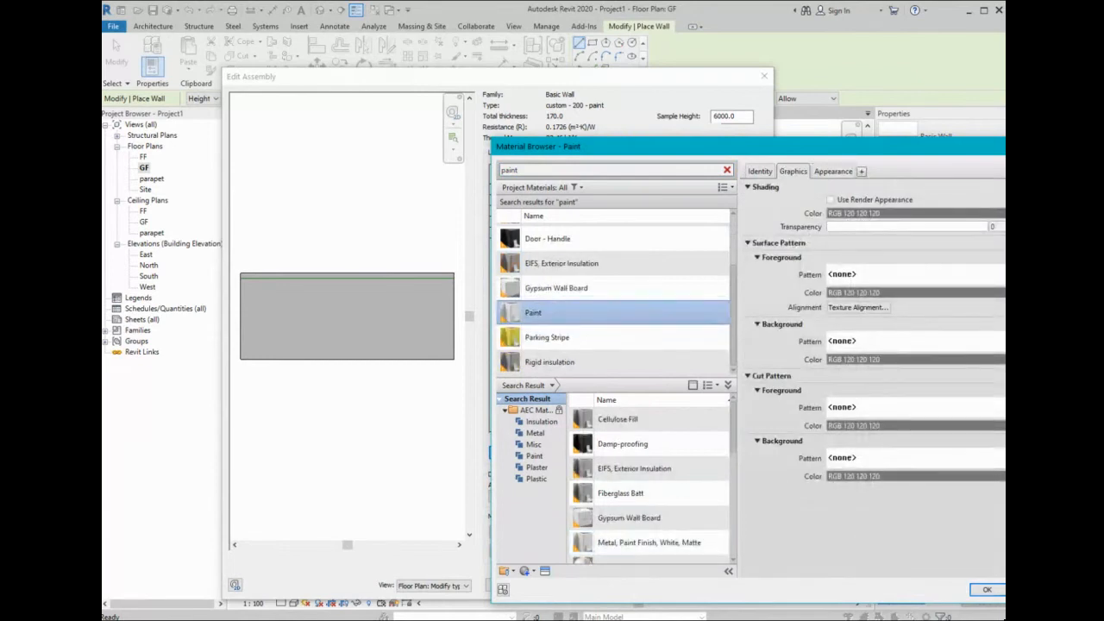
click(987, 589)
- Set the exterior paint layer's thickness to 5 mm and the exterior plaster layer's thickness to 15 mm
click(639, 188)
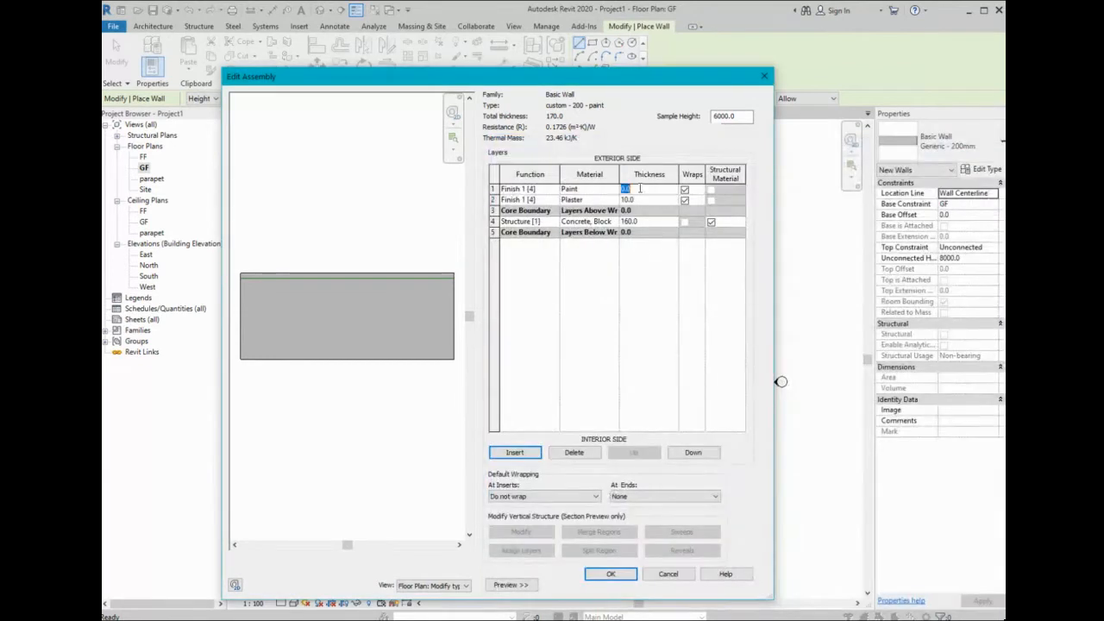
text(5)
click(637, 199)
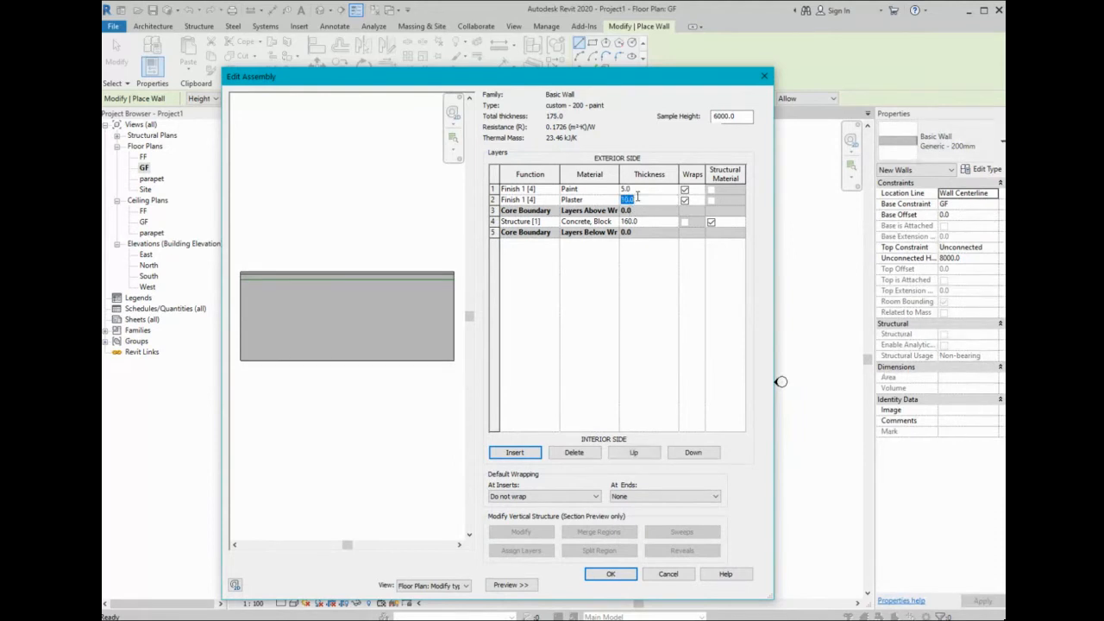
text(15)
key(Tab)
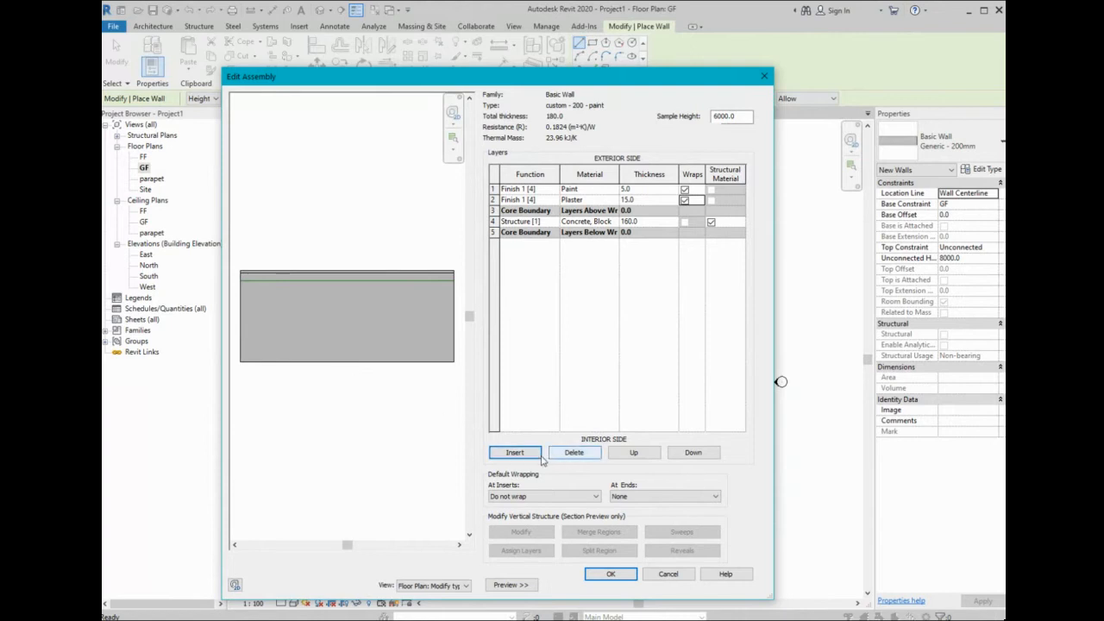
- Insert a new layer and move it below the interior core boundary
click(514, 452)
click(686, 454)
click(686, 454)
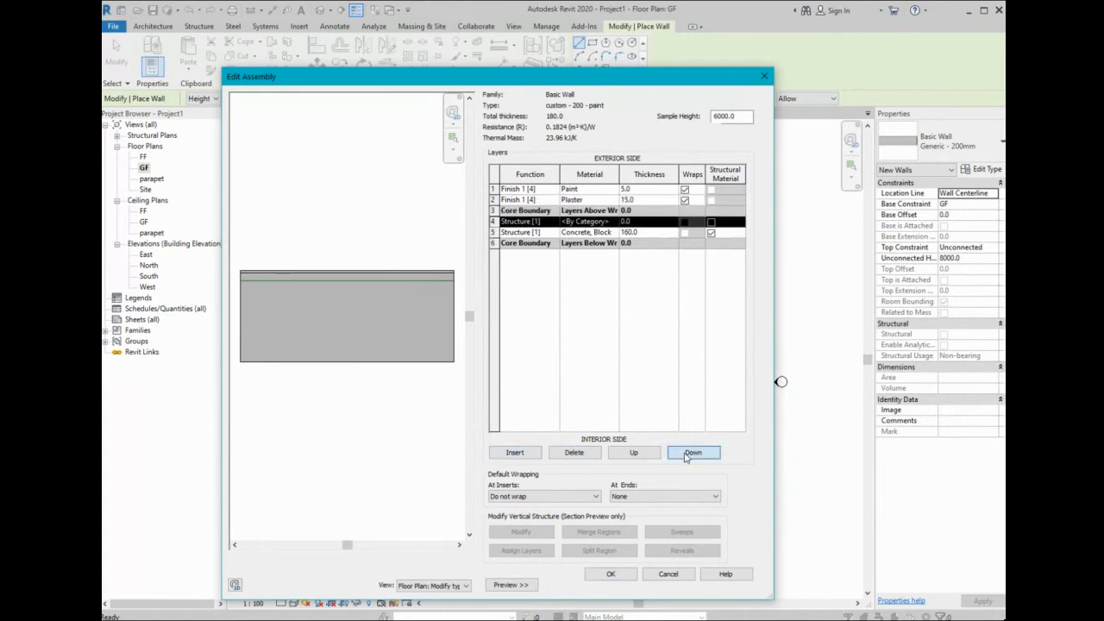
click(687, 454)
click(686, 453)
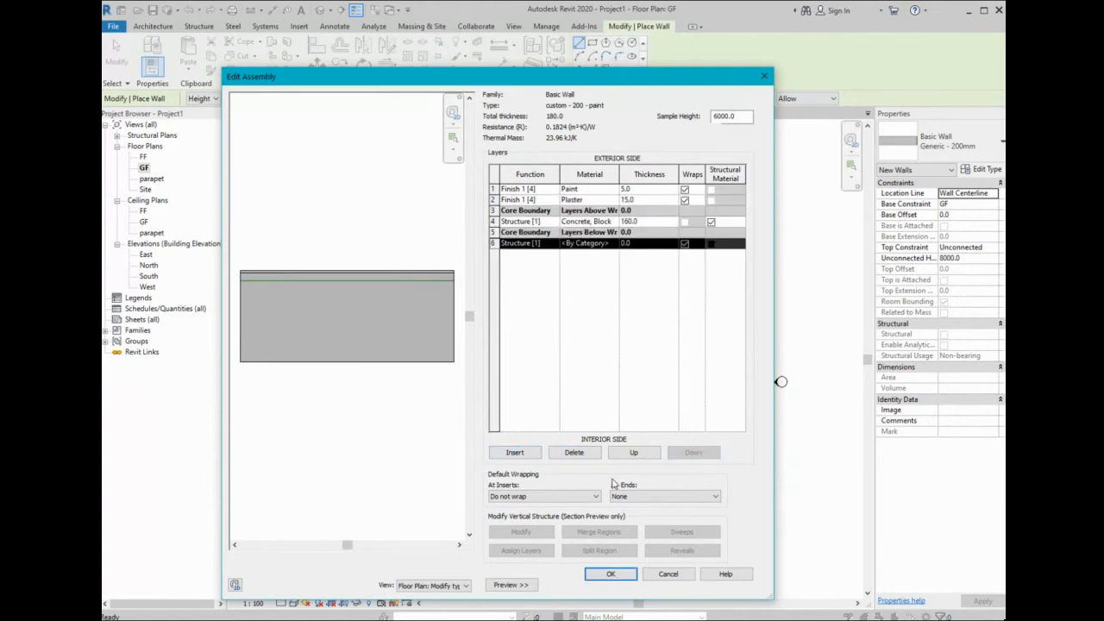
- Make the interior layer 15 mm thick with the Plaster material and the function Finish 1 [4]
click(627, 245)
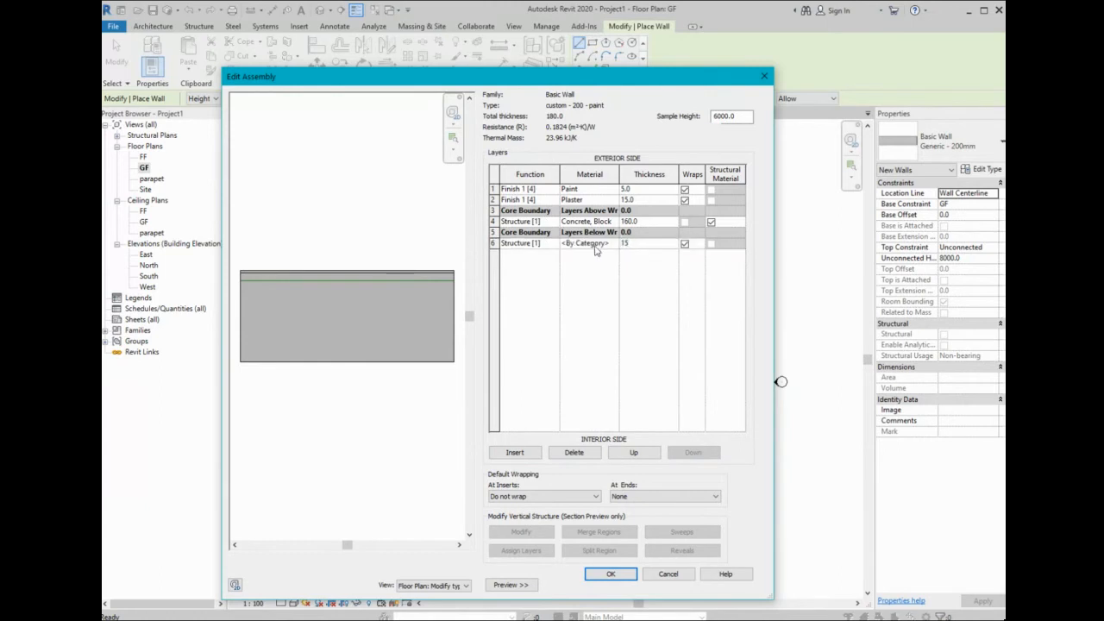
text(15)
click(595, 245)
click(613, 245)
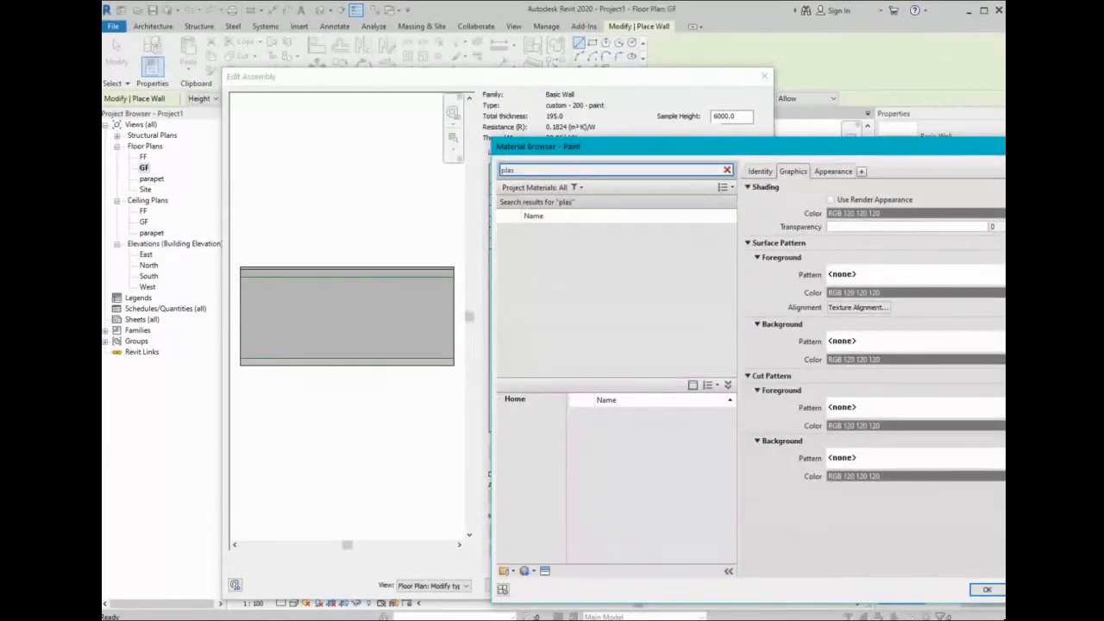
double_click(552, 314)
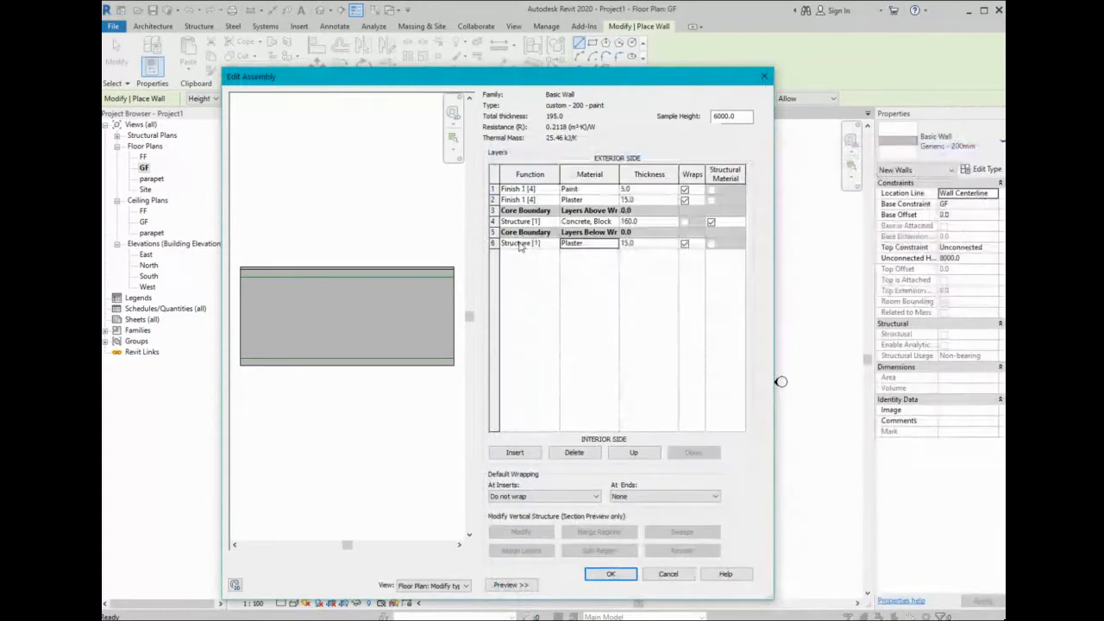
click(552, 244)
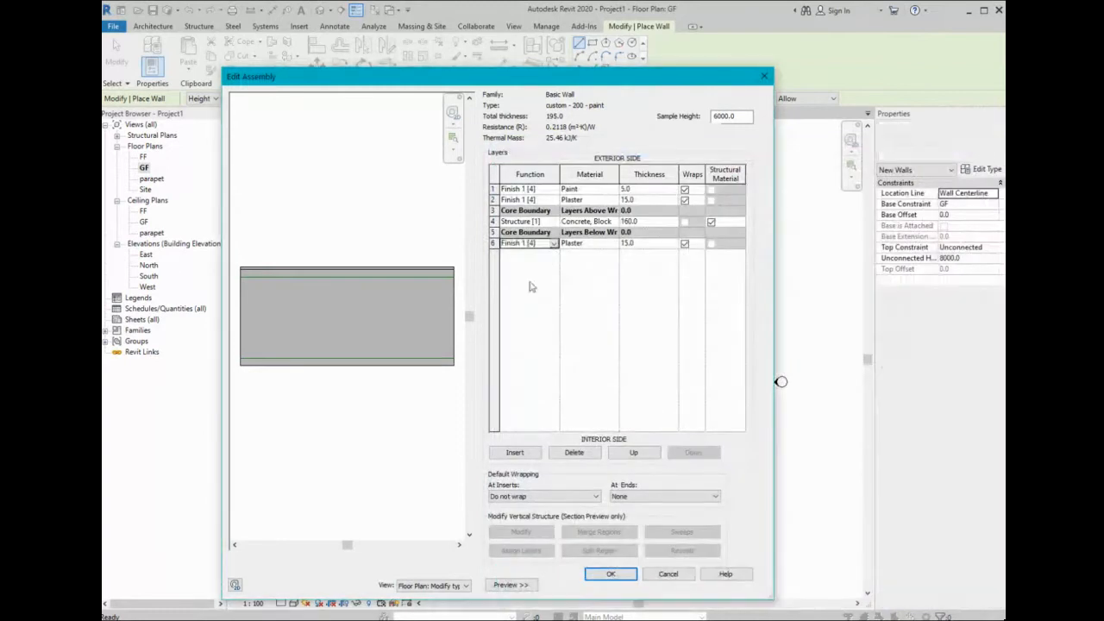
- Insert a layer on the interior side below the plaster and set its thickness to 5 mm
click(511, 454)
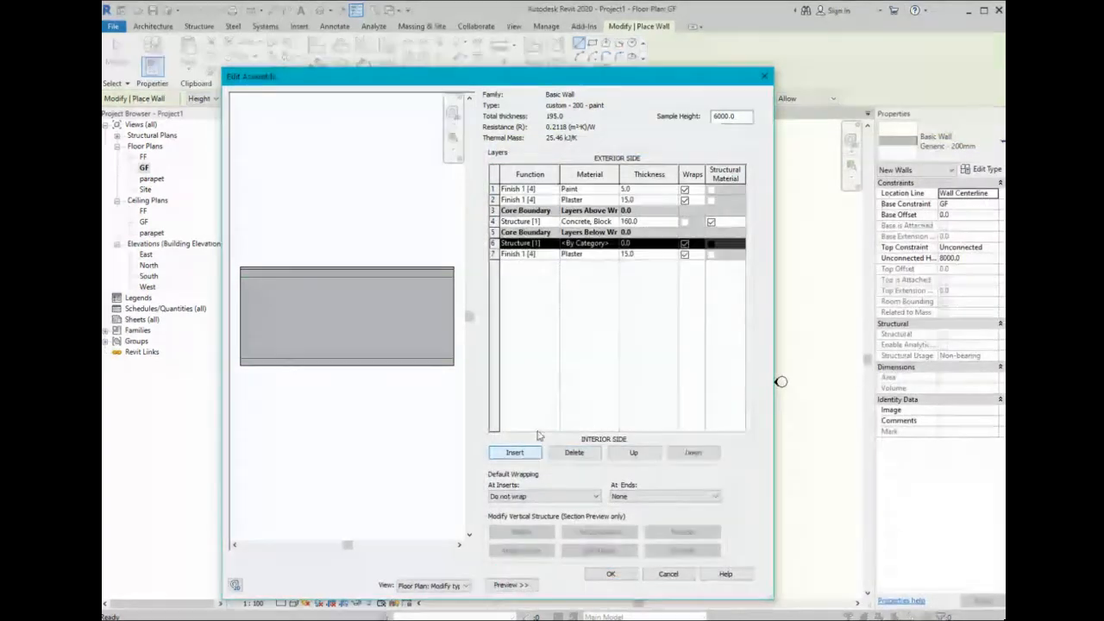
click(692, 456)
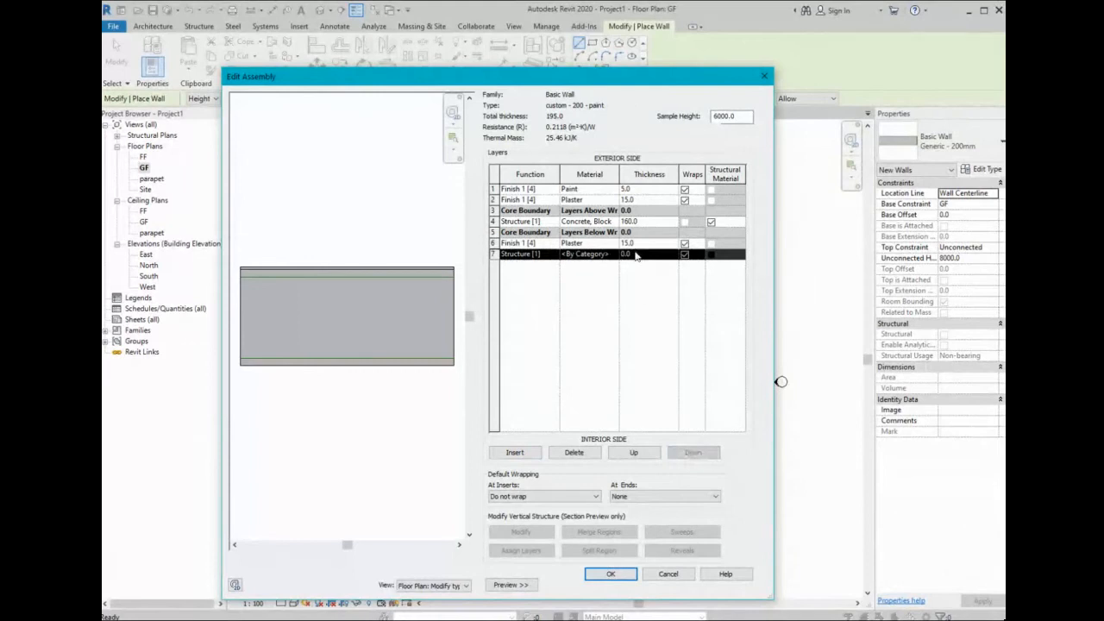
click(635, 255)
text(5)
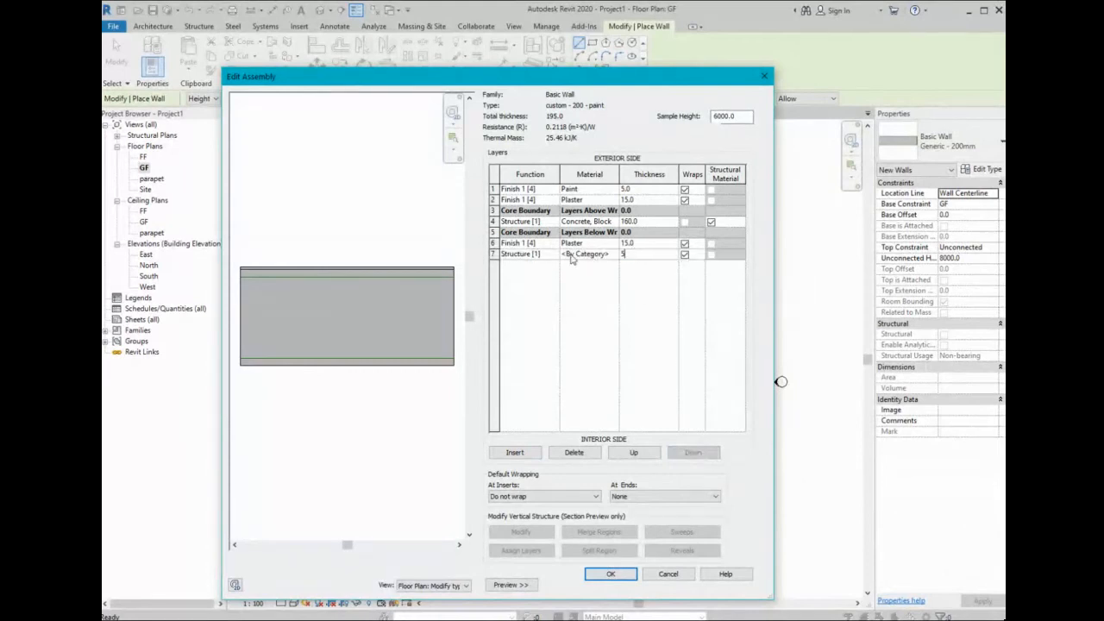
- Search the project materials for paint and assign Paint to the innermost interior layer
click(601, 253)
click(613, 255)
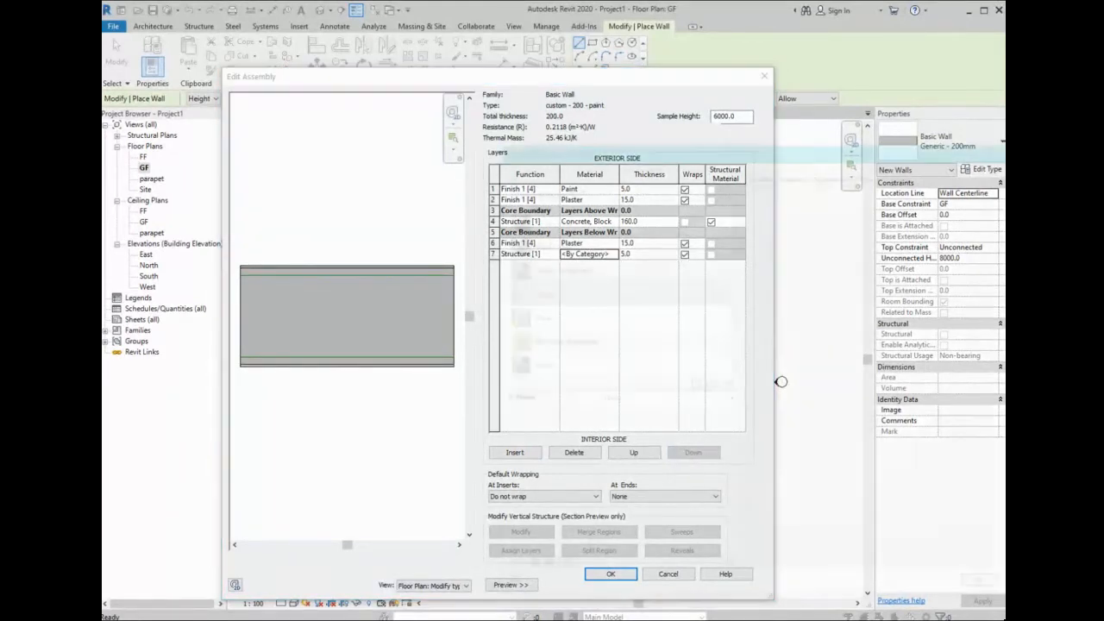
text(pain)
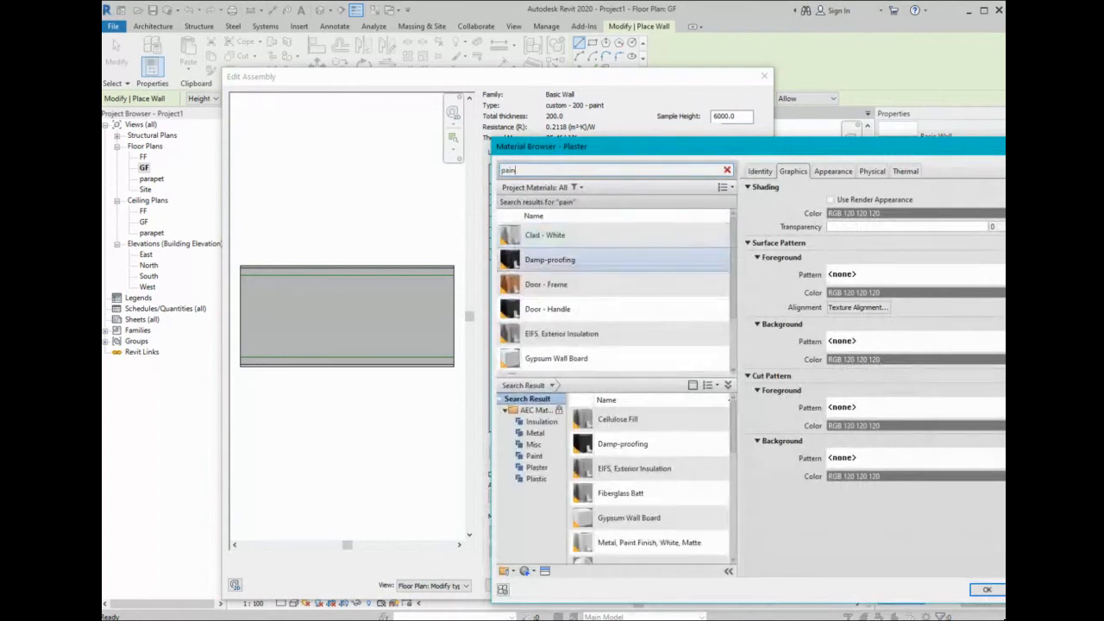
text(t)
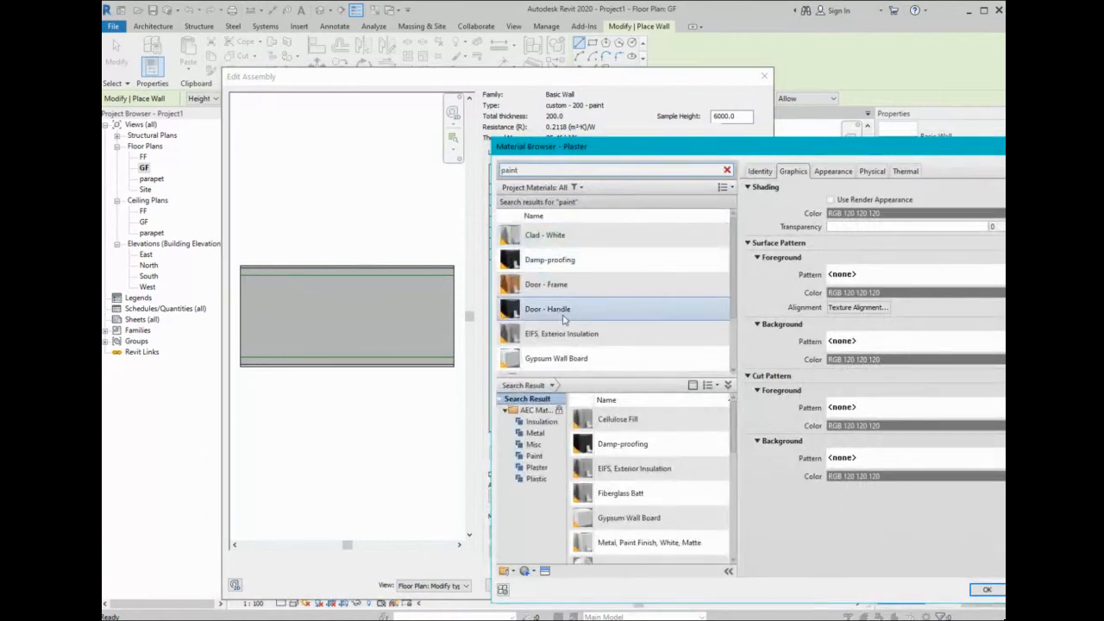
scroll(604, 345, down, 3)
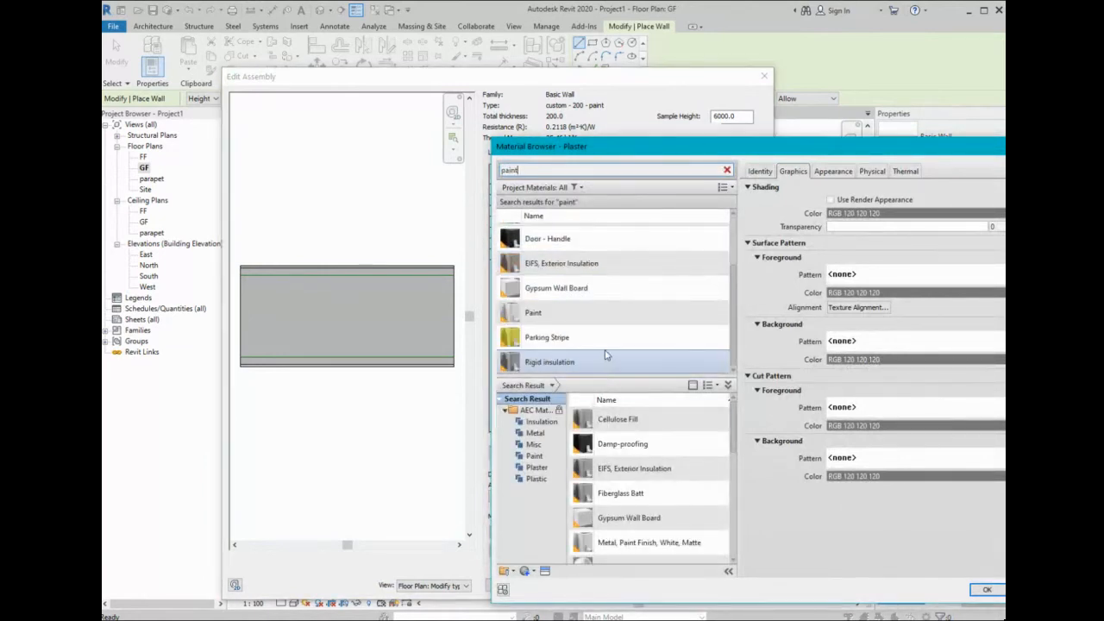
double_click(604, 312)
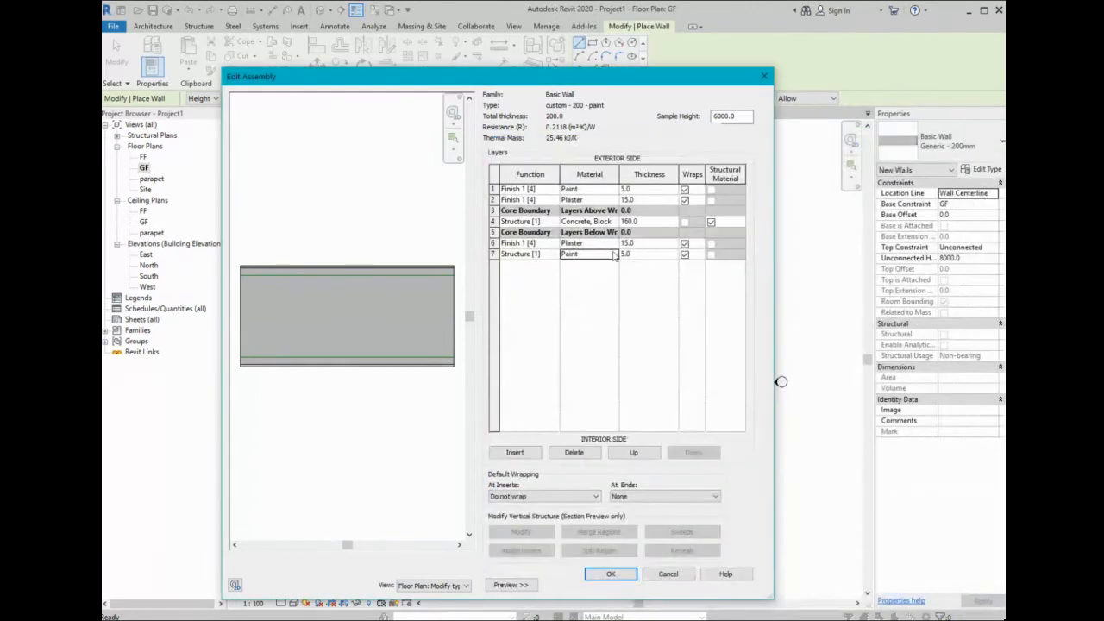
- Set the interior paint layer's function to Finish 1 [4] and accept the wall's layer structure
click(555, 258)
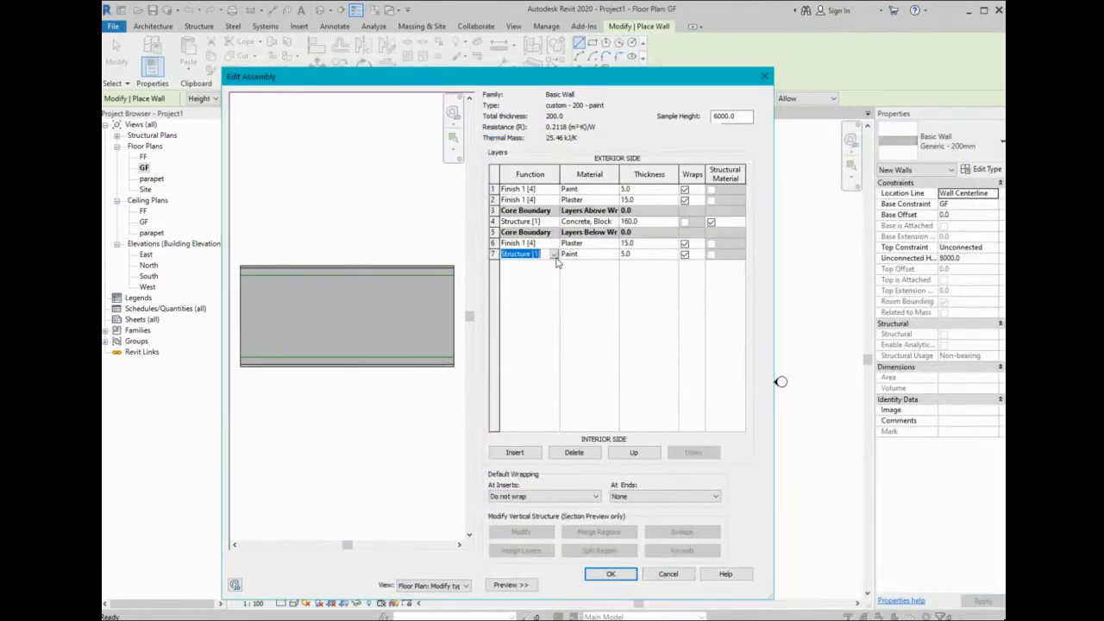
click(553, 253)
click(526, 296)
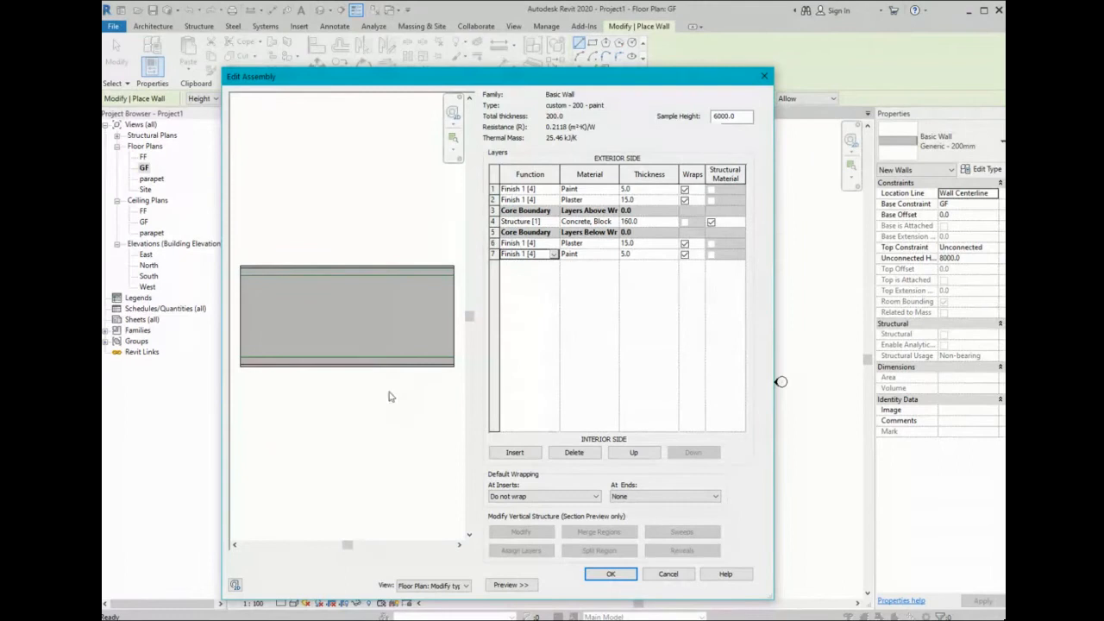
click(612, 575)
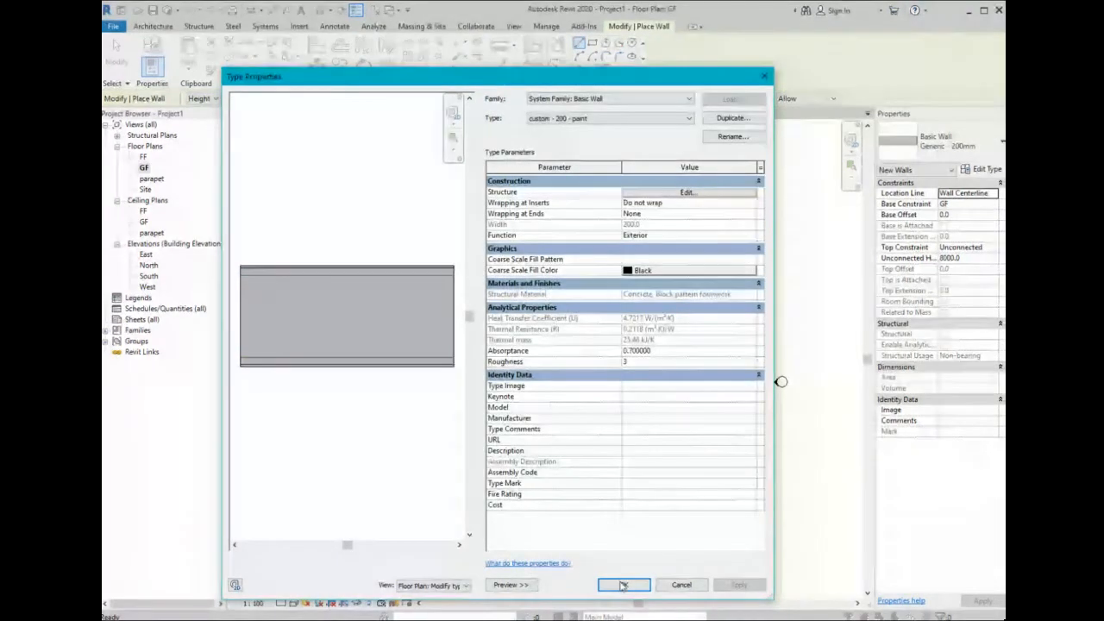
- Accept the custom - 200 - paint wall type and set the height of new walls up to level FF
click(622, 585)
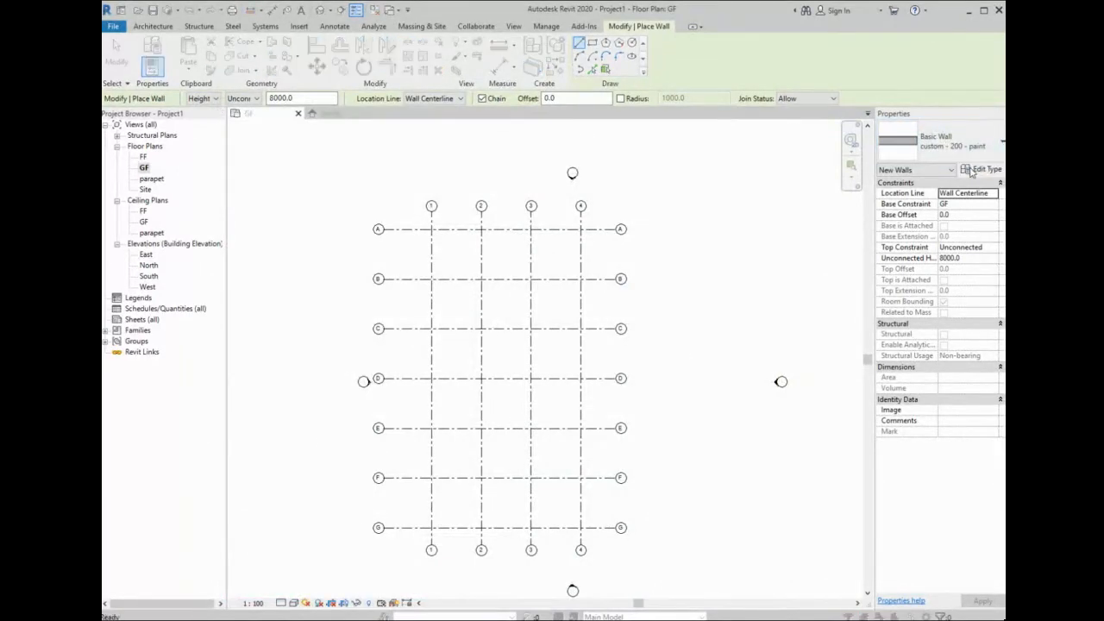
click(983, 169)
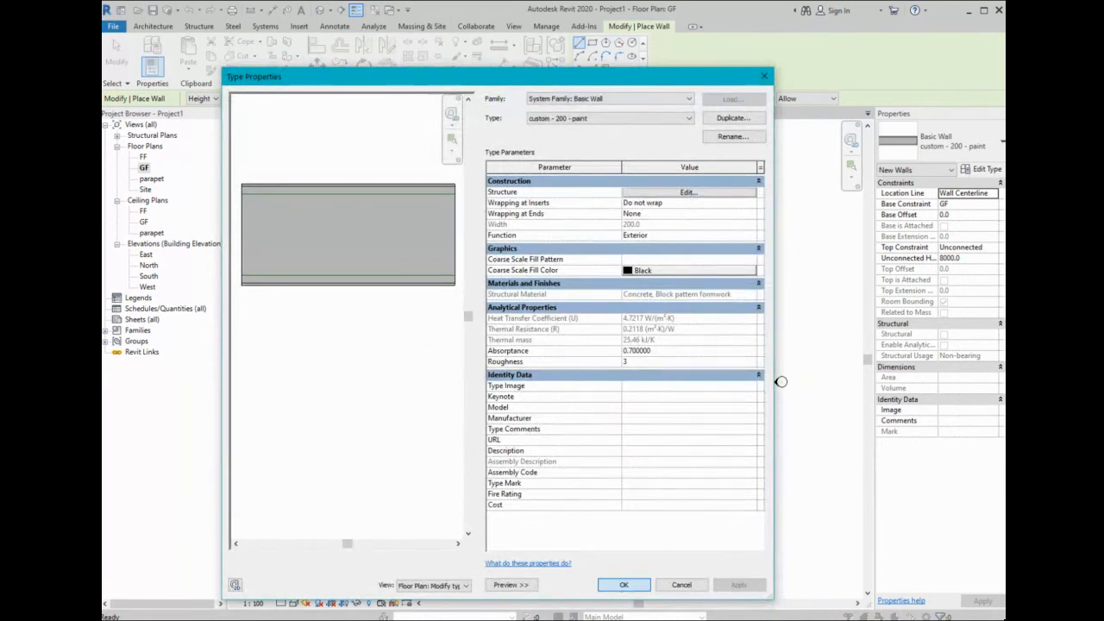
click(624, 585)
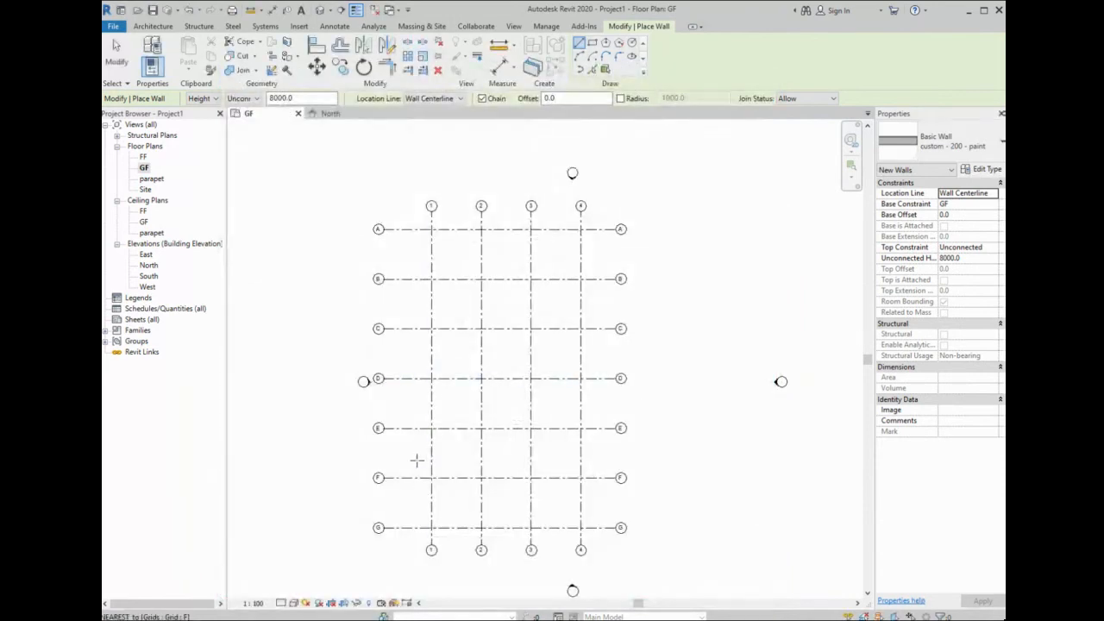
scroll(458, 262, up, 1)
scroll(370, 176, up, 1)
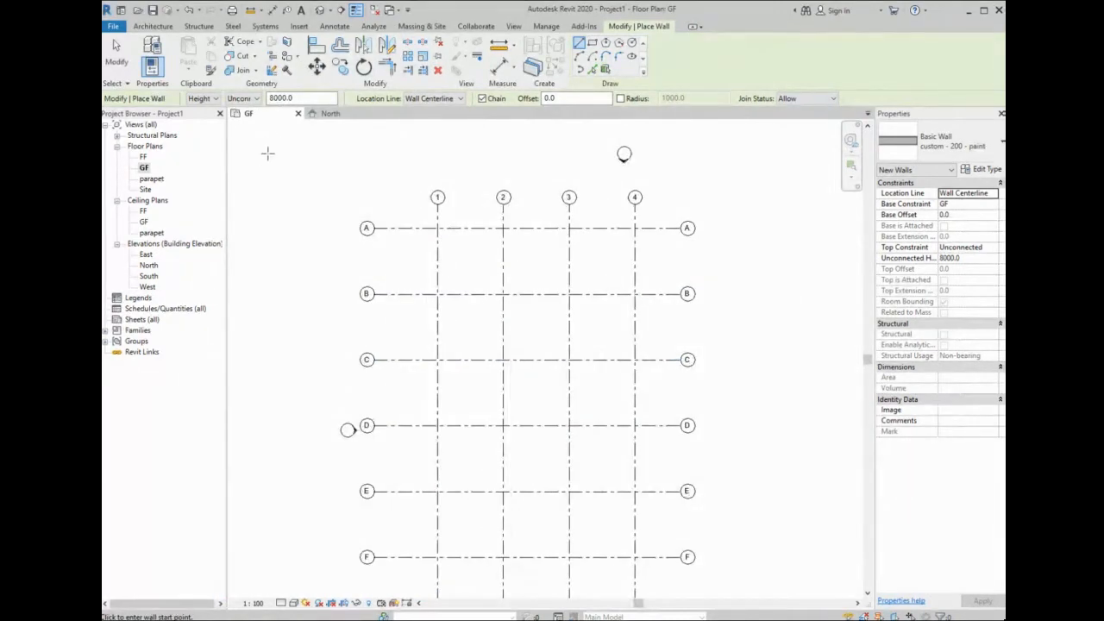
click(256, 98)
click(240, 109)
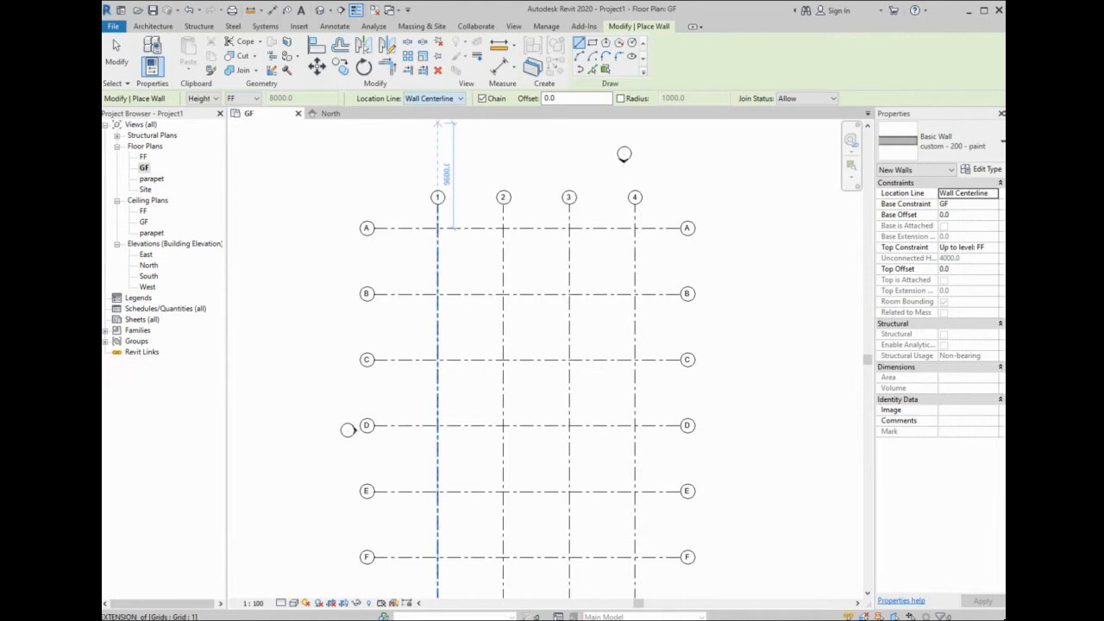
click(434, 131)
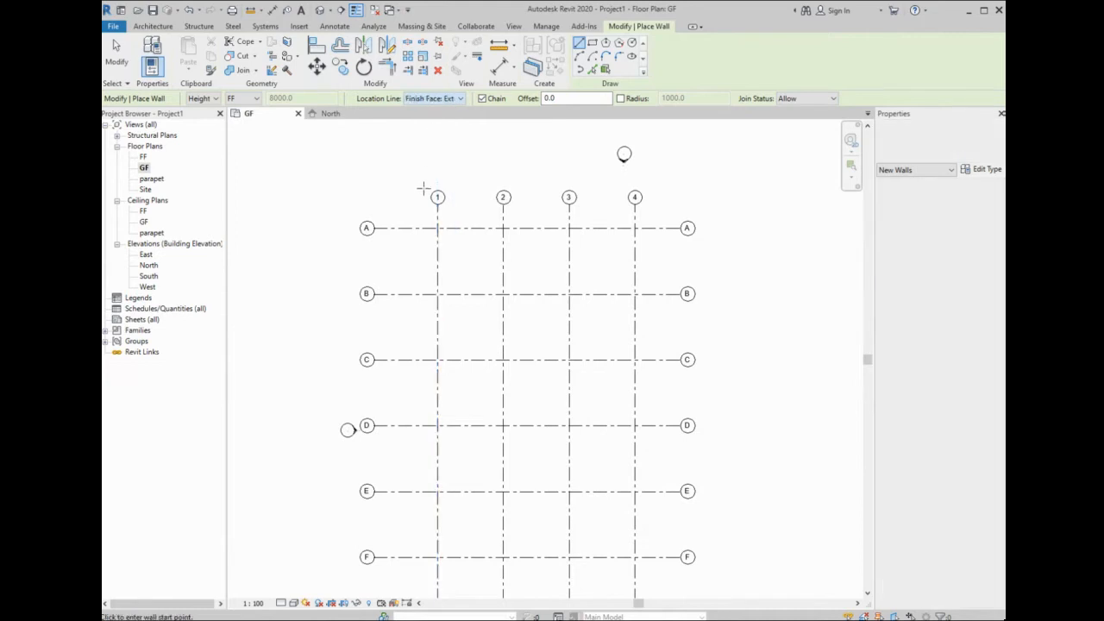
scroll(437, 228, up, 7)
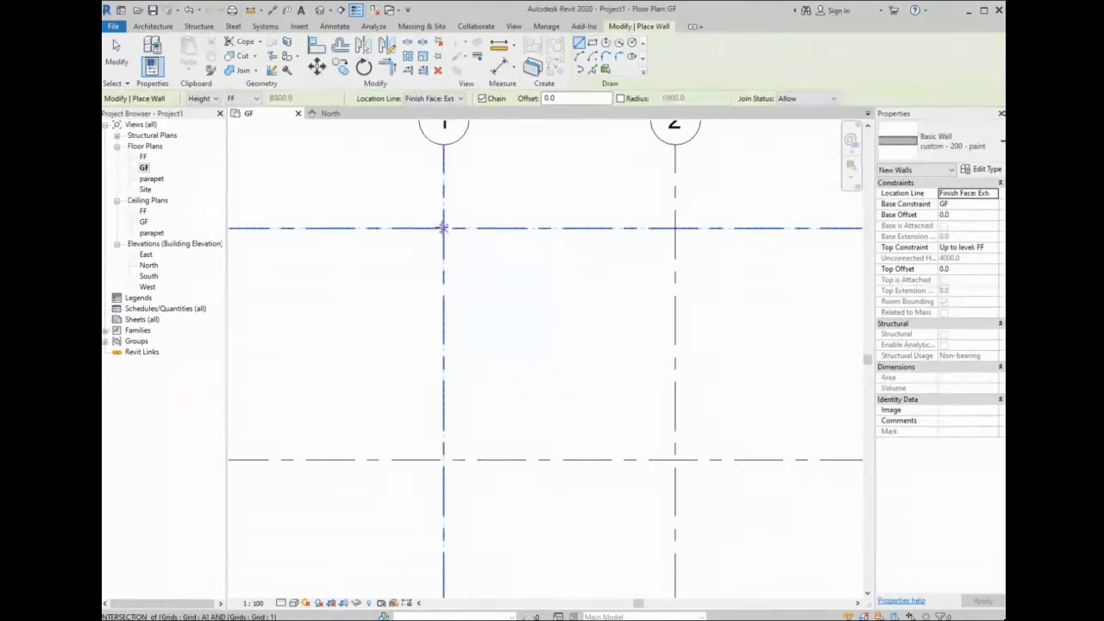
click(441, 228)
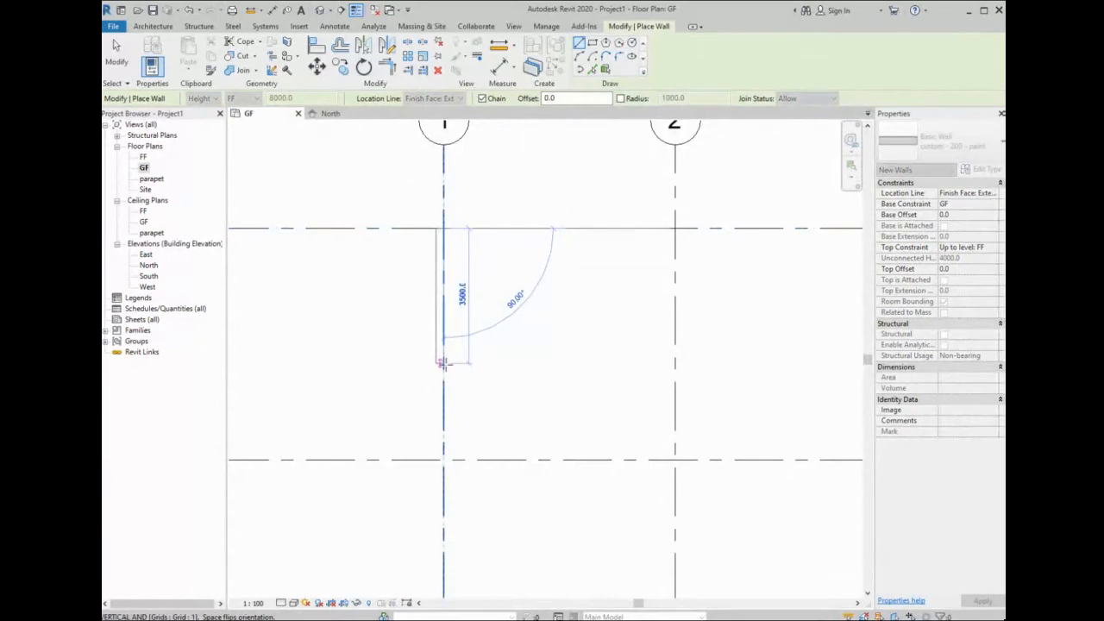
key(space)
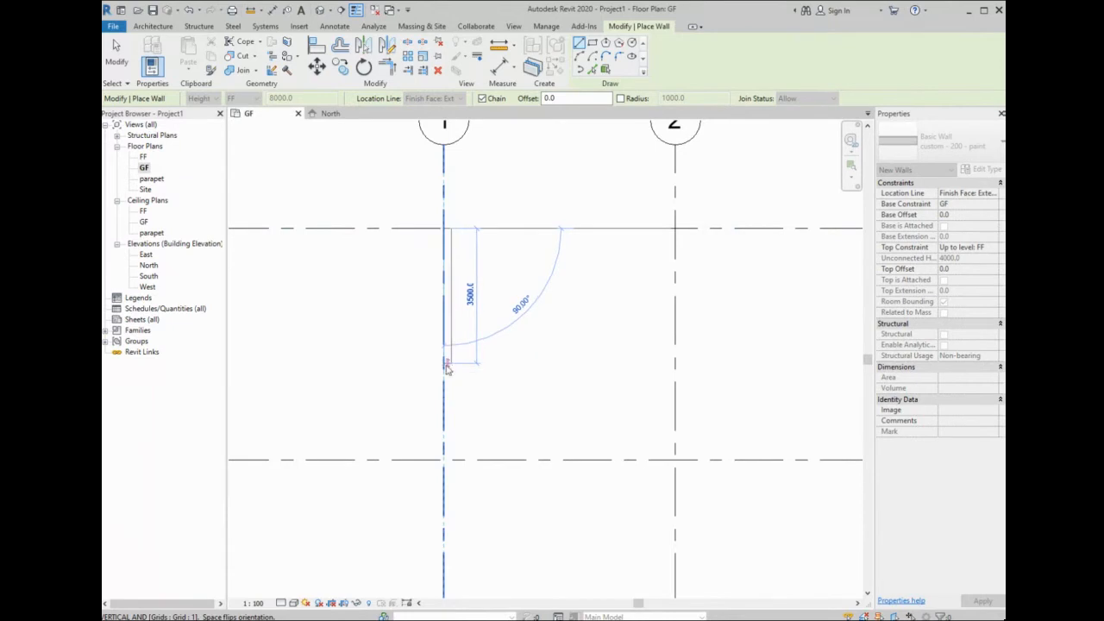
key(Escape)
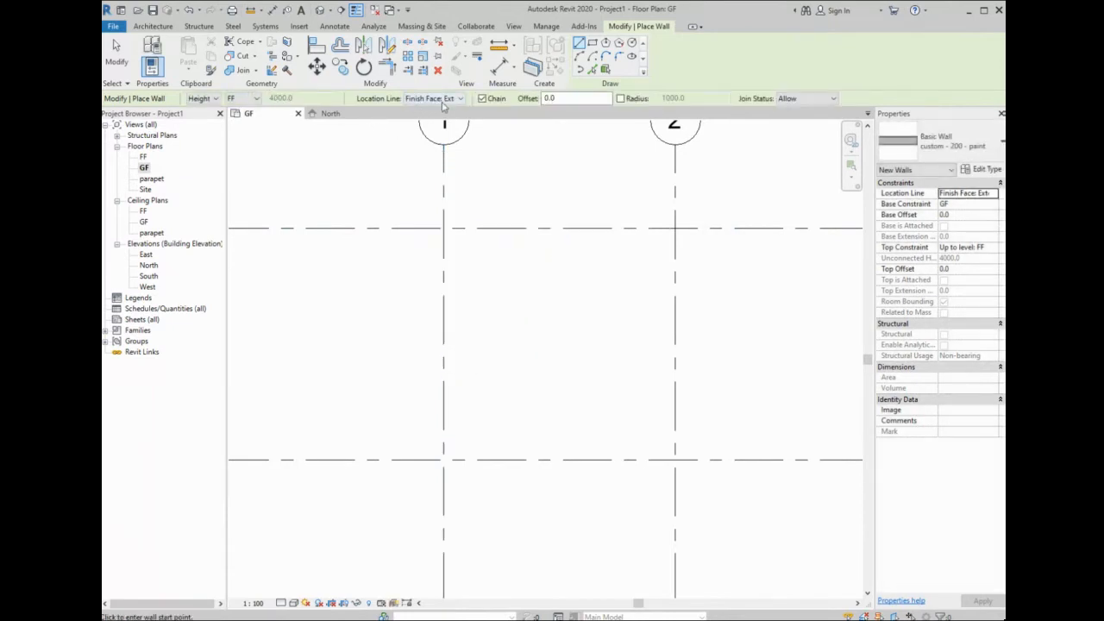
- Set the location line to Wall Centerline and draw chained walls from grid intersection A-1 to D-1, D-2 and F-2
click(439, 111)
click(443, 228)
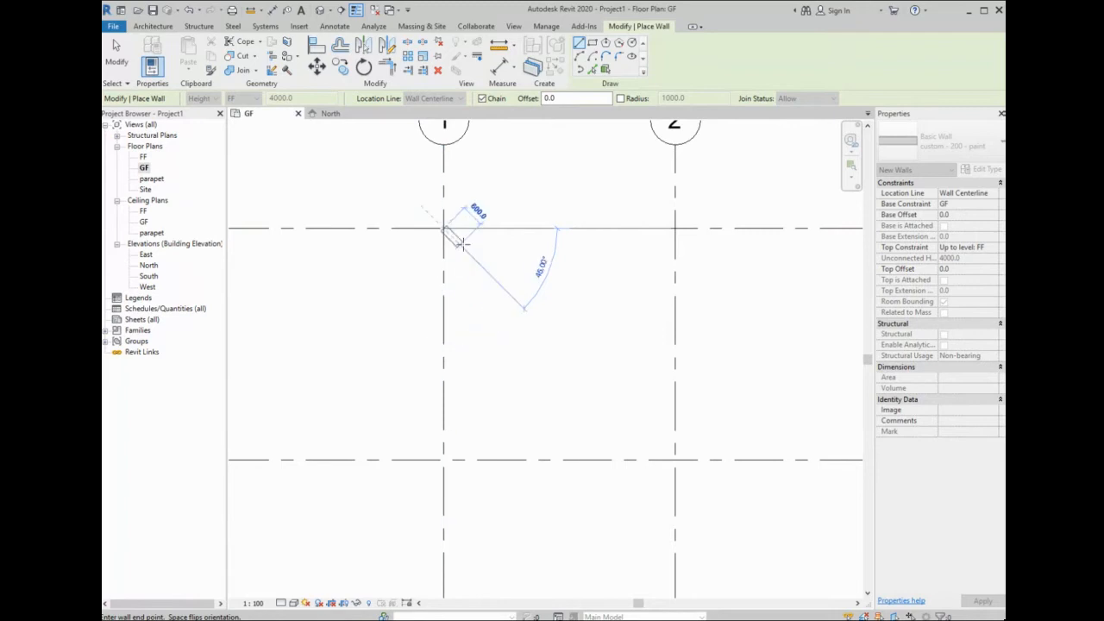
scroll(463, 245, down, 5)
middle_drag(537, 340, 495, 243)
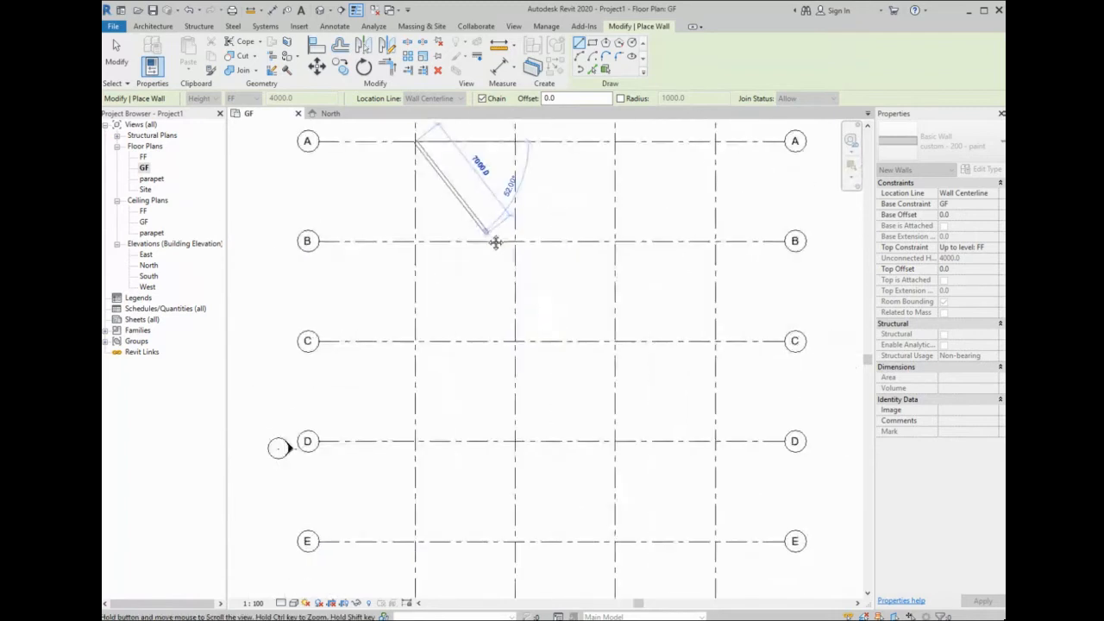
scroll(496, 242, down, 1)
scroll(424, 340, down, 1)
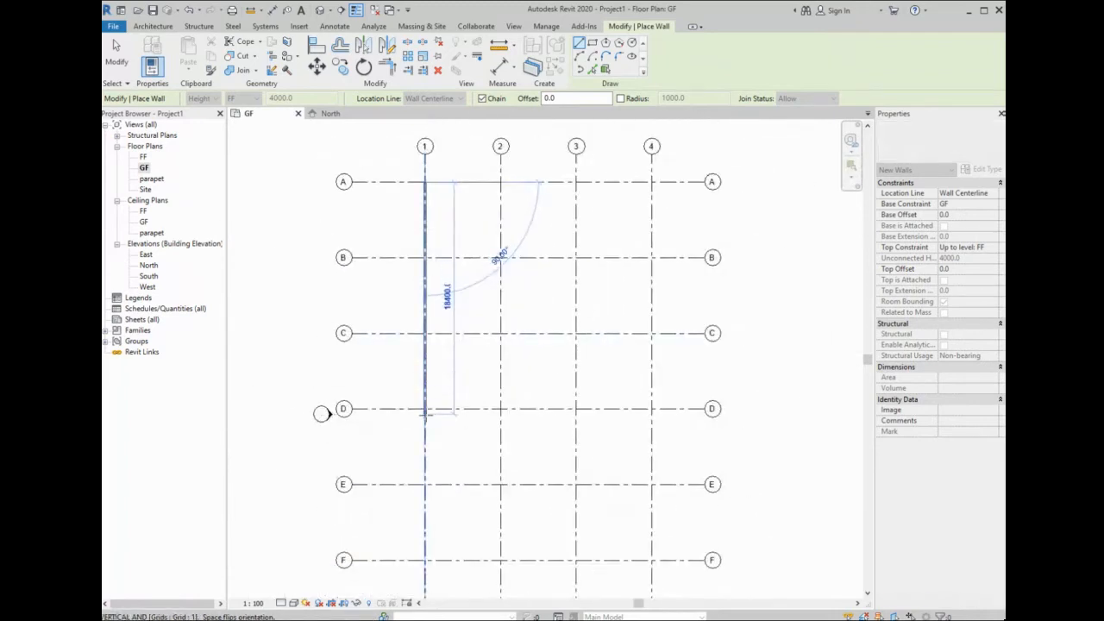
click(424, 409)
click(500, 408)
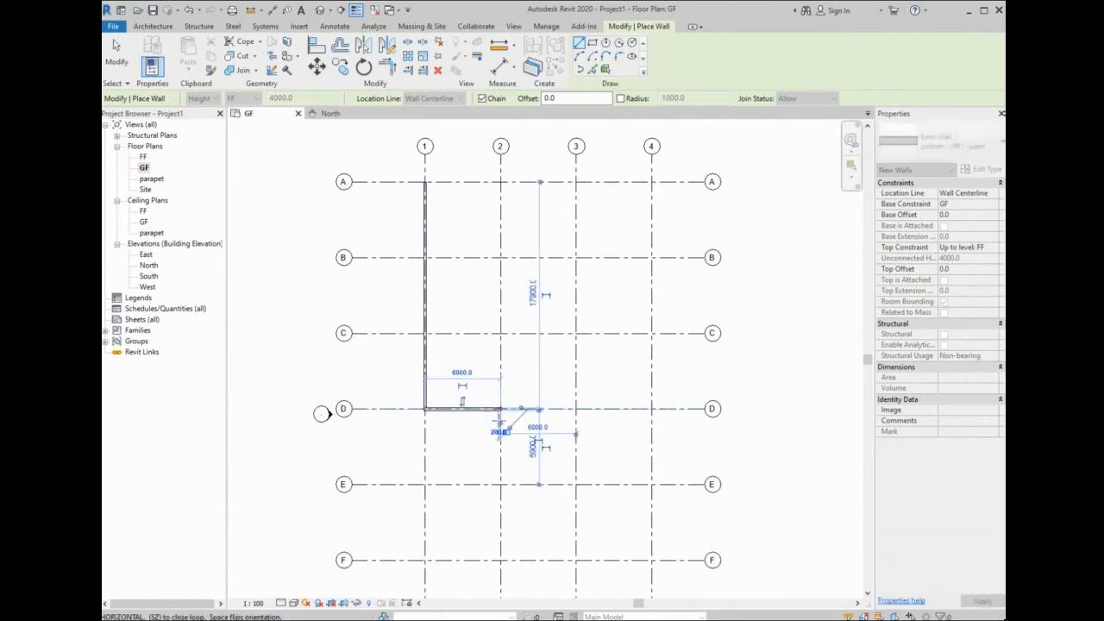
click(500, 561)
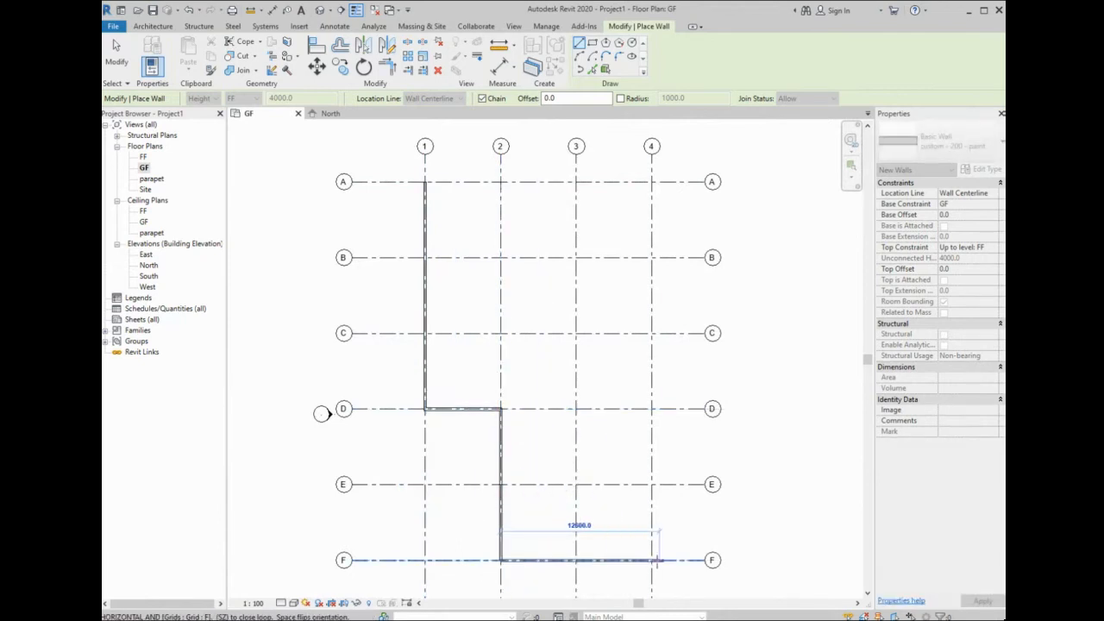
- Continue the exterior wall chain from F-2 through F-4, C-4, C-3 and A-3, closing it at A-1
click(652, 560)
click(652, 333)
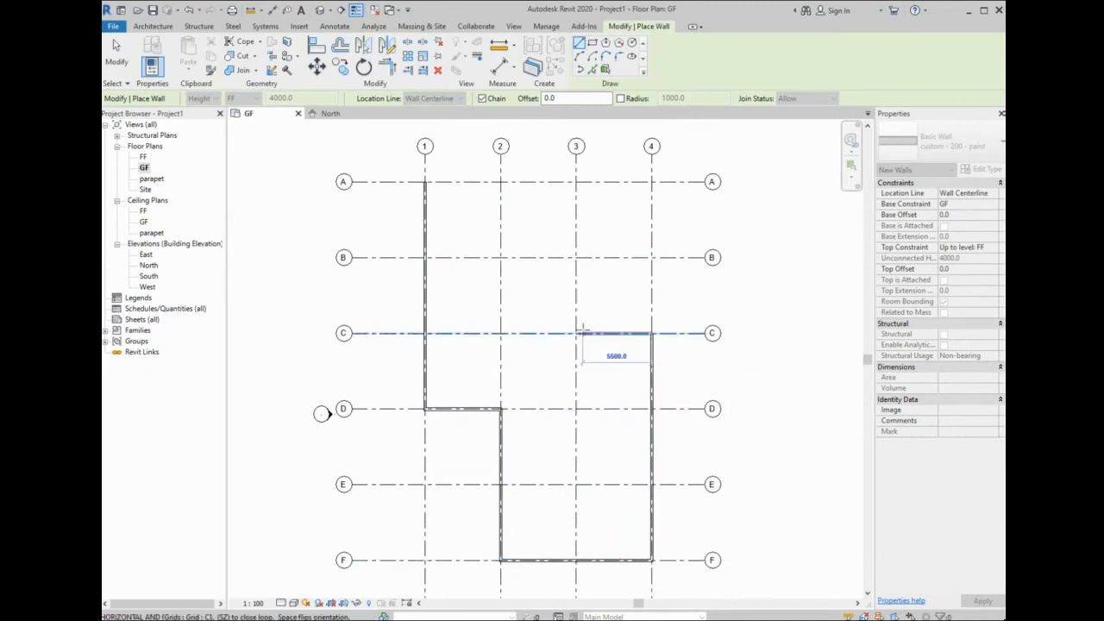
click(576, 333)
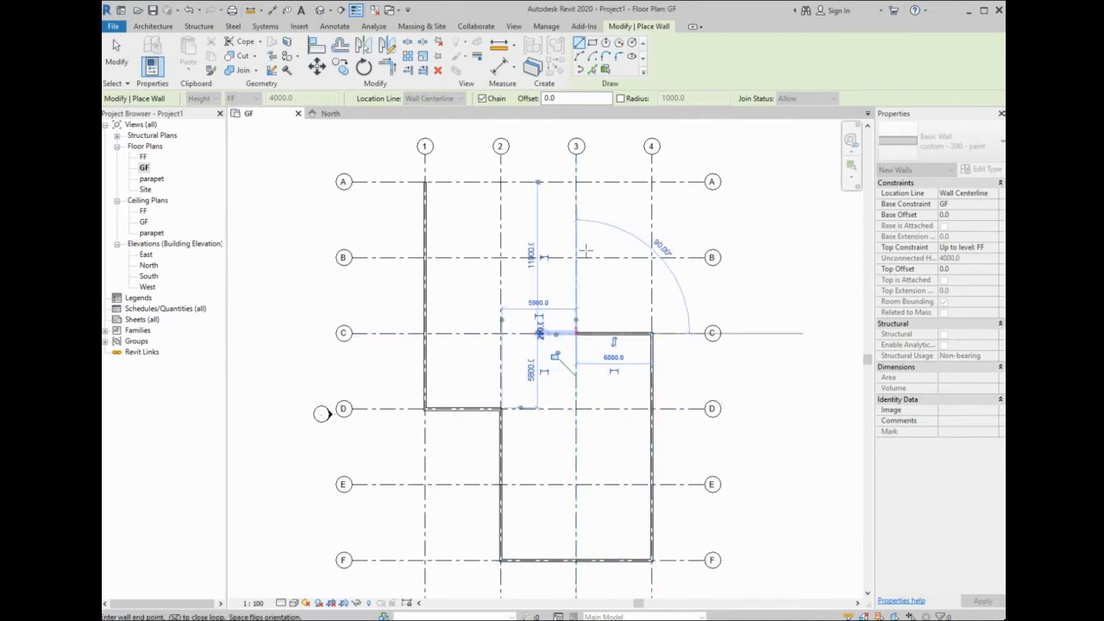
click(576, 181)
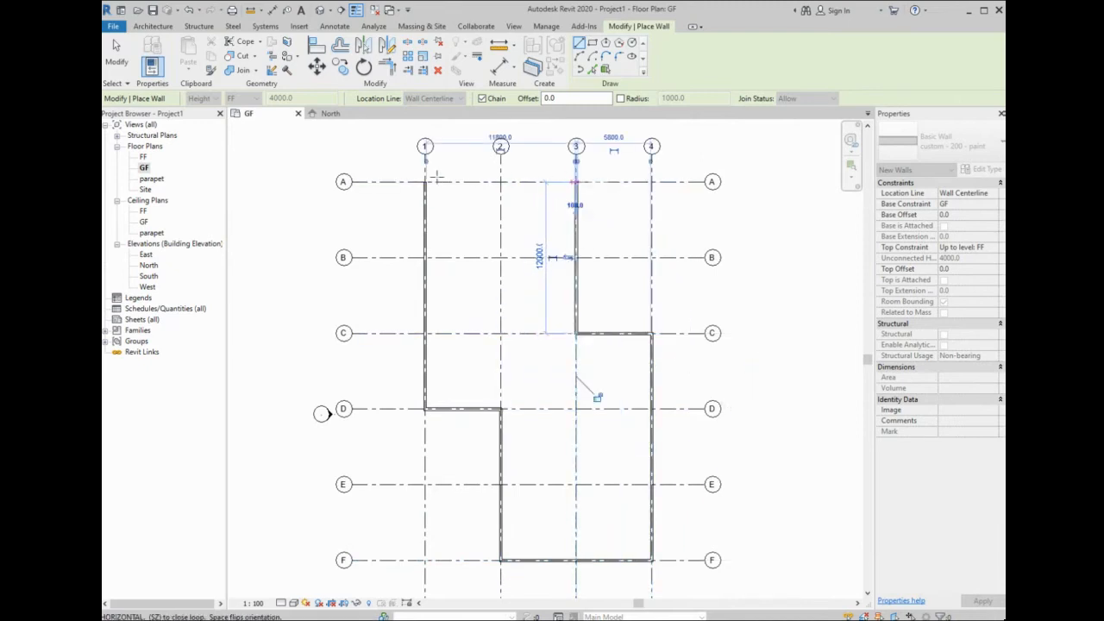
click(425, 181)
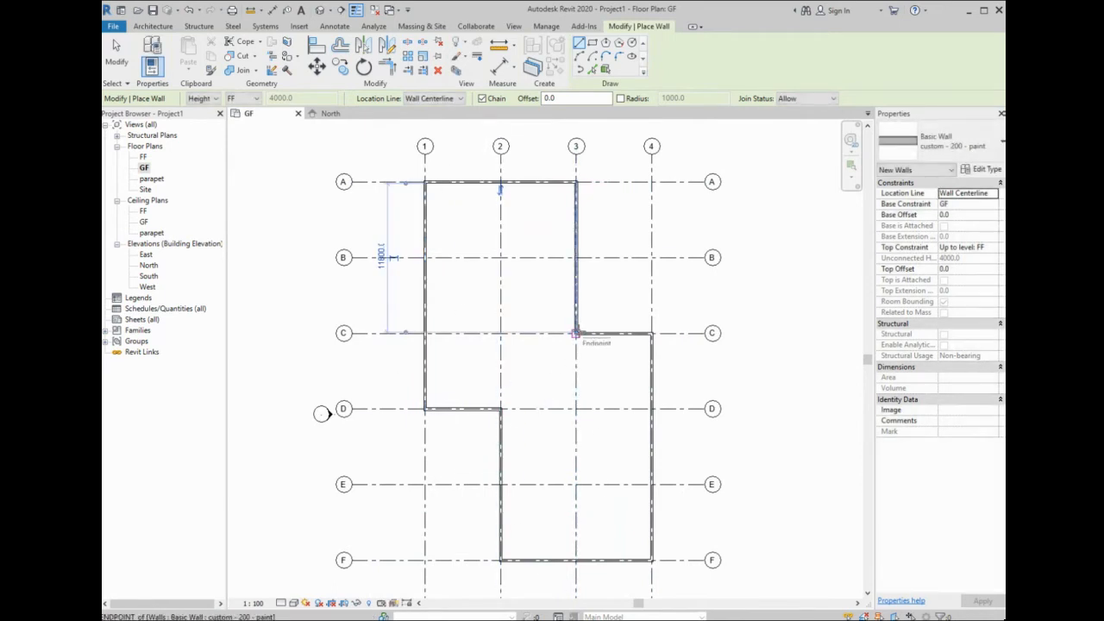
- Draw interior walls along grid C from grid 3 to grid 1 and along grid D from grid 2 to grid 4
click(575, 334)
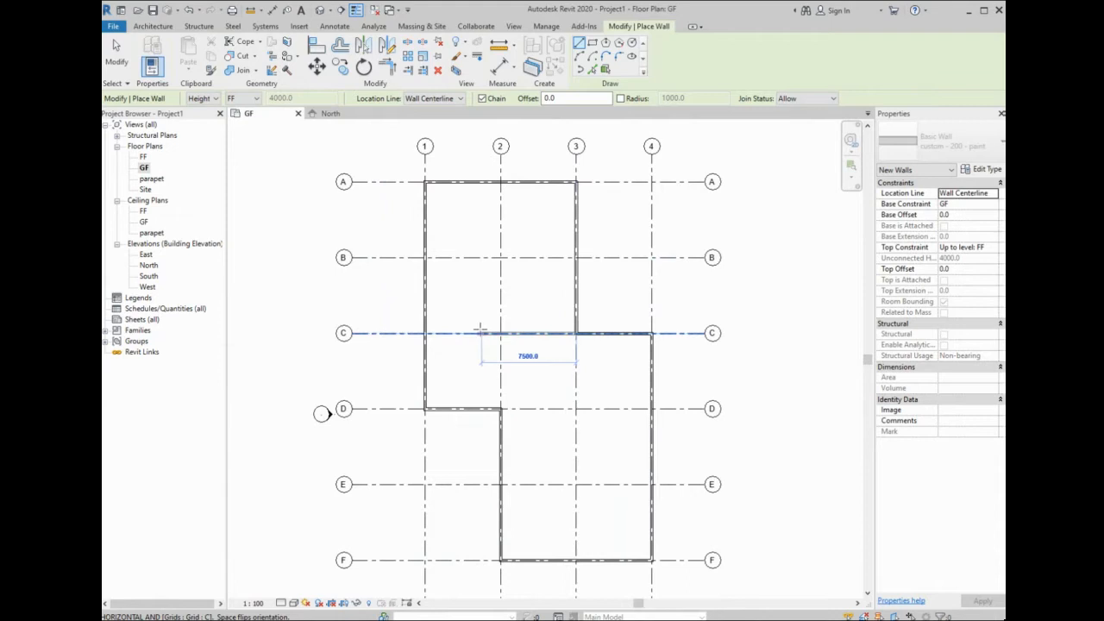
click(426, 333)
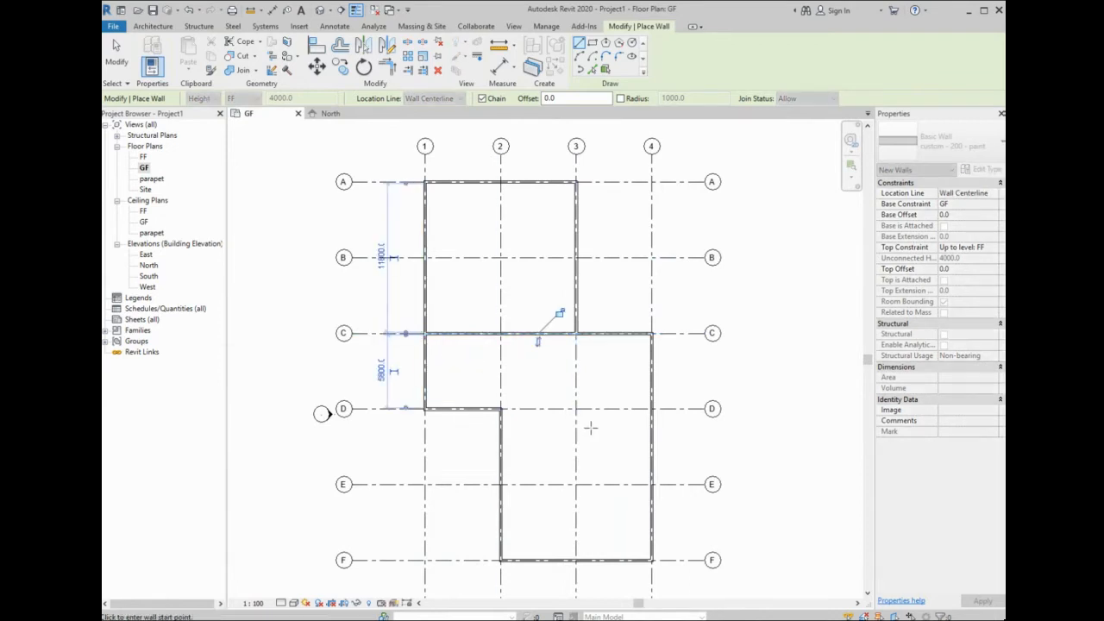
key(Escape)
scroll(581, 358, up, 5)
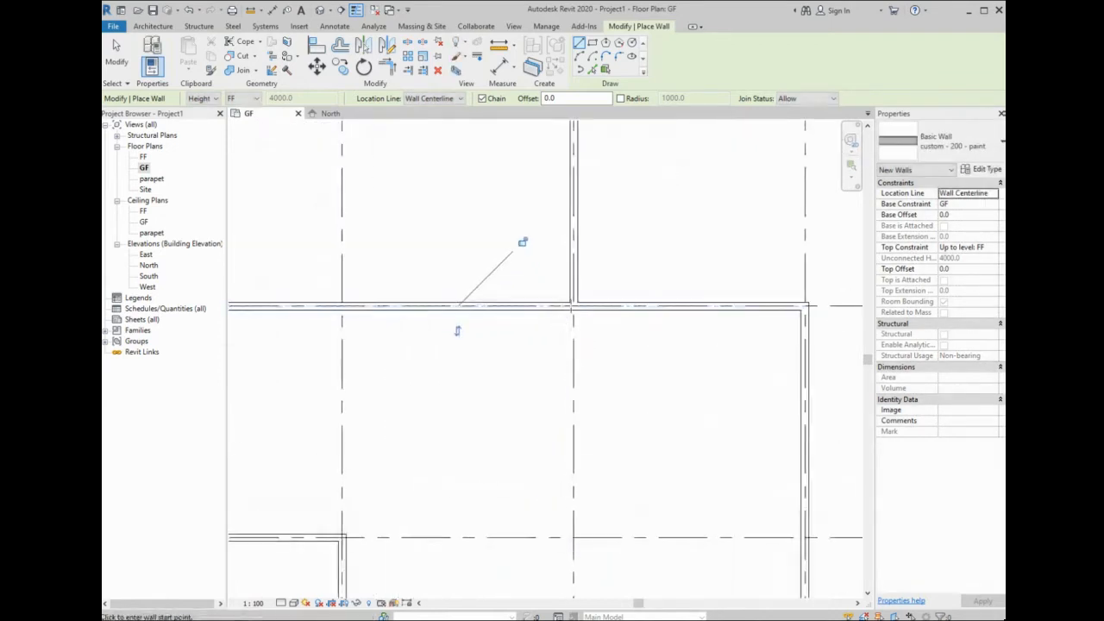
scroll(573, 305, down, 3)
middle_drag(601, 320, 616, 229)
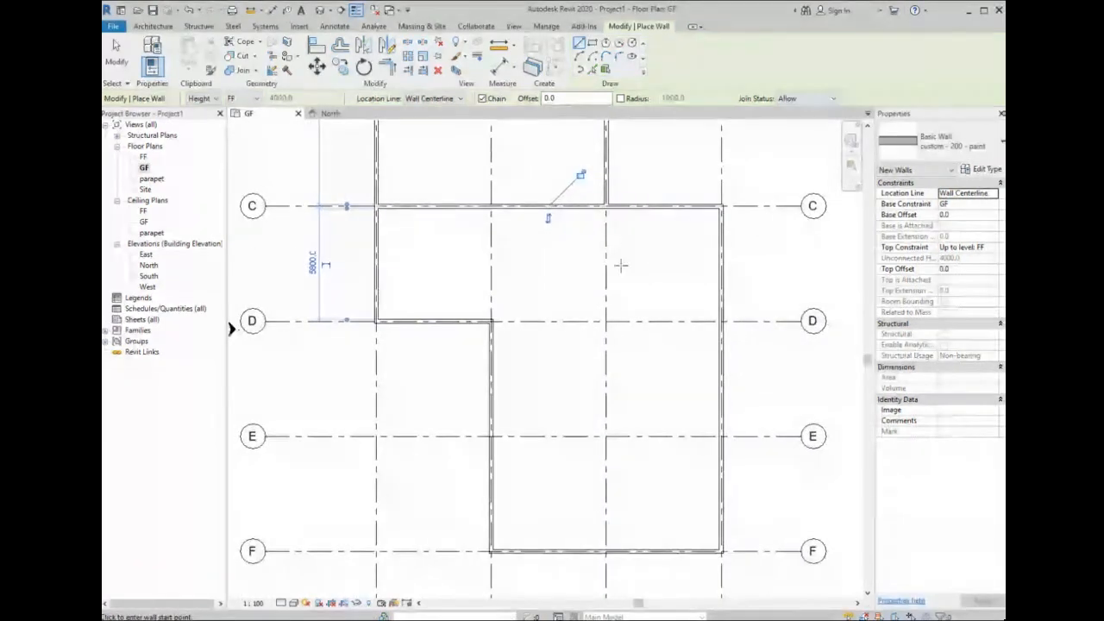
click(493, 321)
click(721, 321)
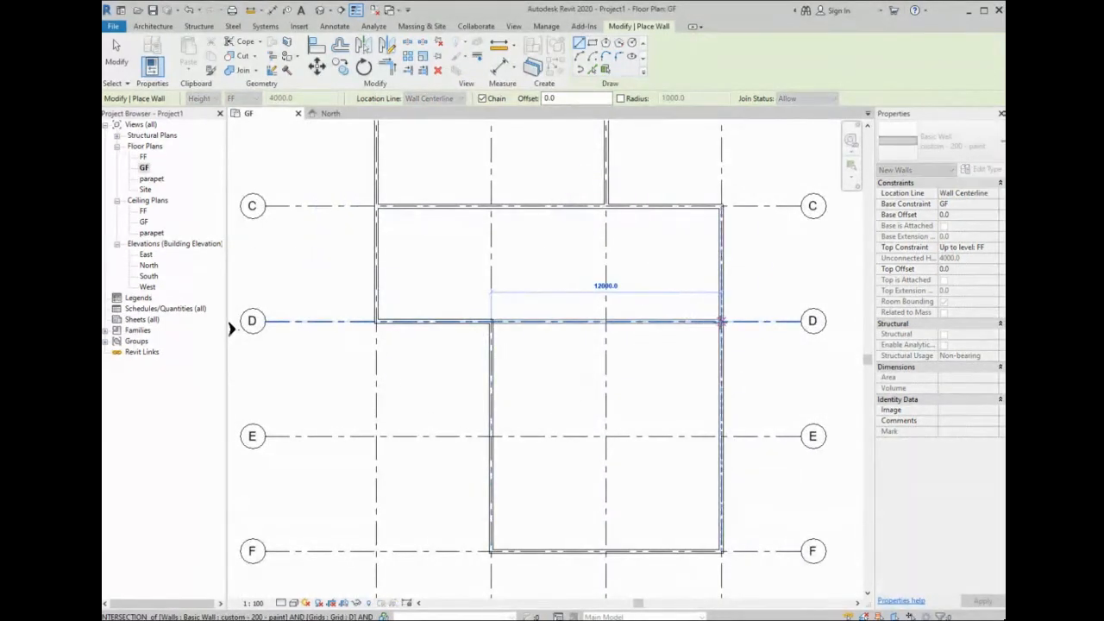
key(Escape)
- Inspect the walls in the default 3D view and check their height against the levels in the North elevation
scroll(640, 349, down, 1)
scroll(595, 387, down, 2)
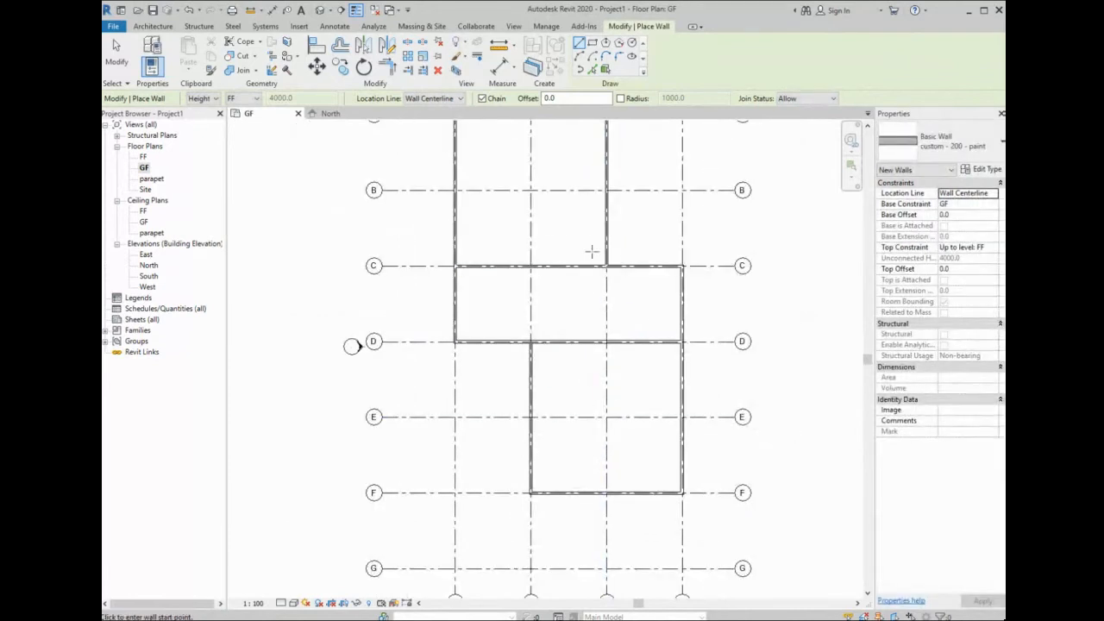
scroll(530, 341, down, 1)
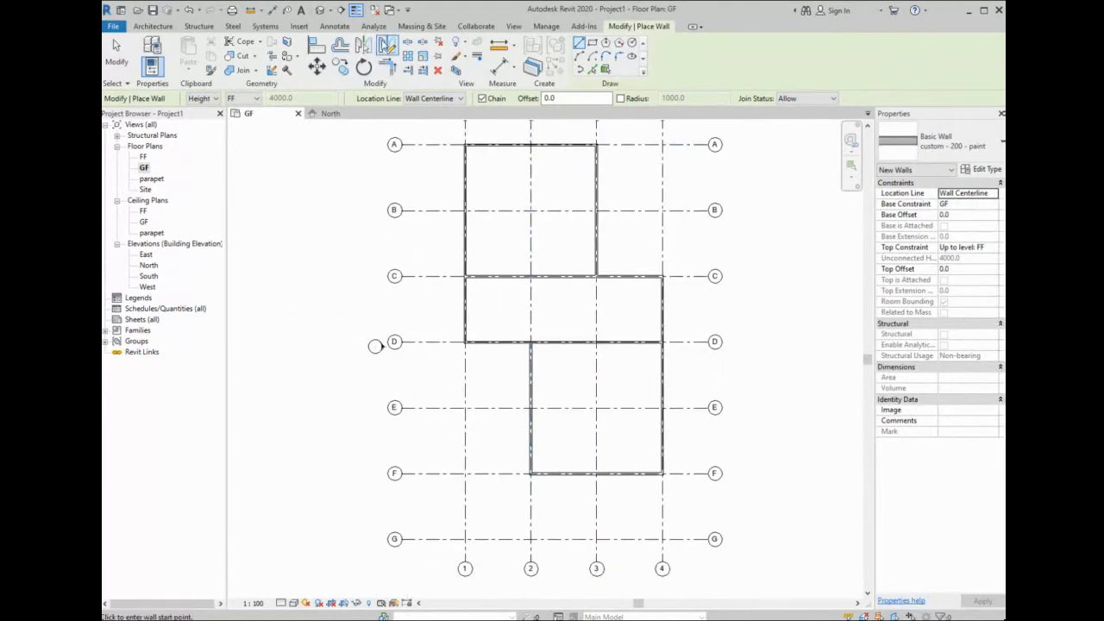
click(321, 12)
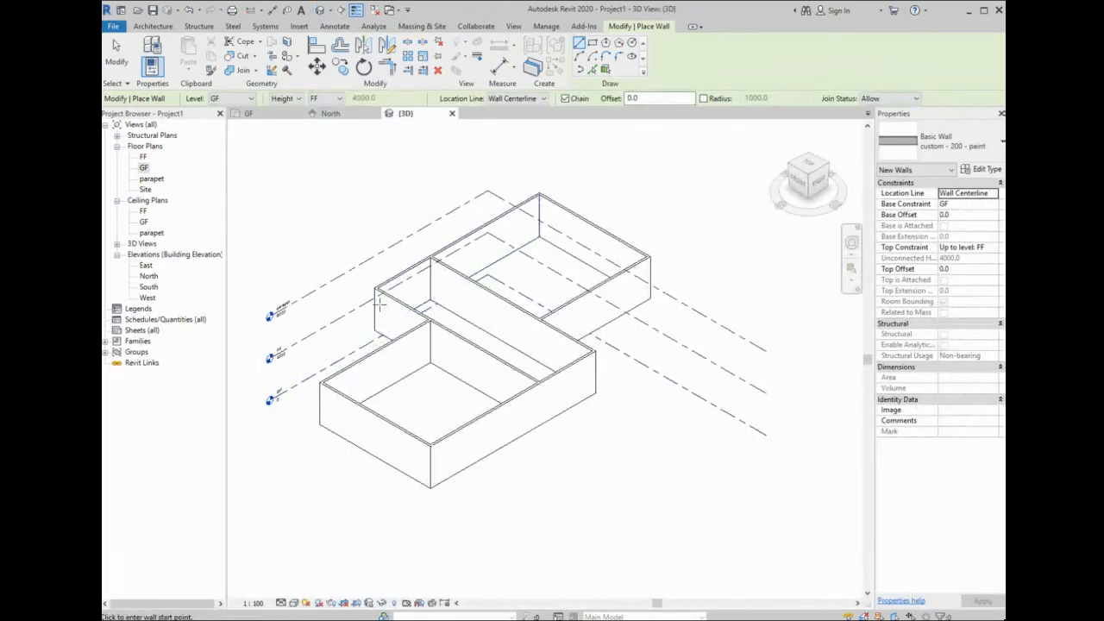
click(330, 113)
scroll(760, 345, up, 3)
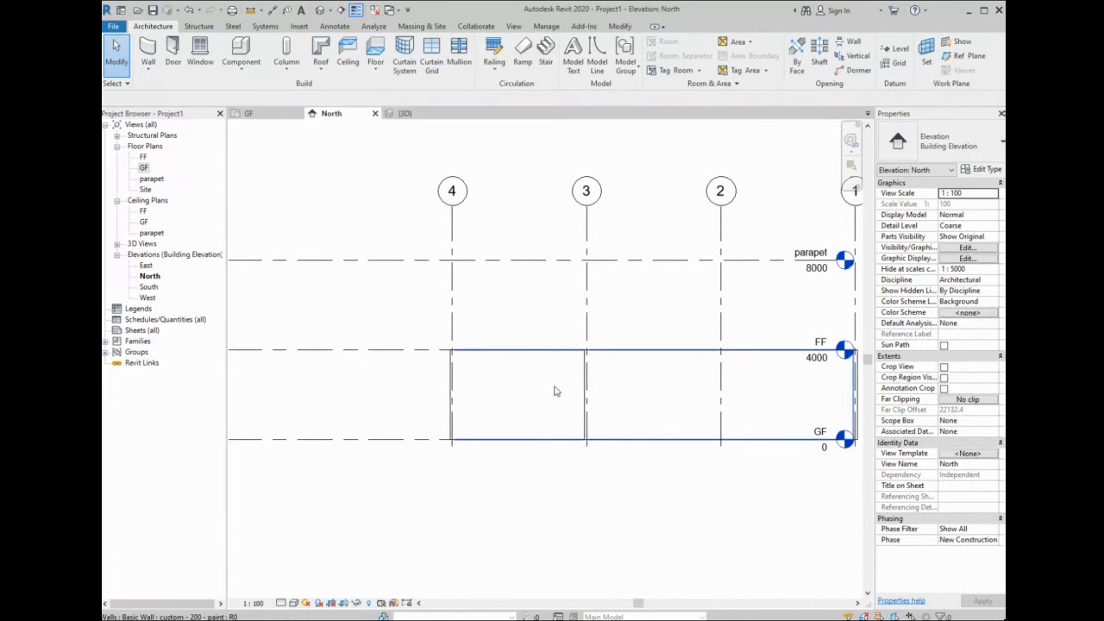
- In the GF floor plan, select the whole building layout and filter out the grids so only the walls remain selected
click(267, 120)
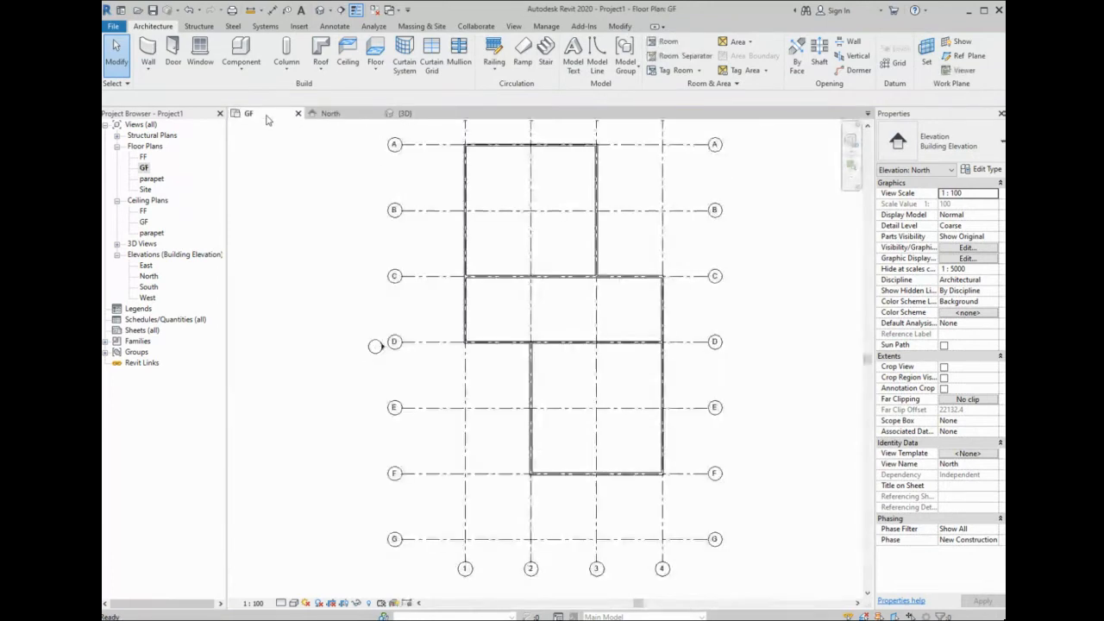
click(572, 149)
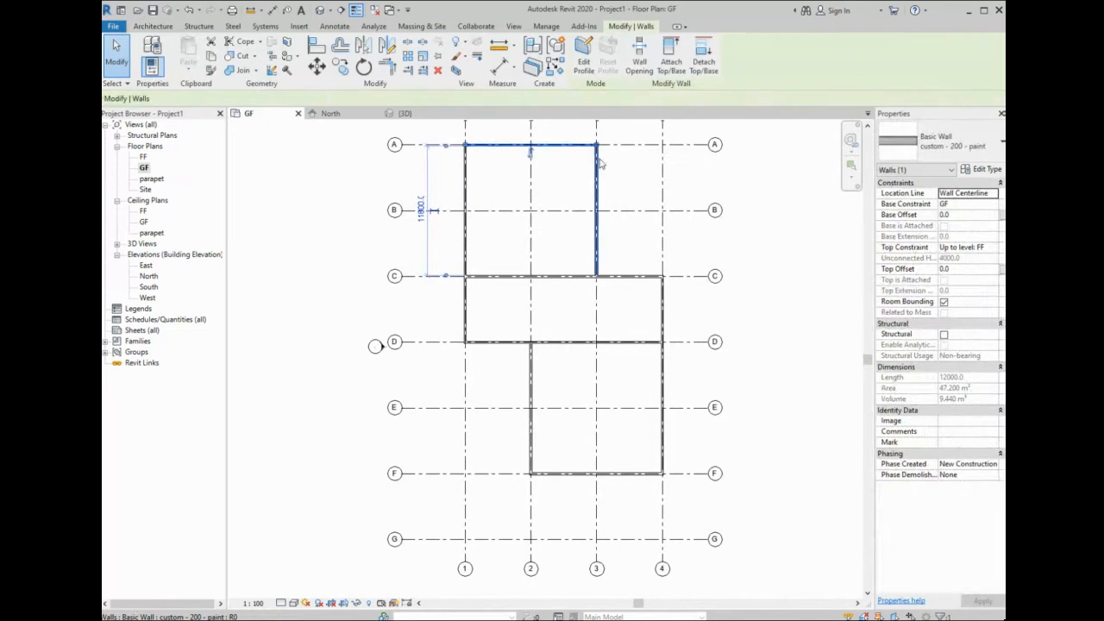
click(597, 166)
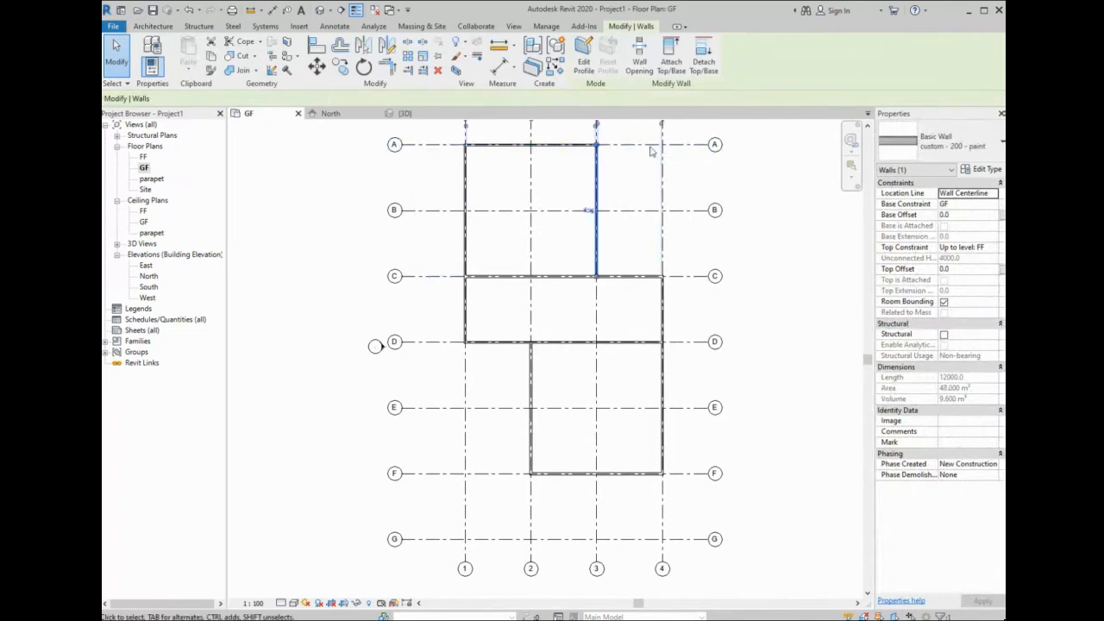
scroll(552, 247, down, 1)
middle_drag(601, 274, 585, 308)
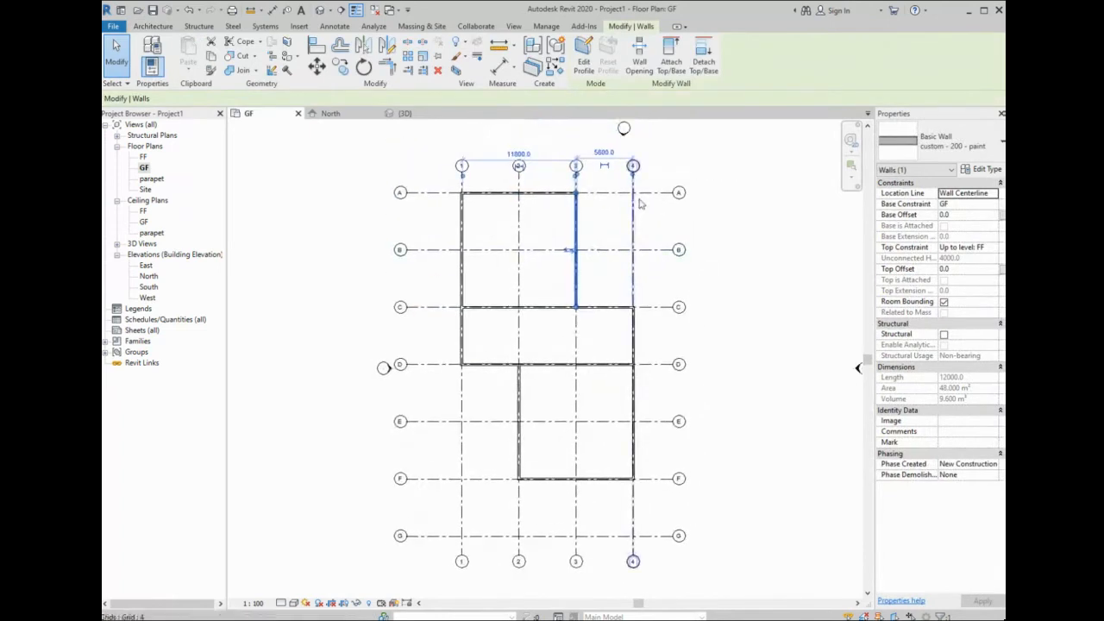
drag(658, 181, 449, 493)
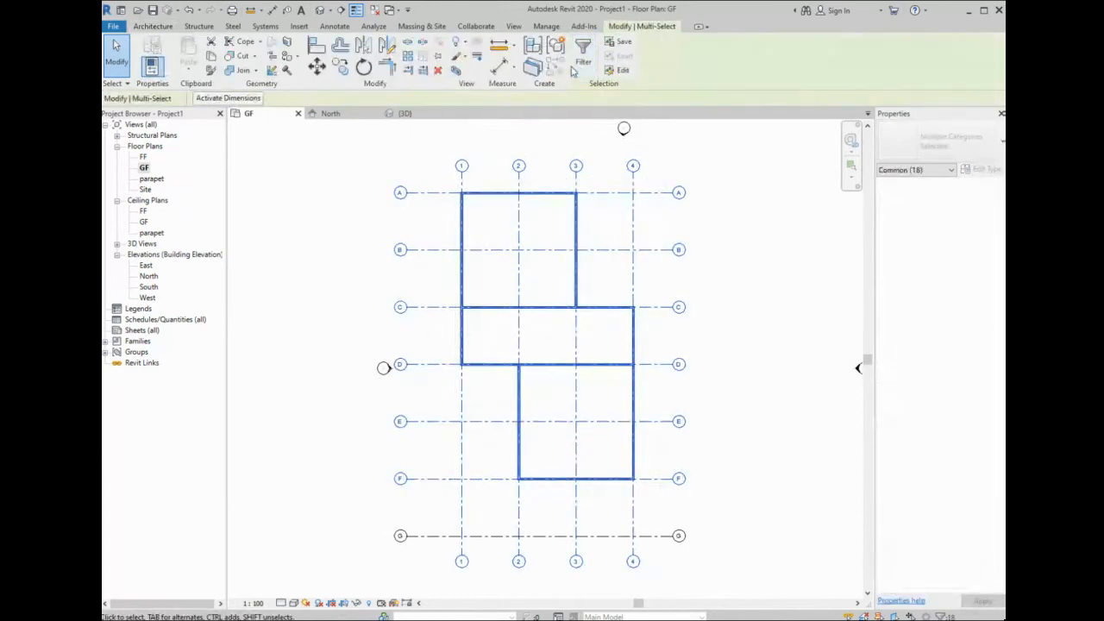
click(578, 66)
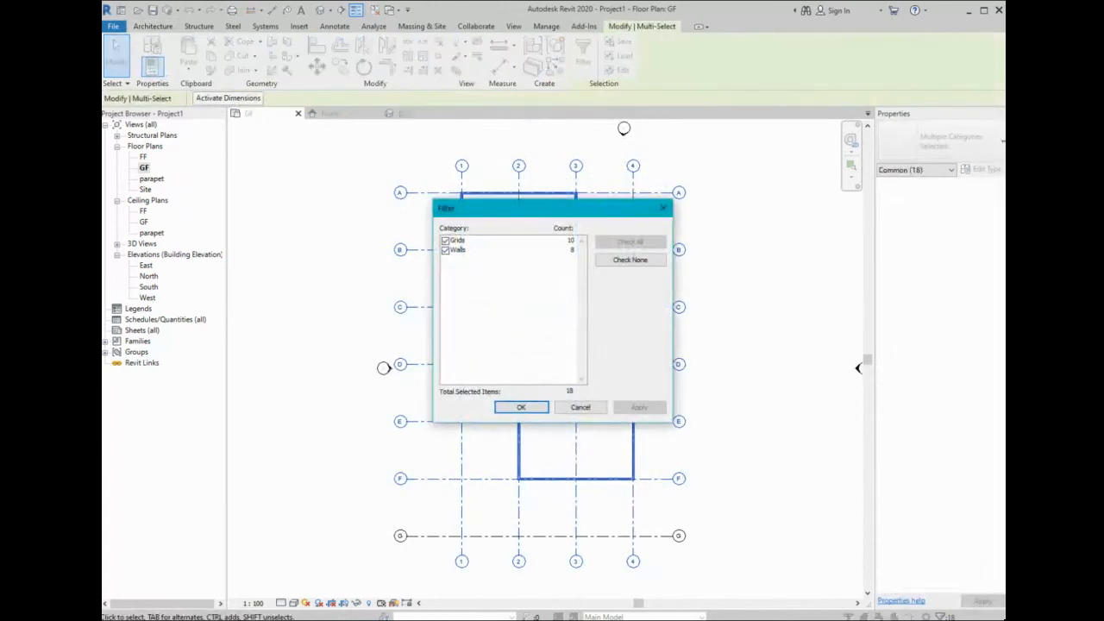
click(445, 240)
click(516, 408)
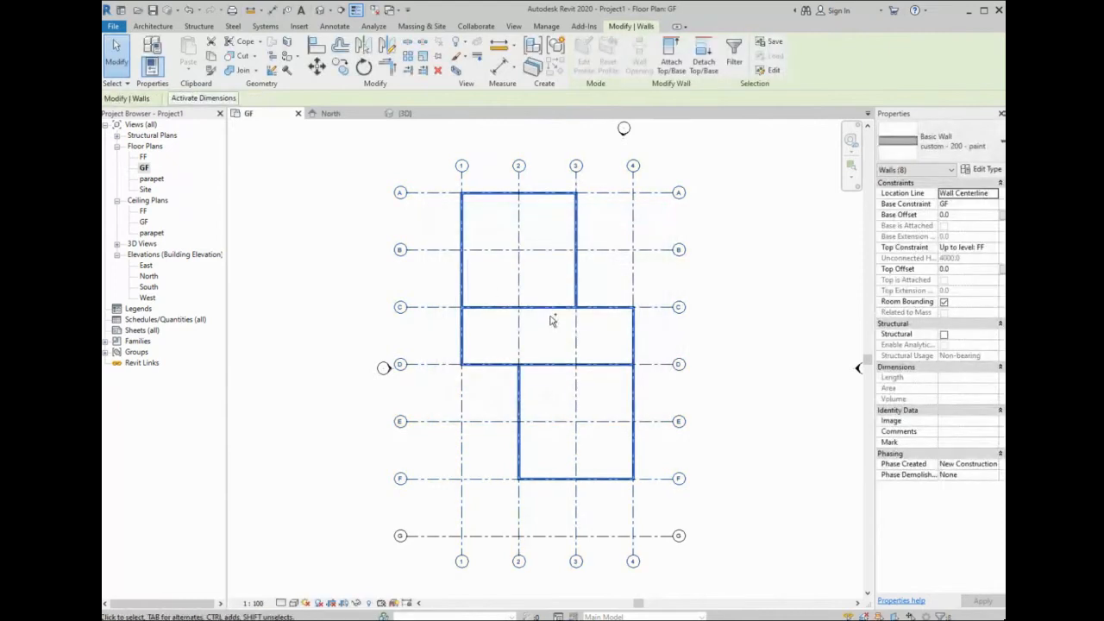
- Reselect the whole building layout in the GF floor plan and filter out the grids so only the walls remain selected
shift+click(547, 365)
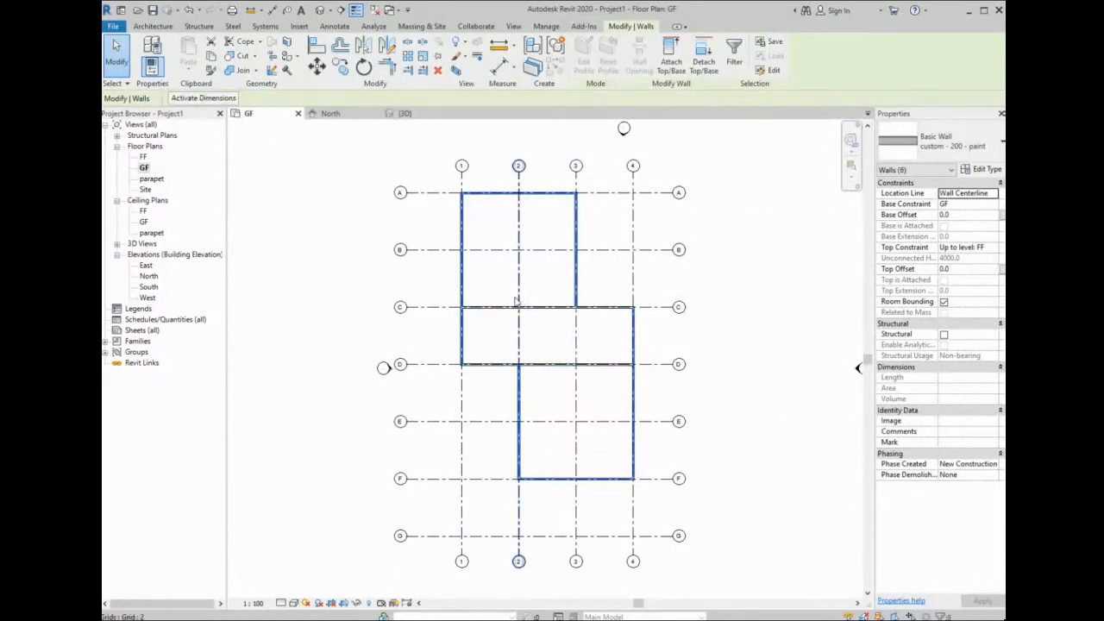
key(ctrl+z)
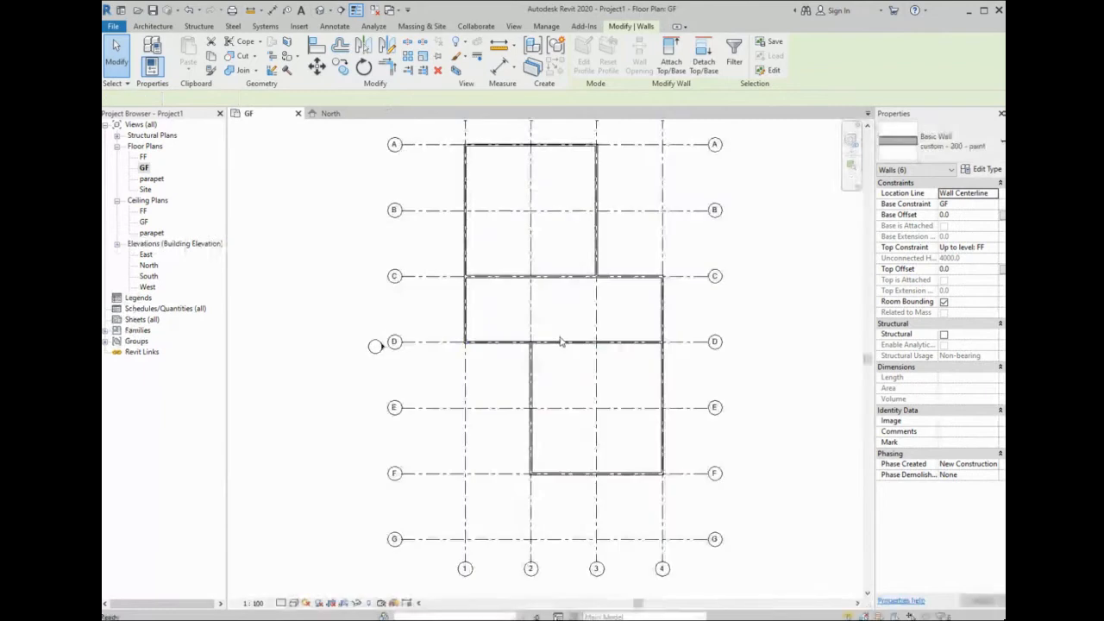
scroll(646, 326, down, 1)
drag(678, 167, 461, 502)
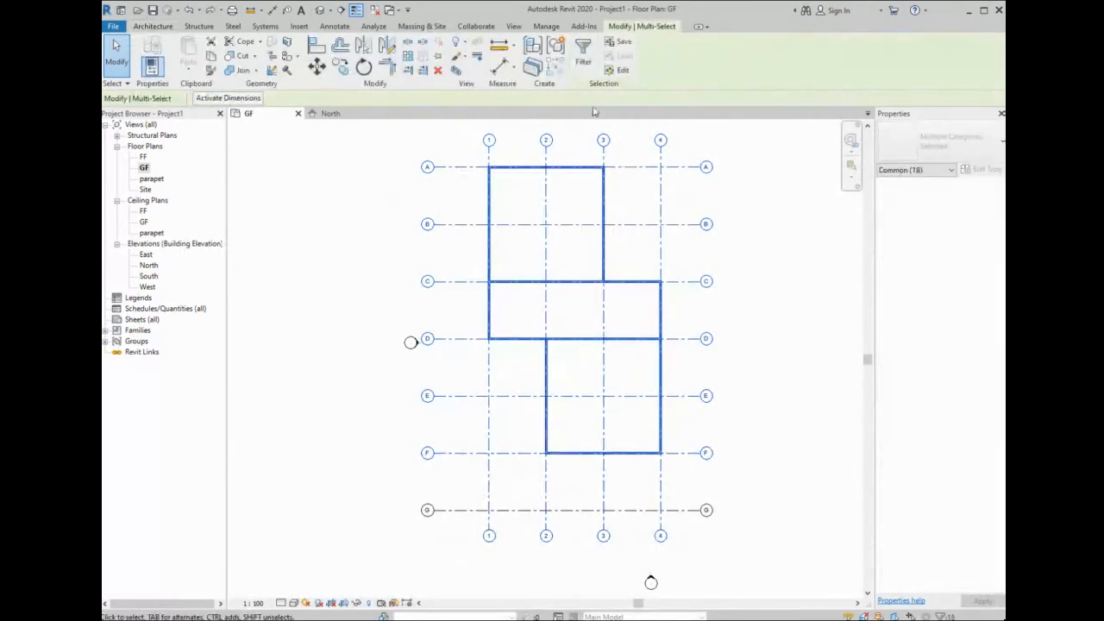
click(583, 54)
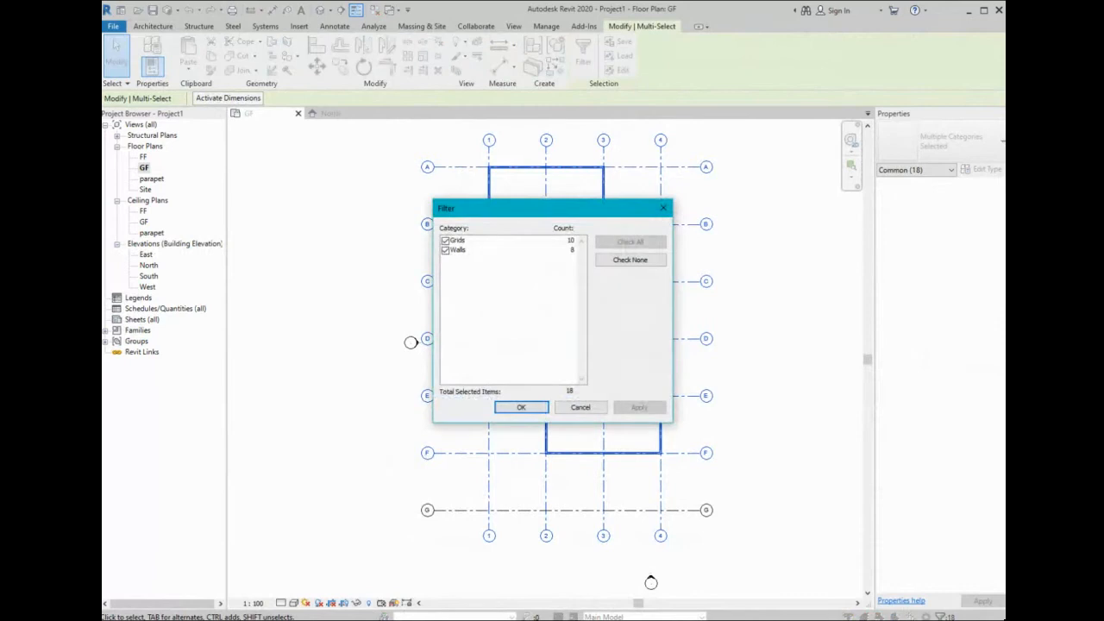
click(445, 240)
click(521, 407)
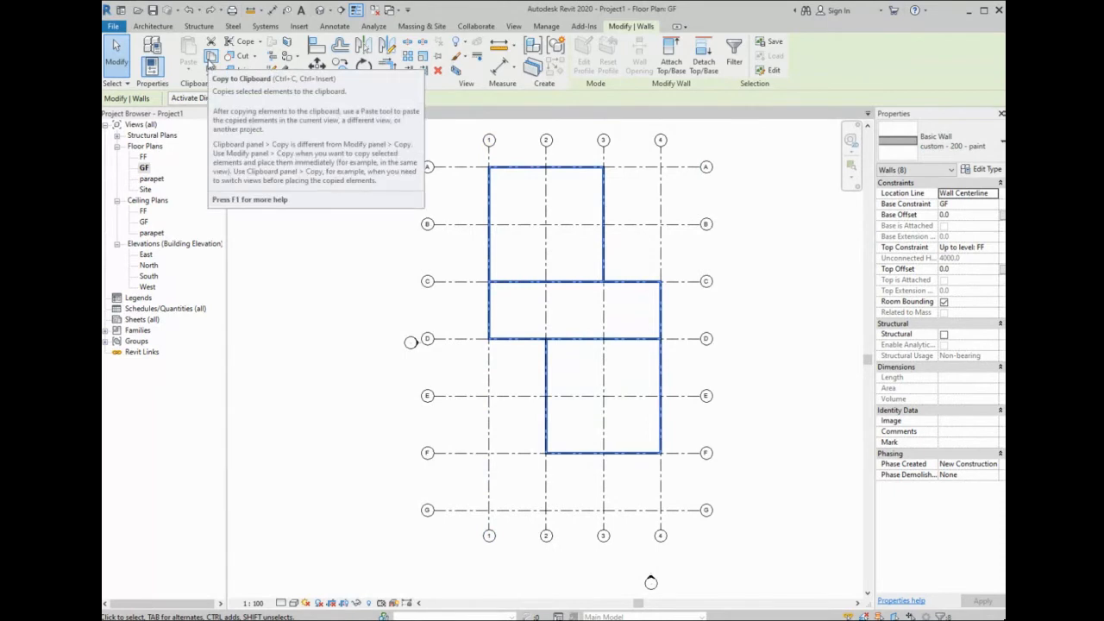
- Copy the selected walls and paste them aligned to the FF and parapet levels
click(209, 63)
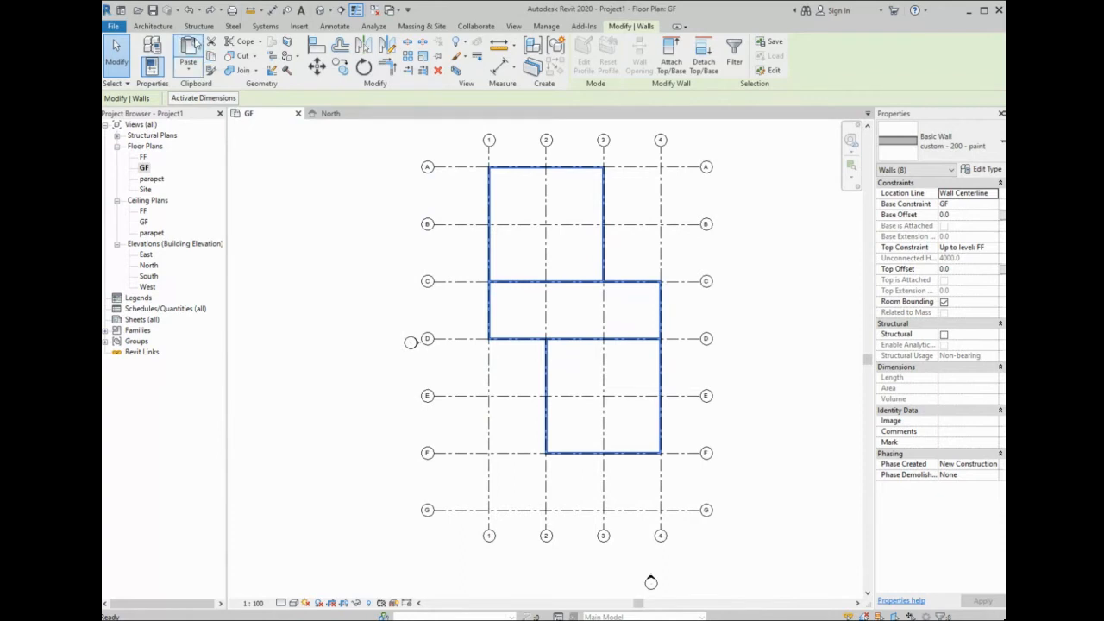
click(188, 69)
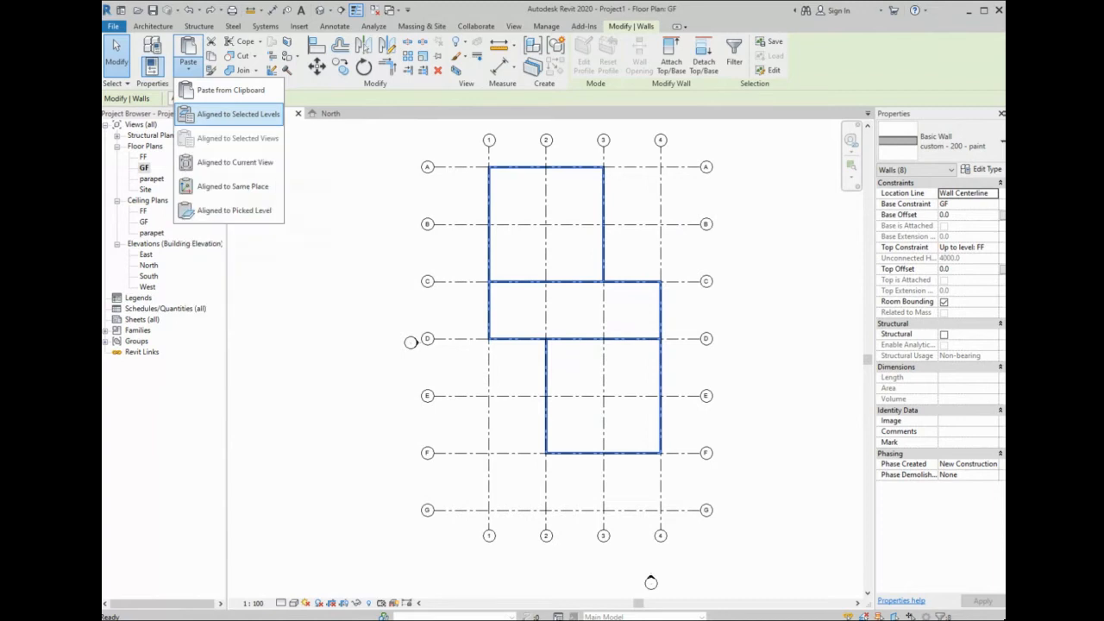
click(233, 114)
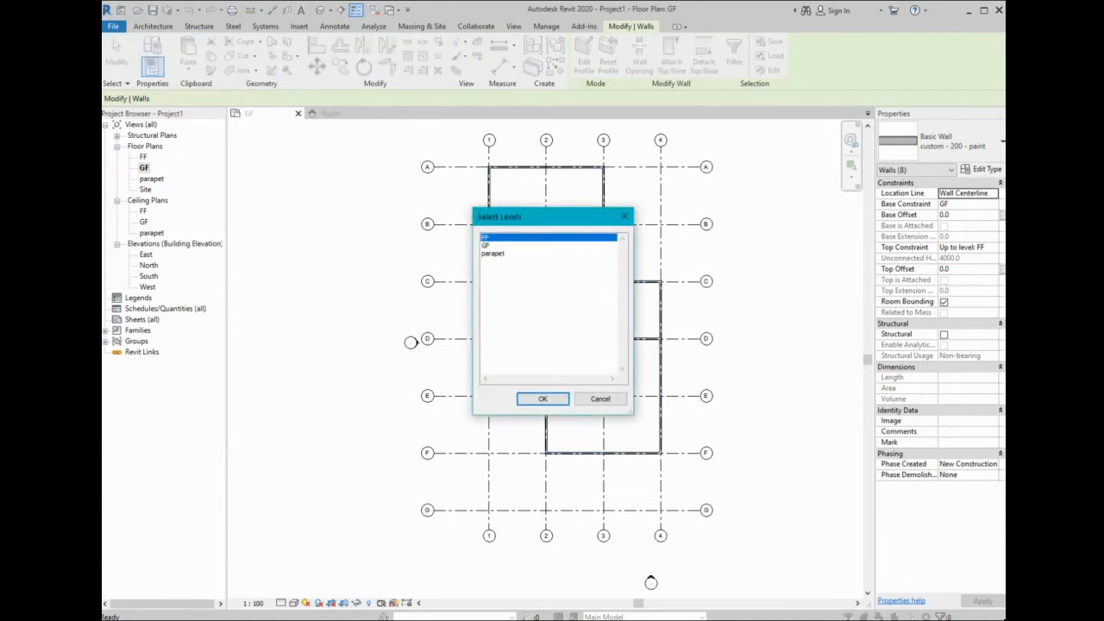
ctrl+click(493, 254)
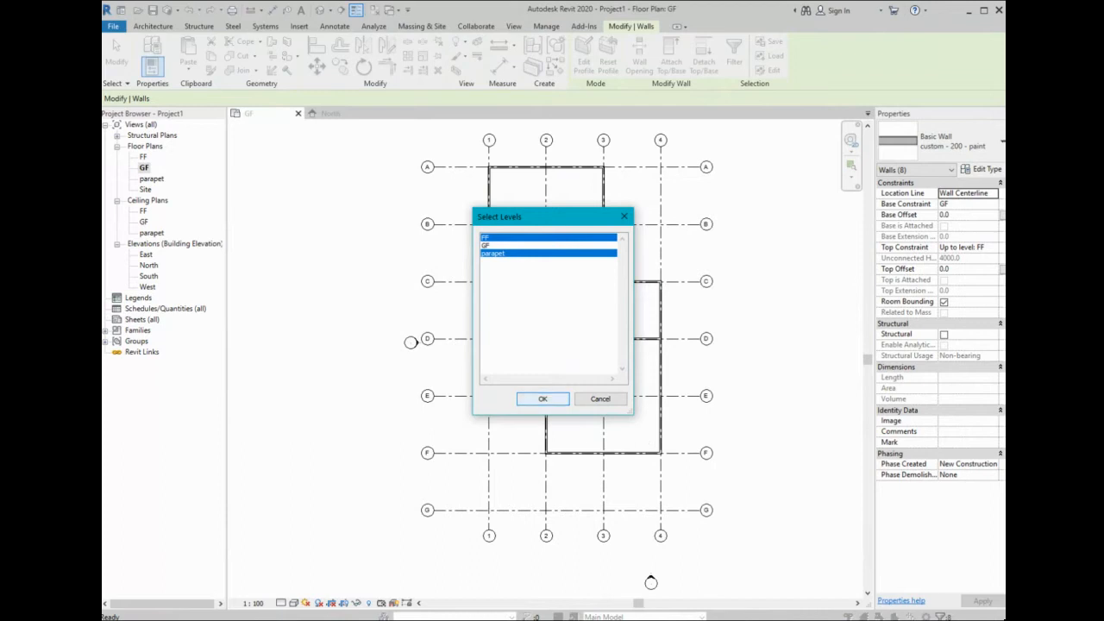
click(556, 398)
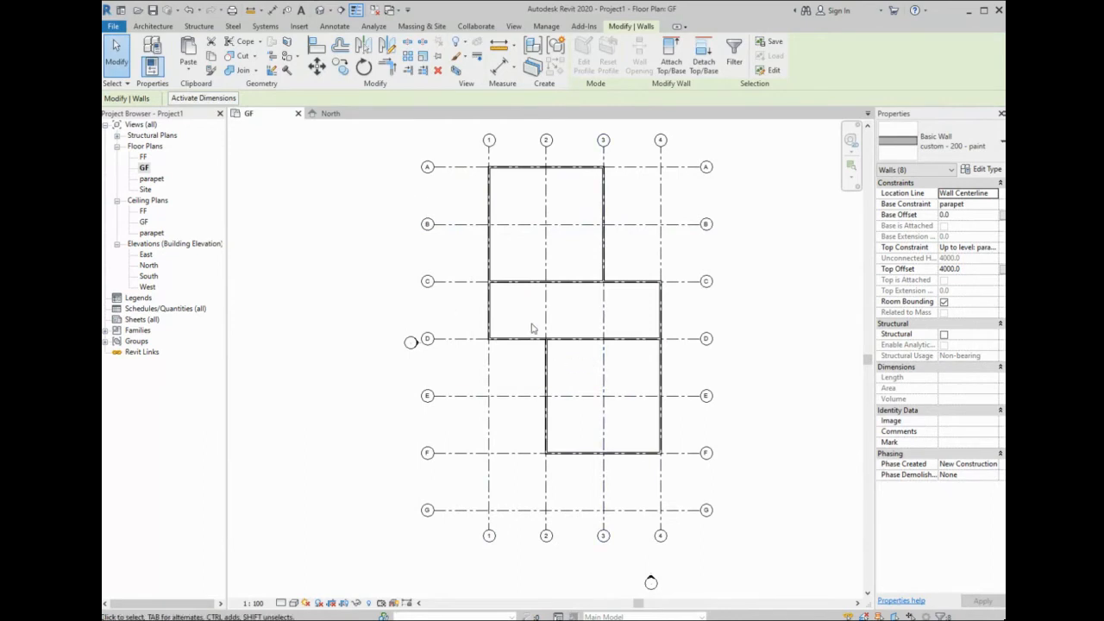
- In the FF floor plan, shorten the wall along grid C so it runs only from grid 3 to grid 4
click(144, 157)
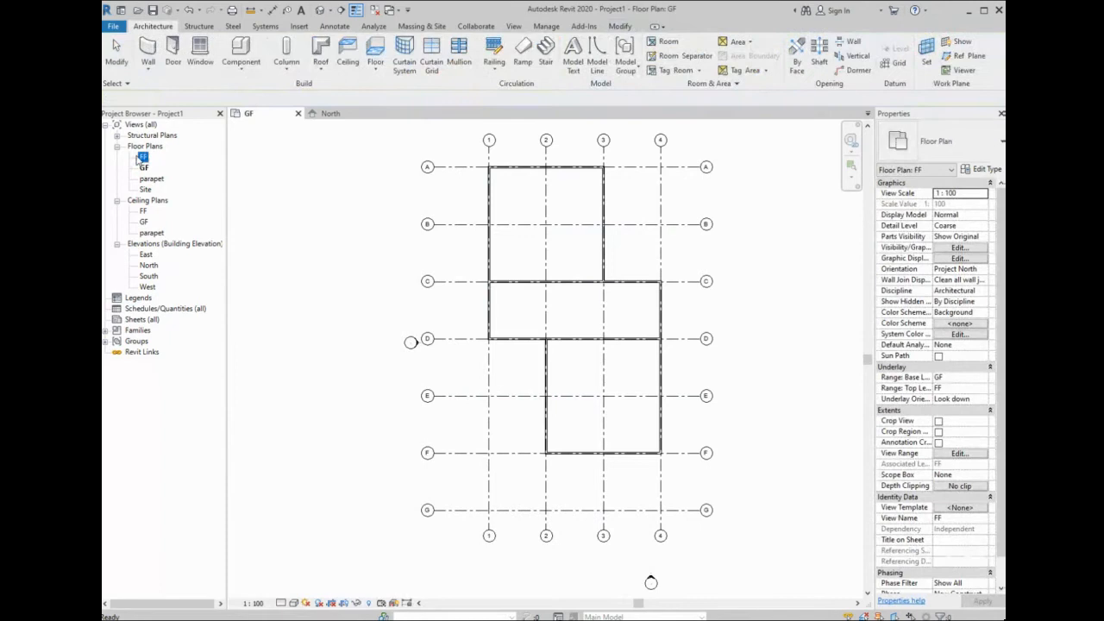
double_click(144, 157)
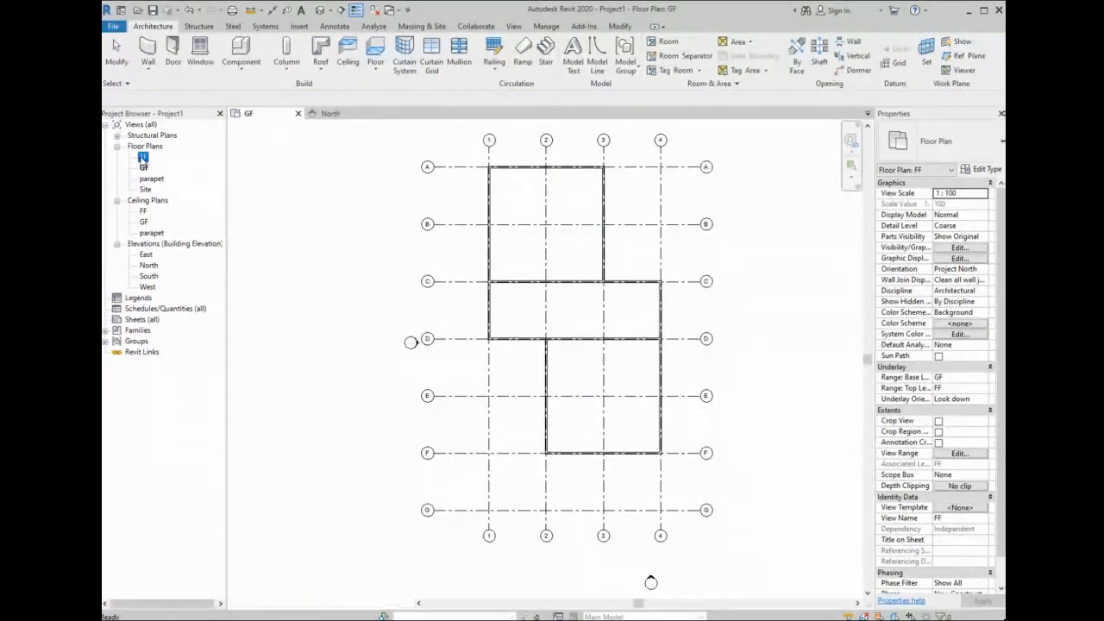
scroll(581, 285, up, 1)
click(581, 283)
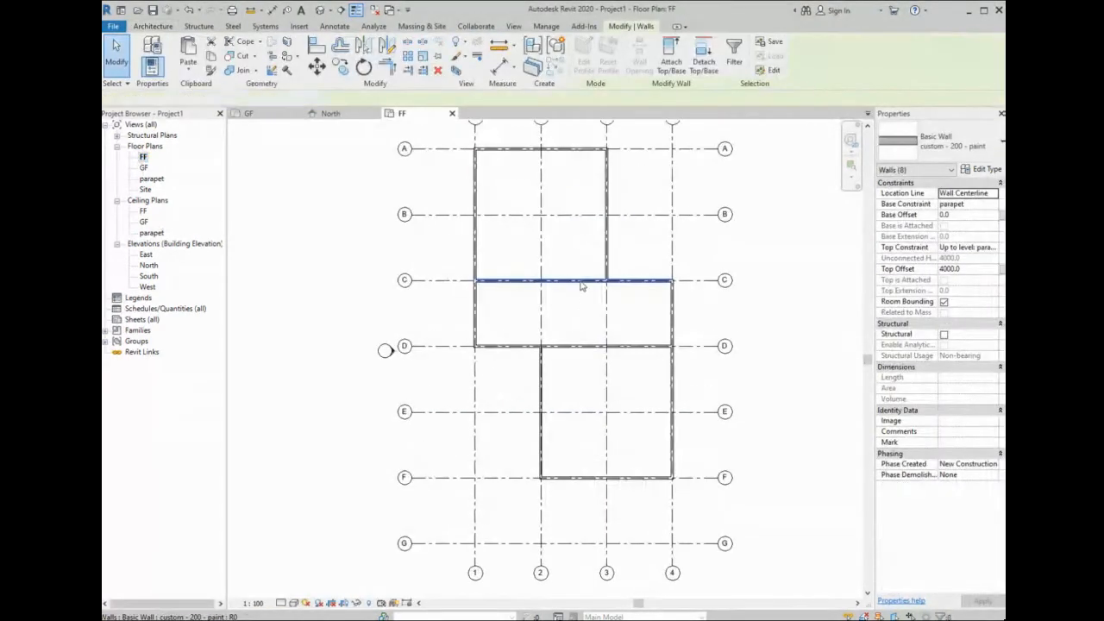
drag(475, 280, 606, 280)
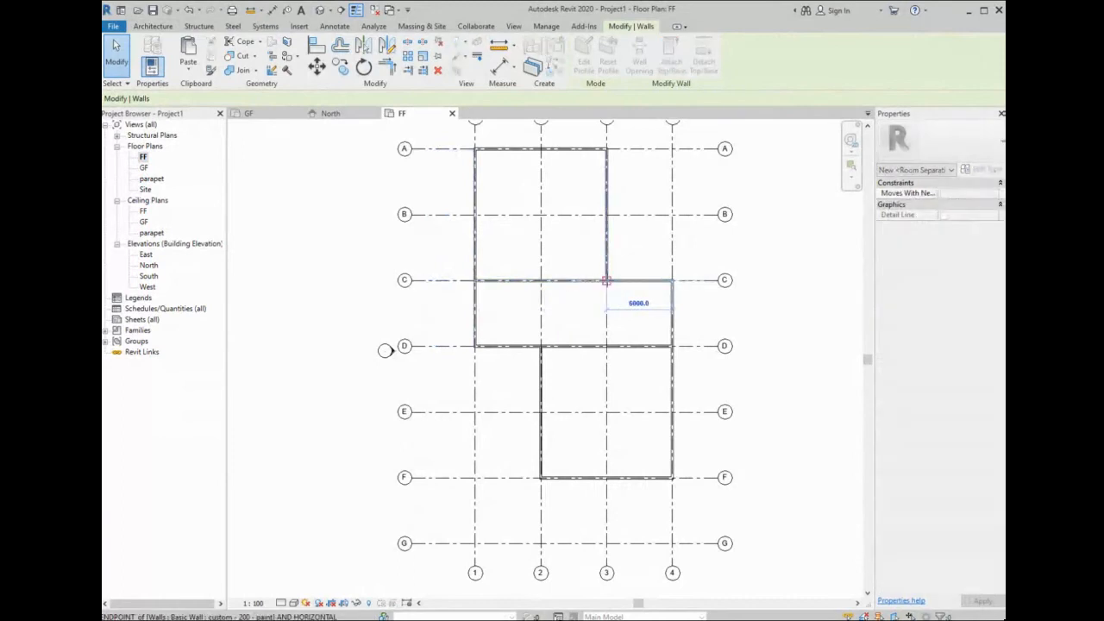
click(555, 387)
- Shorten the FF wall along grid D so it runs only from grid 1 to grid 2
click(645, 347)
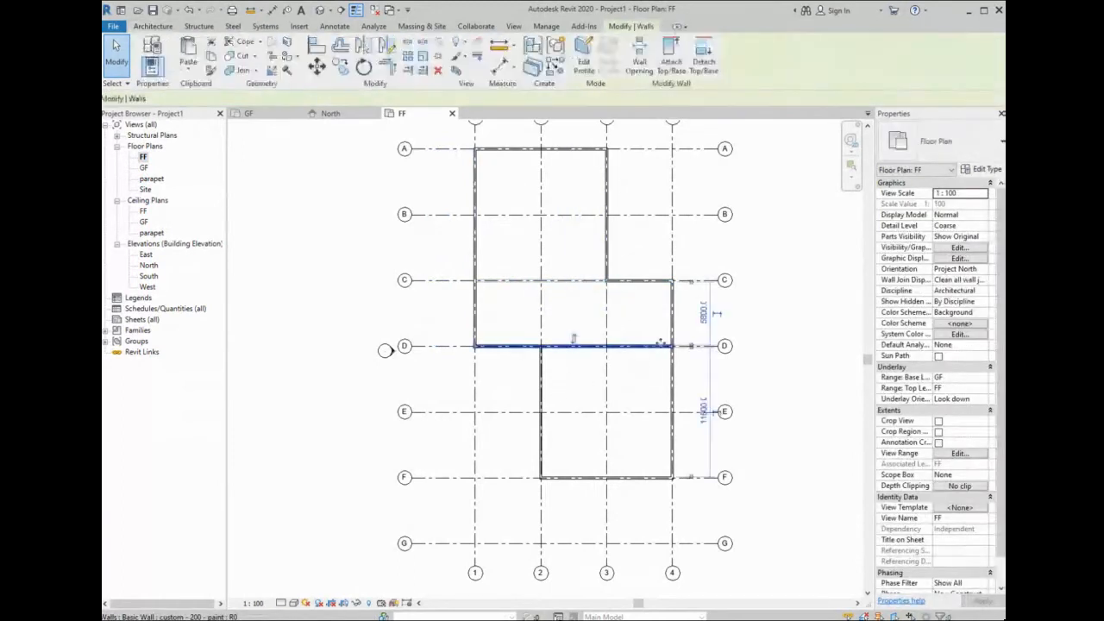
drag(475, 345, 540, 345)
click(512, 434)
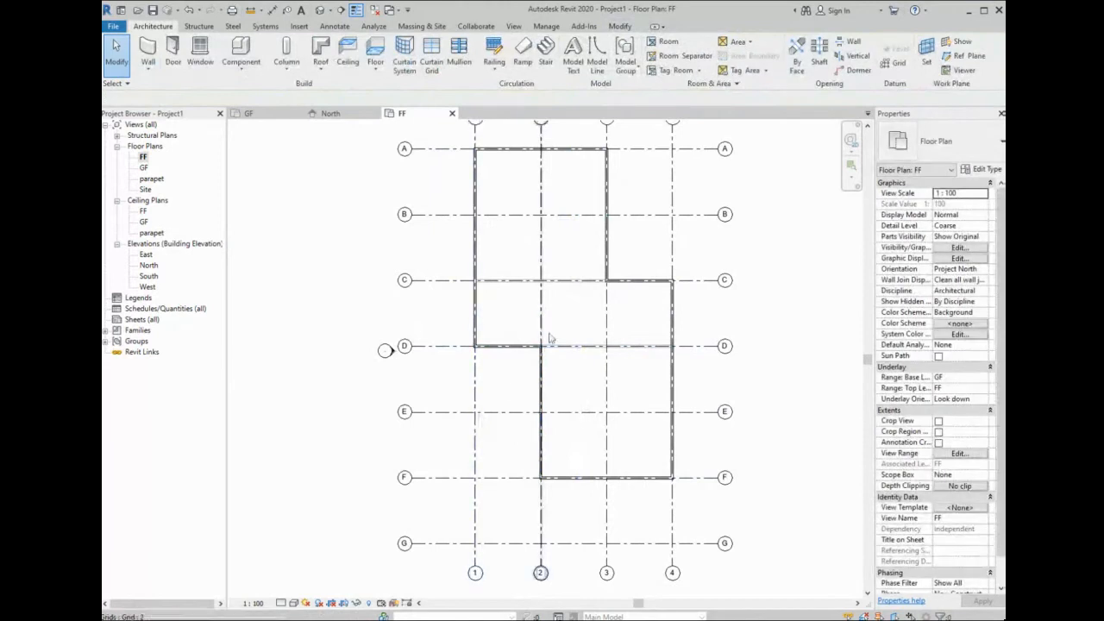
scroll(553, 336, up, 3)
scroll(553, 347, down, 3)
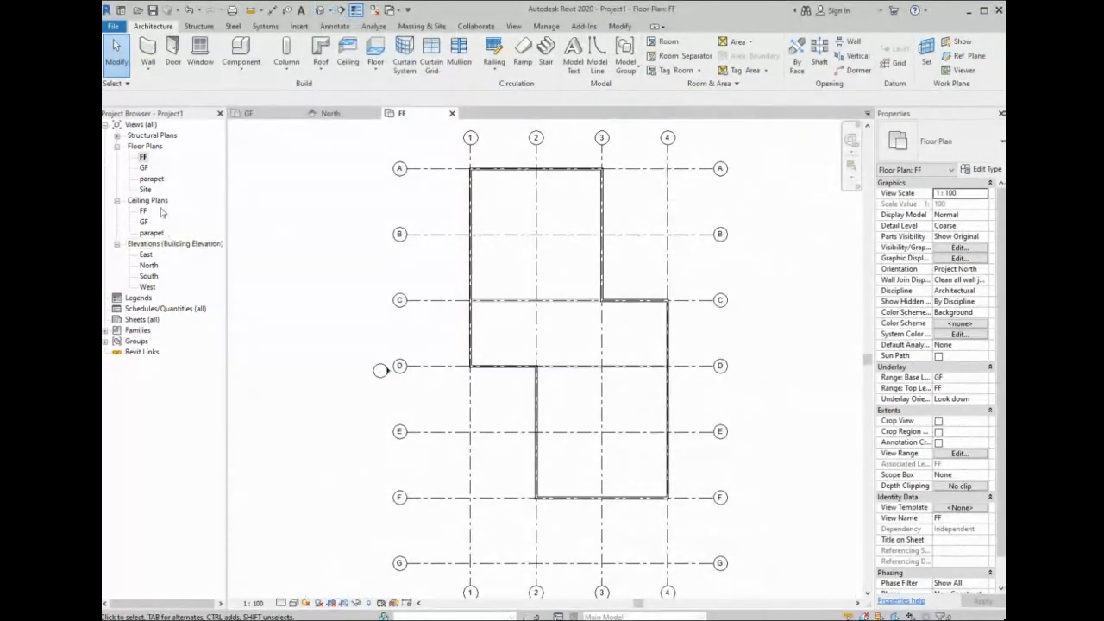
- In the default 3D view, delete the full-height walls standing on the parapet level
click(321, 12)
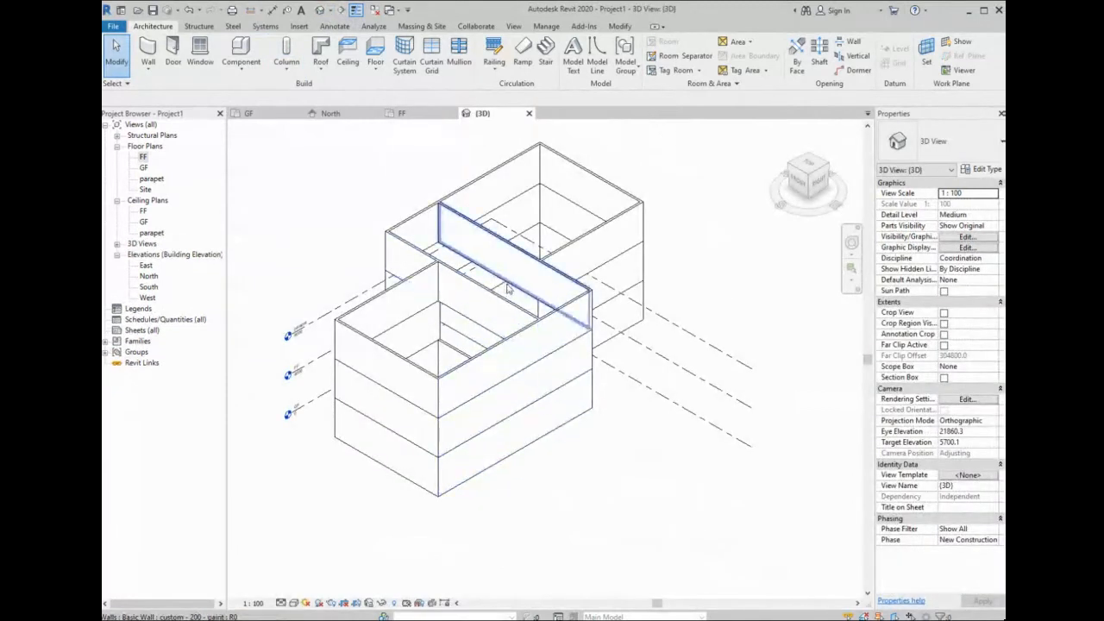
scroll(495, 302, up, 2)
click(489, 307)
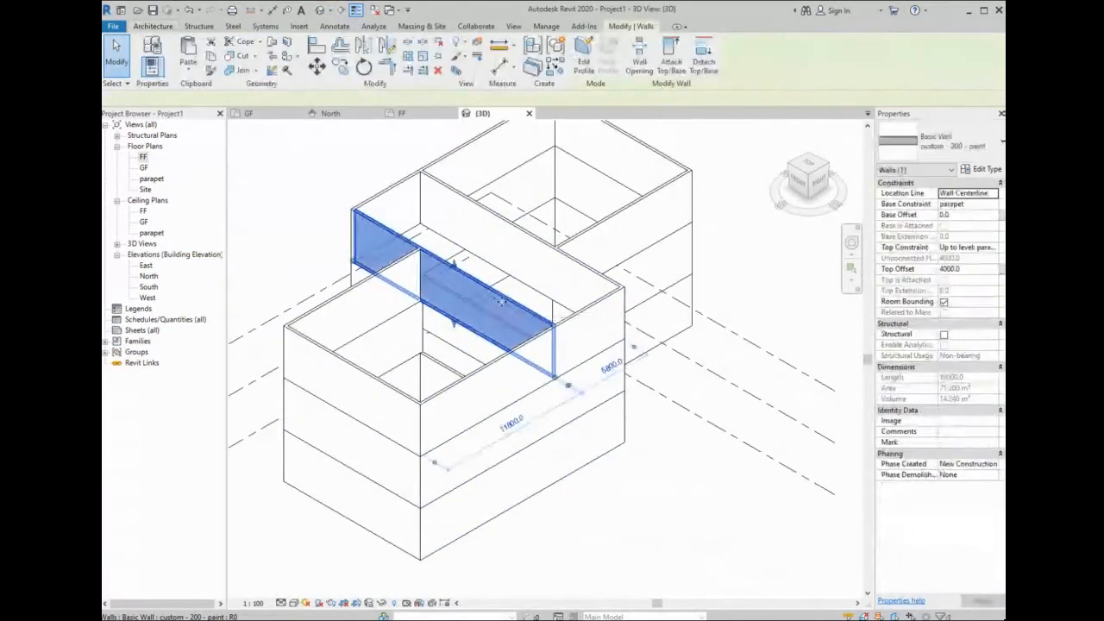
key(Escape)
click(561, 251)
key(Delete)
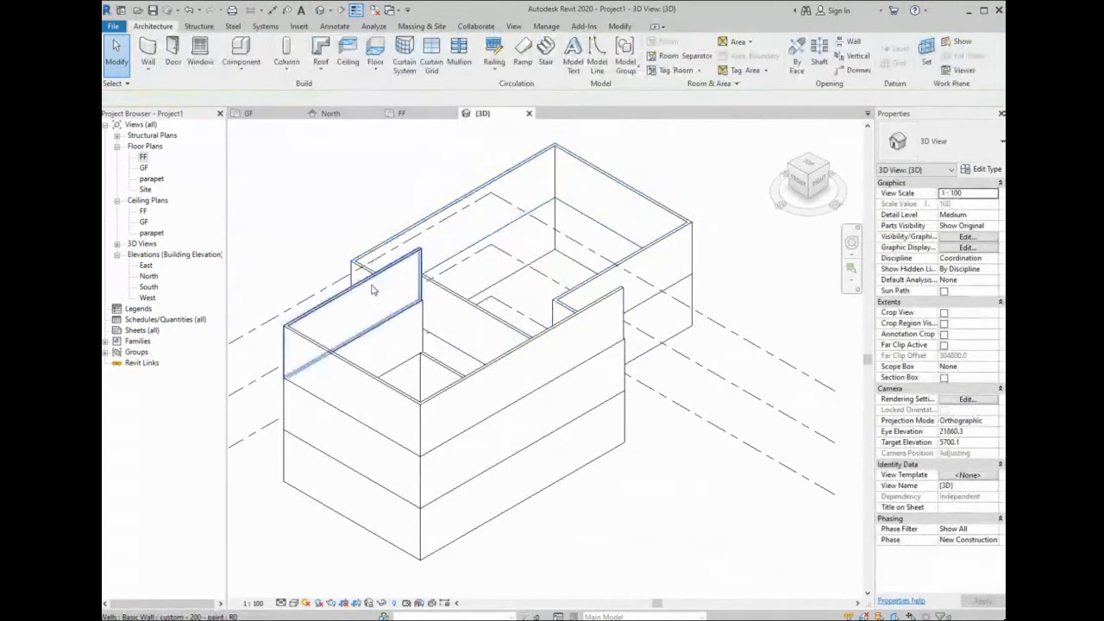
click(345, 367)
key(Delete)
click(483, 371)
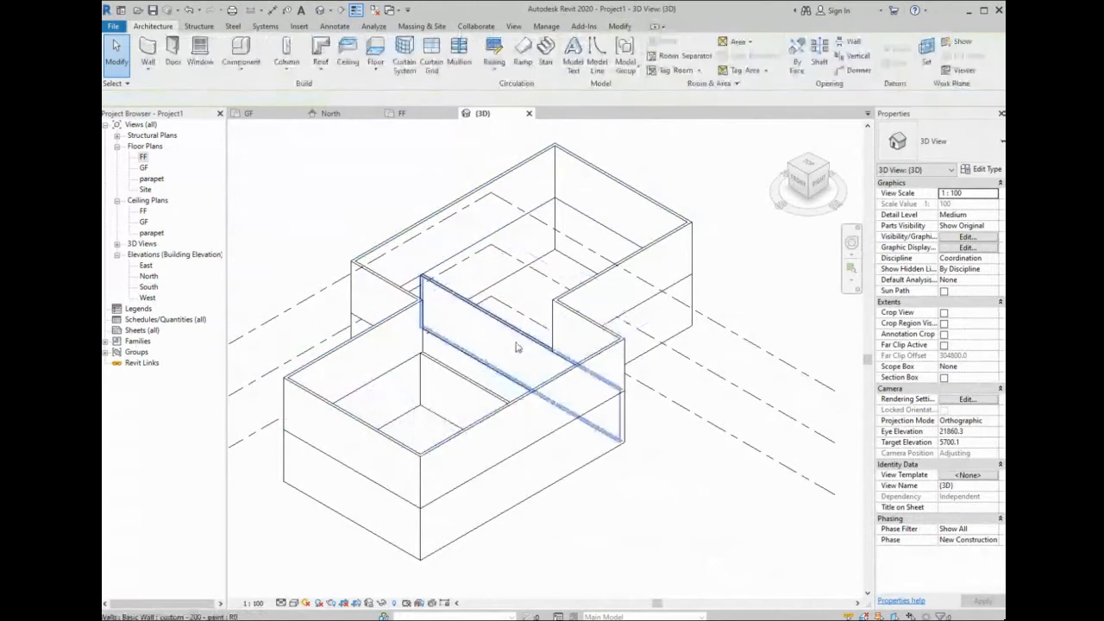
key(Delete)
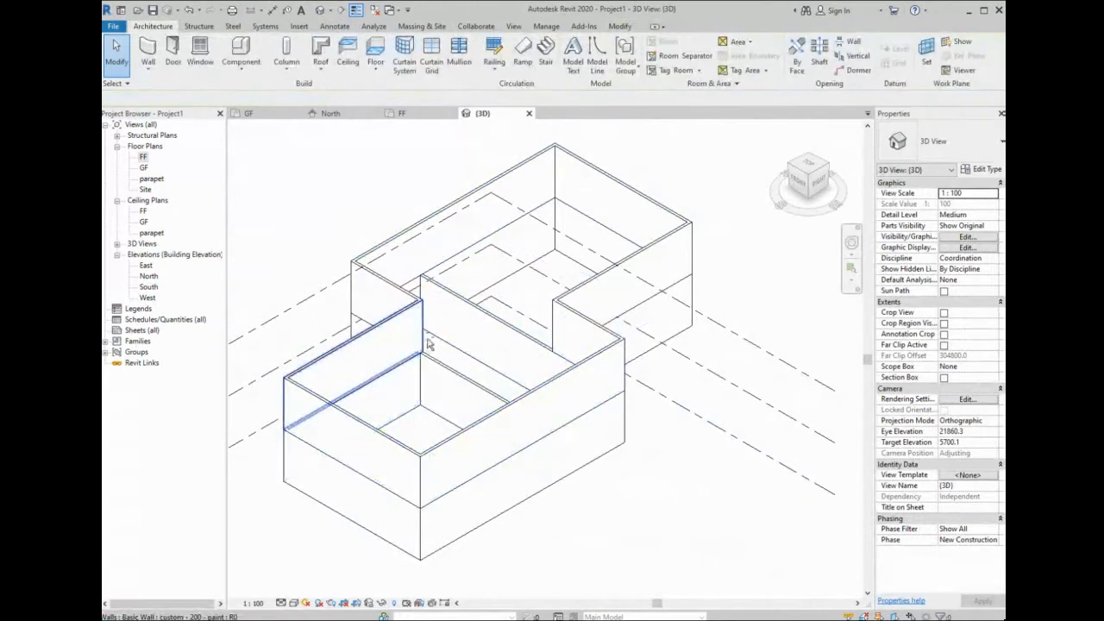
shift+middle_drag(426, 343, 677, 282)
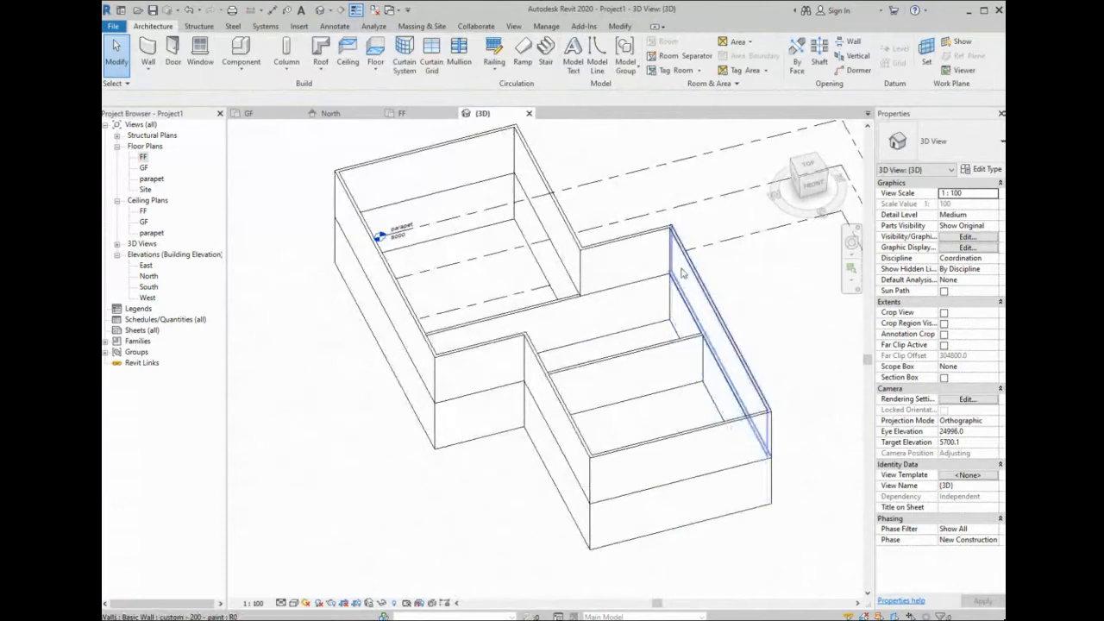
click(678, 283)
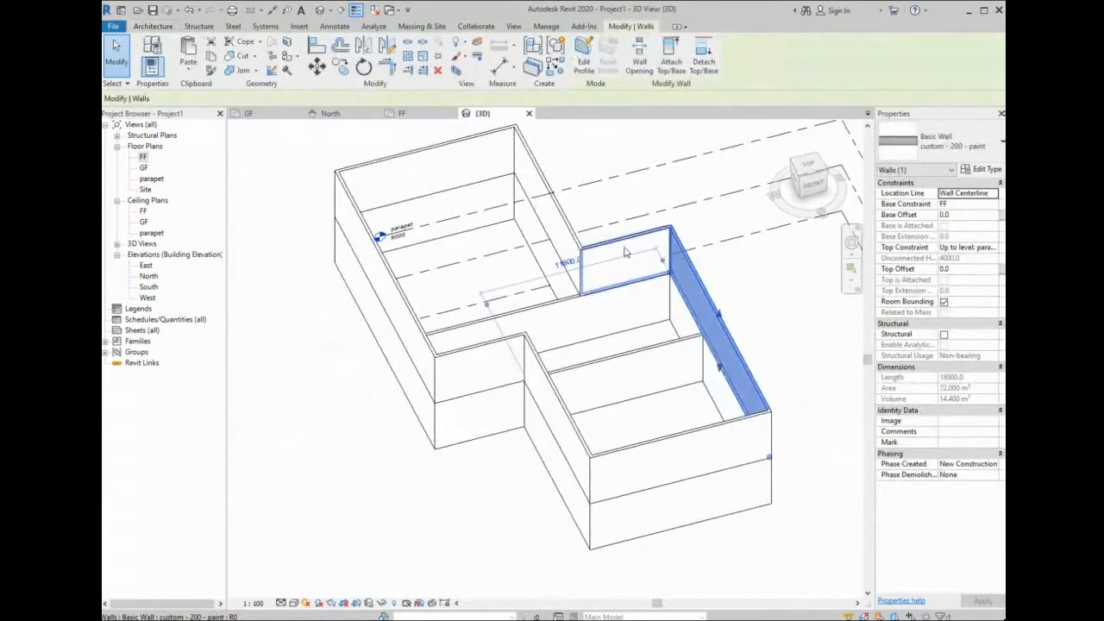
key(Tab)
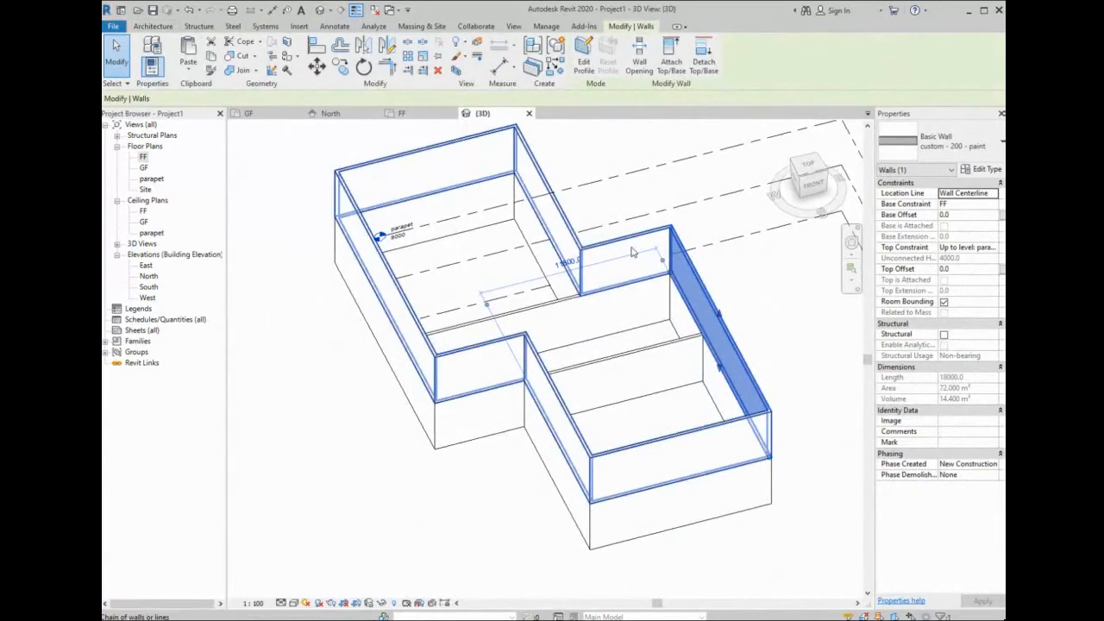
click(632, 252)
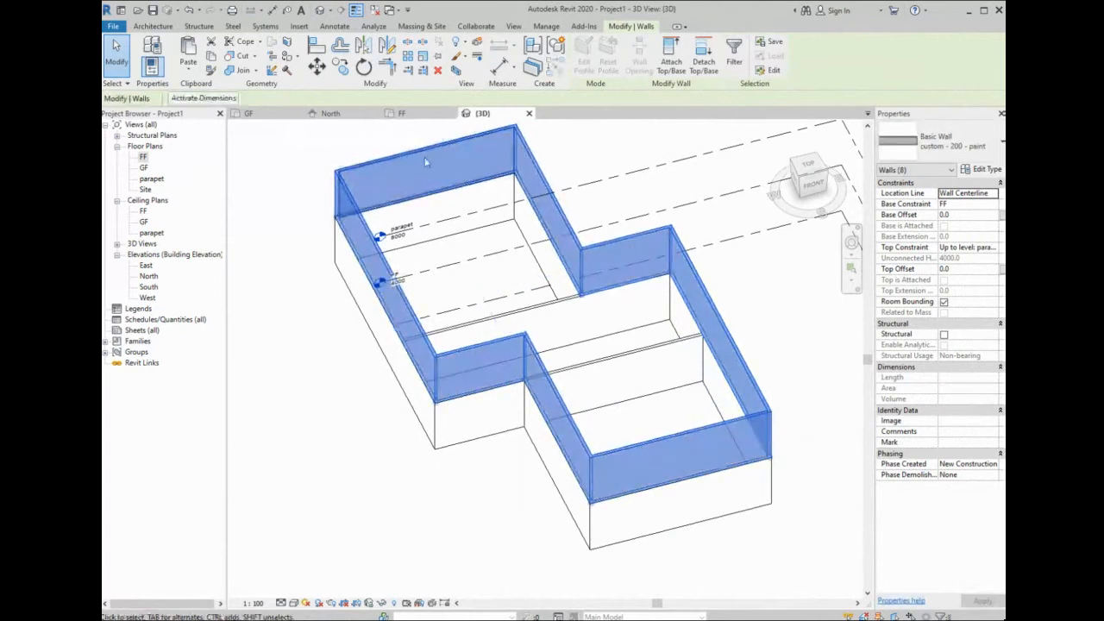
key(Escape)
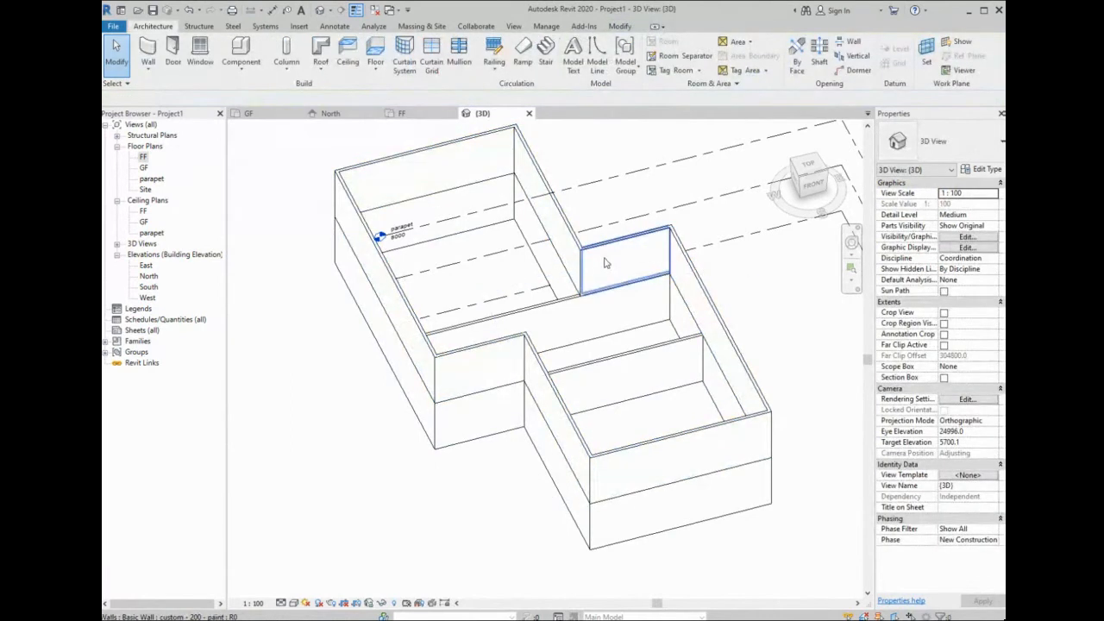
- Select the entire chain of FF exterior walls and paste a copy aligned to the parapet level
key(Tab)
key(Tab)
key(Tab)
click(604, 259)
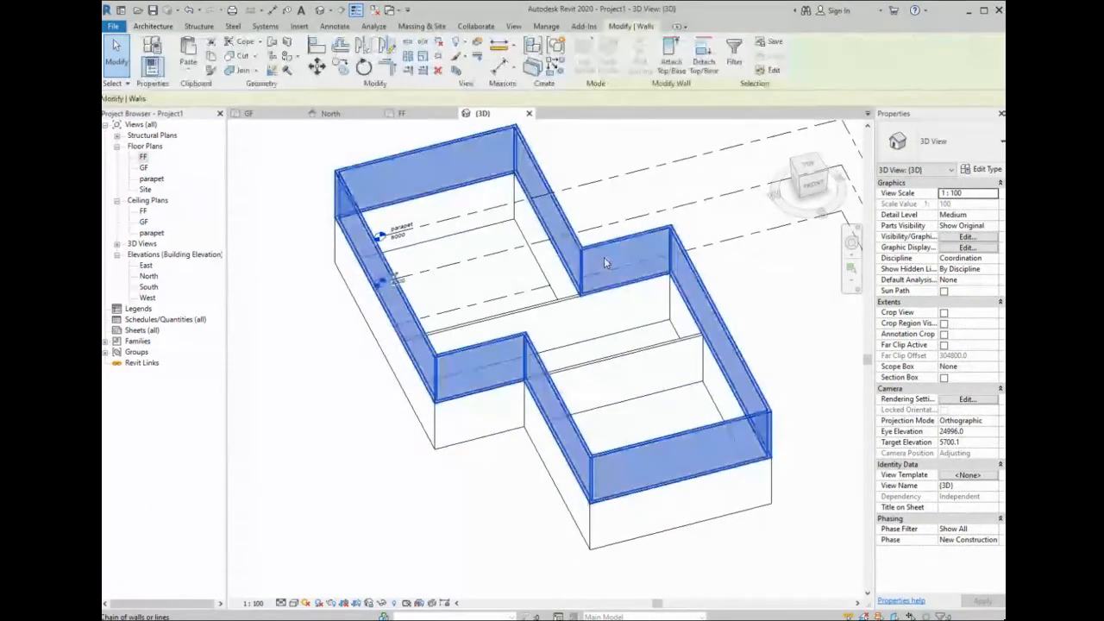
click(188, 72)
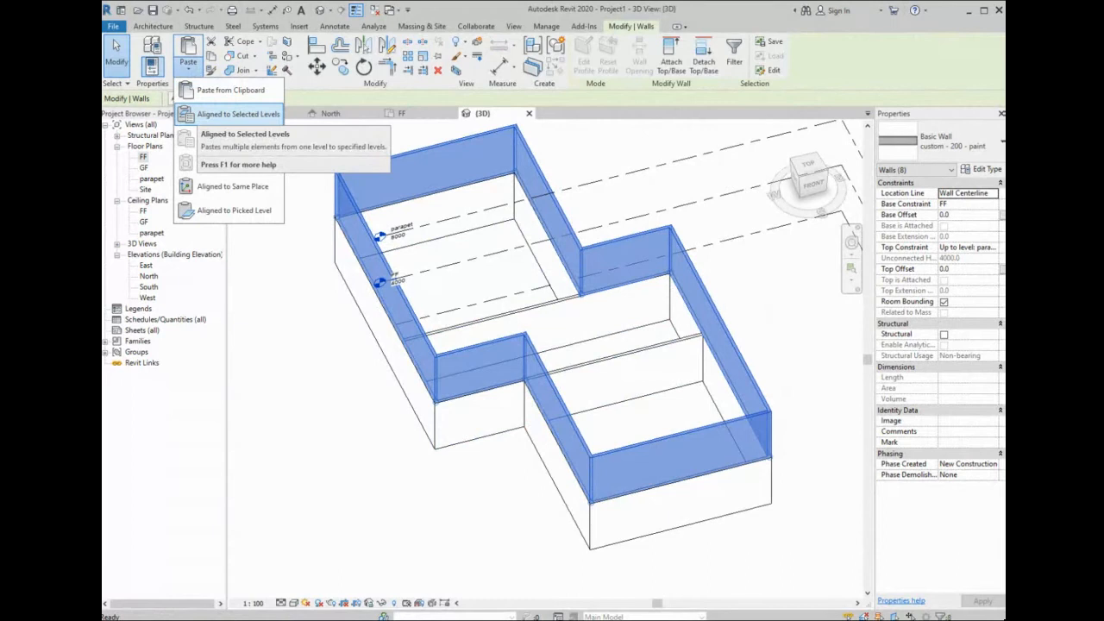
click(201, 117)
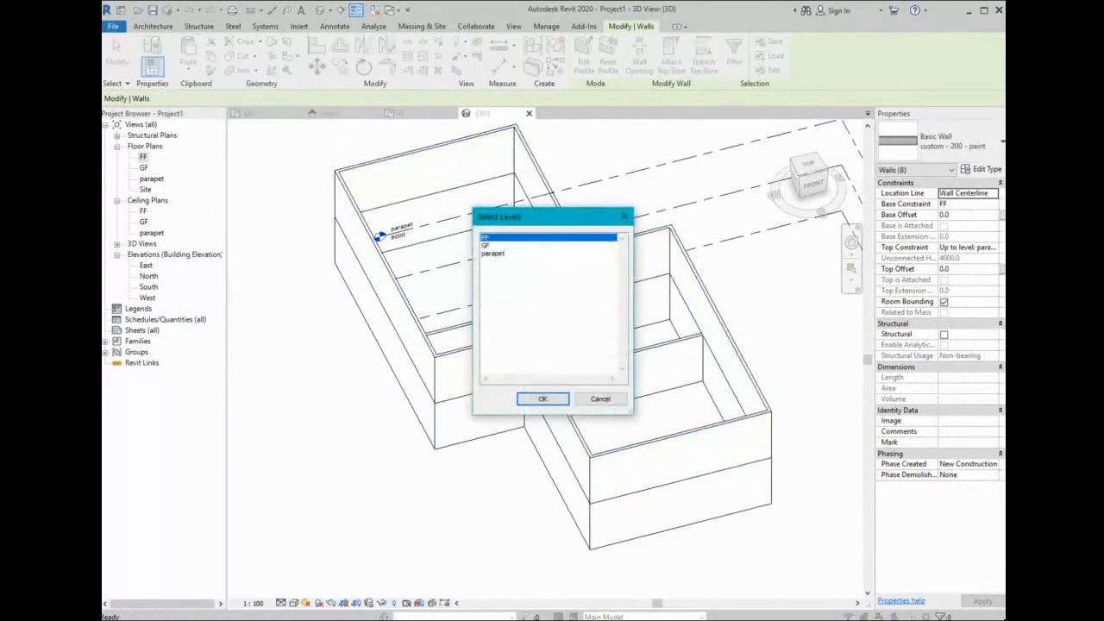
click(493, 253)
click(539, 398)
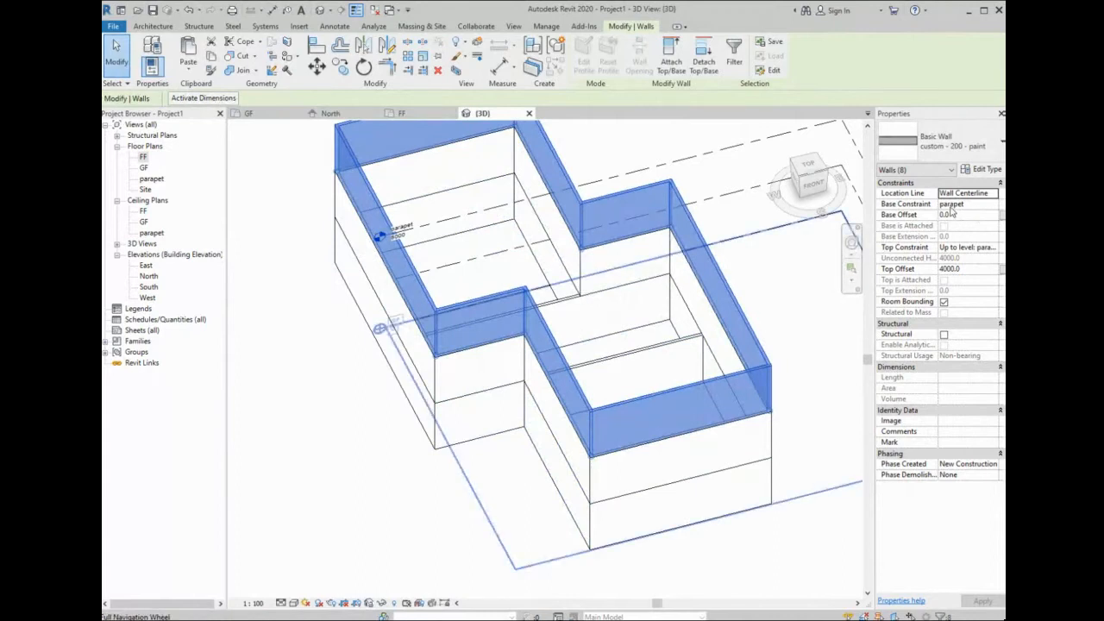
- Set the parapet walls' top constraint to Unconnected with an unconnected height of 1000 mm
click(996, 248)
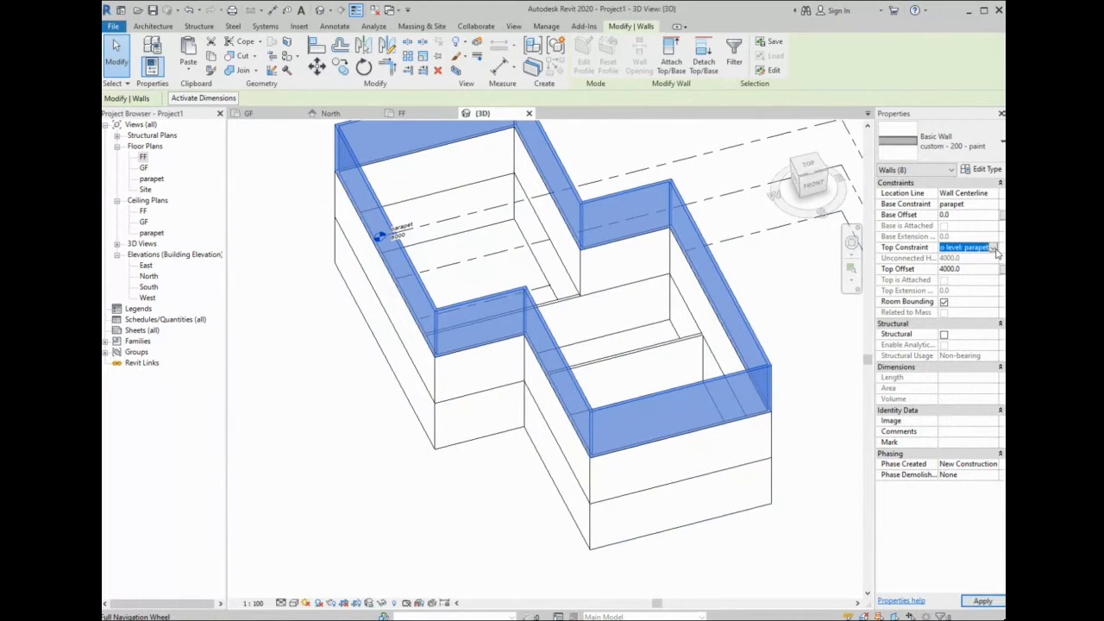
click(957, 269)
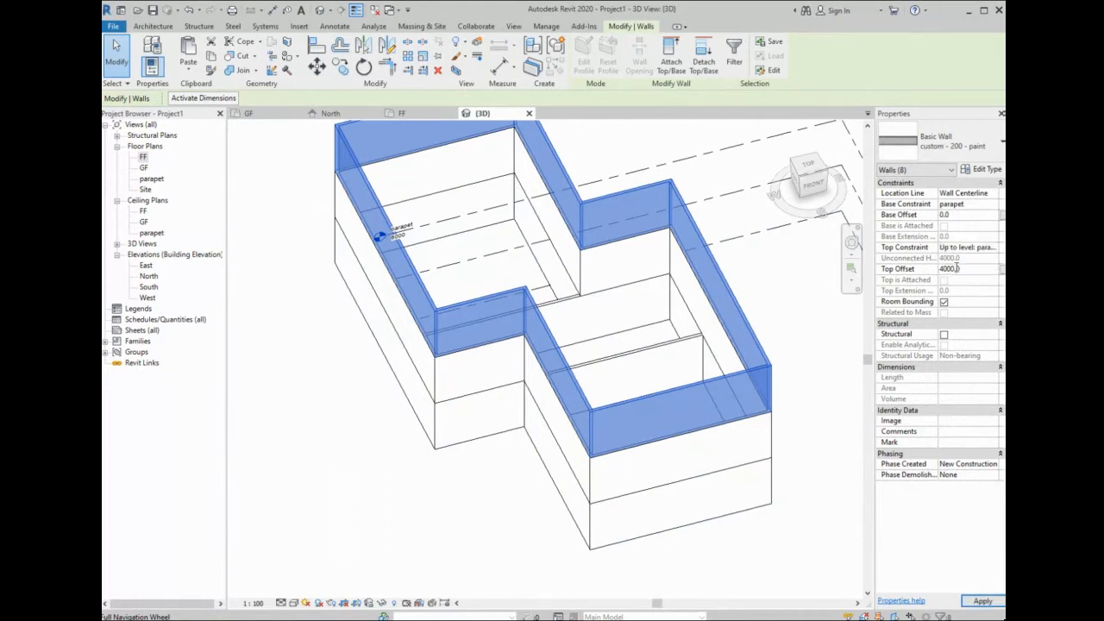
click(987, 250)
click(968, 261)
click(963, 259)
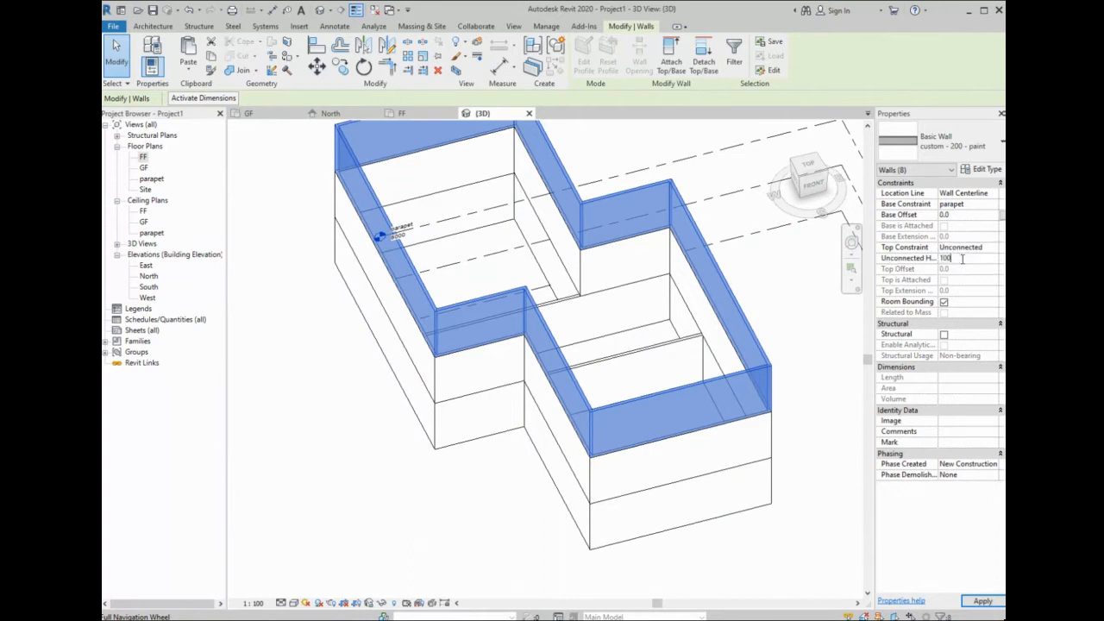
key(Return)
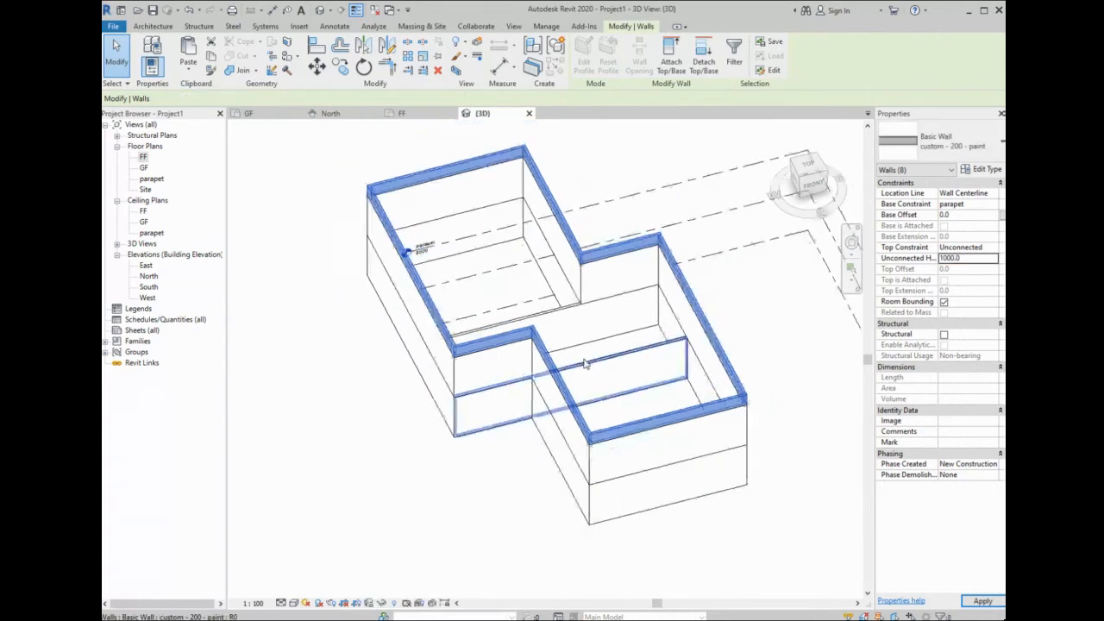
- On the FF plan, move the wall on grid 2 between grids D and F onto grid 1, unjoining the conflicting elements
shift+middle_drag(614, 395, 590, 341)
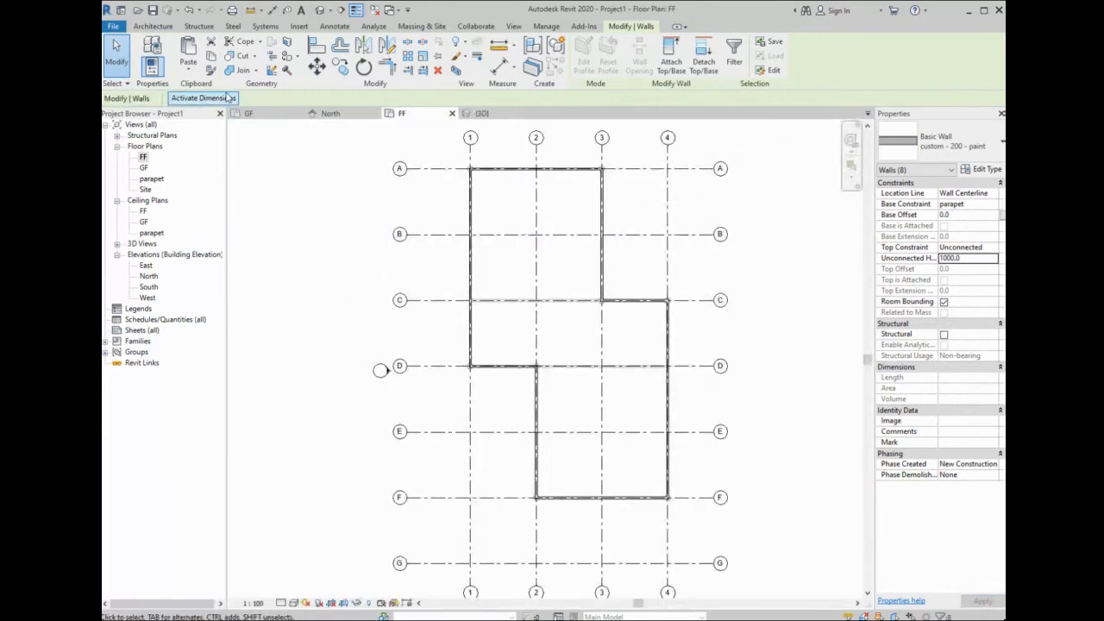
scroll(552, 497, up, 1)
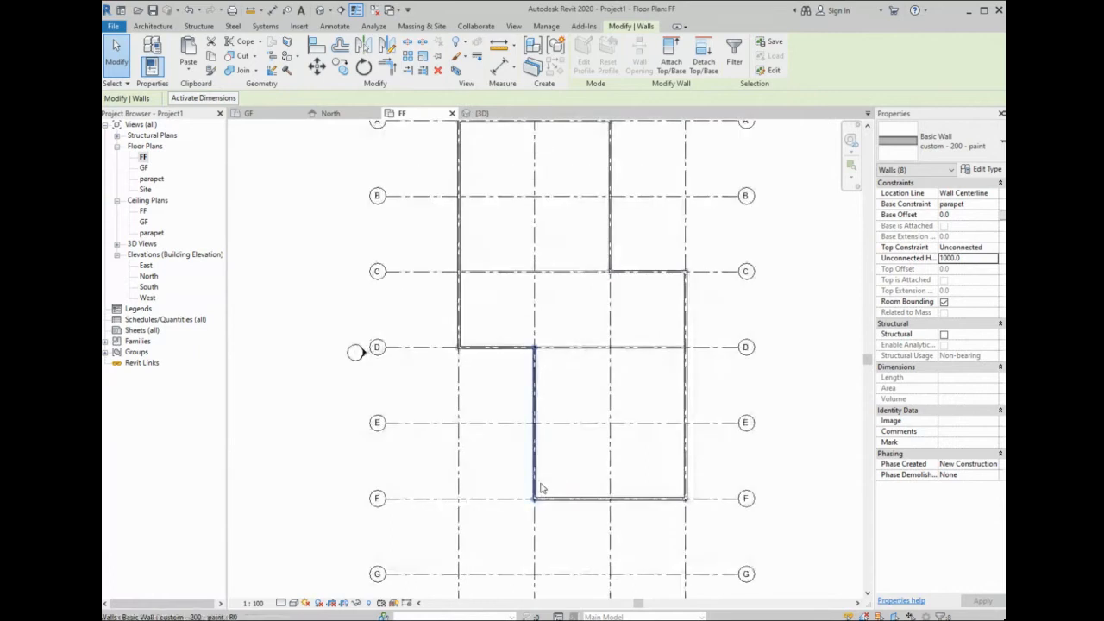
click(534, 435)
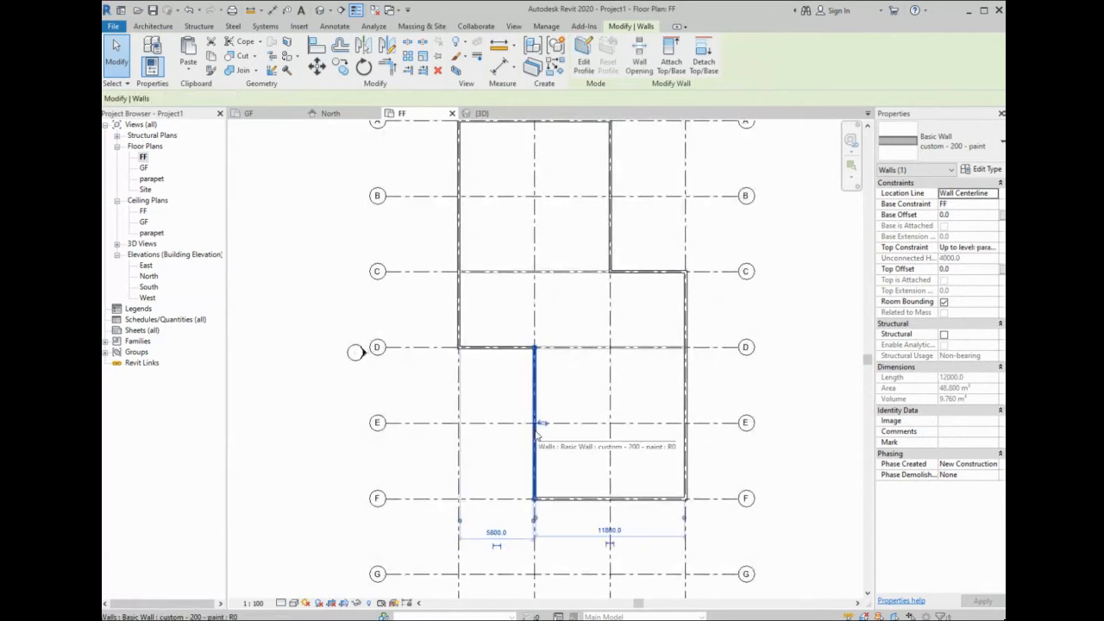
scroll(536, 431, up, 1)
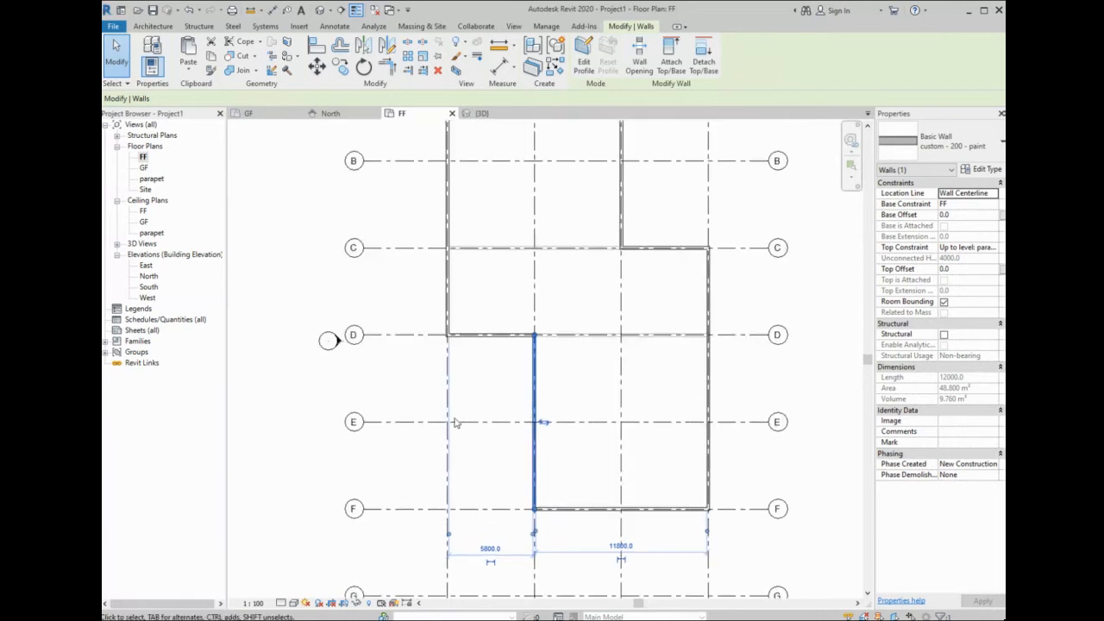
drag(536, 402, 447, 401)
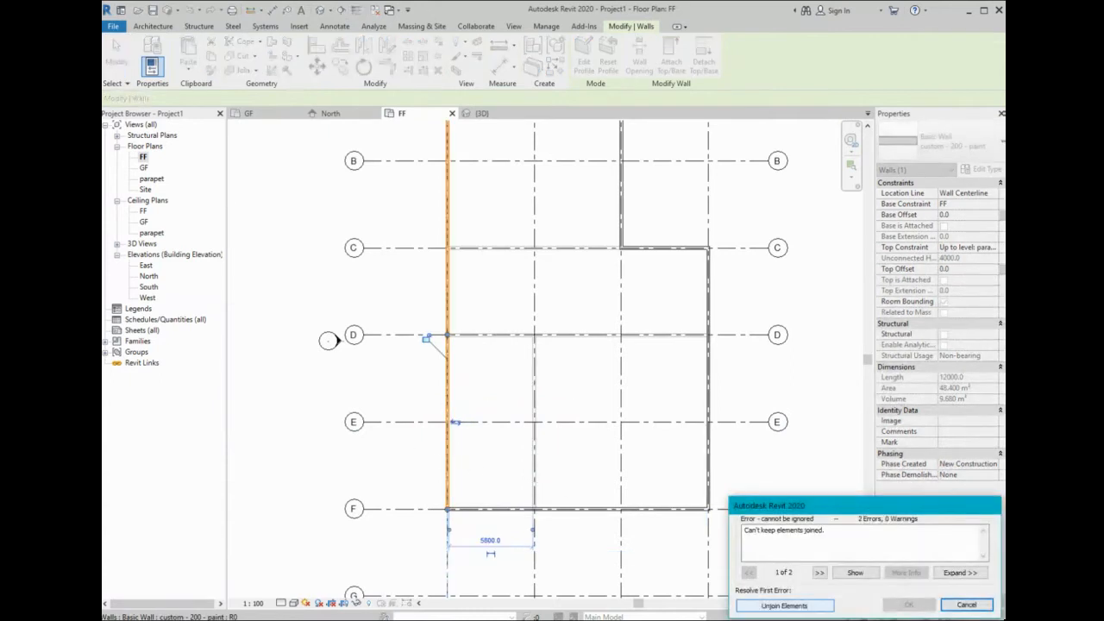
click(800, 605)
click(785, 604)
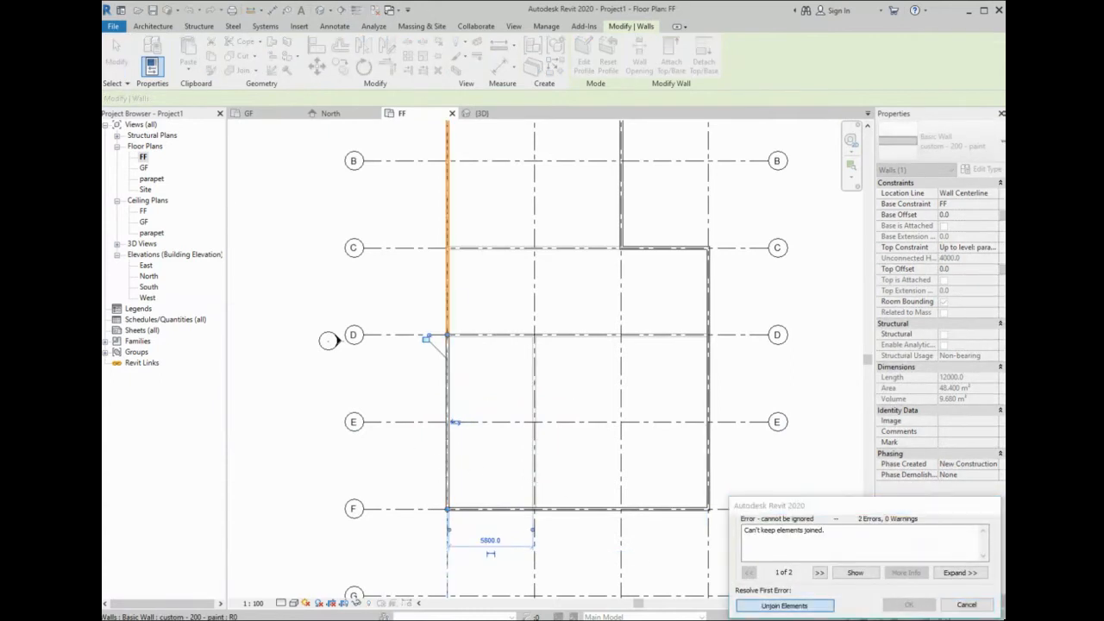
click(785, 604)
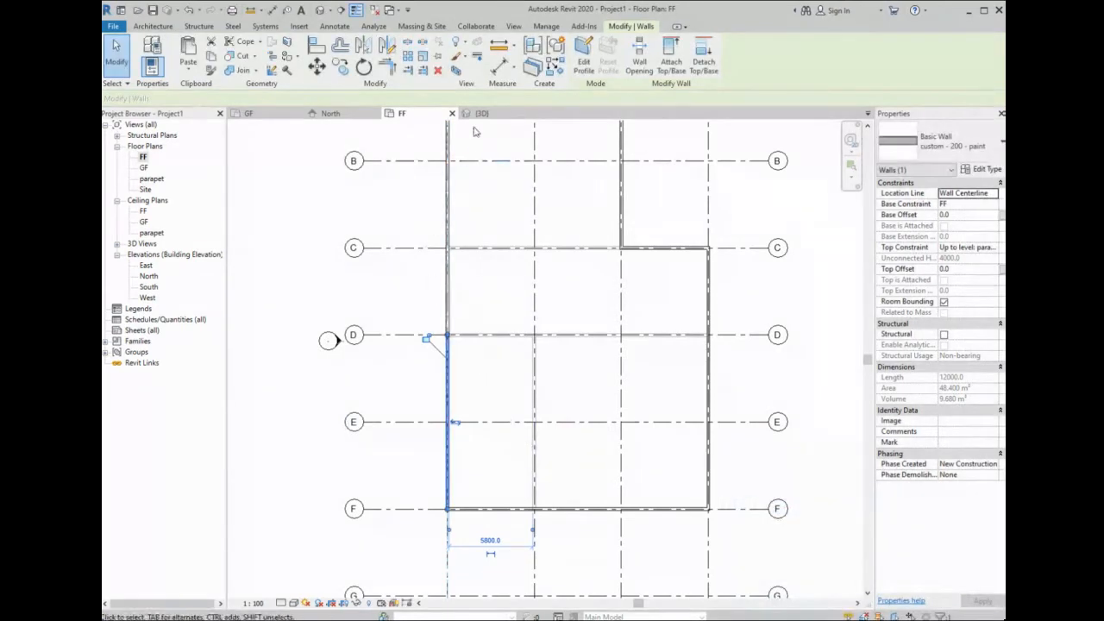
key(Escape)
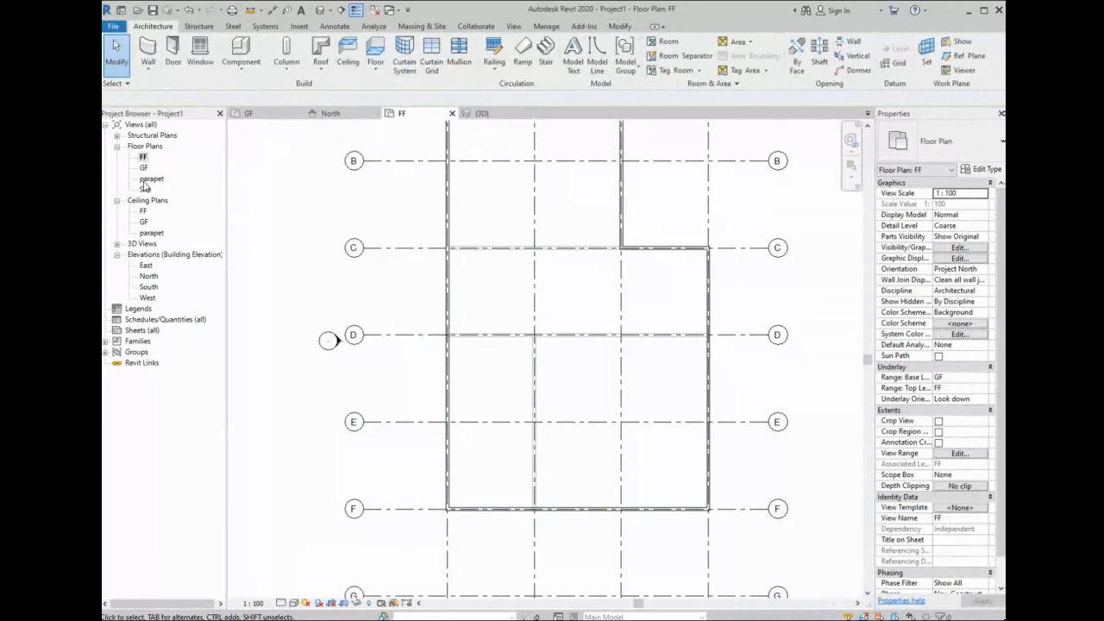
- On the parapet plan, move the grid 2 wall between grids D and F onto grid 1, unjoining the conflicting elements
double_click(149, 179)
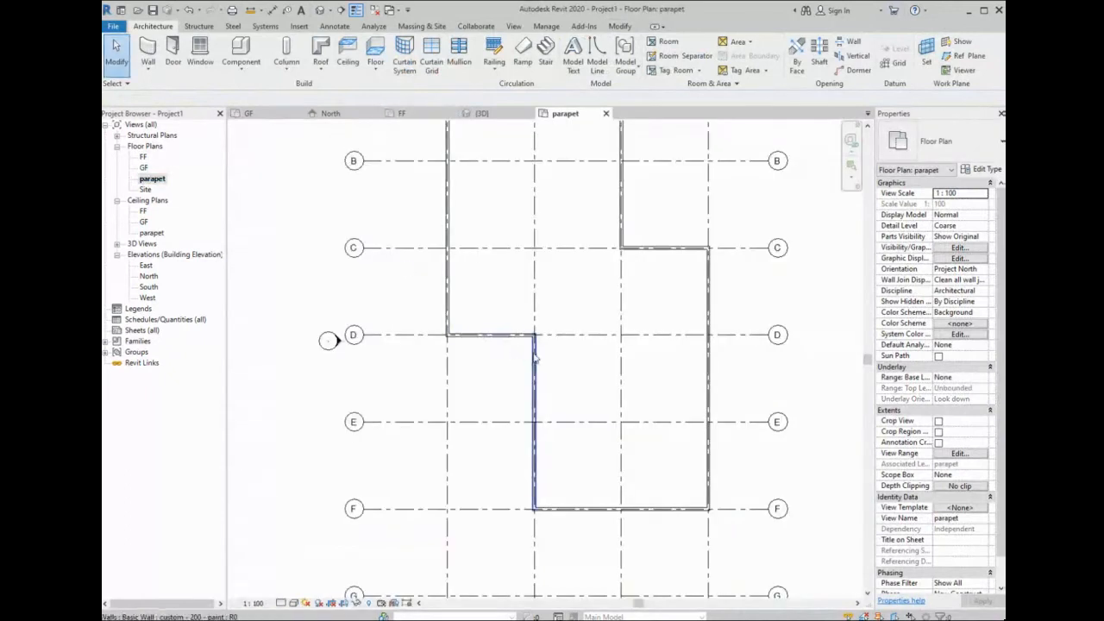
click(534, 359)
drag(534, 359, 446, 361)
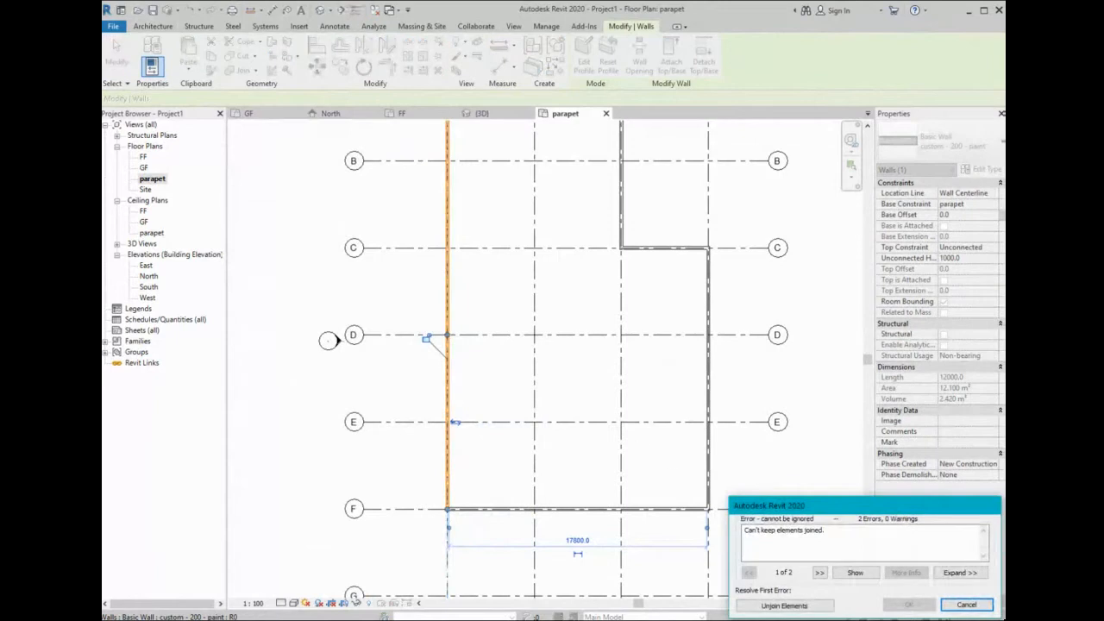
click(784, 605)
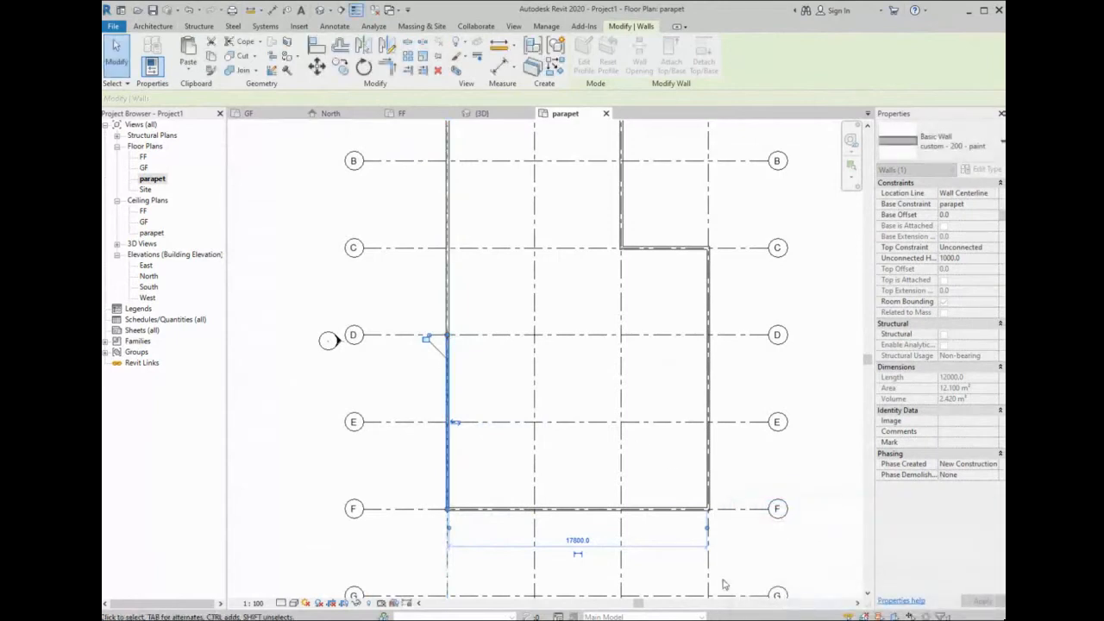
scroll(630, 421, down, 1)
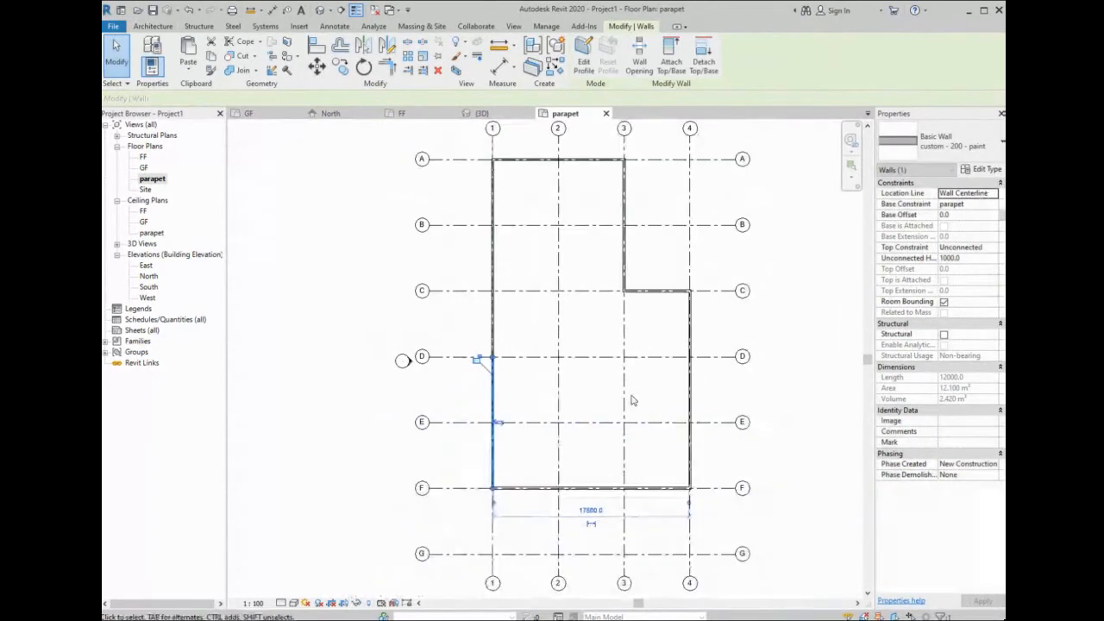
click(632, 400)
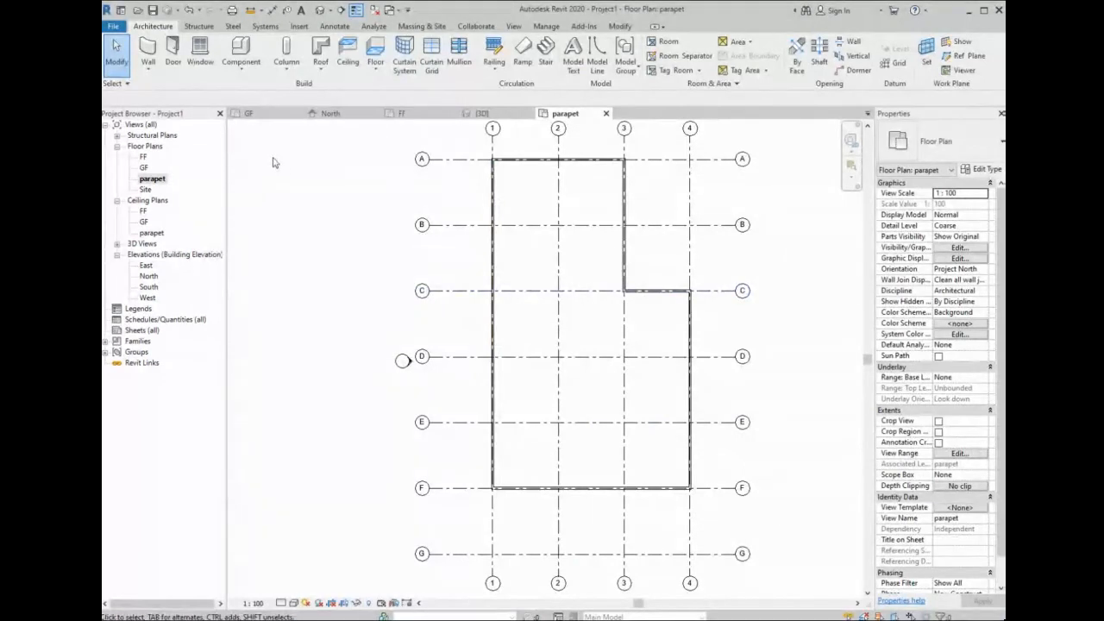
- On the GF plan, start a new wall using the Curtain Wall type Exterior Glazing
click(250, 113)
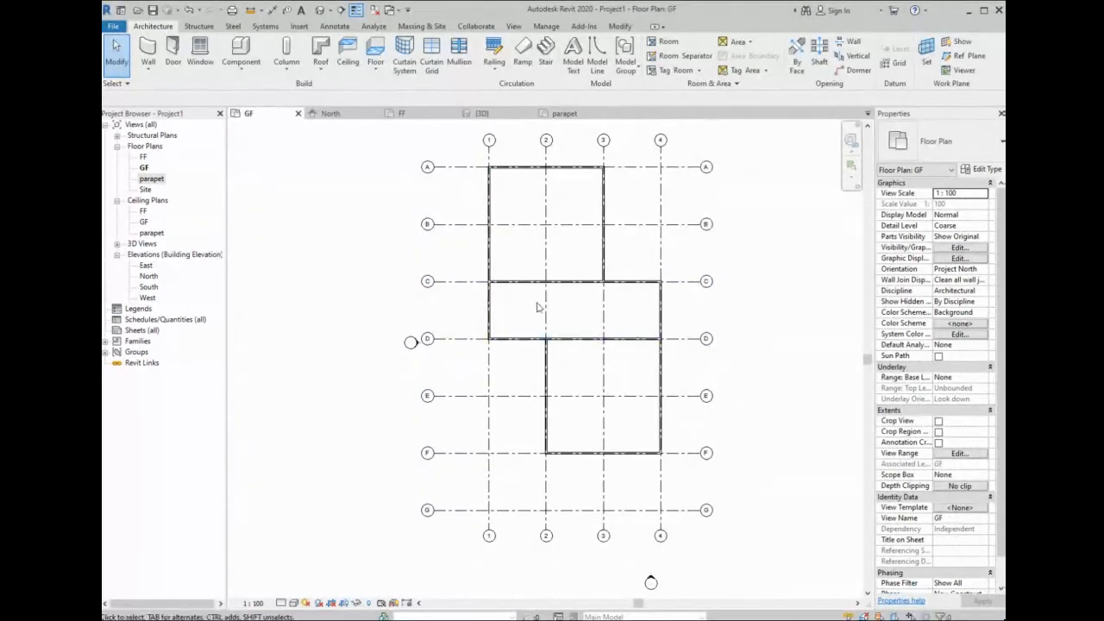
middle_drag(587, 182, 573, 264)
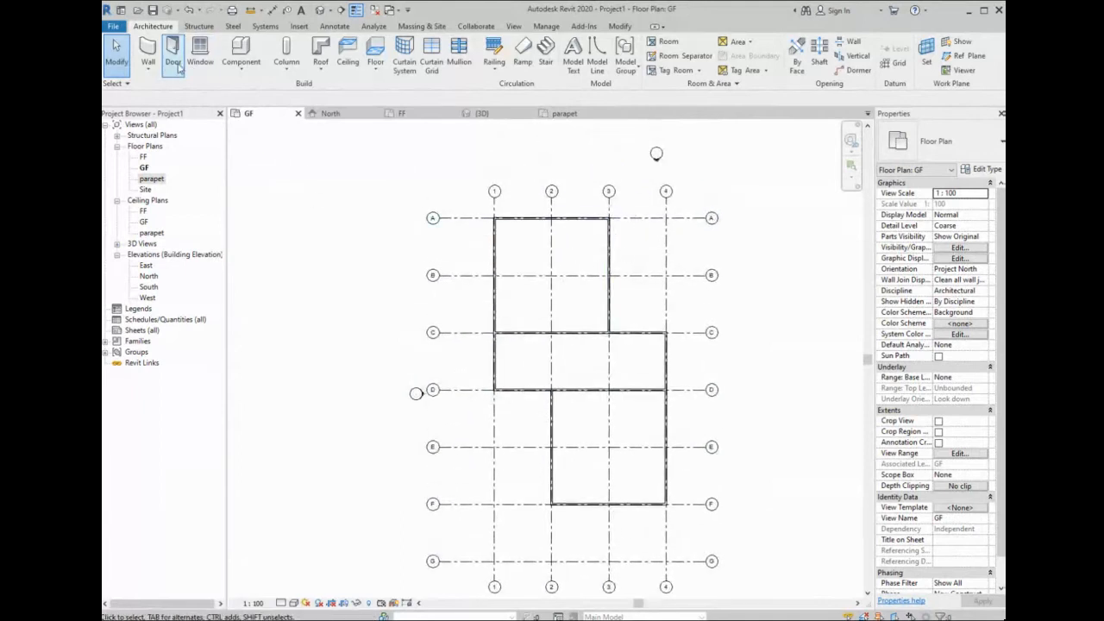
click(149, 53)
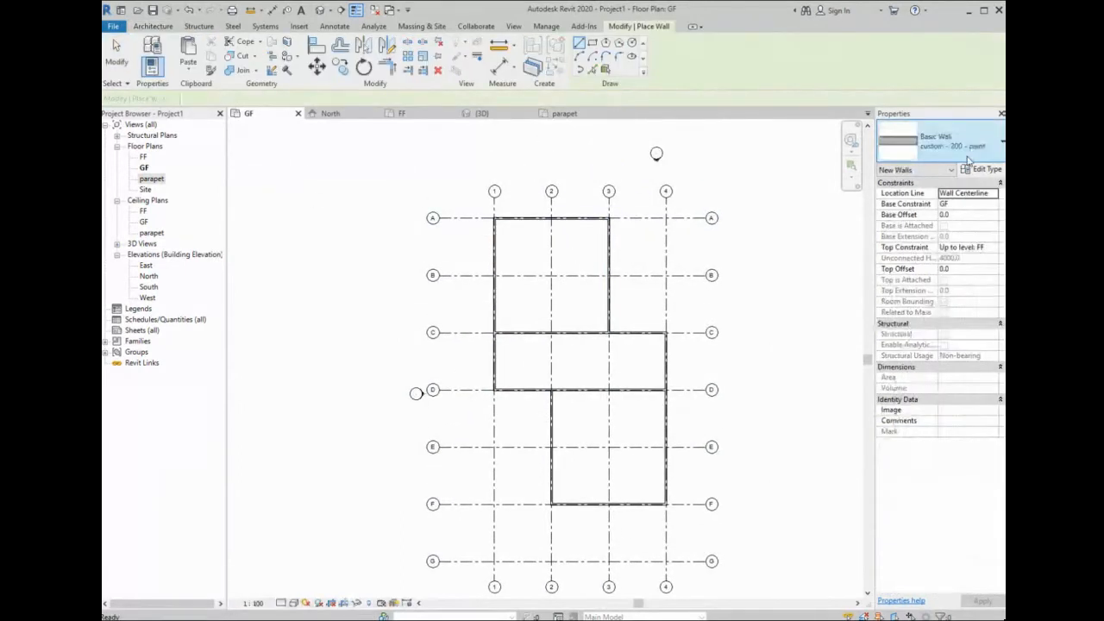
click(991, 149)
scroll(942, 291, down, 4)
scroll(940, 354, down, 1)
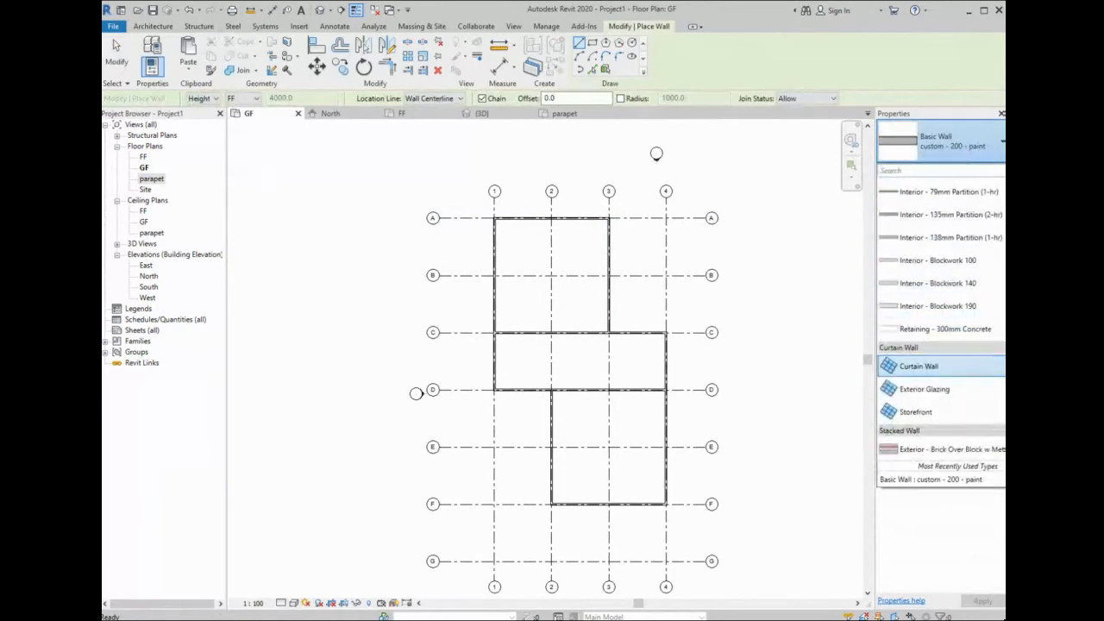
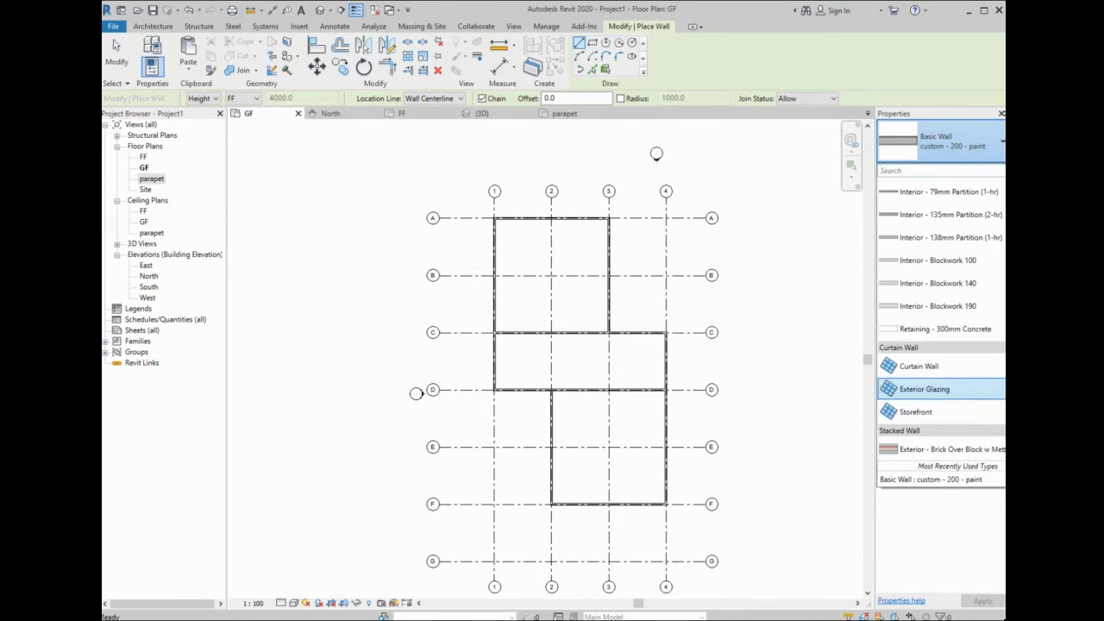
click(966, 389)
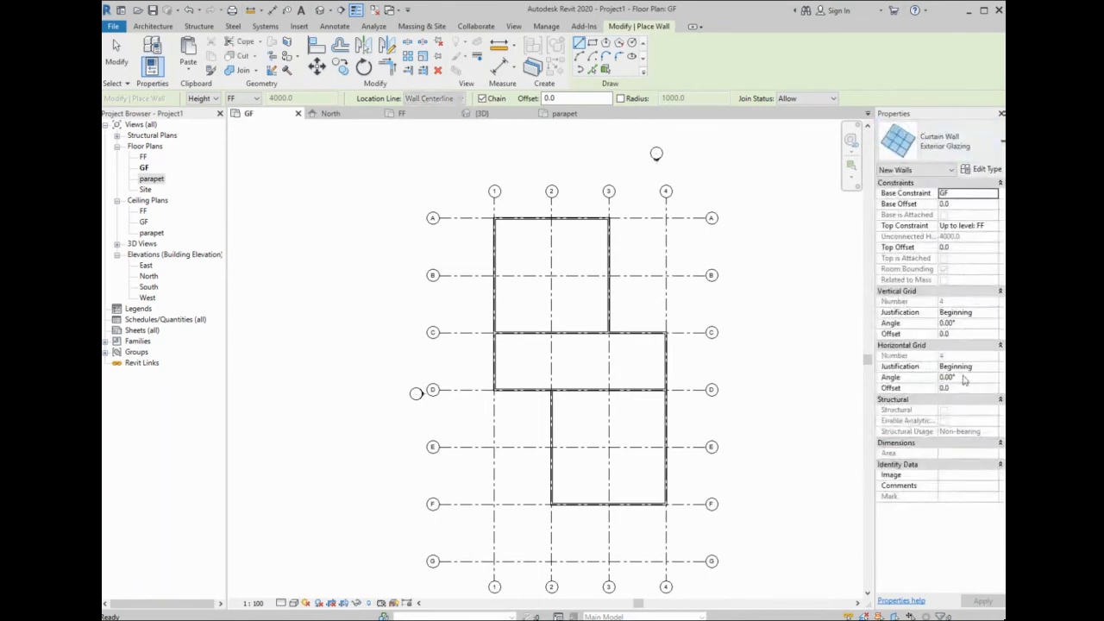
- Set the Exterior Glazing type's vertical grid spacing to 2000 mm
click(983, 169)
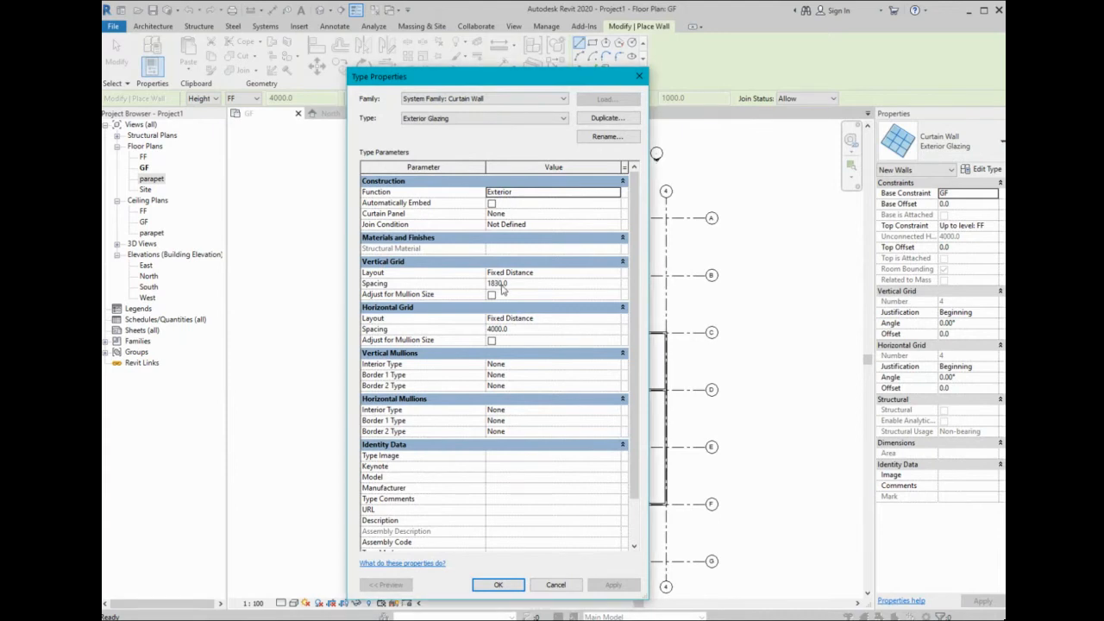
click(500, 283)
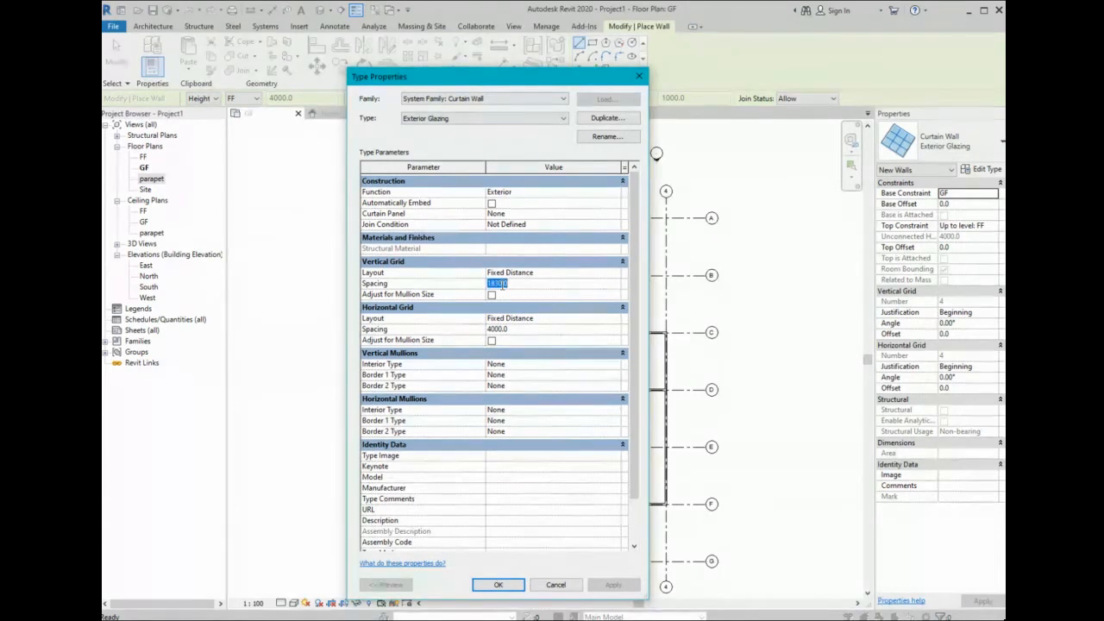
text(40)
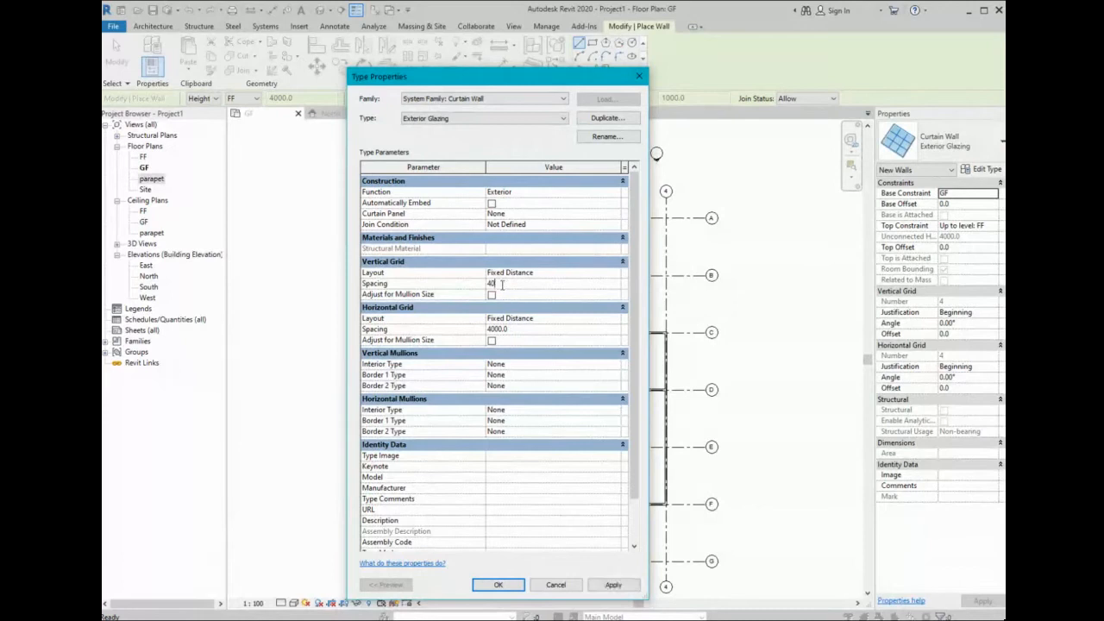
key(BackSpace)
key(BackSpace)
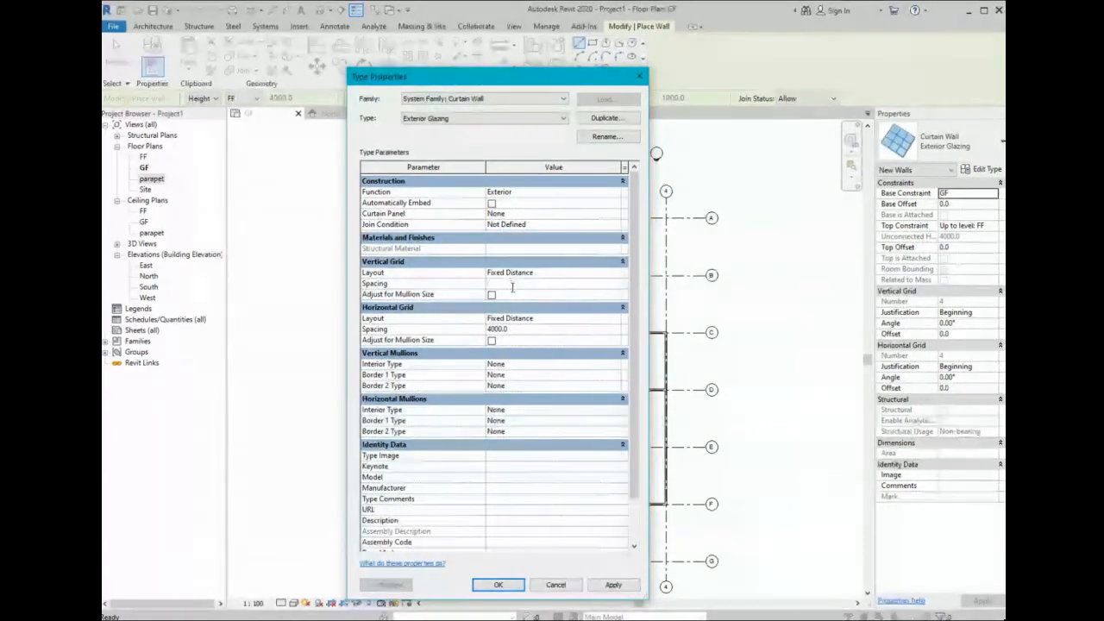
text(2000)
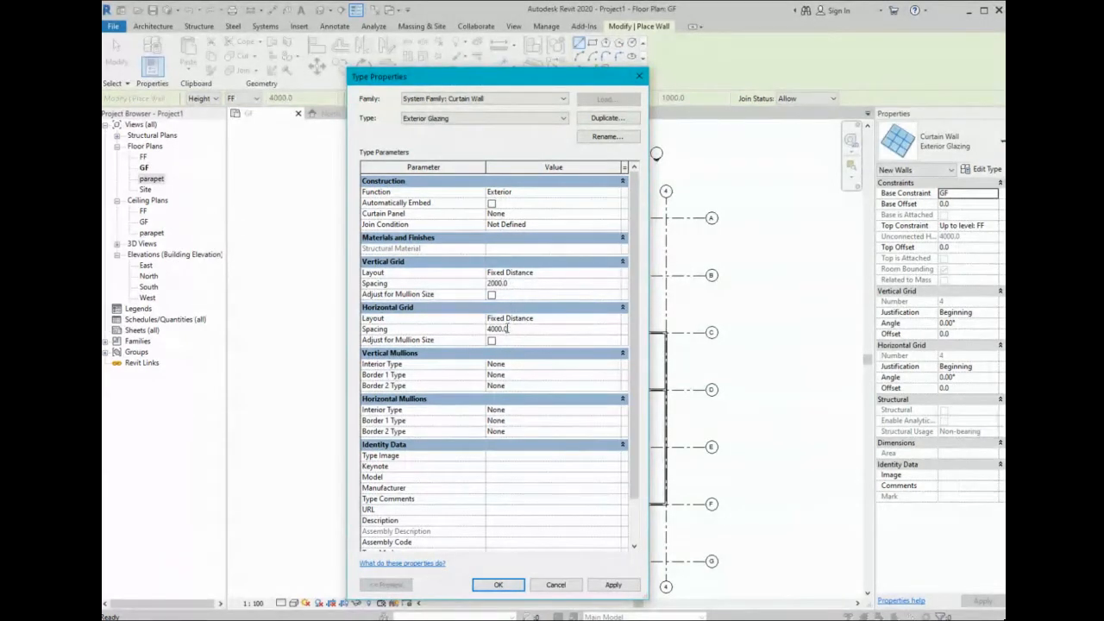
click(507, 328)
click(499, 586)
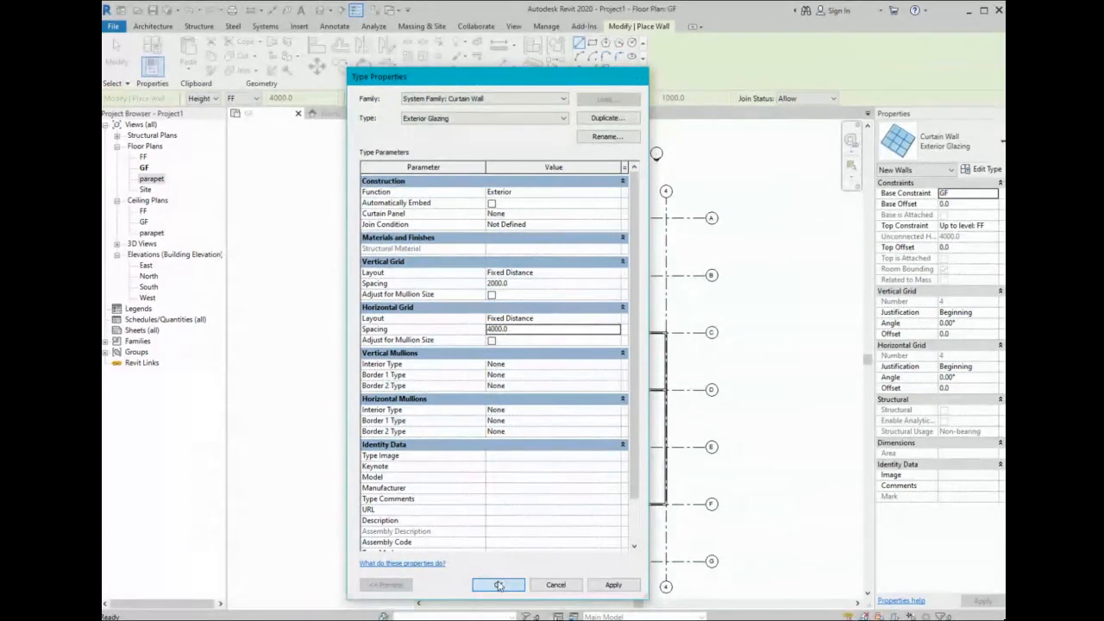
- Draw the curtain wall along grid A from grid 3 to grid 4, continuing along grid 4 to grid C
scroll(622, 212, up, 2)
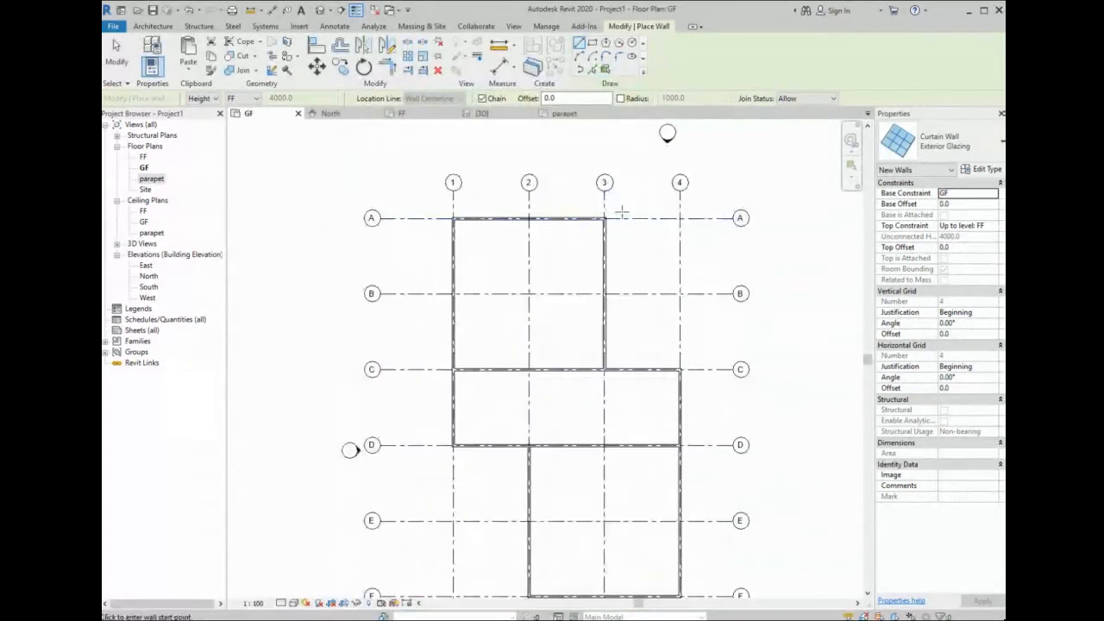
scroll(621, 212, up, 3)
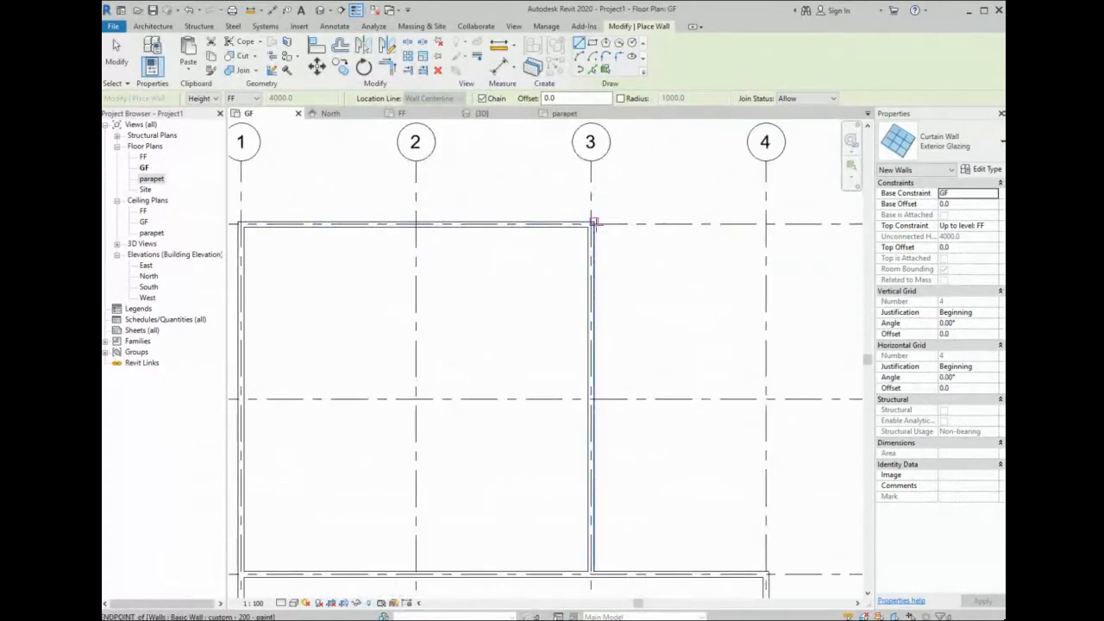
click(593, 222)
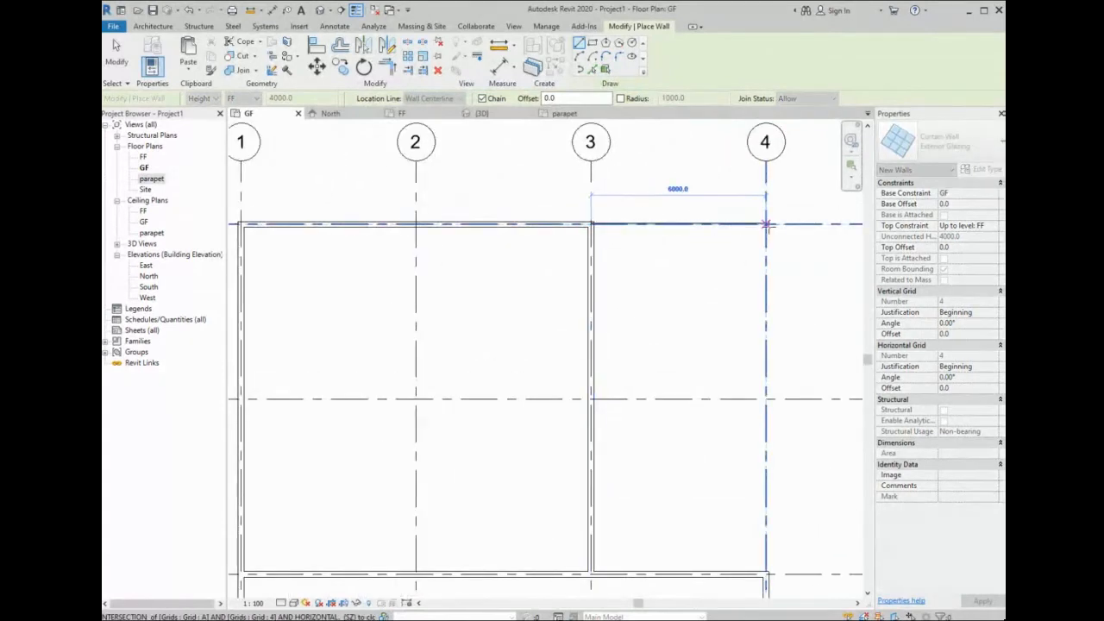
click(766, 224)
scroll(764, 465, down, 1)
scroll(764, 566, up, 2)
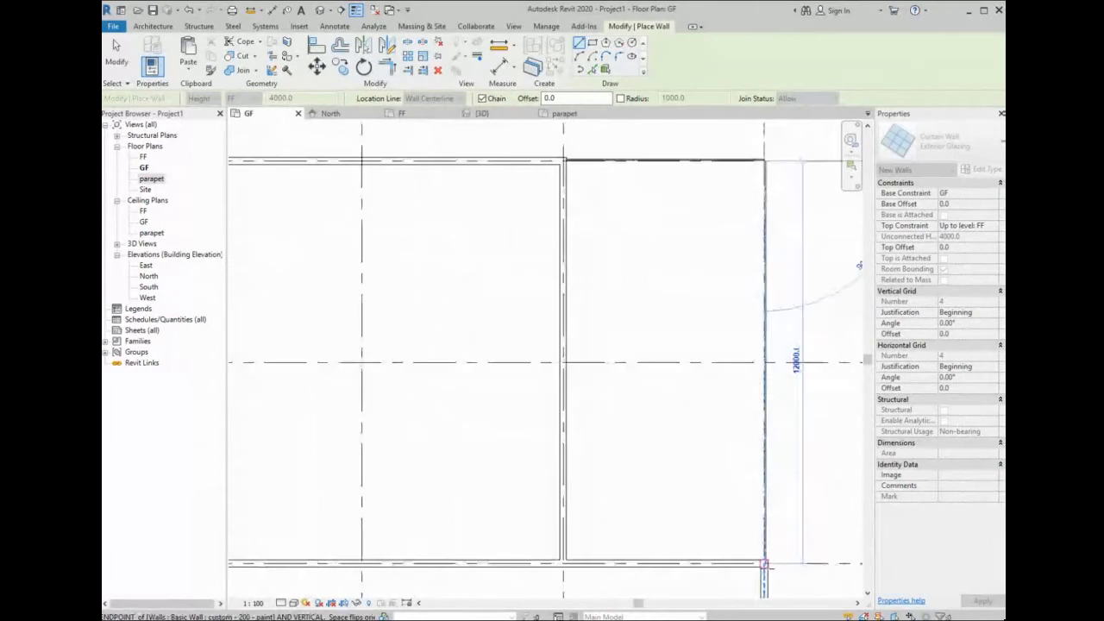
scroll(764, 566, up, 1)
click(764, 564)
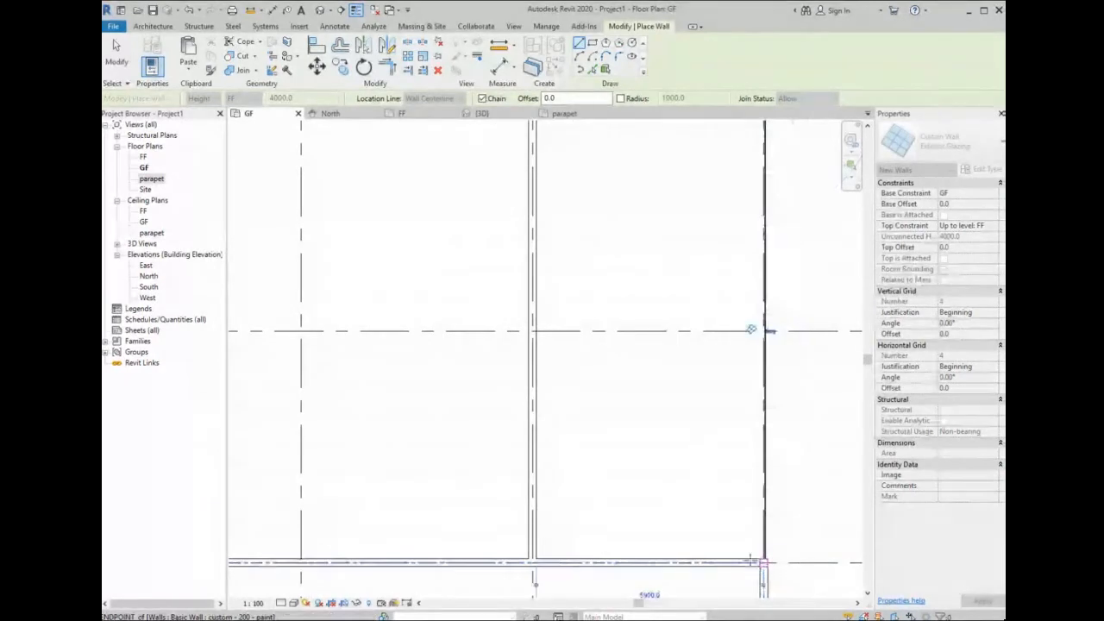
key(Escape)
scroll(670, 388, down, 2)
key(Escape)
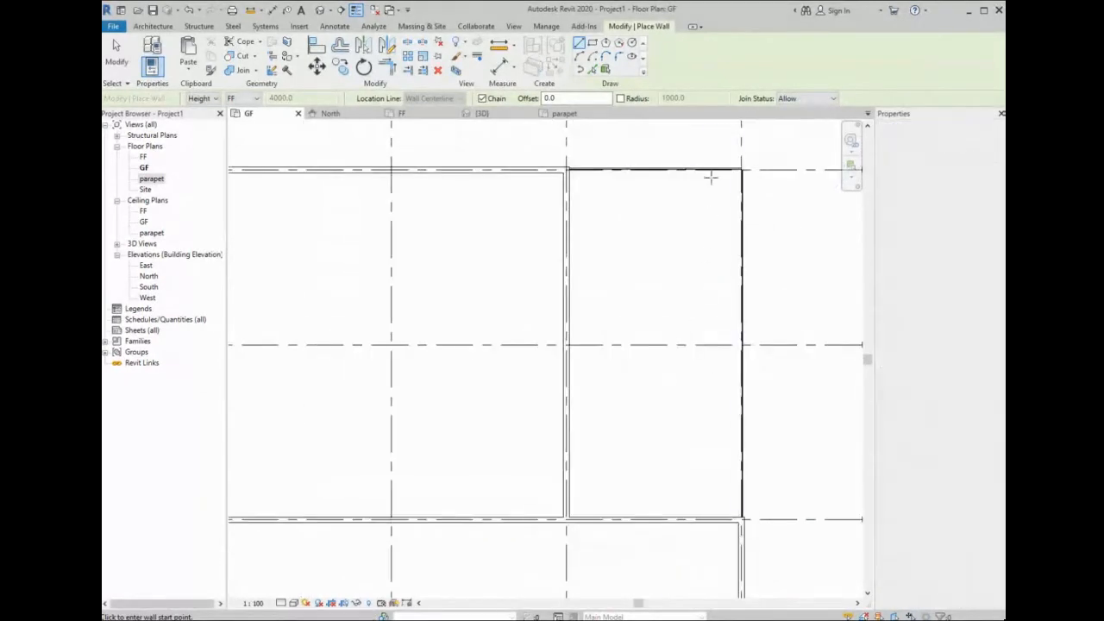
key(Escape)
- Select both curtain walls and set their top constraint to Up to level: parapet
click(710, 171)
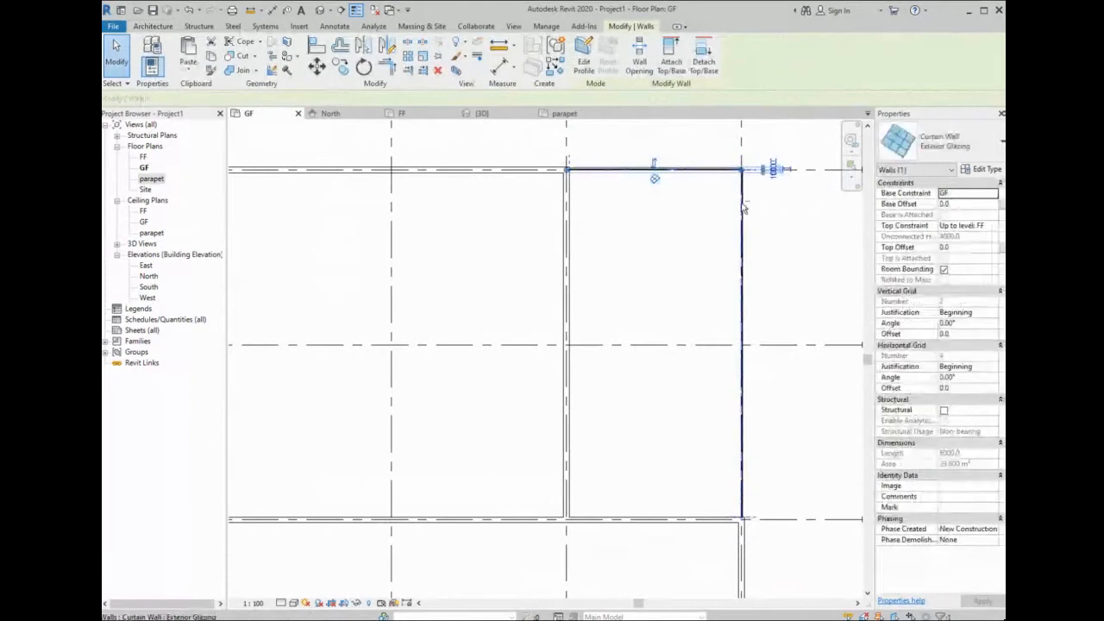
ctrl+click(741, 220)
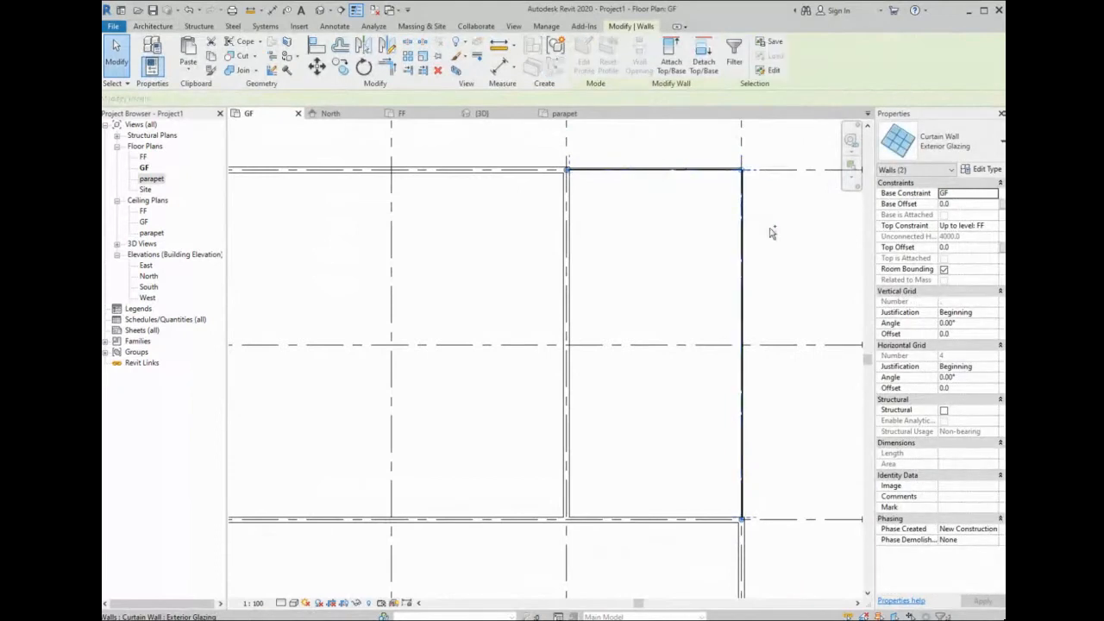
click(996, 226)
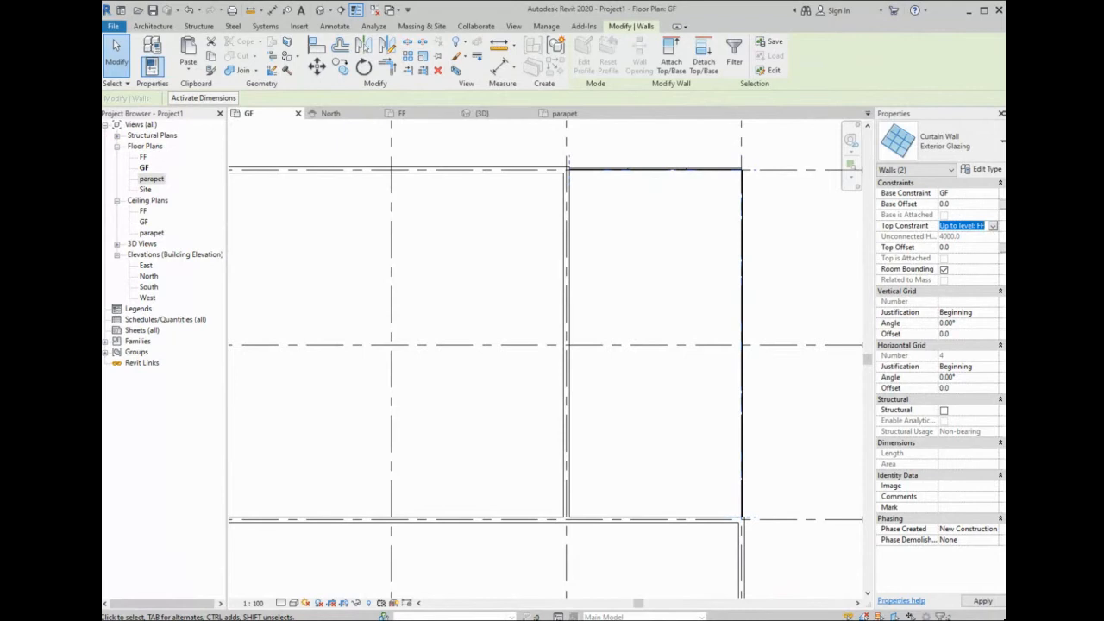
click(969, 266)
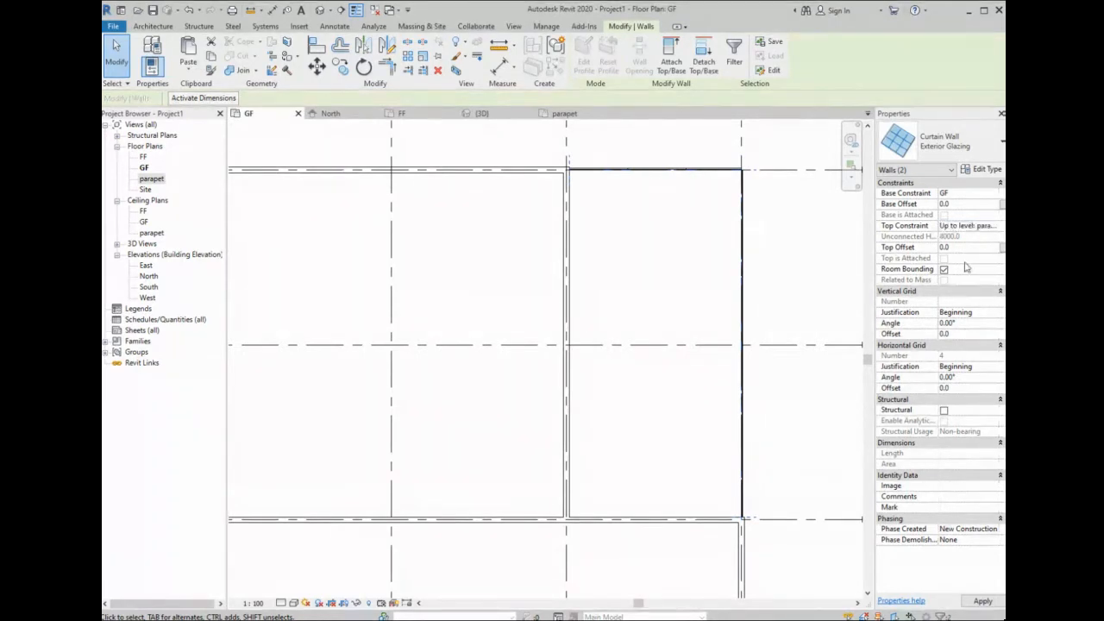
- Open the 3D view at the glazed corner and display the model with shaded surfaces
click(702, 170)
click(743, 247)
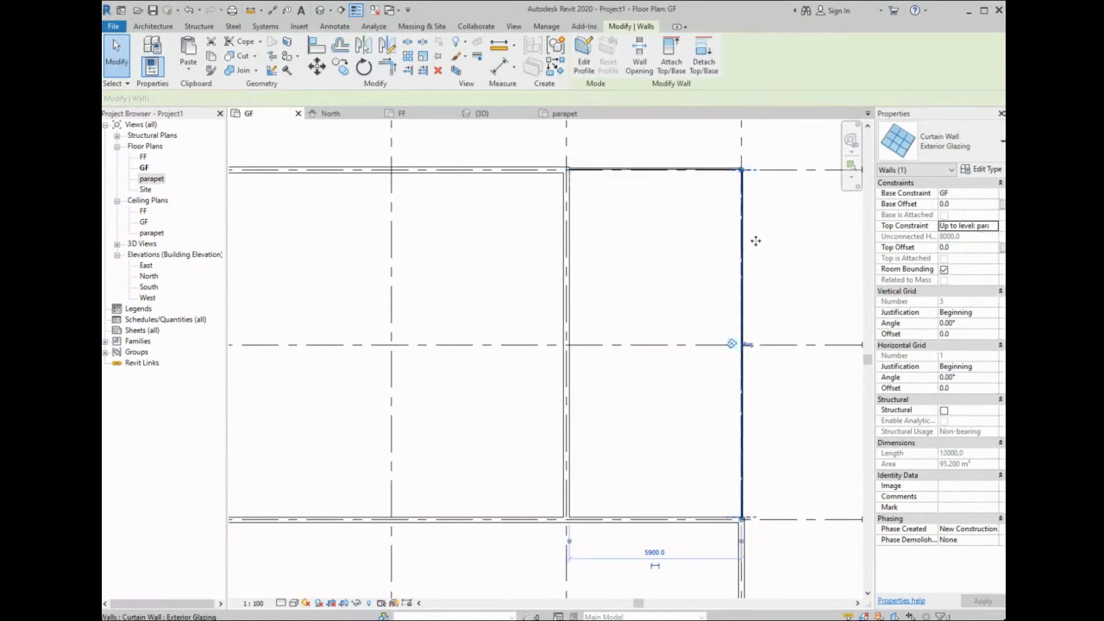
scroll(653, 257, down, 1)
click(487, 115)
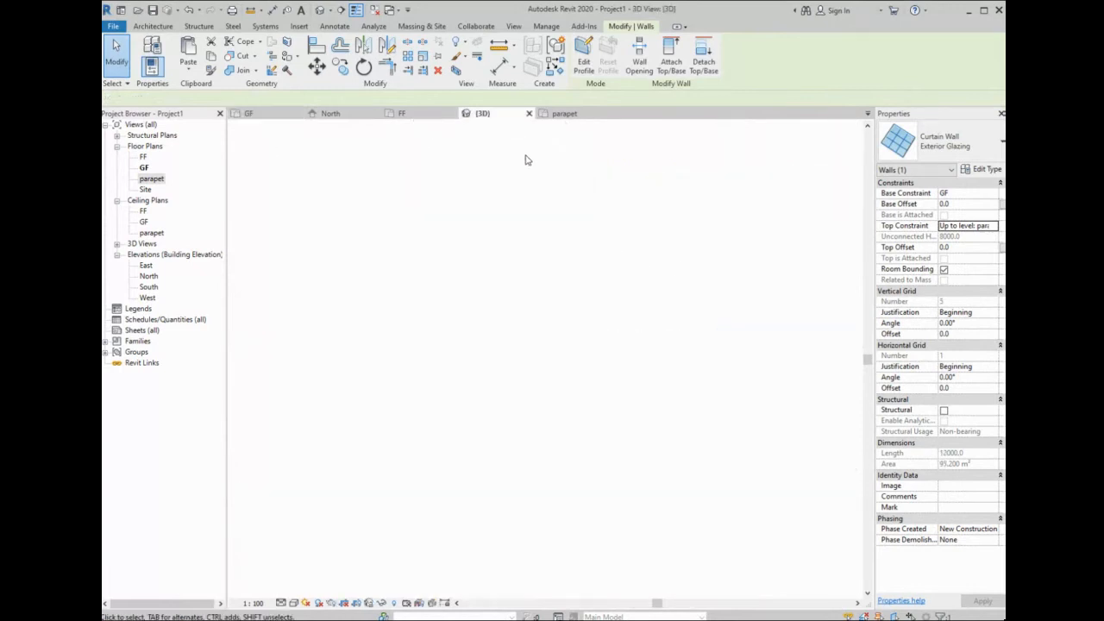
shift+middle_drag(693, 290, 658, 290)
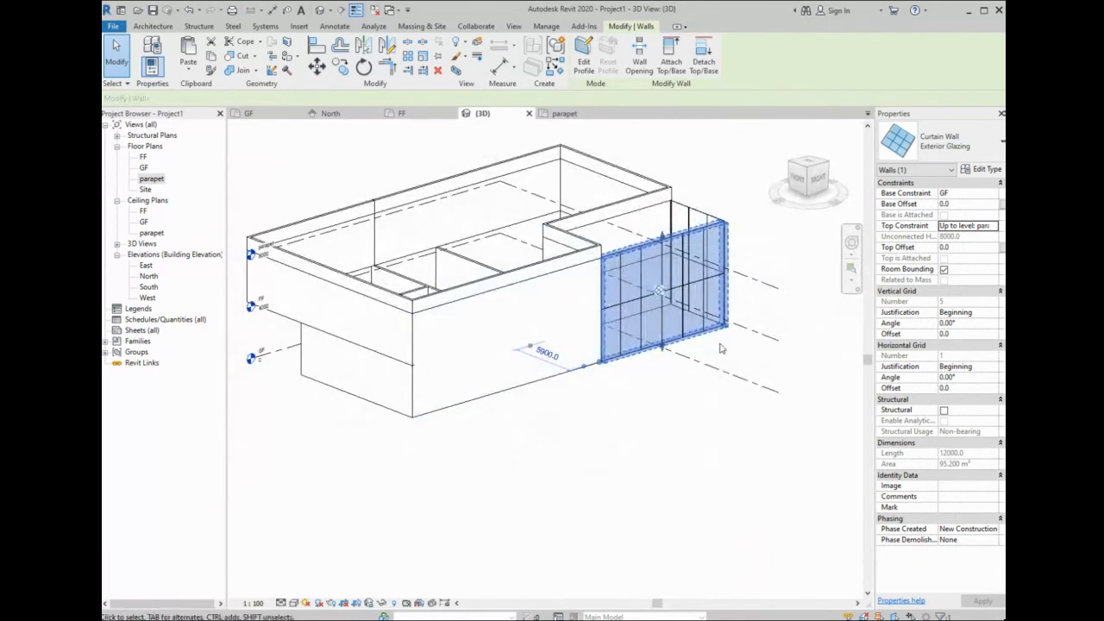
scroll(717, 337, up, 2)
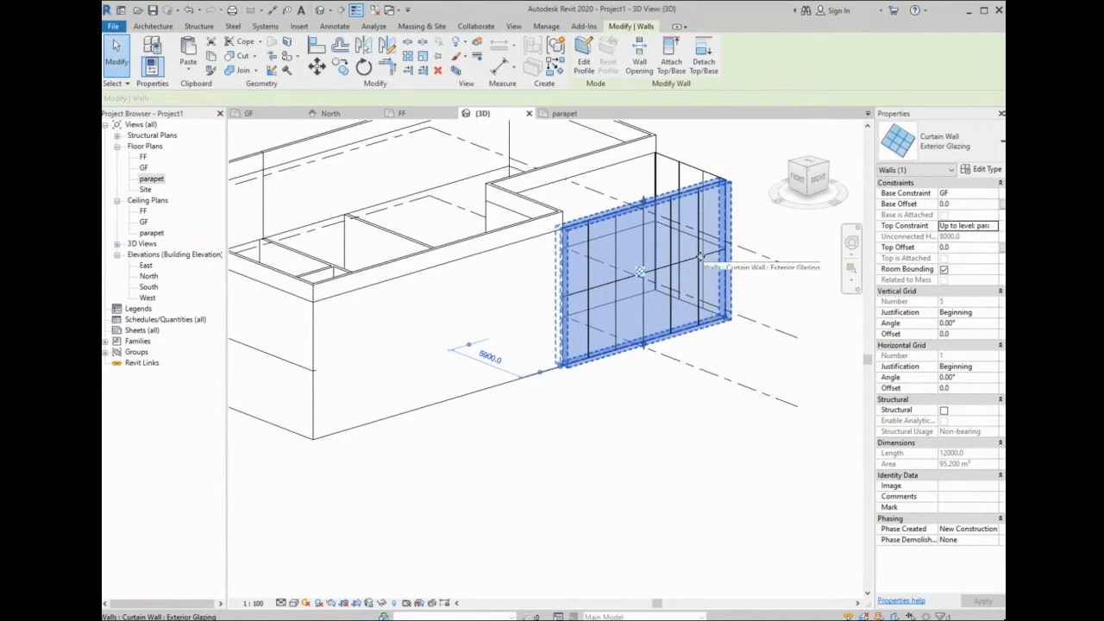
click(753, 157)
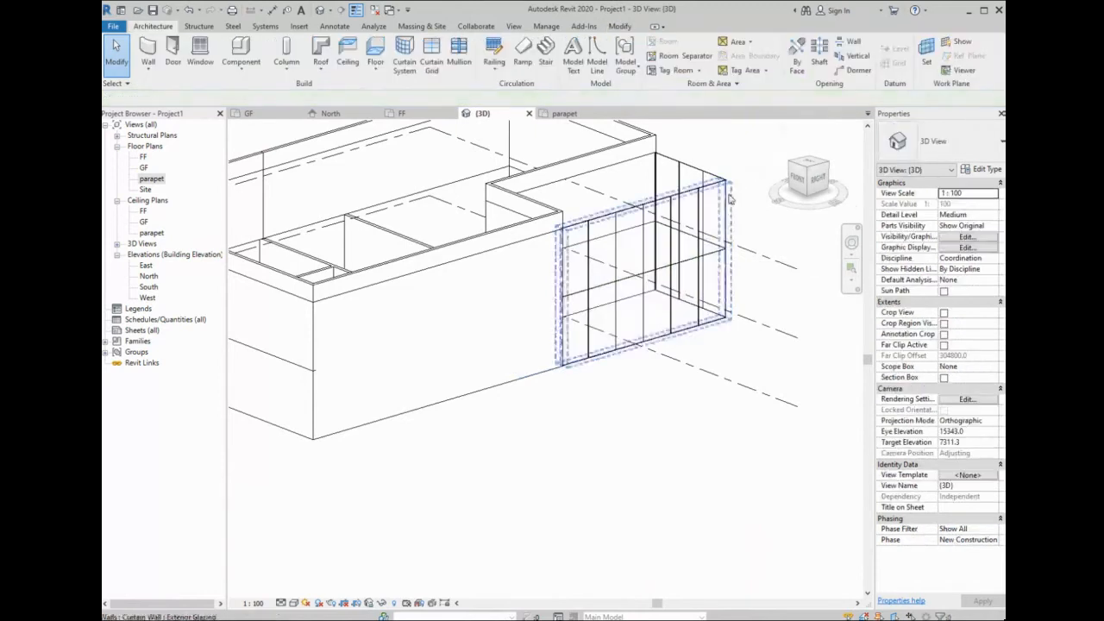
shift+middle_drag(746, 272, 525, 307)
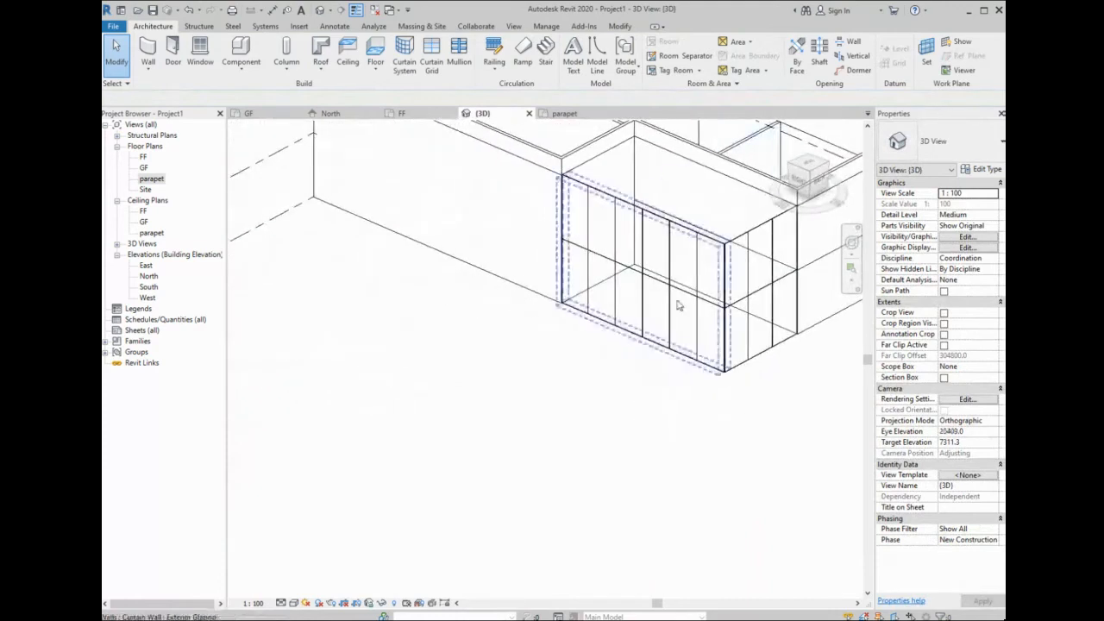
shift+middle_drag(696, 258, 433, 435)
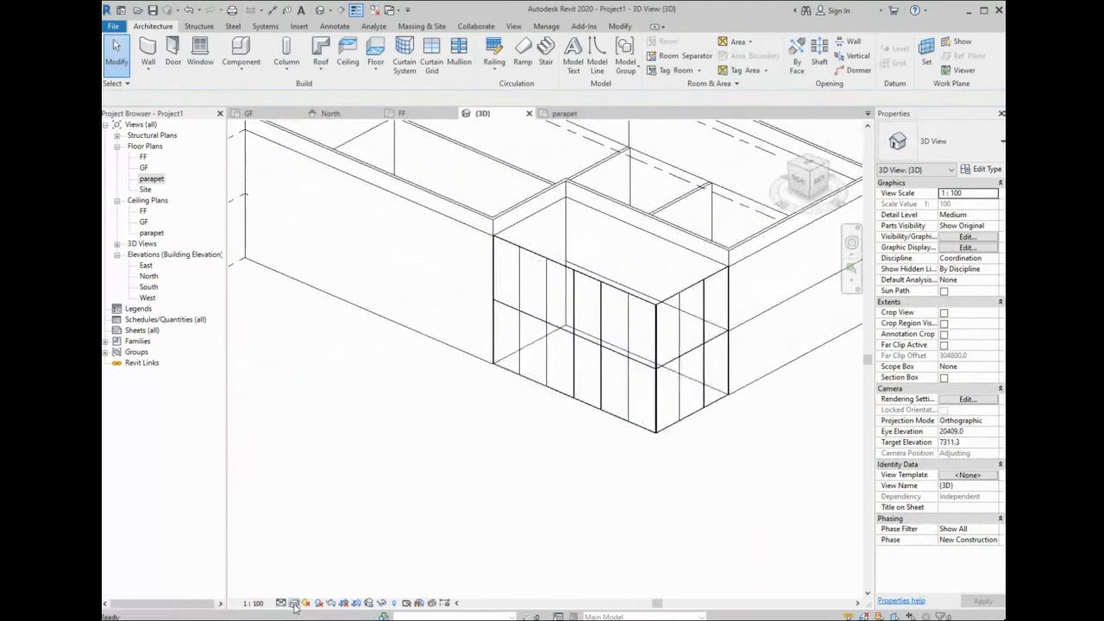
click(294, 603)
click(350, 555)
scroll(605, 439, down, 1)
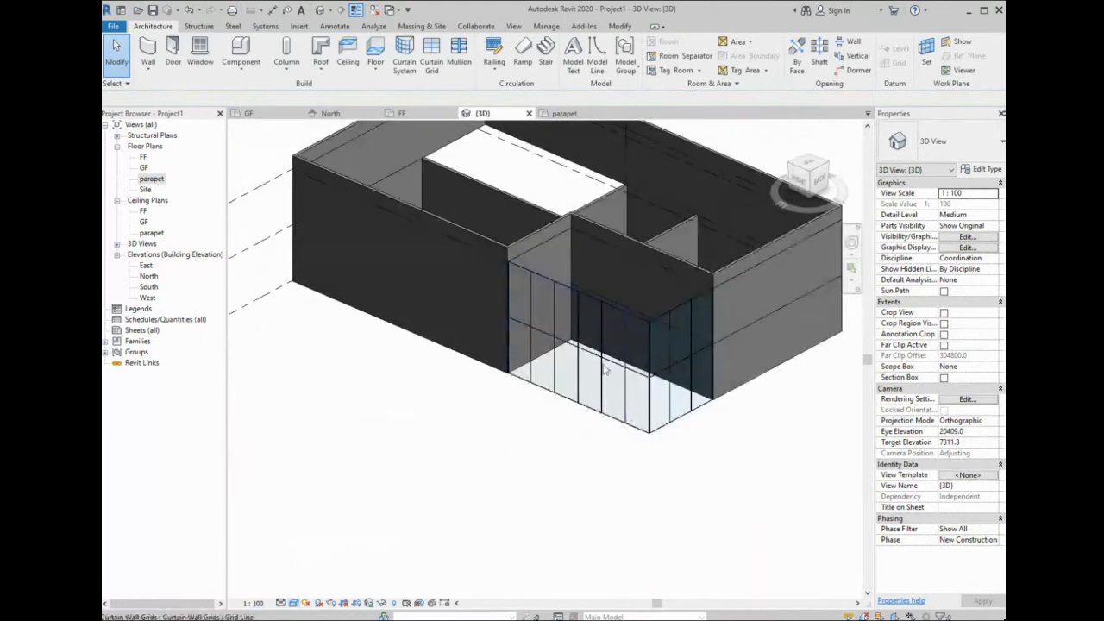
- Place a horizontal curtain grid line across all segments of the long curtain wall, slightly below its top edge
shift+middle_drag(551, 409, 646, 432)
scroll(635, 377, up, 3)
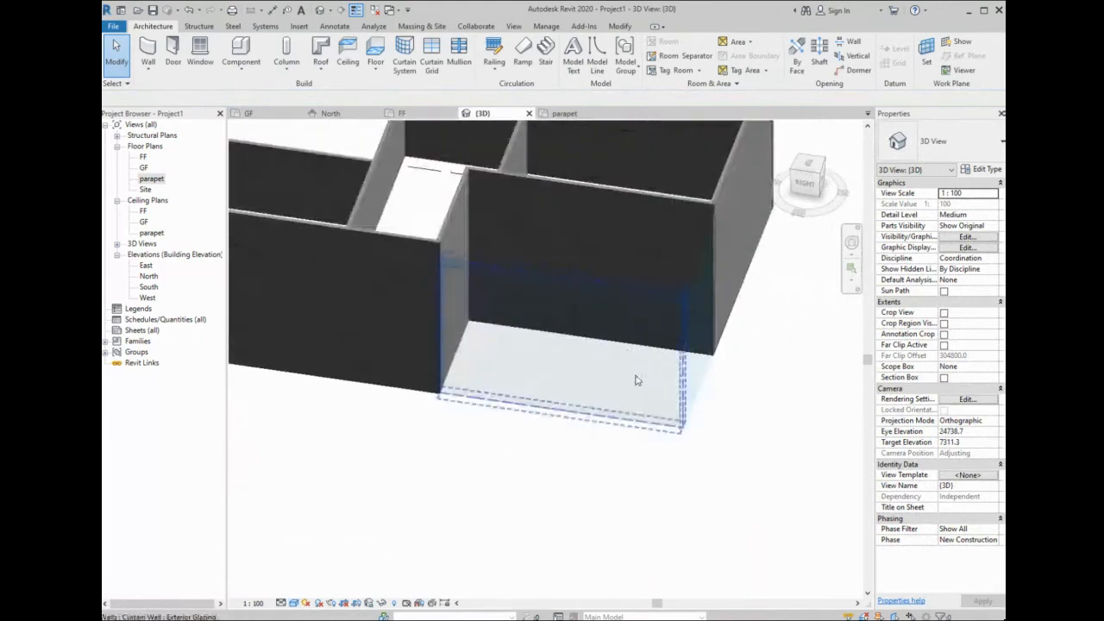
click(658, 310)
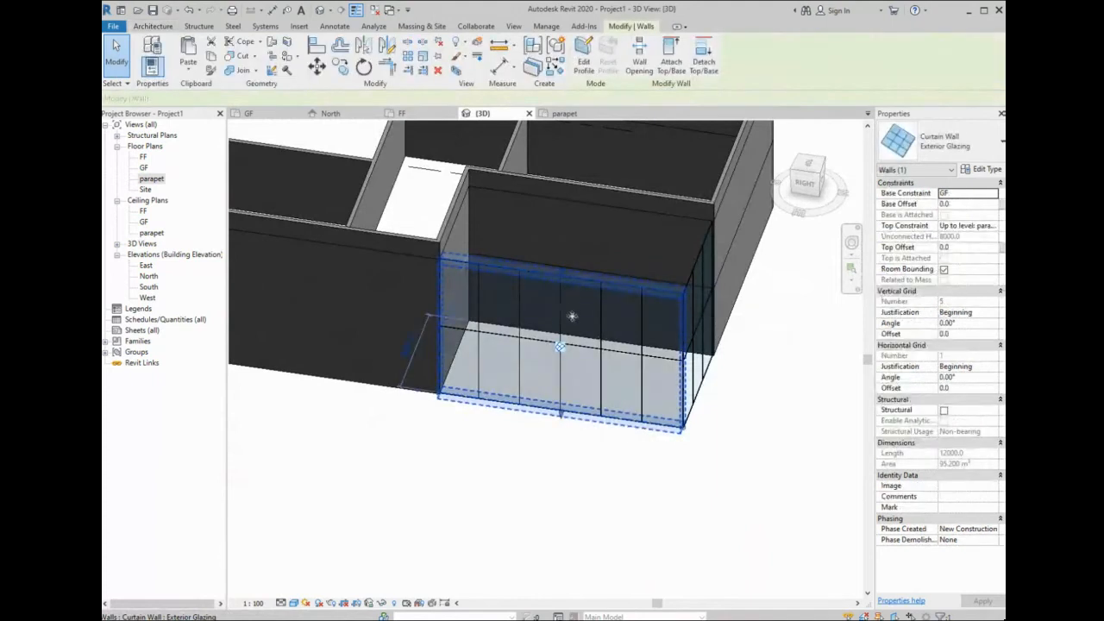
scroll(594, 406, up, 2)
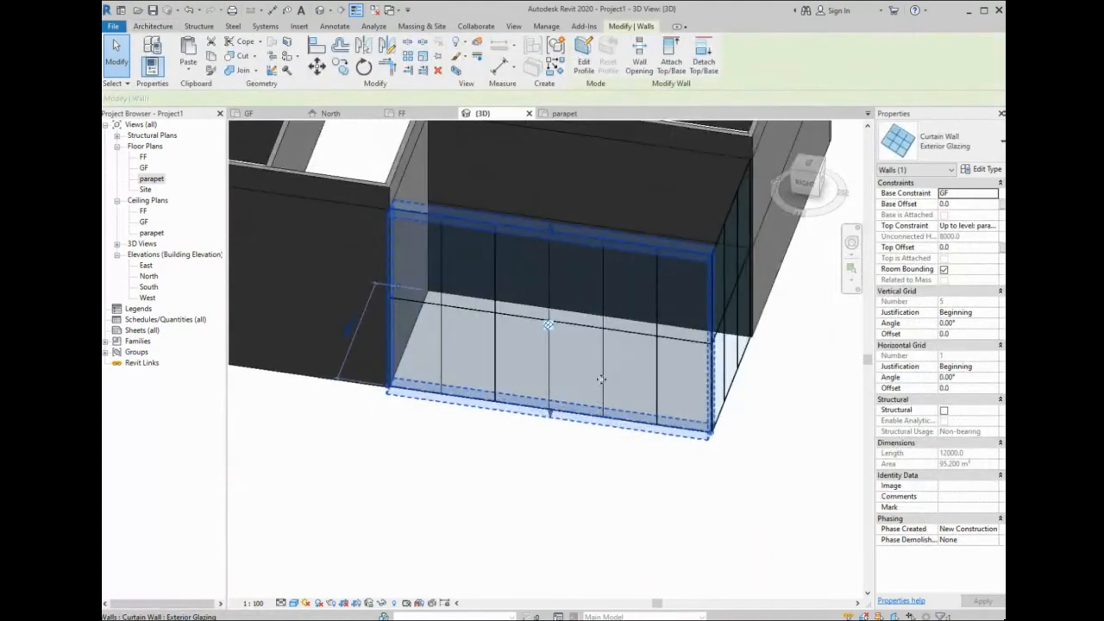
click(159, 27)
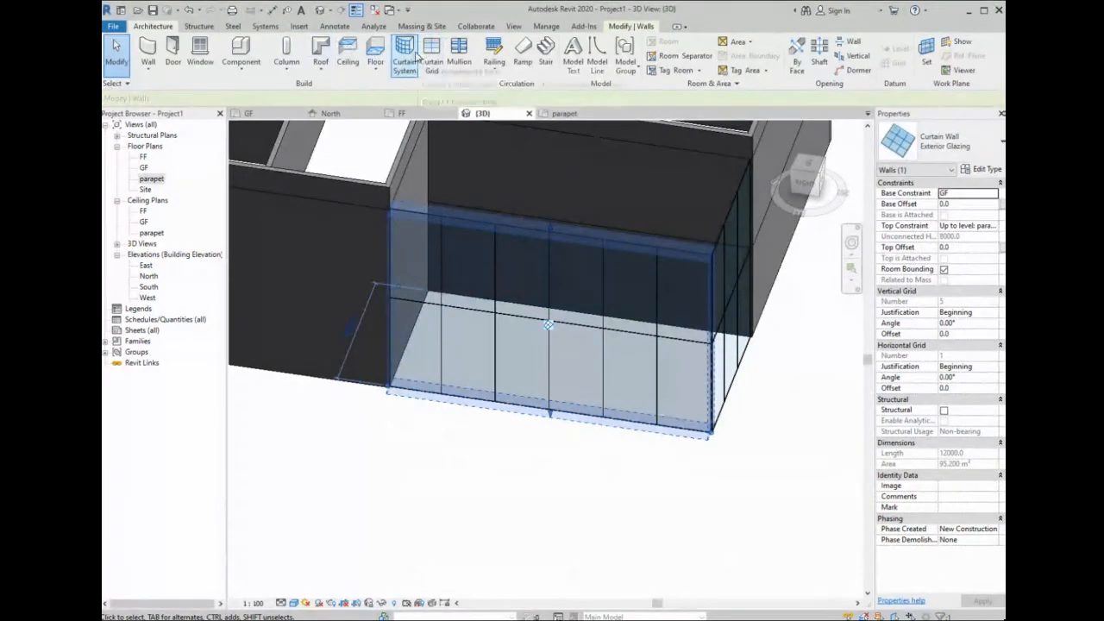
click(438, 52)
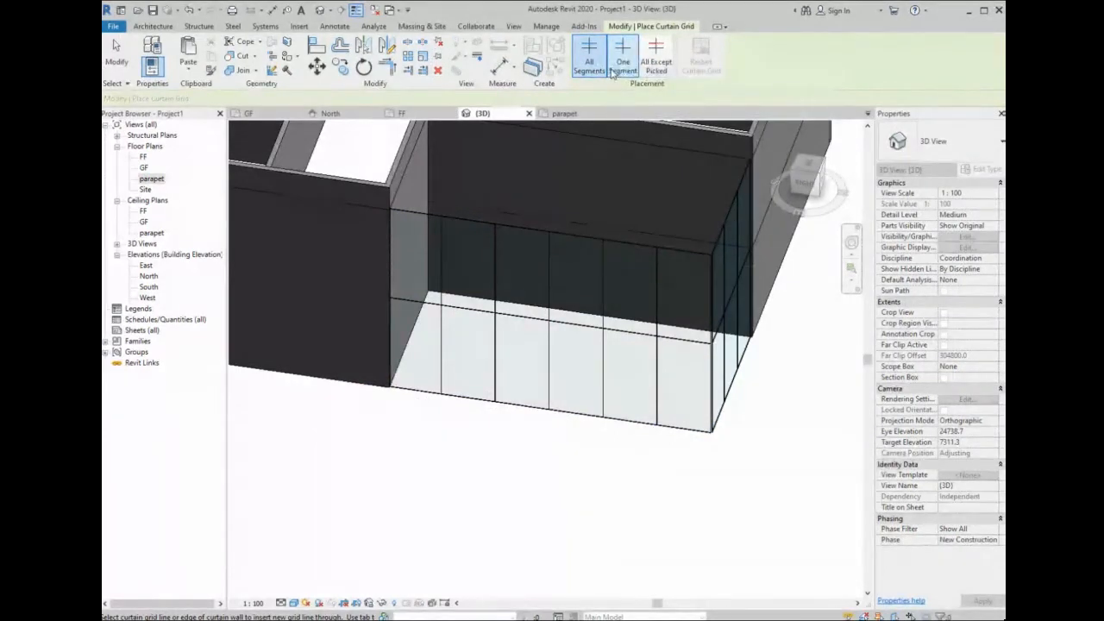
click(603, 65)
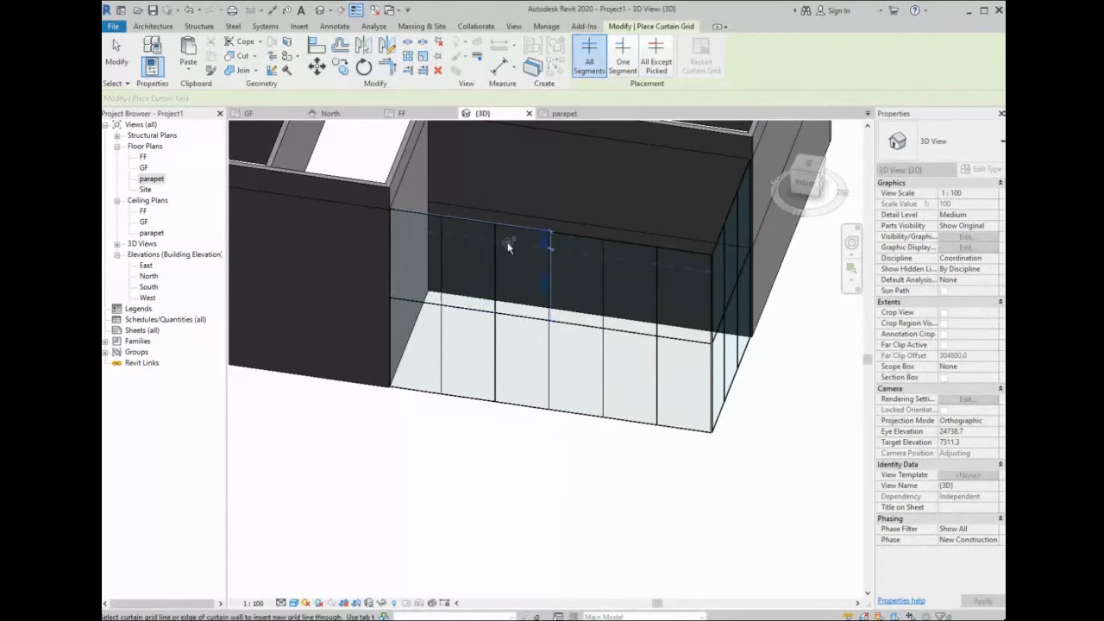
scroll(517, 245, up, 4)
scroll(530, 248, down, 2)
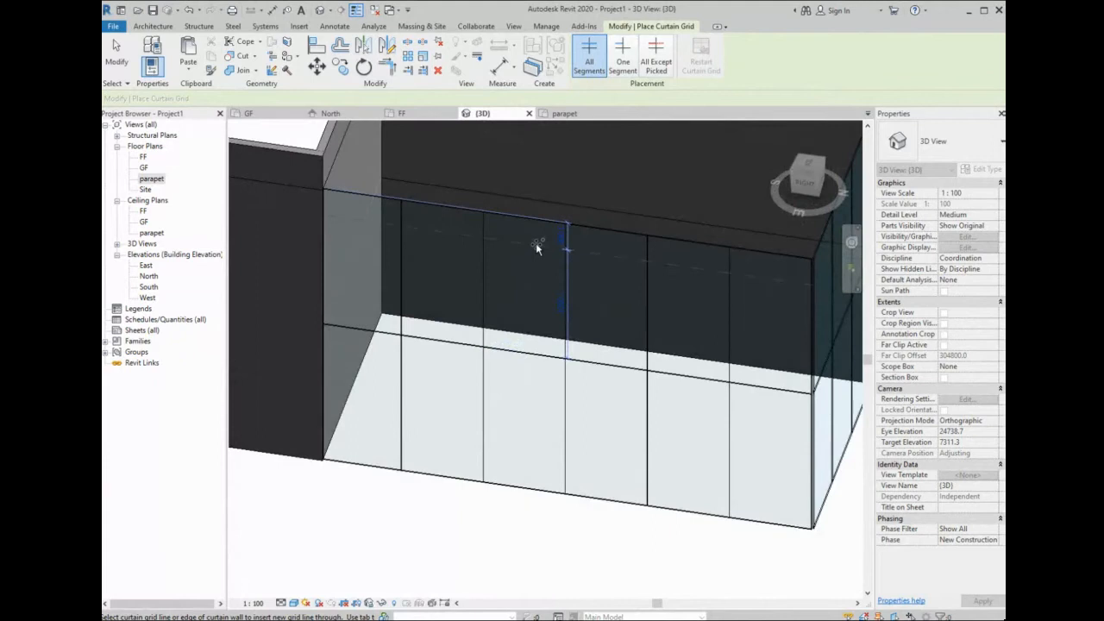
click(532, 245)
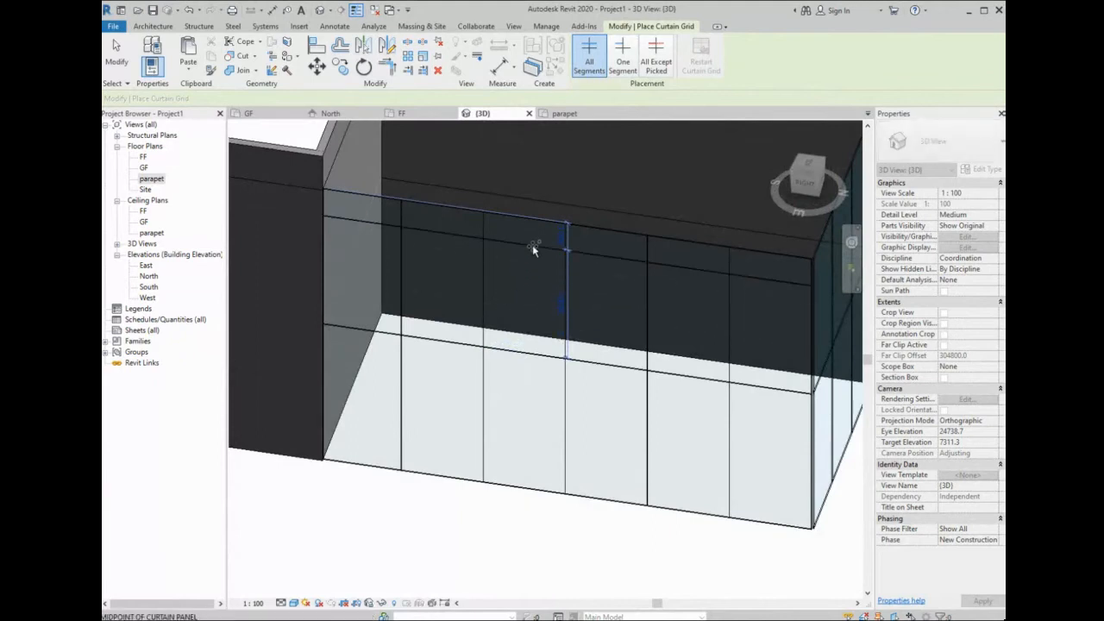
- Place a matching horizontal grid line across the short curtain wall and set its distance from the wall's top to 800 mm
scroll(477, 322, down, 1)
middle_drag(730, 278, 656, 336)
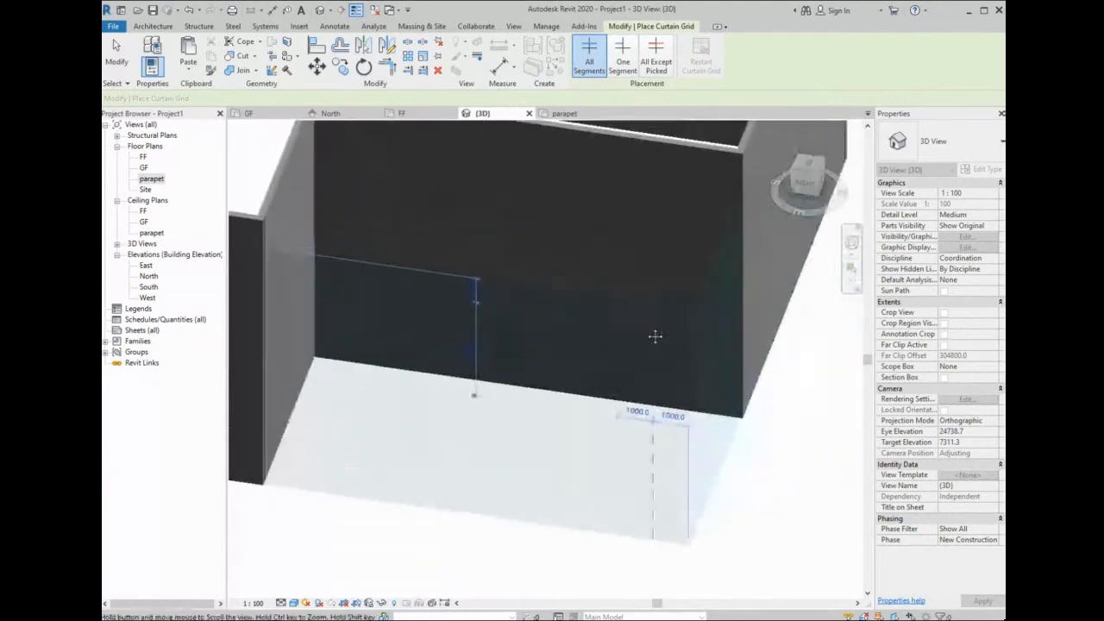
scroll(685, 316, up, 2)
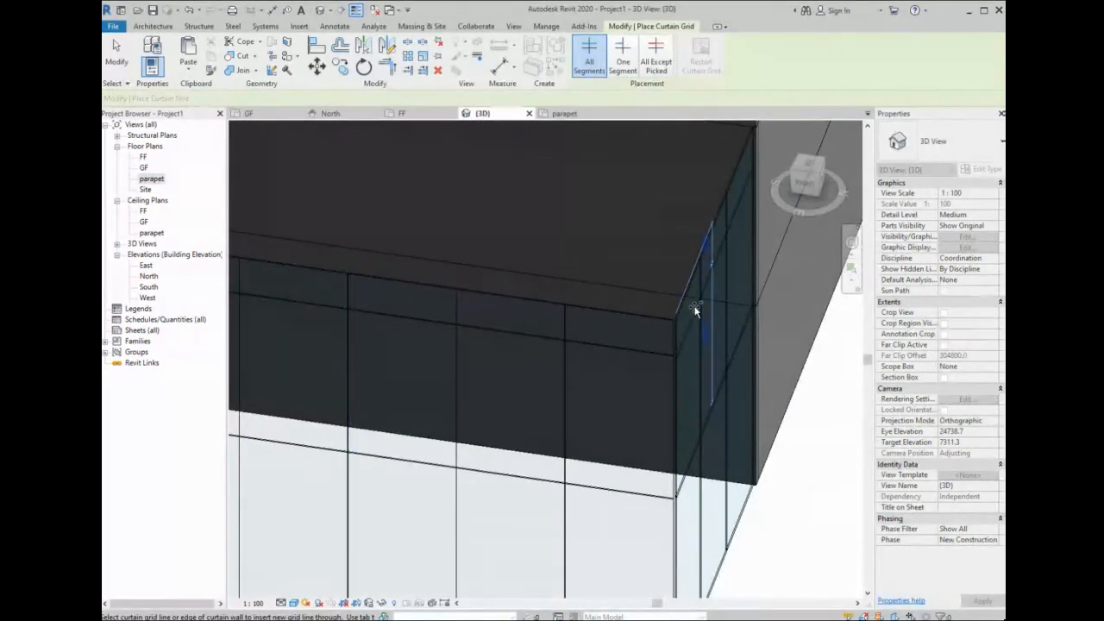
scroll(696, 310, up, 5)
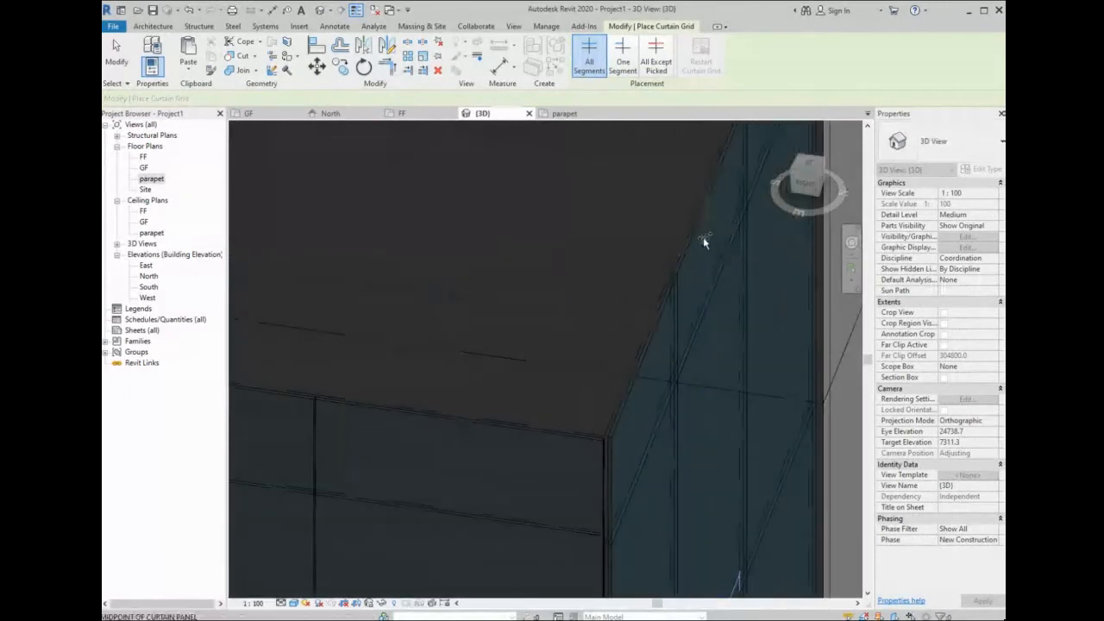
key(Escape)
click(709, 291)
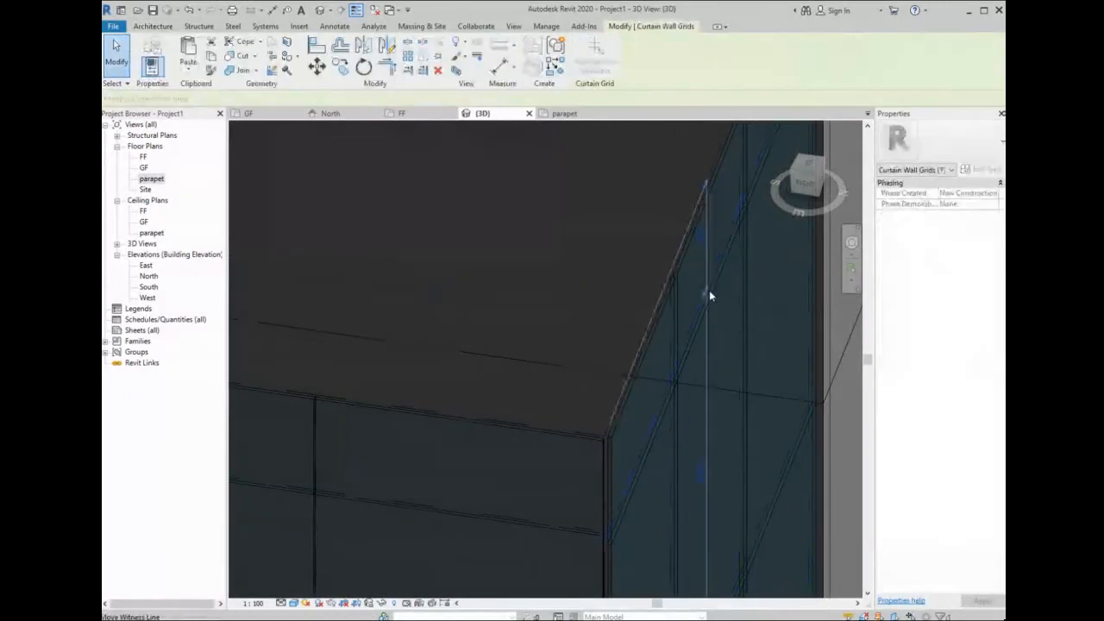
click(704, 236)
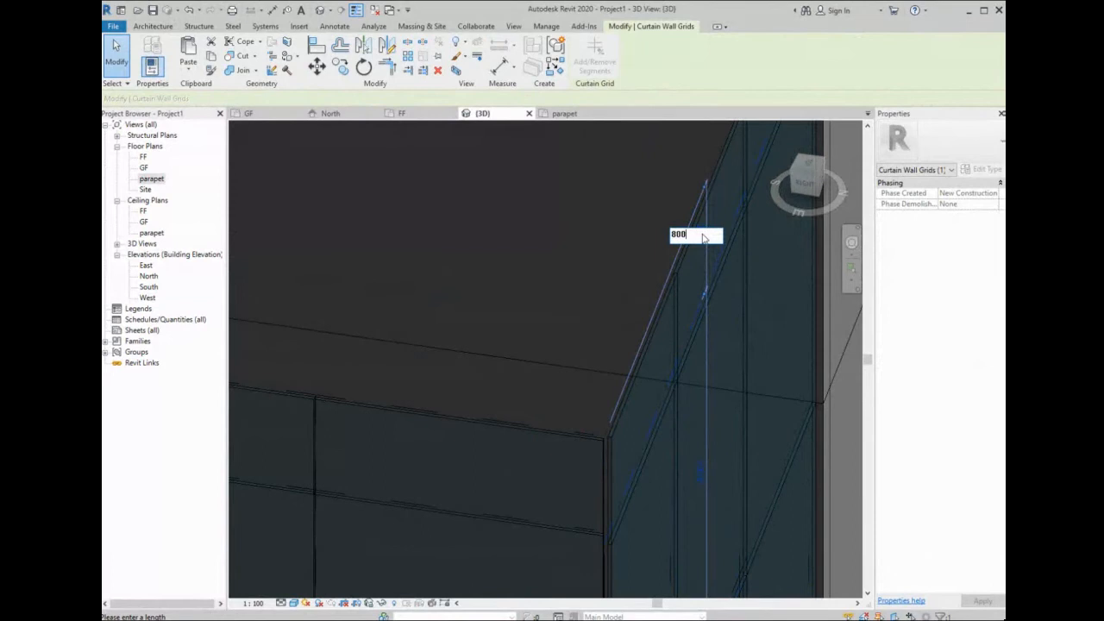
key(Return)
- Add a one-segment vertical grid line in the long curtain wall's fifth lower panel, 1000 mm from each side
scroll(660, 323, down, 3)
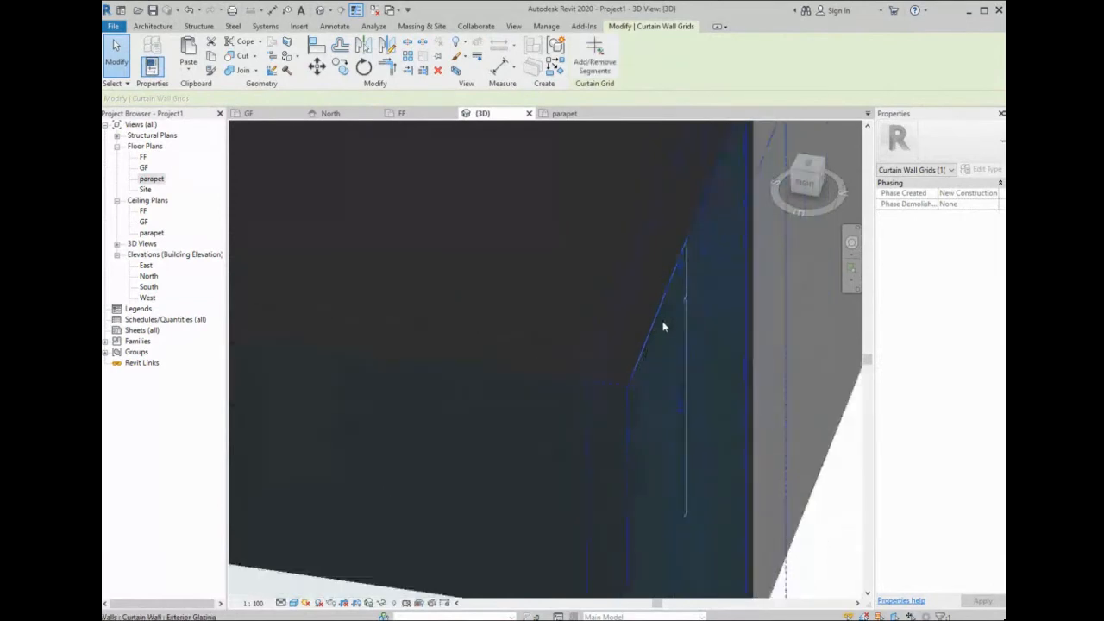
click(540, 419)
middle_drag(540, 418, 661, 321)
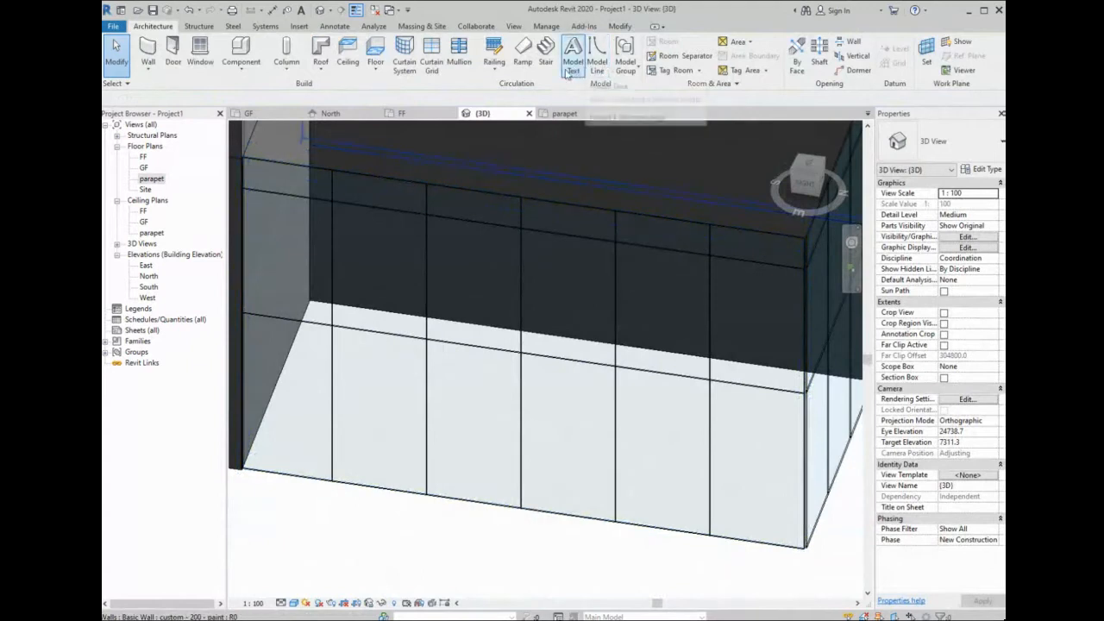
click(431, 53)
click(622, 57)
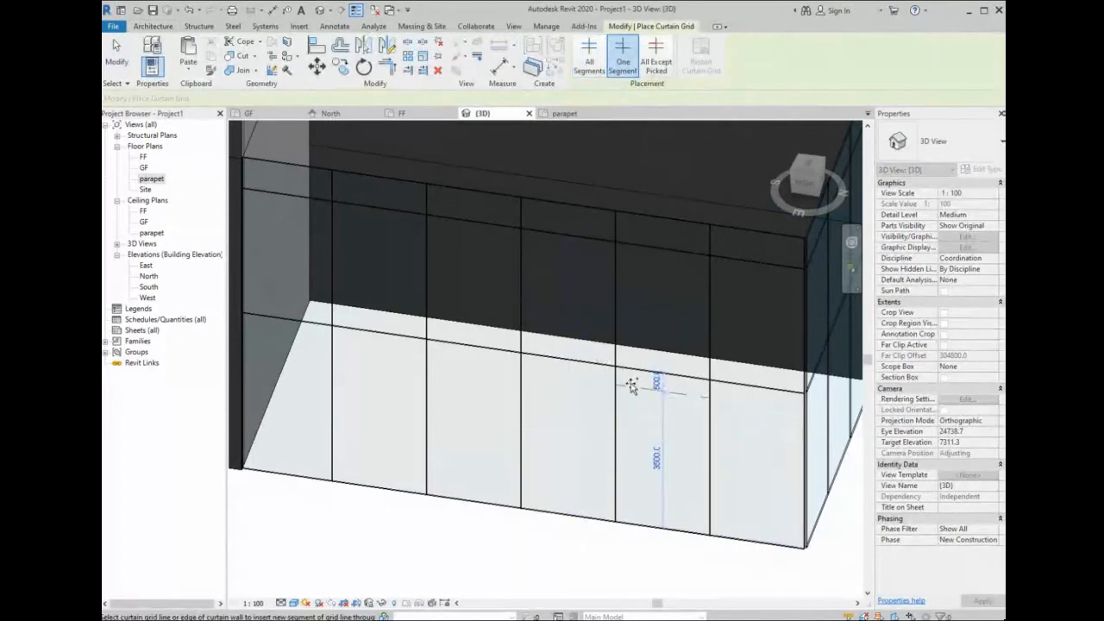
click(662, 388)
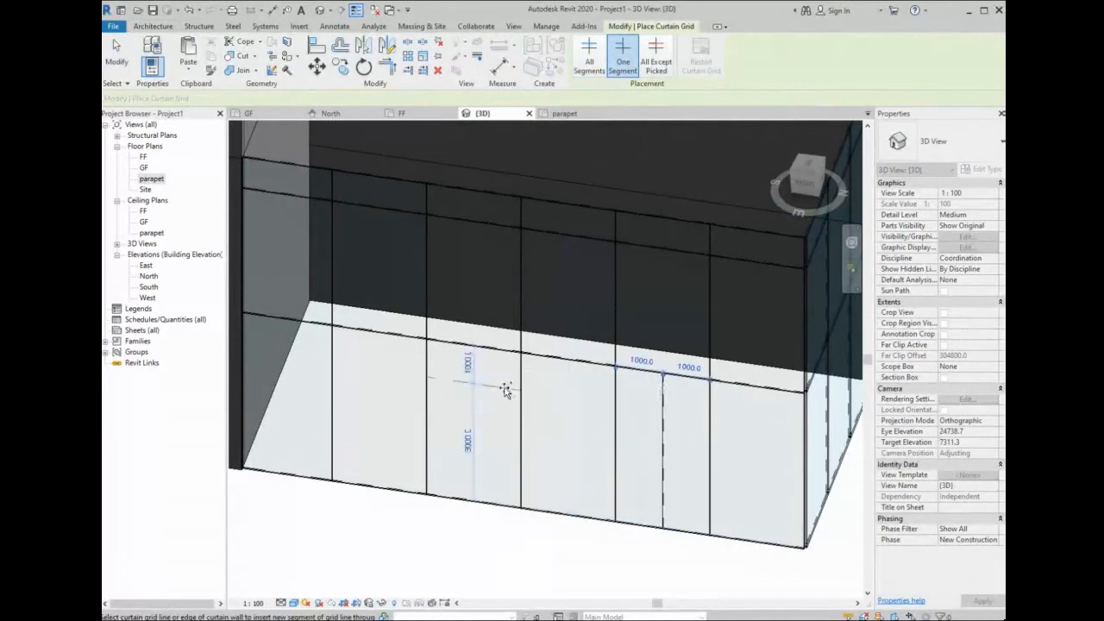
- Try a single-segment horizontal grid line in the third lower panel, undo it, and try an all-segments vertical line there instead
click(489, 382)
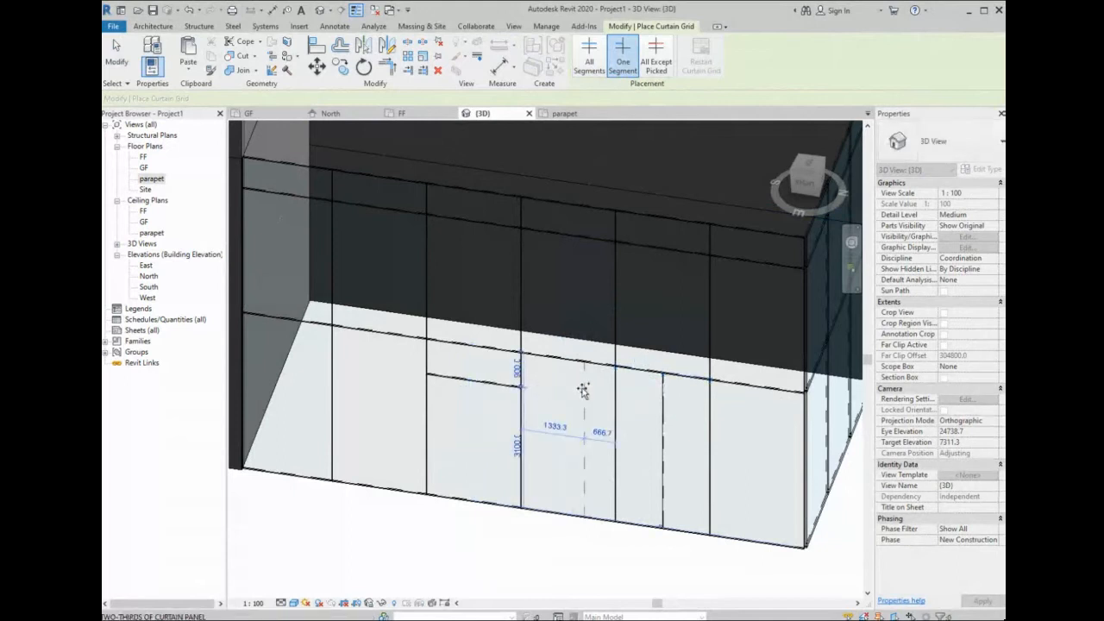
key(ctrl+z)
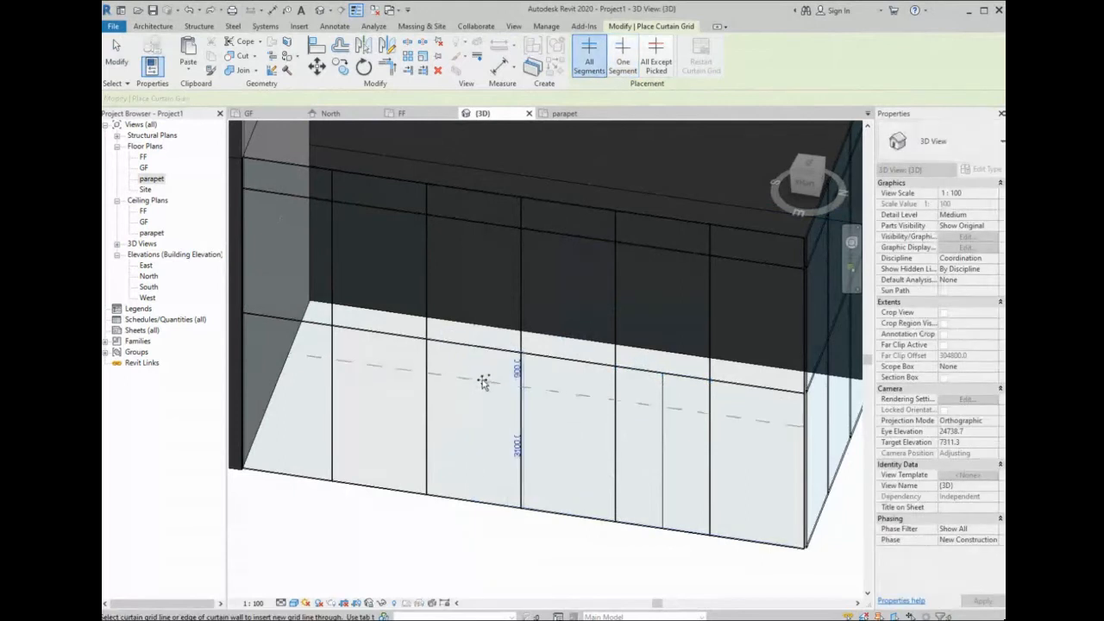
click(481, 375)
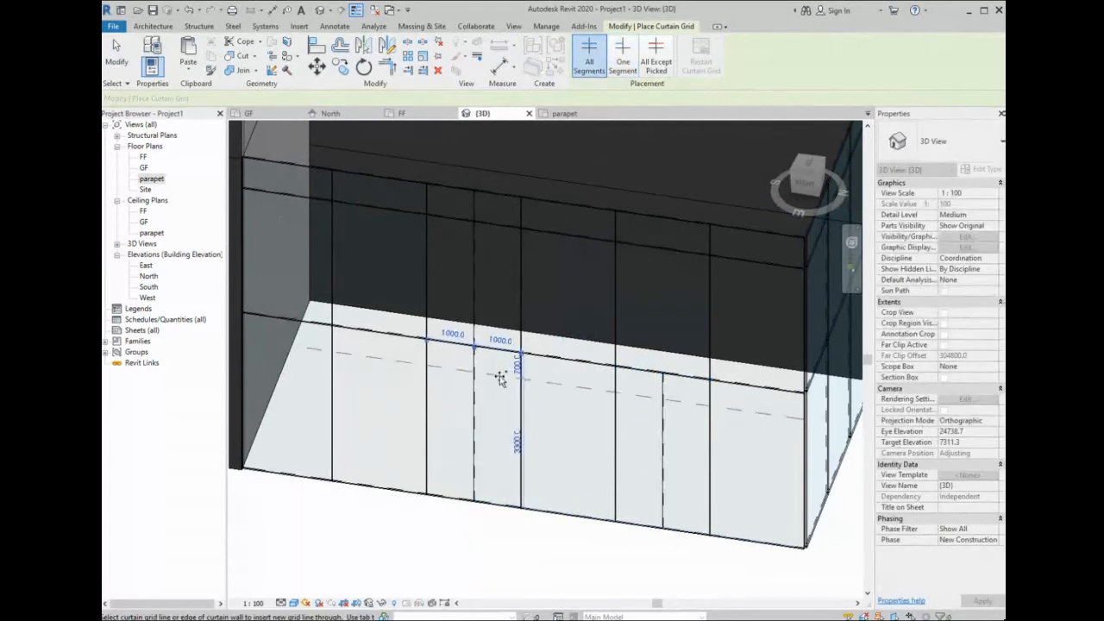
- Add one-segment grid lines to the long curtain wall: a vertical one midway in the third lower panel and a horizontal one in the fourth
click(622, 63)
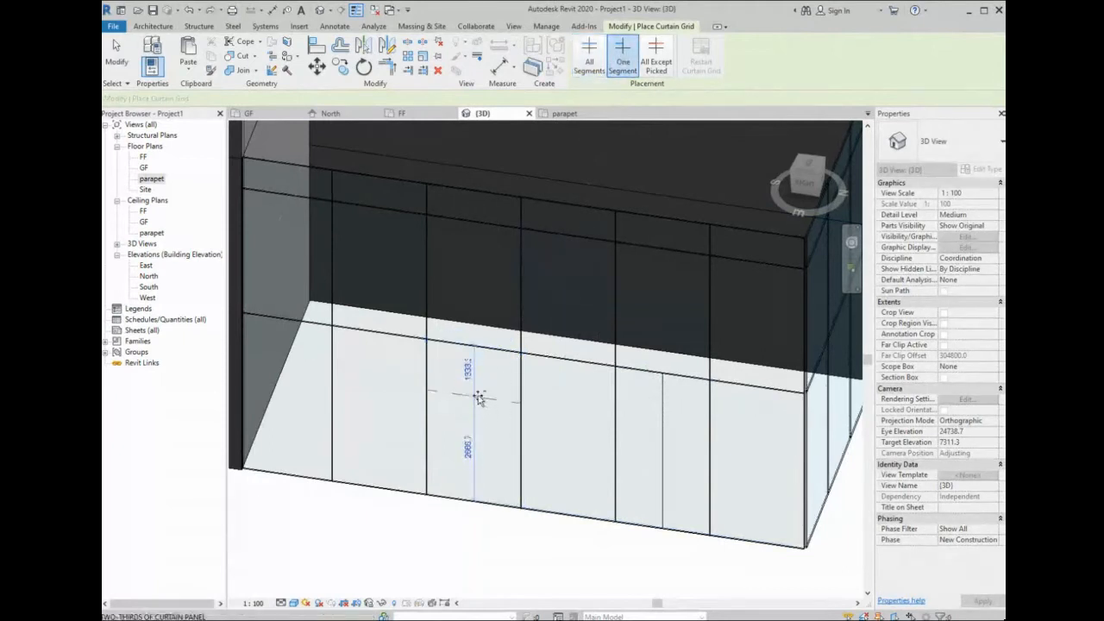
click(470, 360)
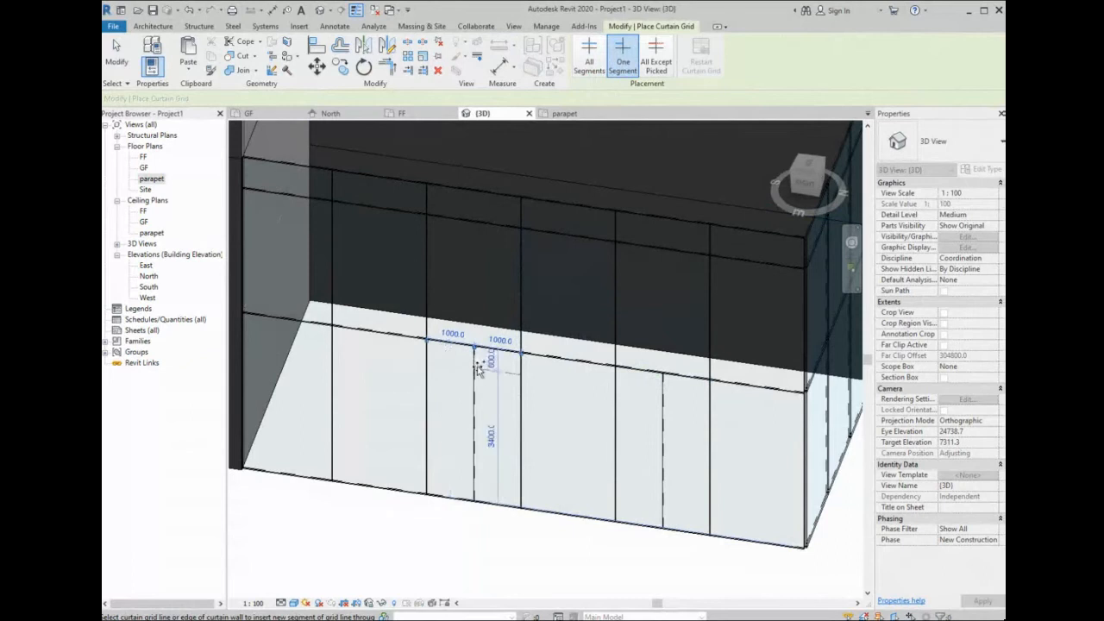
click(538, 395)
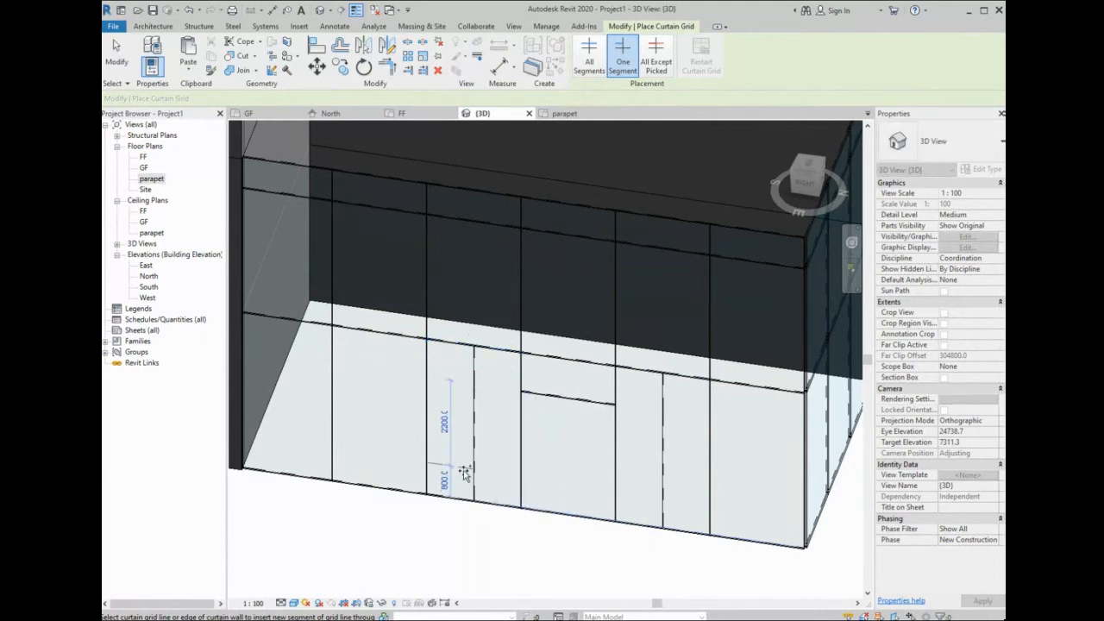
key(Escape)
key(Escape)
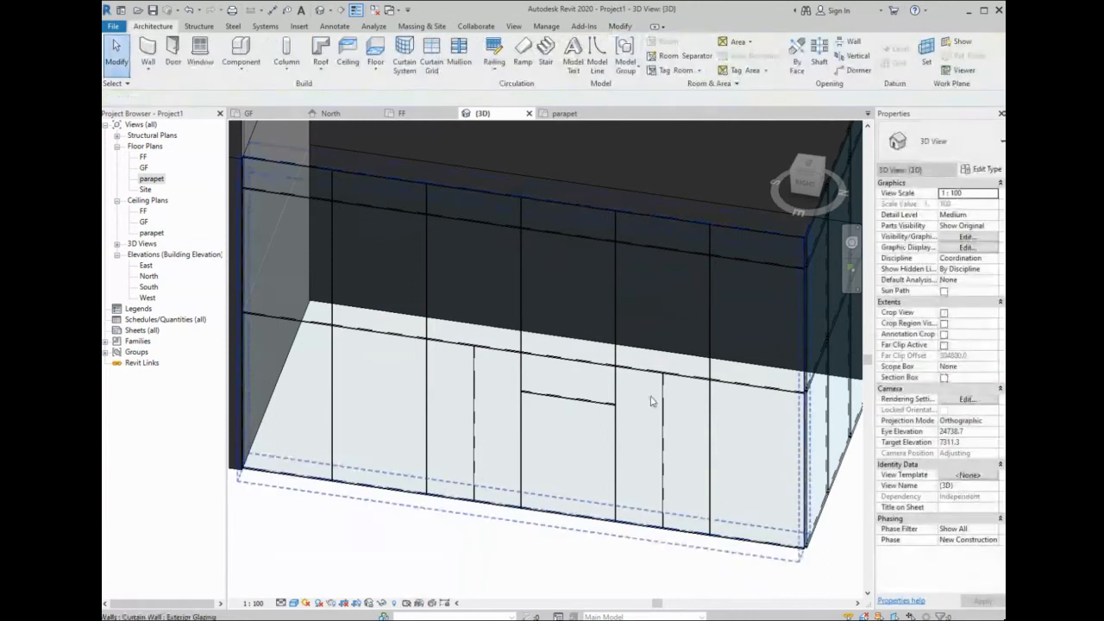
- Place 50 x 150mm rectangular mullions on all grid lines of both the long and the short curtain walls
scroll(578, 367, down, 1)
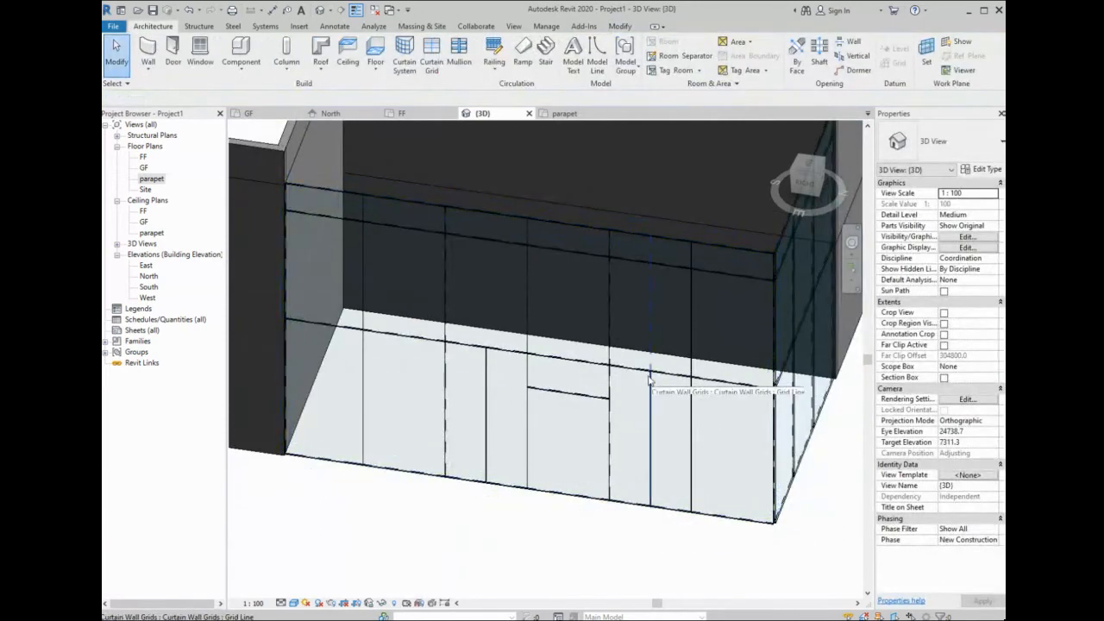
click(793, 347)
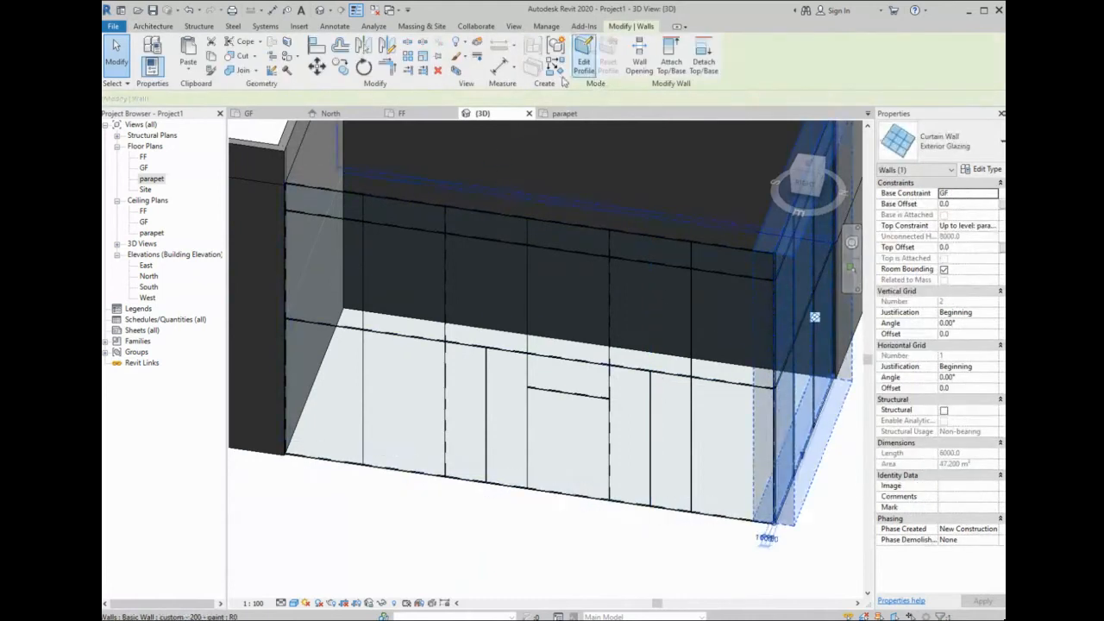
key(Escape)
click(458, 53)
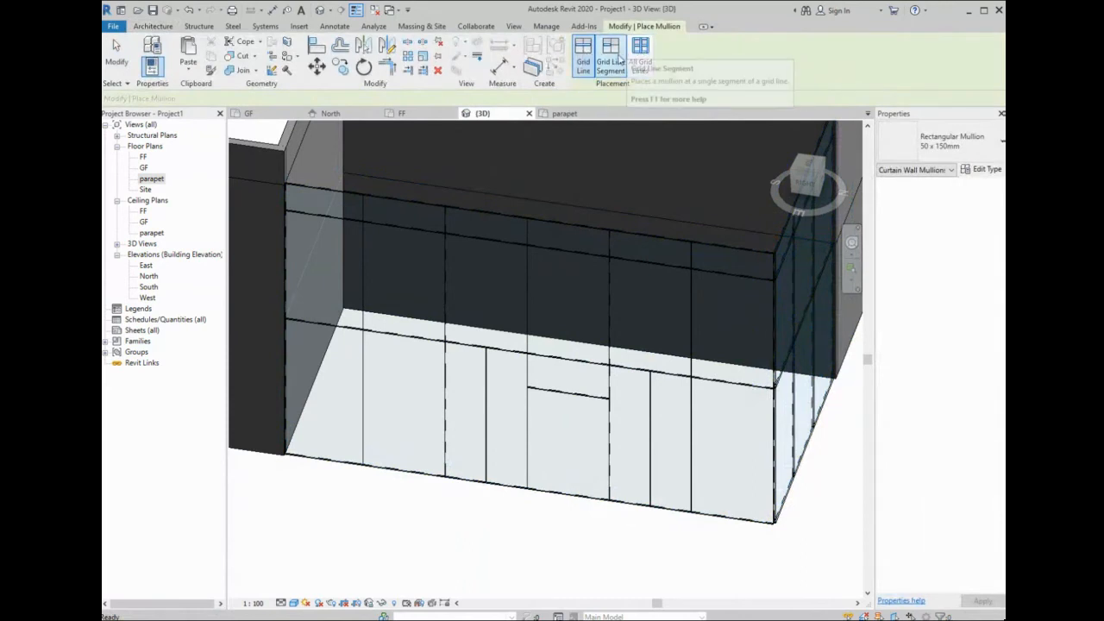
click(647, 53)
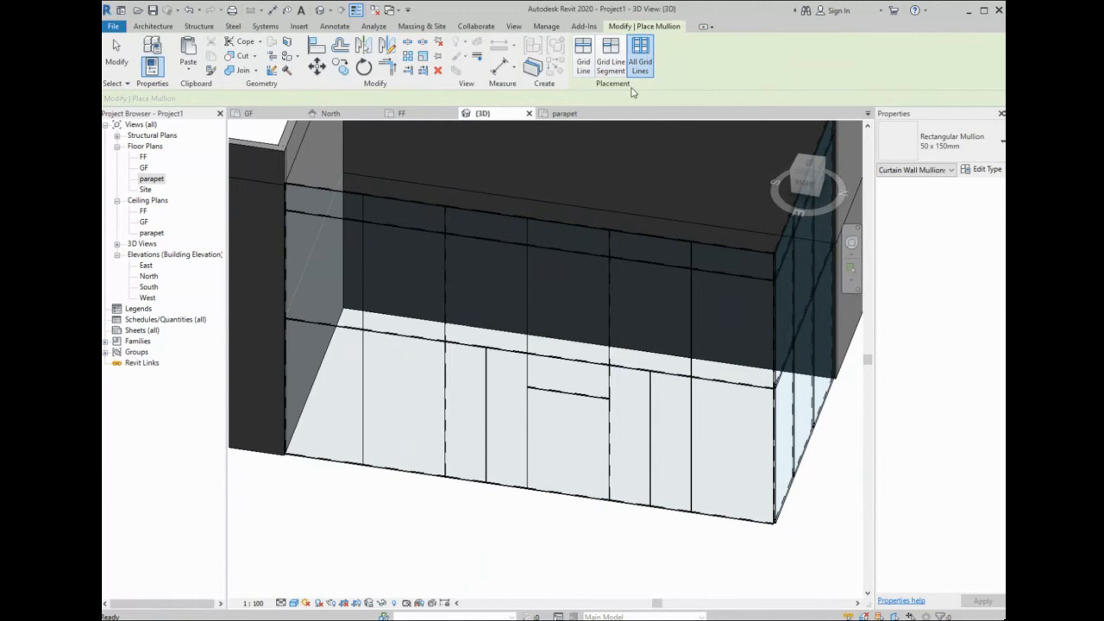
click(728, 242)
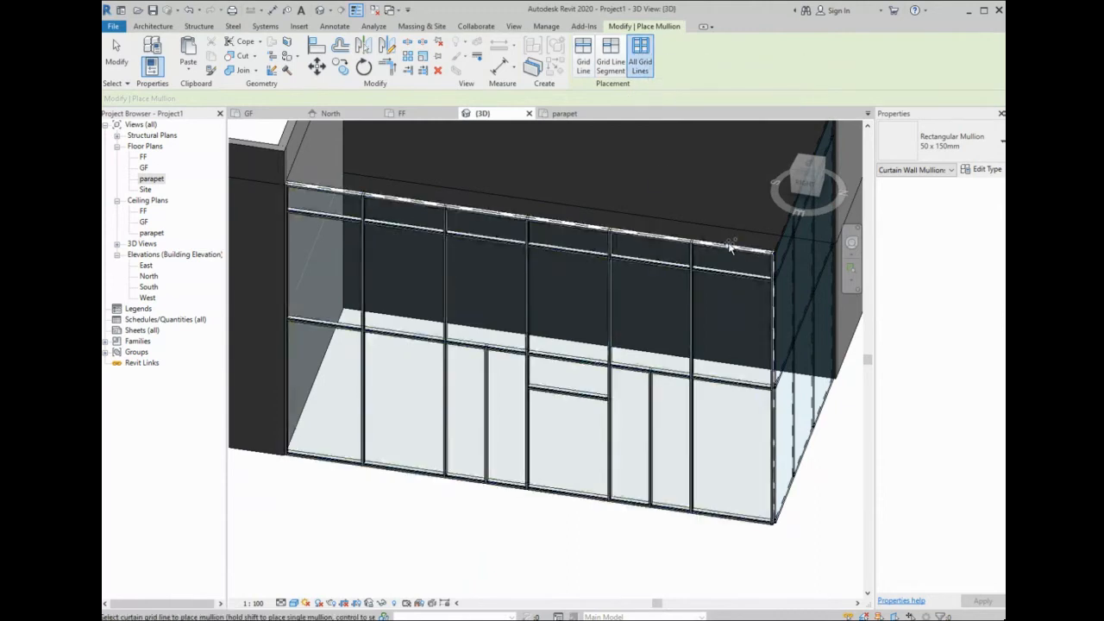
click(783, 238)
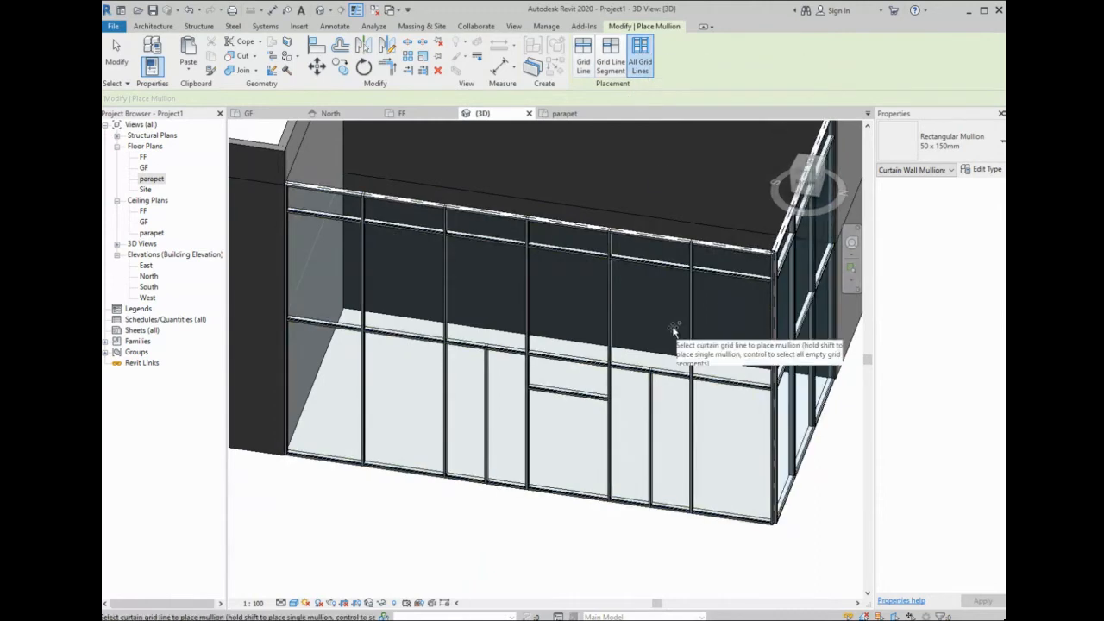
key(Escape)
scroll(575, 369, down, 2)
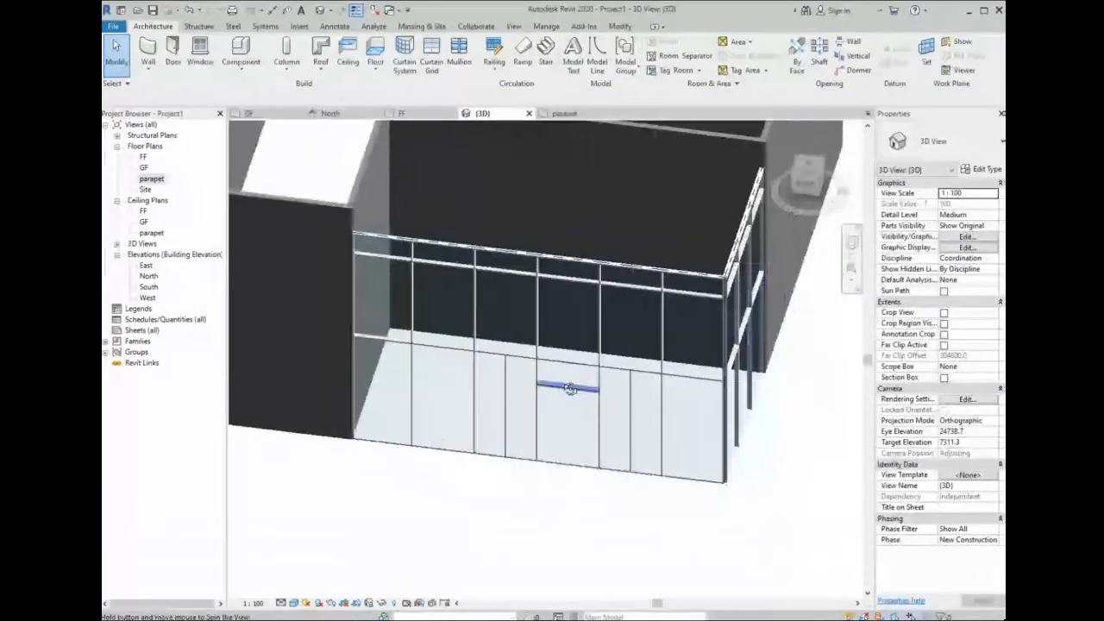
shift+middle_drag(572, 389, 635, 371)
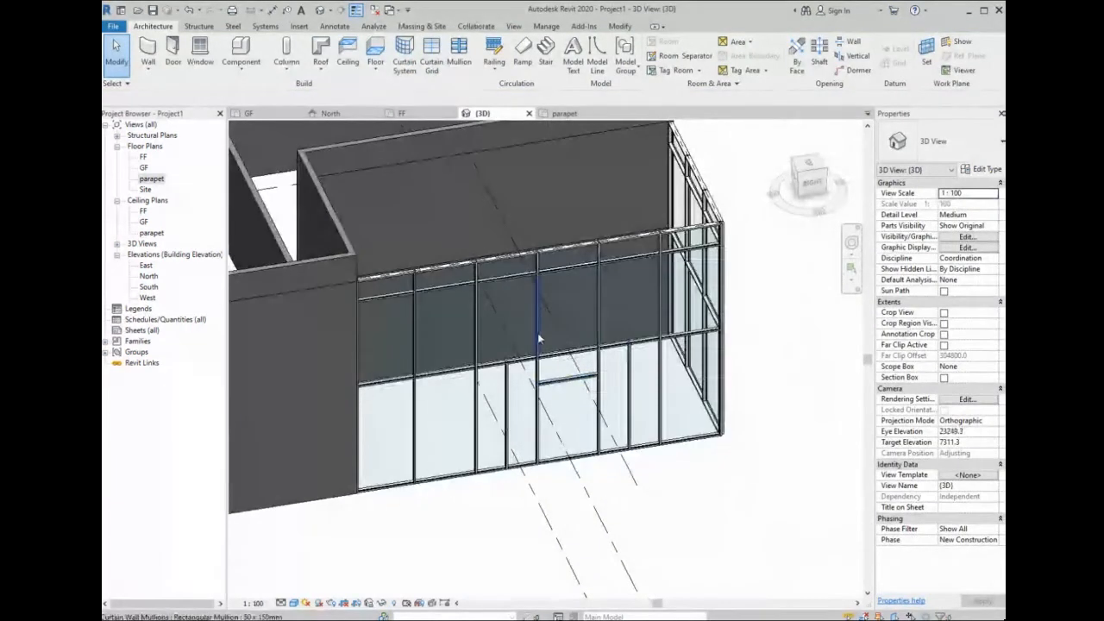
click(997, 143)
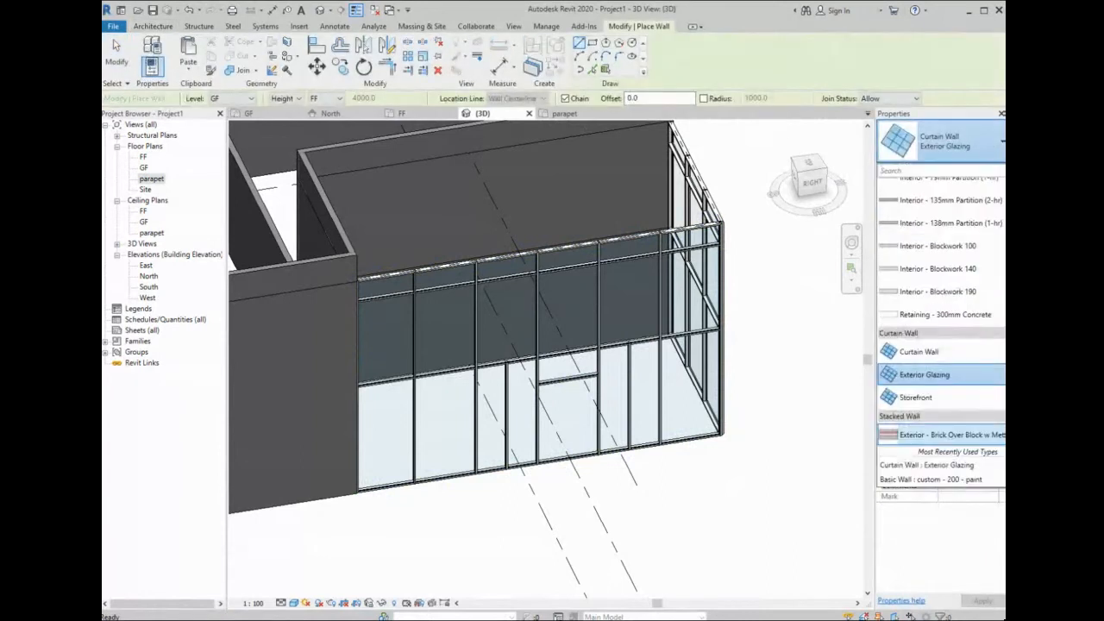
click(915, 397)
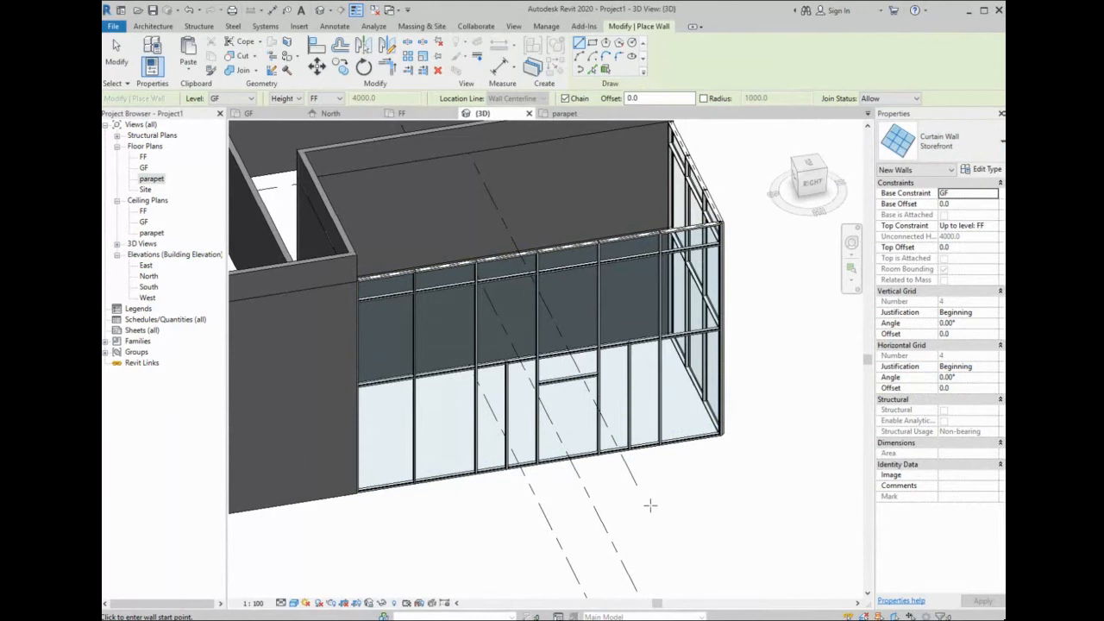
key(Escape)
key(Escape)
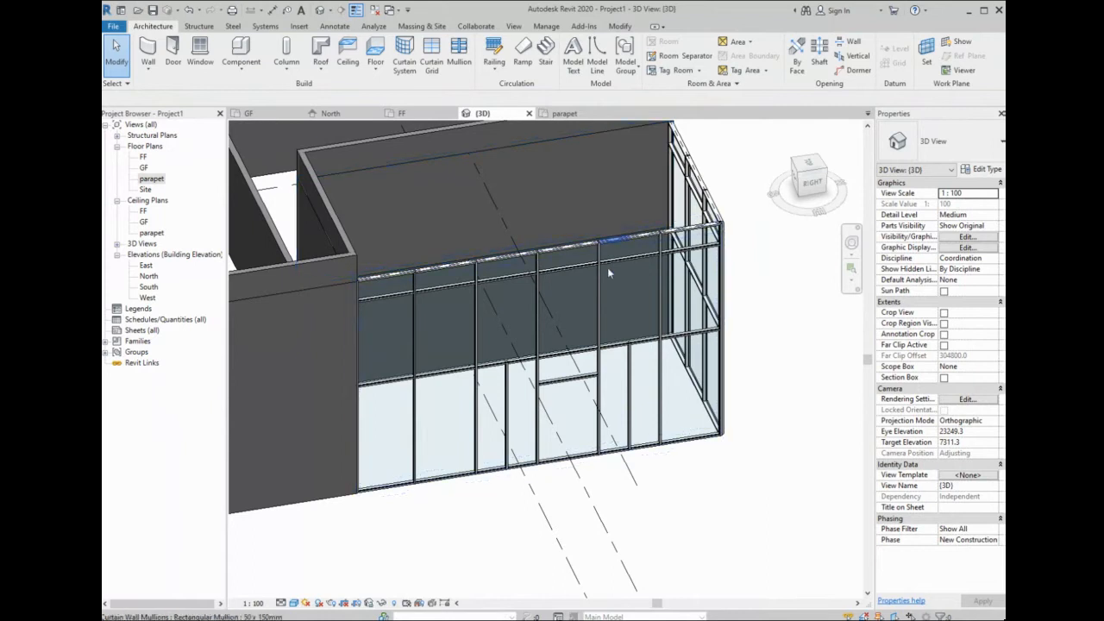
scroll(632, 421, up, 2)
click(629, 420)
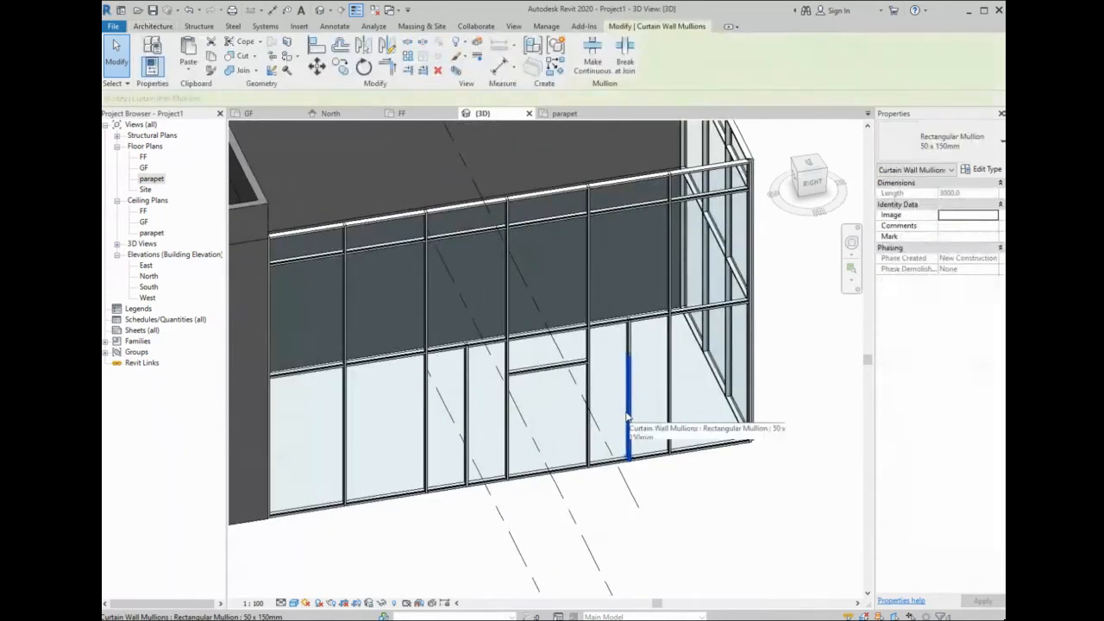
click(637, 373)
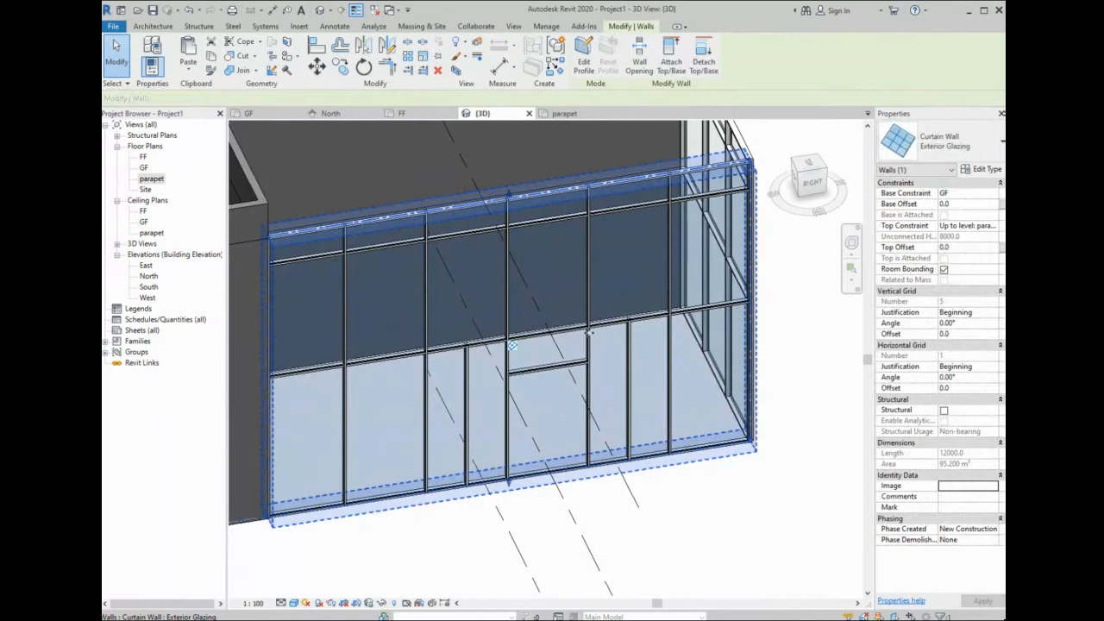
scroll(590, 334, down, 2)
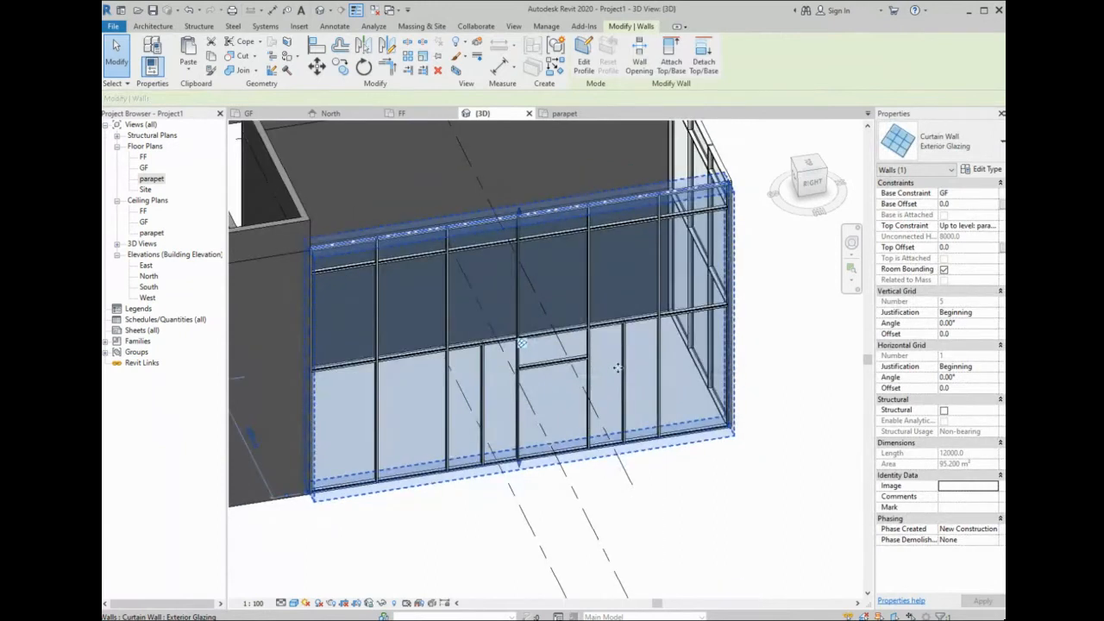
scroll(616, 371, up, 1)
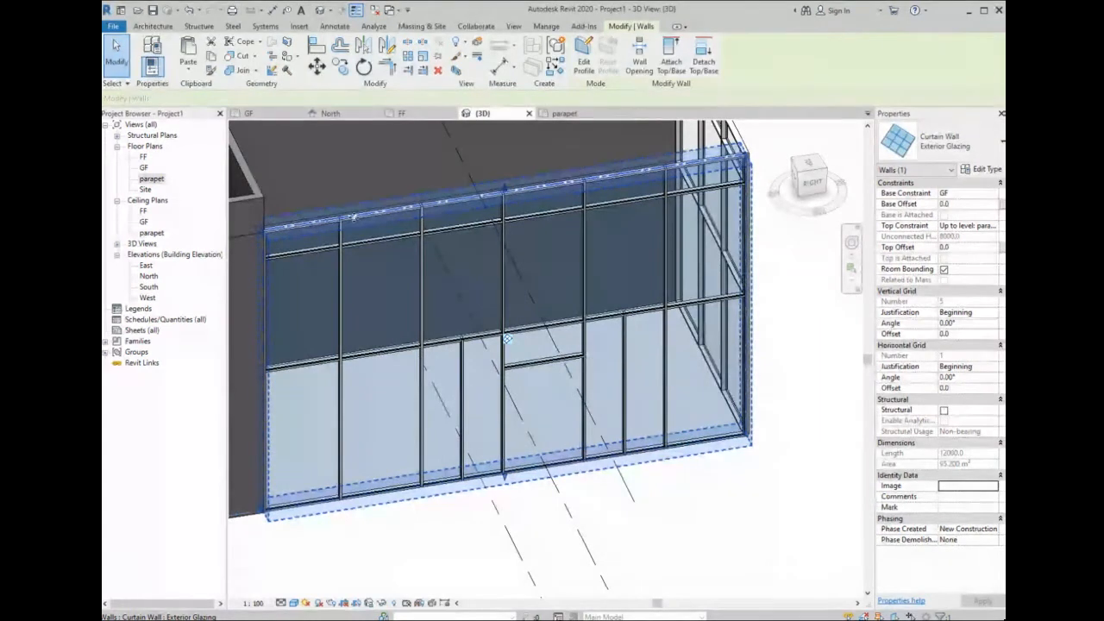
click(152, 26)
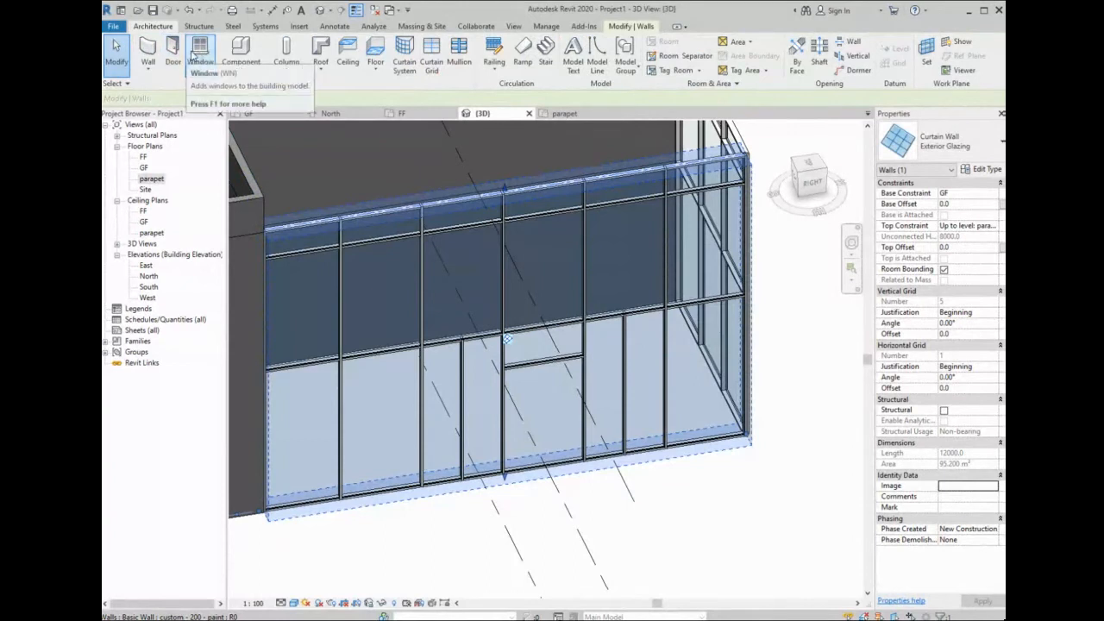
shift+middle_drag(389, 285, 475, 360)
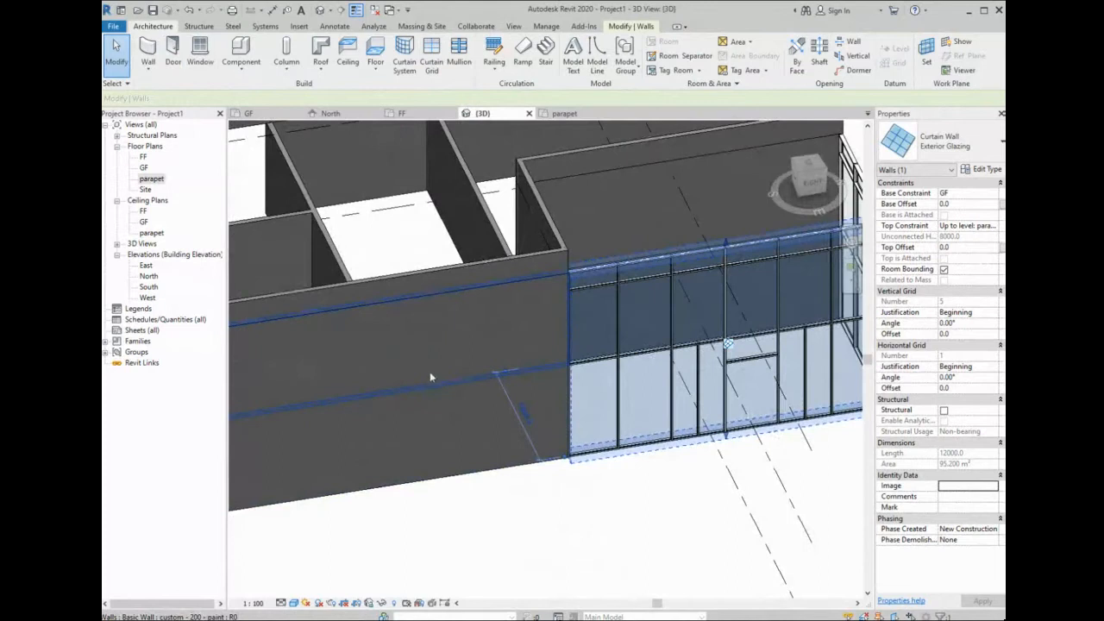
middle_drag(685, 279, 426, 258)
middle_drag(462, 401, 593, 415)
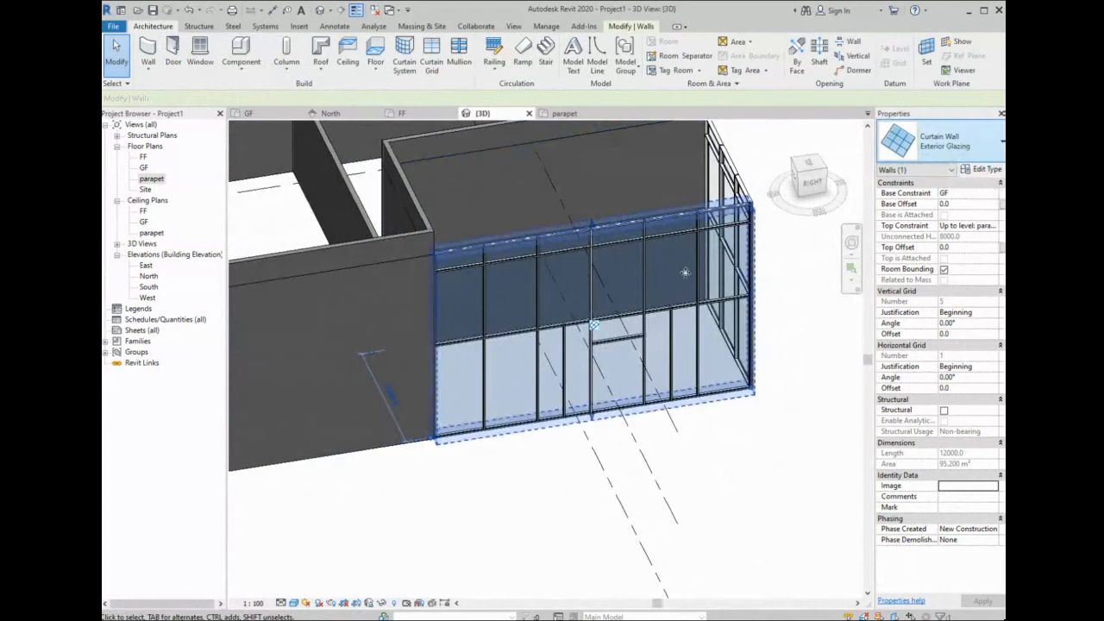
- Change the narrow lower panel directly right of the horizontally divided panel to a Solid system panel and duplicate that type as Solid 2
scroll(652, 355, up, 3)
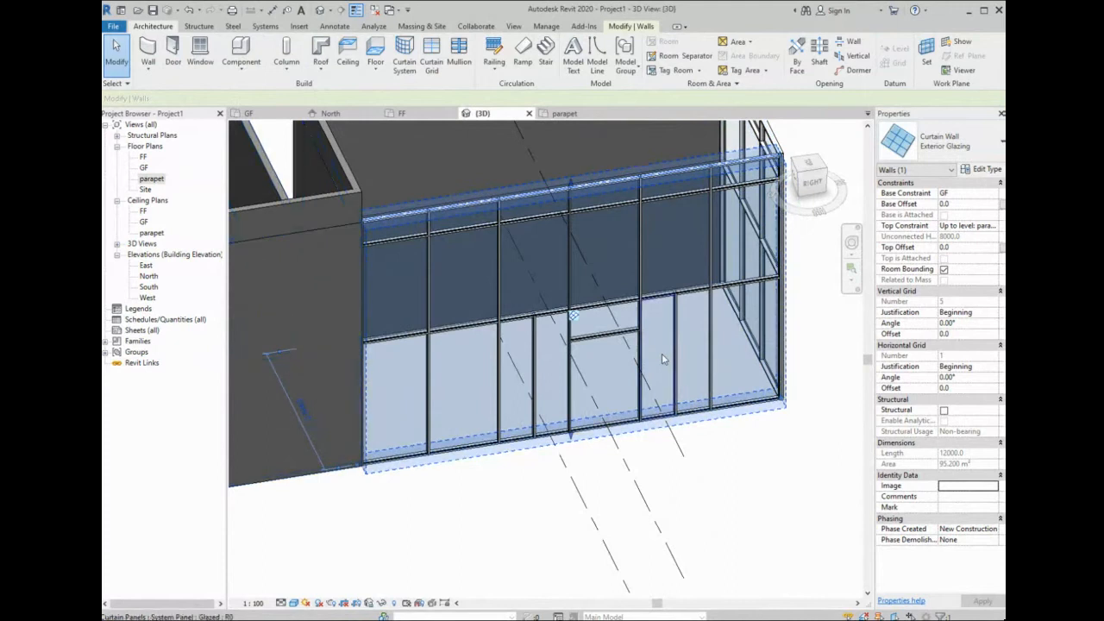
click(663, 359)
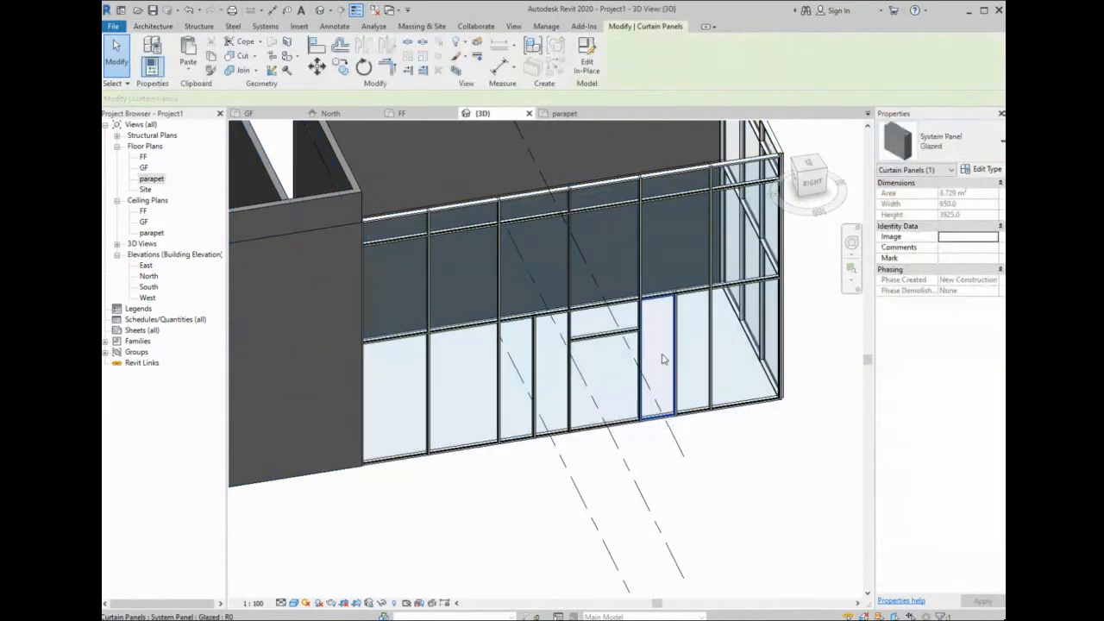
click(953, 145)
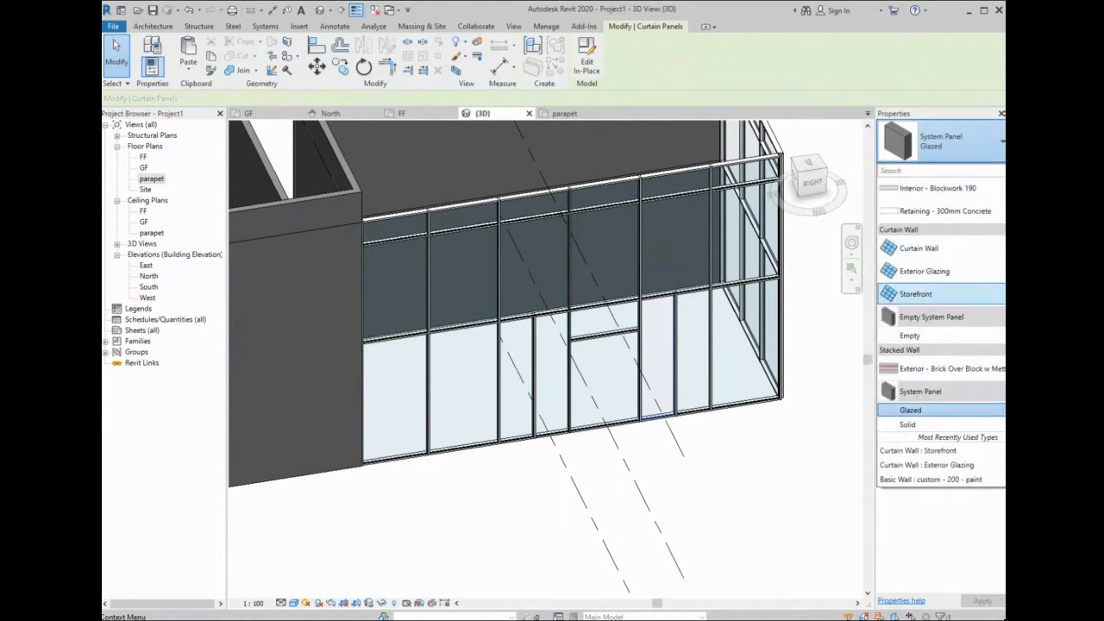
click(914, 425)
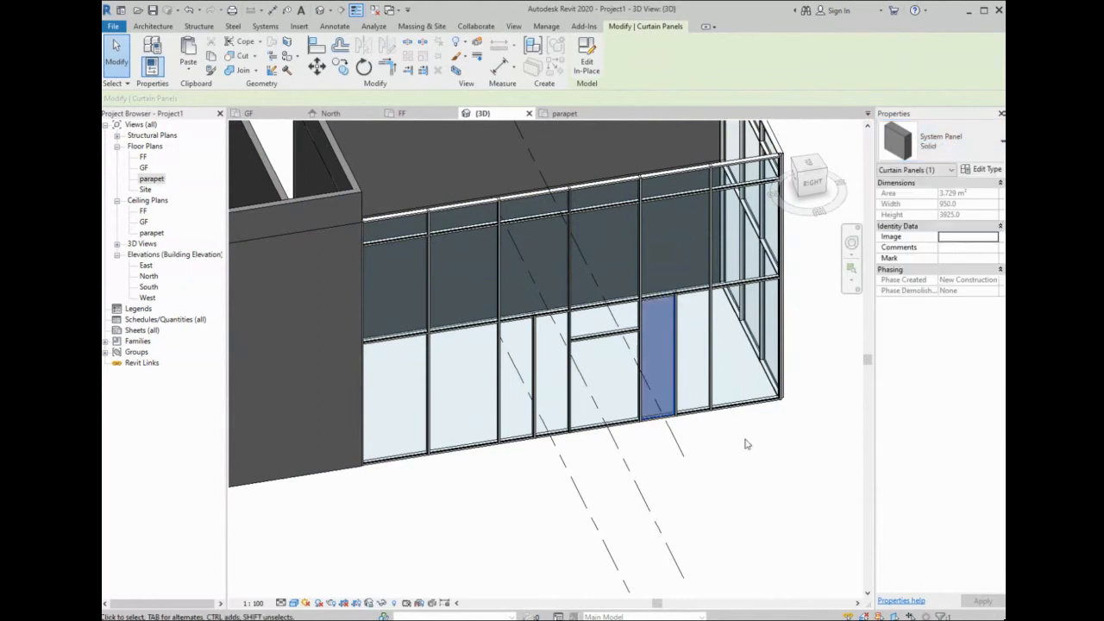
click(981, 169)
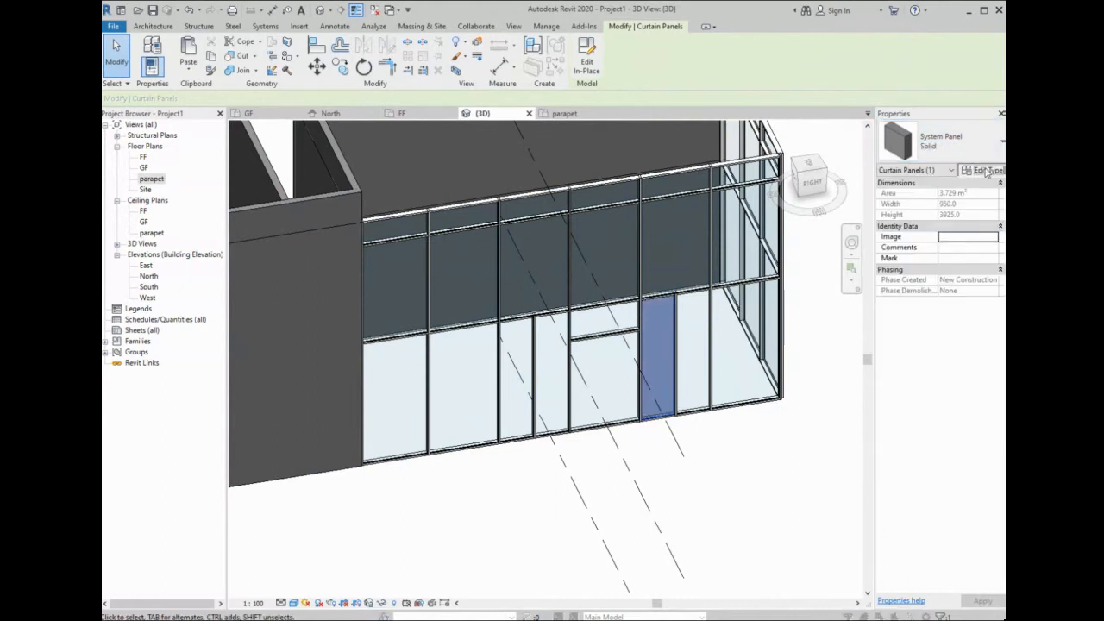
click(608, 118)
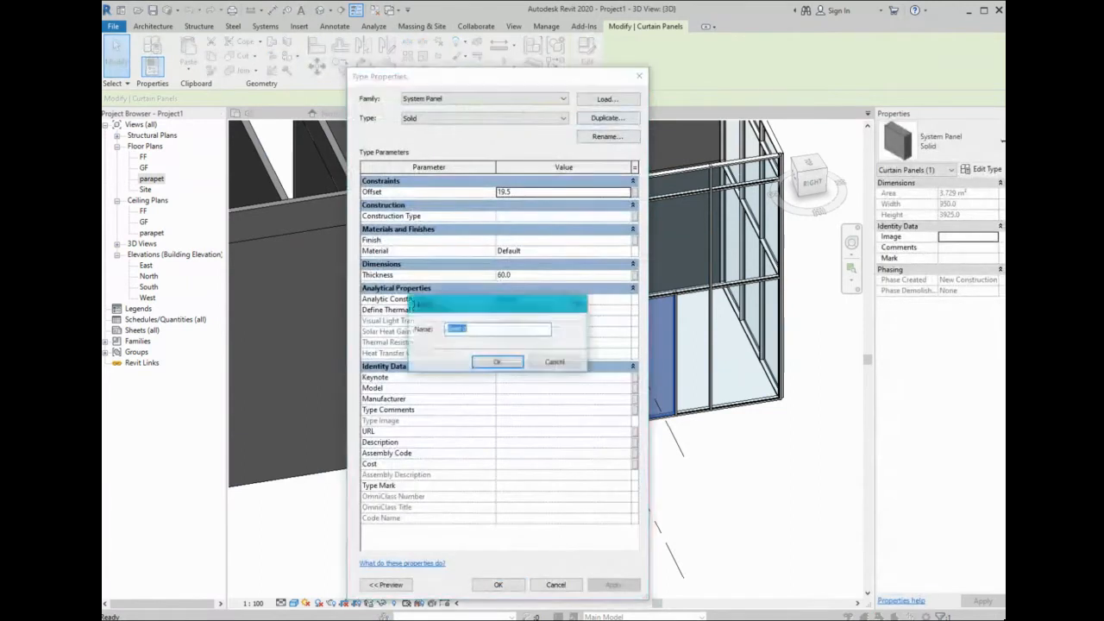
click(499, 364)
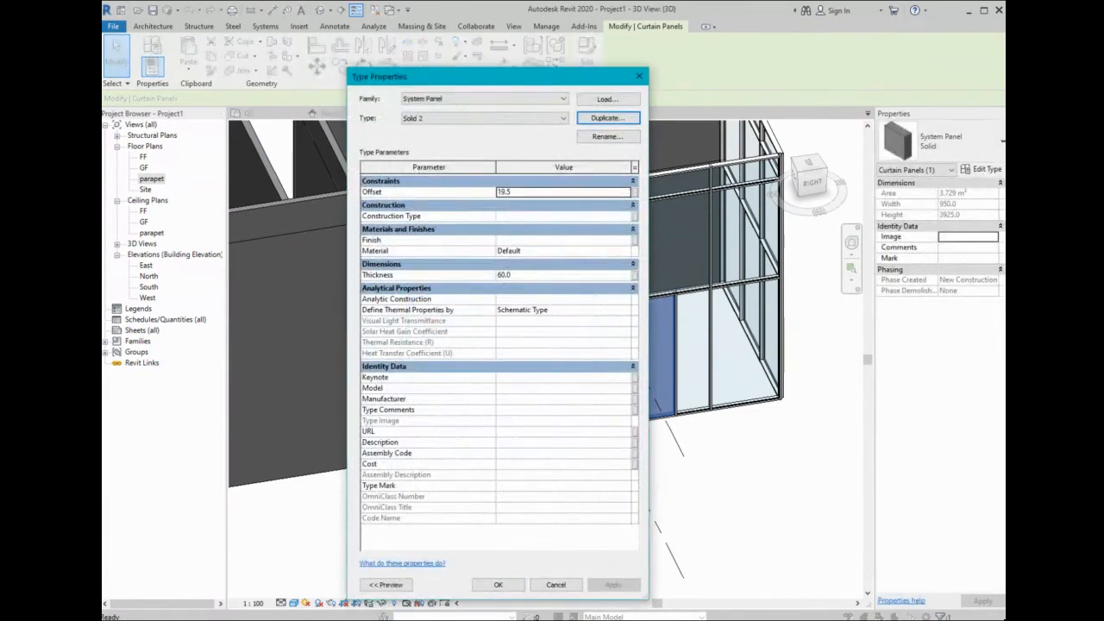
- Set the Solid 2 panel type's material to Cherry, found by searching for wood, and edit its thickness
click(563, 250)
click(626, 250)
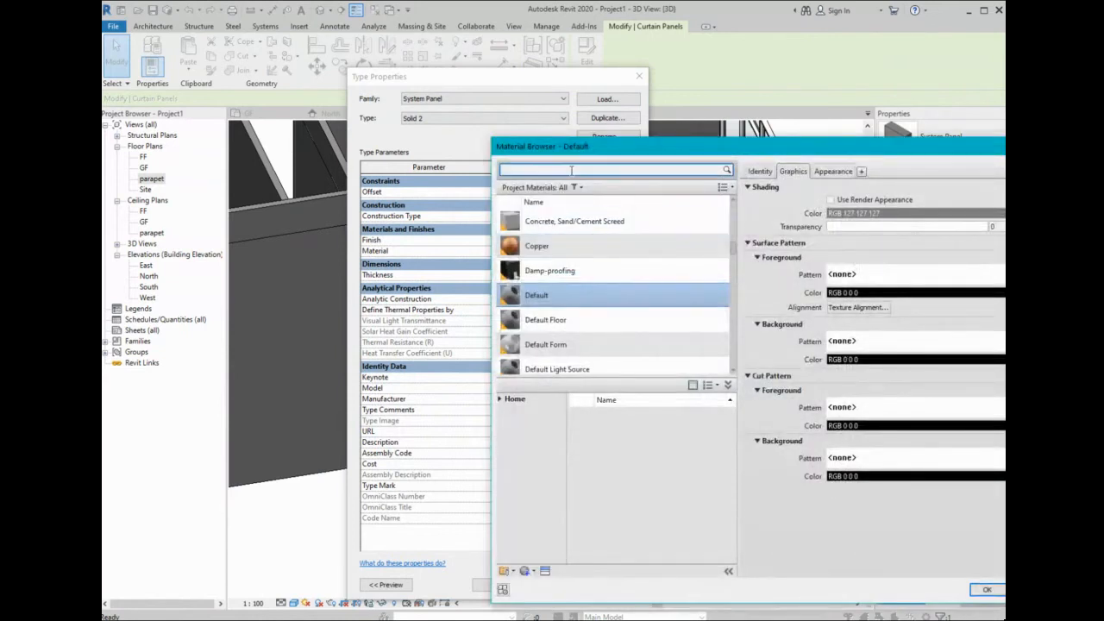
click(573, 169)
text(wood)
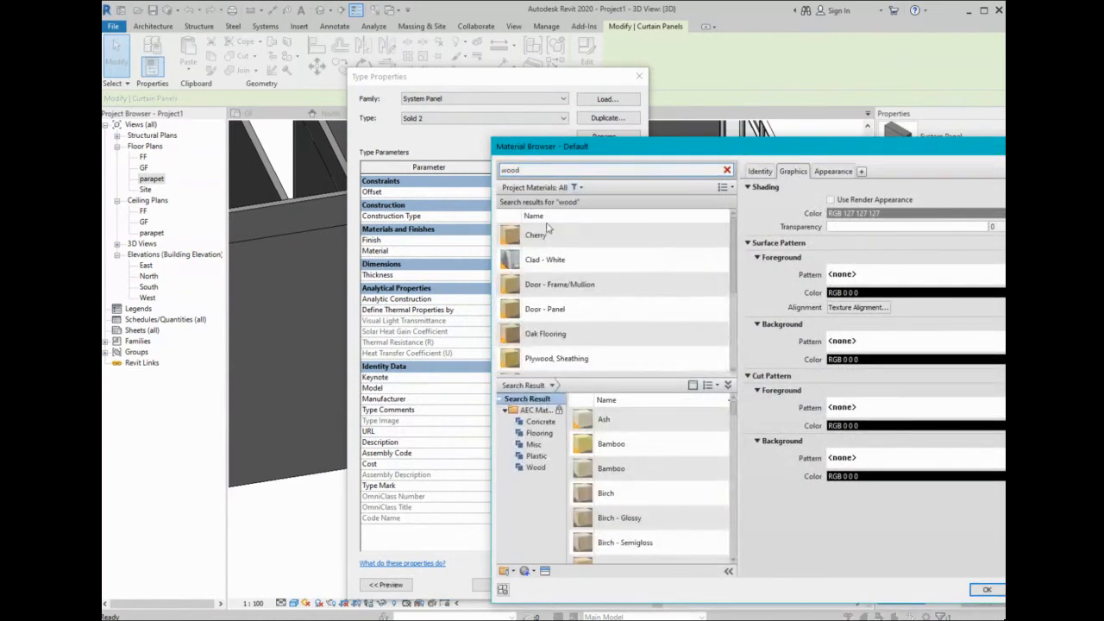
click(545, 235)
double_click(544, 234)
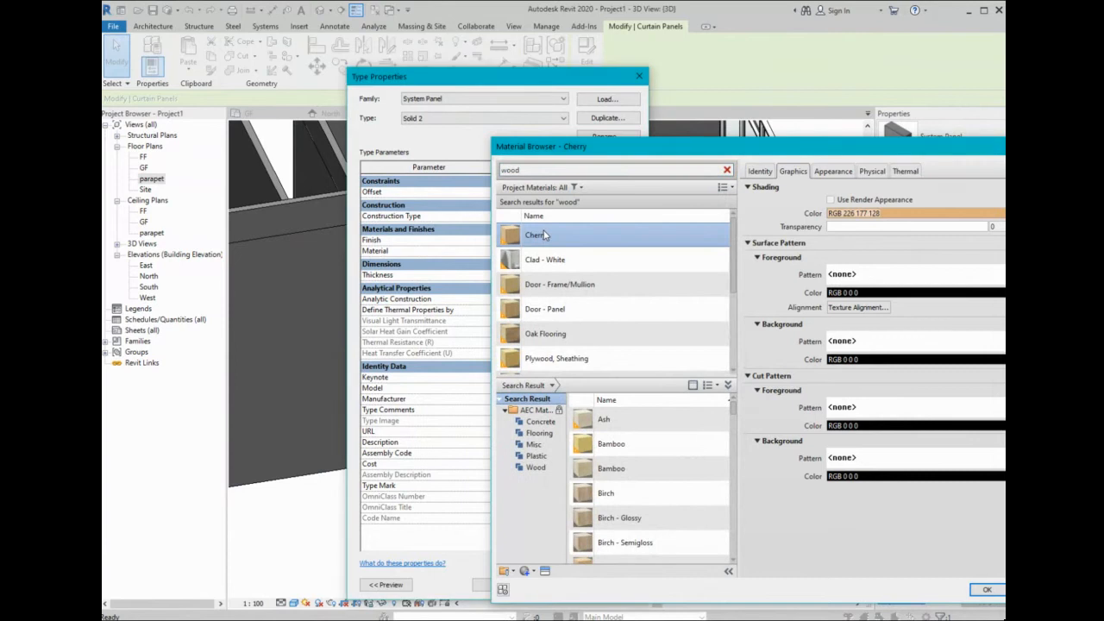
click(503, 274)
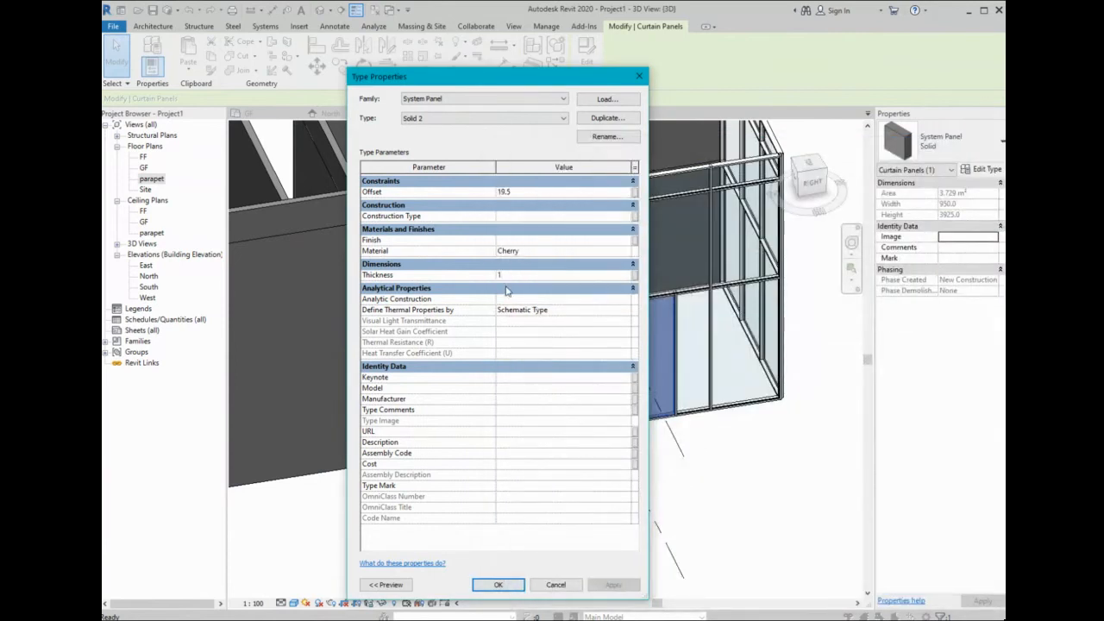
click(499, 585)
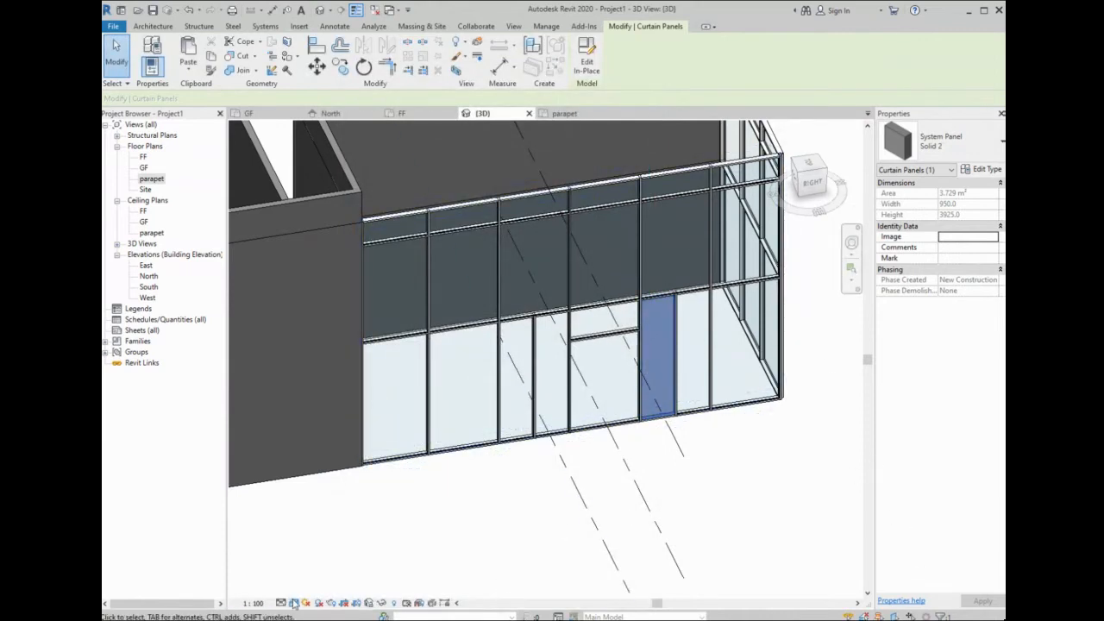
- Display the 3D view in the Shaded visual style and deselect the panel
click(344, 554)
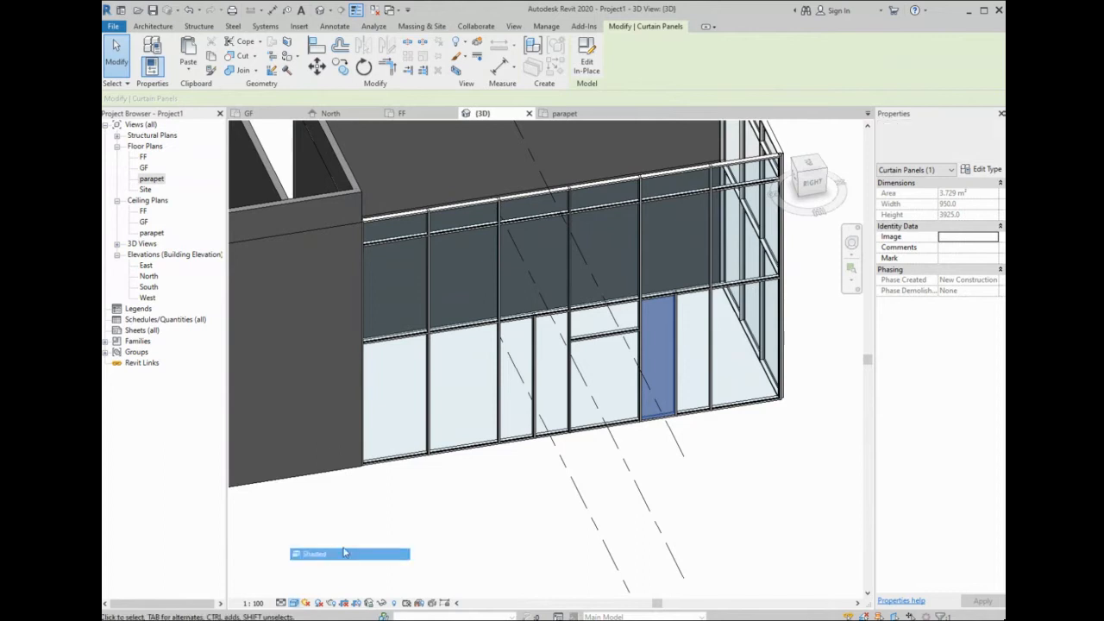
scroll(669, 337, up, 1)
key(Escape)
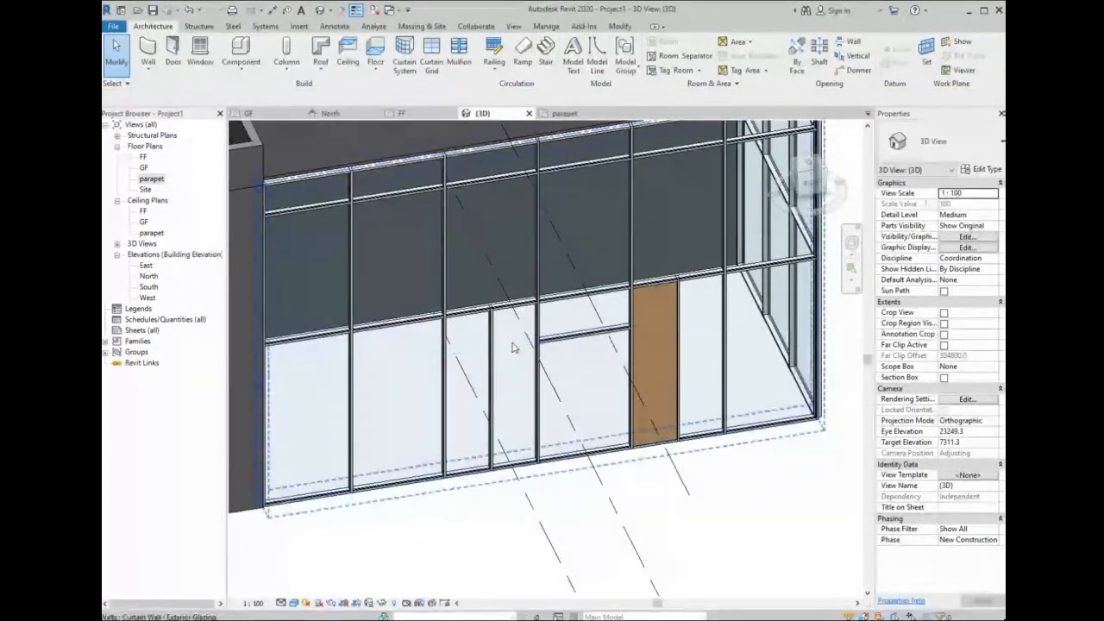
- Change the narrow lower glazed panel directly left of the horizontally divided panel to the Solid 2 system panel type
key(Tab)
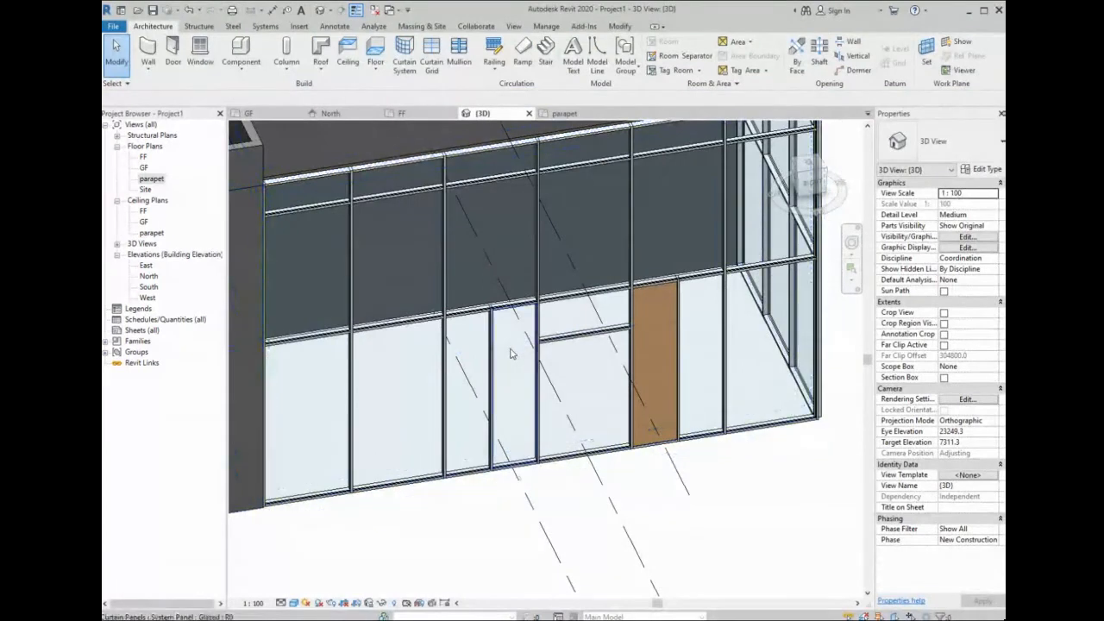
click(510, 354)
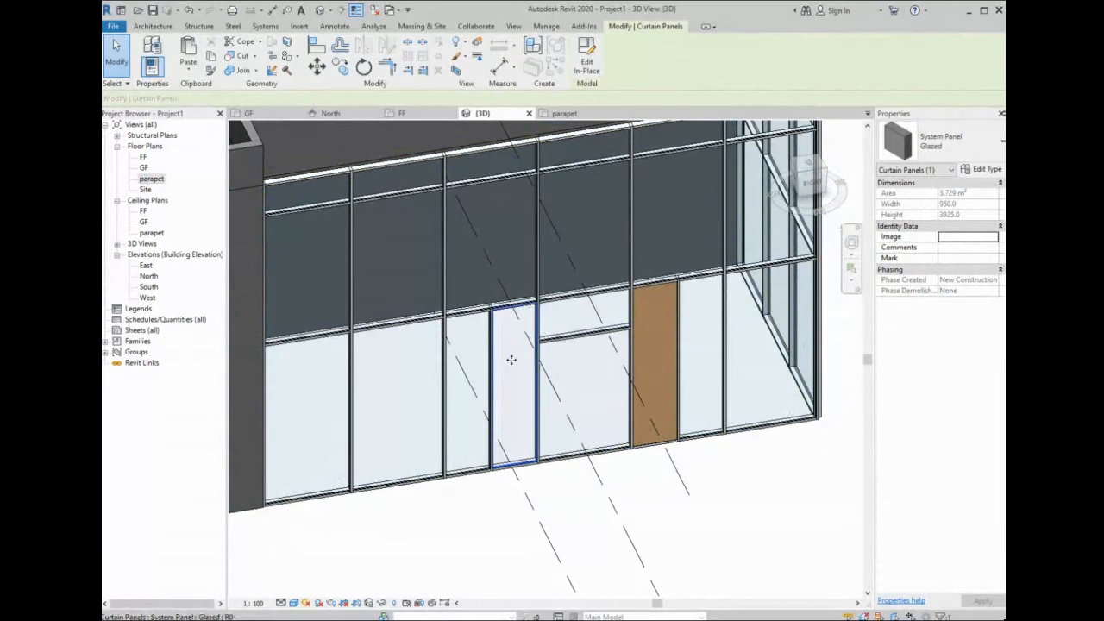
click(944, 142)
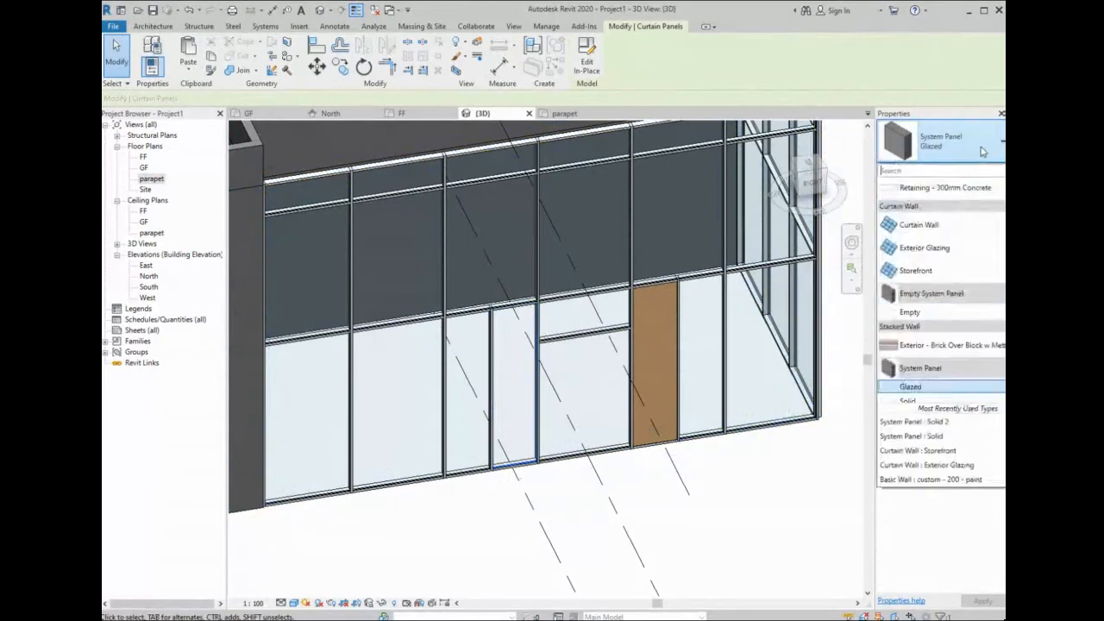
scroll(916, 347, down, 1)
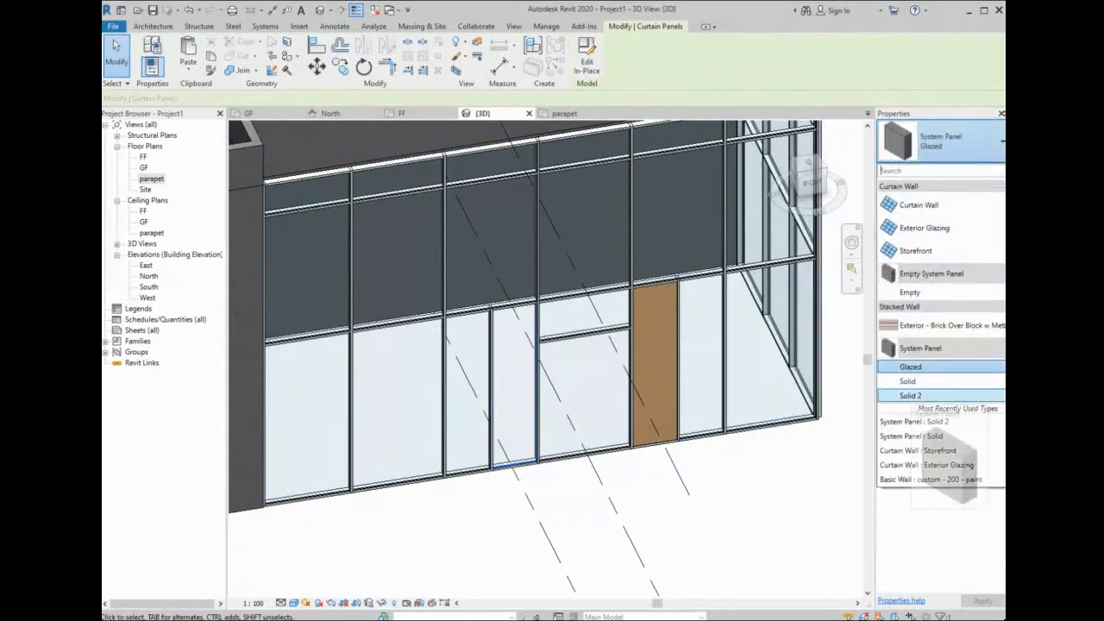
click(913, 399)
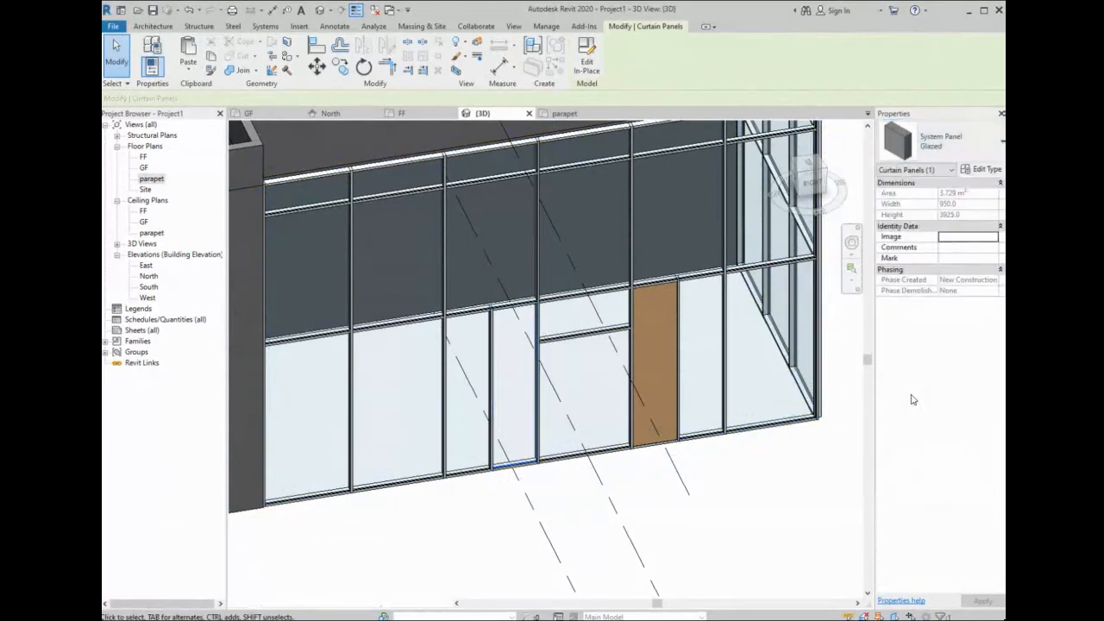
click(580, 317)
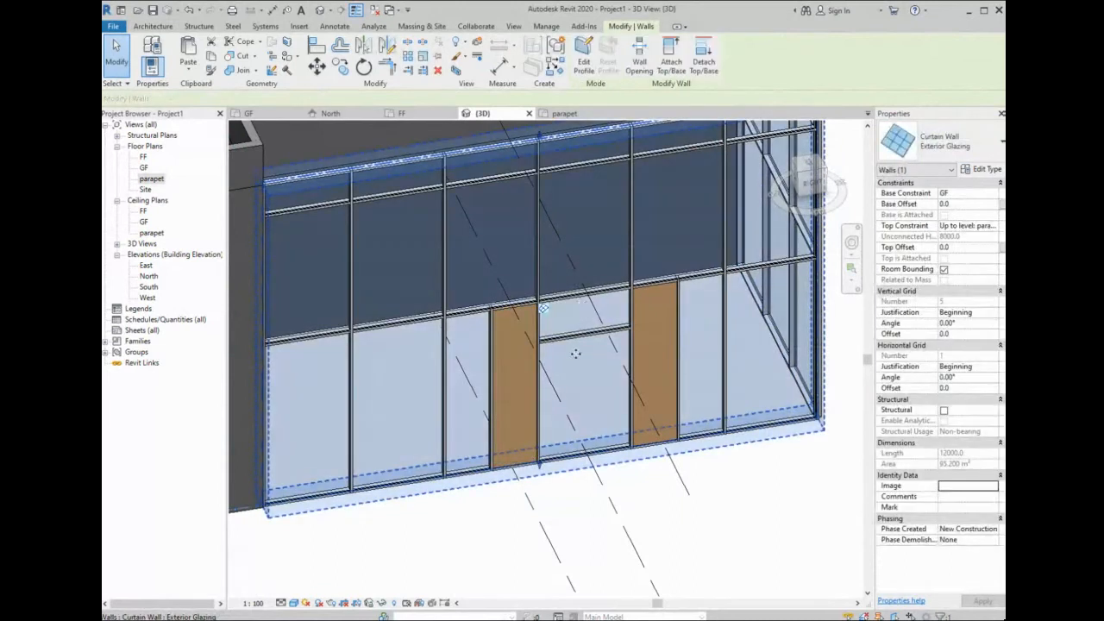
click(588, 530)
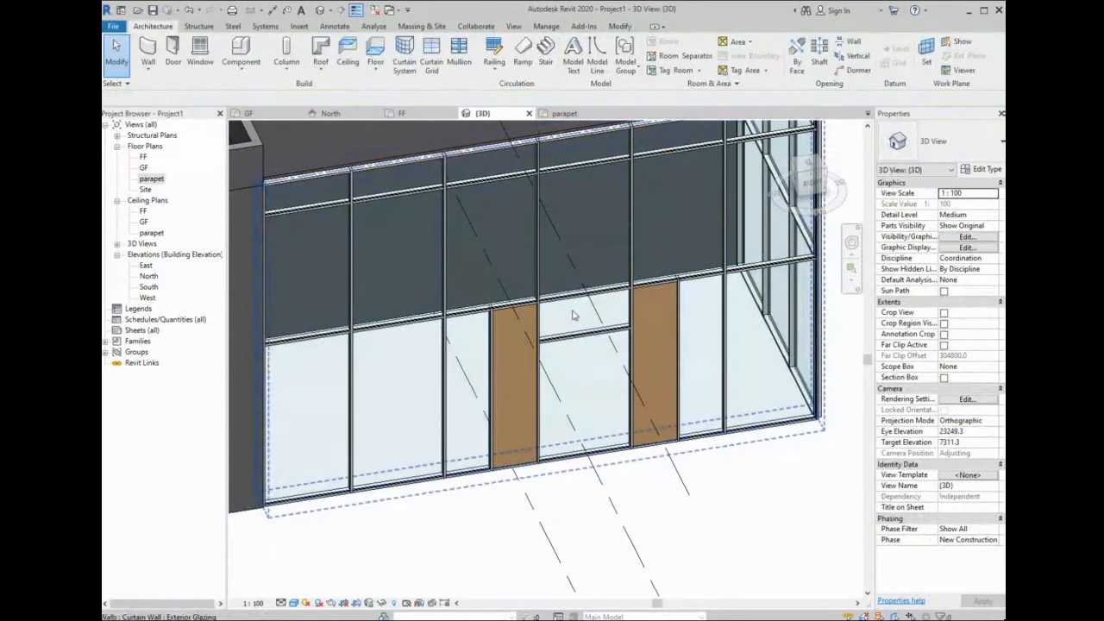
- Change the short glazed panel spanning between the two cherry panels, above the door opening, to the Solid 2 type
key(Tab)
key(Tab)
click(573, 315)
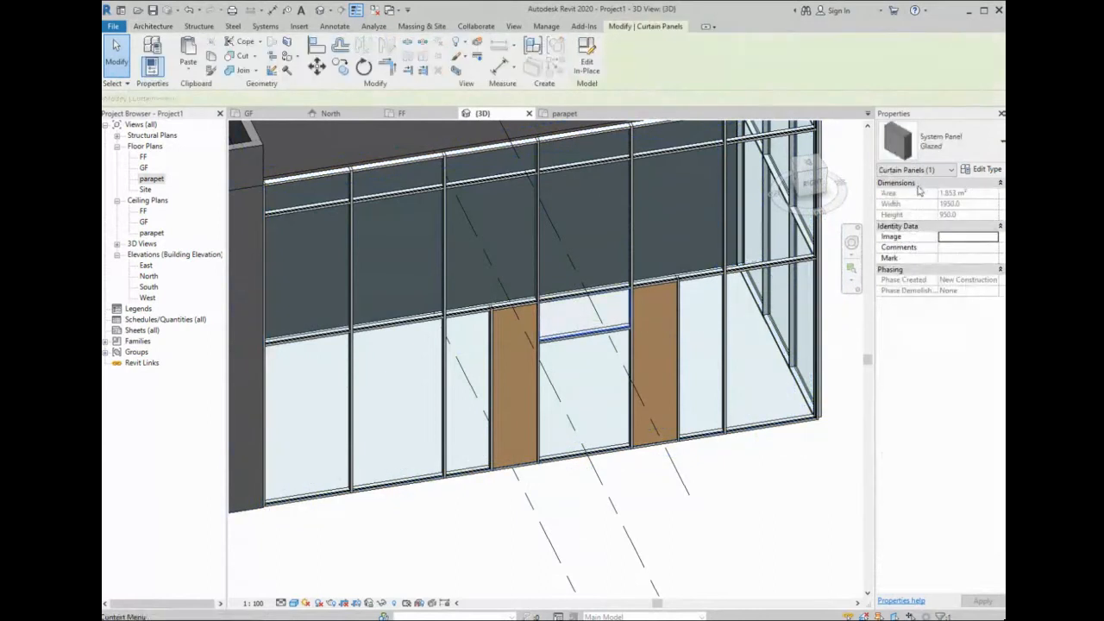
click(947, 145)
click(910, 395)
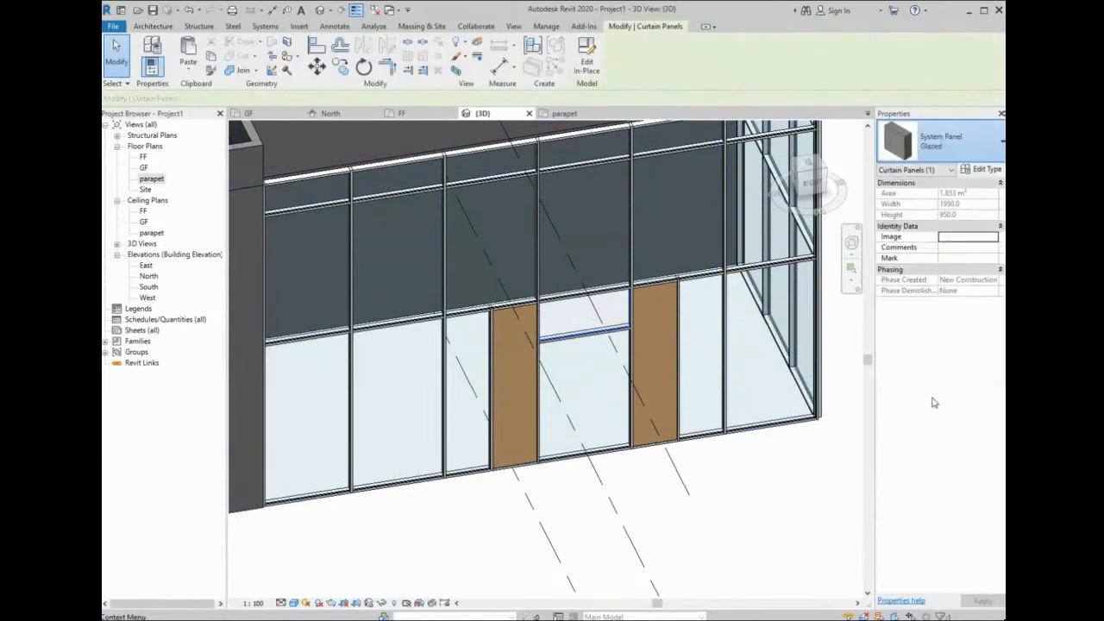
click(699, 450)
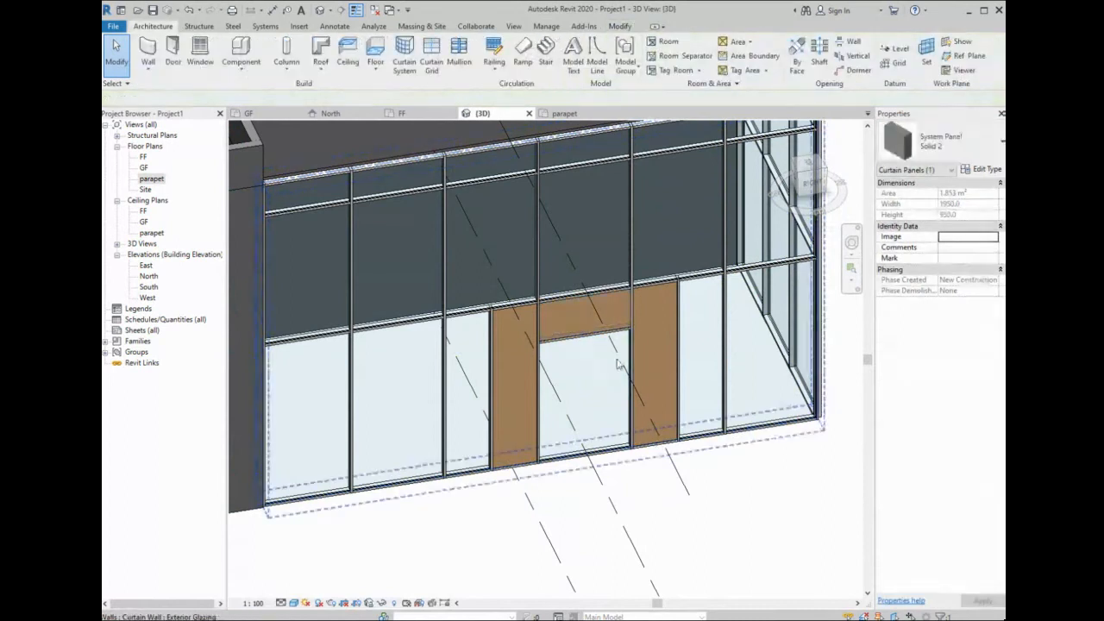
- Start loading a replacement family for the glazed panel enclosed by the cherry panels, and browse to the US Metric library's Doors folder
scroll(610, 352, down, 1)
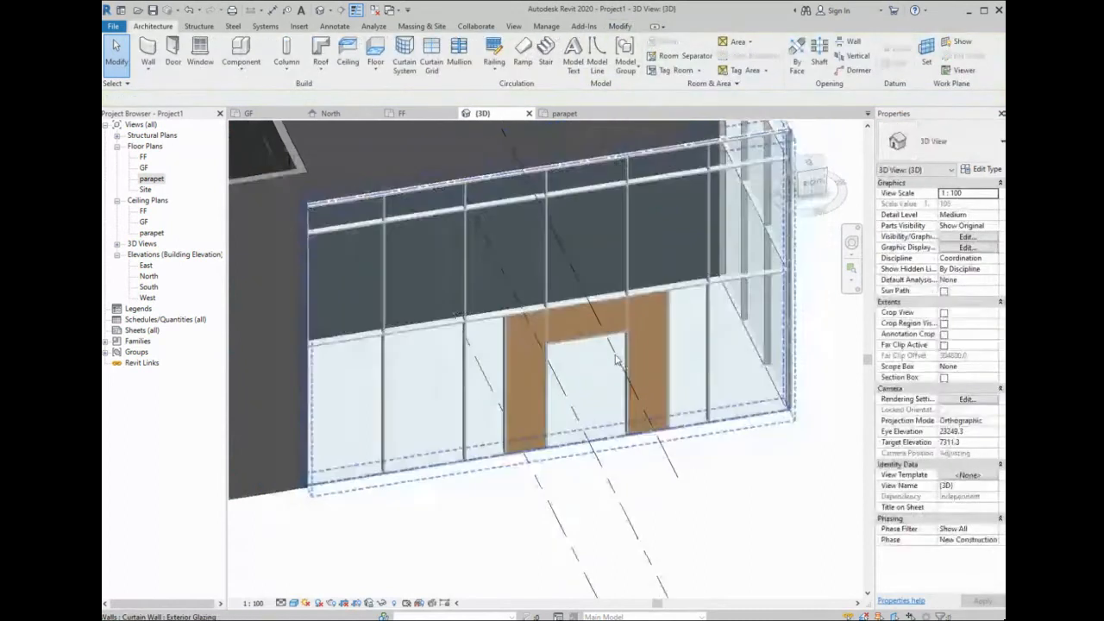
click(592, 396)
key(Escape)
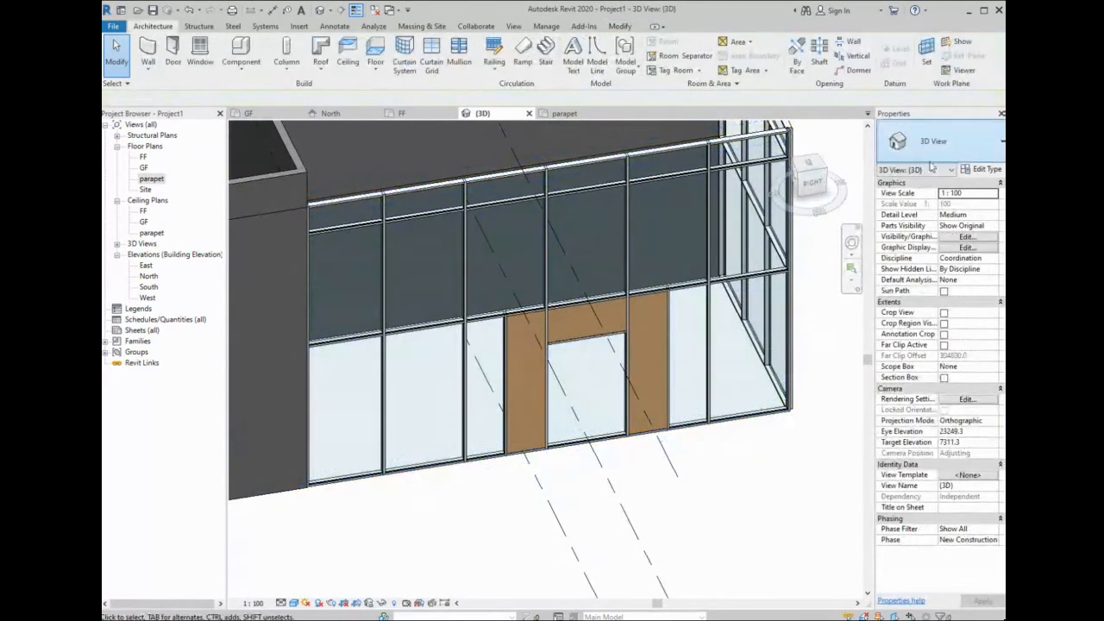
key(Tab)
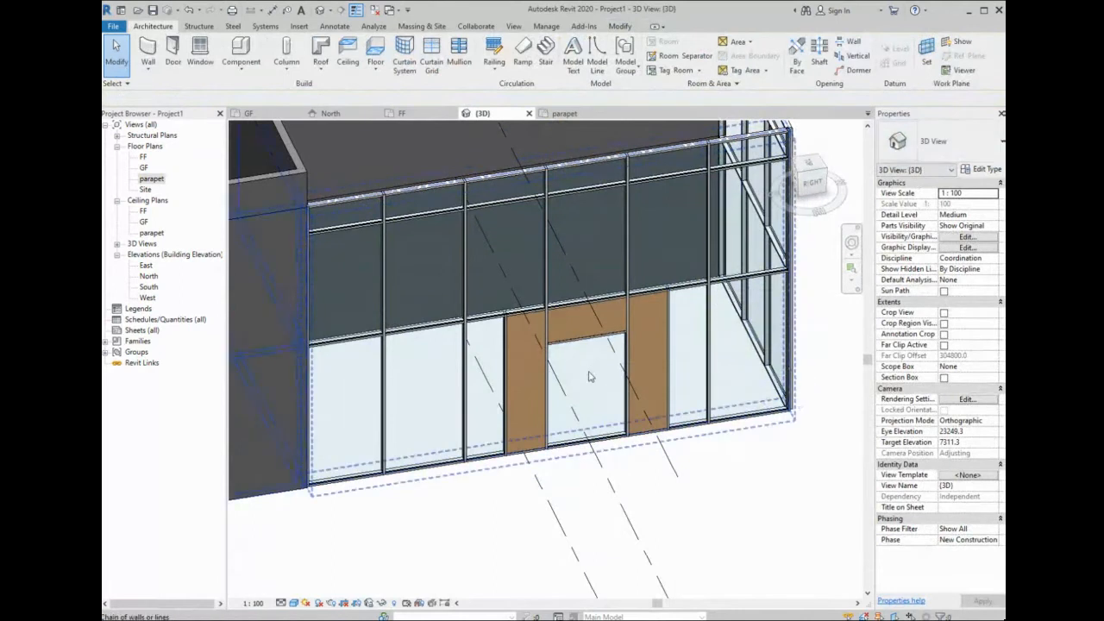
key(Tab)
click(590, 376)
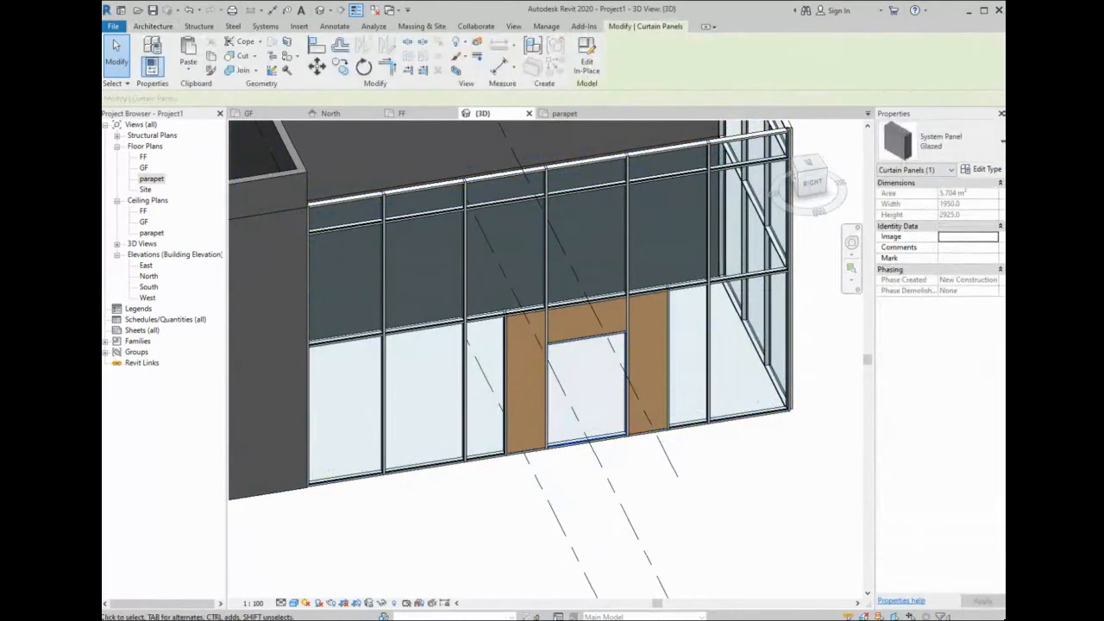
click(981, 169)
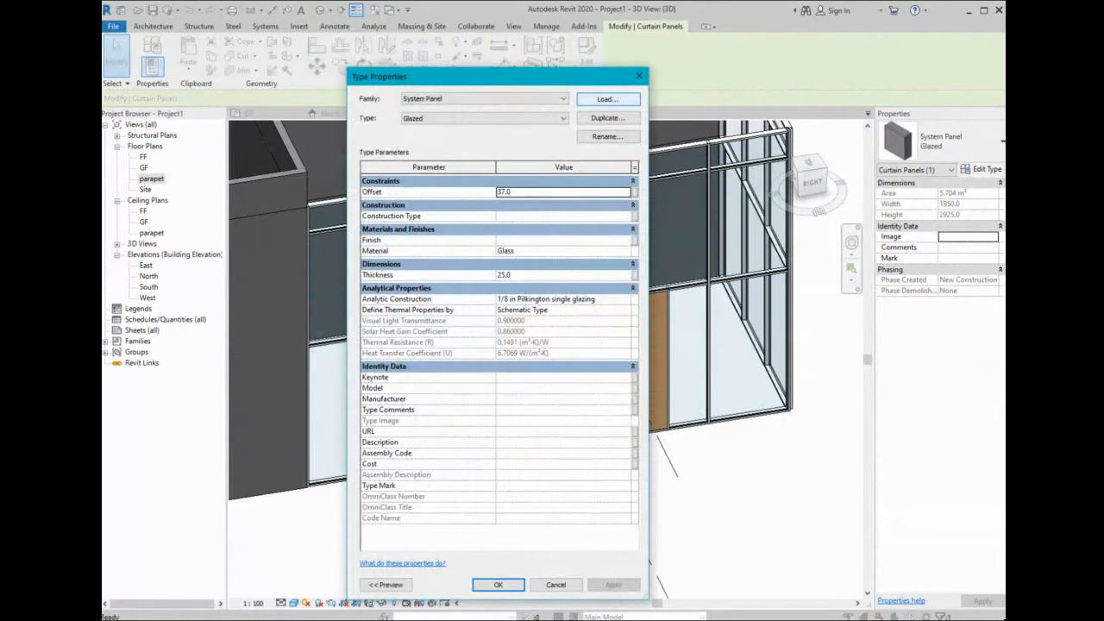
click(607, 99)
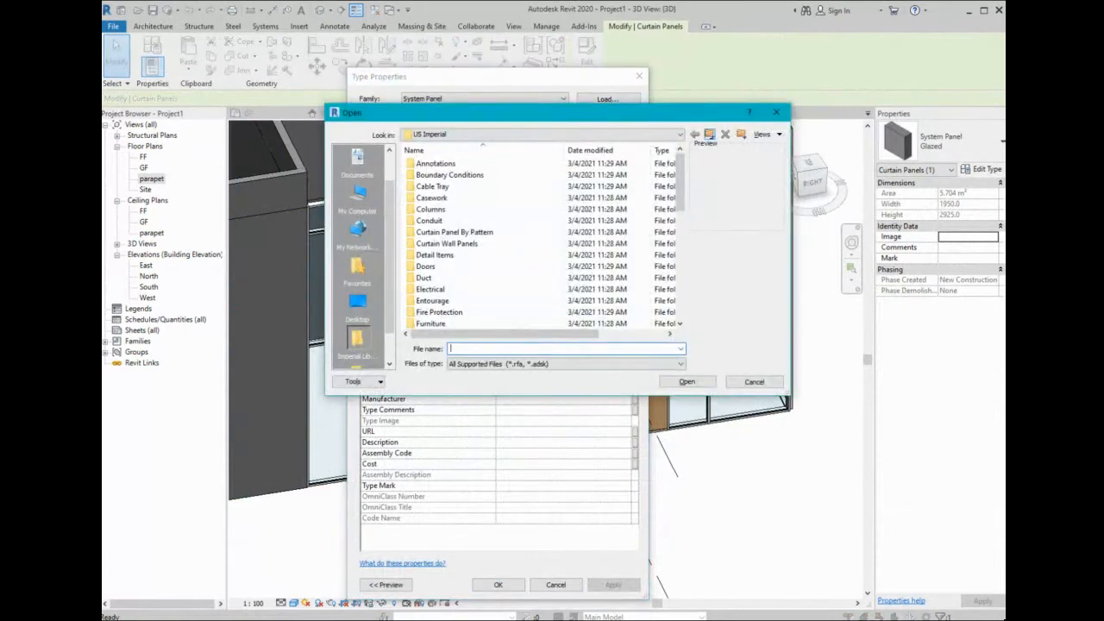
click(709, 135)
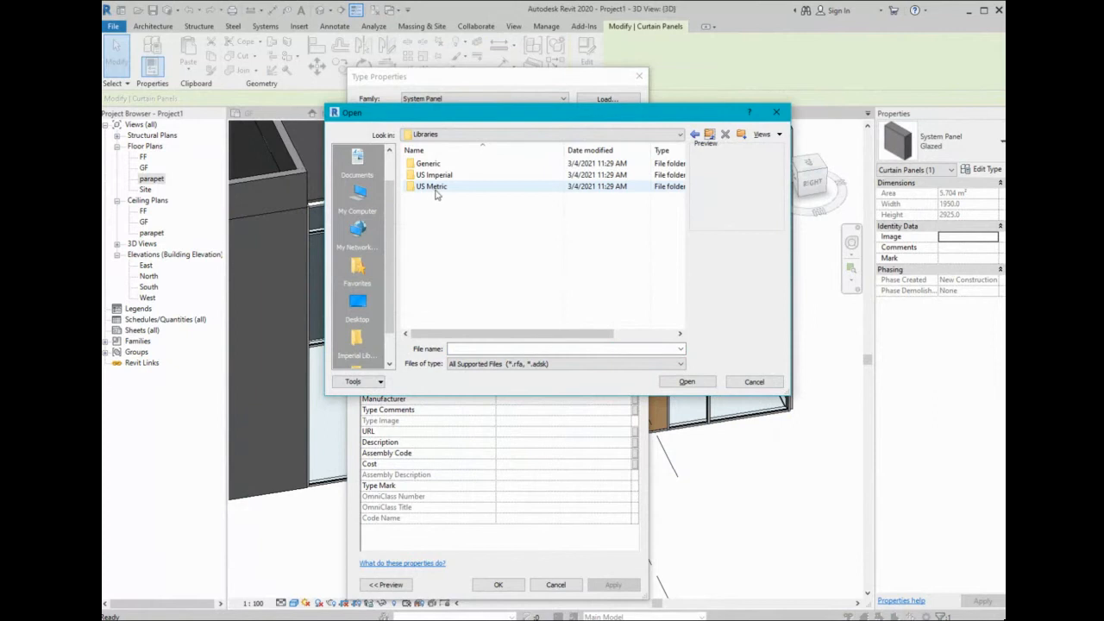
click(431, 187)
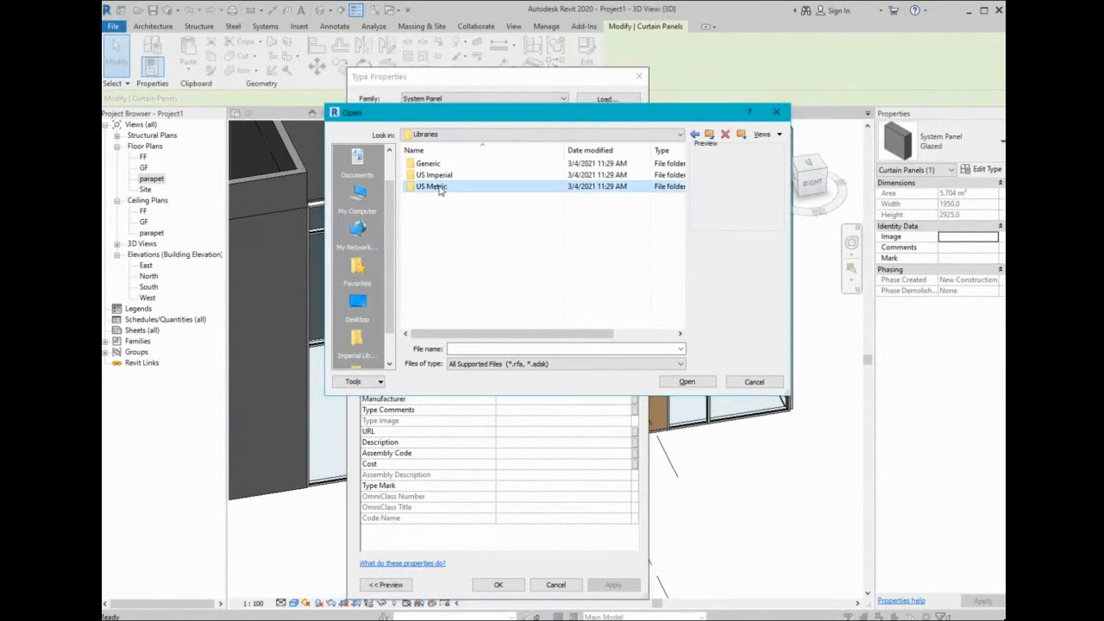
double_click(439, 188)
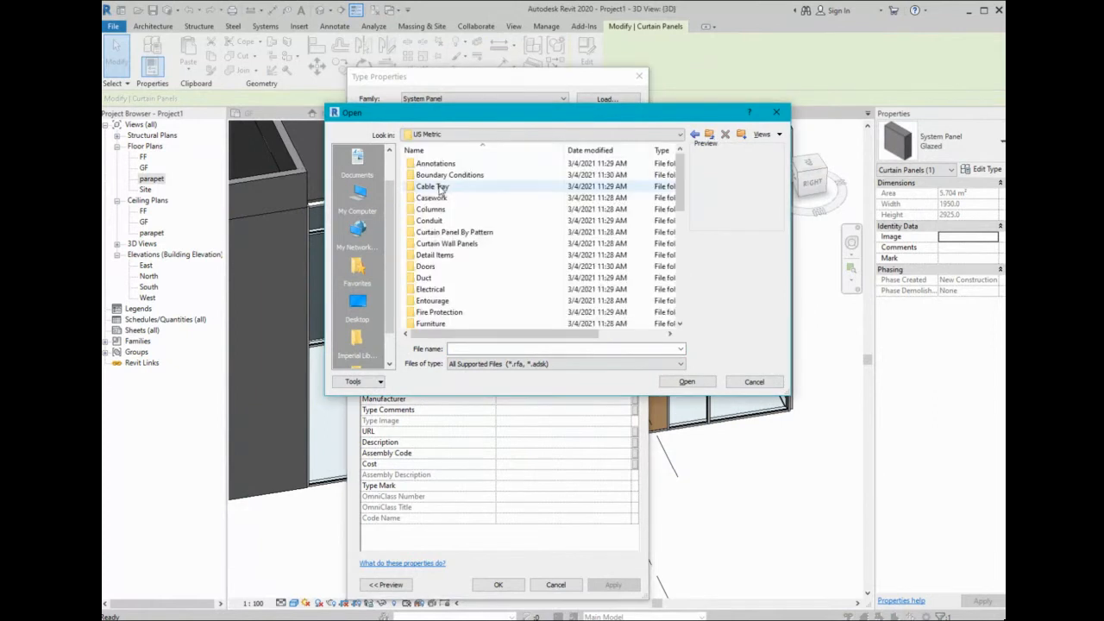
double_click(427, 266)
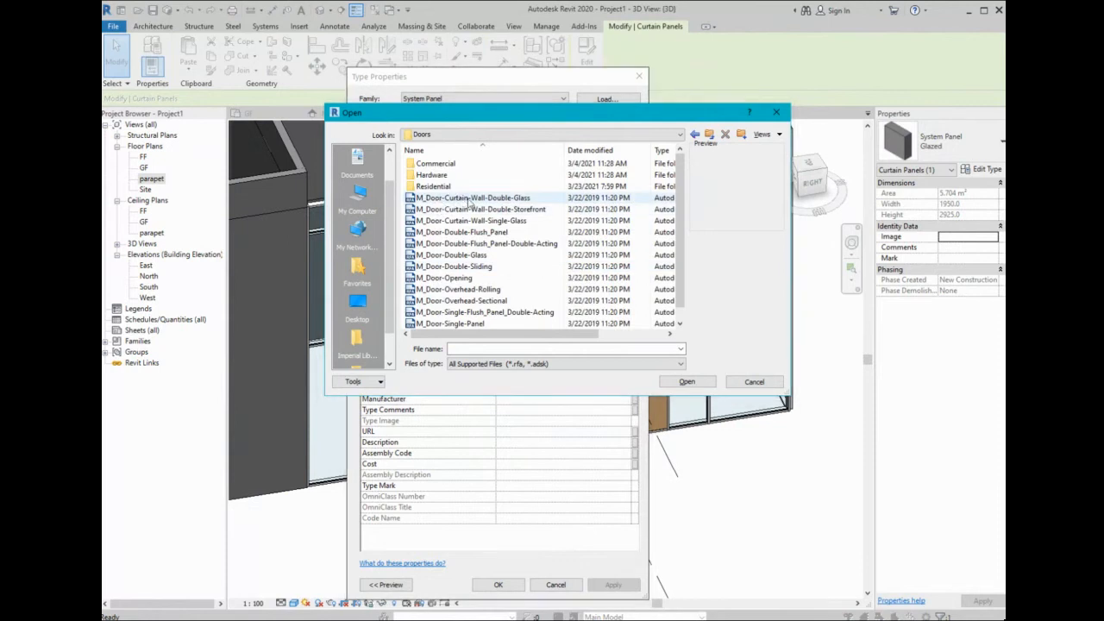
- Preview the door families, load M_Door-Curtain-Wall-Double-Storefront and apply it to the enclosed glazed panel
click(470, 198)
click(469, 209)
click(468, 232)
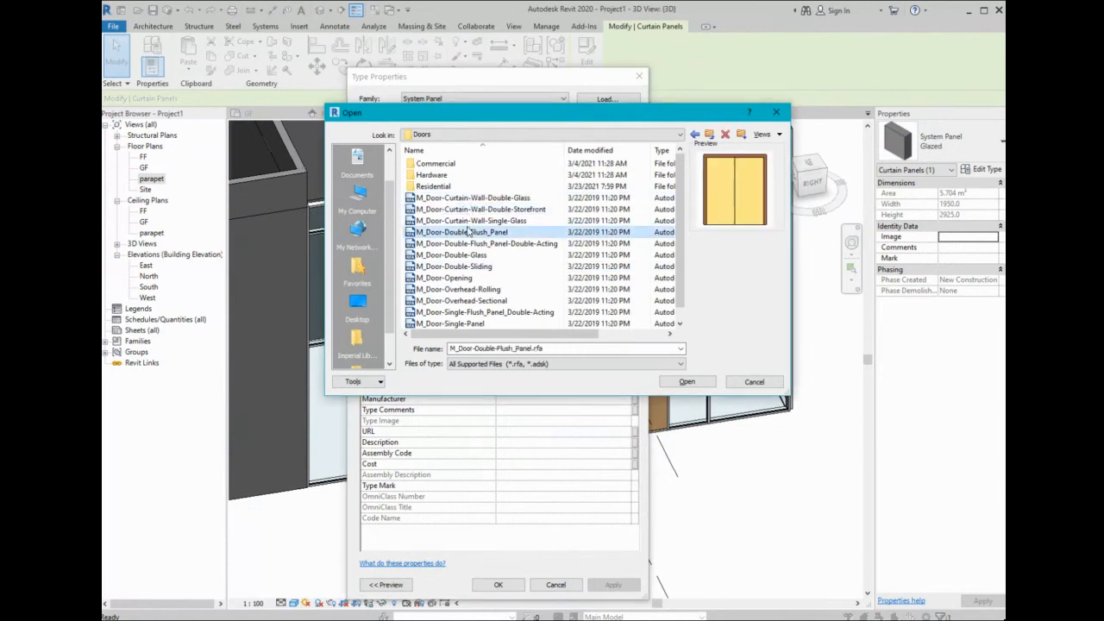
click(473, 221)
click(483, 209)
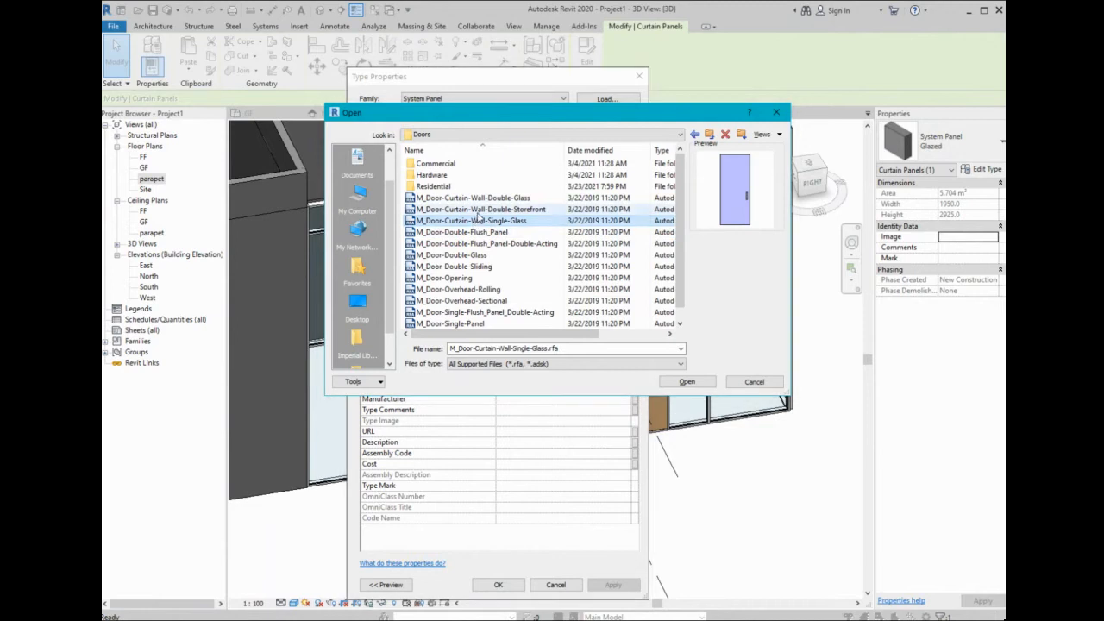
click(686, 382)
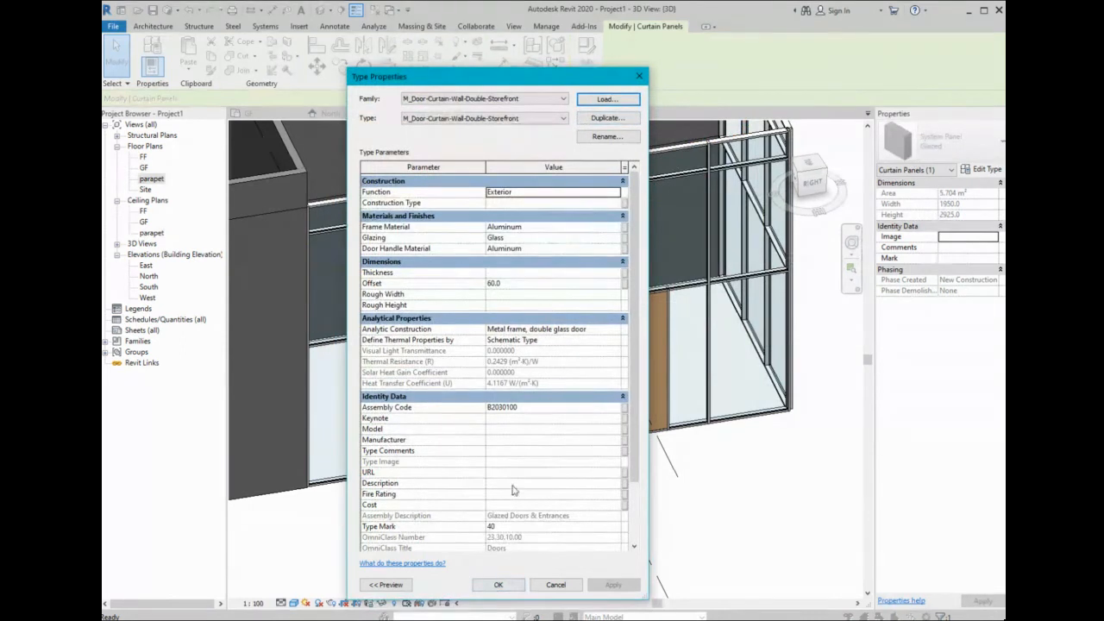
click(495, 585)
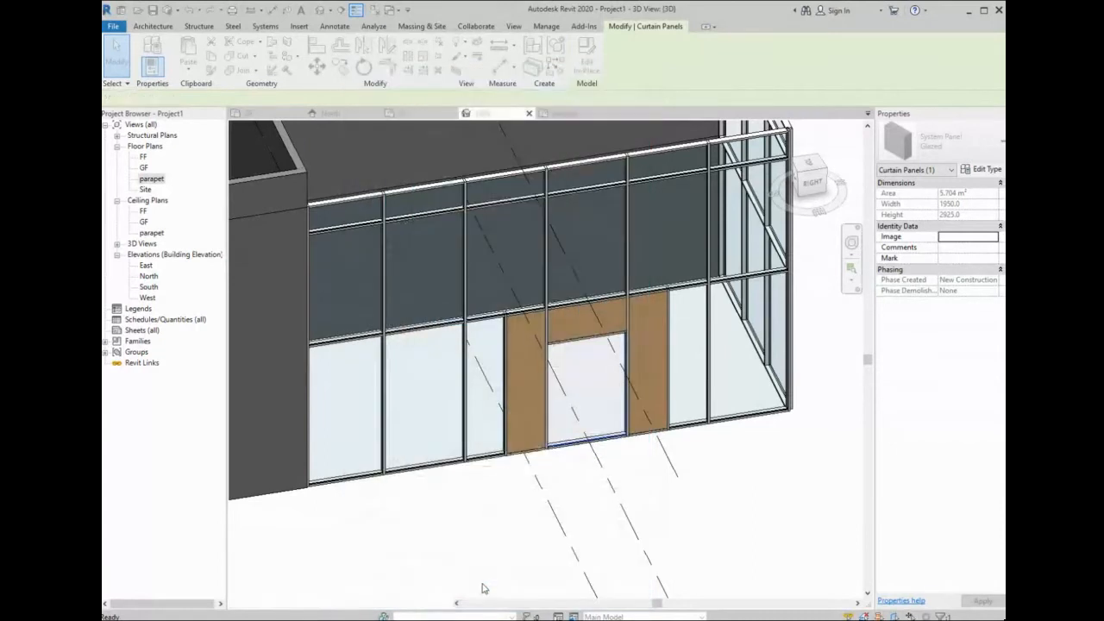
click(579, 504)
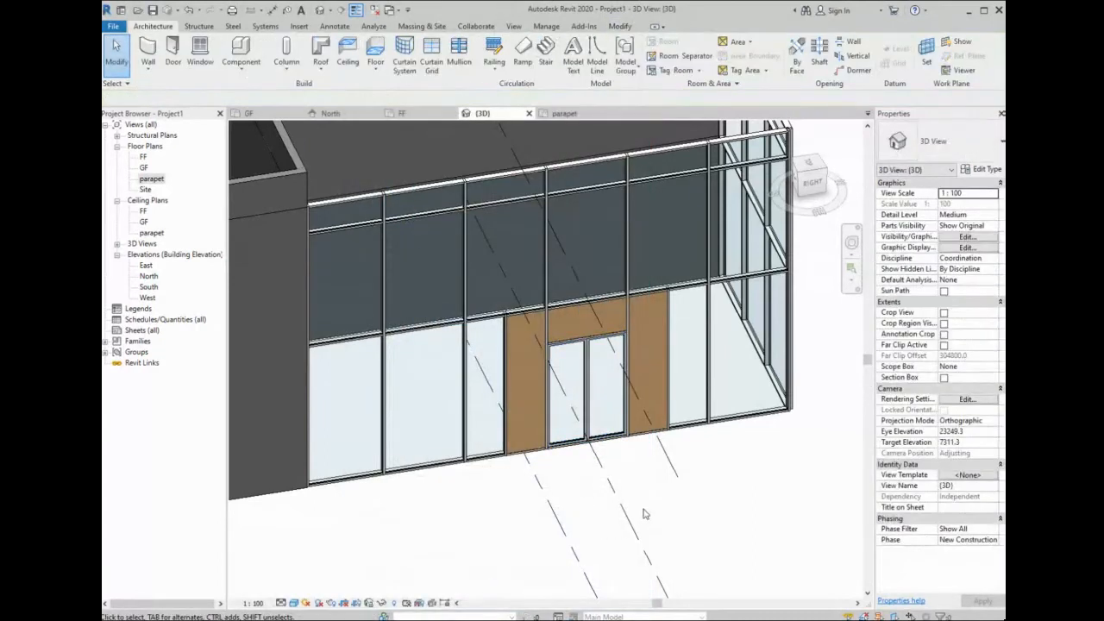
- Flip the curtain wall double door's facing in the GF floor plan so it swings inward, and return to the 3D view
click(253, 114)
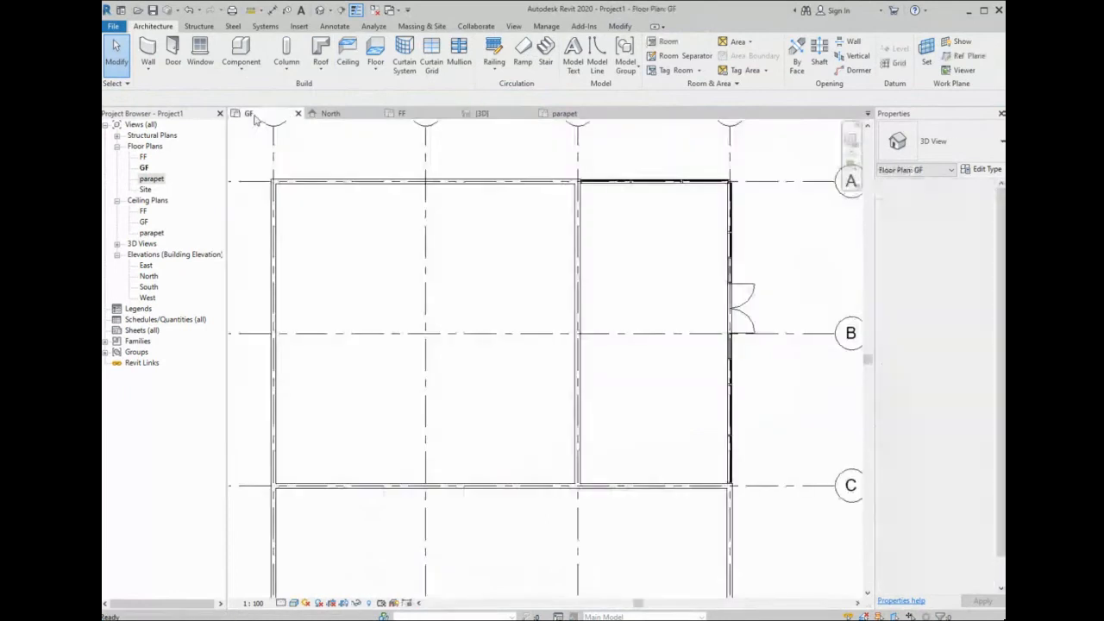
click(747, 307)
scroll(748, 312, up, 2)
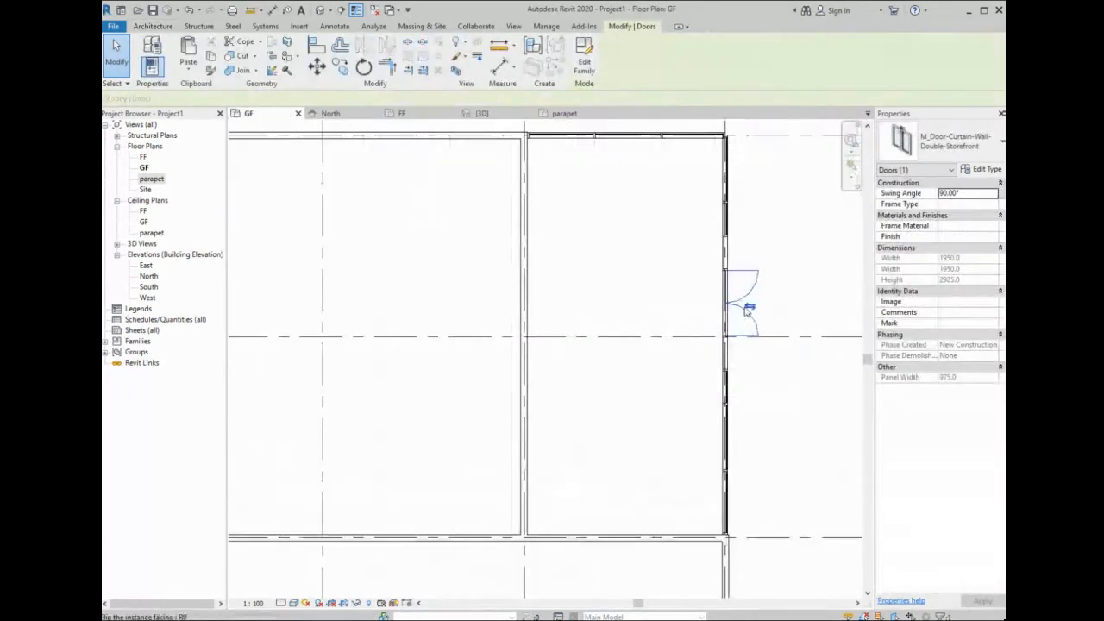
click(748, 308)
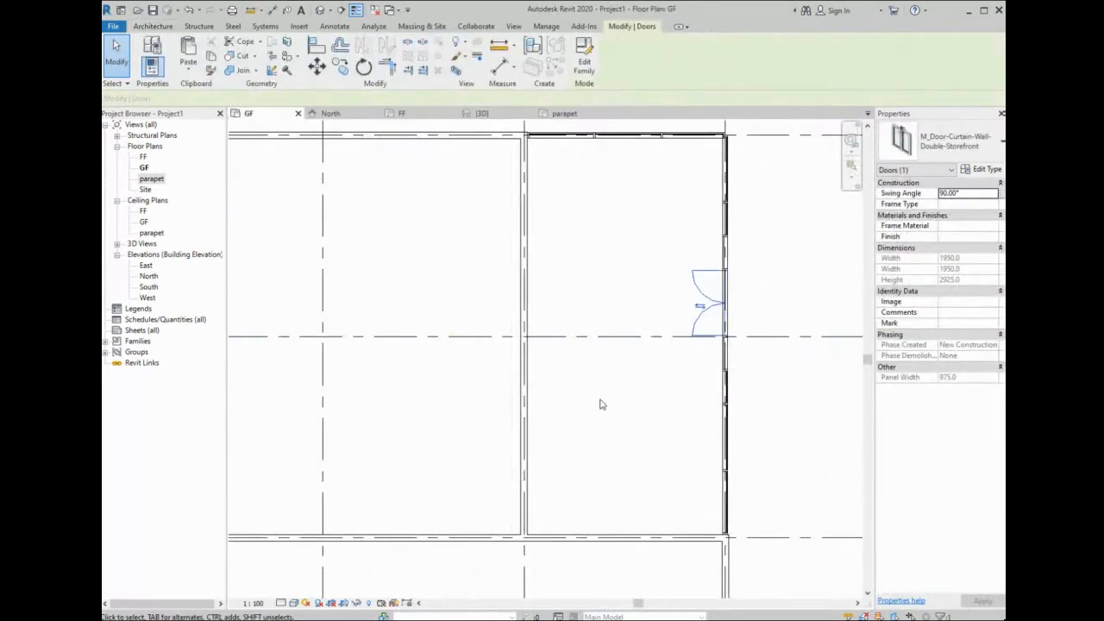
scroll(570, 367, down, 1)
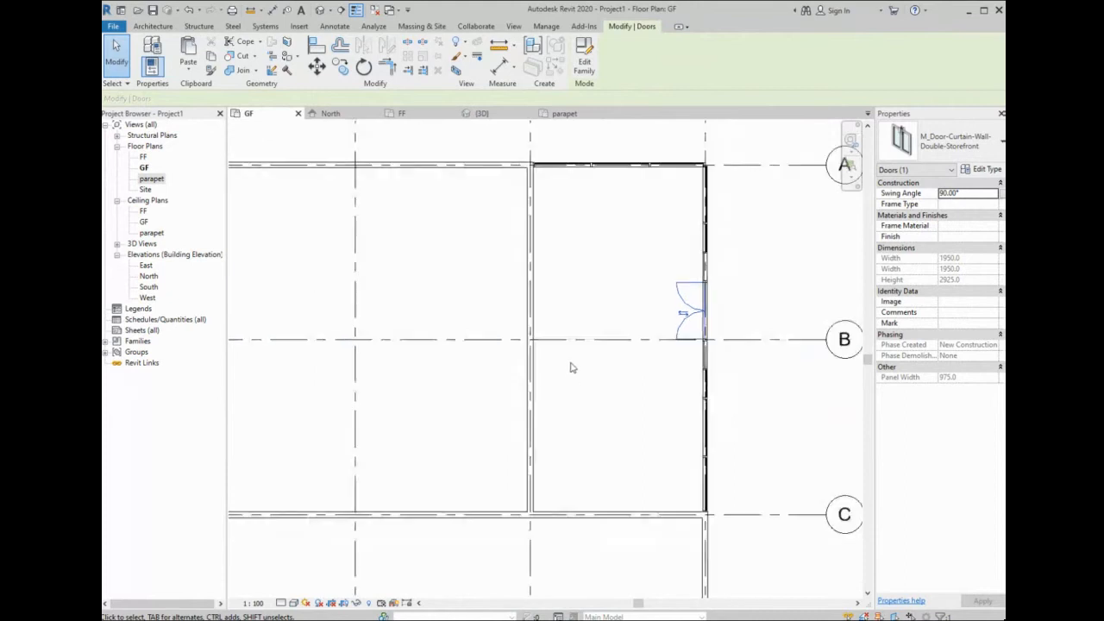
click(485, 113)
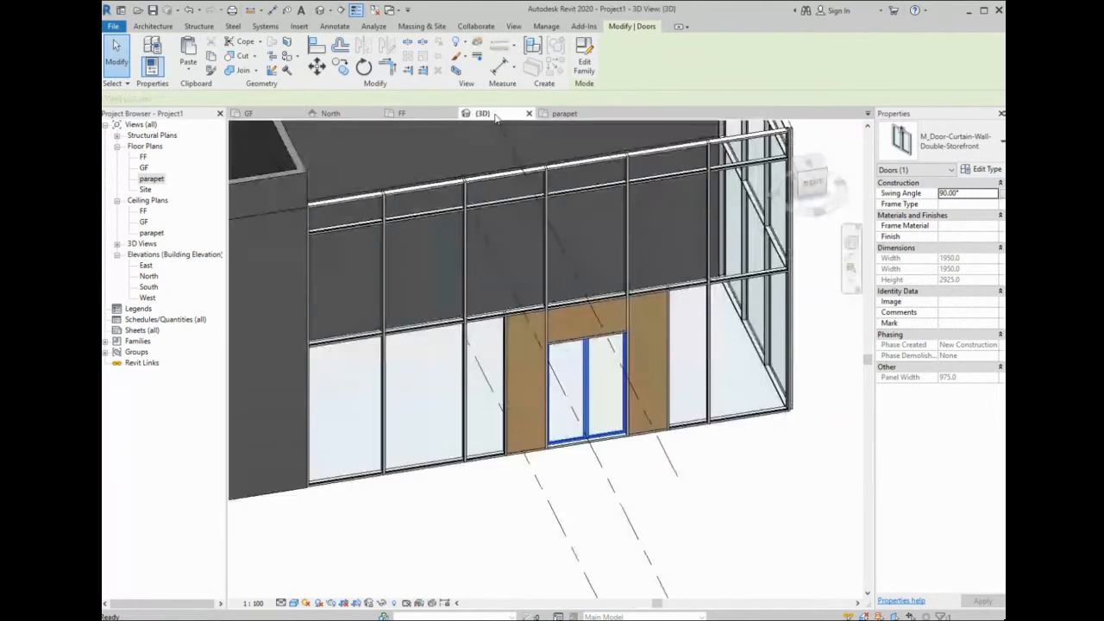
scroll(677, 457, down, 4)
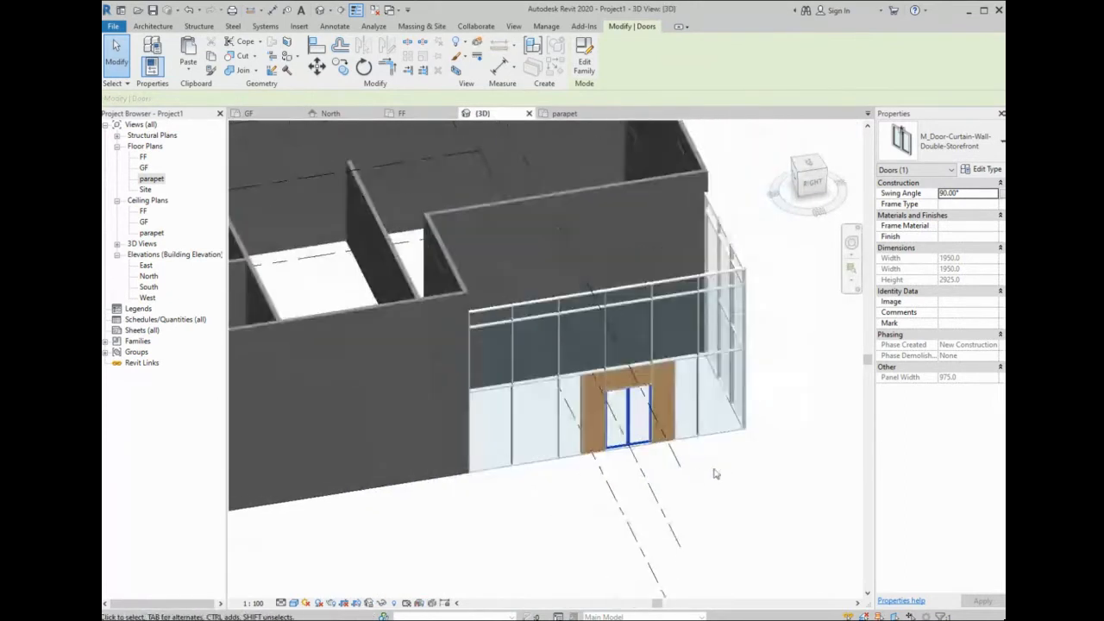
- Open the GF floor plan to work on the ground floor's interior walls
middle_drag(497, 493, 578, 484)
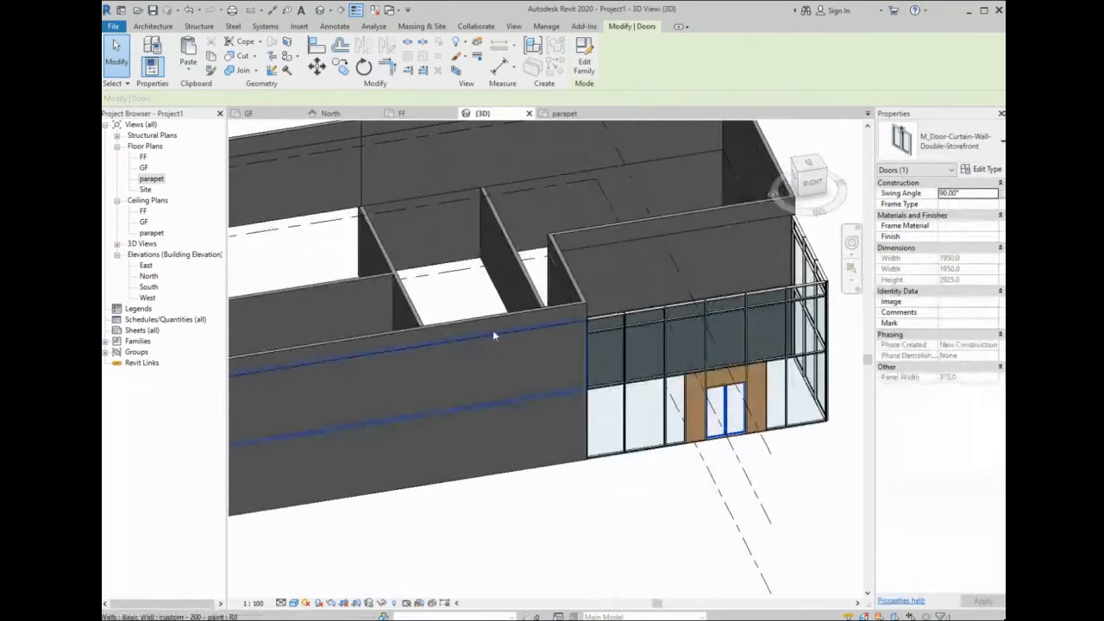
click(269, 116)
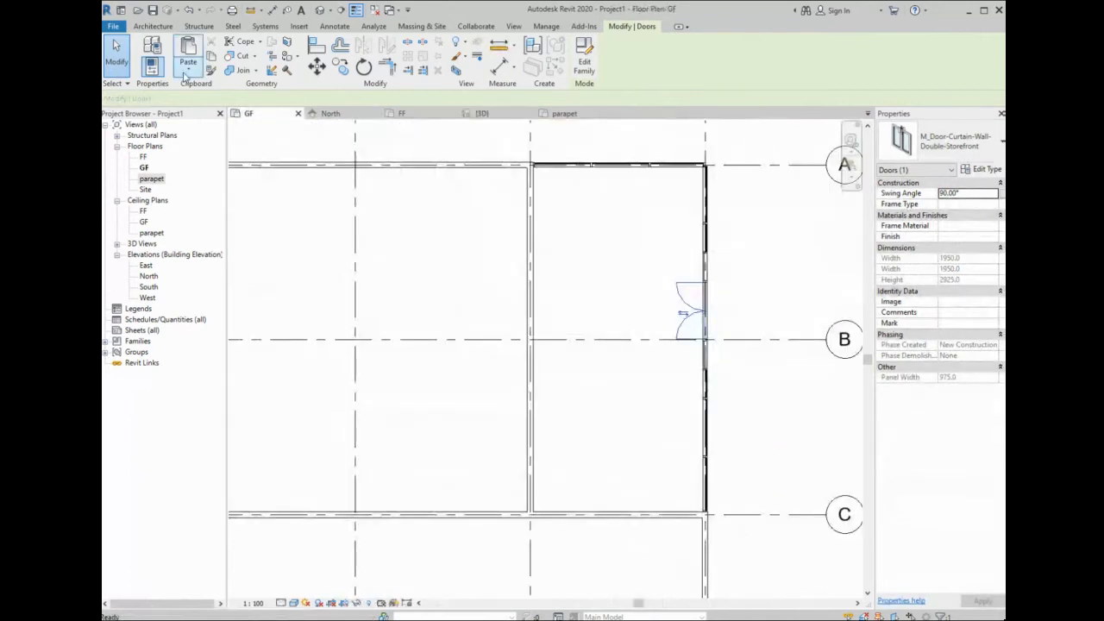
scroll(583, 294, down, 4)
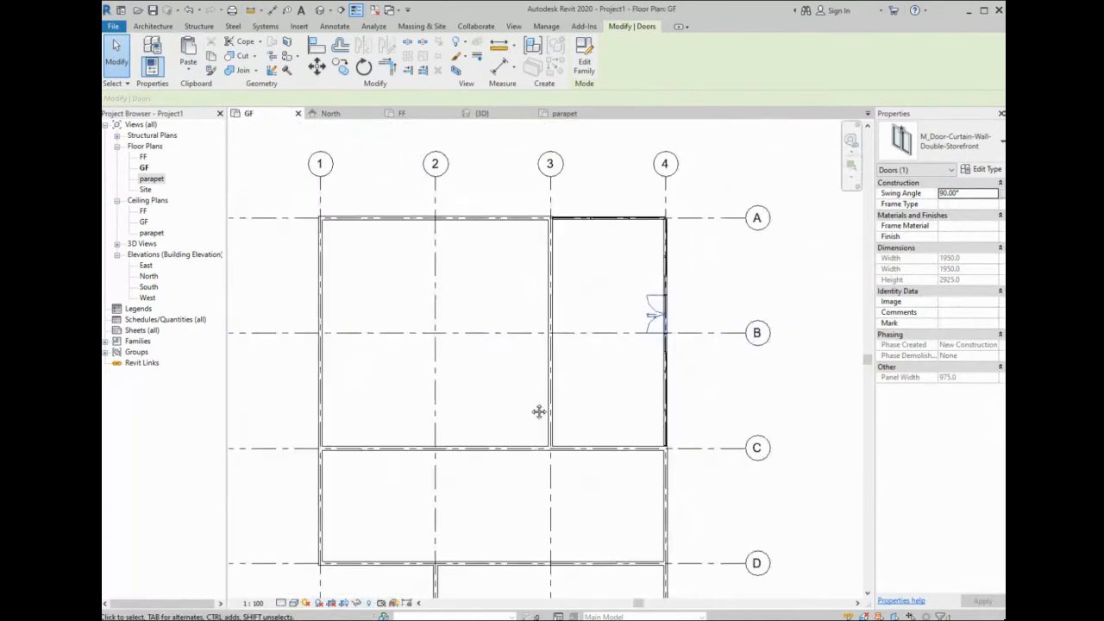
middle_drag(540, 411, 665, 311)
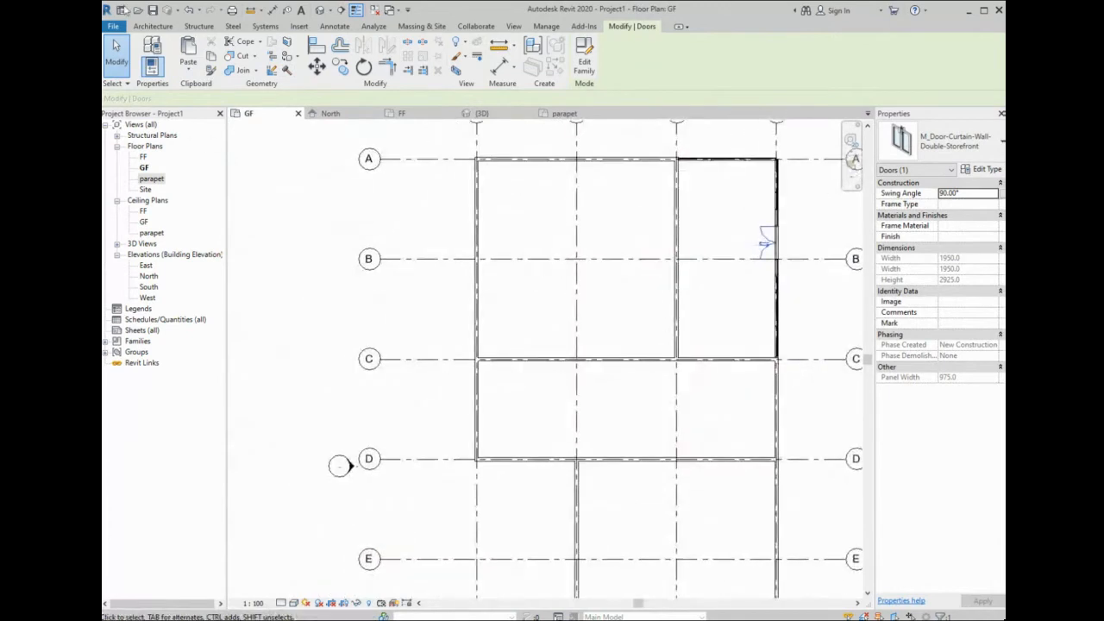
- Start placing a door and browse the library's Residential door families for one to load
click(152, 26)
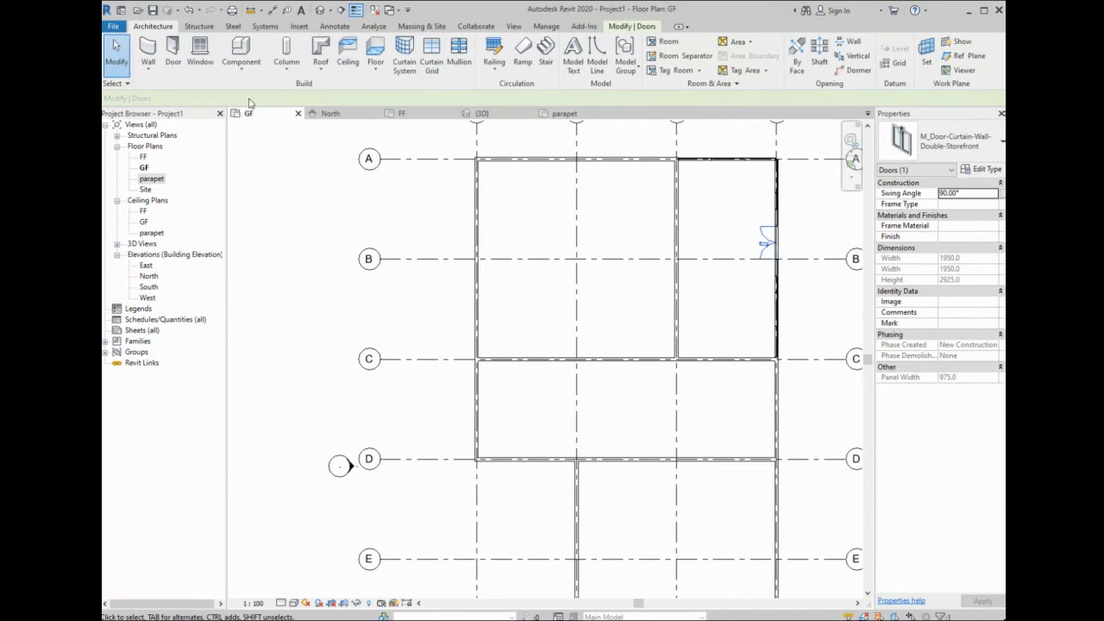
click(172, 47)
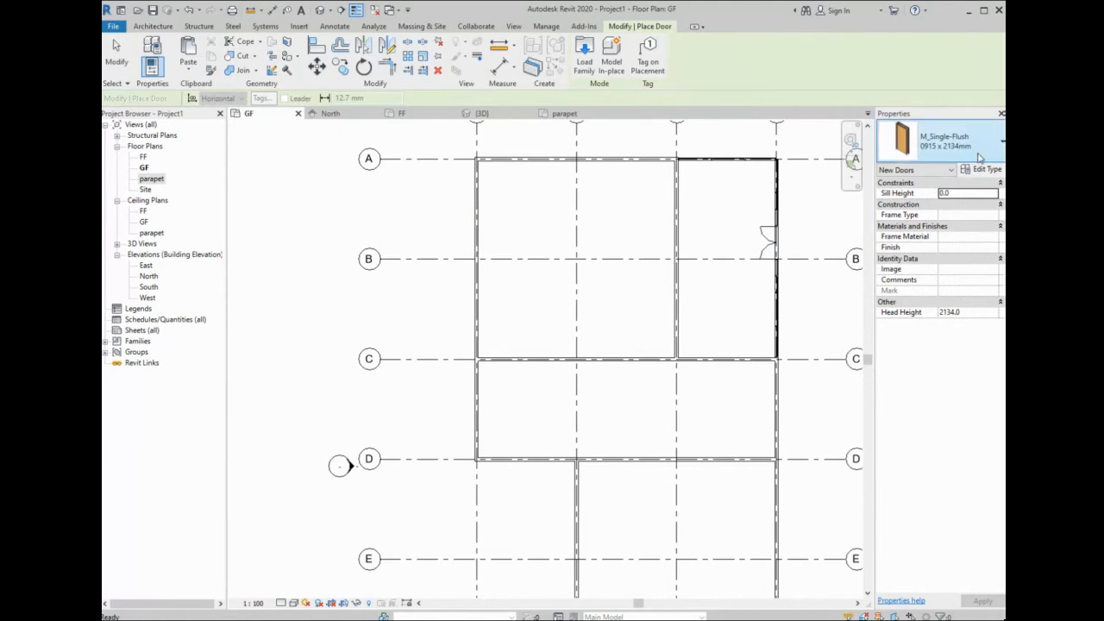
click(583, 50)
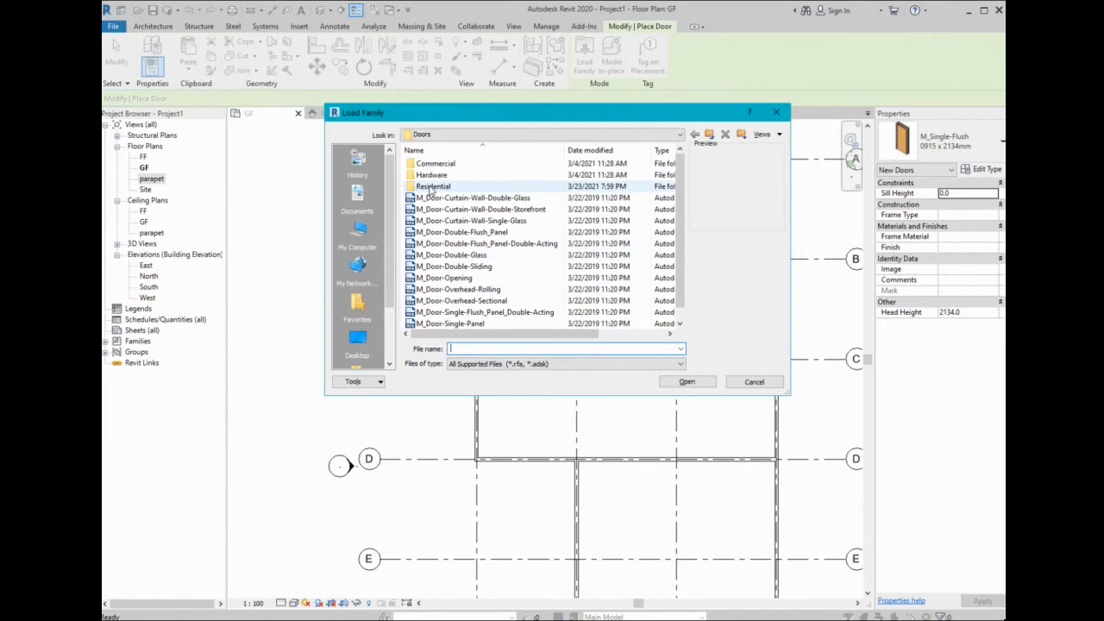
double_click(429, 187)
click(447, 166)
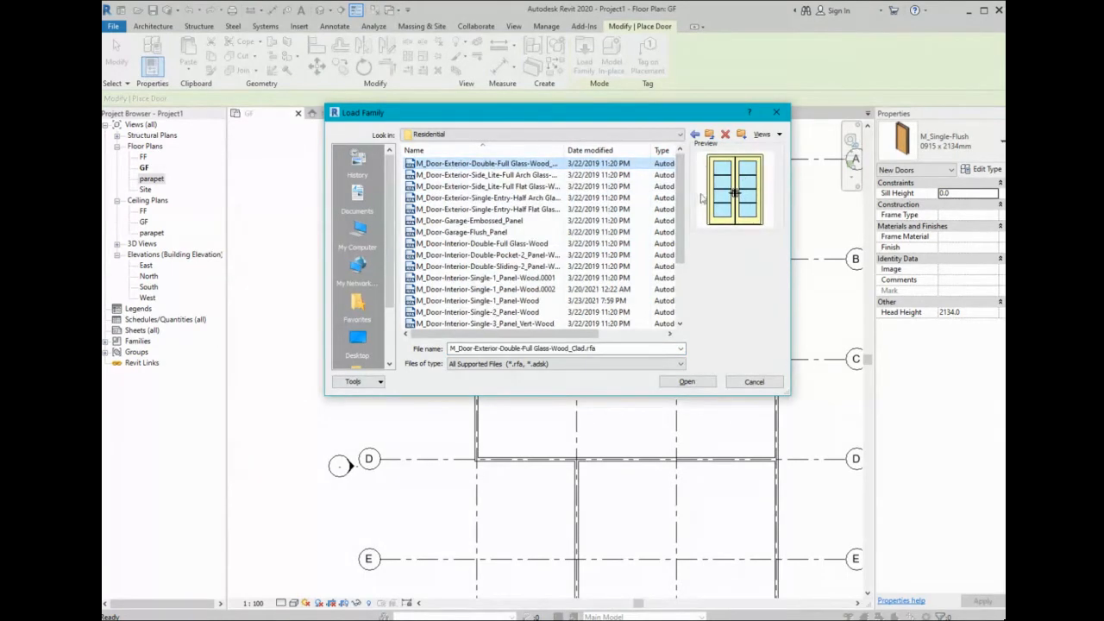
- Load the M_Door-Interior-Double-Full Glass-Wood family with its 1800 x 2400mm type
key(Down)
key(Down)
key(Down)
key(Down)
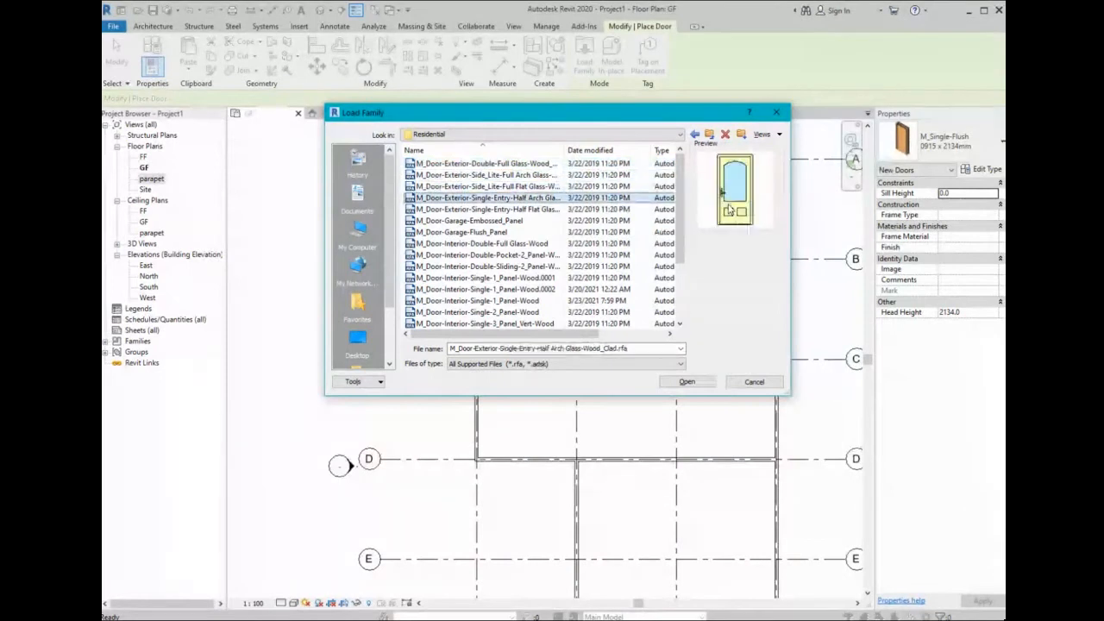
key(Down)
key(Down)
key(Down)
key(Down)
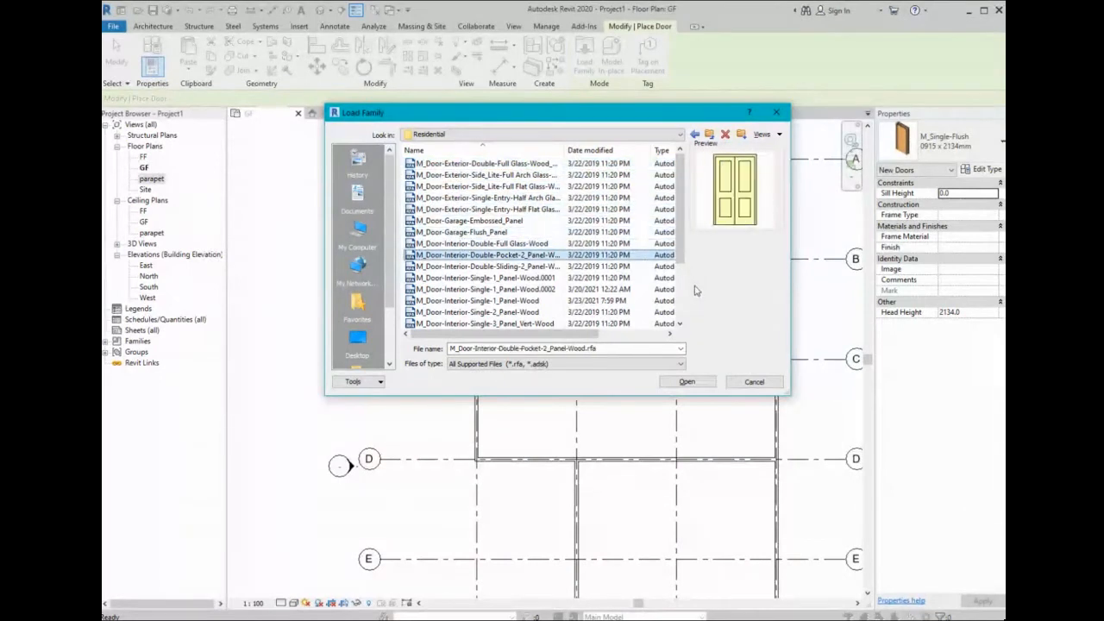
key(Up)
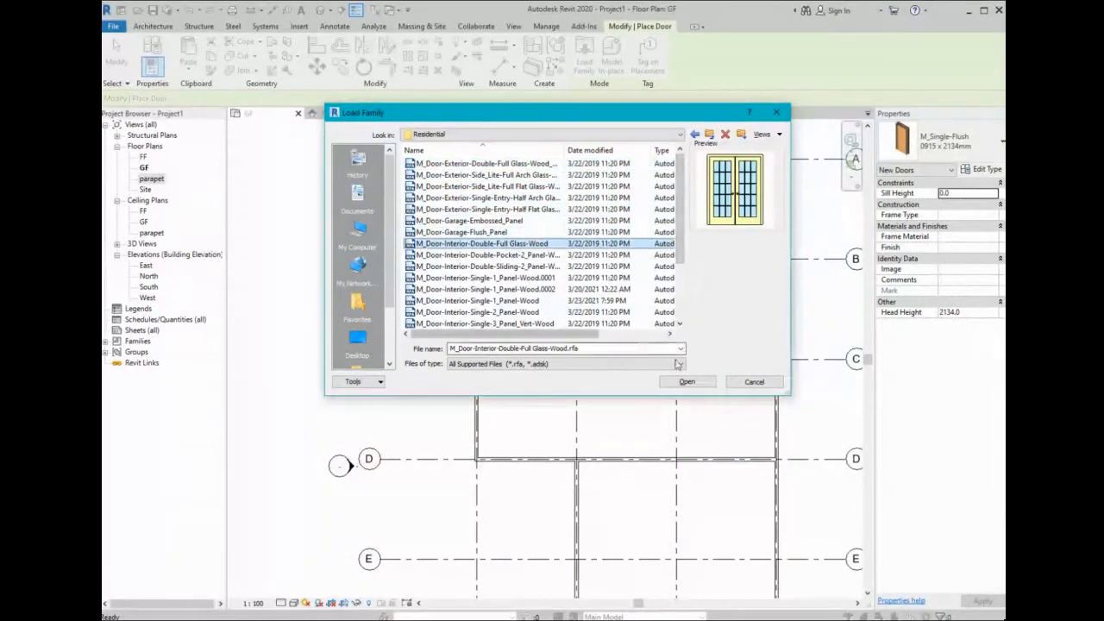
click(675, 384)
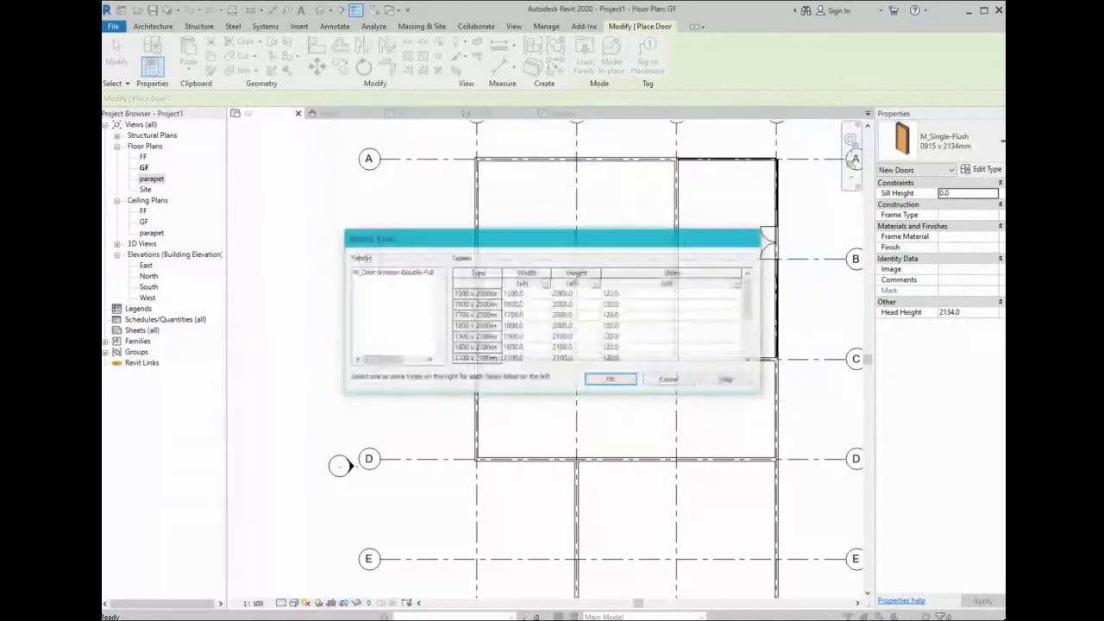
scroll(595, 323, down, 2)
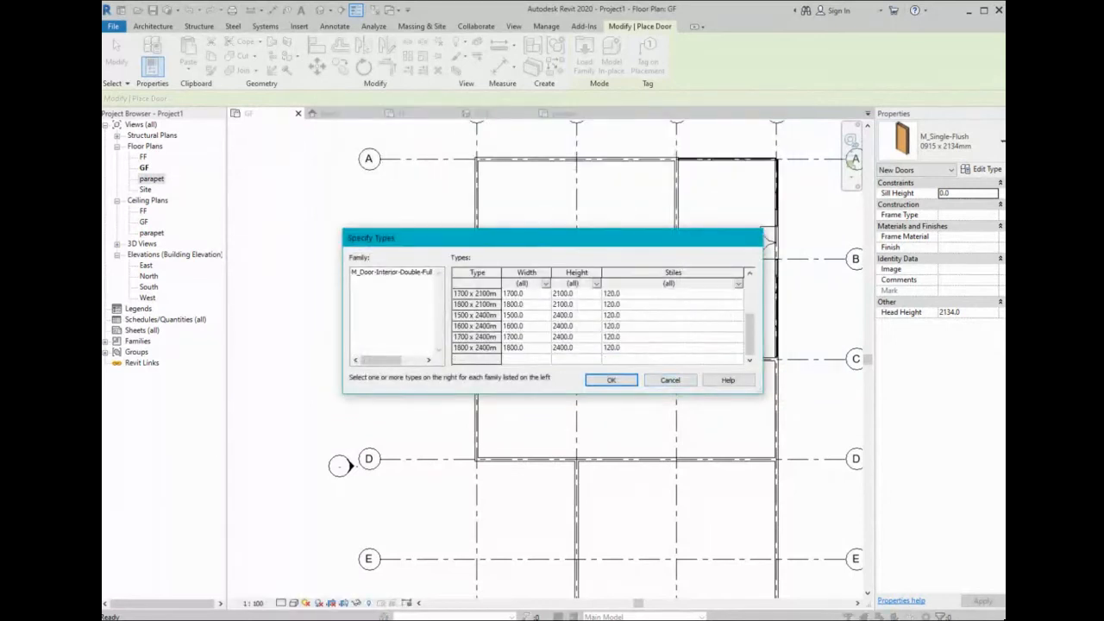
click(477, 348)
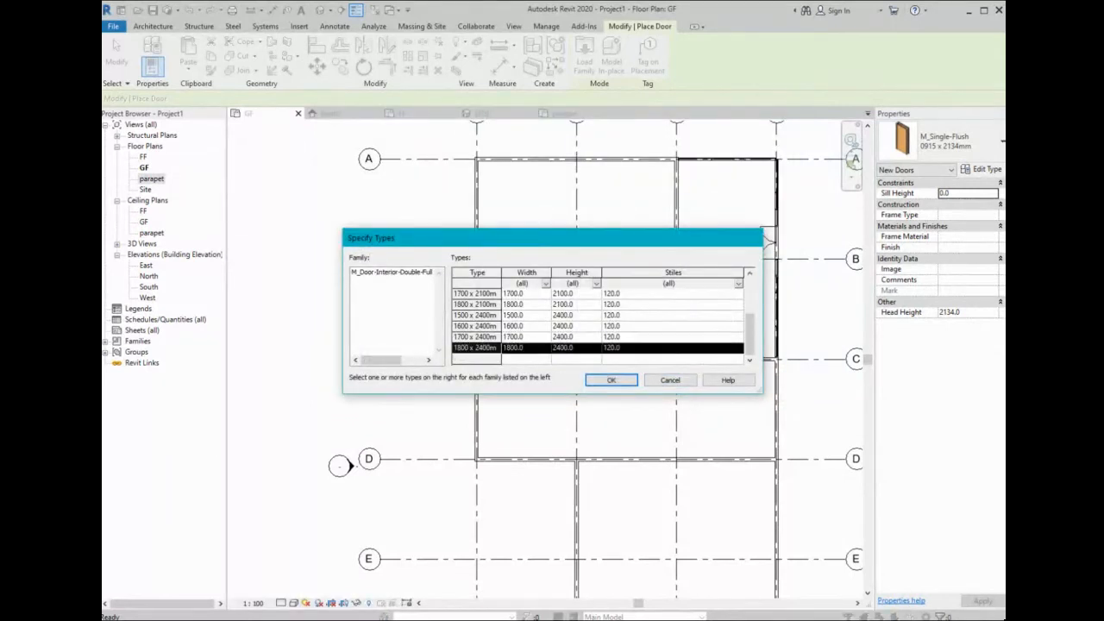
click(604, 380)
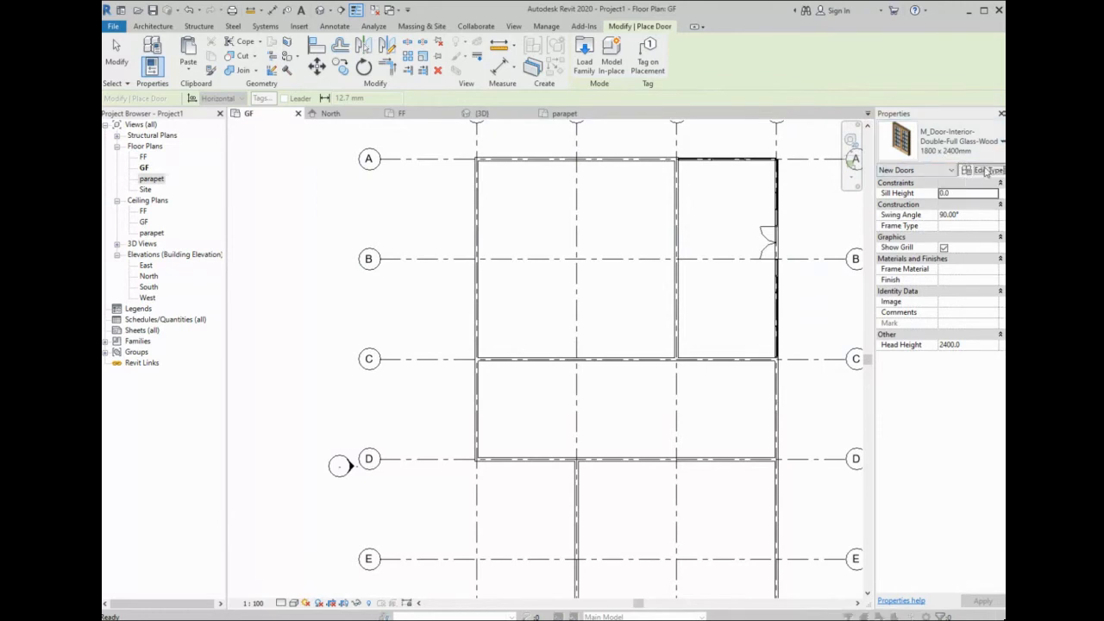
- Duplicate the double glass door type under the name 2000 x 3000mm 2
click(984, 170)
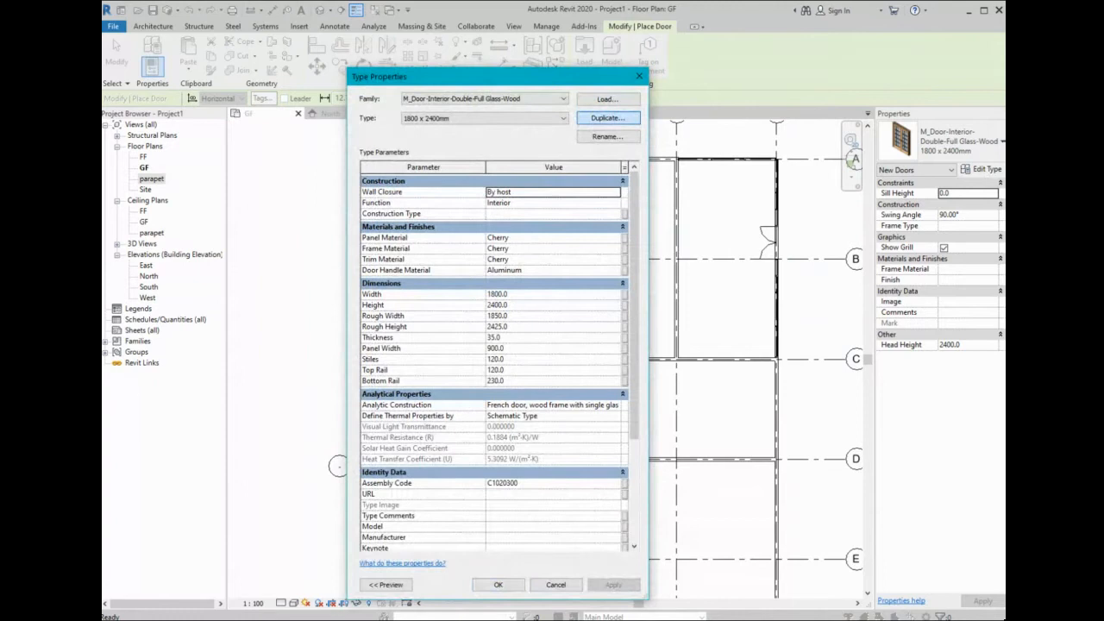
click(606, 118)
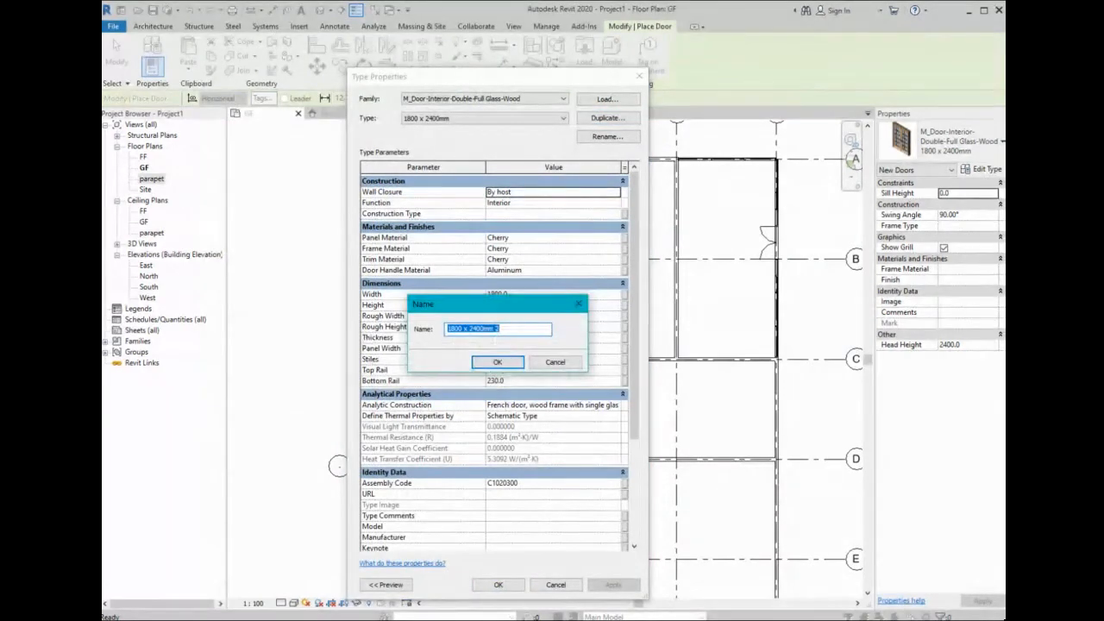
drag(456, 329, 446, 328)
text(20)
key(Return)
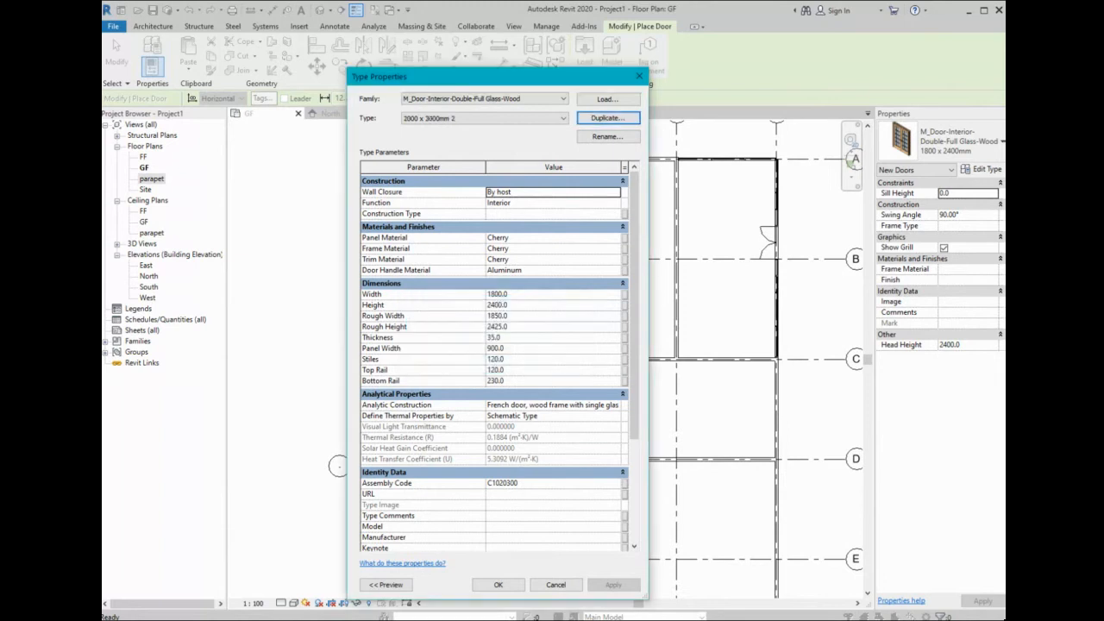
- Set the new door type's width to 2000 and height to 3000
double_click(496, 294)
text(20)
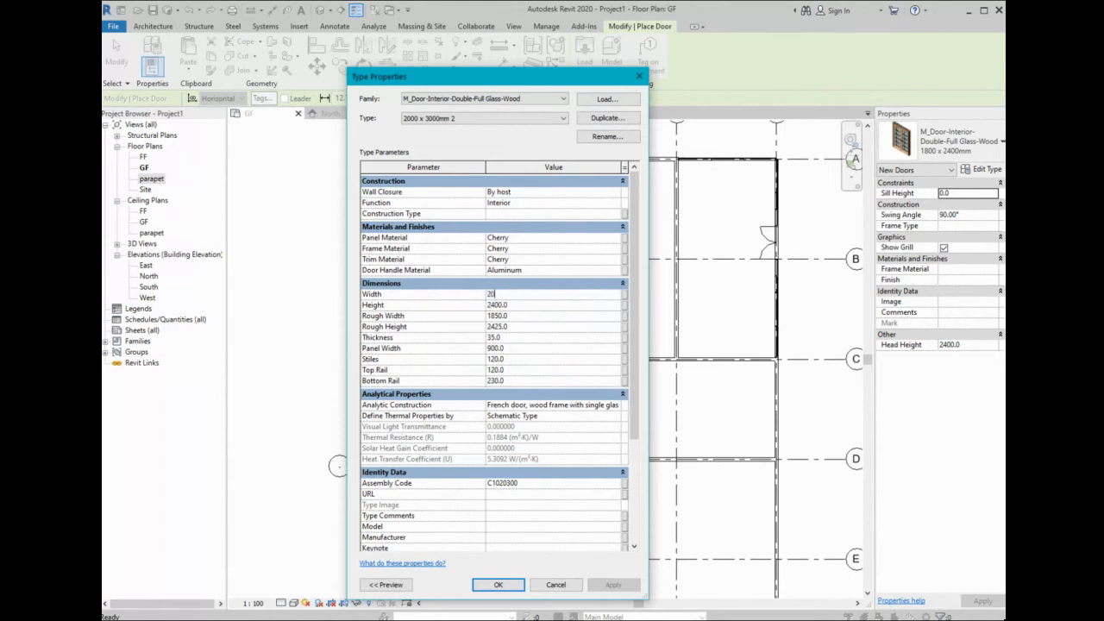
double_click(495, 305)
text(3000)
click(498, 584)
- Place a double door in the grid 2 wall between grids E and F, about 2300 mm from the grid F wall
scroll(675, 321, down, 1)
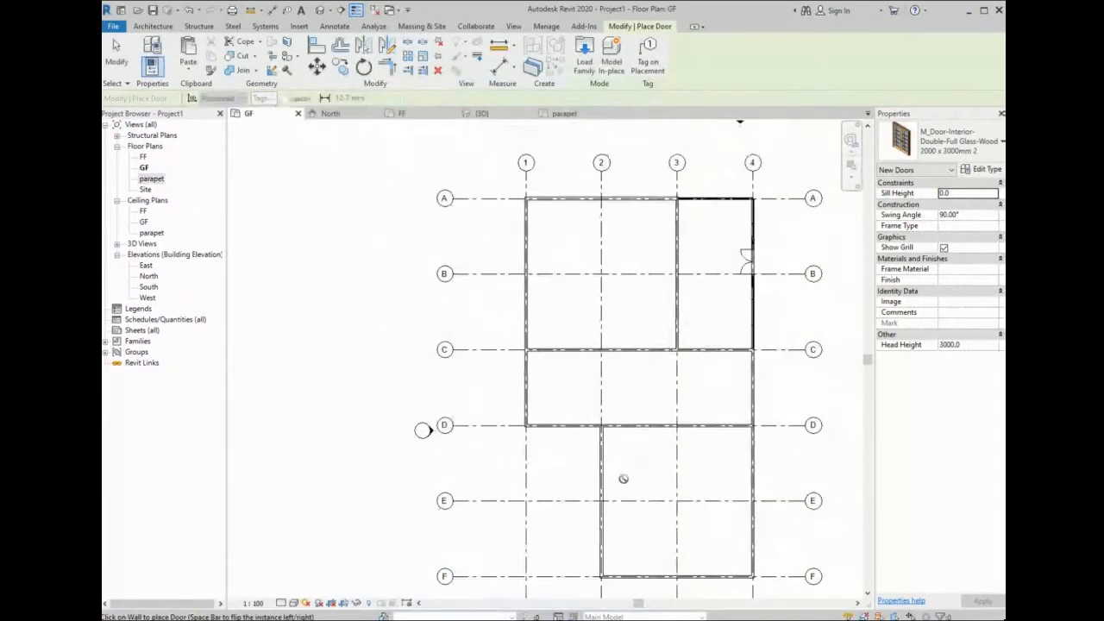
middle_drag(623, 504, 631, 423)
scroll(619, 440, up, 1)
scroll(618, 445, up, 1)
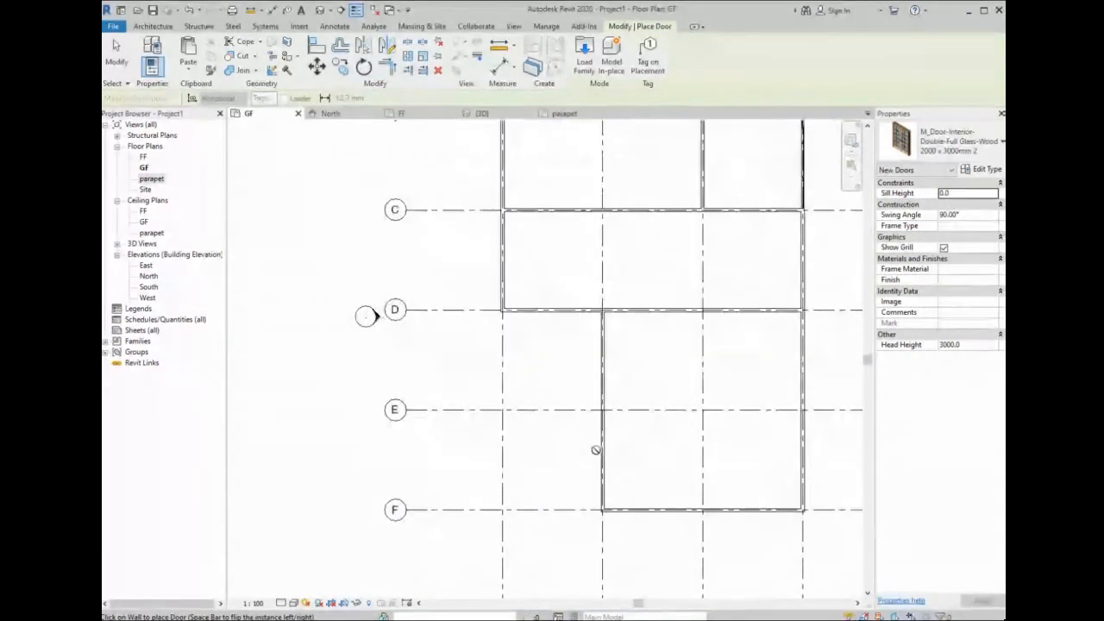
click(609, 449)
- Place another double door in the grid C wall between grids 2 and 3, about 2200 mm from the grid 3 wall
scroll(635, 483, down, 2)
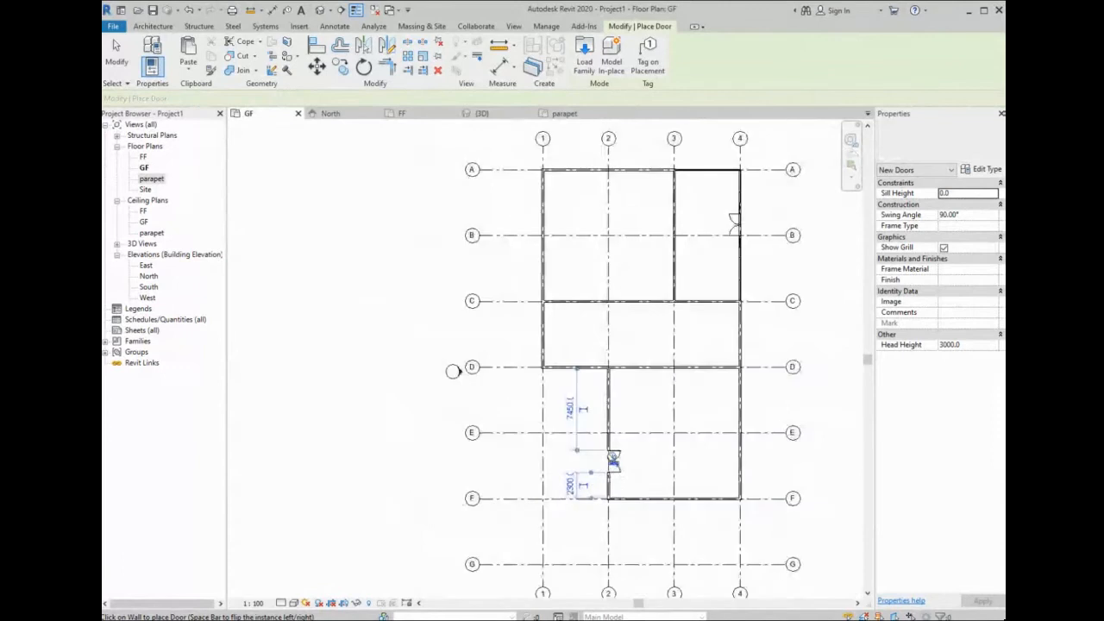
scroll(627, 149, up, 1)
scroll(627, 149, up, 1)
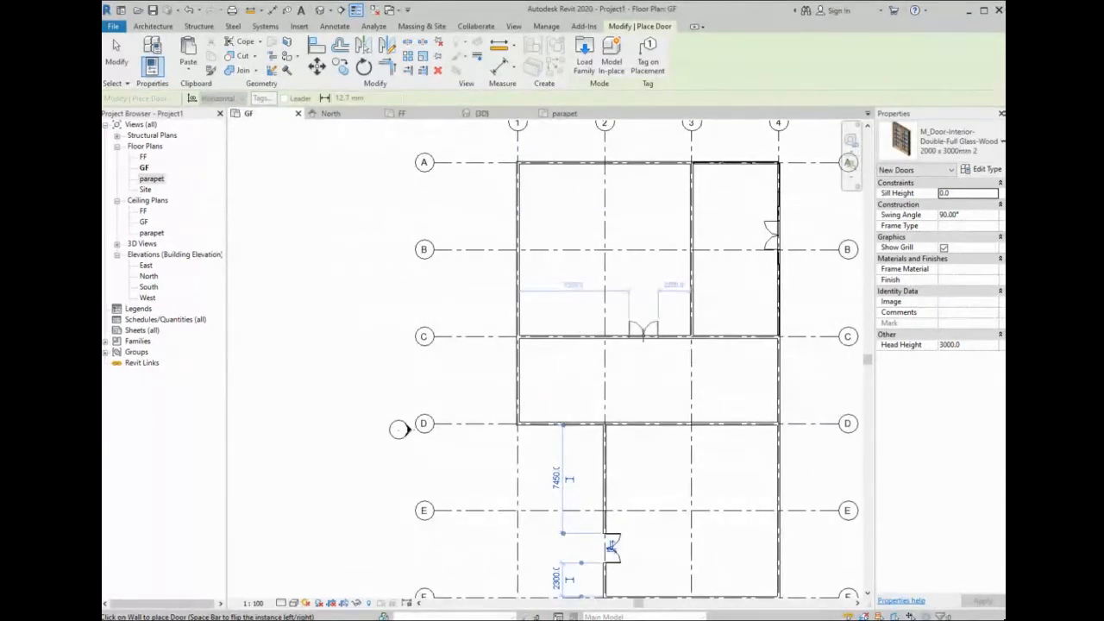
click(642, 332)
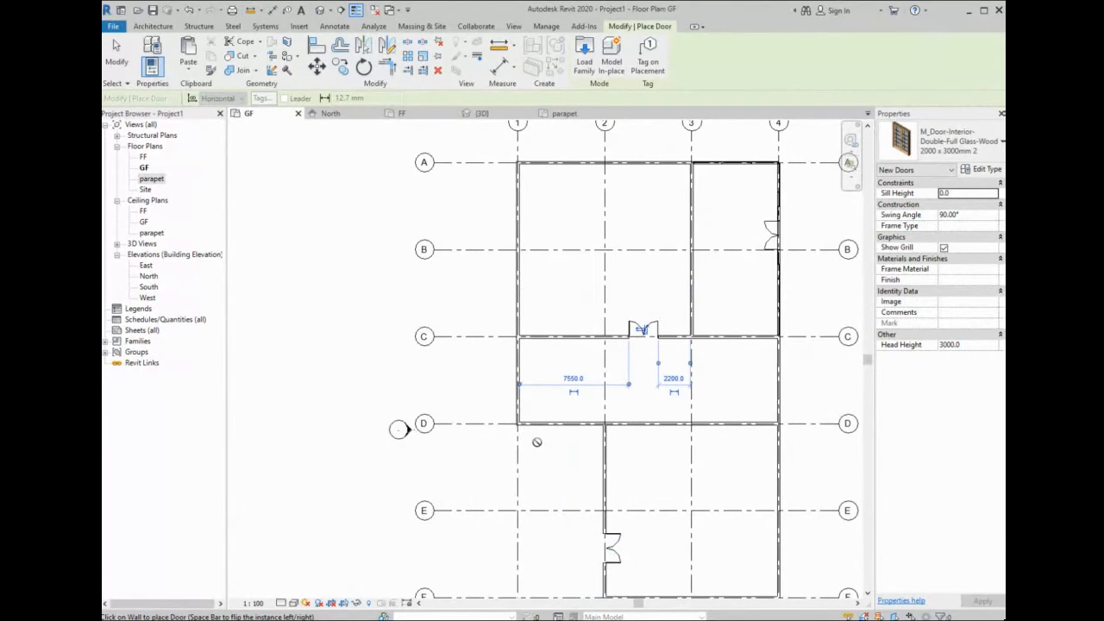
key(Escape)
key(Escape)
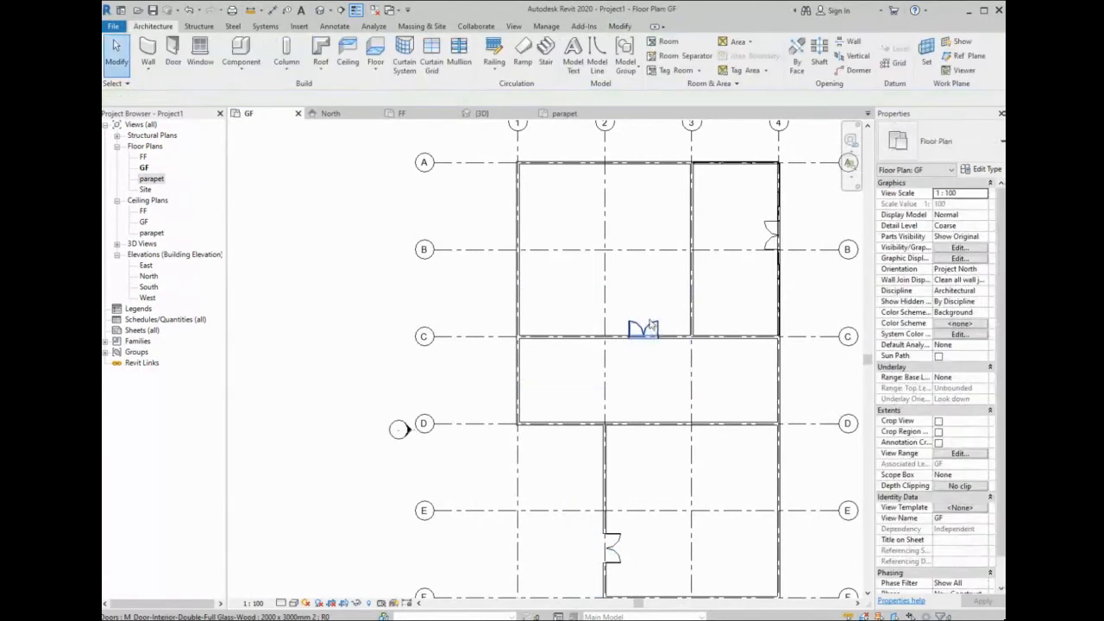
- Check the type properties of the double door in the grid C wall
click(647, 327)
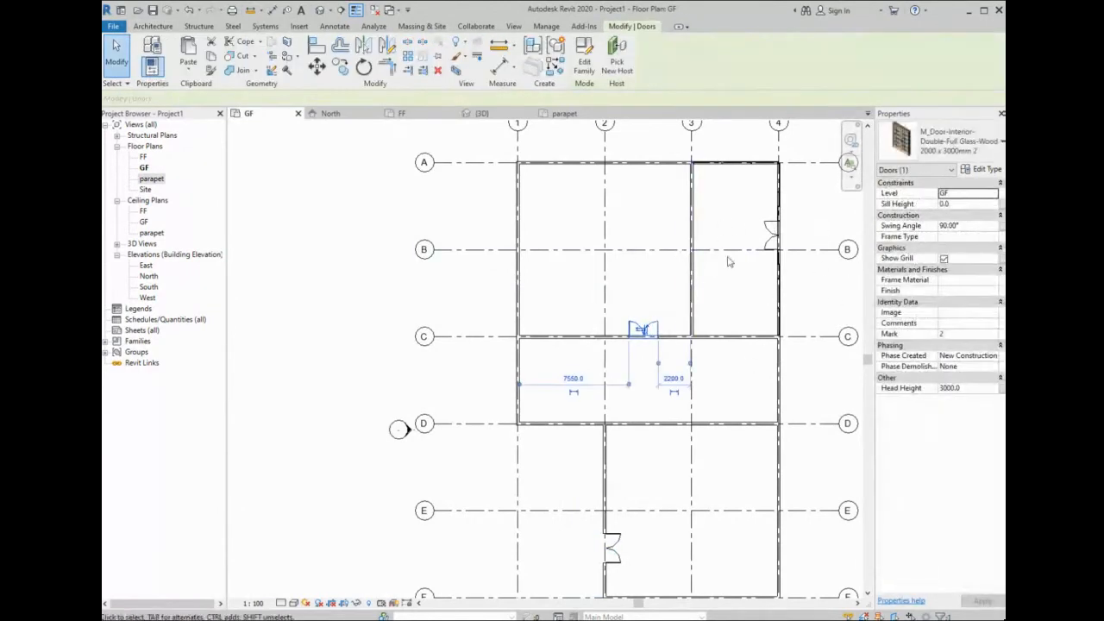
click(981, 169)
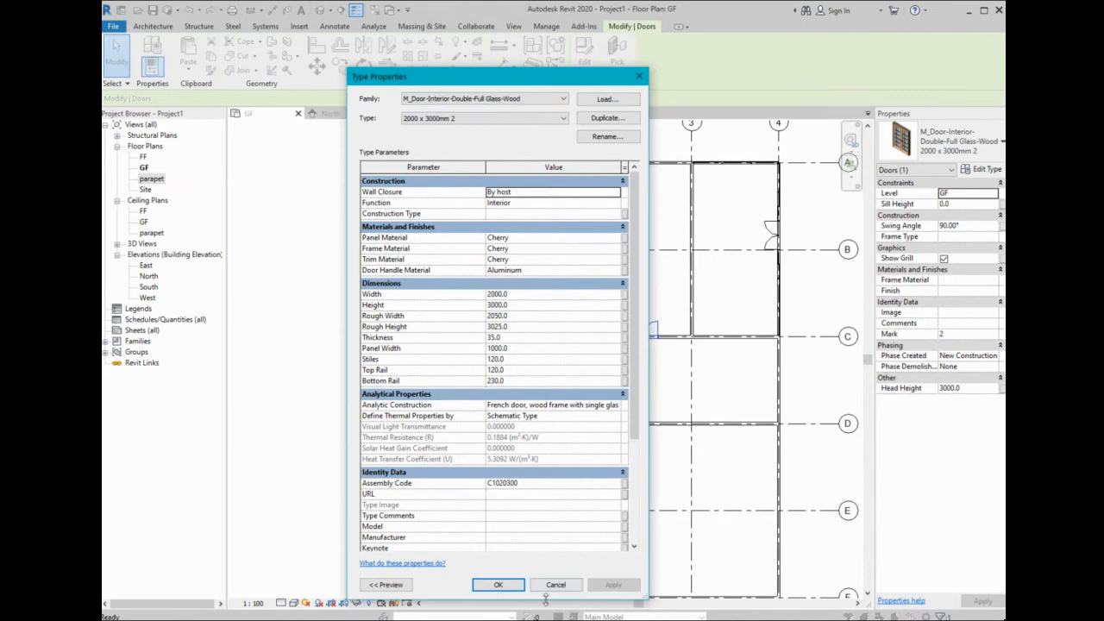
click(512, 588)
- Start placing a window and open the Windows folder of the US Metric library to load a family
scroll(623, 289, down, 1)
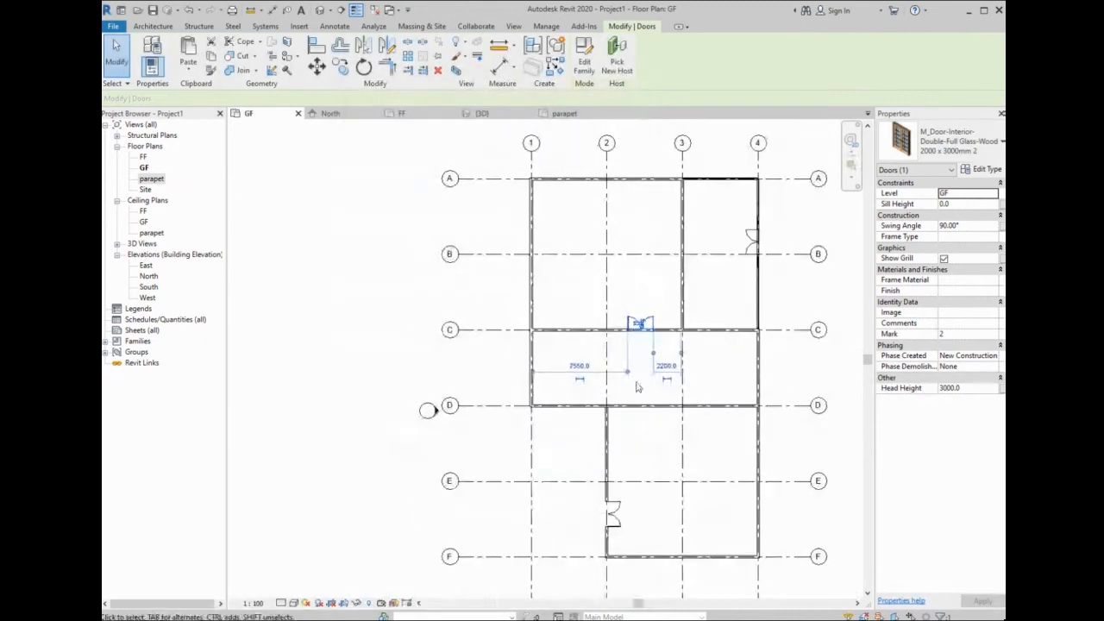
middle_drag(638, 477, 634, 448)
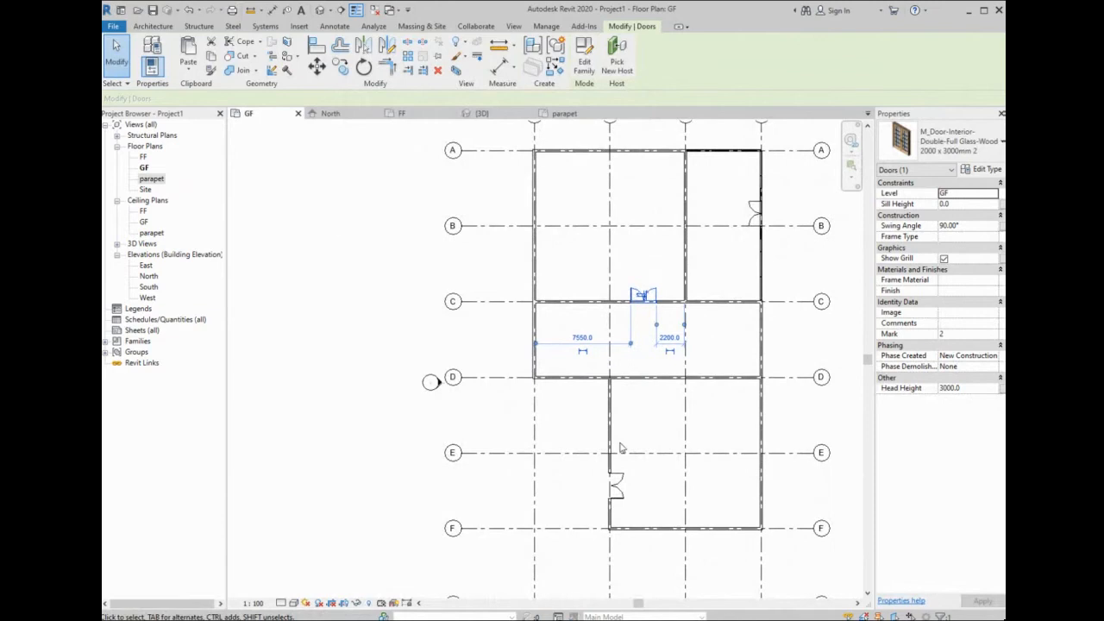
click(152, 26)
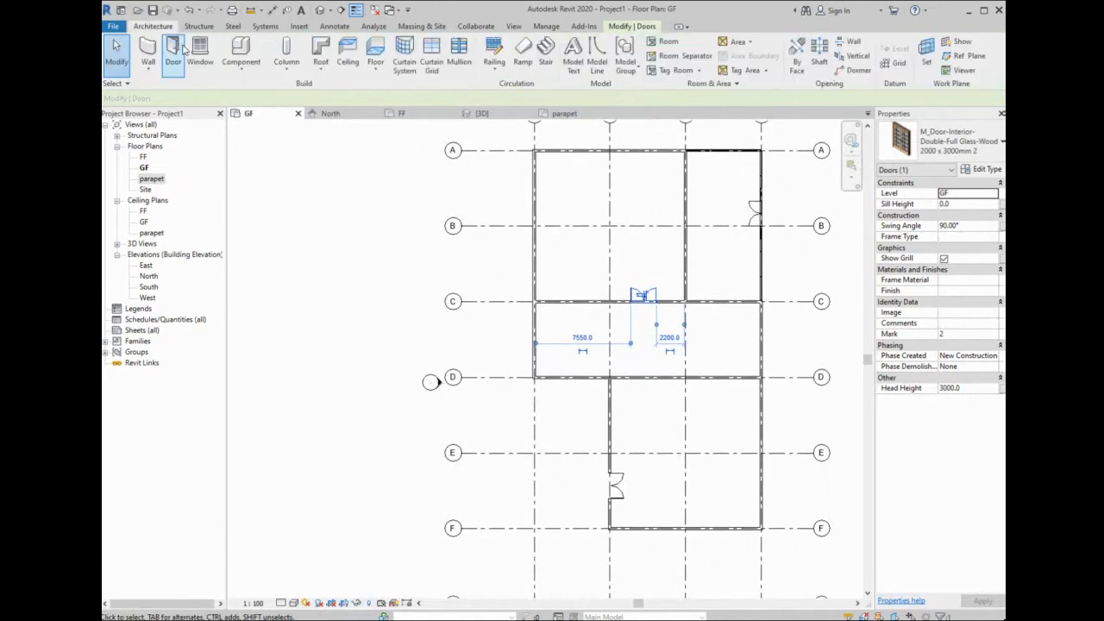
click(200, 54)
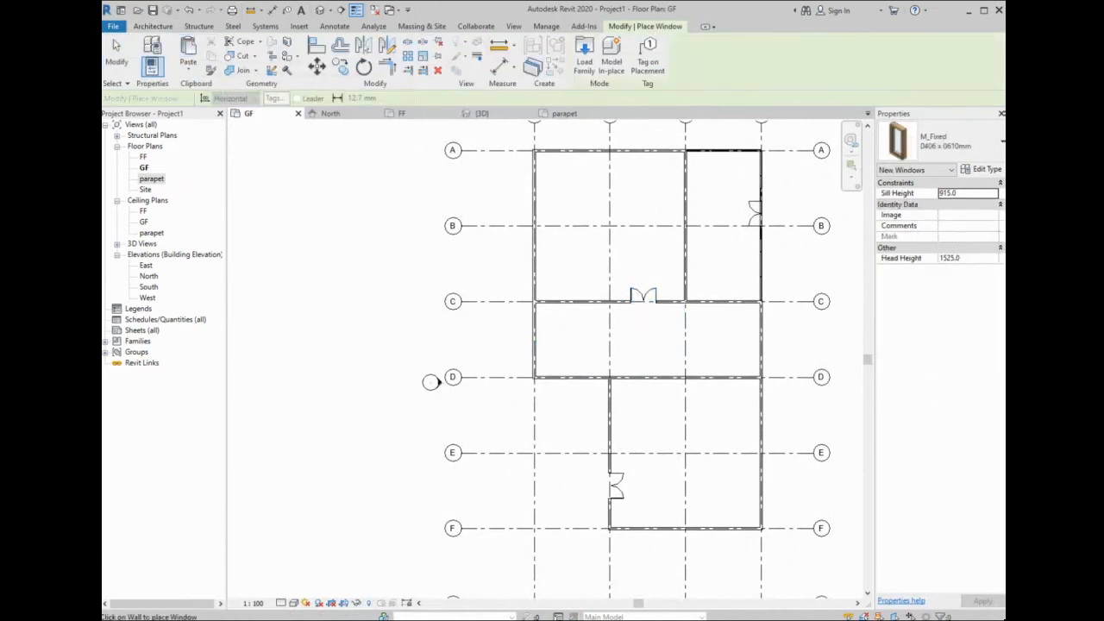
click(970, 169)
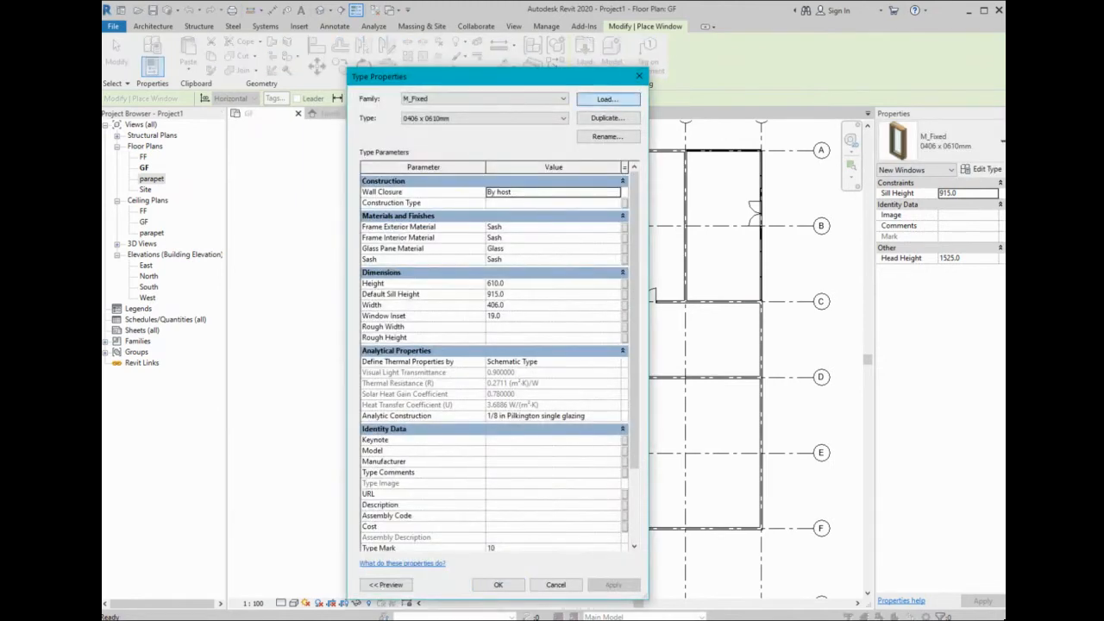
click(607, 99)
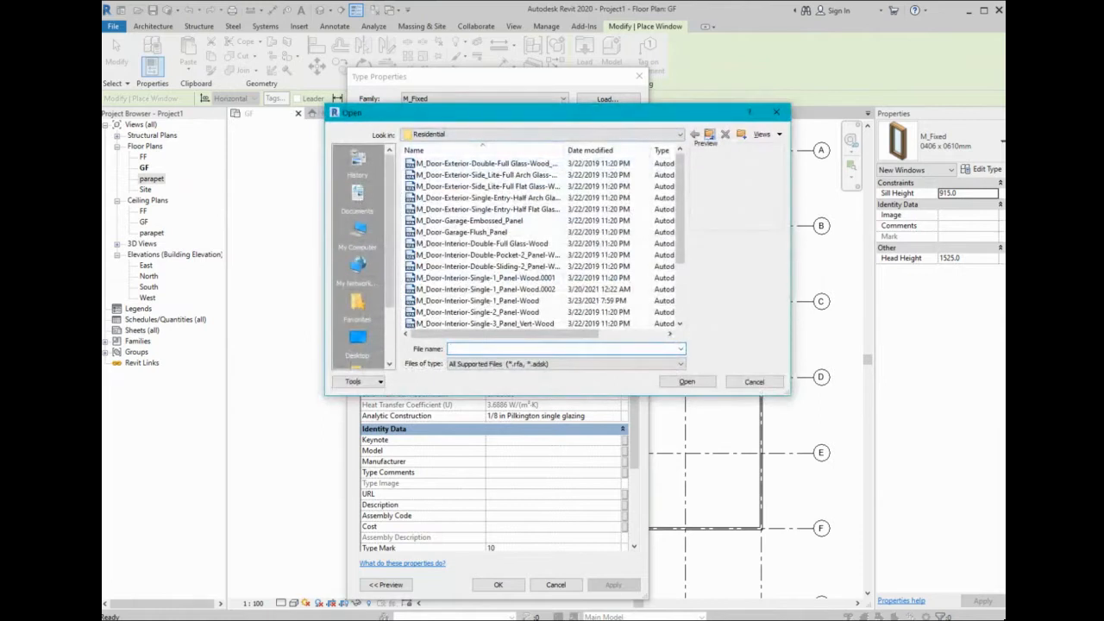
click(708, 134)
click(709, 134)
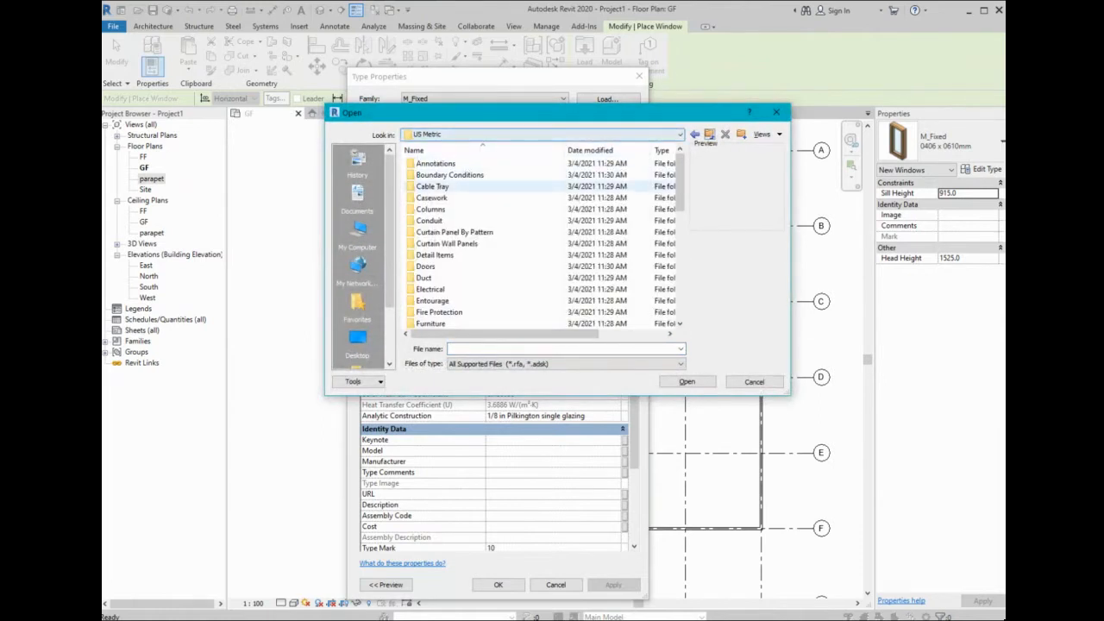
scroll(448, 264, down, 4)
scroll(448, 264, down, 5)
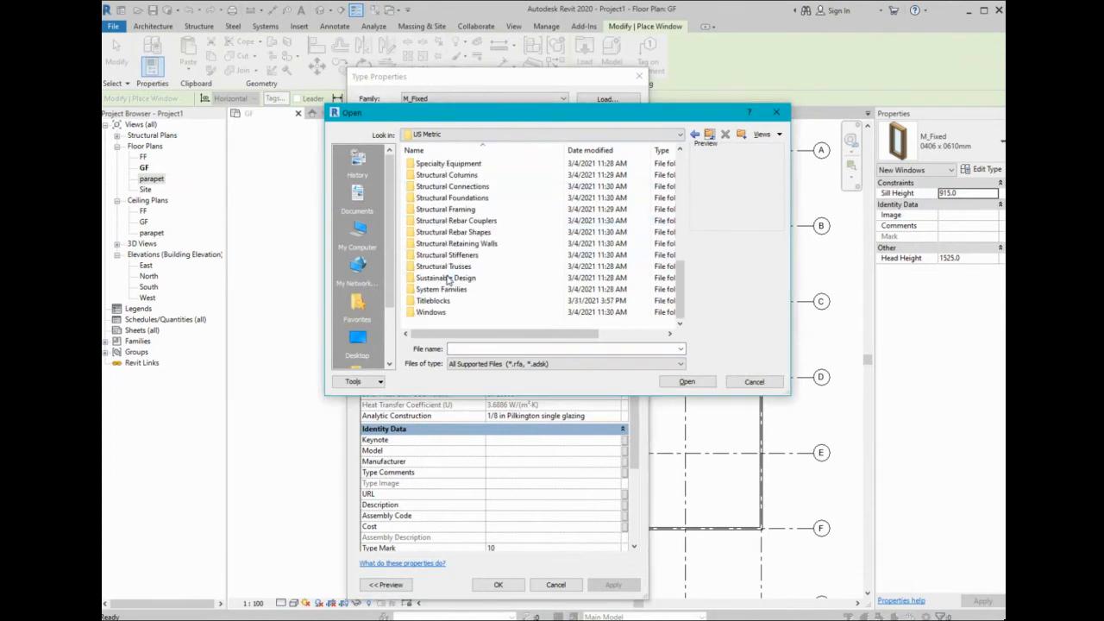
double_click(428, 316)
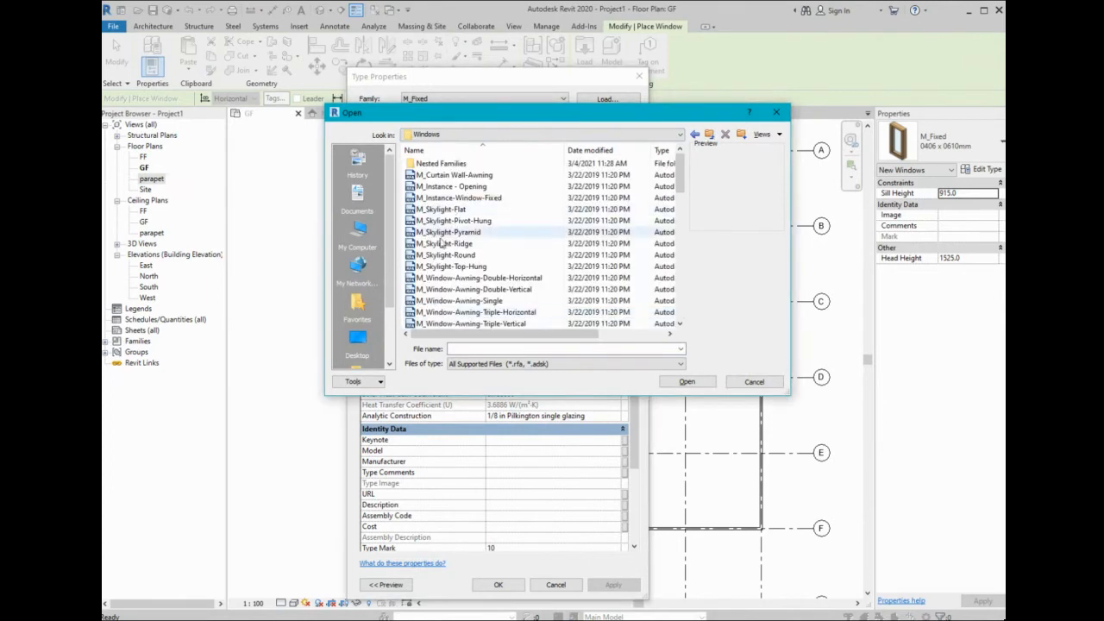
- Browse the window family previews and open M_Window-Casement-Double for loading
click(434, 255)
click(449, 277)
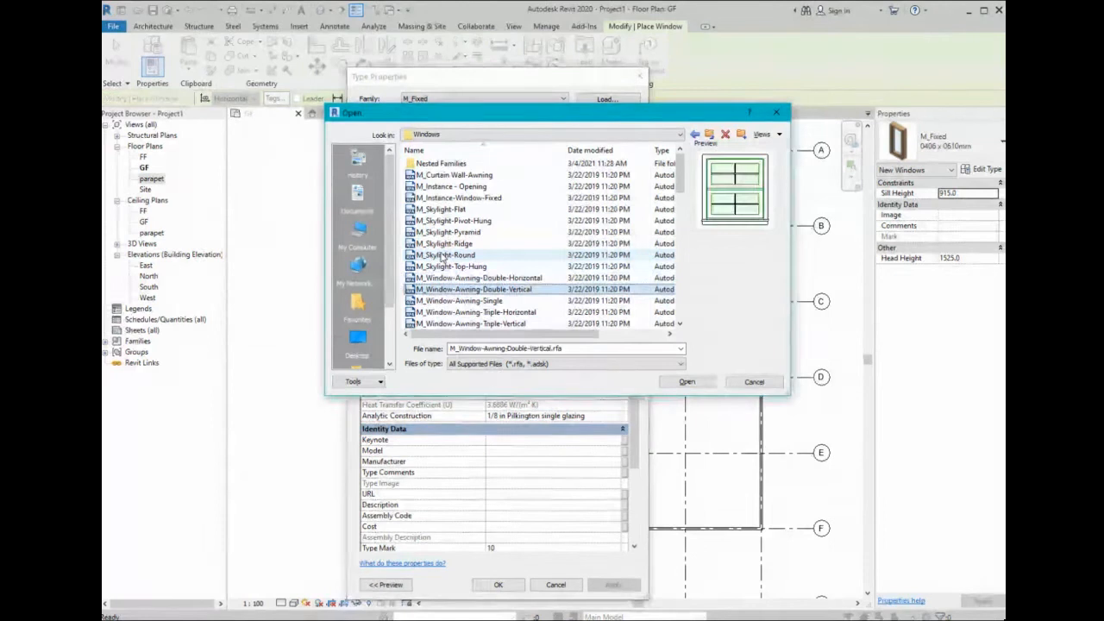
key(Down)
key(Down)
key(Down)
key(Down)
key(Down)
key(Down)
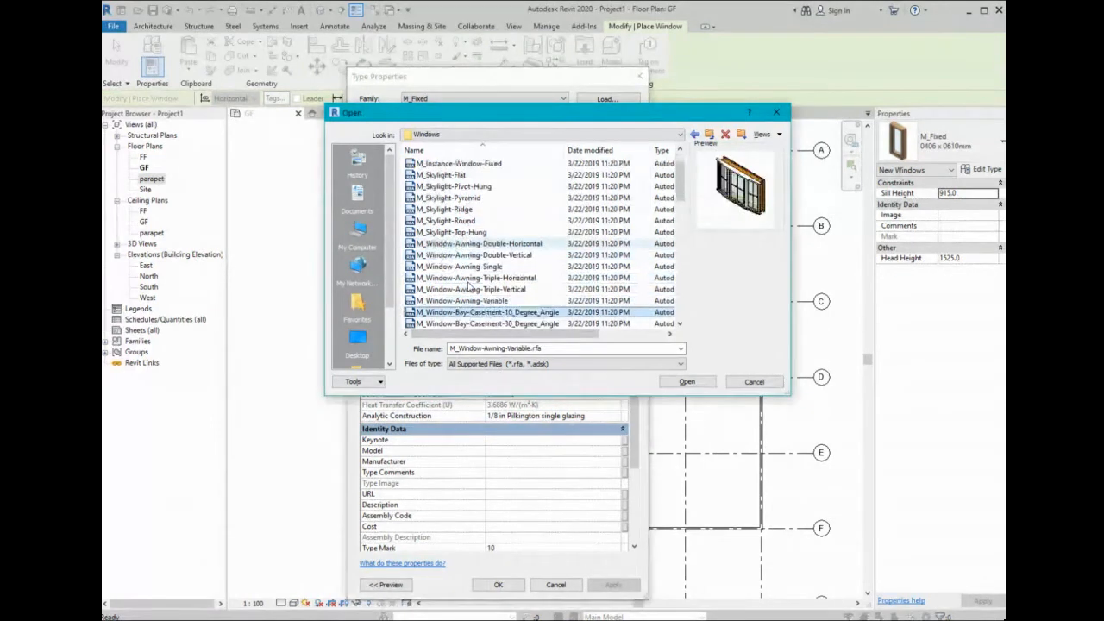
key(Down)
key(Down)
key(Down)
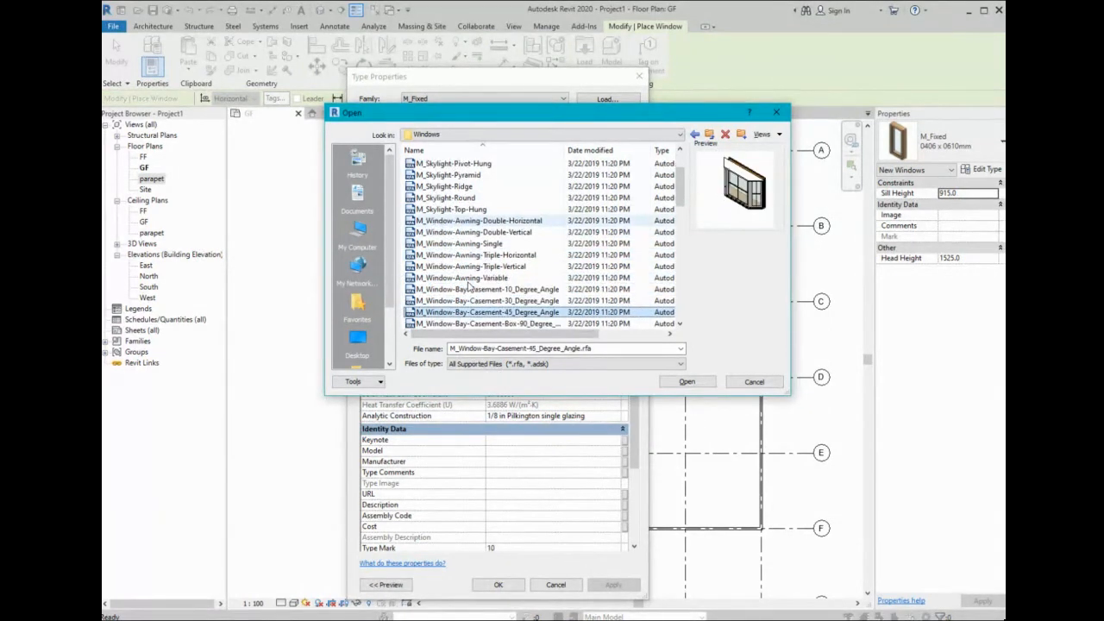
key(Down)
key(Down)
key(Down)
key(Down)
key(Down)
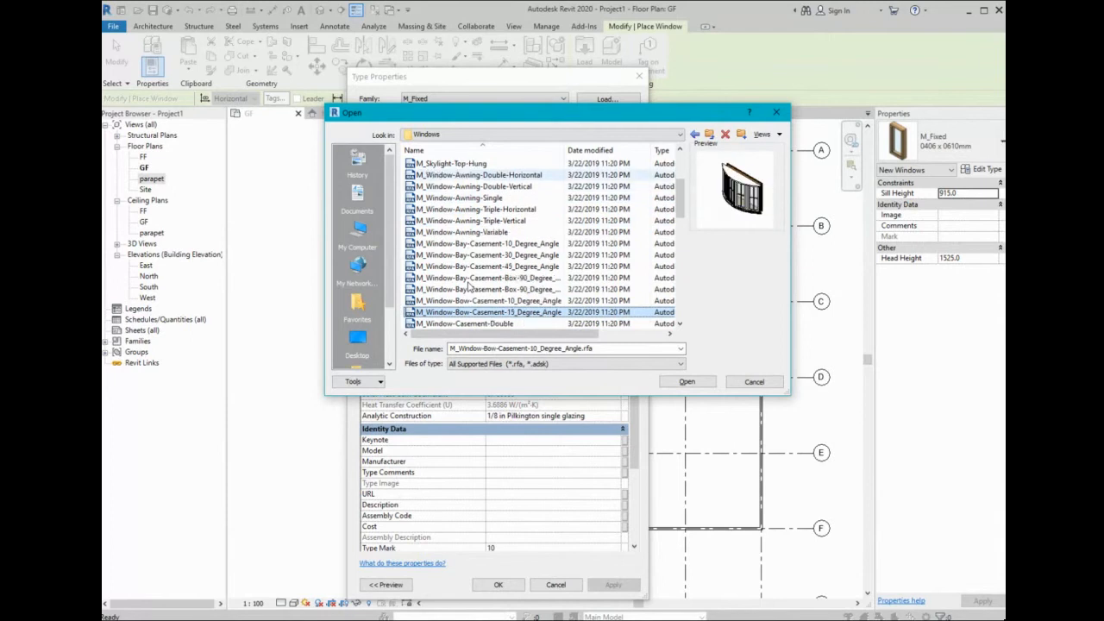
key(Up)
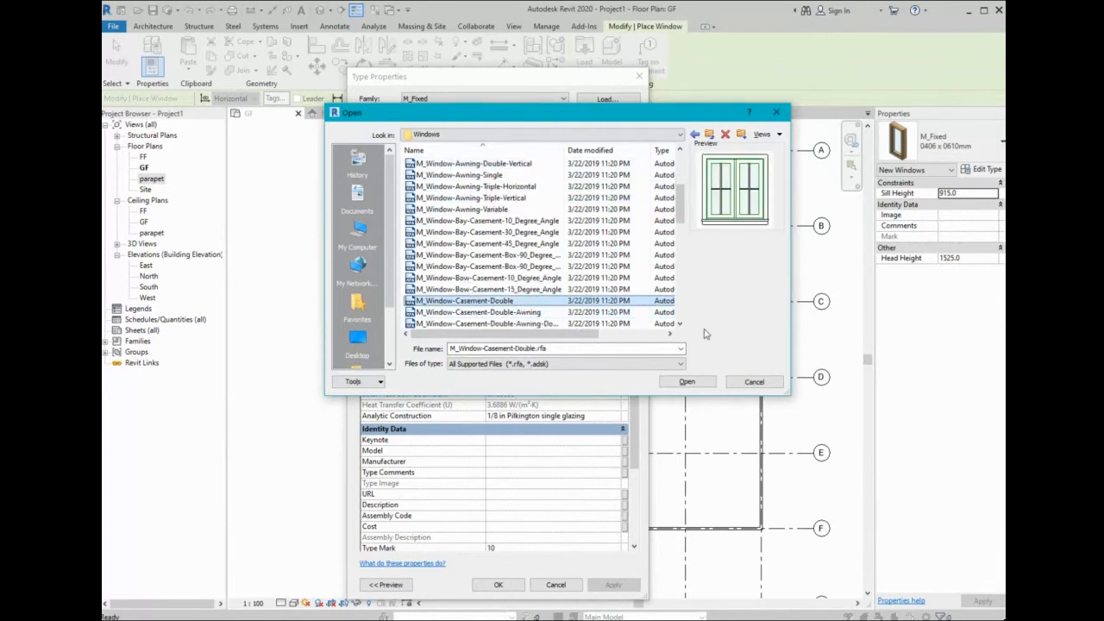
click(685, 382)
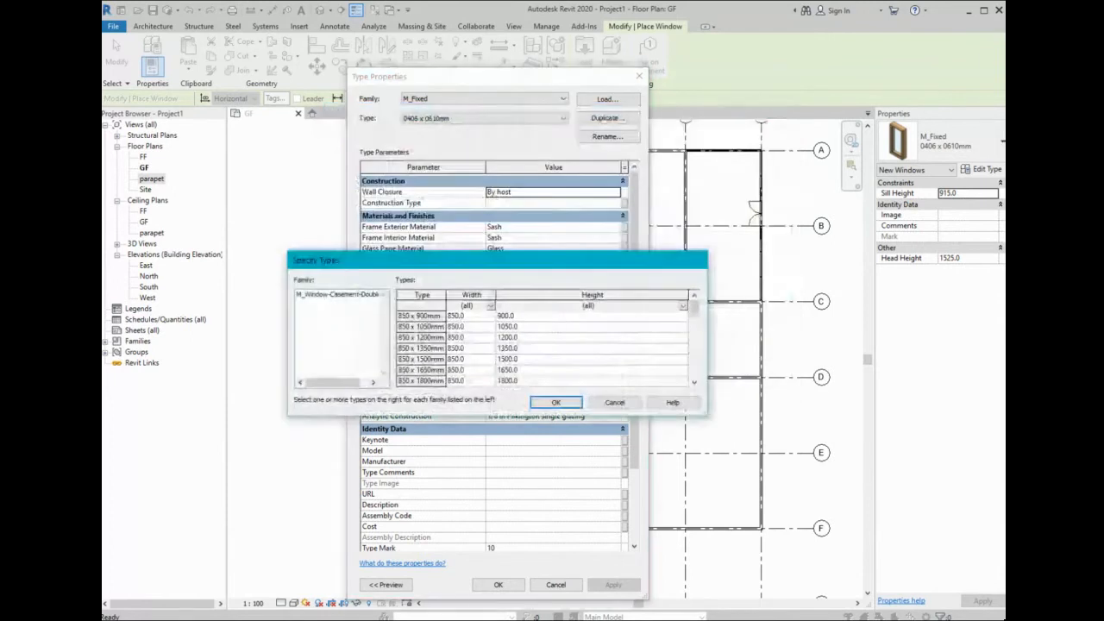
- Load the 1400 x 1800mm type of the double casement window, overwriting the existing family version
scroll(542, 348, down, 1)
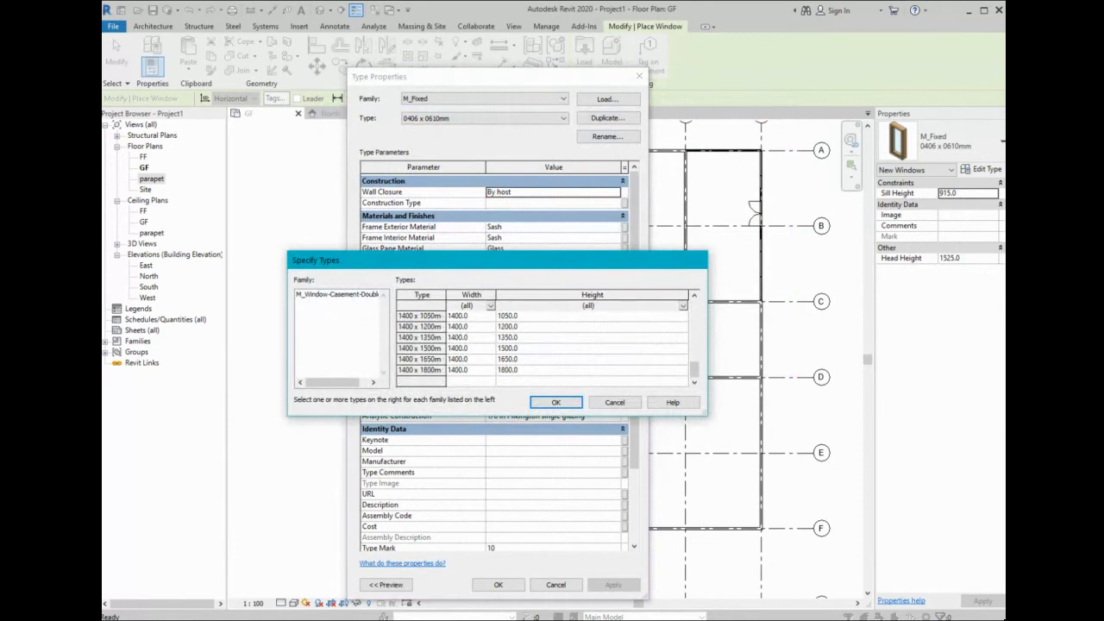
click(542, 369)
click(555, 402)
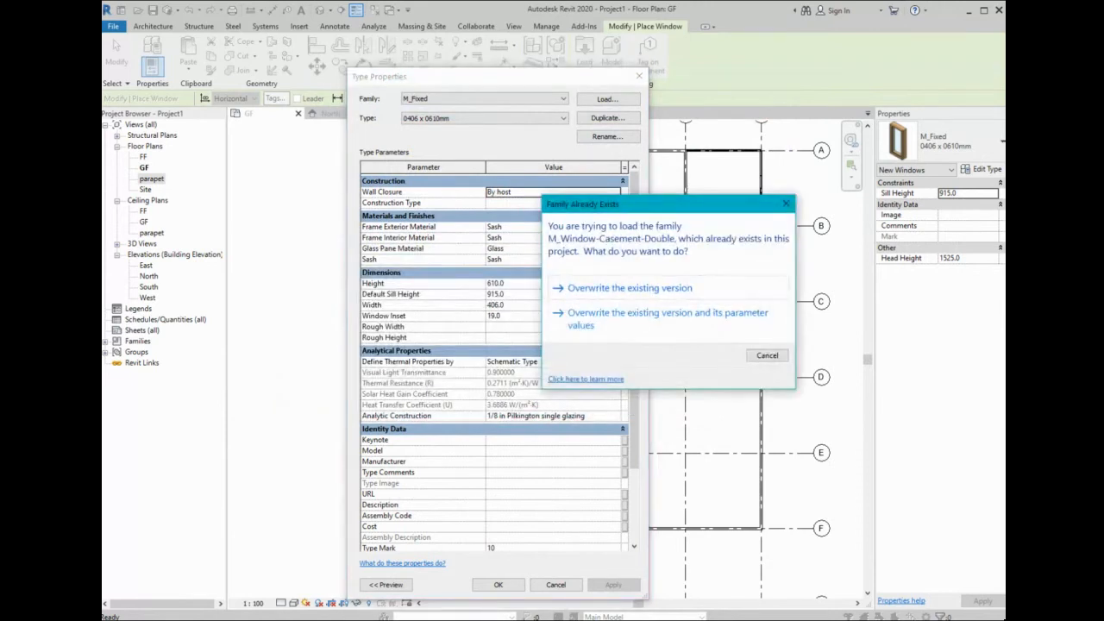
click(676, 288)
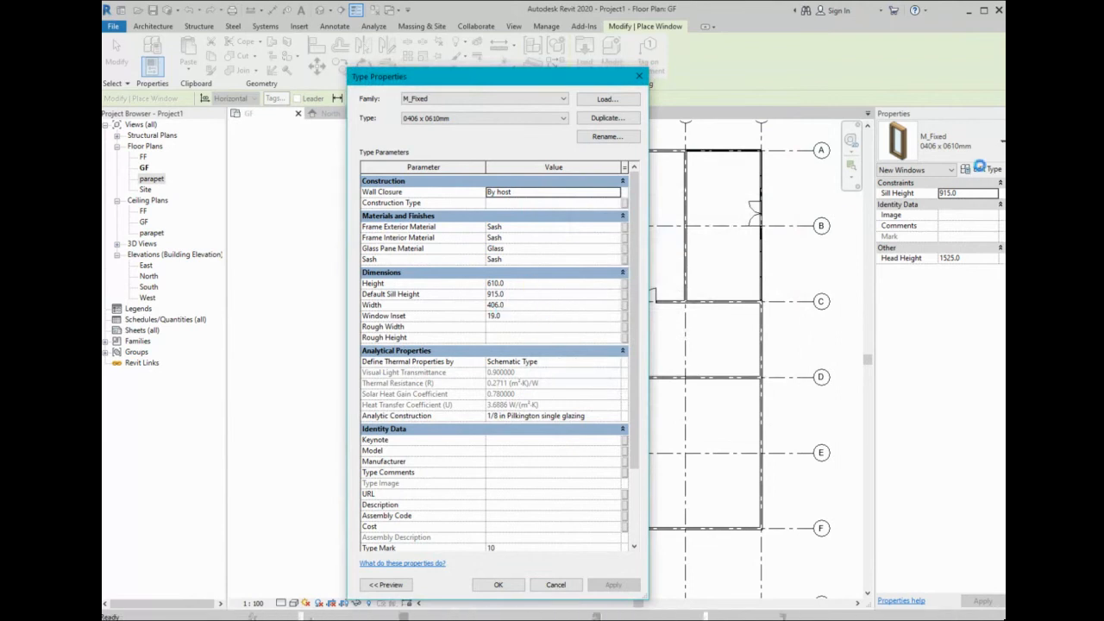
- Duplicate the double casement window type as "4000 x 2500mm 2" with a width of 4000 and a height of 2500
click(610, 119)
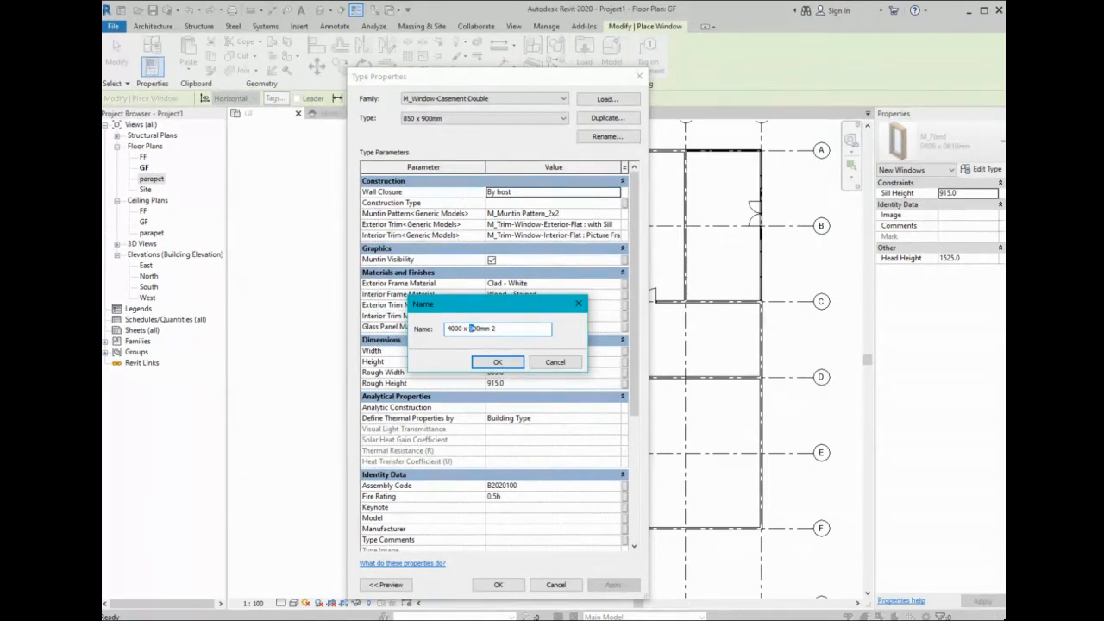
text(5)
click(498, 361)
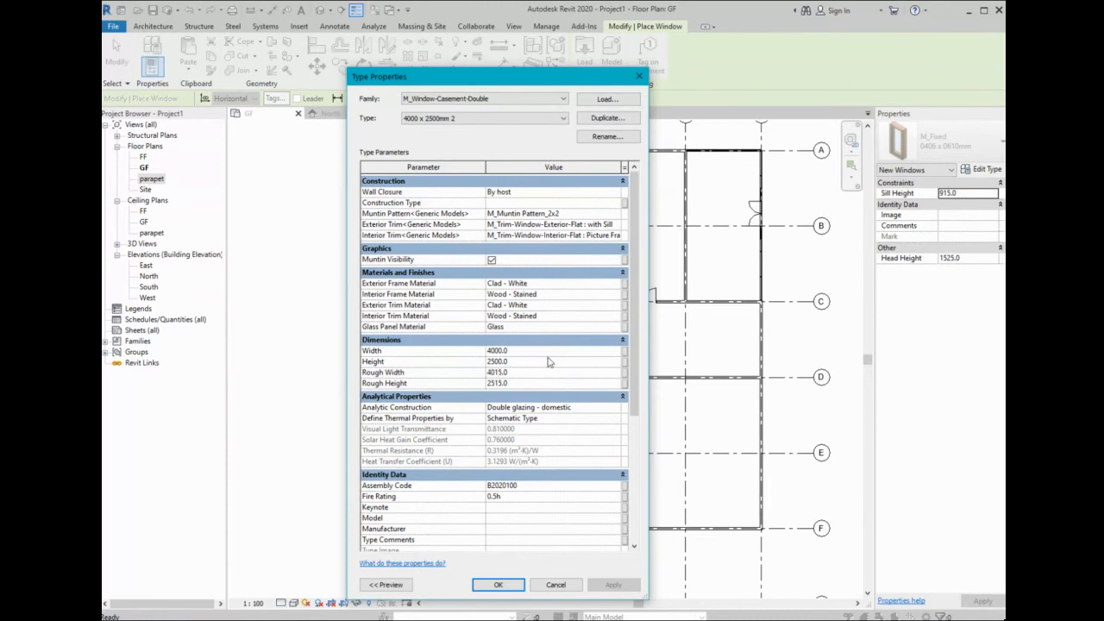
scroll(549, 363, down, 3)
scroll(525, 201, up, 3)
click(497, 585)
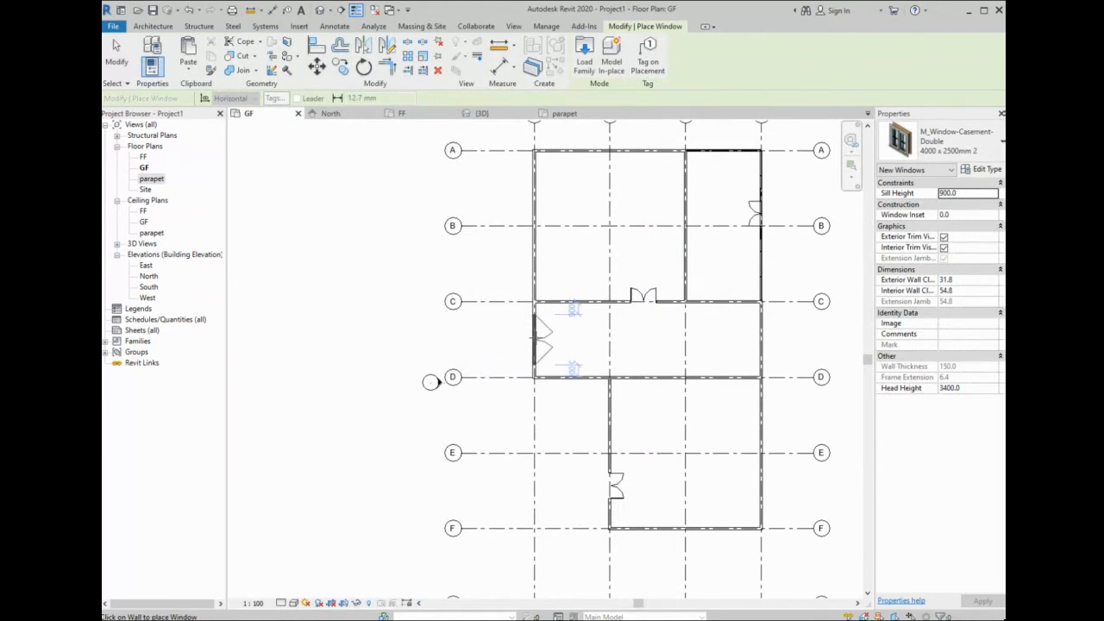
- Place windows in the grid 1 wall midway between C and D and about 1100 mm from A, and in the grid 4 wall about 900 mm below D
click(542, 341)
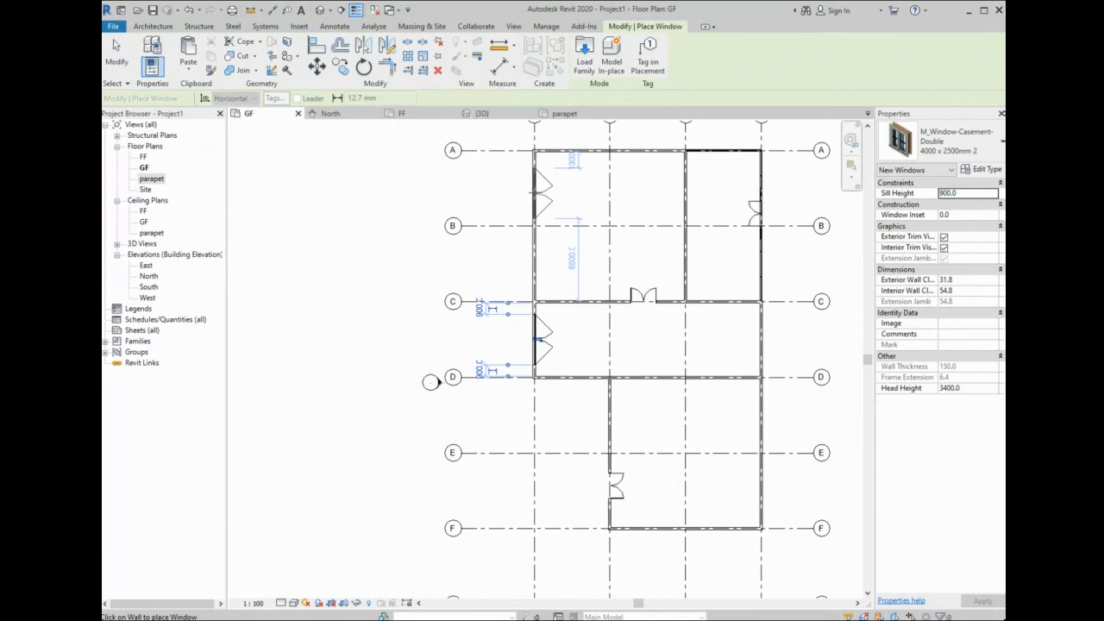
click(537, 188)
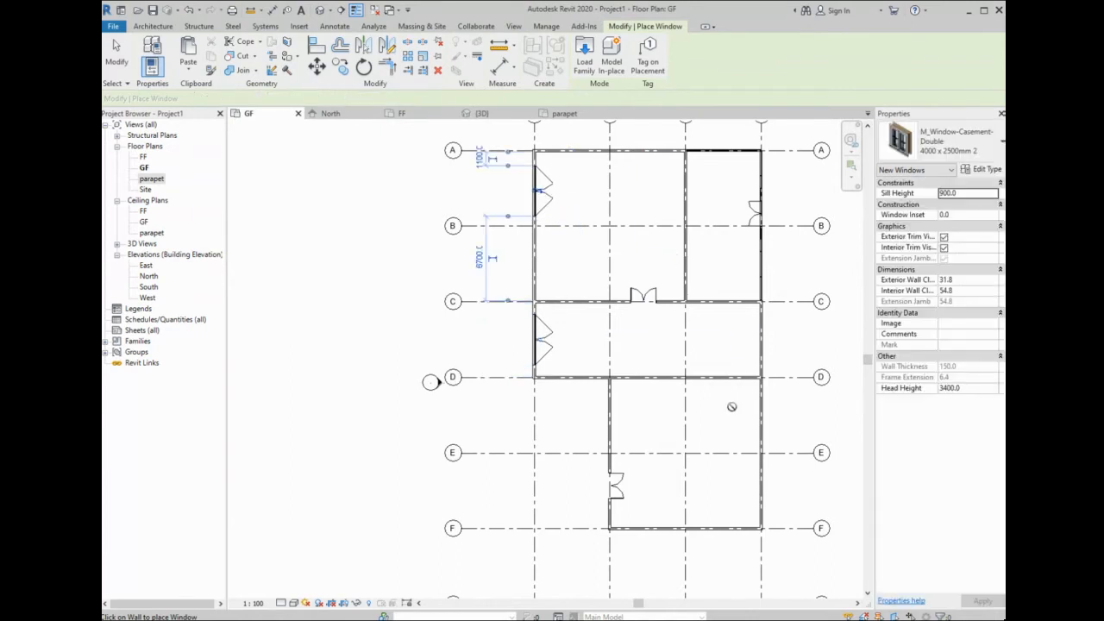
click(757, 415)
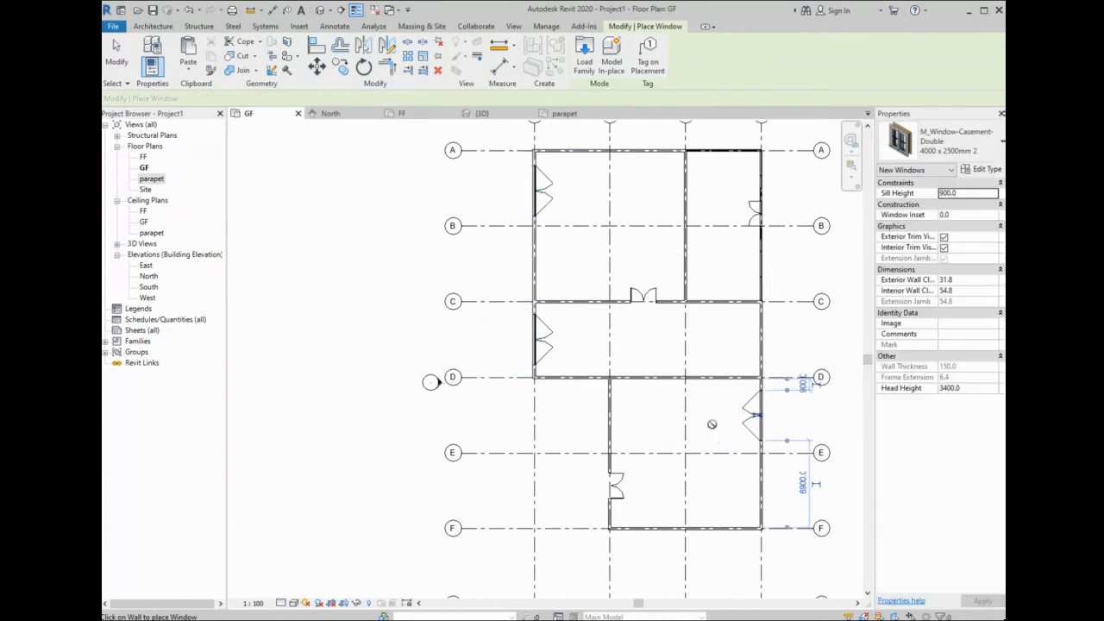
key(Escape)
key(Escape)
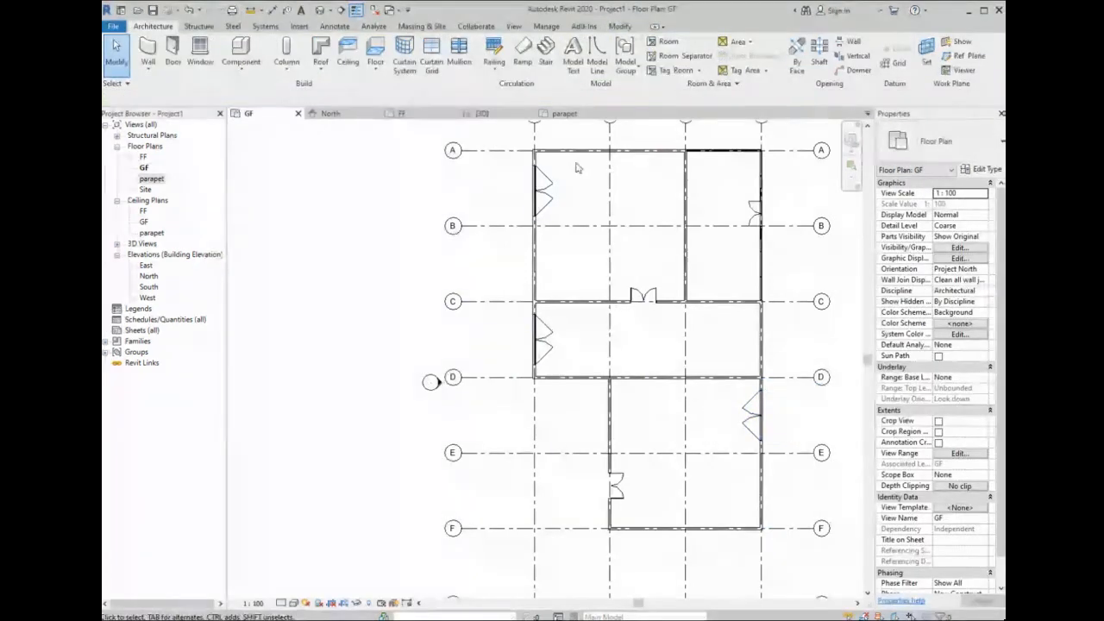
- In the 3D view, copy the two ground floor windows in the grid 1 wall and paste them aligned to level FF
click(512, 115)
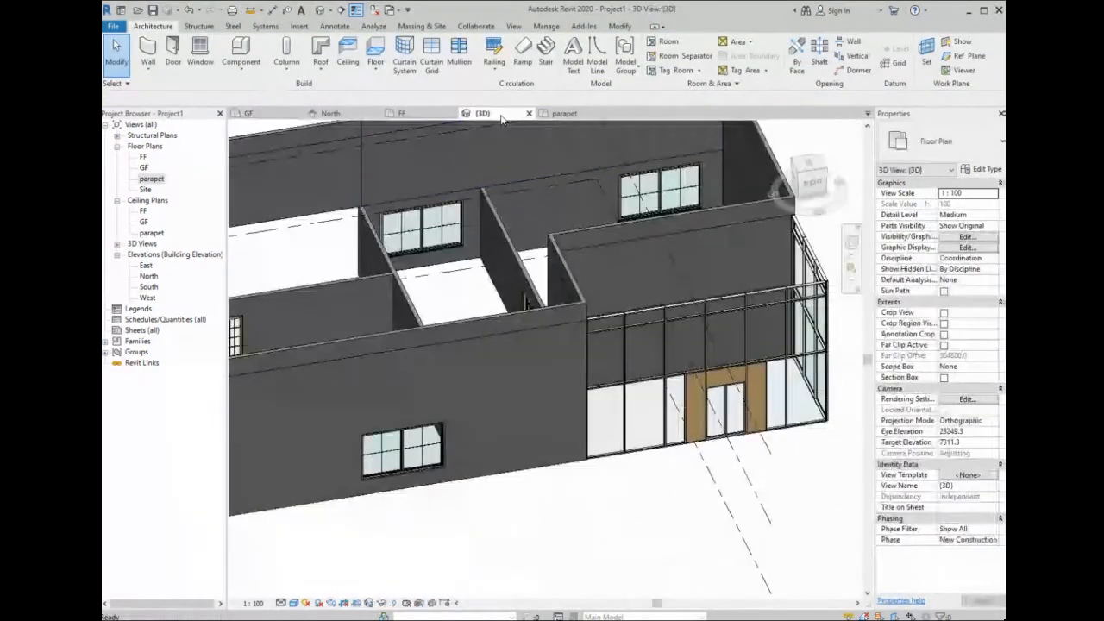
scroll(471, 397, up, 1)
middle_drag(471, 398, 560, 401)
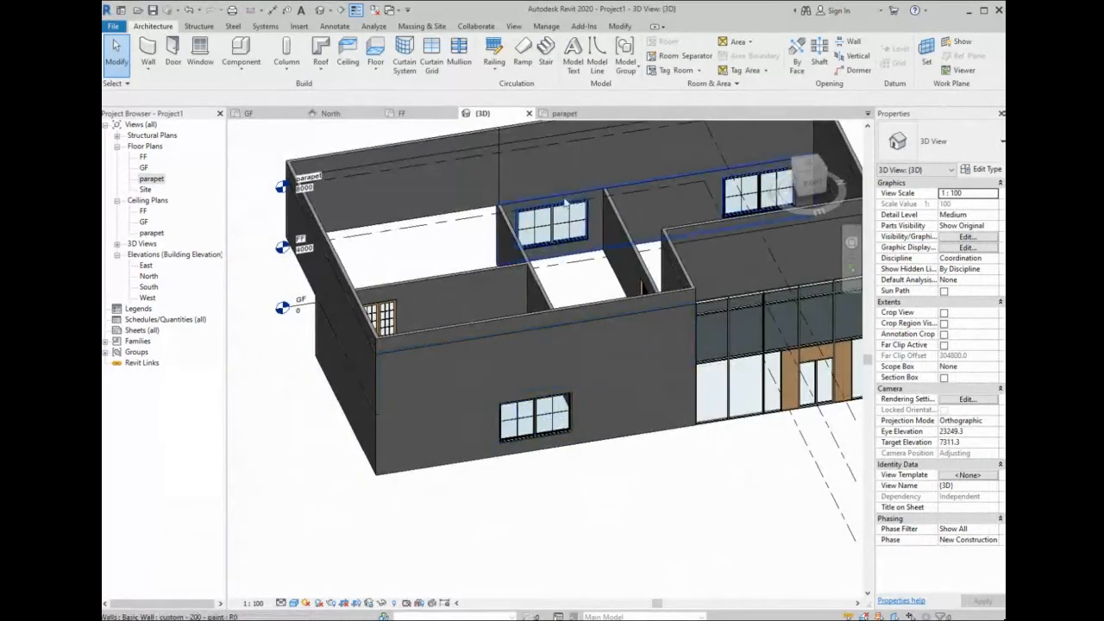
click(552, 223)
middle_drag(672, 213, 596, 267)
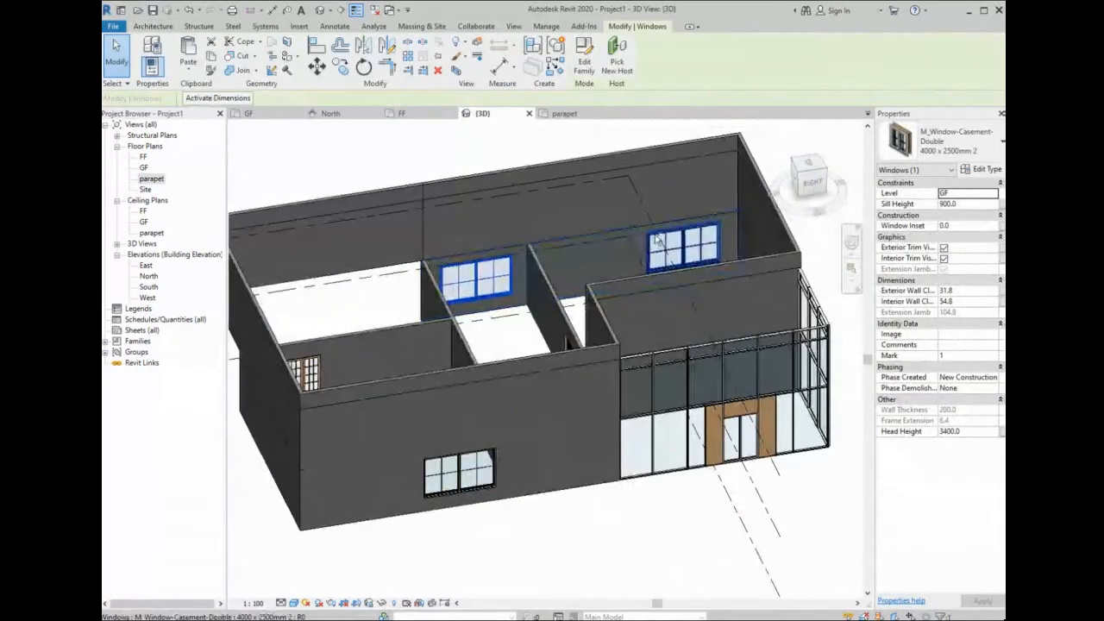
ctrl+click(690, 246)
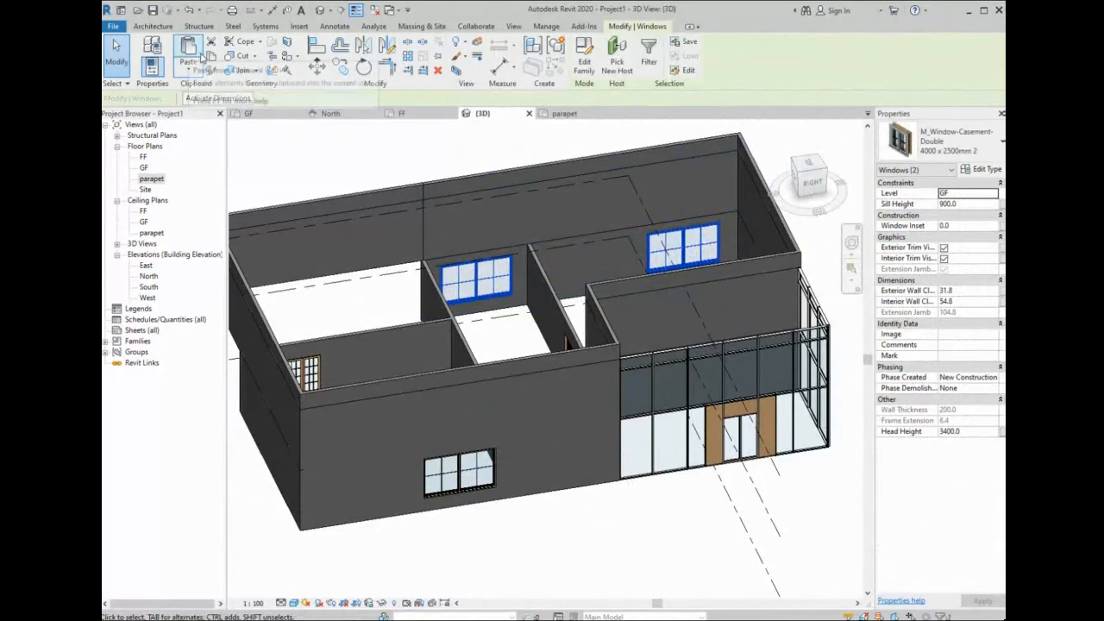
click(212, 56)
click(191, 76)
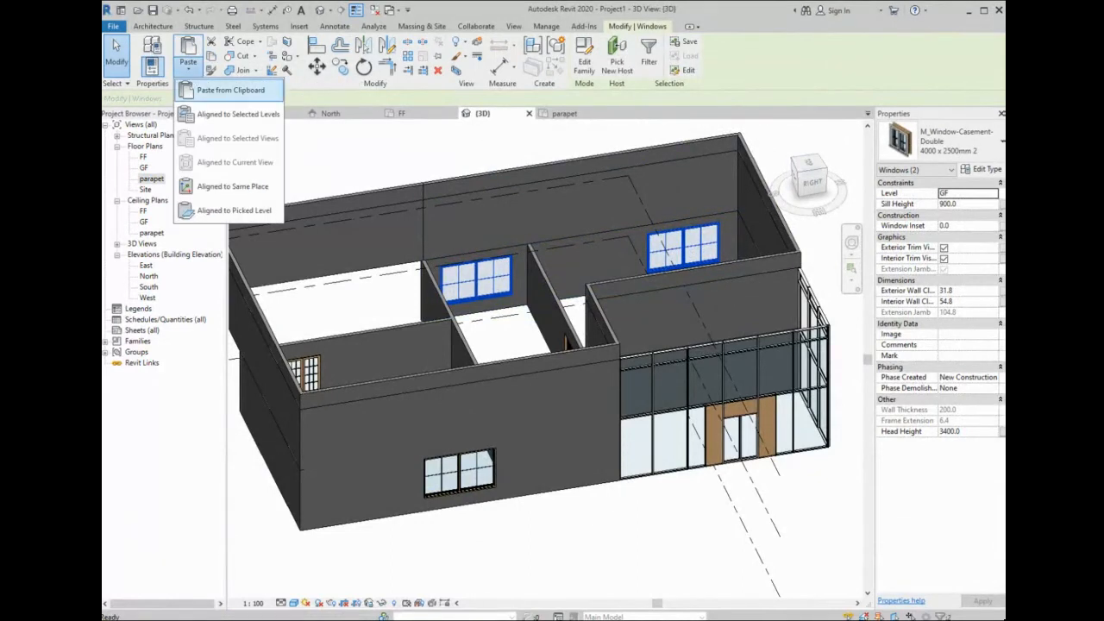
click(237, 114)
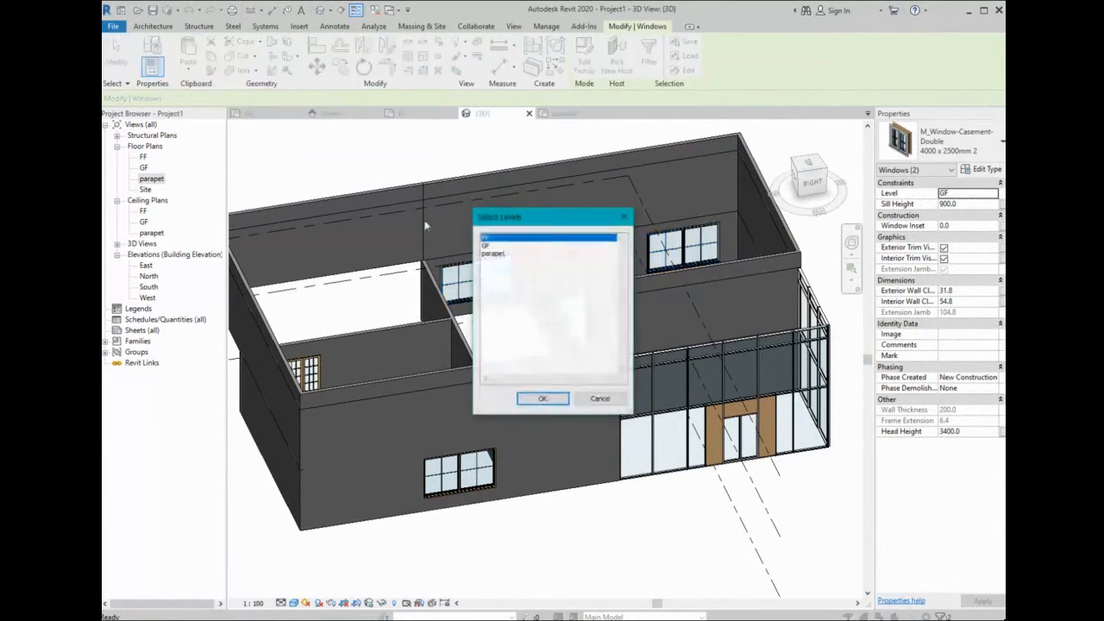
click(542, 398)
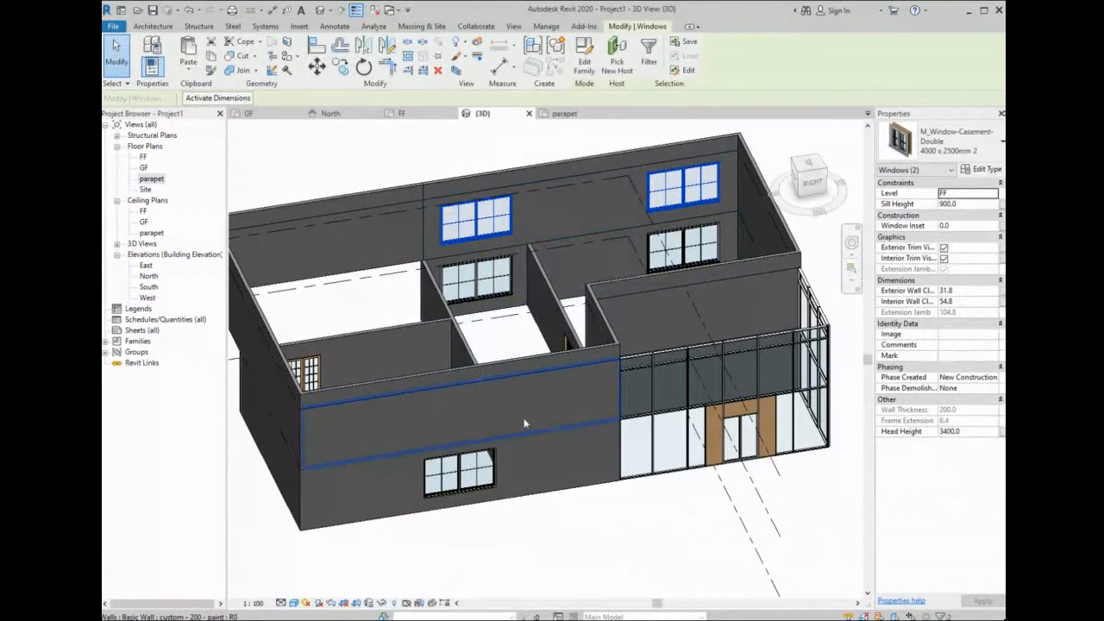
- Clear the window selection and inspect the building from its front side in 3D
shift+middle_drag(516, 422, 495, 448)
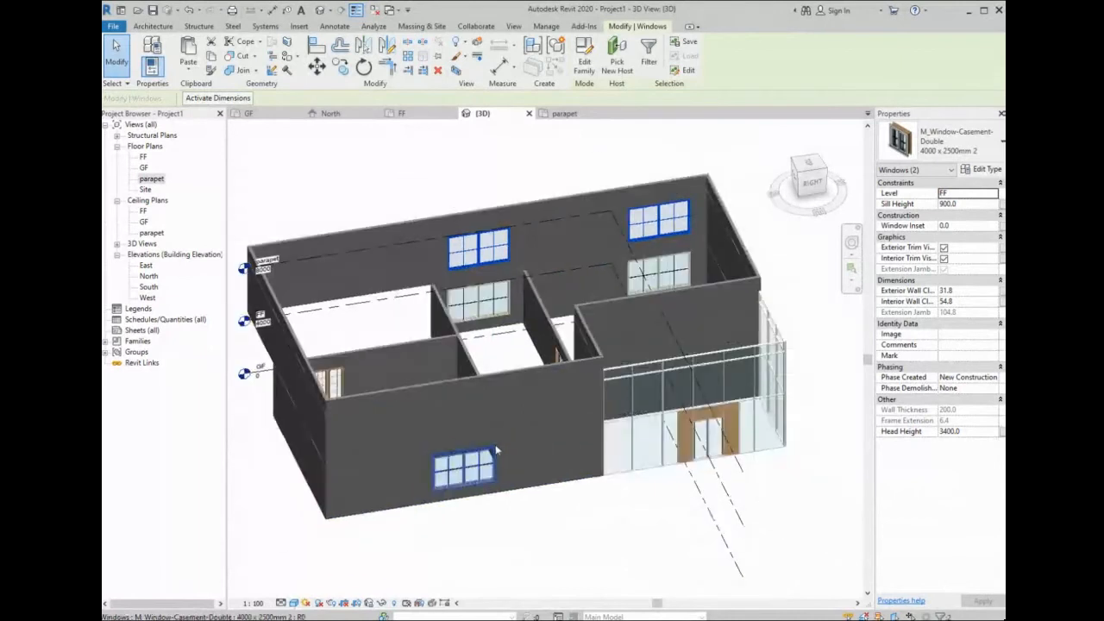
scroll(483, 500, up, 3)
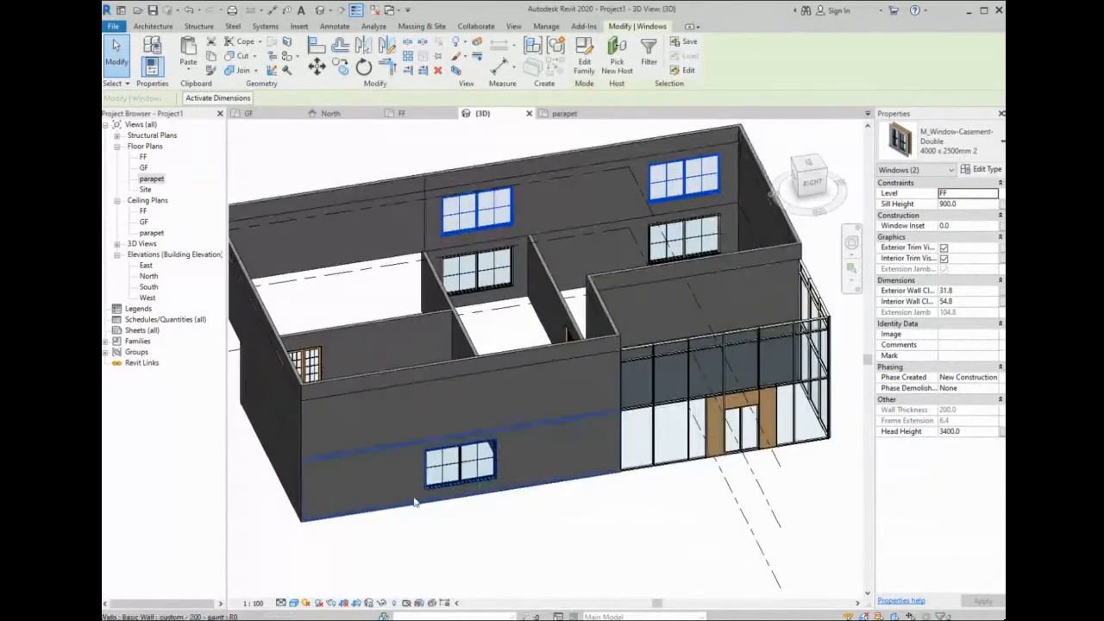
key(Escape)
shift+middle_drag(370, 394, 612, 392)
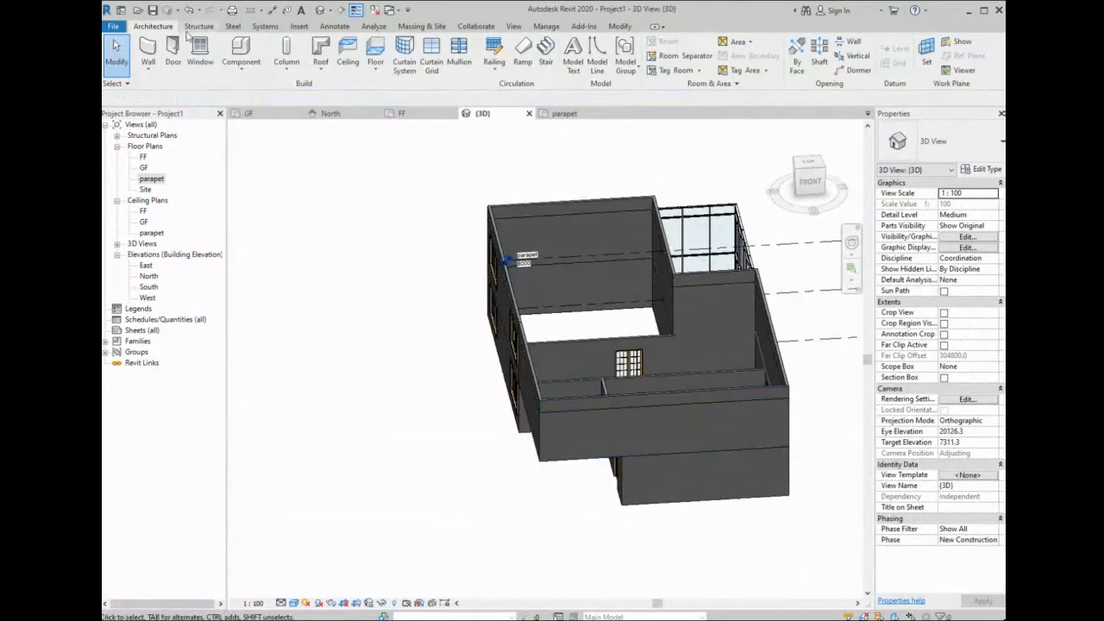
- Load the M_Table-Dining Oval family from the US Metric library's Furniture > Tables folder for component placement
click(243, 67)
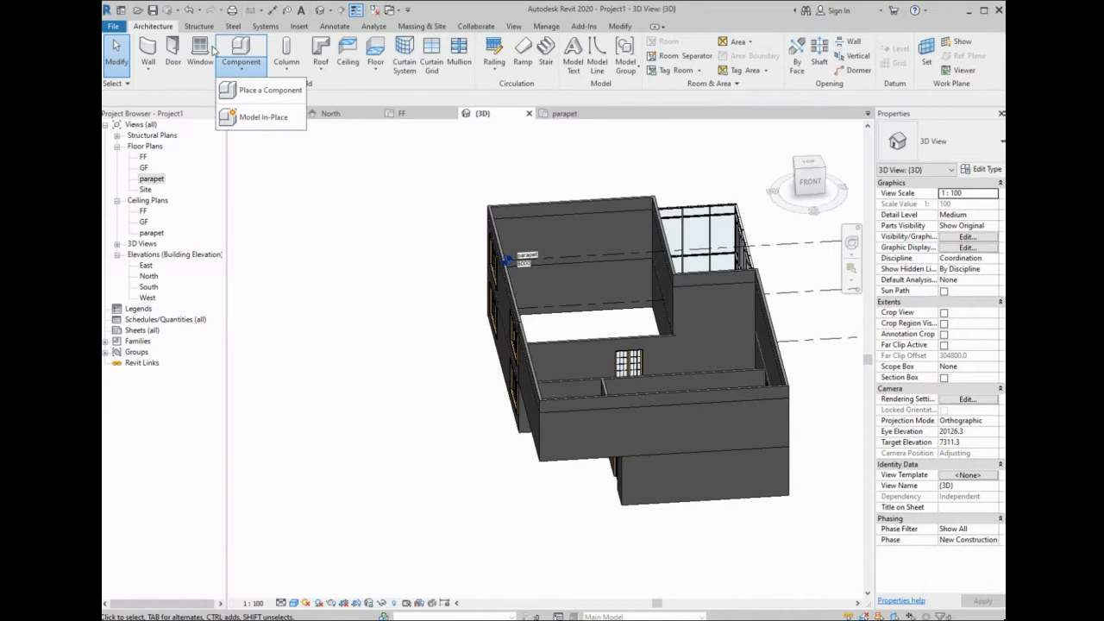
click(264, 95)
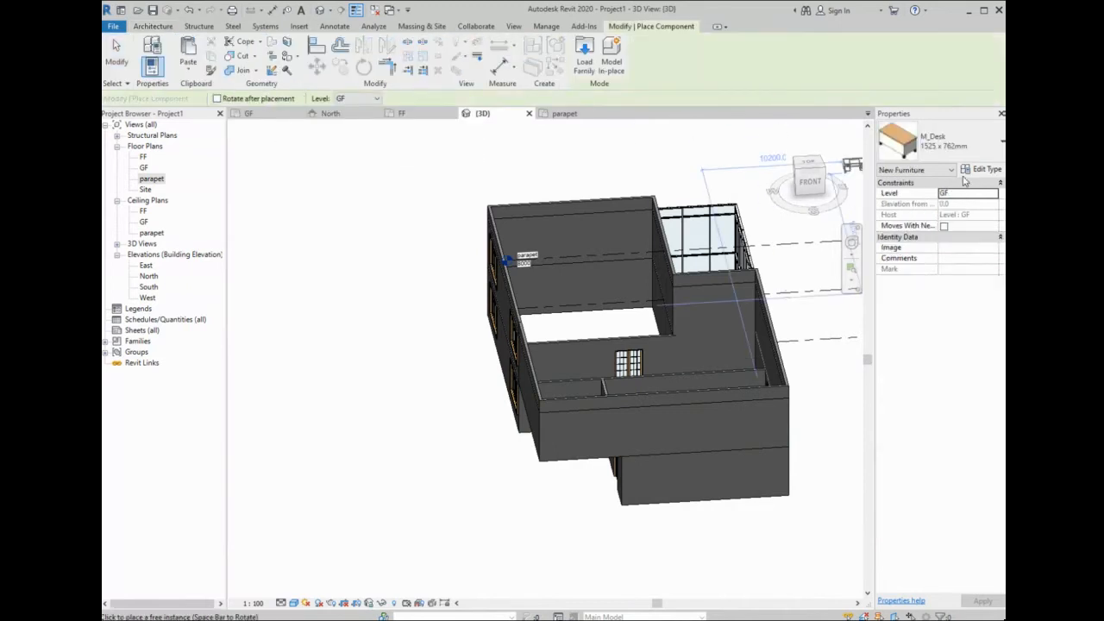
click(584, 57)
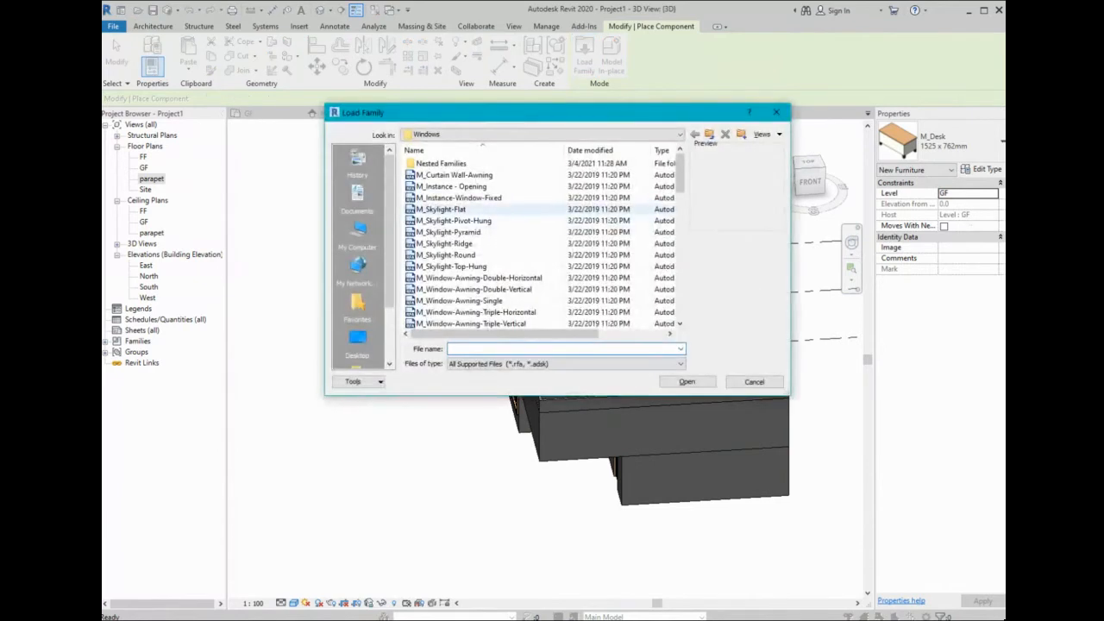
click(709, 134)
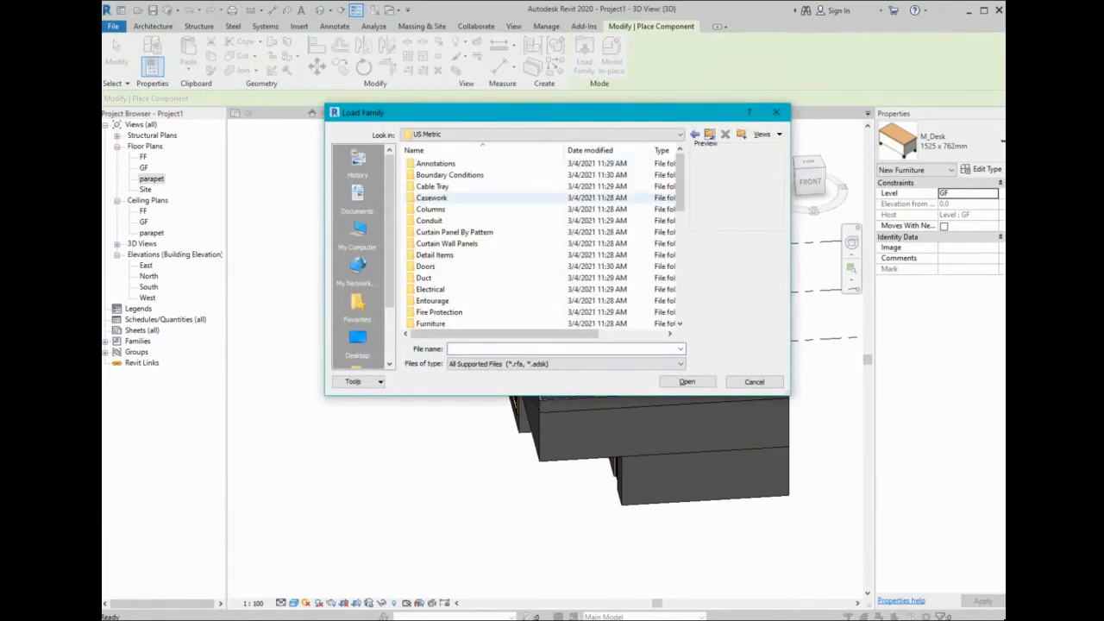
scroll(431, 246, down, 1)
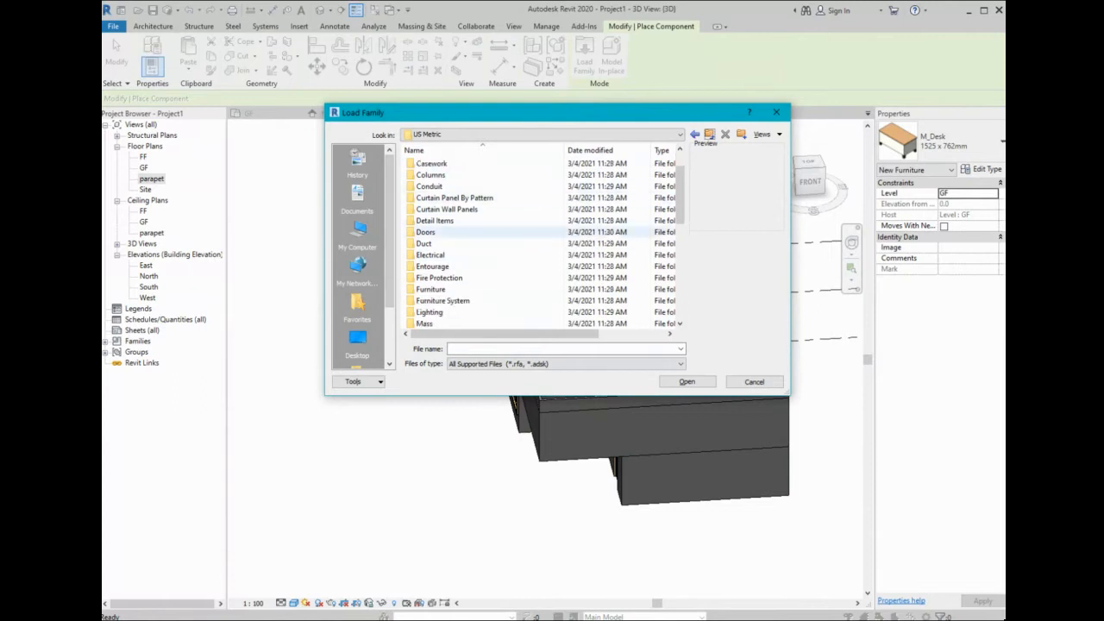
click(431, 291)
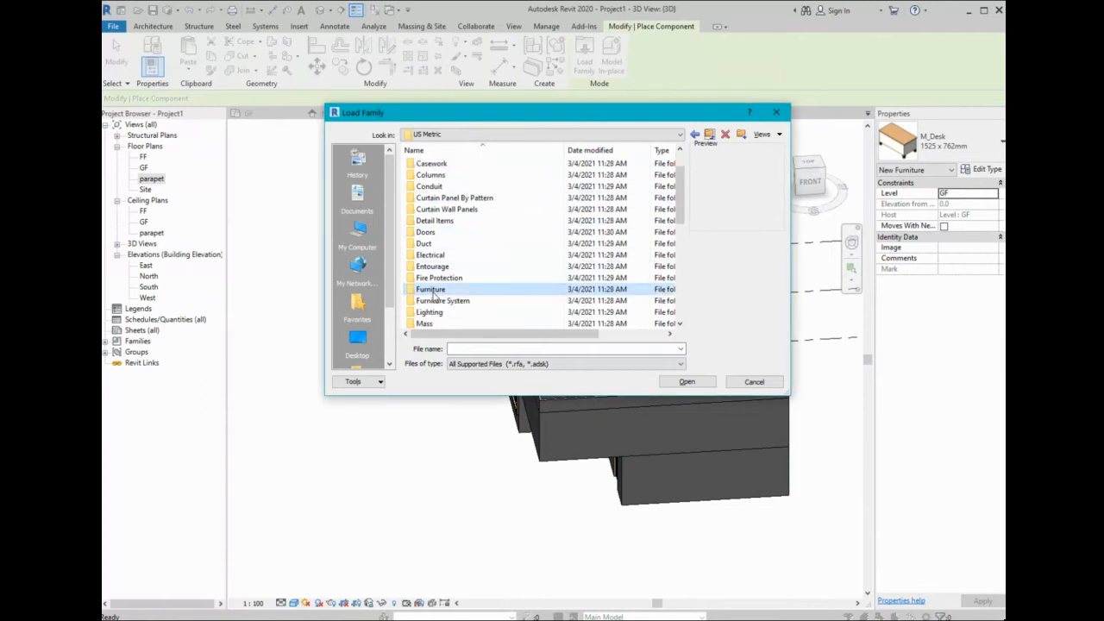
double_click(517, 292)
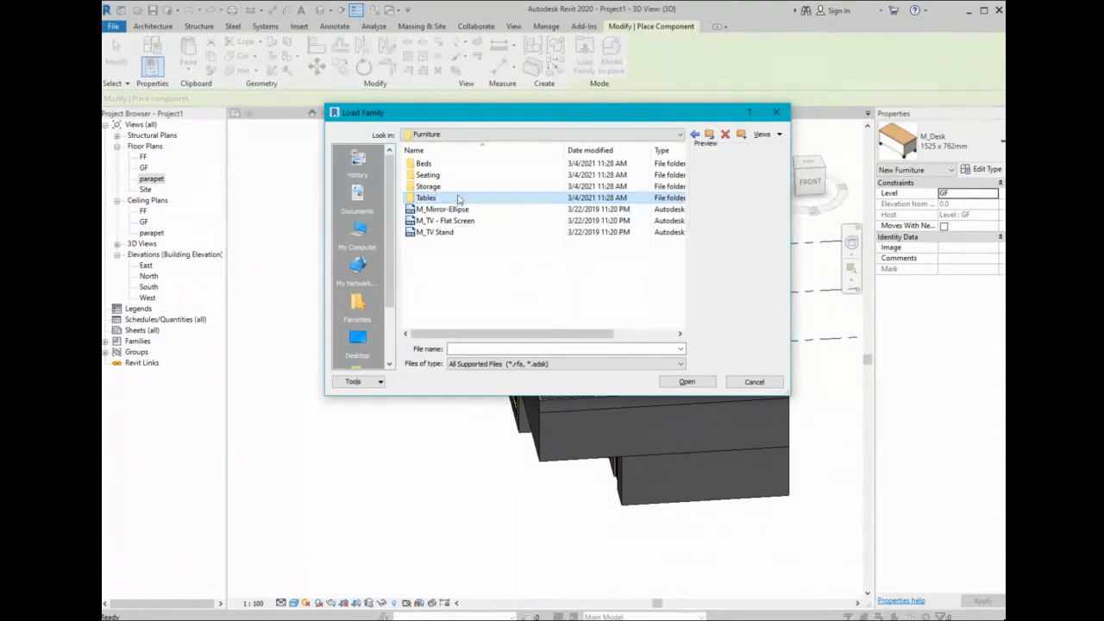
double_click(457, 199)
click(466, 175)
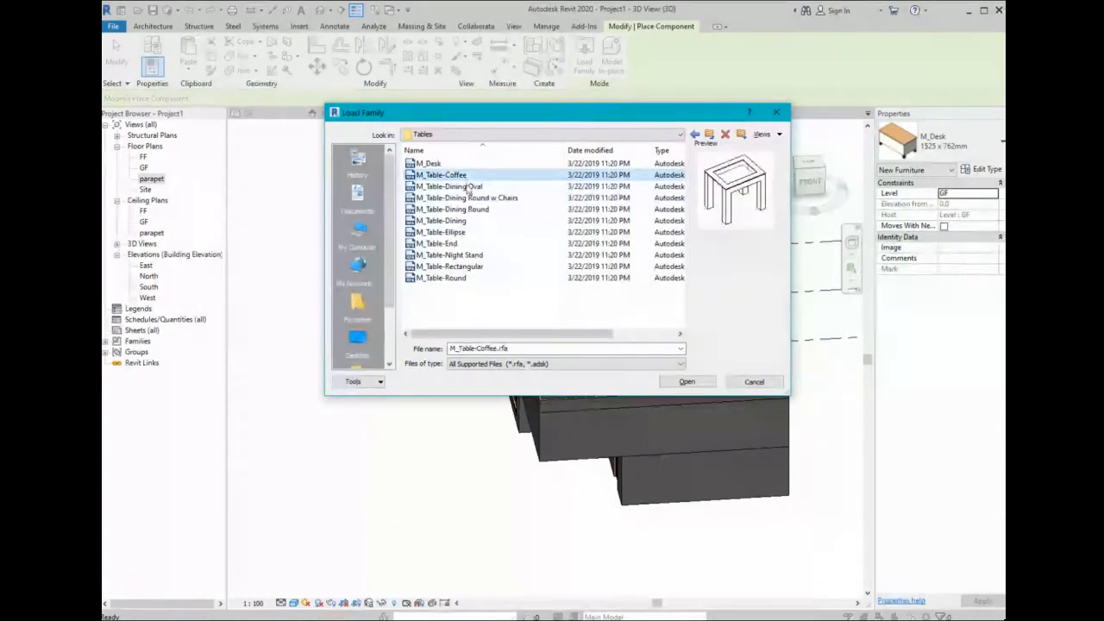
click(470, 186)
click(688, 385)
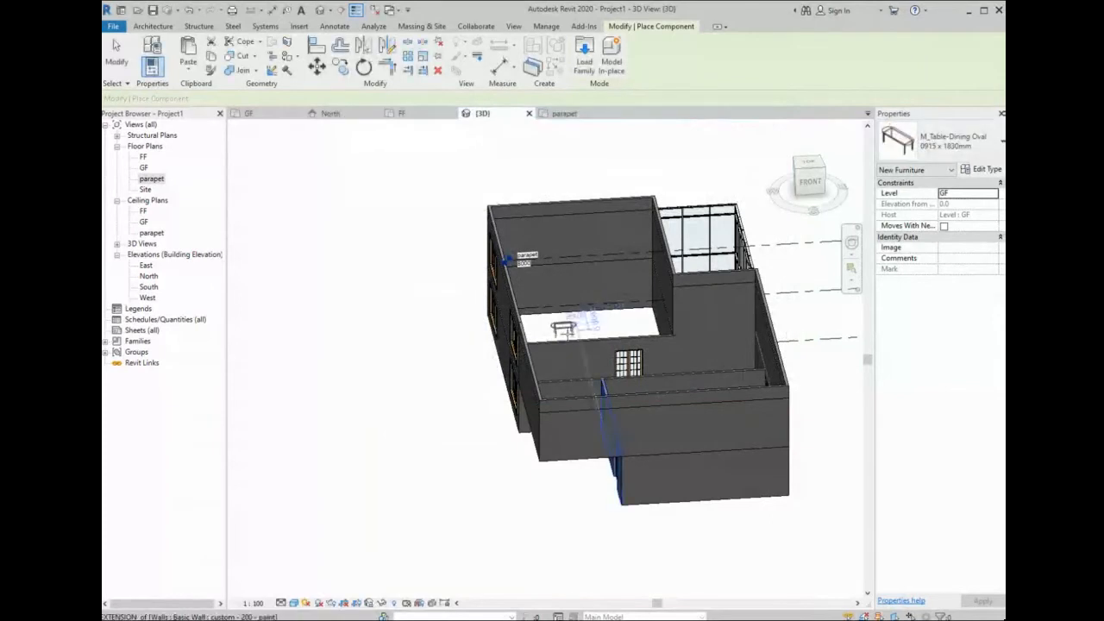
- Place three 0915 x 1830mm oval dining tables in the ground floor room between grids A and C, one above grid B and two below it
click(560, 323)
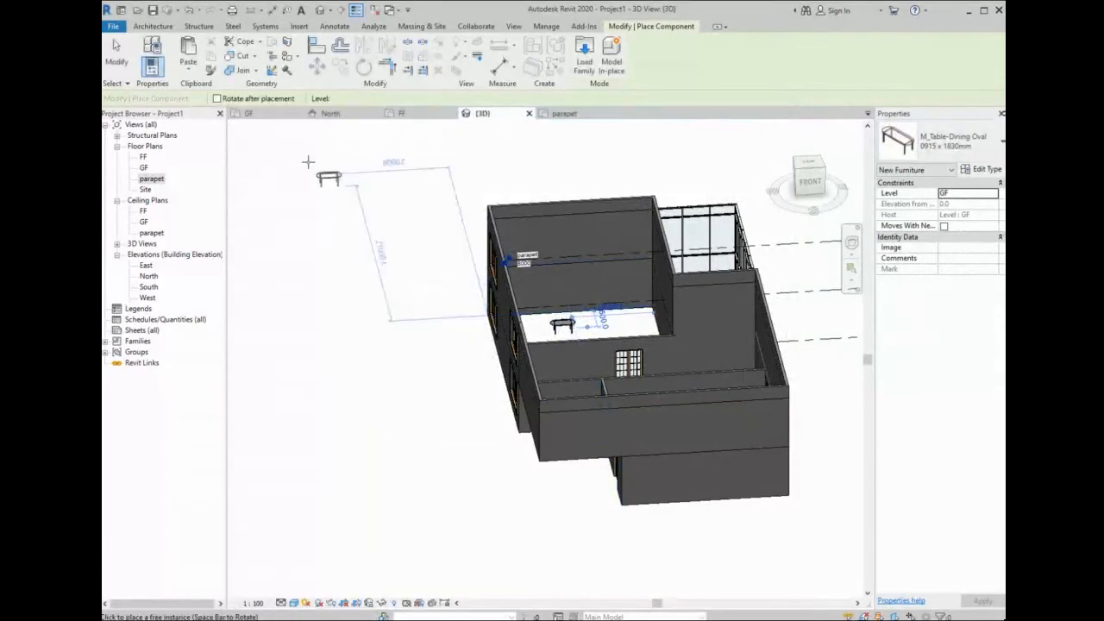
click(263, 113)
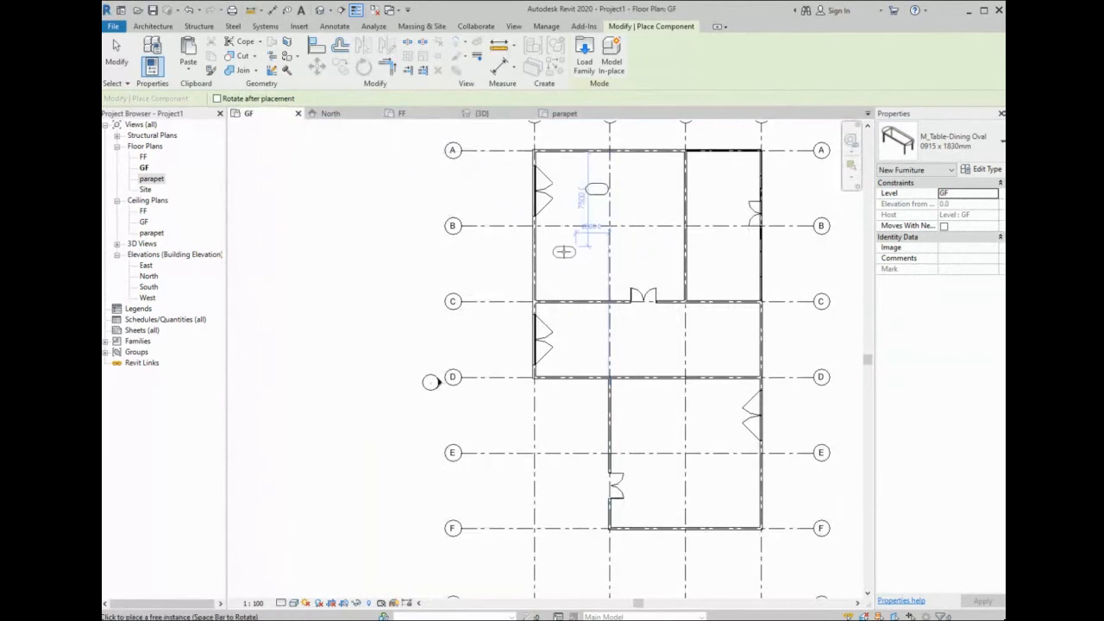
click(570, 256)
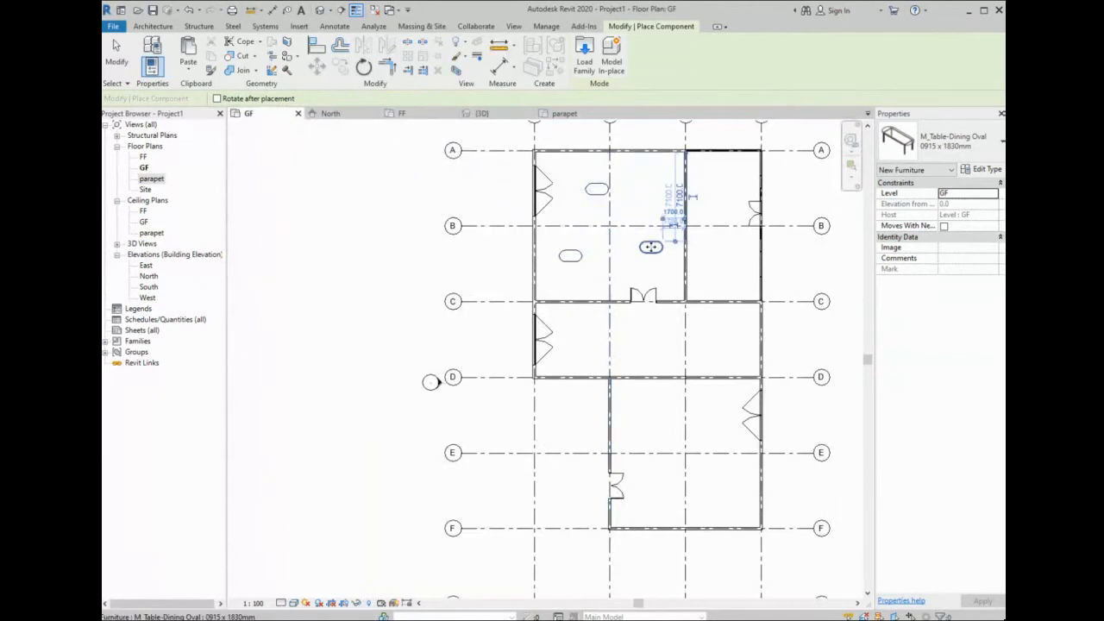
scroll(655, 248, up, 1)
key(Escape)
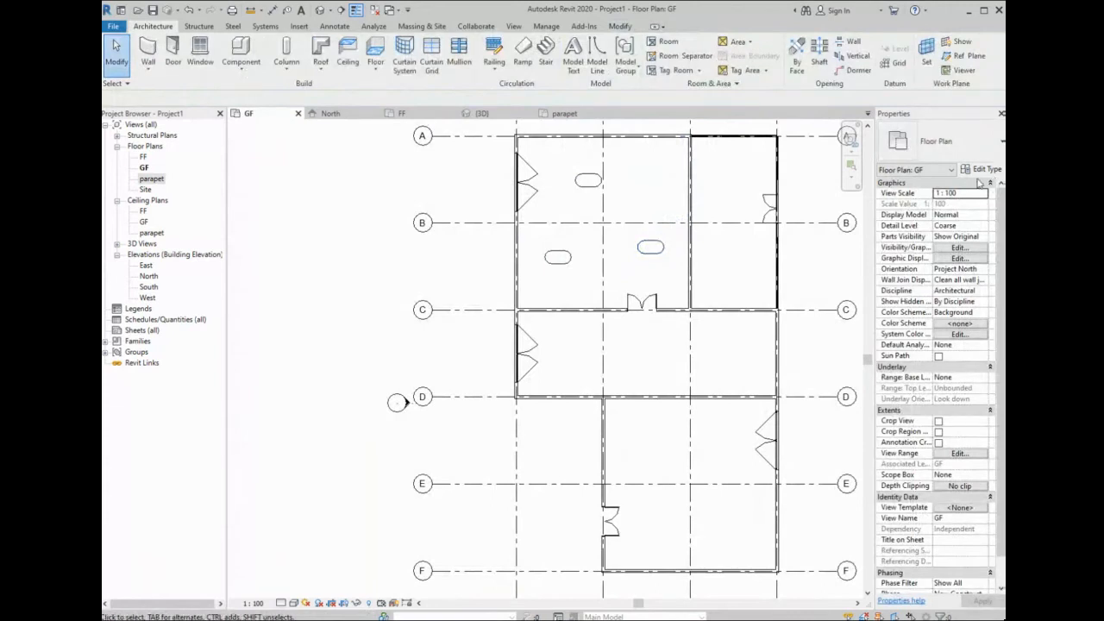
- Review the type properties of the oval dining table nearest the double door in the grid C wall
click(986, 169)
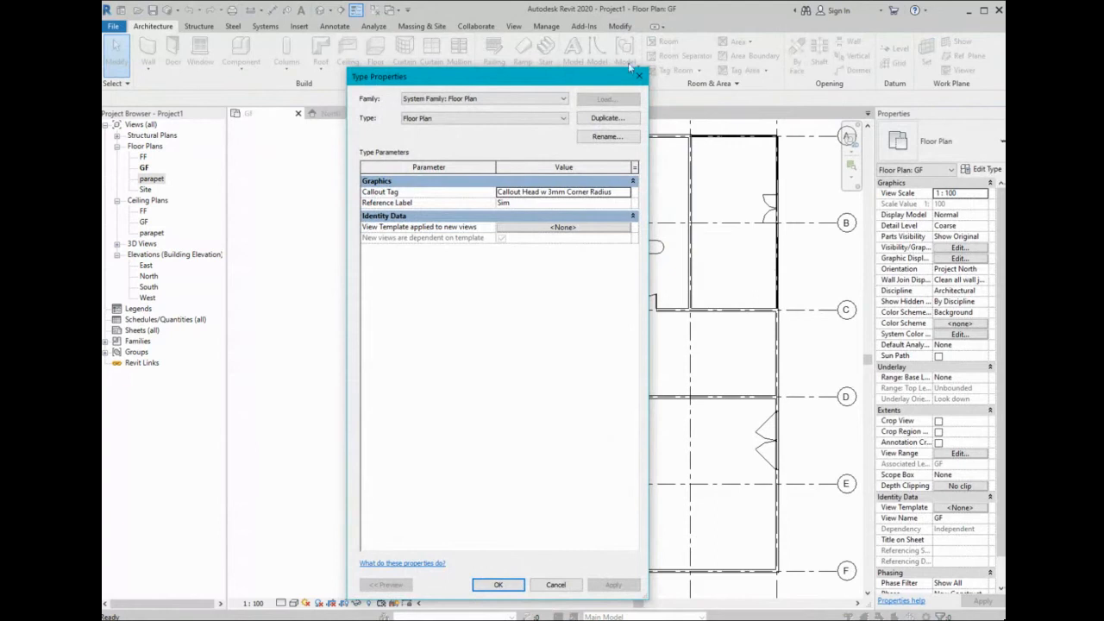
click(639, 76)
click(650, 248)
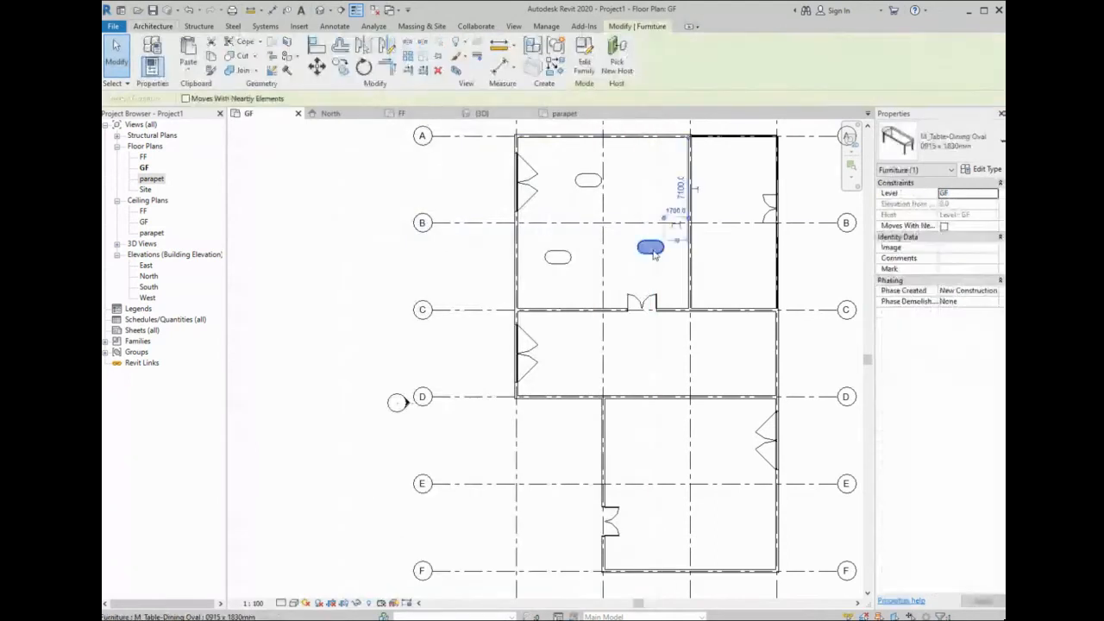
click(983, 169)
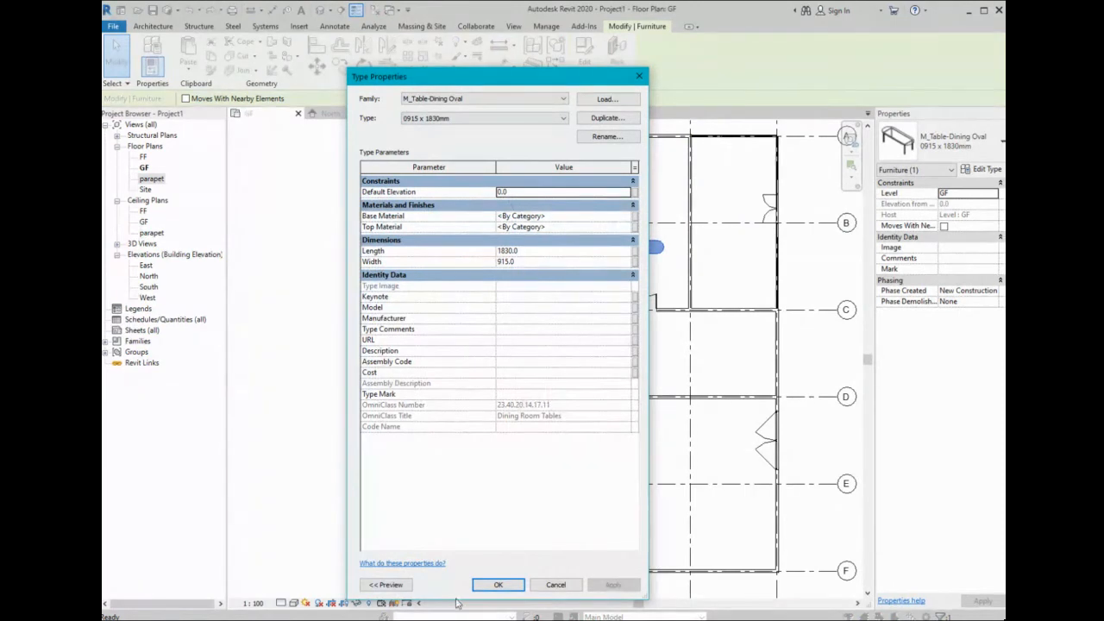
click(498, 584)
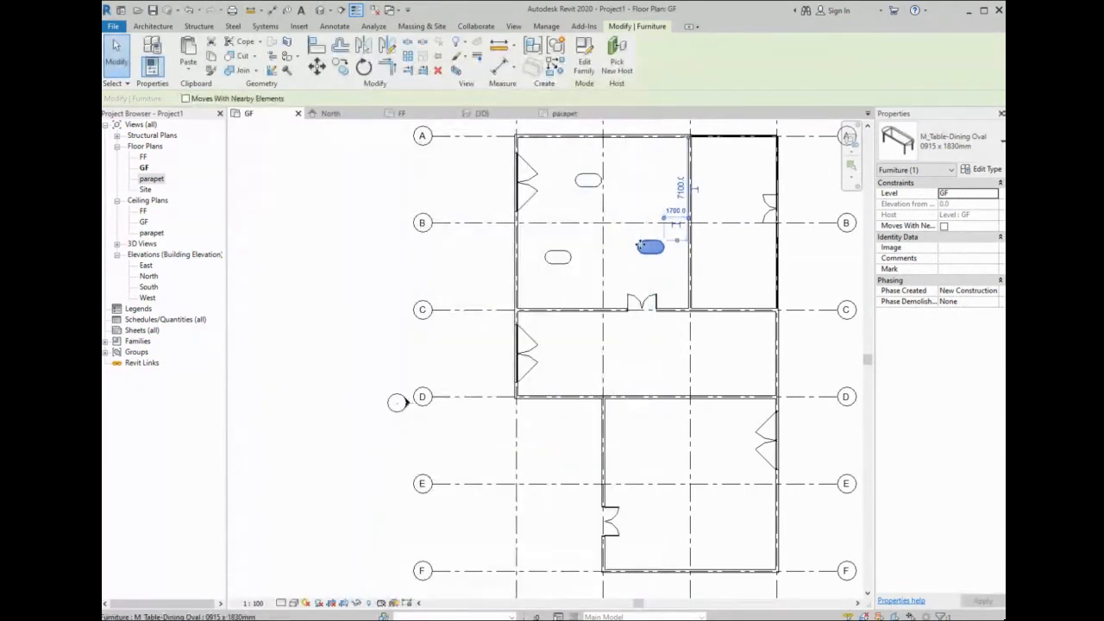
- Clear the table selection and inspect the placed tables and surrounding rooms from above in the 3D view
click(472, 113)
scroll(552, 276, up, 4)
scroll(576, 321, up, 5)
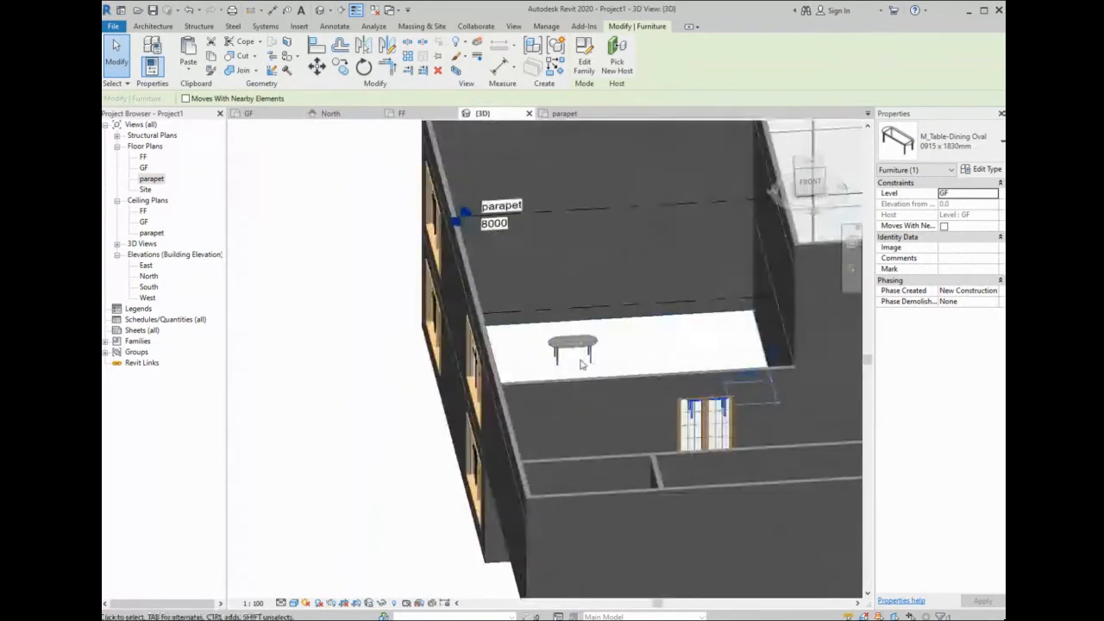
key(Escape)
shift+middle_drag(574, 343, 667, 428)
scroll(541, 321, down, 3)
scroll(516, 299, down, 1)
scroll(516, 301, down, 1)
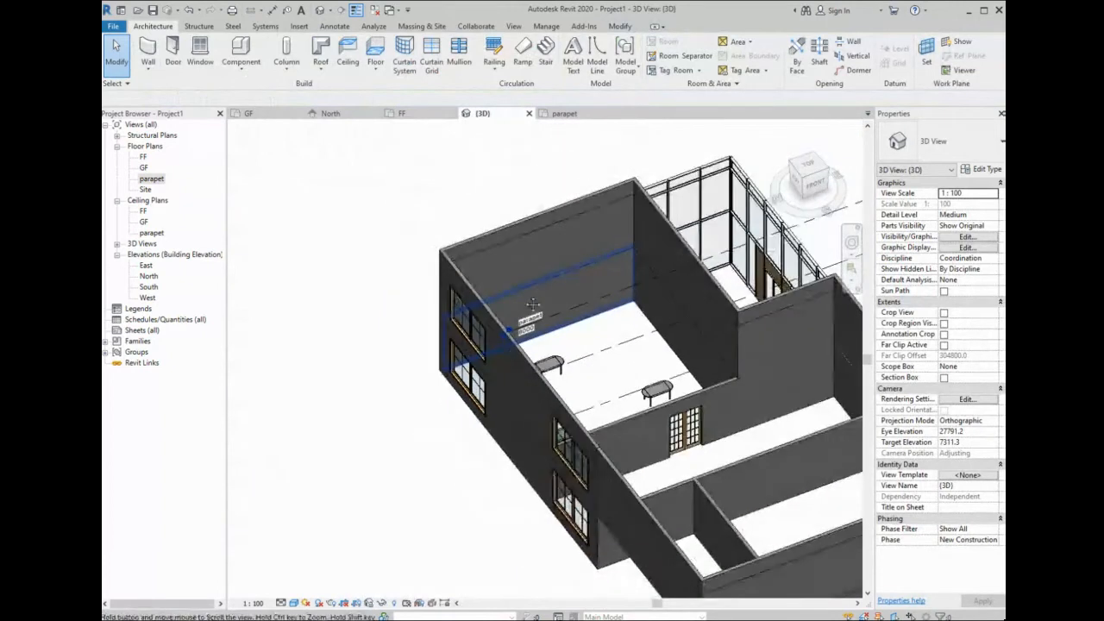
middle_drag(516, 302, 422, 228)
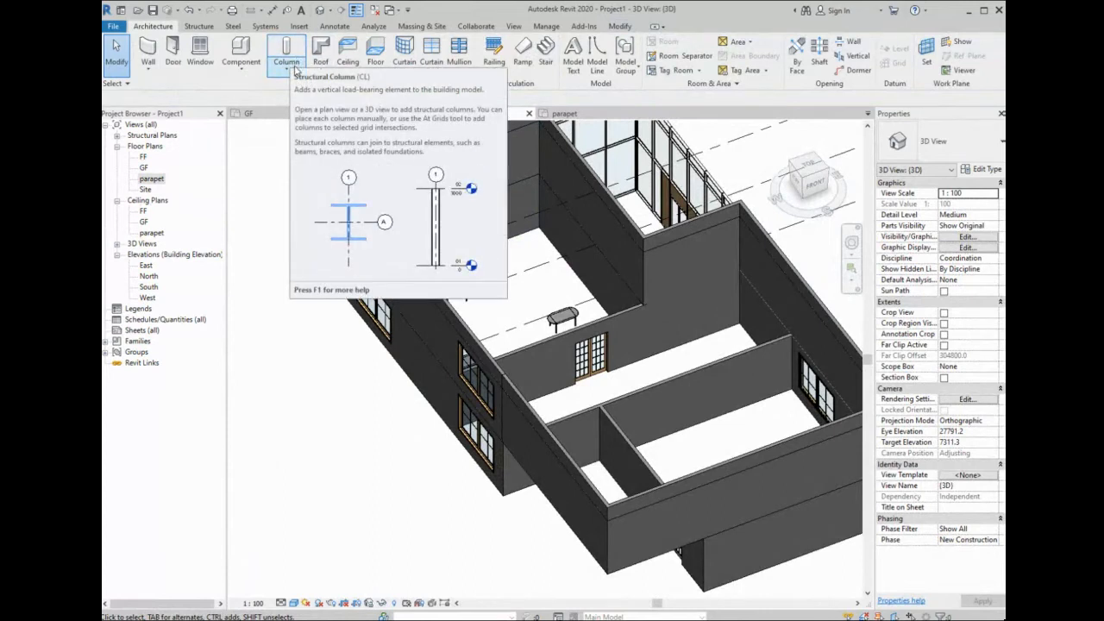
- Review the UC305x305x97 structural column type and place it as a slanted column from GF to FF outside the grid 1 wall
click(295, 69)
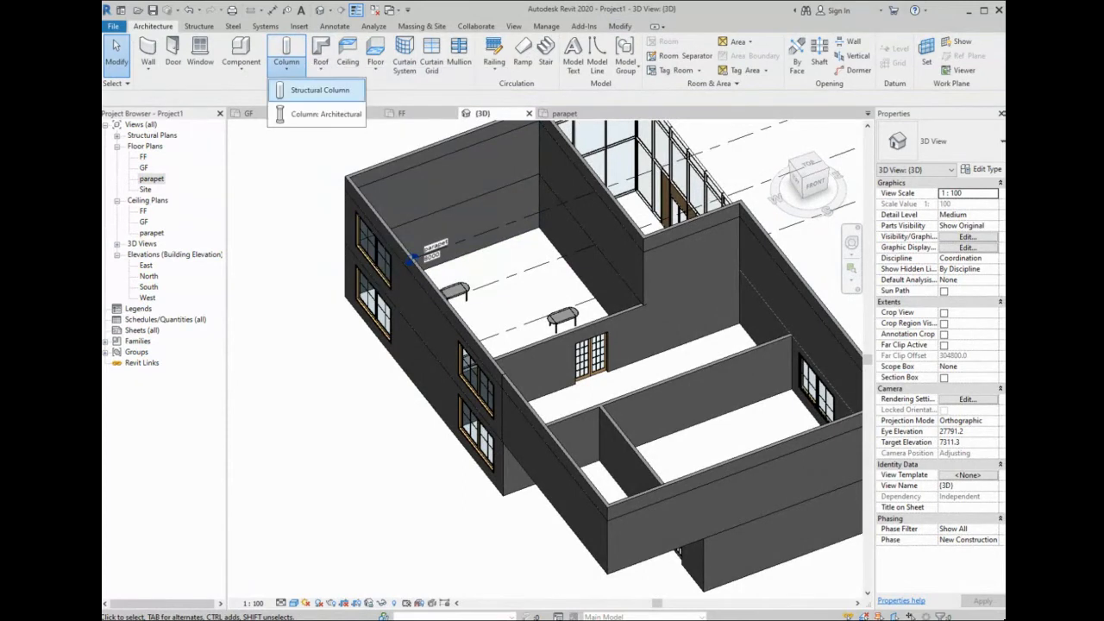
click(301, 90)
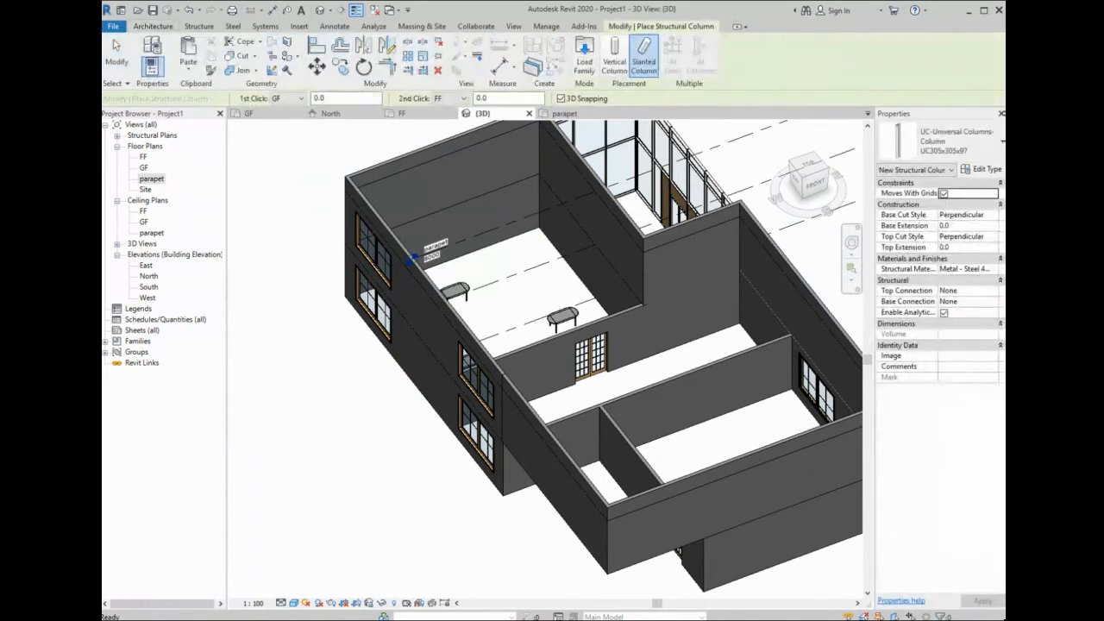
click(970, 153)
click(940, 205)
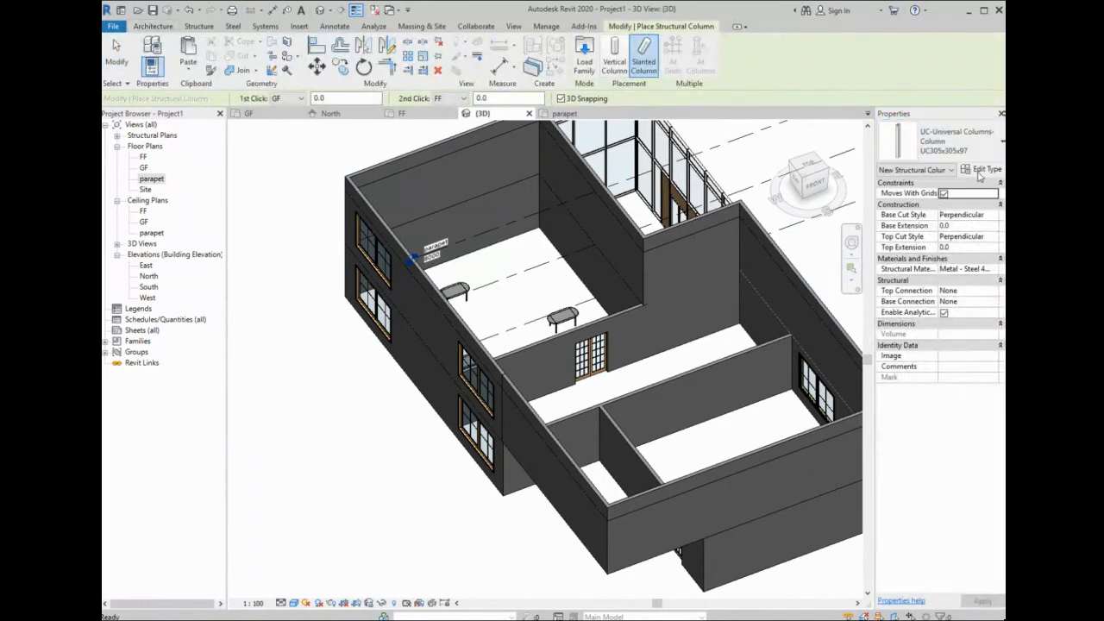
click(982, 169)
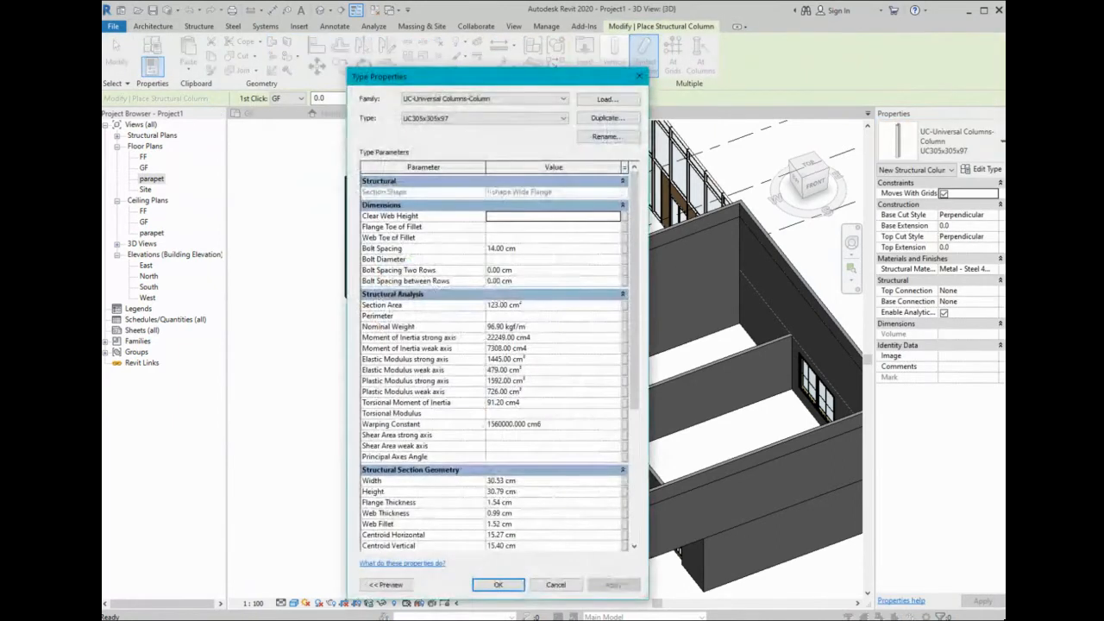
click(556, 584)
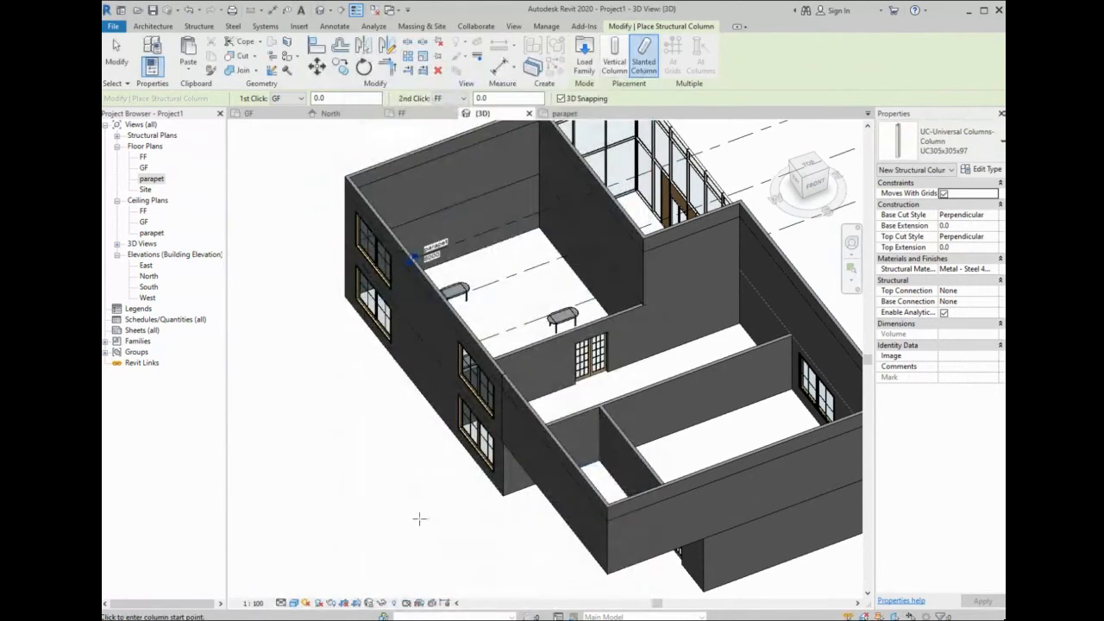
click(419, 517)
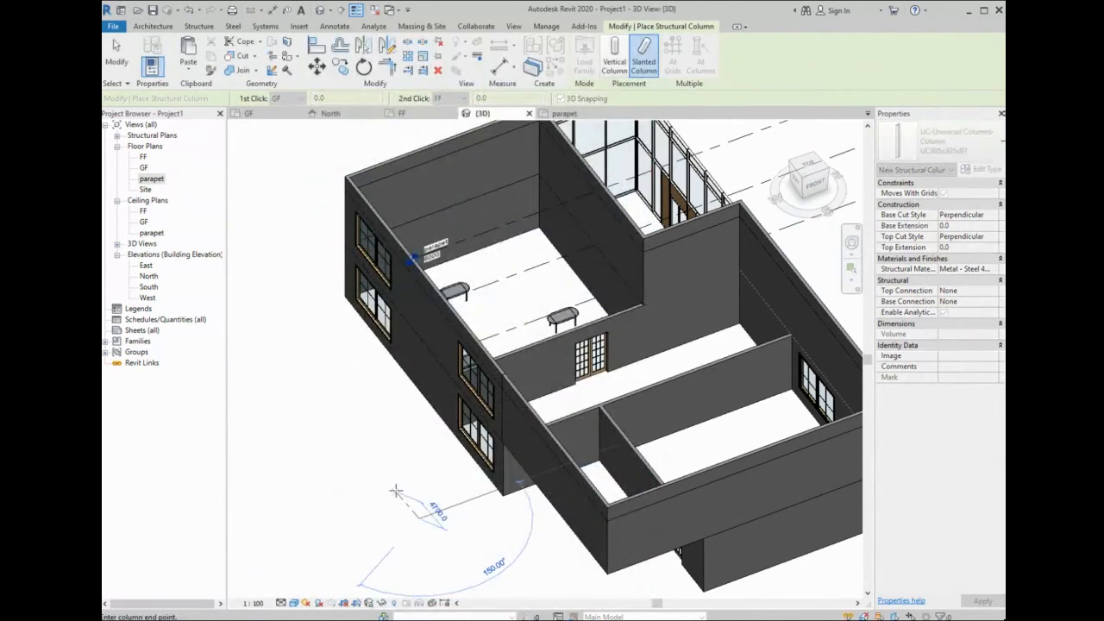
click(390, 487)
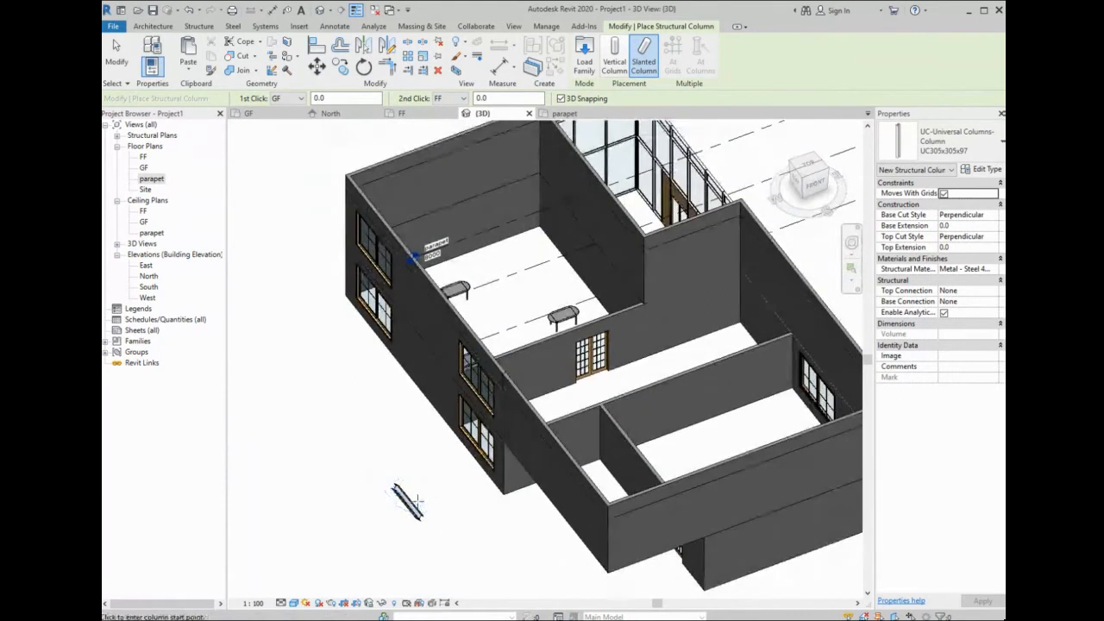
- End column placement and delete the slanted structural column outside the building
click(423, 493)
key(Escape)
key(Escape)
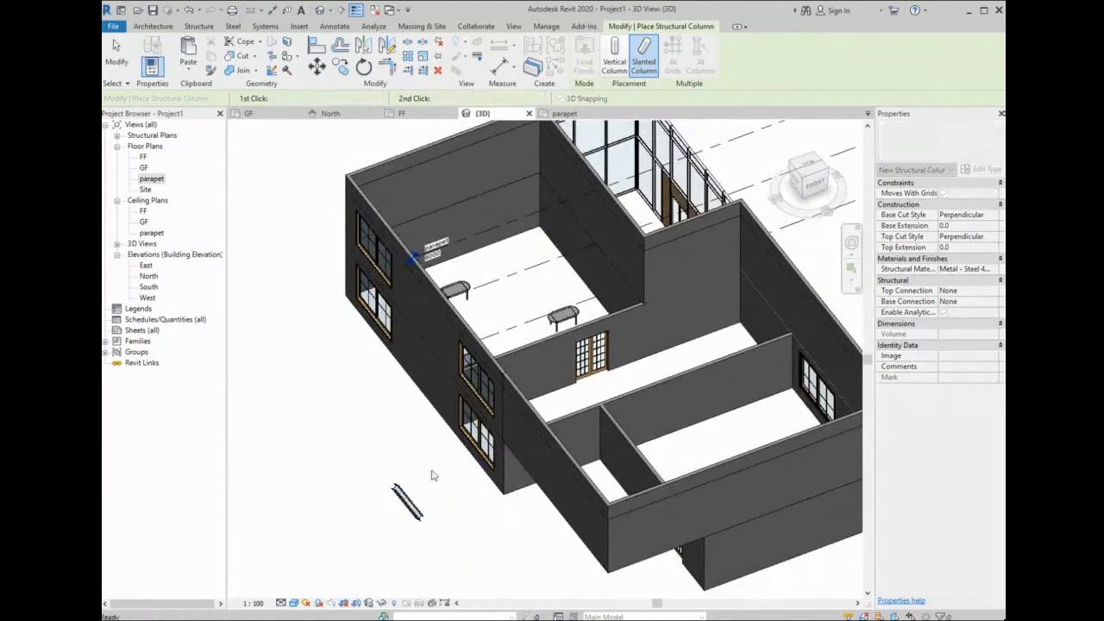
drag(444, 450, 379, 531)
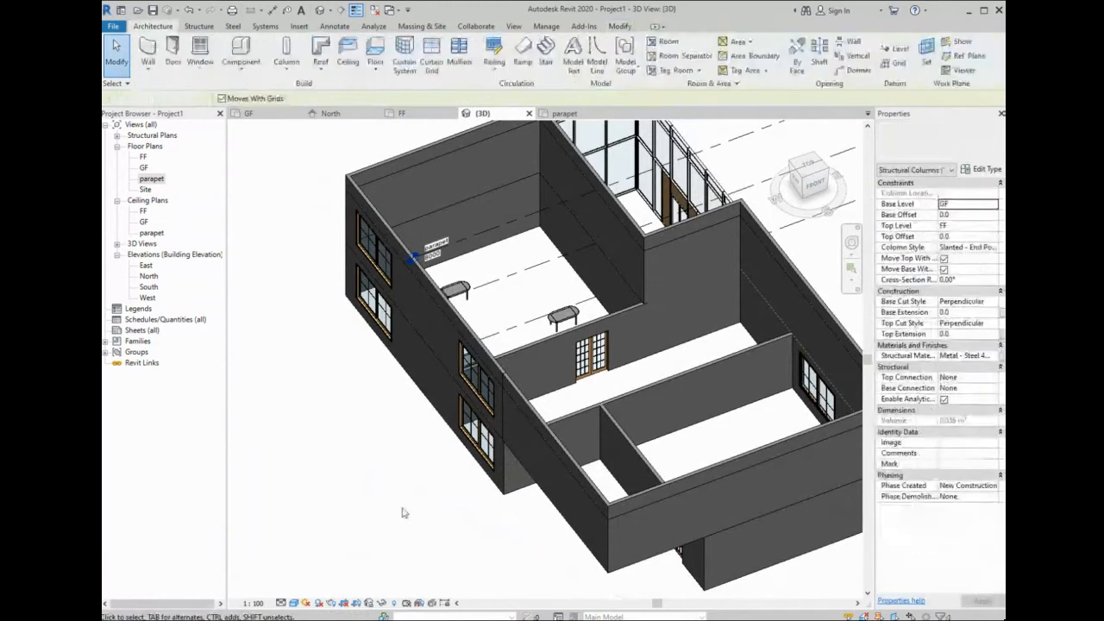
key(Delete)
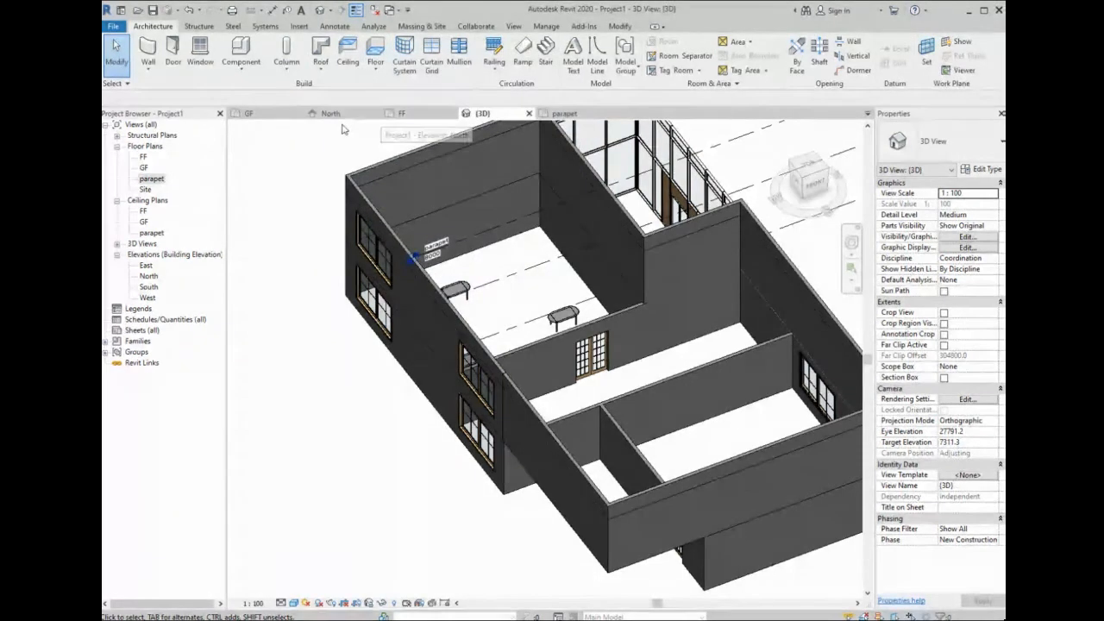
- Start an architectural floor on the GF plan and draw its boundary line along the grid 1 wall's outer face from grid D to A
click(249, 113)
click(375, 72)
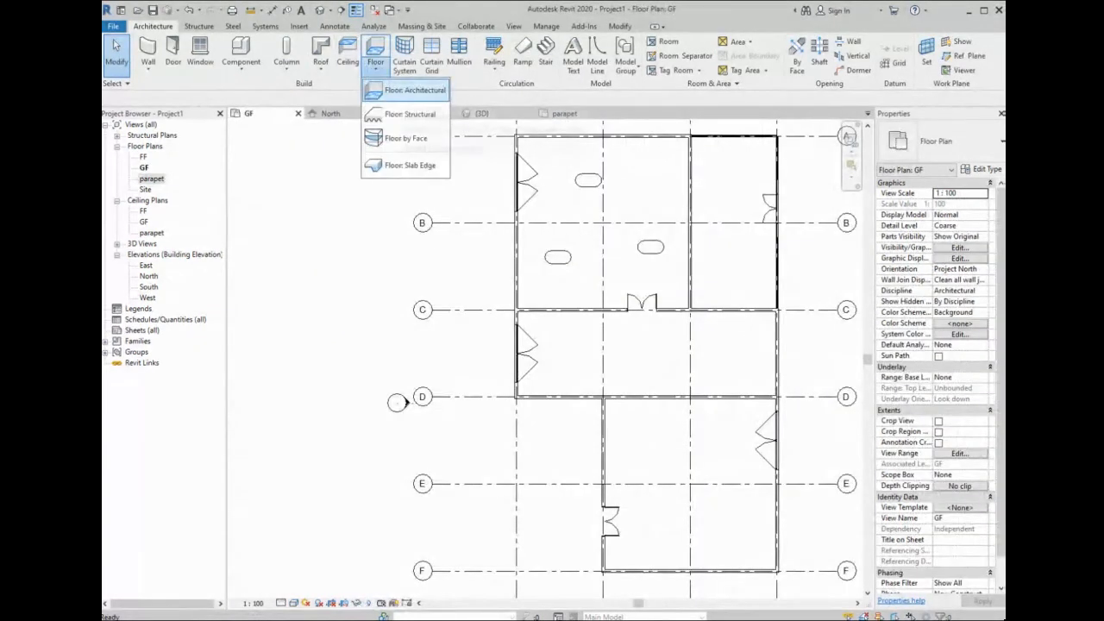
click(407, 90)
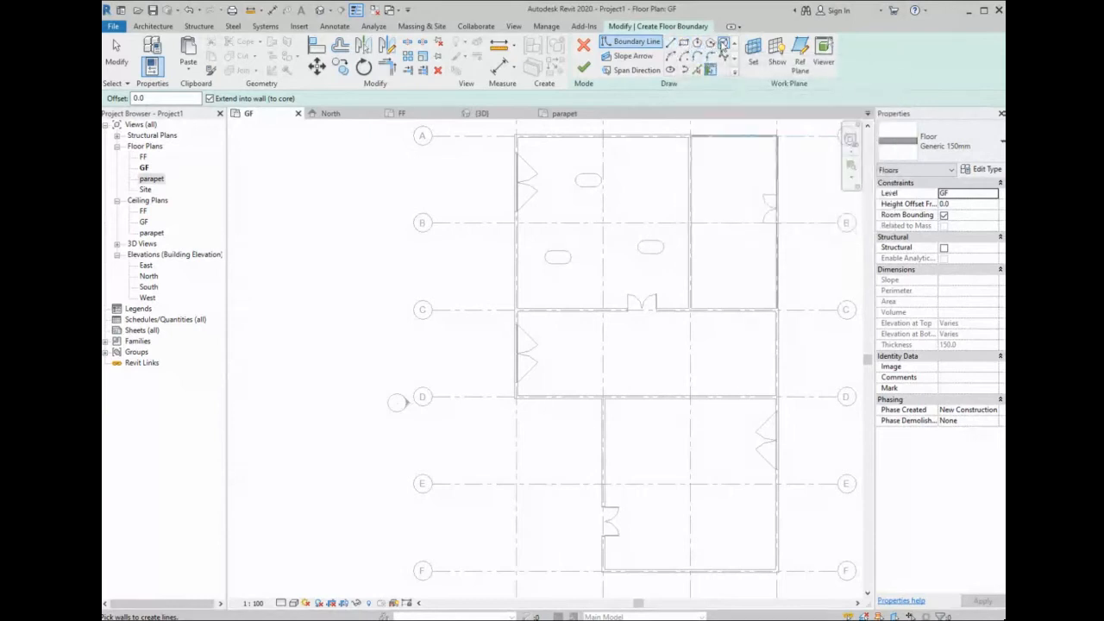
click(670, 42)
click(518, 324)
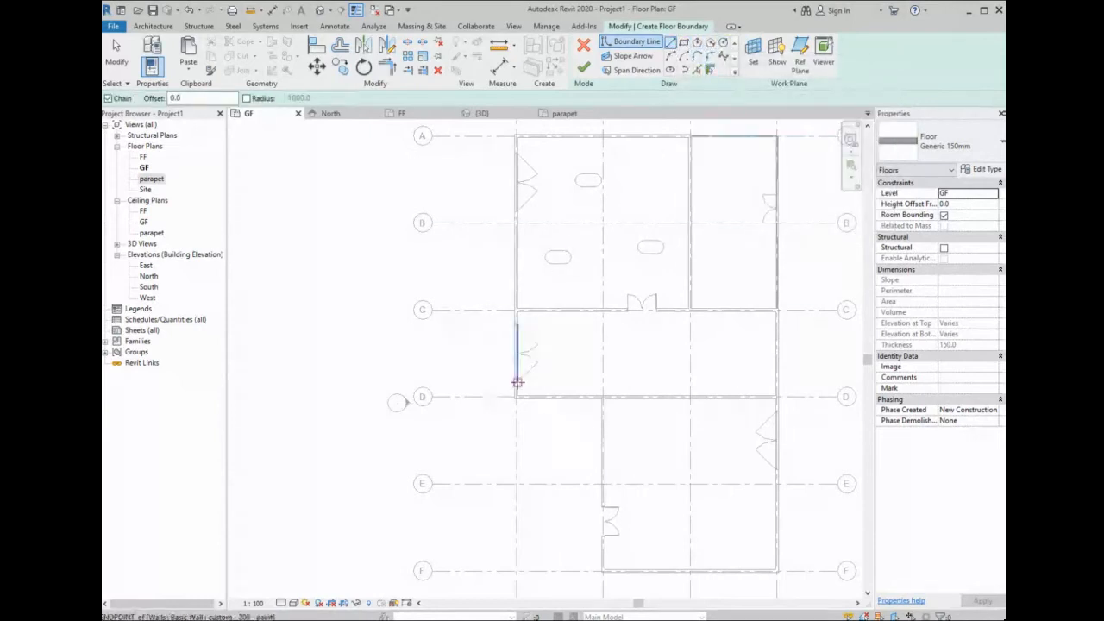
scroll(509, 398, up, 2)
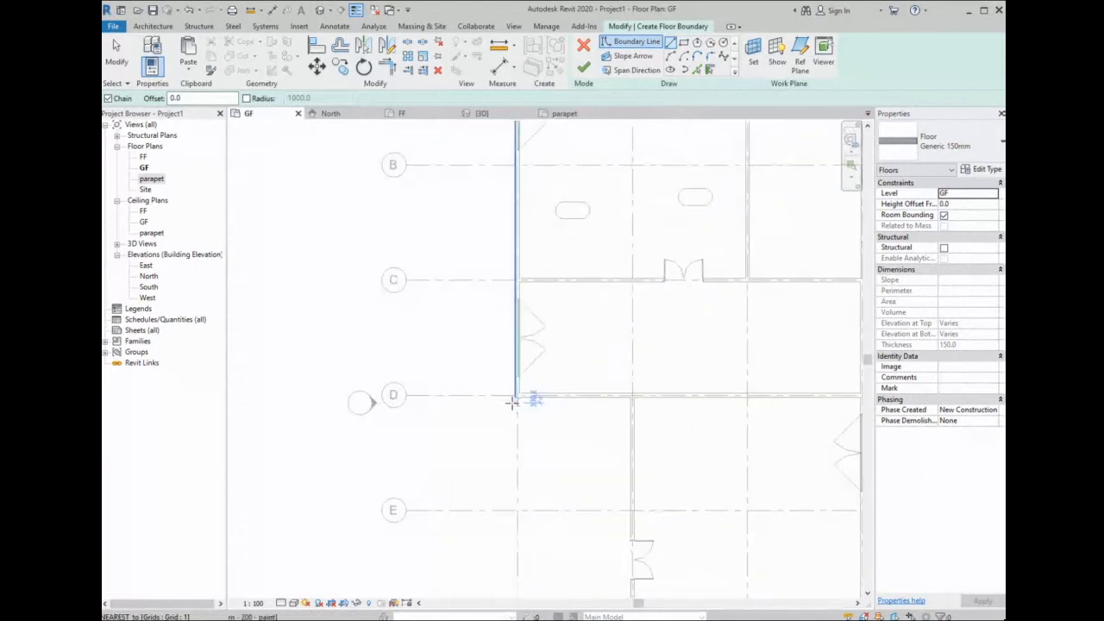
scroll(512, 397, up, 1)
scroll(514, 396, up, 1)
click(515, 395)
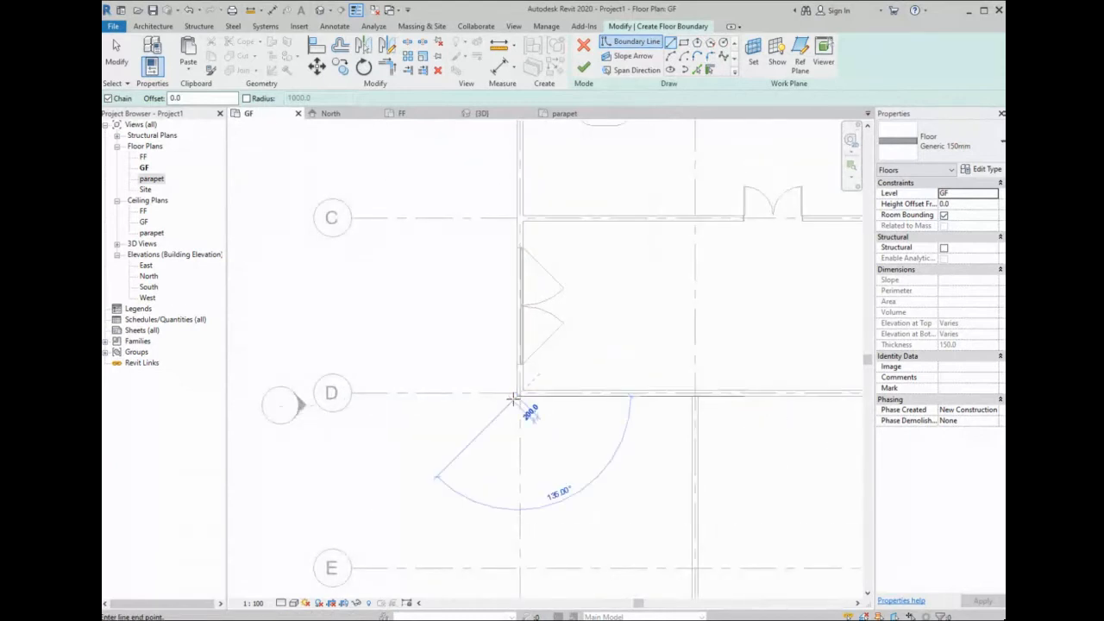
scroll(501, 427, down, 3)
scroll(491, 403, down, 1)
scroll(502, 298, up, 2)
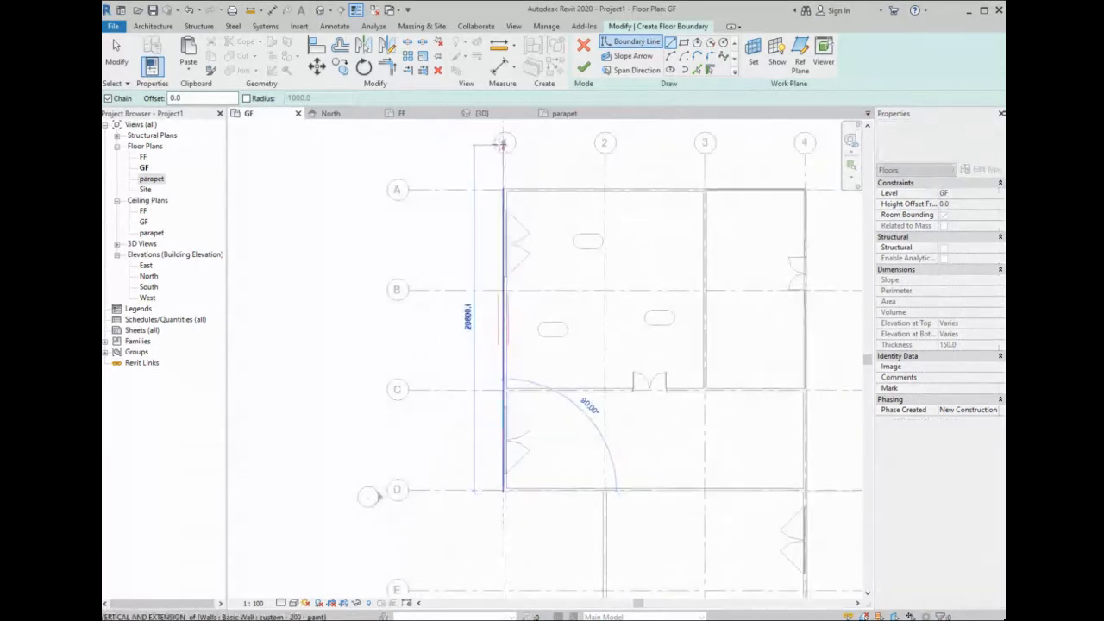
scroll(498, 148, up, 2)
click(506, 208)
- Continue the floor boundary along the outer face of the grid A wall to the outer corner at grid 4
scroll(653, 197, down, 1)
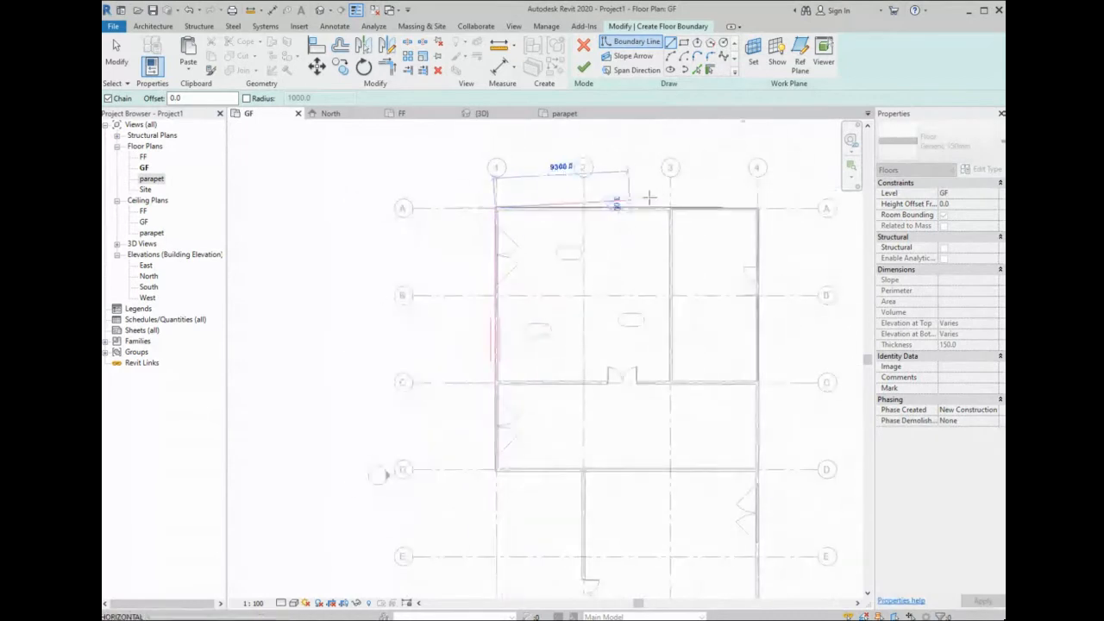
scroll(665, 164, up, 2)
scroll(777, 197, down, 2)
scroll(802, 208, up, 2)
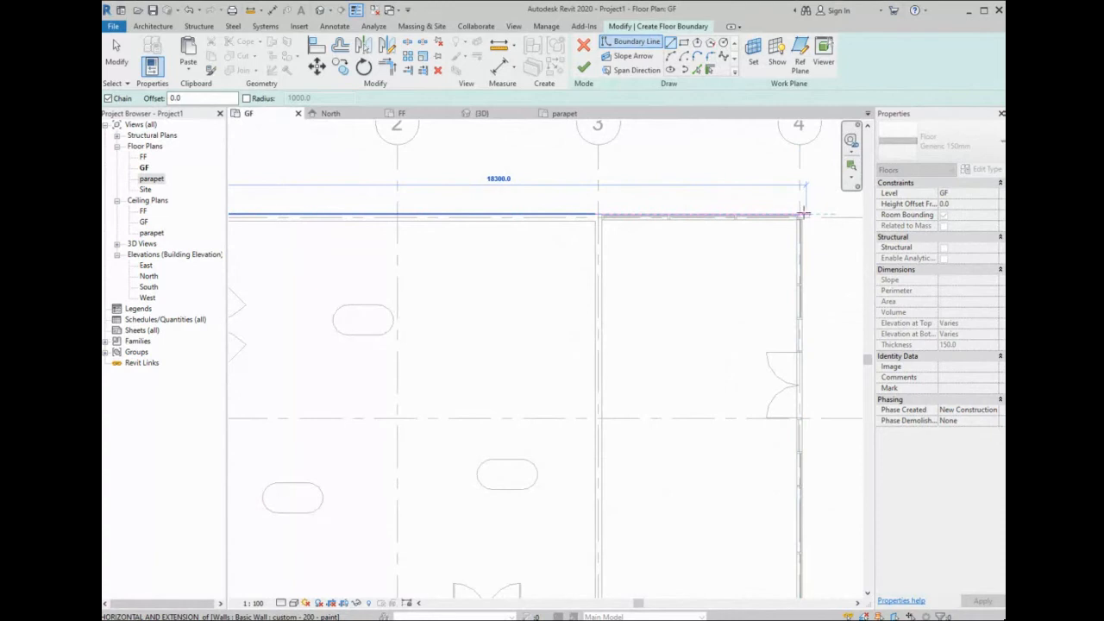
scroll(800, 213, up, 2)
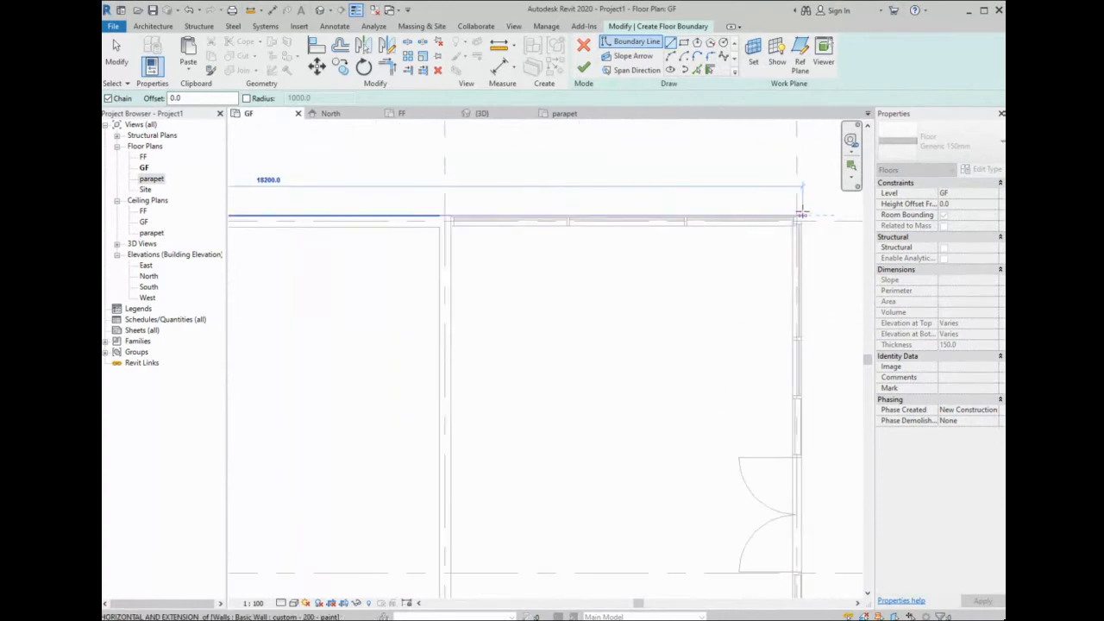
click(797, 213)
- Draw the floor boundary along the outer face of the grid 4 wall from grid A to the outer corner at grid F
scroll(797, 211, down, 2)
scroll(798, 278, down, 2)
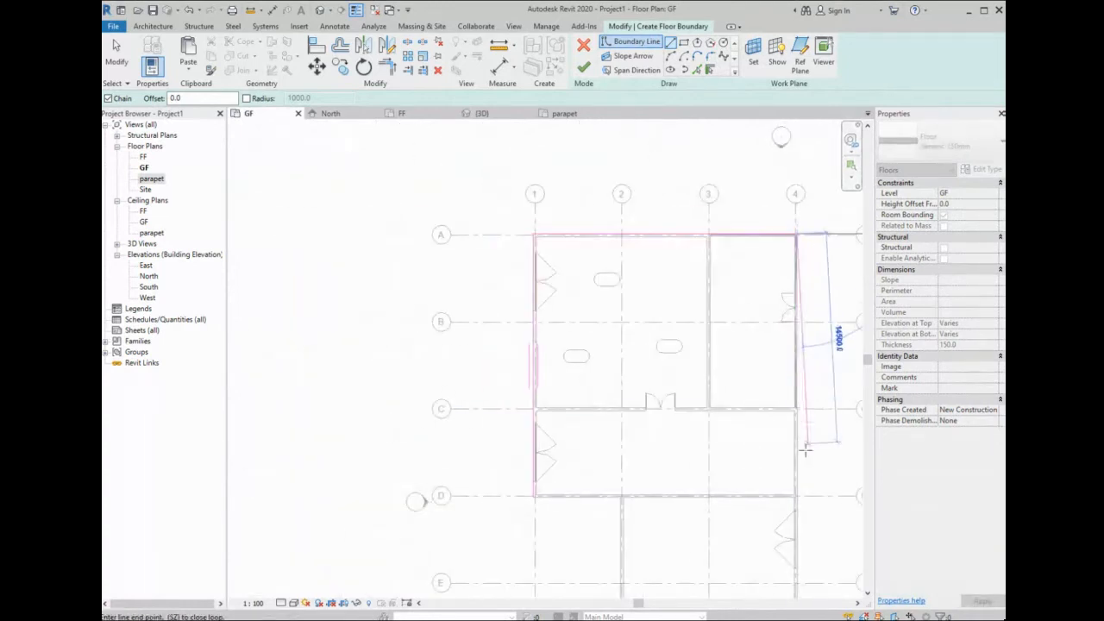
scroll(822, 241, down, 1)
scroll(740, 448, up, 4)
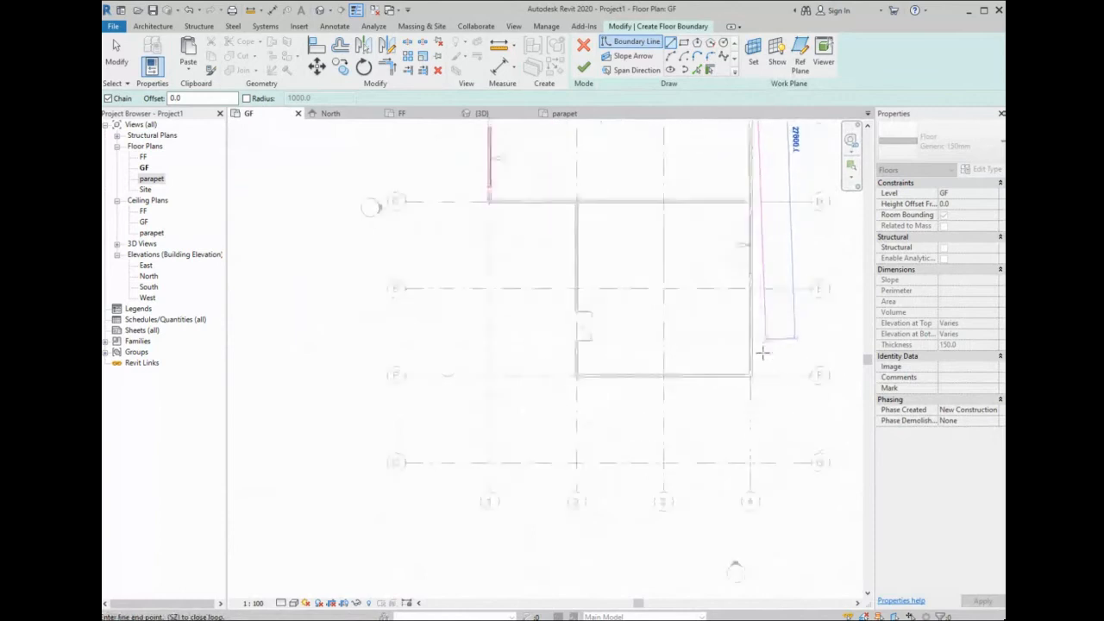
click(740, 399)
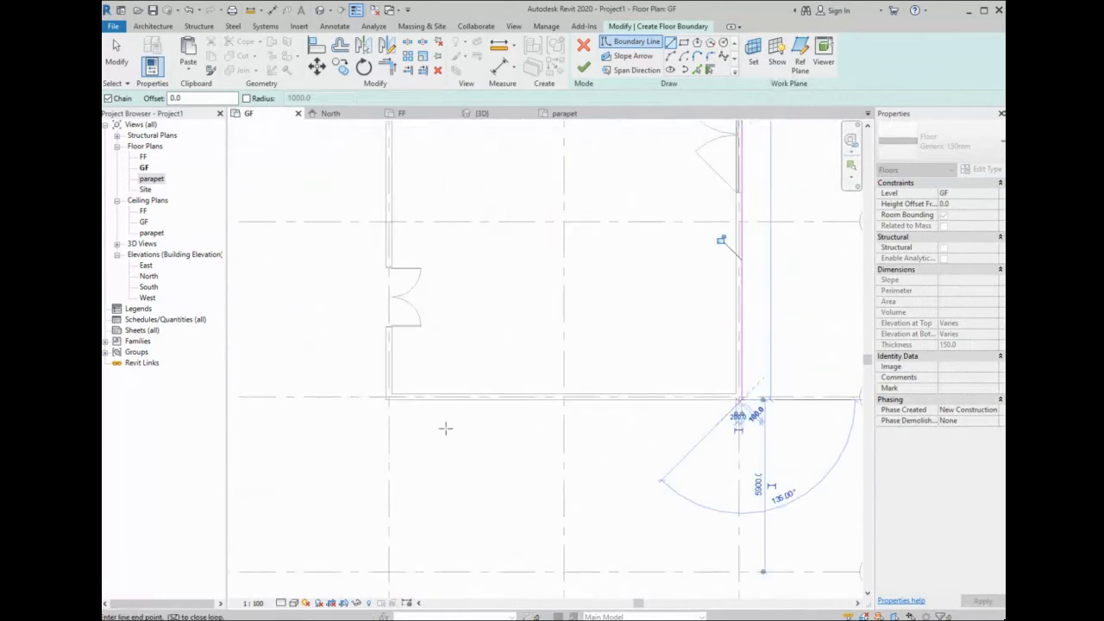
- Close the floor boundary along the outer faces of the grid F, 2 and D walls and finish the floor sketch
click(386, 399)
scroll(535, 483, down, 2)
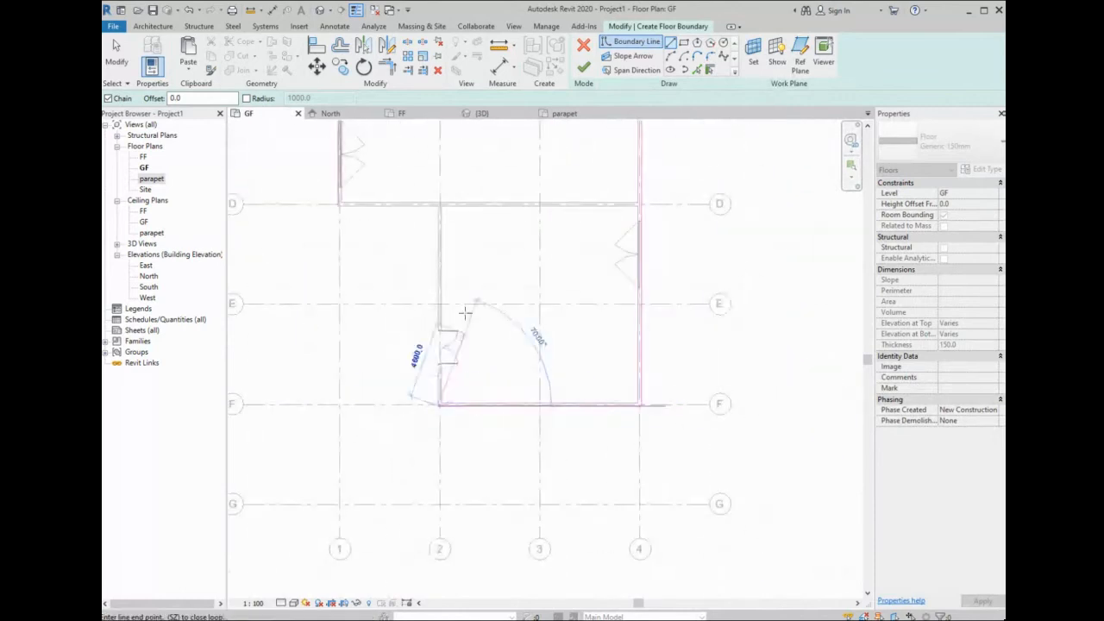
click(439, 206)
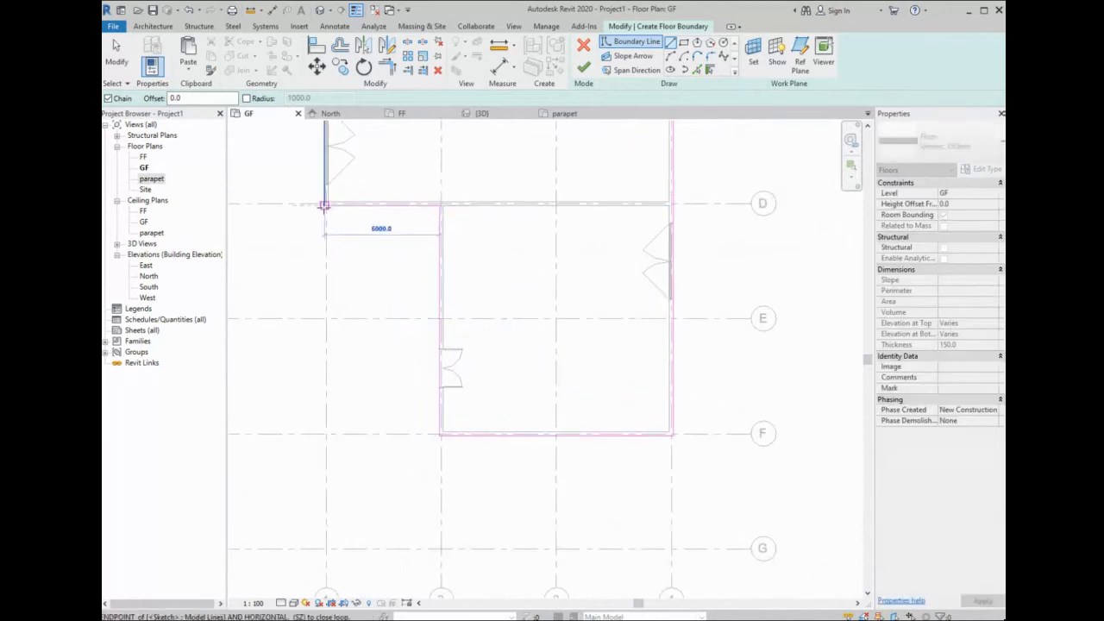
click(324, 206)
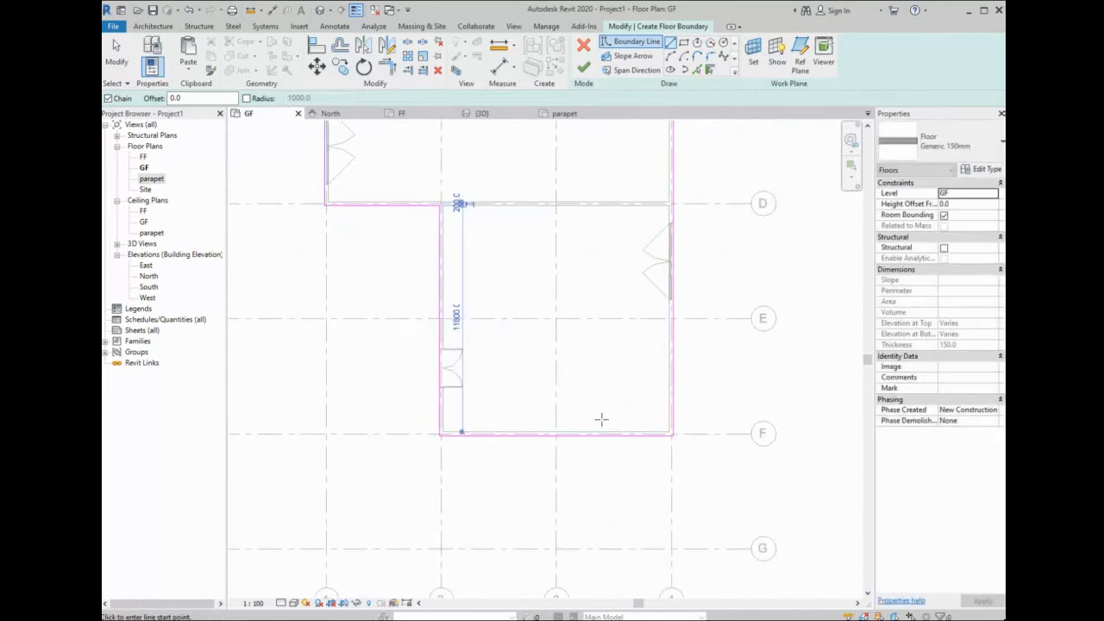
scroll(689, 386, down, 1)
scroll(689, 385, down, 1)
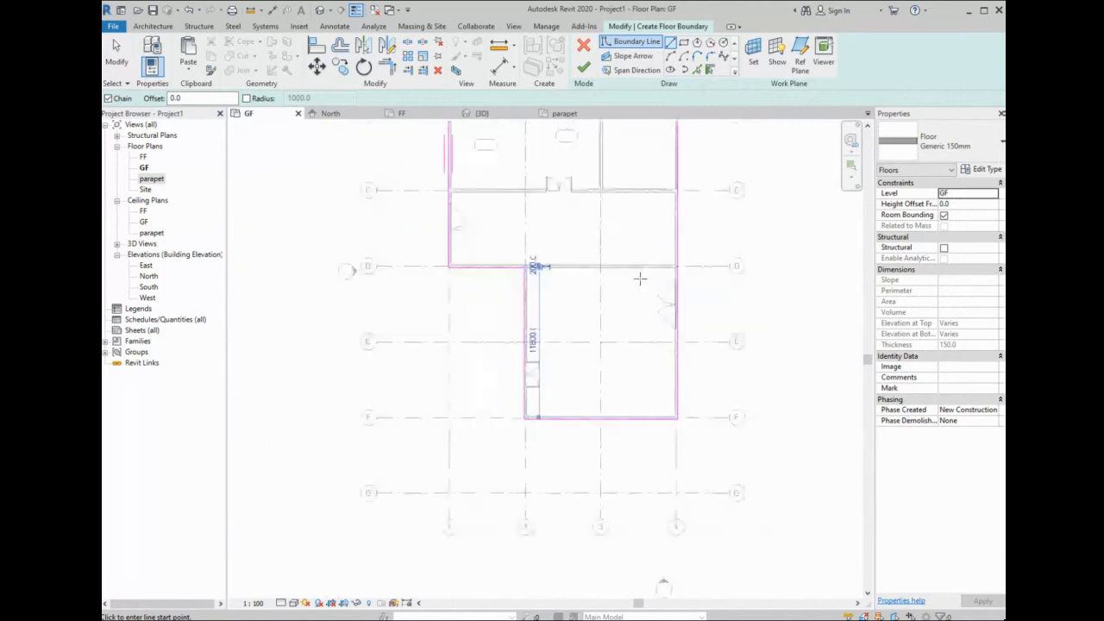
click(583, 69)
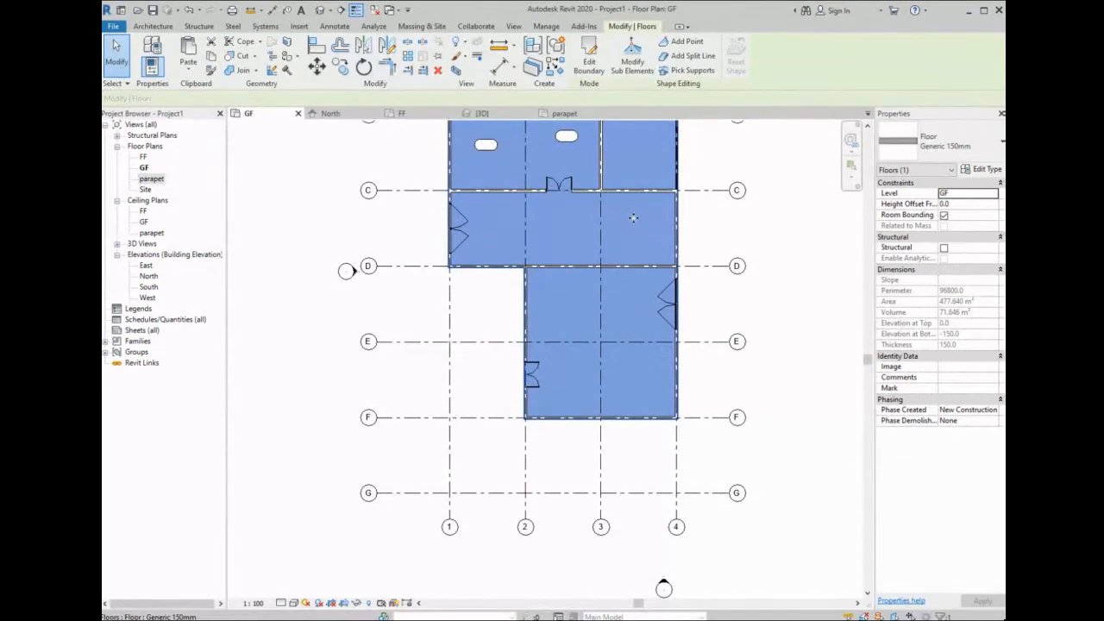
- Change the ground-floor slab's type to Generic 300mm
click(938, 140)
key(Down)
key(Down)
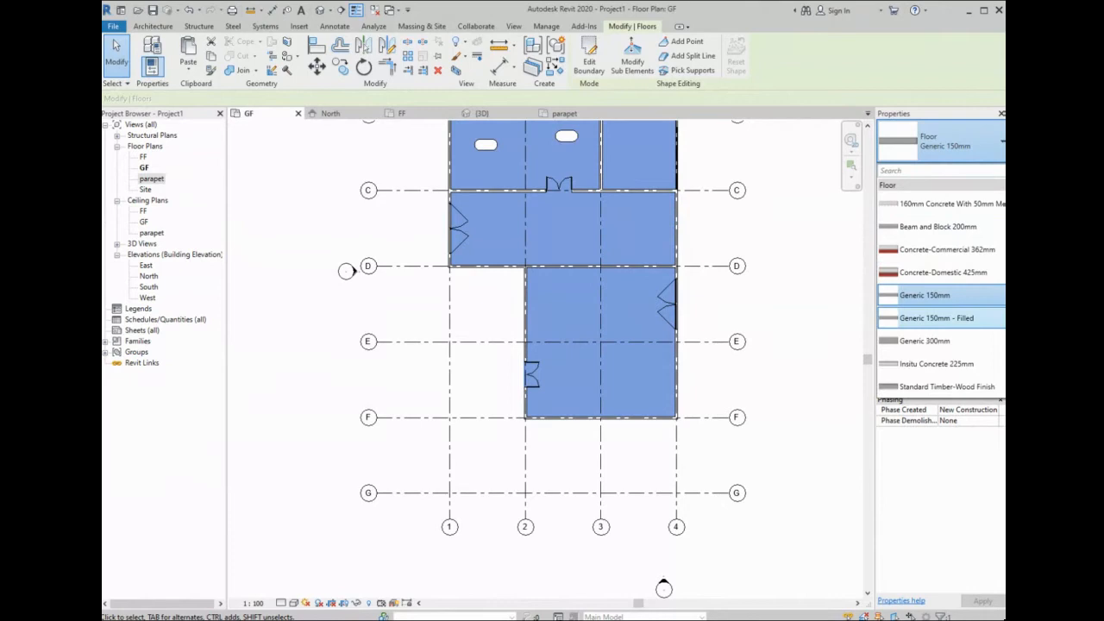
key(Return)
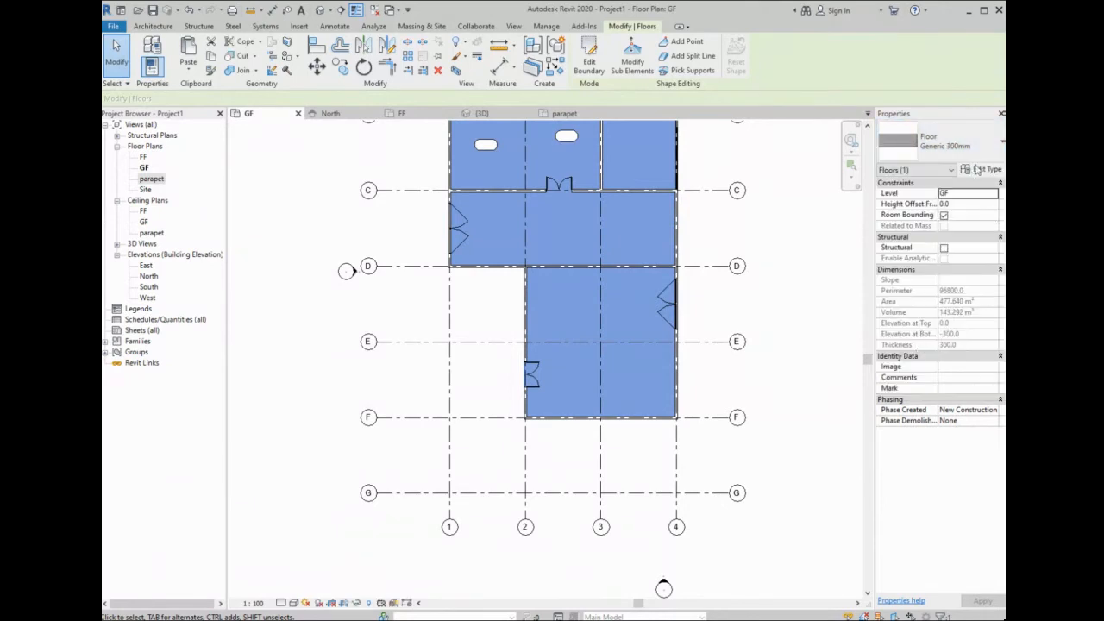
- Duplicate the Generic 300mm floor type under the name "custom - 450"
click(978, 169)
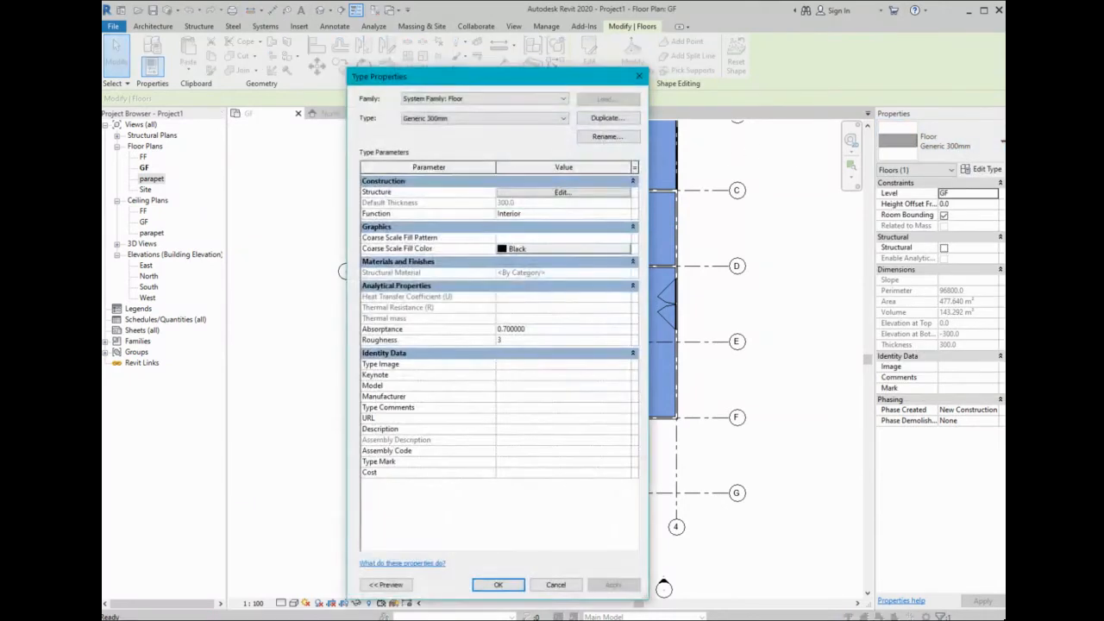
click(604, 117)
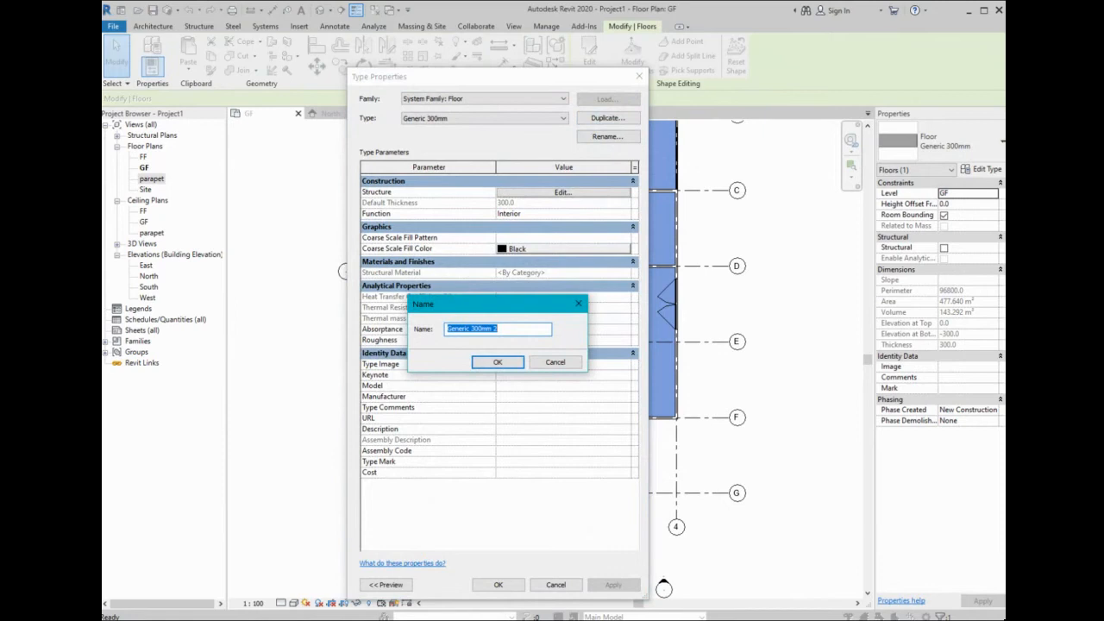
text(custom - 450)
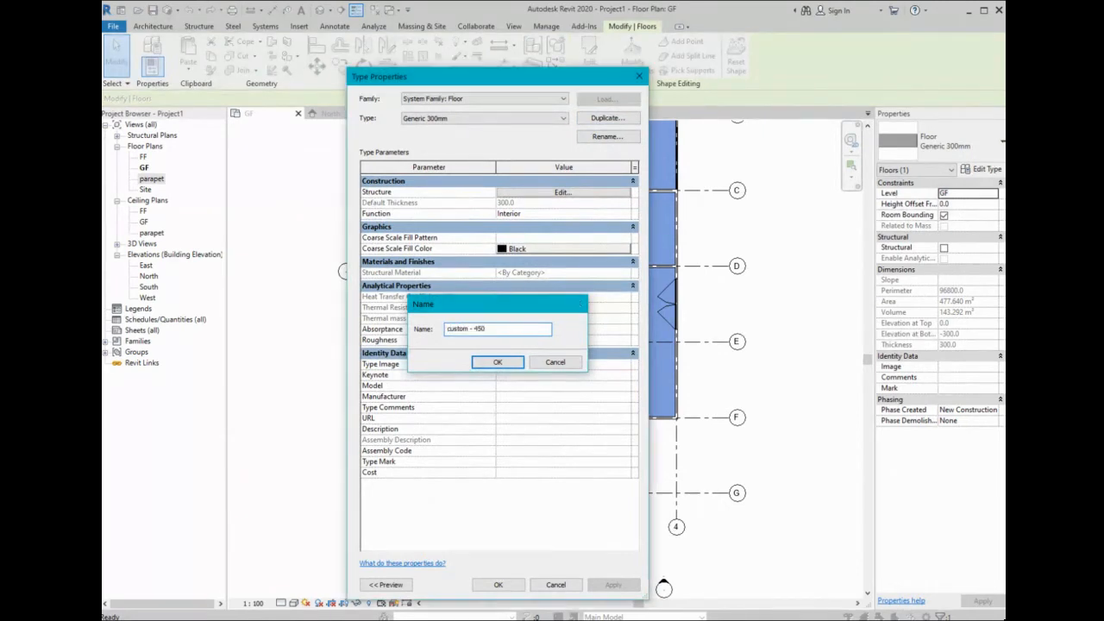
key(Return)
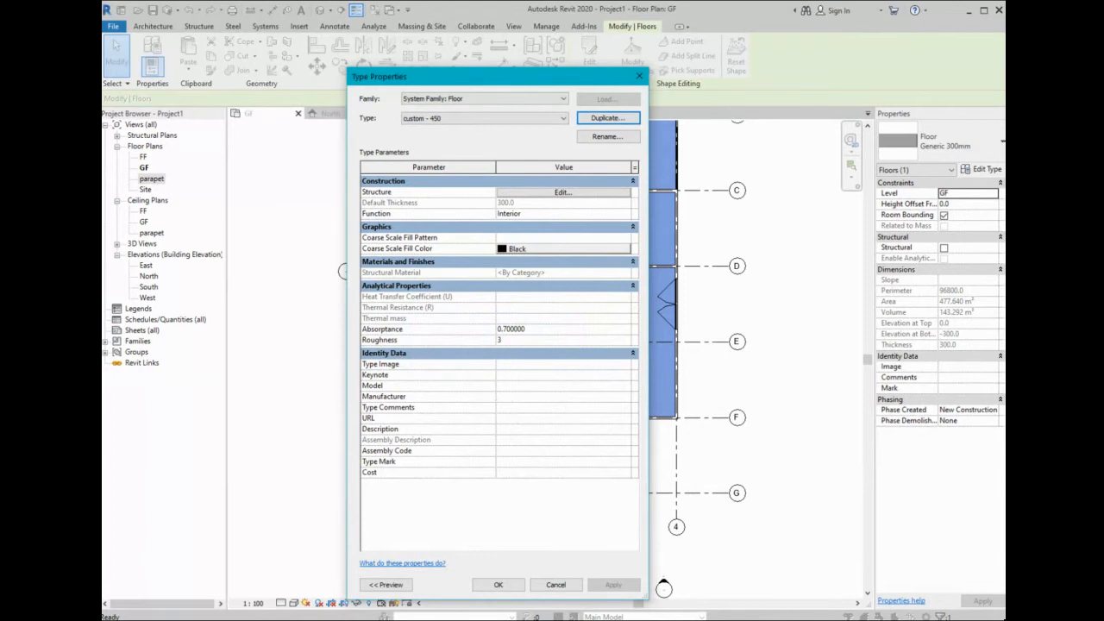
- Edit the custom - 450 floor's structure layer, giving it a thickness of 400 mm and the material Concrete, Cast In Situ
click(562, 192)
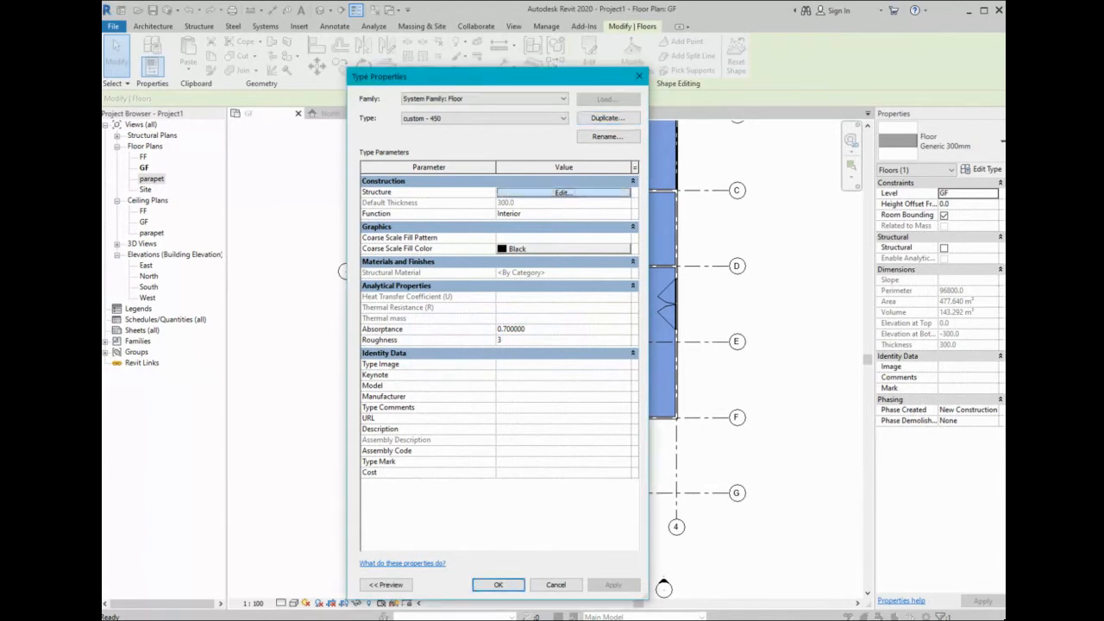
click(405, 199)
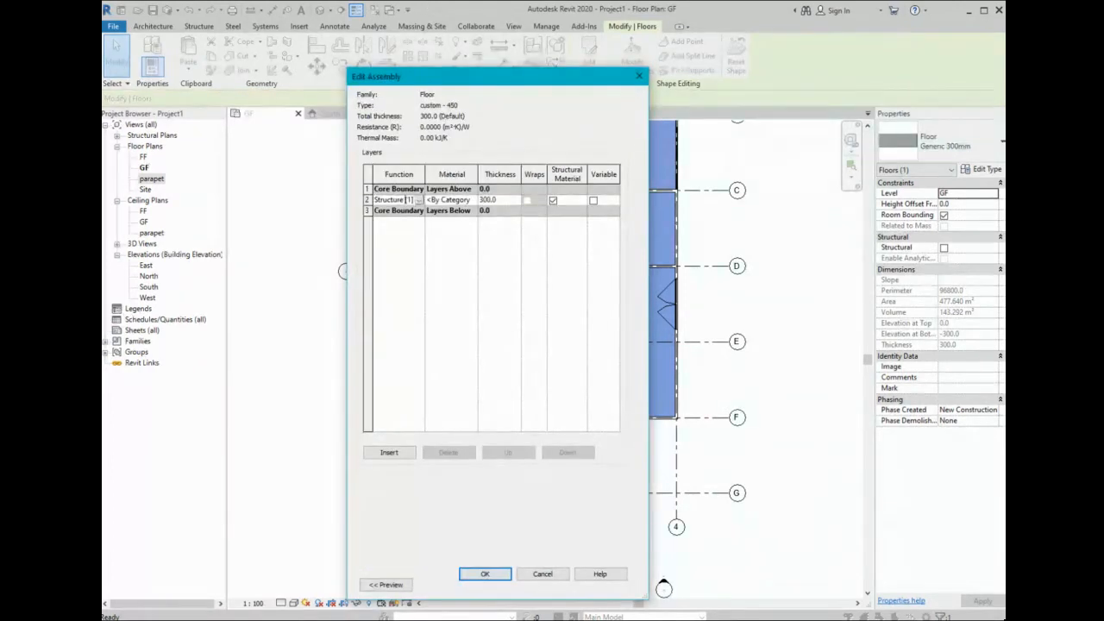
double_click(488, 199)
click(450, 199)
click(473, 199)
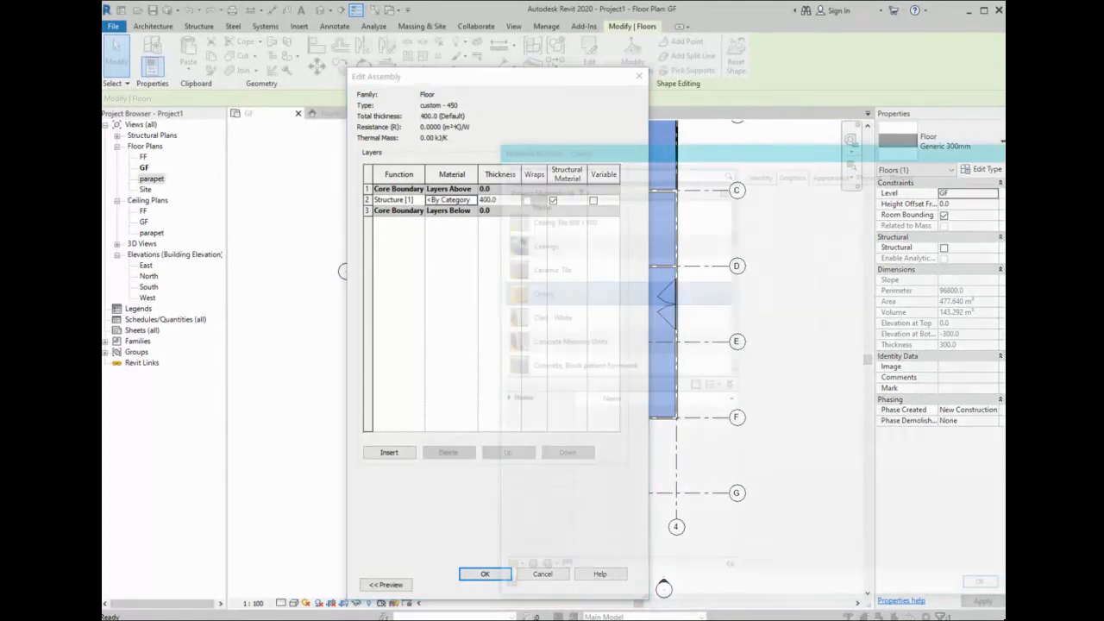
text(pre)
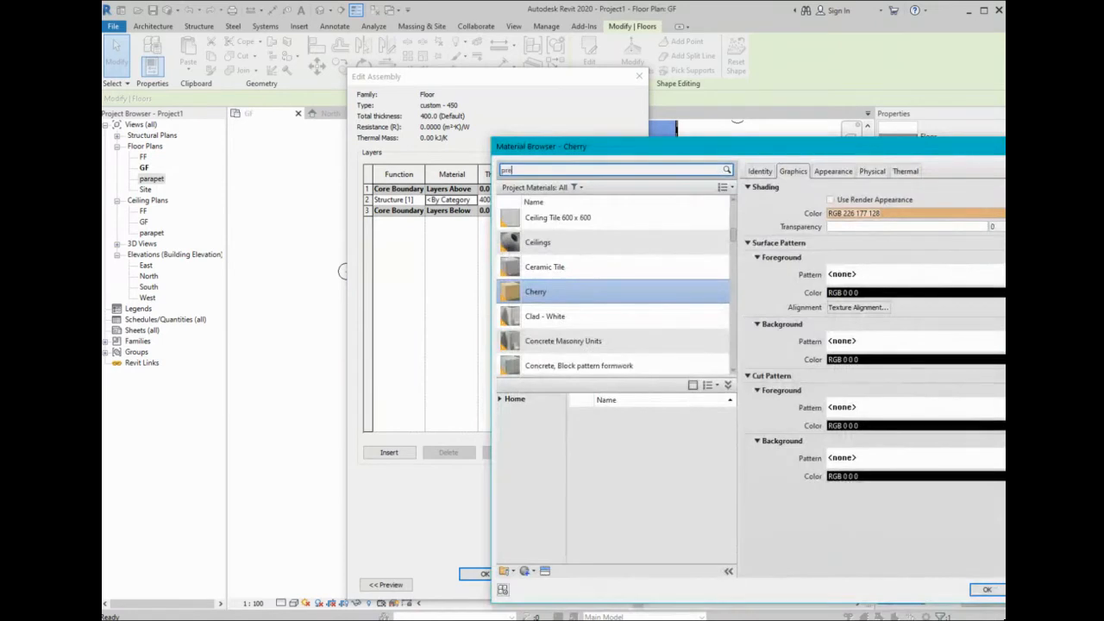
text(c)
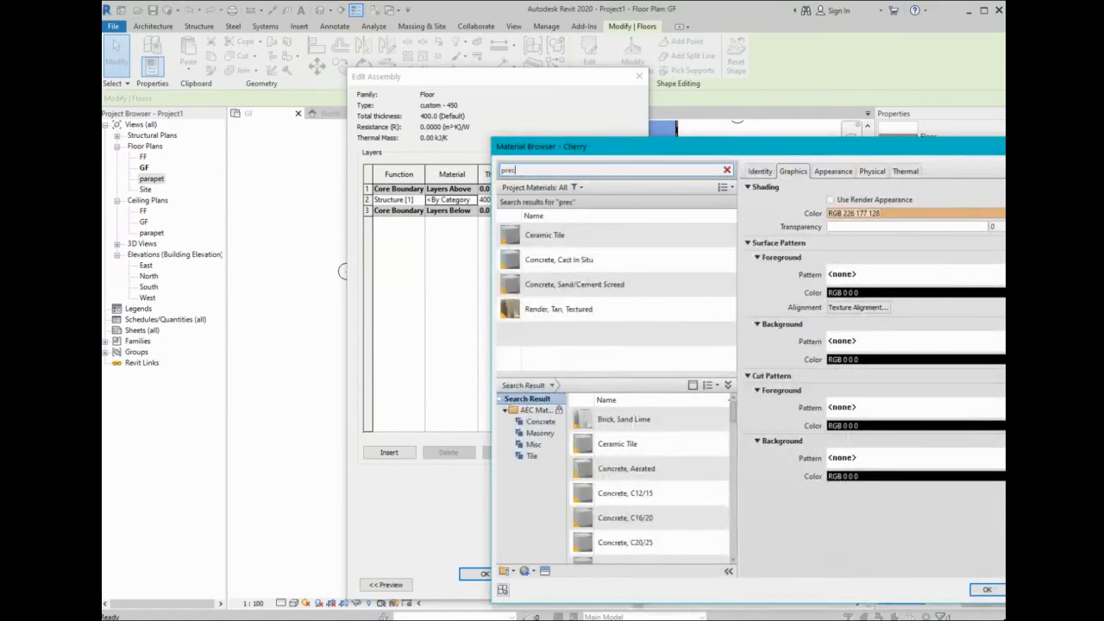
click(559, 259)
key(Return)
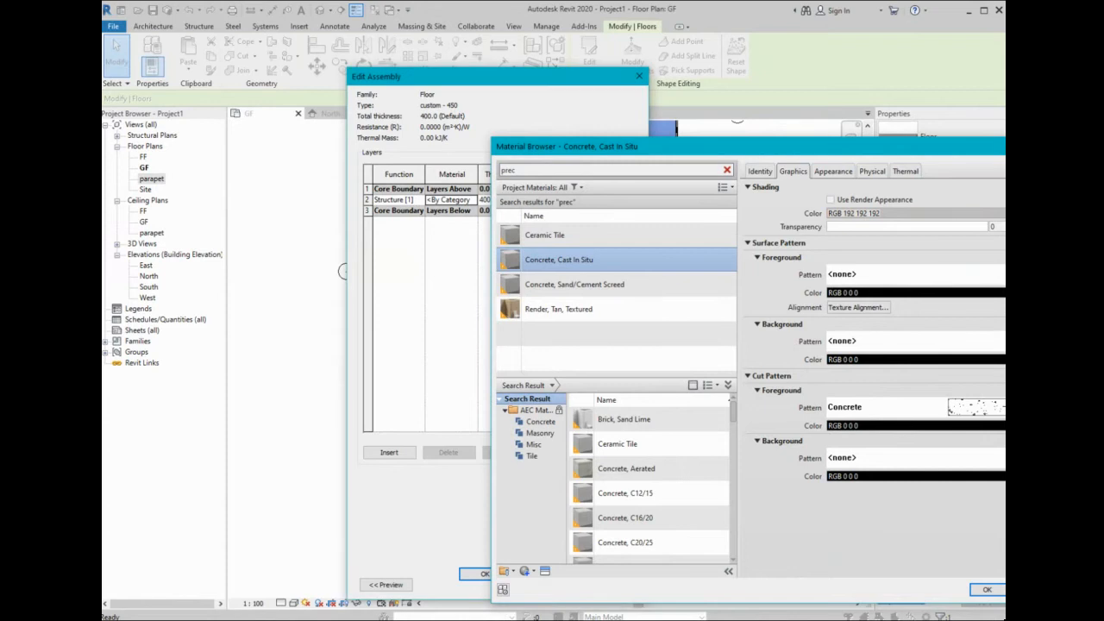
- Insert a layer above the upper core boundary of the floor assembly and set its function to Finish 1 [4]
click(389, 452)
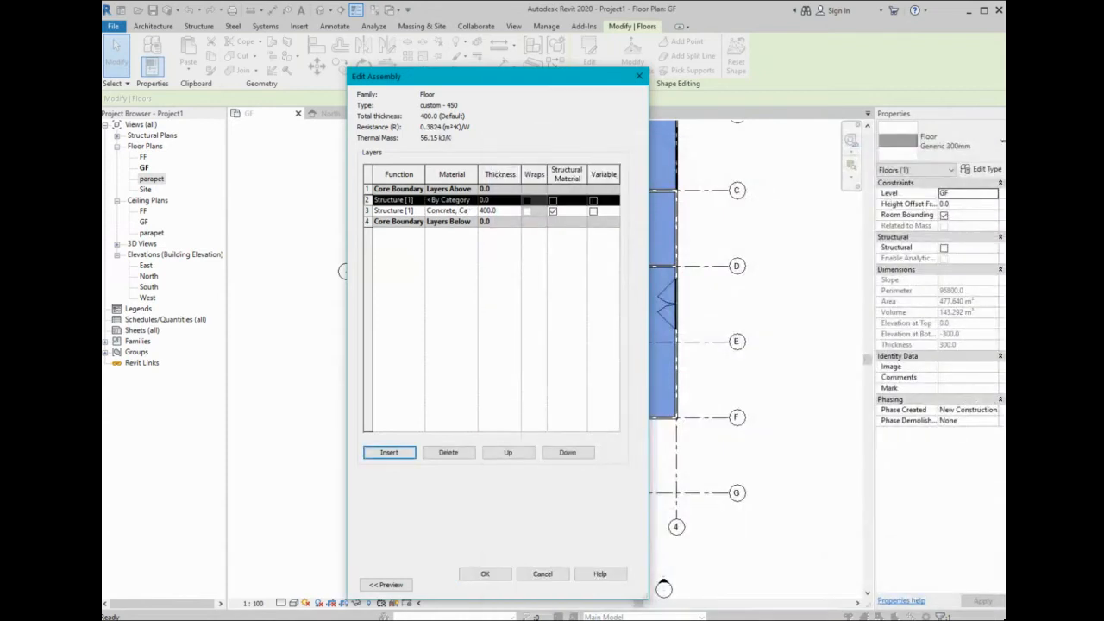
click(508, 452)
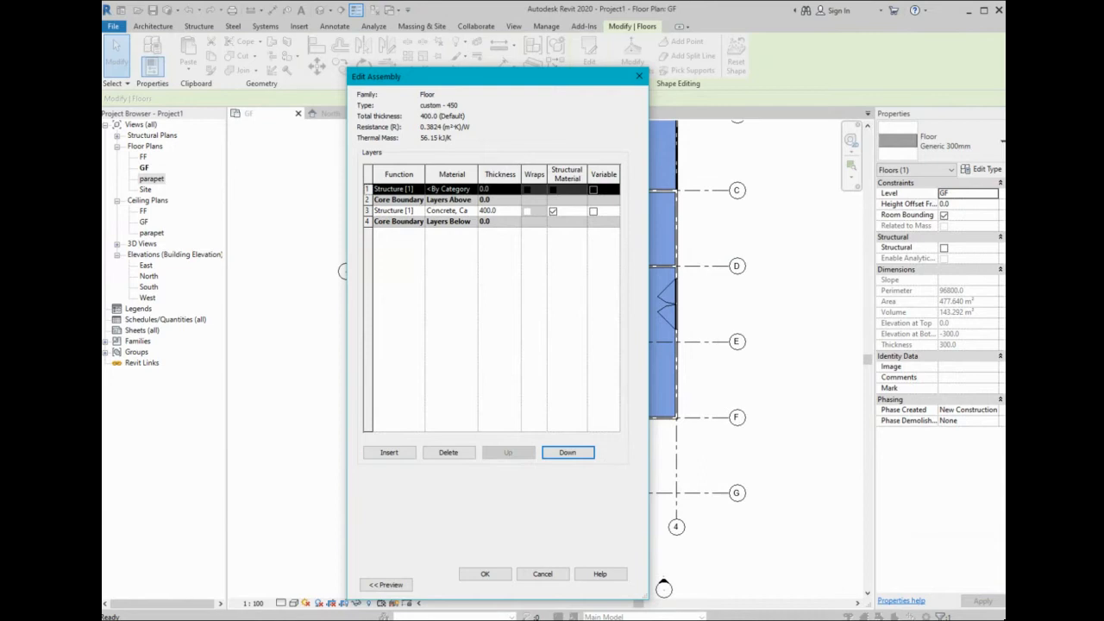
click(414, 189)
click(418, 189)
click(405, 231)
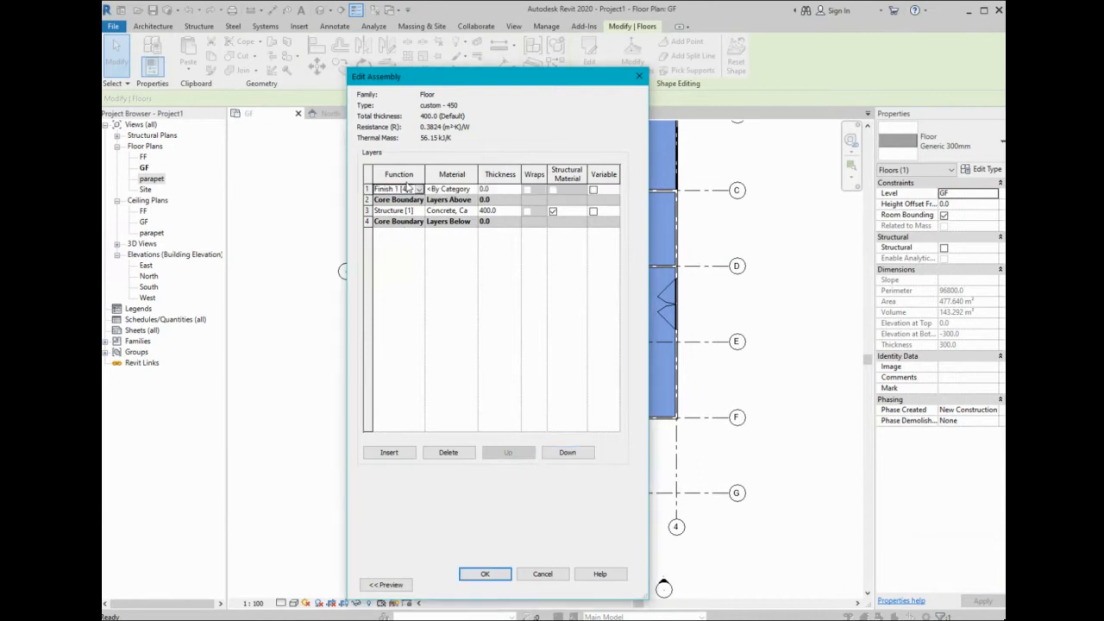
- Assign Concrete, Sand/Cement Screed as the material of the Finish 1 layer
click(480, 189)
click(473, 189)
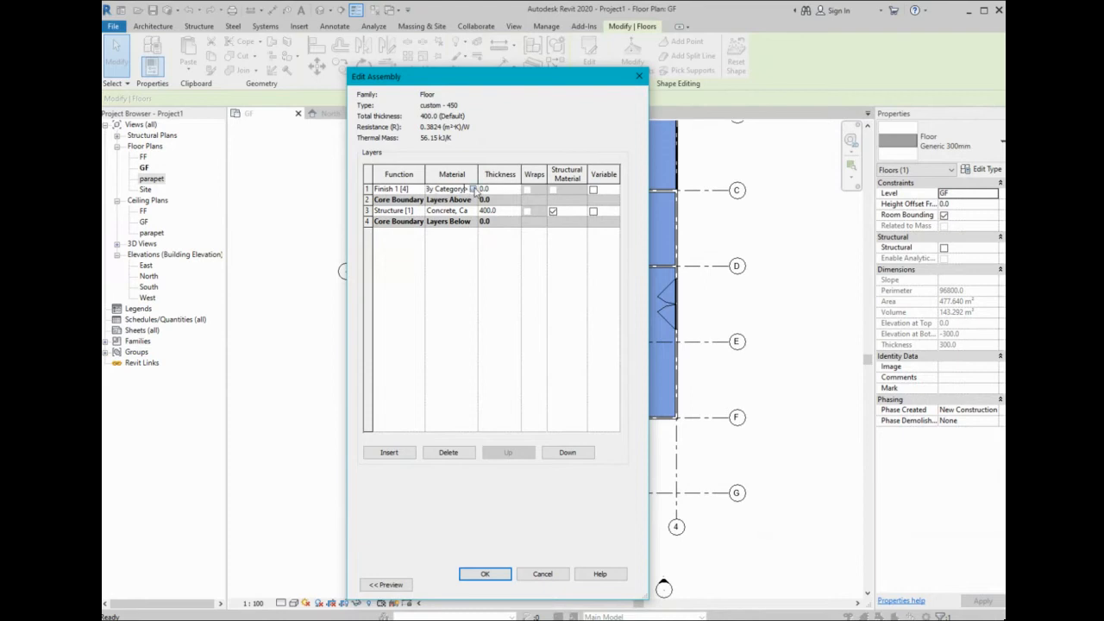
click(473, 189)
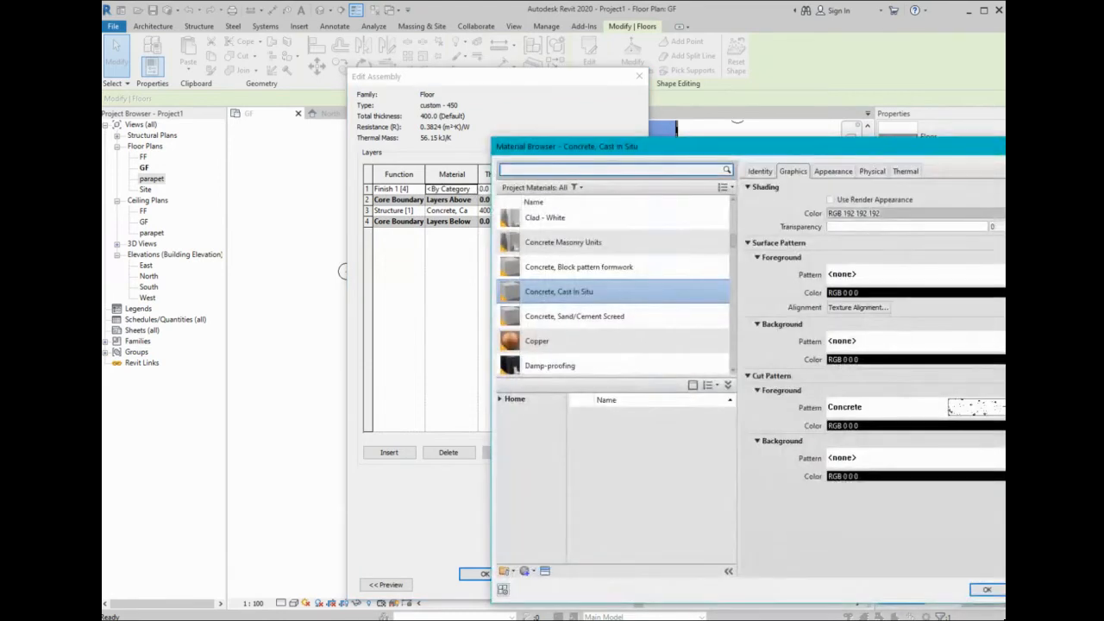
click(574, 319)
click(987, 589)
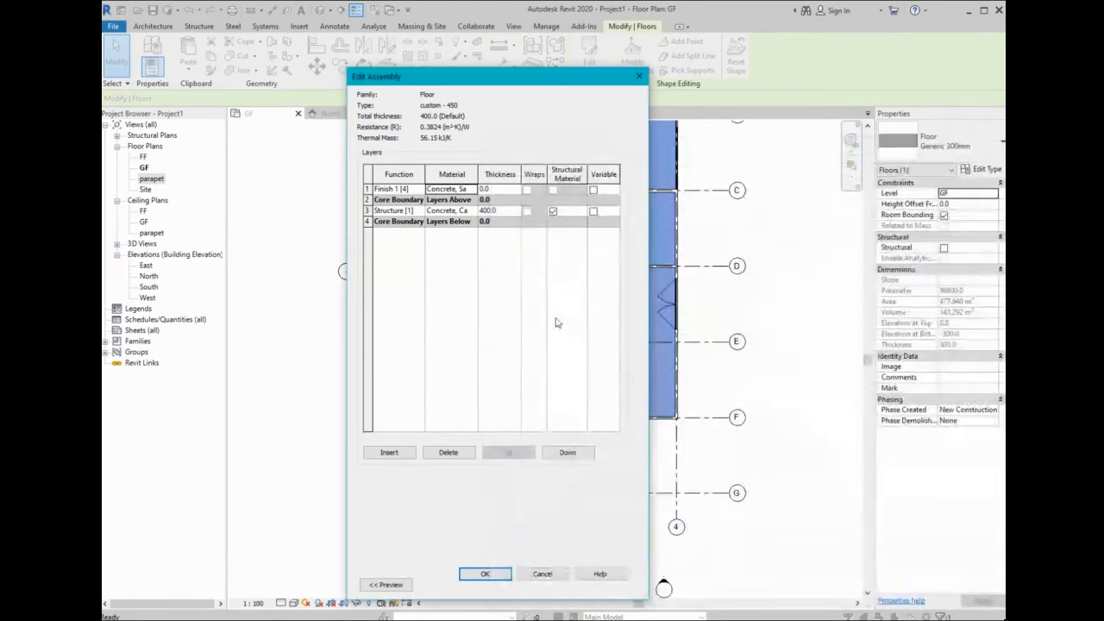
- Set the Concrete, Sand/Cement Screed layer's thickness to 30 mm and display the floor assembly's section preview
click(489, 189)
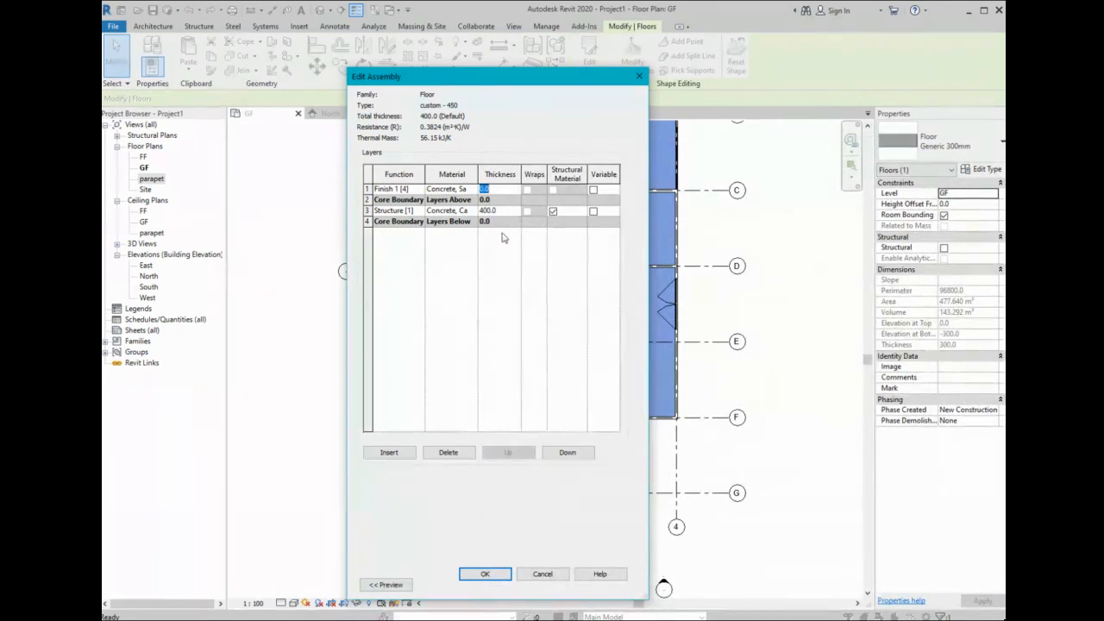
text(30)
click(385, 586)
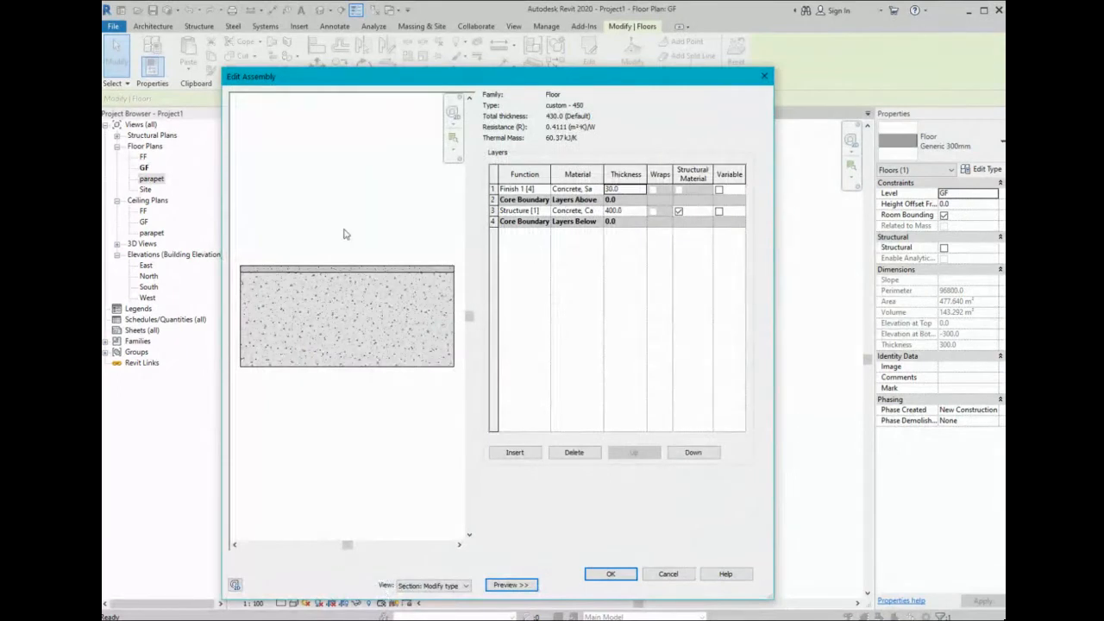
- Insert another layer at the top of the floor assembly and set its function to Finish 1 [4]
click(518, 453)
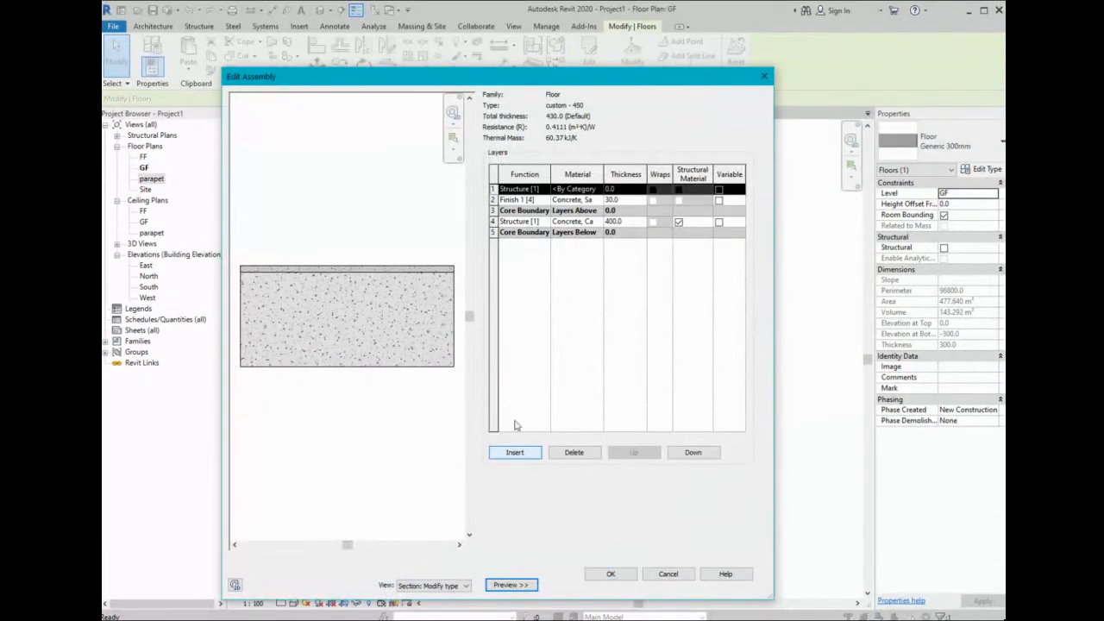
click(541, 189)
click(526, 231)
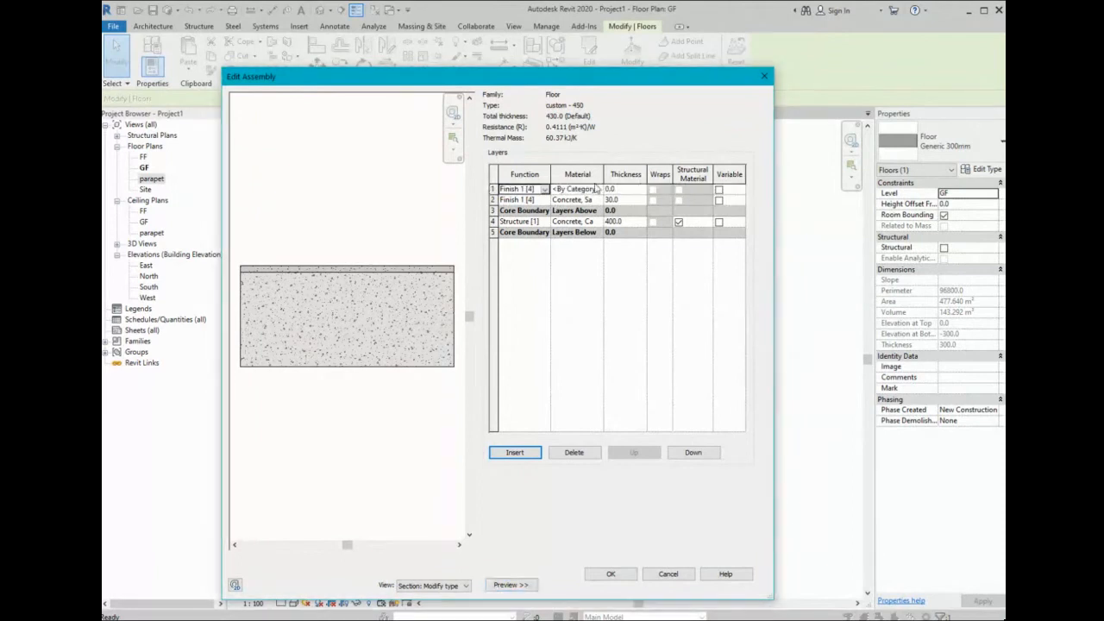
- Find Marble in the material library, add it to the project and assign it to the topmost finish layer
click(602, 189)
click(600, 189)
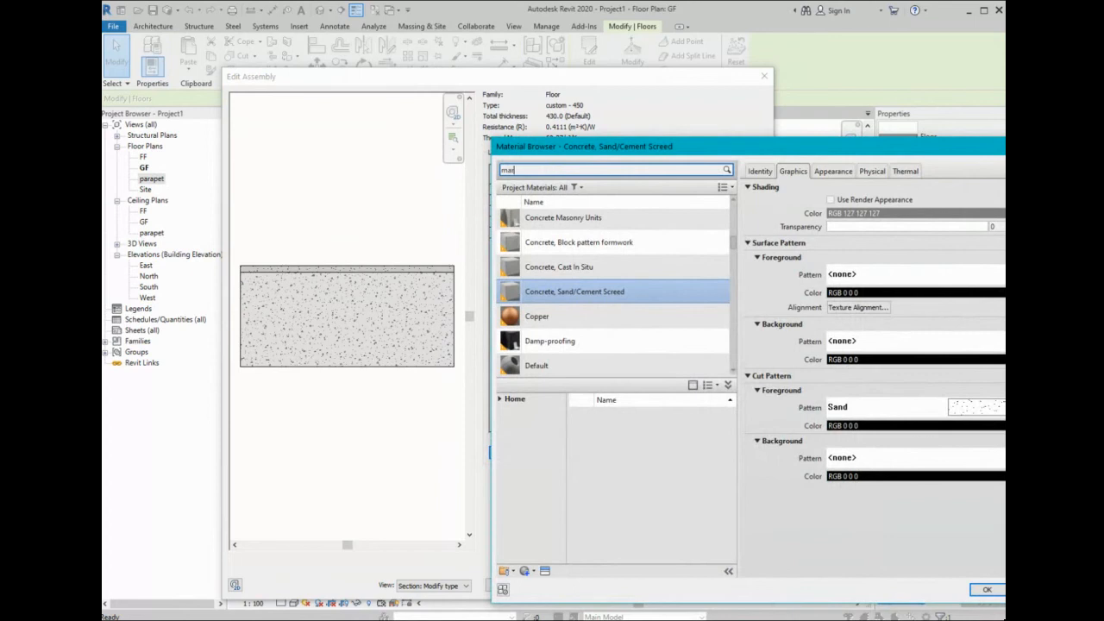
text(marble)
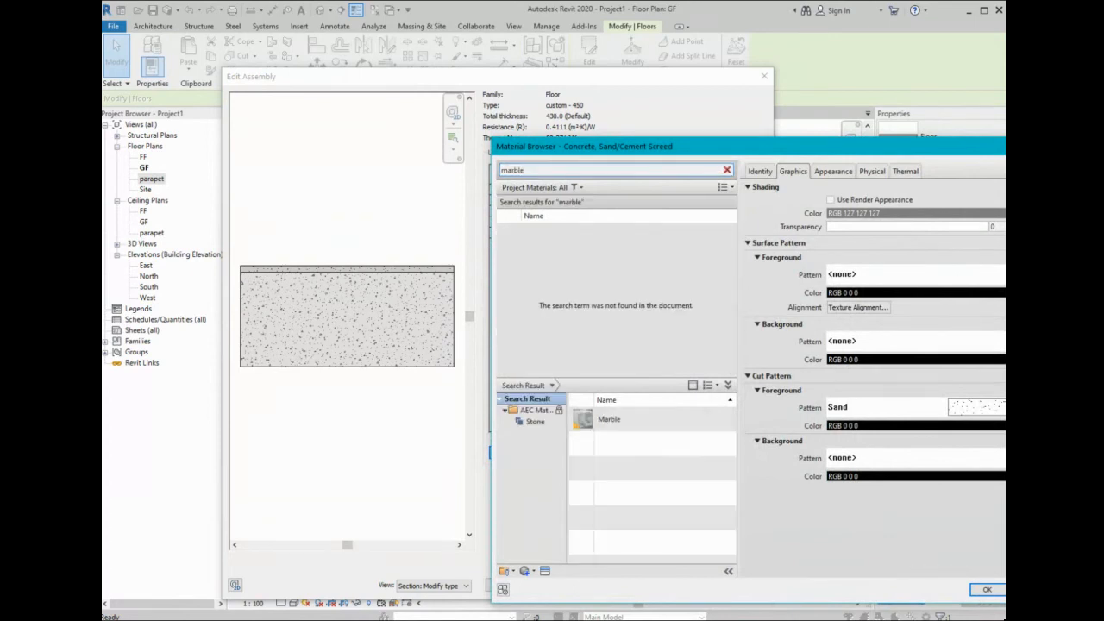
double_click(609, 419)
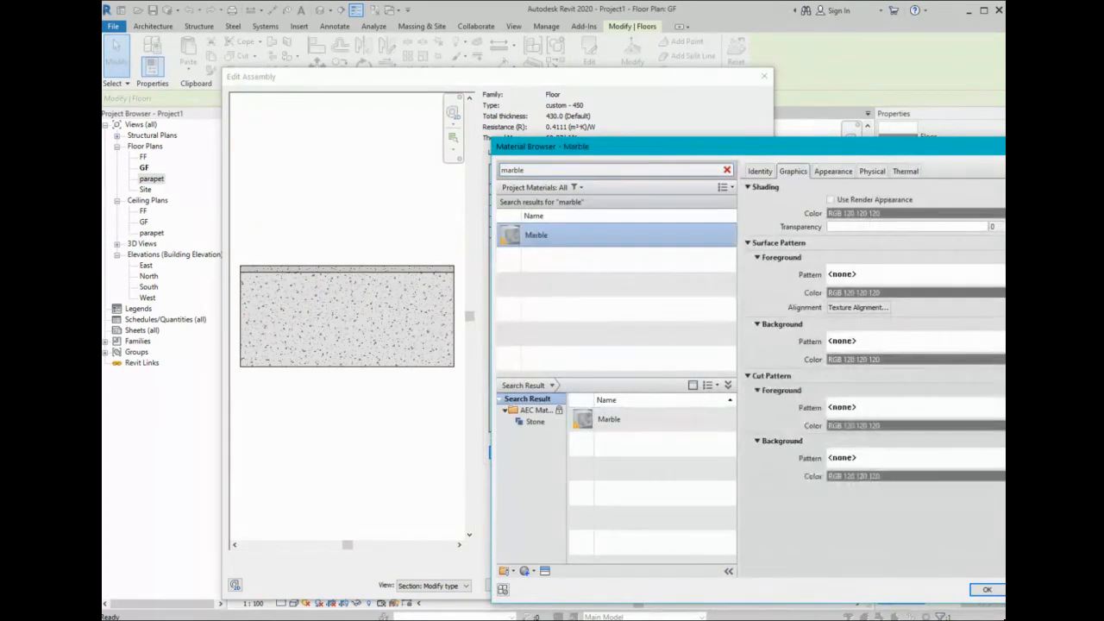
click(987, 589)
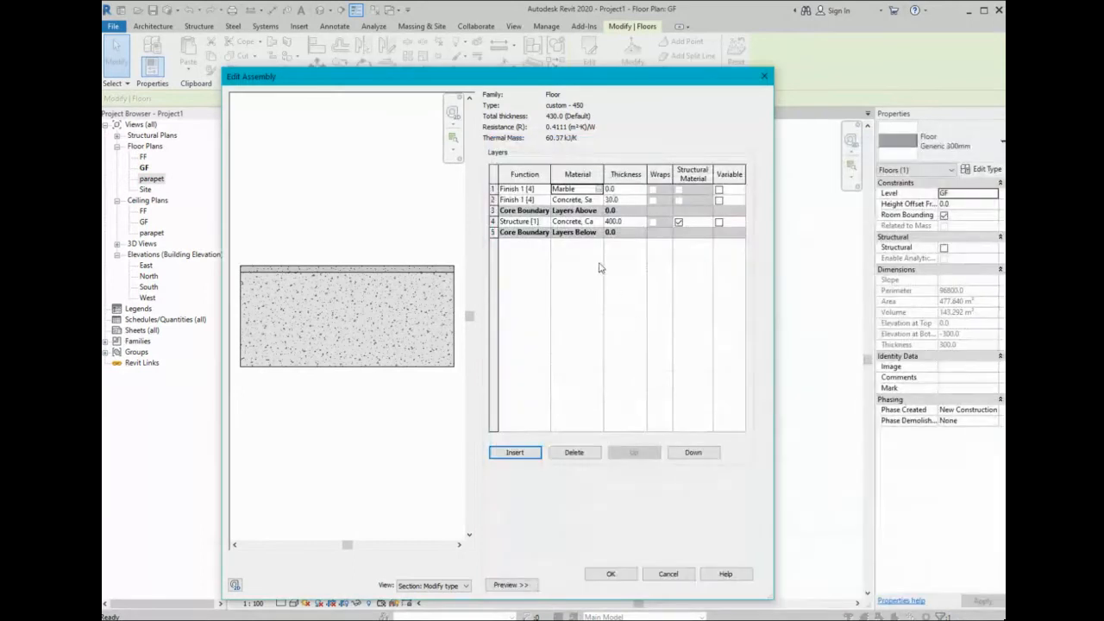
- Set the Marble layer's thickness to 20 mm and apply the custom - 450 type to the ground floor slab
click(615, 189)
key(Return)
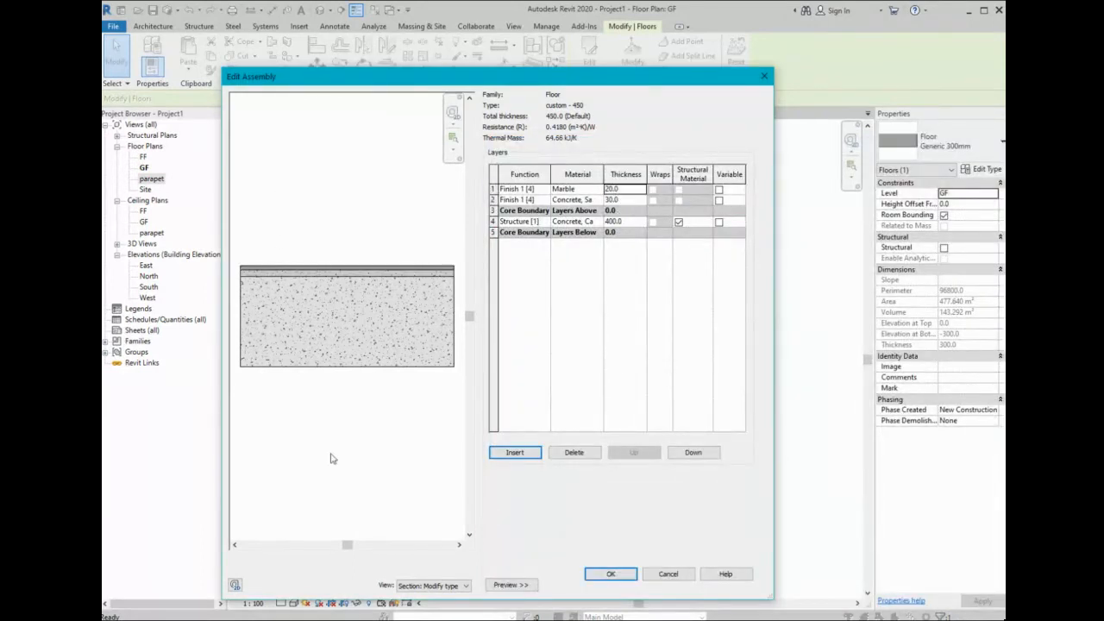
click(621, 573)
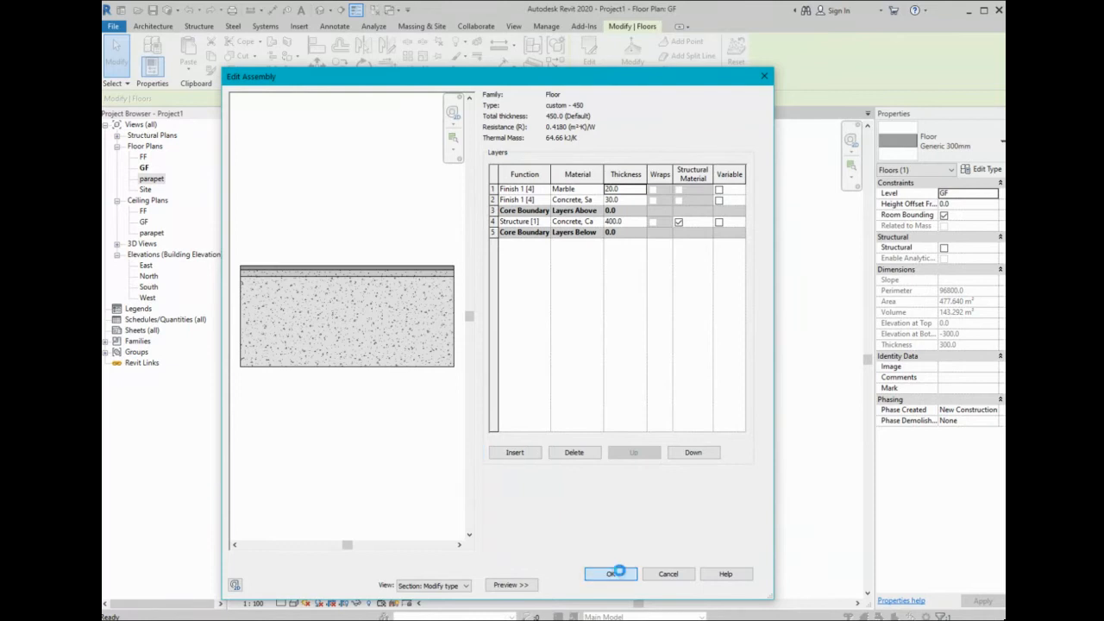
click(623, 584)
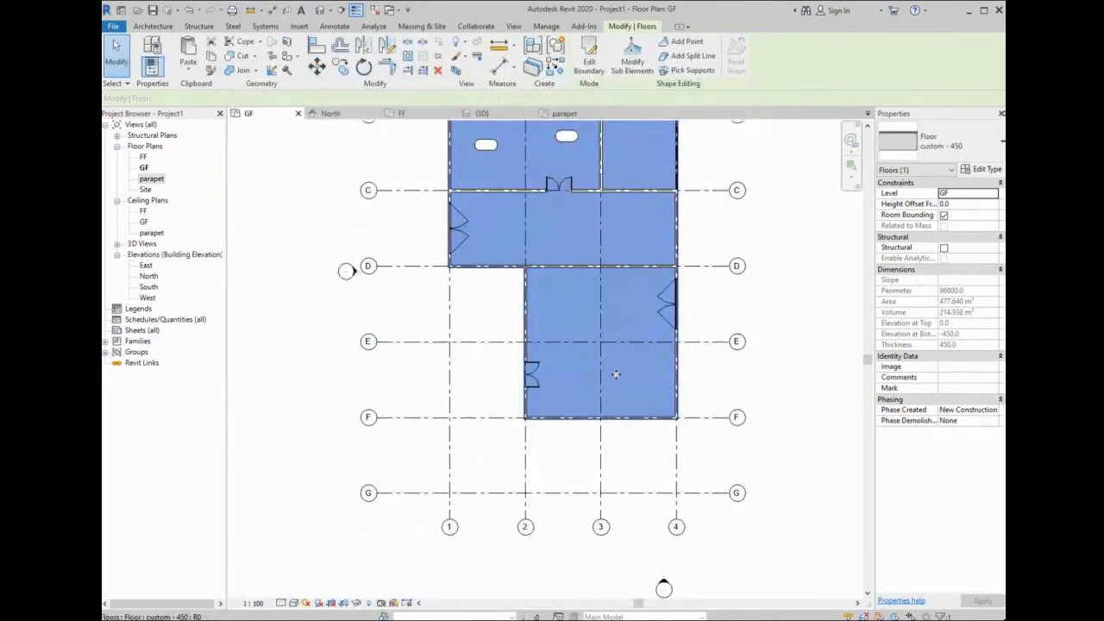
- Open the 3D view, clear the slab selection and dismiss the save reminder without saving
click(481, 113)
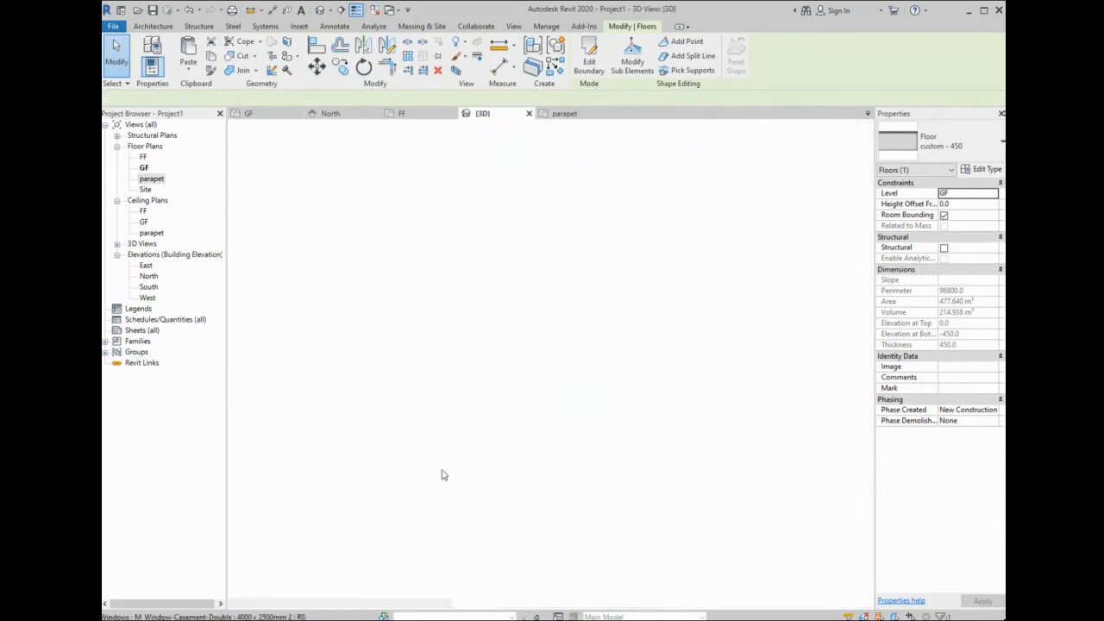
click(446, 535)
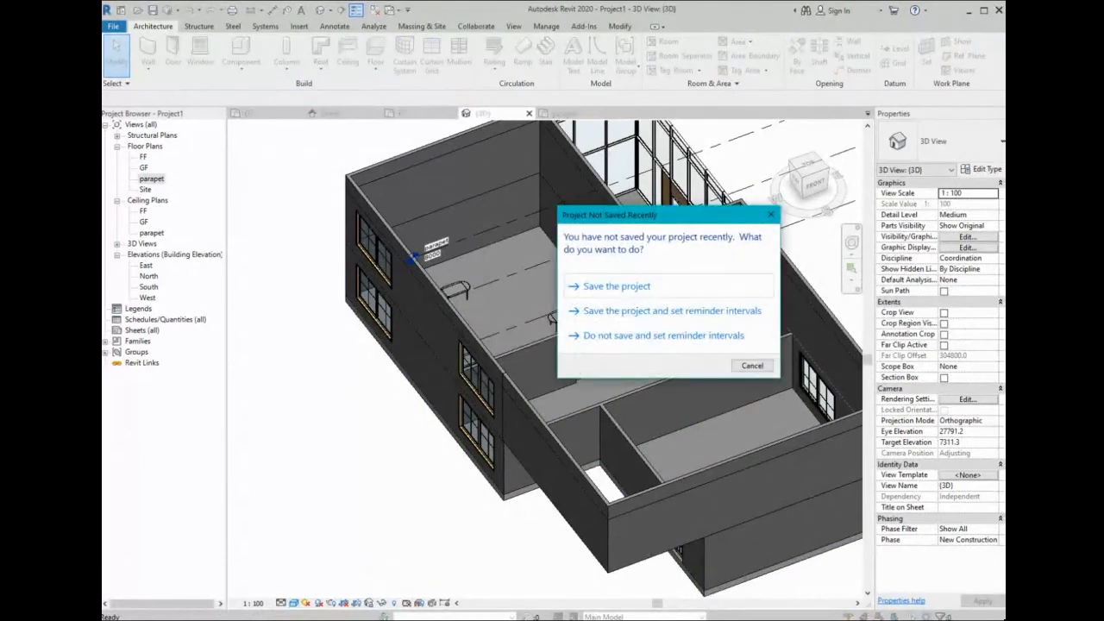
click(749, 366)
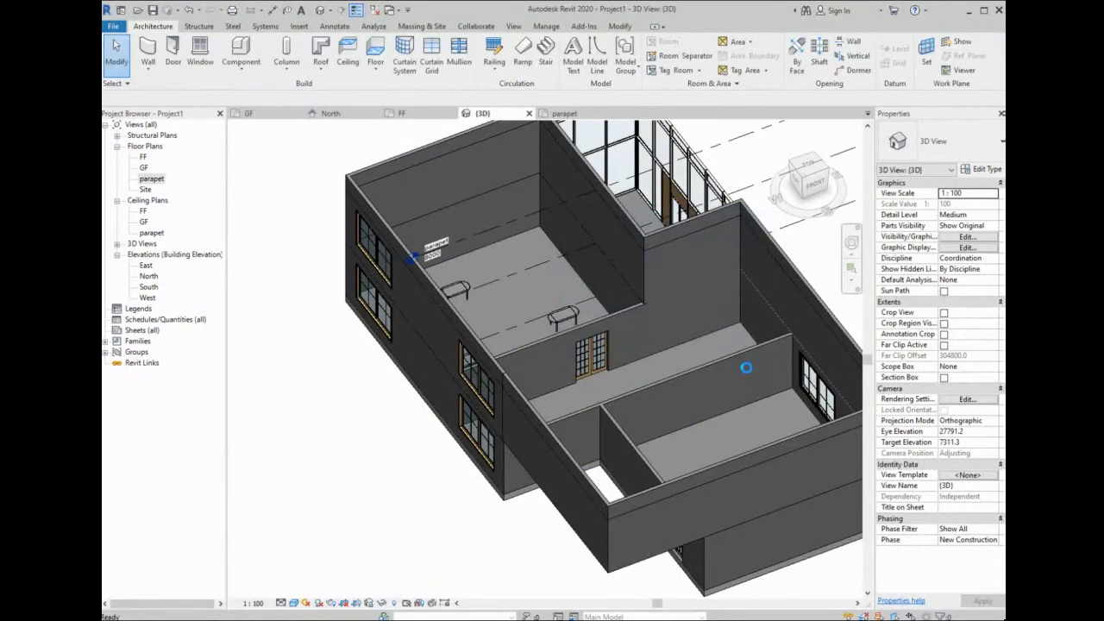
- Examine the slab's marble finish in the 3D model with material textures displayed, and return to an untextured visual style
scroll(728, 308, up, 2)
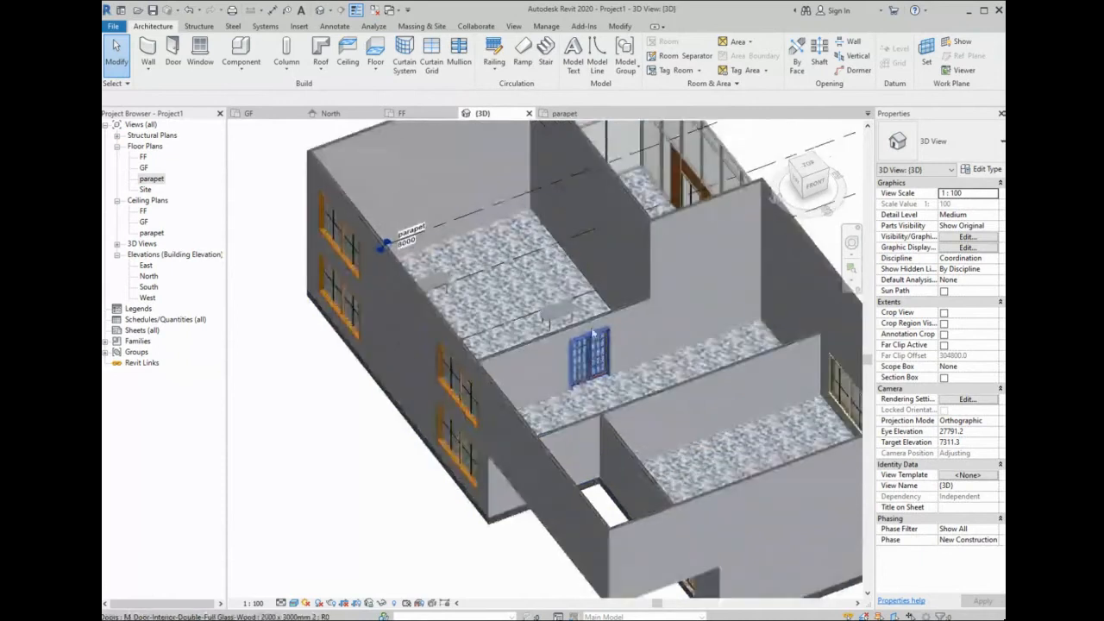
scroll(694, 480, up, 1)
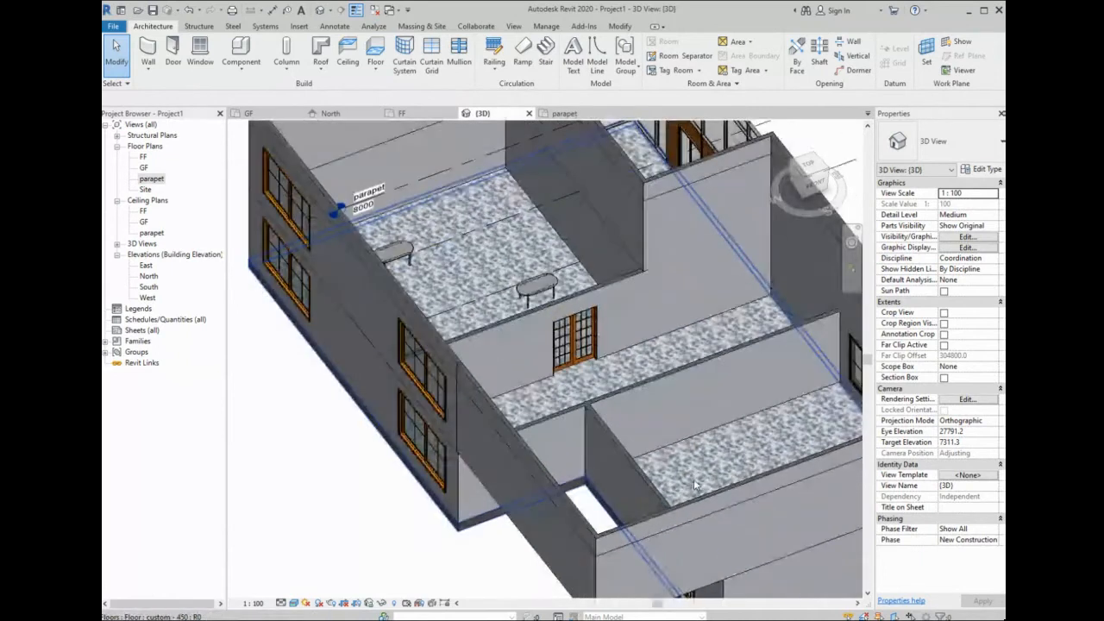
scroll(553, 412, down, 2)
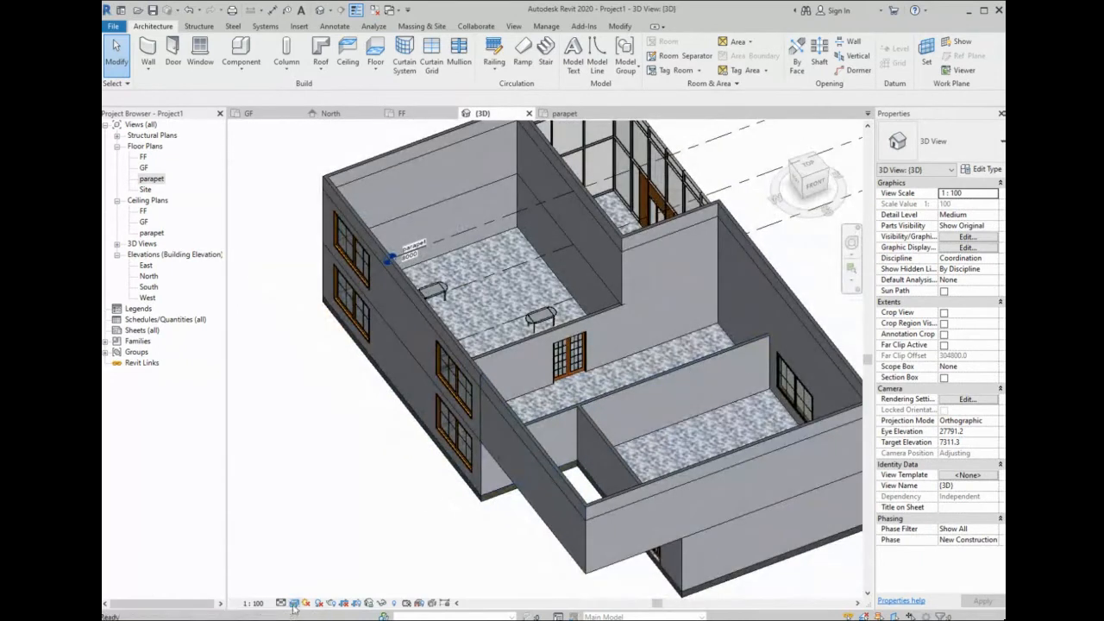
click(294, 556)
scroll(572, 350, down, 1)
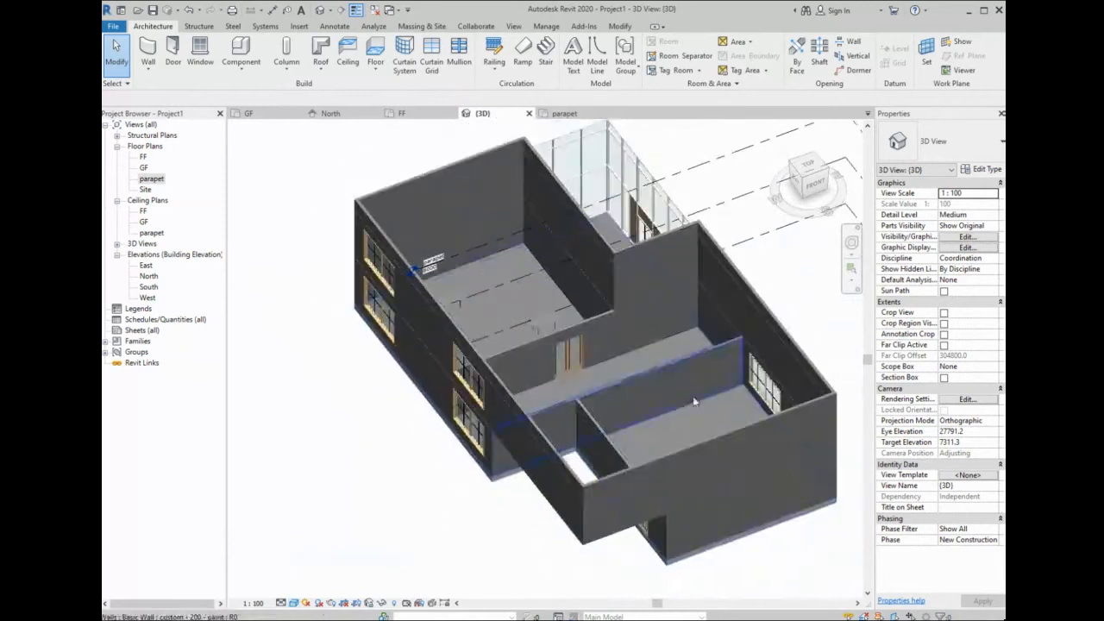
scroll(655, 360, up, 2)
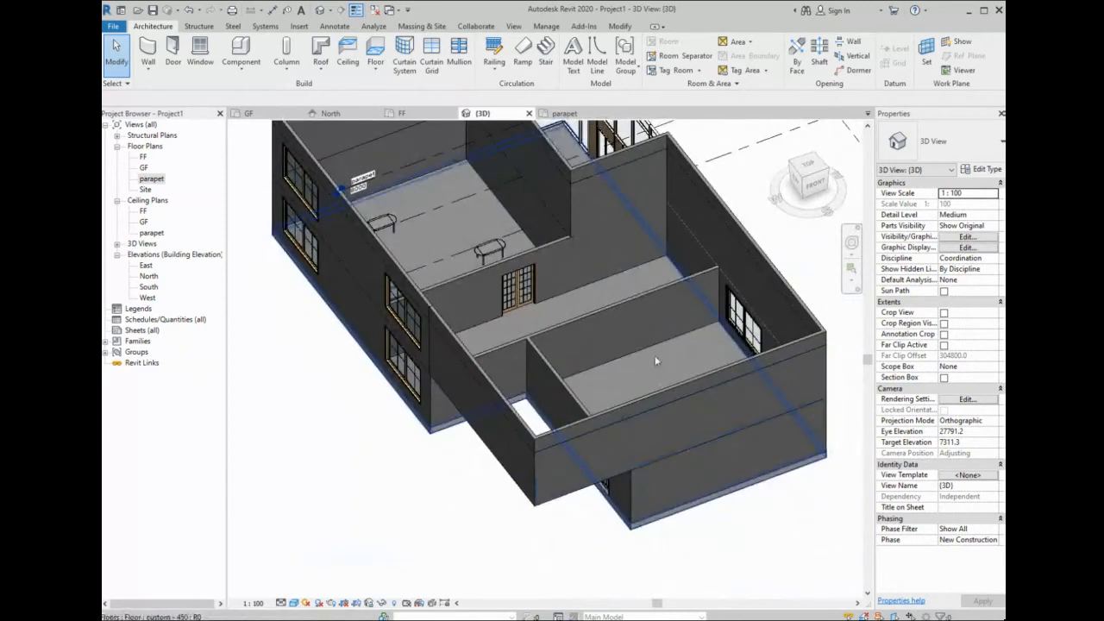
- Copy the ground floor slab and paste it aligned to level FF
click(654, 361)
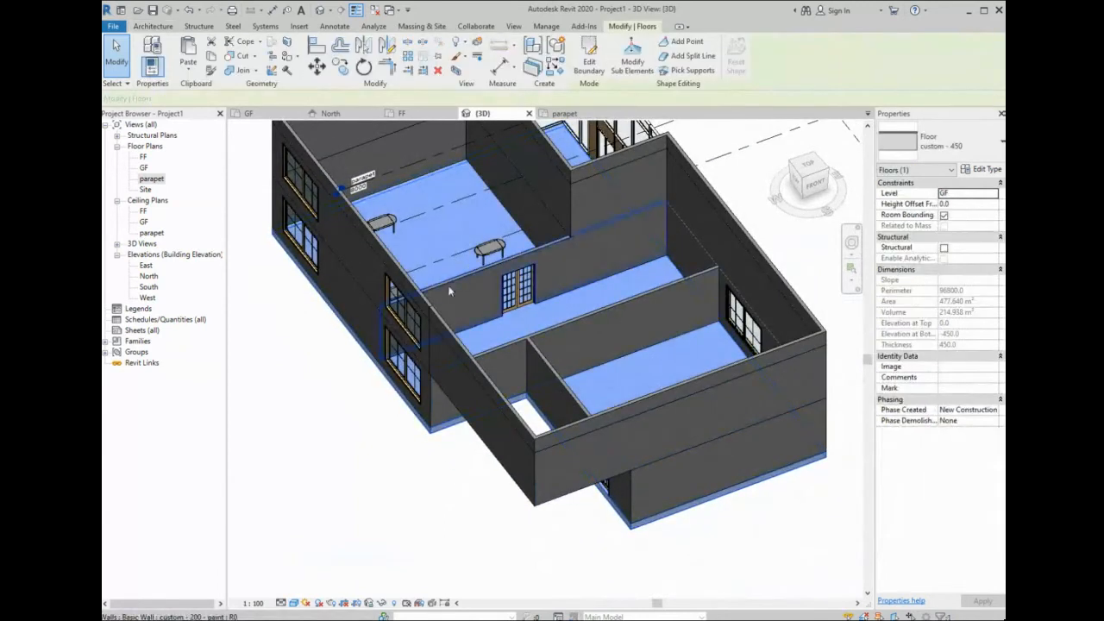
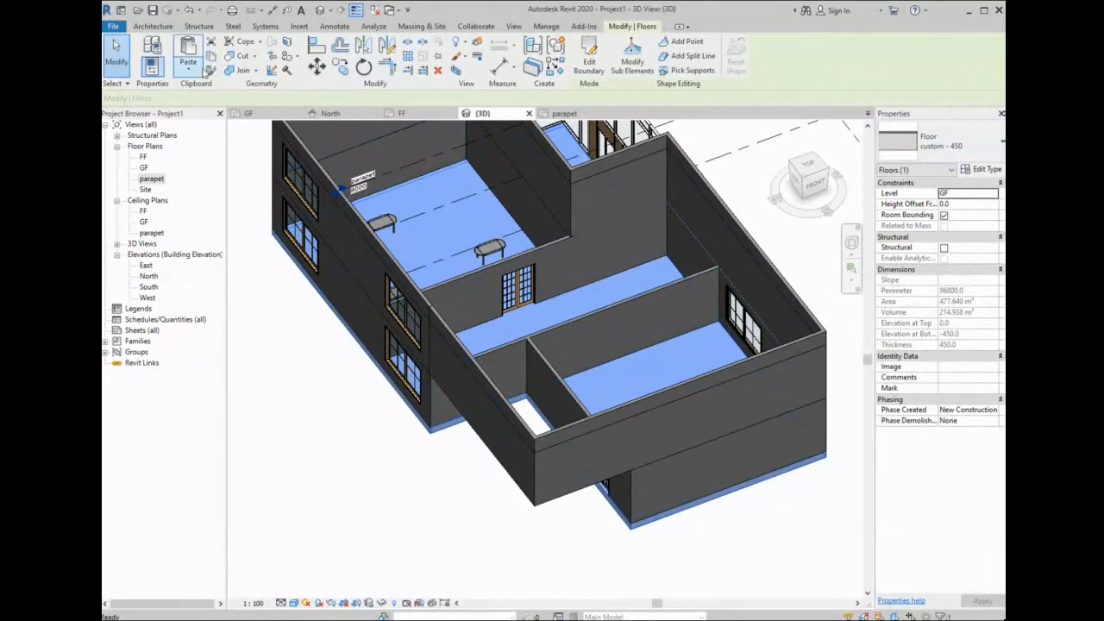
click(188, 69)
click(226, 114)
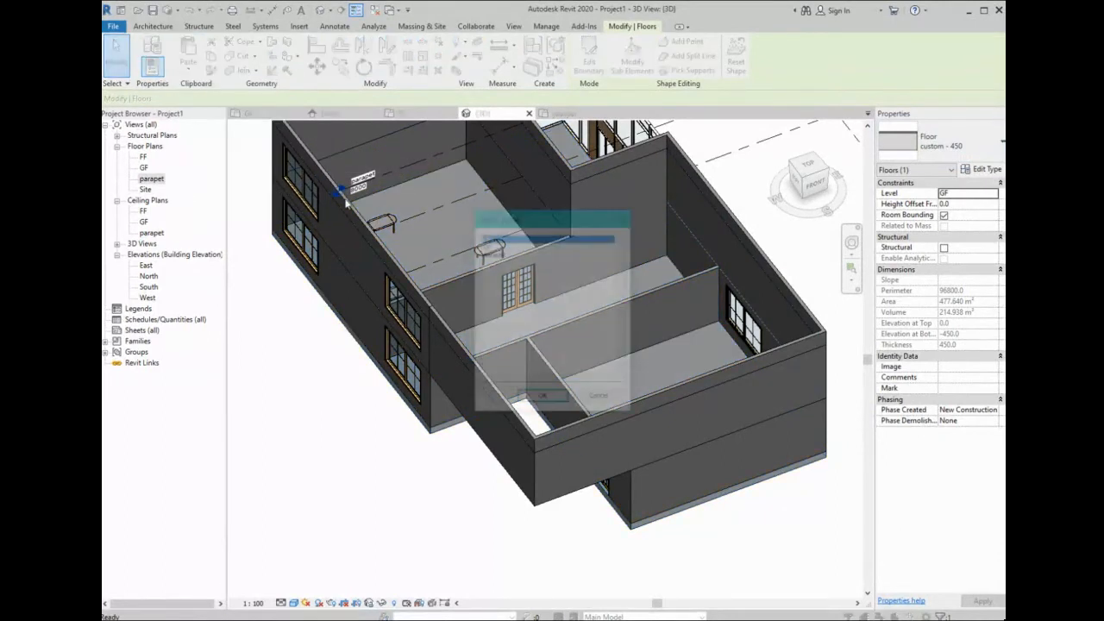
click(542, 398)
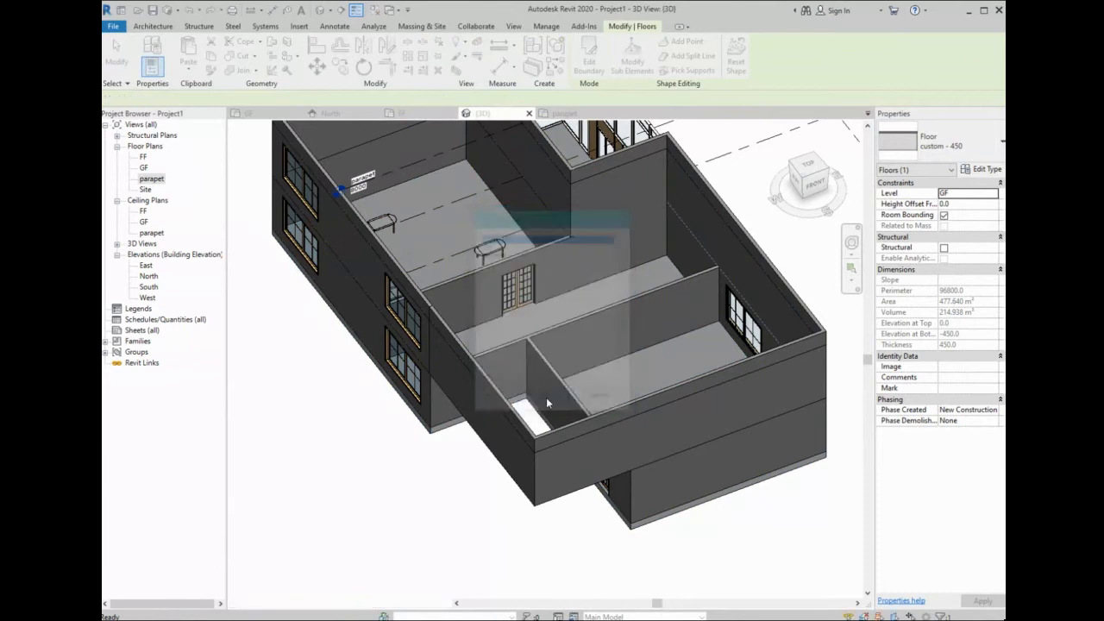
- Duplicate the pasted first floor slab's type under the name "custom - 150"
click(983, 170)
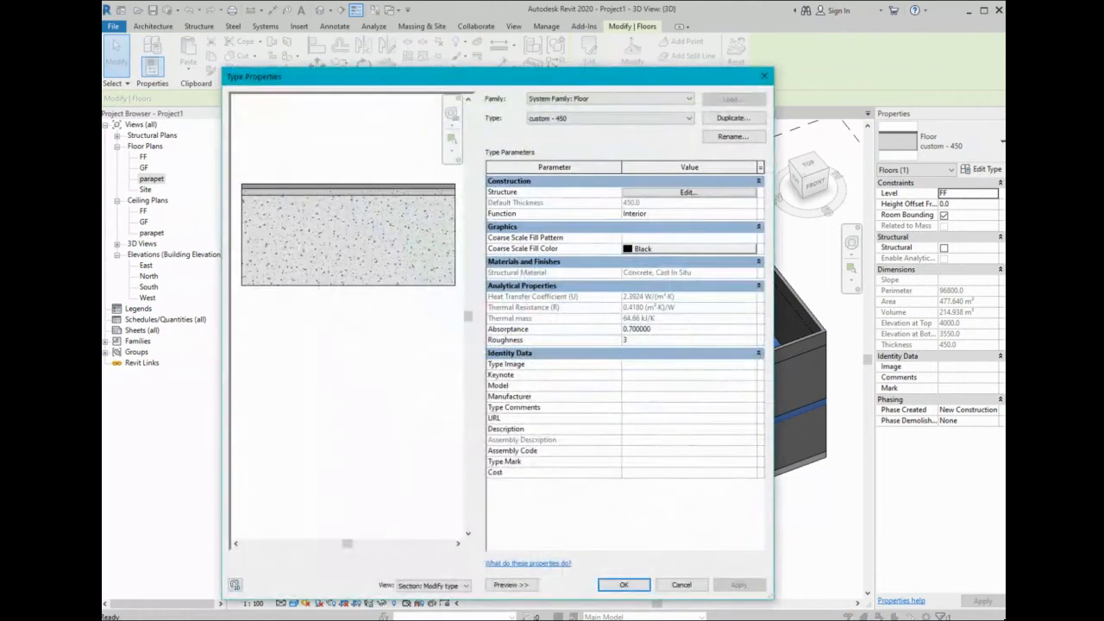
click(733, 118)
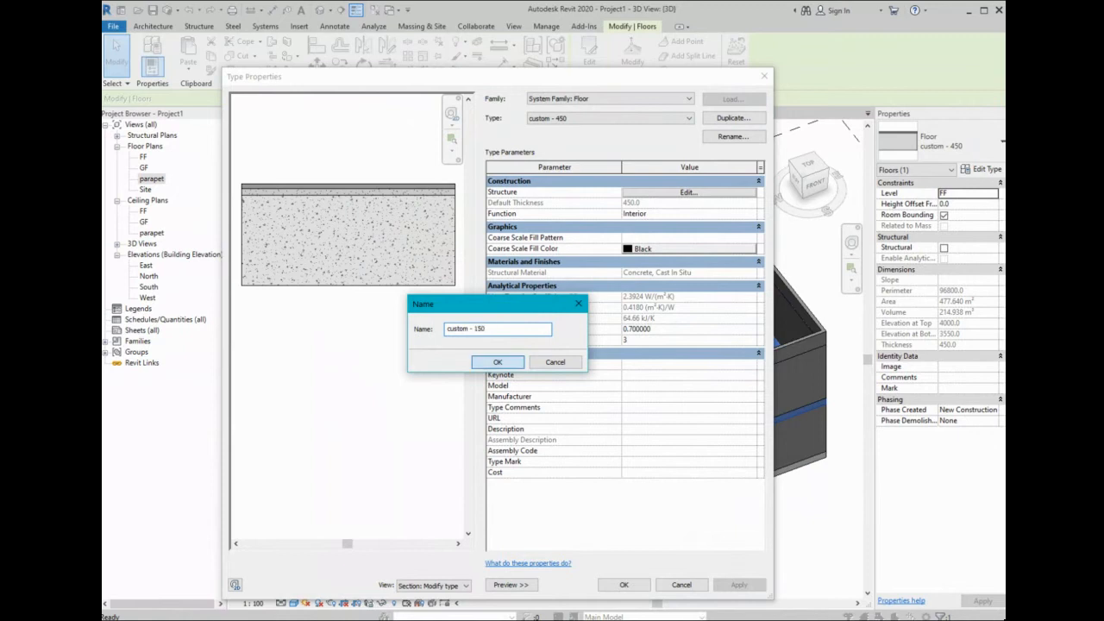
key(Return)
- Set the custom - 150 type's structure layer thickness to 100 mm and apply the type to the FF slab
click(687, 192)
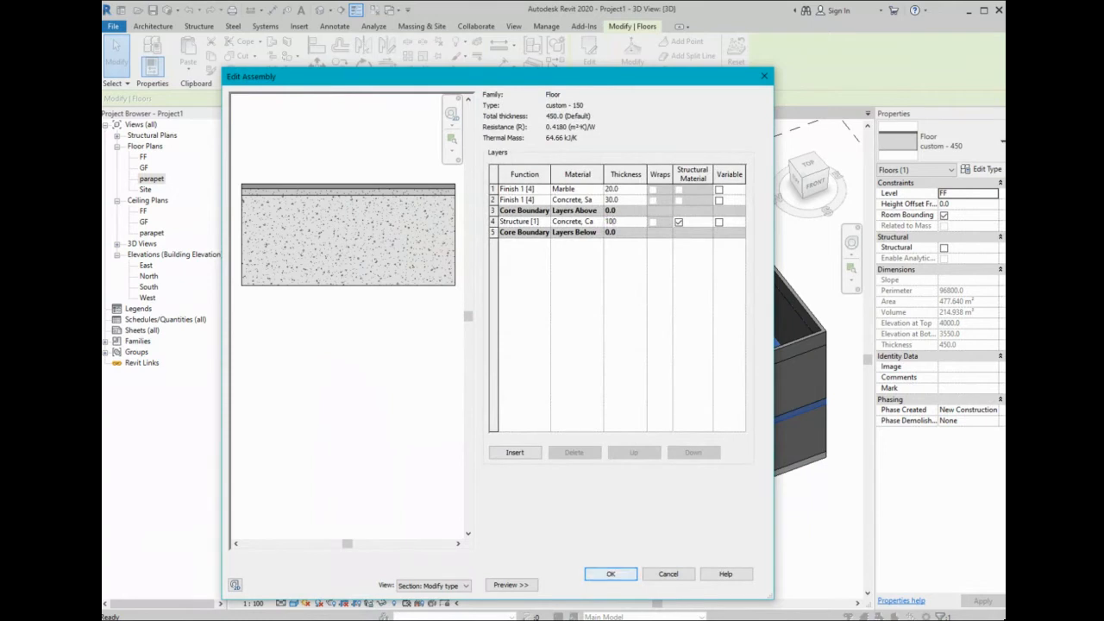
key(Return)
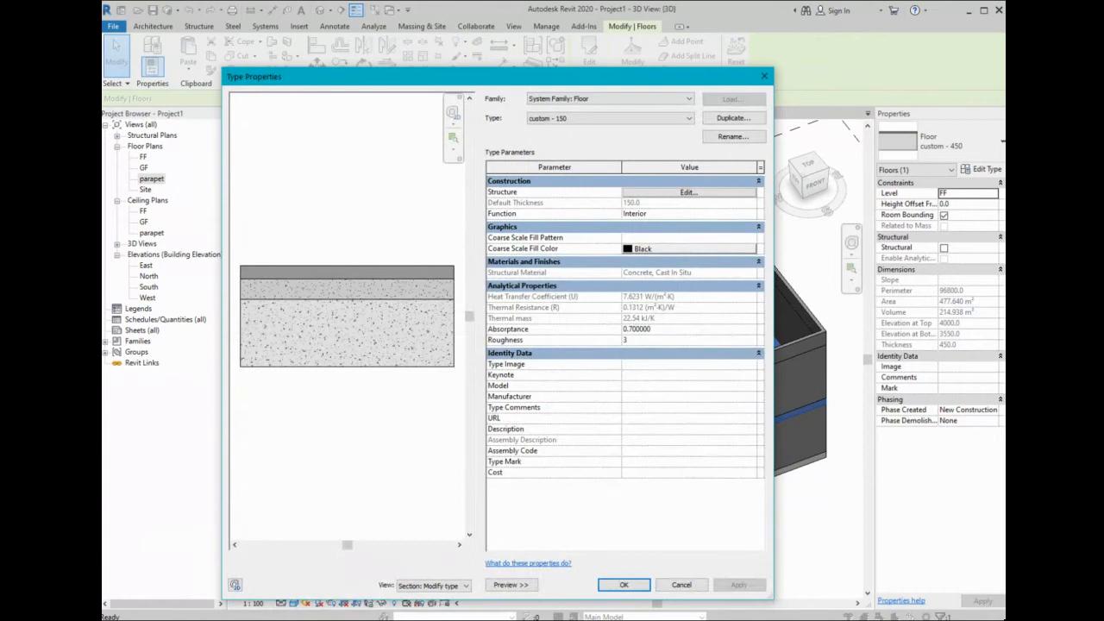
click(621, 585)
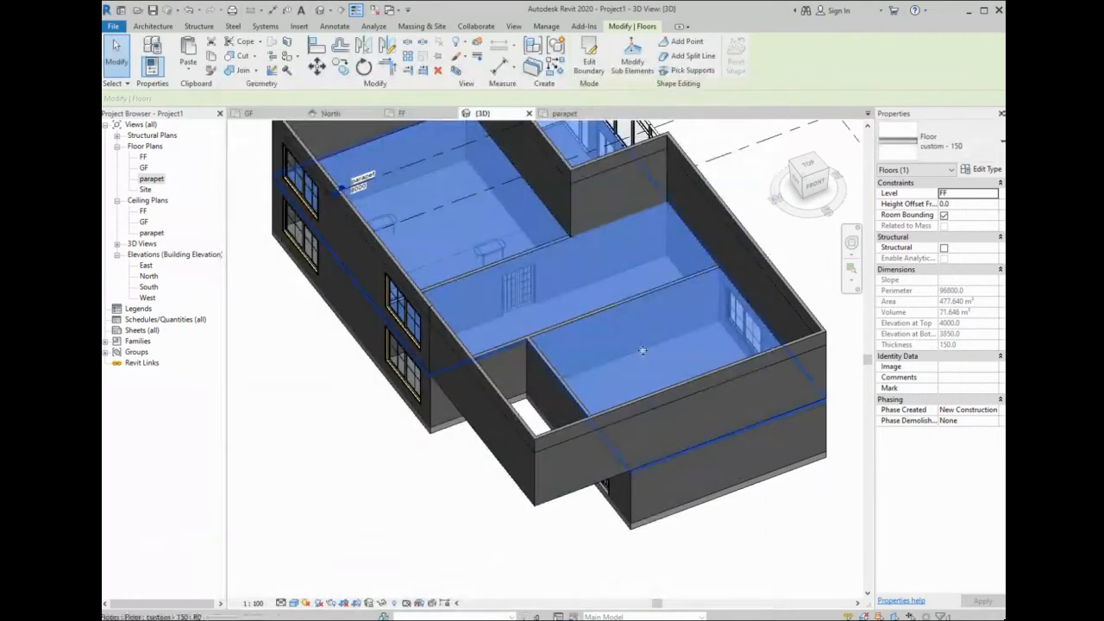
click(431, 497)
- Select the chain of connected ground floor walls, including the curtain walls, in the 3D view
scroll(716, 522, up, 2)
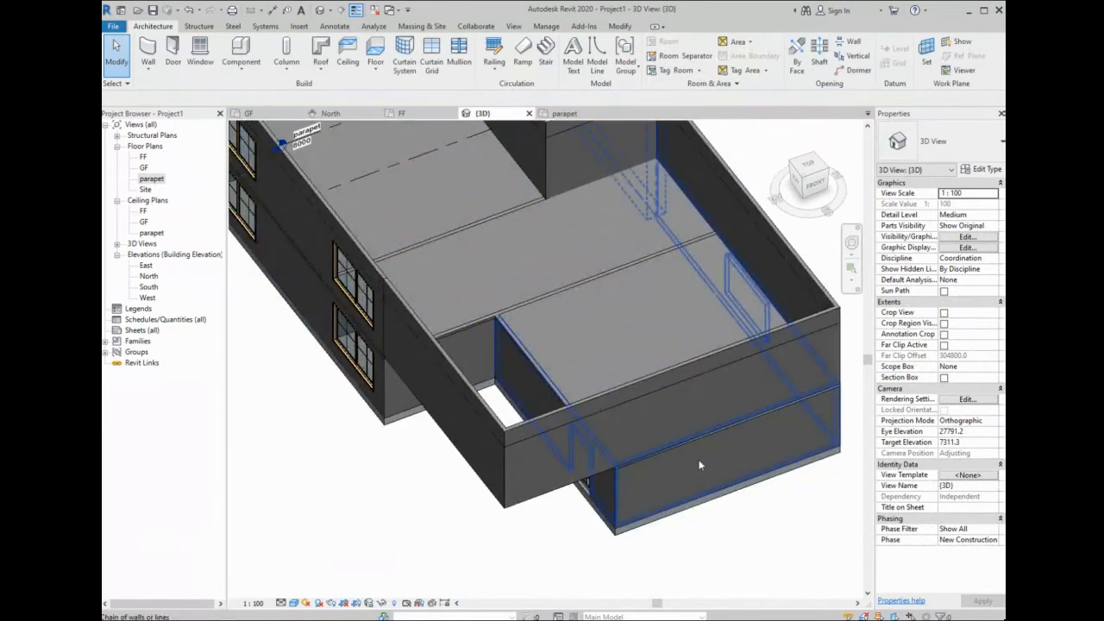
scroll(700, 466, down, 2)
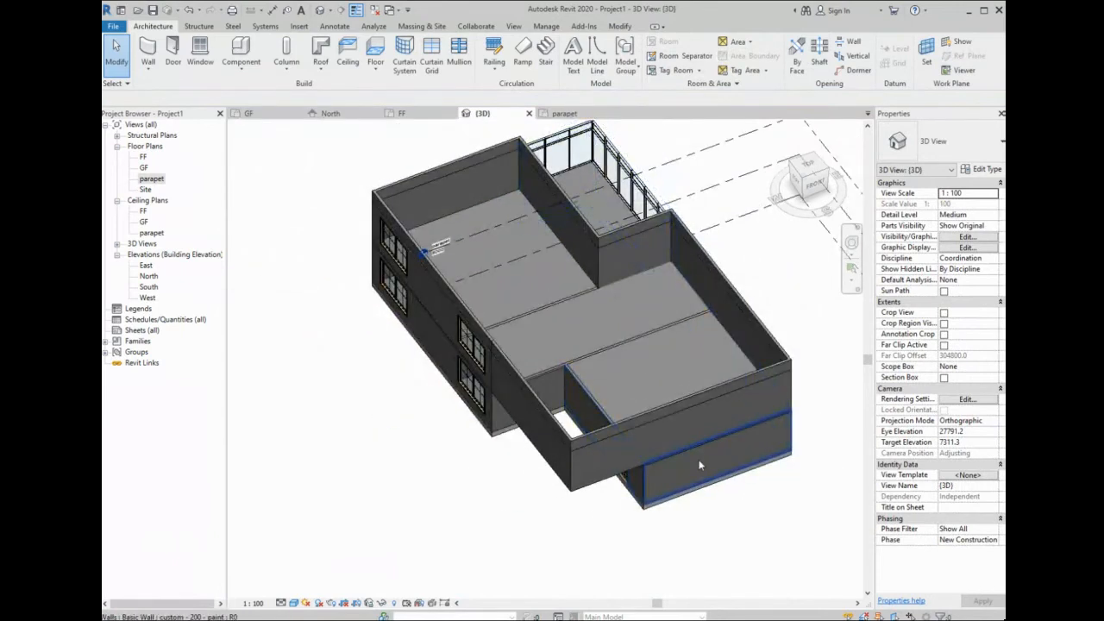
key(Tab)
click(699, 465)
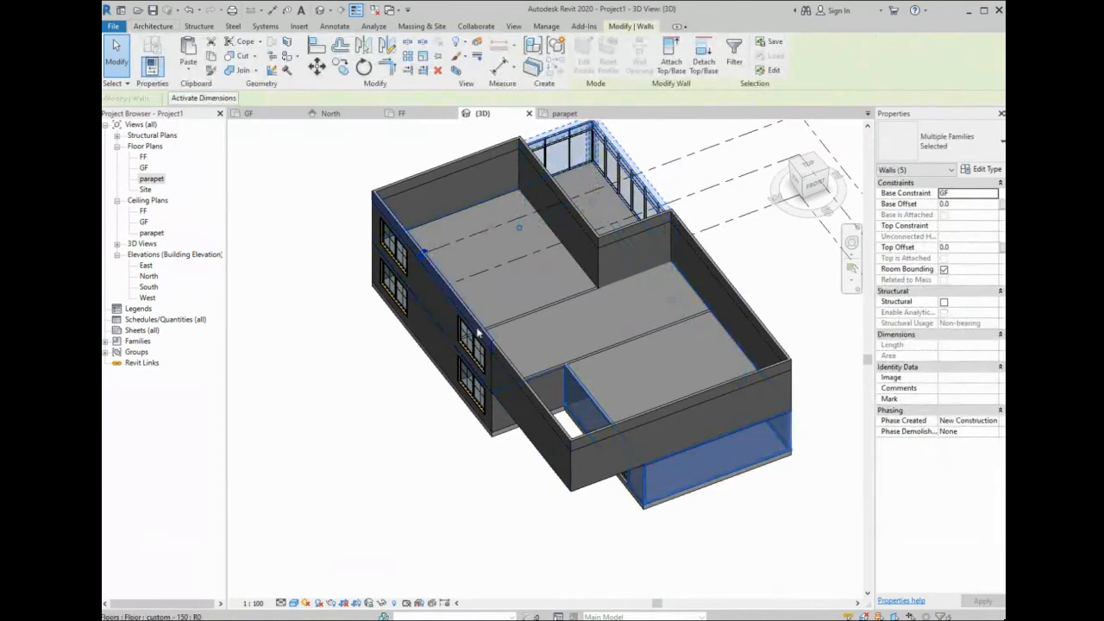
- Add the remaining ground floor walls, including the side wall with windows and the end wall, to the current selection
ctrl+click(503, 415)
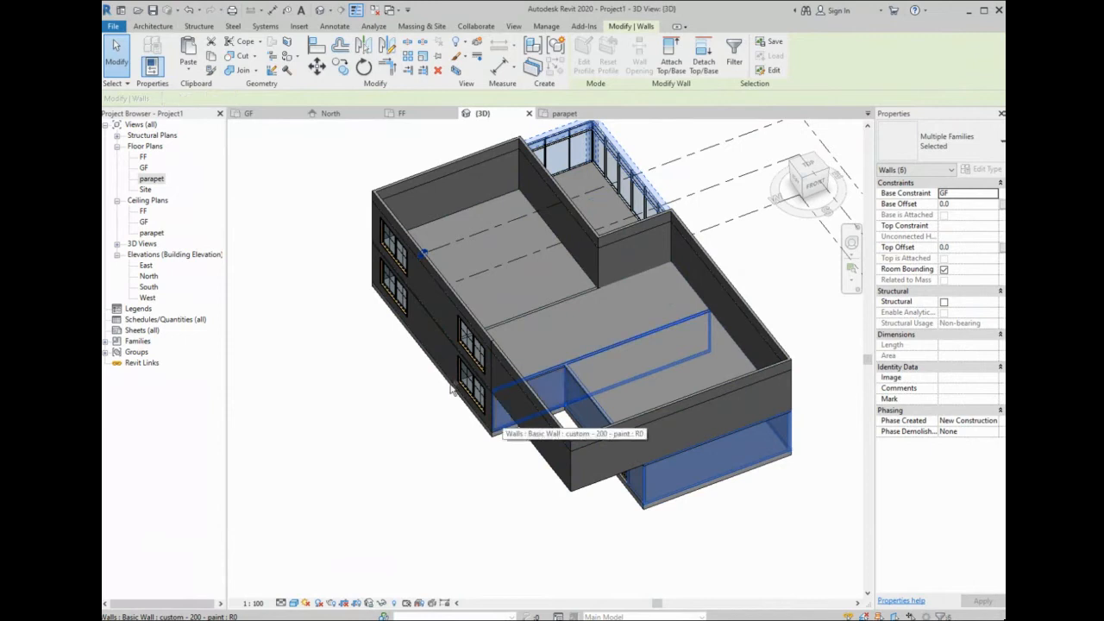
ctrl+click(430, 340)
shift+middle_drag(409, 367, 816, 371)
ctrl+click(633, 487)
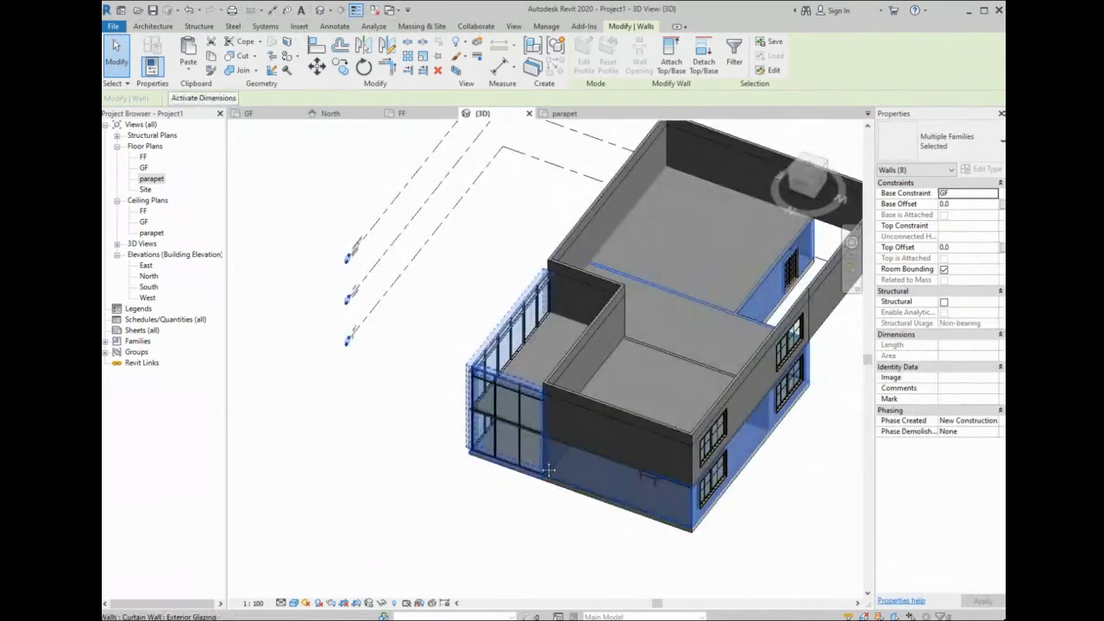
- Remove the two Exterior Glazing curtain walls from the selection so only the ground floor basic walls stay selected
middle_drag(539, 459, 780, 485)
scroll(478, 490, down, 2)
key(alt)
middle_drag(565, 485, 494, 462)
middle_drag(619, 448, 823, 461)
scroll(649, 488, up, 5)
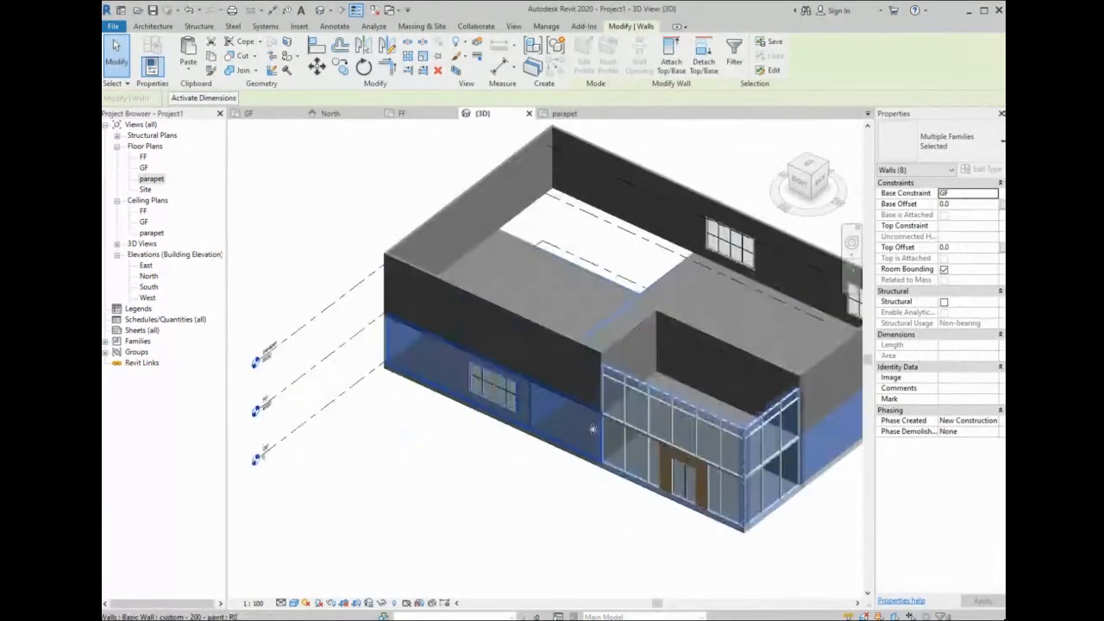
middle_drag(670, 446, 614, 446)
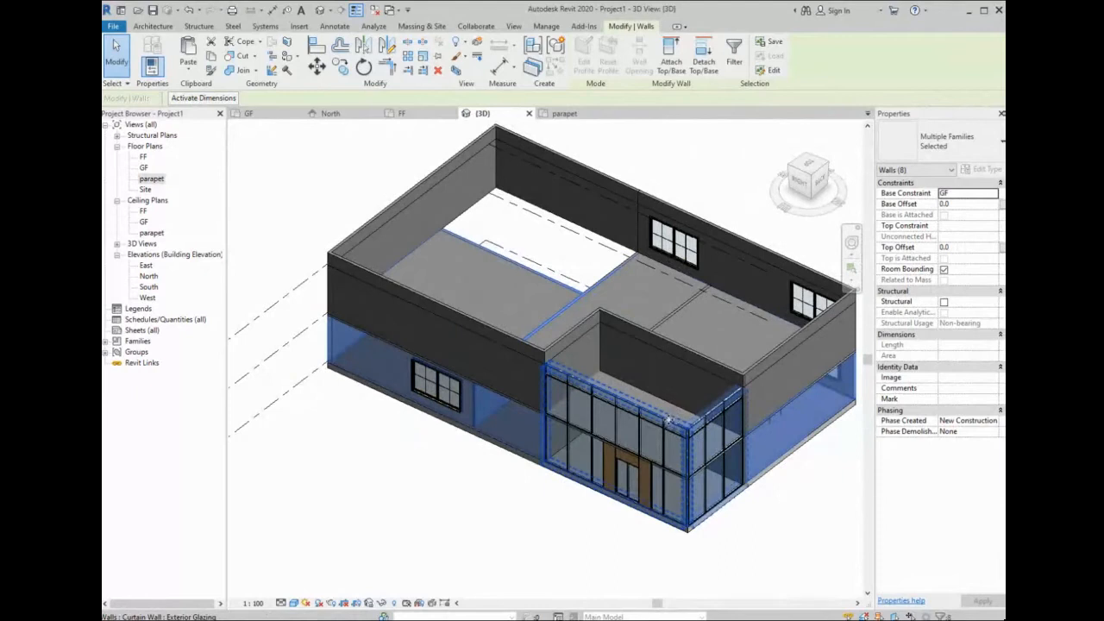
key(alt)
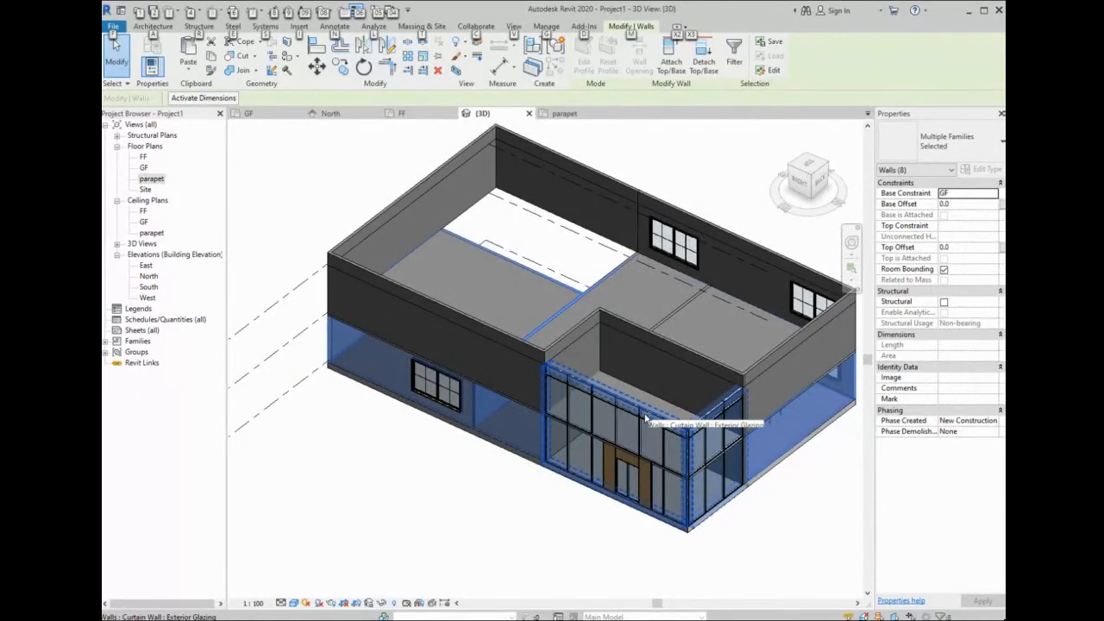
shift+click(645, 419)
shift+click(716, 443)
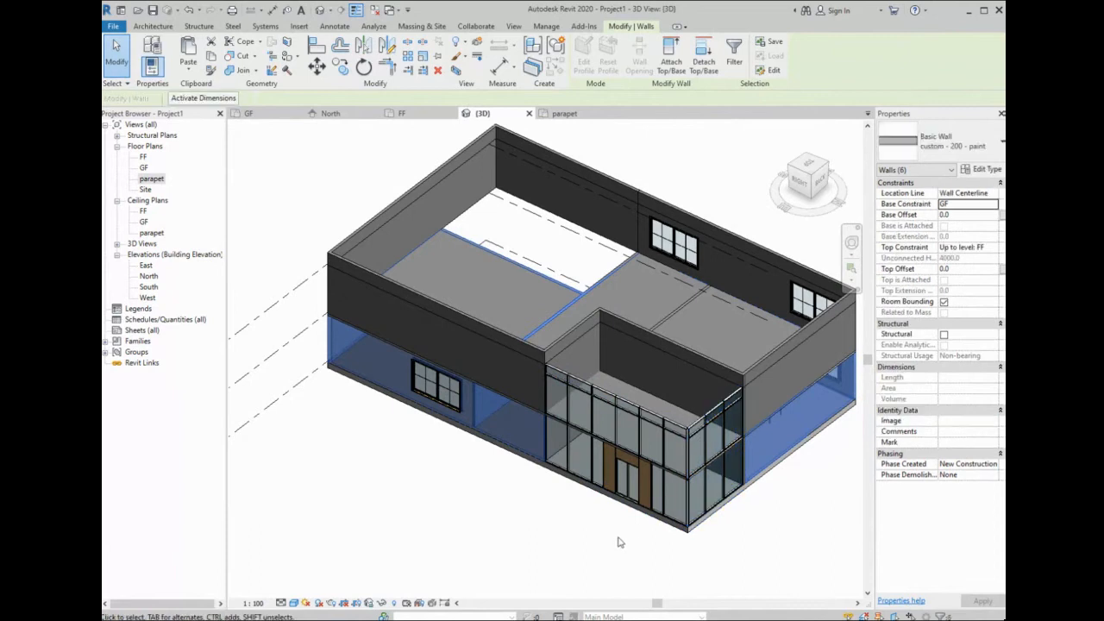
- Attach the tops of the selected ground floor walls to the FF slab and clear the selection
scroll(551, 417, down, 1)
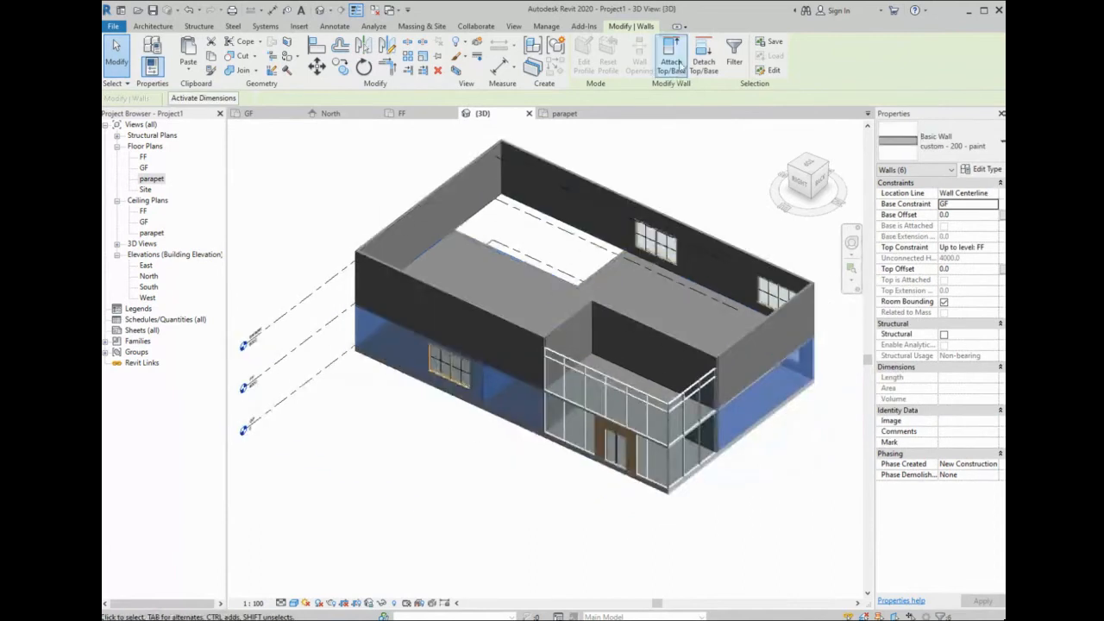
click(671, 56)
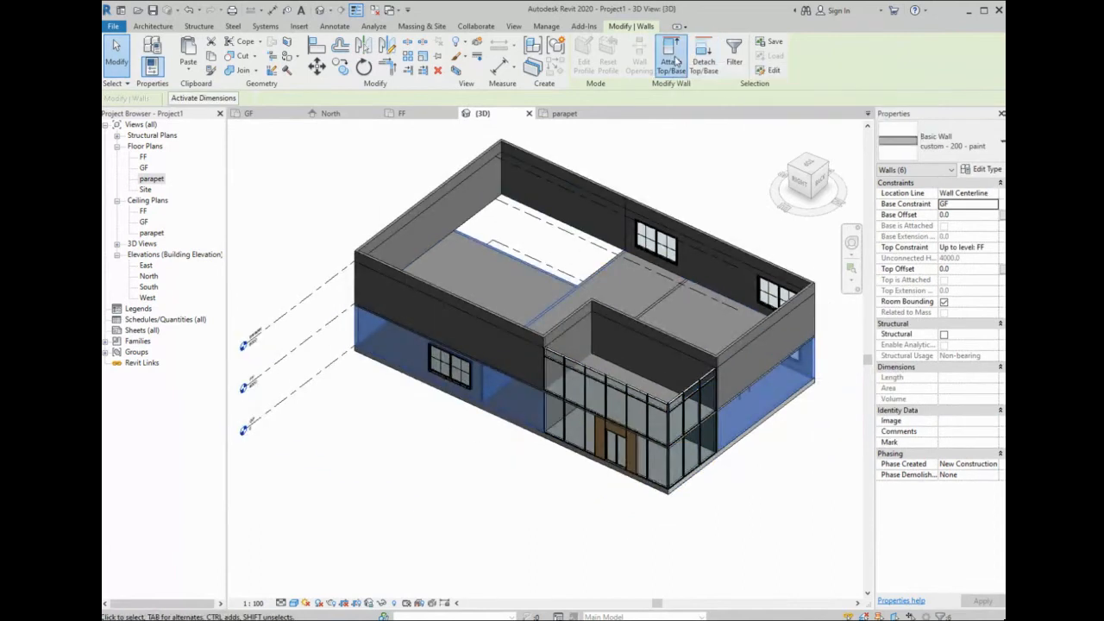
click(502, 288)
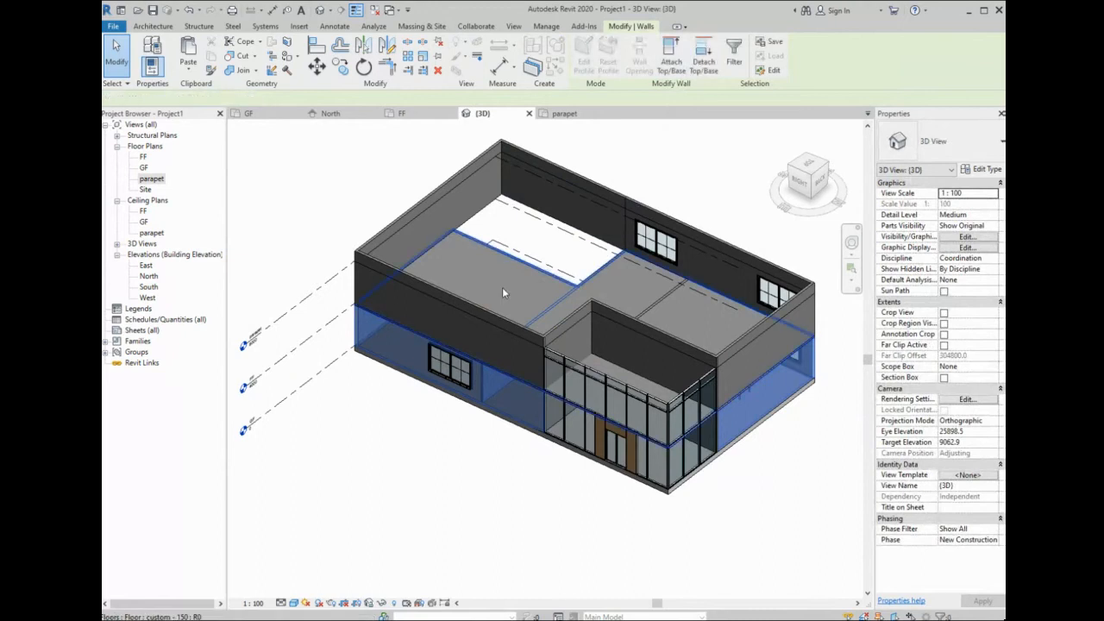
scroll(500, 345, up, 5)
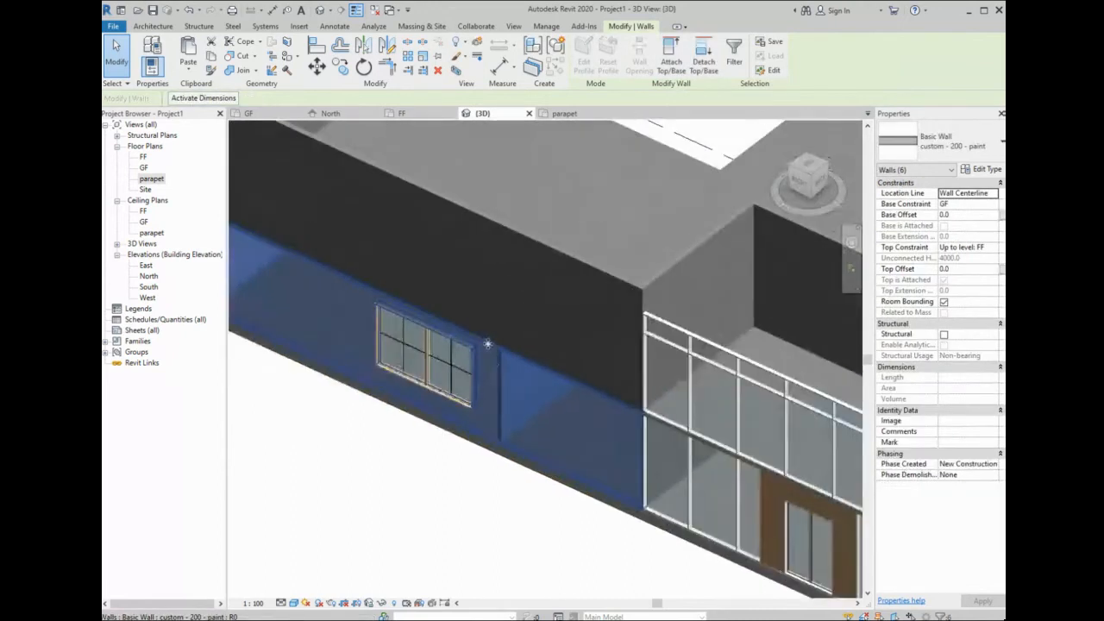
shift+middle_drag(540, 370, 745, 321)
scroll(675, 457, up, 3)
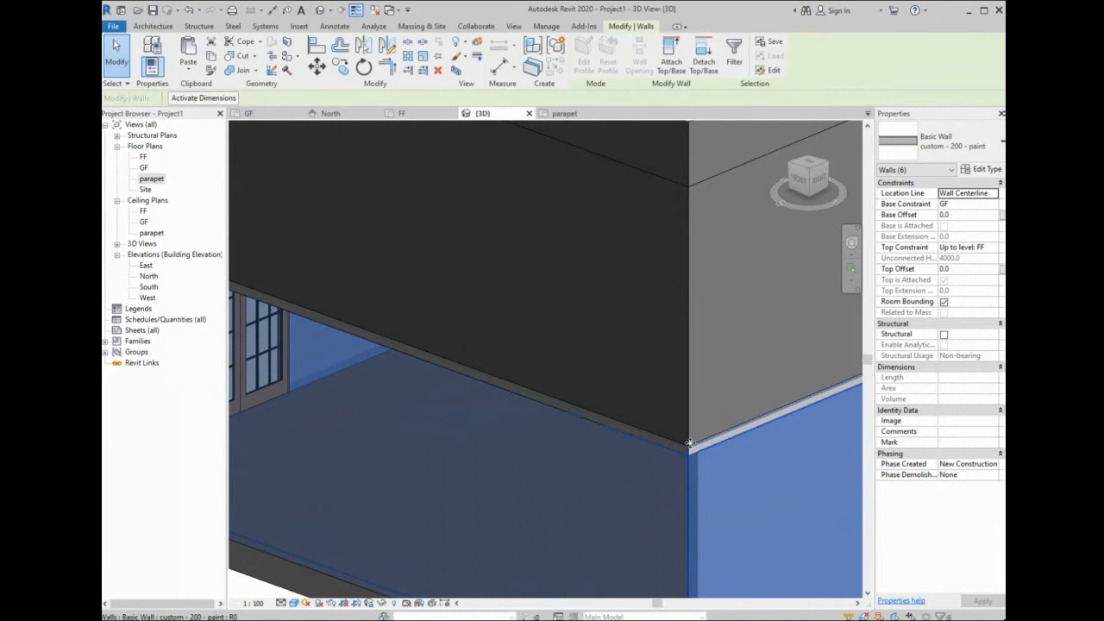
scroll(647, 423, down, 4)
click(498, 565)
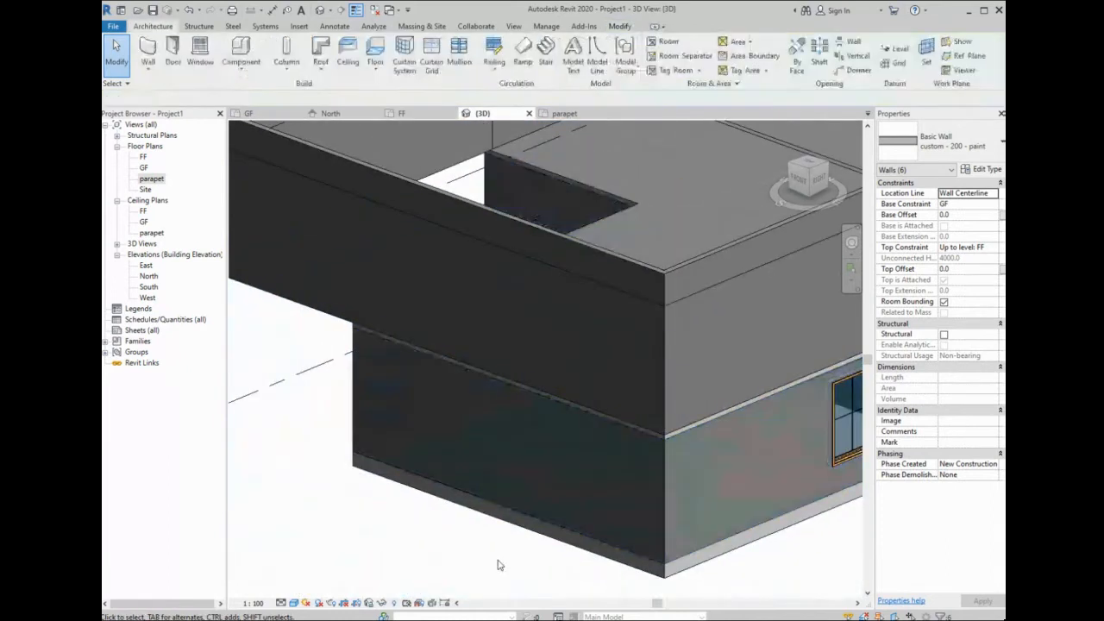
- Edit the FF slab's boundary in the FF plan, deleting the sketch lines along grids D and 2 that form the notch
shift+middle_drag(513, 436, 642, 352)
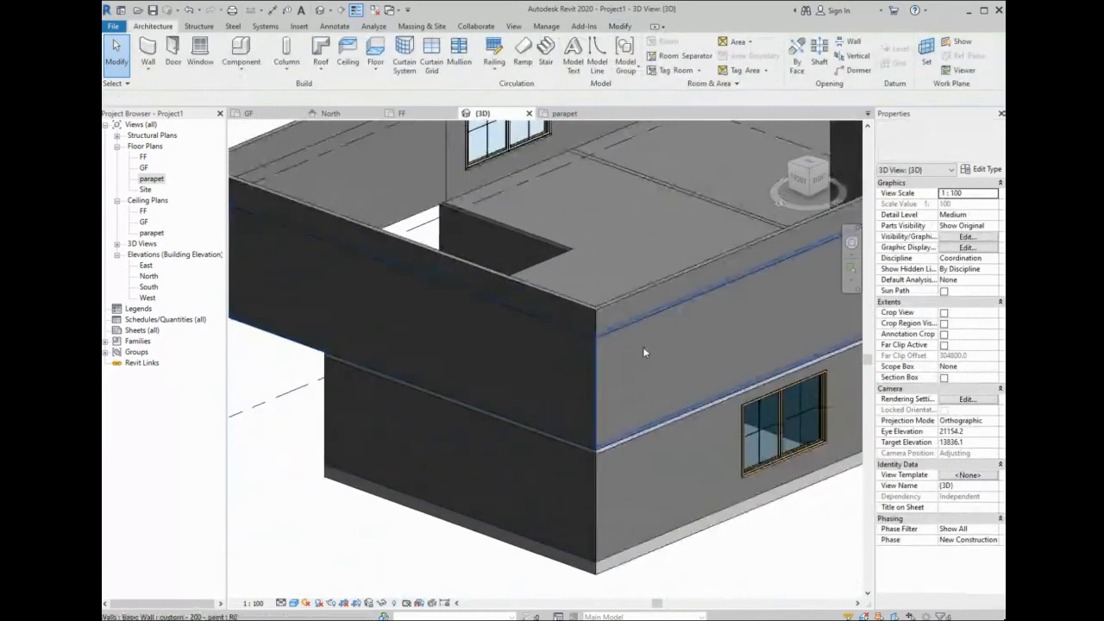
scroll(585, 397, down, 2)
click(605, 271)
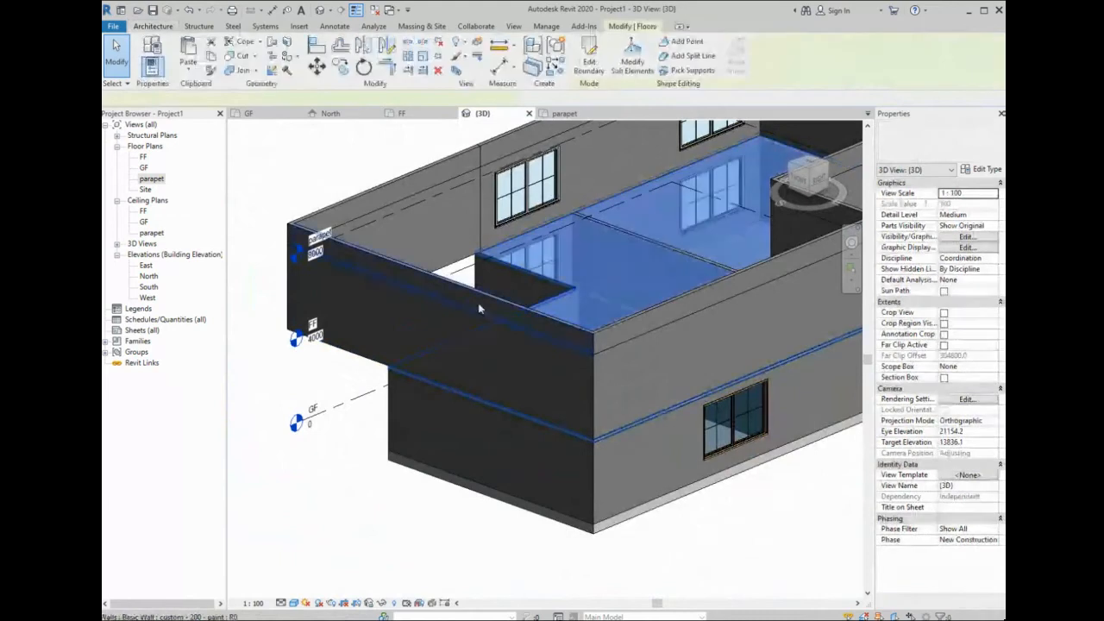
click(406, 113)
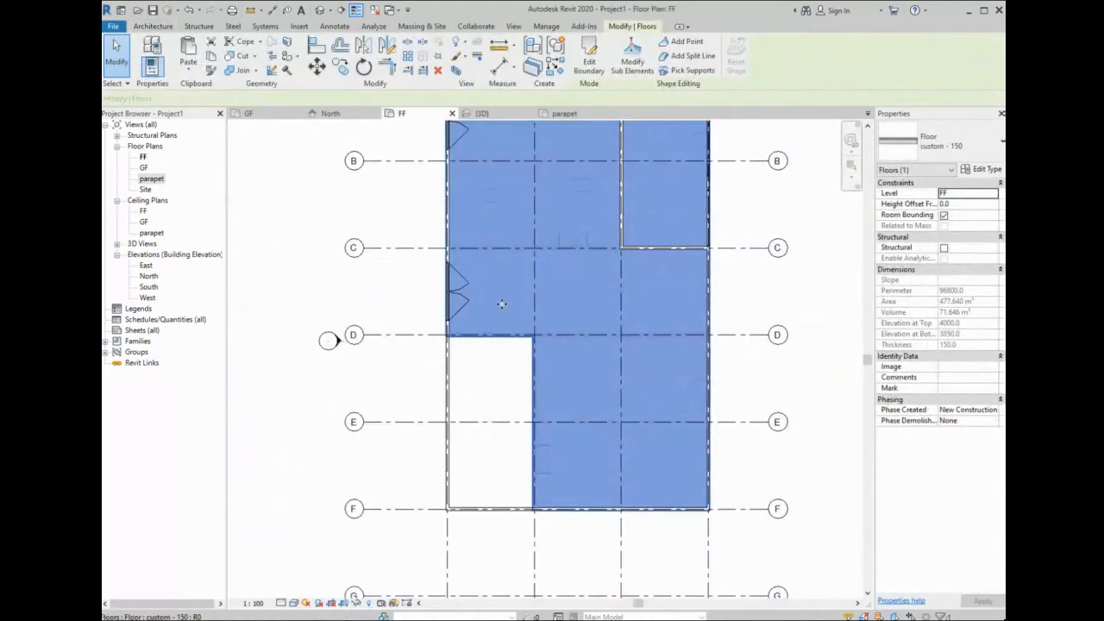
scroll(511, 328, down, 2)
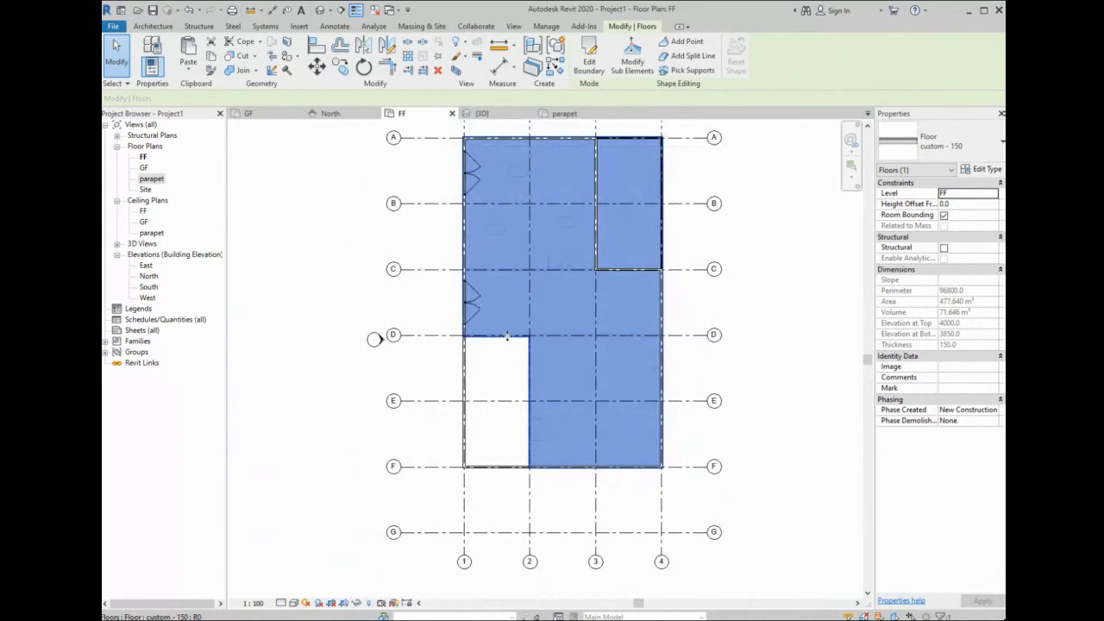
click(588, 57)
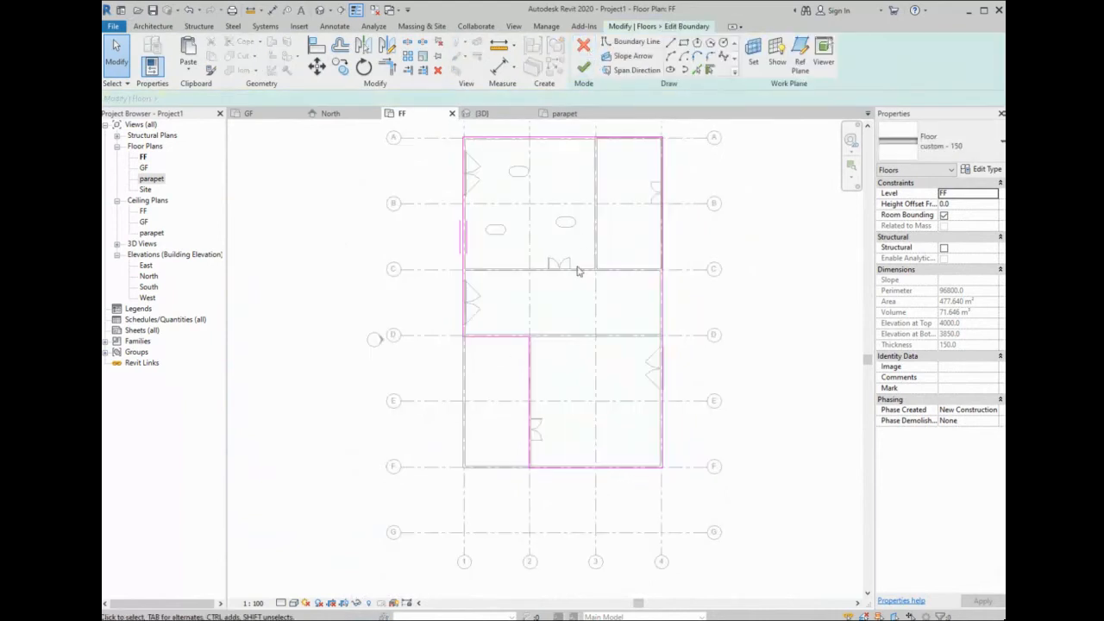
scroll(552, 337, up, 2)
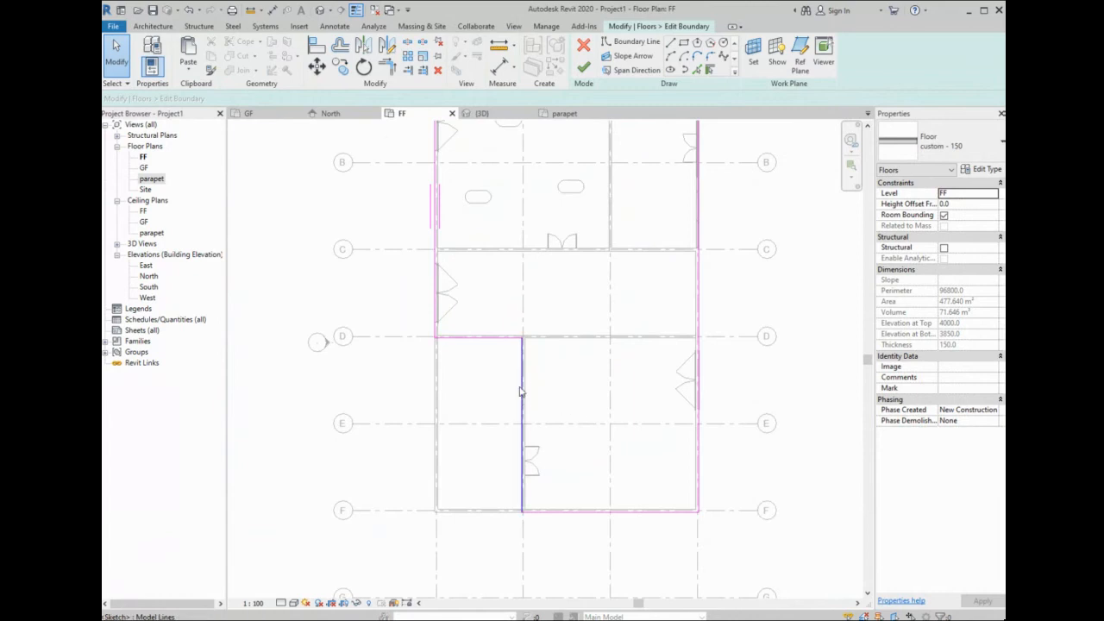
click(510, 339)
key(Delete)
click(522, 364)
key(Delete)
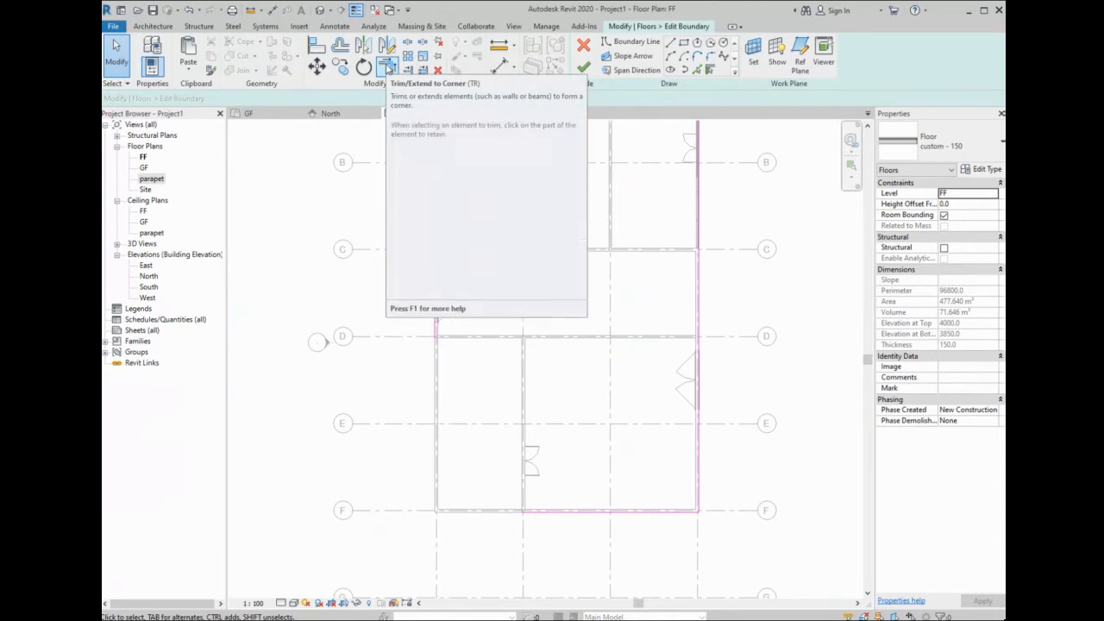
- Extend the slab boundary lines on grids 1 and F to a corner using Trim/Extend to Corner
click(388, 68)
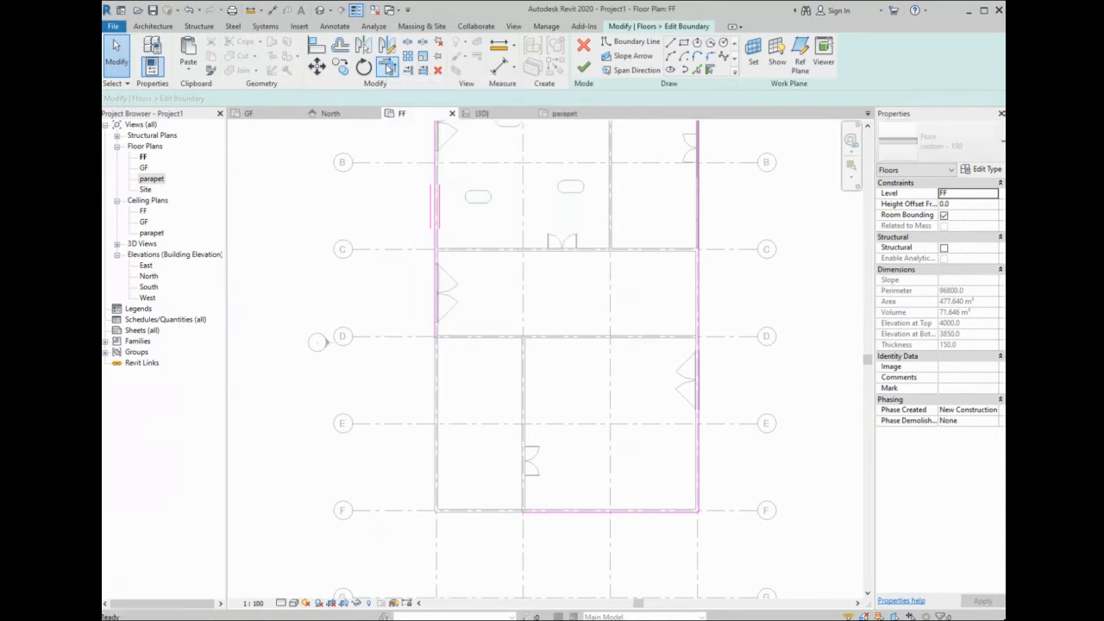
click(438, 302)
click(535, 512)
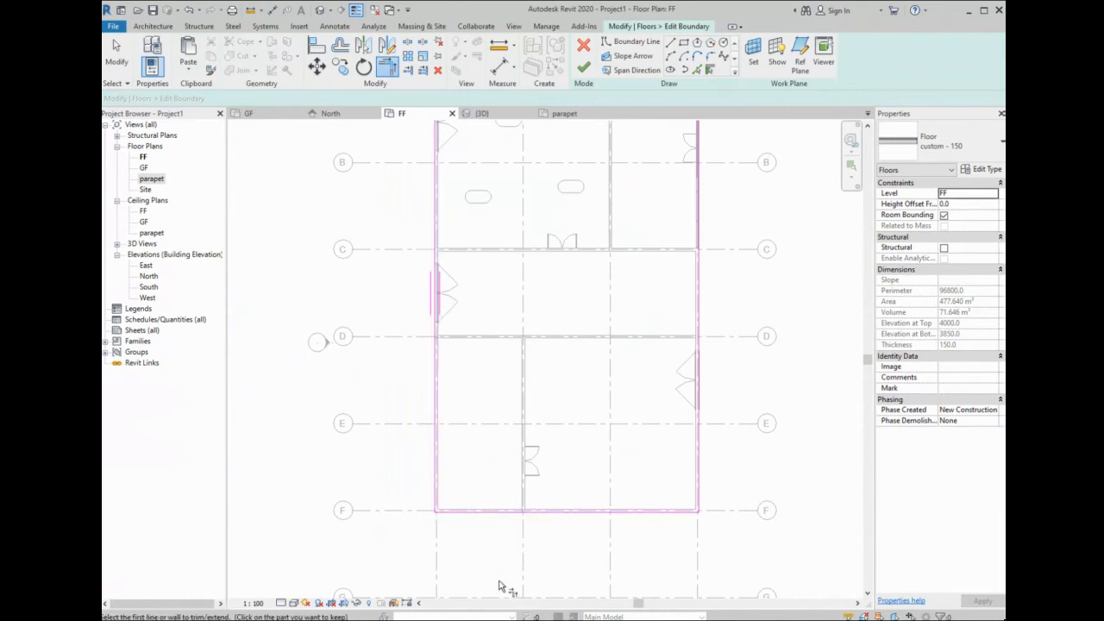
scroll(527, 466, down, 2)
scroll(665, 162, up, 3)
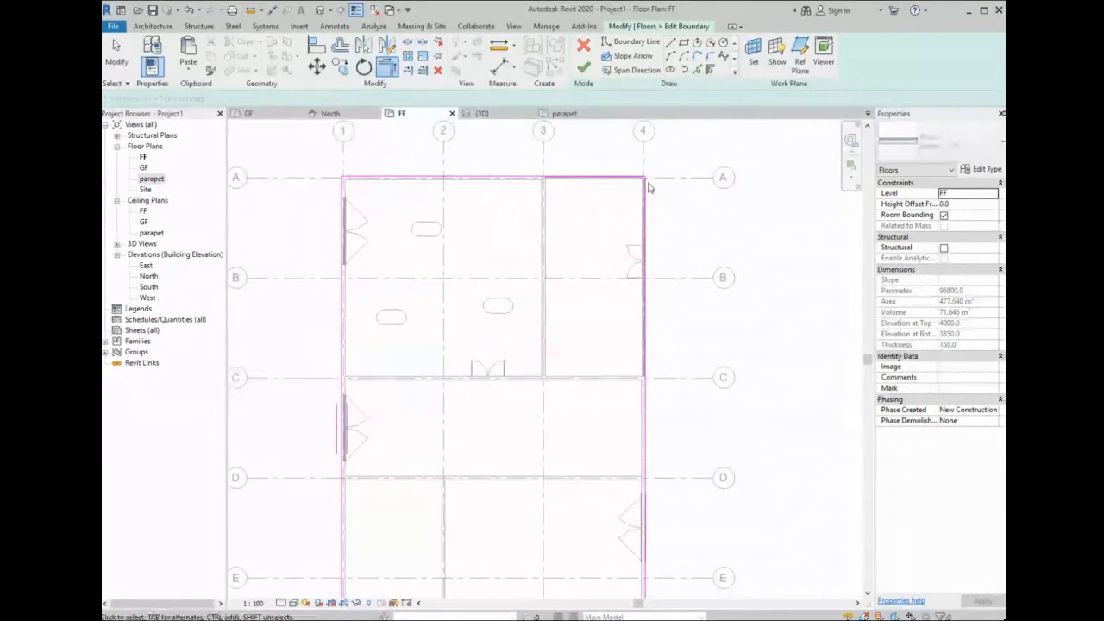
scroll(646, 183, up, 1)
key(Escape)
- Shorten the slab boundary line on grid 4 so its upper end stops at grid C
click(645, 186)
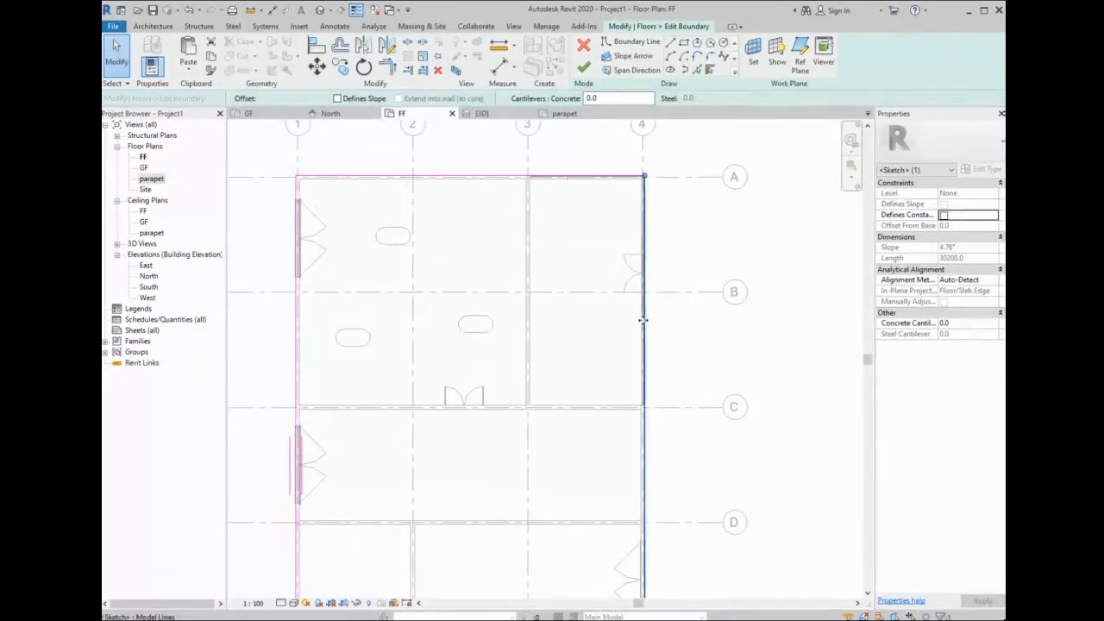
middle_drag(639, 284, 652, 258)
middle_drag(554, 169, 557, 184)
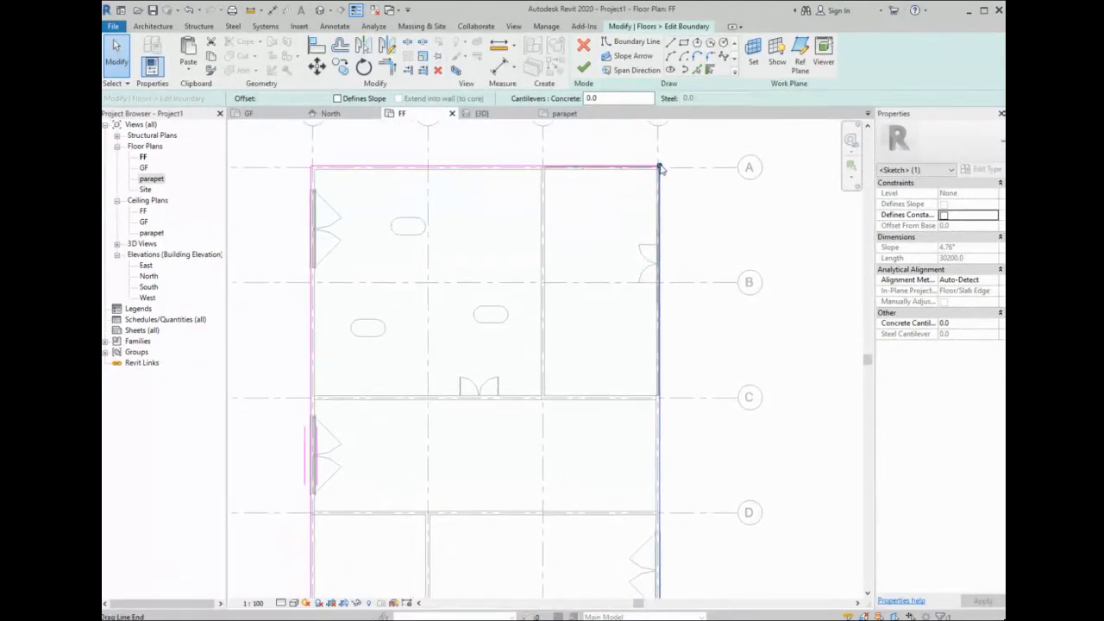
drag(658, 168, 660, 397)
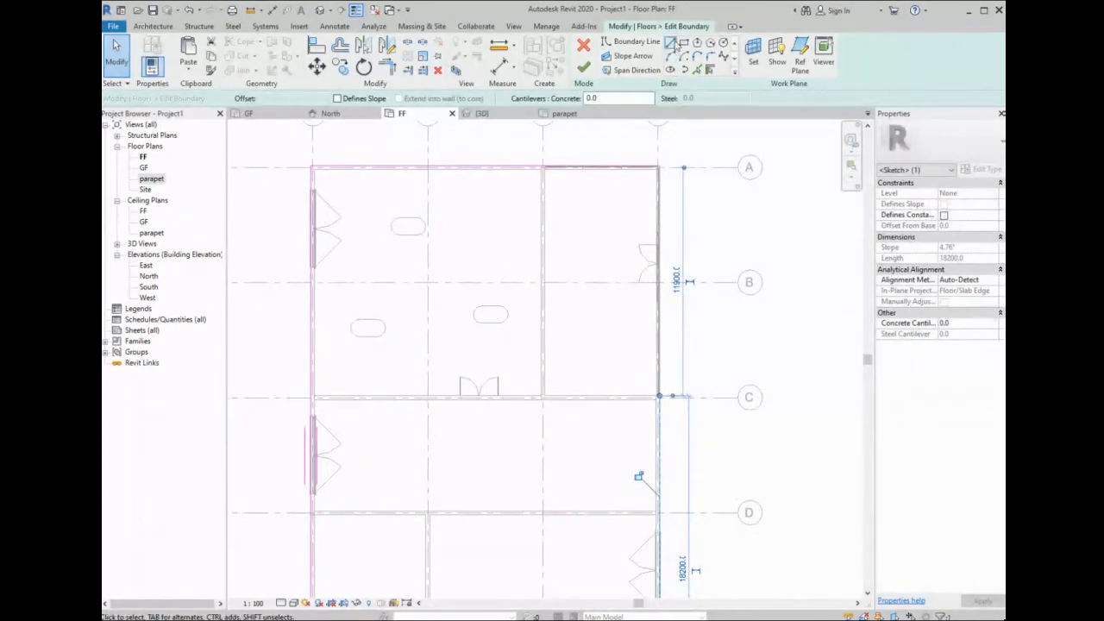
- Draw boundary lines along grid C from grid 4 to grid 3 and up grid 3 to grid A
click(673, 43)
click(659, 396)
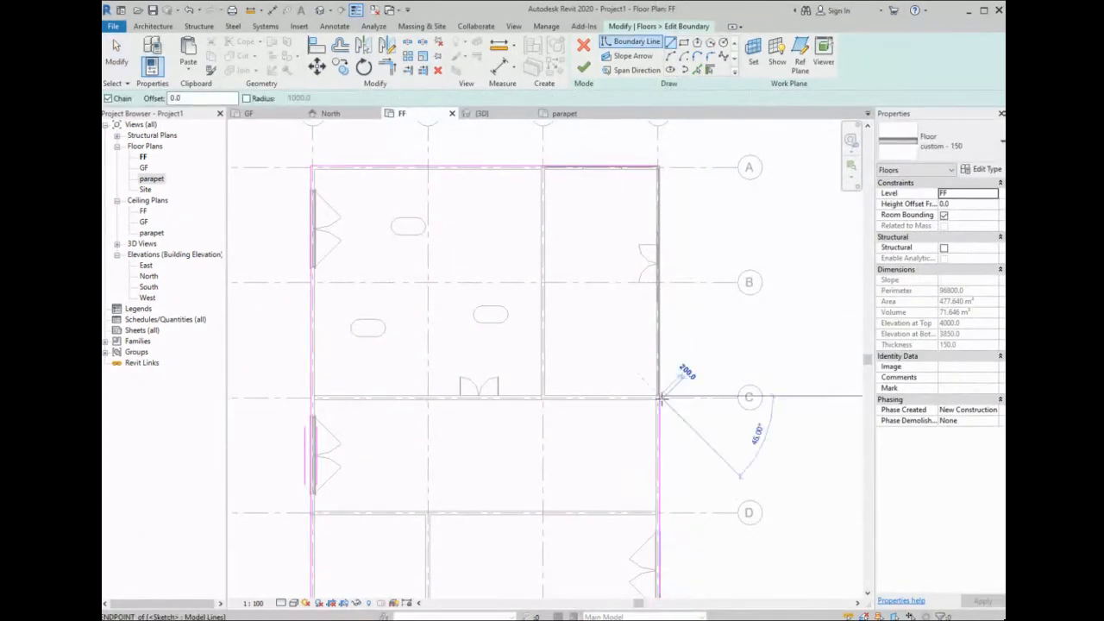
click(545, 396)
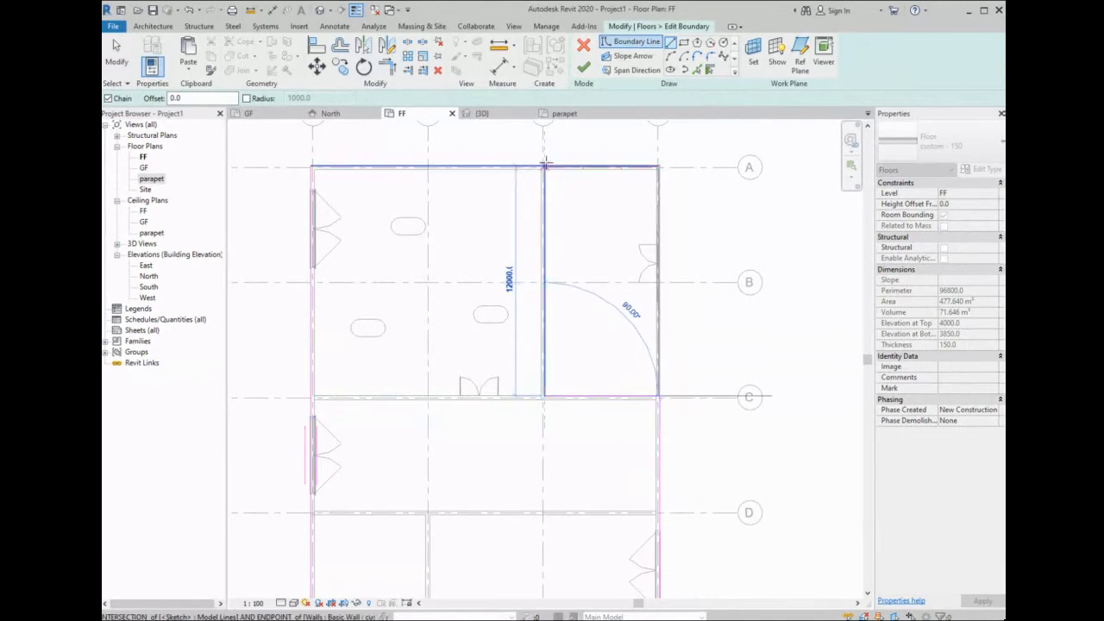
click(544, 165)
key(Escape)
key(Escape)
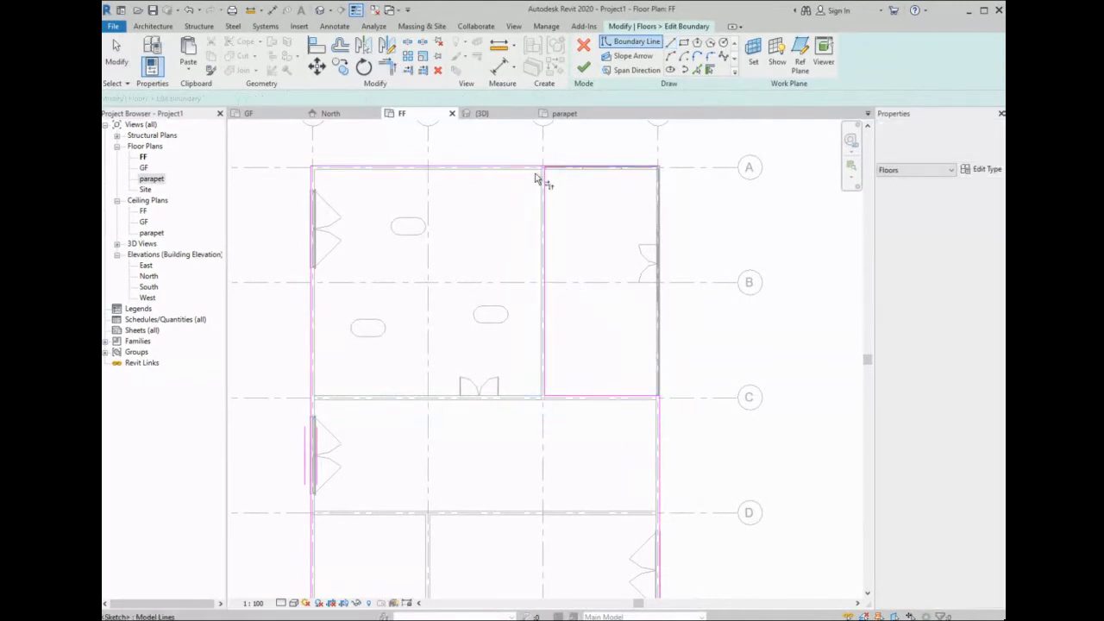
- Trim the boundary corner at grids A and 3, finish the sketch, and accept attaching walls to the floor's bottom
key(t)
key(r)
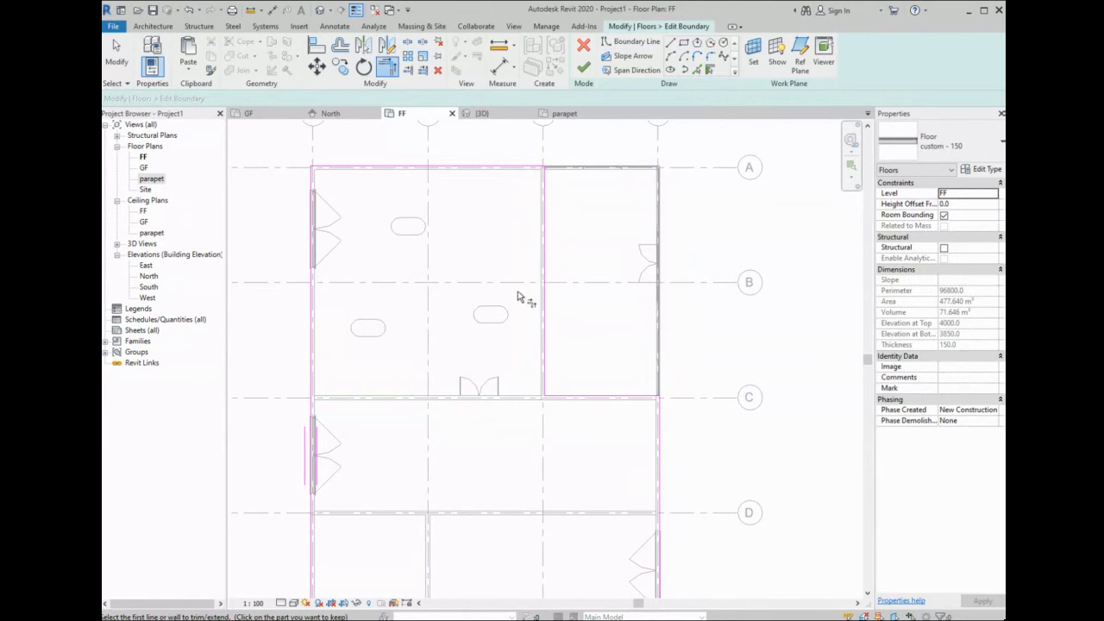
click(584, 67)
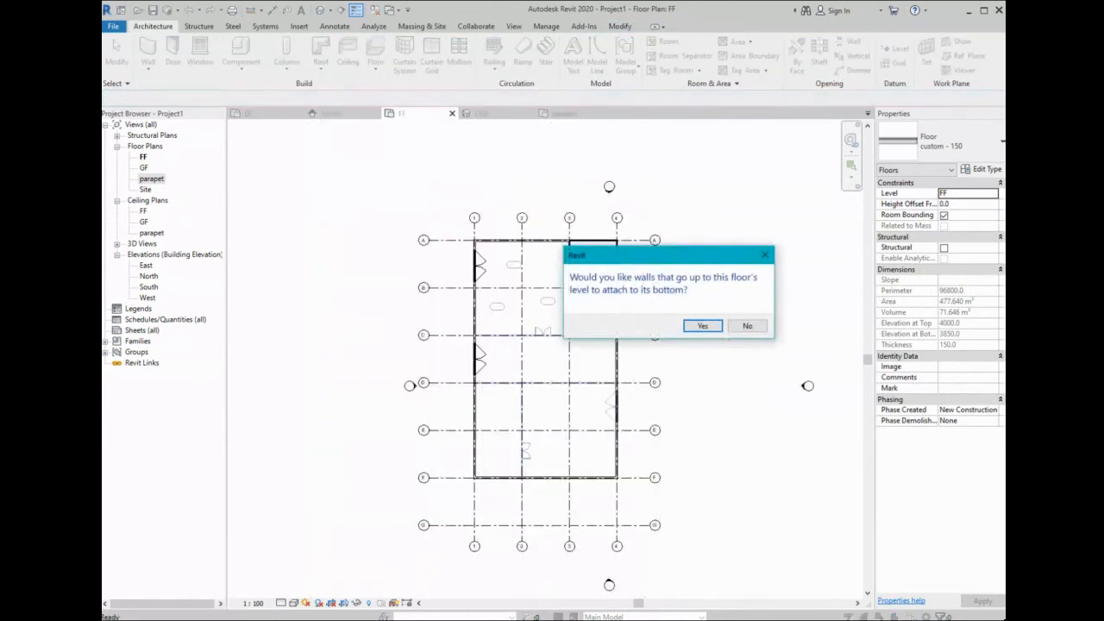
click(702, 327)
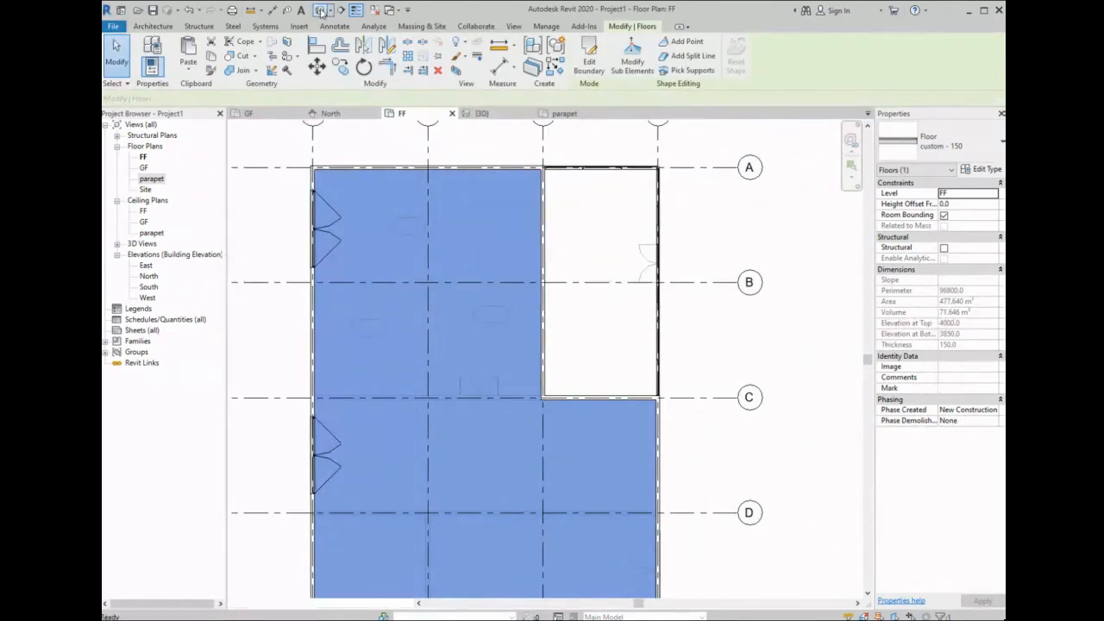
- Paste a copy of the reshaped FF slab aligned to the parapet level in the 3D view
click(479, 113)
scroll(598, 478, down, 2)
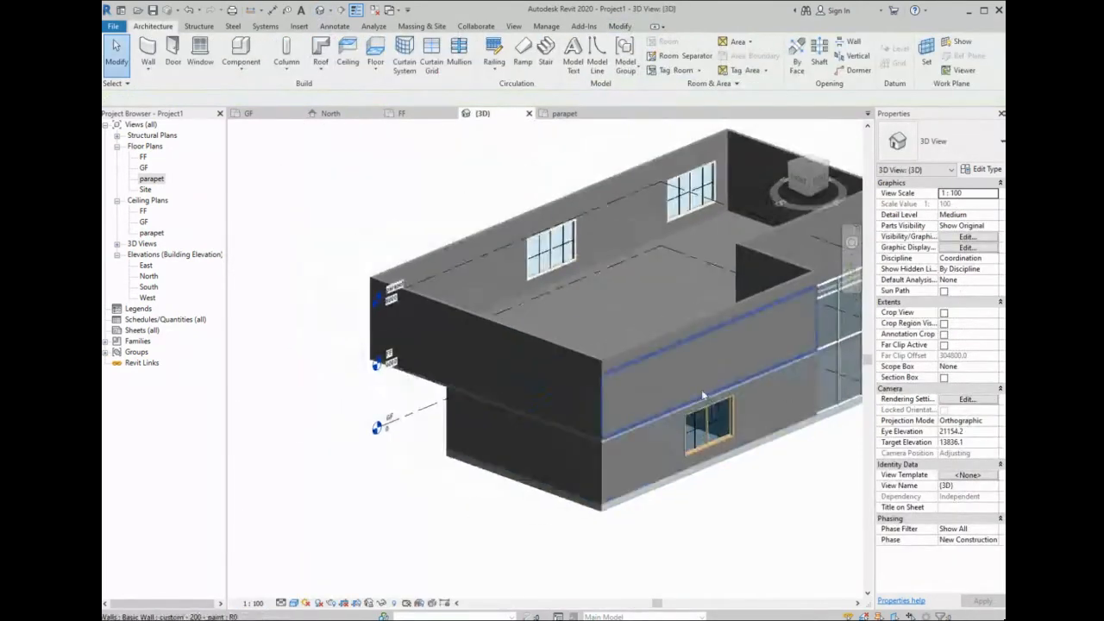
middle_drag(702, 394, 531, 426)
shift+middle_drag(674, 347, 483, 345)
click(487, 328)
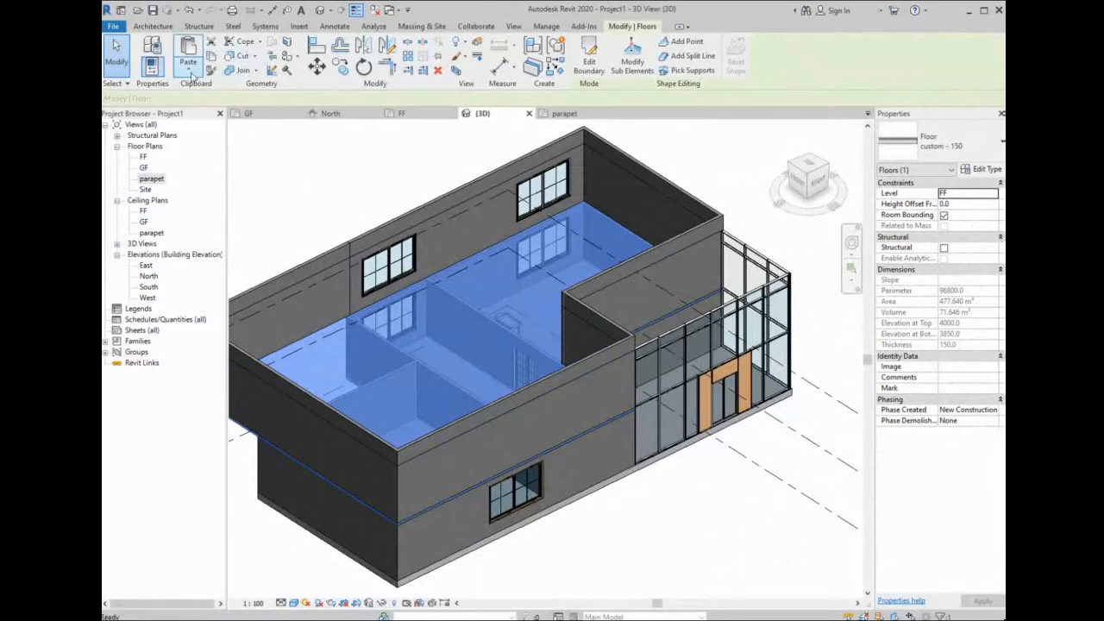
click(192, 76)
click(234, 115)
click(509, 253)
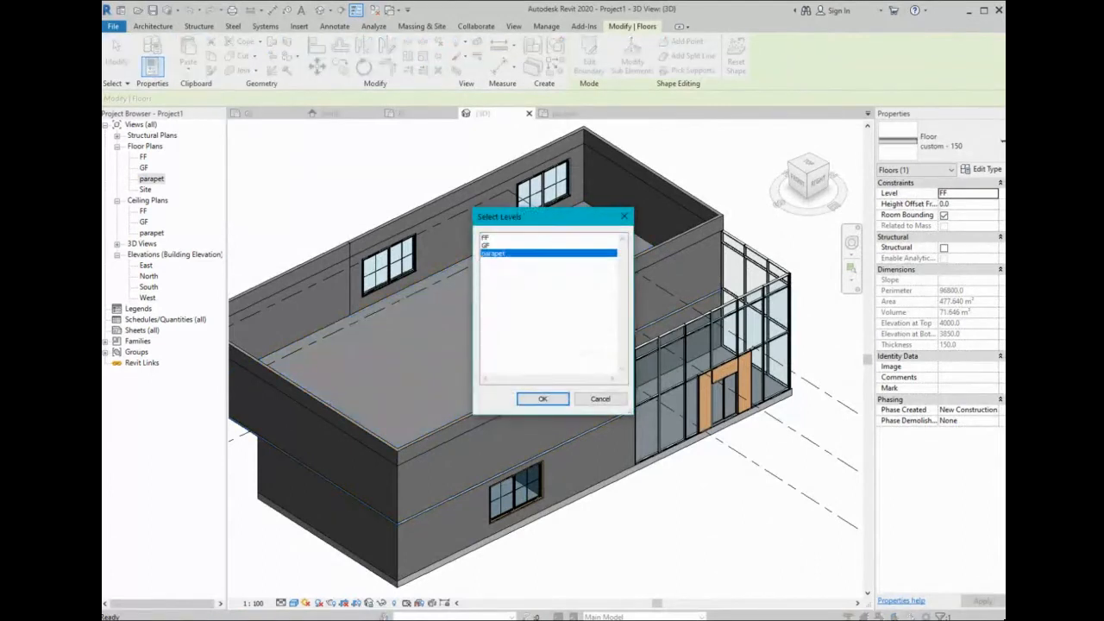
click(542, 398)
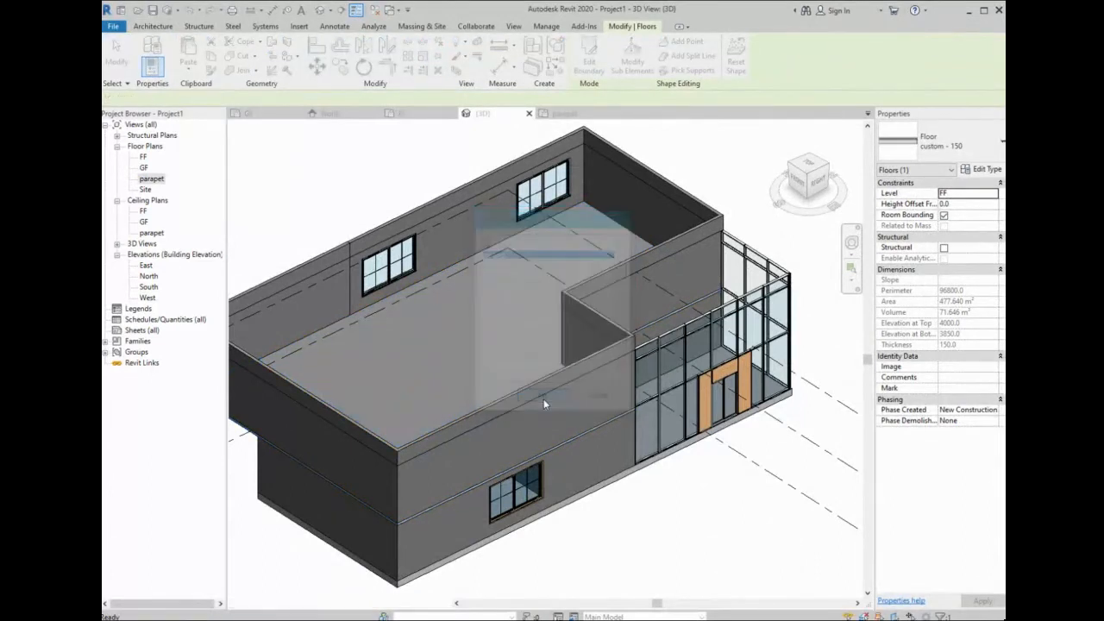
- Attach the tops of all FF-level walls and the entrance curtain walls to the parapet slab
middle_drag(566, 345, 654, 324)
scroll(654, 323, down, 1)
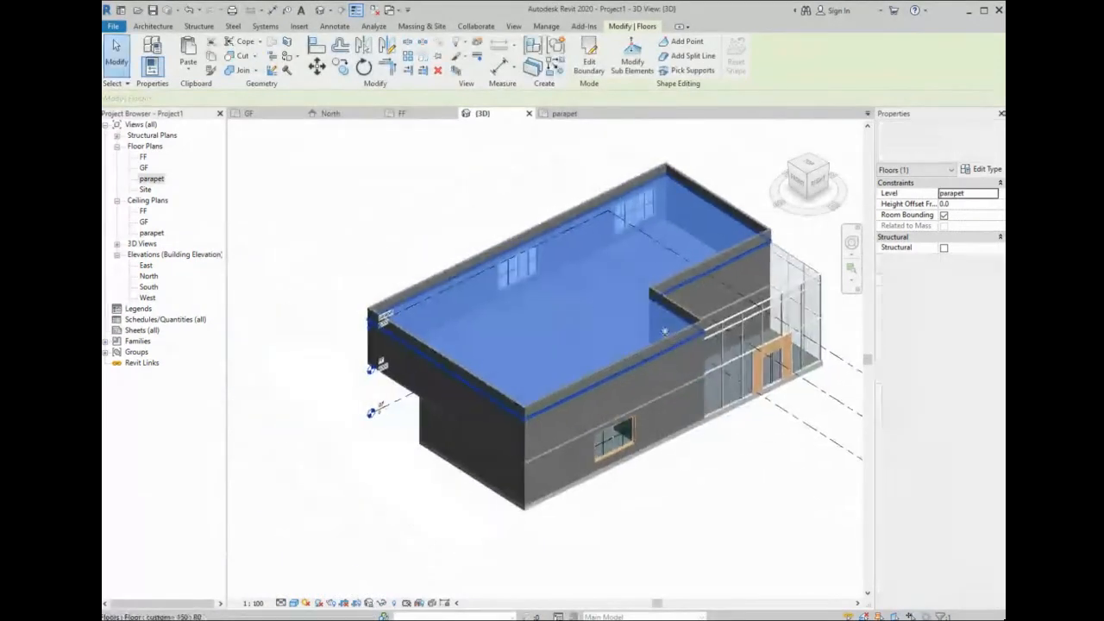
scroll(652, 328, up, 1)
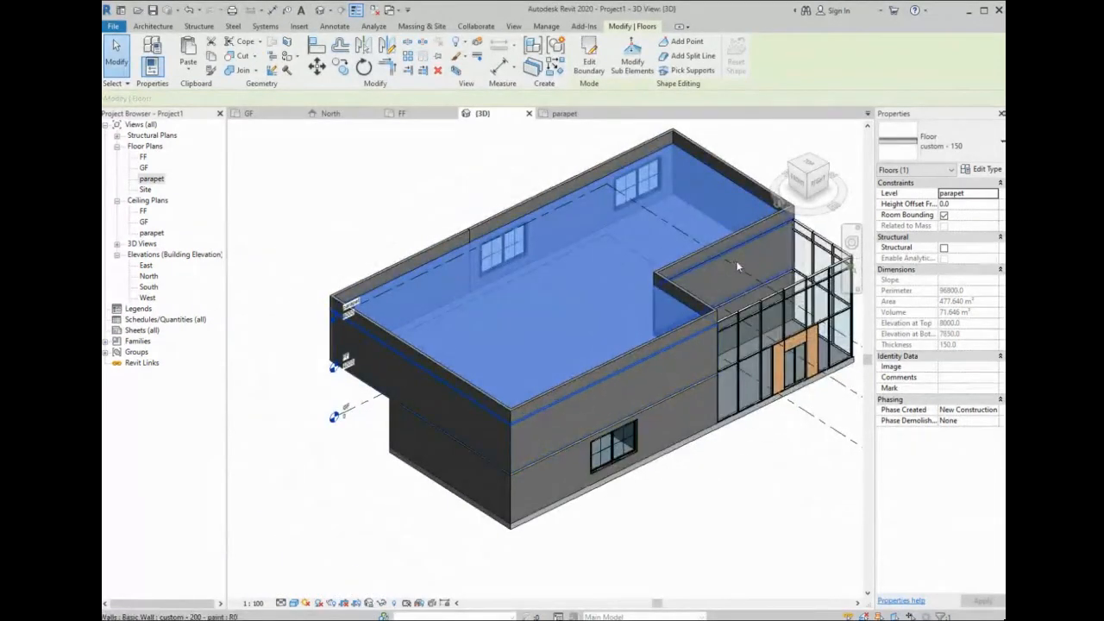
click(653, 377)
key(Tab)
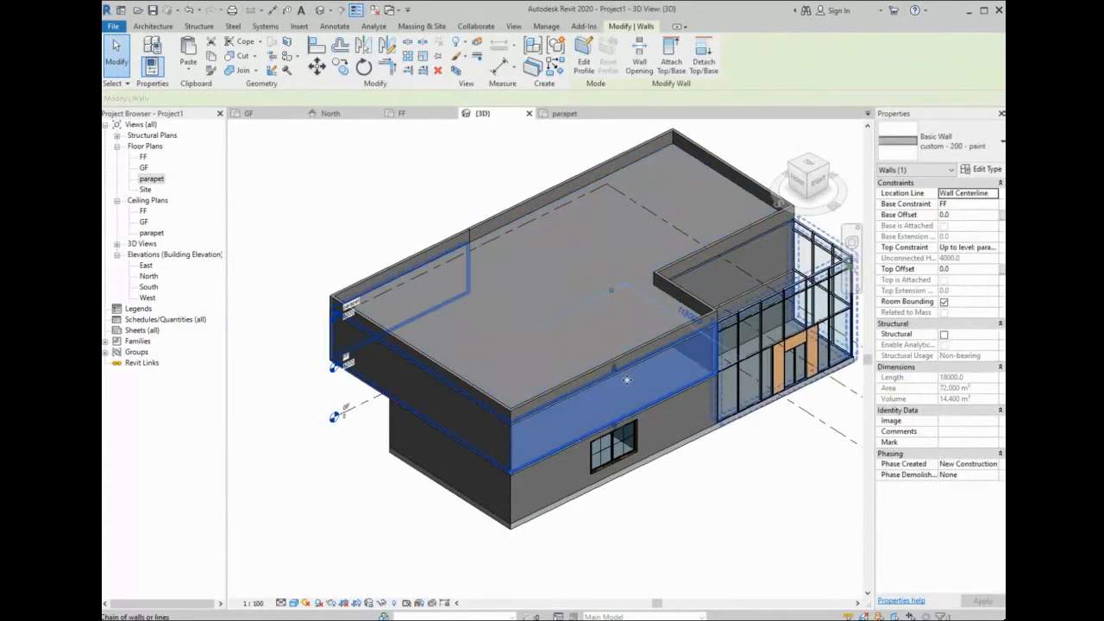
click(627, 379)
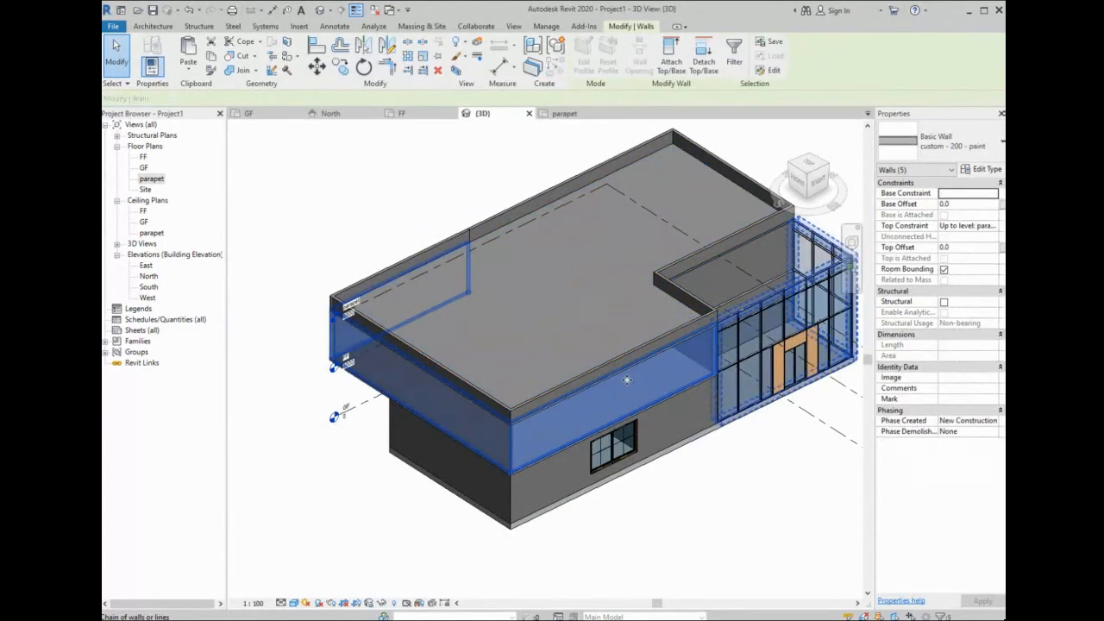
ctrl+click(716, 276)
middle_drag(809, 308, 486, 333)
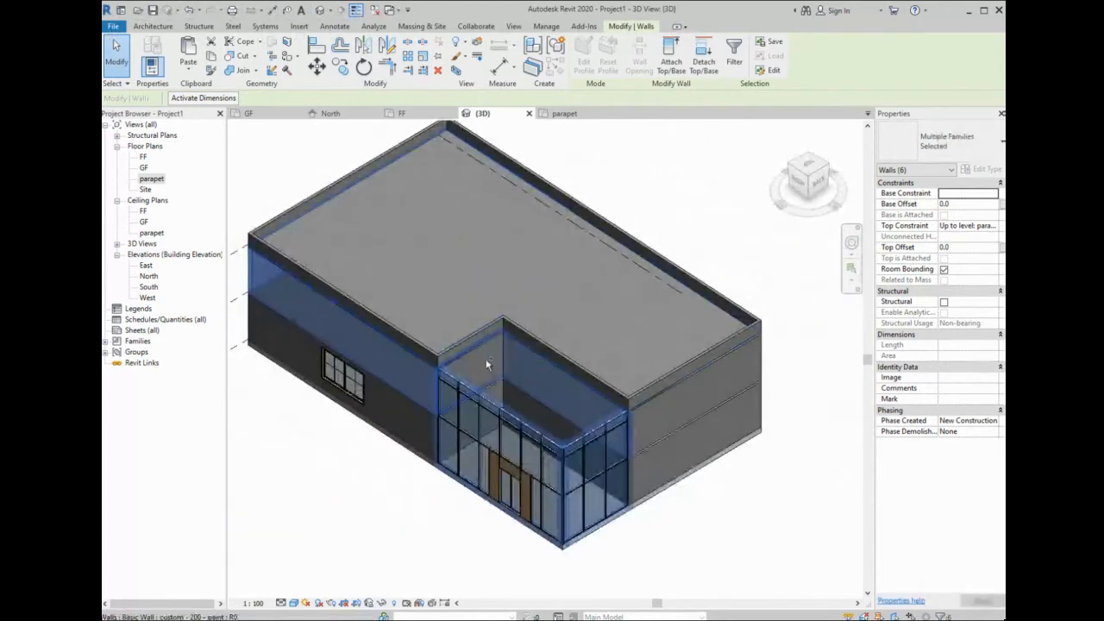
ctrl+click(488, 365)
ctrl+click(704, 378)
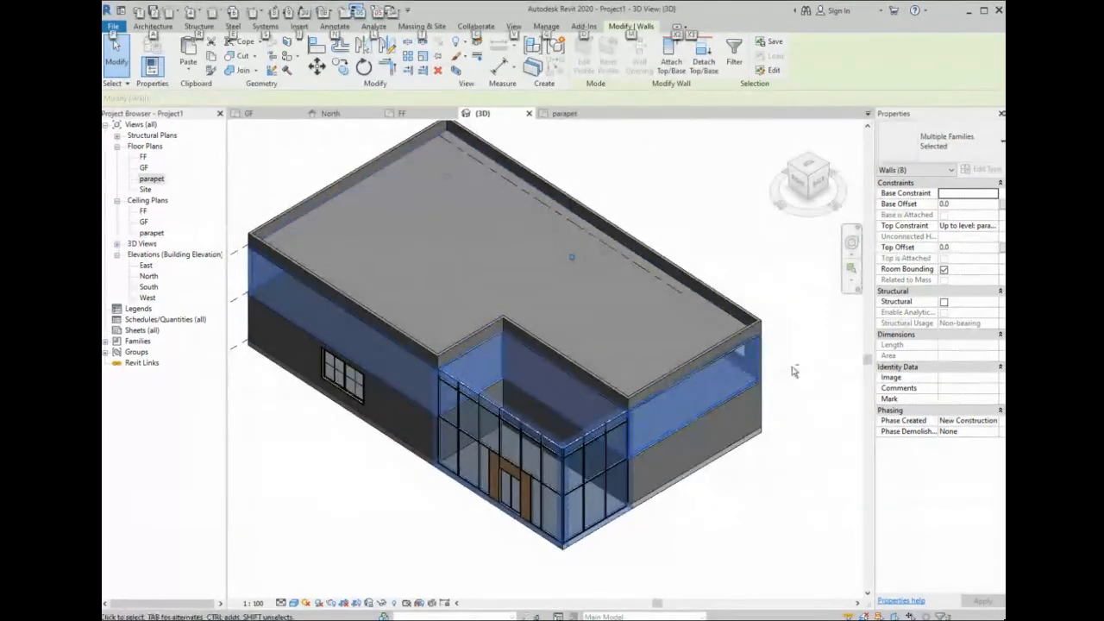
shift+middle_drag(793, 371, 556, 383)
ctrl+click(555, 384)
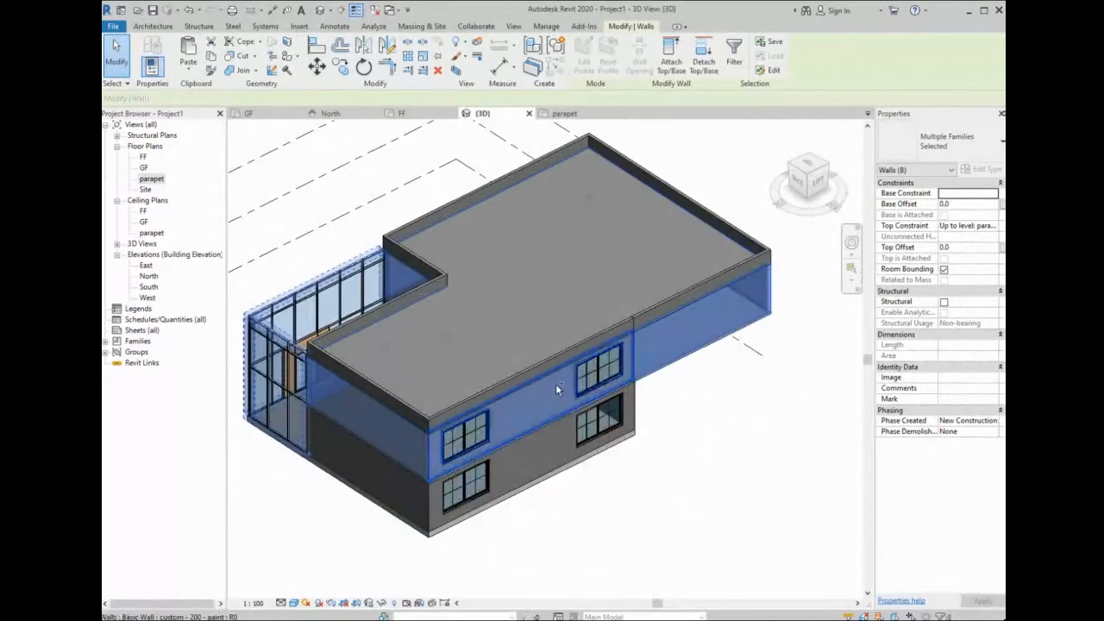
click(671, 62)
click(657, 265)
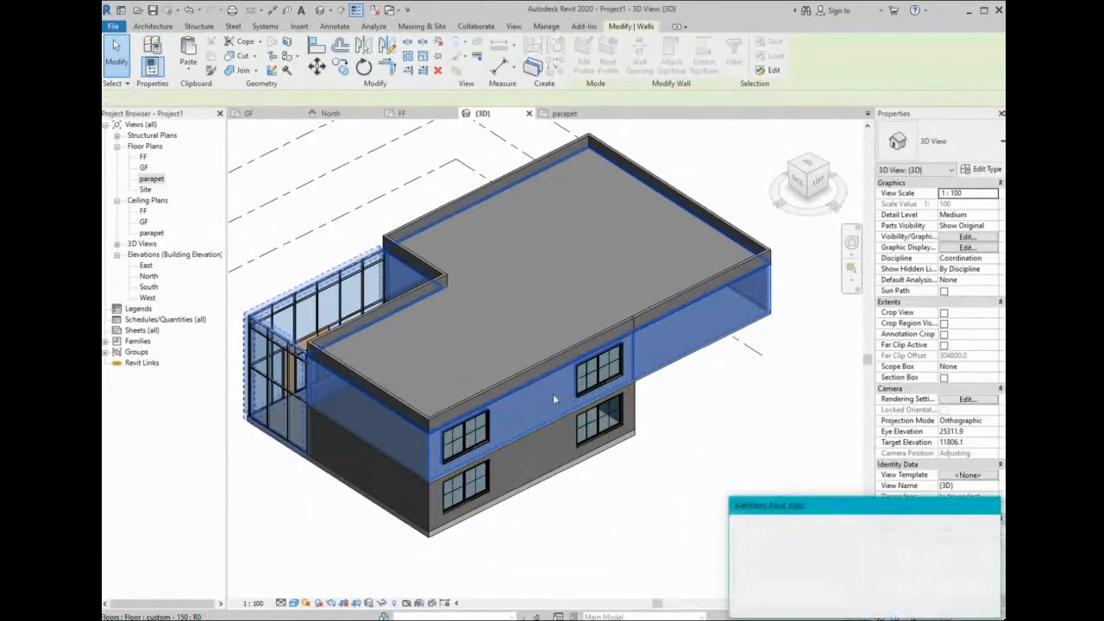
click(908, 604)
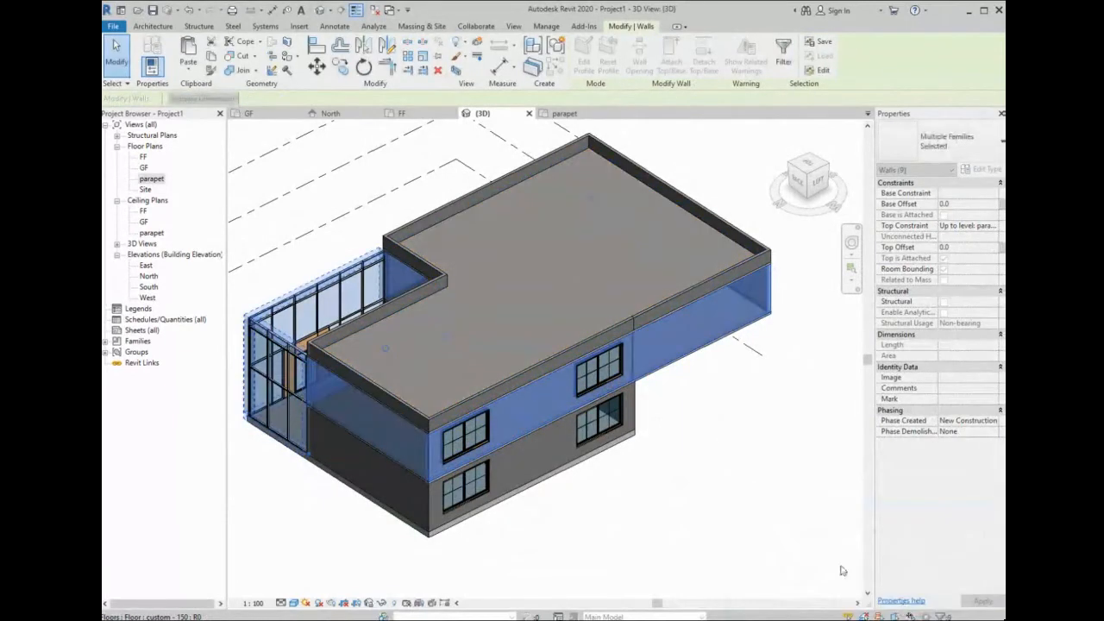
click(603, 453)
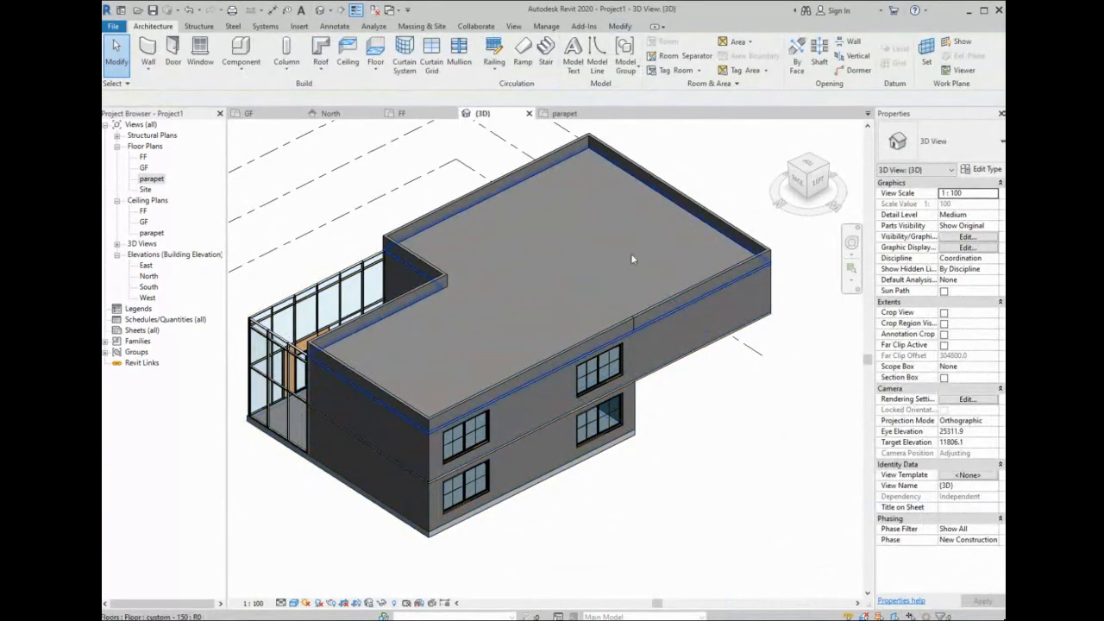
scroll(616, 252, down, 1)
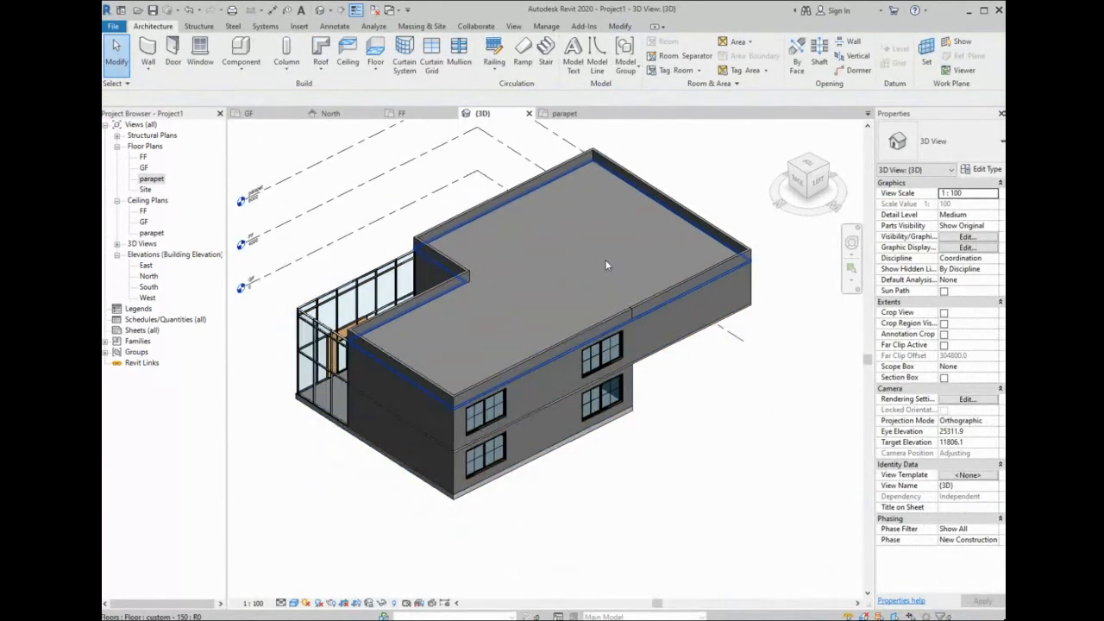
click(606, 266)
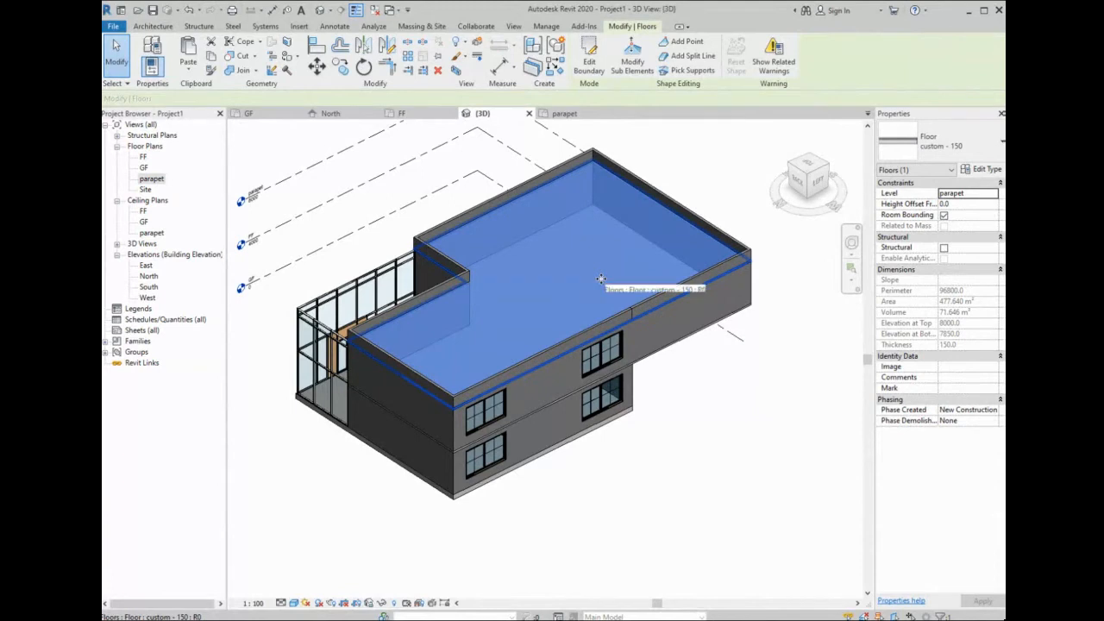
click(707, 167)
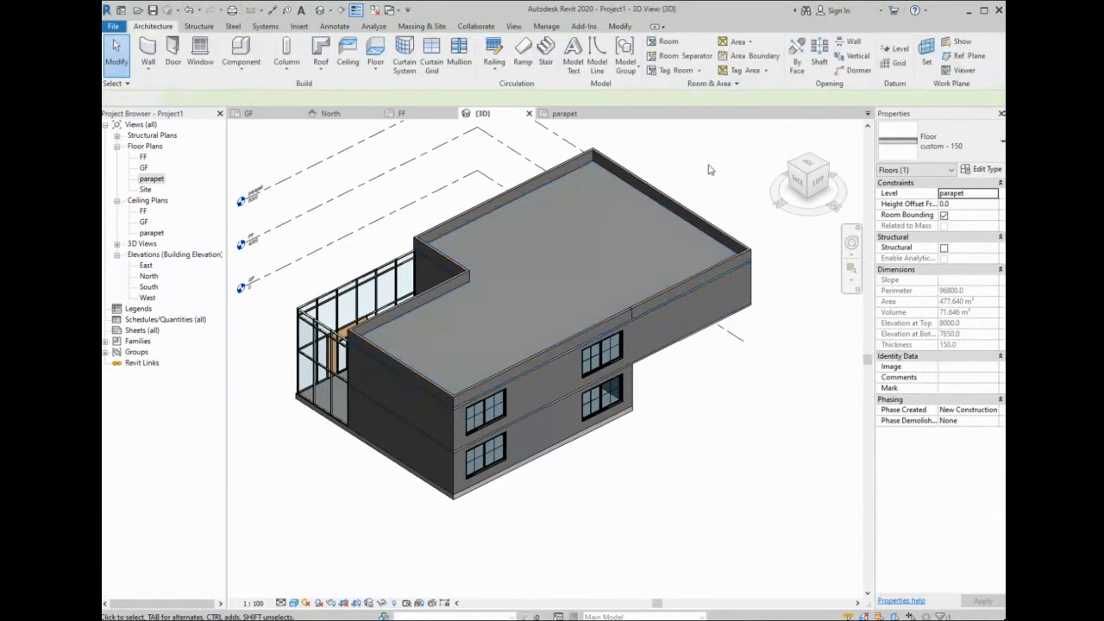
click(729, 246)
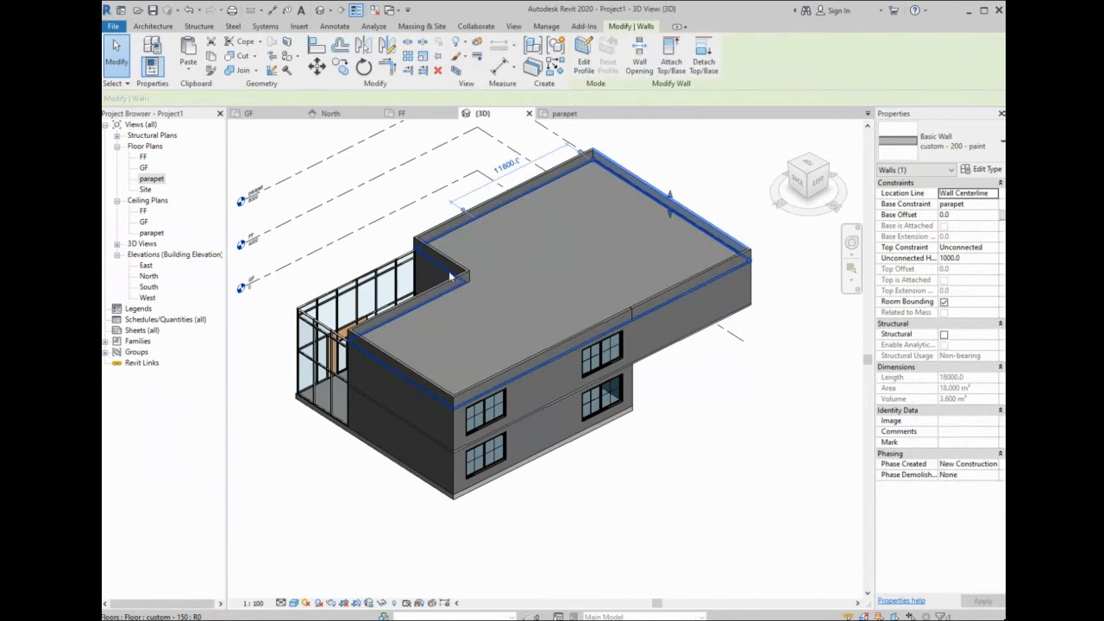
scroll(569, 293, down, 2)
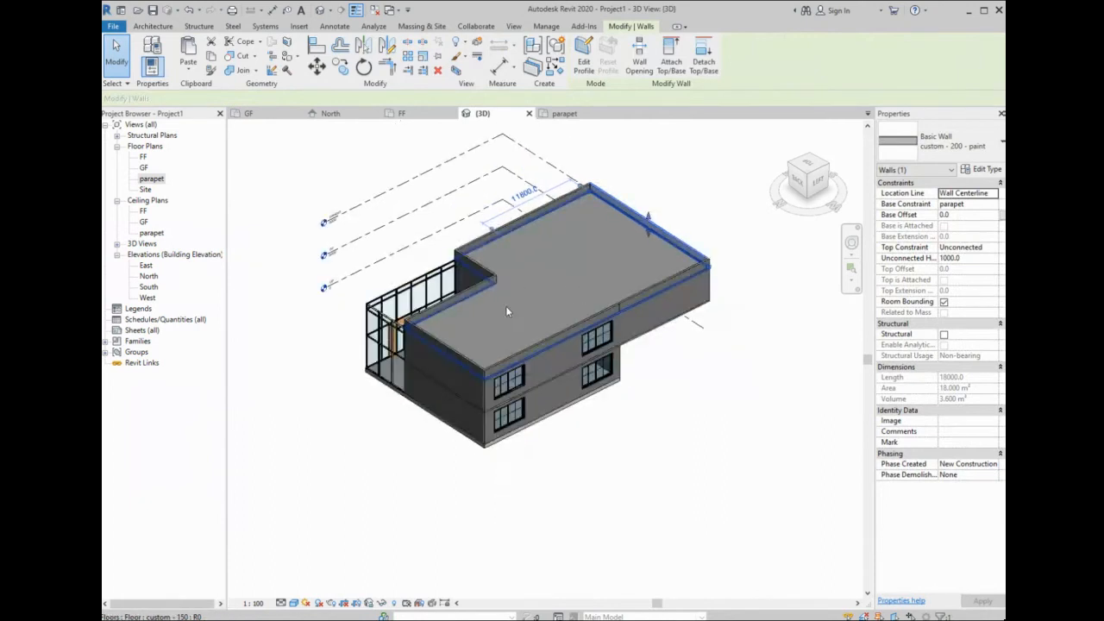
shift+middle_drag(478, 352, 532, 340)
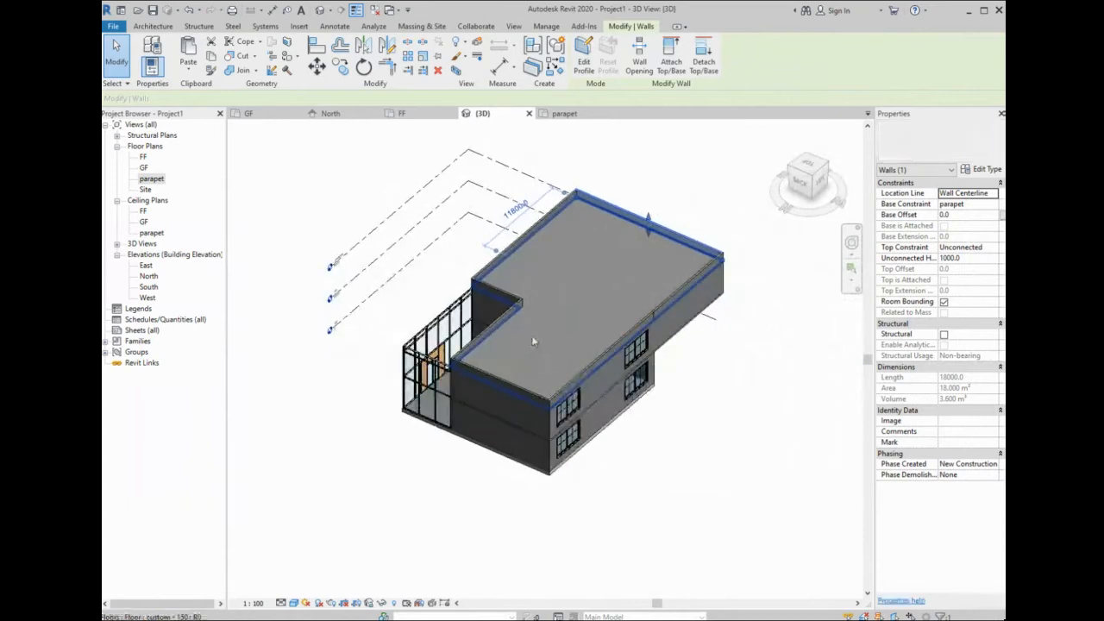
click(532, 340)
scroll(519, 308, up, 3)
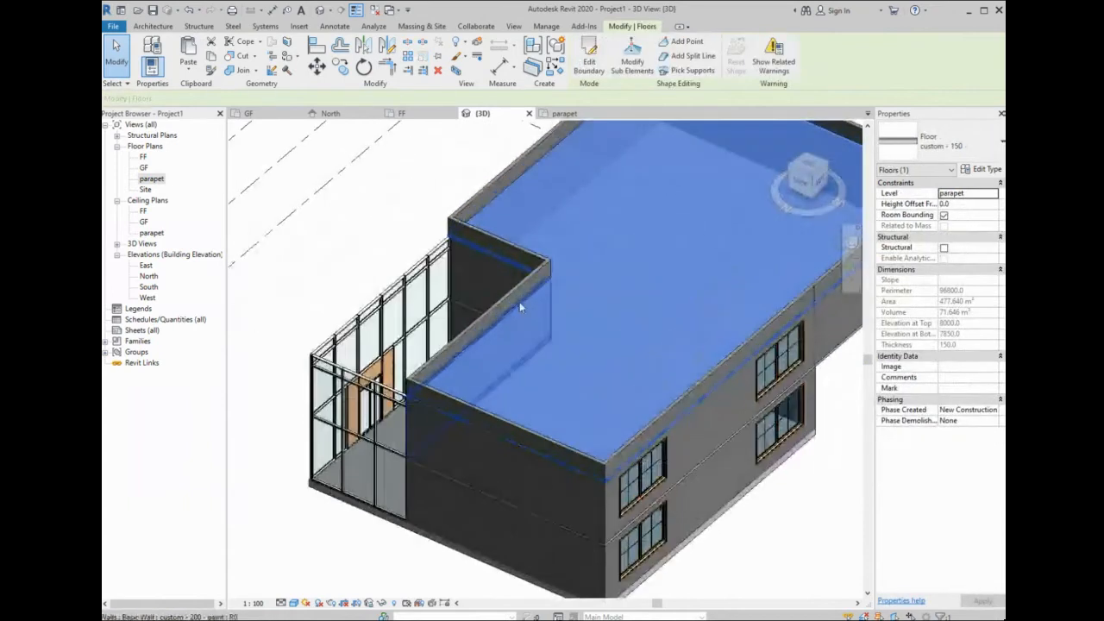
click(520, 303)
key(Escape)
- Edit the parapet slab's boundary and trim its two outer lines to a corner above the glazed entrance
click(584, 271)
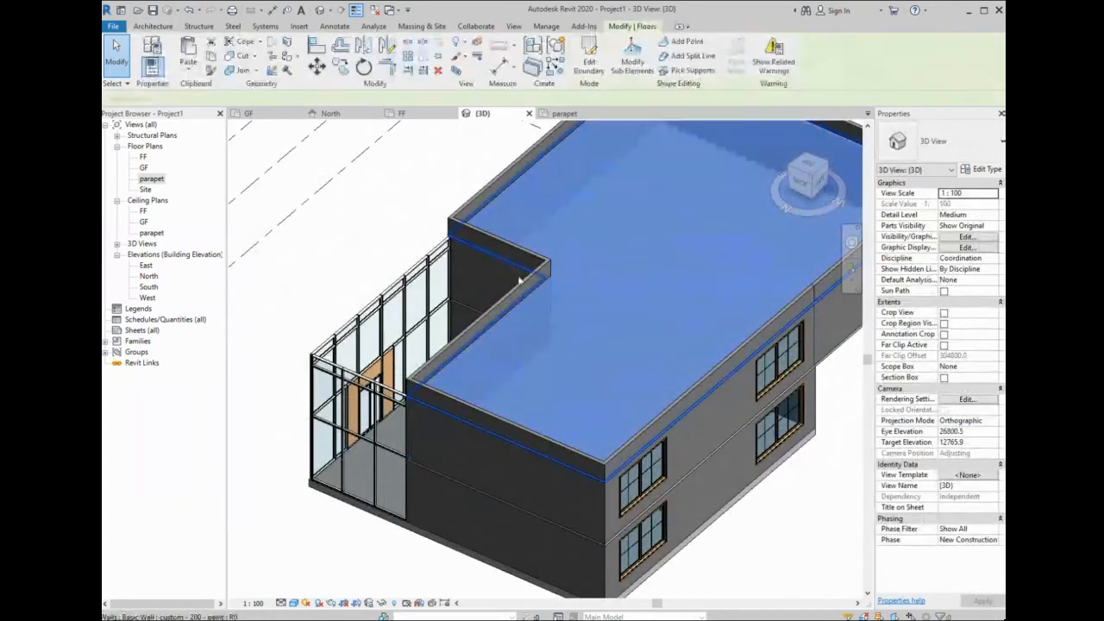
double_click(570, 271)
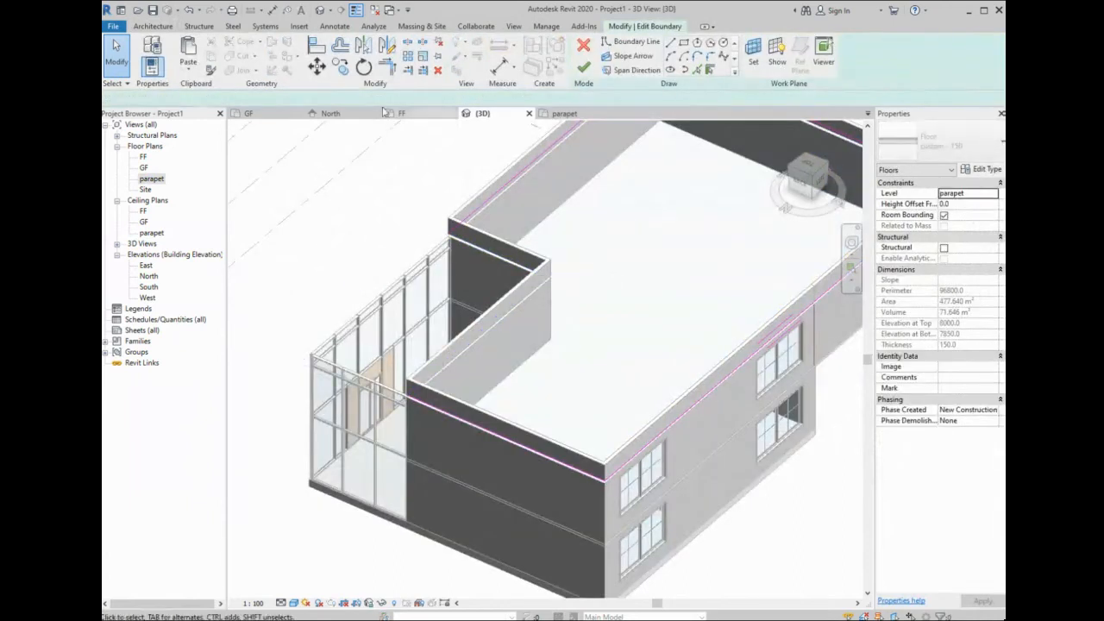
click(386, 67)
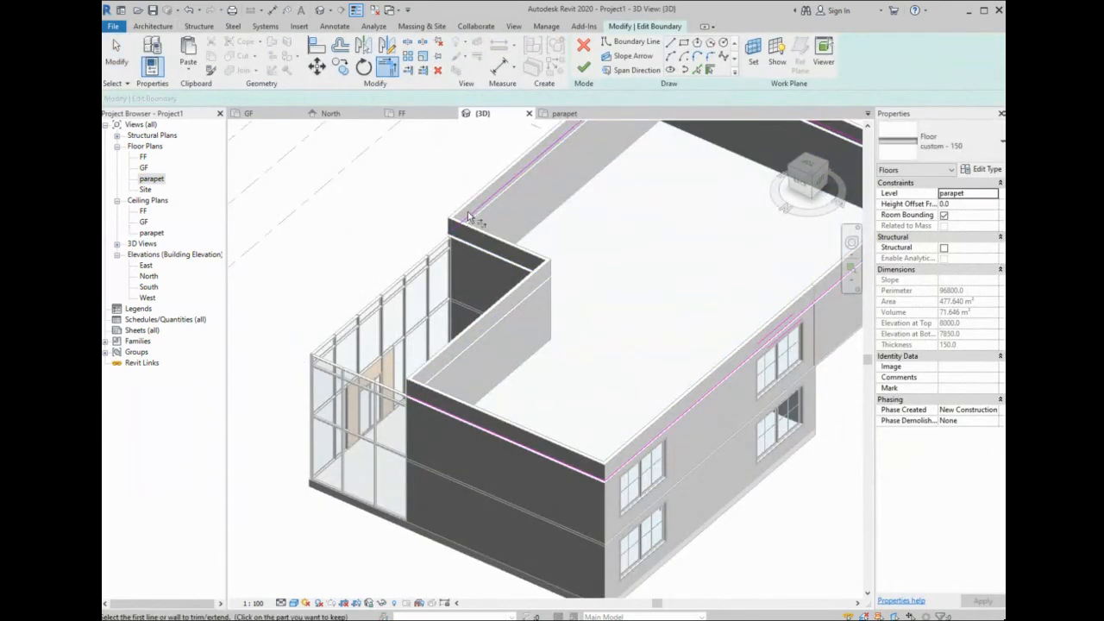
click(517, 169)
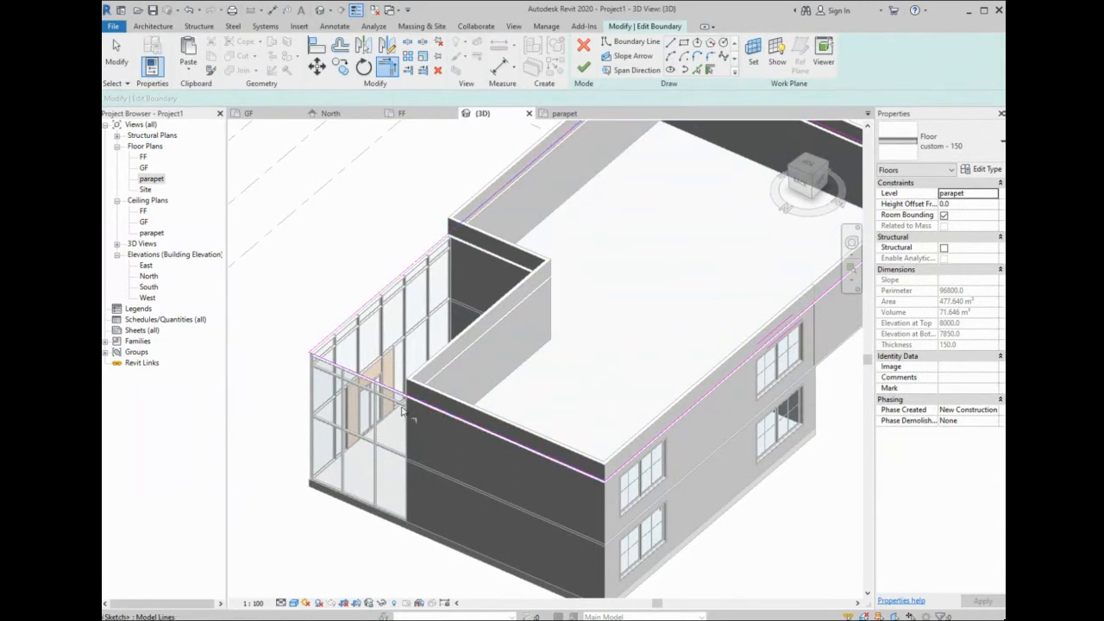
- Finish the parapet slab's sketch and delete the curtain wall mullions that conflict with it
click(588, 69)
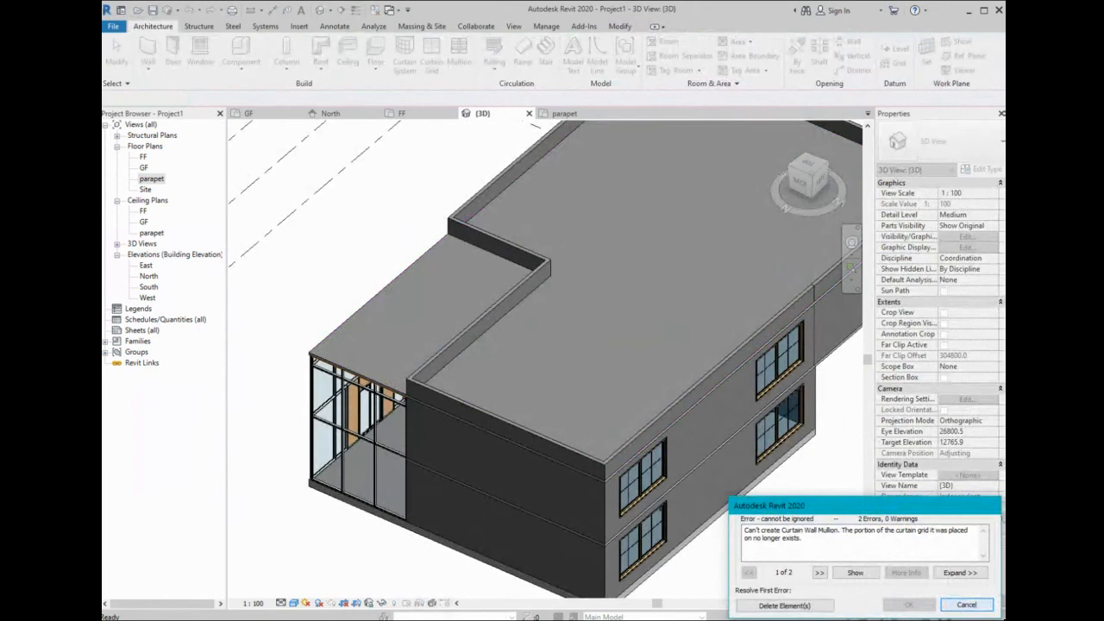
click(960, 604)
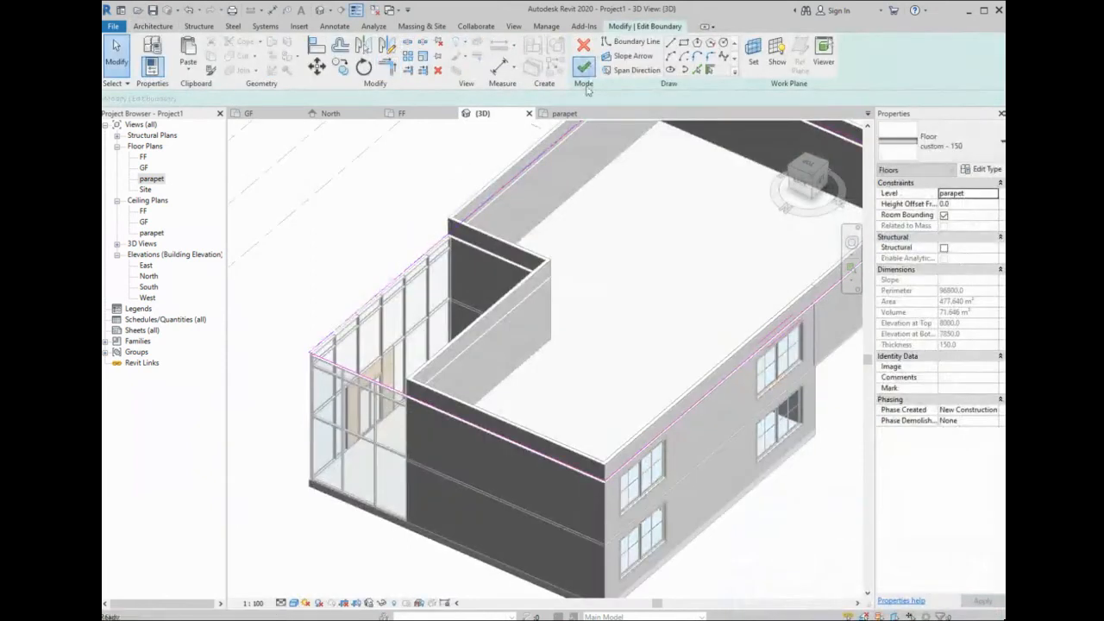
click(584, 71)
click(779, 603)
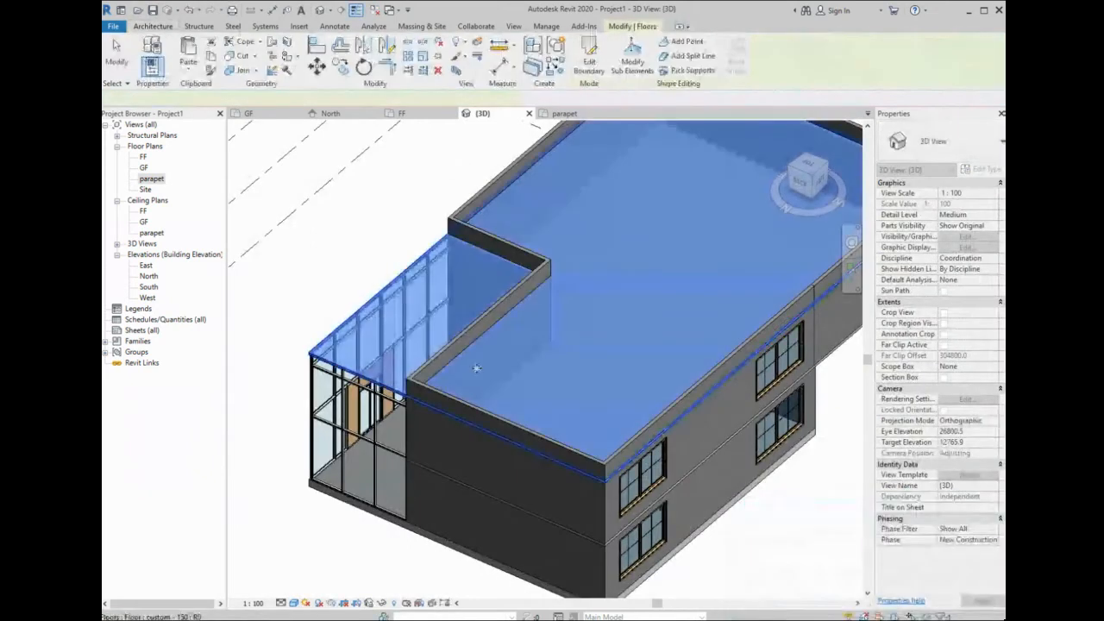
scroll(476, 368, down, 1)
key(Escape)
- Delete the two inner parapet walls that form the recess beside the glazed entrance
click(520, 279)
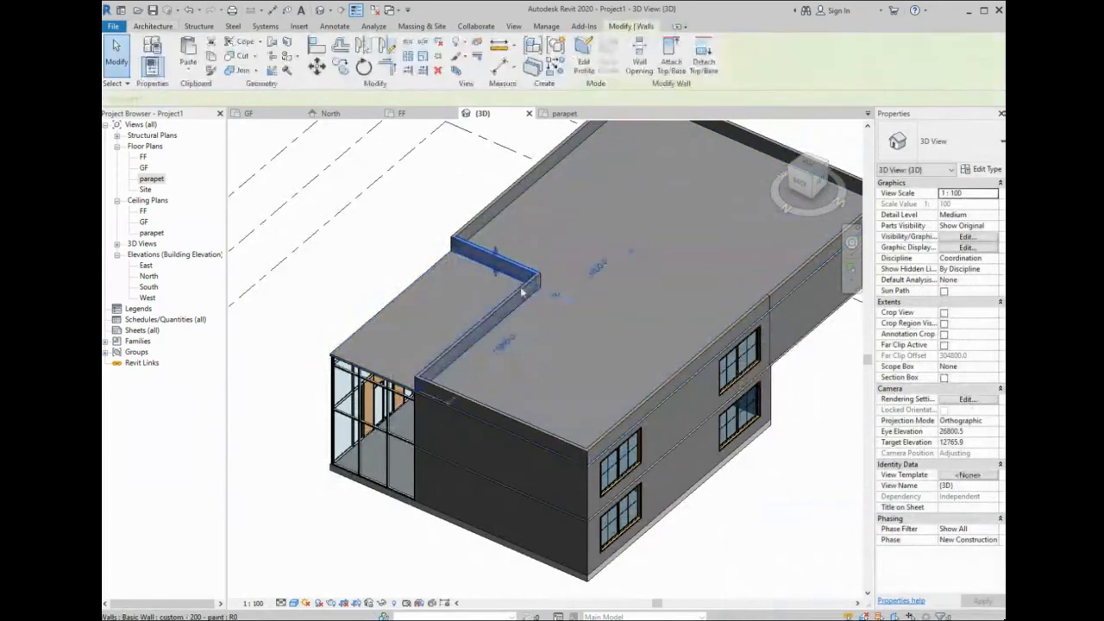
key(Delete)
click(516, 298)
key(Delete)
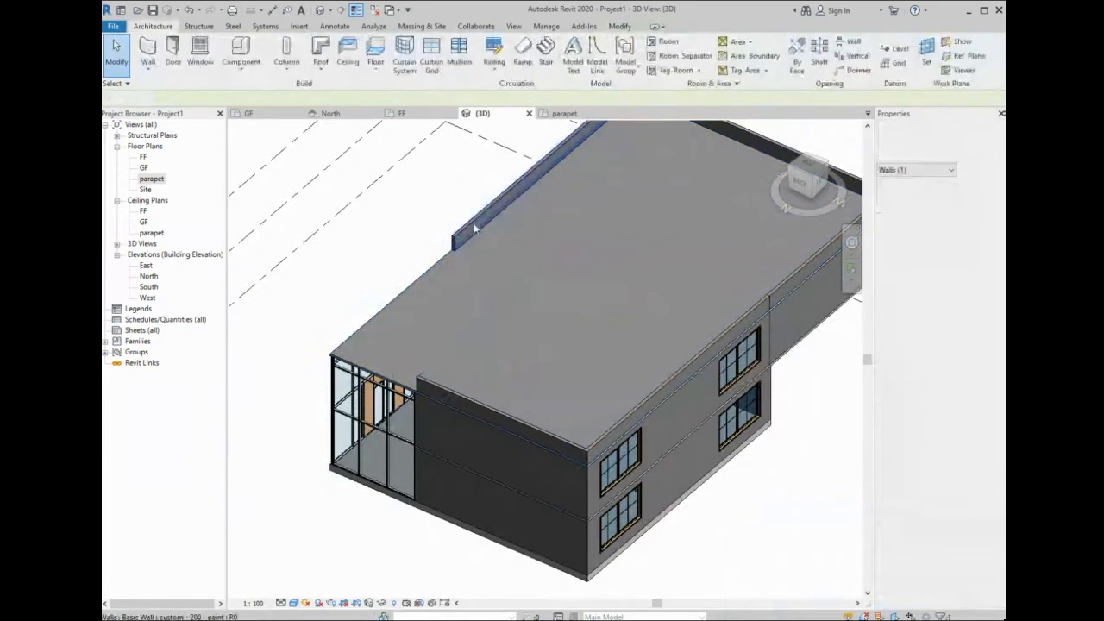
- Extend the two outer parapet walls with Trim/Extend to Corner so they meet above the glazed entrance
click(474, 228)
click(387, 66)
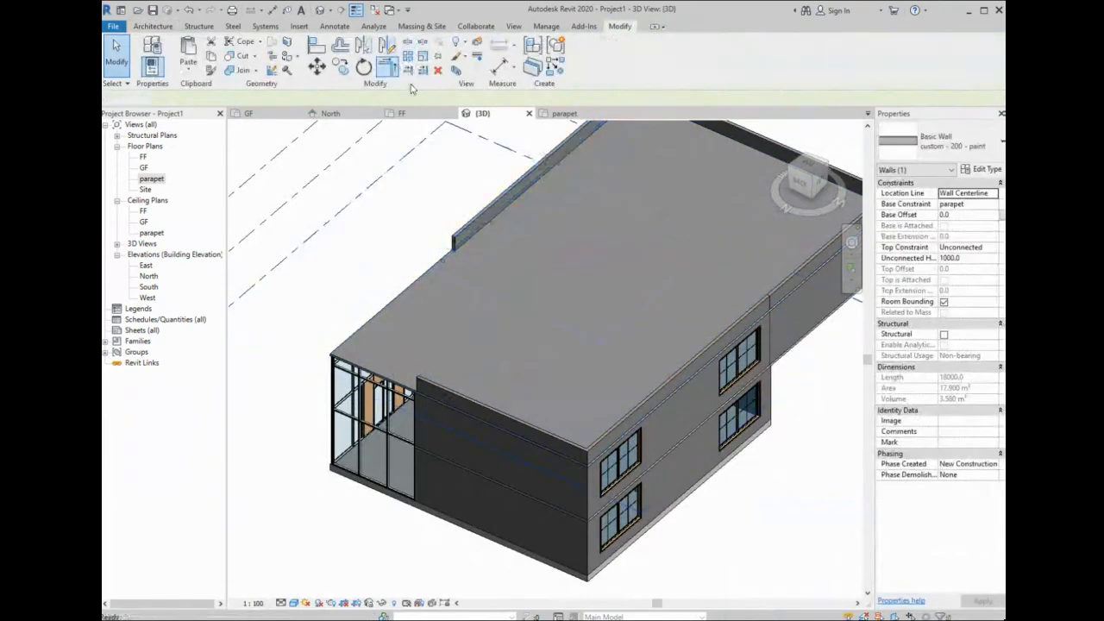
click(470, 223)
click(457, 397)
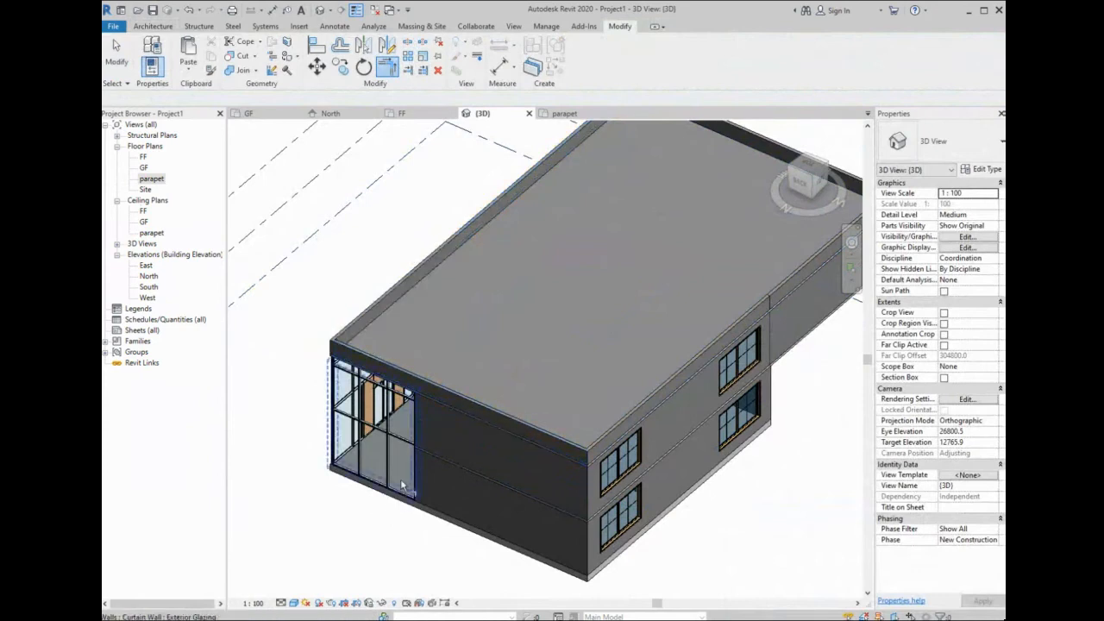
shift+middle_drag(400, 478, 431, 458)
key(Escape)
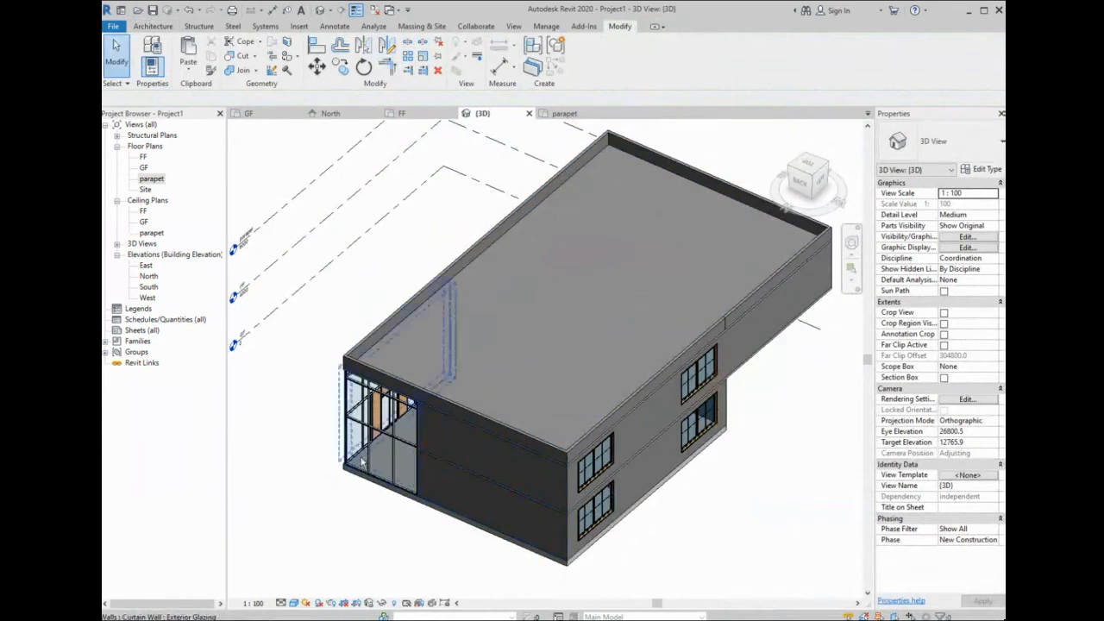
- Save the project to the Desktop as the Revit project file Project1
shift+middle_drag(362, 463, 604, 380)
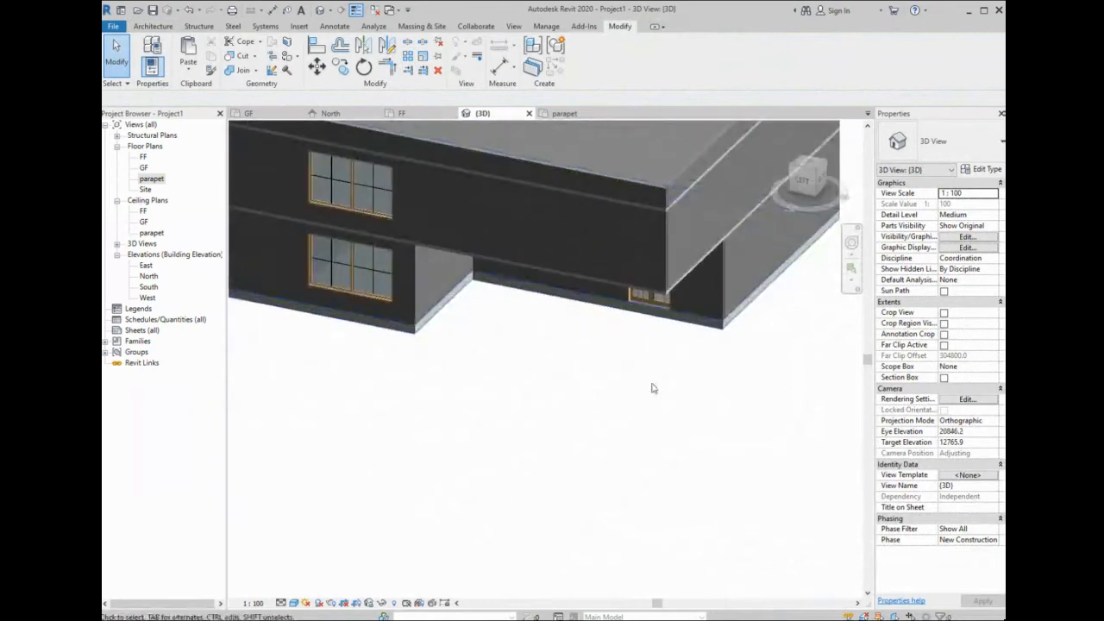
scroll(673, 344, up, 2)
middle_drag(717, 311, 717, 329)
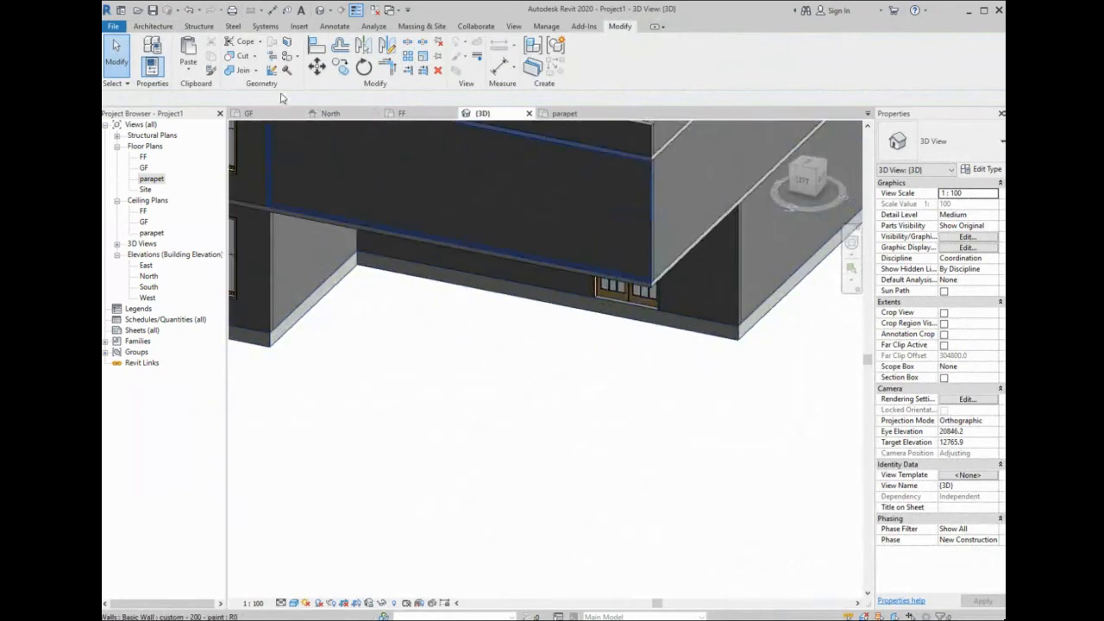
click(152, 10)
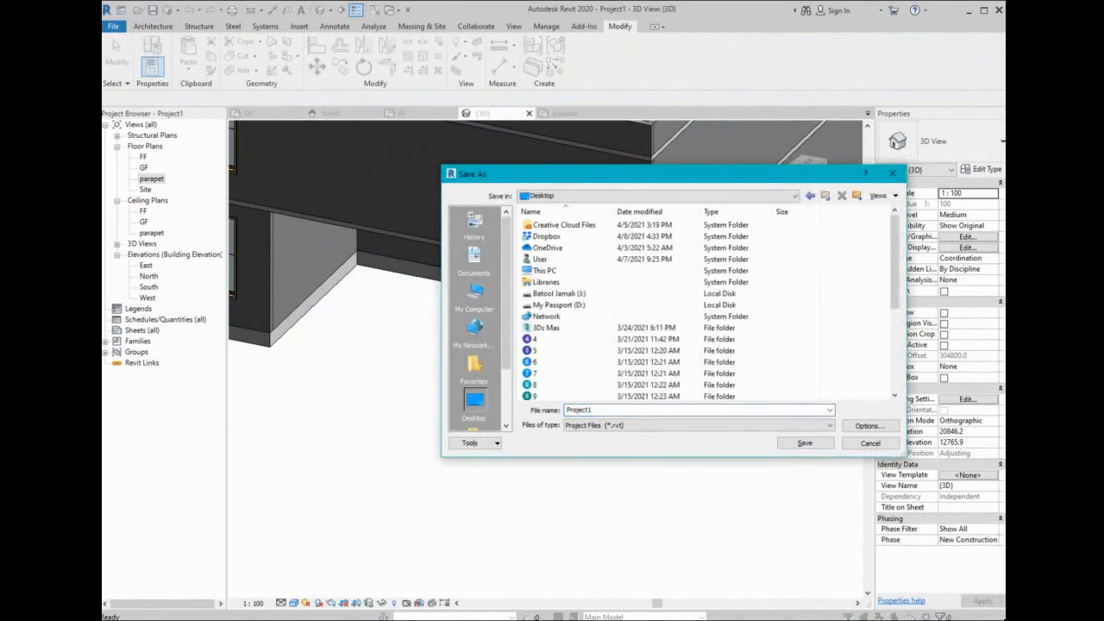
click(805, 442)
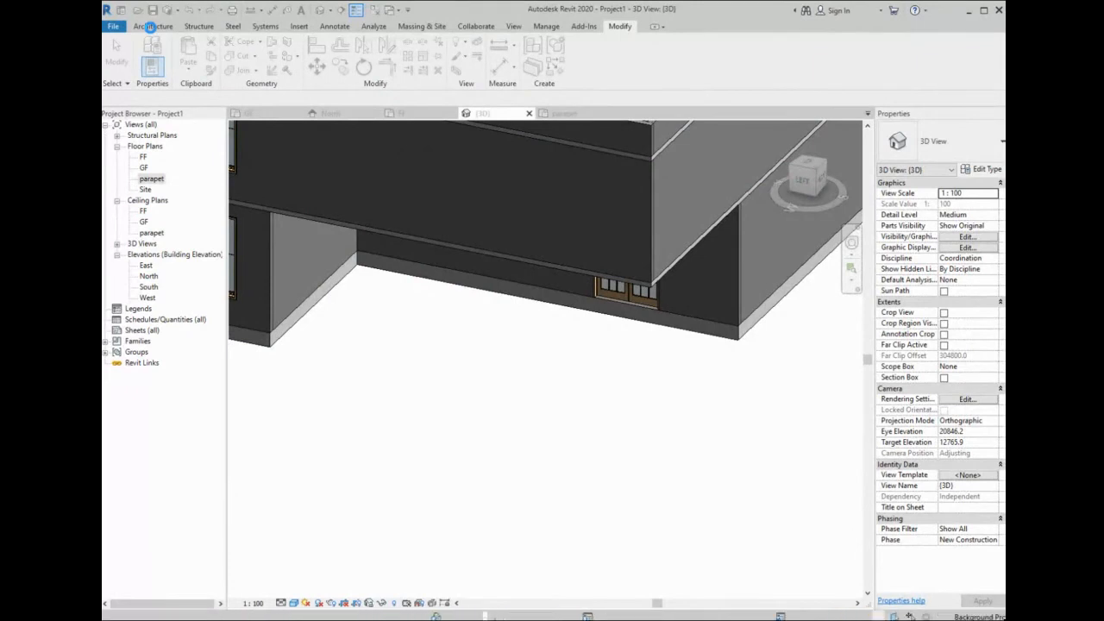
- Start a floor on the GF plan and sketch an arc boundary of about 12300 mm radius from wall corner D/1 to wall corner F/2
click(152, 27)
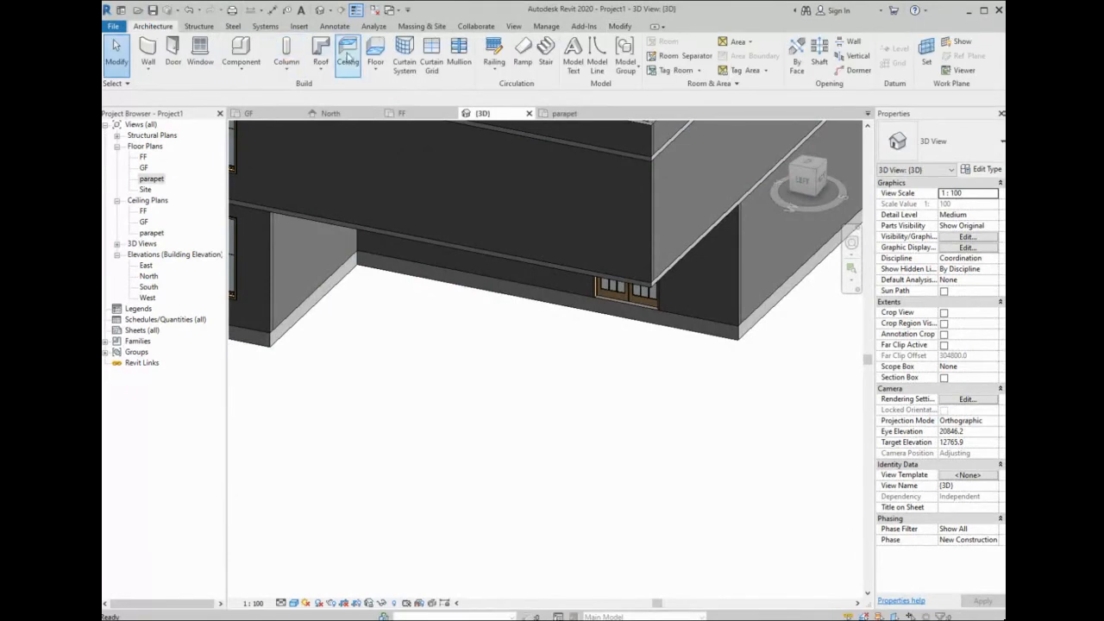
click(383, 54)
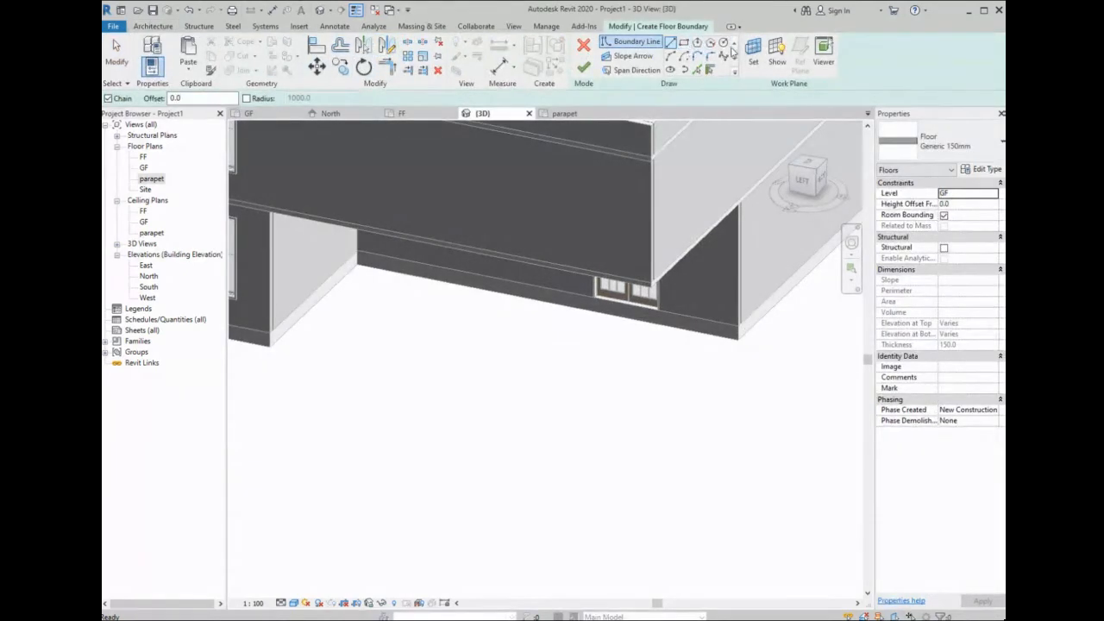
click(673, 57)
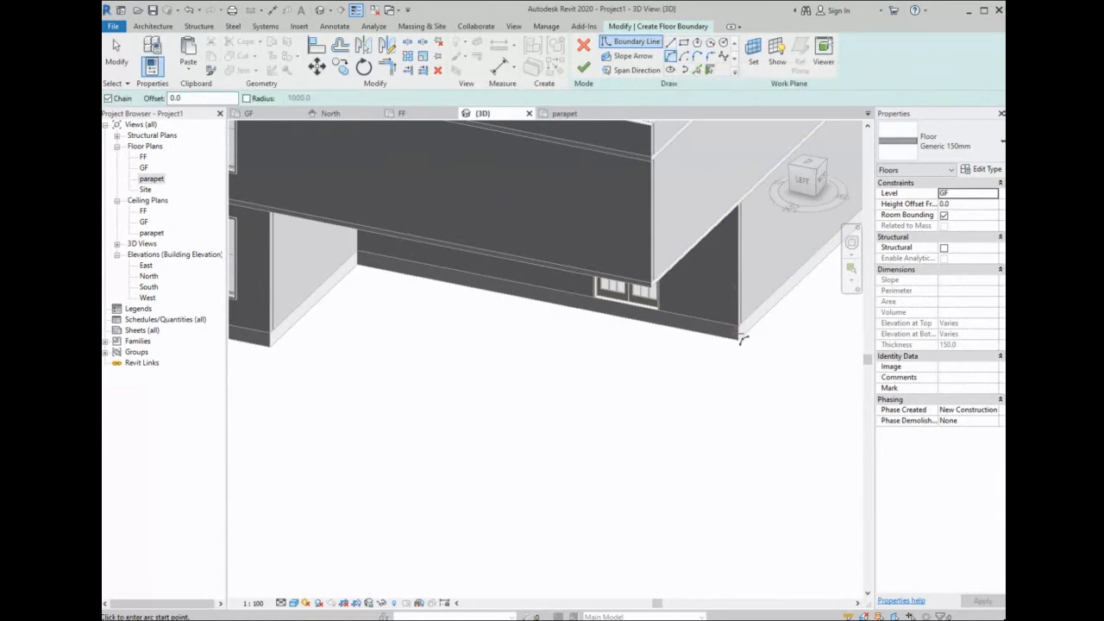
click(252, 113)
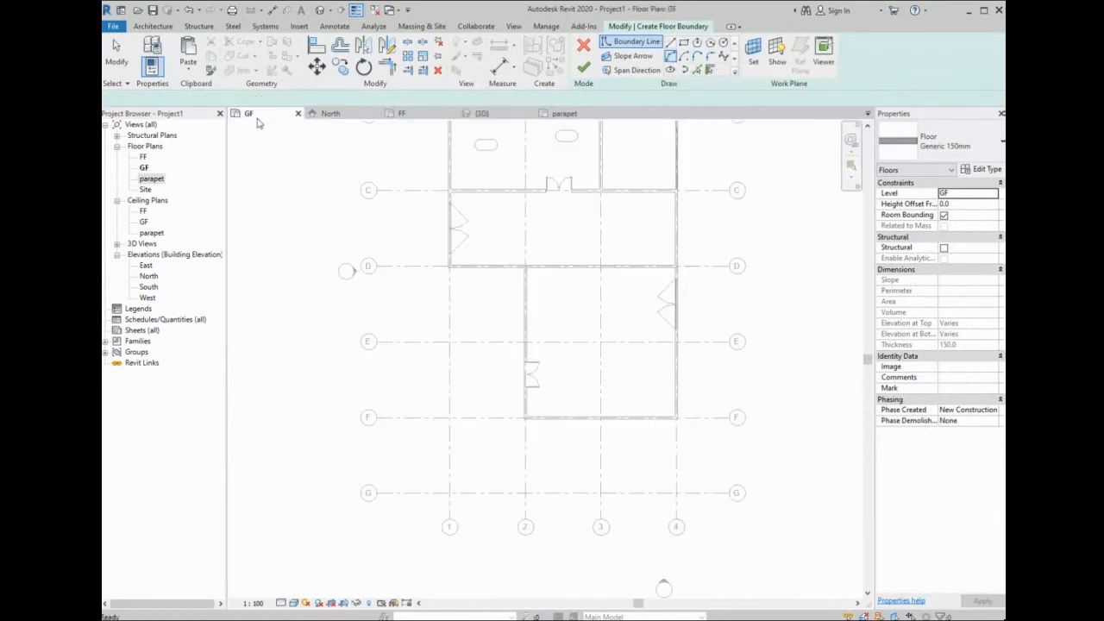
scroll(454, 270, up, 3)
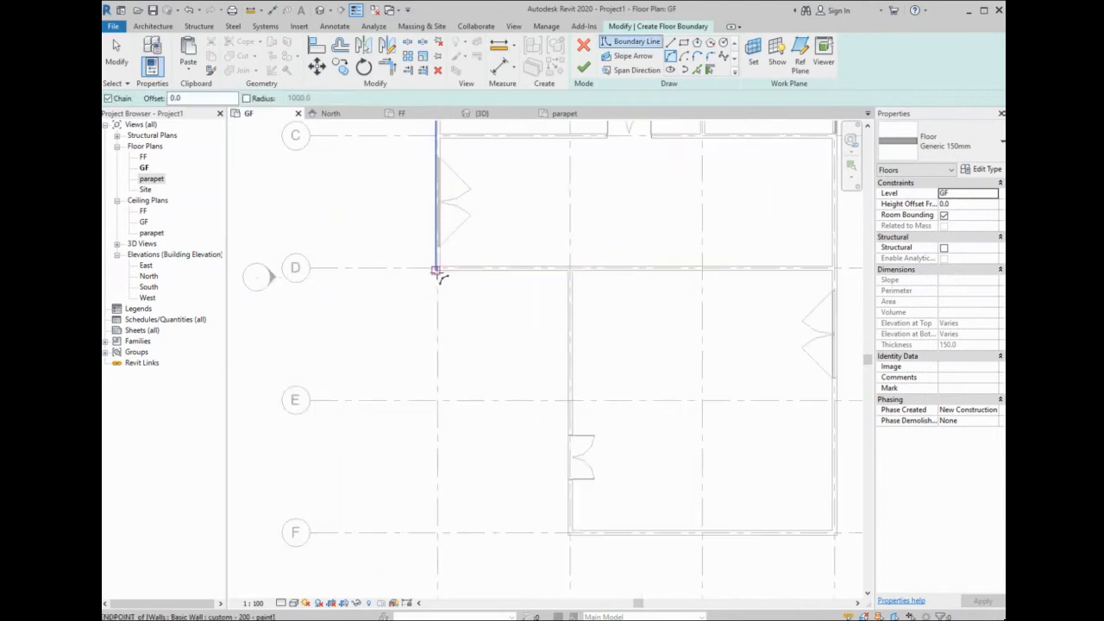
click(437, 271)
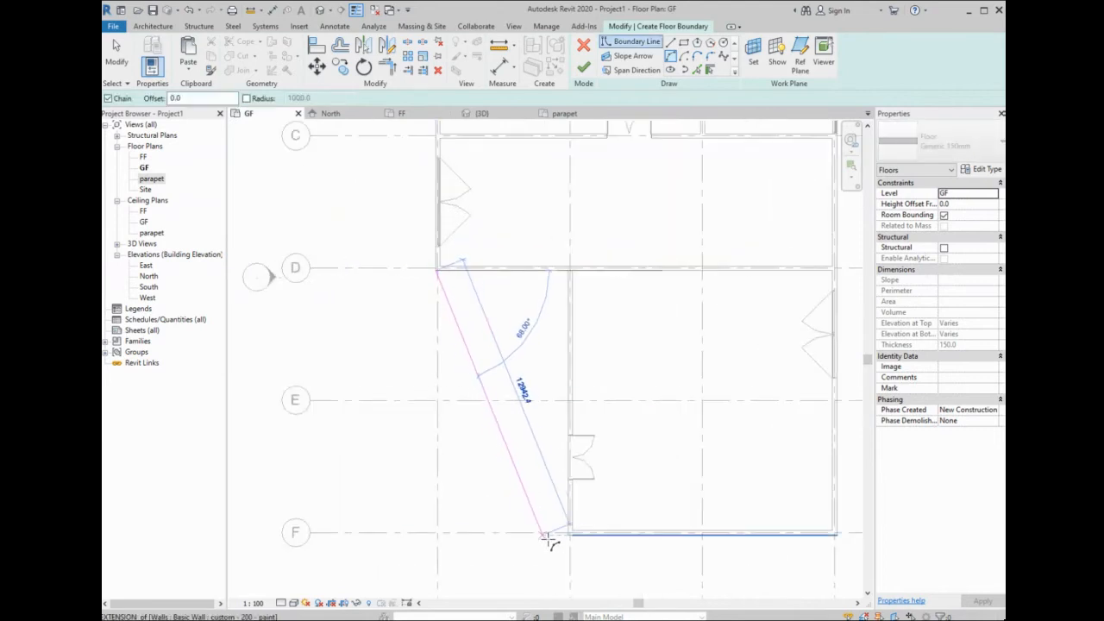
click(569, 535)
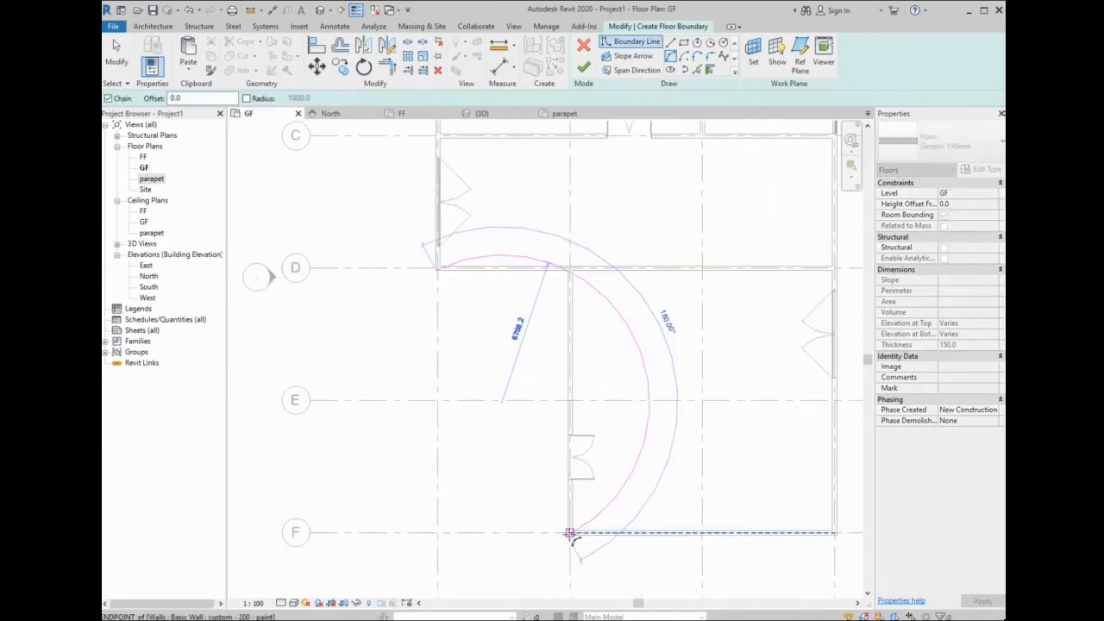
click(507, 487)
click(542, 535)
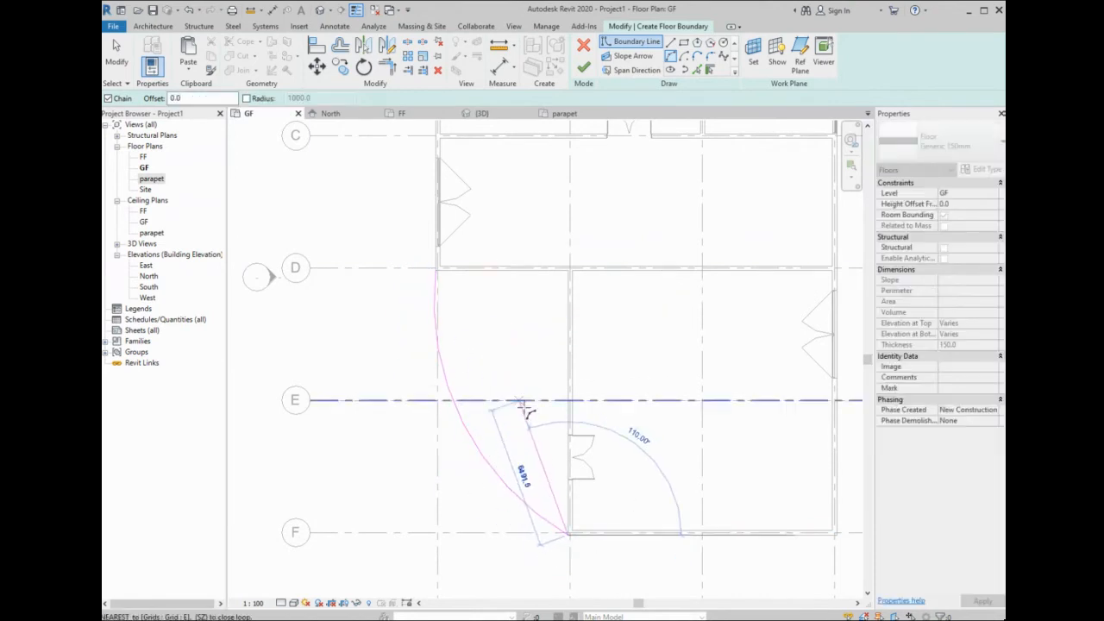
- Close the floor boundary with straight lines along the recess's two wall faces
click(670, 43)
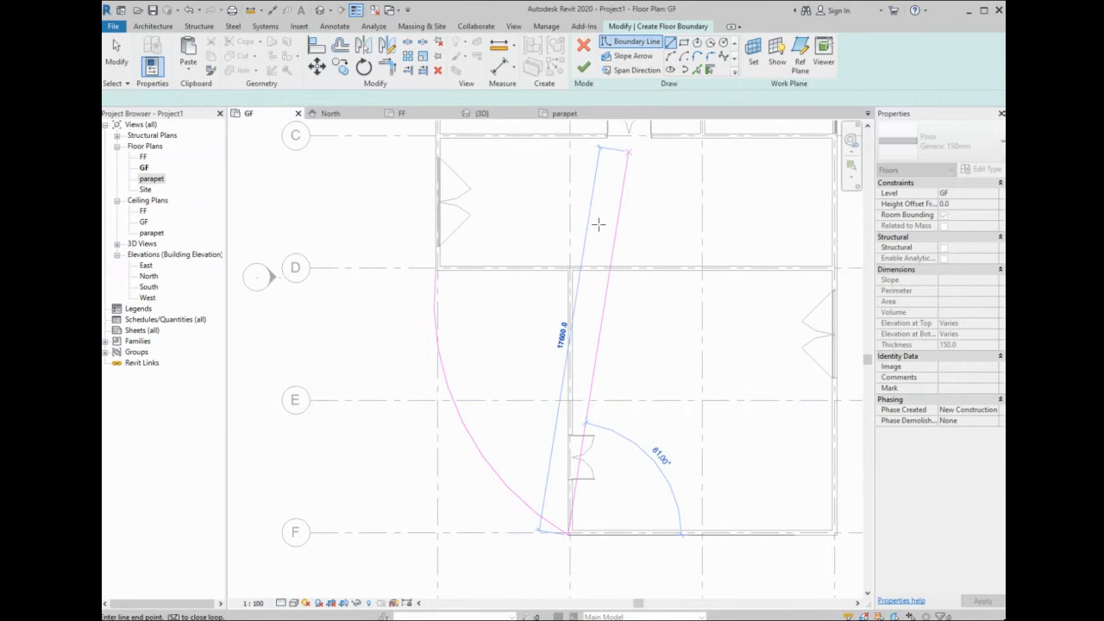
click(437, 271)
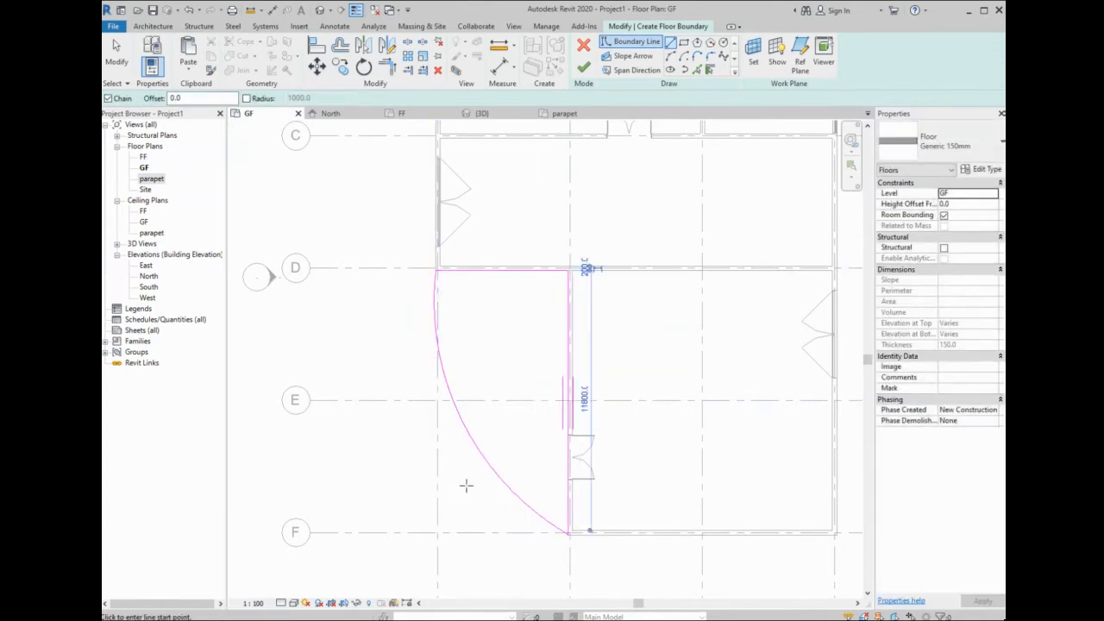
key(Escape)
key(Escape)
- Try shortening the boundary arc from its grid F end, and return that end to wall corner F/2
click(519, 495)
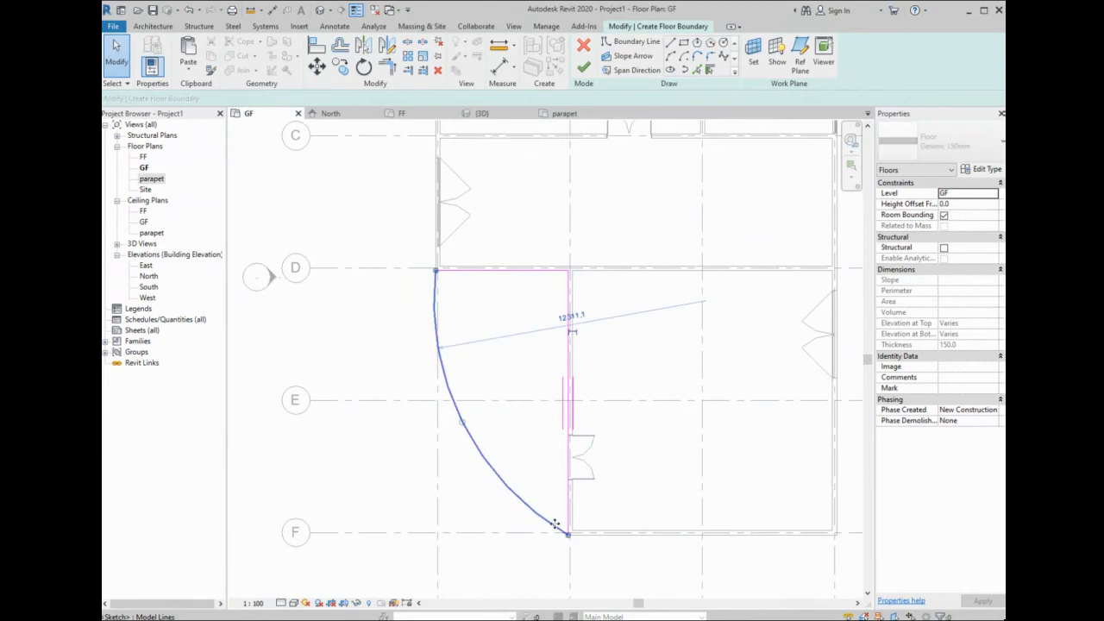
drag(567, 533, 514, 535)
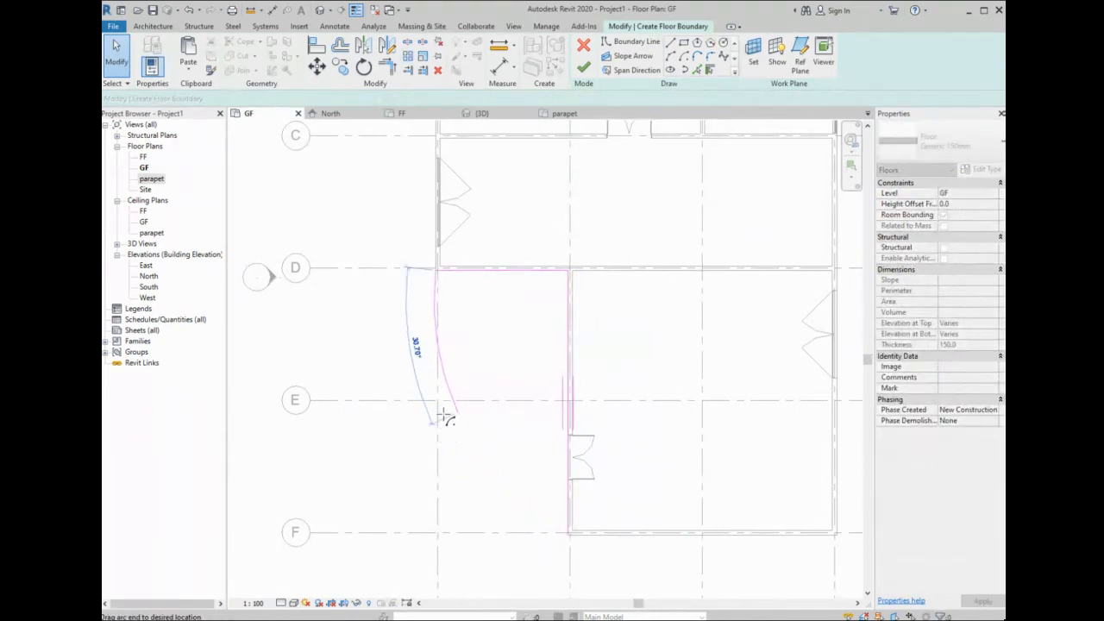
mouse_move(444, 417)
mouse_down()
mouse_move(439, 404)
mouse_move(568, 537)
mouse_up()
- Finish the curved floor, assign it the custom - 450 type, and duplicate that type as custom - 300
click(583, 66)
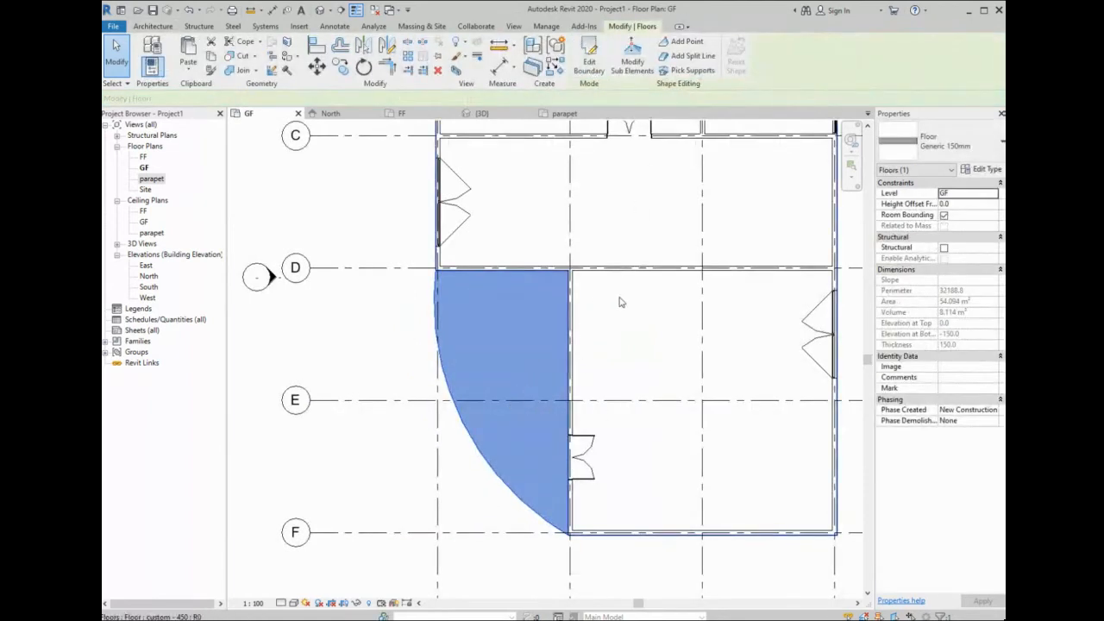
scroll(643, 287, down, 1)
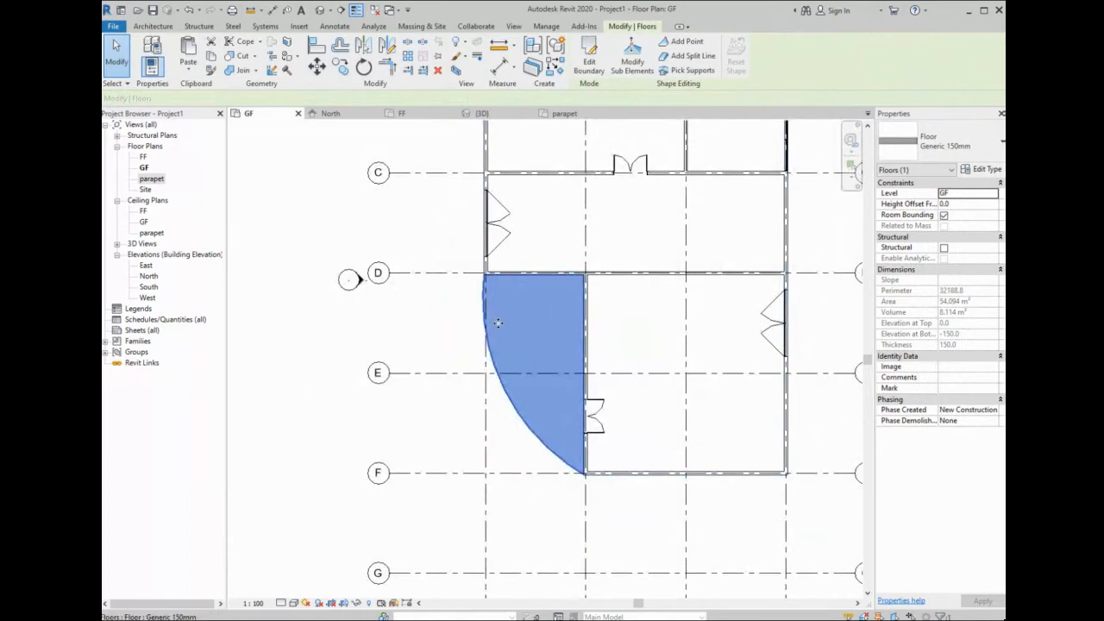
click(981, 148)
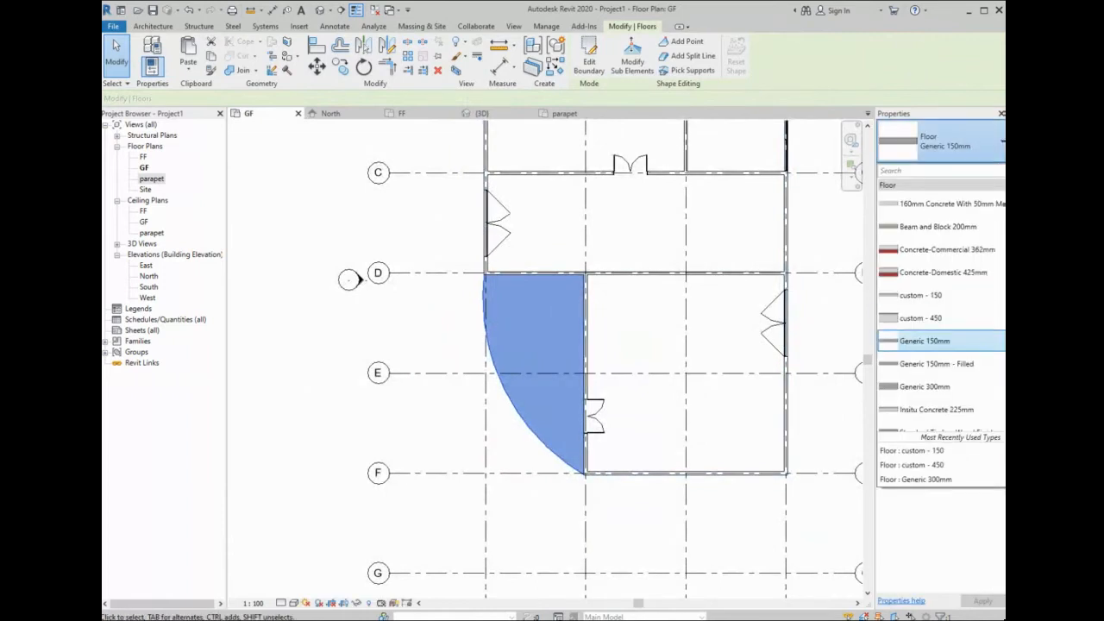
click(931, 318)
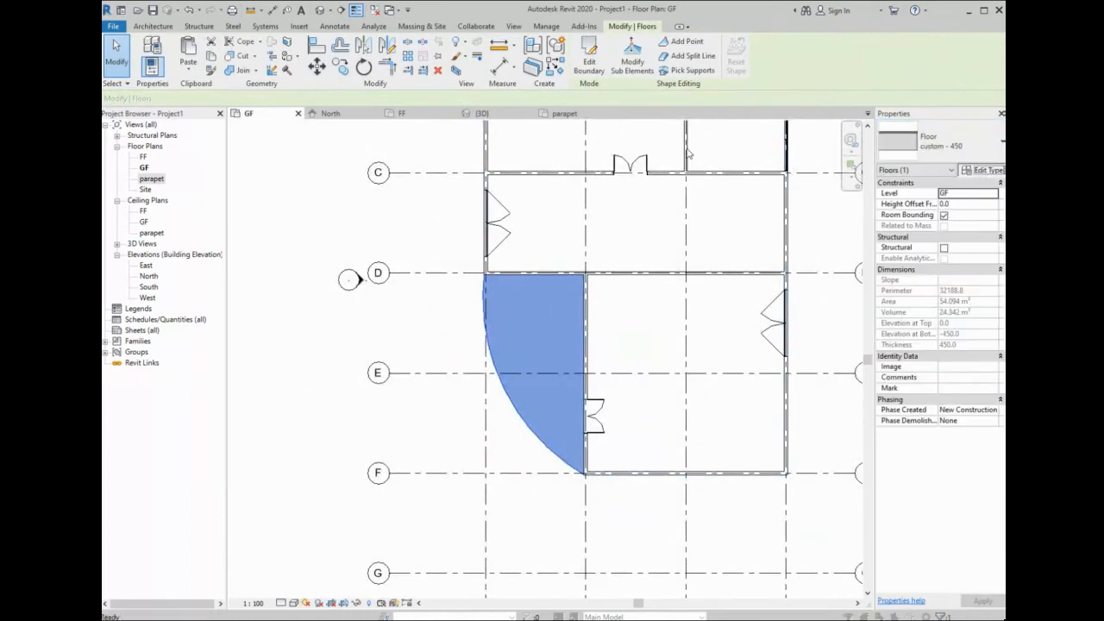
click(986, 170)
click(733, 118)
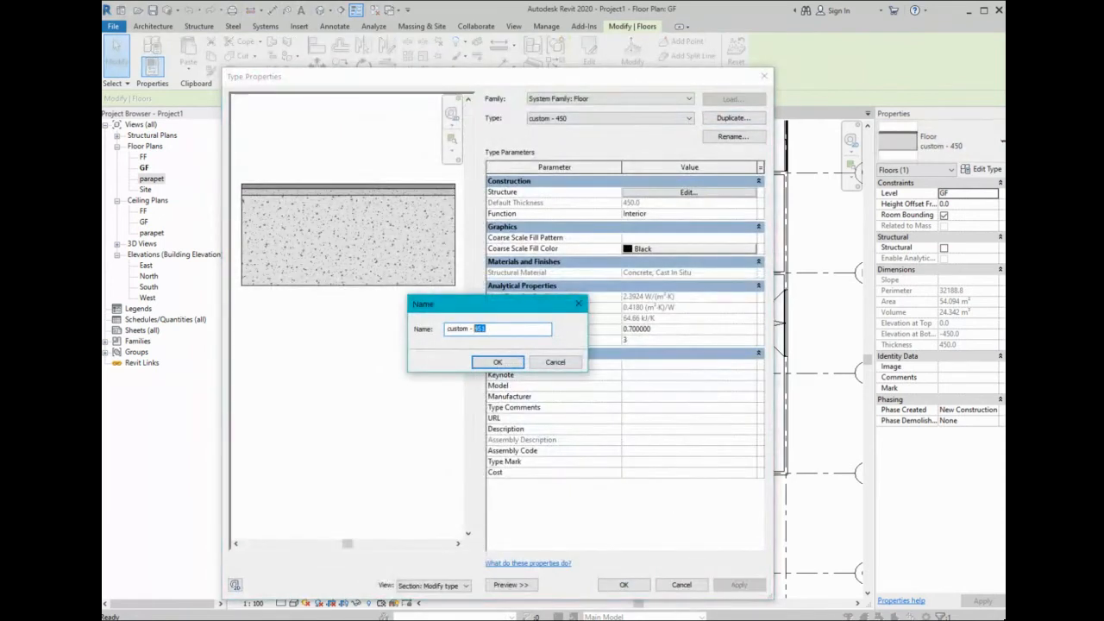
key(Return)
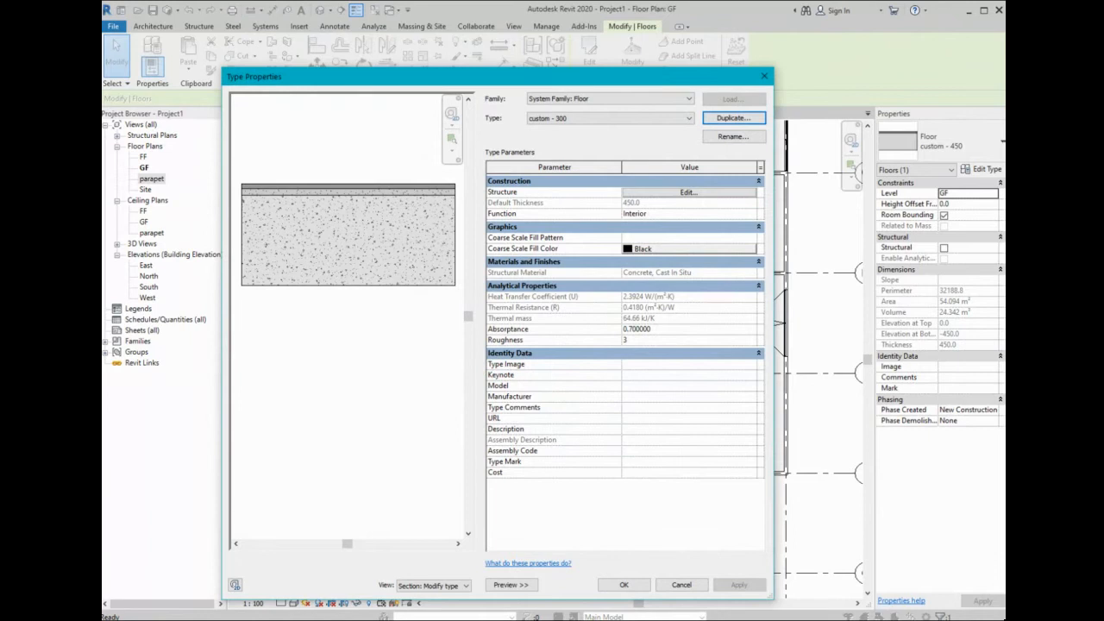
- Set the concrete structure layer of custom - 300 to 250 mm and accept the type changes
click(687, 192)
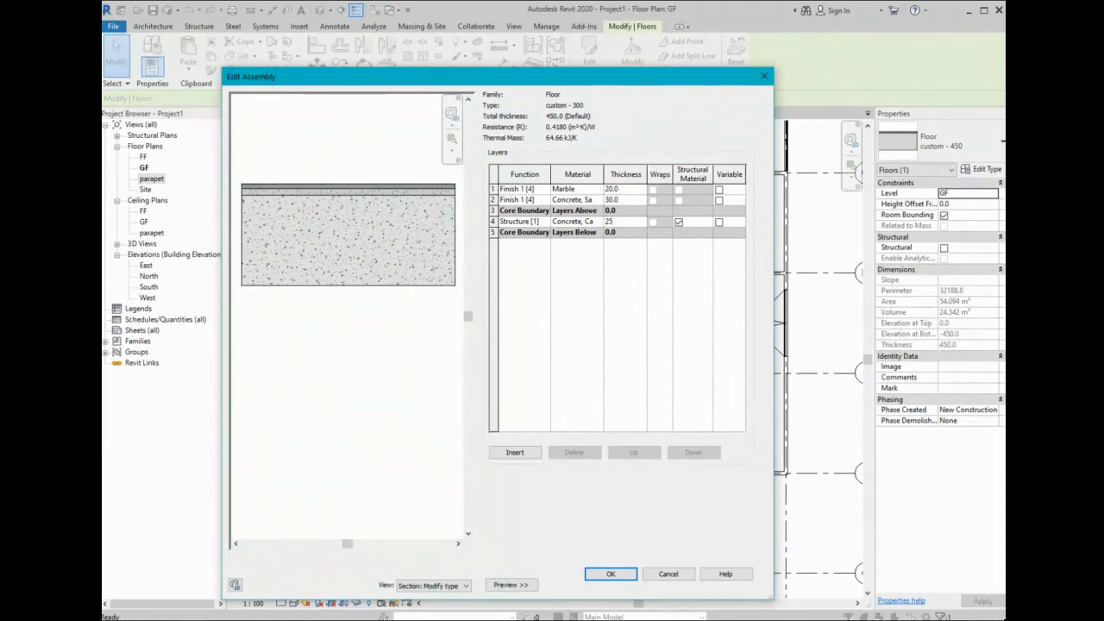
click(610, 573)
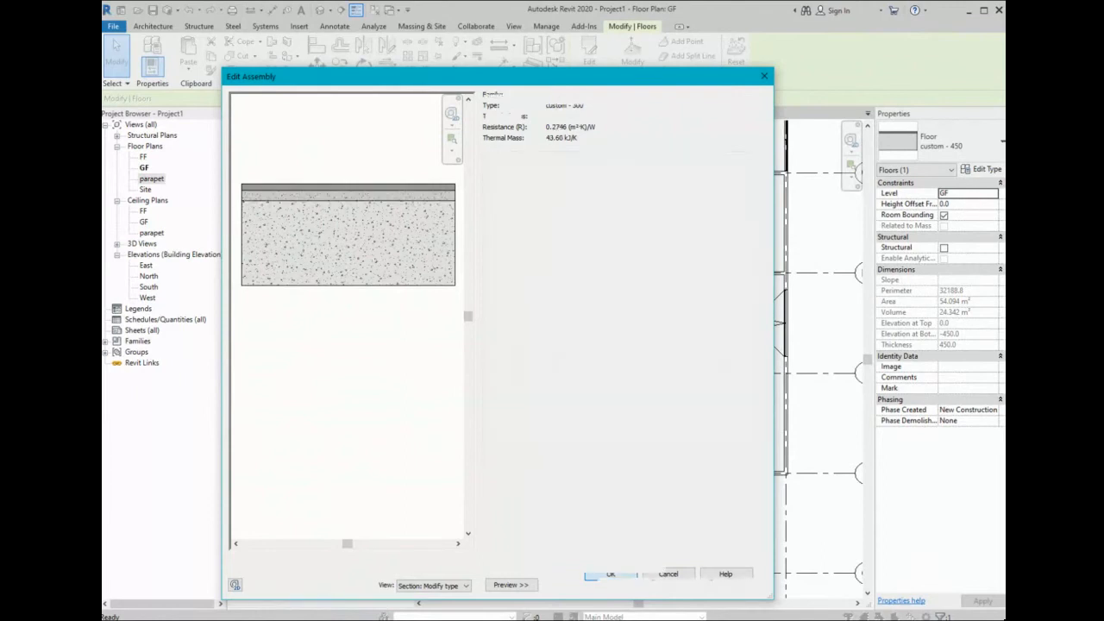
click(620, 589)
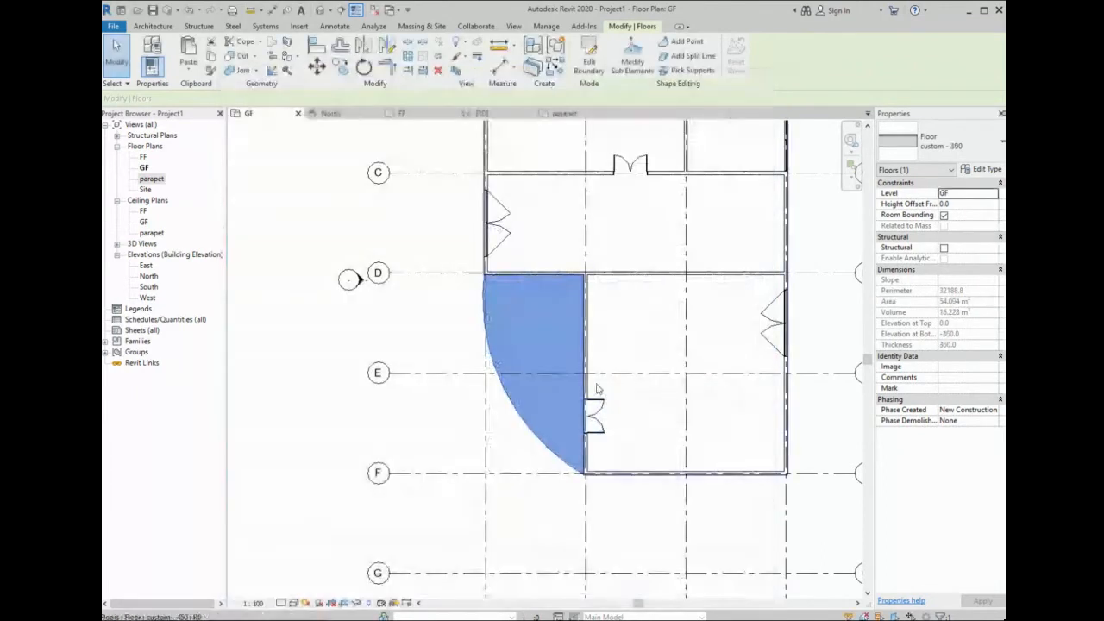
- Set the curved slab's height offset from level to -150 in the 3D view
scroll(453, 264, down, 1)
click(483, 113)
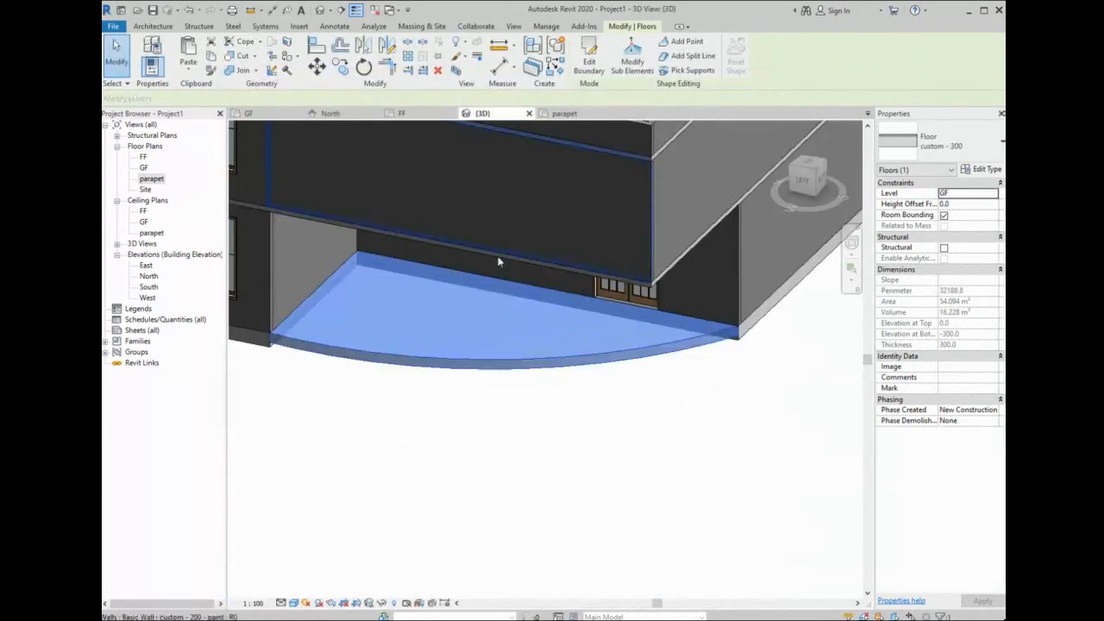
scroll(626, 380, up, 2)
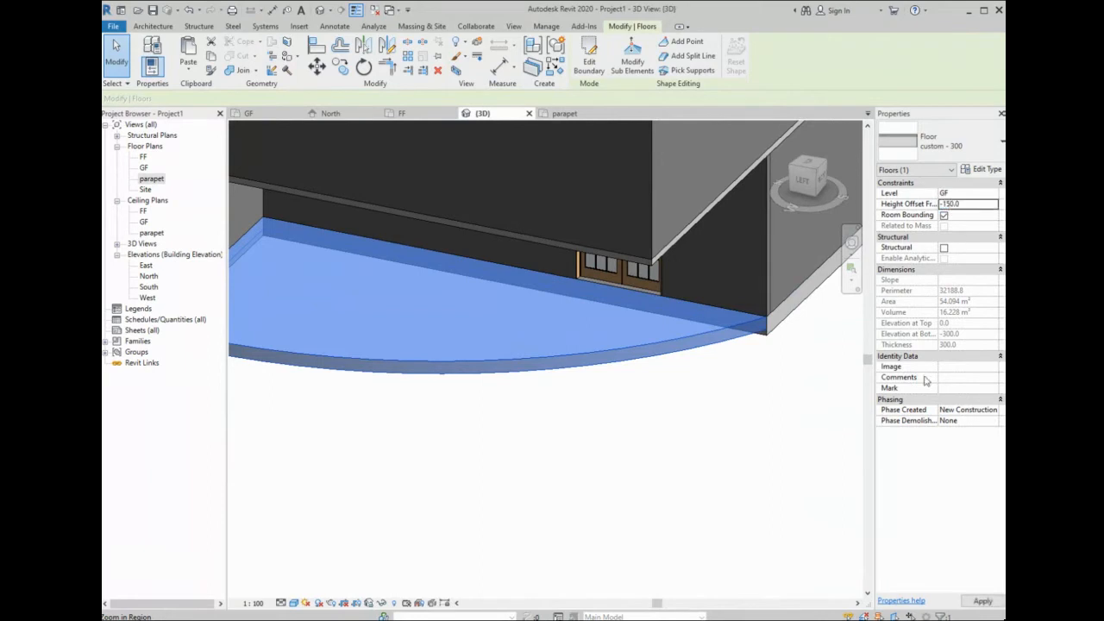
click(983, 602)
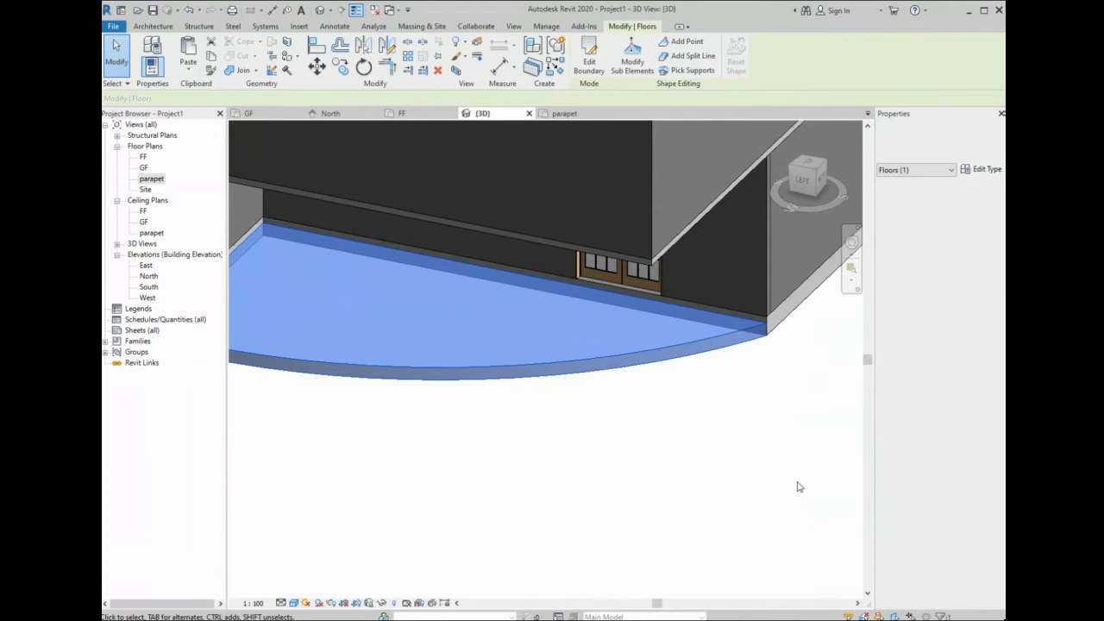
click(712, 419)
click(599, 406)
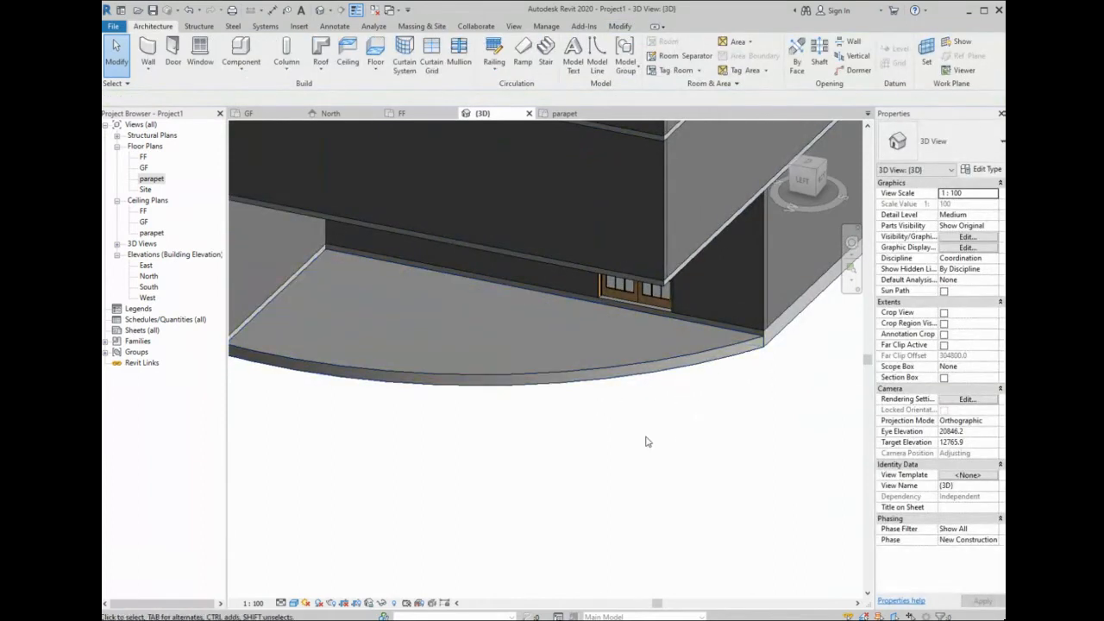
- Change the curved slab's type to custom - 450 and raise its height offset to bring its top back to GF level
click(689, 345)
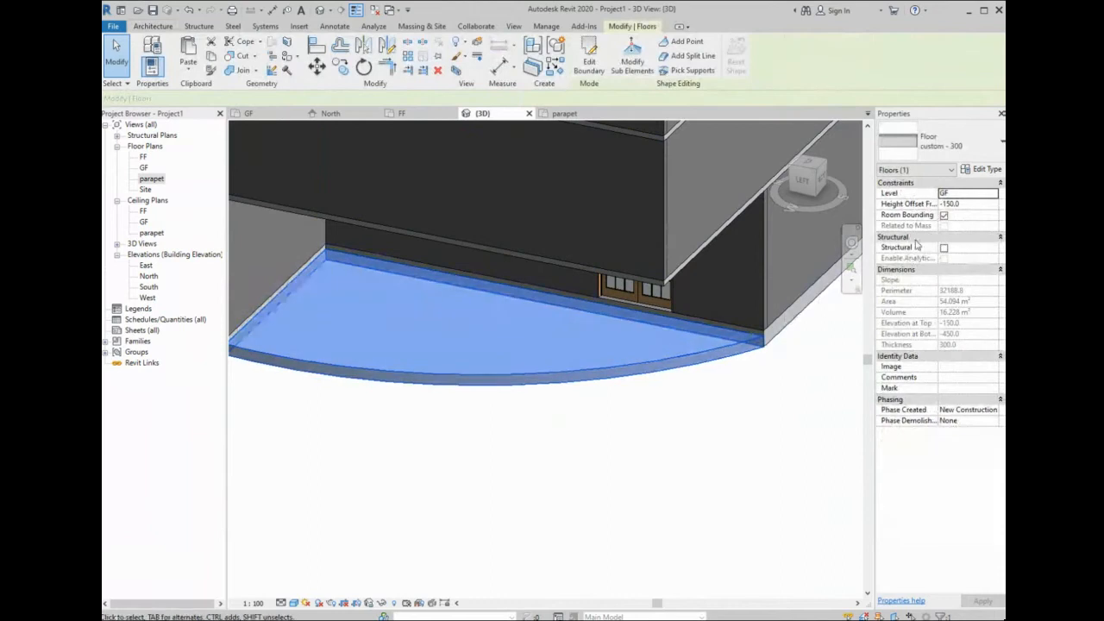
click(940, 142)
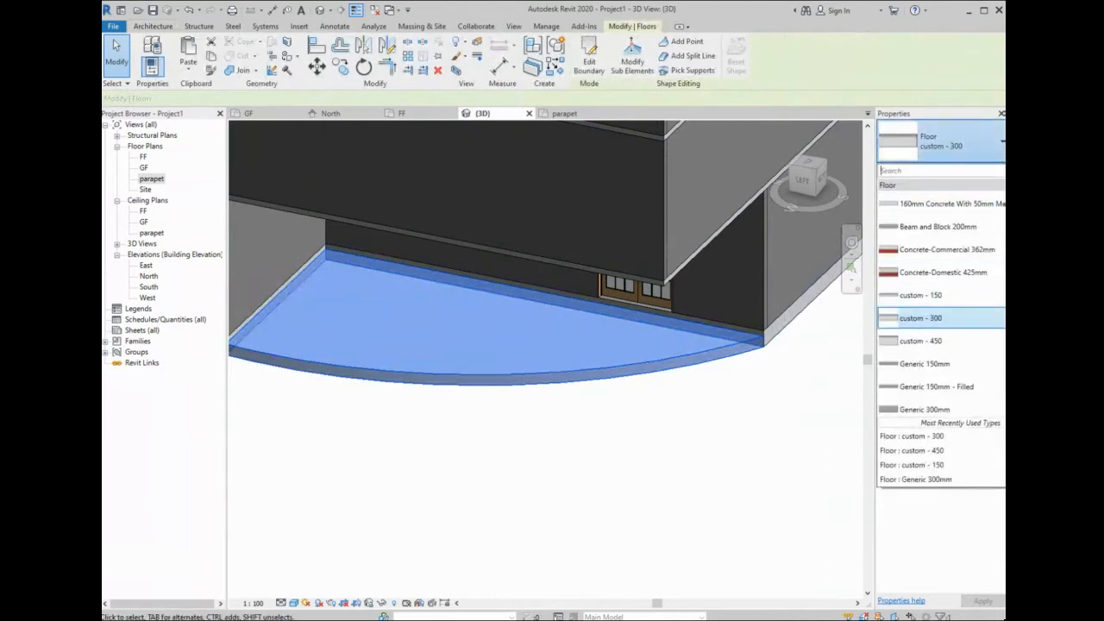
click(921, 341)
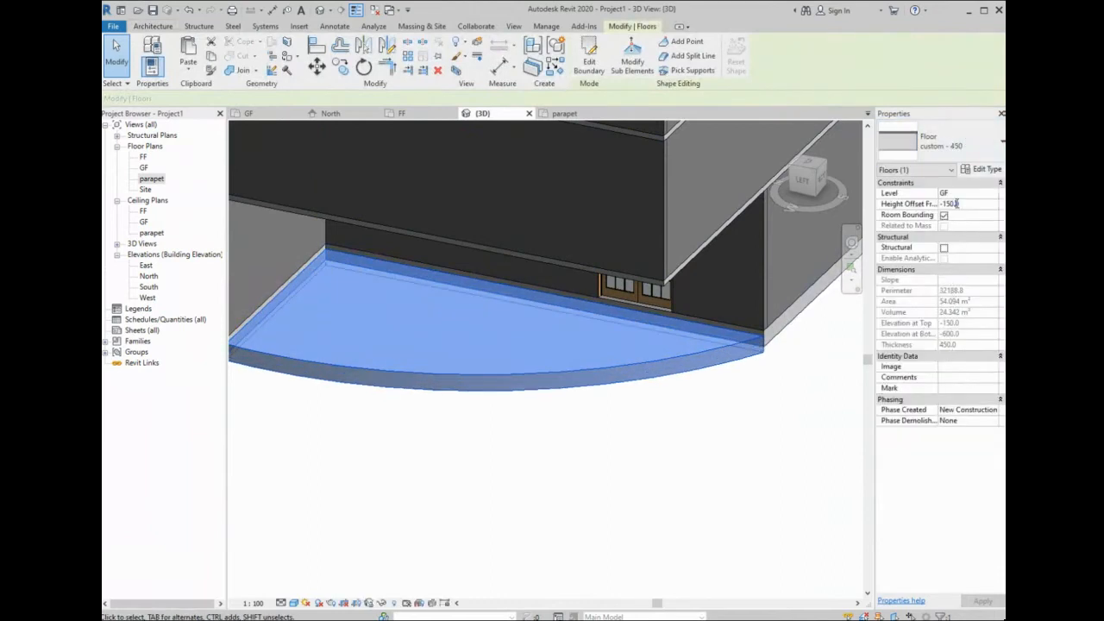
click(771, 443)
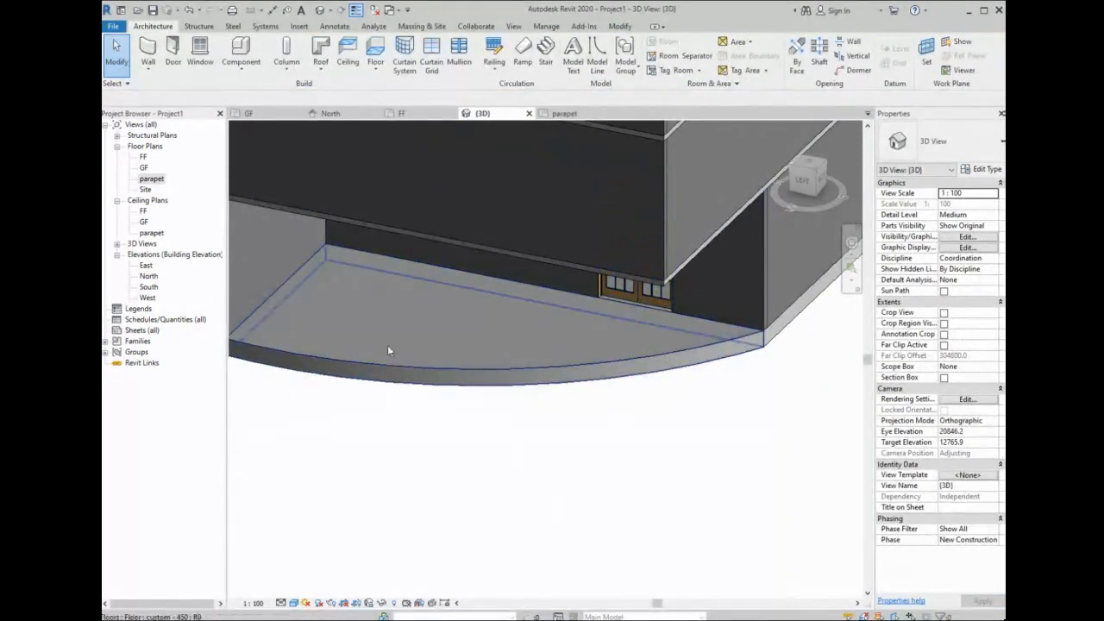
- In the GF plan, start a floor sketch and draw an arc about 9860 mm long outside the curved slab, ending on grid F
click(267, 115)
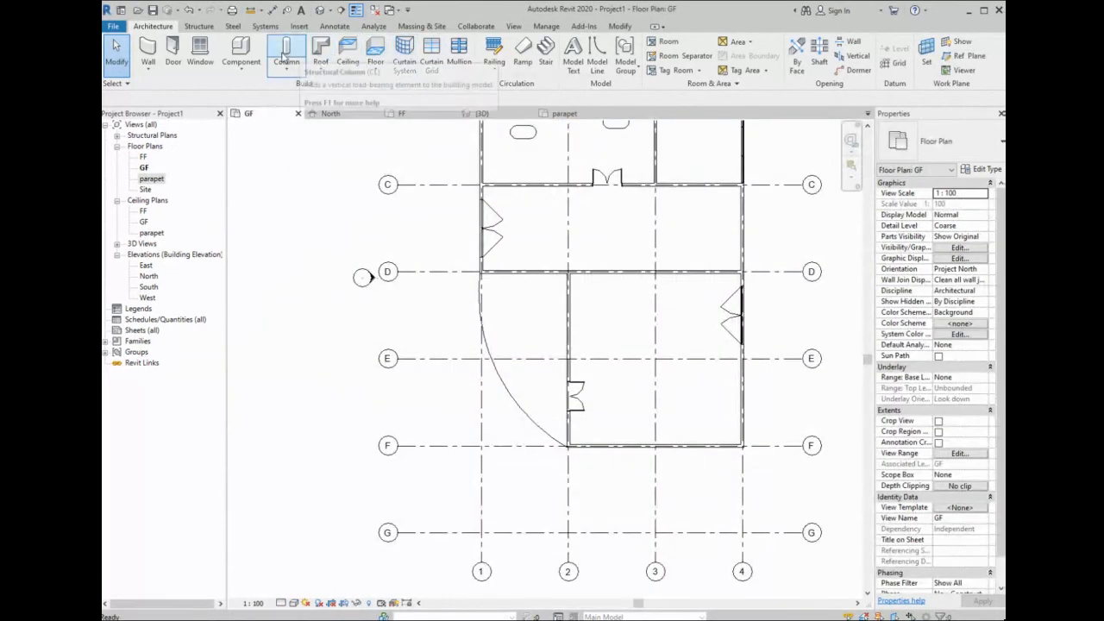
click(375, 52)
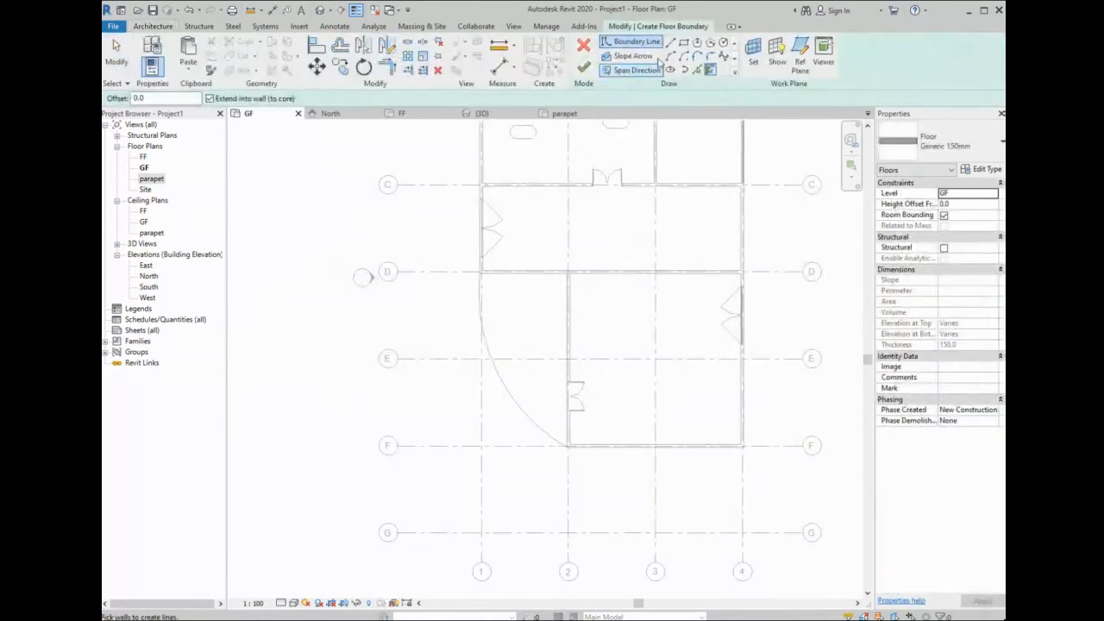
click(683, 57)
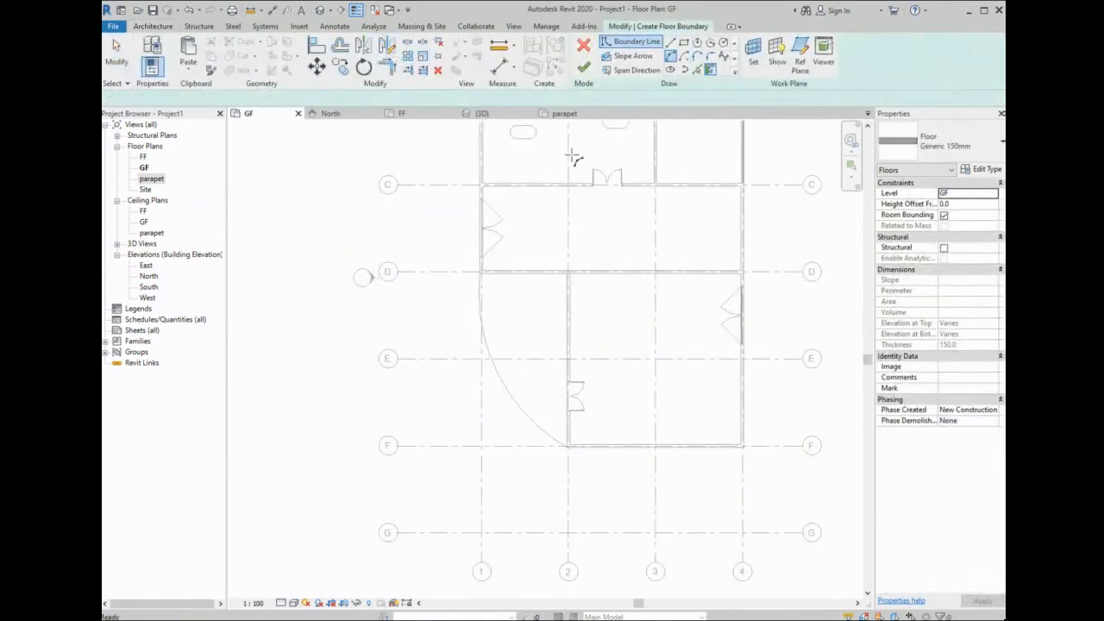
scroll(483, 345, up, 2)
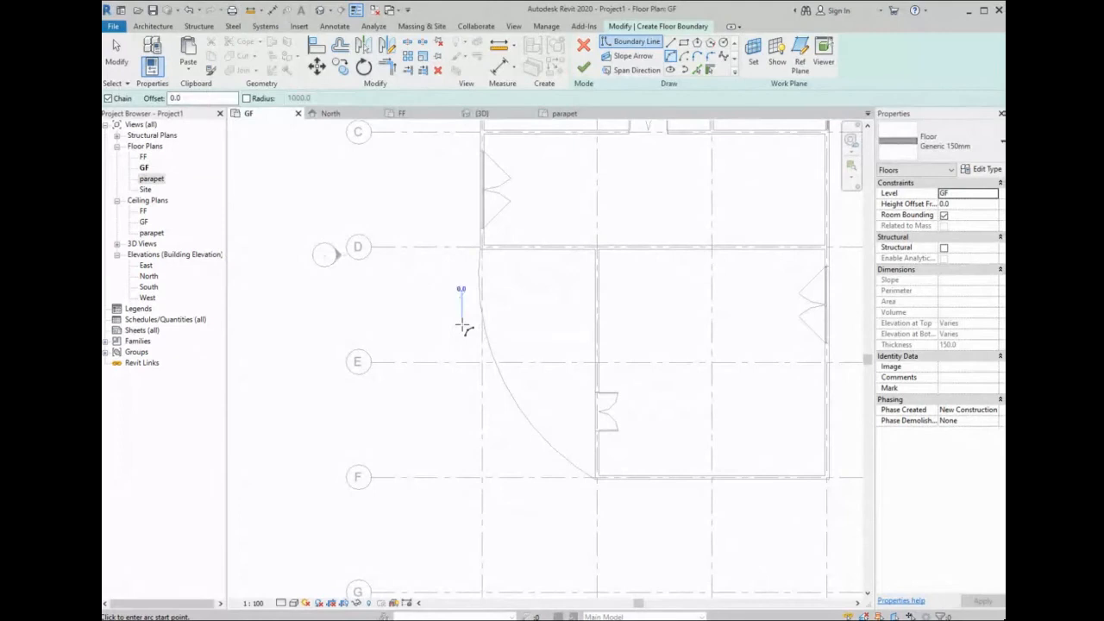
click(464, 326)
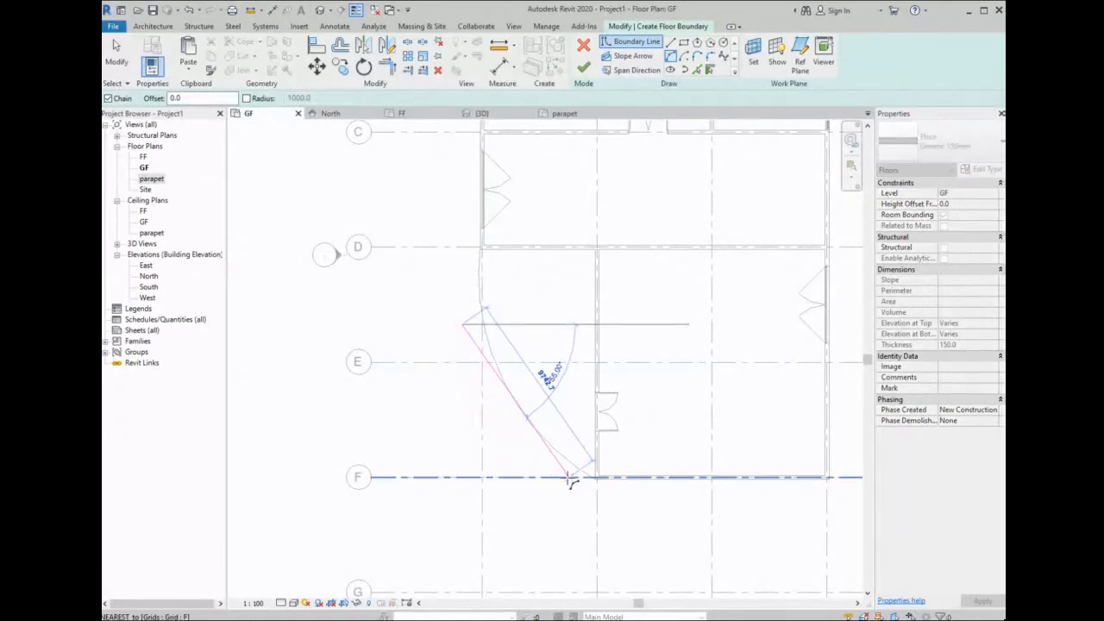
click(567, 477)
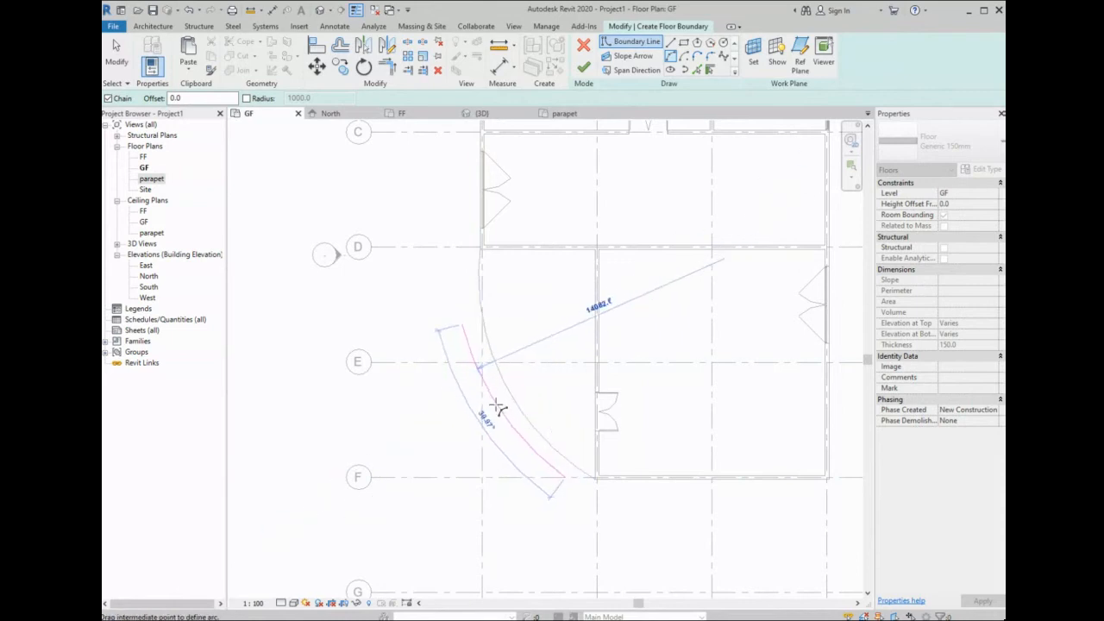
click(502, 418)
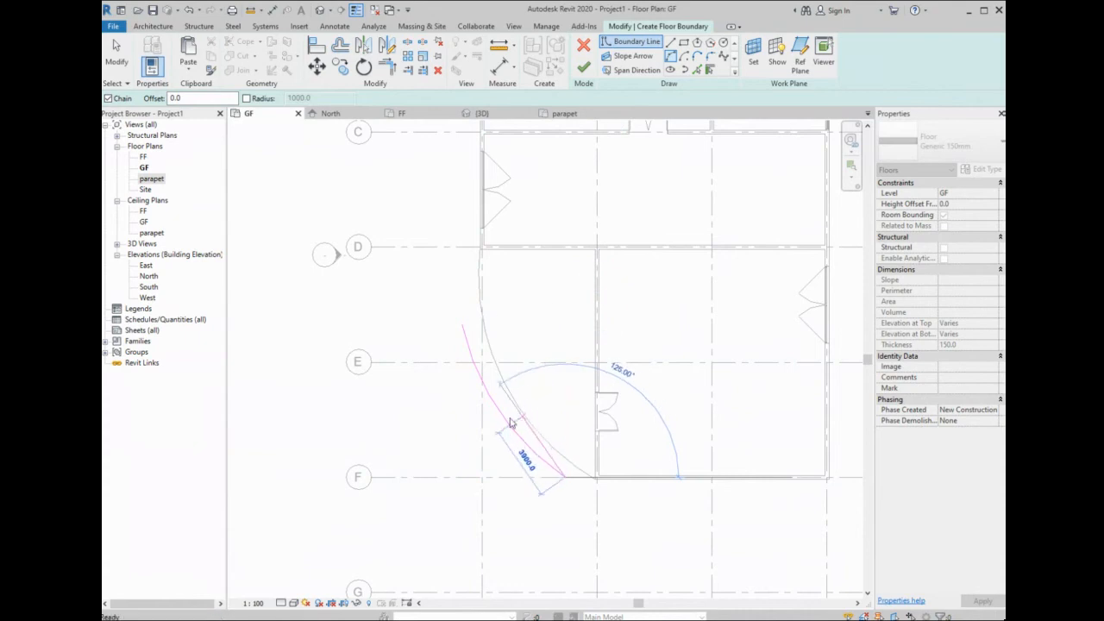
click(507, 421)
key(Escape)
click(508, 423)
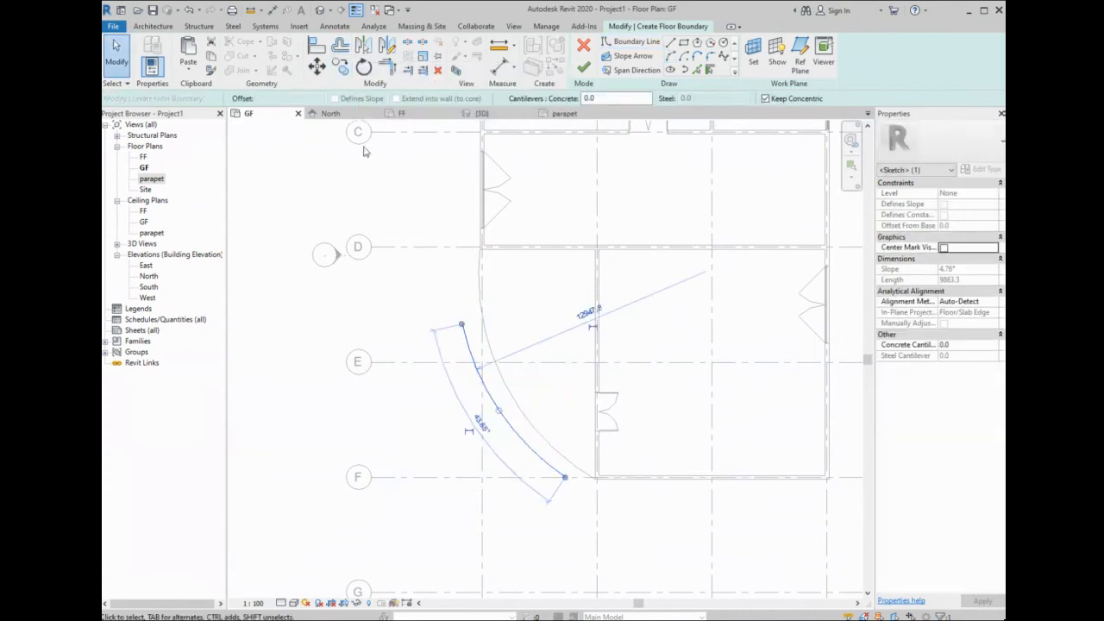
- Offset a copy of the arc 1000 mm towards the slab, join the ends with straight lines, and discard the floor sketch
click(337, 50)
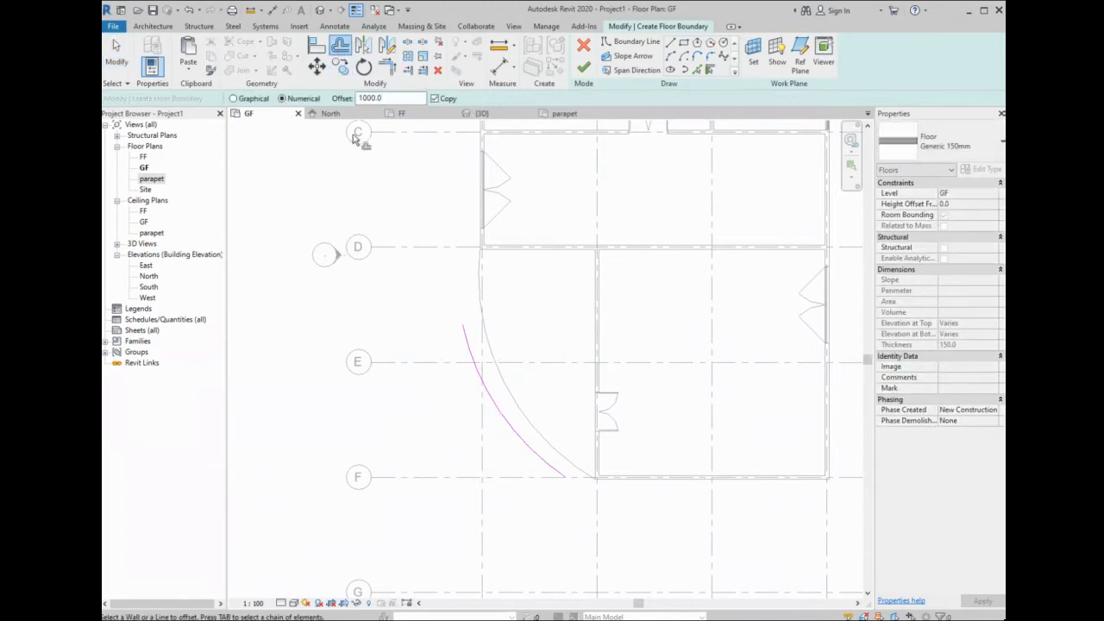
click(472, 347)
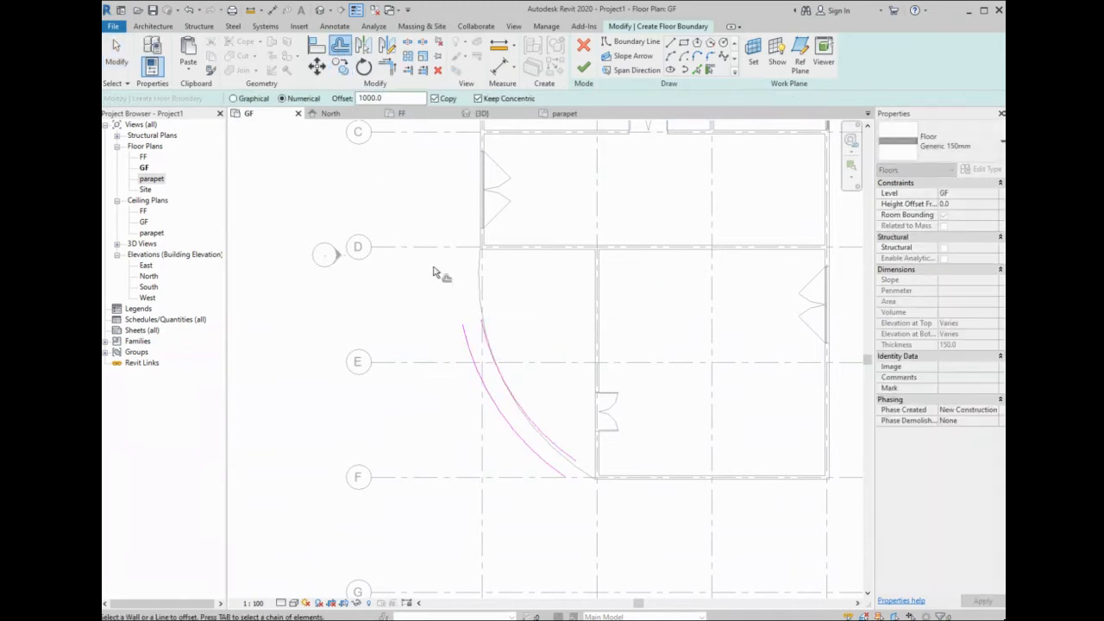
click(680, 45)
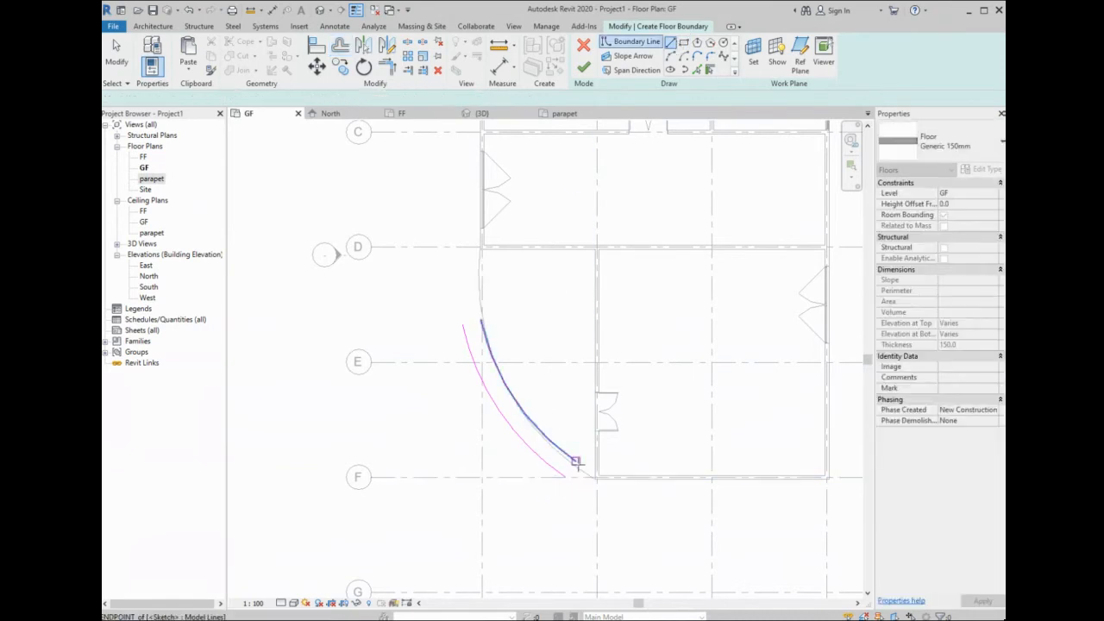
click(565, 476)
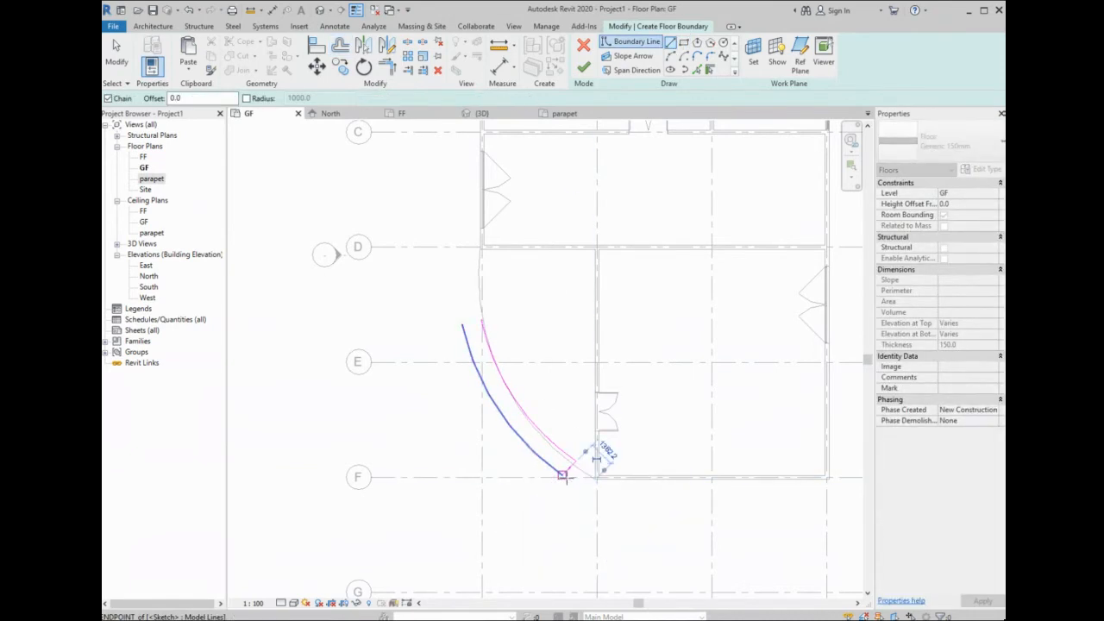
click(481, 320)
click(463, 324)
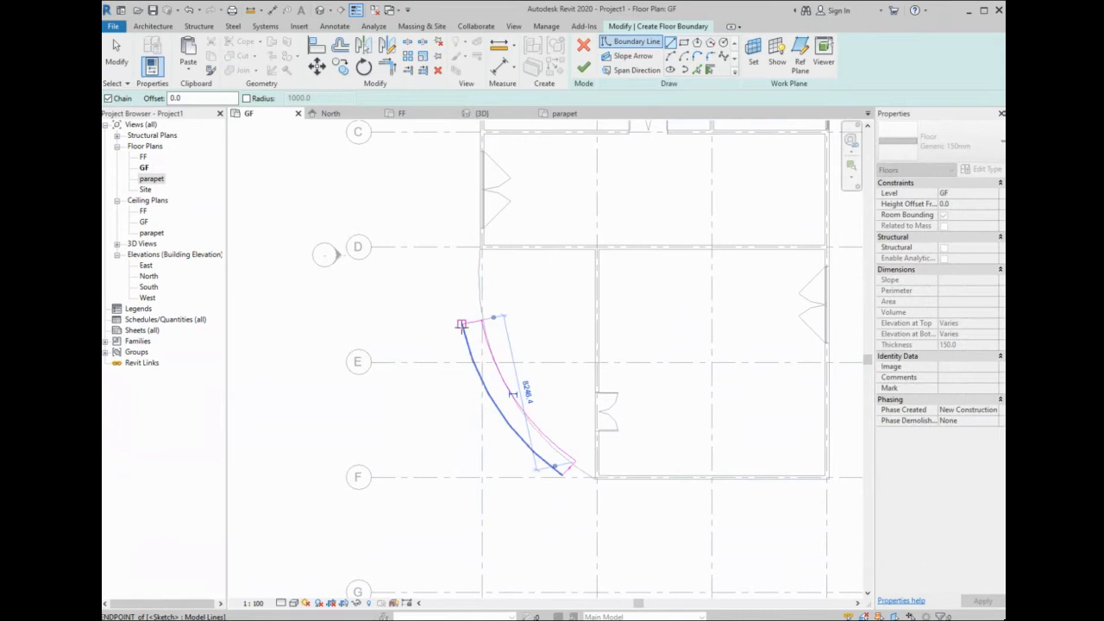
scroll(486, 325, up, 2)
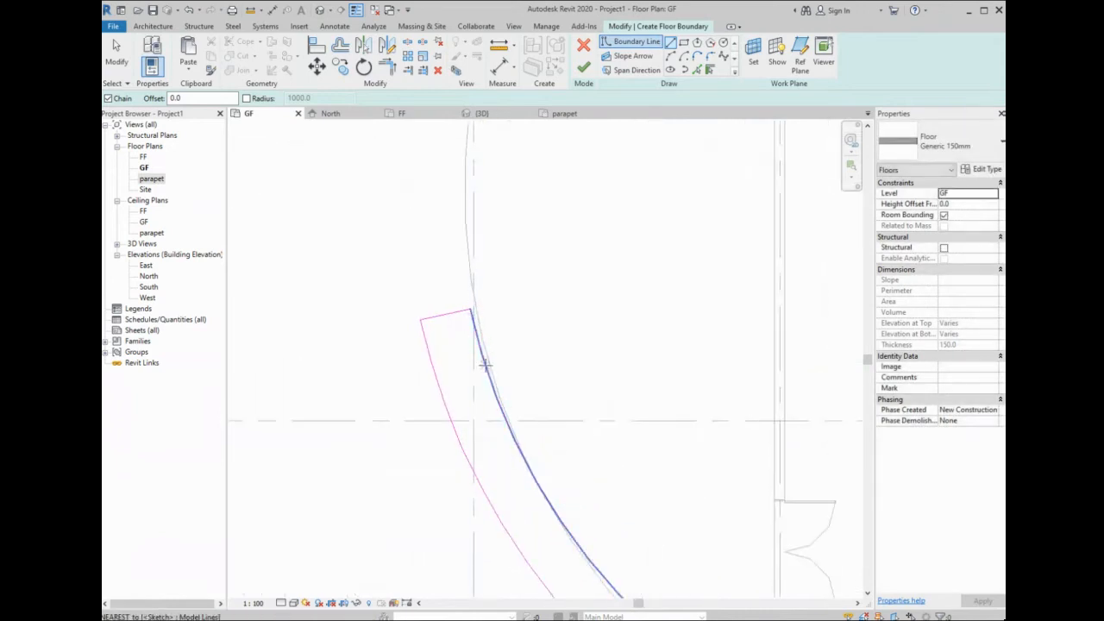
scroll(487, 310, down, 2)
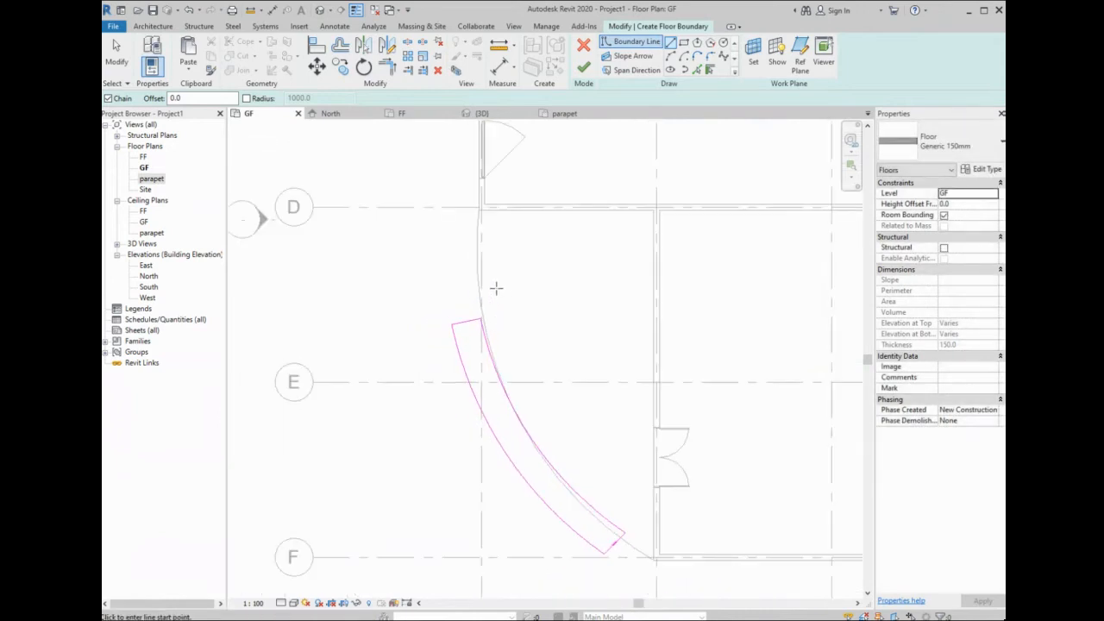
key(Escape)
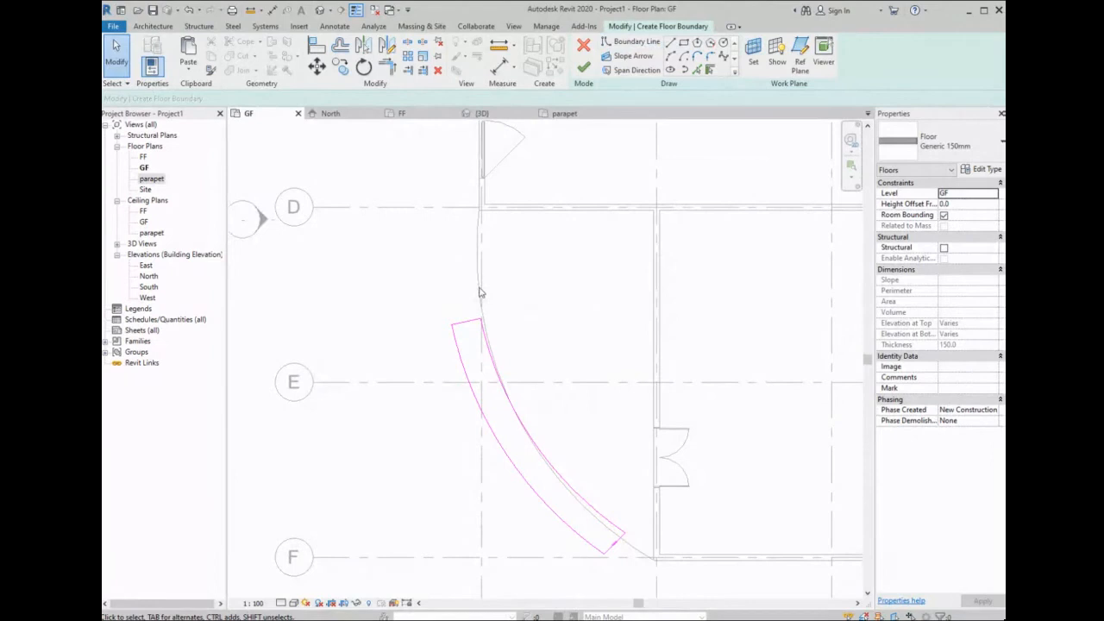
click(583, 45)
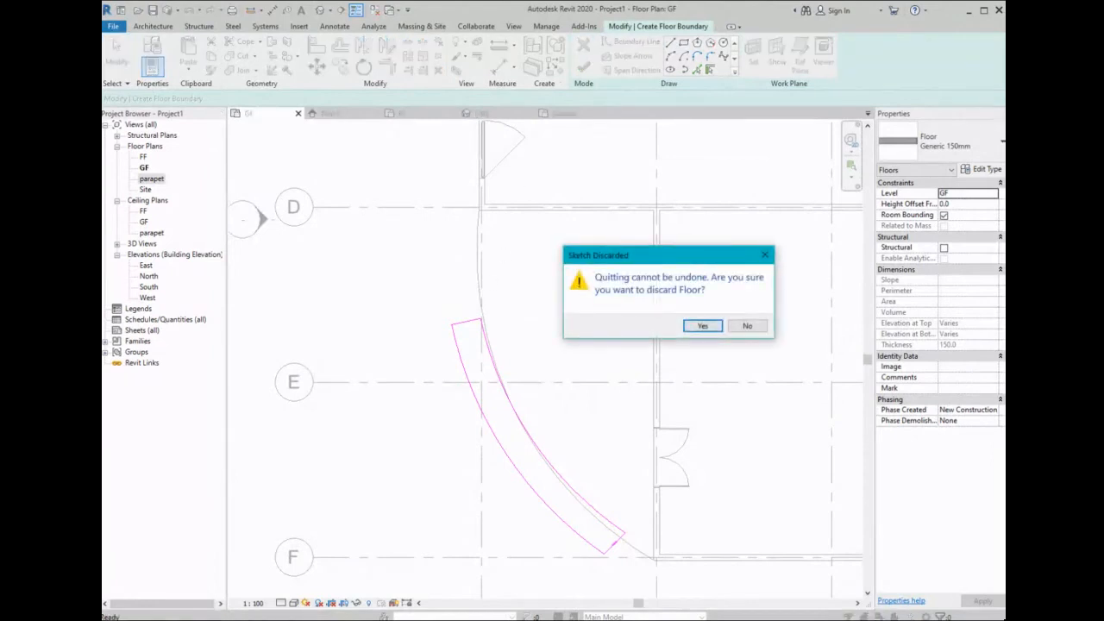
click(700, 326)
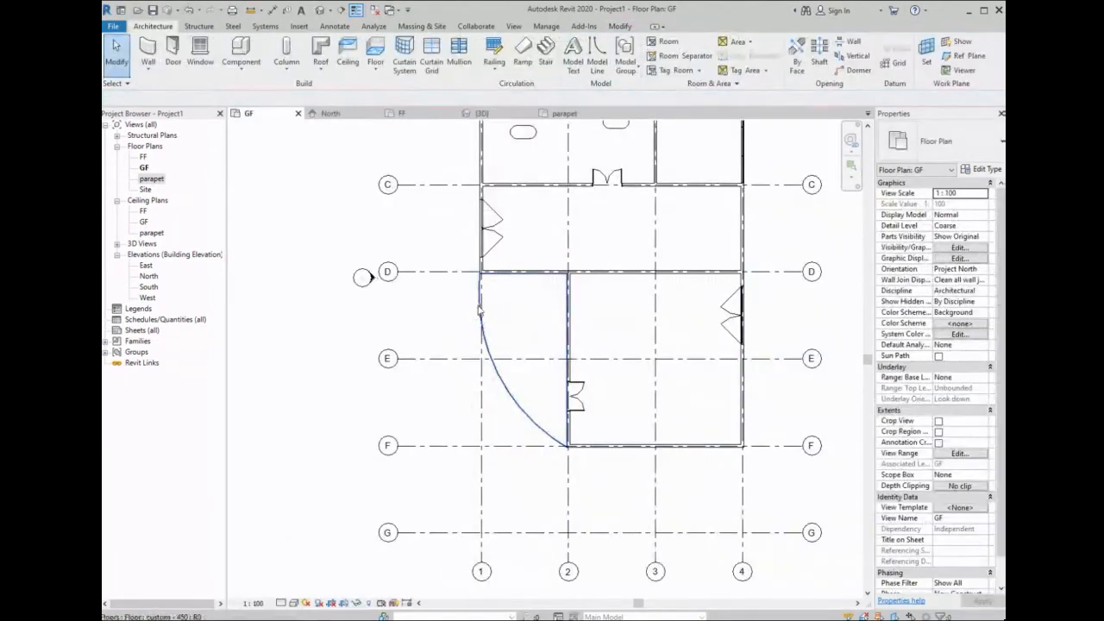
- Copy the curved slab and try to paste it from the clipboard near its corner at grids D and 1
click(492, 324)
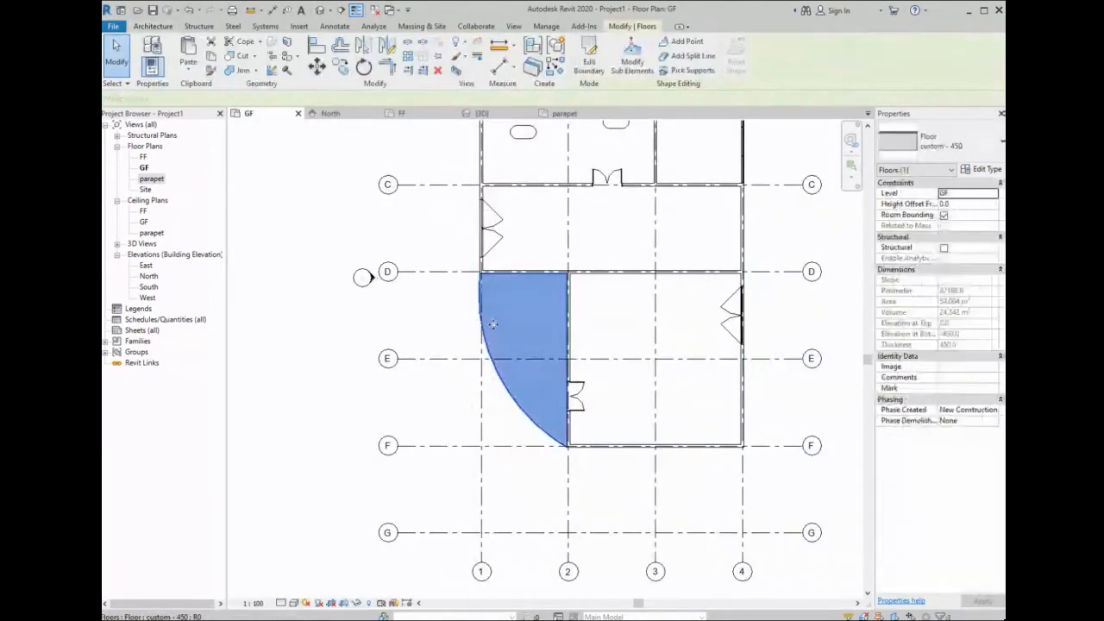
scroll(476, 336, up, 2)
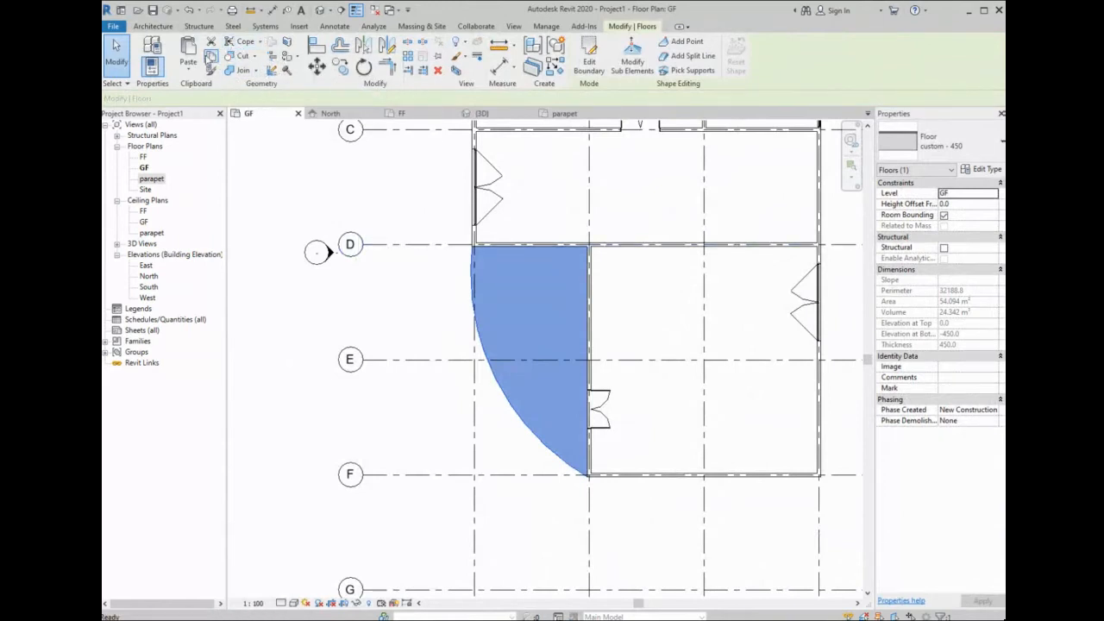
click(198, 71)
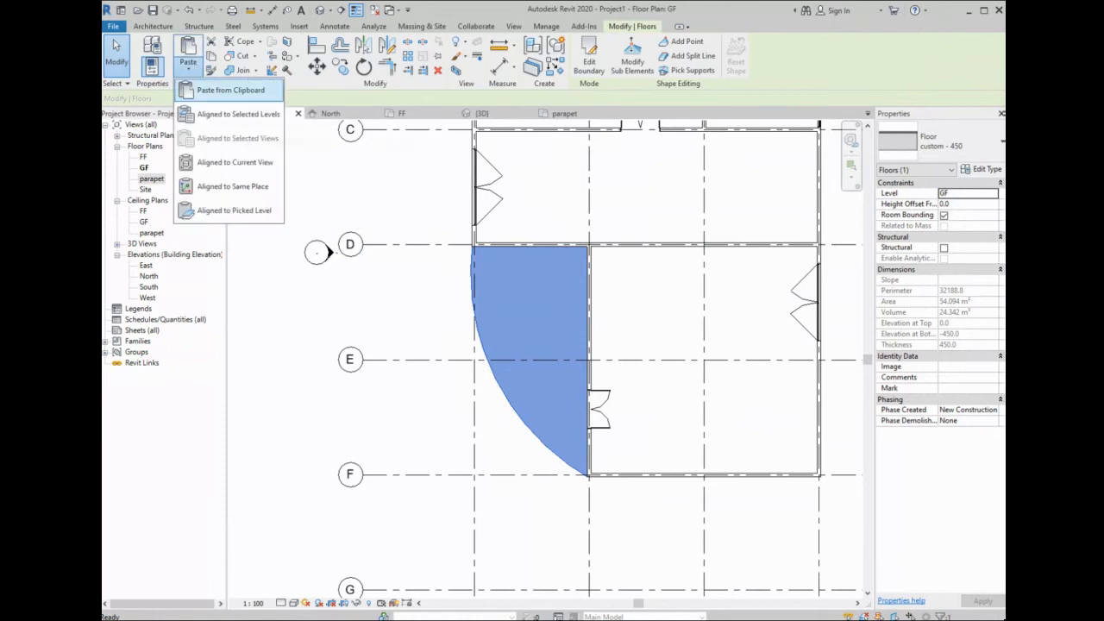
click(230, 90)
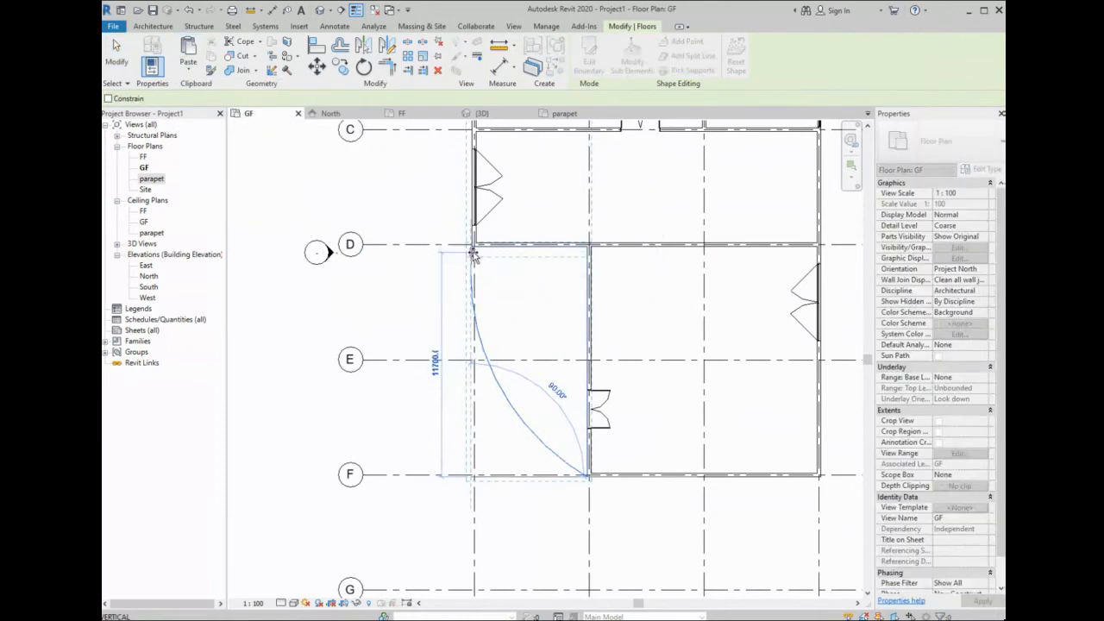
click(473, 254)
scroll(473, 255, up, 1)
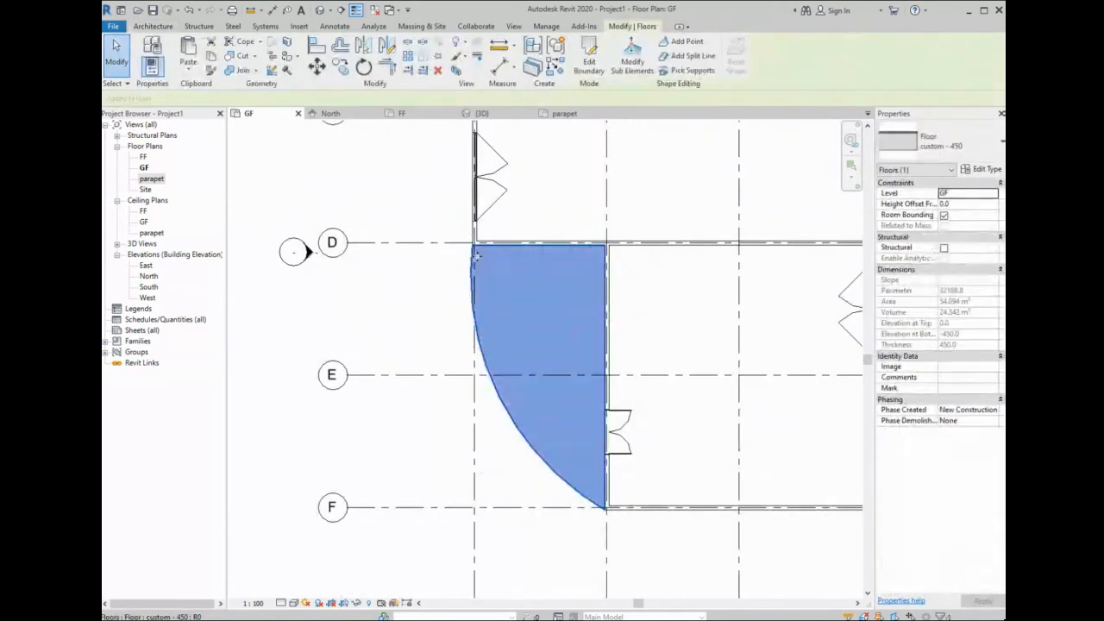
- Paste the copied slab directly over the original curved slab and accept the overlapping floors
key(ctrl+v)
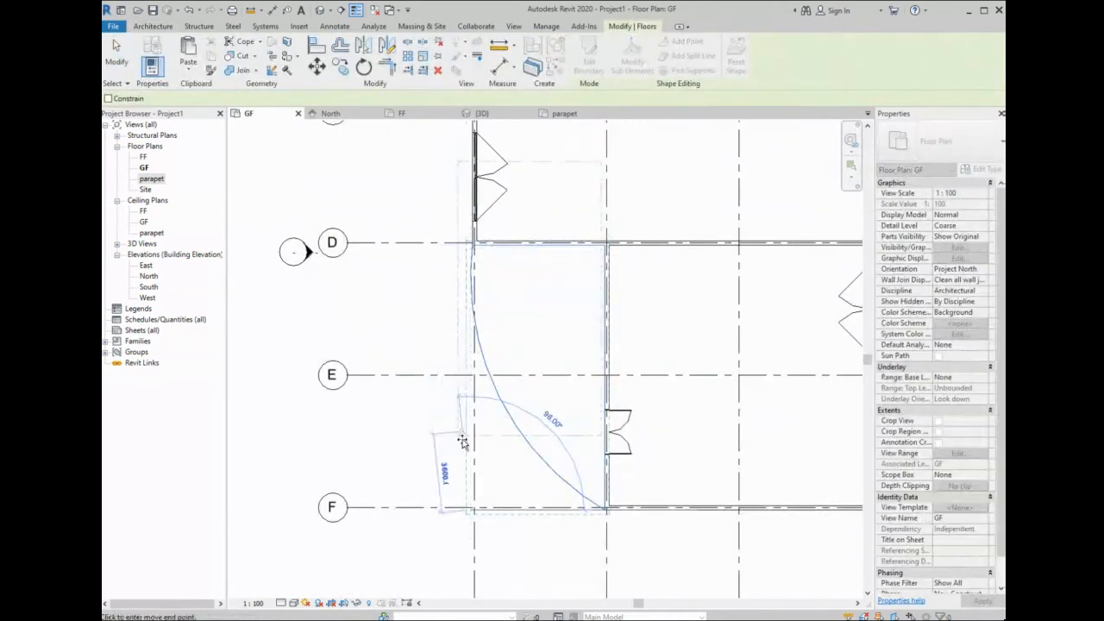
scroll(484, 507, up, 1)
scroll(484, 507, up, 2)
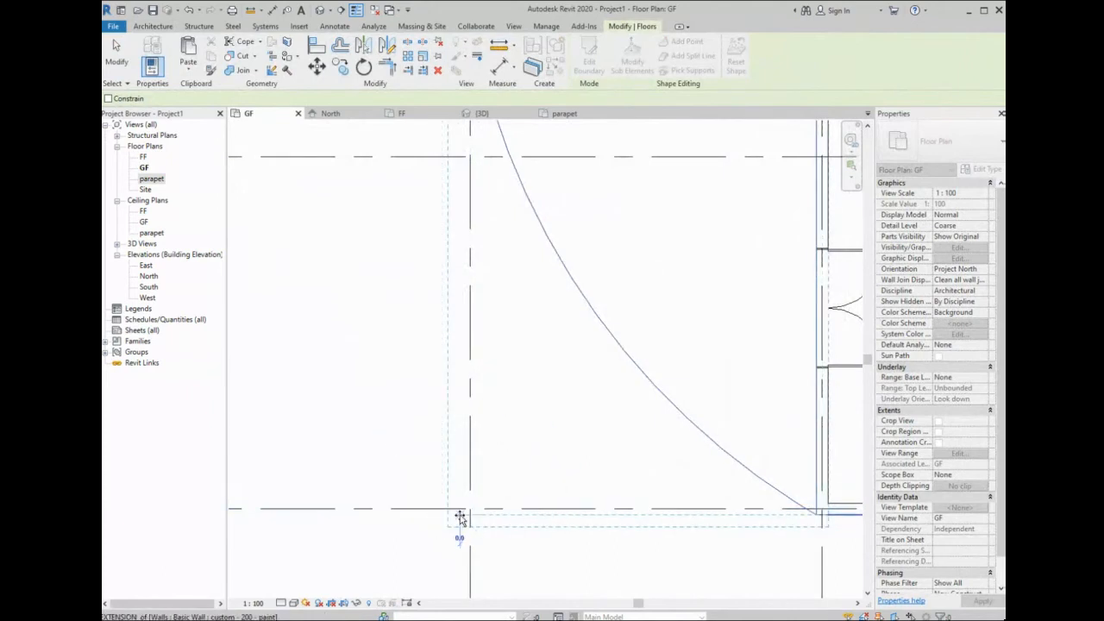
click(461, 518)
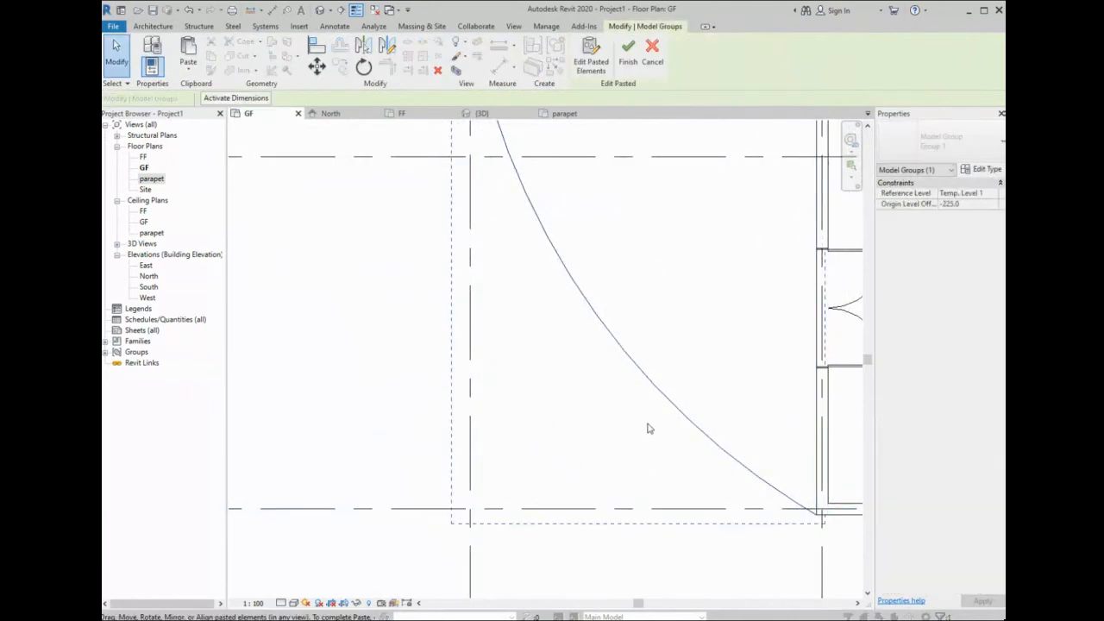
scroll(648, 425, down, 1)
key(Escape)
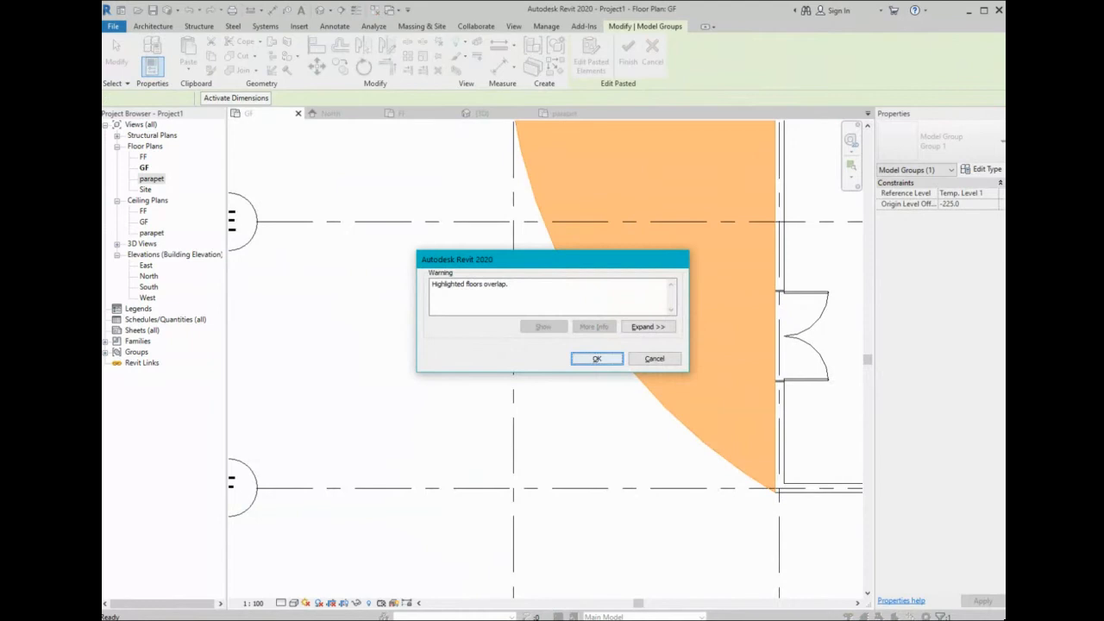
click(597, 358)
click(643, 387)
scroll(653, 422, up, 2)
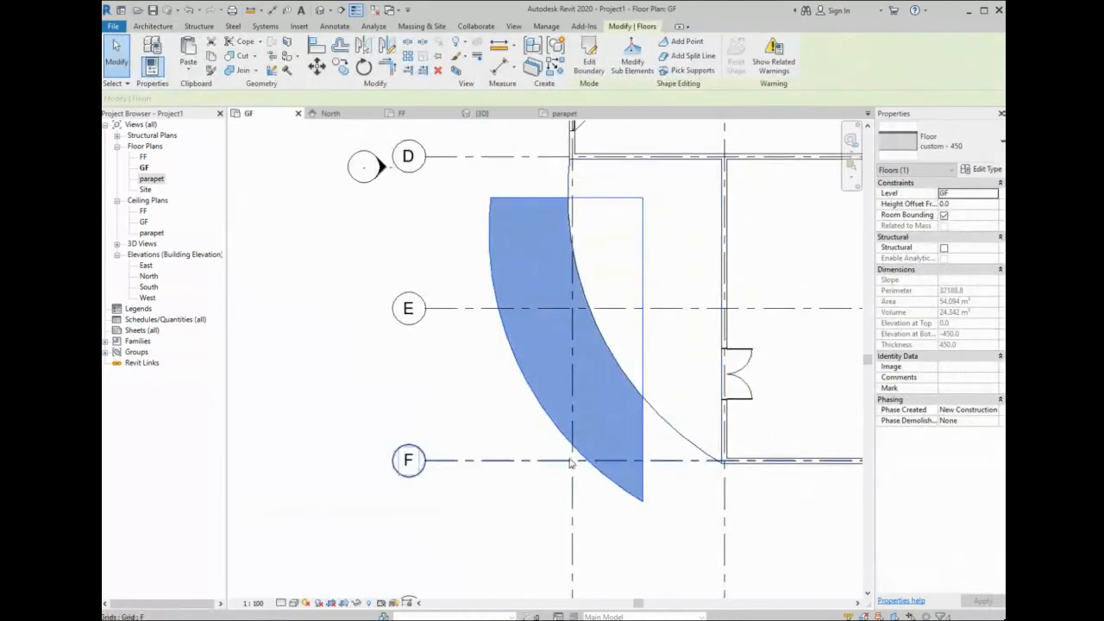
key(Escape)
- Edit the duplicate slab's boundary and delete its two straight edges along the walls, leaving only the arc
click(648, 400)
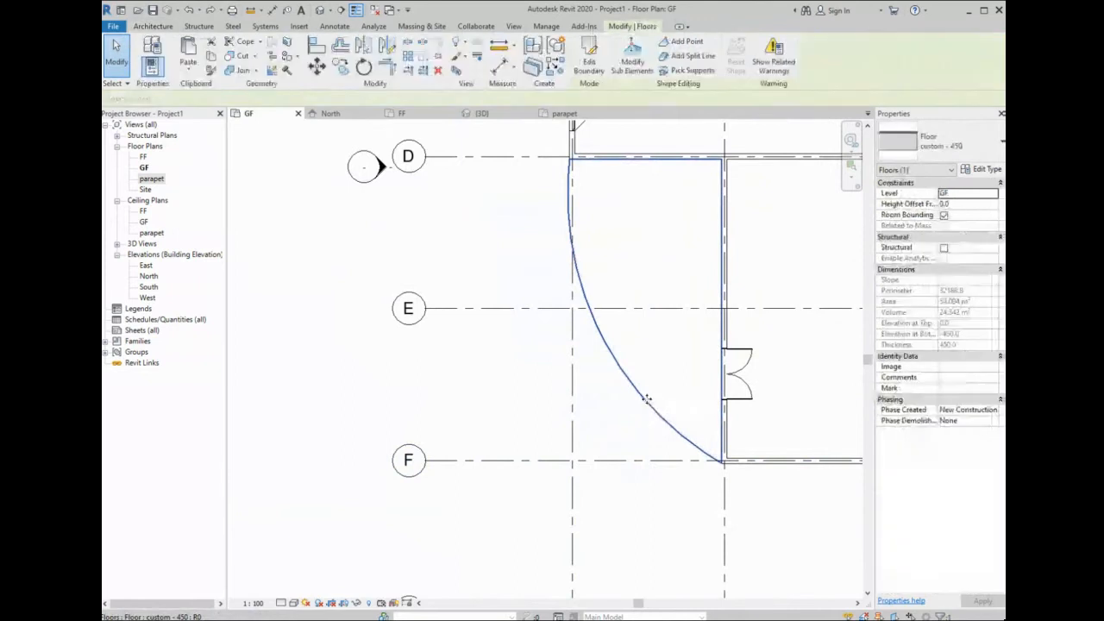
double_click(647, 400)
click(721, 383)
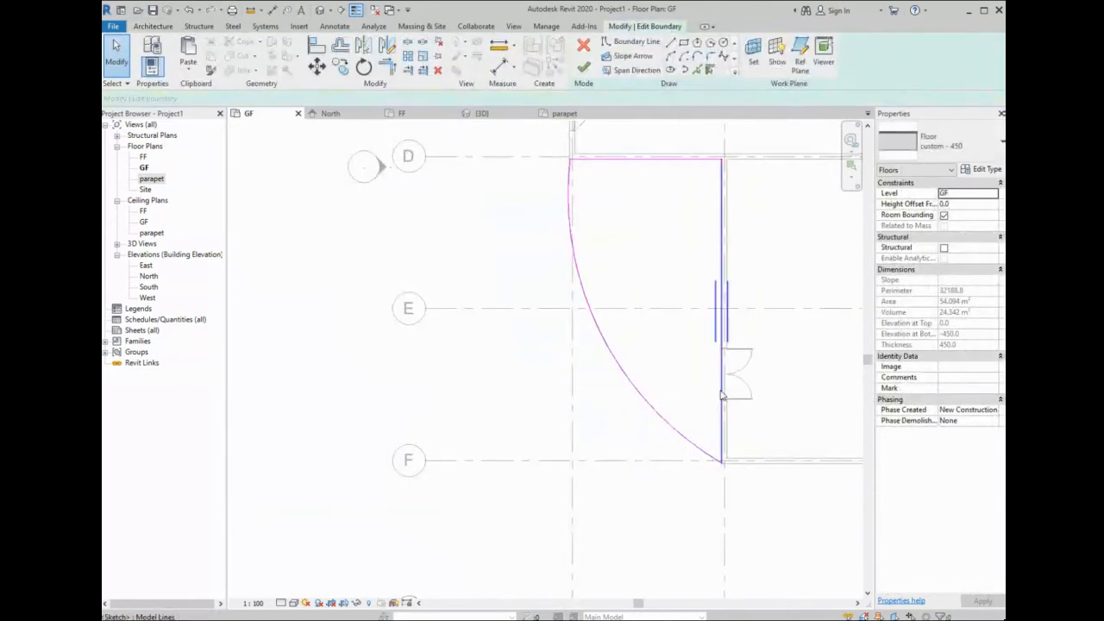
key(Delete)
click(653, 158)
key(Delete)
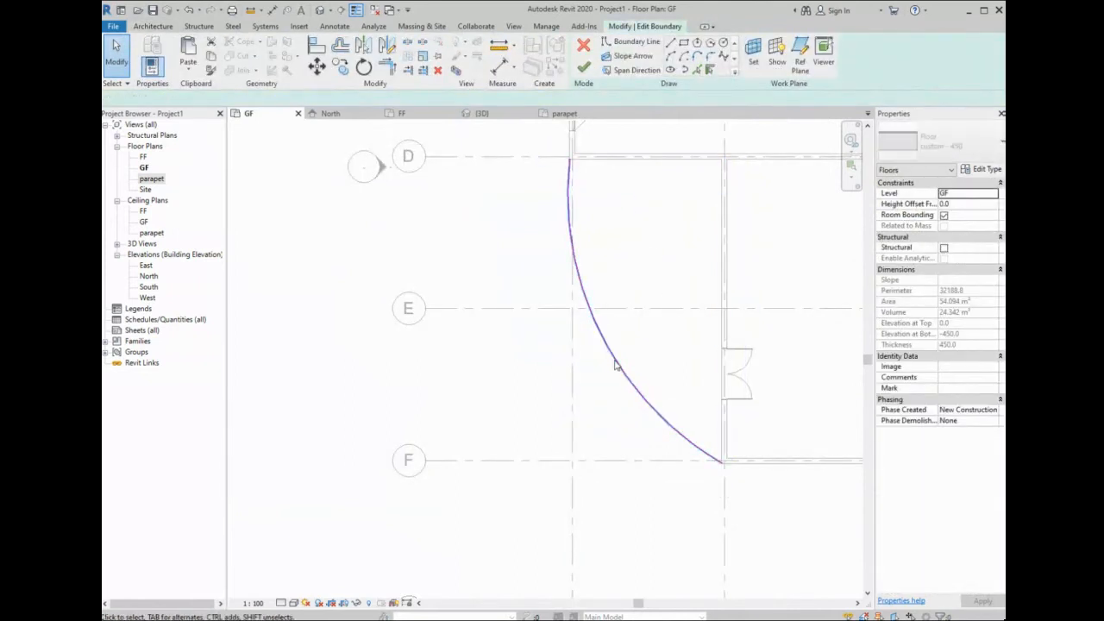
- Shorten the boundary arc at both ends to about 7420 mm long and offset a copy 1000 mm outwards
click(690, 438)
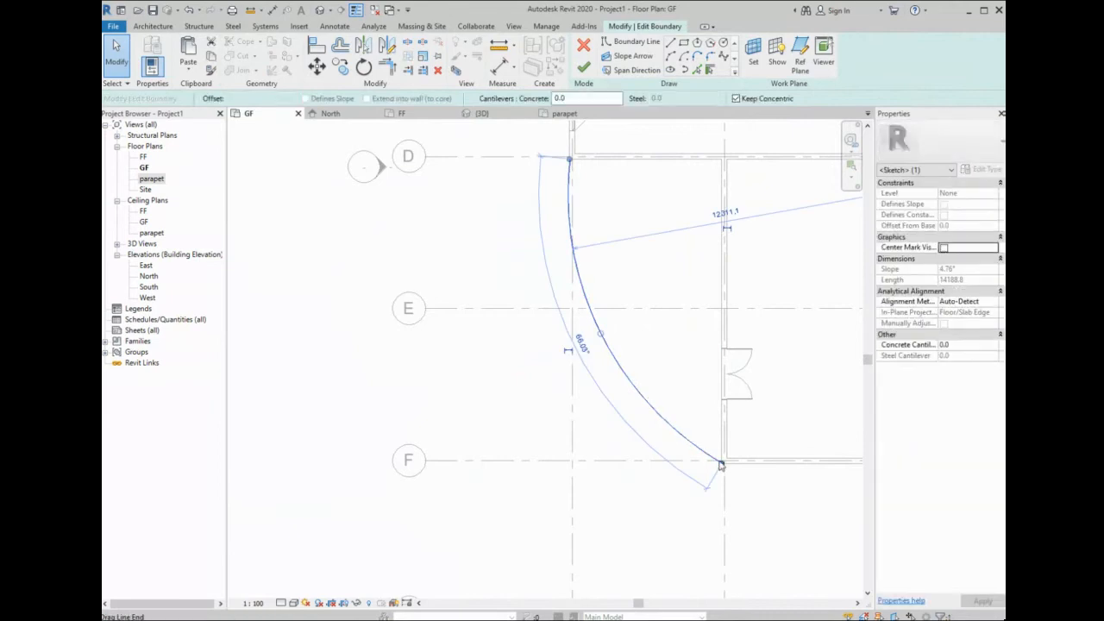
drag(694, 448, 685, 441)
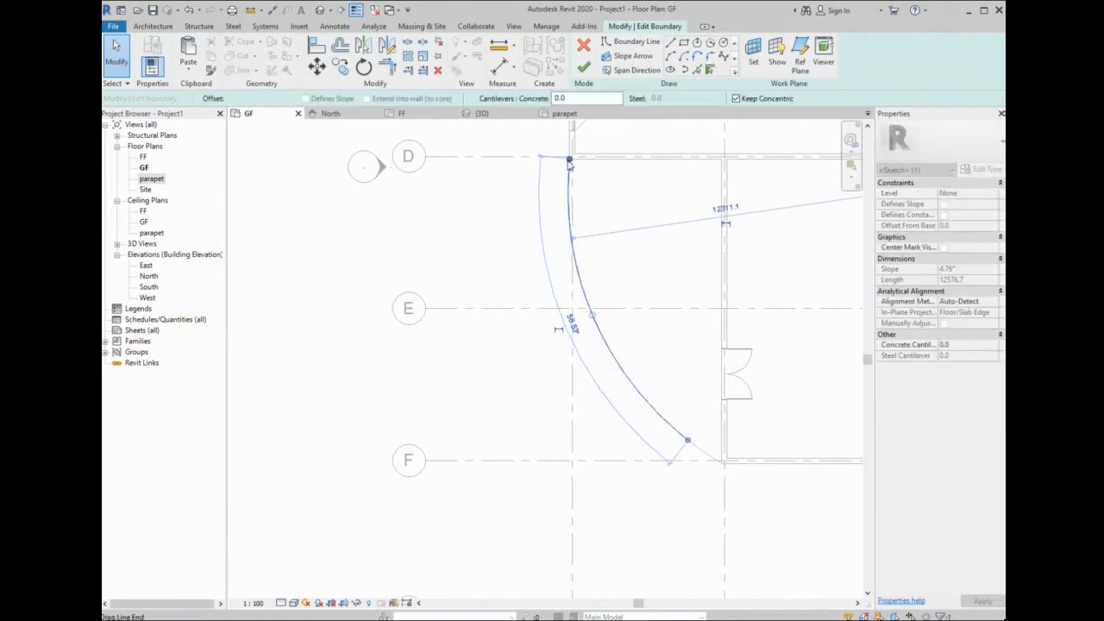
drag(569, 158, 583, 289)
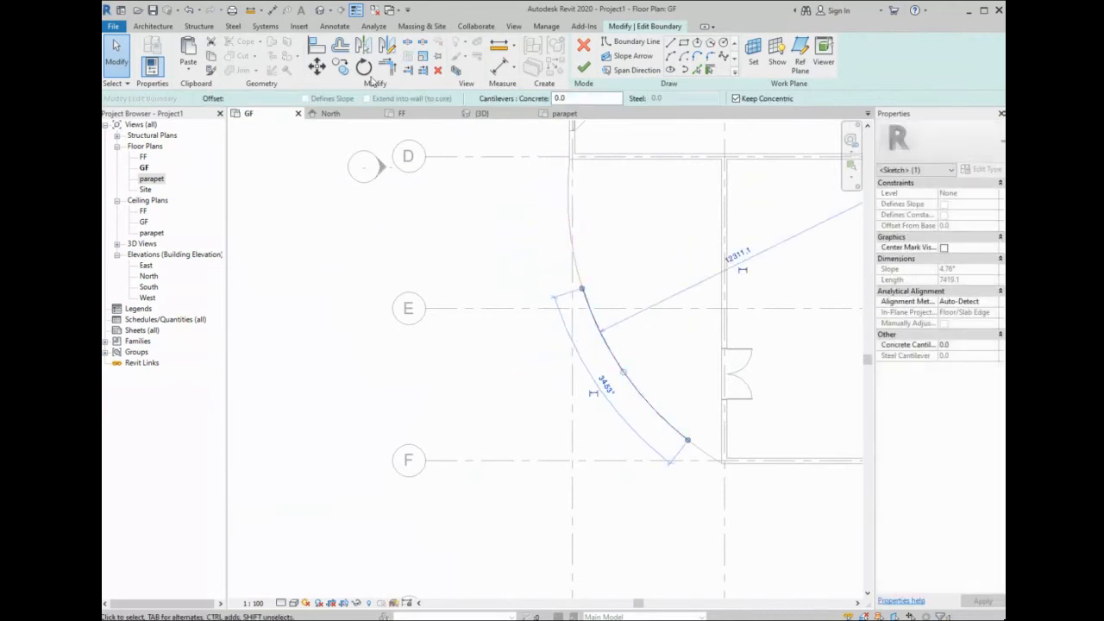
click(340, 48)
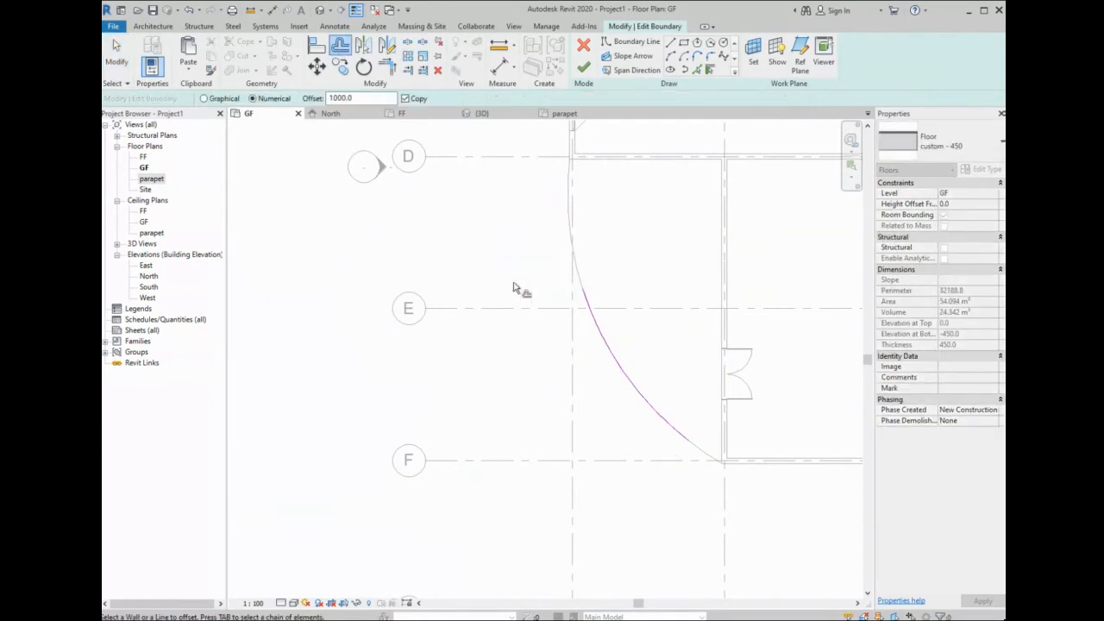
click(590, 332)
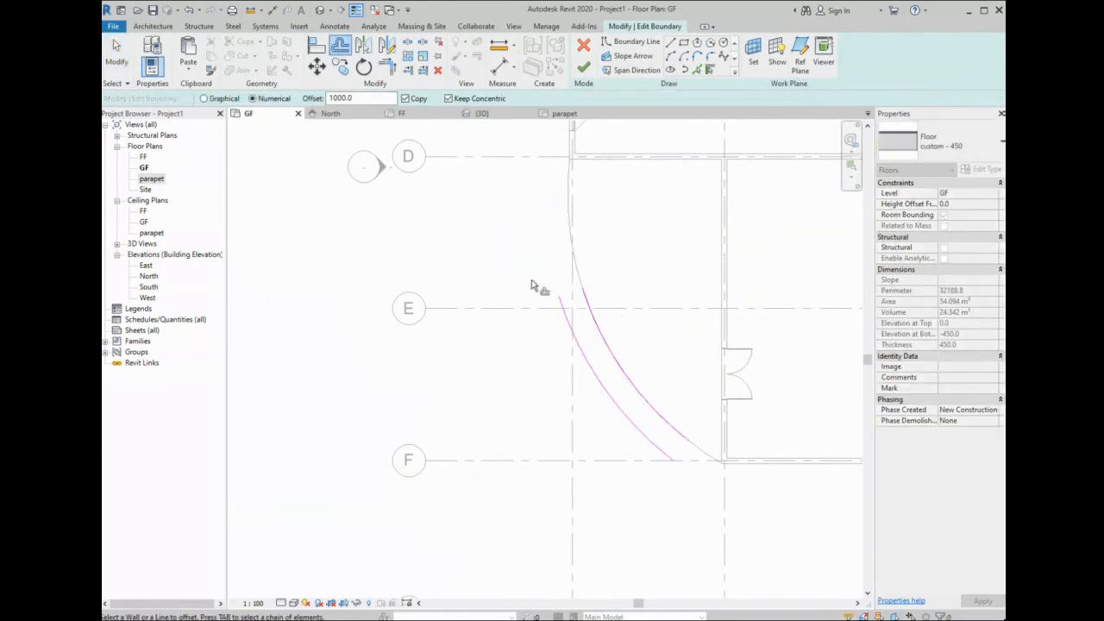
- Join the ends of the two arcs with straight boundary lines and finish the curved step's sketch
click(670, 42)
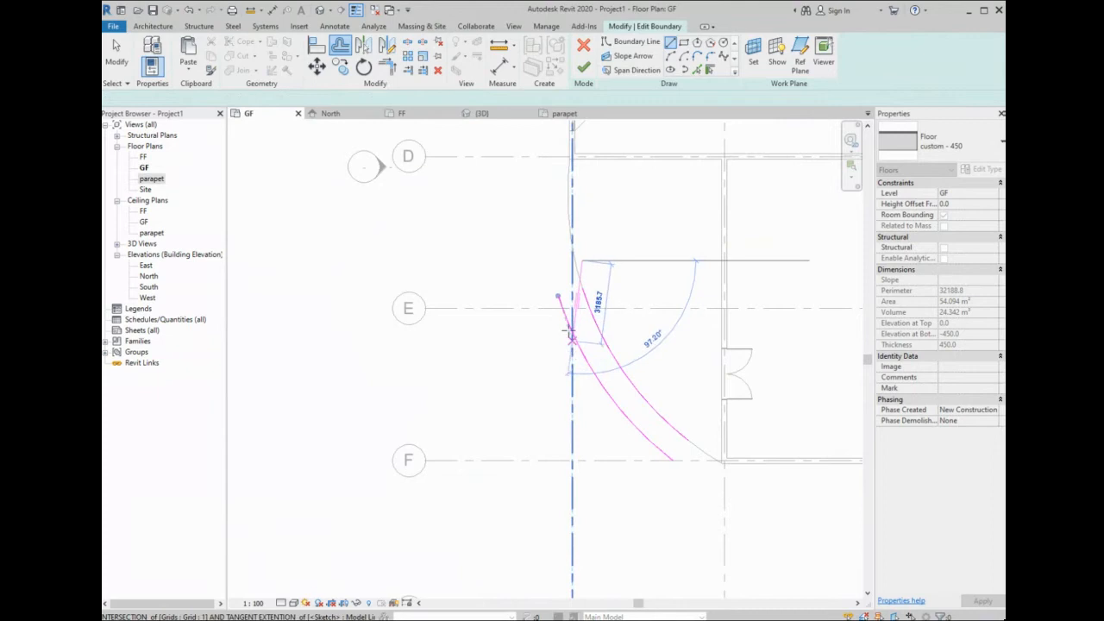
click(583, 289)
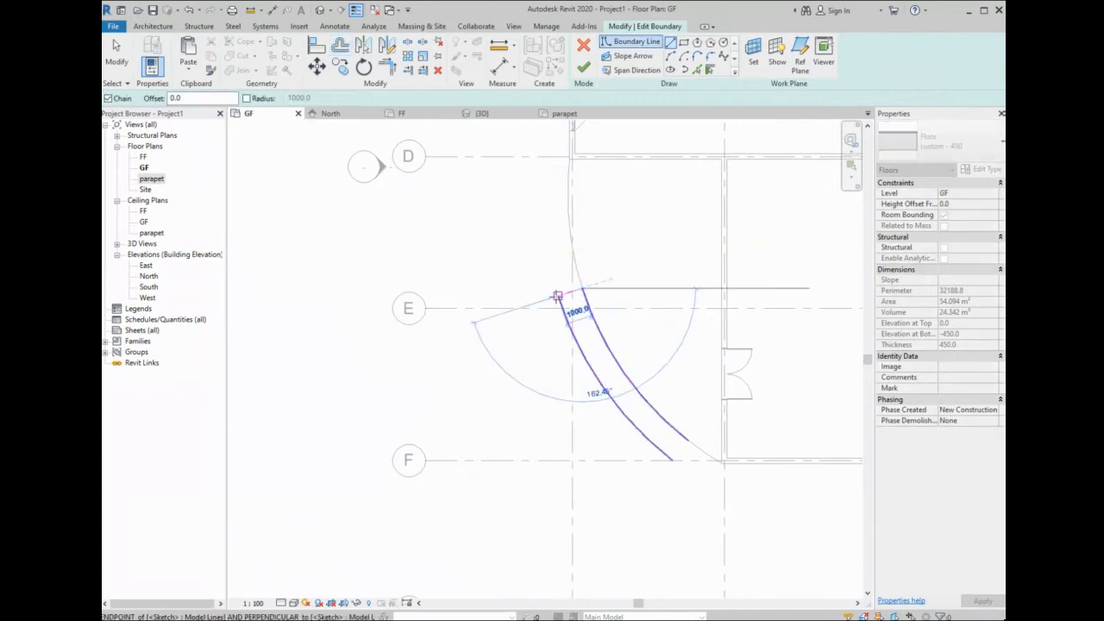
click(559, 296)
click(694, 467)
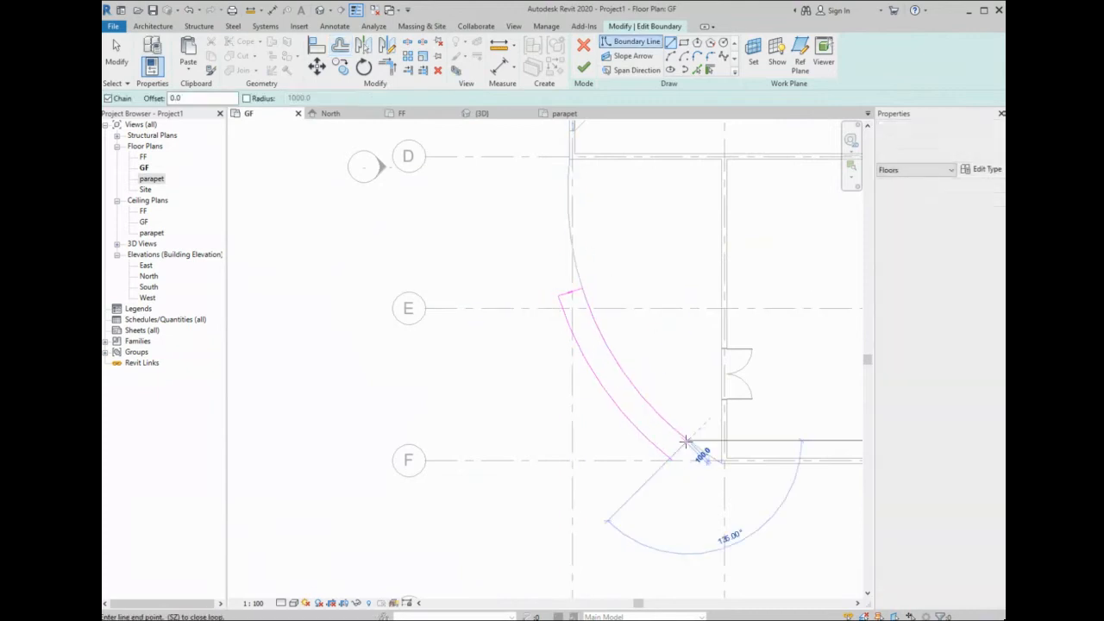
click(670, 458)
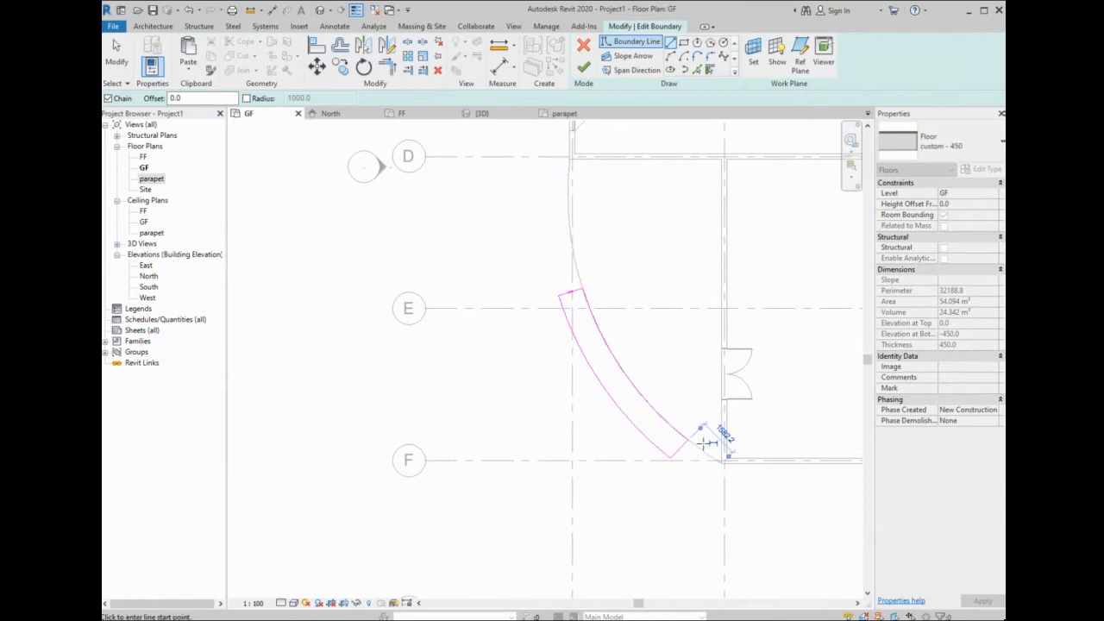
scroll(720, 444, up, 2)
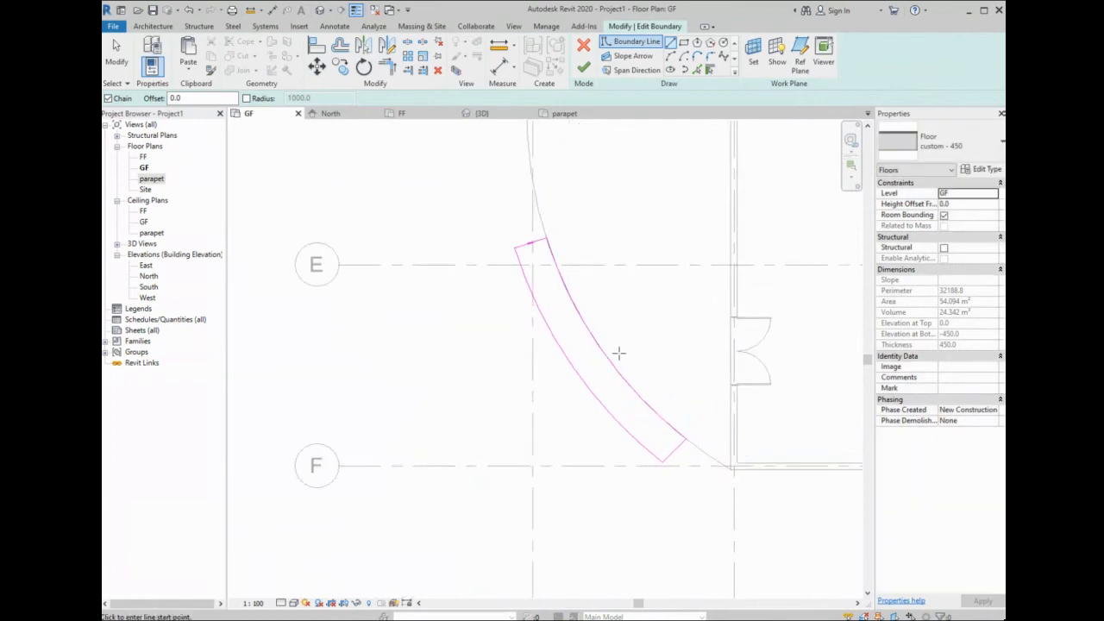
scroll(571, 173, down, 3)
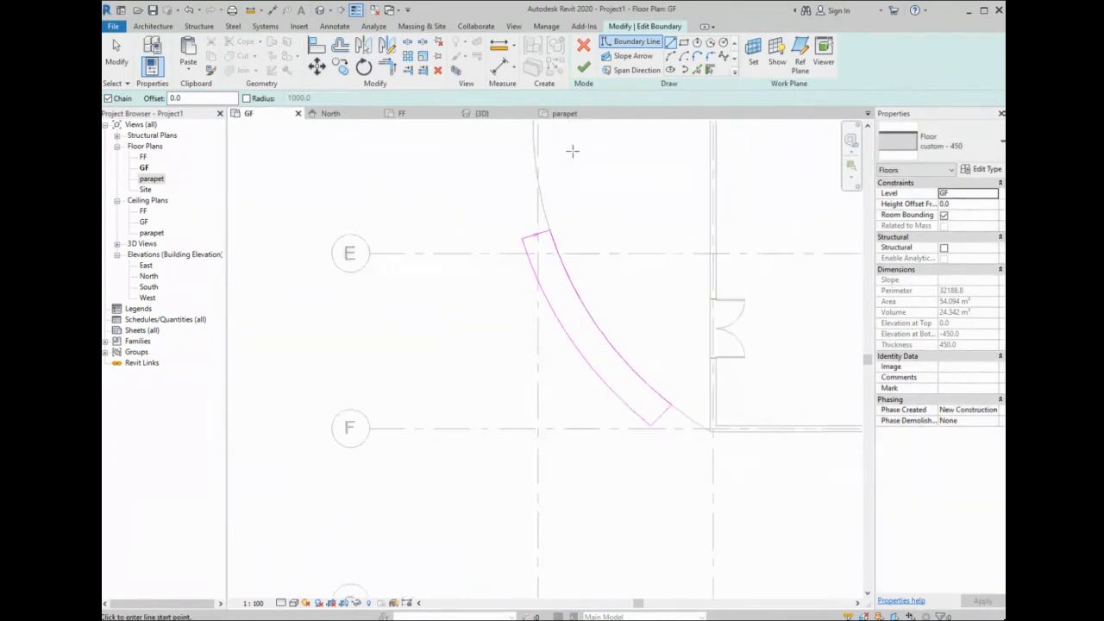
click(585, 68)
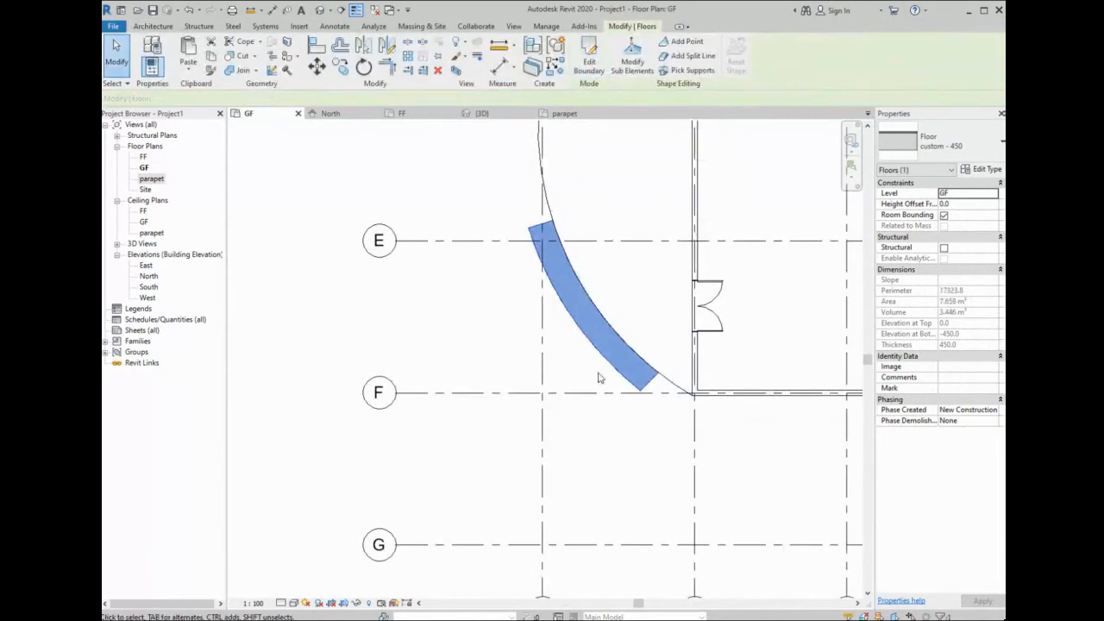
- Change the curved step to floor type custom - 300 with a height offset of -150, and show it in the 3D view
click(940, 141)
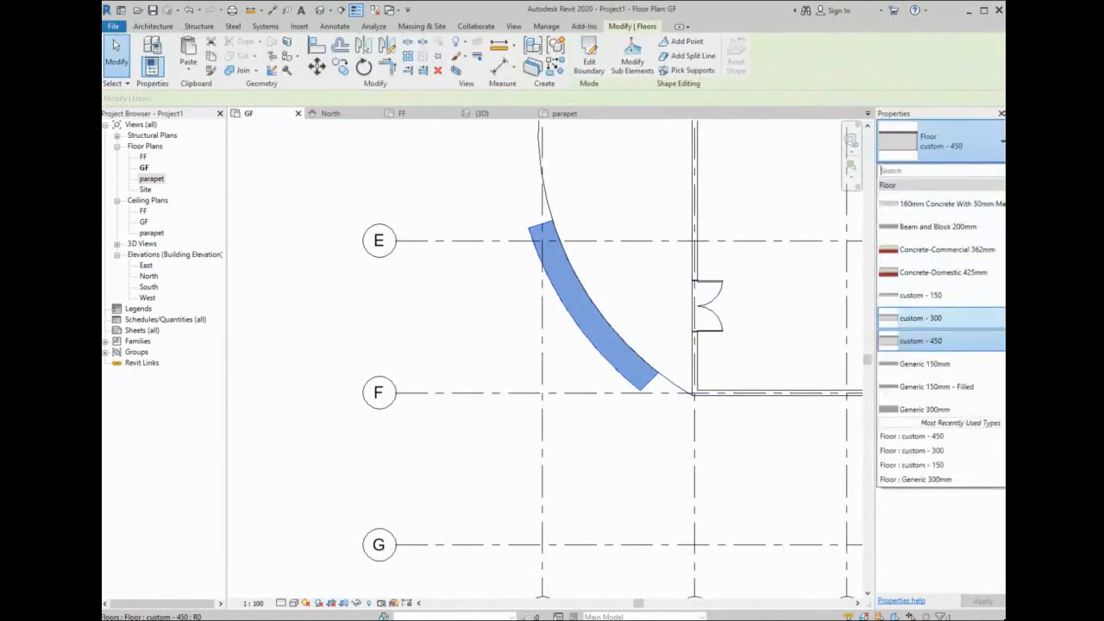
click(923, 317)
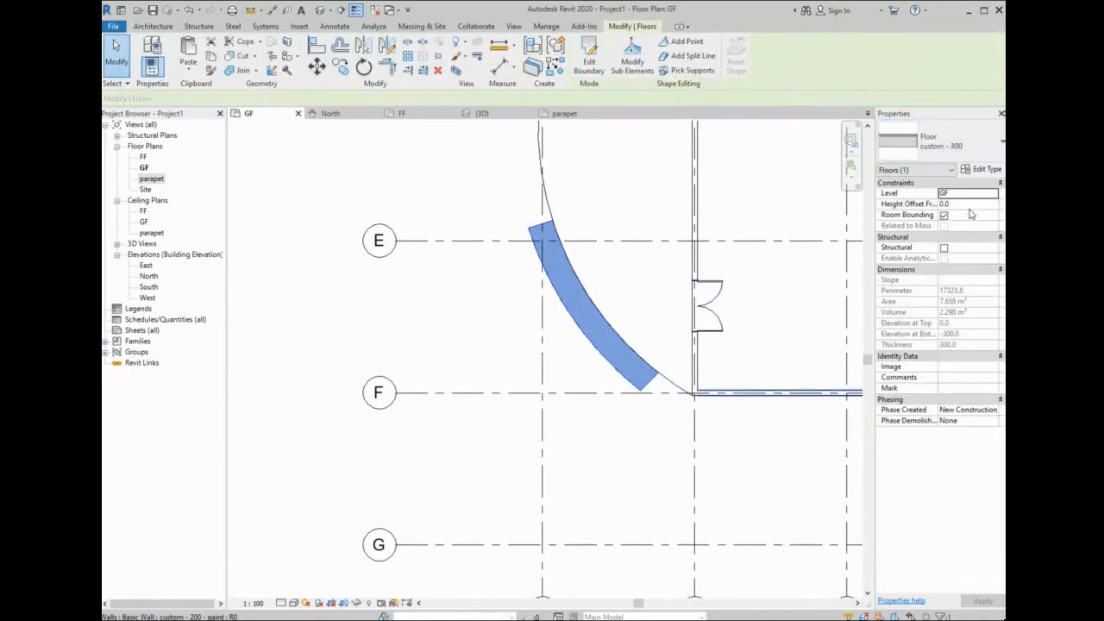
click(971, 204)
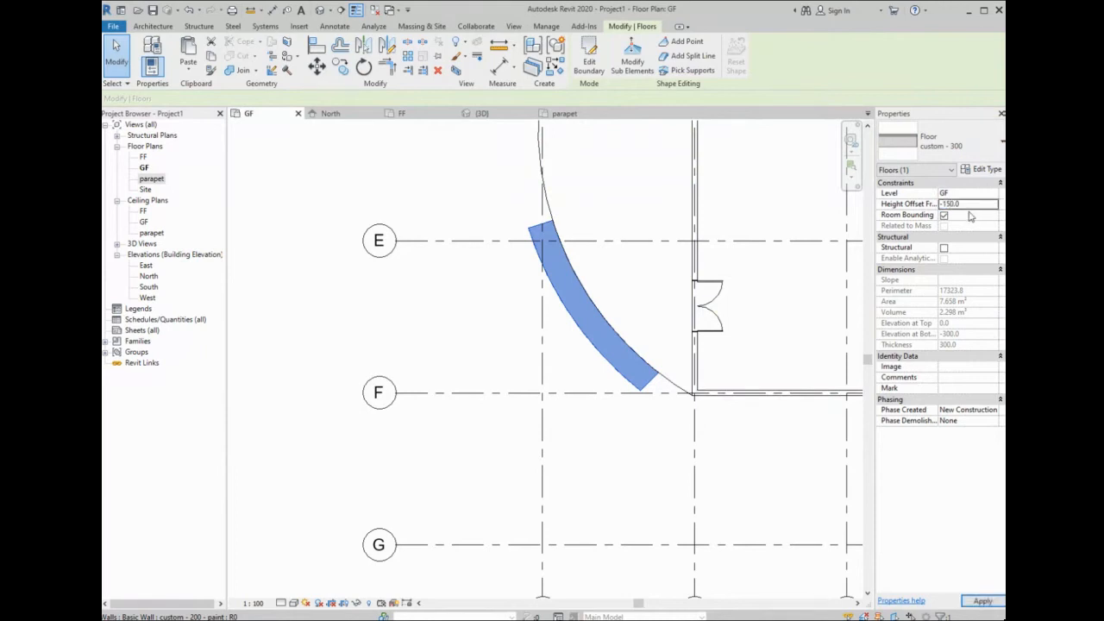
scroll(798, 166, down, 1)
click(481, 113)
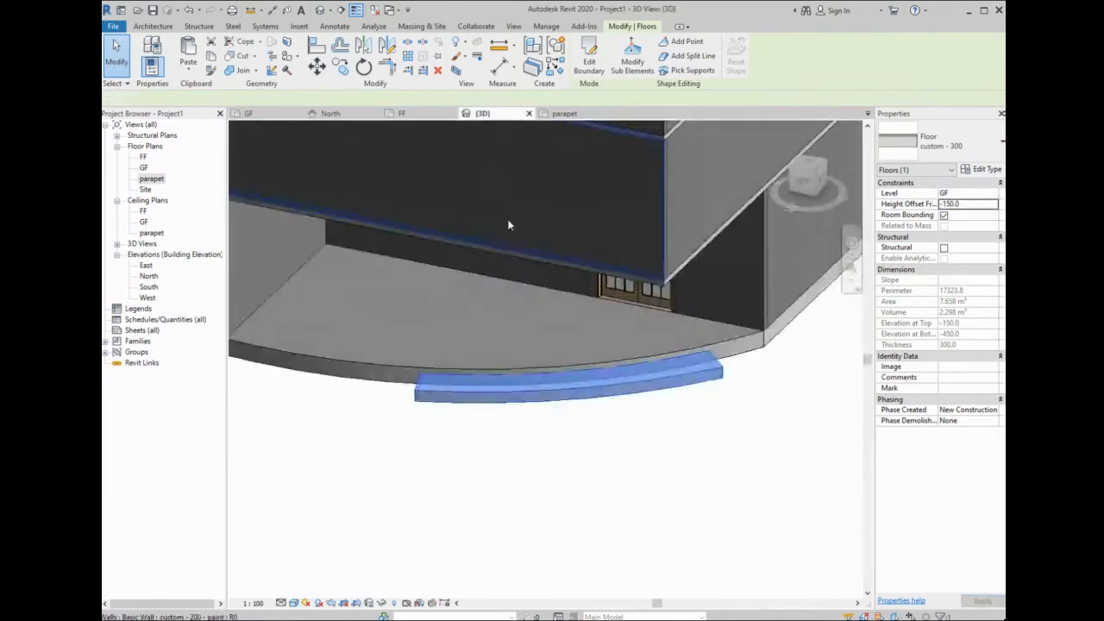
click(603, 443)
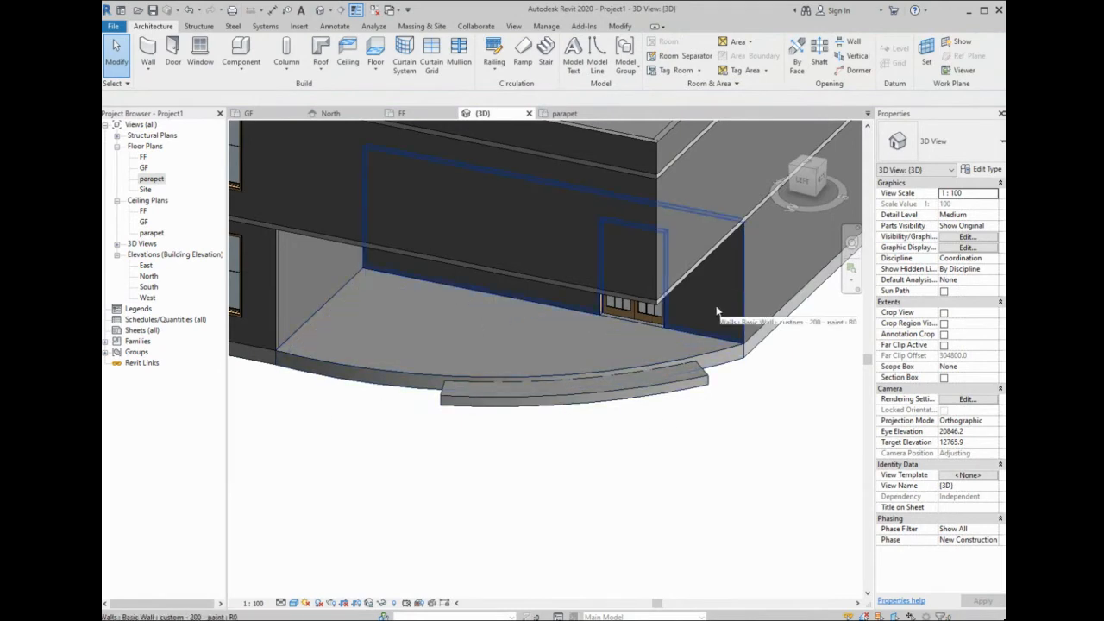
- Create a rectangular Generic 150mm floor about 4800 by 1100 mm on level GF, in front of the curved platform
shift+middle_drag(653, 333, 626, 339)
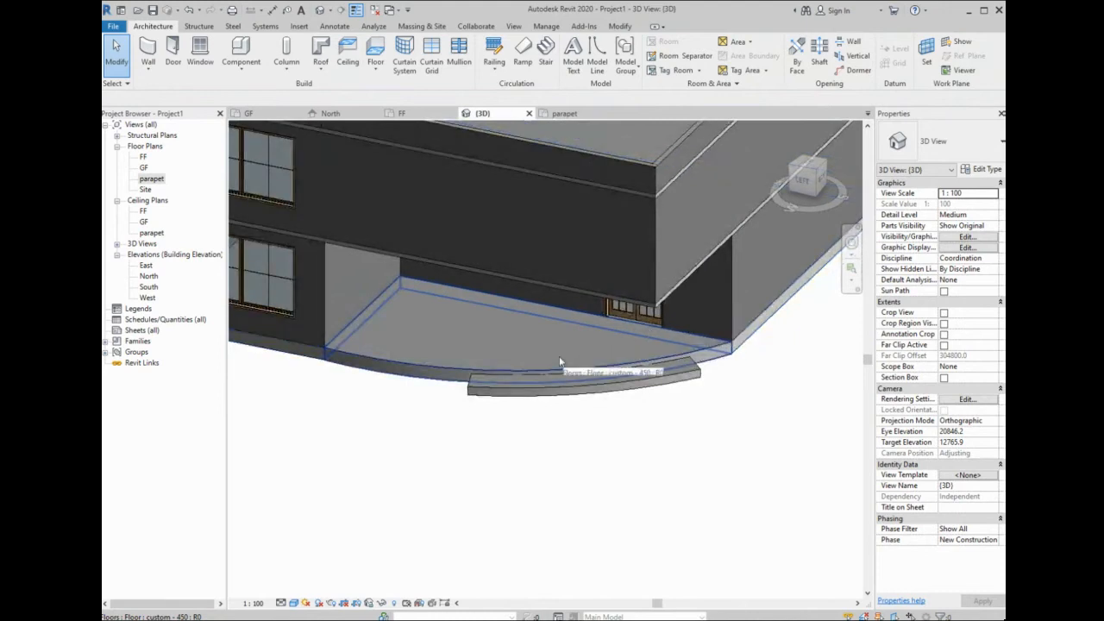
shift+middle_drag(473, 303, 454, 121)
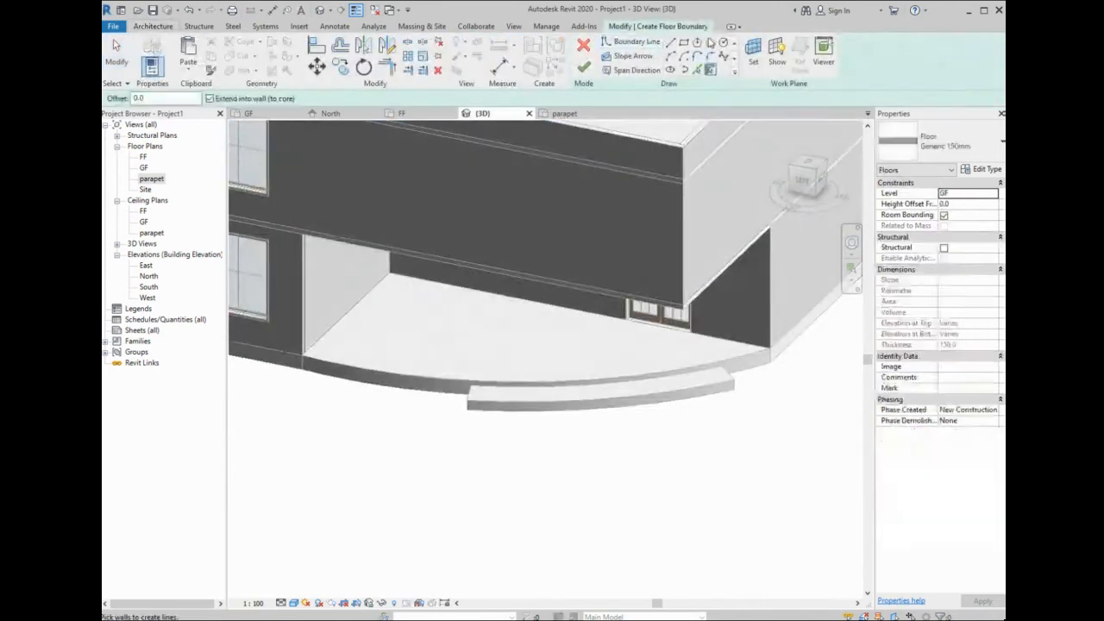
click(369, 415)
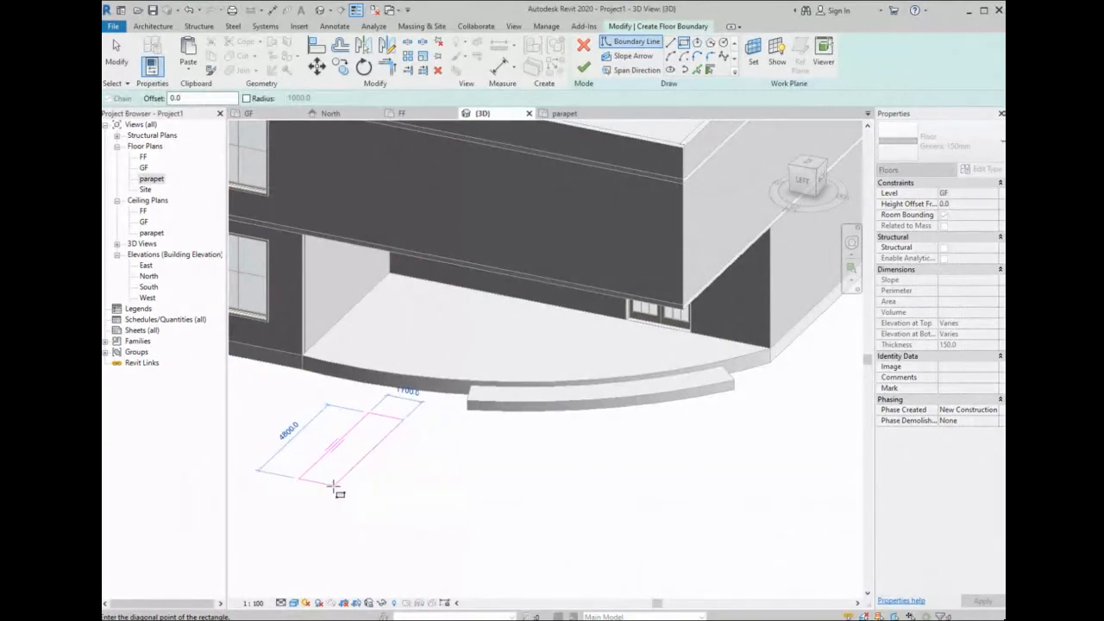
click(336, 484)
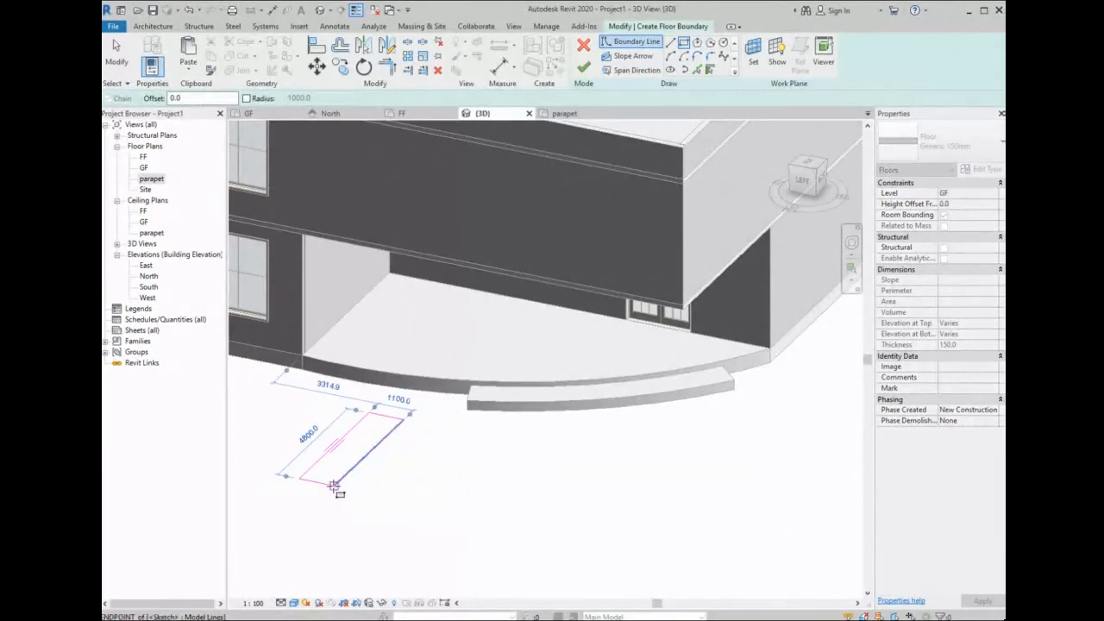
click(584, 69)
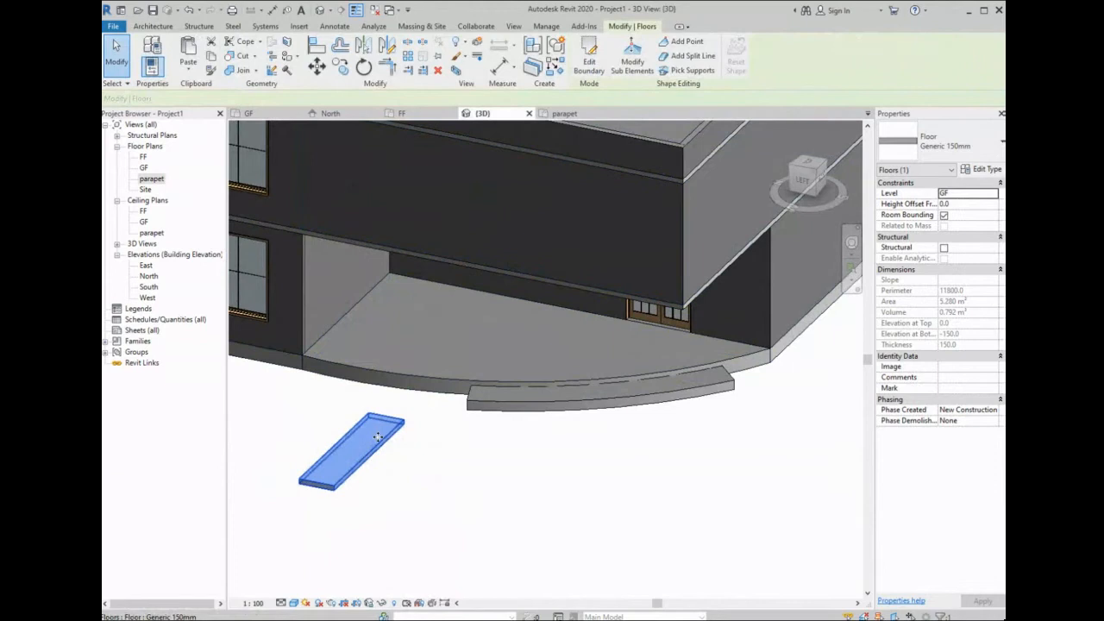
- Add a slope arrow along the rectangular floor, from the midpoint of its outer short edge to the opposite short edge, and finish the sketch
double_click(379, 441)
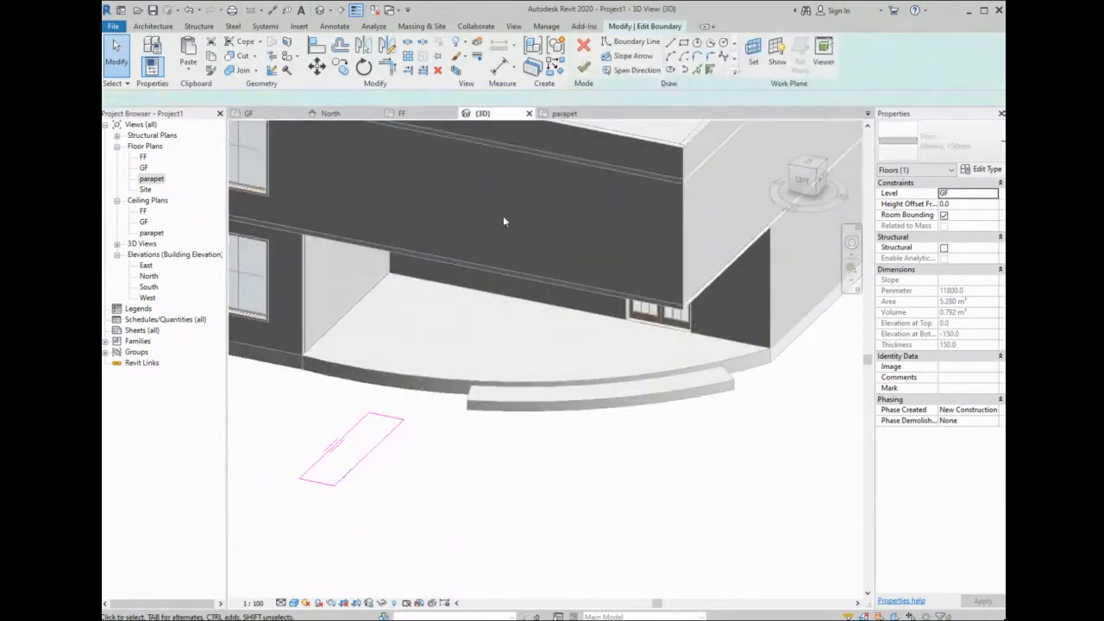
click(624, 58)
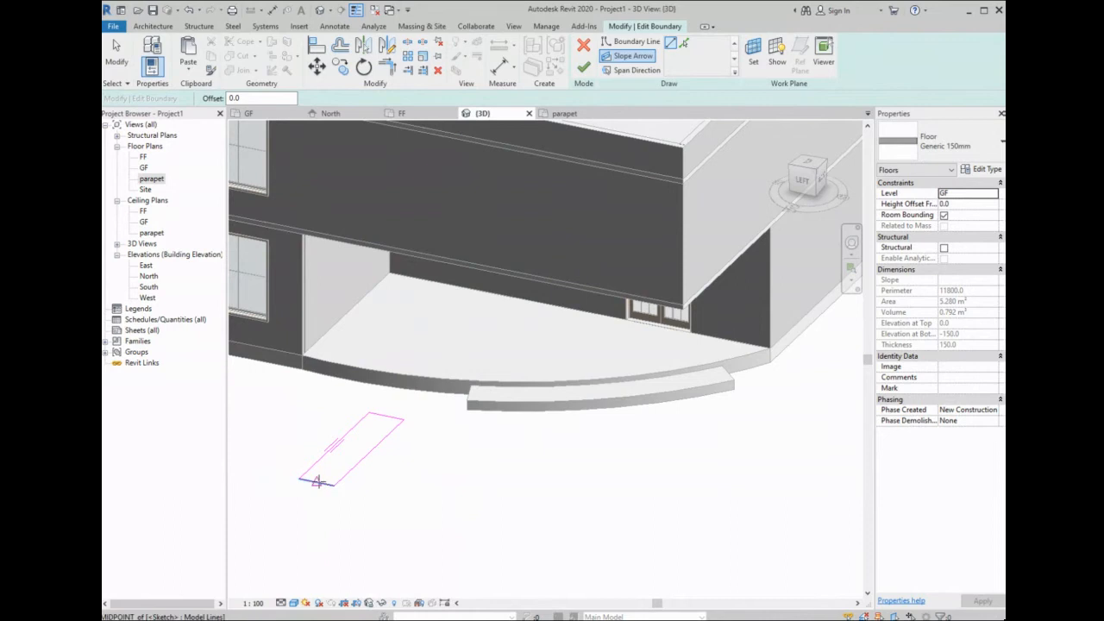
click(317, 481)
click(388, 421)
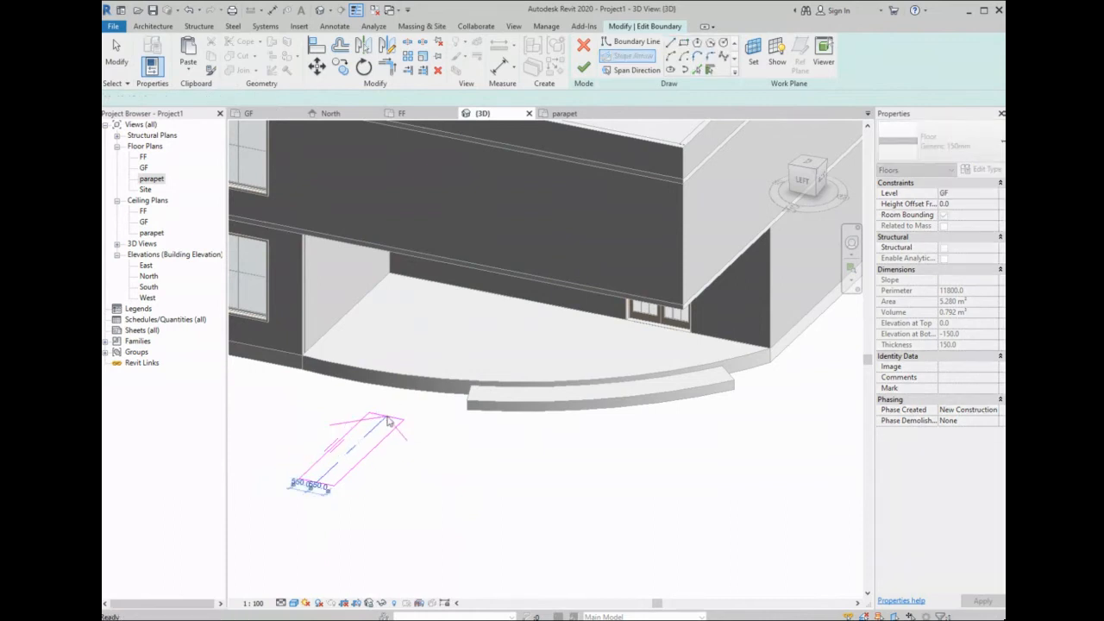
click(584, 66)
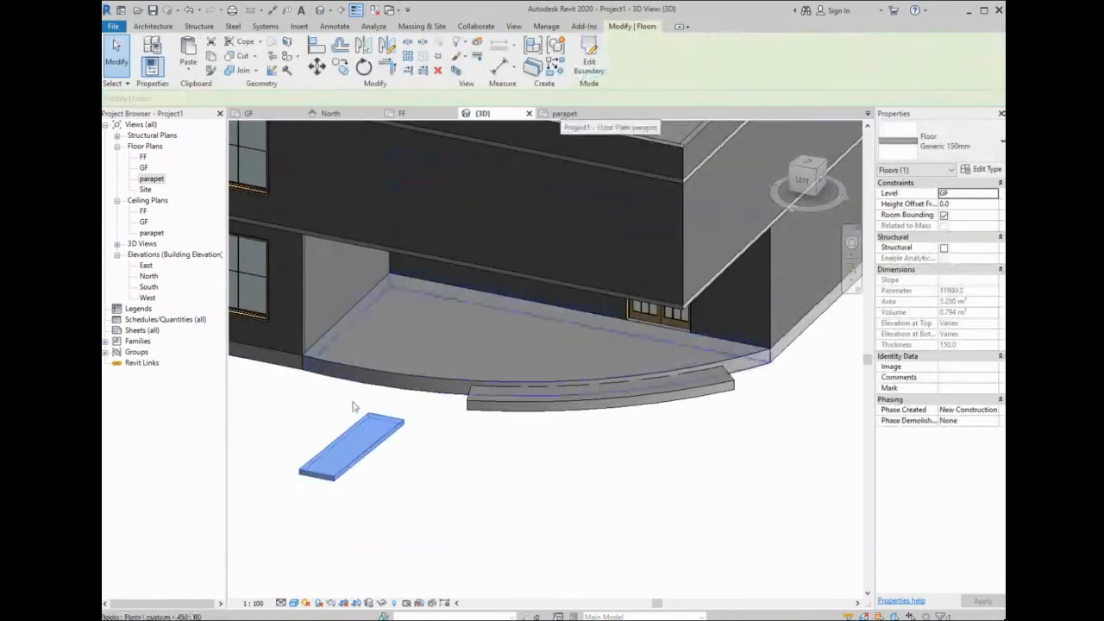
- Examine the rectangular floor in the North elevation and discard the edits to its boundary sketch
click(335, 114)
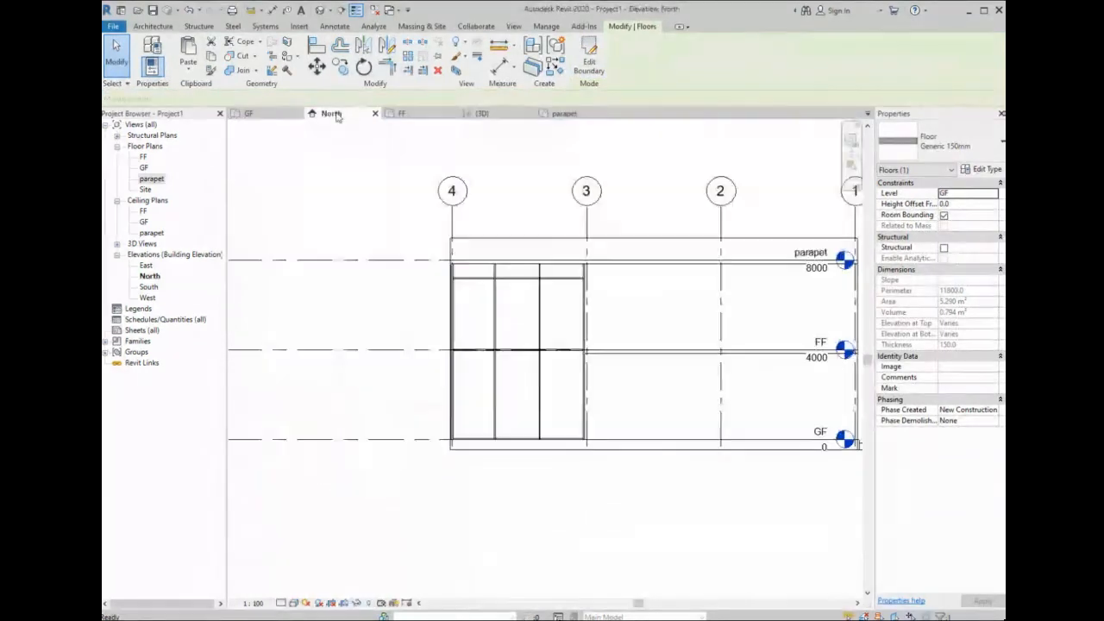
scroll(702, 461, up, 7)
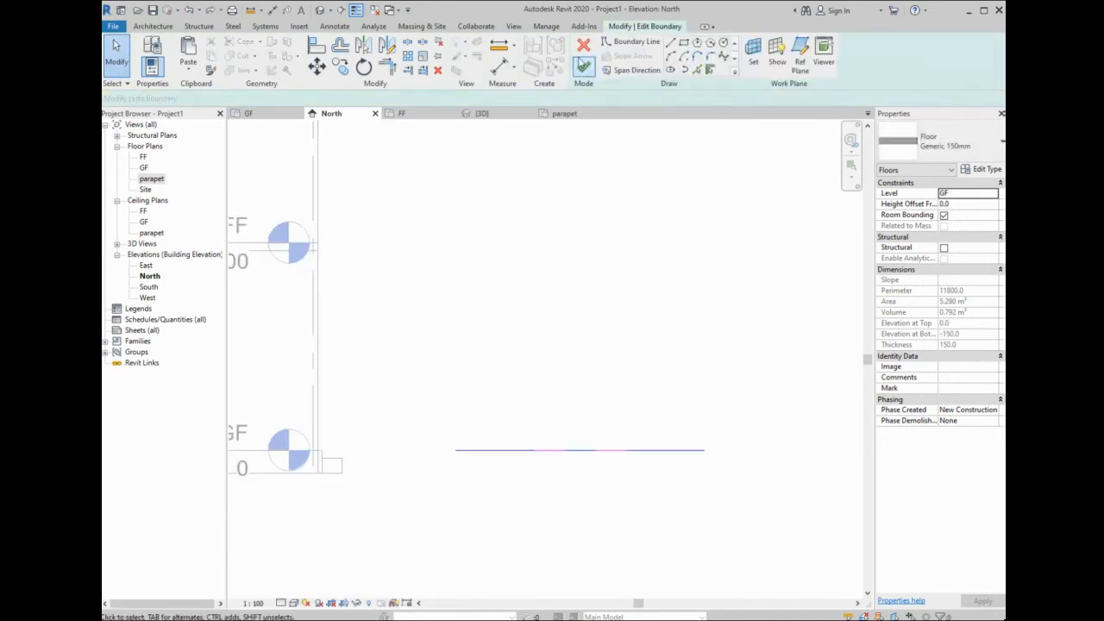
click(582, 48)
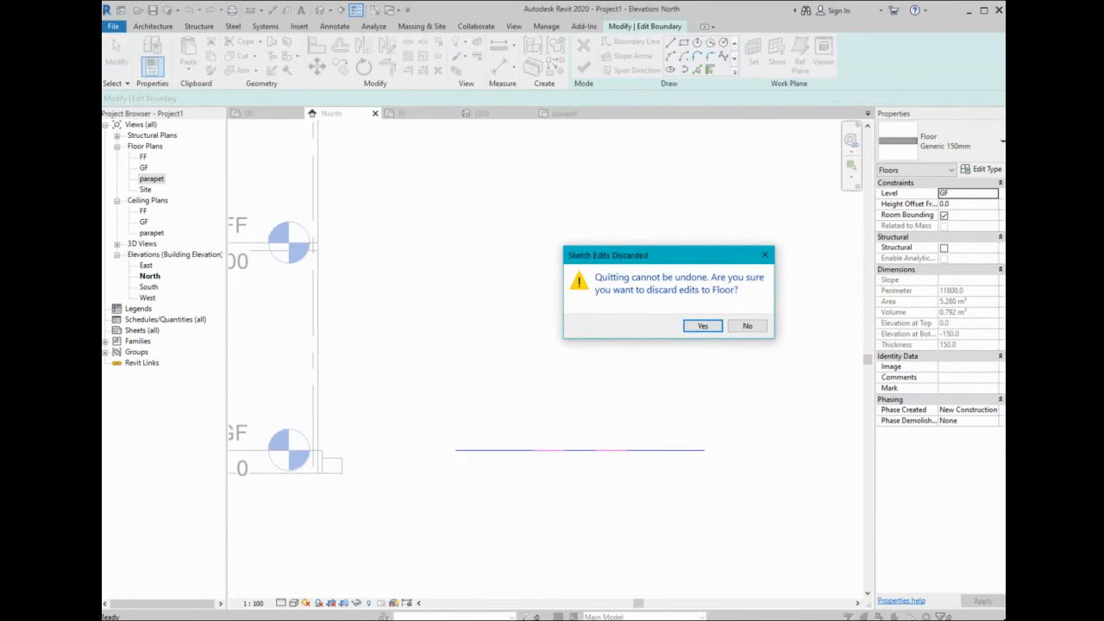
click(702, 326)
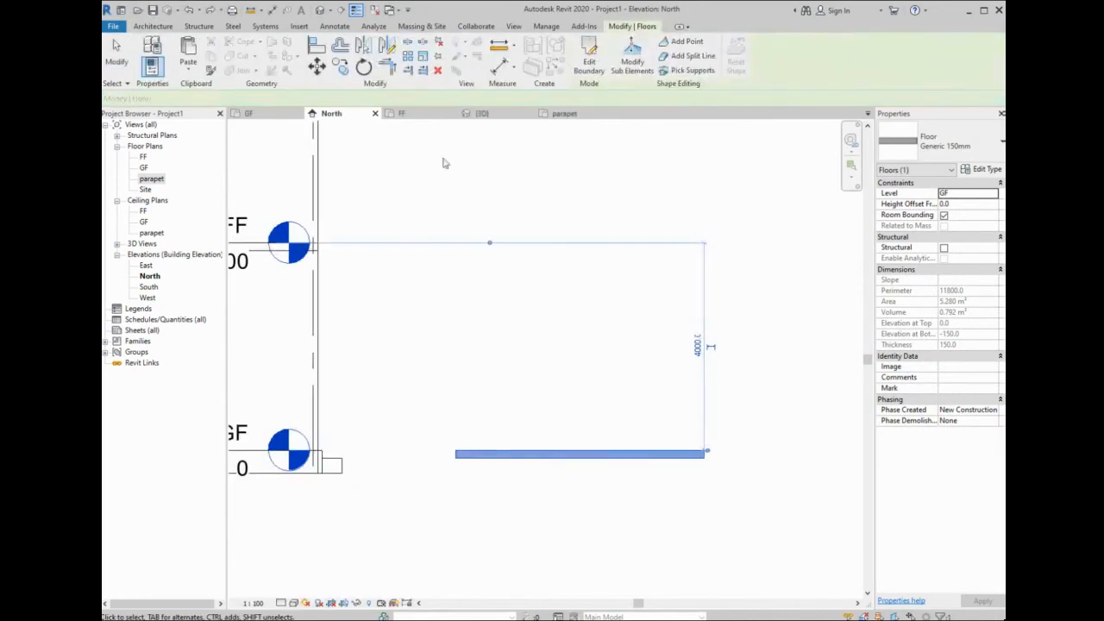
- In the 3D view, try raising the rectangular floor's short edge nearest the platform to an elevation of 450, and undo the change
click(482, 113)
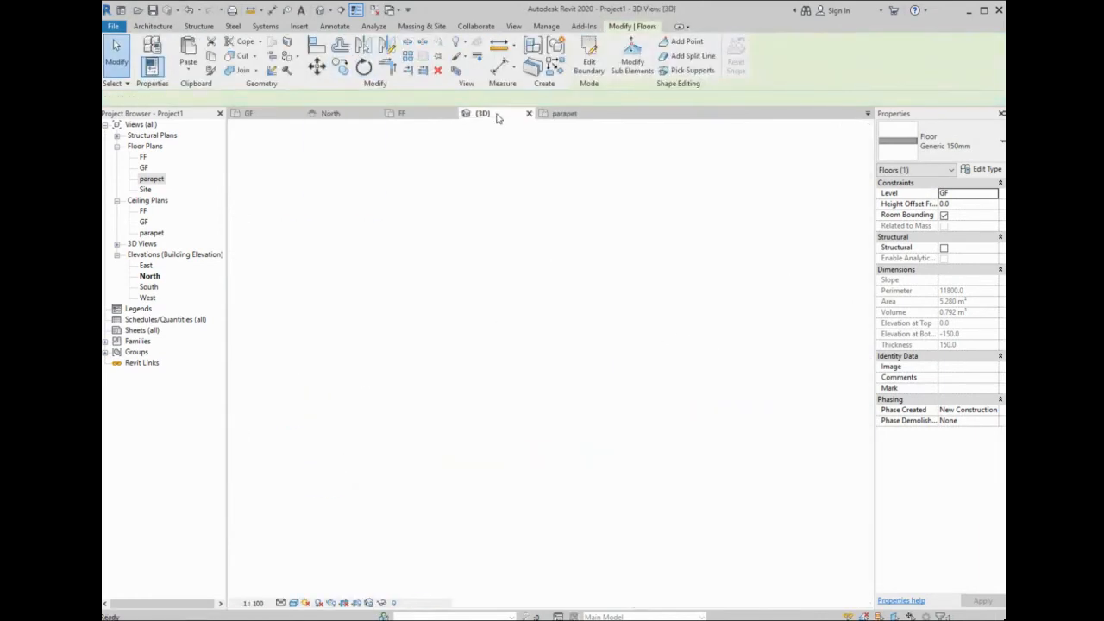
shift+middle_drag(418, 403, 526, 225)
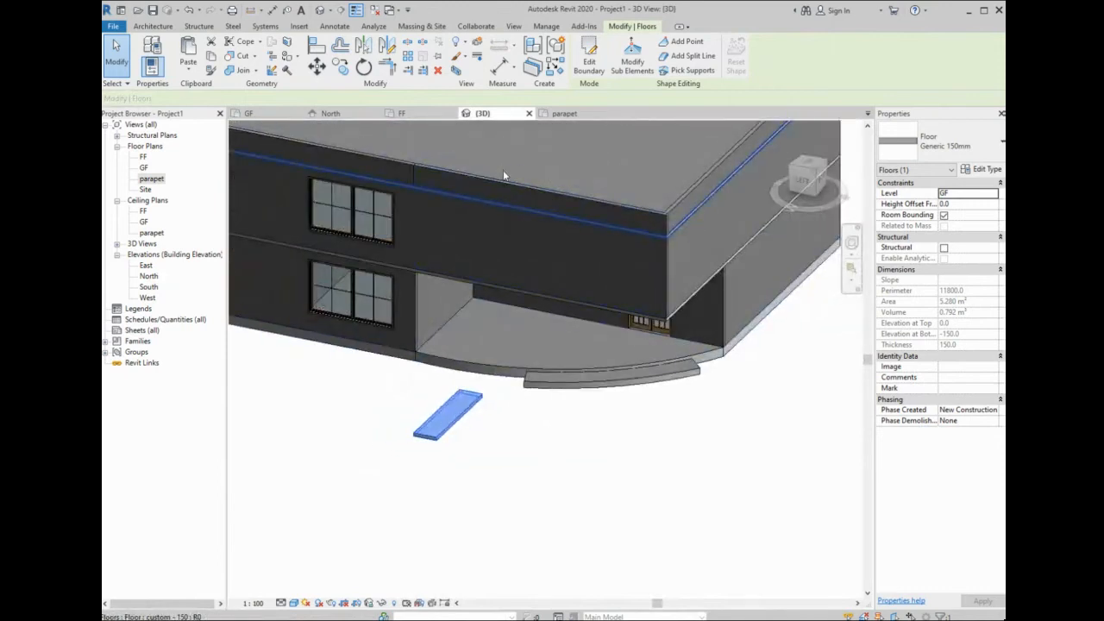
click(633, 59)
scroll(493, 396, up, 4)
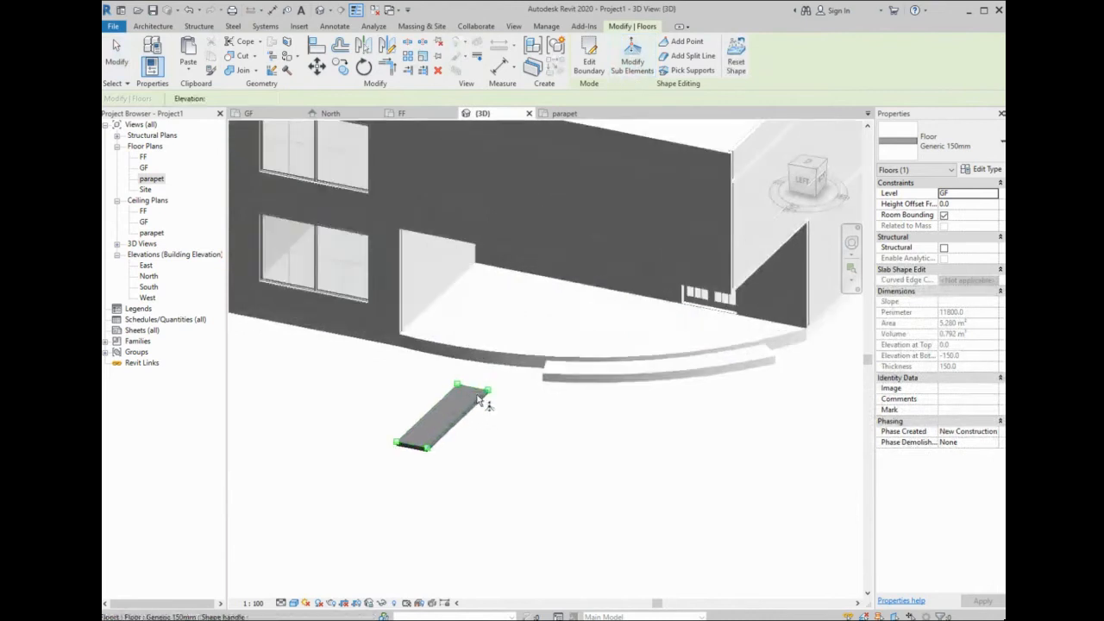
scroll(491, 394, up, 1)
click(495, 389)
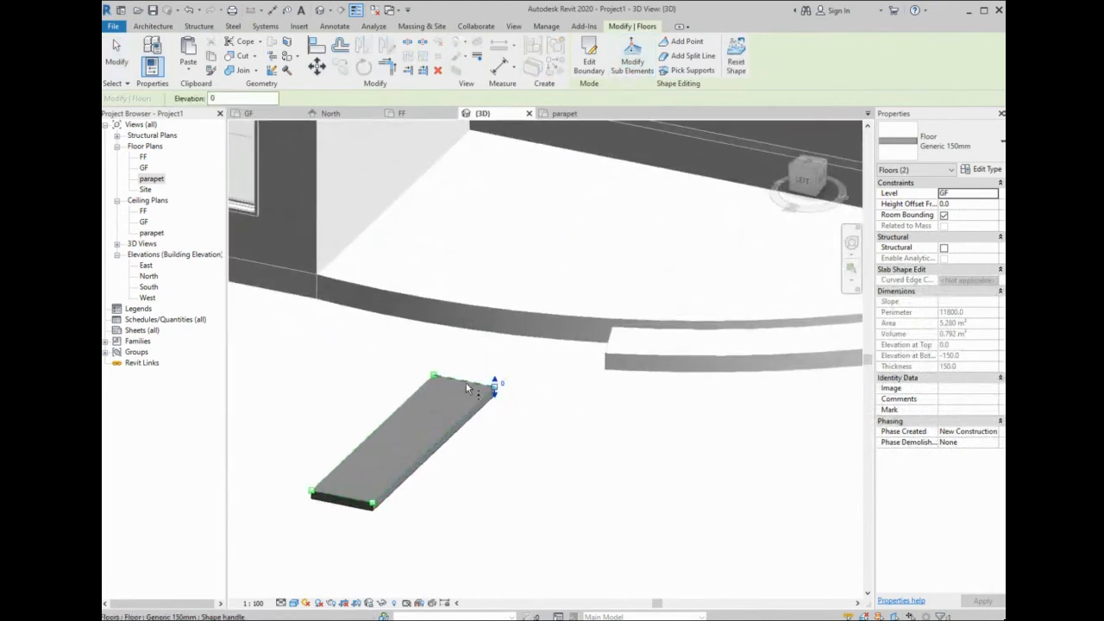
click(465, 382)
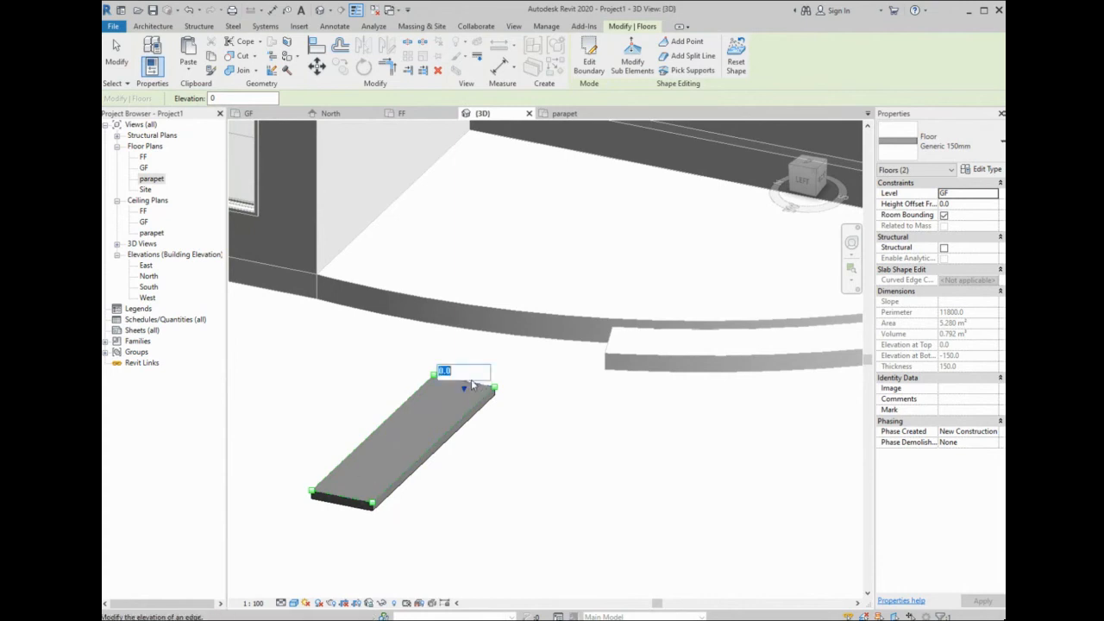
key(Return)
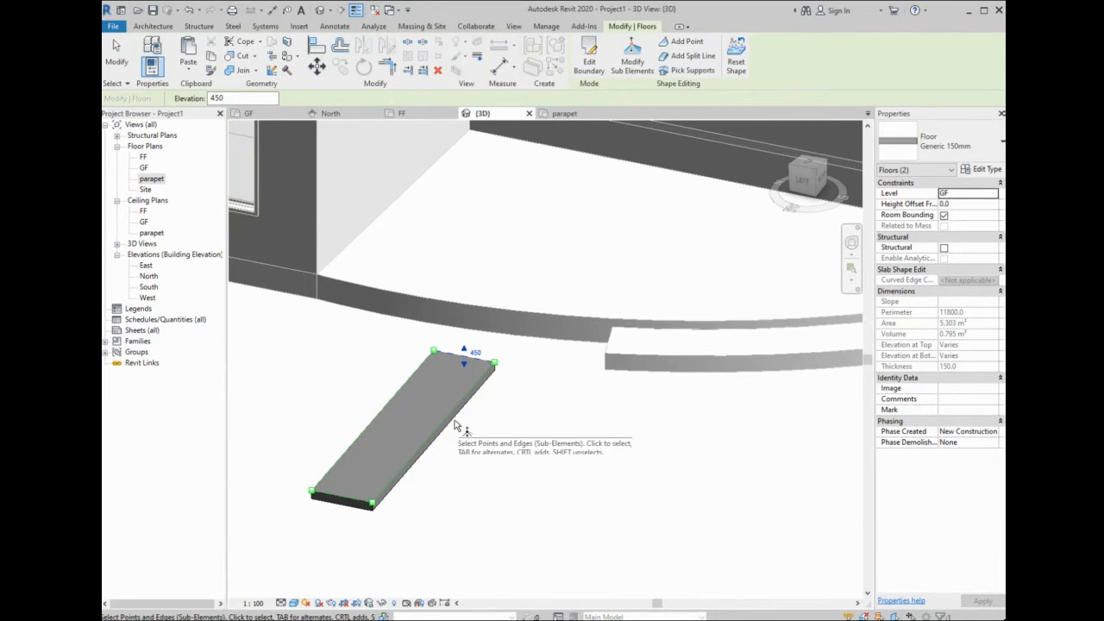
key(ctrl+z)
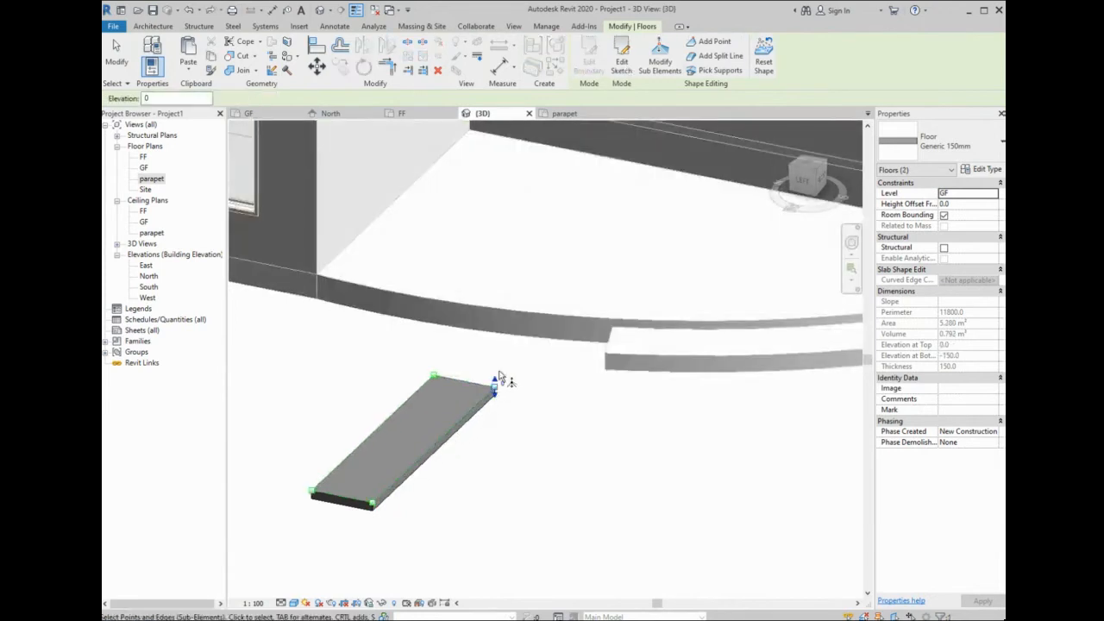
- Raise one corner of the rectangular floor's platform-side edge to 800, raise the diagonally opposite corner as well, and leave shape editing
drag(494, 387, 495, 345)
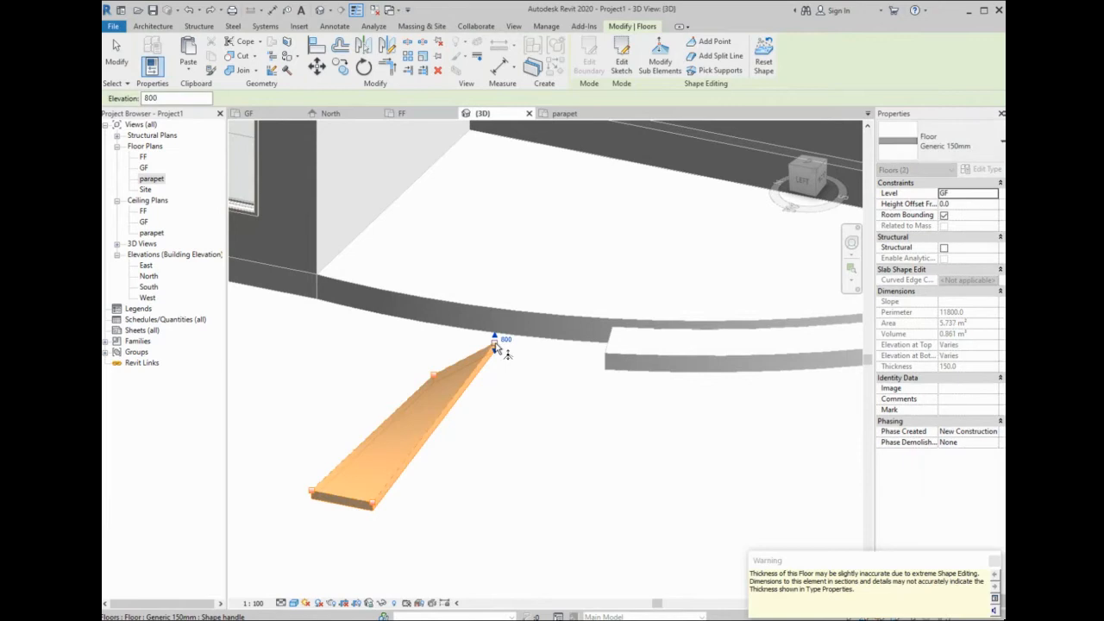
drag(312, 488, 309, 459)
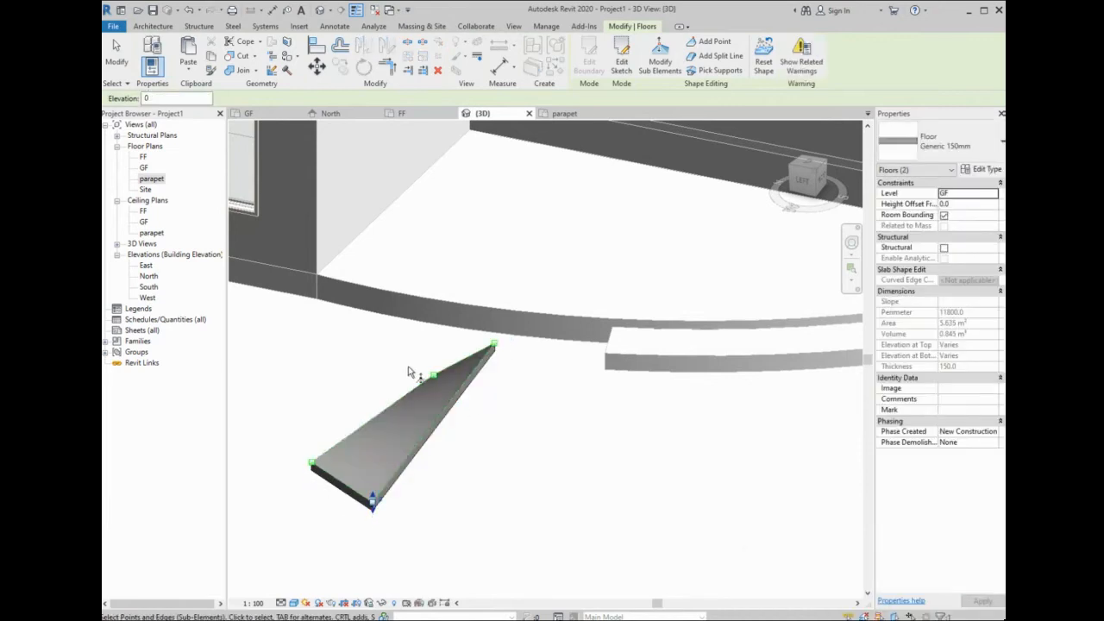
click(429, 382)
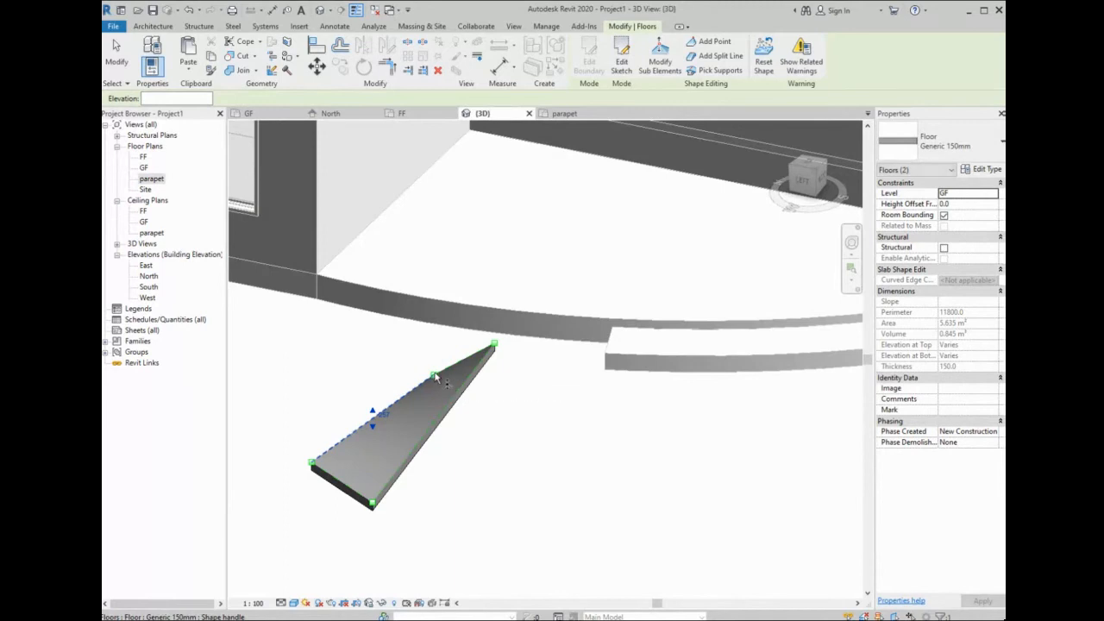
key(Escape)
key(Escape)
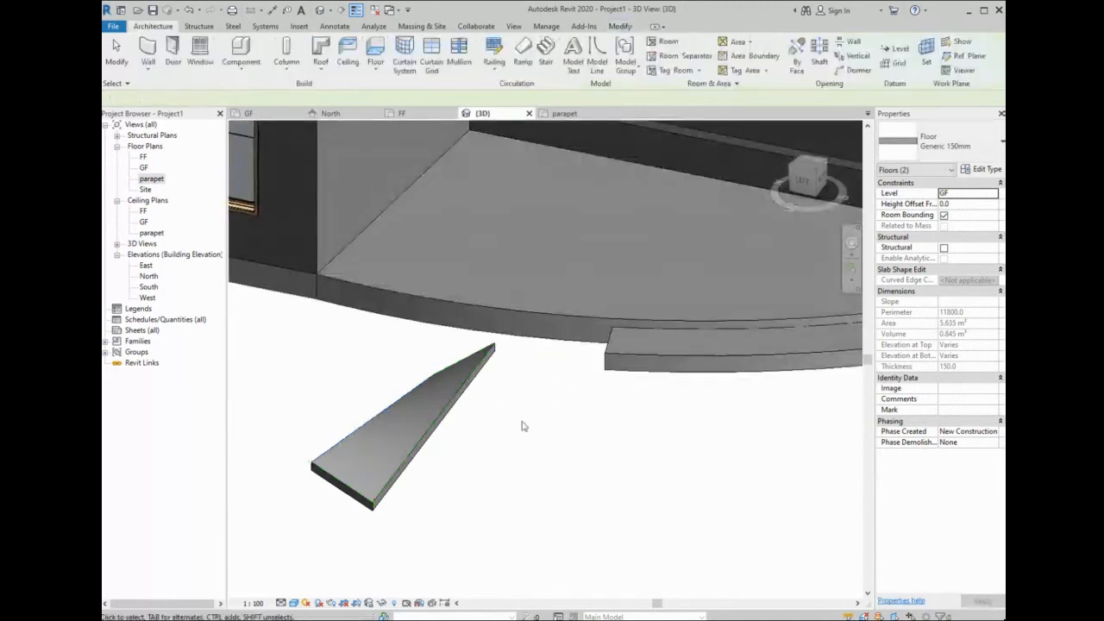
- Delete the warped rectangular floor in front of the curved platform
scroll(505, 431, down, 2)
shift+middle_drag(475, 434, 398, 353)
click(684, 440)
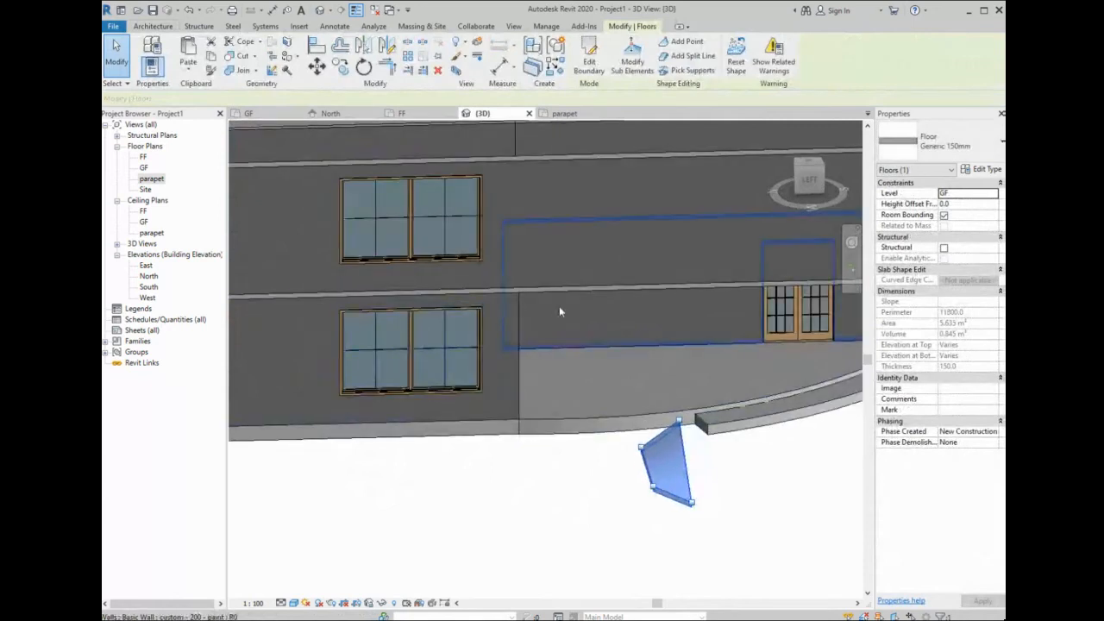
key(Delete)
scroll(478, 335, down, 1)
shift+middle_drag(472, 342, 516, 309)
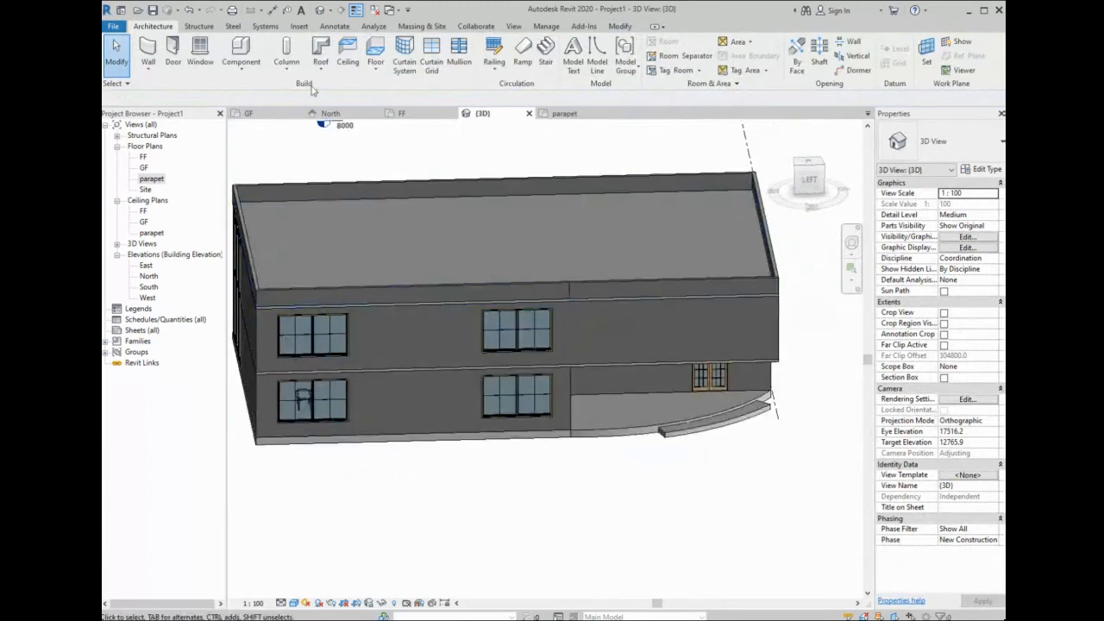
- In the GF ceiling plan, set up an automatic Plain compound ceiling with a height offset of 3500
click(349, 56)
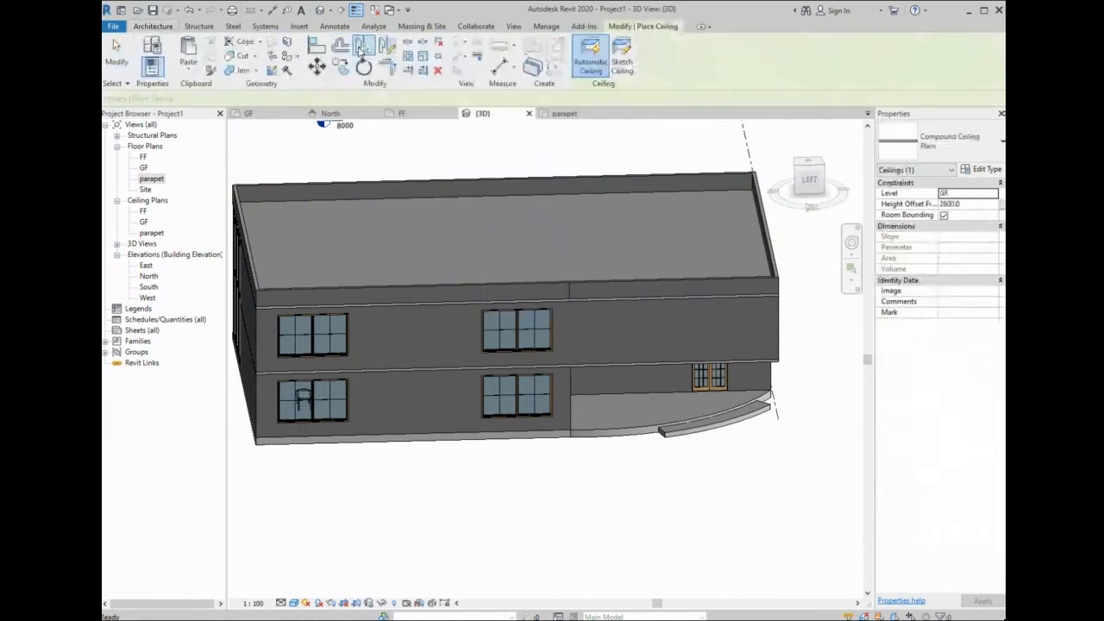
click(940, 141)
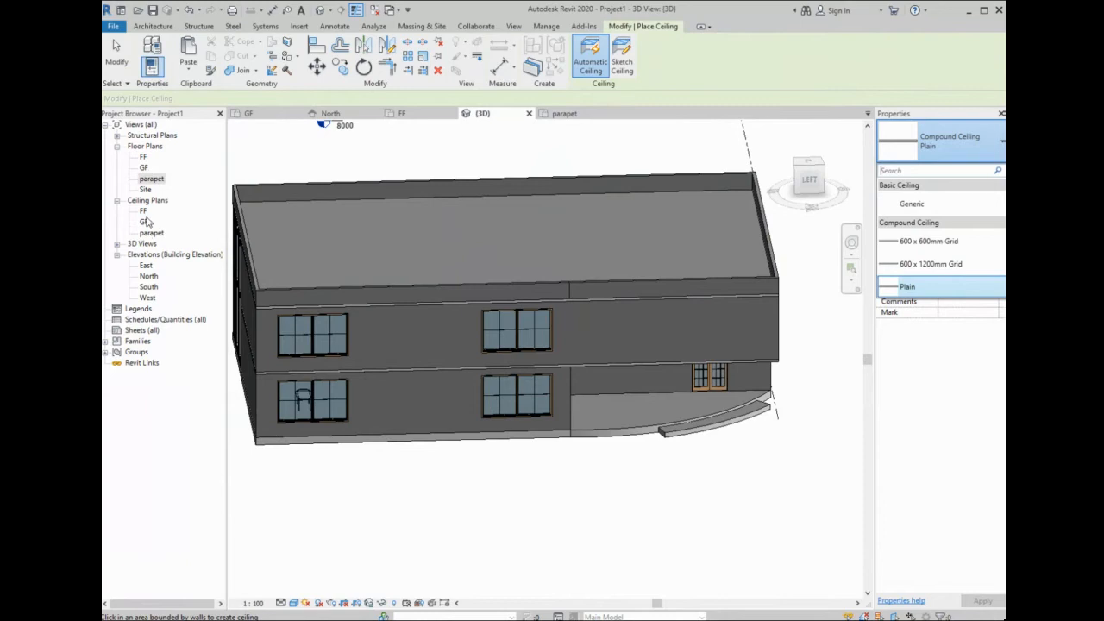
double_click(144, 221)
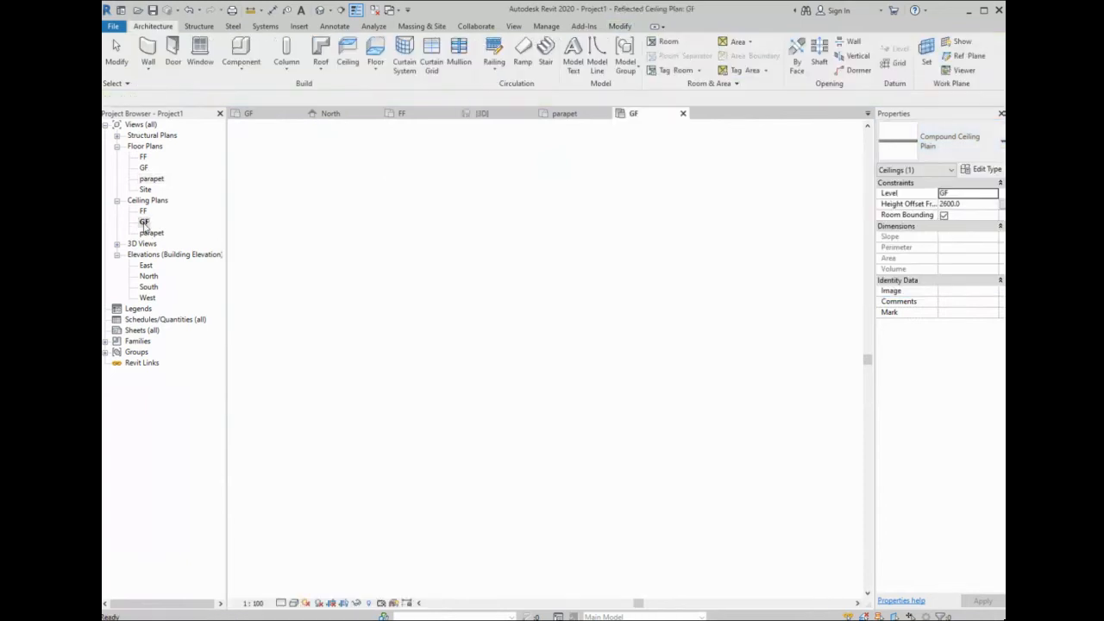
scroll(511, 229, up, 2)
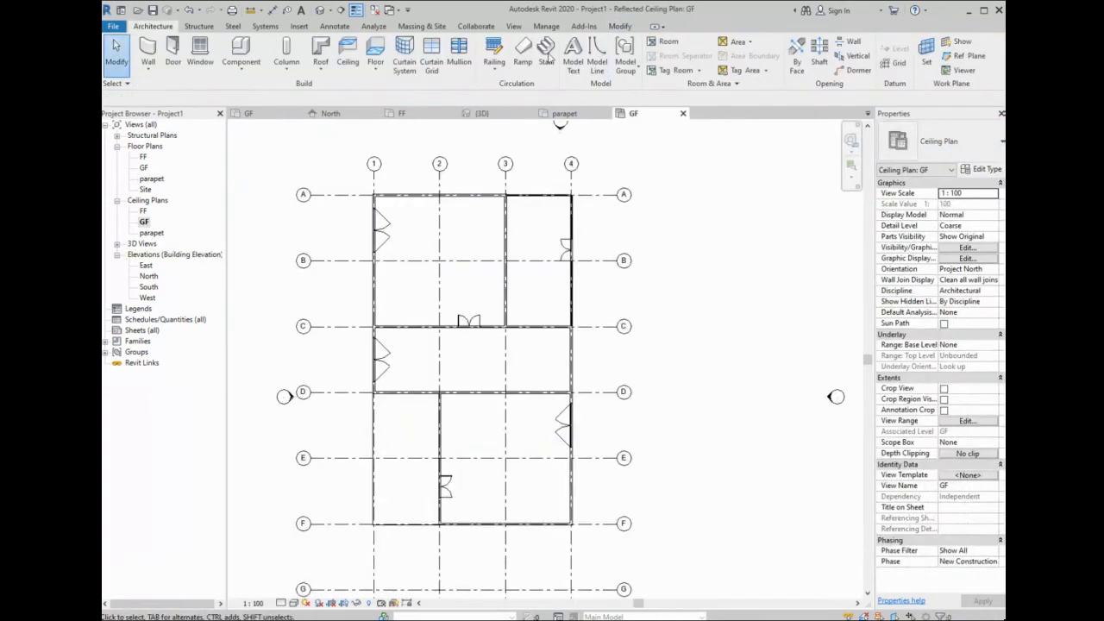
click(348, 56)
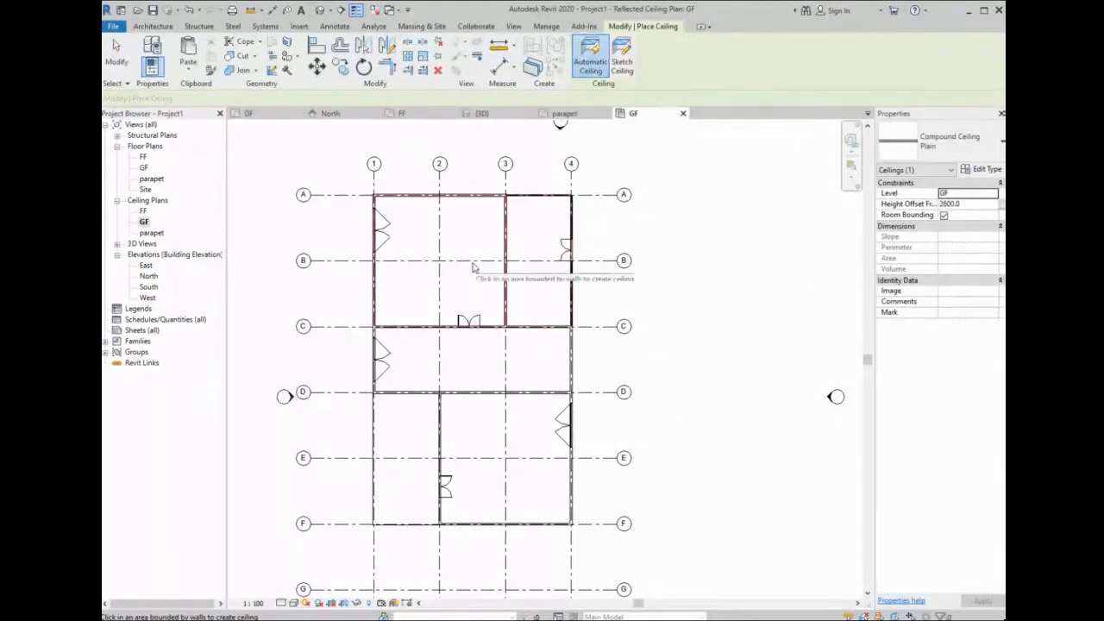
middle_drag(474, 264, 486, 209)
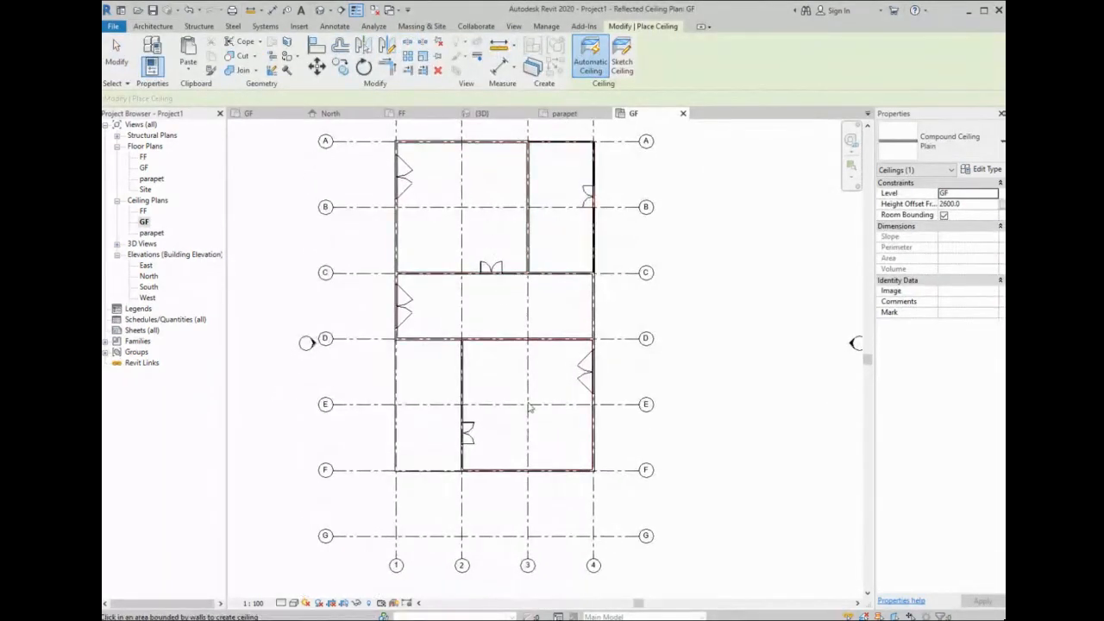
click(957, 204)
double_click(967, 205)
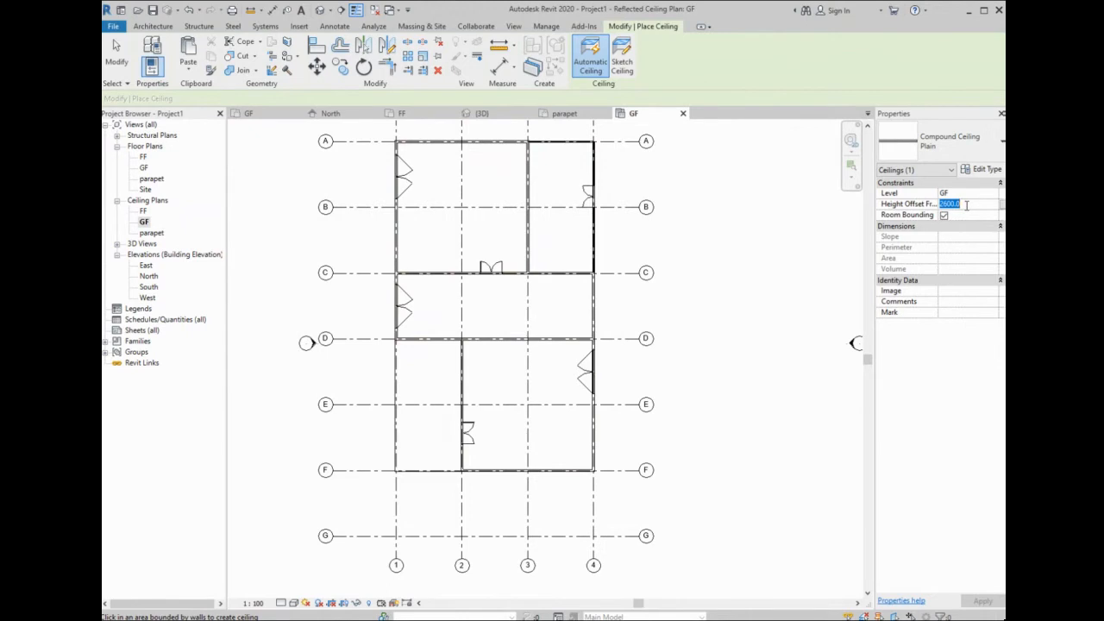
text(35)
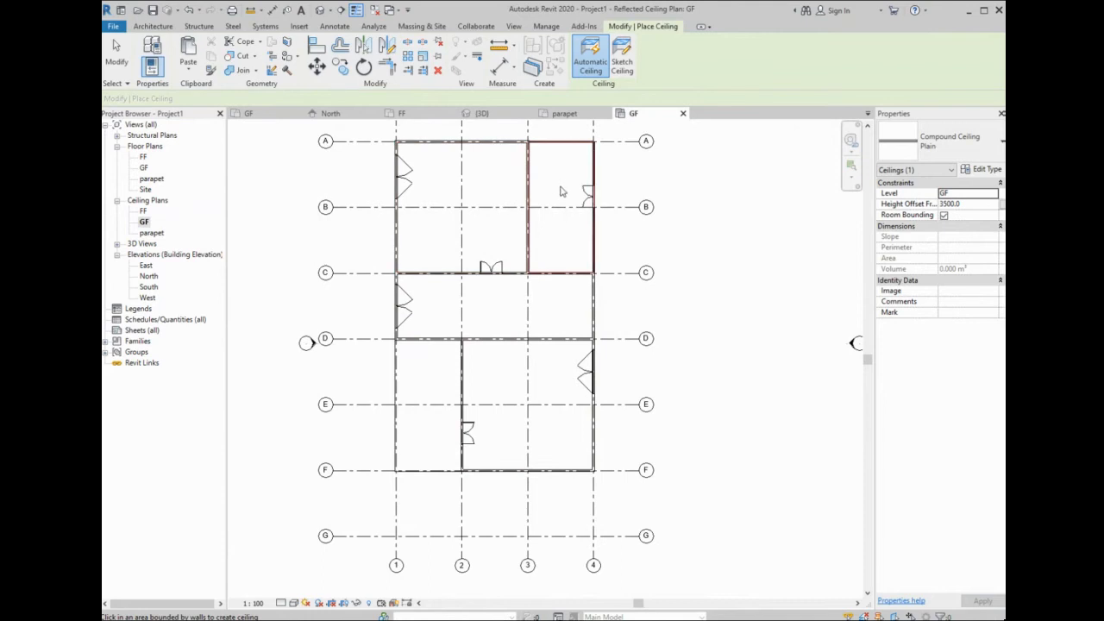
- Place automatic ceilings in the two rooms between grids A and C, and finish placing
click(534, 229)
key(Escape)
key(Escape)
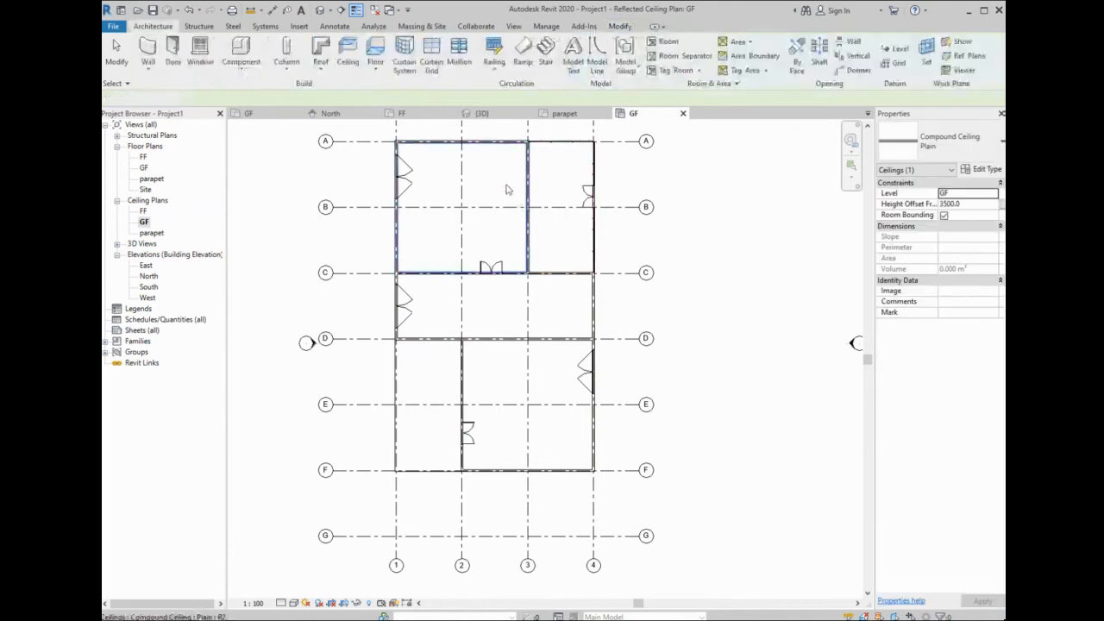
- Examine the new ceiling through the glazed corner of the building in the 3D view
click(493, 115)
scroll(595, 345, down, 1)
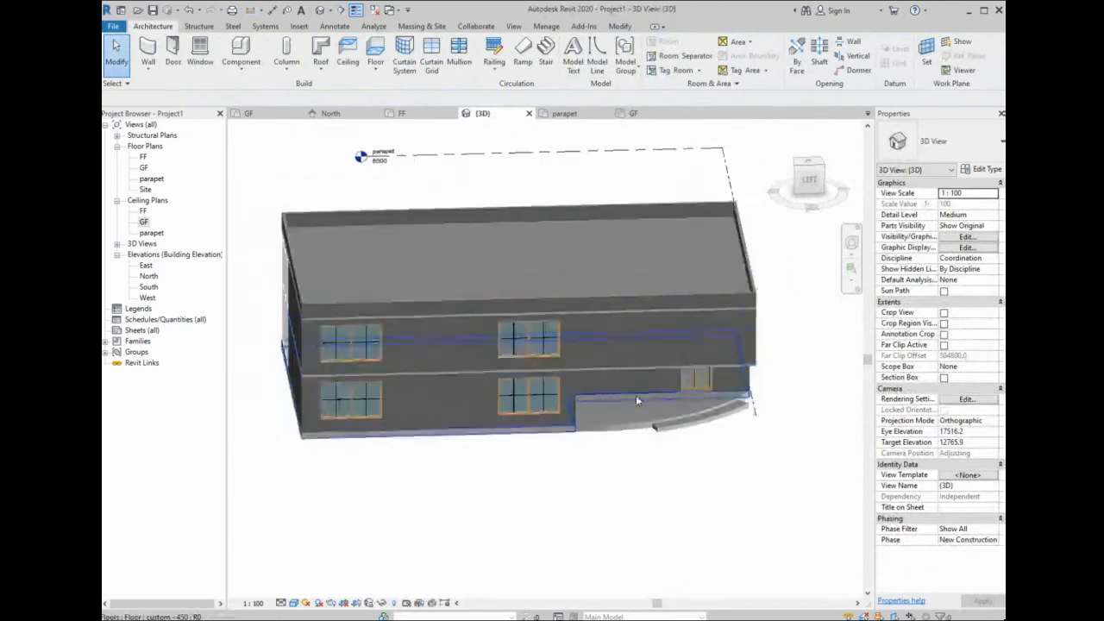
shift+middle_drag(349, 393, 556, 369)
scroll(606, 409, up, 3)
click(681, 415)
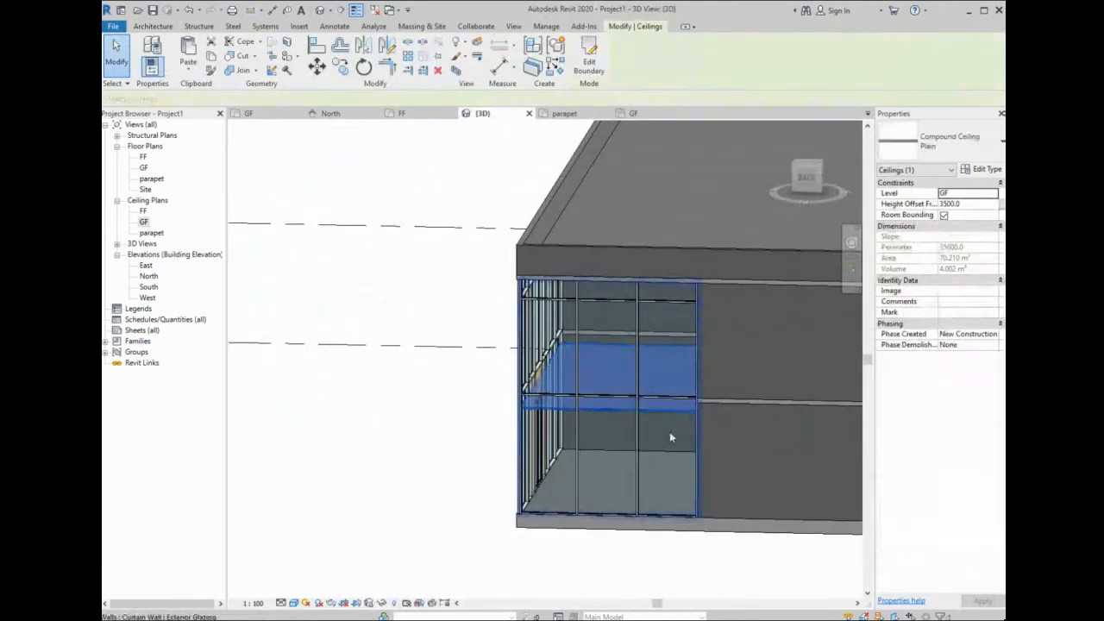
middle_drag(620, 461, 465, 470)
scroll(465, 470, down, 3)
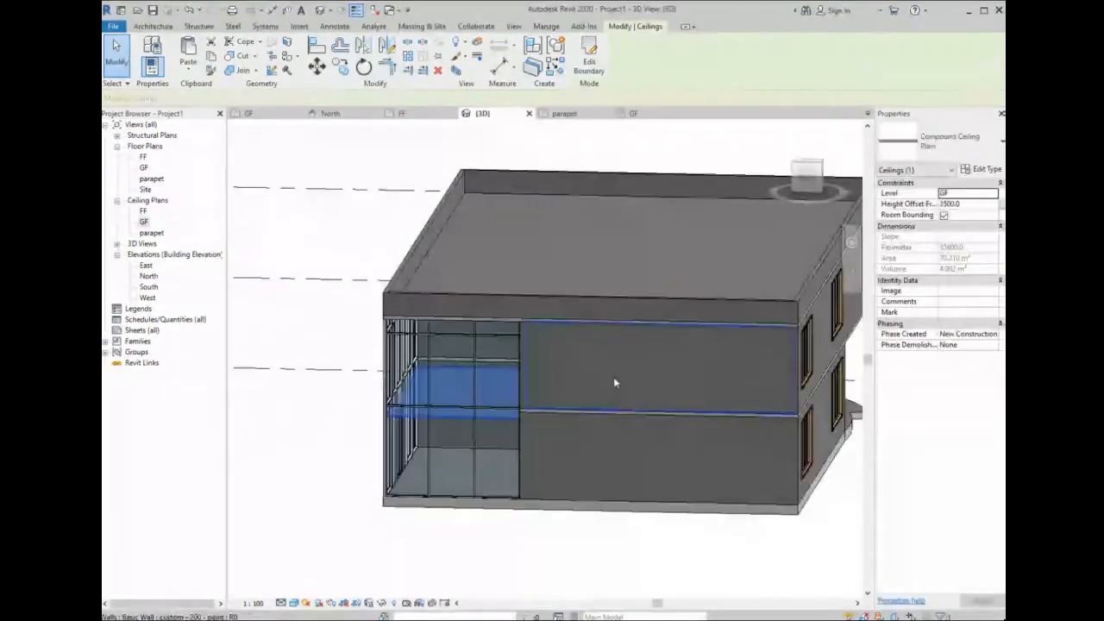
key(Escape)
scroll(518, 311, down, 2)
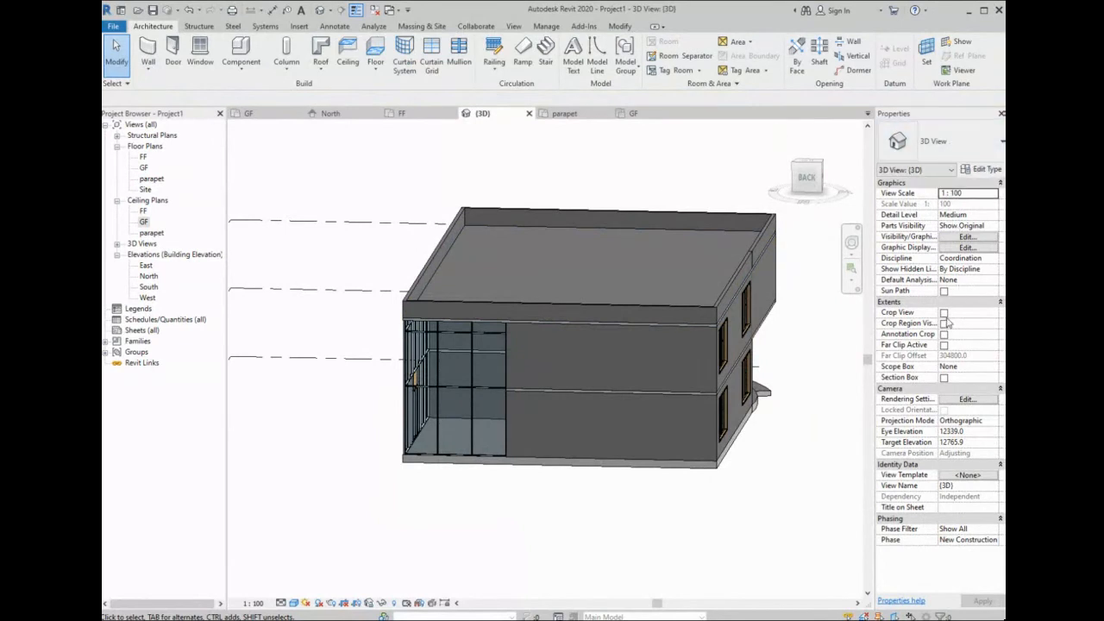
- Enable the 3D view's section box and pull its front face inward to cut through the building and expose the ceilings
click(945, 377)
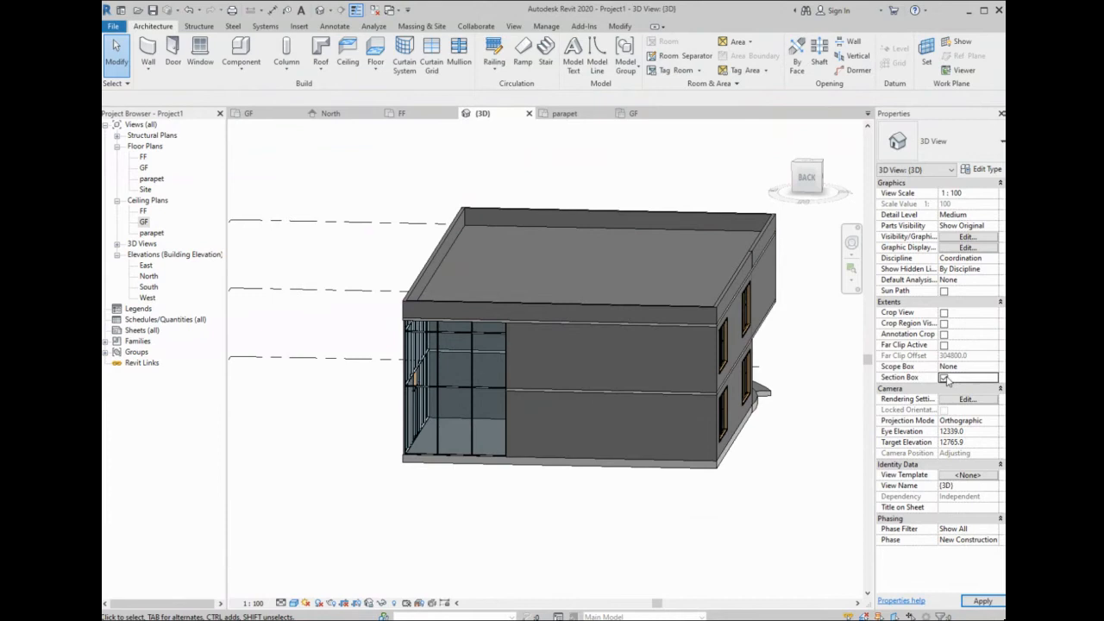
click(647, 485)
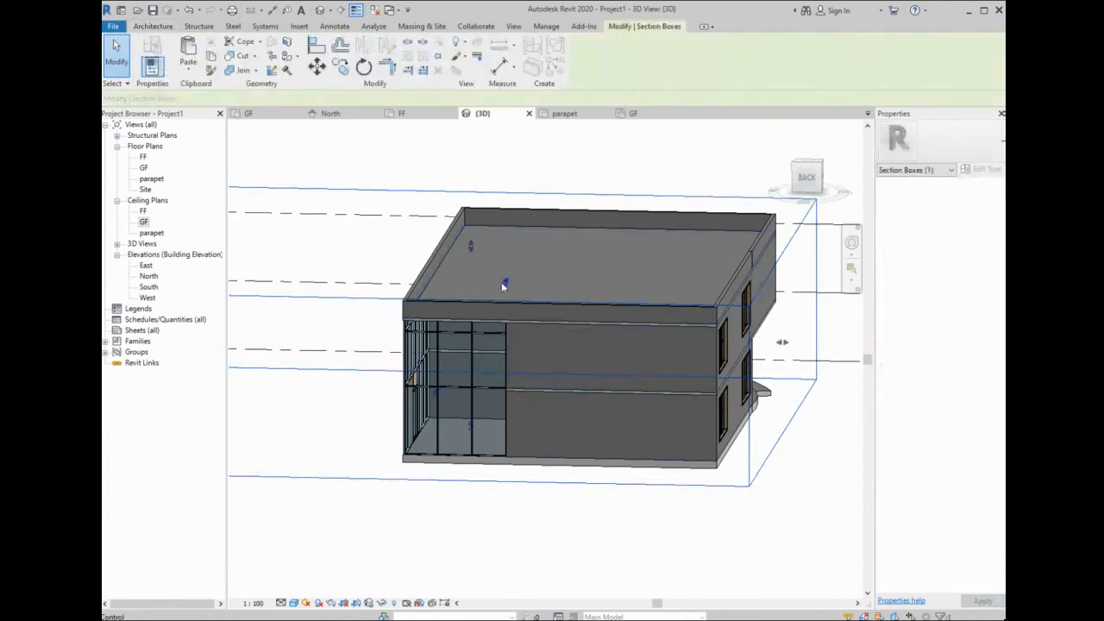
drag(504, 282, 468, 310)
shift+middle_drag(784, 339, 373, 323)
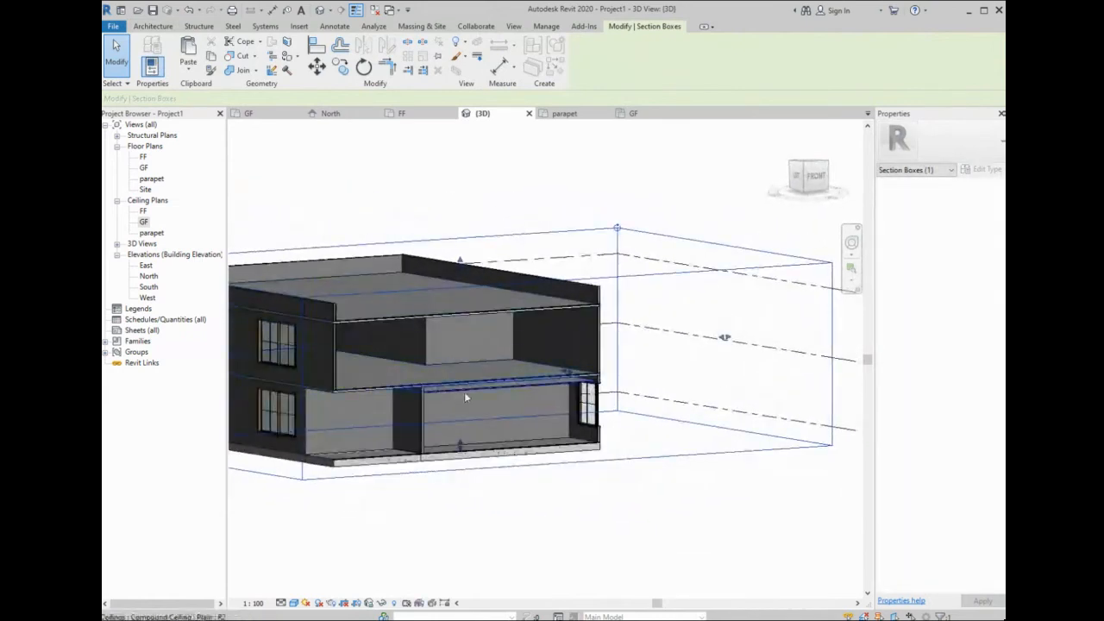
scroll(509, 386, up, 1)
middle_drag(508, 386, 630, 357)
drag(687, 350, 553, 326)
- Inspect the ceiling below the first-floor slab in the cut view, and turn the section box off
scroll(431, 357, up, 3)
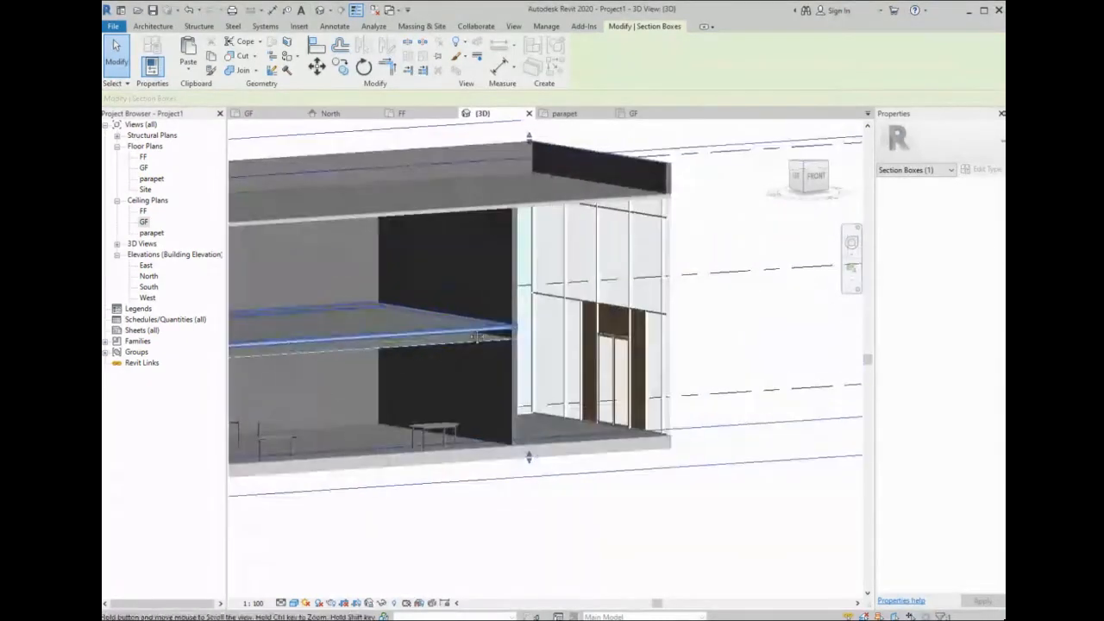
middle_drag(453, 336, 664, 298)
click(645, 304)
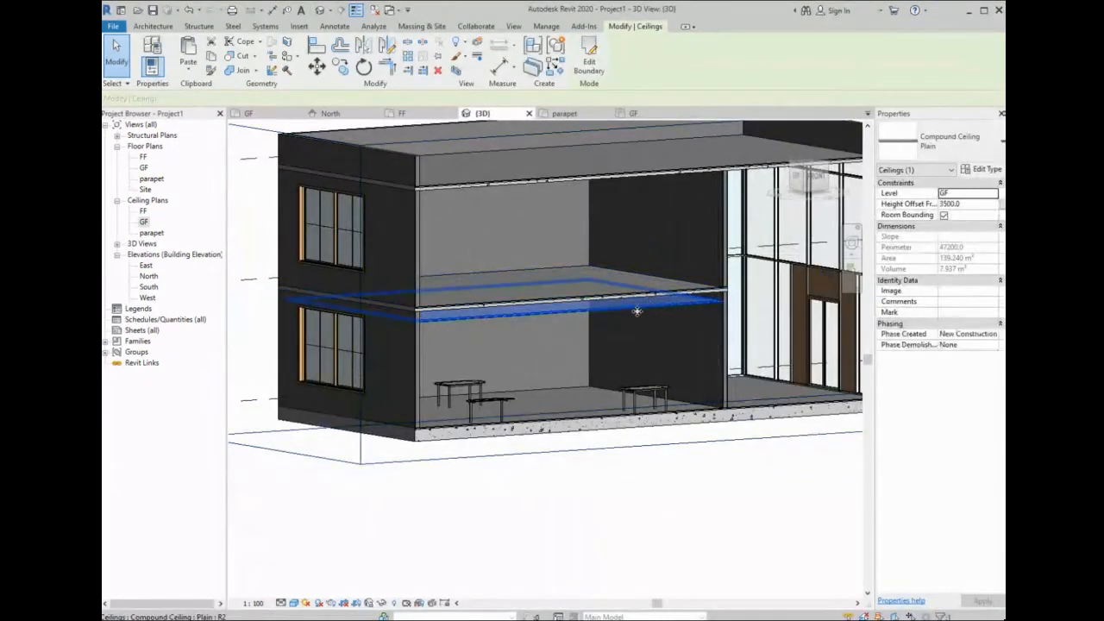
click(570, 461)
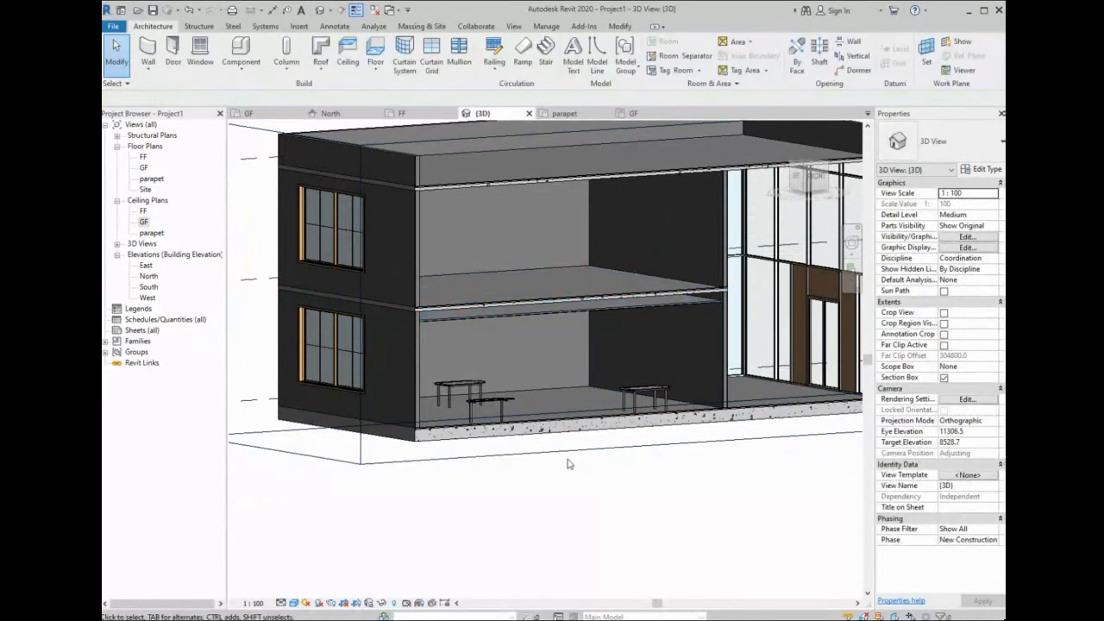
click(567, 464)
click(943, 377)
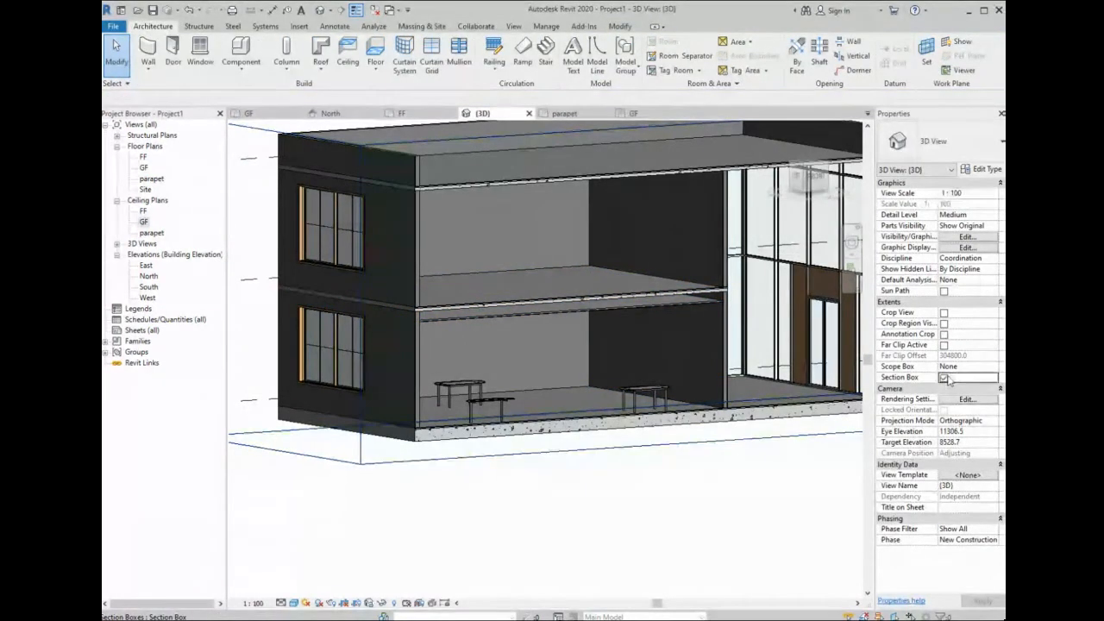
scroll(527, 357, down, 2)
shift+middle_drag(517, 367, 530, 222)
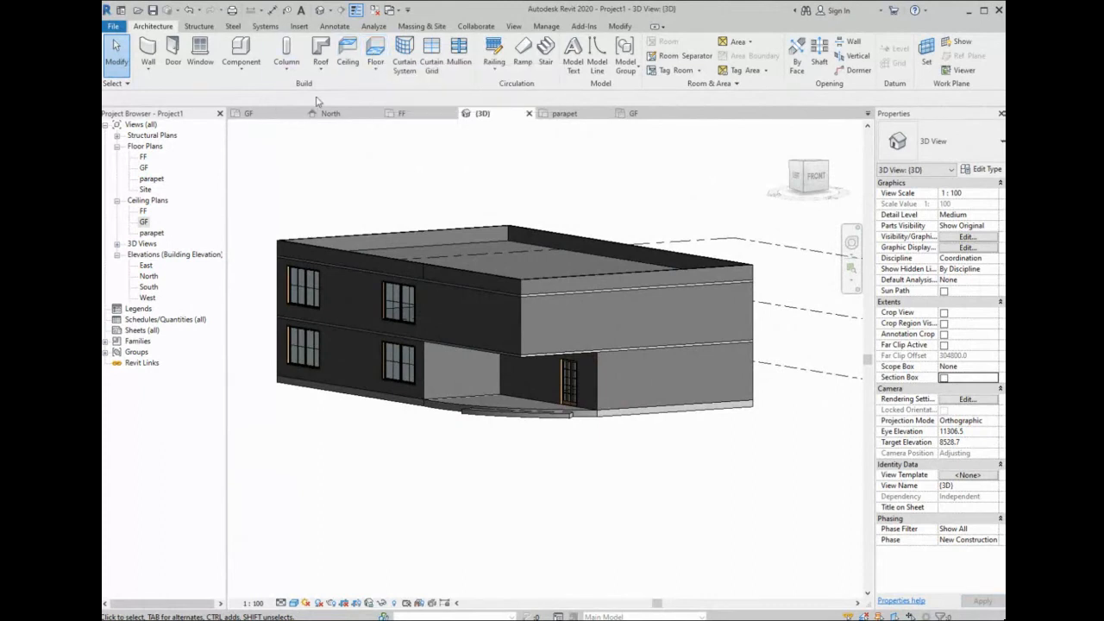
click(322, 59)
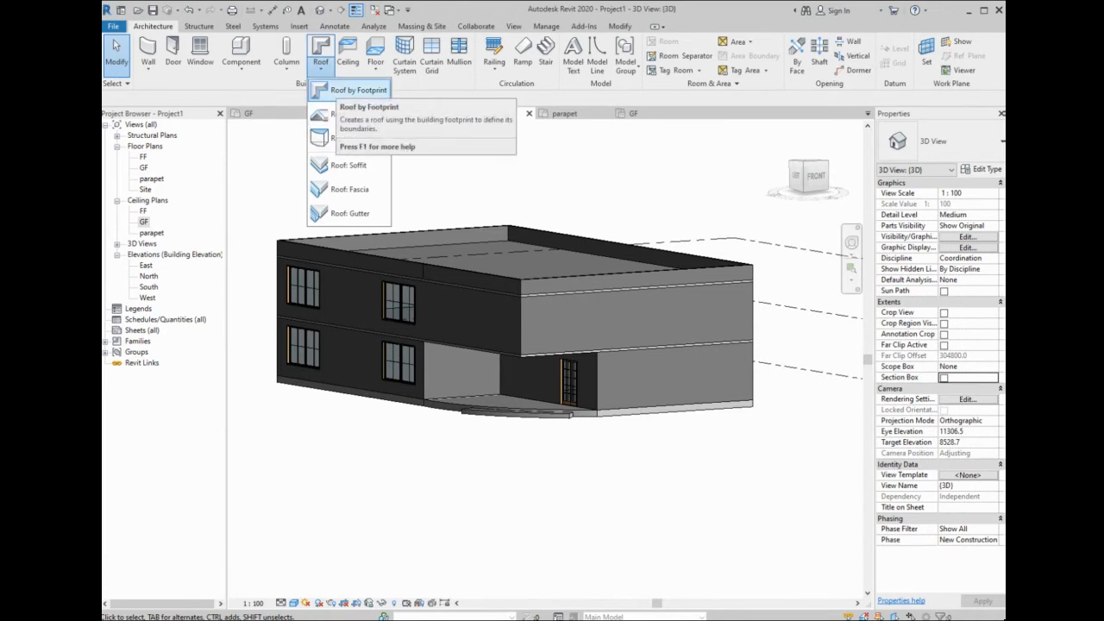
click(343, 91)
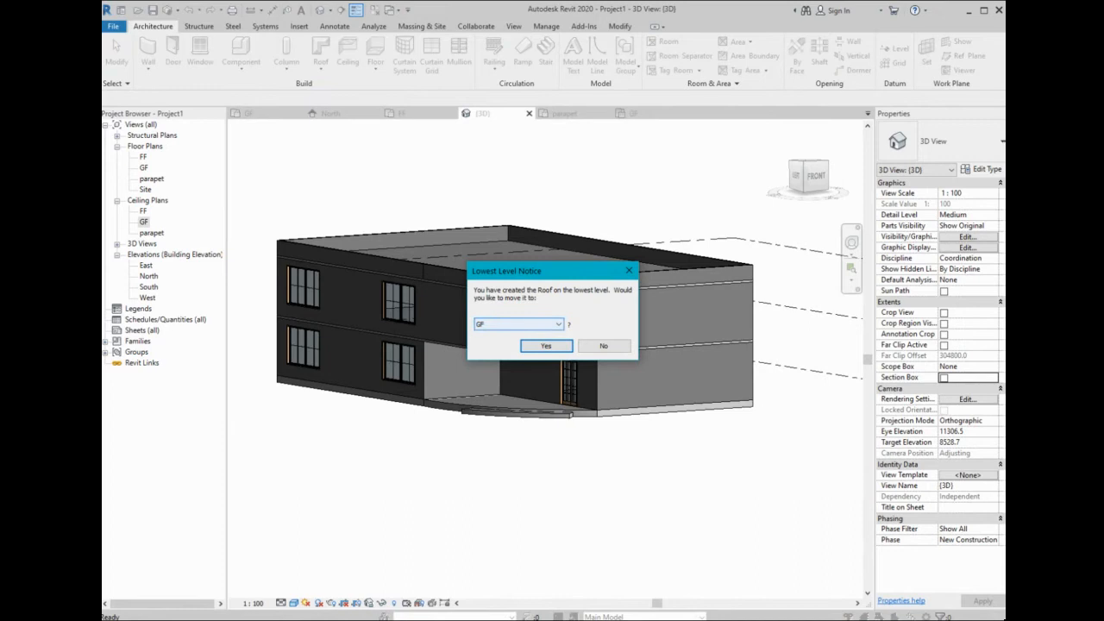
key(Return)
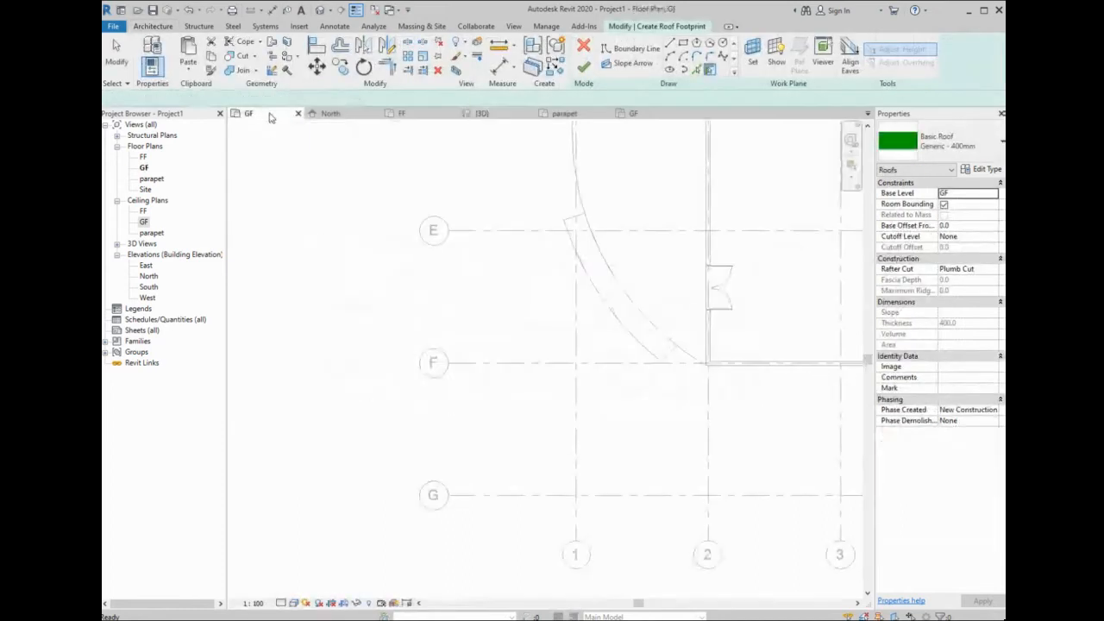
scroll(363, 300, down, 4)
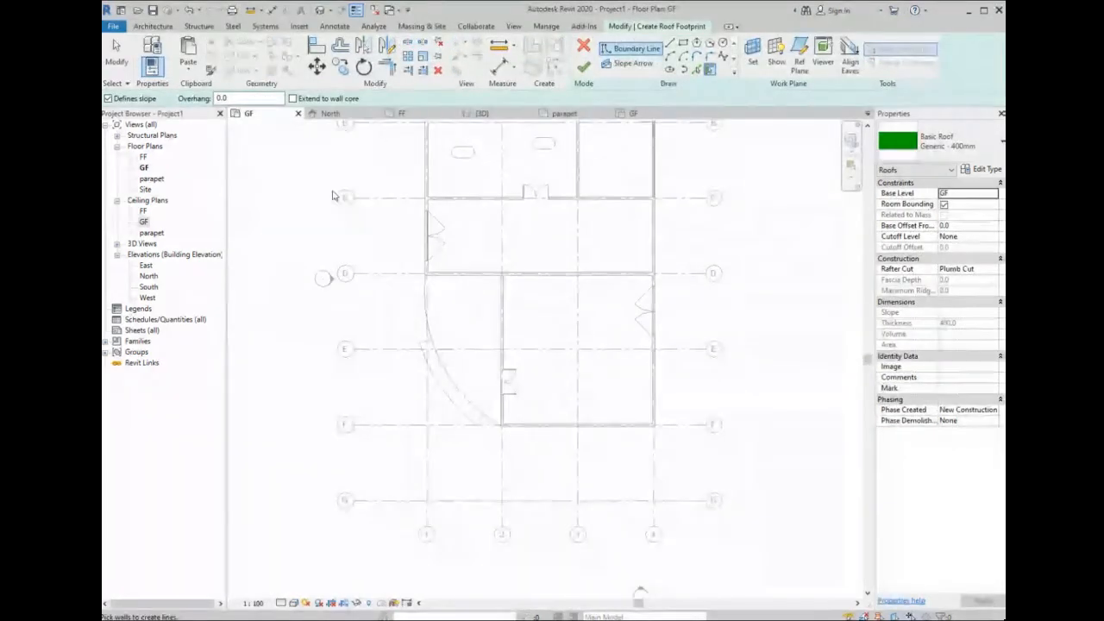
click(152, 26)
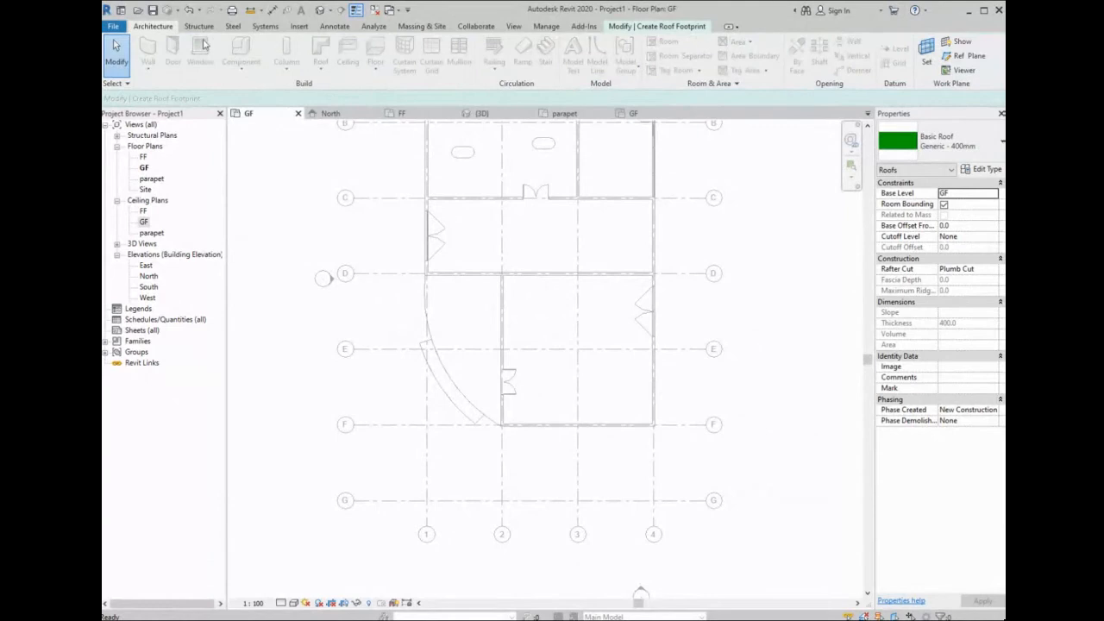
click(686, 28)
click(583, 47)
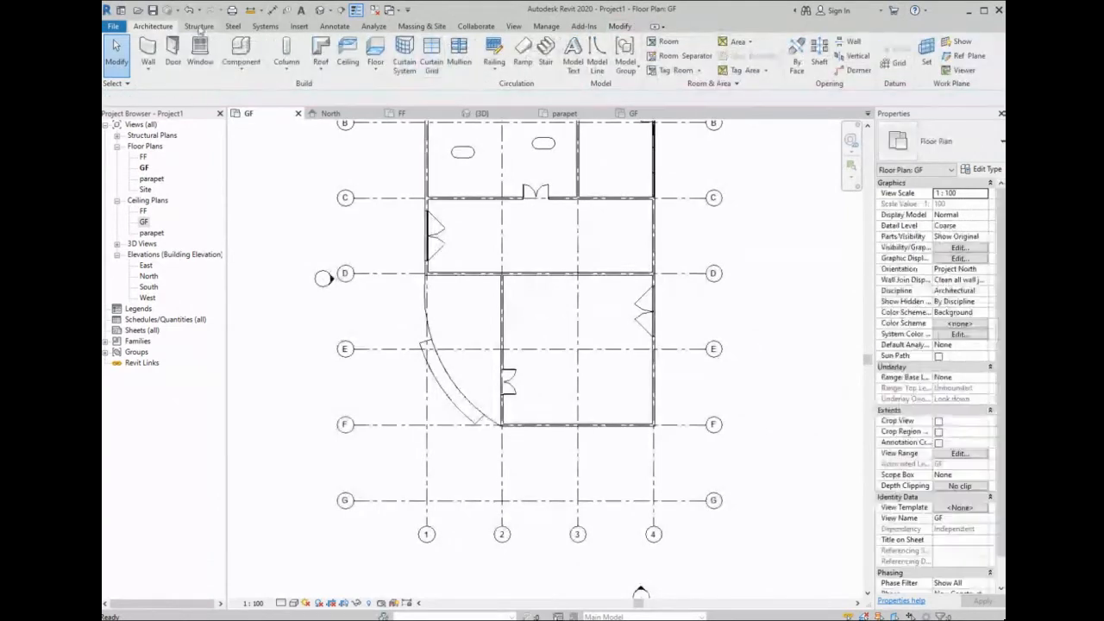
- Start a roof by footprint on the parapet level and choose the Generic - 125mm basic roof type
click(323, 54)
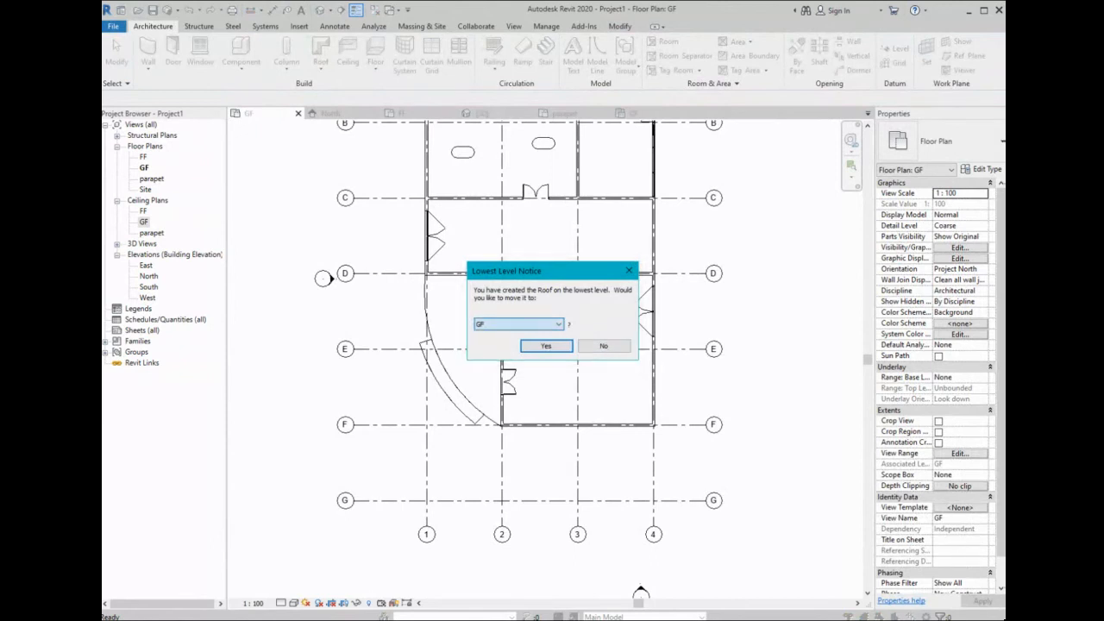
click(561, 347)
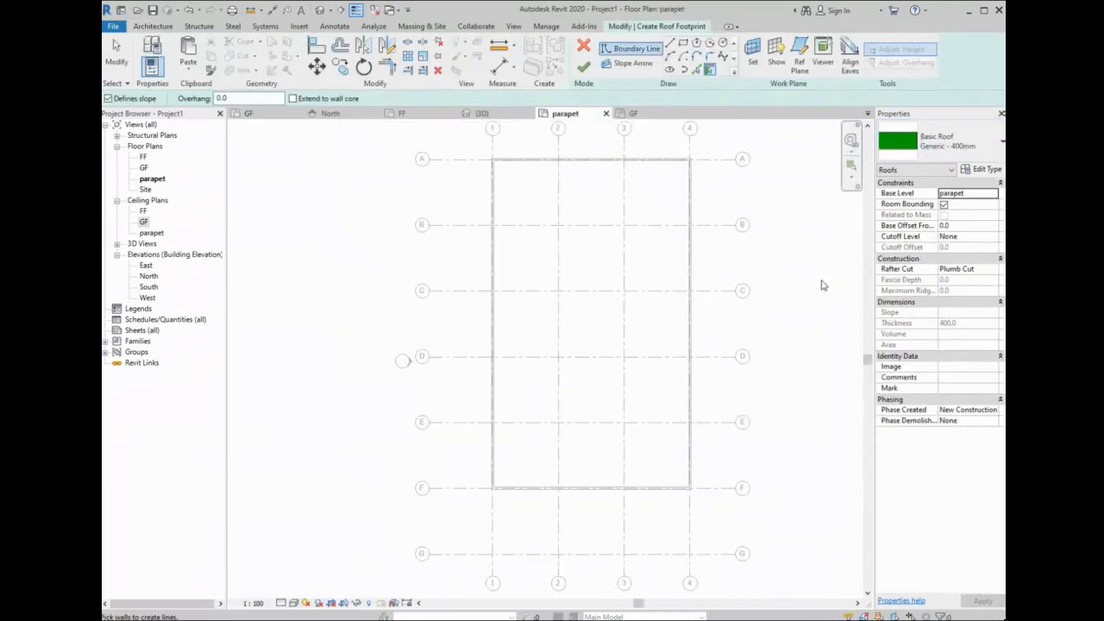
click(948, 141)
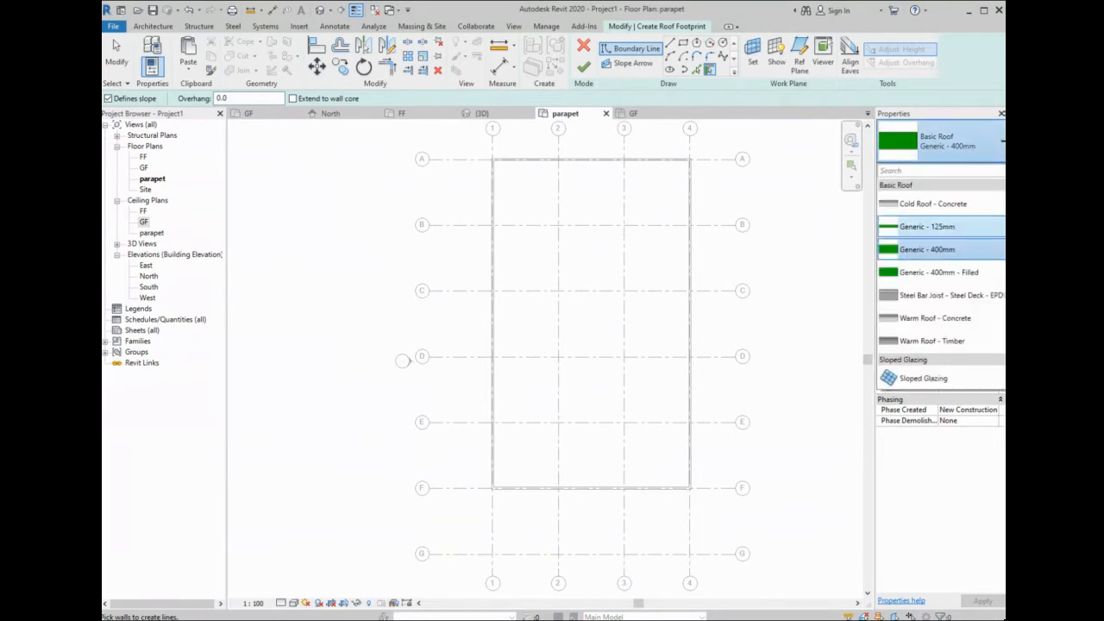
click(942, 228)
click(992, 171)
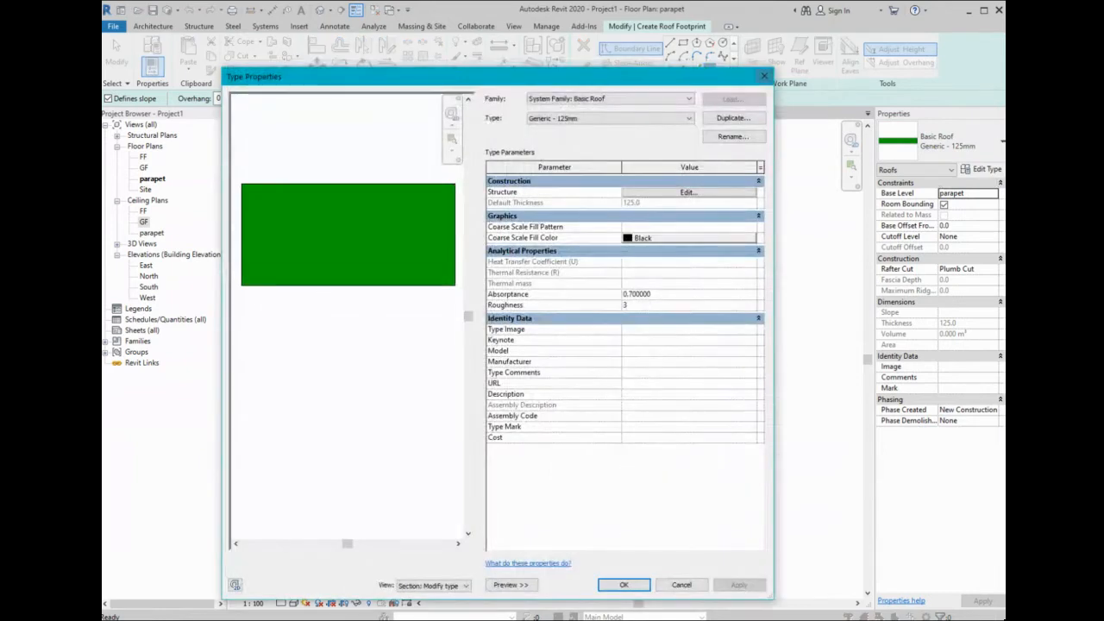
click(764, 76)
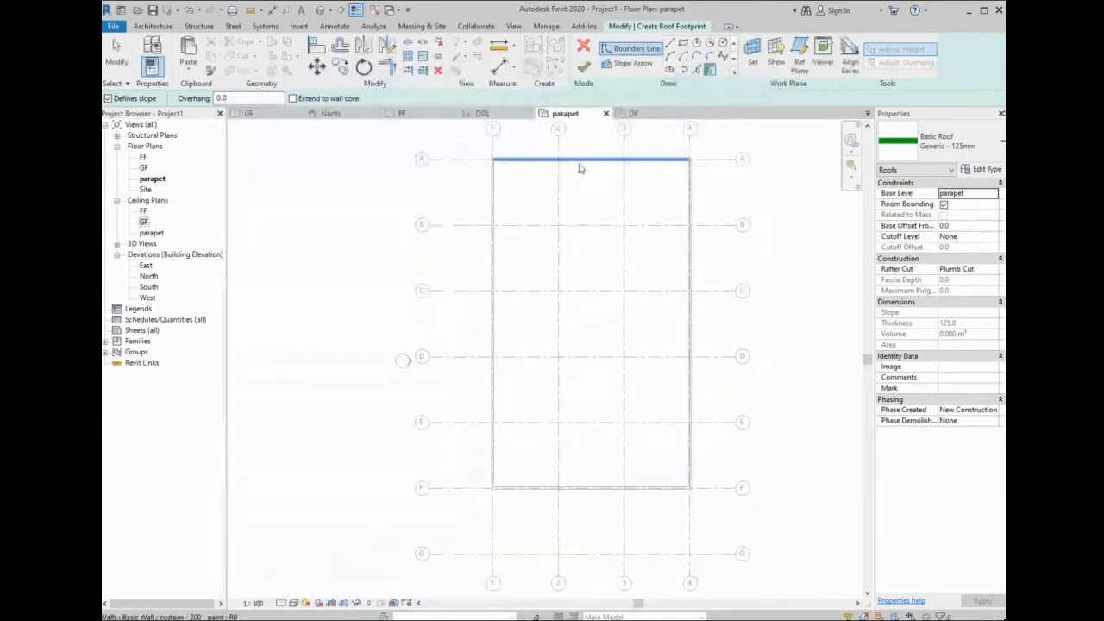
- Set up a rectangular roof boundary with a 500 mm offset from the picked points
scroll(570, 175, down, 2)
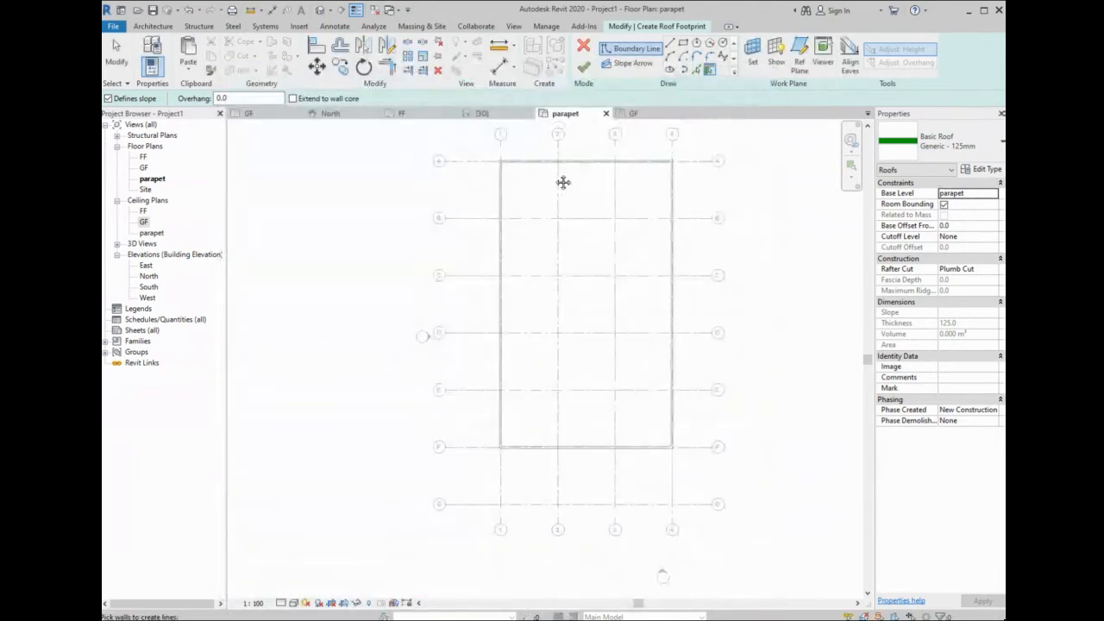
click(683, 43)
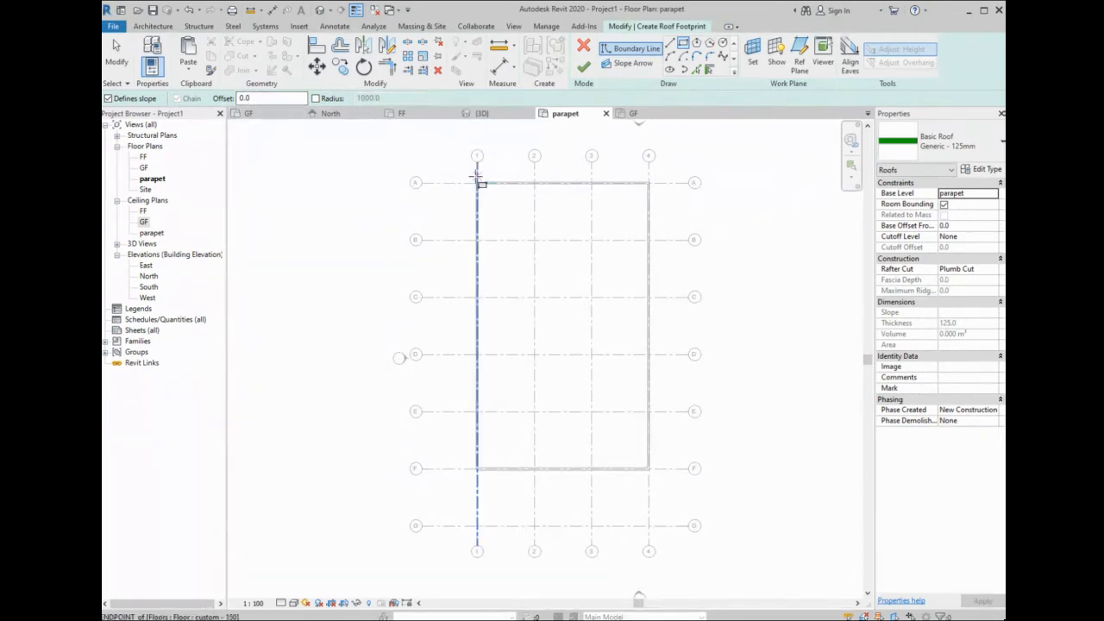
click(275, 99)
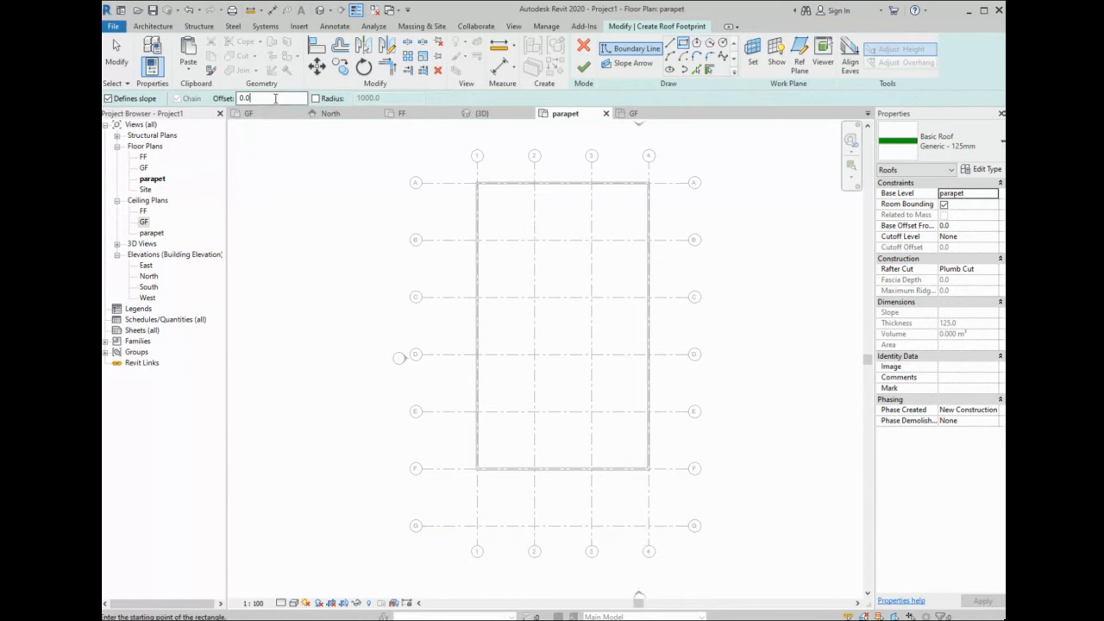
text(5)
key(Return)
scroll(476, 182, up, 6)
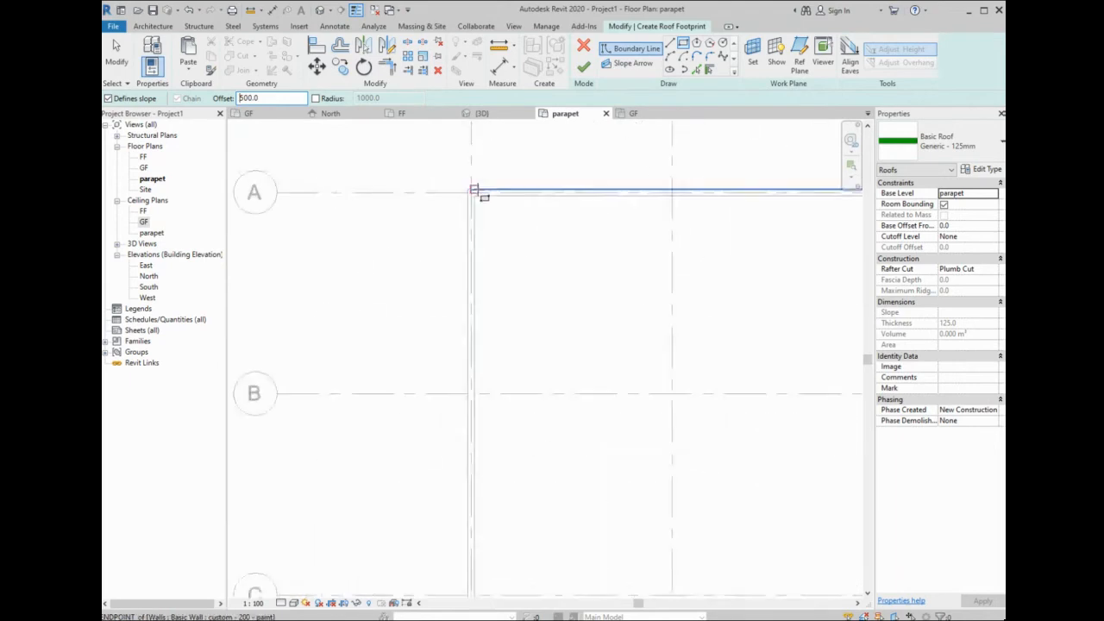
click(472, 189)
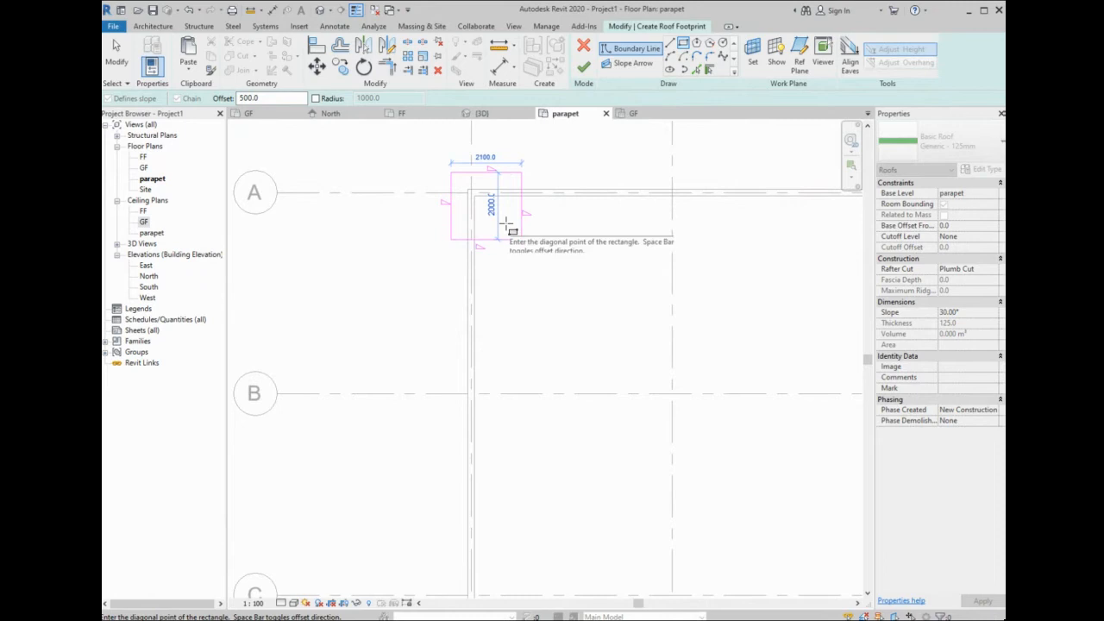
key(Escape)
key(Escape)
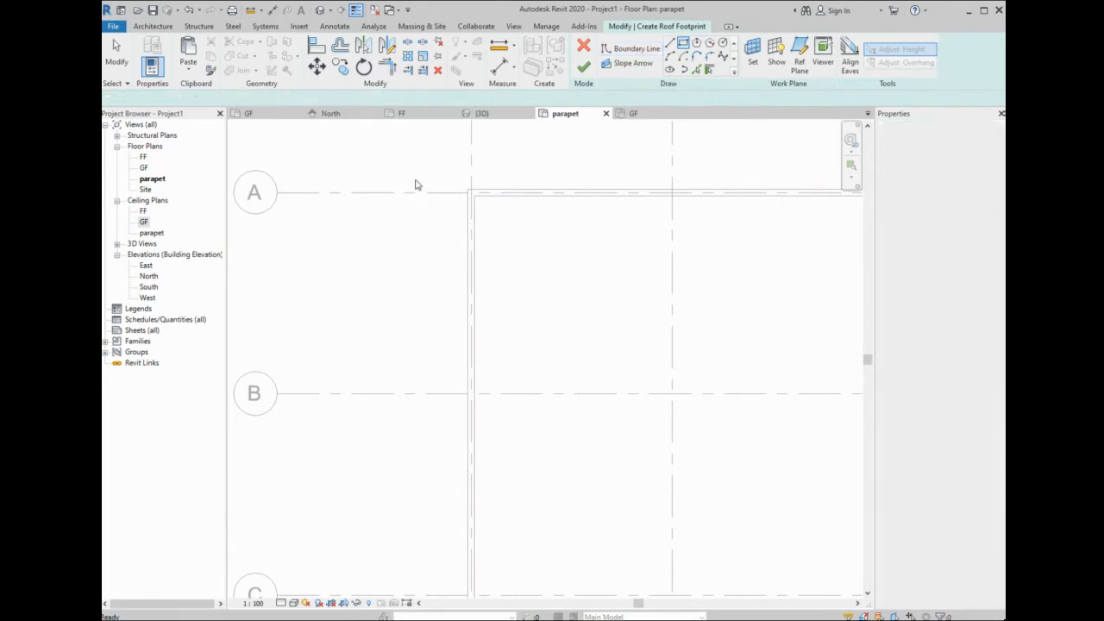
- Draw the slope-defining rectangular roof boundary, starting from the outer wall corner at grids A and 1
click(683, 42)
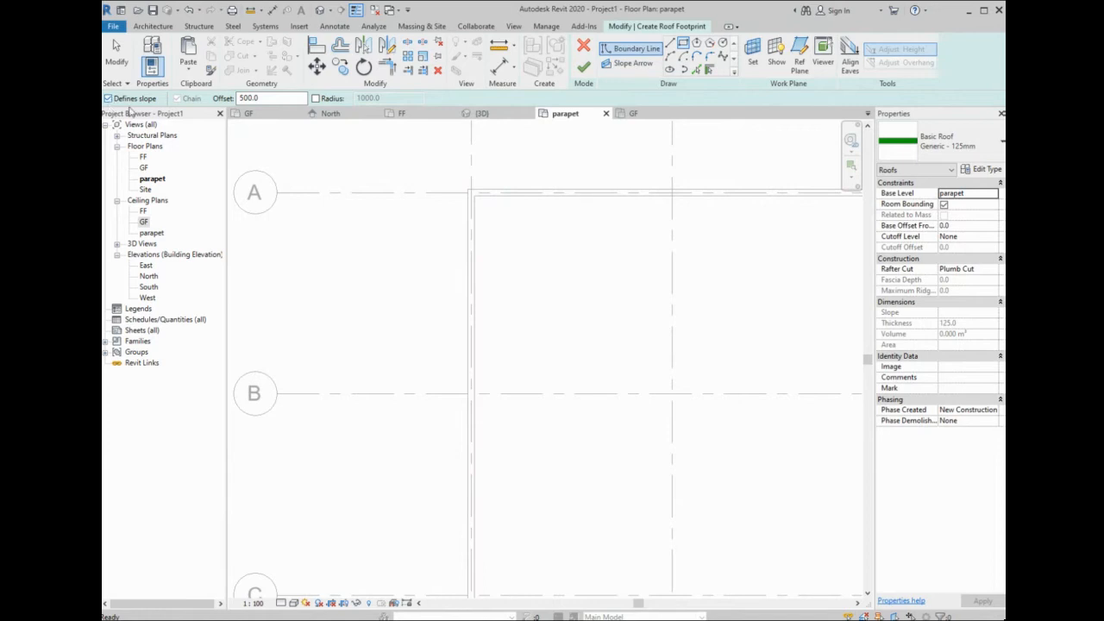
scroll(495, 187, down, 2)
scroll(493, 184, up, 1)
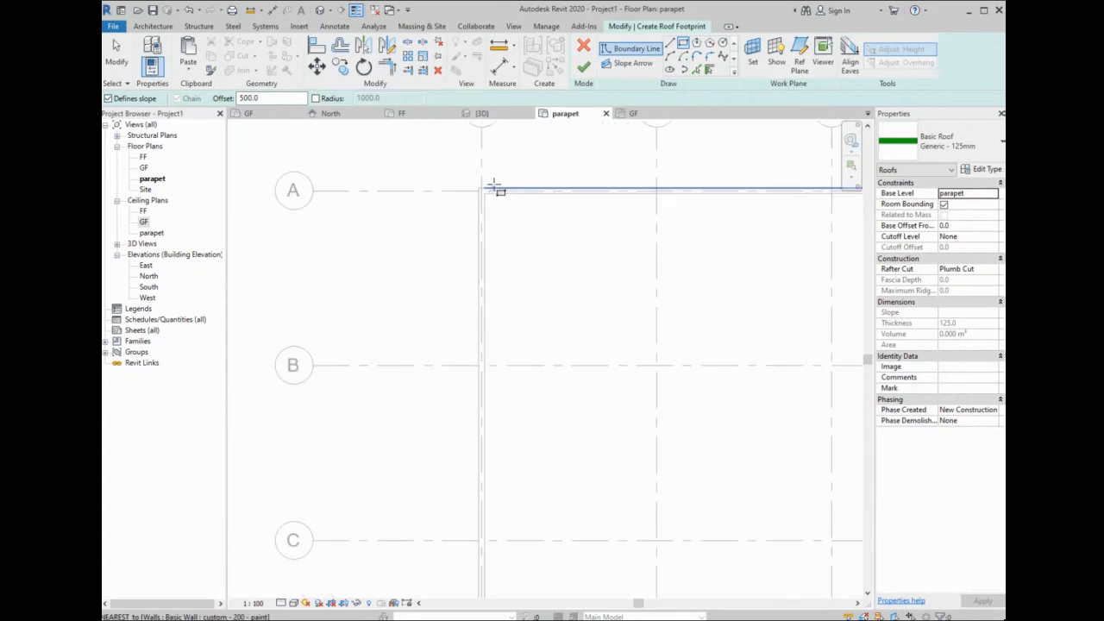
scroll(488, 186, up, 2)
click(481, 189)
scroll(389, 160, down, 6)
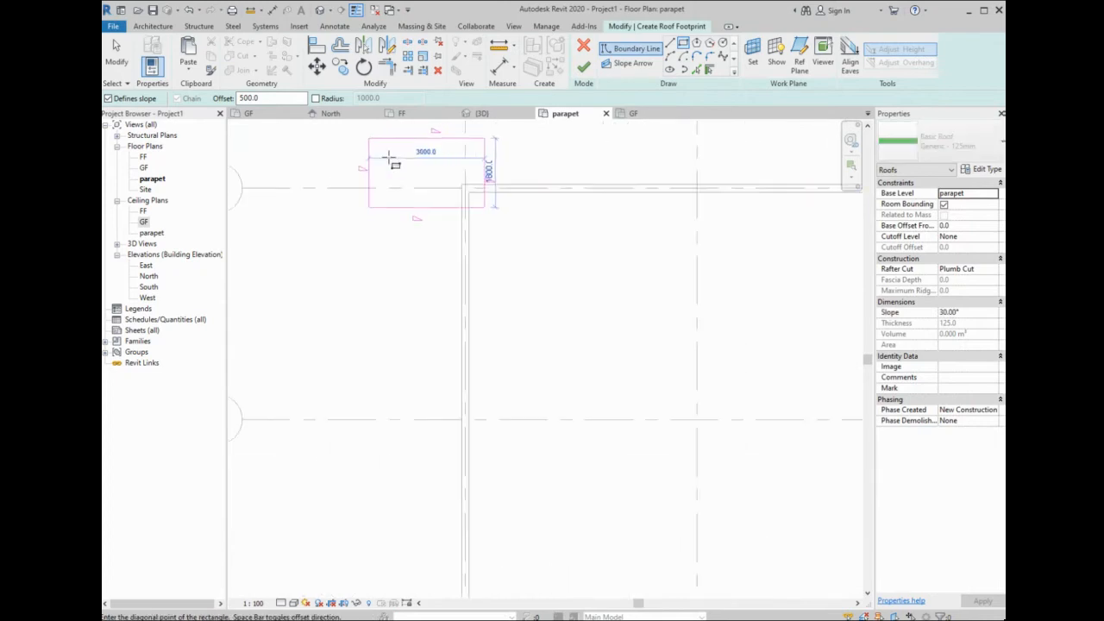
- Complete the rectangular roof footprint with a 500 offset at the grid F/4 wall corner and attach the highlighted walls to the roof
scroll(623, 522, up, 5)
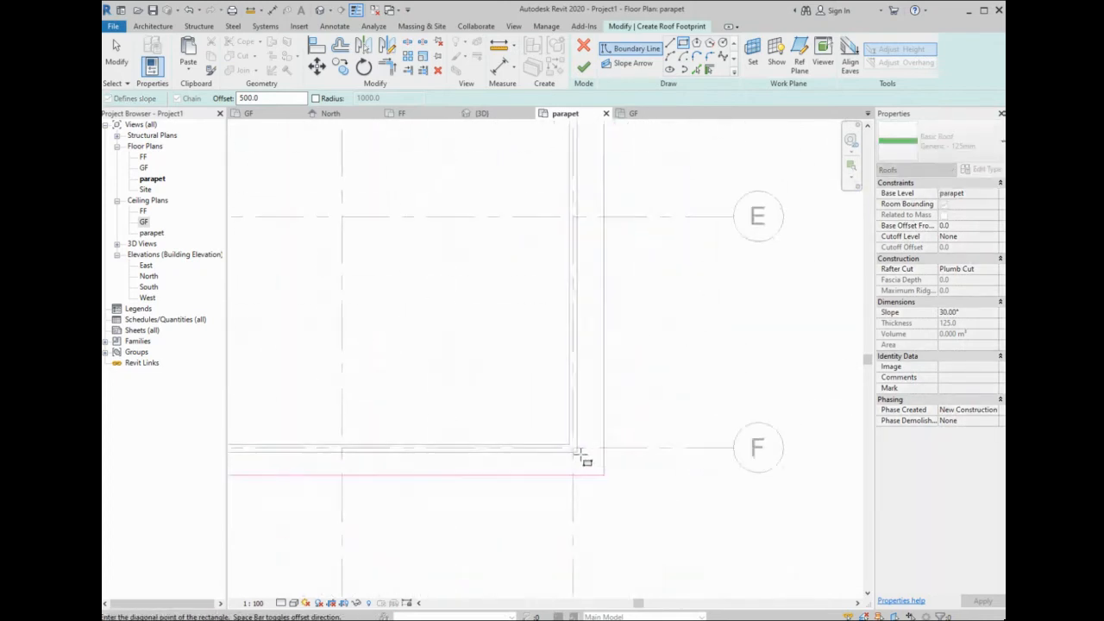
click(572, 448)
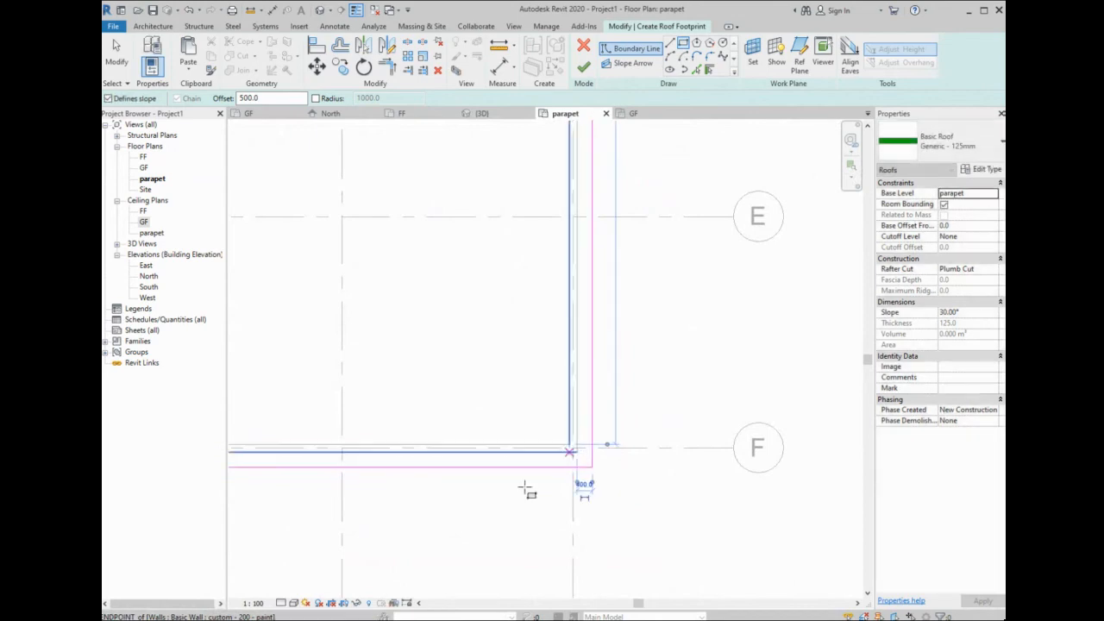
click(585, 66)
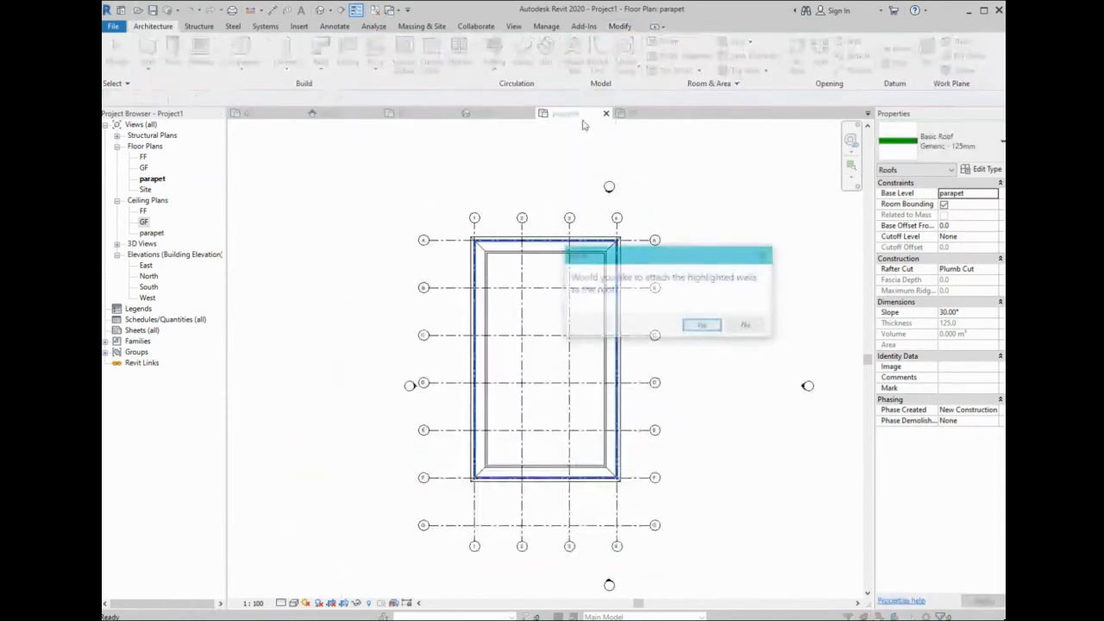
click(702, 325)
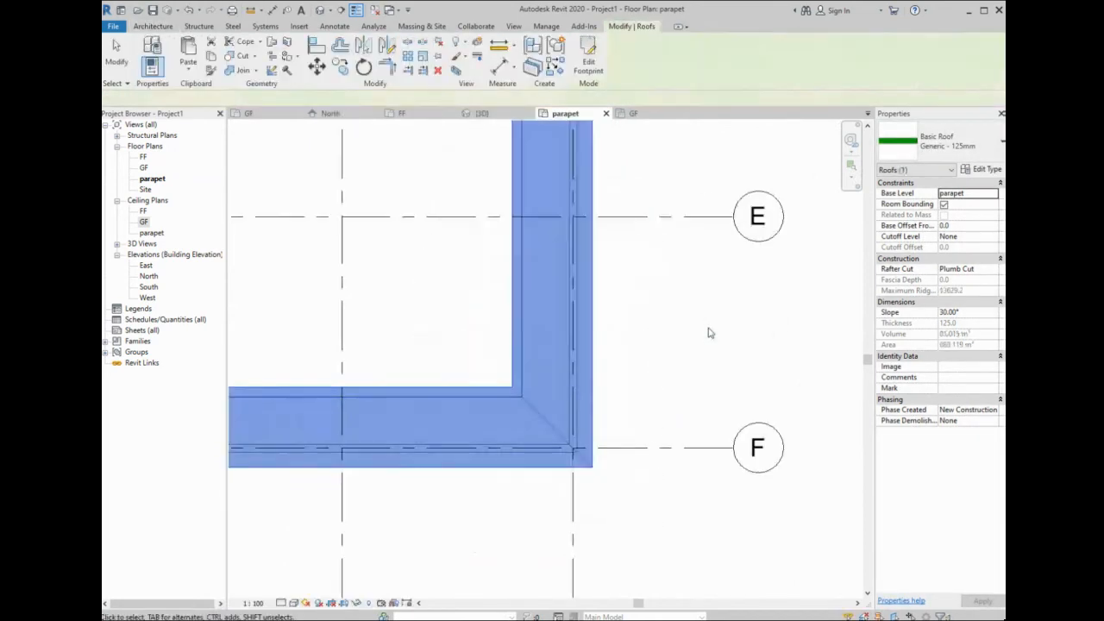
- In the 3D view, remove the slope from all four roof boundary lines, finish the footprint and unjoin the conflicting elements
click(481, 113)
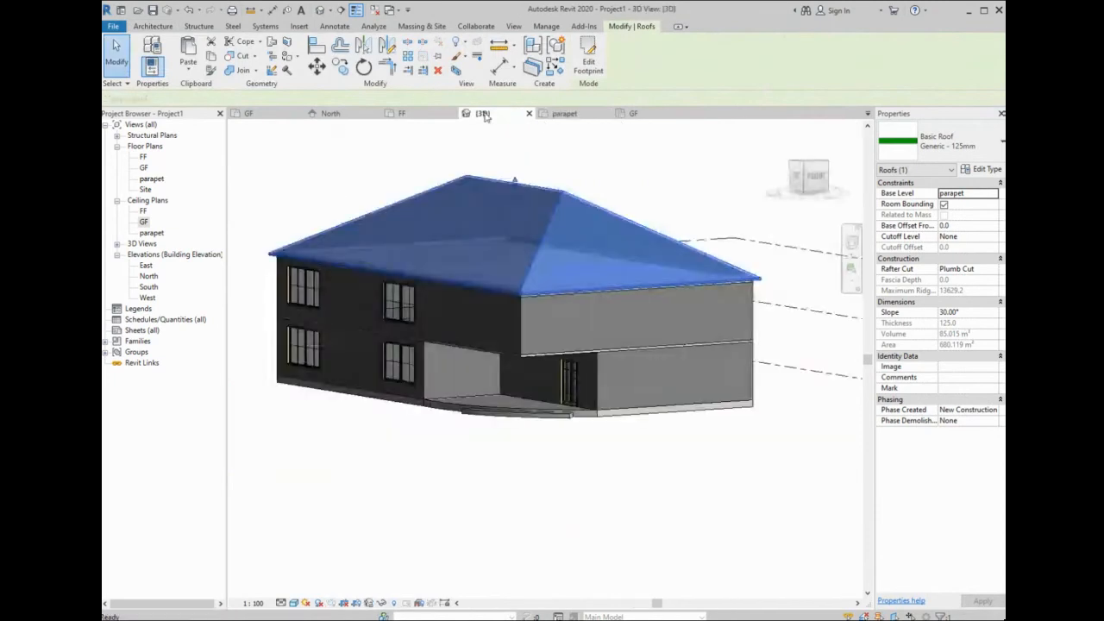
double_click(518, 297)
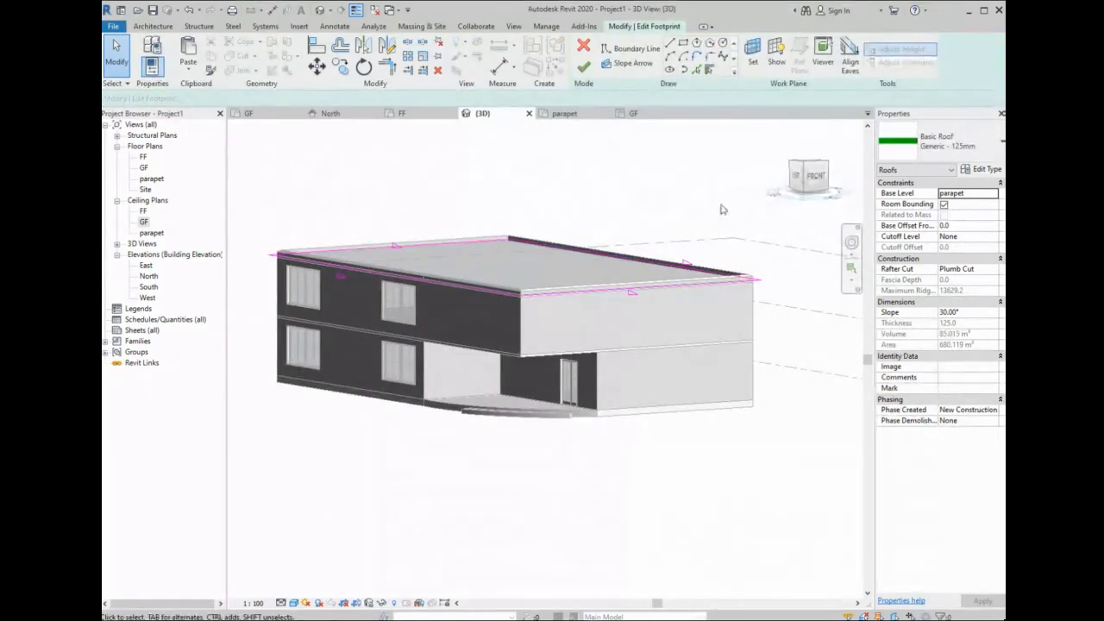
drag(719, 210, 342, 372)
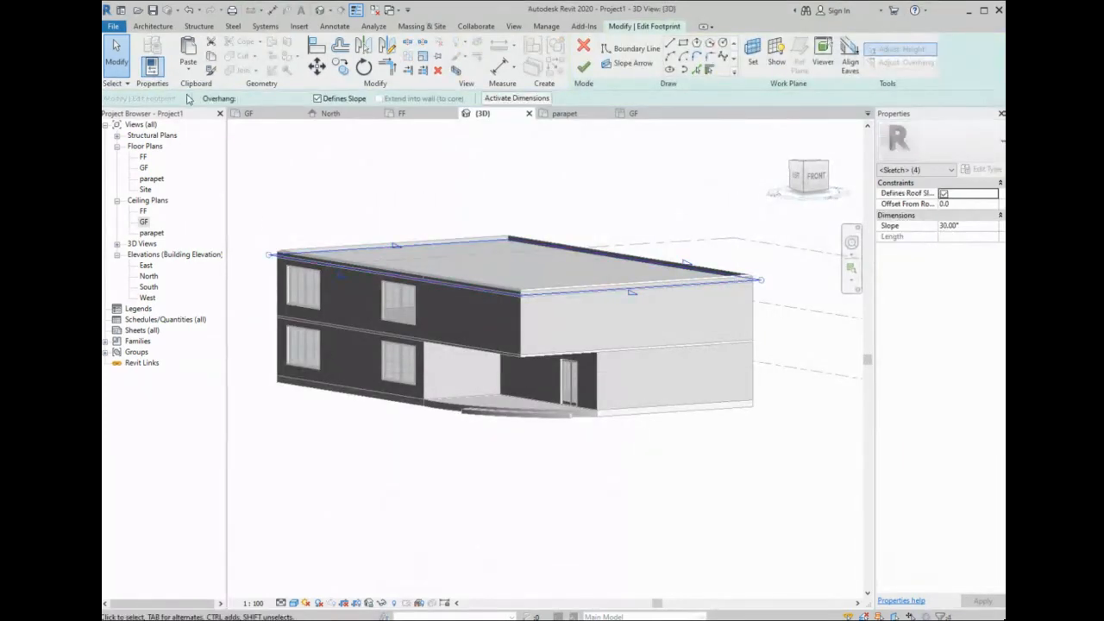
click(317, 98)
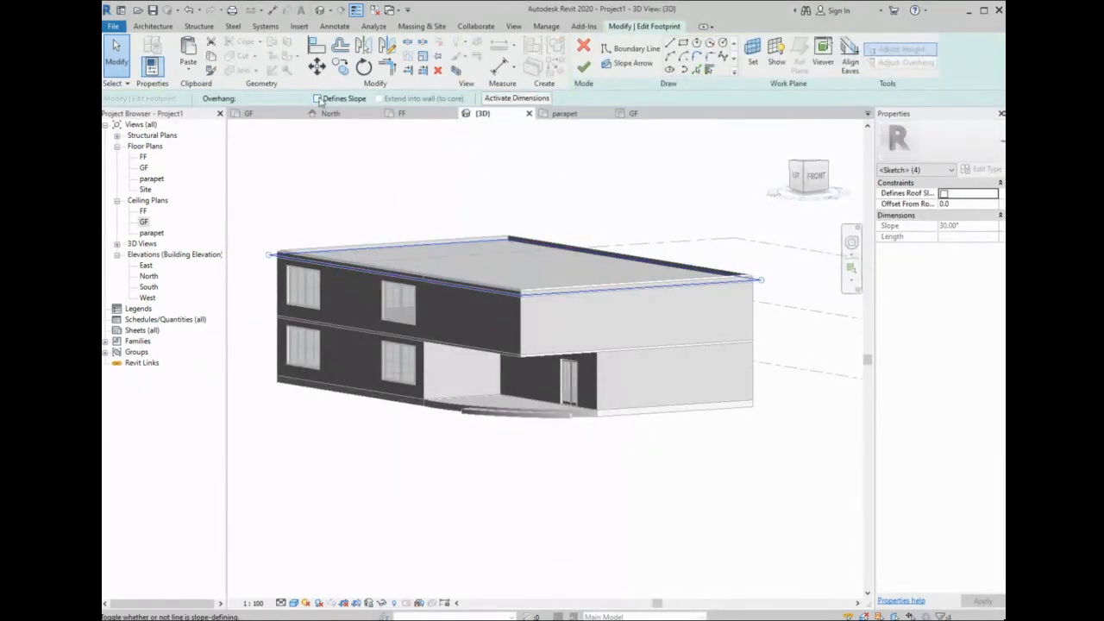
click(584, 69)
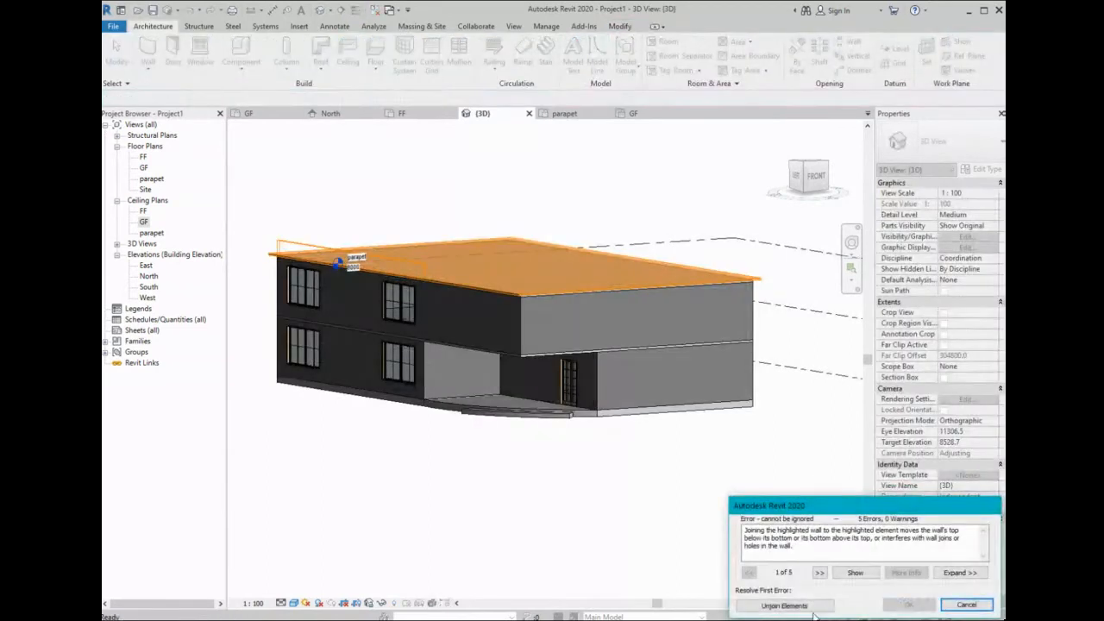
click(784, 605)
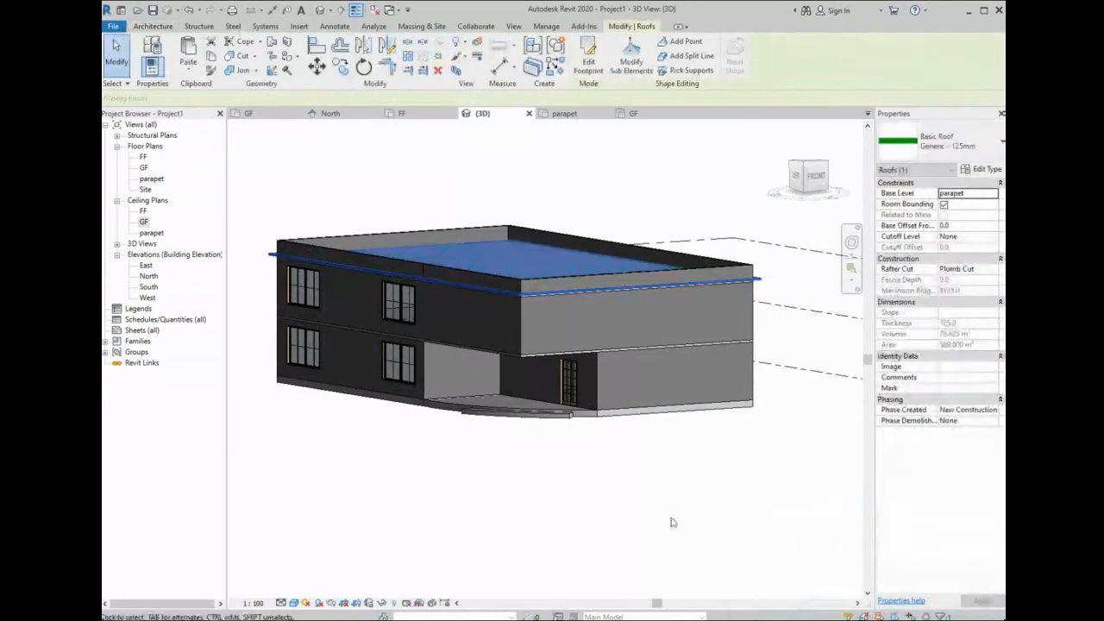
- Delete the whole chain of parapet walls standing around the top of the building
scroll(527, 294, up, 6)
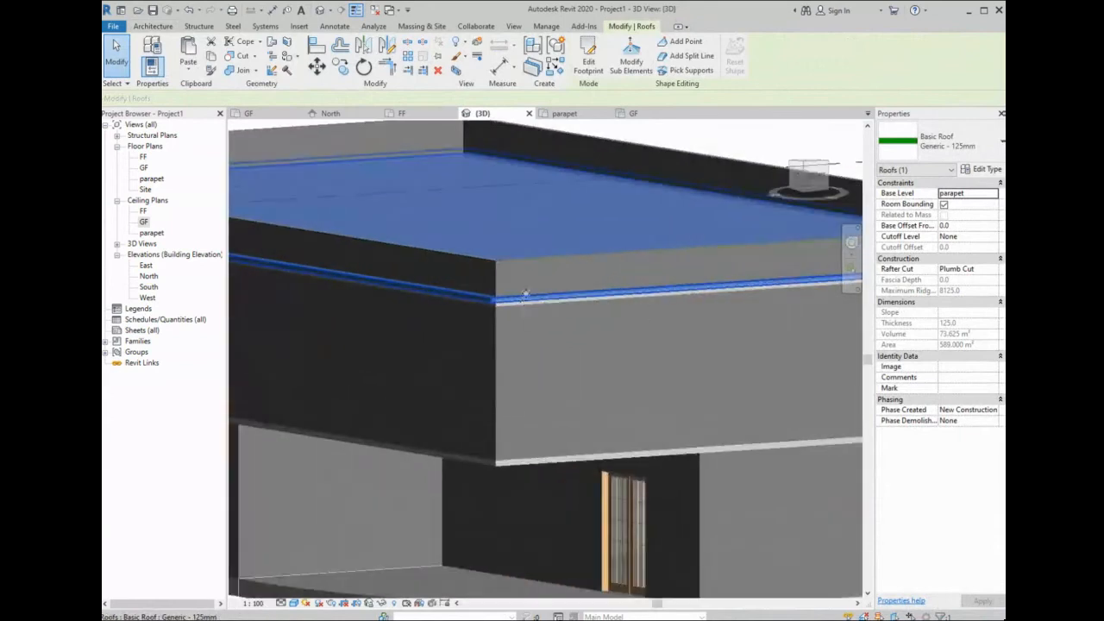
click(529, 278)
key(Tab)
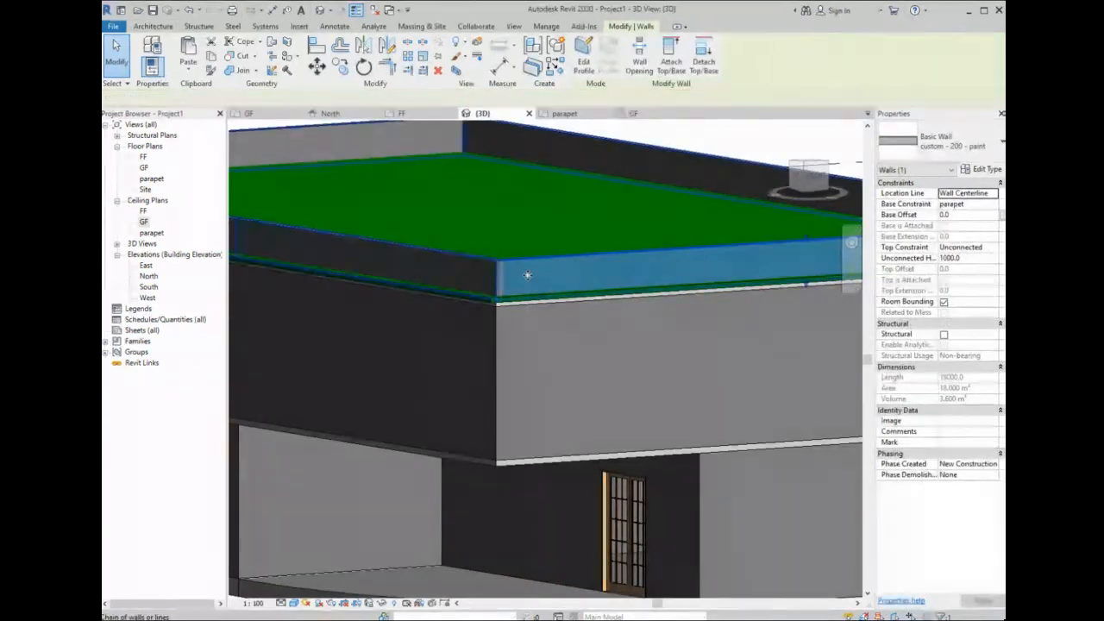
click(527, 275)
key(Delete)
scroll(527, 280, down, 2)
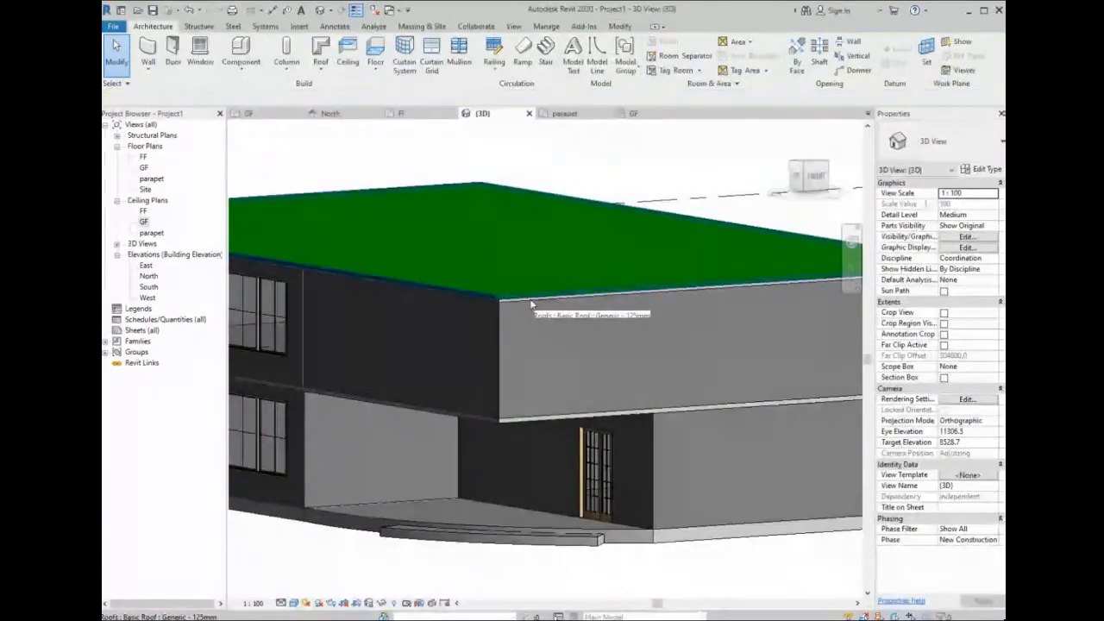
- Delete the flat roof and the floor slab beneath it at the parapet level
click(529, 298)
scroll(530, 300, up, 2)
key(Delete)
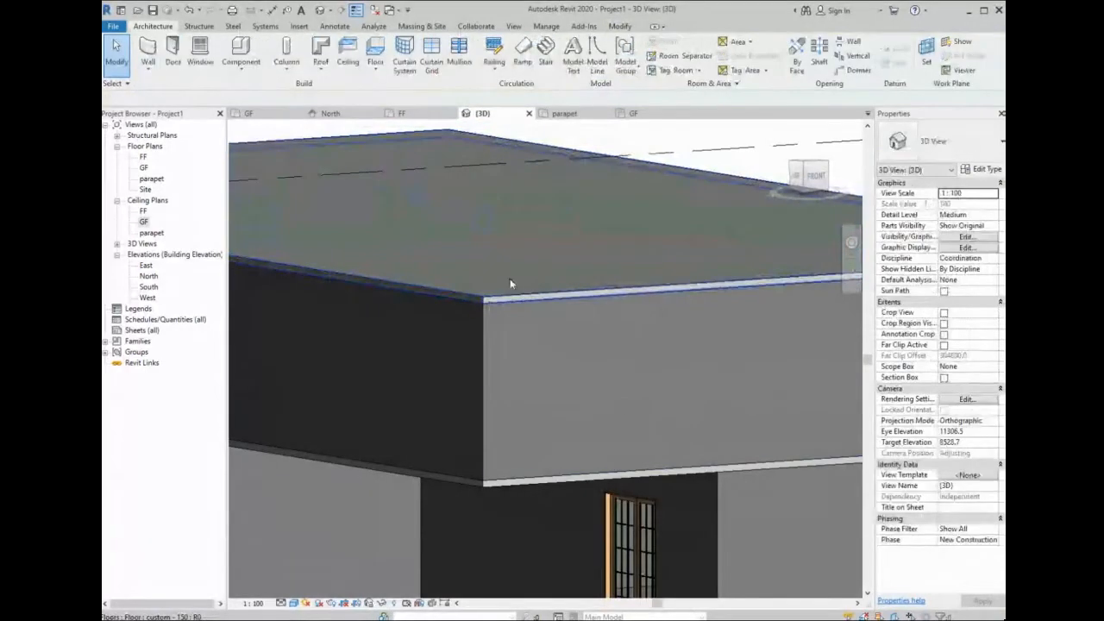
click(509, 280)
scroll(510, 285, down, 2)
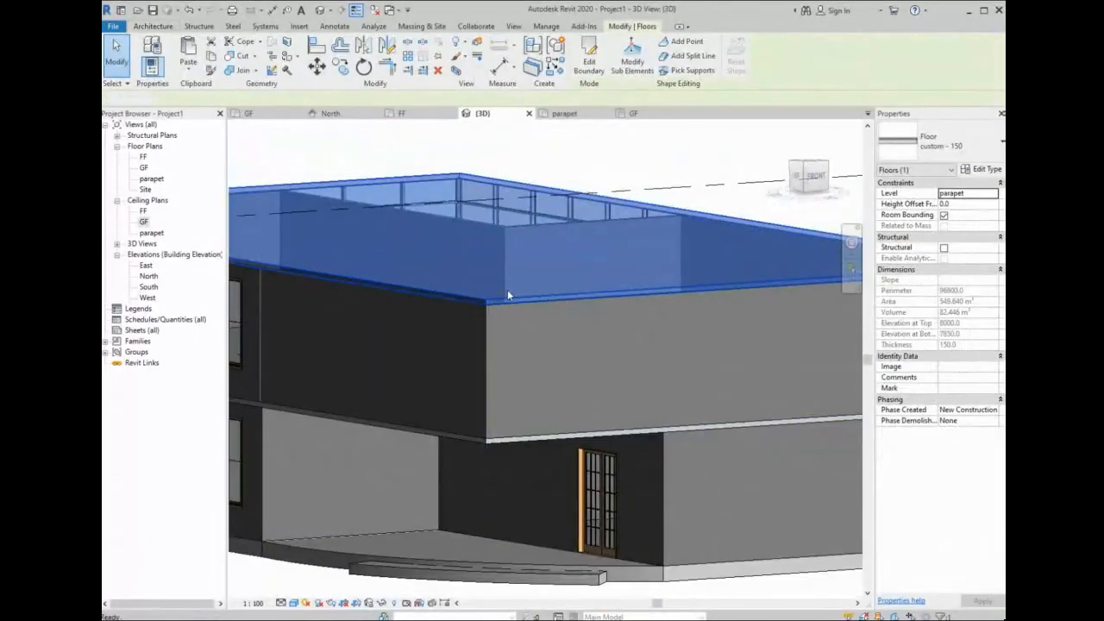
key(Delete)
scroll(506, 313, down, 1)
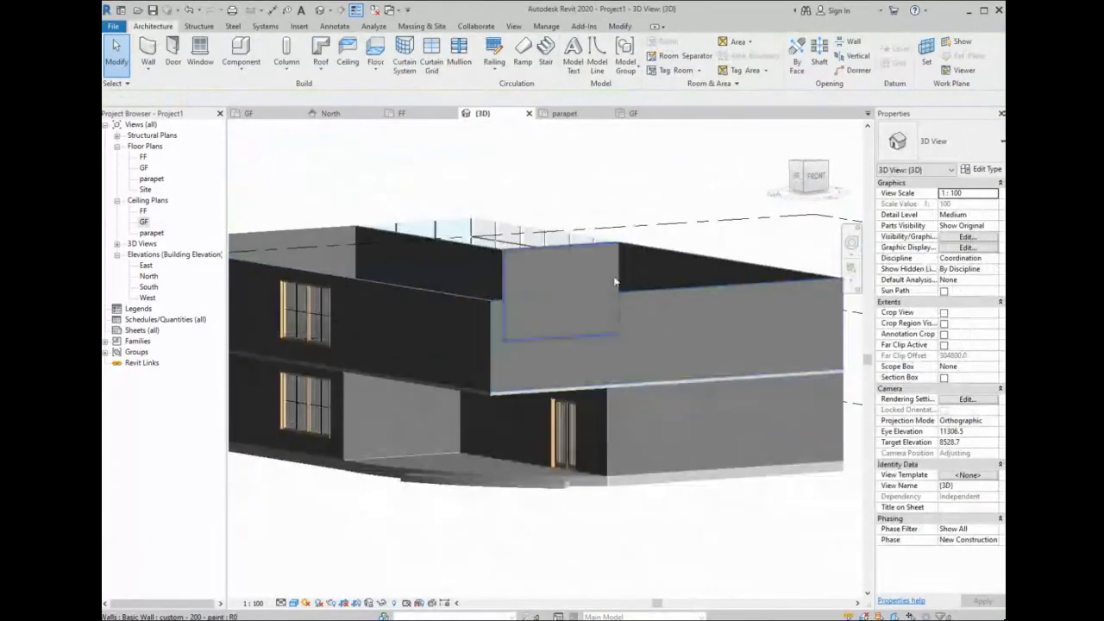
- In the parapet floor plan, set the underlay's base level to FF and apply it
click(565, 113)
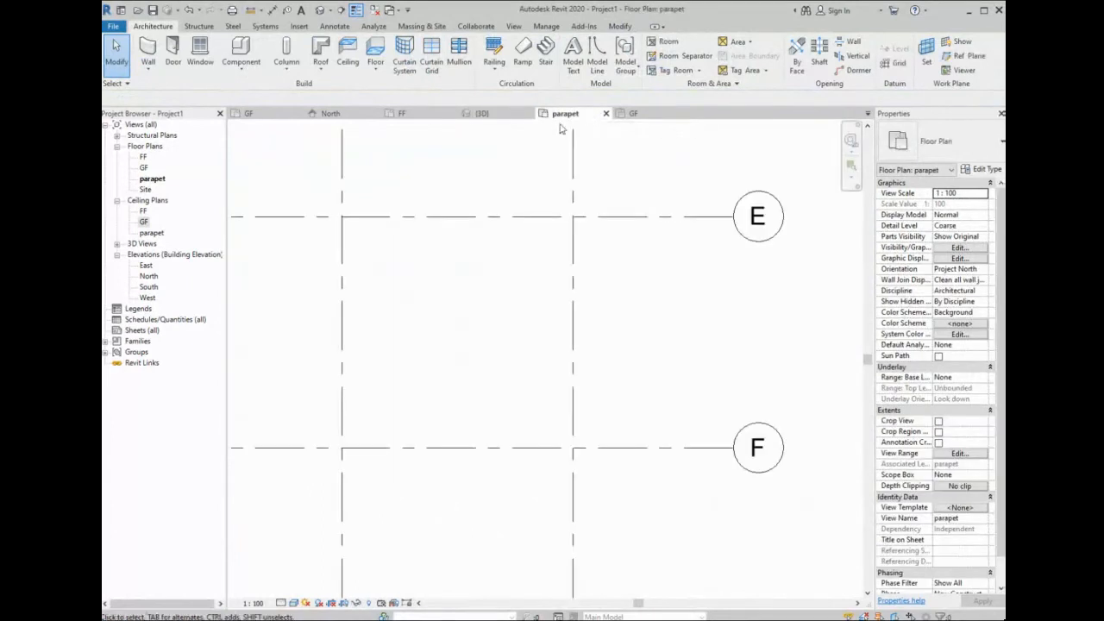
scroll(643, 244, down, 3)
middle_drag(624, 236, 631, 293)
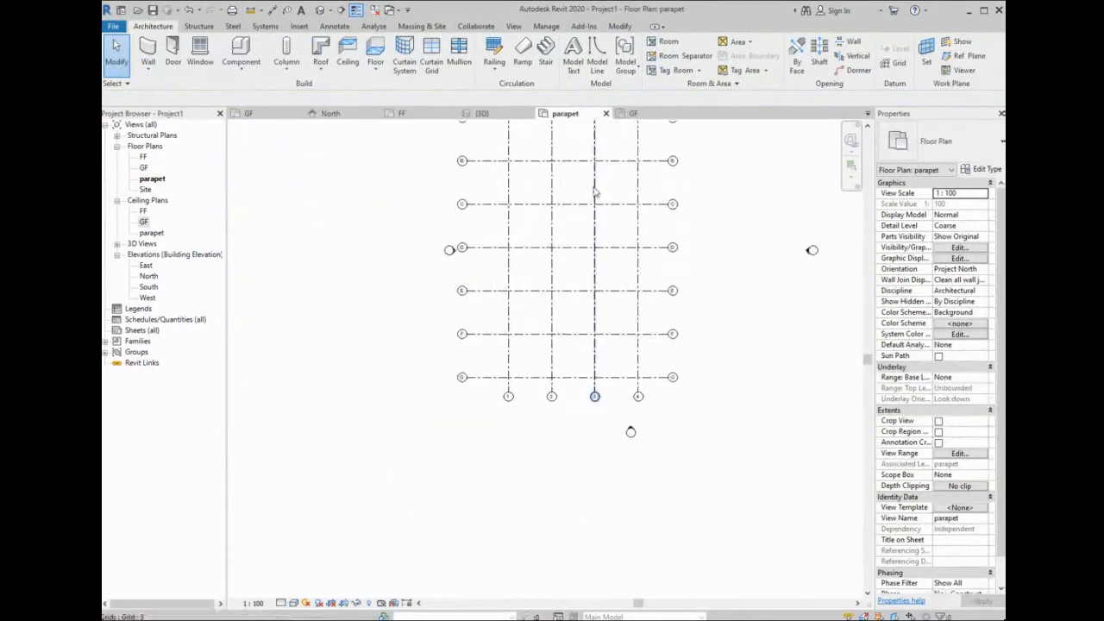
scroll(592, 189, up, 1)
middle_drag(589, 159, 607, 237)
scroll(679, 207, down, 1)
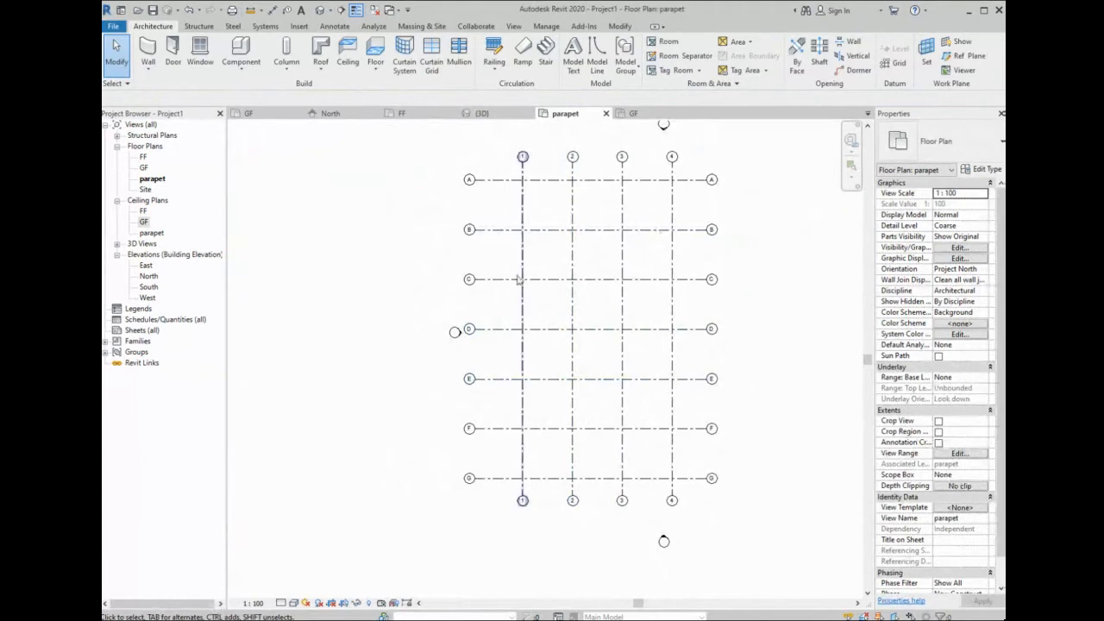
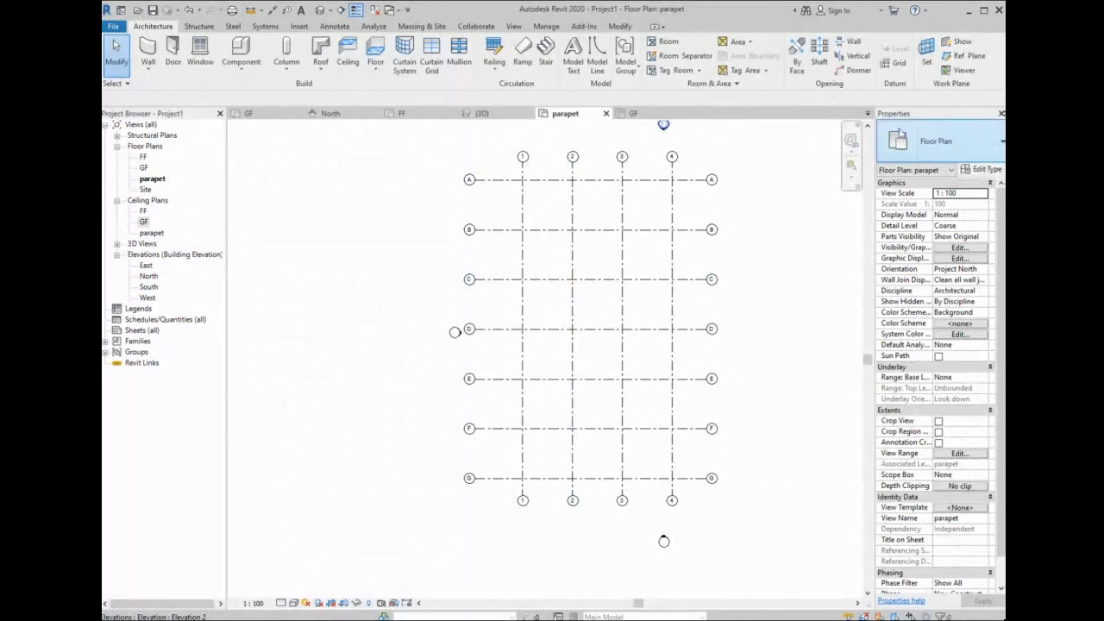
click(155, 179)
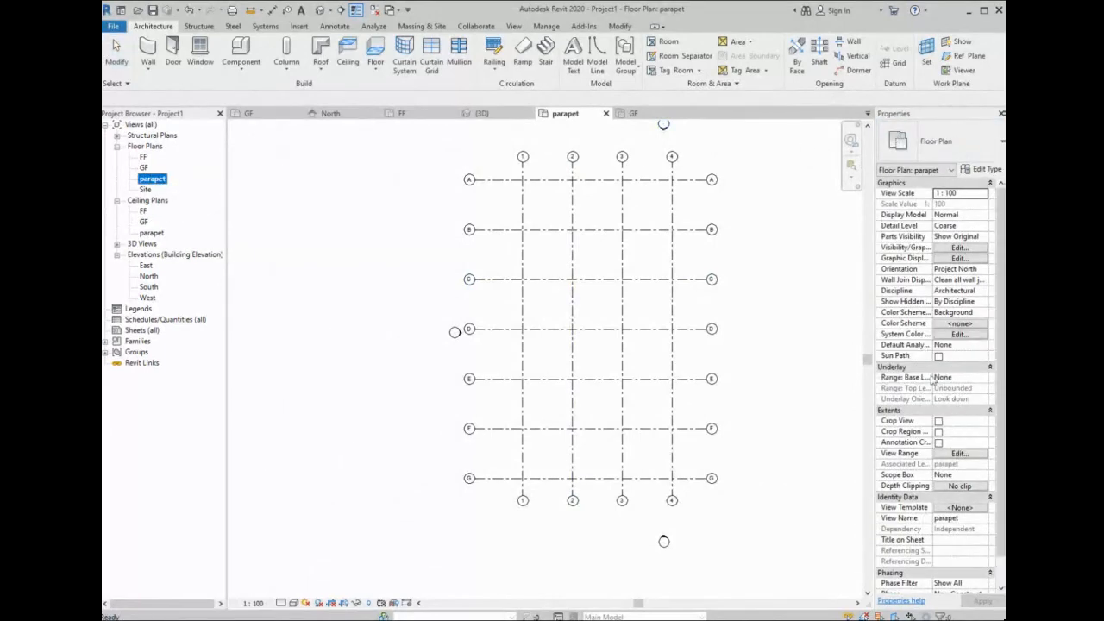
click(955, 377)
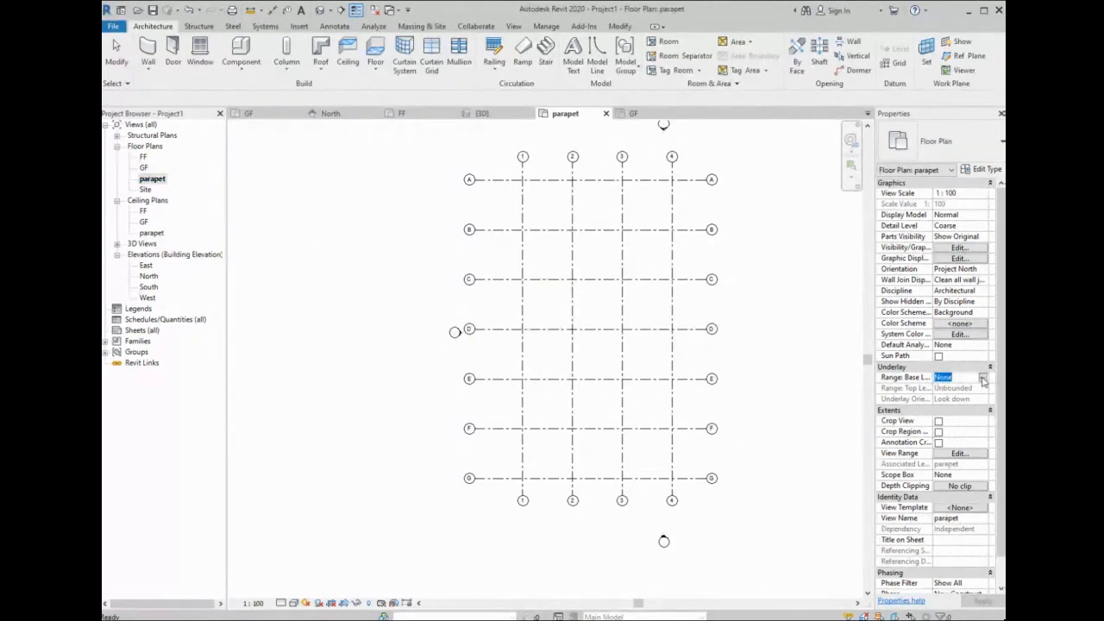
click(949, 411)
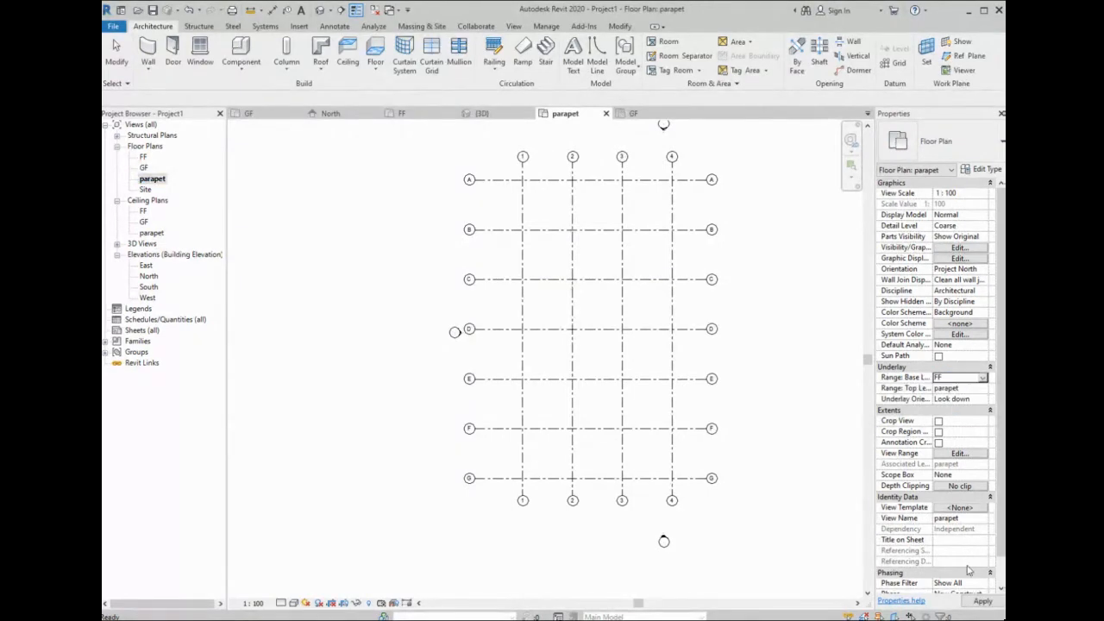
click(986, 603)
scroll(664, 194, up, 3)
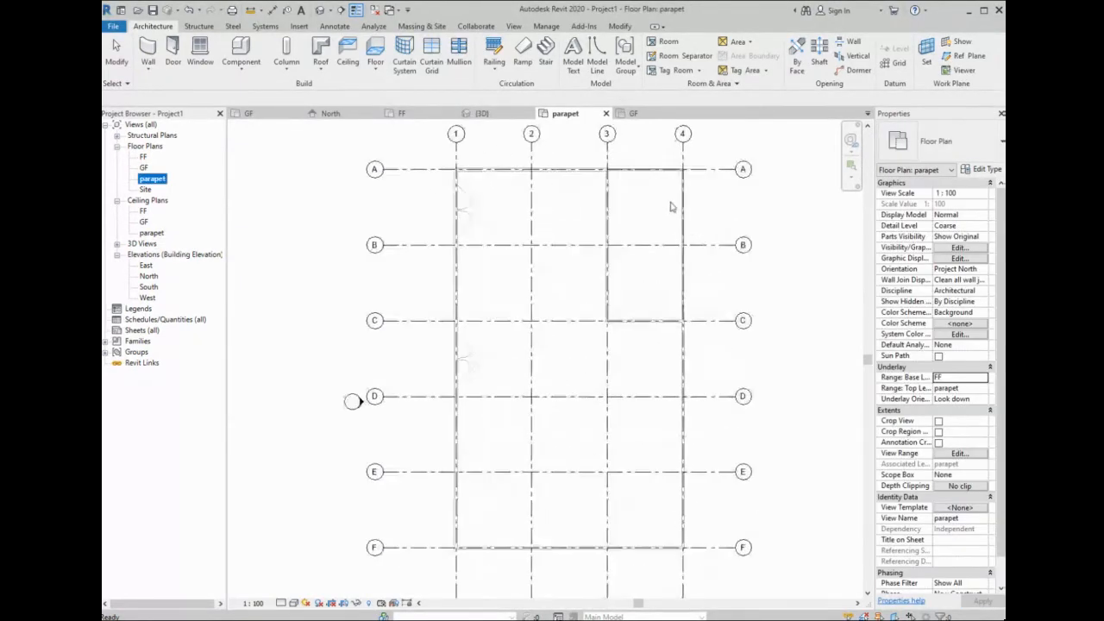
scroll(684, 183, up, 4)
scroll(684, 240, down, 4)
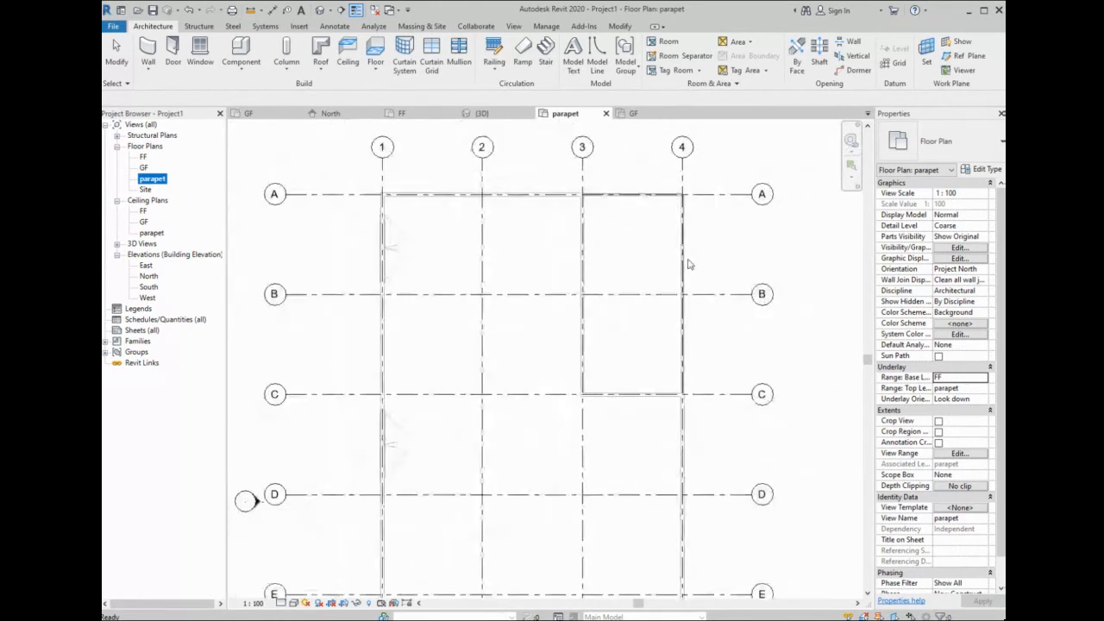
- Create a sloped roof by footprint with a rectangular boundary offset 500 outward from the wall corners at A/1 and F/4
scroll(527, 340, down, 2)
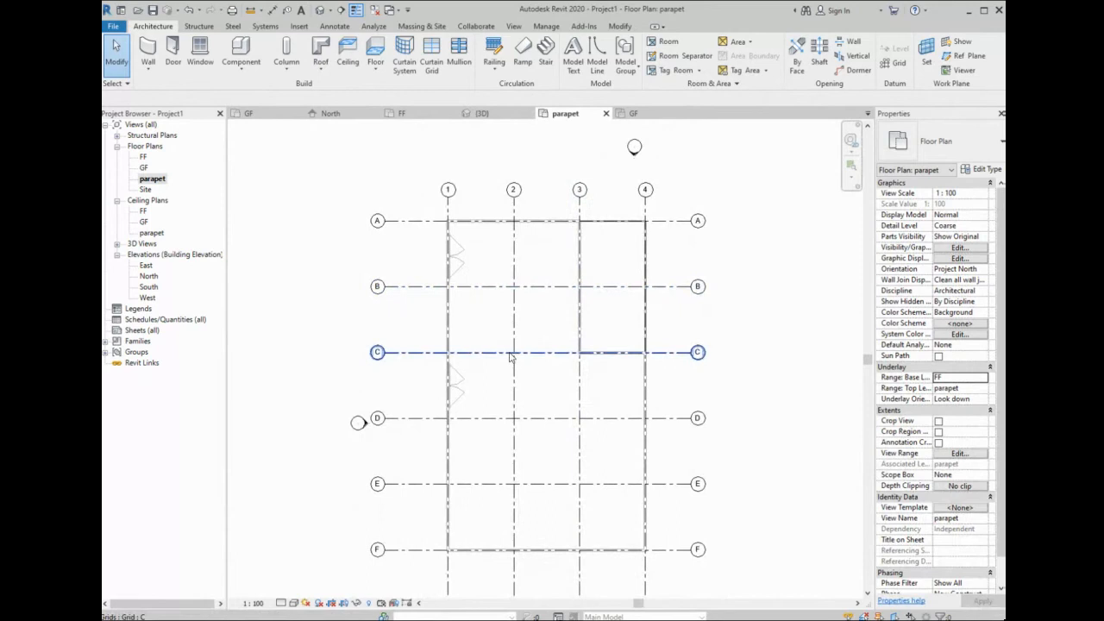
middle_drag(509, 357, 515, 311)
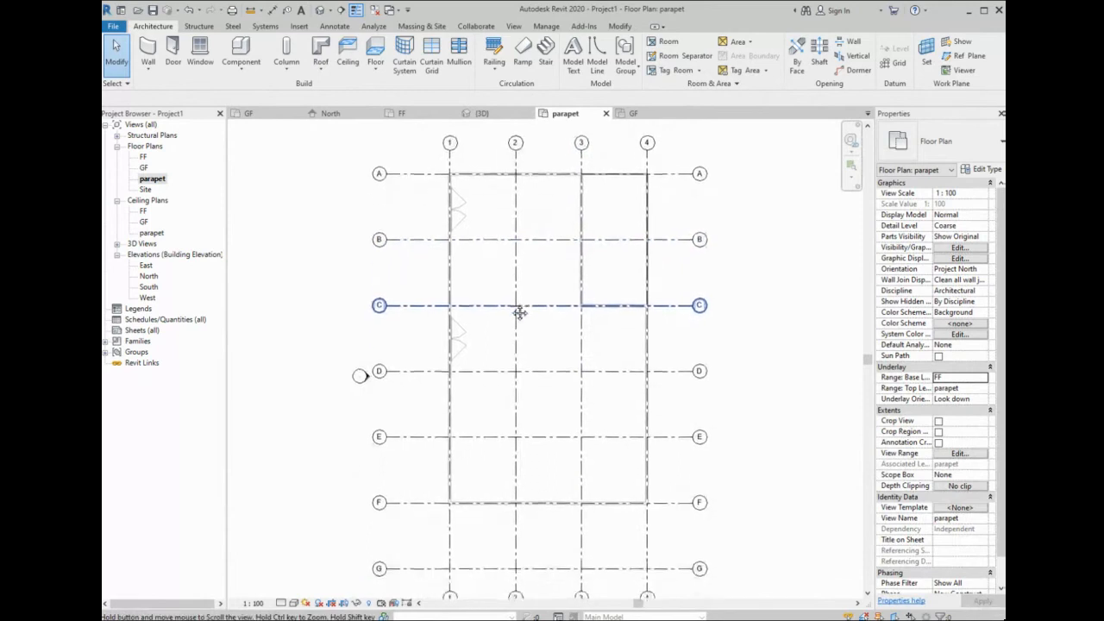
click(327, 75)
click(359, 90)
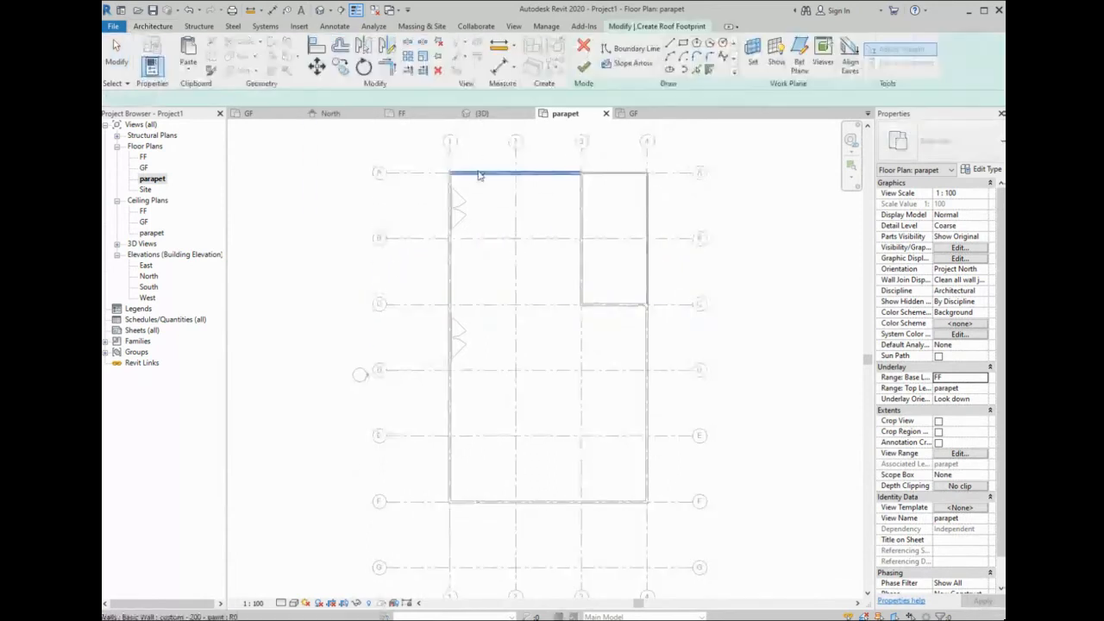
scroll(432, 173, up, 2)
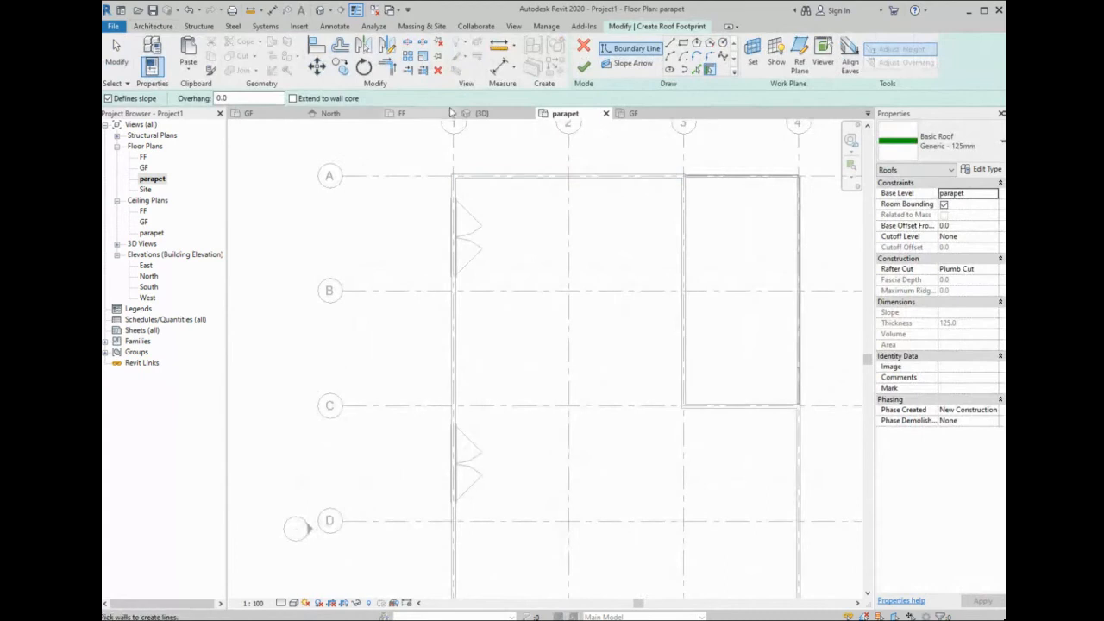
click(683, 43)
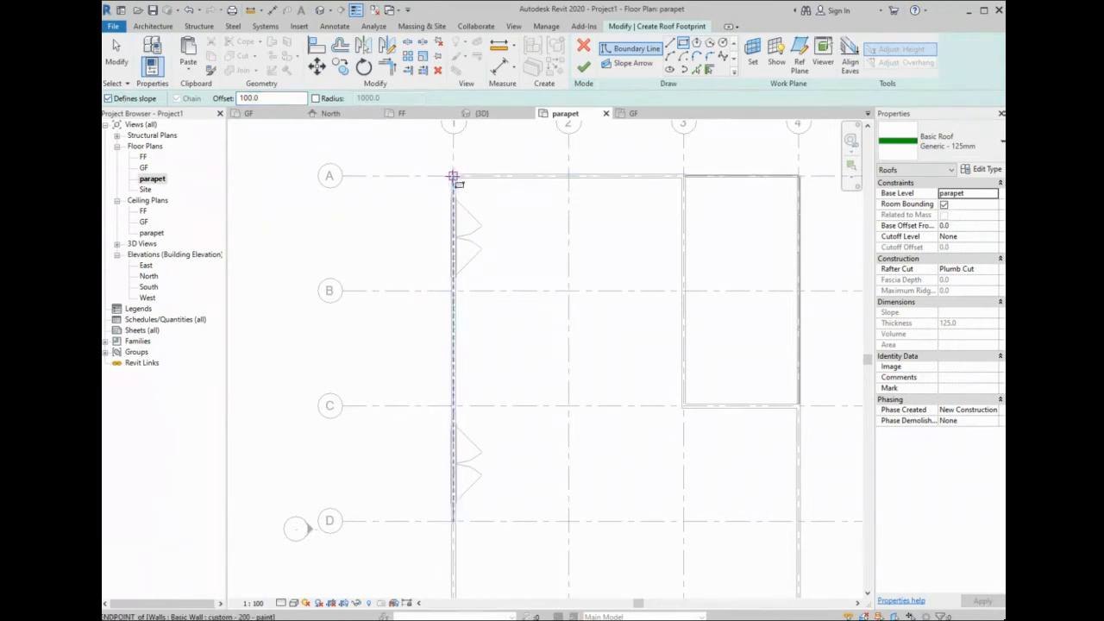
scroll(451, 175, up, 2)
scroll(523, 175, up, 2)
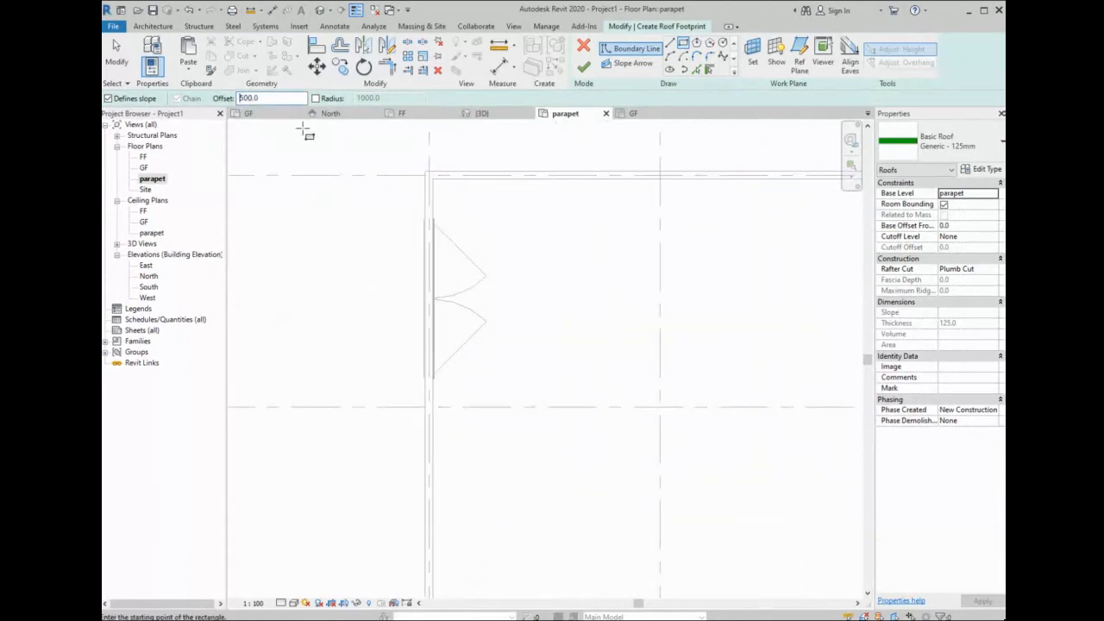
click(432, 175)
scroll(434, 180, down, 5)
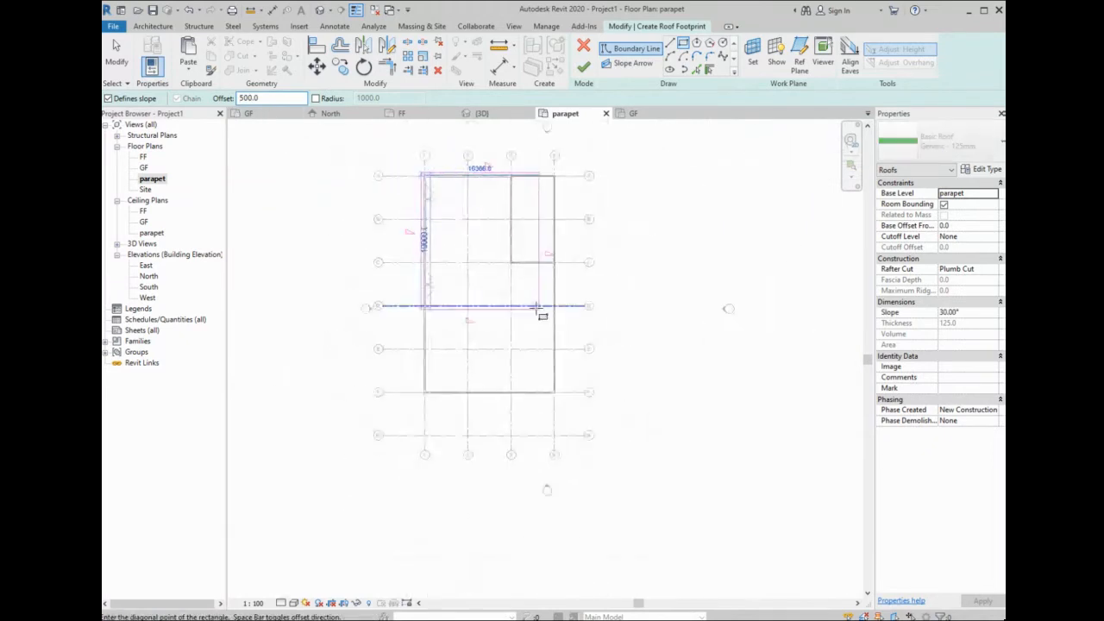
scroll(541, 313, up, 6)
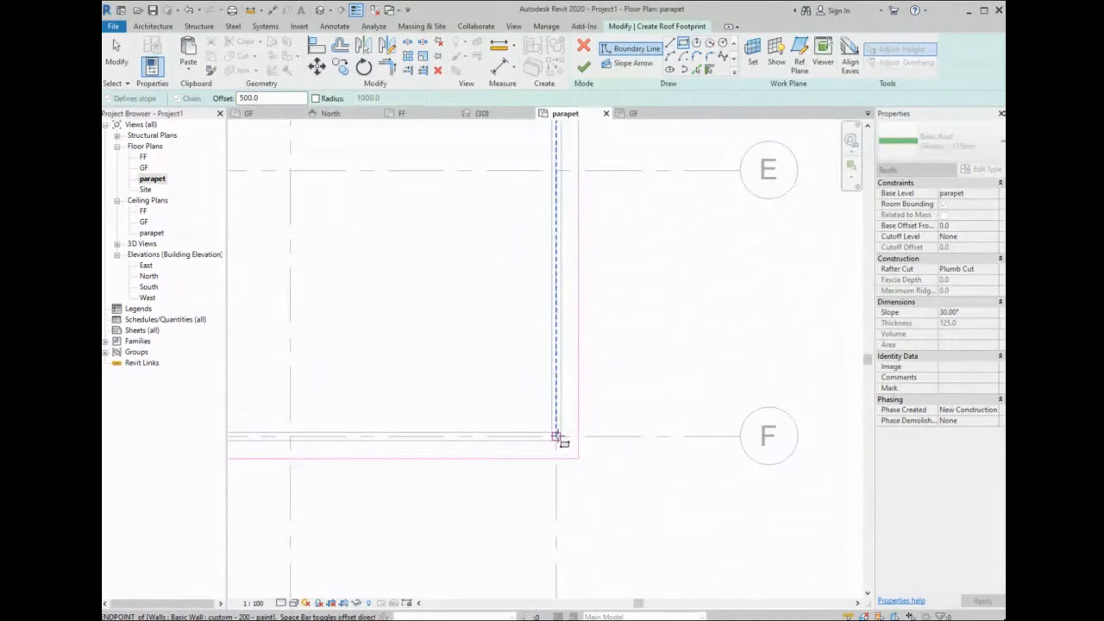
click(557, 438)
click(583, 69)
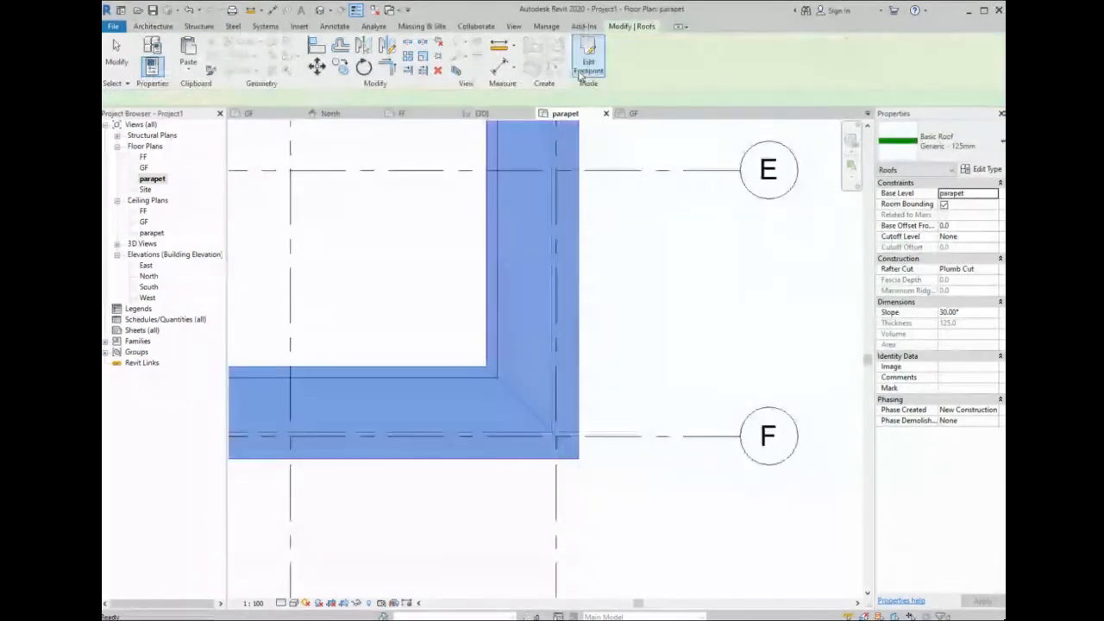
scroll(634, 344, down, 2)
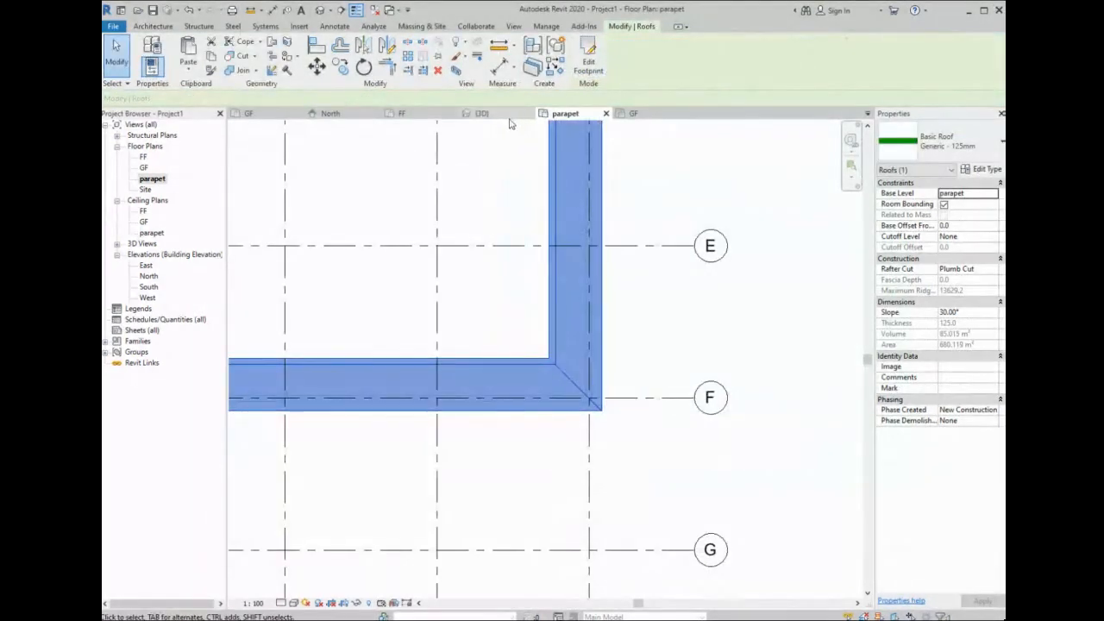
- In the 3D view, edit the roof footprint and set the slope of the front short edge and the rear long edge to 10°
click(501, 117)
scroll(593, 277, down, 2)
scroll(549, 211, up, 1)
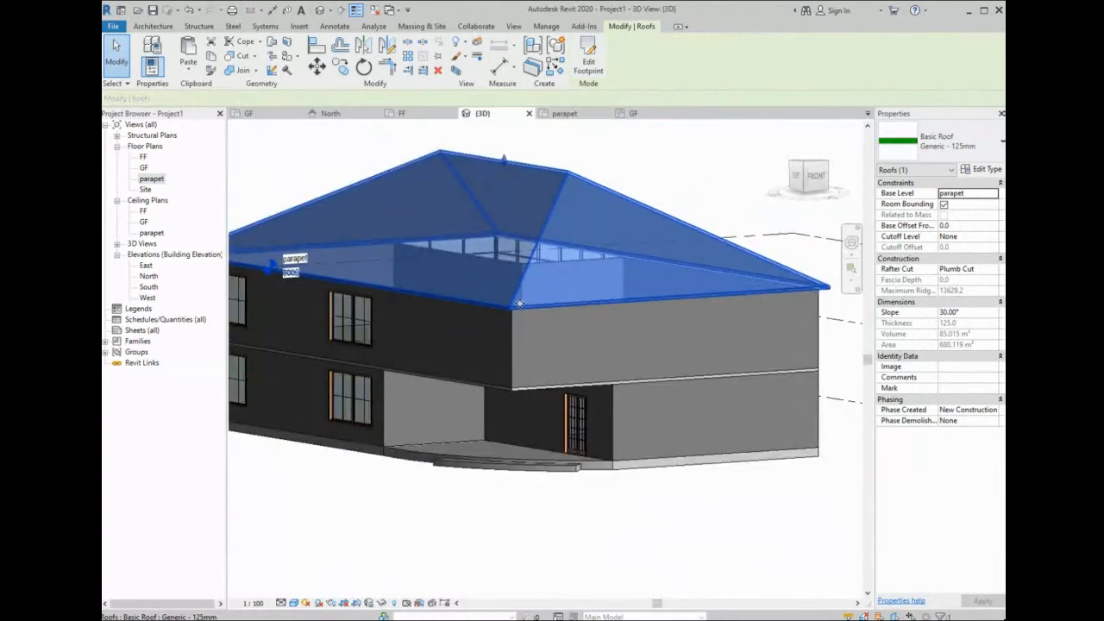
click(588, 60)
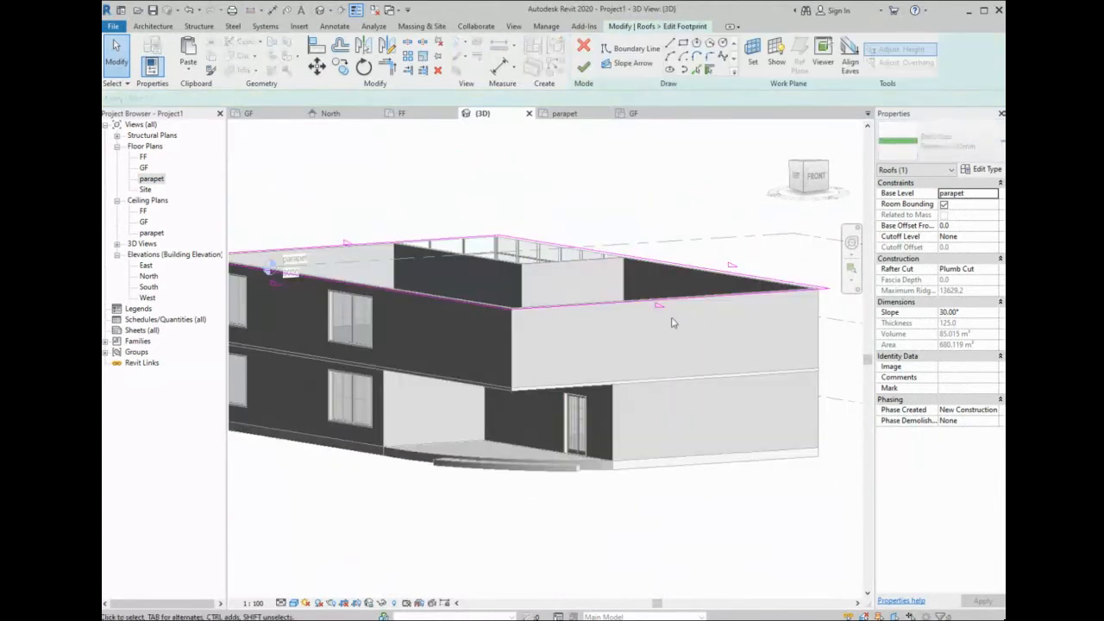
click(658, 308)
click(671, 303)
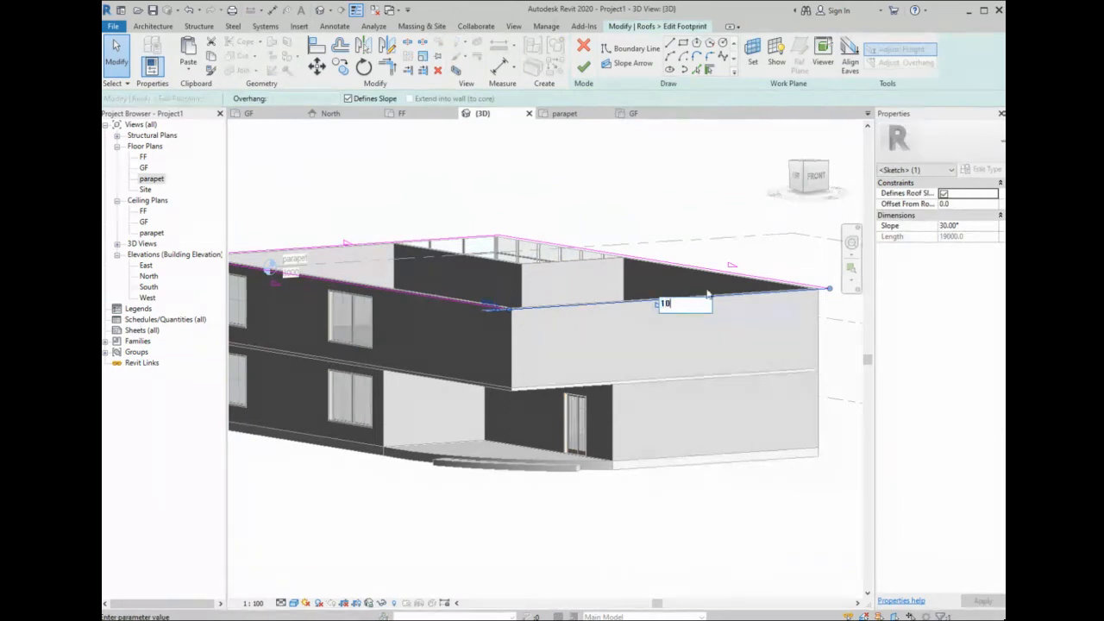
text(10)
key(Return)
click(732, 275)
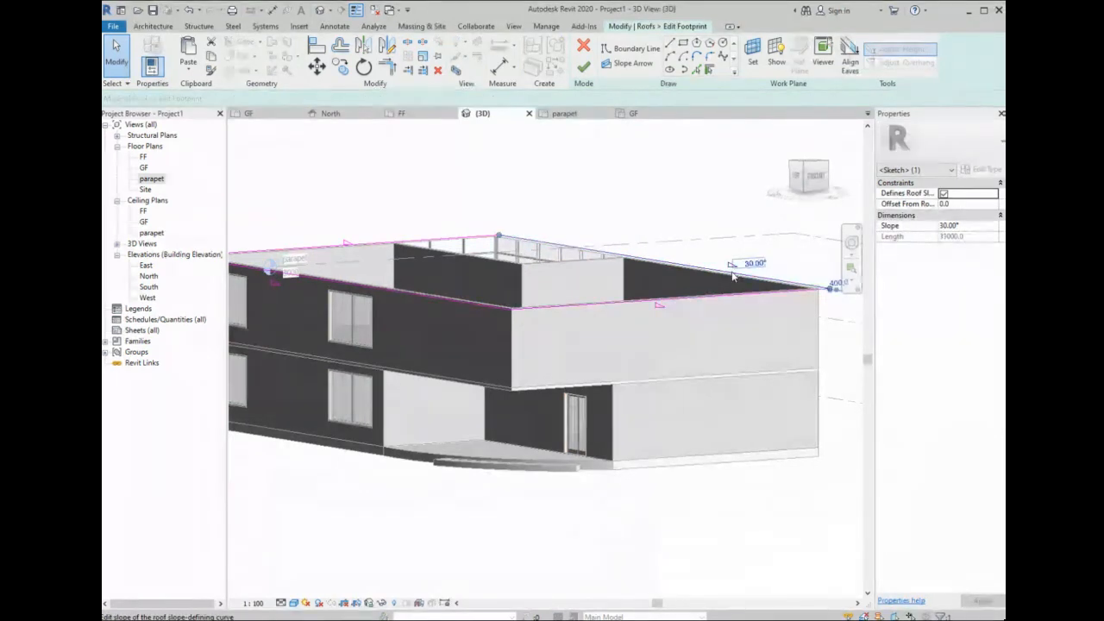
click(743, 263)
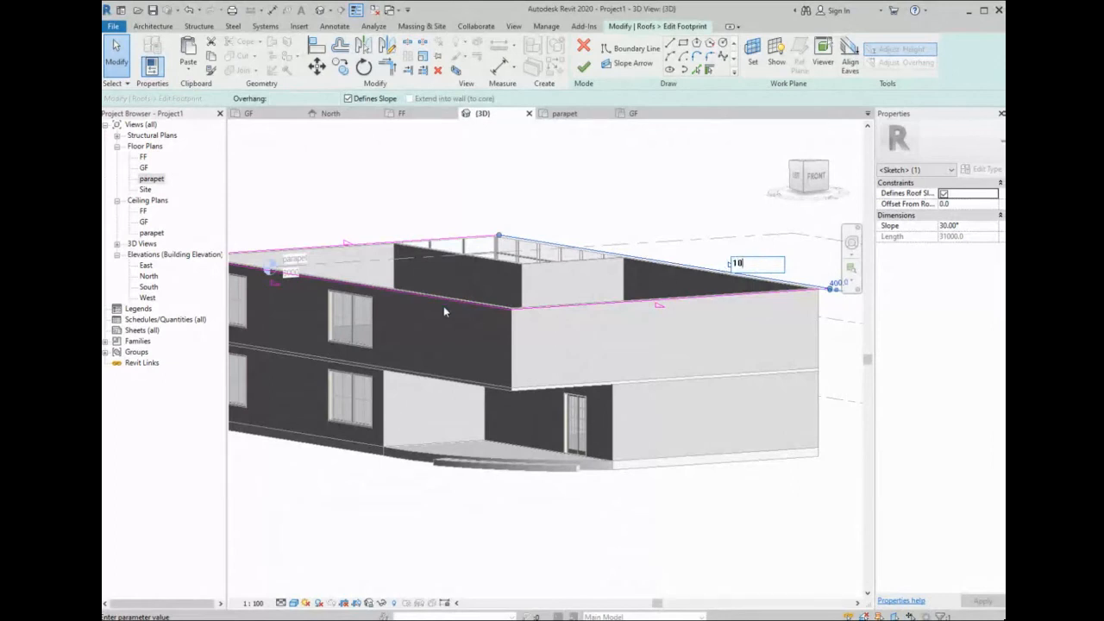
text(10)
key(Return)
- Set the slope of the remaining long and short roof edges to 10° and finish the footprint
click(304, 289)
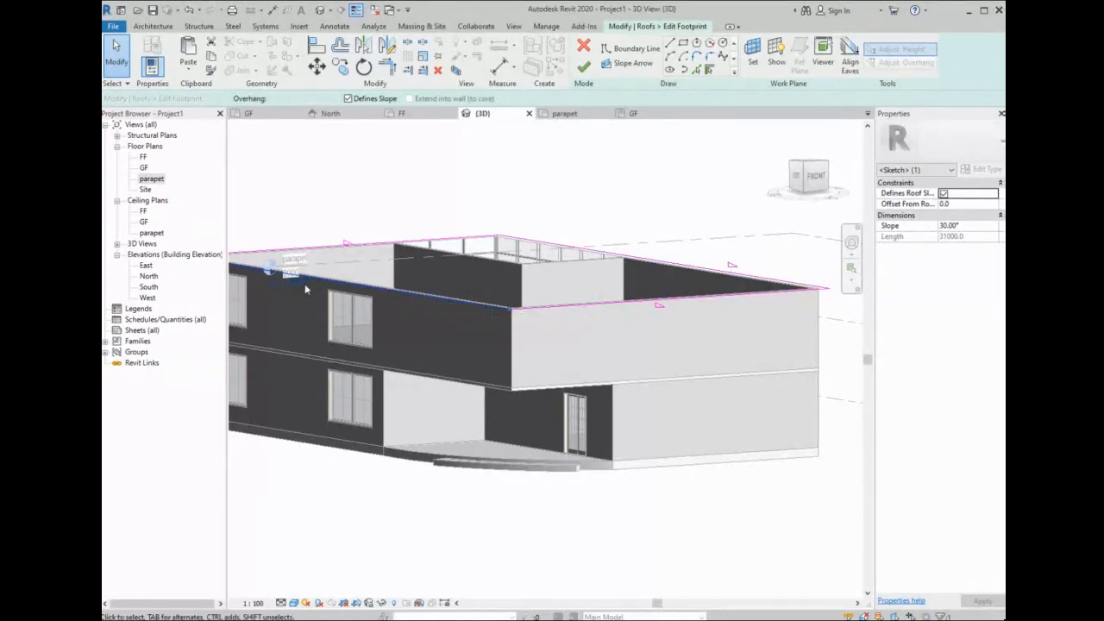
click(293, 274)
text(10)
key(Return)
click(324, 246)
click(369, 242)
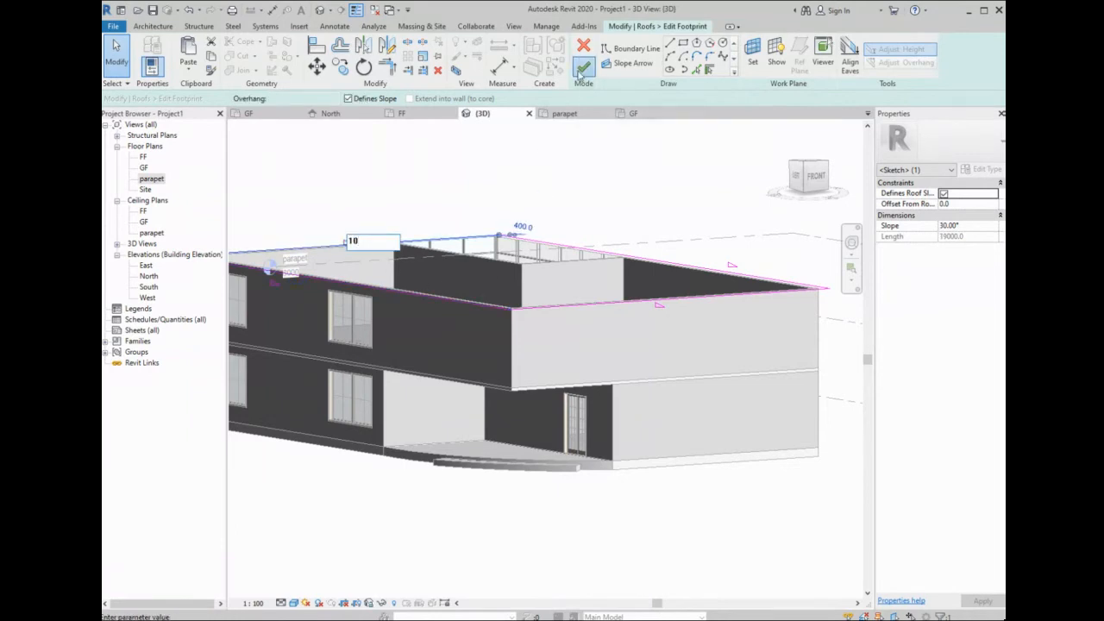
text(10)
click(583, 67)
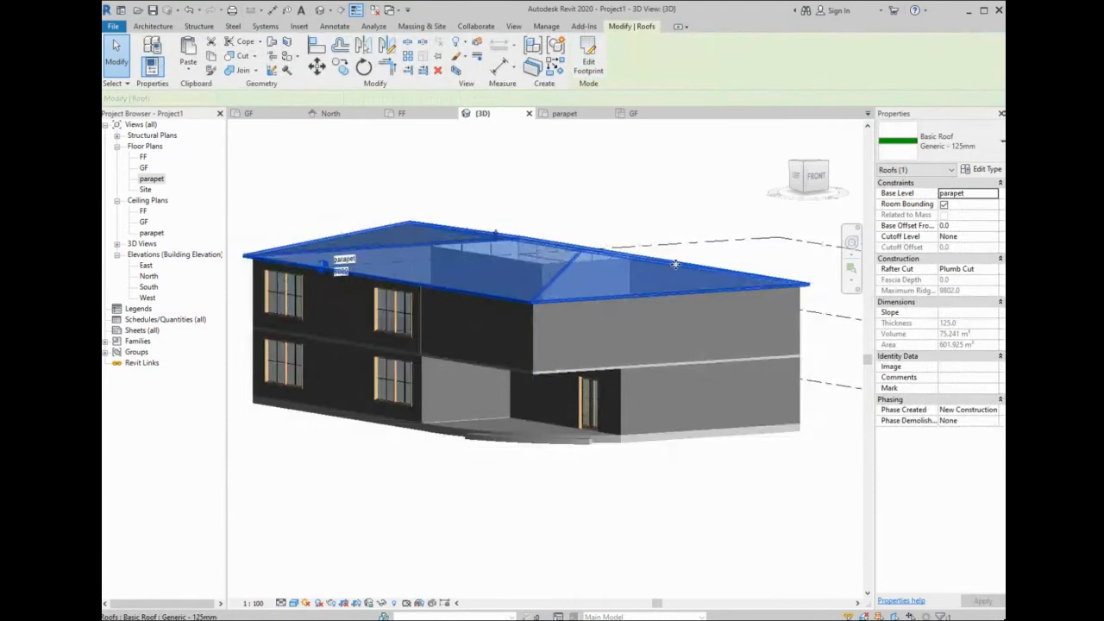
key(Escape)
scroll(593, 373, down, 1)
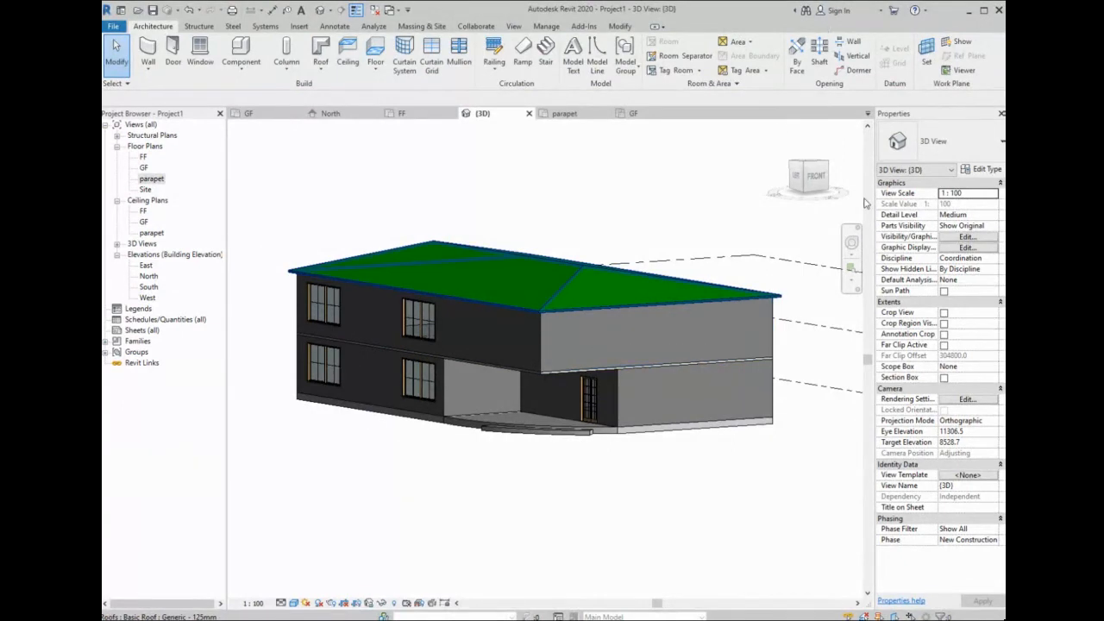
- Turn off slope definition for all four roof footprint edges and finish the edit to make the roof flat
double_click(695, 306)
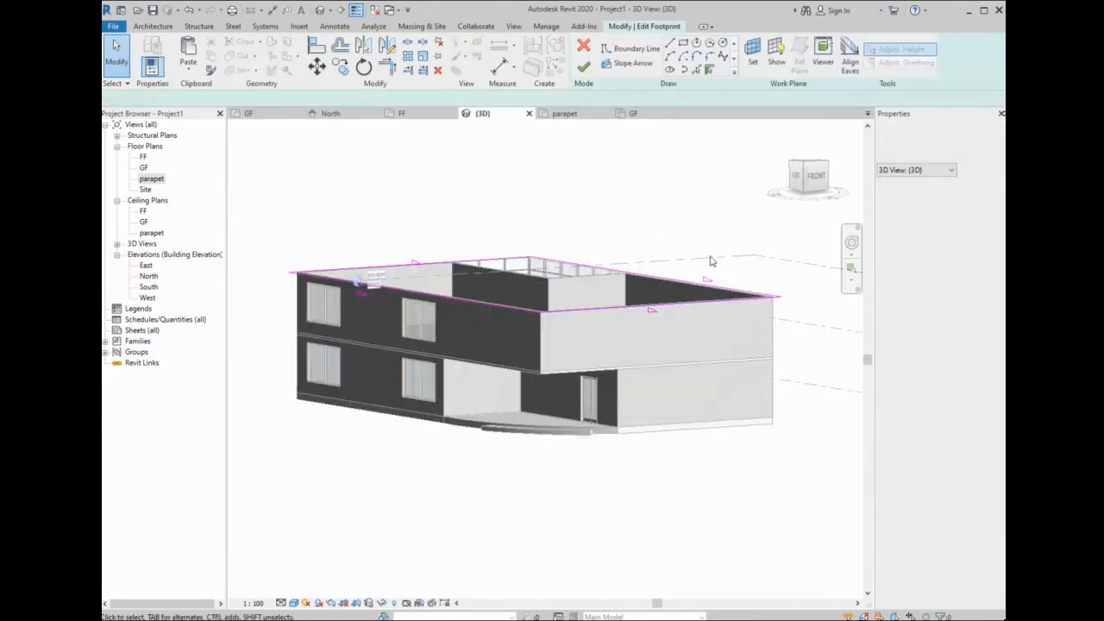
drag(752, 217, 330, 320)
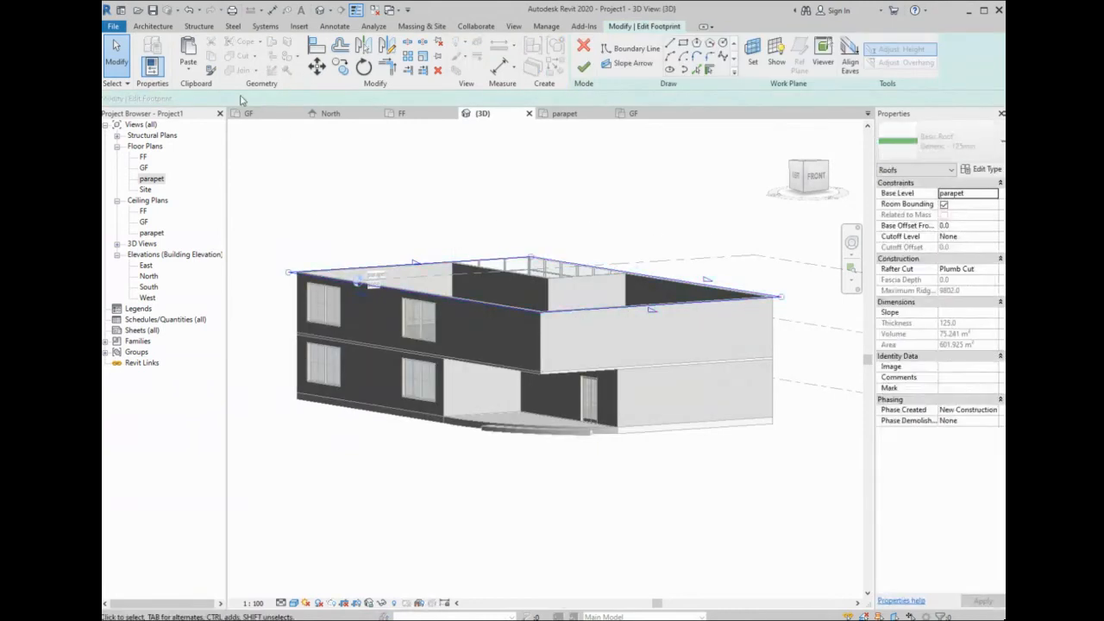
click(337, 100)
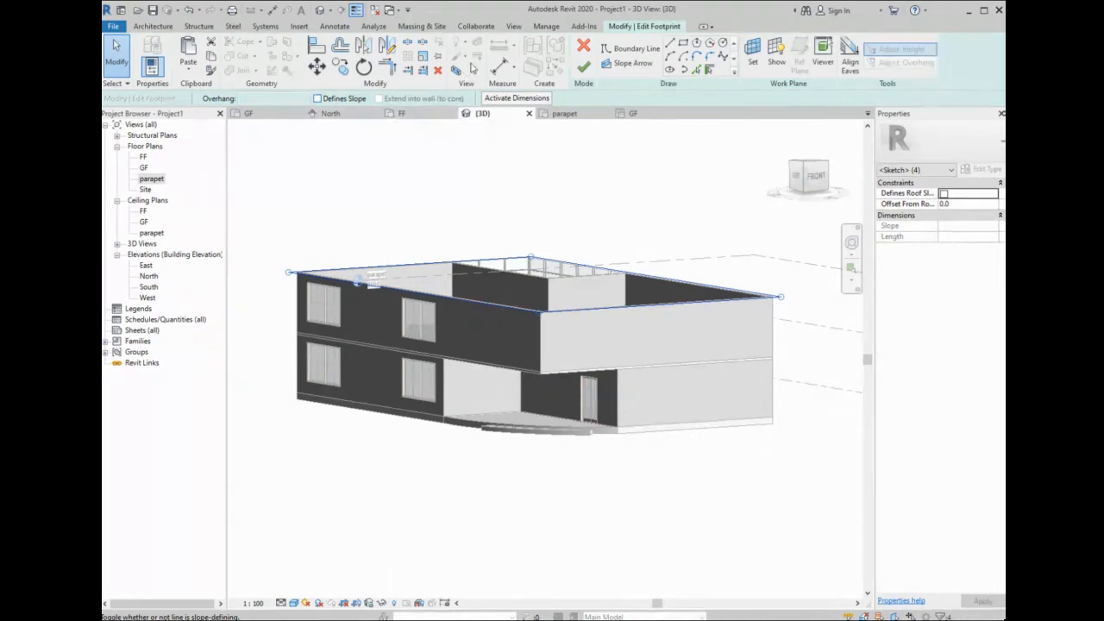
click(583, 66)
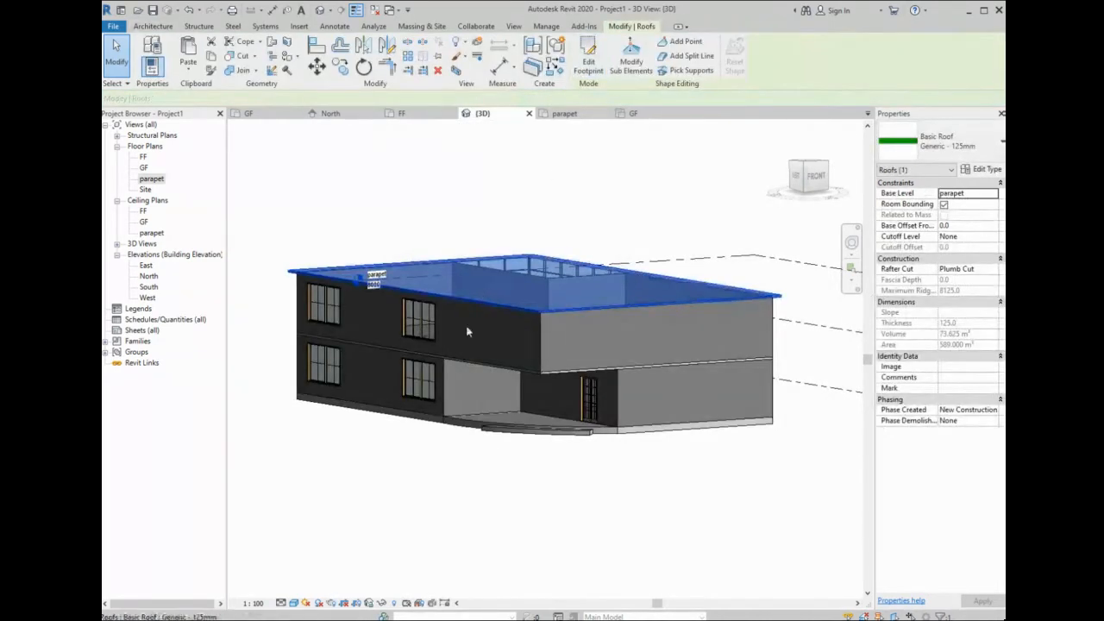
key(Escape)
scroll(463, 343, up, 2)
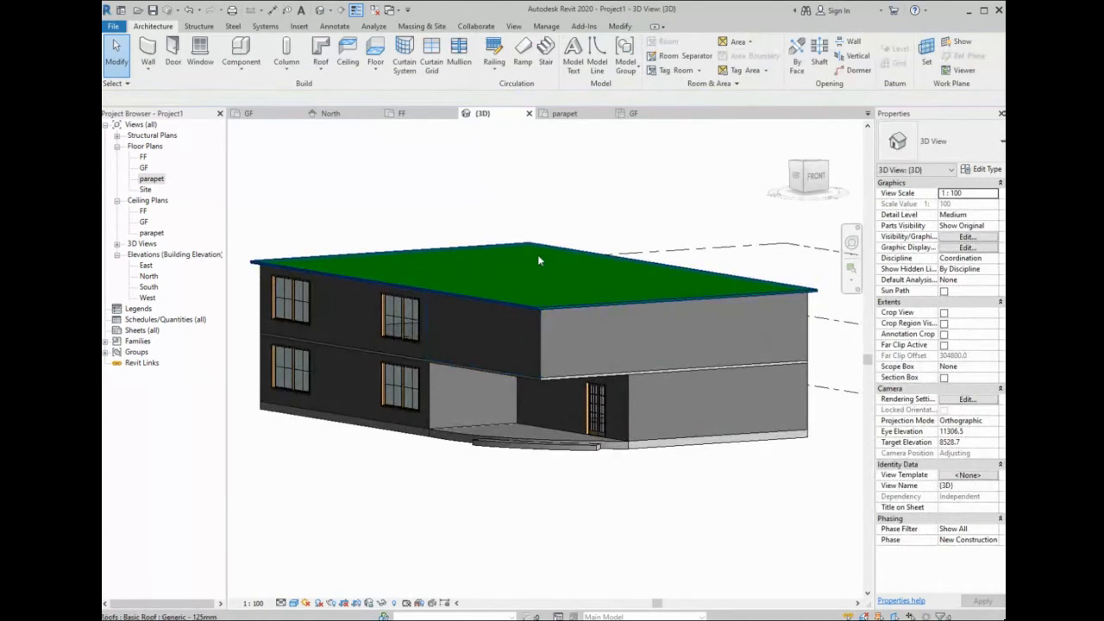
- Delete the footprint roof from the top of the building
click(523, 275)
key(Delete)
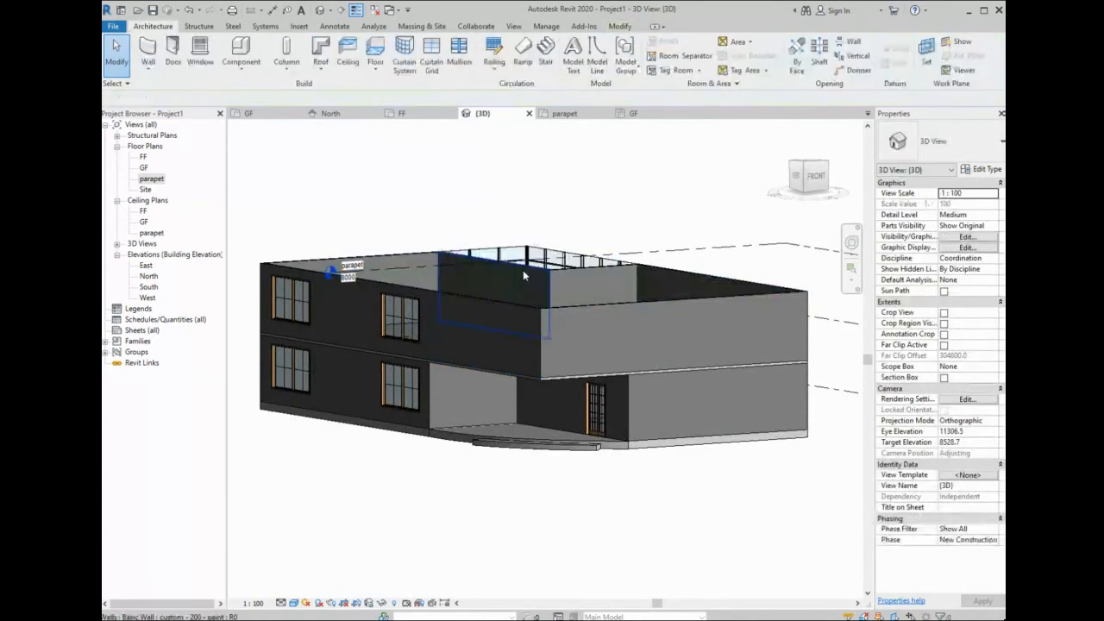
click(320, 76)
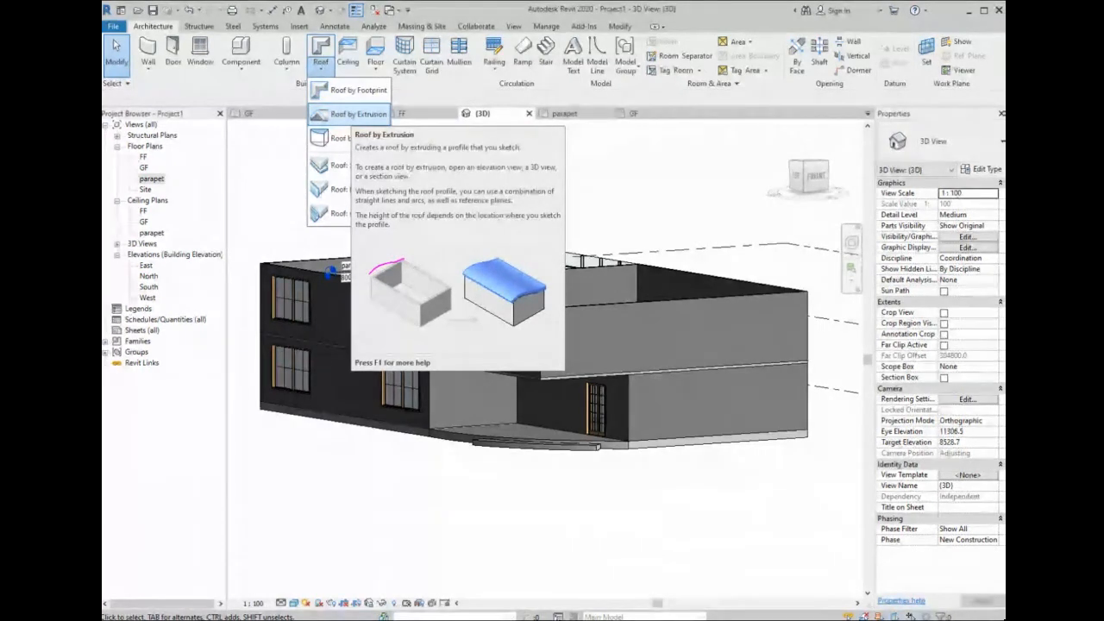
click(358, 114)
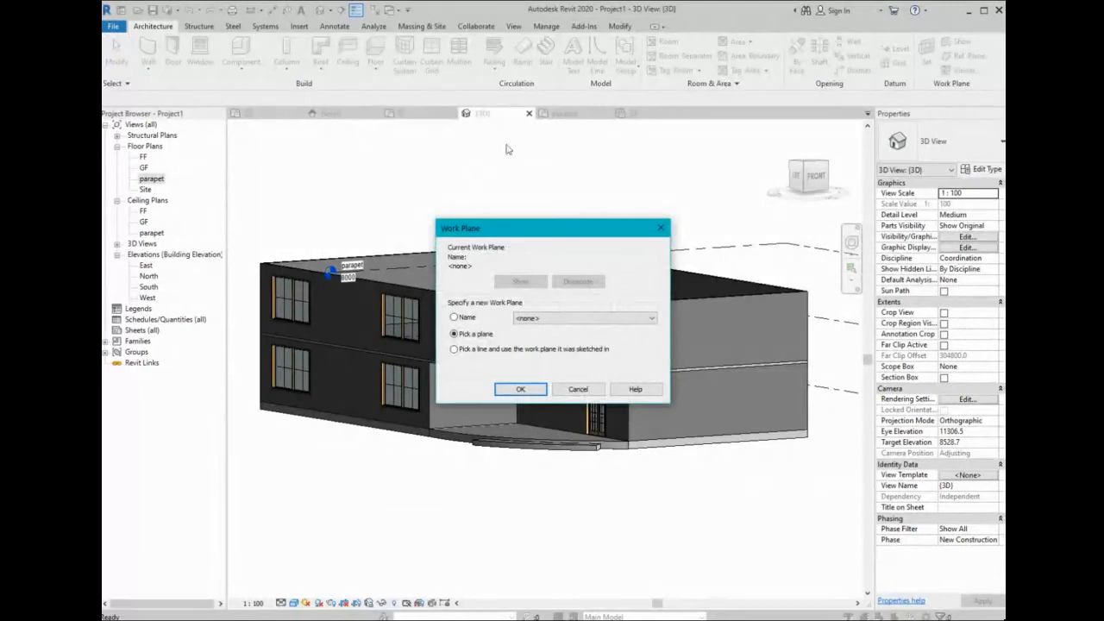
key(Escape)
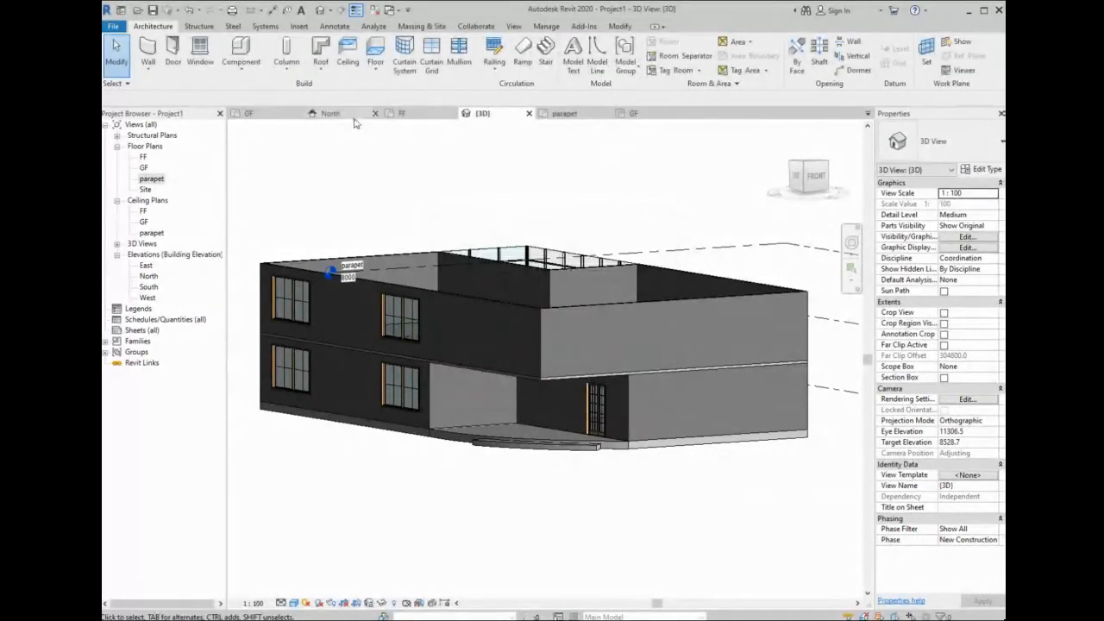
- In the North elevation, start a roof by extrusion on the upper wall's plane, with reference level parapet and offset 0.0
click(349, 114)
scroll(552, 301, down, 5)
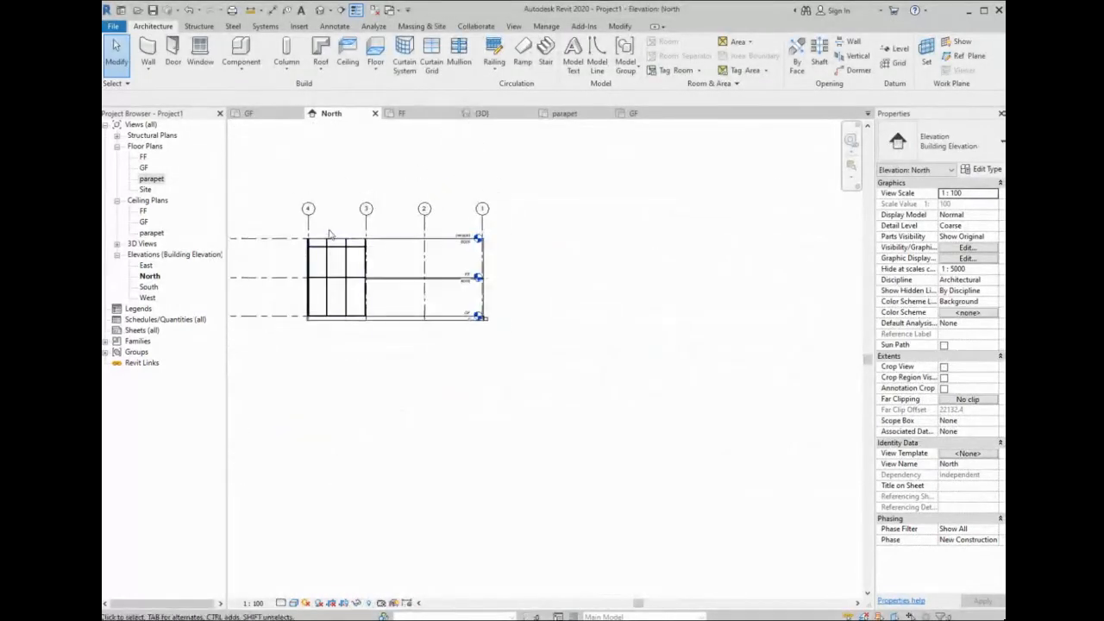
scroll(328, 233, up, 3)
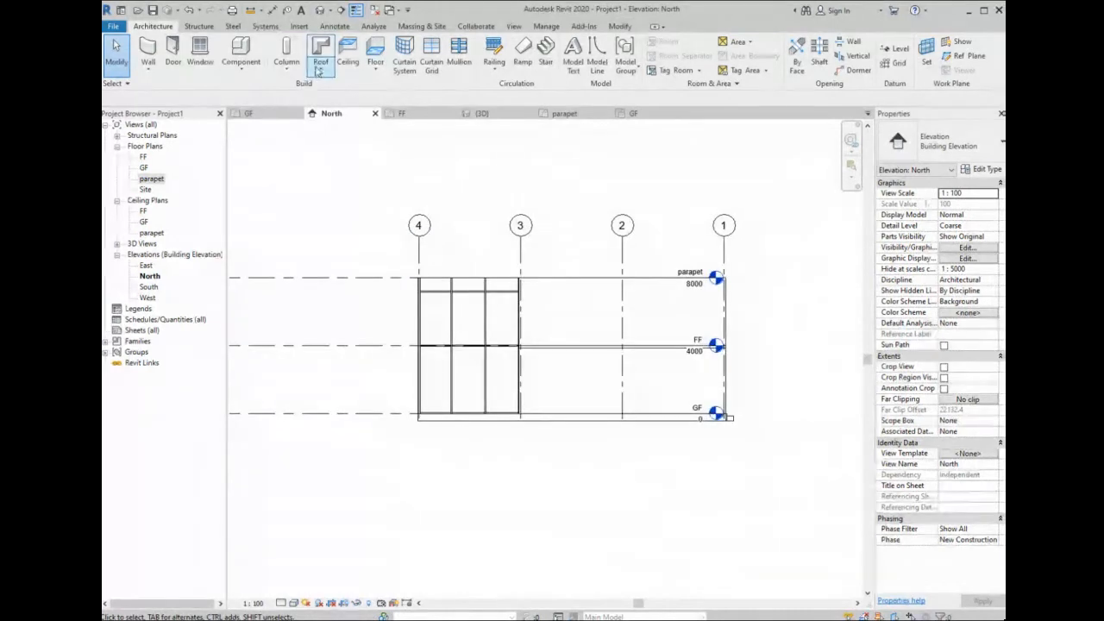
click(320, 67)
click(353, 112)
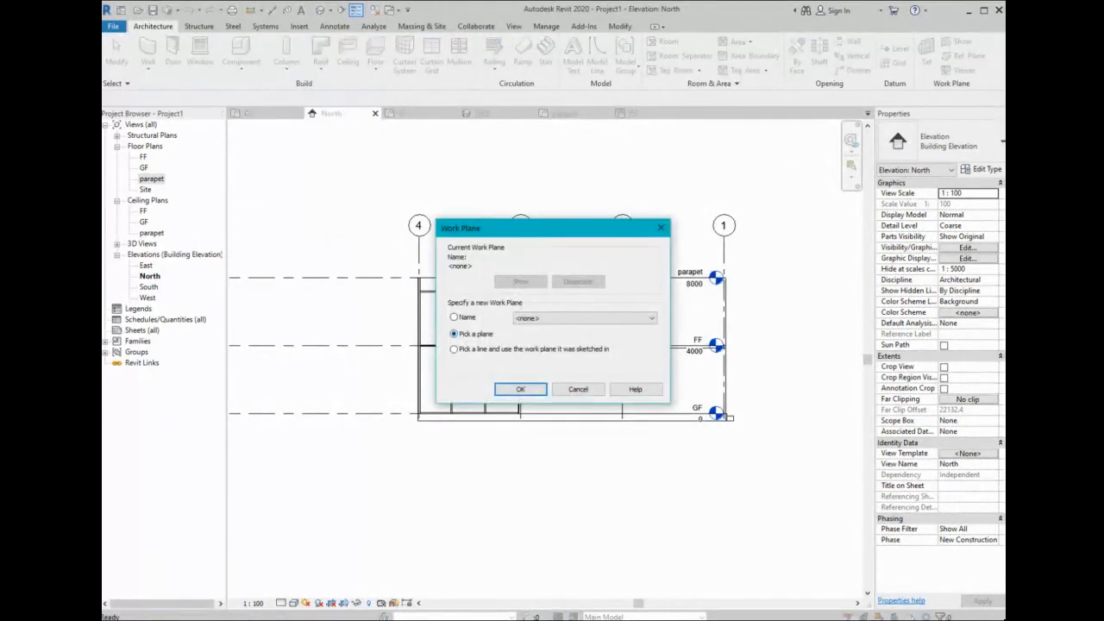
click(520, 389)
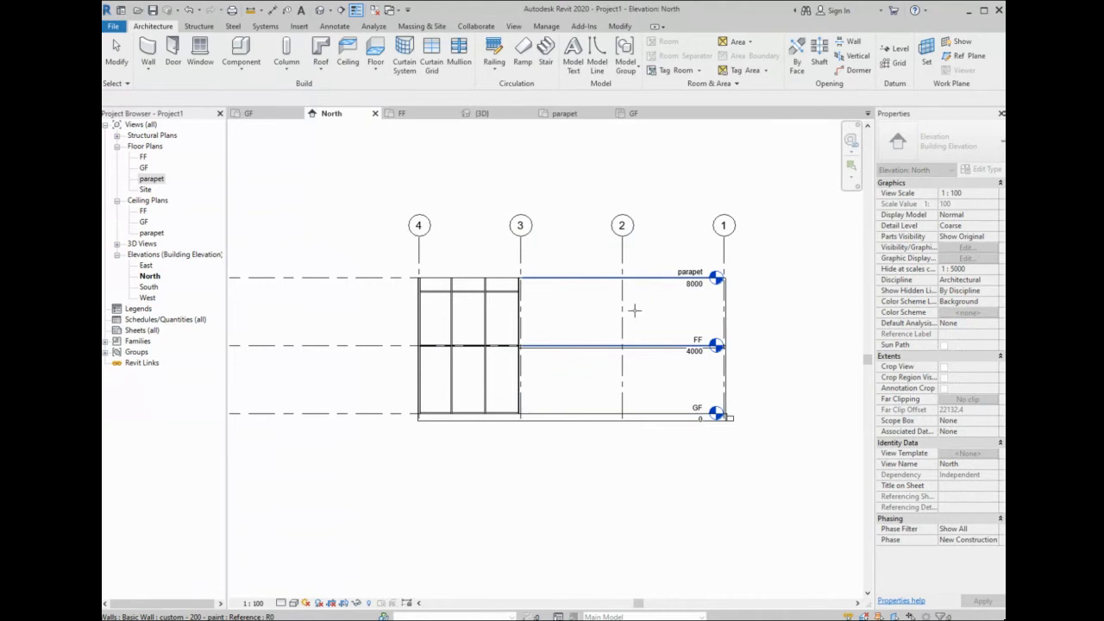
click(659, 298)
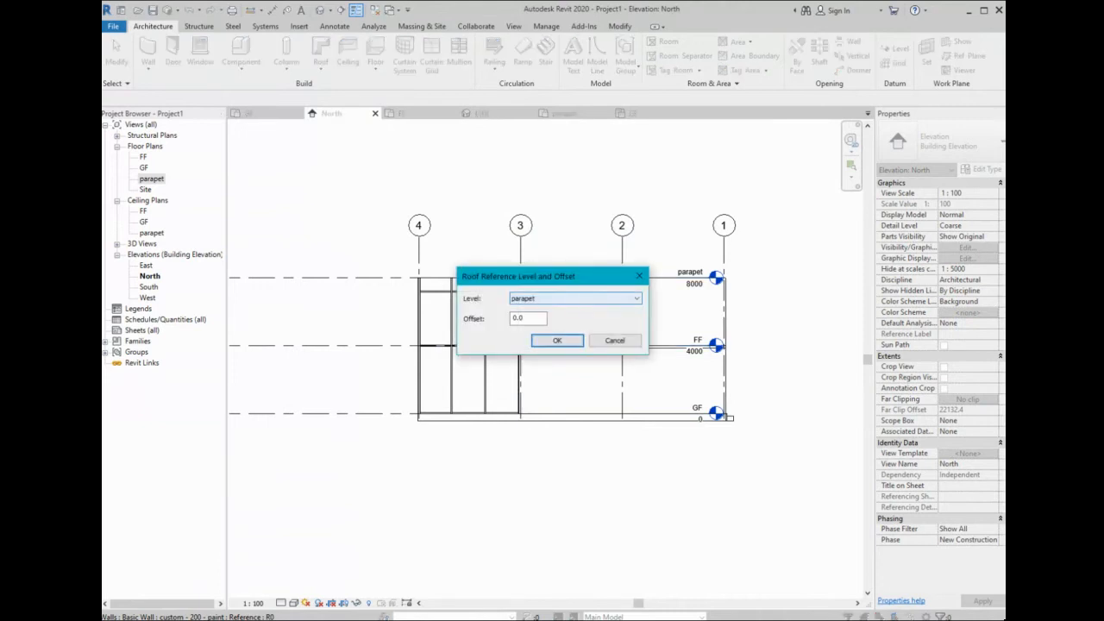
click(557, 340)
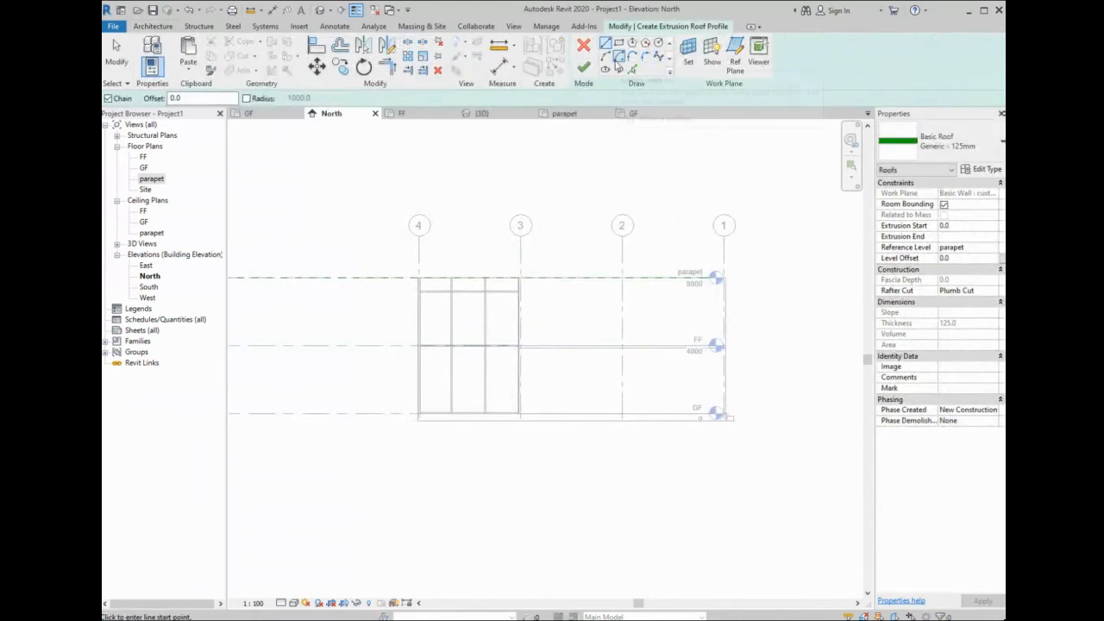
- Sketch two joined profile arcs: one bulging upward from outside grid 4 to past grid 3, one dipping about 6200 wide to past grid 2
click(606, 56)
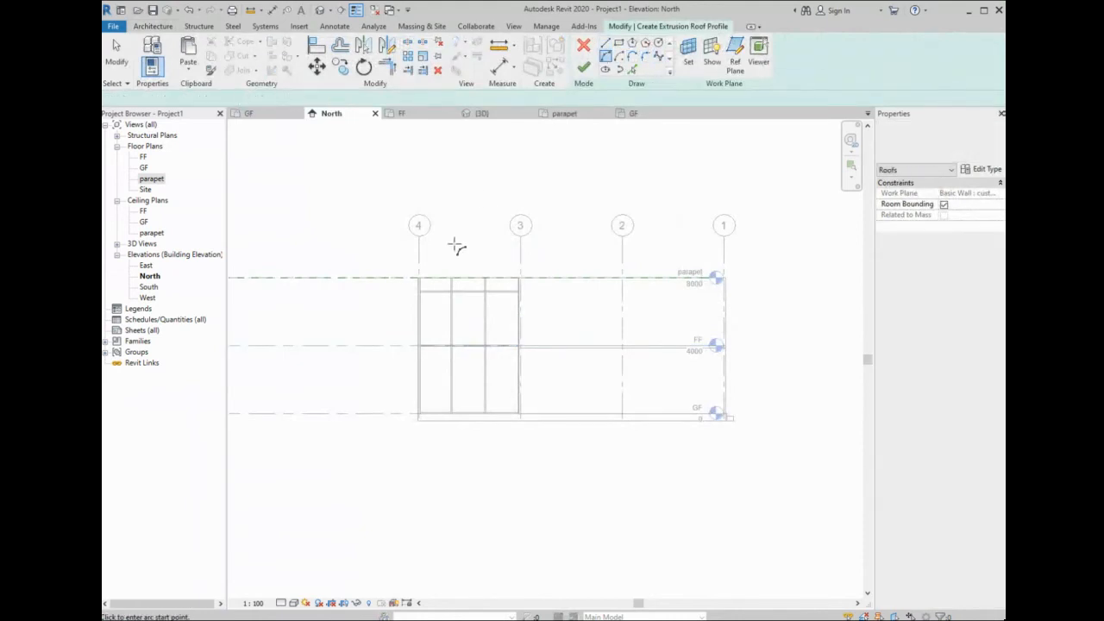
click(392, 274)
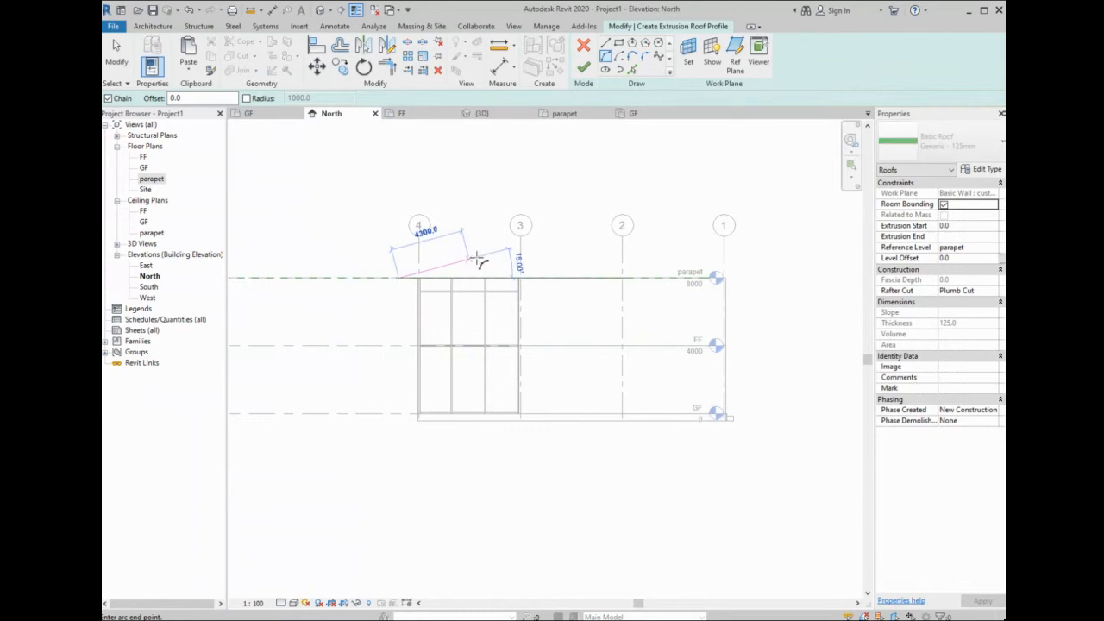
click(557, 231)
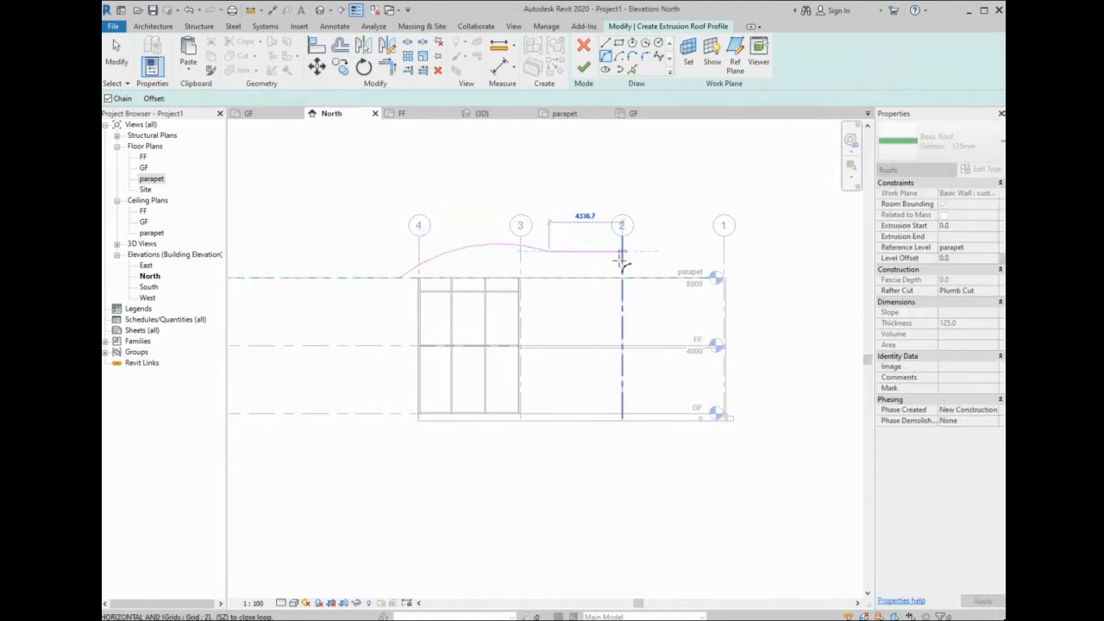
click(654, 252)
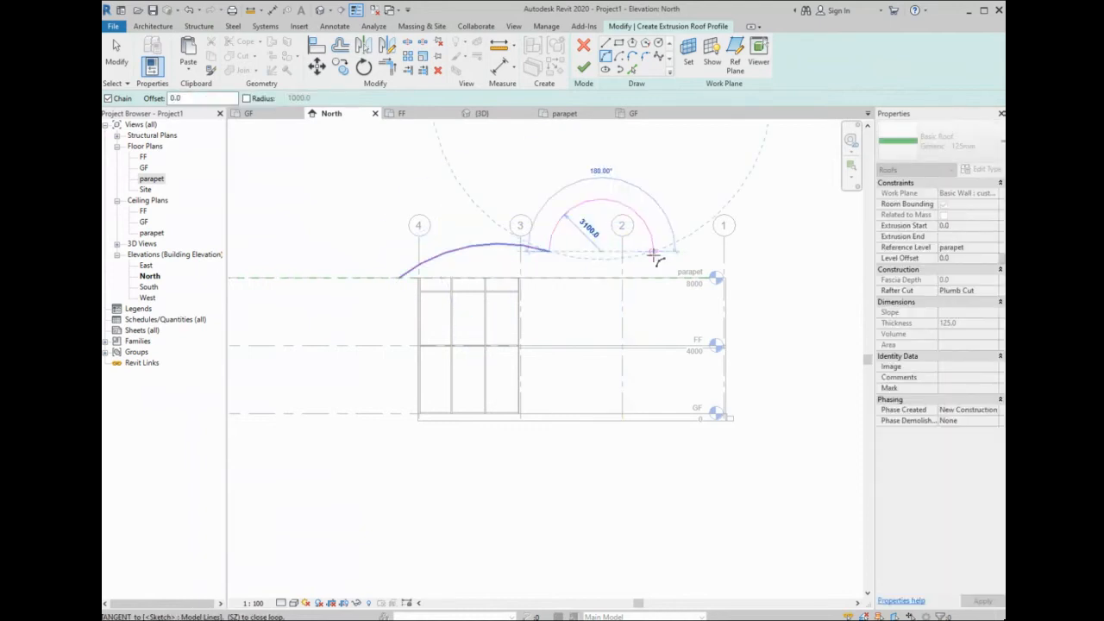
click(596, 270)
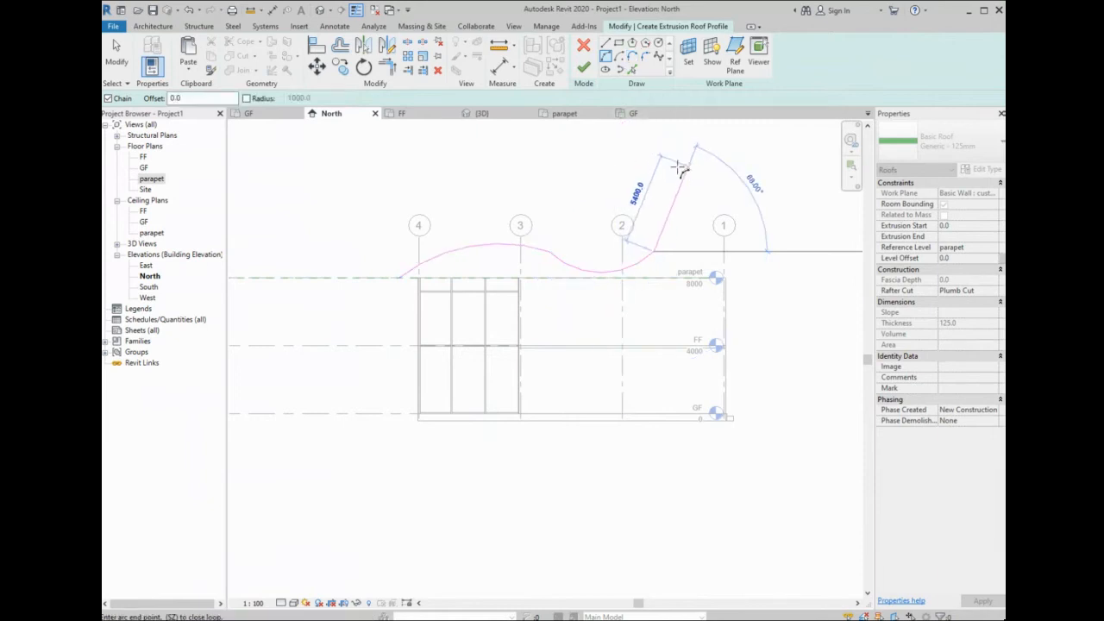
- Extend the roof profile with a straight line rising from the second arc past grid 1, and finish the extrusion roof
click(606, 42)
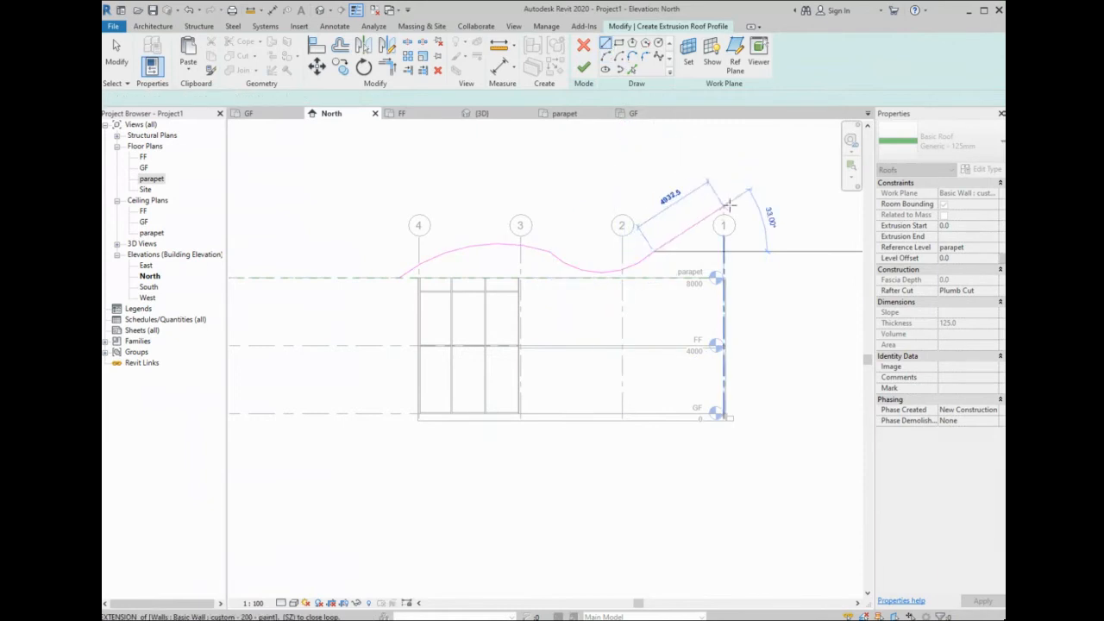
click(779, 229)
key(Escape)
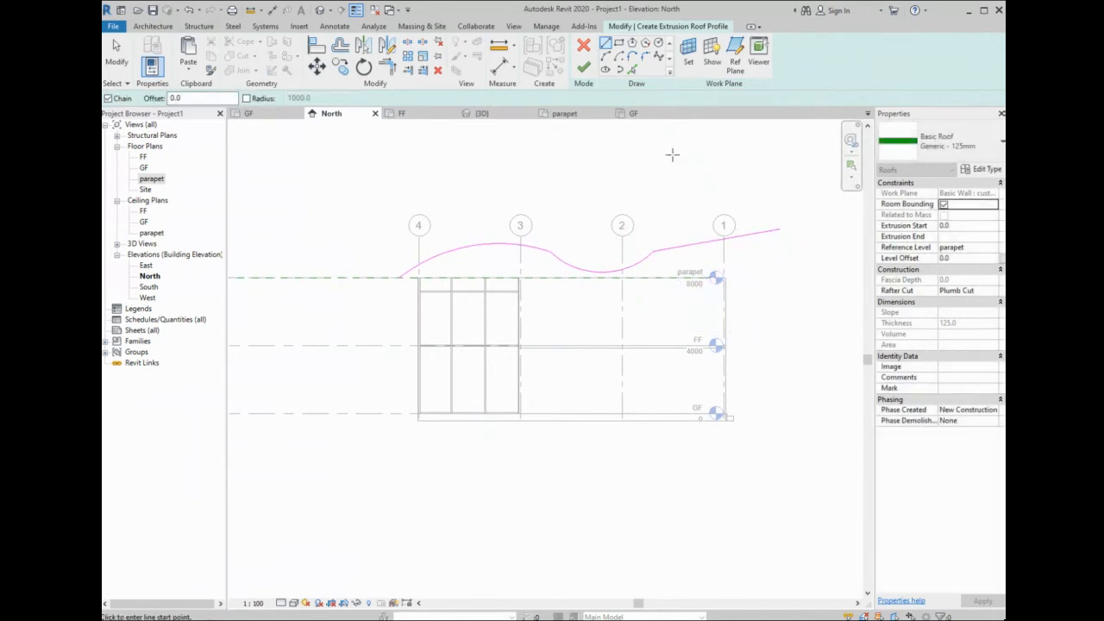
click(583, 71)
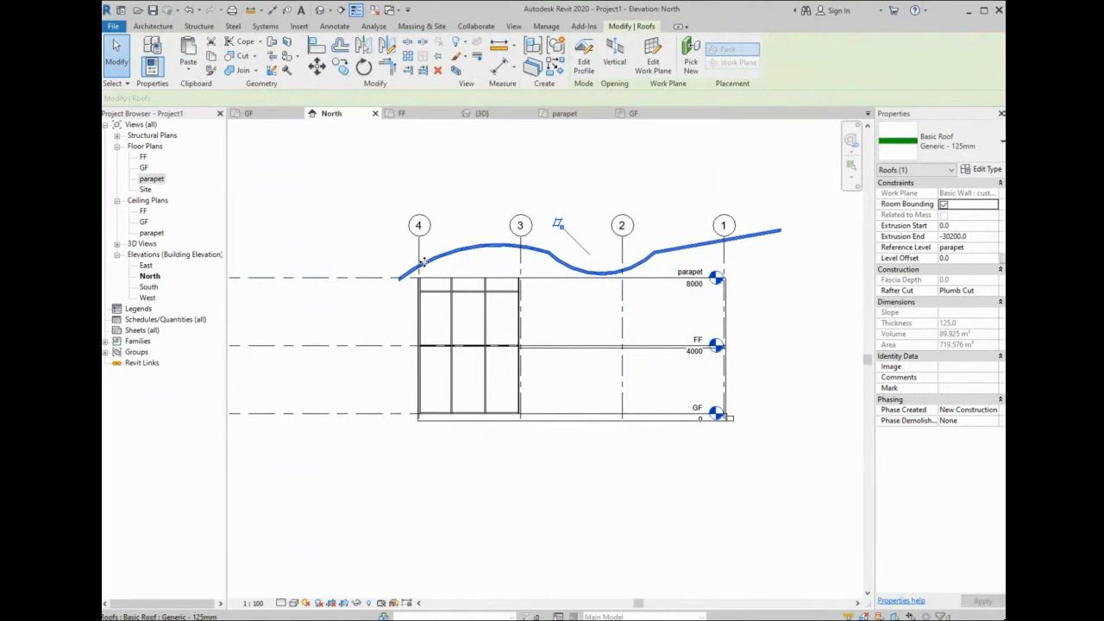
- Inspect the extruded roof's coverage of the building in the 3D view and in the parapet floor plan
click(482, 113)
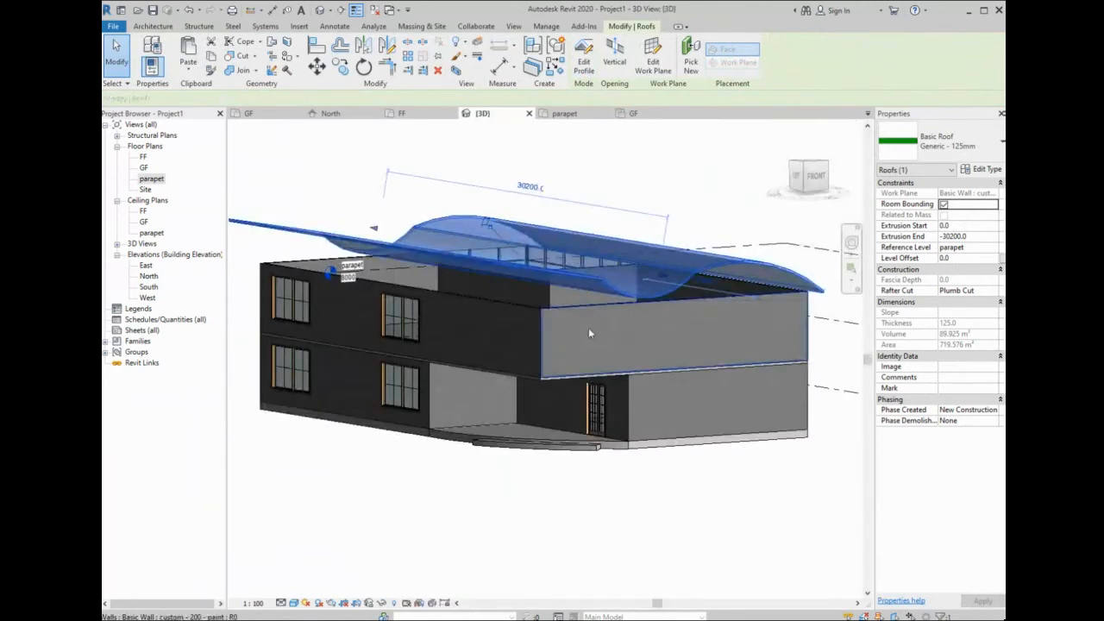
shift+middle_drag(549, 322, 710, 432)
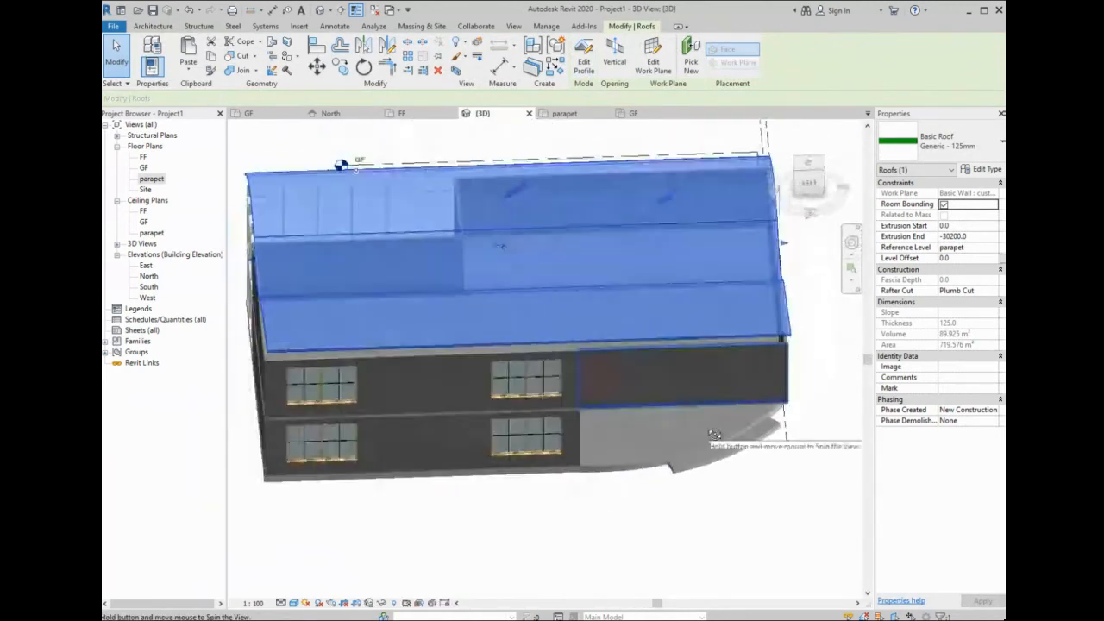
click(565, 115)
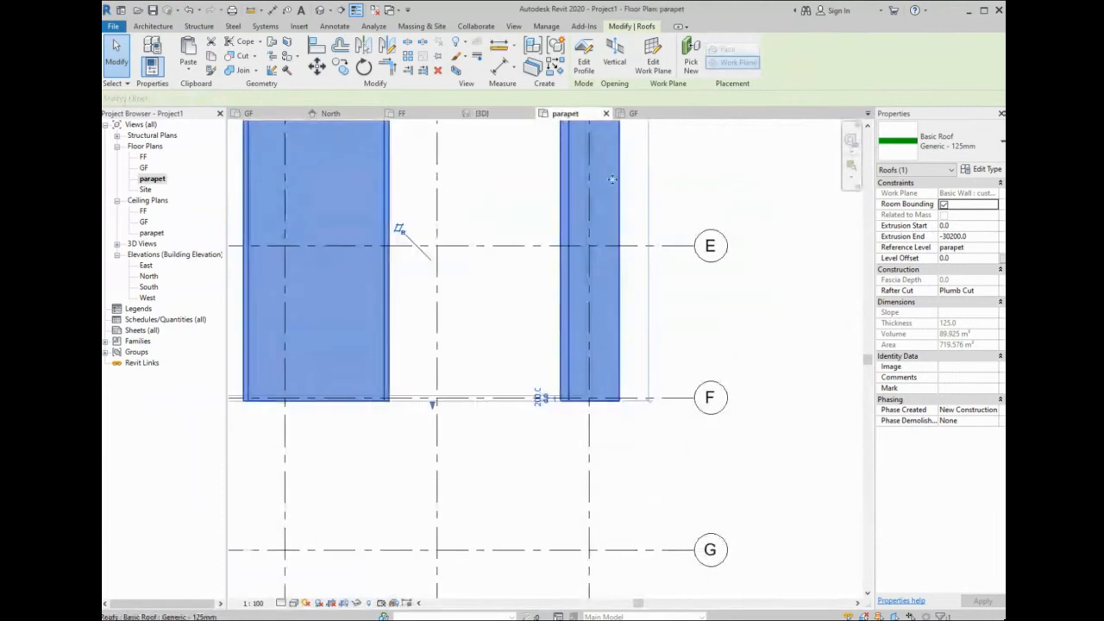
- Stretch both ends of the curved roof past grids A and F, to extrusion start 900 and extrusion end -31000
scroll(618, 233, down, 5)
middle_drag(619, 233, 600, 361)
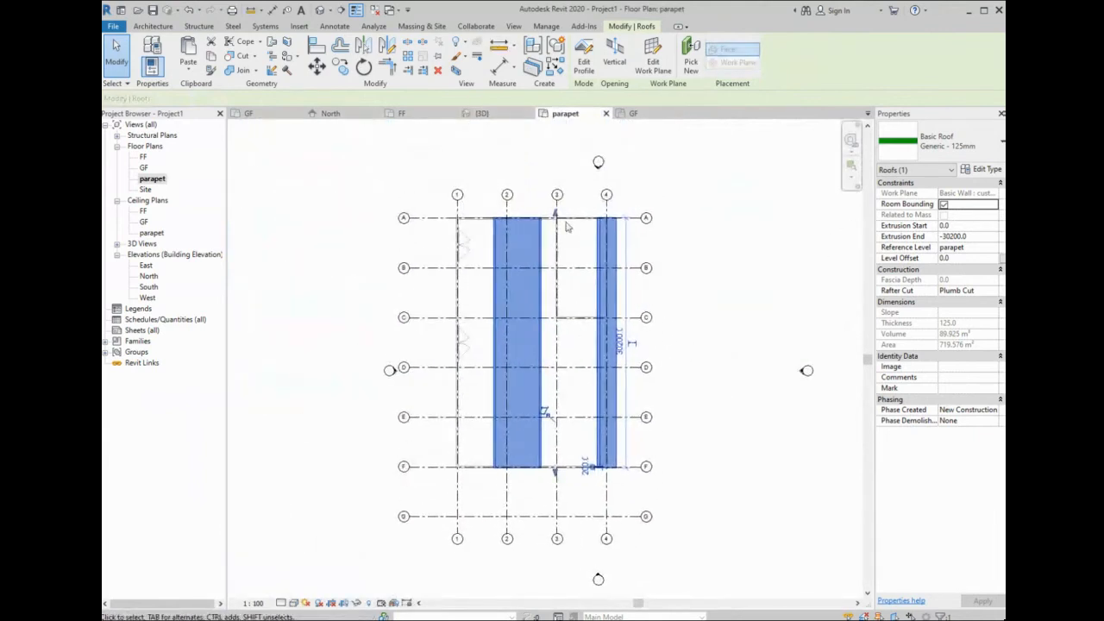
scroll(543, 217, up, 3)
drag(563, 222, 564, 204)
scroll(566, 204, down, 2)
drag(570, 490, 572, 506)
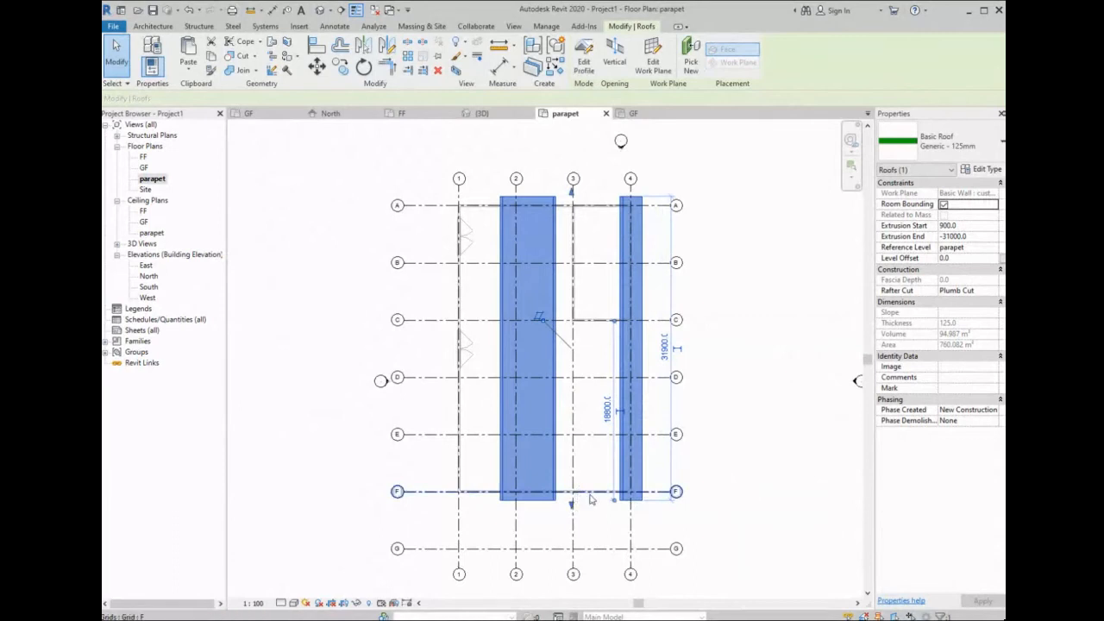
click(502, 116)
scroll(596, 331, down, 1)
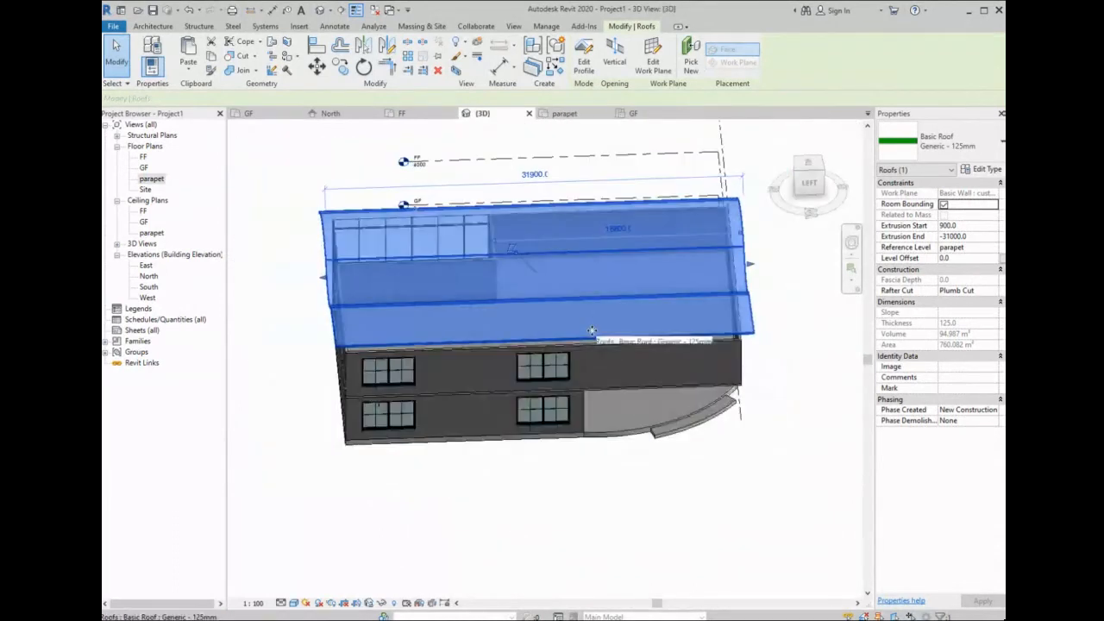
mouse_move(564, 393)
shift+middle_down()
mouse_move(603, 353)
mouse_move(673, 362)
mouse_move(739, 330)
mouse_move(657, 366)
shift+middle_up()
key(Escape)
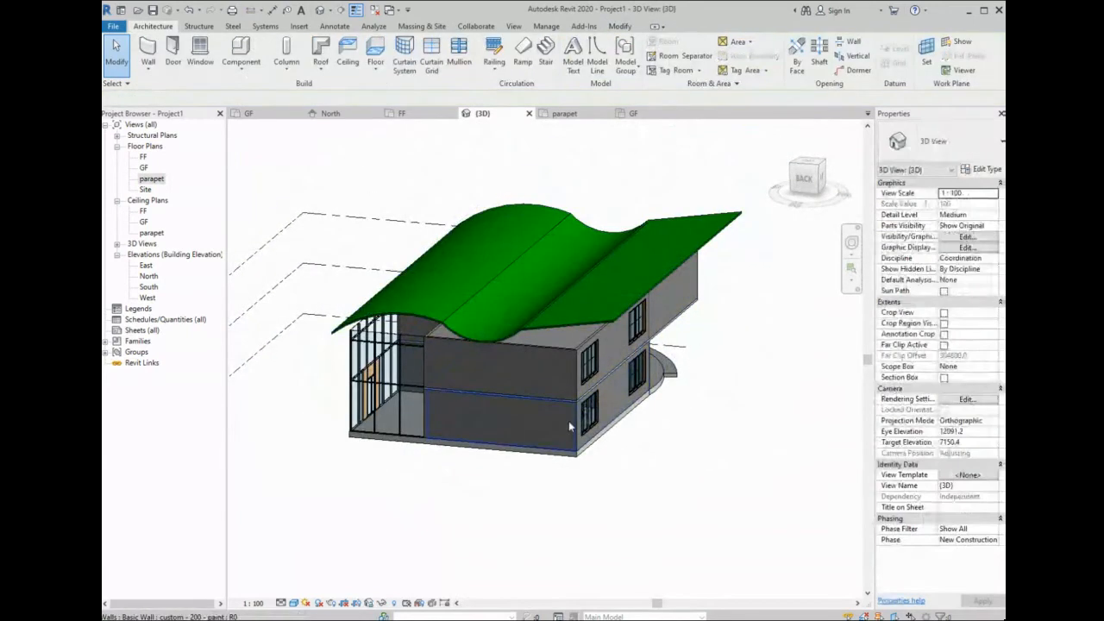
- Attach the tops of the whole chain of first-floor walls to the curved roof
shift+middle_drag(570, 423, 546, 259)
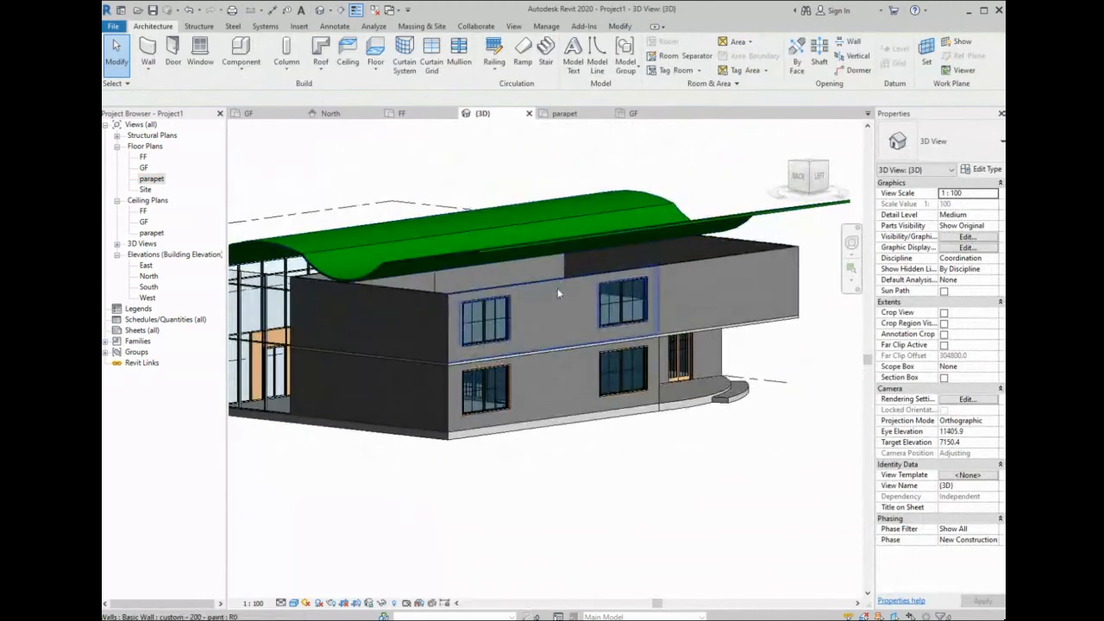
click(557, 292)
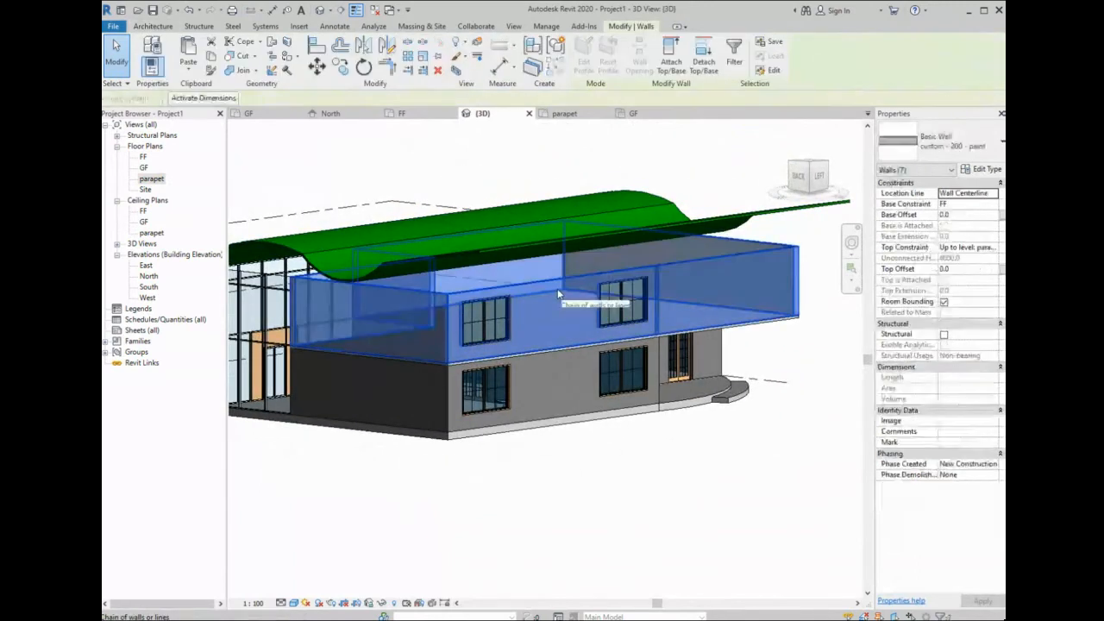
click(671, 55)
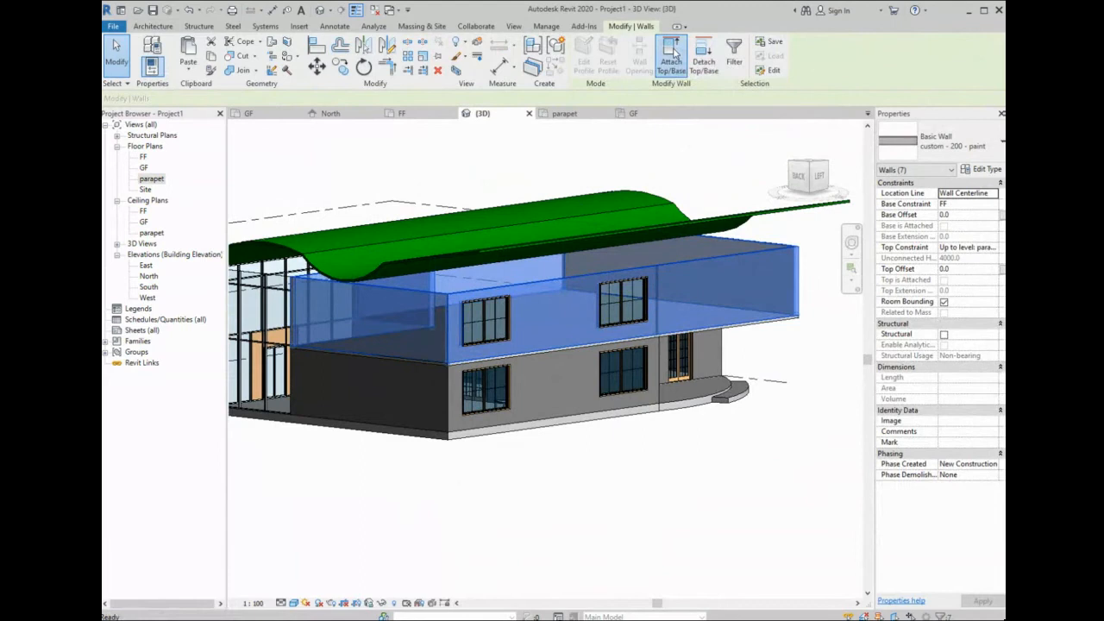
click(657, 217)
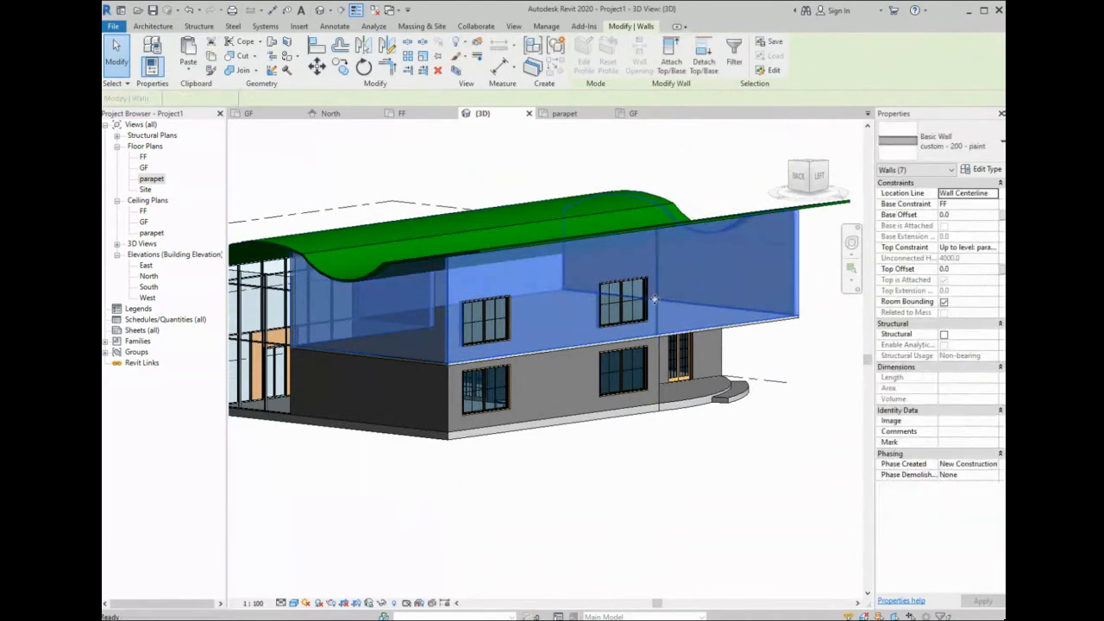
key(Escape)
shift+middle_drag(717, 295, 739, 301)
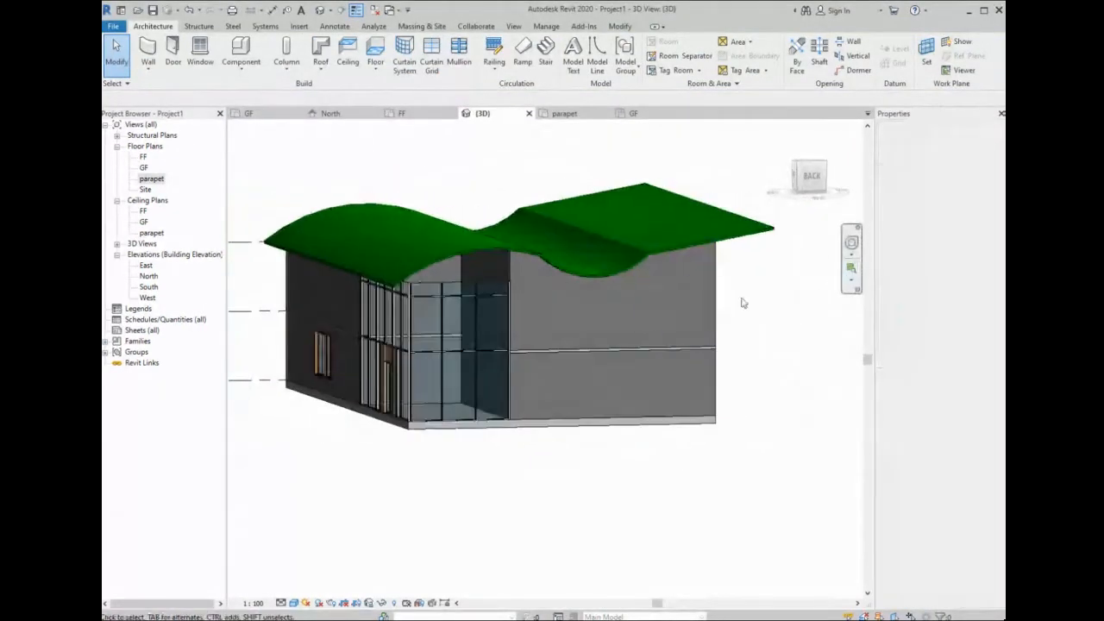
- Attach the top of the back facade's Exterior Glazing curtain wall to the curved roof
click(485, 309)
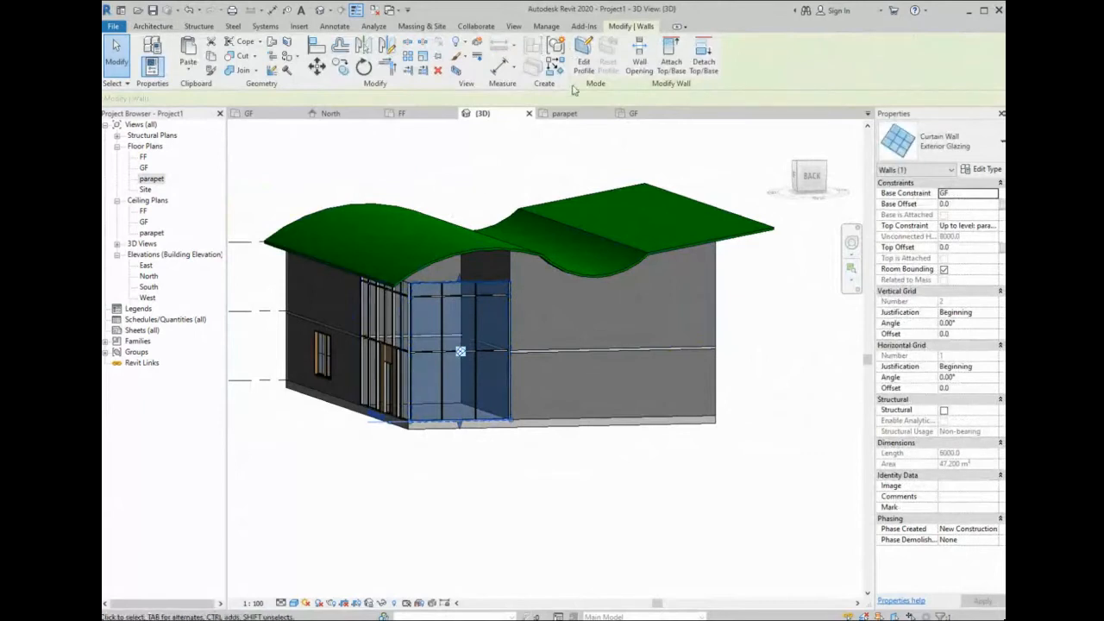
key(Escape)
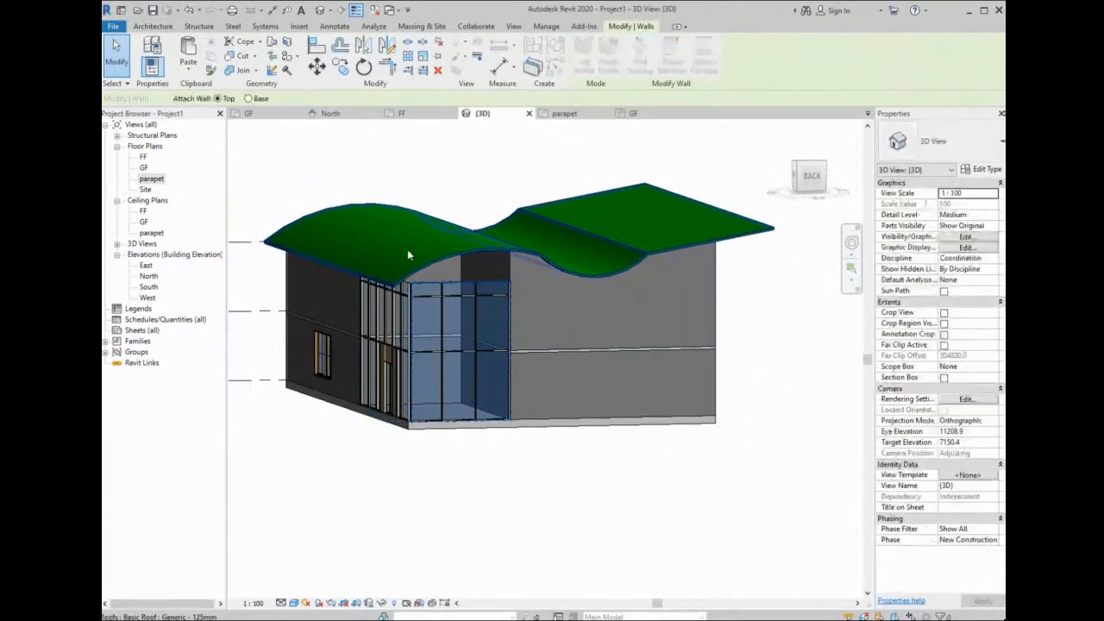
click(466, 311)
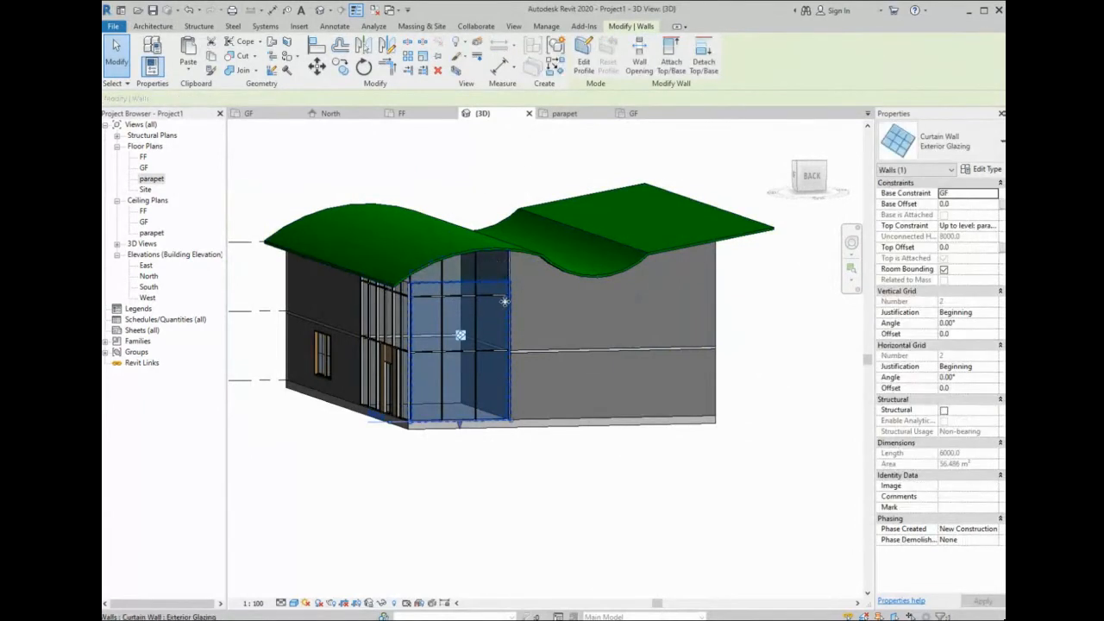
scroll(511, 290, up, 2)
key(Escape)
scroll(465, 319, up, 3)
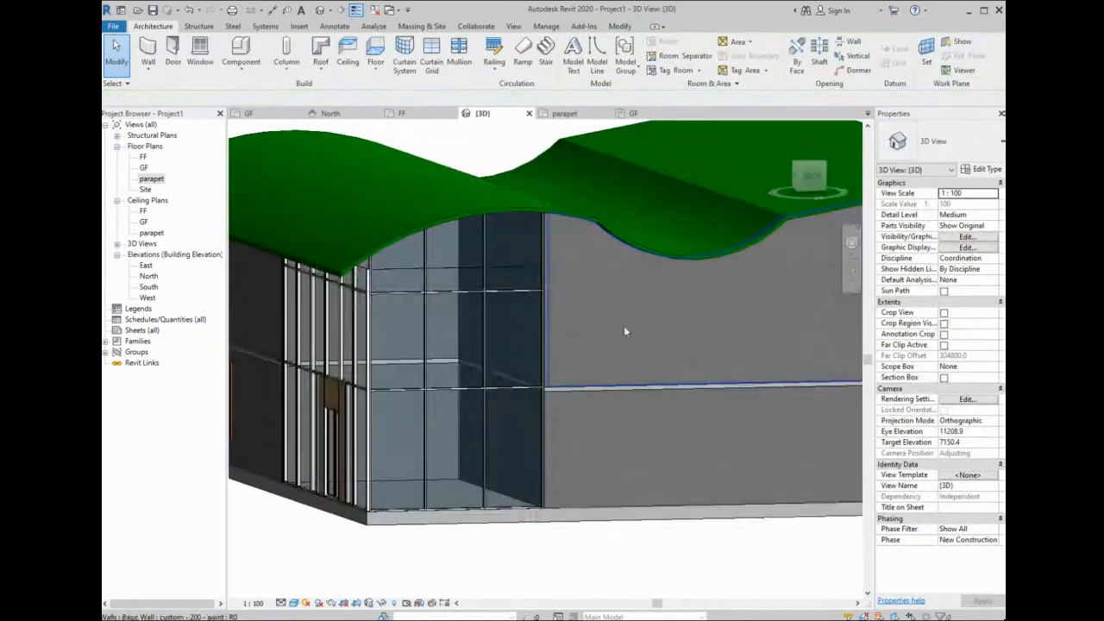
- Attach the top of the adjoining curtain wall containing the entrance door to the curved roof
click(356, 305)
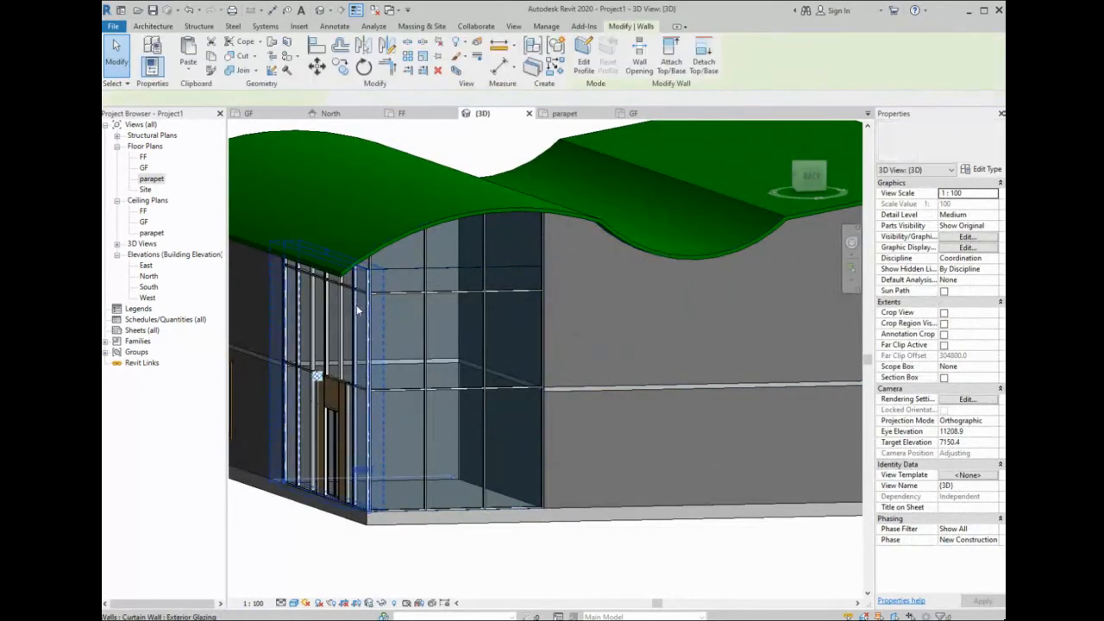
click(669, 53)
click(409, 215)
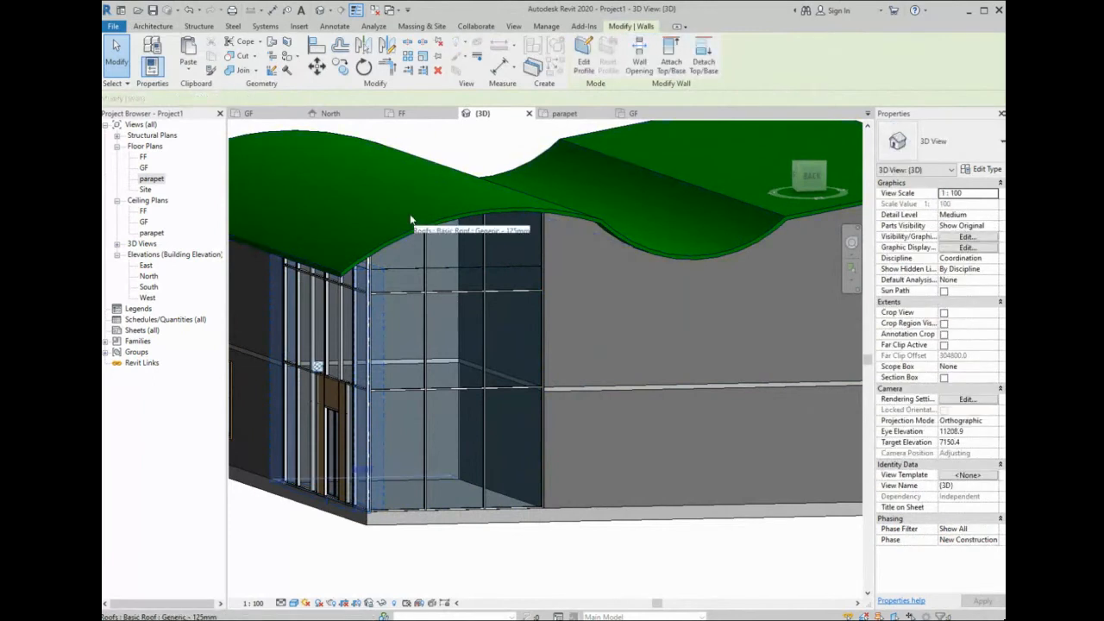
key(Escape)
scroll(604, 431, down, 4)
key(Escape)
shift+middle_drag(604, 429, 819, 508)
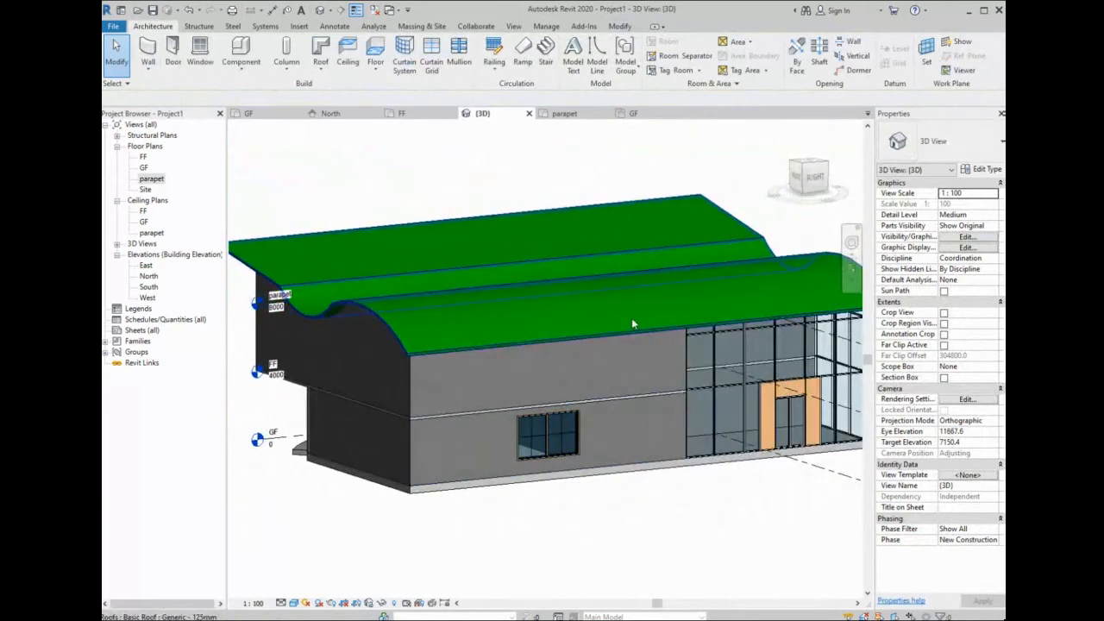
click(631, 317)
key(Escape)
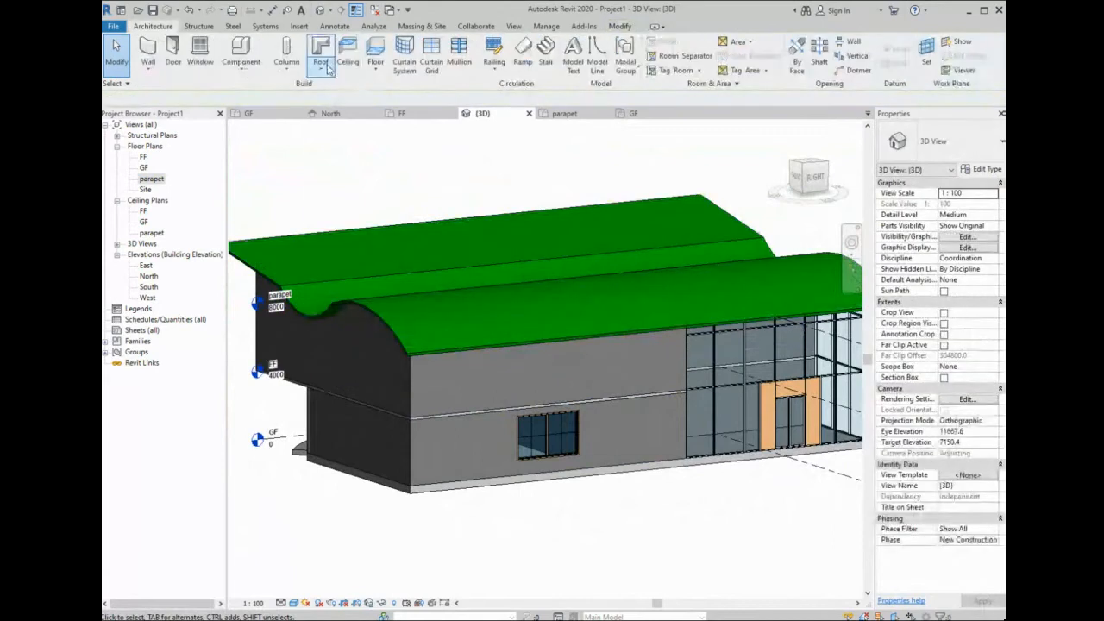
click(321, 67)
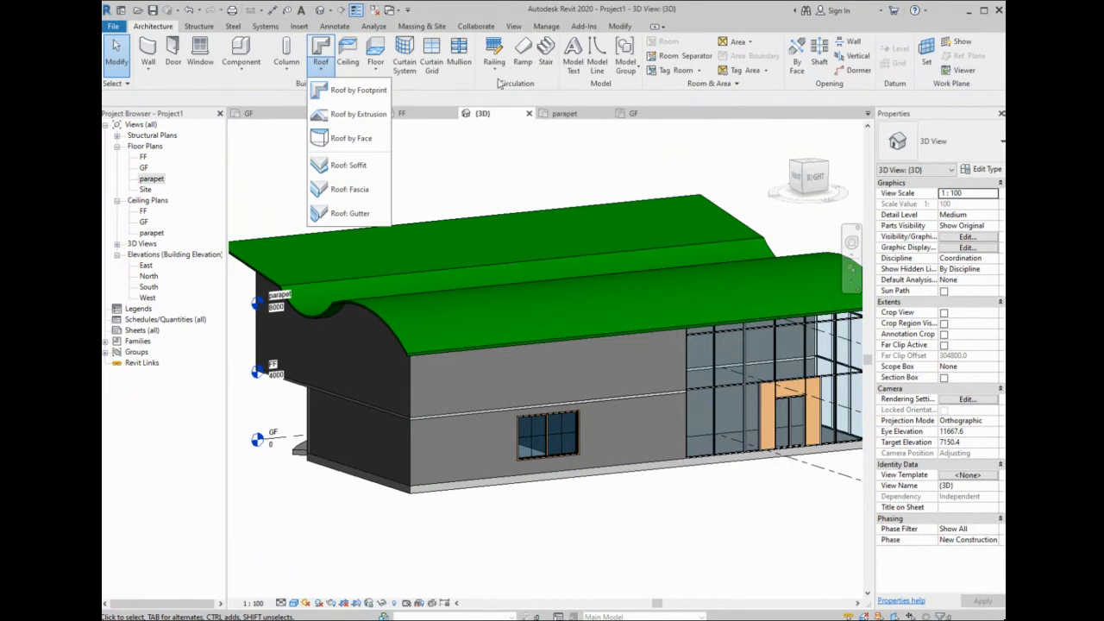
- Start a stair in the GF floor plan and choose the Precast Stair type
click(549, 54)
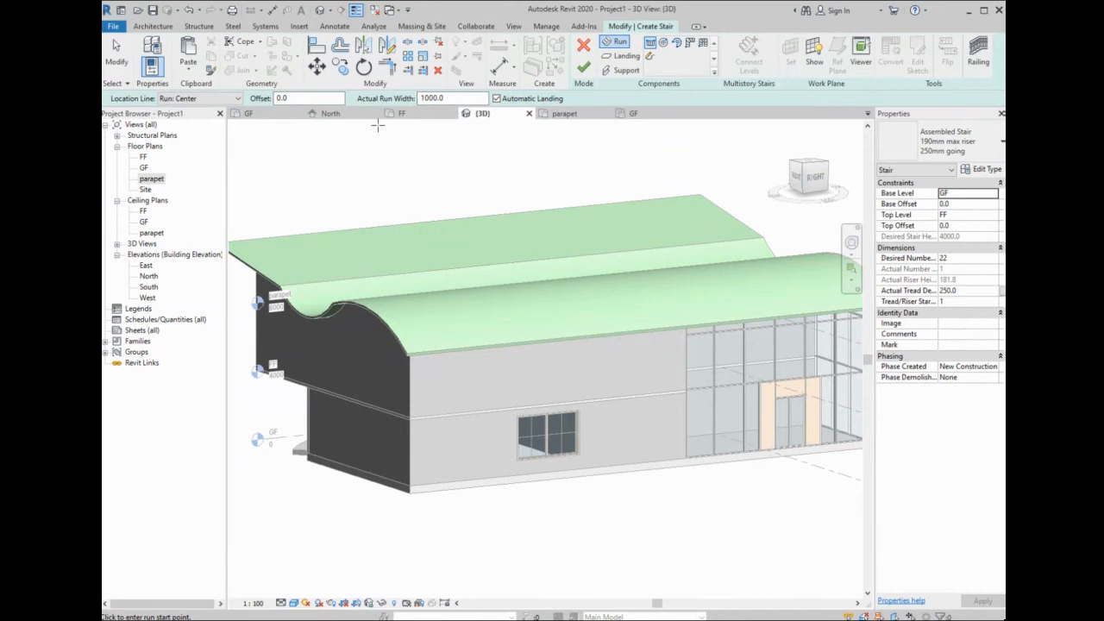
click(248, 113)
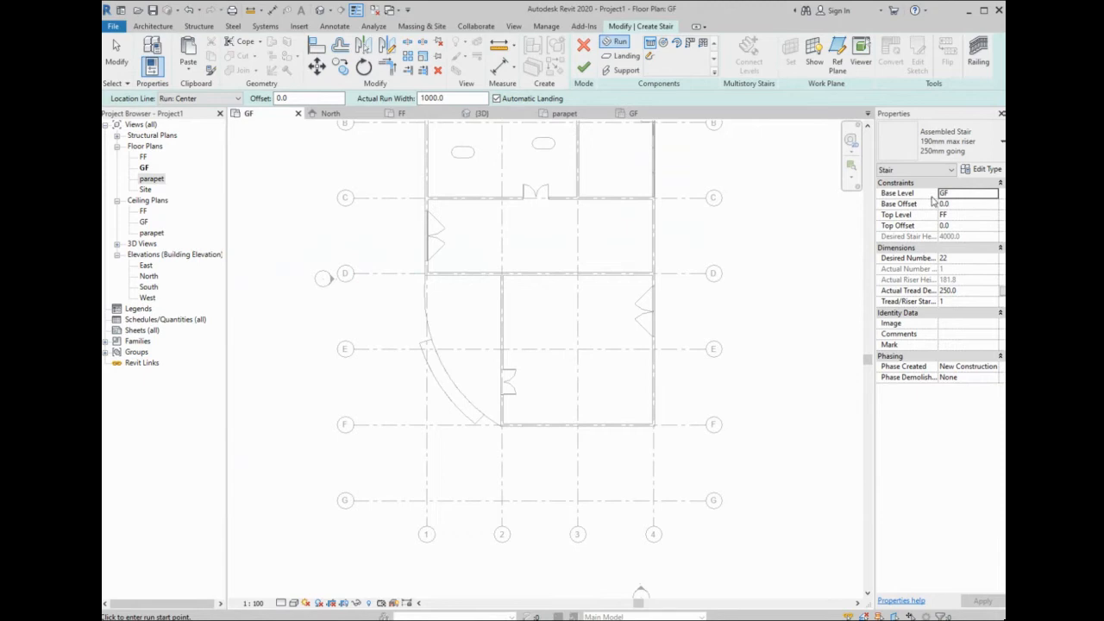
click(948, 142)
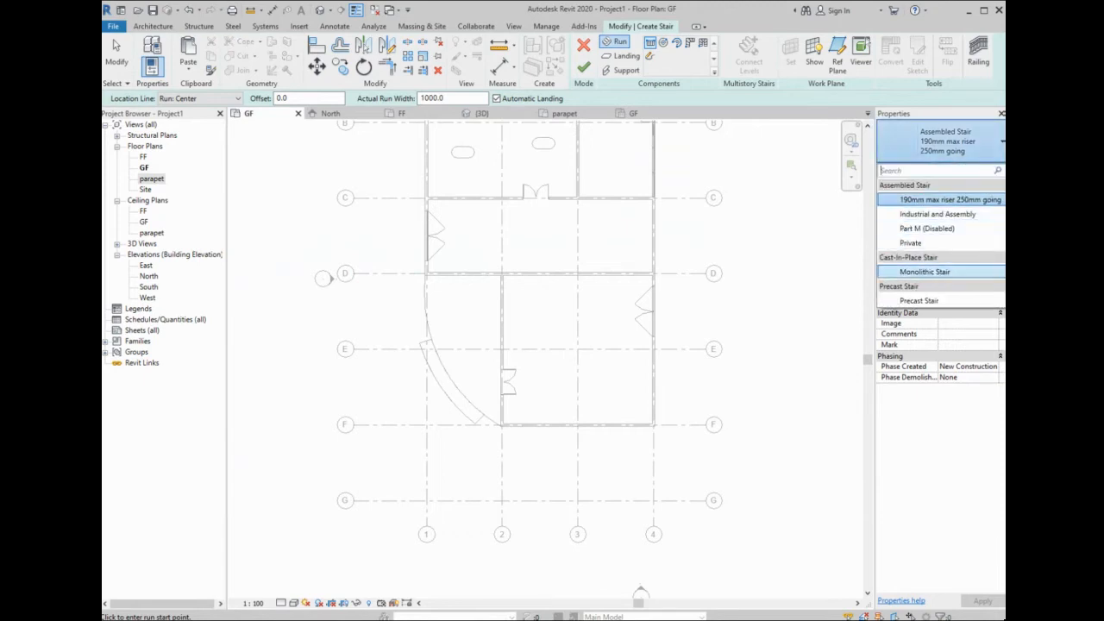
click(938, 300)
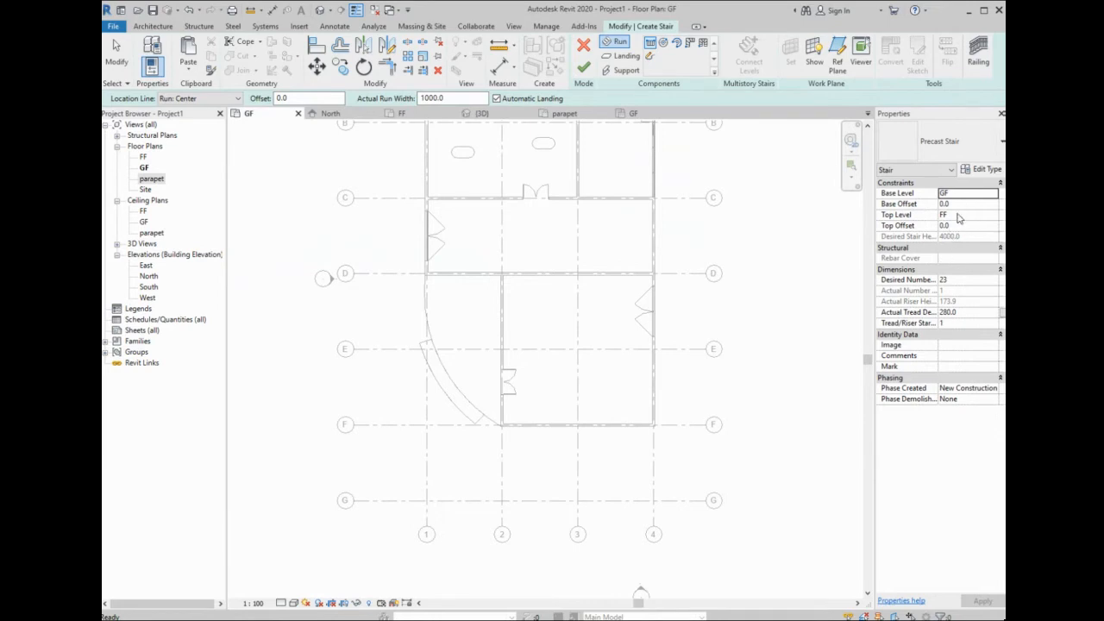
- Set the stair's desired number of risers to 26 and its actual tread depth to 300
click(945, 280)
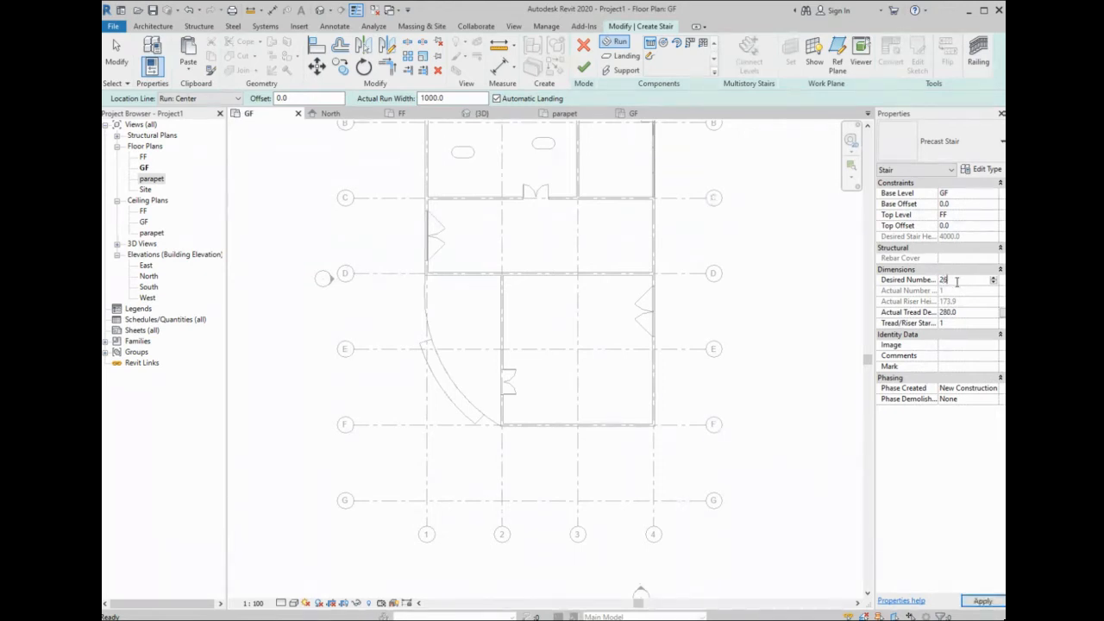
key(Return)
click(950, 313)
text(30)
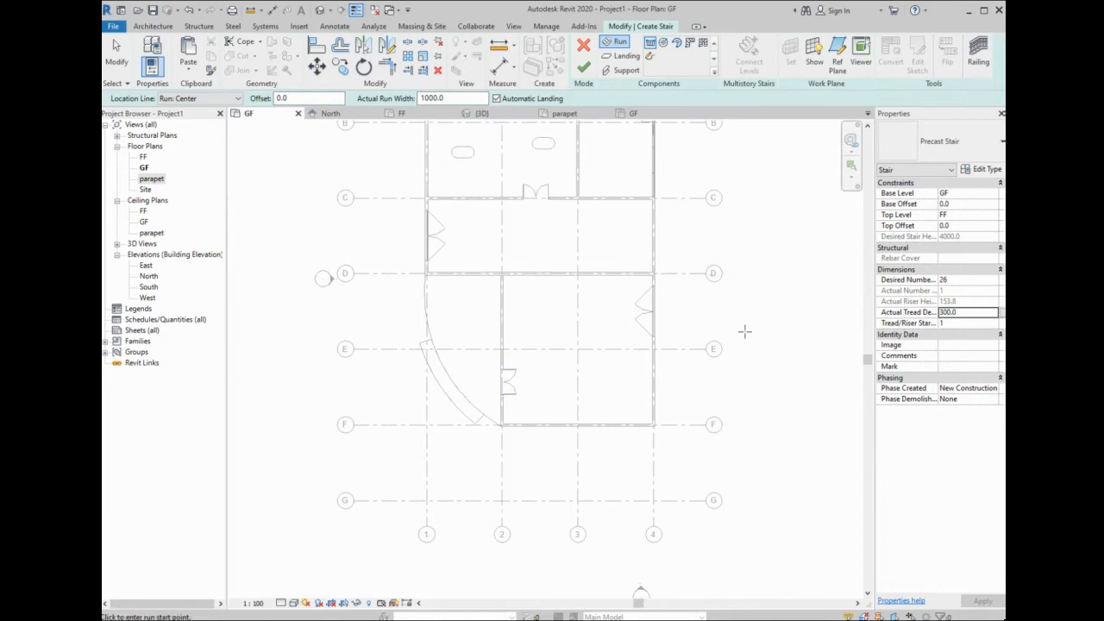
- Draw a trial stair as one straight vertical run outside the building beyond grid 4, and delete it
click(795, 505)
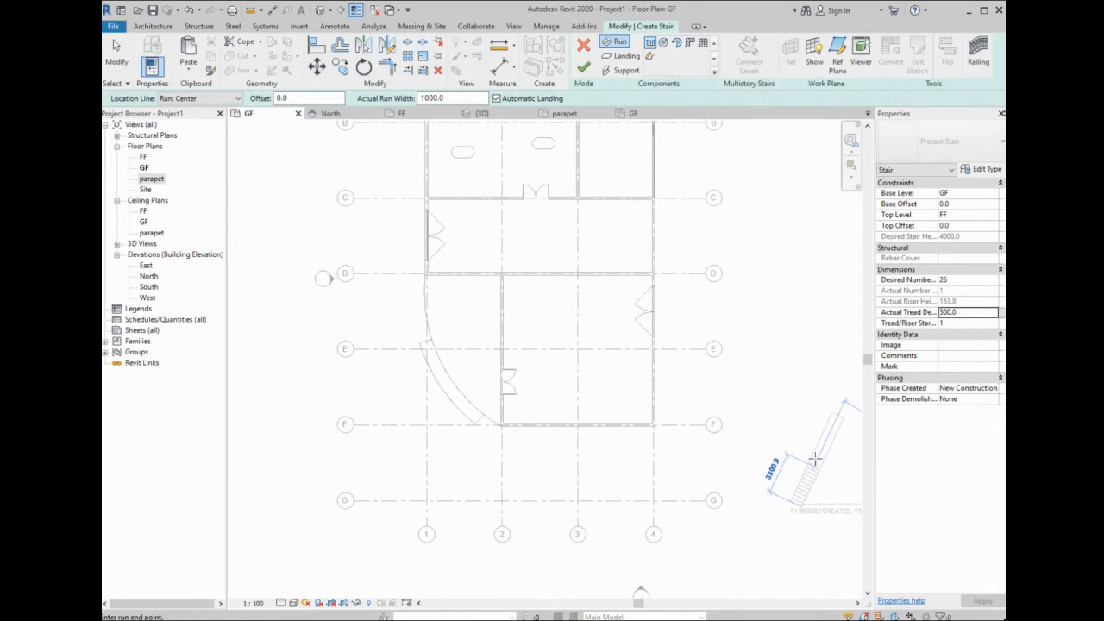
click(788, 300)
key(Escape)
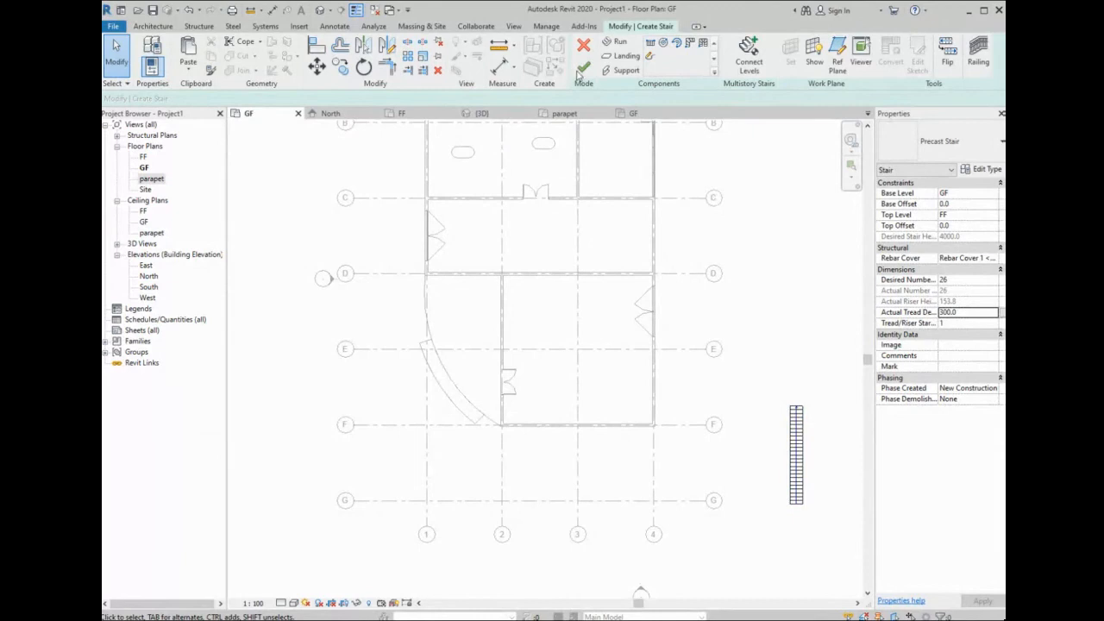
click(796, 500)
key(Delete)
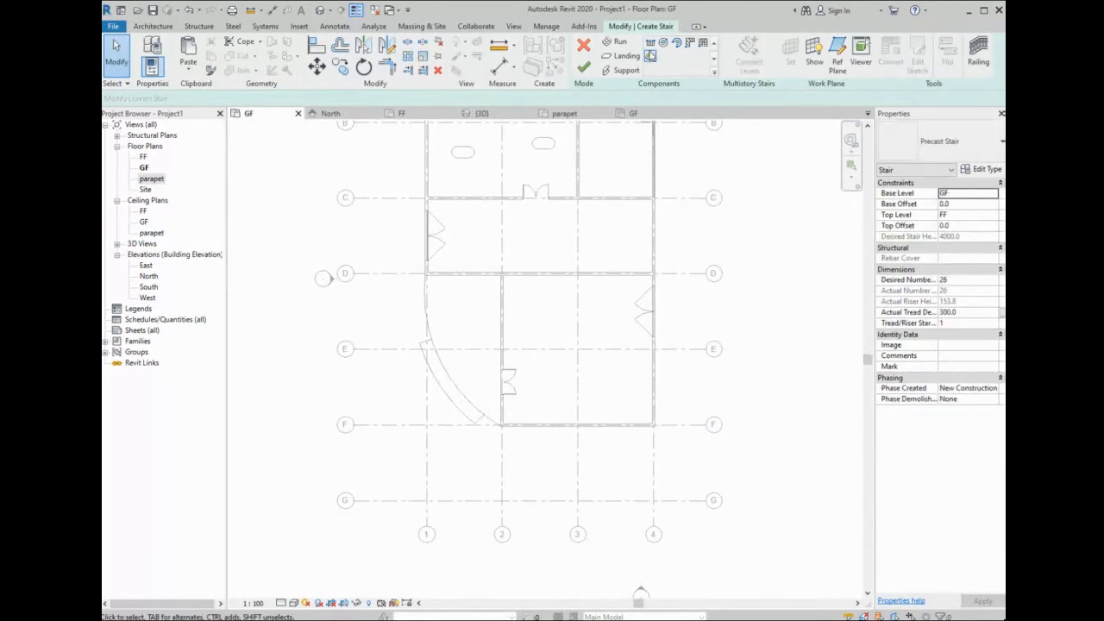
- Draw a vertical stair run 2100 long outside the building between grids E and F, and an angled 1500 run turning toward the building
click(615, 42)
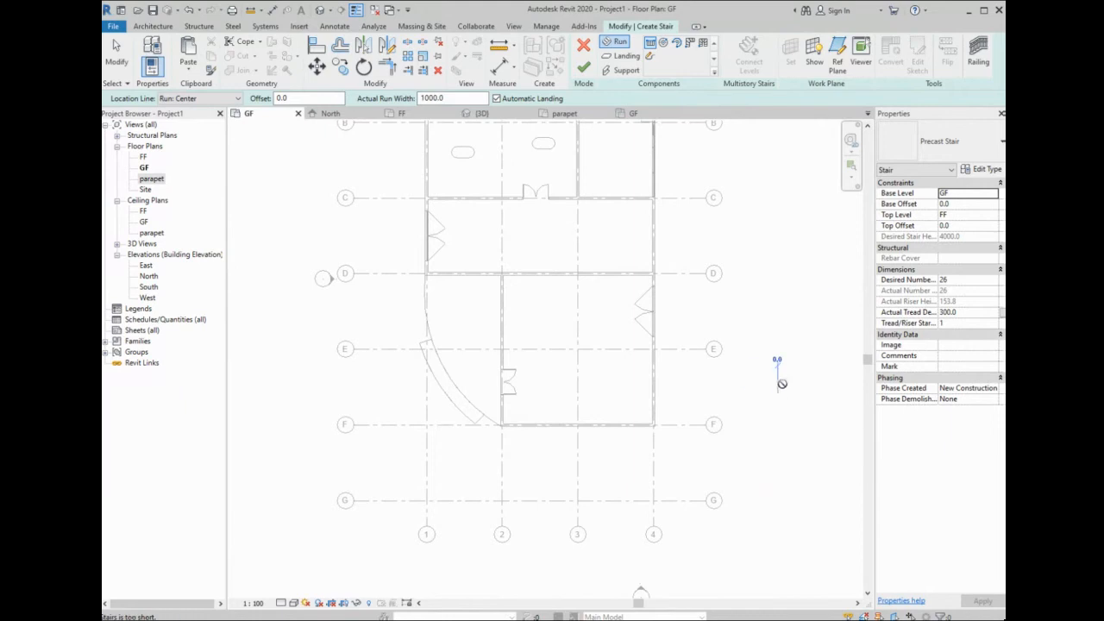
click(779, 306)
scroll(778, 357, up, 2)
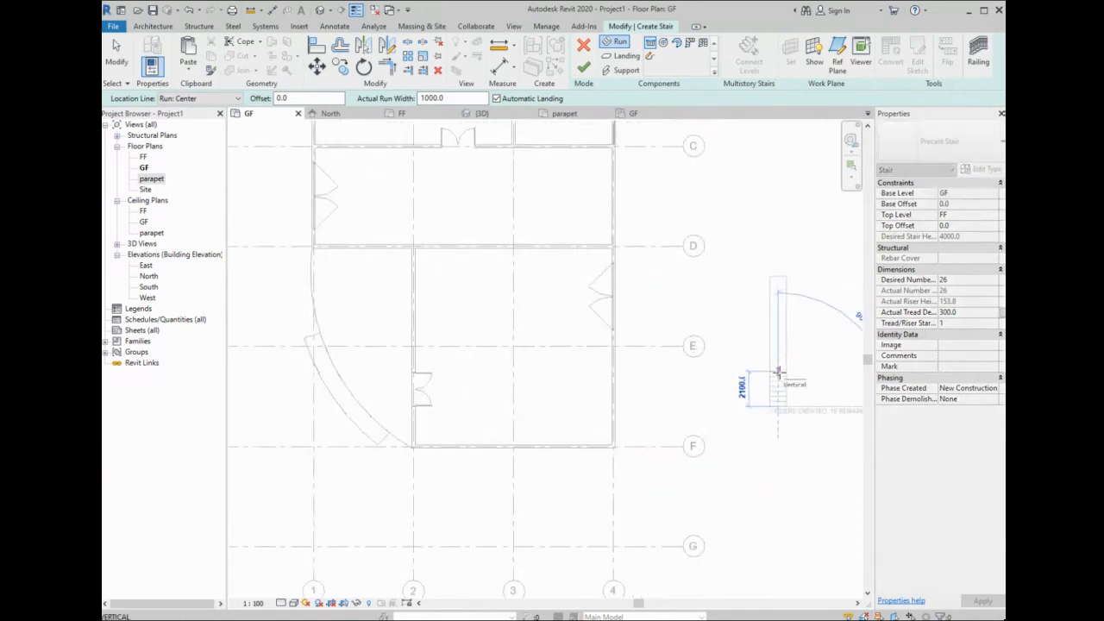
click(779, 373)
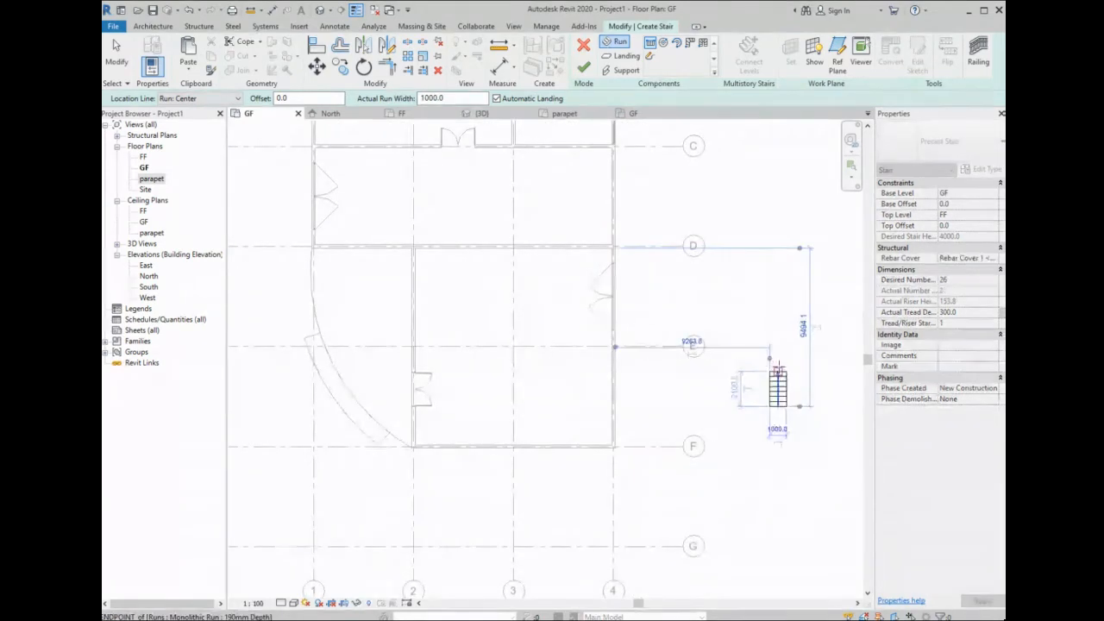
click(744, 339)
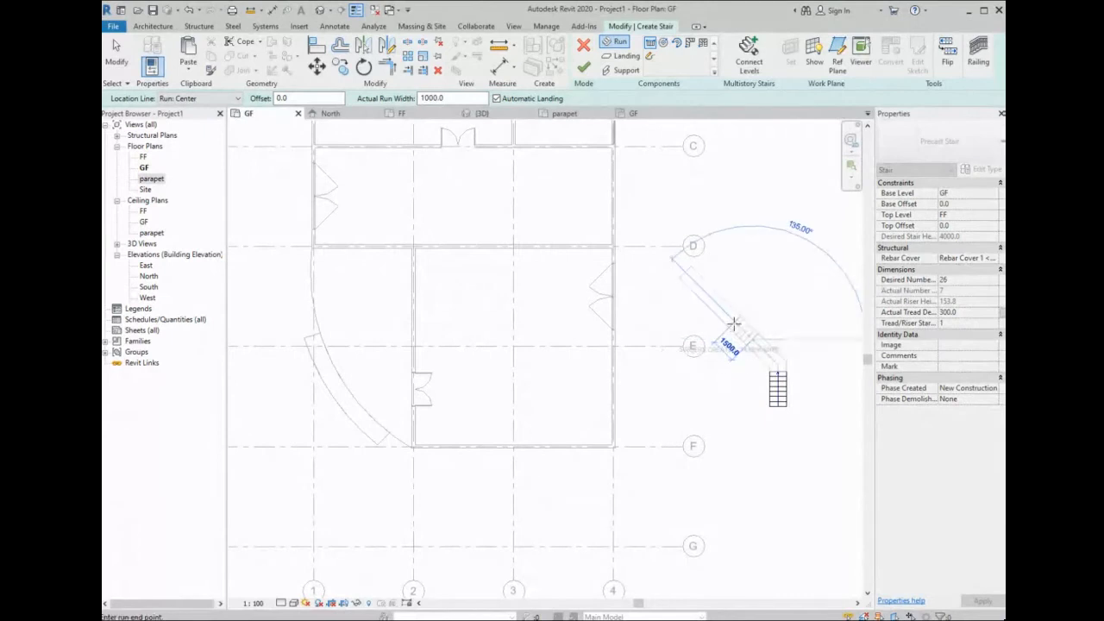
click(729, 326)
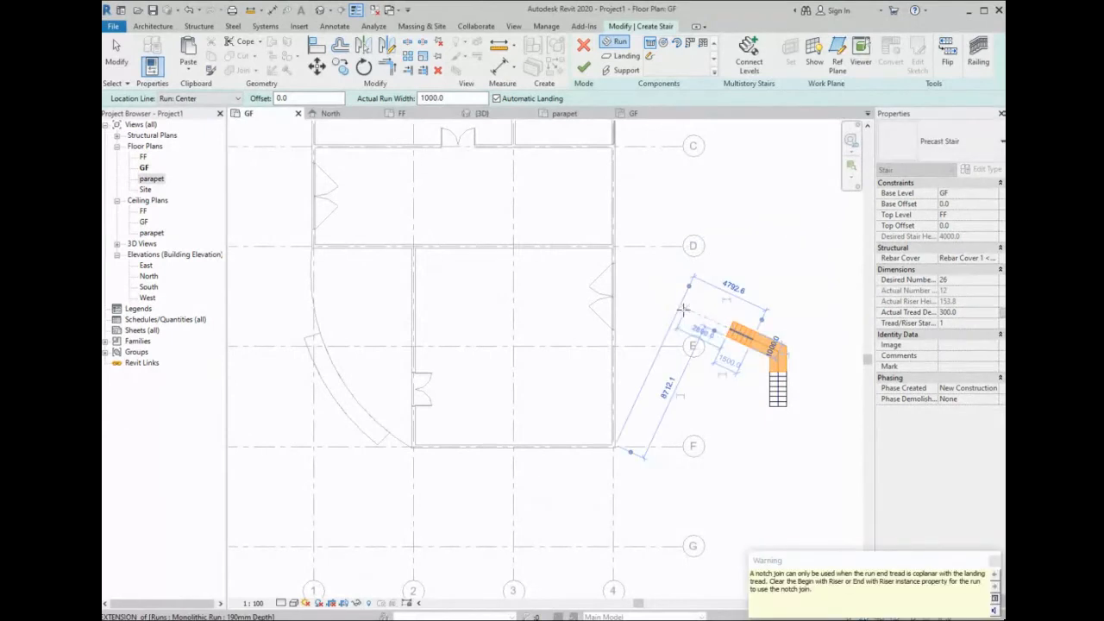
- Add a horizontal third stair run 2700 long, heading toward the double door in the grid 4 wall
click(681, 307)
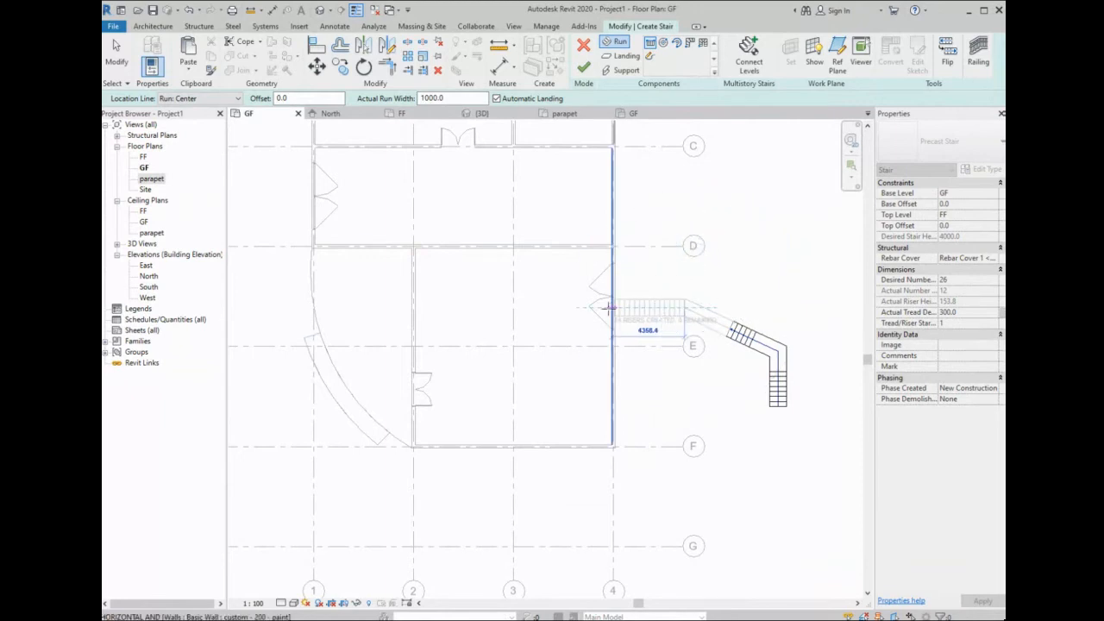
click(641, 308)
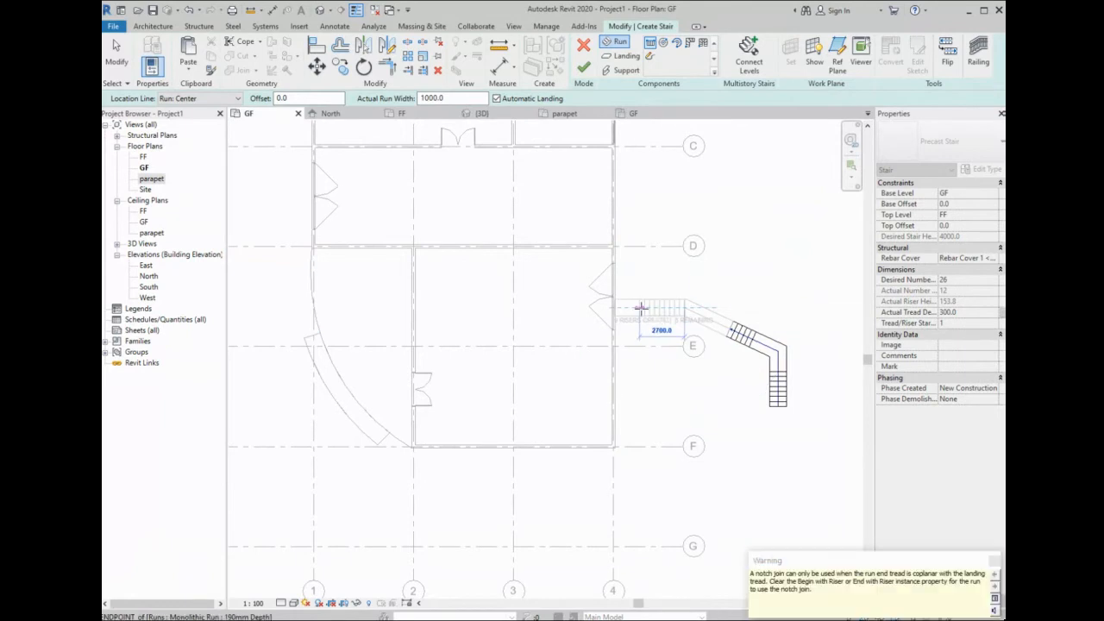
scroll(634, 322, up, 1)
scroll(634, 323, up, 1)
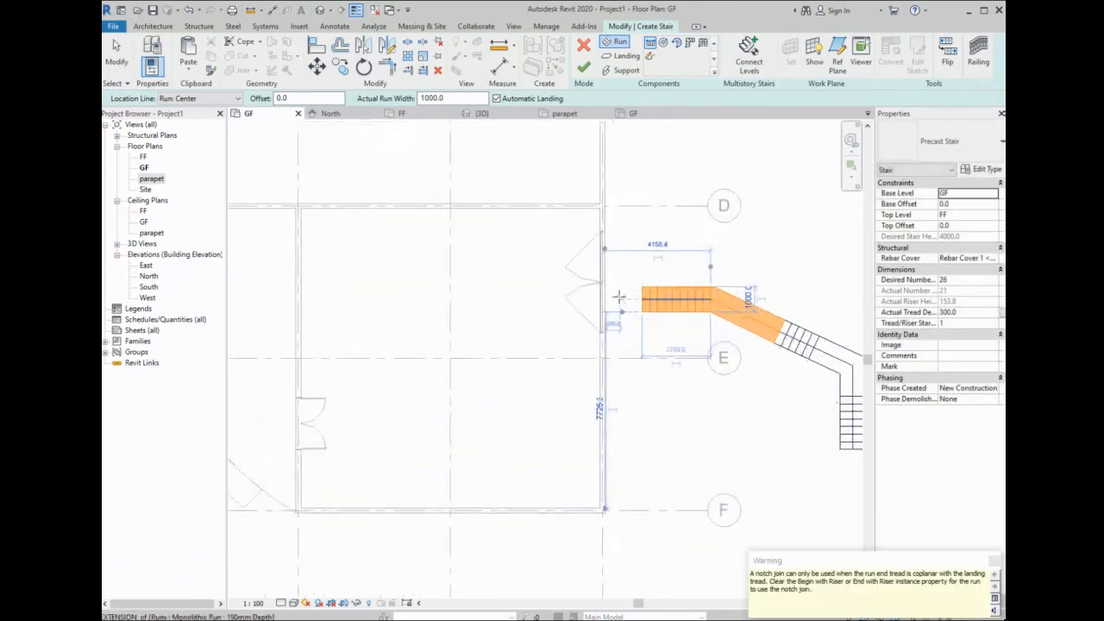
- Add a final horizontal straight run through the double door in the grid 4 wall with the remaining 5 risers, and finish the stair
click(618, 299)
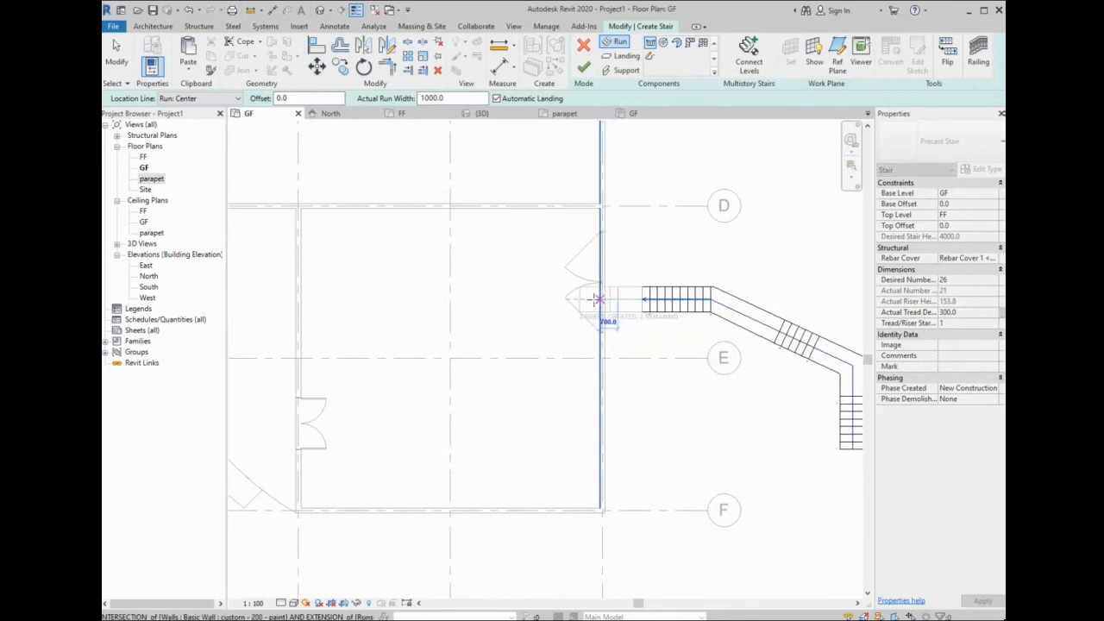
click(554, 298)
key(Escape)
scroll(557, 315, down, 2)
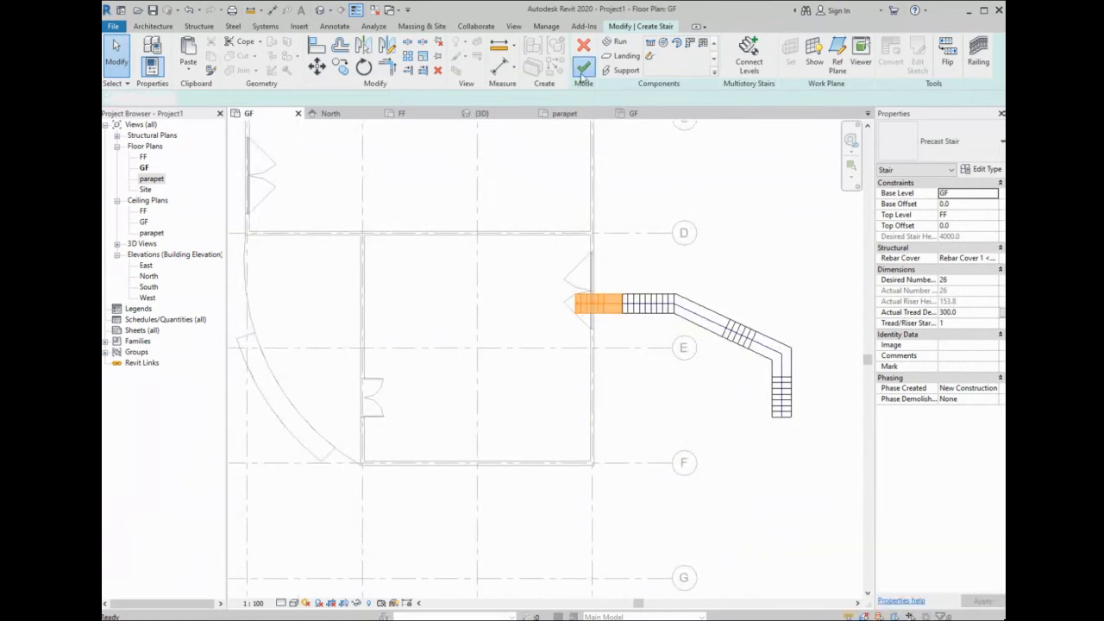
- Move the finished stair away from the grid 4 wall, and view it closely in 3D
drag(802, 306, 740, 382)
drag(766, 332, 833, 310)
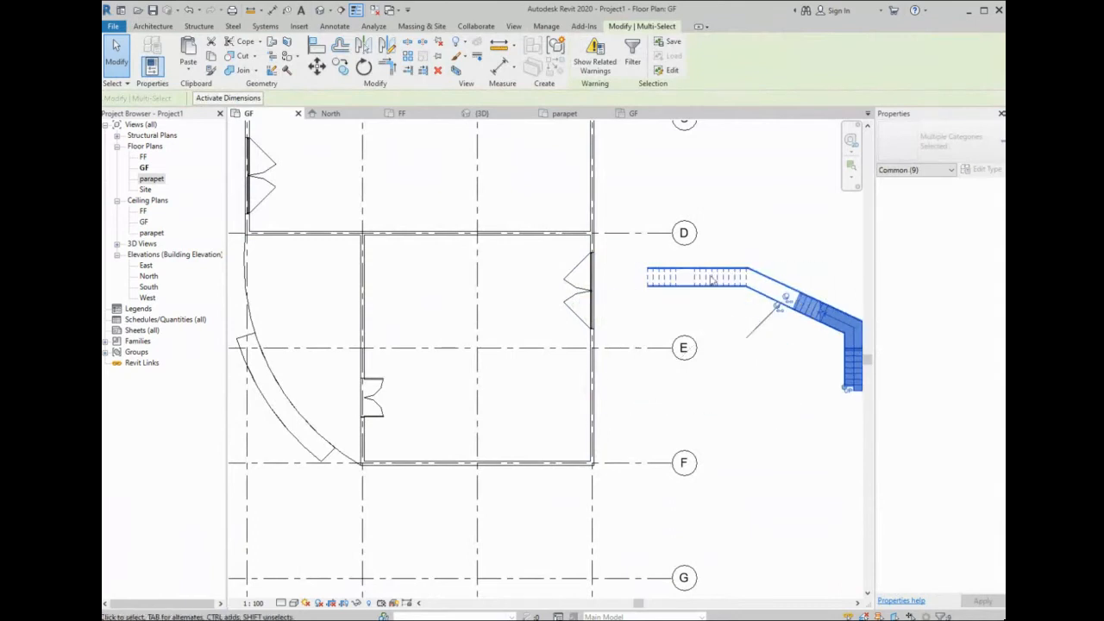
click(319, 11)
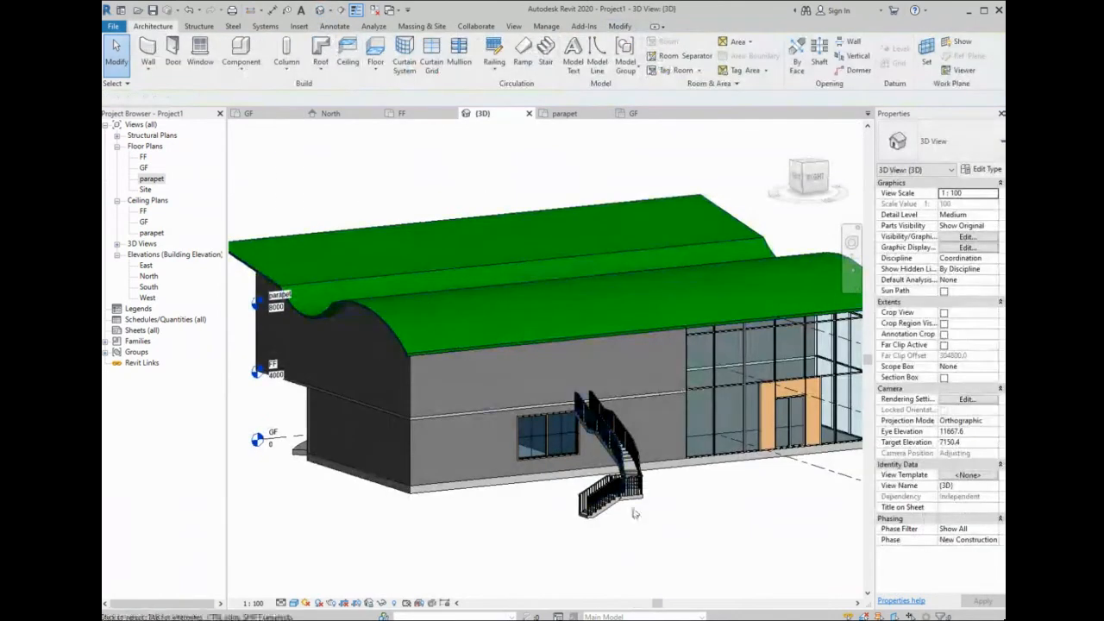
scroll(629, 501, up, 4)
shift+middle_drag(627, 486, 582, 469)
scroll(714, 396, up, 1)
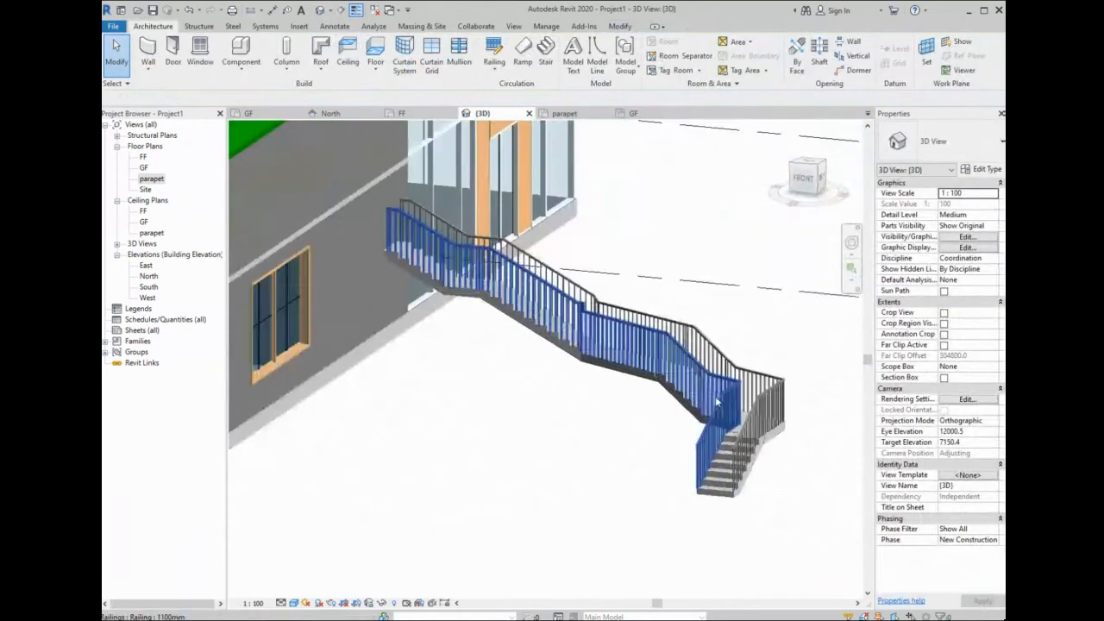
- Delete the railings on both sides of the precast stair
click(687, 373)
scroll(687, 374, up, 1)
key(Delete)
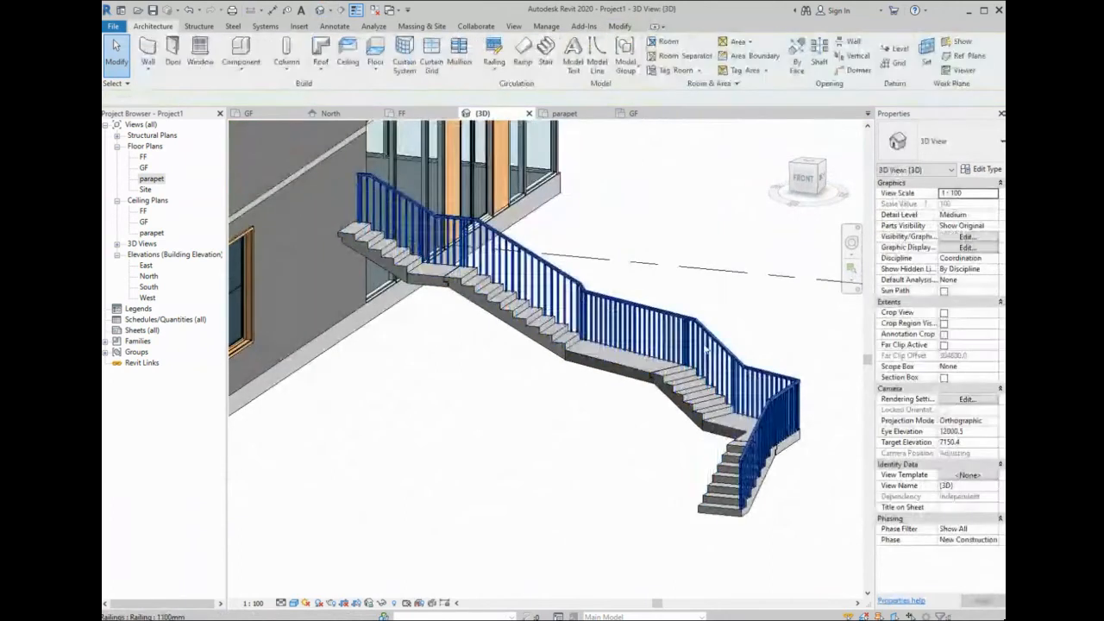
click(713, 401)
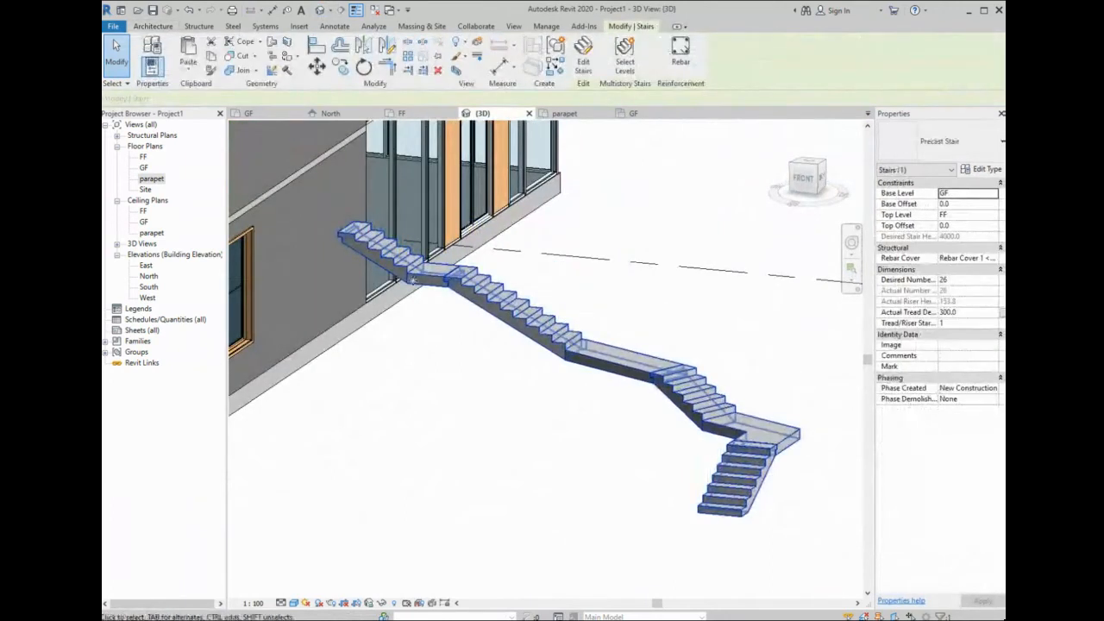
- Delete the whole multi-run precast stair outside the building
key(Escape)
click(630, 379)
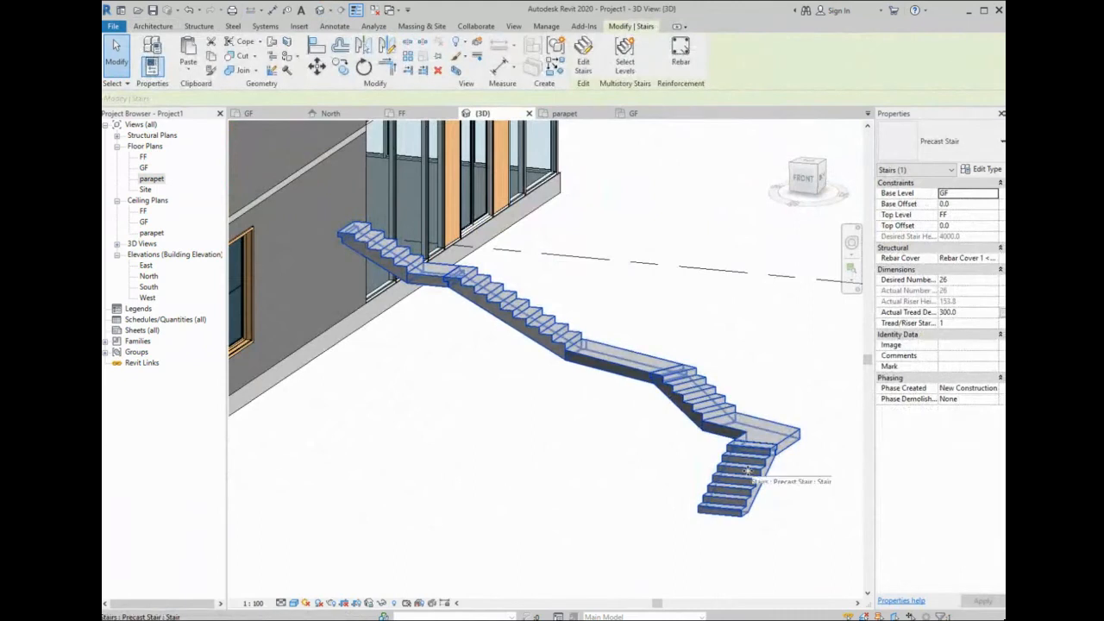
drag(801, 410, 690, 462)
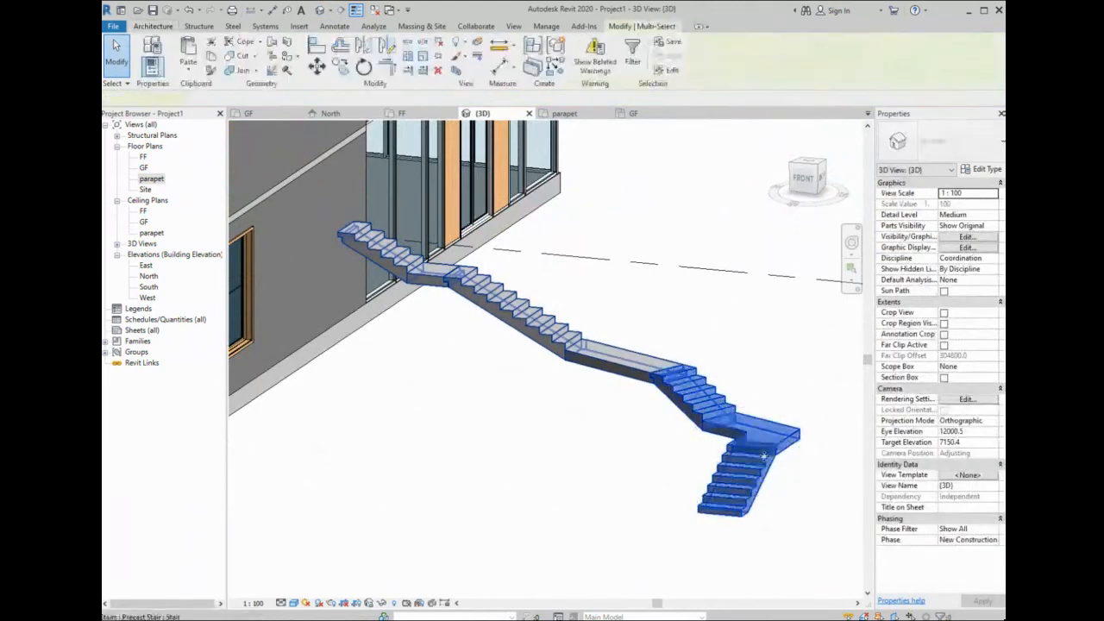
key(Delete)
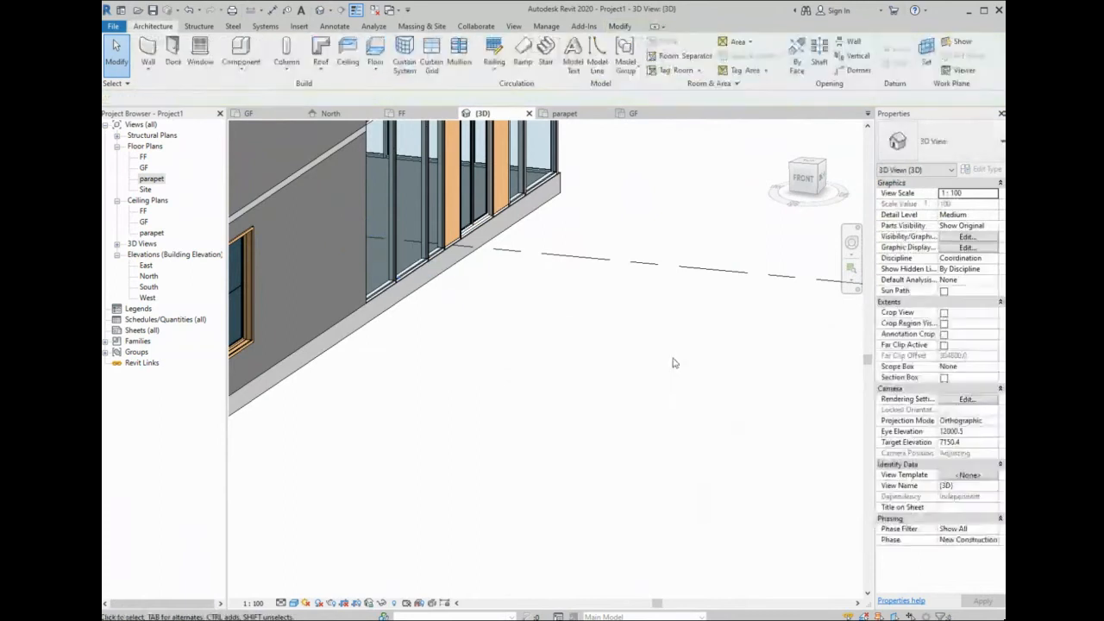
- Start a new stair in the GF plan using a center-ends spiral run, with 26 risers and a 300 tread depth
middle_drag(675, 358, 747, 362)
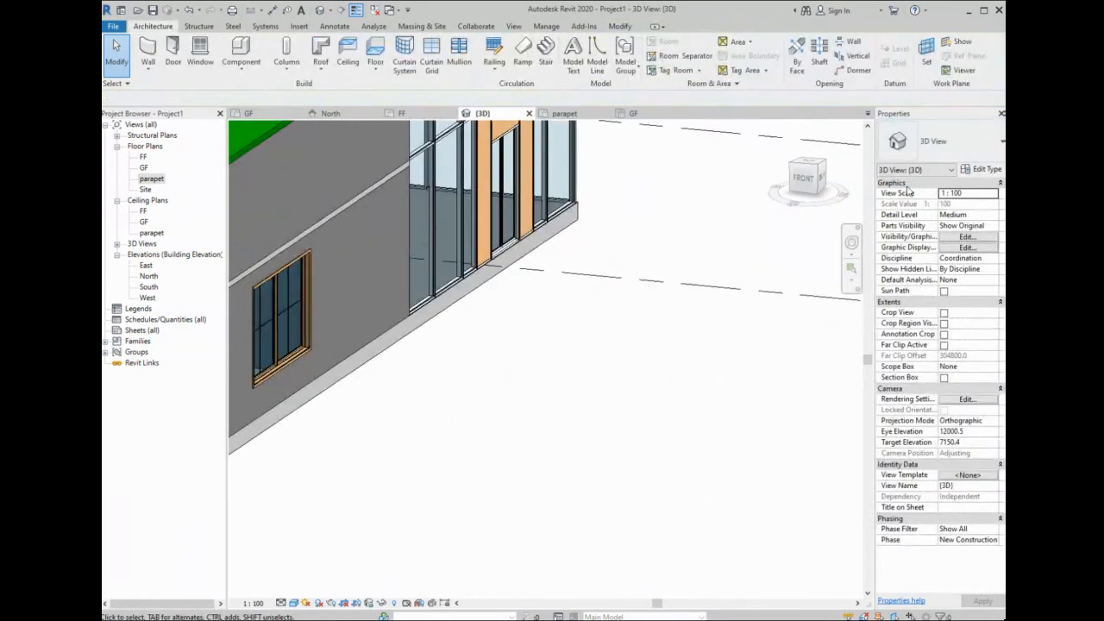
click(260, 114)
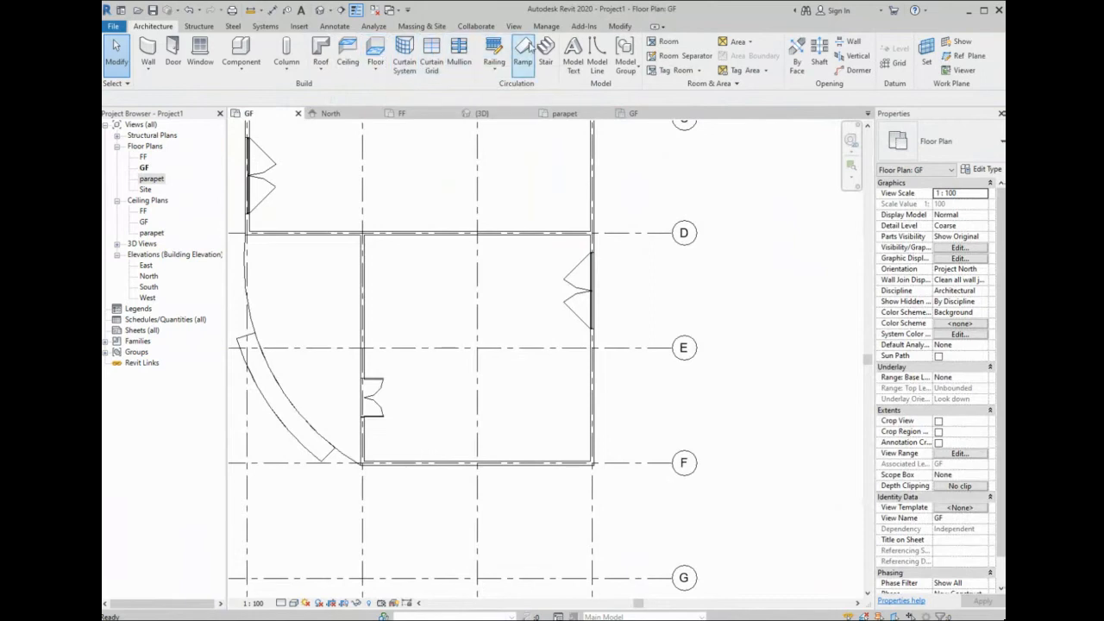
click(545, 56)
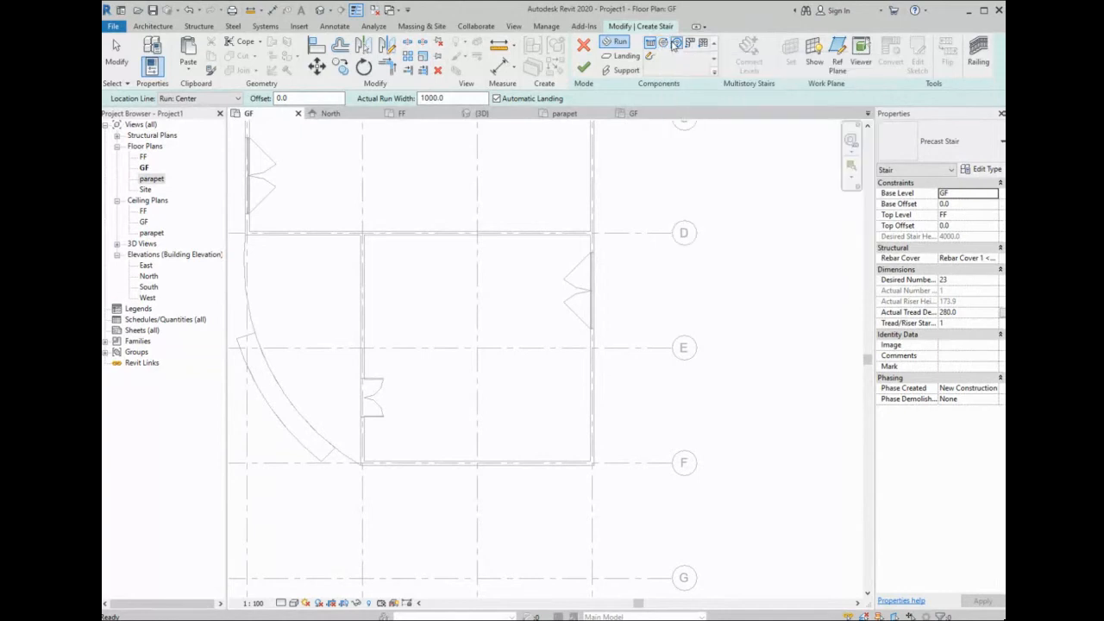
click(675, 43)
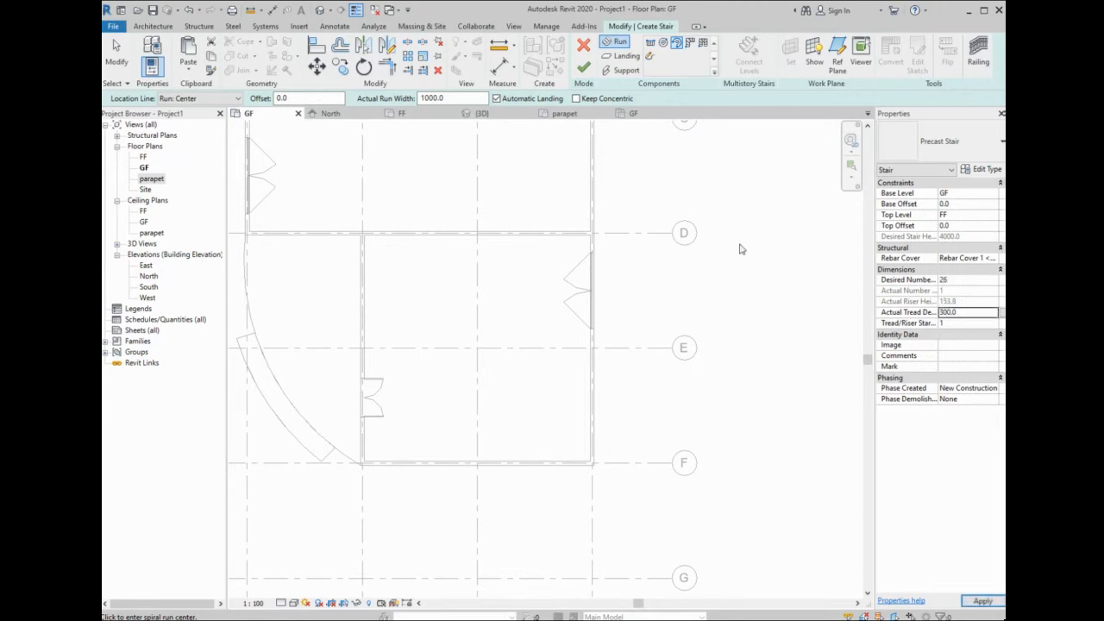
- Draw a partial spiral run of 1800 radius with 13 risers between grids 2 and 3, in the room between grids A and B
middle_drag(436, 316, 577, 327)
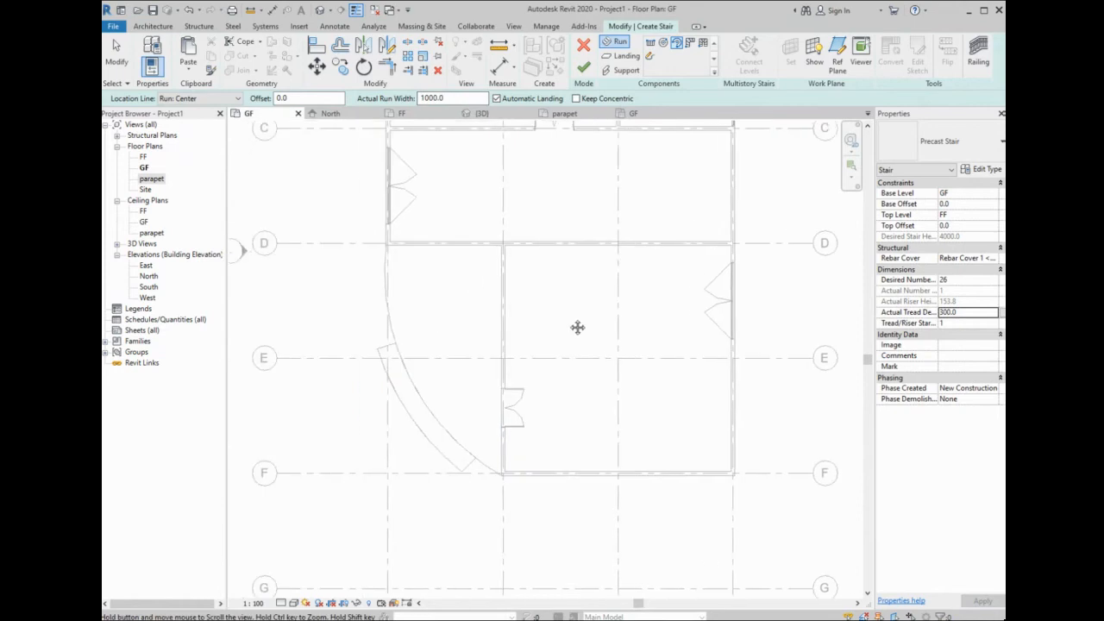
scroll(539, 252, up, 1)
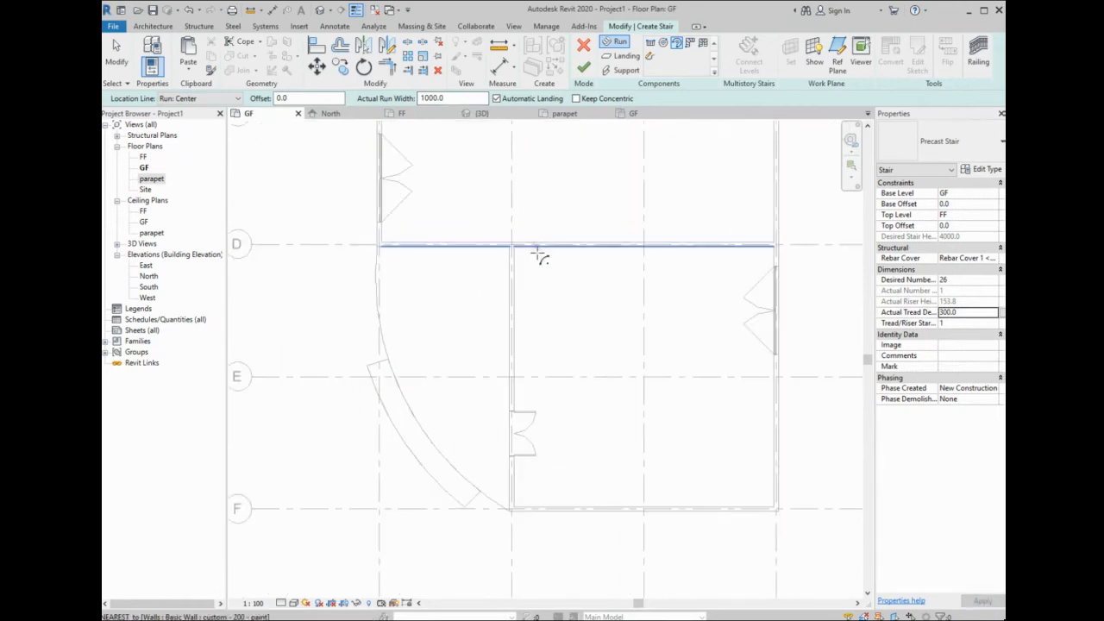
scroll(575, 354, down, 1)
middle_drag(599, 267, 532, 461)
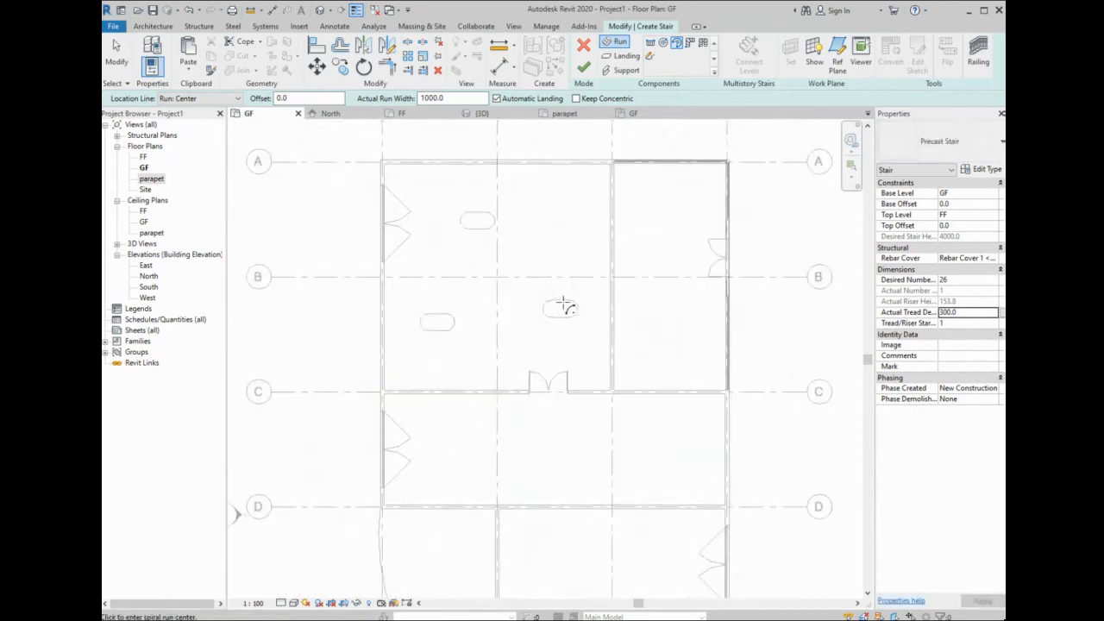
scroll(569, 293, up, 1)
scroll(586, 259, up, 1)
scroll(551, 241, down, 2)
middle_drag(544, 232, 557, 258)
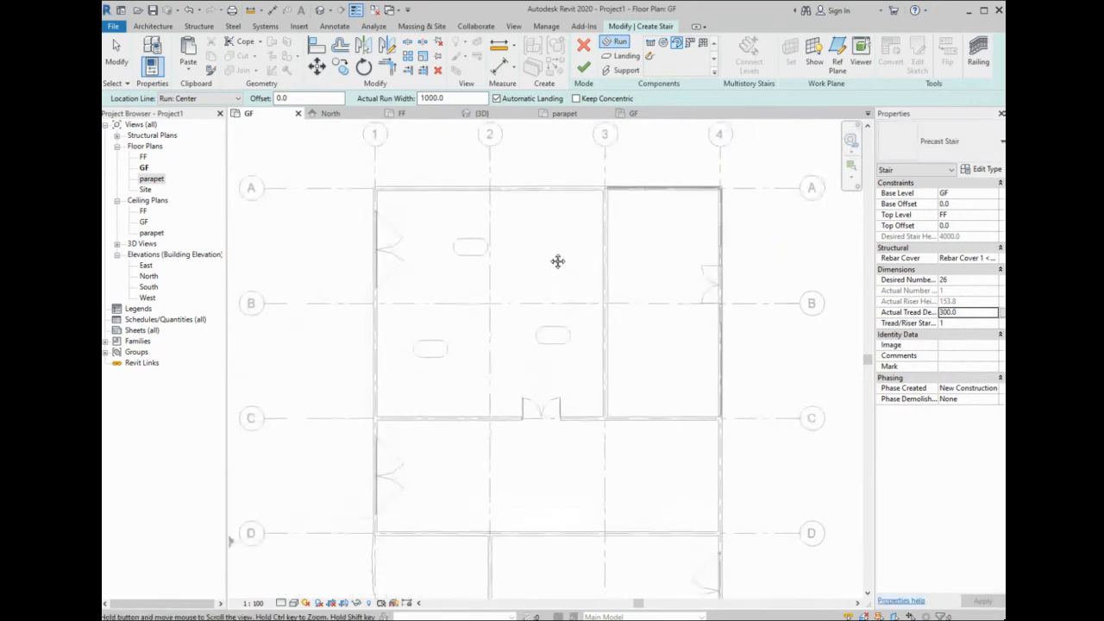
scroll(557, 259, up, 1)
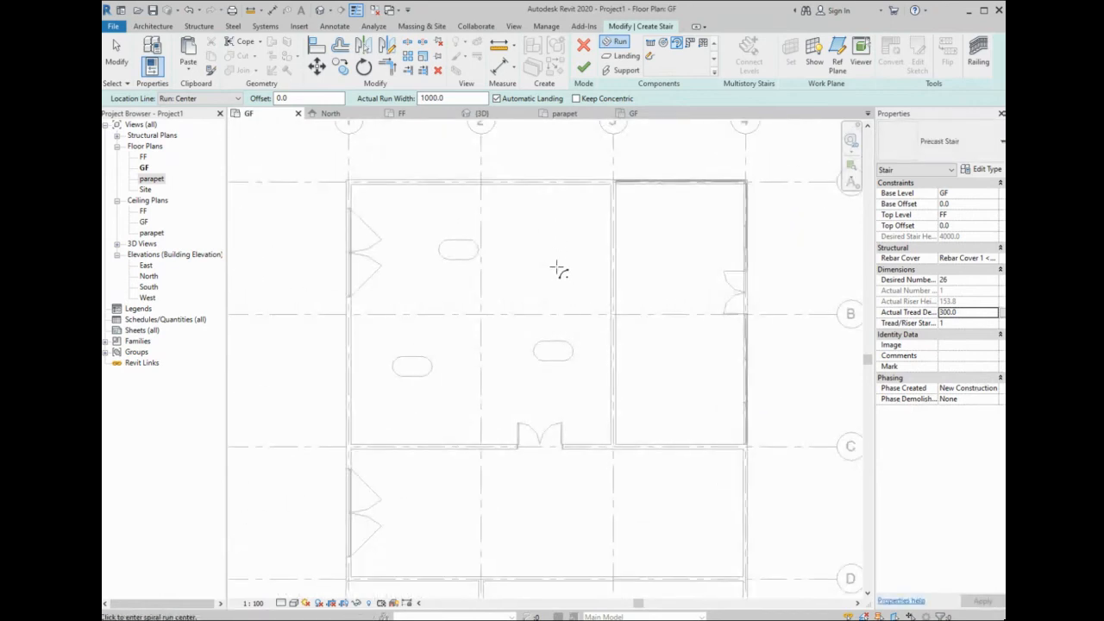
click(552, 264)
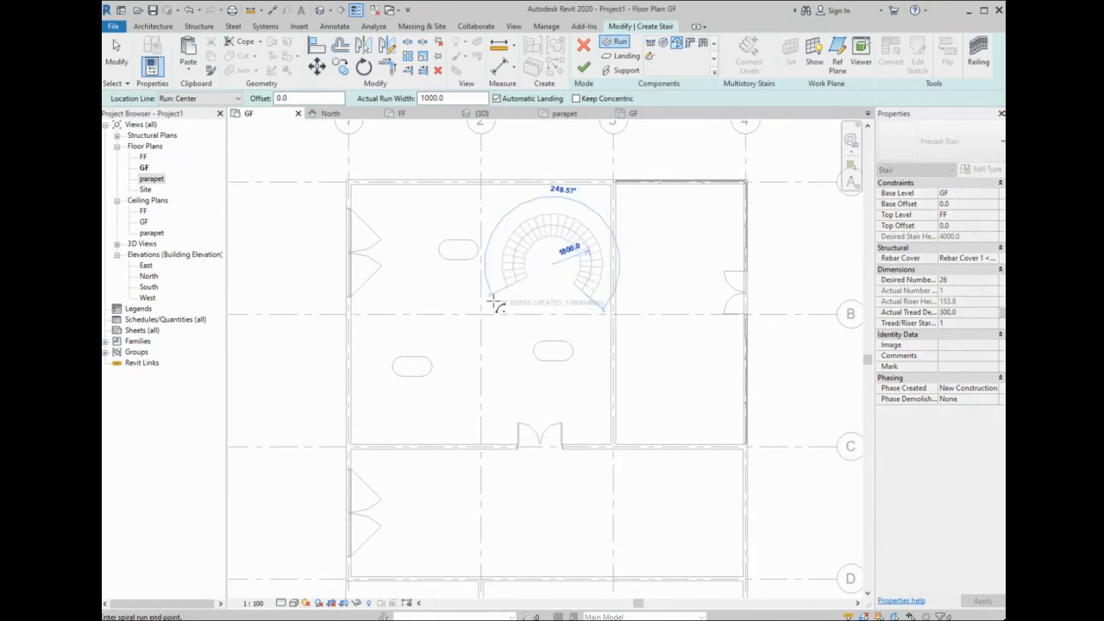
click(559, 232)
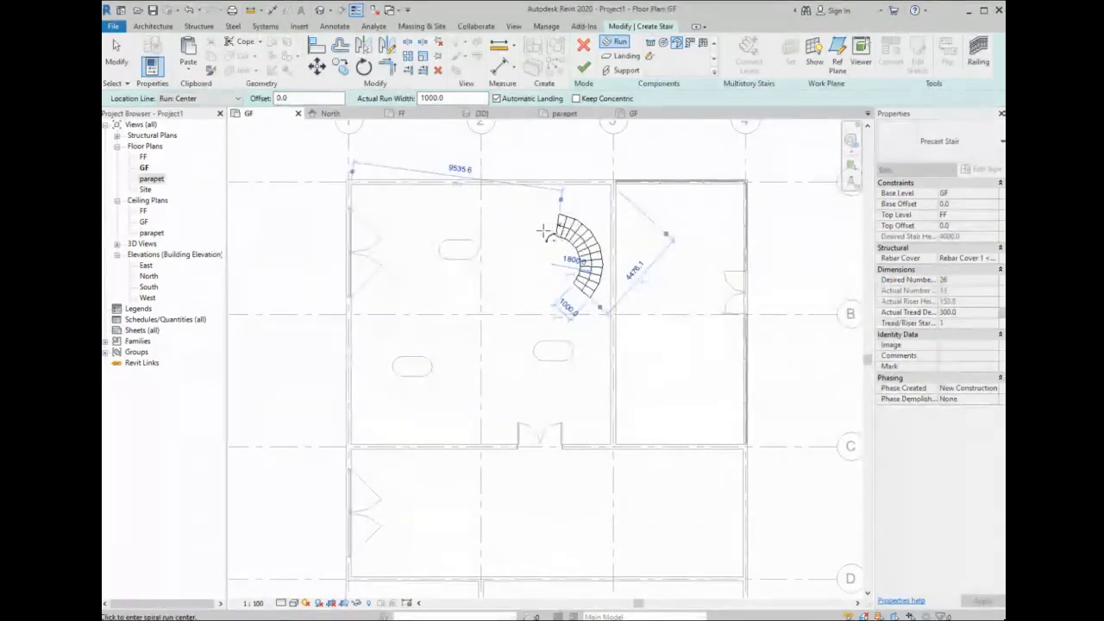
- Try to continue the stair with a second spiral run, and delete the partial spiral run
click(521, 238)
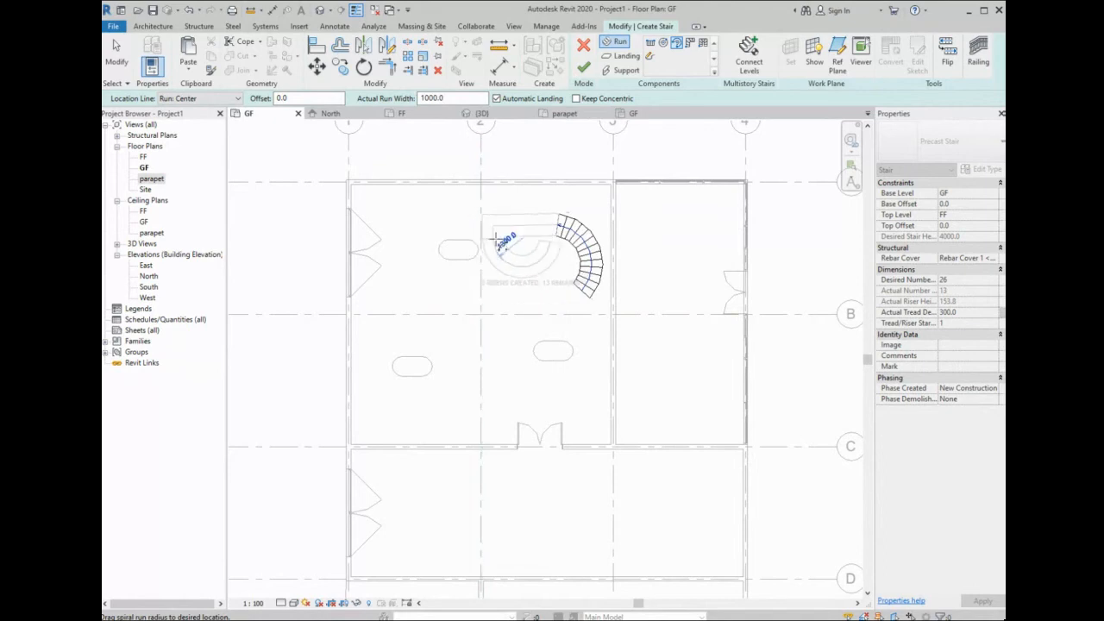
key(Escape)
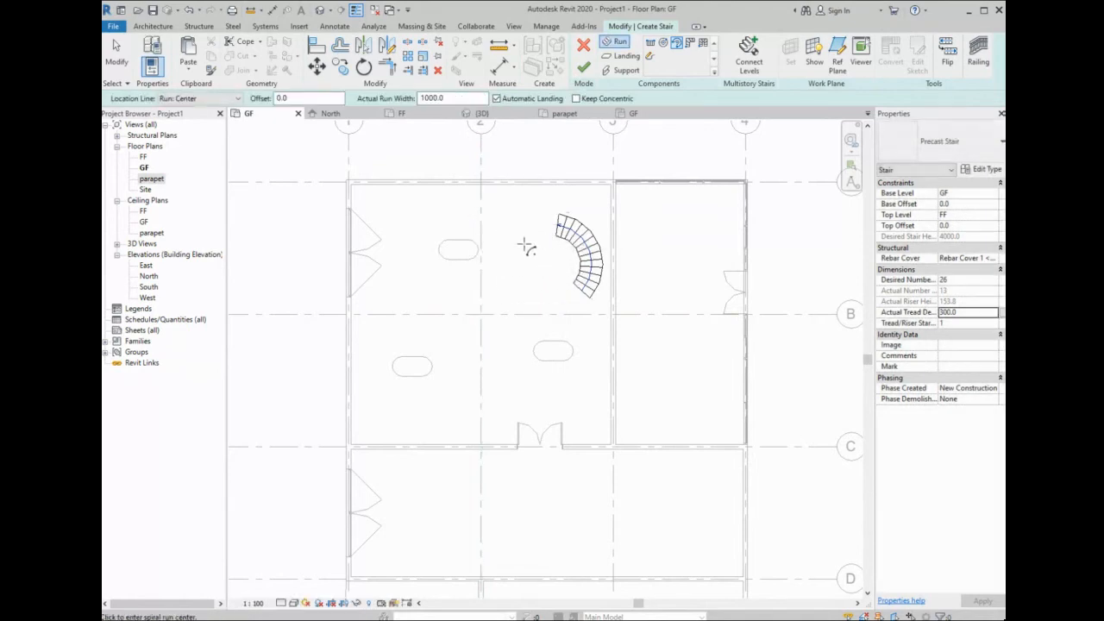
click(530, 233)
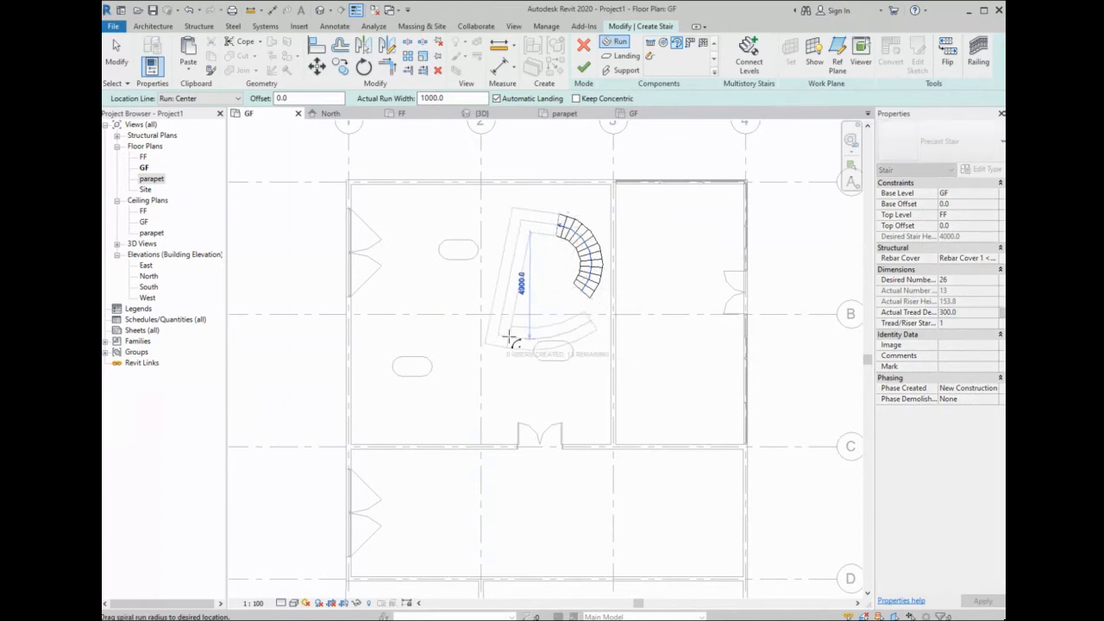
click(511, 339)
key(Escape)
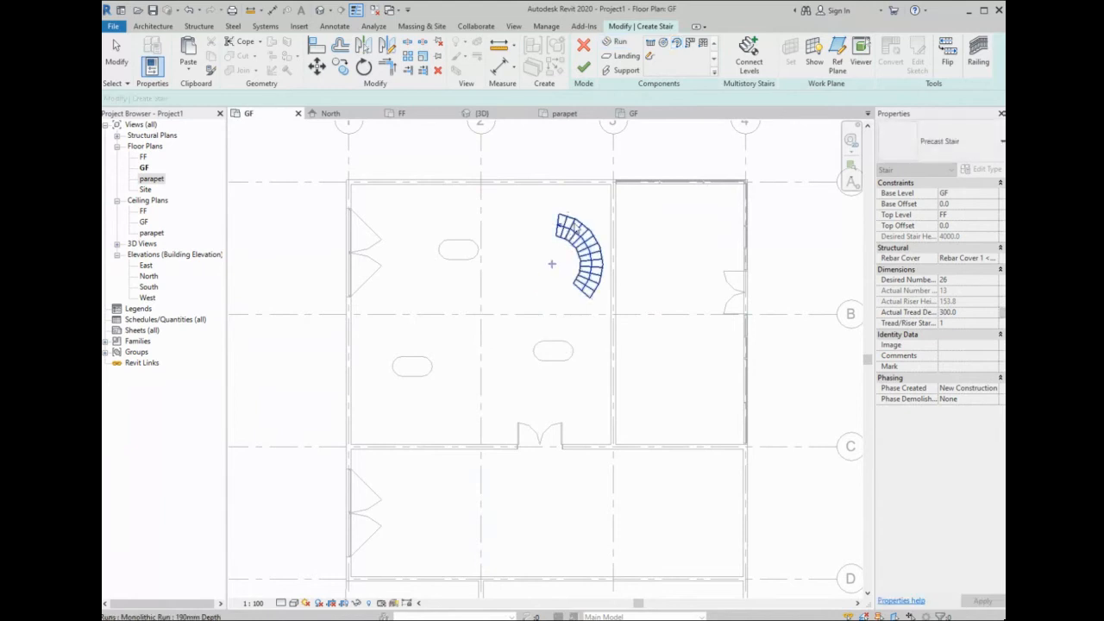
click(579, 226)
key(Delete)
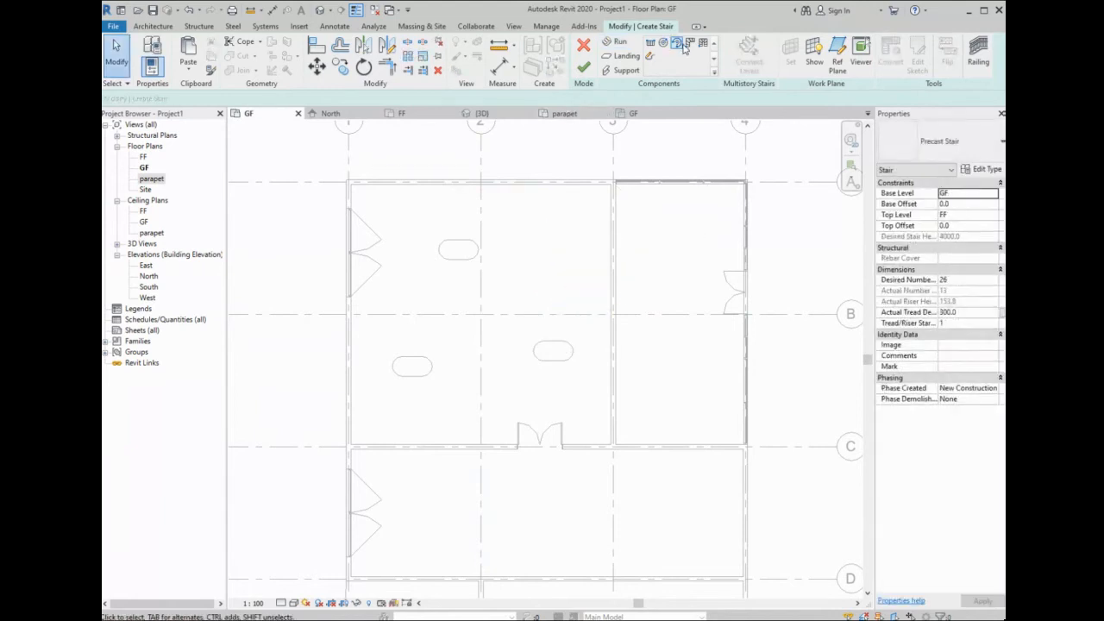
- Draw one continuous spiral run with all 26 risers between grids 2 and 3, just above grid B, and finish the stair
click(676, 42)
click(545, 290)
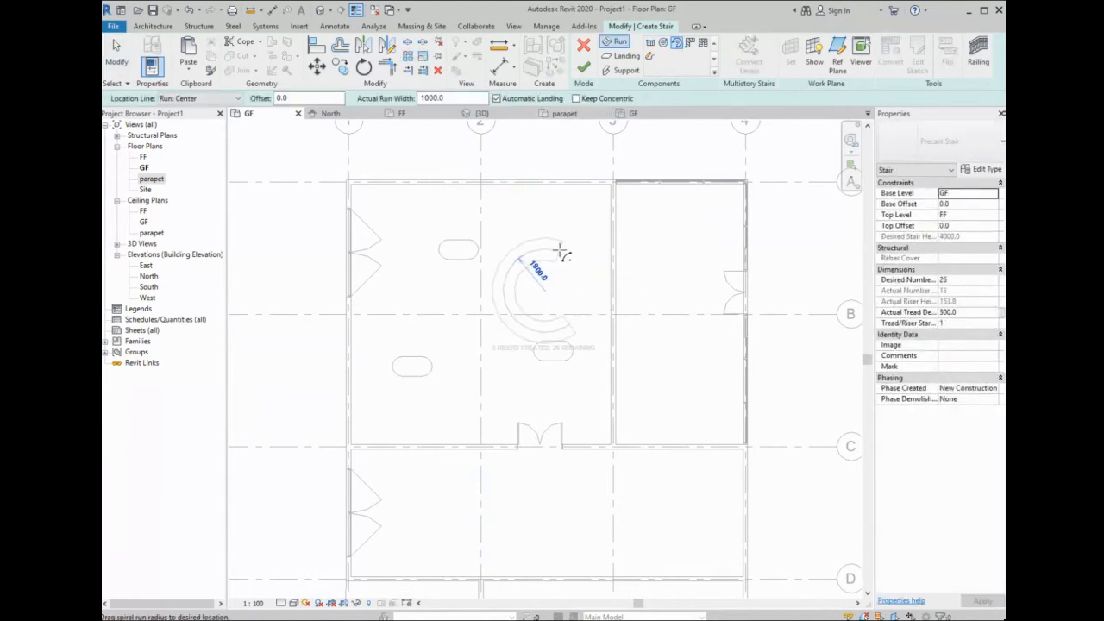
click(596, 280)
click(492, 338)
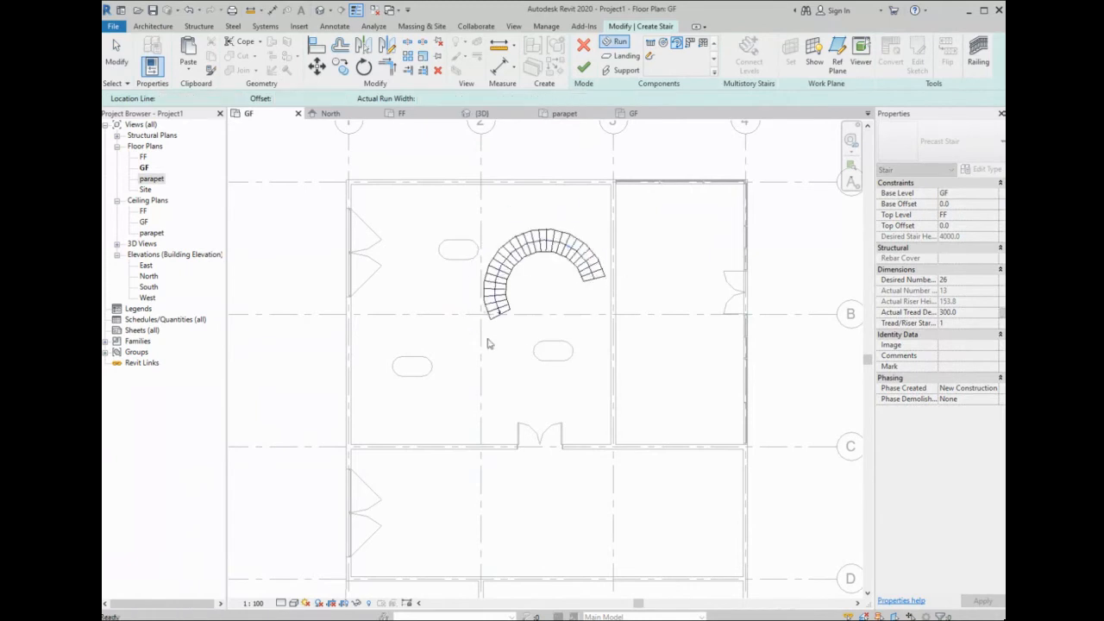
key(Escape)
click(579, 72)
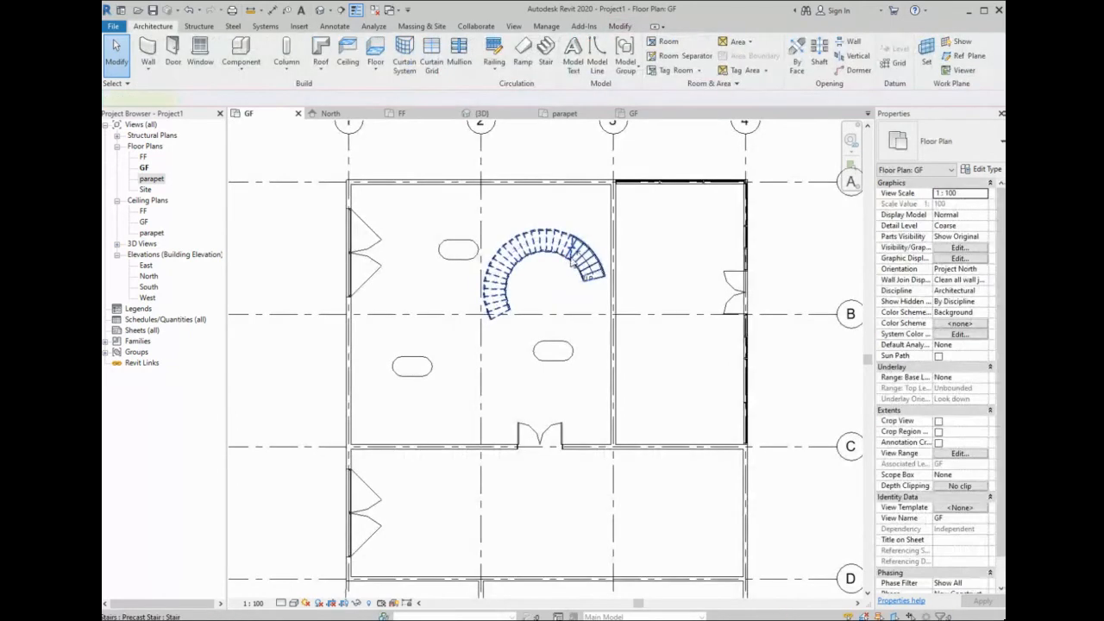
- Turn on the section box in the 3D view and select it
click(573, 263)
click(614, 252)
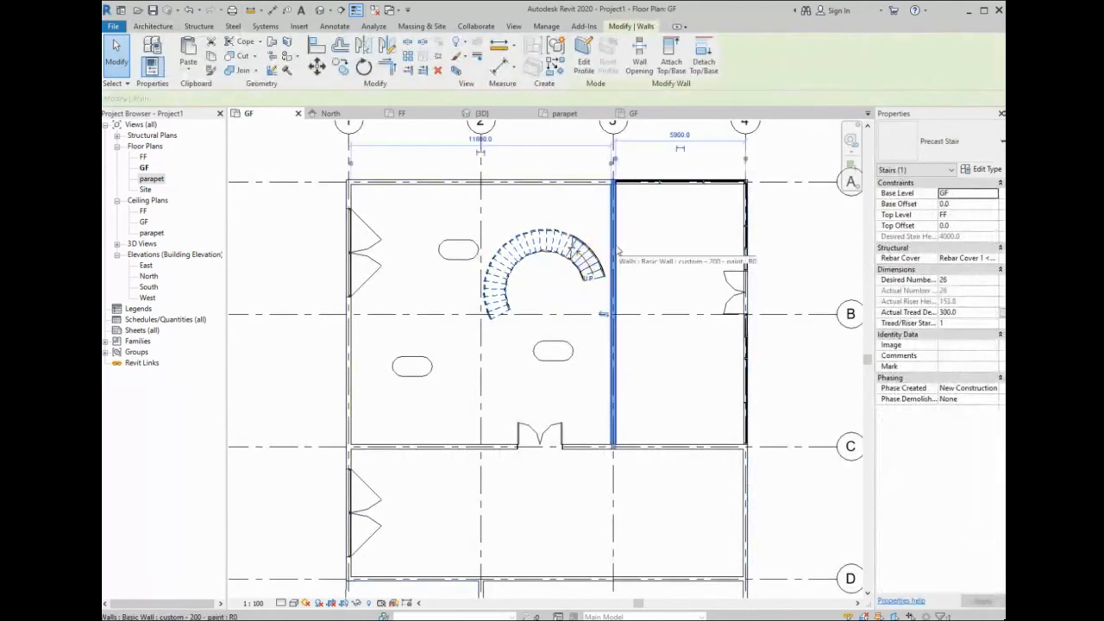
click(479, 113)
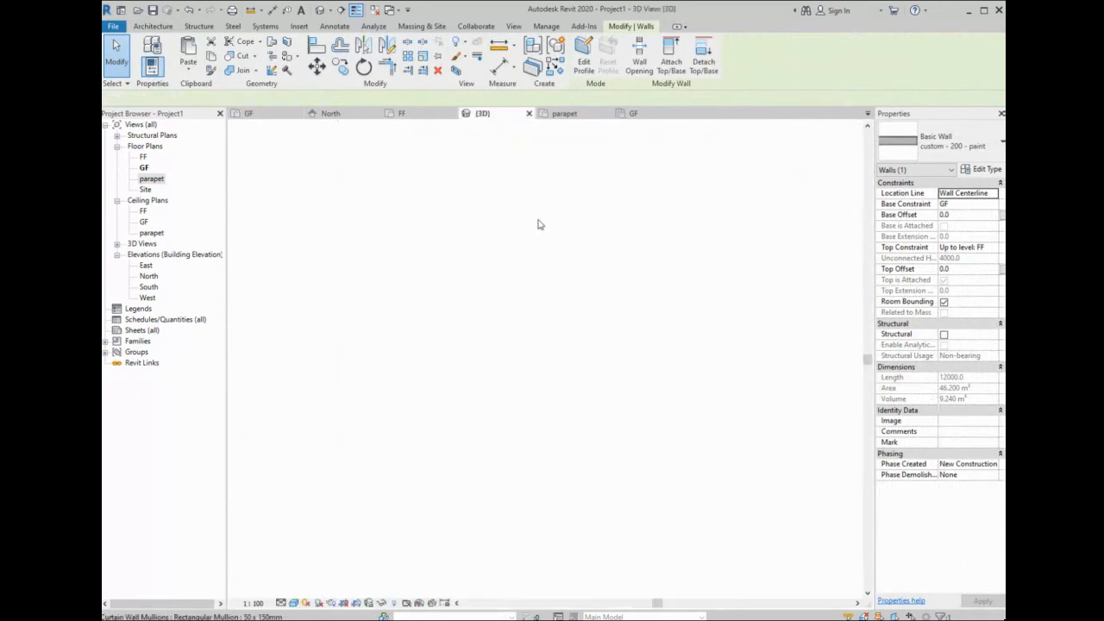
scroll(667, 345, down, 3)
click(646, 391)
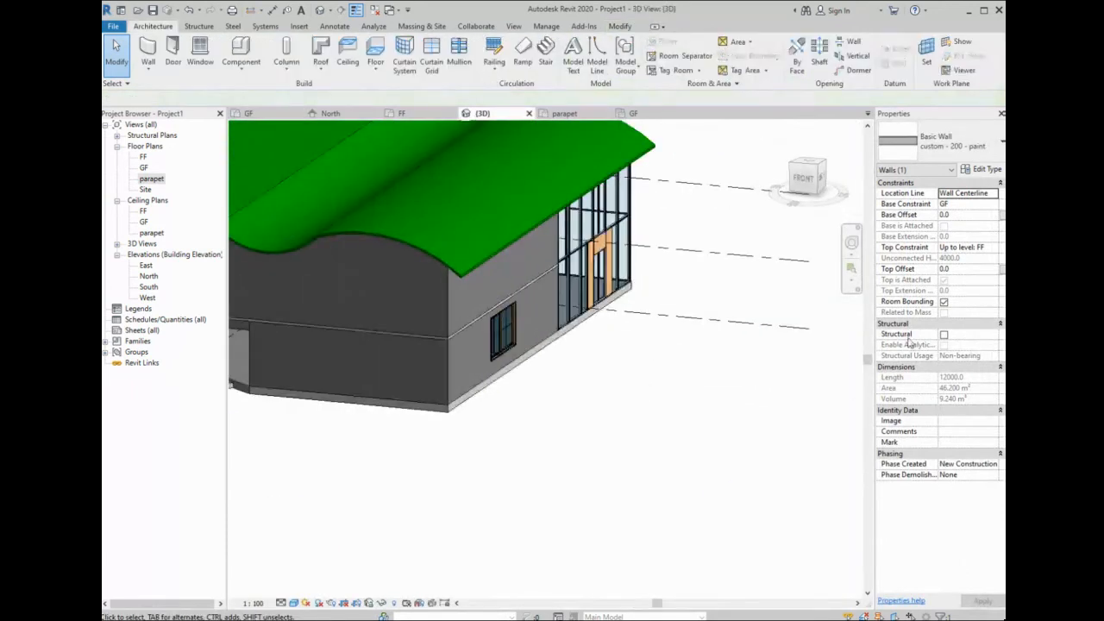
click(944, 377)
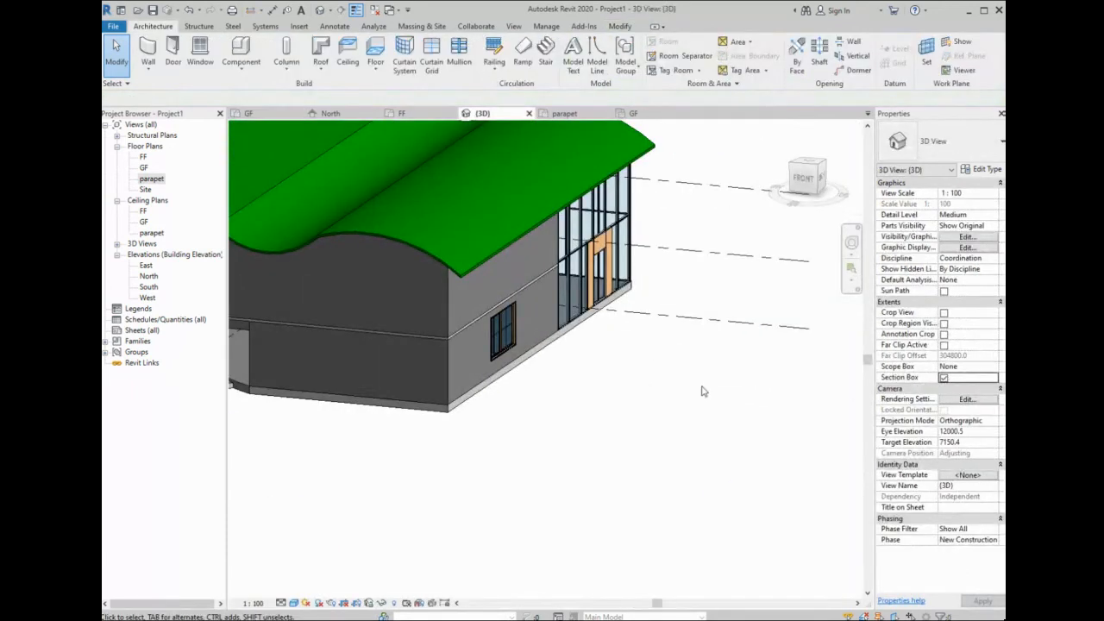
click(723, 417)
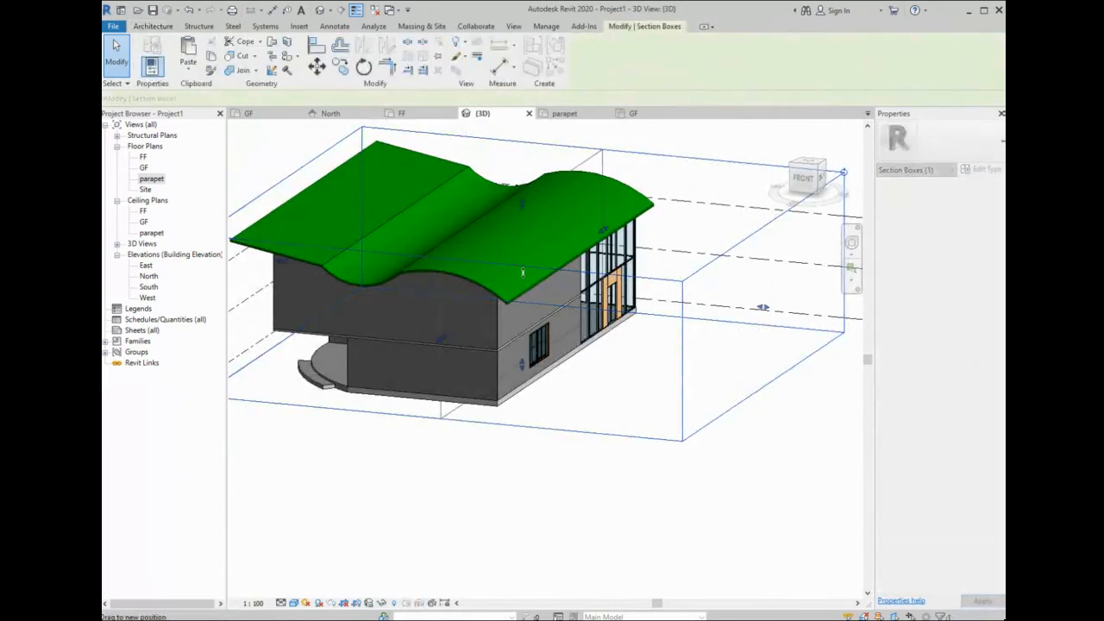
- Pull the section box's side face into the building to cut it open and expose the spiral stair
drag(522, 272, 524, 273)
shift+middle_drag(610, 313, 517, 311)
drag(500, 306, 463, 285)
scroll(535, 299, up, 2)
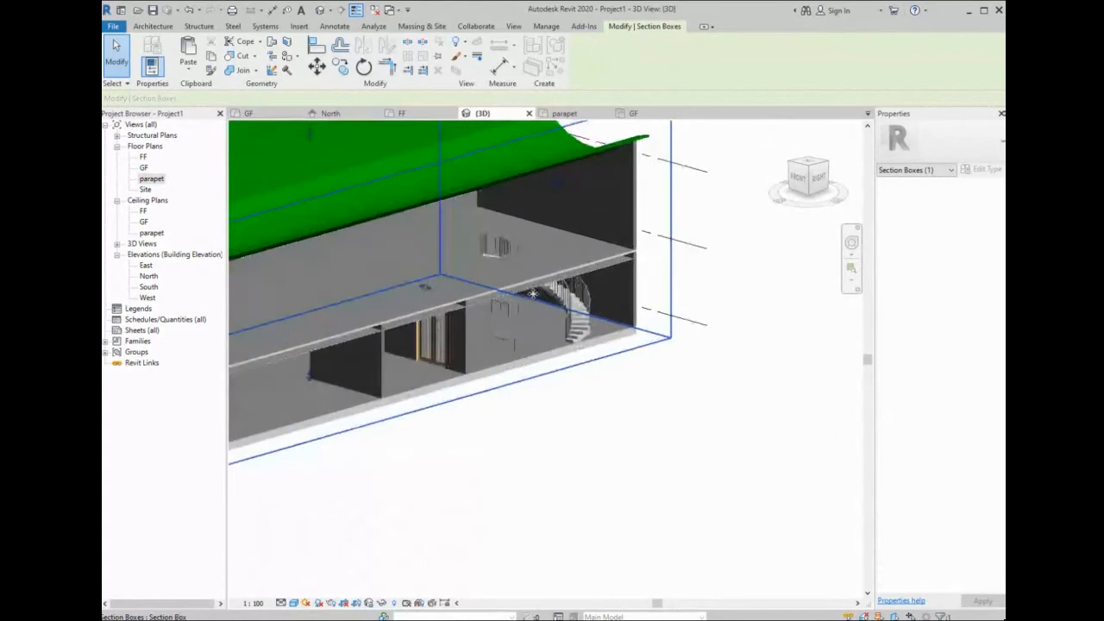
- Delete the green roof above the first floor of the sectioned building
shift+middle_drag(565, 321, 520, 343)
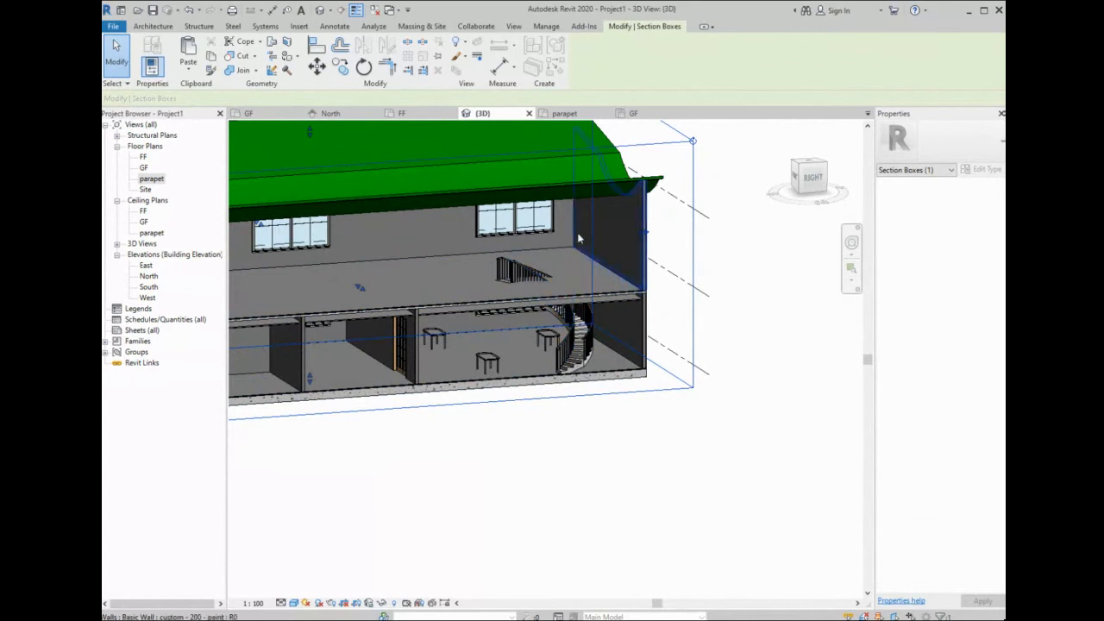
middle_drag(601, 238, 687, 240)
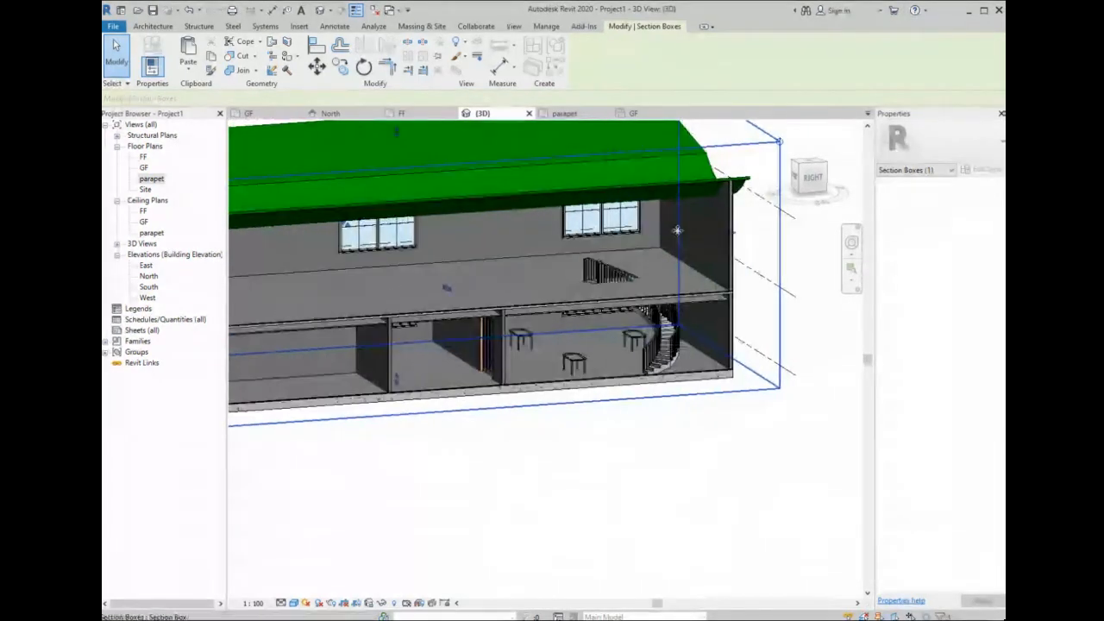
click(579, 183)
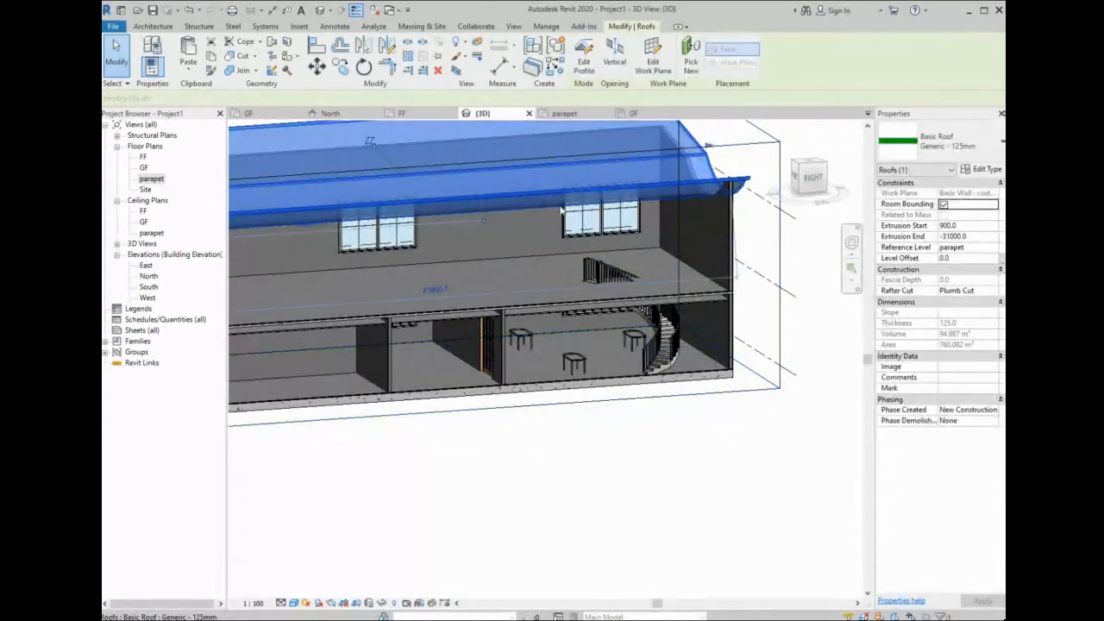
key(Delete)
- Copy the FF floor slab and paste it aligned to the parapet level
click(539, 281)
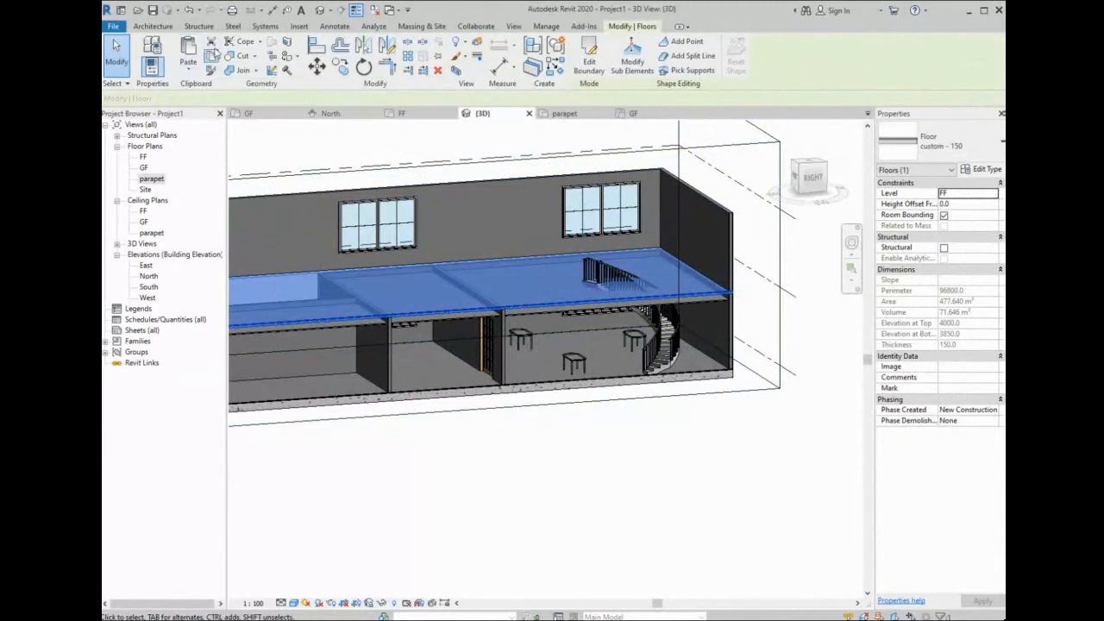
click(189, 76)
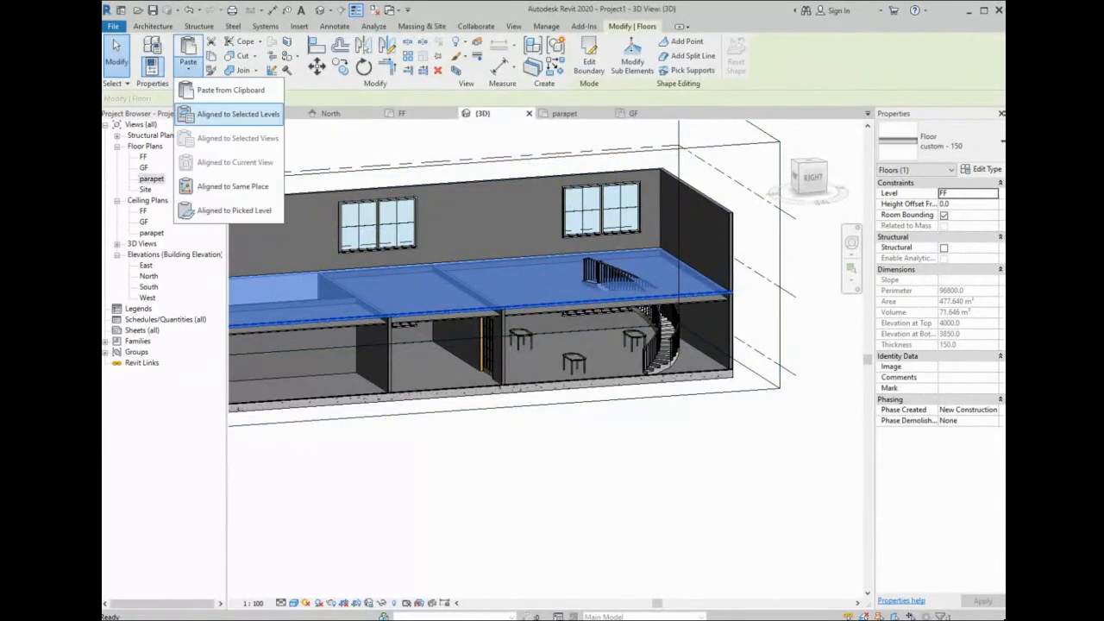
click(232, 114)
click(493, 254)
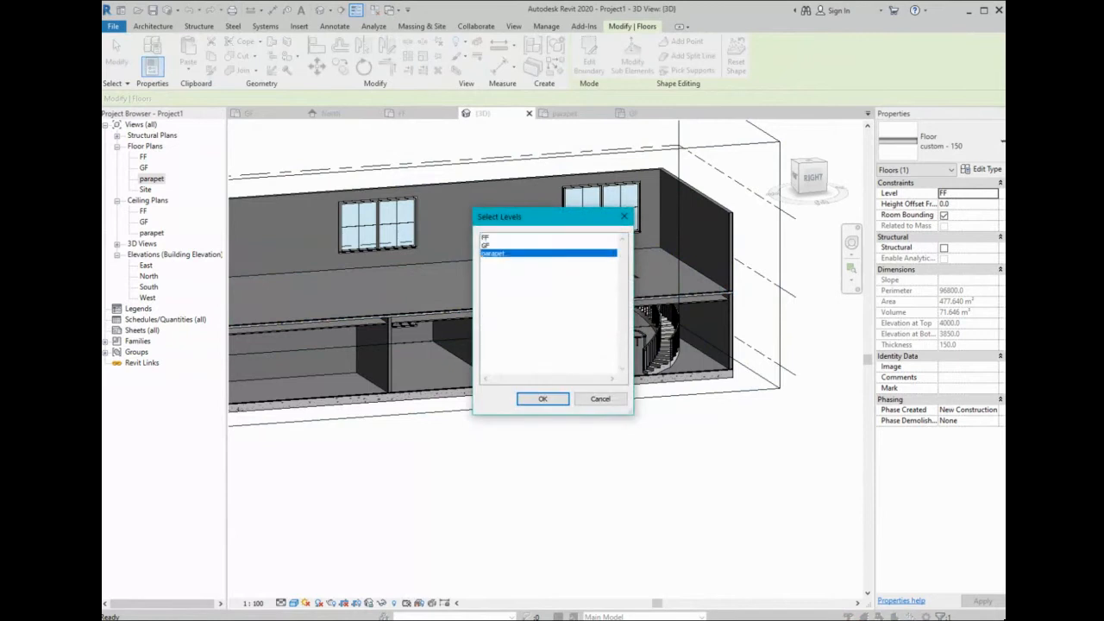
click(542, 398)
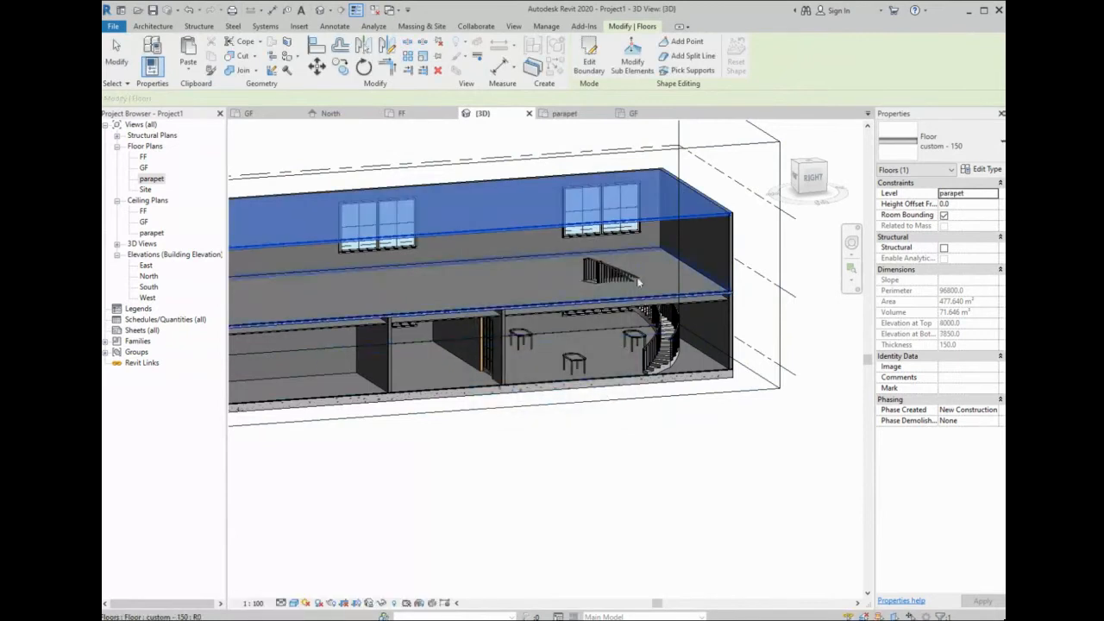
- Try to extend the spiral precast stair into a multistory stair by connecting it to the parapet level
click(661, 369)
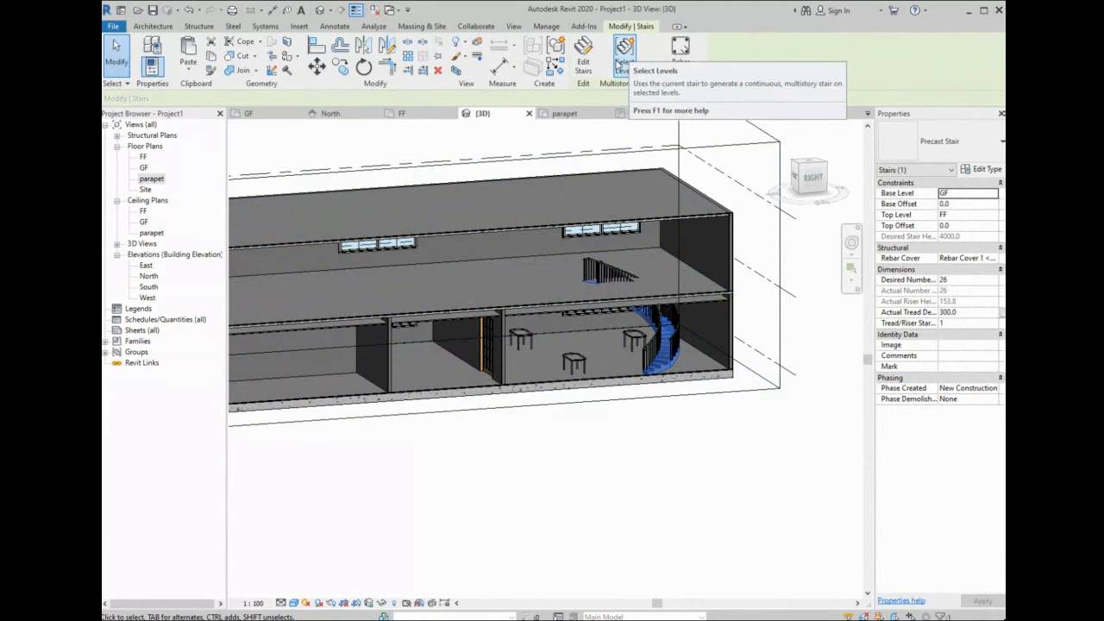
click(620, 65)
scroll(681, 317, down, 2)
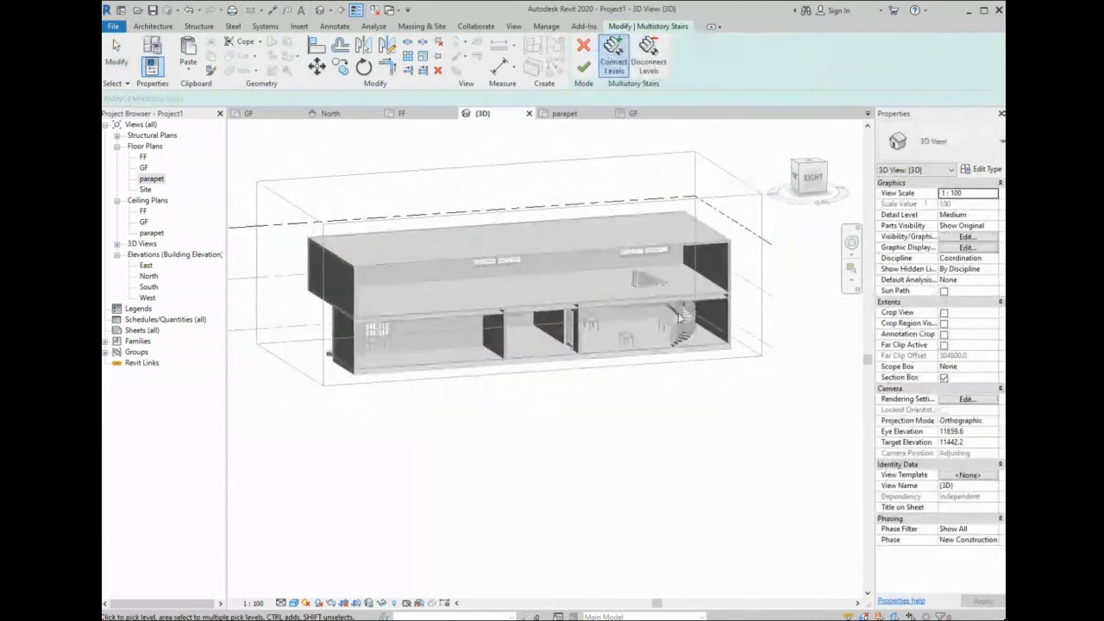
middle_drag(350, 293, 518, 351)
click(424, 285)
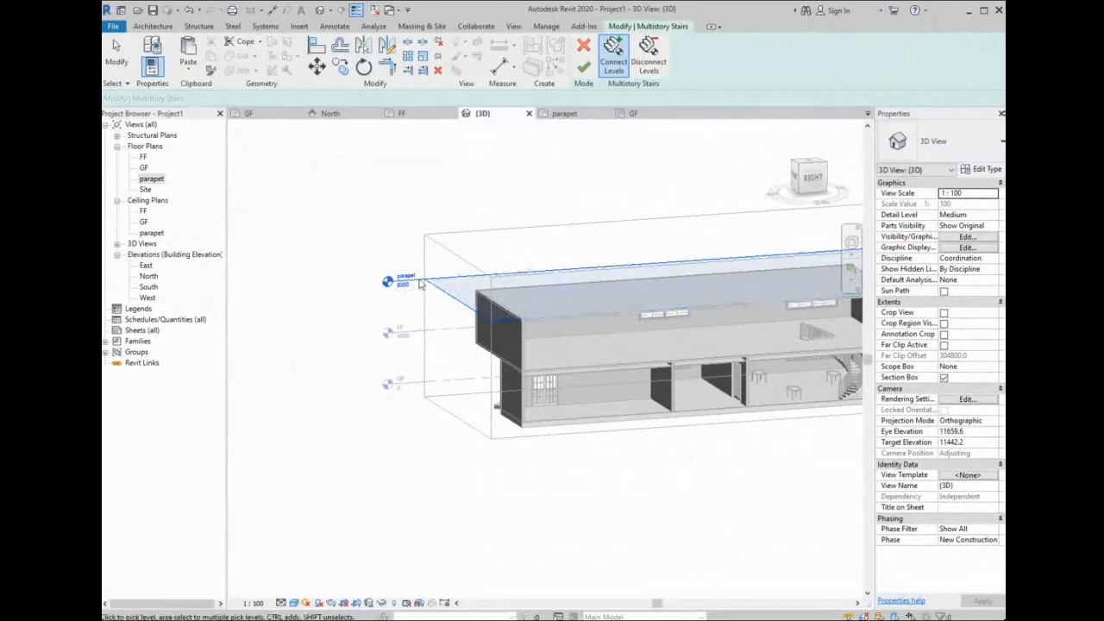
click(584, 66)
- Inspect the multistory stair across both storeys, checking its type properties and its level connection settings
middle_drag(773, 305, 656, 312)
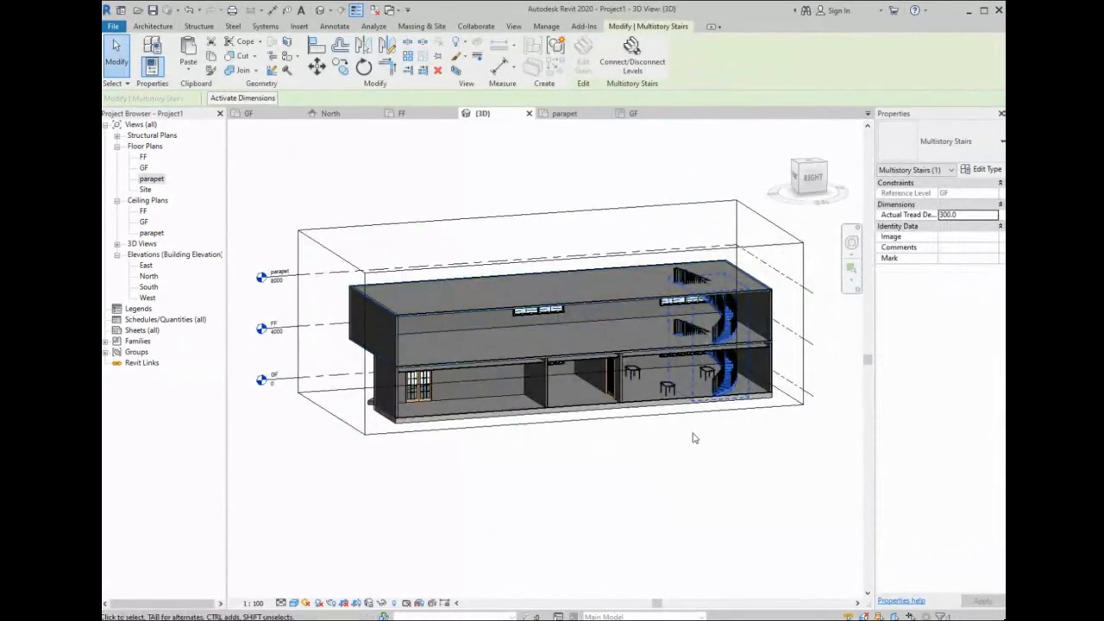
scroll(711, 422, up, 4)
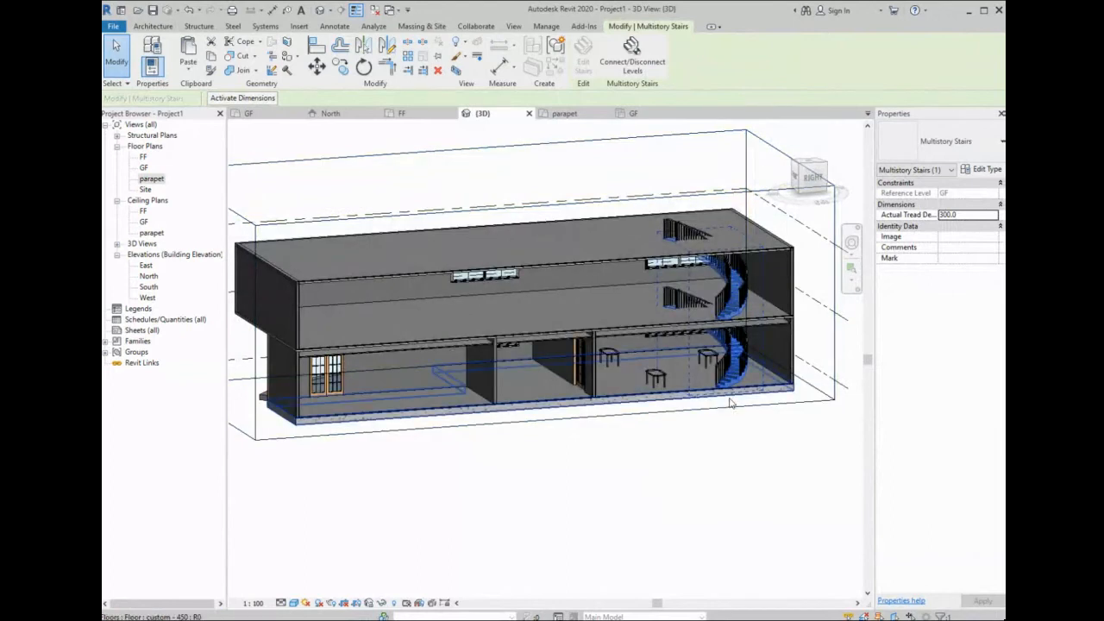
shift+middle_drag(755, 391, 833, 252)
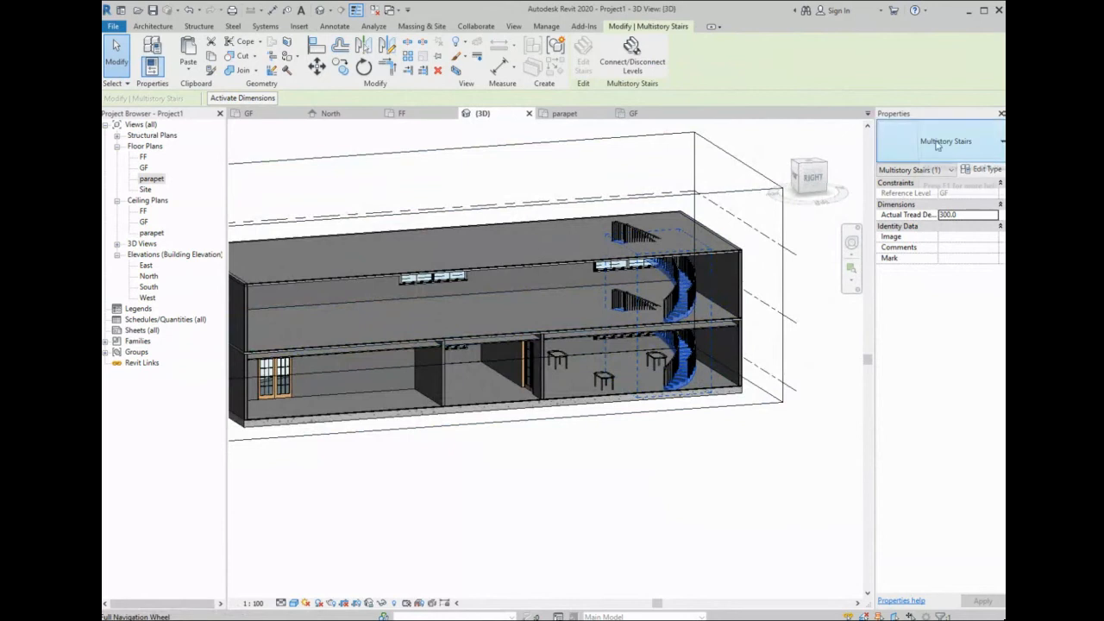
click(985, 171)
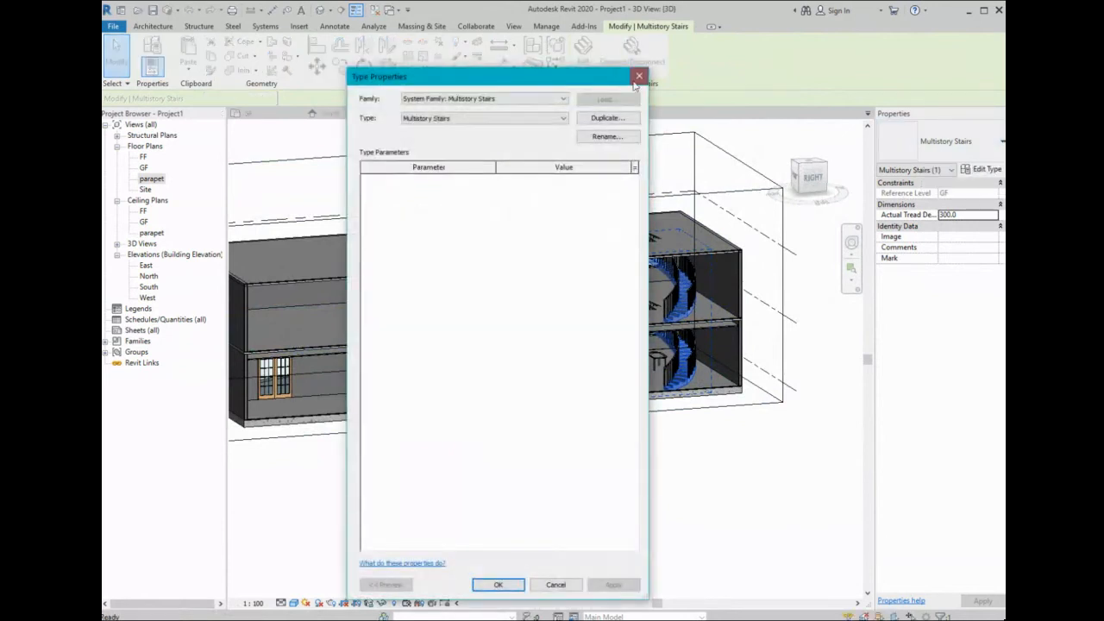
click(639, 76)
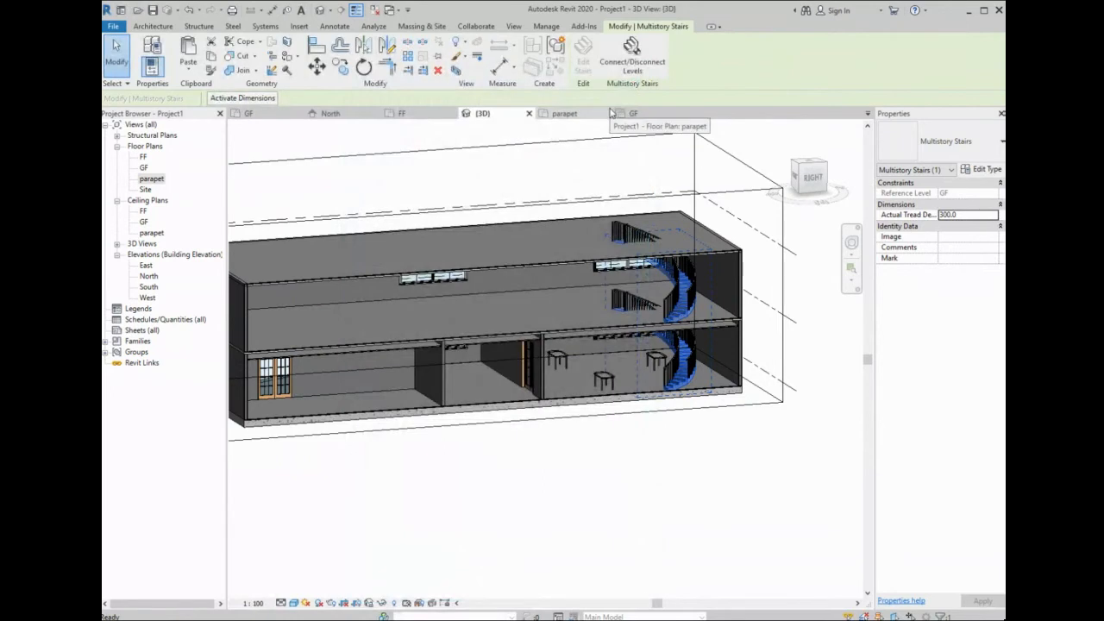
click(632, 54)
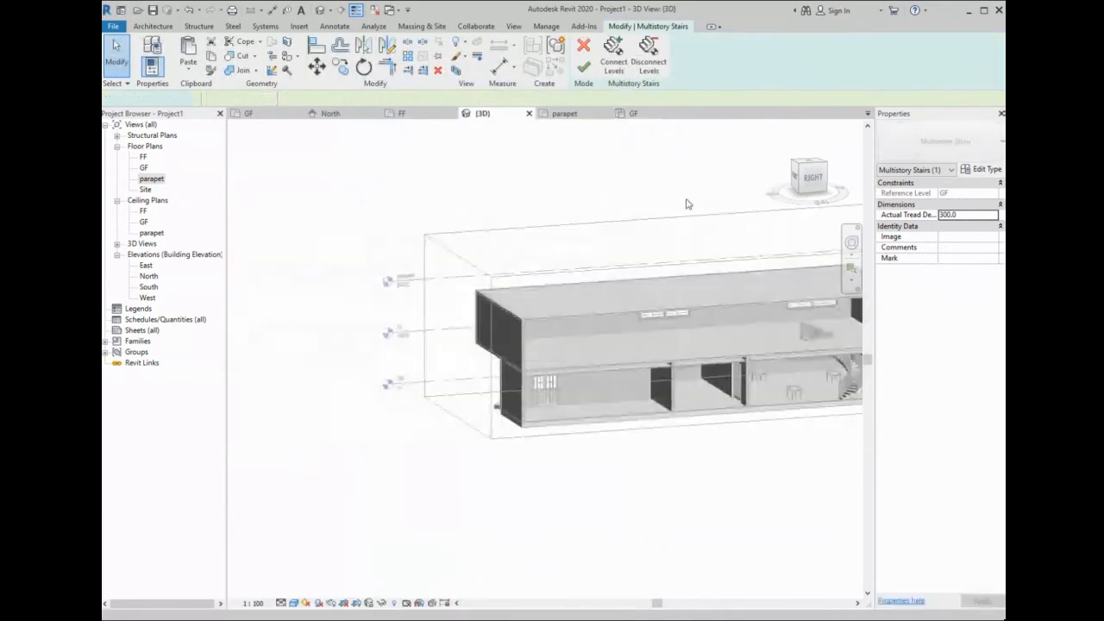
click(584, 67)
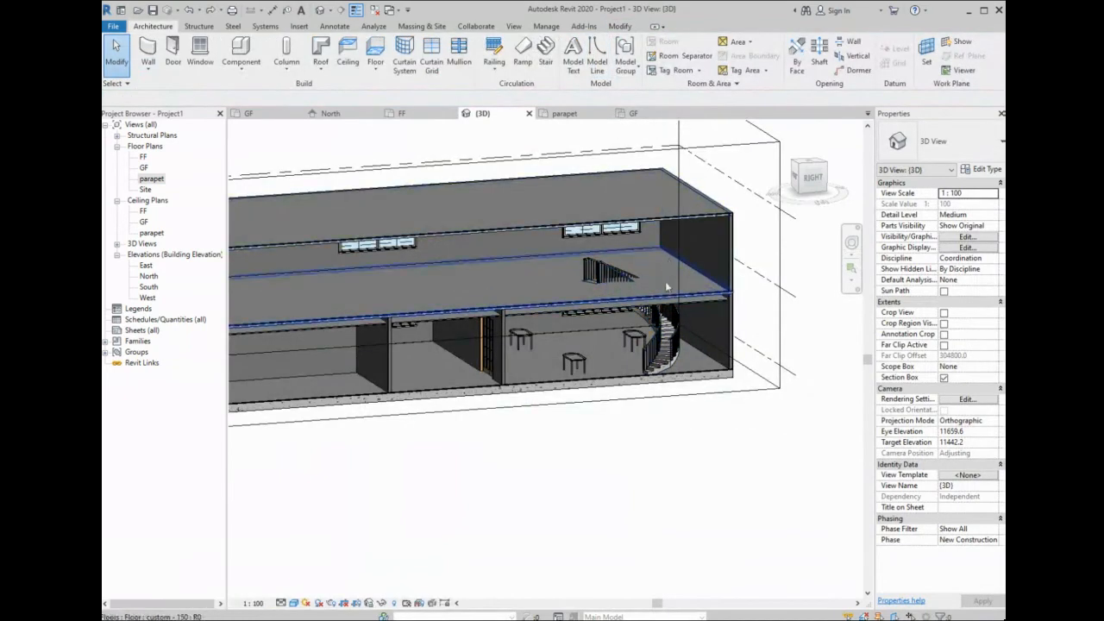
- Examine the spiral stair's Precast Stair type properties, including its run type, end connection and supports
scroll(655, 372, up, 5)
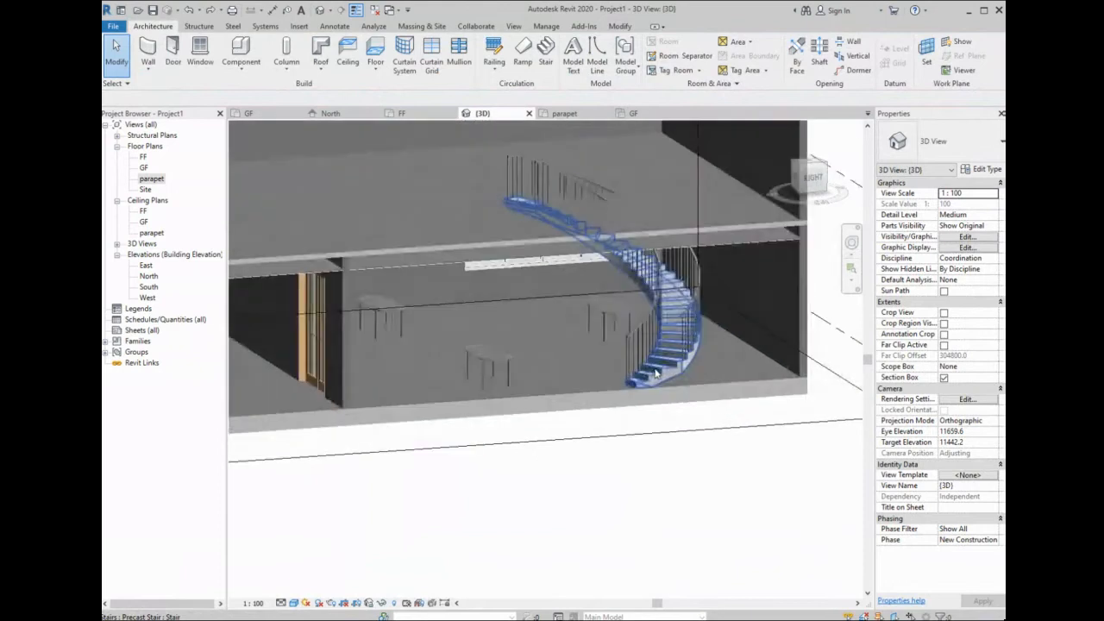
click(655, 372)
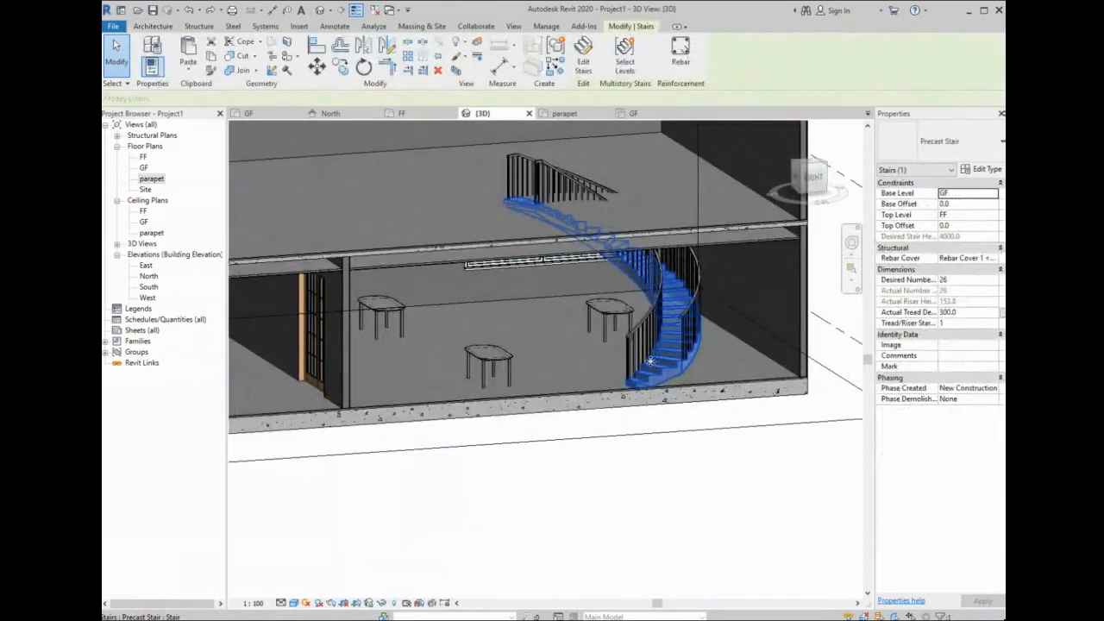
scroll(650, 361, up, 2)
middle_drag(686, 296, 606, 314)
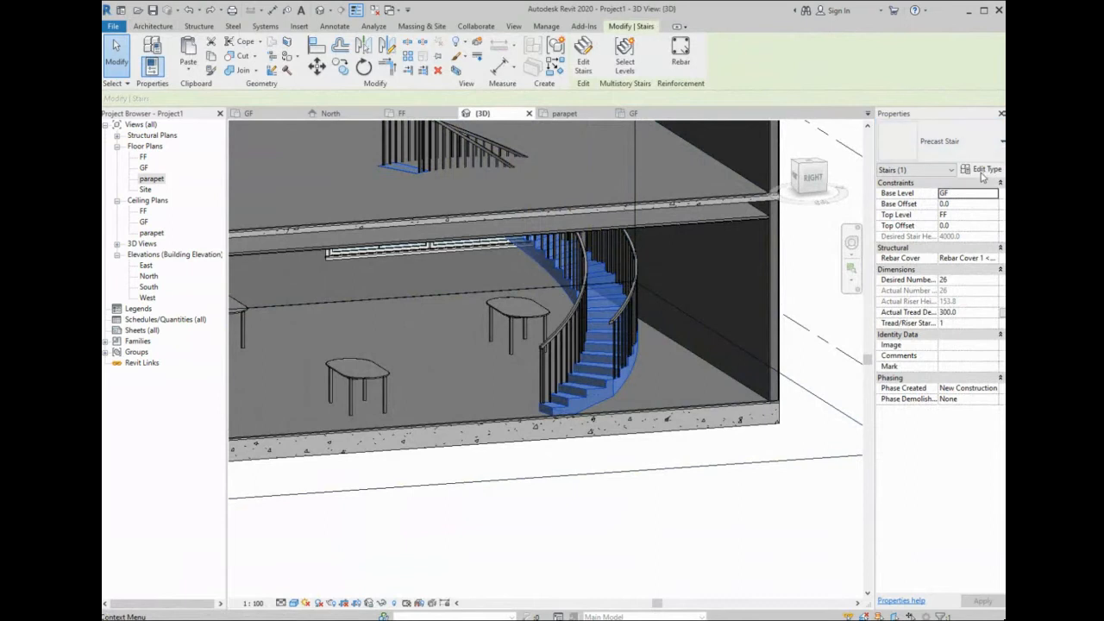
click(981, 170)
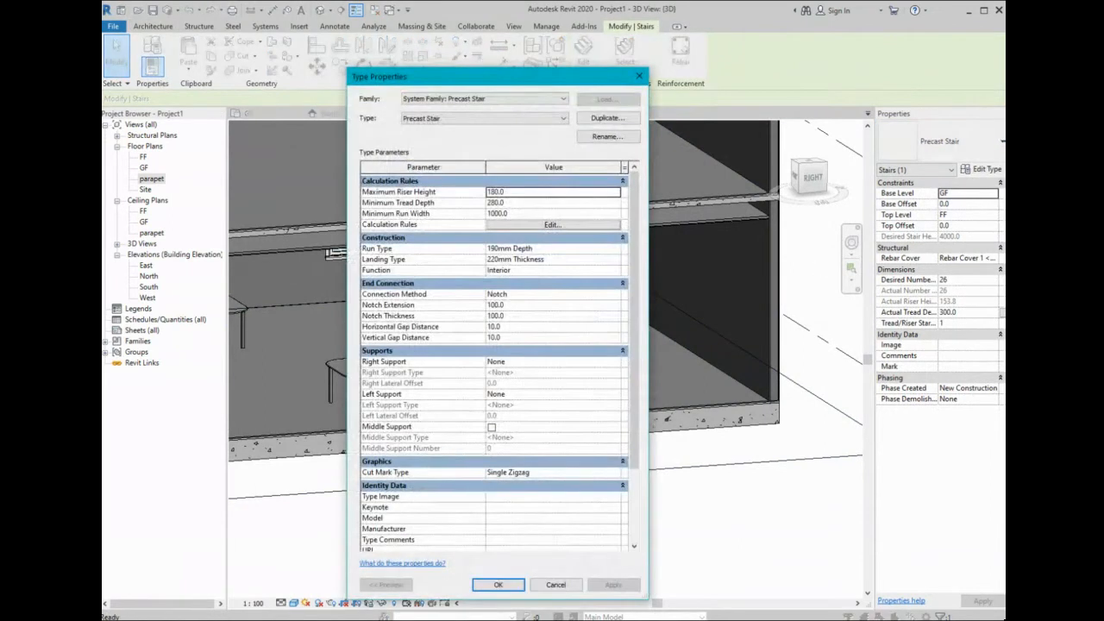
drag(406, 69, 695, 38)
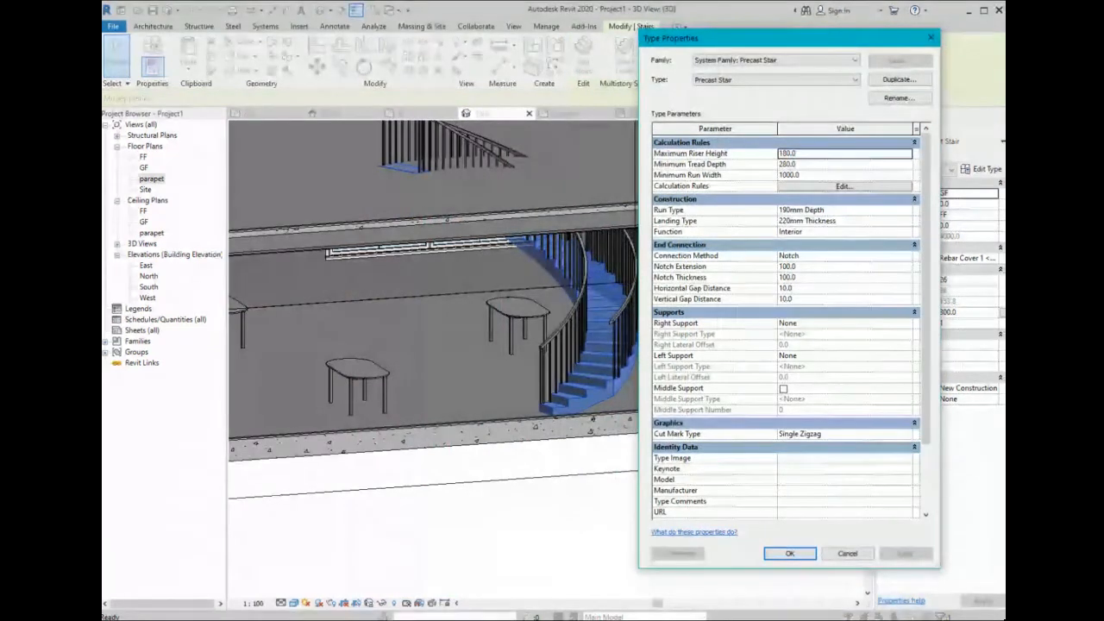
click(808, 210)
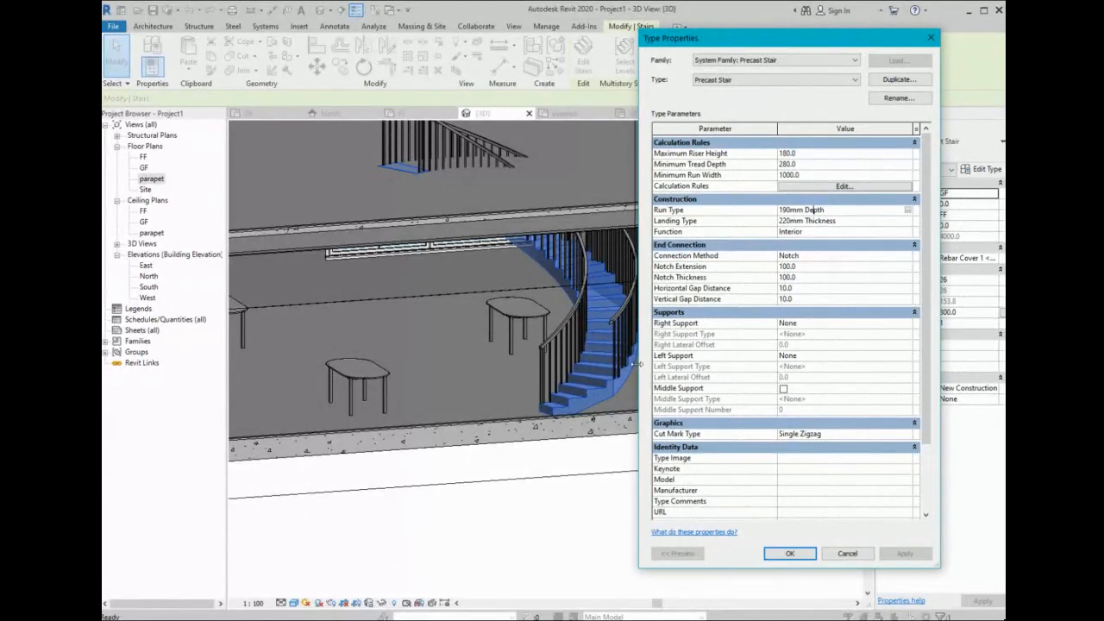
scroll(783, 394, down, 1)
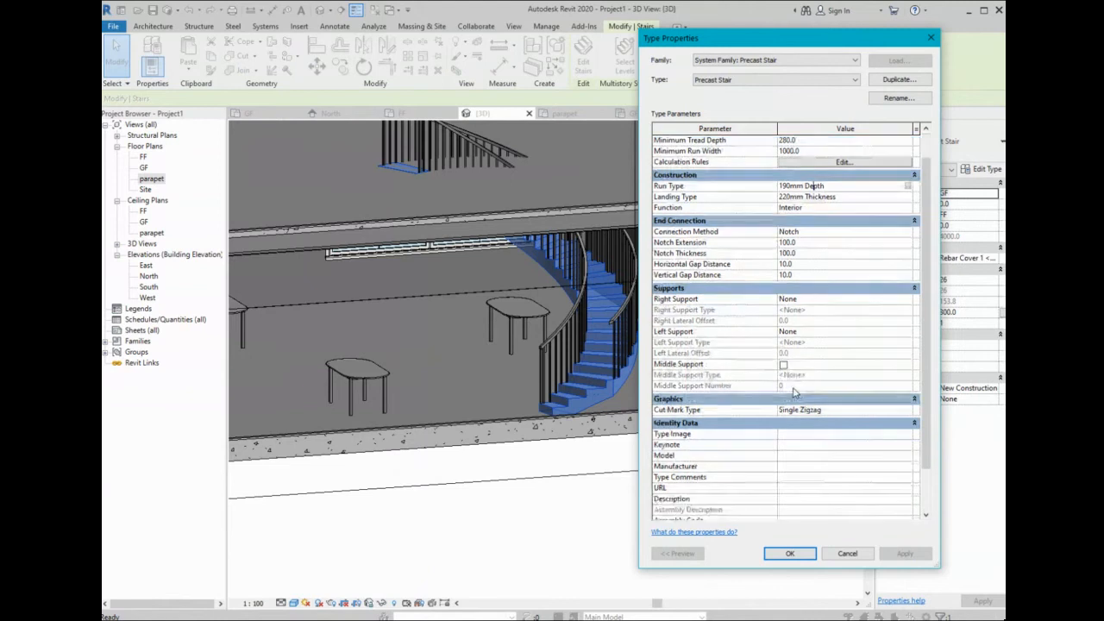
scroll(843, 341, down, 2)
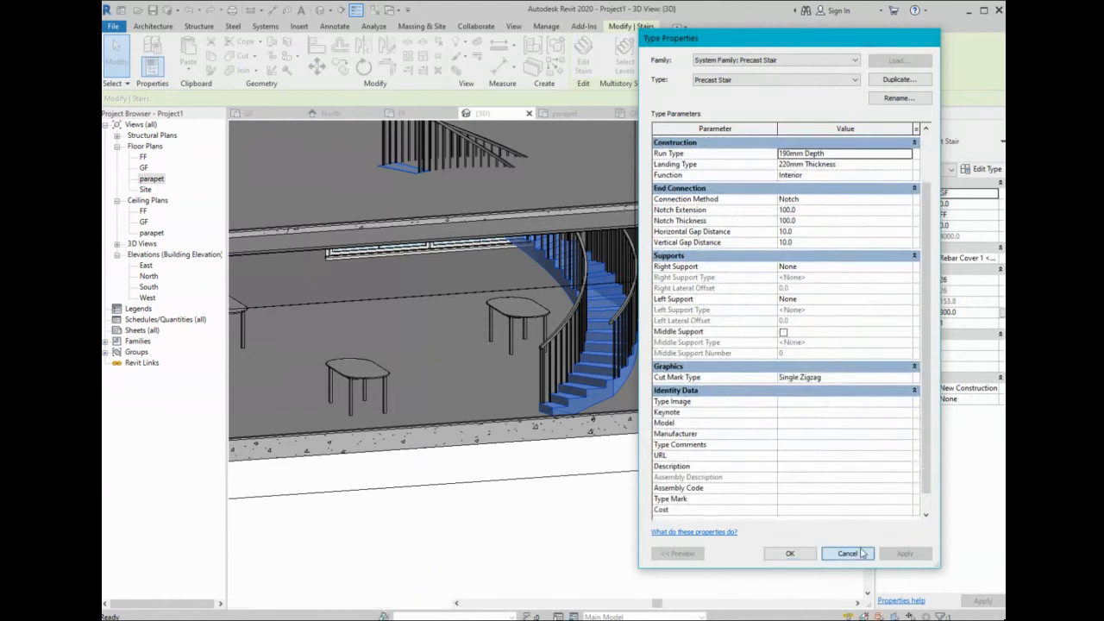
click(862, 553)
- Change the spiral stair's type to Assembled Stair 190mm max riser 250mm going
click(954, 155)
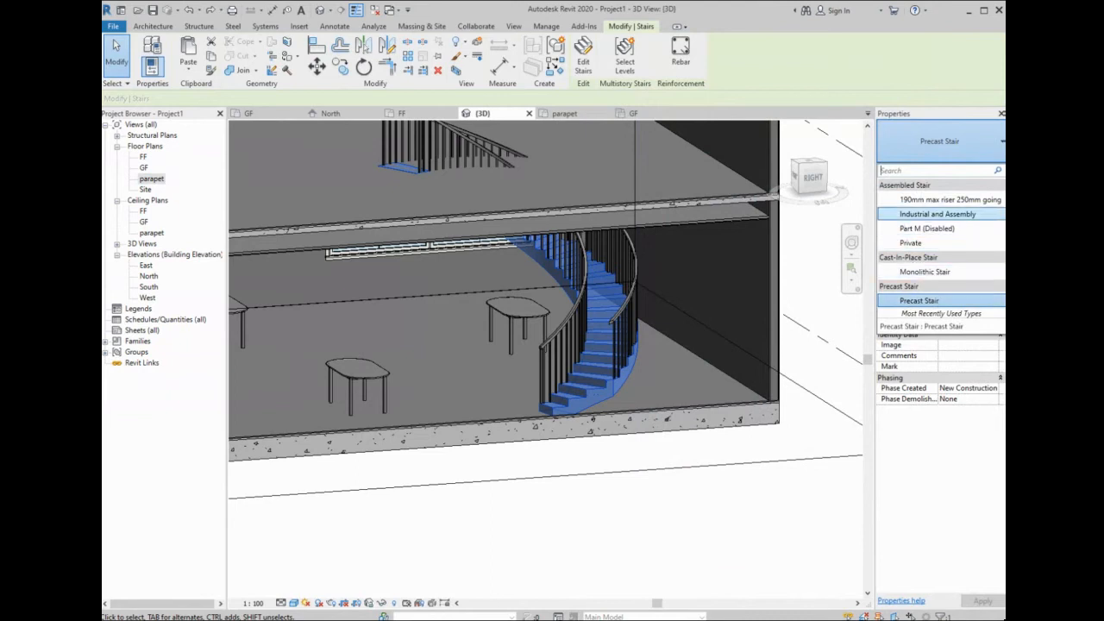
click(942, 202)
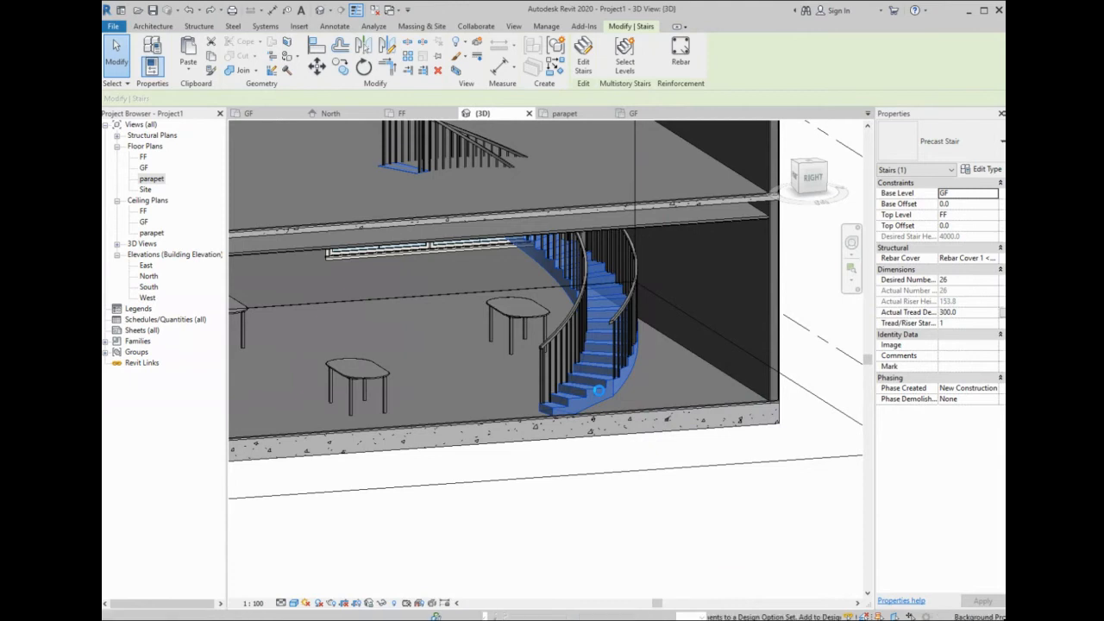
scroll(599, 393, up, 2)
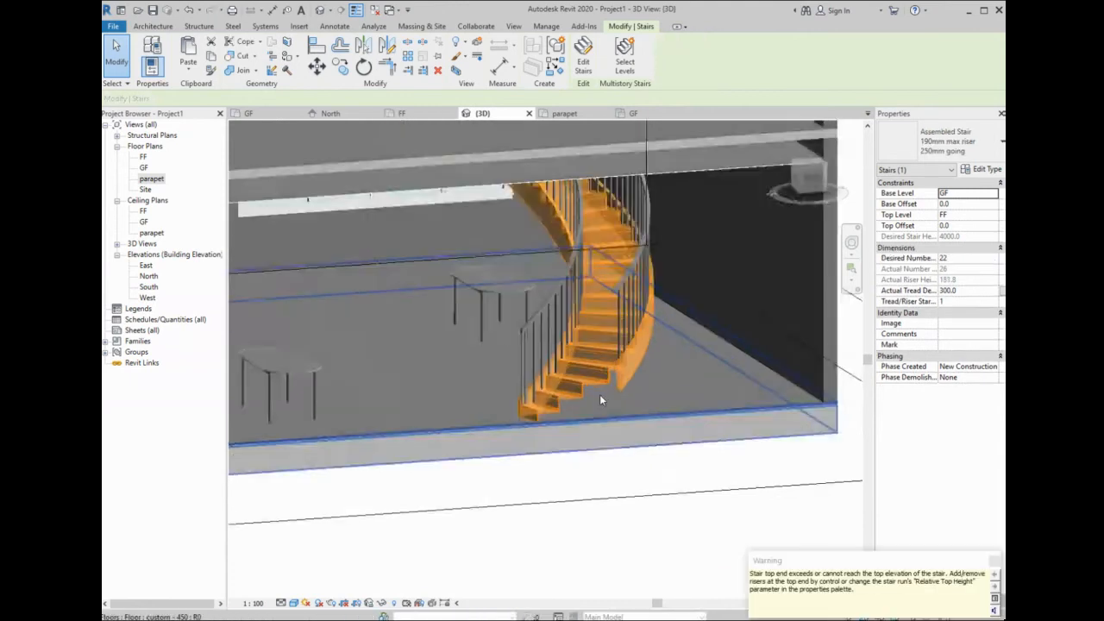
key(Escape)
- Examine the assembled spiral stair's treads, risers, side stringers and railings up close on the ground storey
click(590, 370)
scroll(590, 370, up, 2)
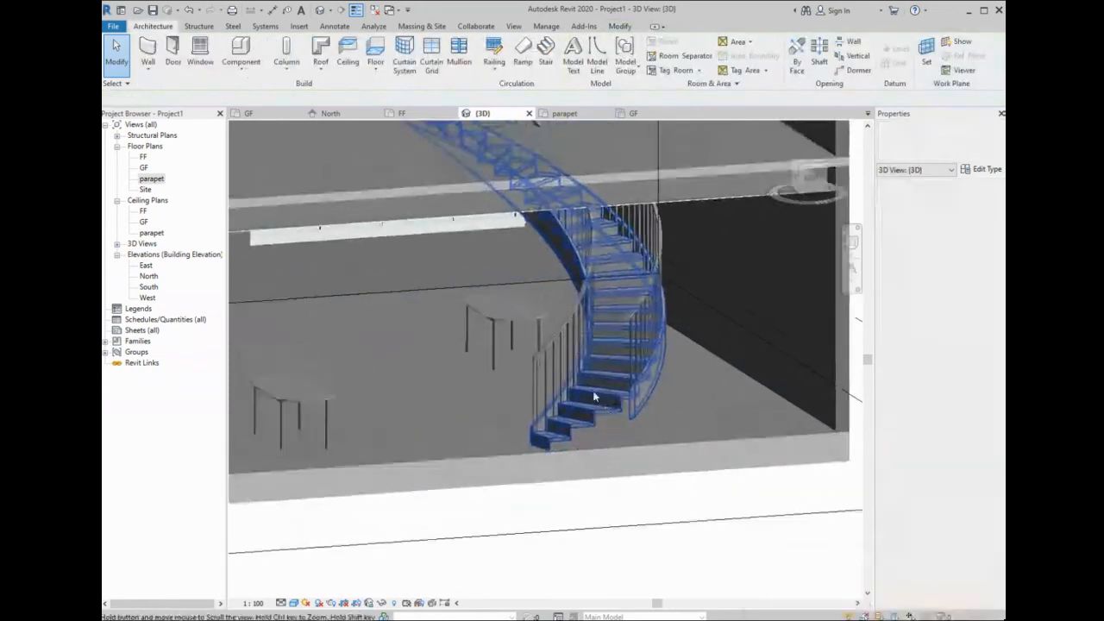
click(616, 355)
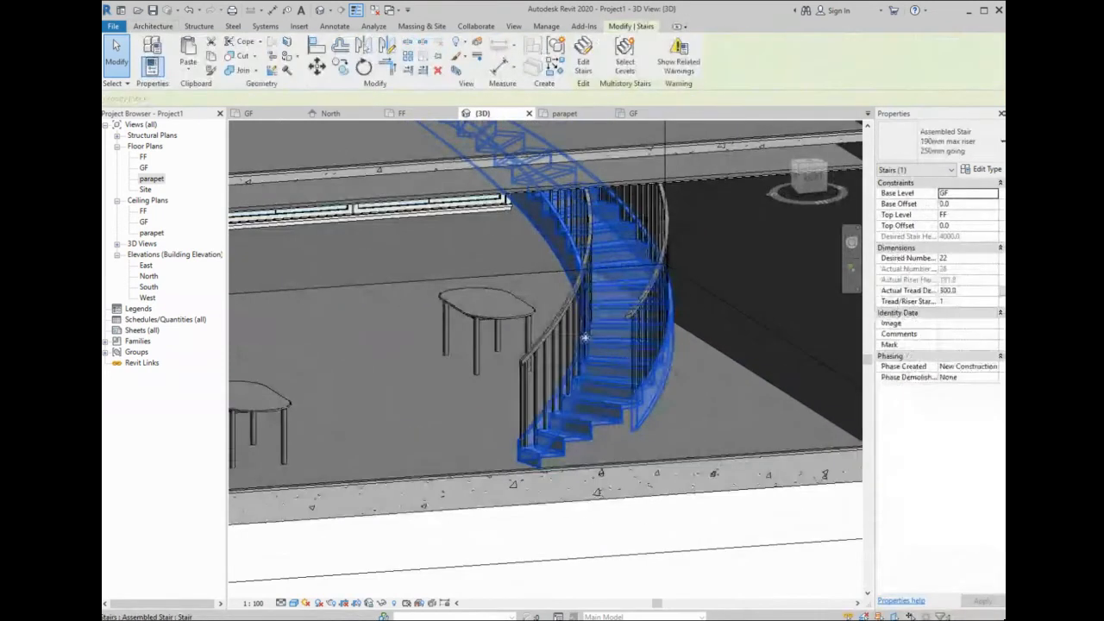
shift+middle_drag(607, 328, 657, 343)
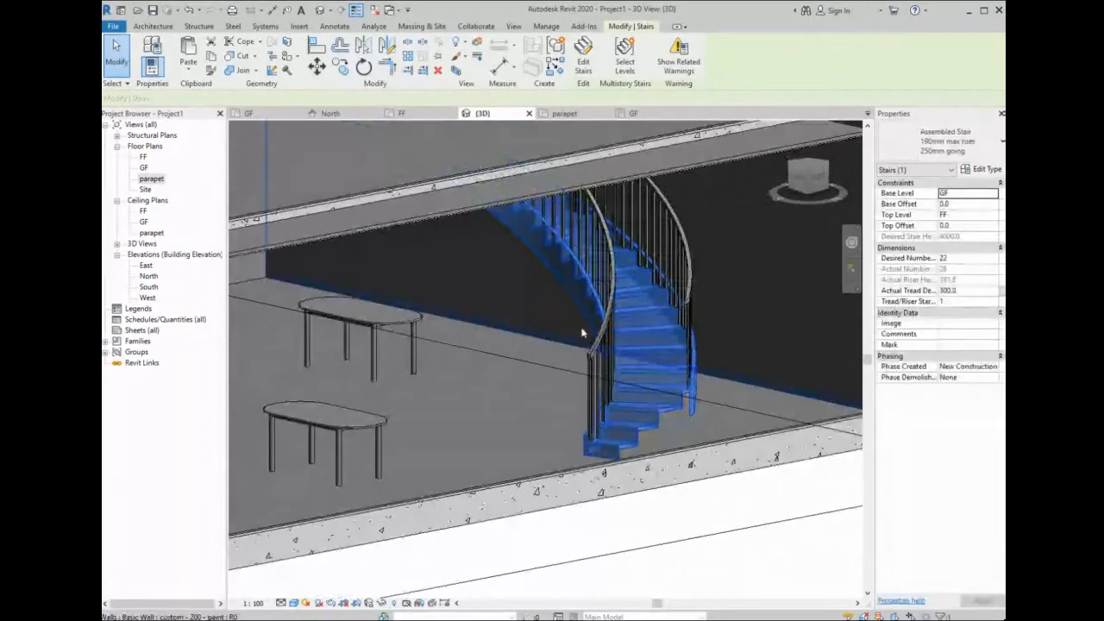
scroll(584, 302, up, 1)
middle_drag(618, 294, 668, 296)
key(Escape)
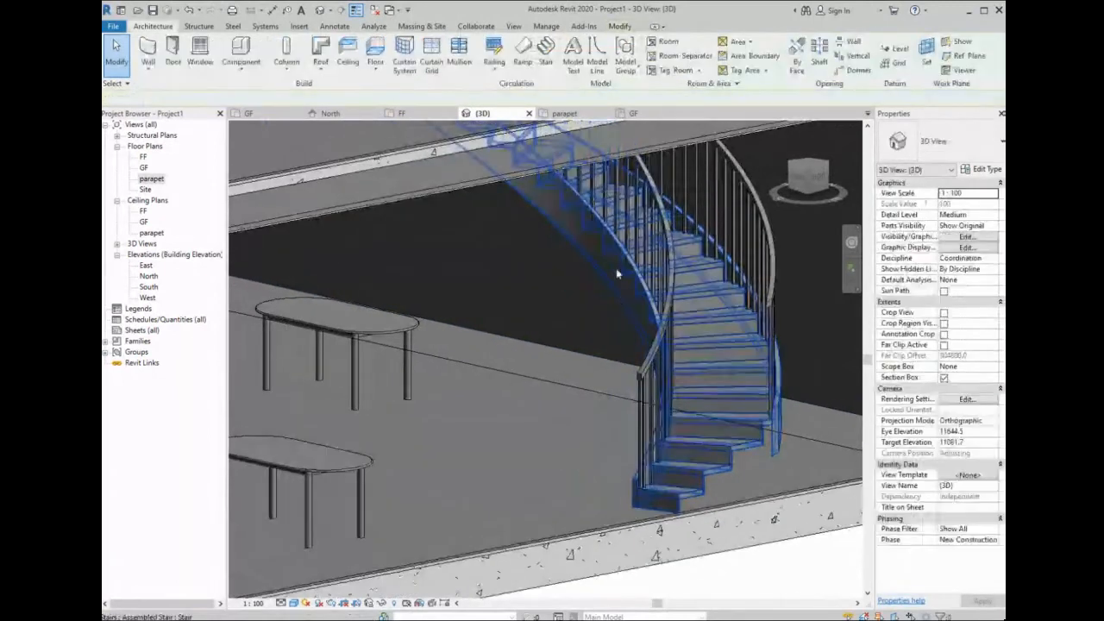
- In the assembled stair's 50mm Tread 13mm Riser run type, turn off the risers and set the nosing length to 50 mm
click(717, 288)
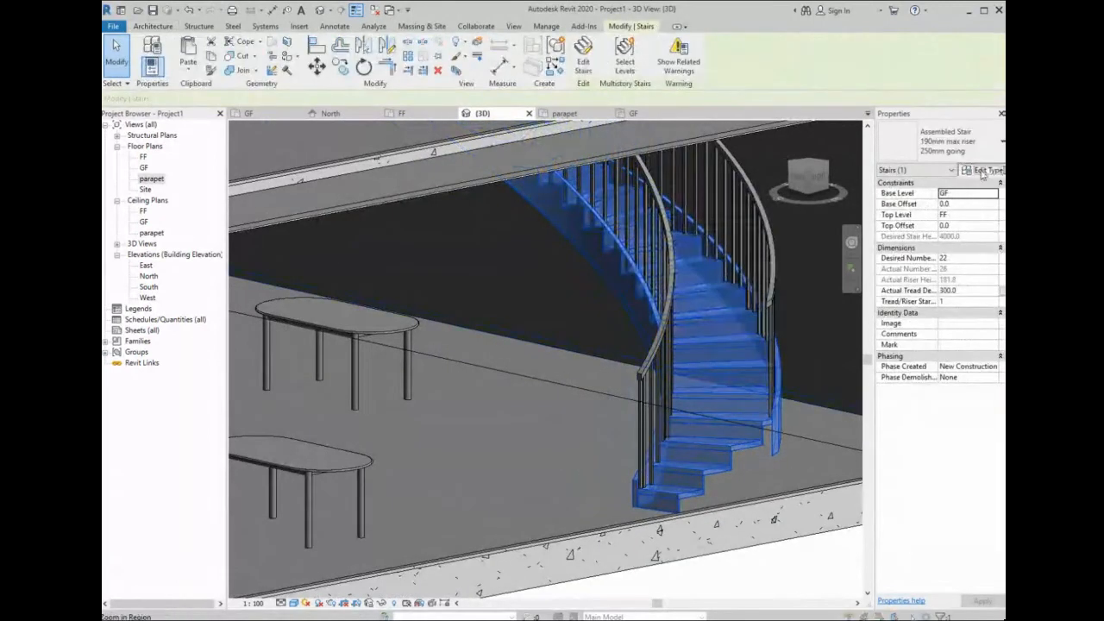
click(983, 169)
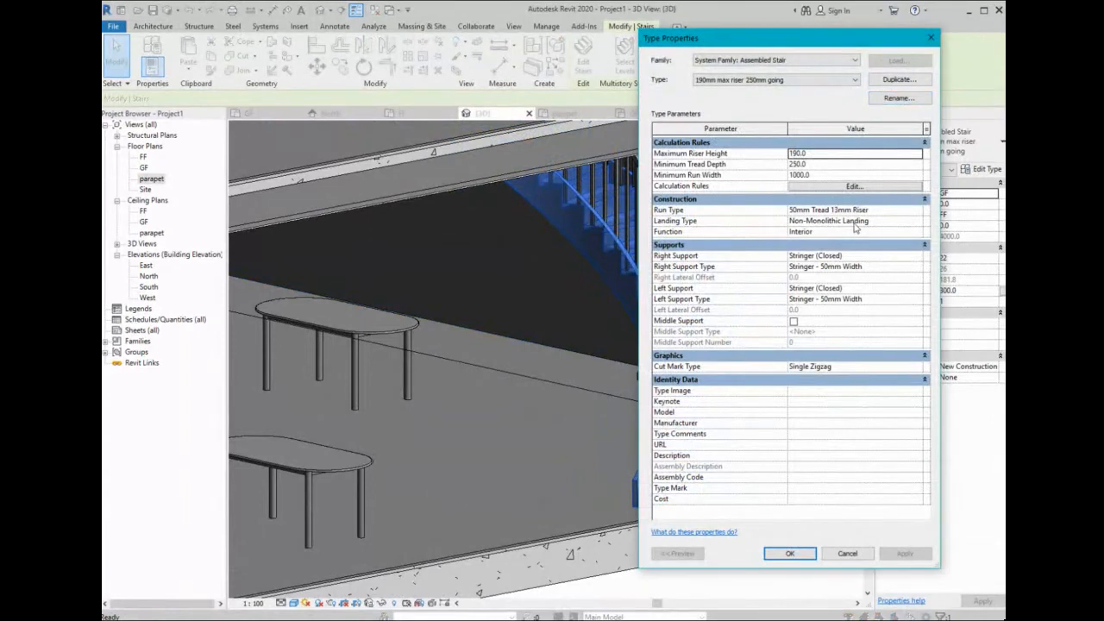
click(912, 210)
click(918, 210)
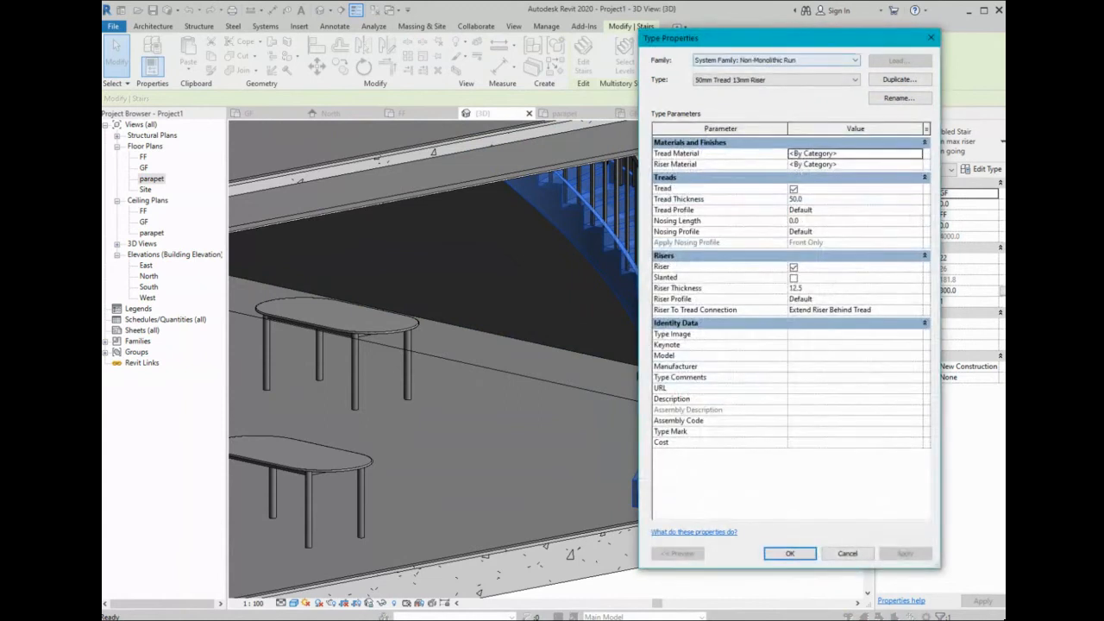
drag(784, 38, 898, 48)
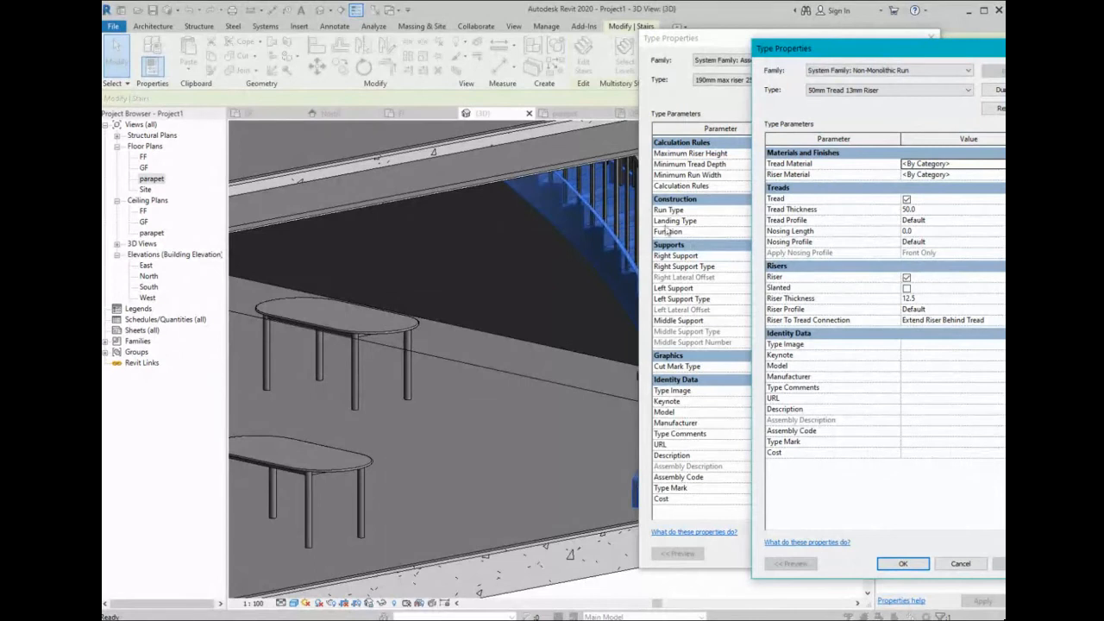
click(907, 277)
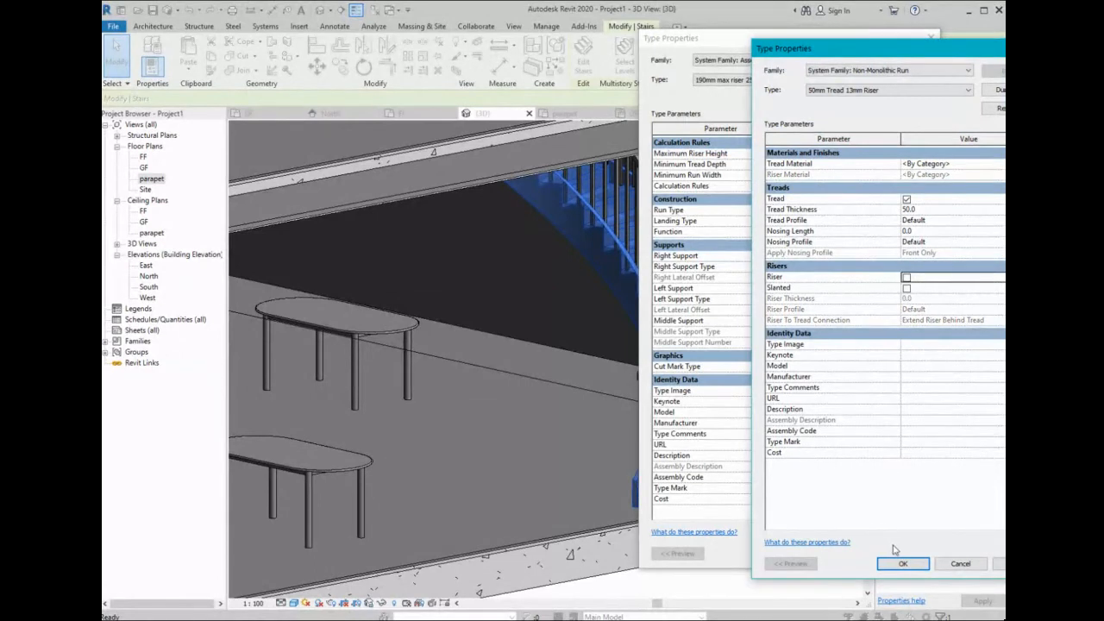
click(907, 210)
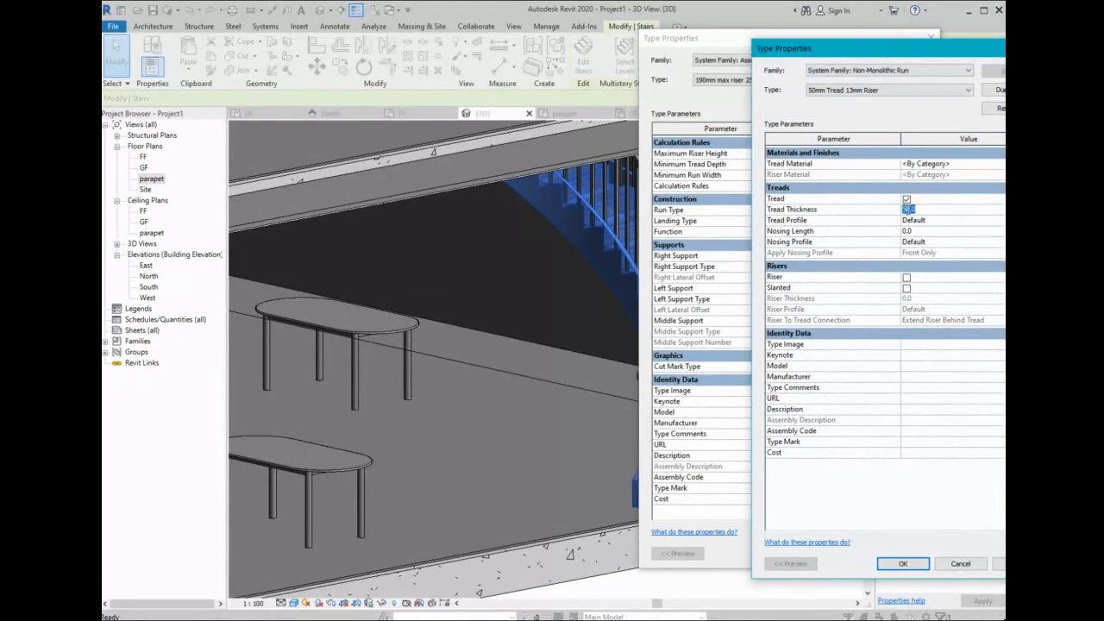
text(100)
- Set the run type's tread material to Glass and apply the changes to the spiral stair
click(926, 163)
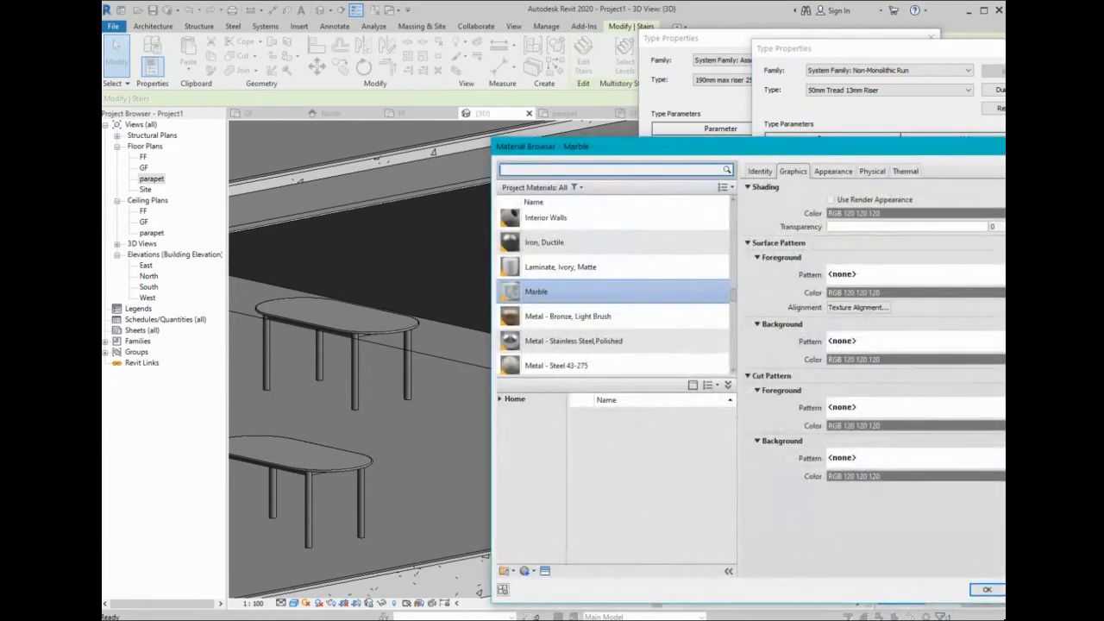
text(glass)
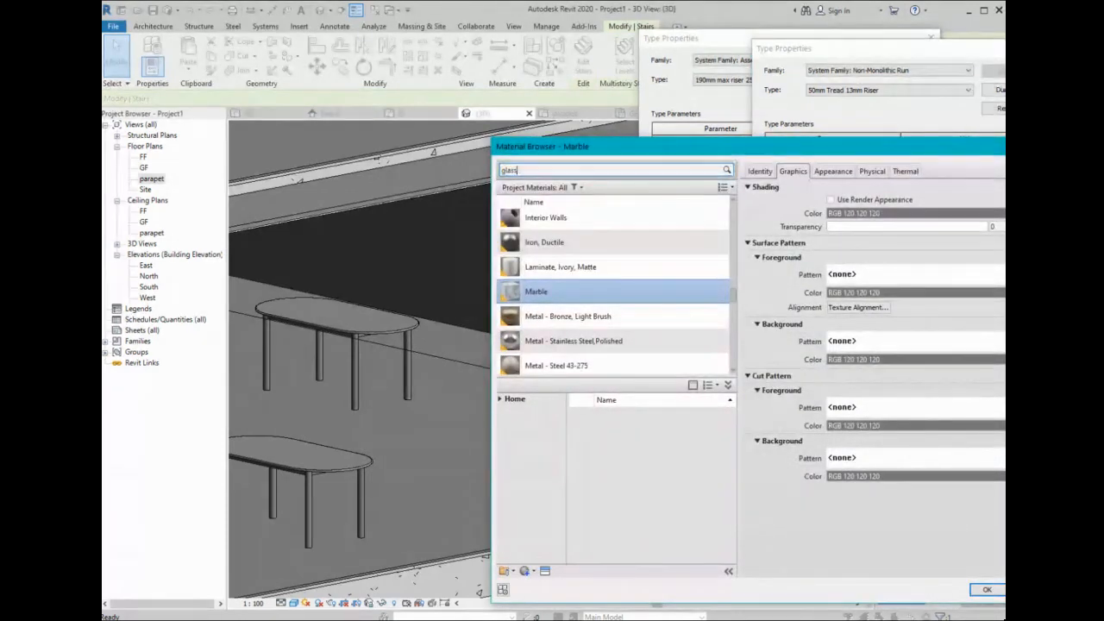
click(615, 260)
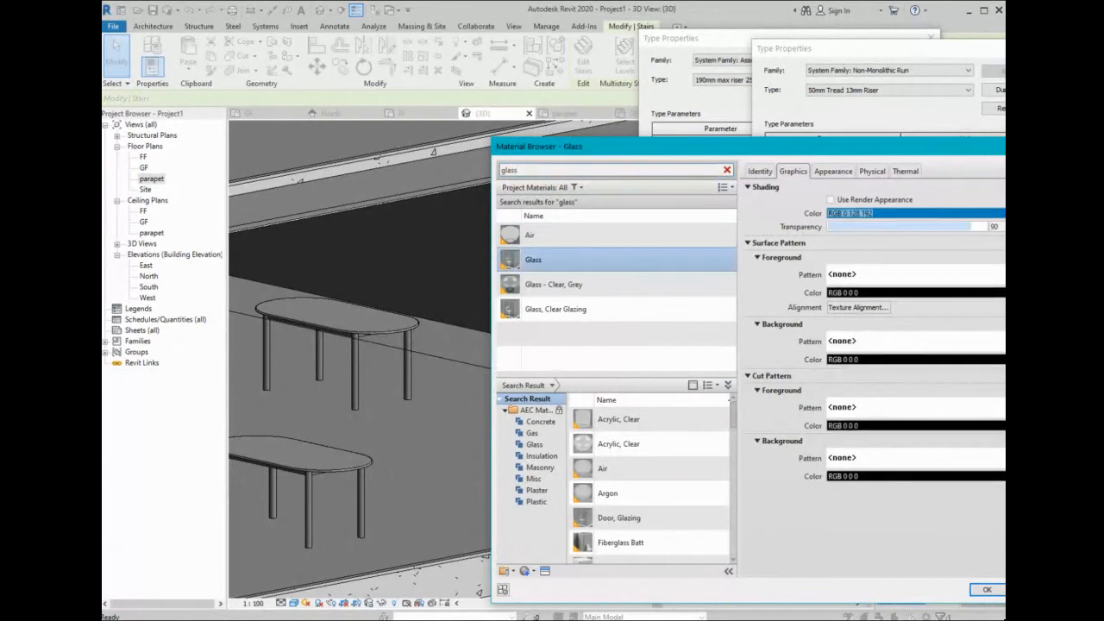
click(986, 589)
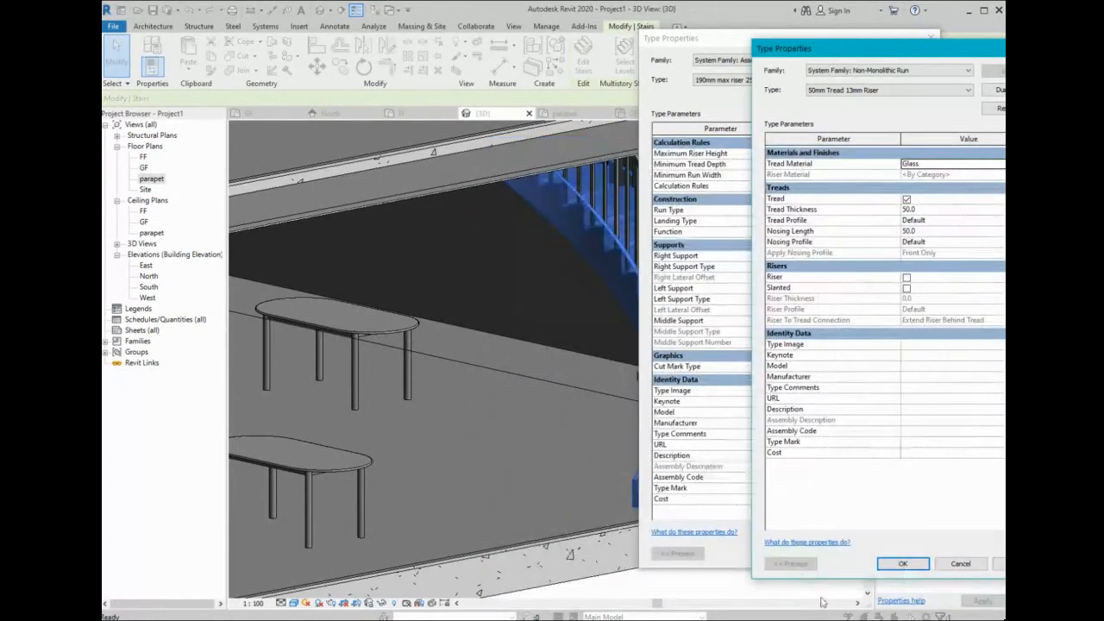
click(902, 563)
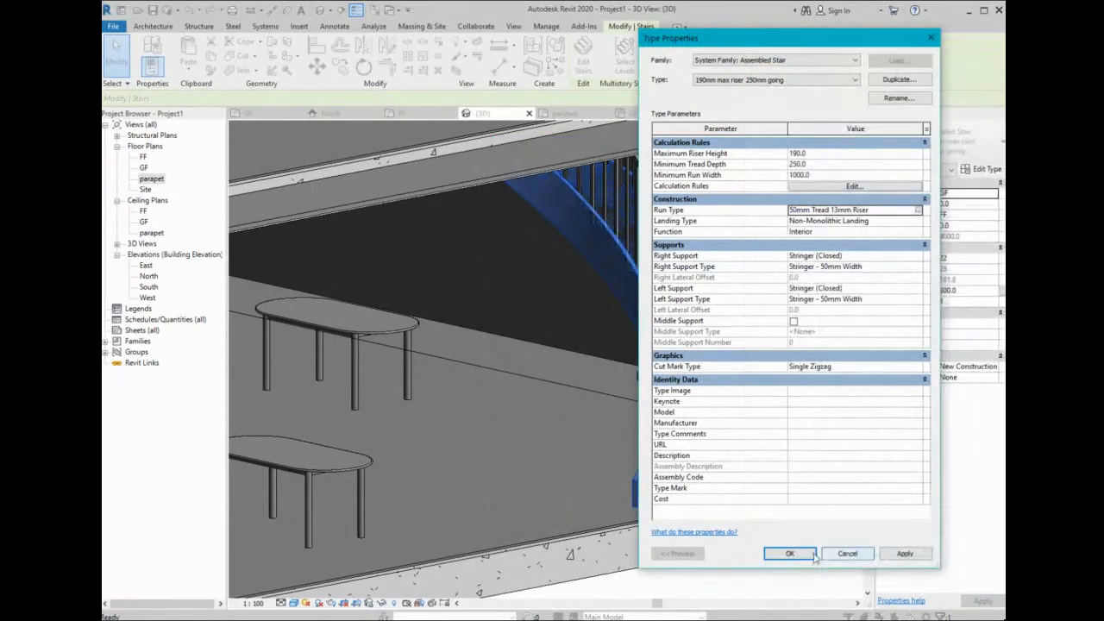
click(777, 550)
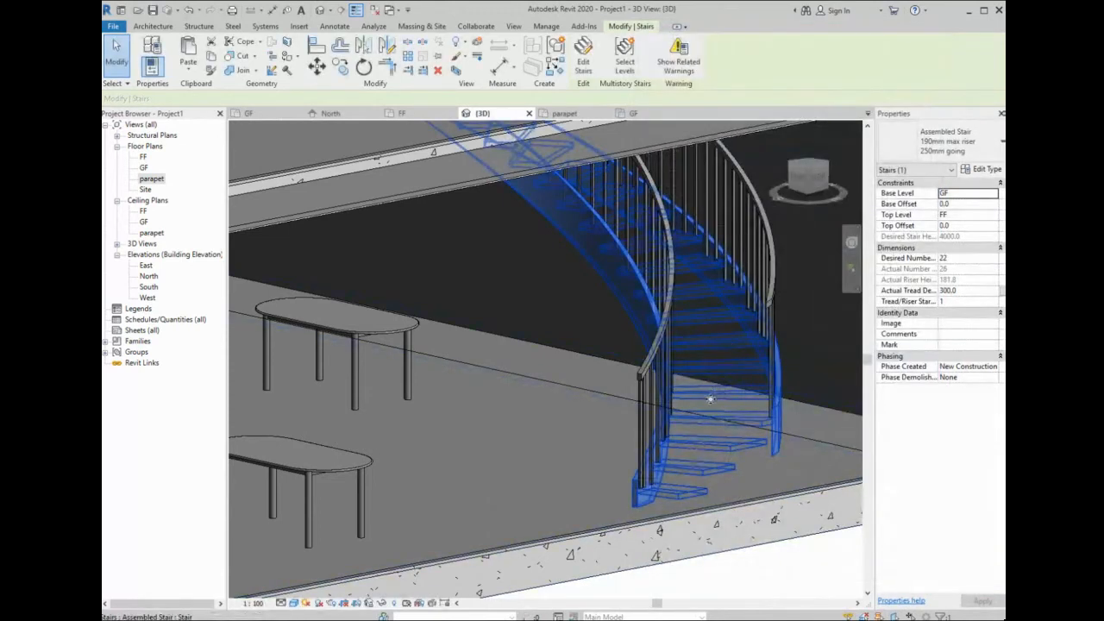
key(Escape)
shift+middle_drag(636, 353, 487, 392)
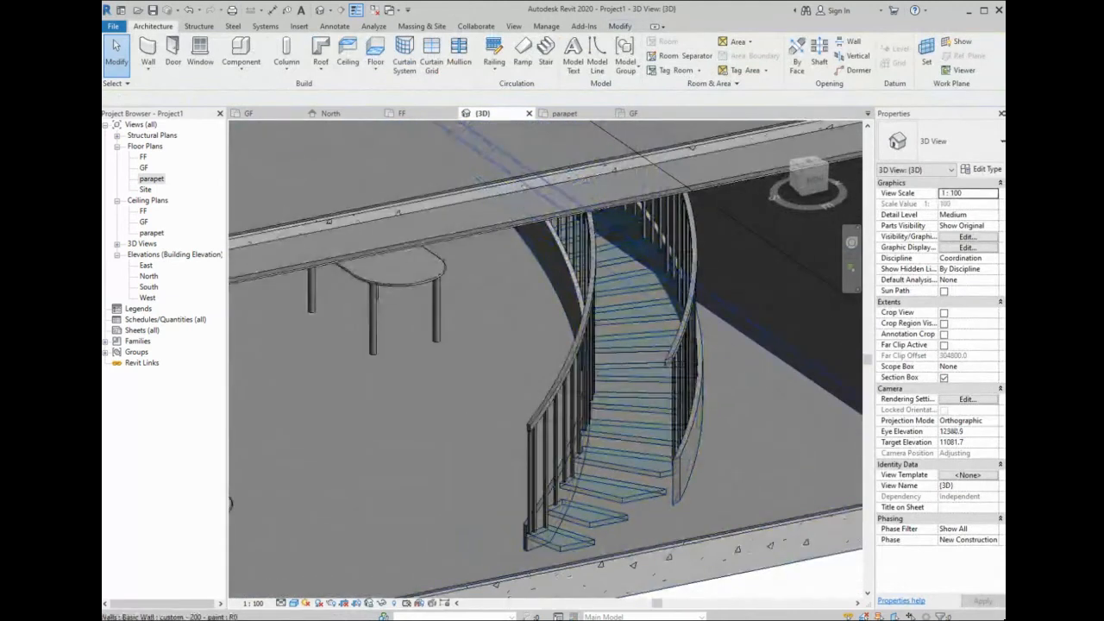
- Set both the right and left supports of the assembled stair type to None
click(984, 174)
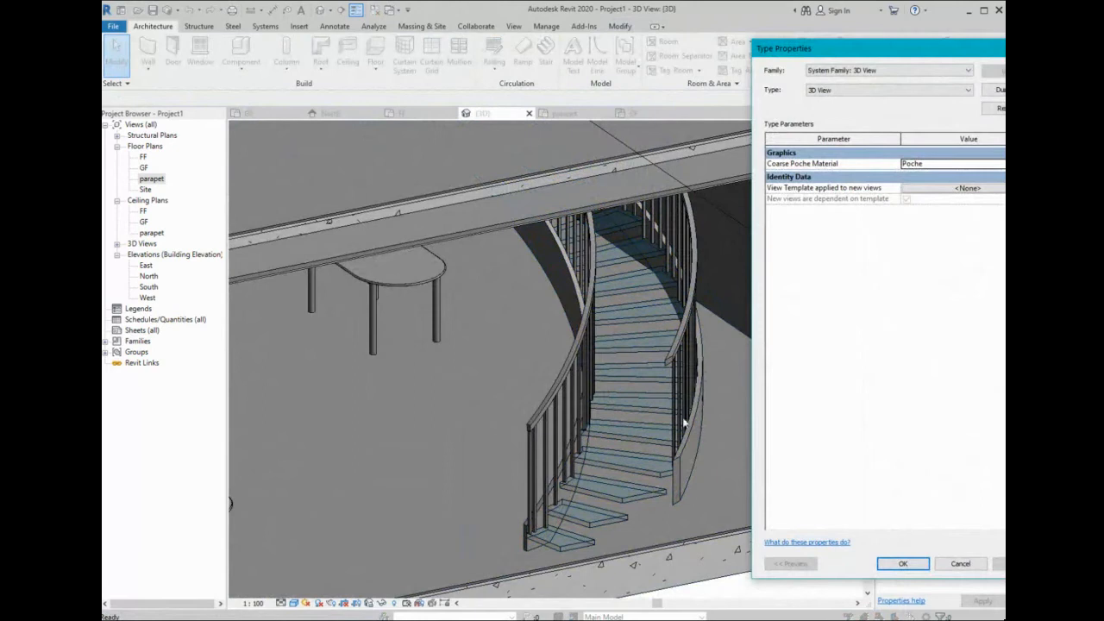
key(Escape)
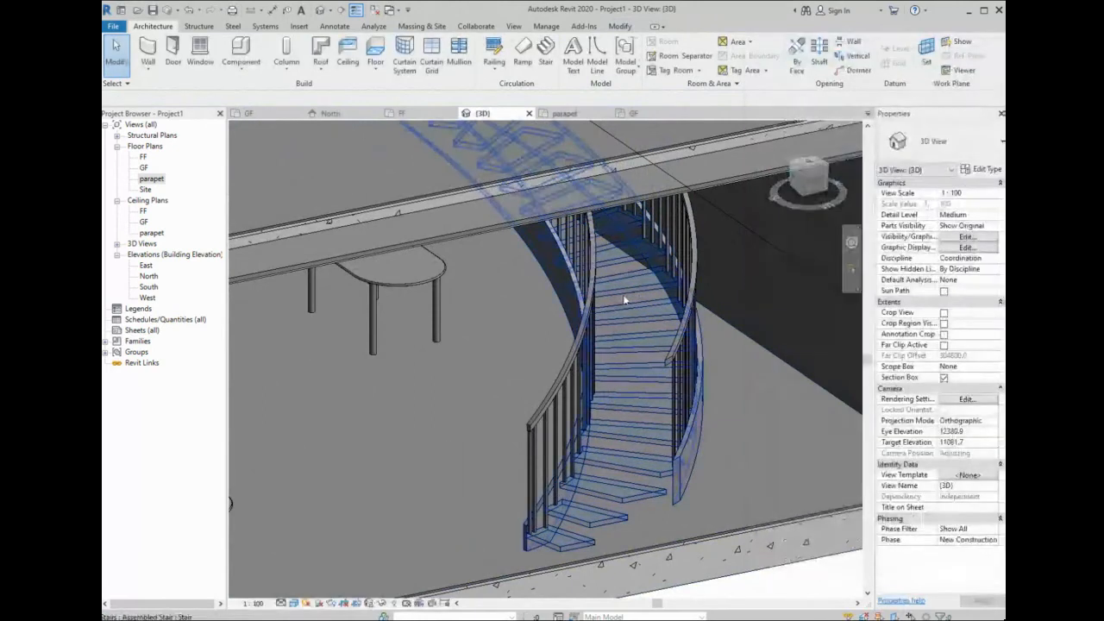
click(626, 298)
click(981, 169)
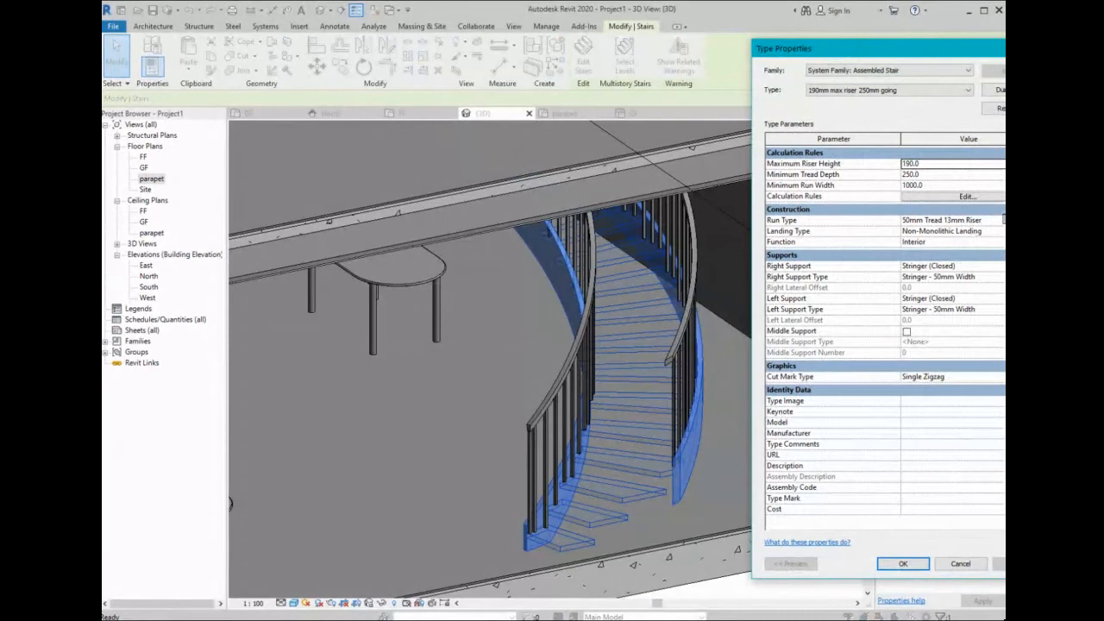
click(946, 220)
click(987, 266)
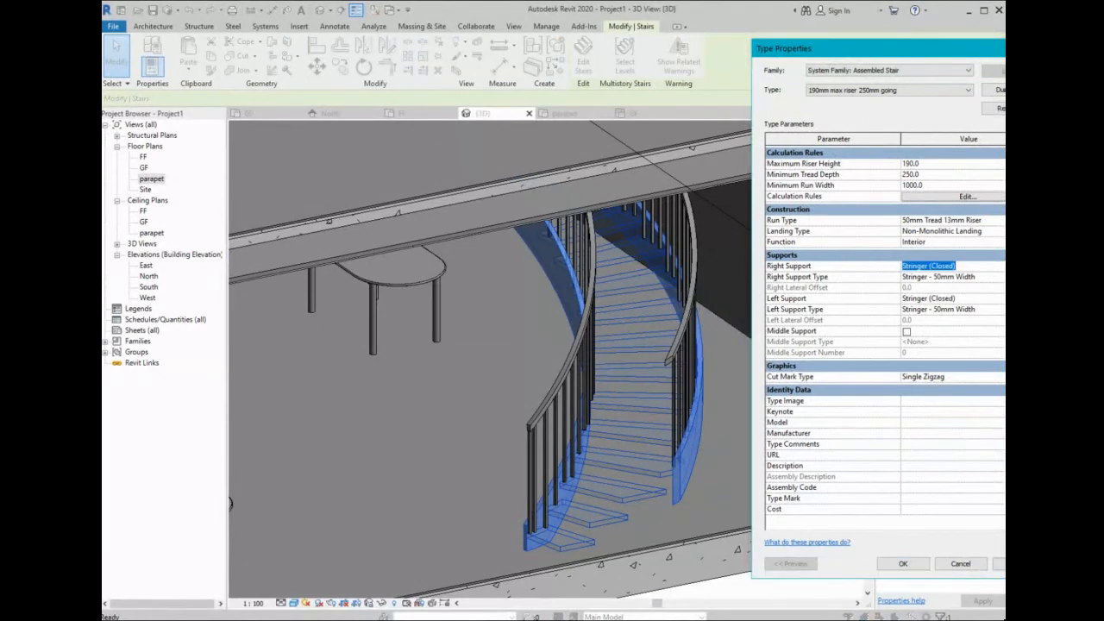
click(956, 283)
click(996, 296)
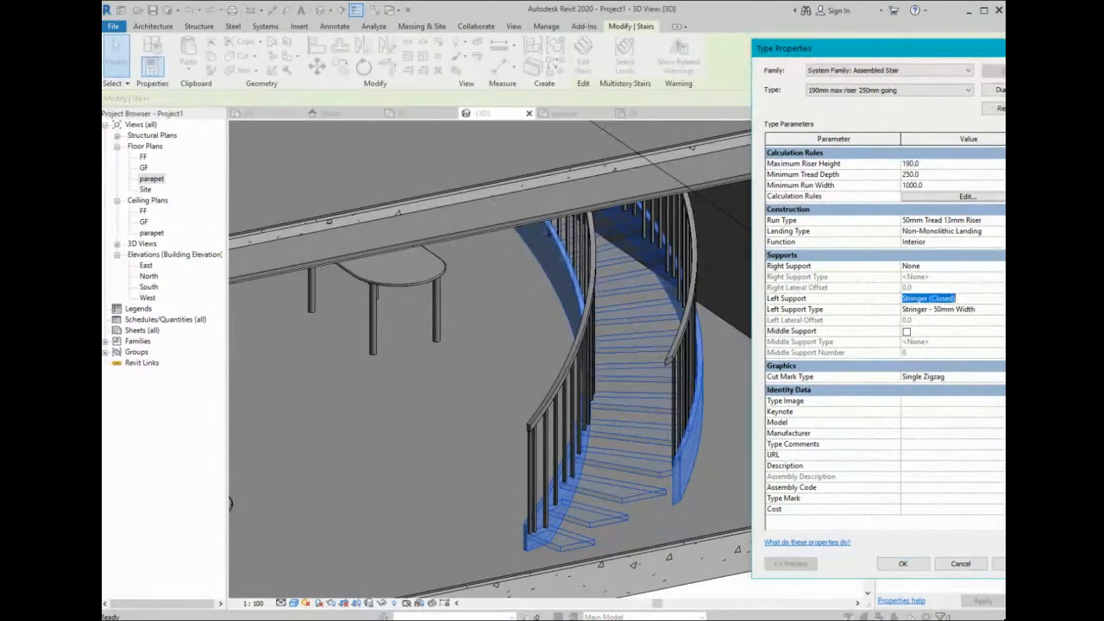
click(922, 315)
- Enable the middle support with the Carriage - 50mm Width type and set the middle support number to 3, applying the changes
click(903, 332)
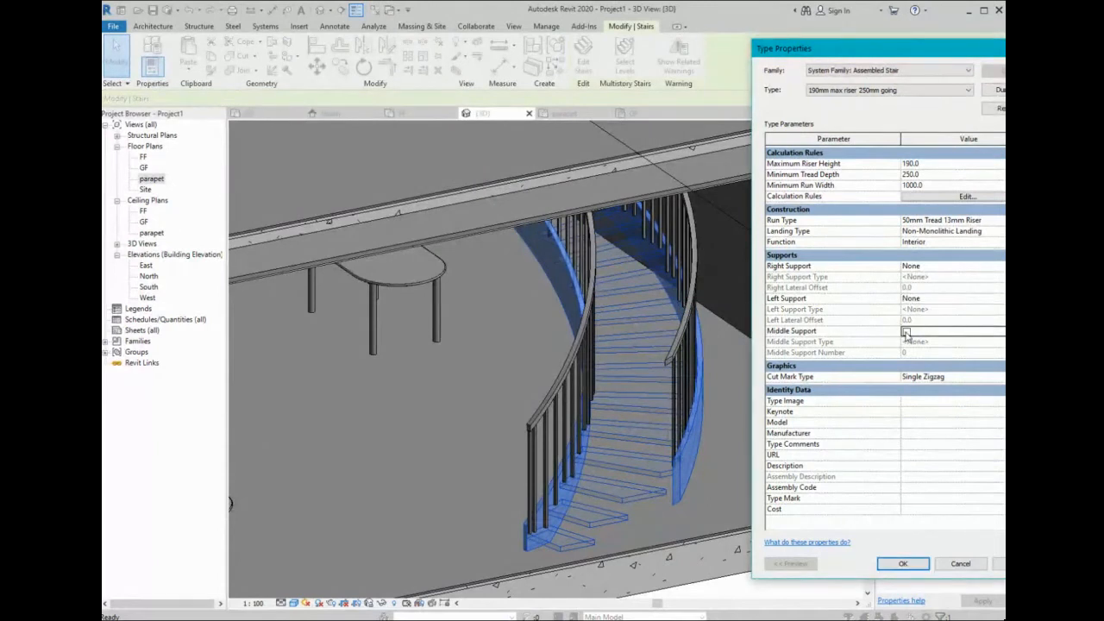
click(905, 332)
click(998, 563)
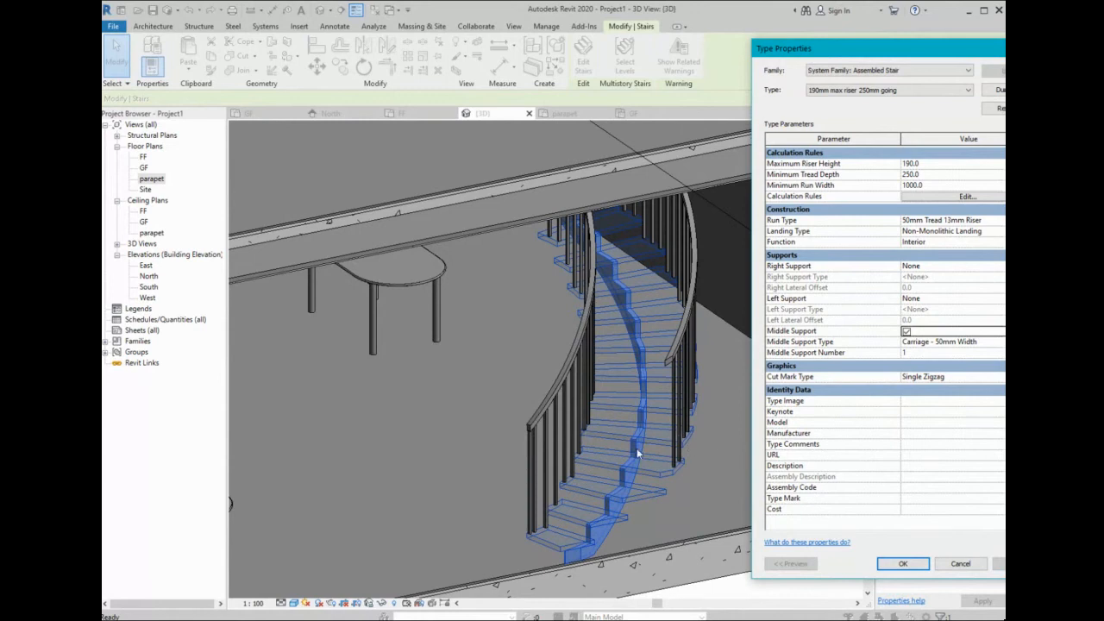
click(907, 352)
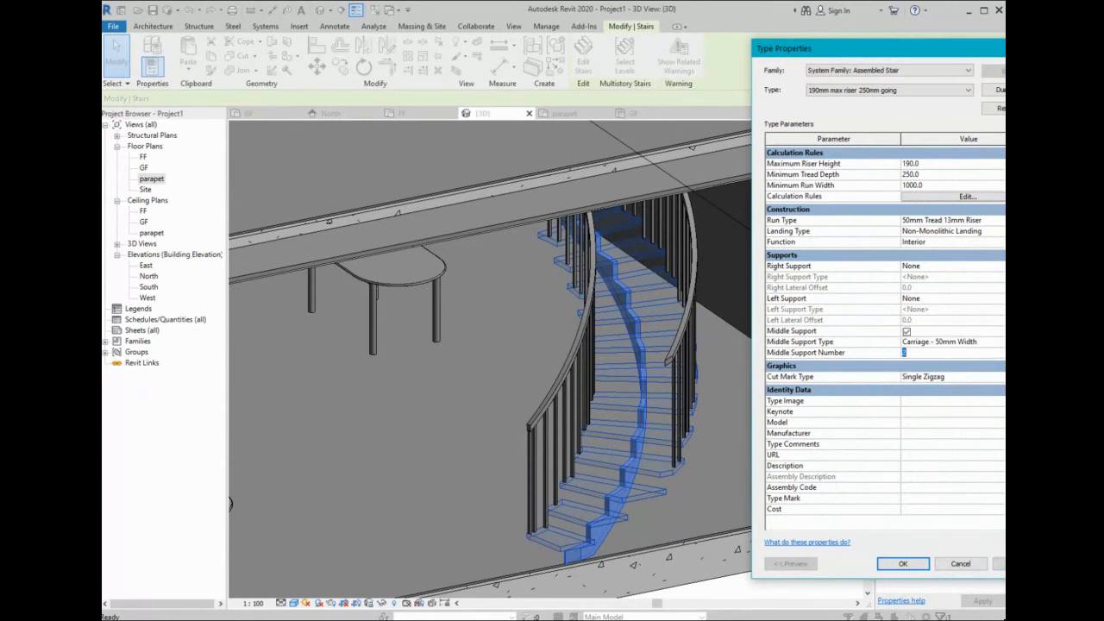
click(999, 563)
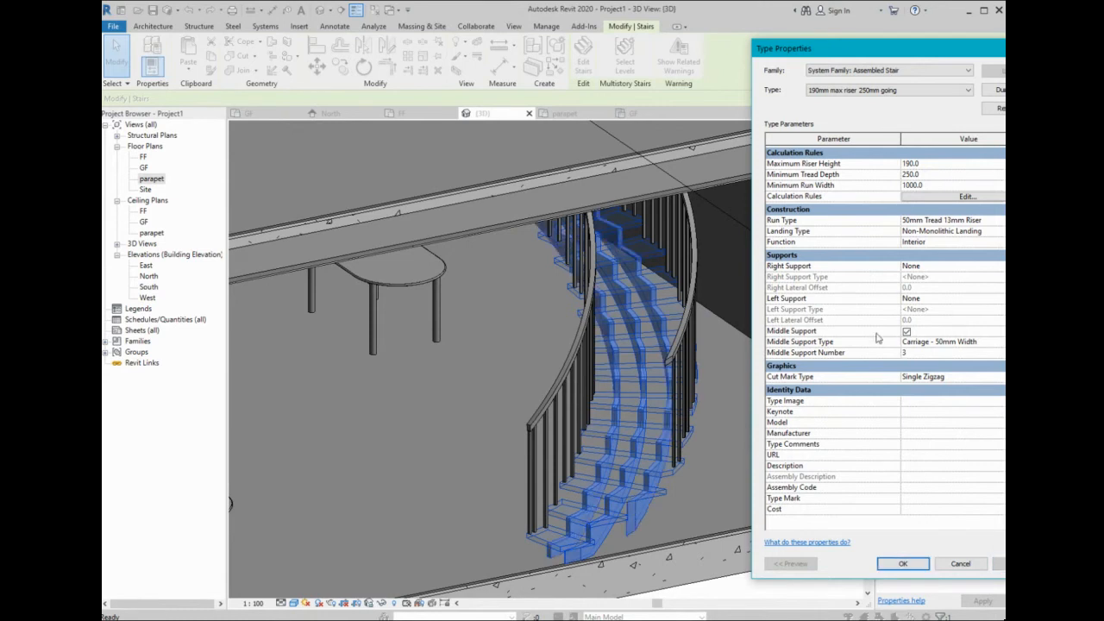
- Turn off the middle support and set the right and left supports back to Stringer (Closed), applying the change
click(907, 331)
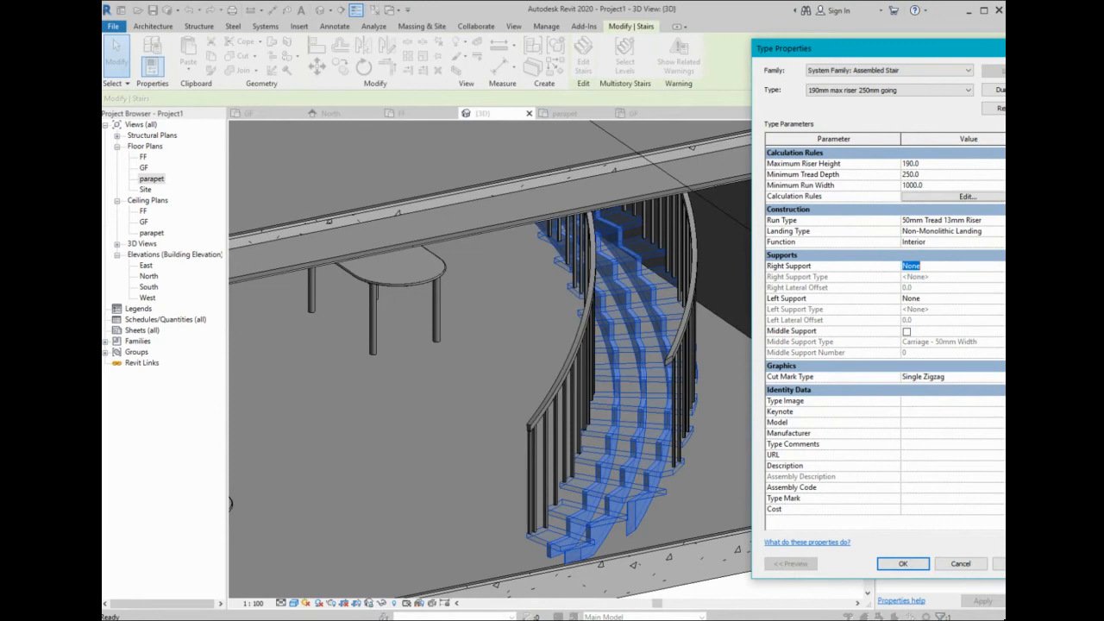
click(928, 287)
click(949, 298)
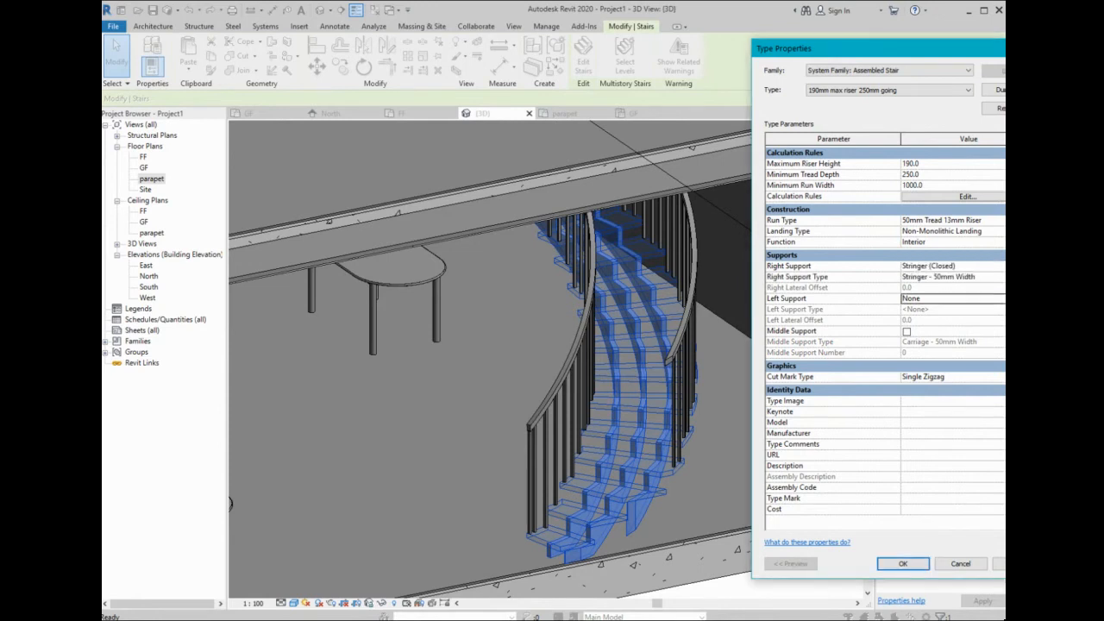
click(1000, 298)
click(967, 320)
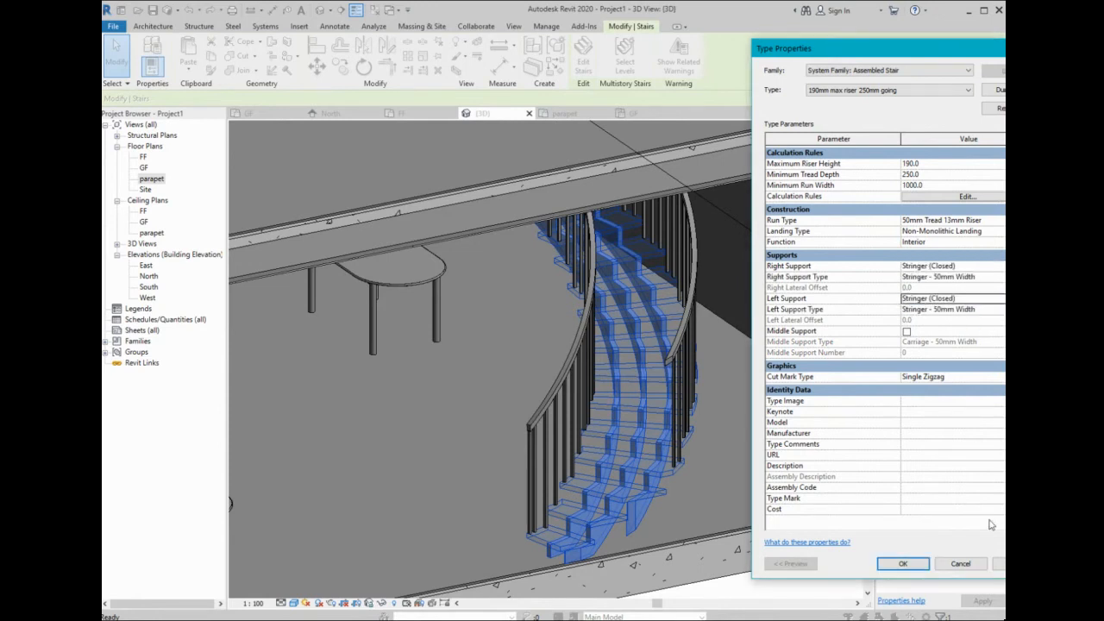
click(999, 564)
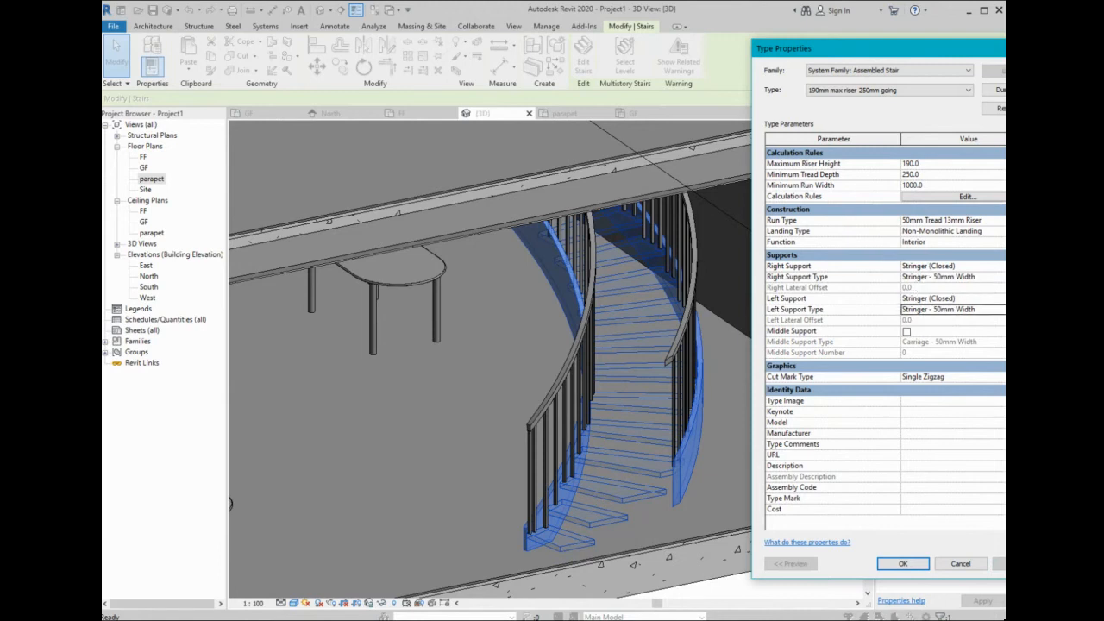
- Examine the material and dimension properties of the Stringer - 50mm Width support type without changing them
click(952, 277)
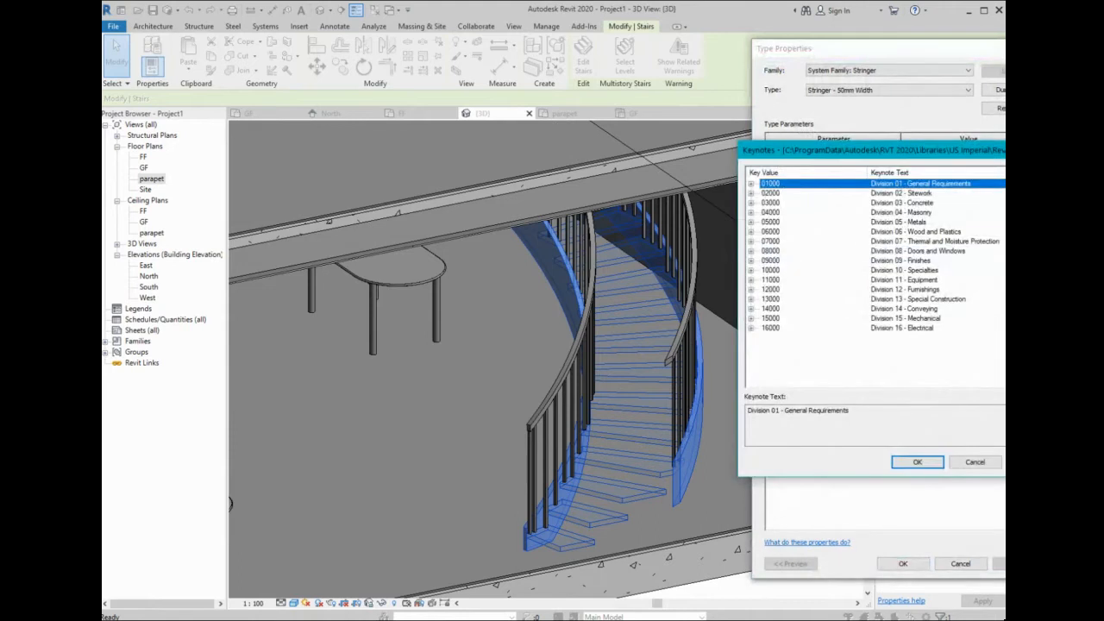
key(Escape)
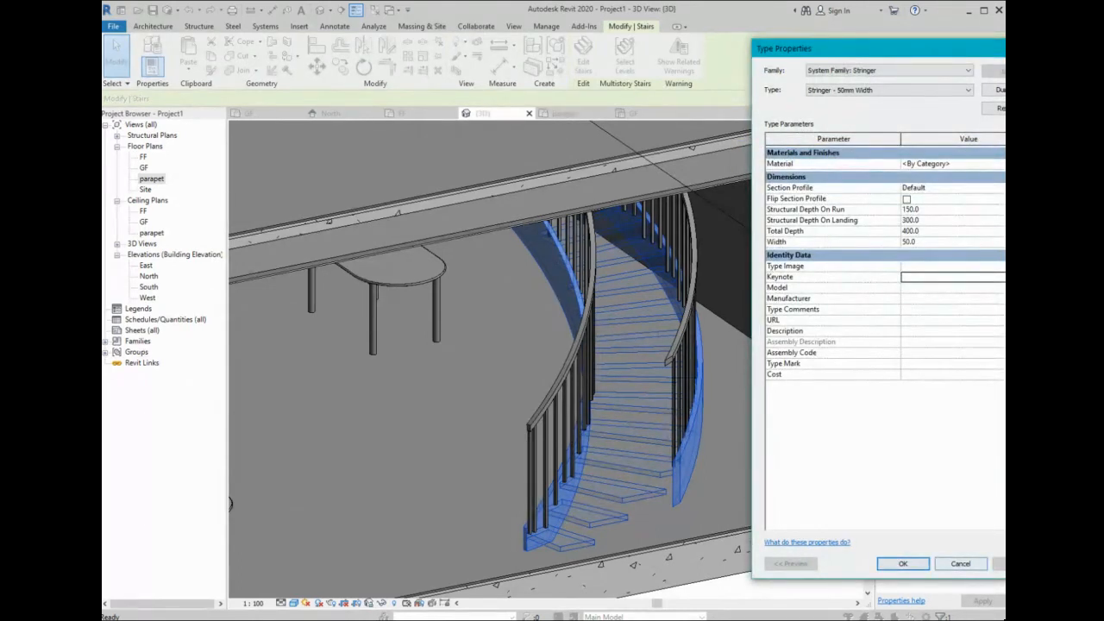
click(903, 564)
click(960, 563)
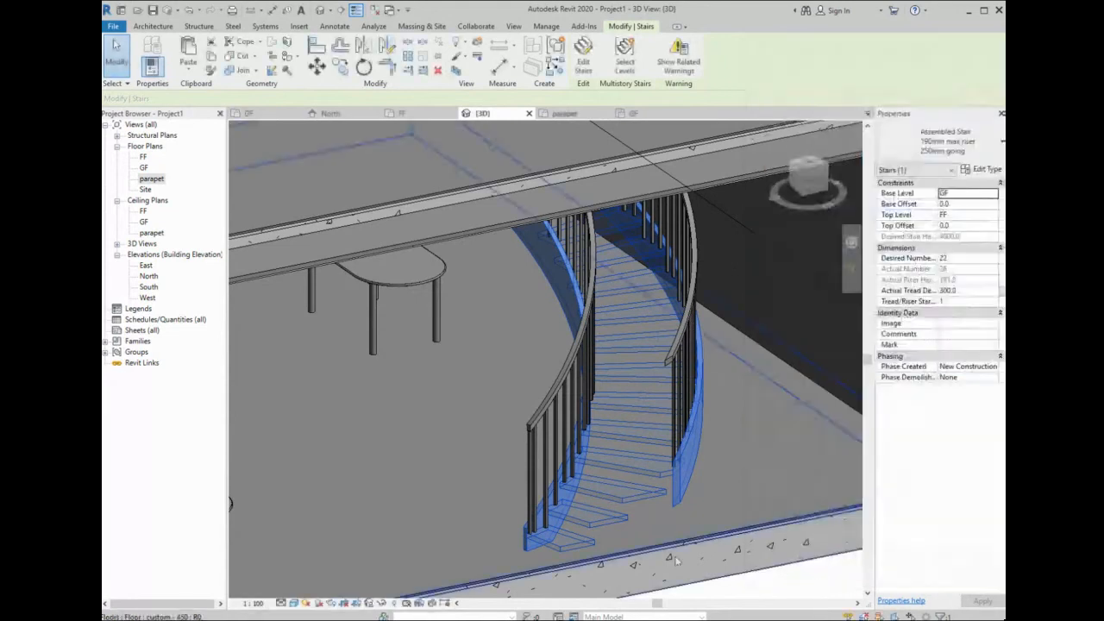
- Edit the spiral stair in the GF floor plan, convert its run to a sketch-based component and open the run sketch
shift+middle_drag(664, 453, 680, 394)
scroll(628, 377, down, 2)
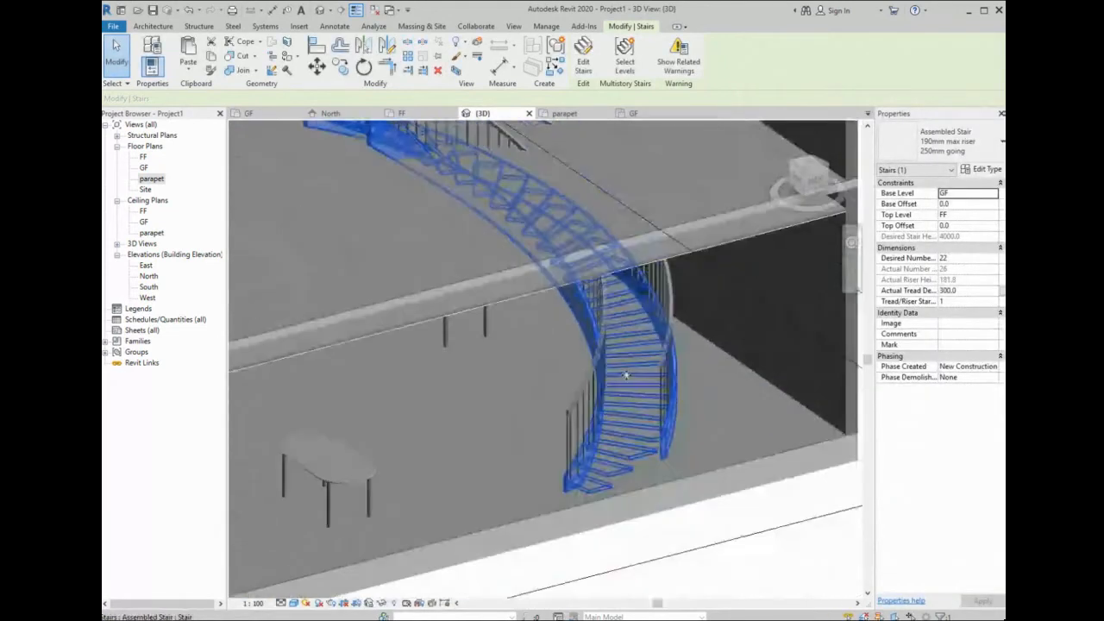
double_click(583, 317)
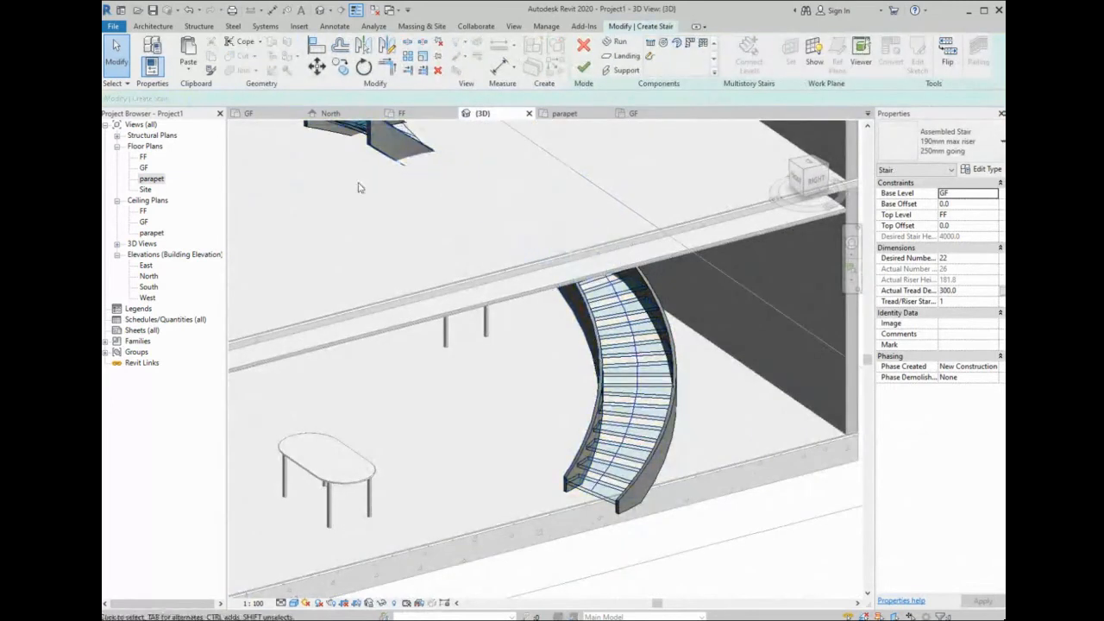
click(248, 113)
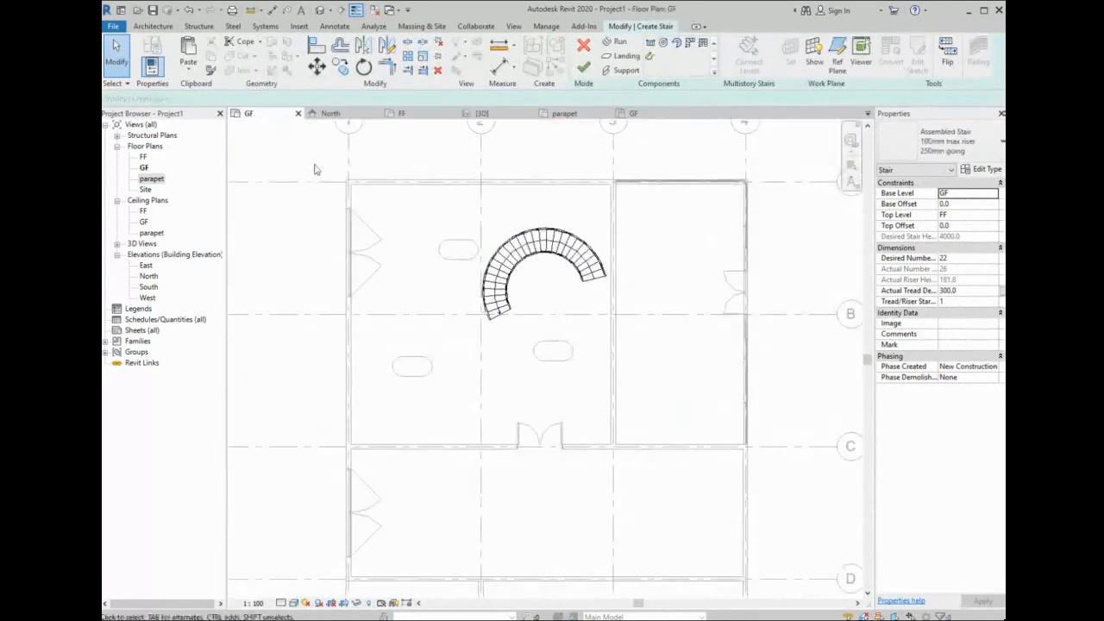
scroll(530, 259, up, 2)
click(529, 258)
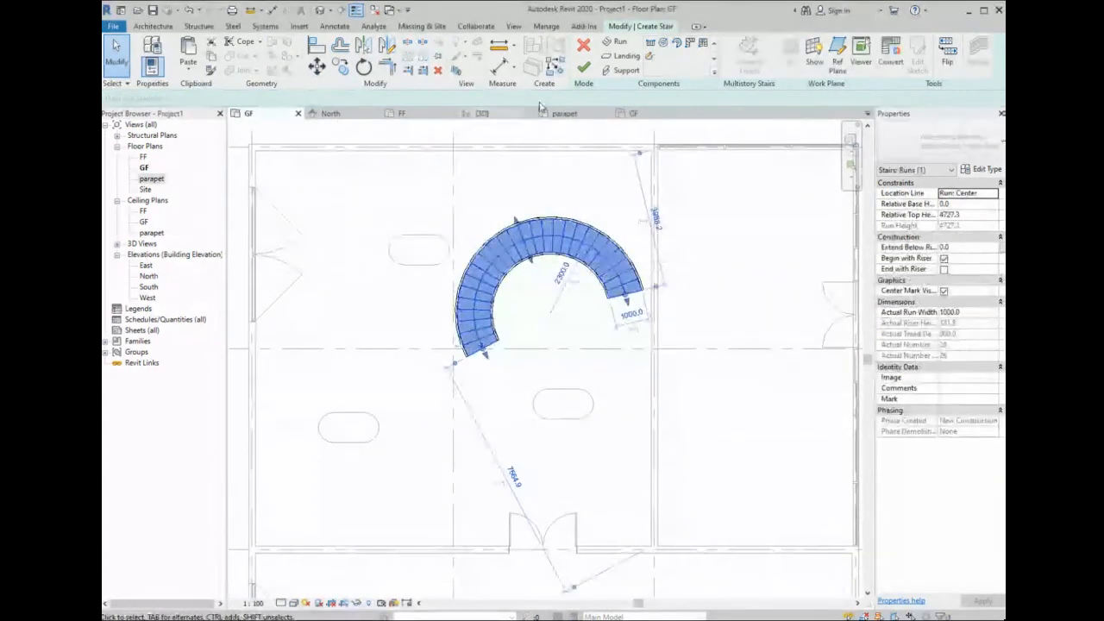
click(891, 56)
click(747, 338)
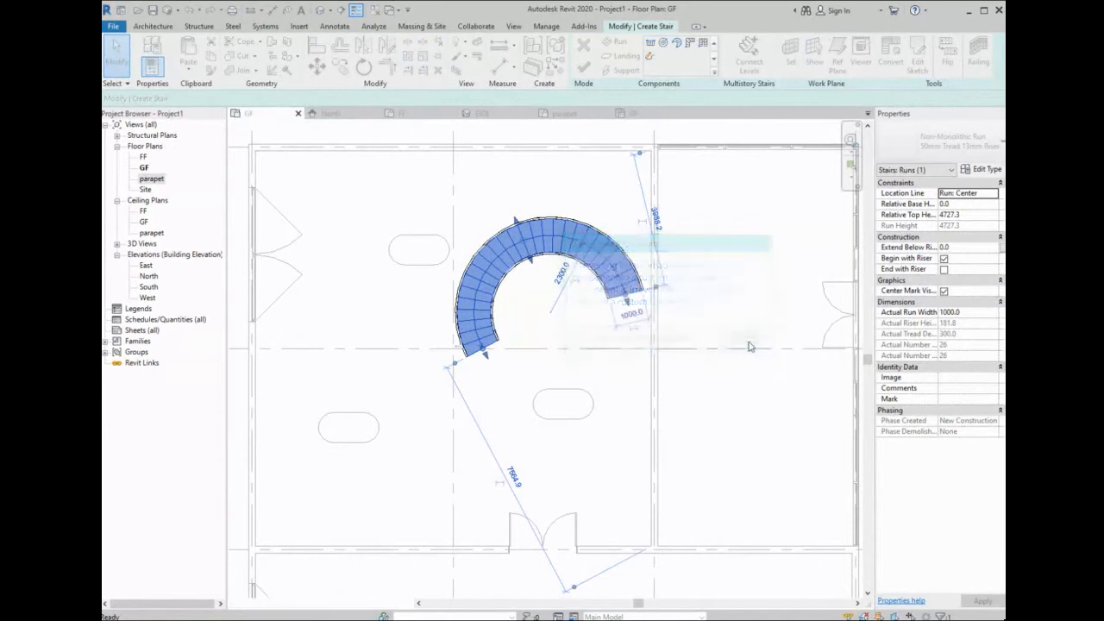
scroll(604, 293, up, 4)
scroll(603, 275, up, 1)
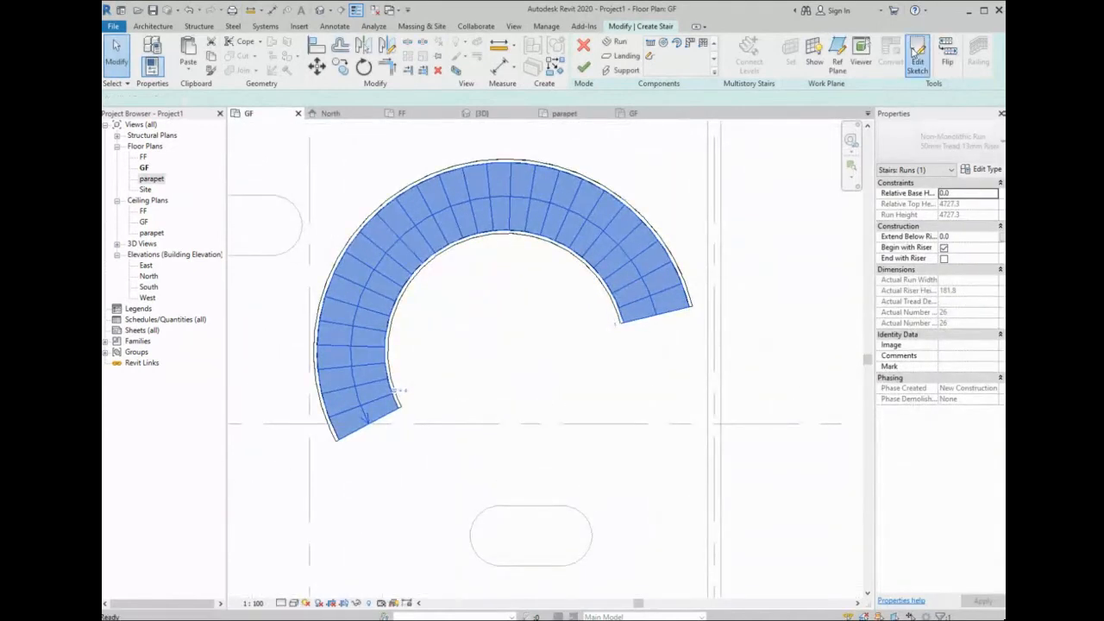
click(914, 55)
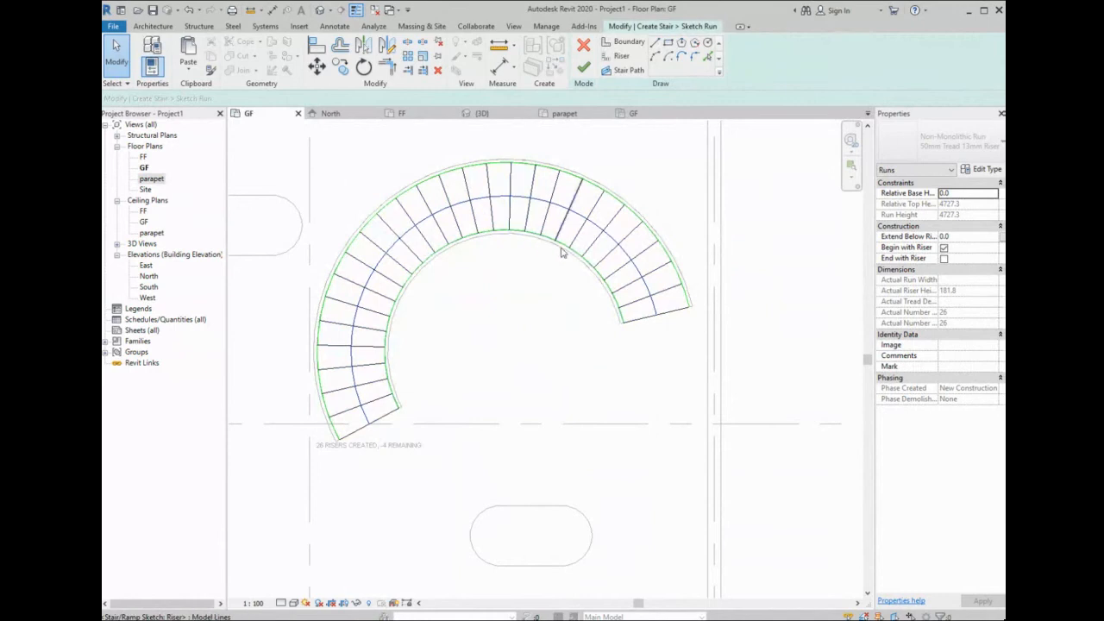
click(622, 320)
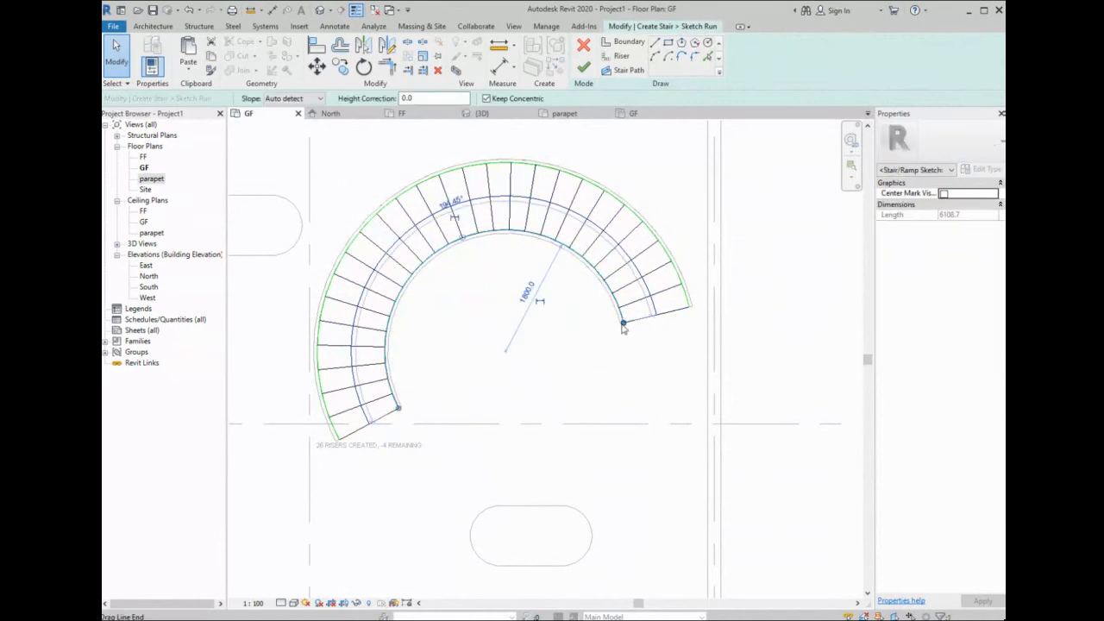
mouse_move(623, 323)
mouse_down()
mouse_move(587, 322)
mouse_move(595, 315)
mouse_up()
click(614, 310)
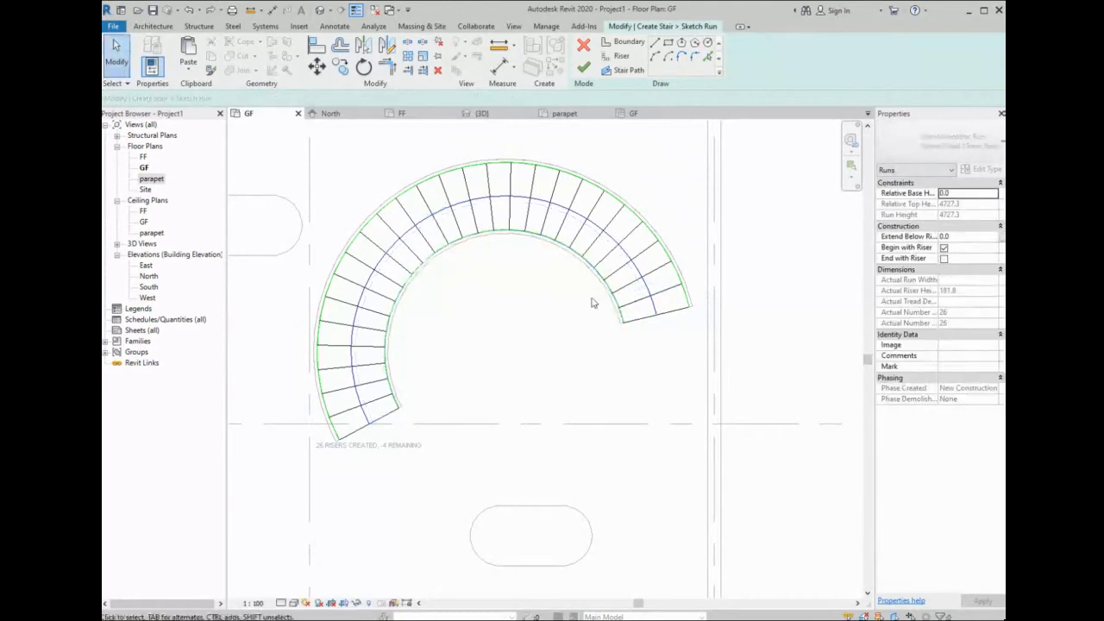
- Extend the inner and outer boundary arcs of the run by about one tread beyond the starting riser
scroll(478, 258, up, 1)
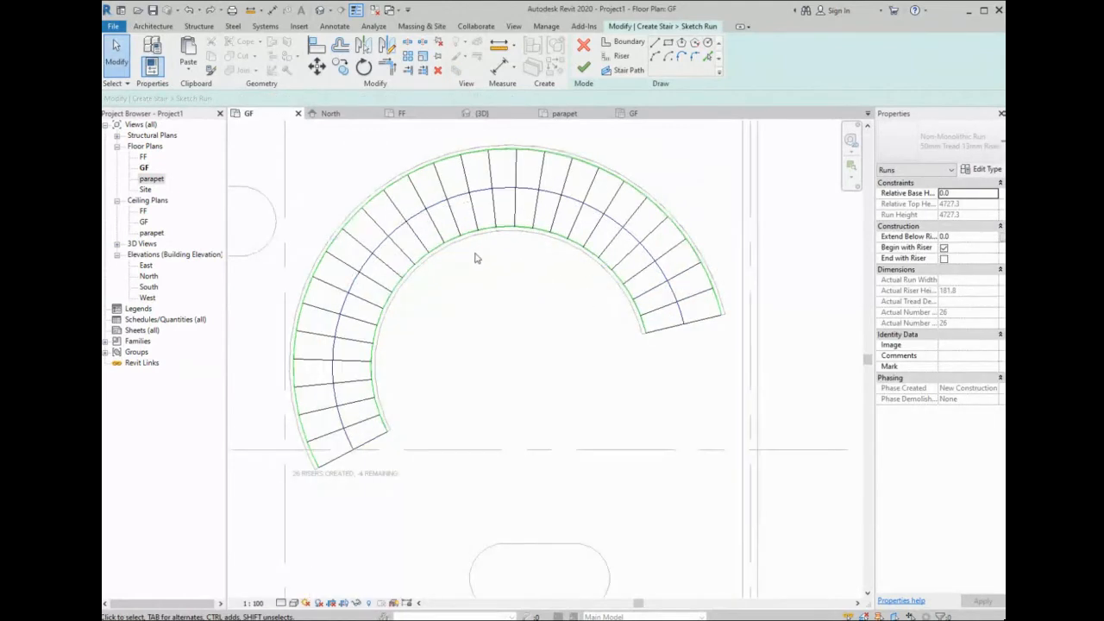
middle_drag(482, 261, 487, 260)
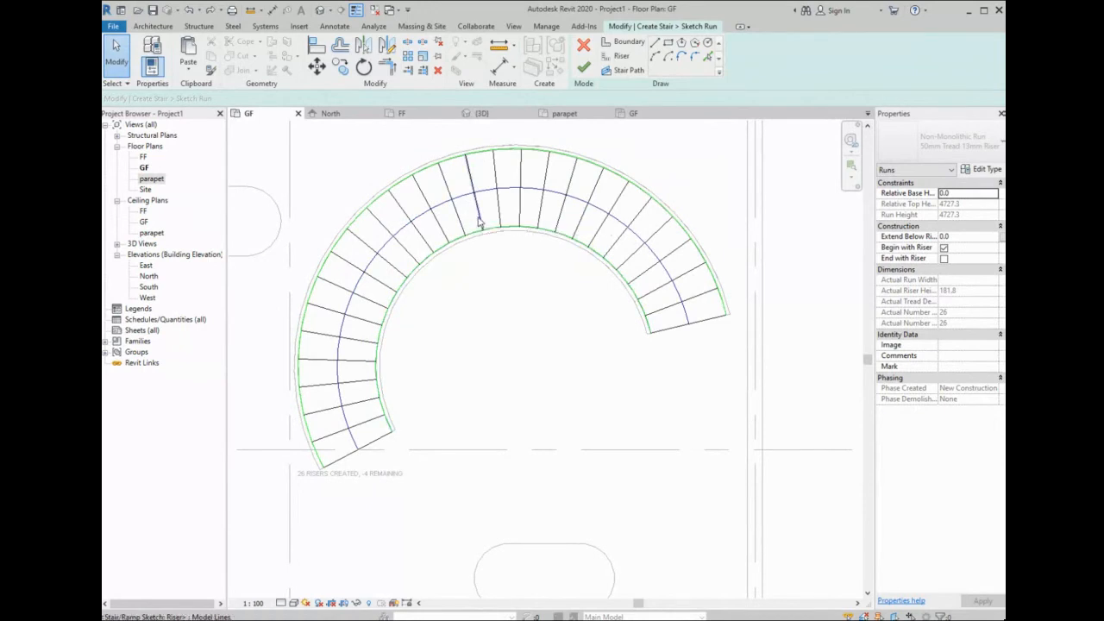
click(649, 331)
drag(650, 333, 680, 349)
click(725, 313)
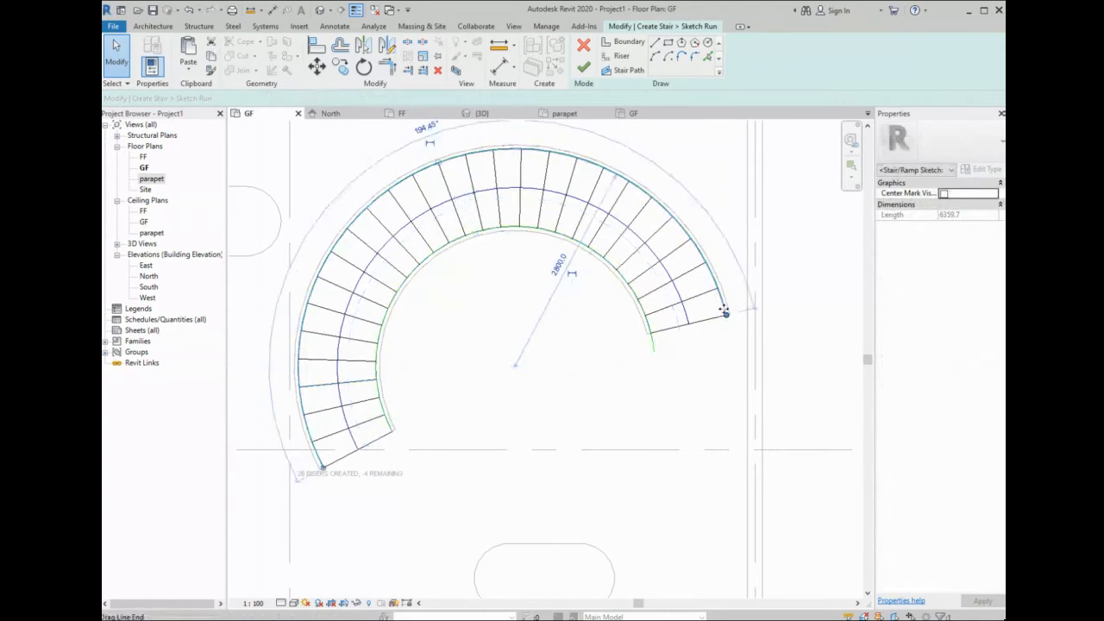
drag(727, 317, 724, 345)
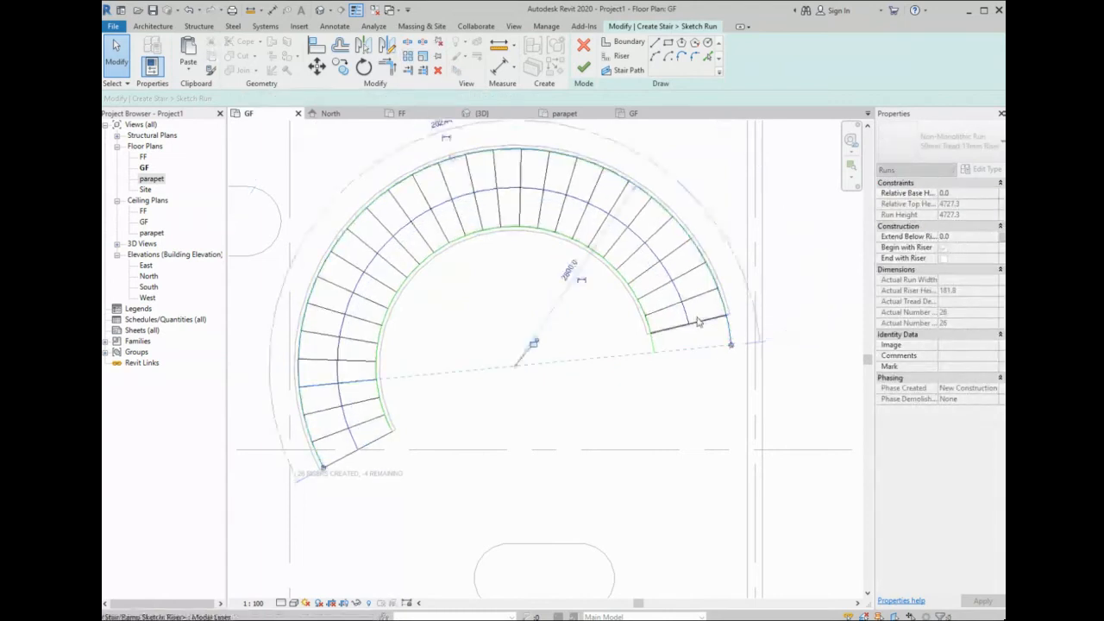
- Draw a riser line joining the extended boundary ends and delete one riser in the upper part of the arc
click(622, 57)
click(727, 346)
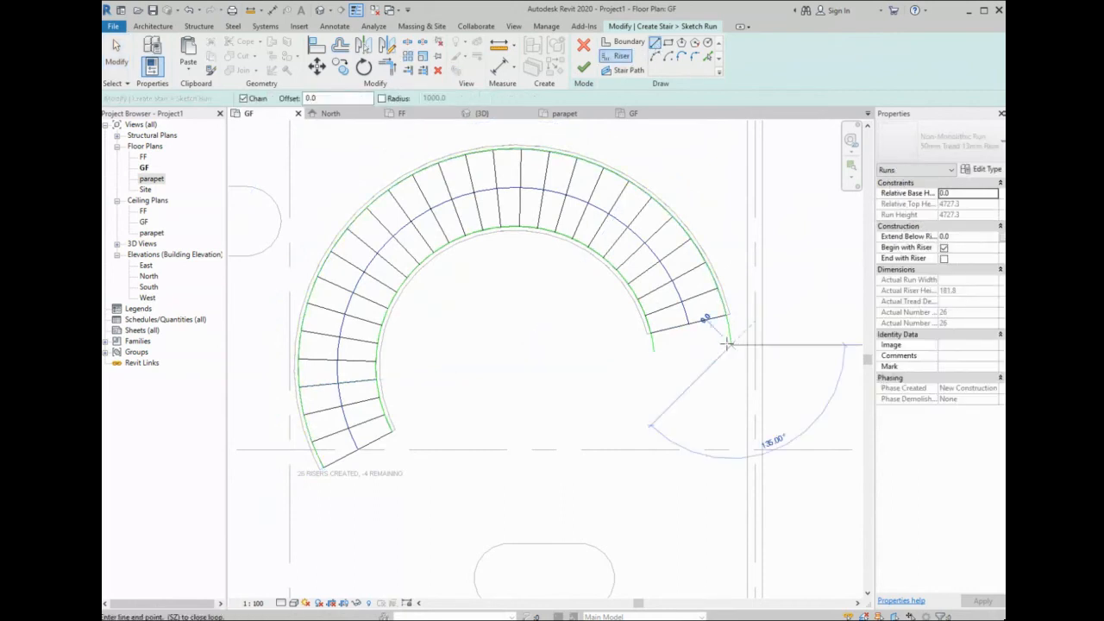
click(648, 350)
key(Escape)
key(Escape)
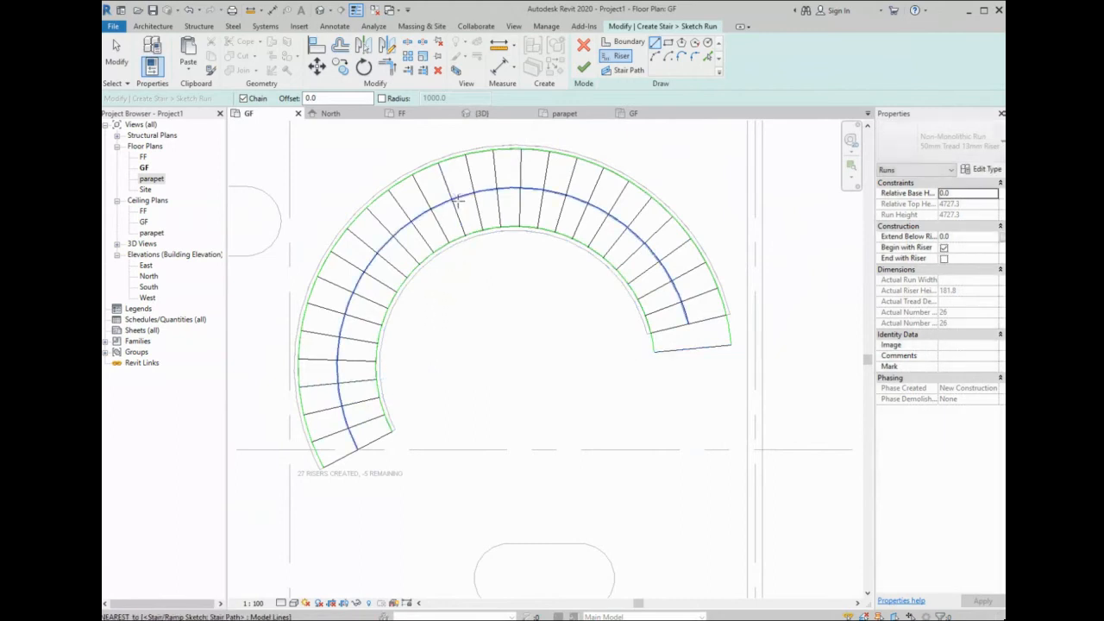
click(458, 241)
key(Delete)
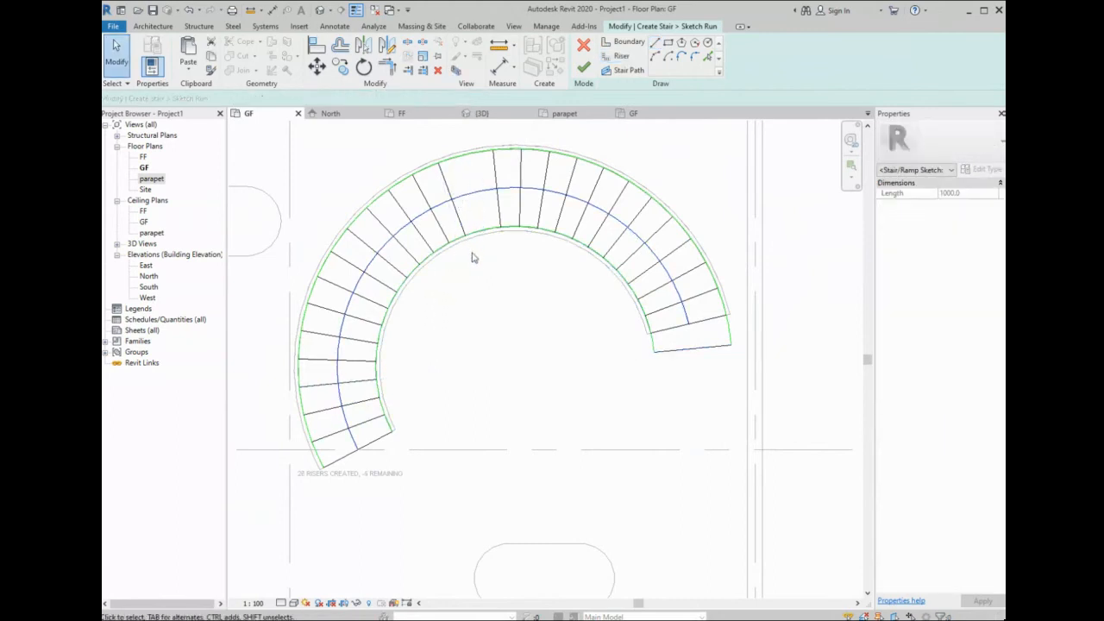
- Try to finish the run sketch without extending the stair path, dismissing the error each time
click(584, 65)
click(897, 608)
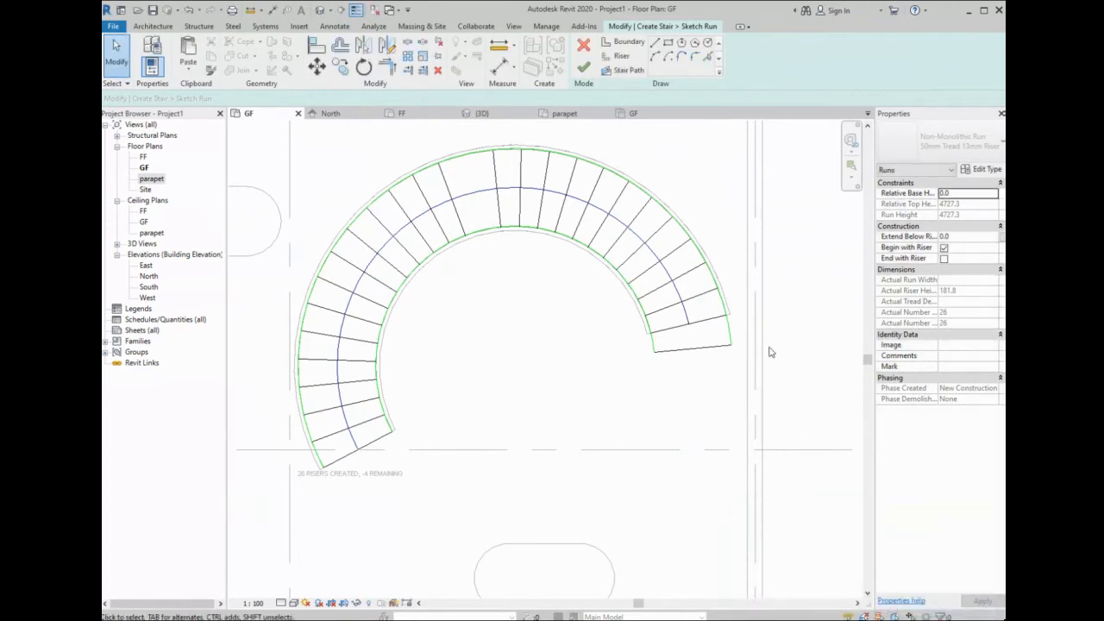
scroll(737, 364, up, 5)
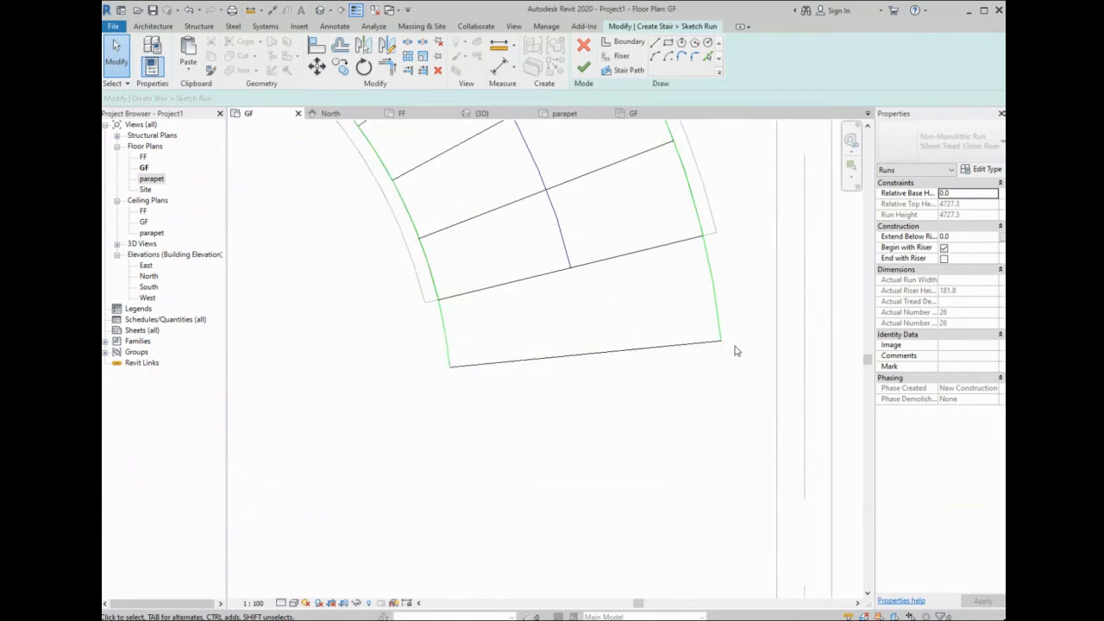
scroll(702, 352, down, 5)
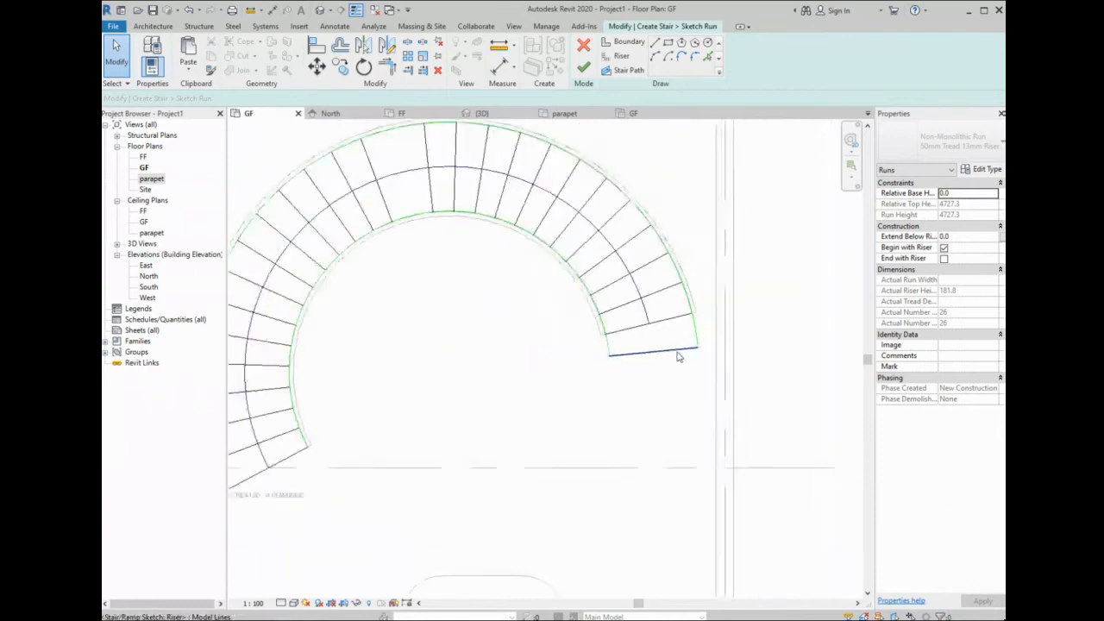
click(626, 41)
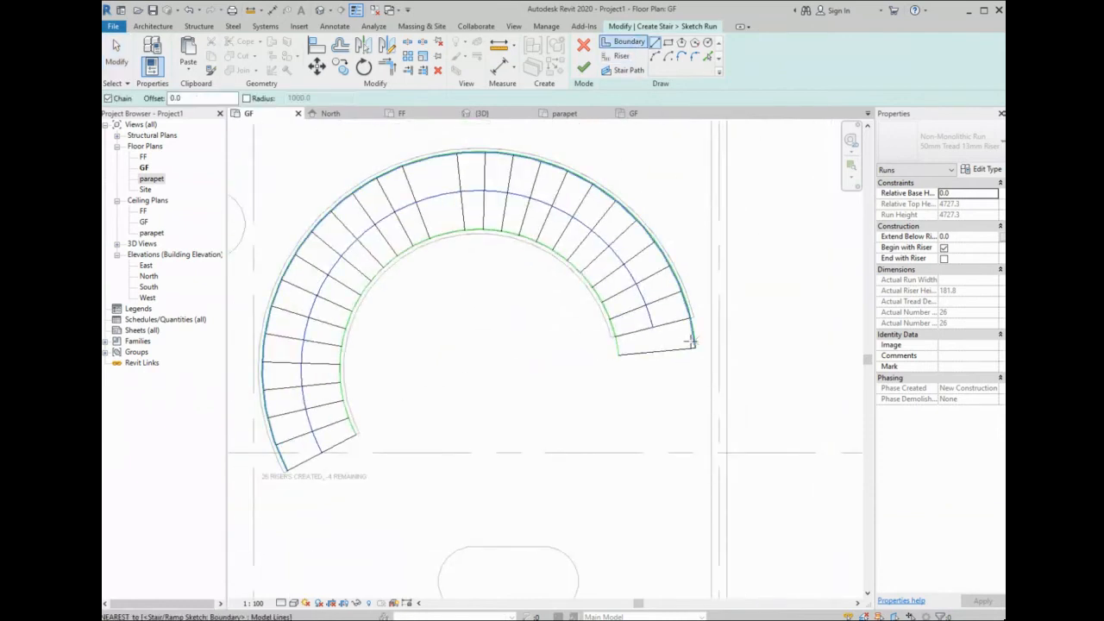
click(588, 76)
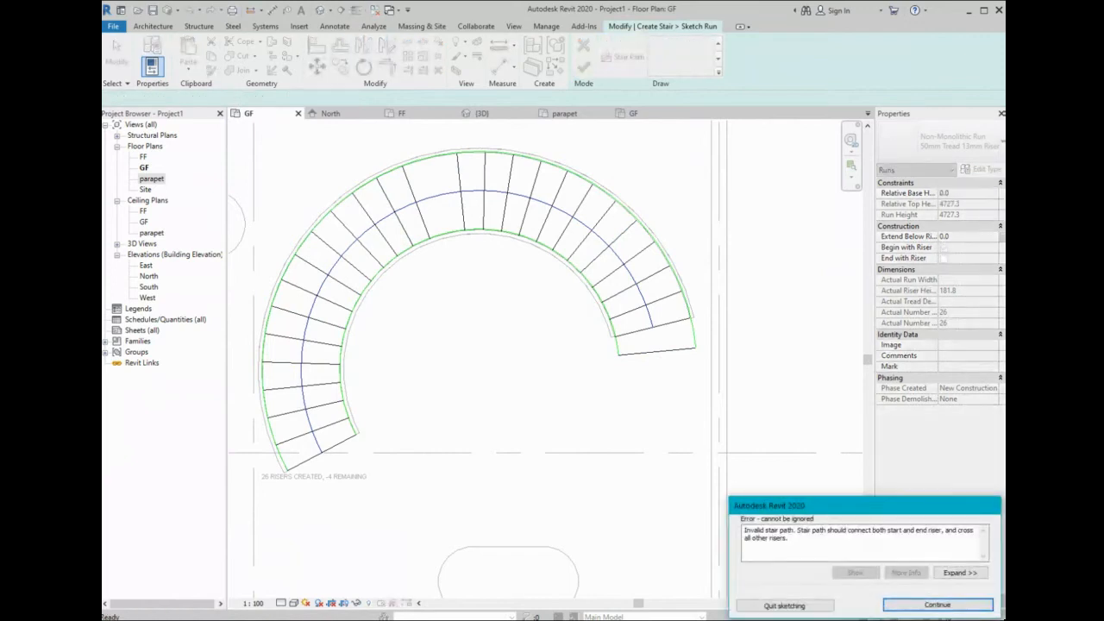
key(Return)
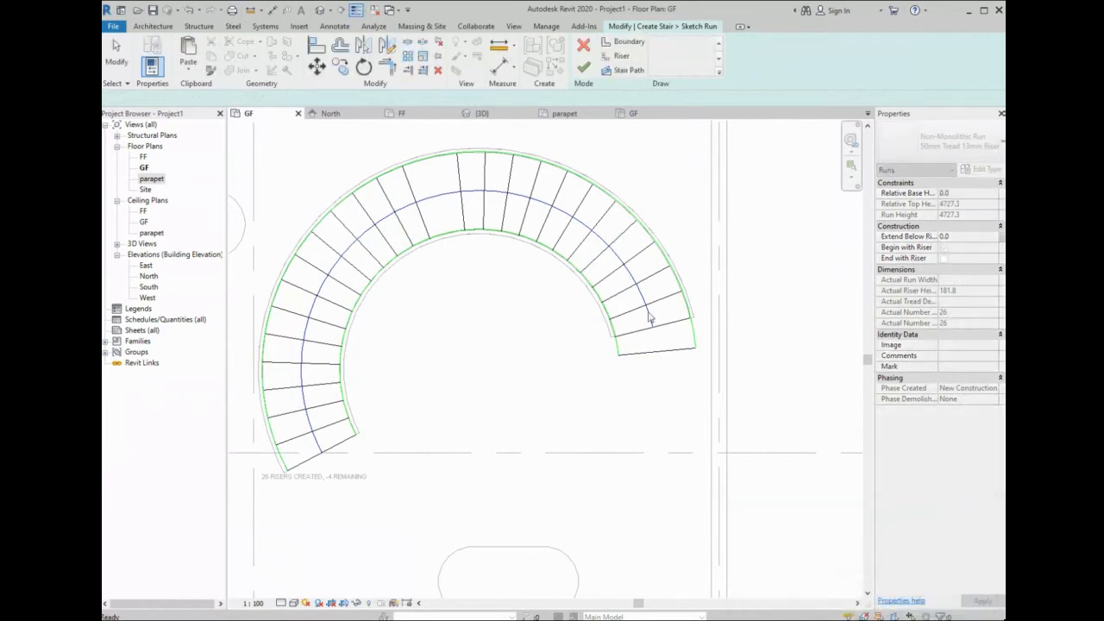
key(Escape)
key(Escape)
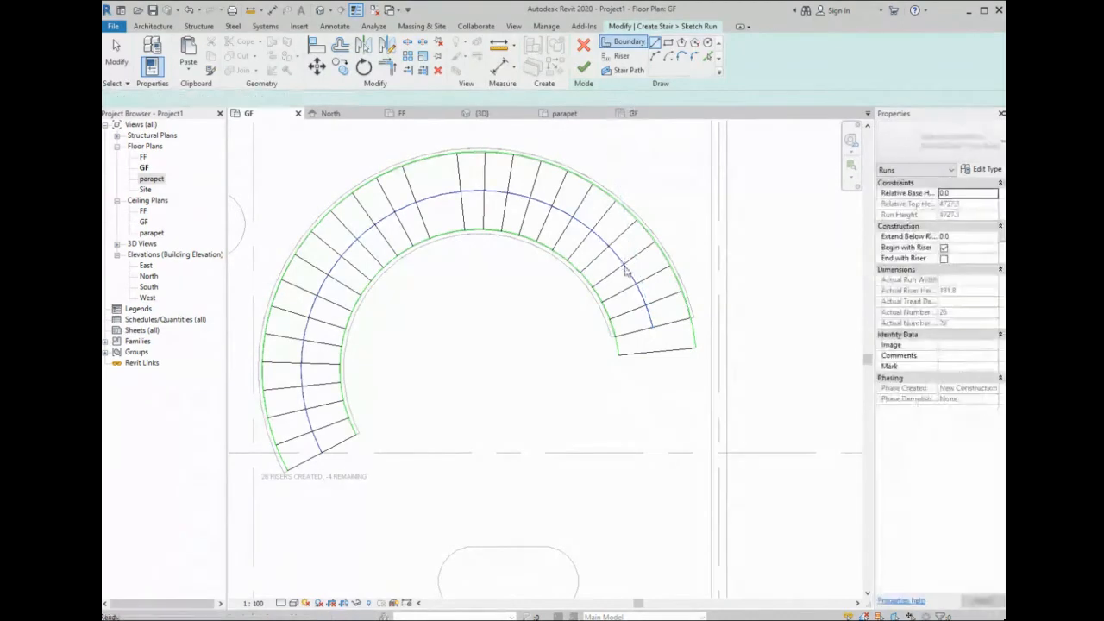
- Extend the stair path arc to the midpoint of the new end riser, then finish the run sketch and the stair
click(650, 324)
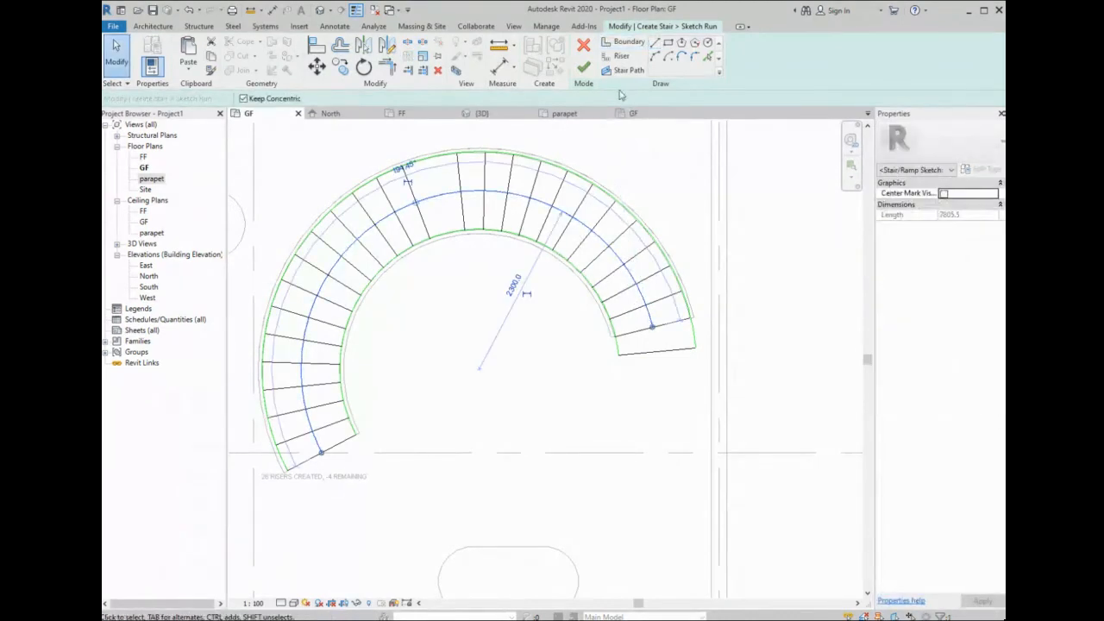
drag(652, 334, 655, 352)
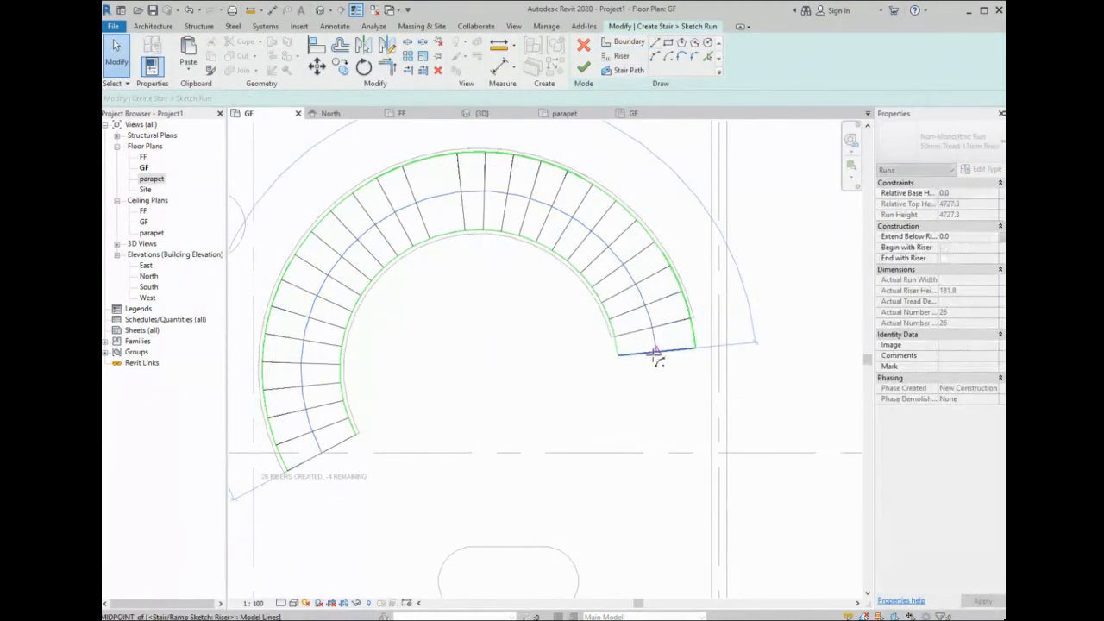
click(582, 74)
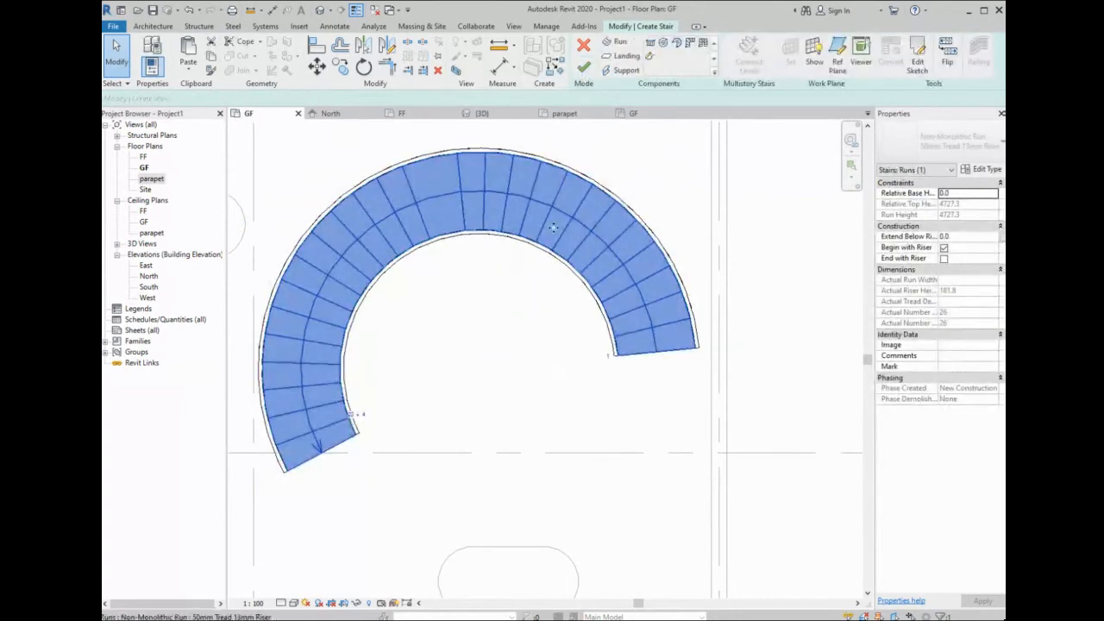
scroll(479, 197, down, 2)
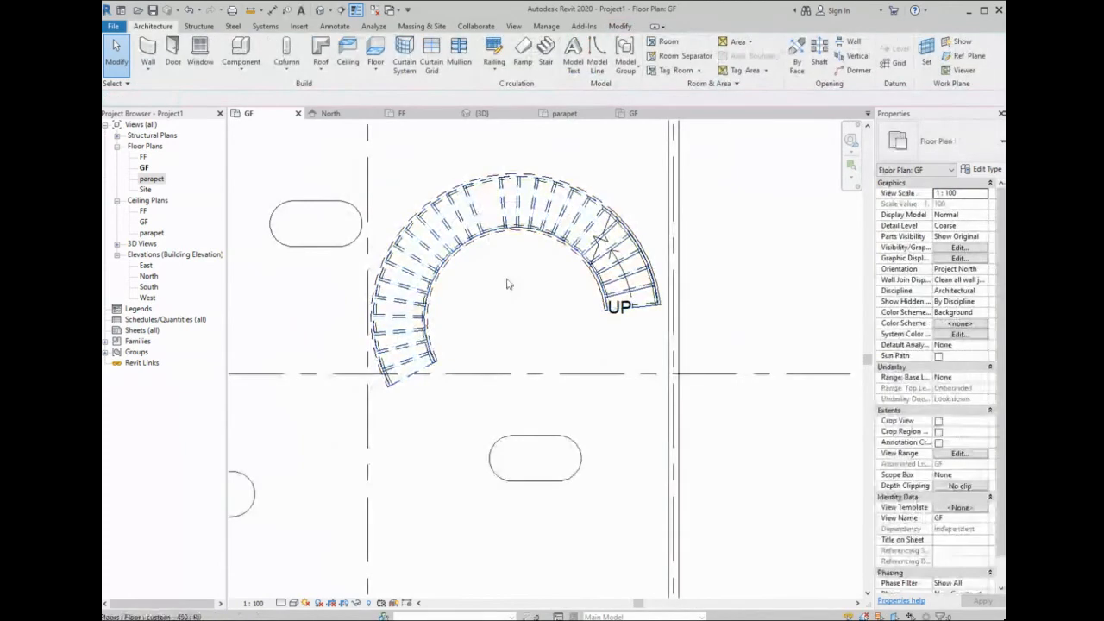
- Delete the spiral stair together with its railings in the 3D view
click(482, 115)
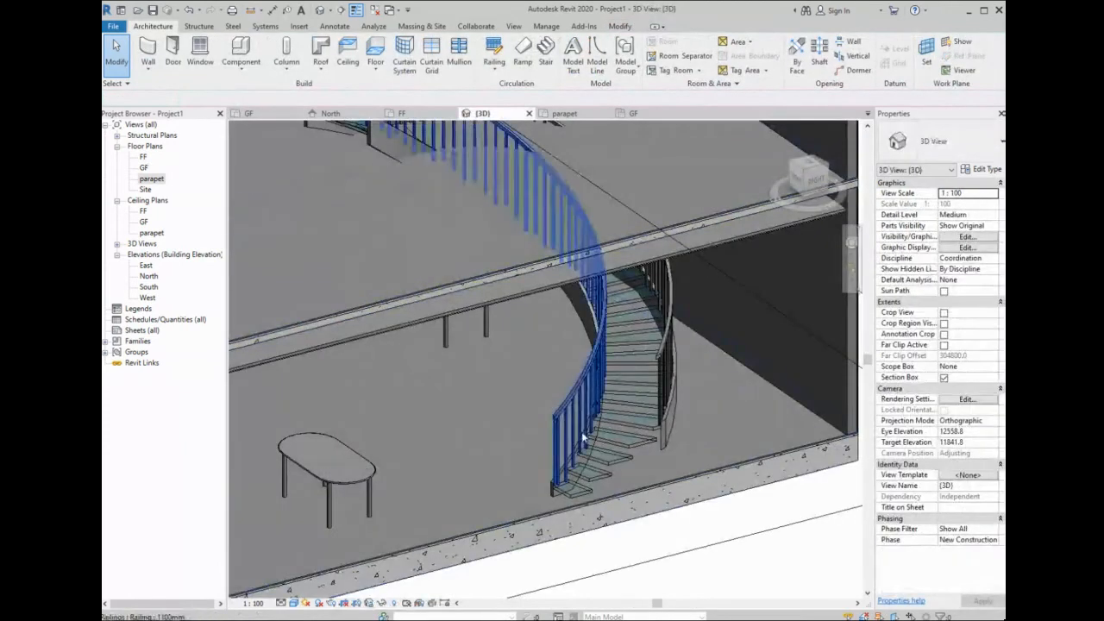
shift+middle_drag(604, 434, 642, 395)
click(653, 401)
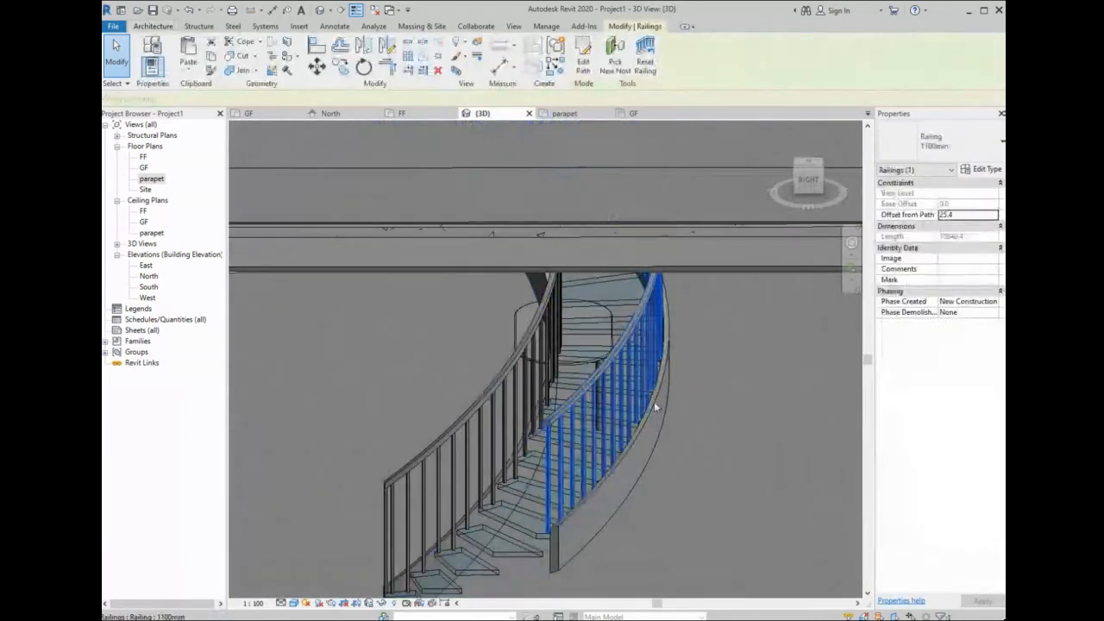
click(656, 413)
key(Delete)
scroll(567, 369, down, 3)
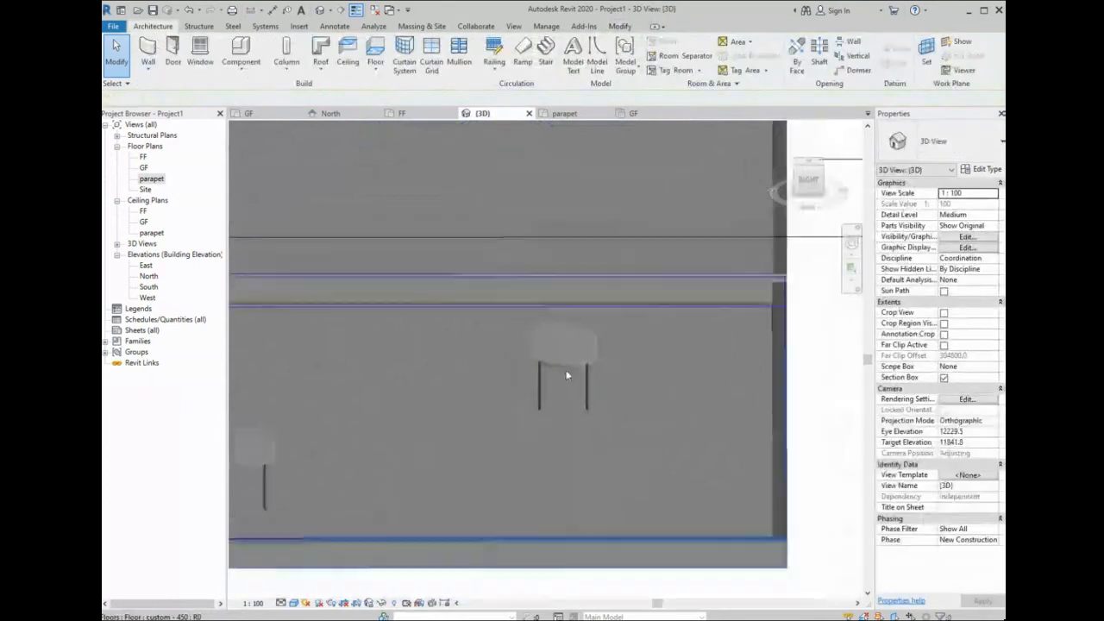
- Start a new assembled stair in the GF floor plan and draw a straight vertical run about 2500 mm long between grids 2 and 3
click(250, 113)
scroll(595, 345, down, 3)
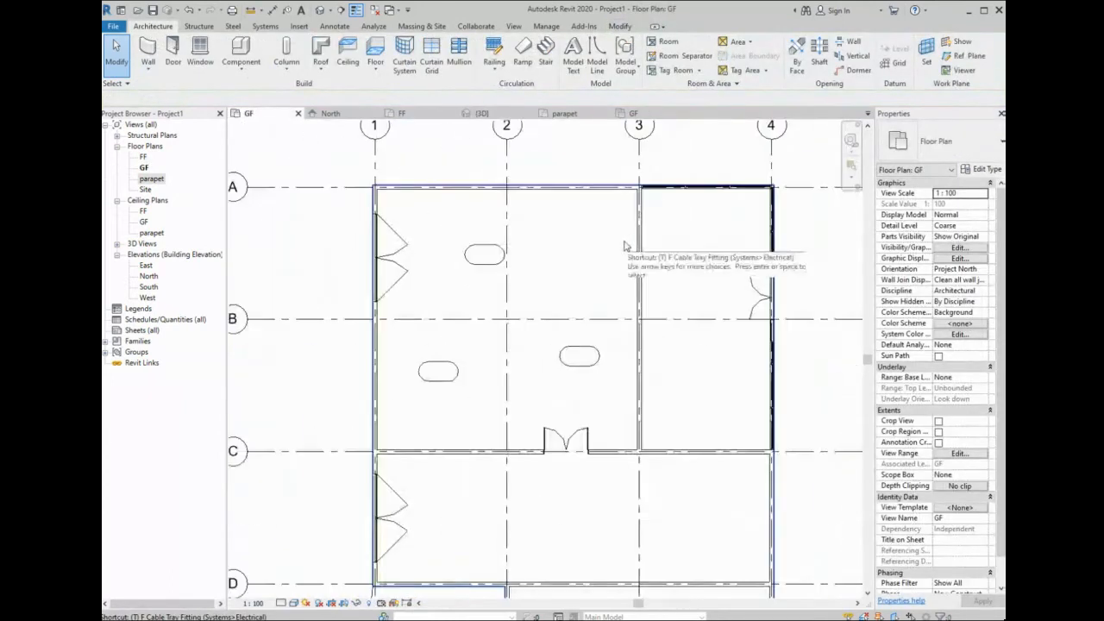
middle_drag(623, 233, 634, 197)
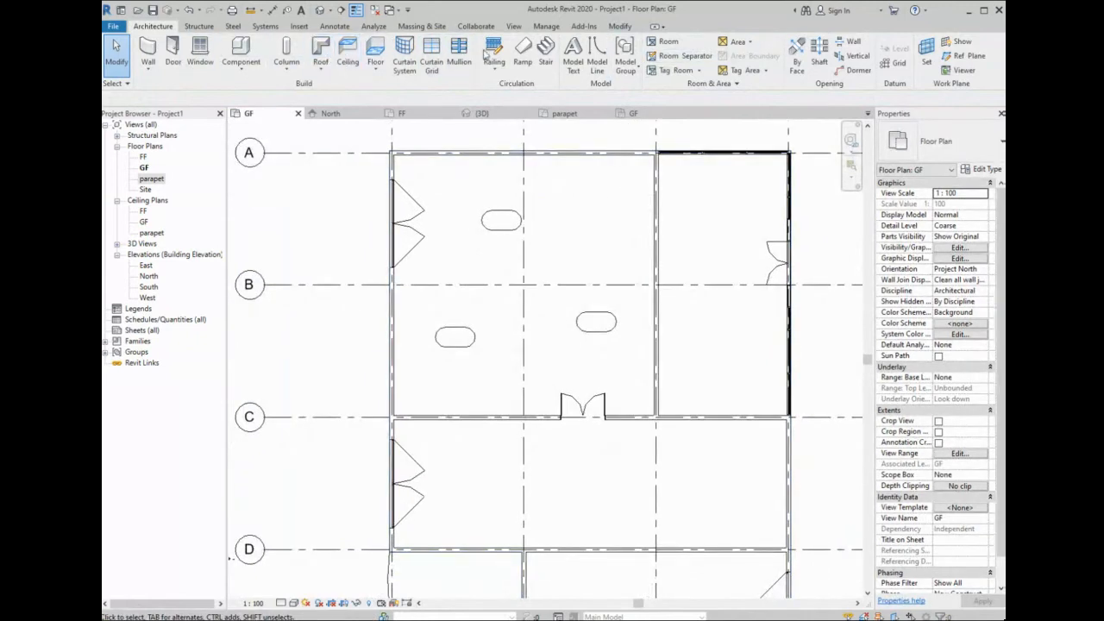
click(545, 57)
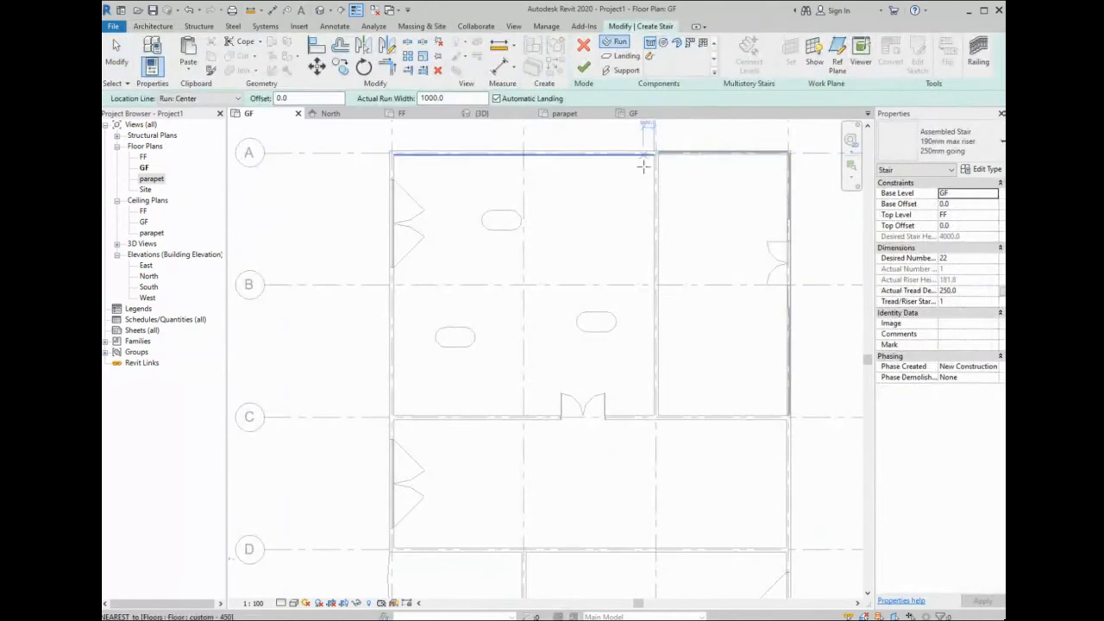
scroll(644, 166, up, 2)
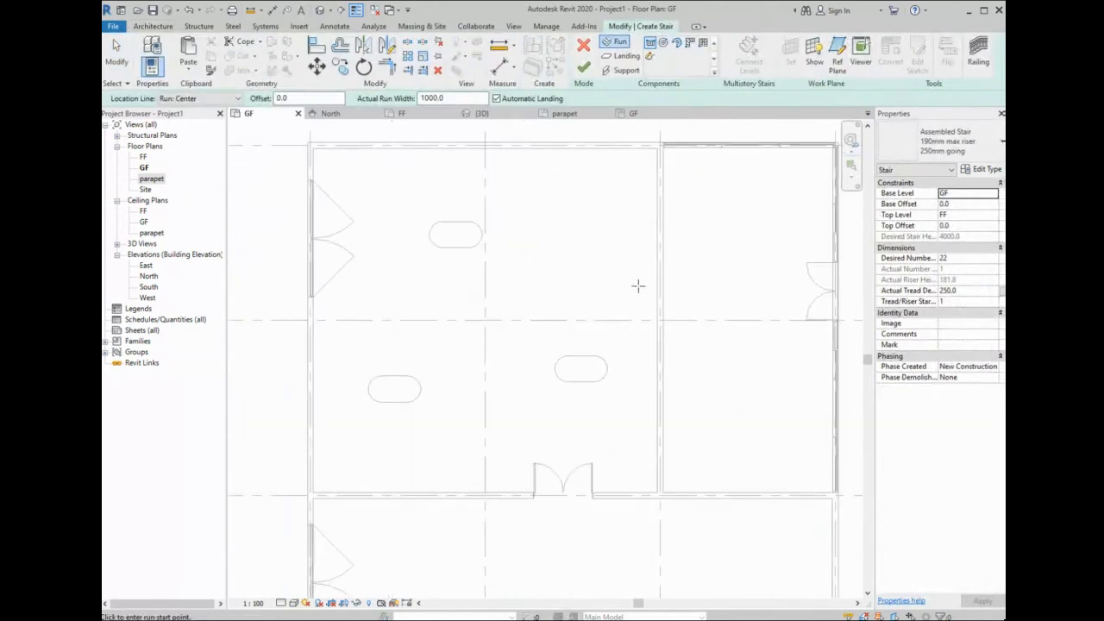
click(610, 321)
click(611, 248)
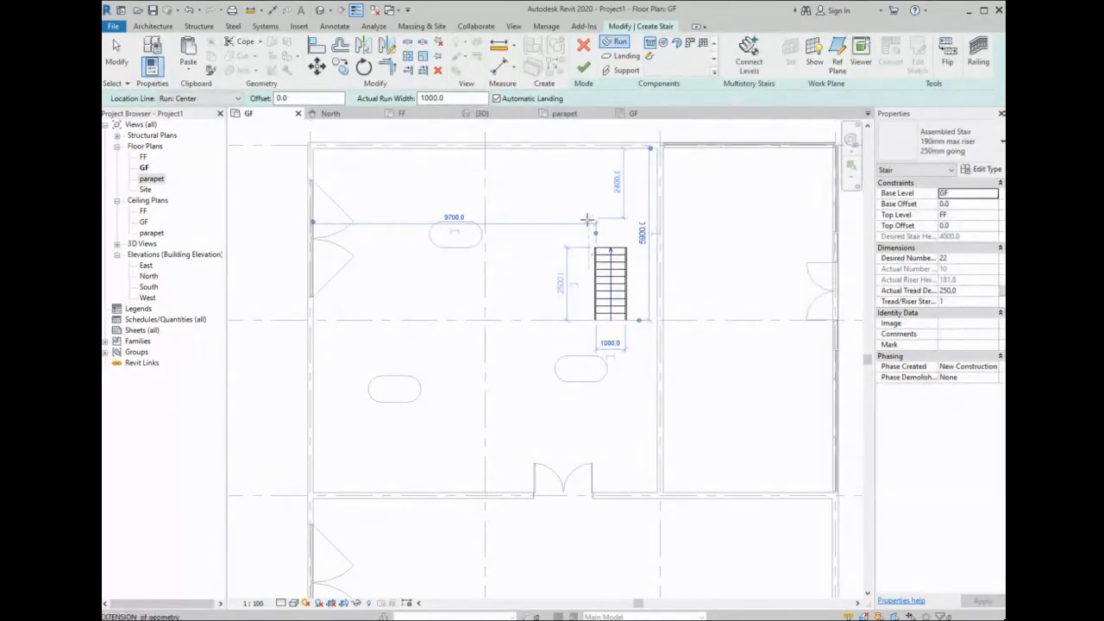
- Add a second straight run heading west from the first with an automatic corner landing, then finish the stair
click(587, 220)
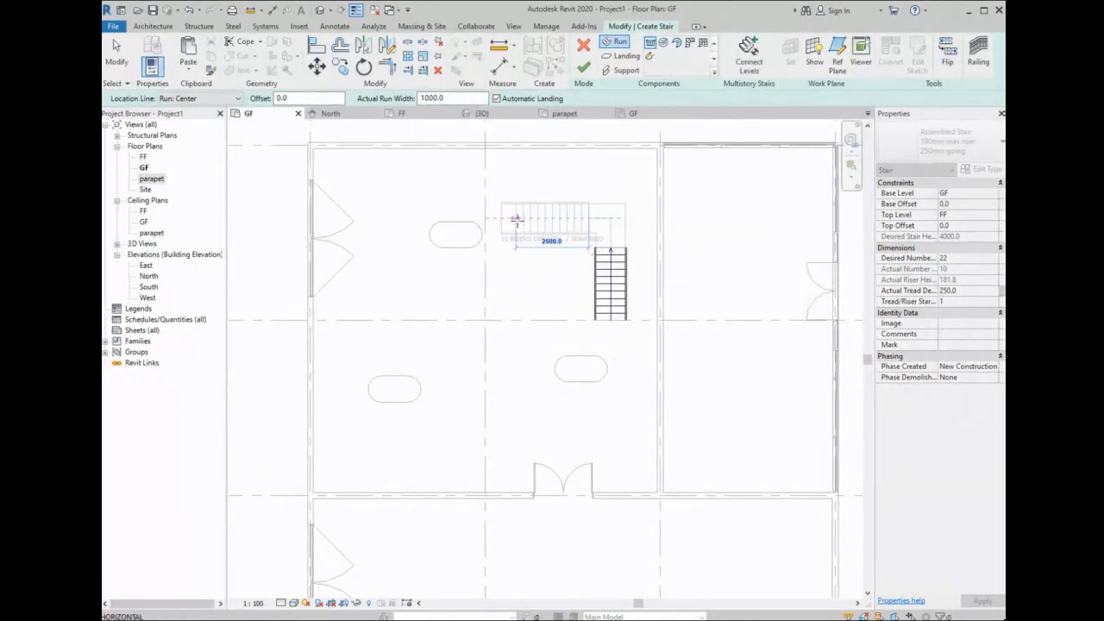
click(498, 220)
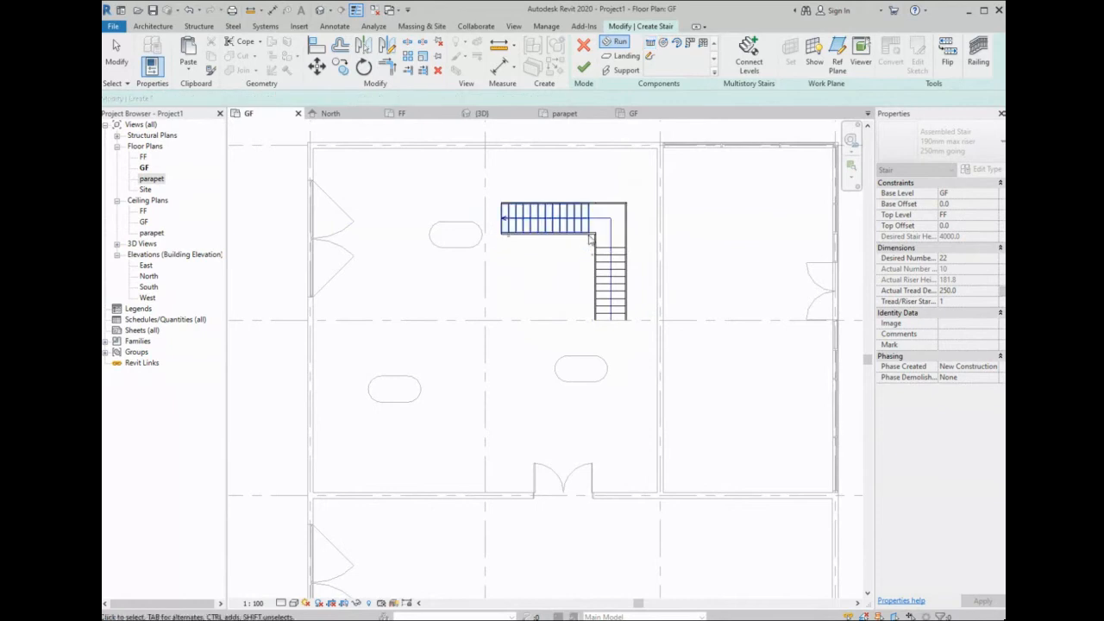
key(Escape)
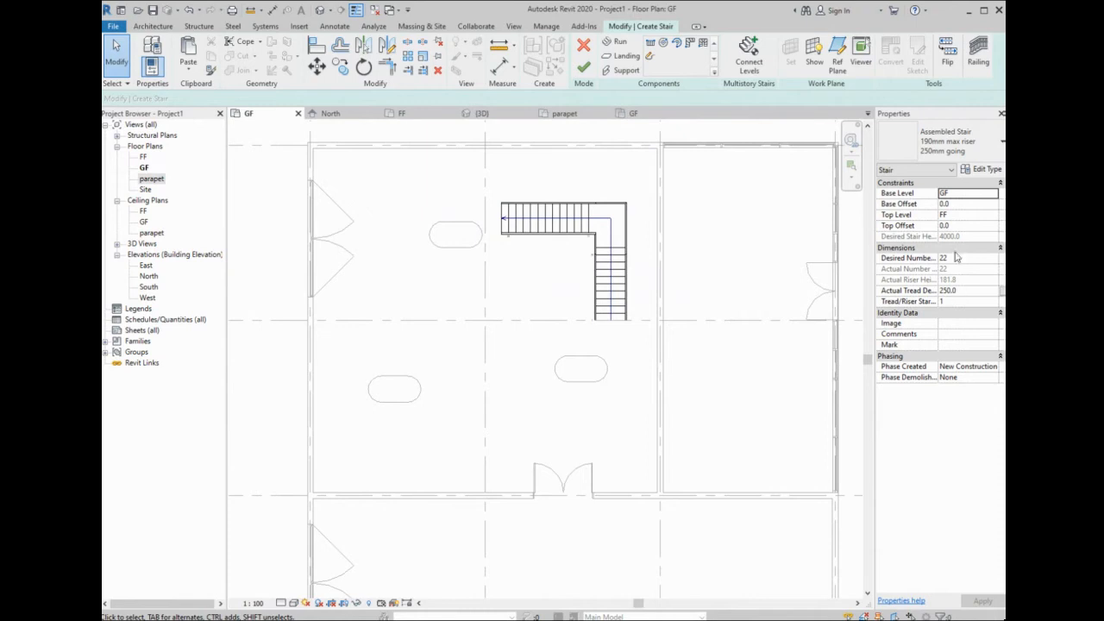
click(586, 72)
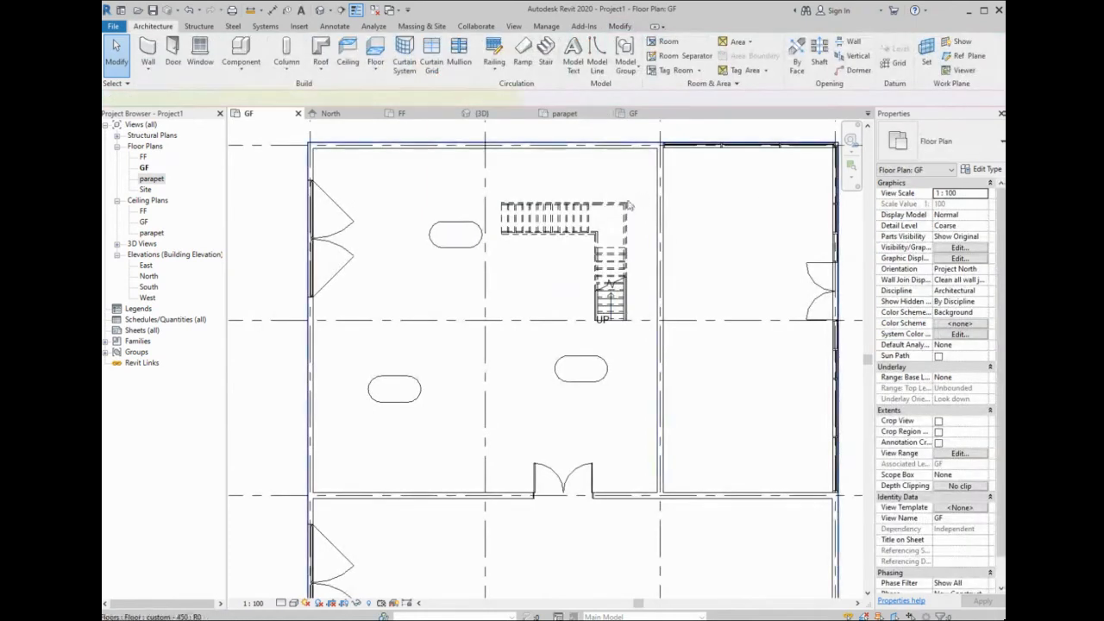
click(561, 260)
key(Escape)
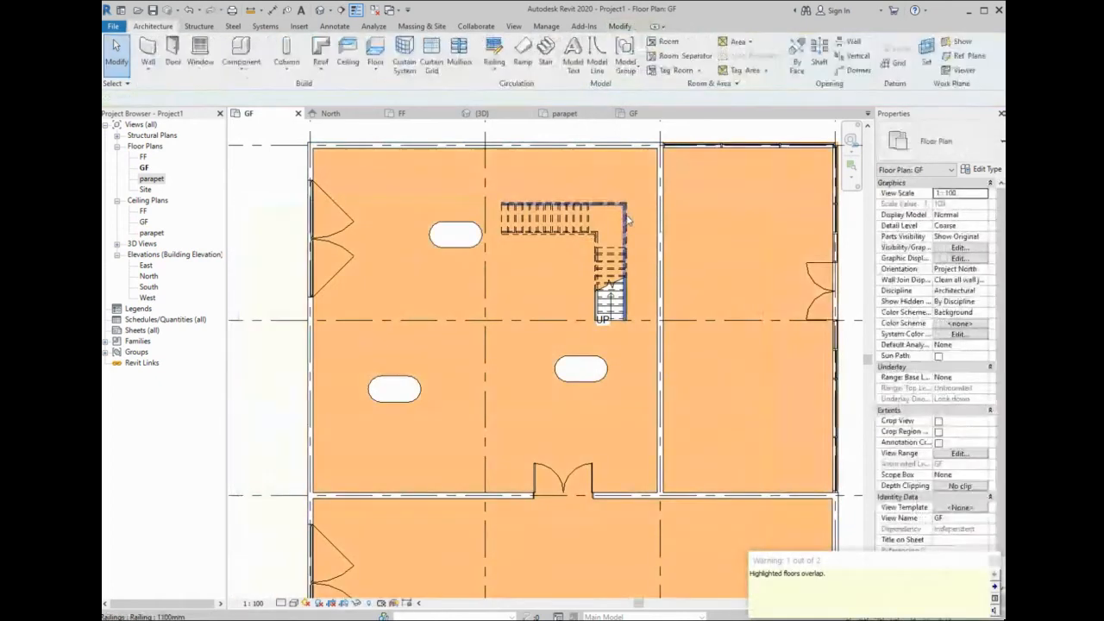
- Delete the outer railing of the new L-shaped stair in the GF floor plan
click(625, 217)
scroll(625, 220, up, 2)
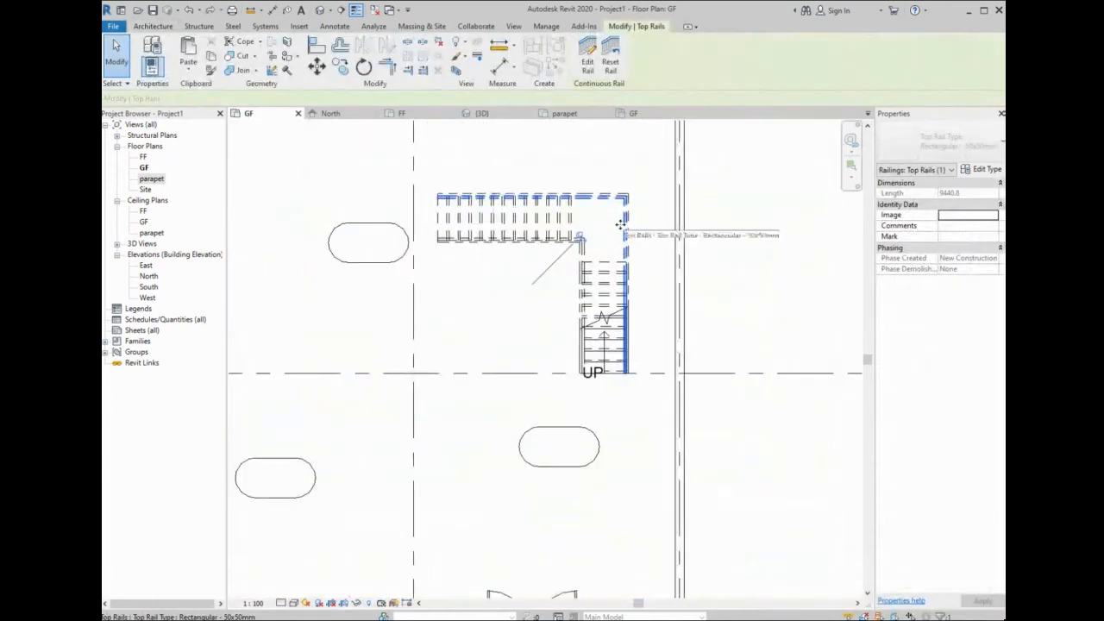
scroll(576, 134, up, 1)
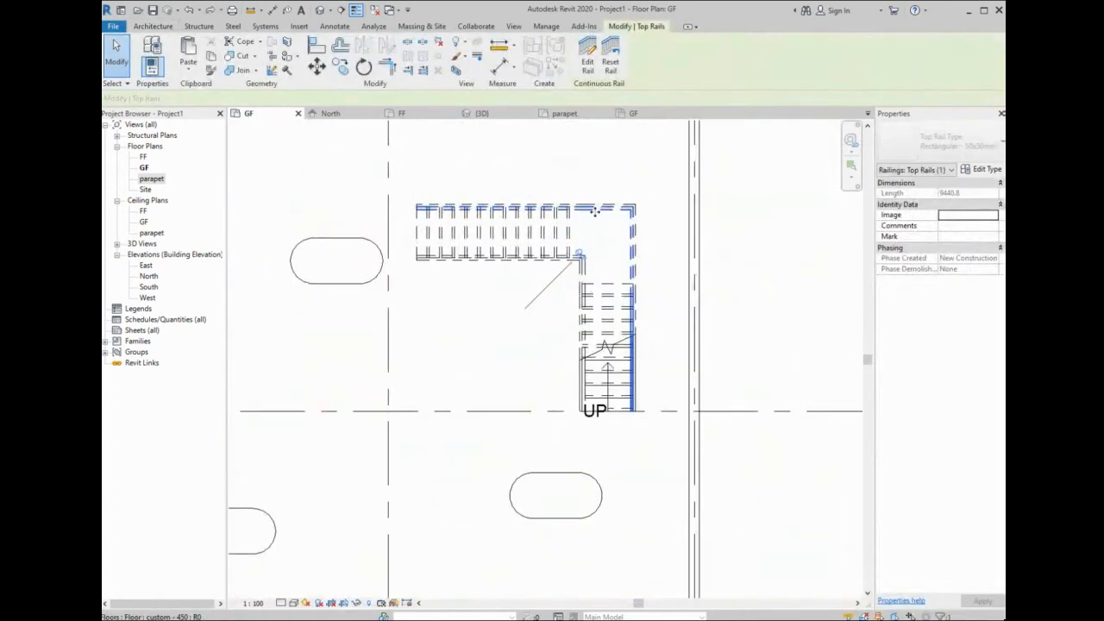
drag(580, 257, 531, 303)
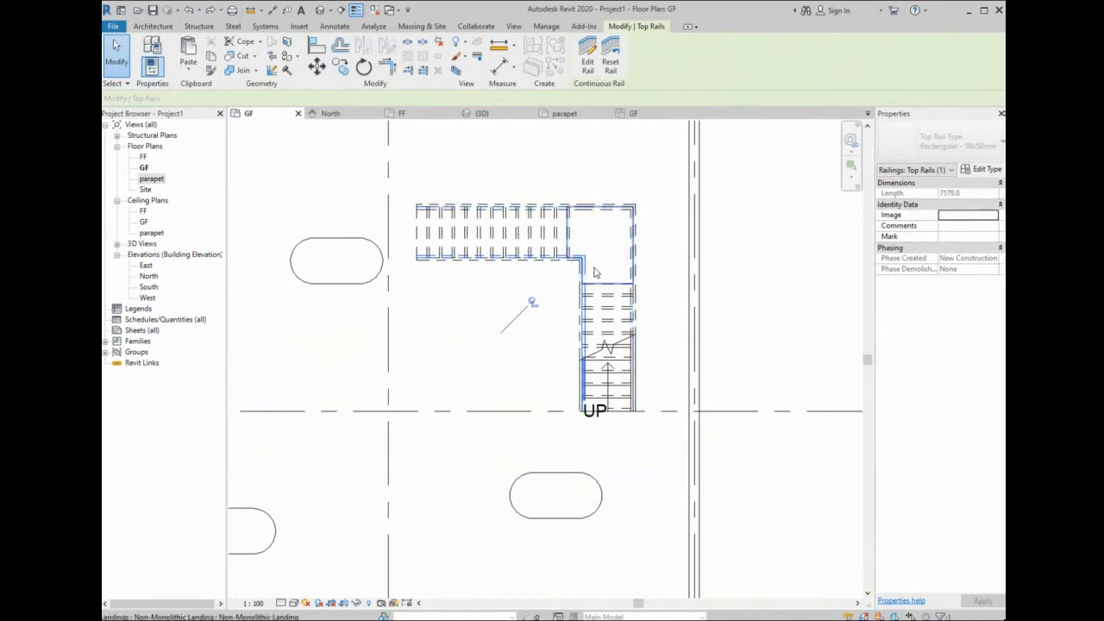
key(Escape)
key(Escape)
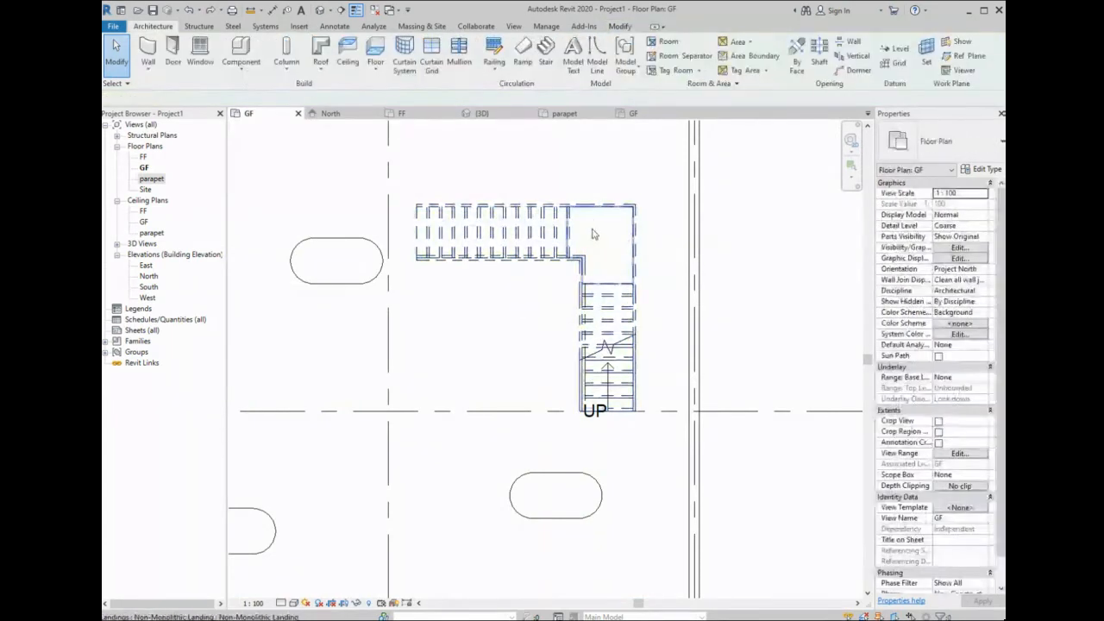
- Move the stair so its outer landing corner meets the inner wall corner near grid 3
click(591, 216)
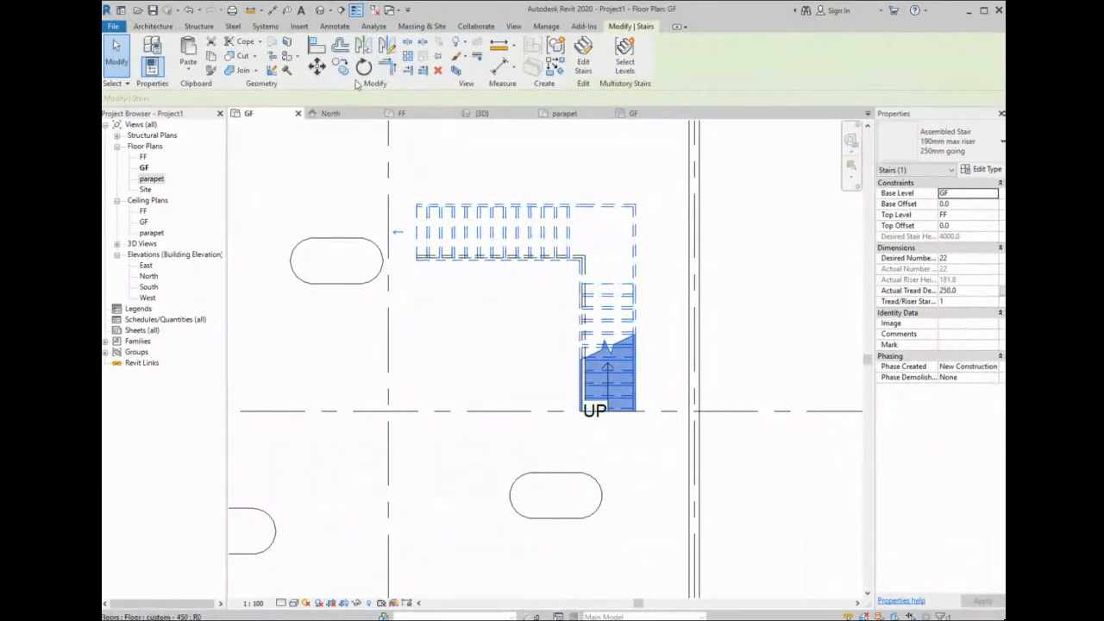
click(323, 73)
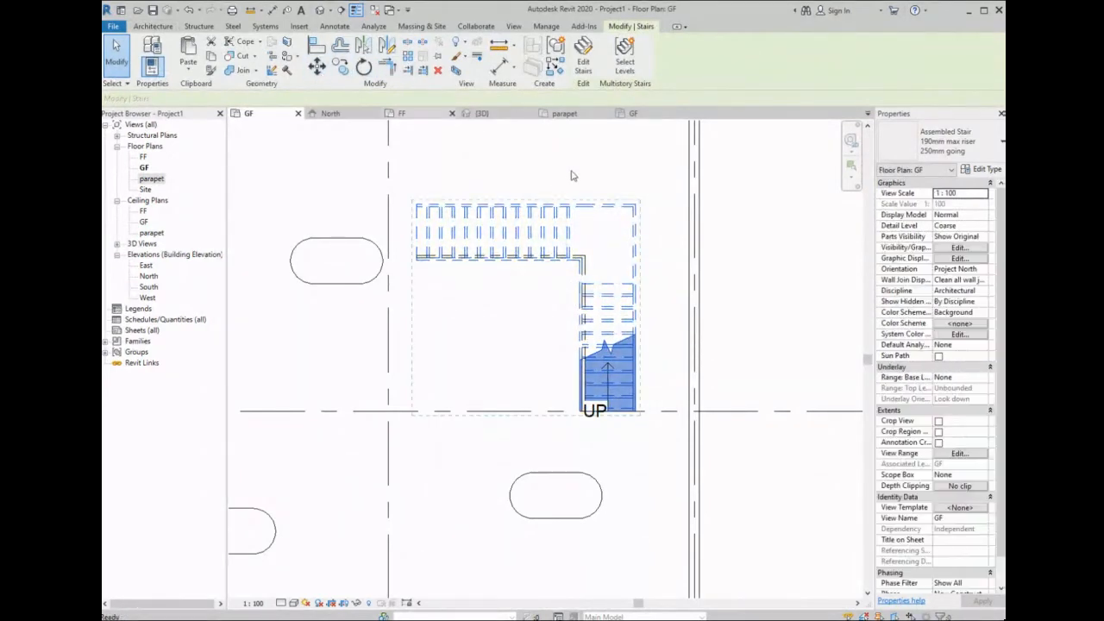
click(636, 208)
scroll(612, 190, down, 2)
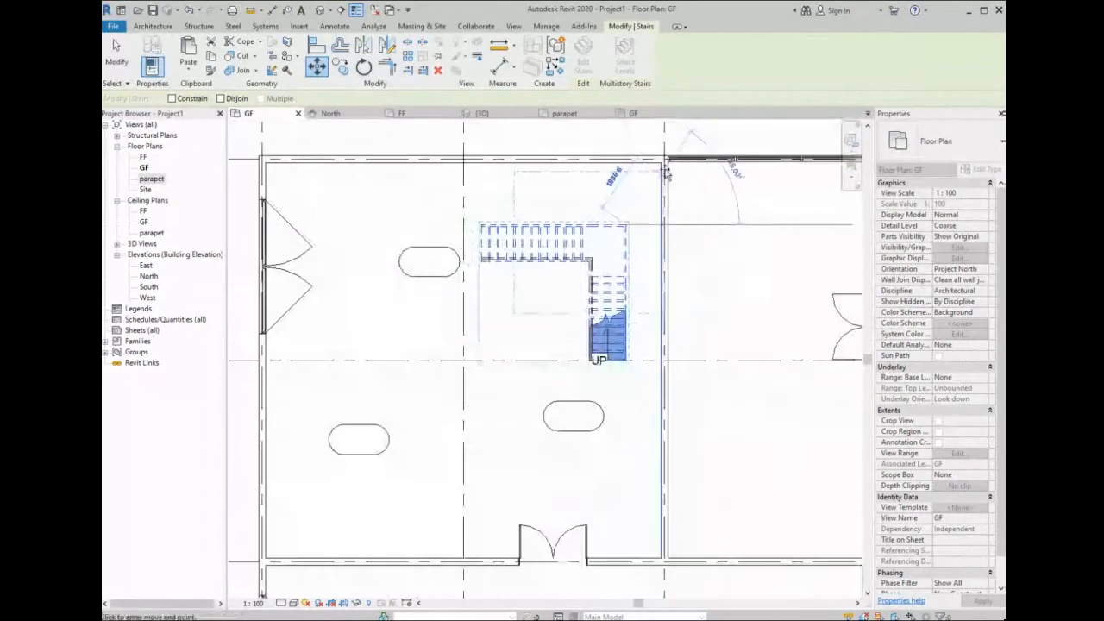
scroll(653, 167, up, 2)
click(670, 163)
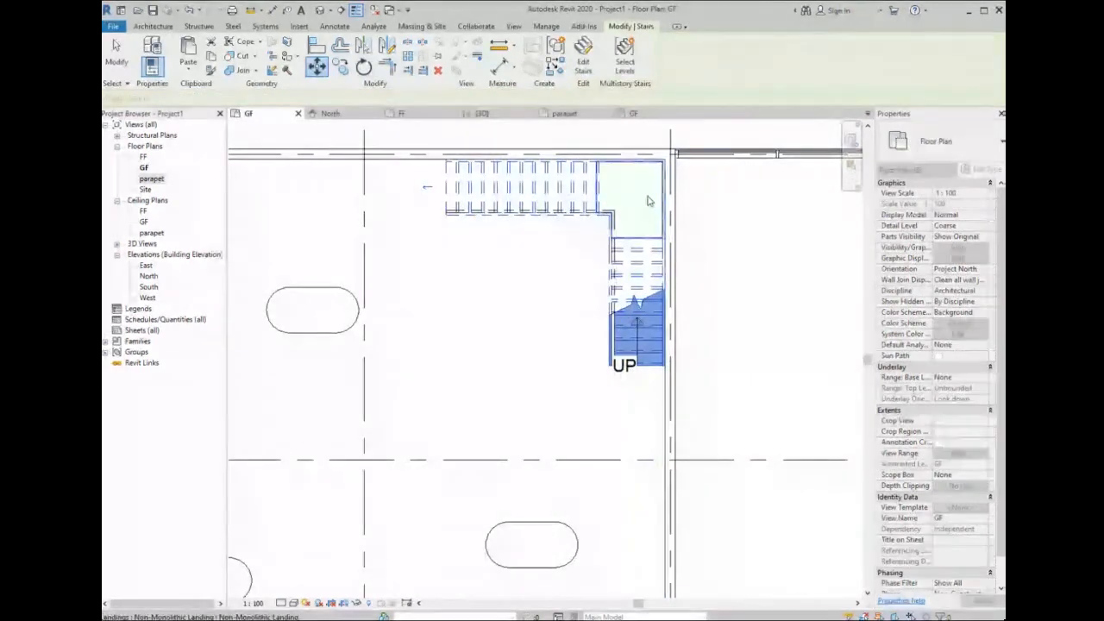
- Change the stair type to Precast Stair and move its outer landing corner flush with the inner wall corner
click(956, 138)
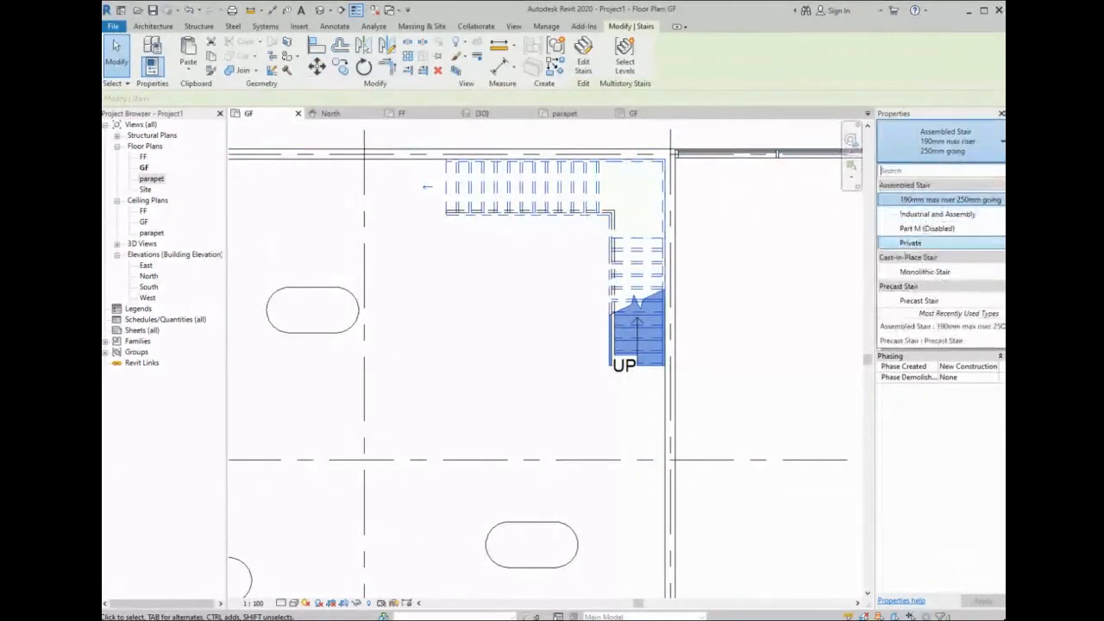
click(893, 303)
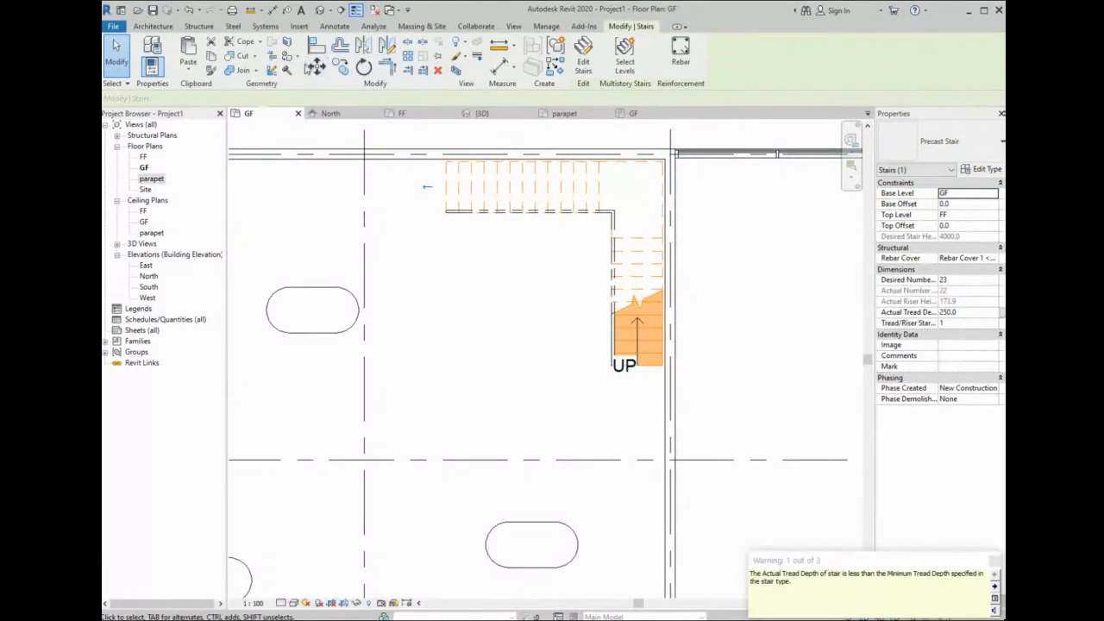
click(314, 66)
scroll(665, 163, up, 4)
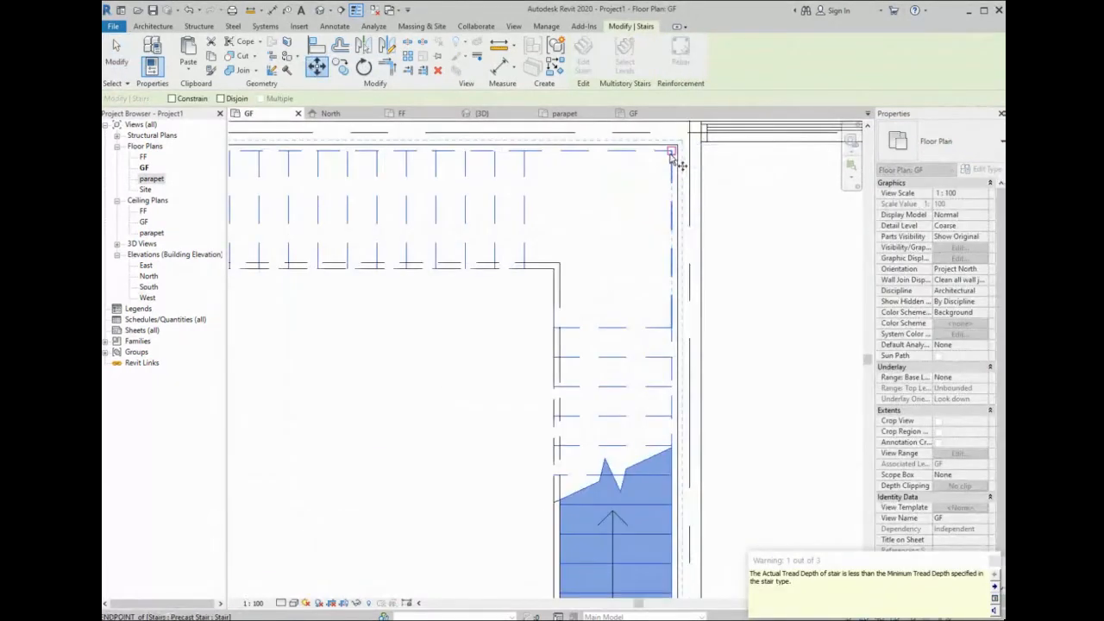
click(671, 153)
click(677, 146)
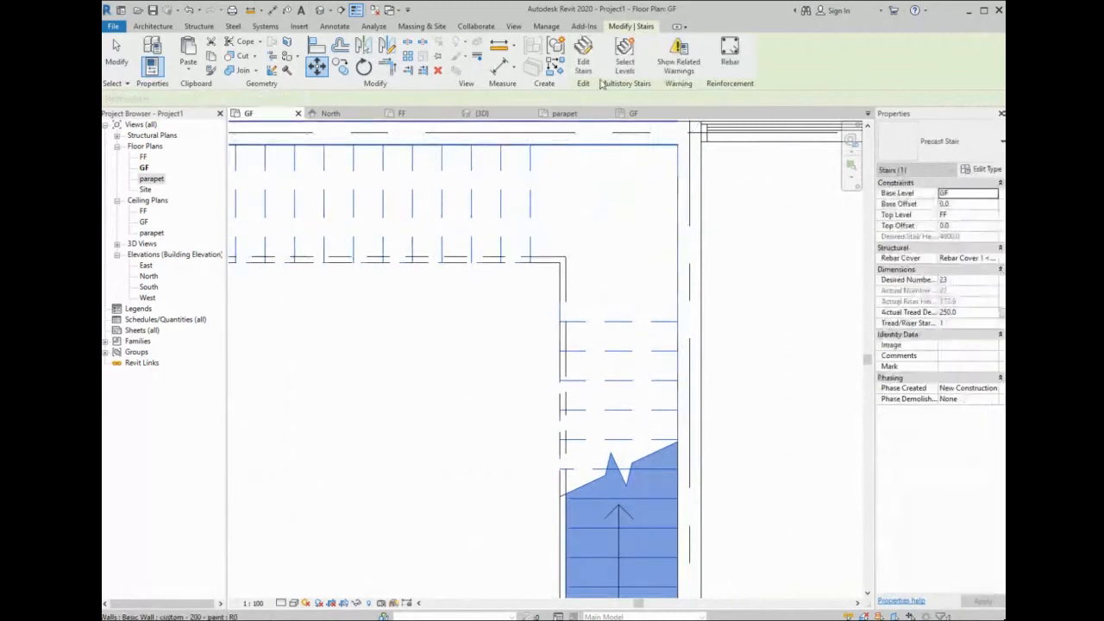
scroll(634, 233, down, 3)
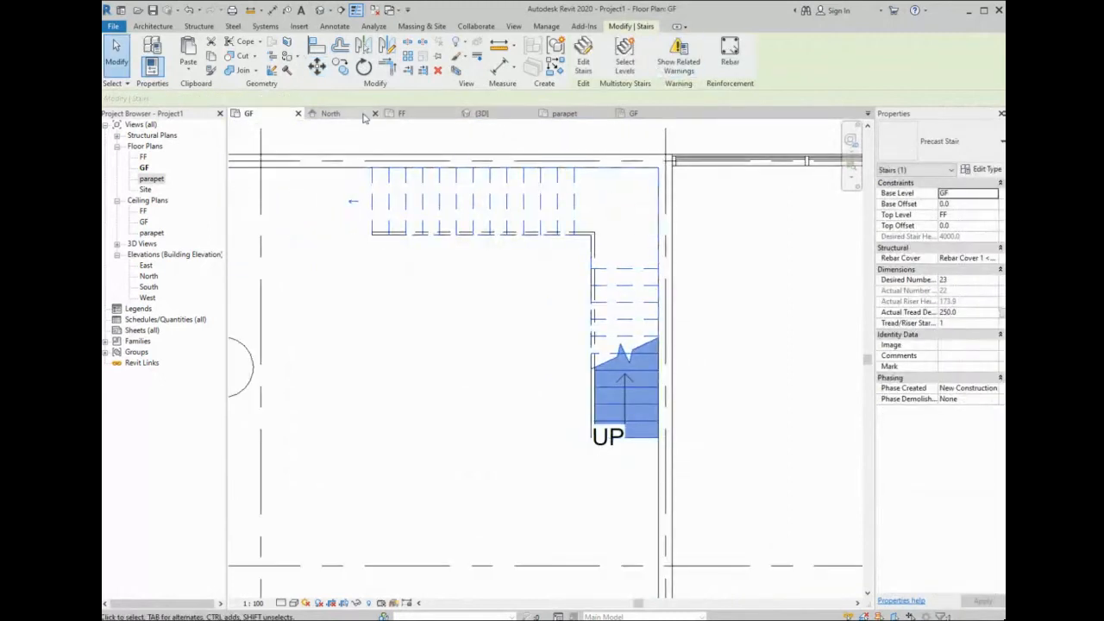
- Delete the remaining inner railing of the precast stair in the 3D view
click(479, 113)
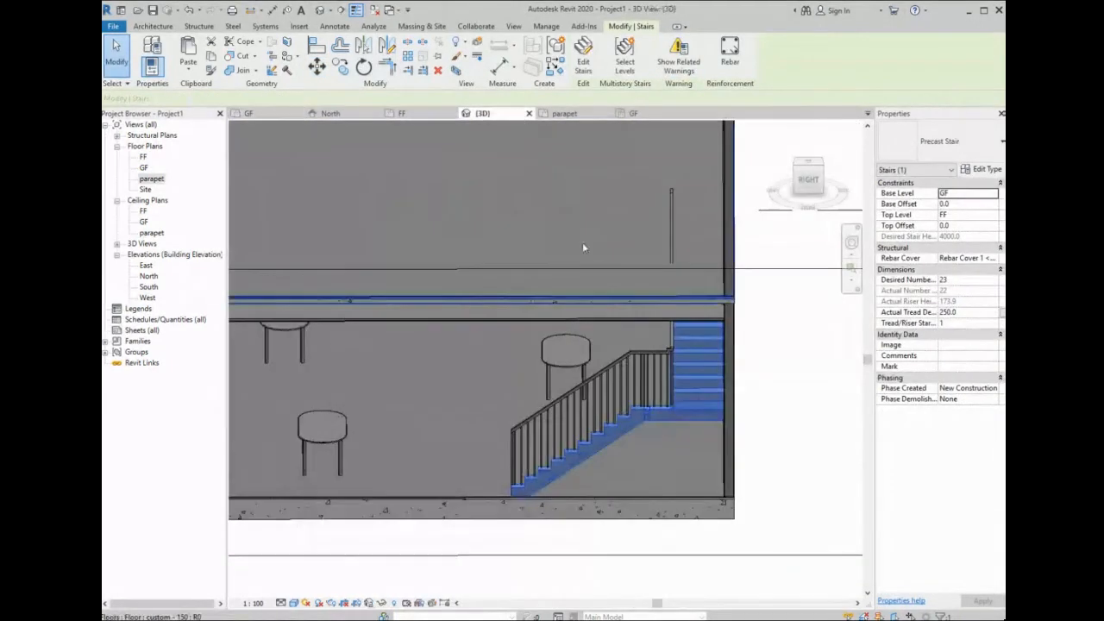
scroll(562, 455, down, 1)
shift+middle_drag(557, 473, 678, 402)
click(671, 398)
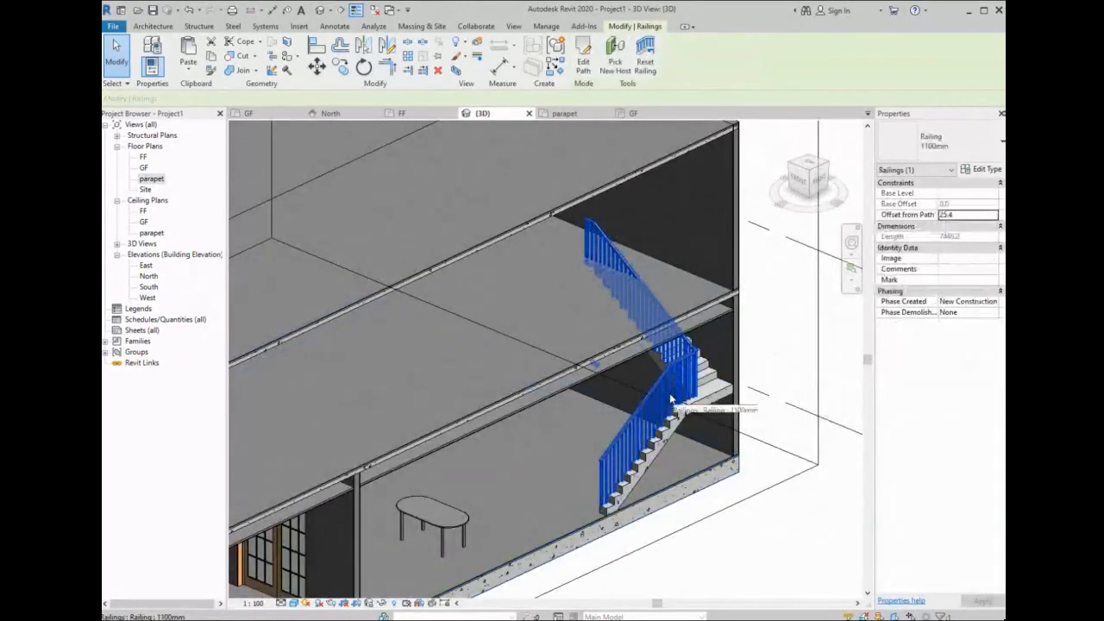
key(Delete)
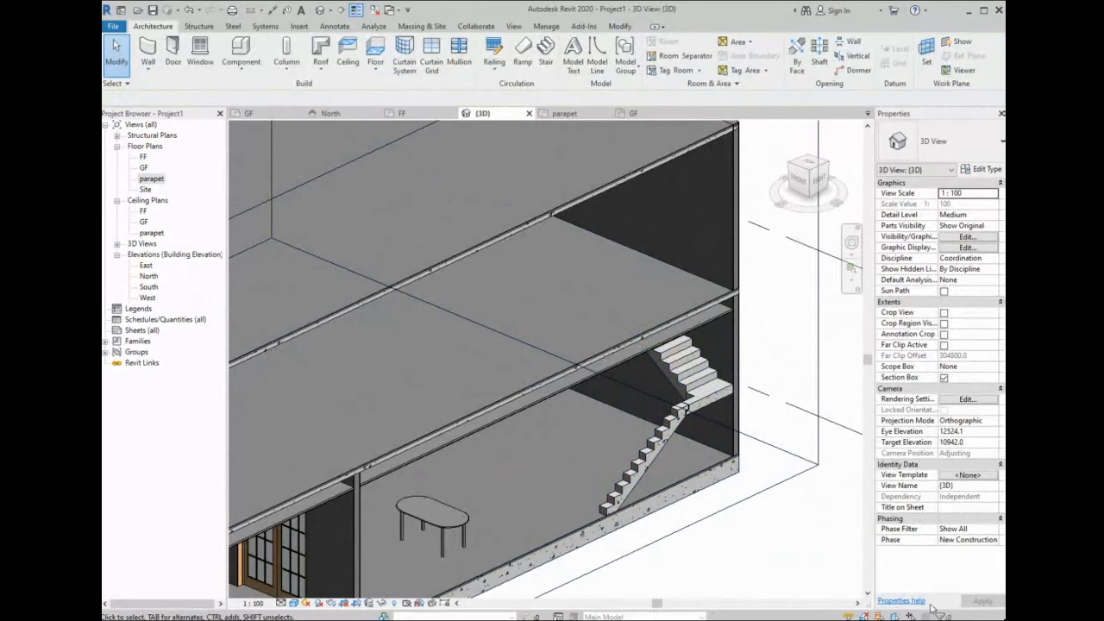
- Resize the 3D section box, extending its right face past the curtain wall and pulling its front face in to cut through the stair room
click(818, 428)
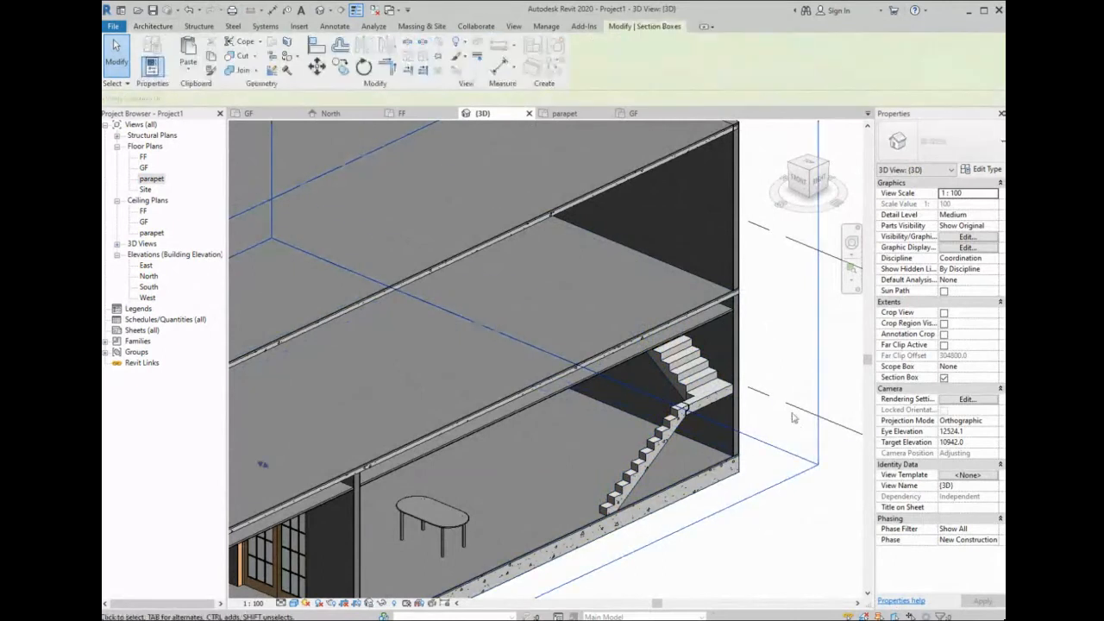
scroll(793, 417, down, 3)
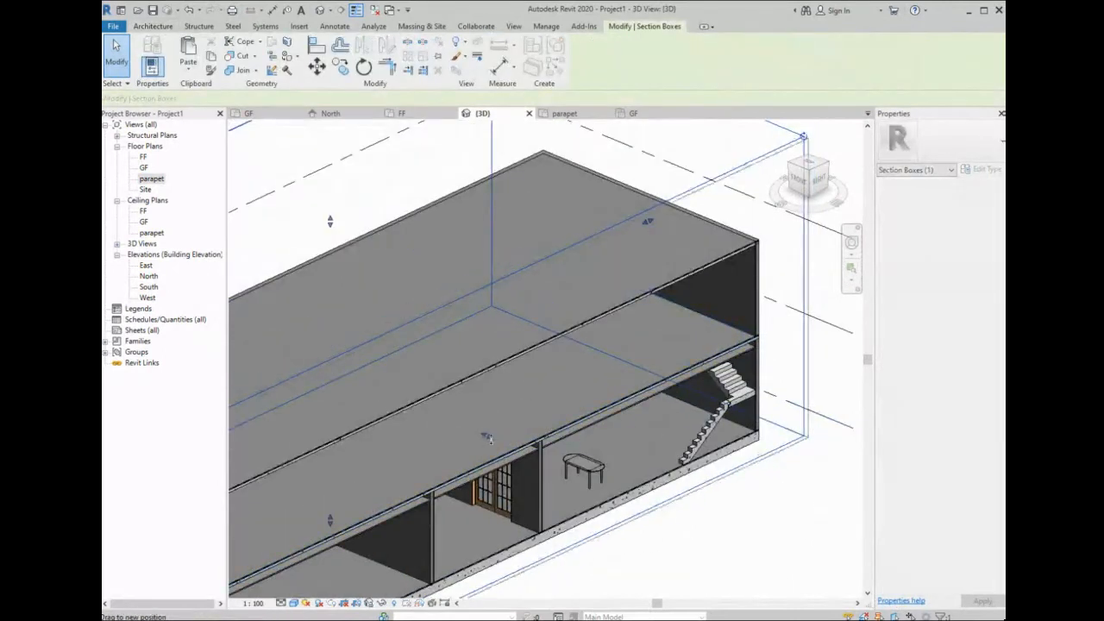
drag(488, 438, 549, 463)
scroll(622, 382, down, 2)
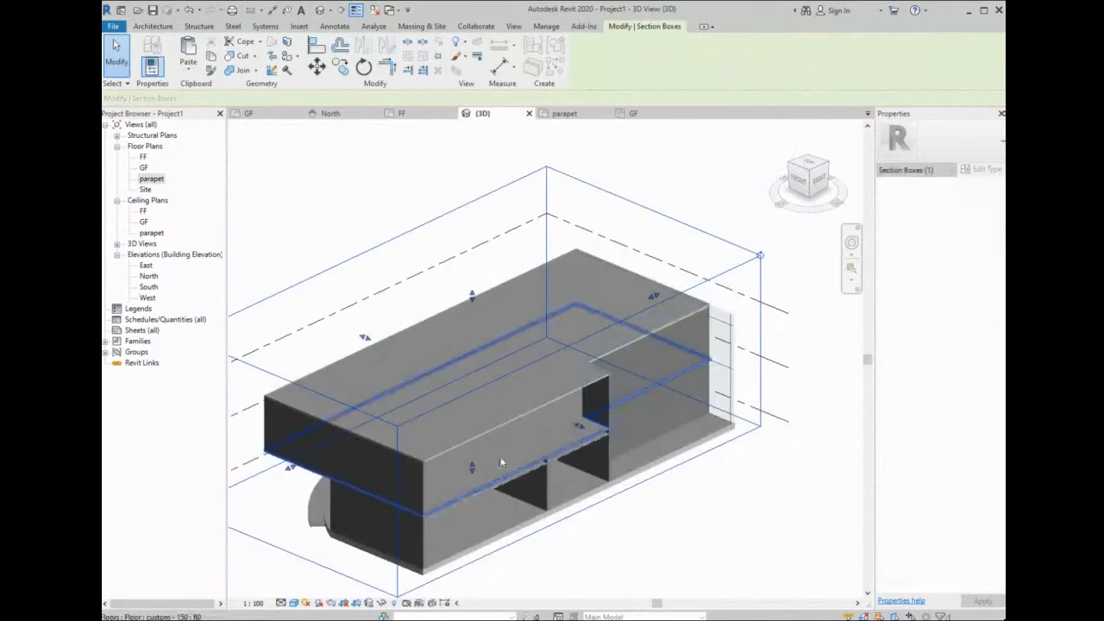
drag(291, 468, 473, 430)
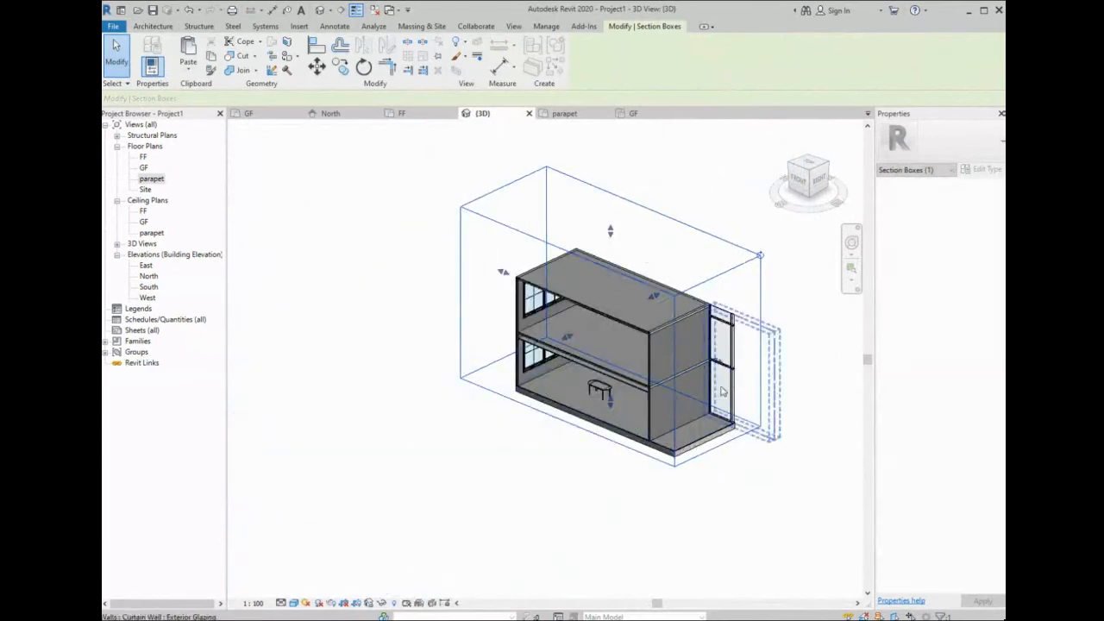
drag(718, 362, 747, 373)
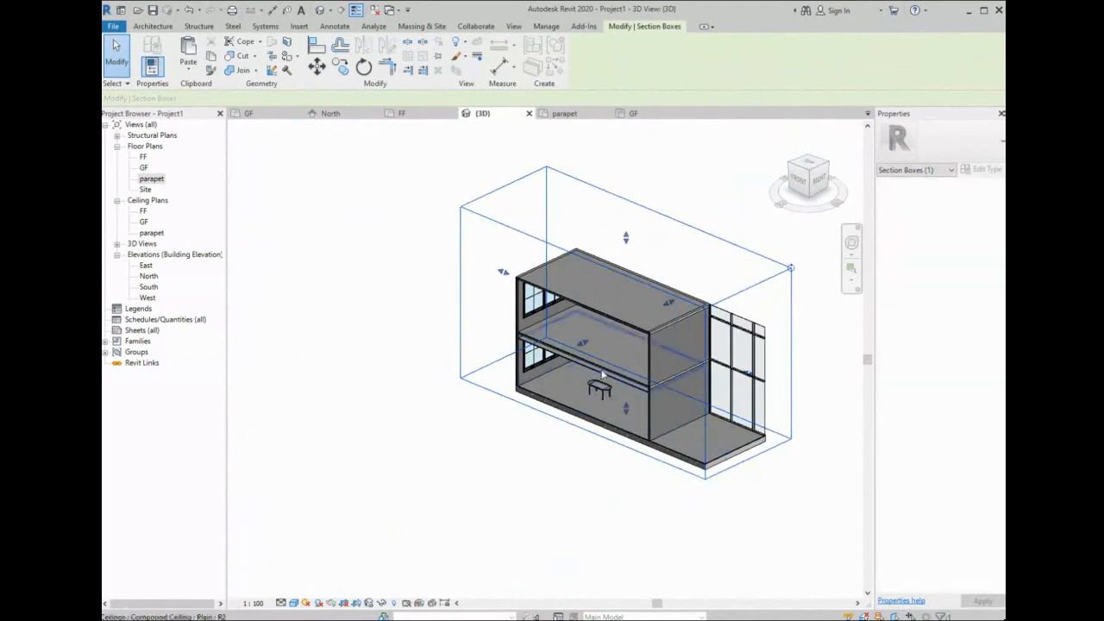
- Push the section box's front face slightly outward to expose more of the room around the precast stair
shift+middle_drag(584, 347, 748, 409)
scroll(668, 385, up, 2)
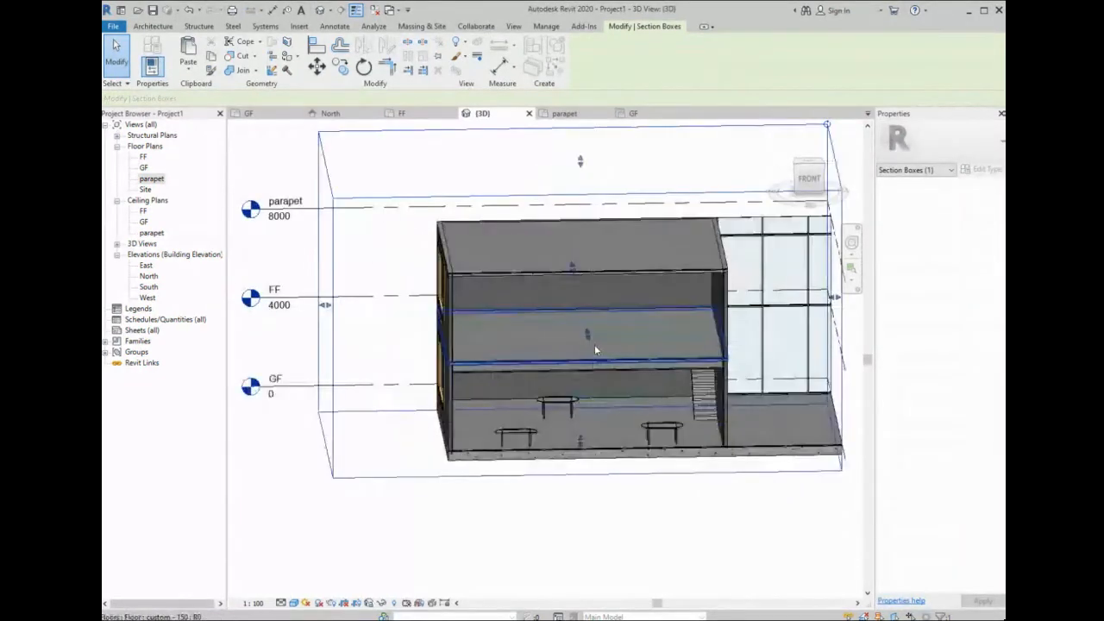
scroll(594, 347, up, 1)
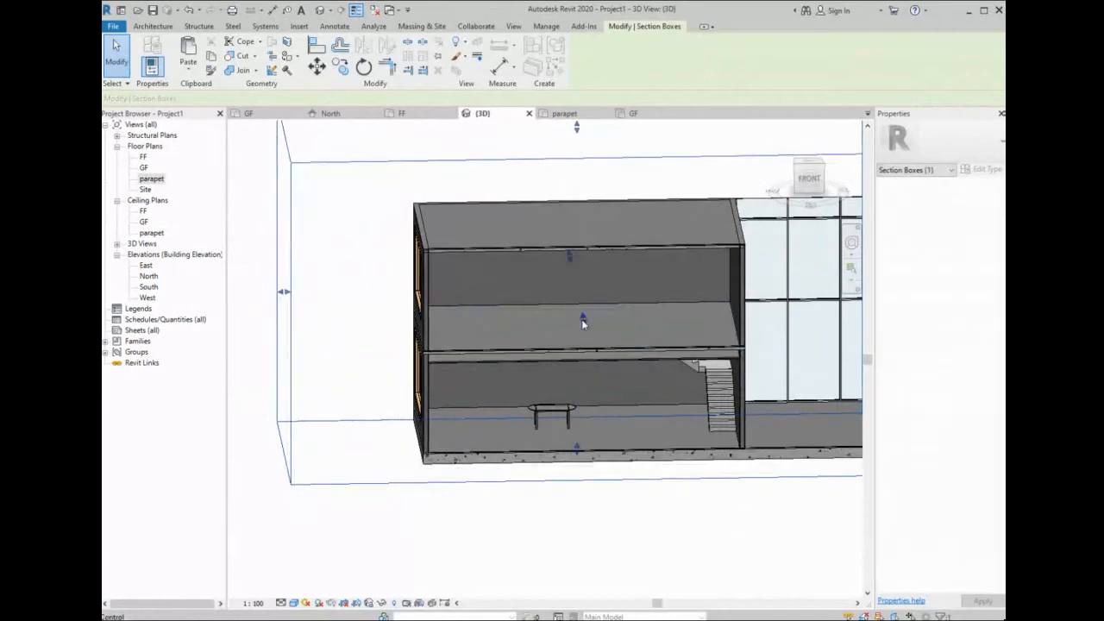
scroll(672, 393, up, 2)
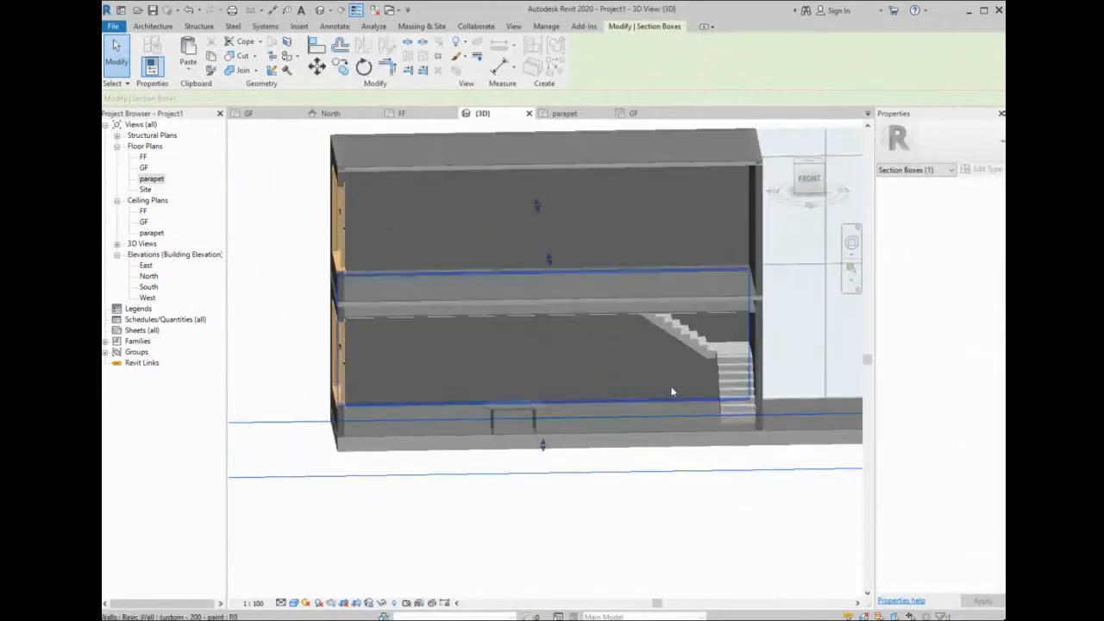
shift+middle_drag(672, 392, 733, 369)
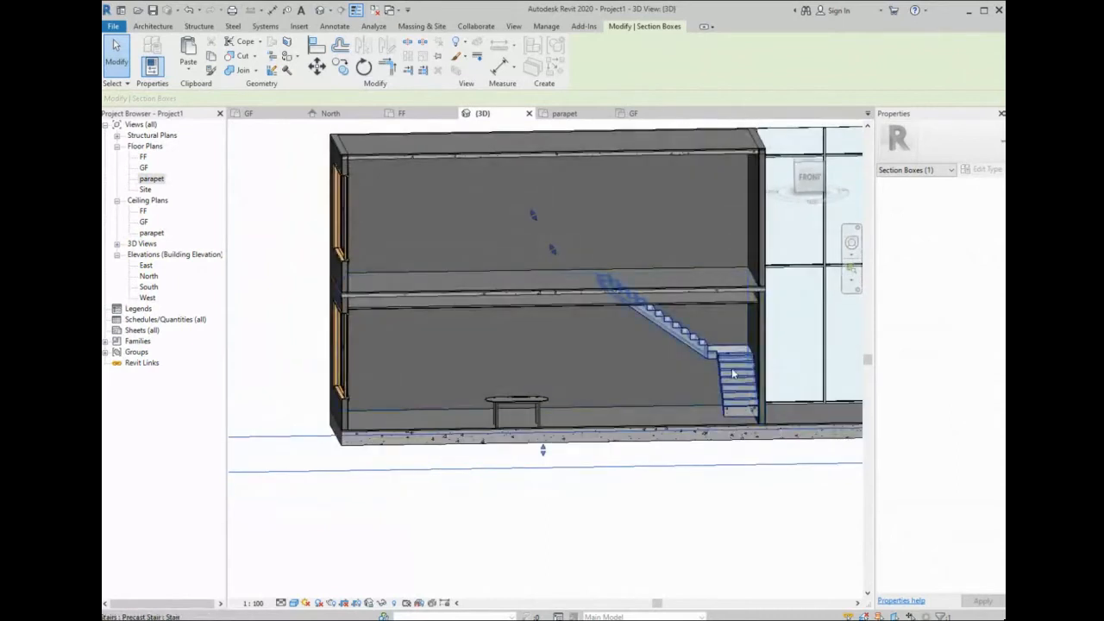
click(731, 367)
shift+middle_drag(648, 393, 702, 372)
scroll(643, 434, down, 1)
click(644, 434)
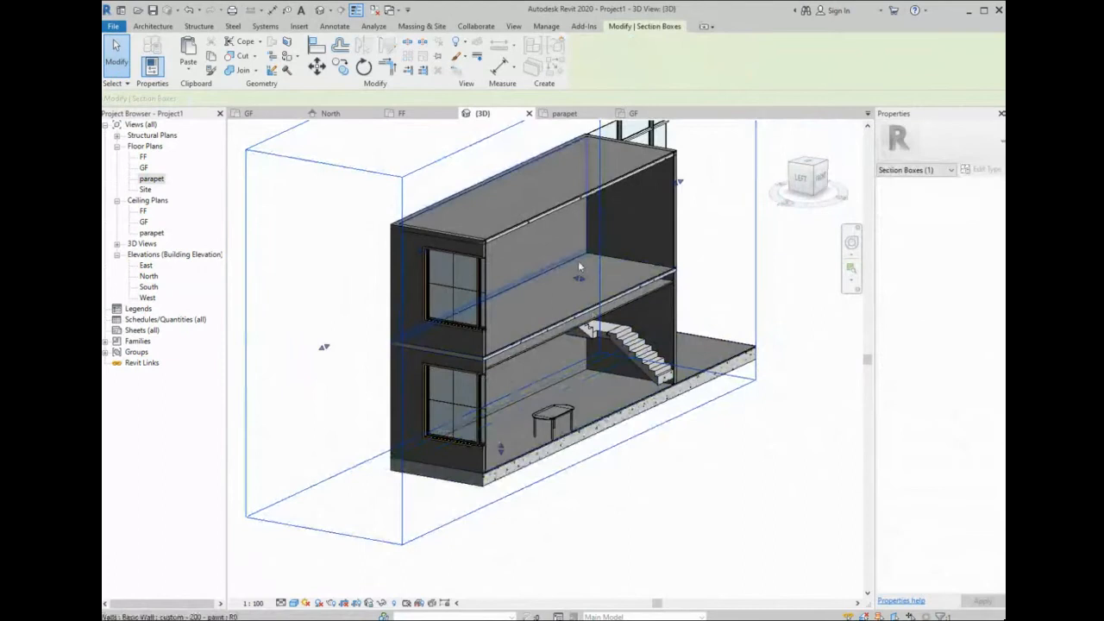
drag(578, 283, 585, 284)
drag(587, 285, 597, 285)
- Open the precast stair for editing and convert its lower run to a custom sketch-based component
scroll(748, 353, up, 2)
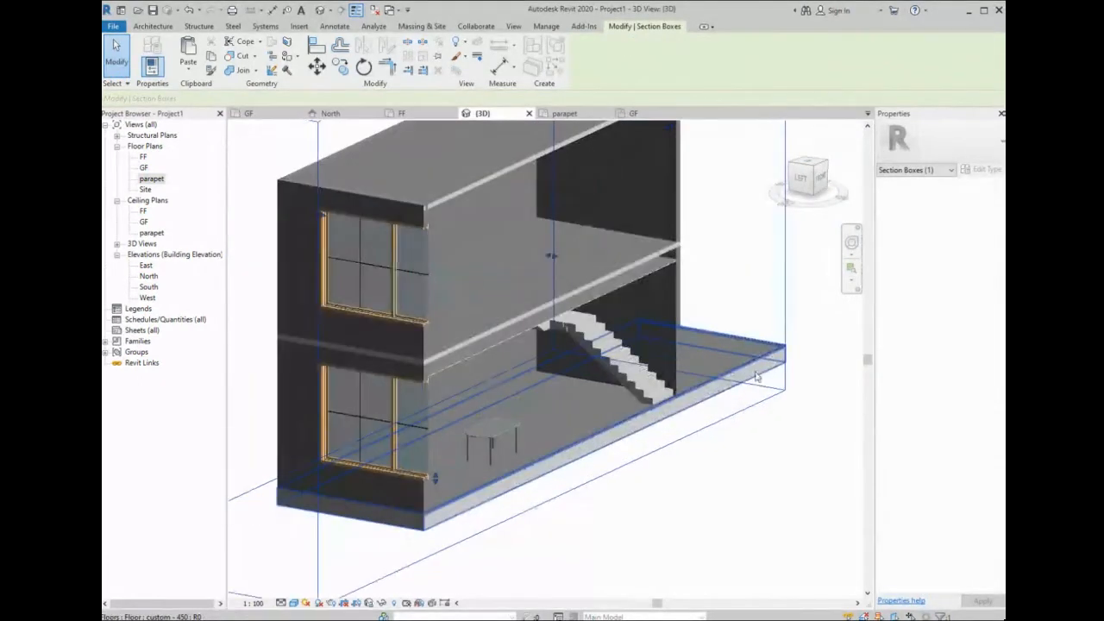
scroll(630, 348, down, 1)
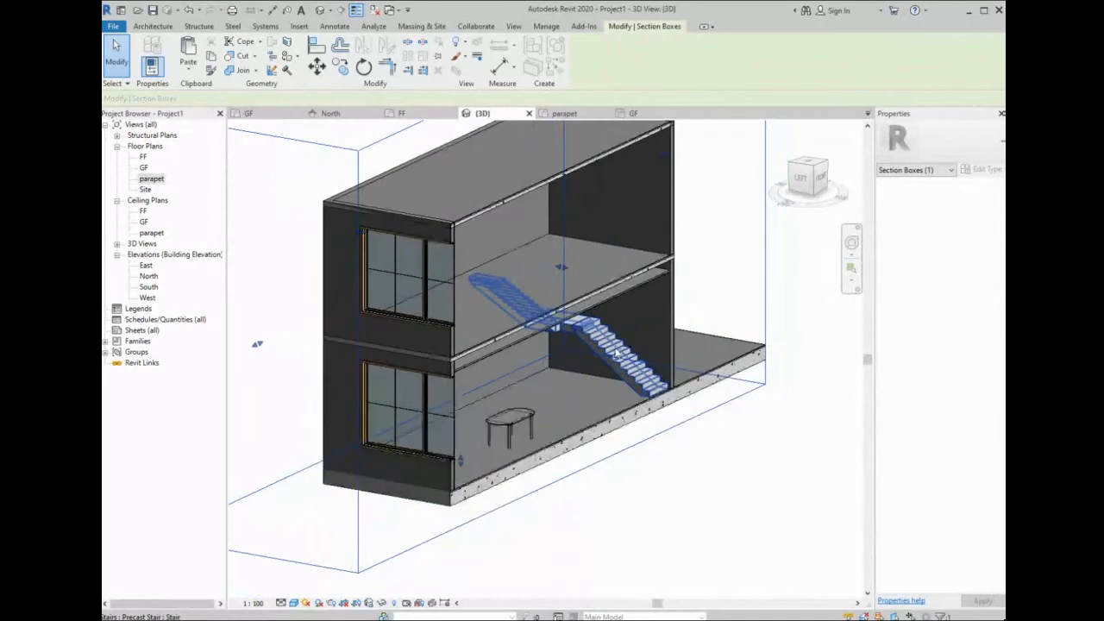
click(608, 349)
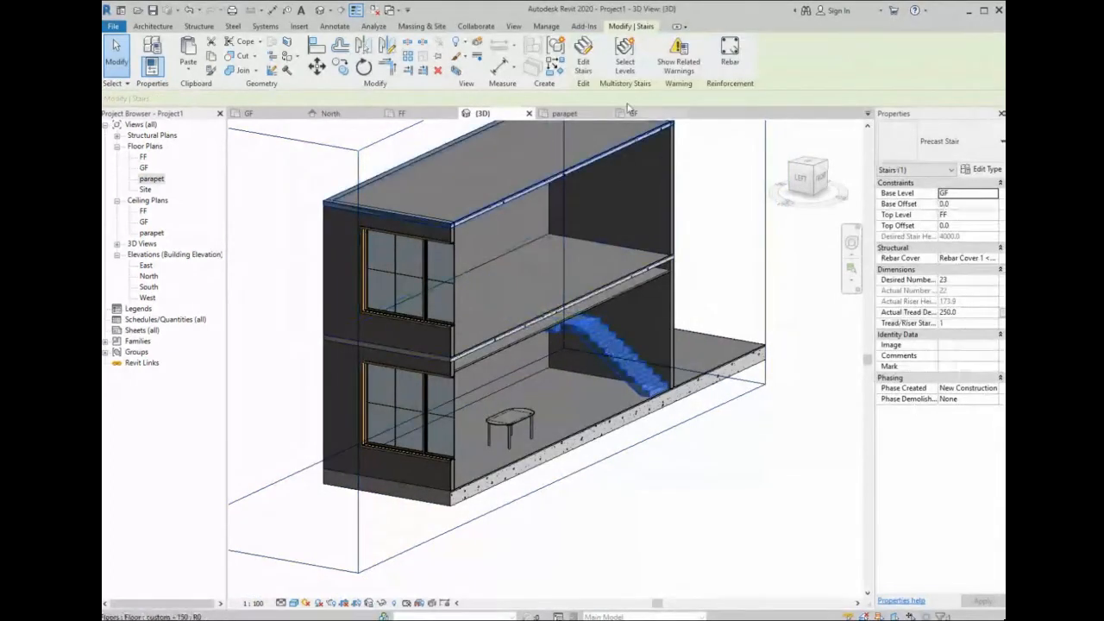
click(583, 56)
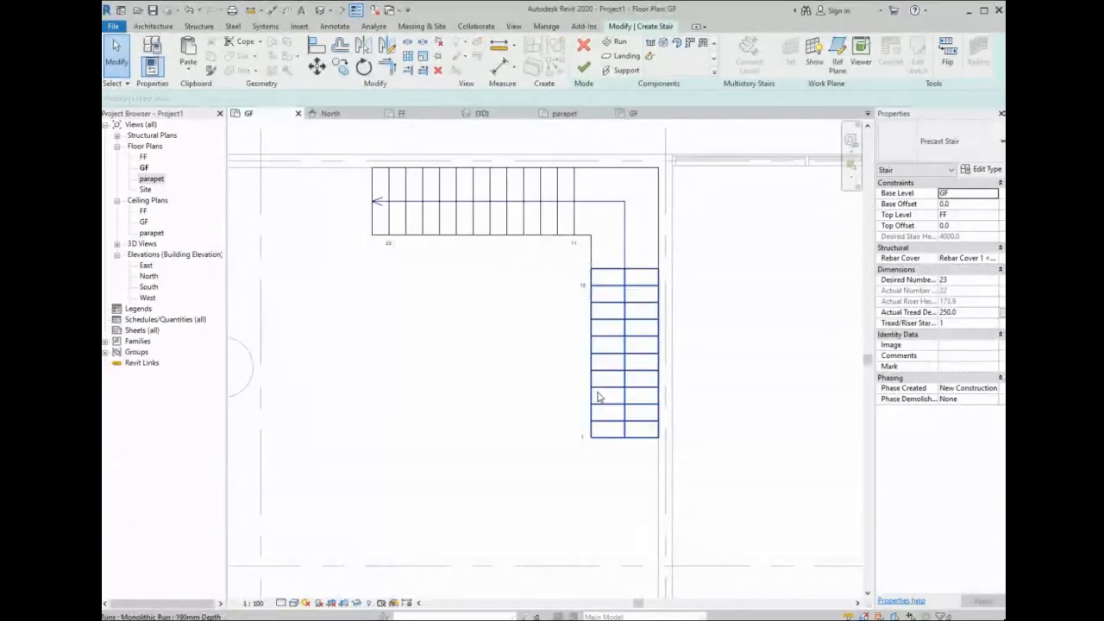
click(601, 383)
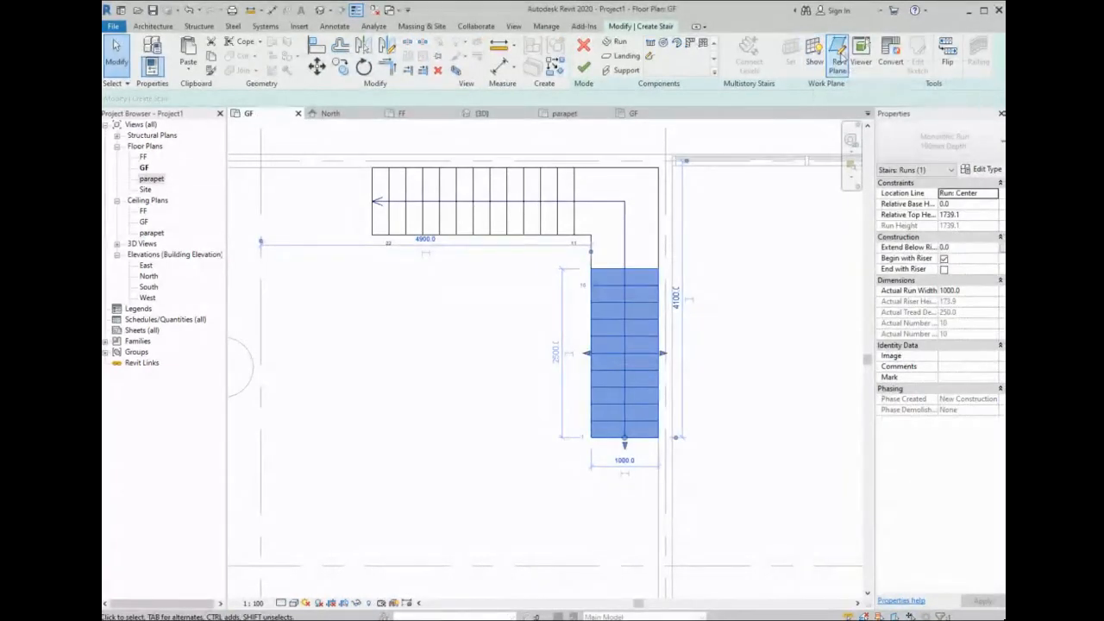
click(897, 54)
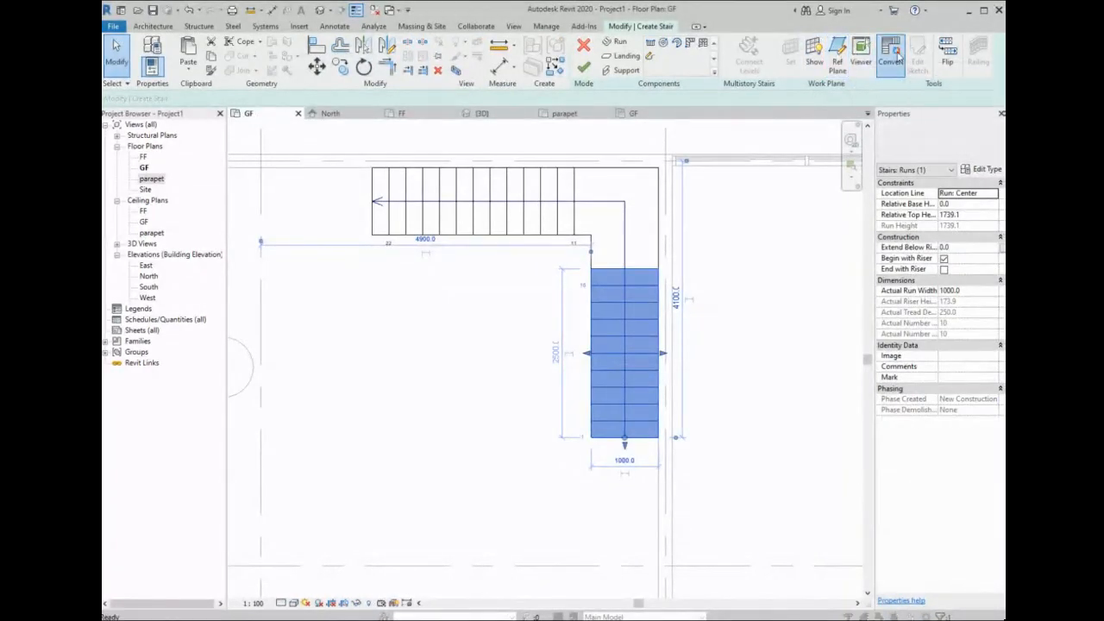
click(747, 338)
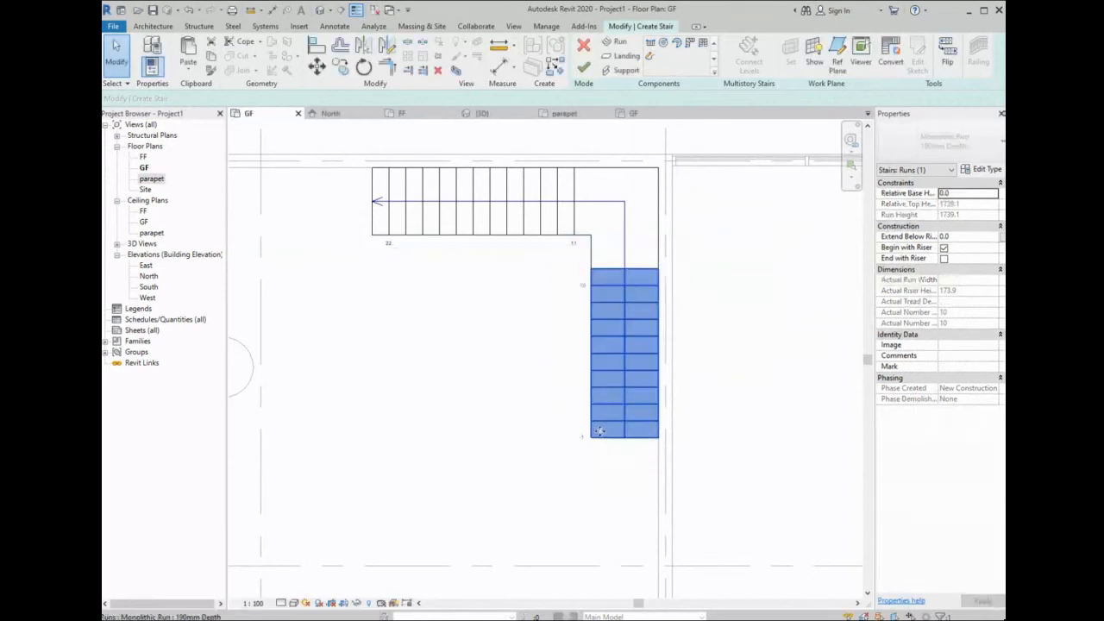
- Edit the lower run's sketch, splaying the inner boundary outward at the first riser into a slanted line about 2614 mm long
scroll(589, 433, up, 2)
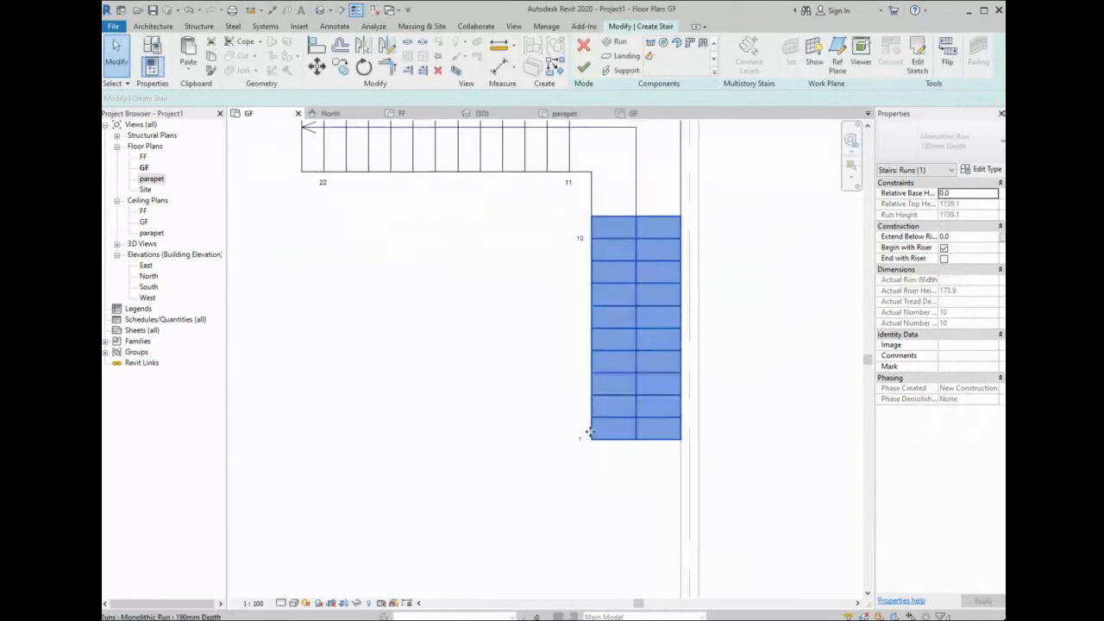
click(917, 57)
click(592, 436)
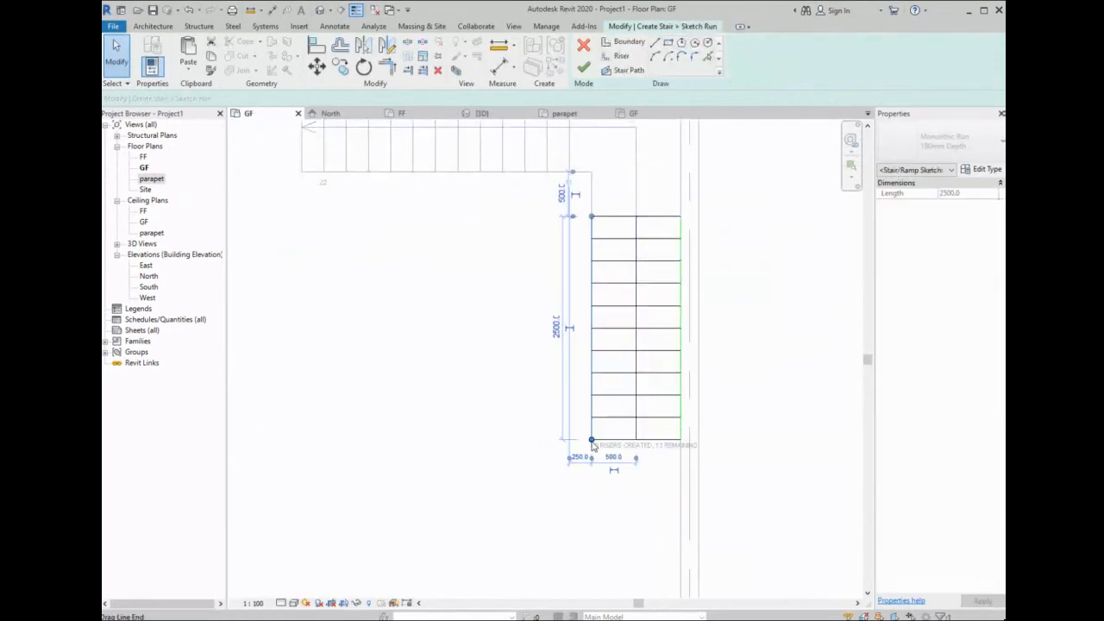
drag(592, 438, 524, 439)
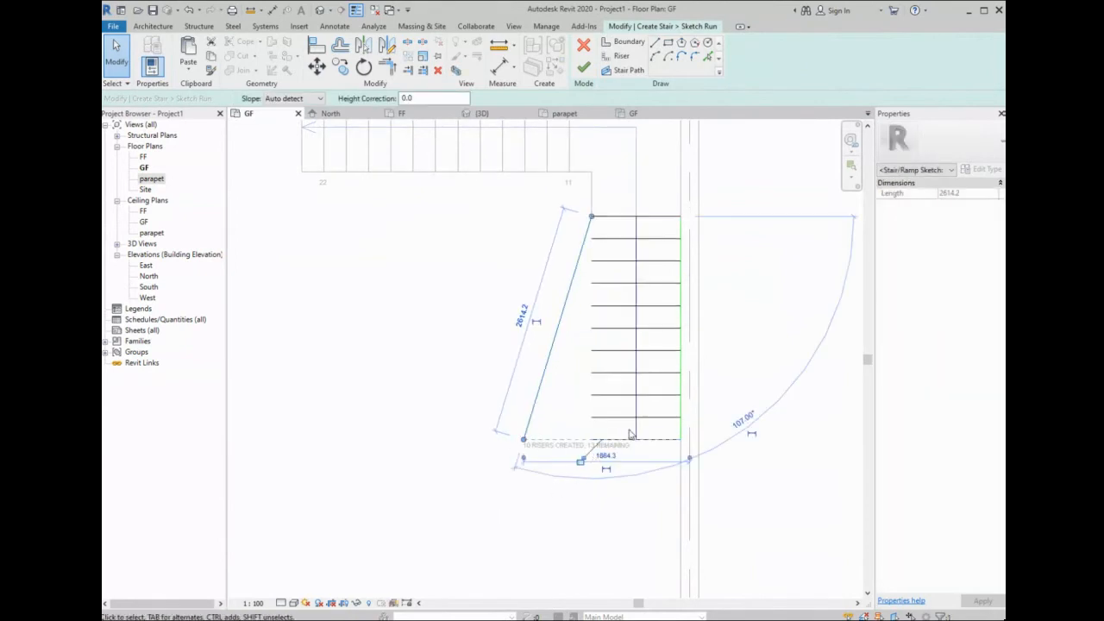
click(624, 402)
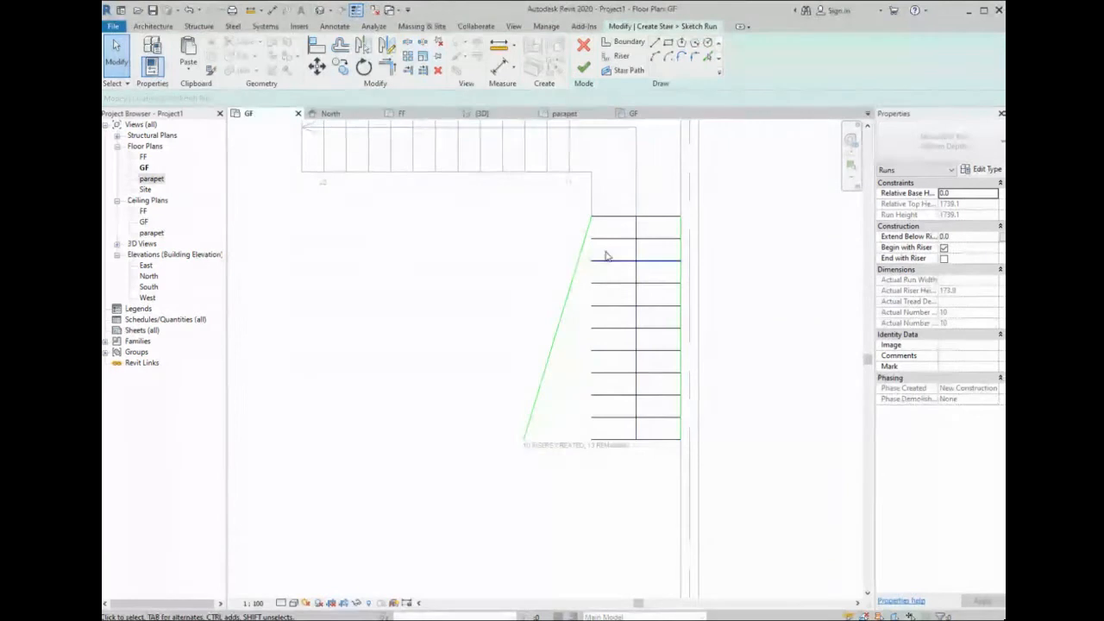
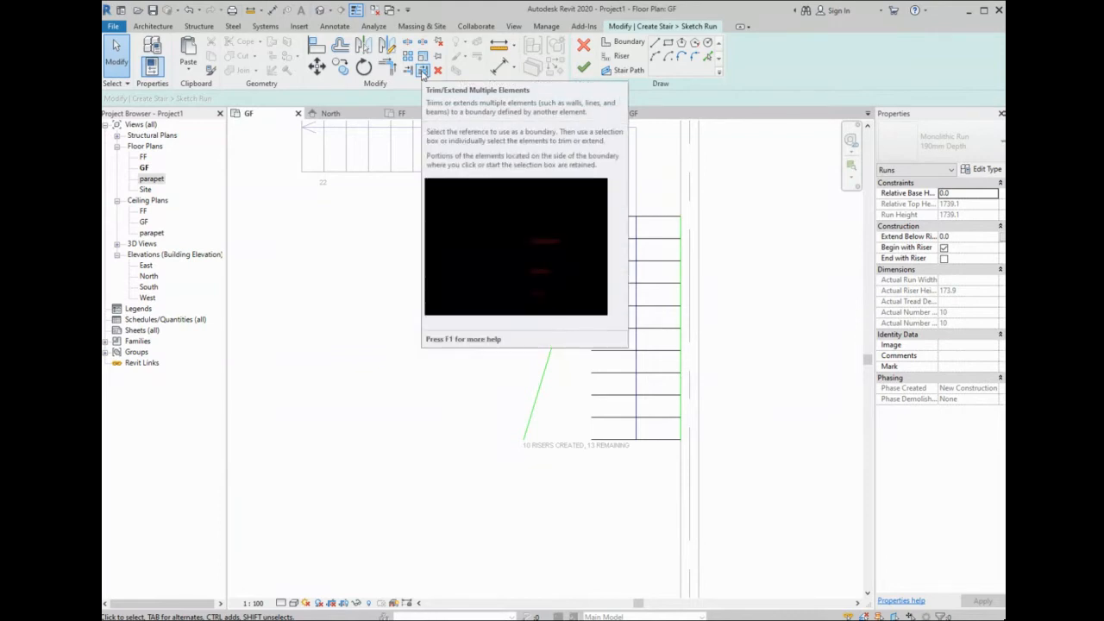
- Extend the lower run's risers to the slanted boundary with Trim/Extend Multiple Elements and finish the run sketch
click(422, 72)
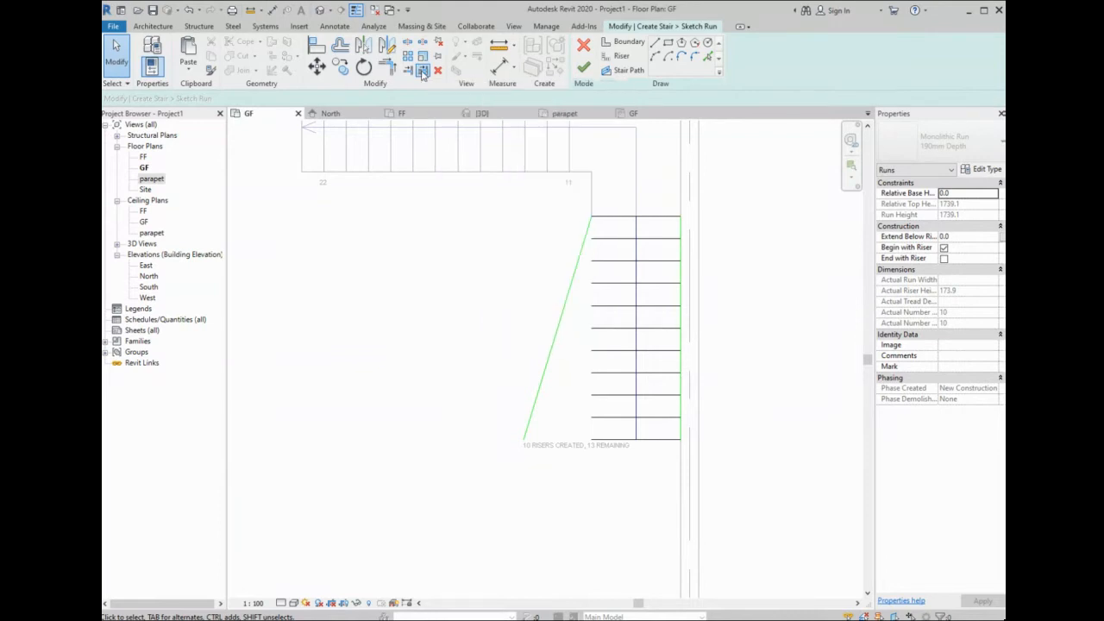
click(566, 315)
drag(627, 231, 579, 403)
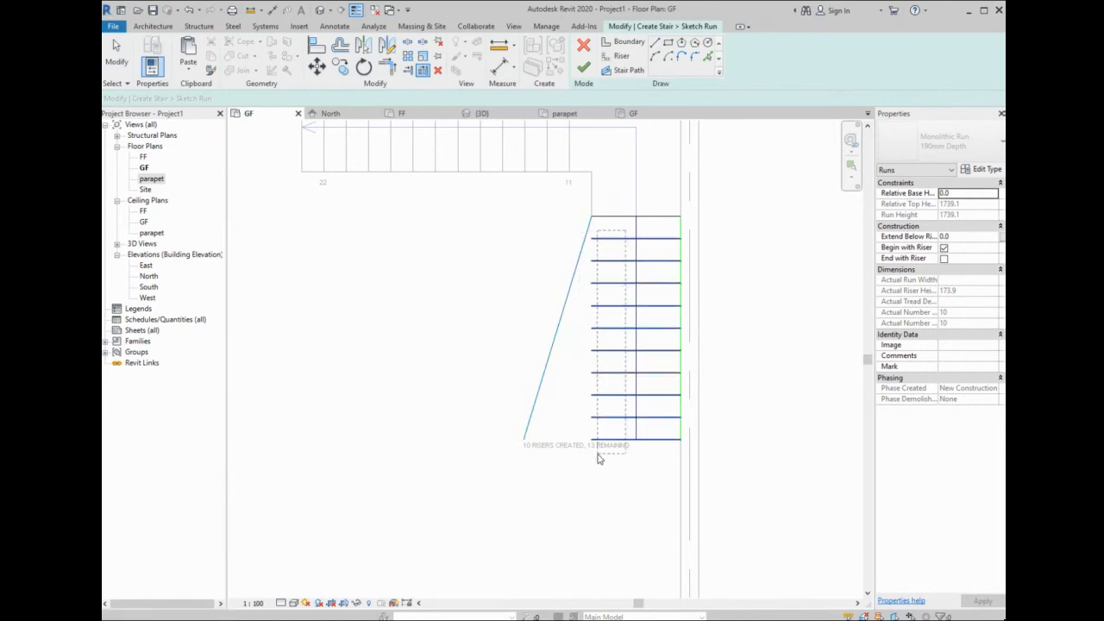
drag(607, 453, 608, 454)
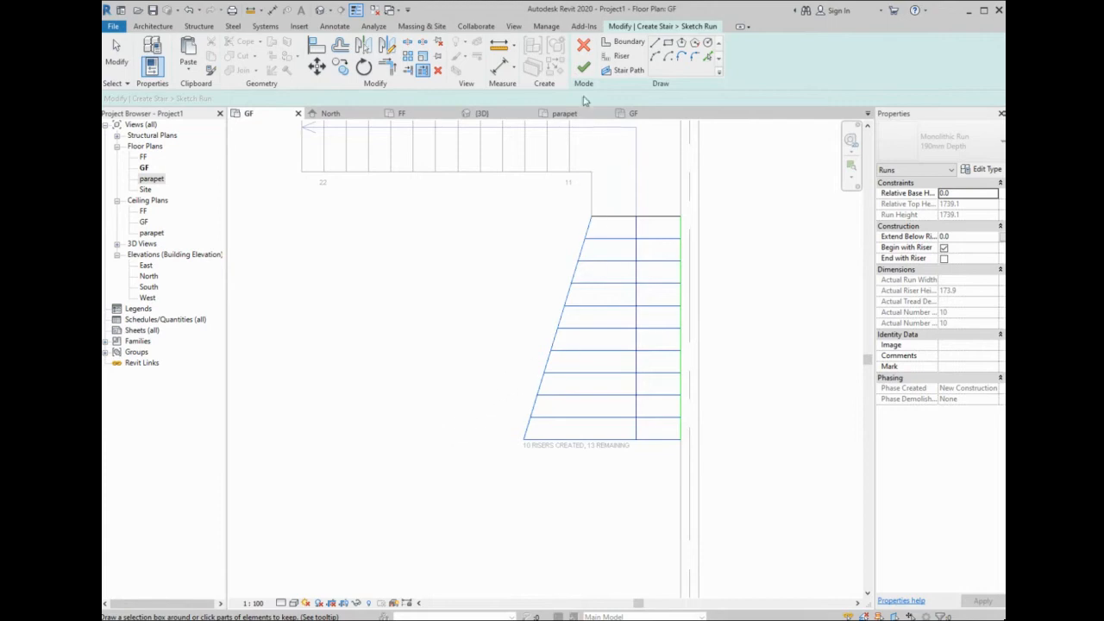
click(585, 69)
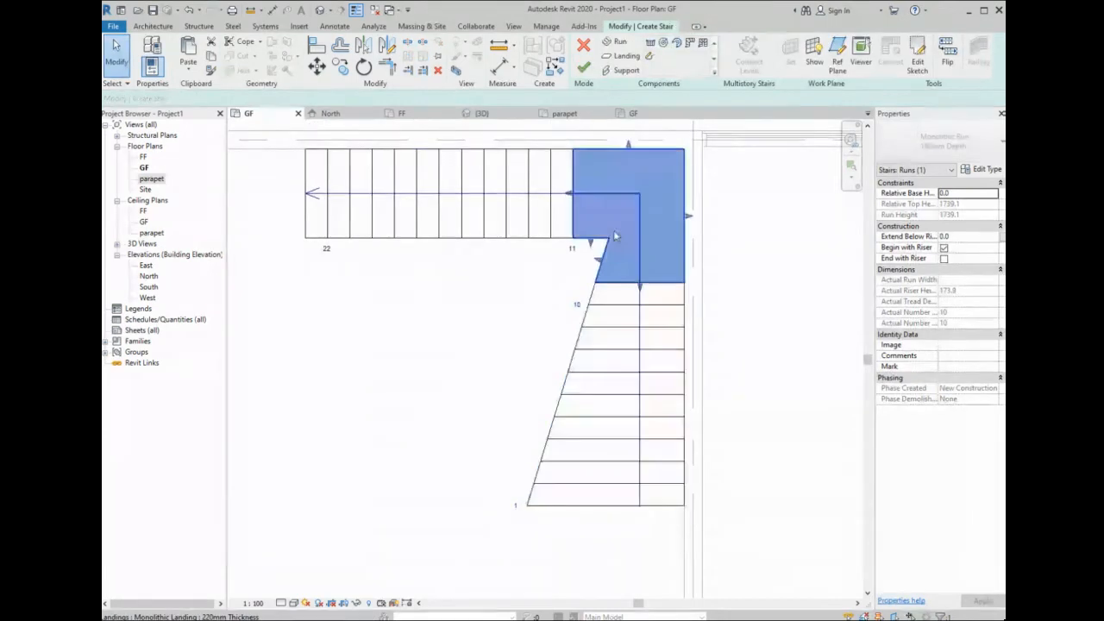
- Convert the corner landing to a custom component and open its boundary sketch
click(614, 231)
click(836, 52)
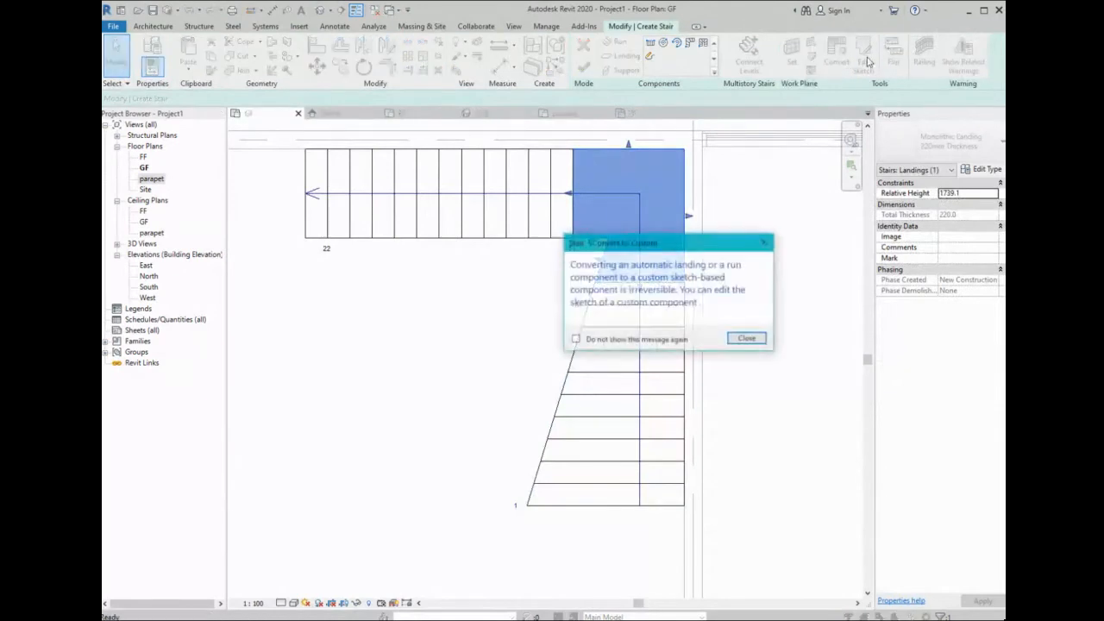
click(746, 338)
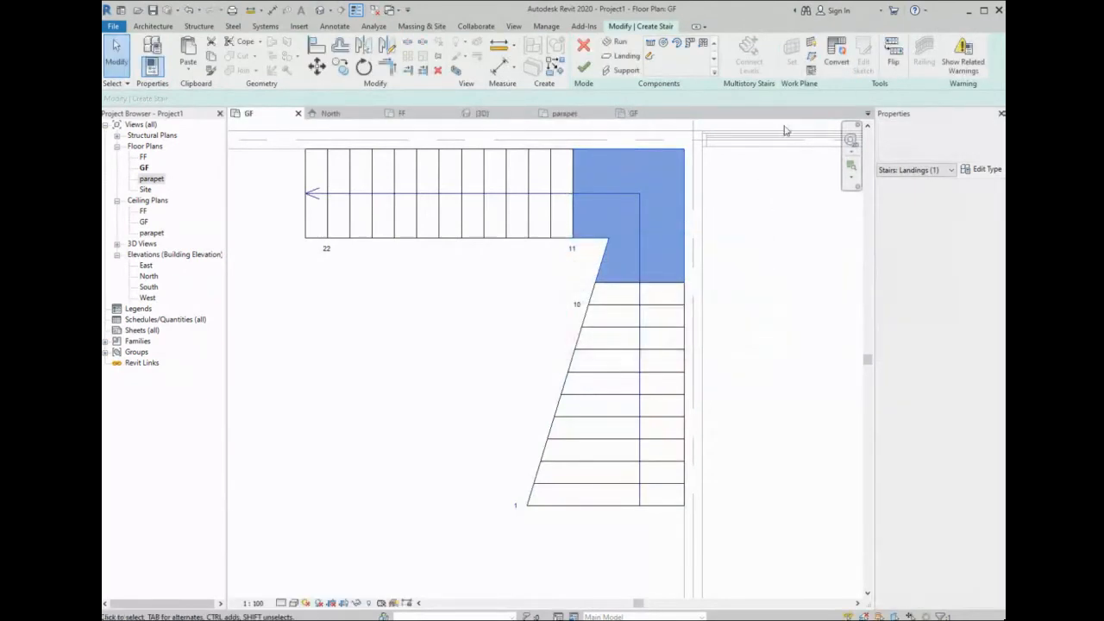
click(863, 52)
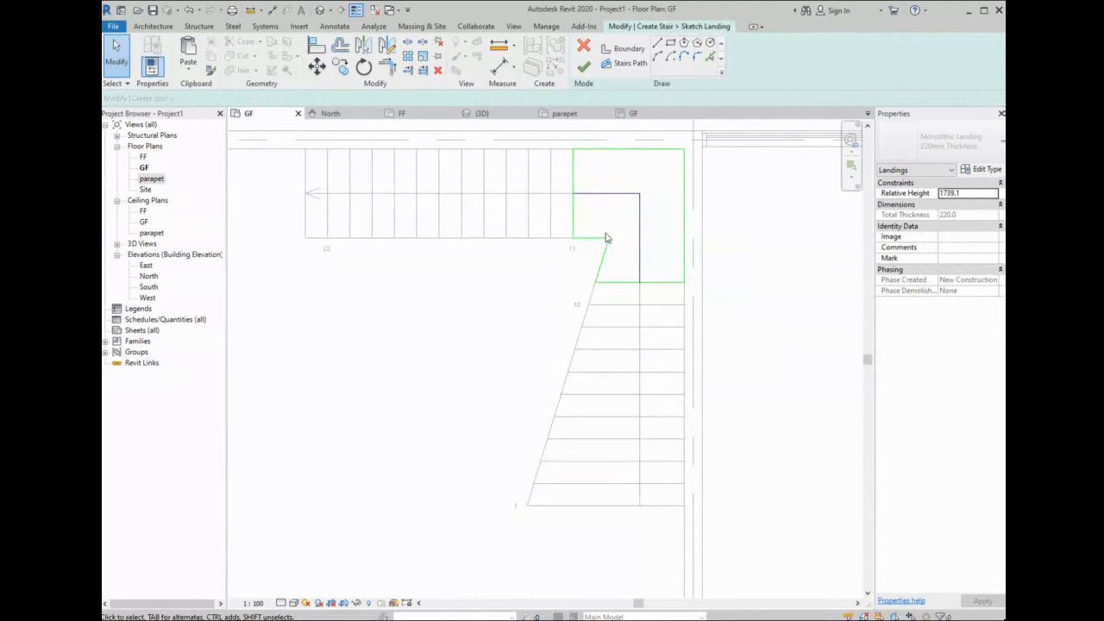
- Delete the slanted and short horizontal boundary lines at the landing's inner corner
scroll(604, 239, up, 2)
click(608, 261)
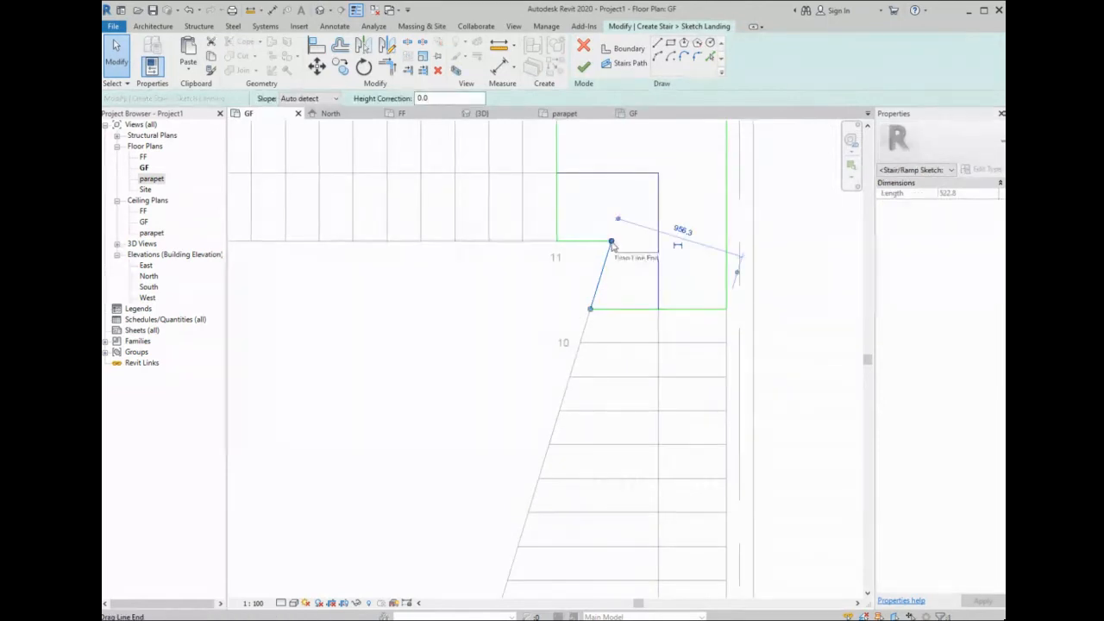
drag(611, 241, 575, 298)
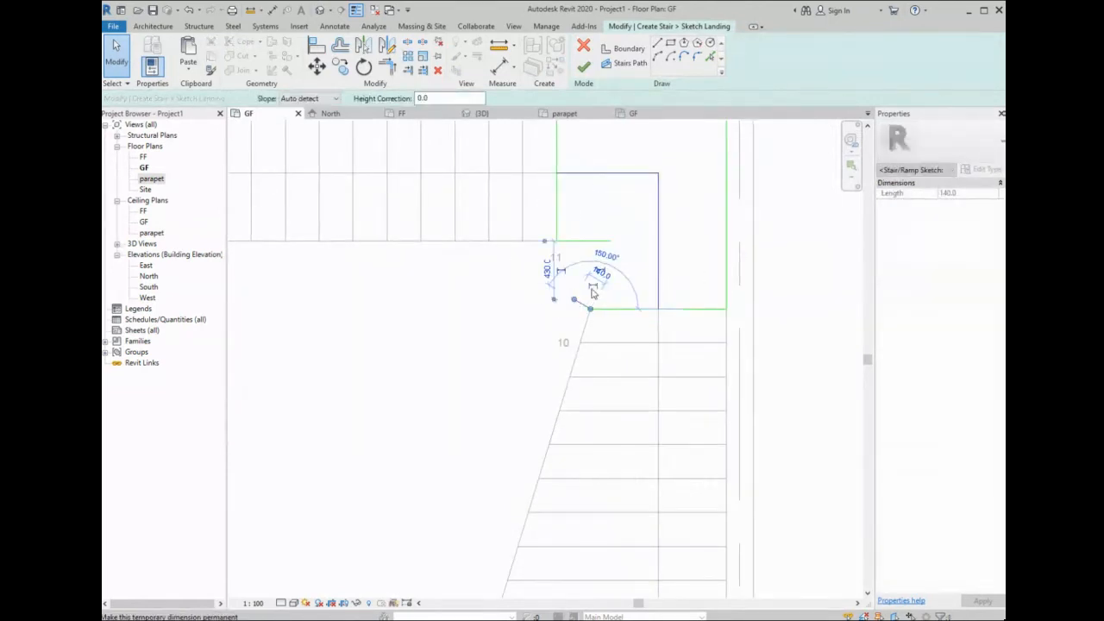
key(Delete)
click(581, 242)
key(Delete)
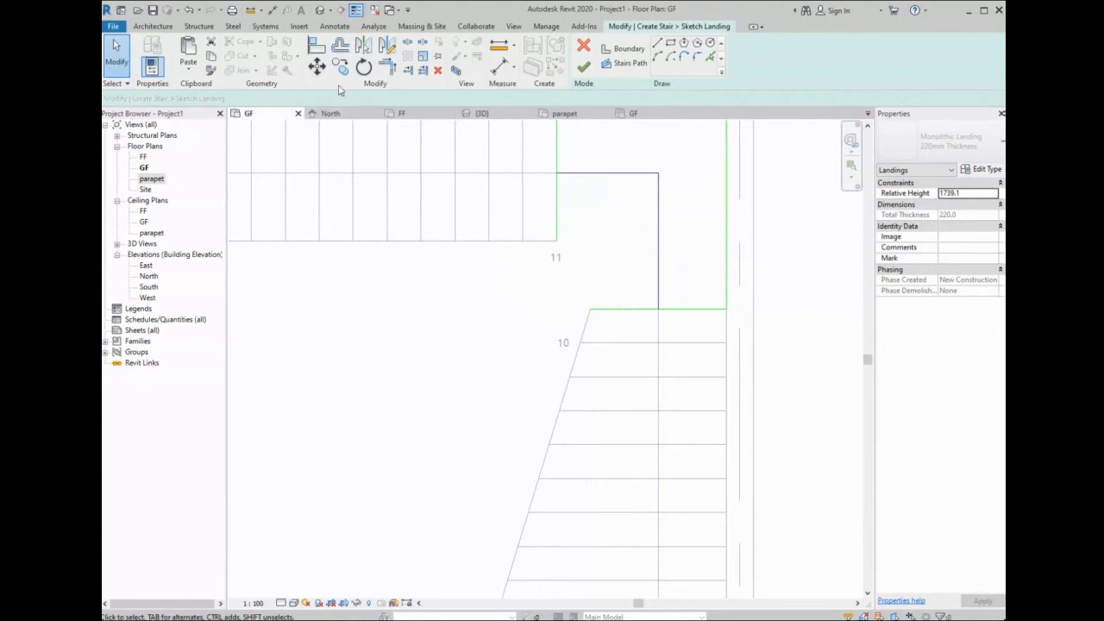
- Trim the landing's two open boundary lines into a square inner corner and try to finish the landing sketch
key(t)
key(r)
click(556, 210)
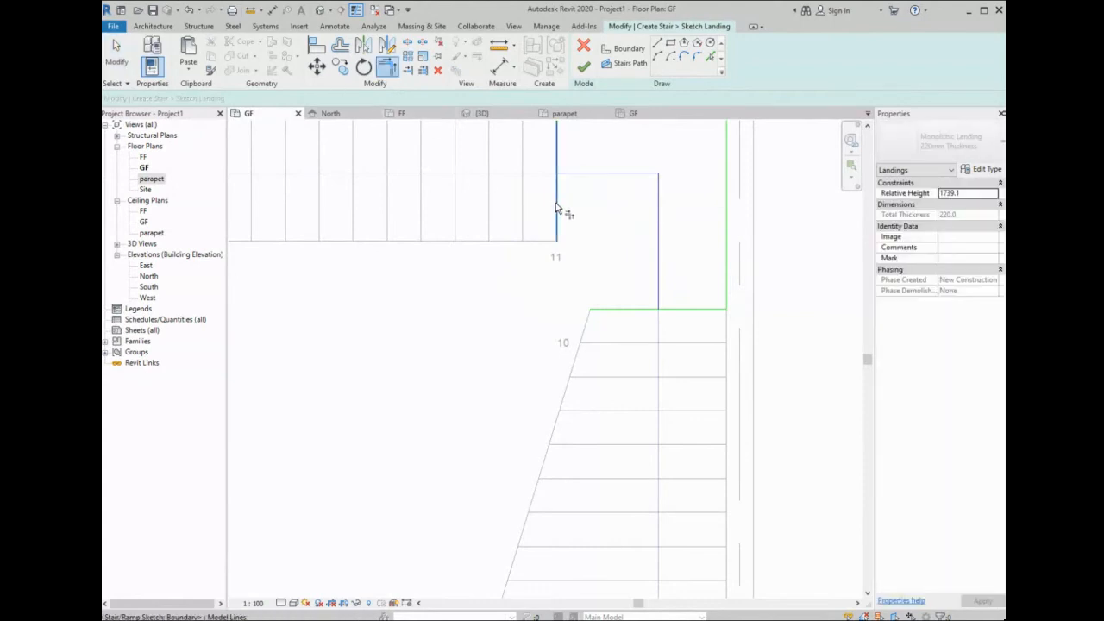
click(610, 311)
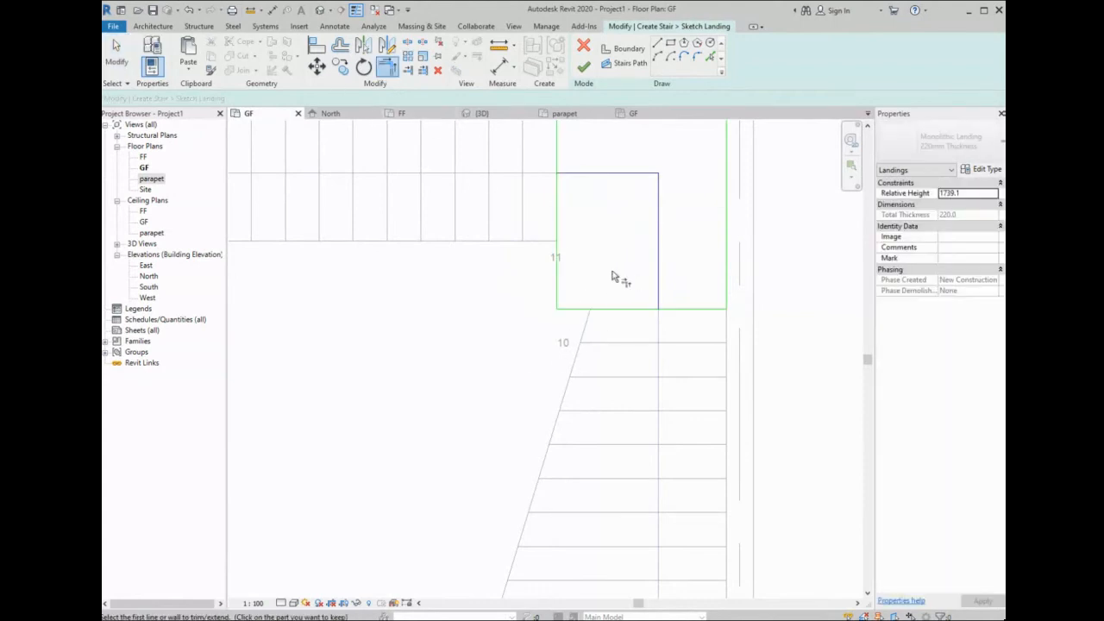
click(584, 75)
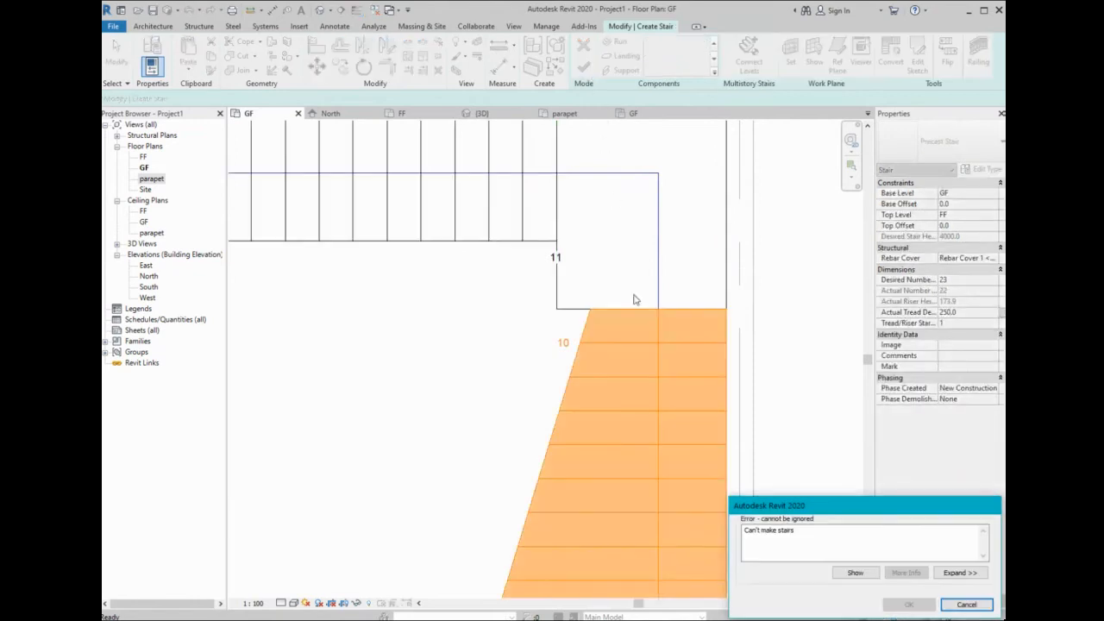
click(964, 604)
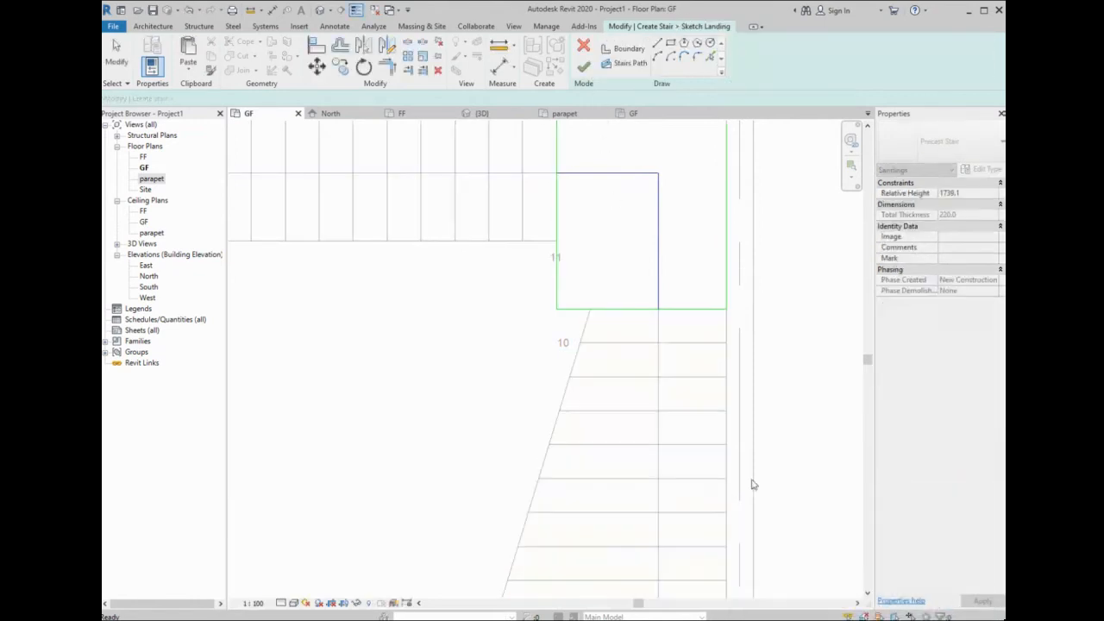
click(585, 73)
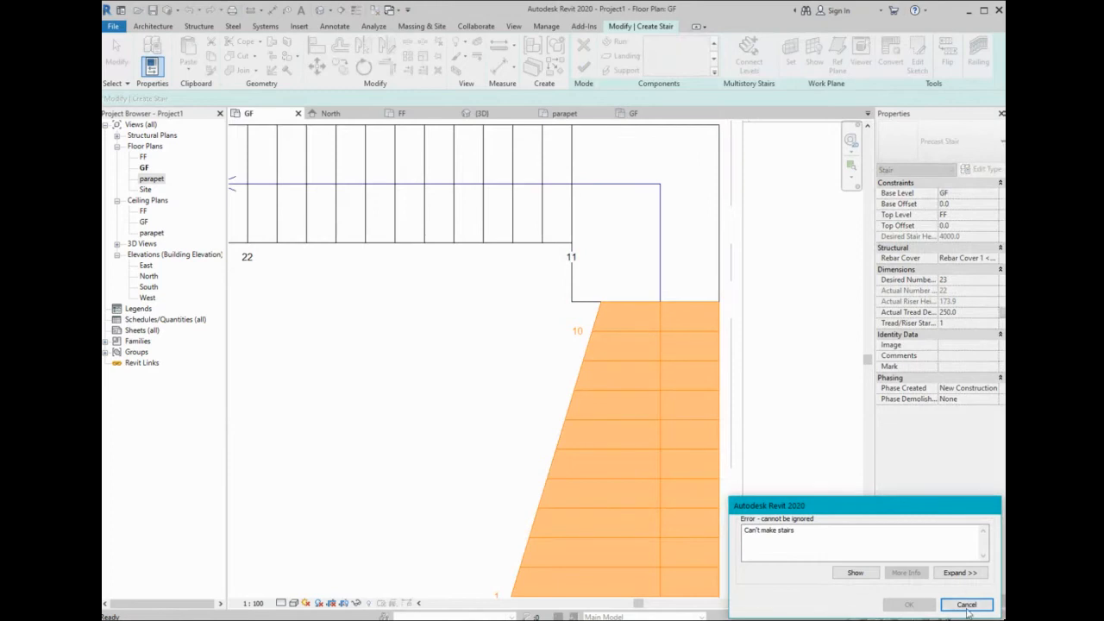
click(967, 606)
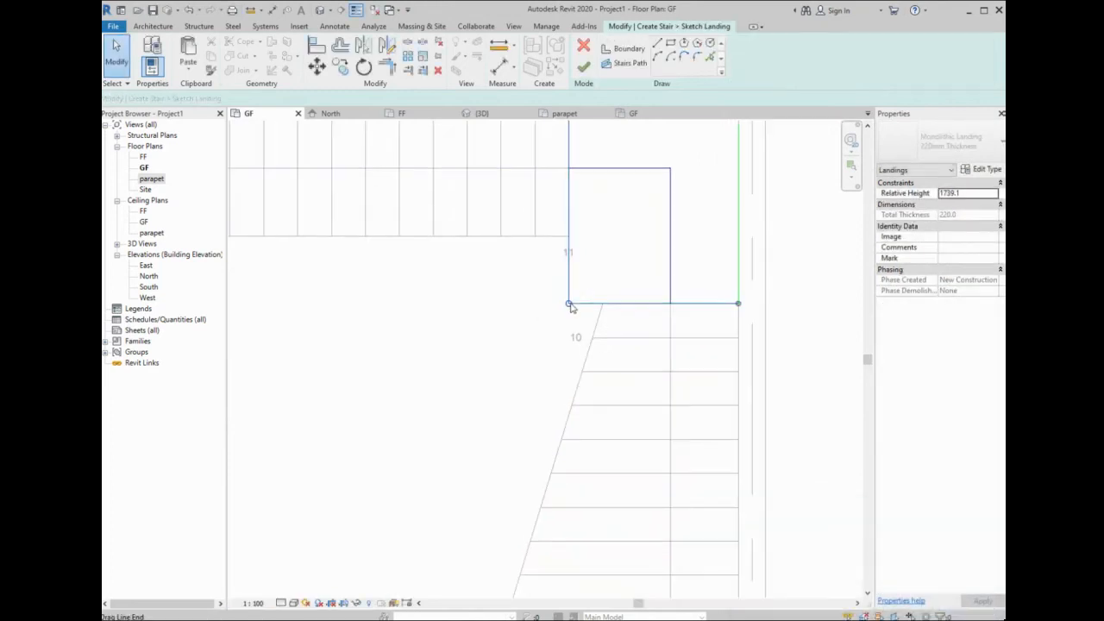
- Shorten the landing's inner boundary lines, redraw the corner with 250 mm horizontal and 500 mm vertical lines, and try to finish the sketch
mouse_move(569, 306)
mouse_down()
mouse_move(606, 301)
mouse_move(568, 235)
mouse_up()
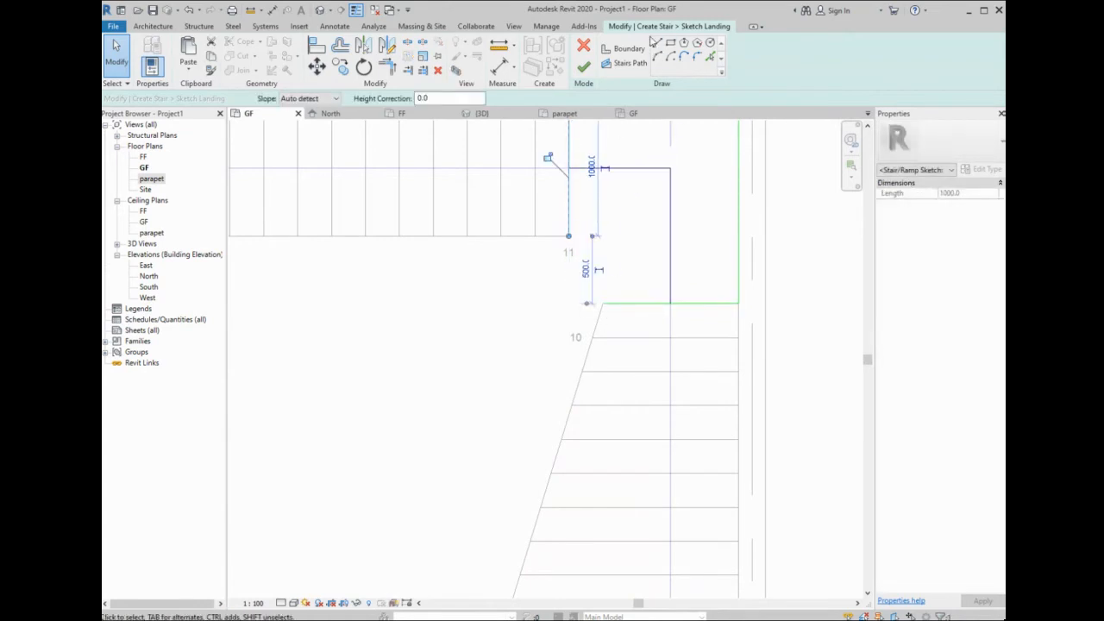
click(657, 42)
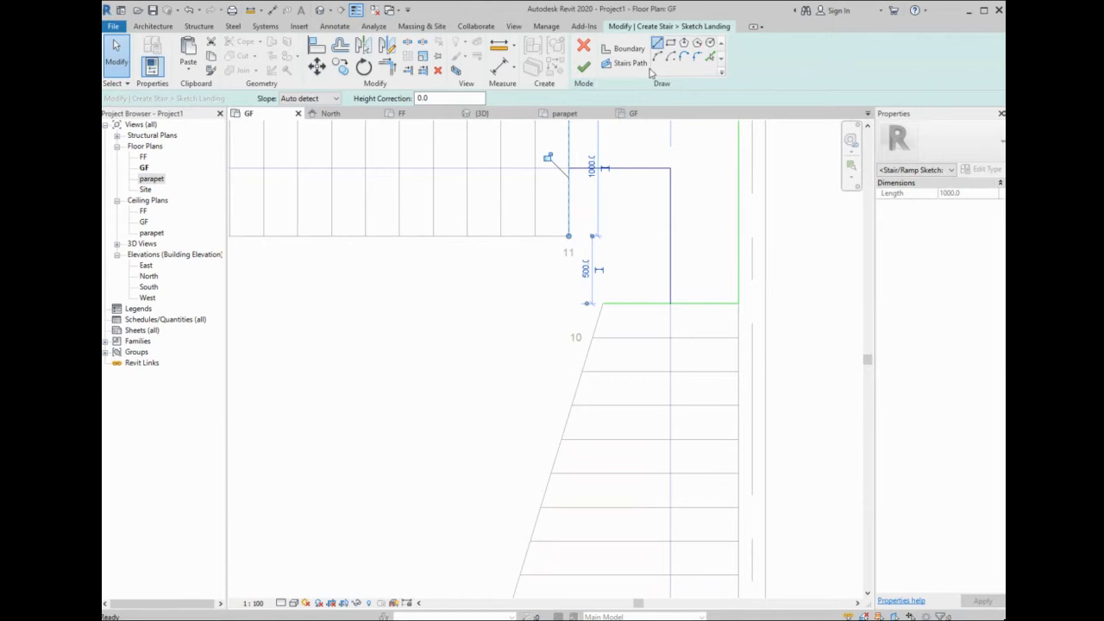
click(601, 302)
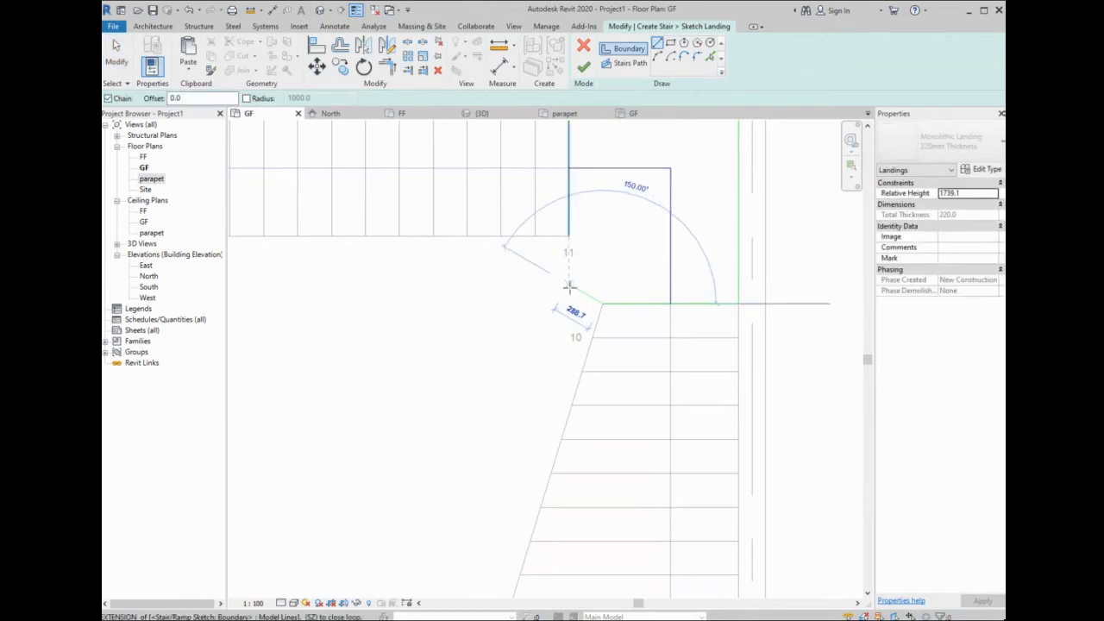
click(572, 303)
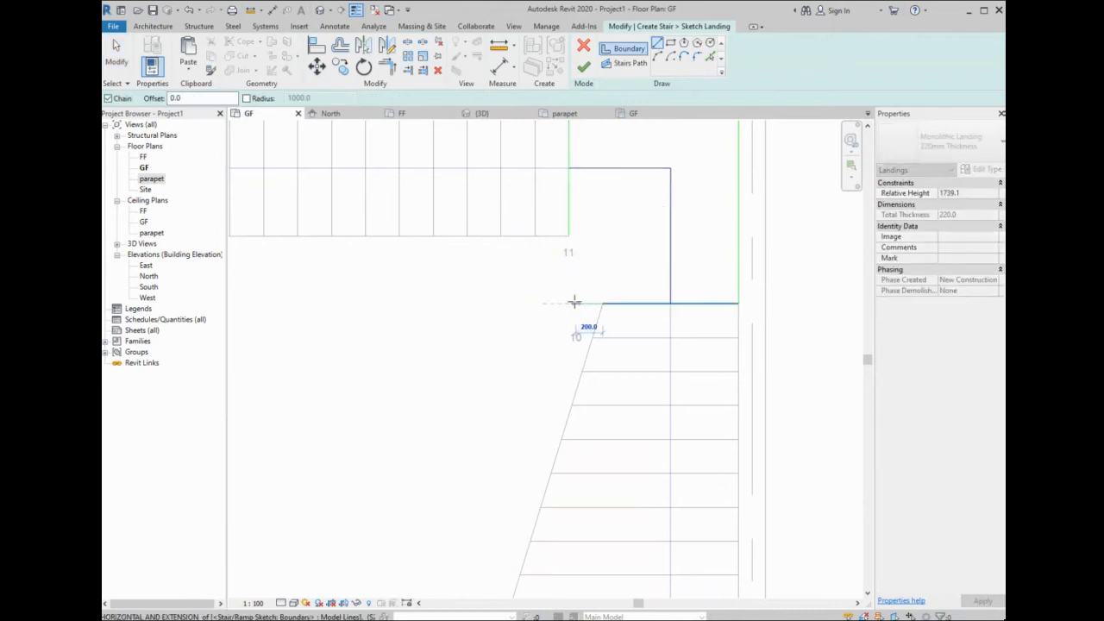
click(569, 236)
click(587, 71)
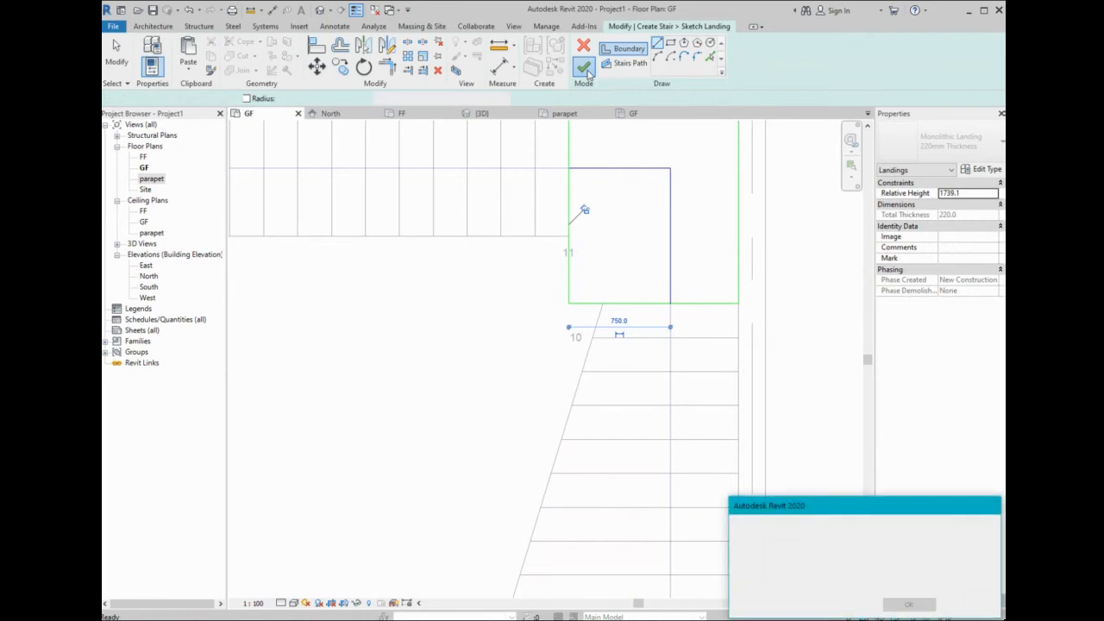
key(Escape)
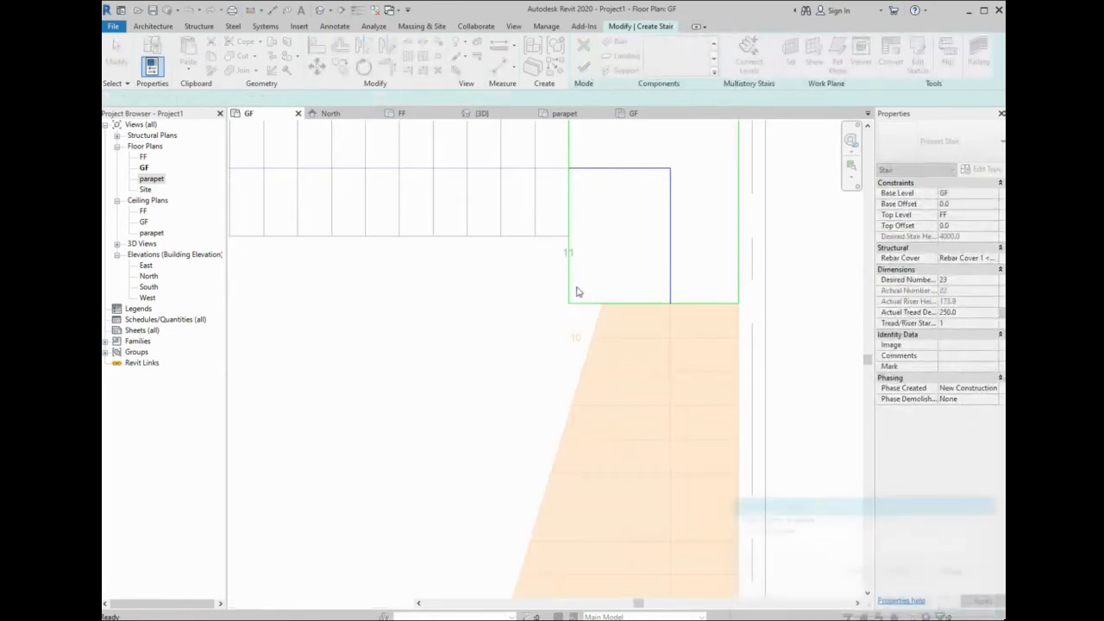
- Close the landing's inner corner by deleting the short horizontal line and slanting the adjacent boundary line to the lower run, finishing the landing and stair
click(580, 305)
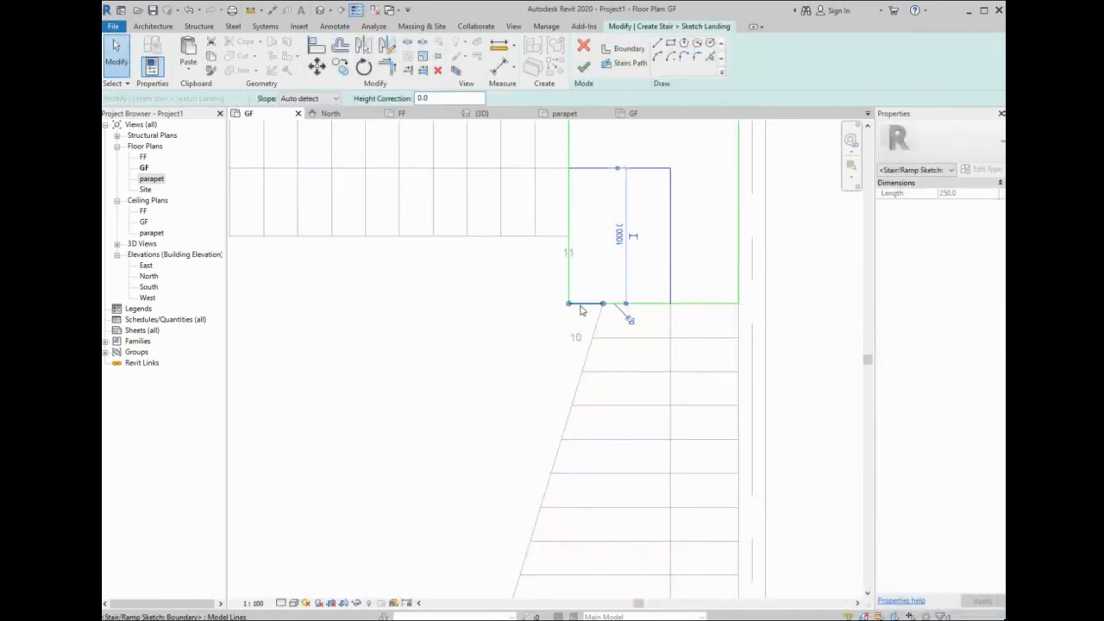
key(Delete)
click(569, 290)
drag(569, 304, 602, 303)
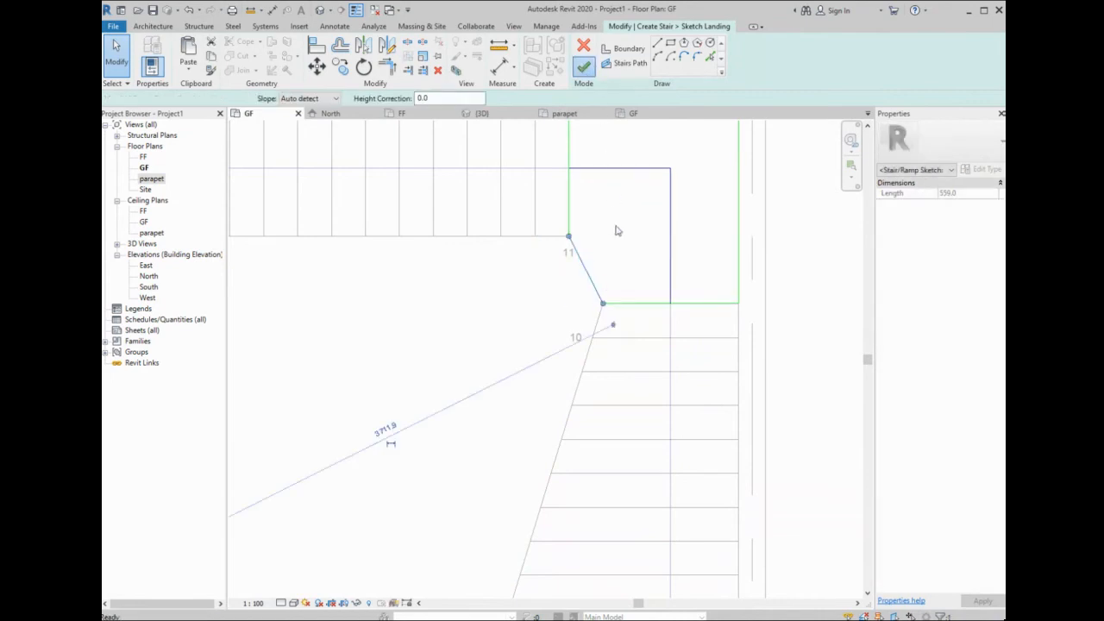
scroll(636, 259, down, 3)
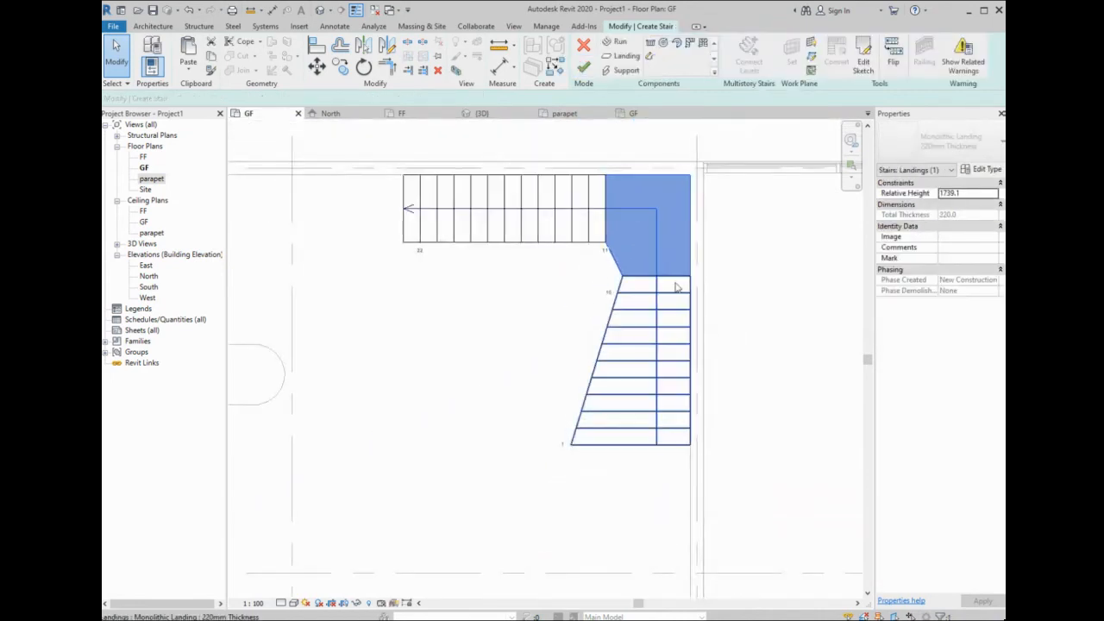
click(584, 67)
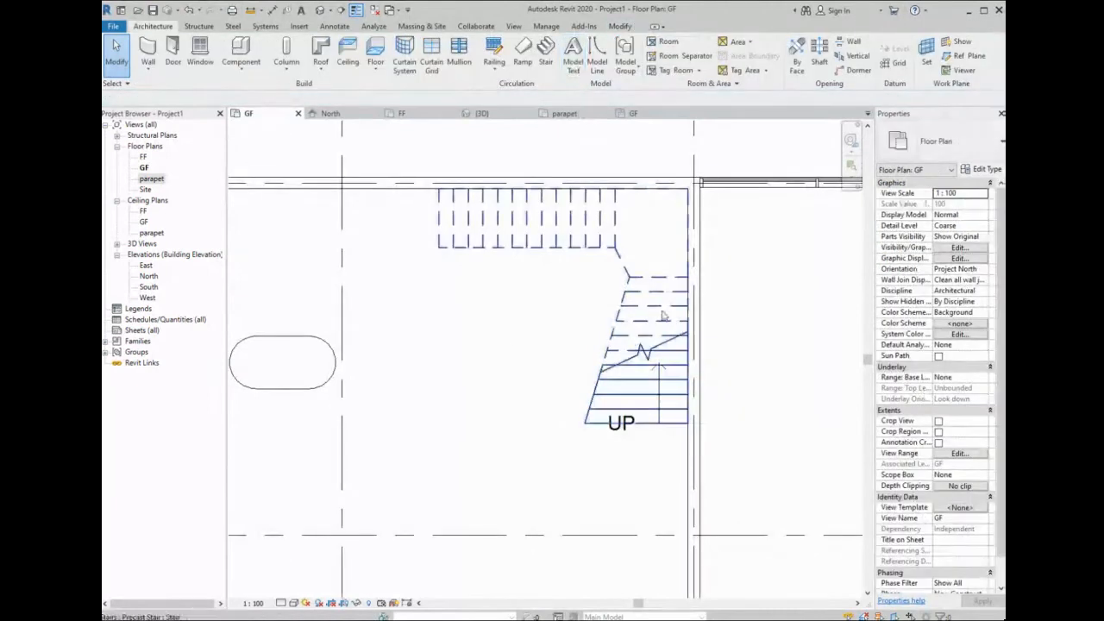
scroll(647, 354, down, 1)
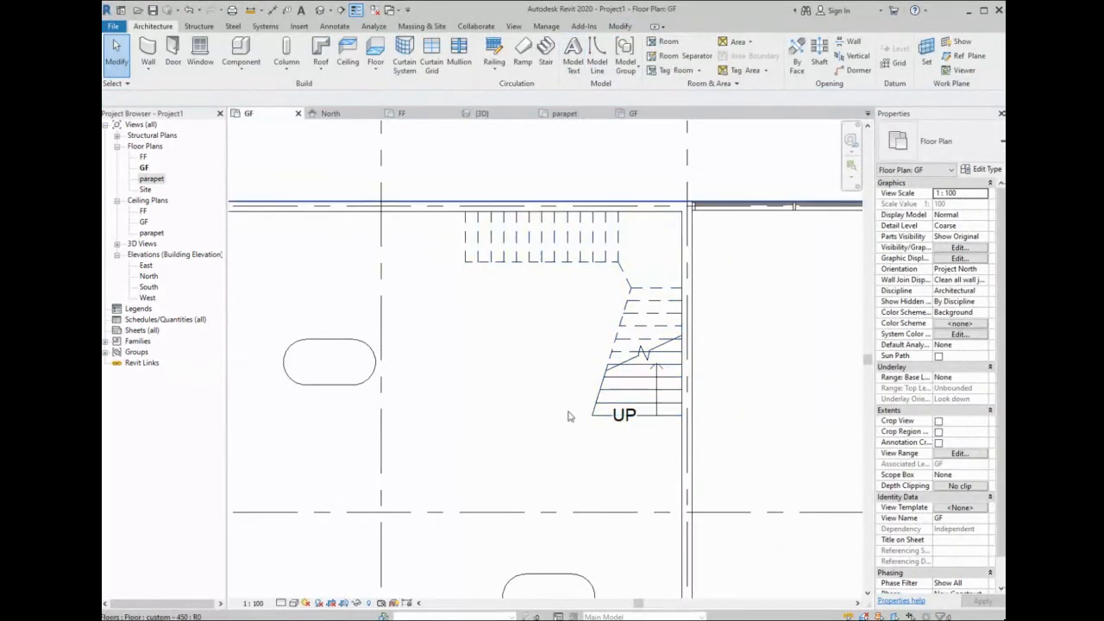
scroll(576, 413, down, 1)
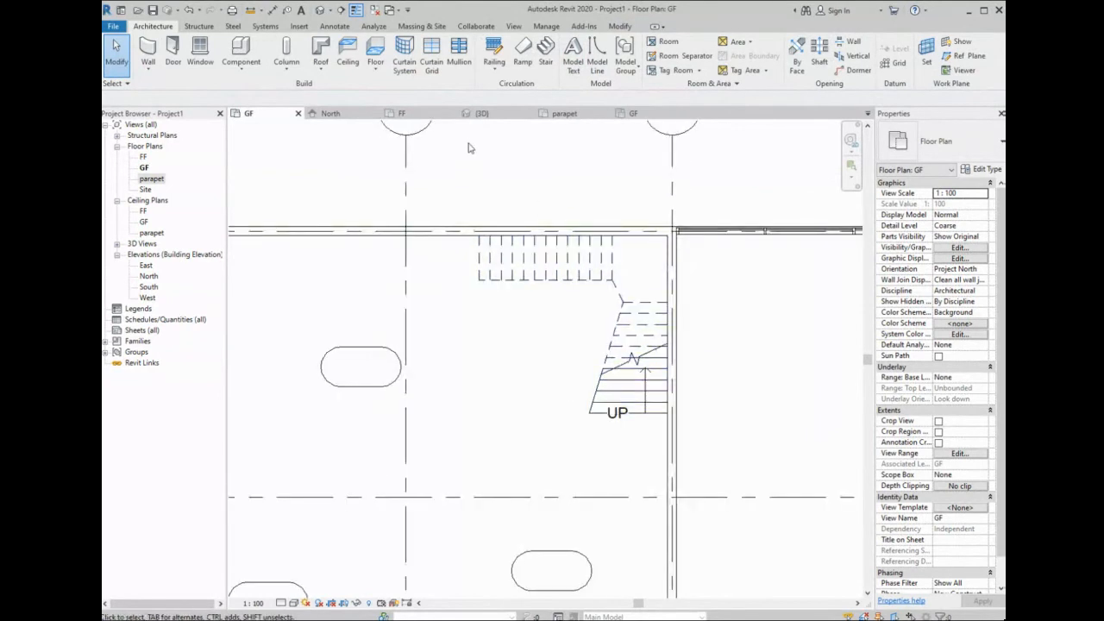
click(983, 170)
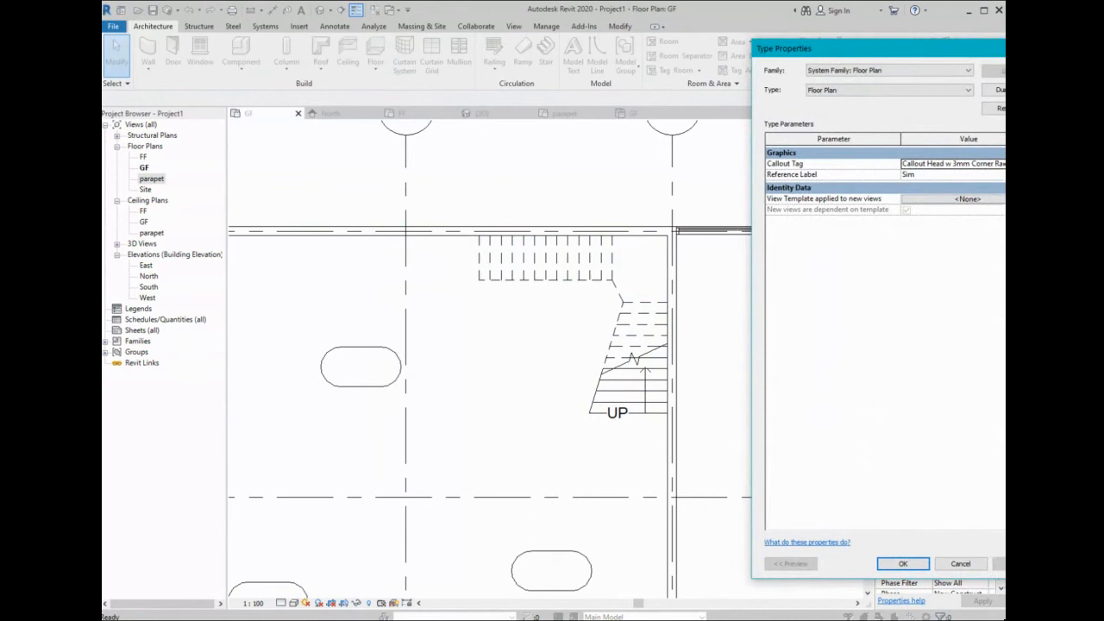
key(Escape)
click(613, 384)
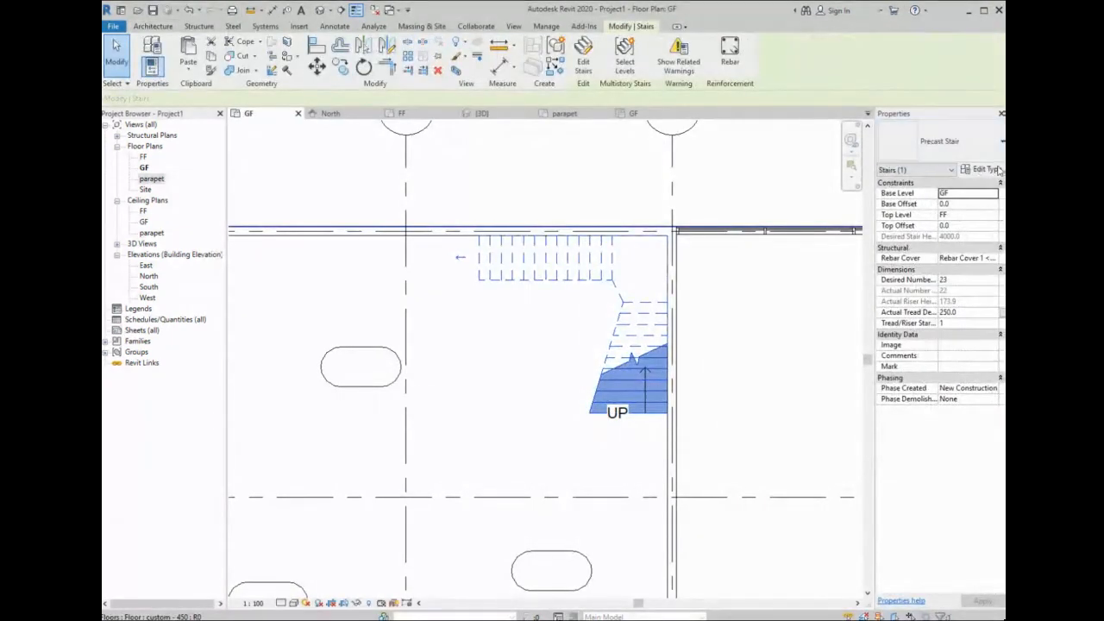
click(997, 169)
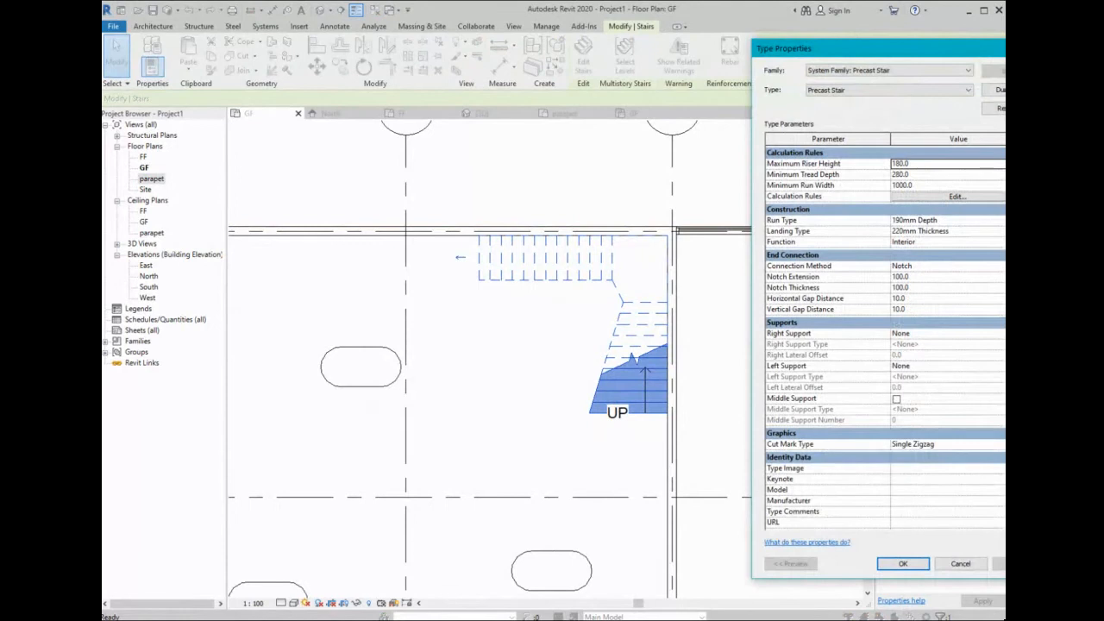
click(947, 220)
click(1017, 219)
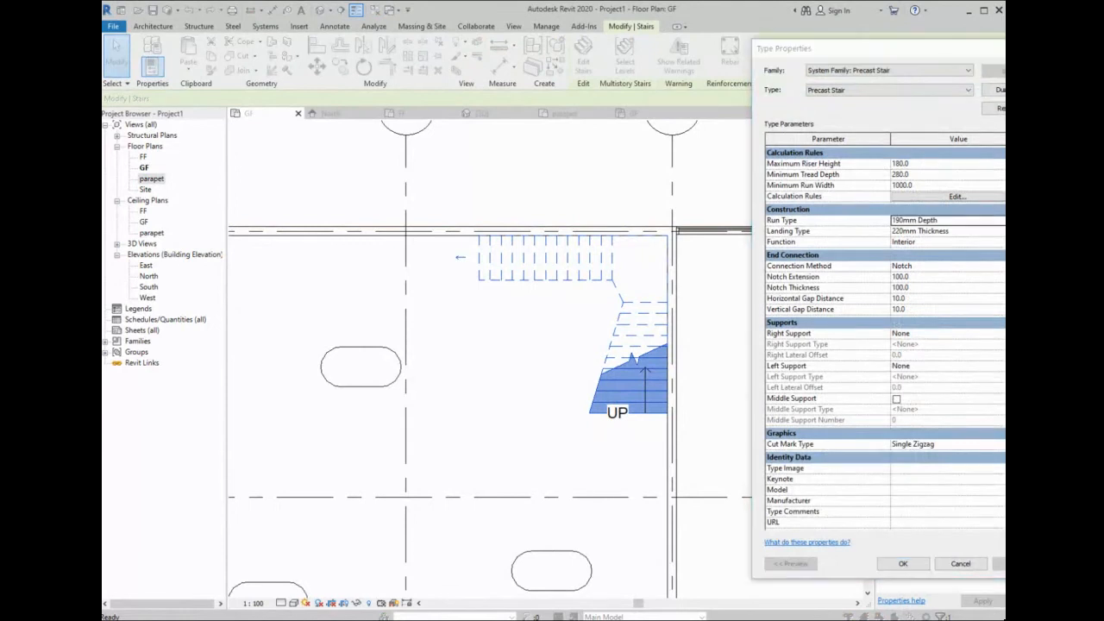
click(906, 245)
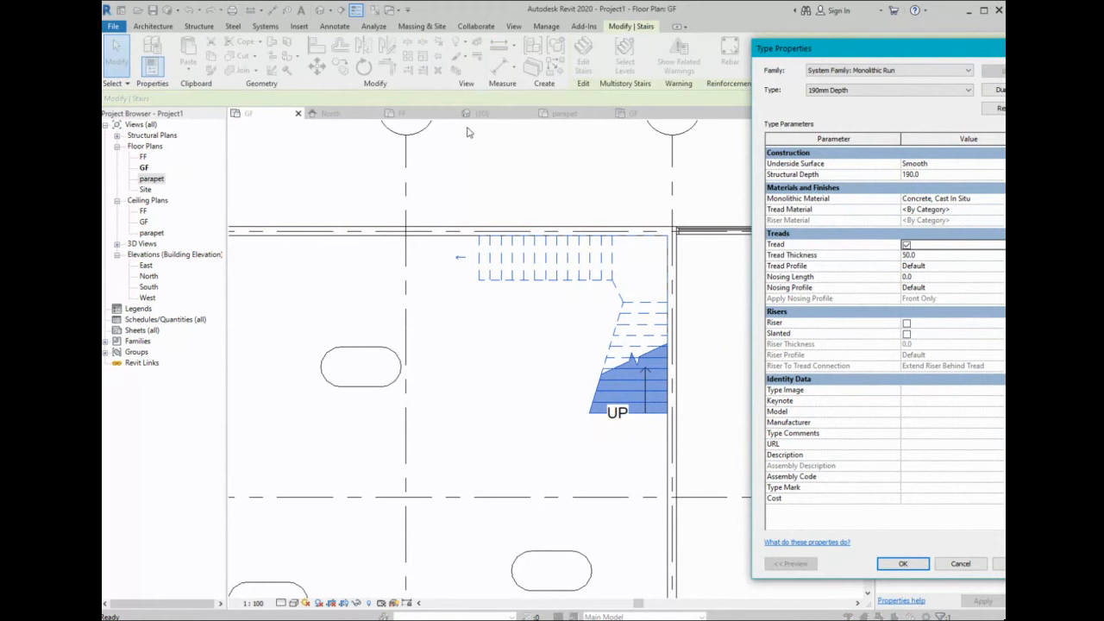
click(962, 563)
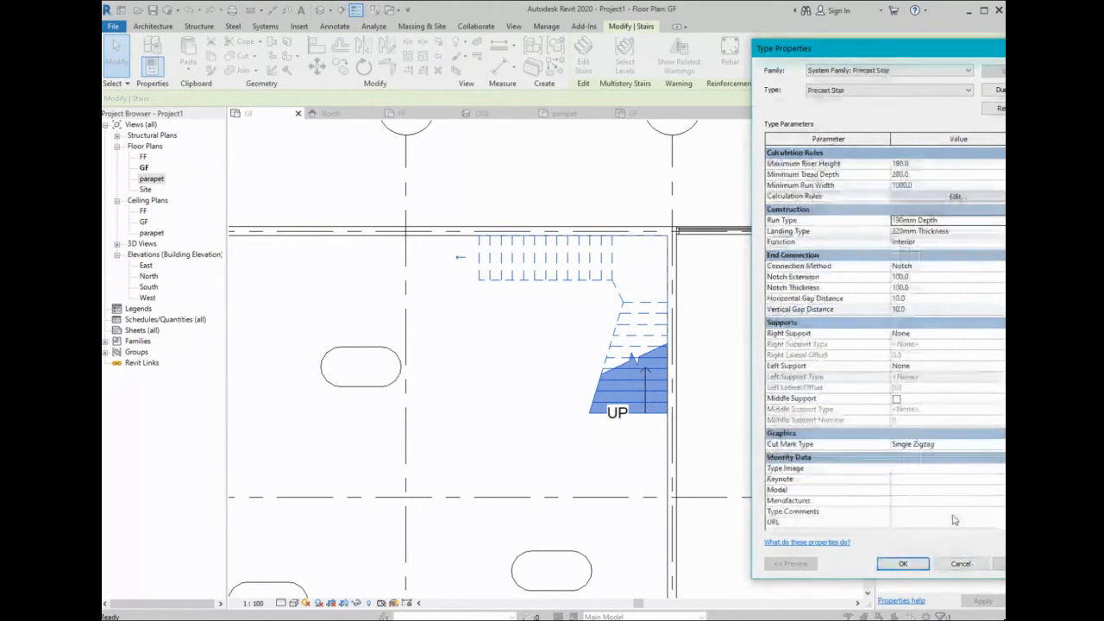
click(957, 563)
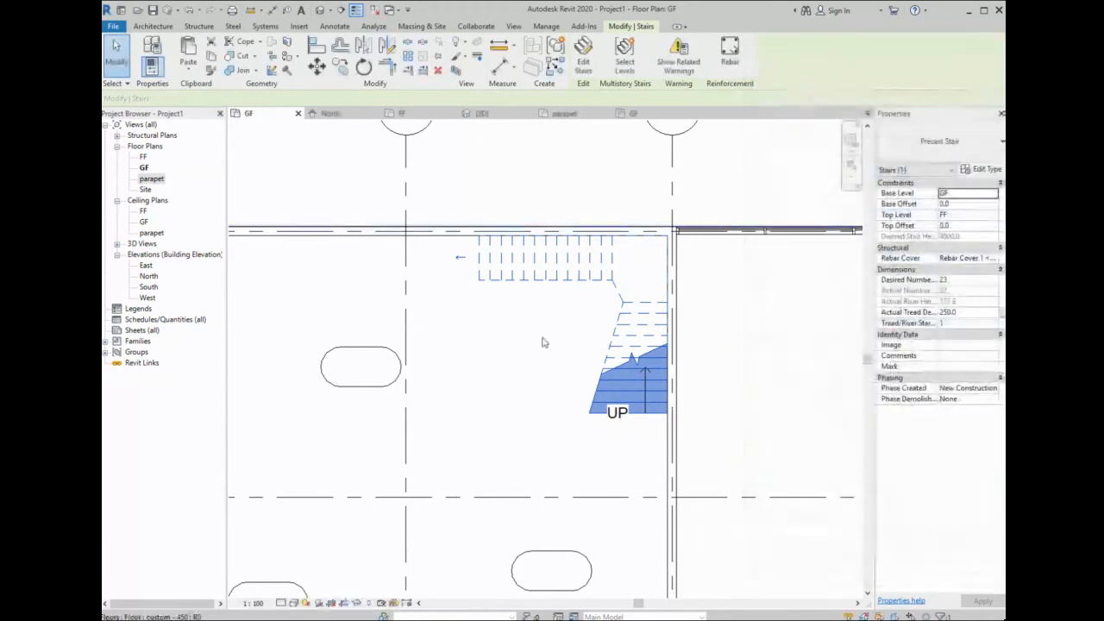
- Open the 3D view and bring up the type properties of the precast stair's 190mm Depth run
click(483, 114)
scroll(627, 394, up, 2)
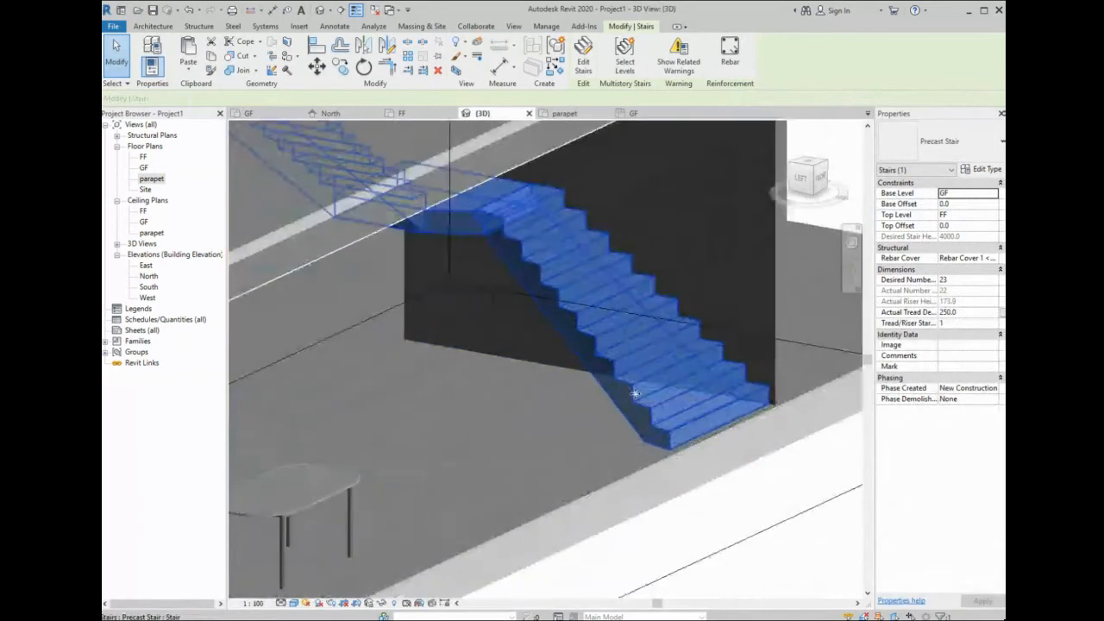
key(Escape)
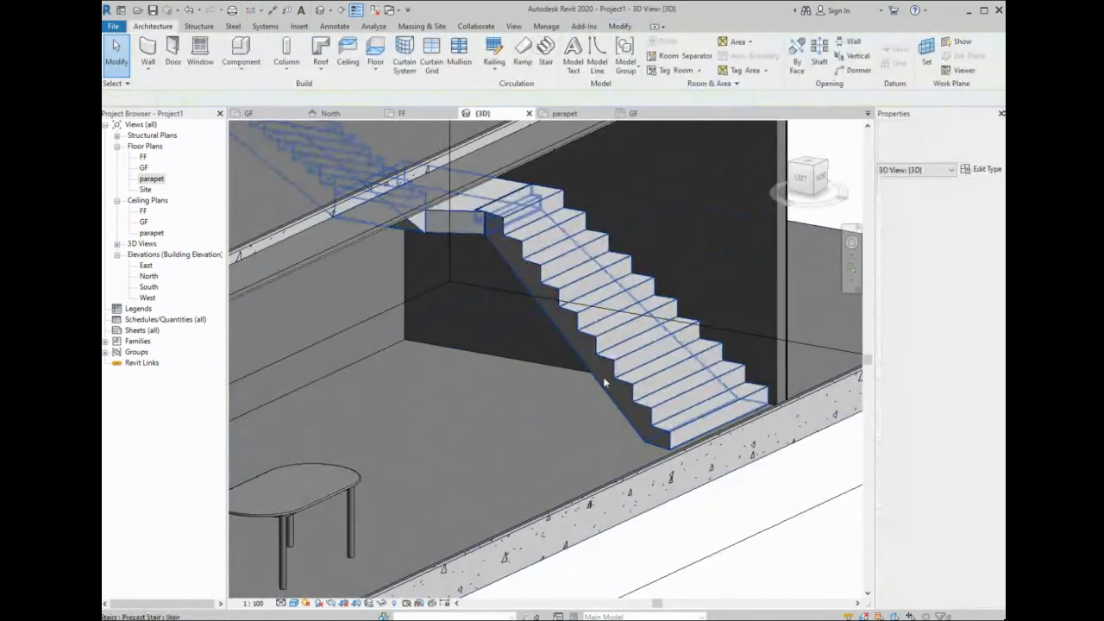
click(621, 379)
click(981, 169)
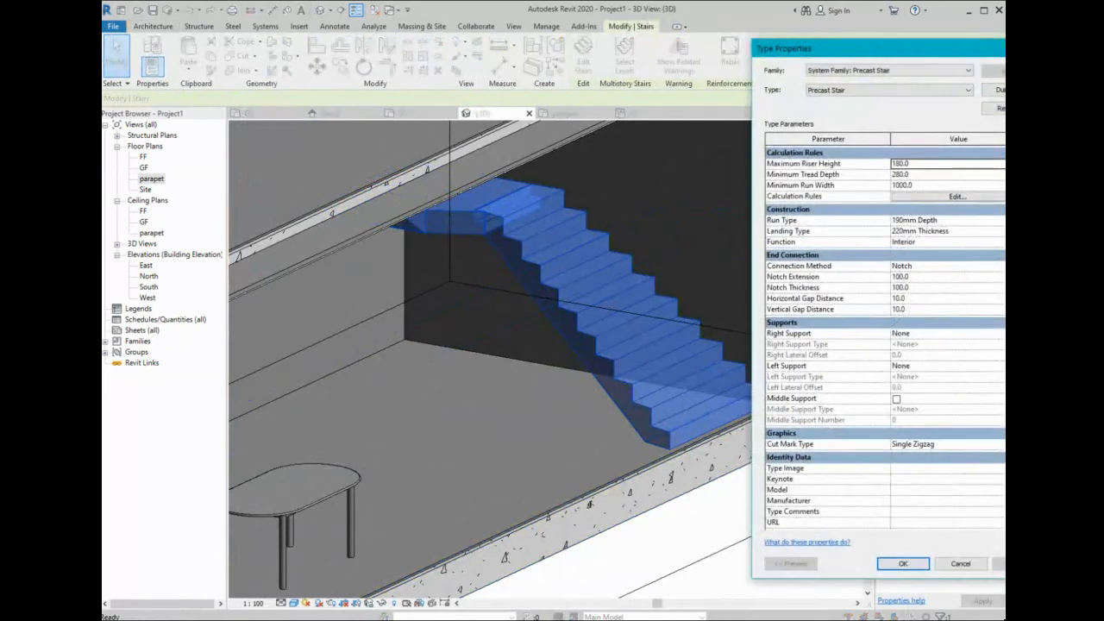
click(946, 220)
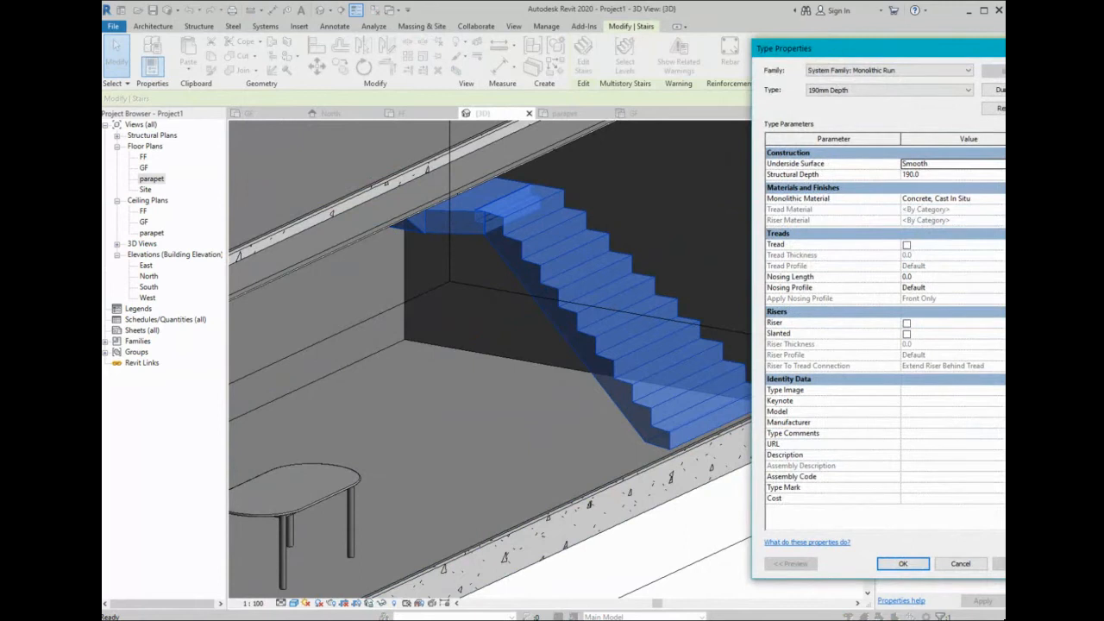
- Enable 50 mm thick treads on the run type with a 50 mm nosing length and Cherry tread material, and apply the changes
click(906, 245)
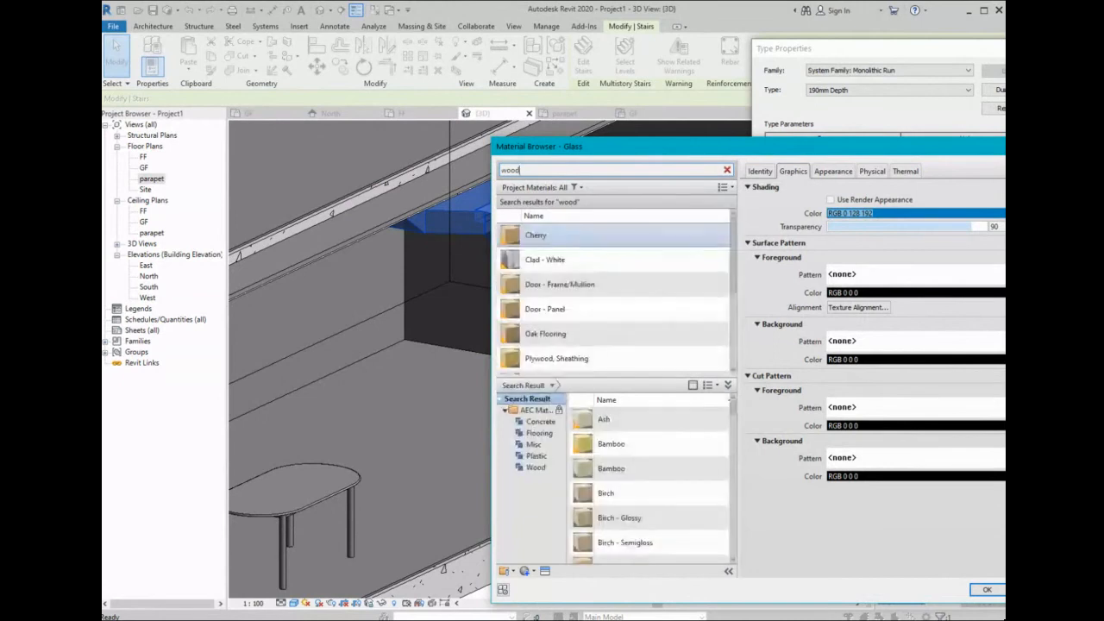
click(556, 236)
click(986, 589)
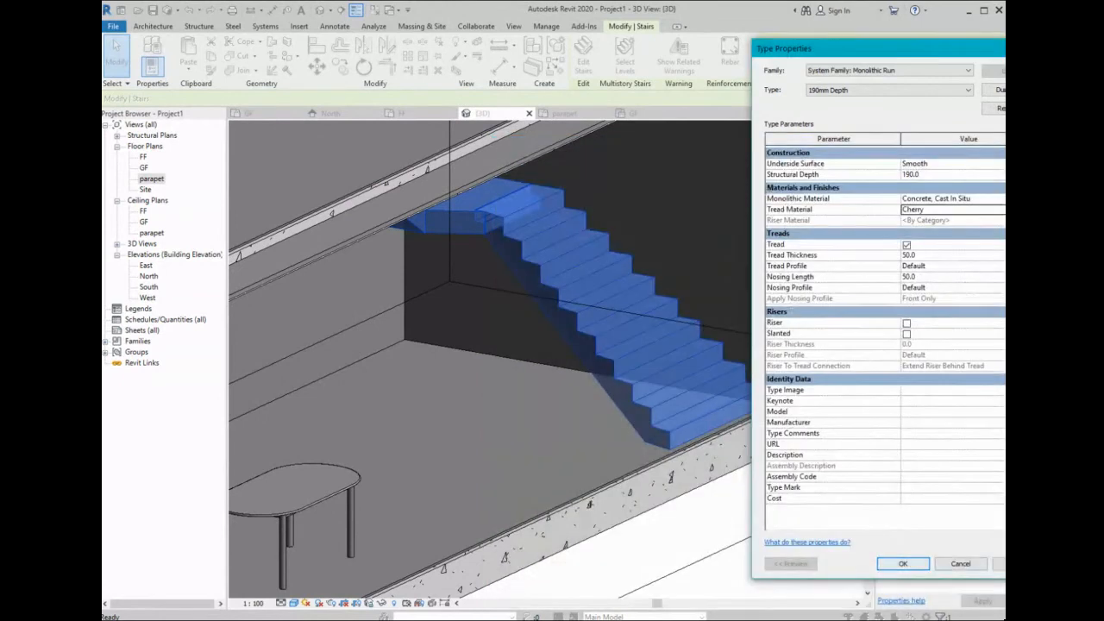
click(998, 564)
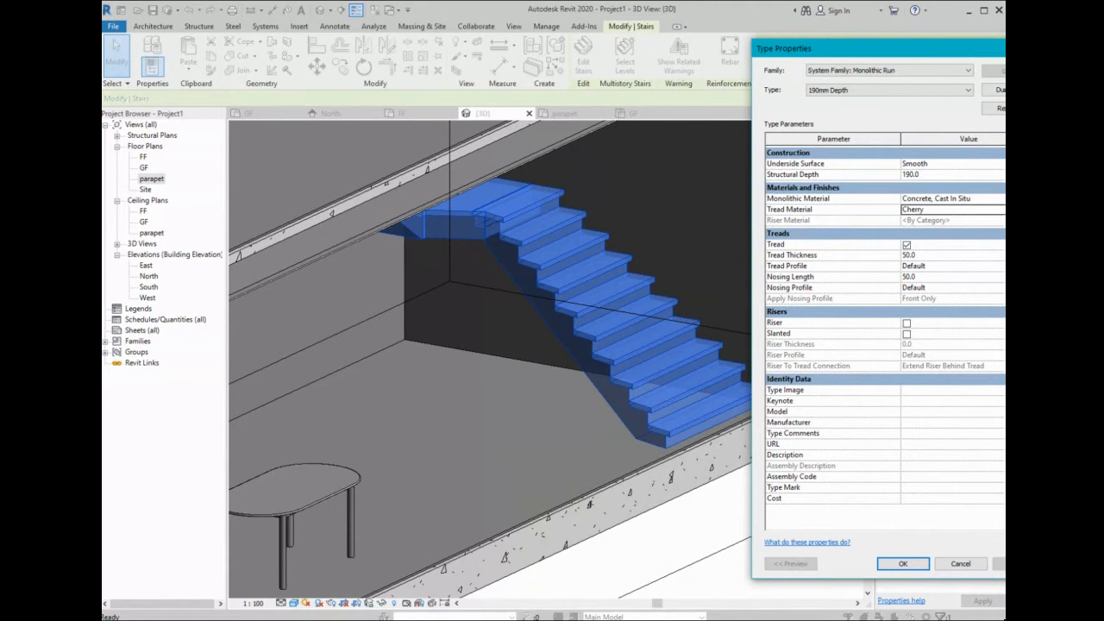
click(902, 563)
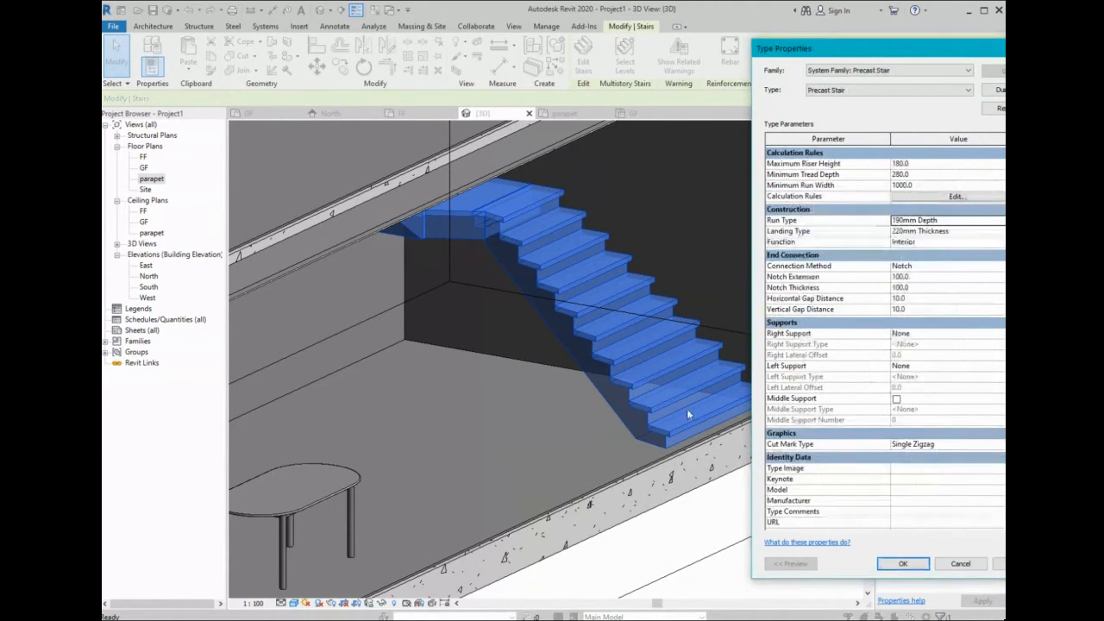
click(903, 563)
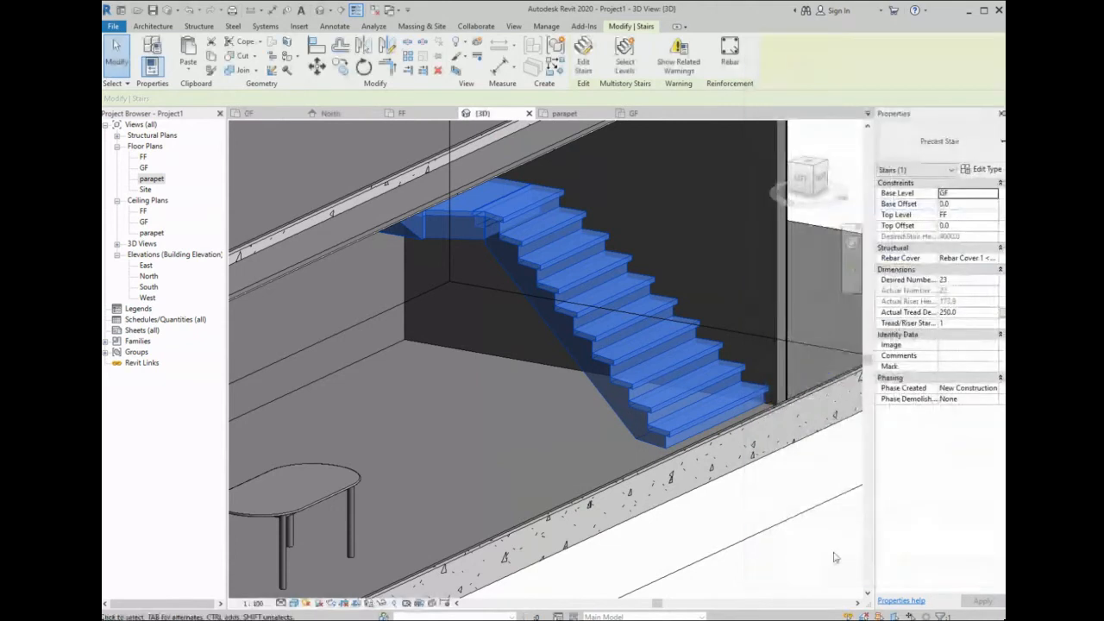
click(712, 509)
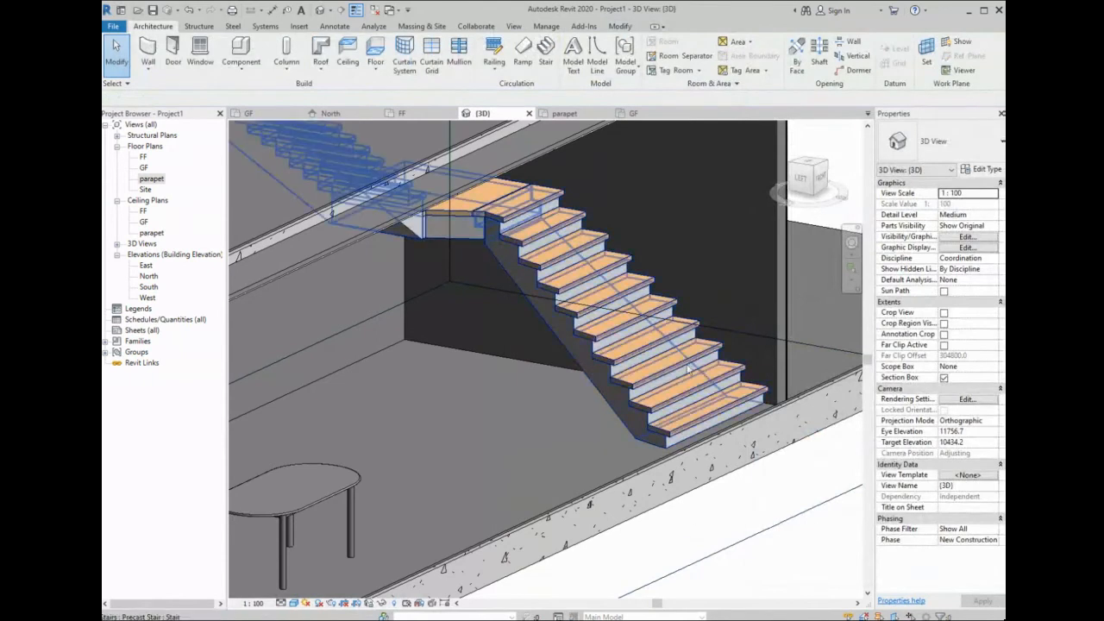
- Examine the stair's new treads and where its upper run meets the FF floor slab
scroll(654, 402, up, 5)
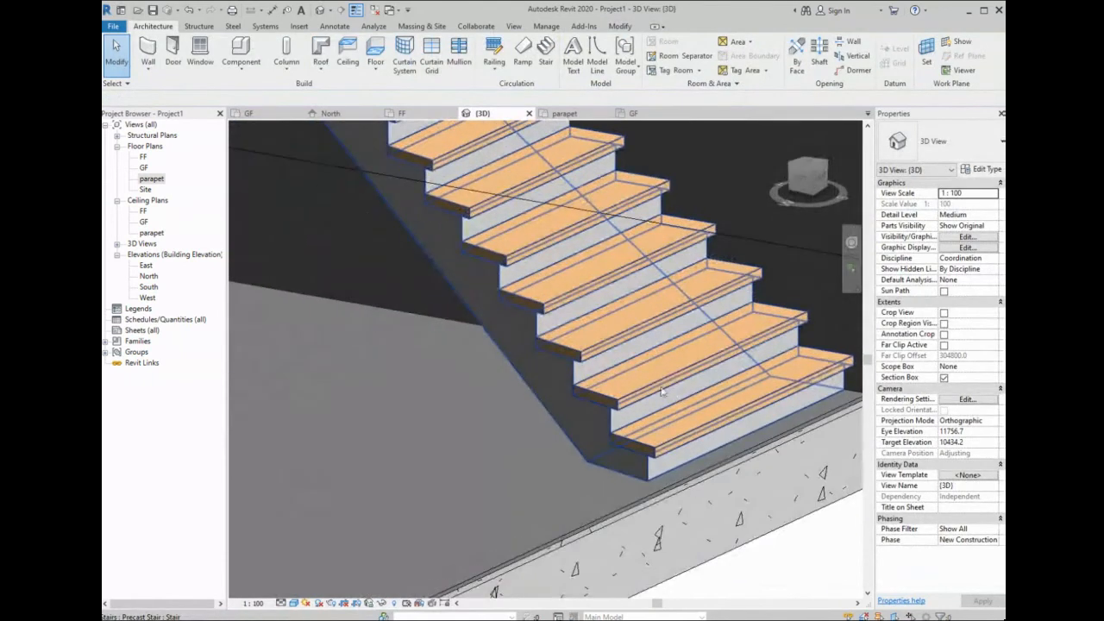
scroll(674, 481, down, 7)
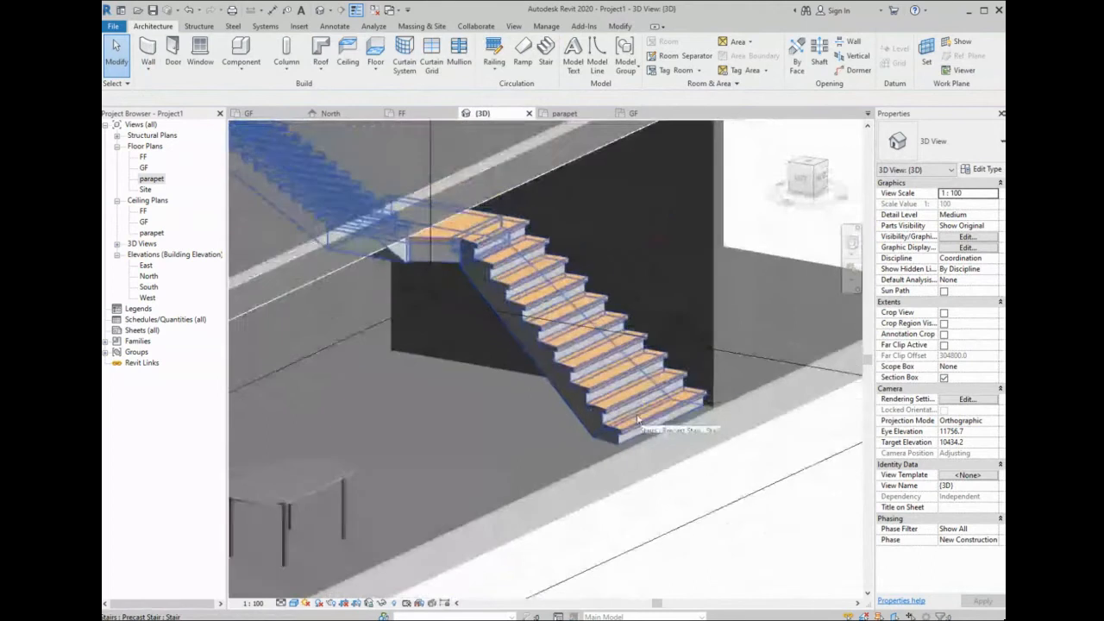
shift+middle_drag(619, 417, 530, 354)
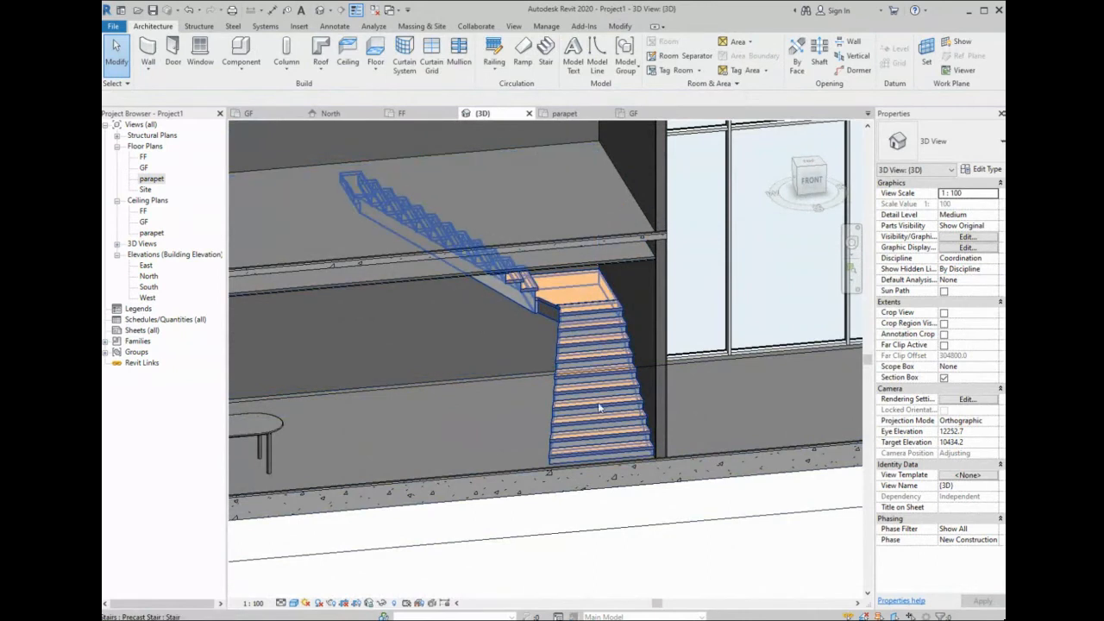
click(553, 298)
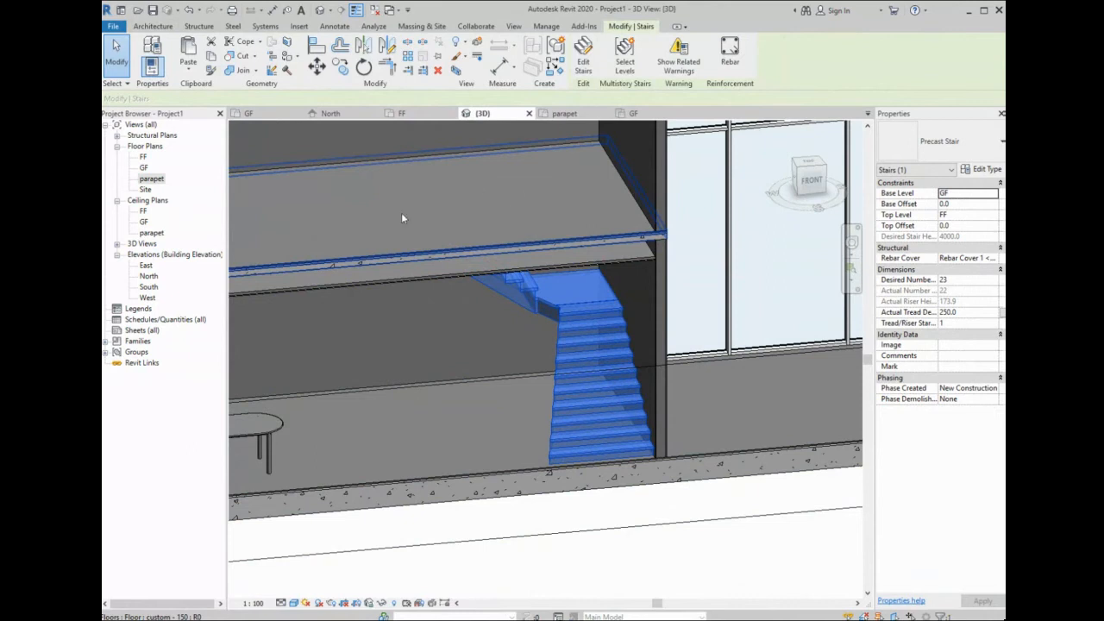
scroll(552, 269, down, 1)
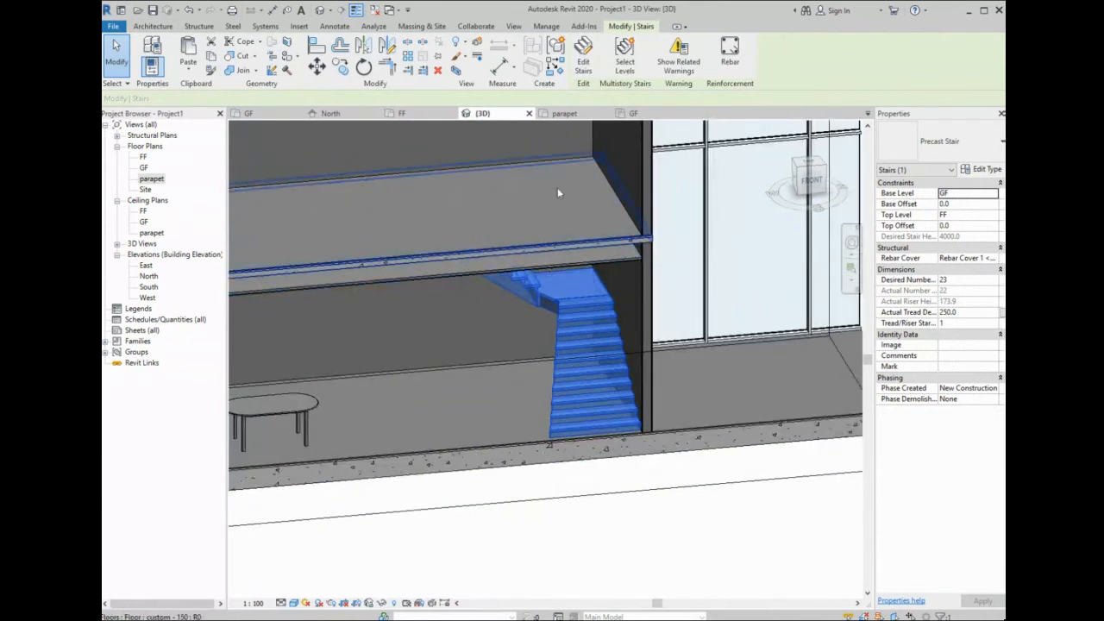
click(555, 222)
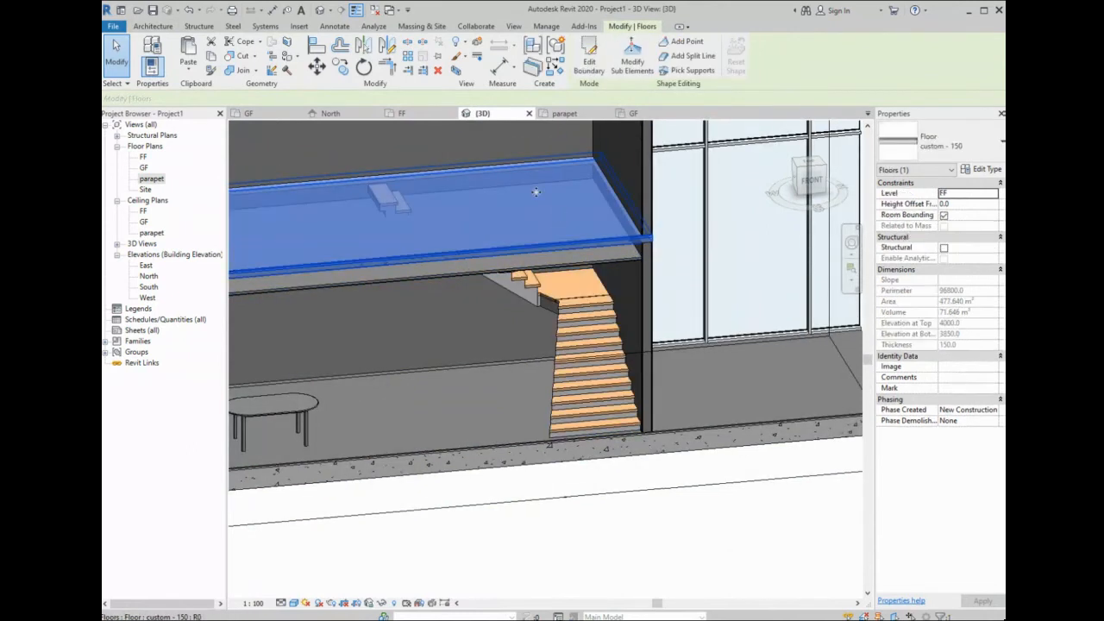
key(Escape)
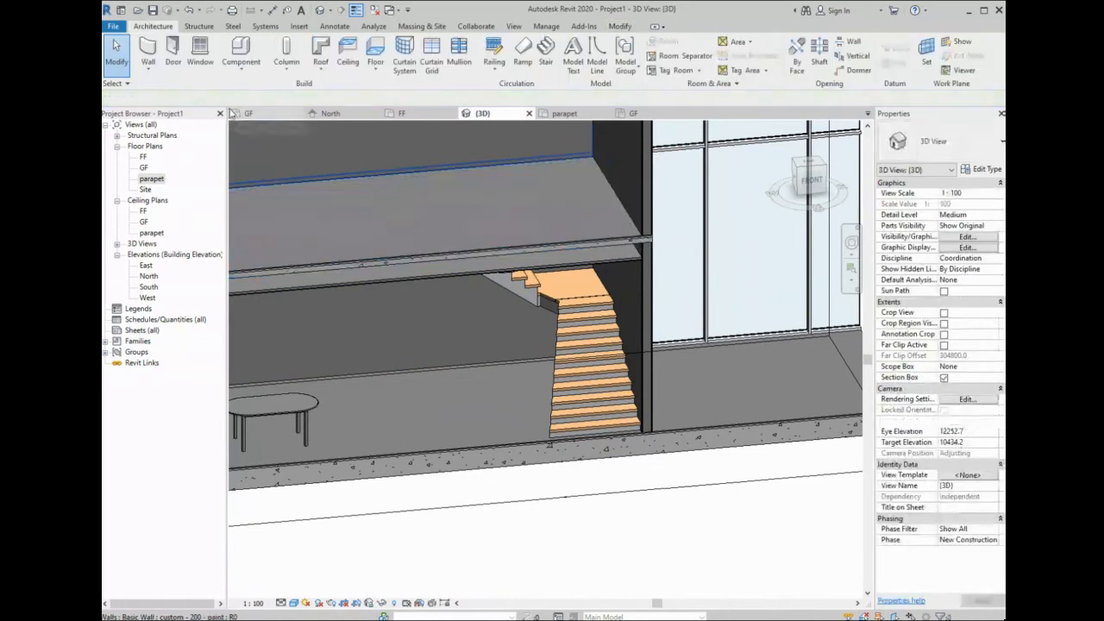
- Start a shaft opening in the GF floor plan and sketch its boundary around the stair's upper end, wall sides and bottom step
click(249, 113)
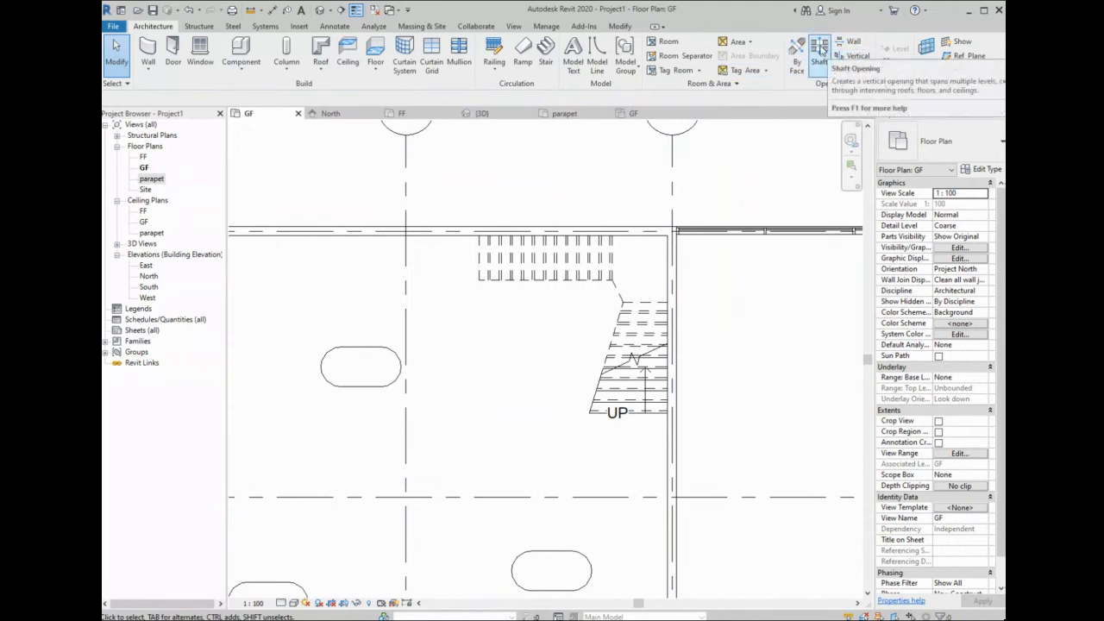
click(819, 51)
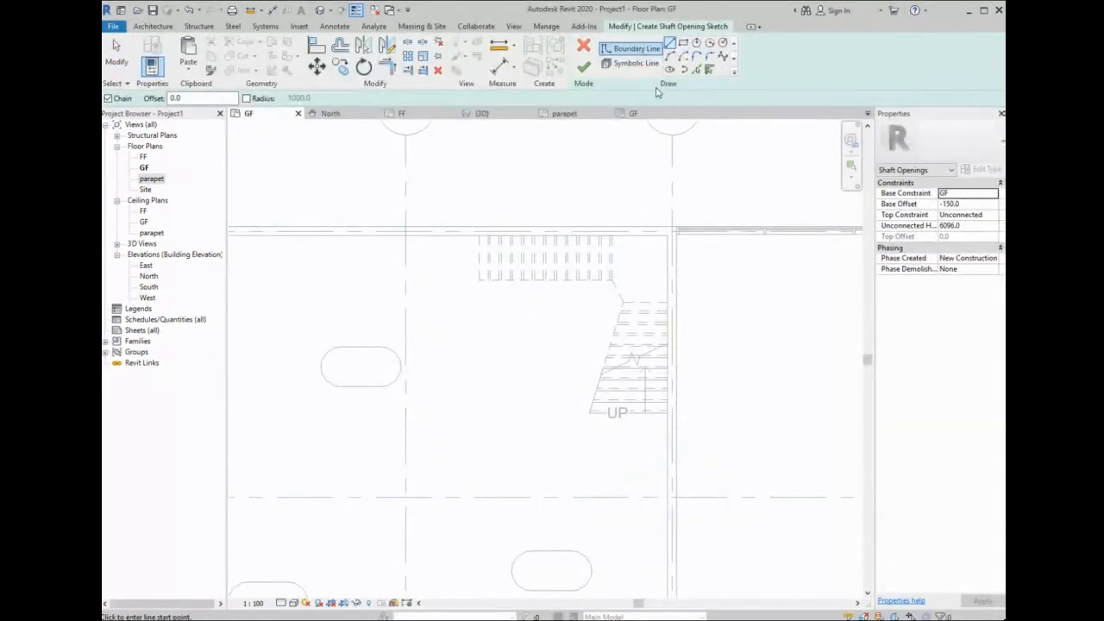
scroll(481, 241, up, 1)
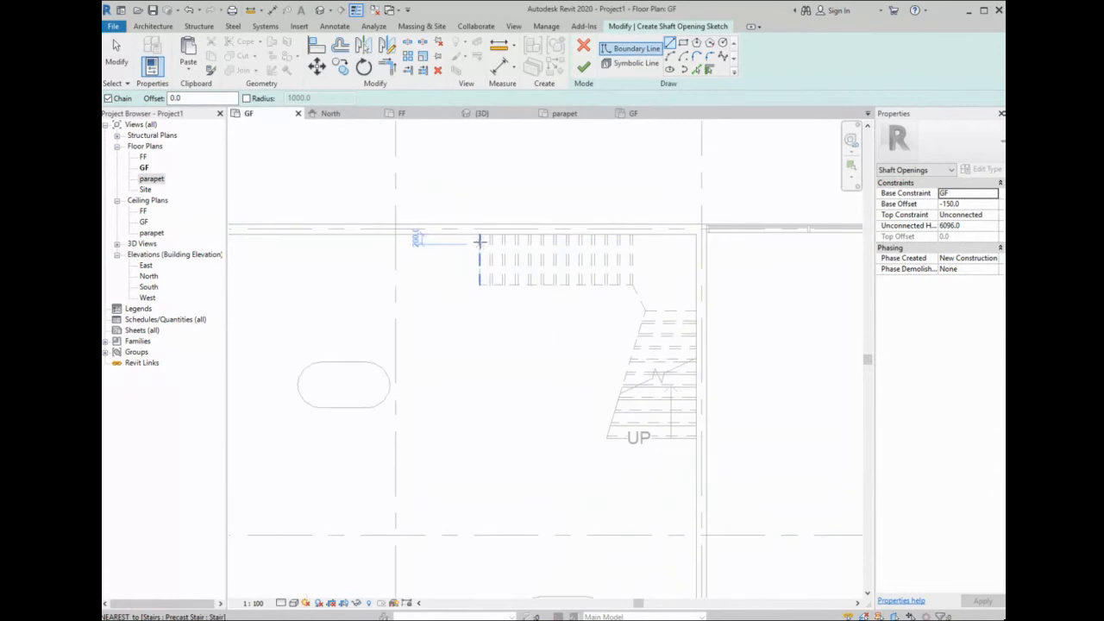
click(481, 285)
click(480, 233)
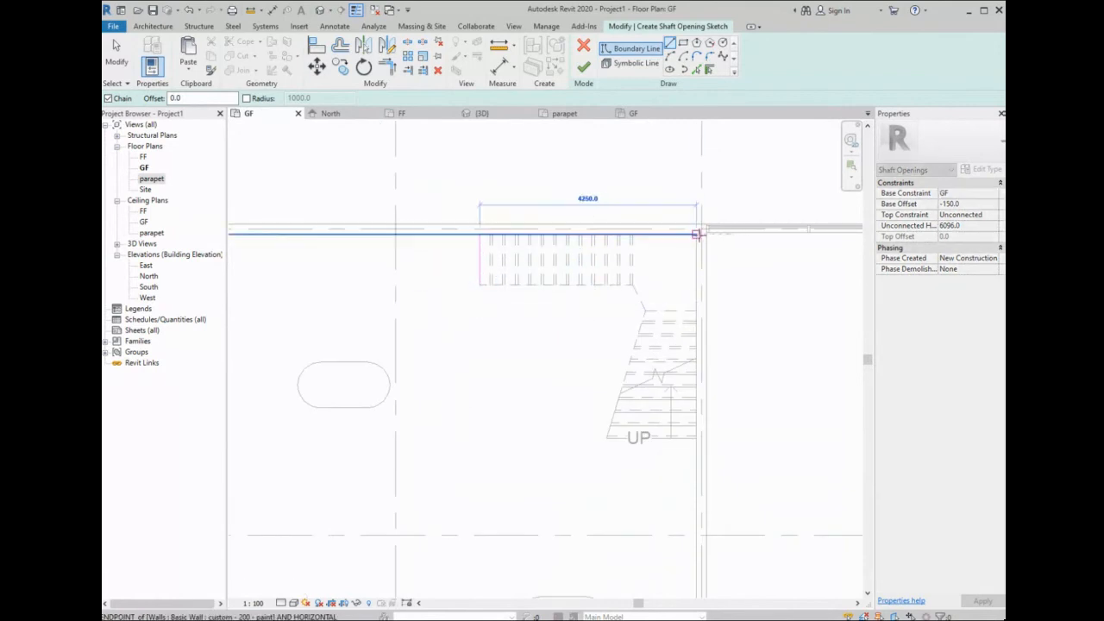
click(700, 231)
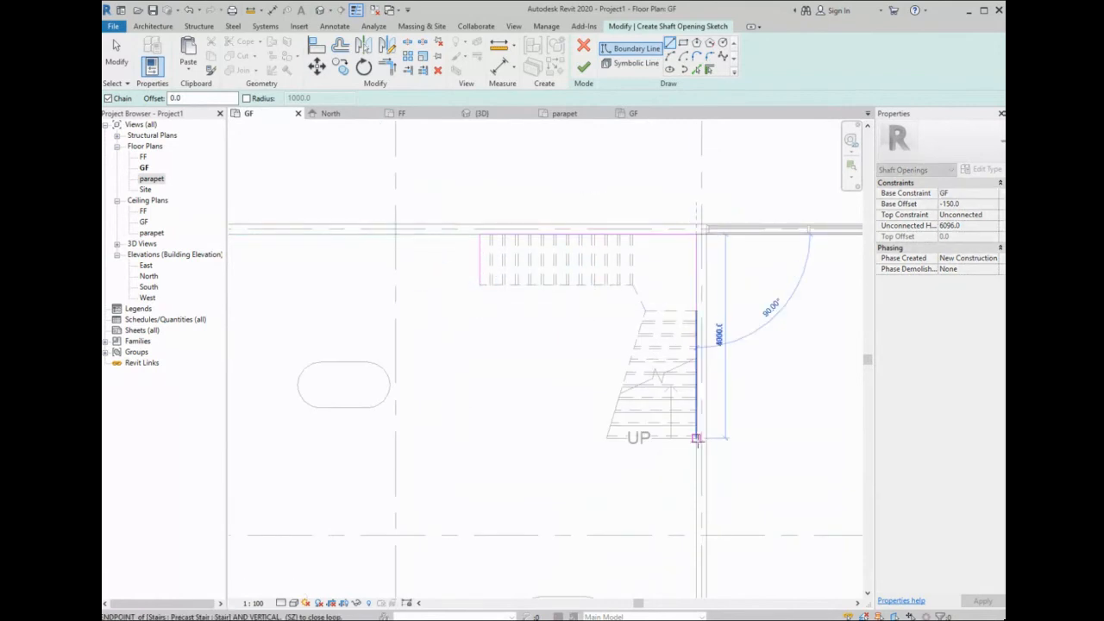
click(697, 438)
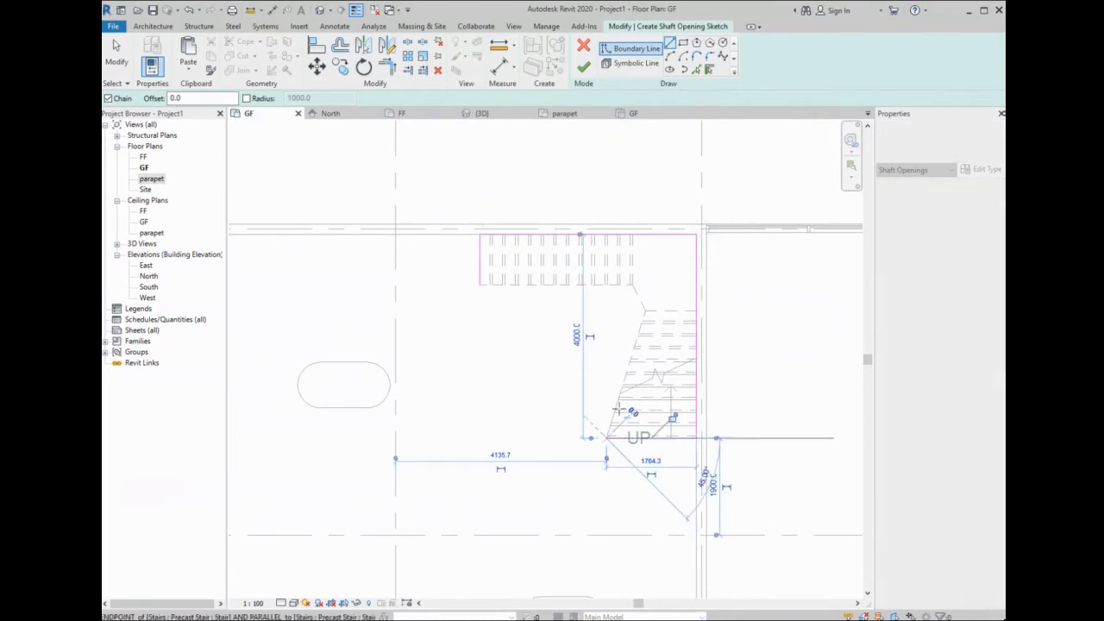
- Close the shaft boundary along the stair's slanted lower run, landing corner and upper run's inner edge, and finish the opening
click(618, 409)
scroll(643, 341, up, 2)
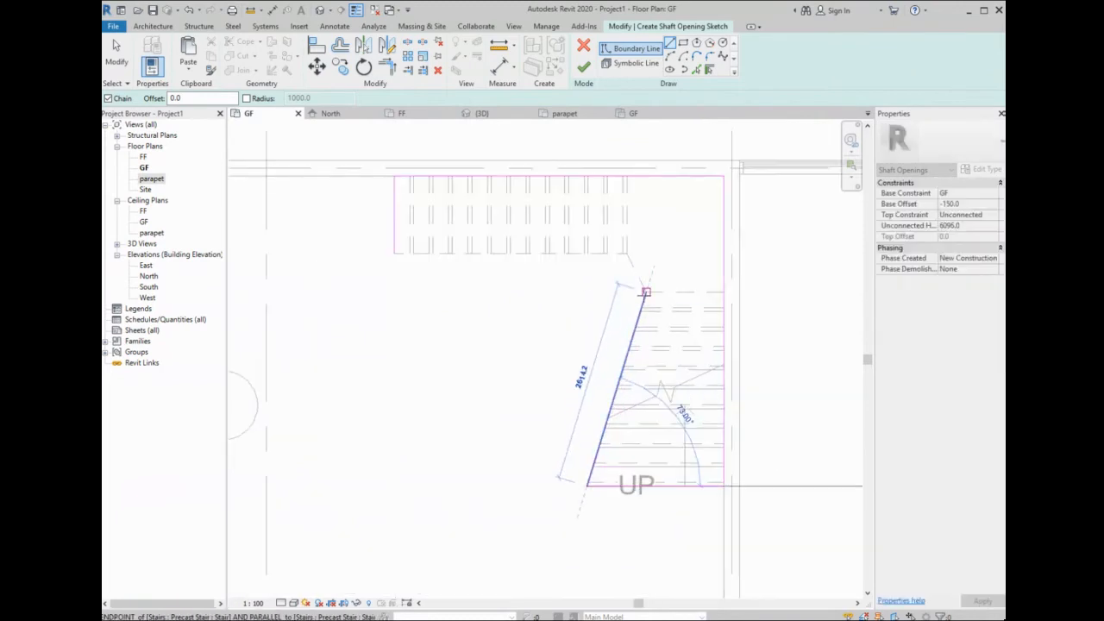
click(645, 293)
click(627, 255)
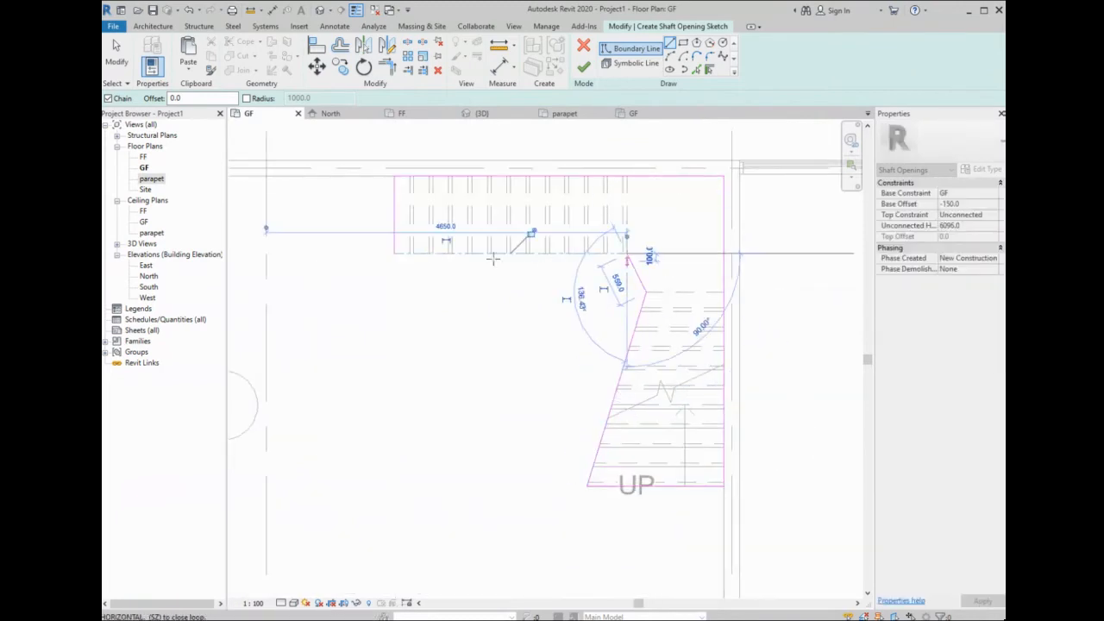
click(394, 253)
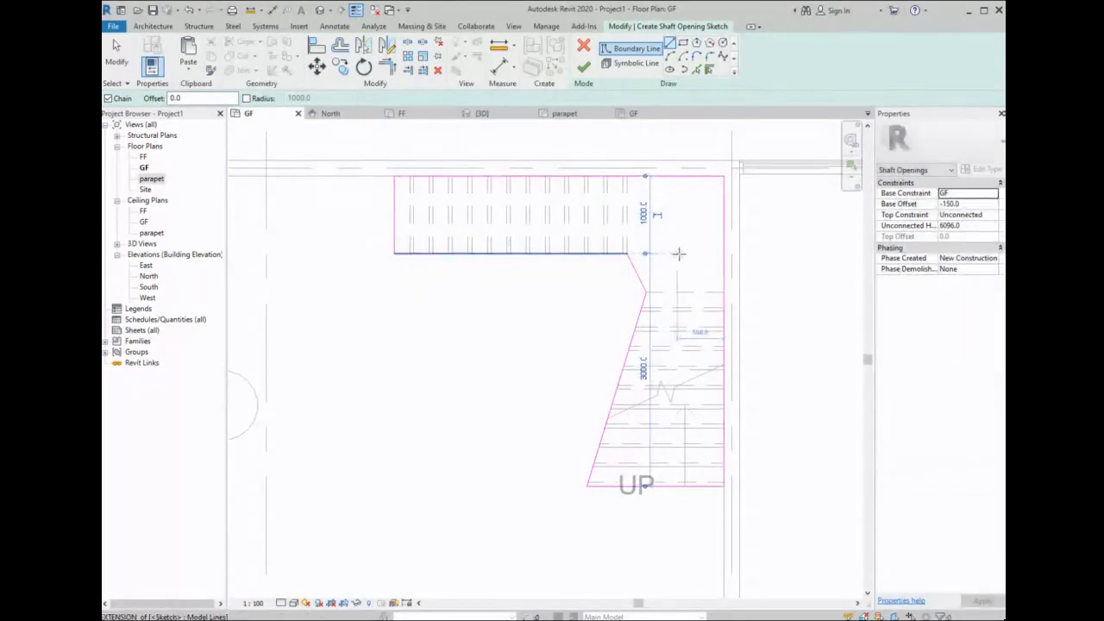
click(583, 67)
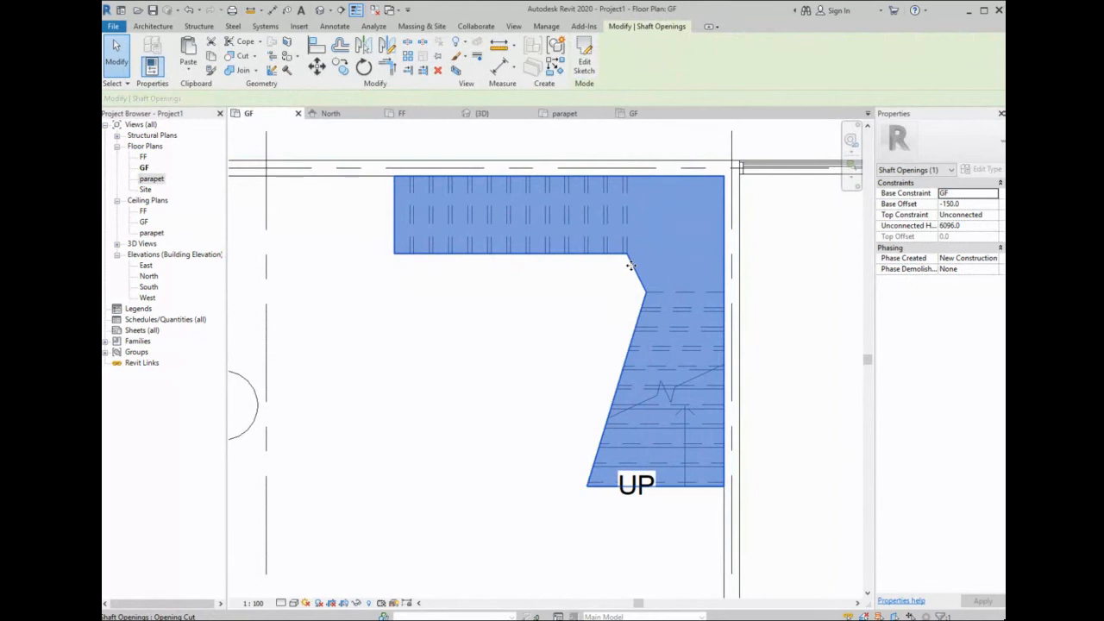
- Select the shaft opening in the 3D view and set its base offset to 0
click(474, 114)
scroll(569, 451, up, 1)
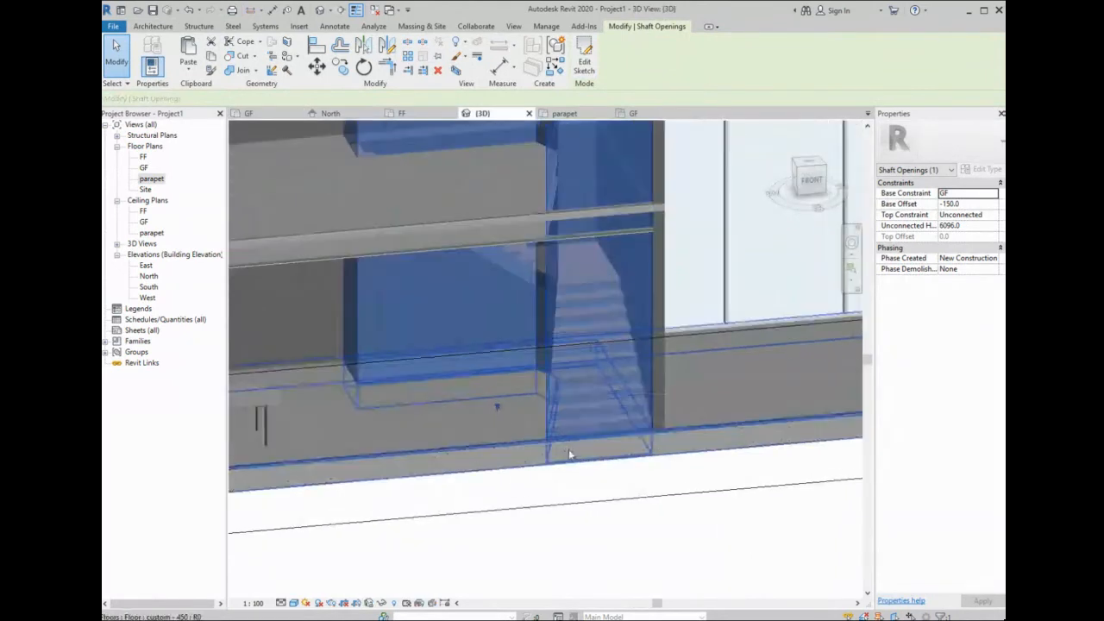
click(401, 434)
click(382, 520)
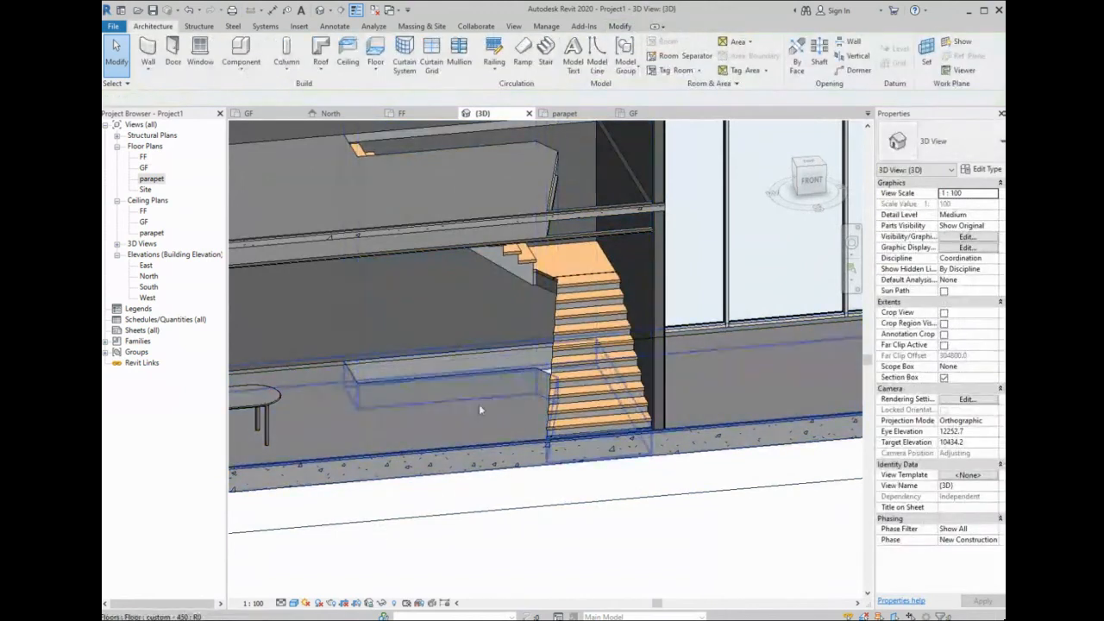
shift+middle_drag(468, 419, 550, 317)
click(546, 319)
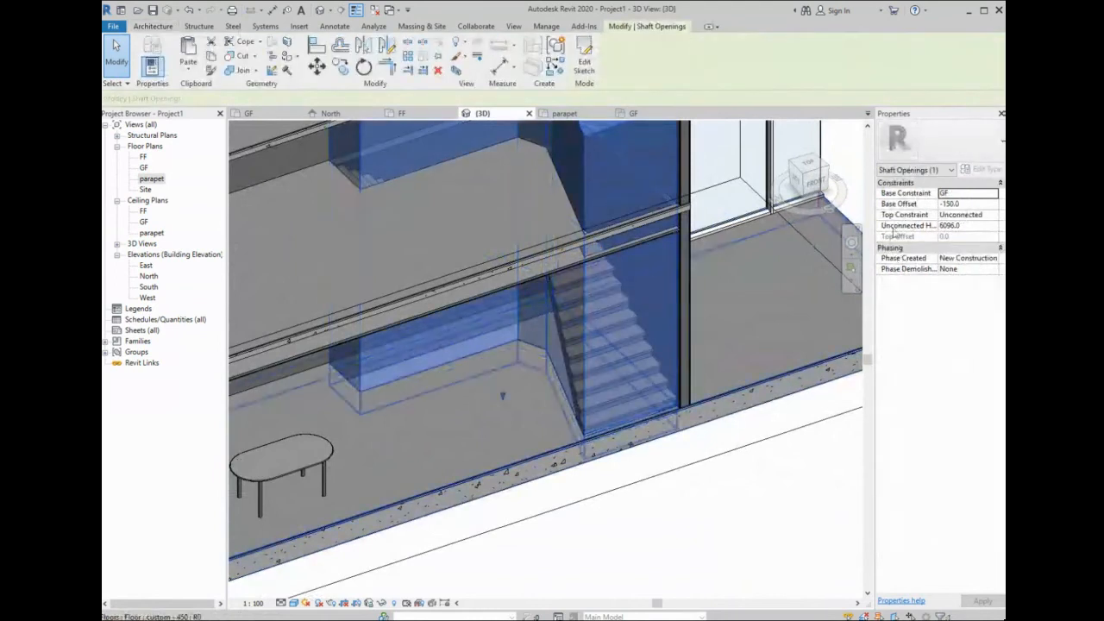
click(956, 203)
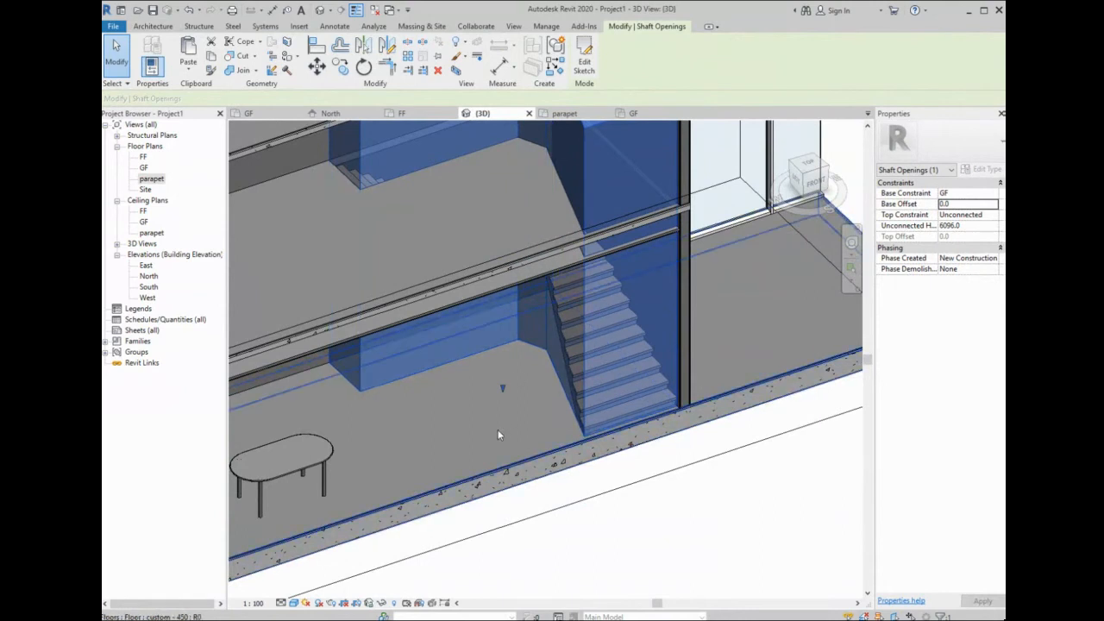
- Constrain the top of the shaft opening up to level parapet so it also cuts the roof slab
scroll(558, 395, down, 2)
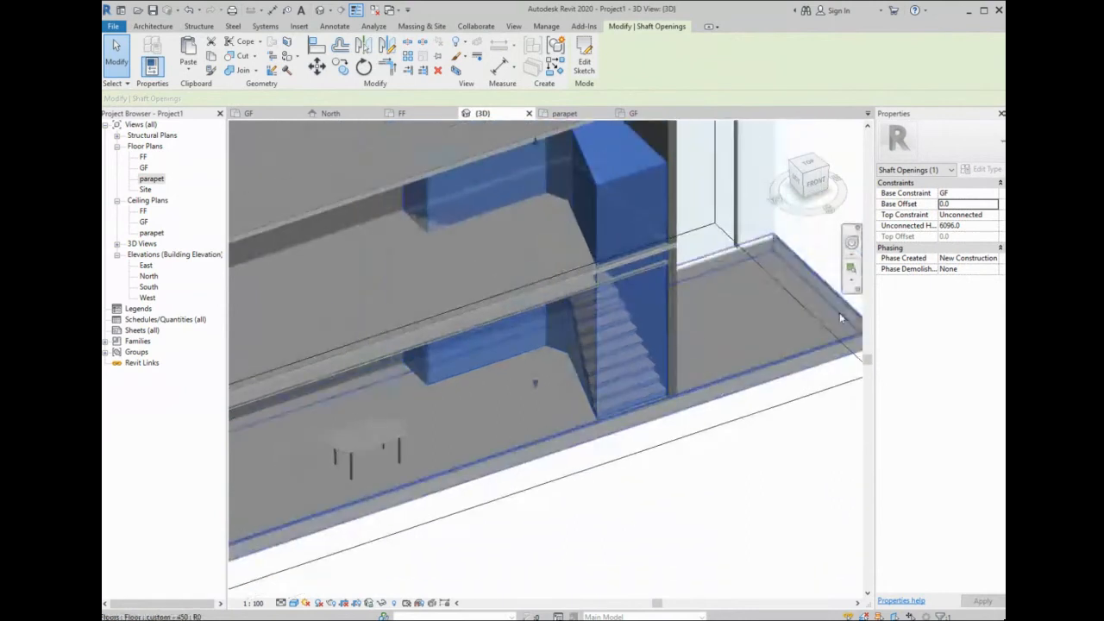
click(981, 216)
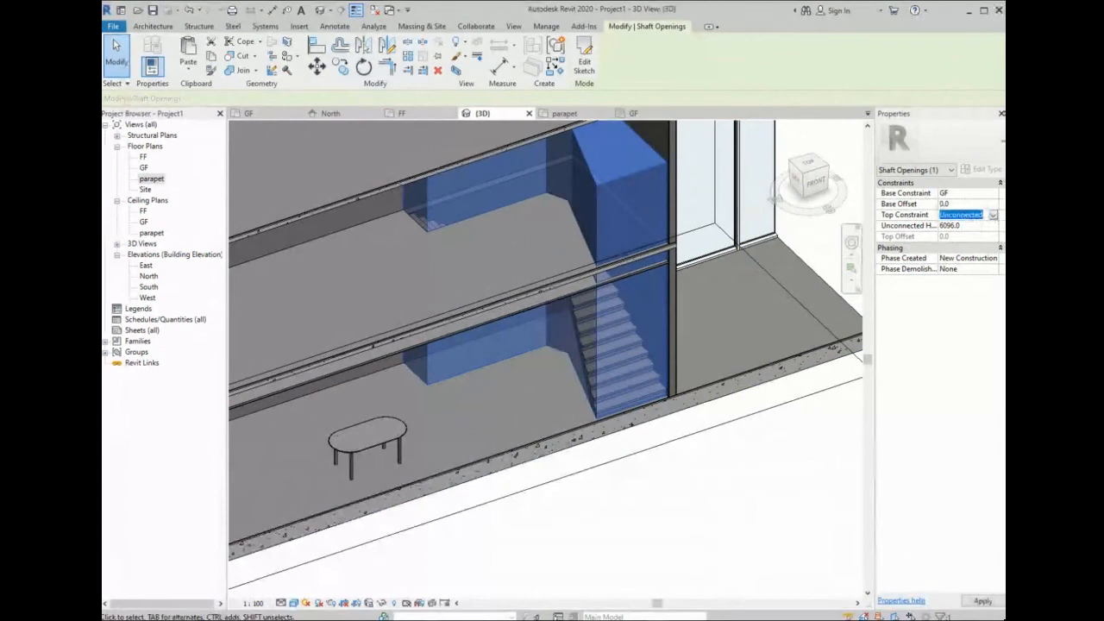
click(971, 256)
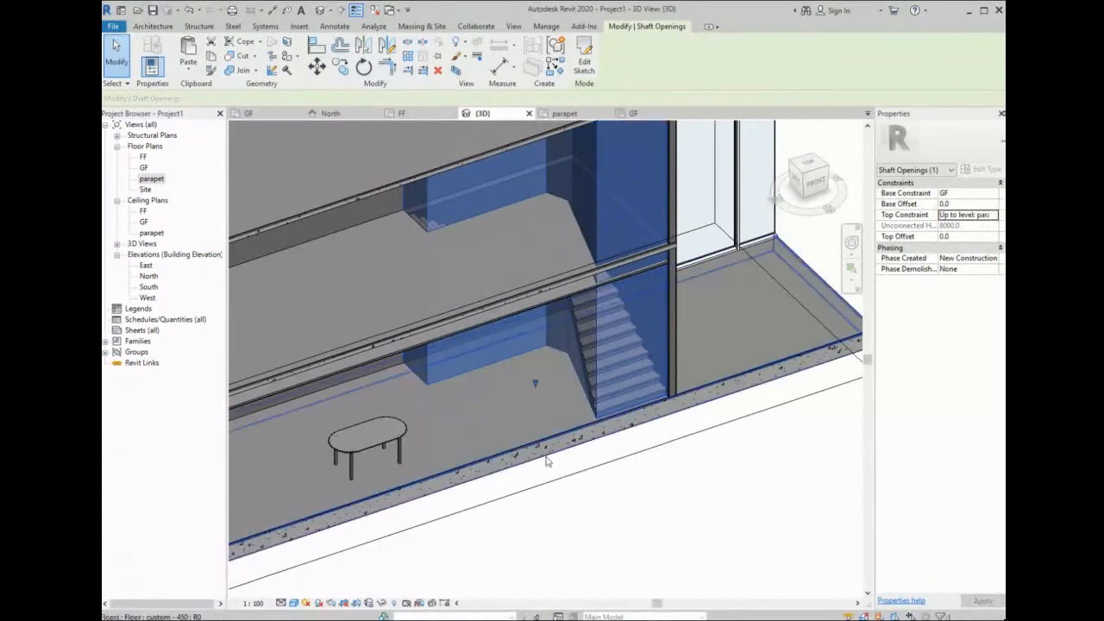
scroll(547, 459, down, 1)
scroll(551, 397, down, 1)
shift+middle_drag(549, 405, 553, 445)
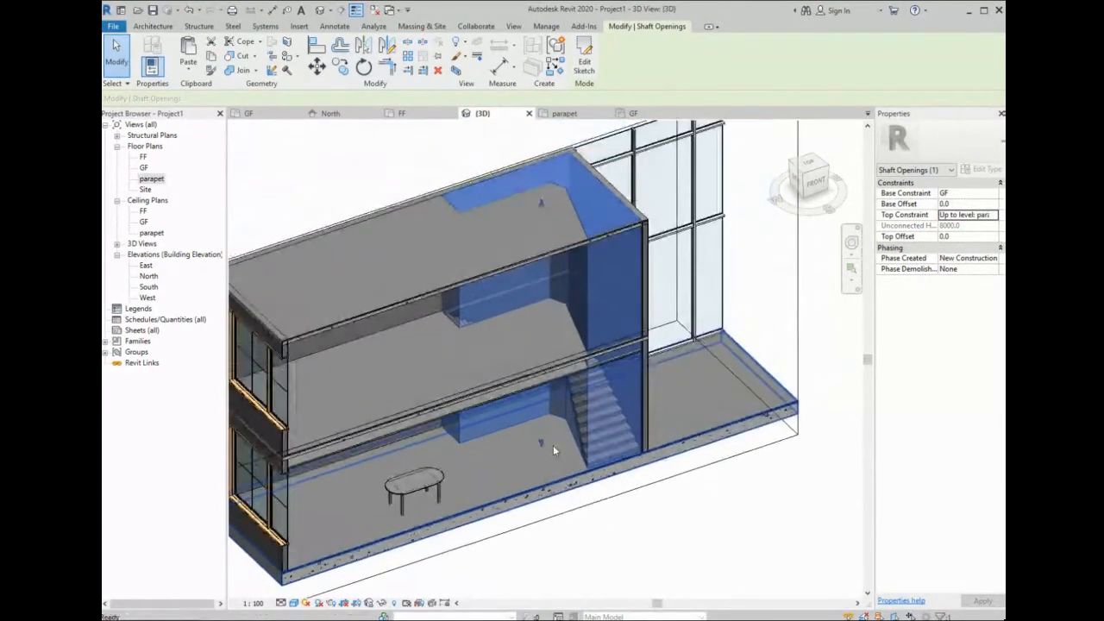
key(Escape)
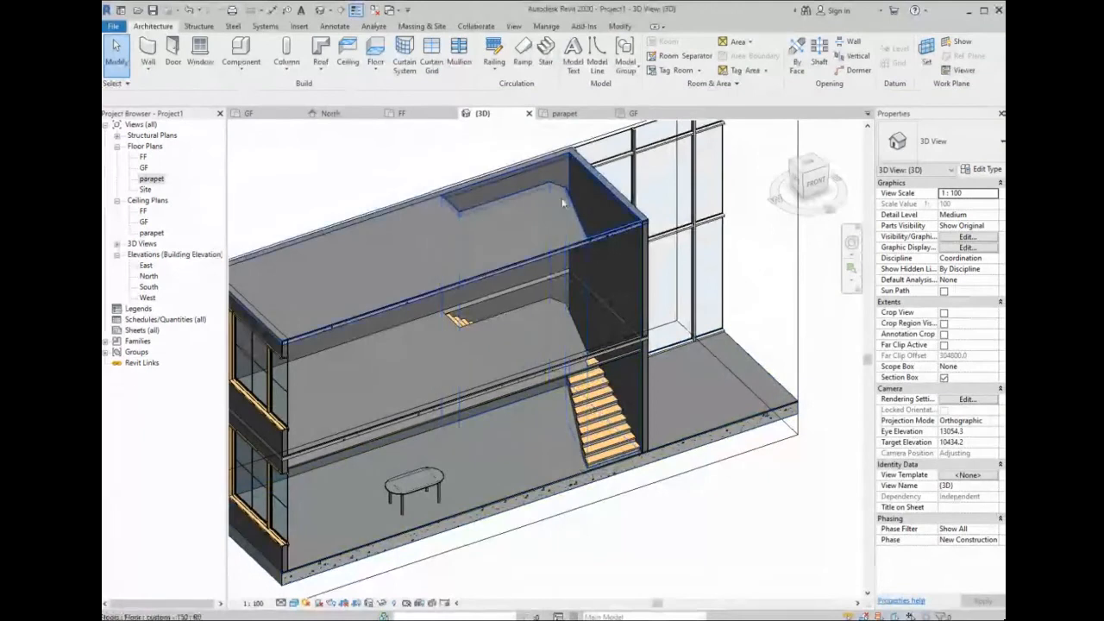
- Try a top offset of -150 on the shaft opening, and return the offset to 0
click(588, 252)
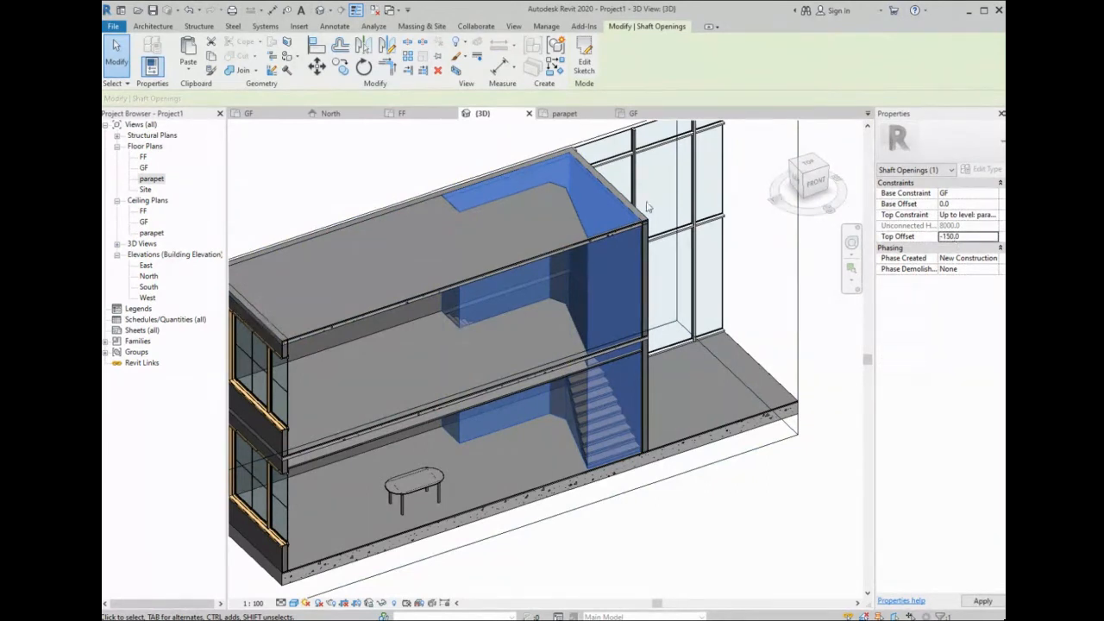
middle_drag(542, 465, 594, 396)
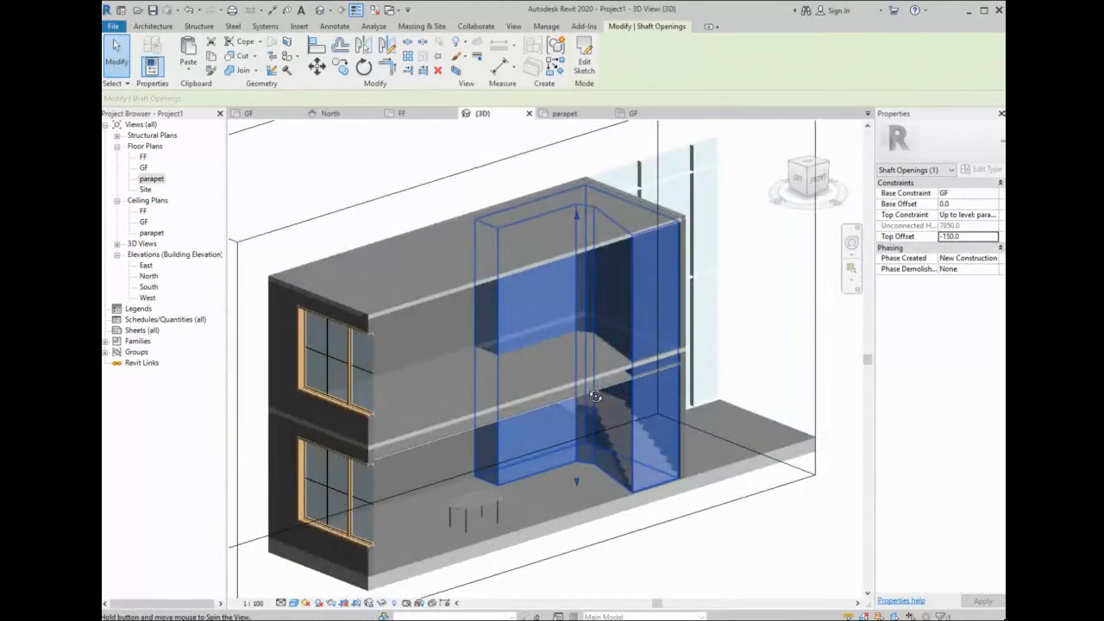
shift+middle_drag(594, 396, 608, 378)
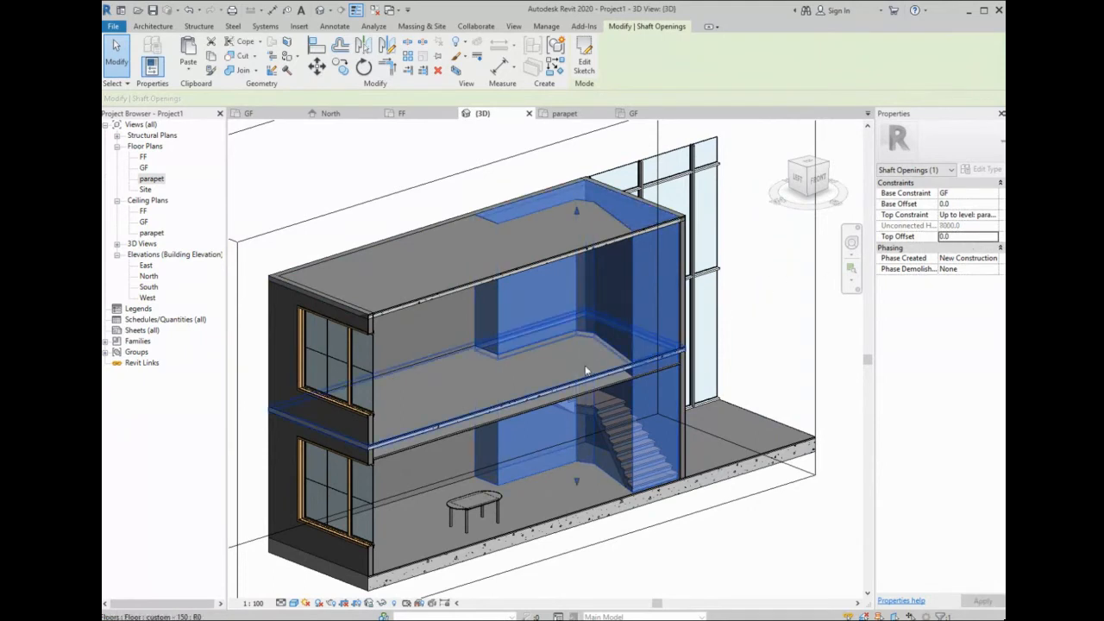
key(Escape)
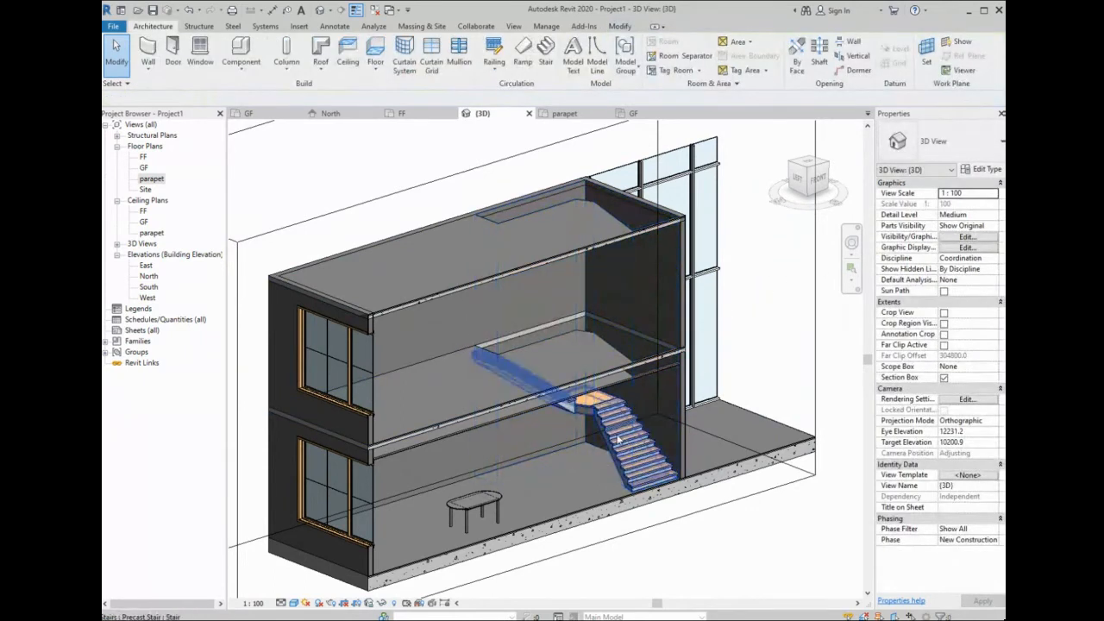
- Place 1100mm railings on the treads along both sides of the precast stair, dismissing the save reminder
click(617, 439)
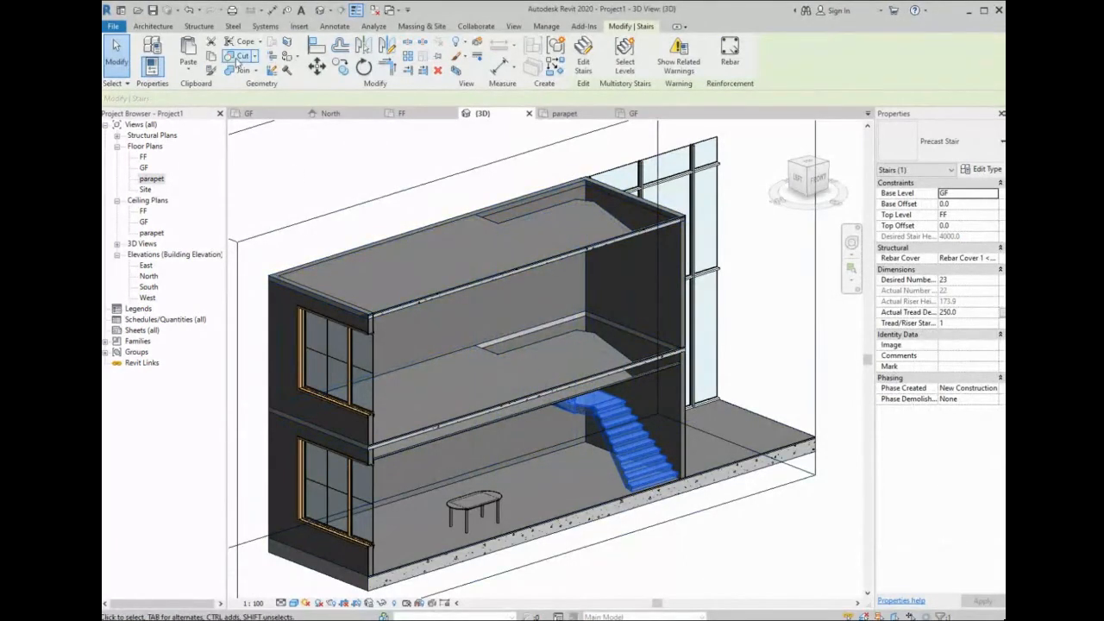
click(168, 26)
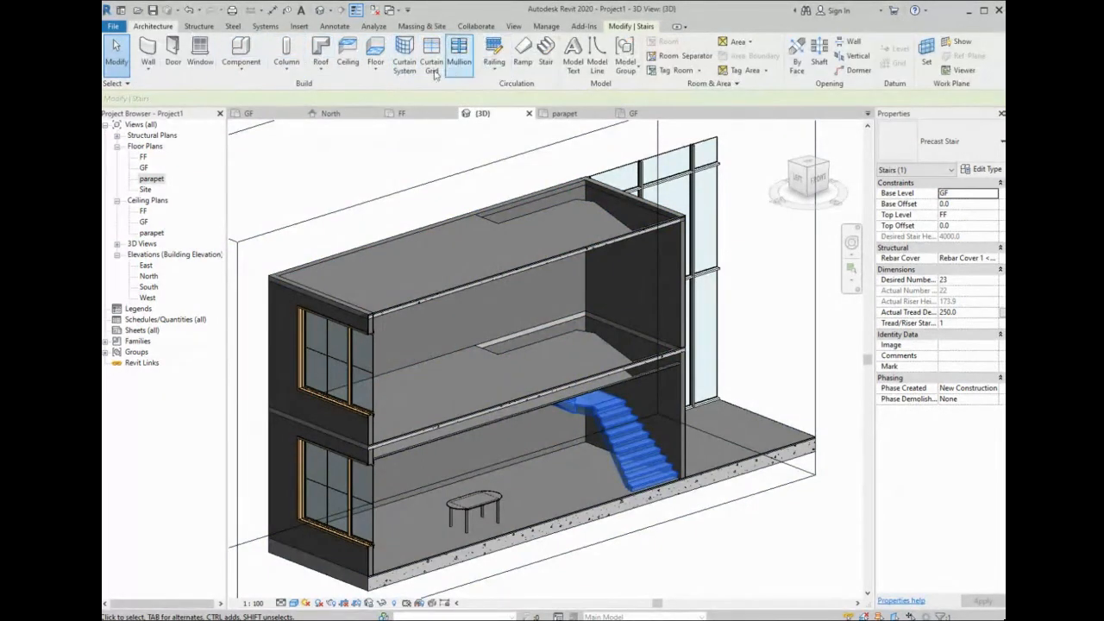
click(495, 71)
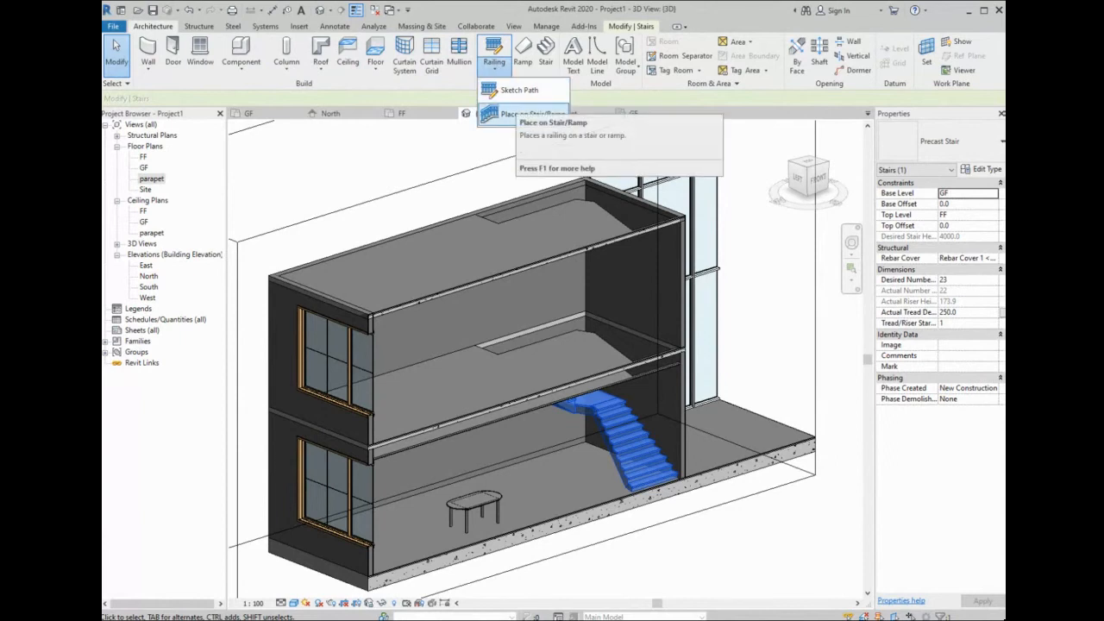
click(503, 114)
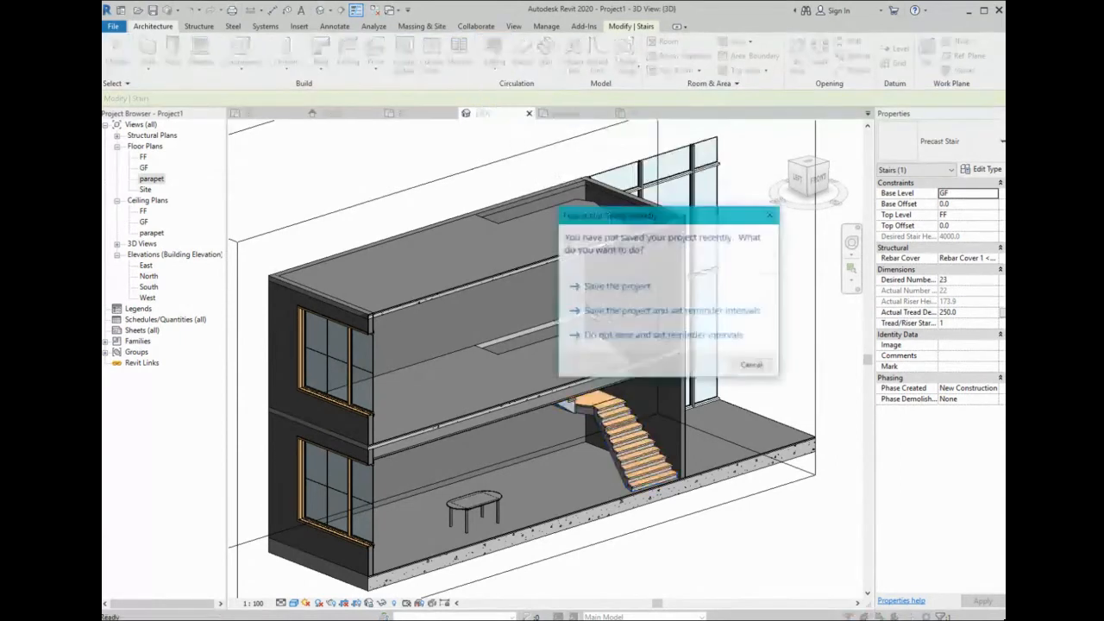
key(Escape)
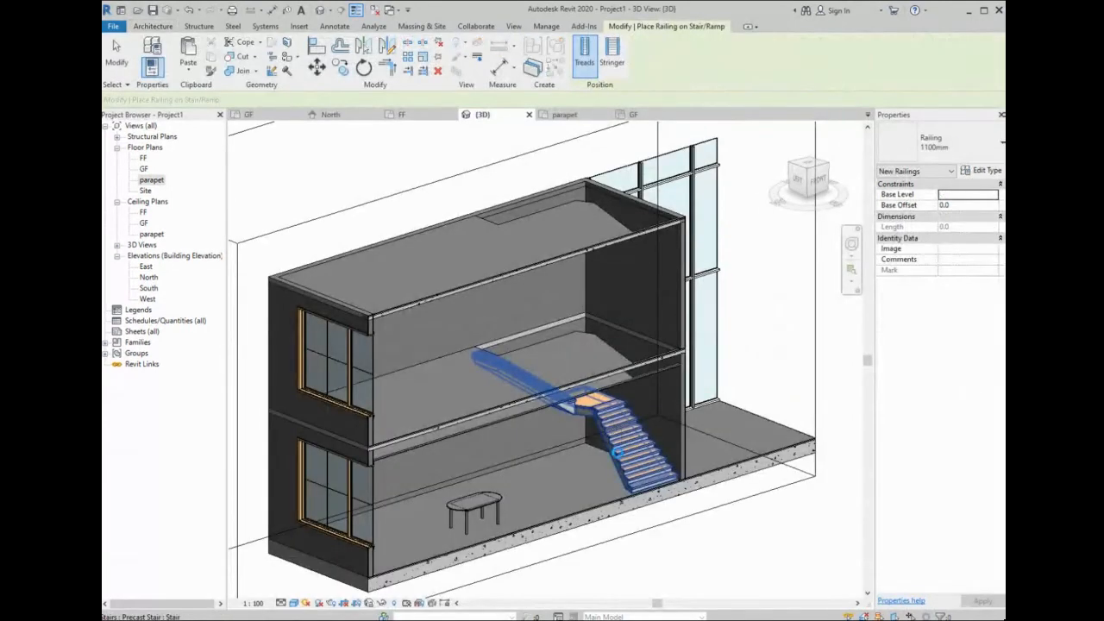
click(625, 466)
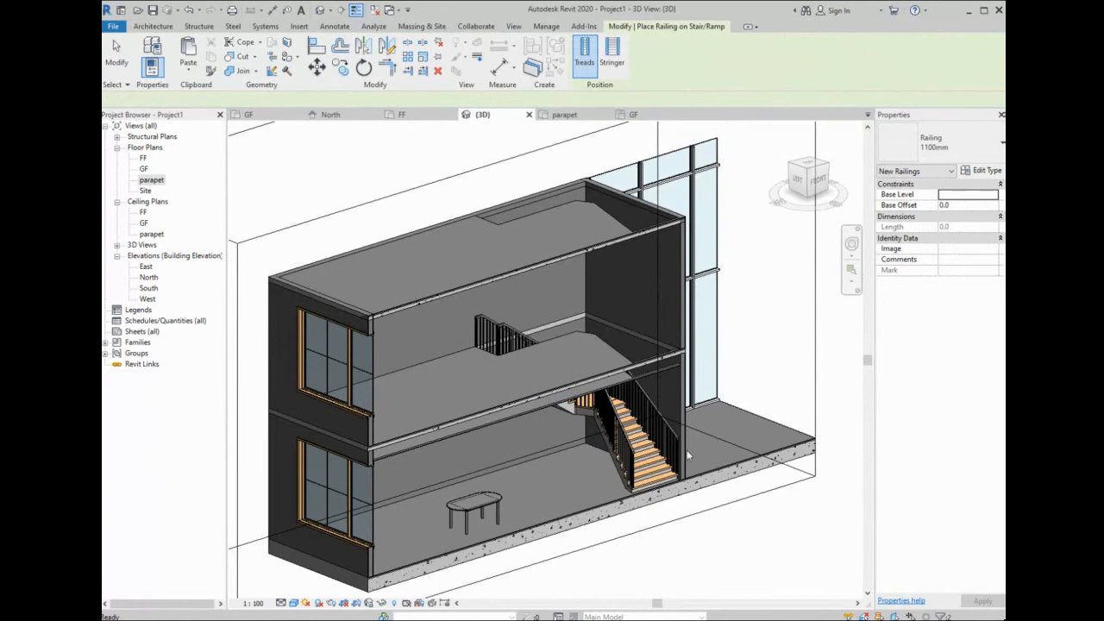
- Delete the stair railing that runs along the wall side
scroll(653, 452, up, 1)
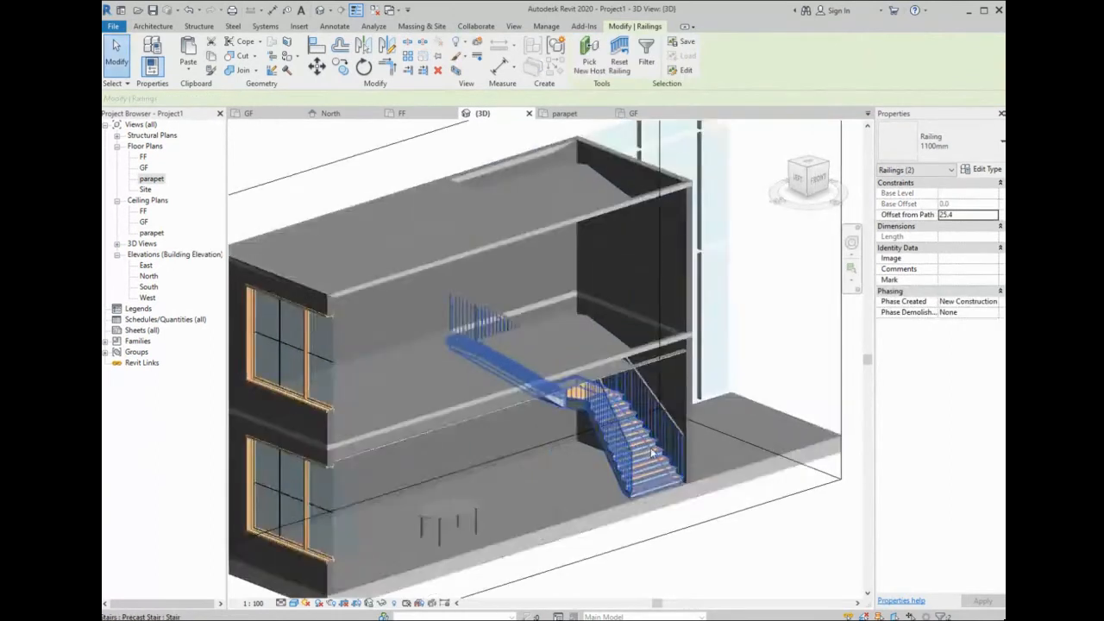
click(662, 429)
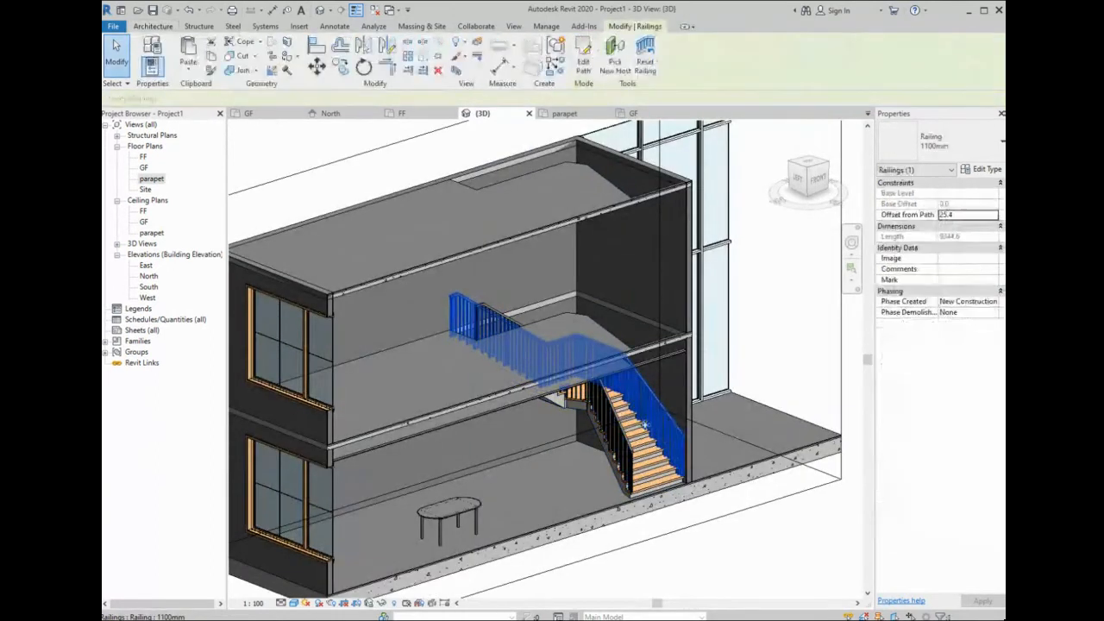
key(Escape)
- Open the inner stair railing's path sketch in the FF floor plan and begin a path line at the upper run's end
click(622, 437)
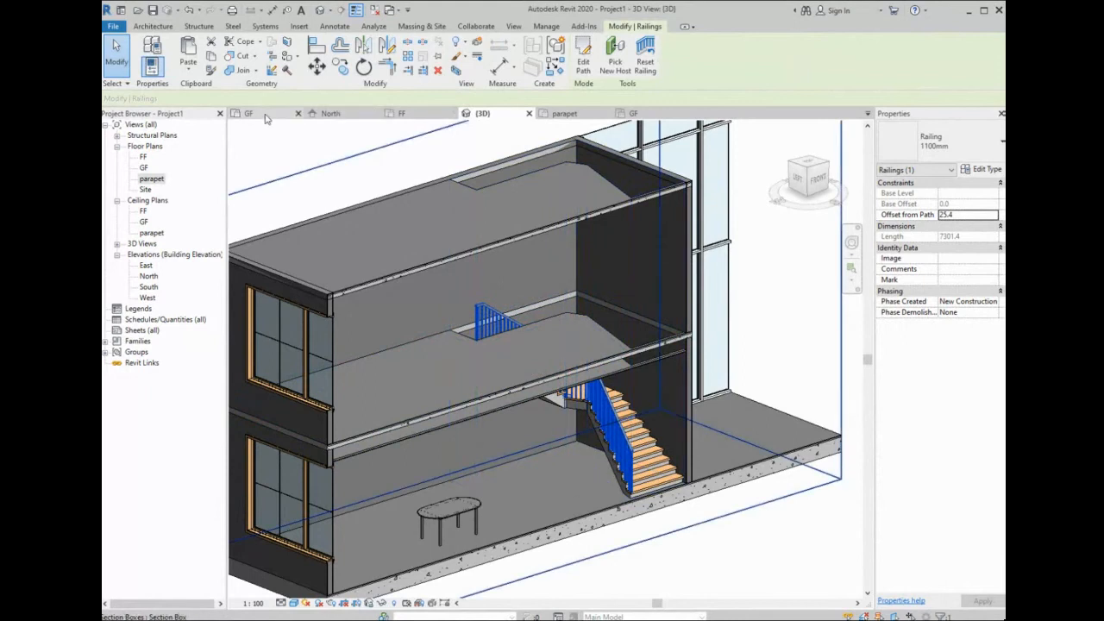
click(423, 116)
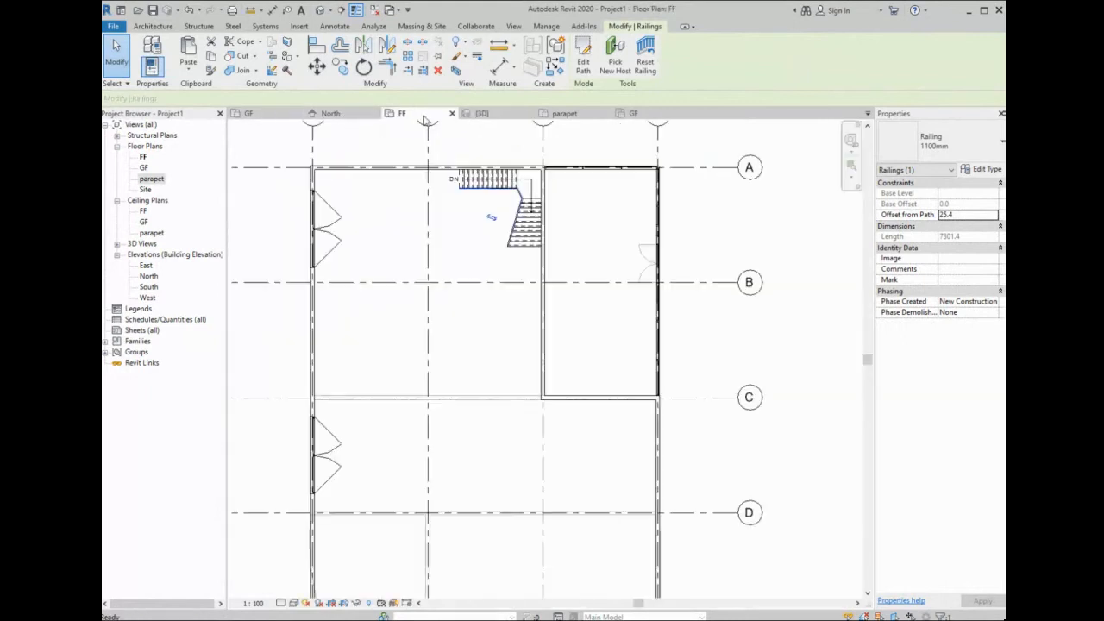
scroll(515, 192, up, 6)
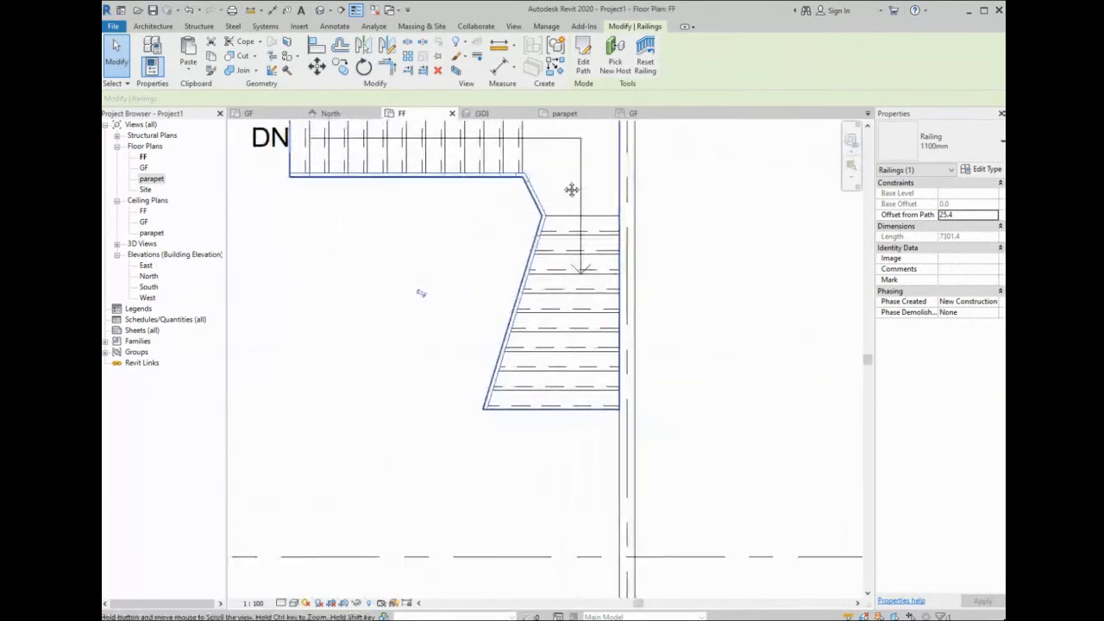
middle_drag(572, 190, 607, 205)
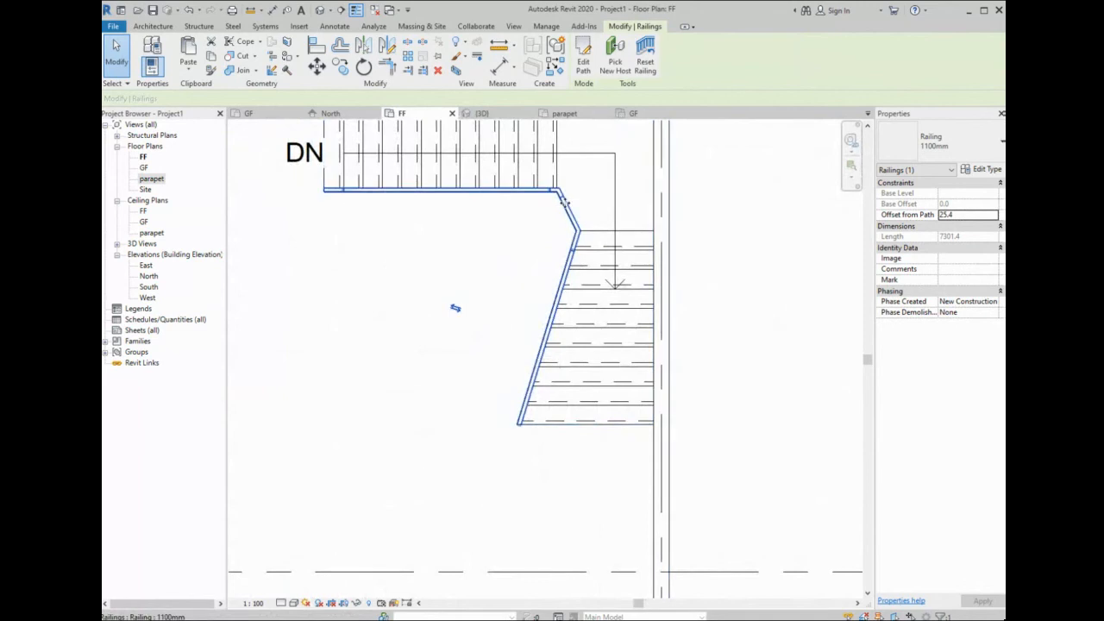
double_click(564, 203)
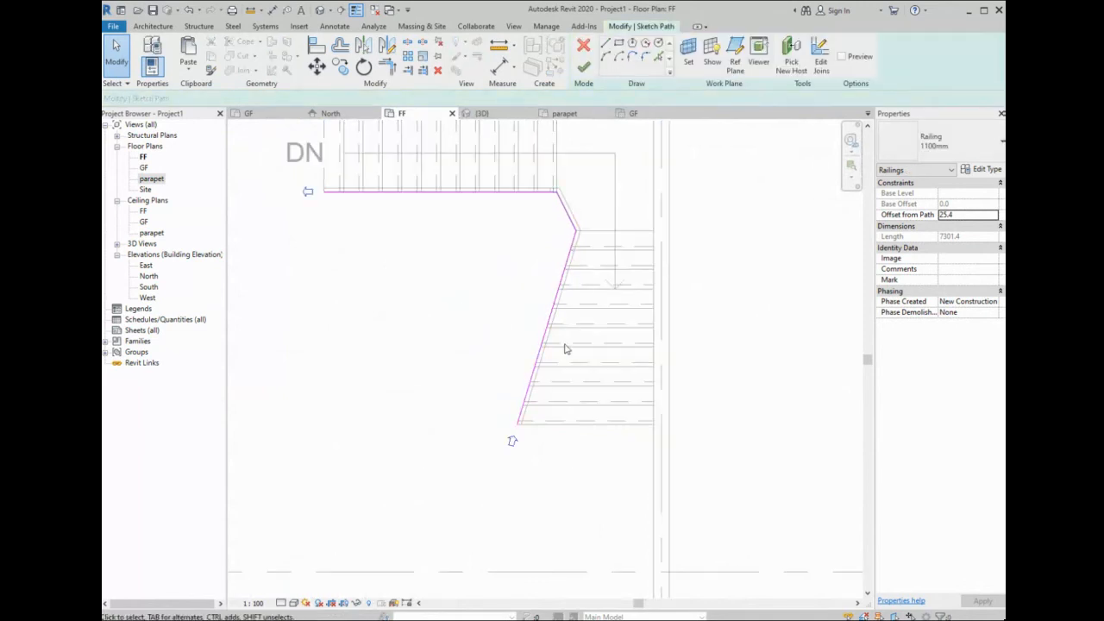
scroll(565, 349, down, 1)
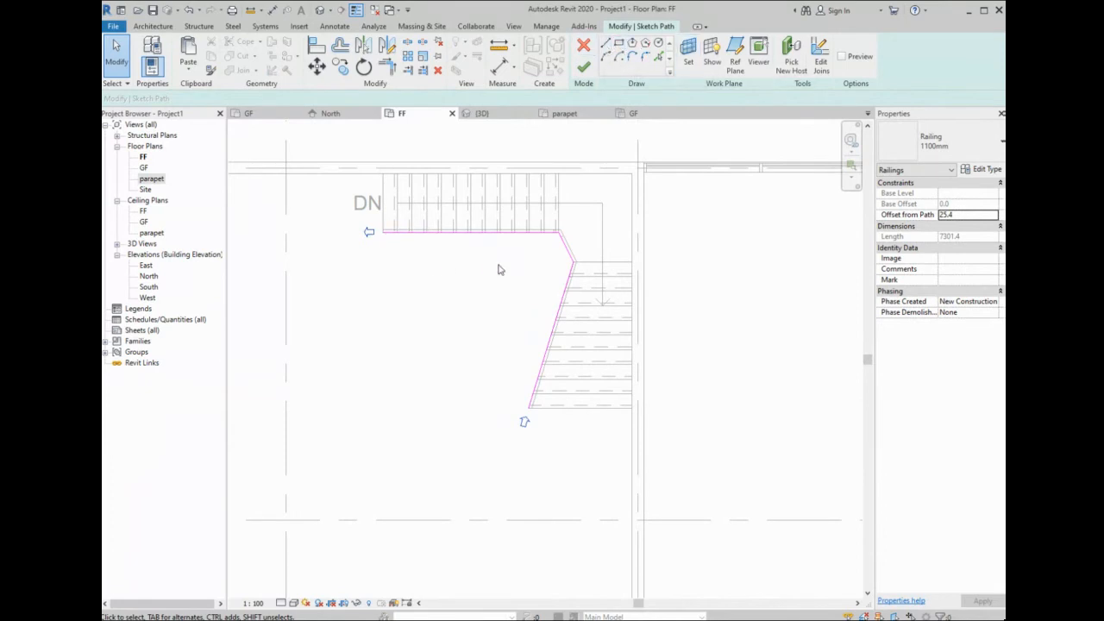
click(605, 43)
scroll(379, 230, up, 3)
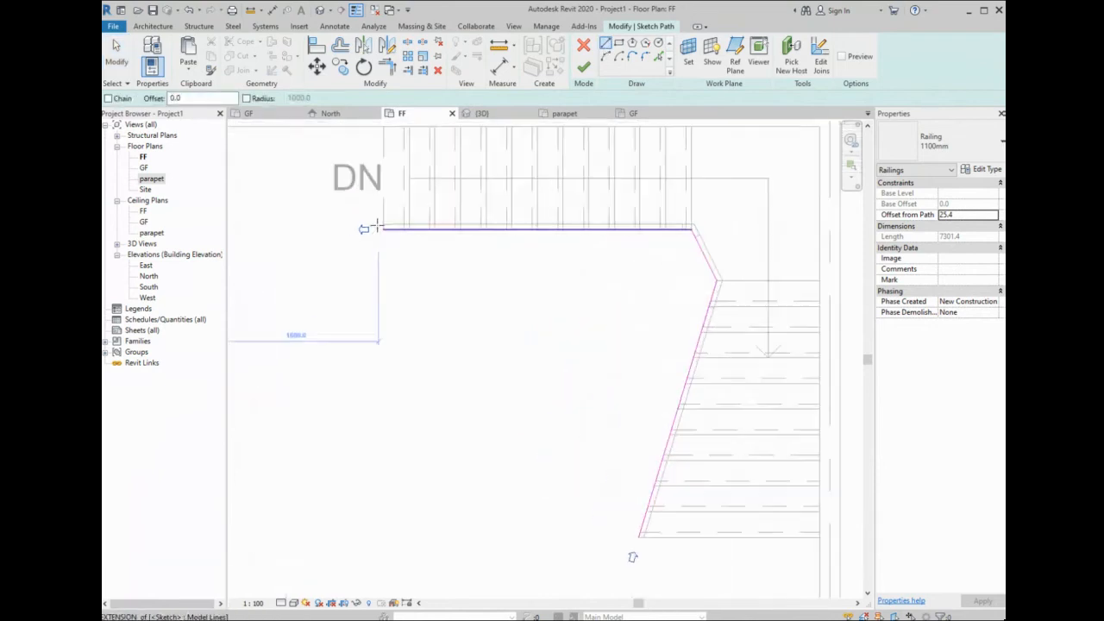
- Sketch a 100 mm return down from the railing path's end beside the DN label and a parallel segment inside the angled corner
click(384, 229)
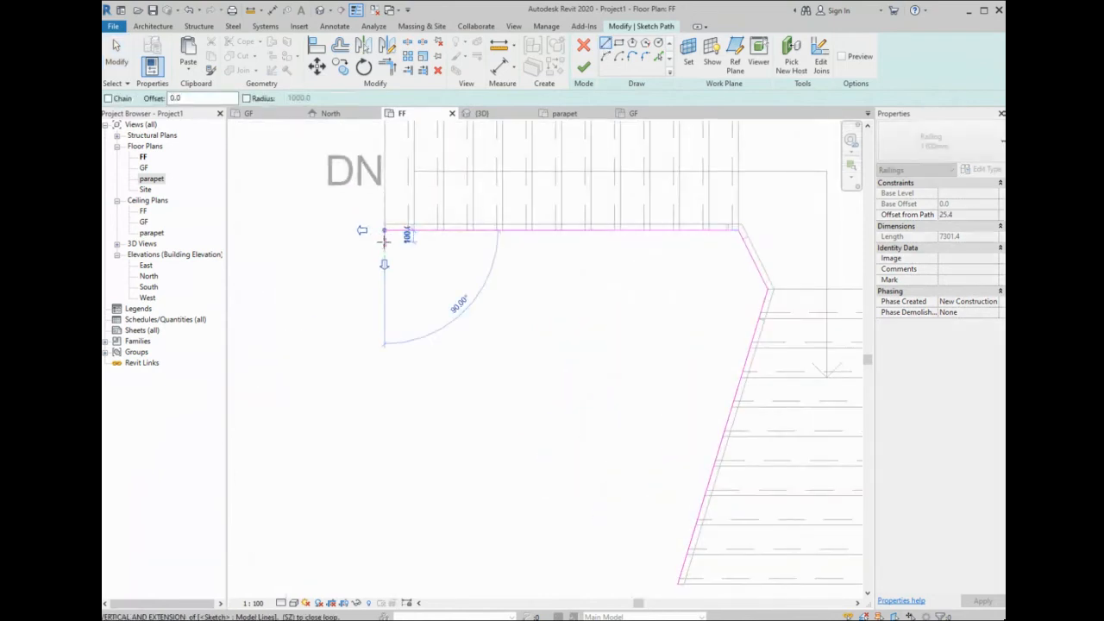
click(739, 378)
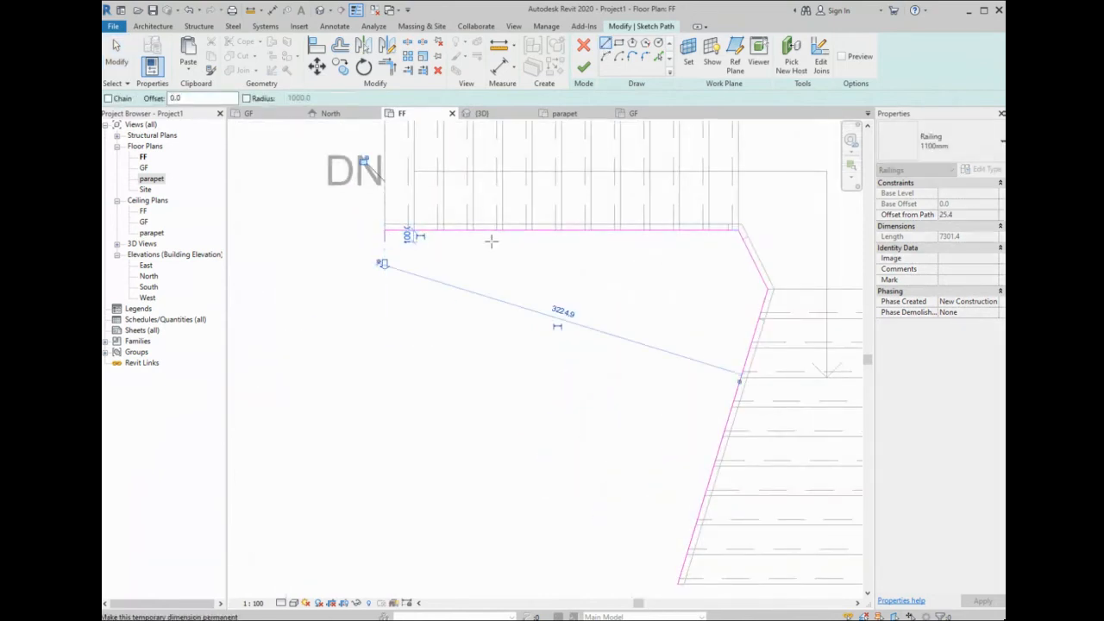
click(734, 231)
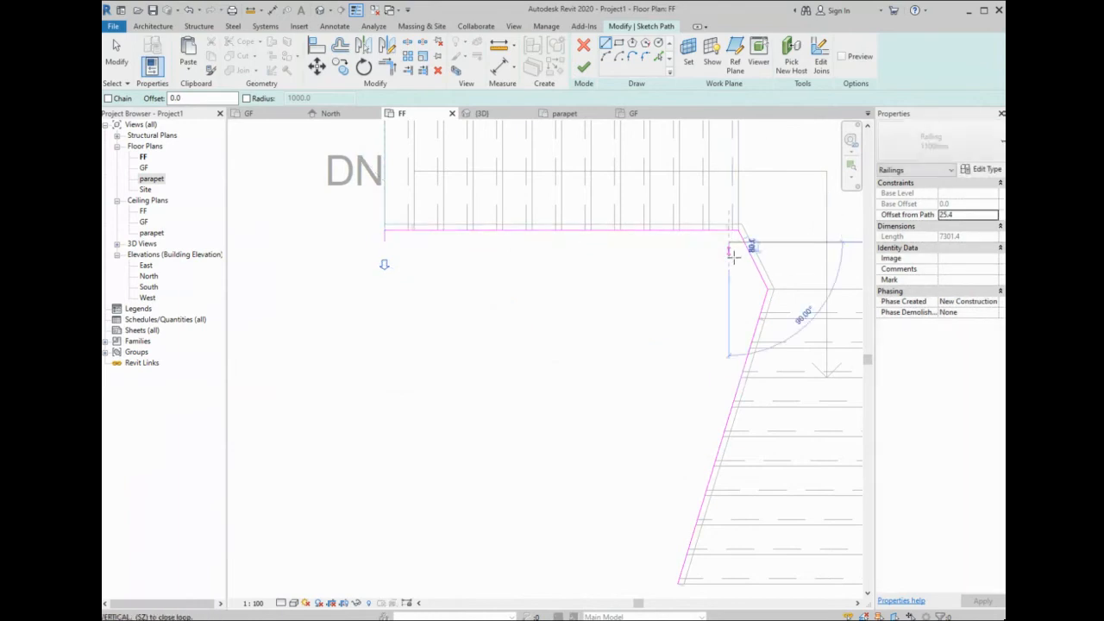
scroll(756, 290, up, 2)
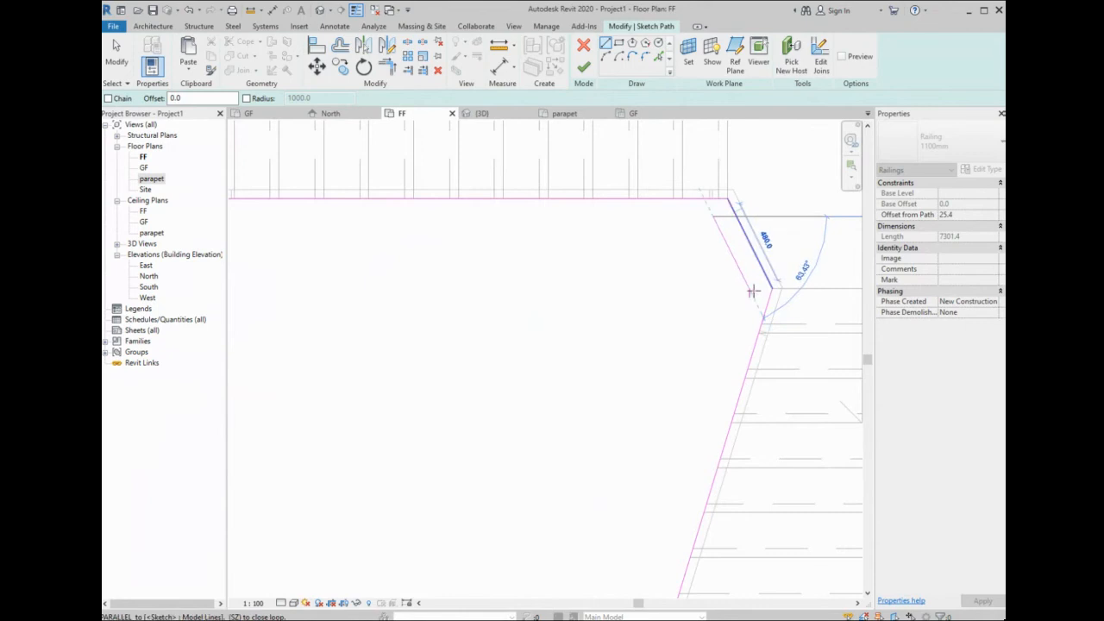
click(752, 291)
scroll(715, 302, down, 2)
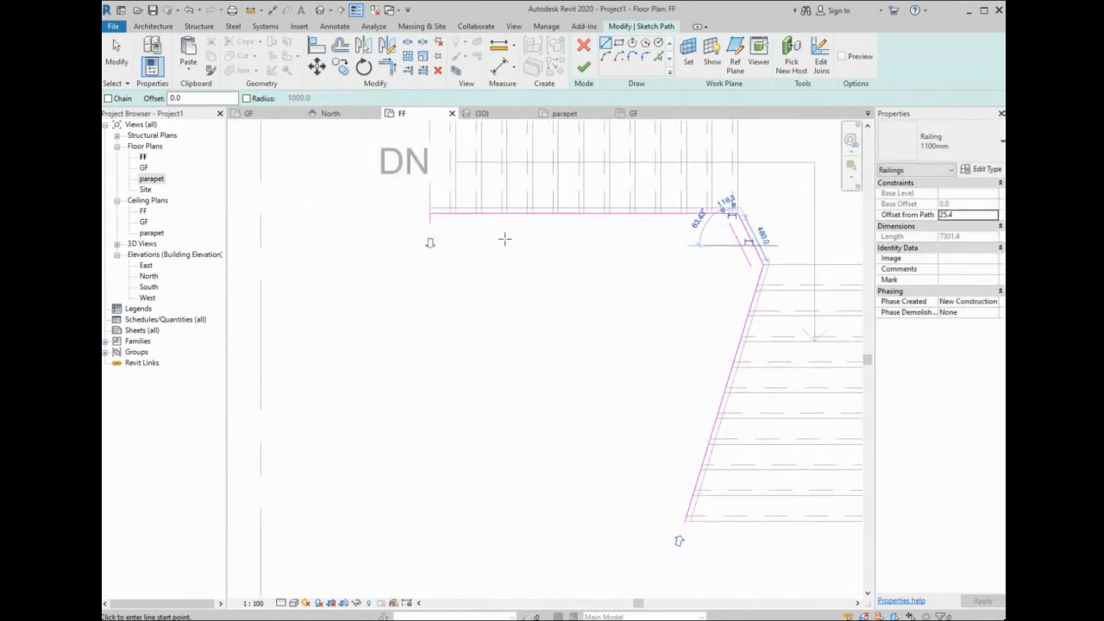
- Join the return to the inner corner segment with a horizontal line and add a parallel line about 2640 mm long beside the slanted flight
click(429, 223)
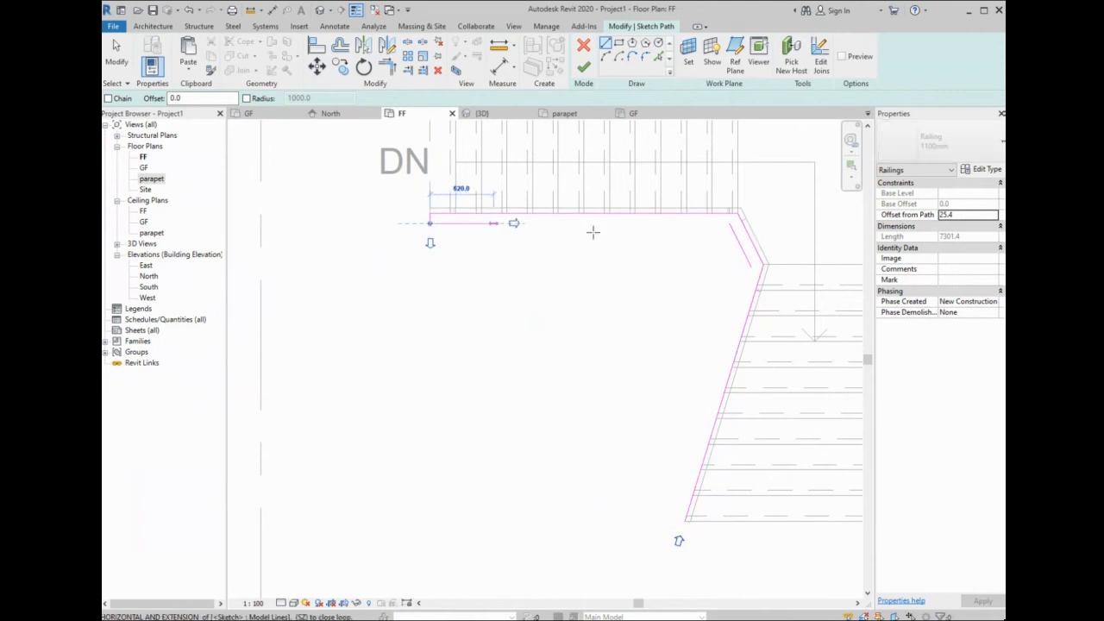
click(729, 224)
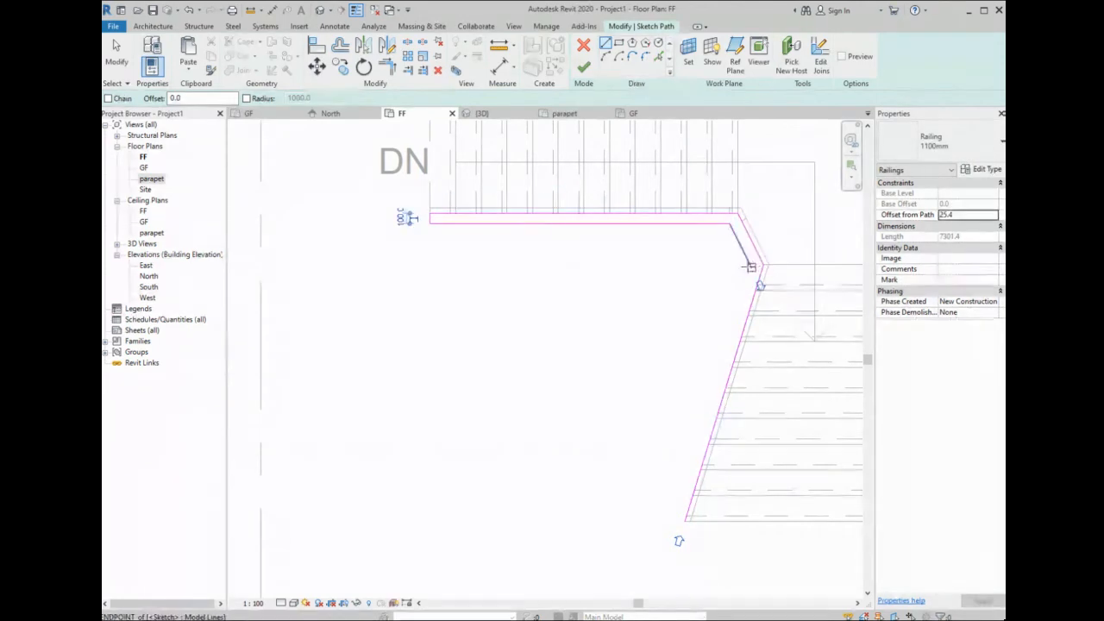
click(758, 266)
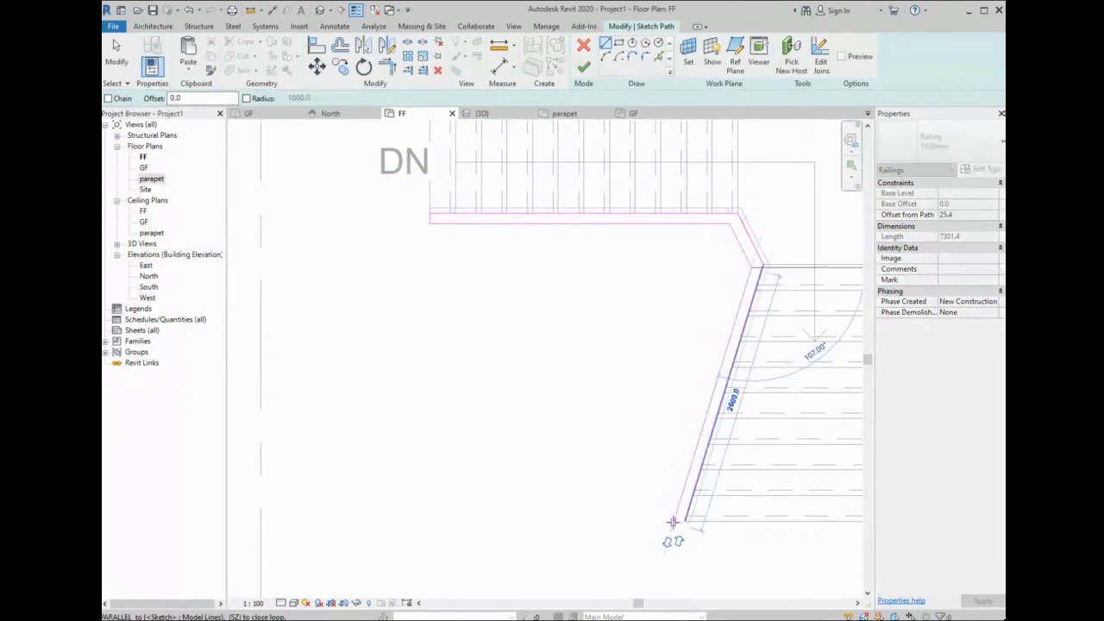
click(674, 527)
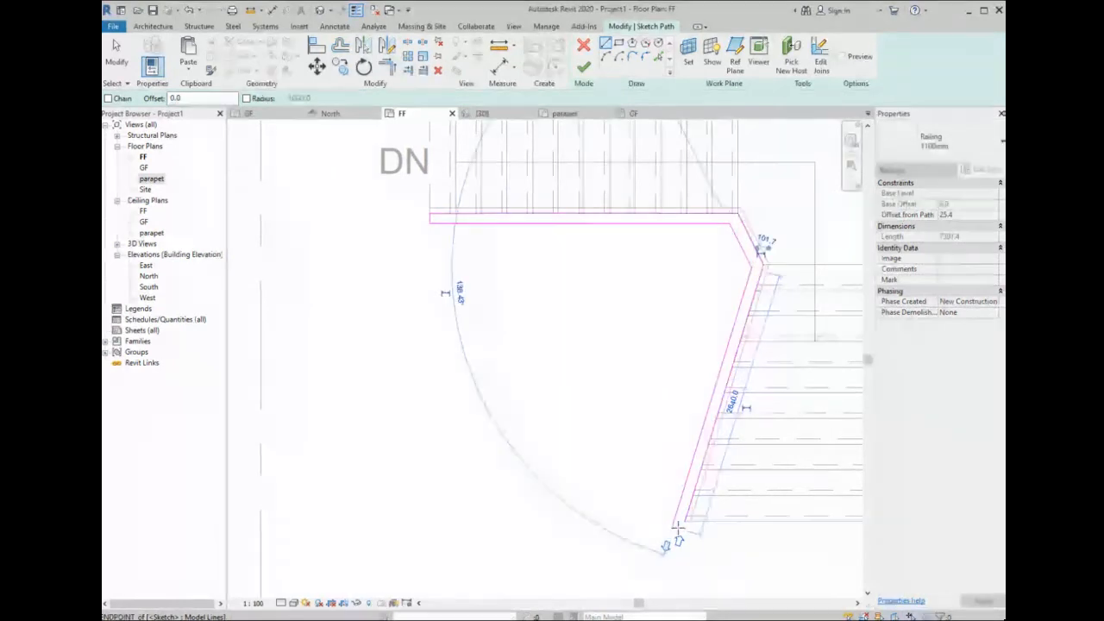
- Sketch a horizontal segment about 1887 mm long from the slanted path's lower end to the wall and finish the railing sketch
scroll(739, 523, down, 1)
middle_drag(769, 518, 677, 495)
click(589, 505)
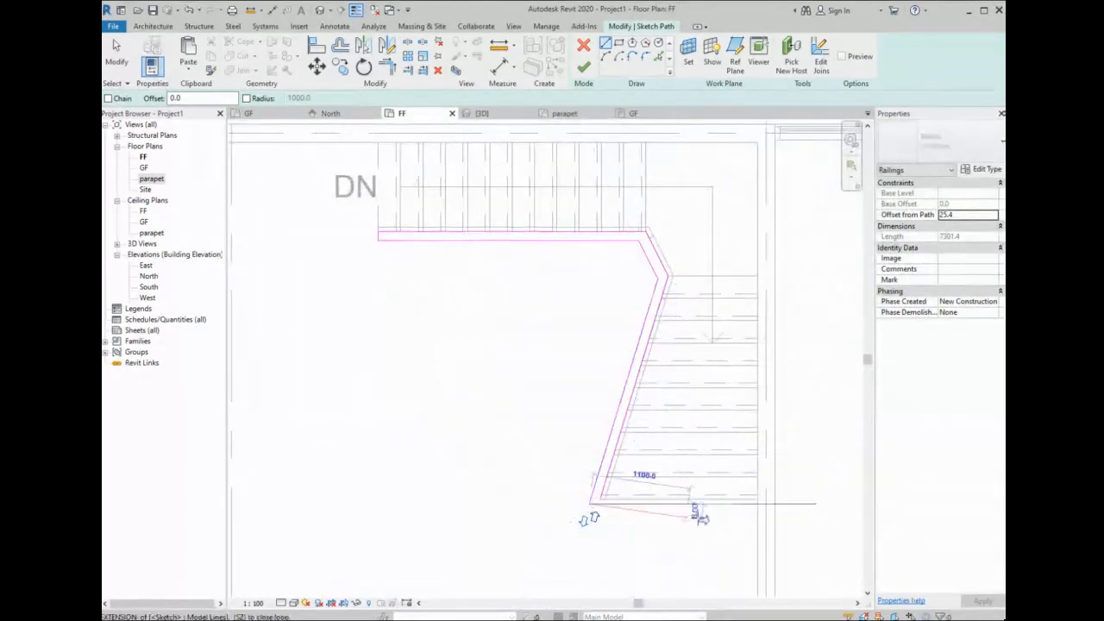
click(757, 505)
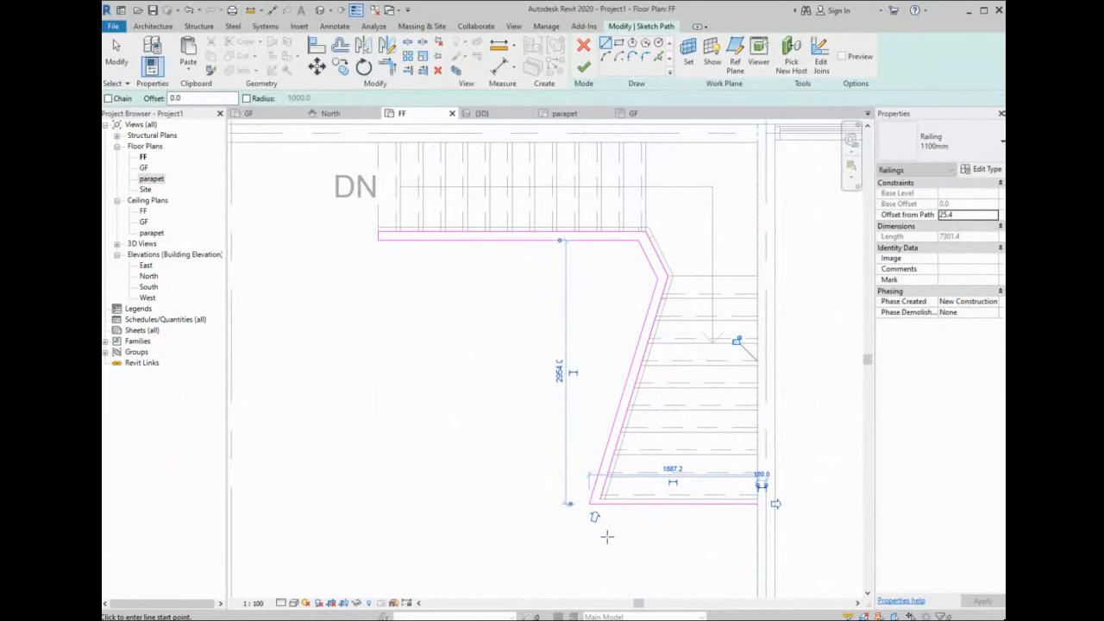
click(584, 67)
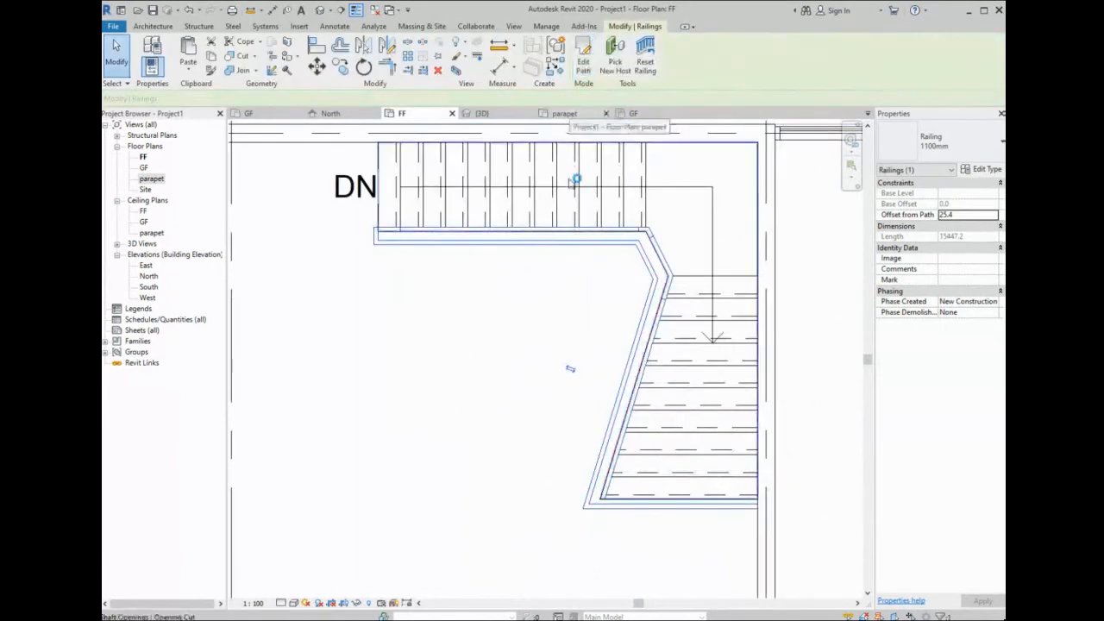
- Switch to the 3D view and extend the section box's front face slightly outward beyond the stair and landing railing
click(476, 114)
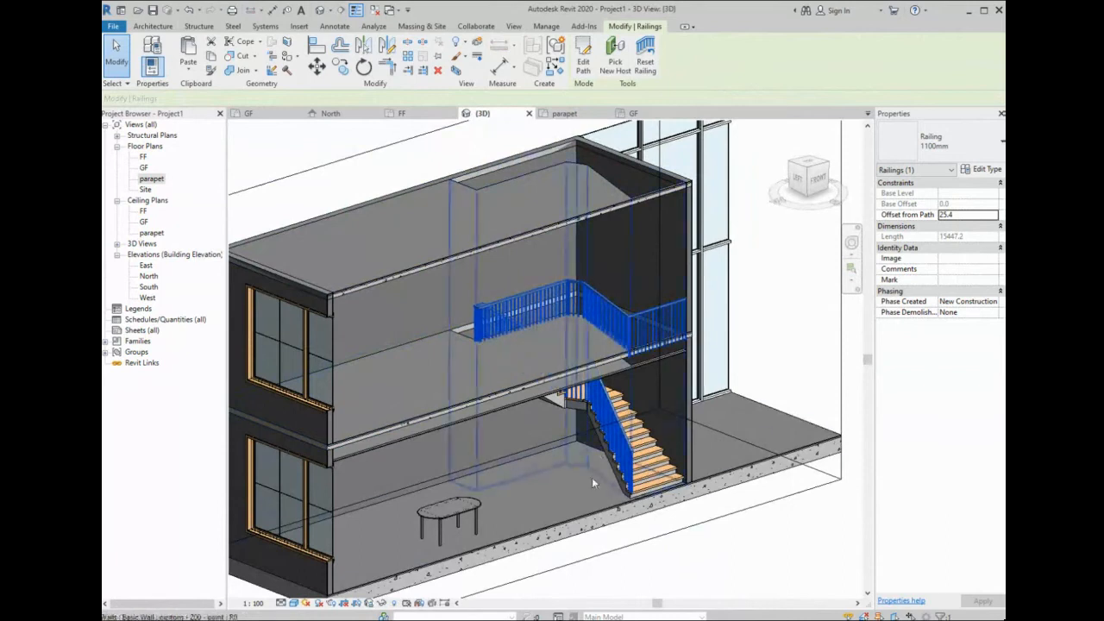
click(556, 376)
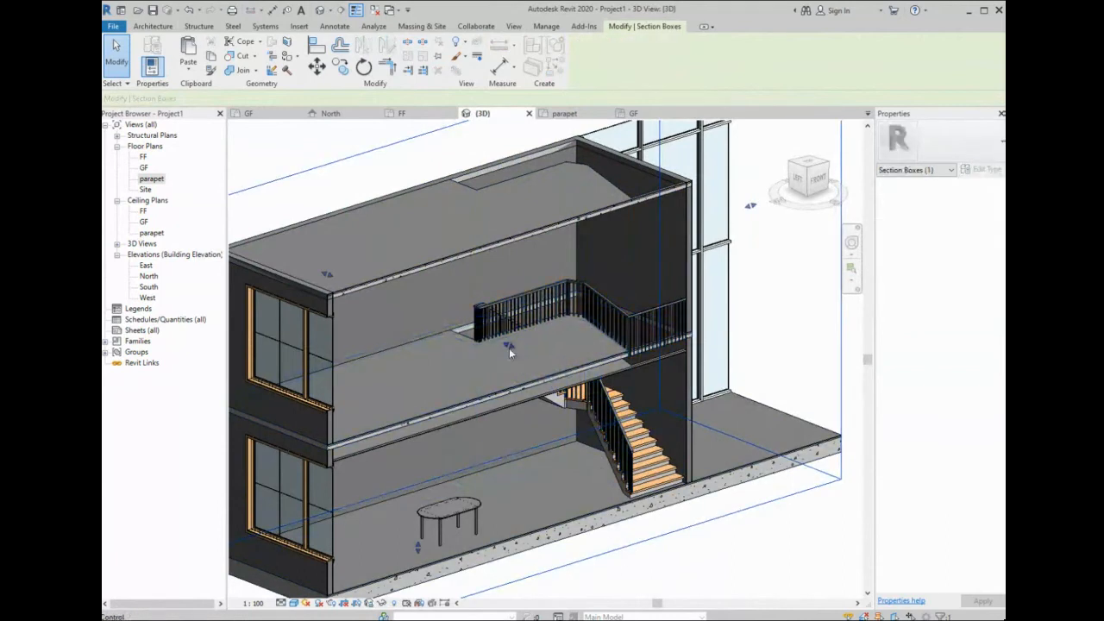
drag(509, 347, 522, 357)
key(Escape)
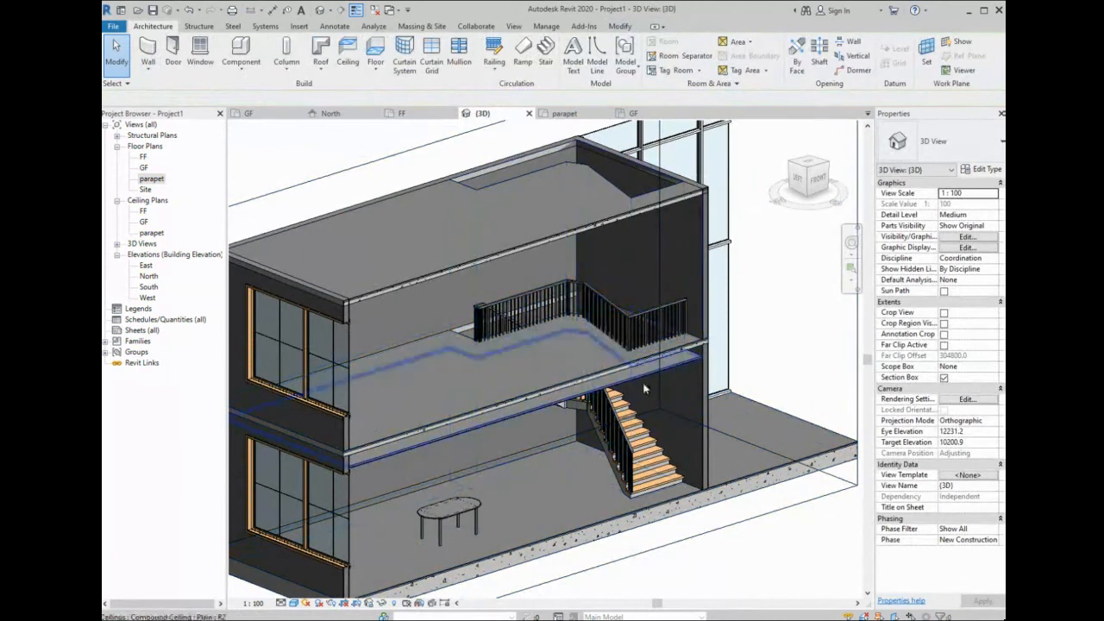
- Change the stair and landing railing to the 900mm type and replace that with Glass Panel - Bottom Fill
scroll(557, 400, up, 2)
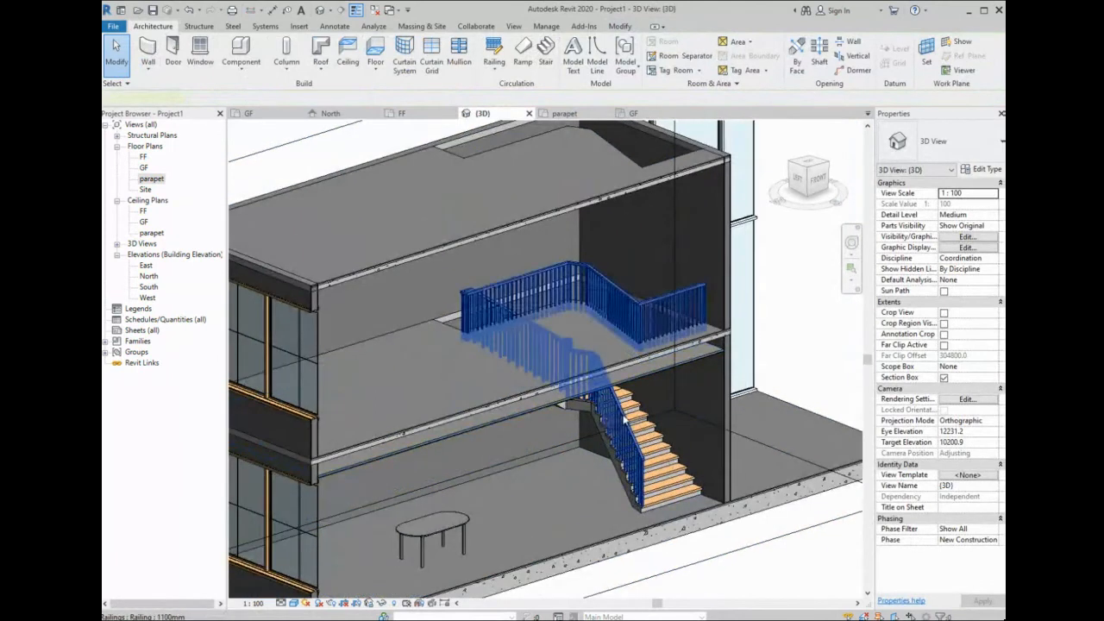
click(526, 332)
click(940, 141)
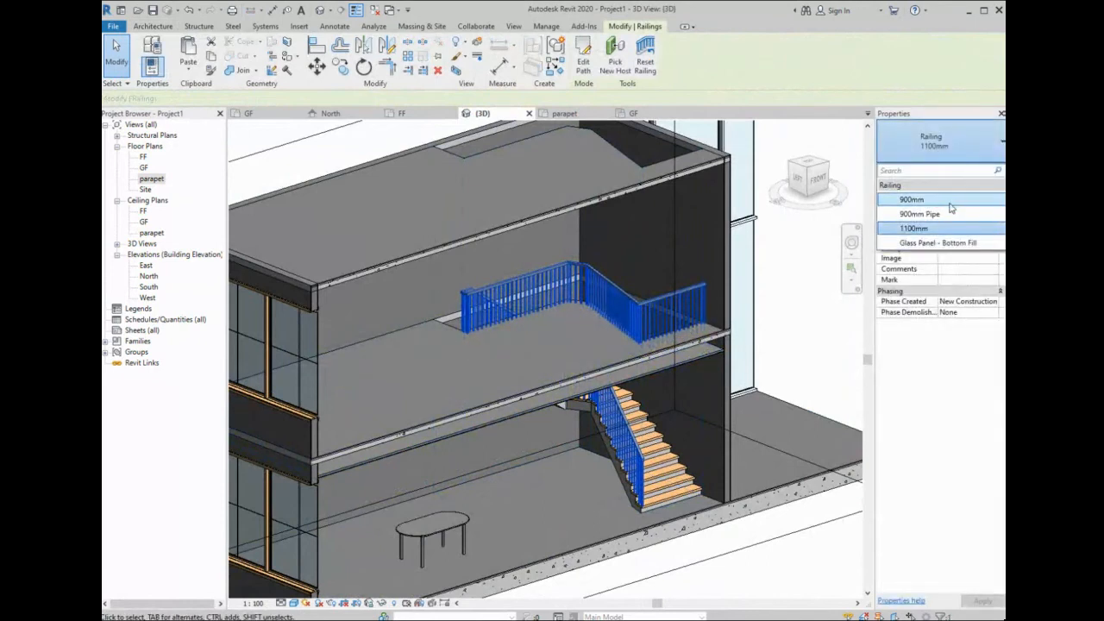
click(952, 203)
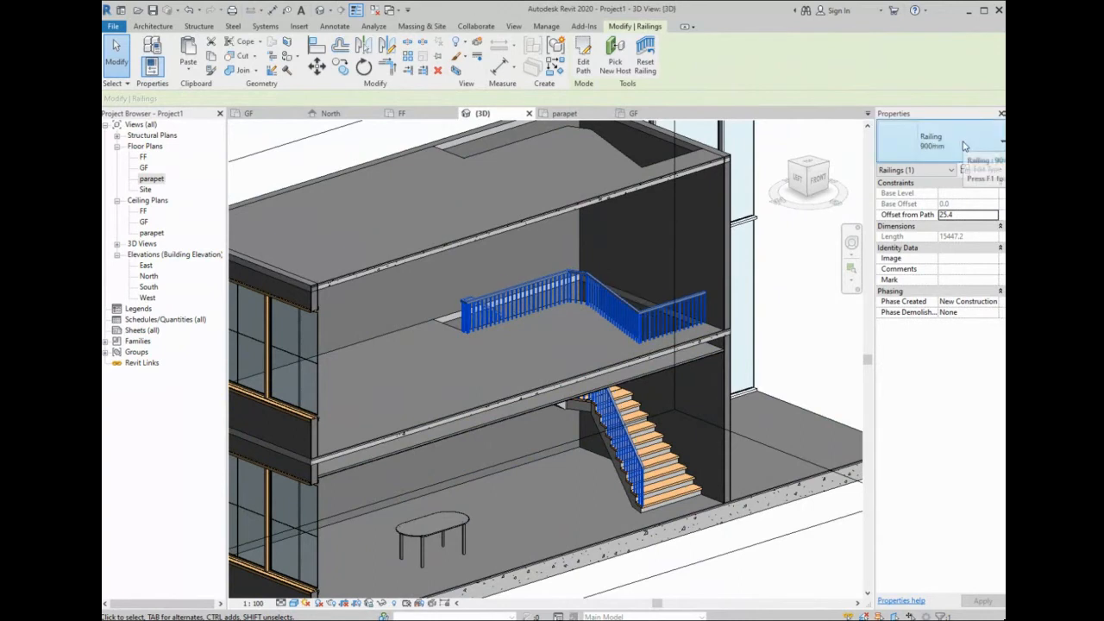
click(964, 146)
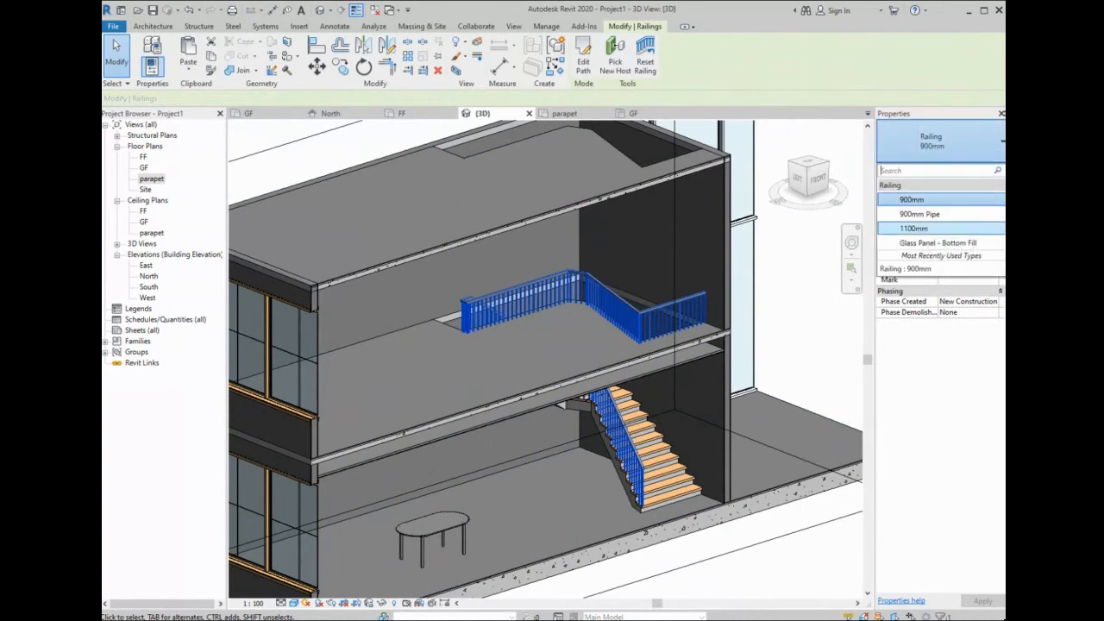
click(938, 243)
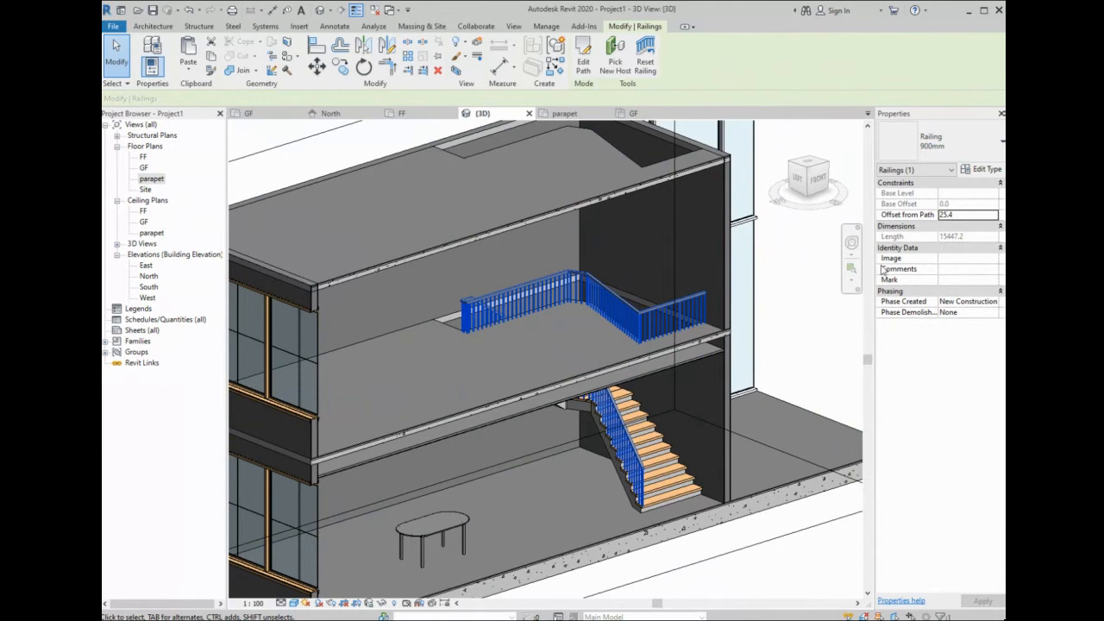
click(607, 558)
click(710, 574)
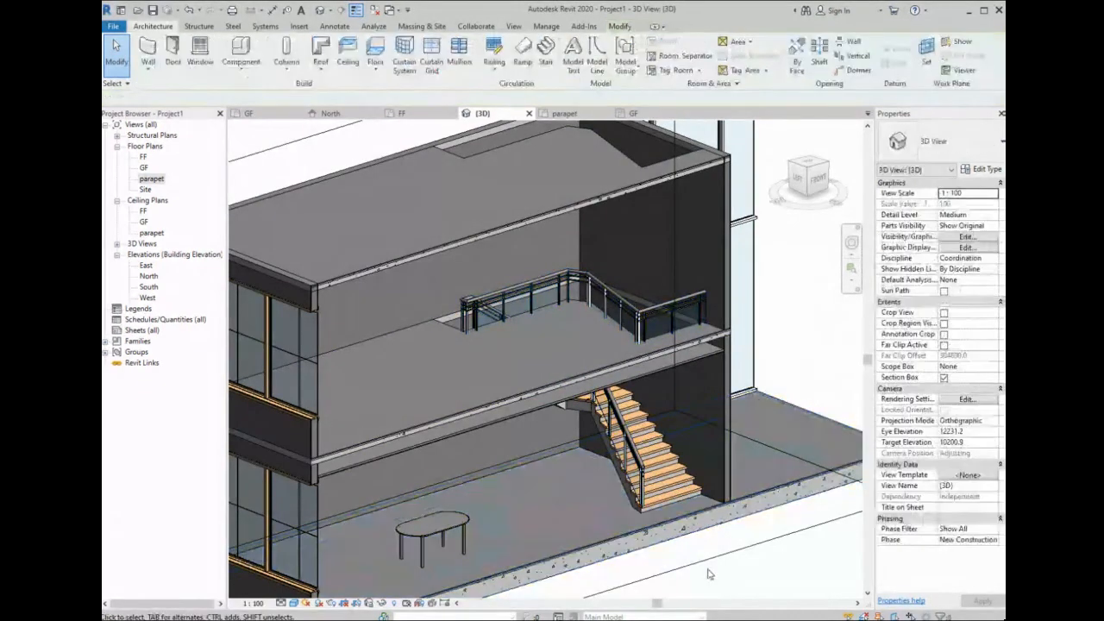
- Edit the non-continuous rail structure of the Glass Panel - Bottom Fill type with the preview shown, checking Rail 1 and Rail 2, and accept it
scroll(665, 315, up, 1)
click(665, 315)
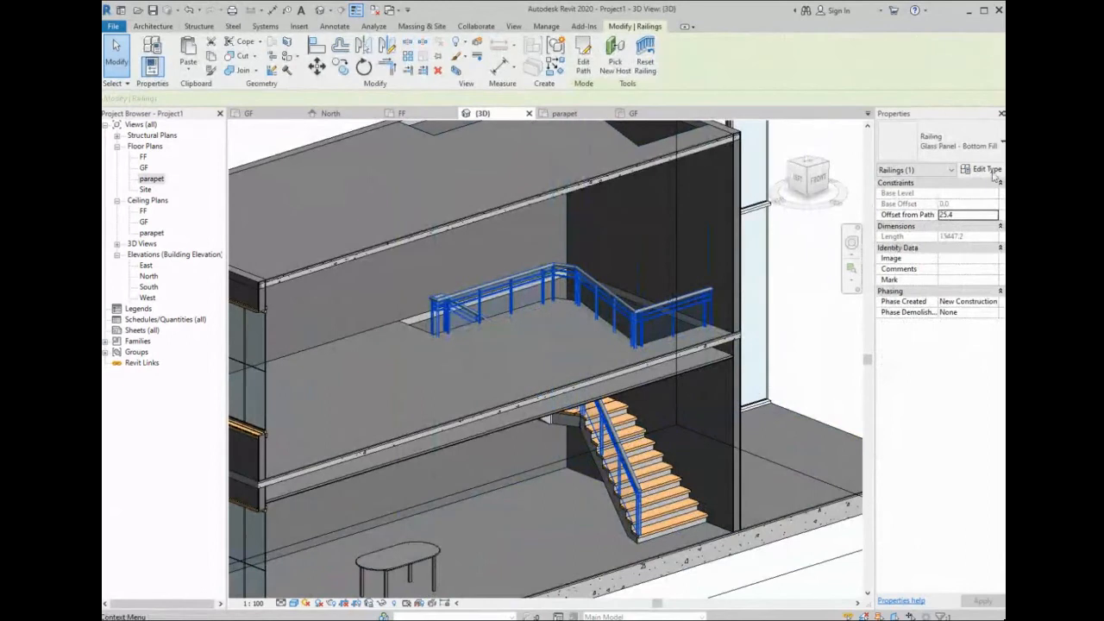
click(983, 169)
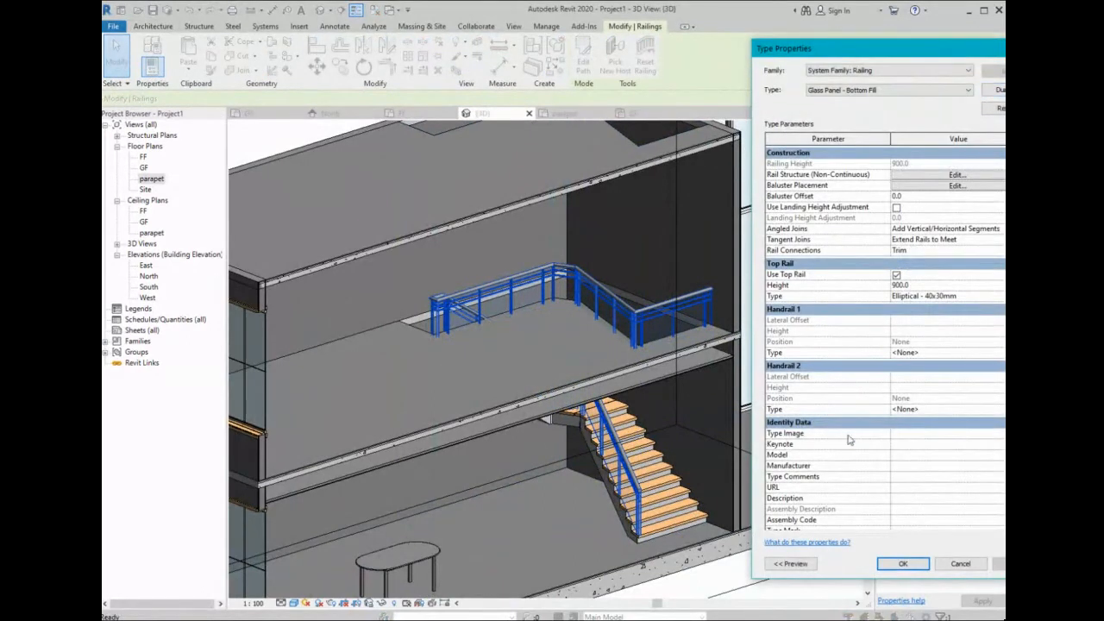
click(957, 174)
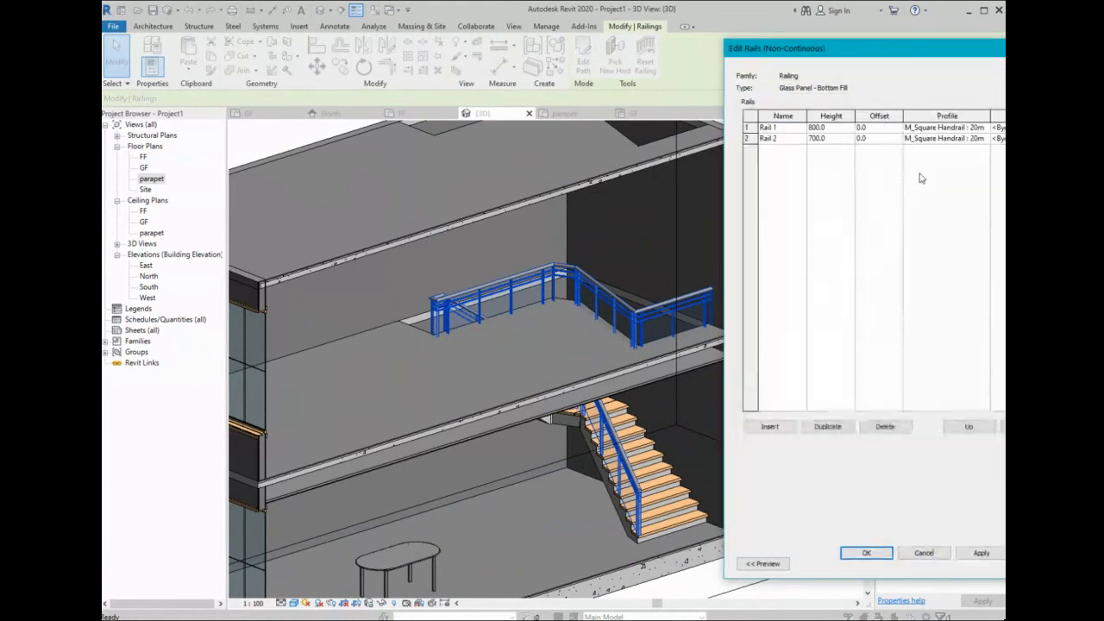
click(763, 564)
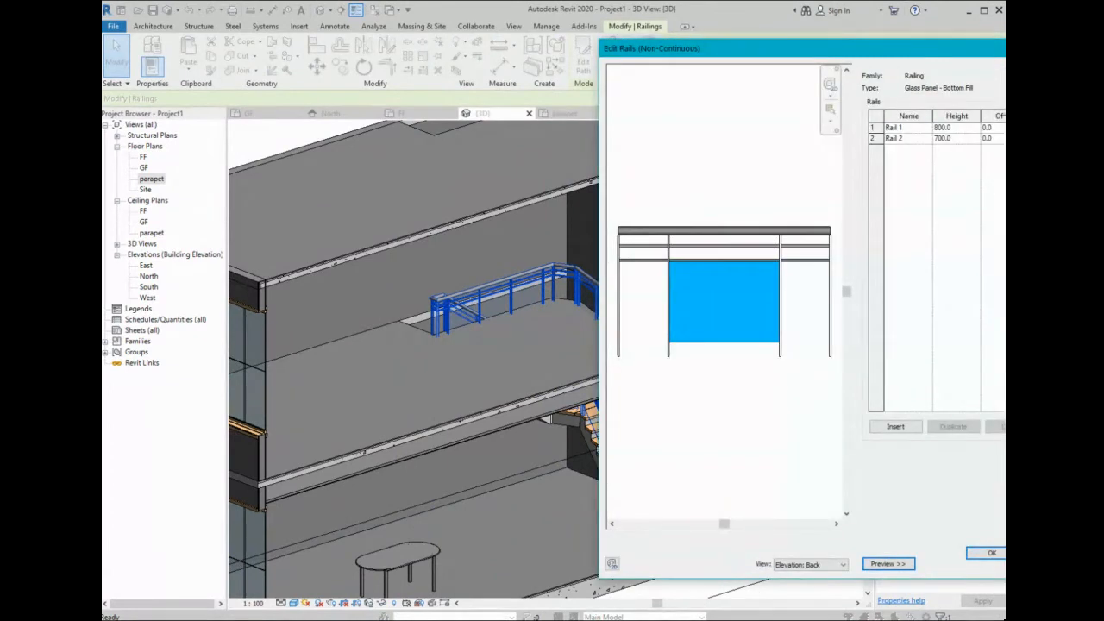
click(907, 127)
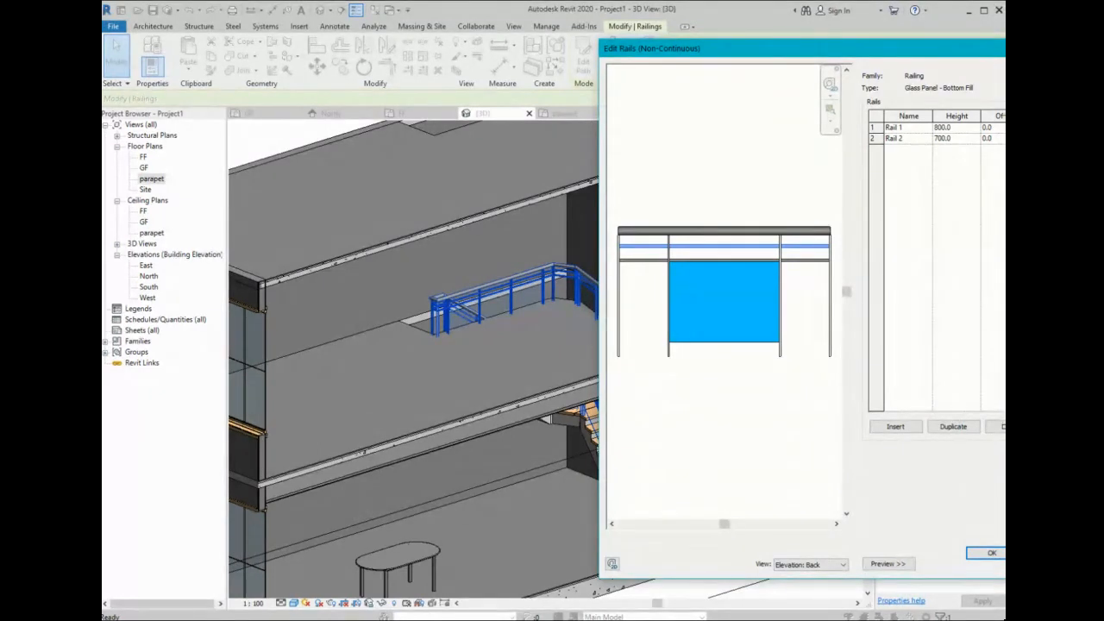
click(908, 138)
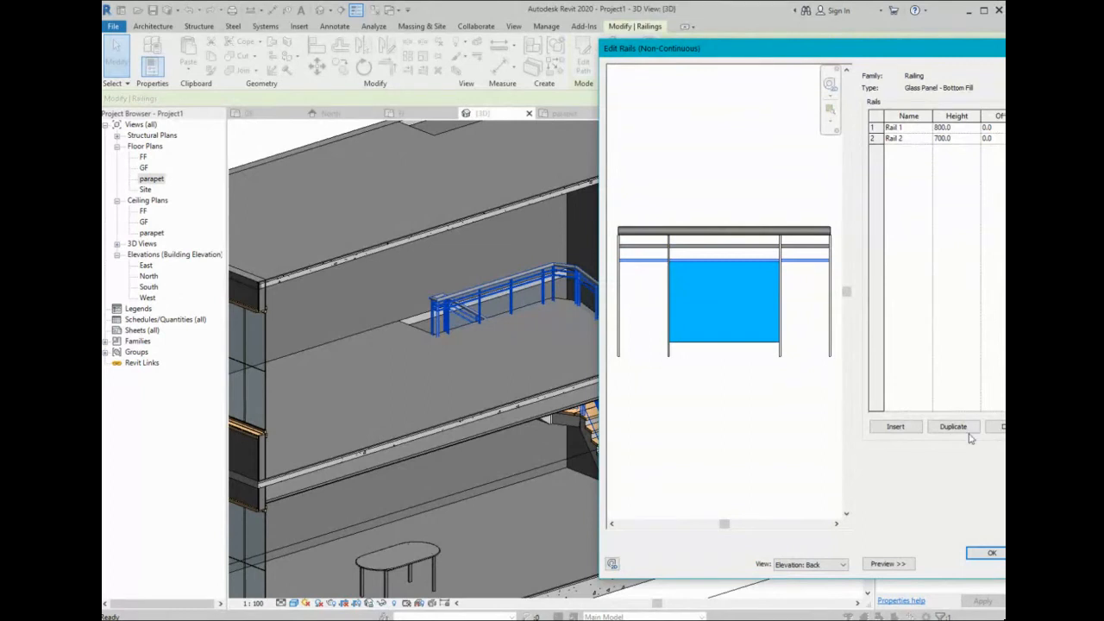
click(990, 553)
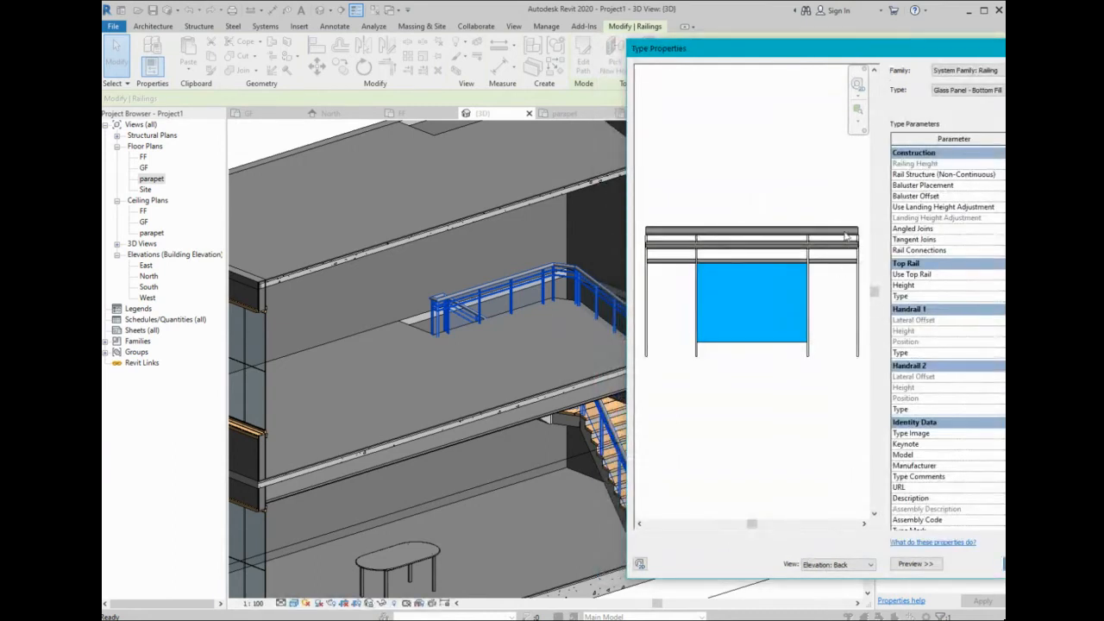
- Check the regular baluster's family in the glass railing's baluster placement and accept the type properties
click(975, 194)
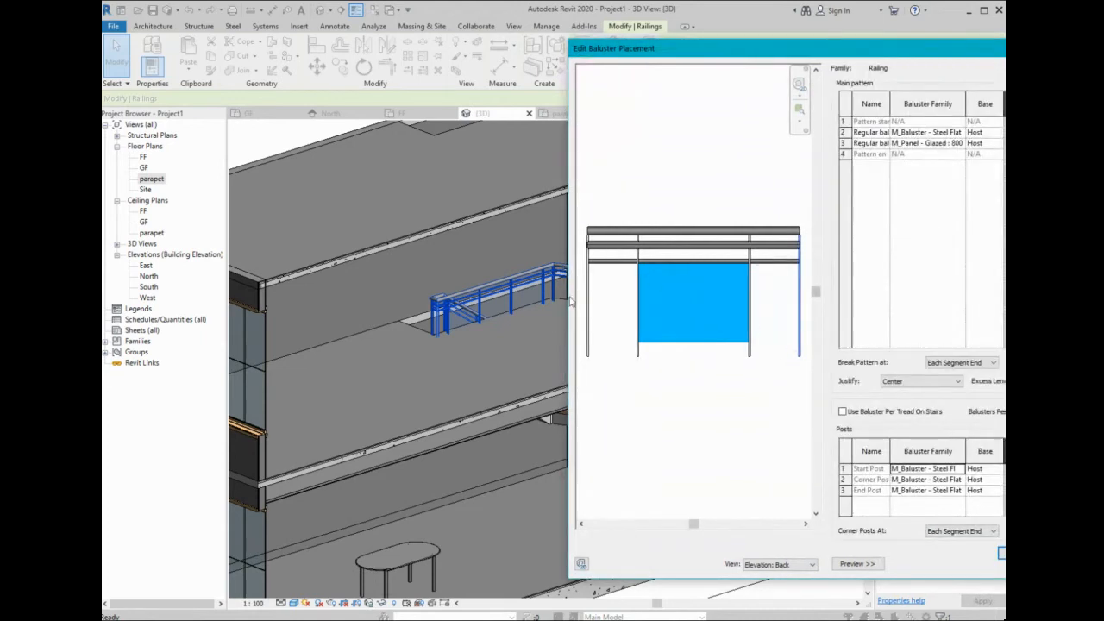
click(954, 134)
click(959, 133)
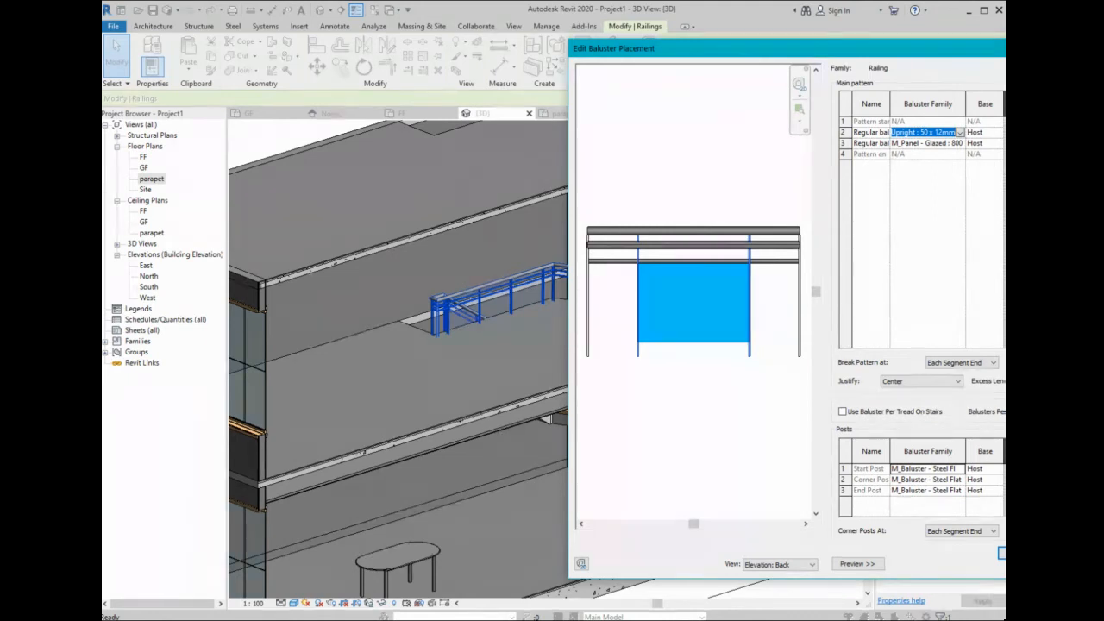
key(Return)
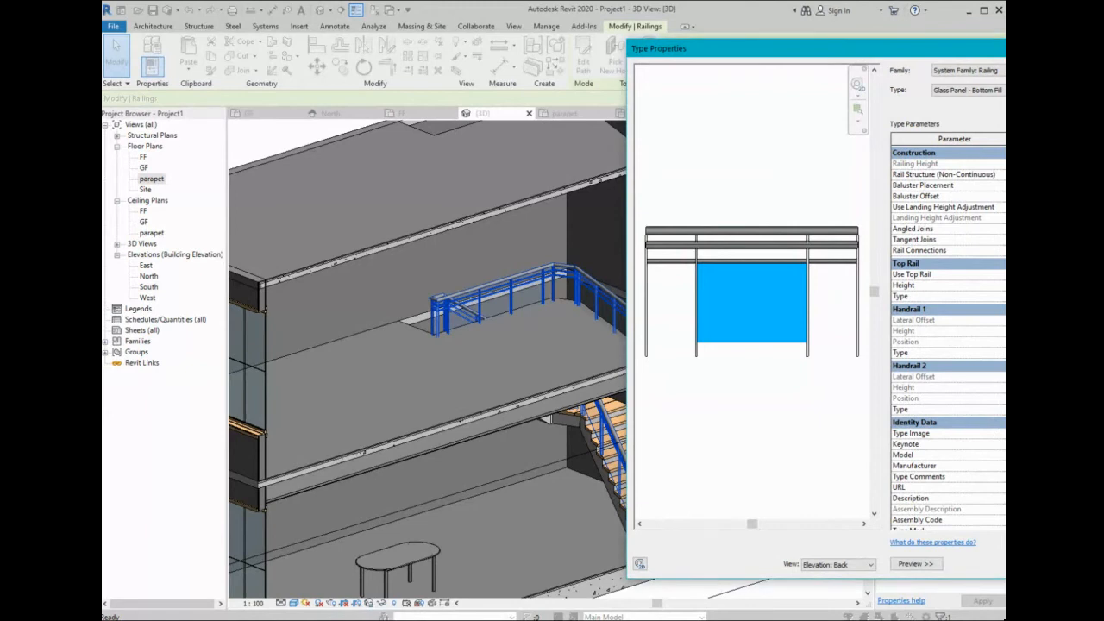
key(Return)
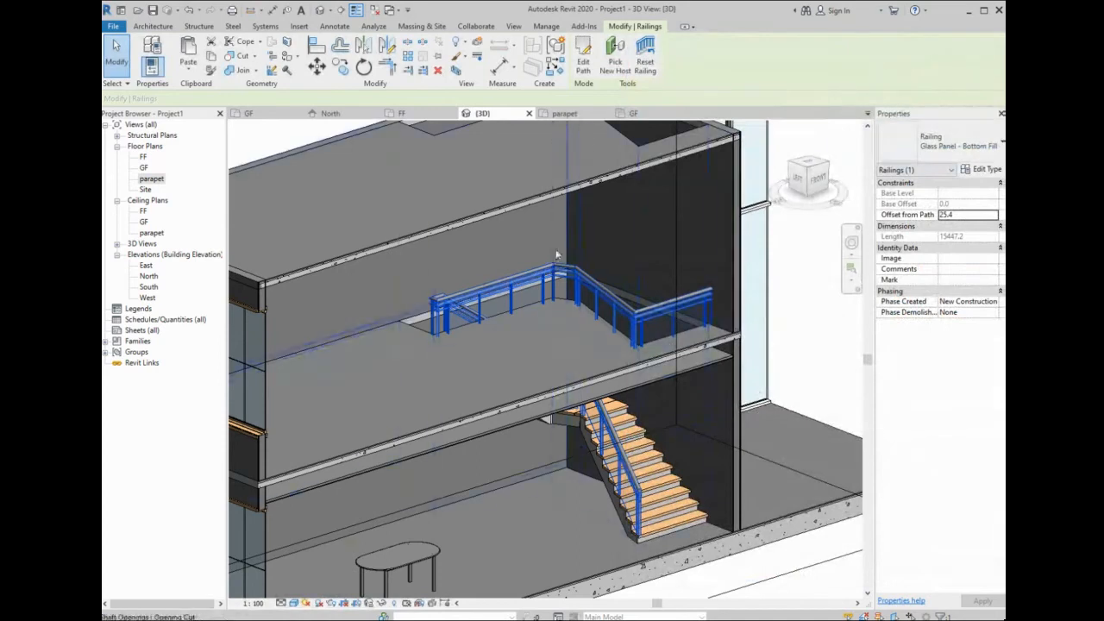
- Inspect the glass railing around the stair opening in 3D and select the shaft opening
scroll(642, 384, up, 3)
scroll(595, 470, down, 3)
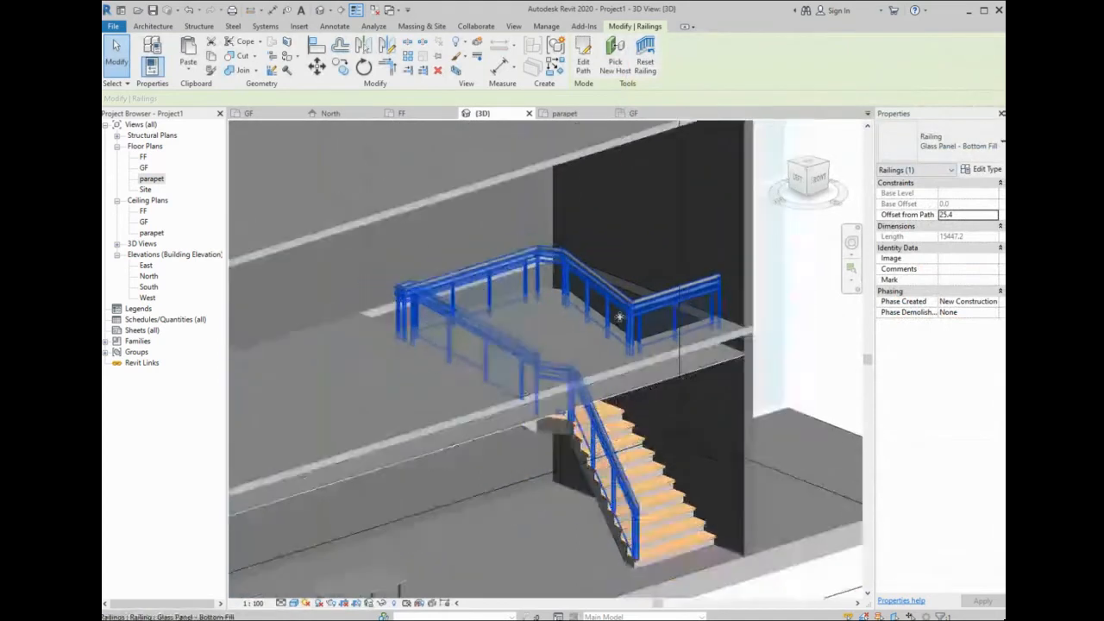
click(642, 463)
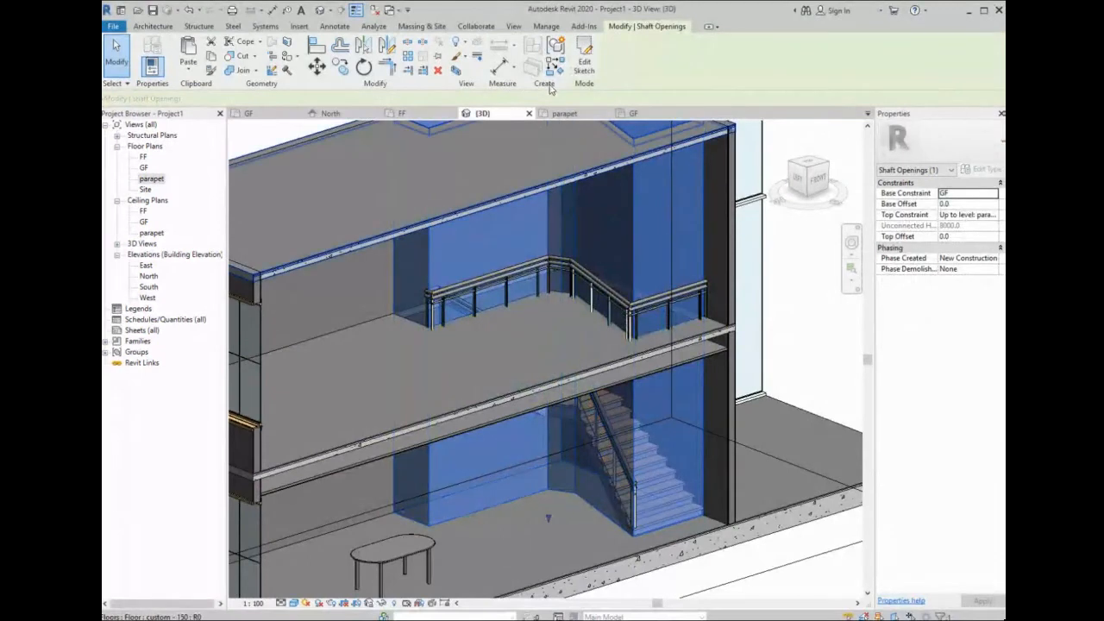
scroll(638, 431, down, 3)
scroll(630, 431, up, 1)
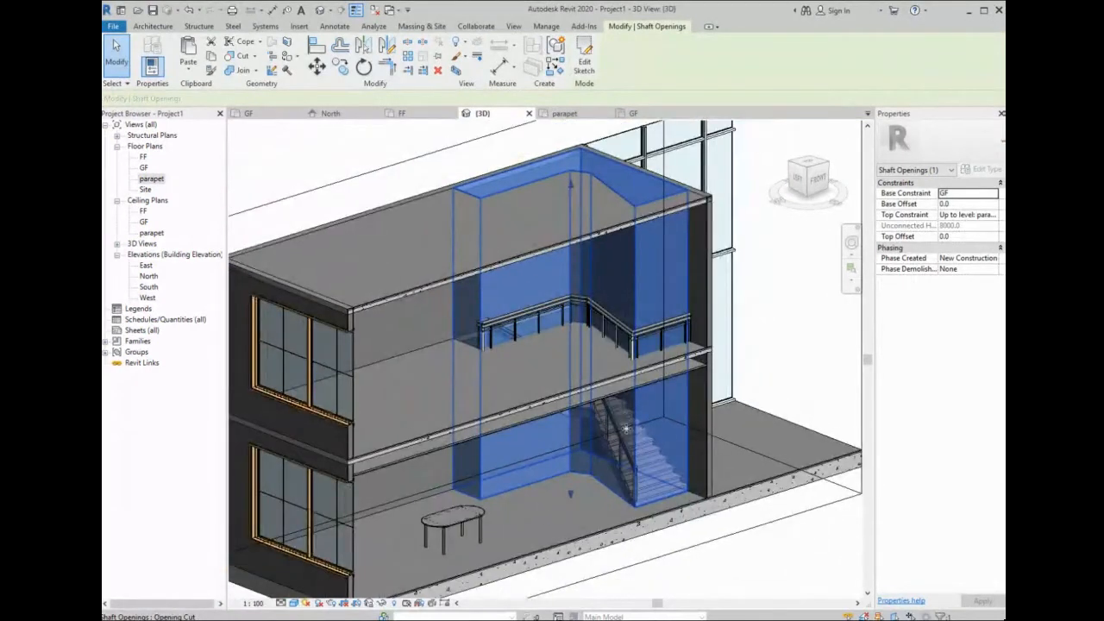
- Try to select levels for the precast stair in the 3D view to make it a multistory stair
key(Escape)
click(647, 470)
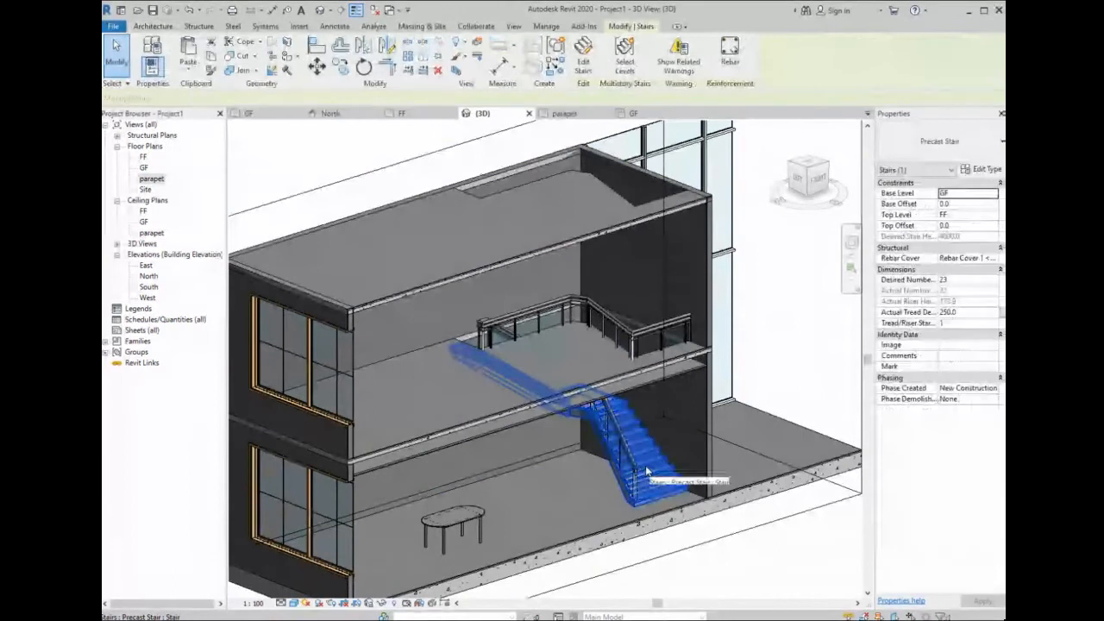
click(625, 56)
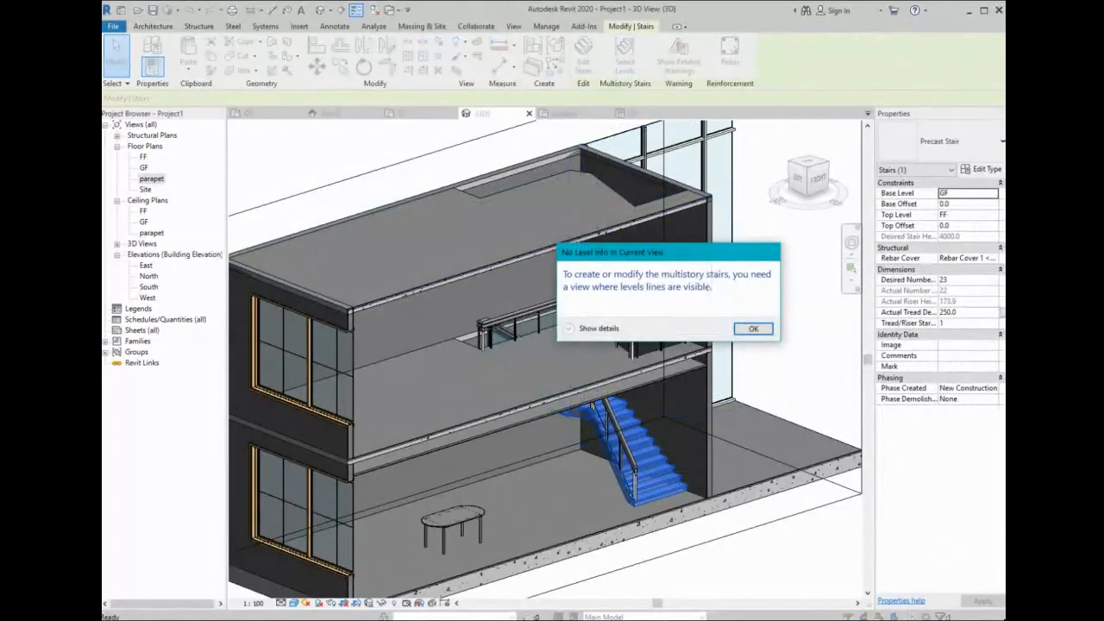
click(753, 328)
- Turn off the 3D view's section box and view the stair opening in the roof from above
scroll(449, 356, down, 5)
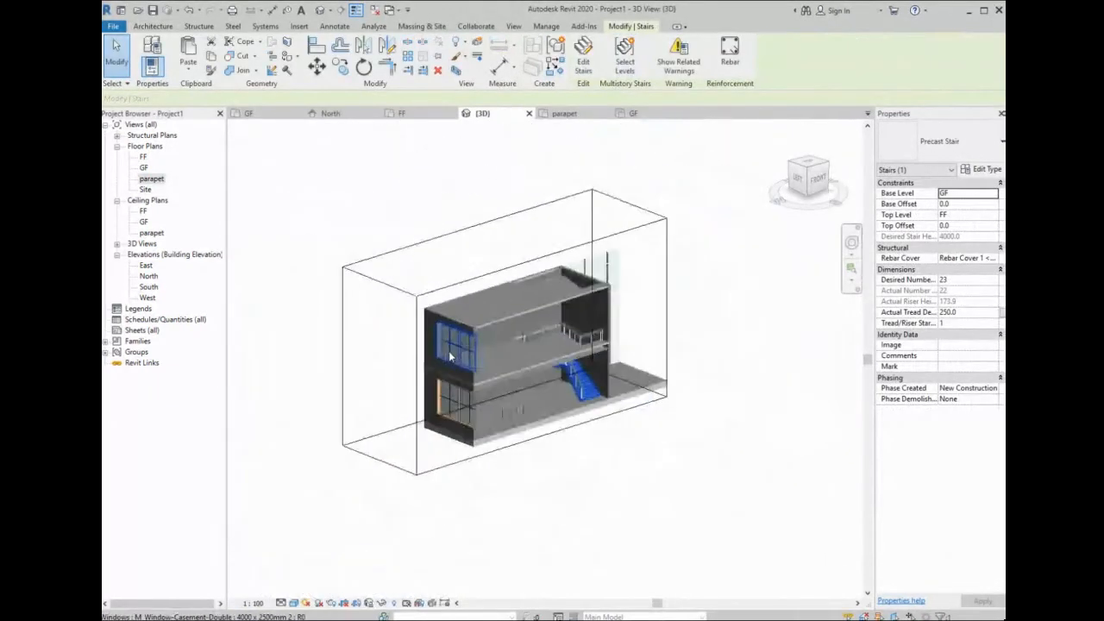
scroll(449, 356, up, 5)
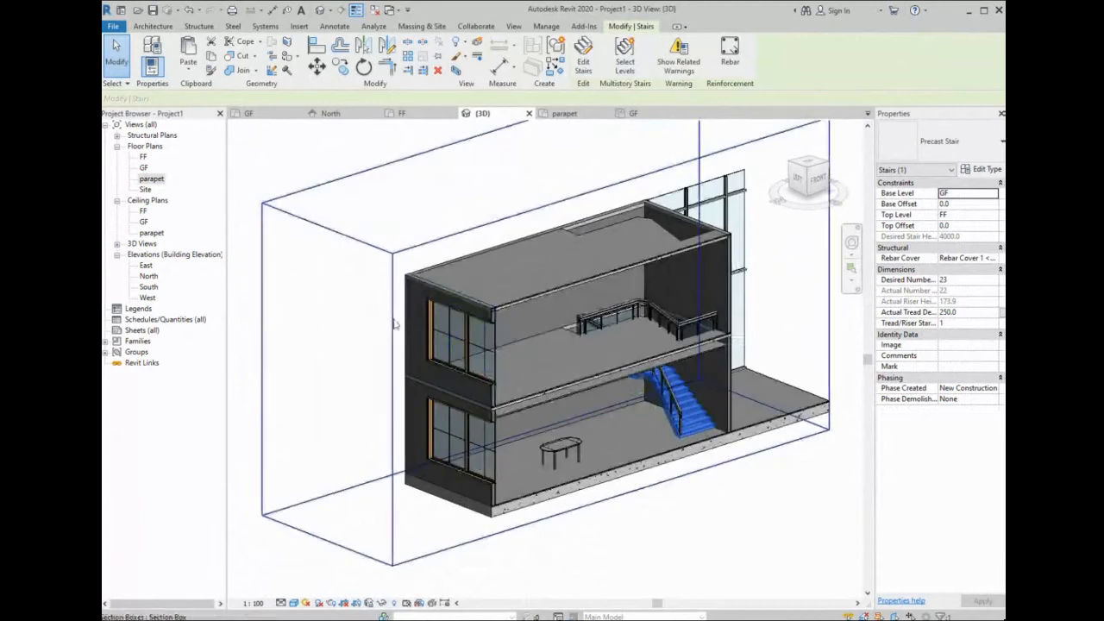
key(Escape)
click(434, 235)
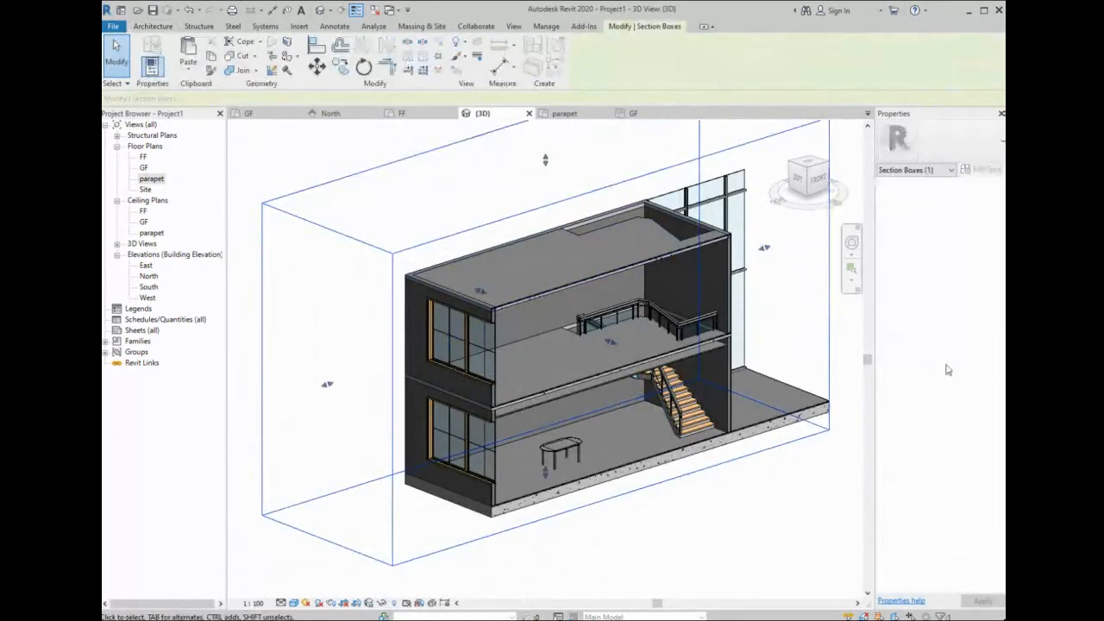
key(Escape)
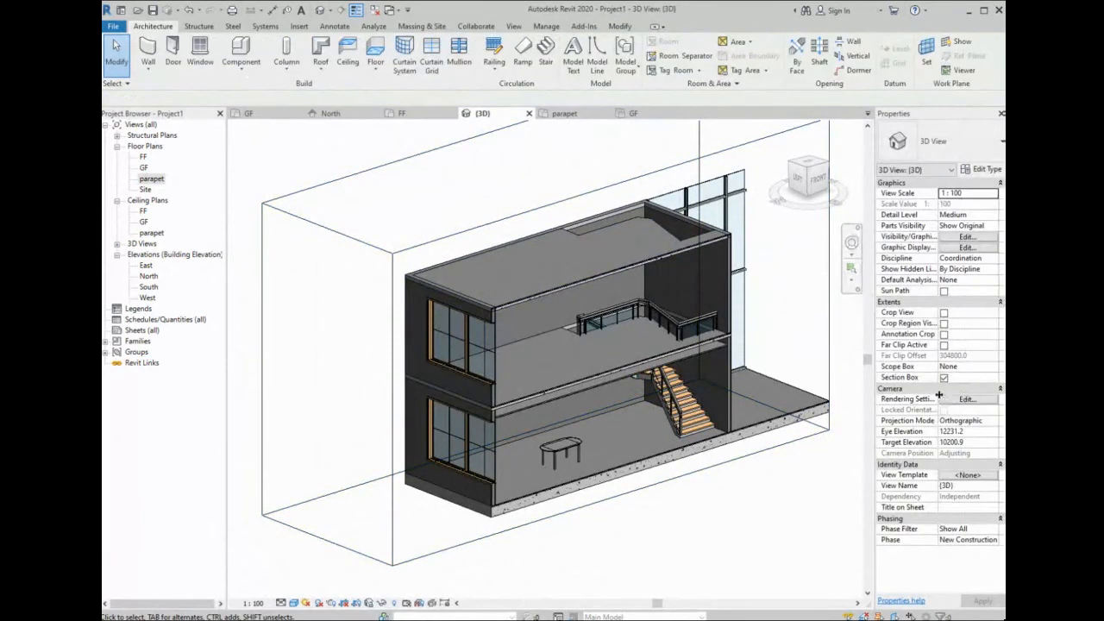
click(943, 378)
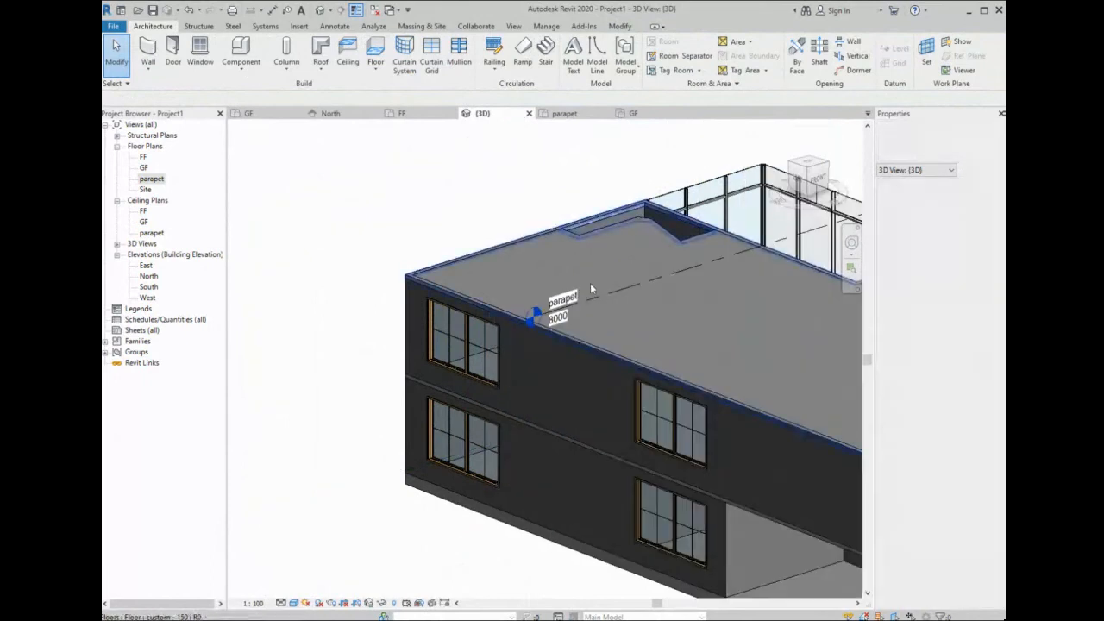
scroll(539, 319, down, 2)
shift+middle_drag(740, 337, 466, 436)
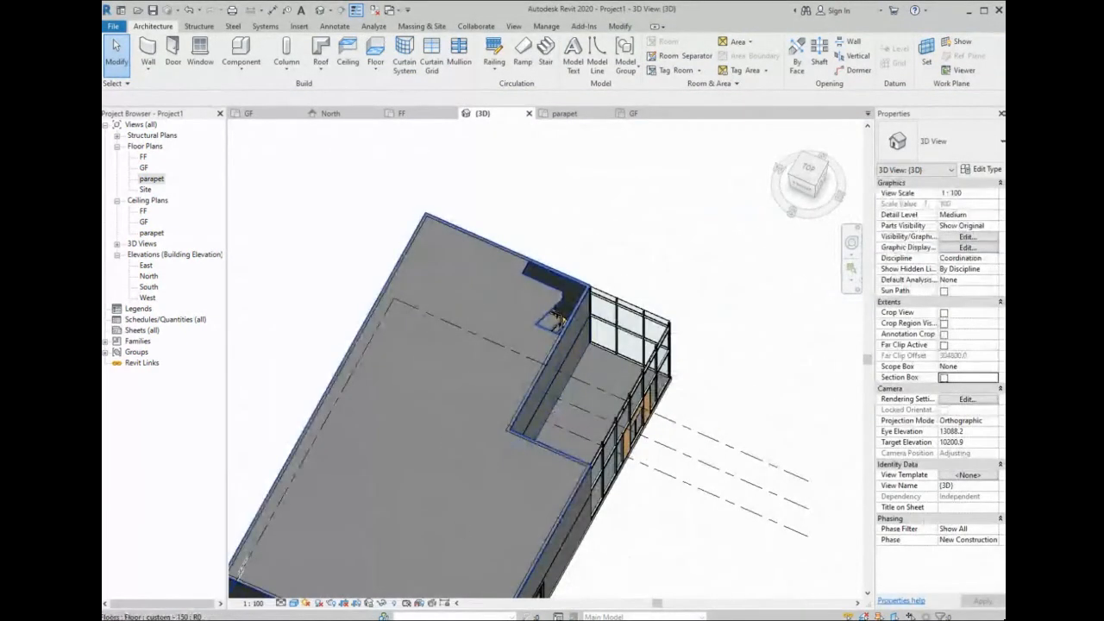
- Set the 3D view's visual style to Wireframe so the stair can be reached through the roof
click(294, 602)
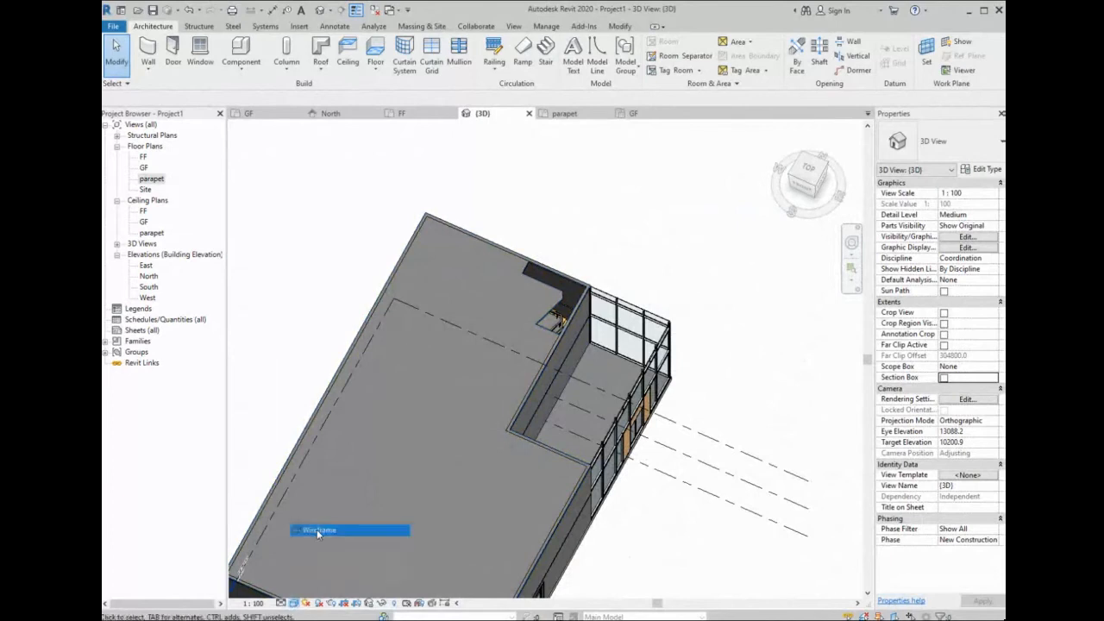
click(318, 532)
scroll(565, 366, up, 2)
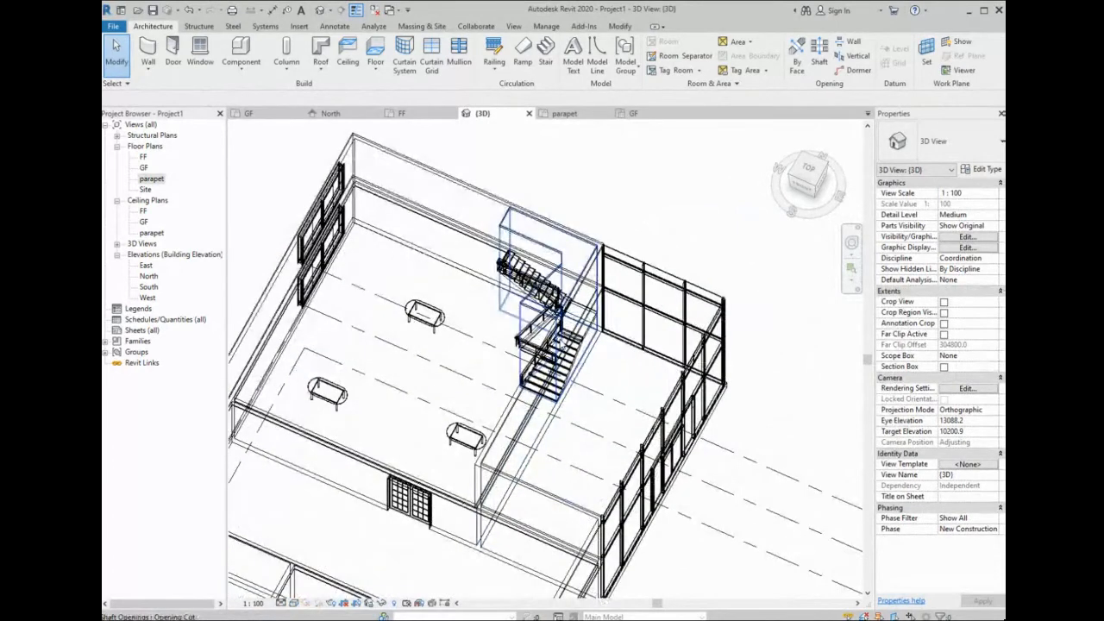
click(551, 353)
scroll(559, 339, up, 2)
key(Escape)
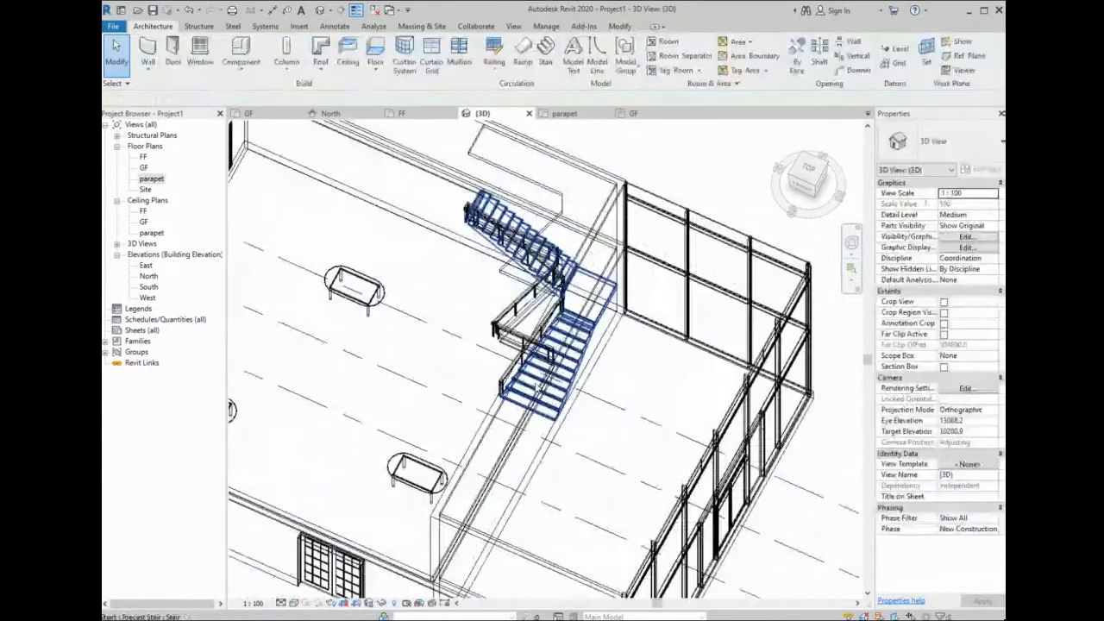
- Connect the precast stair to the parapet level as a multistory stair and finish the edit
click(538, 388)
scroll(560, 229, down, 1)
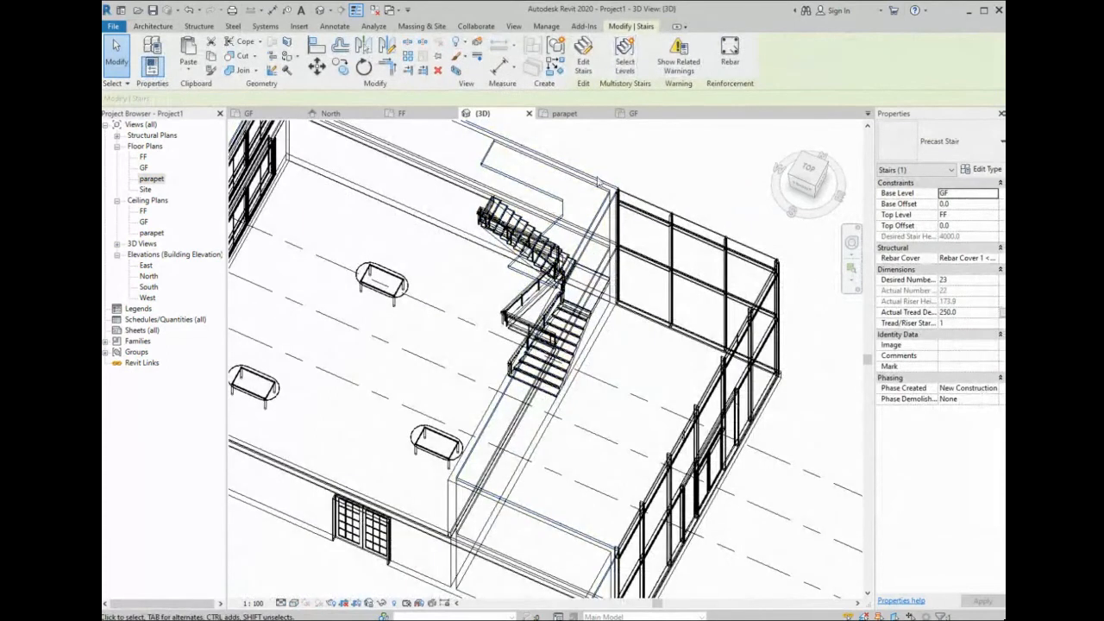
scroll(597, 179, down, 3)
click(624, 61)
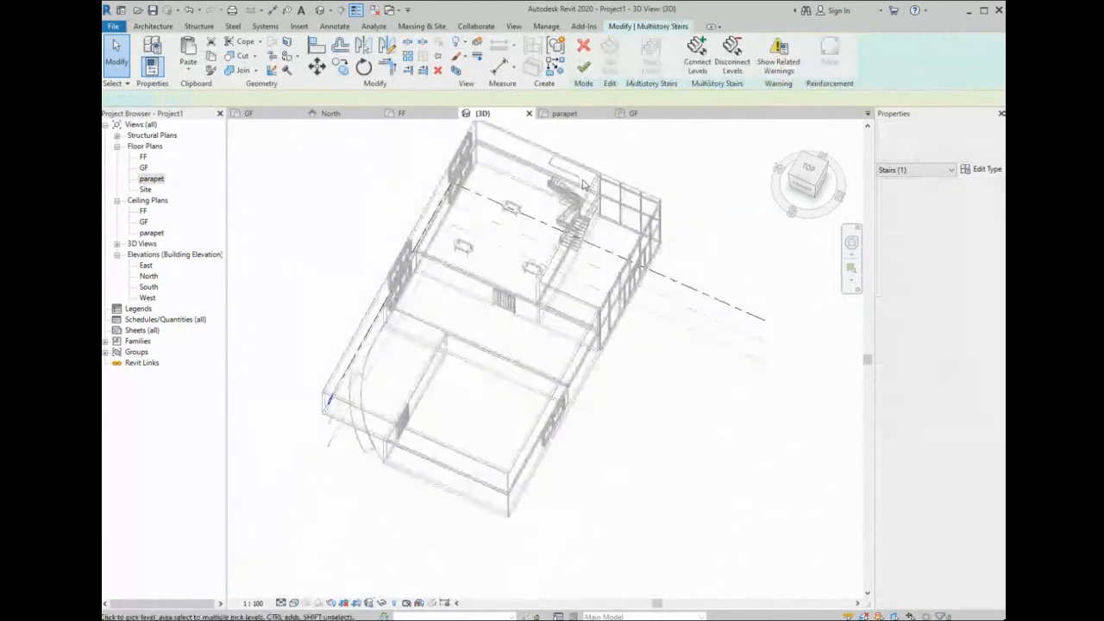
scroll(636, 253, down, 2)
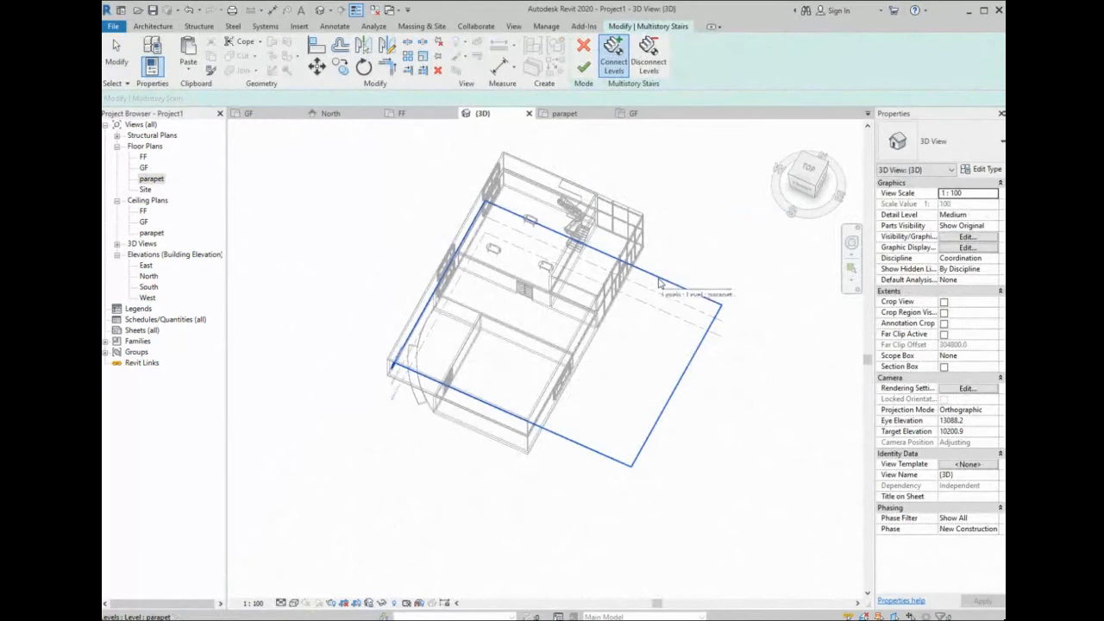
click(660, 285)
click(584, 67)
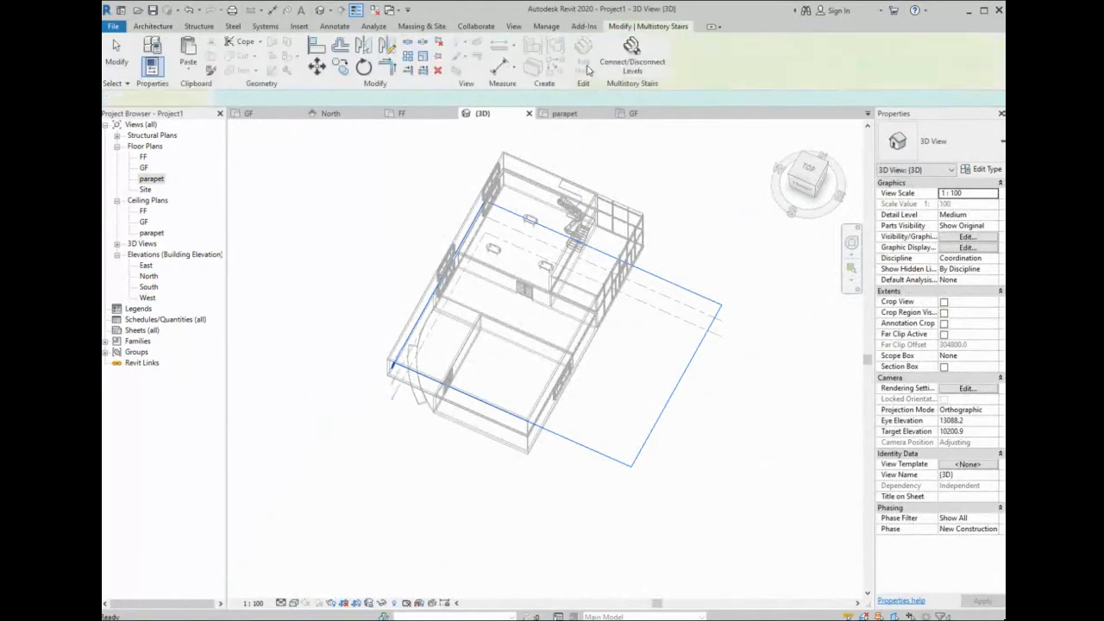
- Set the 3D view back to a shaded visual style and inspect the multistory stair in the roof opening
scroll(621, 213, up, 5)
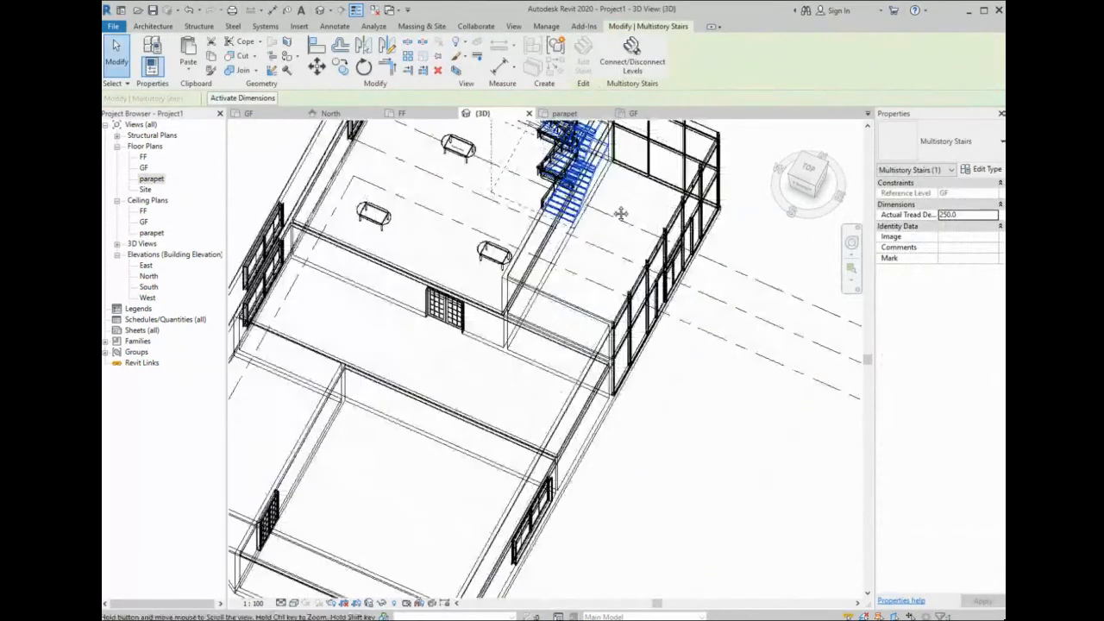
scroll(620, 213, down, 2)
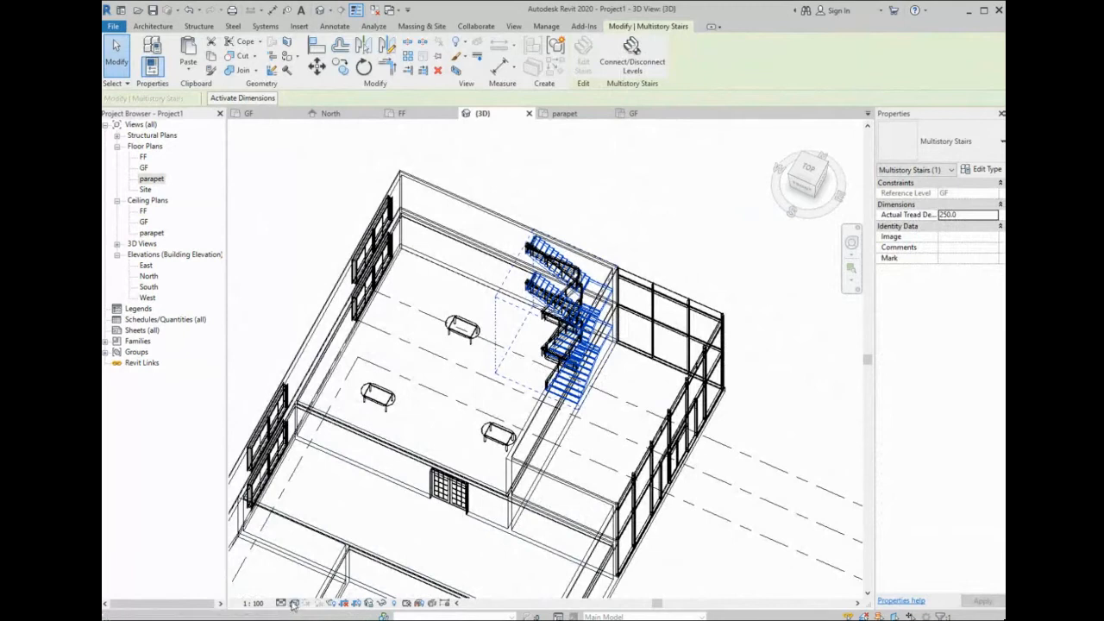
click(348, 555)
scroll(538, 322, up, 1)
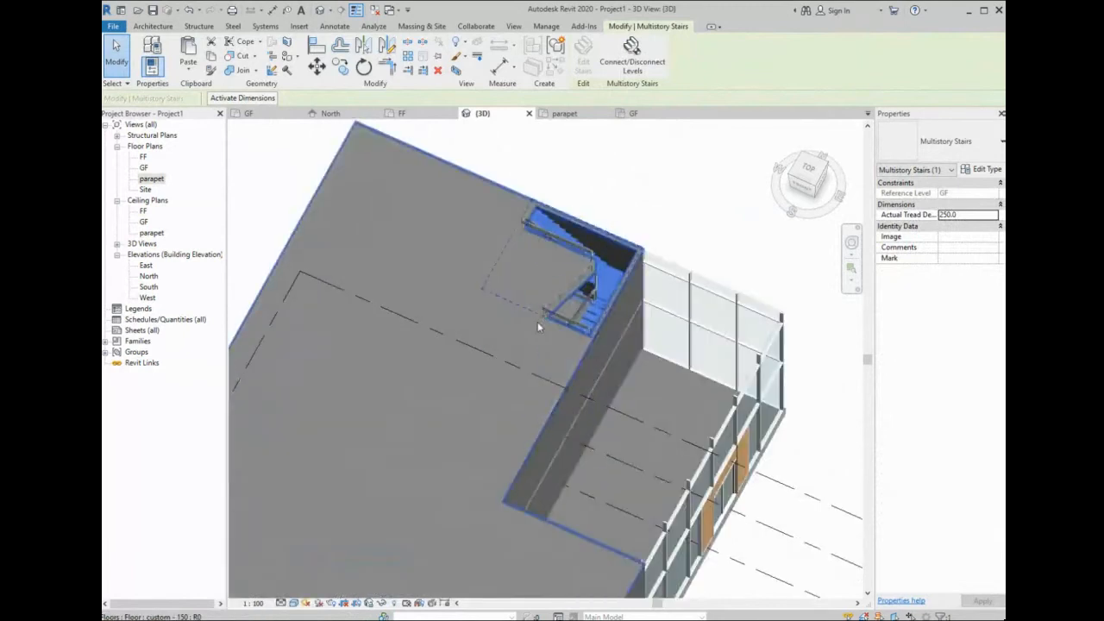
mouse_move(537, 322)
shift+middle_down()
mouse_move(569, 371)
mouse_move(627, 386)
mouse_move(512, 281)
mouse_move(523, 366)
shift+middle_up()
scroll(523, 365, up, 1)
key(Escape)
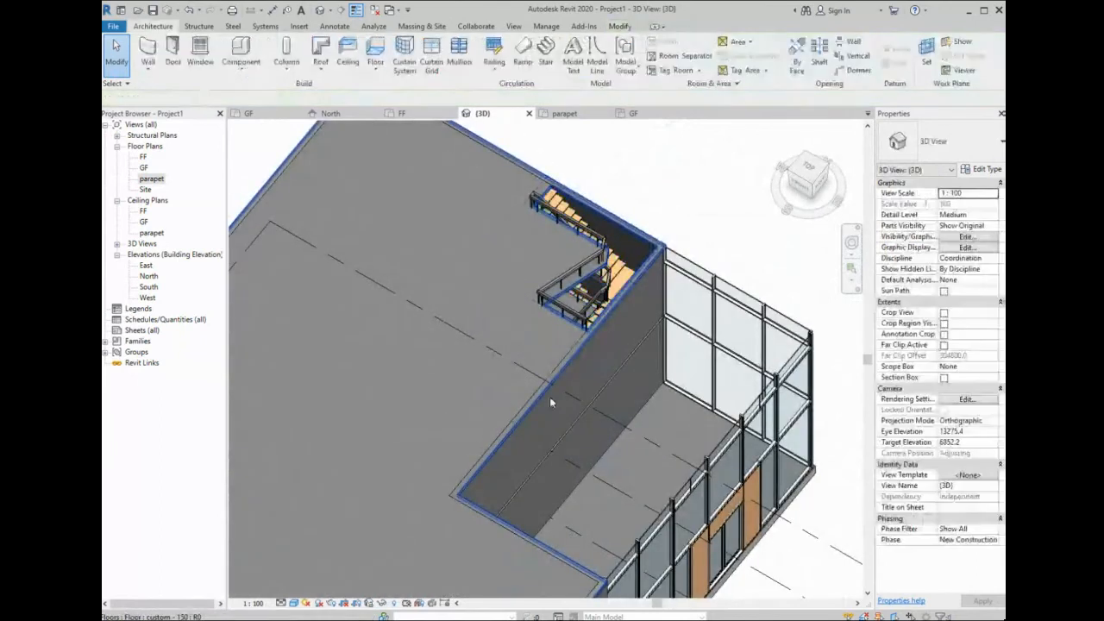
scroll(685, 324, down, 2)
shift+middle_drag(566, 463, 537, 300)
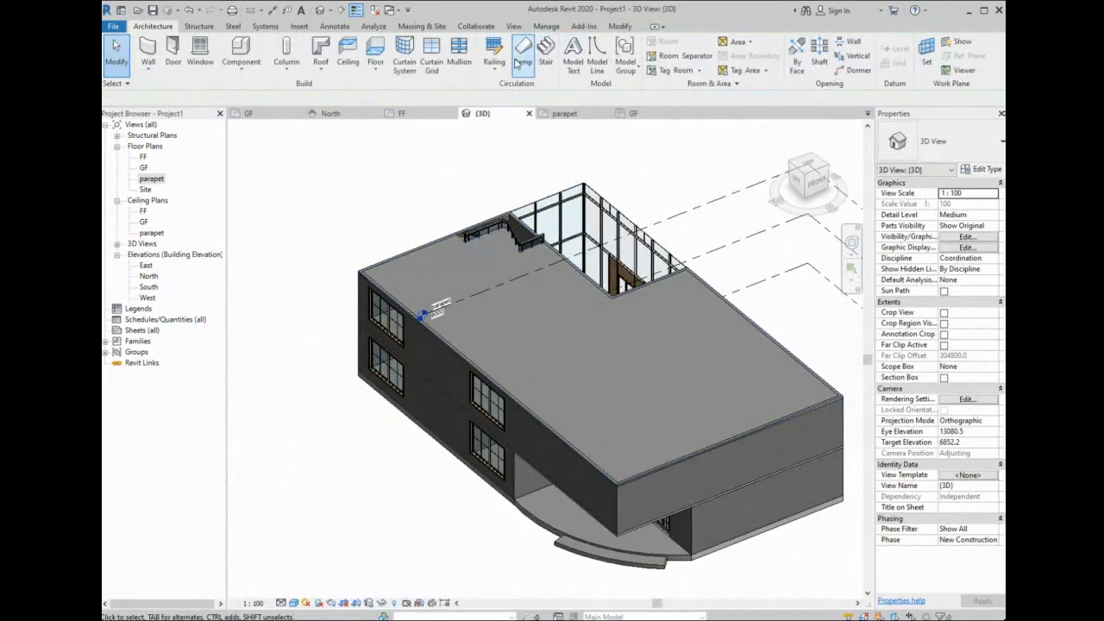
click(547, 52)
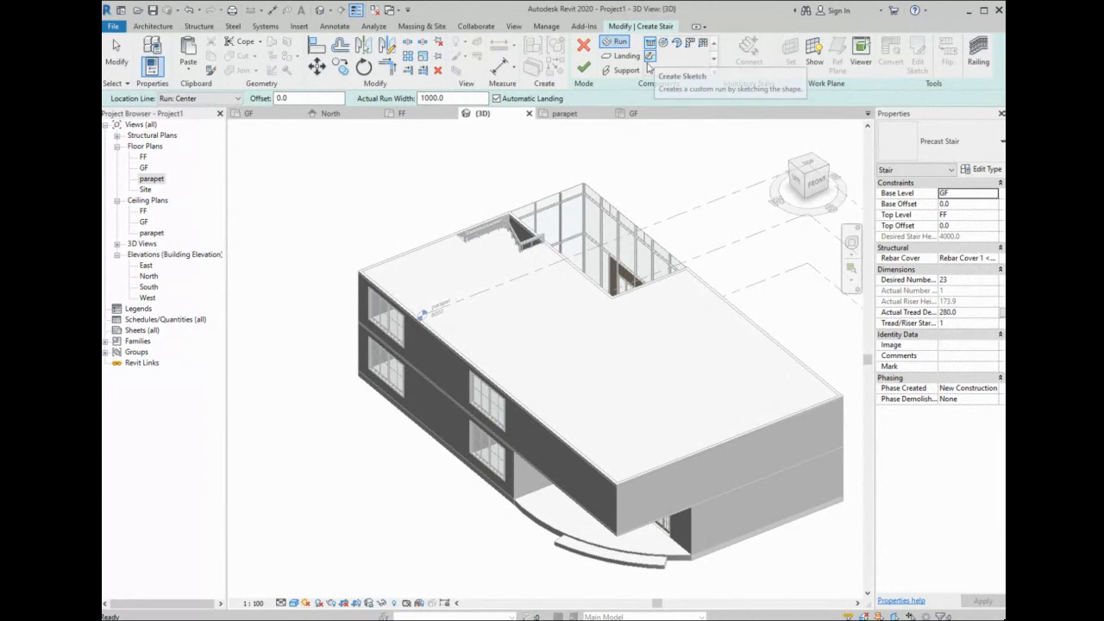
click(583, 48)
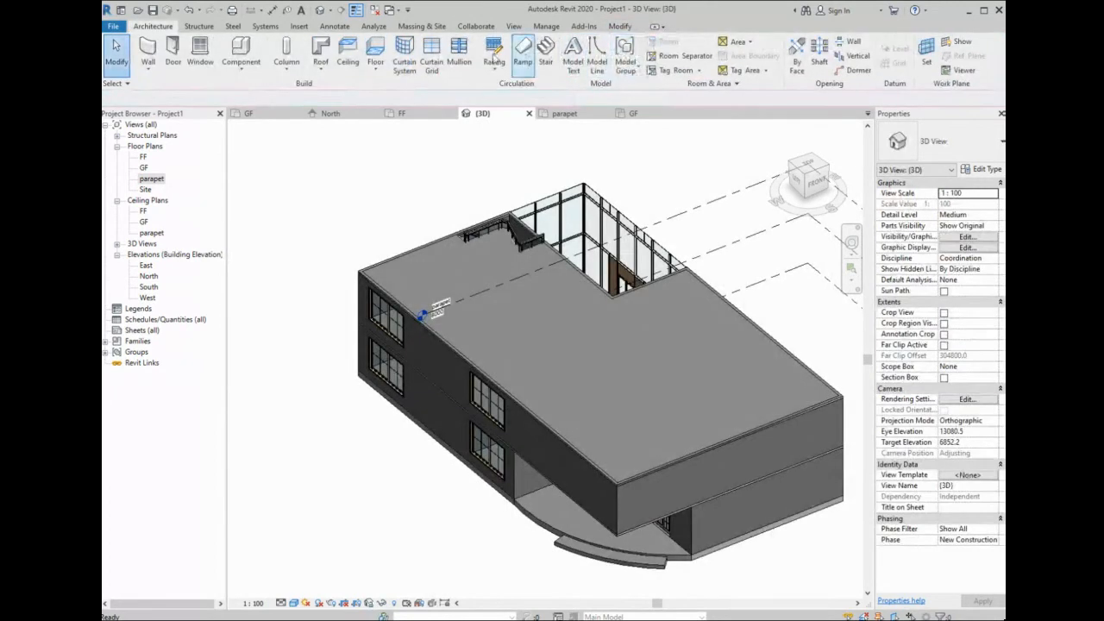
- Open the GF floor plan and draw a start-end-radius model line arc bulging west in the empty area west of the building
click(277, 117)
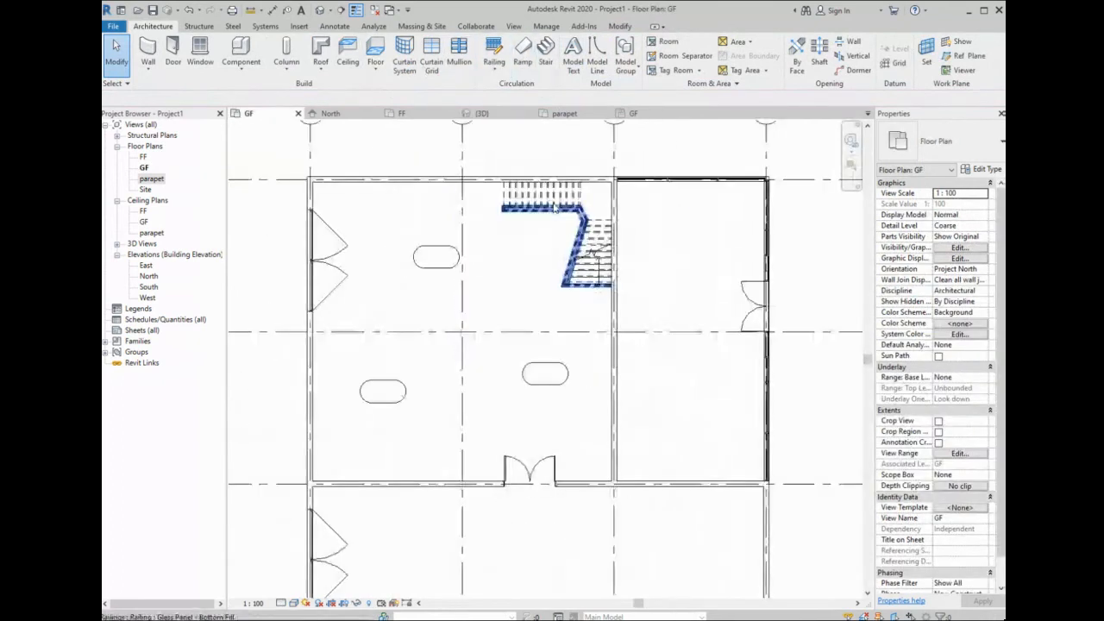
scroll(548, 208, down, 4)
middle_drag(508, 197, 661, 151)
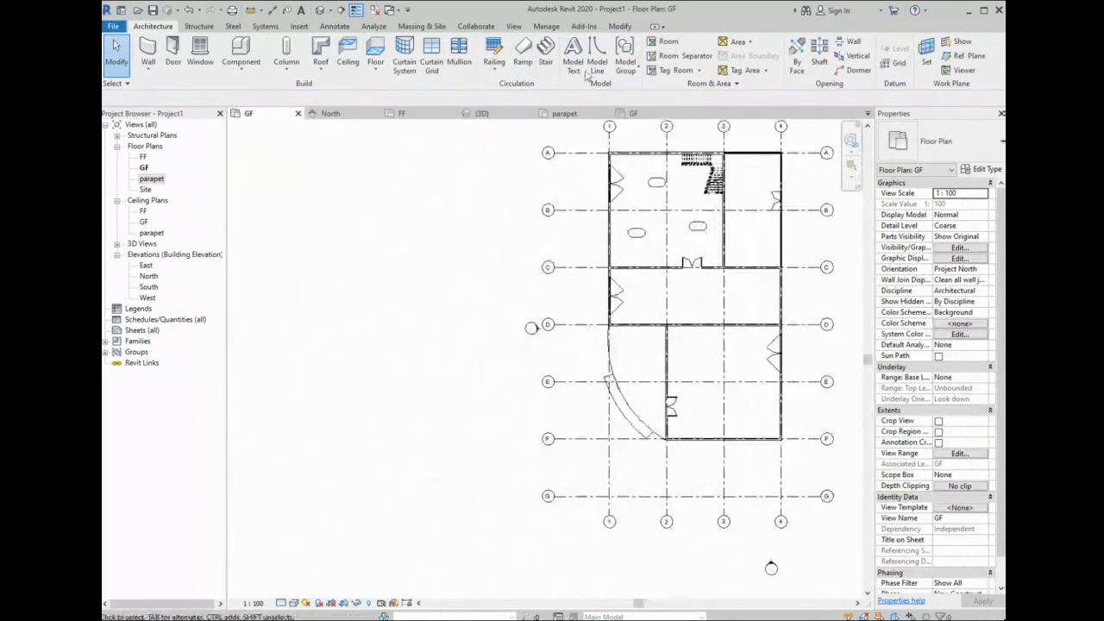
click(600, 50)
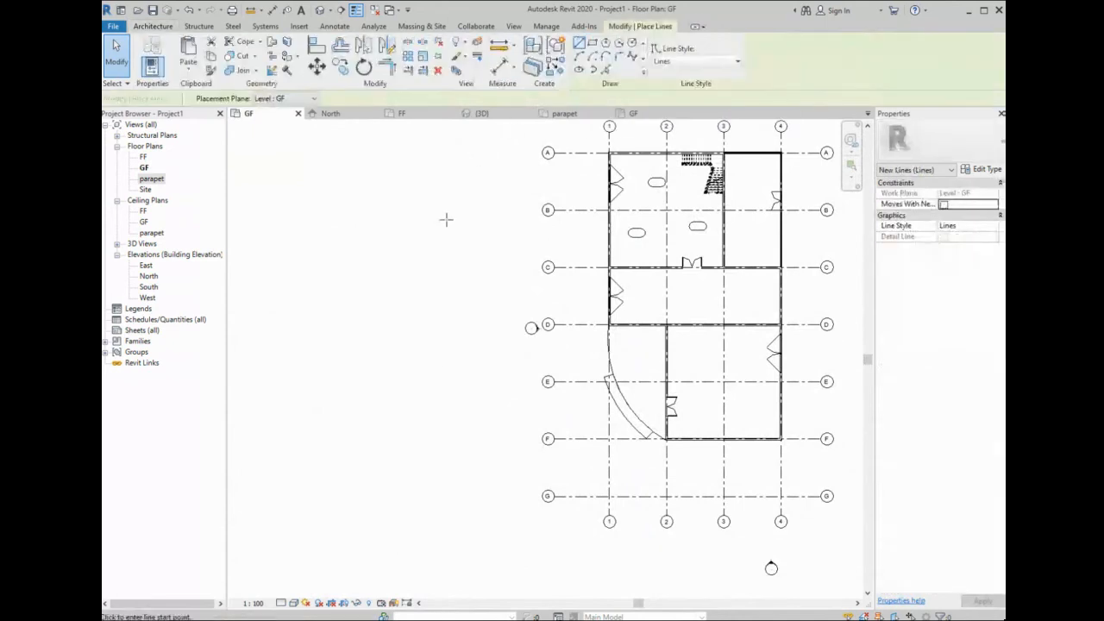
scroll(456, 376, up, 1)
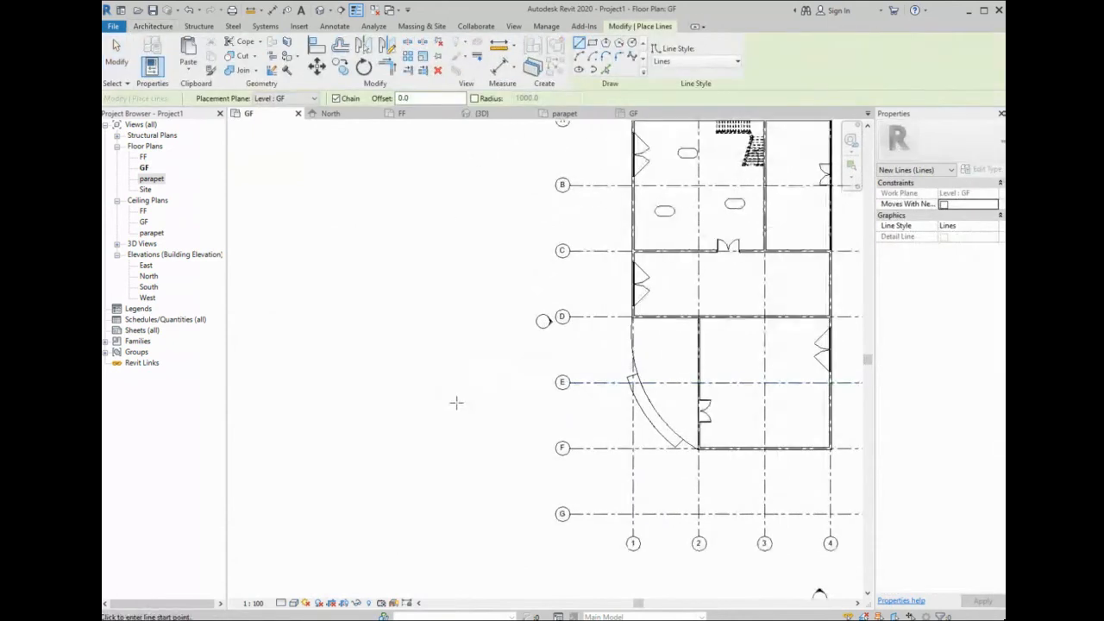
click(577, 58)
click(494, 228)
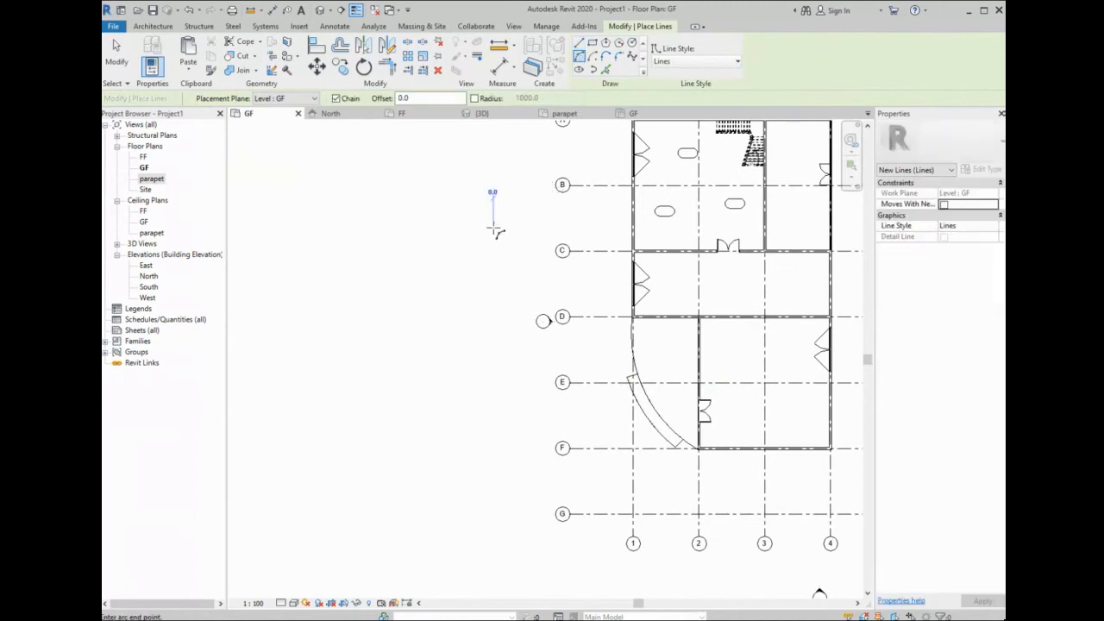
click(461, 337)
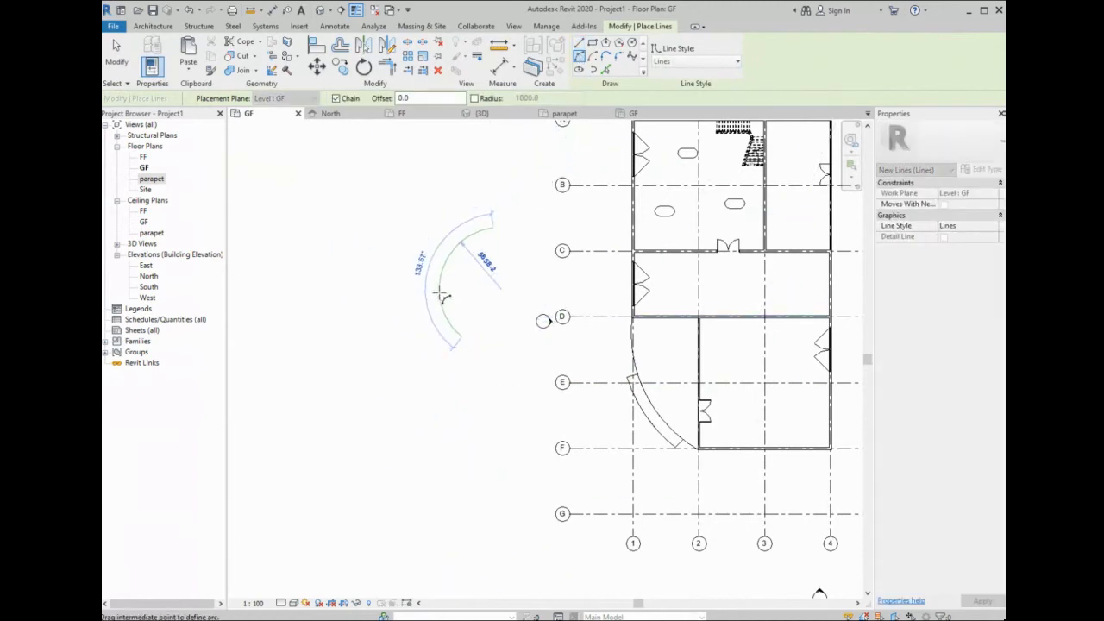
click(454, 289)
scroll(451, 251, up, 2)
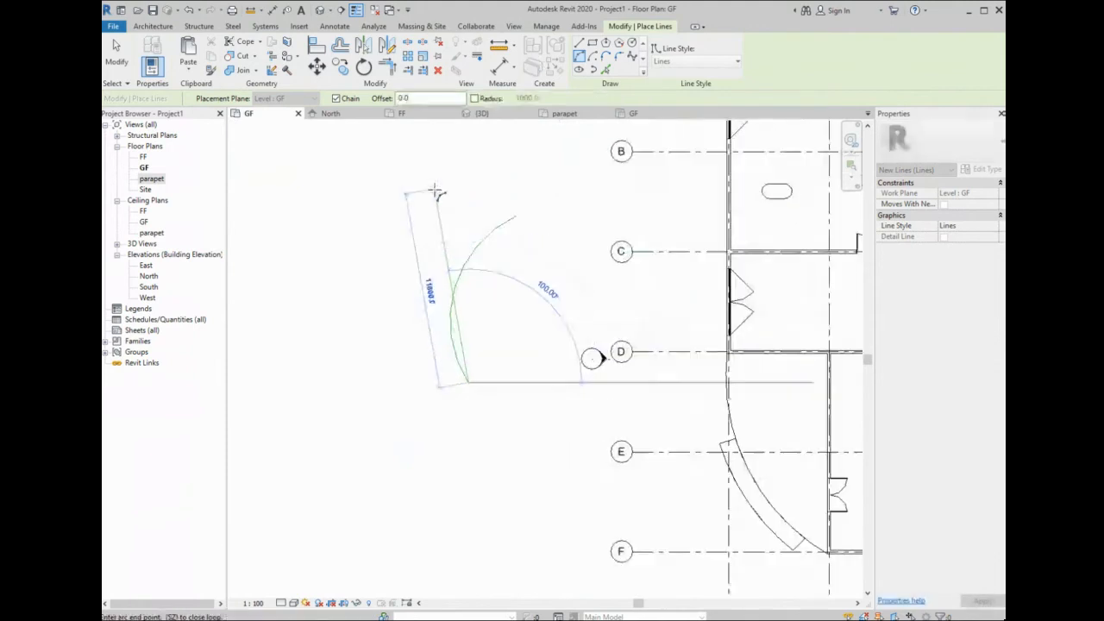
key(Escape)
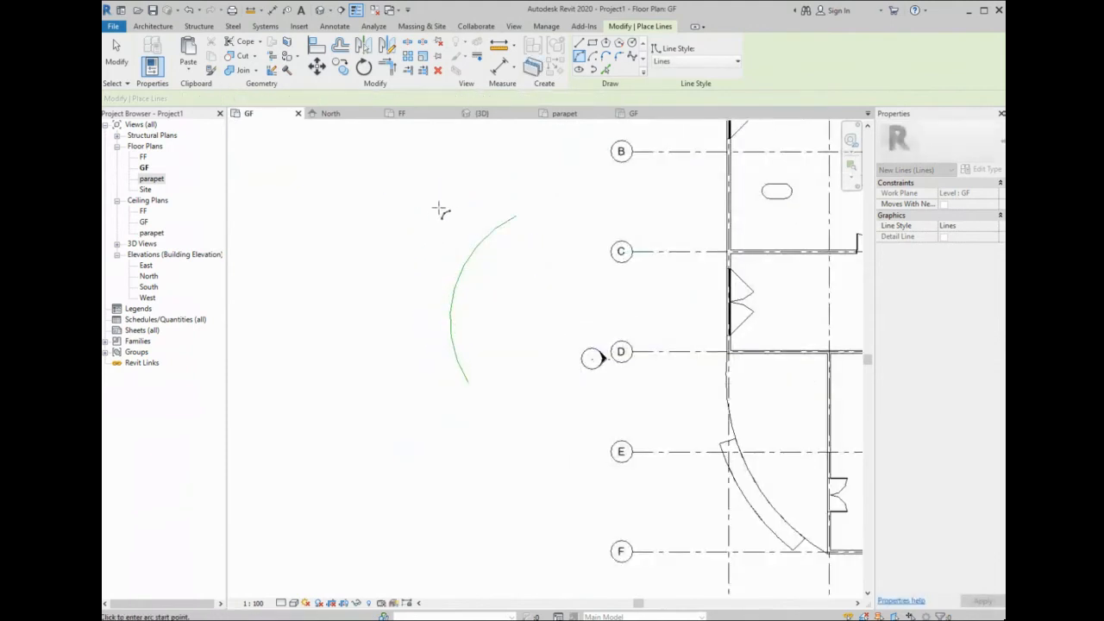
- Draw a second start-end-radius model line arc west of the first, curving the opposite way, and end the line command
click(439, 196)
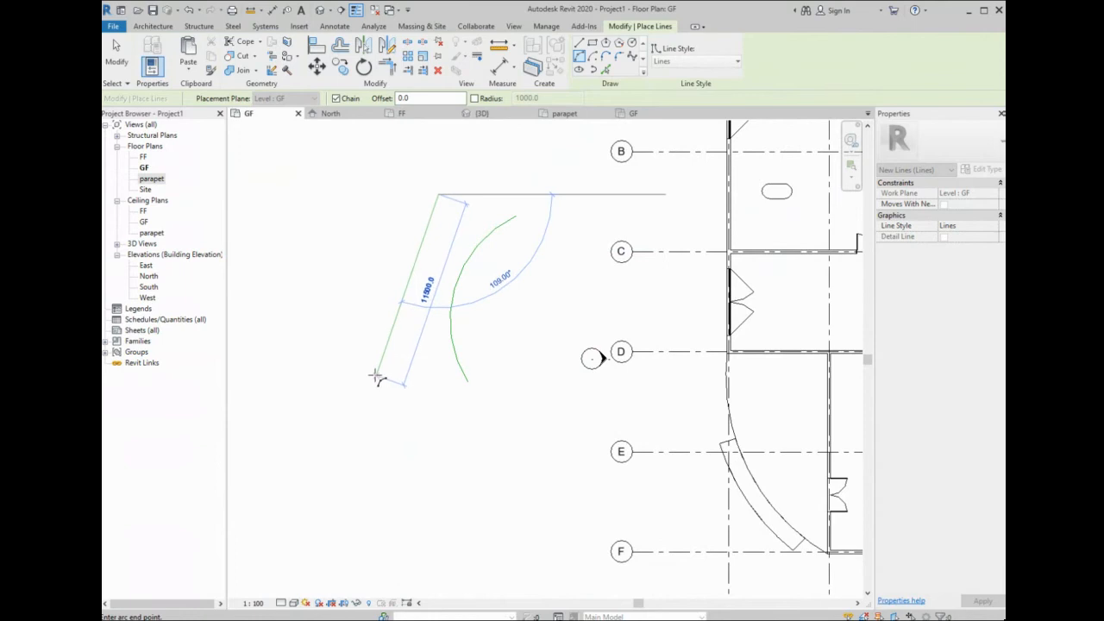
click(376, 372)
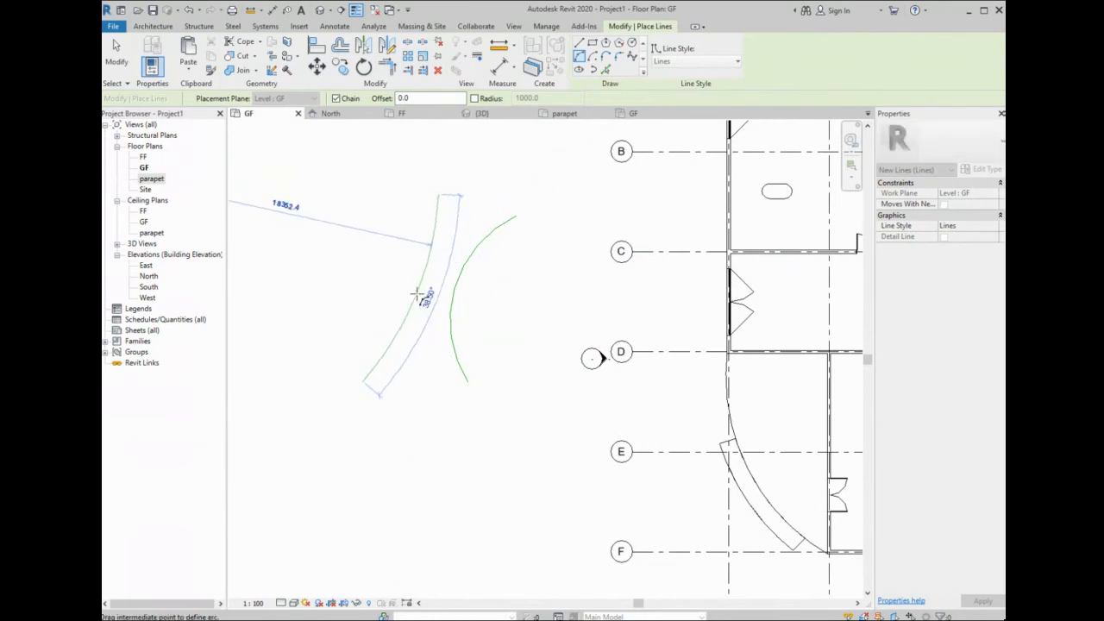
click(424, 289)
scroll(431, 250, up, 2)
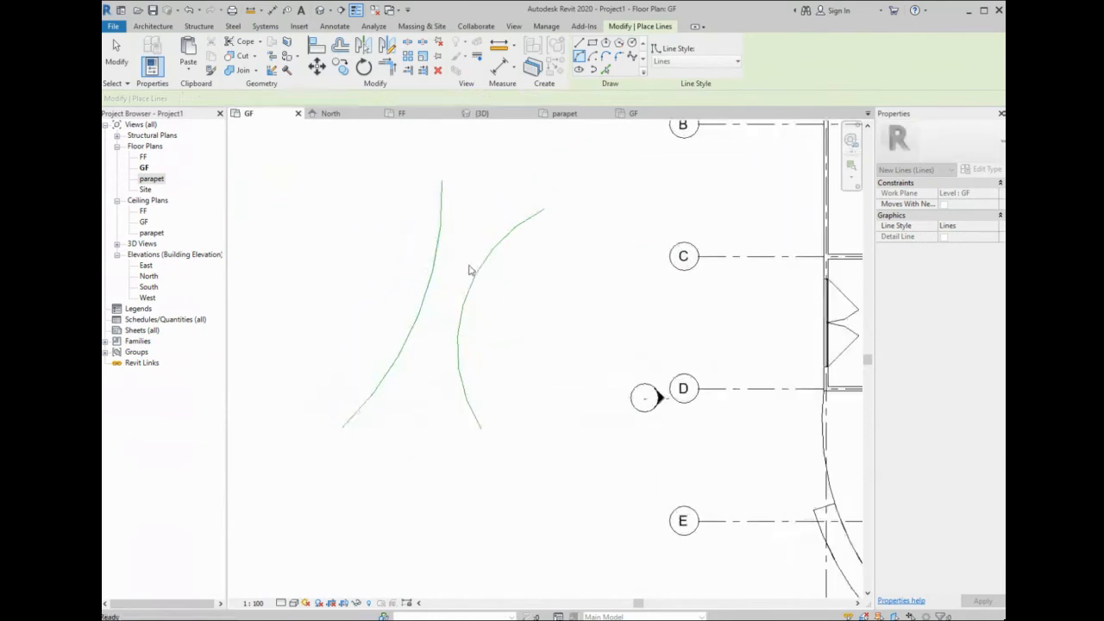
key(Escape)
key(Escape)
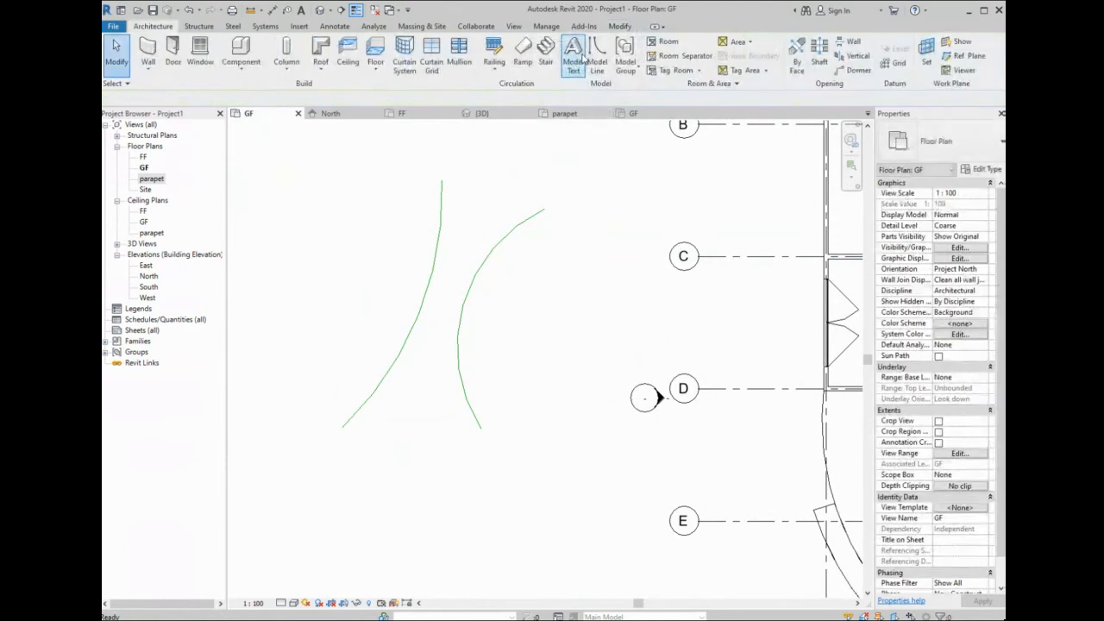
- Draw a straight model line about 6280 mm long joining the lower ends of the two arcs and end the line command
click(583, 69)
key(Escape)
click(598, 64)
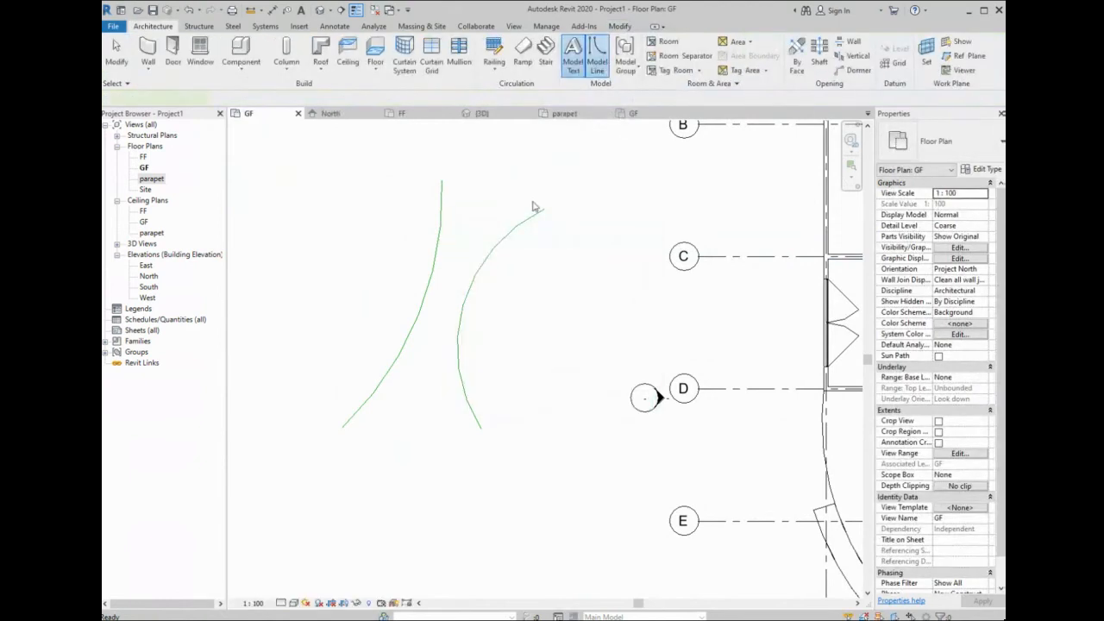
scroll(446, 288, up, 2)
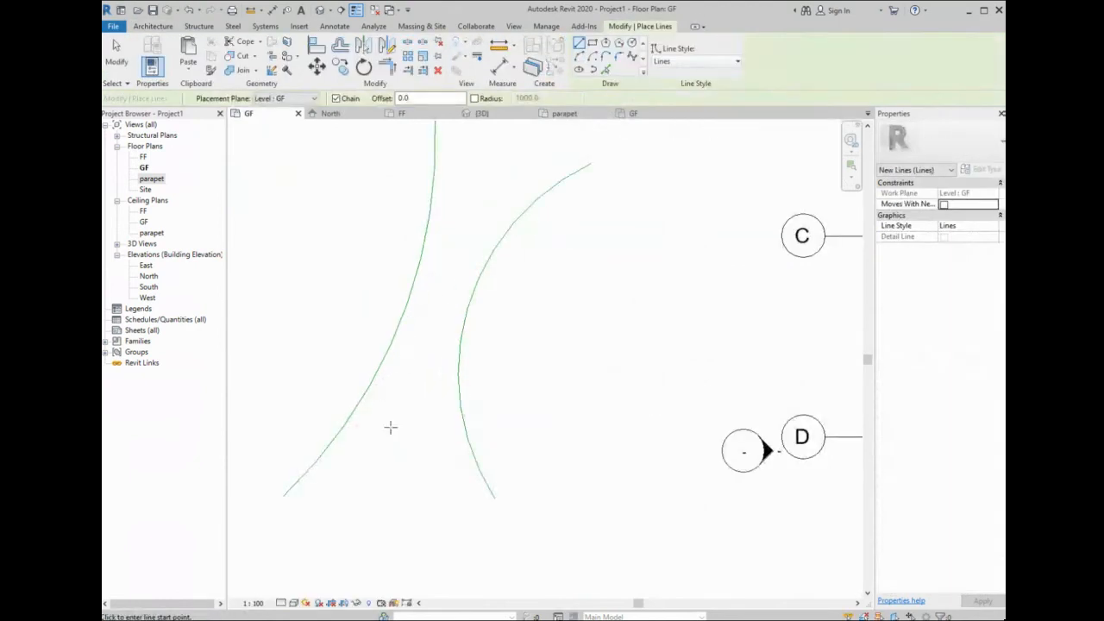
click(284, 497)
click(494, 496)
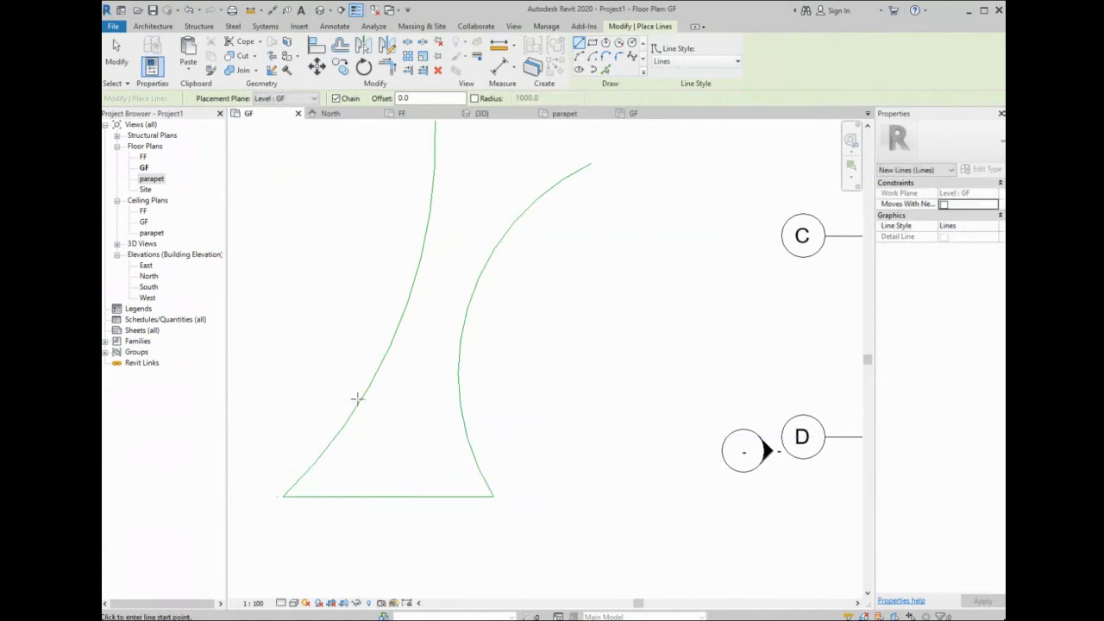
scroll(371, 414, down, 2)
key(Escape)
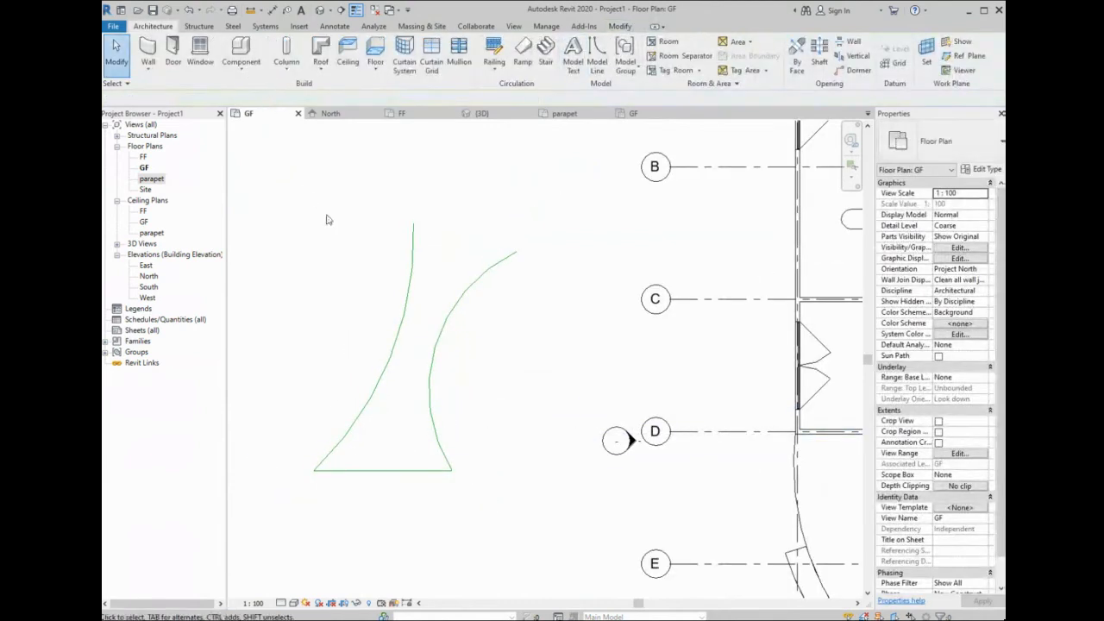
- Array the straight base line northward at 300 mm spacing with a count of 25
scroll(416, 453, down, 1)
click(392, 465)
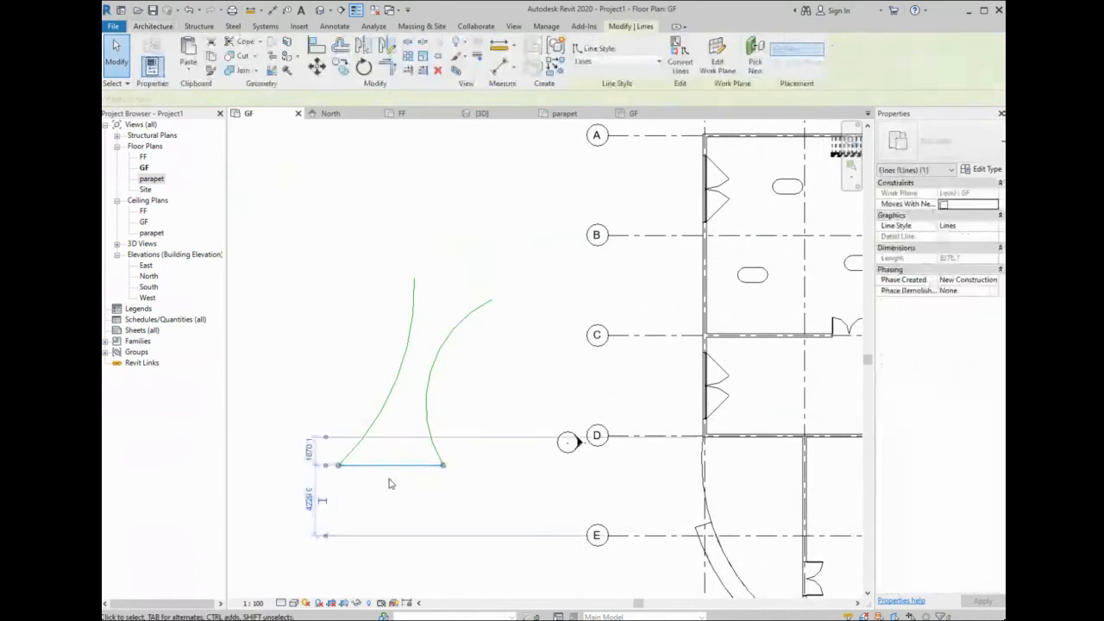
click(408, 56)
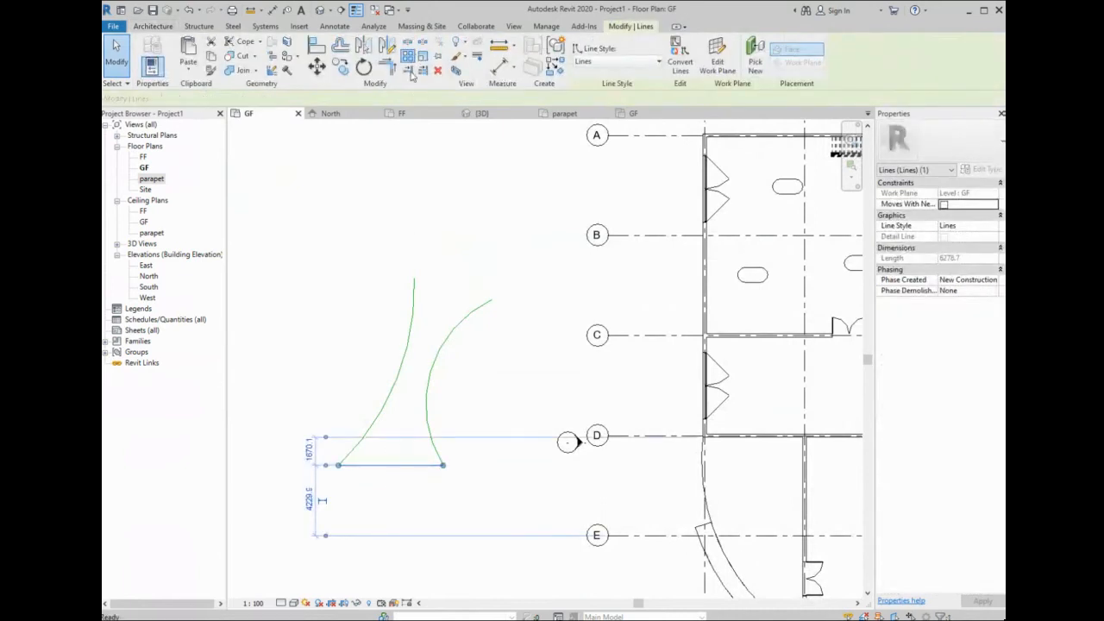
click(392, 466)
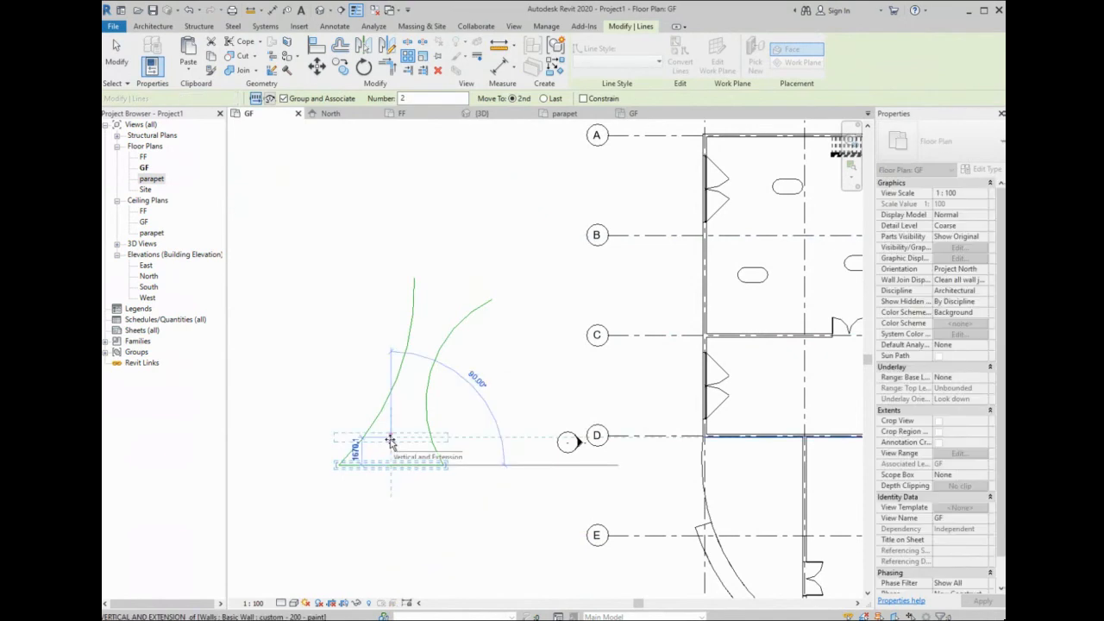
text(300)
key(Return)
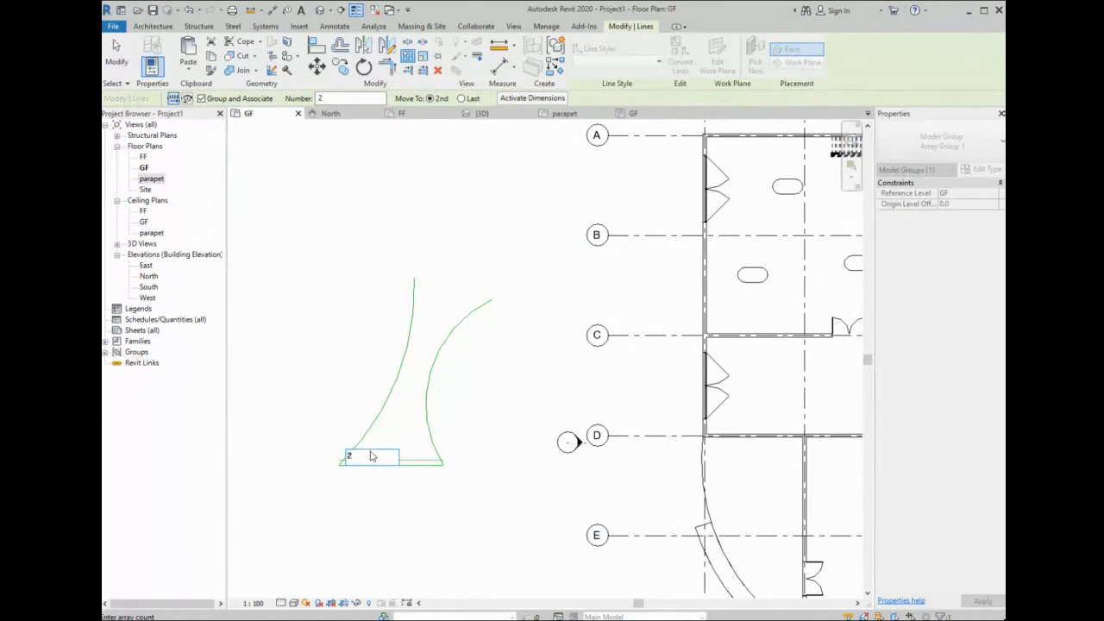
text(25)
key(Return)
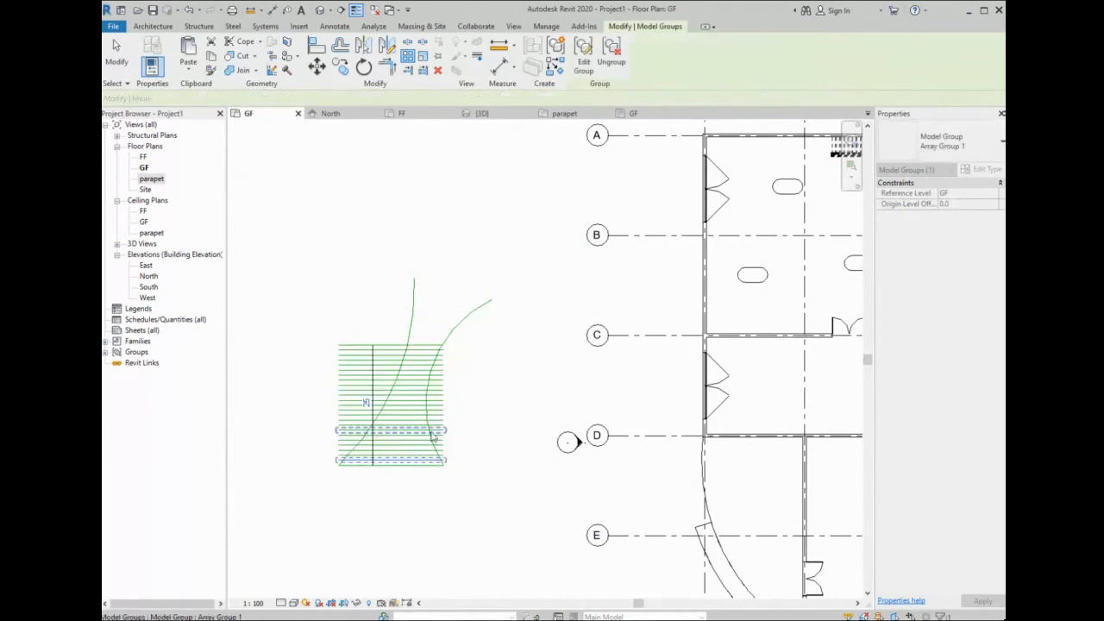
scroll(408, 437, up, 2)
key(Escape)
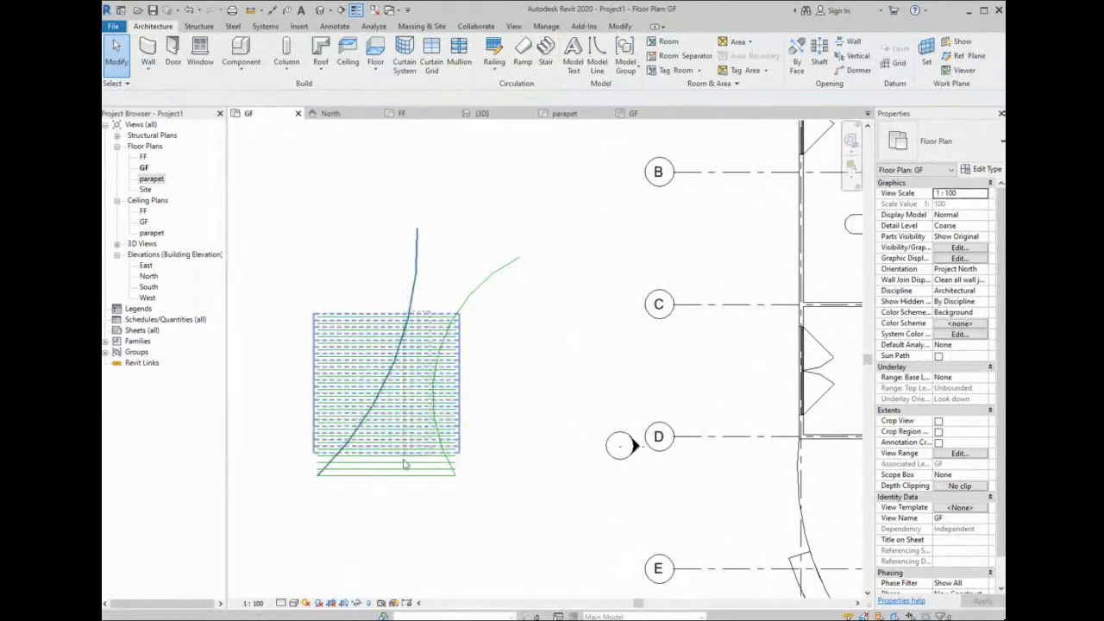
- Ungroup all the arrayed line groups into individual model lines
click(422, 479)
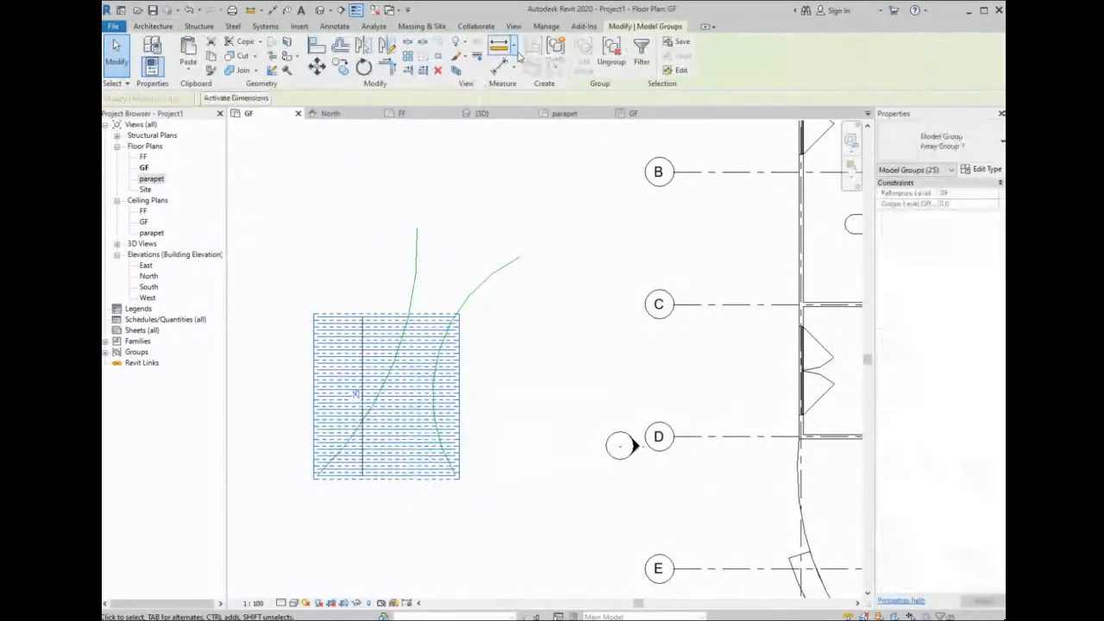
click(611, 58)
key(Escape)
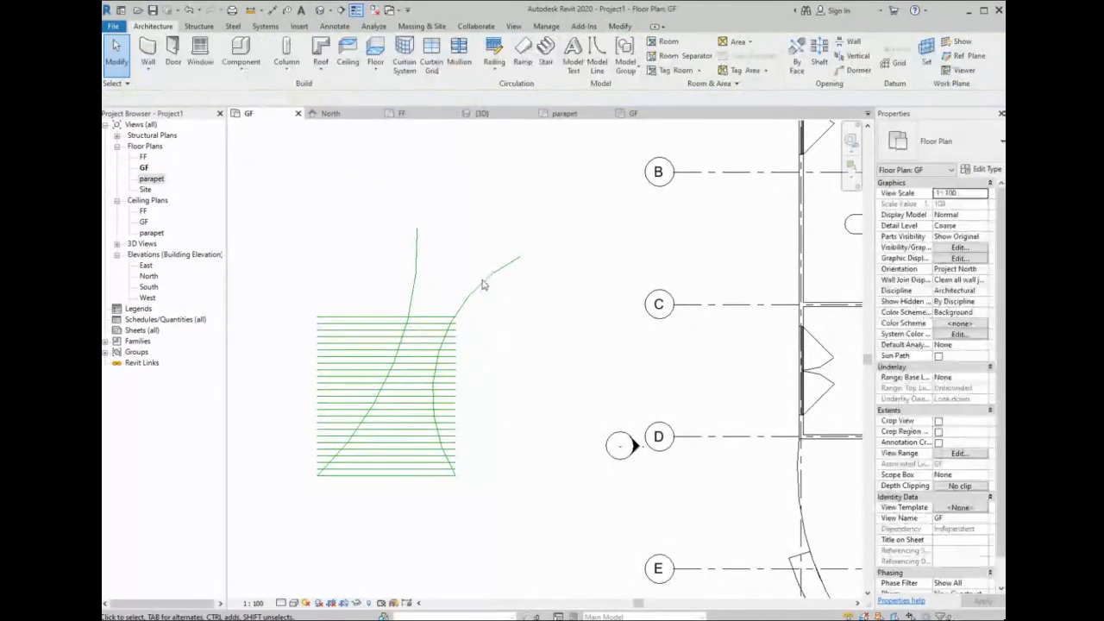
- Trim the horizontal lines to the east arc with Trim/Extend Multiple Elements, keeping their portions west of it
click(504, 261)
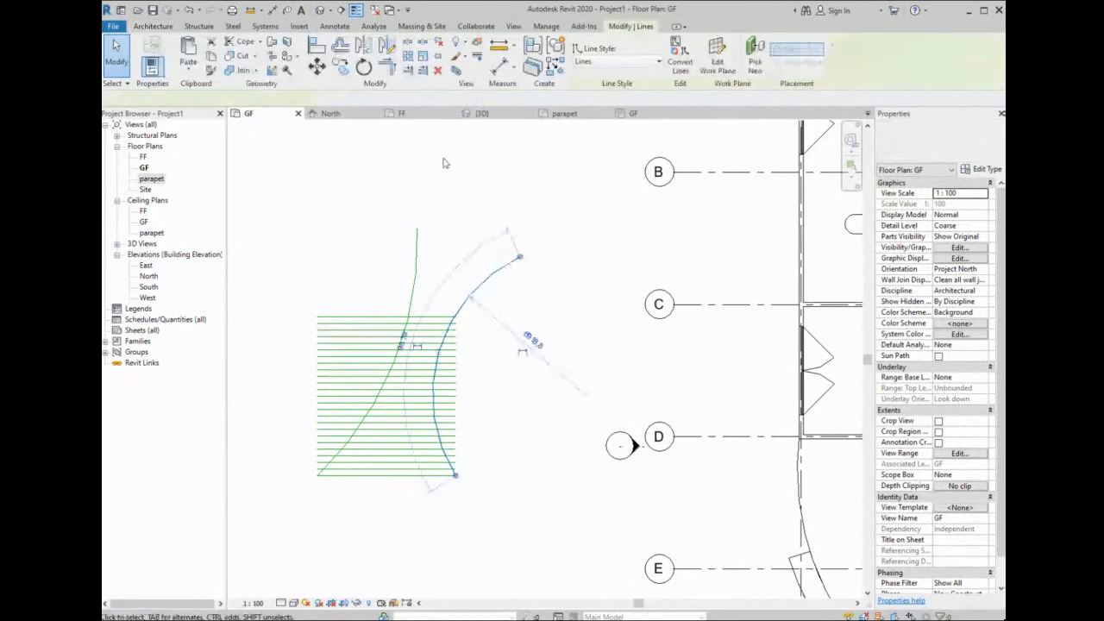
click(467, 298)
drag(426, 311, 420, 499)
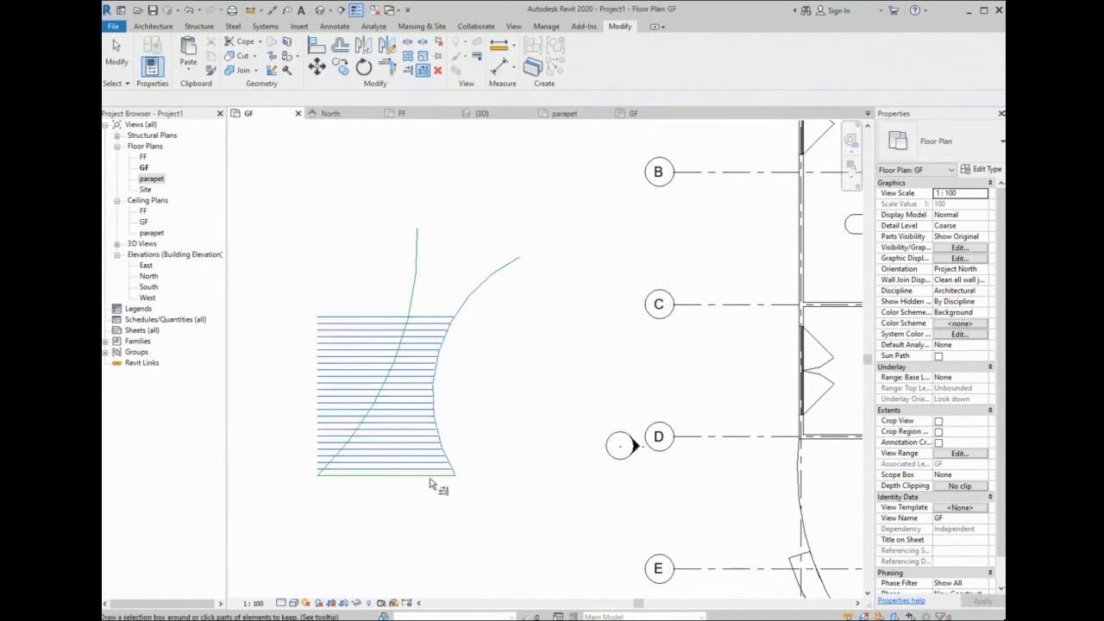
- Trim the horizontal lines to the west arc, keeping only the portions between the two arcs
click(417, 275)
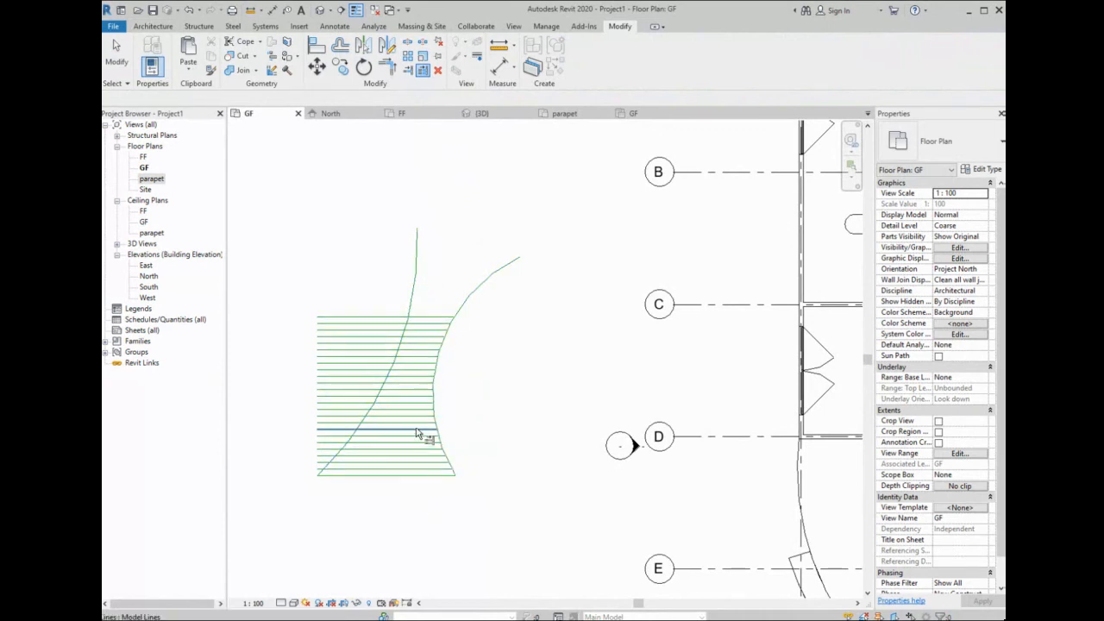
key(Escape)
click(423, 69)
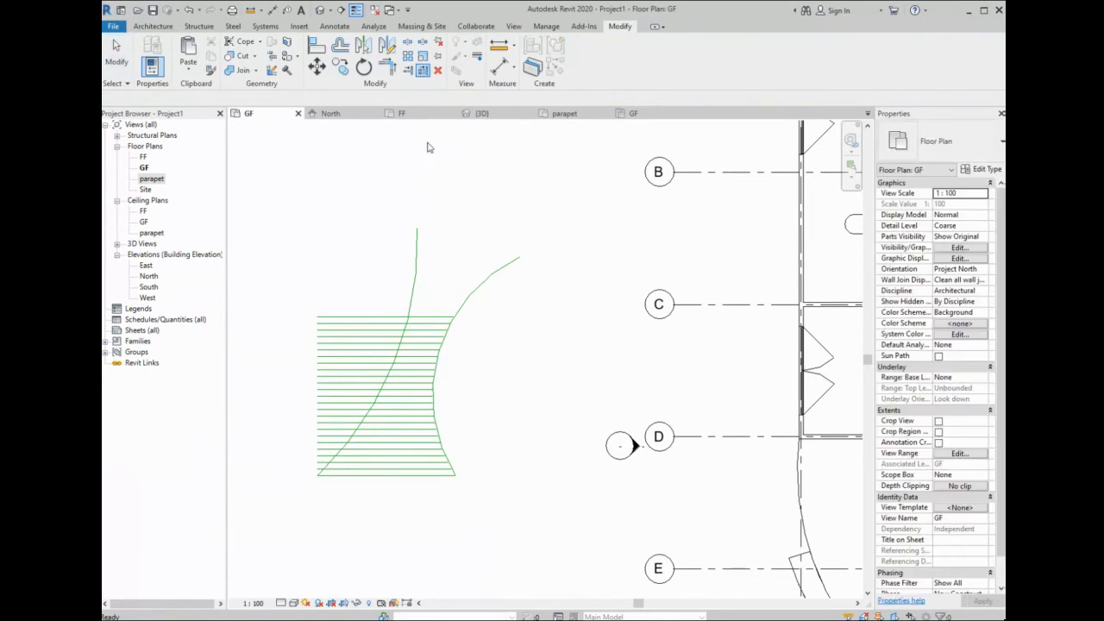
click(418, 264)
drag(423, 296, 419, 497)
key(Escape)
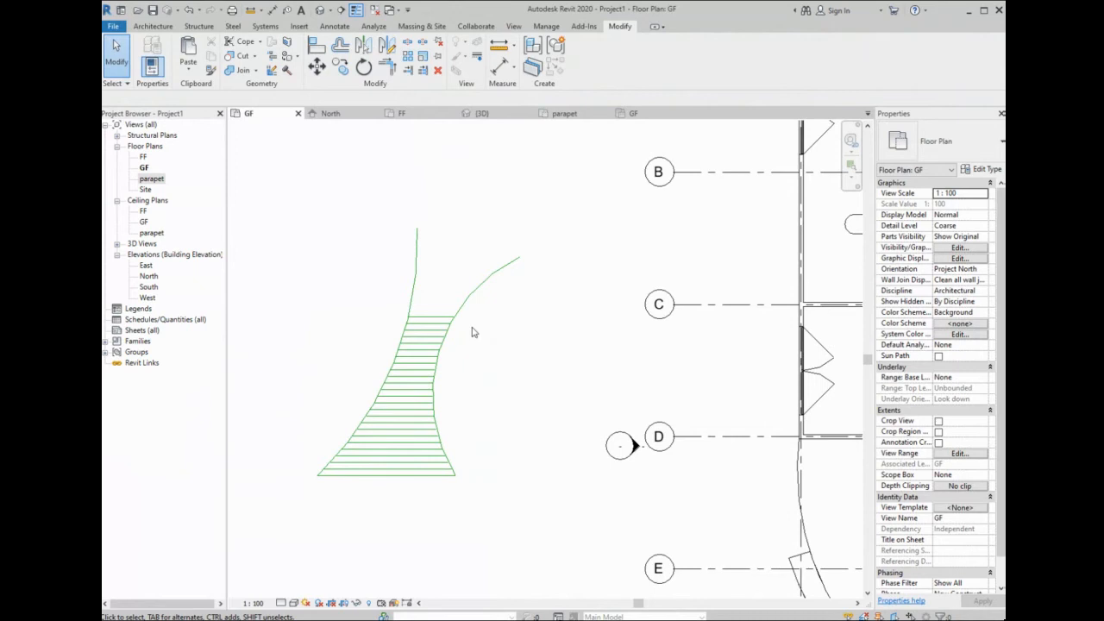
- Shorten both arcs so their upper ends meet the ends of the northernmost horizontal line
click(480, 292)
drag(519, 257, 456, 316)
click(420, 238)
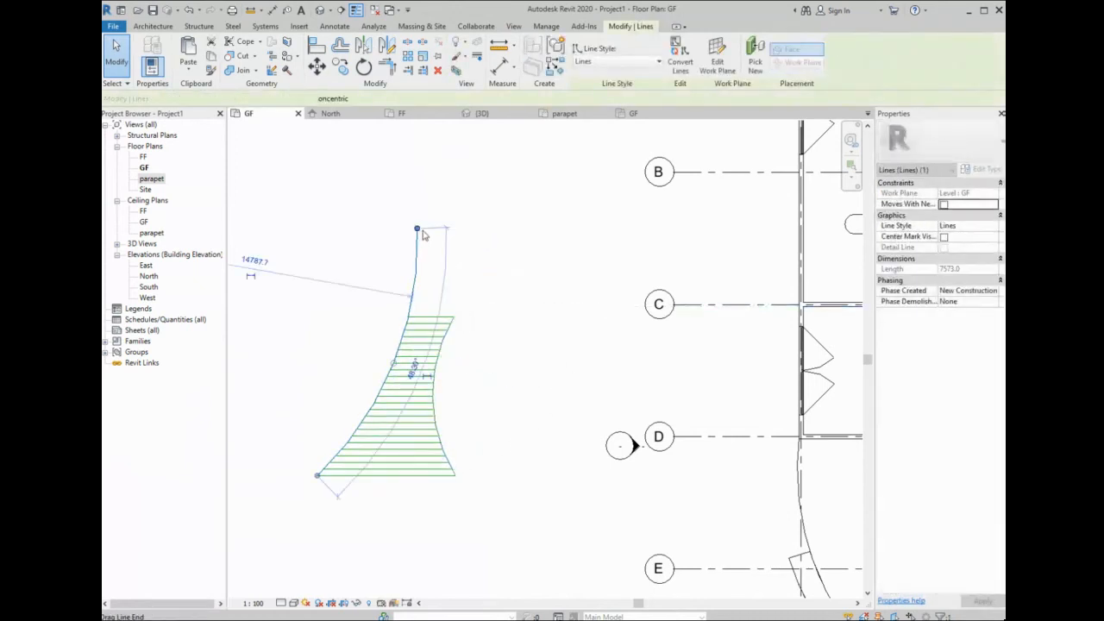
drag(418, 230, 407, 317)
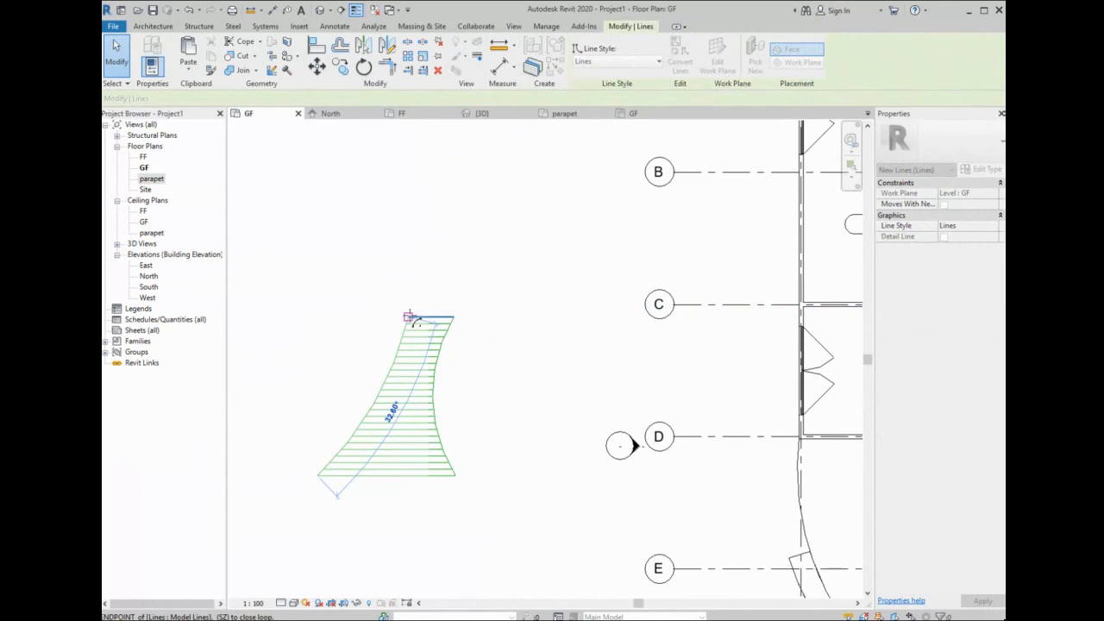
key(Delete)
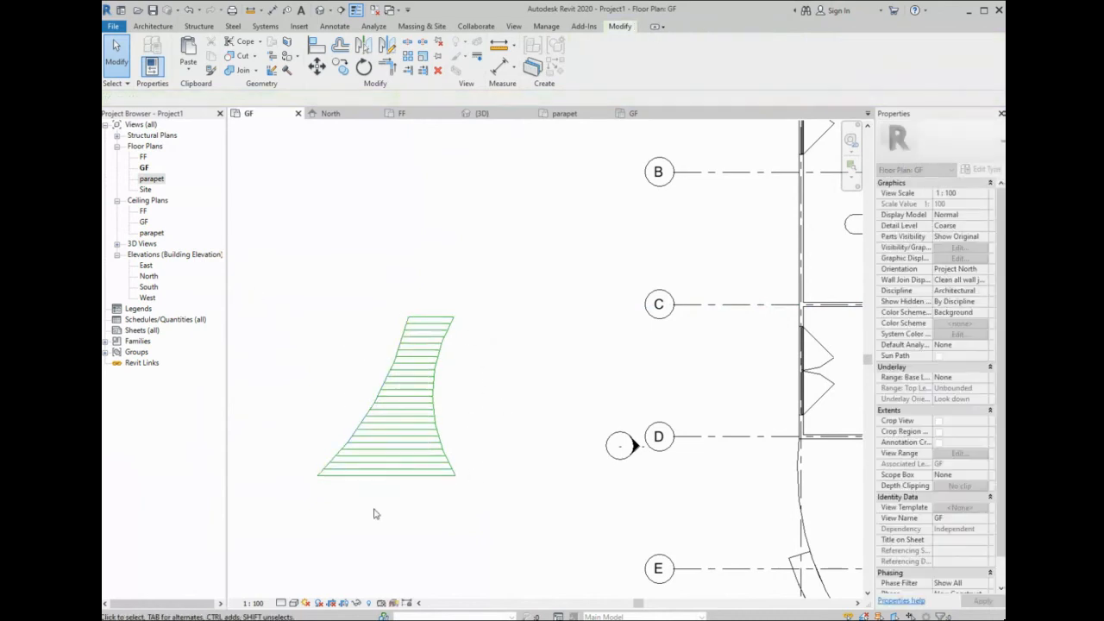
- Draw a straight model line from the midpoint of the southernmost horizontal line to the midpoint of the northernmost one
scroll(382, 463, up, 1)
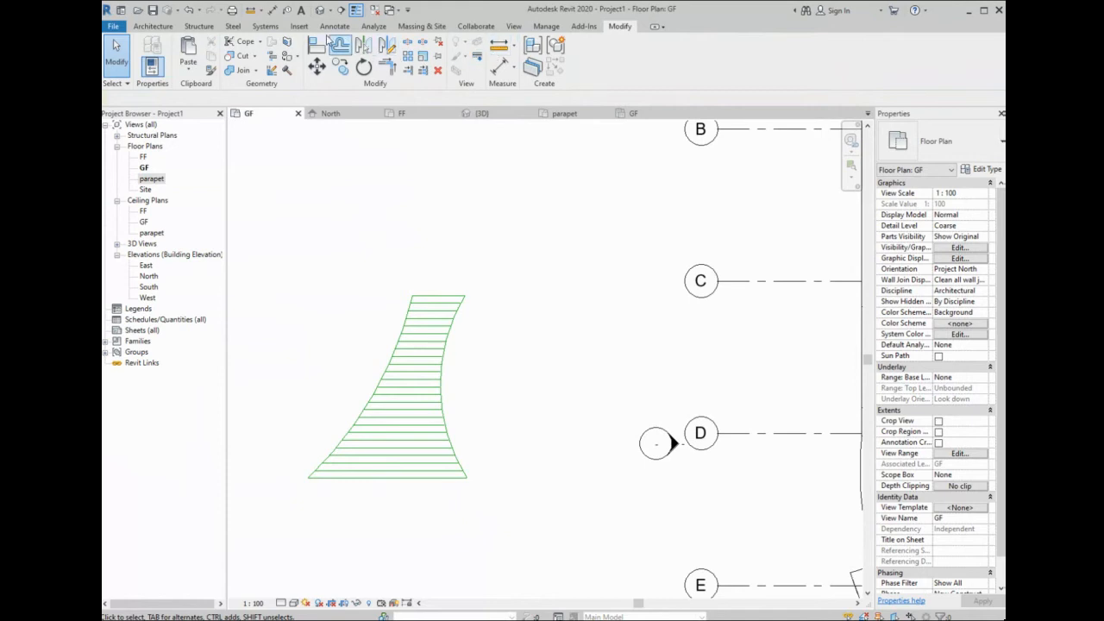
click(152, 26)
click(595, 48)
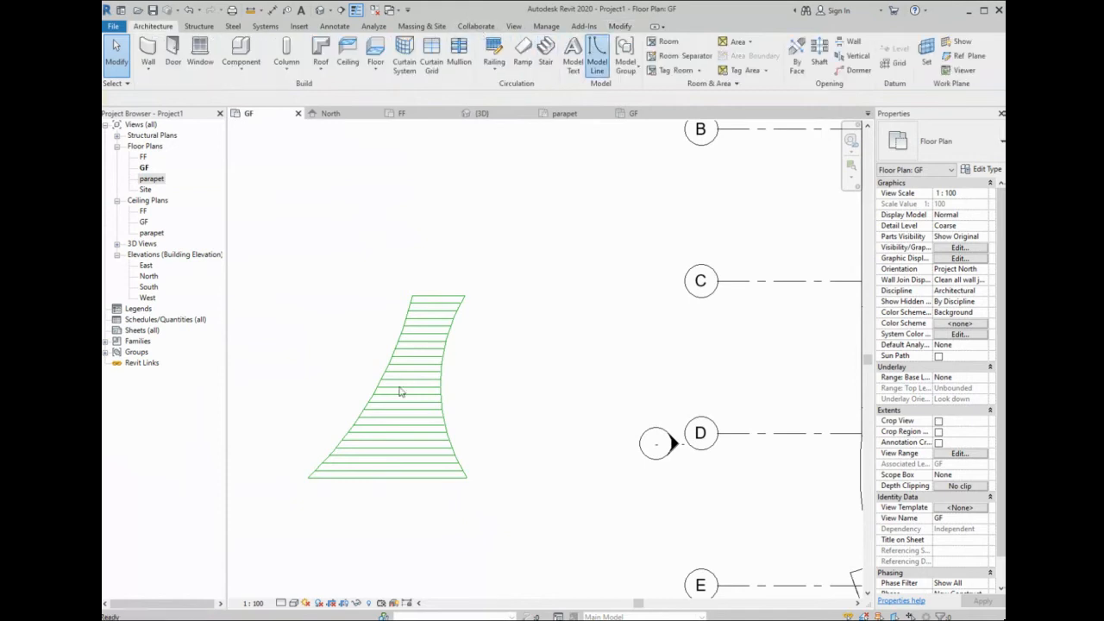
click(388, 475)
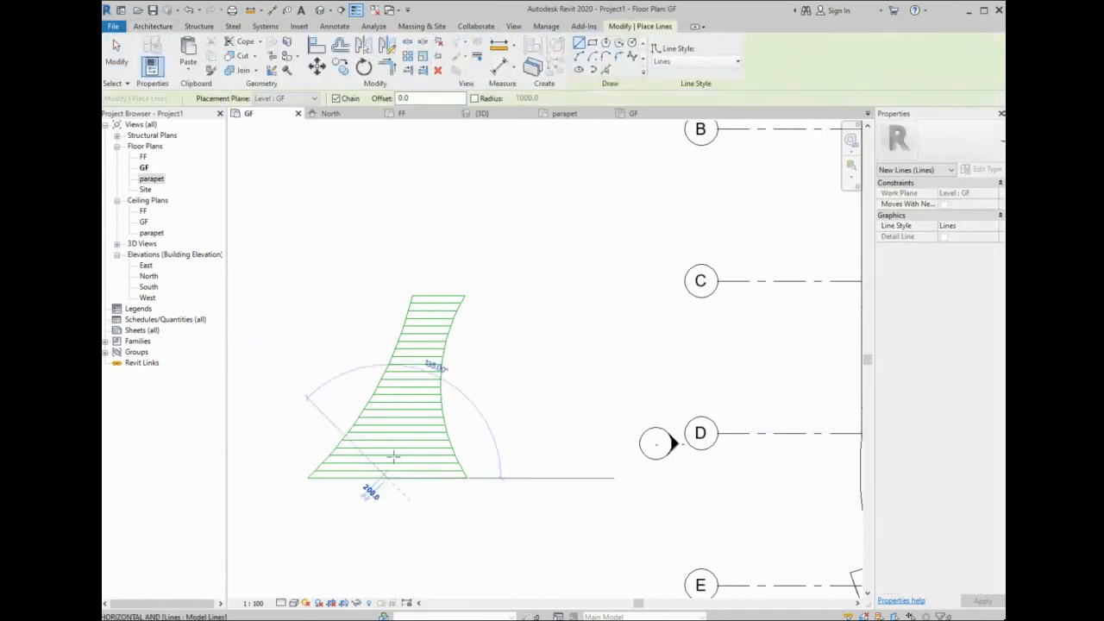
click(438, 296)
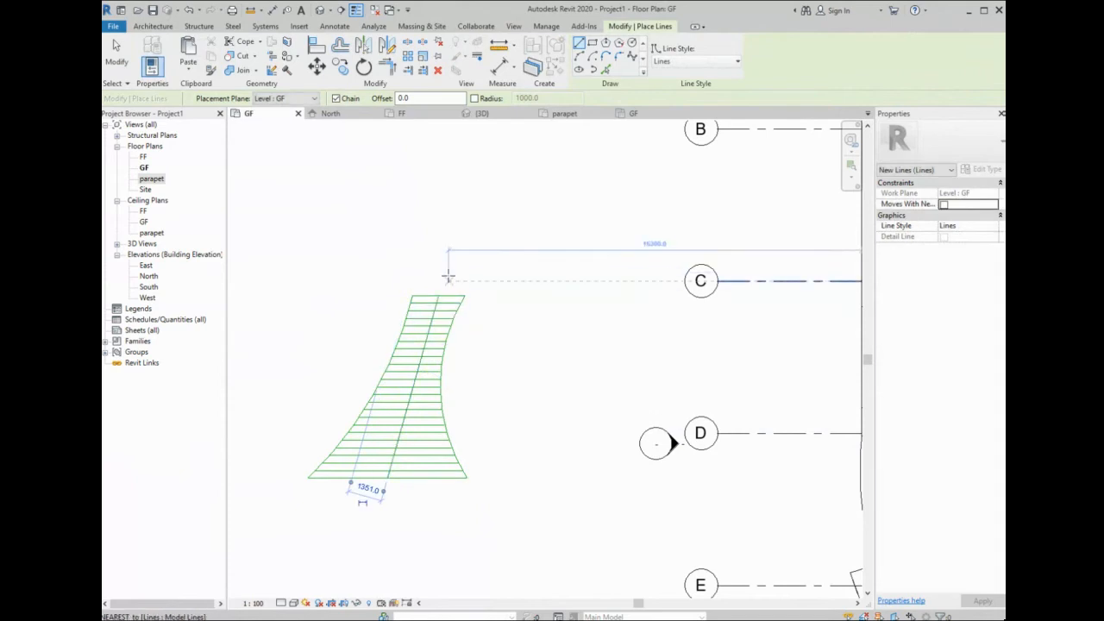
key(Escape)
- Start a precast stair from GF to FF with a sketched run and pick both curved model lines as its boundaries
click(166, 27)
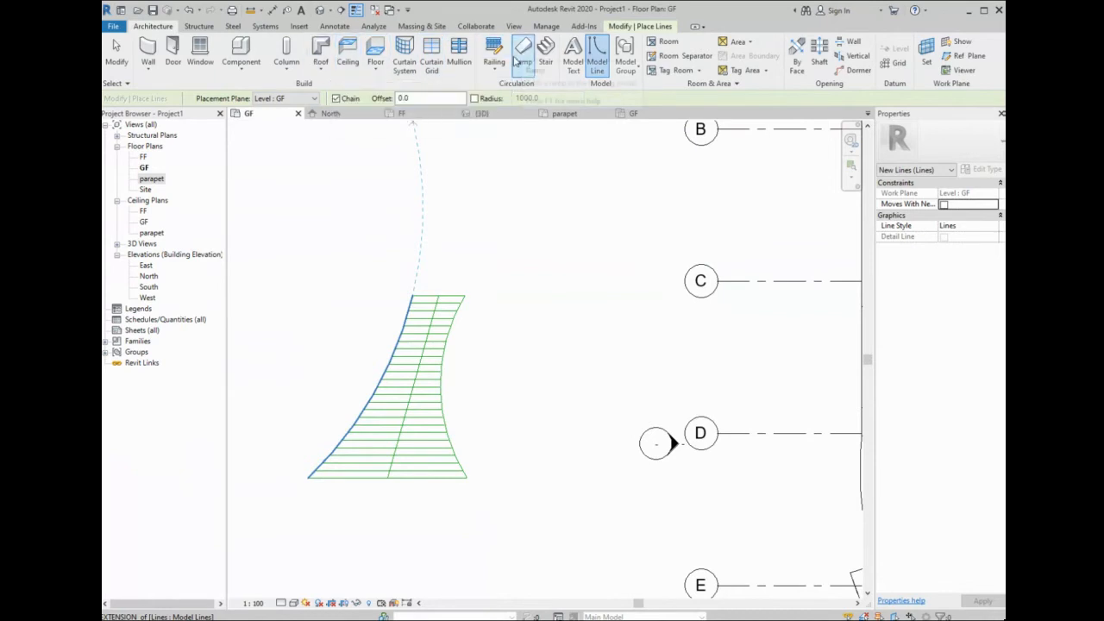
click(545, 53)
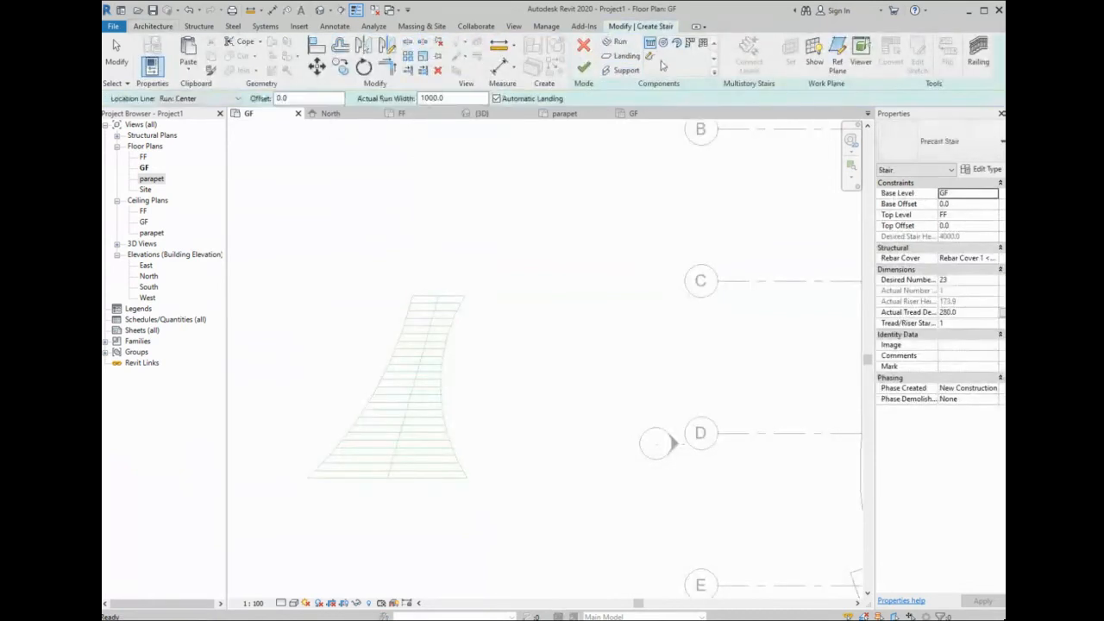
click(653, 57)
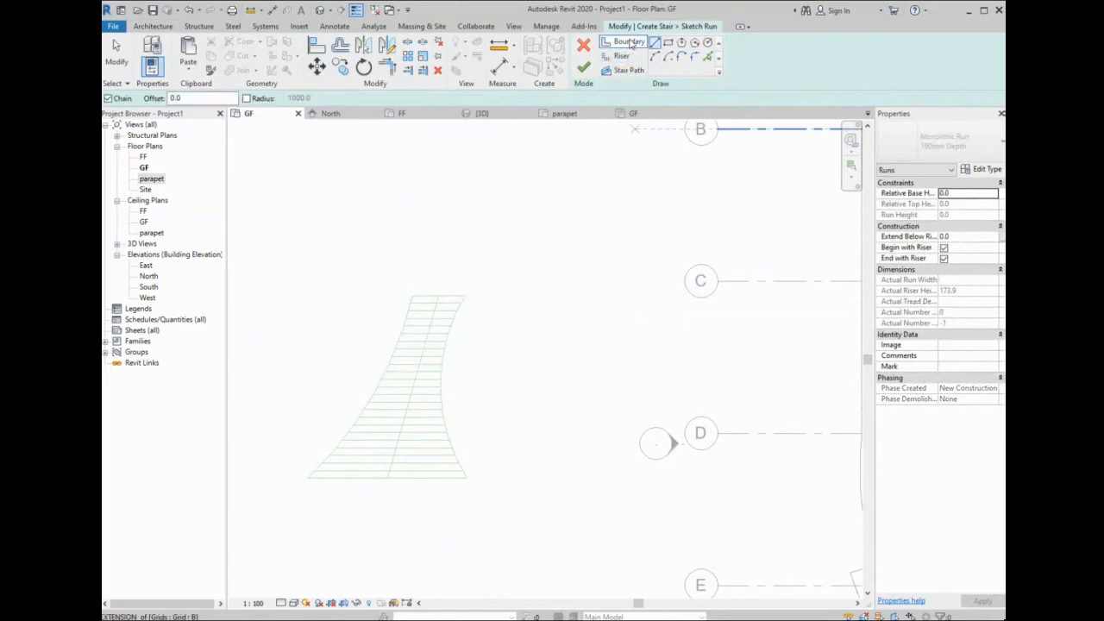
click(709, 57)
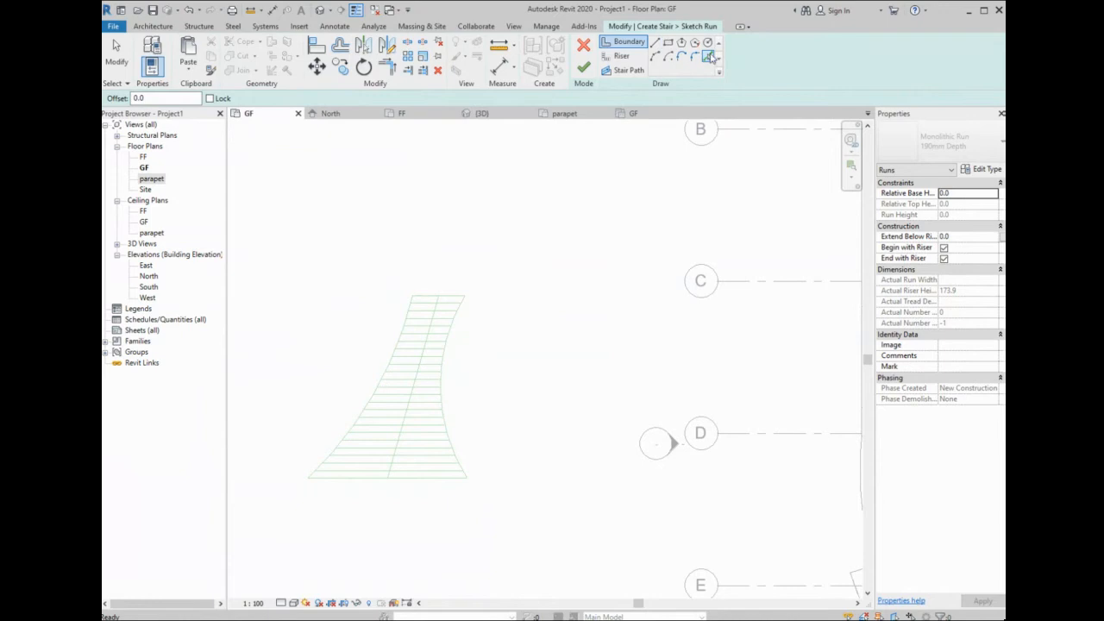
click(448, 342)
click(405, 333)
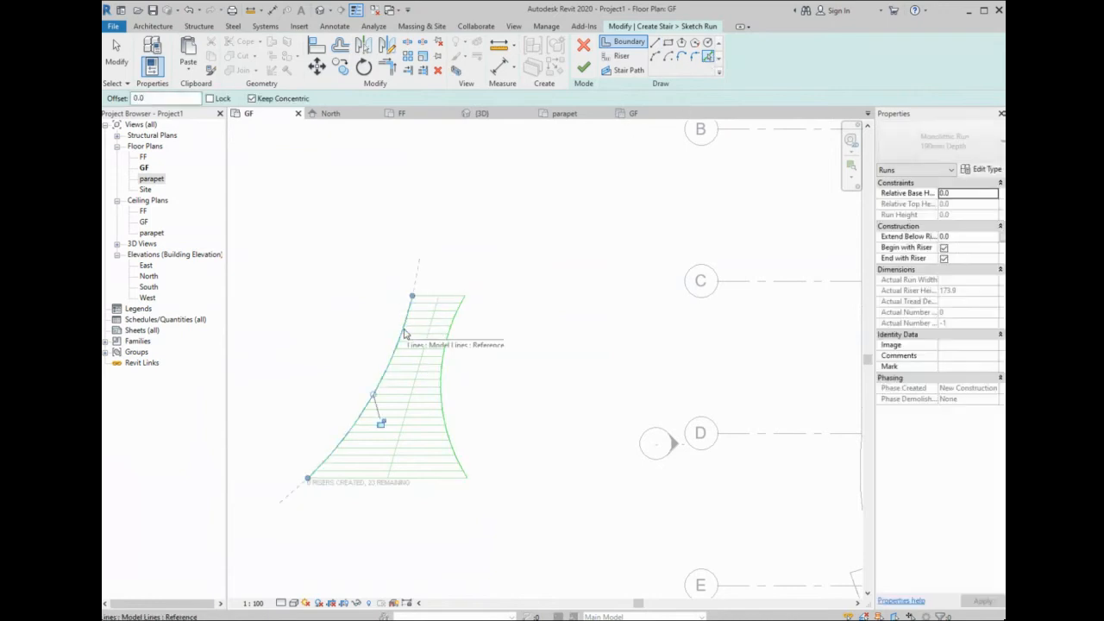
- Pick the horizontal model lines as the run's risers, from the southernmost up to the third from the north, making 23 risers
click(621, 56)
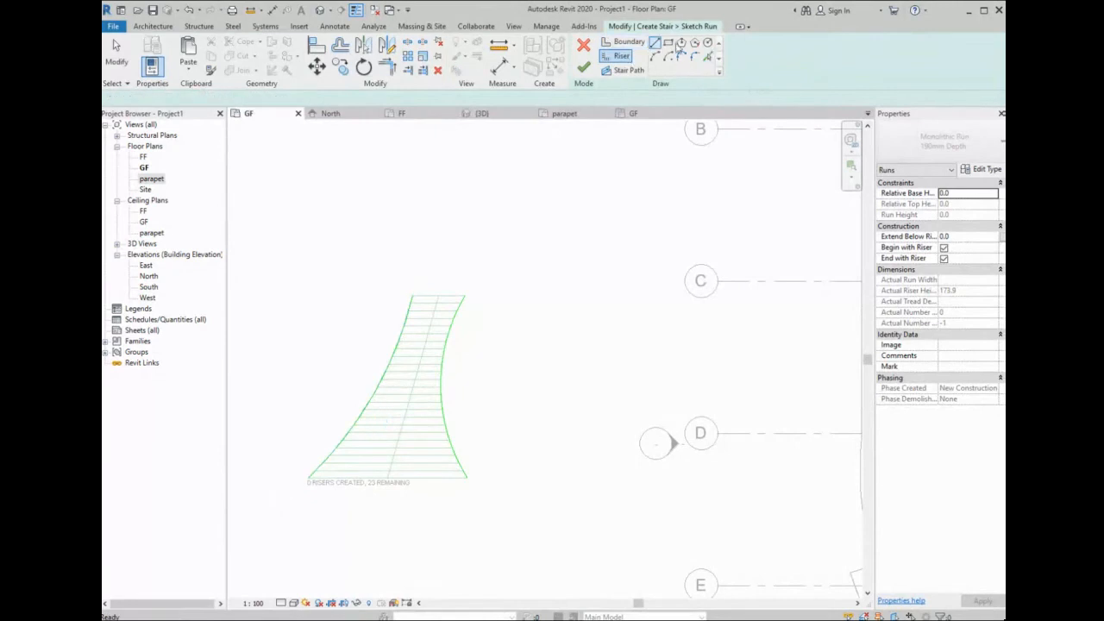
click(428, 479)
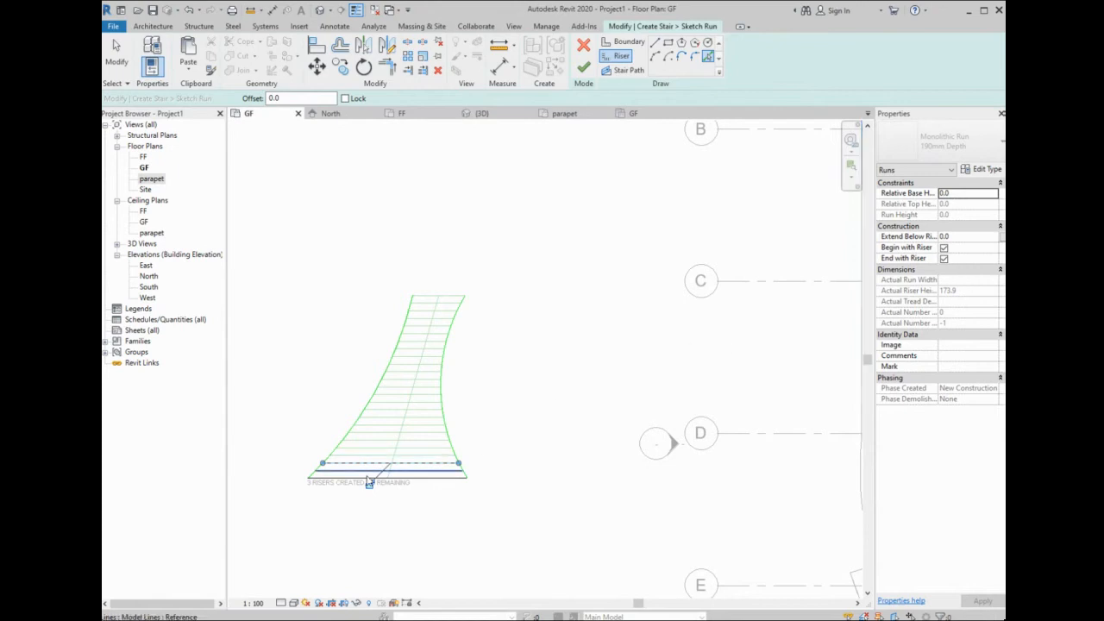
scroll(389, 499, up, 3)
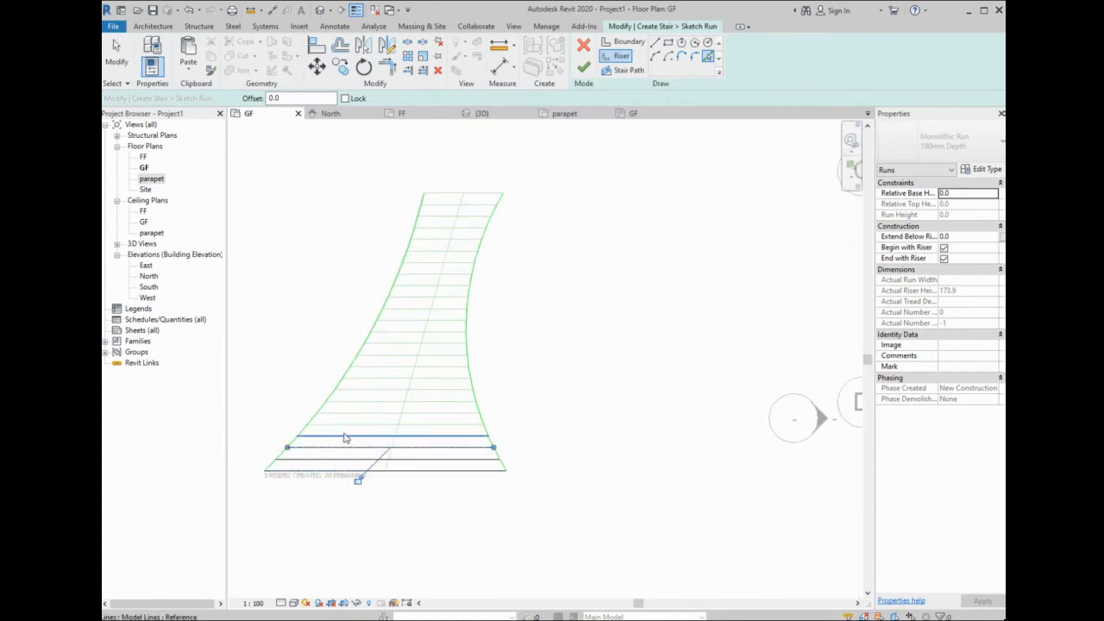
click(349, 435)
click(356, 424)
click(366, 413)
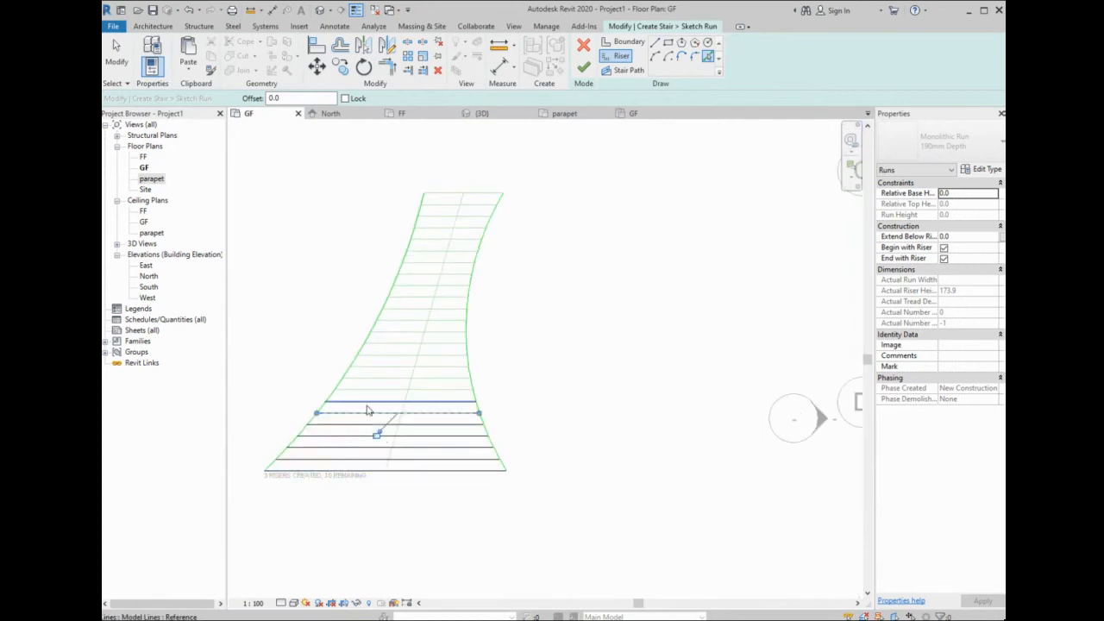
click(375, 400)
click(382, 389)
click(382, 389)
click(388, 378)
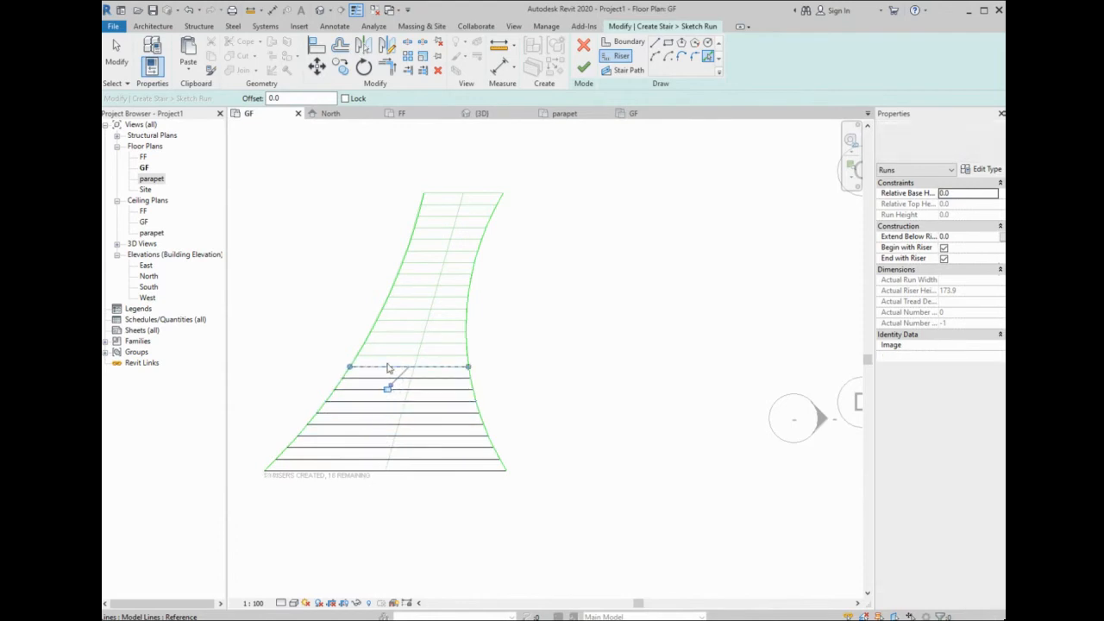
click(393, 366)
click(397, 355)
click(402, 344)
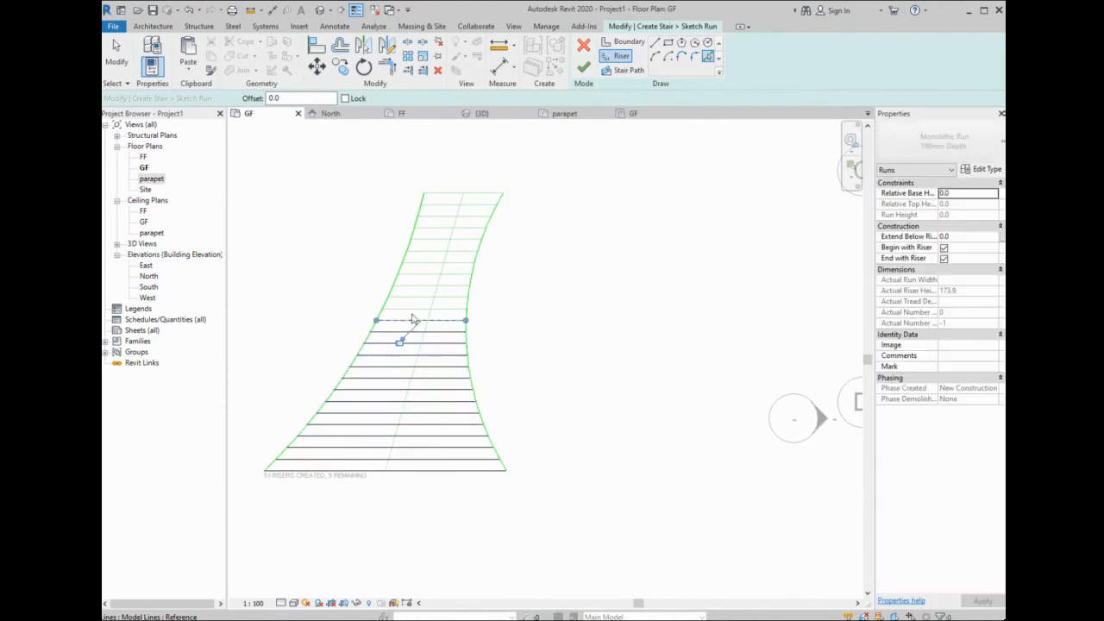
click(413, 320)
click(419, 299)
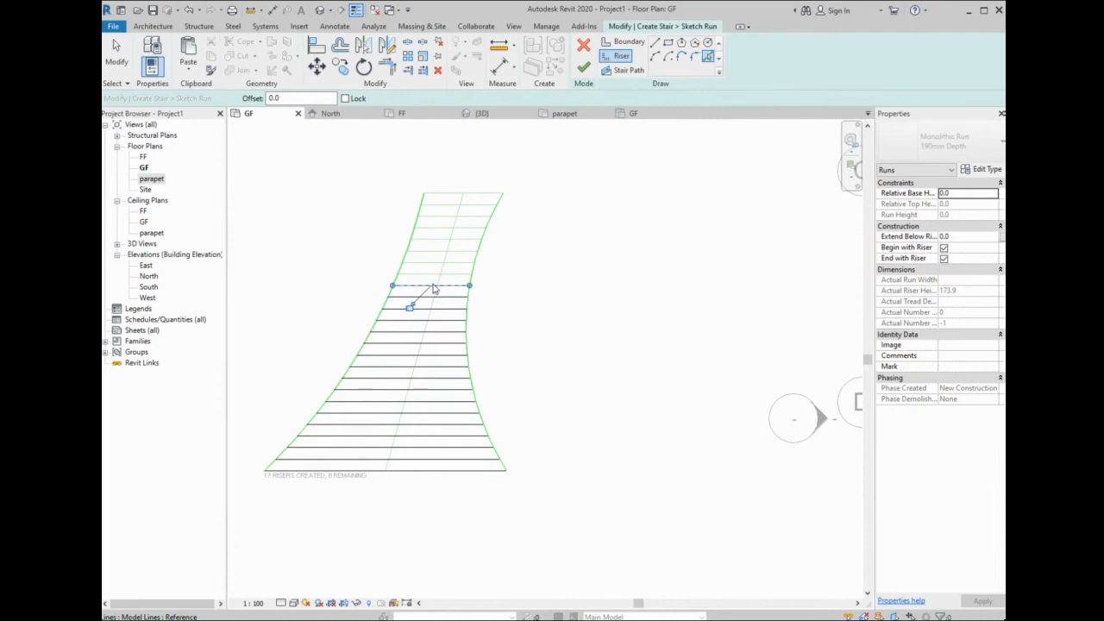
click(433, 286)
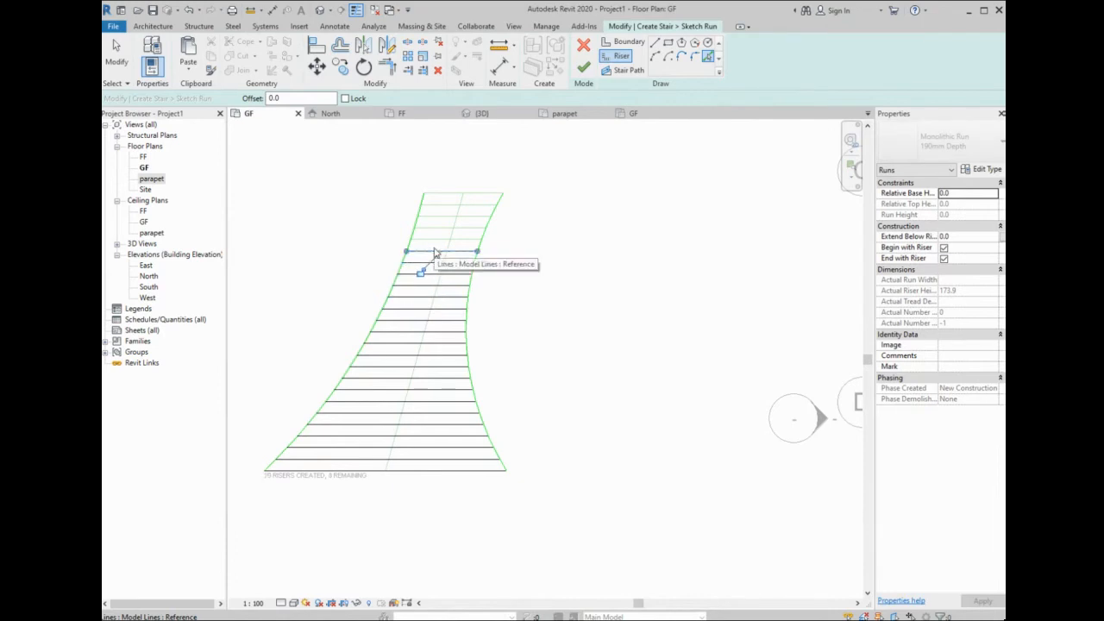
click(432, 253)
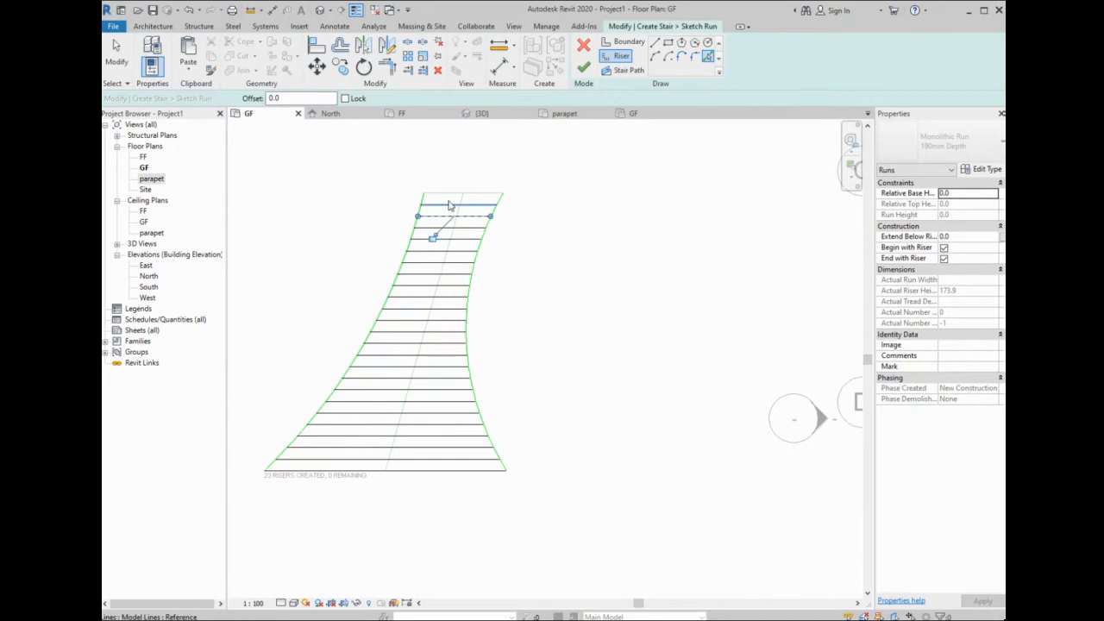
- Shorten both curved boundaries of the run so their upper ends meet the ends of the northernmost riser
click(617, 43)
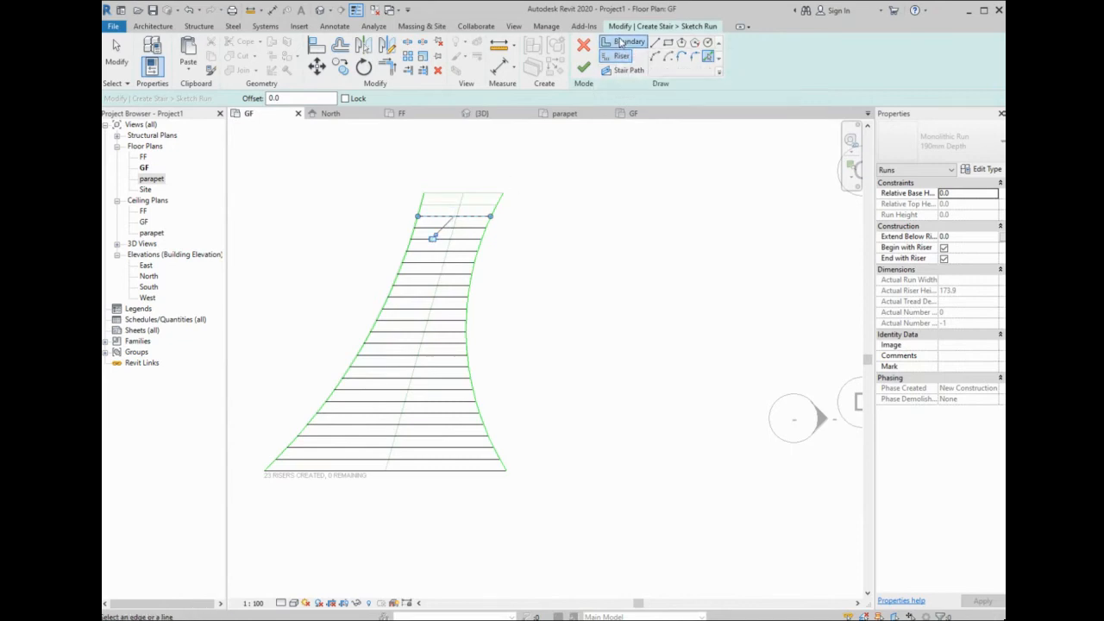
scroll(498, 212, up, 2)
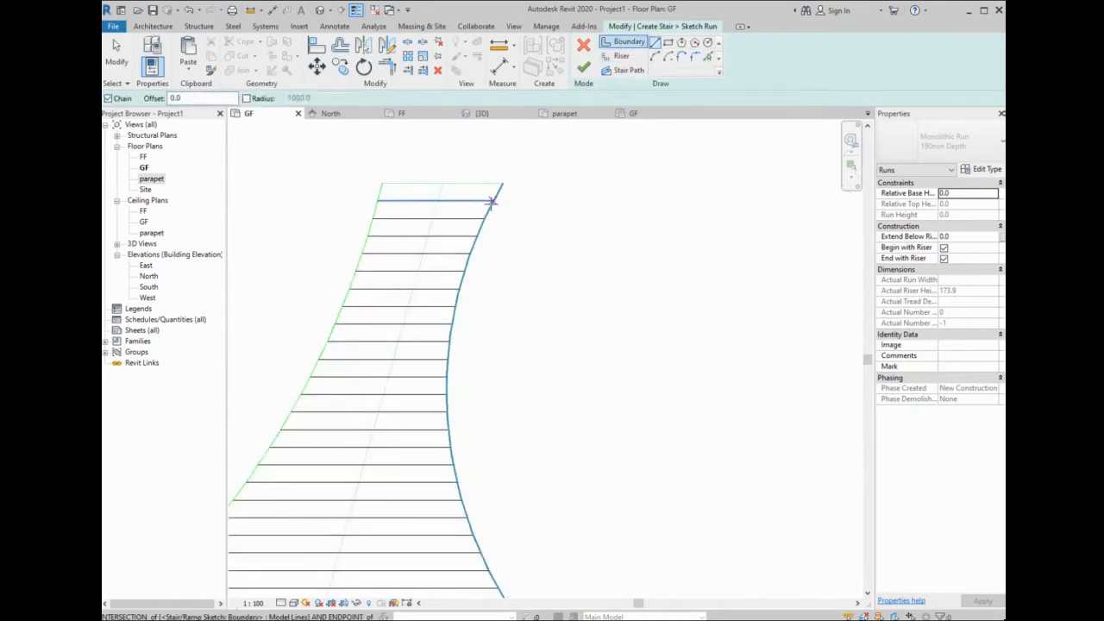
key(Escape)
key(Escape)
click(498, 191)
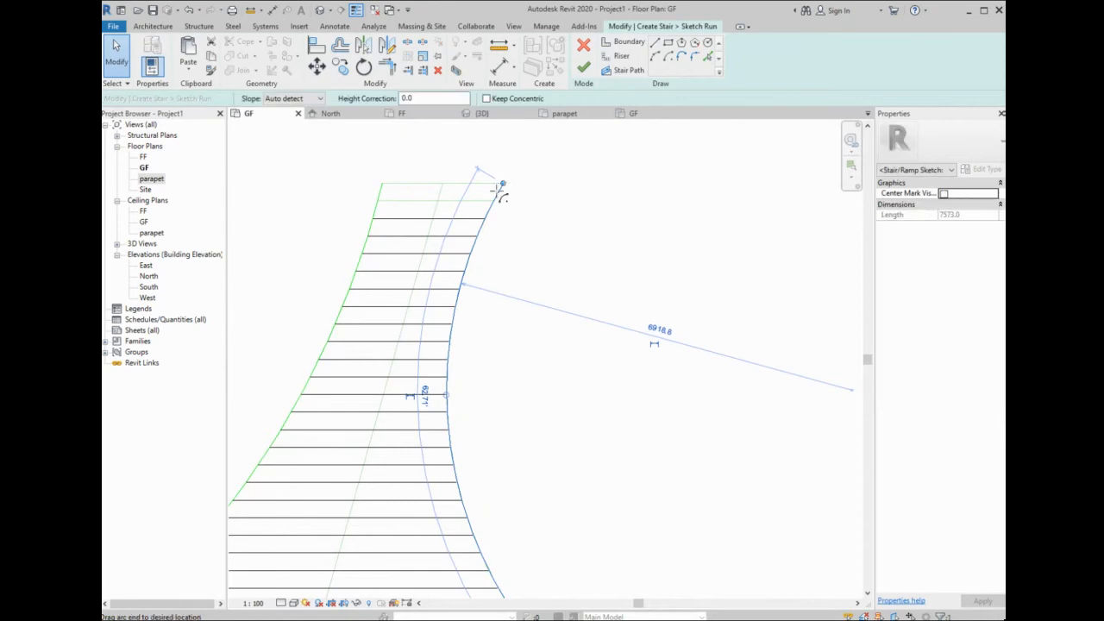
click(485, 216)
click(381, 192)
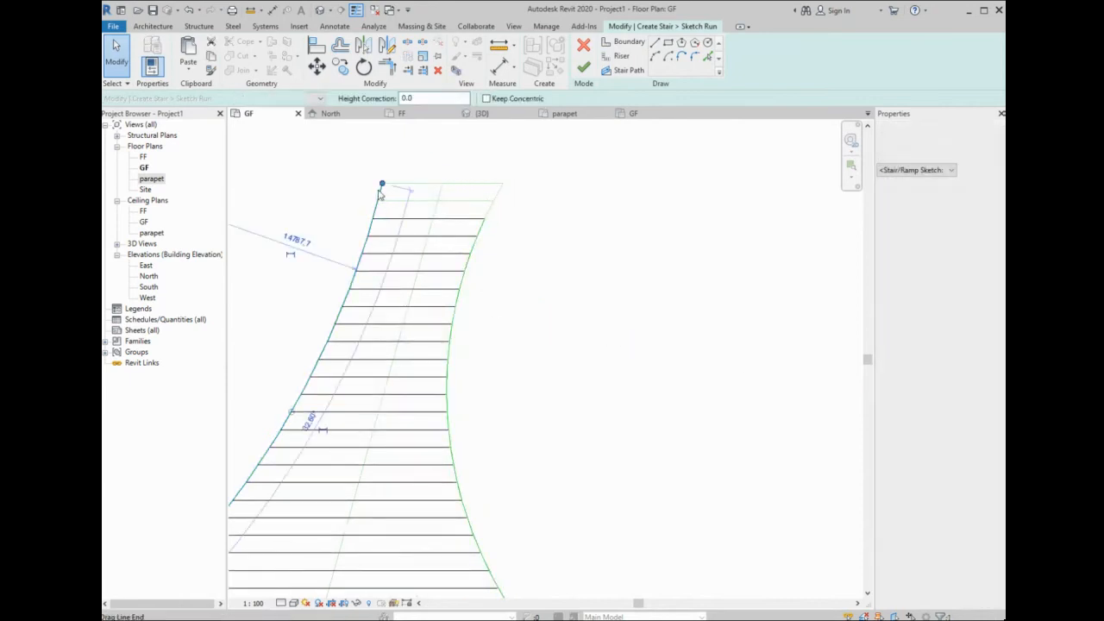
drag(382, 184, 373, 219)
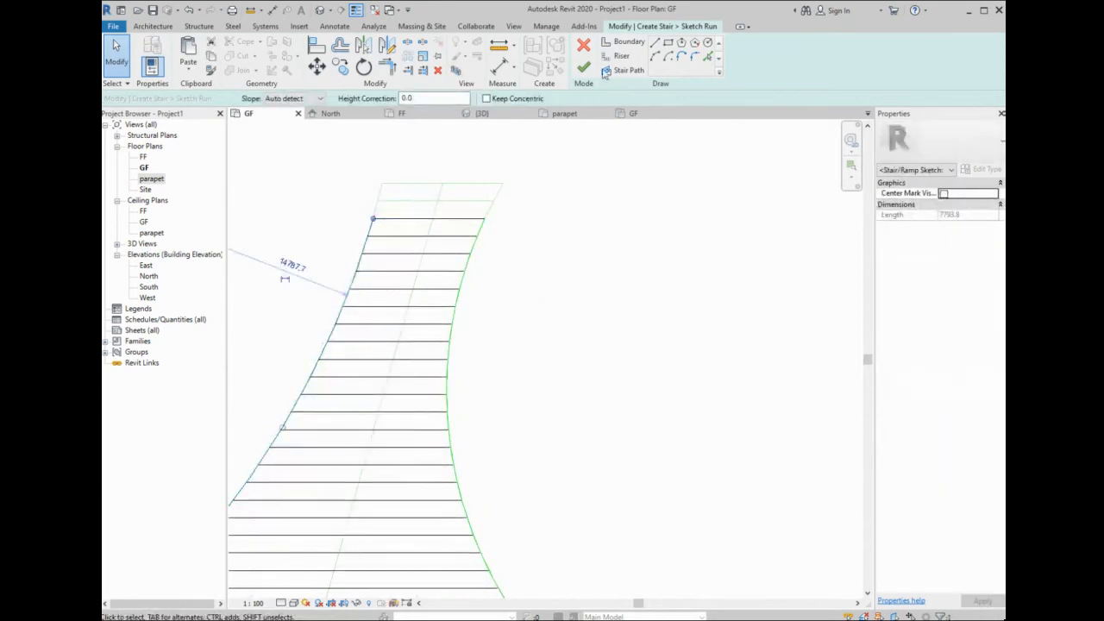
- Draw a straight stair path along the central model line from the southernmost to the northernmost riser and finish the stair
click(628, 71)
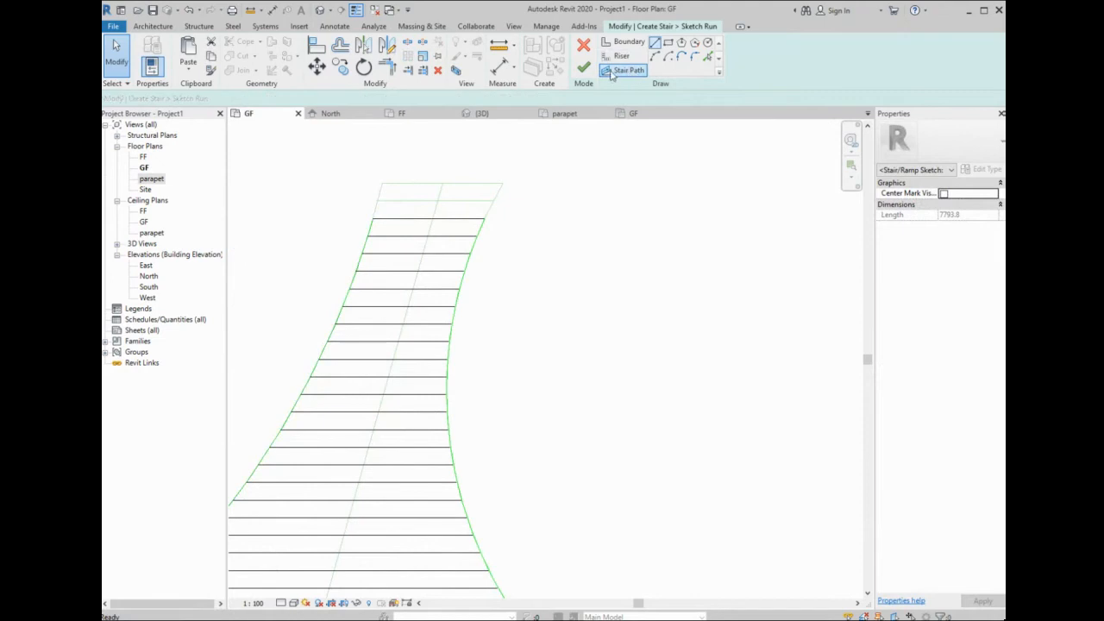
click(709, 58)
click(656, 41)
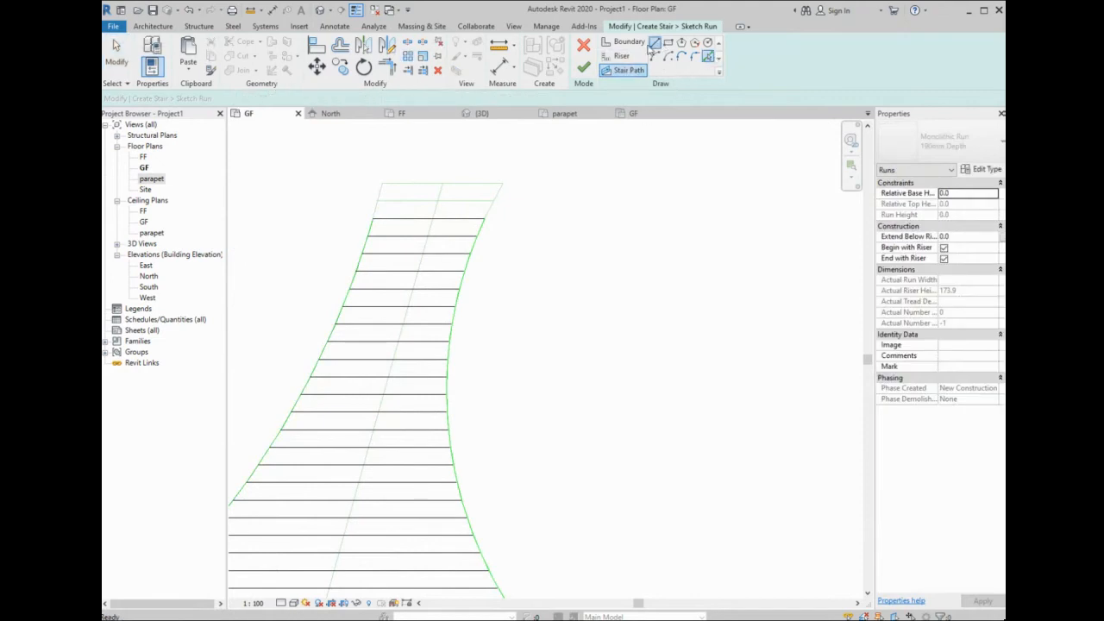
scroll(578, 222, down, 2)
click(417, 452)
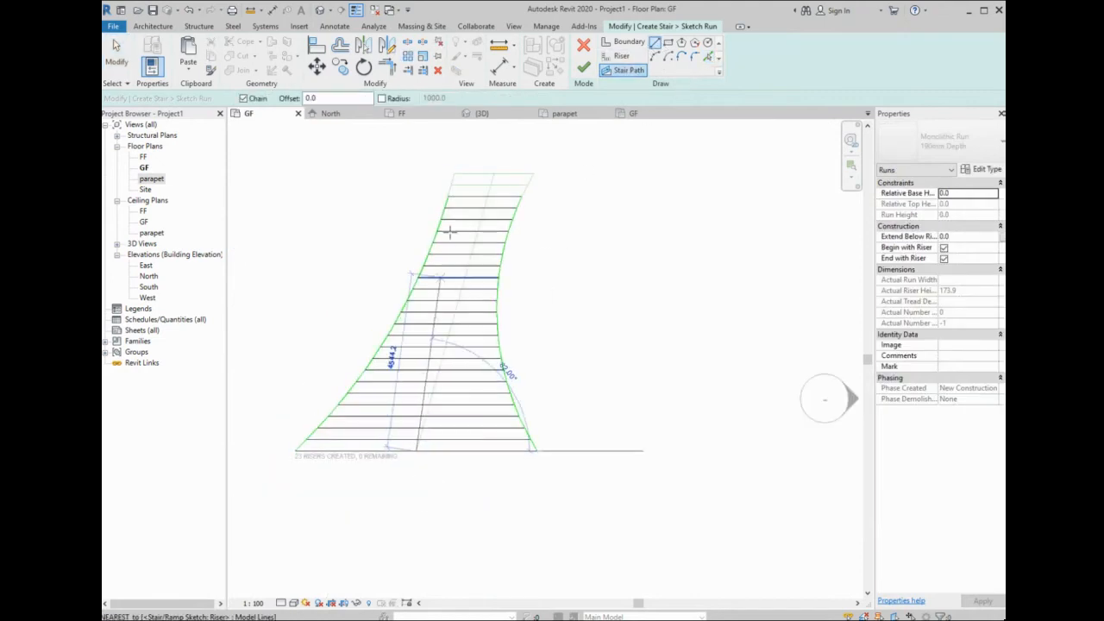
click(513, 186)
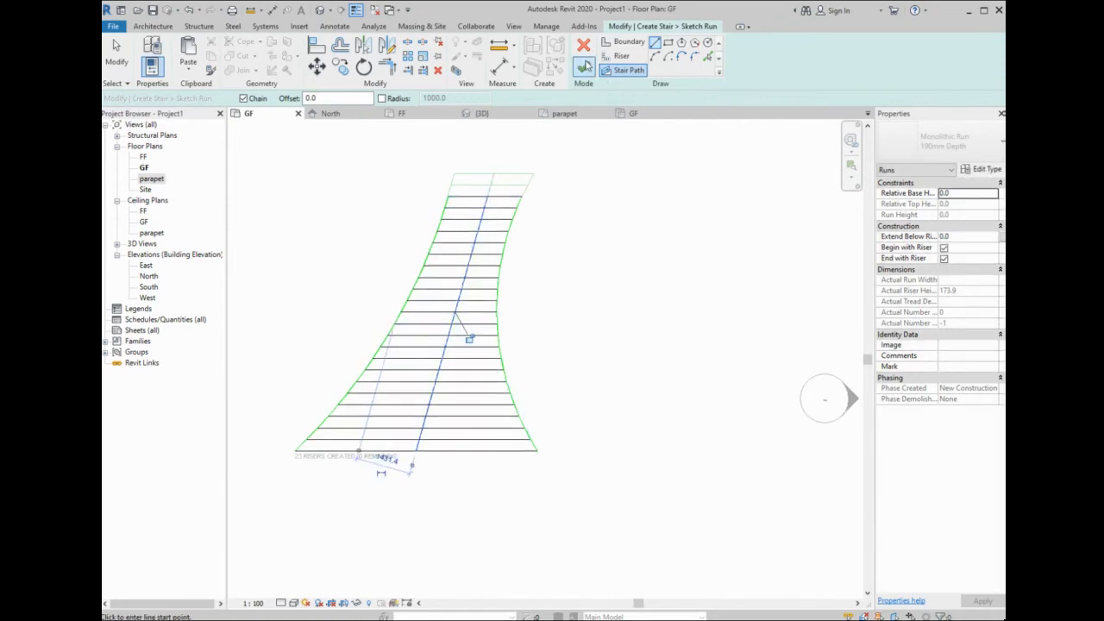
click(584, 67)
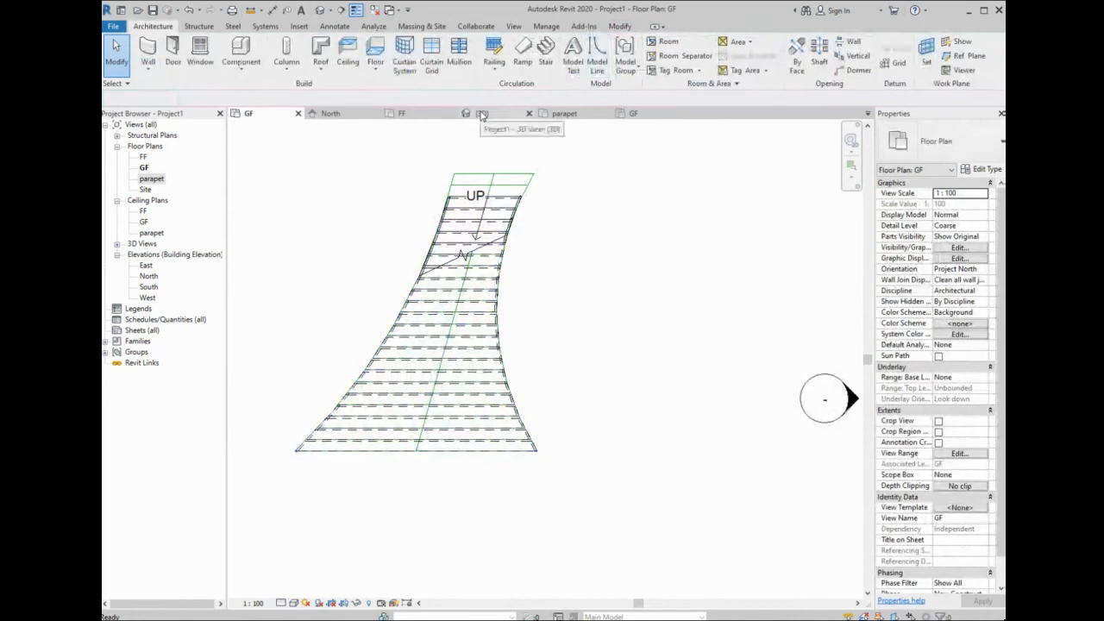
- Examine the custom stair's treads, curved sides and railings in the 3D view, along with its position relative to the building
click(480, 113)
middle_drag(533, 300, 641, 230)
shift+middle_drag(345, 512, 690, 431)
scroll(818, 281, up, 2)
middle_drag(776, 281, 642, 395)
scroll(622, 363, up, 1)
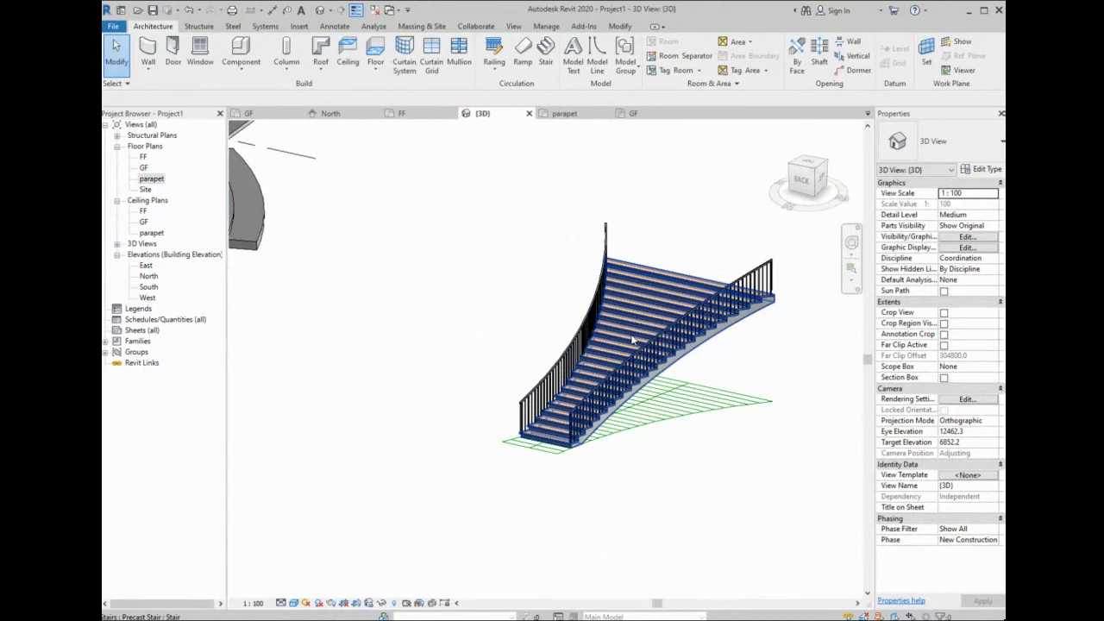
scroll(690, 326, down, 2)
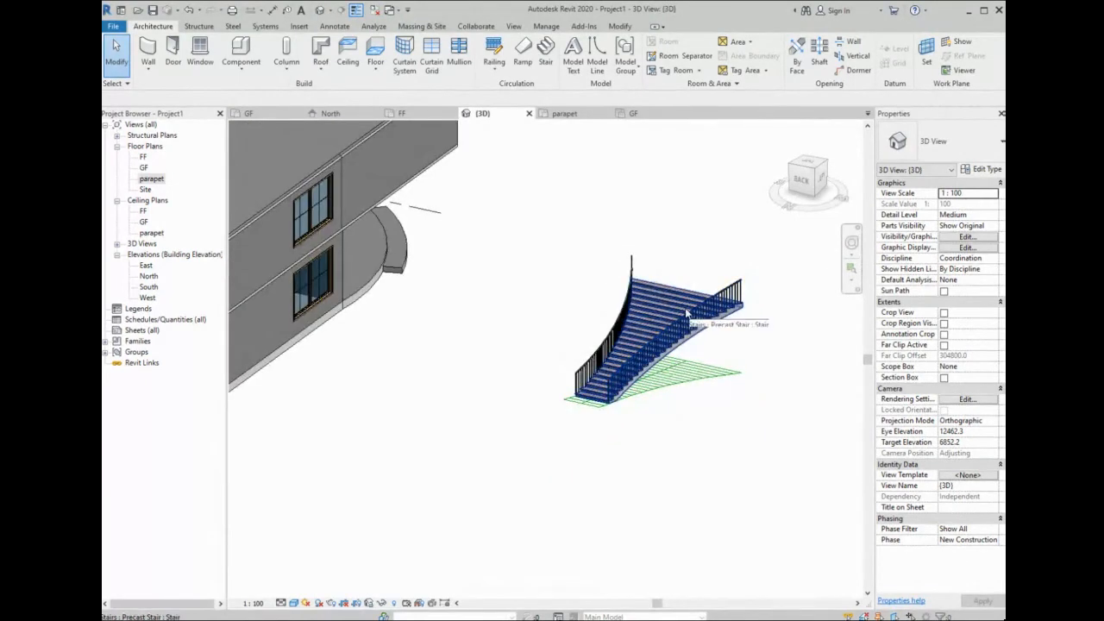
shift+middle_drag(690, 319, 786, 354)
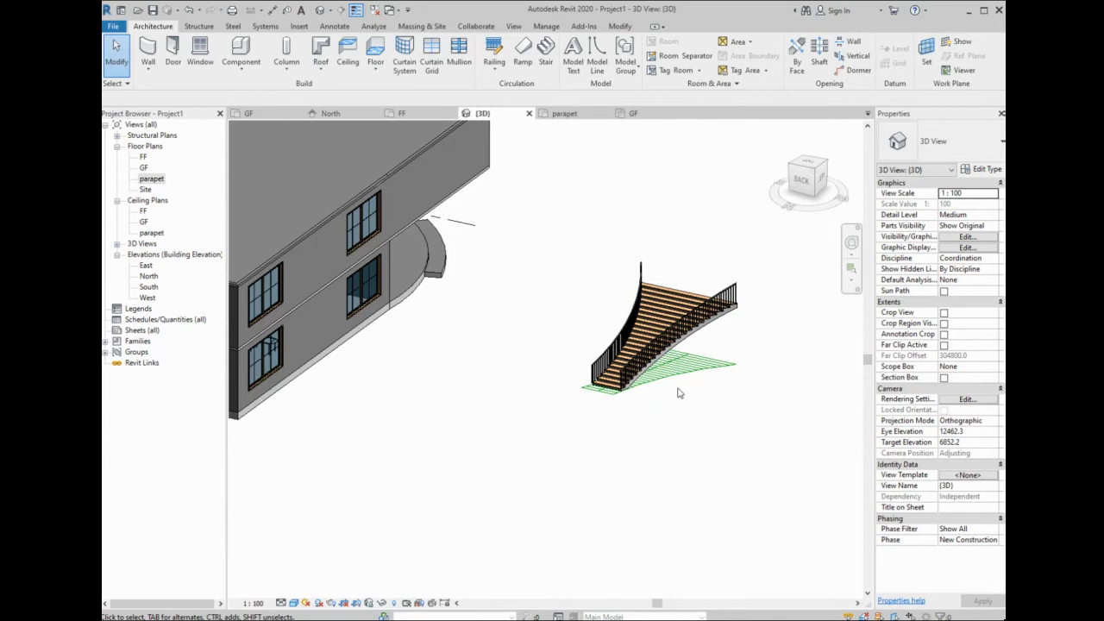
scroll(679, 392, down, 1)
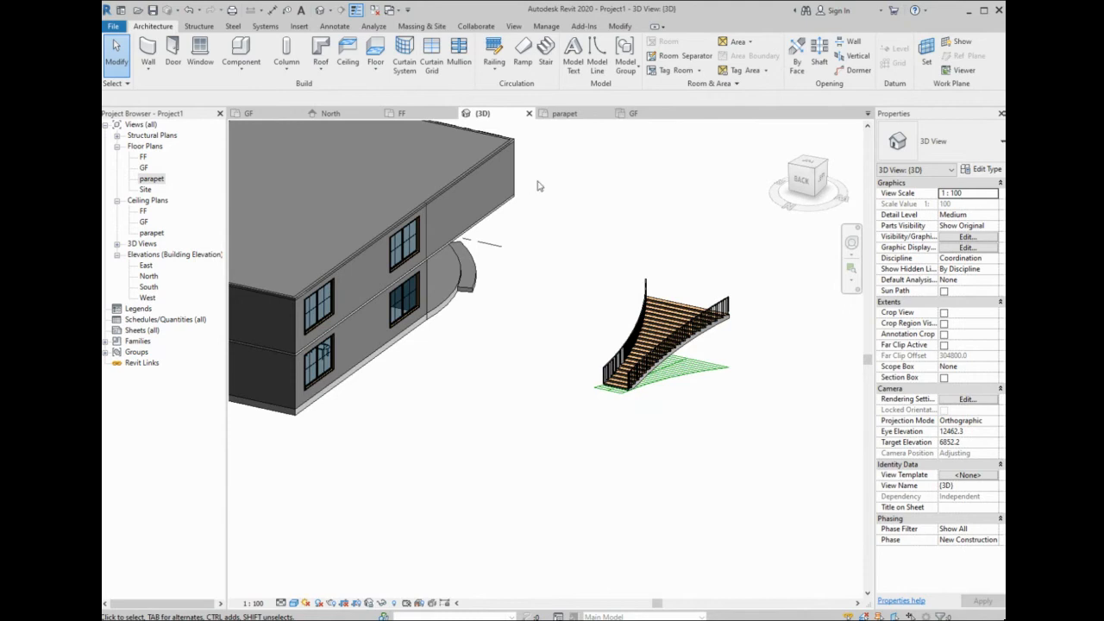
- Edit the GF floor's boundary, pulling back the two sketch lines at the glazed entrance corner to where the solid walls begin
scroll(510, 269, down, 1)
middle_drag(438, 302, 651, 280)
scroll(414, 326, up, 4)
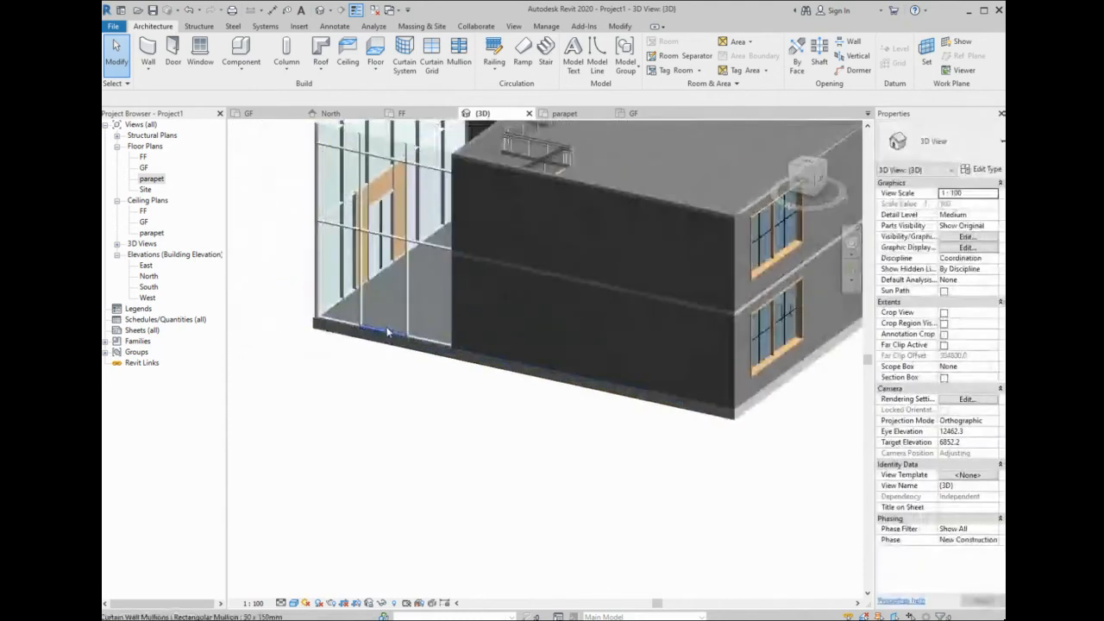
middle_drag(389, 332, 370, 216)
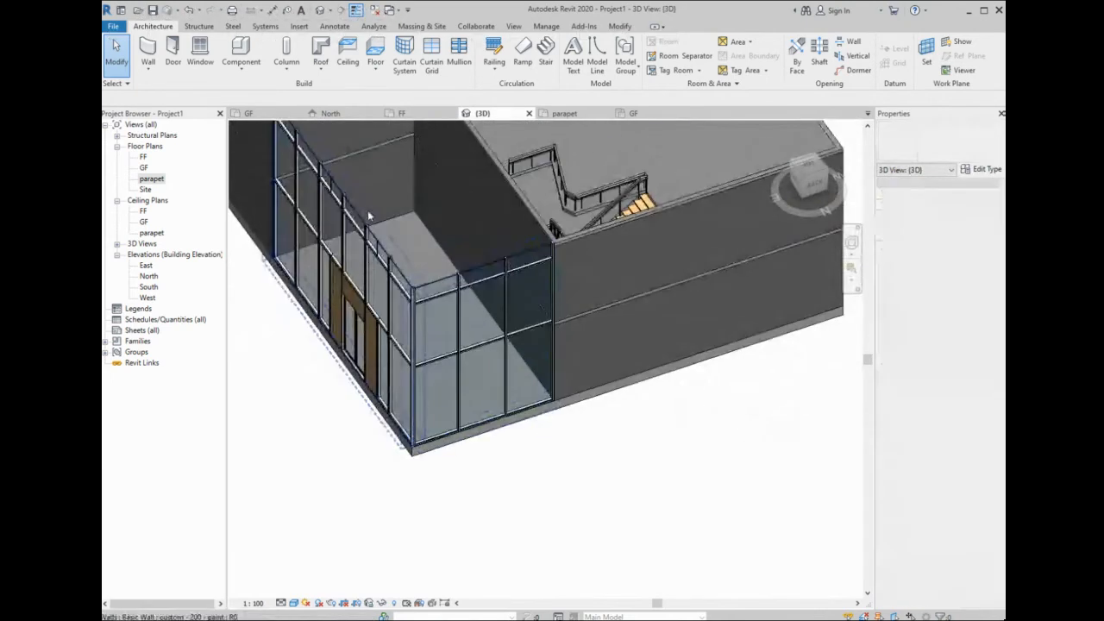
double_click(408, 229)
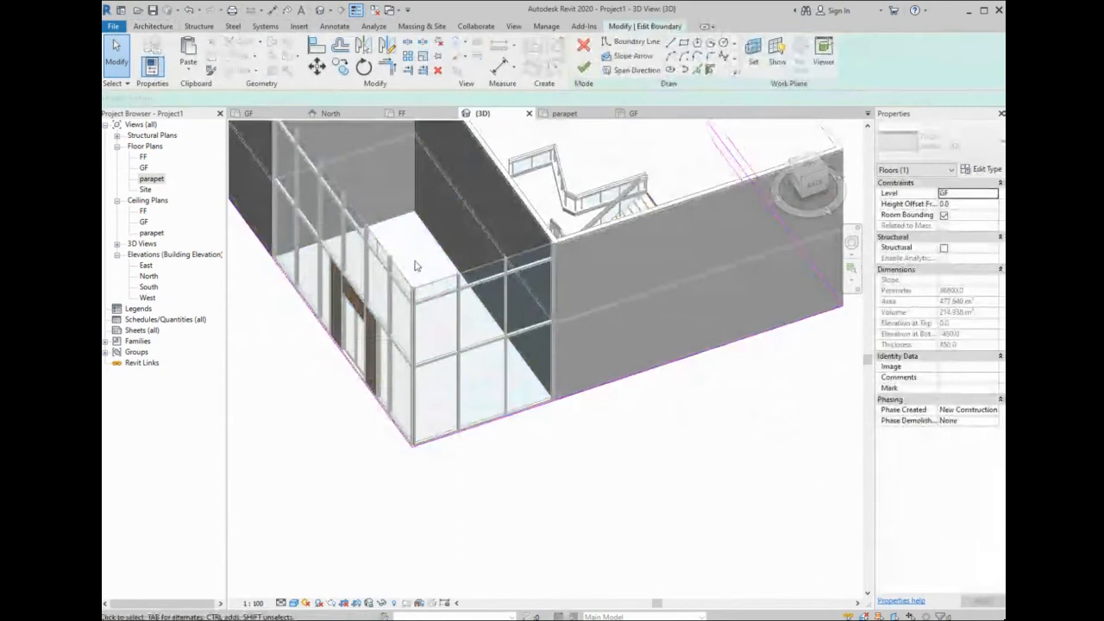
click(410, 445)
key(Escape)
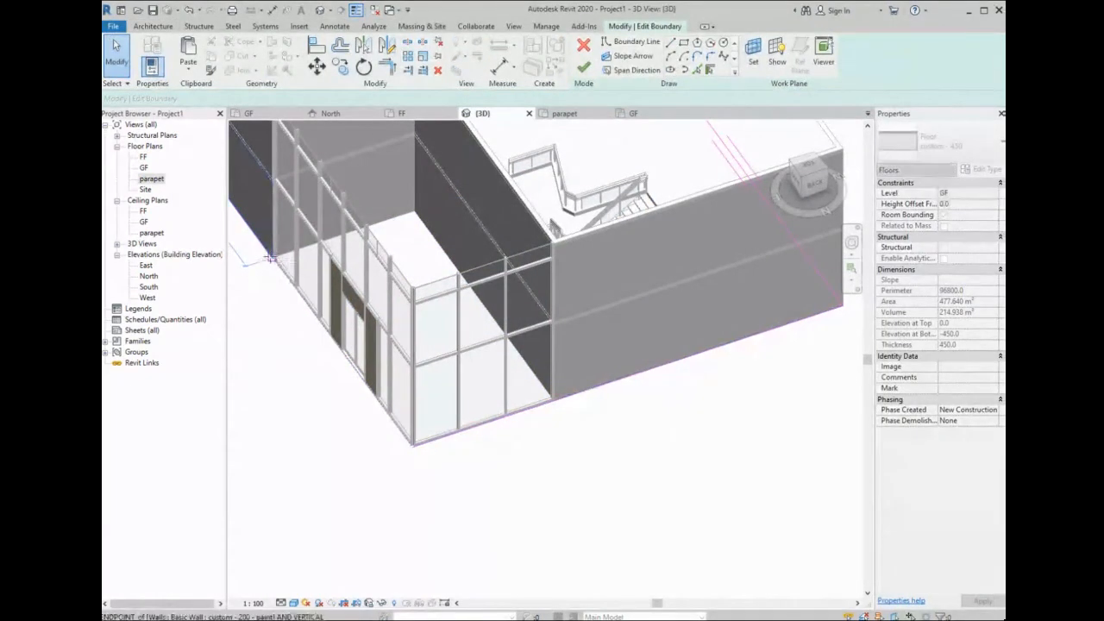
click(270, 257)
click(411, 446)
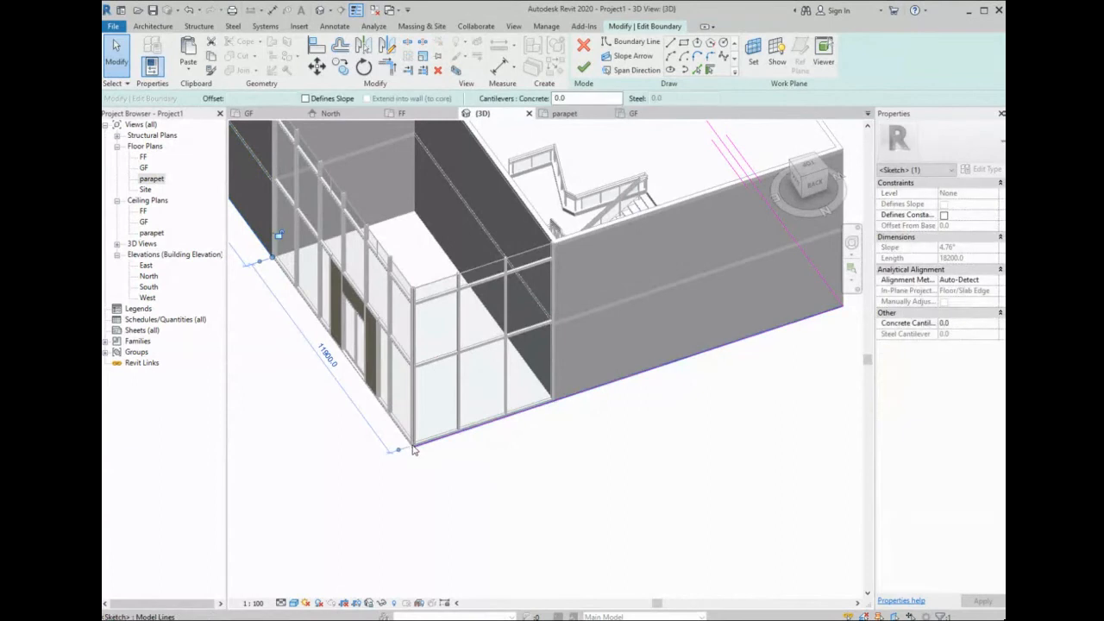
drag(413, 447, 554, 402)
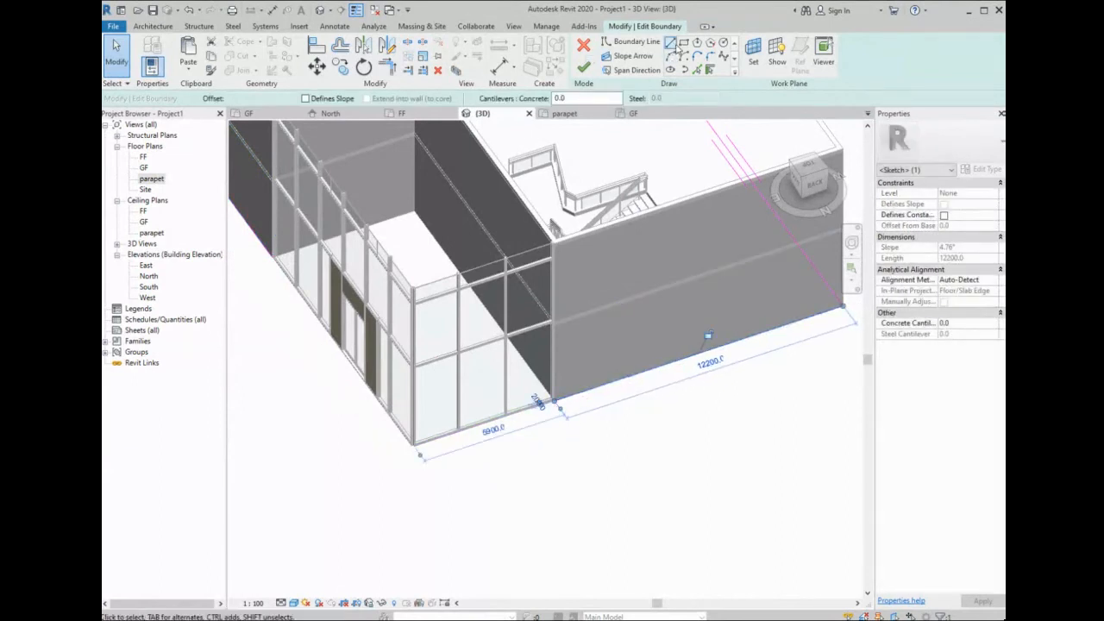
- In the GF plan, close the floor boundary with a 12000 line along grid 3 and a 6000 line along grid C, and finish the edit
click(670, 42)
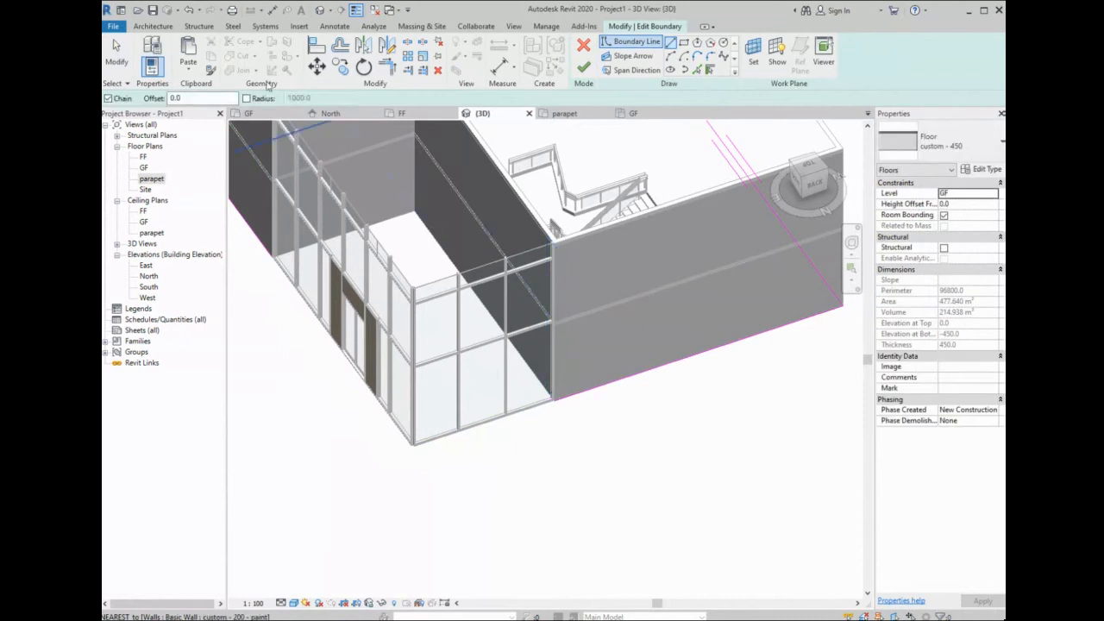
click(268, 114)
scroll(478, 384, down, 4)
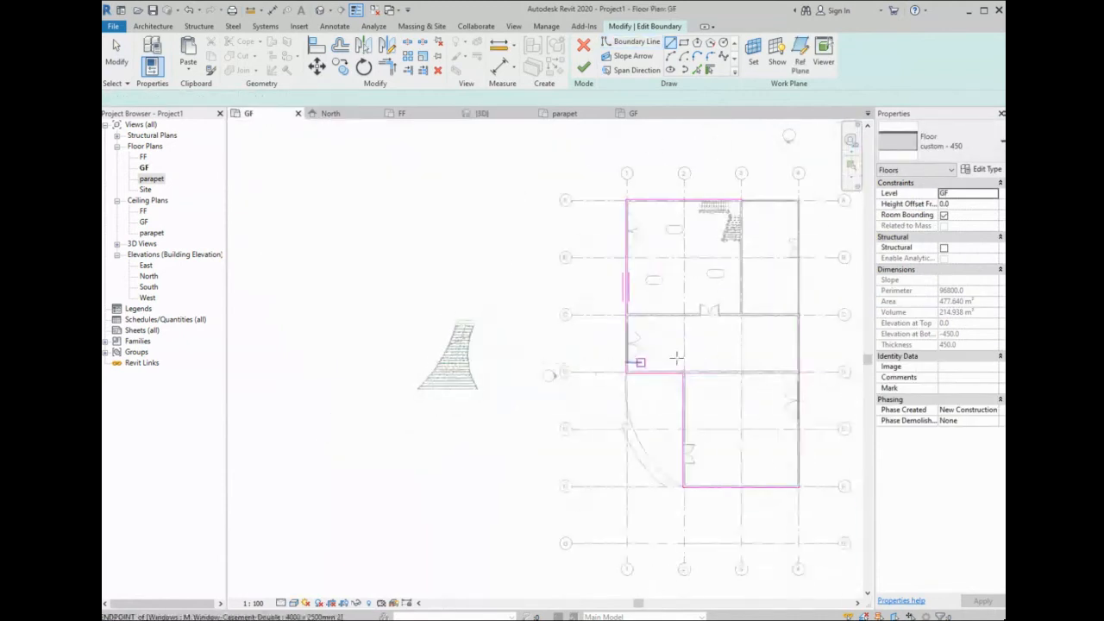
middle_drag(716, 351, 522, 362)
scroll(544, 224, up, 4)
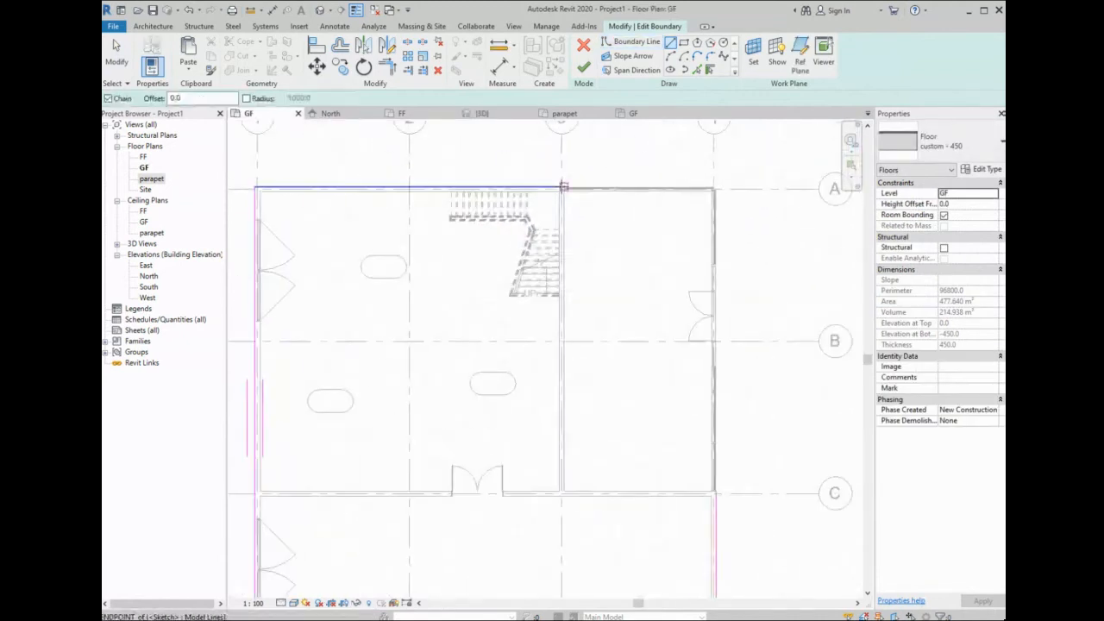
click(561, 187)
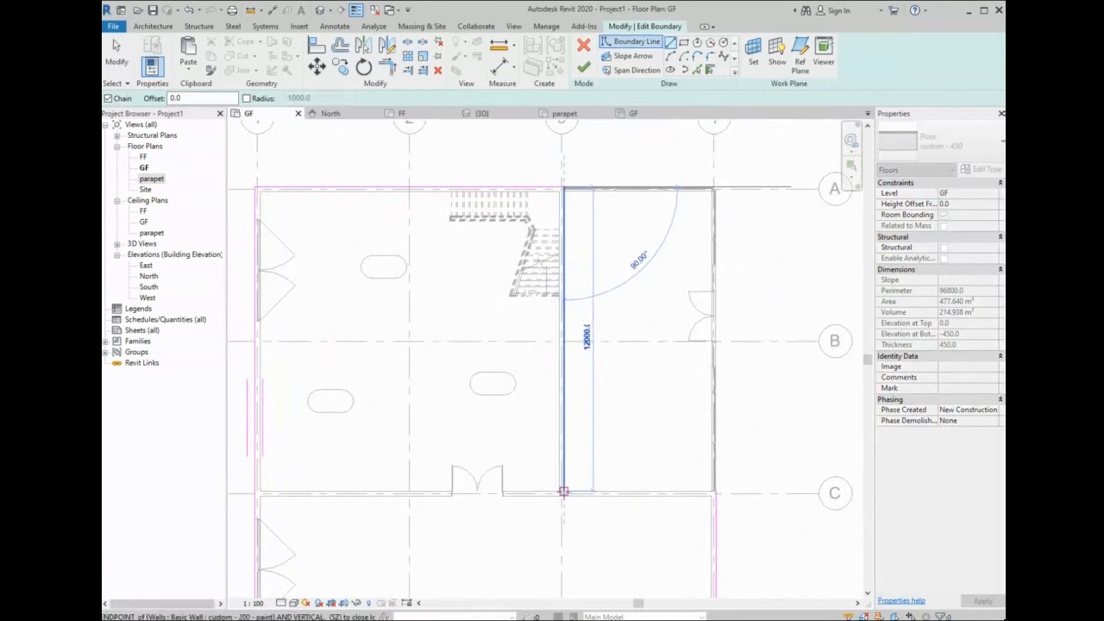
click(563, 492)
click(715, 492)
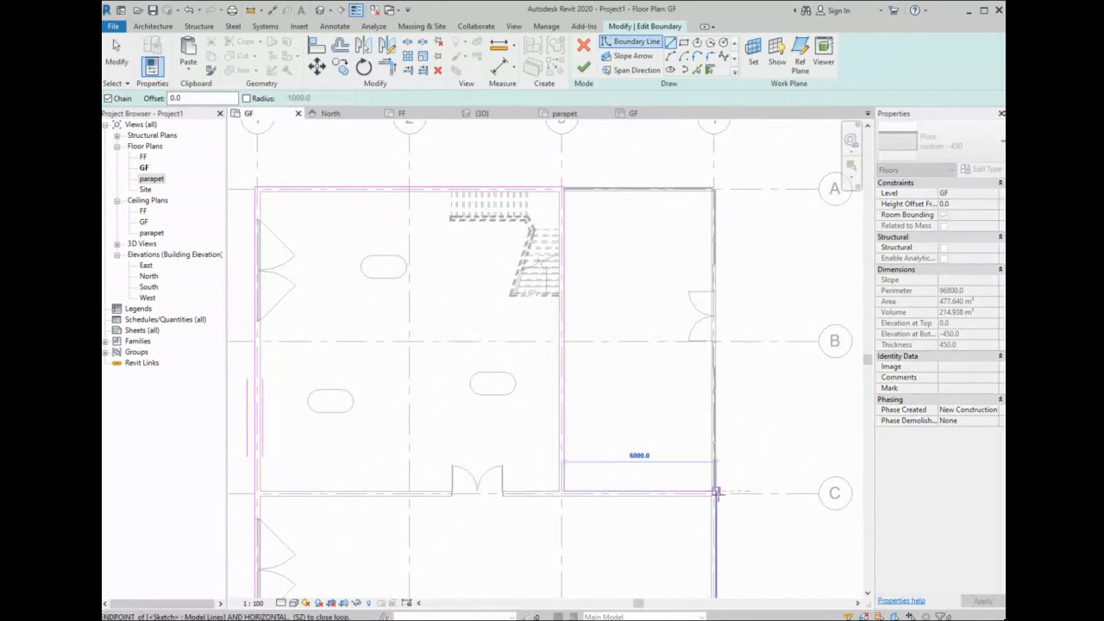
click(583, 67)
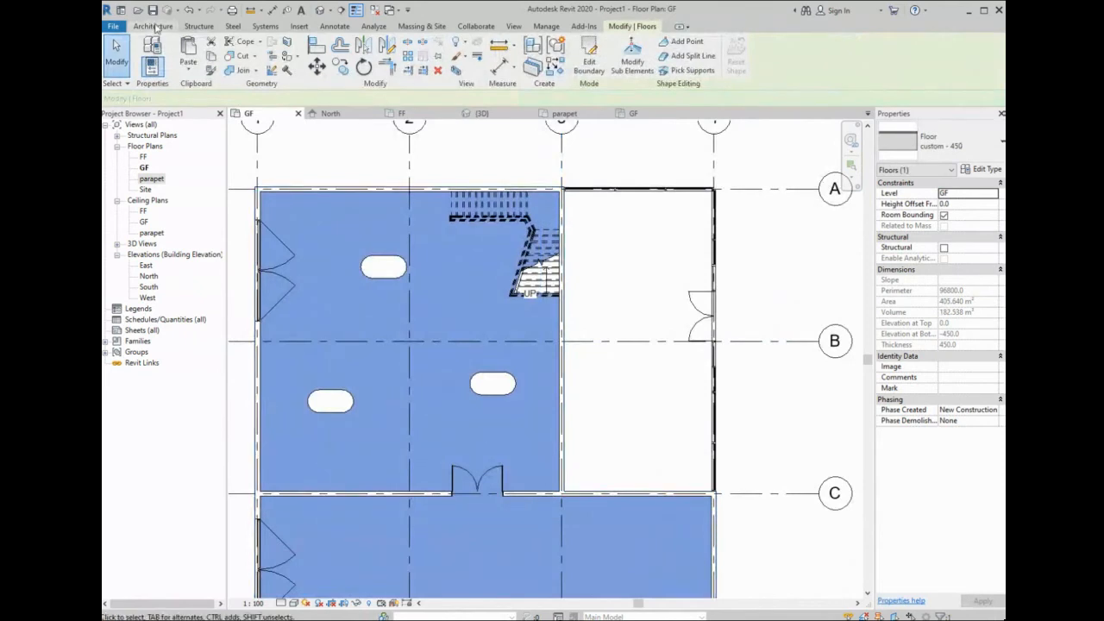
- Create a custom - 300 floor on level GF with a 12000 mm long rectangular boundary filling the glazed entrance corner between grids A and C
click(153, 27)
click(373, 54)
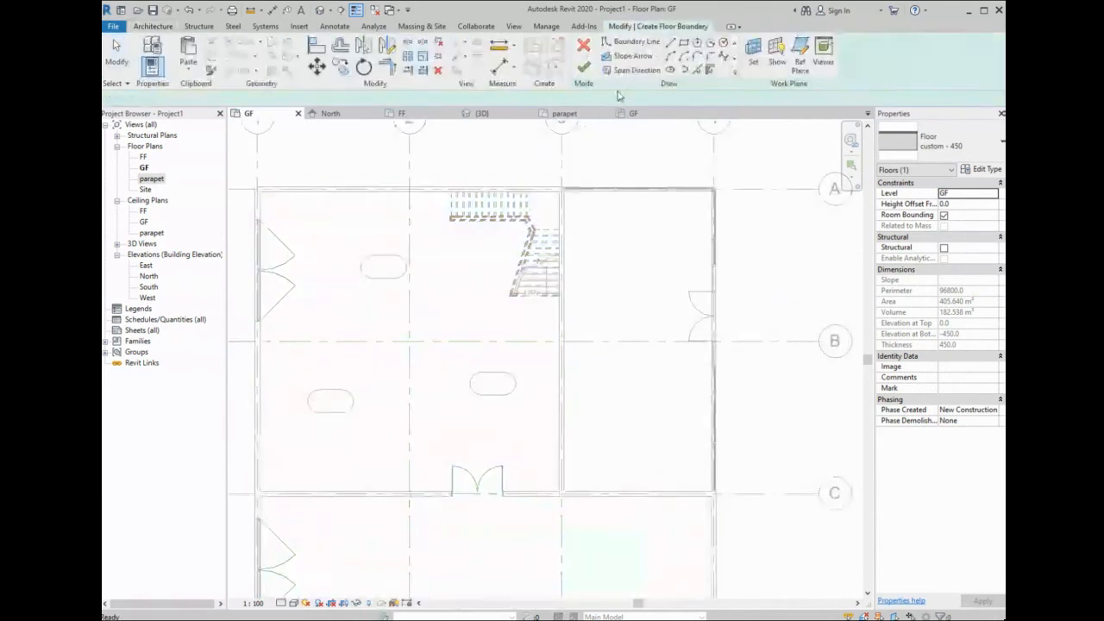
click(940, 142)
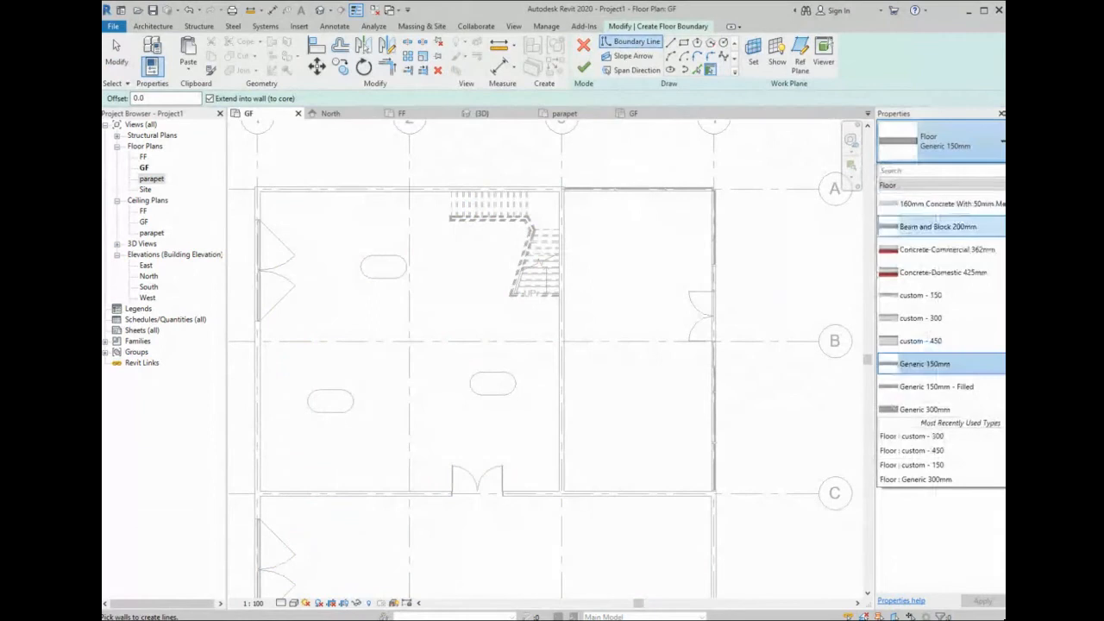
click(923, 317)
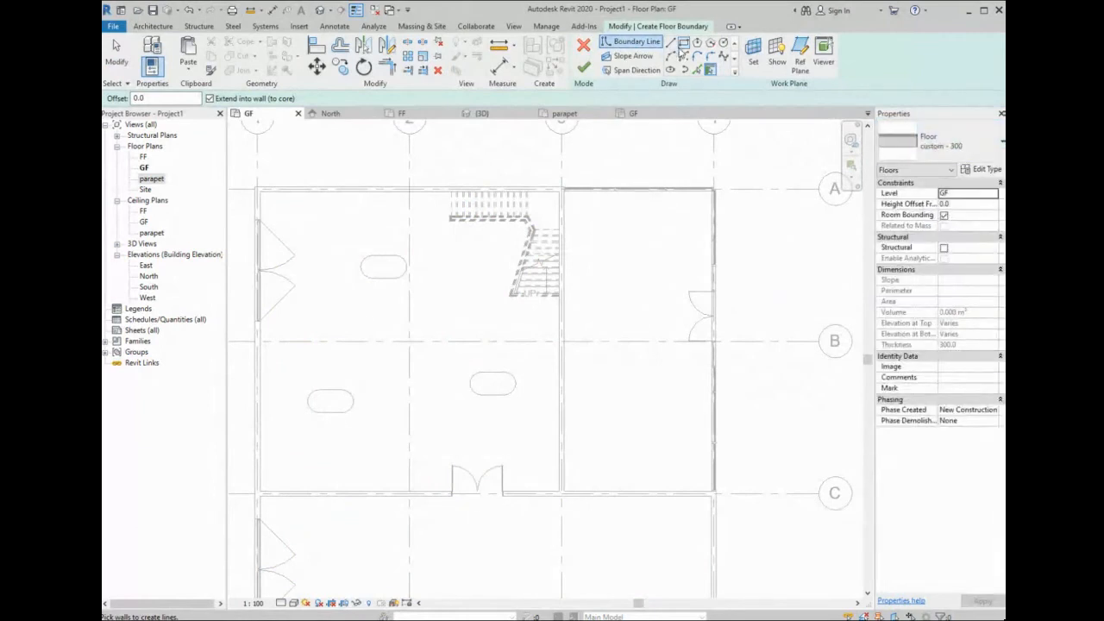
click(682, 45)
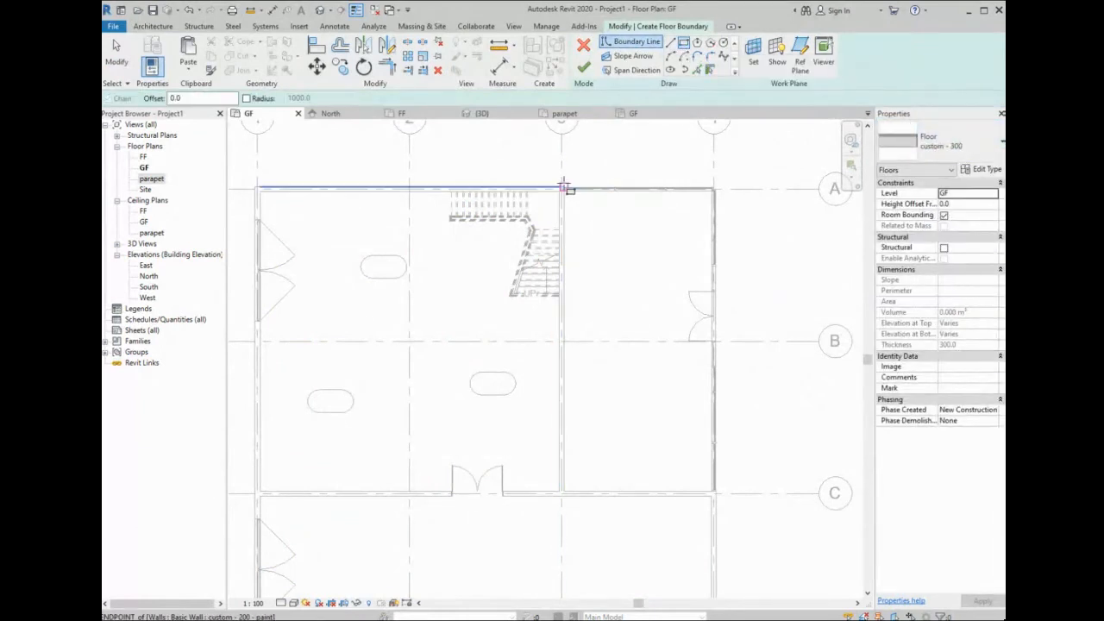
click(563, 185)
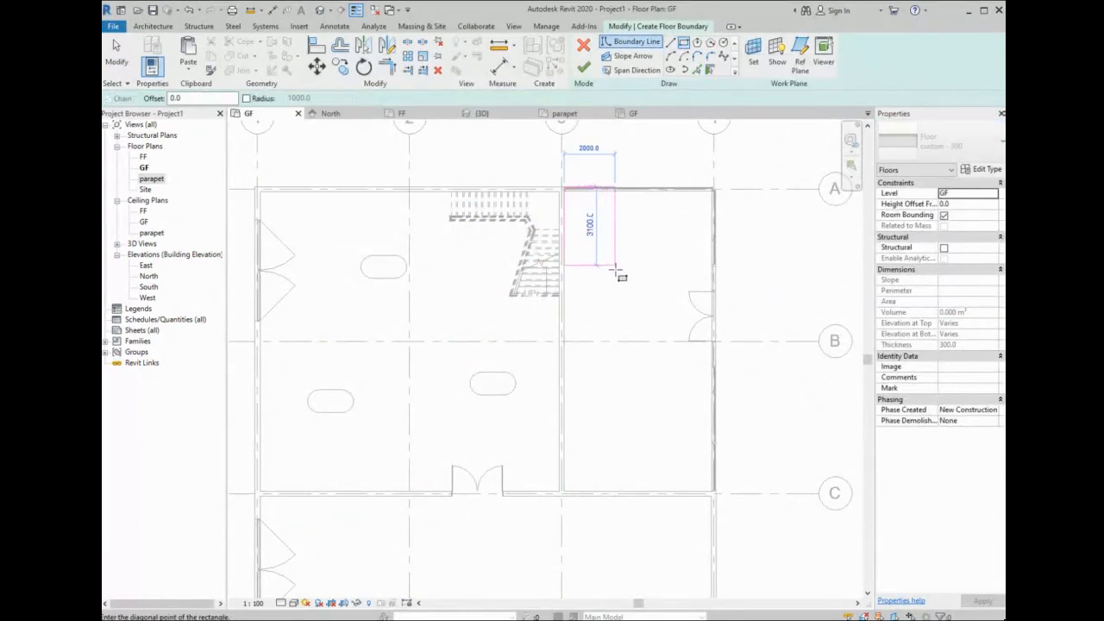
click(718, 495)
scroll(717, 494, up, 2)
scroll(718, 493, up, 1)
click(710, 487)
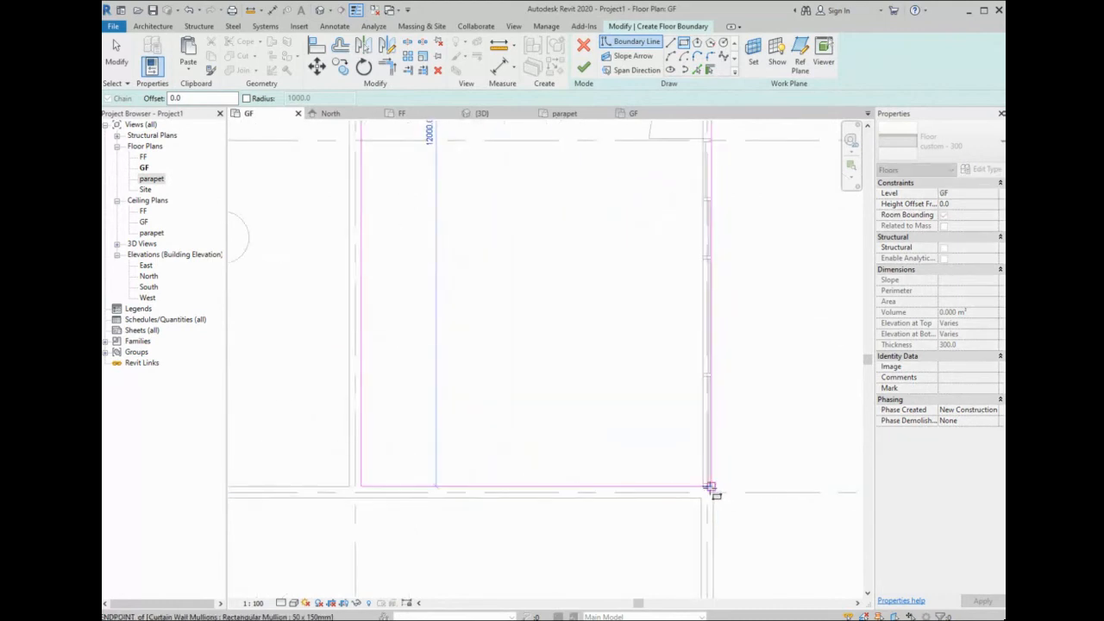
click(583, 72)
scroll(616, 354, down, 2)
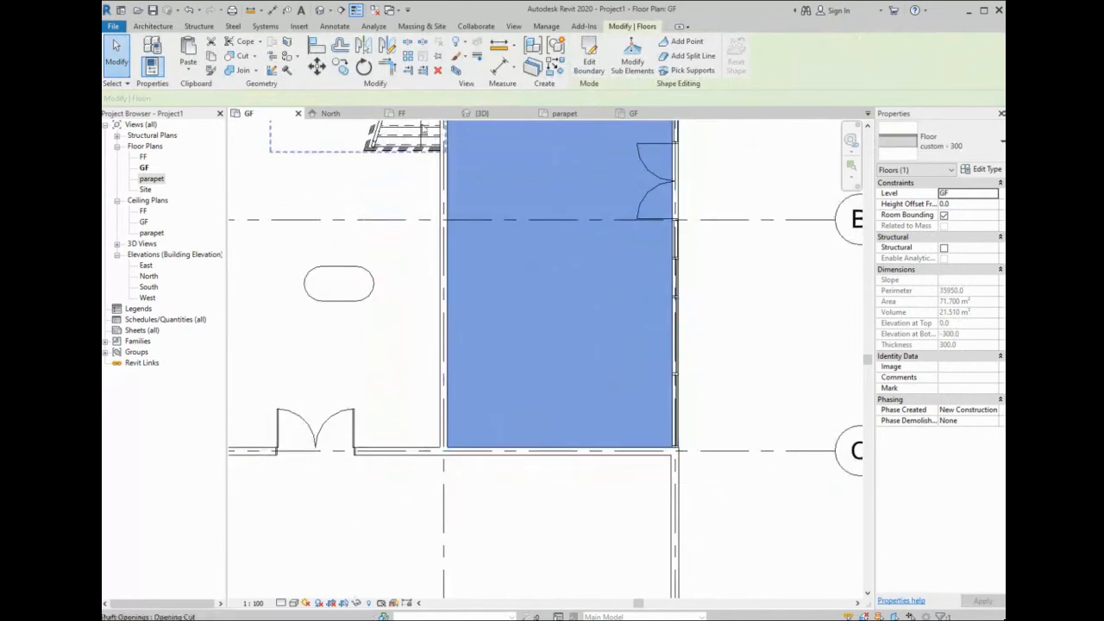
- In the 3D view, set the new entrance floor's height offset from level to -150
click(480, 113)
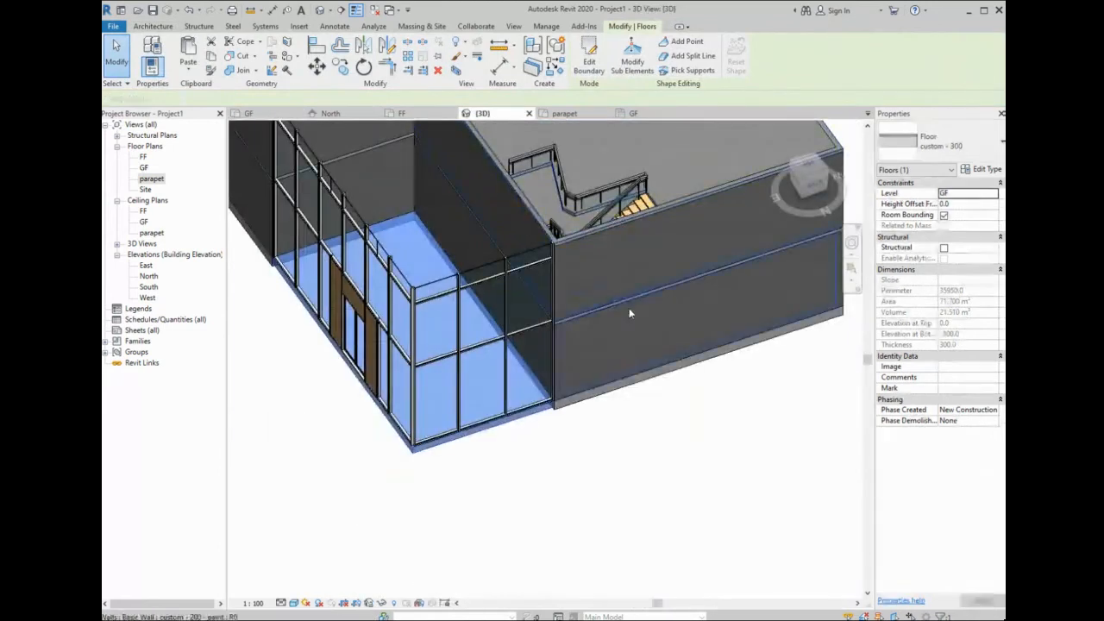
scroll(508, 410, up, 4)
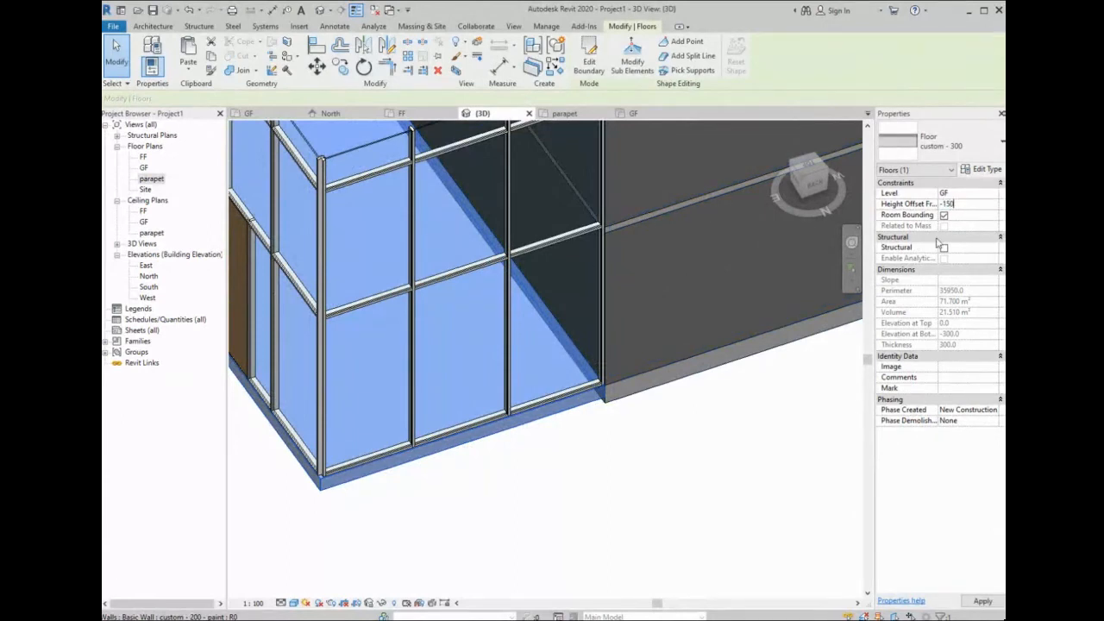
scroll(607, 442, down, 1)
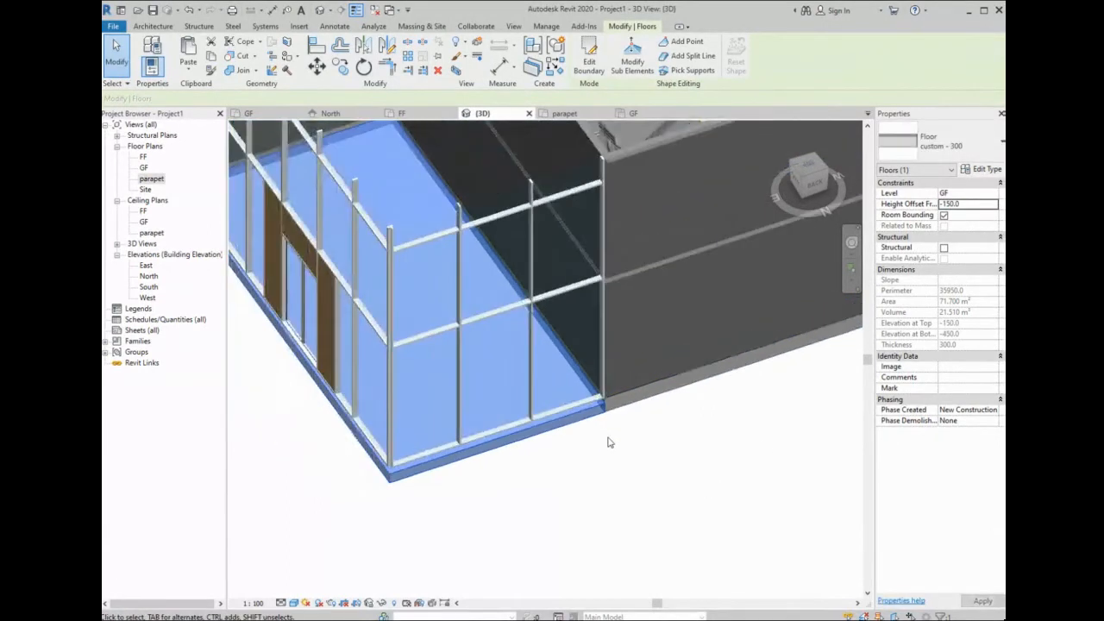
key(Escape)
scroll(588, 403, down, 1)
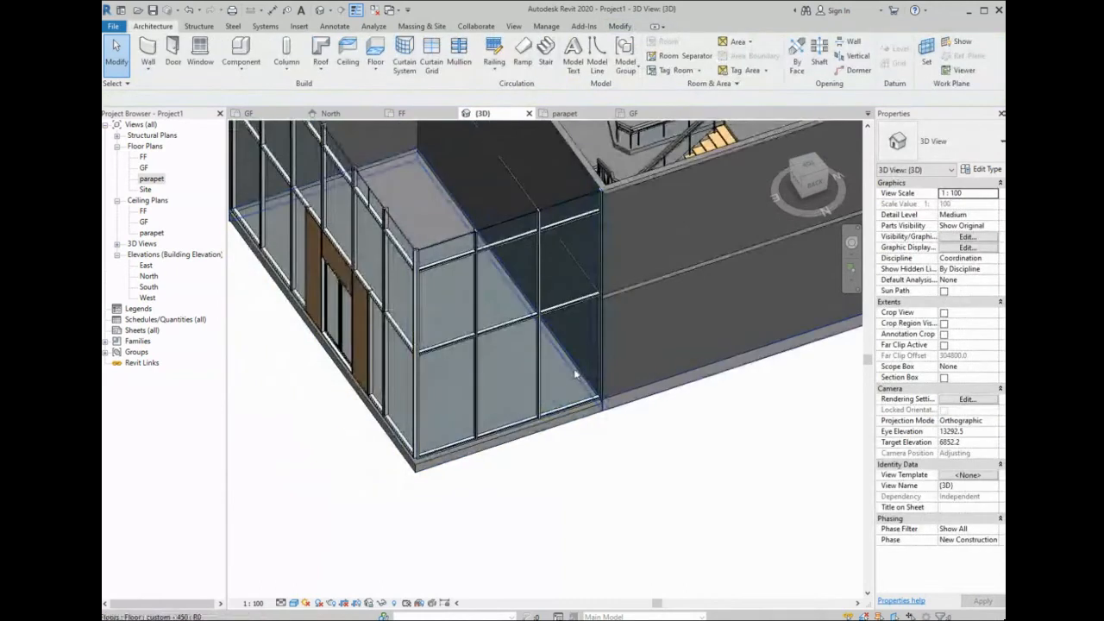
click(515, 375)
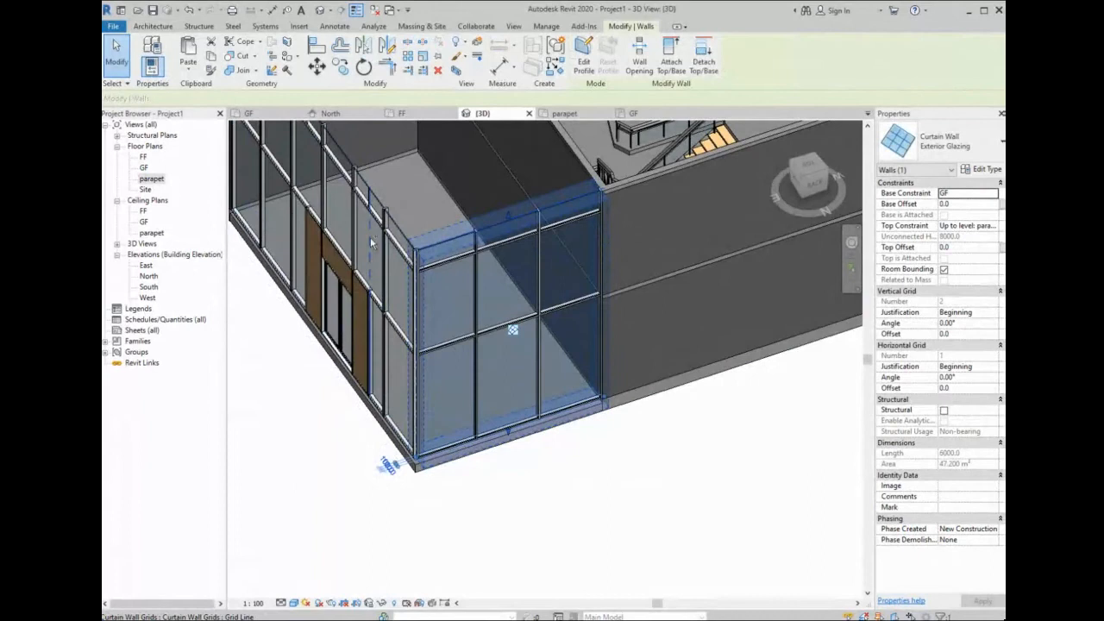
ctrl+click(346, 233)
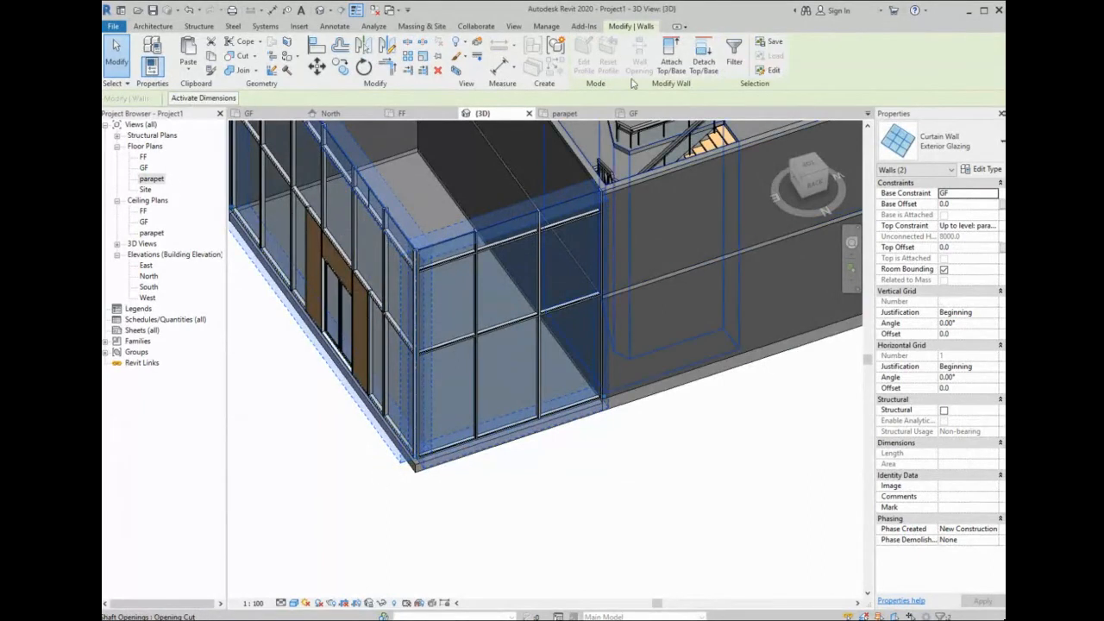
click(671, 54)
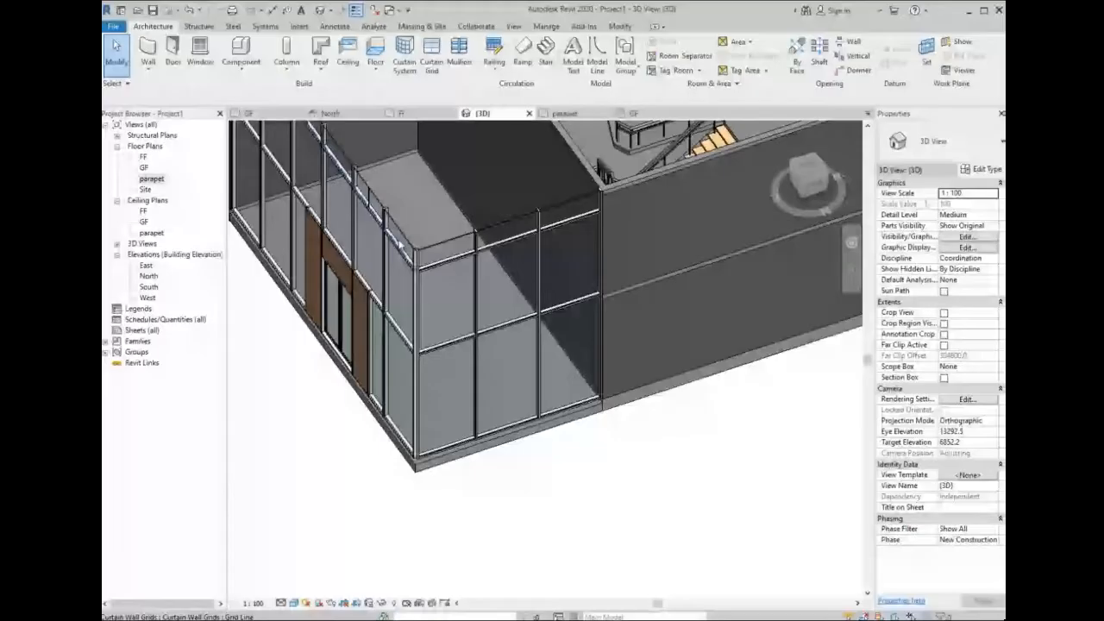
- Set the base offset of both Exterior Glazing curtain walls at the entrance corner to -150
click(445, 275)
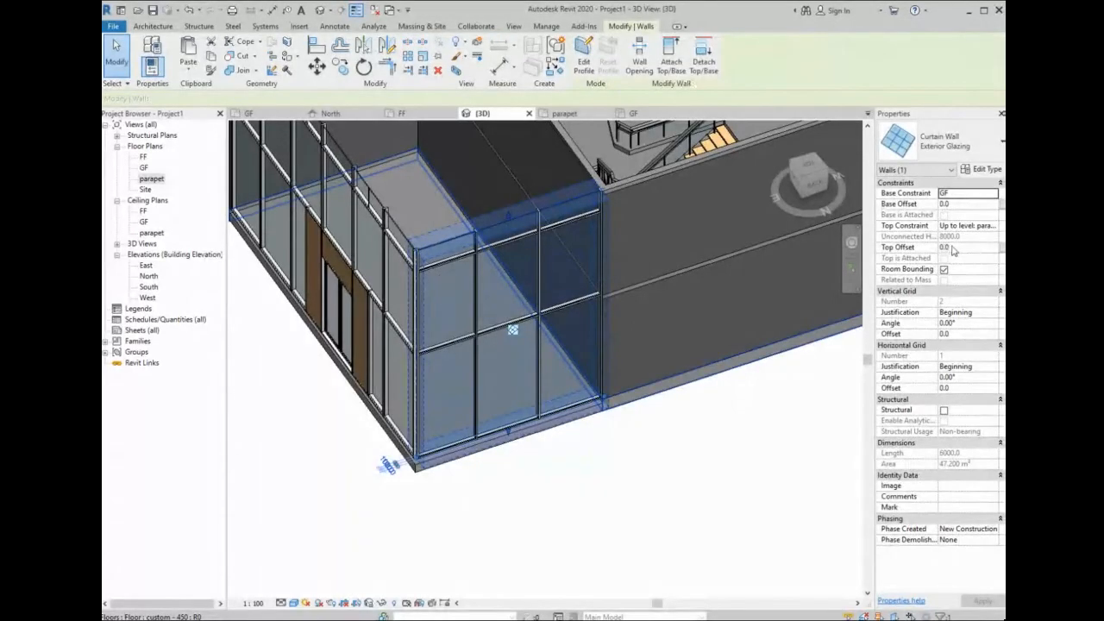
click(968, 204)
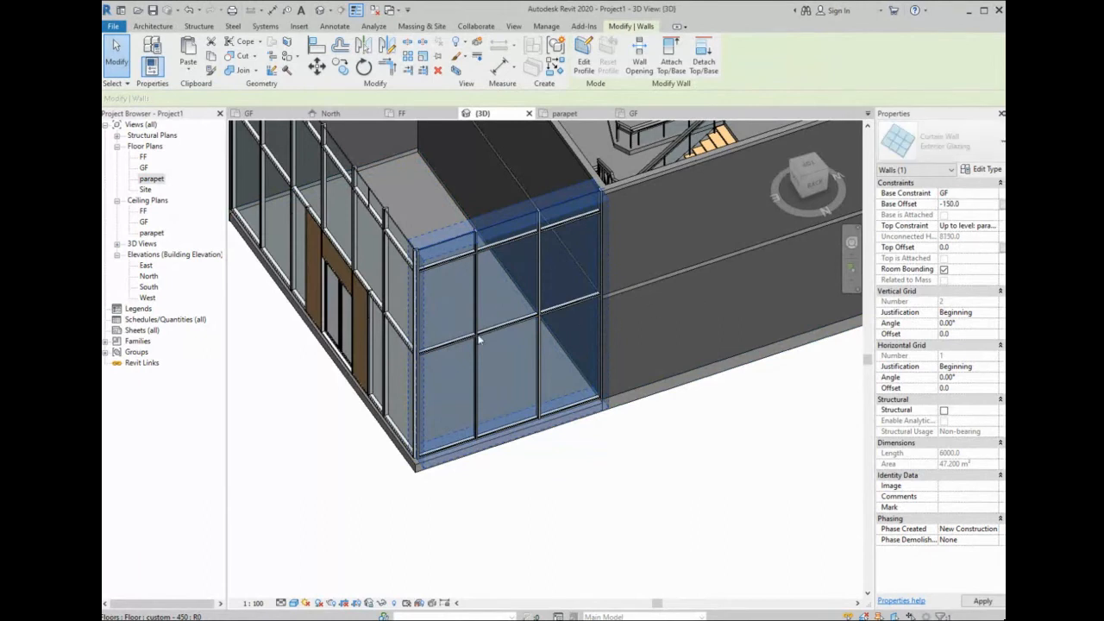
click(385, 260)
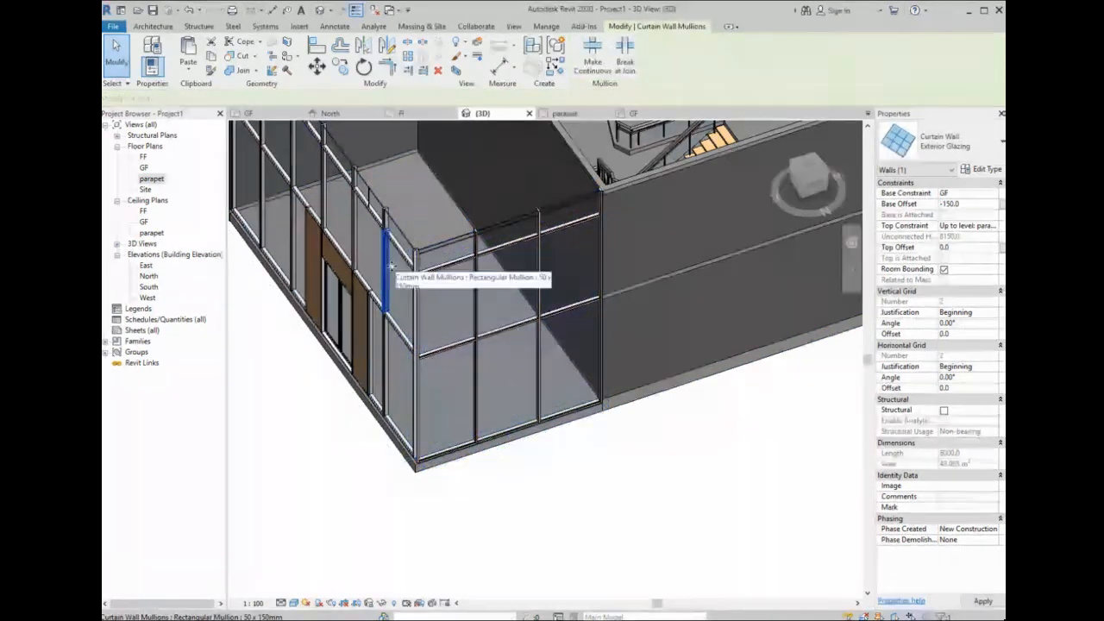
click(404, 273)
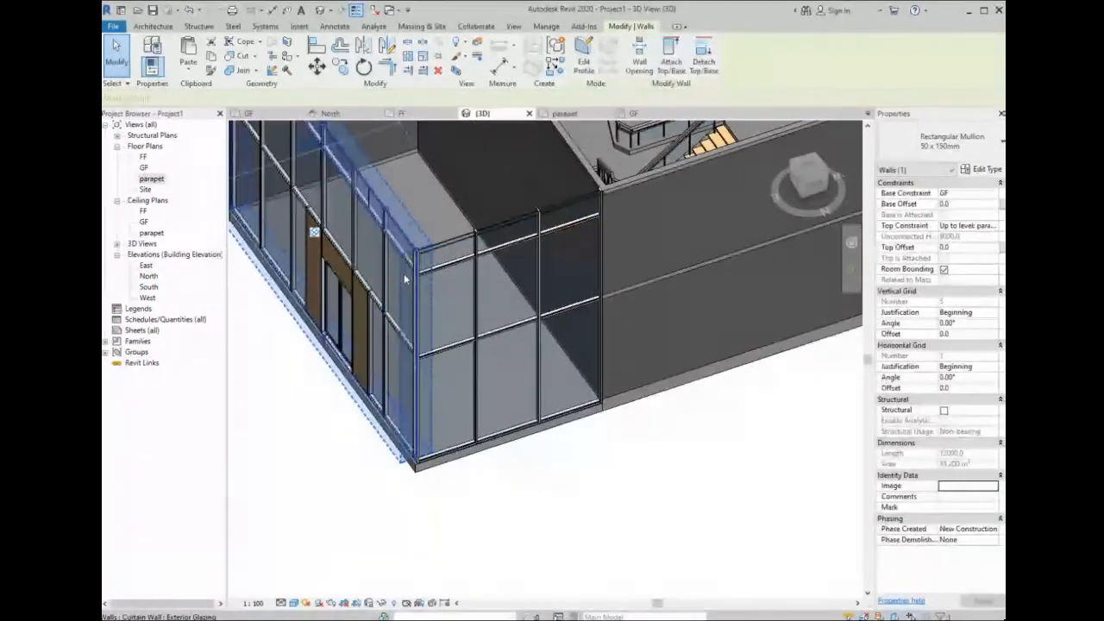
click(965, 202)
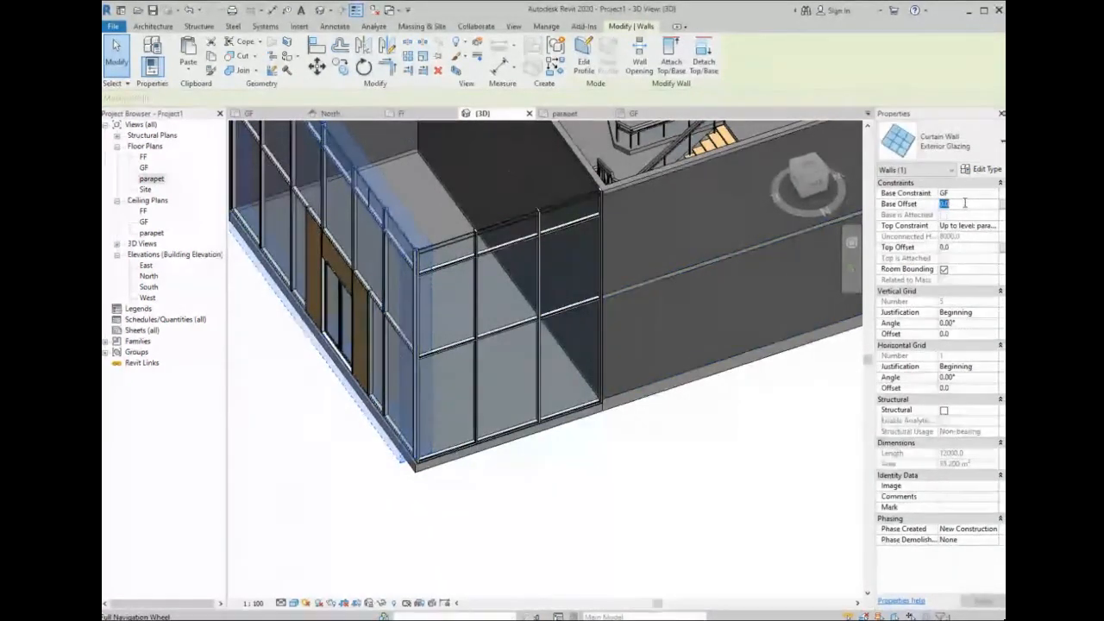
text(-150)
key(Return)
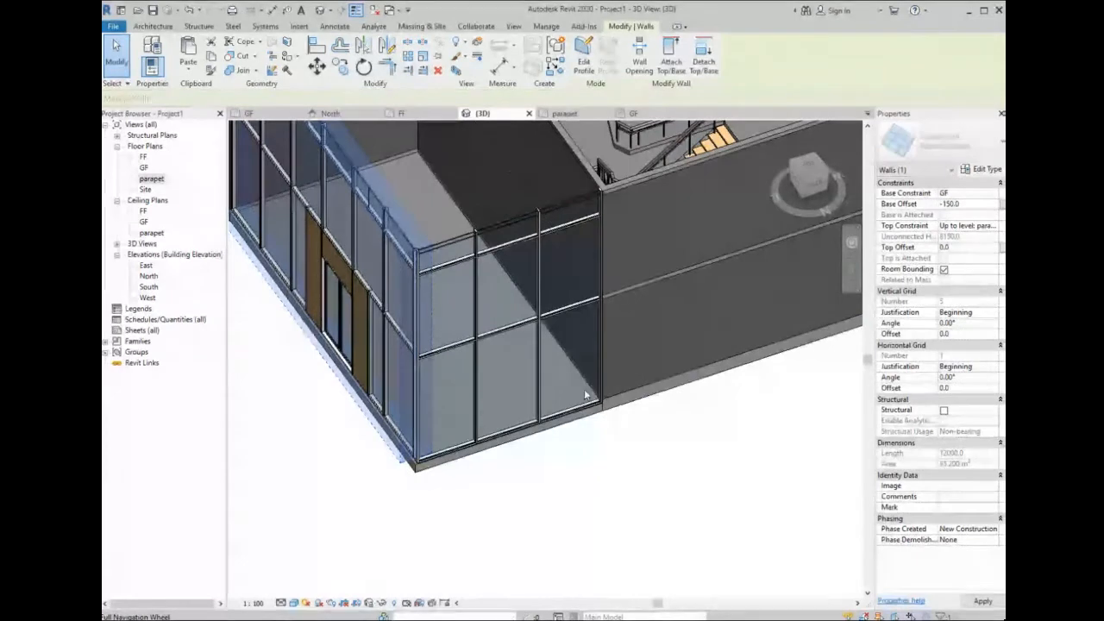
click(422, 483)
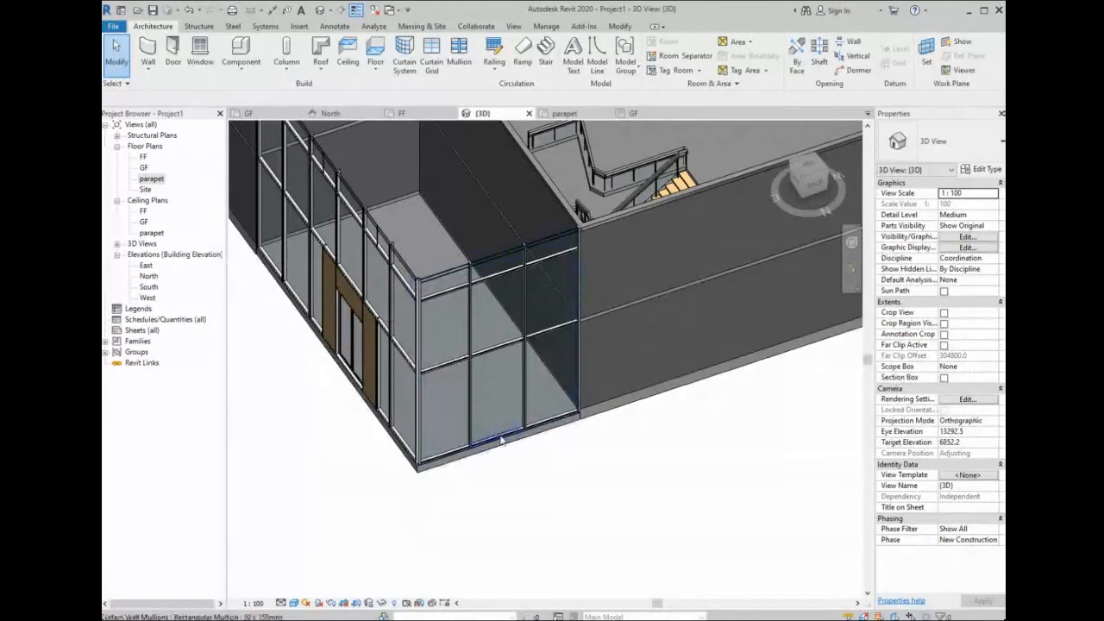
- Examine the entrance glazing, the adjoining upper-storey wall and the whole building from several sides in the 3D view
scroll(500, 437, down, 1)
scroll(505, 419, down, 1)
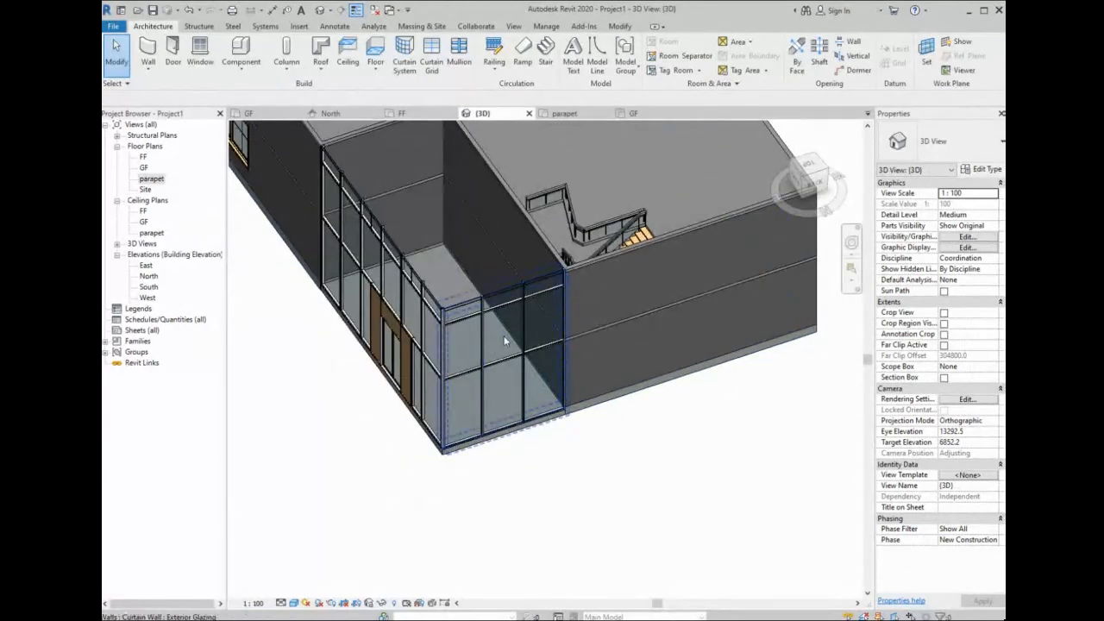
click(615, 283)
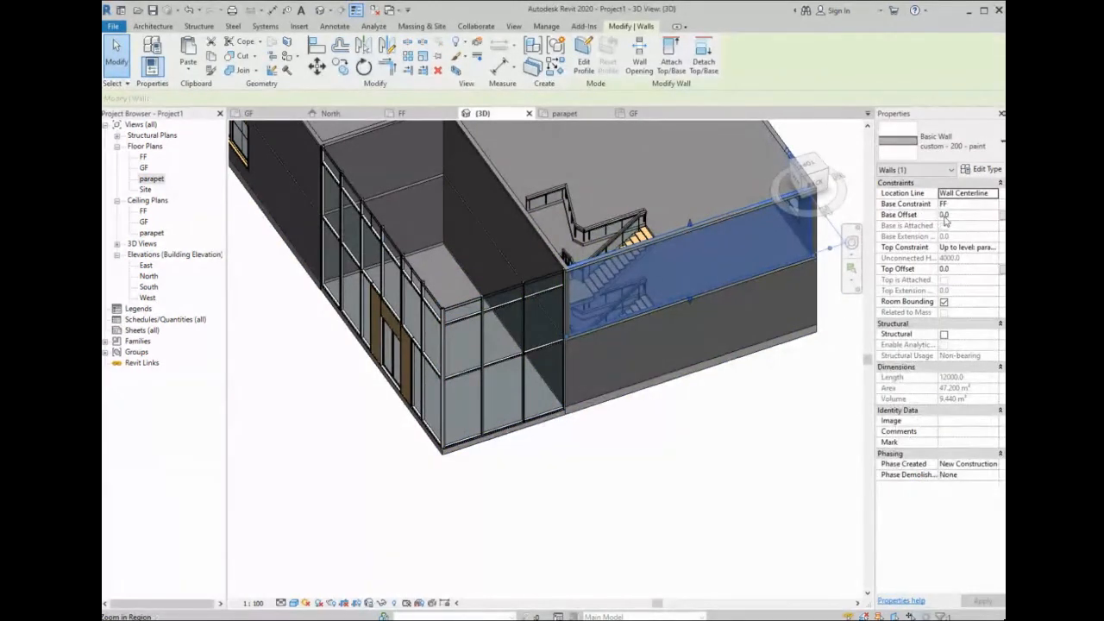
key(Escape)
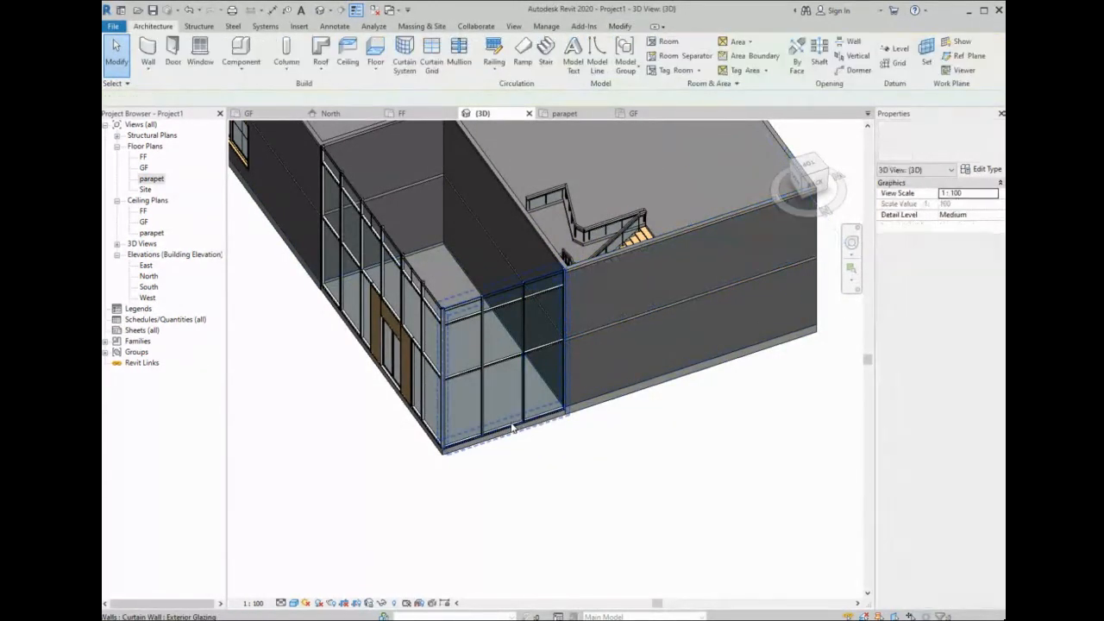
shift+middle_drag(512, 428, 539, 414)
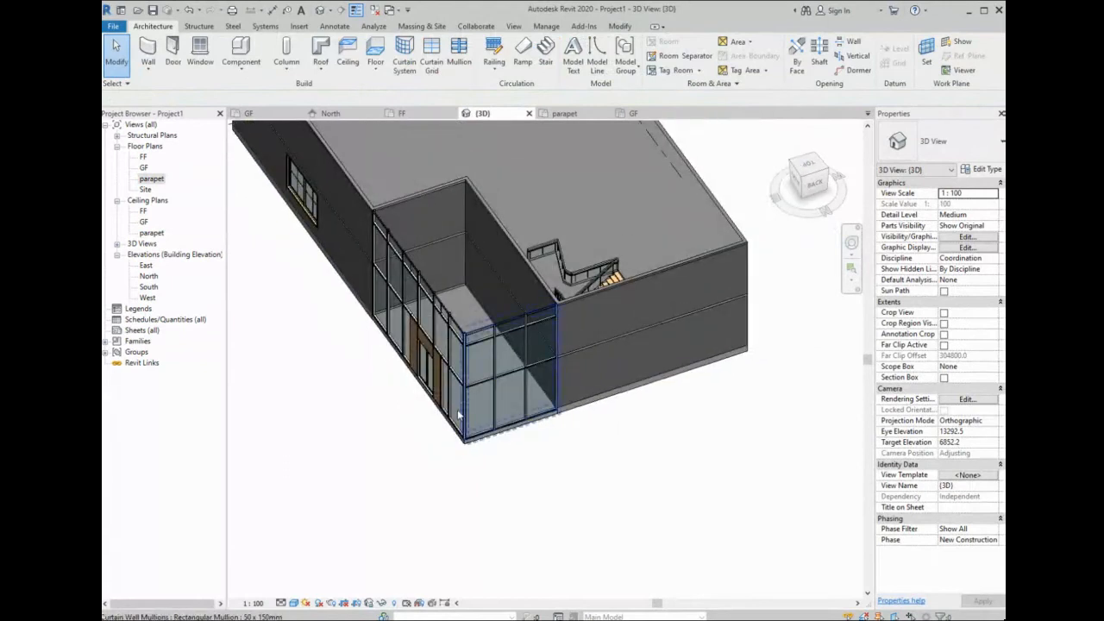
shift+middle_drag(439, 329, 730, 328)
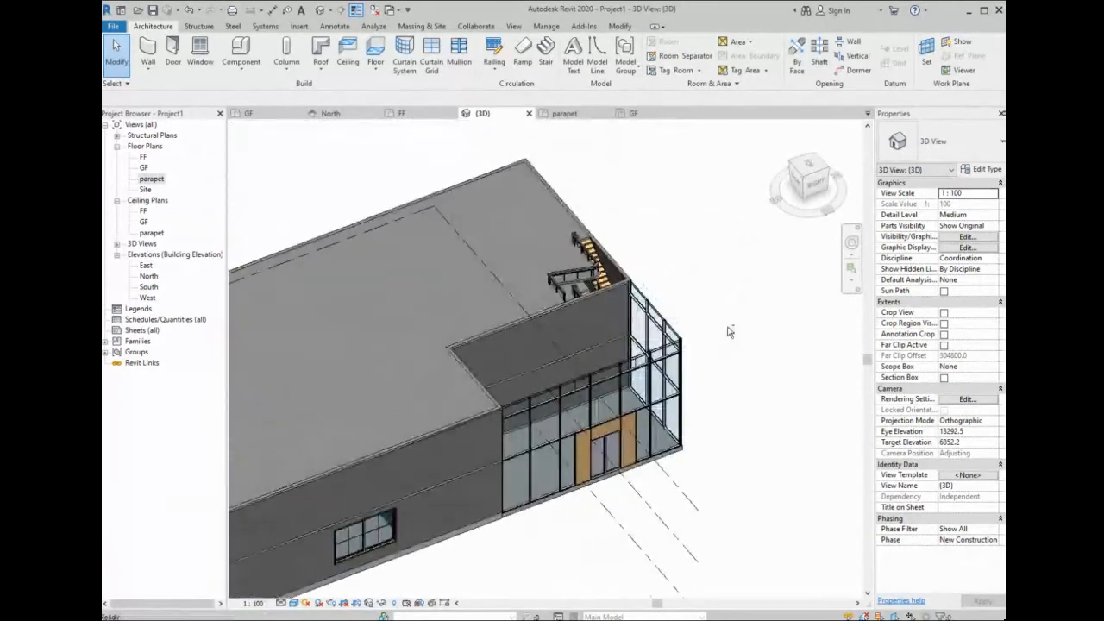
middle_drag(416, 388, 608, 341)
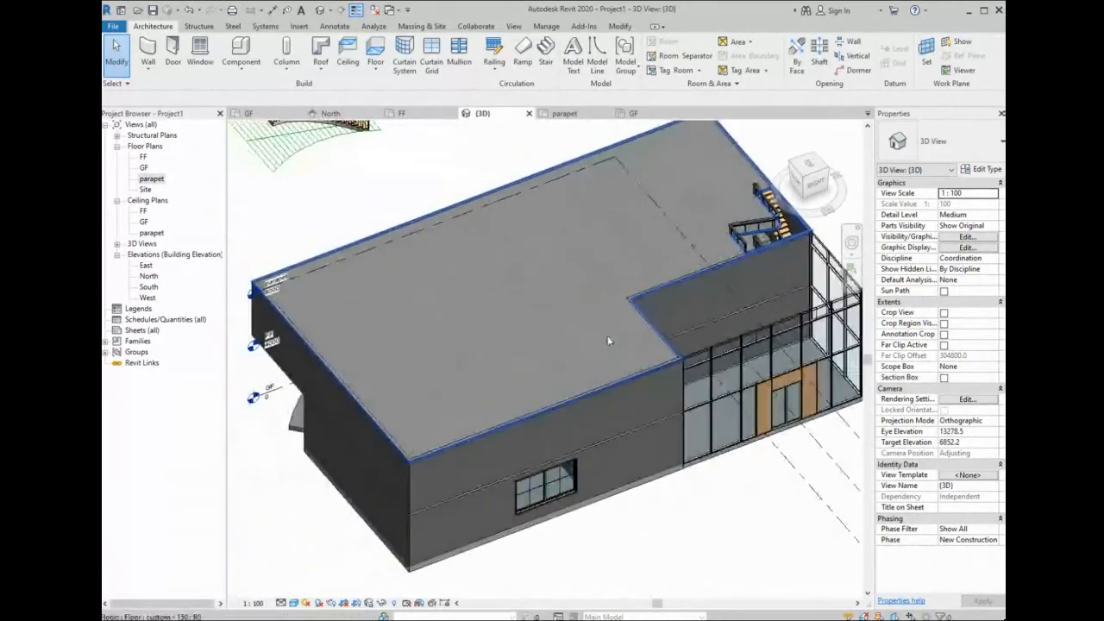
scroll(527, 368, down, 1)
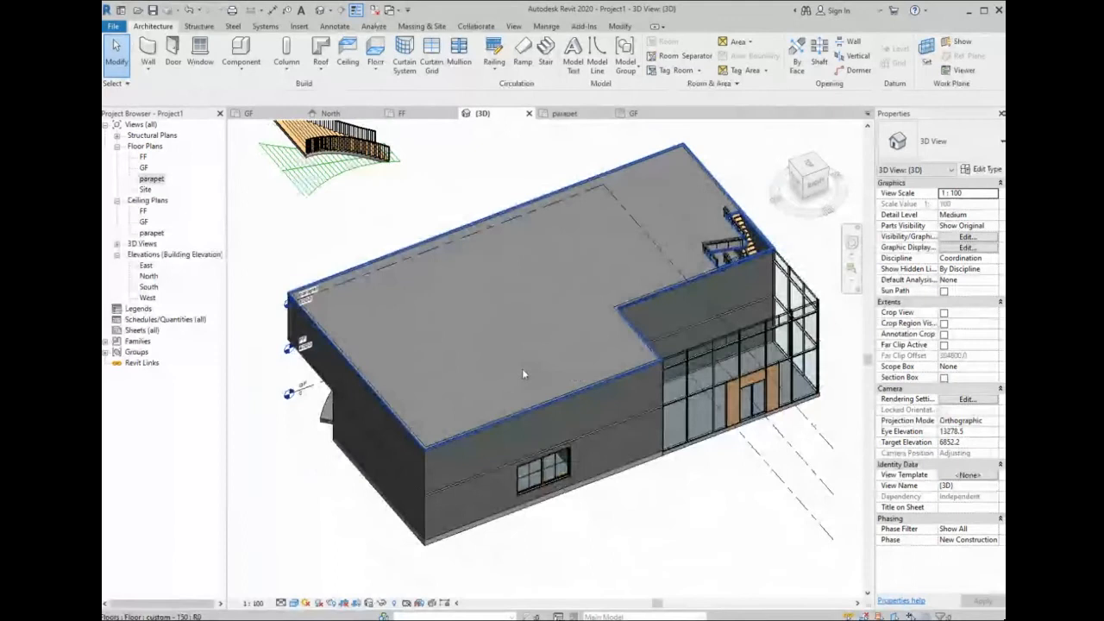
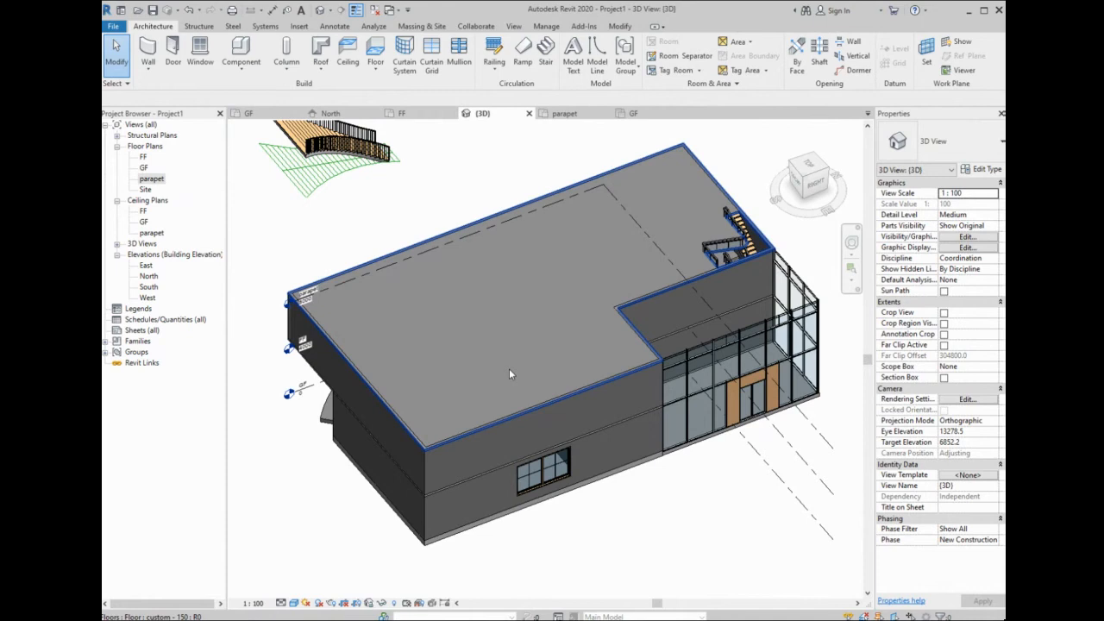
- Inspect the parapet-level floor's properties and look through the available floor types without changing its type
scroll(567, 366, up, 2)
click(563, 361)
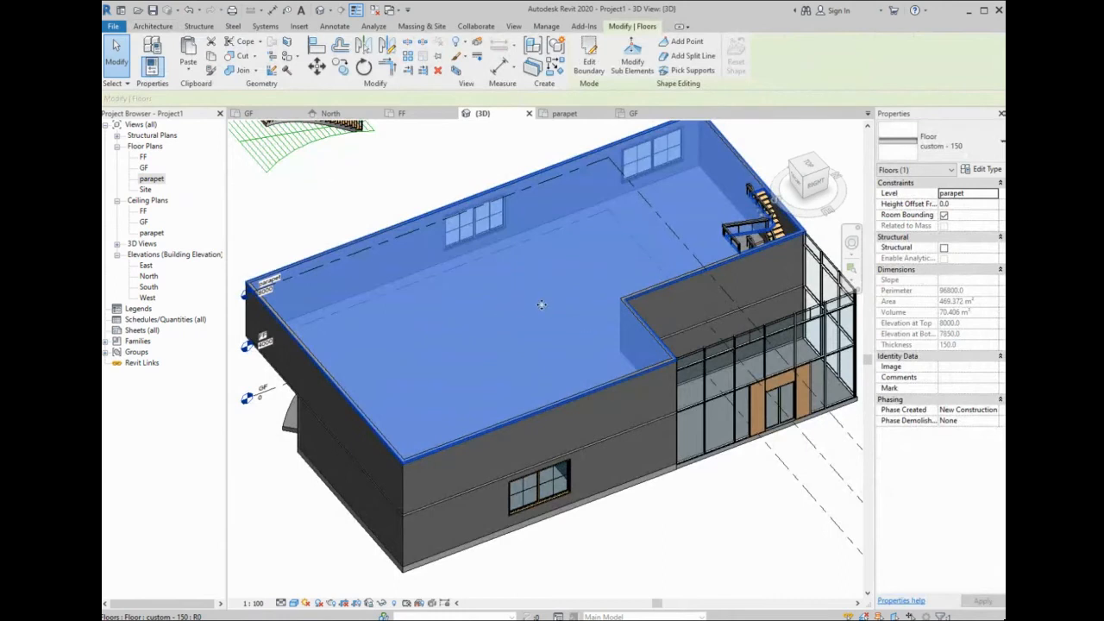
middle_drag(543, 305, 508, 327)
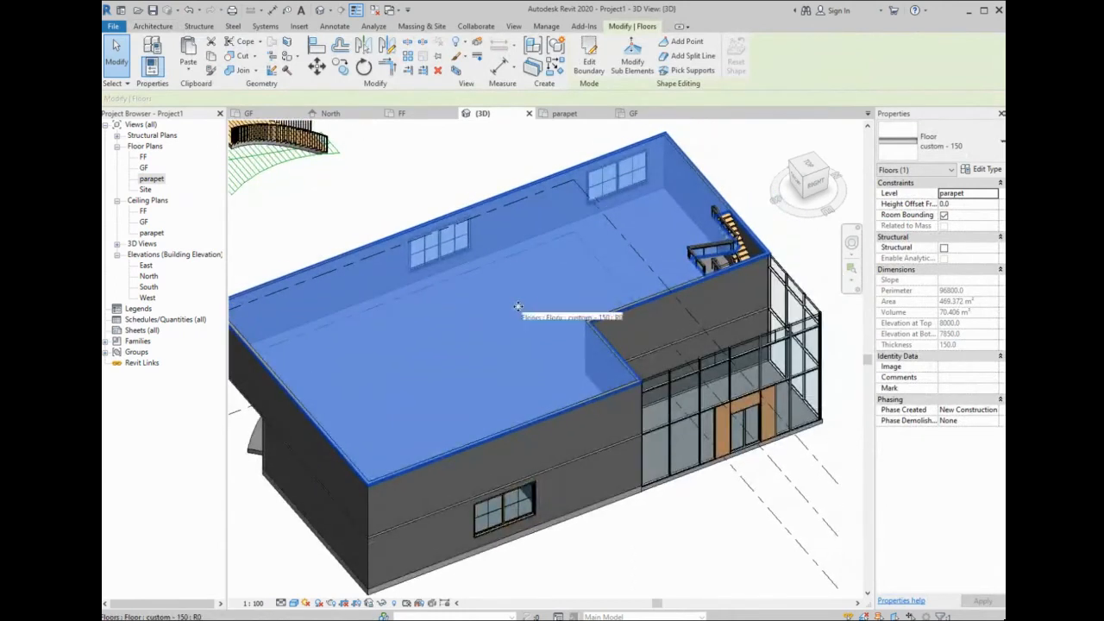
click(940, 147)
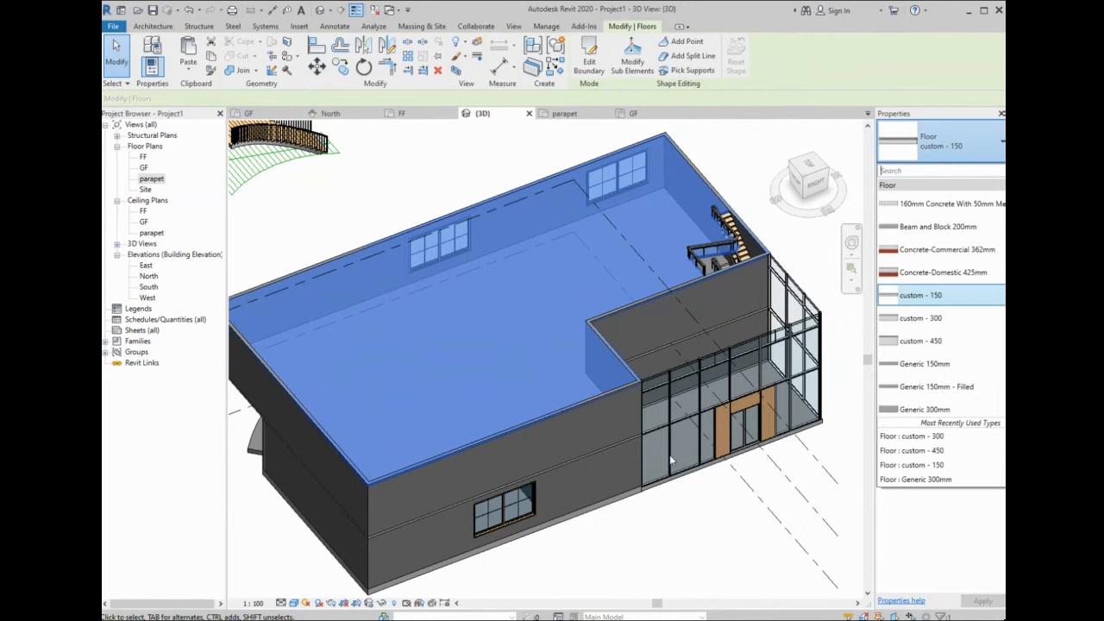
click(651, 488)
click(628, 509)
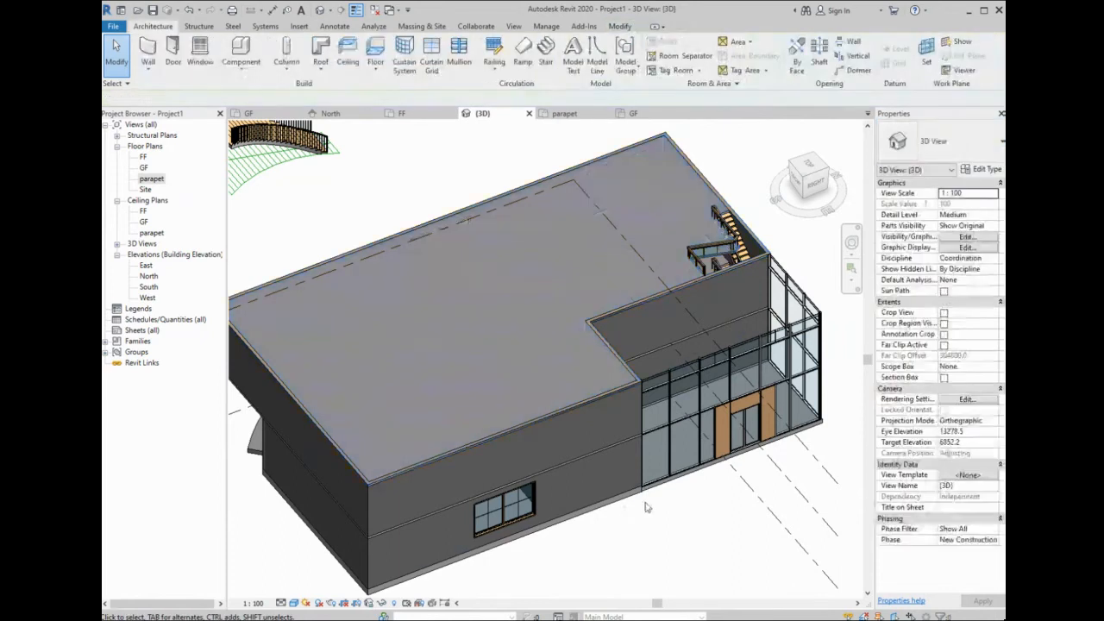
- Inspect the base of the front curtain wall where it meets the solid wall
scroll(649, 503, up, 3)
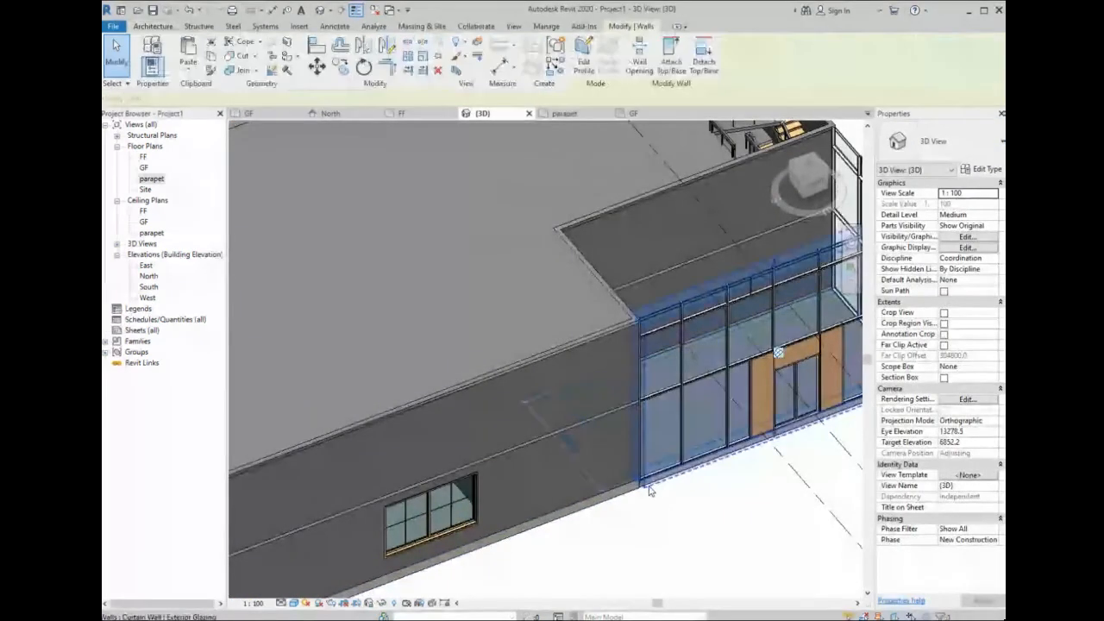
click(645, 481)
key(Escape)
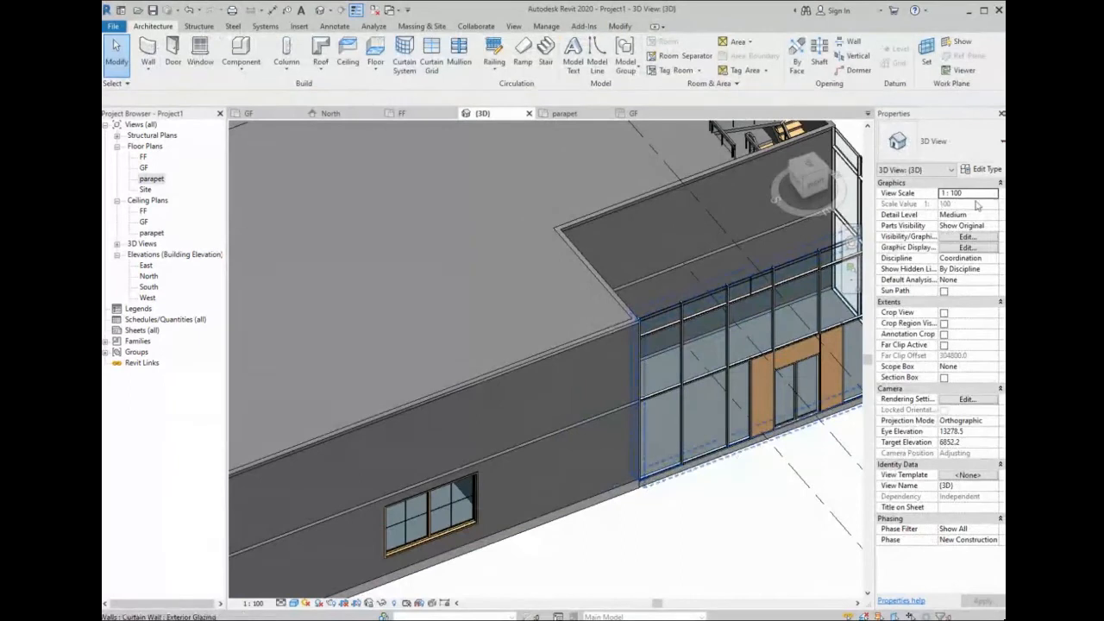
- Inspect the properties of the ground-floor slab and the large parapet-level roof floor
click(609, 502)
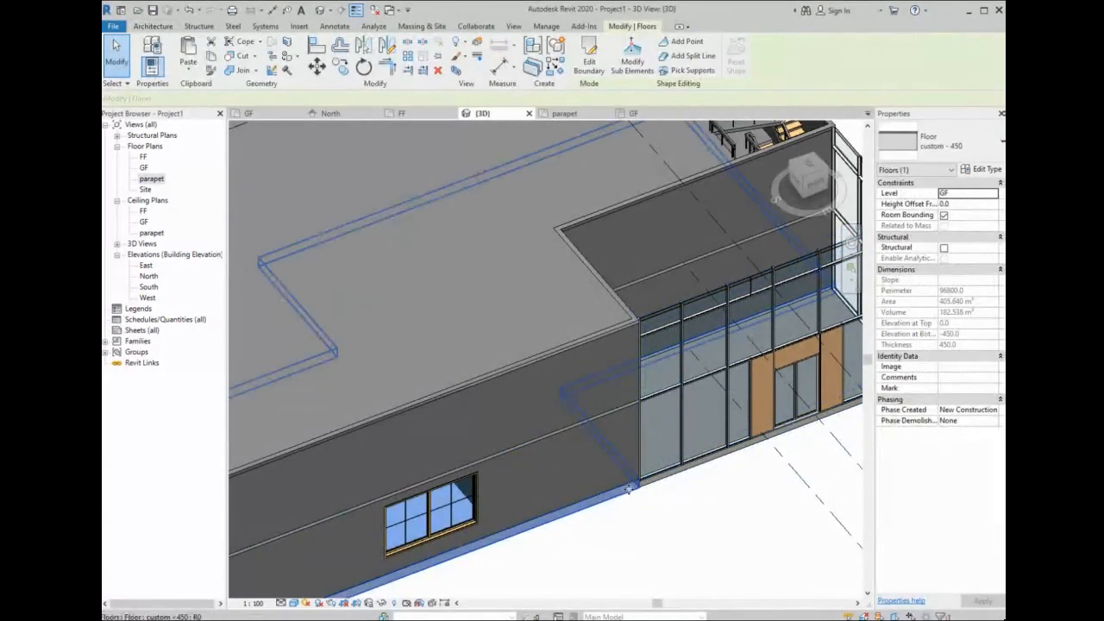
click(504, 307)
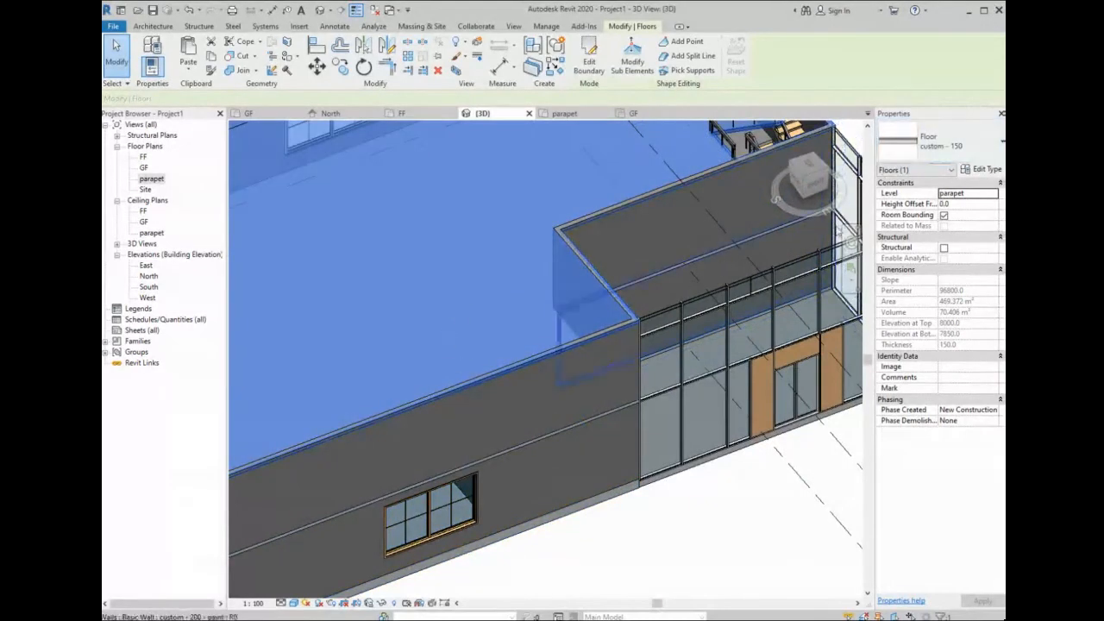
scroll(726, 281, down, 1)
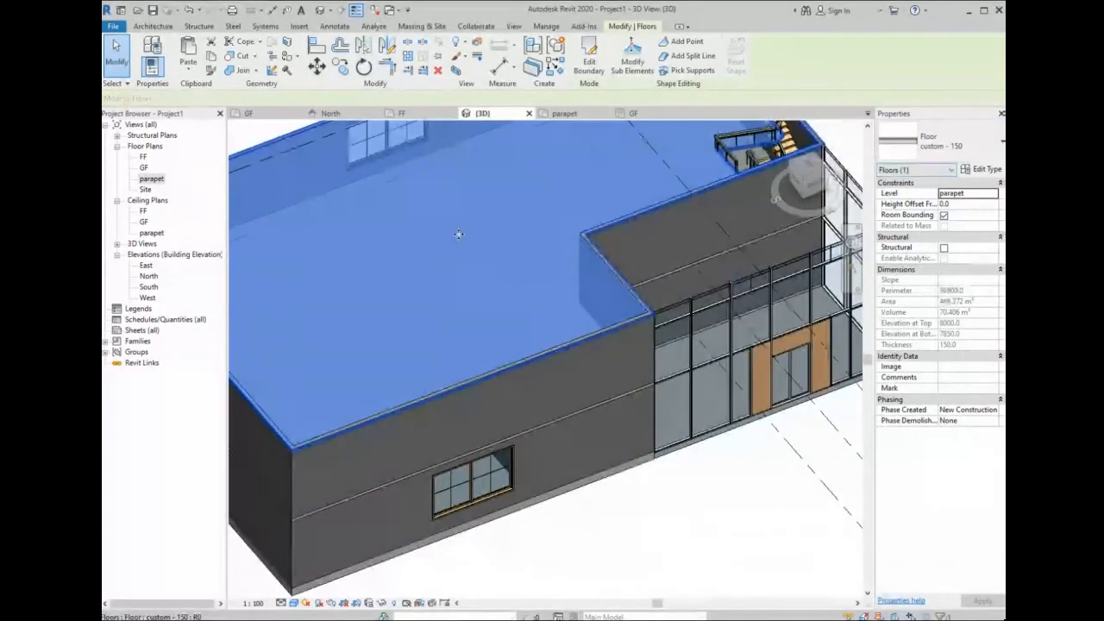
scroll(515, 249, down, 1)
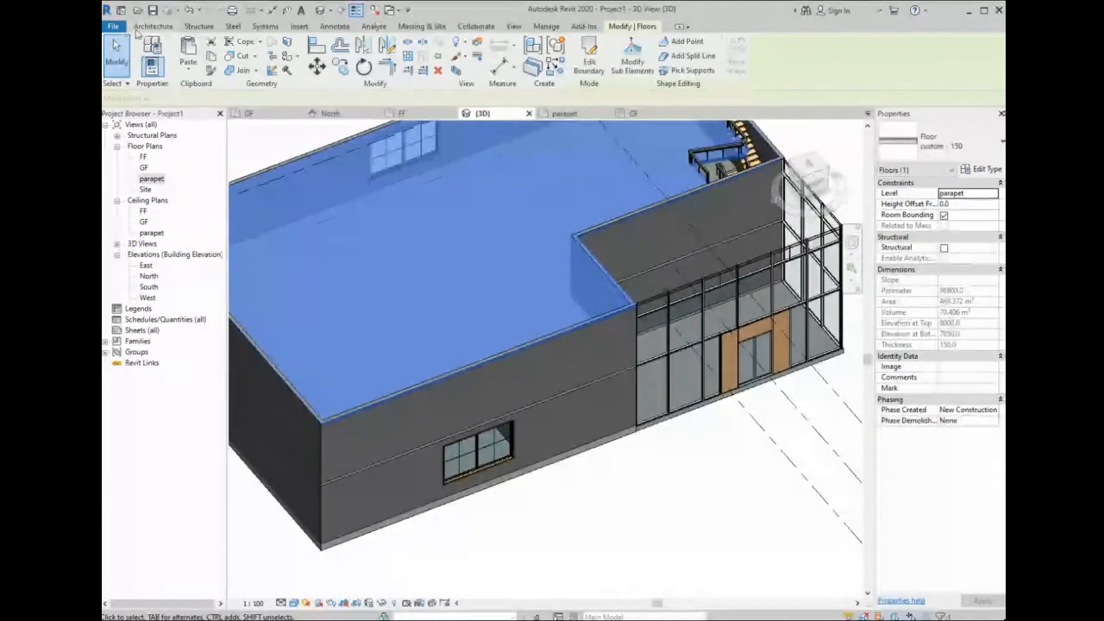
- Create a square custom - 300 floor on level GF in the parapet plan, spanning grids 2 to 3 and D to E, and view it in 3D
click(154, 26)
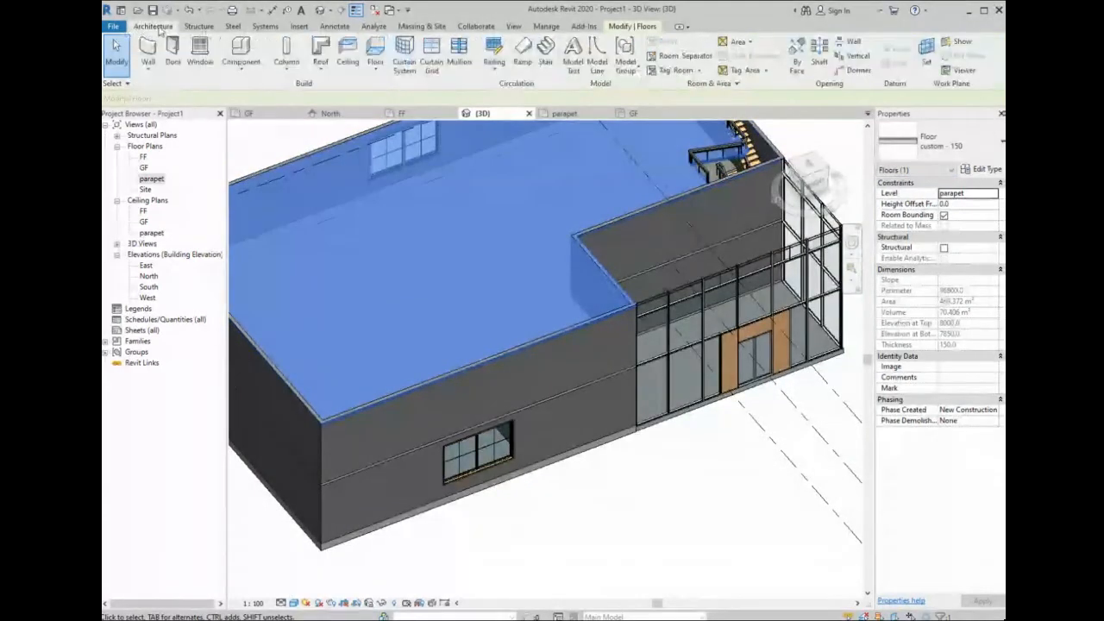
click(378, 54)
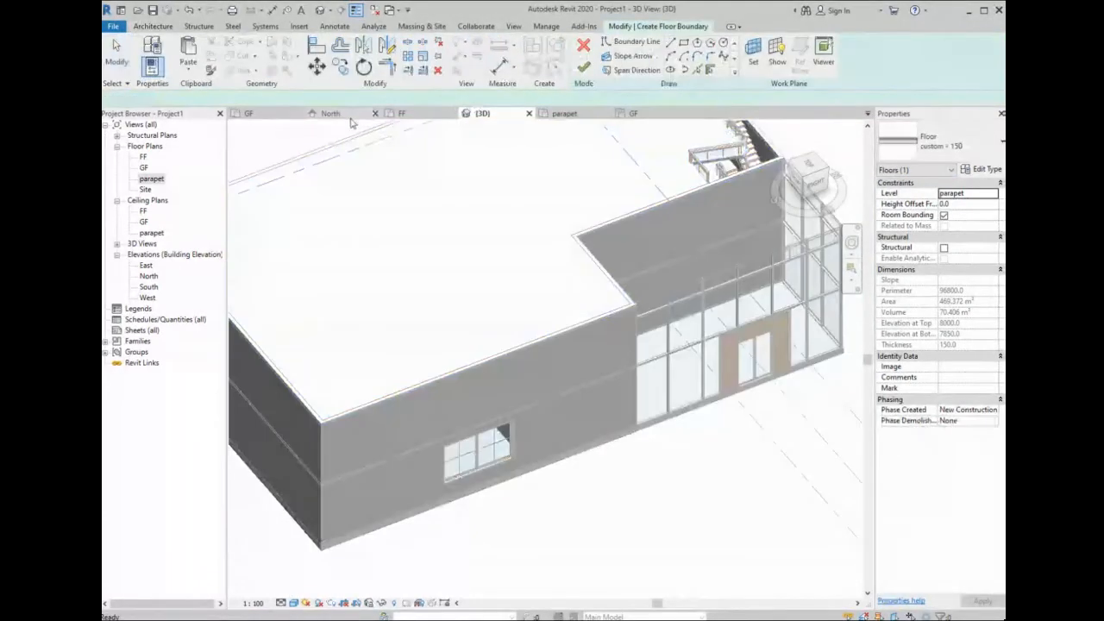
click(564, 113)
scroll(543, 336, up, 3)
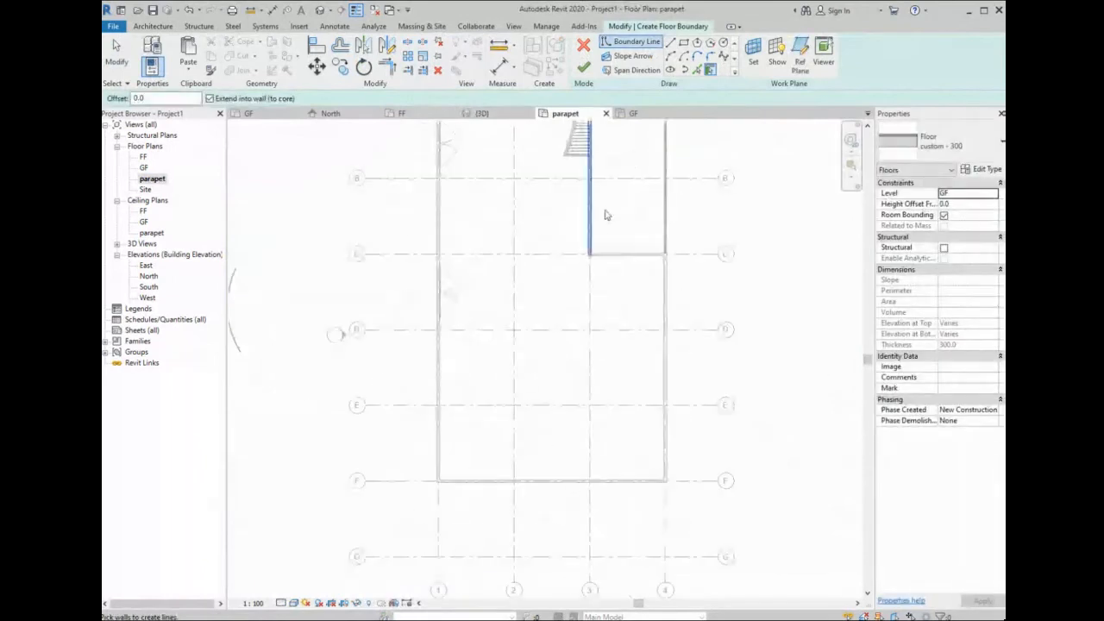
click(686, 44)
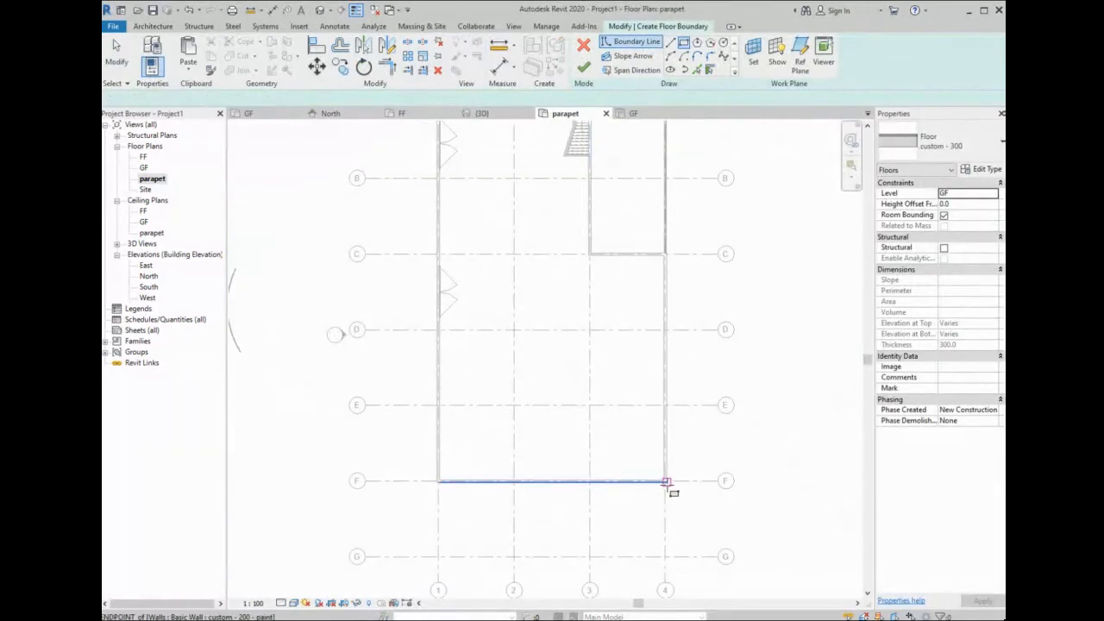
scroll(664, 481, up, 2)
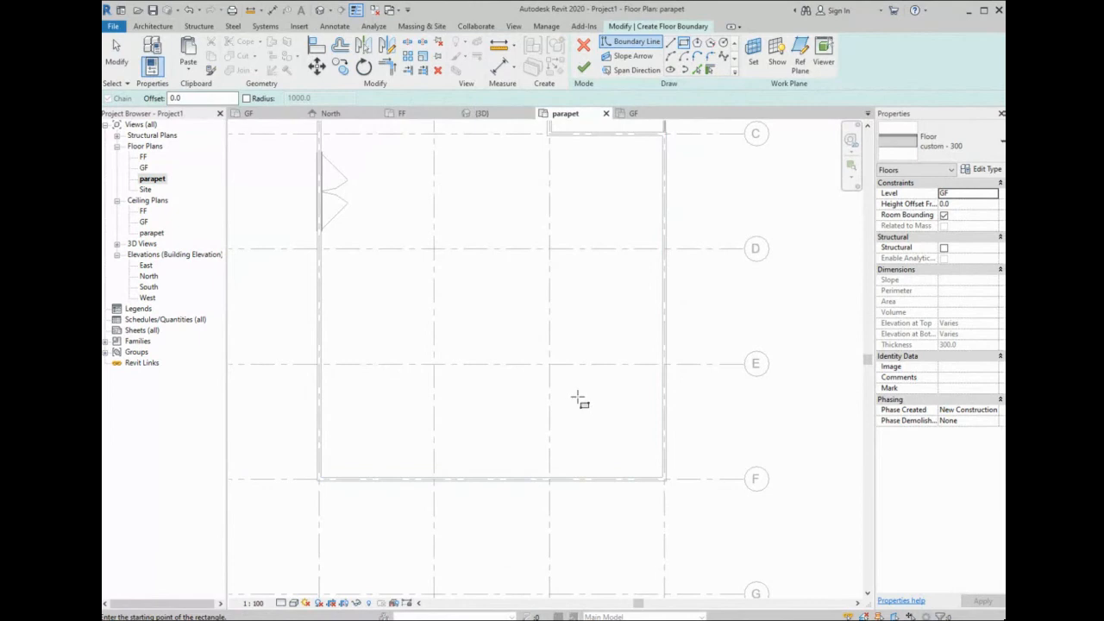
click(549, 363)
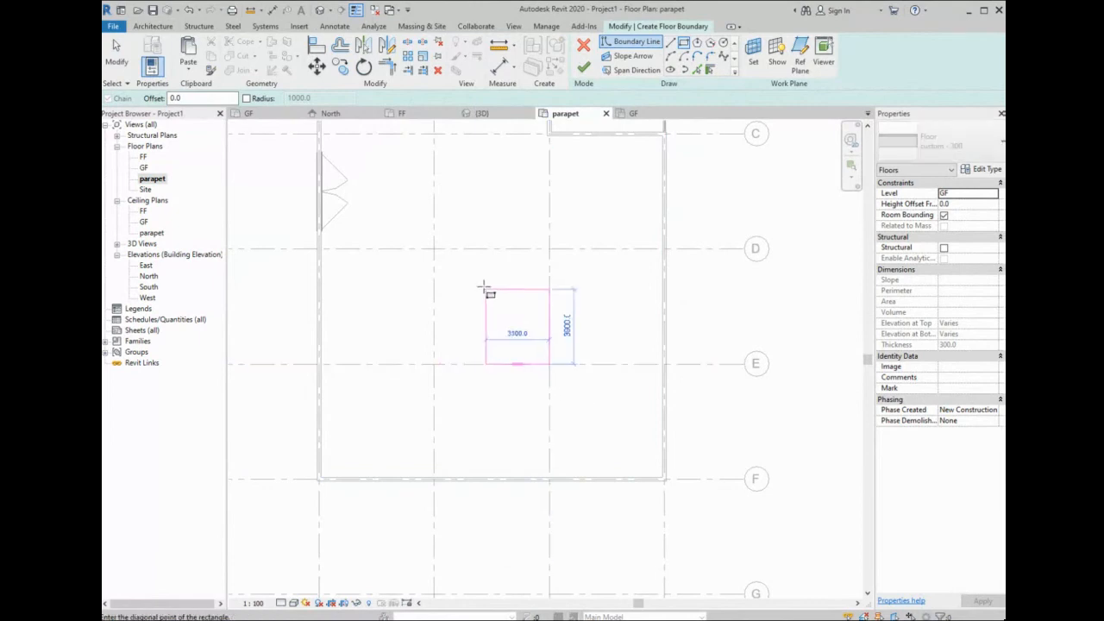
click(434, 248)
click(583, 70)
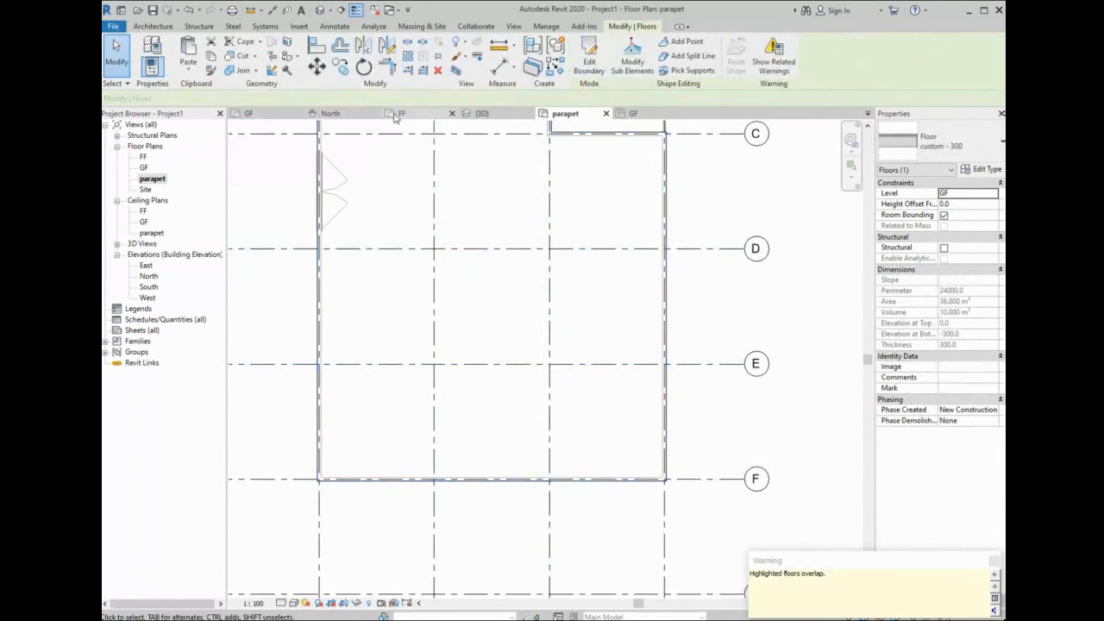
click(481, 113)
scroll(530, 318, down, 1)
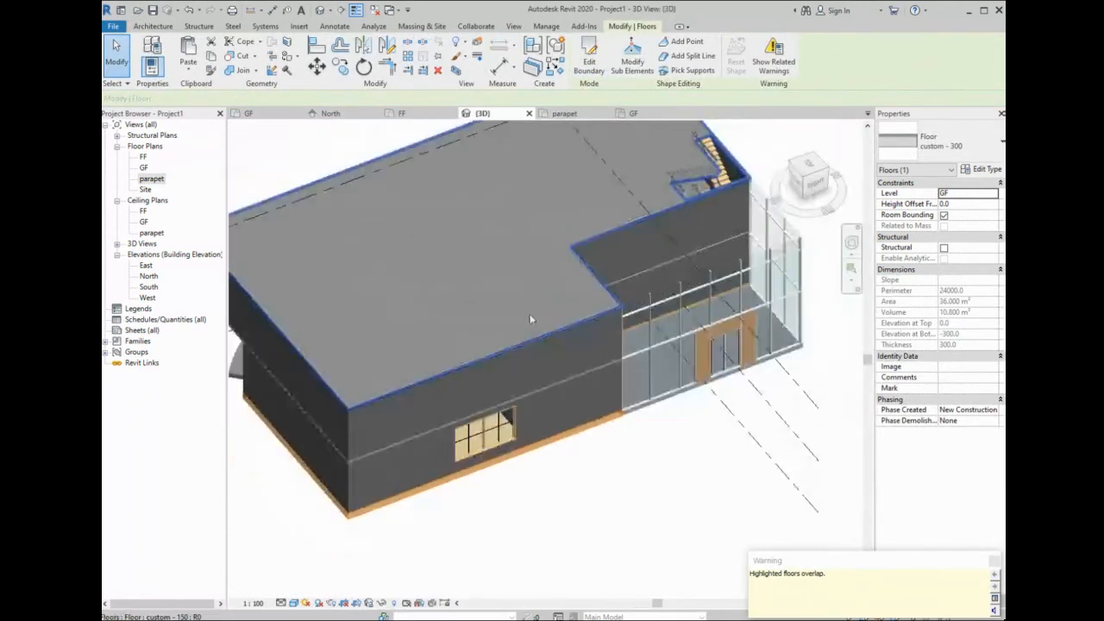
middle_drag(471, 330, 492, 363)
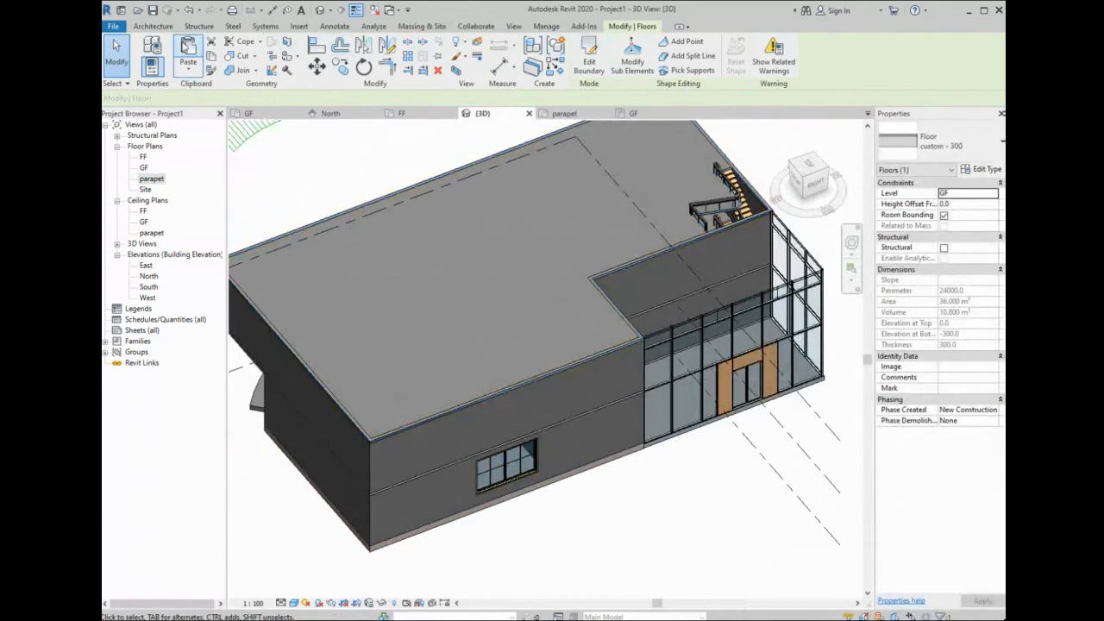
- Create another rectangular custom - 300 floor of about 34 m² on level GF by sketching it over the roof in the 3D view
click(152, 26)
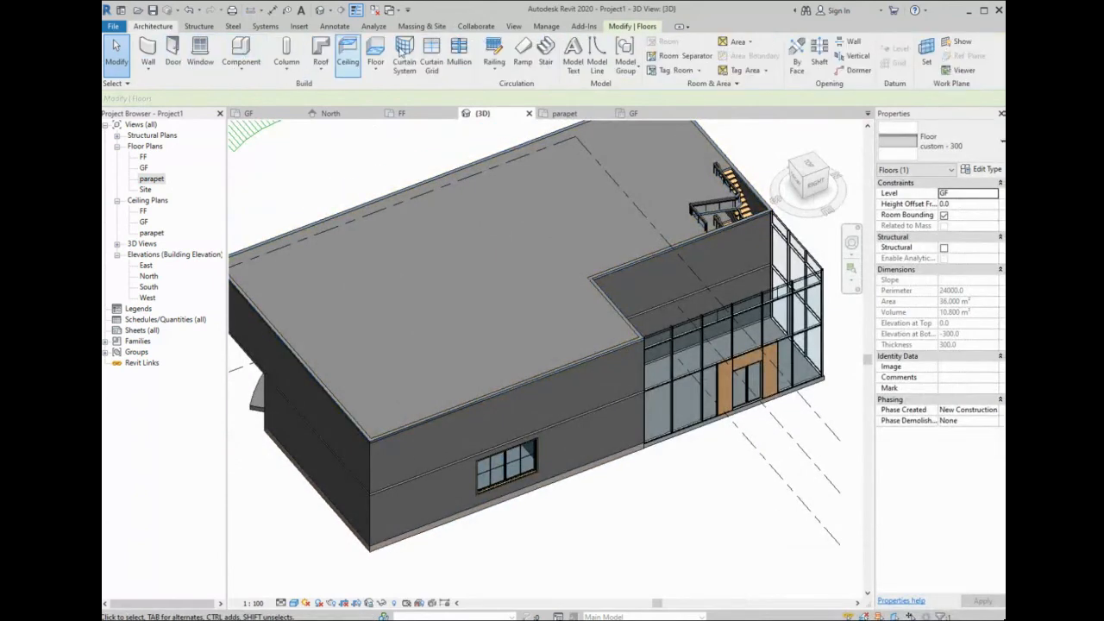
click(375, 51)
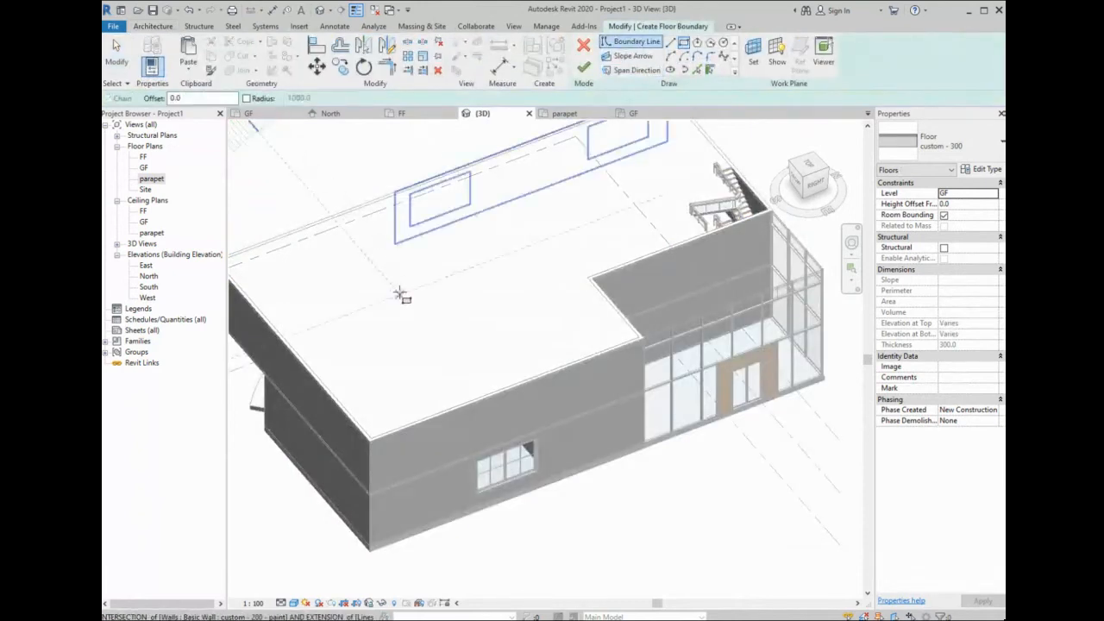
click(381, 275)
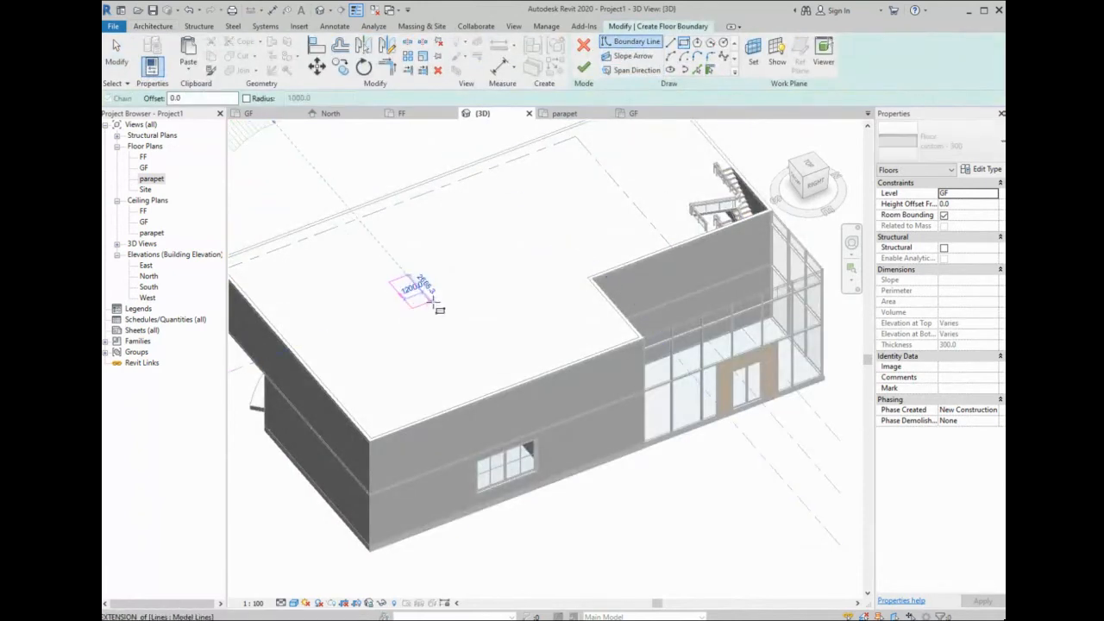
click(526, 311)
click(584, 67)
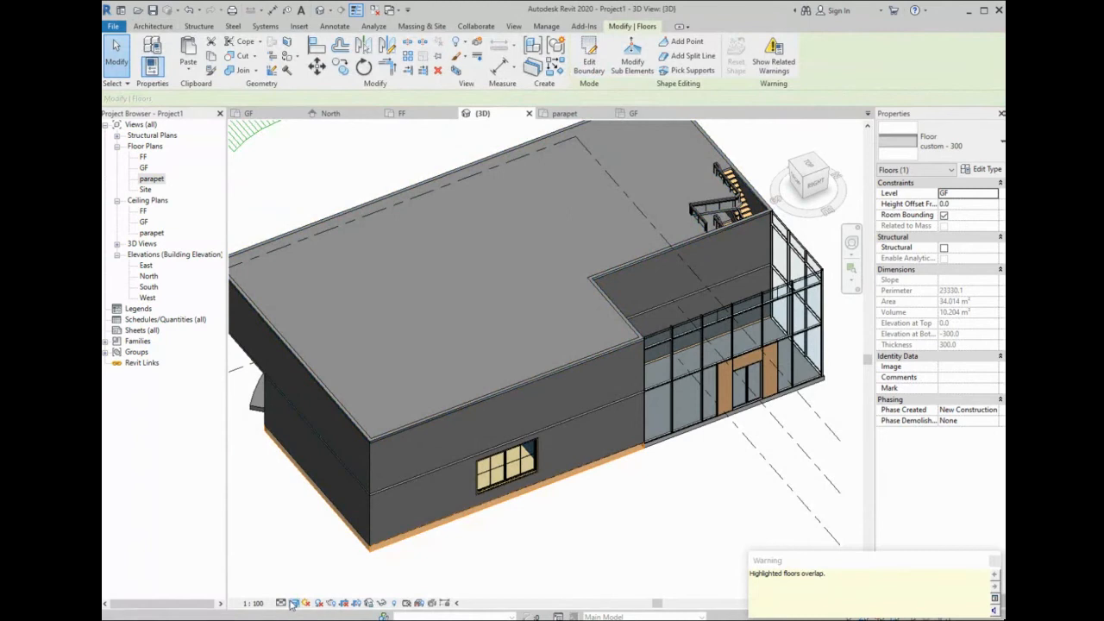
- Show the model in wireframe, set the new rectangular slab's height offset to 150, and restore the previous display
click(321, 529)
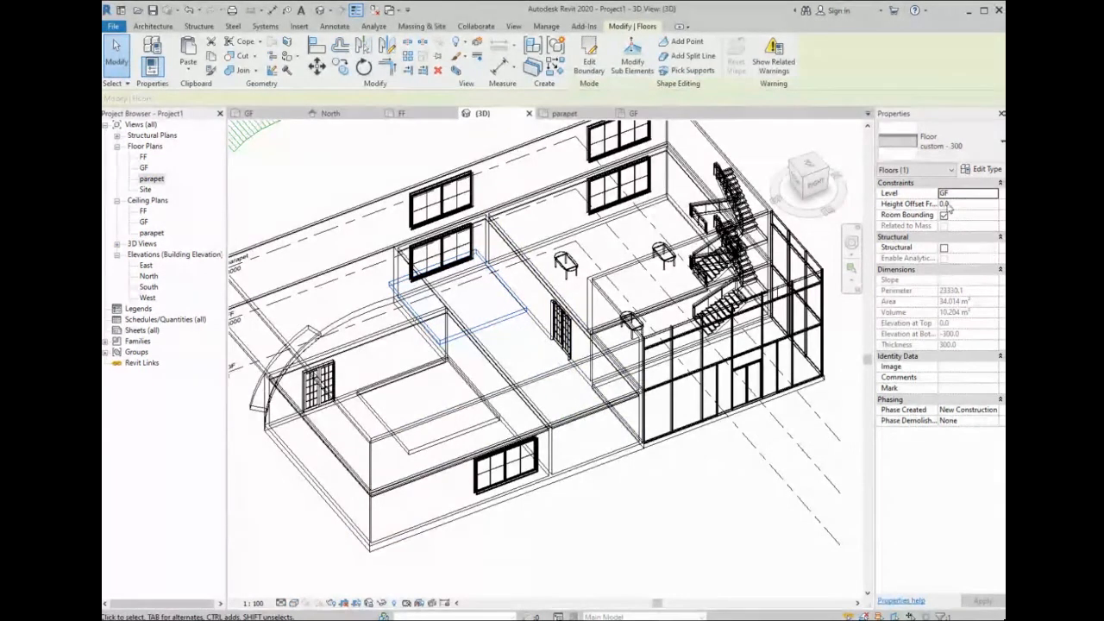
click(946, 204)
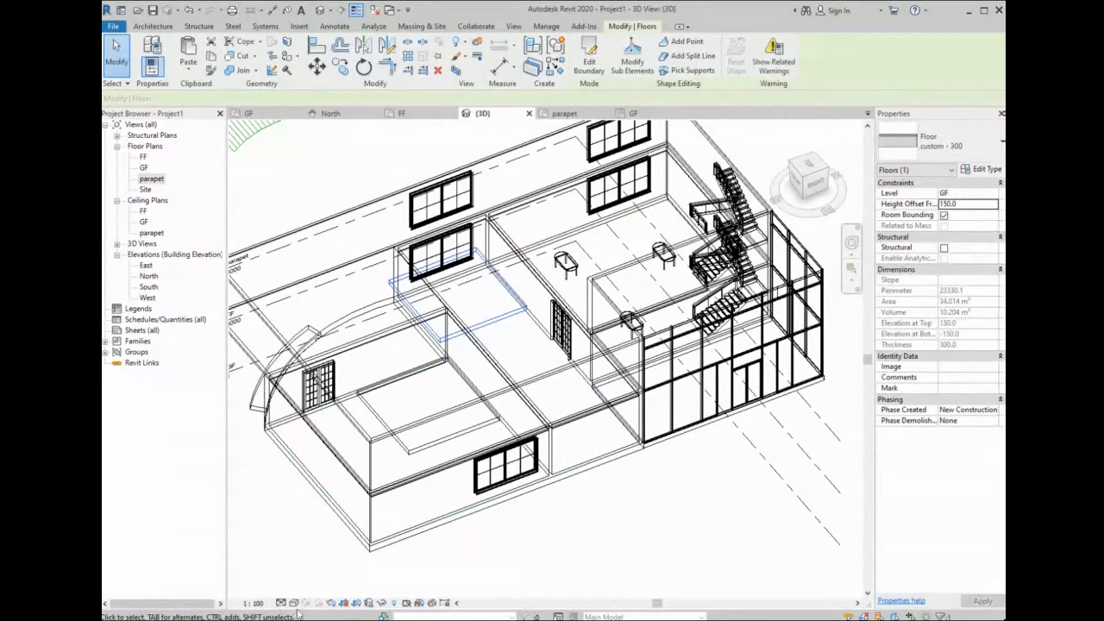
key(Escape)
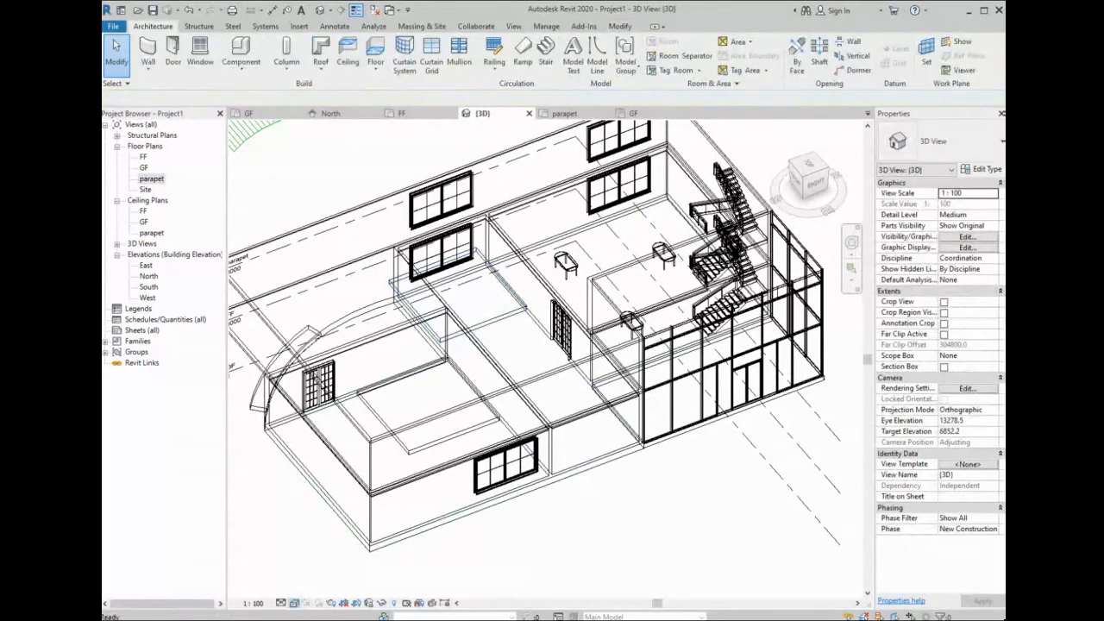
click(333, 552)
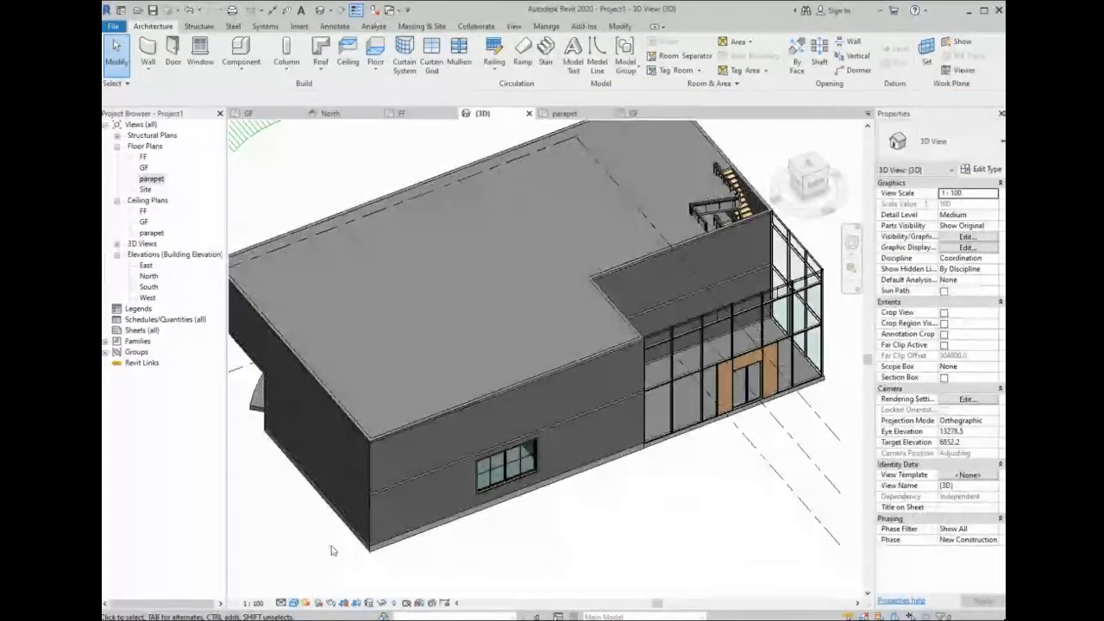
click(469, 291)
key(Escape)
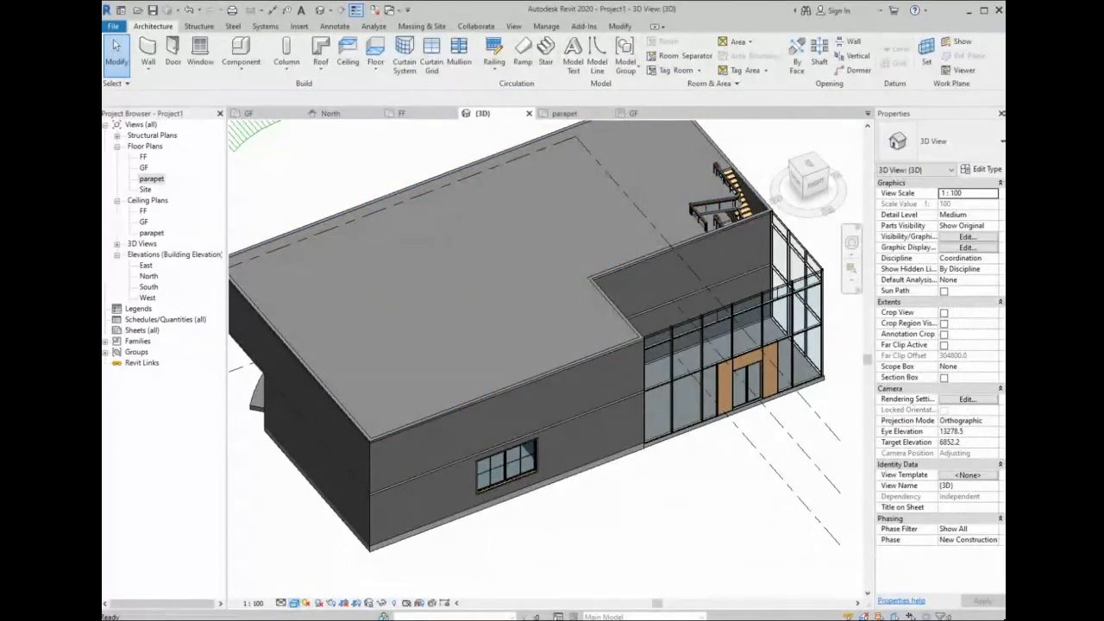
- Select the new rectangular slab in wireframe display, assign it to the parapet level, and restore the previous display
click(293, 602)
click(328, 529)
click(497, 319)
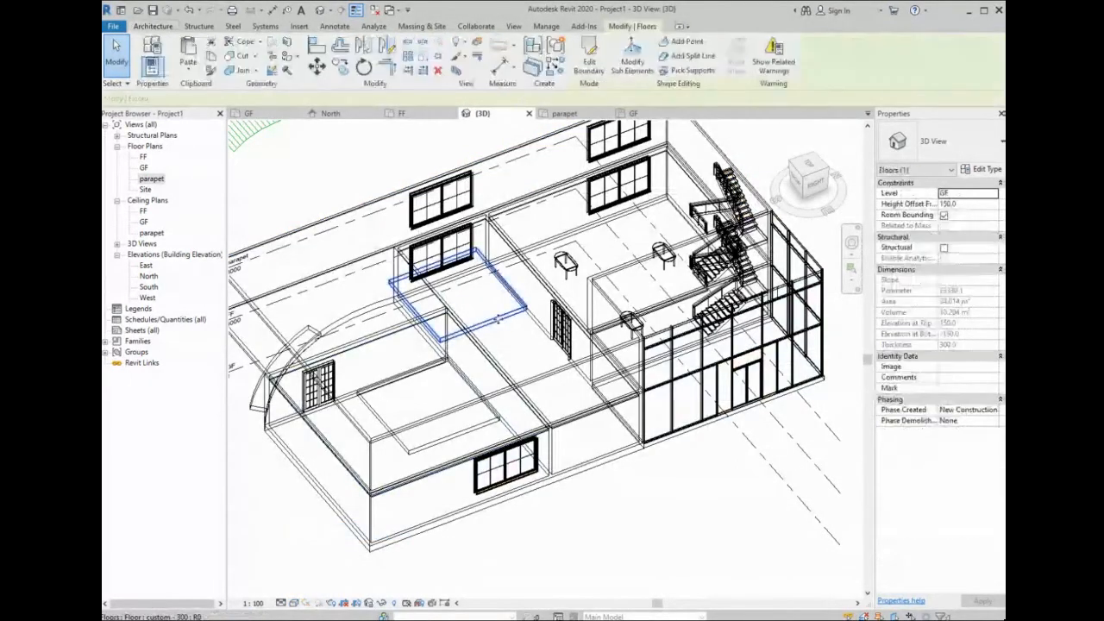
click(992, 194)
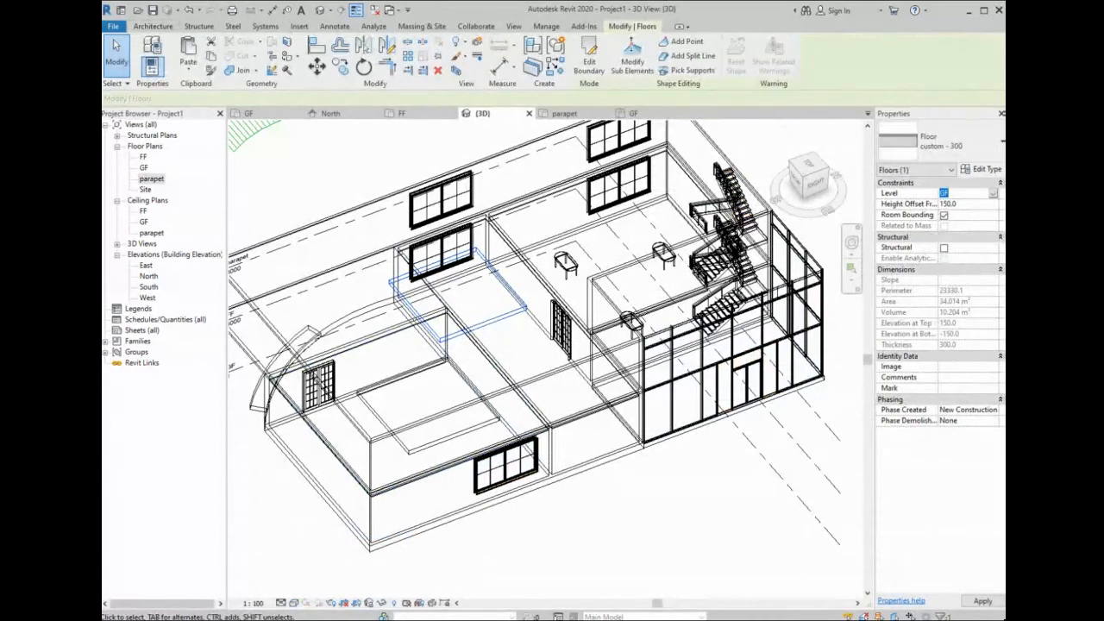
click(967, 224)
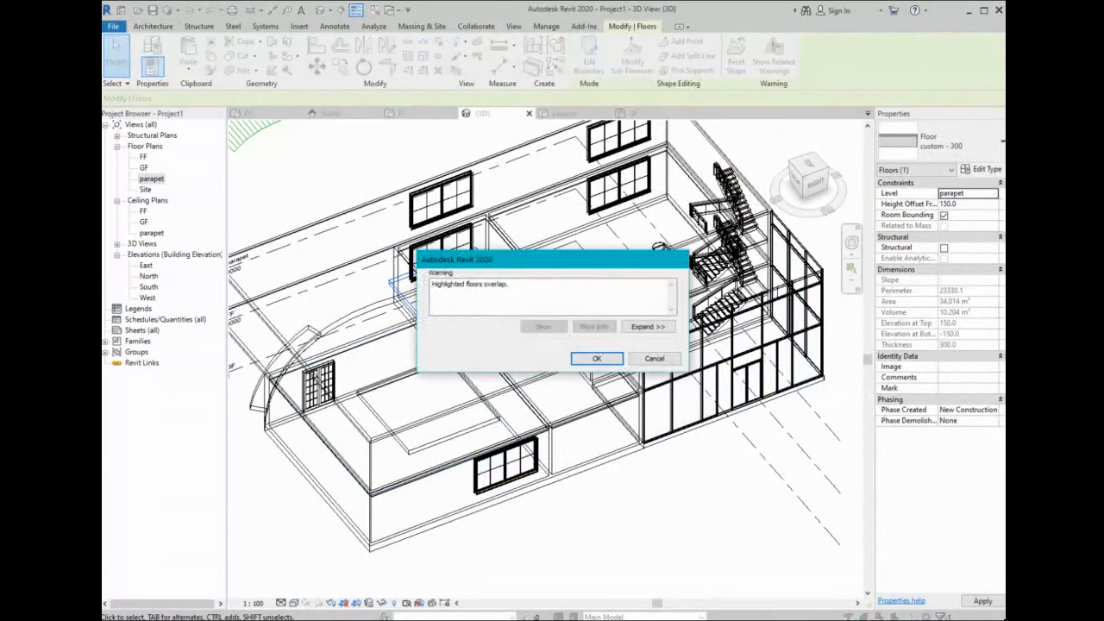
click(596, 358)
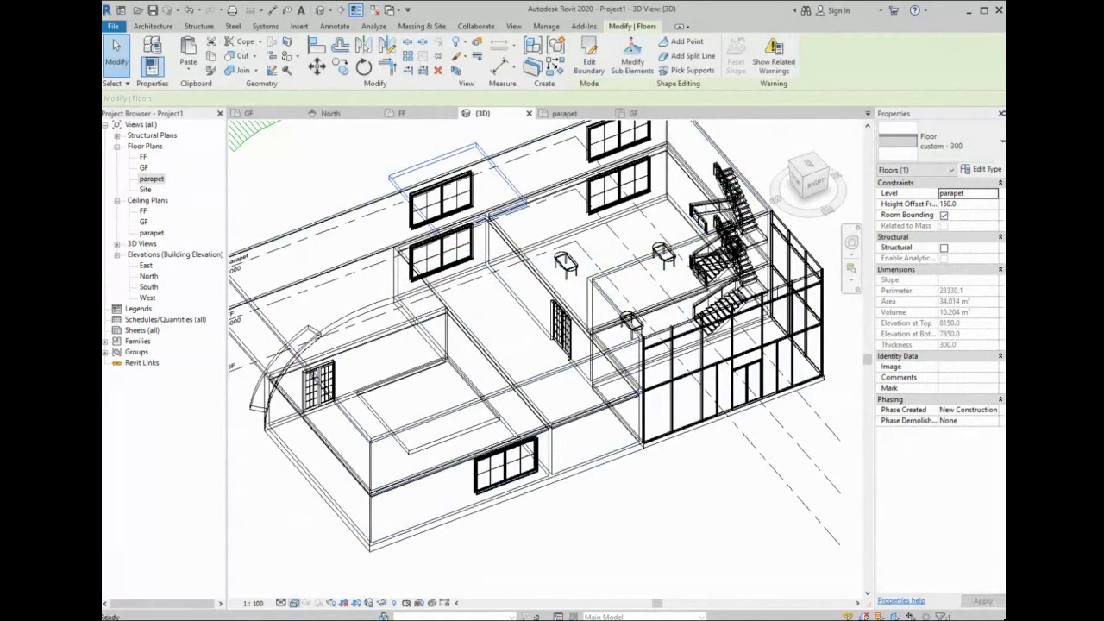
click(307, 555)
- Change the type of the large parapet-level roof floor to custom - 300
scroll(481, 193, up, 1)
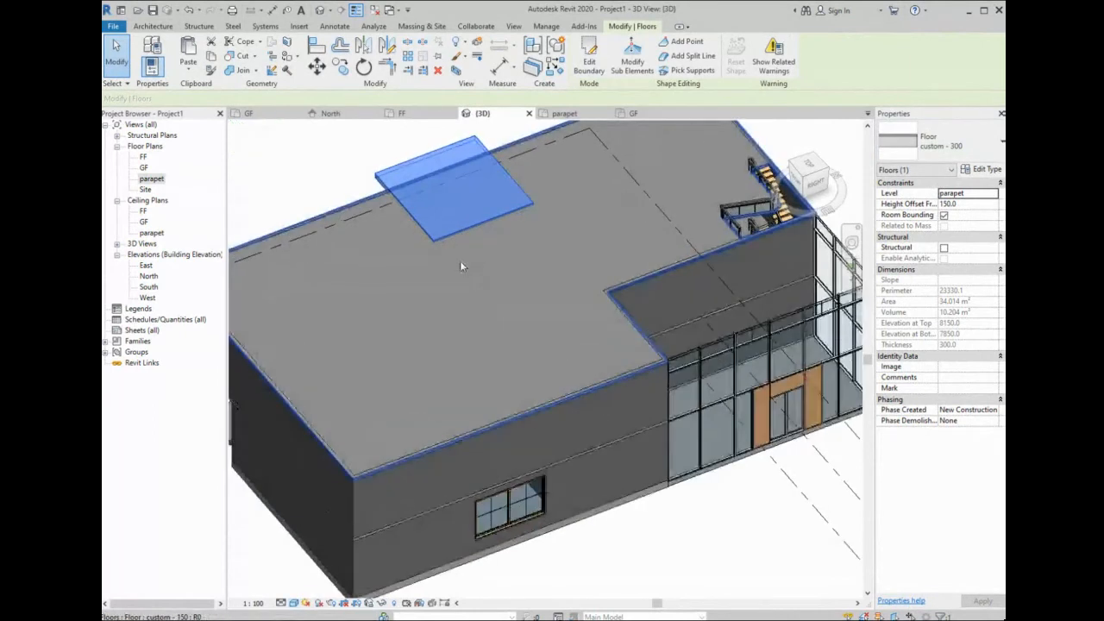
shift+middle_drag(460, 262, 425, 191)
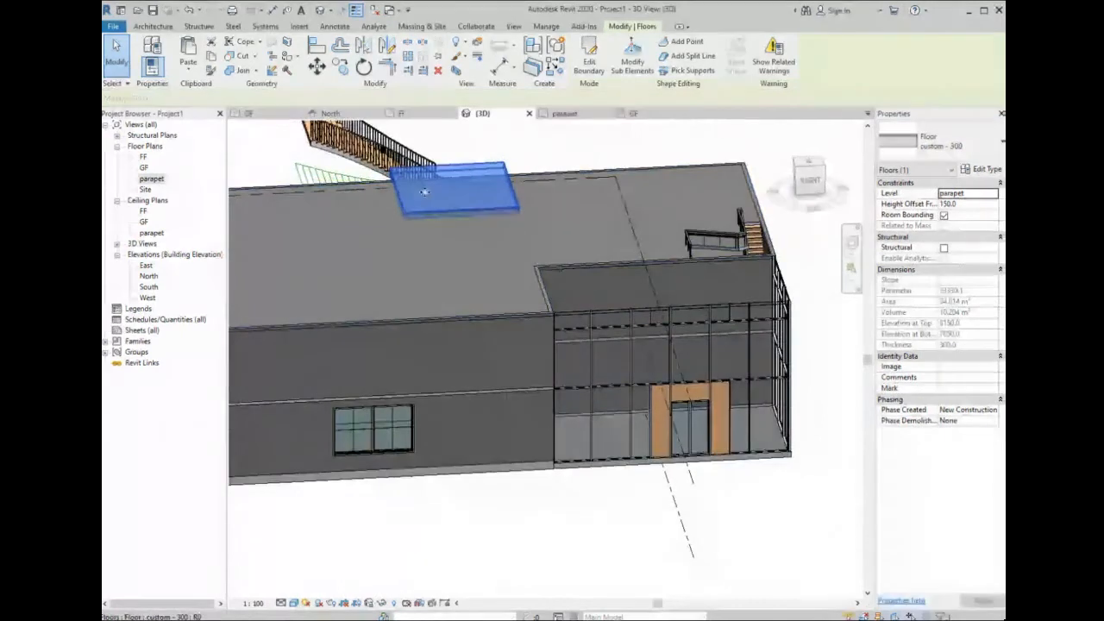
scroll(424, 194, up, 2)
middle_drag(490, 244, 527, 271)
scroll(569, 235, up, 1)
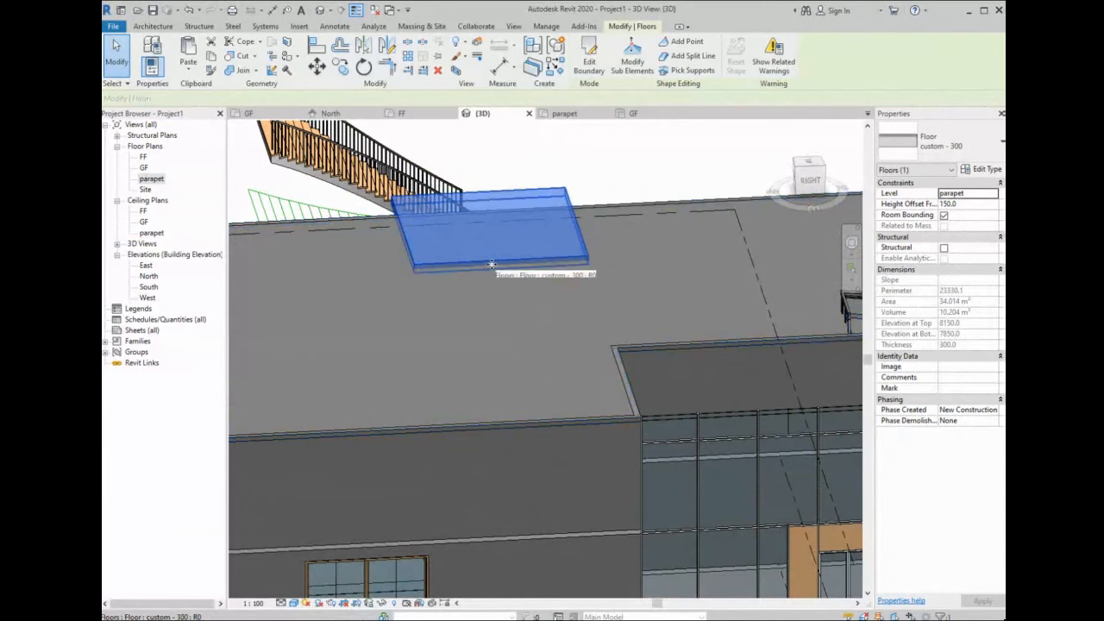
click(513, 322)
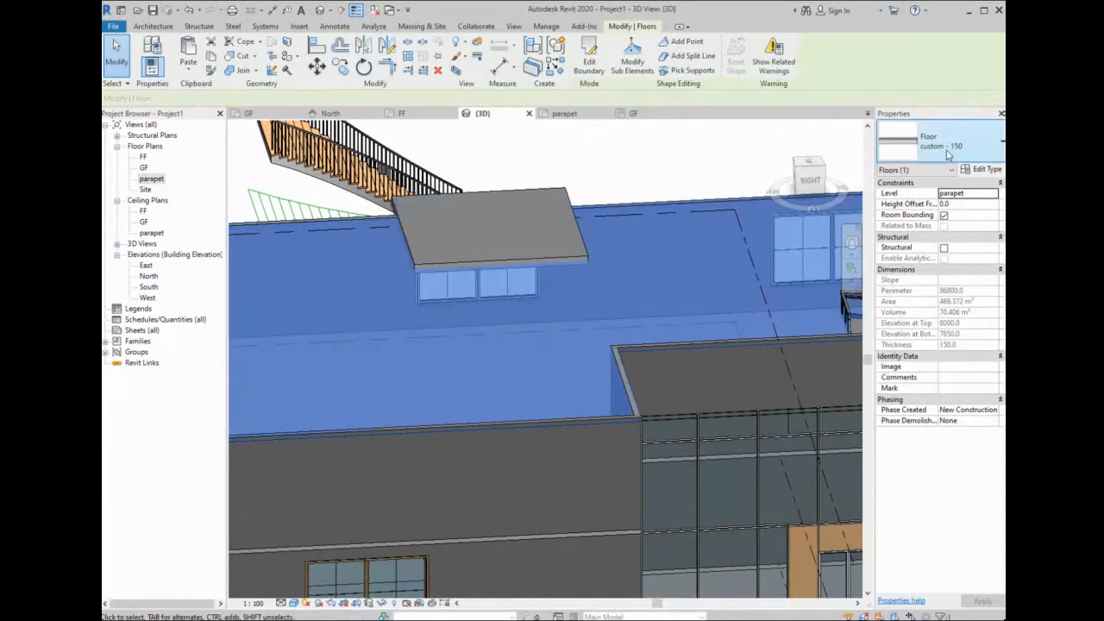
click(949, 153)
click(940, 316)
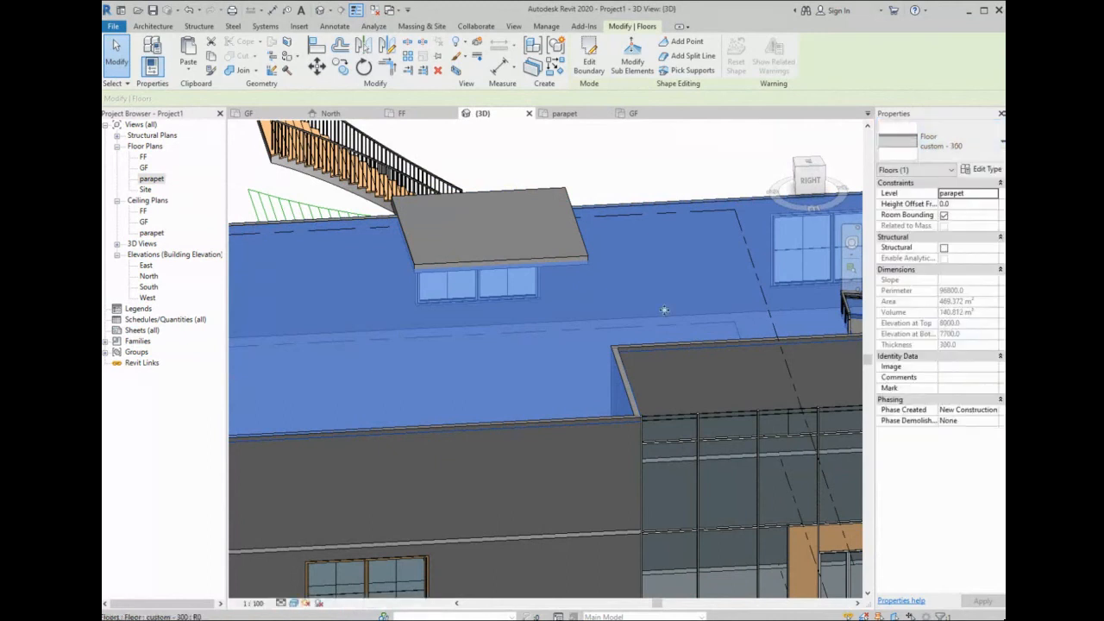
- Select the small rectangular roof slab, set its height offset to -15, and leave the floor boundary sketch
click(556, 255)
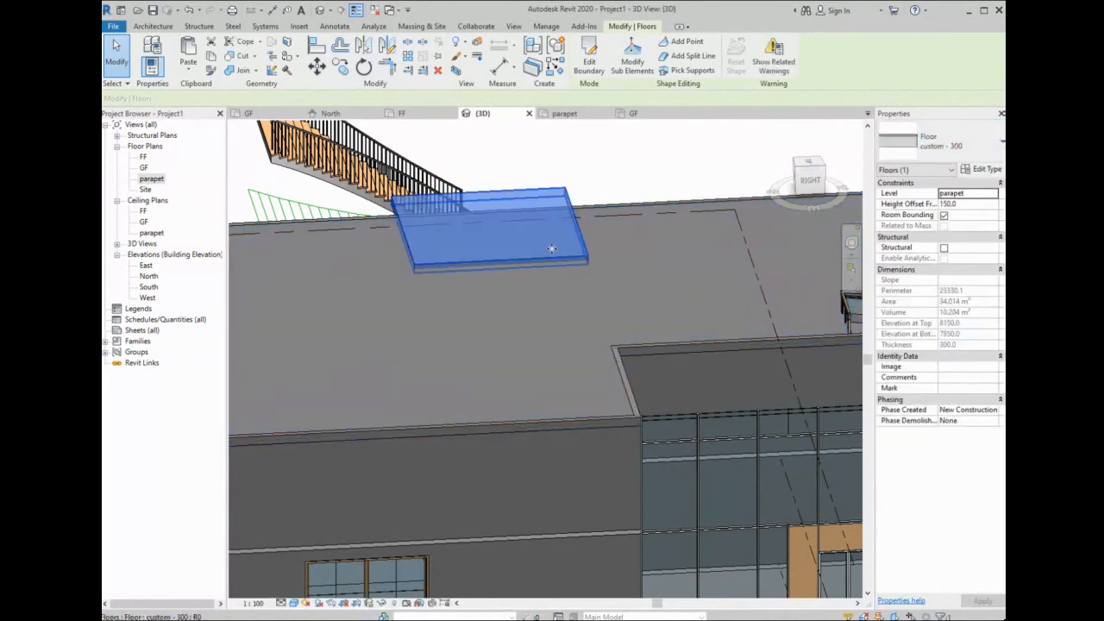
click(953, 204)
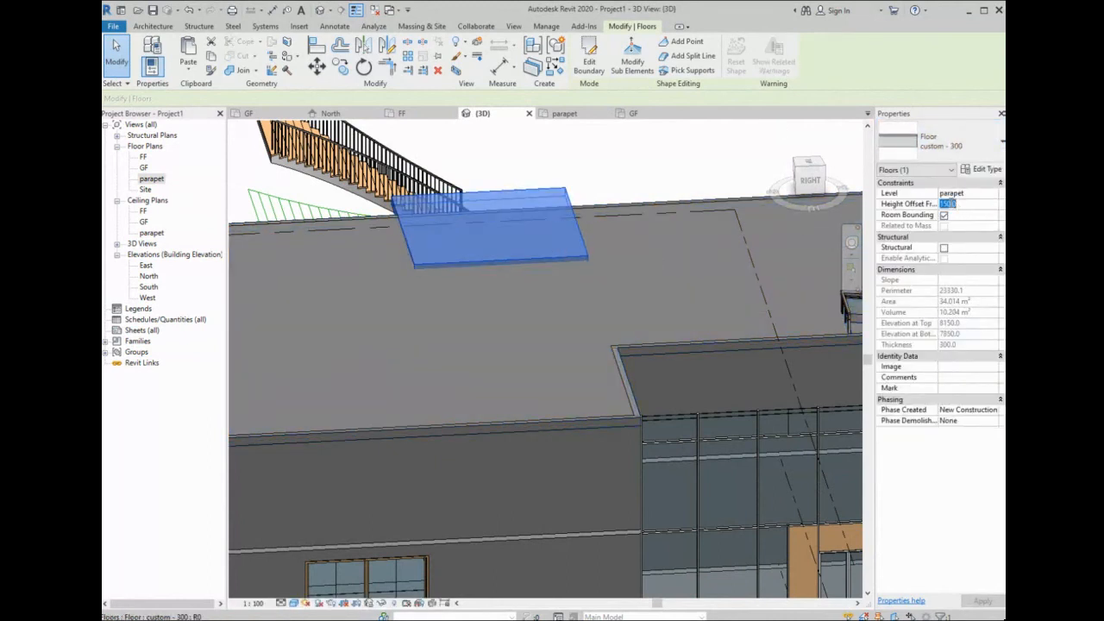
text(-1)
text(0)
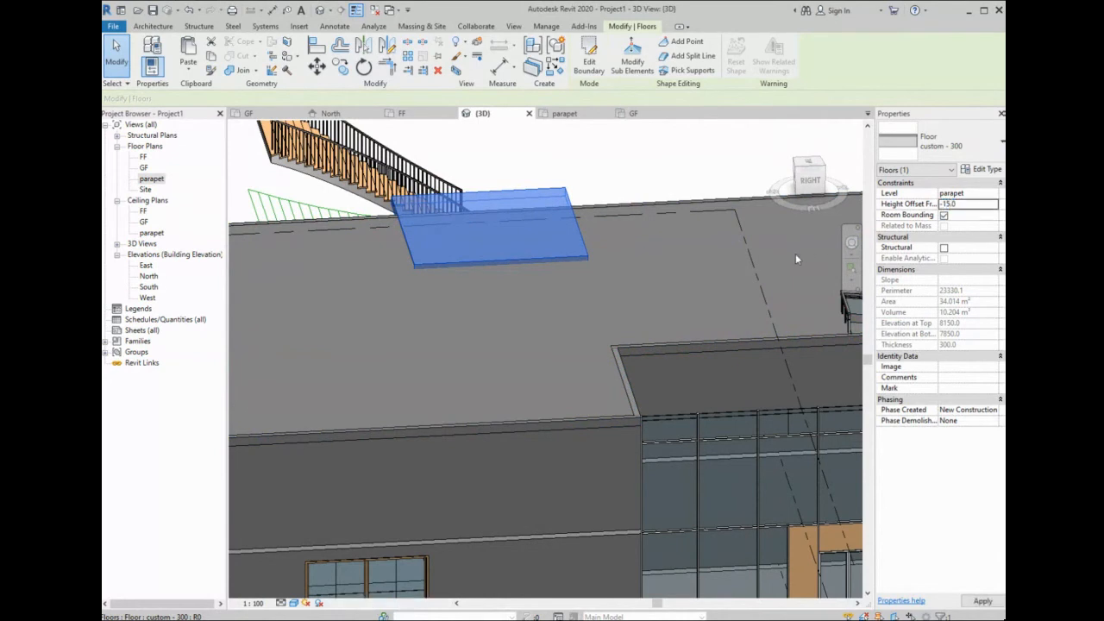
key(Return)
click(946, 205)
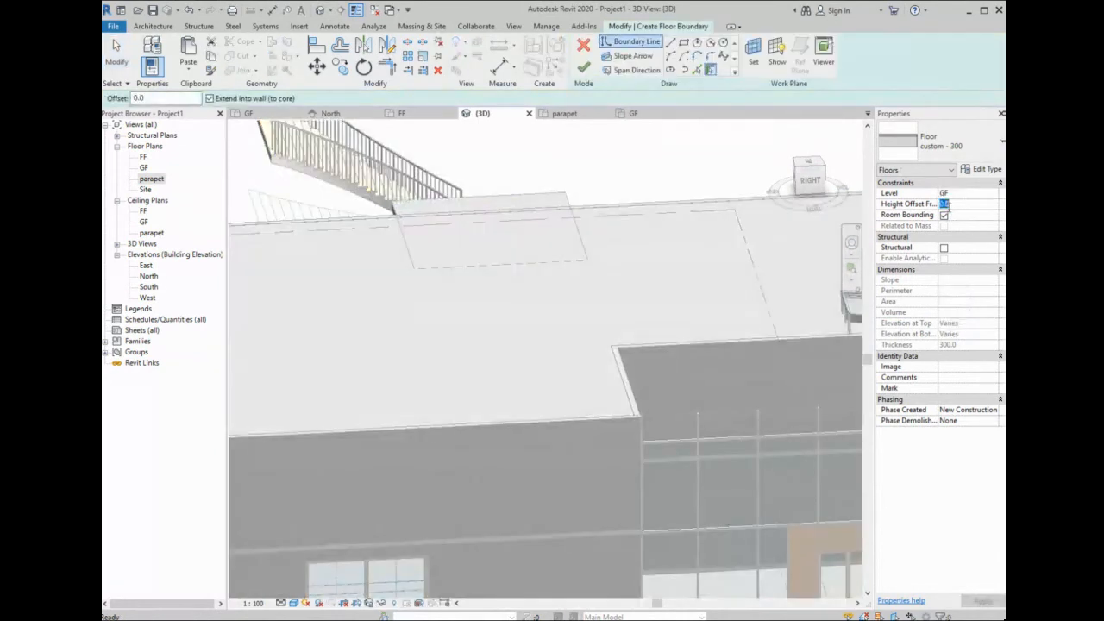
key(Escape)
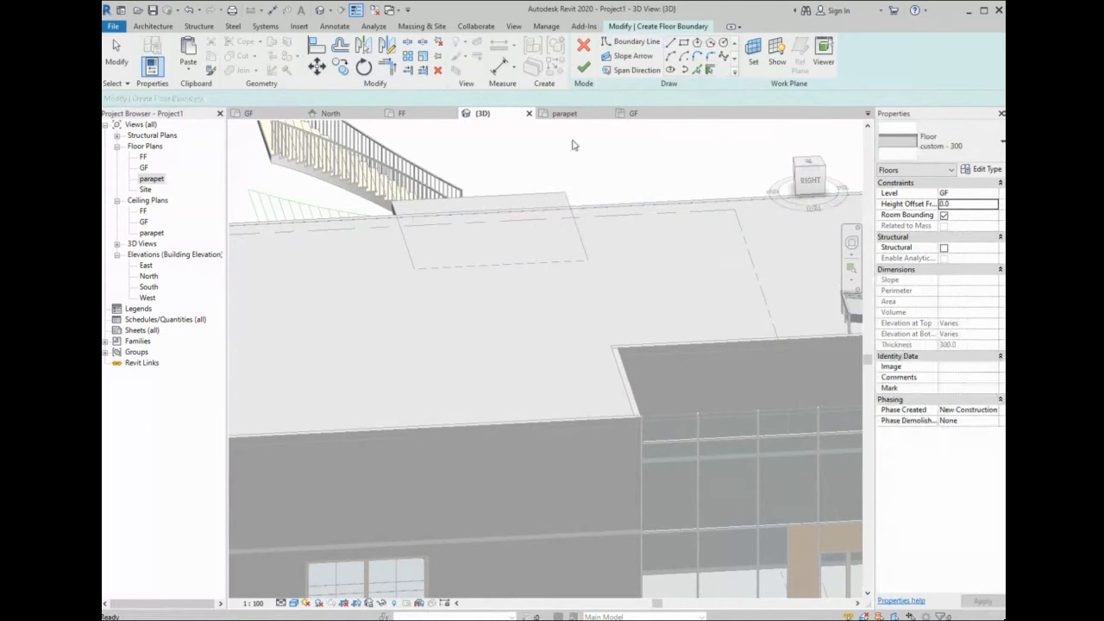
click(584, 66)
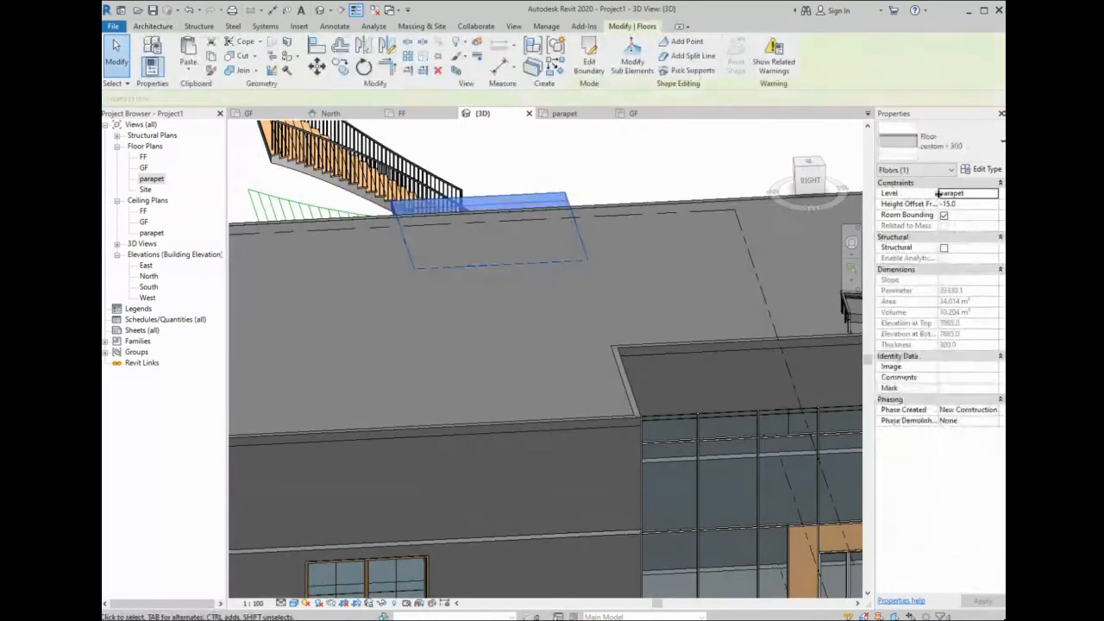
- Set the small roof slab's height offset to -150 and leave the floor boundary sketch
click(952, 205)
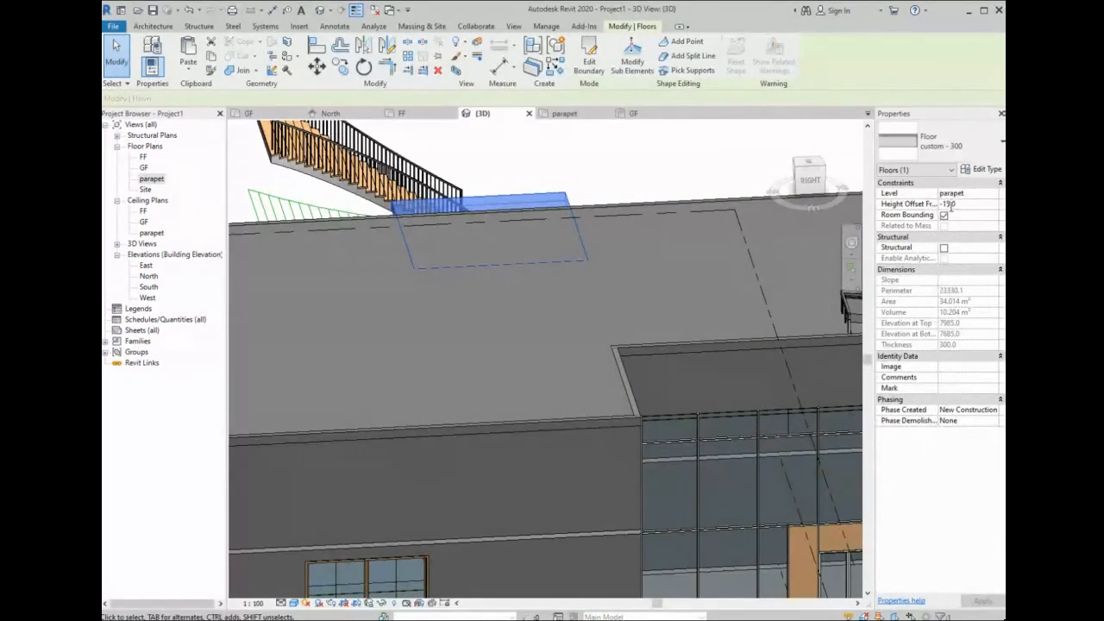
key(Return)
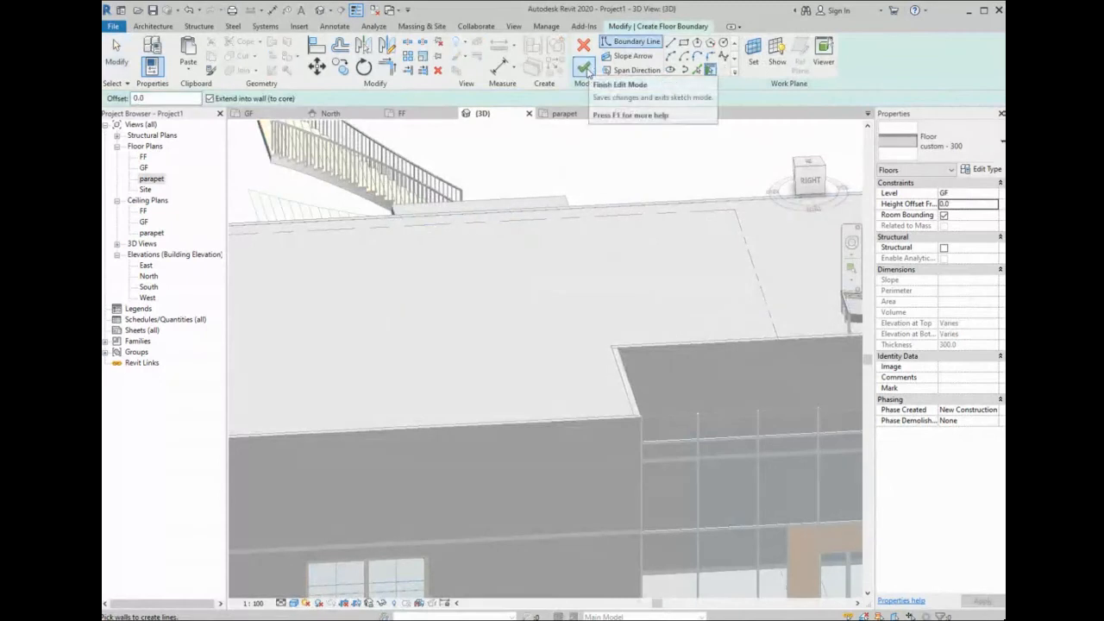
click(584, 66)
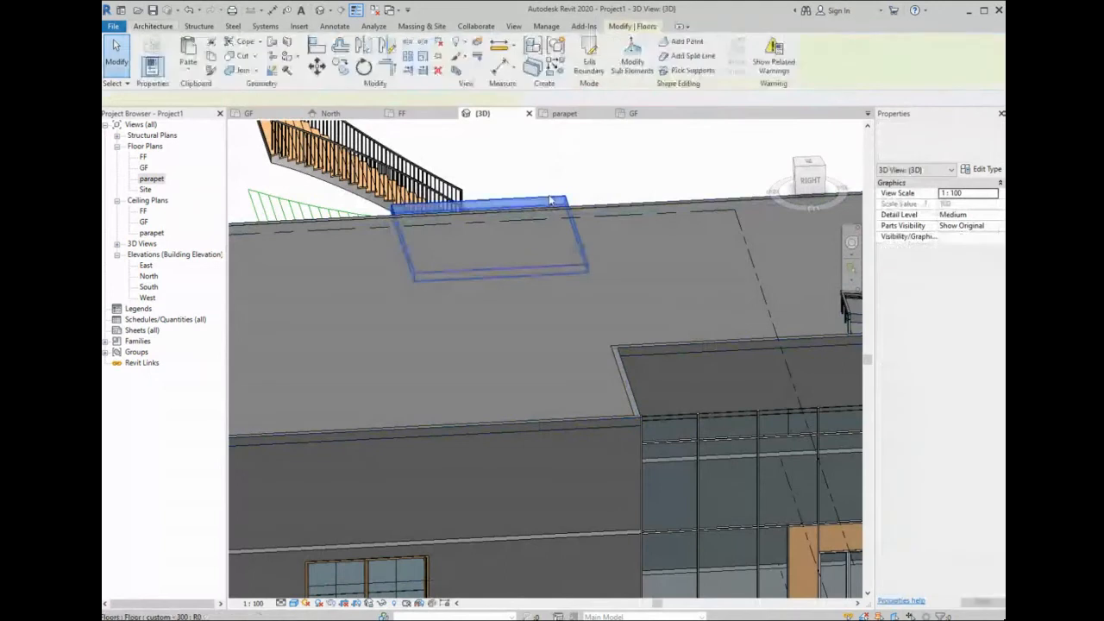
- Change the small rectangular roof slab's type to custom - 150
click(550, 200)
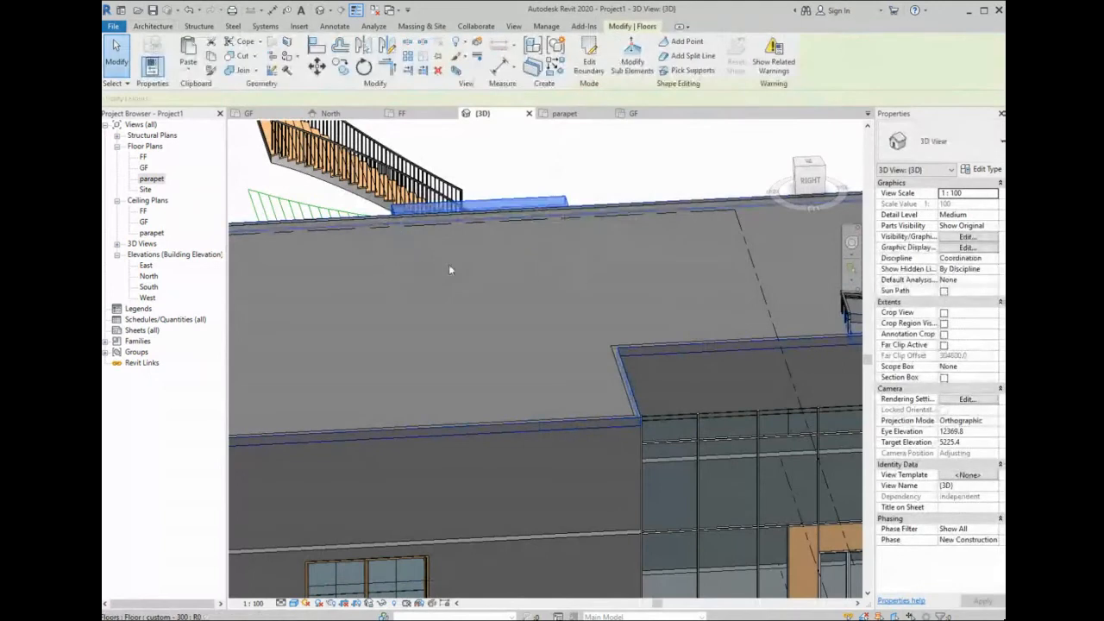
shift+middle_drag(448, 264, 660, 254)
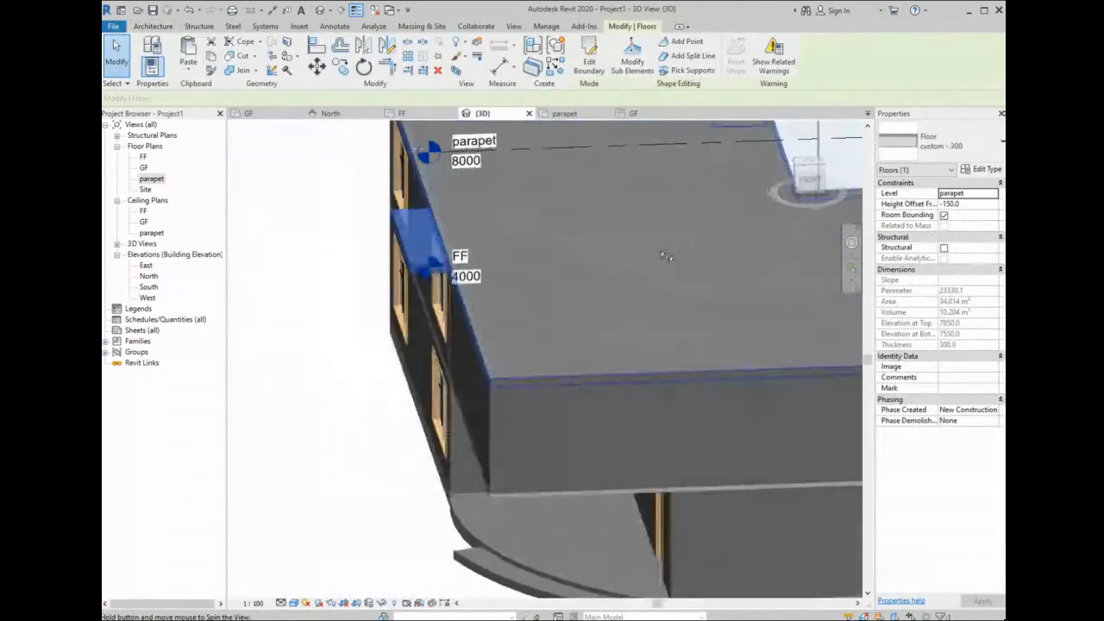
click(930, 141)
click(920, 294)
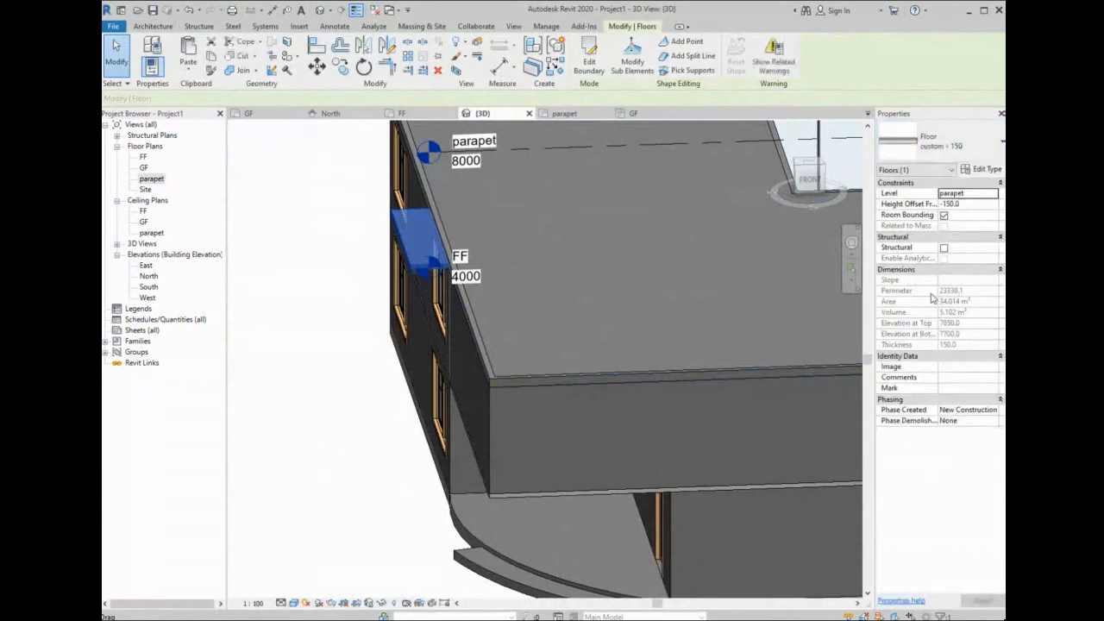
scroll(470, 250, up, 3)
middle_drag(469, 247, 411, 306)
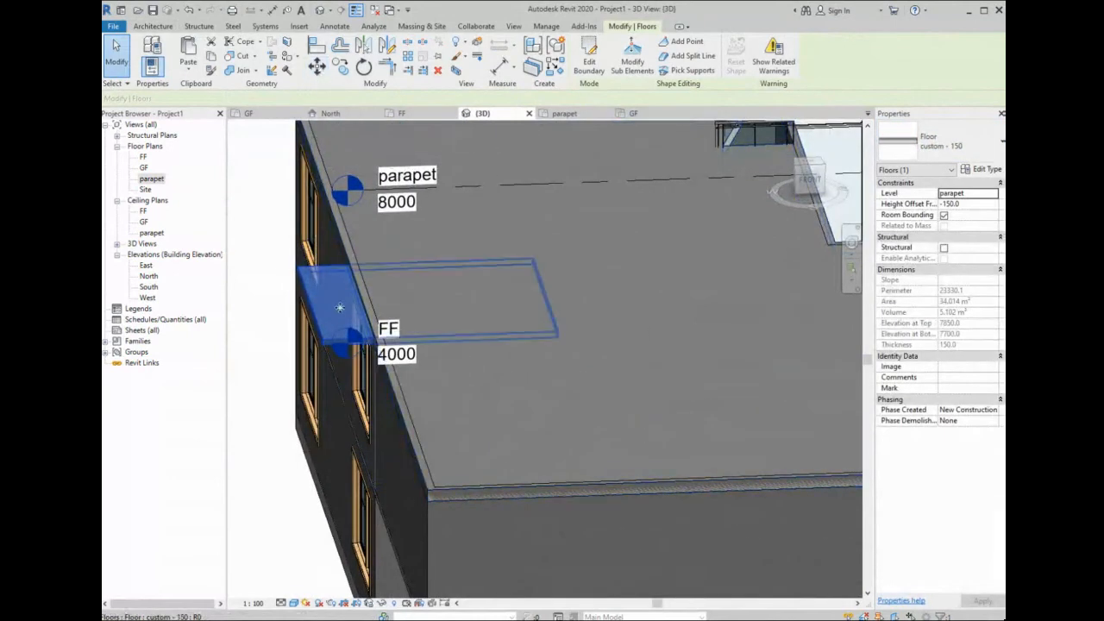
key(Delete)
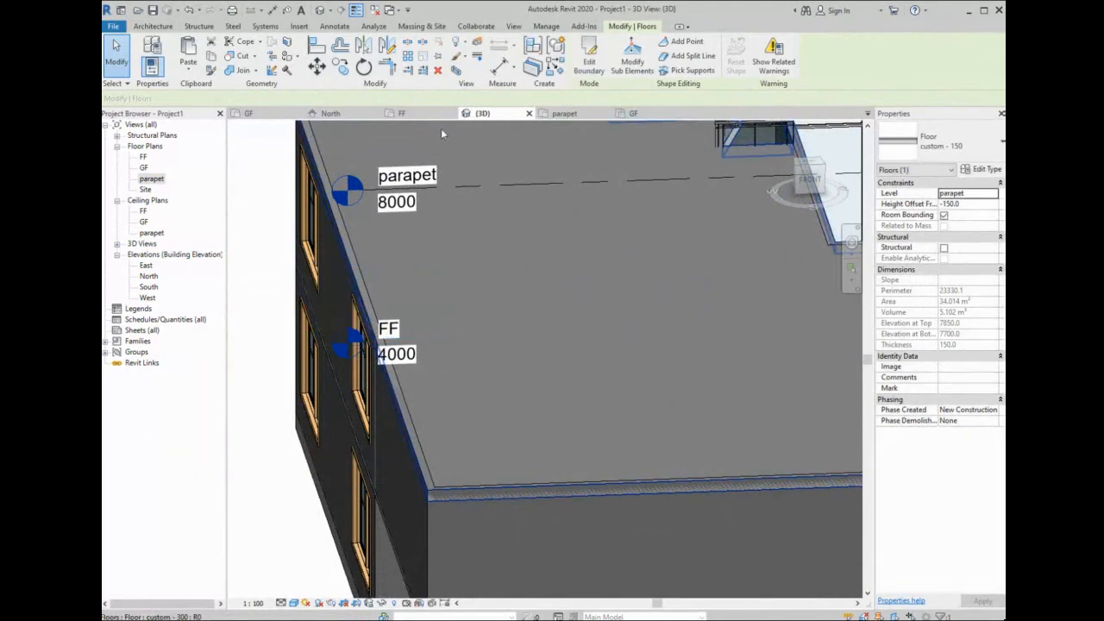
- Open the parapet floor plan and check the base and top levels of its underlay range
click(565, 113)
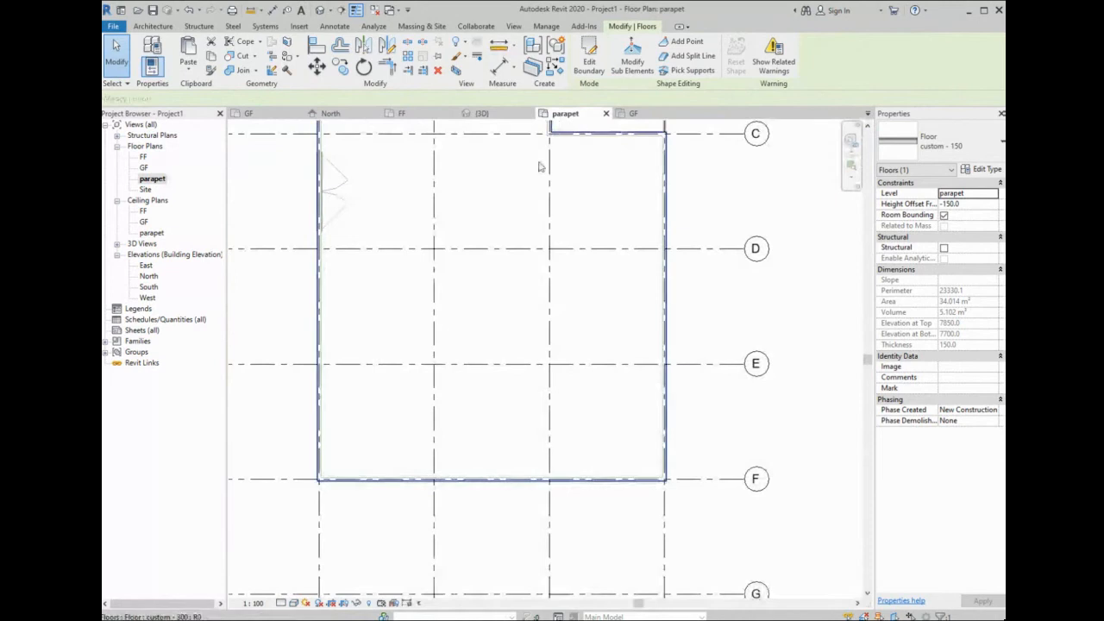
scroll(560, 465, up, 1)
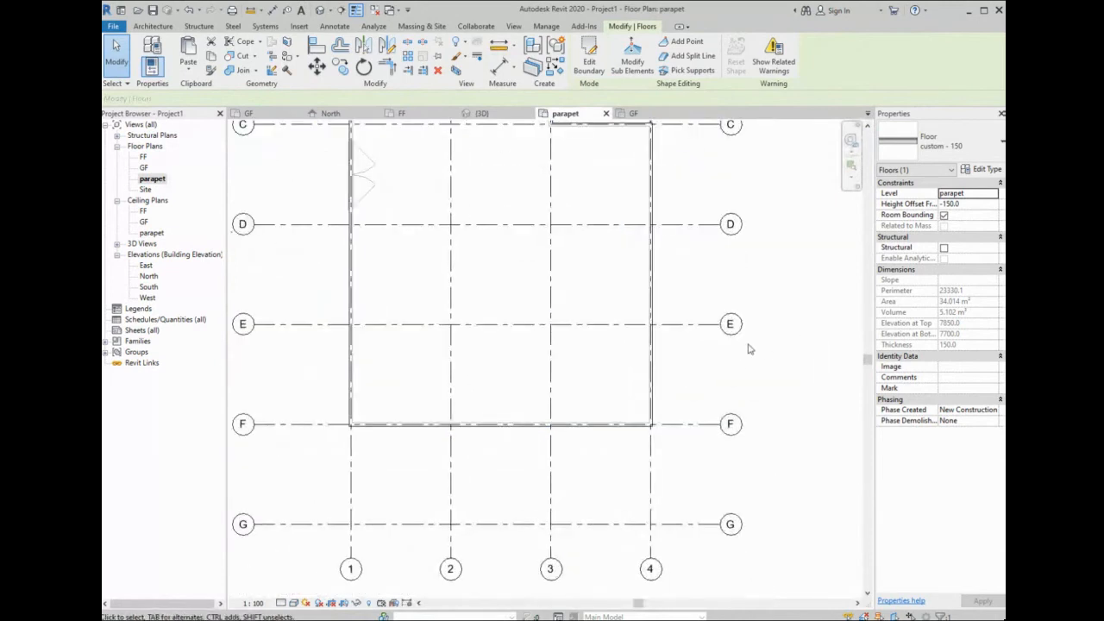
click(772, 317)
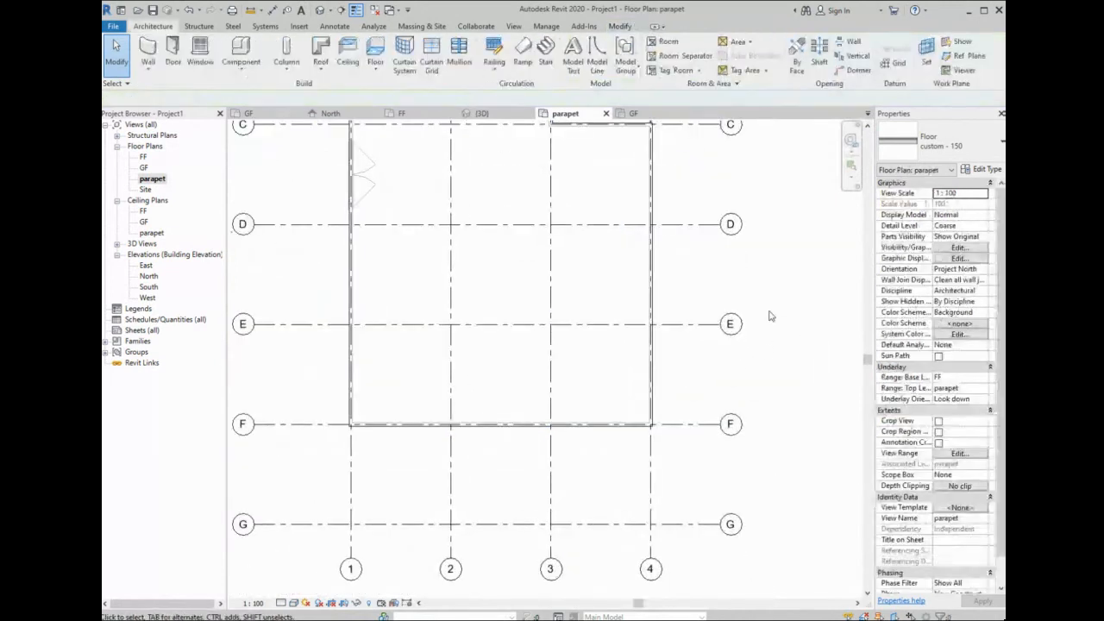
click(988, 389)
click(984, 380)
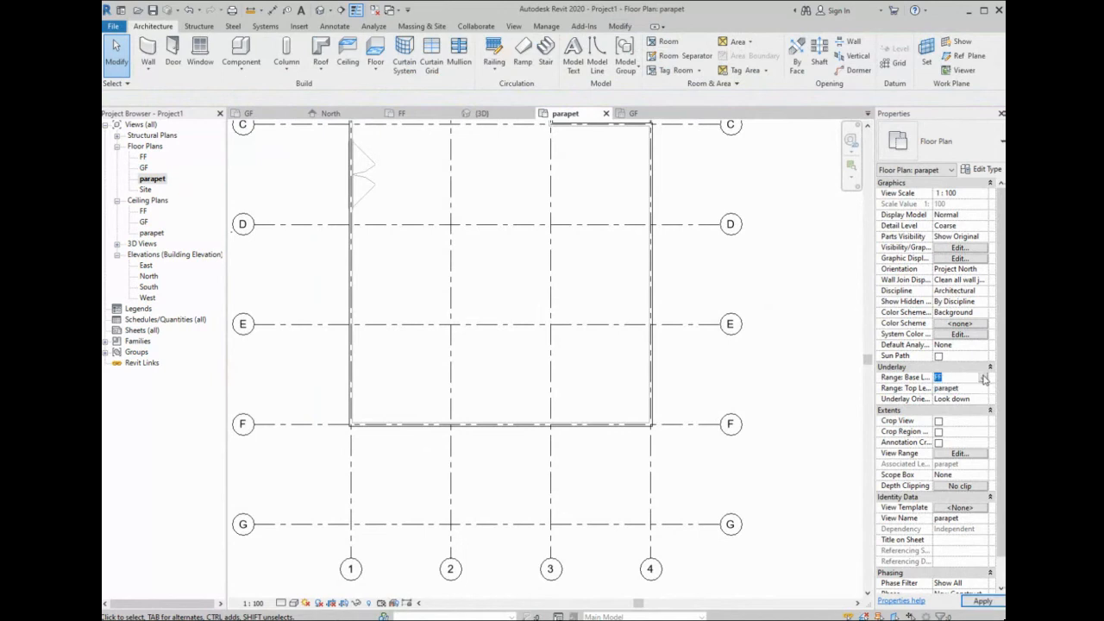
click(983, 389)
click(973, 602)
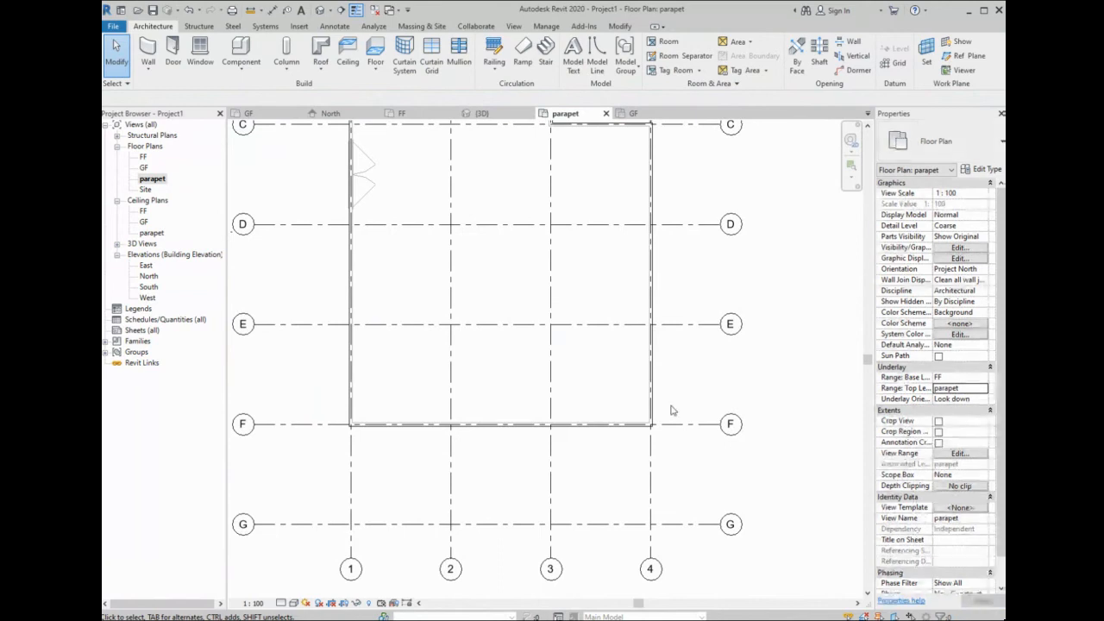
- Edit the large roof floor's boundary in the parapet plan, adding an inner rectangle of about 5894 by 5770 traced over the small slab's outline
scroll(652, 412, down, 1)
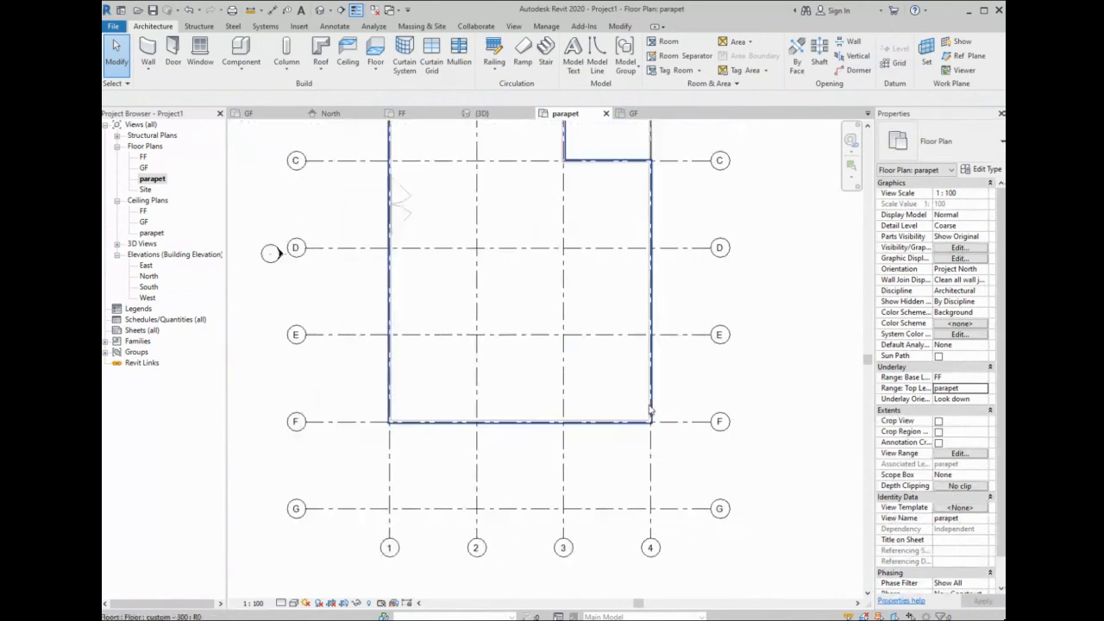
double_click(388, 274)
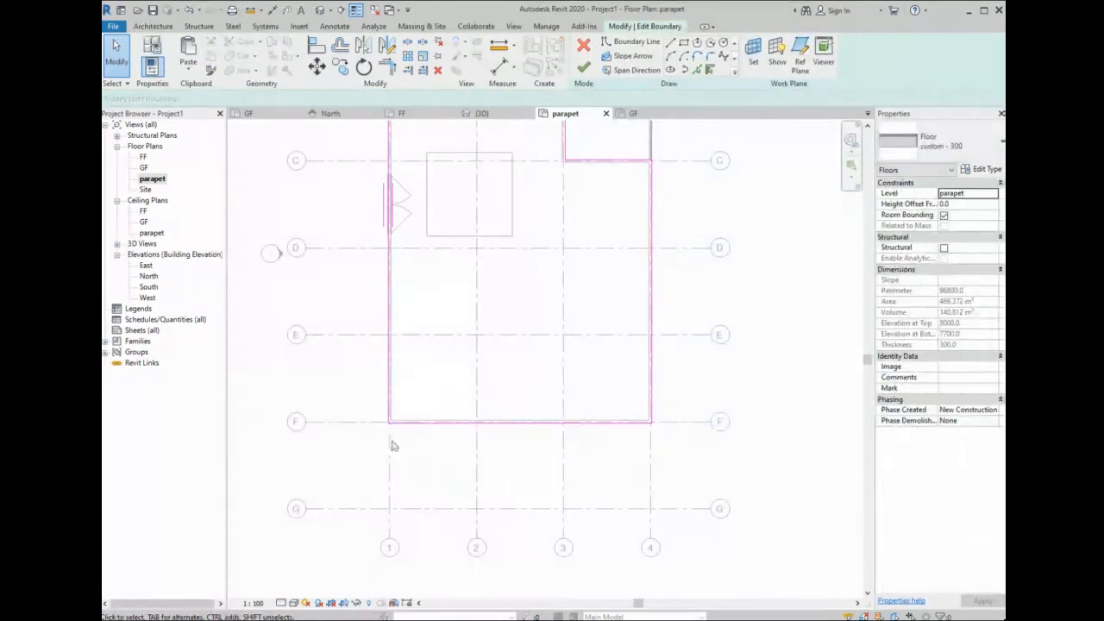
click(683, 45)
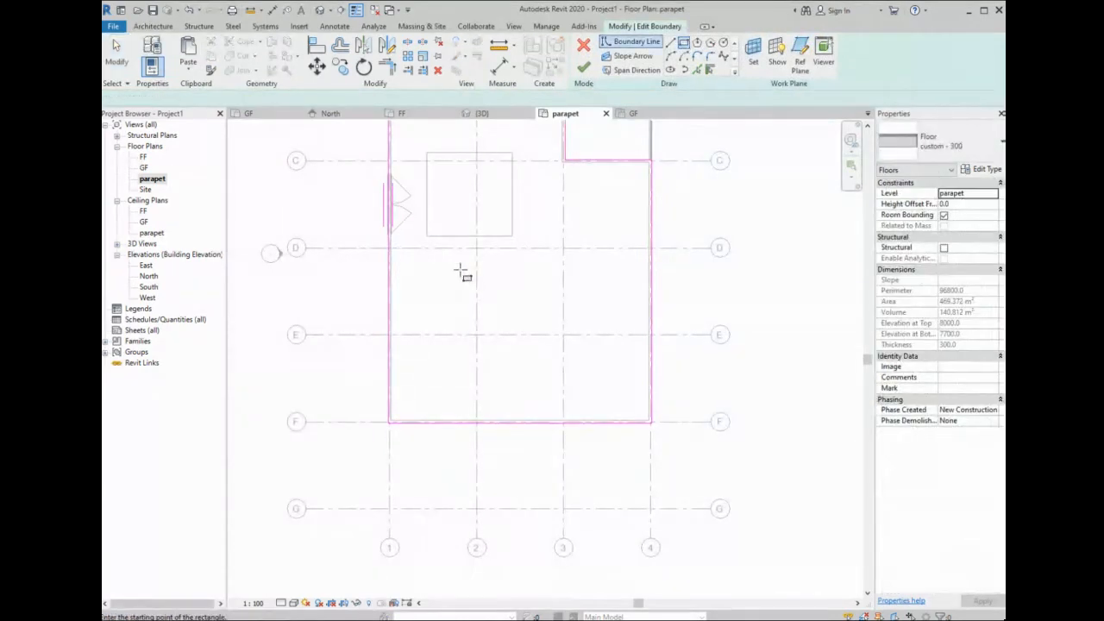
scroll(507, 302, up, 2)
scroll(433, 270, up, 2)
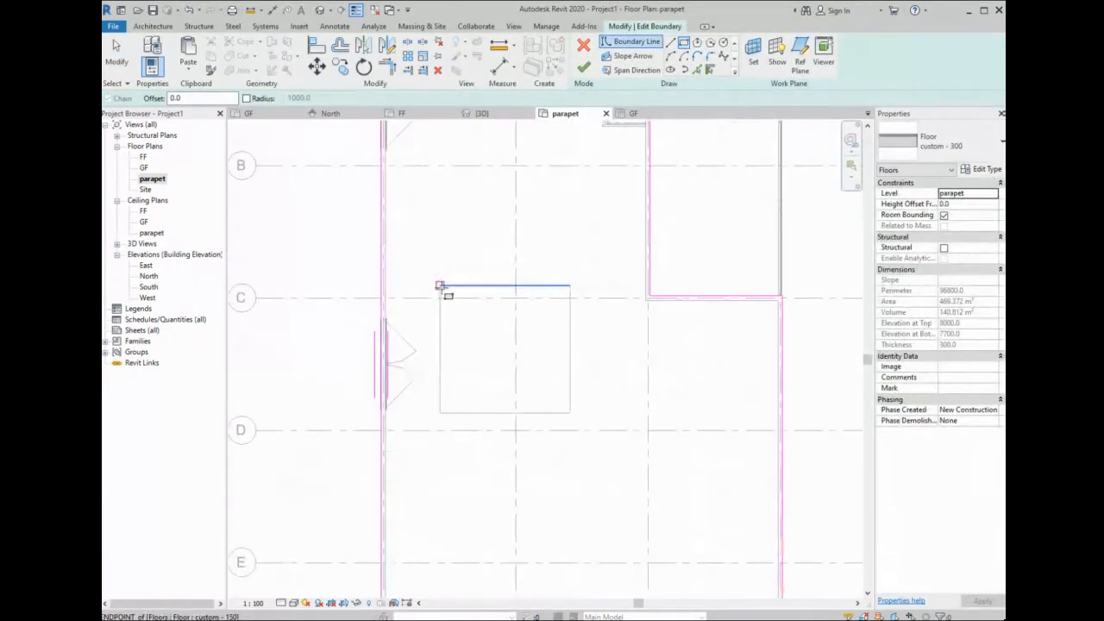
click(440, 284)
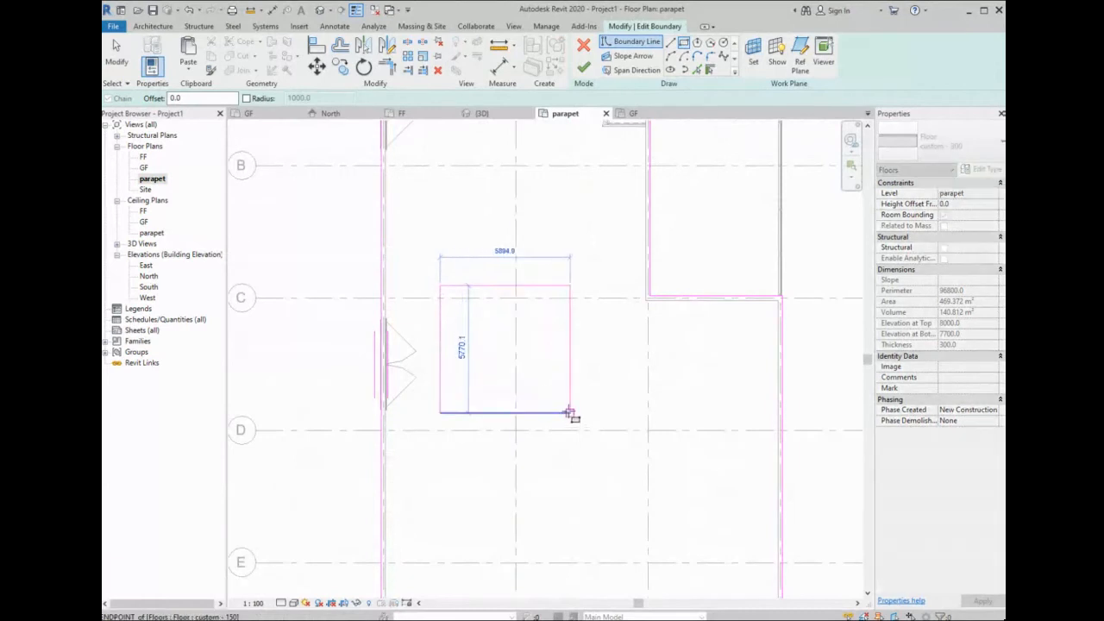
click(569, 411)
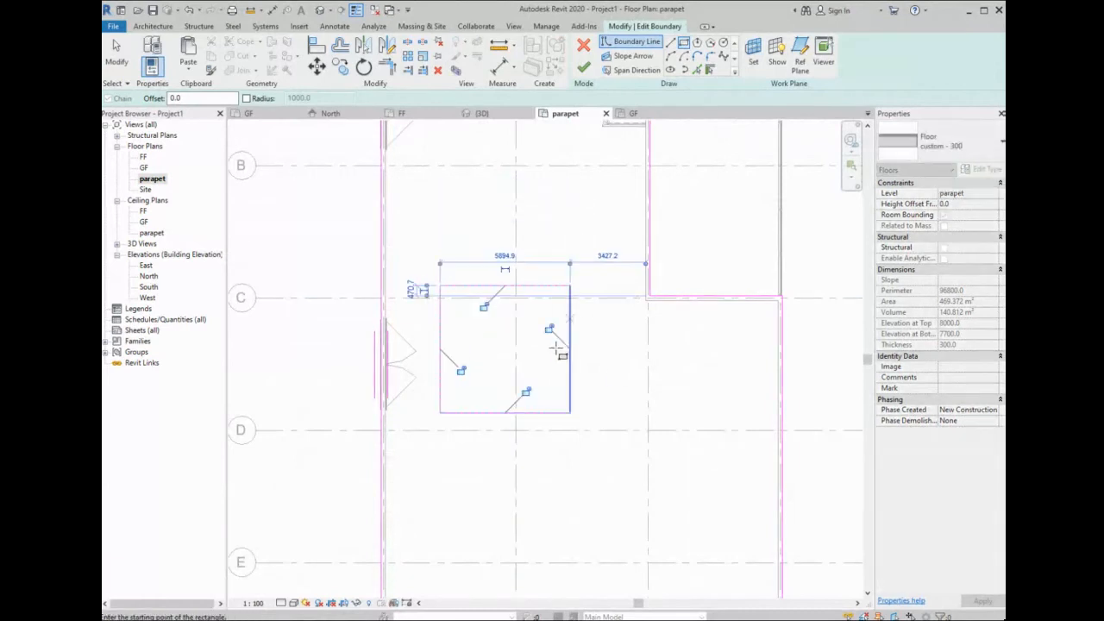
- Finish the roof floor's boundary edit, attach the walls reaching its level to its bottom, and accept the warnings
click(584, 67)
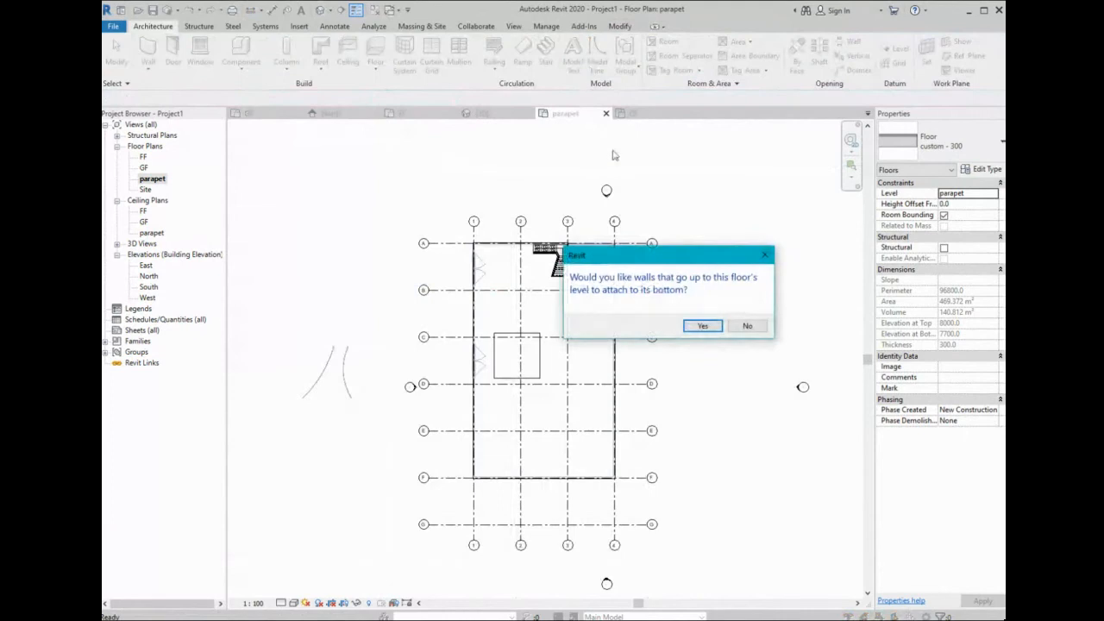
click(702, 326)
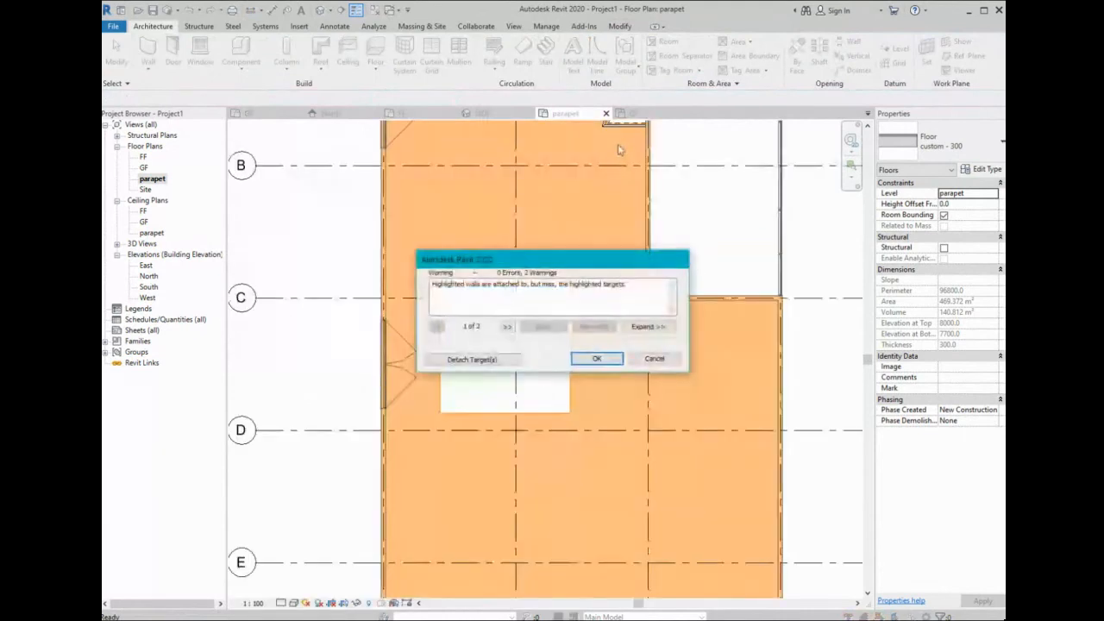
click(596, 358)
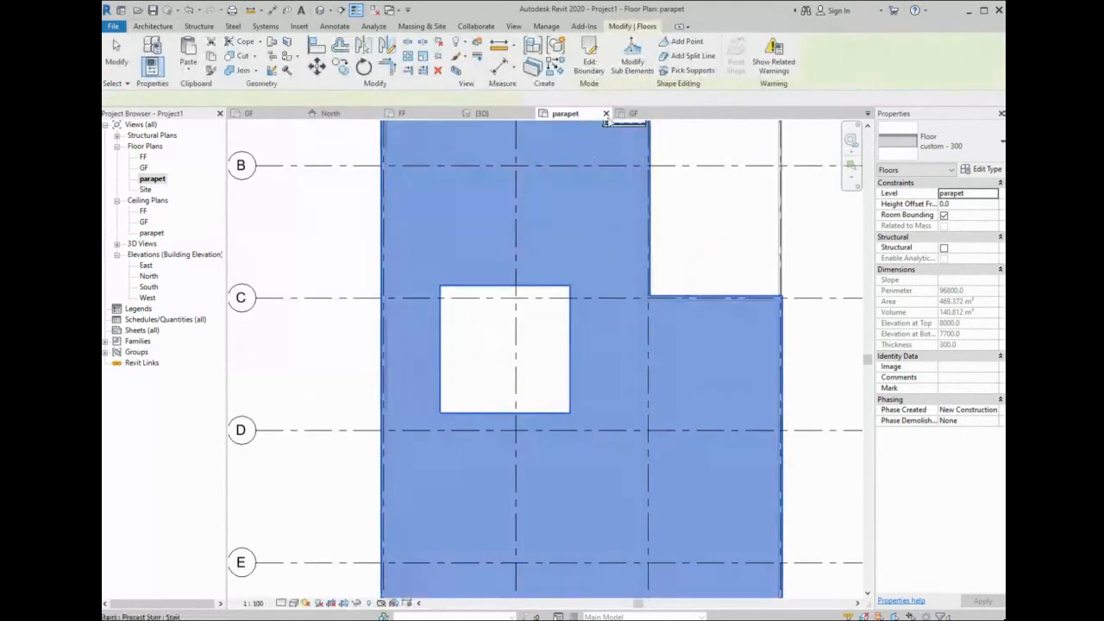
- Examine the rectangular opening in the roof floor in the 3D view, selecting the large floor and the lowered small slab inside it
click(476, 116)
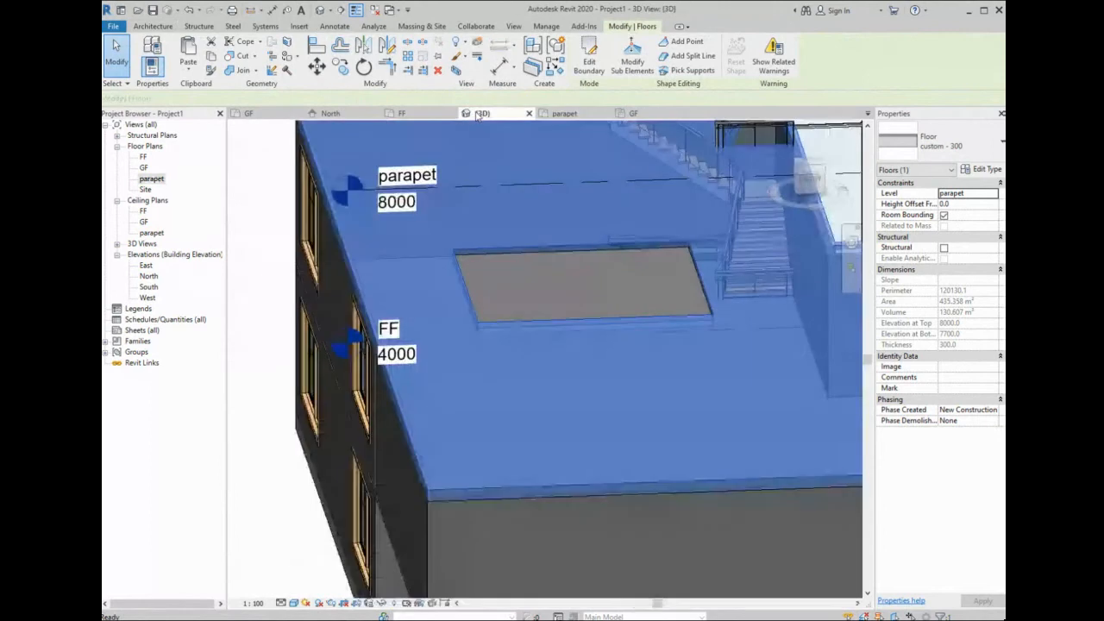
scroll(575, 307, up, 2)
key(Escape)
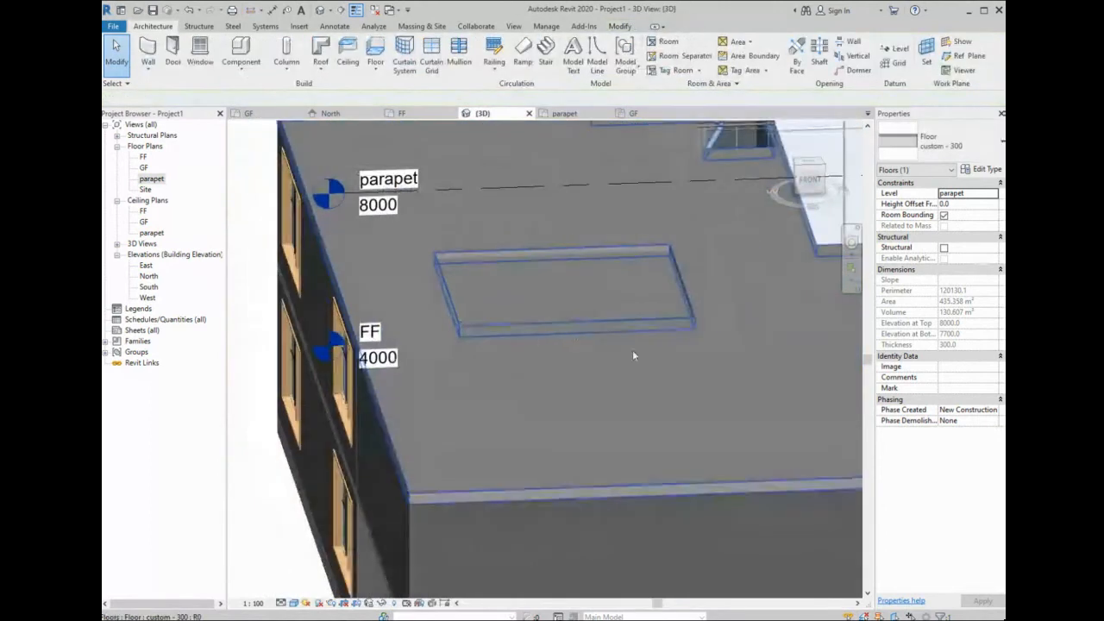
click(623, 261)
click(244, 334)
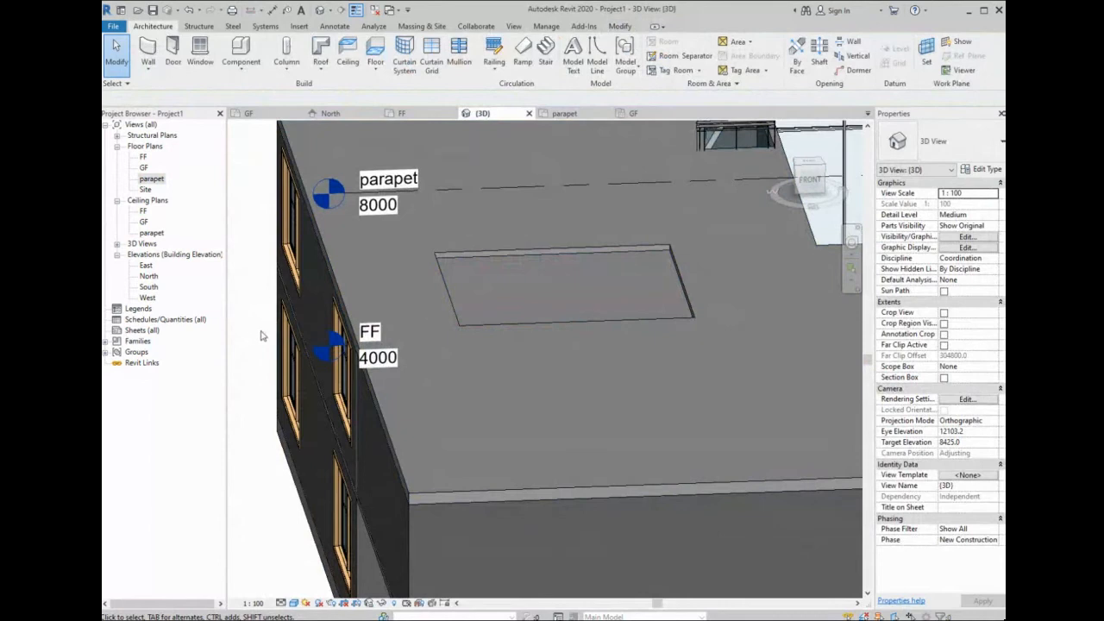
scroll(263, 335, down, 2)
scroll(266, 336, up, 1)
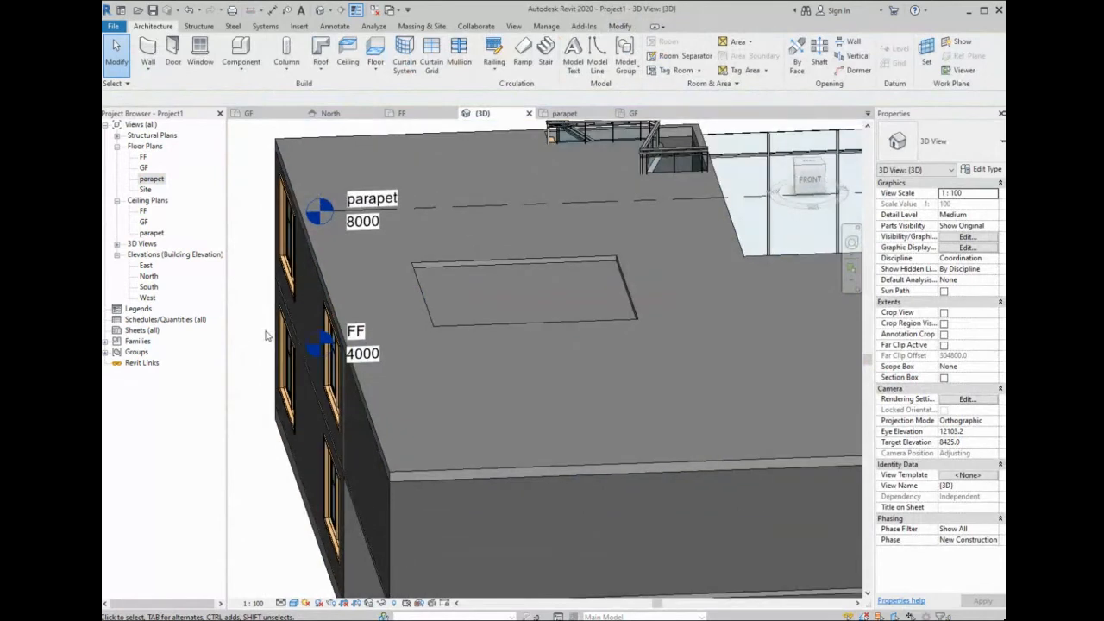
scroll(398, 247, down, 1)
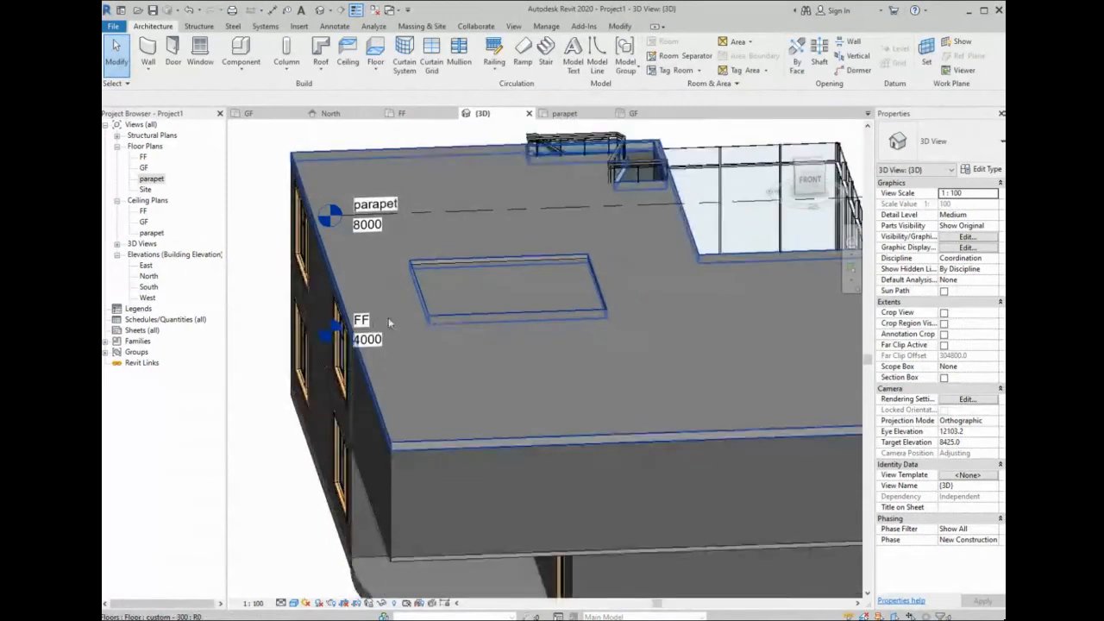
click(431, 374)
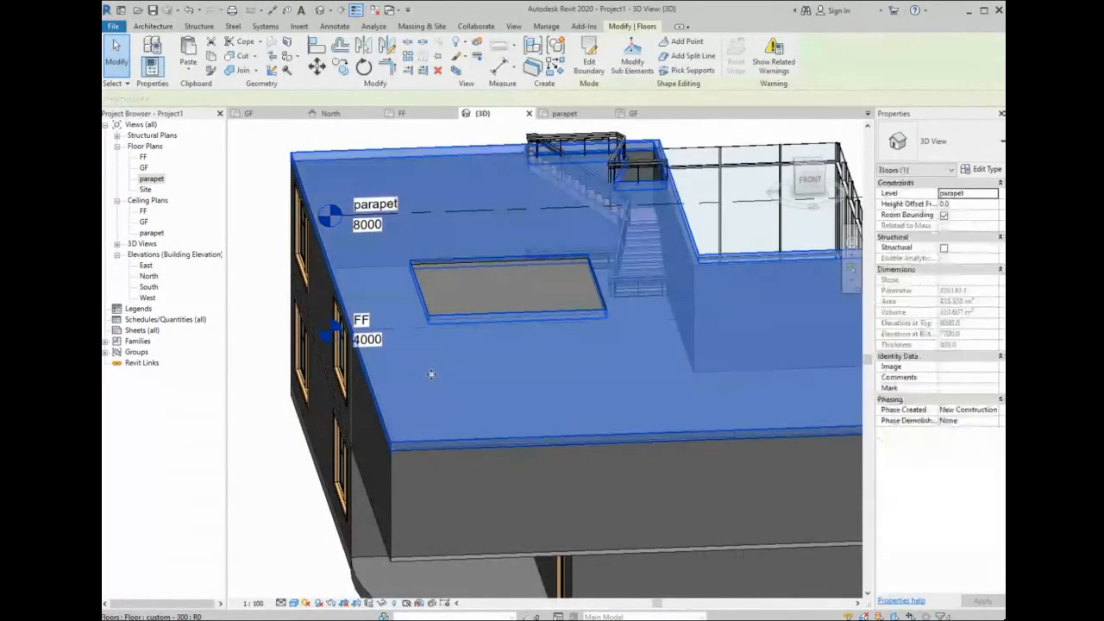
click(482, 295)
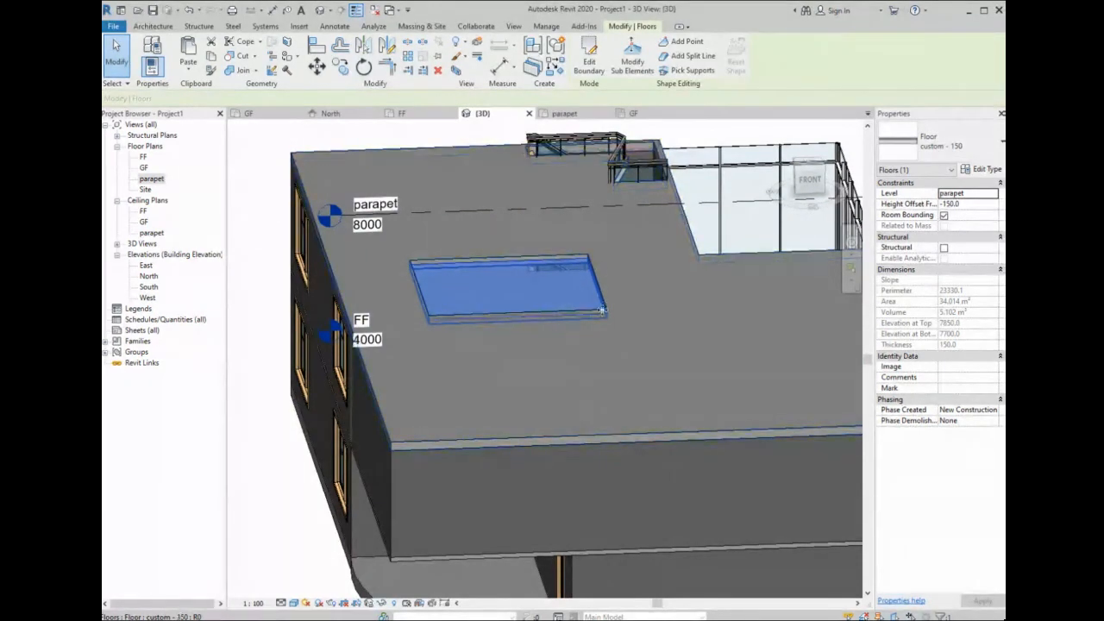
- Review the large roof floor's boundary sketch with its inner rectangle, finish it without edits, and select the lowered small slab
click(610, 340)
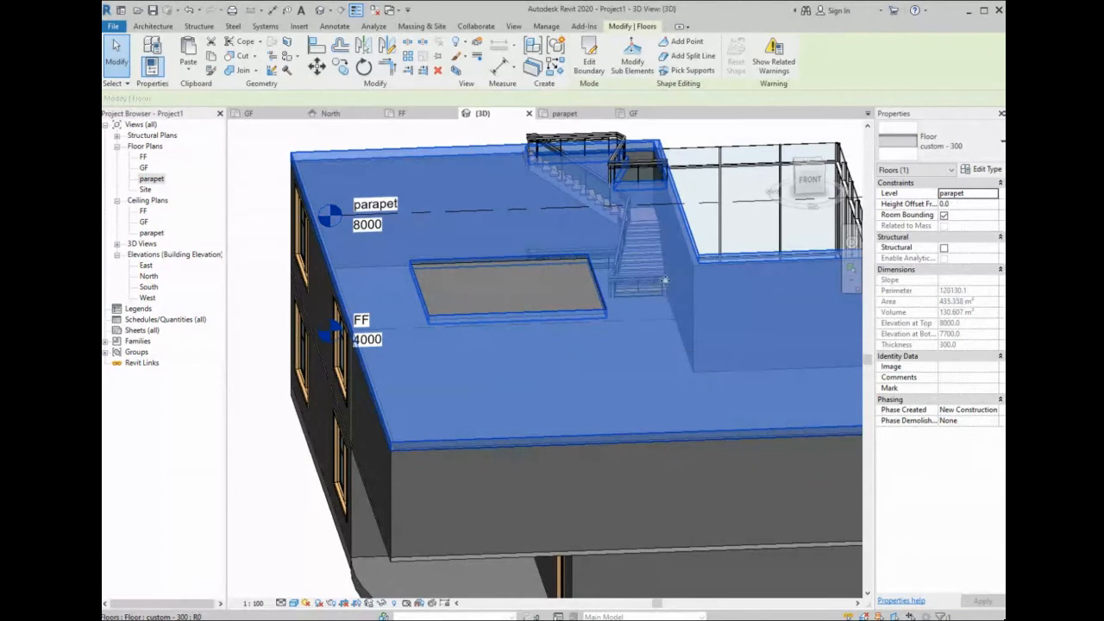
double_click(703, 250)
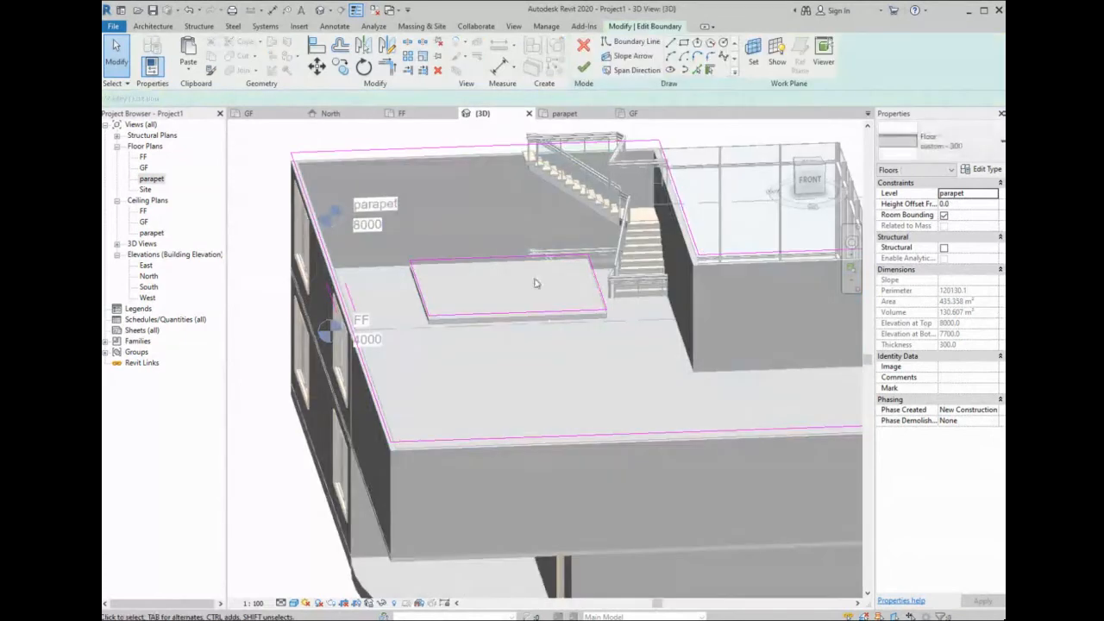
click(584, 68)
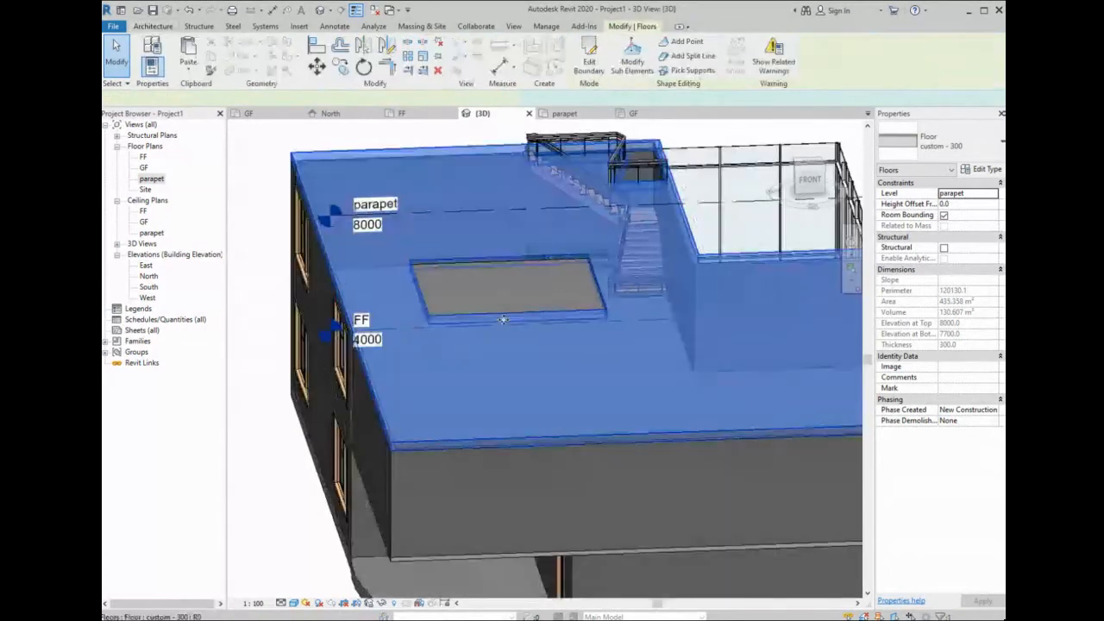
click(534, 287)
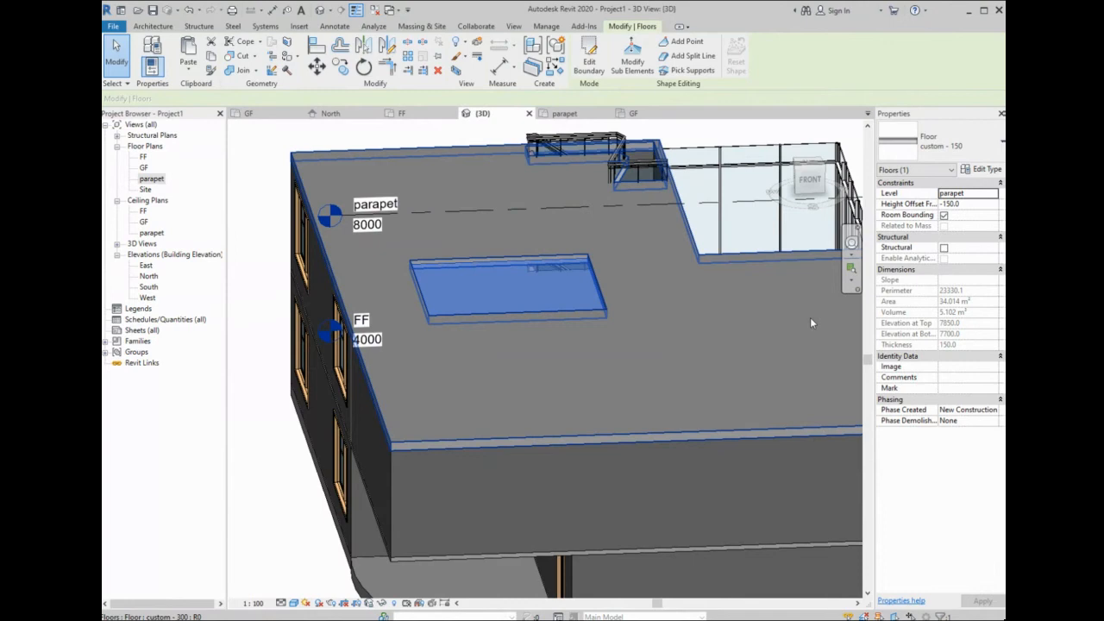
- Review the available opening tools and compare the stair's shaft opening with the rectangular opening in the roof floor's boundary
click(157, 27)
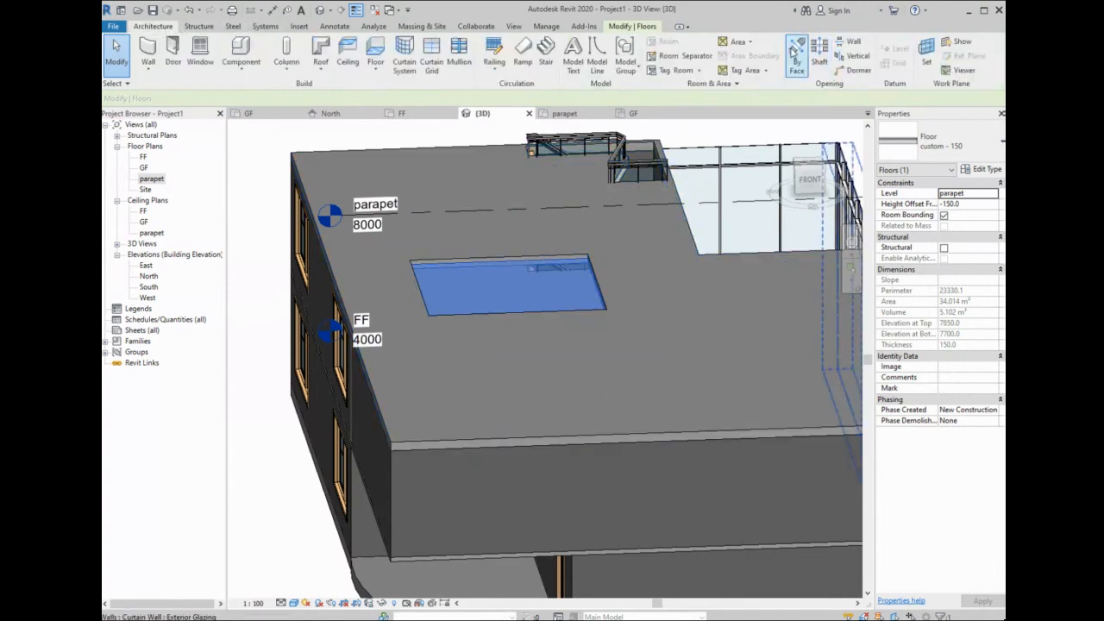
scroll(695, 209, down, 1)
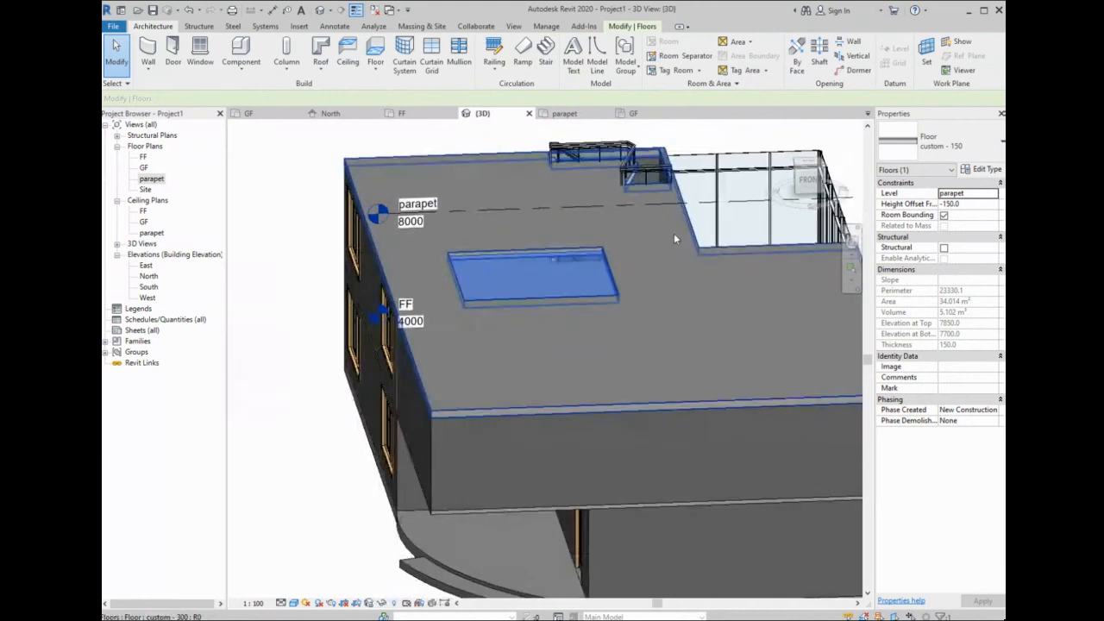
scroll(644, 257, down, 1)
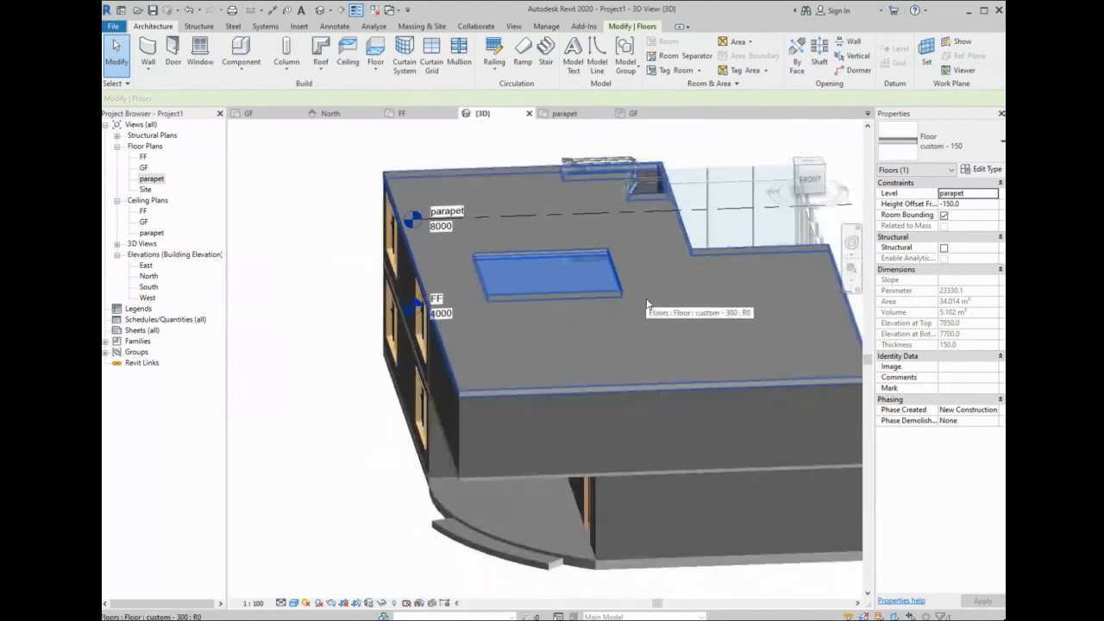
scroll(601, 307, down, 2)
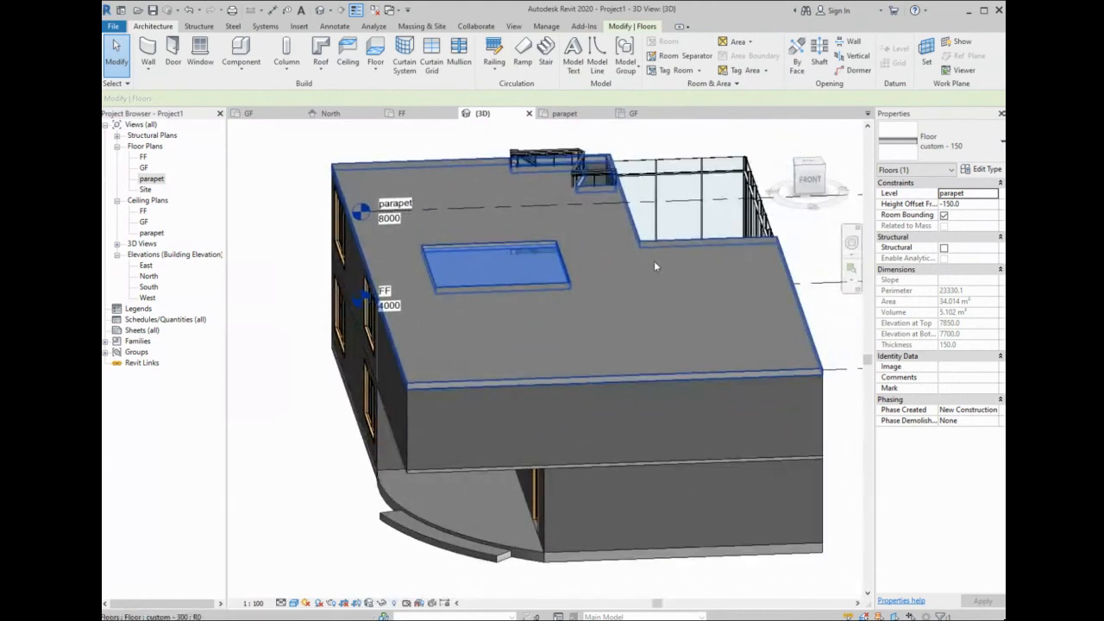
key(Escape)
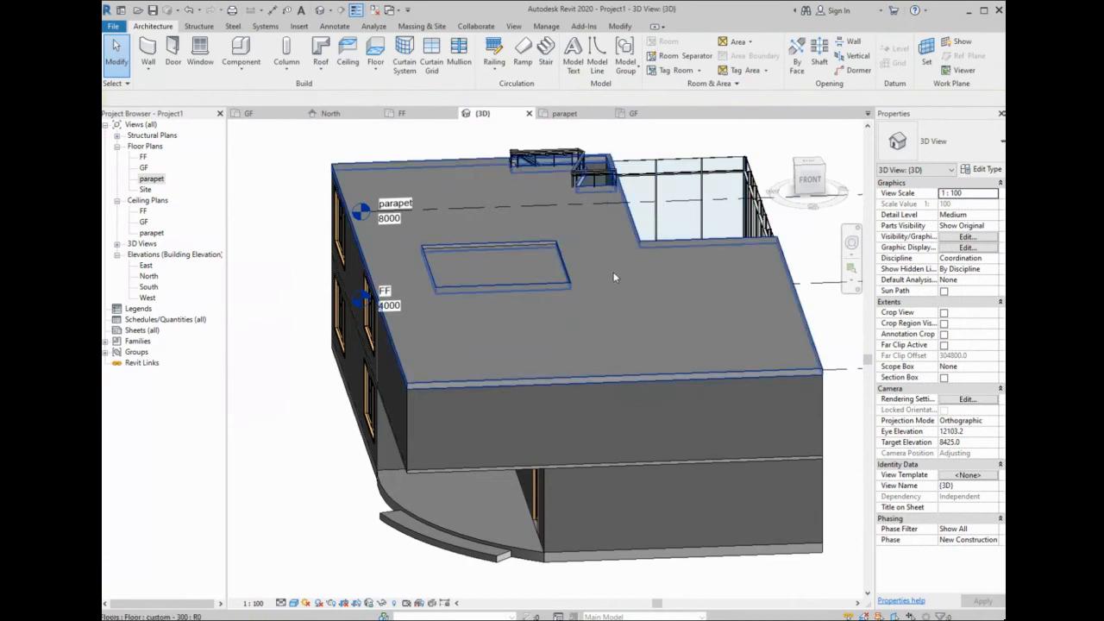
click(581, 186)
scroll(579, 186, up, 4)
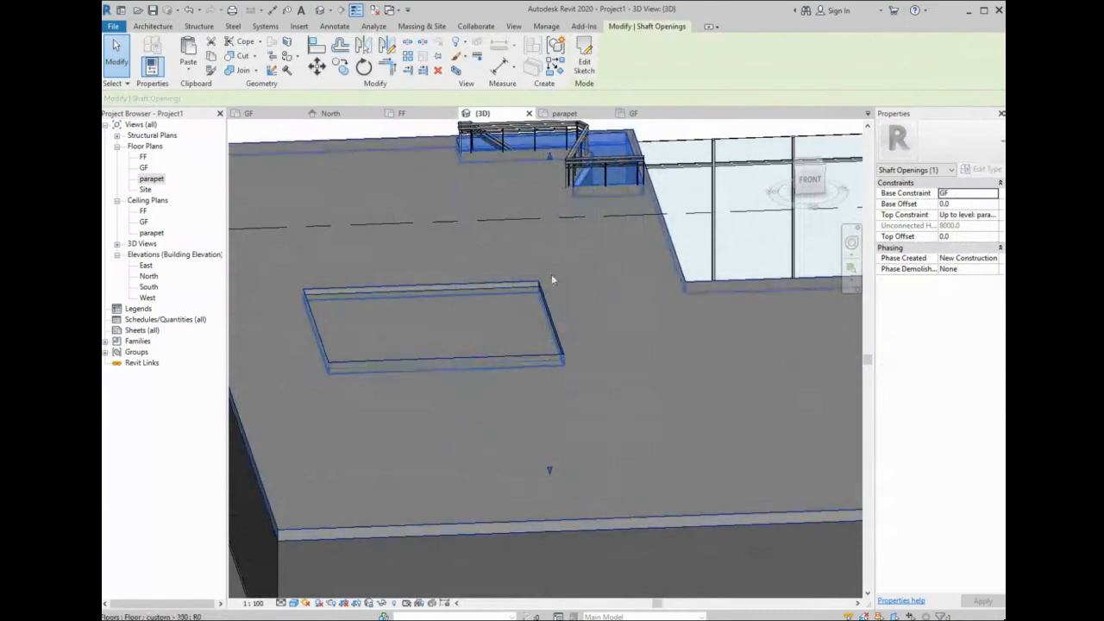
click(546, 265)
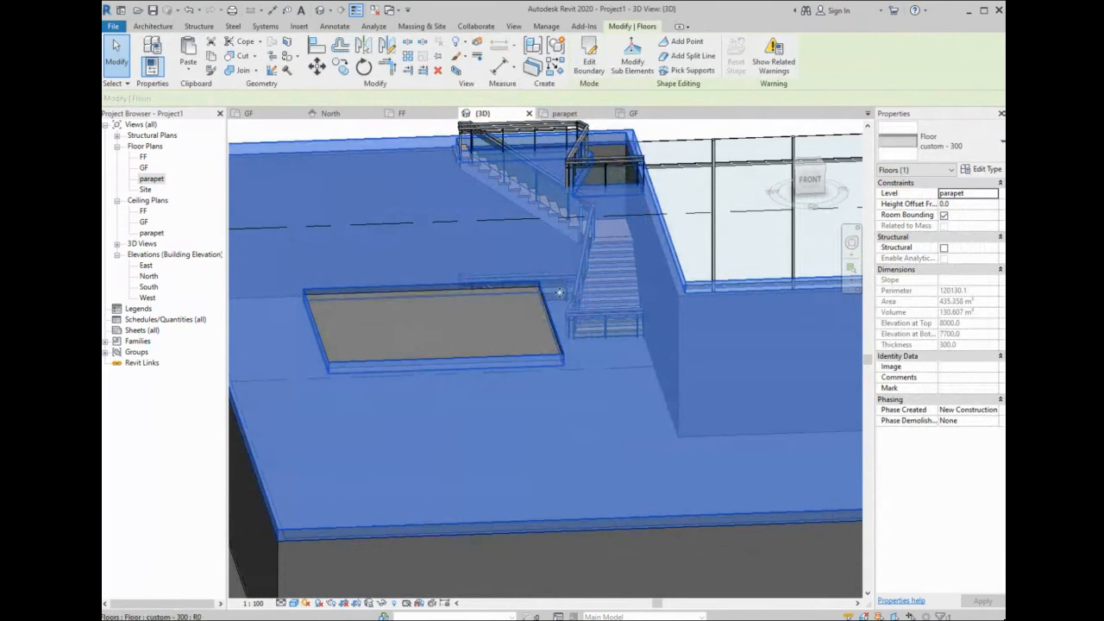
scroll(560, 293, down, 3)
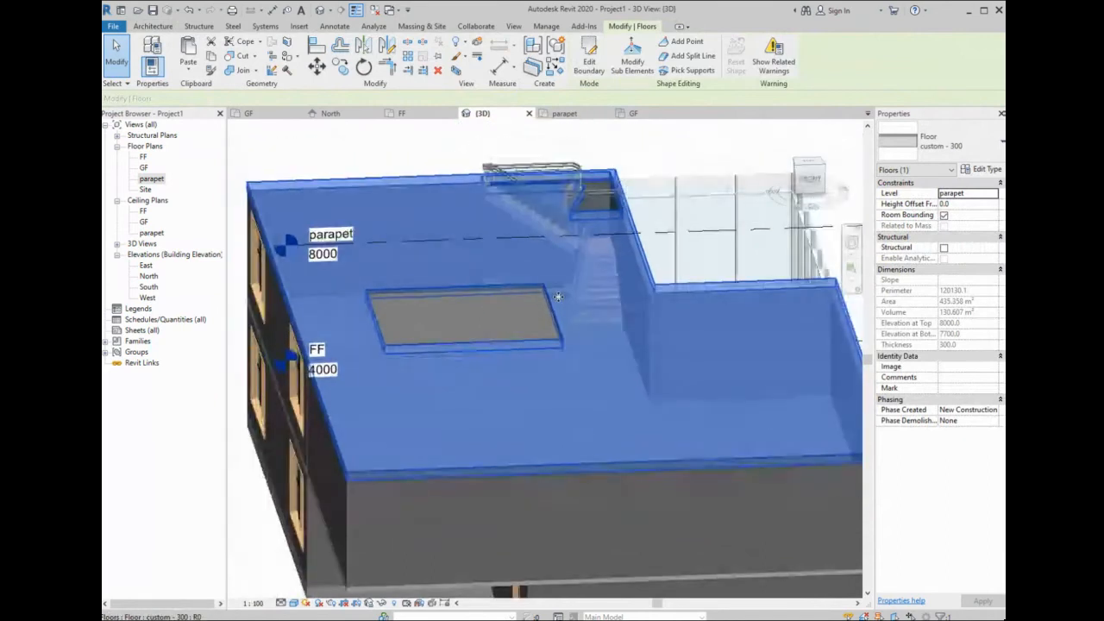
click(424, 169)
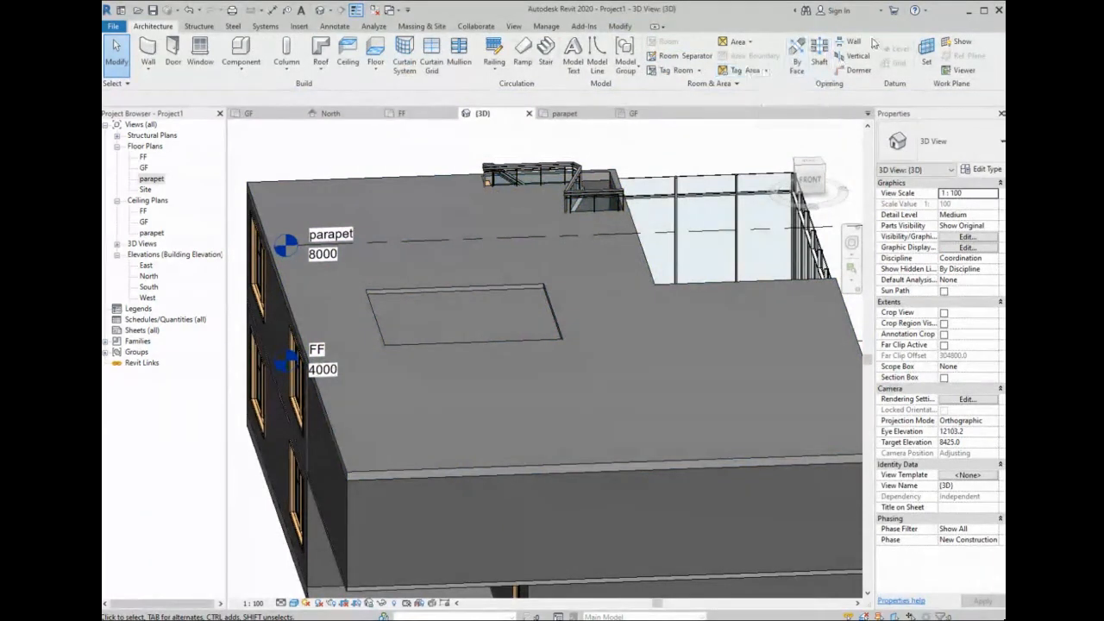
- Cut a rectangular wall opening about 2727 wide and 2496 high in the front ground-floor wall, and check the wall by selecting it
shift+middle_drag(448, 380, 532, 337)
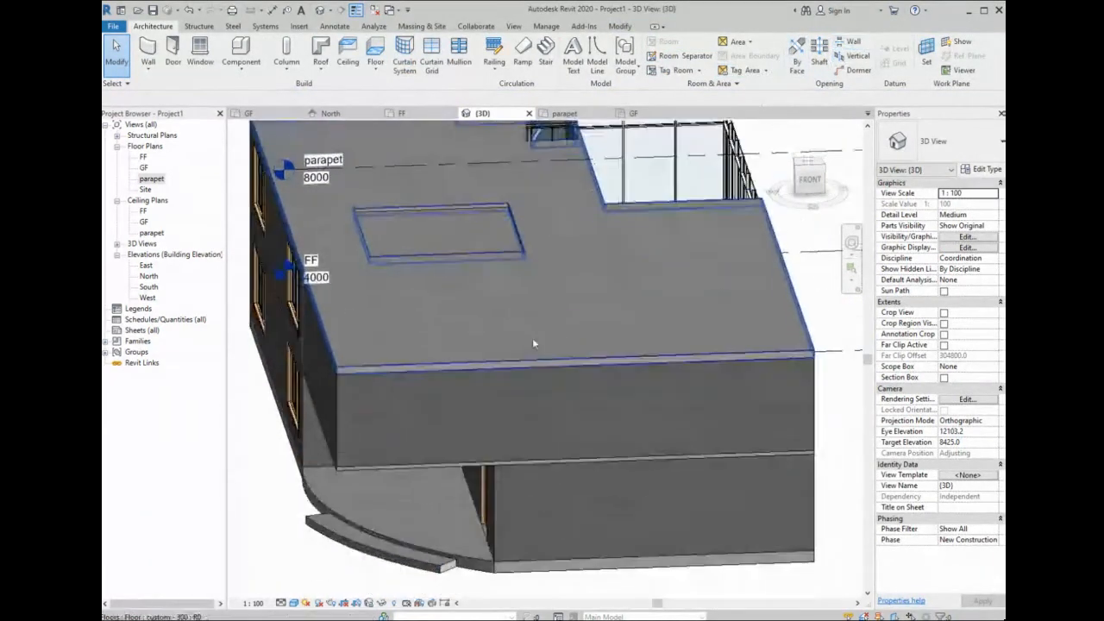
click(853, 42)
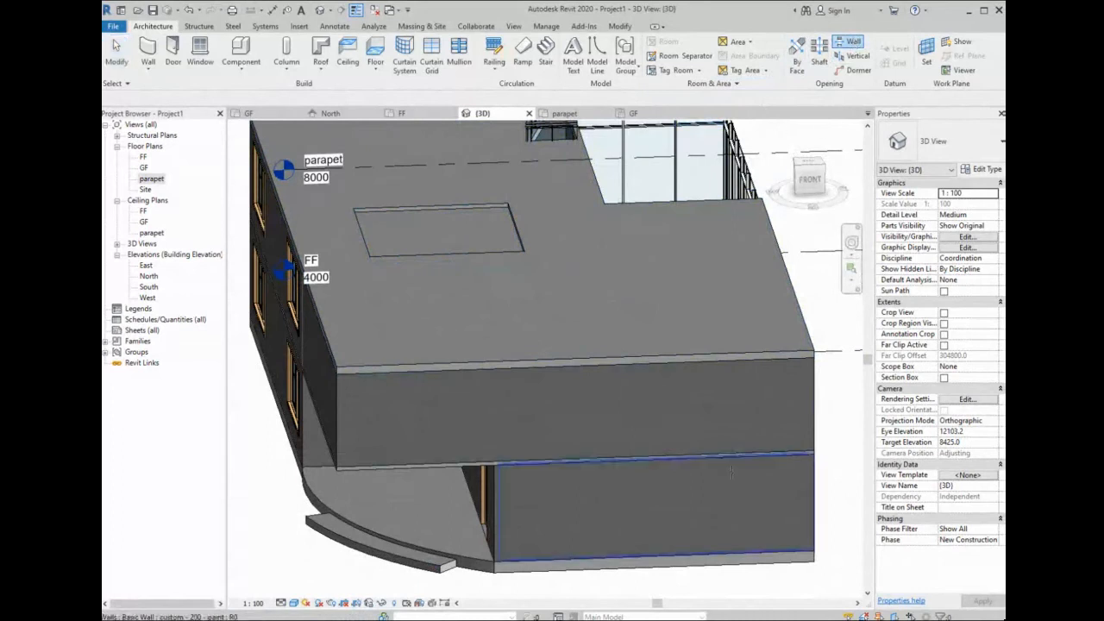
click(720, 488)
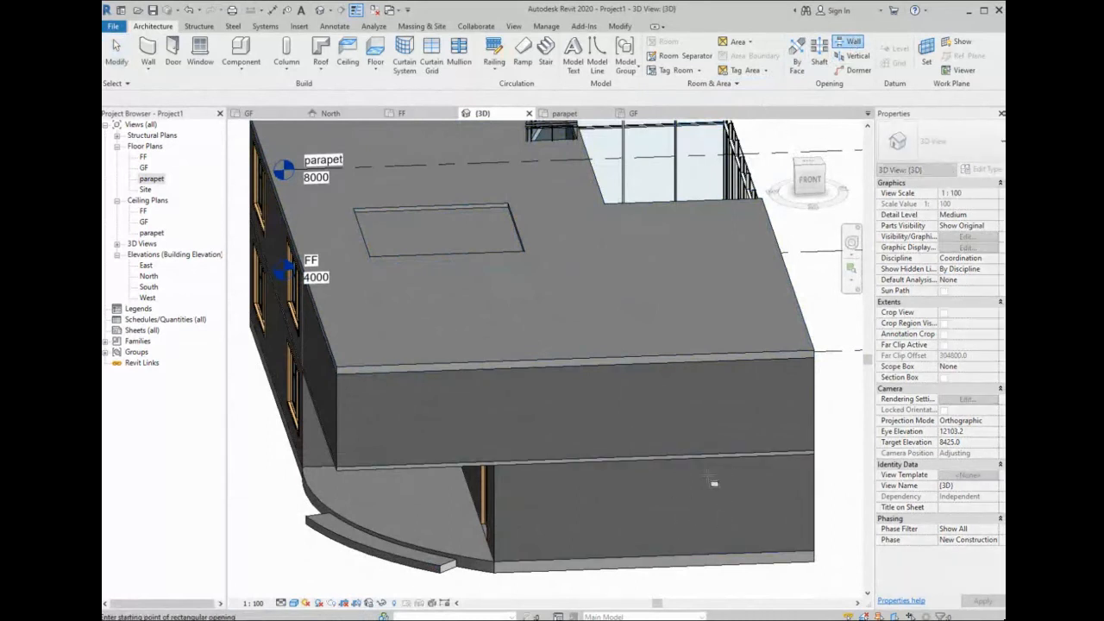
click(722, 488)
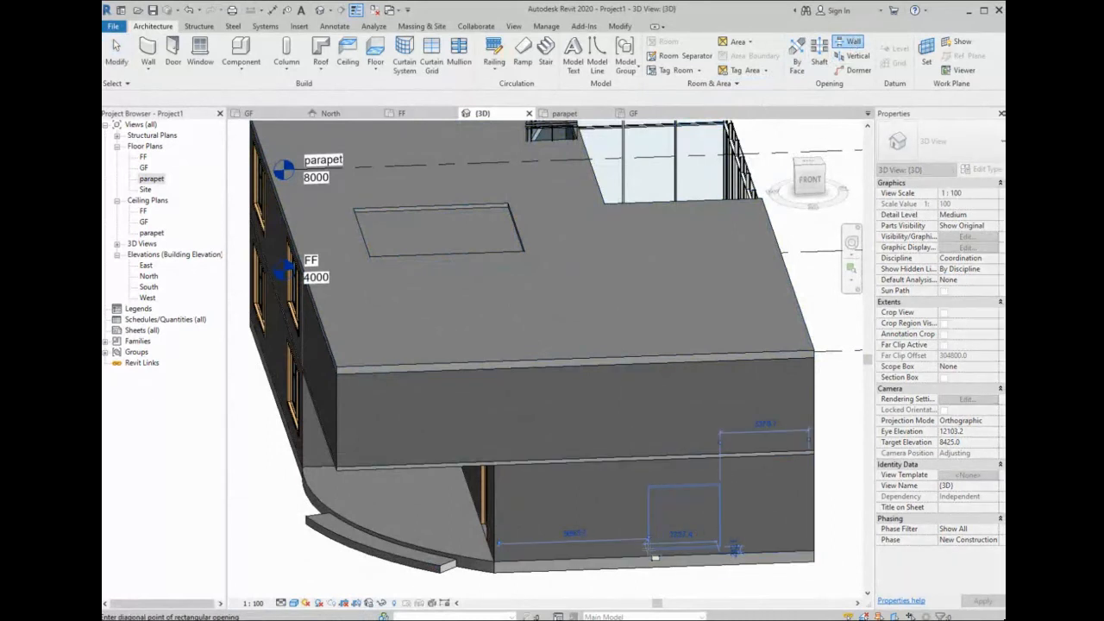
click(648, 546)
scroll(732, 449, up, 3)
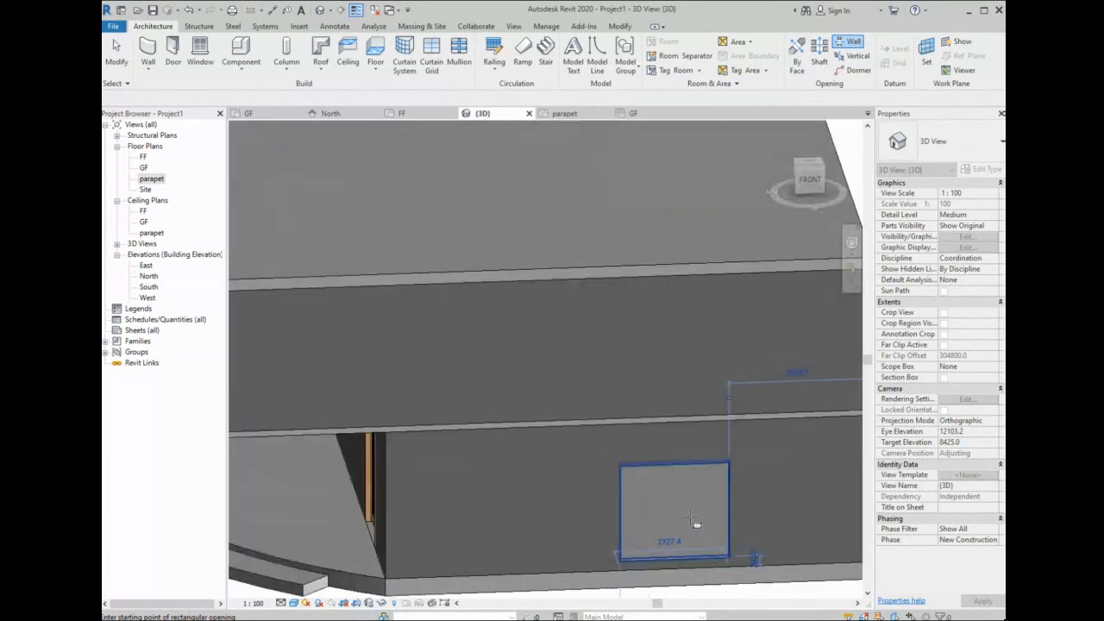
scroll(719, 479, down, 3)
key(Escape)
key(Escape)
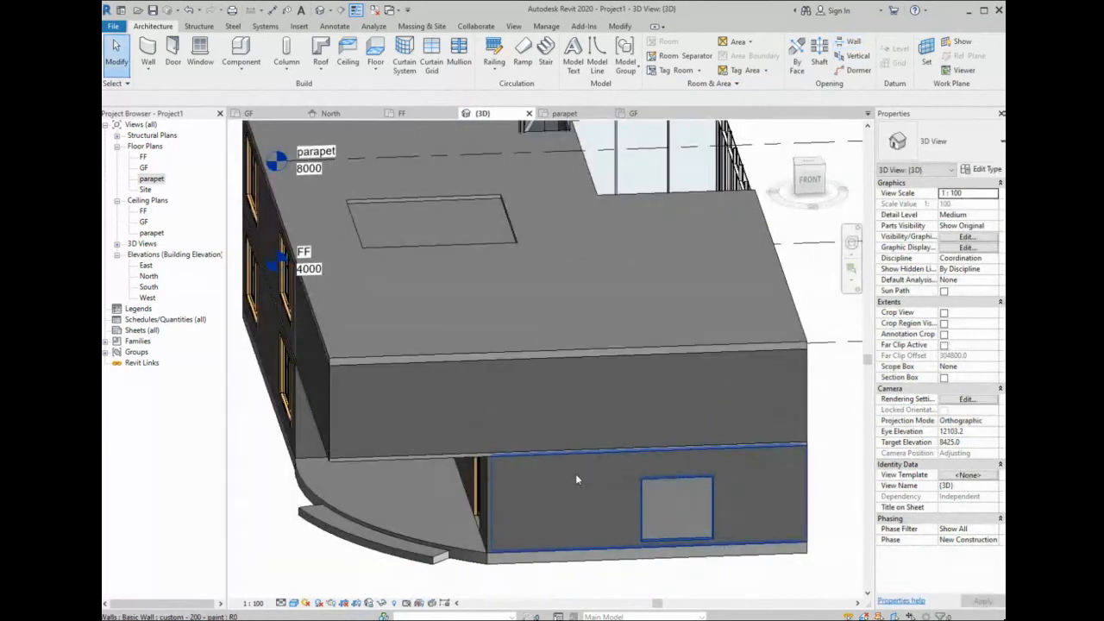
click(575, 473)
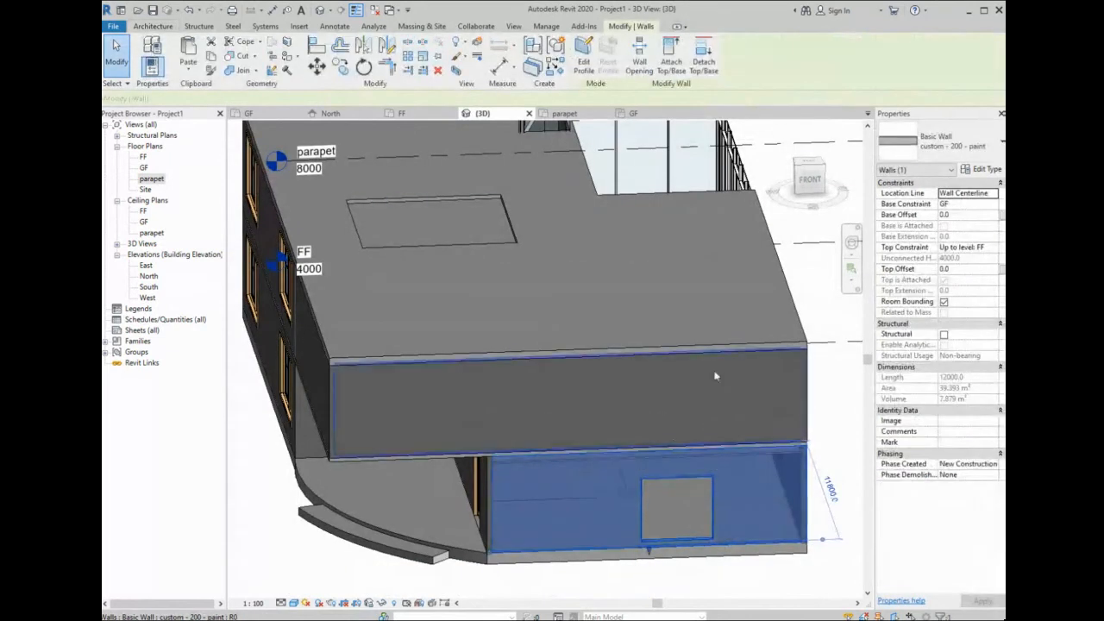
key(Escape)
- Load the M_Door-Opening family from the US Metric Doors folder and use its 0762 x 2032mm type for a new door
click(183, 73)
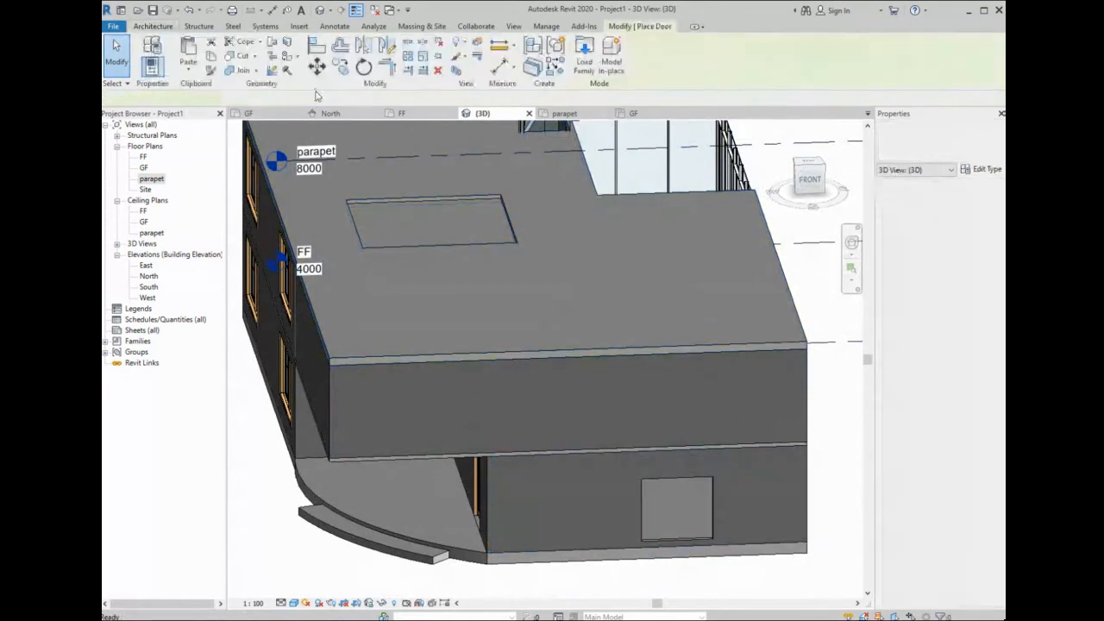
click(983, 170)
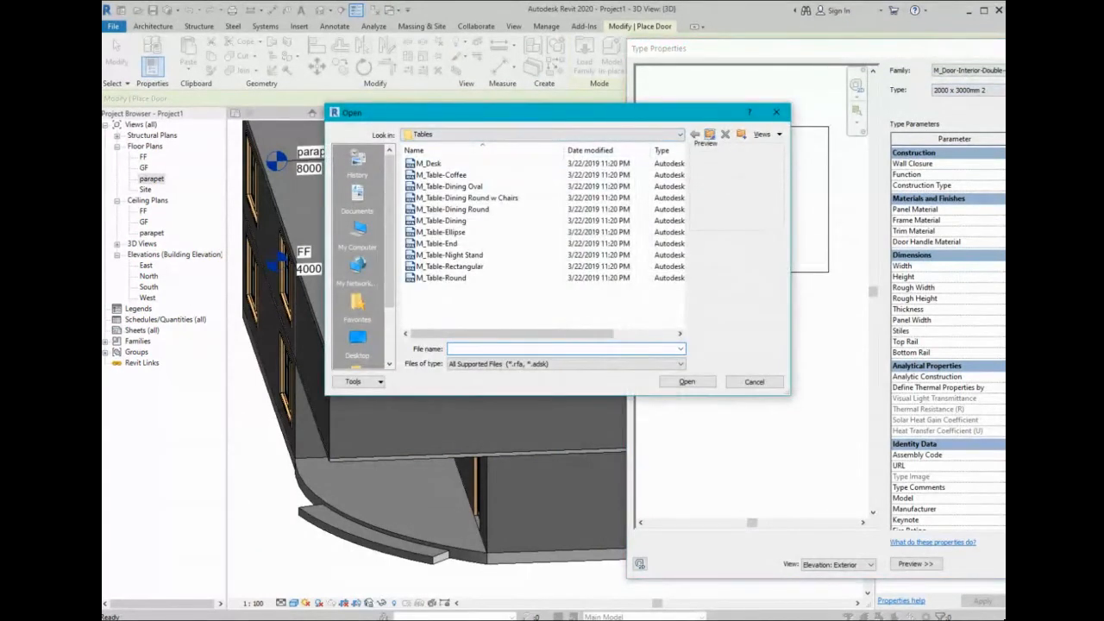
click(709, 134)
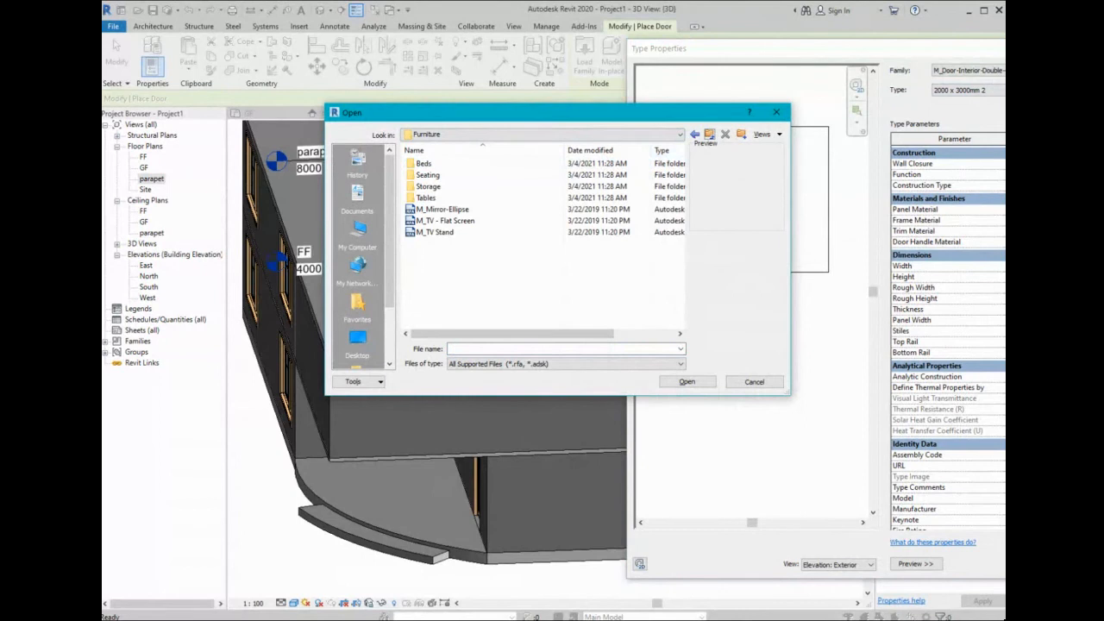
click(709, 134)
scroll(483, 259, down, 4)
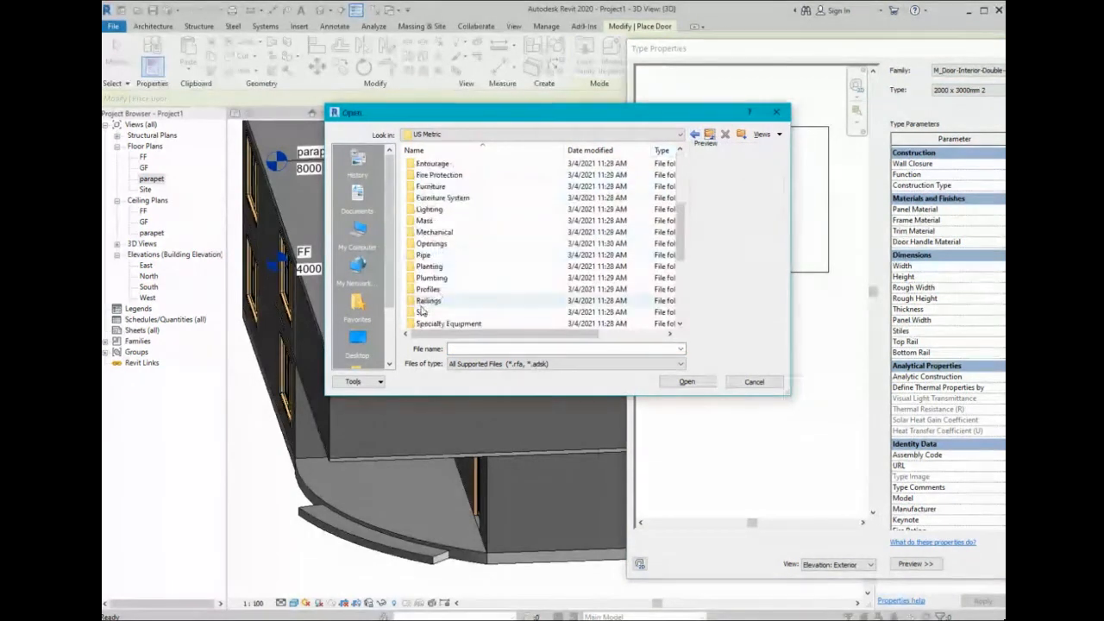
scroll(421, 312, down, 5)
scroll(445, 270, up, 5)
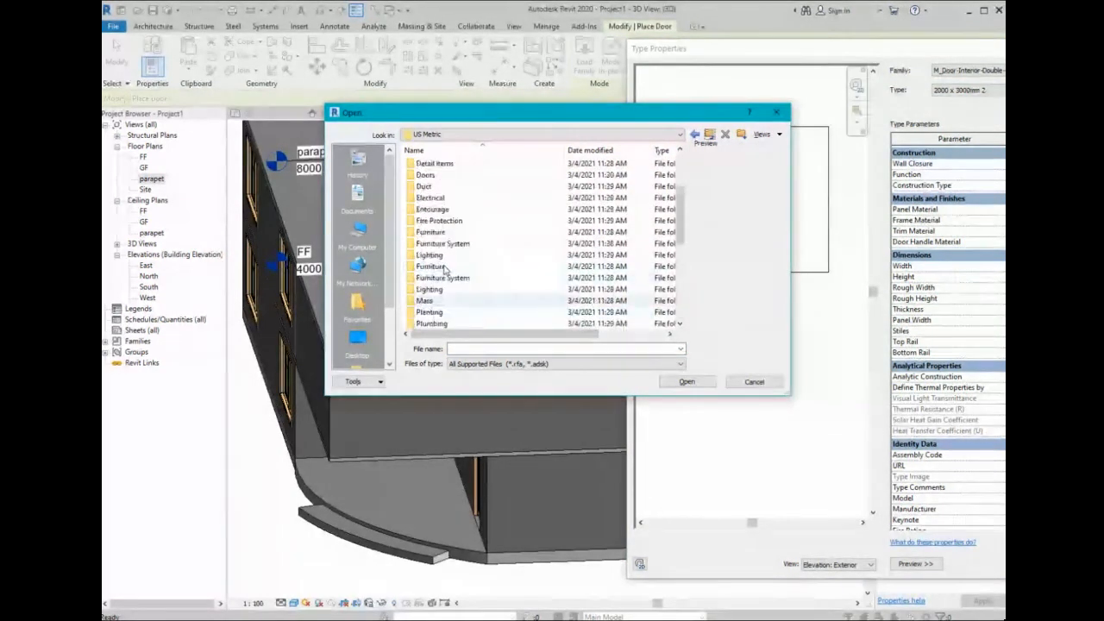
scroll(445, 270, up, 1)
double_click(440, 210)
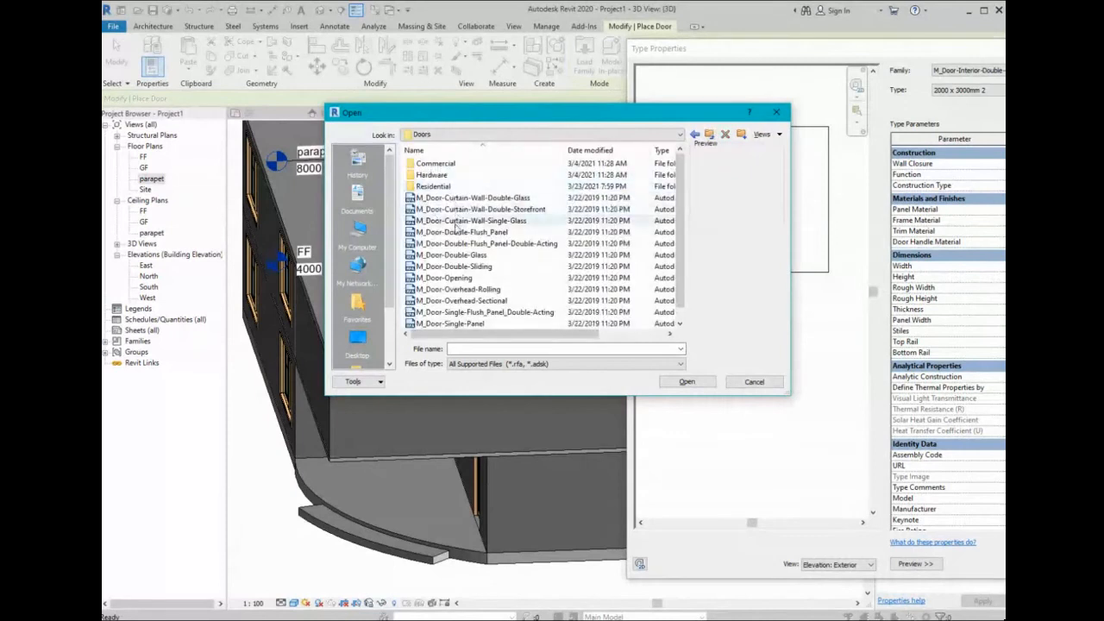
click(444, 278)
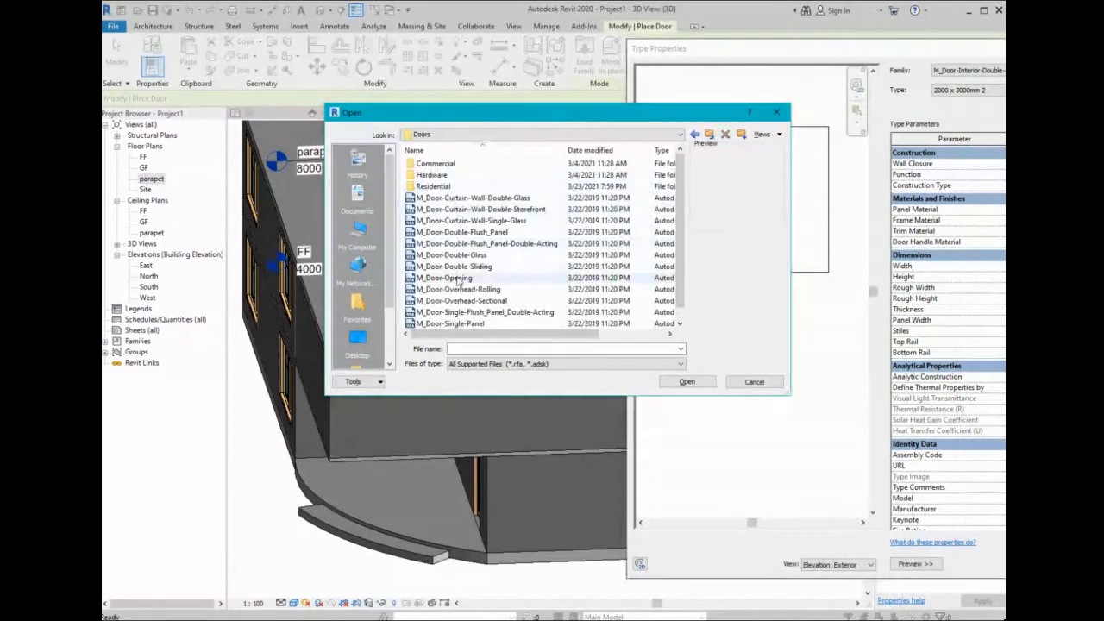
click(683, 382)
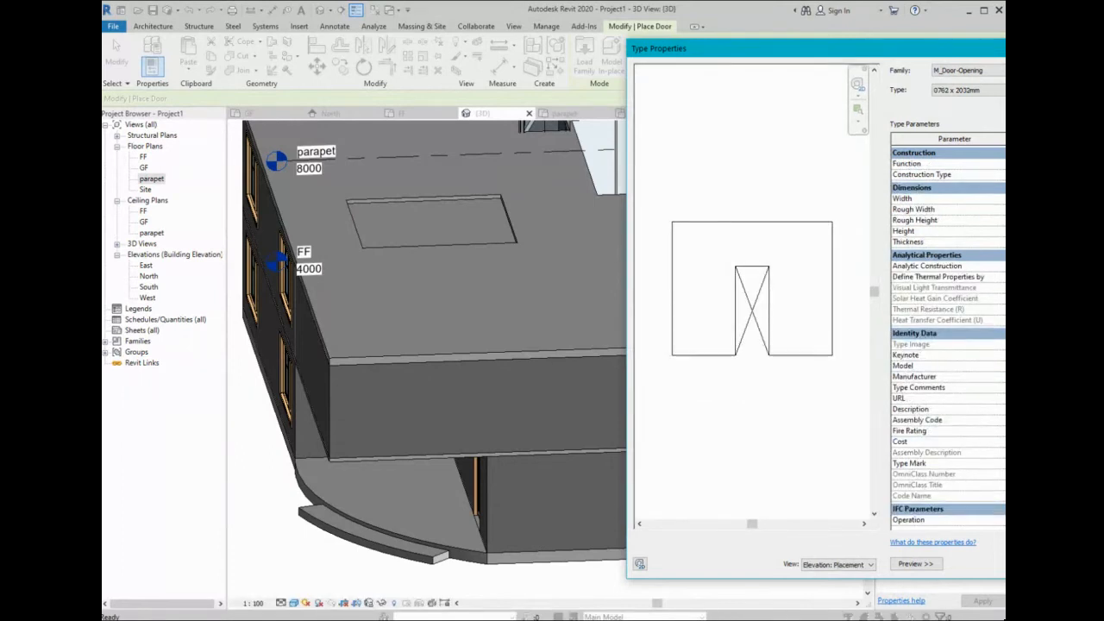
key(Return)
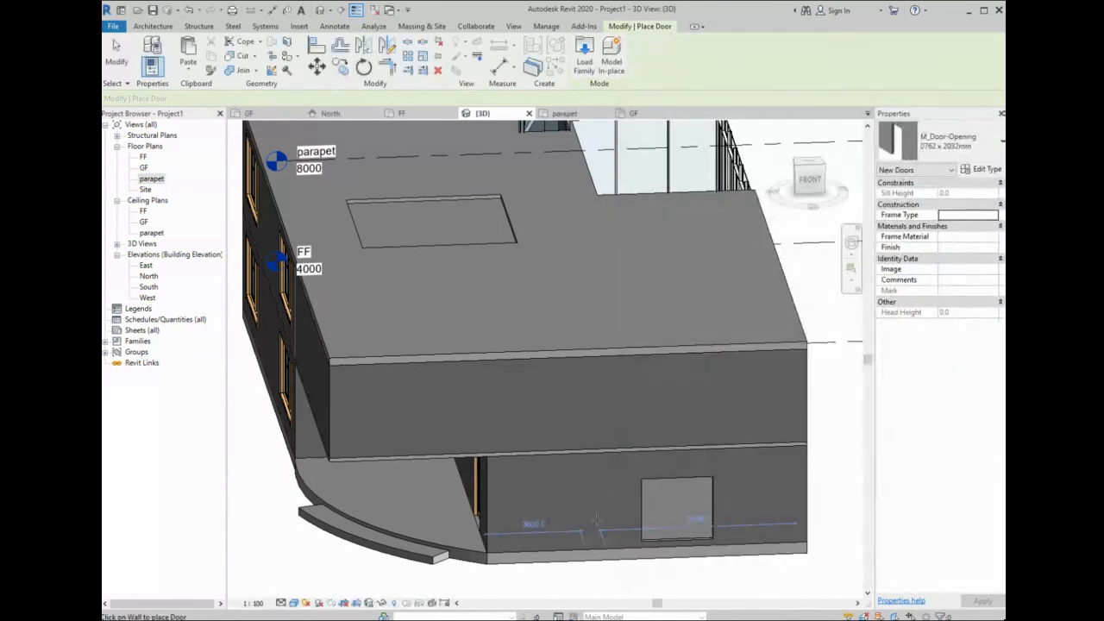
- Place the door opening in the front ground-floor wall, about 3600 from the wall's end at the curved entrance, and leave the command
click(595, 521)
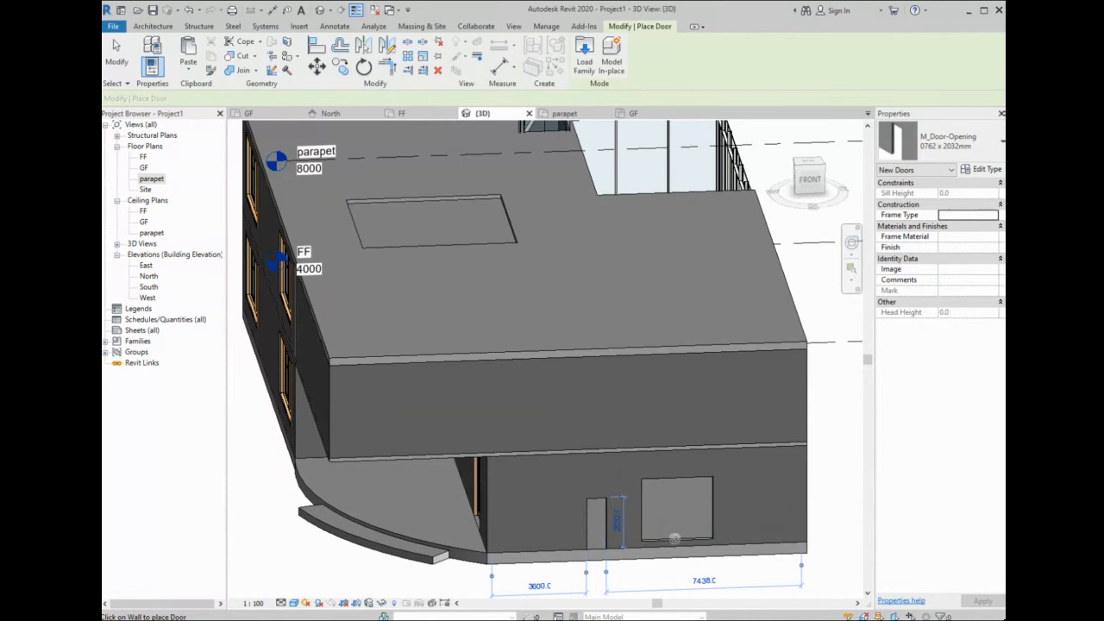
key(Escape)
key(Escape)
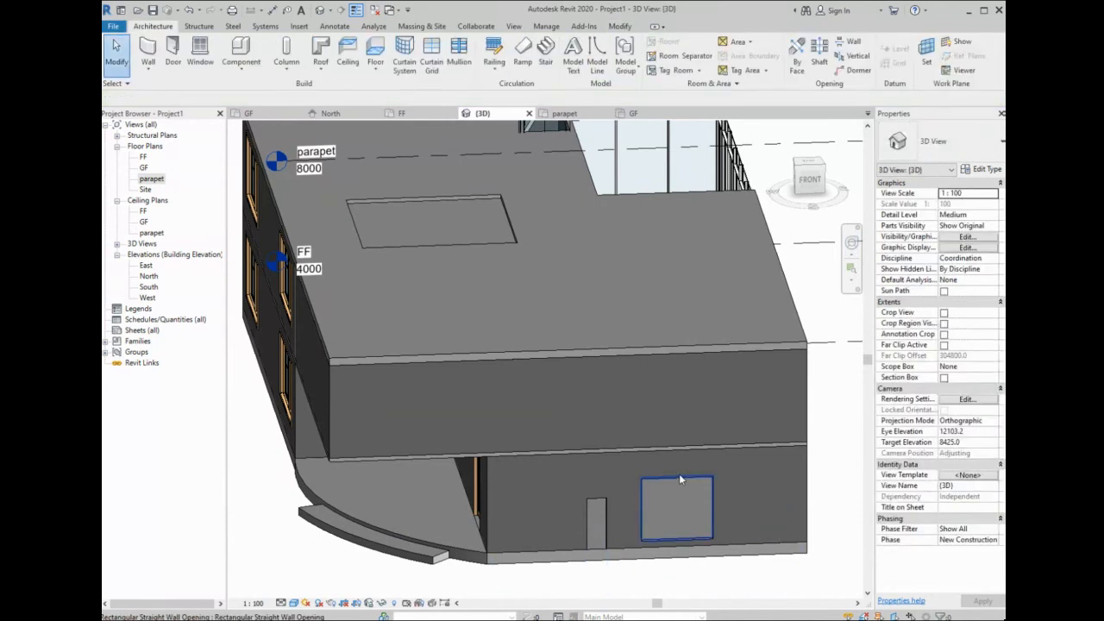
- Narrow the rectangular wall opening to about 2140 wide, raise its base to about 723 above GF, and select the door opening to inspect it
click(680, 479)
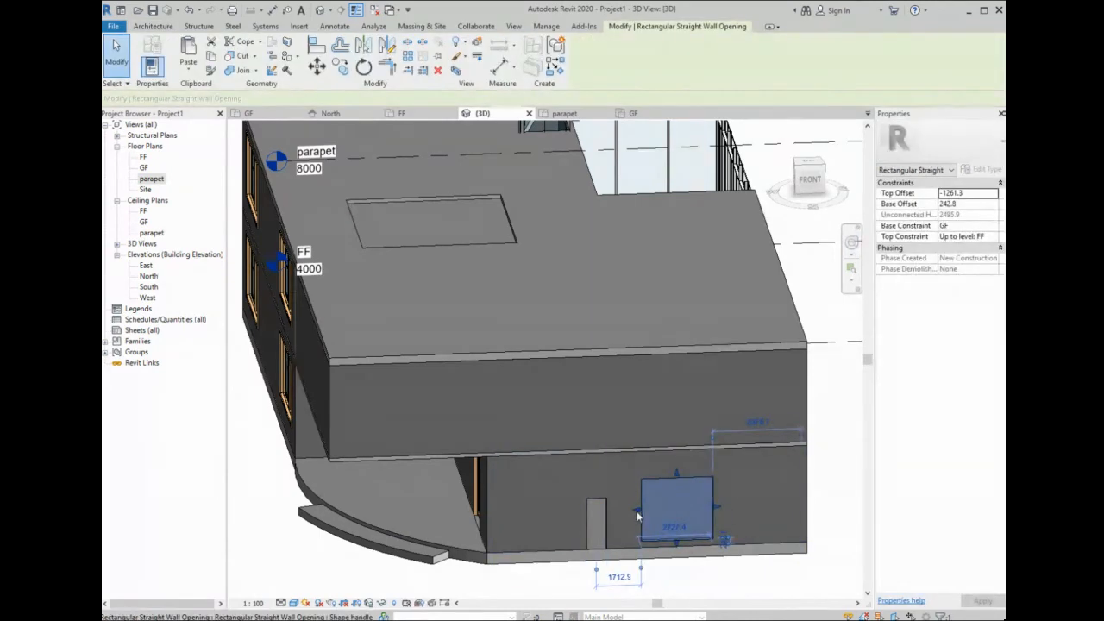
drag(638, 509, 657, 507)
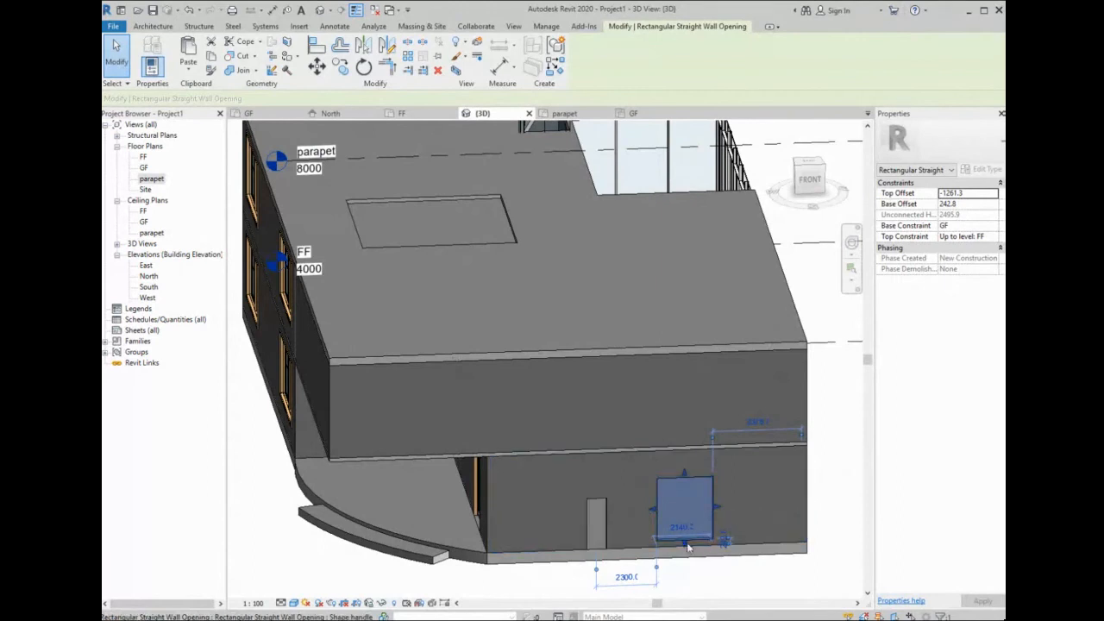
drag(686, 544, 684, 560)
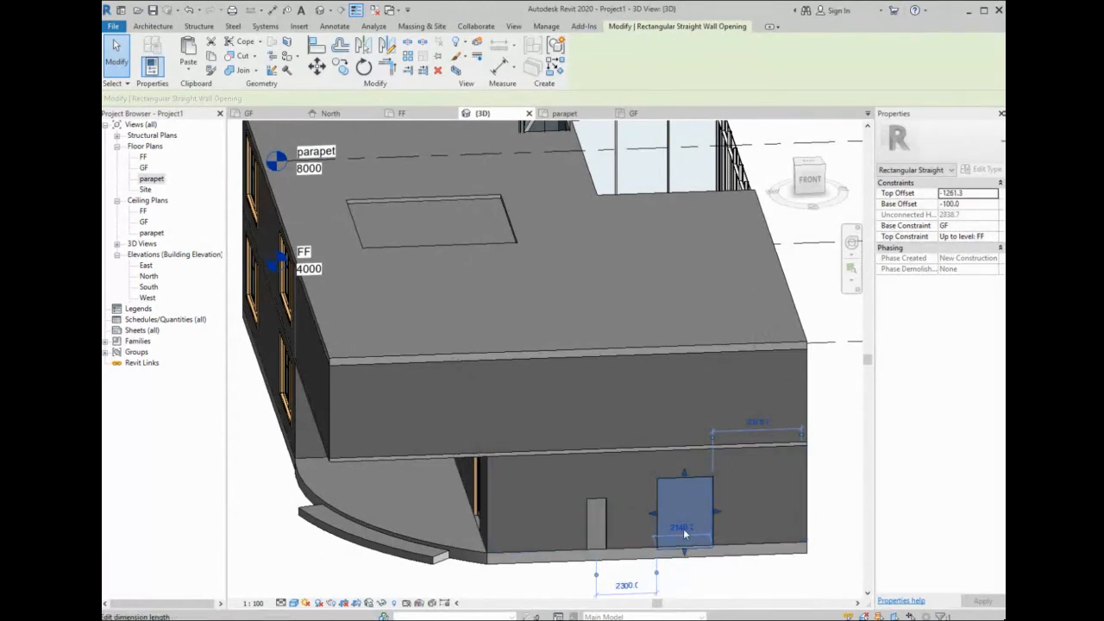
click(681, 526)
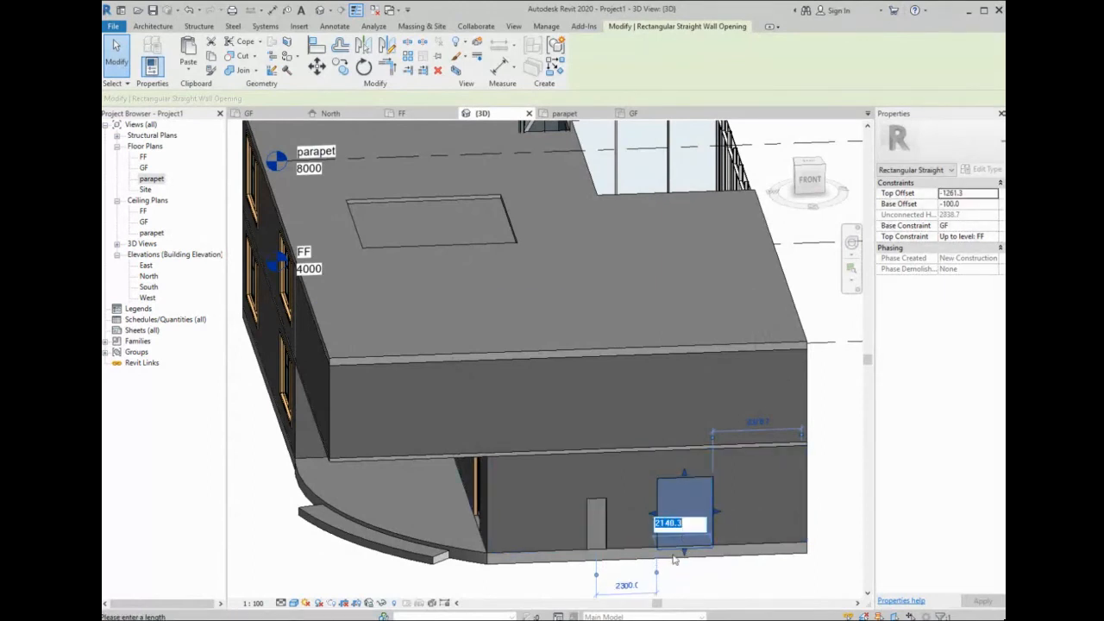
click(685, 546)
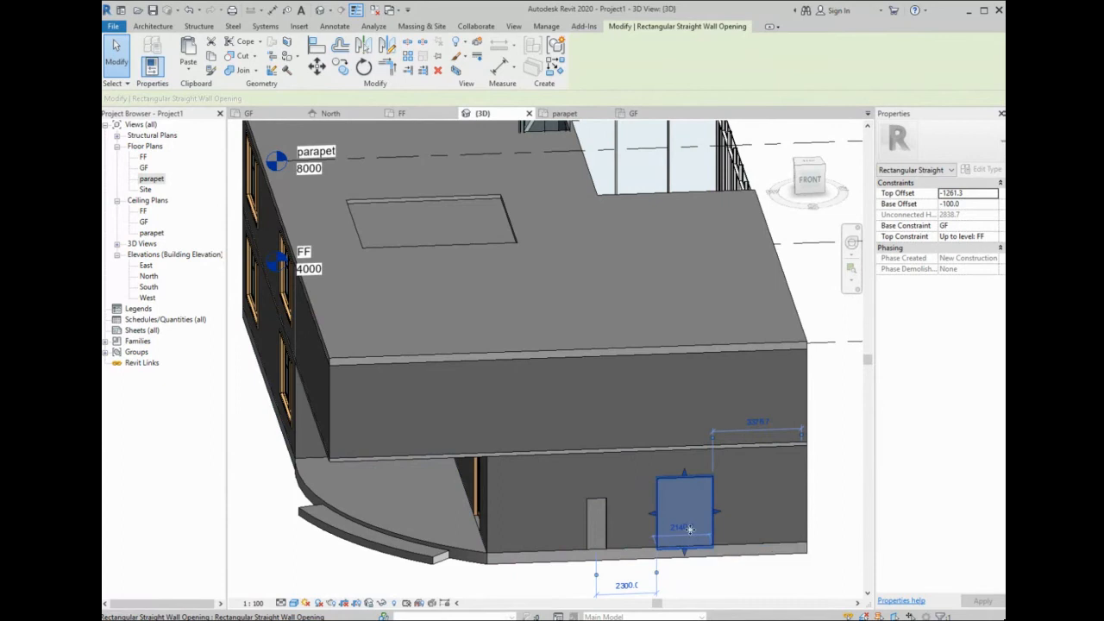
drag(686, 555, 684, 529)
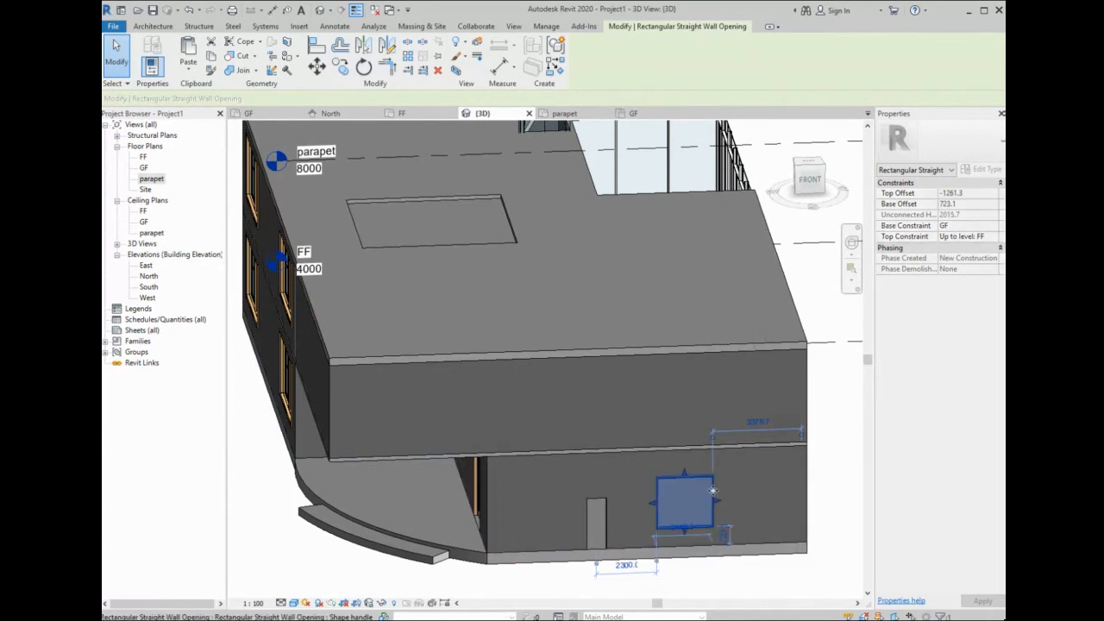
key(Escape)
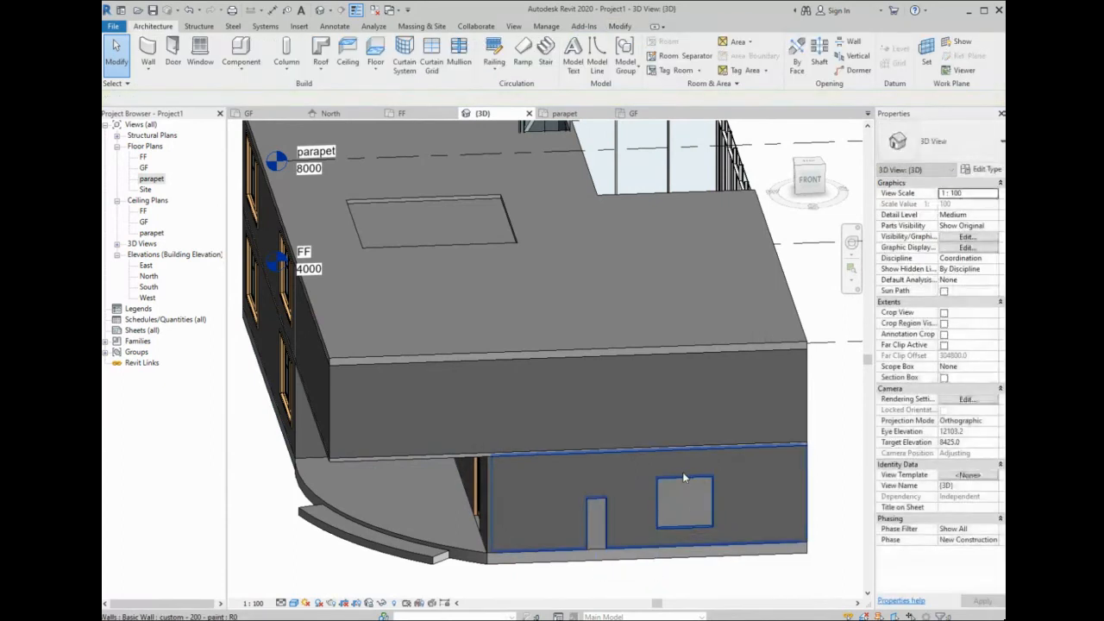
click(597, 508)
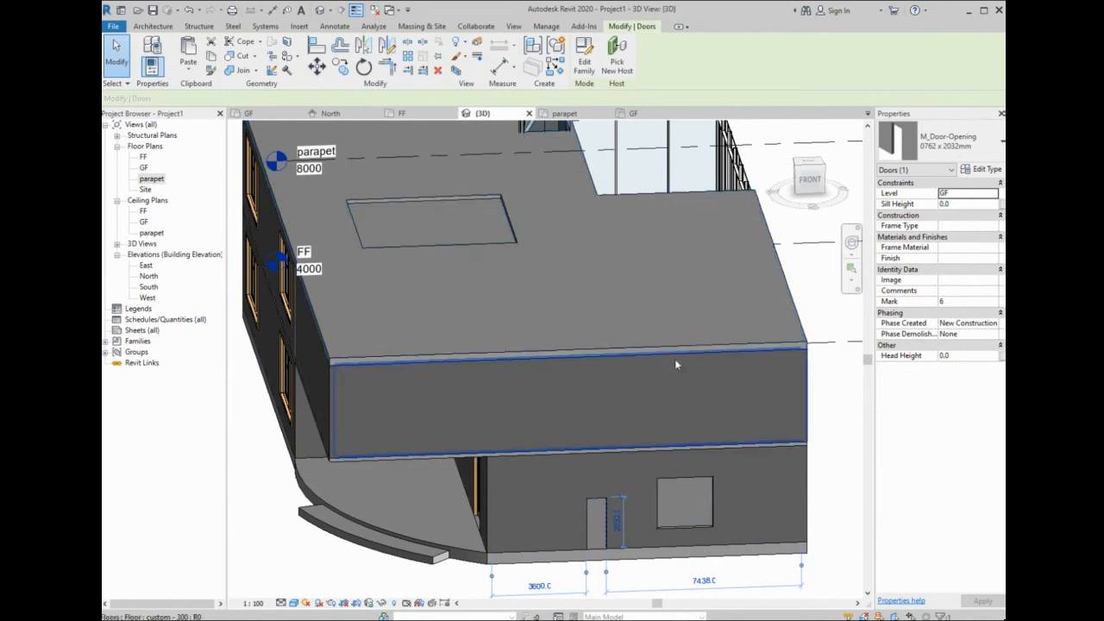
- Draw a straight Generic - 200mm basic wall about 13100 long in front of the building, from GF up to FF
click(155, 27)
scroll(607, 287, down, 2)
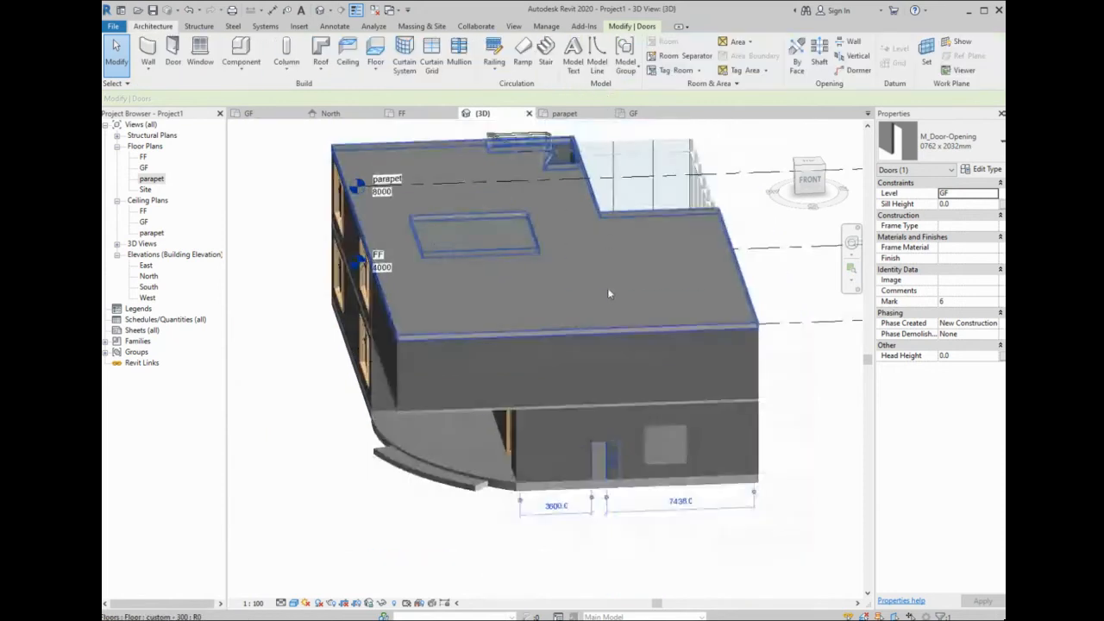
click(147, 54)
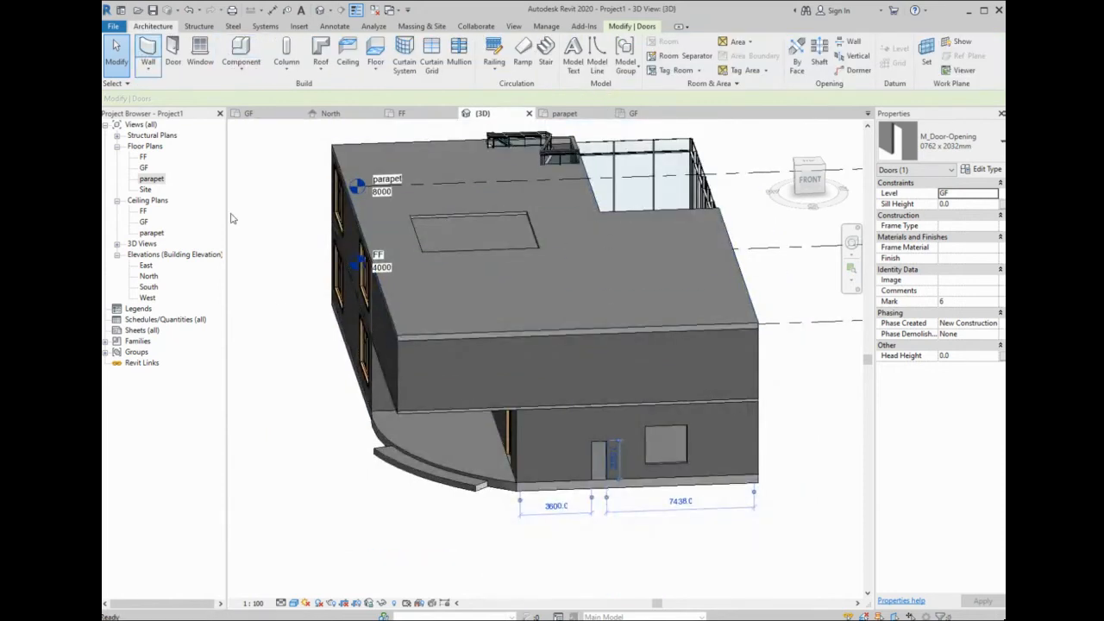
click(427, 549)
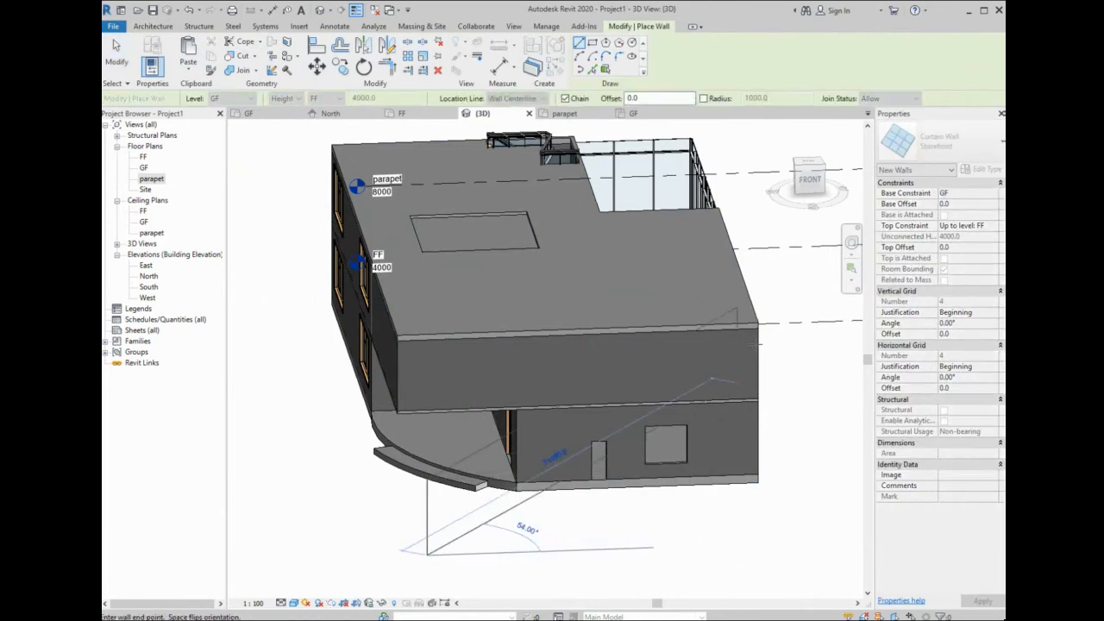
key(Escape)
key(Escape)
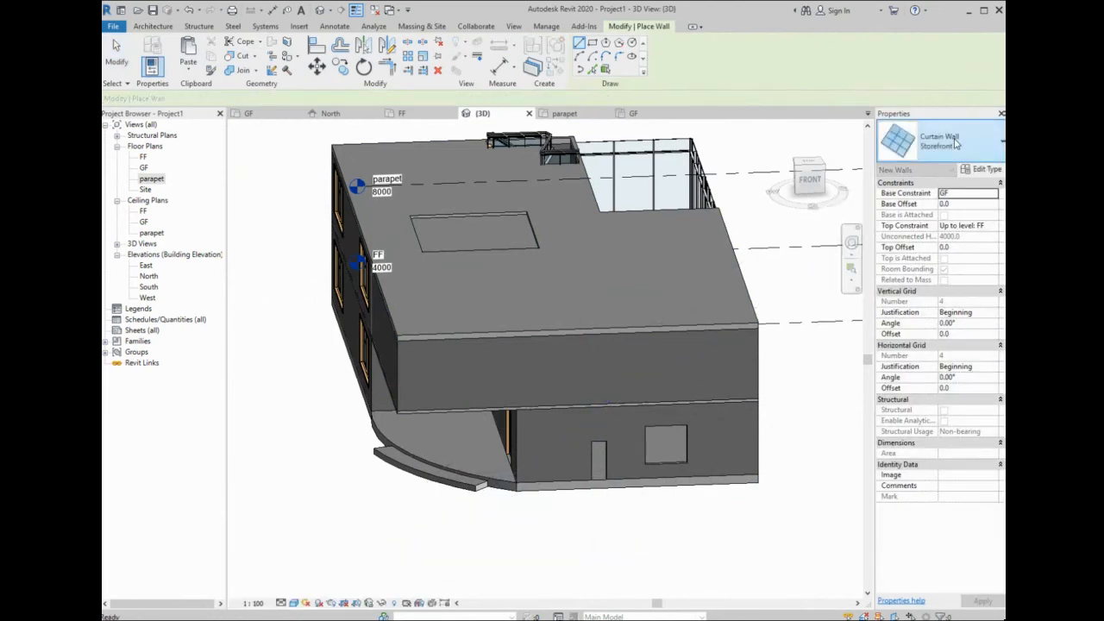
click(954, 143)
scroll(940, 232, up, 1)
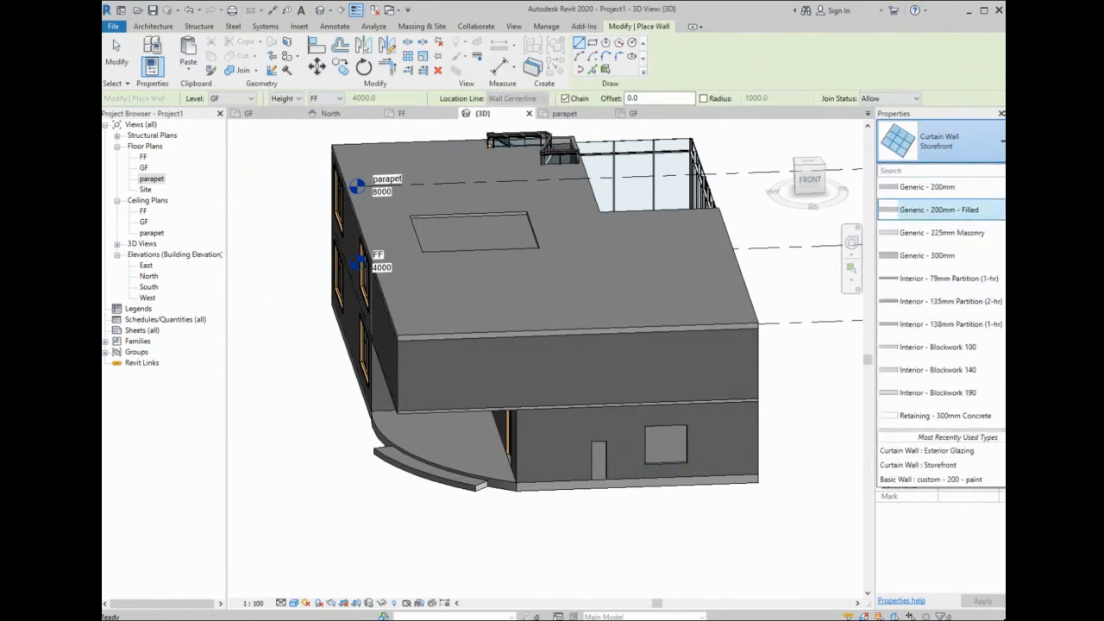
click(927, 186)
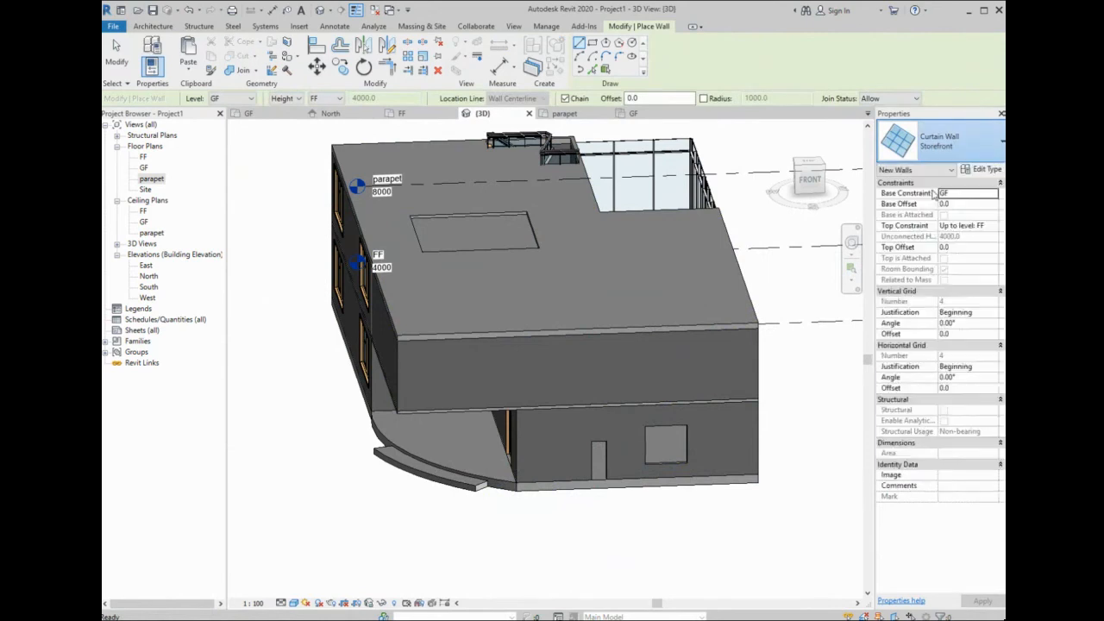
click(709, 542)
key(Escape)
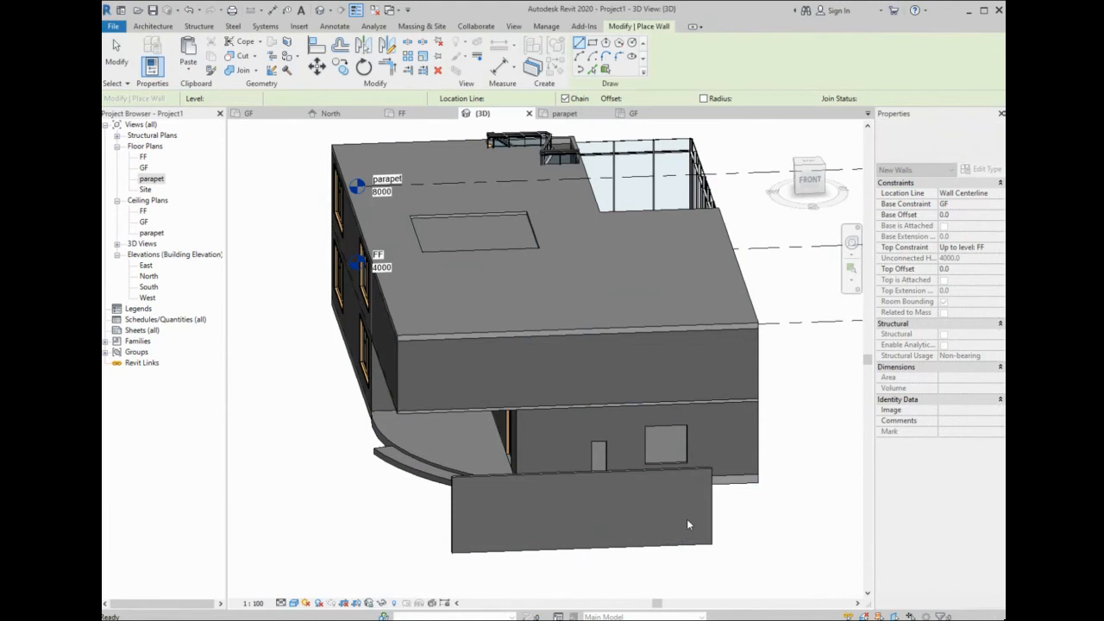
key(Escape)
- Set the new front wall's top constraint to Unconnected with an unconnected height of 1500
click(611, 497)
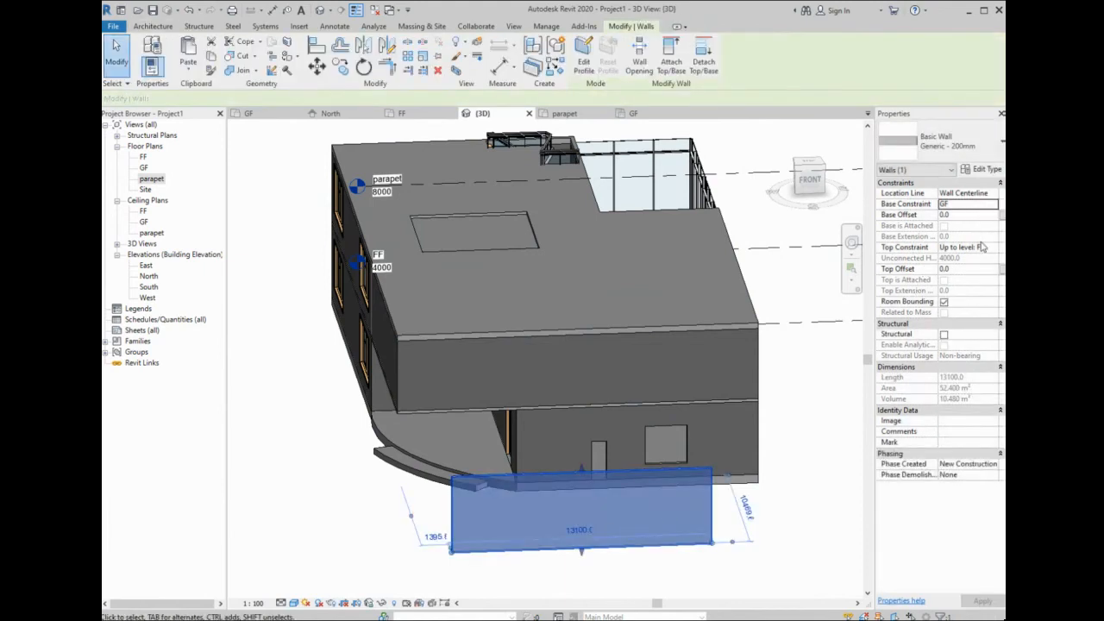
click(981, 248)
click(993, 249)
click(981, 260)
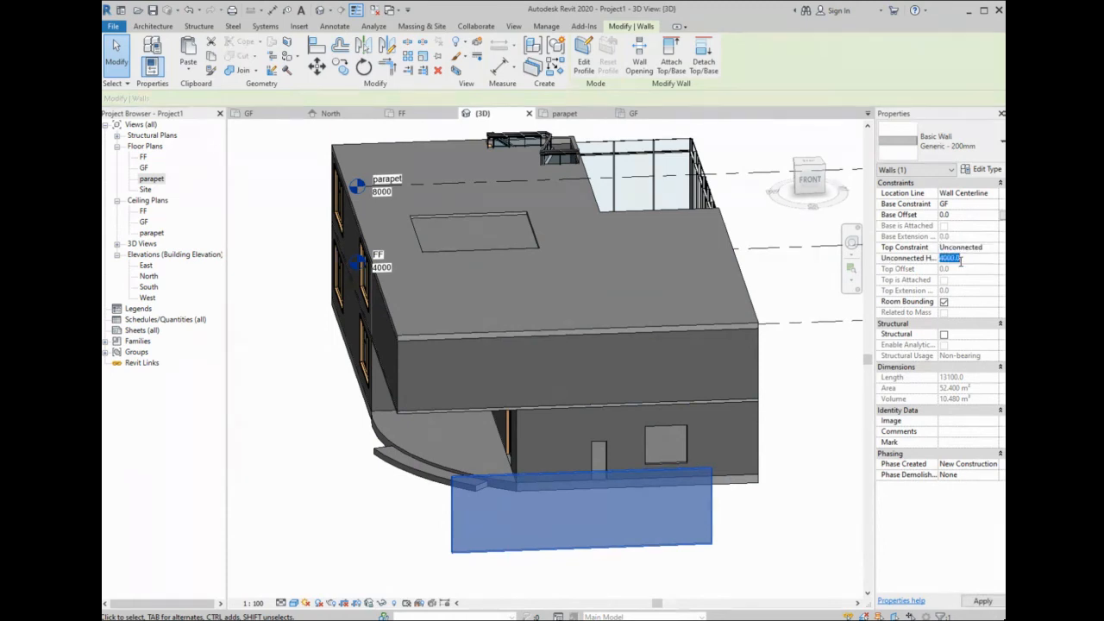
text(1500)
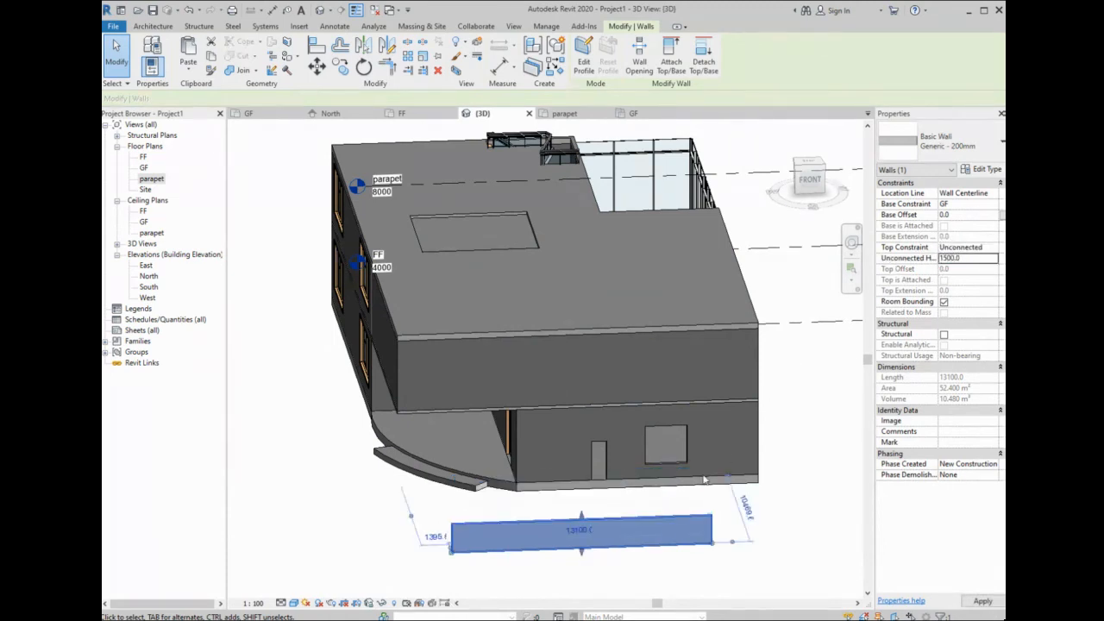
scroll(615, 572, up, 3)
key(Escape)
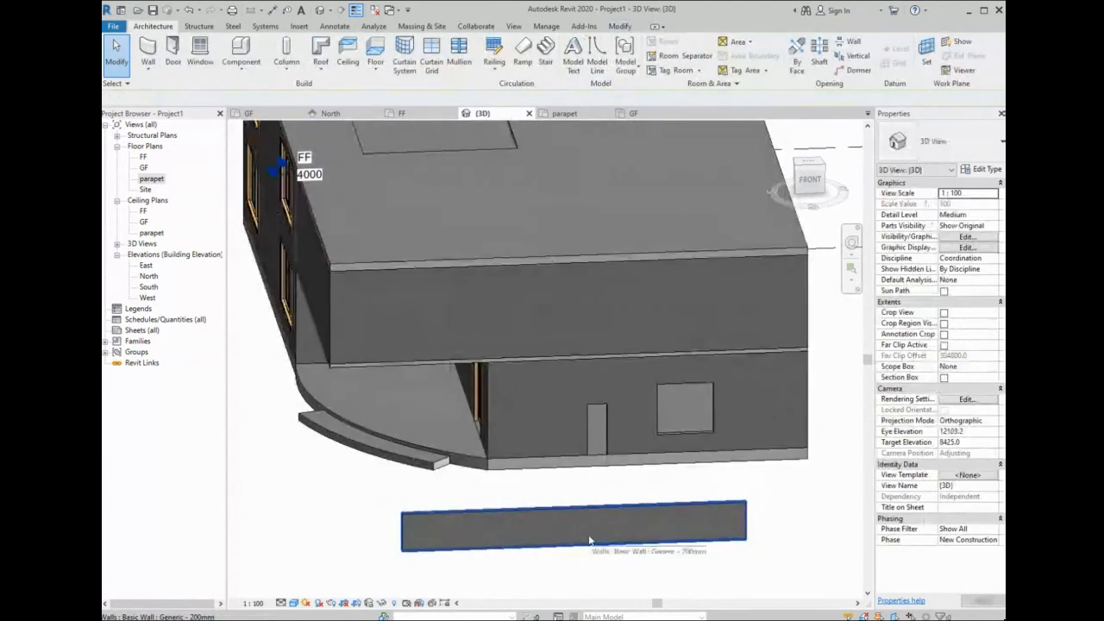
- Open the freestanding wall's profile for editing and sketch a wavy spline from halfway up its right end to its top edge
scroll(620, 527, up, 1)
middle_drag(621, 526, 644, 446)
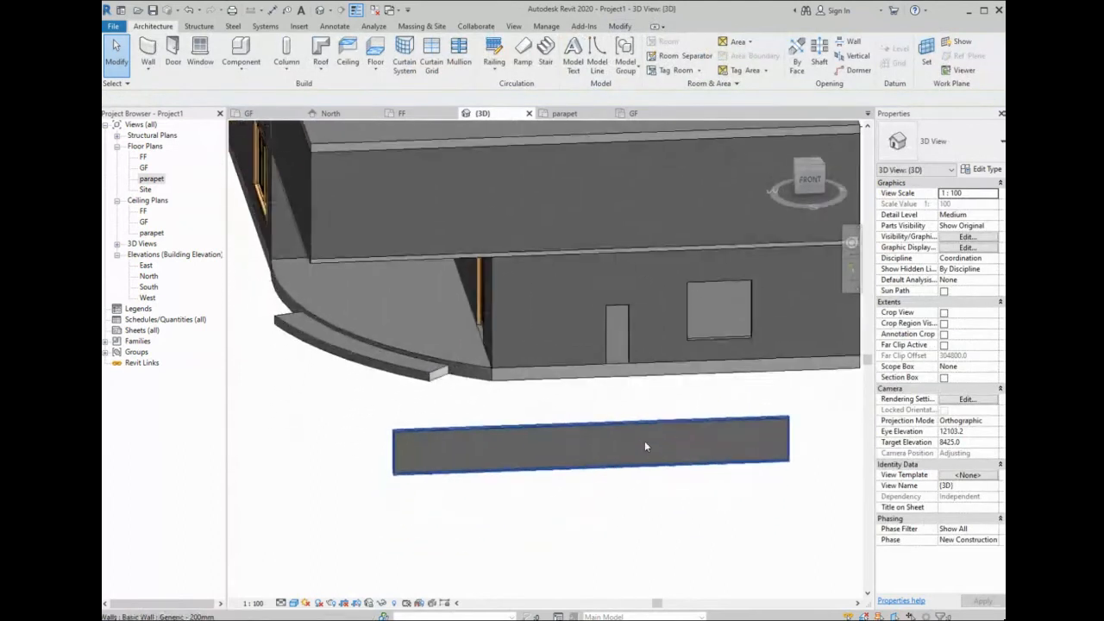
double_click(716, 423)
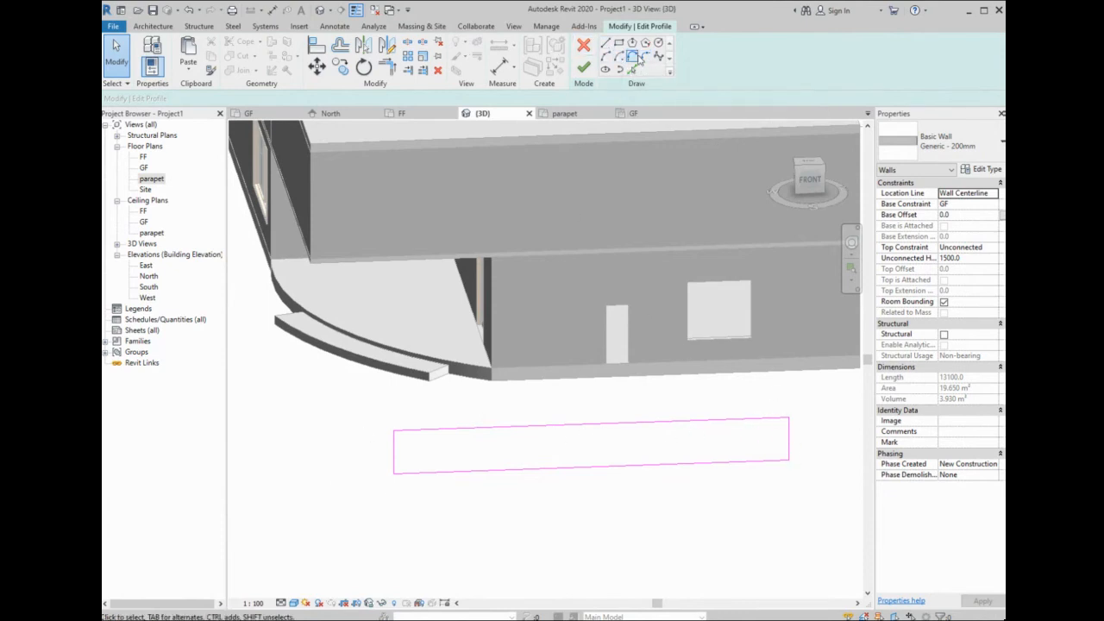
click(654, 56)
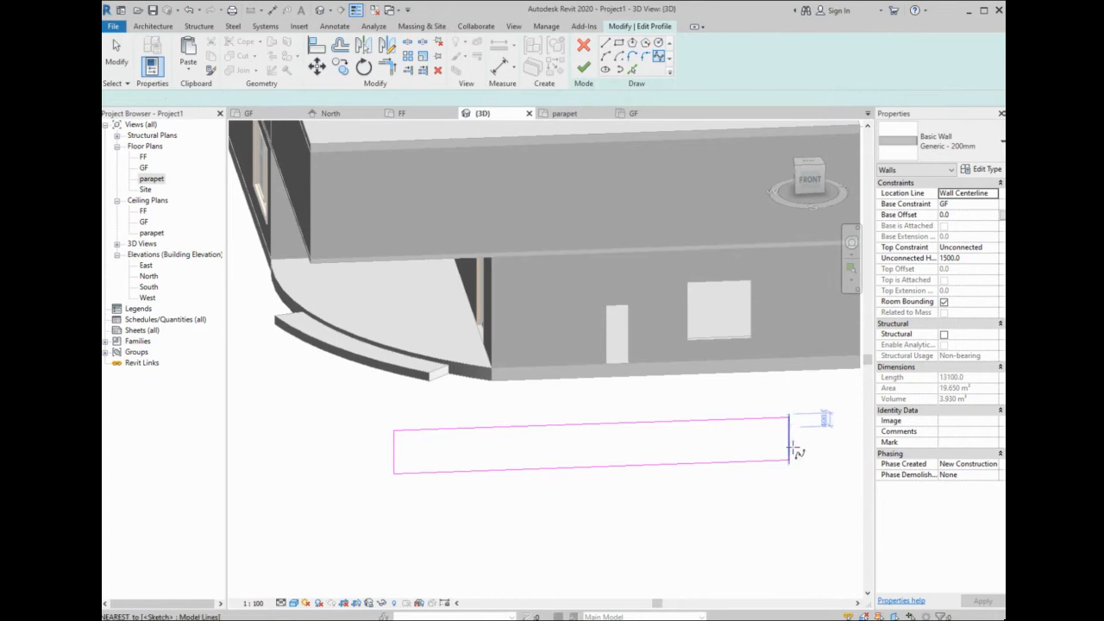
scroll(793, 442, up, 2)
click(734, 427)
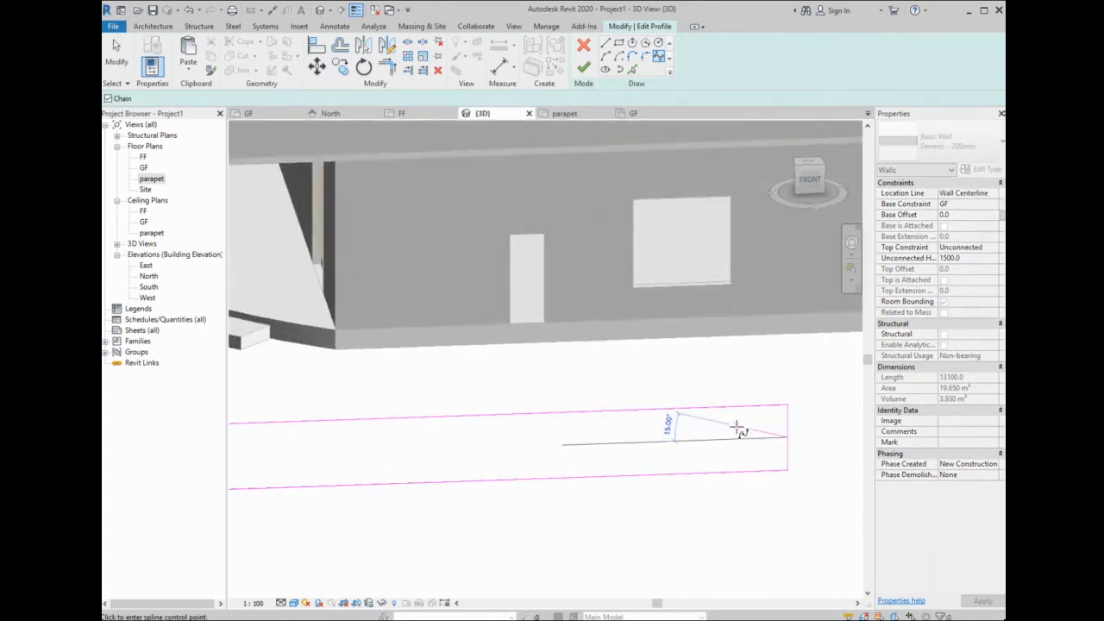
click(684, 449)
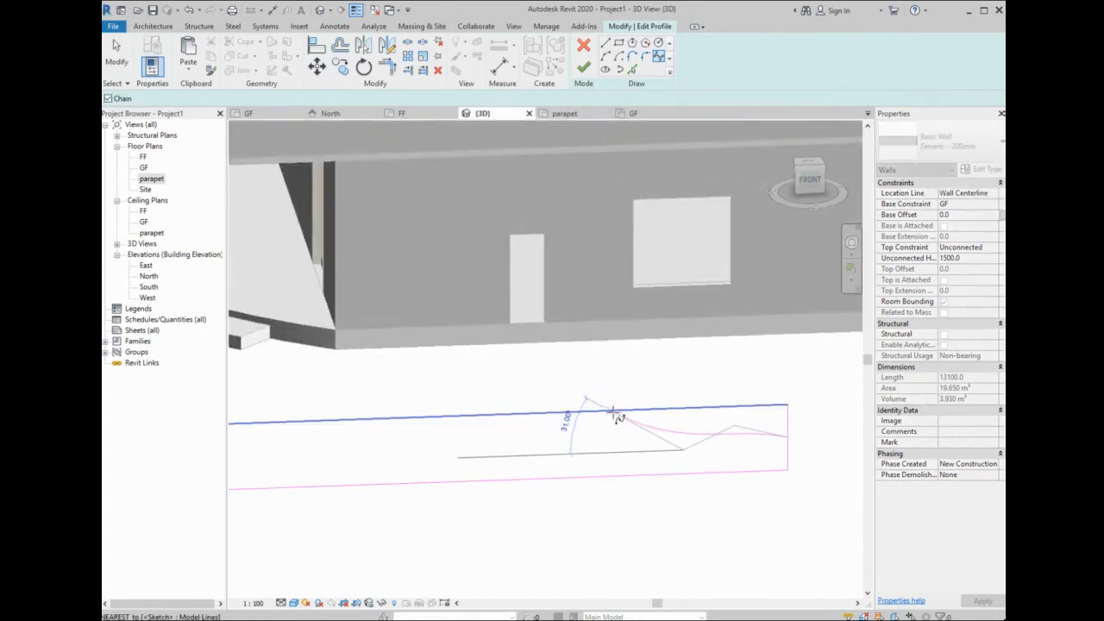
click(613, 412)
key(Escape)
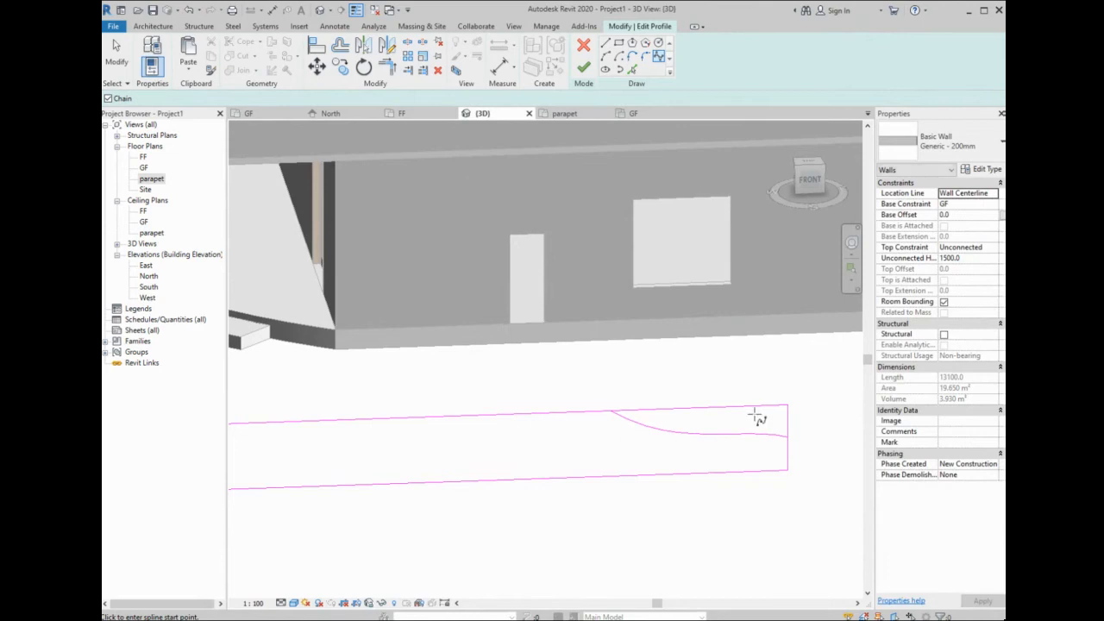
key(Escape)
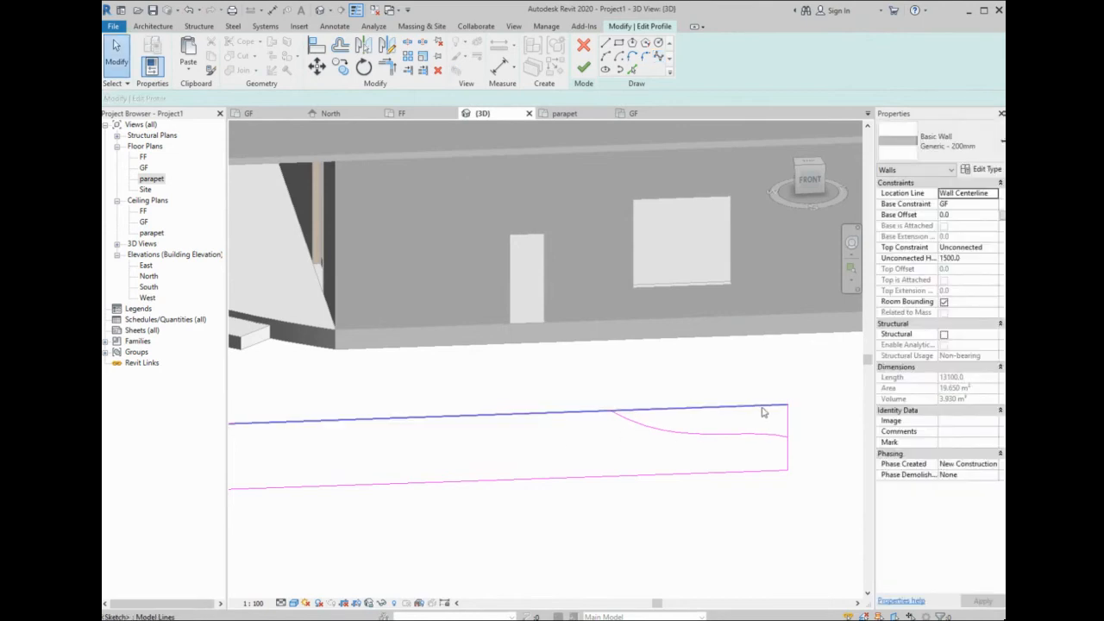
- Shorten the profile's top line to about 9230 and its right end line to 750 so both meet the spline's ends
click(386, 69)
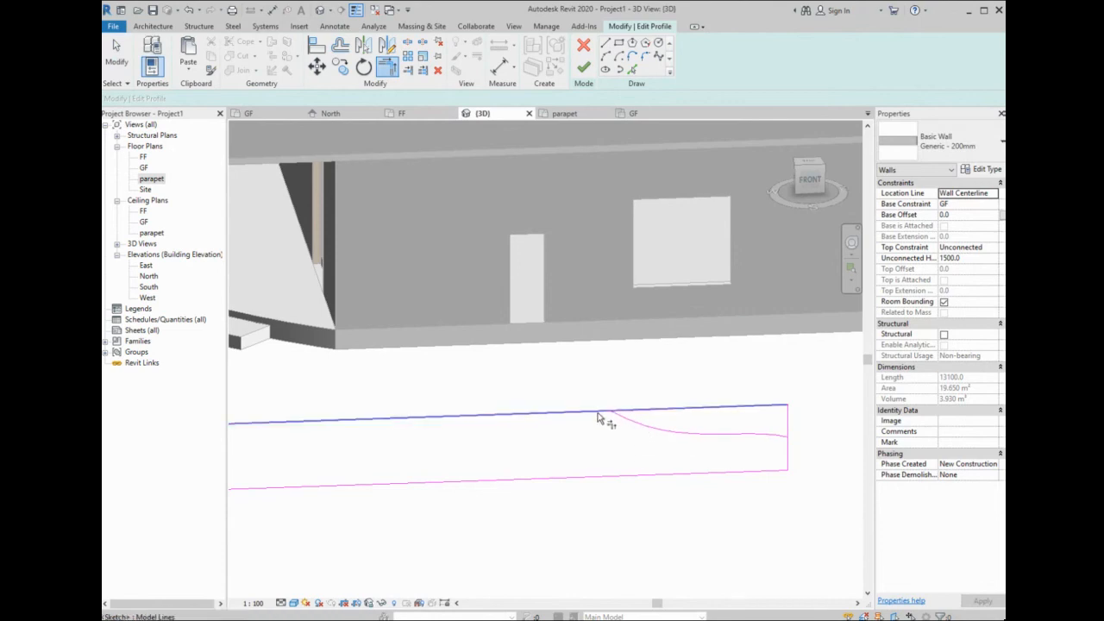
key(Escape)
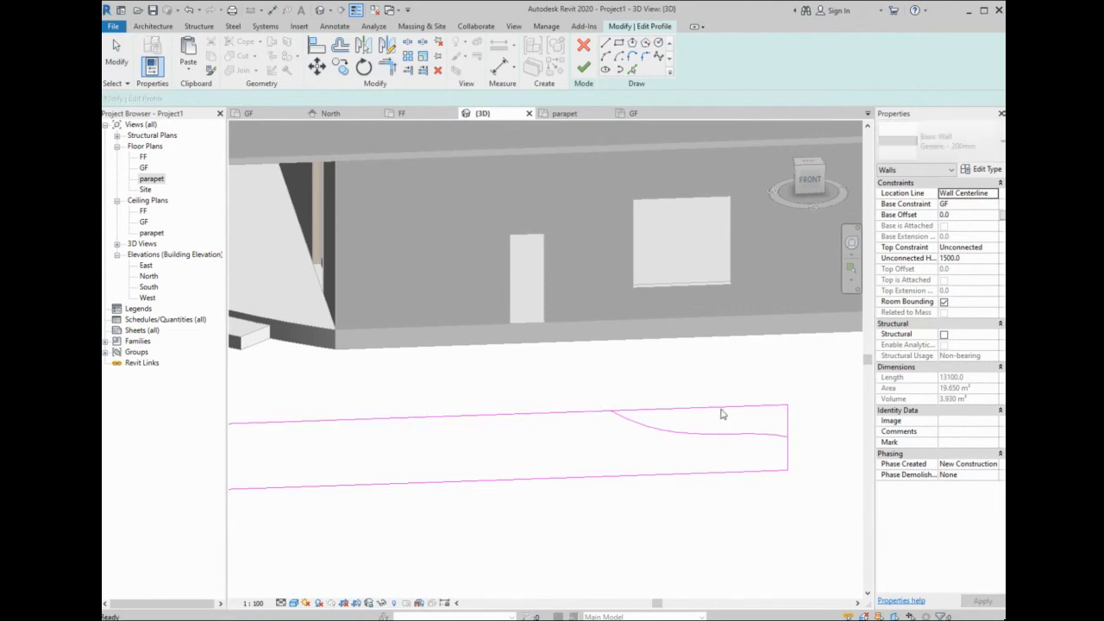
click(733, 407)
drag(783, 404, 609, 407)
scroll(599, 411, up, 5)
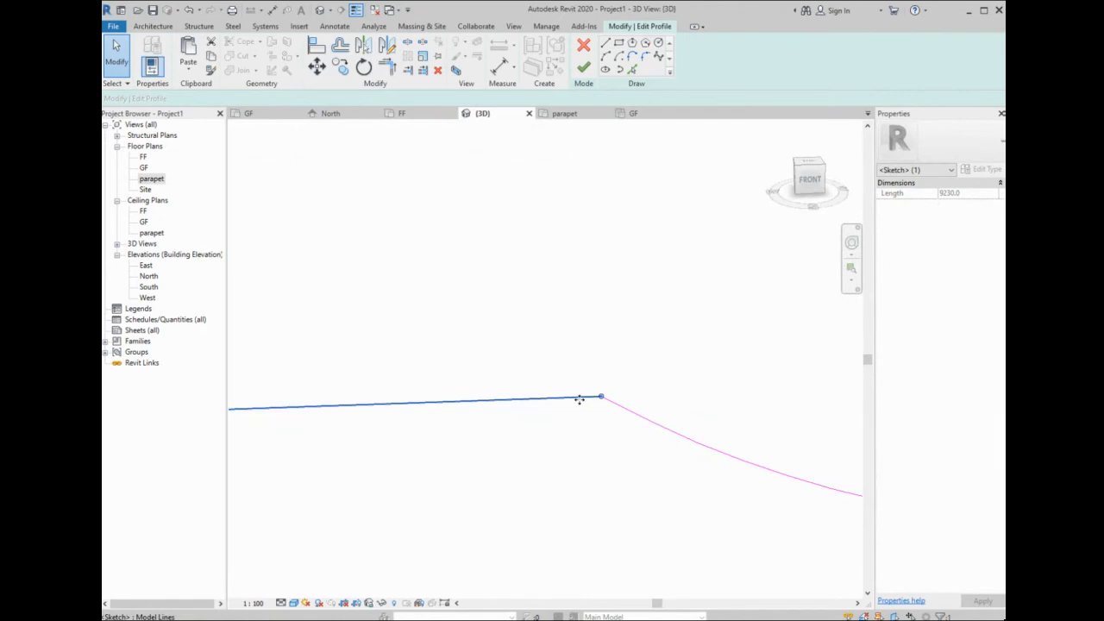
scroll(590, 414, down, 3)
click(794, 400)
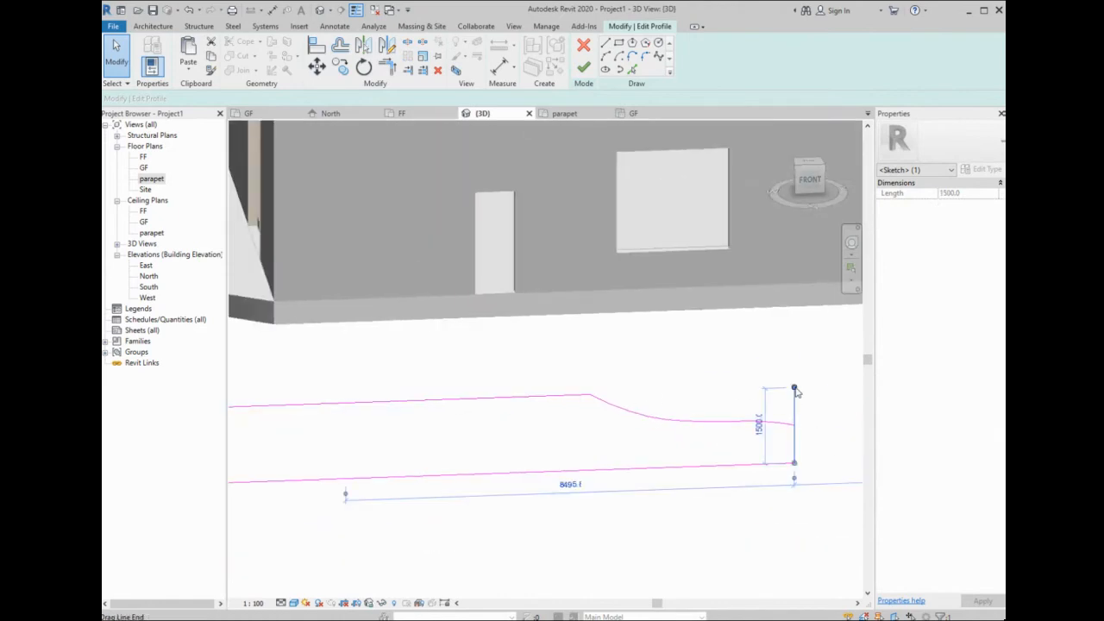
drag(795, 388, 794, 425)
scroll(781, 394, down, 3)
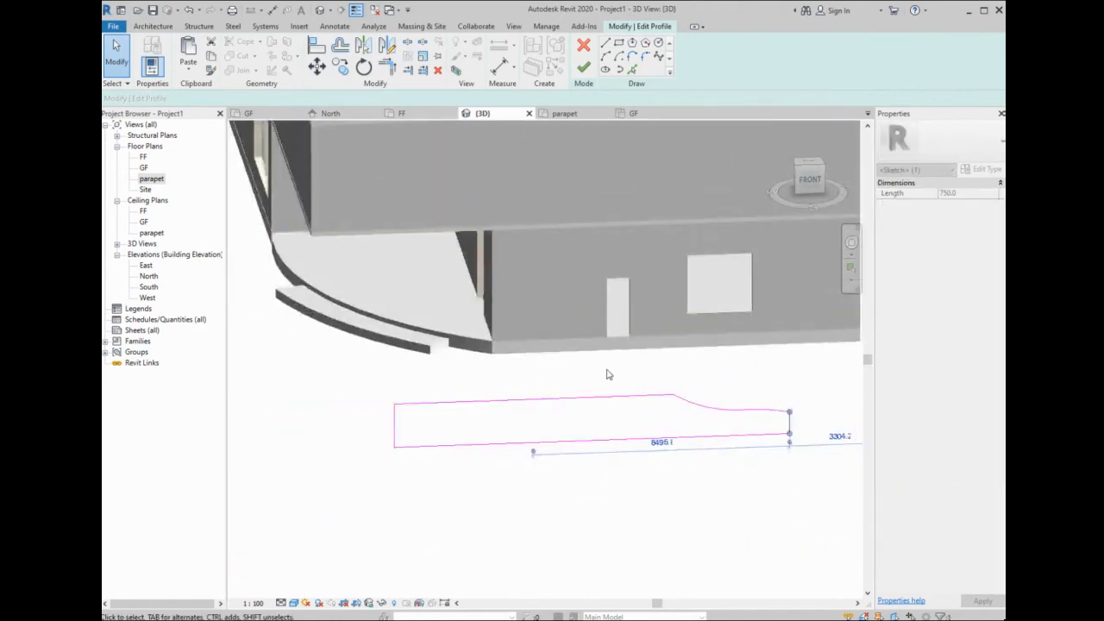
- Sketch a circle of 400 radius inside the middle of the wall profile and finish the profile edit
click(658, 42)
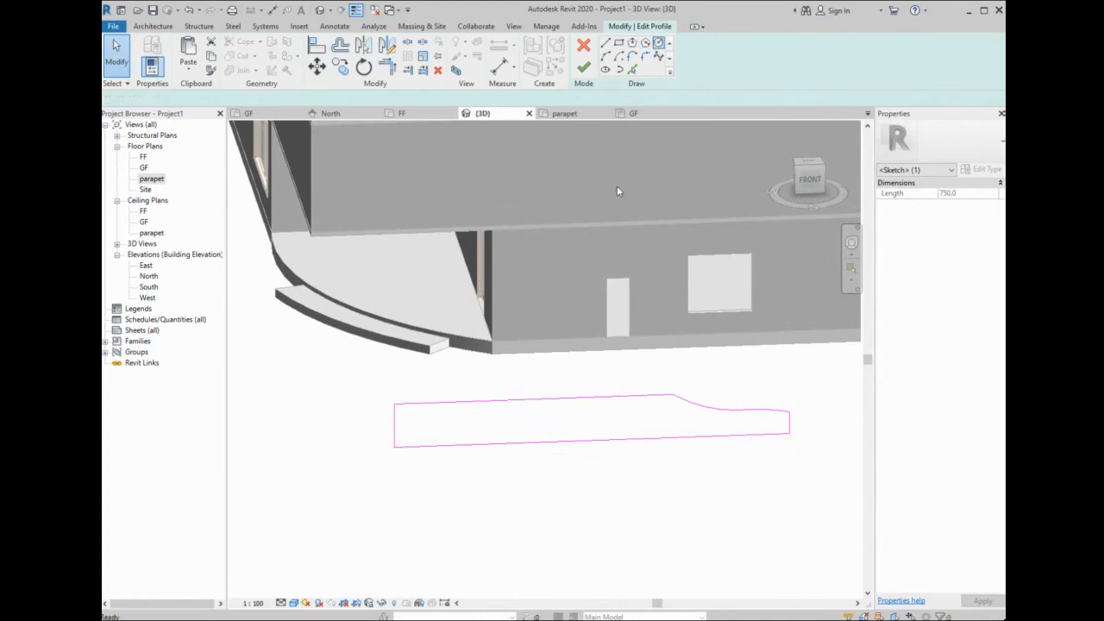
click(561, 414)
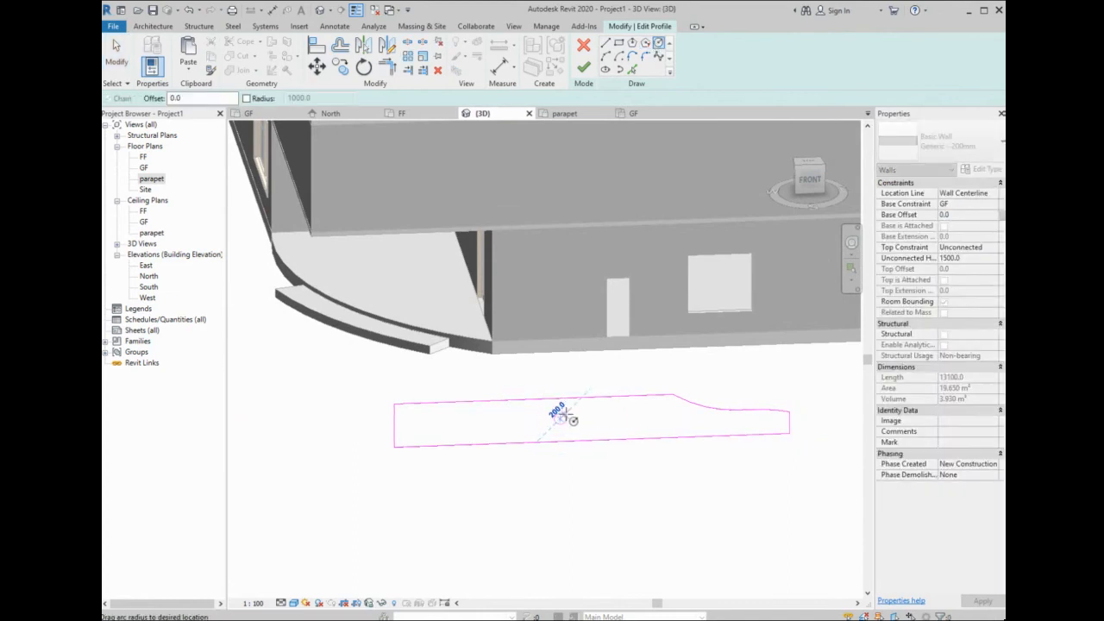
click(568, 416)
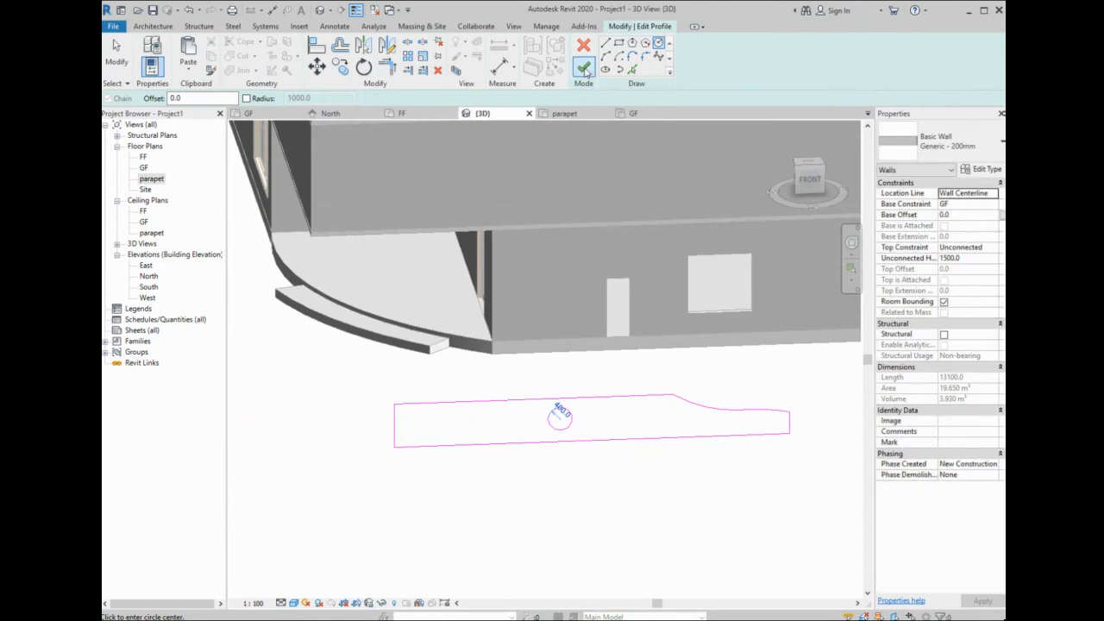
click(584, 68)
click(655, 556)
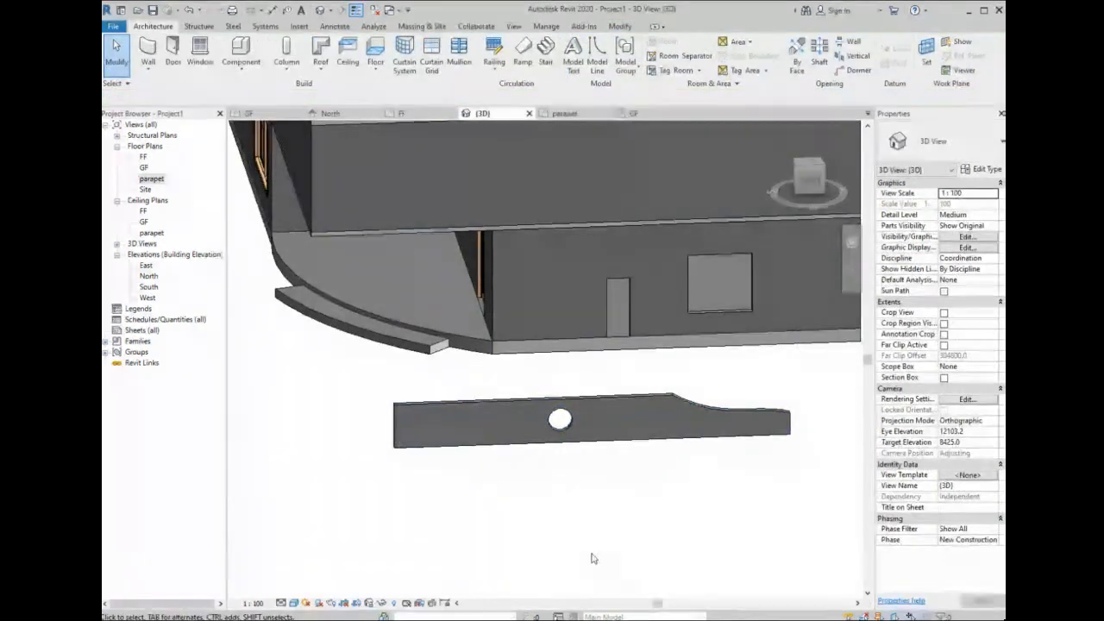
- Cut a hexagonal vertical opening with a radius of about 2100 through the parapet-level slab near its front corner
scroll(602, 532, down, 1)
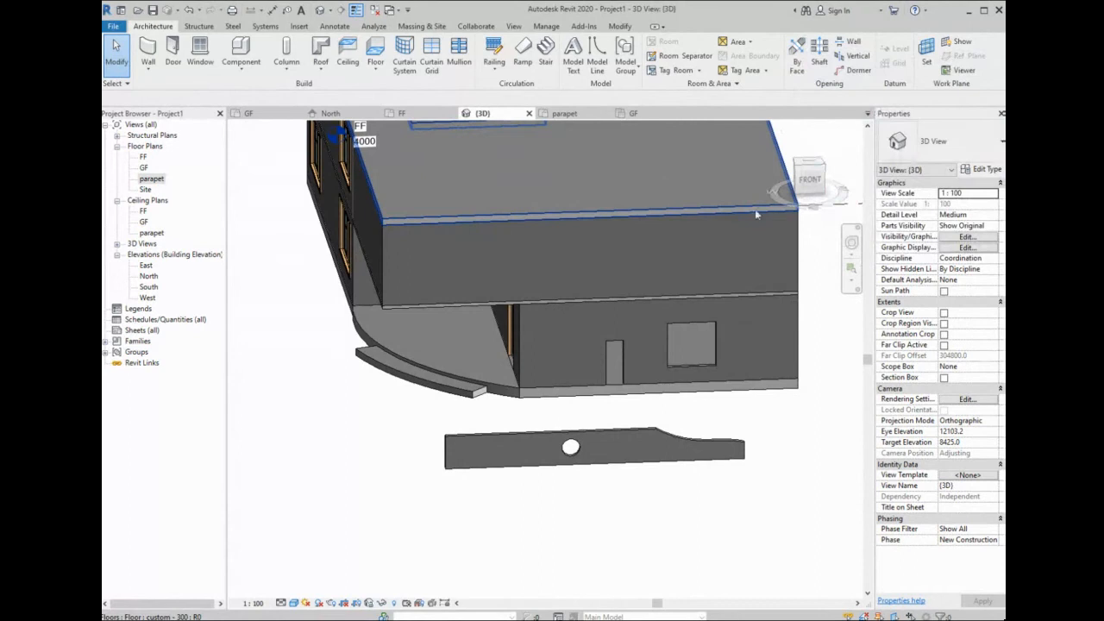
click(863, 56)
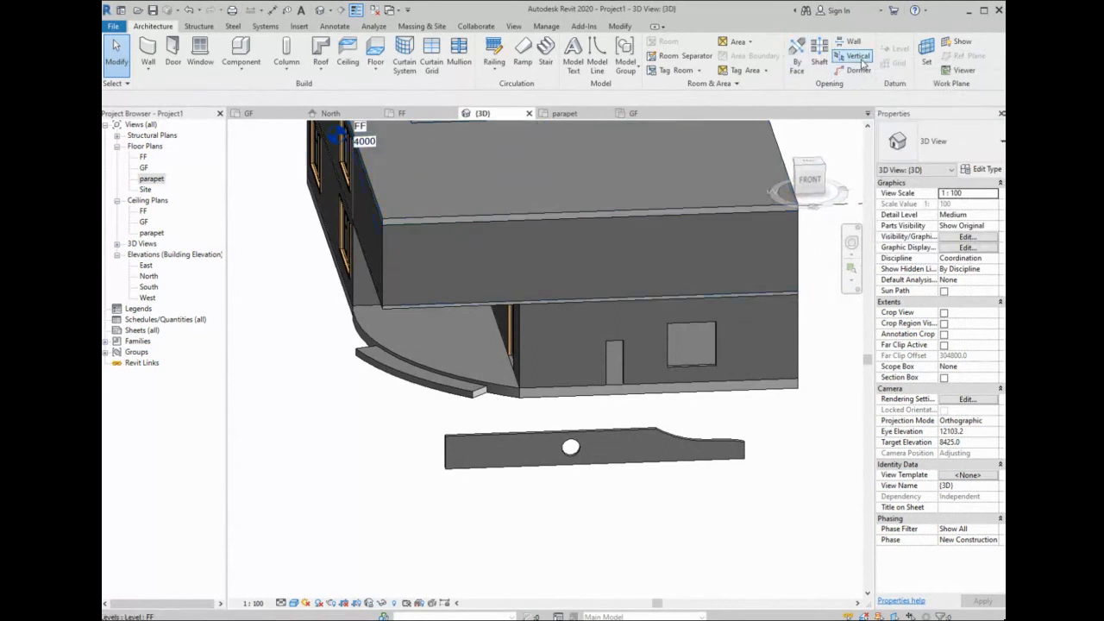
middle_drag(702, 210, 665, 304)
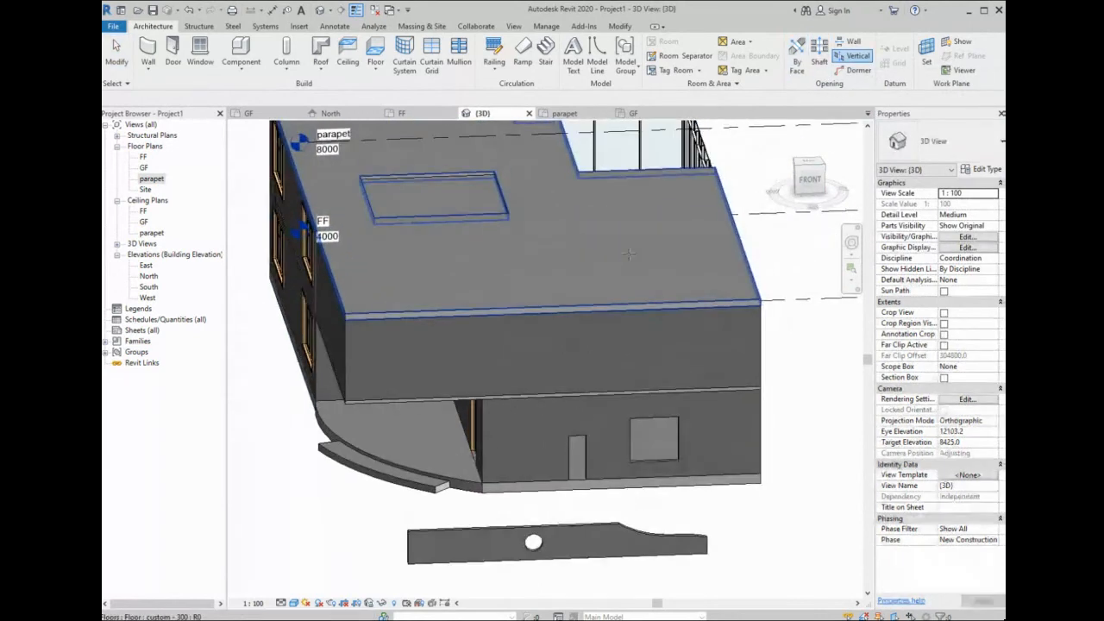
click(665, 303)
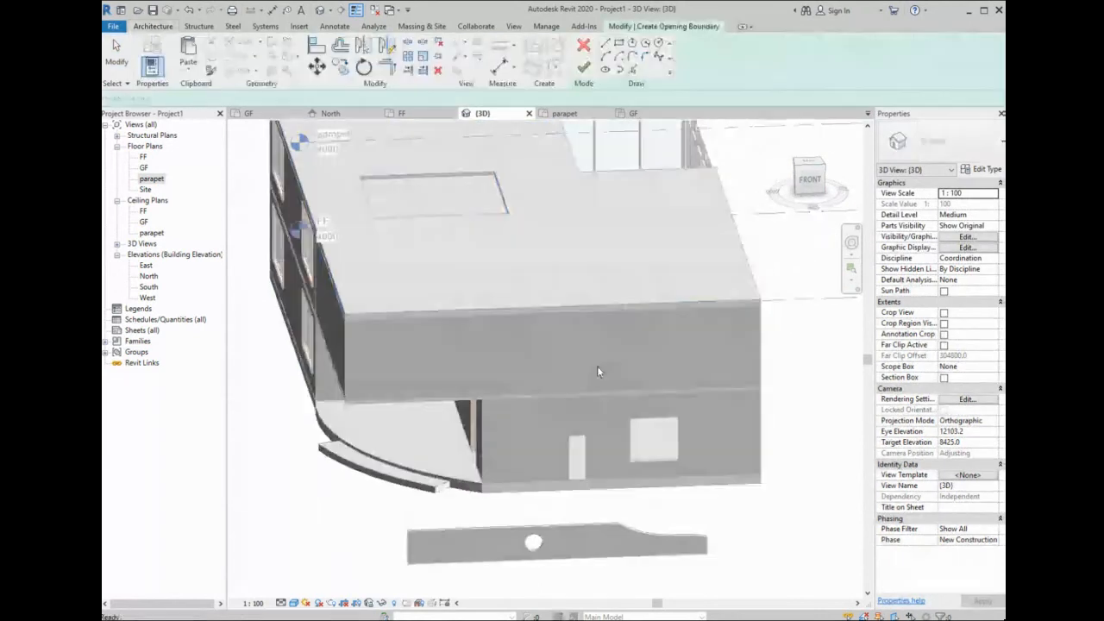
click(633, 43)
click(641, 248)
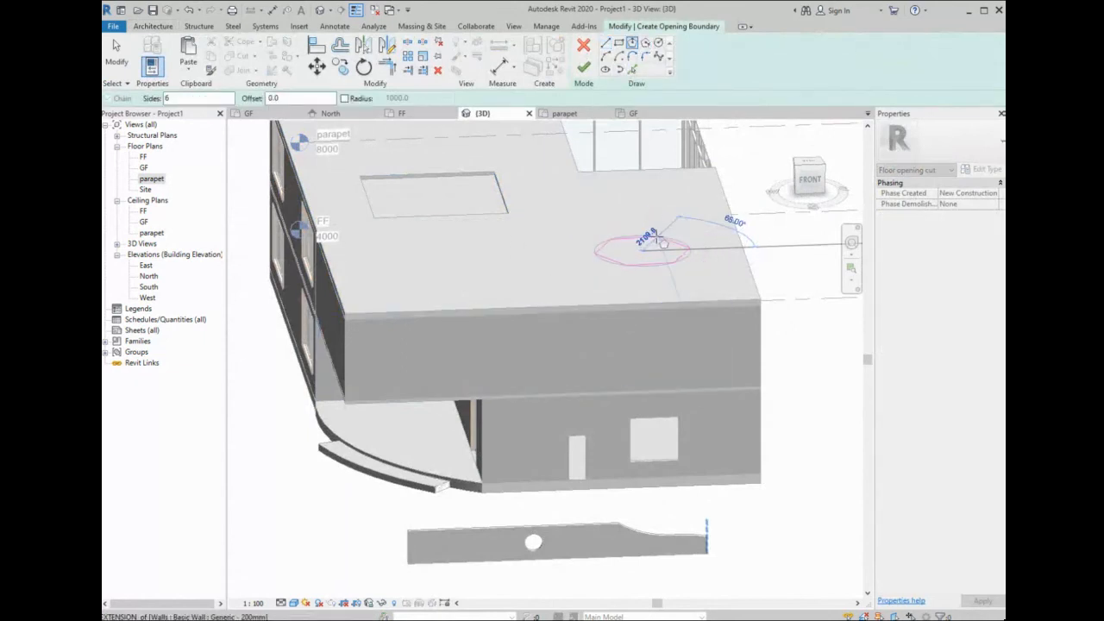
click(654, 239)
click(583, 66)
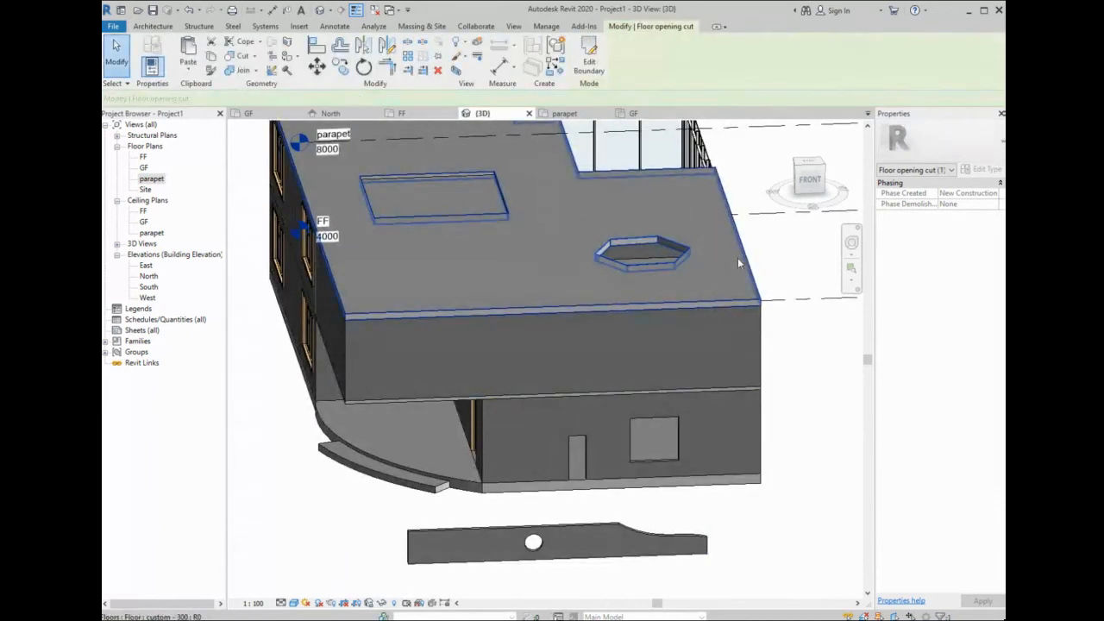
shift+middle_drag(737, 257, 666, 209)
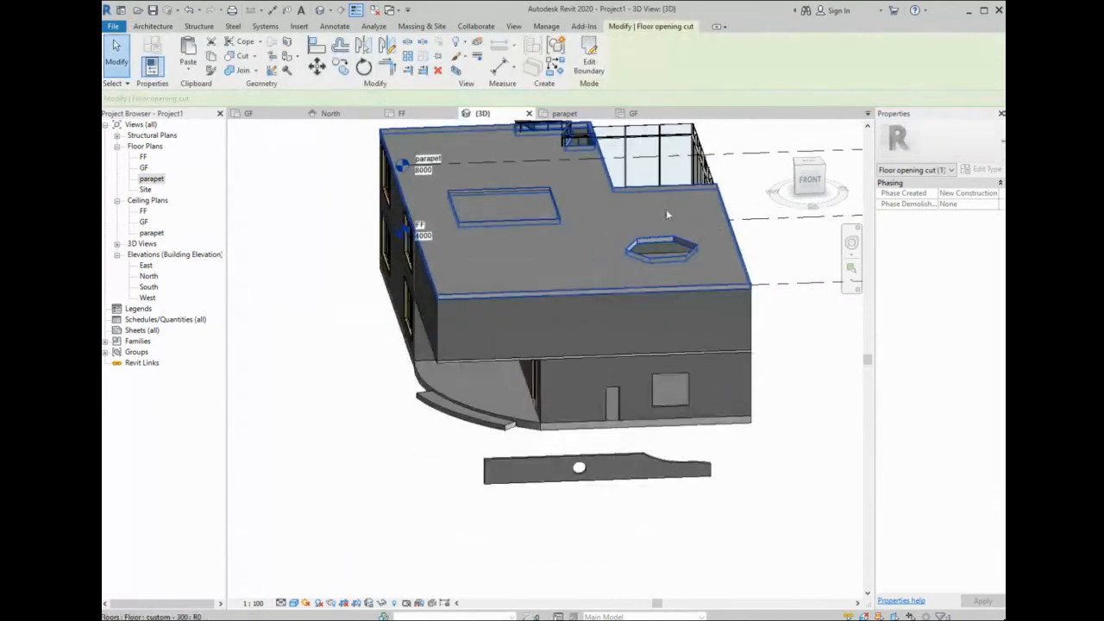
- Open the parapet-level slab's boundary sketch to check whether the hexagonal opening belongs to it, and leave the sketch unchanged
double_click(618, 288)
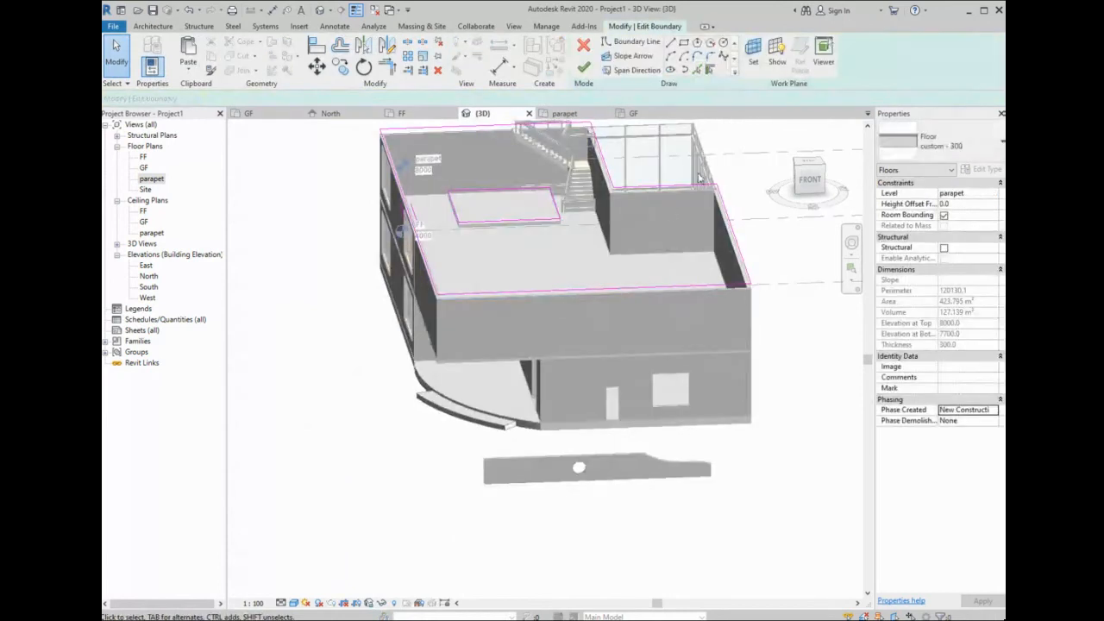
click(583, 67)
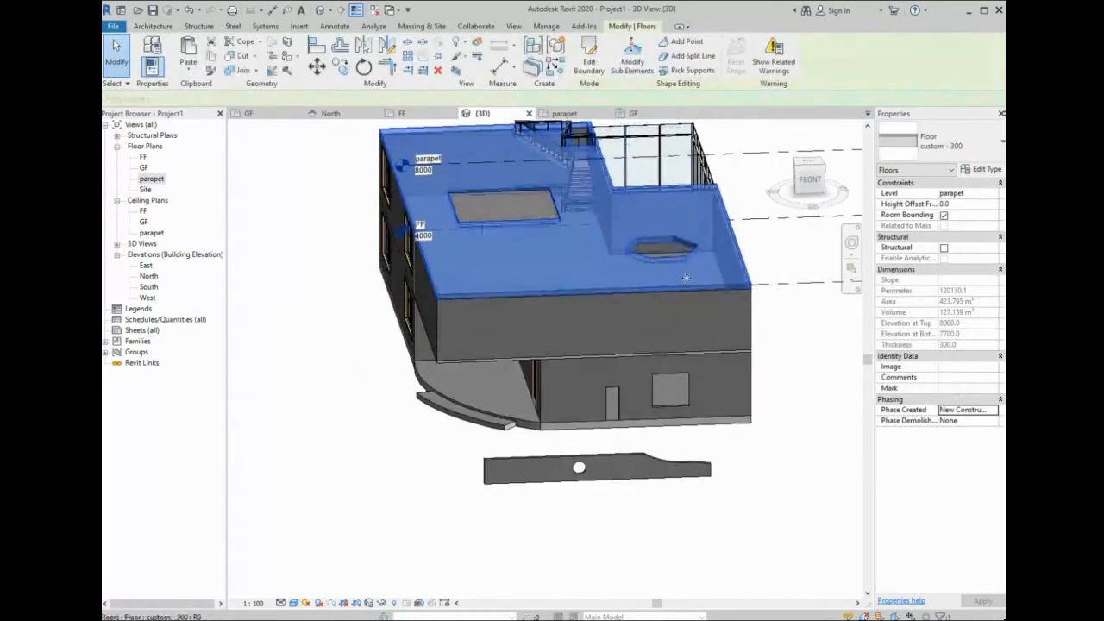
scroll(685, 249, down, 2)
middle_drag(688, 251, 666, 297)
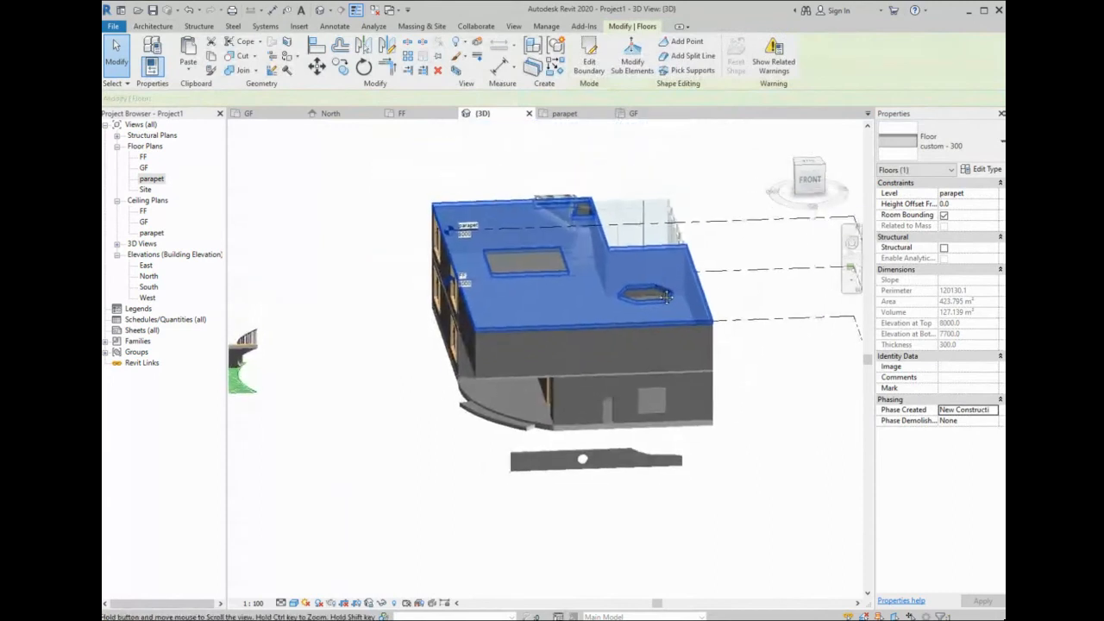
scroll(718, 318, down, 1)
scroll(667, 267, up, 1)
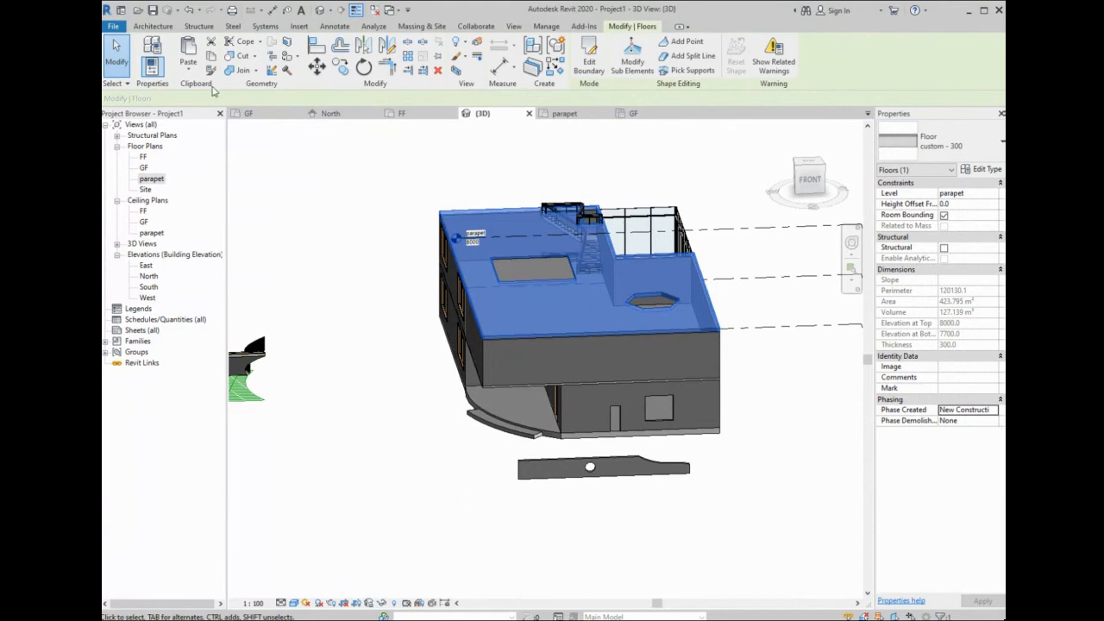
click(153, 26)
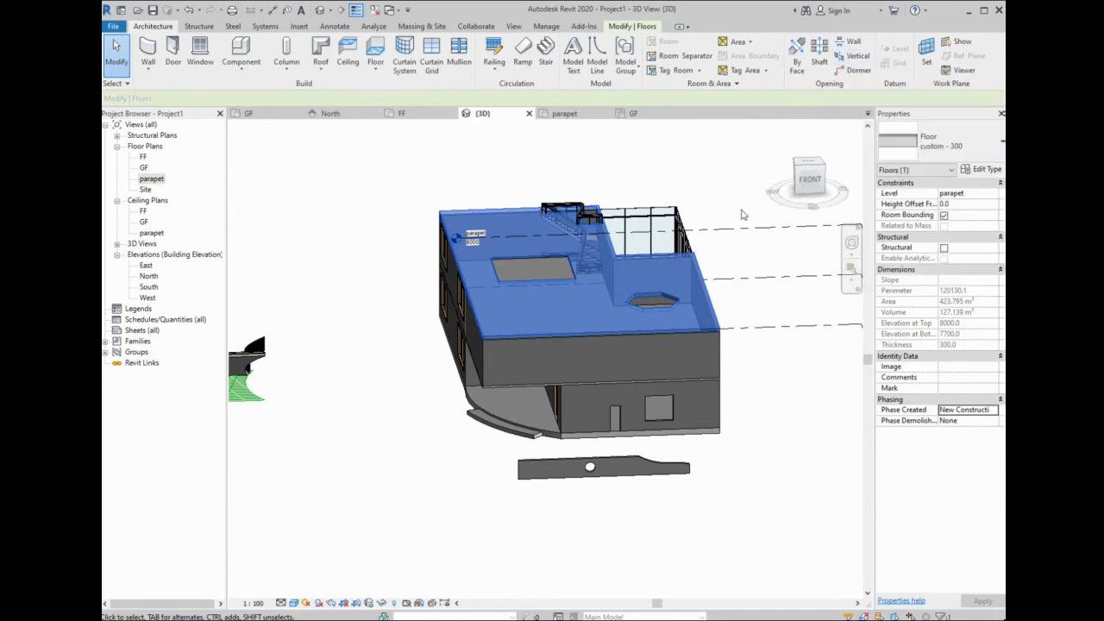
scroll(579, 284, down, 1)
click(663, 178)
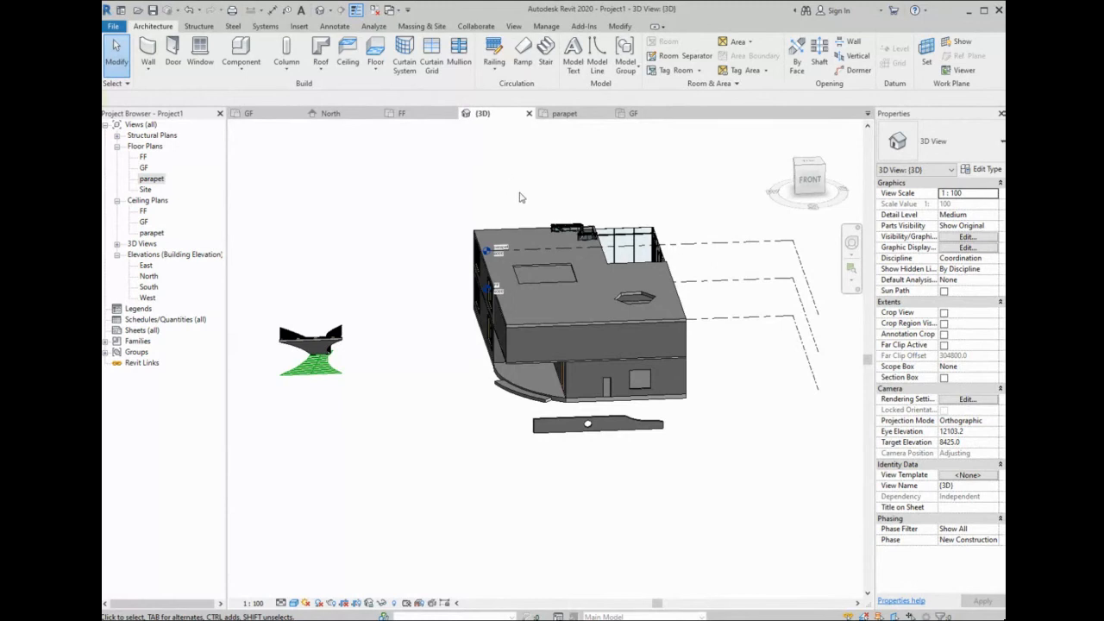
scroll(517, 192, down, 1)
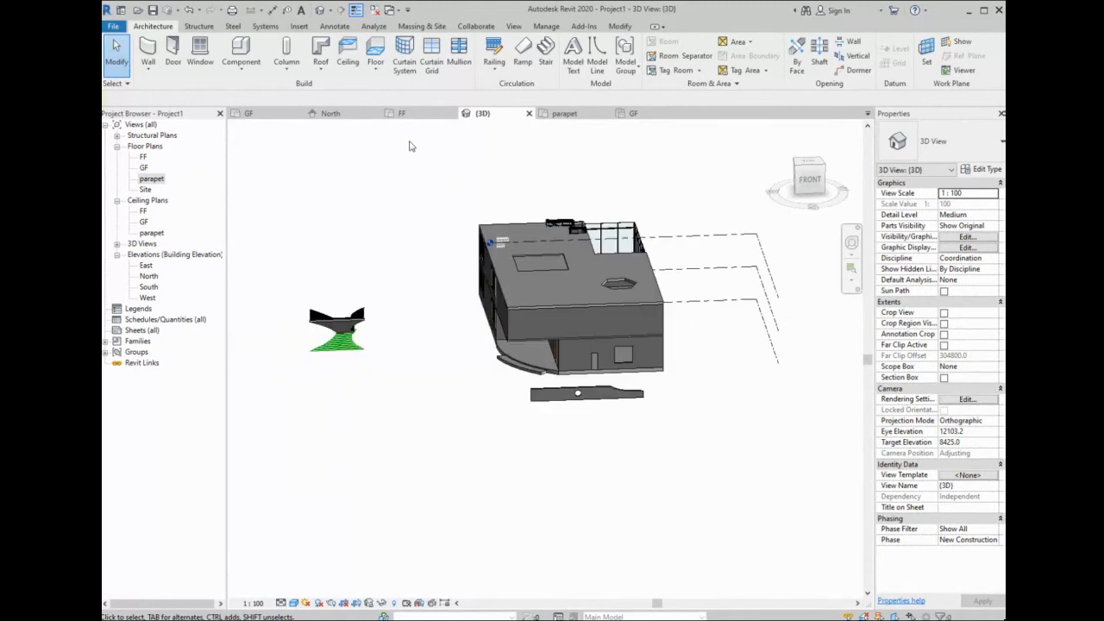
- On the GF floor plan, place tagged rooms in the enclosed spaces between grids A–C, C–D and D–F
click(276, 116)
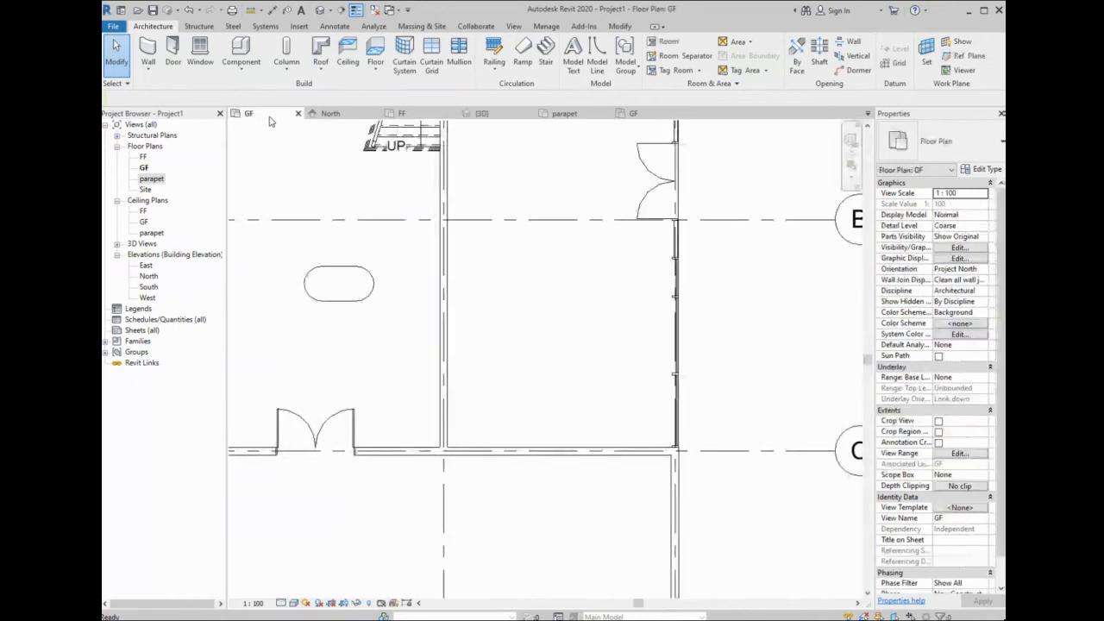
scroll(442, 275, down, 3)
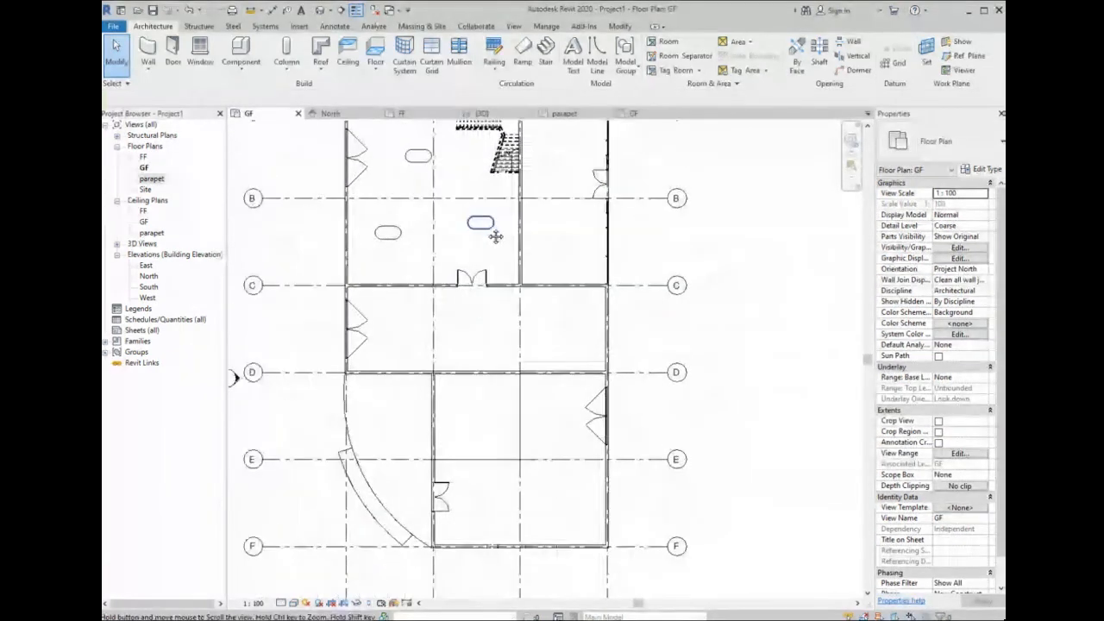
scroll(505, 256, down, 1)
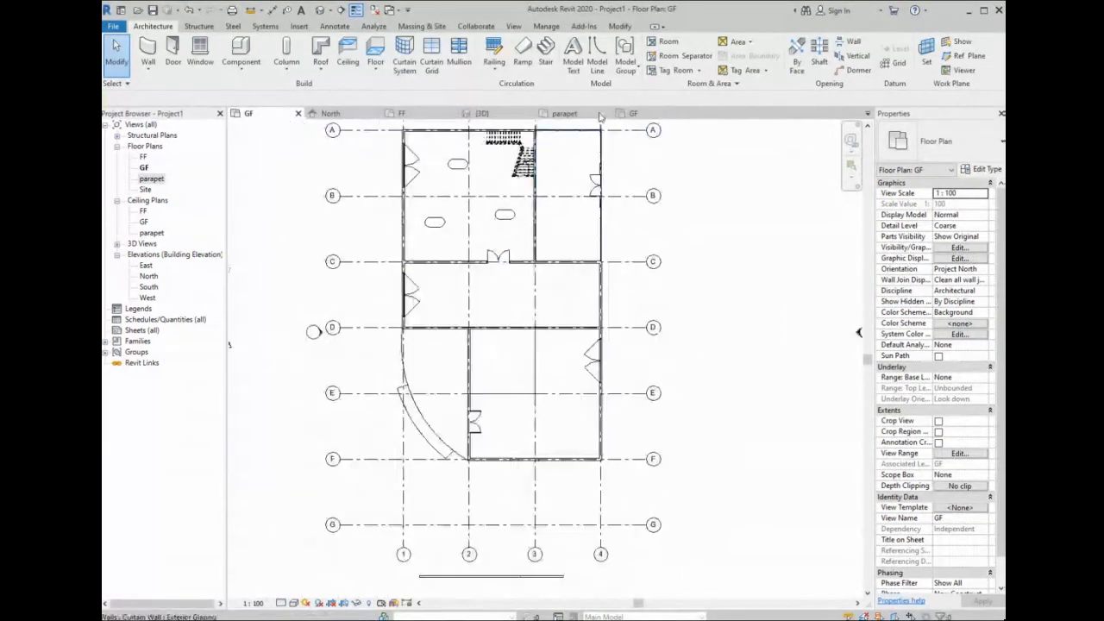
scroll(578, 146, down, 1)
click(664, 42)
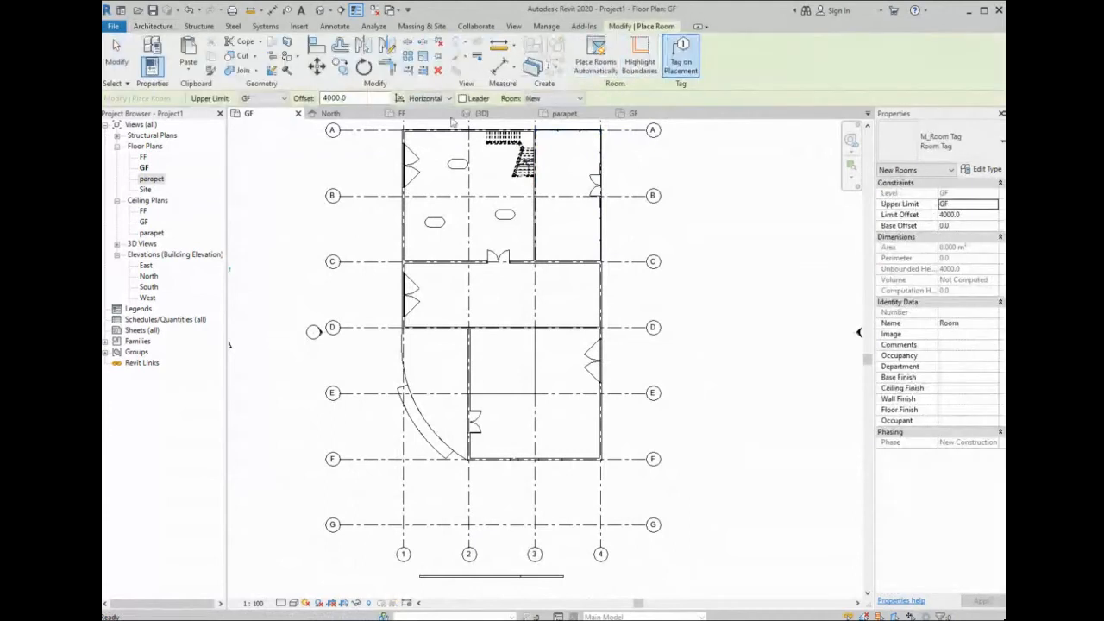
click(477, 207)
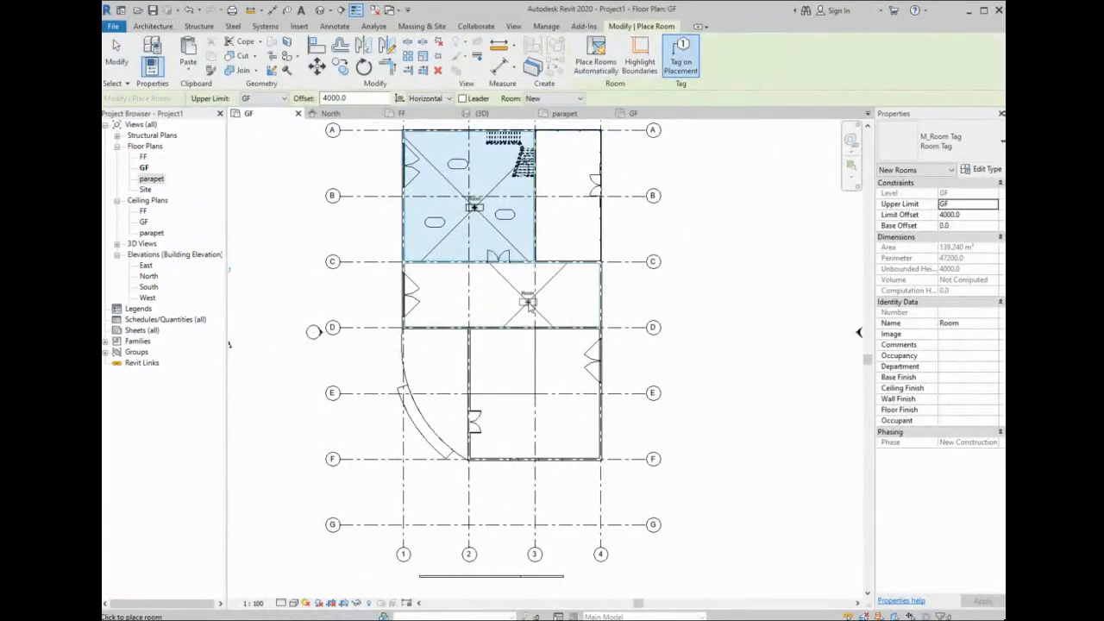
click(526, 303)
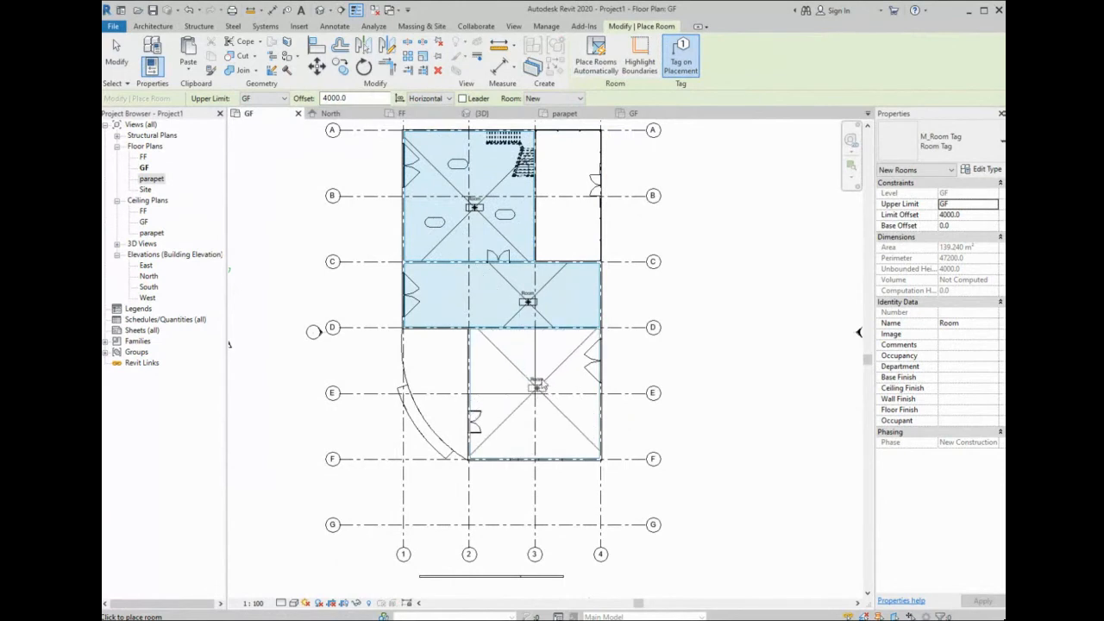
click(538, 388)
scroll(548, 332, up, 1)
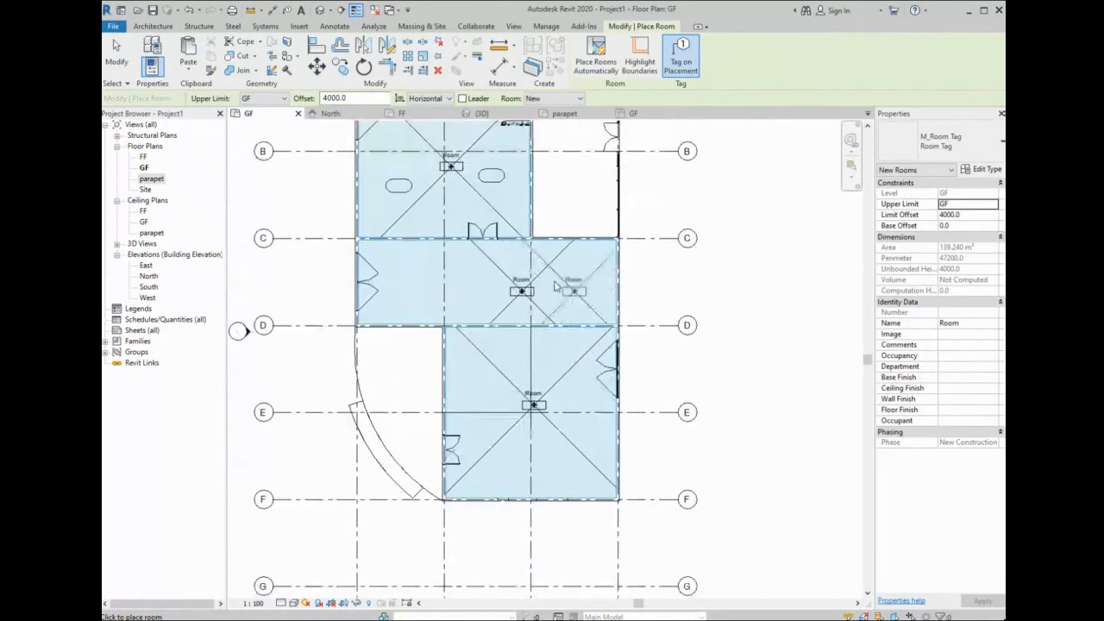
key(Escape)
key(Escape)
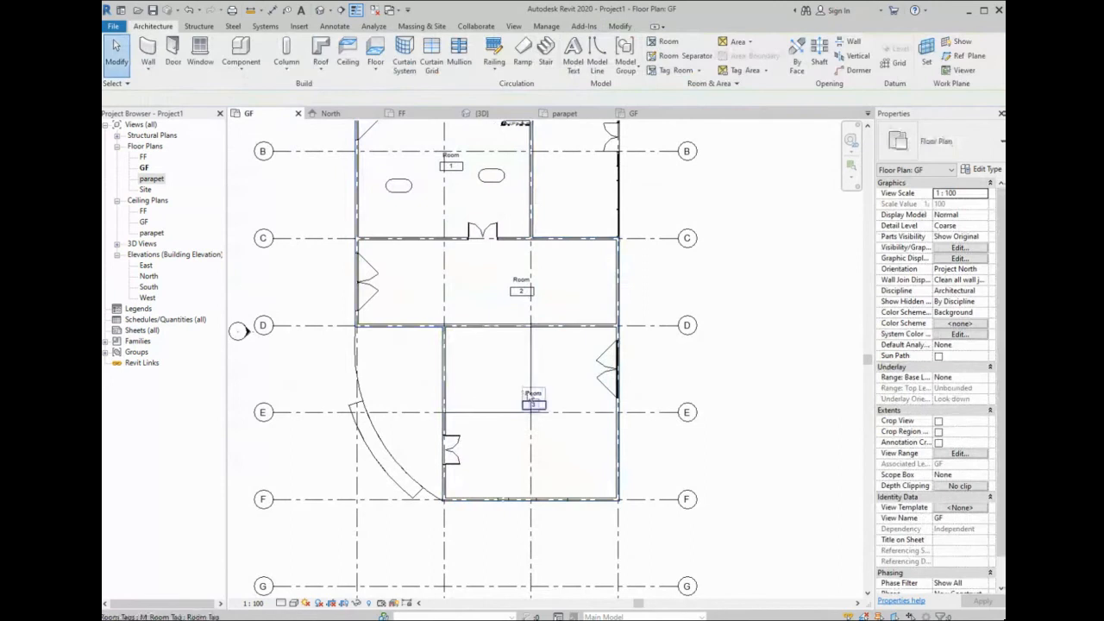
- Rename the room between grids D and F as living room and the one between grids C and D as hallway
double_click(534, 399)
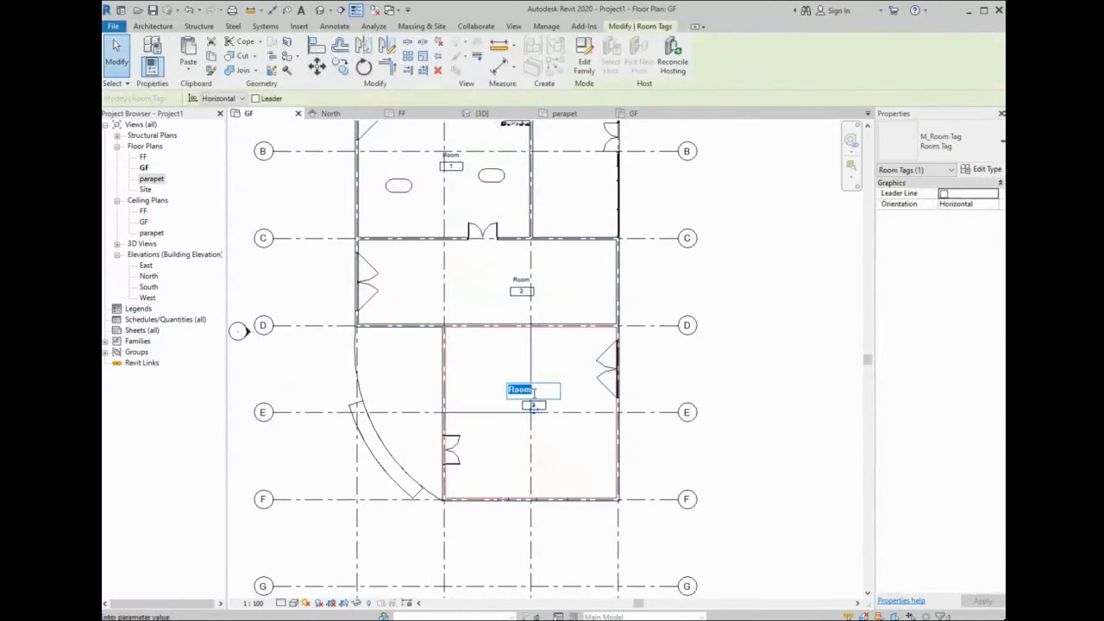
text(living room)
key(Return)
click(521, 281)
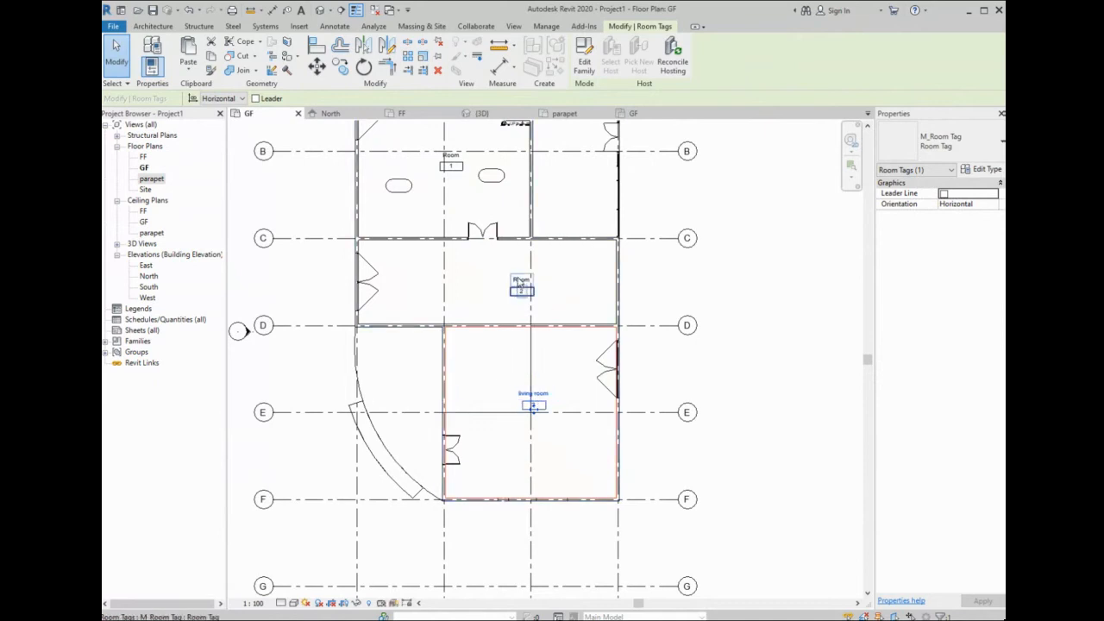
click(521, 280)
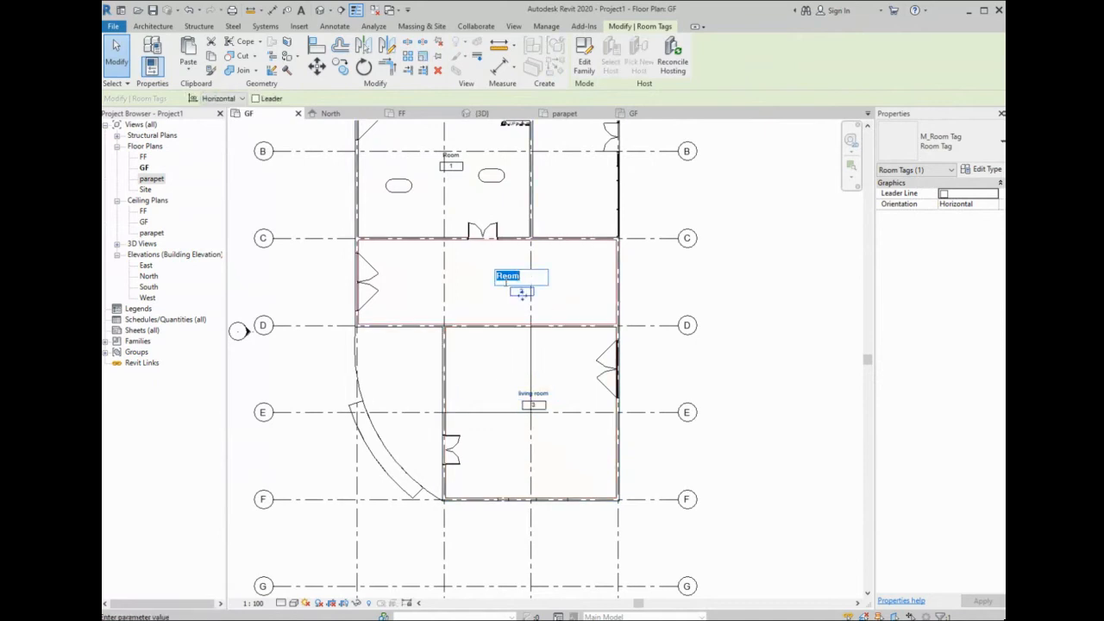
text(hallway)
key(Return)
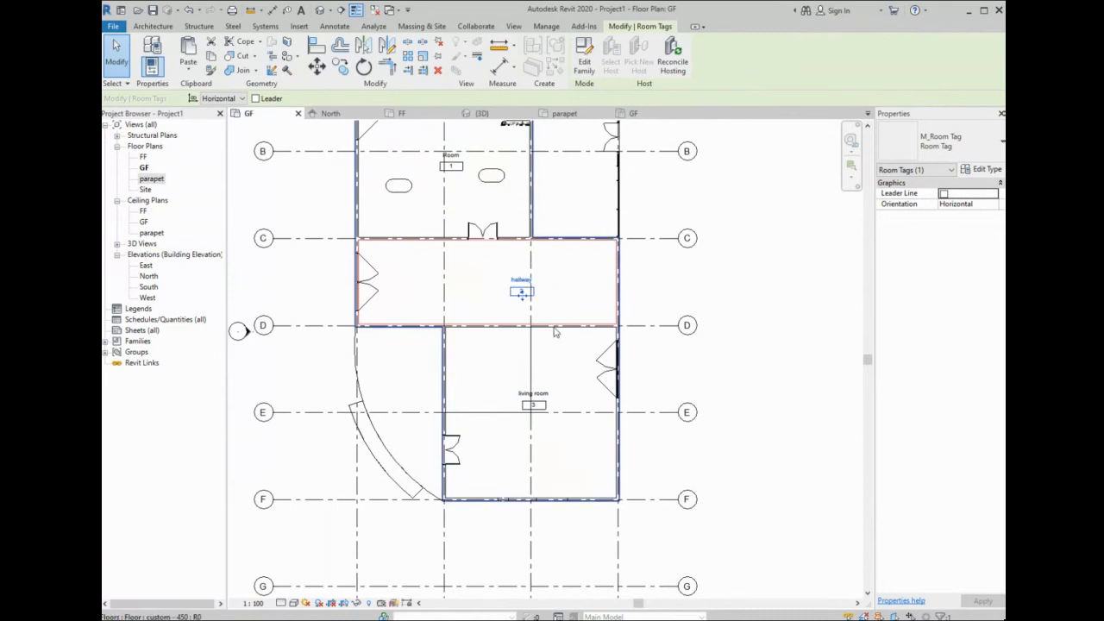
scroll(564, 277, down, 1)
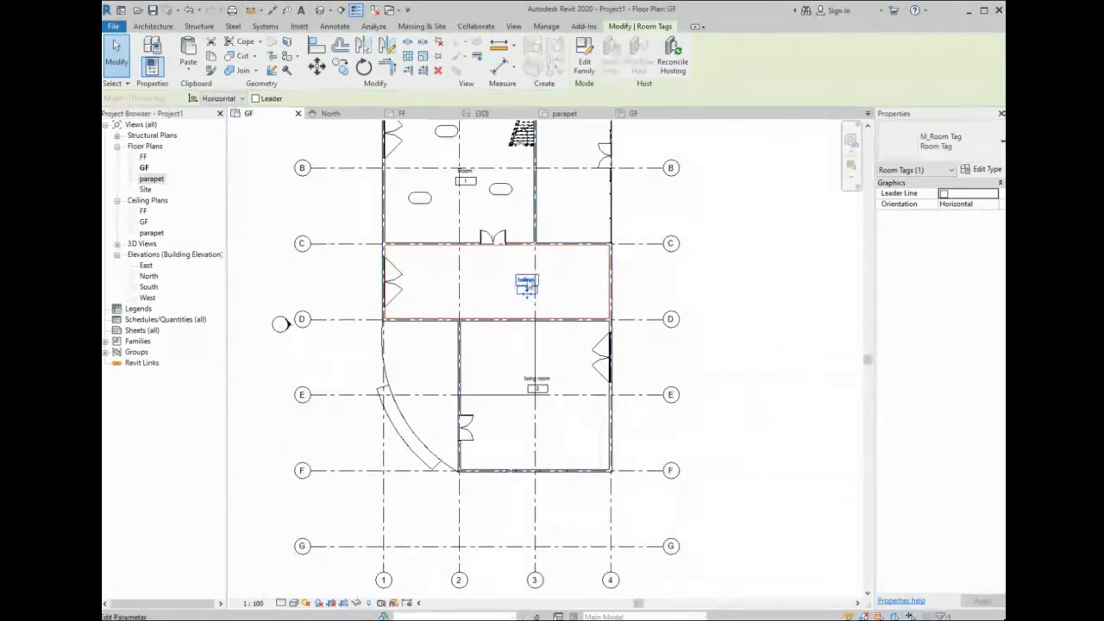
scroll(527, 288, up, 1)
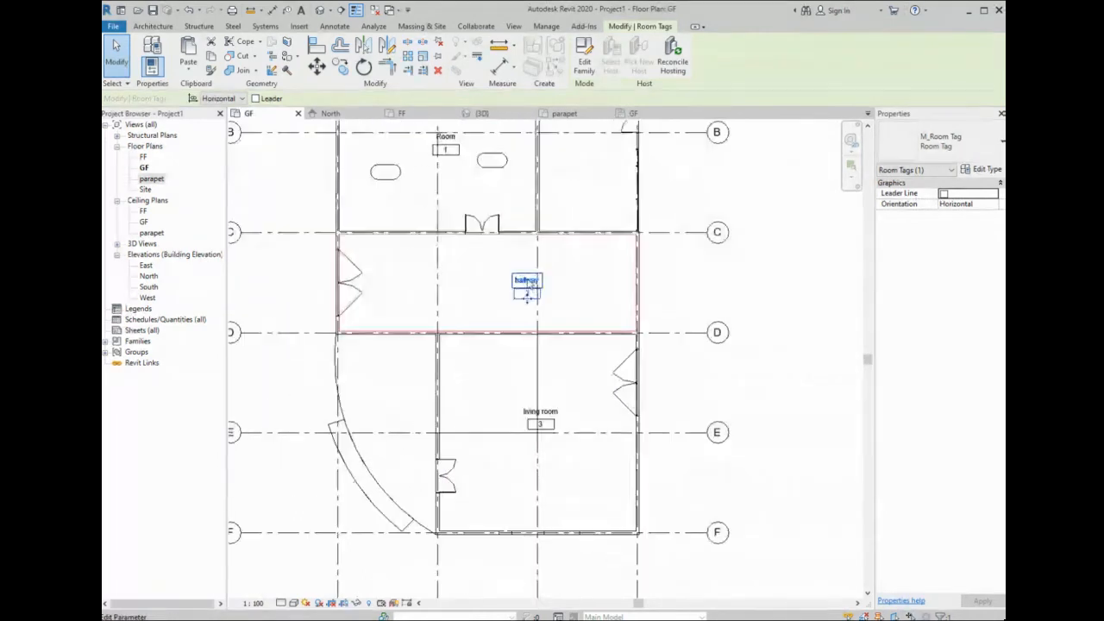
- Delete the number, area and volume labels from the room tag family and load it into the project, overwriting the existing version
click(586, 59)
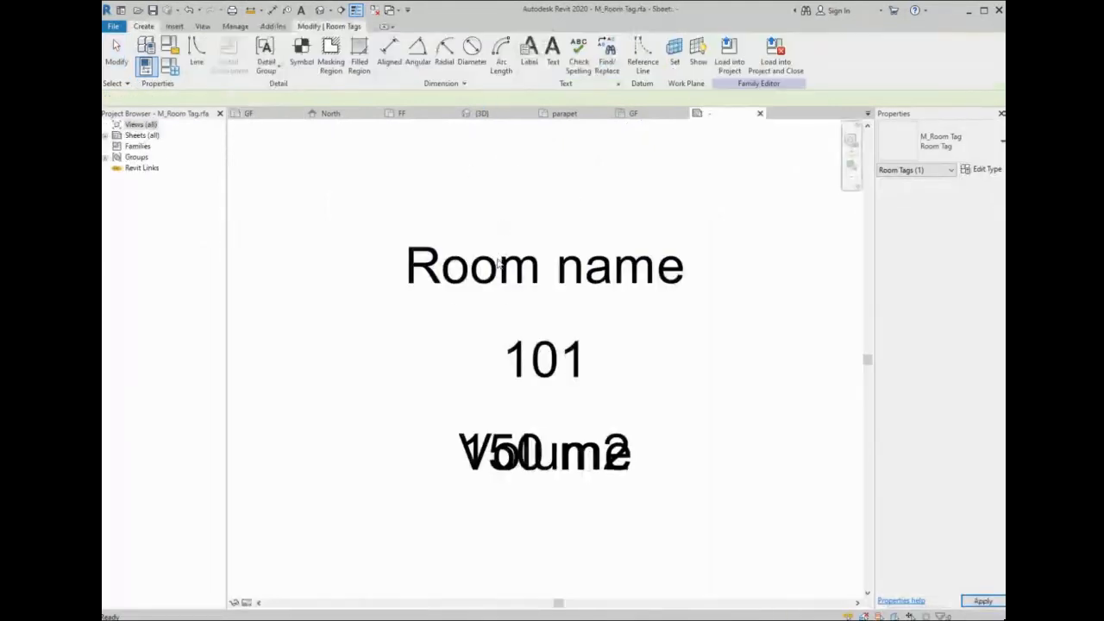
drag(684, 362, 495, 462)
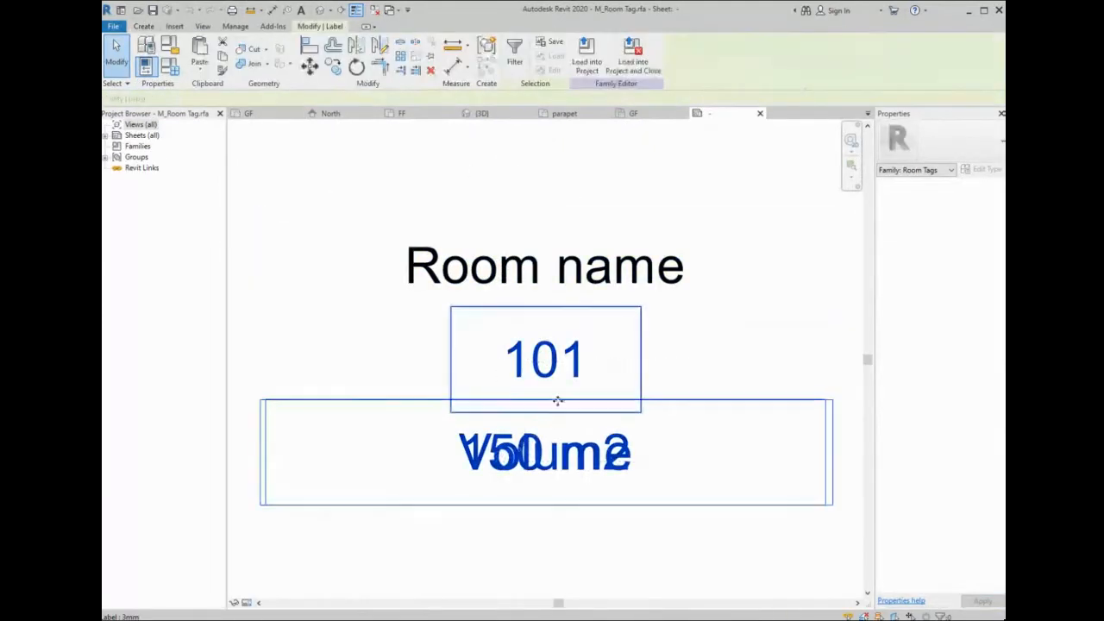
key(Delete)
click(518, 56)
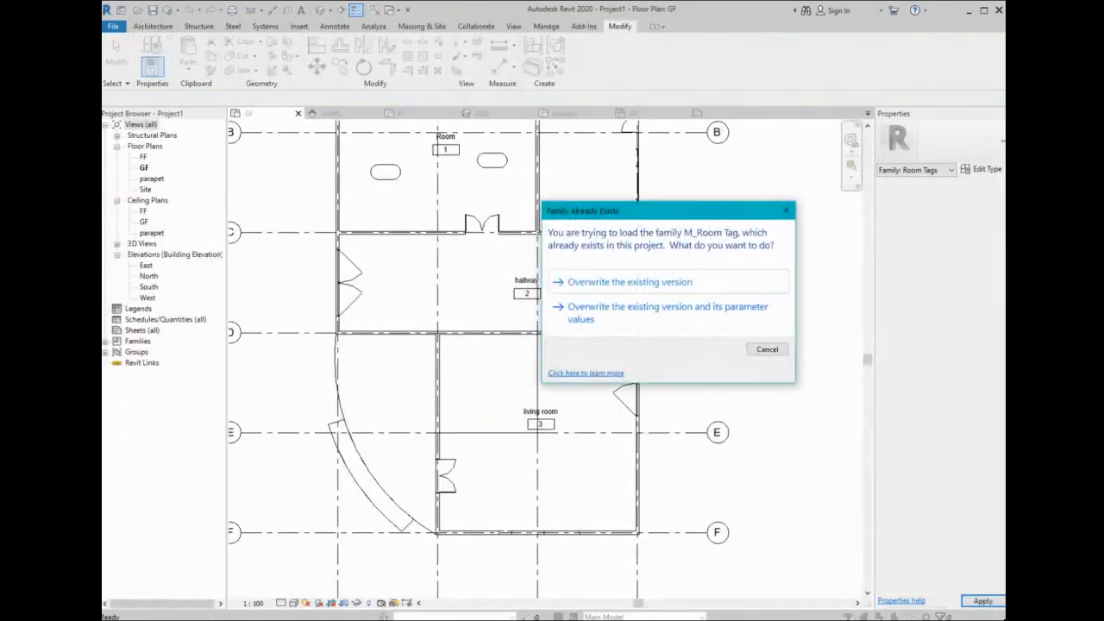
click(655, 282)
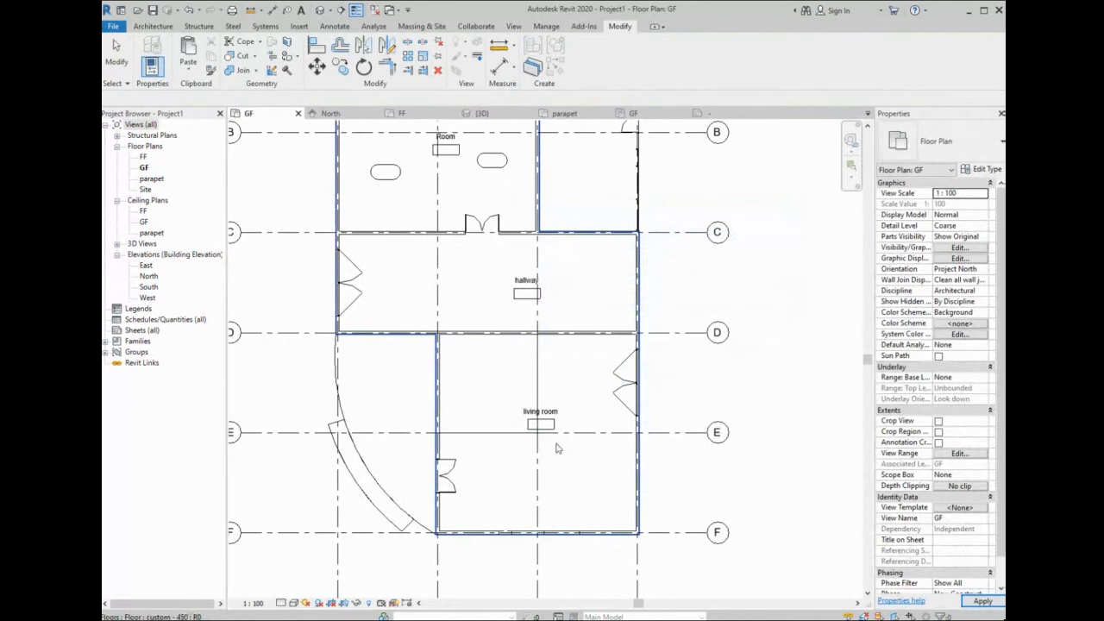
- Place a color fill legend beside the GF plan near grid E, using space type Rooms and color scheme Name
scroll(556, 448, down, 2)
click(675, 281)
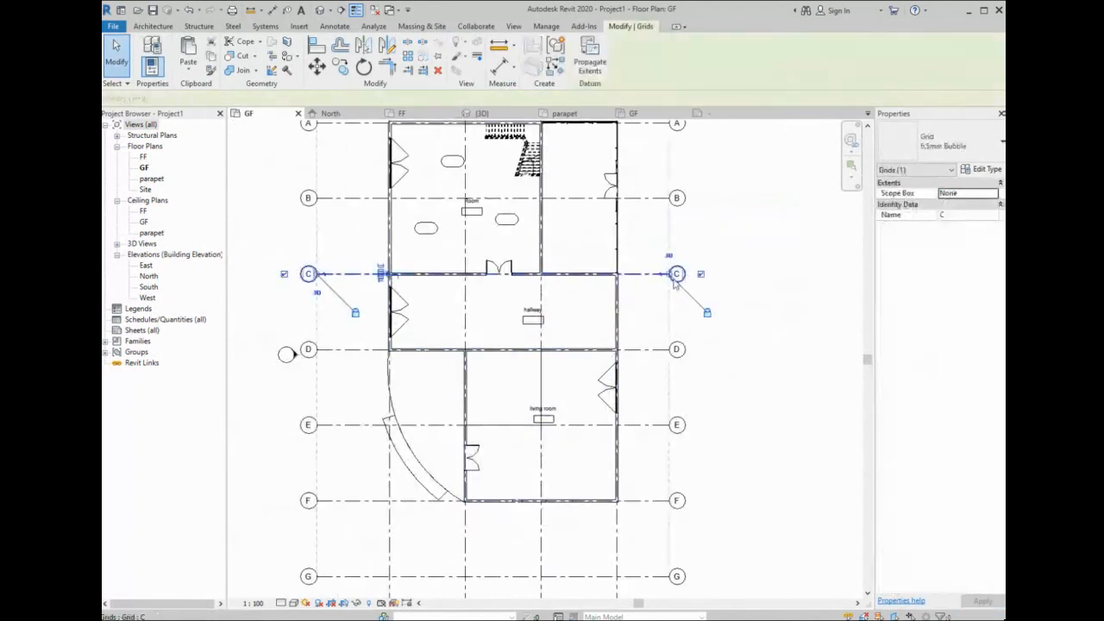
click(564, 306)
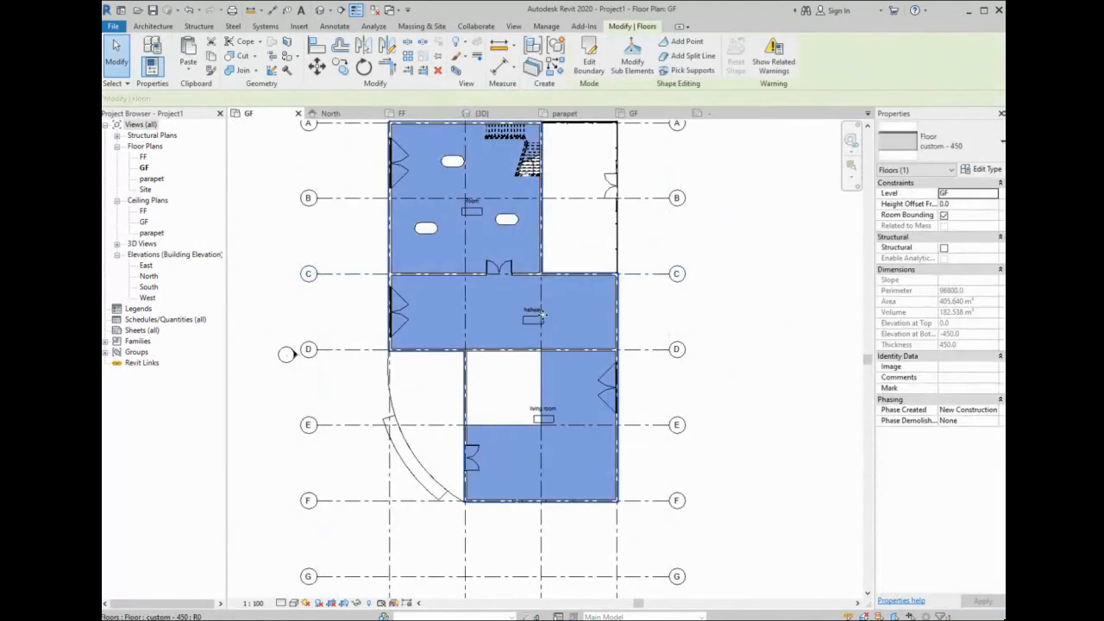
click(336, 26)
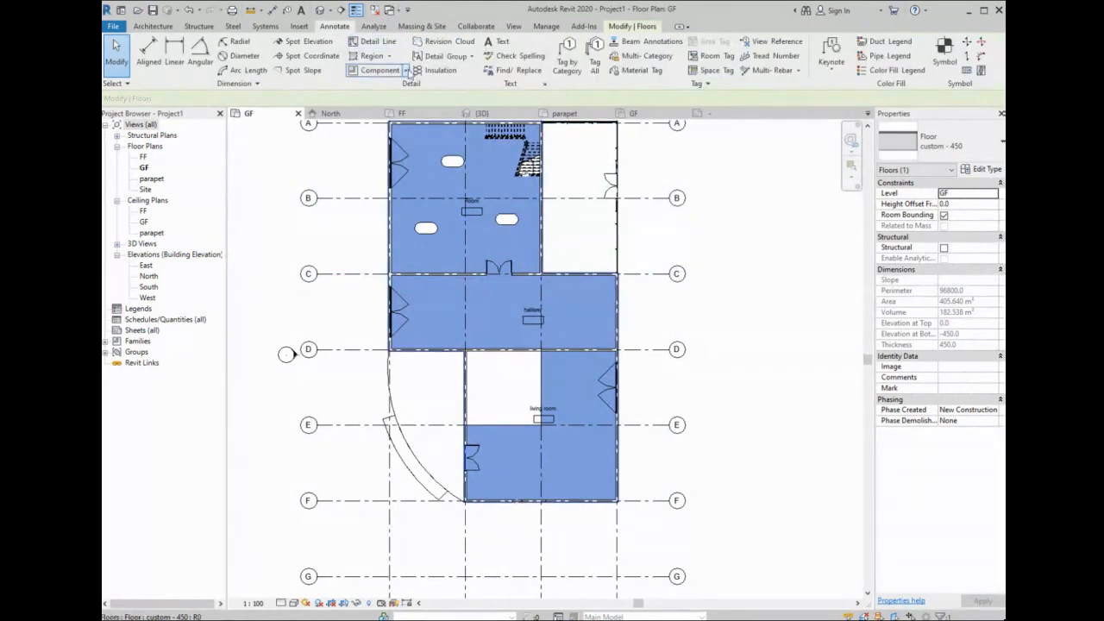
click(889, 72)
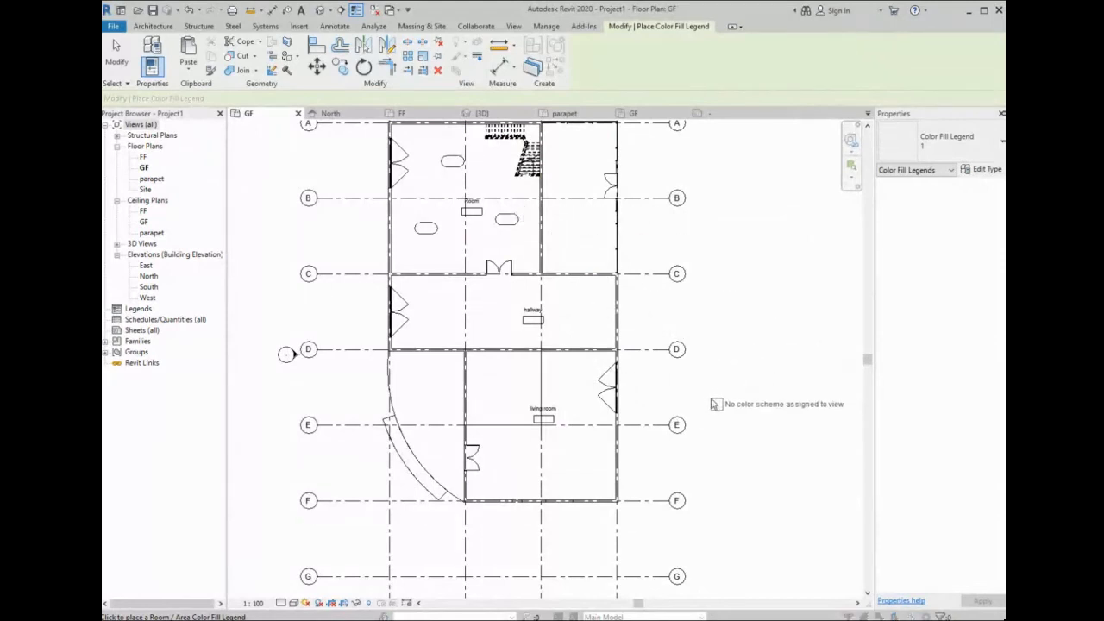
click(715, 403)
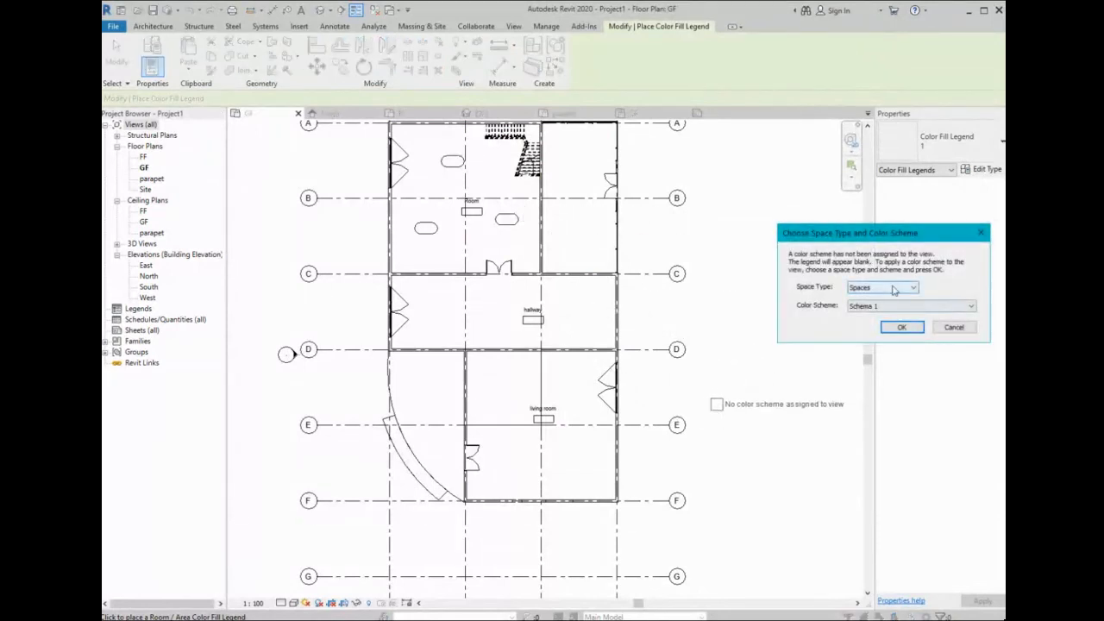
click(866, 302)
click(871, 306)
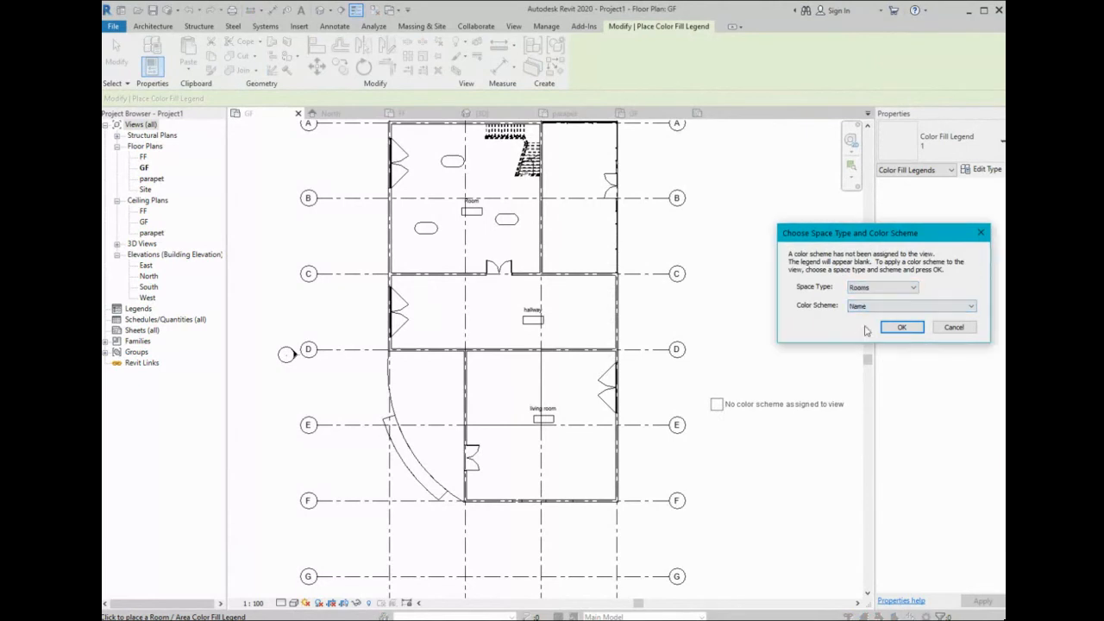
click(902, 326)
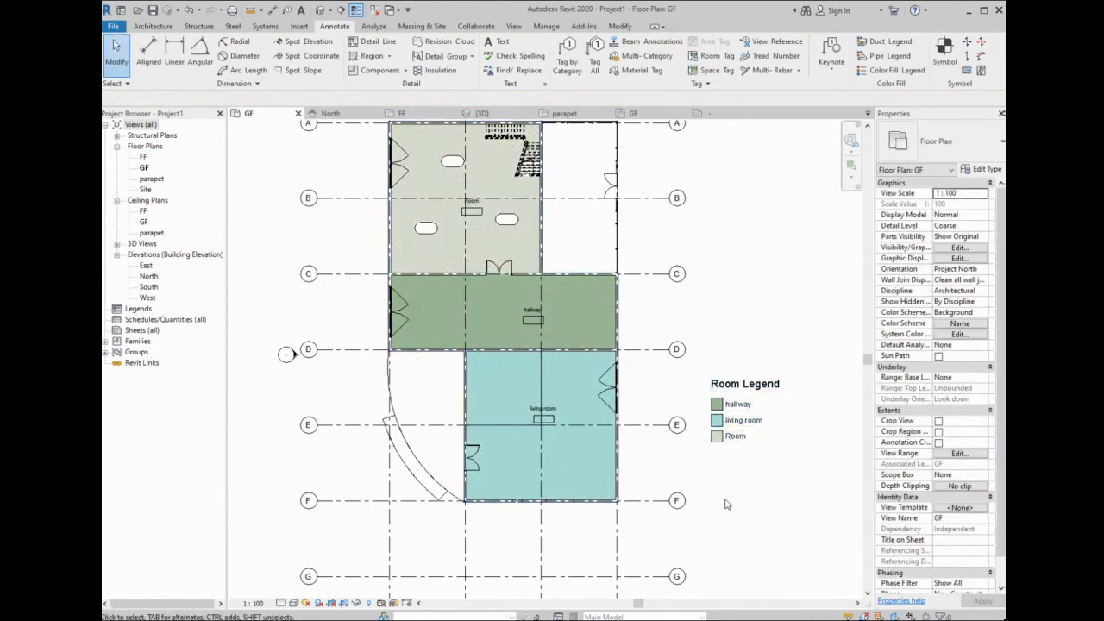
- Inspect the room legend's type properties and its color scheme definition, leaving both unchanged
click(740, 420)
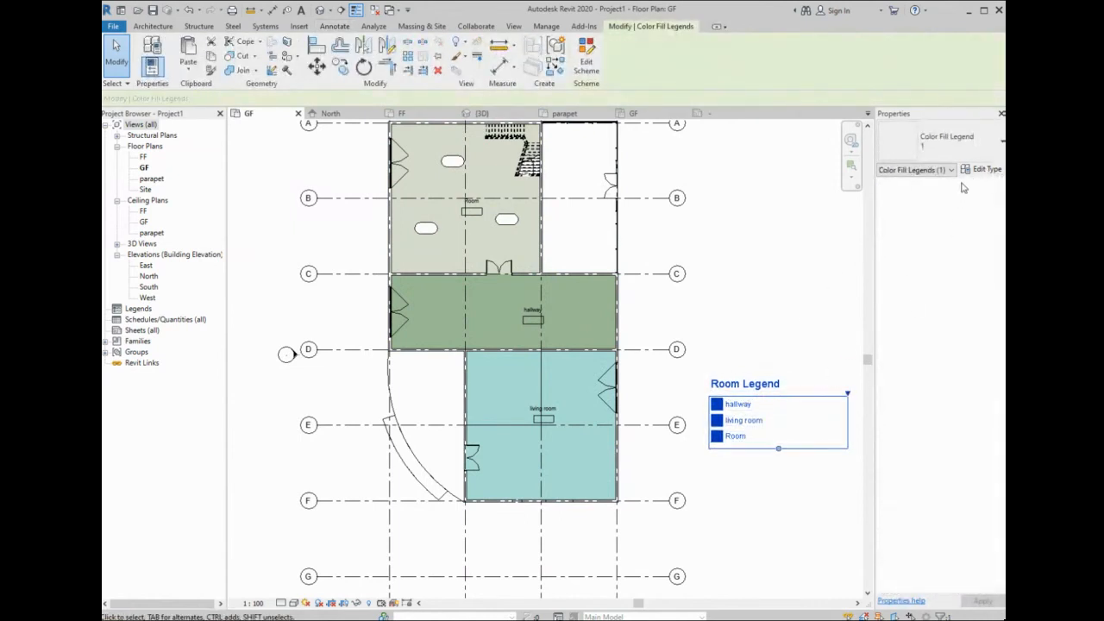
click(983, 169)
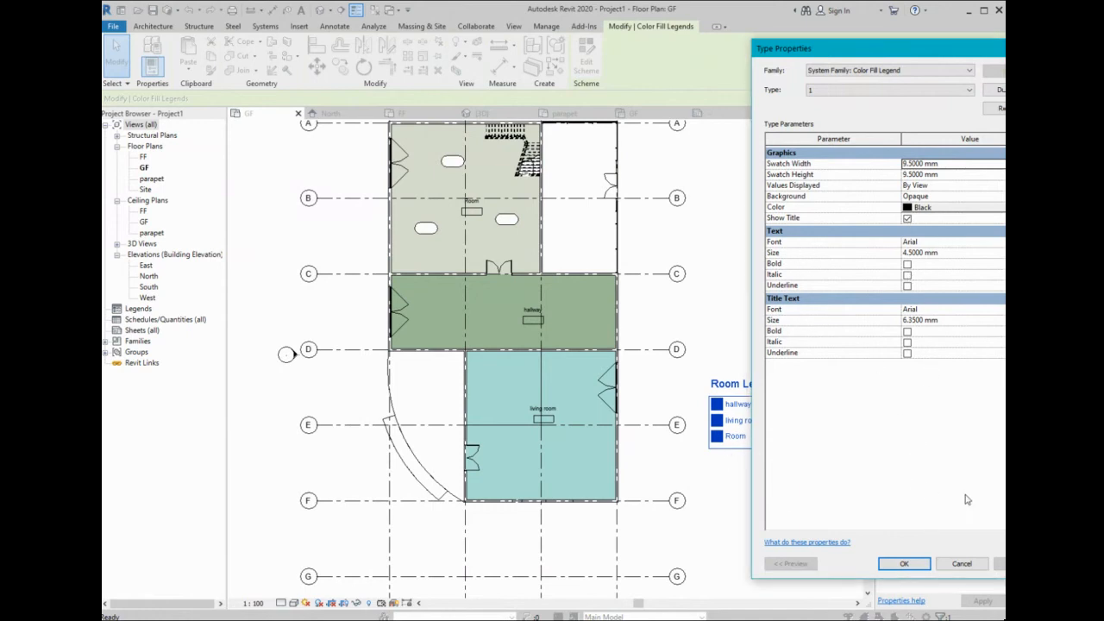
click(904, 563)
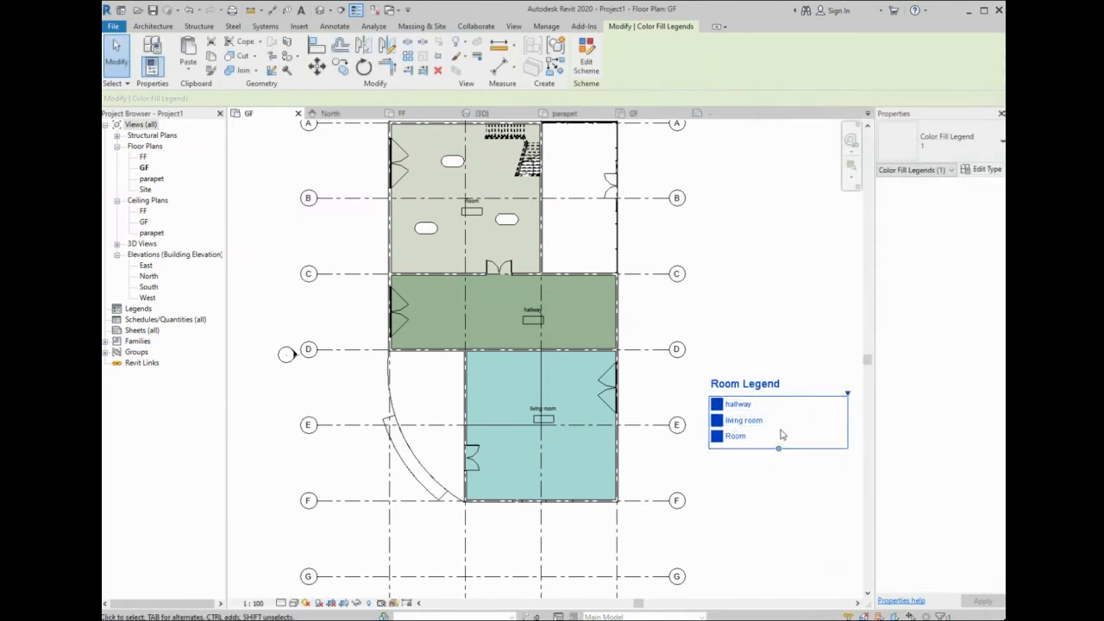
click(586, 57)
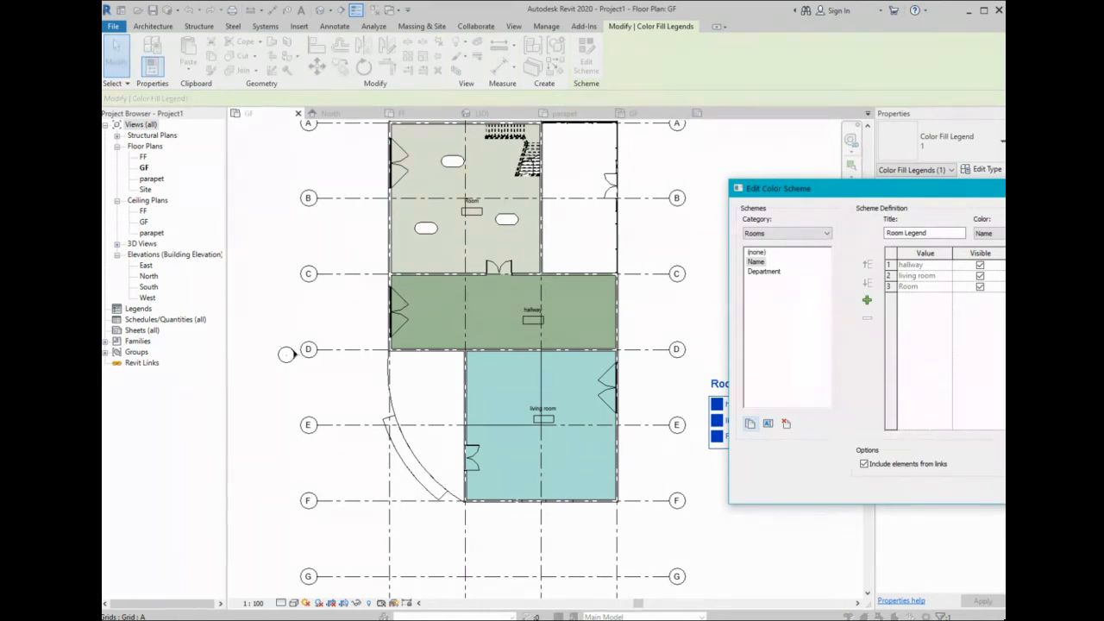
key(Return)
click(772, 283)
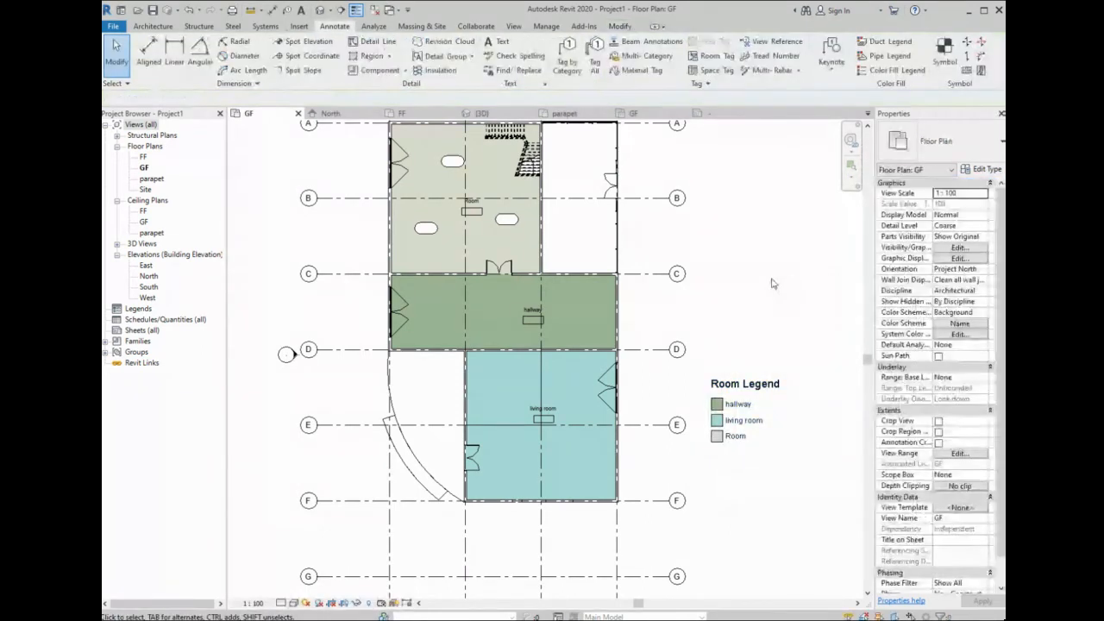
- Add an aligned dimension between the wall centerlines on grids A and C, placed just outside grid 4
scroll(673, 297, down, 3)
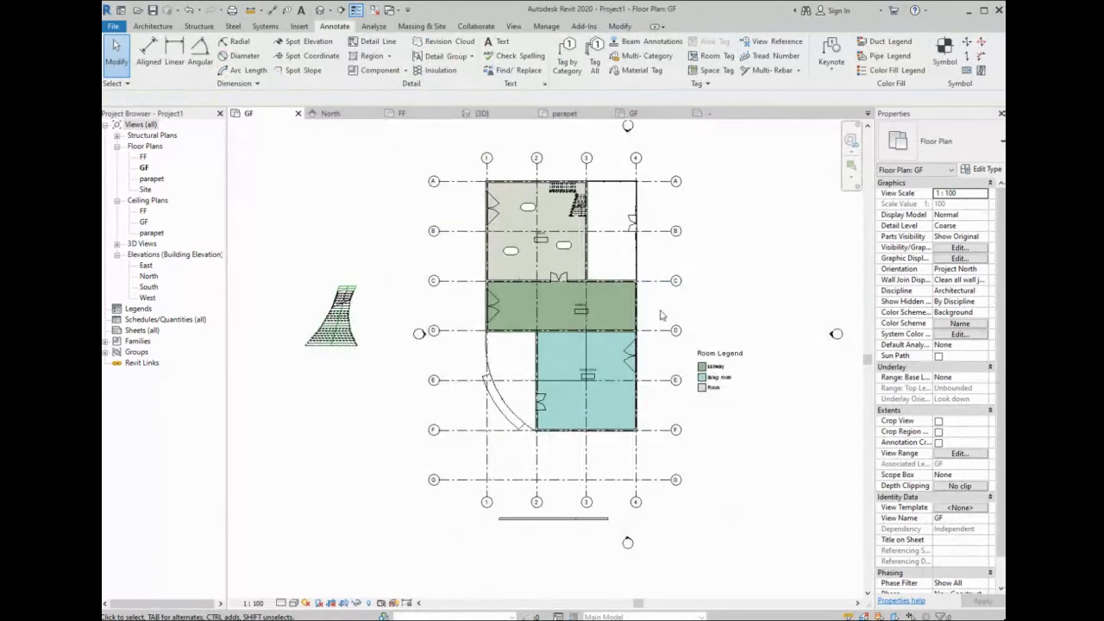
scroll(661, 316, down, 1)
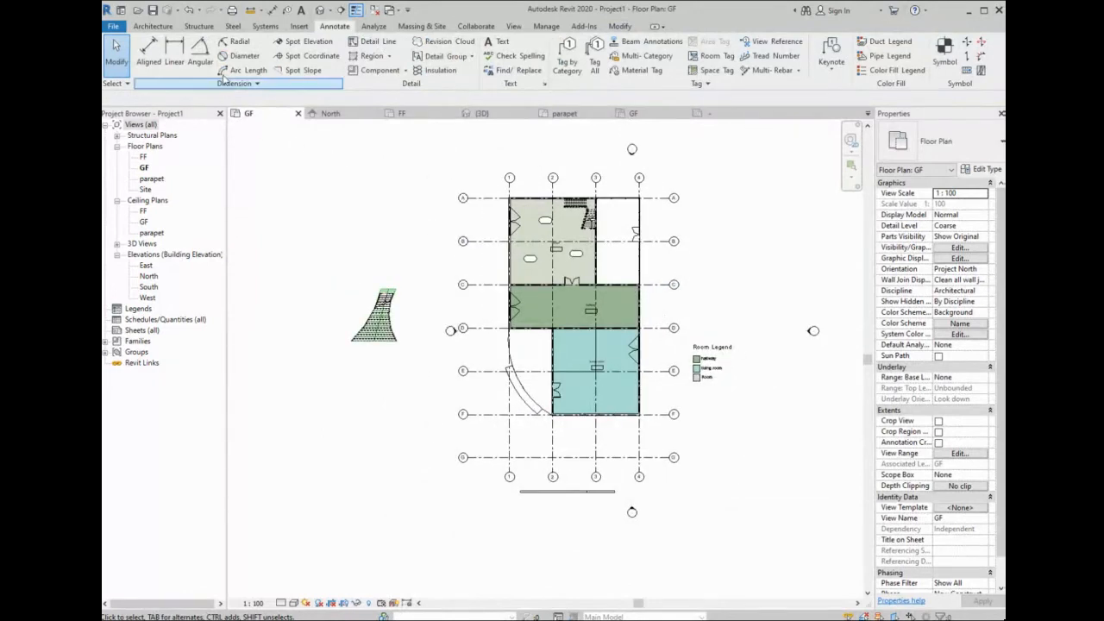
click(147, 50)
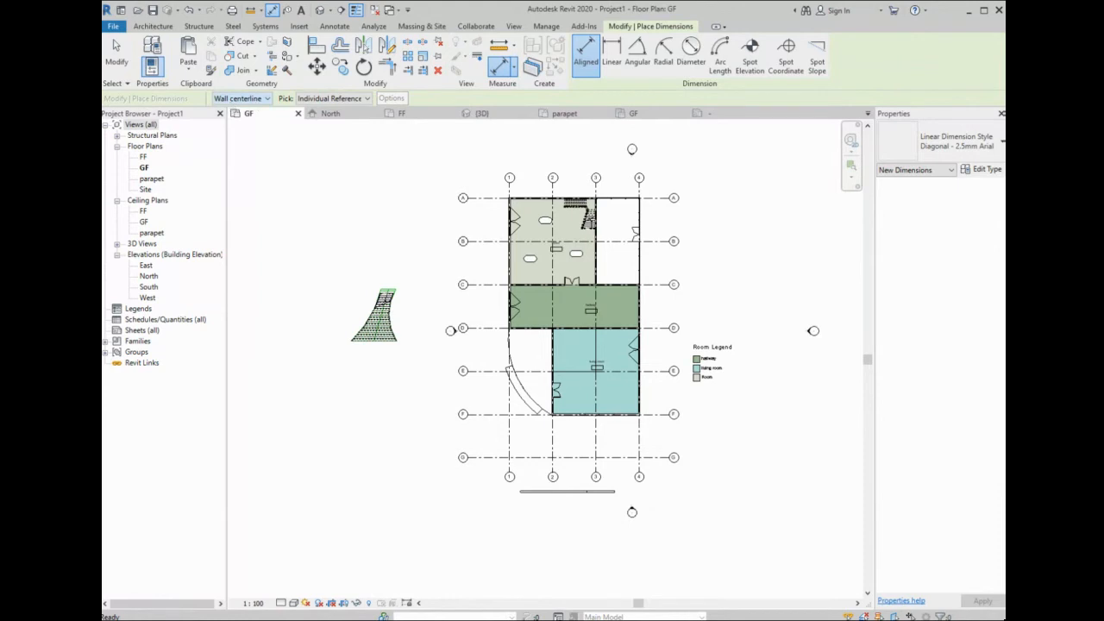
scroll(559, 199, up, 5)
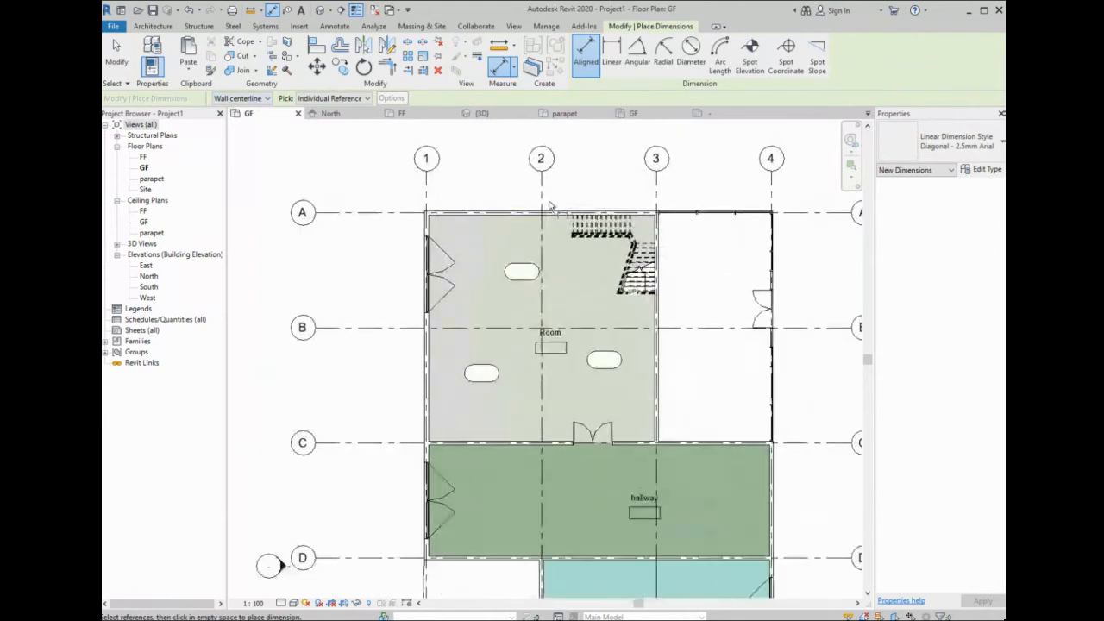
click(556, 214)
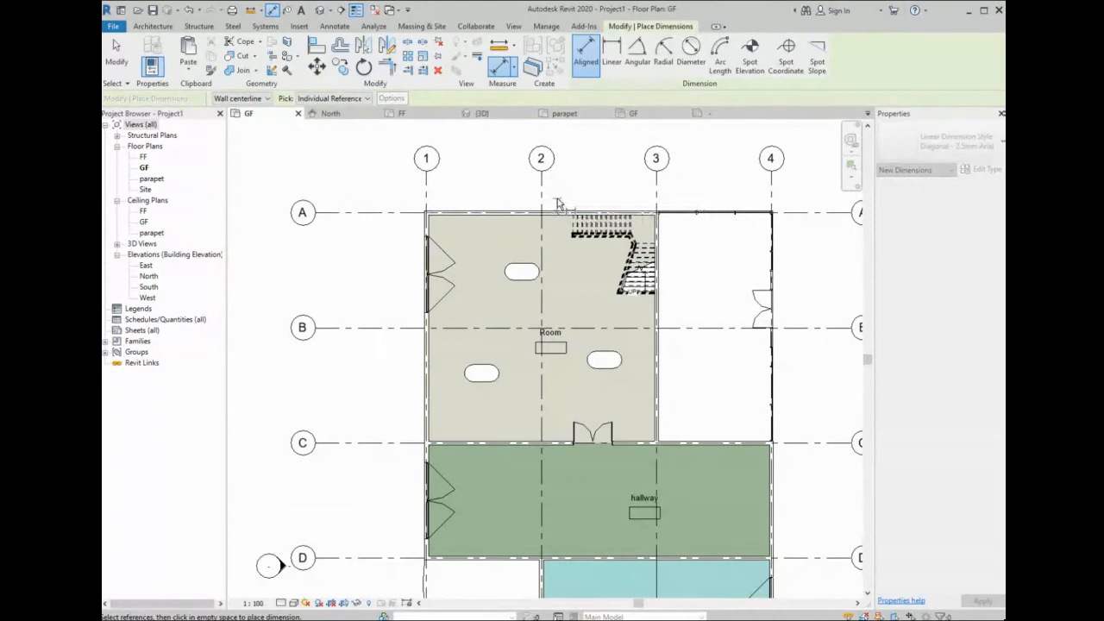
key(Escape)
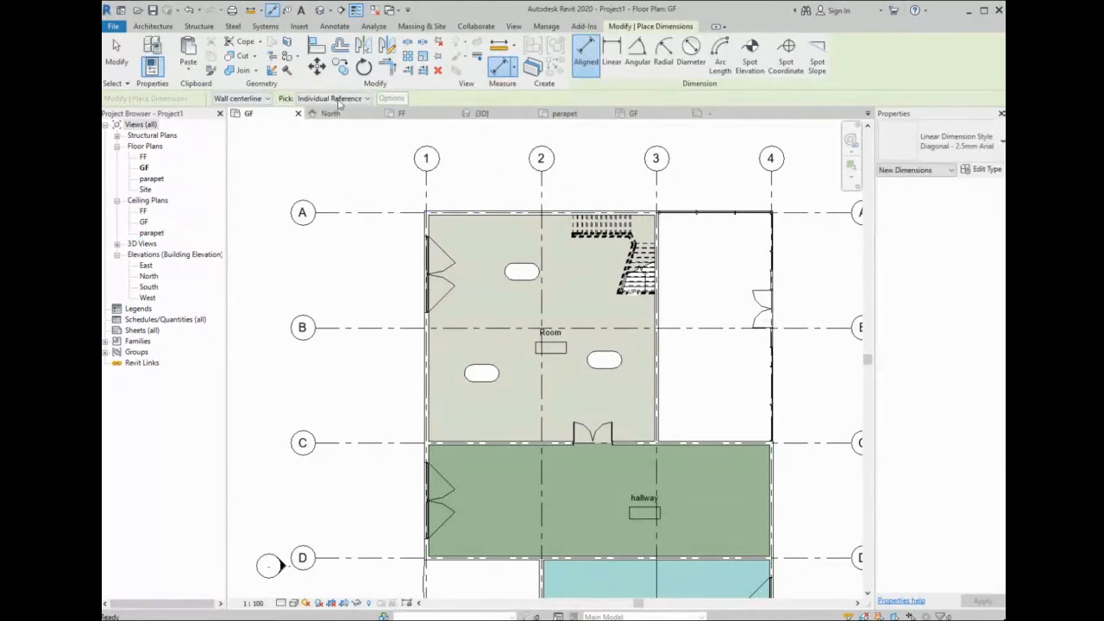
scroll(674, 223, up, 2)
click(688, 214)
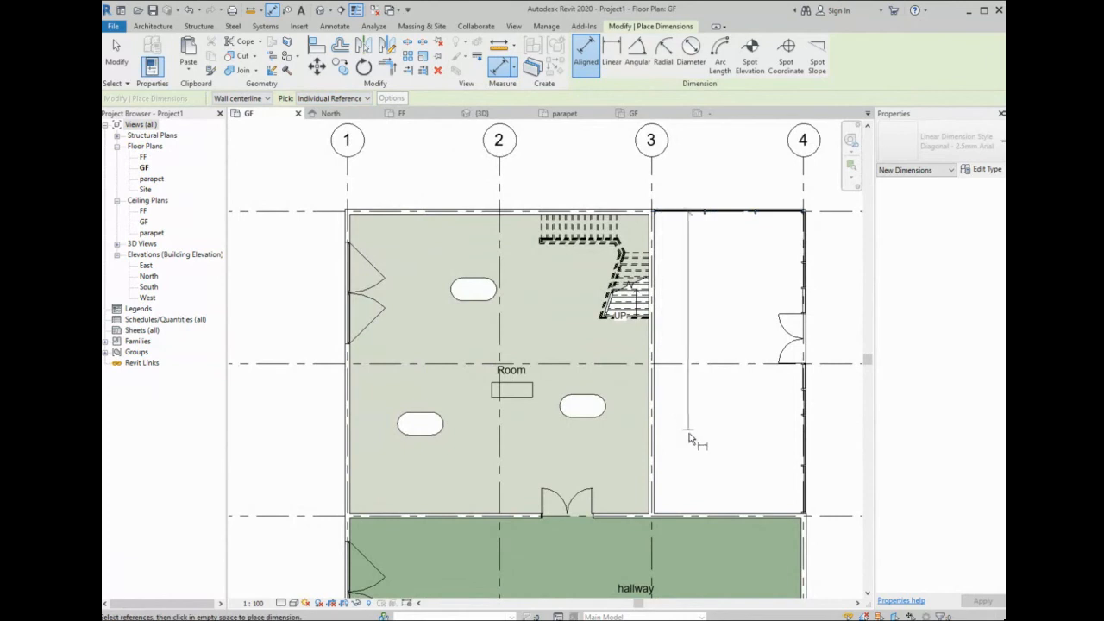
click(681, 515)
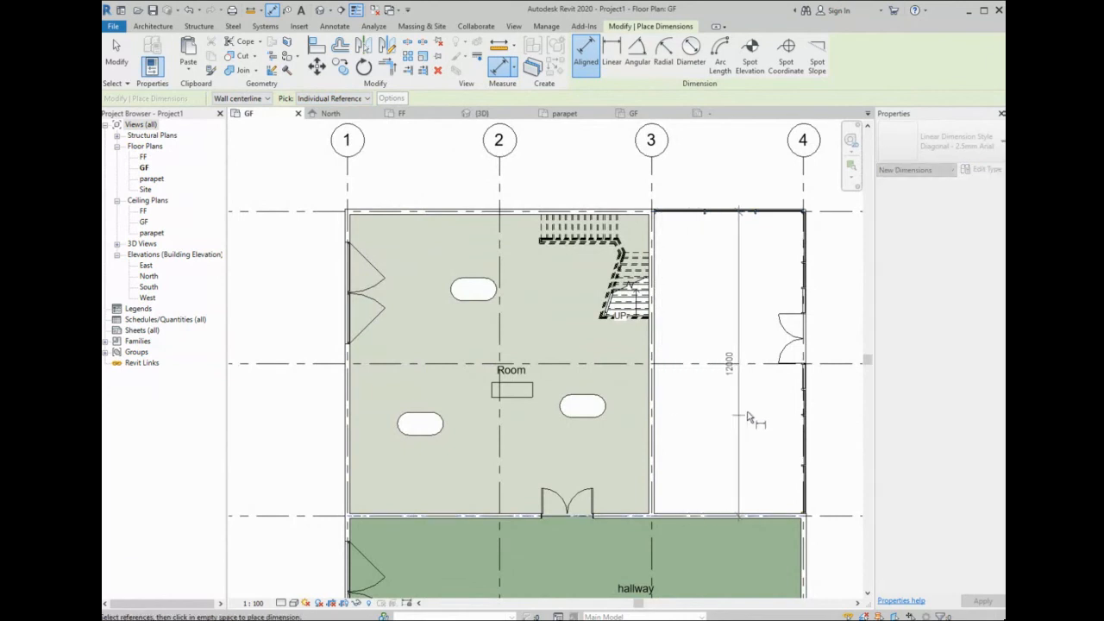
click(837, 412)
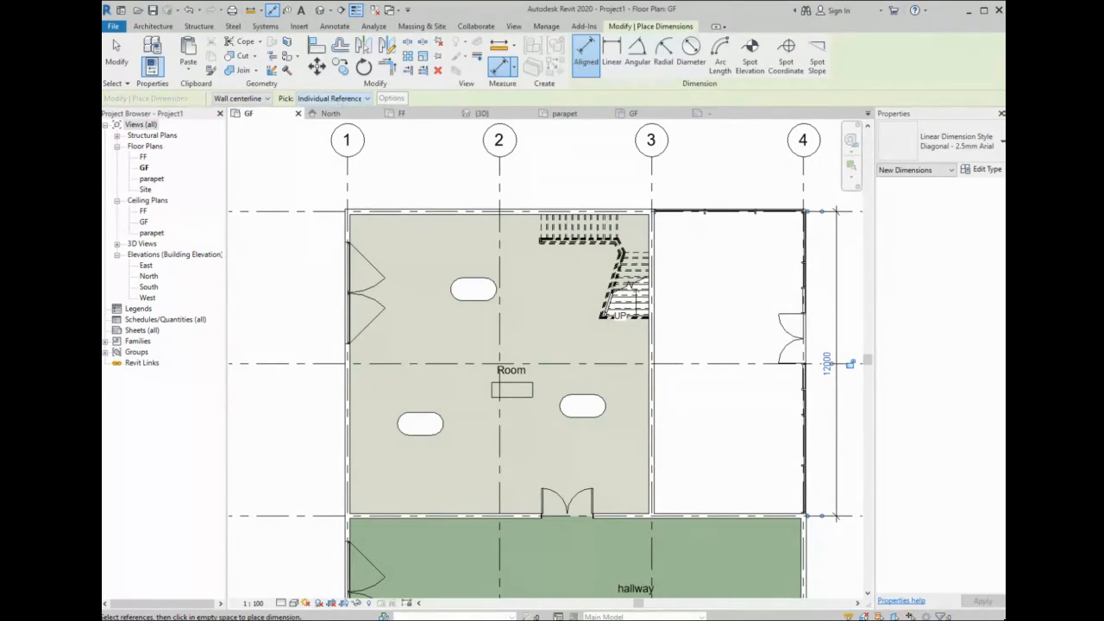
- With whole-wall picking, dimension the grid A wall between grids 1 and 3, and add a chain through grids A, D and F outside grid 1
click(367, 98)
click(327, 111)
click(420, 212)
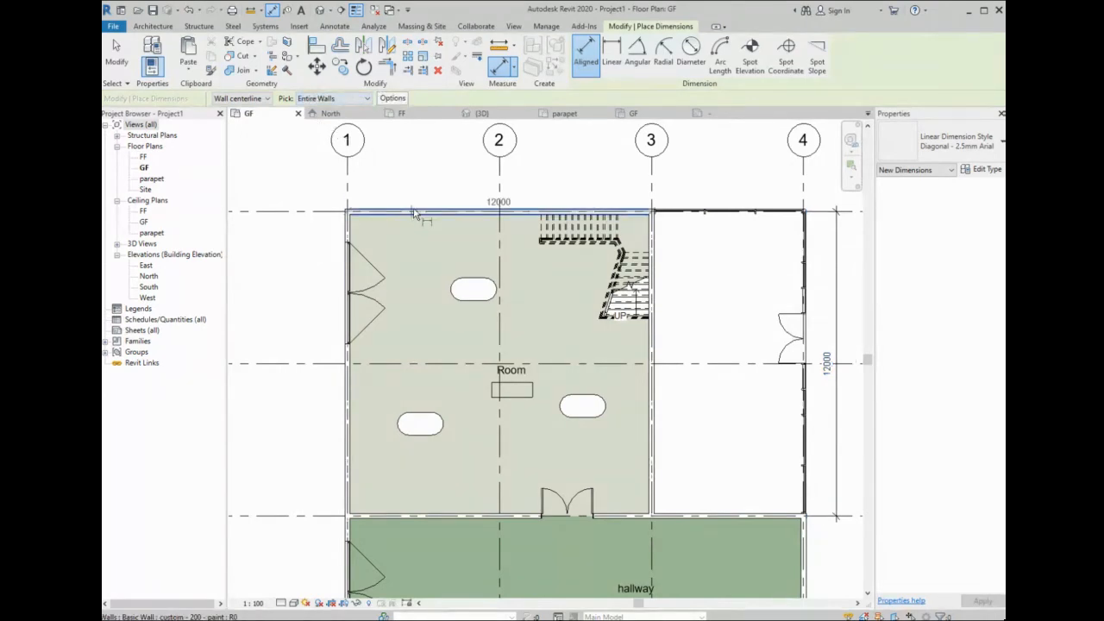
click(420, 186)
scroll(457, 181, down, 2)
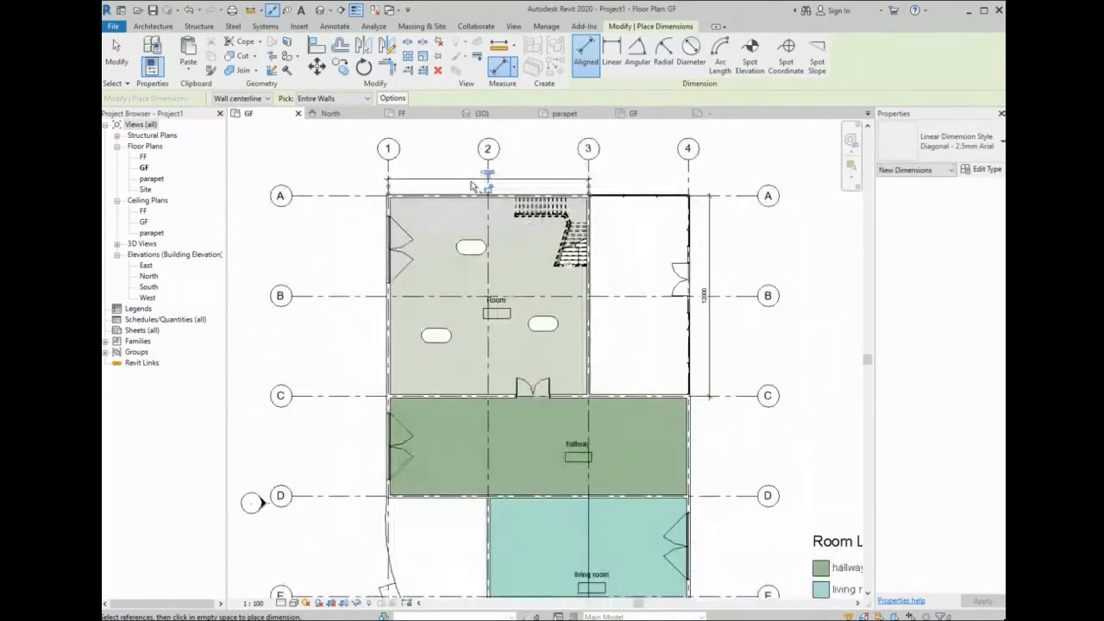
middle_drag(491, 276, 540, 207)
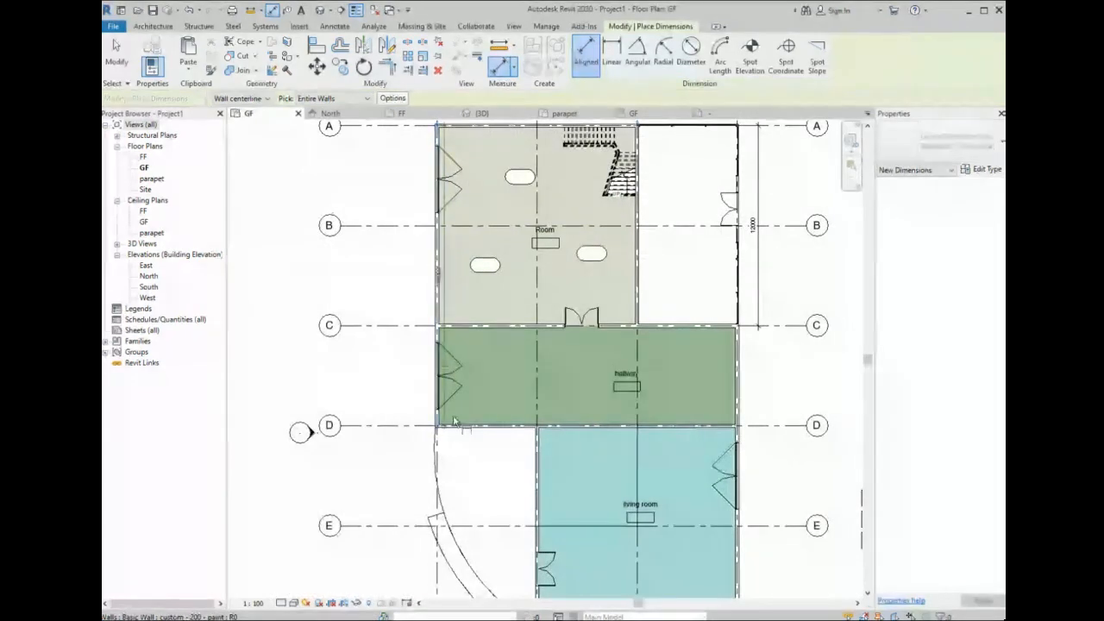
scroll(548, 431, down, 3)
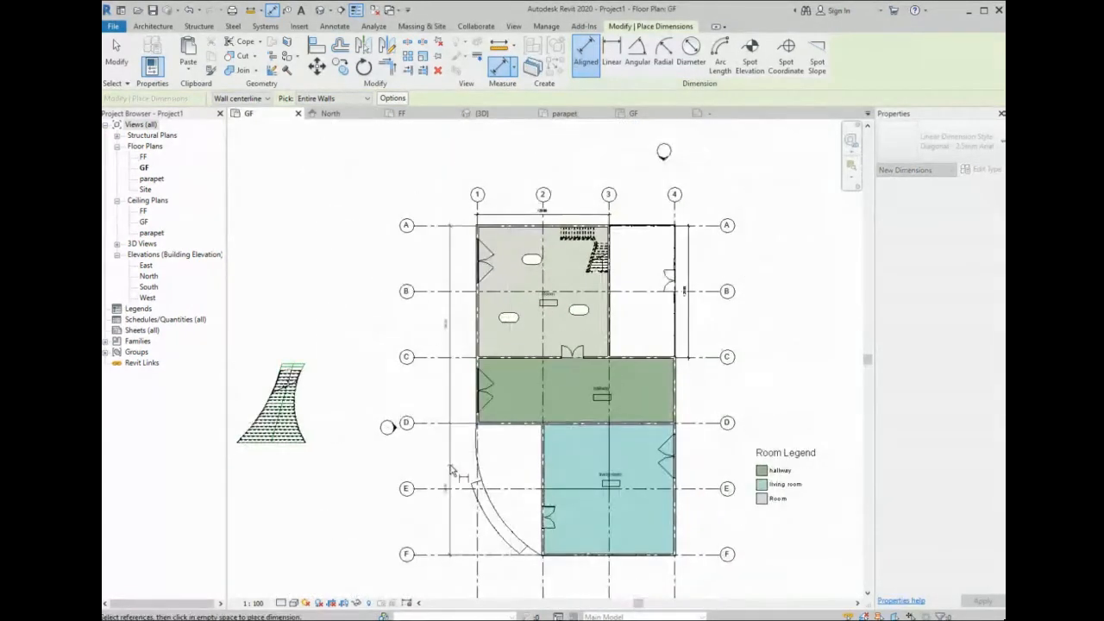
scroll(431, 536, up, 1)
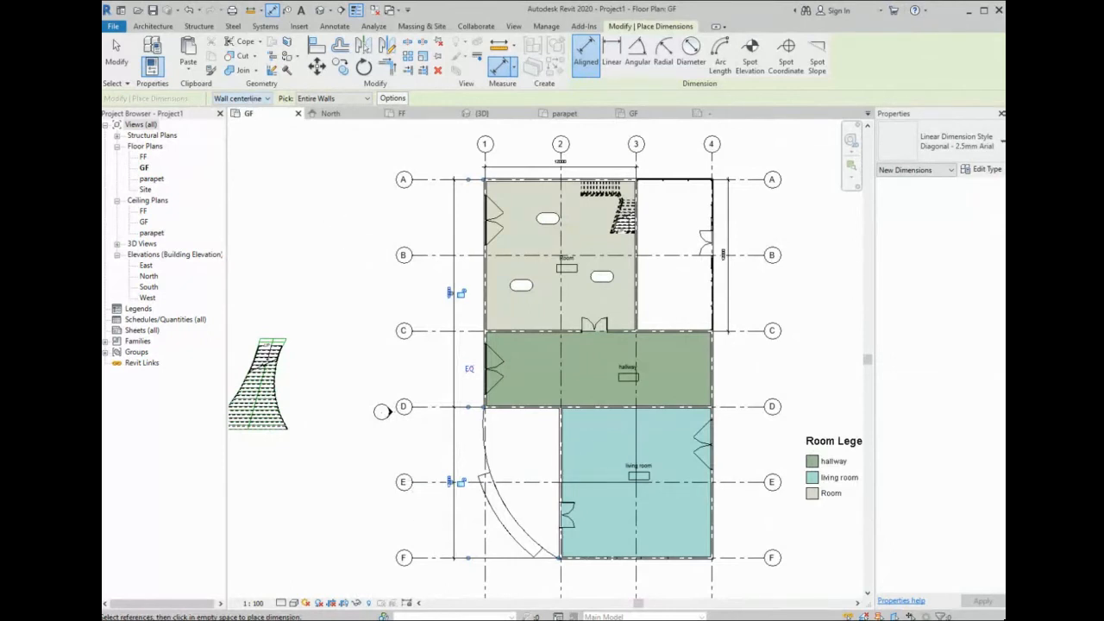
- Switch the dimension reference to wall faces and dimension the entire grid 1 wall from A to D, placed outside the existing chain
click(241, 98)
click(233, 123)
scroll(485, 188, up, 1)
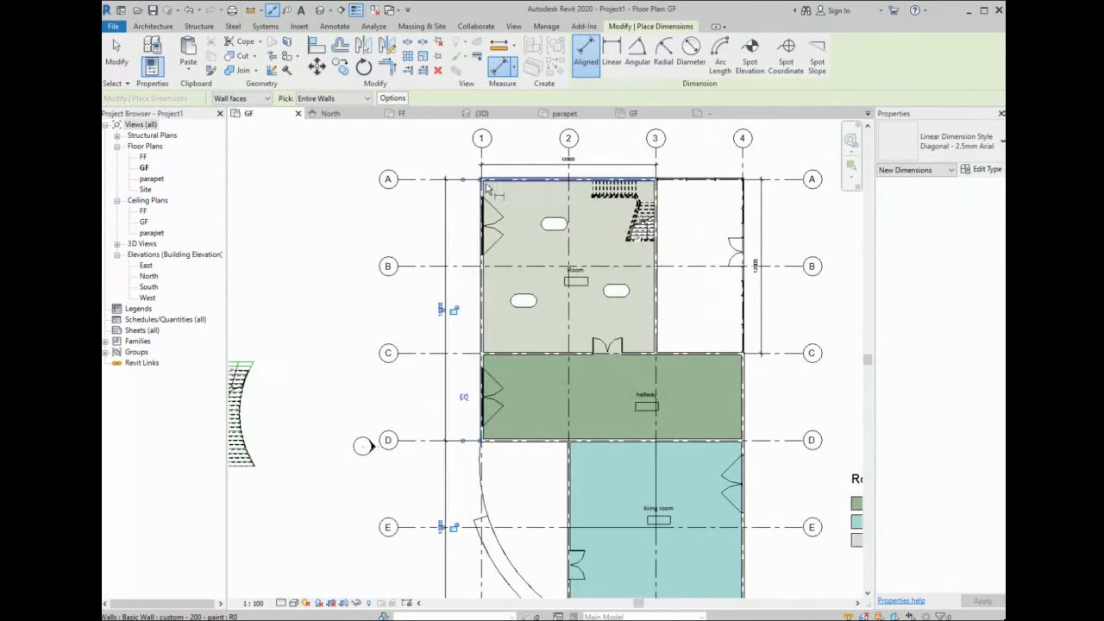
scroll(485, 185, up, 2)
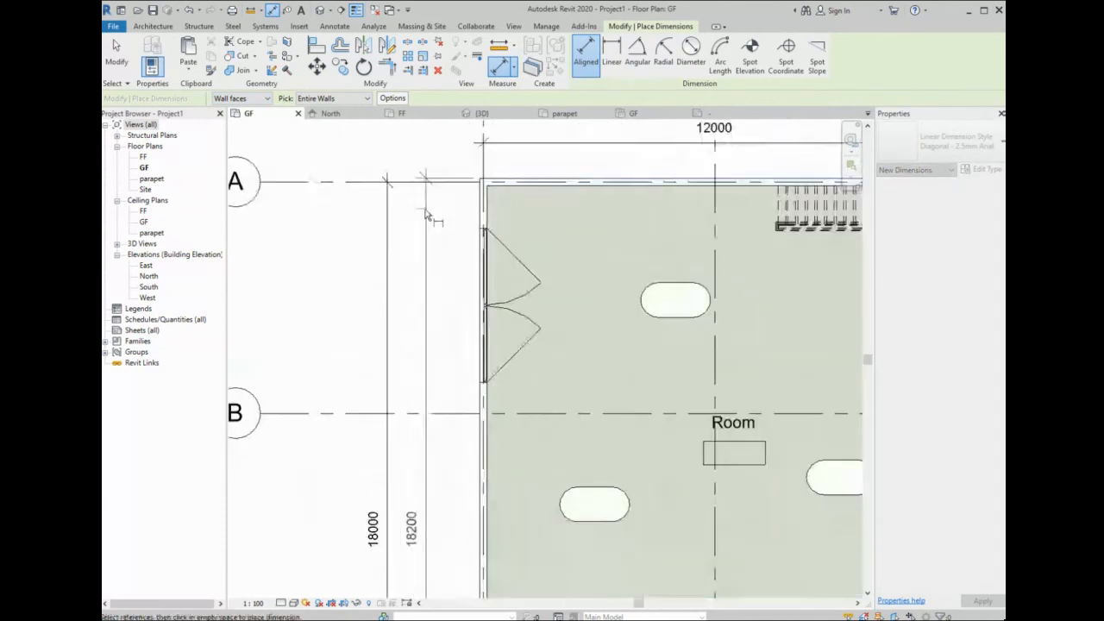
scroll(369, 227, down, 1)
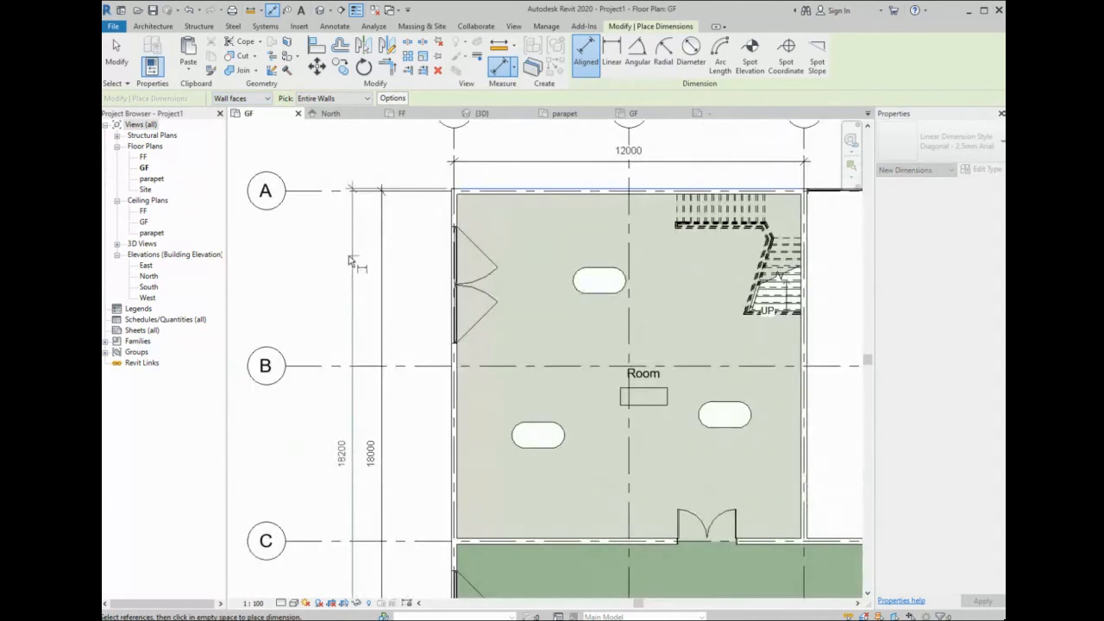
click(350, 259)
middle_drag(433, 265, 457, 232)
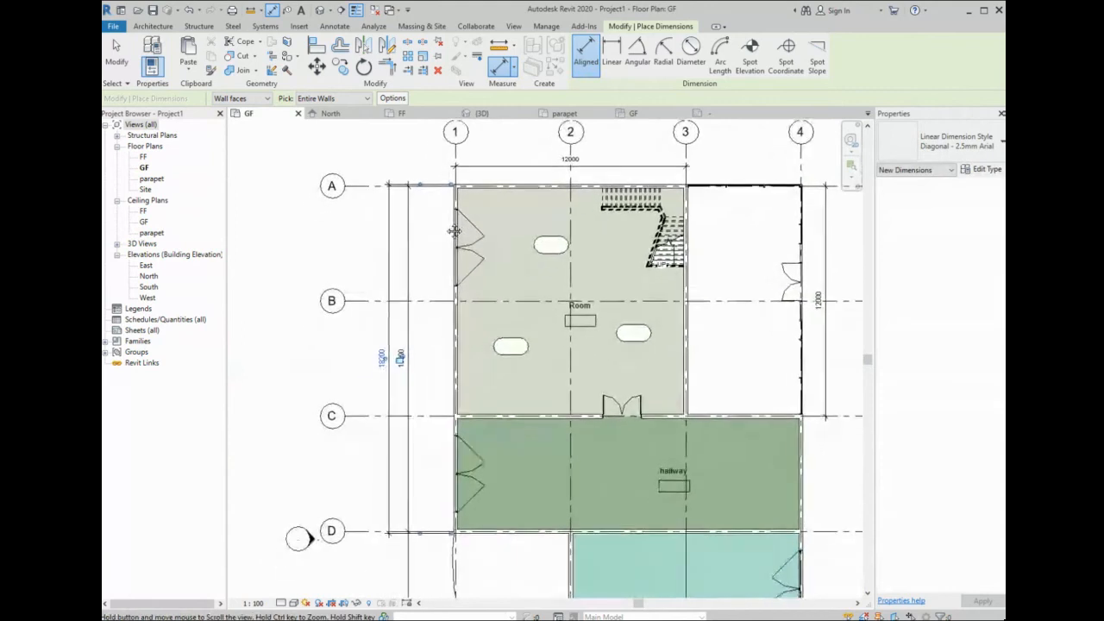
- Enable opening widths in the auto dimension options and dimension the grid 1 wall with its doors, placing the string close to the wall
click(392, 99)
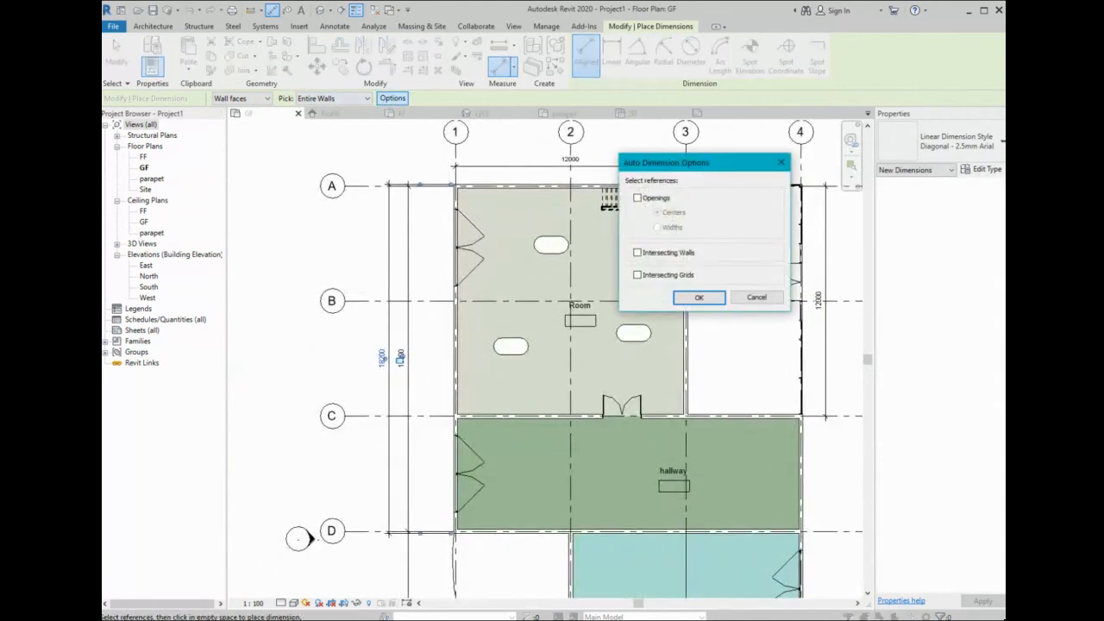
click(637, 197)
click(699, 297)
click(454, 250)
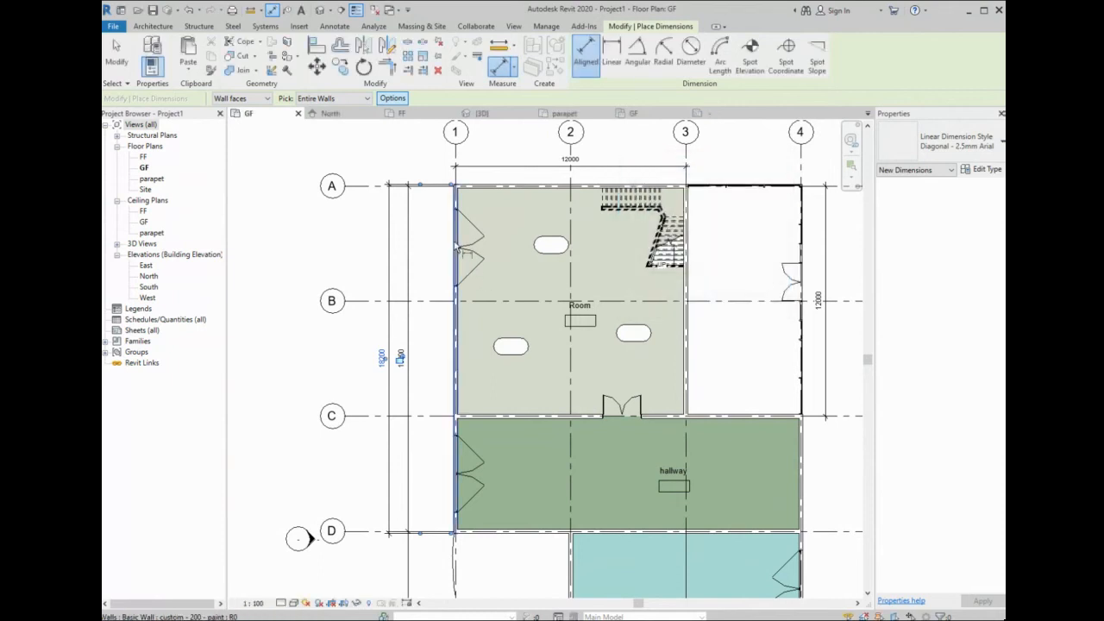
click(433, 252)
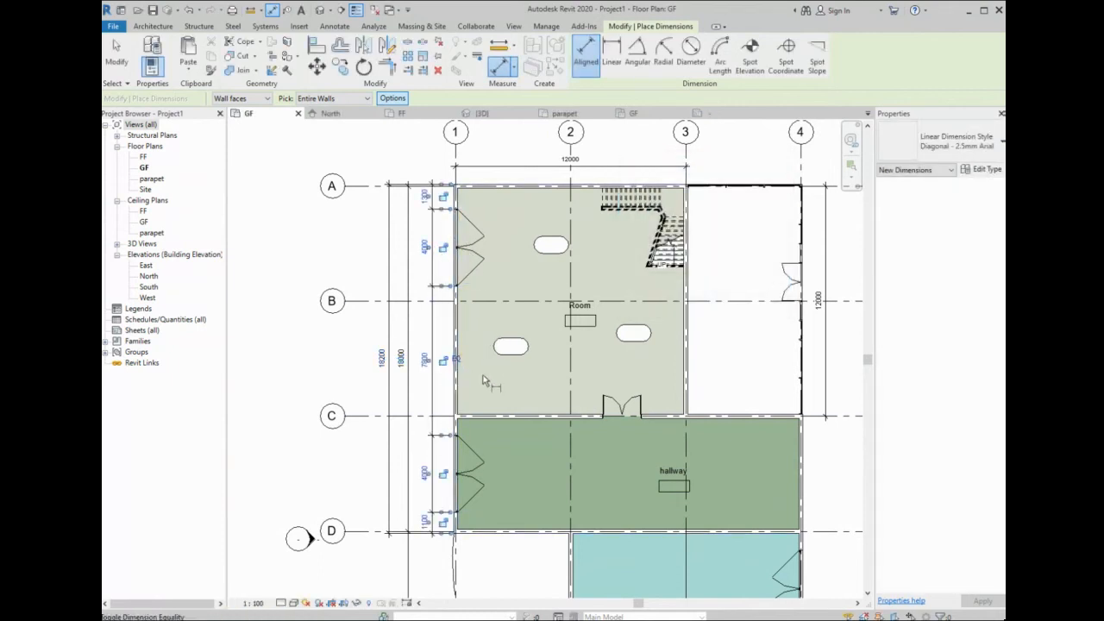
- Switch the auto dimension references from openings to intersecting walls and dimension the grid 1 wall, placing the string outermost
click(393, 98)
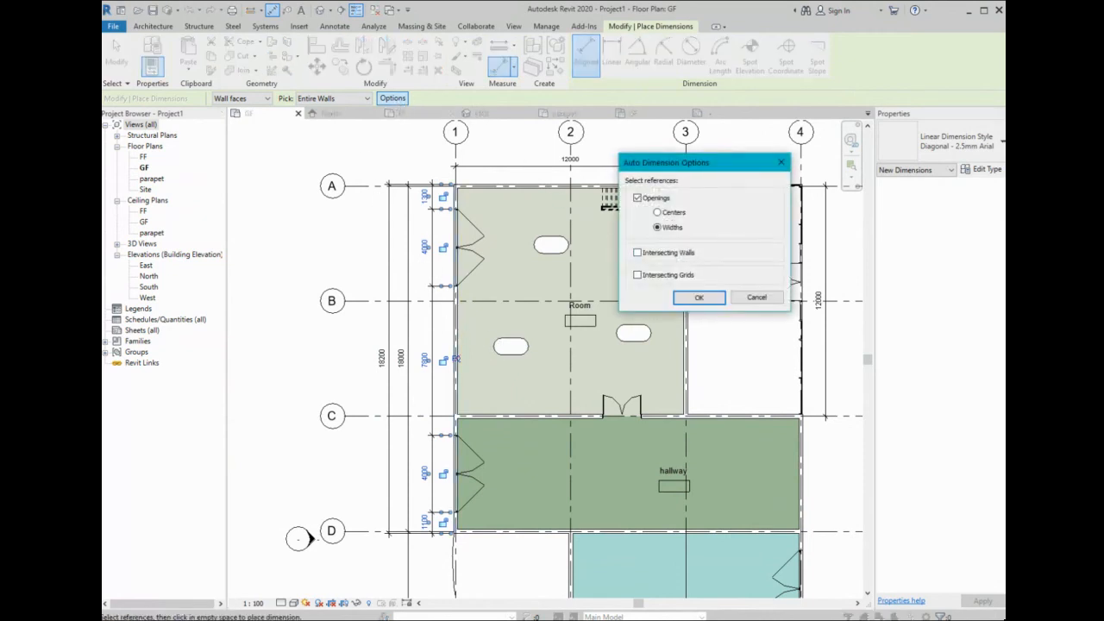
click(637, 198)
click(699, 297)
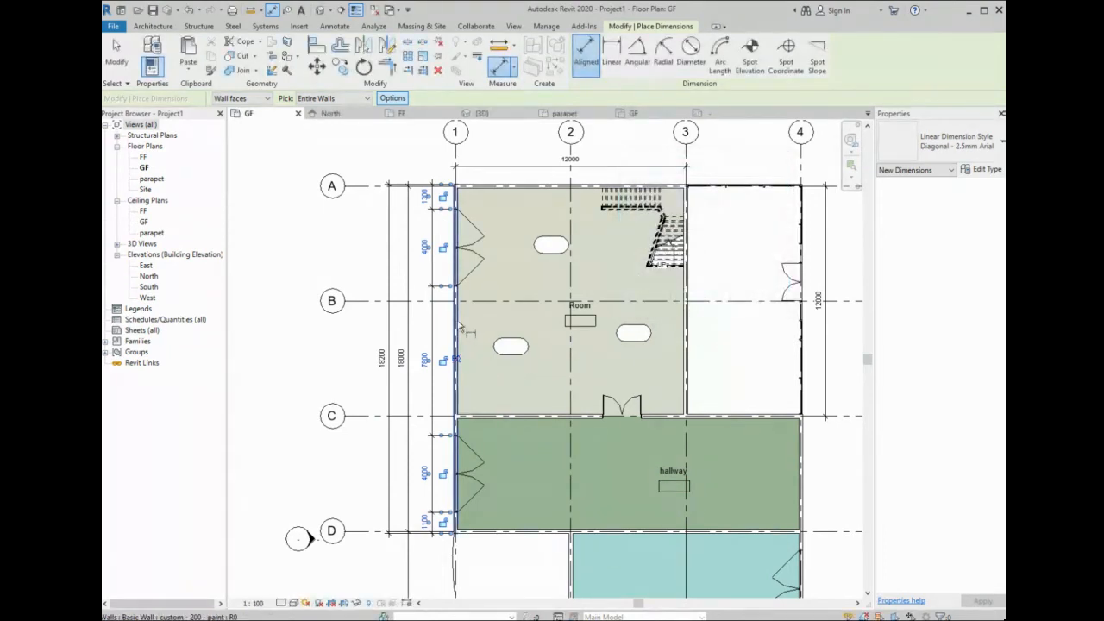
click(447, 420)
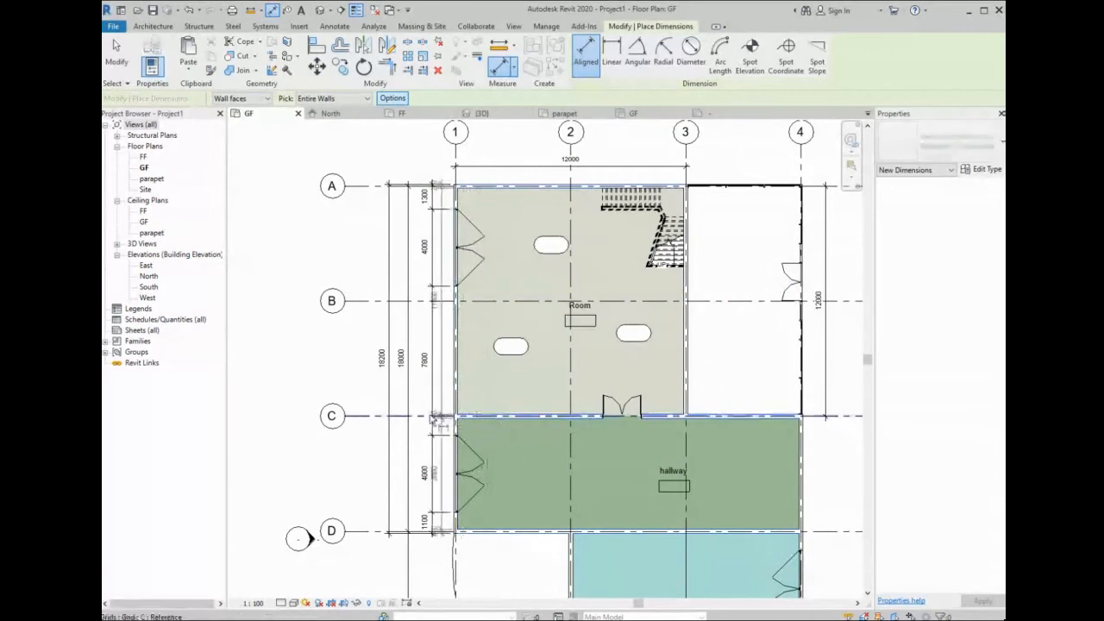
click(363, 416)
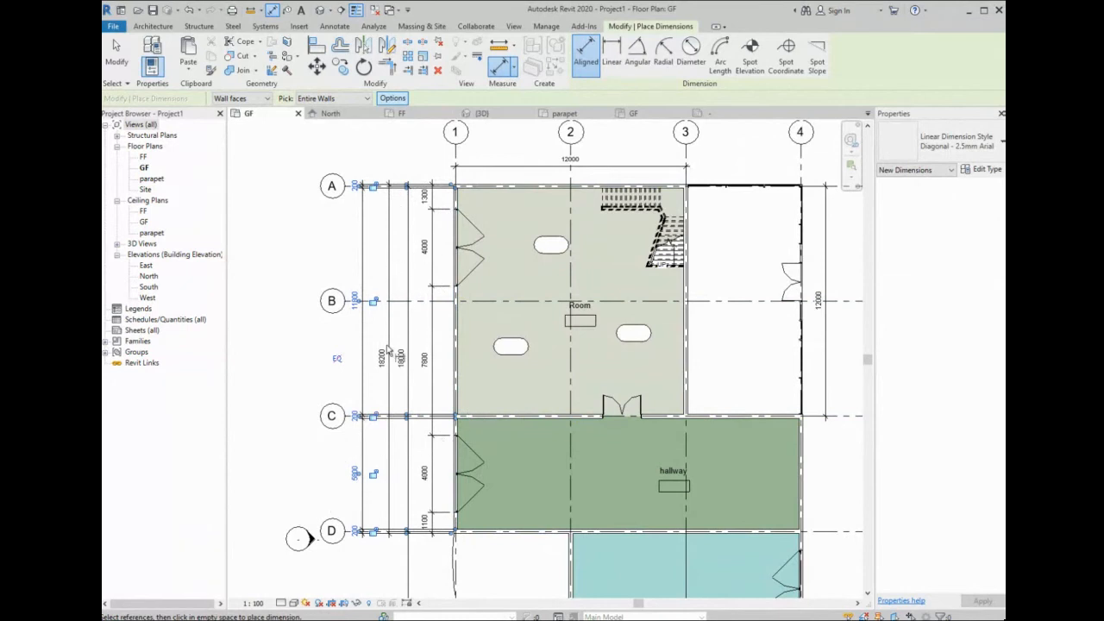
scroll(615, 290, down, 1)
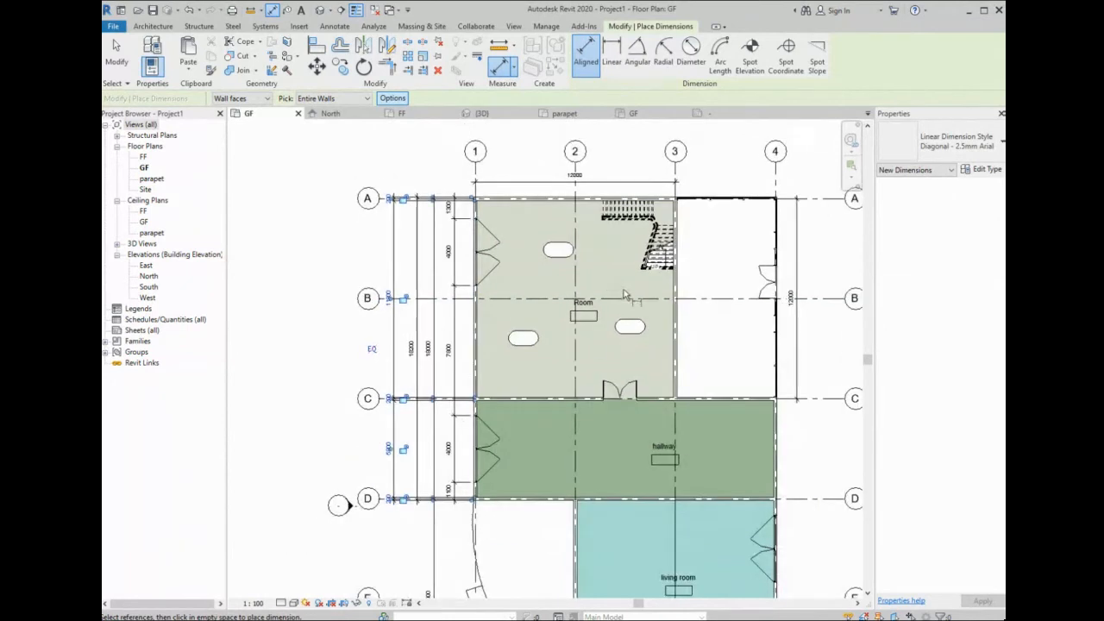
- Exit the Aligned dimension command in the GF floor plan
key(Escape)
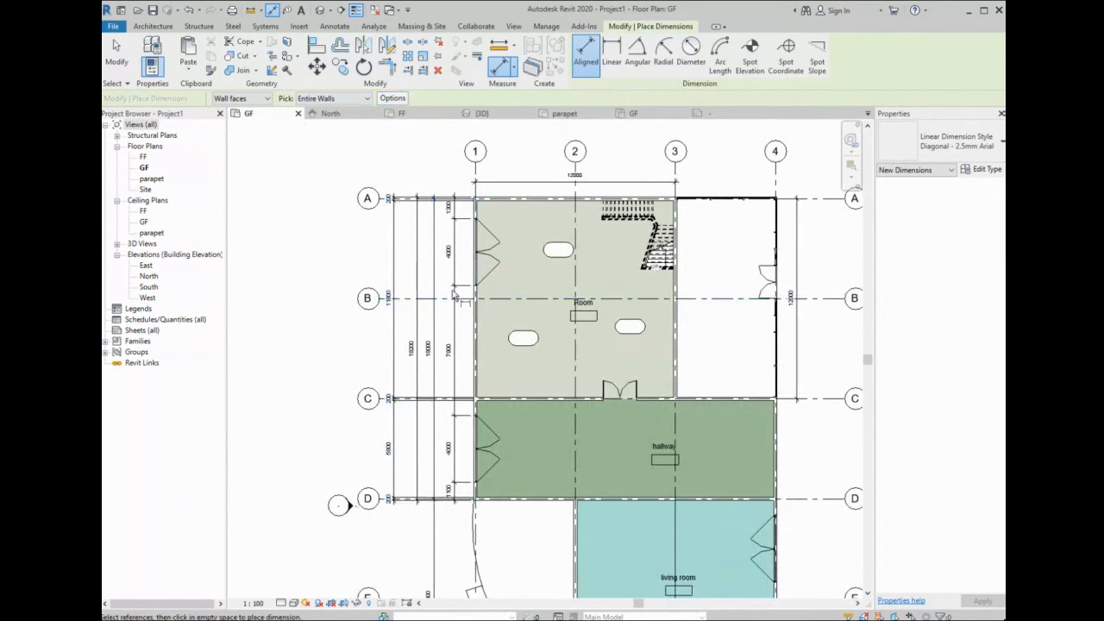
scroll(463, 420, down, 3)
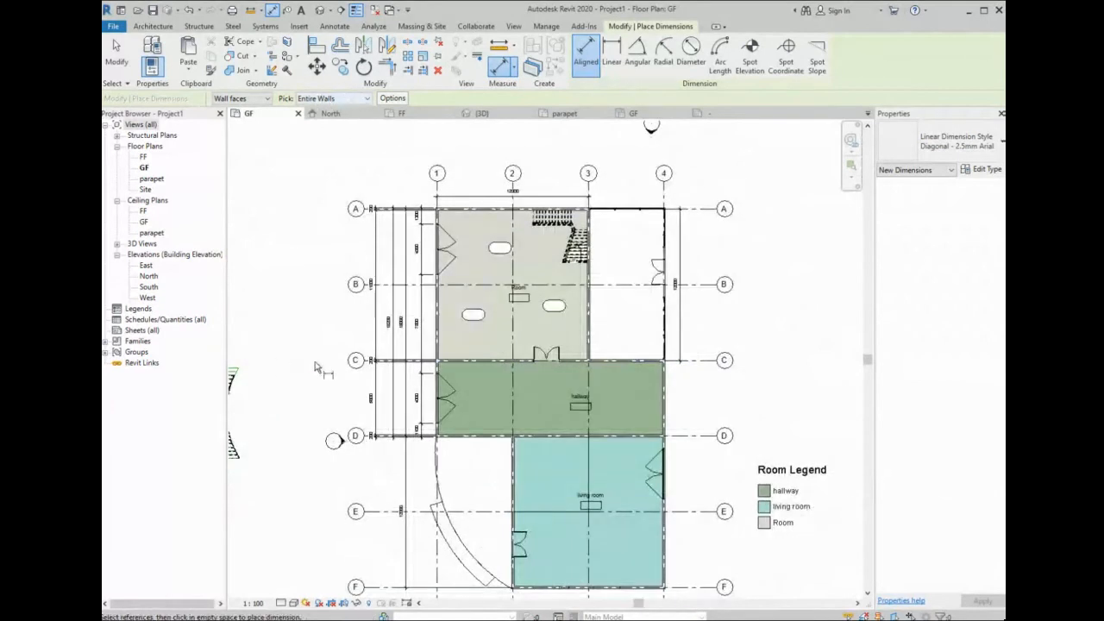
scroll(448, 340, down, 1)
scroll(558, 342, down, 2)
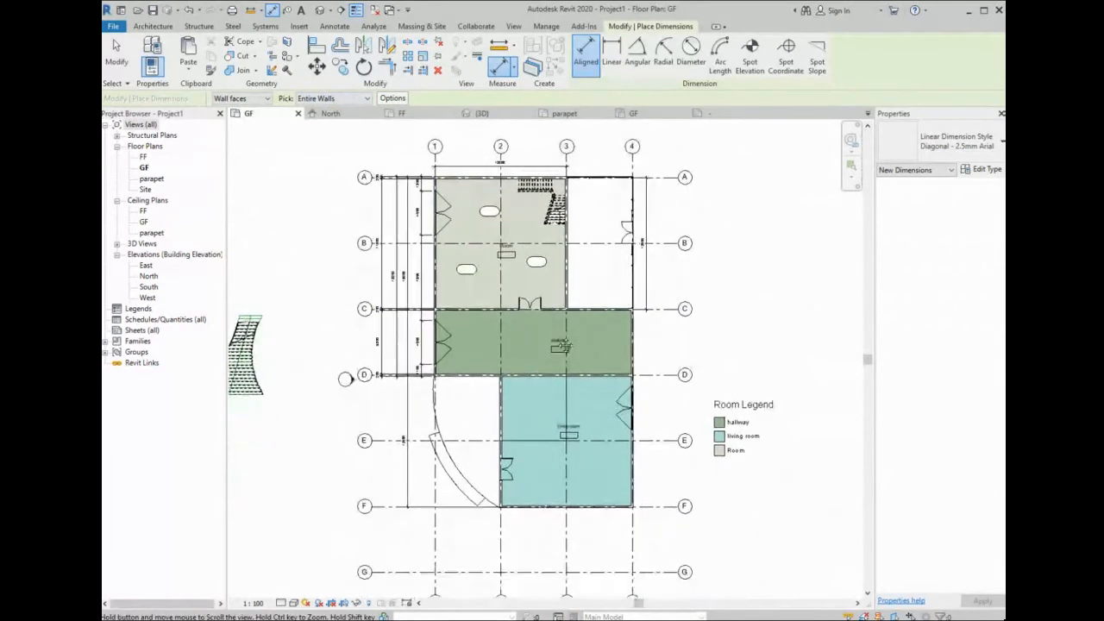
scroll(558, 342, up, 1)
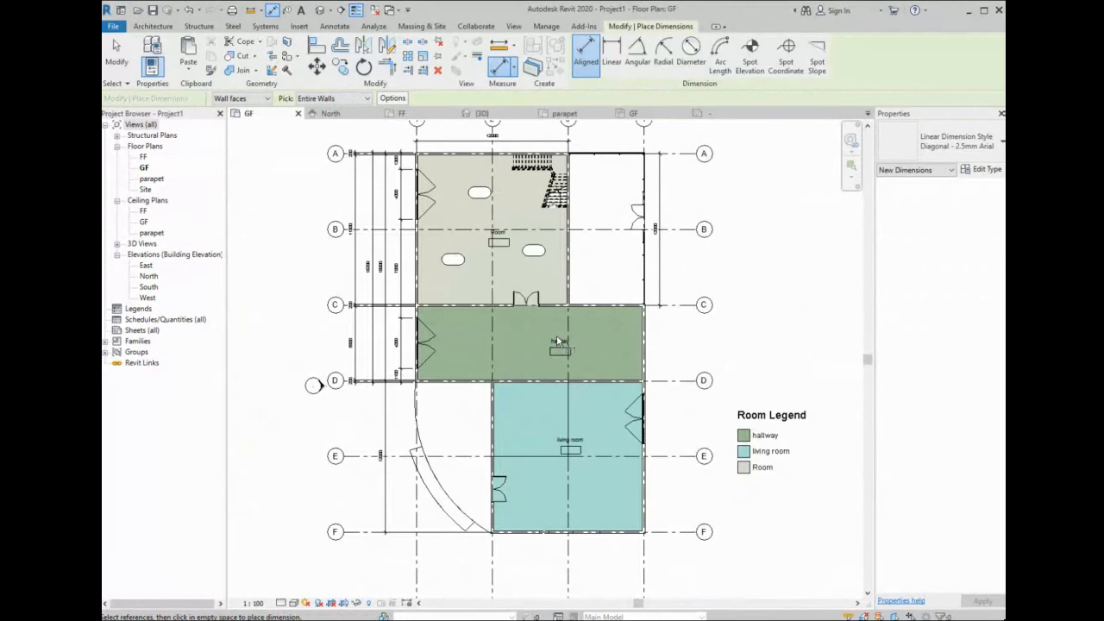
key(Escape)
key(Escape)
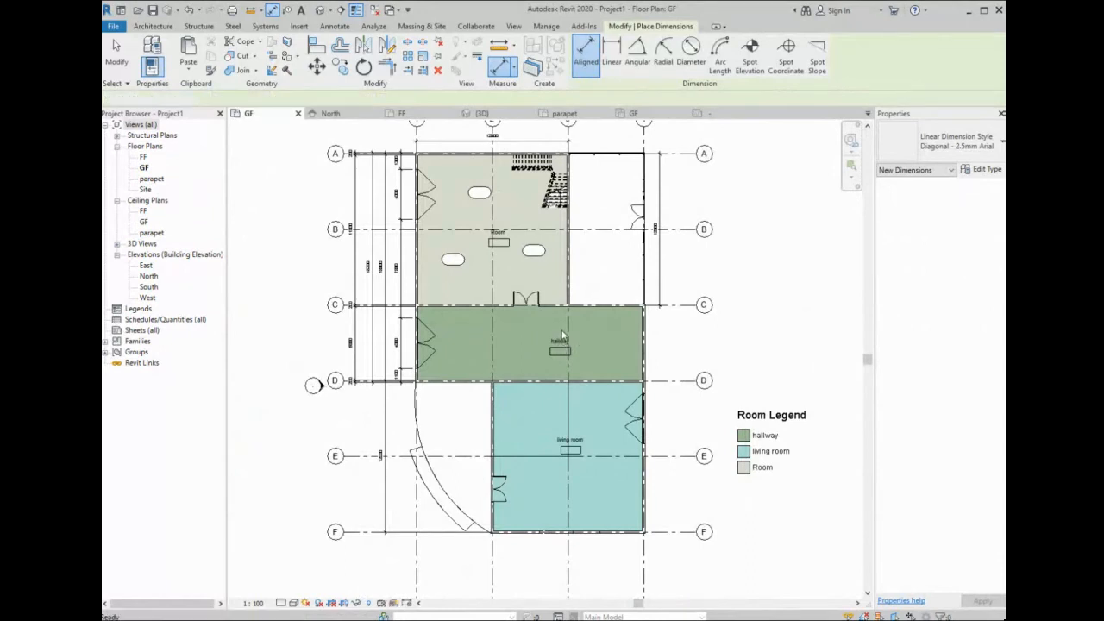
scroll(544, 323, down, 1)
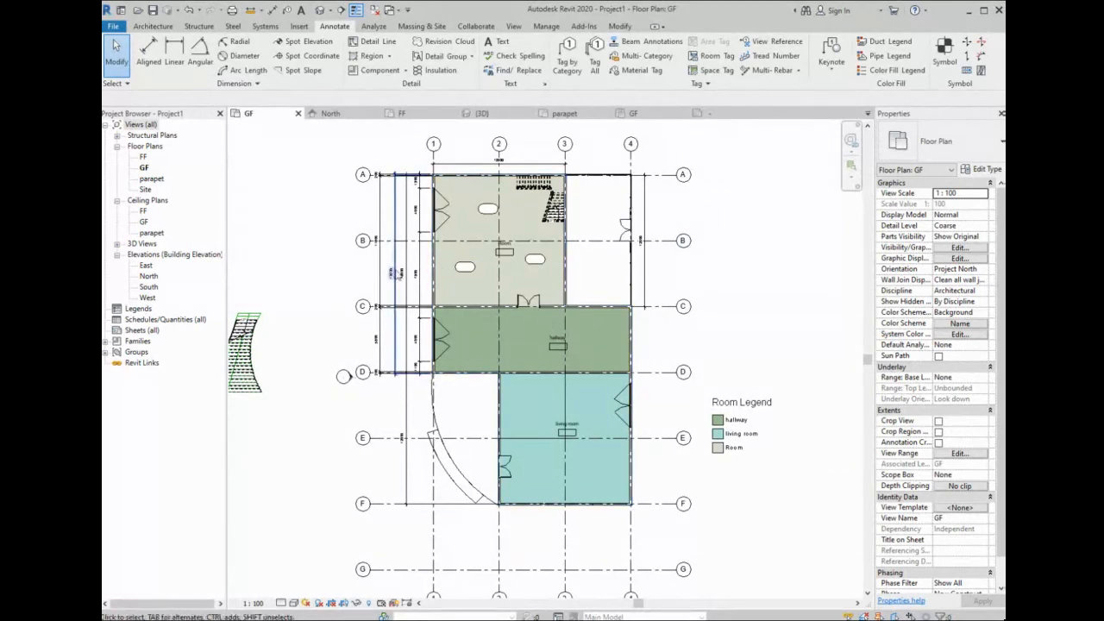
scroll(416, 306, down, 2)
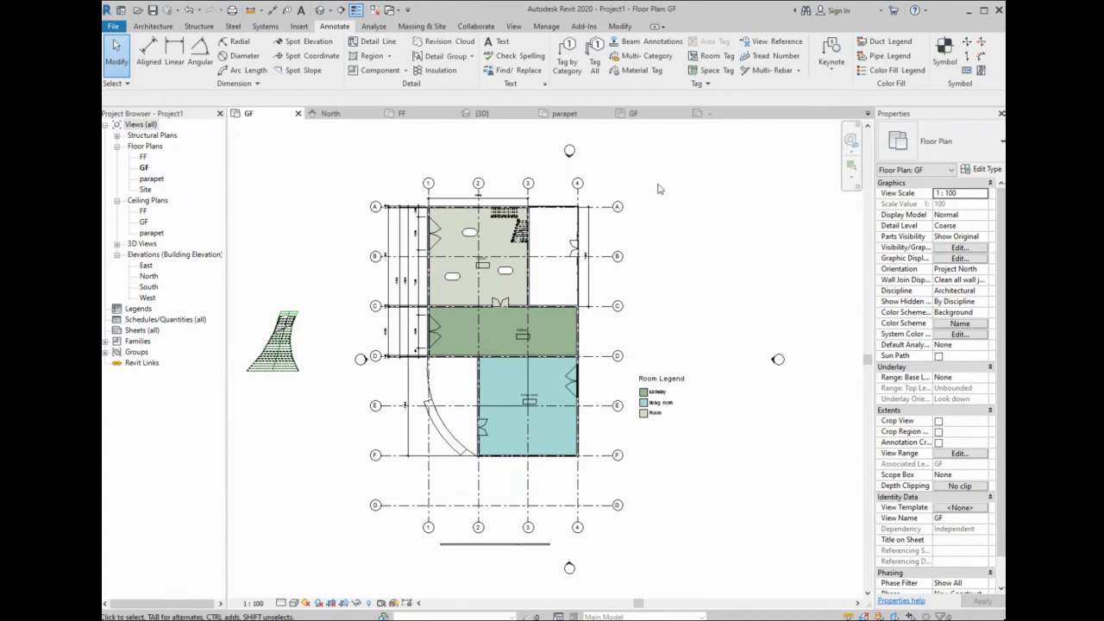
scroll(658, 188, down, 1)
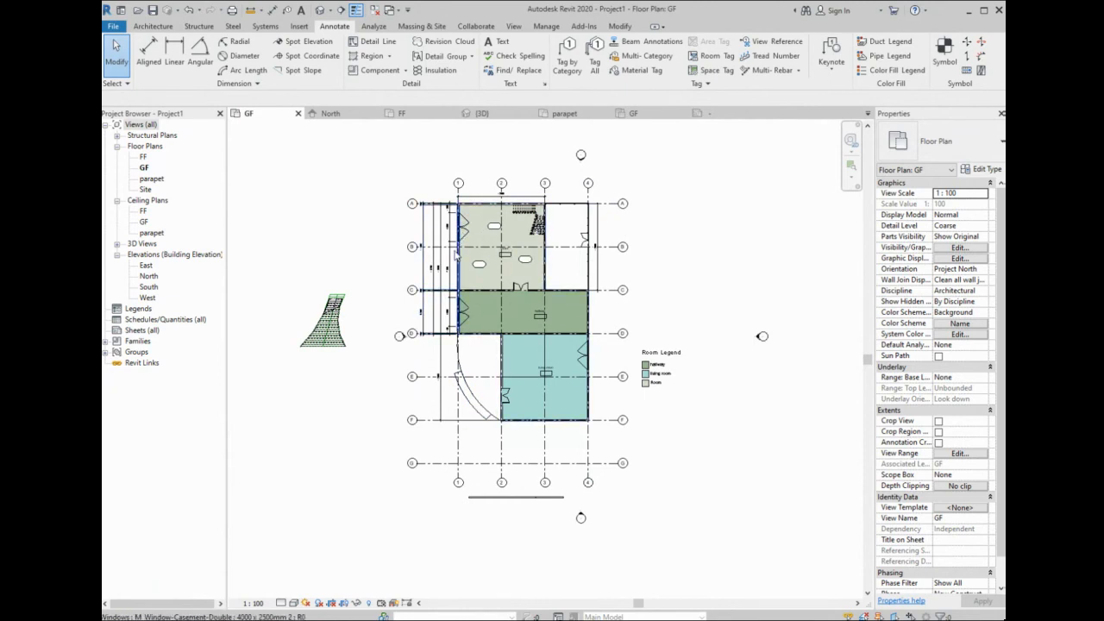
scroll(633, 307, down, 2)
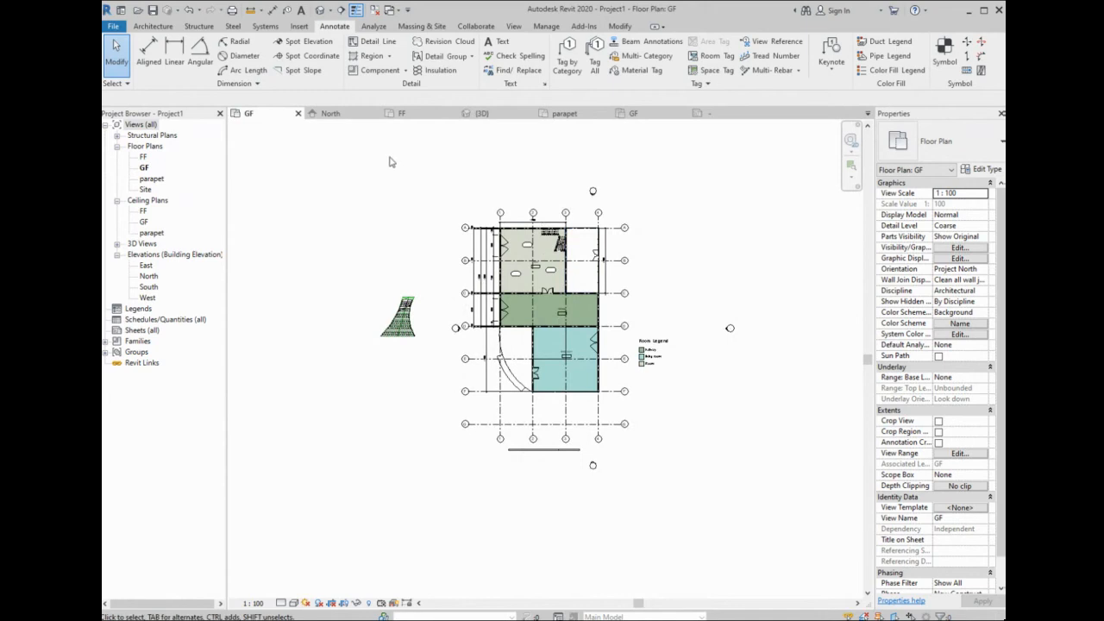
- Switch to the {3D} view and orbit the model to show the building's left side with the windows
click(482, 114)
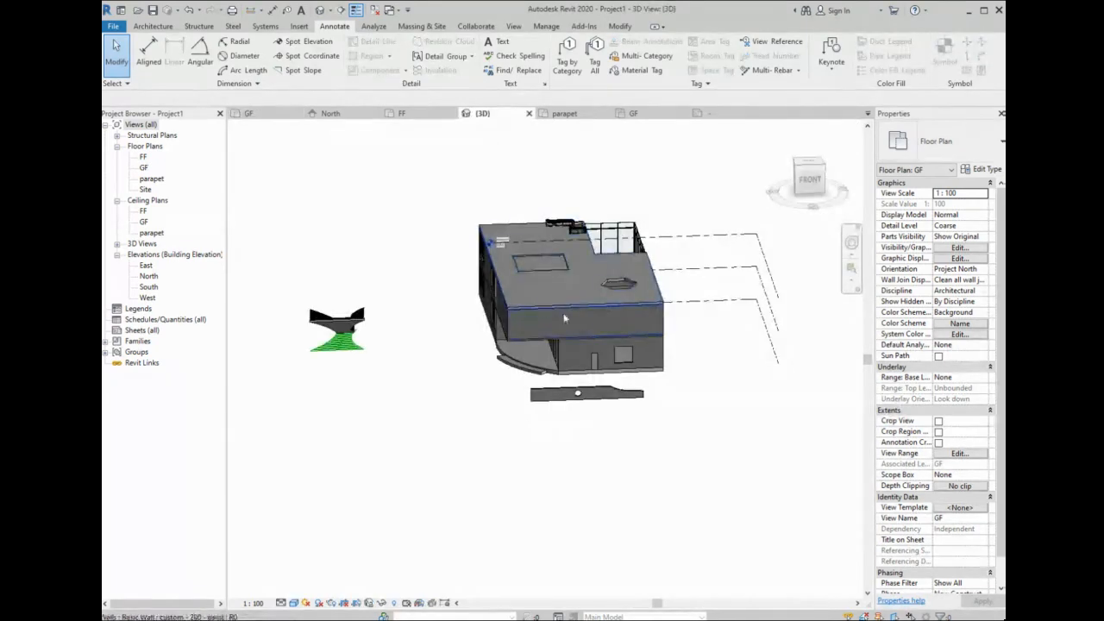
scroll(581, 343, up, 2)
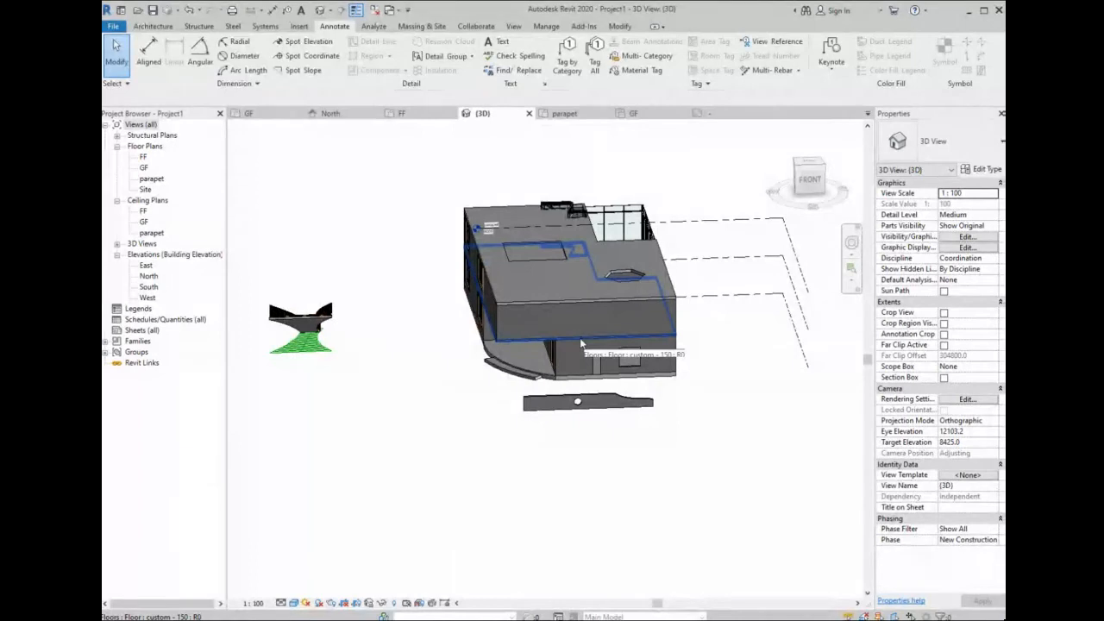
shift+middle_drag(581, 343, 665, 392)
scroll(471, 359, up, 1)
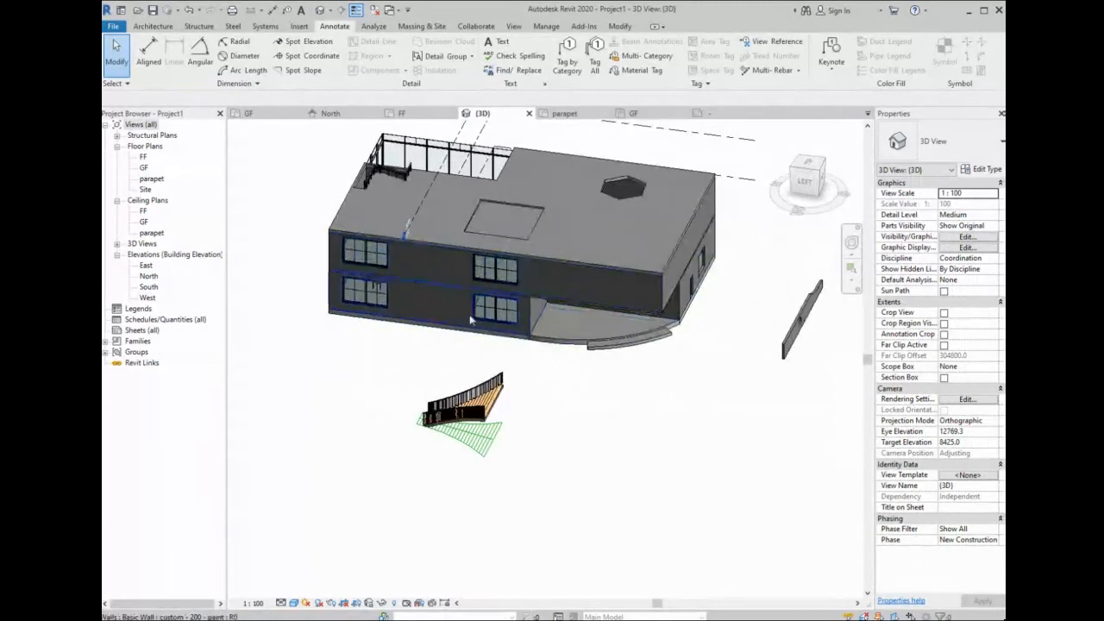
middle_drag(487, 323, 400, 178)
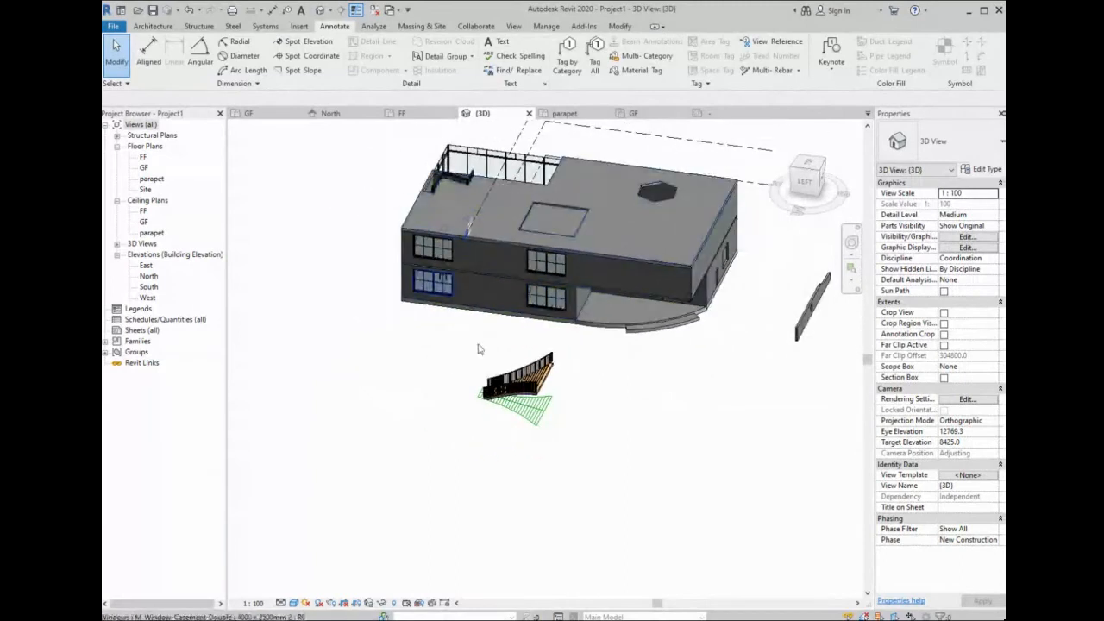
- Create a Model In-Place component in the Generic Models category, keeping the name Generic Models 1
click(164, 28)
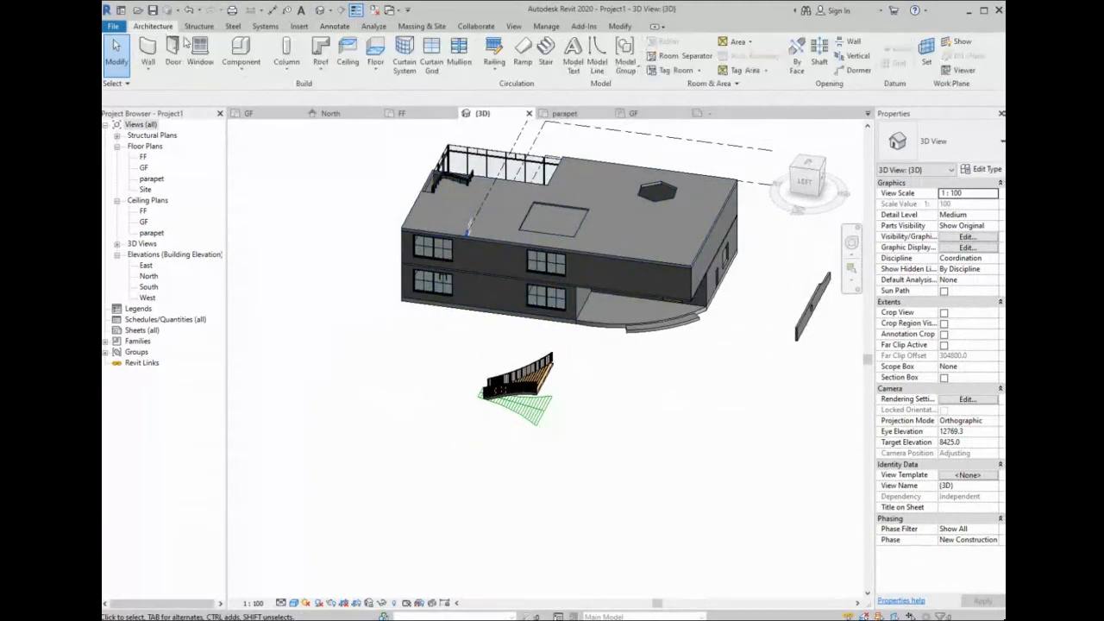
click(237, 72)
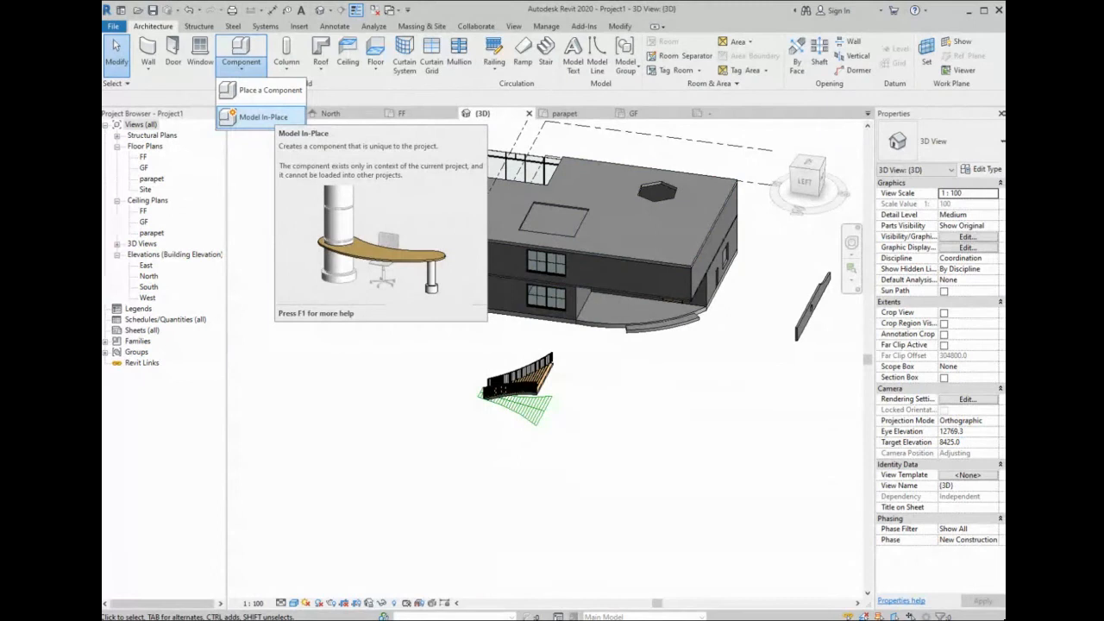
click(261, 116)
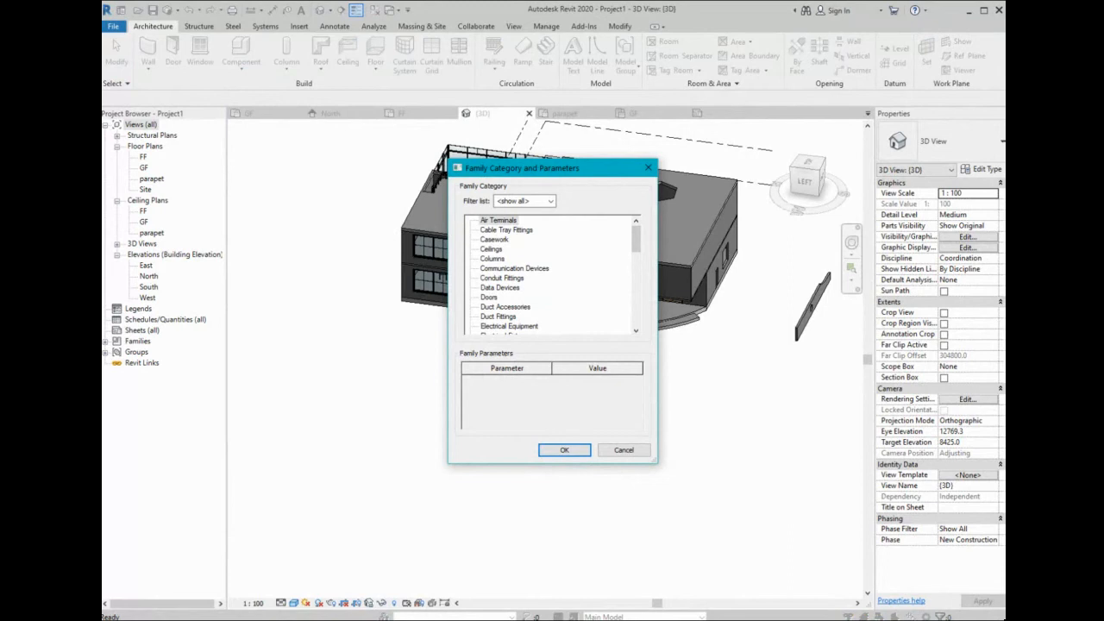
scroll(552, 274, down, 1)
scroll(552, 274, down, 2)
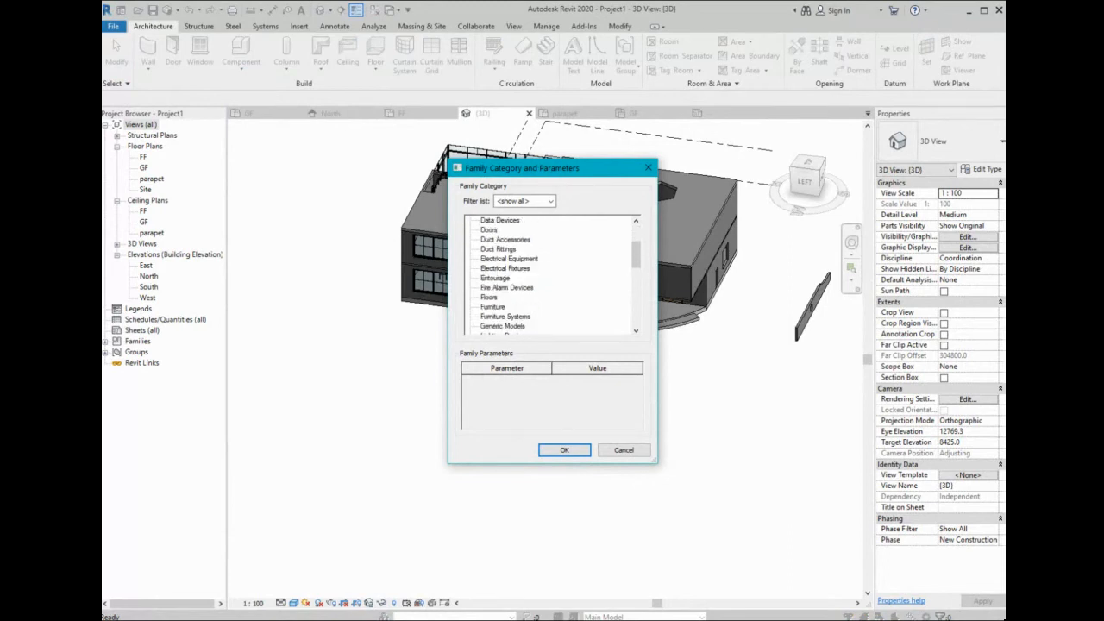
click(492, 306)
scroll(552, 275, down, 1)
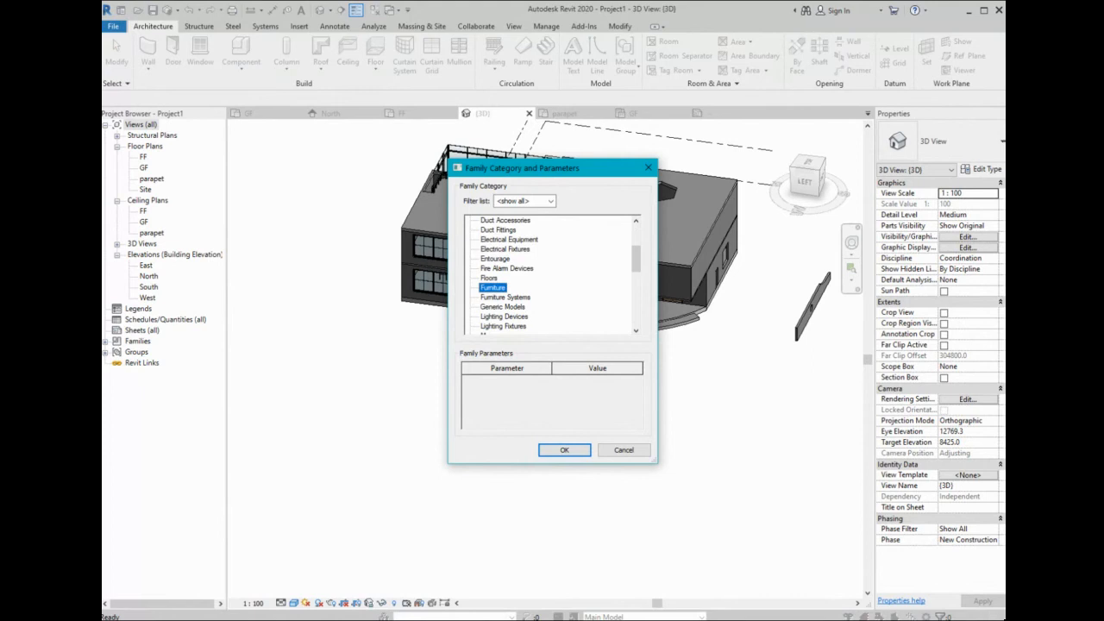
click(502, 306)
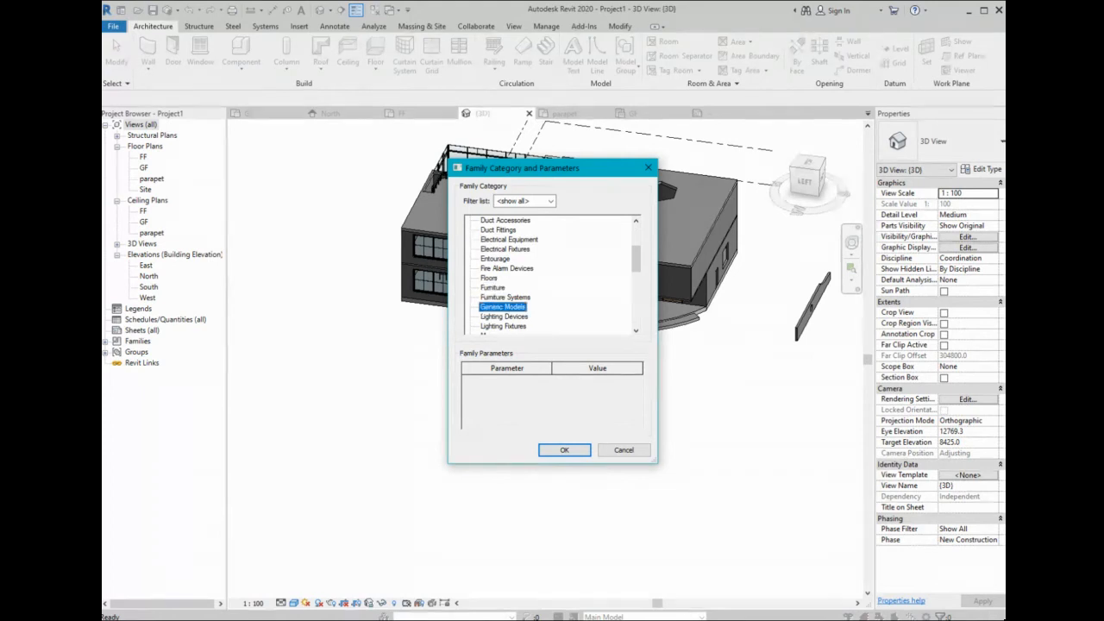
click(571, 450)
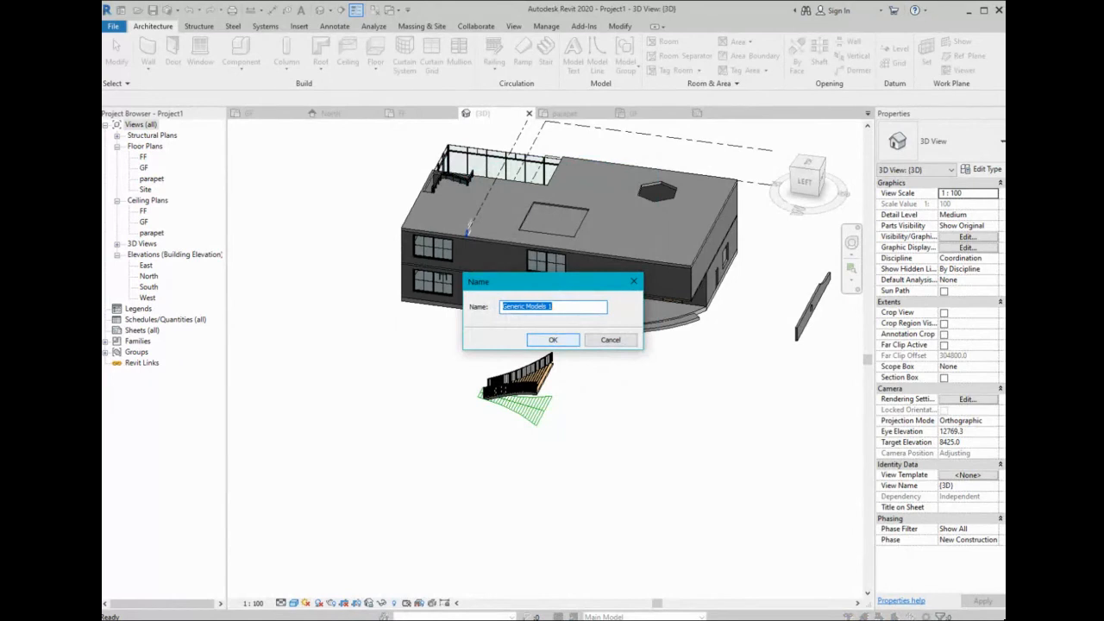
click(553, 340)
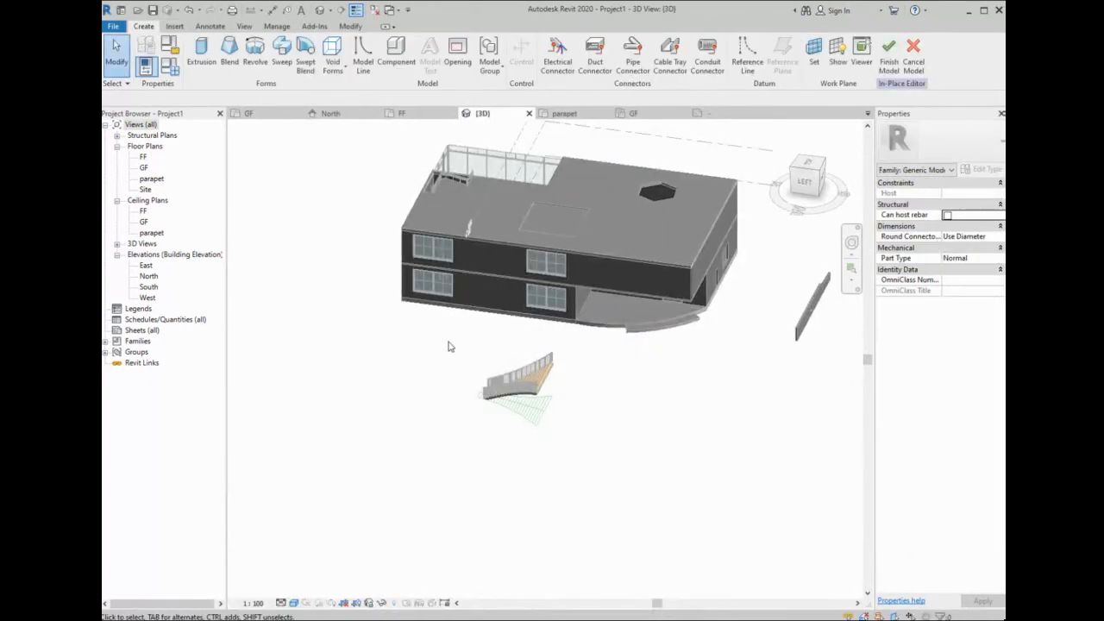
- Start a solid extrusion and set its work plane by picking the top face of the building's roof slab
scroll(435, 362, down, 1)
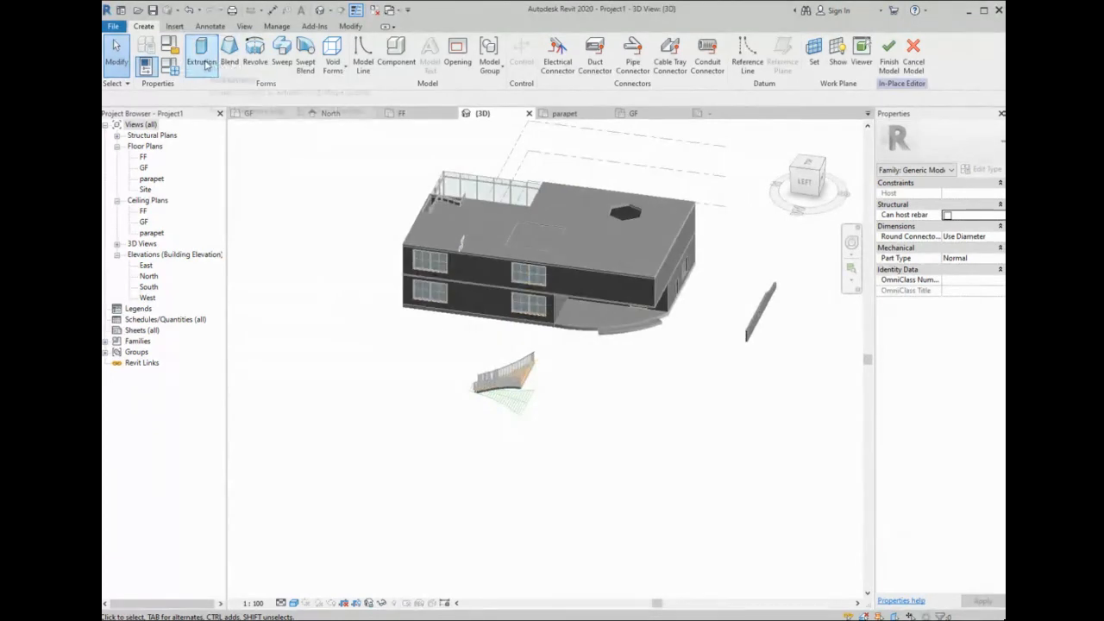
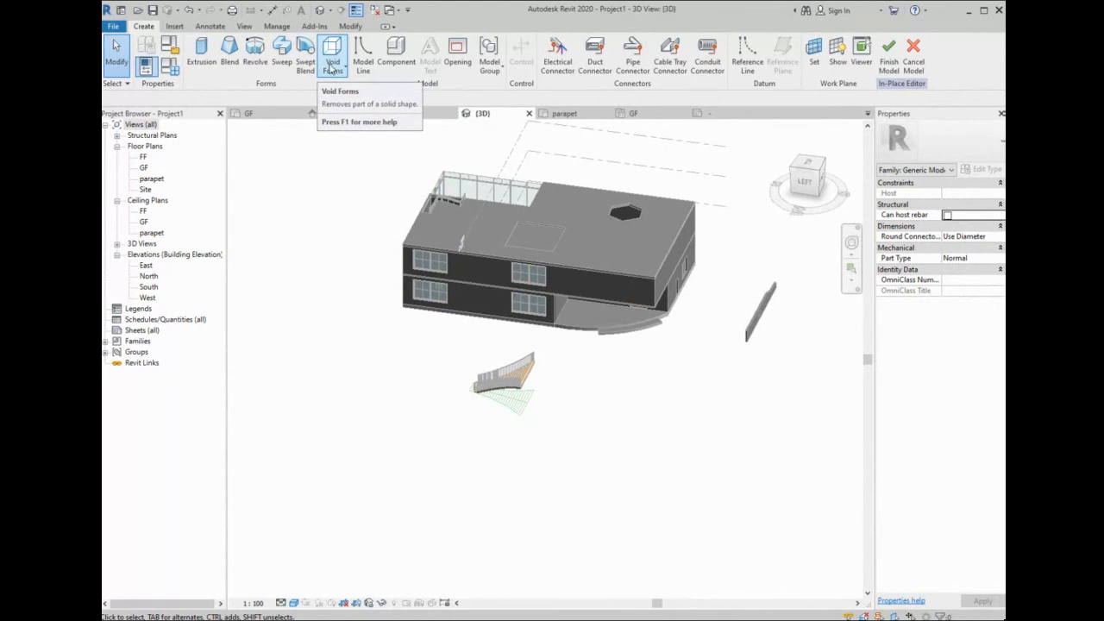
click(204, 56)
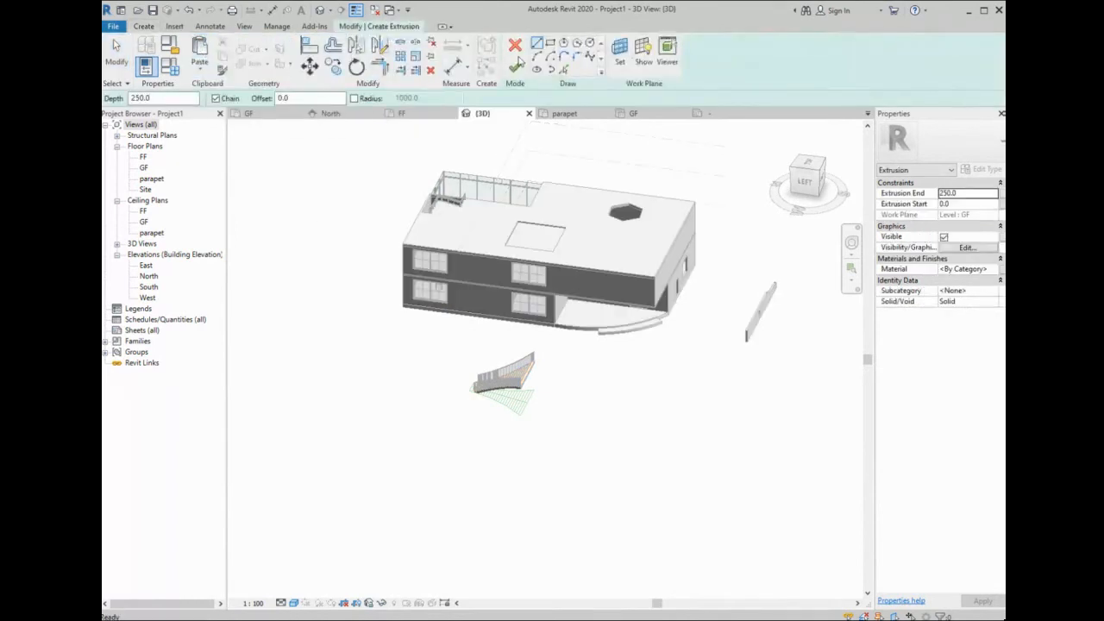
click(550, 42)
scroll(511, 334, up, 2)
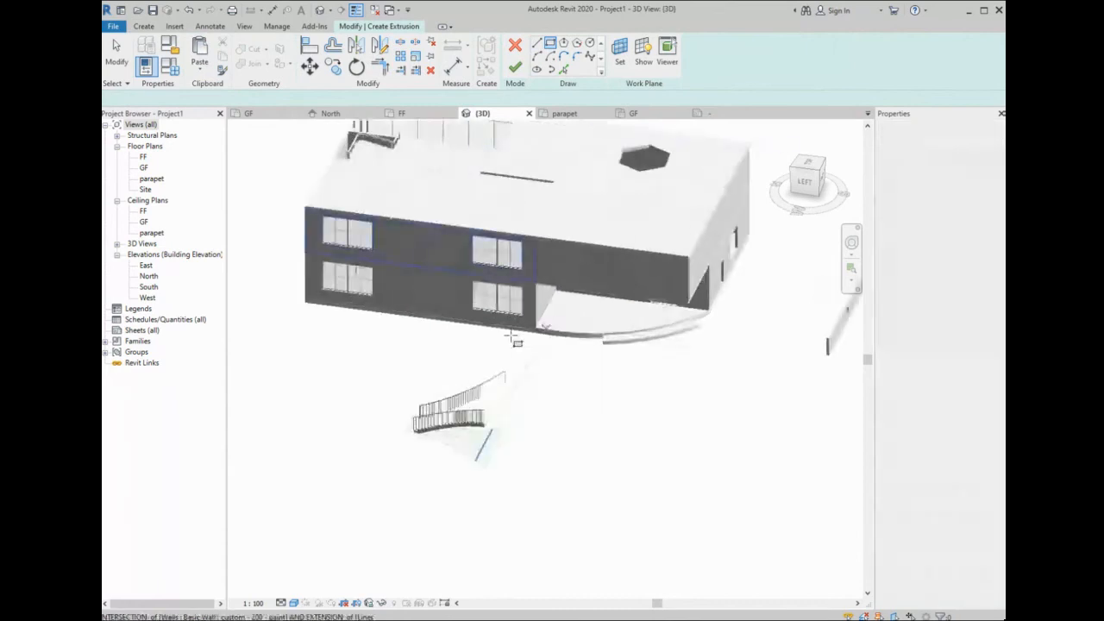
scroll(510, 336, up, 3)
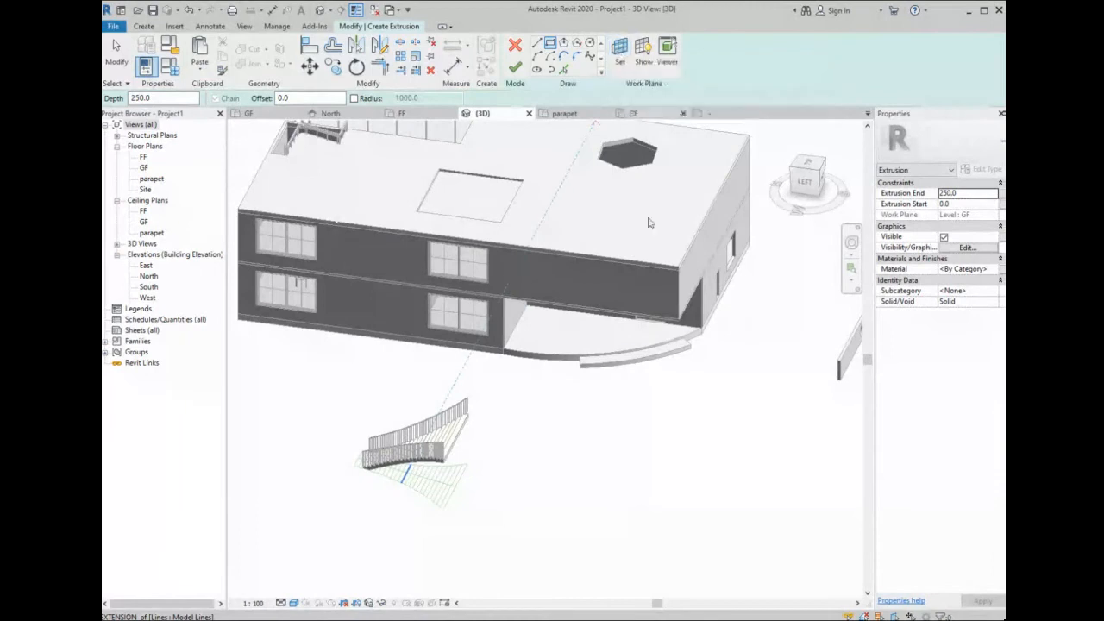
middle_drag(731, 365, 601, 463)
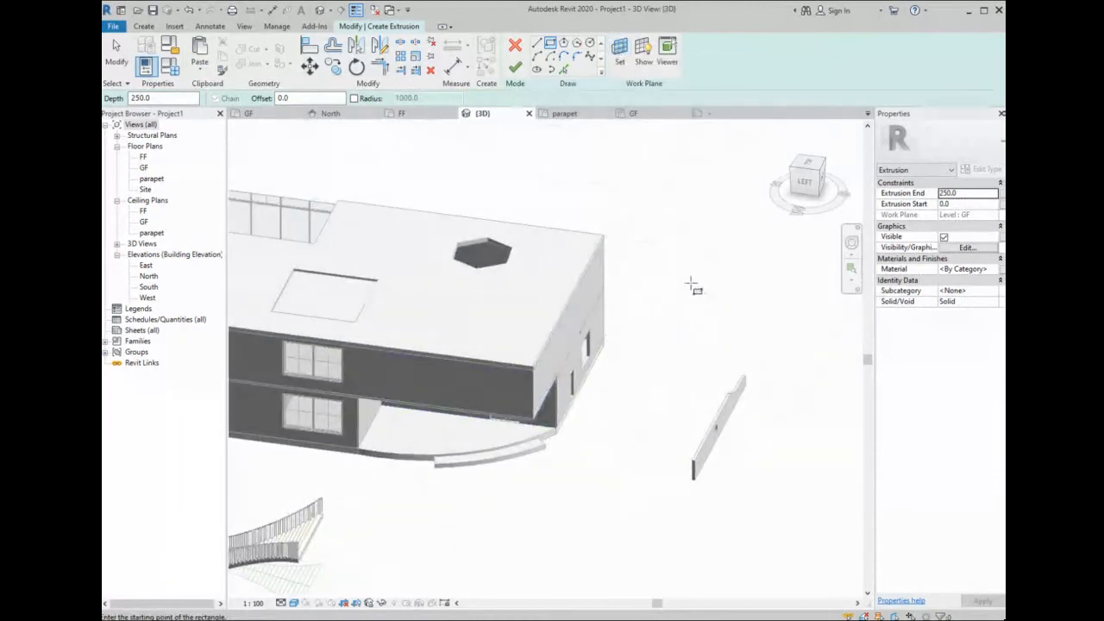
scroll(664, 290, up, 1)
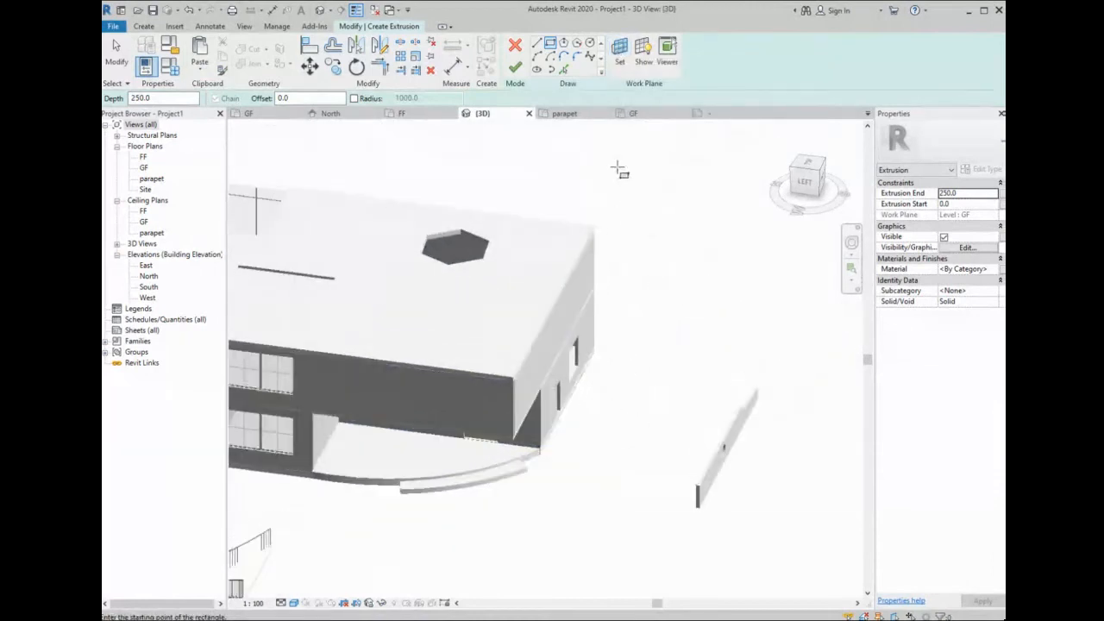
click(619, 53)
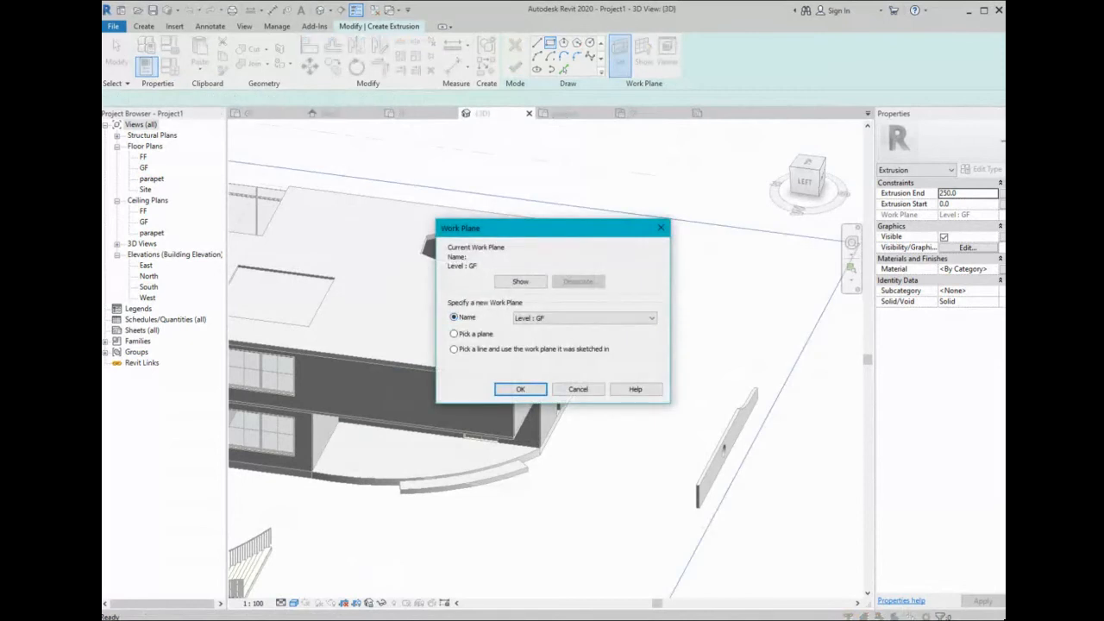
key(Return)
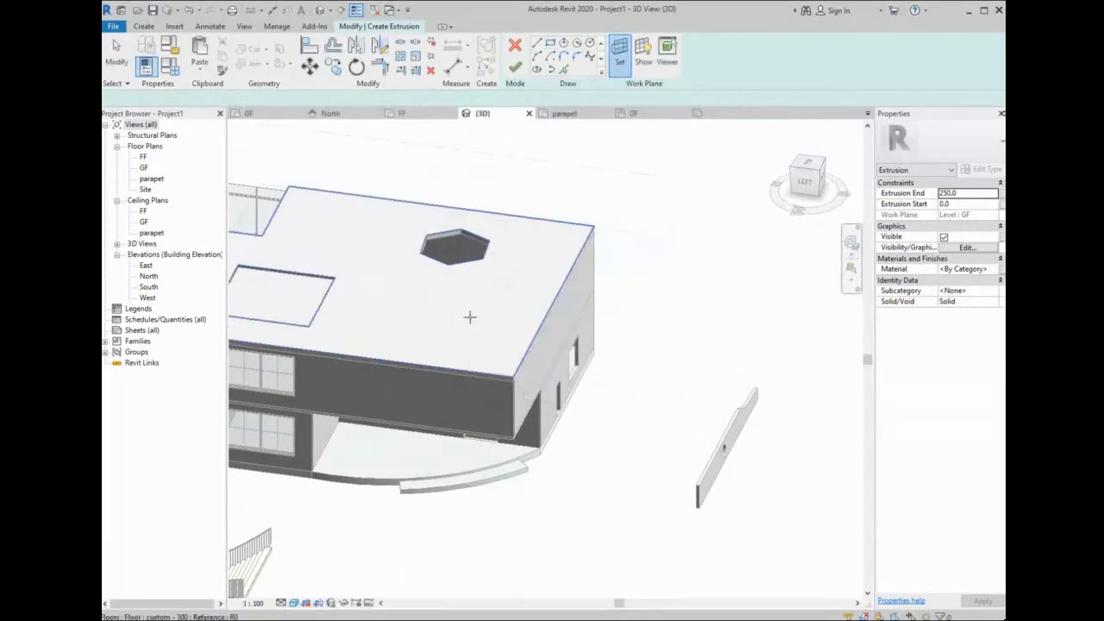
click(420, 342)
scroll(369, 315, up, 1)
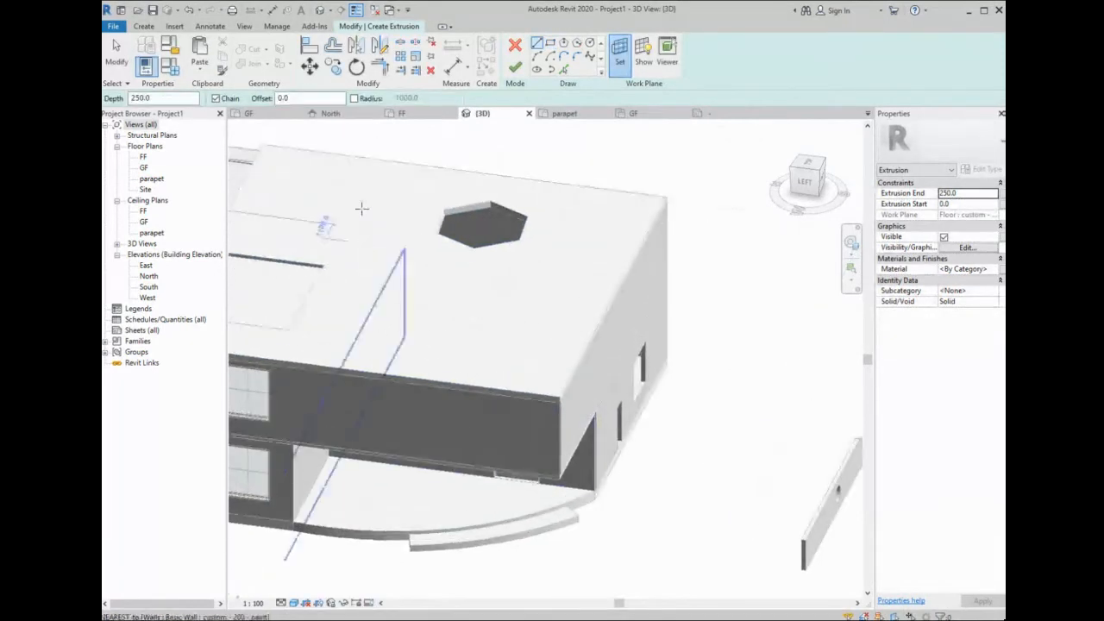
- Sketch a rectangle about 6200 mm long on the roof surface, between the hexagonal opening and the front edge
scroll(373, 252, up, 1)
click(550, 43)
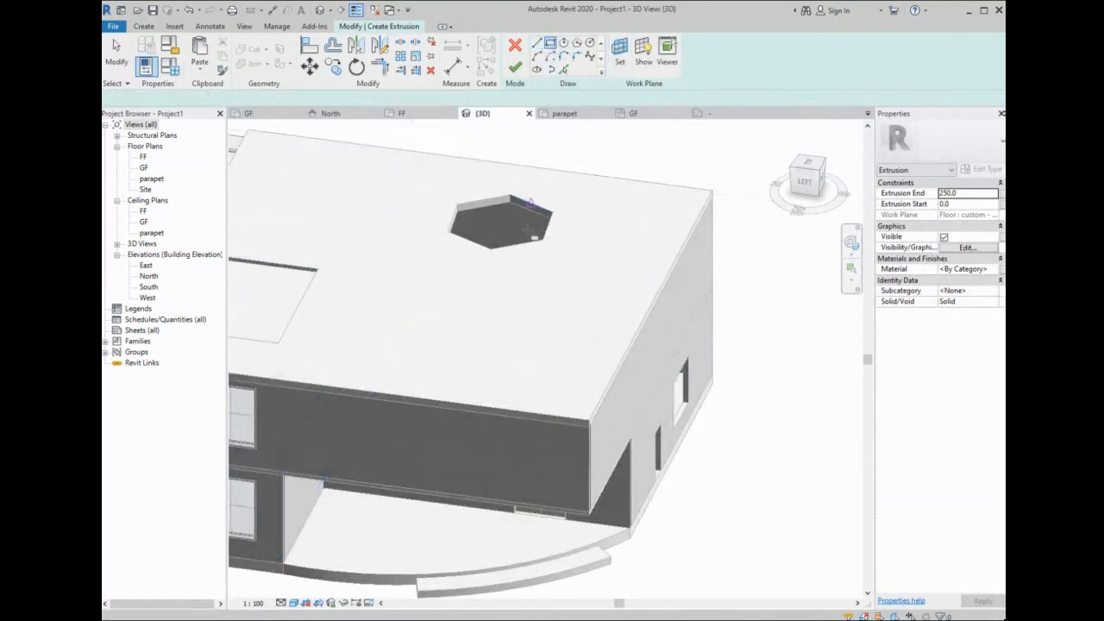
click(441, 300)
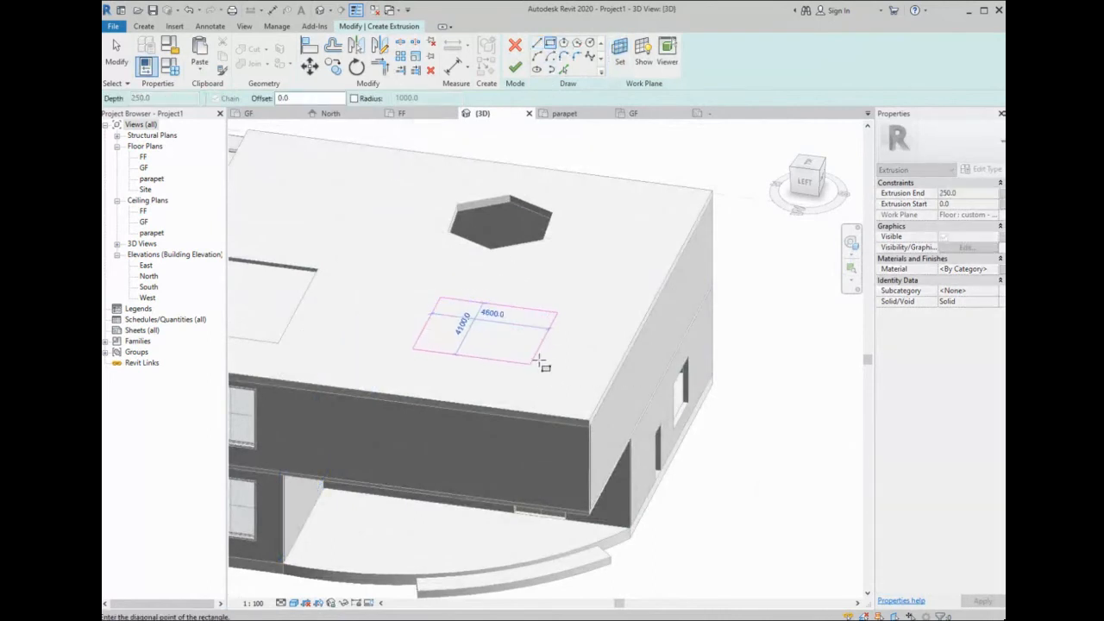
click(585, 348)
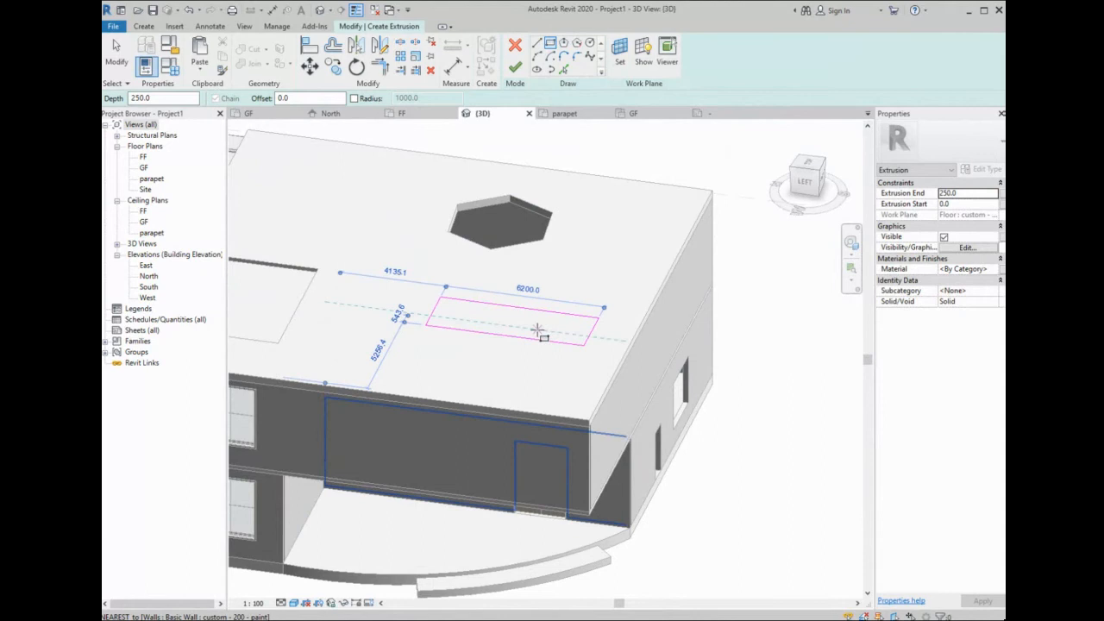
key(Escape)
key(Escape)
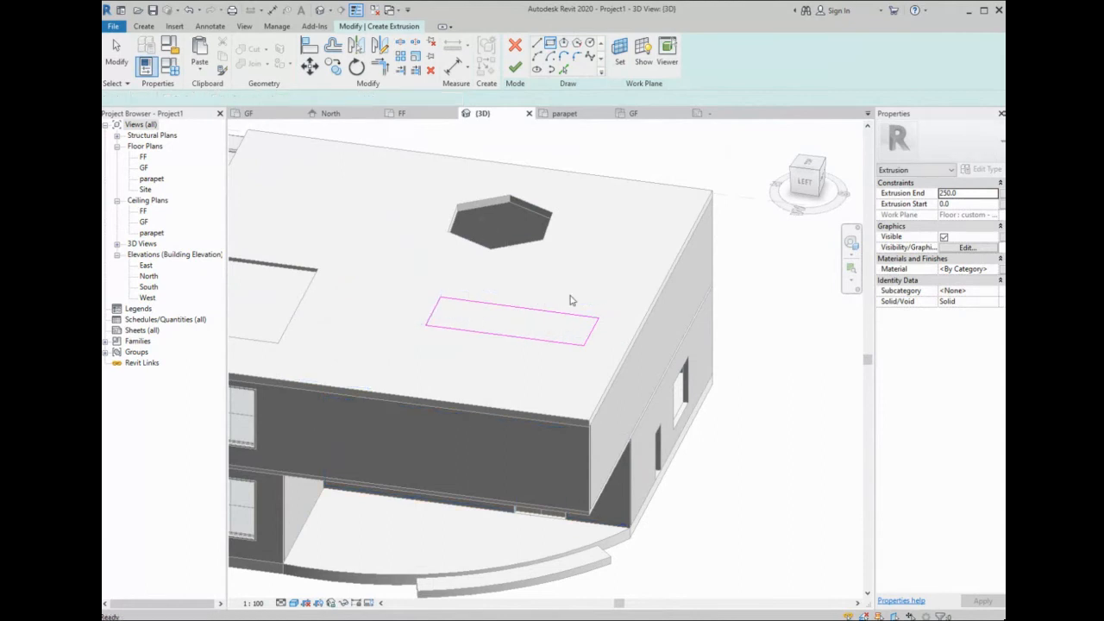
- Finish the rectangular extrusion sketch and raise the solid on the roof to a height of about 2340 mm
drag(608, 293, 412, 356)
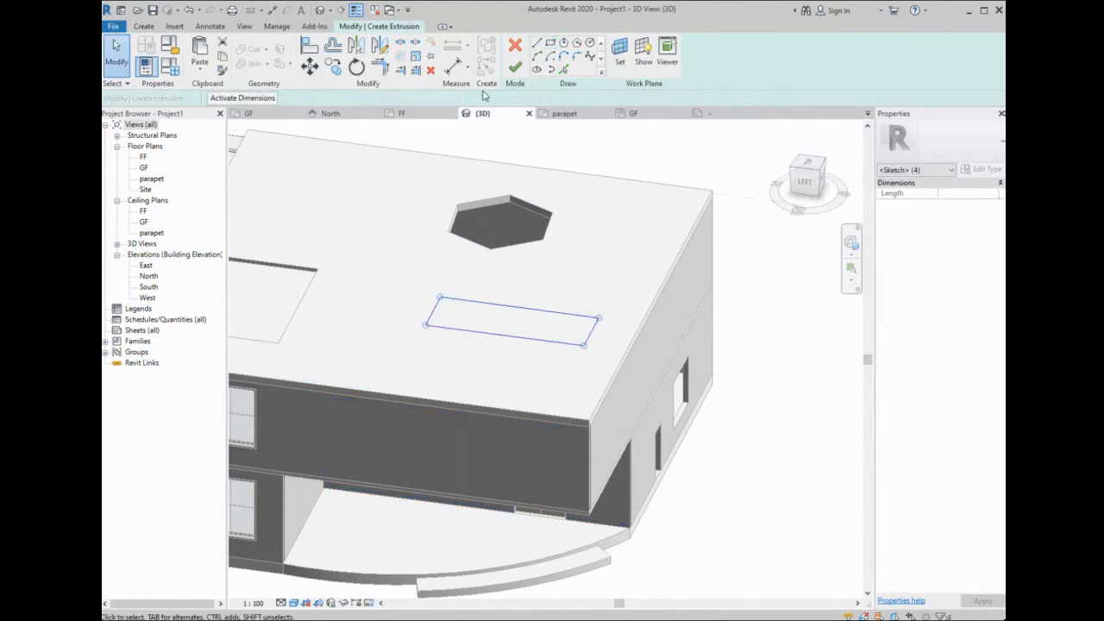
click(515, 68)
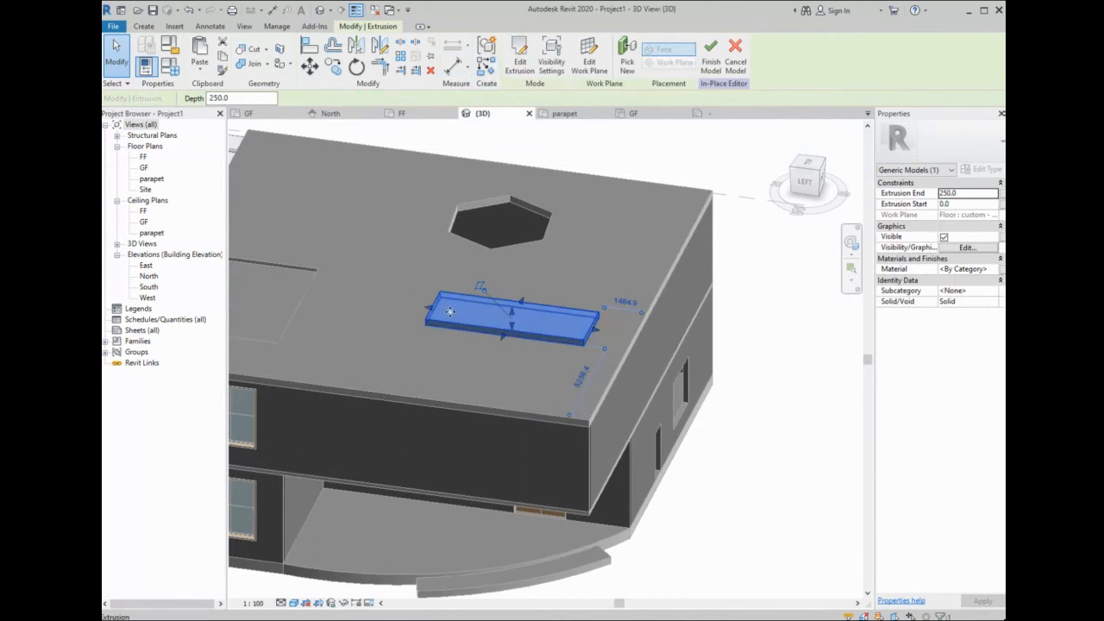
drag(515, 319, 503, 287)
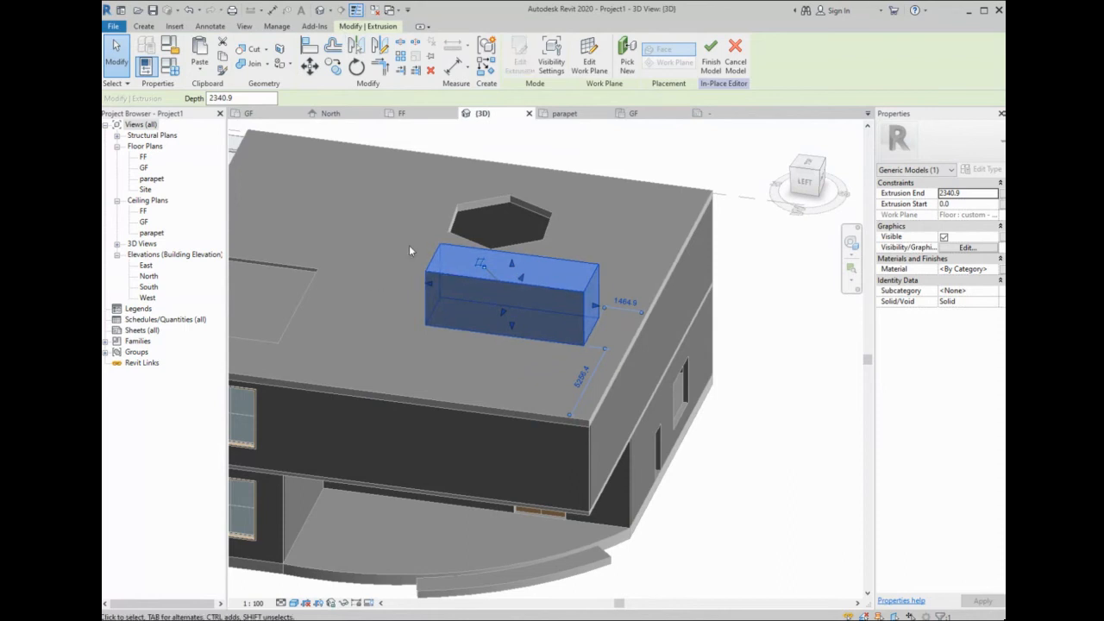
- Start another solid extrusion and sketch a six-sided polygon with sides of about 2600 mm, overlapping the box's front edge on the roof
click(143, 26)
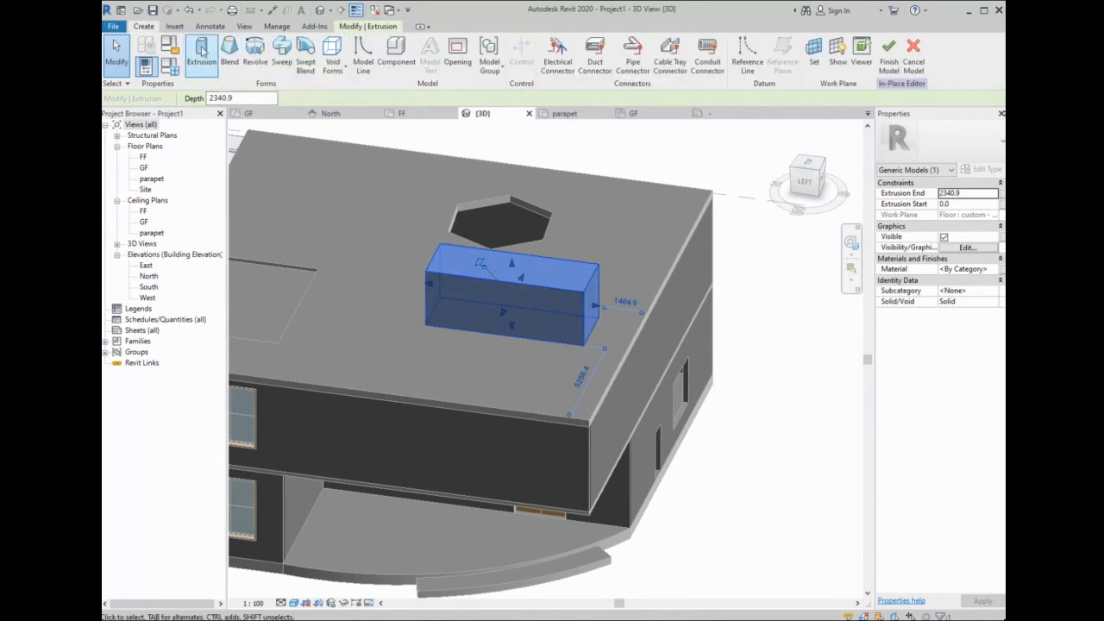
click(201, 54)
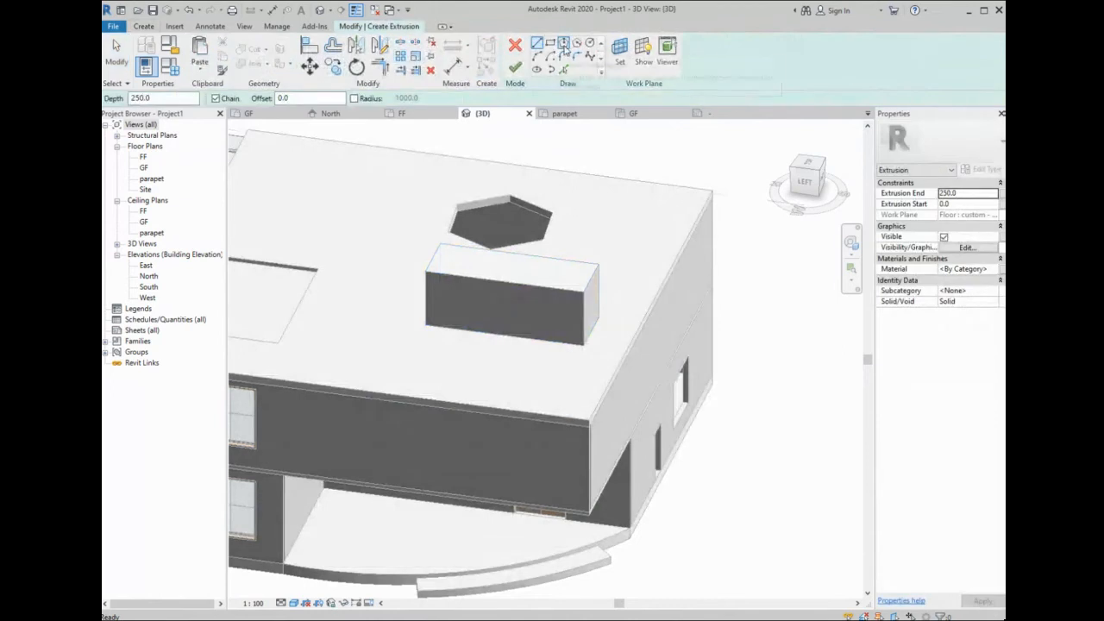
click(563, 44)
click(501, 352)
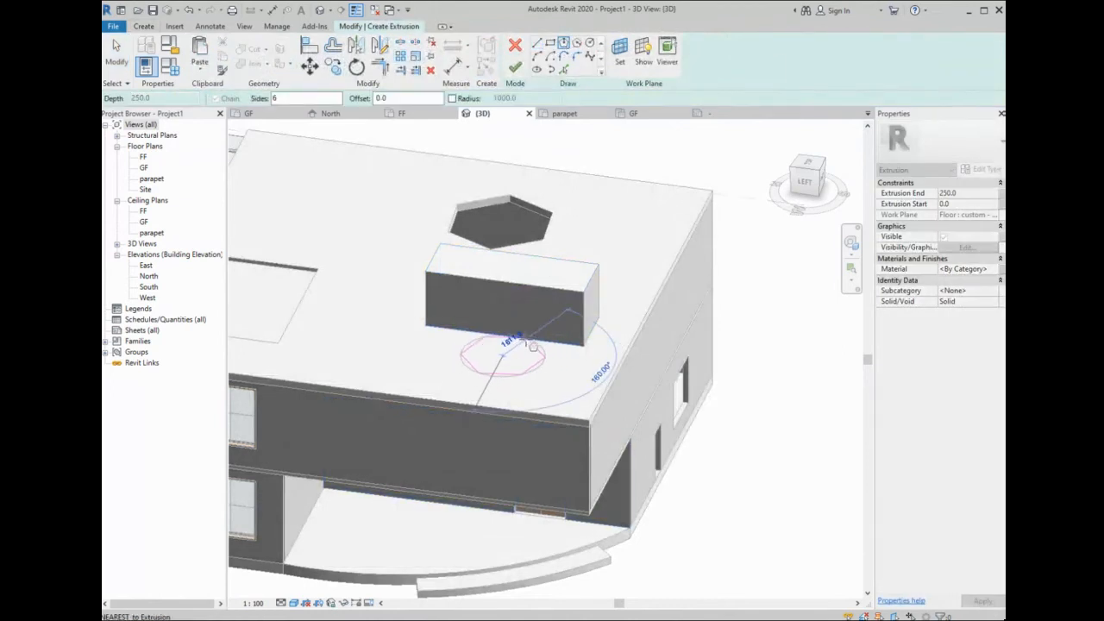
click(532, 327)
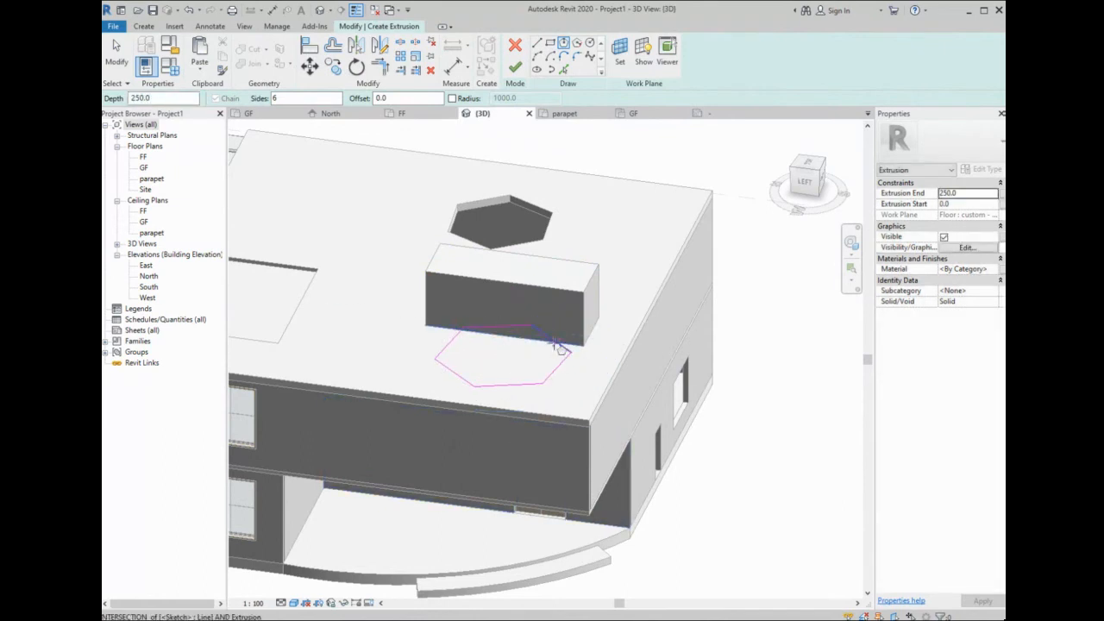
key(Escape)
key(Escape)
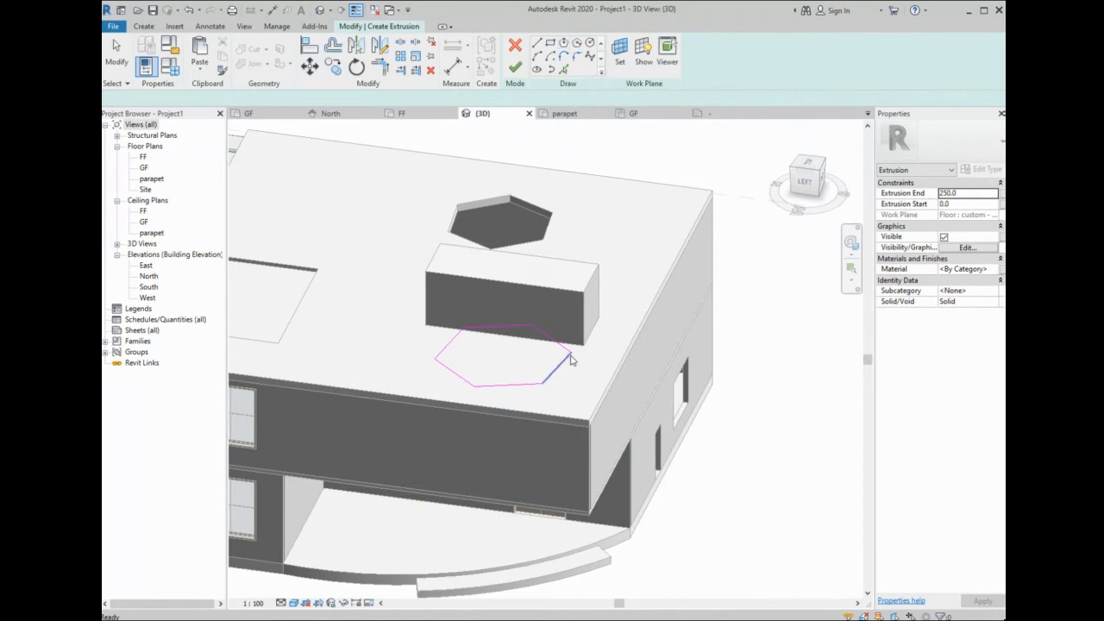
- Finish the hexagon sketch and raise the resulting solid to a height of about 1440 mm
click(570, 356)
drag(587, 321, 406, 423)
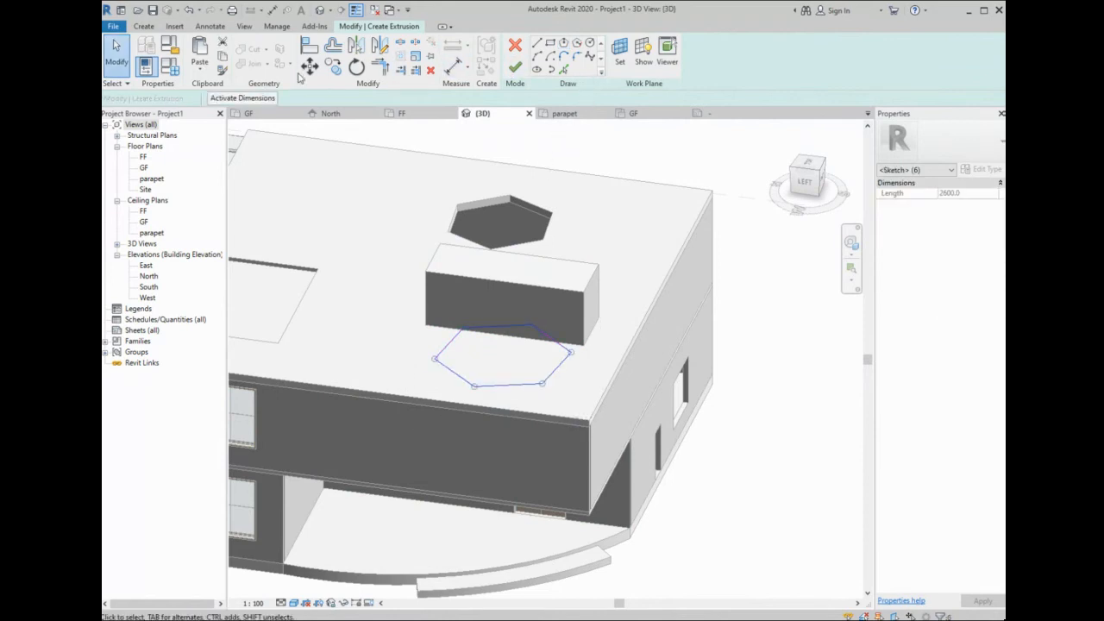
click(514, 67)
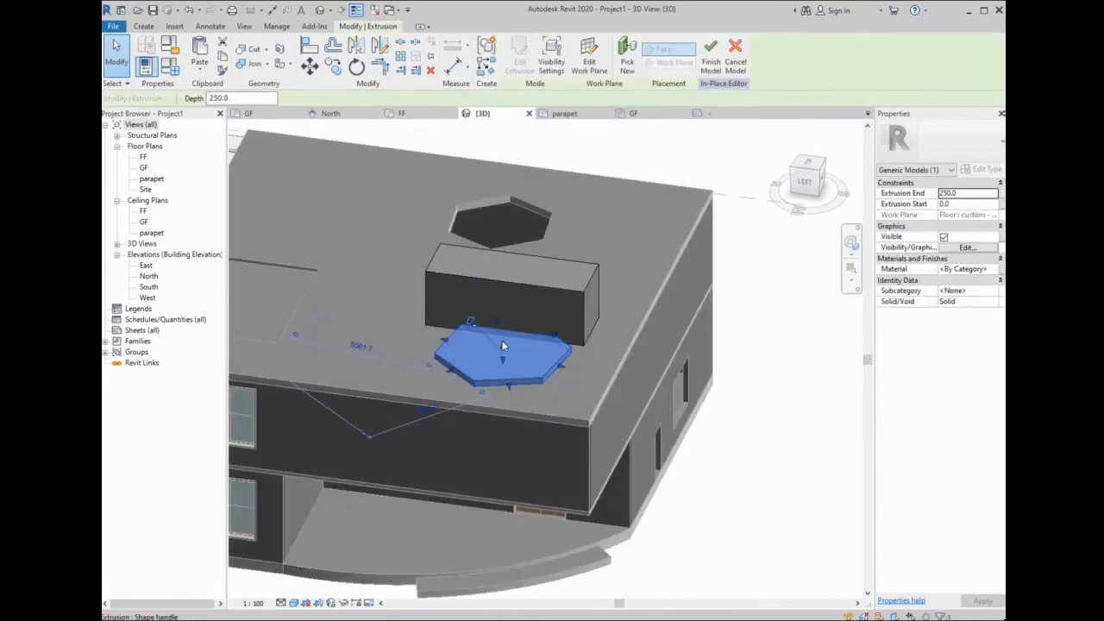
drag(501, 345, 502, 322)
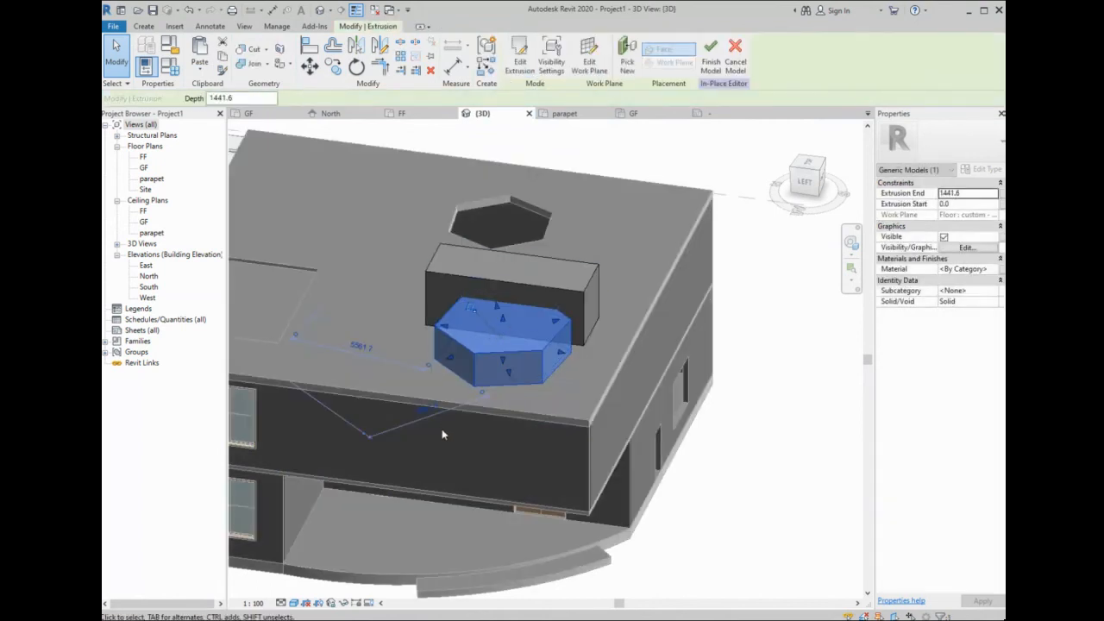
- Start a void extrusion and sketch a narrow rectangle about 1000 mm wide crossing both the box and the hexagonal solid
click(144, 27)
click(332, 51)
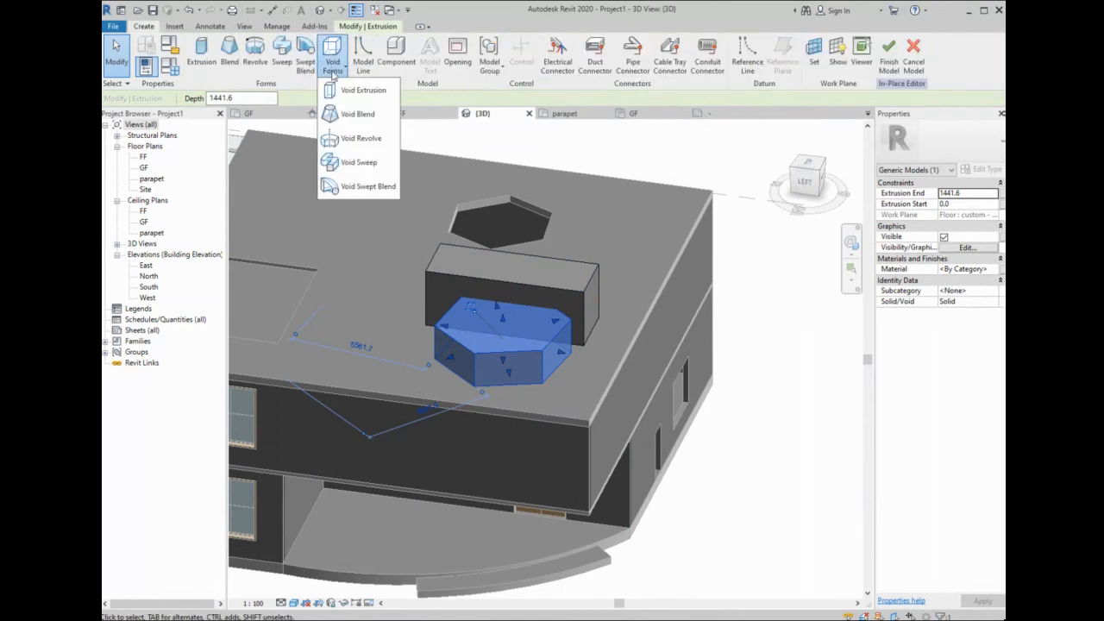
click(356, 90)
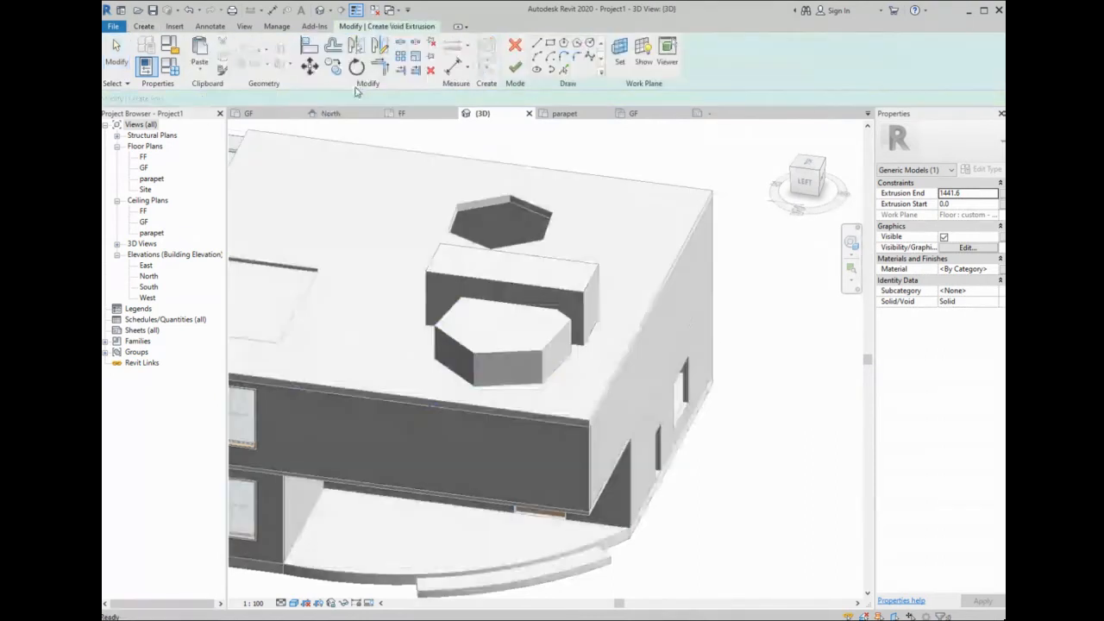
click(551, 43)
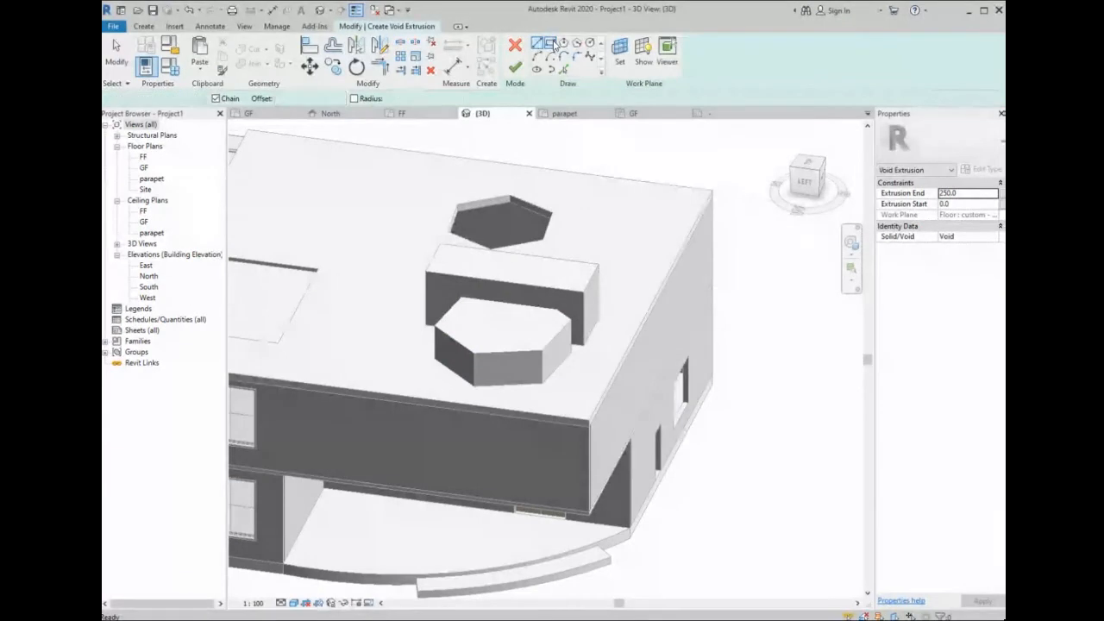
click(570, 255)
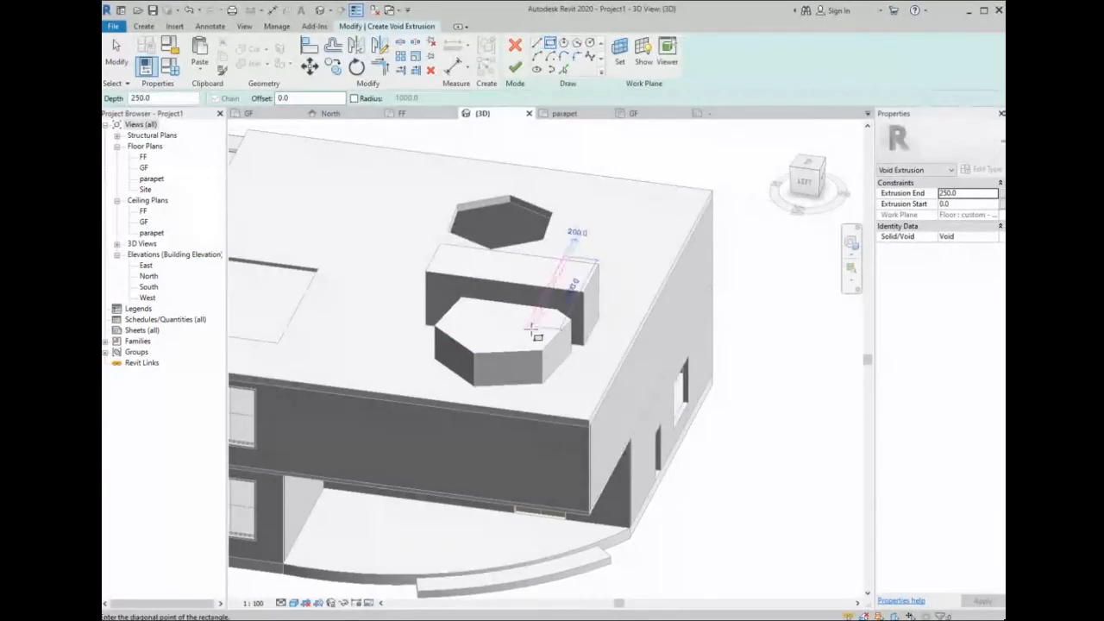
click(463, 399)
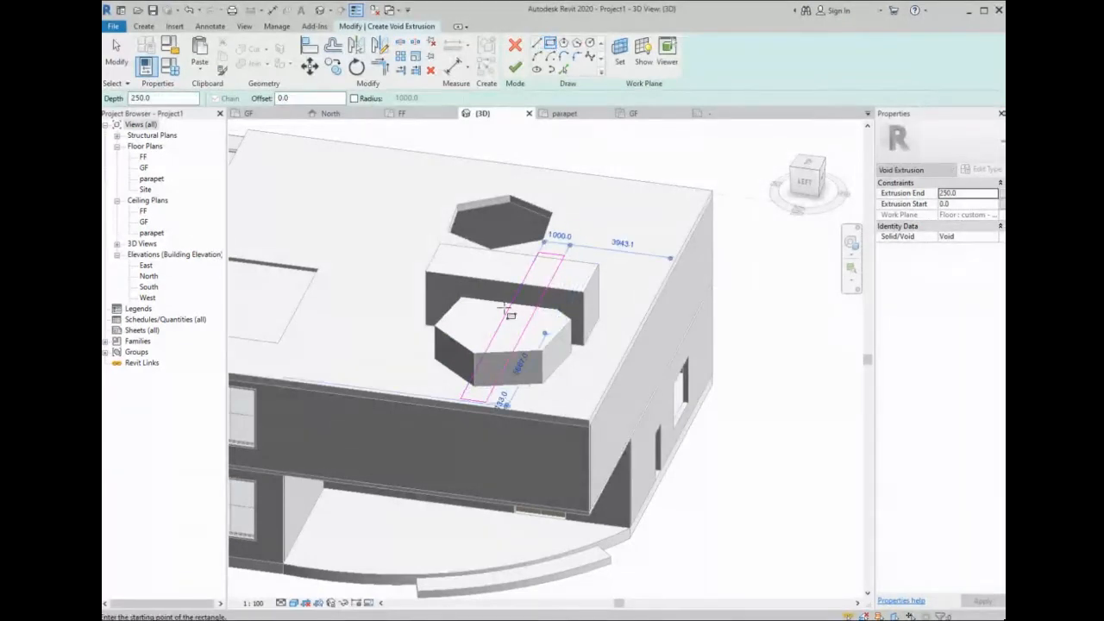
- Finish the void sketch, stretch the void through both solids to an extrusion start of about -4060 mm, and finish the in-place model
click(515, 66)
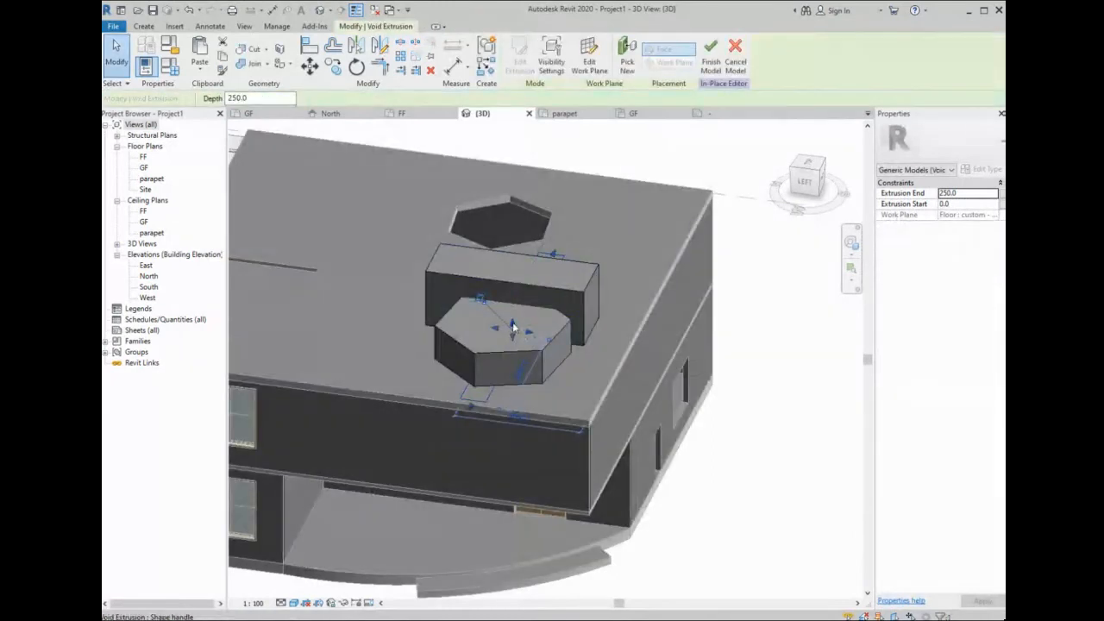
drag(508, 282, 499, 361)
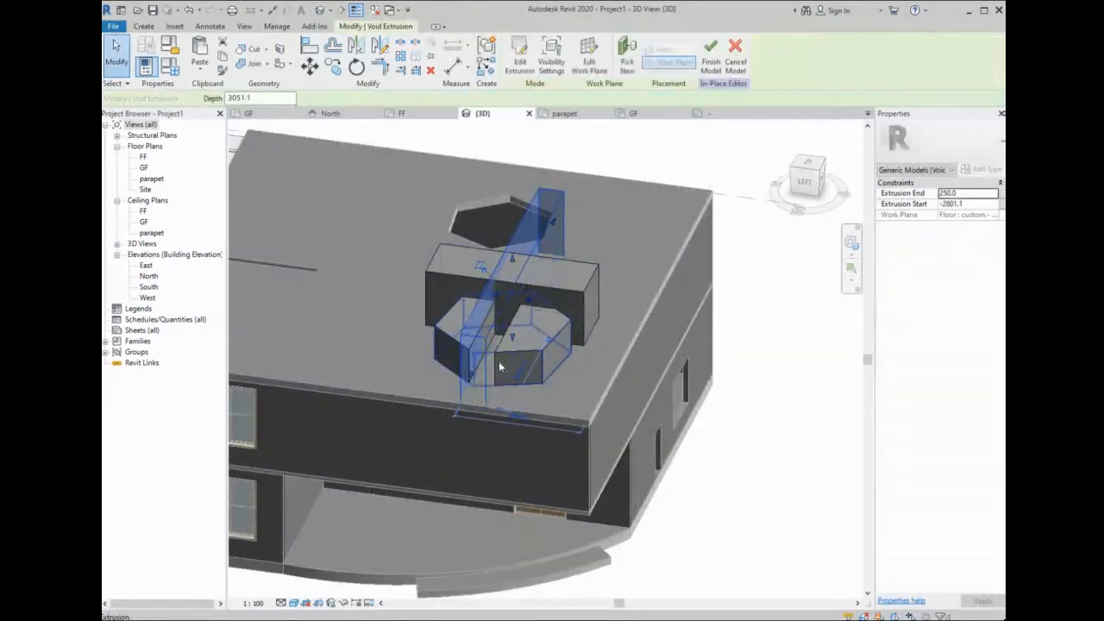
drag(509, 256, 507, 289)
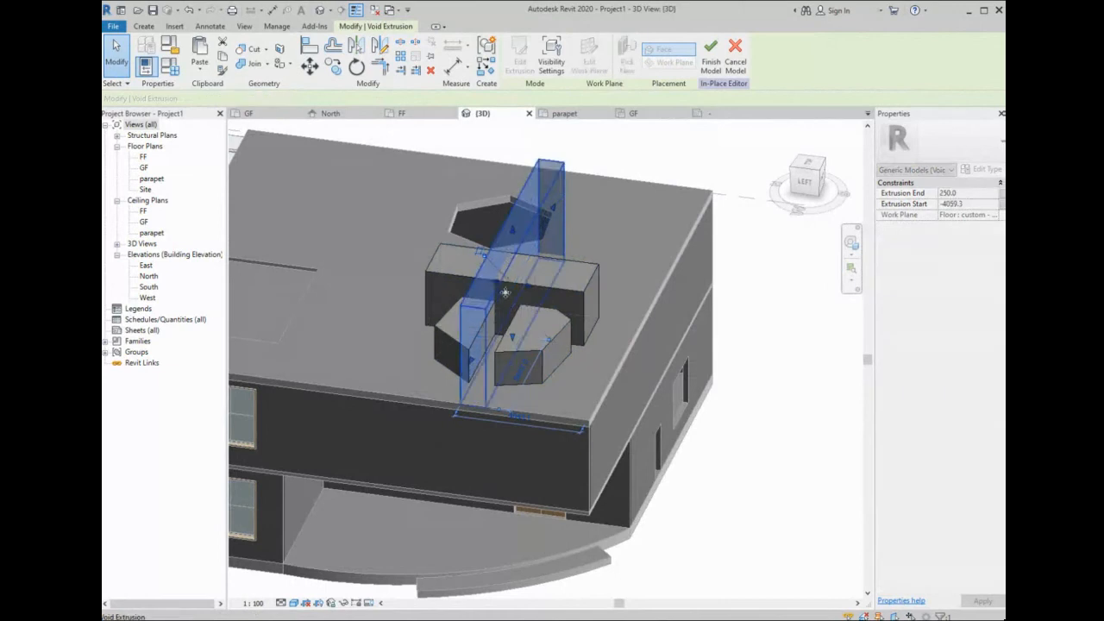
click(717, 55)
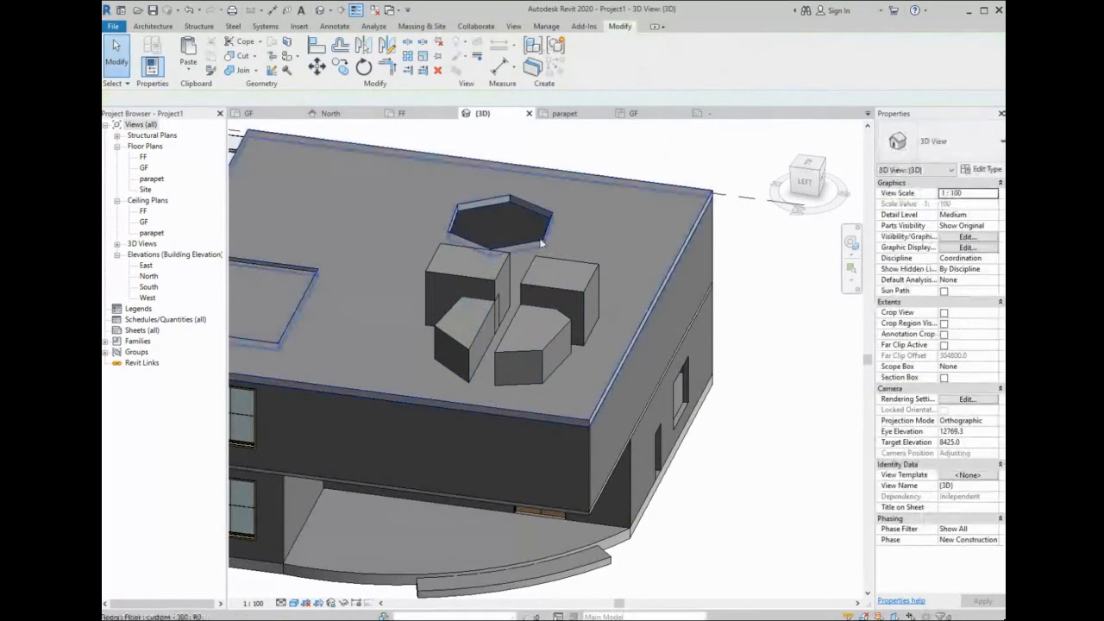
- Create an in-place mass in the 3D view, keeping the name Mass 1
scroll(488, 443, down, 3)
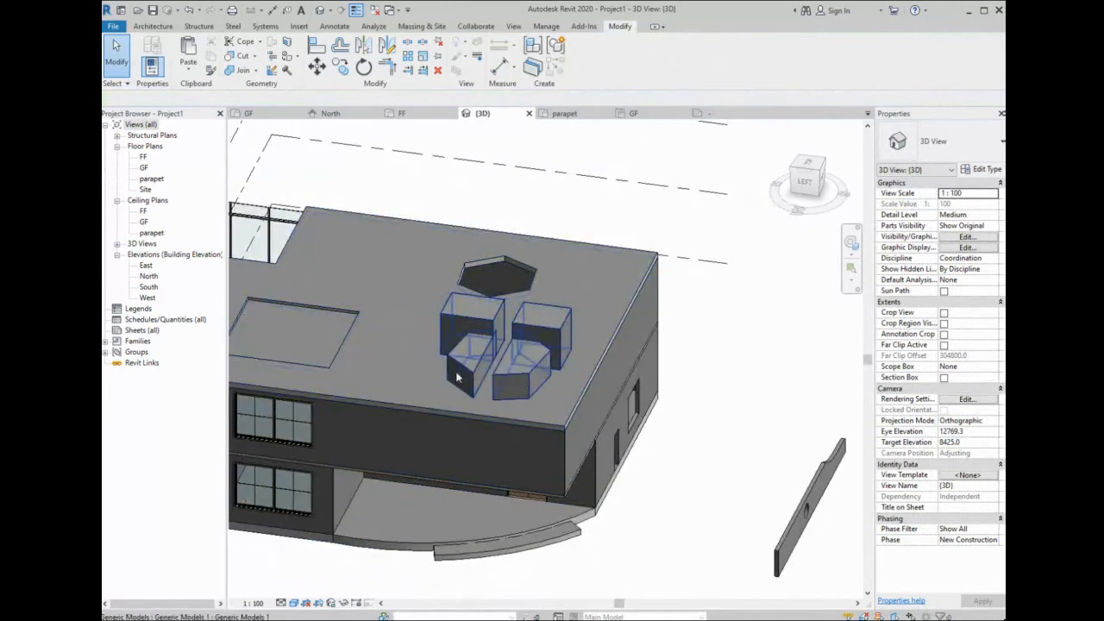
shift+middle_drag(498, 333, 520, 370)
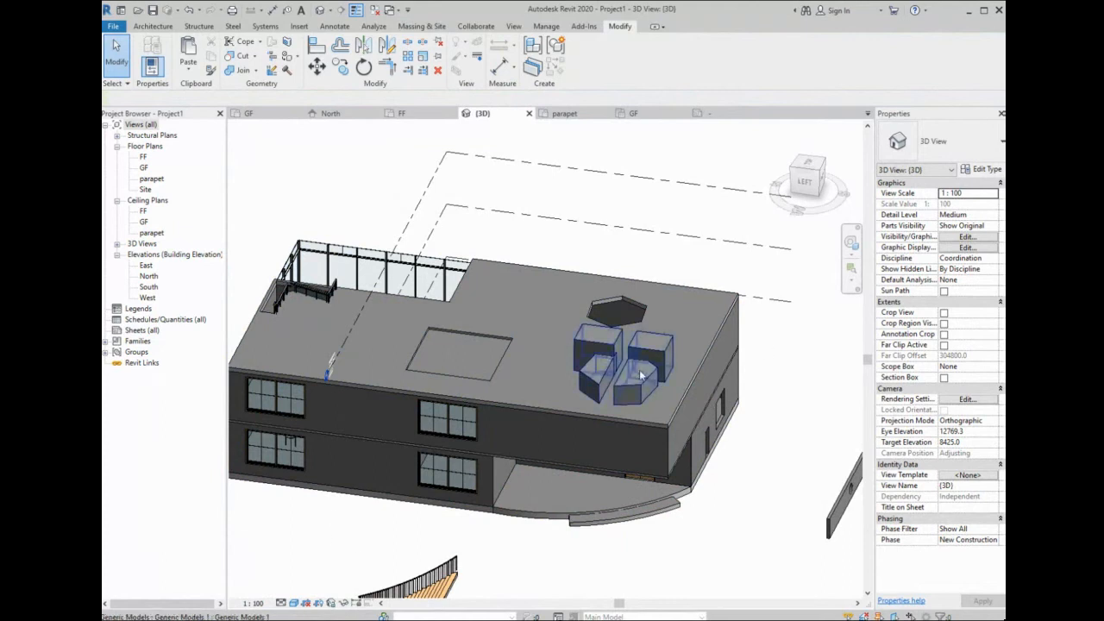
middle_drag(657, 373, 612, 361)
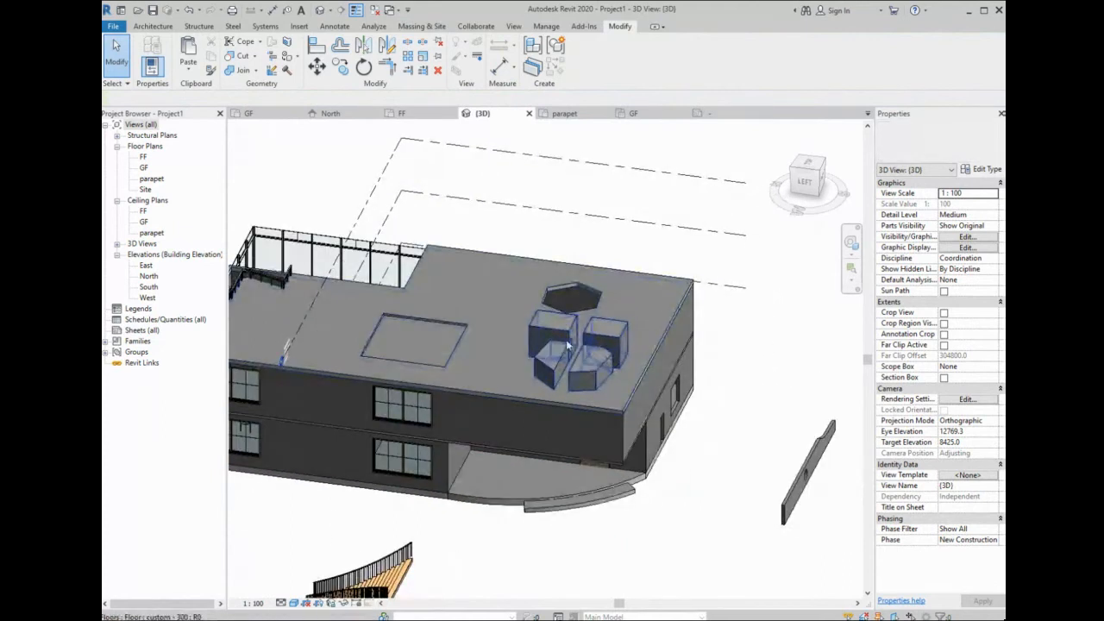
click(422, 26)
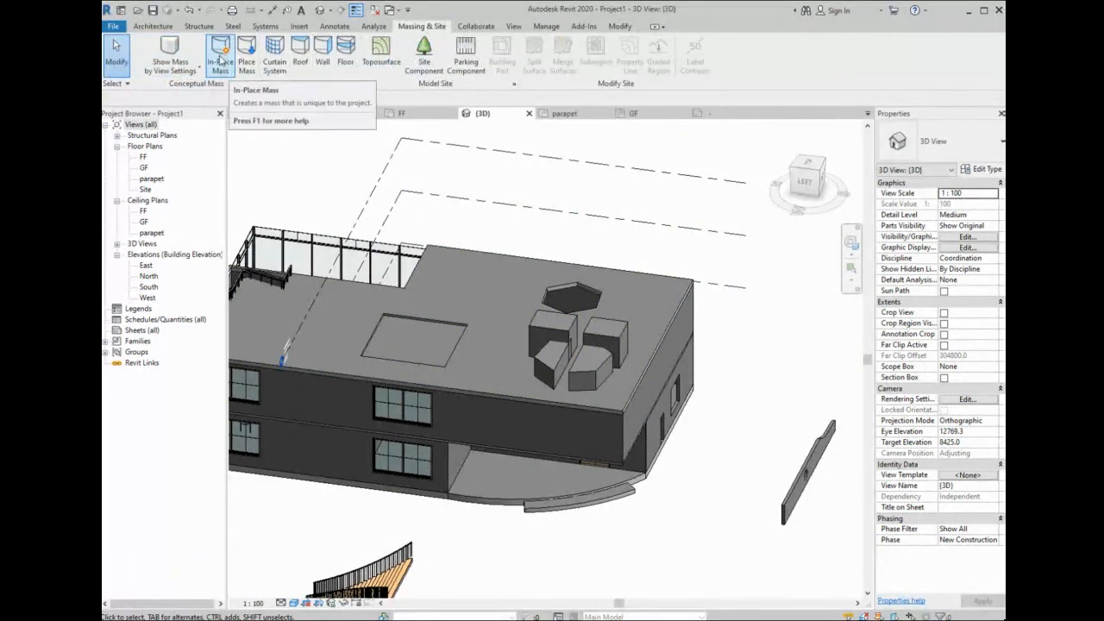
click(220, 60)
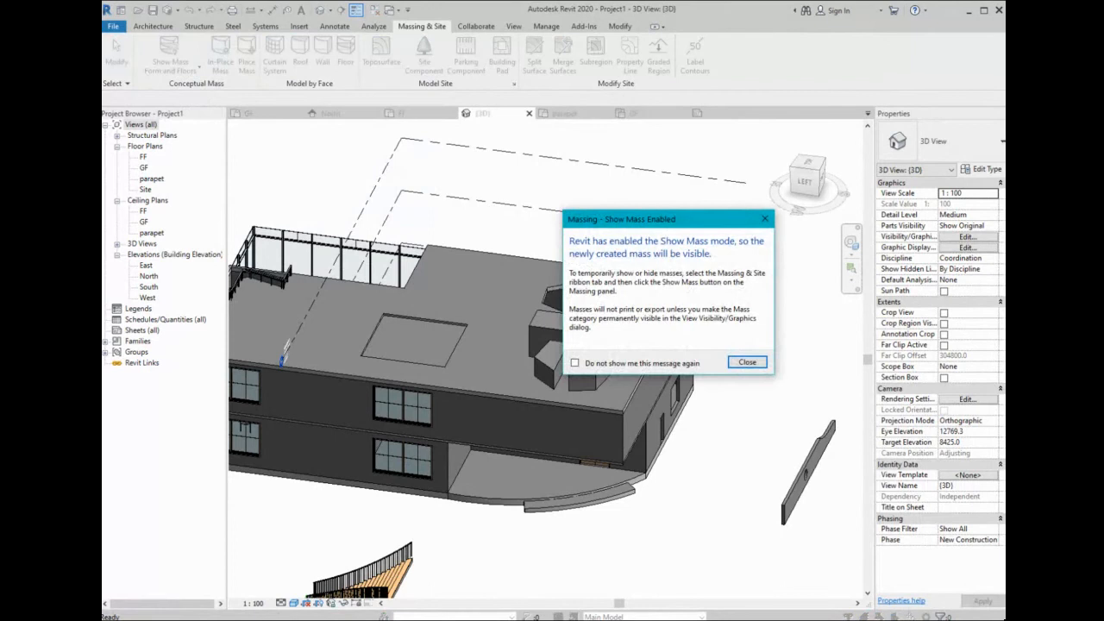
click(746, 362)
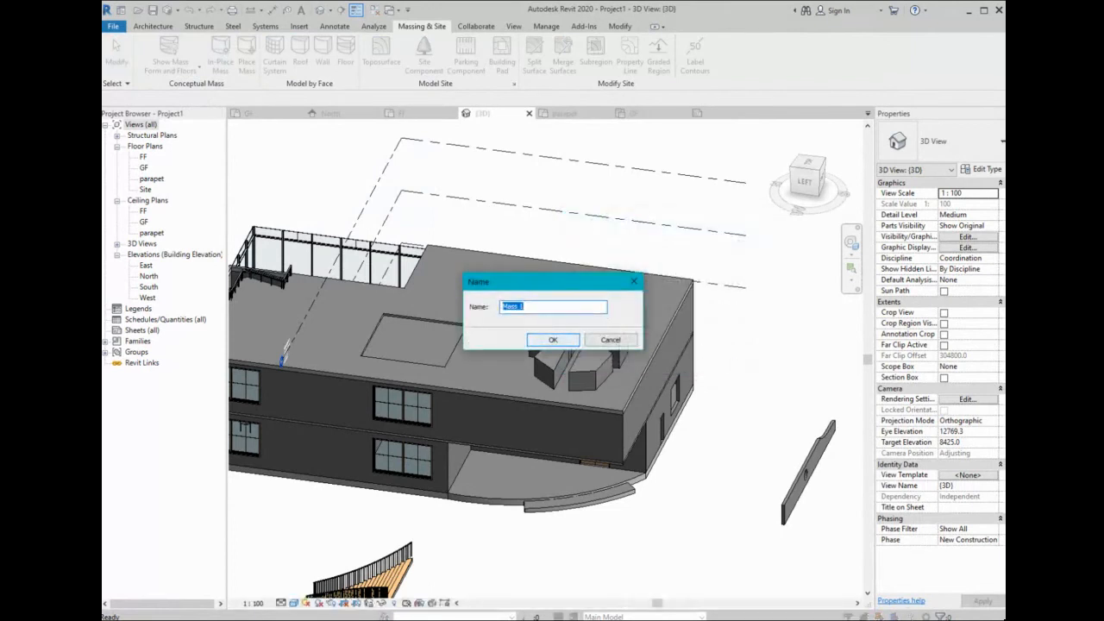
click(553, 340)
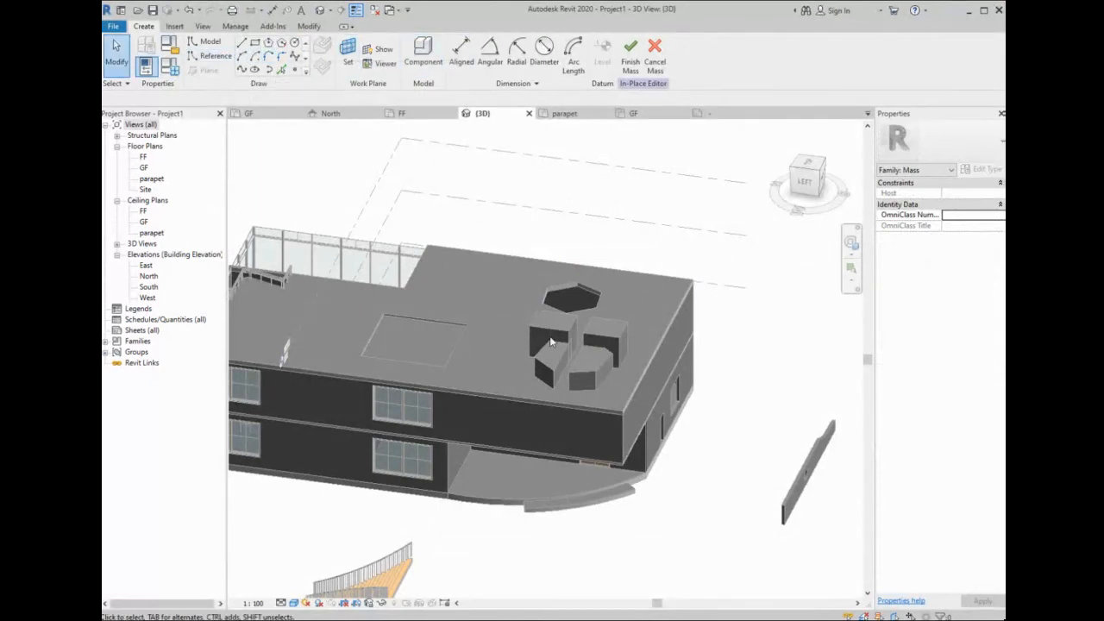
- Sketch a small rectangle of model lines on Level GF, on the open ground between the detached stair and the freestanding wall
middle_drag(602, 401, 539, 286)
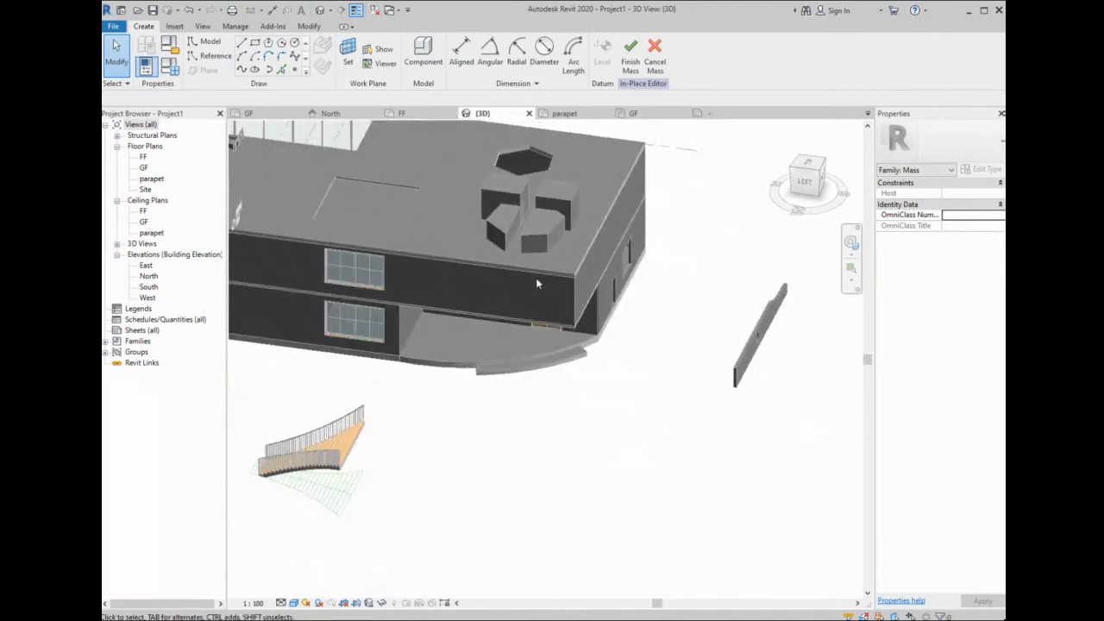
middle_drag(451, 236, 470, 234)
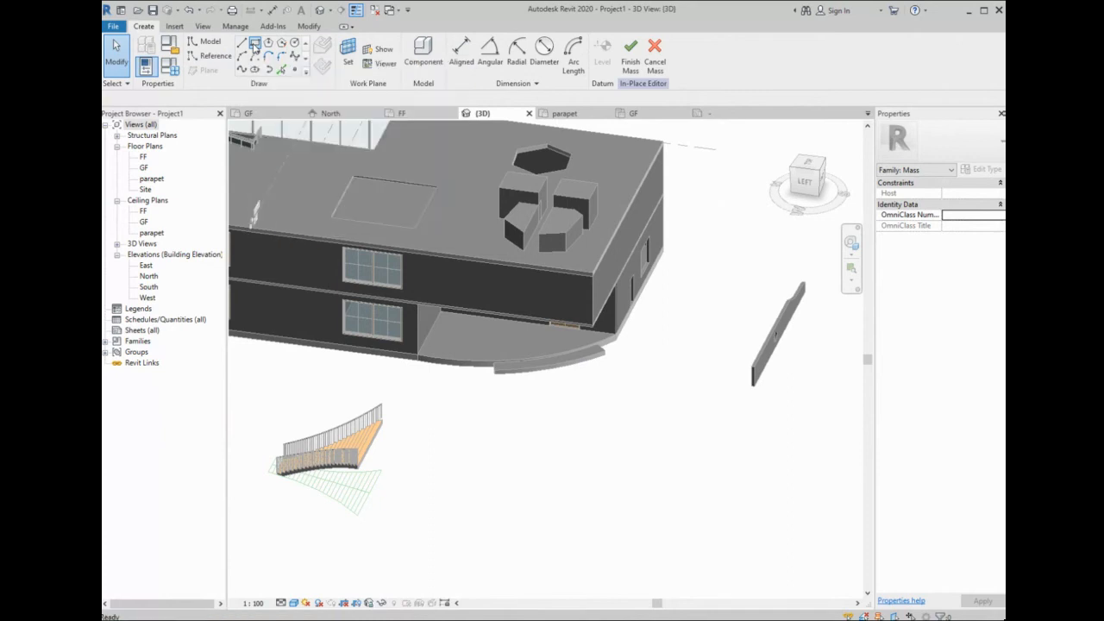
click(255, 45)
scroll(489, 452, up, 2)
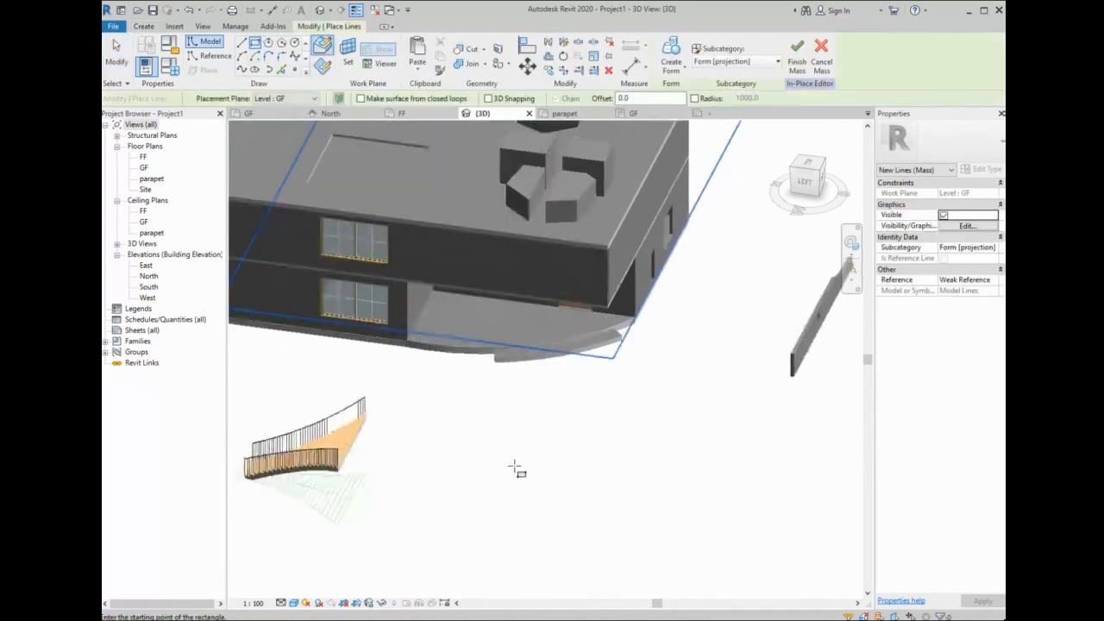
click(510, 463)
click(546, 493)
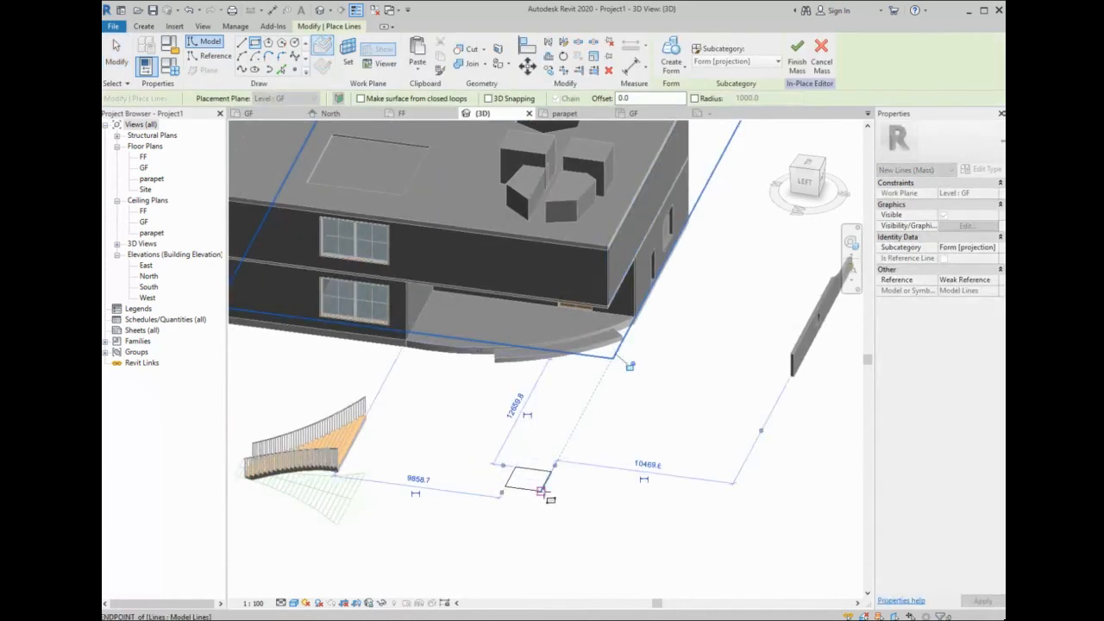
key(Escape)
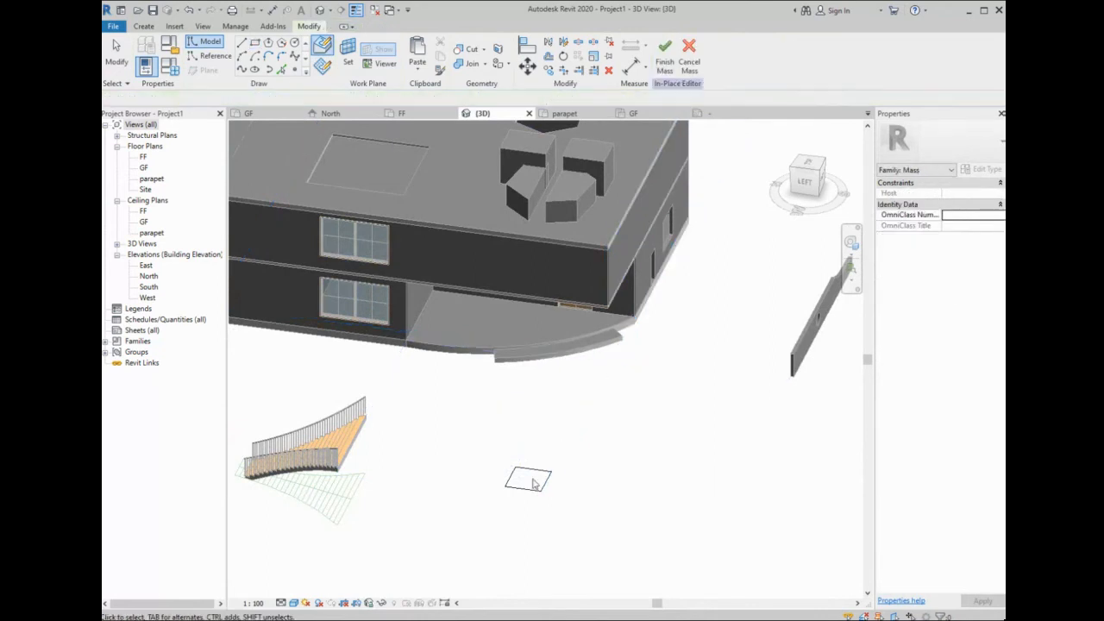
- Create a solid form from the four lines of the rectangle on the ground
scroll(488, 505, up, 1)
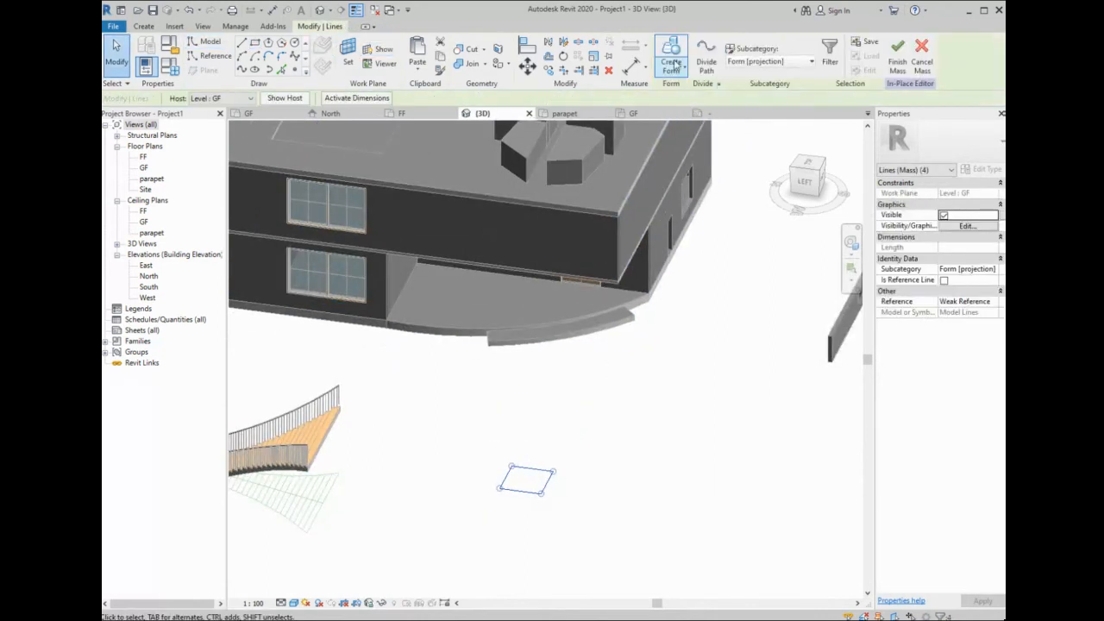
click(671, 67)
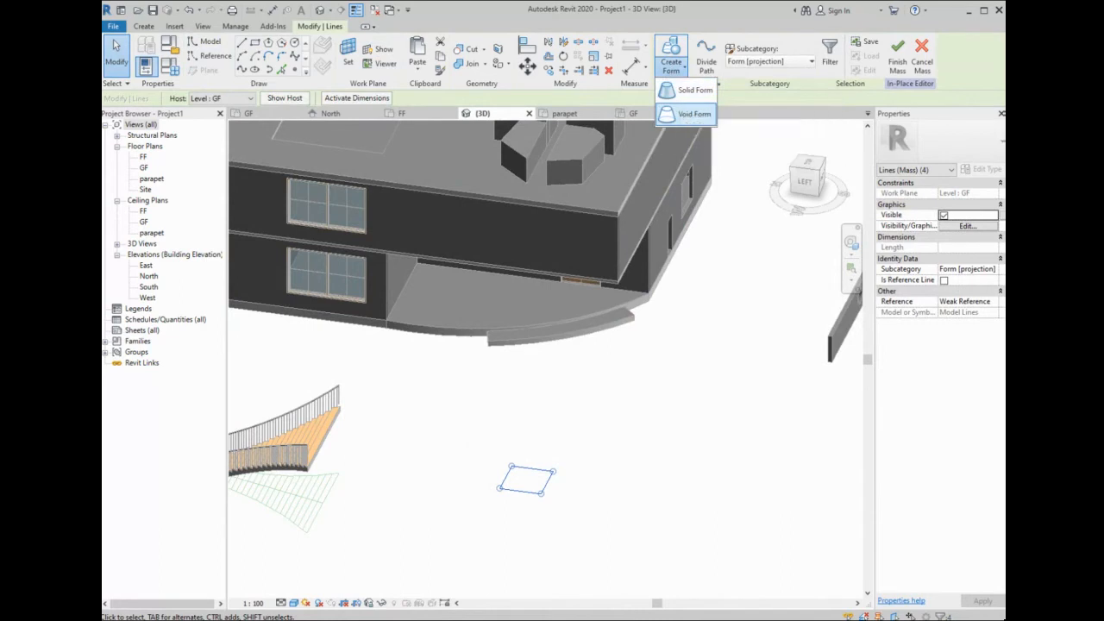
click(692, 90)
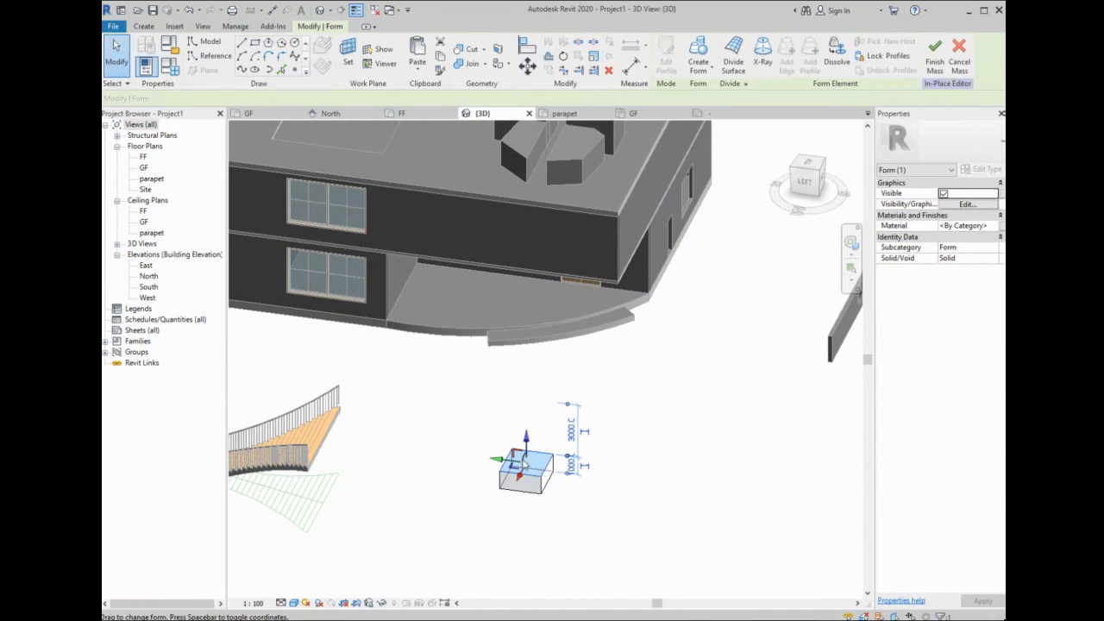
- Stretch the box form's top face up to a height of about 3025 mm, and delete the whole form
drag(526, 438, 526, 407)
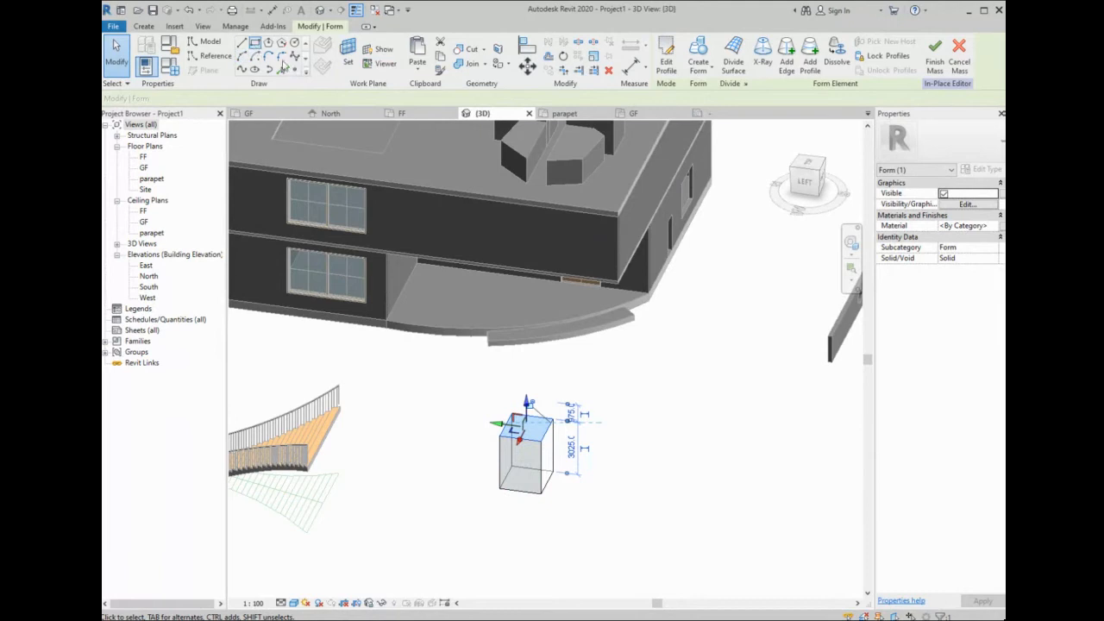
drag(638, 357, 468, 527)
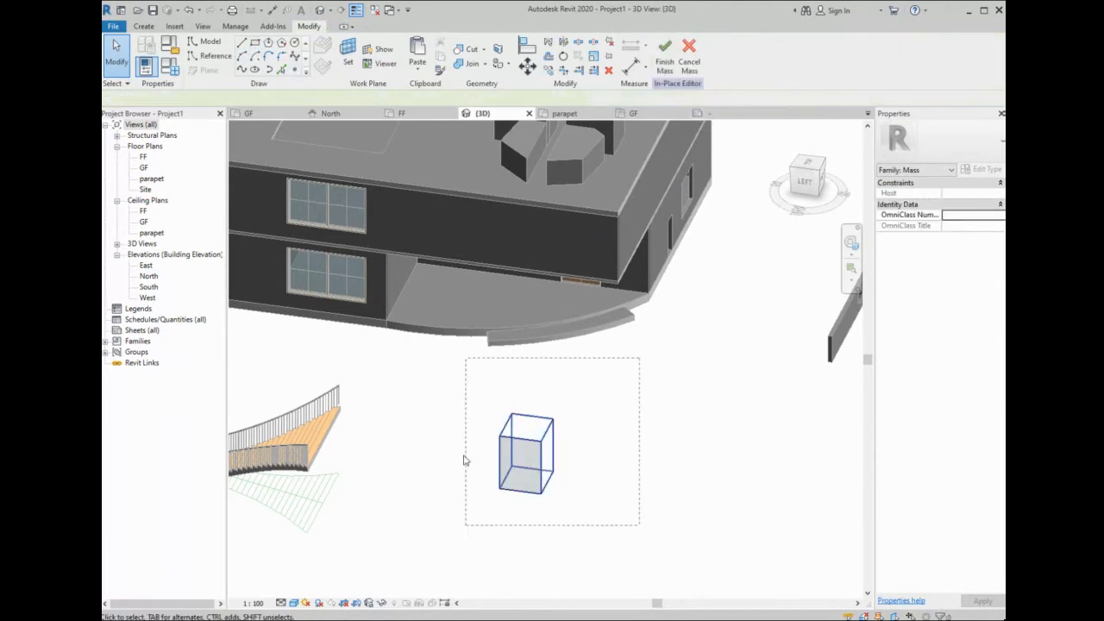
key(Delete)
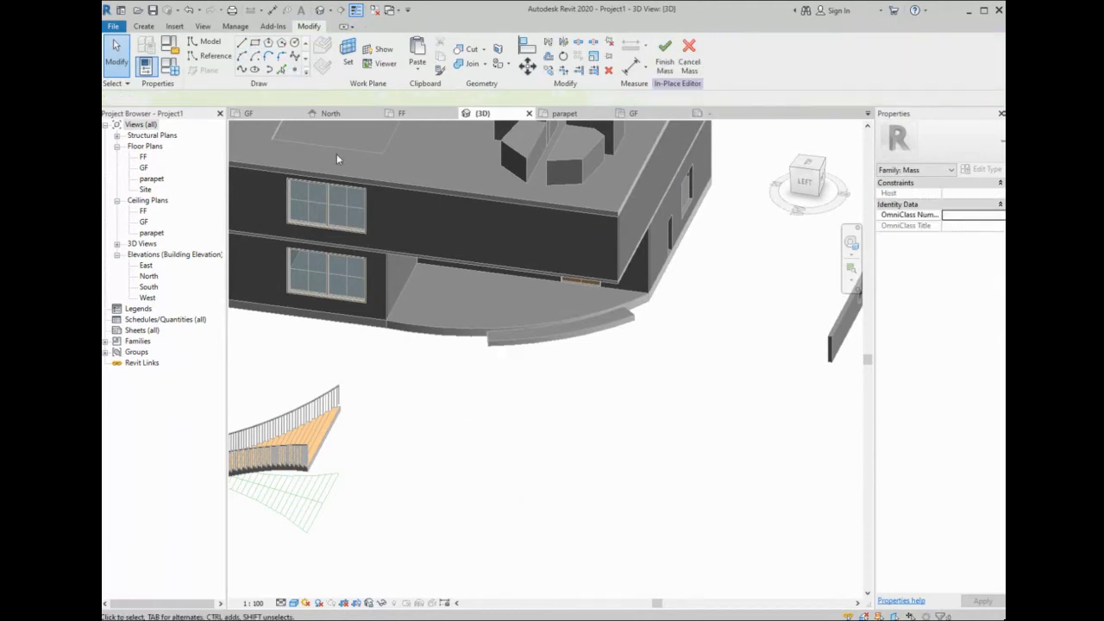
- Sketch a straight model line about 8400 mm long on Level GF, on the open ground beside the building
click(255, 45)
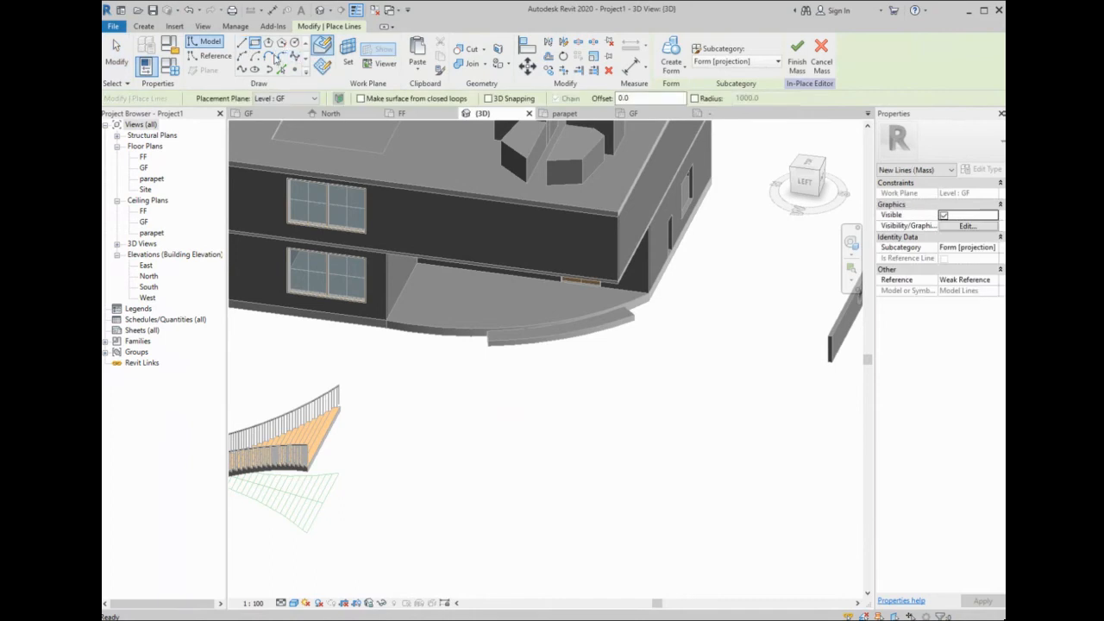
click(242, 43)
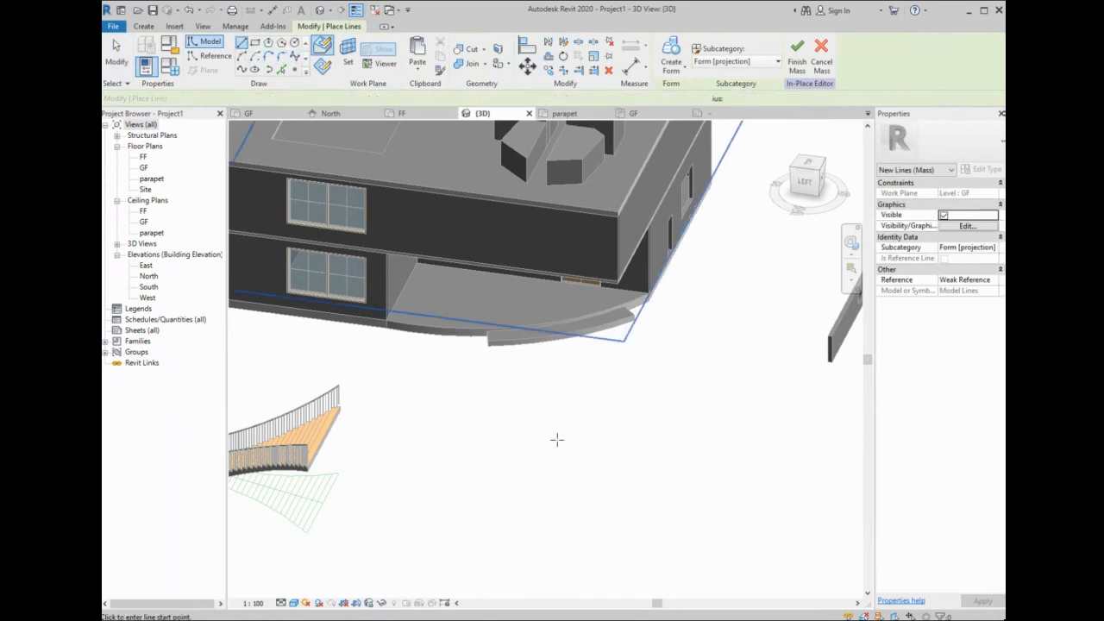
click(623, 340)
click(536, 519)
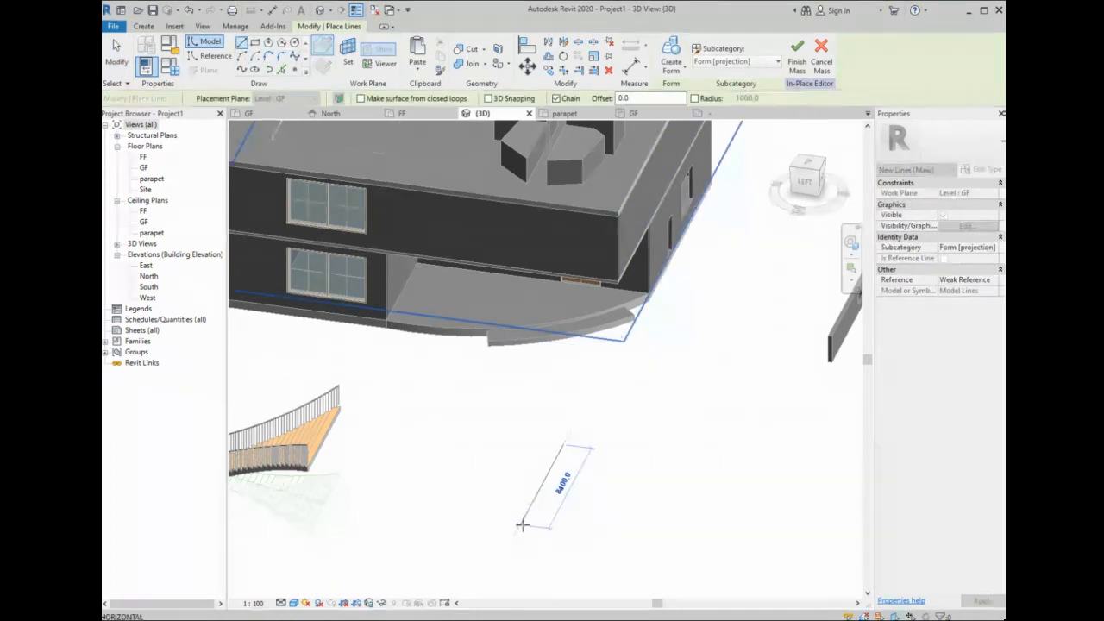
scroll(526, 509, up, 2)
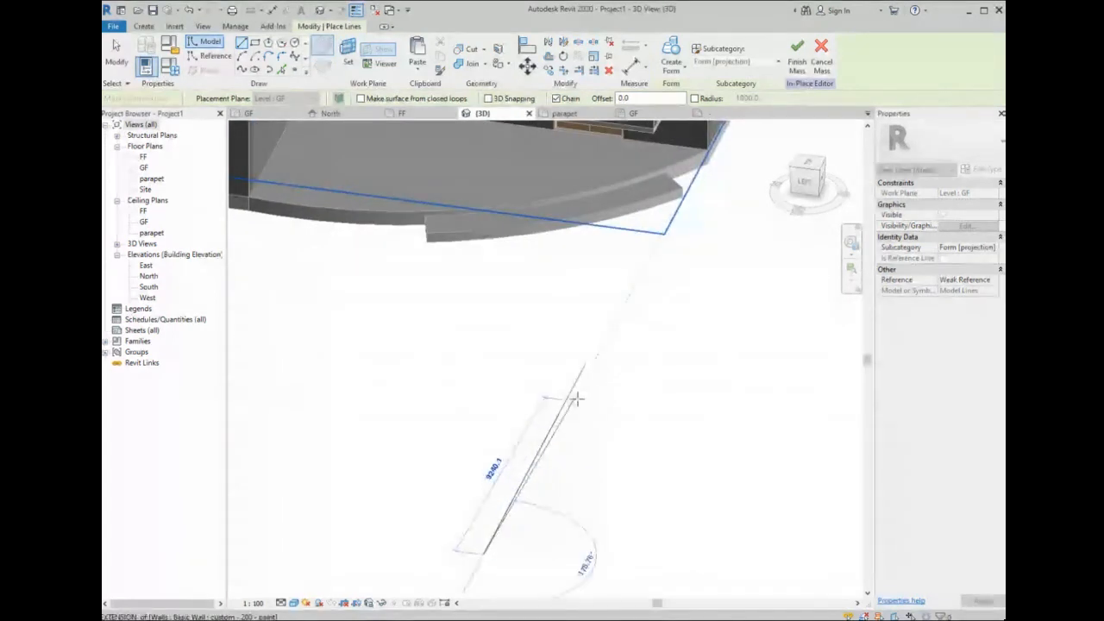
key(Escape)
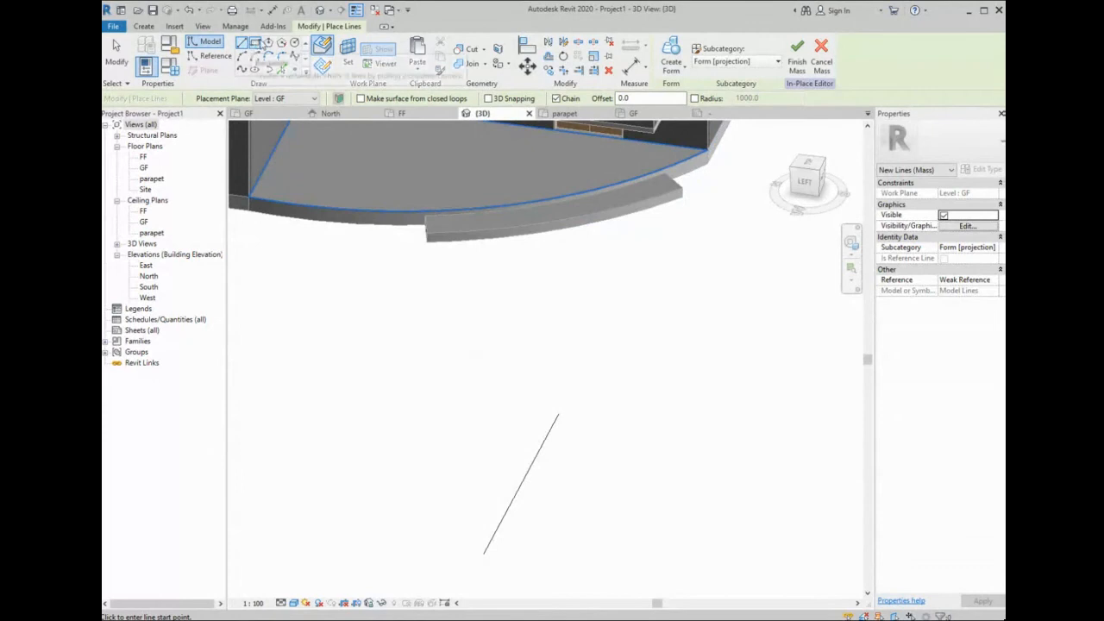
- Sketch a six-sided polygon of model lines on Level GF, just beside the straight line
click(268, 43)
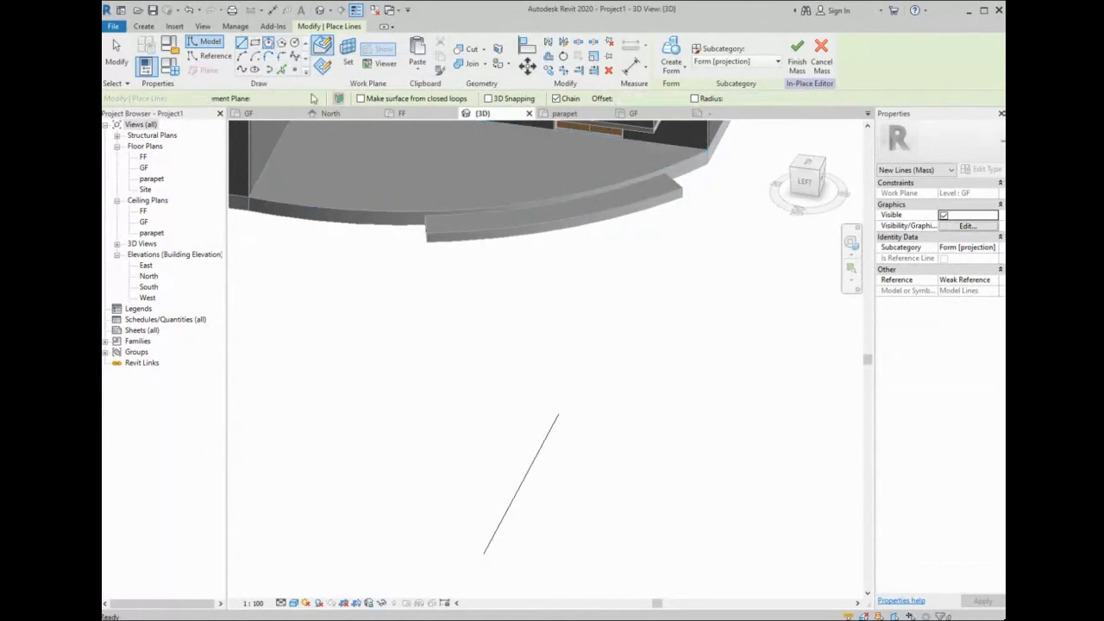
click(608, 509)
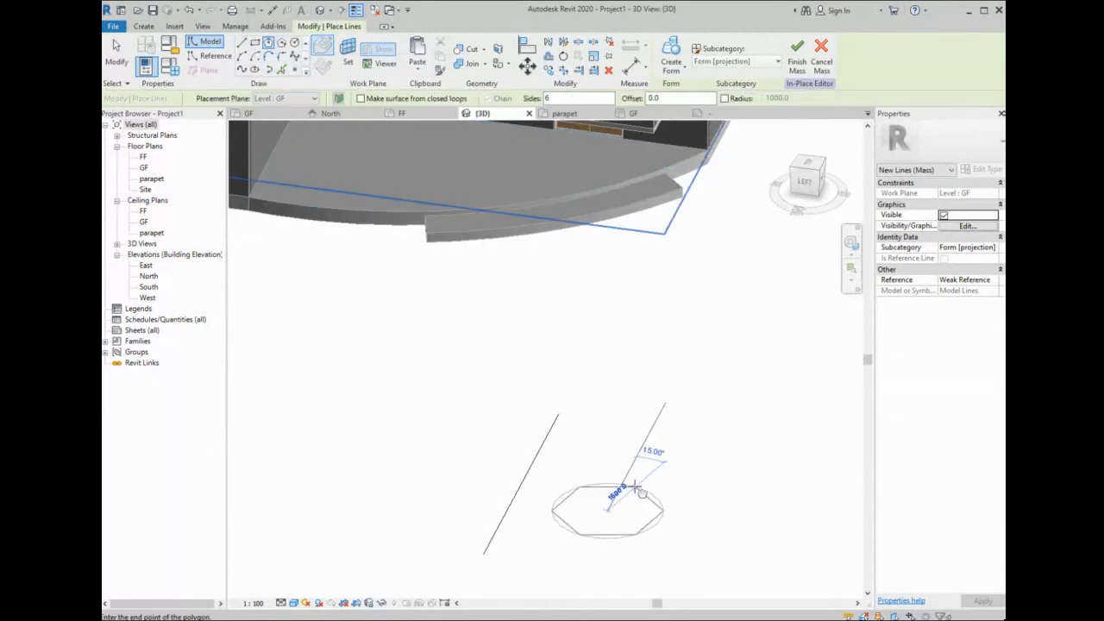
click(624, 488)
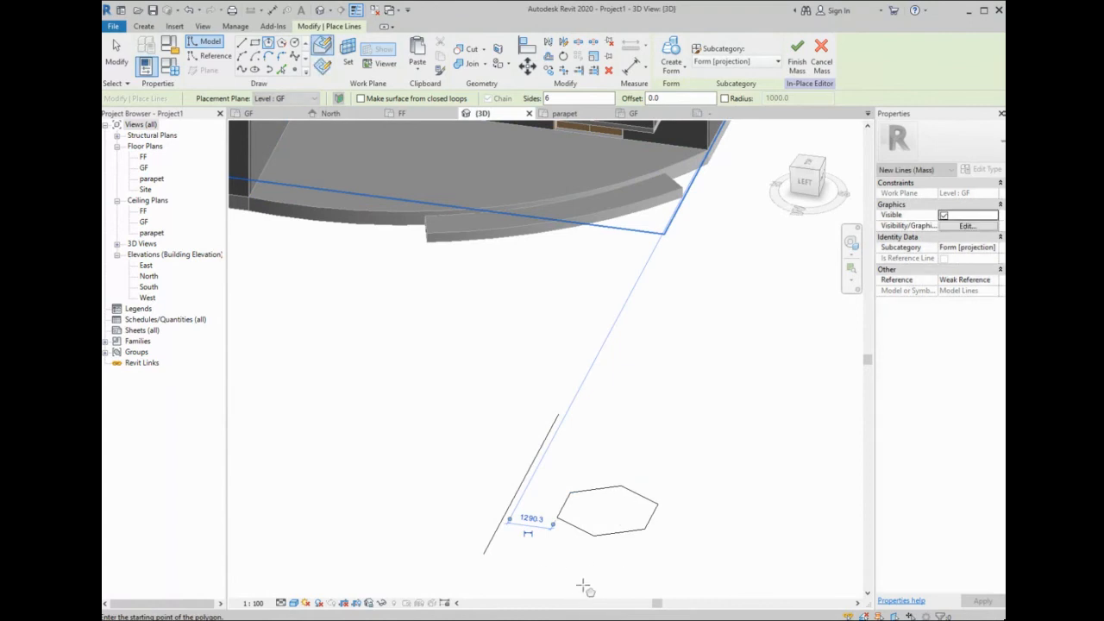
shift+middle_drag(633, 447, 683, 418)
key(Escape)
- Create a revolved solid form from the hexagon with the straight line as its axis
drag(683, 413, 480, 555)
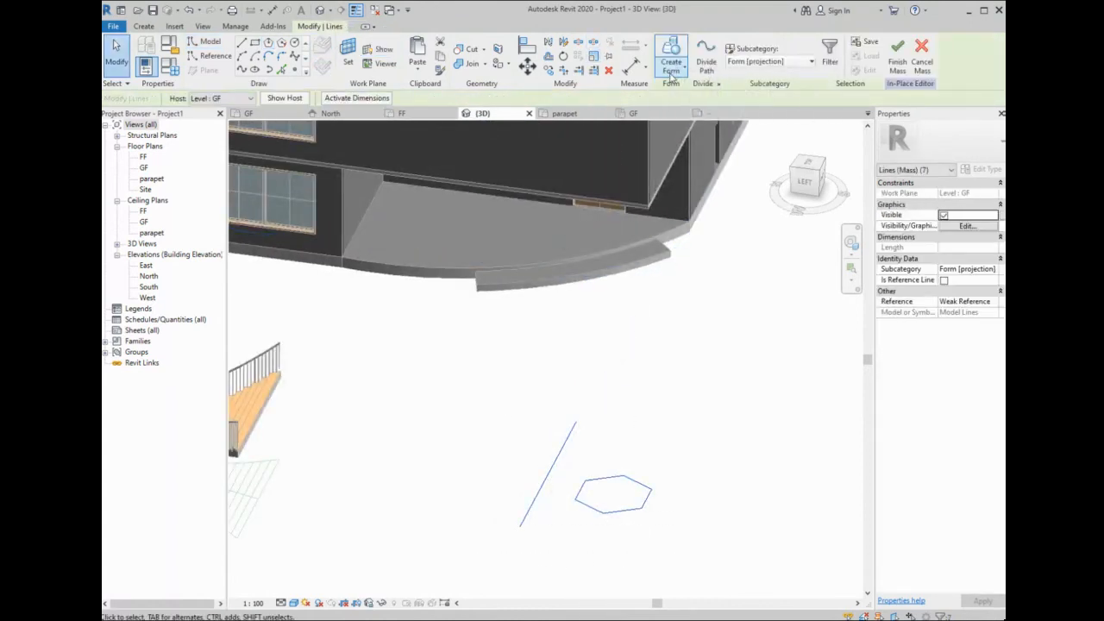
click(671, 74)
click(695, 90)
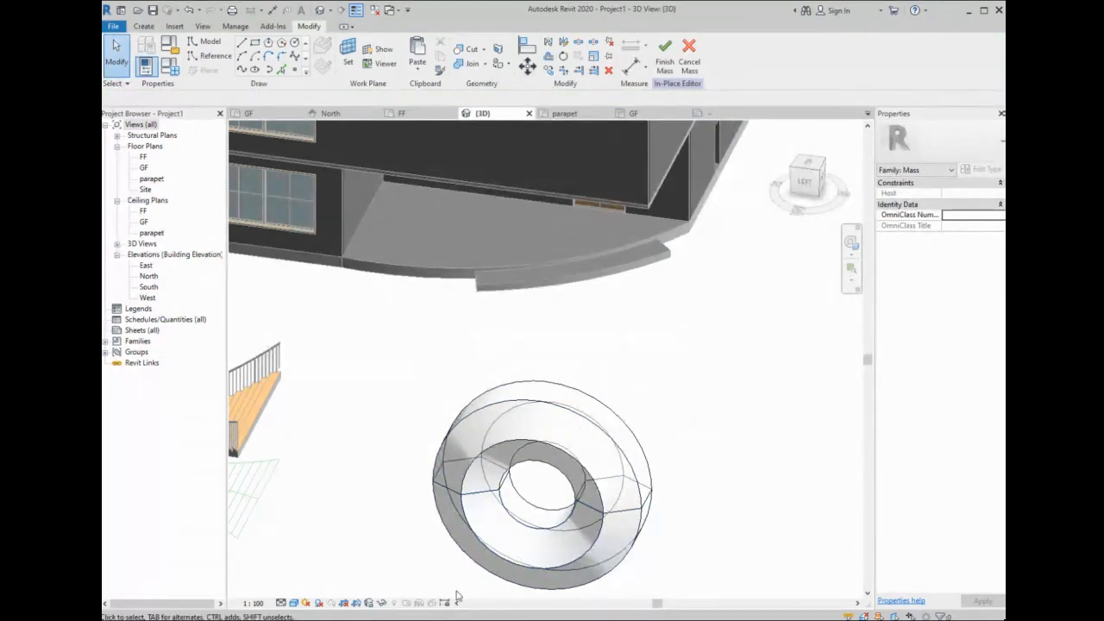
- Delete the whole ring-shaped revolved form
scroll(541, 293, down, 2)
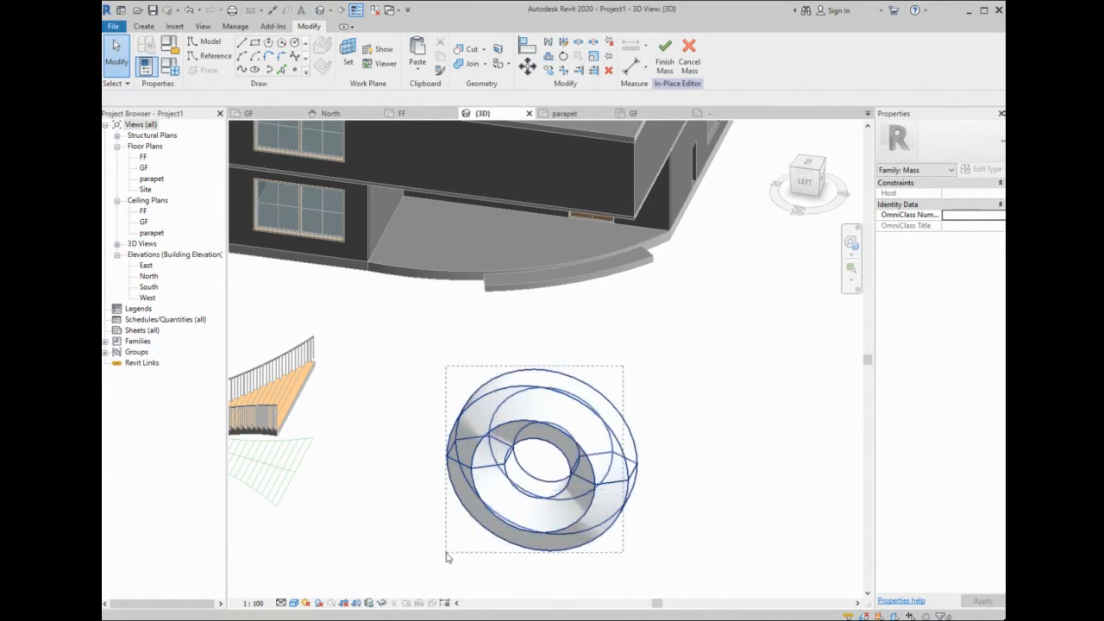
drag(446, 553, 446, 553)
key(Delete)
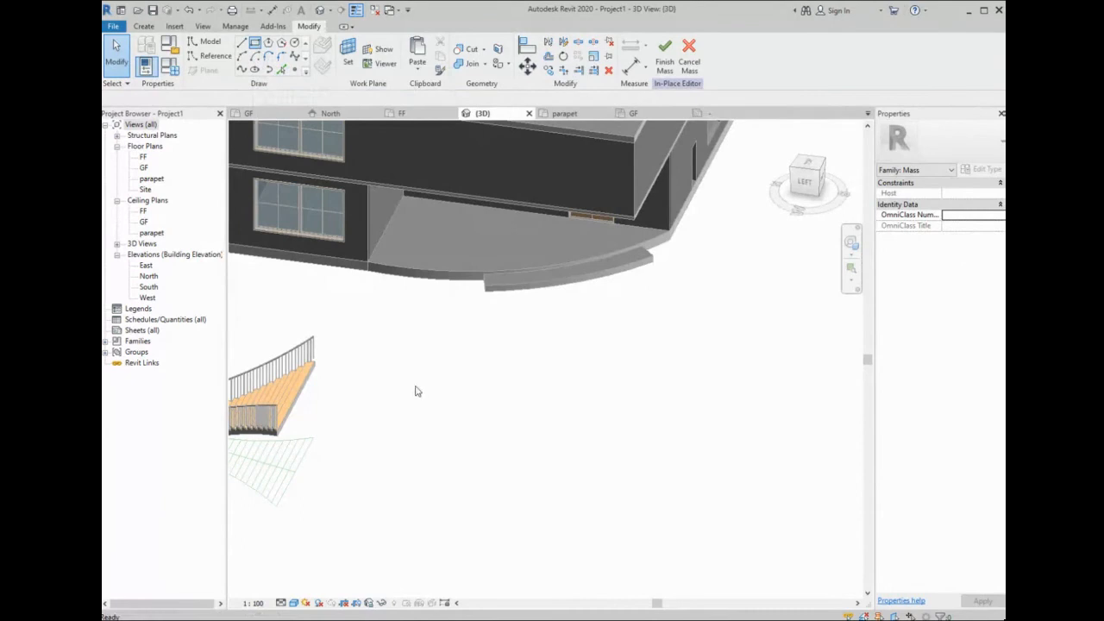
- Sketch a rectangle of model lines on Level GF in the open ground, and delete its edge farthest from the building
click(483, 438)
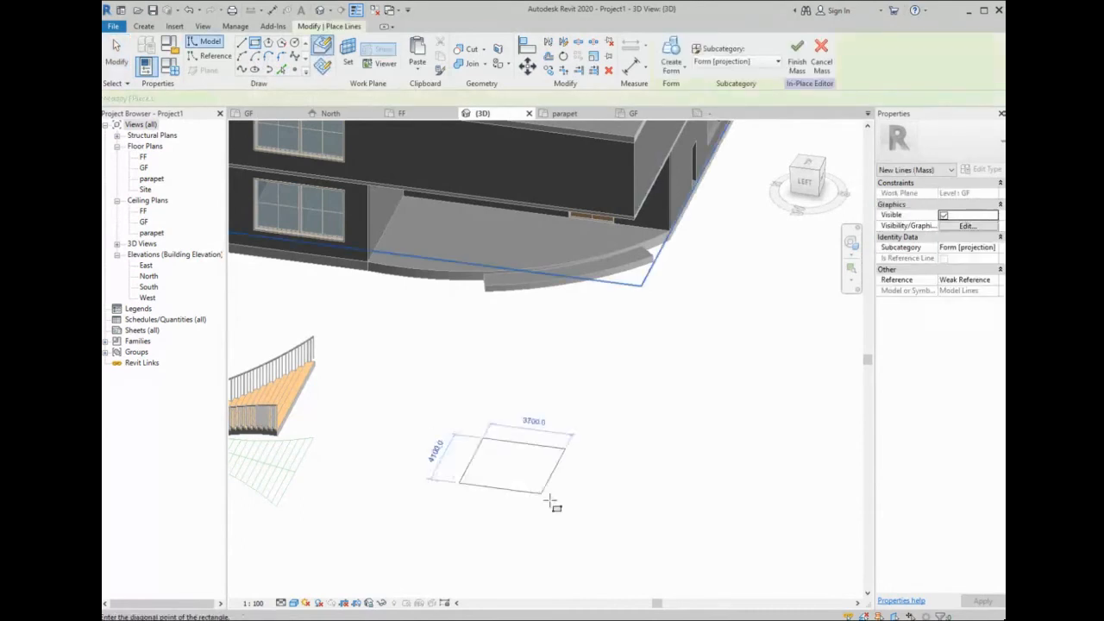
click(619, 527)
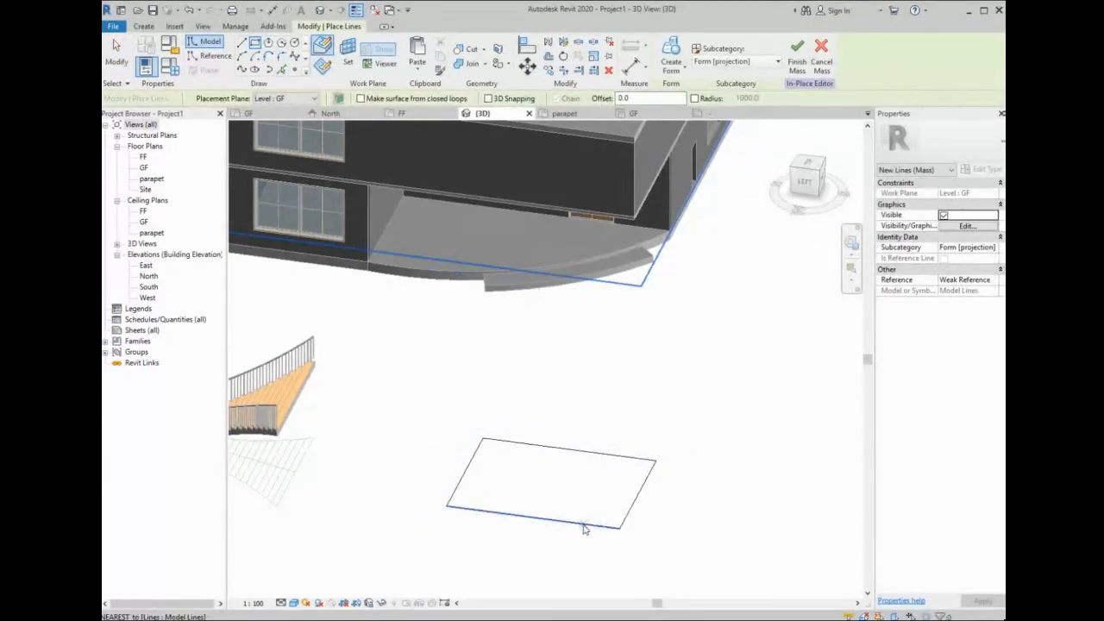
key(Escape)
key(Escape)
click(577, 529)
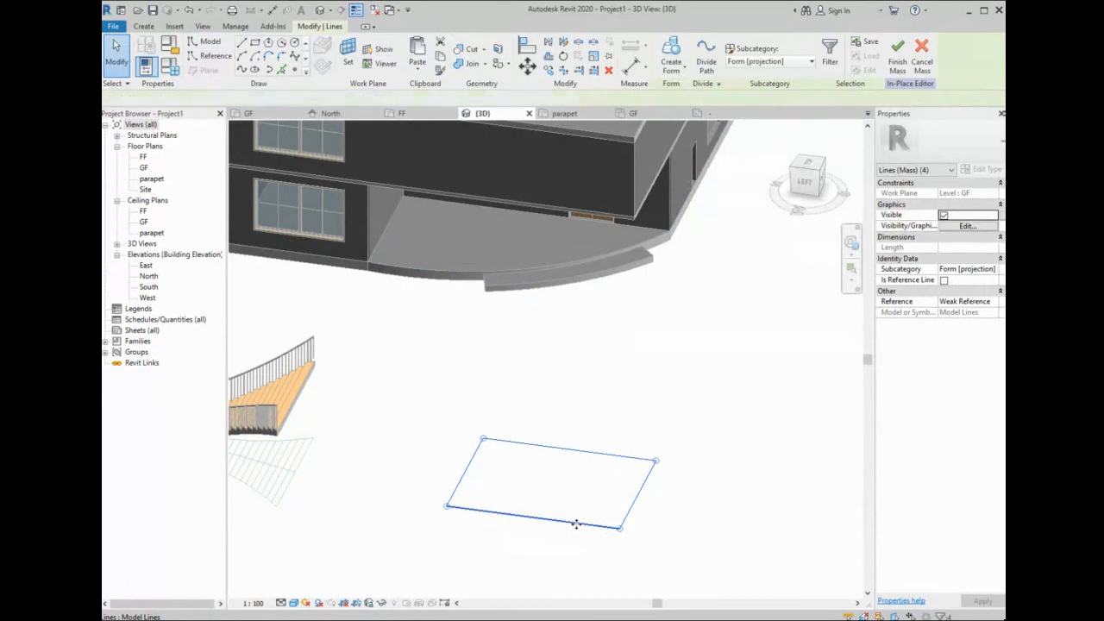
click(578, 530)
key(Delete)
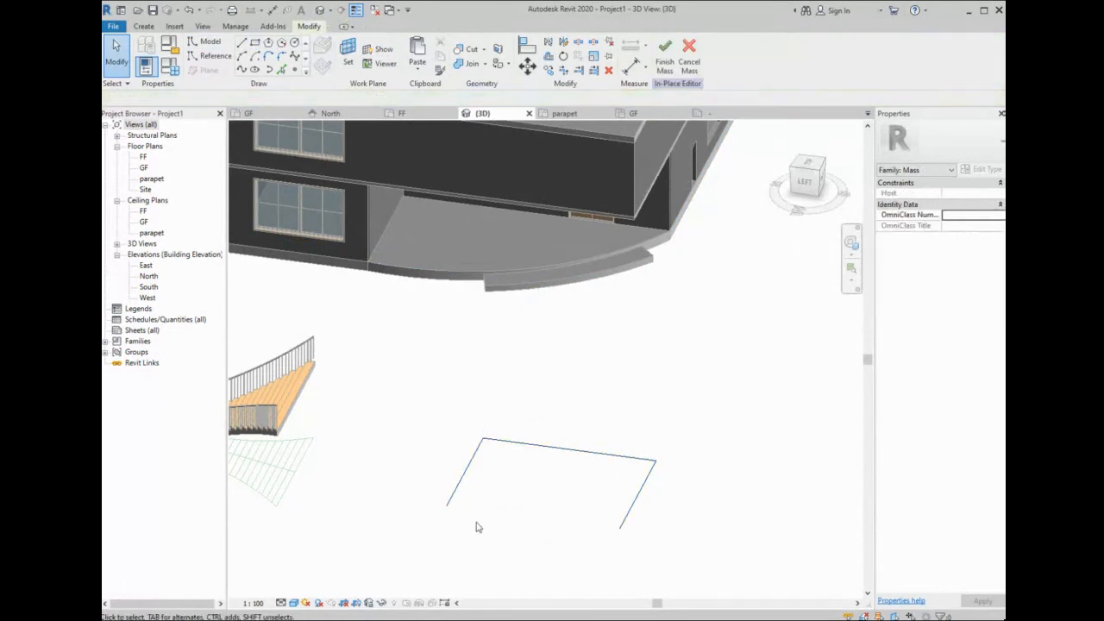
- Shorten the open path's leg nearest the detached stair by pulling its free end towards the building
click(445, 505)
drag(445, 506, 456, 484)
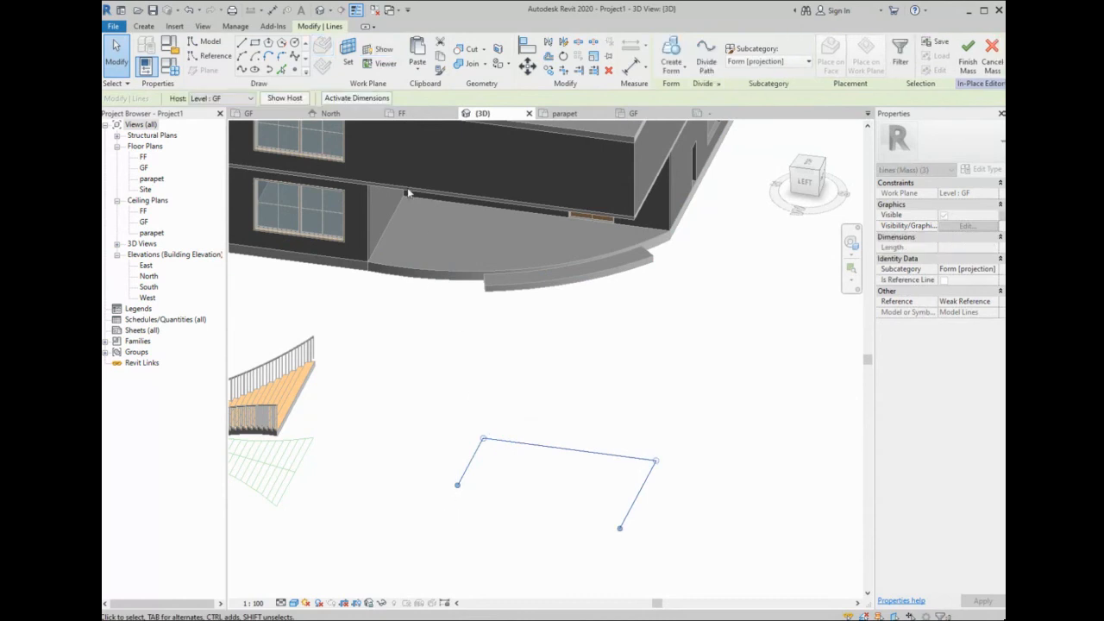
key(Escape)
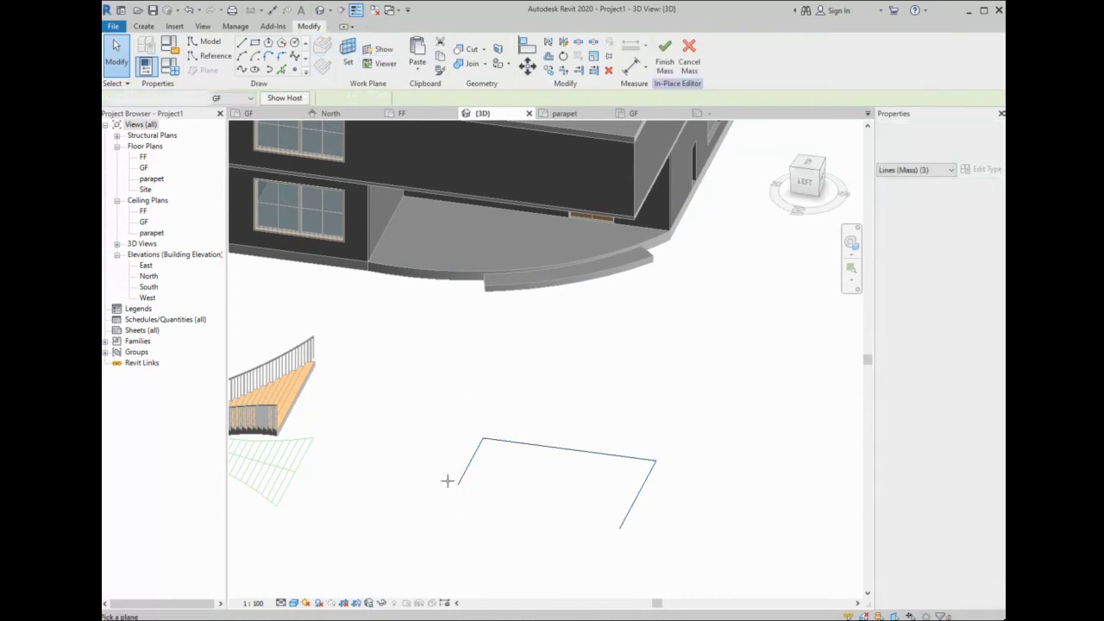
key(Escape)
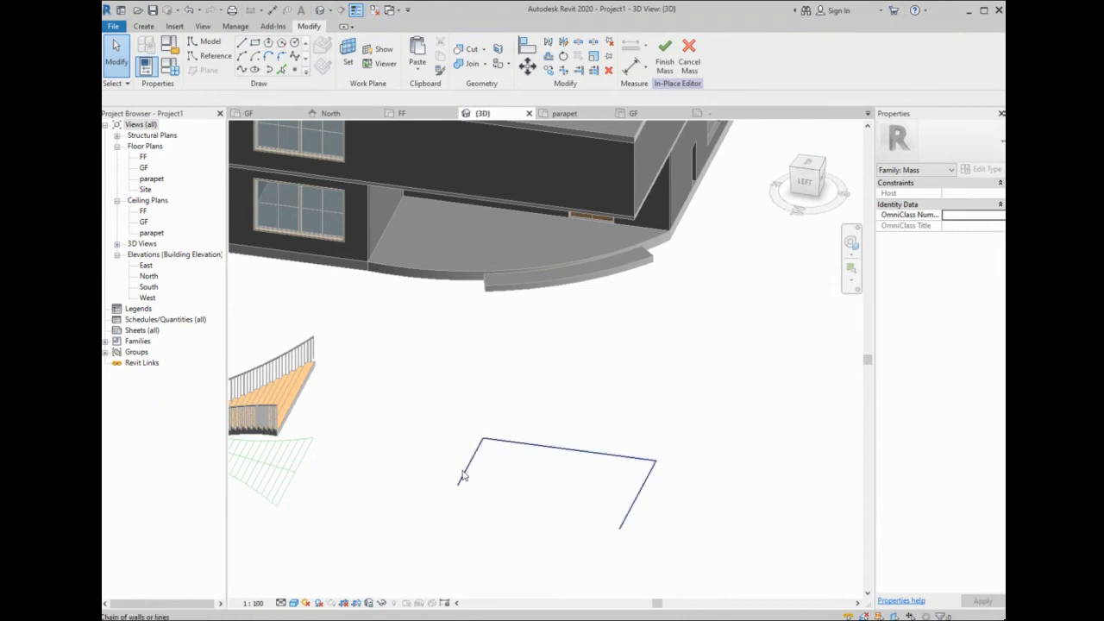
- Place reference points at both free ends and both corners of the three-line path
click(294, 71)
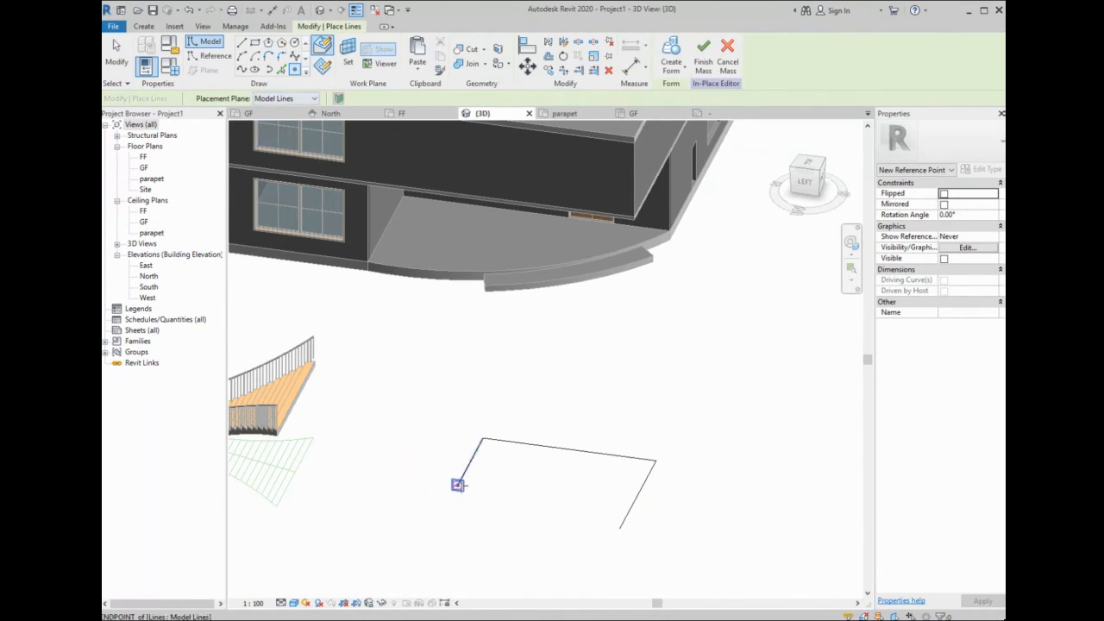
click(483, 438)
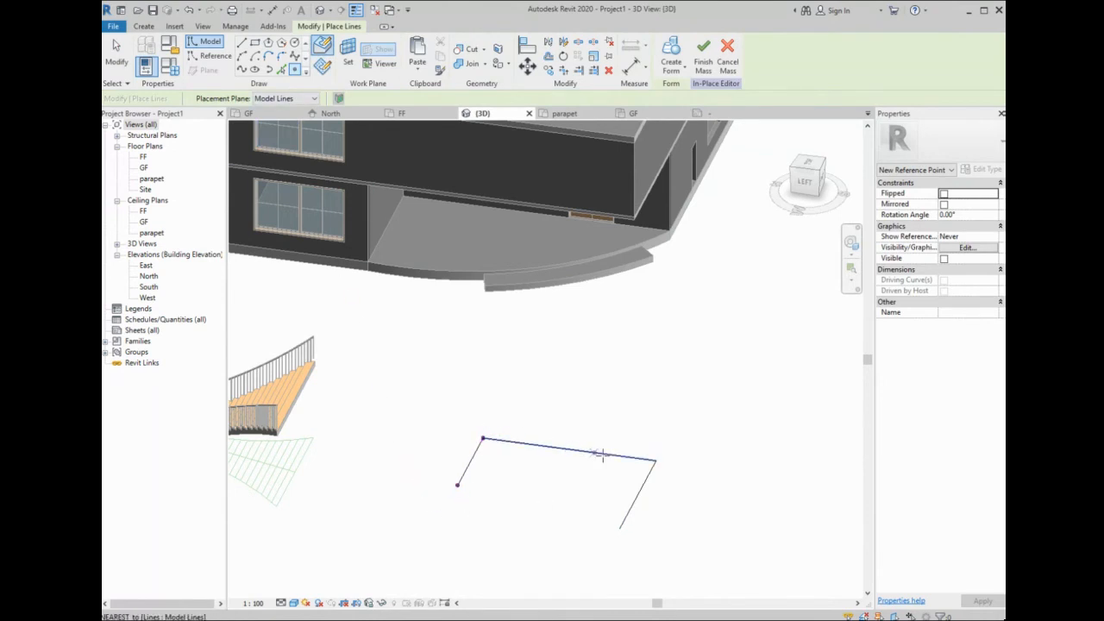
click(657, 462)
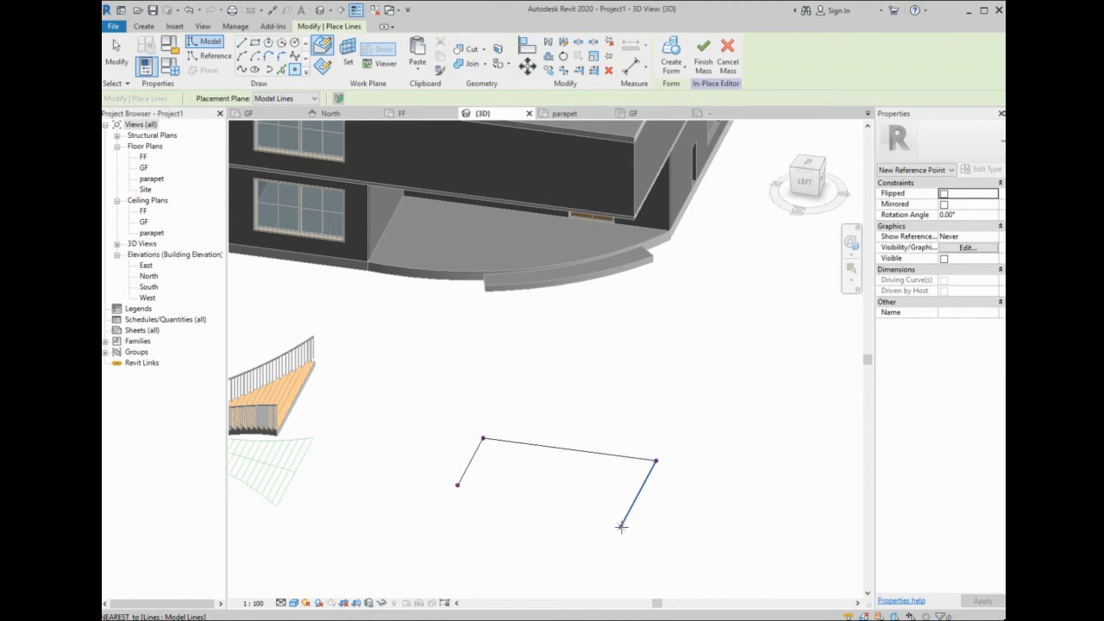
key(Escape)
key(Escape)
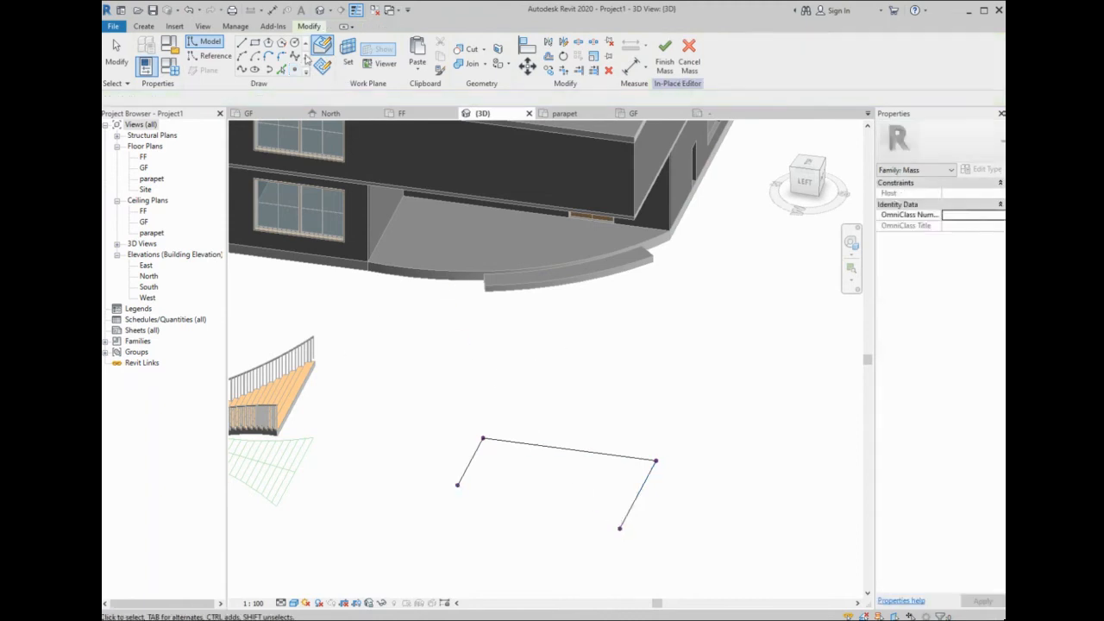
- Set the work plane to the reference point at the longer leg's free end, and sketch a small upright rectangle from it
click(346, 59)
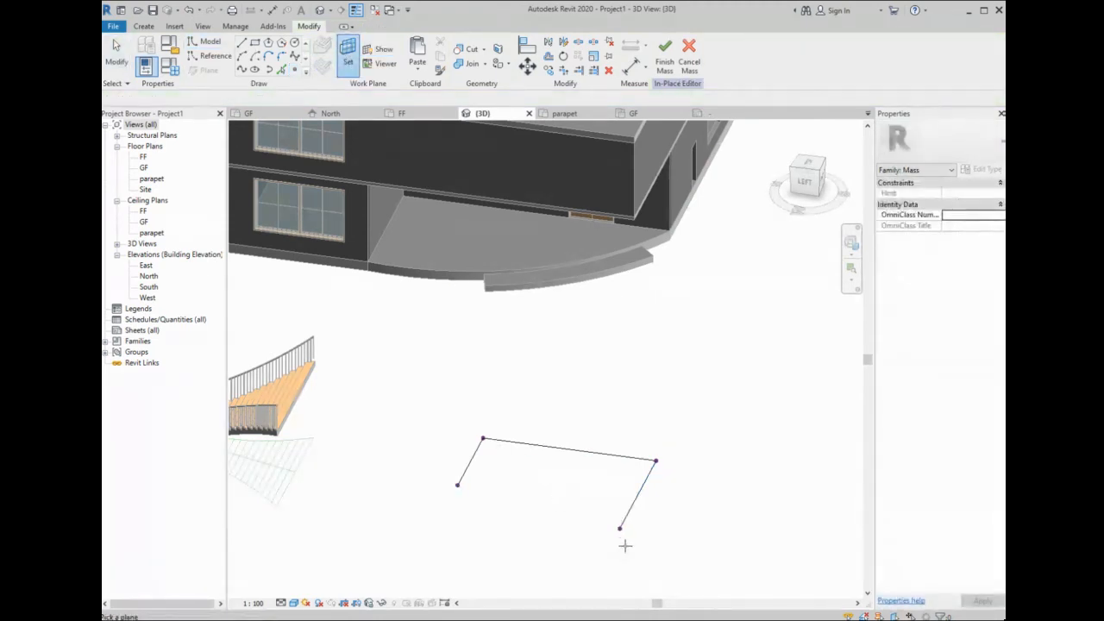
click(619, 529)
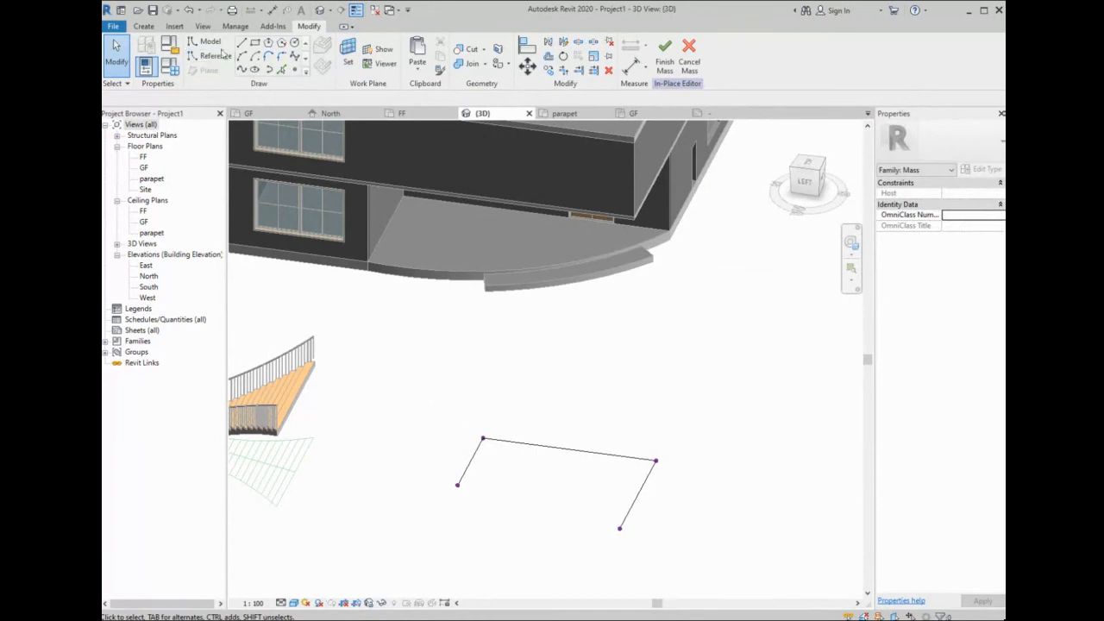
key(l)
key(i)
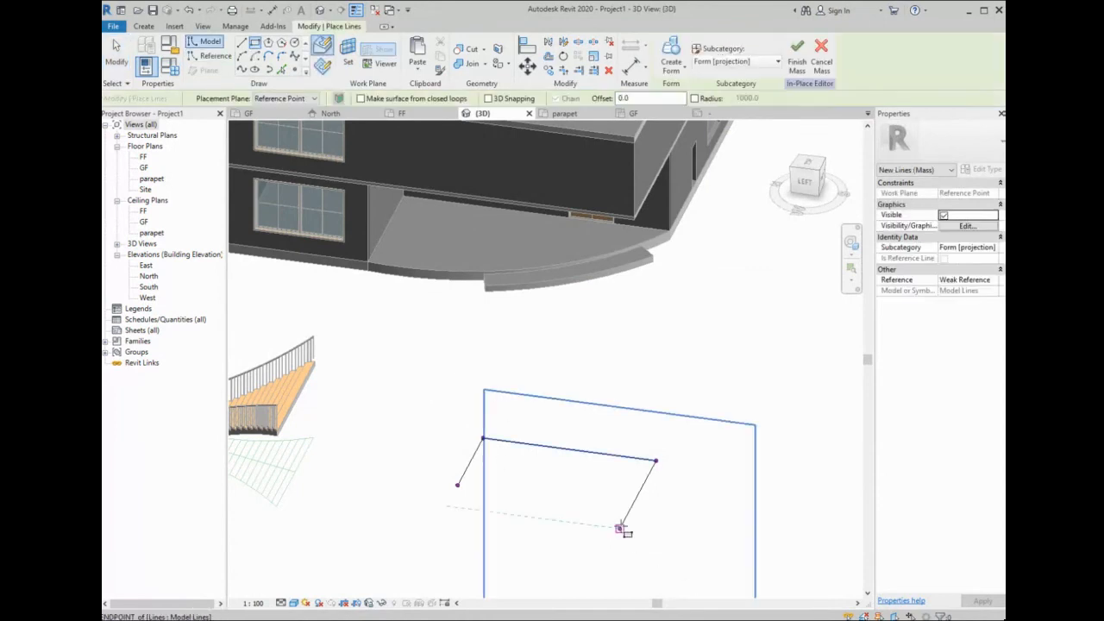
click(618, 527)
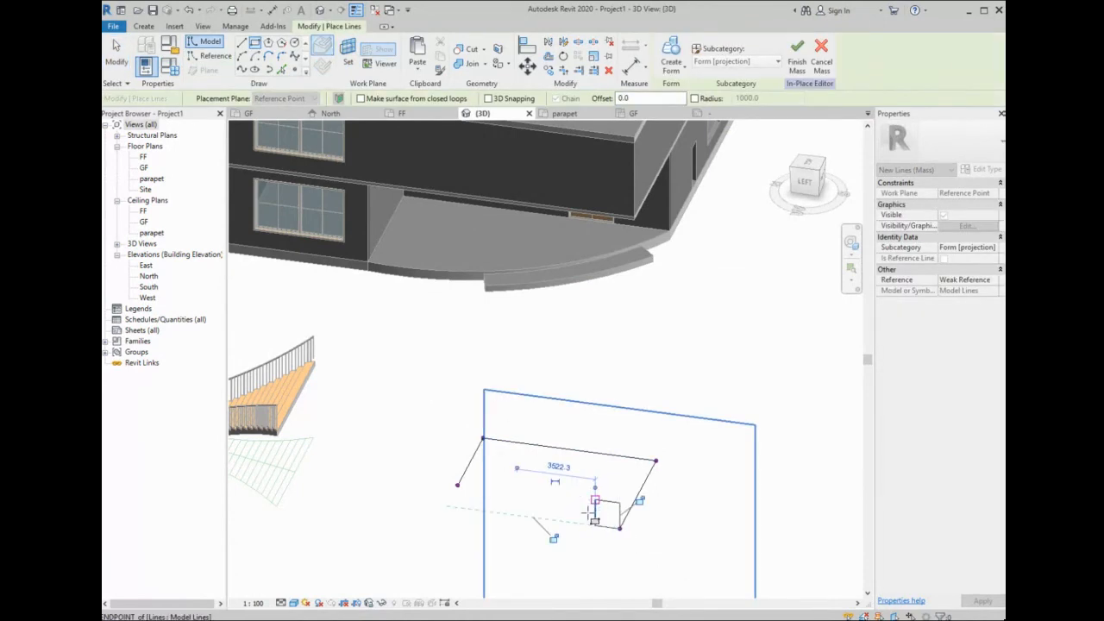
- Sketch a second rectangle about 700 by 1100 mm inside the small upright one, starting on its bottom edge
shift+middle_drag(666, 538, 649, 520)
scroll(615, 534, up, 5)
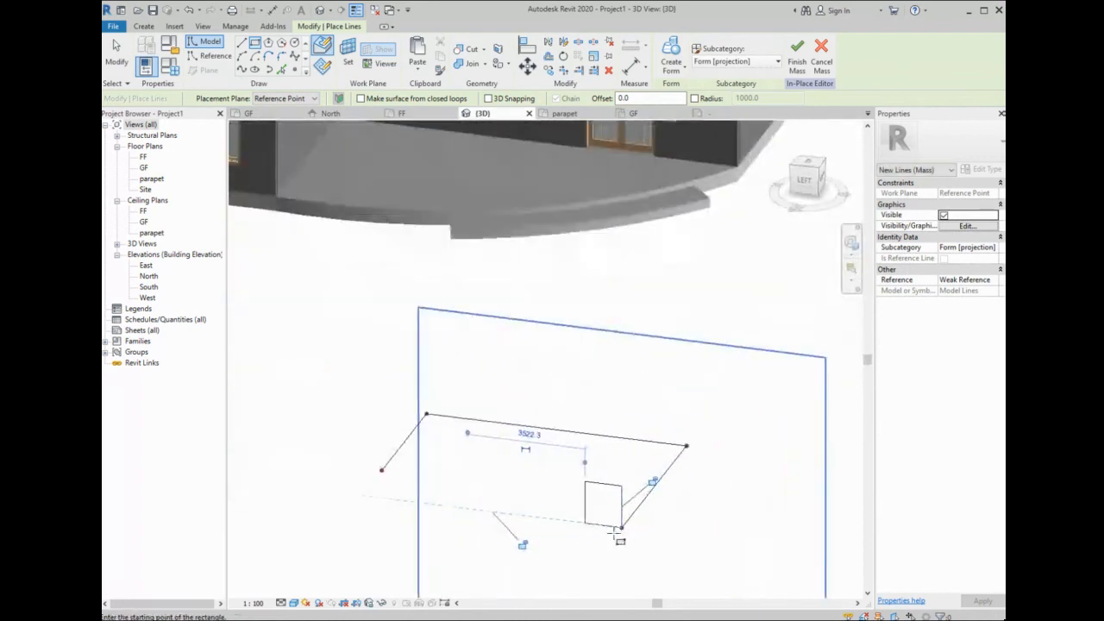
scroll(615, 535, up, 2)
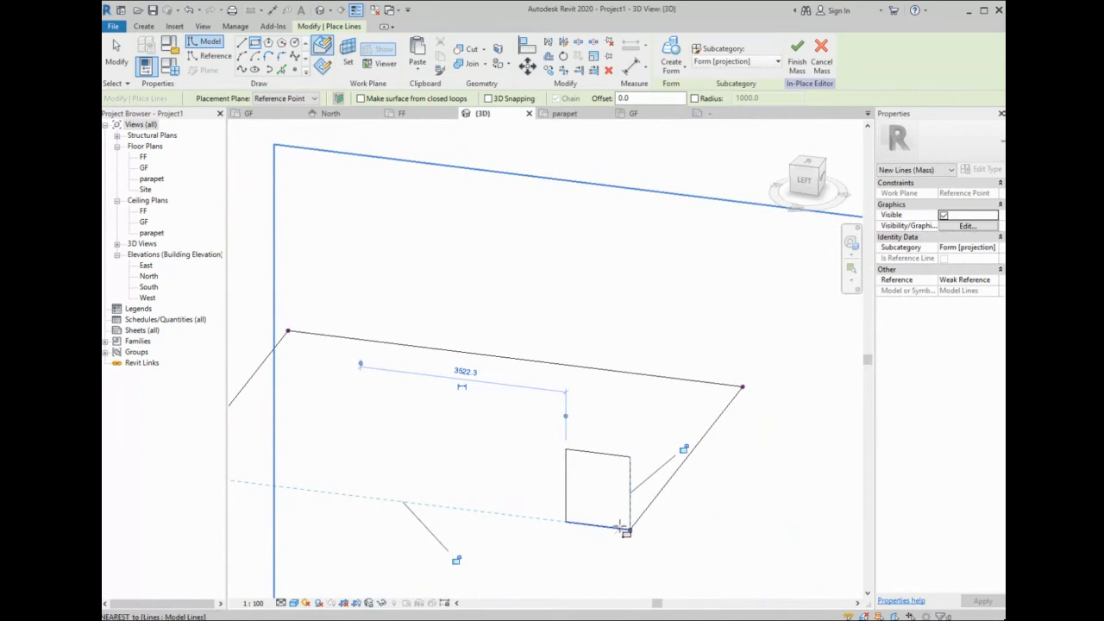
click(623, 529)
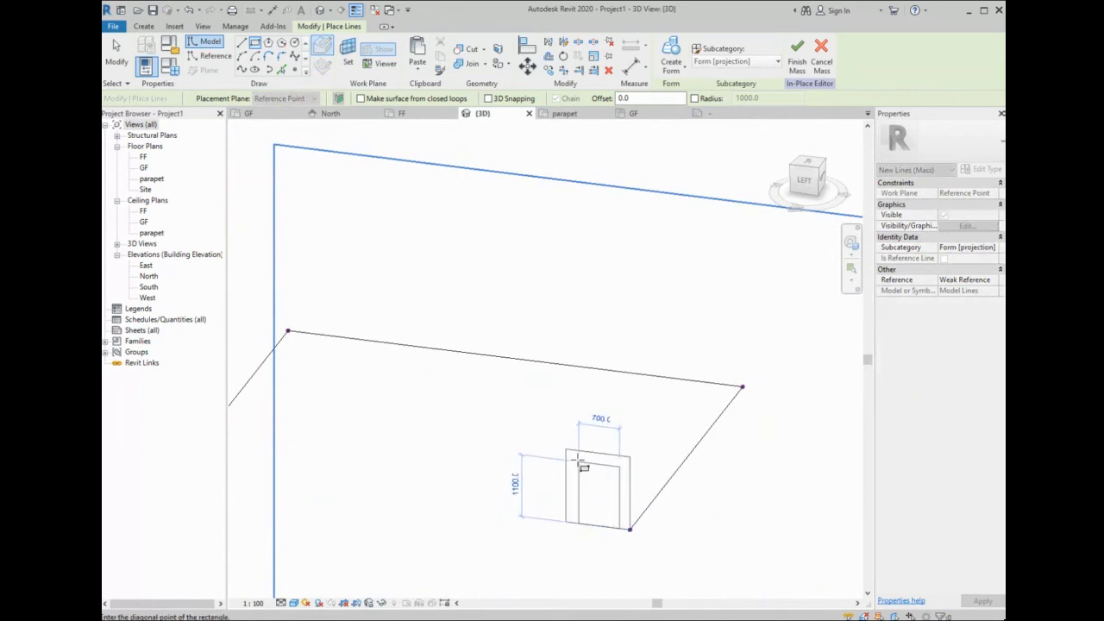
click(580, 463)
key(Escape)
key(Escape)
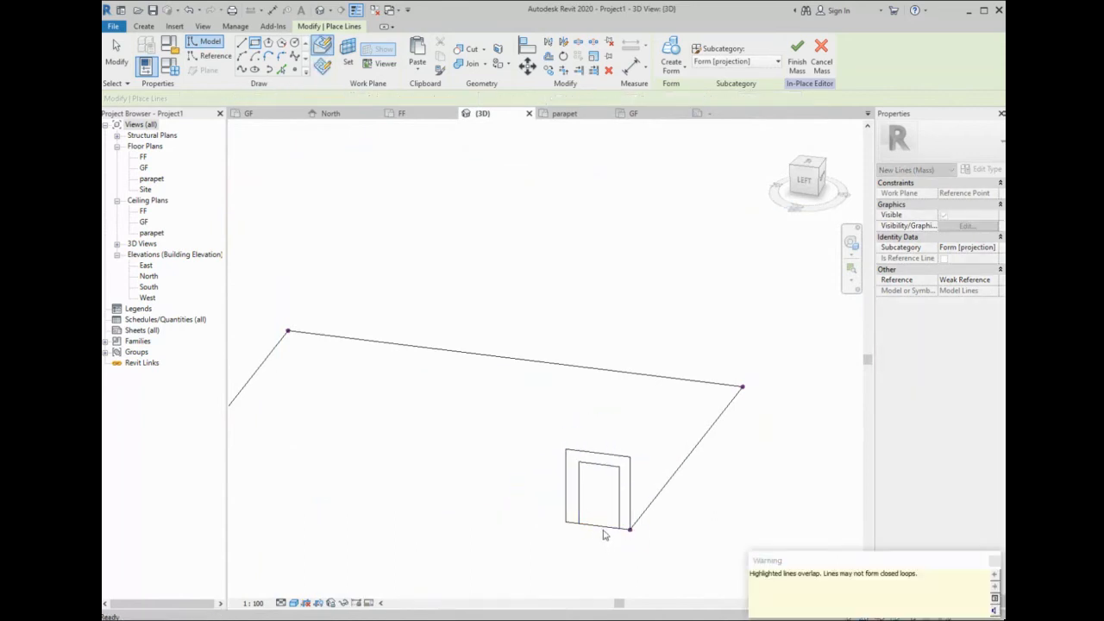
- Delete the bottom edges of both the outer and the inner rectangle of the upright profile
click(604, 523)
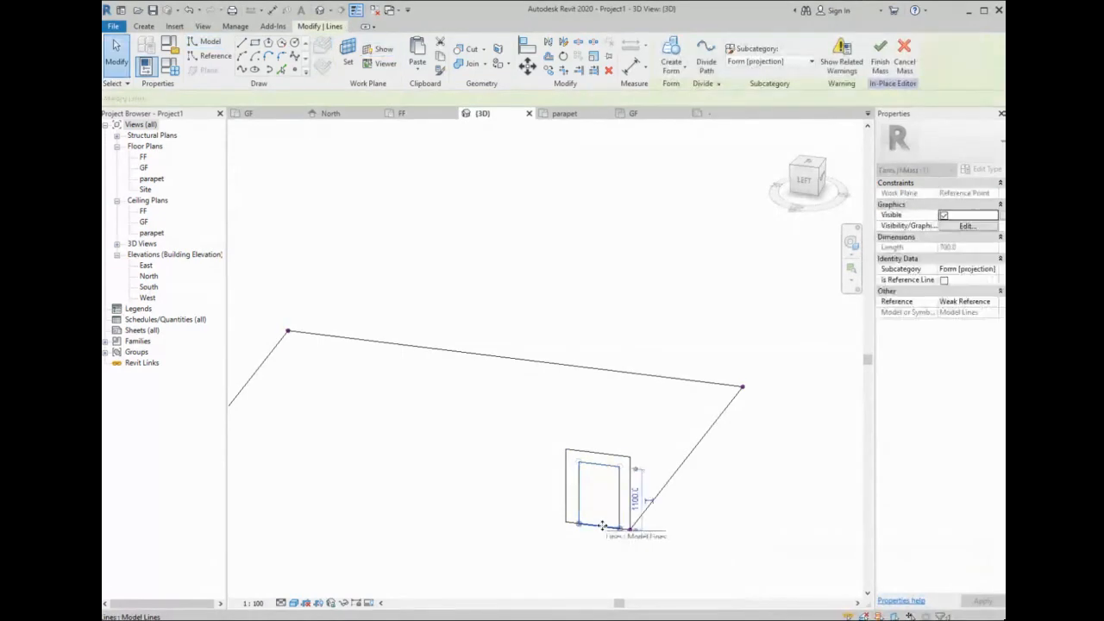
click(605, 532)
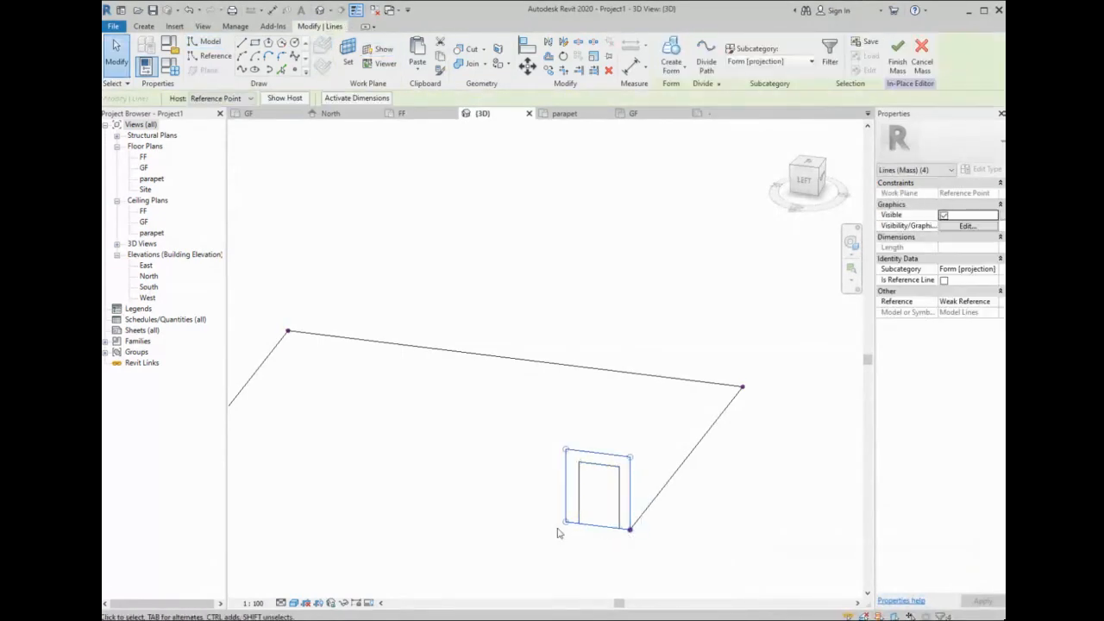
mouse_move(567, 523)
mouse_down()
mouse_move(619, 528)
mouse_move(566, 521)
mouse_up()
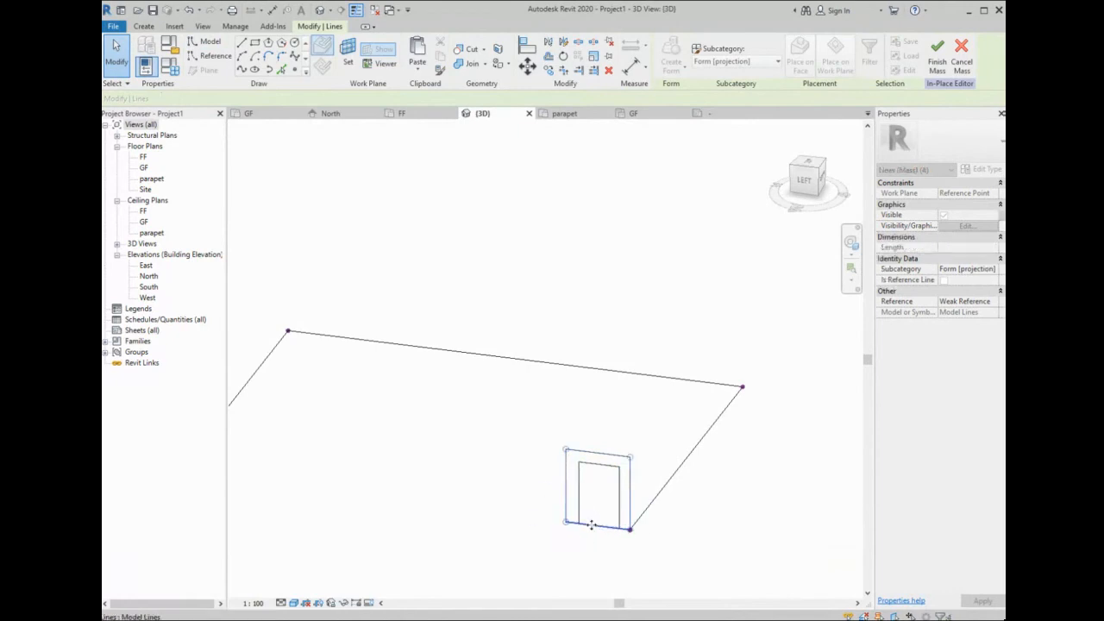
key(Delete)
key(Tab)
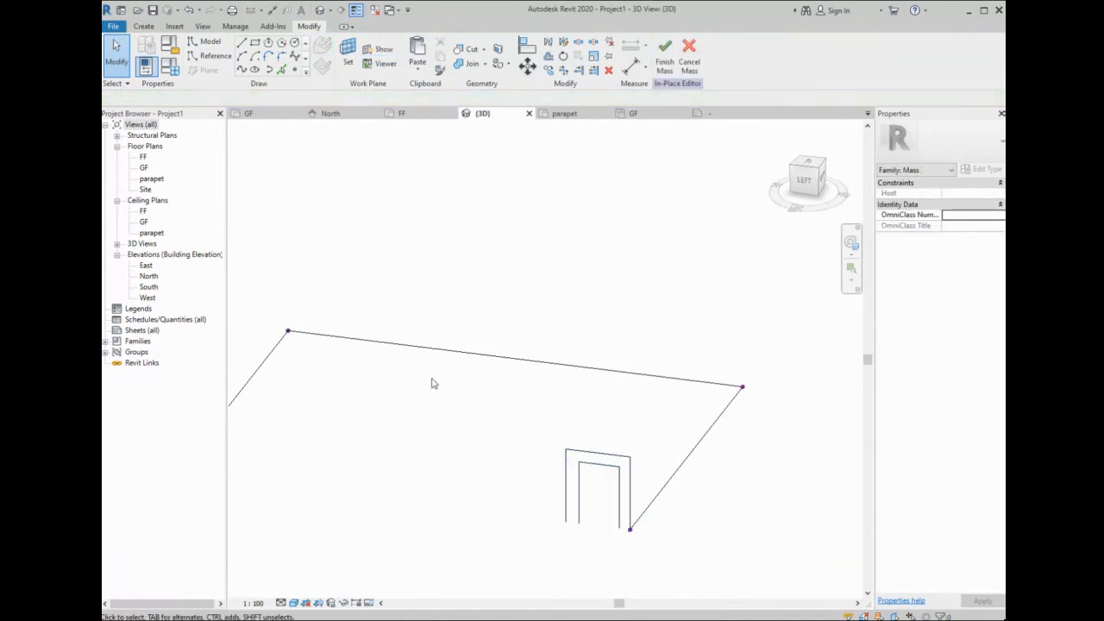
- Close the two open legs of the upright profile with small rounded arcs at their lower ends
click(241, 56)
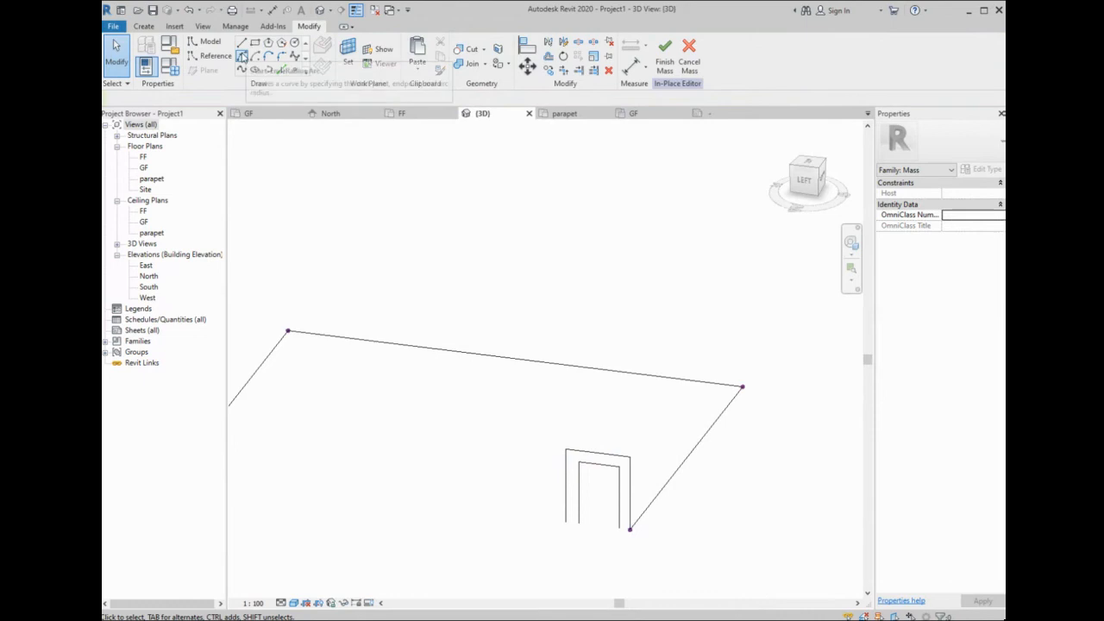
scroll(576, 518, up, 3)
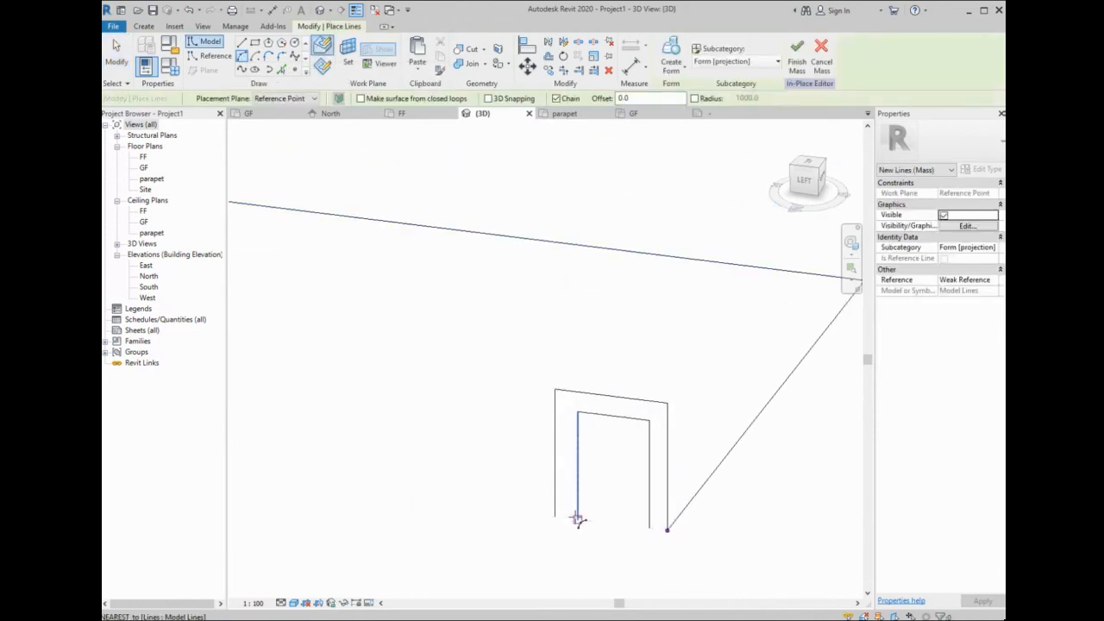
click(572, 517)
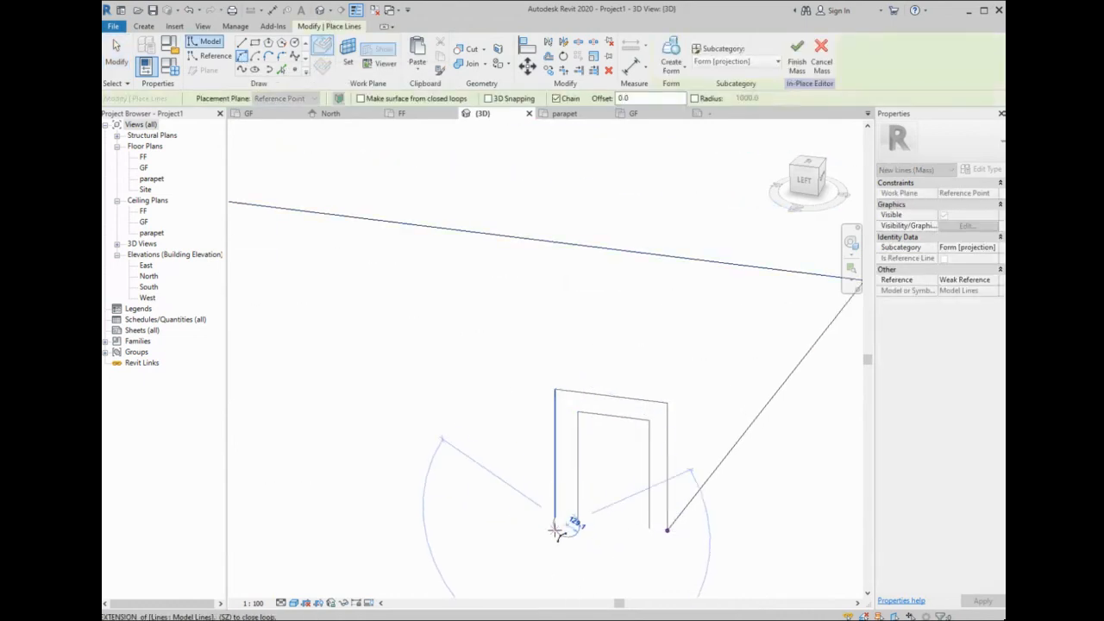
click(668, 530)
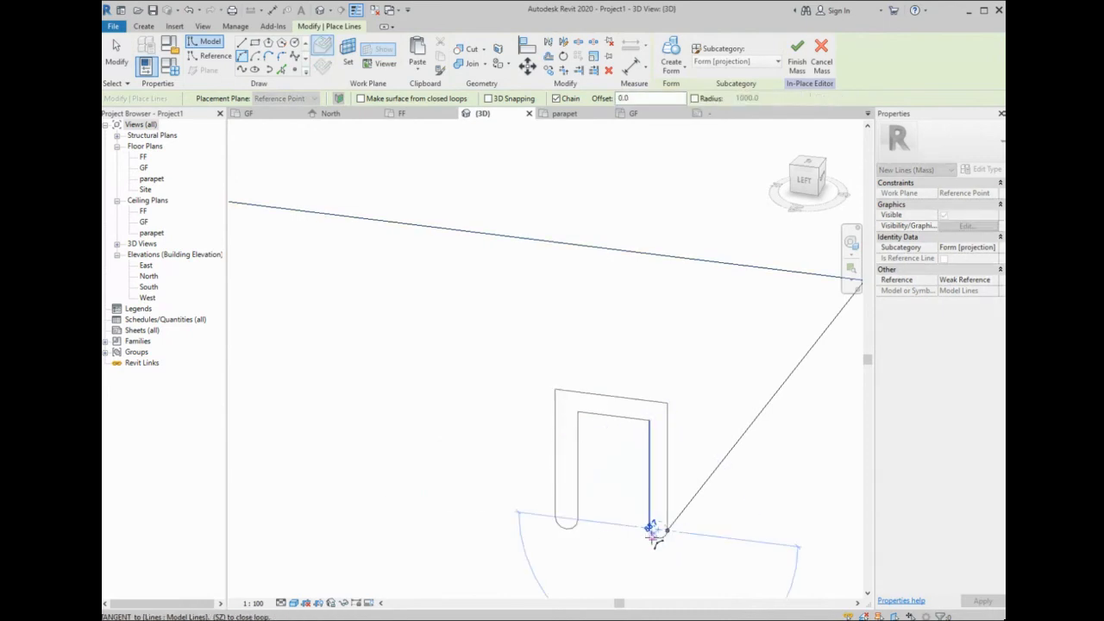
click(653, 536)
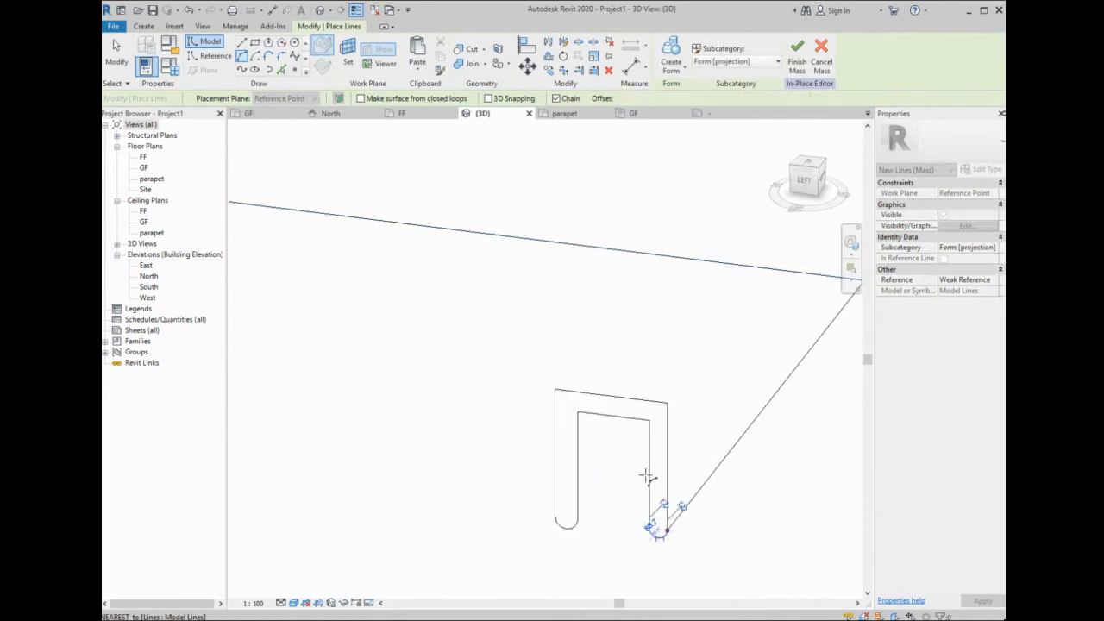
- Fillet the profile's inner upper corner nearest the reference point with a radius of about 375 mm
click(276, 57)
click(281, 59)
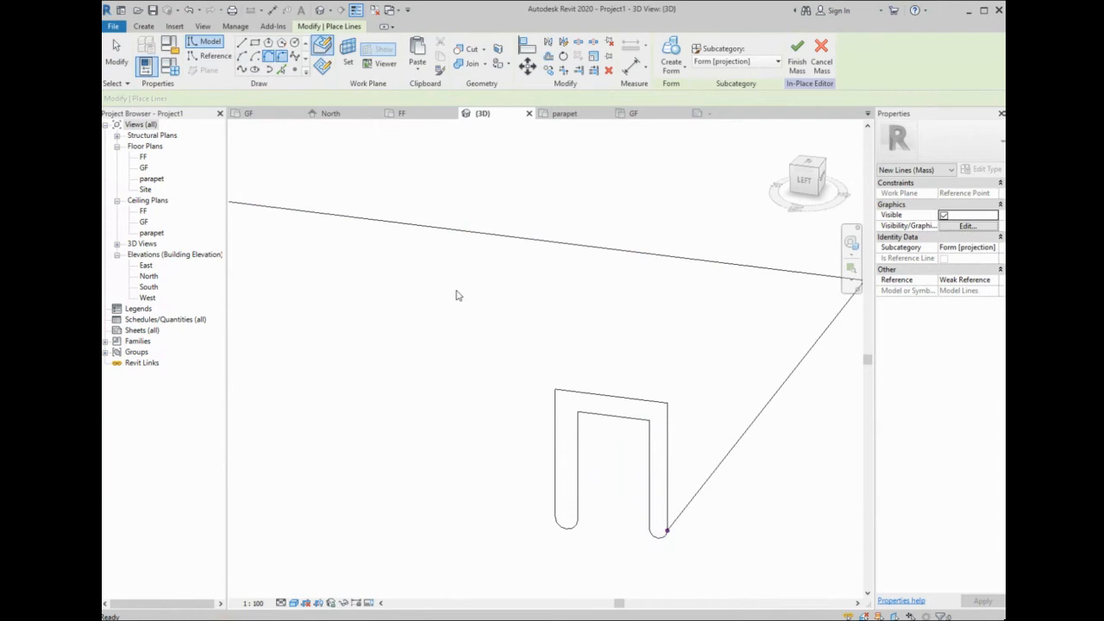
click(647, 431)
click(614, 417)
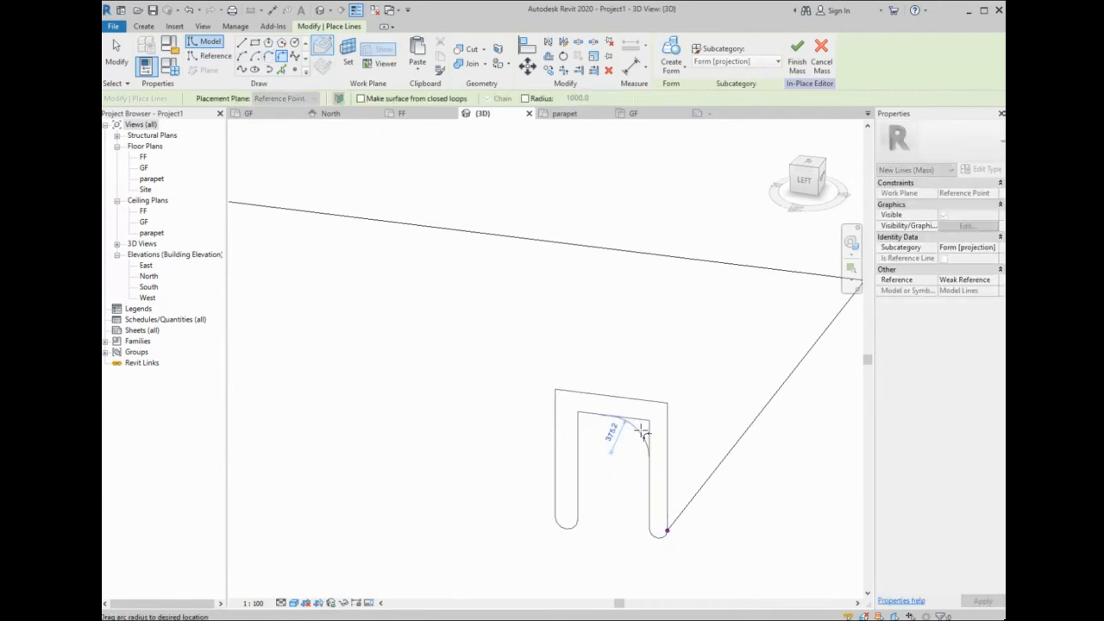
click(639, 430)
scroll(605, 440, down, 1)
scroll(606, 444, down, 3)
key(Escape)
key(Escape)
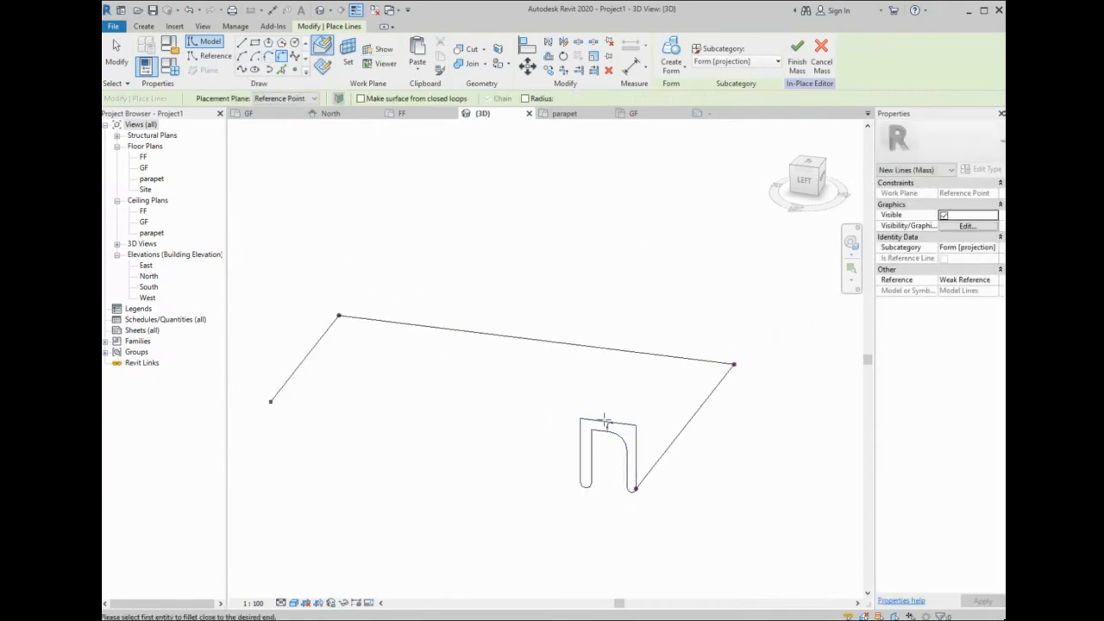
- Create a solid form by sweeping the upright profile along the three-line path
scroll(611, 458, down, 1)
drag(703, 317, 545, 486)
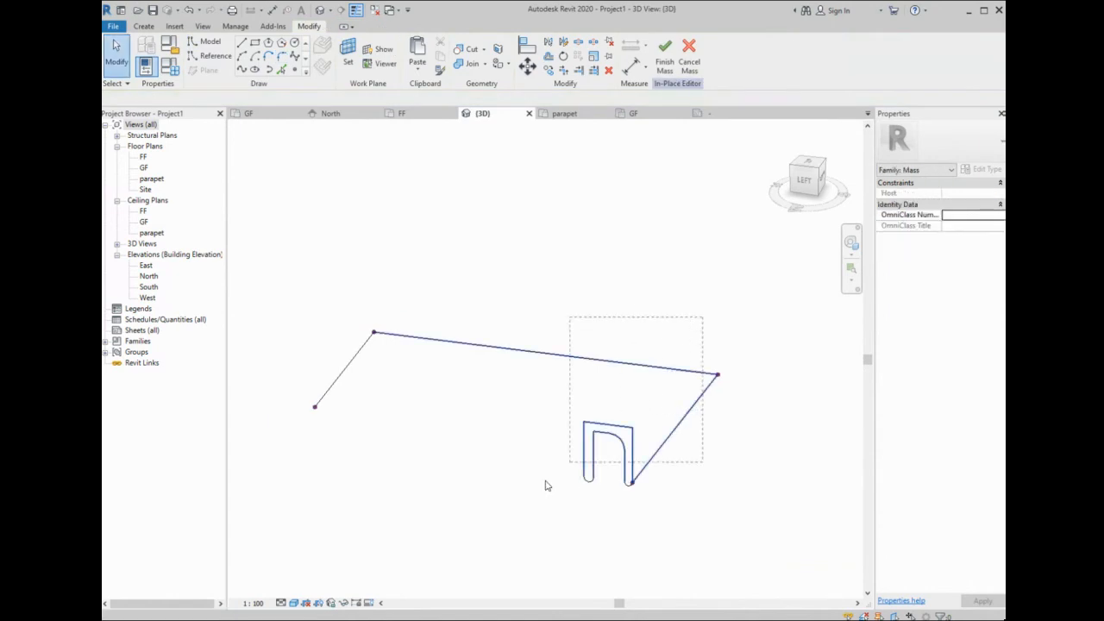
drag(515, 559, 515, 558)
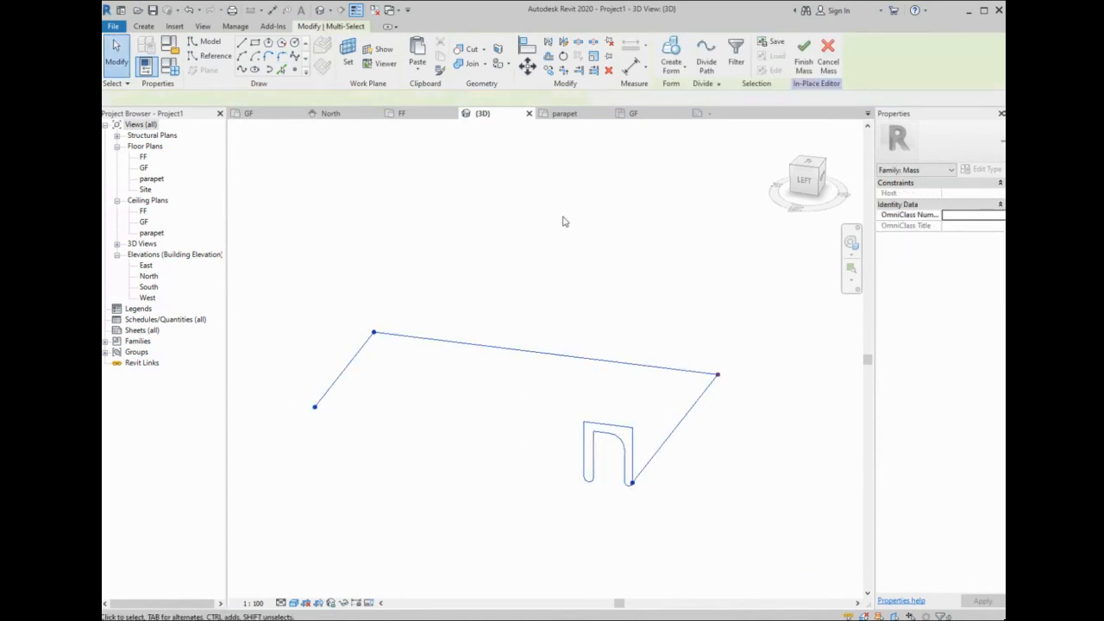
click(674, 71)
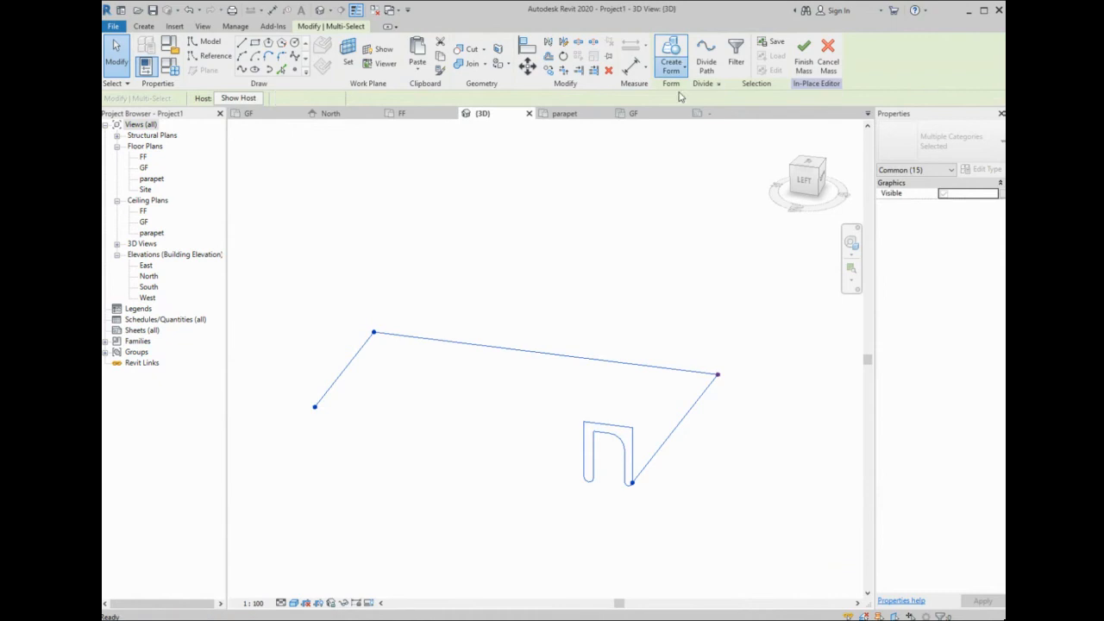
click(690, 110)
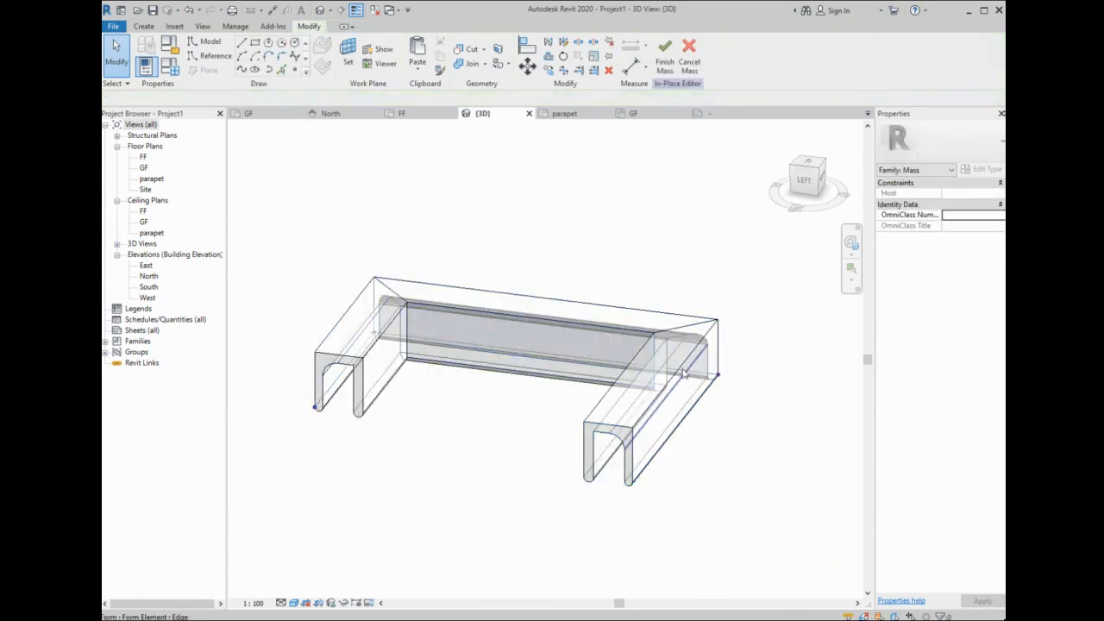
scroll(417, 334, down, 1)
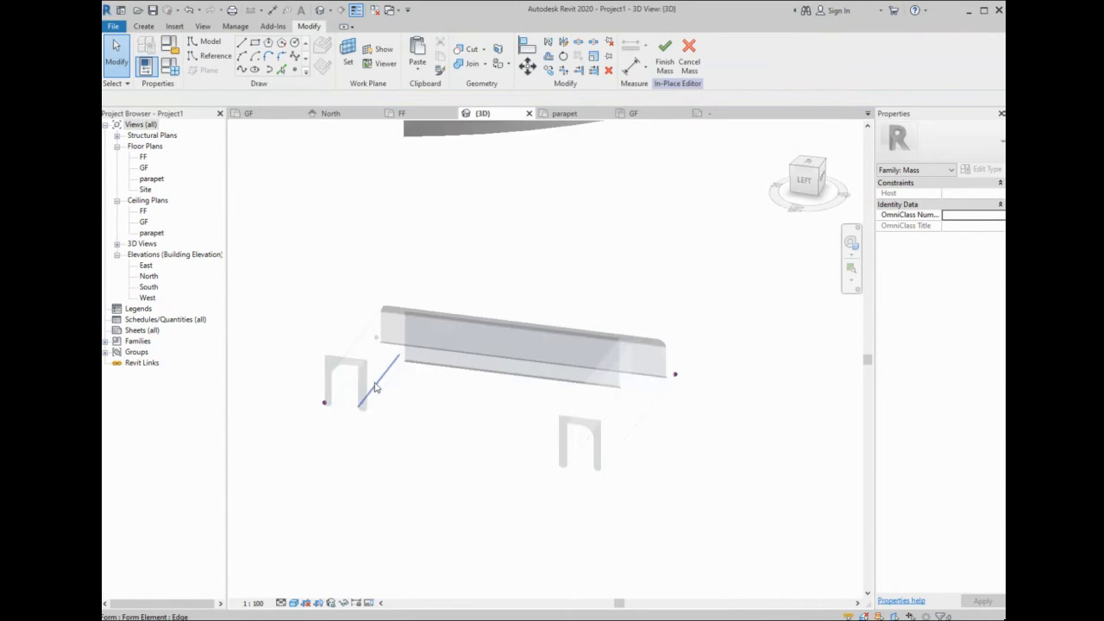
scroll(603, 414, up, 1)
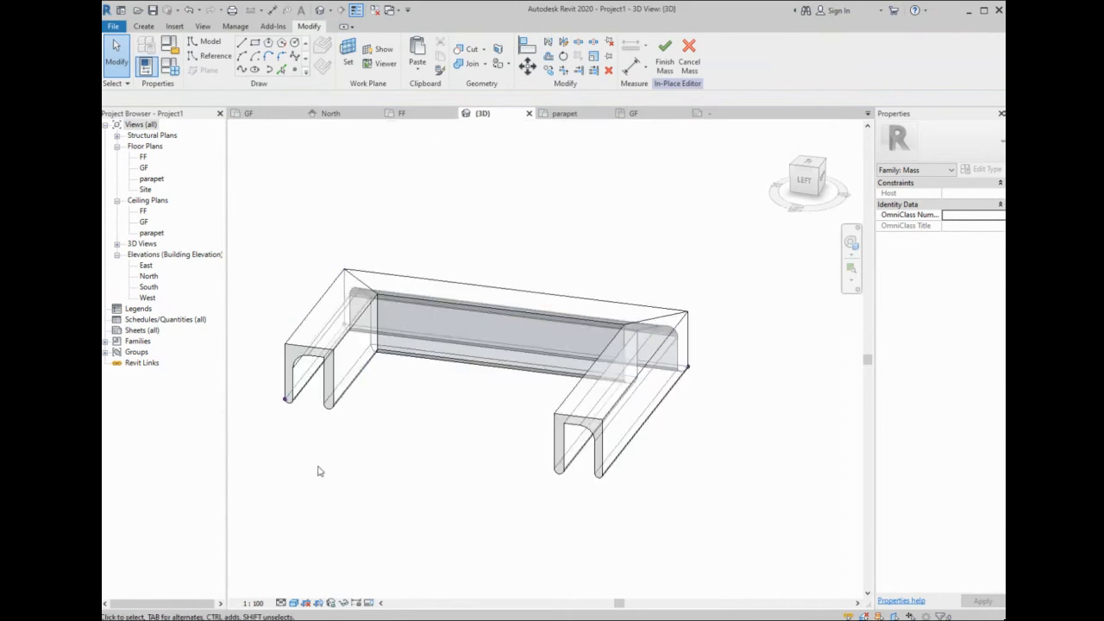
scroll(517, 464, down, 1)
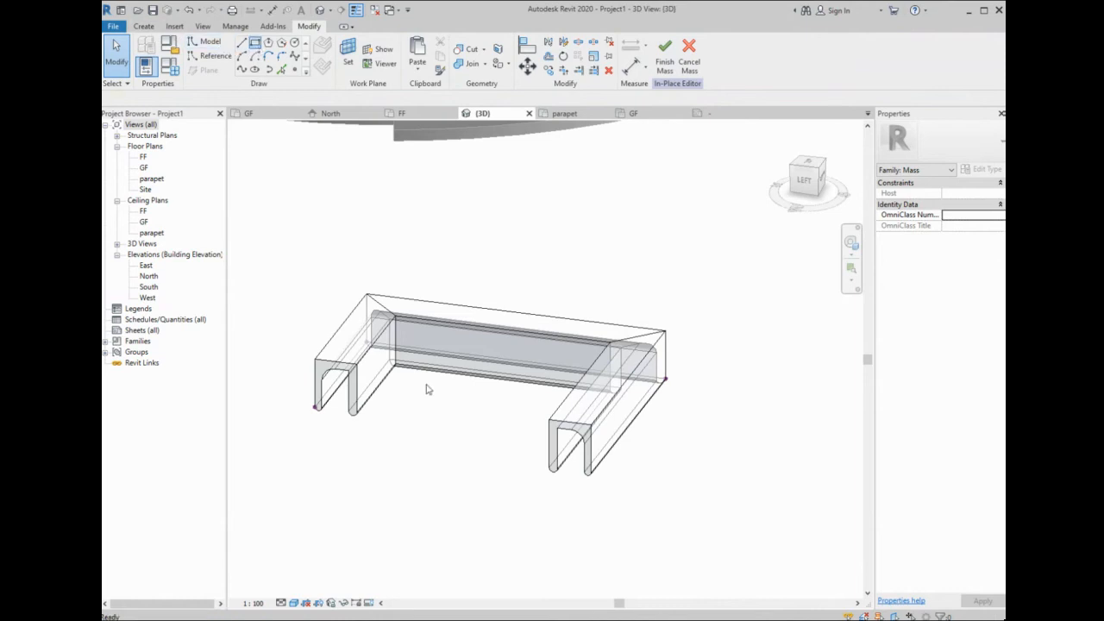
key(l)
key(i)
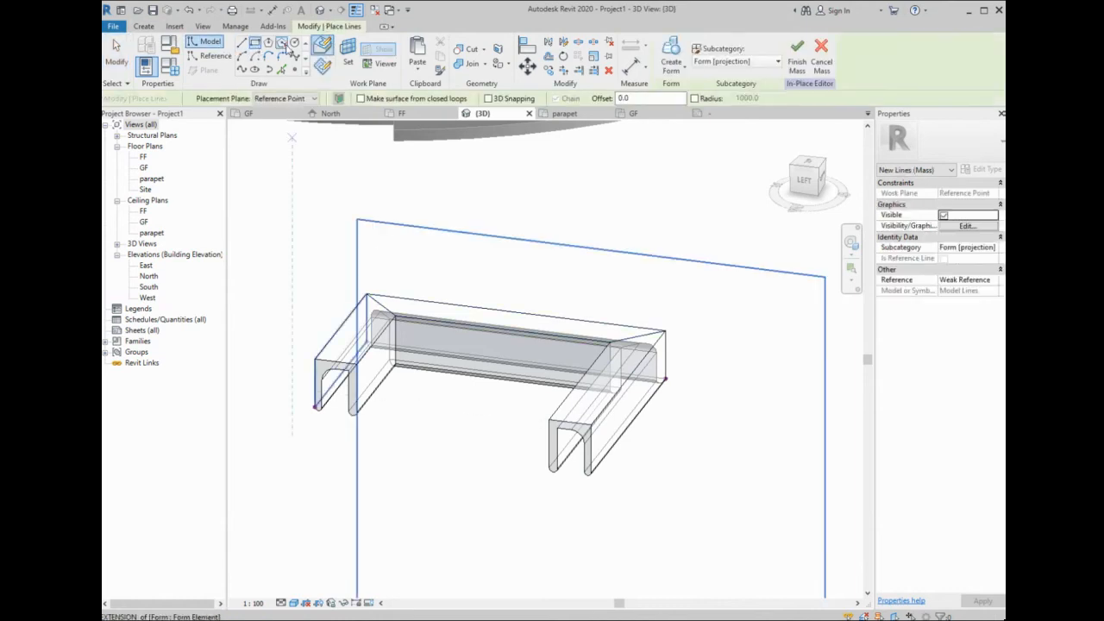
click(294, 43)
click(437, 388)
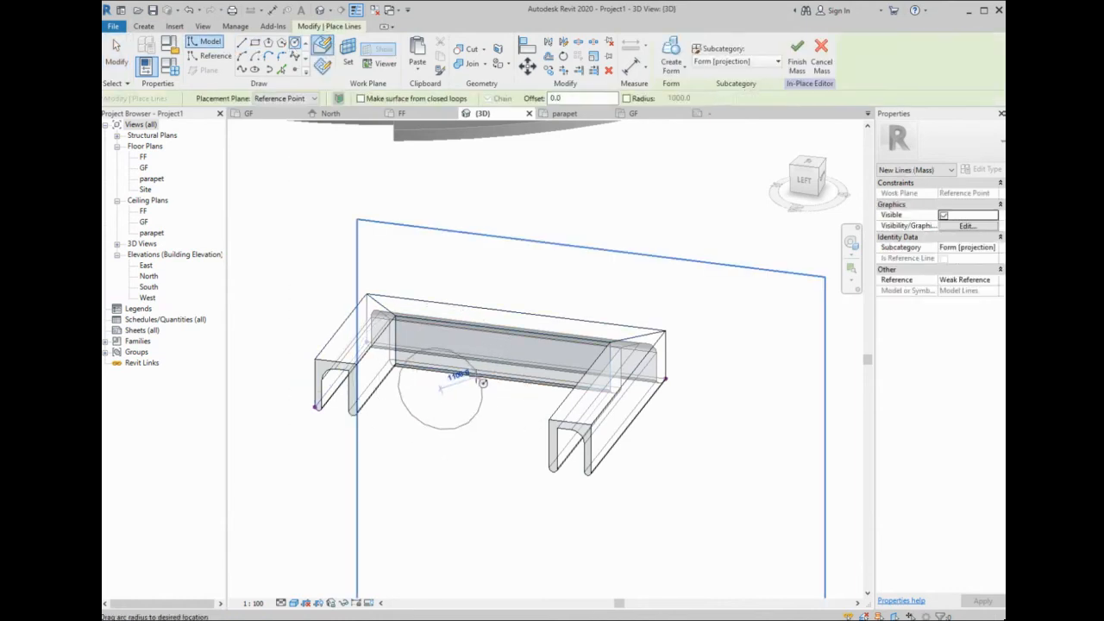
key(Escape)
key(Escape)
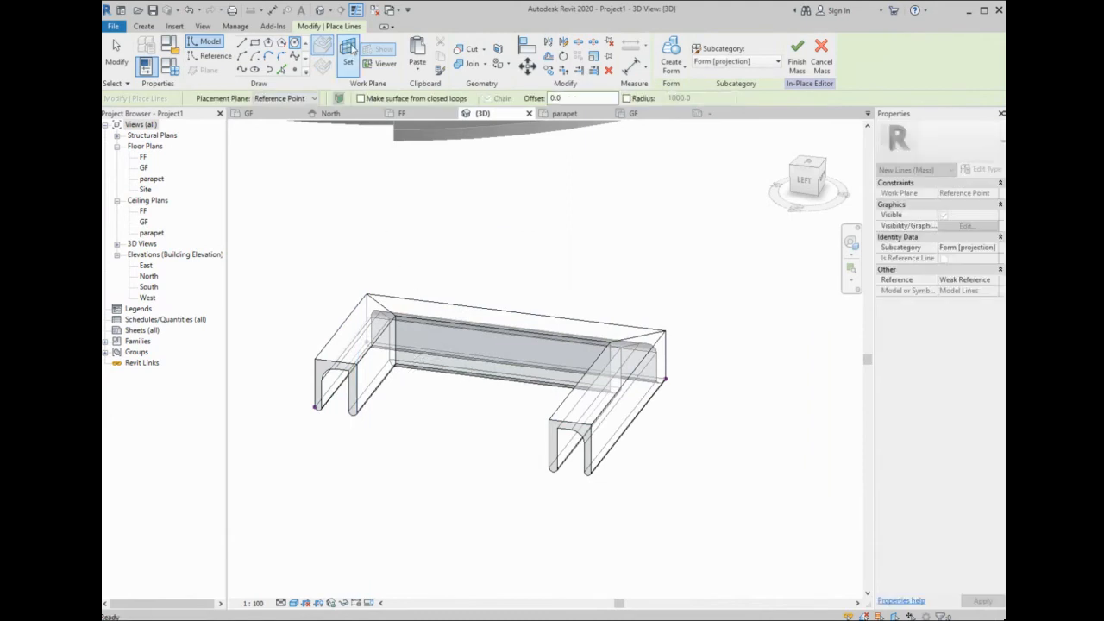
- Set the work plane to level GF and sketch a circle of about 900 mm radius inside the U-shaped sweep, near its middle segment
click(348, 51)
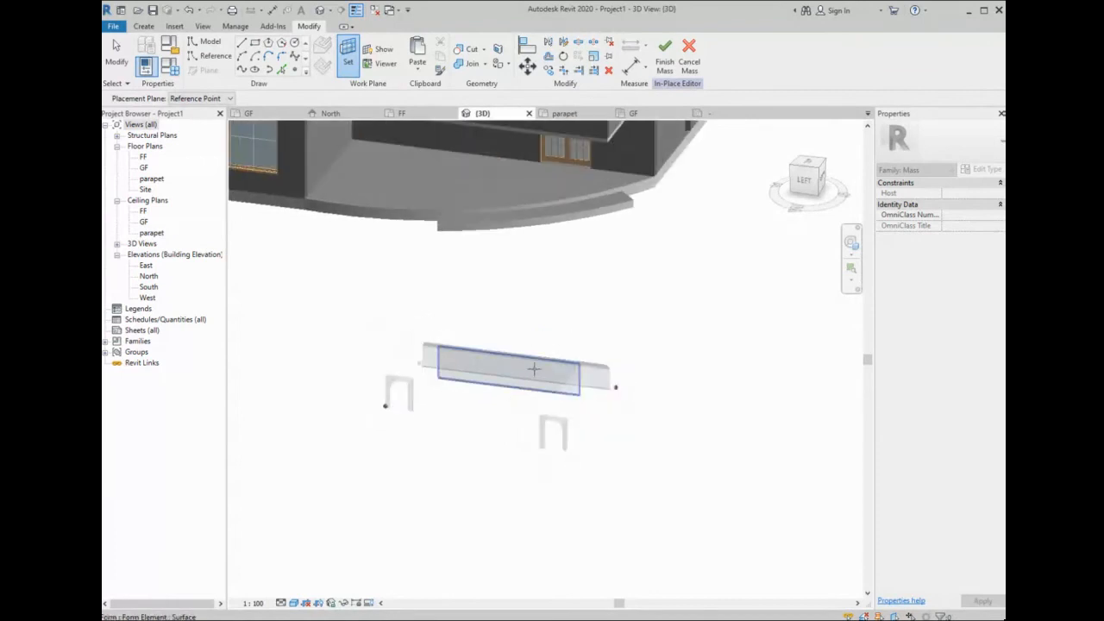
shift+middle_drag(534, 369, 593, 380)
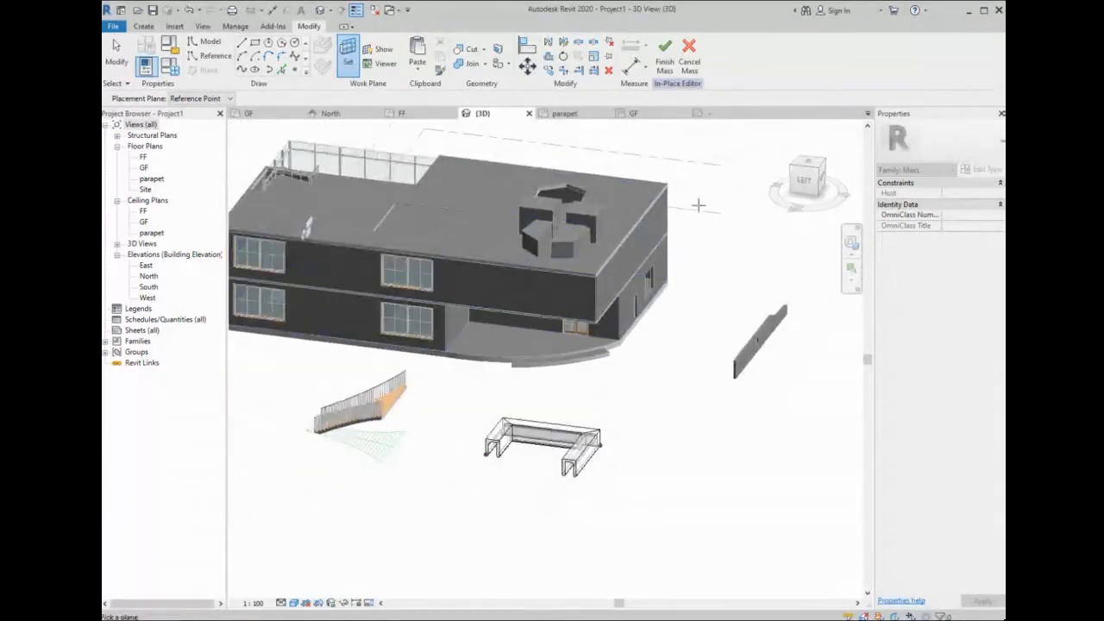
key(Escape)
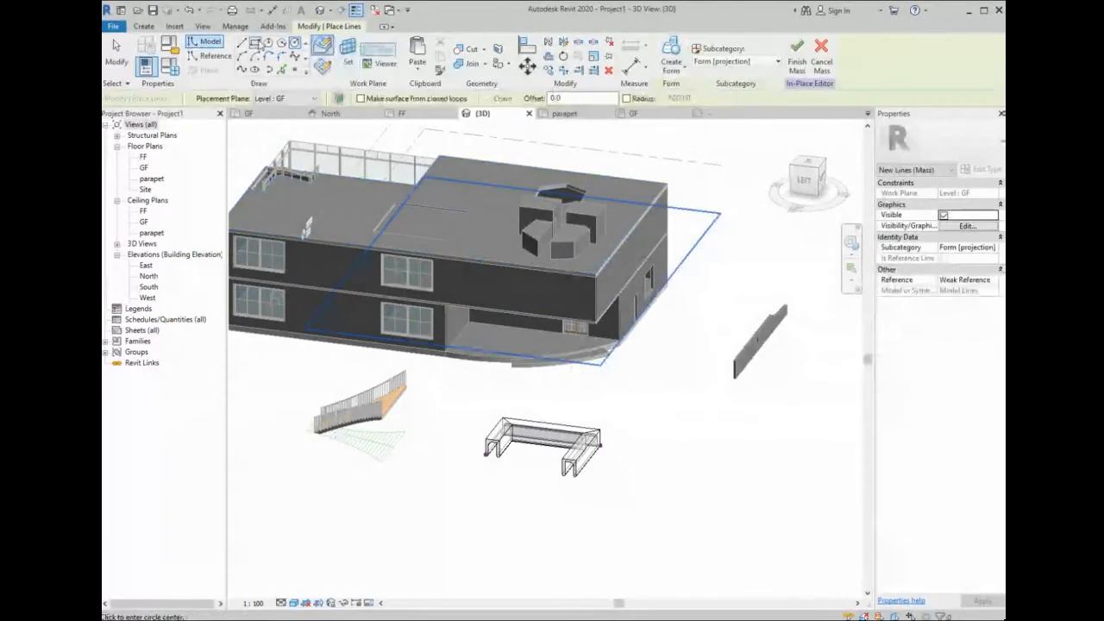
scroll(508, 485, up, 3)
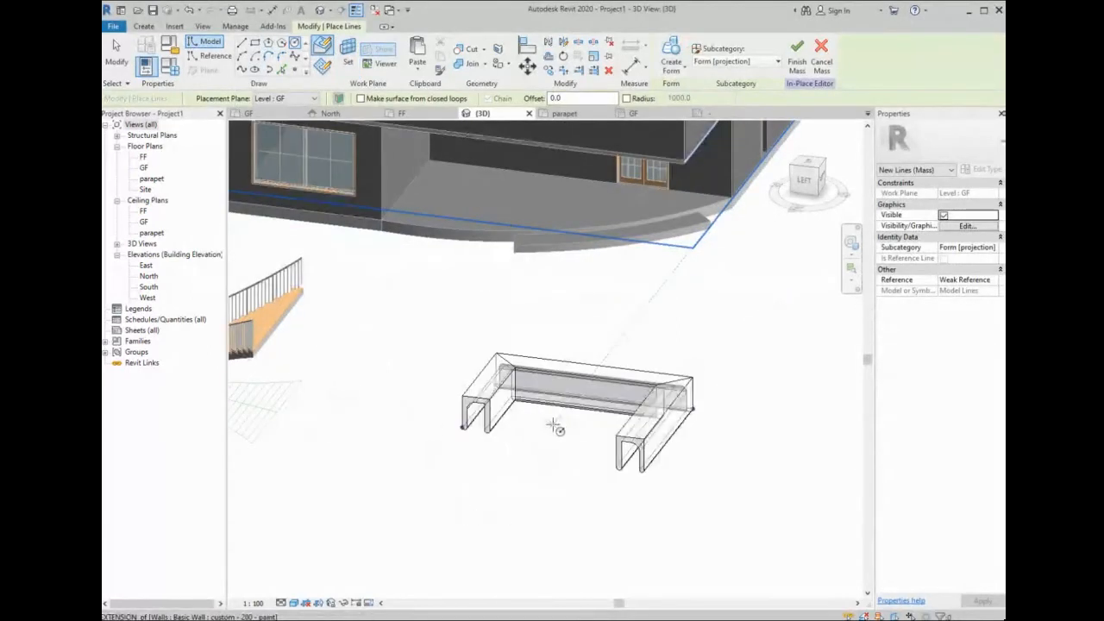
click(555, 420)
click(569, 414)
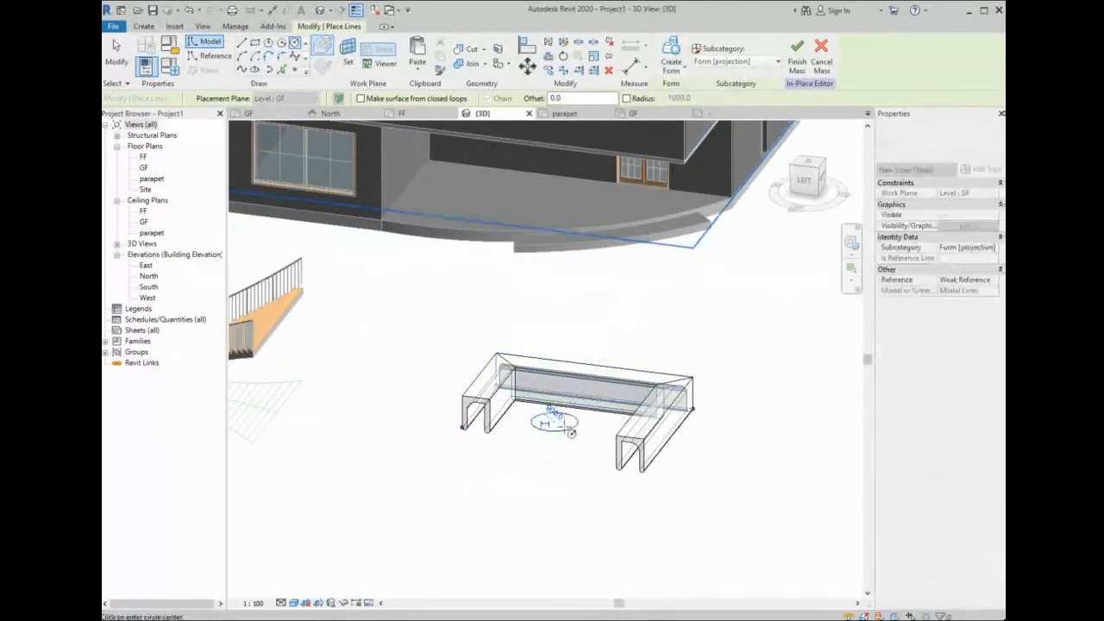
key(Escape)
key(Escape)
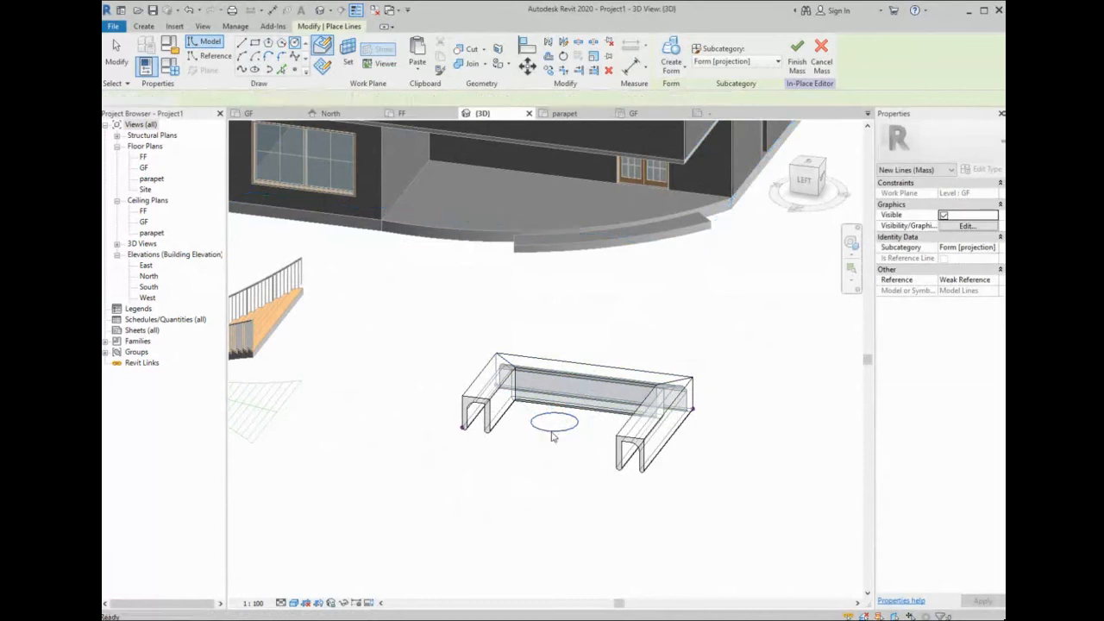
- Move the circle onto the sweep's middle segment and create a cylindrical void form from it
click(569, 420)
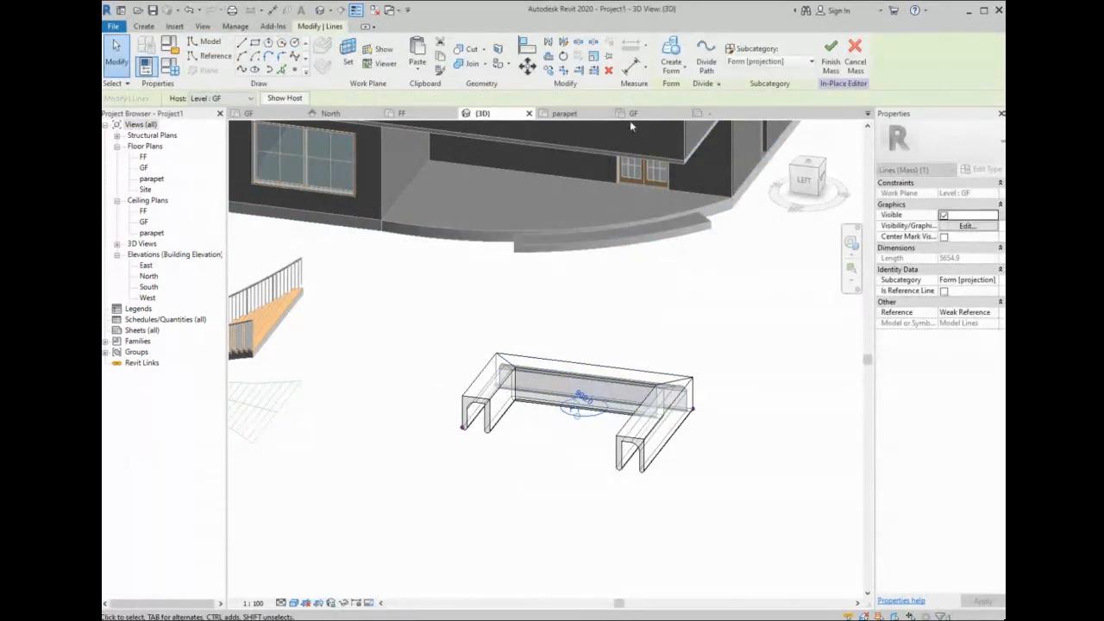
click(673, 72)
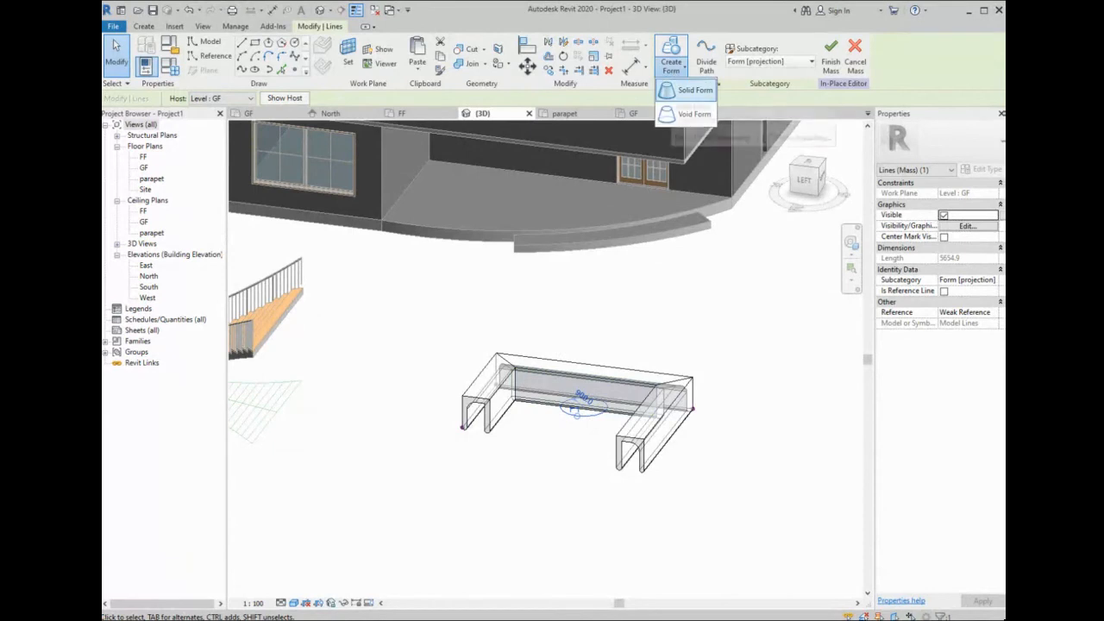
click(687, 115)
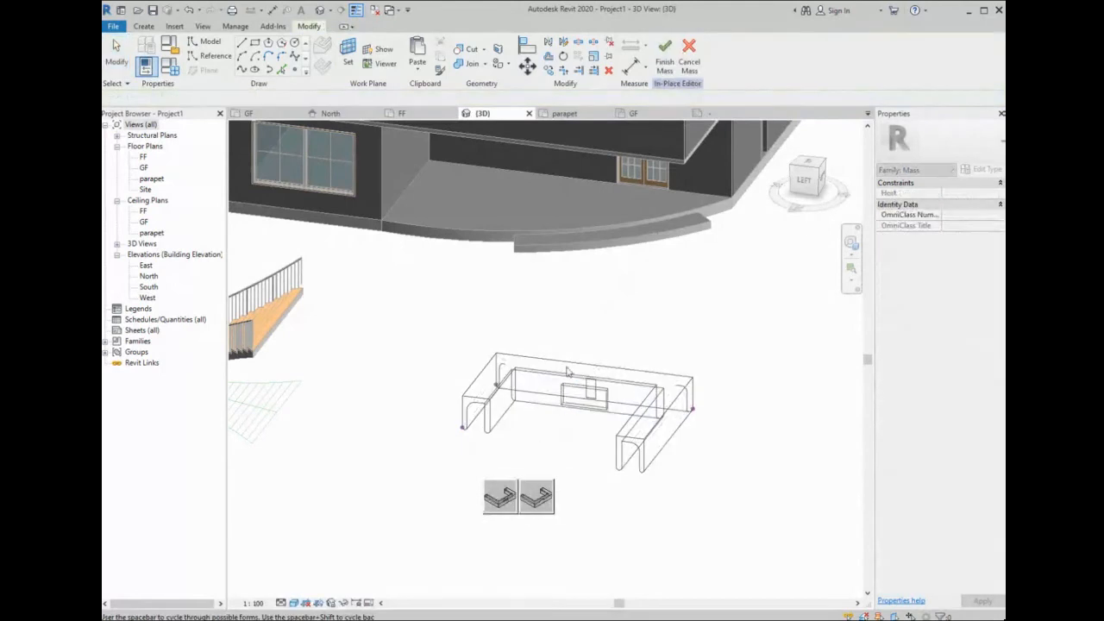
scroll(544, 464, up, 1)
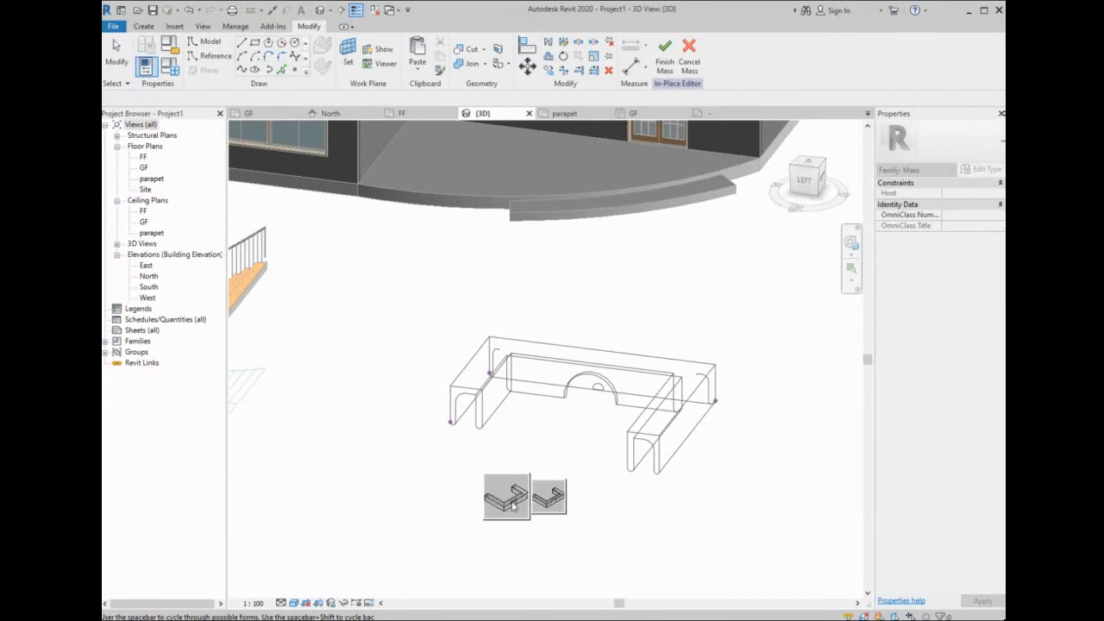
click(549, 506)
- Stretch the cylindrical void's upper face upward through the sweep's middle segment and finish the mass
click(586, 387)
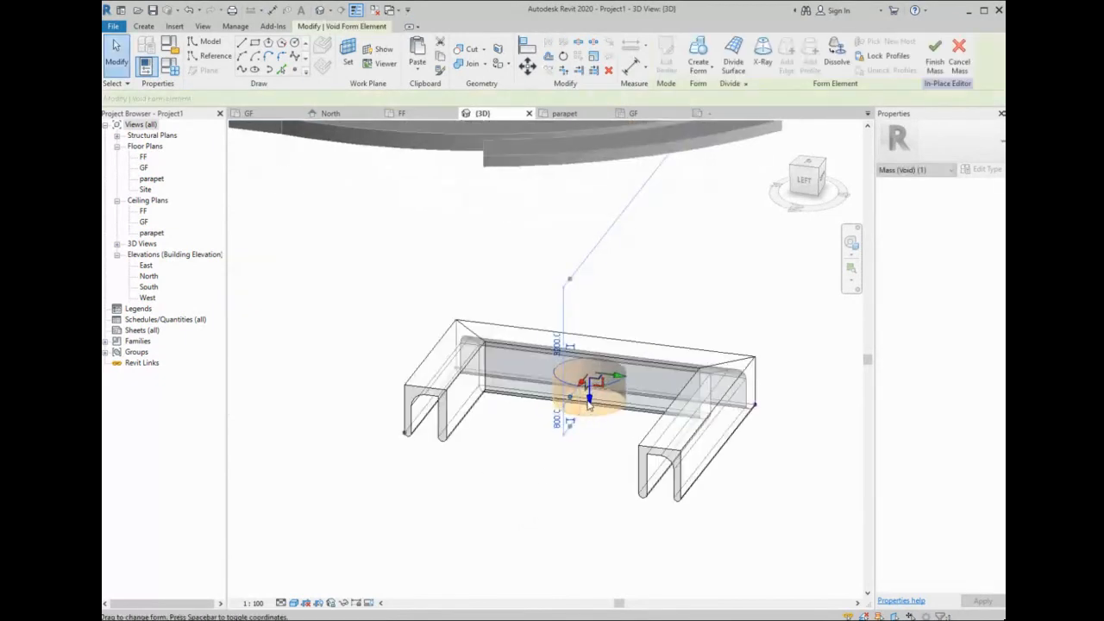
drag(589, 402, 598, 299)
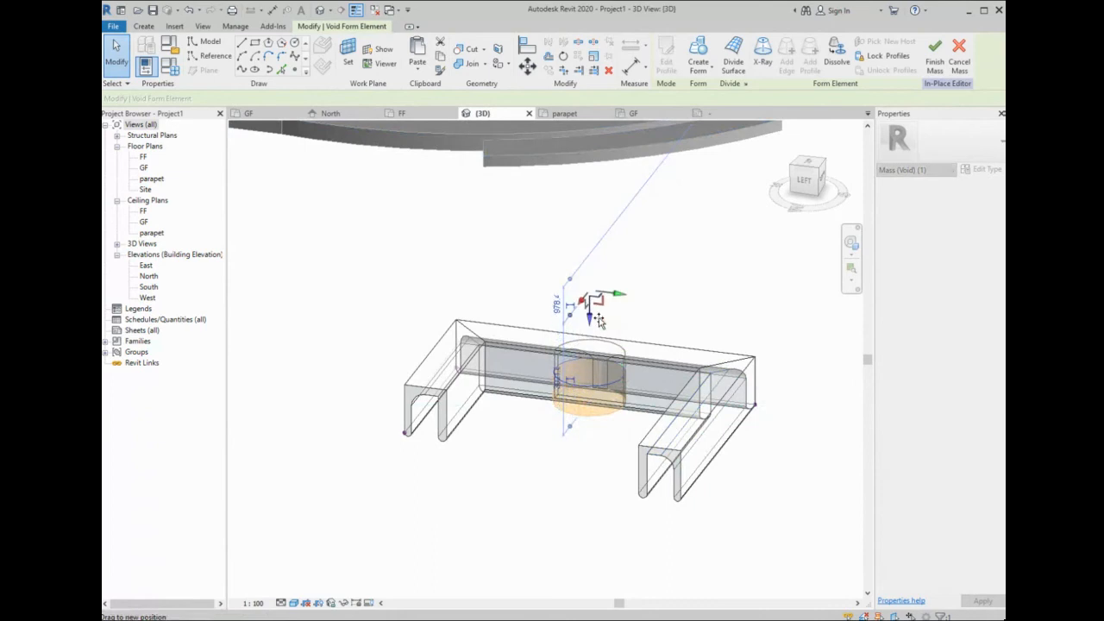
click(937, 54)
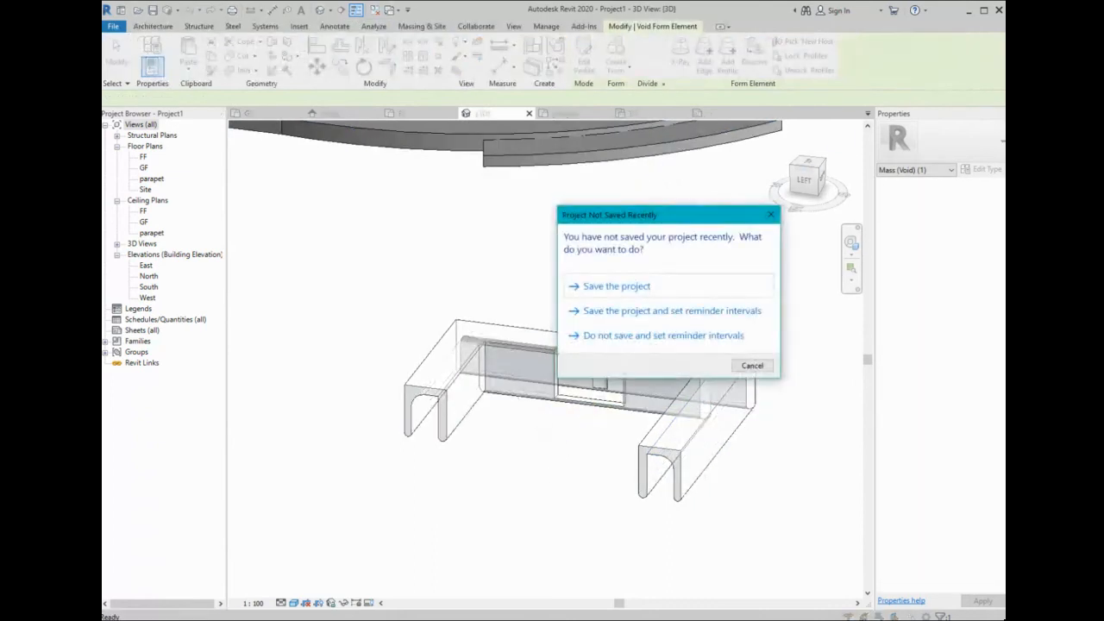
- Dismiss the save reminder without saving and delete the U-shaped swept mass with its void
click(751, 365)
shift+middle_drag(592, 433, 552, 449)
click(610, 418)
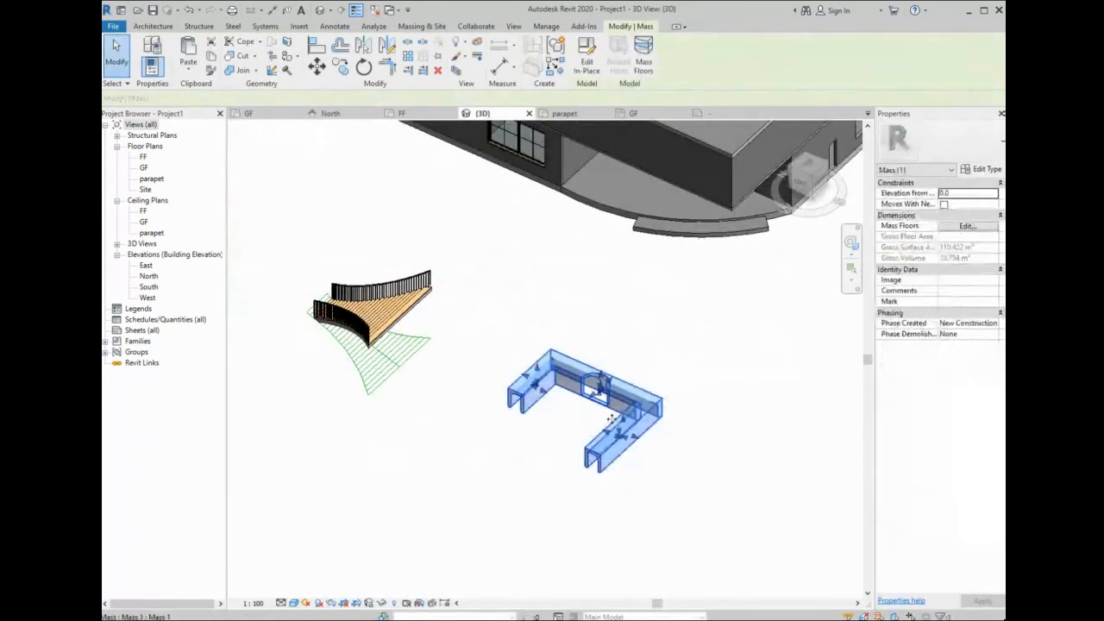
key(Delete)
- Open the West elevation view from the 3D view
shift+middle_drag(613, 421, 561, 449)
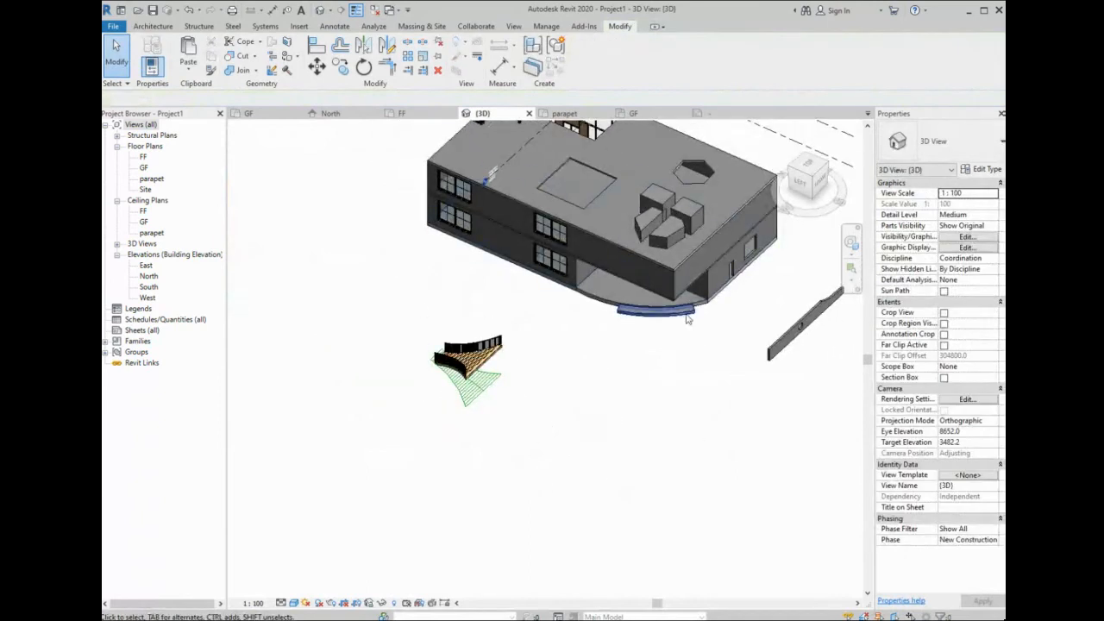
middle_drag(688, 319, 665, 322)
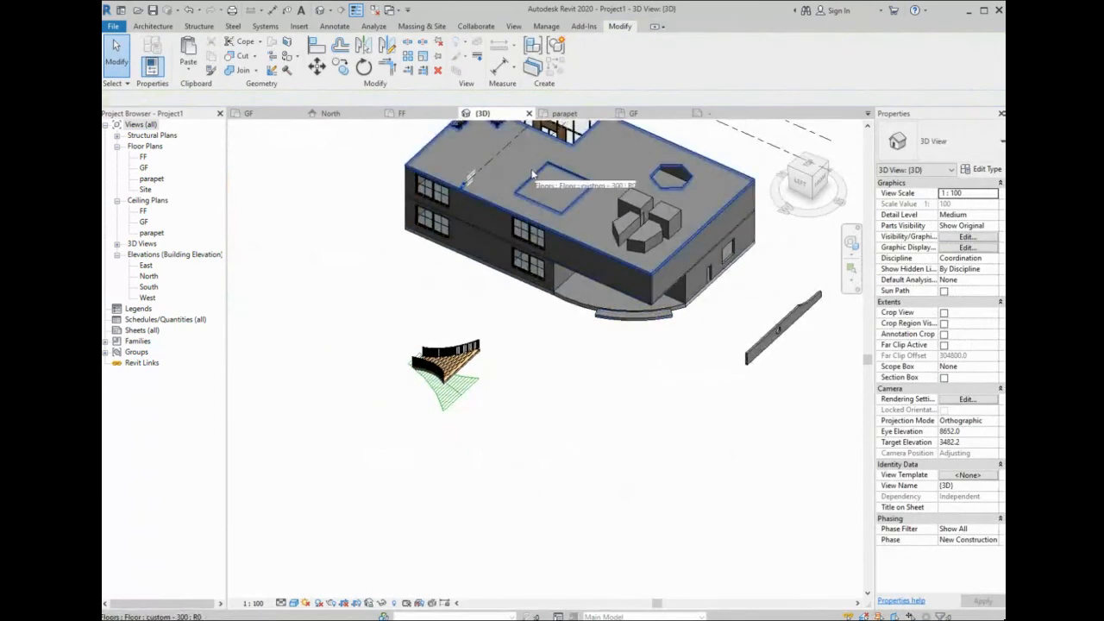
scroll(510, 245, down, 2)
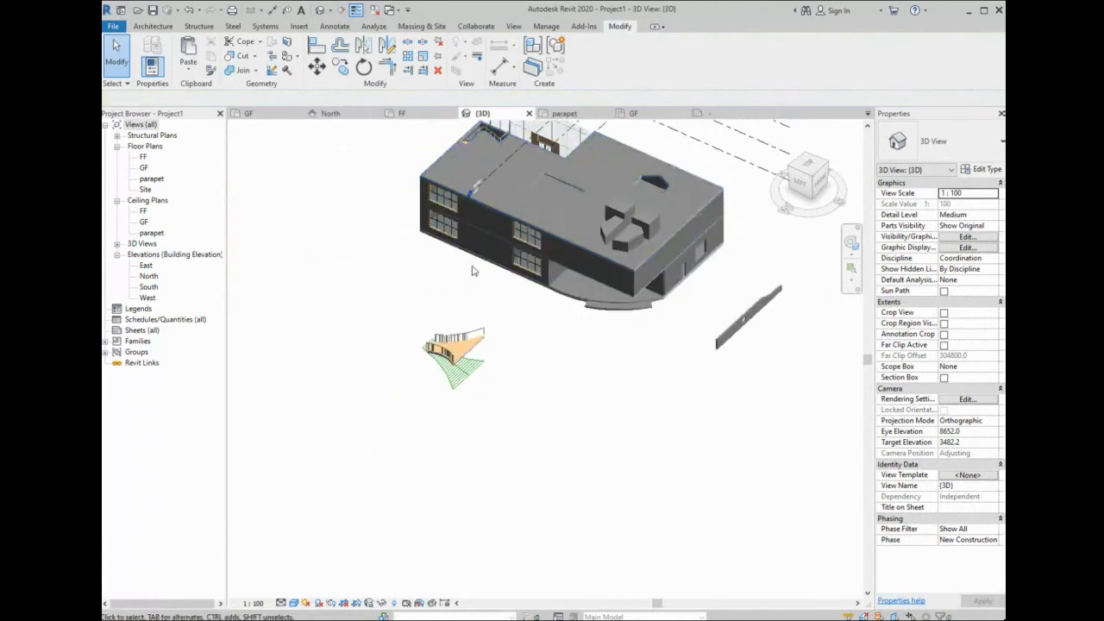
scroll(510, 249, down, 1)
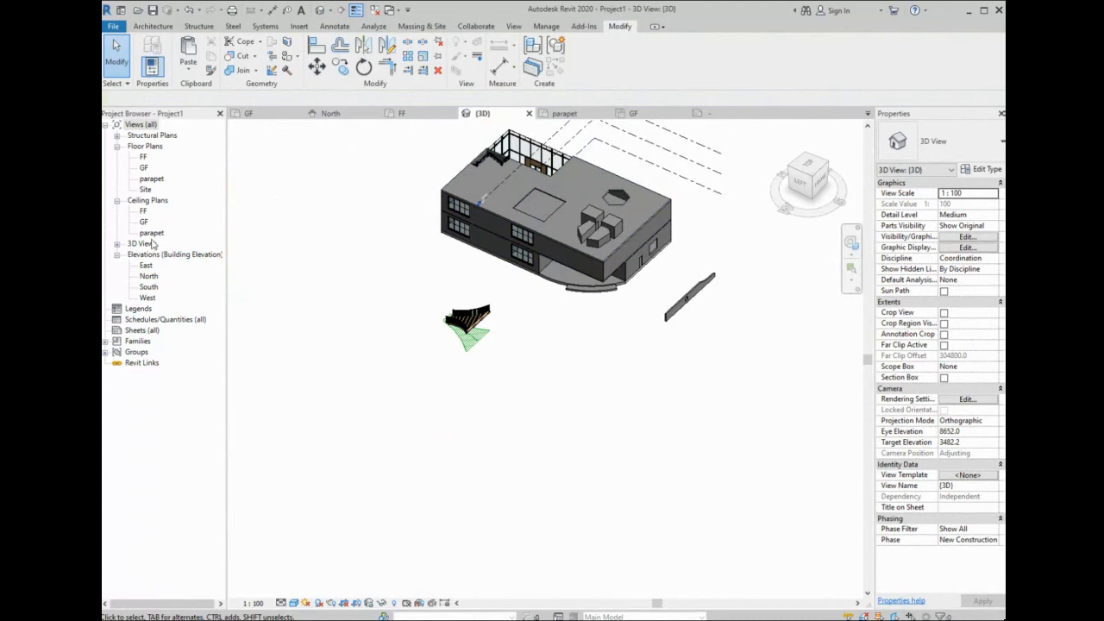
double_click(149, 297)
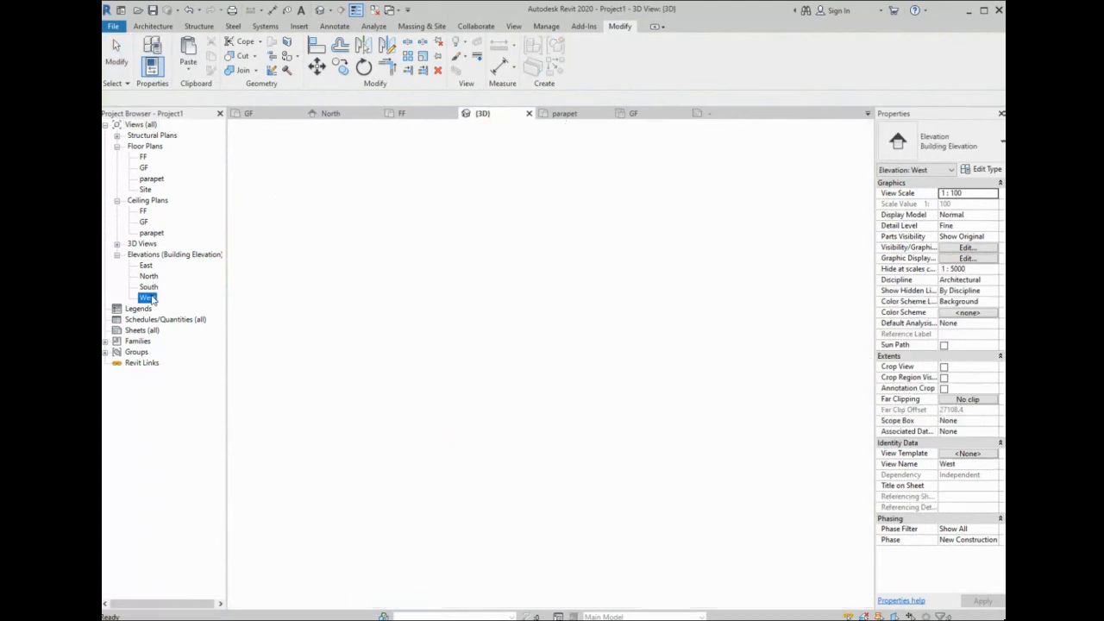
scroll(638, 329, down, 1)
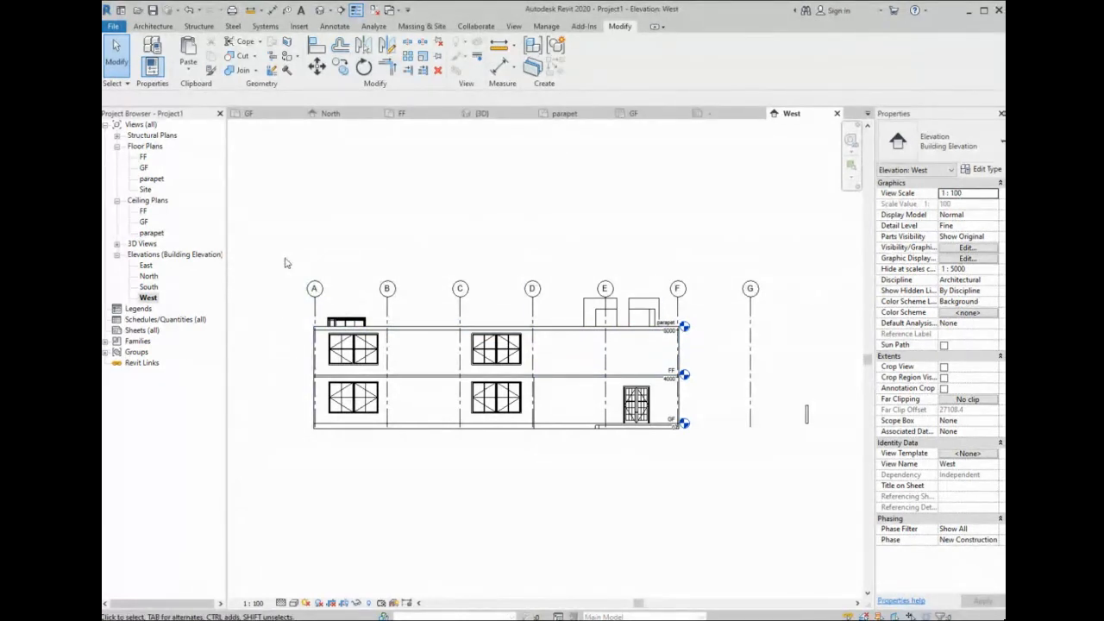
- Select everything in the West elevation, filter Levels out of the selection and delete all the remaining elements
drag(285, 265, 797, 440)
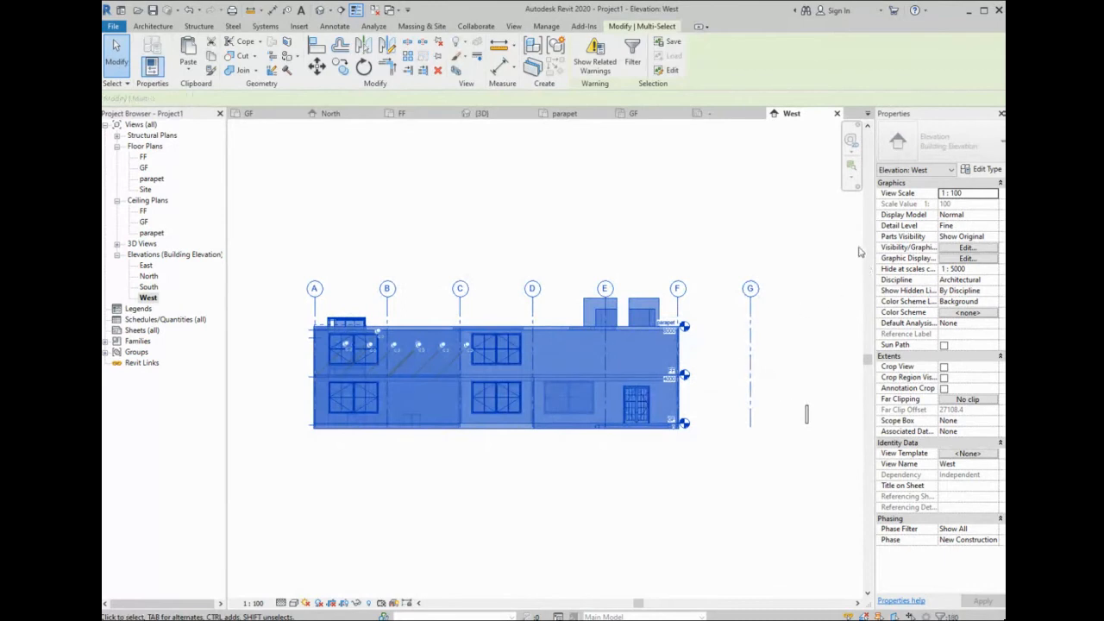
click(859, 252)
drag(850, 234, 224, 489)
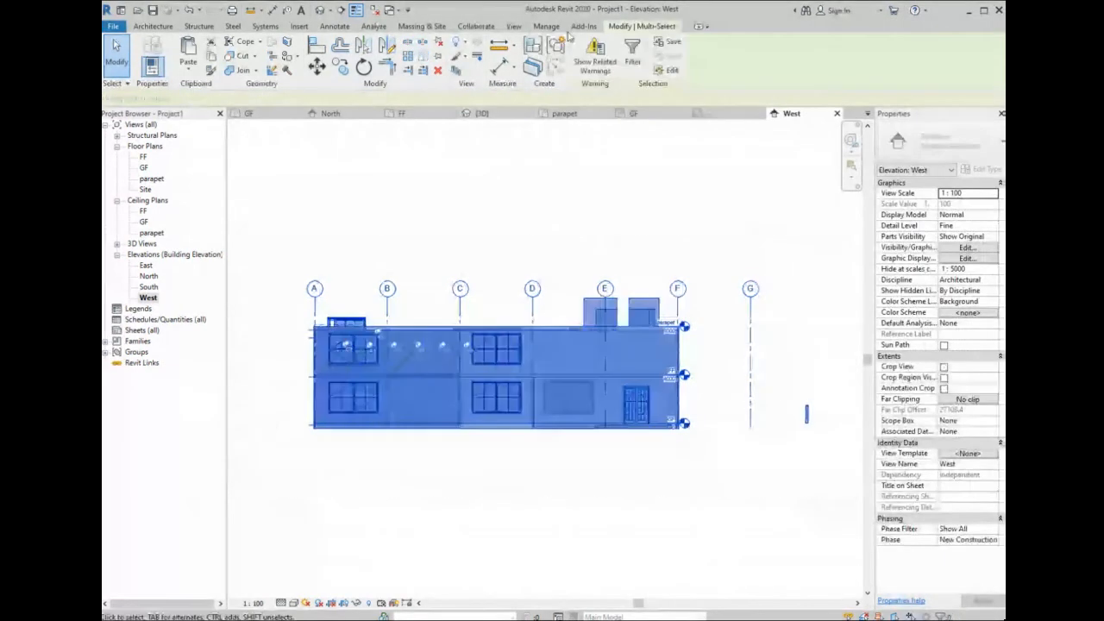
click(632, 54)
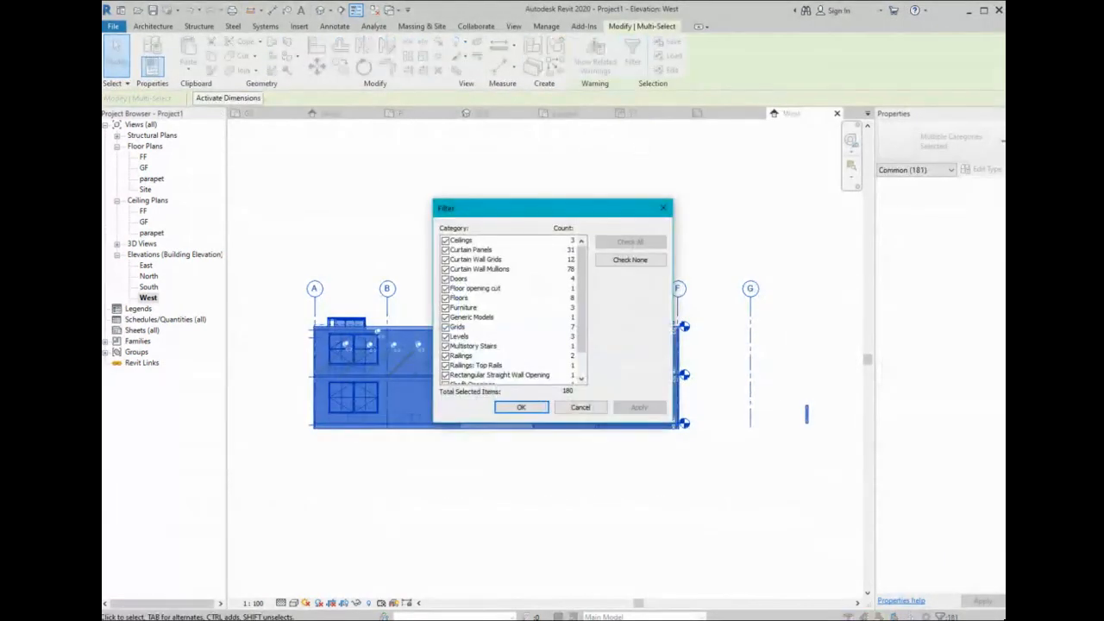
click(629, 260)
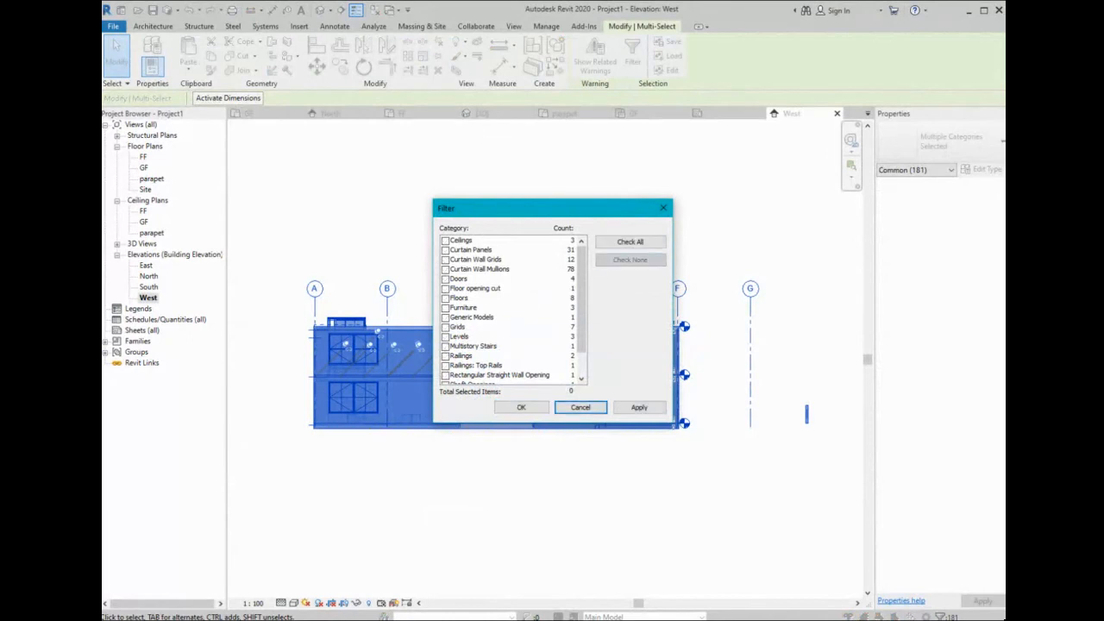
click(445, 337)
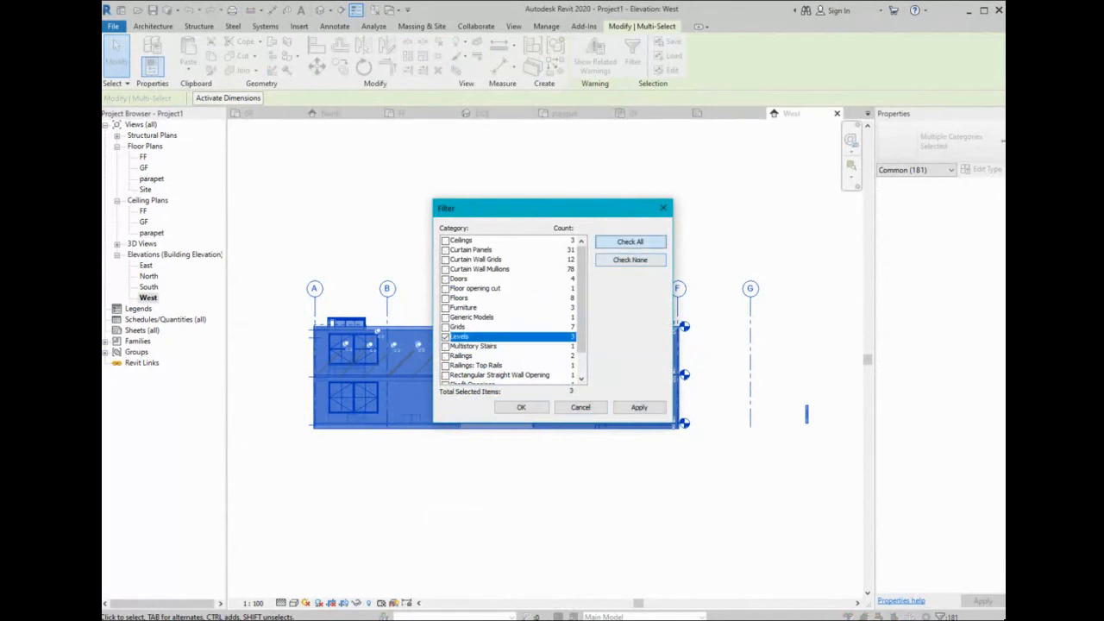
click(629, 241)
click(524, 408)
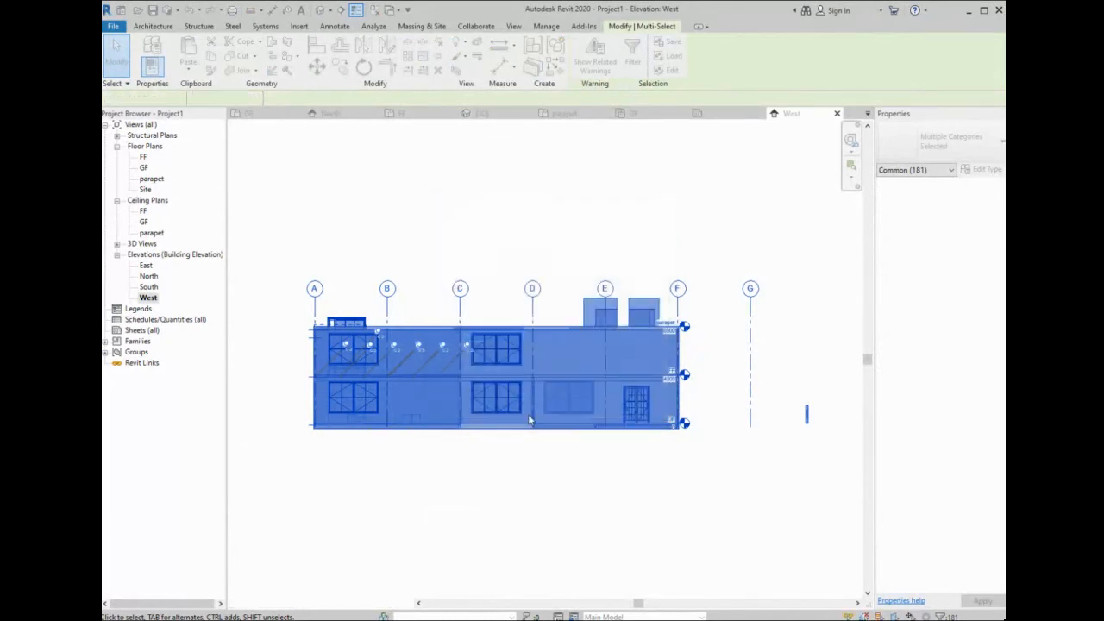
key(Delete)
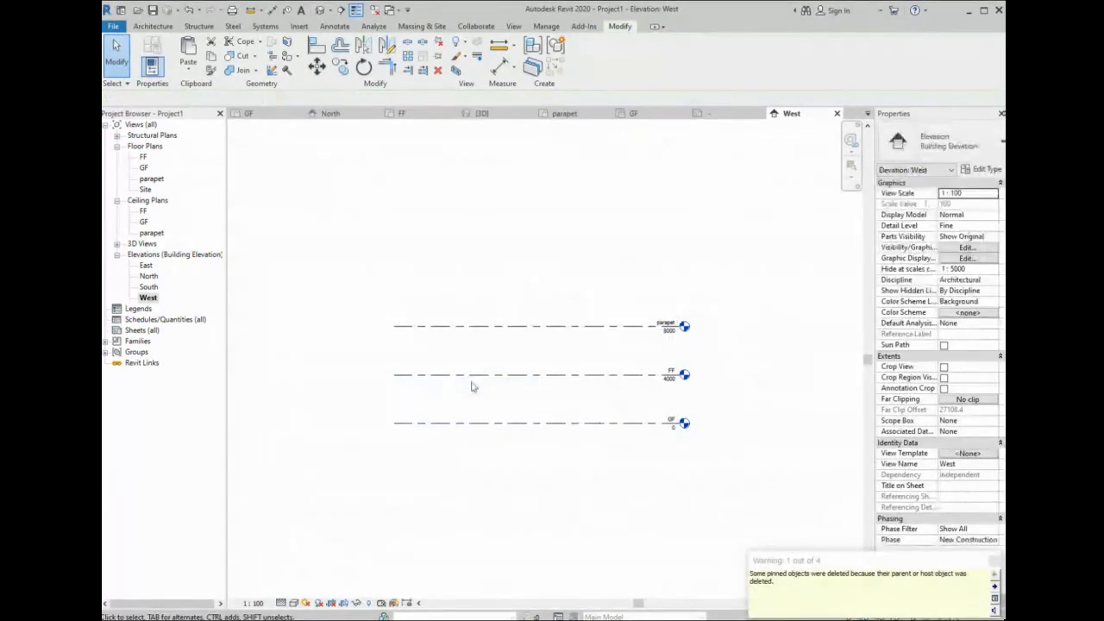
- Rename the parapet level as 2 and the FF level as 1
click(664, 324)
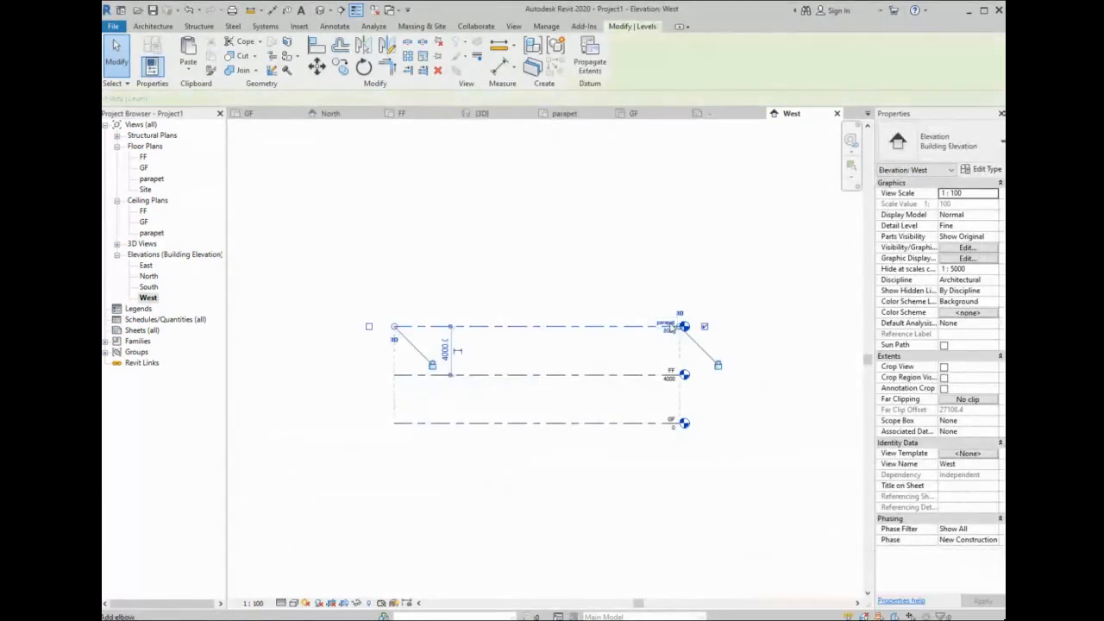
click(662, 321)
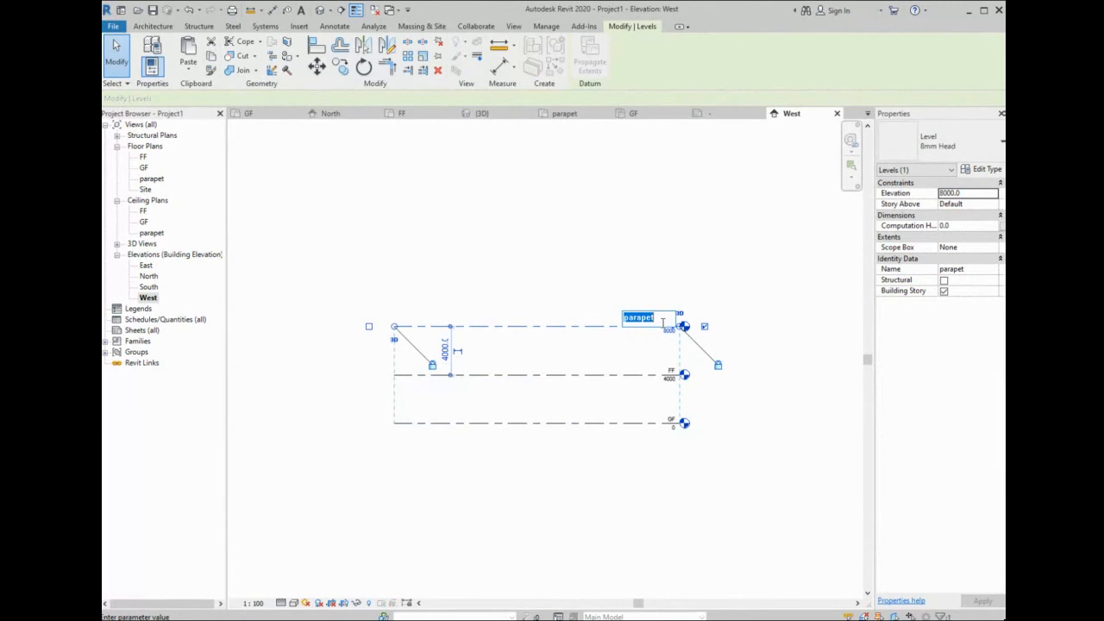
key(Return)
click(674, 371)
click(674, 370)
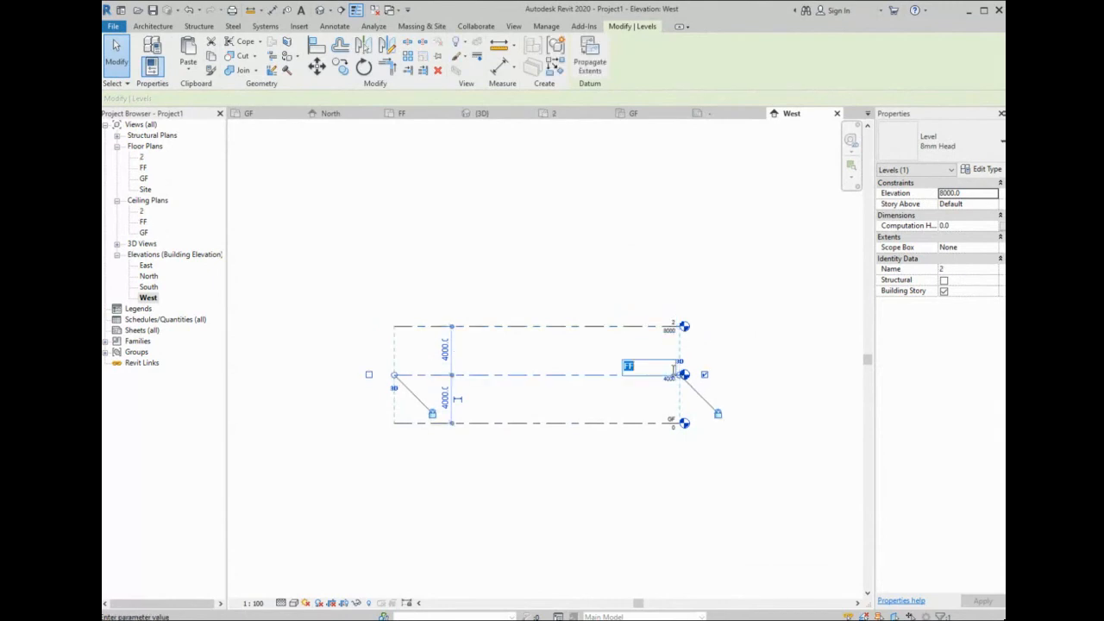
text(1)
key(Return)
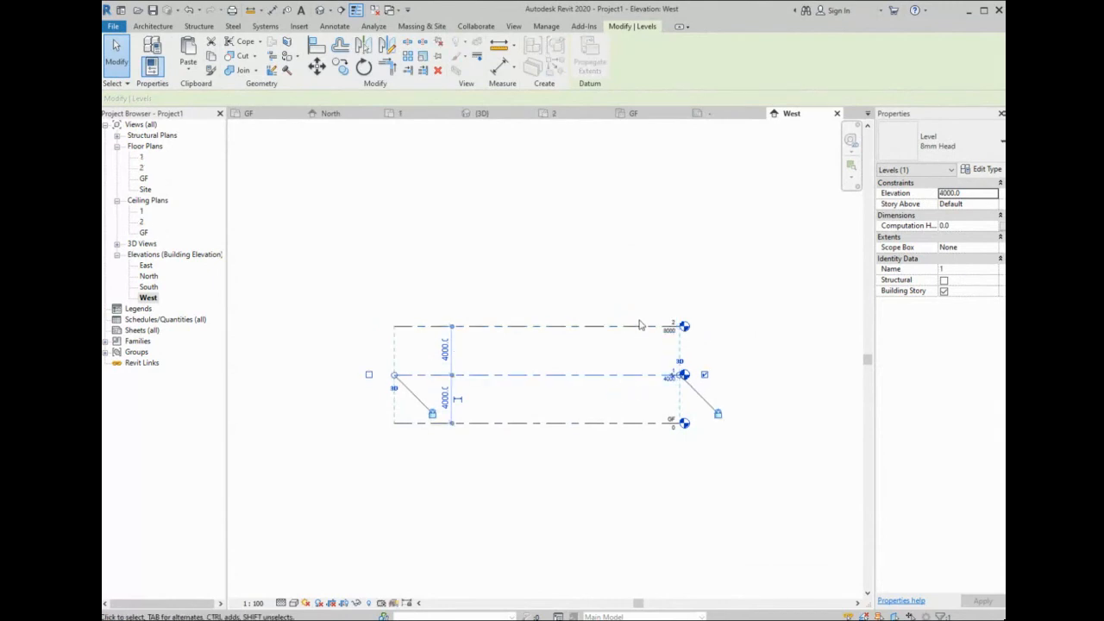
- Array level 2 vertically upward as a grouped and associated array with a spacing of 4000 mm
scroll(639, 325, down, 1)
click(613, 326)
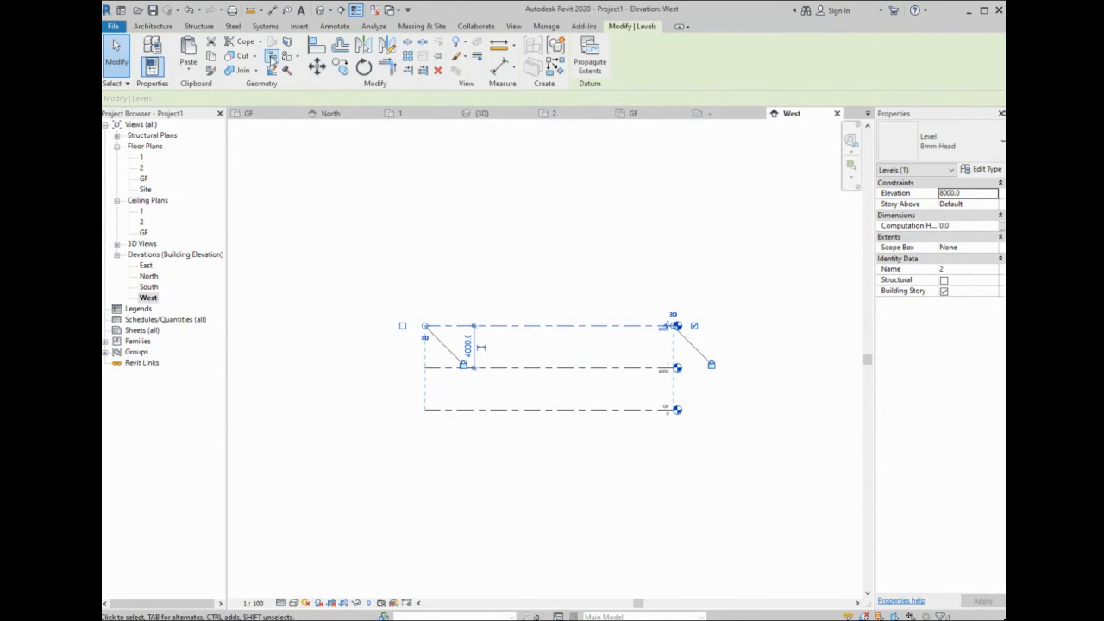
click(410, 68)
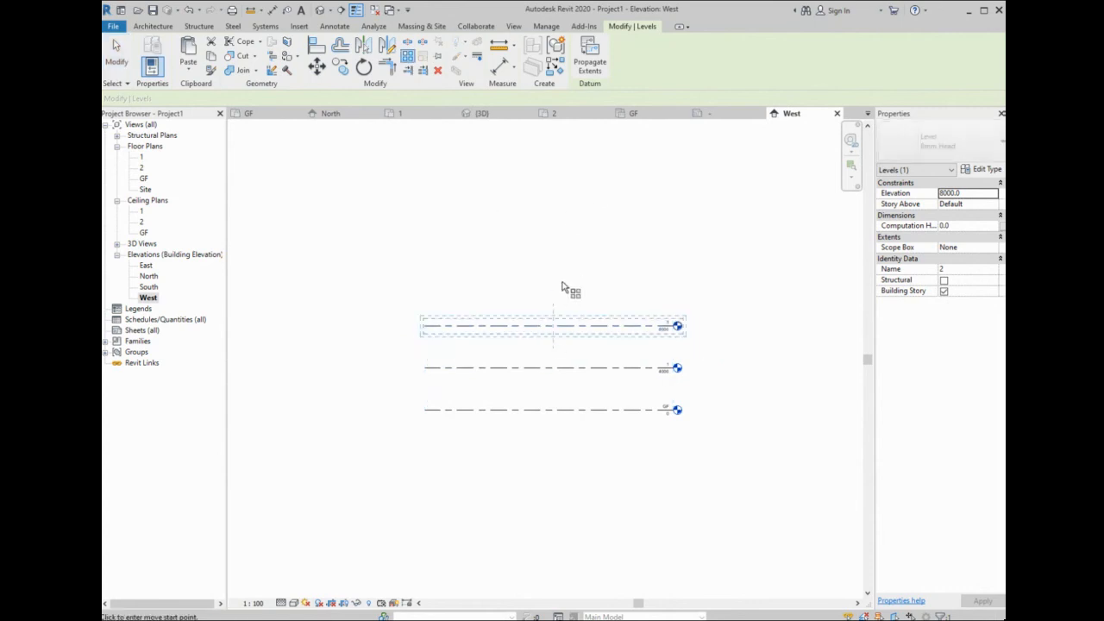
click(565, 326)
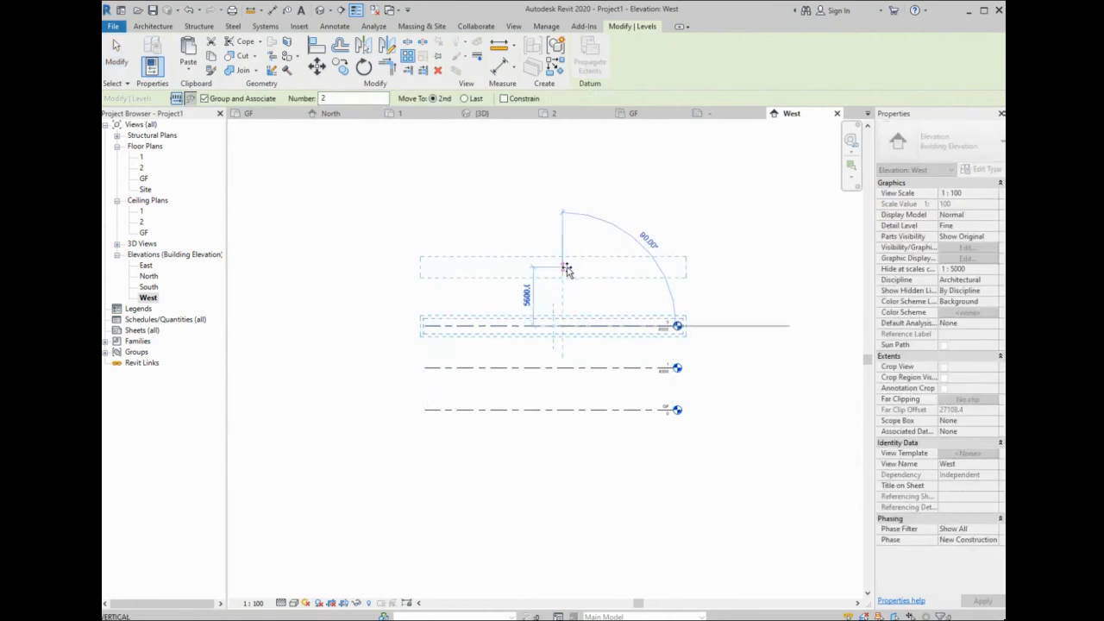
text(4)
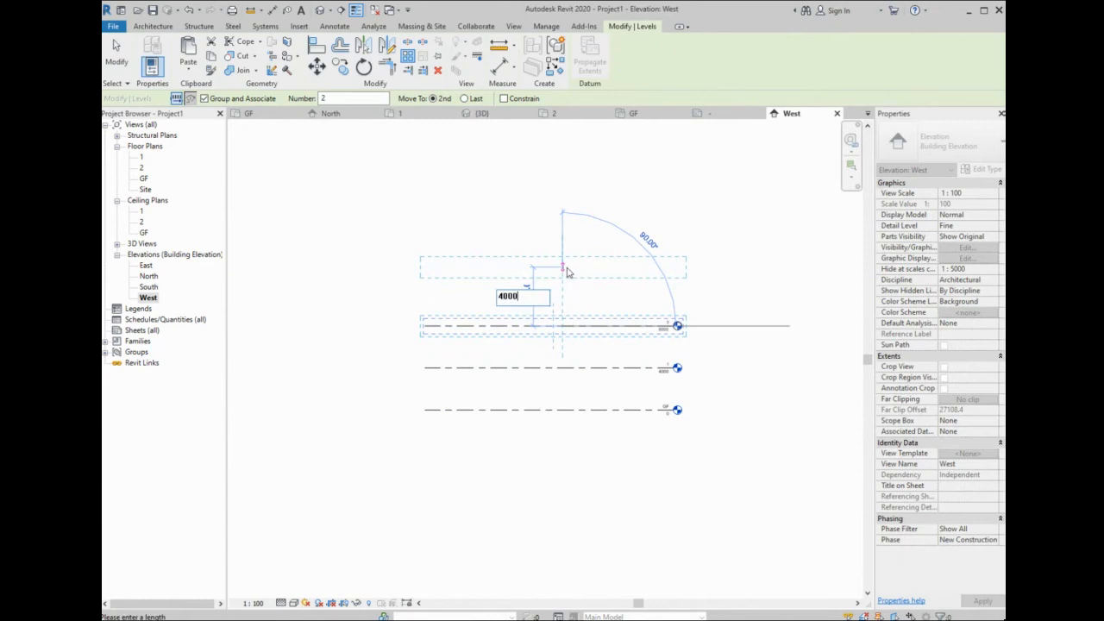
text(000)
key(Return)
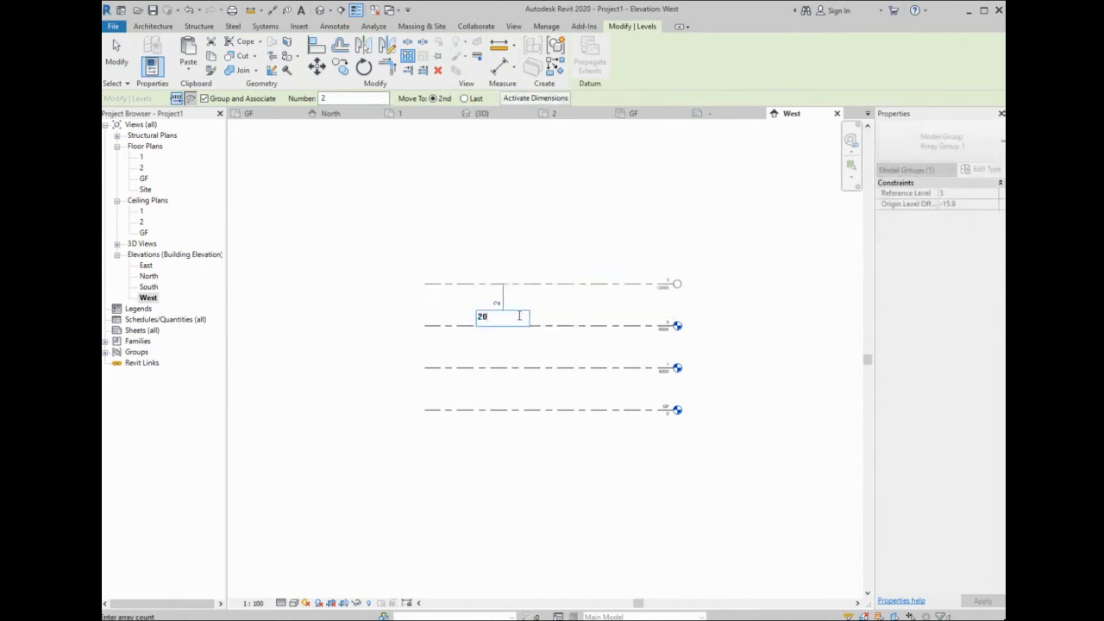
- Set the level array's count to 20
text(20)
key(Return)
middle_drag(559, 288, 576, 394)
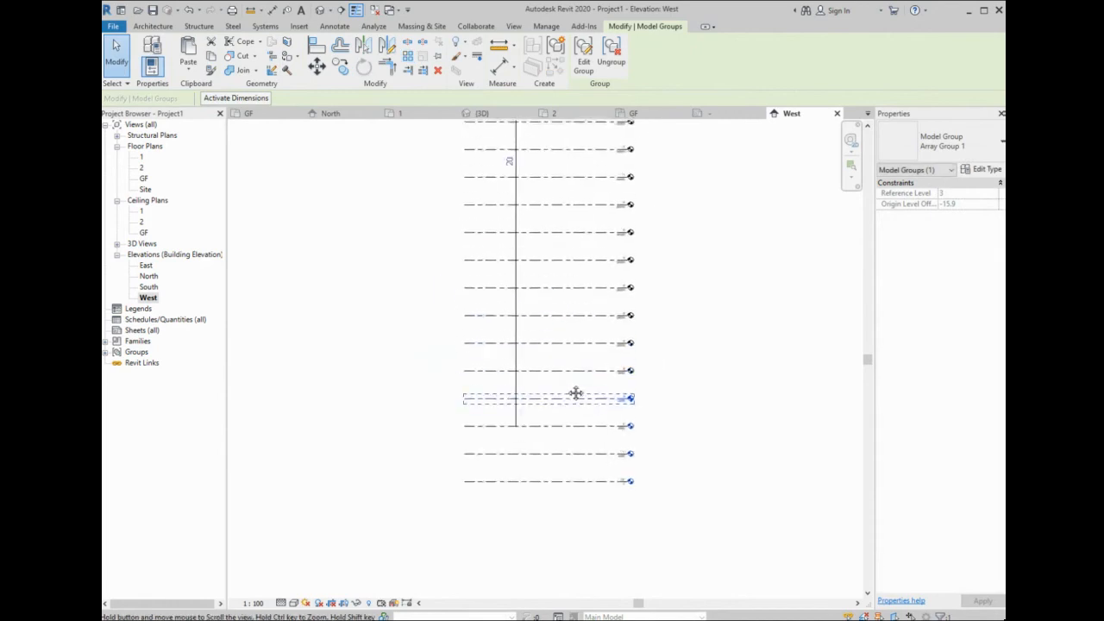
scroll(556, 409, down, 1)
scroll(557, 241, down, 1)
scroll(564, 343, down, 2)
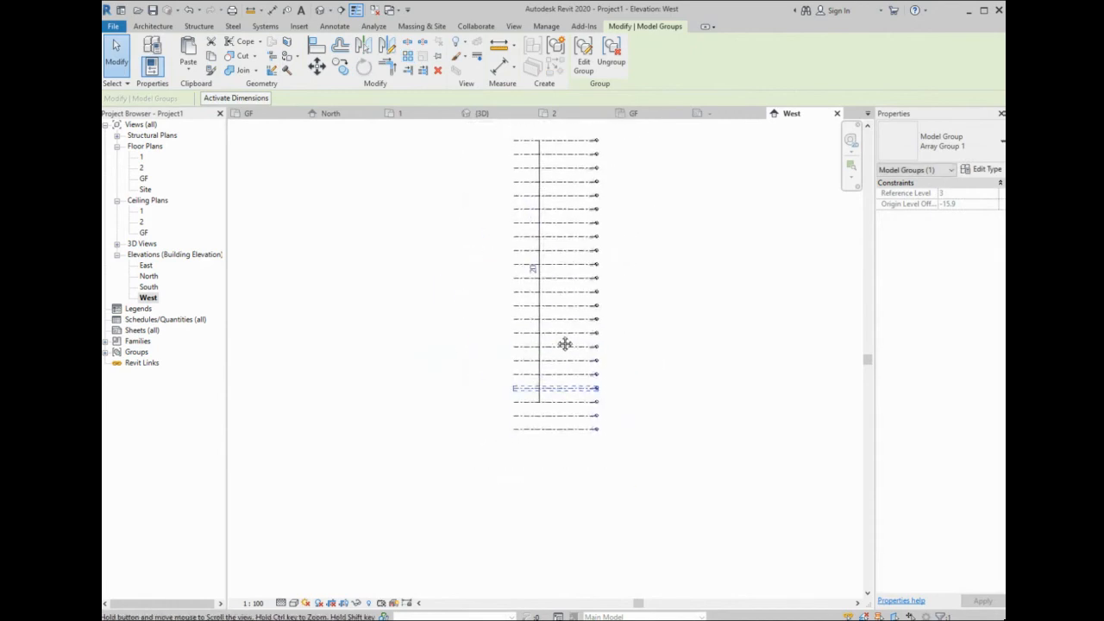
click(557, 418)
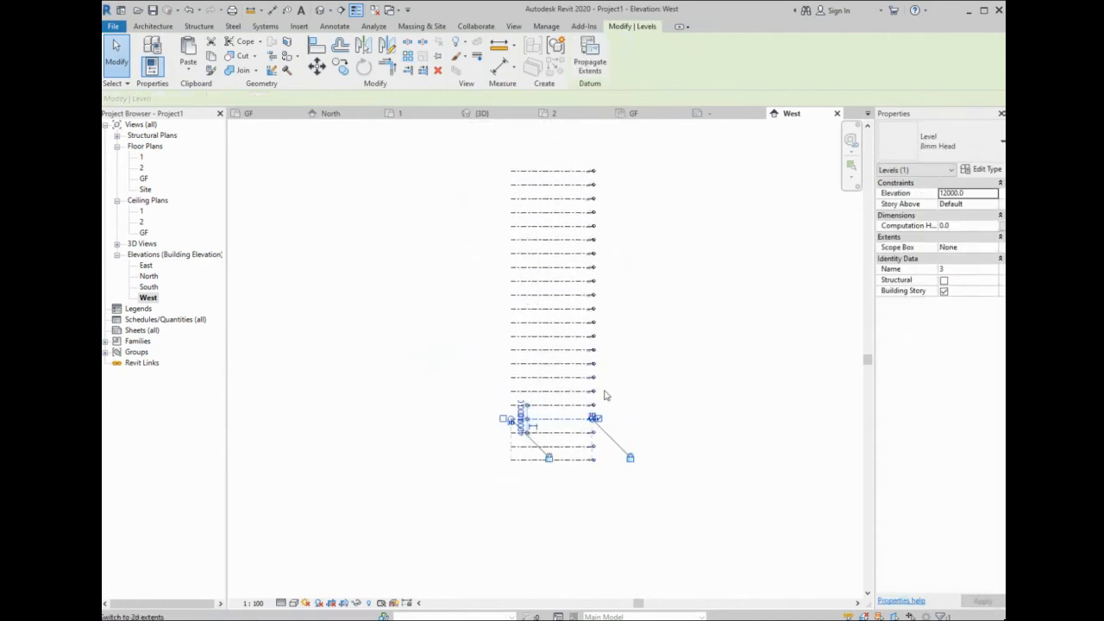
click(441, 350)
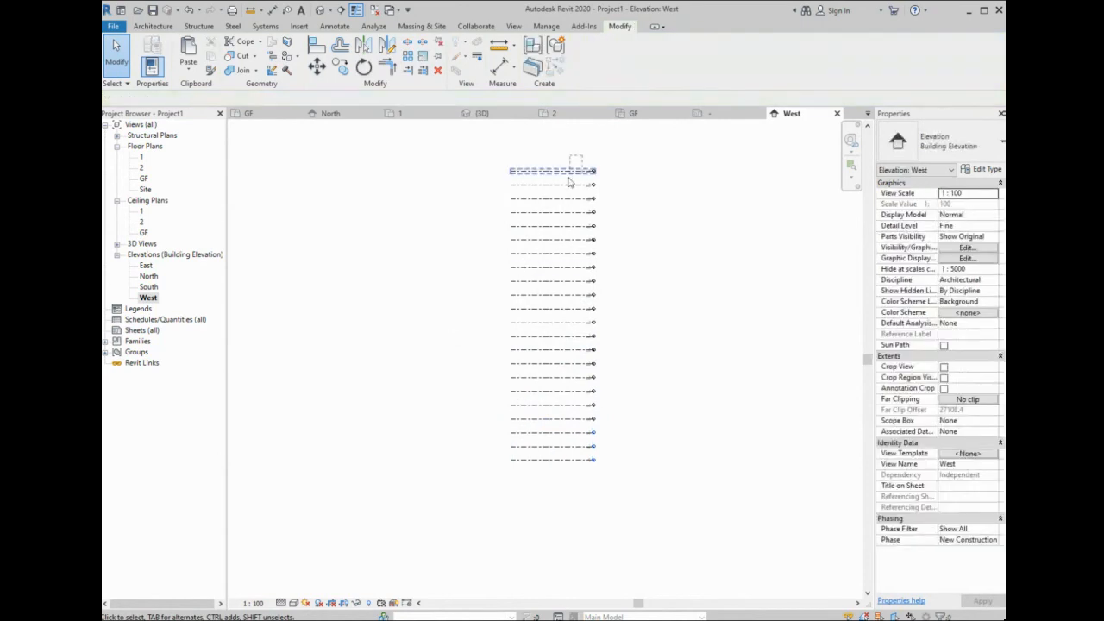
drag(568, 181, 516, 426)
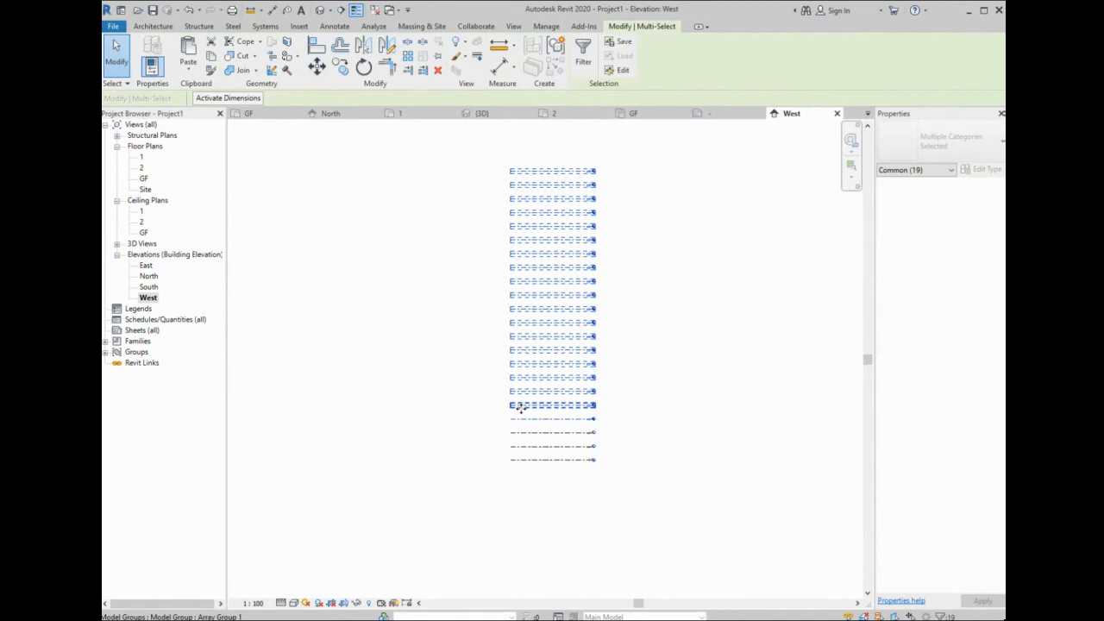
click(521, 404)
drag(500, 406, 559, 150)
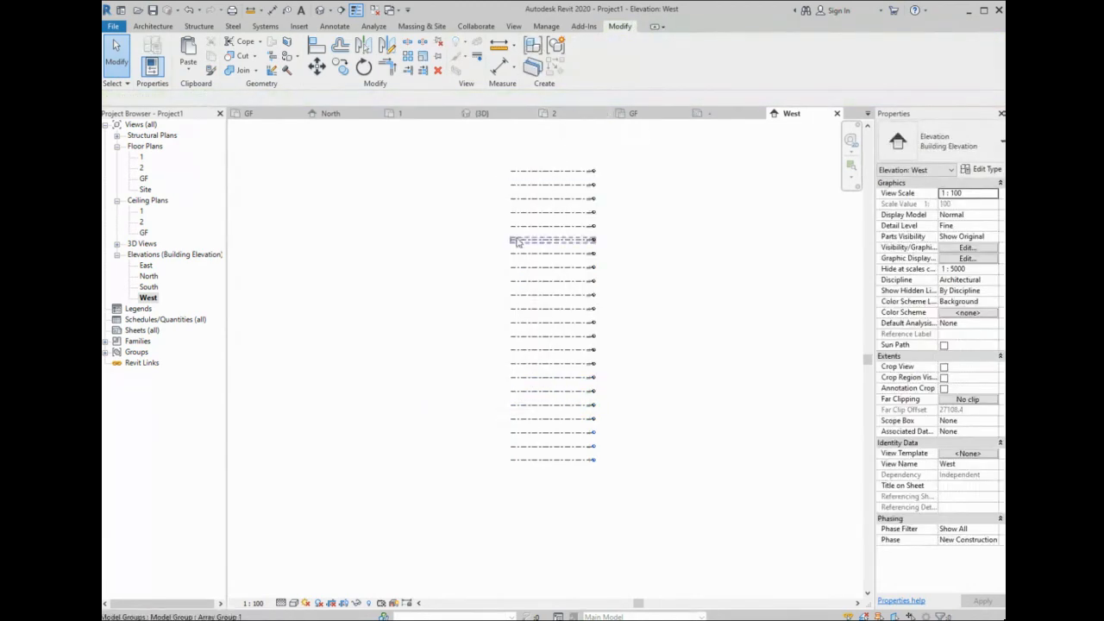
- Create floor plan views for the arrayed levels that have none, up to level 21, without duplicating existing views
click(142, 168)
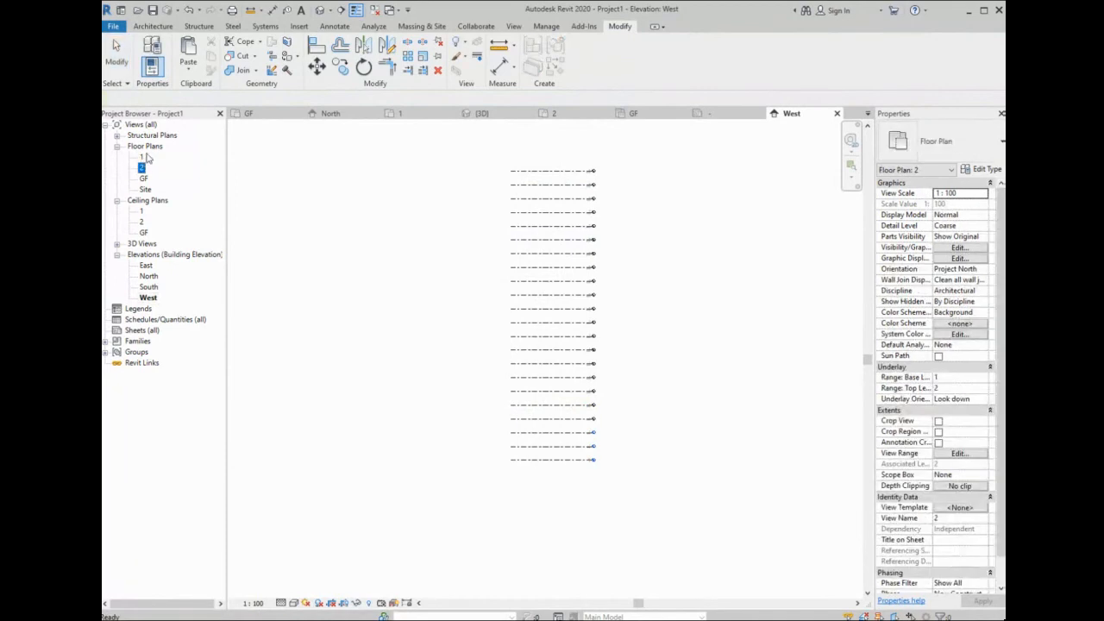
click(153, 26)
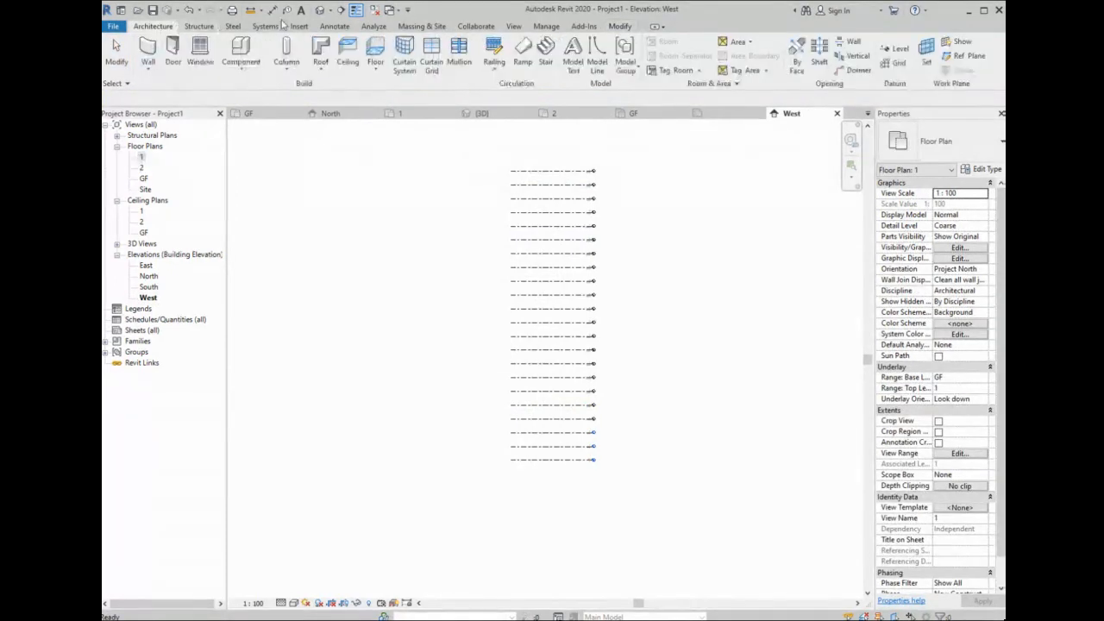
click(513, 26)
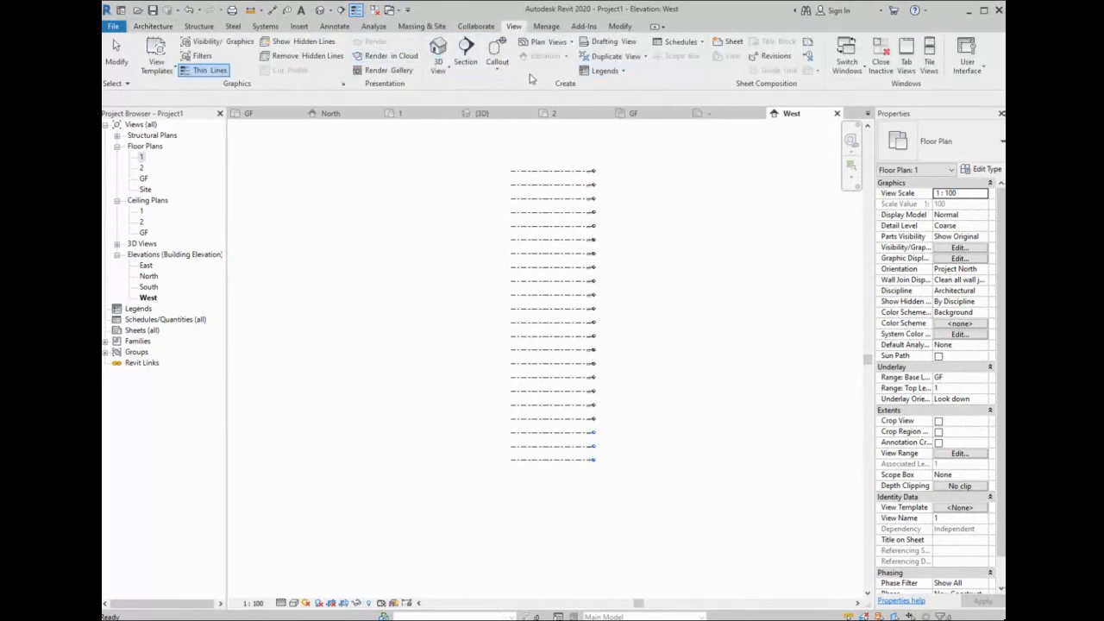
click(548, 42)
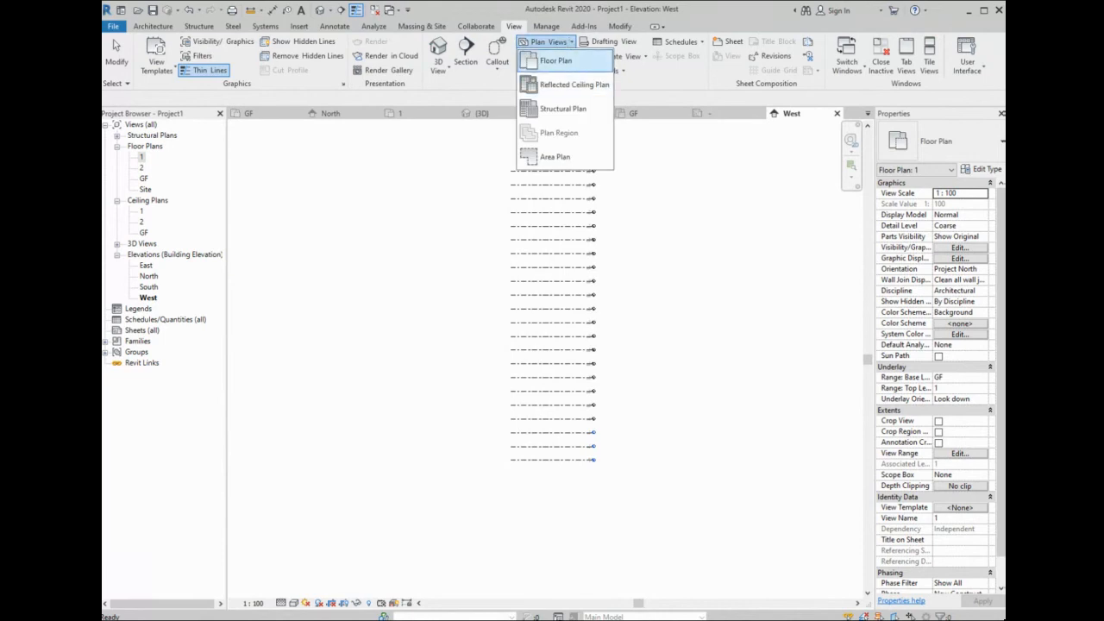
click(556, 61)
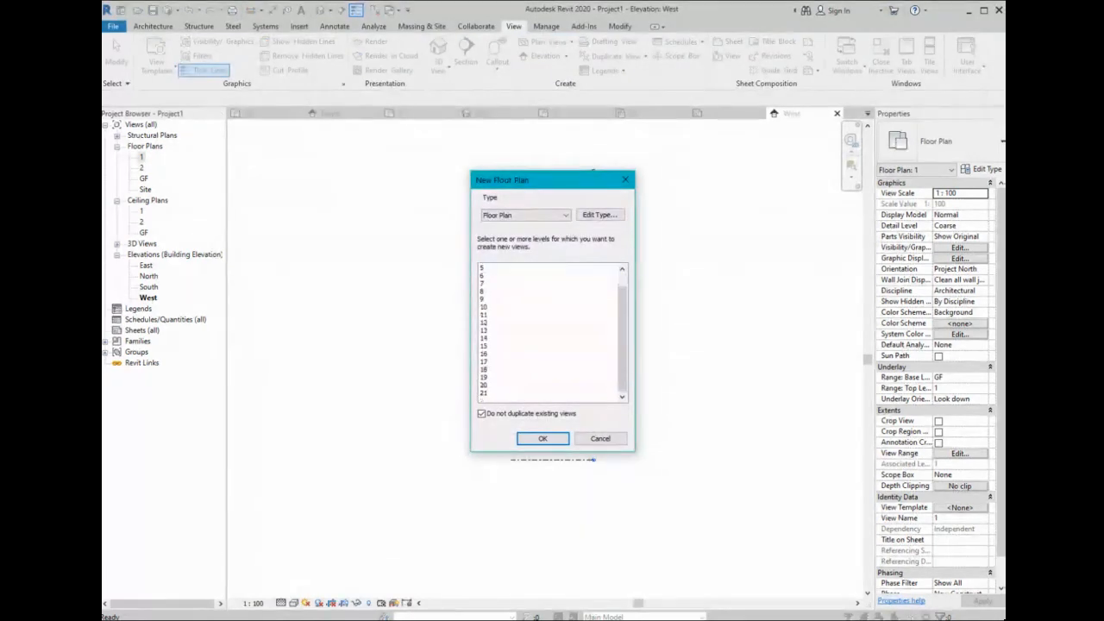
shift+click(517, 392)
click(543, 438)
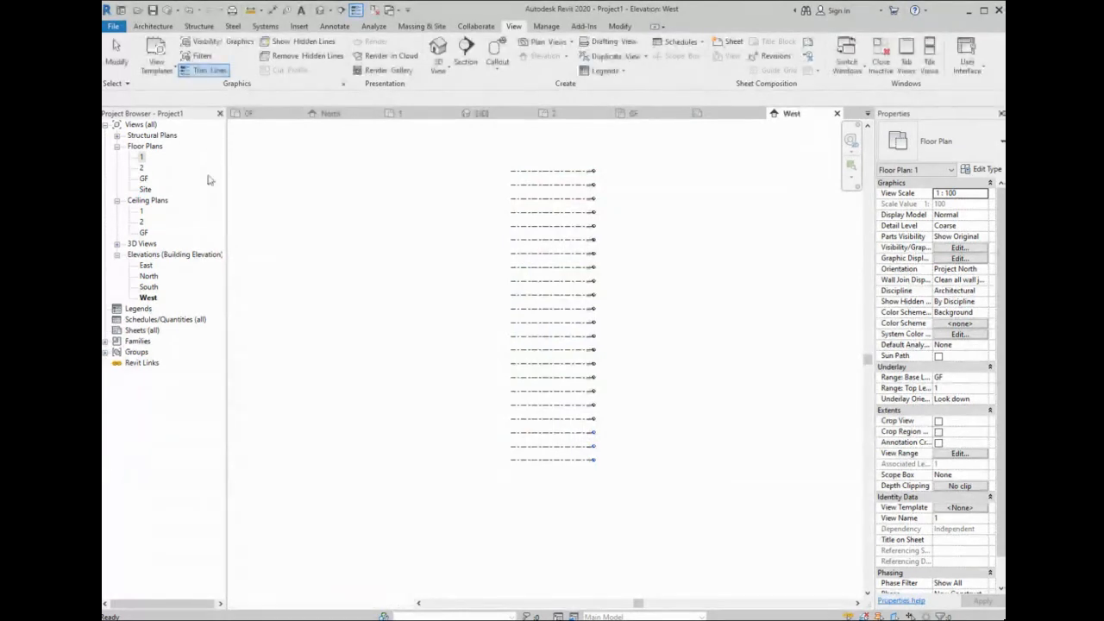
- Close all inactive views and delete the four grid lines from floor plan 1
click(374, 12)
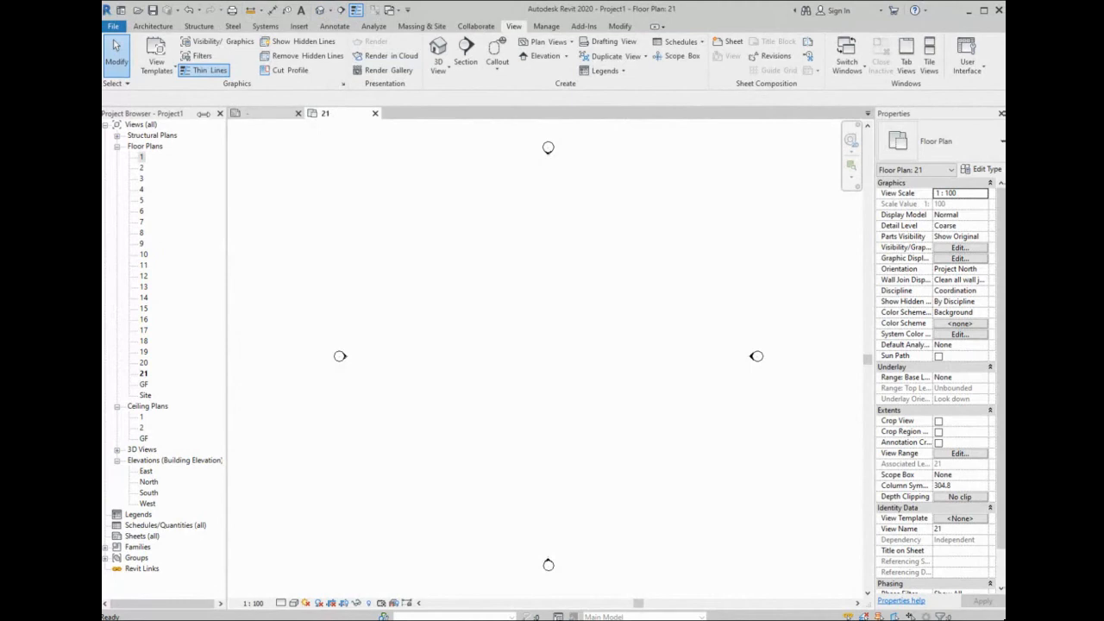
double_click(142, 158)
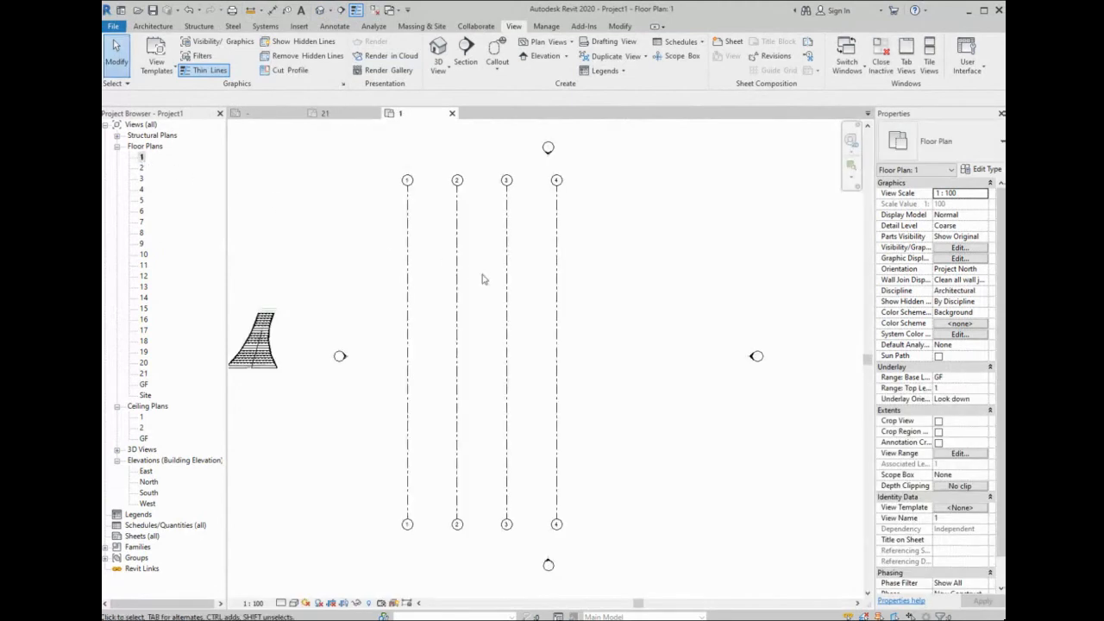
drag(584, 247, 309, 371)
key(Delete)
key(Delete)
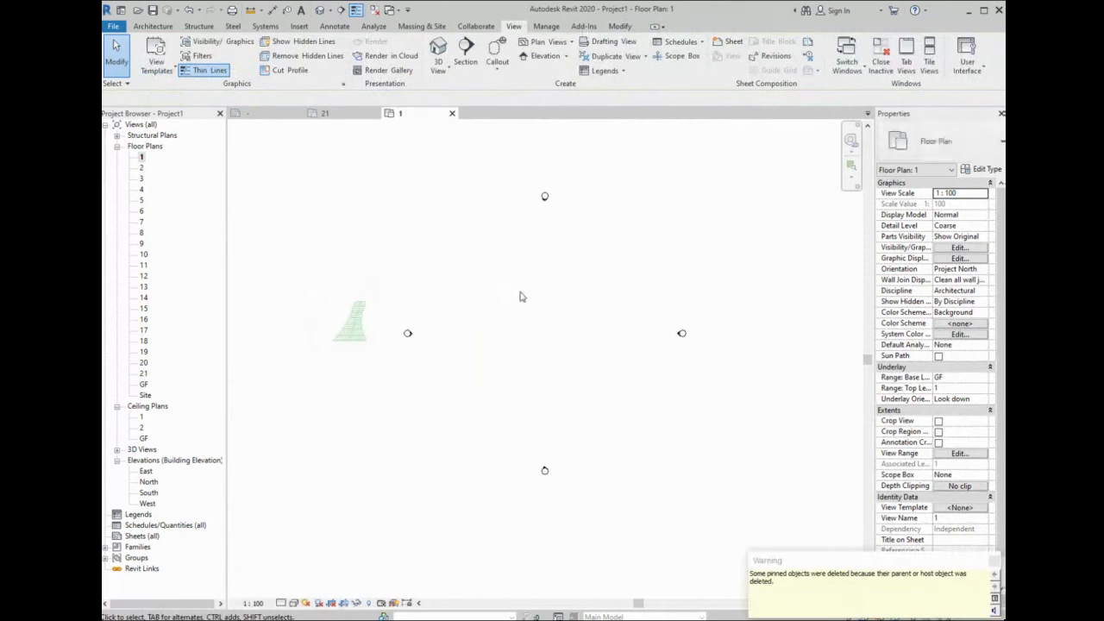
- Delete the leftover tapered object beyond the west elevation marker in the GF floor plan
scroll(520, 296, up, 2)
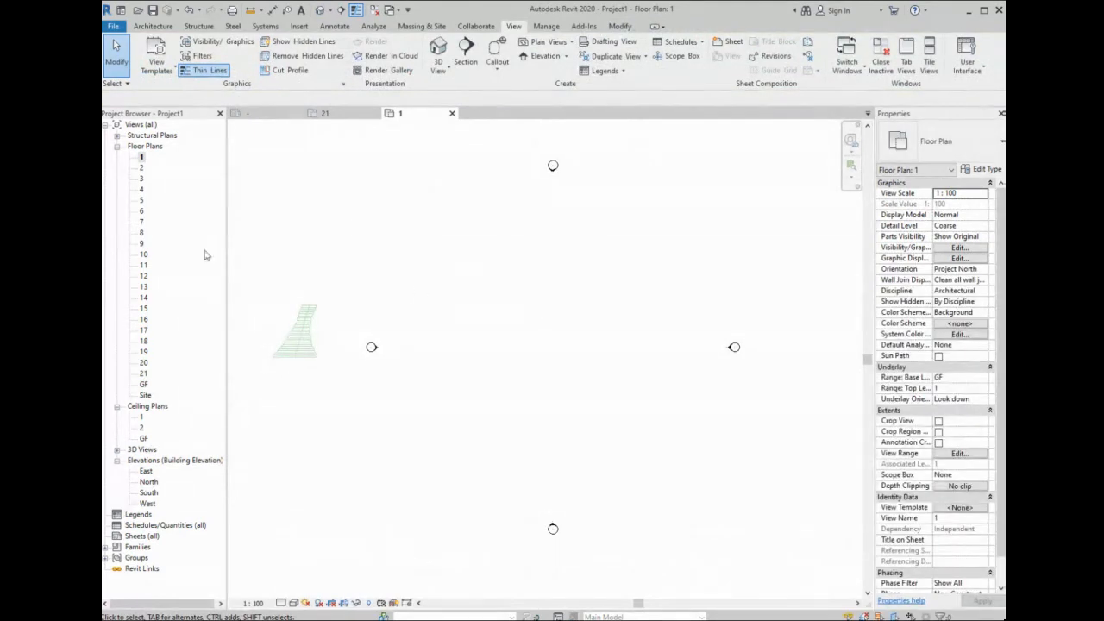
double_click(144, 384)
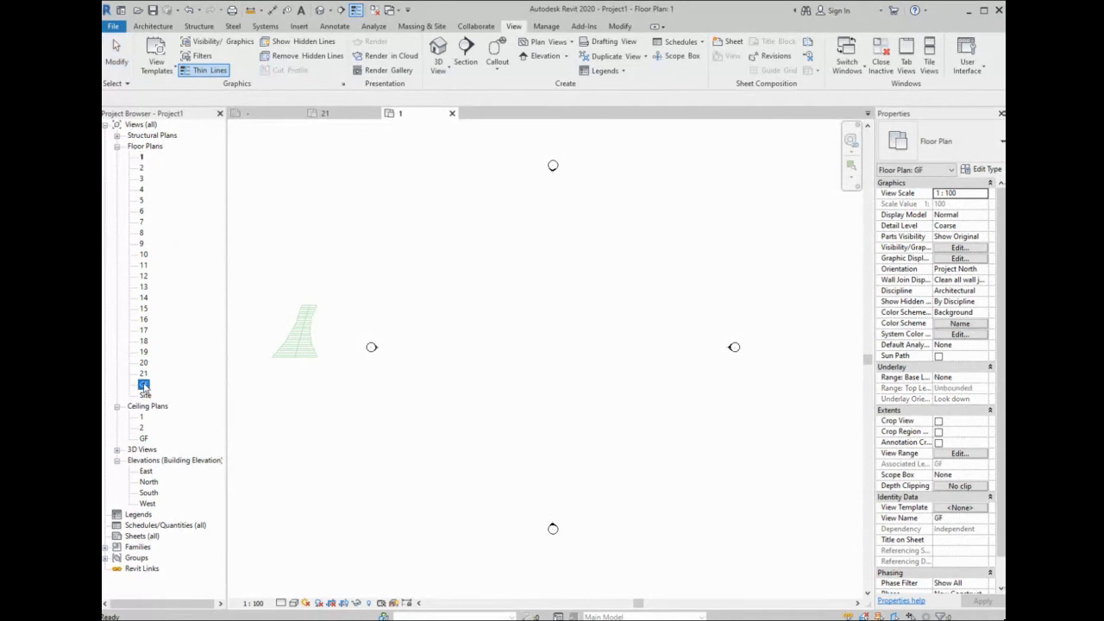
drag(664, 248, 423, 483)
key(Delete)
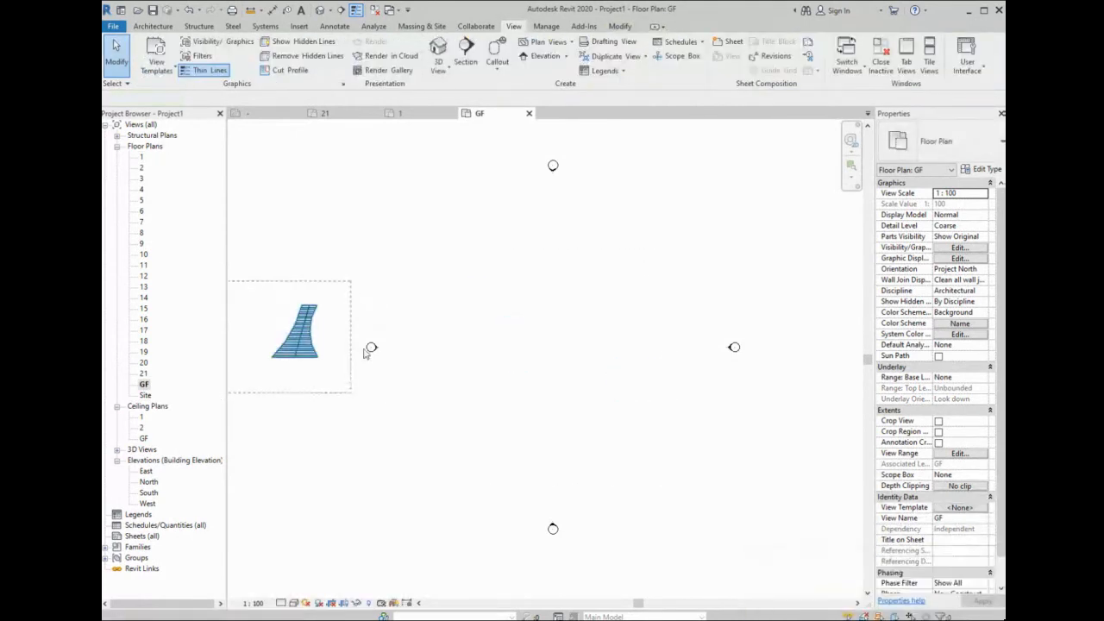
click(296, 327)
key(Delete)
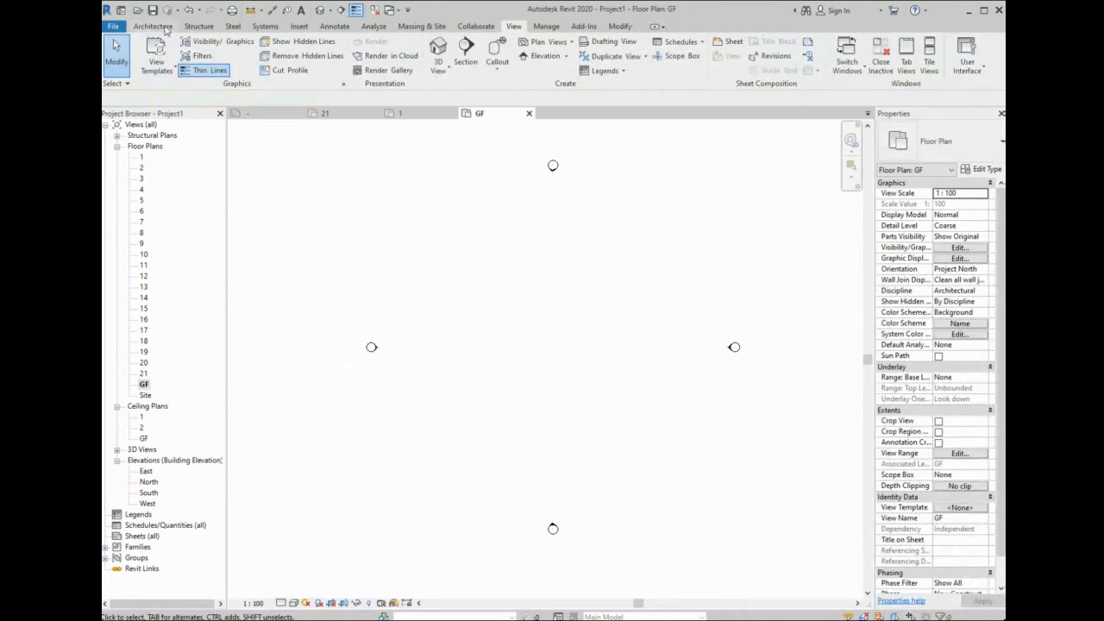
- Start an in-place mass on level GF and sketch a rectangle about 22000 mm wide between the elevation markers
click(410, 27)
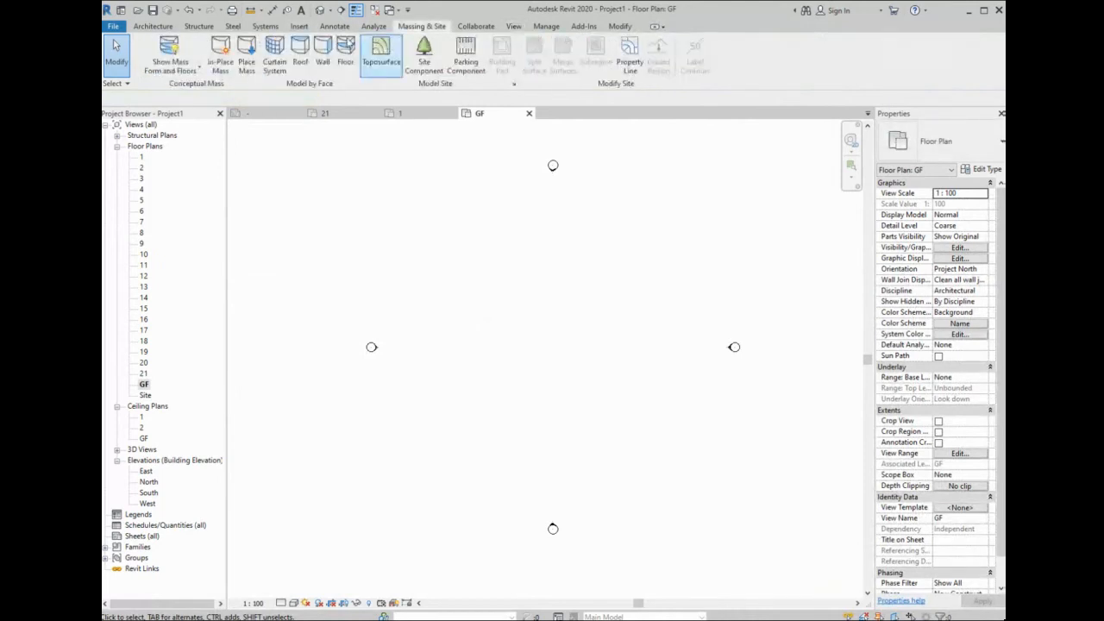
click(219, 65)
click(554, 337)
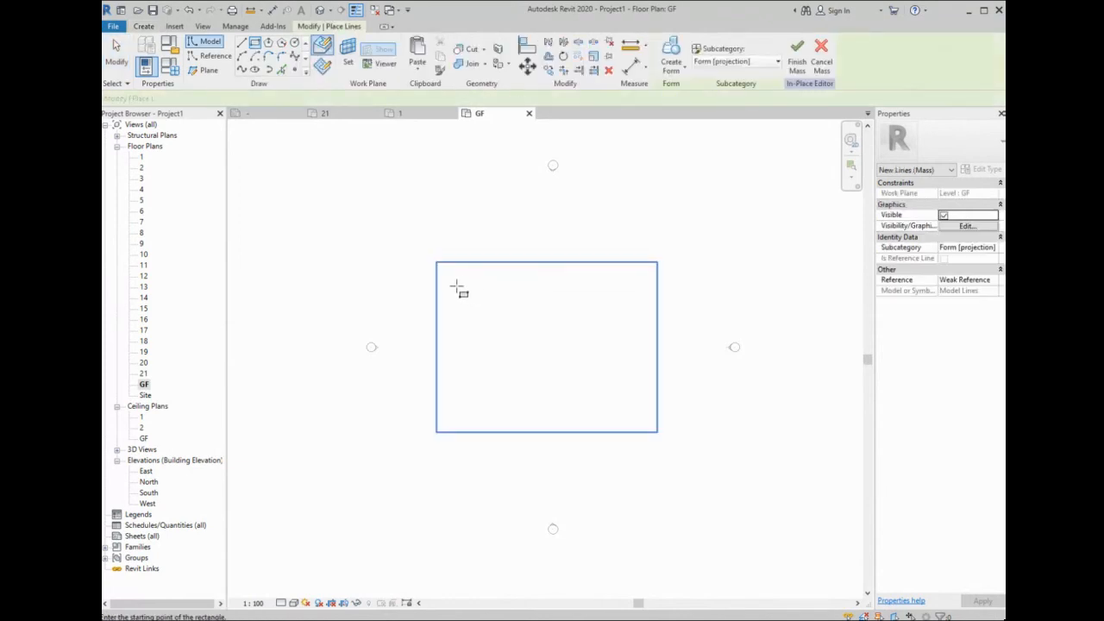
click(468, 299)
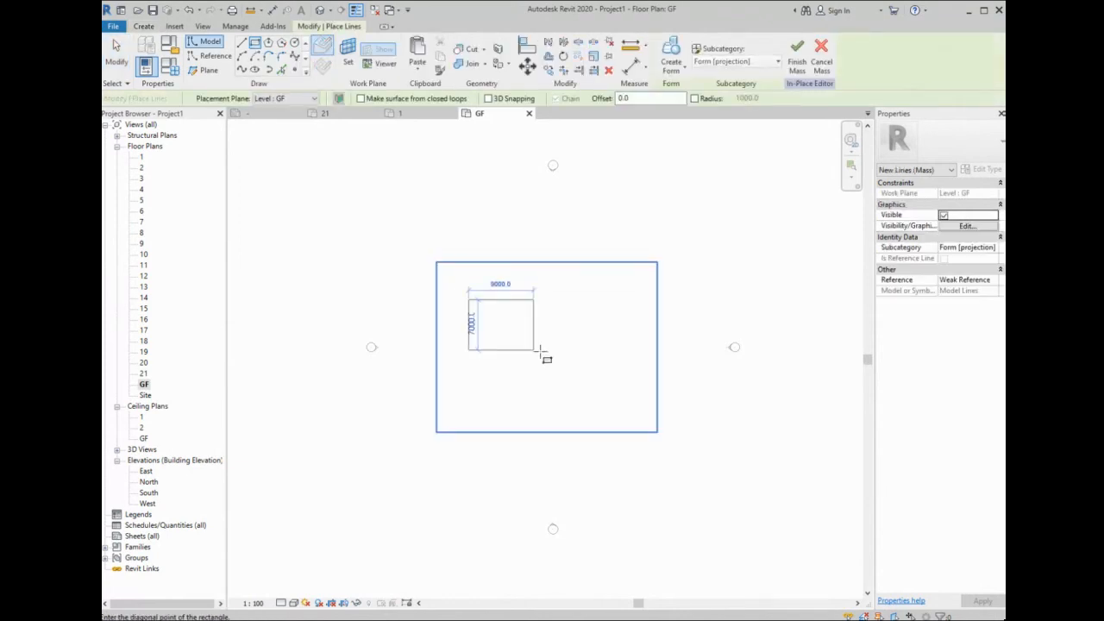
click(627, 407)
key(Escape)
key(Escape)
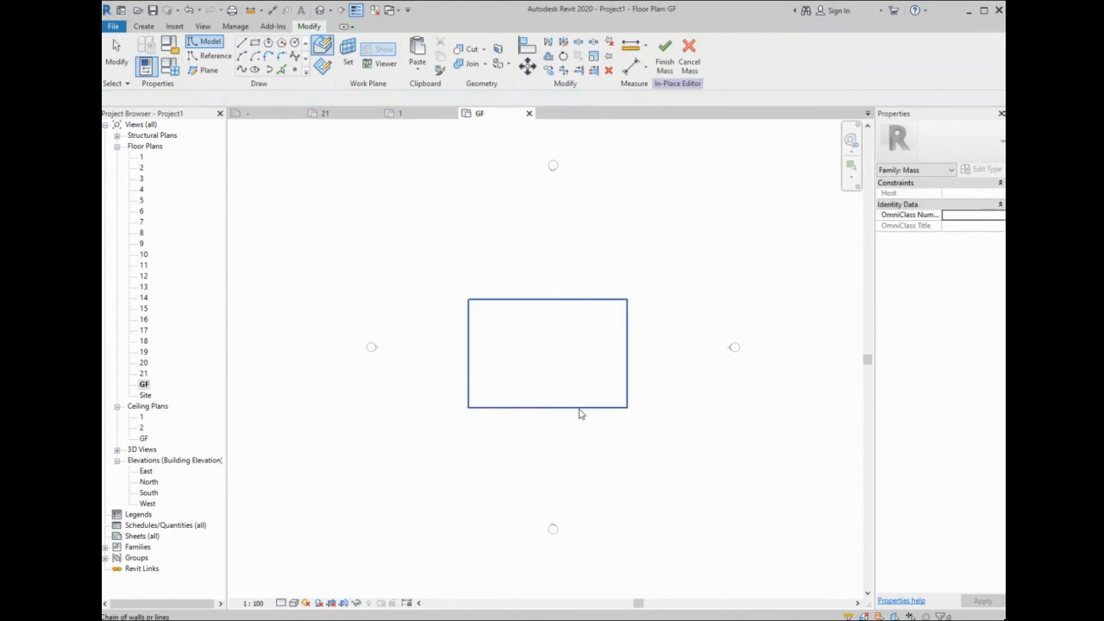
- Replace the rectangle's lower edge with an outward arc of about 19930 mm radius joining the two lower corners
click(574, 407)
key(Delete)
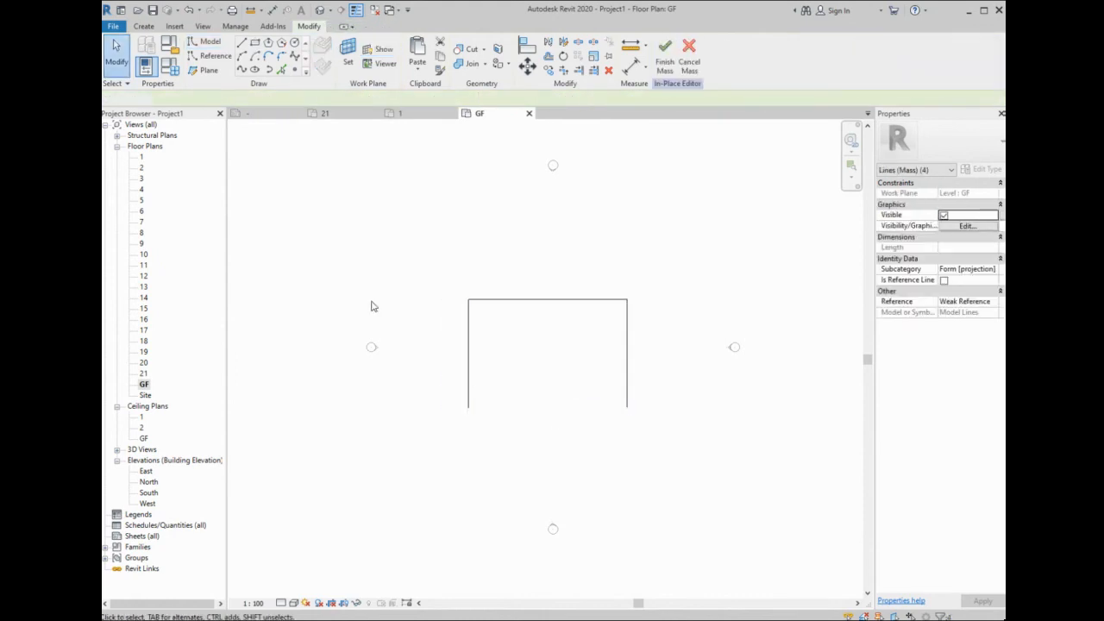
key(l)
key(i)
click(468, 407)
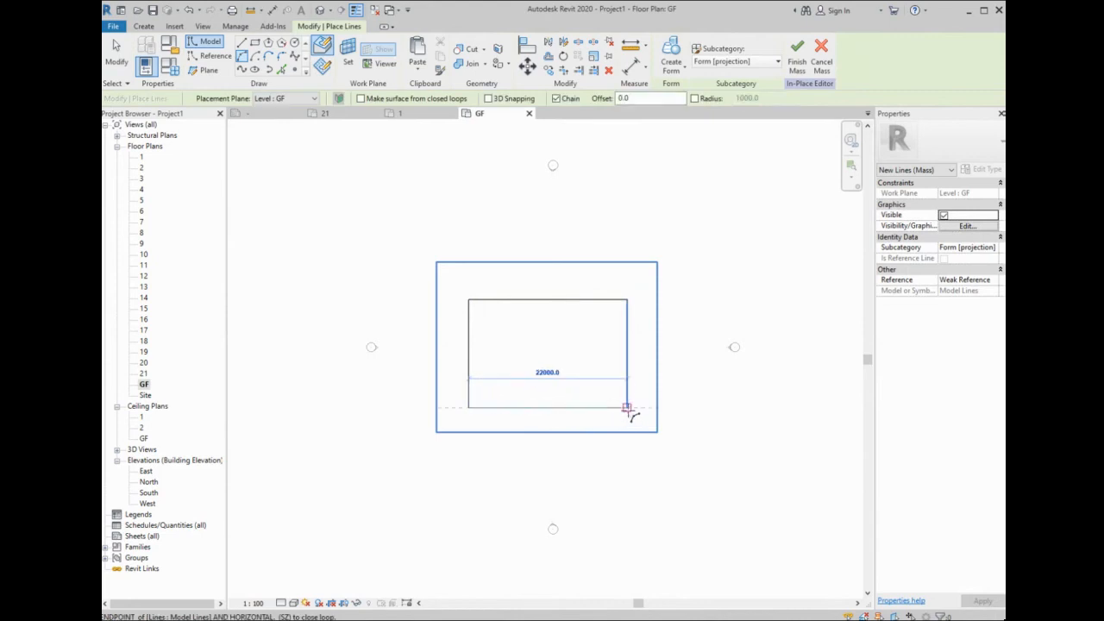
click(627, 407)
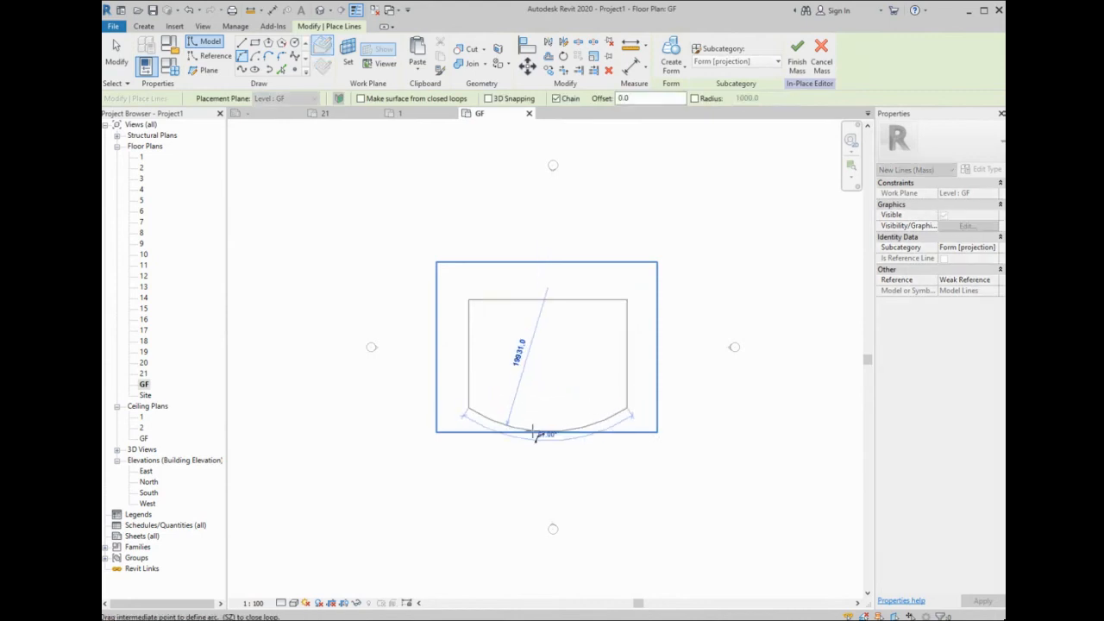
click(535, 432)
key(Escape)
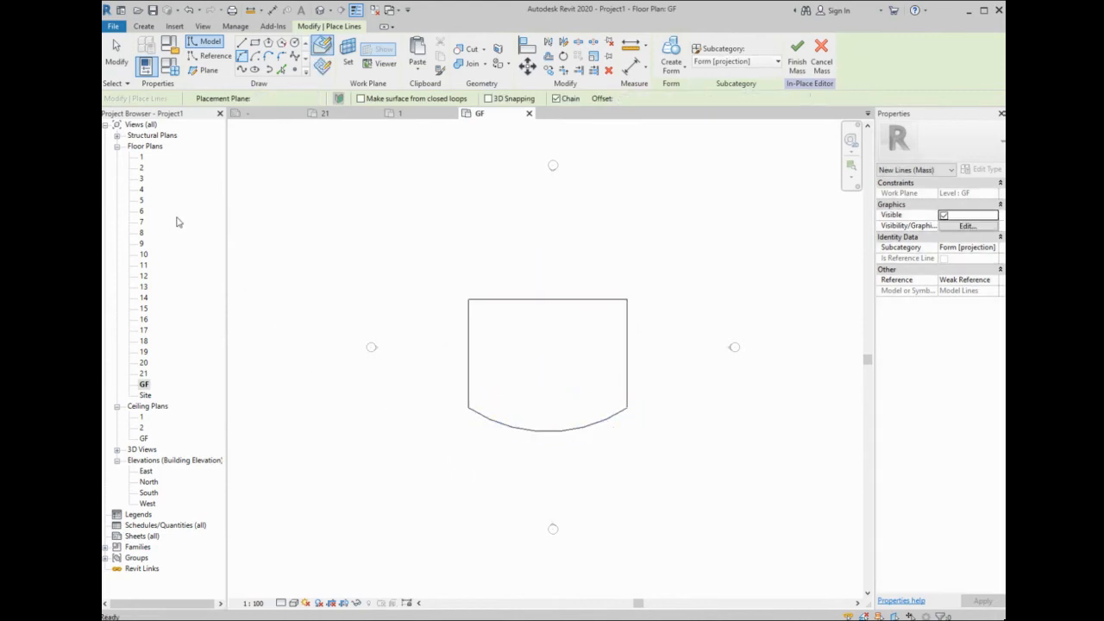
key(Escape)
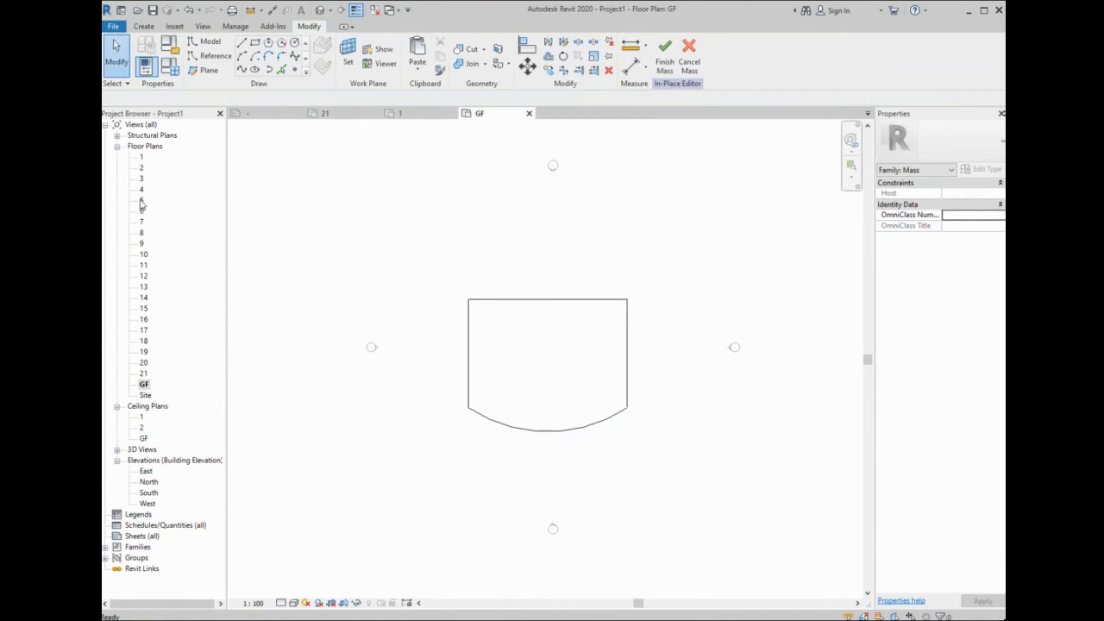
- Draw diagonal lines across the profile's upper-left and upper-right corners, about 3465 mm and 3233 mm in from those corners
drag(664, 274, 440, 457)
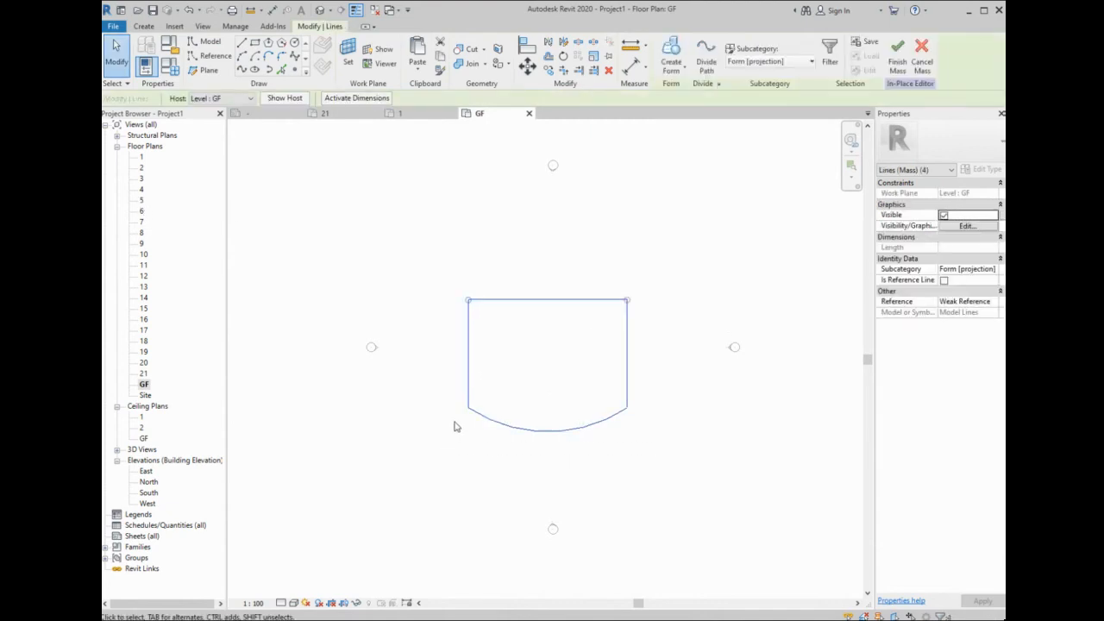
click(482, 351)
scroll(468, 306, up, 1)
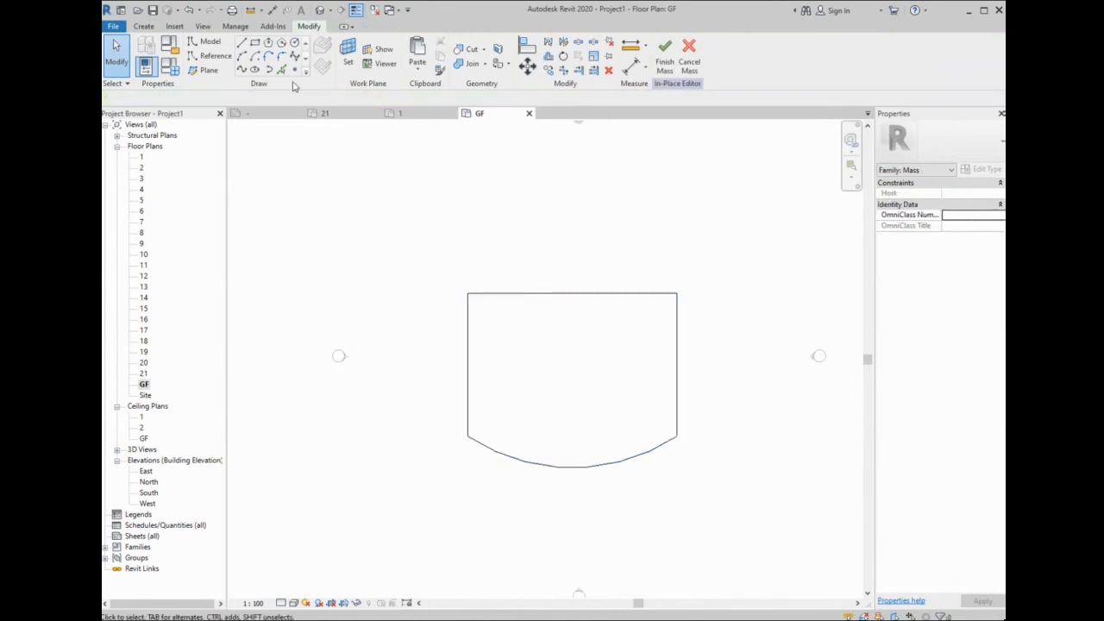
click(240, 43)
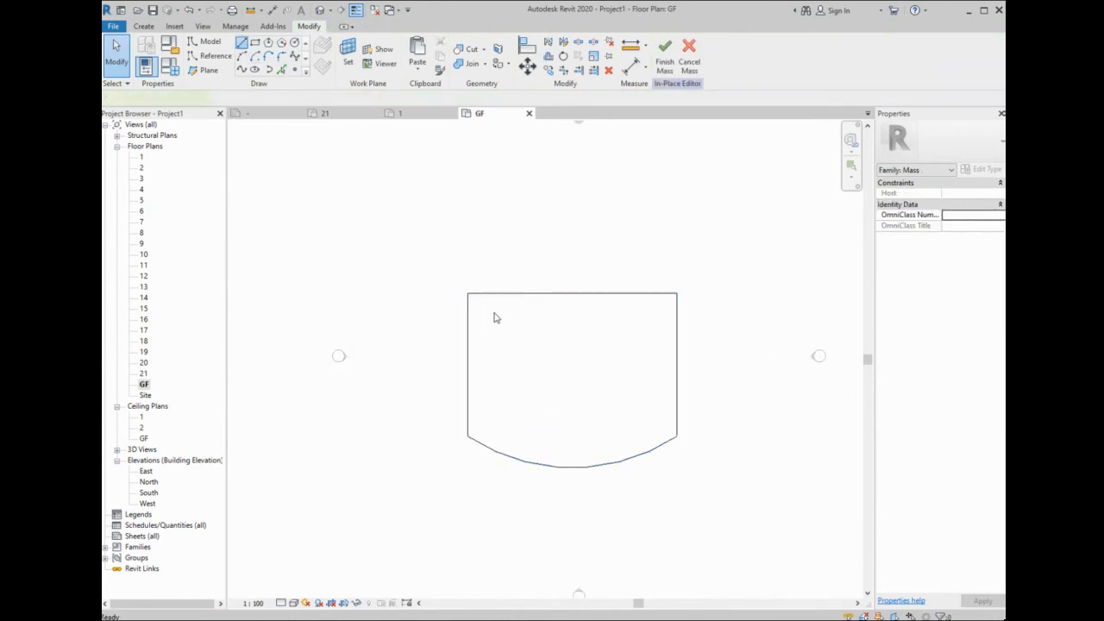
scroll(493, 315, up, 1)
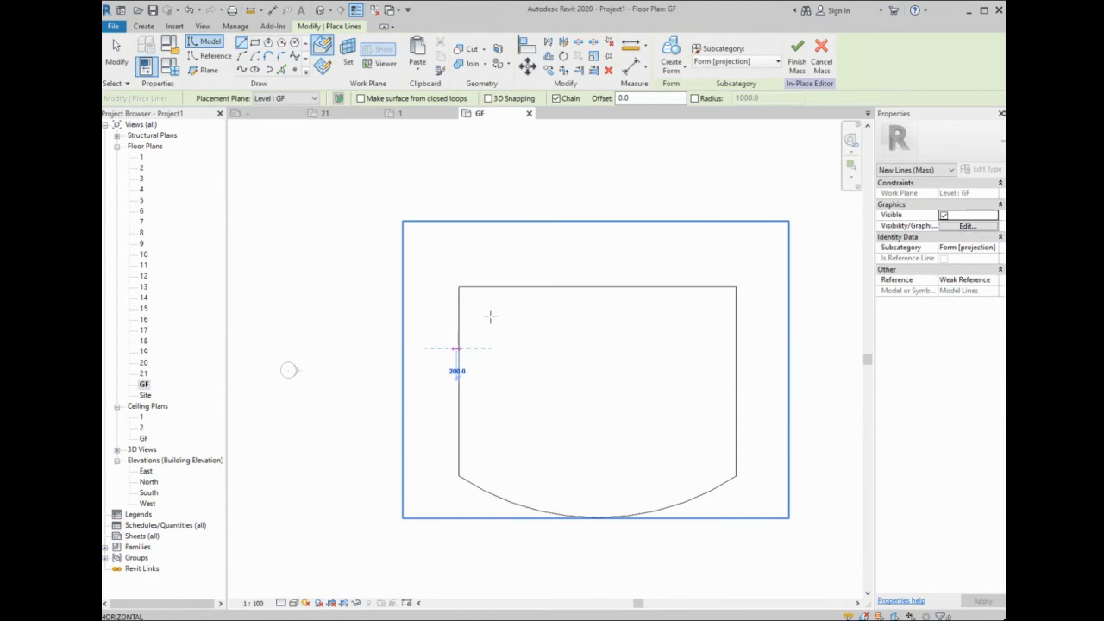
click(458, 353)
click(521, 286)
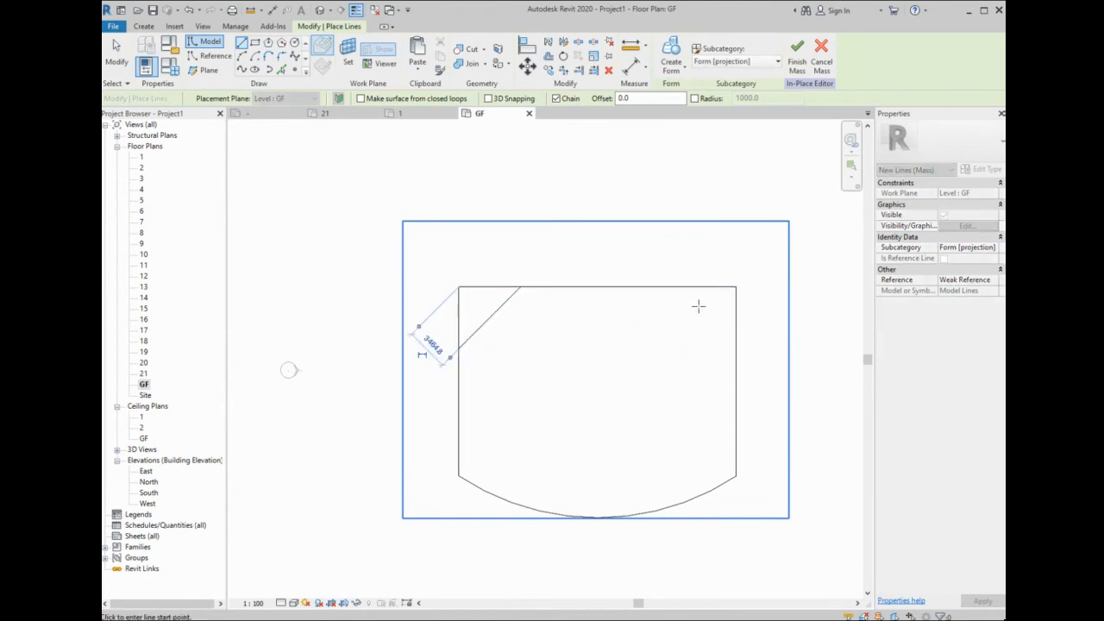
click(669, 286)
click(734, 335)
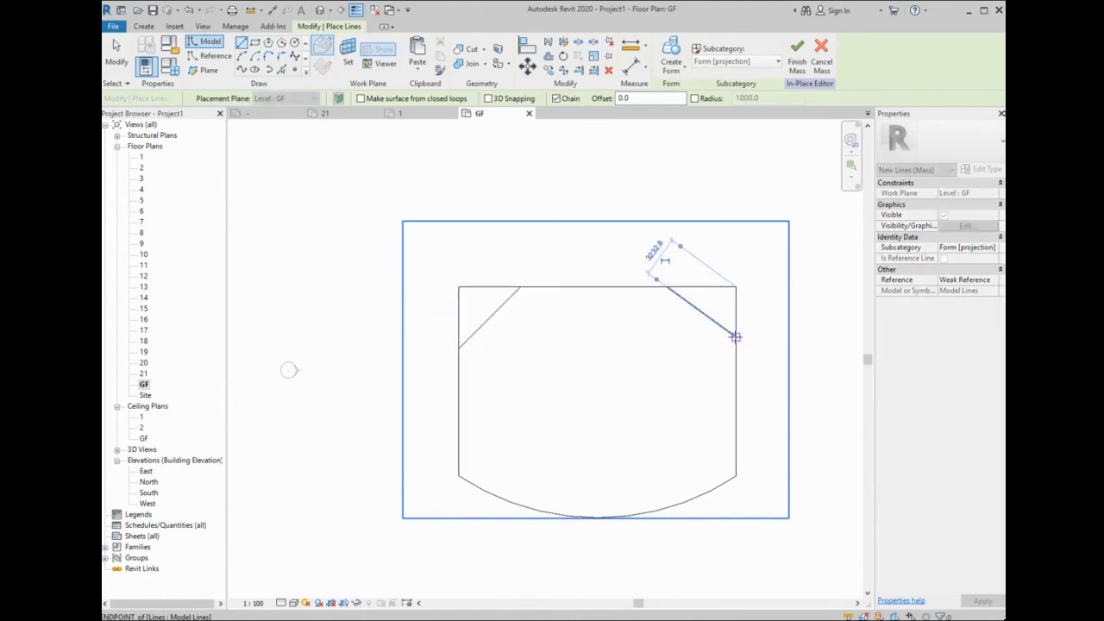
key(Escape)
key(Escape)
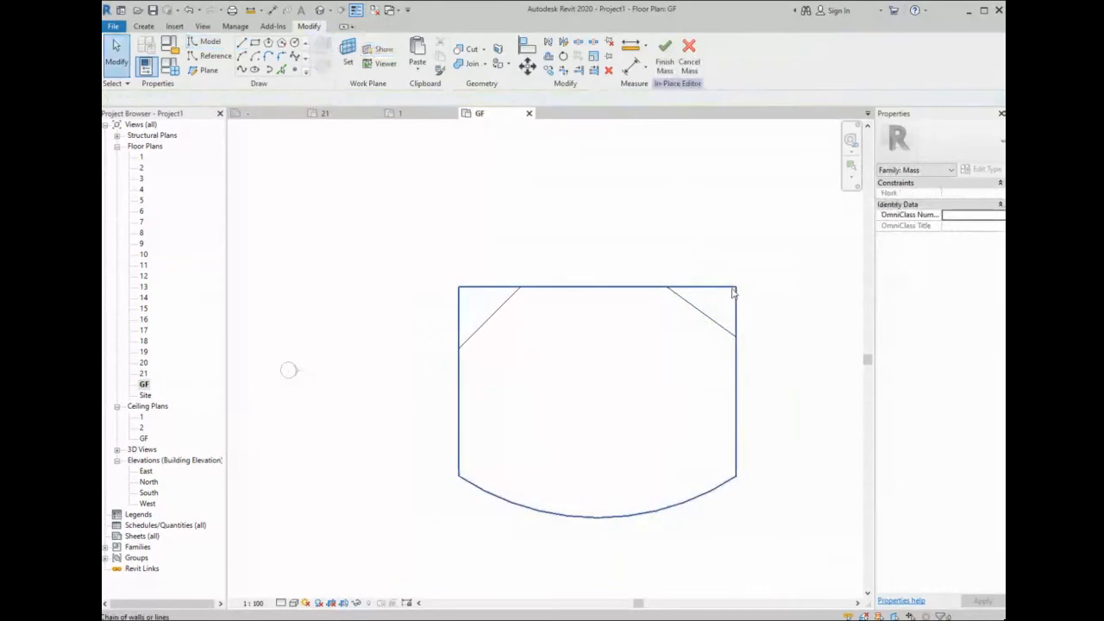
- Trim the top and side lines to both diagonals, removing the upper corners to leave one closed profile
click(732, 293)
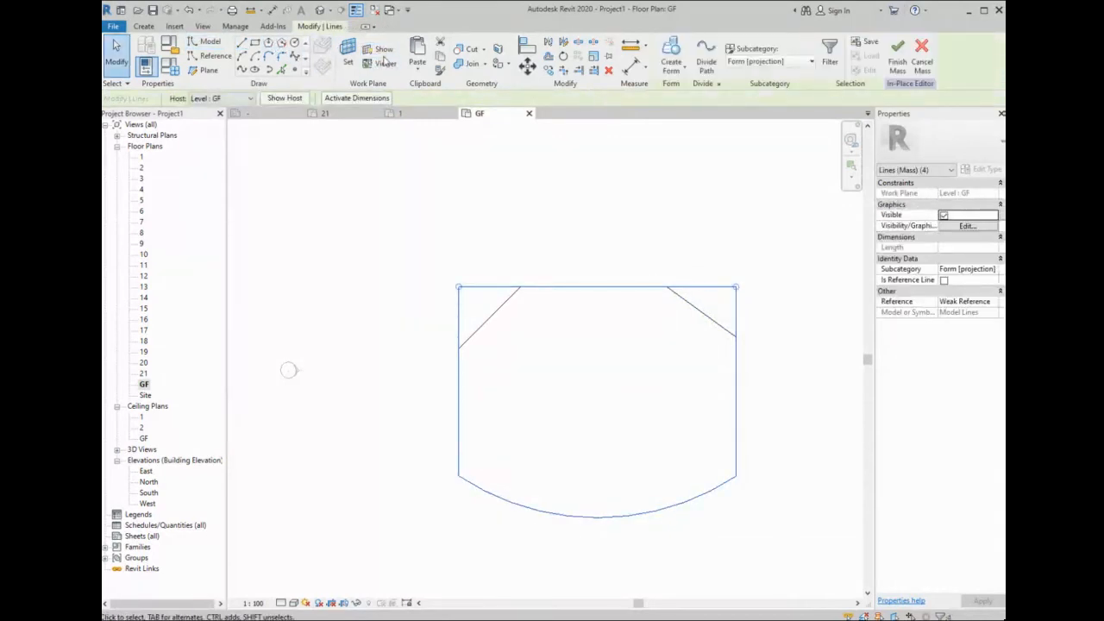
click(578, 71)
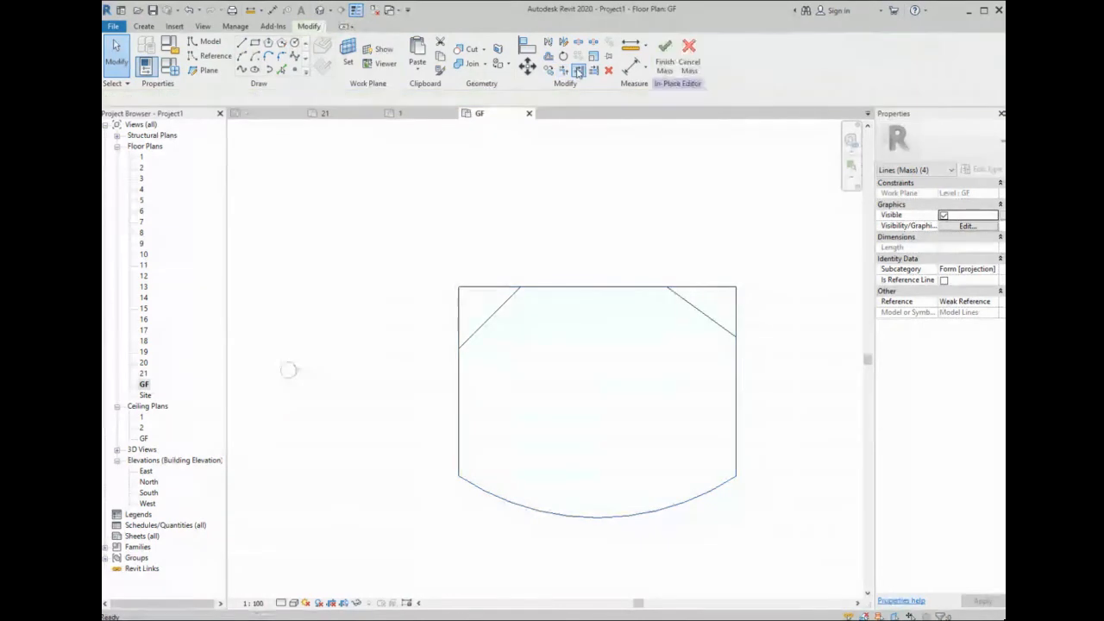
click(643, 294)
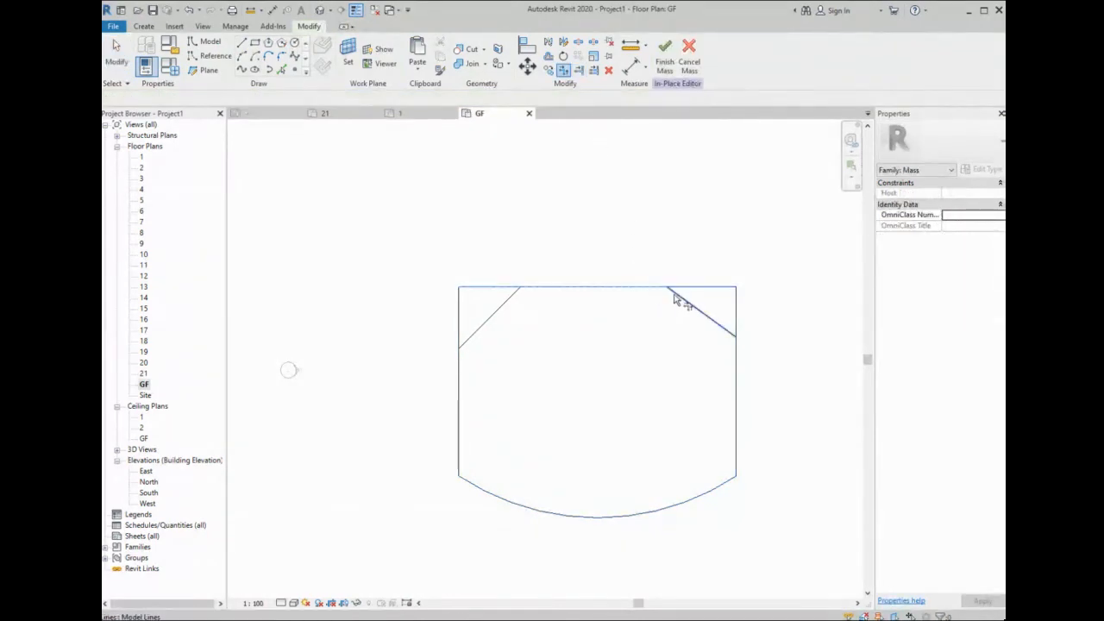
click(697, 307)
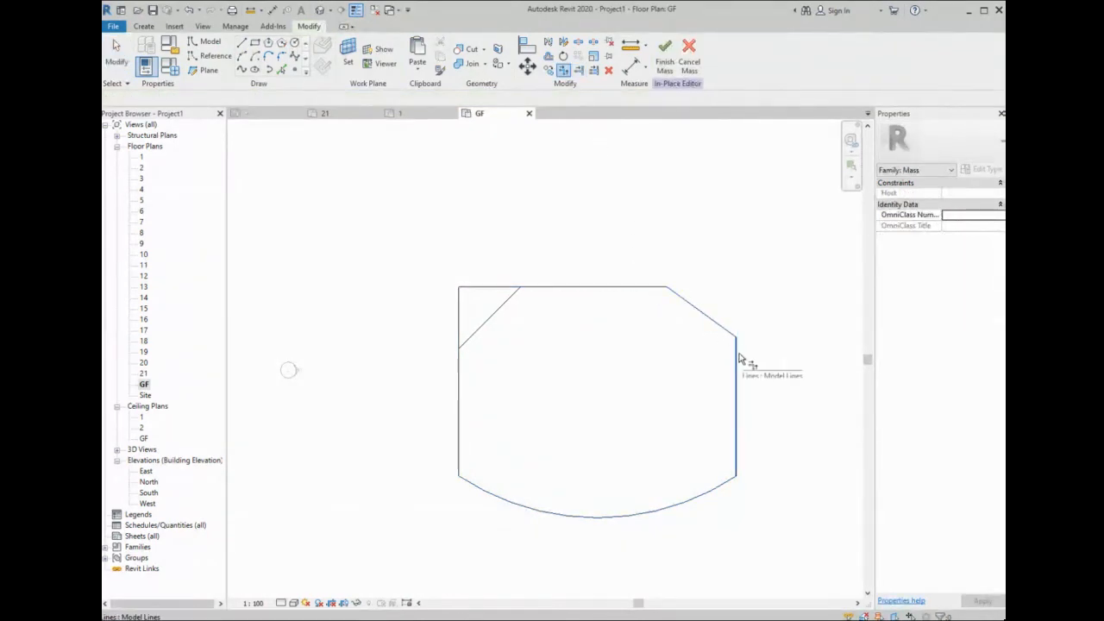
click(645, 288)
click(498, 309)
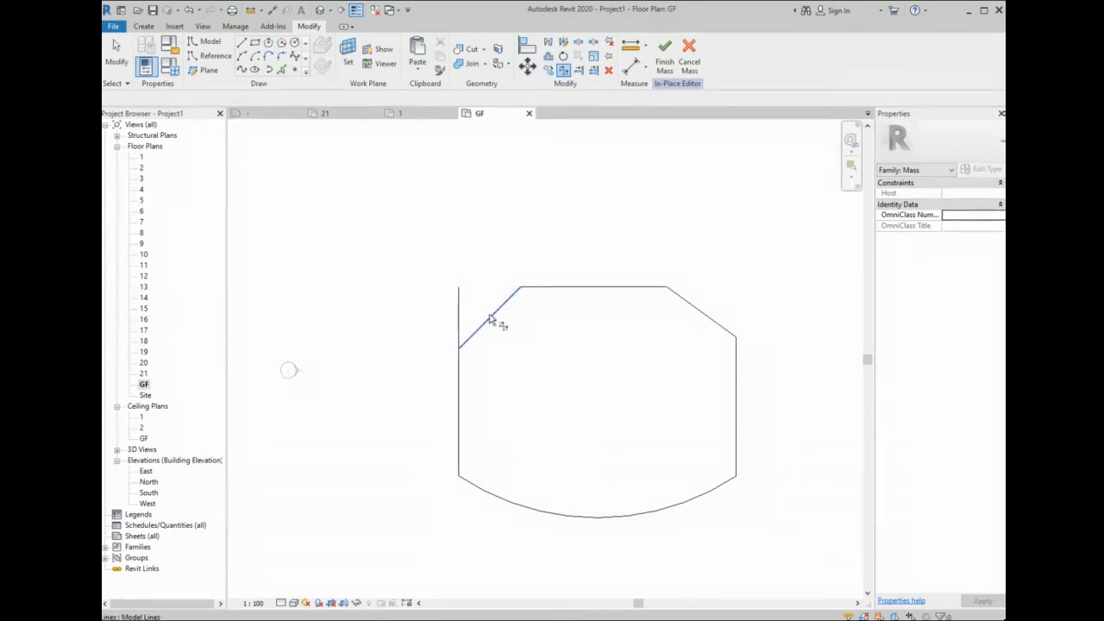
click(489, 319)
click(460, 364)
scroll(529, 337, down, 2)
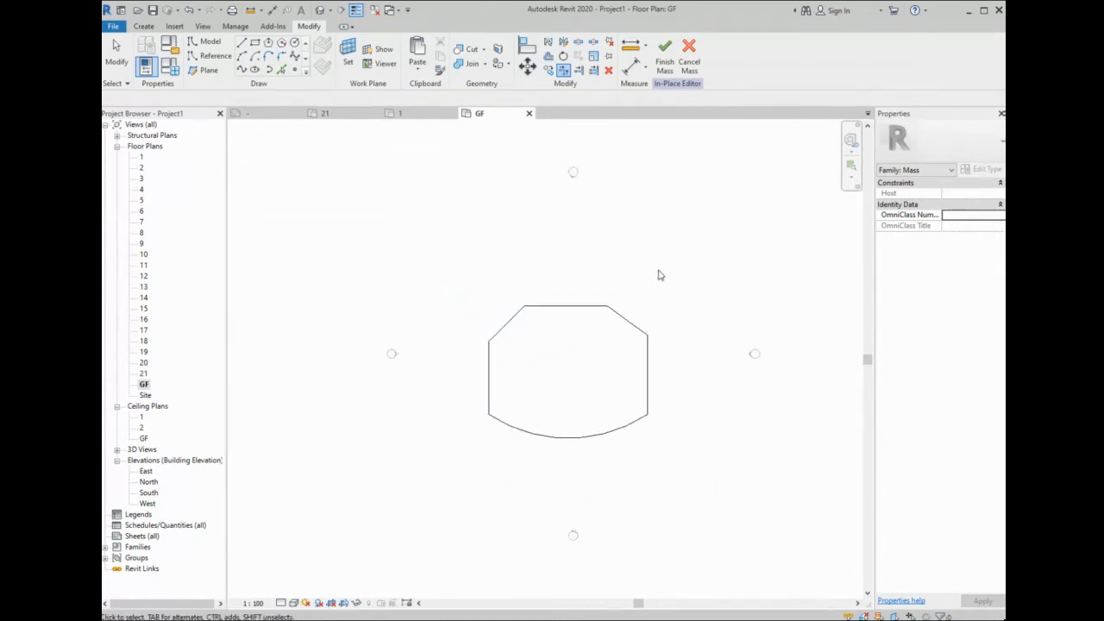
- Copy the complete GF profile and paste it aligned to levels 6, 12, 18 and 21
mouse_move(661, 263)
mouse_down()
mouse_move(474, 457)
mouse_move(456, 459)
mouse_up()
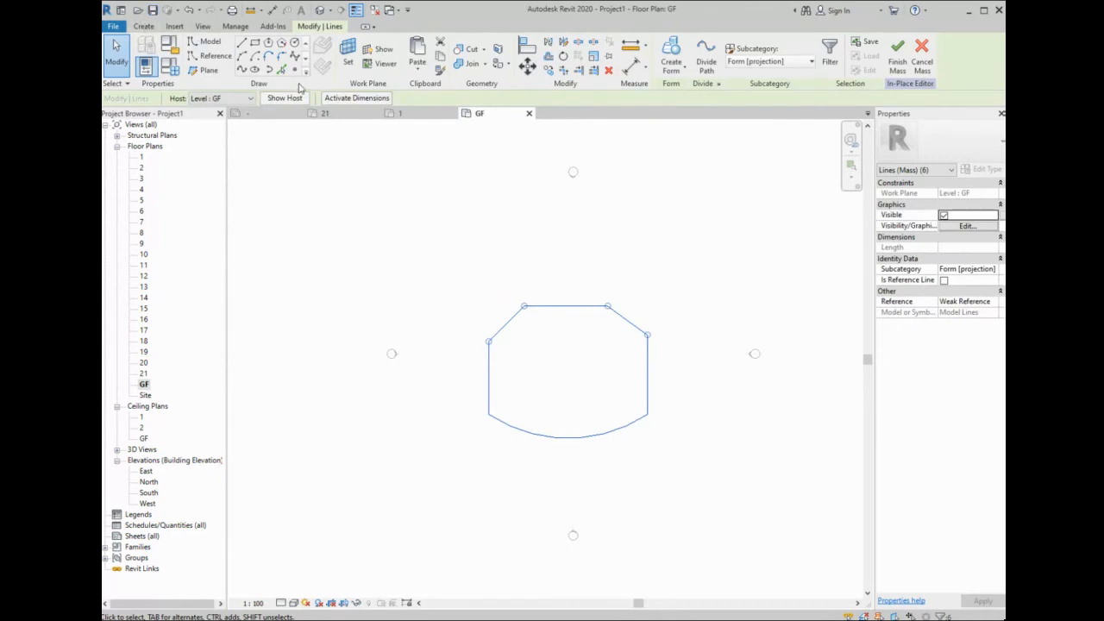
click(442, 57)
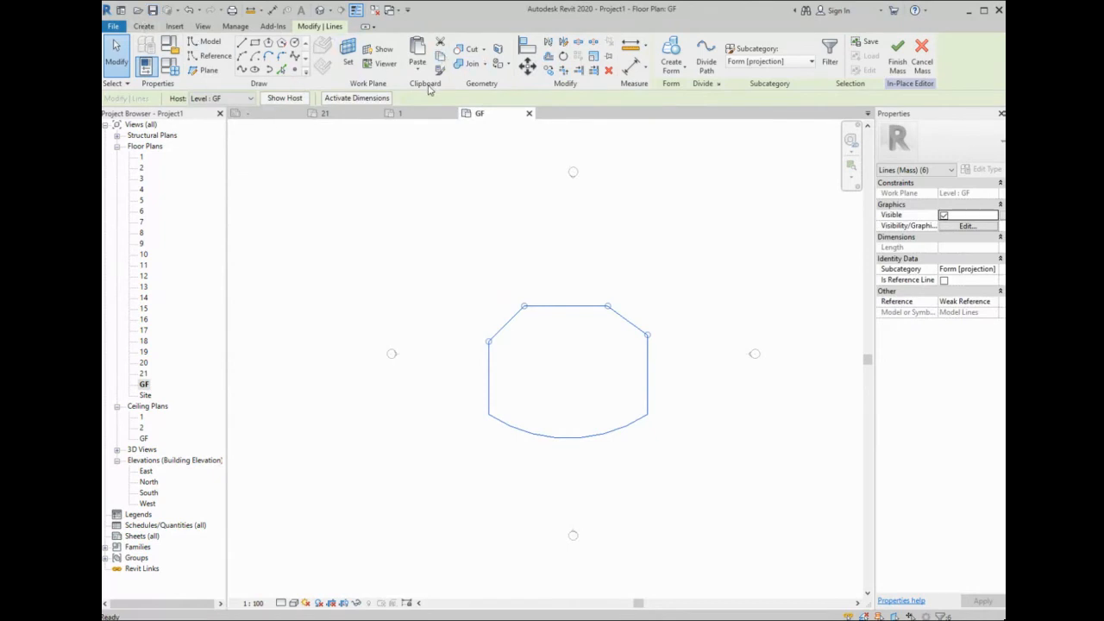
click(418, 69)
click(424, 113)
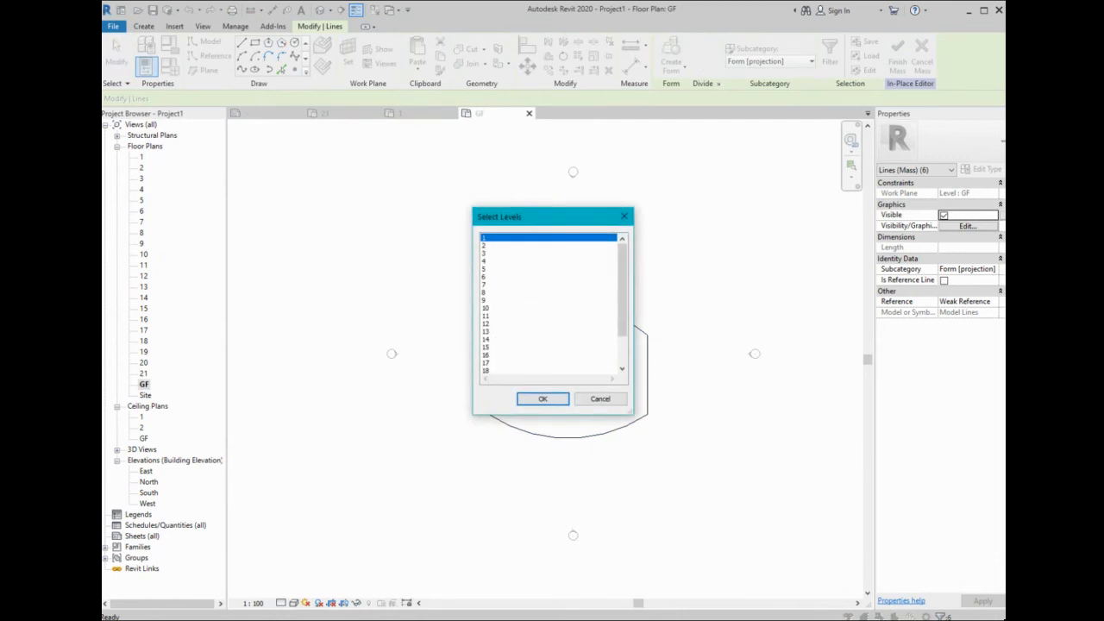
click(549, 277)
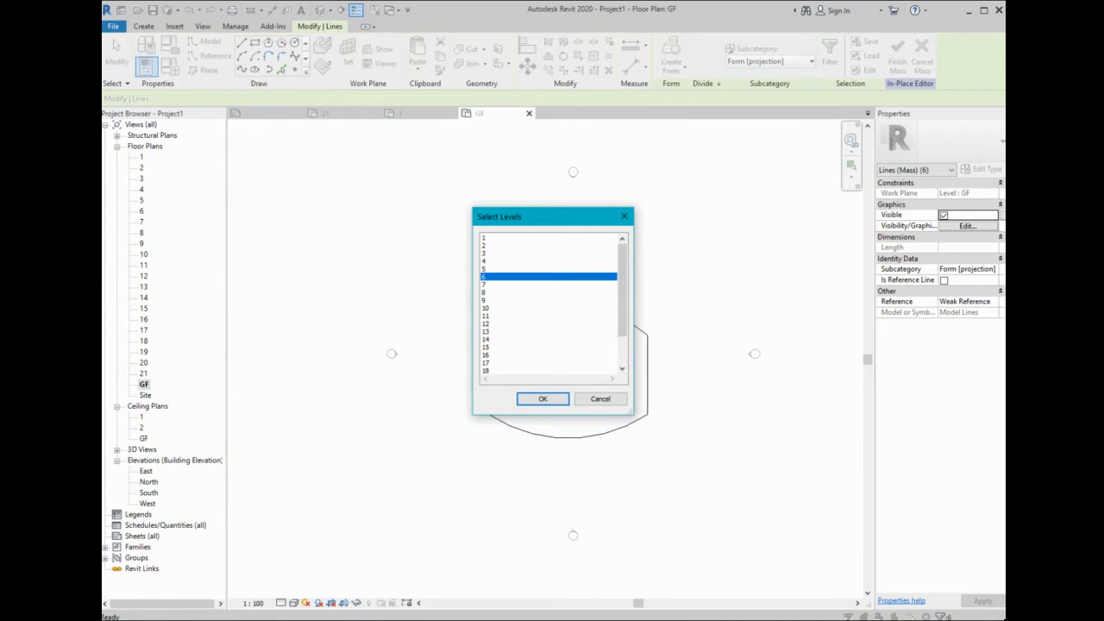
ctrl+click(548, 323)
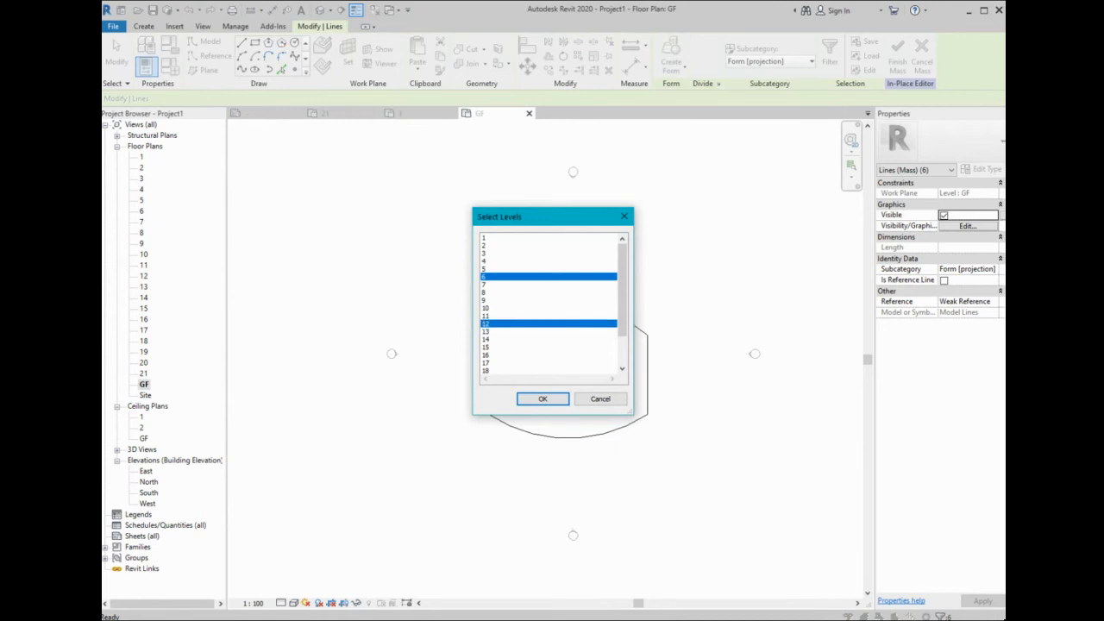
scroll(549, 303, down, 1)
ctrl+click(549, 347)
scroll(548, 304, down, 1)
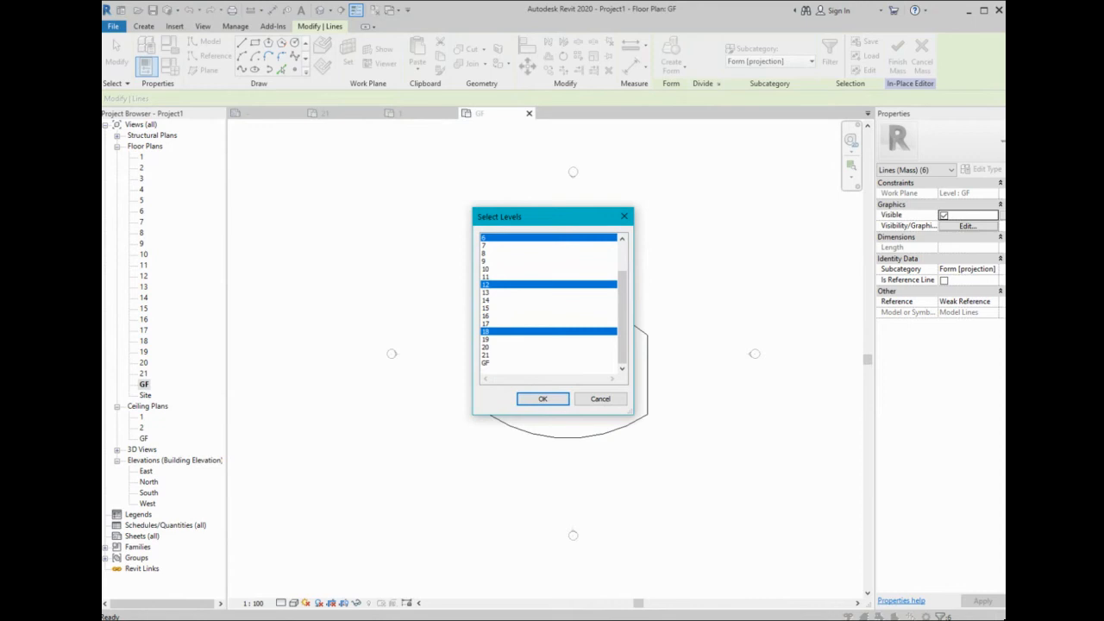
ctrl+click(548, 354)
click(542, 398)
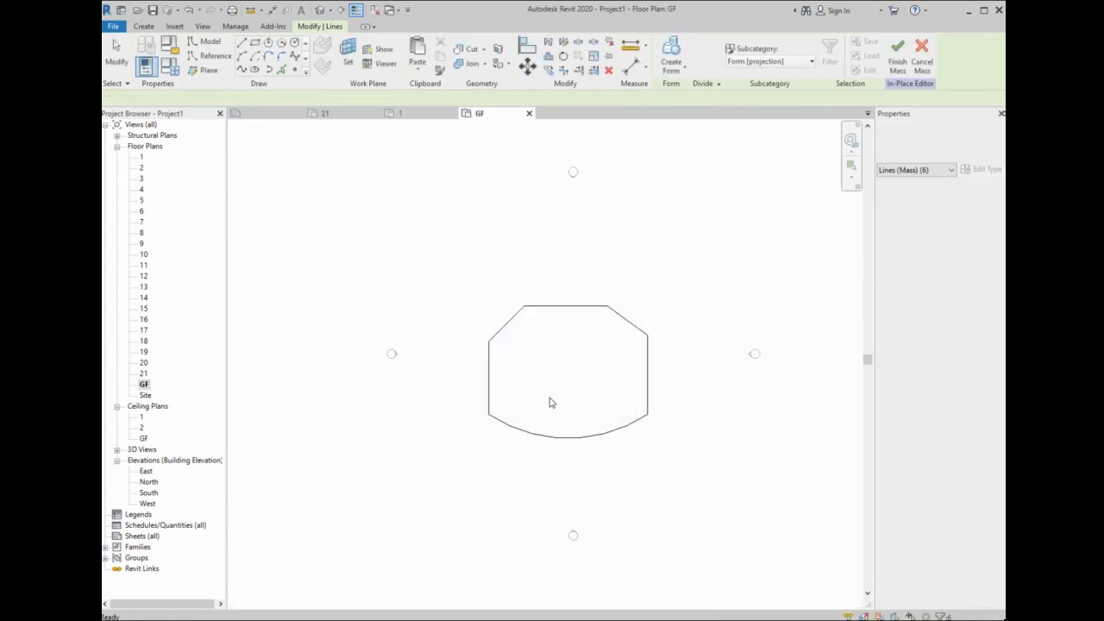
- On the level 6 floor plan, rotate the whole profile 30° counterclockwise about its centre
double_click(142, 210)
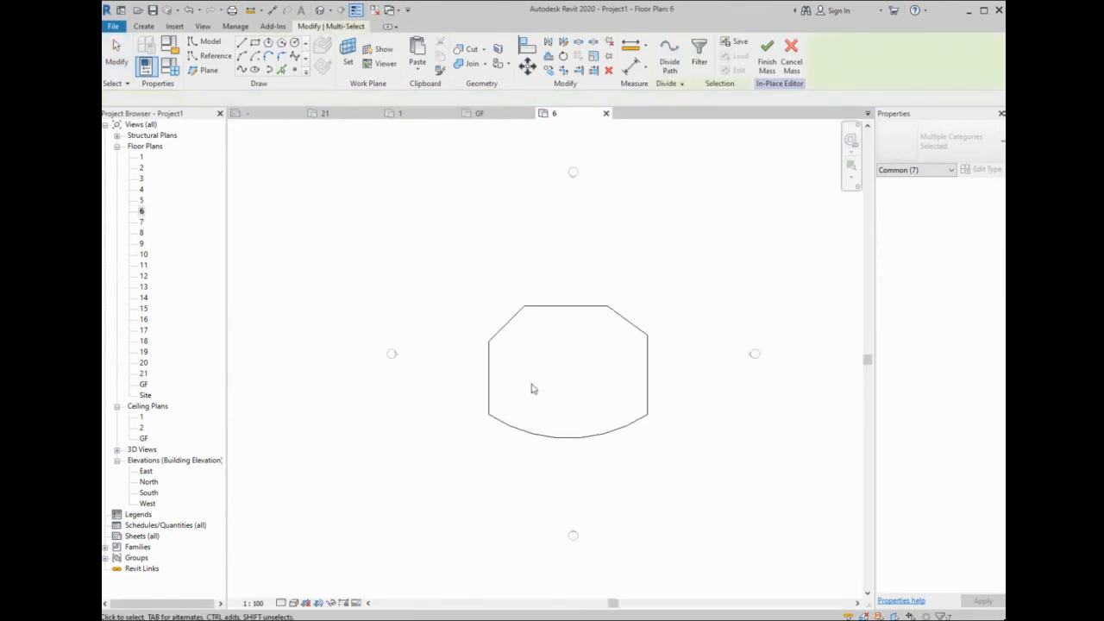
drag(663, 264, 455, 446)
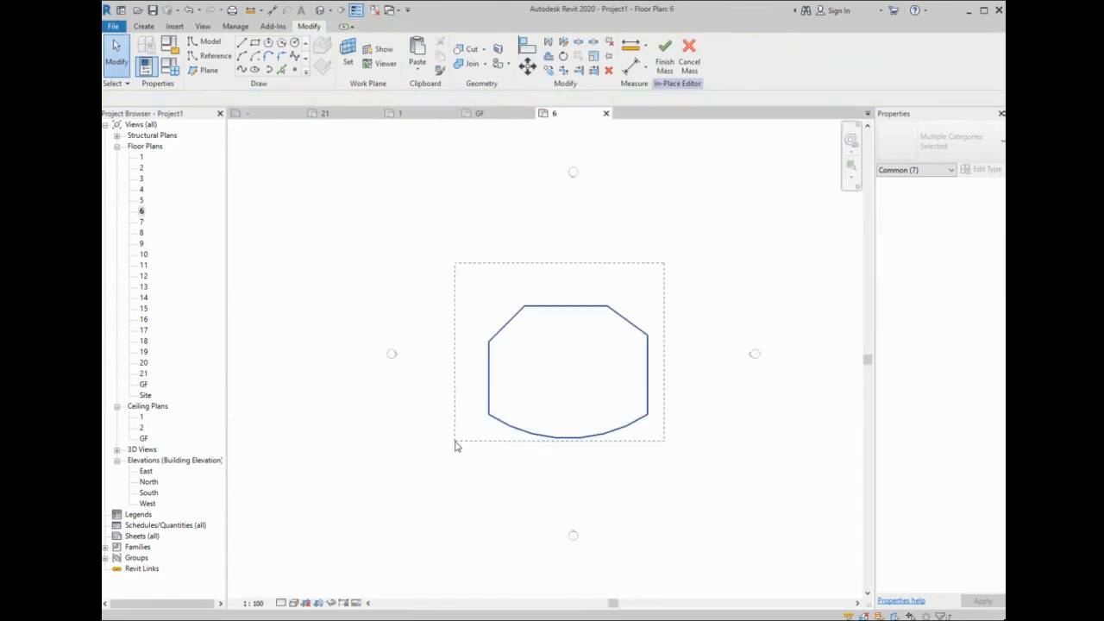
click(561, 56)
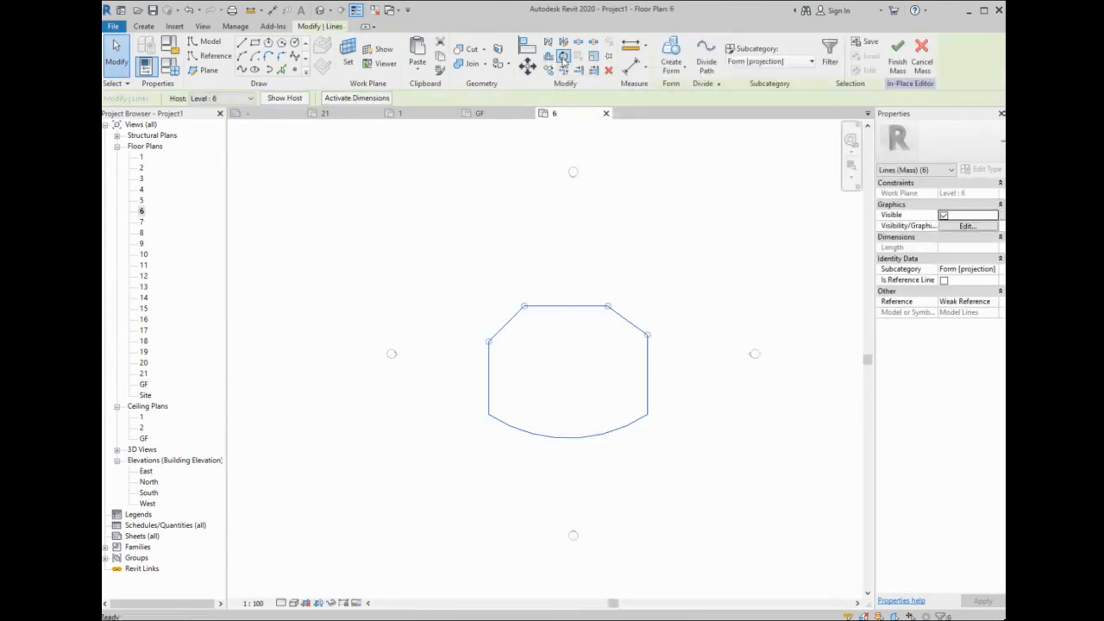
click(628, 379)
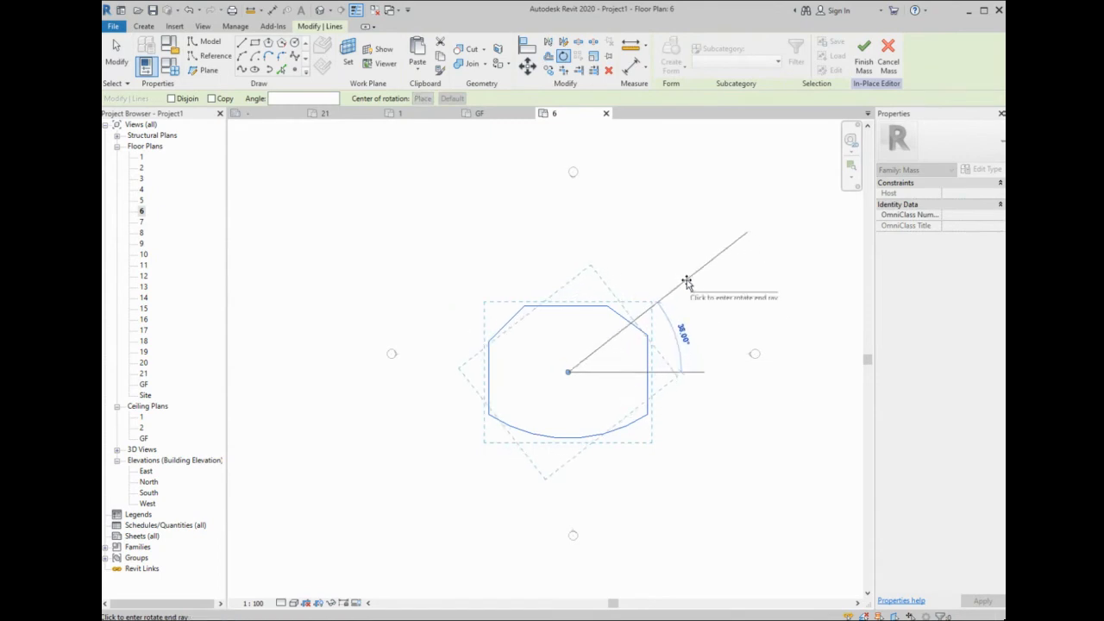
text(30)
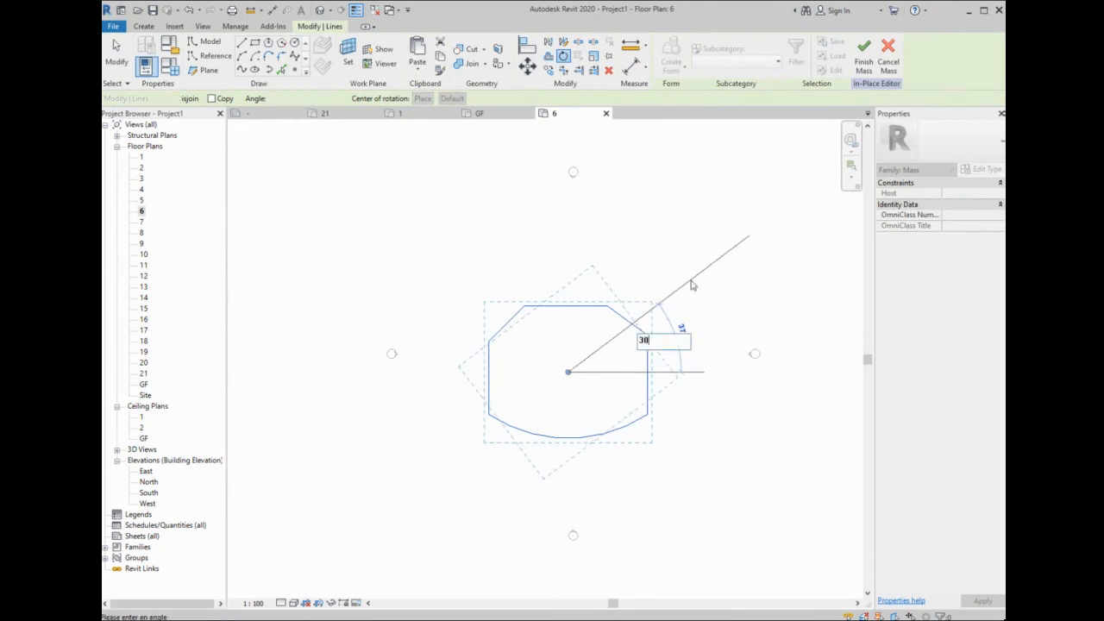
key(Return)
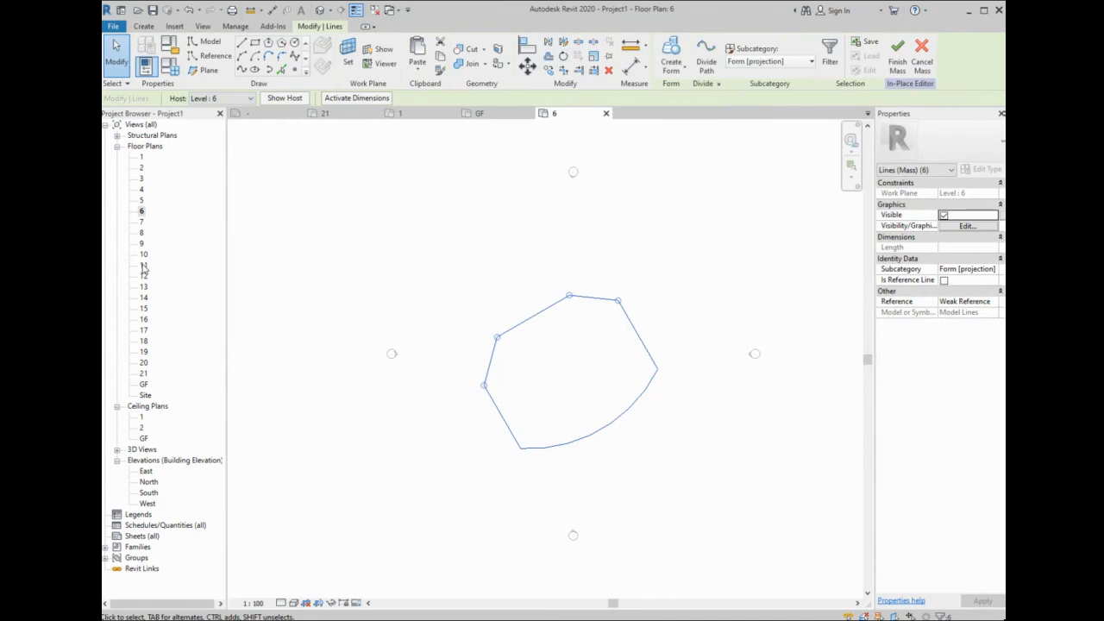
- On the level 12 floor plan, rotate the whole profile 60° counterclockwise about its centre
double_click(144, 276)
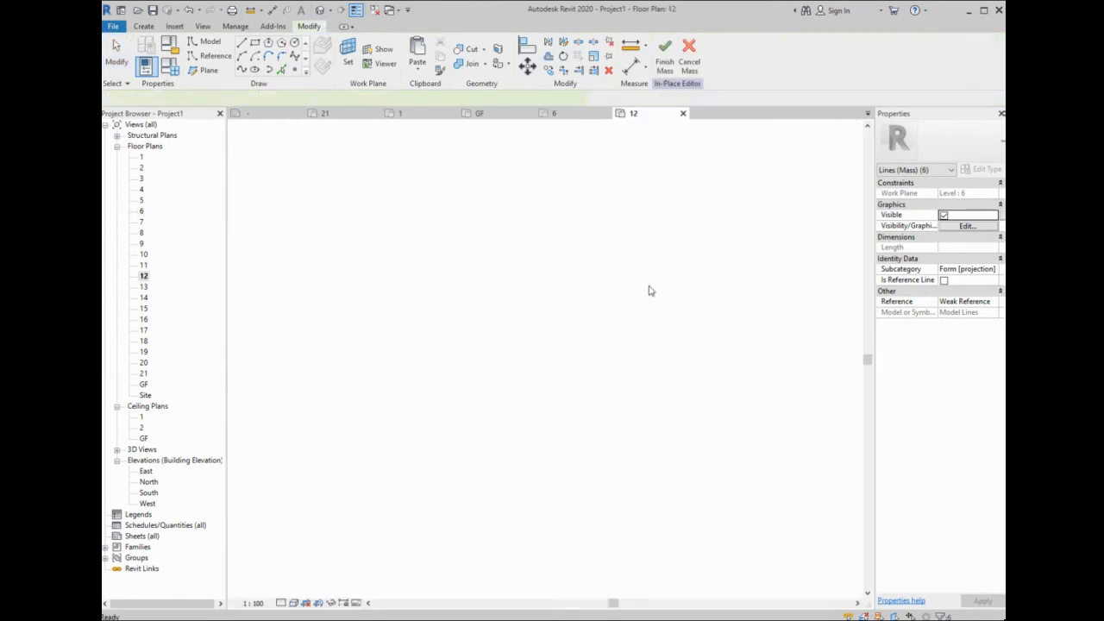
drag(658, 259, 472, 462)
key(r)
key(o)
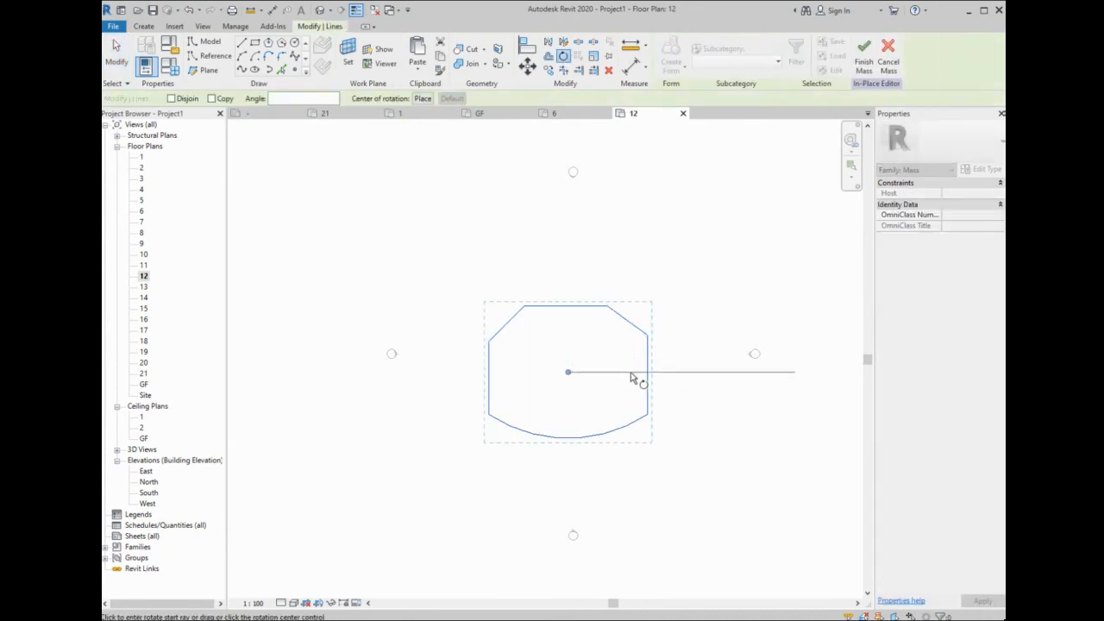
click(633, 376)
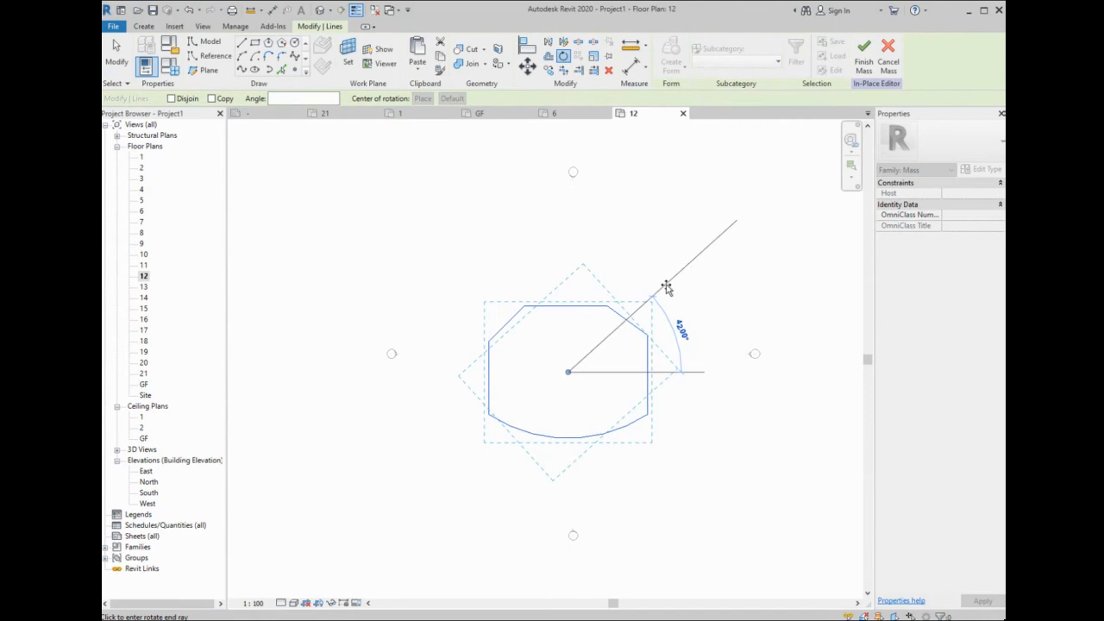
text(60)
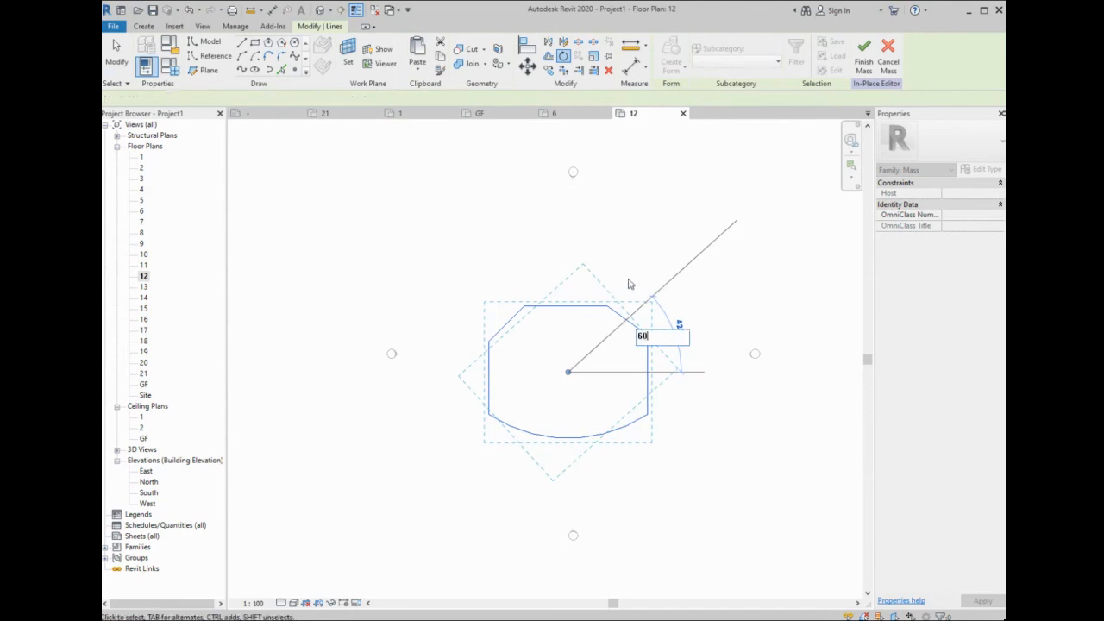
key(Return)
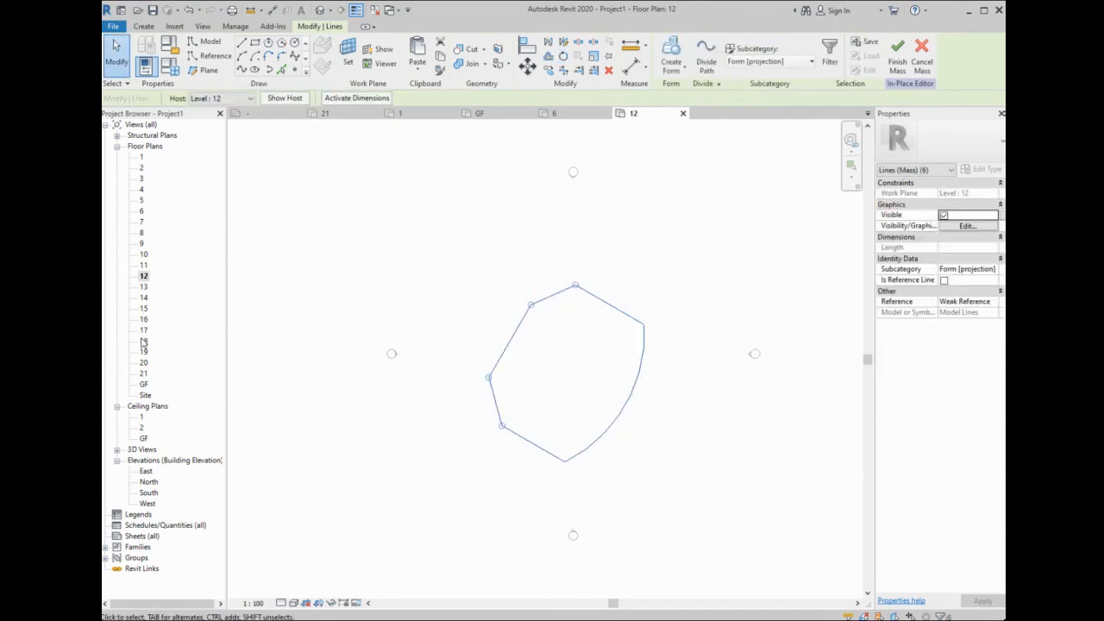
- On the level 18 floor plan, rotate the whole profile 90° counterclockwise about its centre
double_click(144, 342)
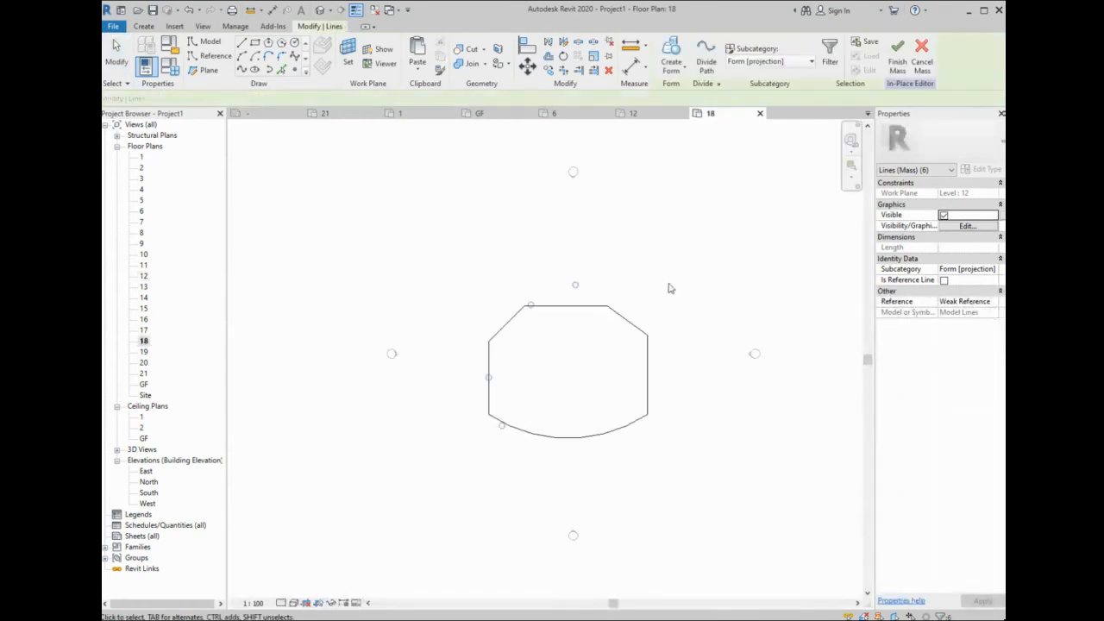
drag(501, 426, 468, 457)
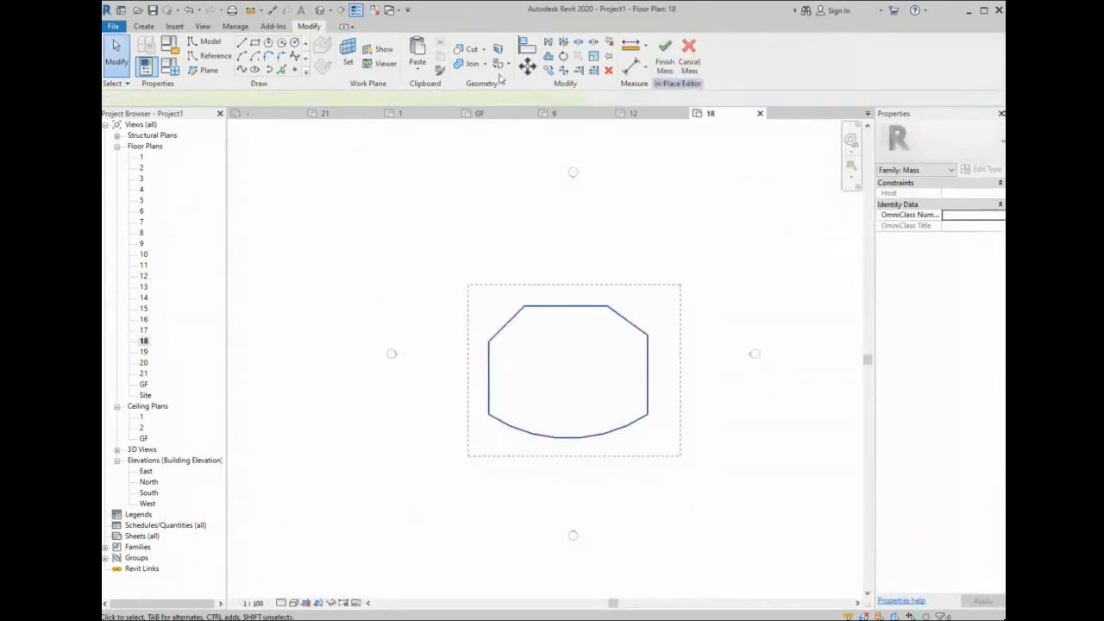
click(562, 57)
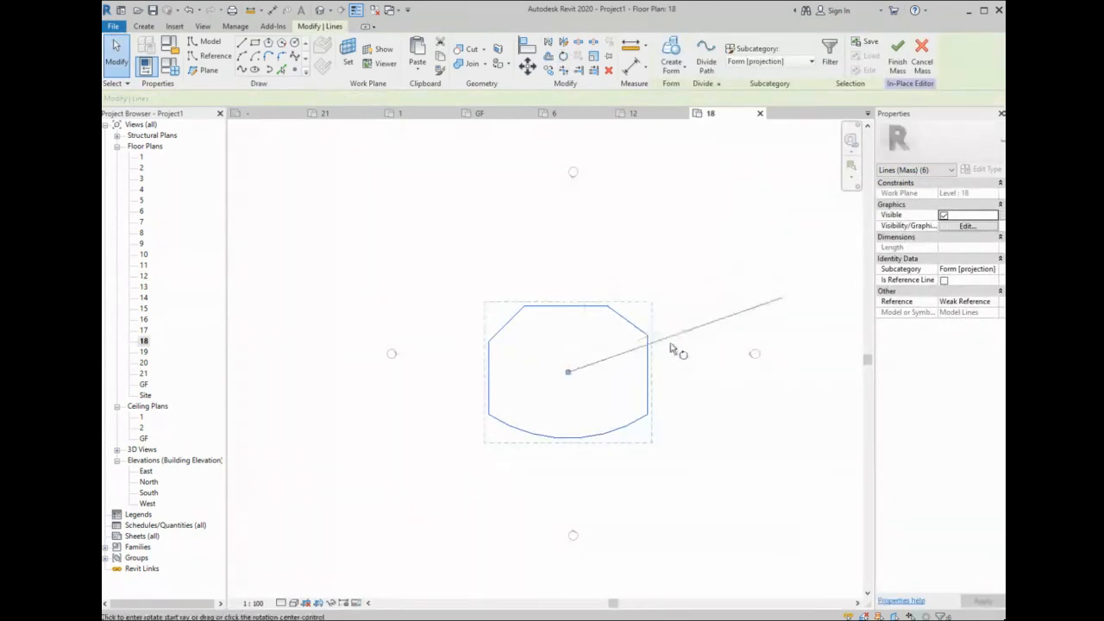
click(695, 373)
text(90)
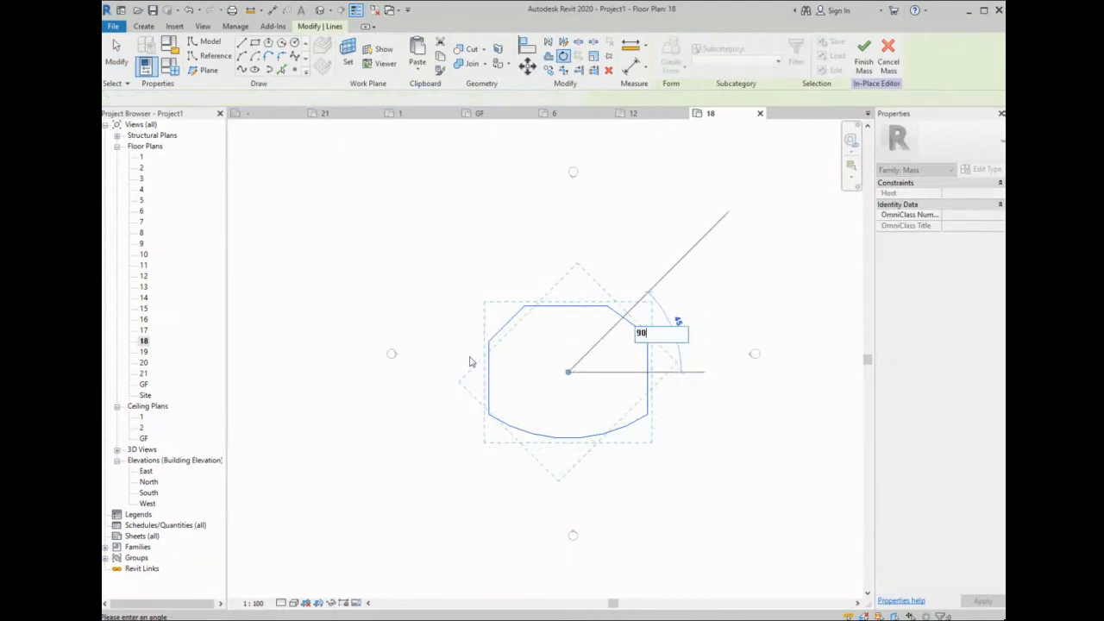
key(Return)
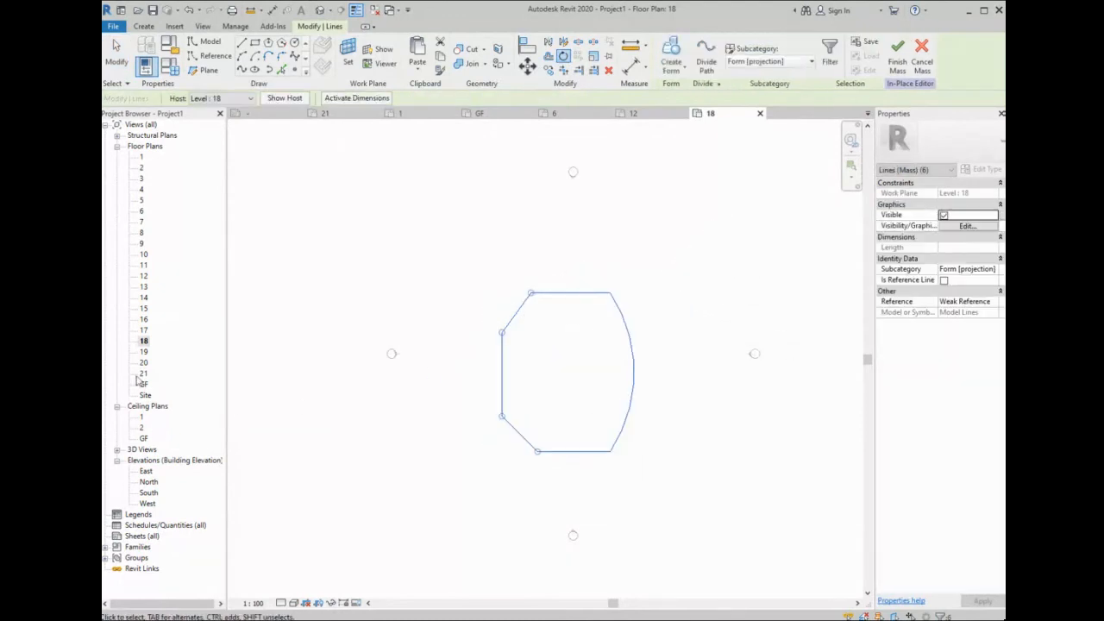
- On the level 21 floor plan, rotate the whole profile 110° counterclockwise about its centre
double_click(144, 375)
drag(670, 274, 385, 477)
key(r)
key(o)
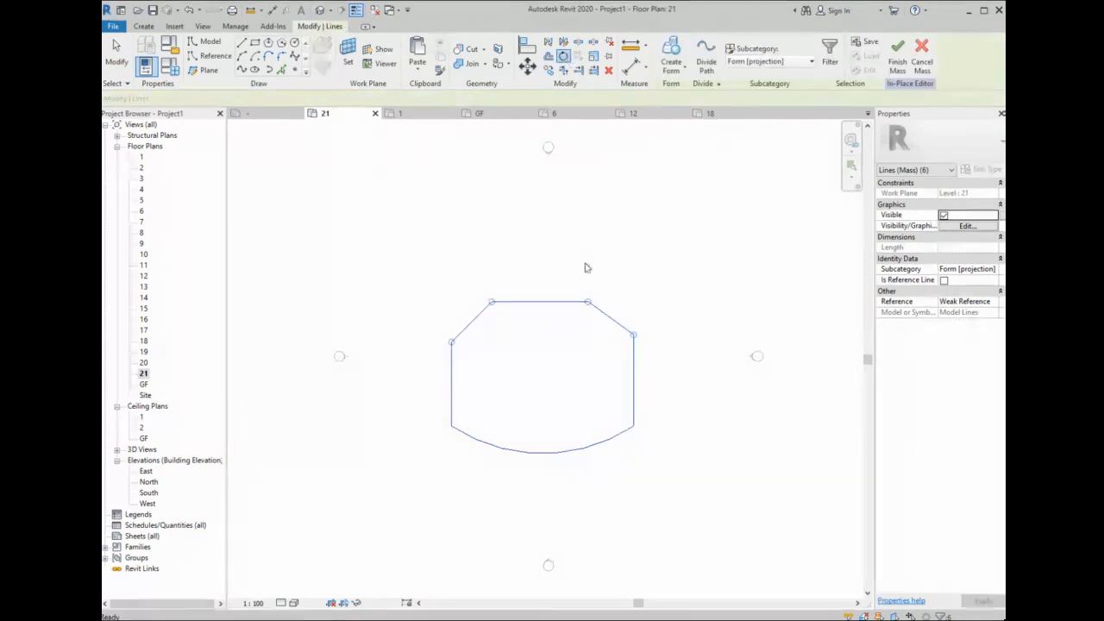
click(680, 377)
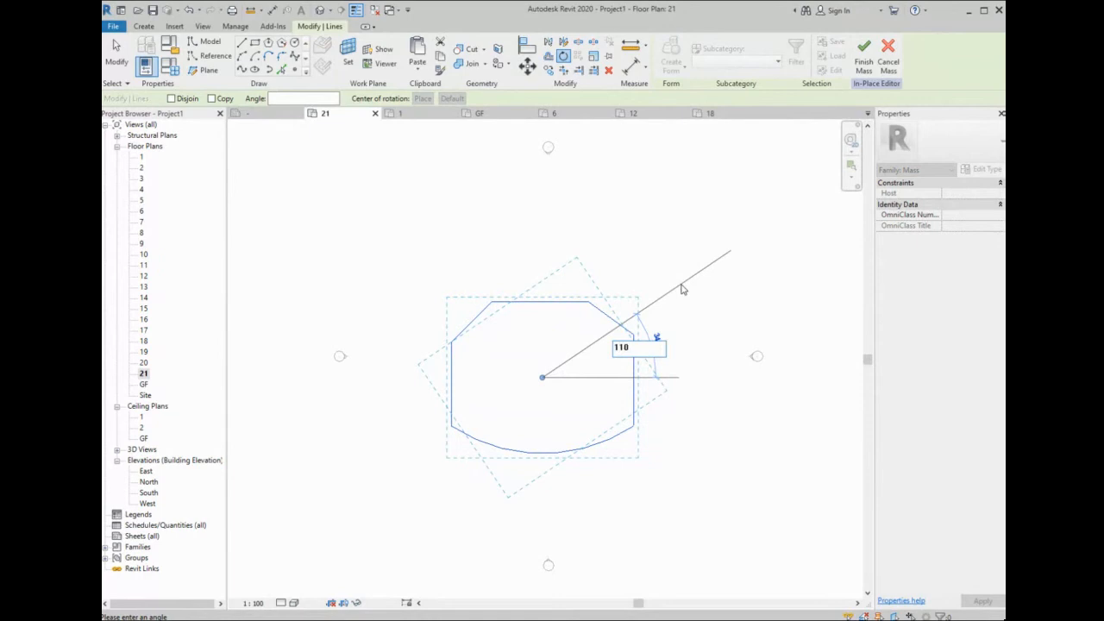
click(681, 289)
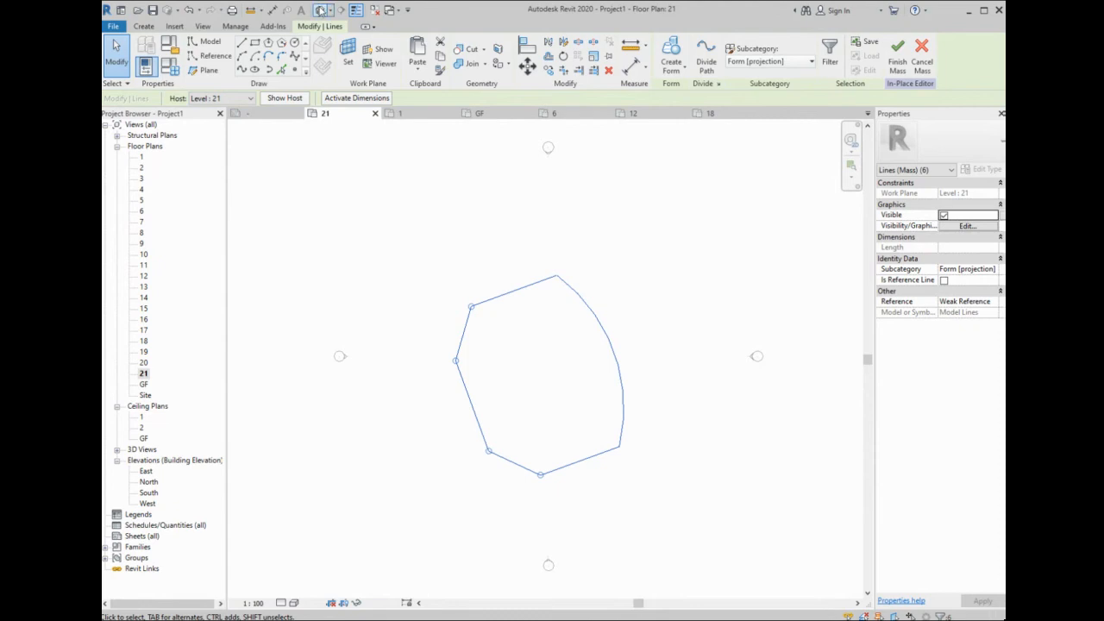
- In the 3D view, create a solid form from all five stacked profiles and finish the in-place mass
click(321, 10)
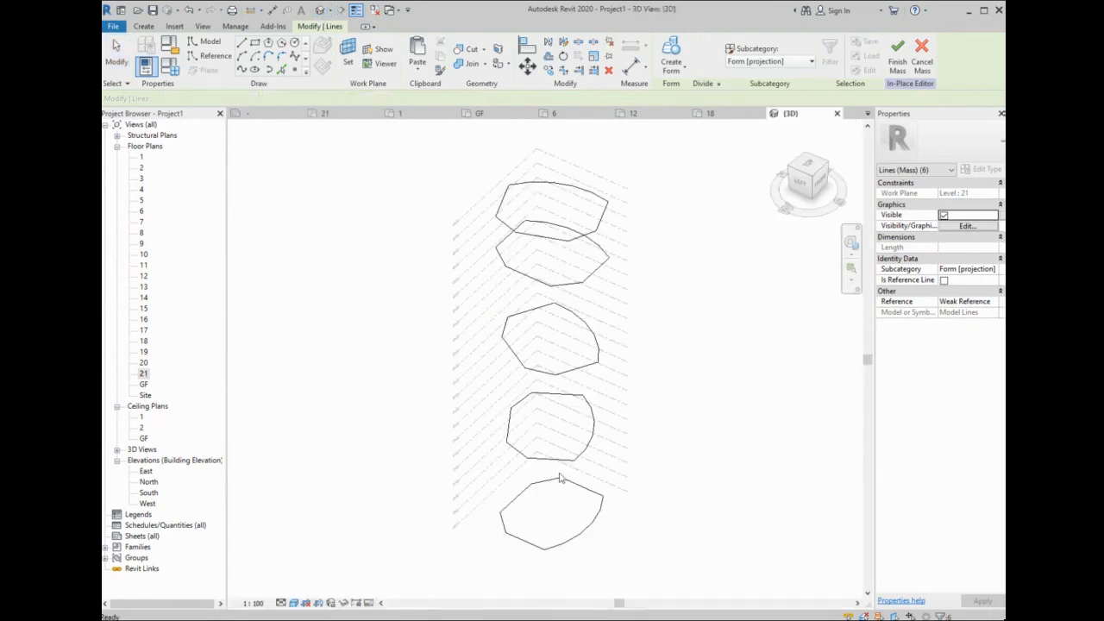
drag(627, 559, 466, 164)
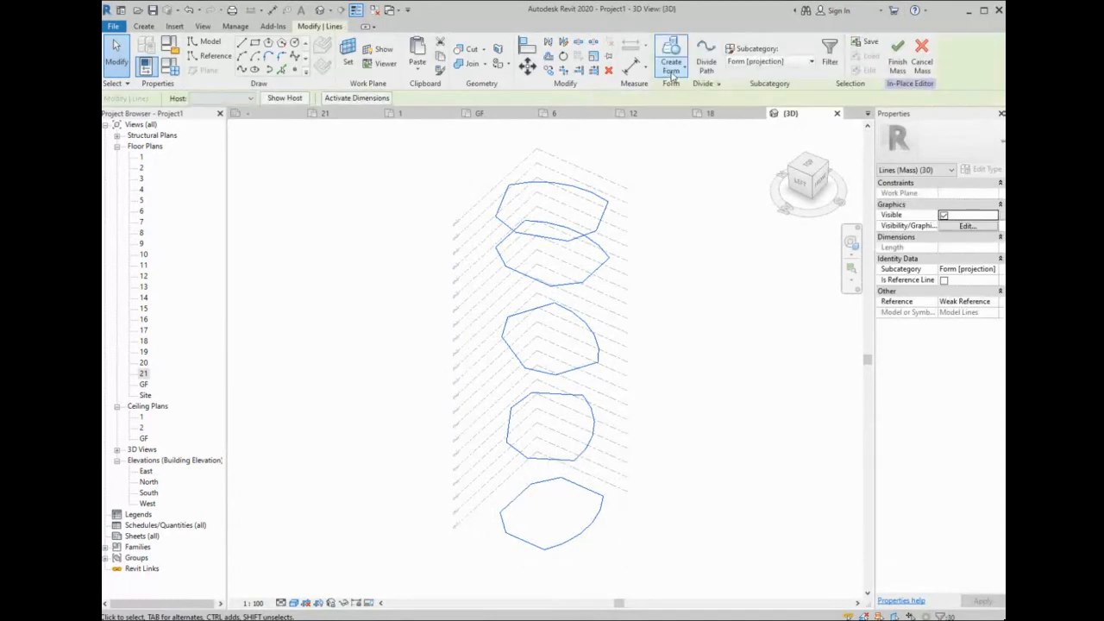
click(672, 76)
click(673, 97)
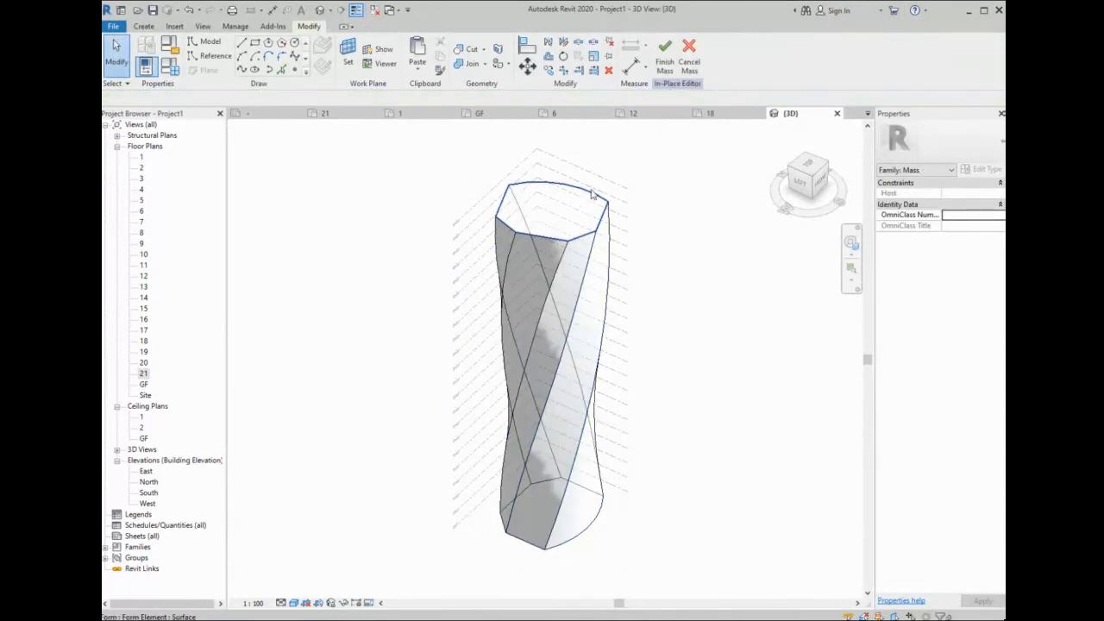
click(664, 62)
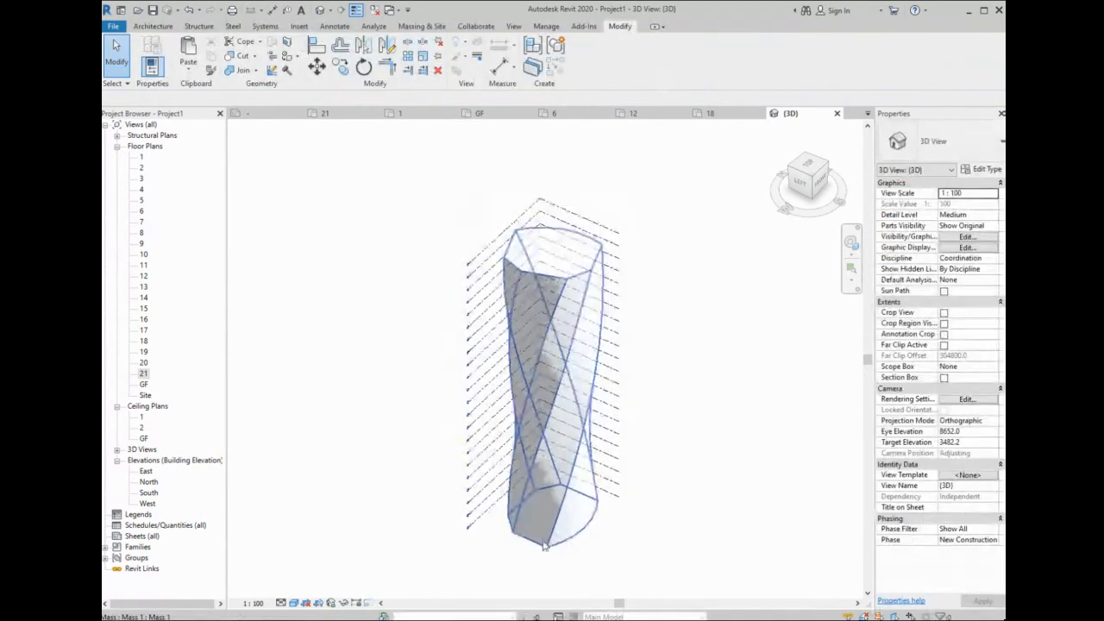
- Generate mass floors in the twisted tower mass for GF and all levels 1 to 21
shift+middle_drag(546, 542, 590, 467)
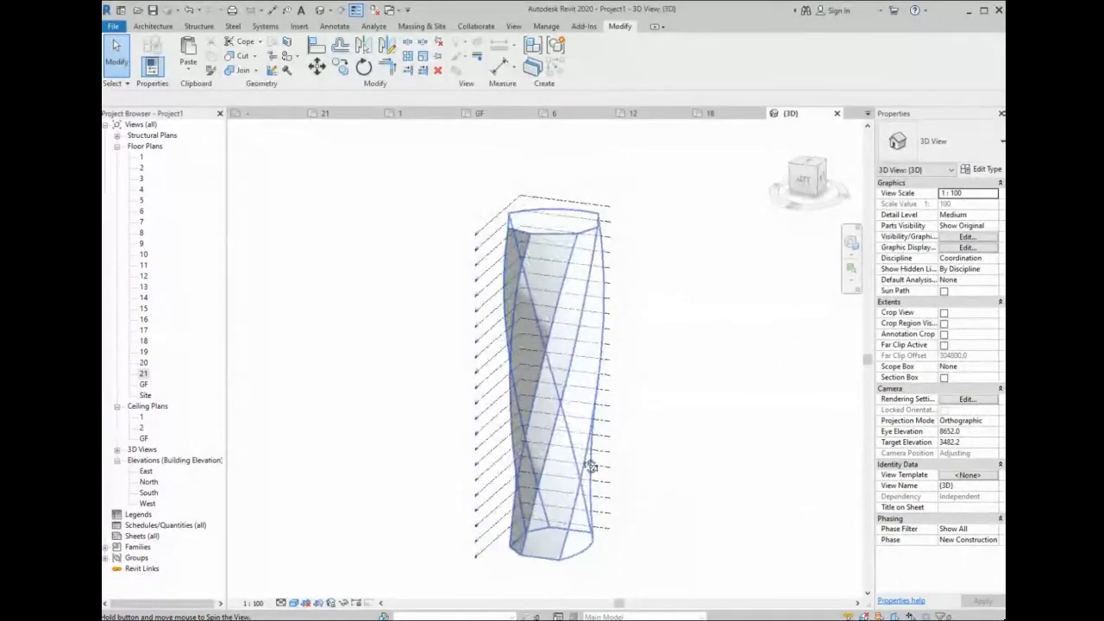
click(581, 554)
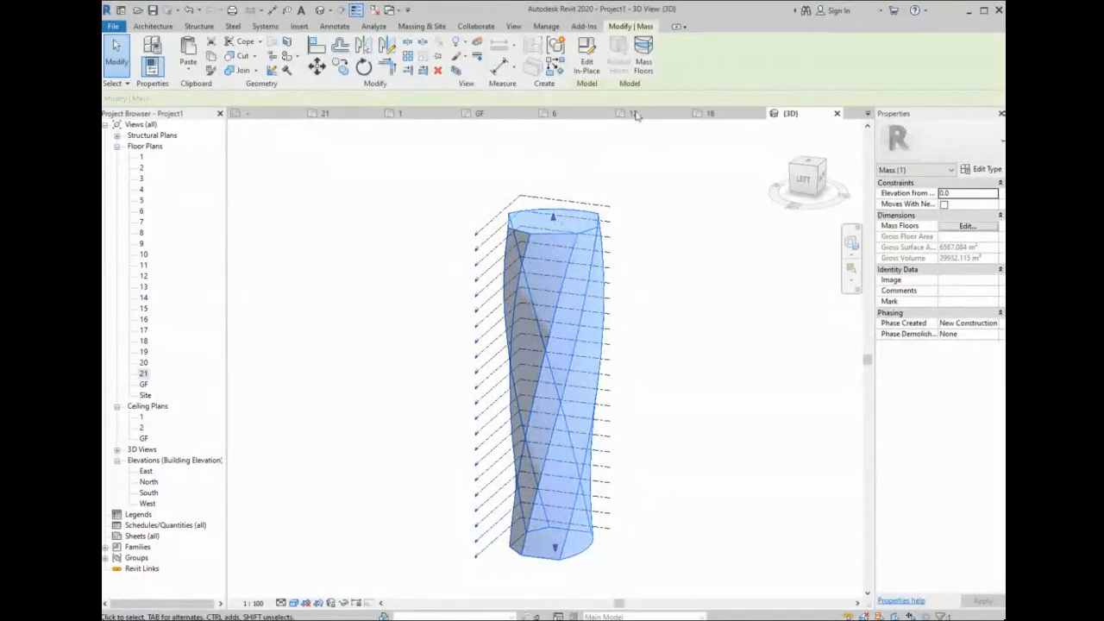
click(645, 52)
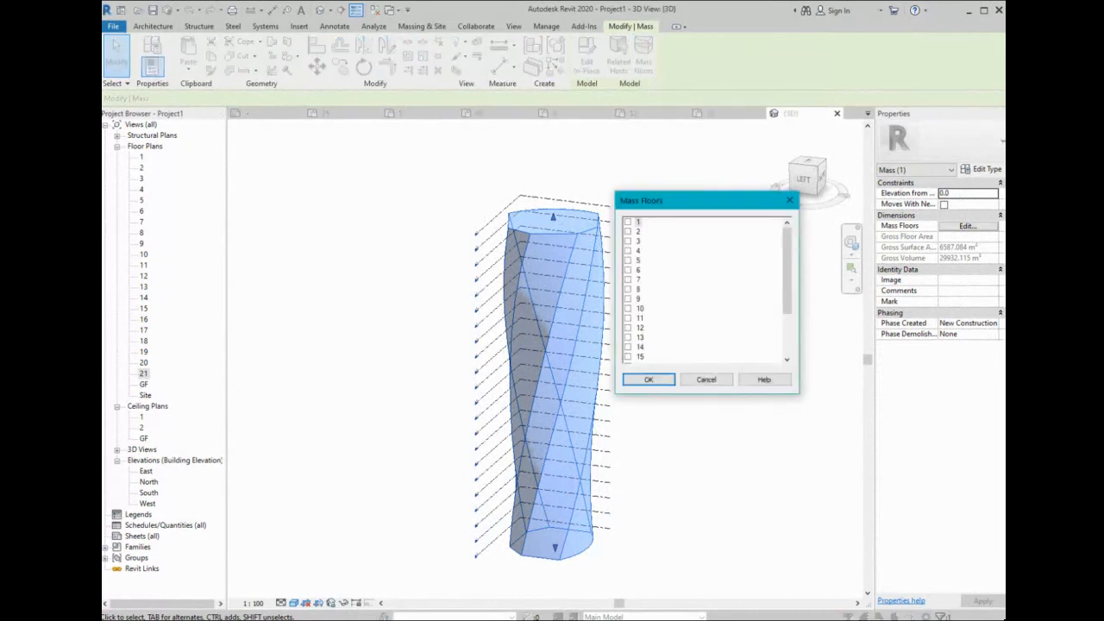
scroll(703, 289, down, 3)
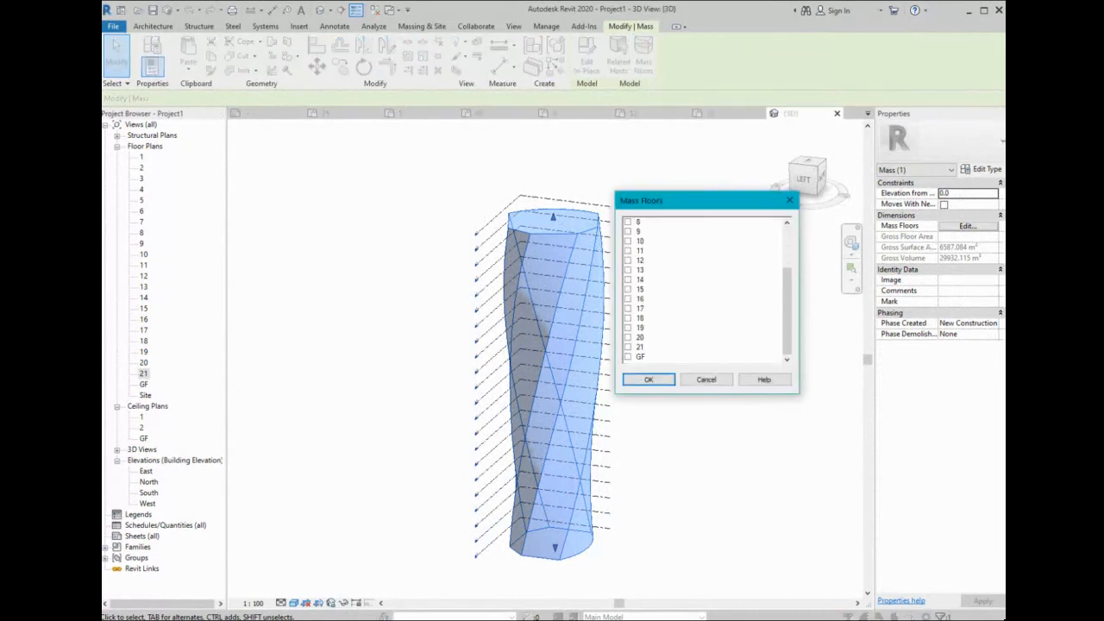
key(ctrl+a)
click(649, 379)
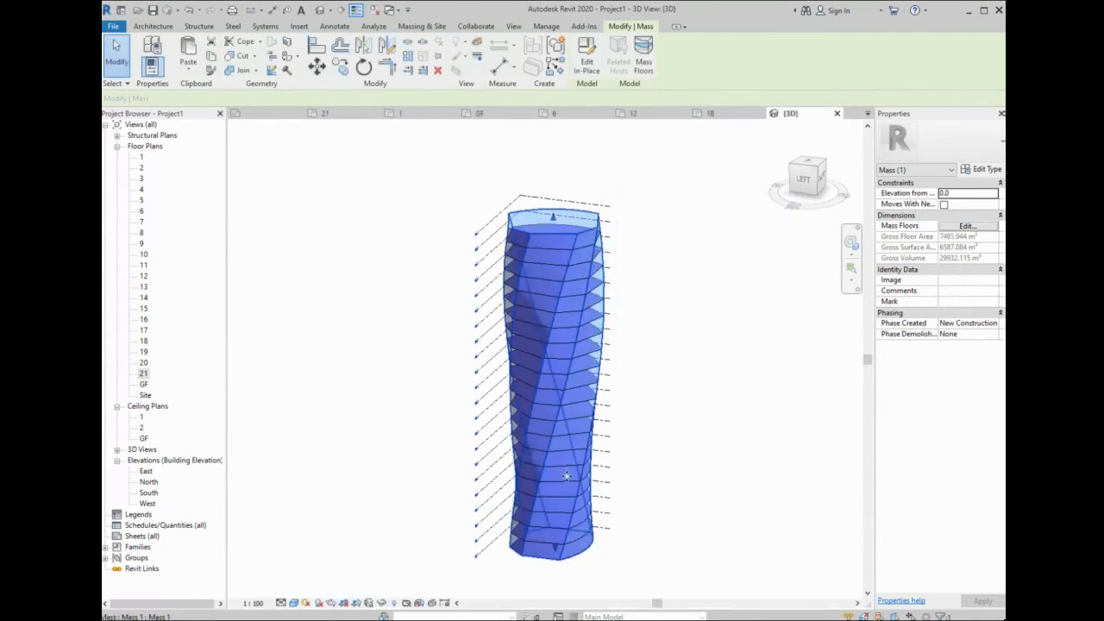
- Create floors by face from all the tower's selected mass floors, using the floor type custom - 150
scroll(556, 536, up, 4)
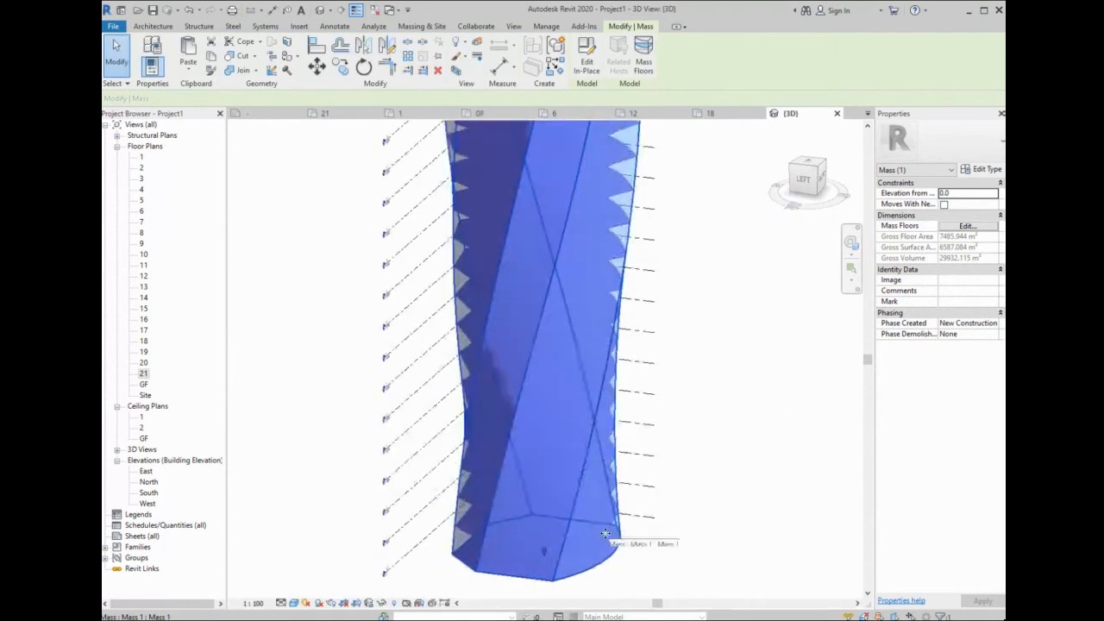
scroll(609, 527, down, 2)
scroll(619, 413, down, 2)
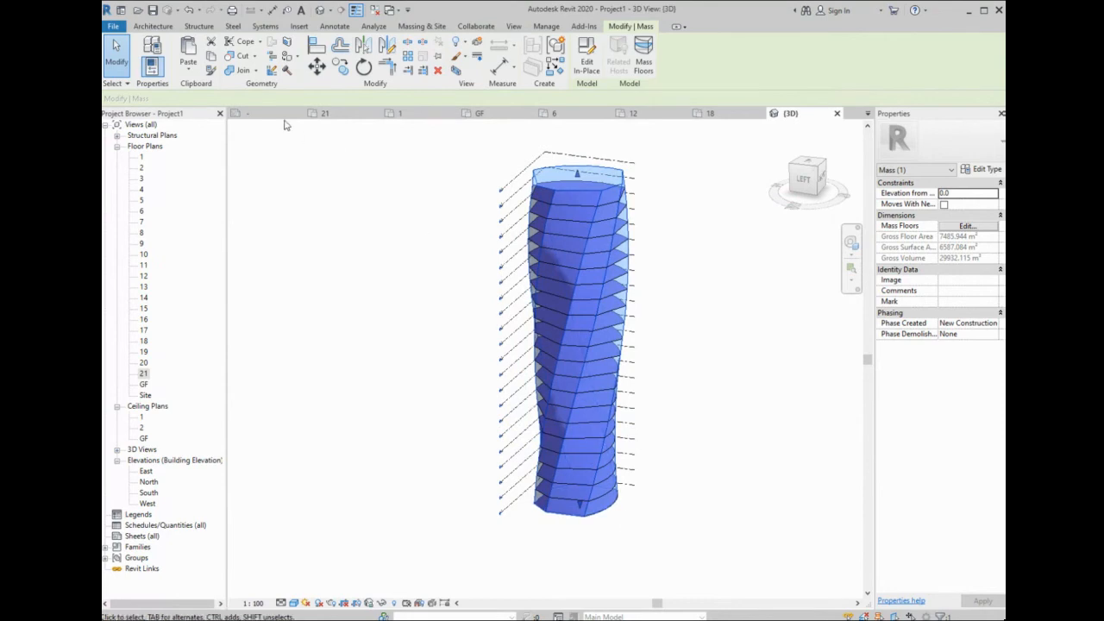
click(422, 26)
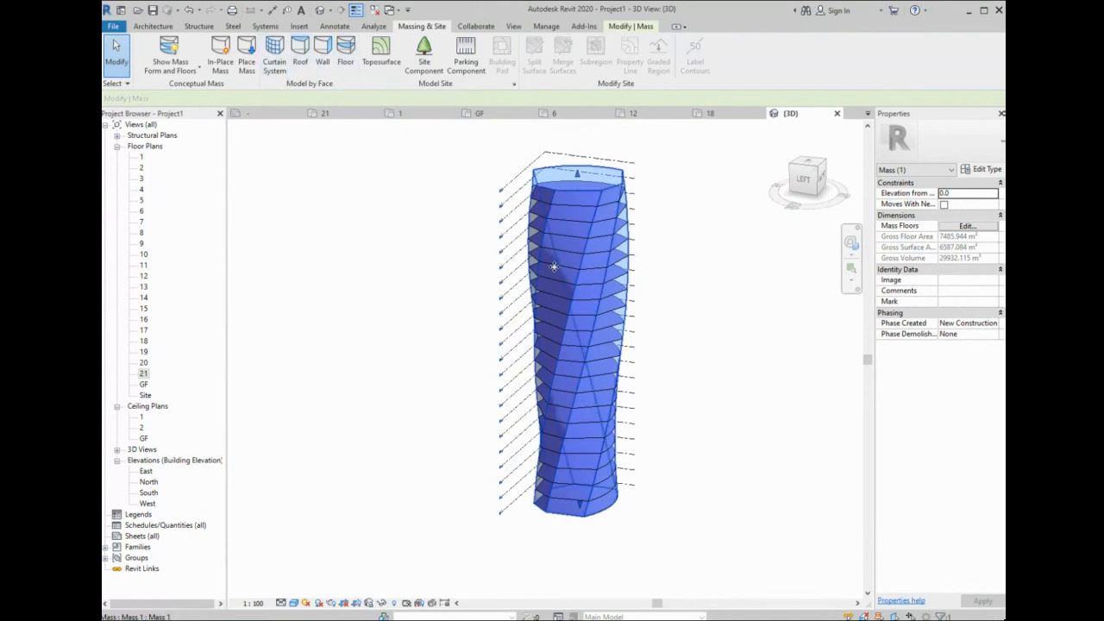
click(351, 44)
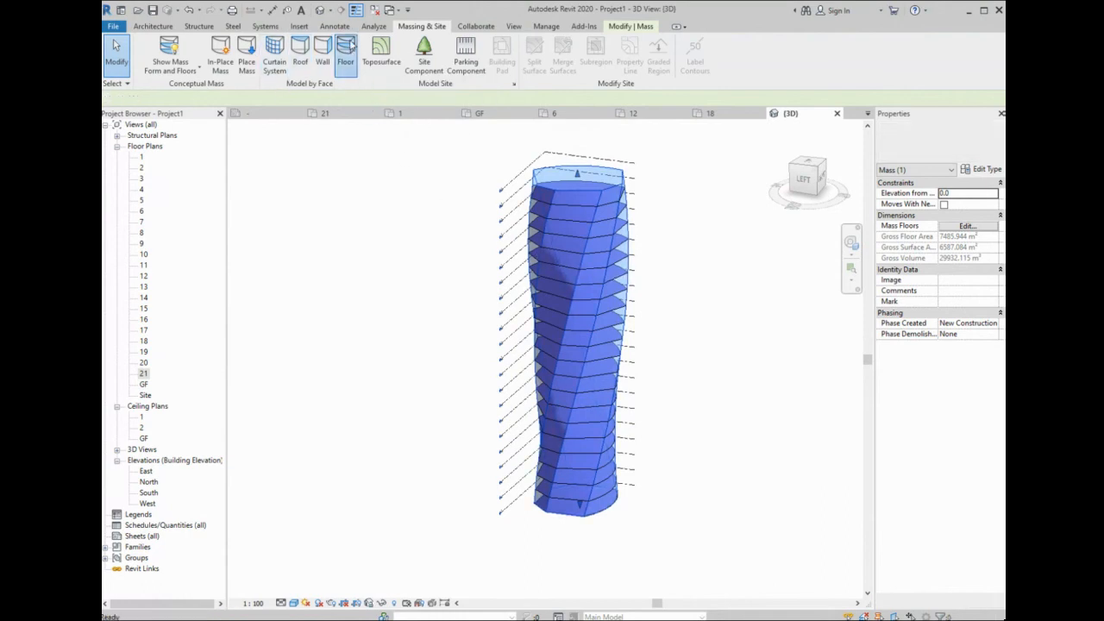
click(576, 525)
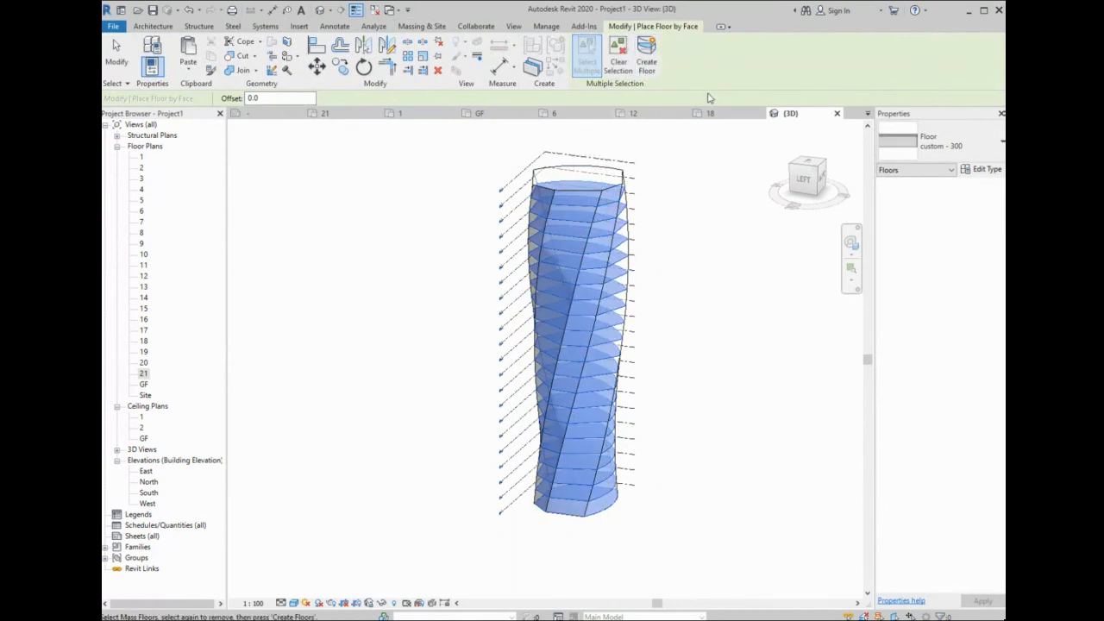
click(940, 141)
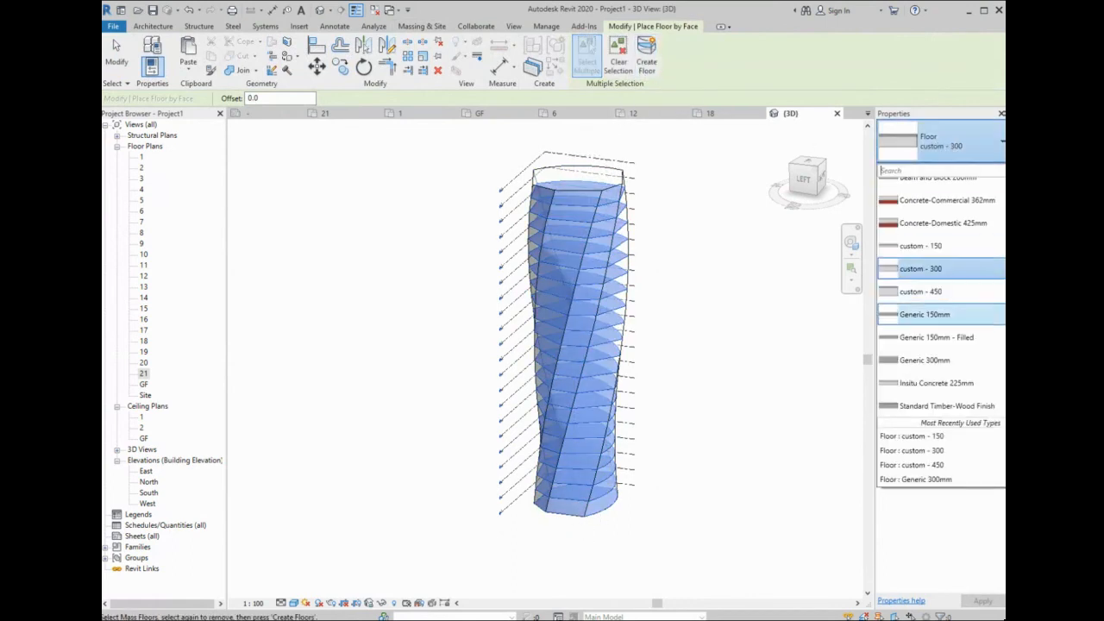
click(940, 247)
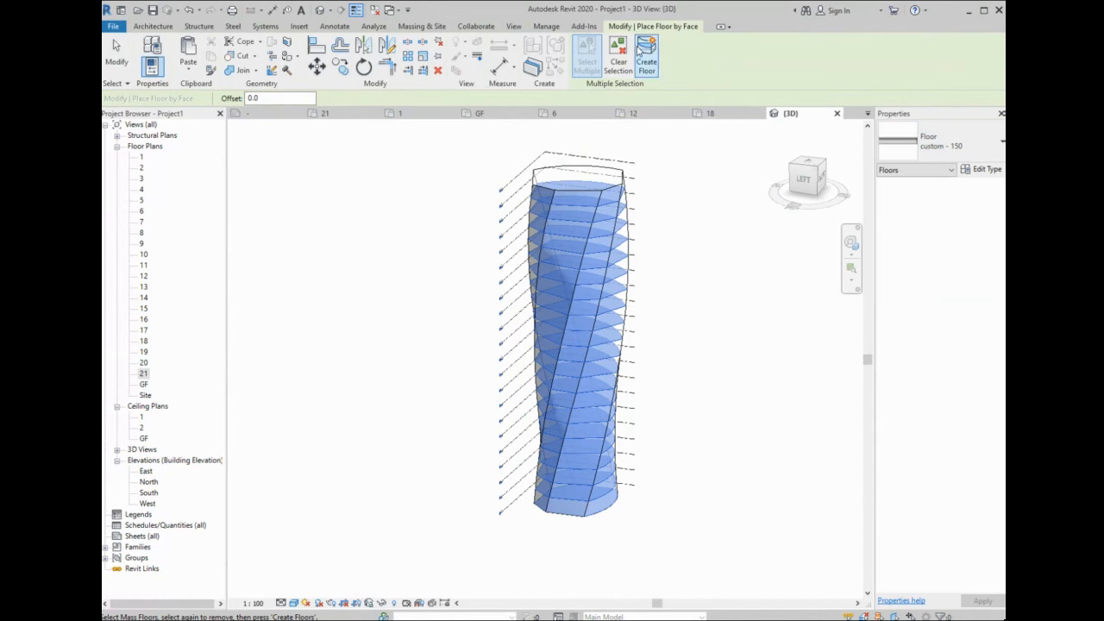
click(644, 52)
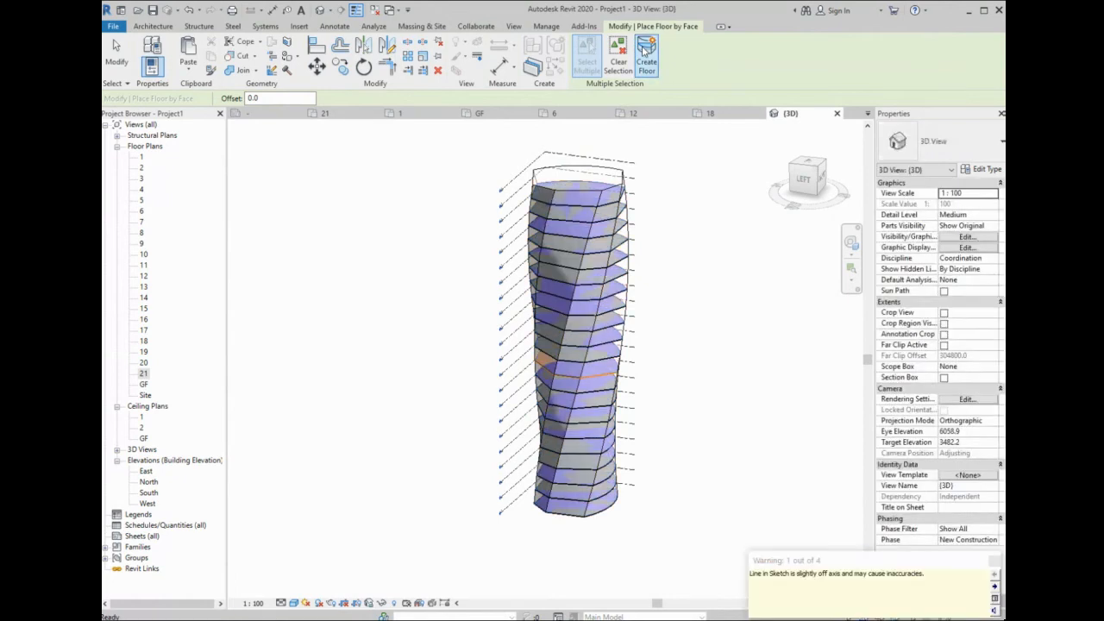
scroll(571, 321, up, 2)
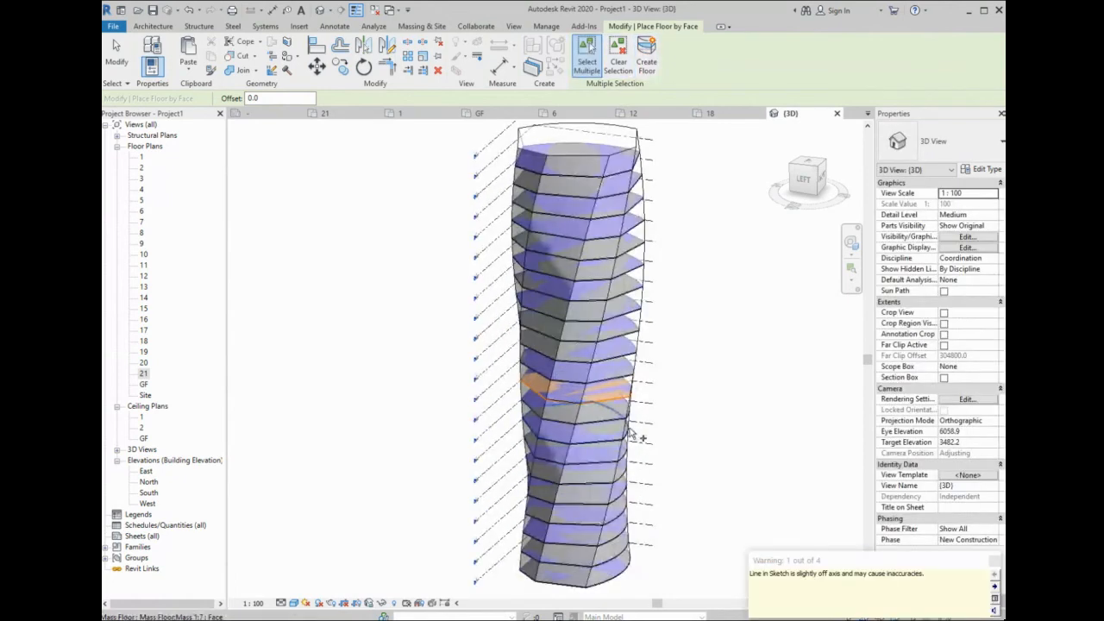
key(Escape)
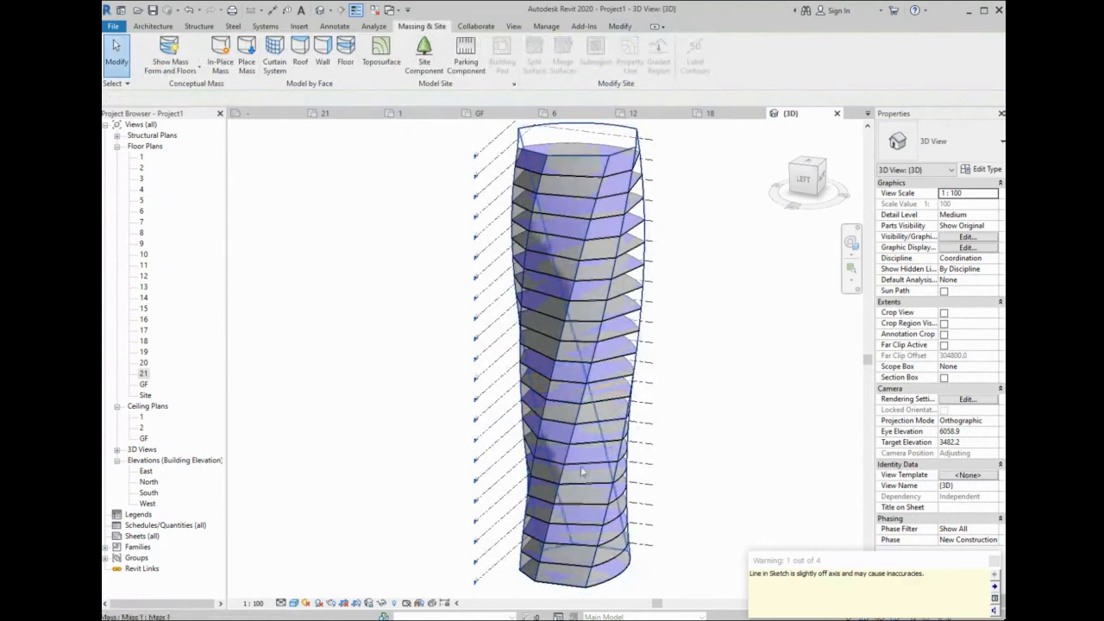
scroll(583, 414, down, 1)
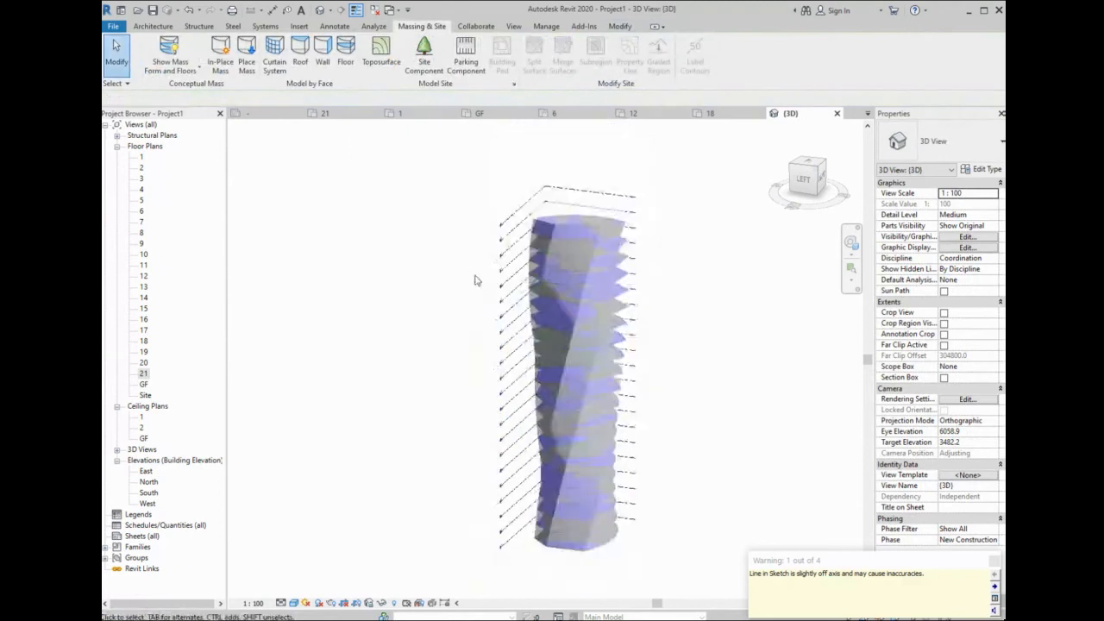
- Place Generic - 200mm walls by face on four adjacent flat side faces of the twisted tower mass
click(323, 49)
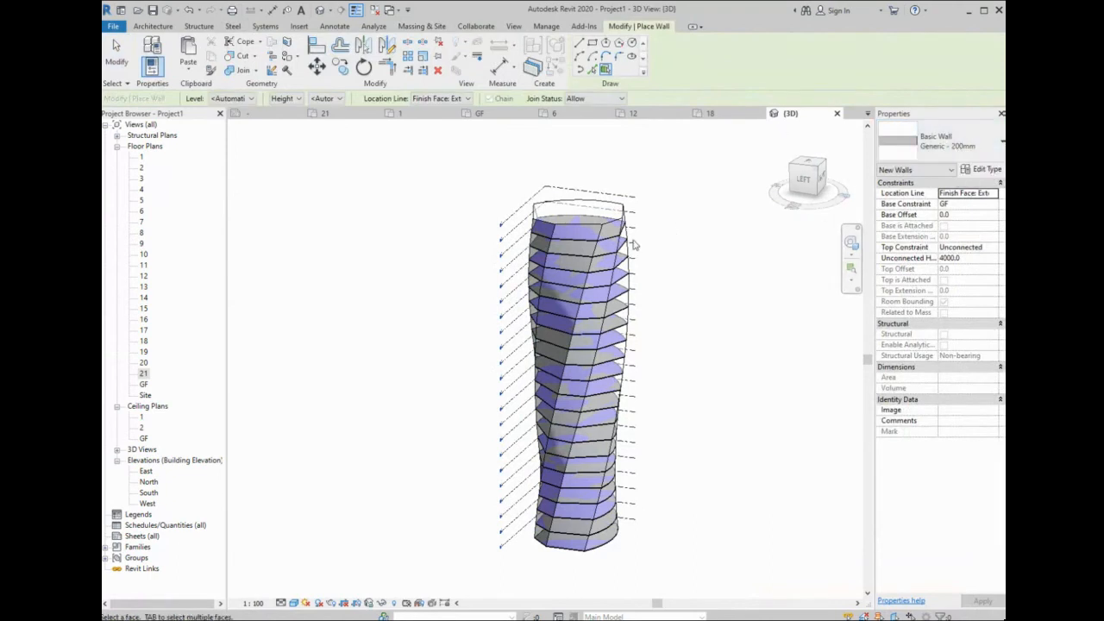
click(584, 246)
click(573, 247)
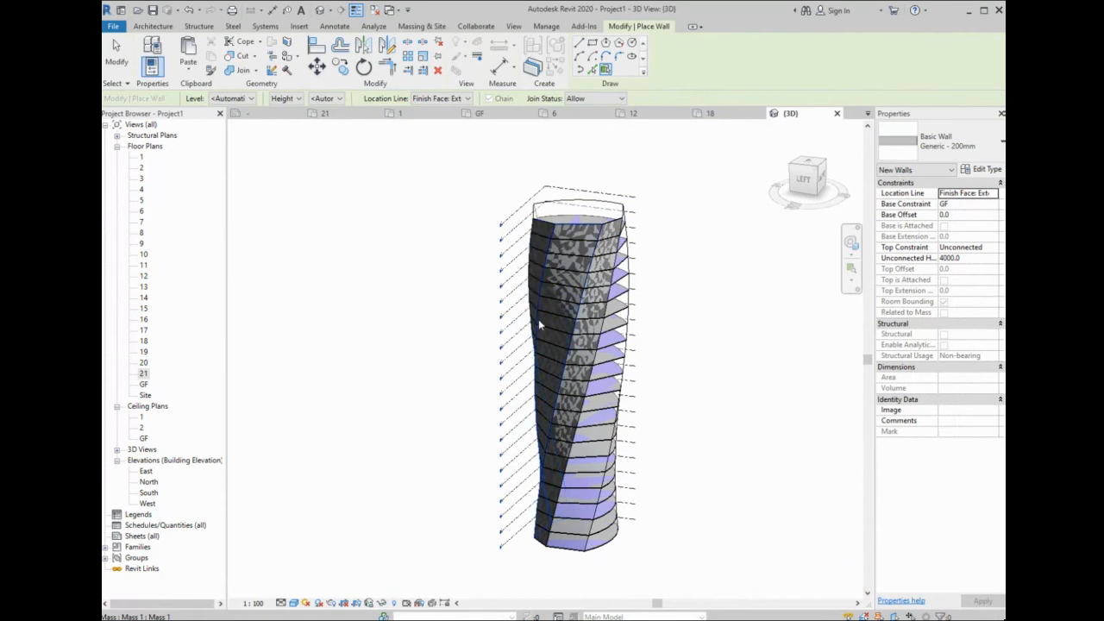
shift+middle_drag(538, 319, 776, 361)
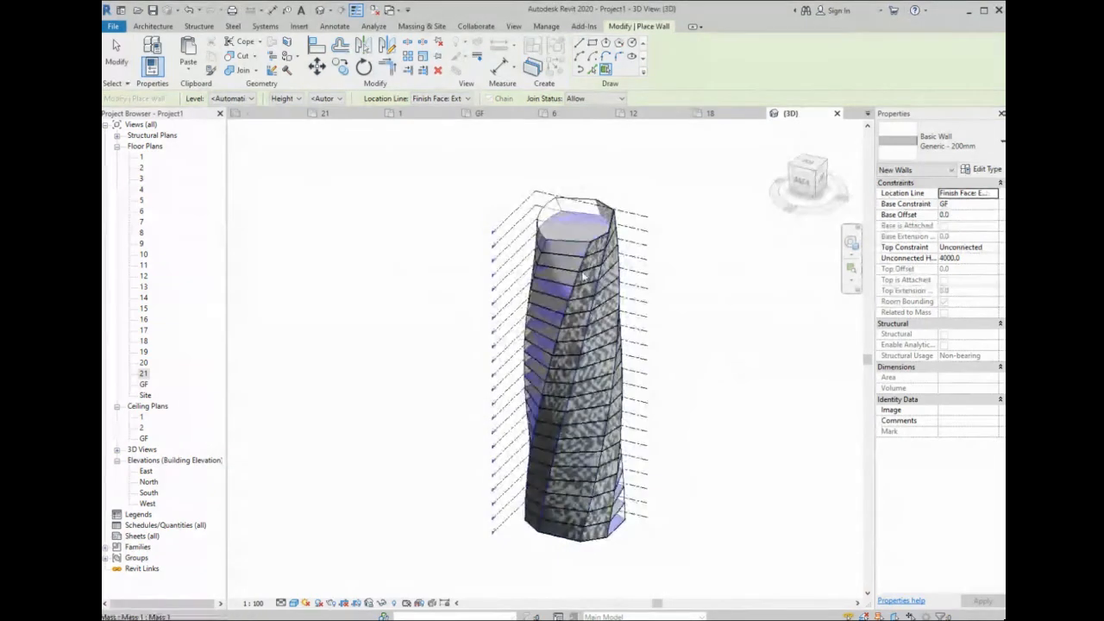
shift+middle_drag(578, 299, 303, 281)
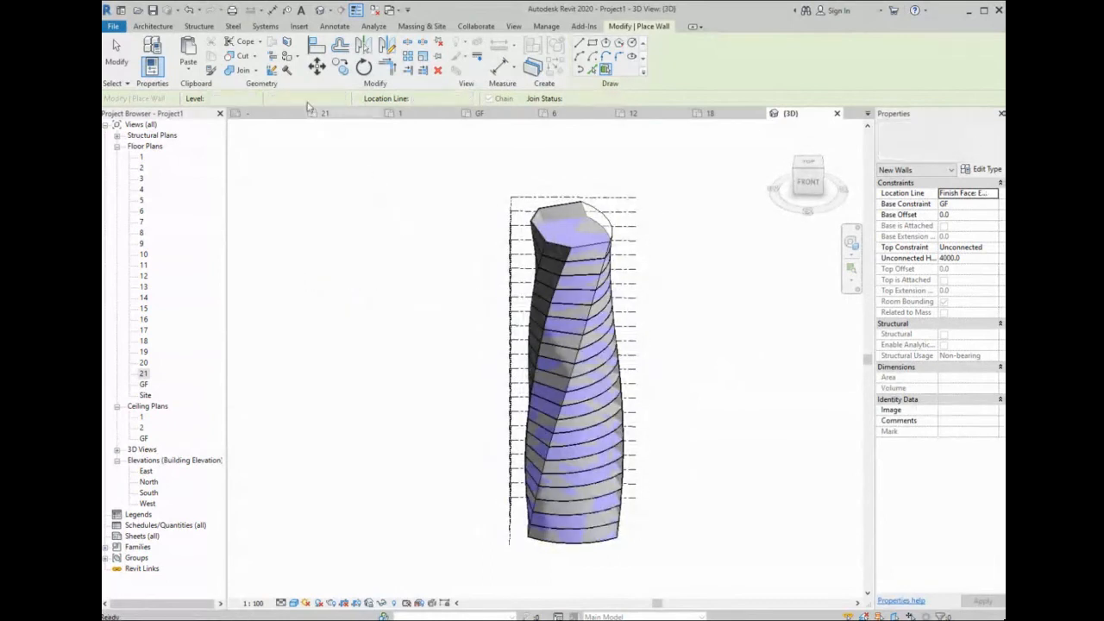
key(Escape)
- Start a curtain system by face and set the 1500 x 3000mm type's spacing to 1000 for Grid 1 and 4000 for Grid 2
click(274, 57)
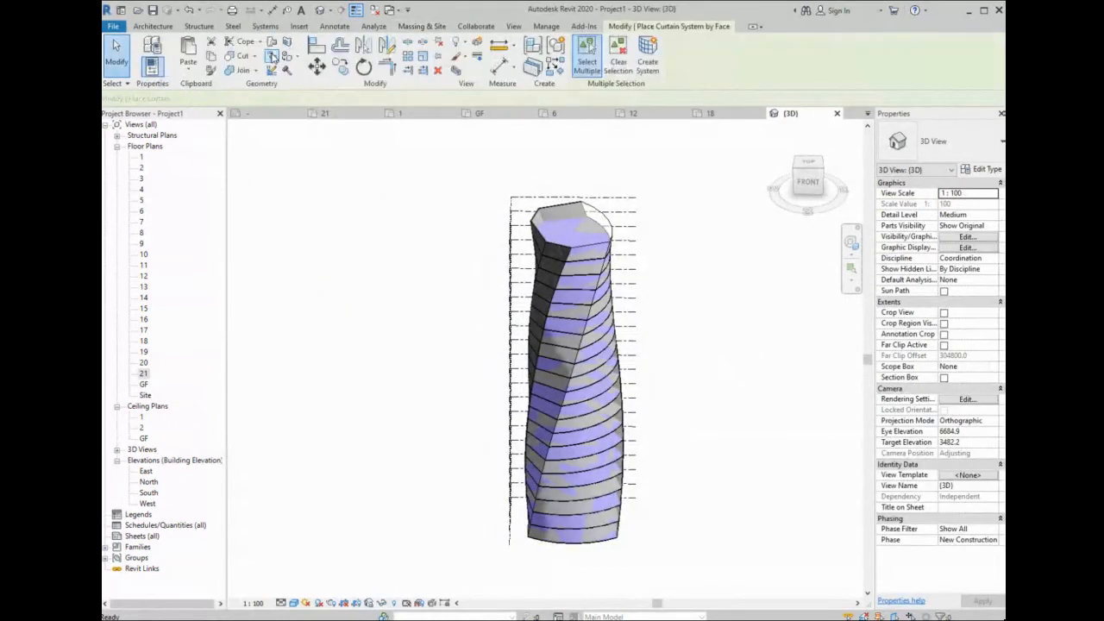
click(983, 169)
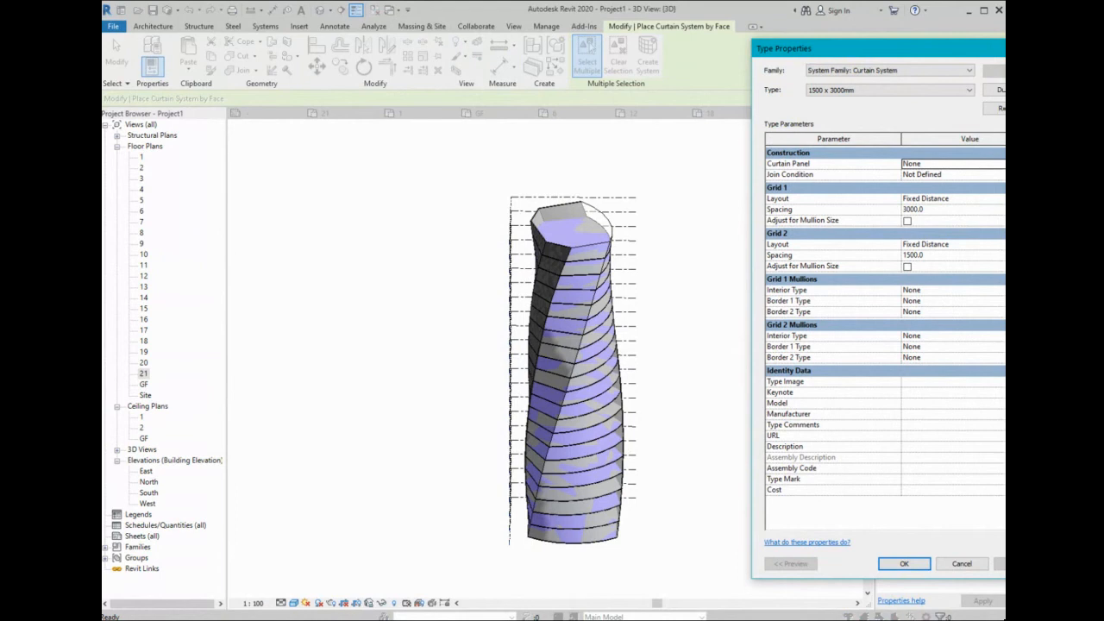
click(918, 254)
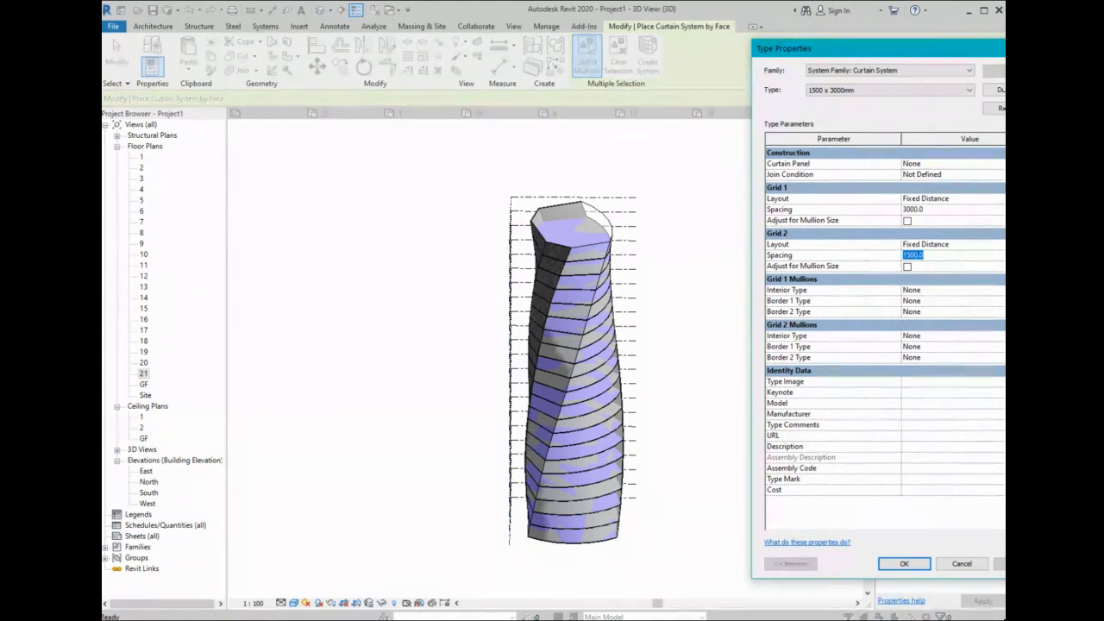
text(4)
double_click(913, 209)
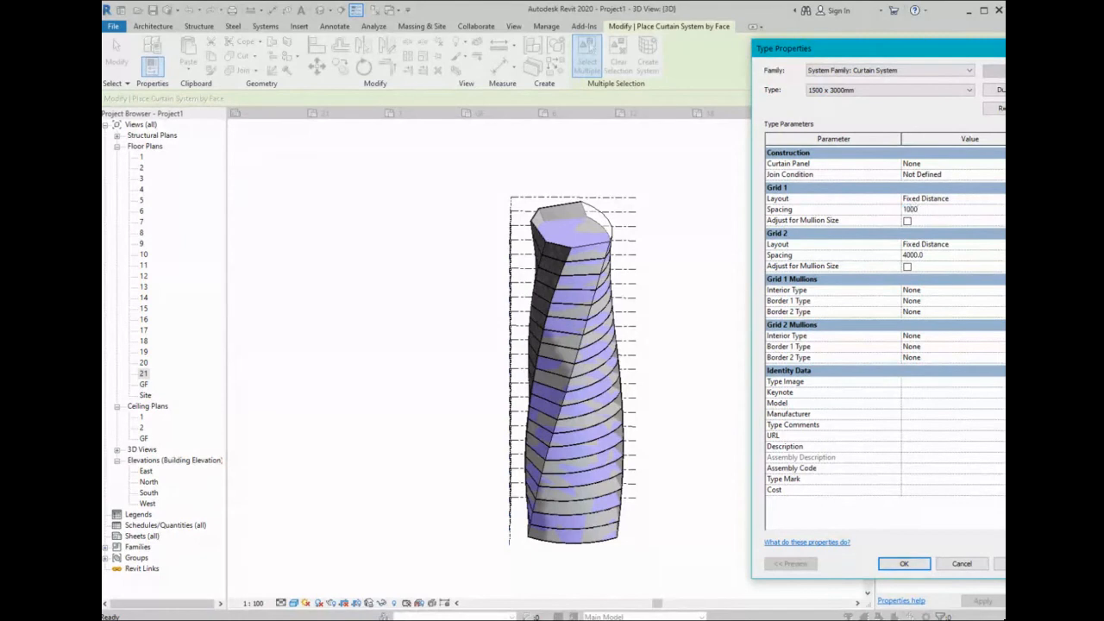
click(903, 563)
- Create the curtain system on the tower's remaining side faces, including the curved front face
click(598, 420)
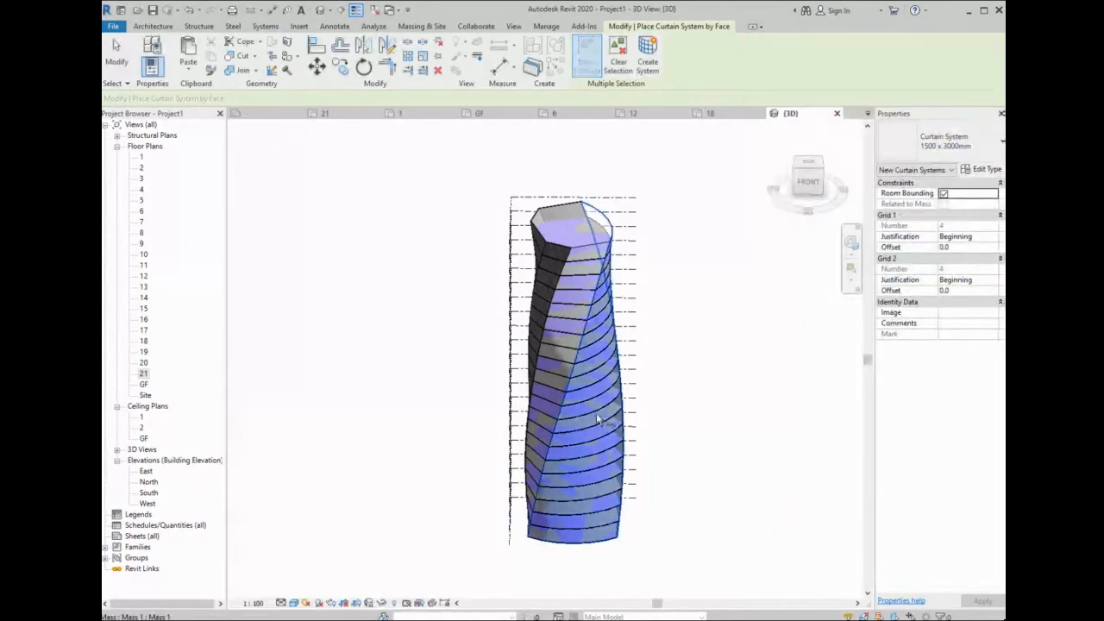
click(658, 55)
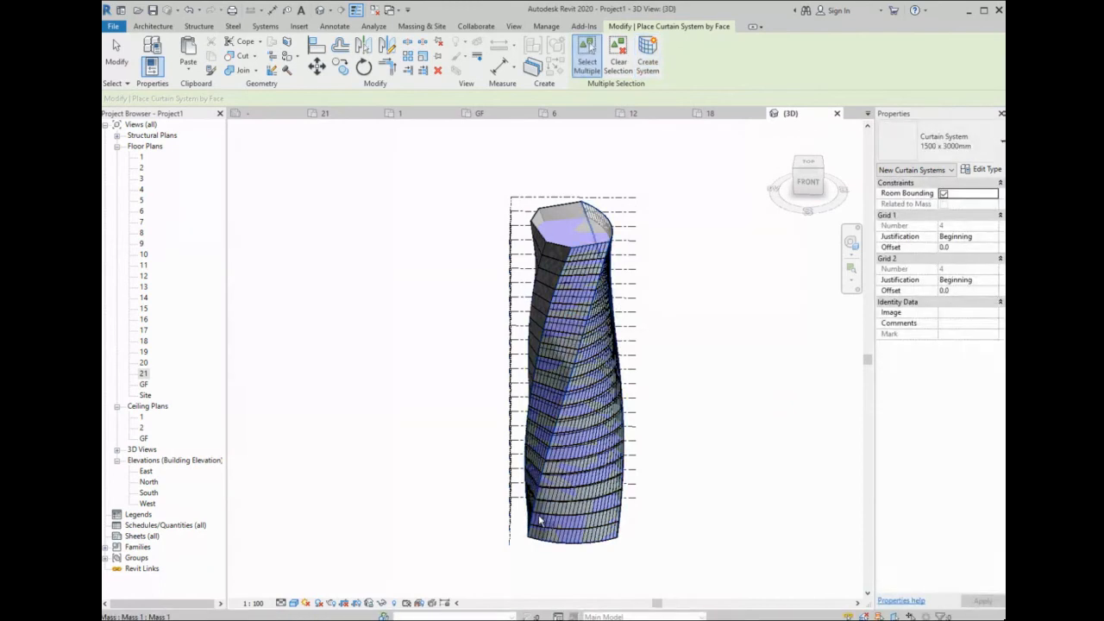
scroll(533, 547, up, 1)
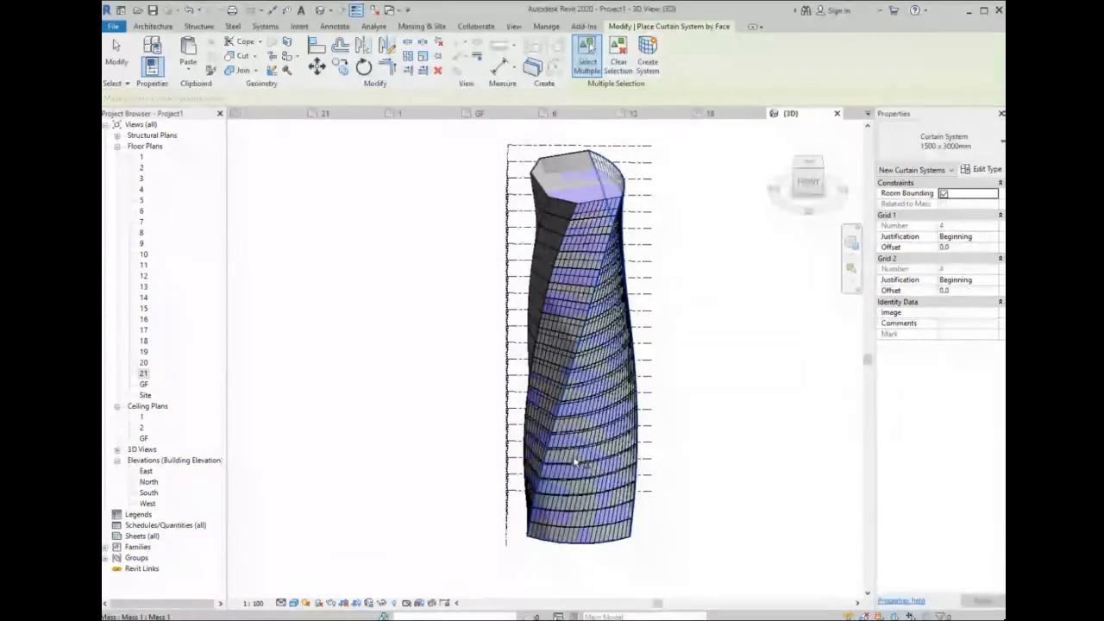
key(Escape)
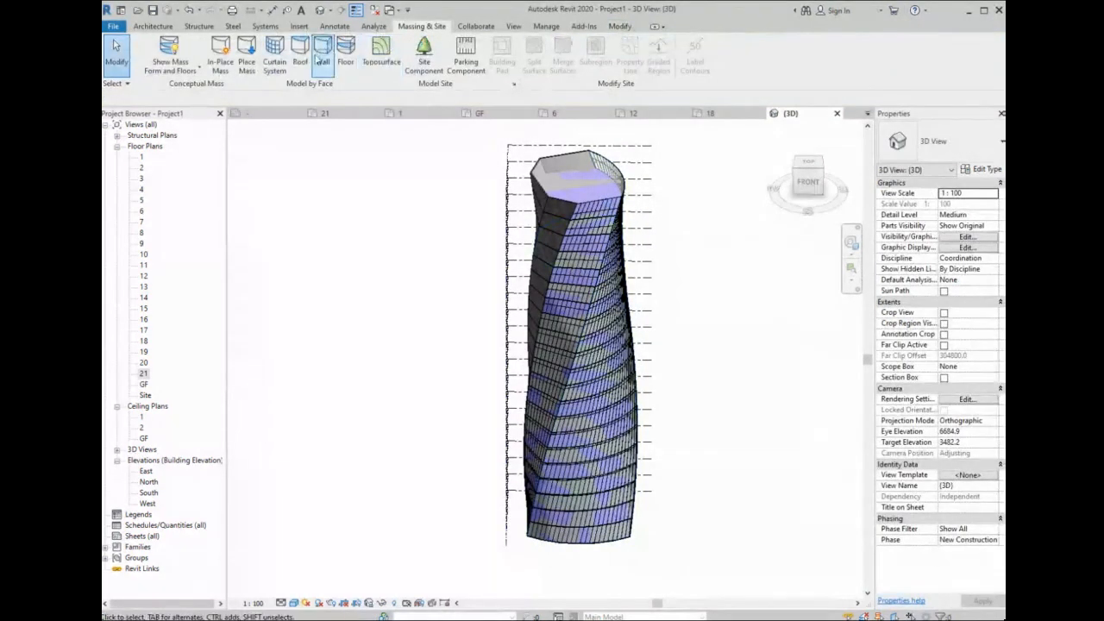
- Create a Generic - 125mm roof by face on the top face of the tower mass
click(299, 55)
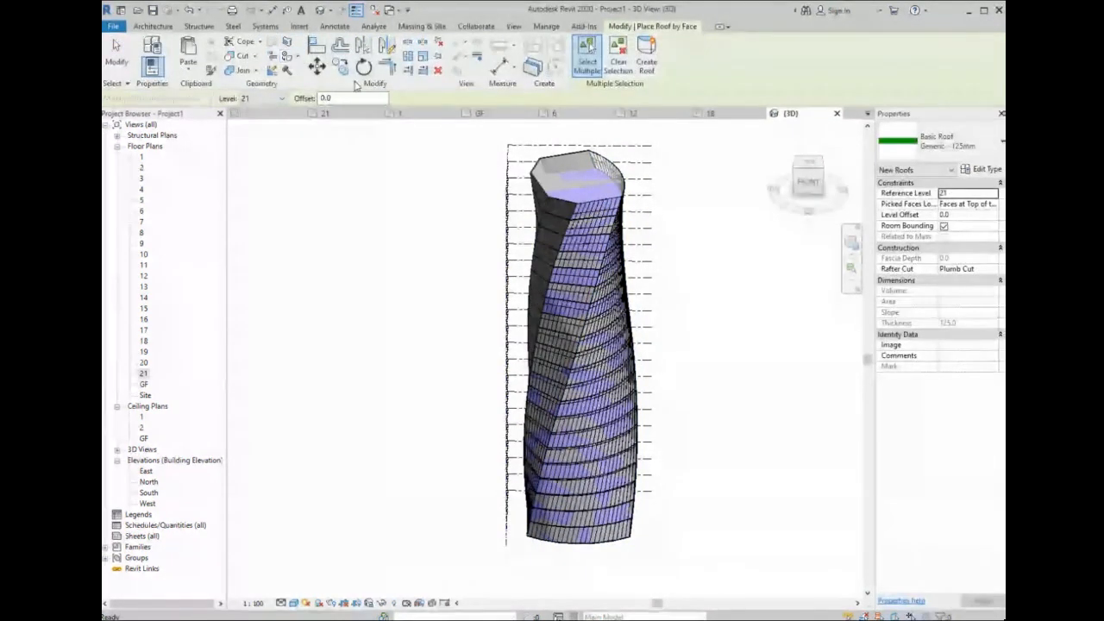
click(951, 145)
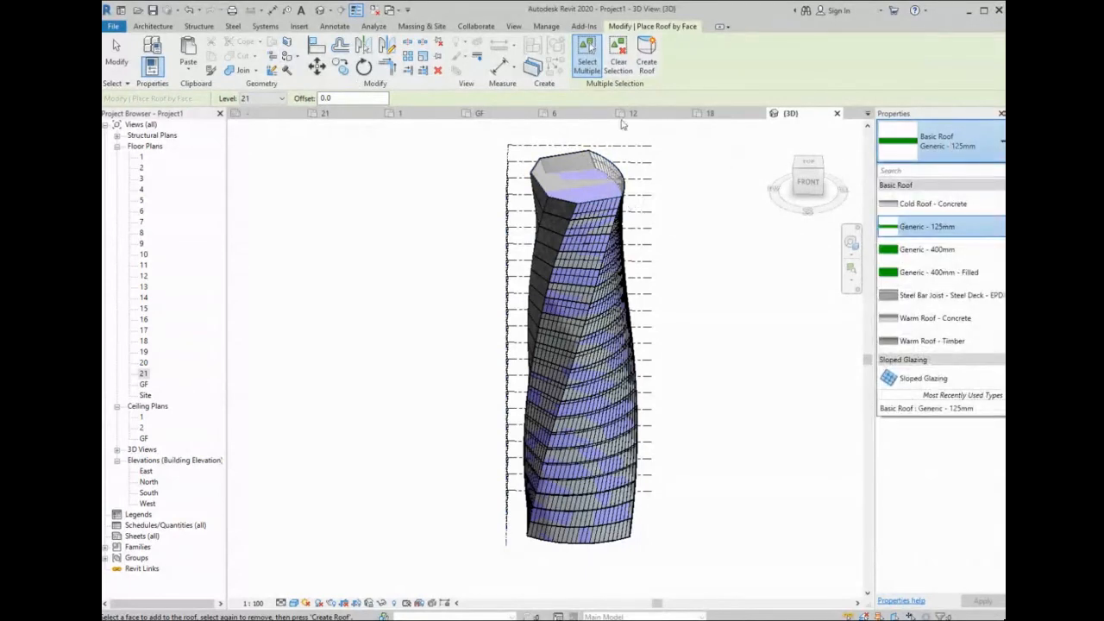
click(952, 136)
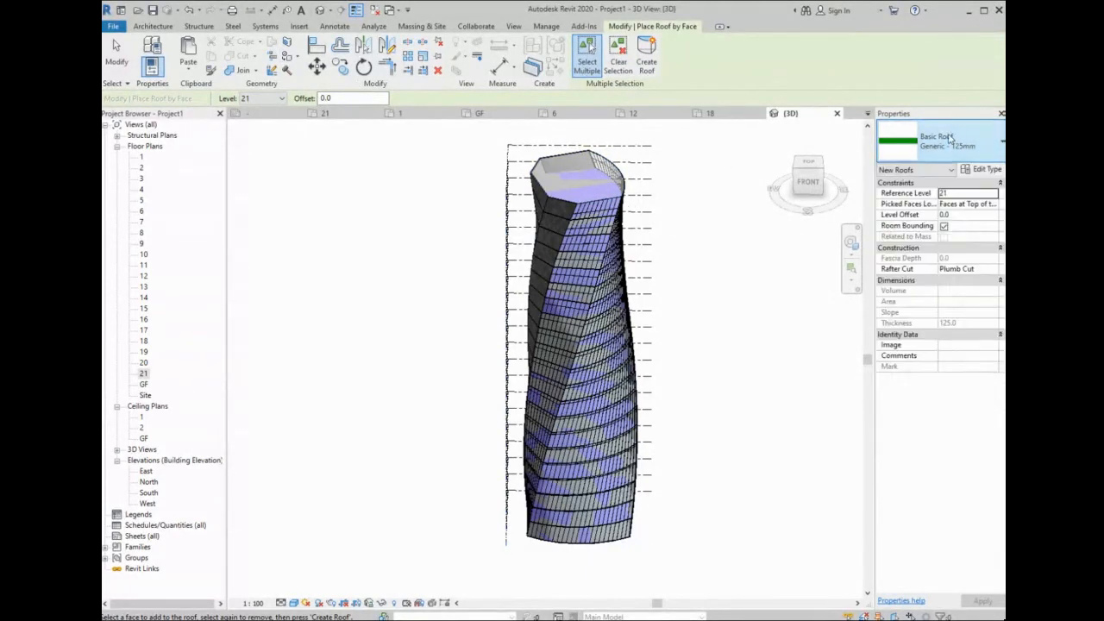
click(570, 163)
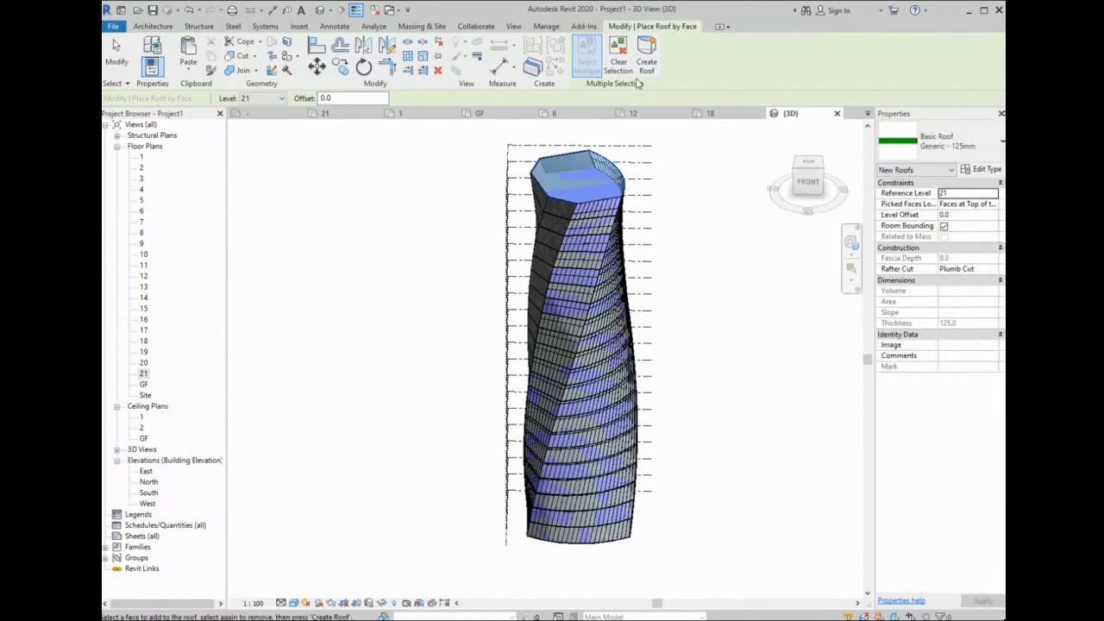
click(648, 62)
click(155, 27)
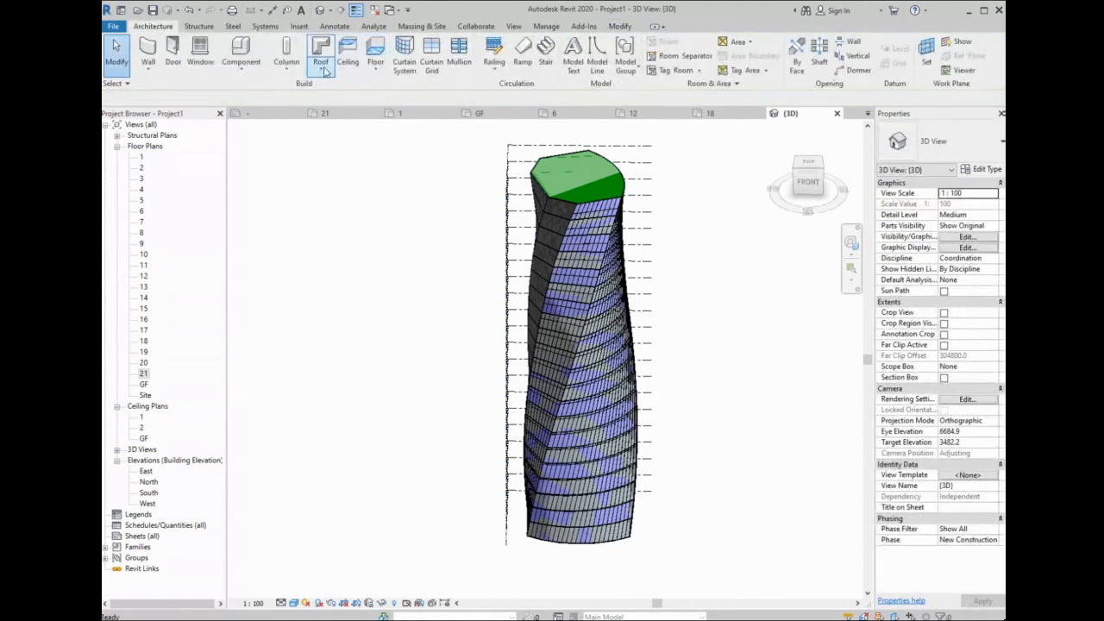
click(322, 69)
click(351, 138)
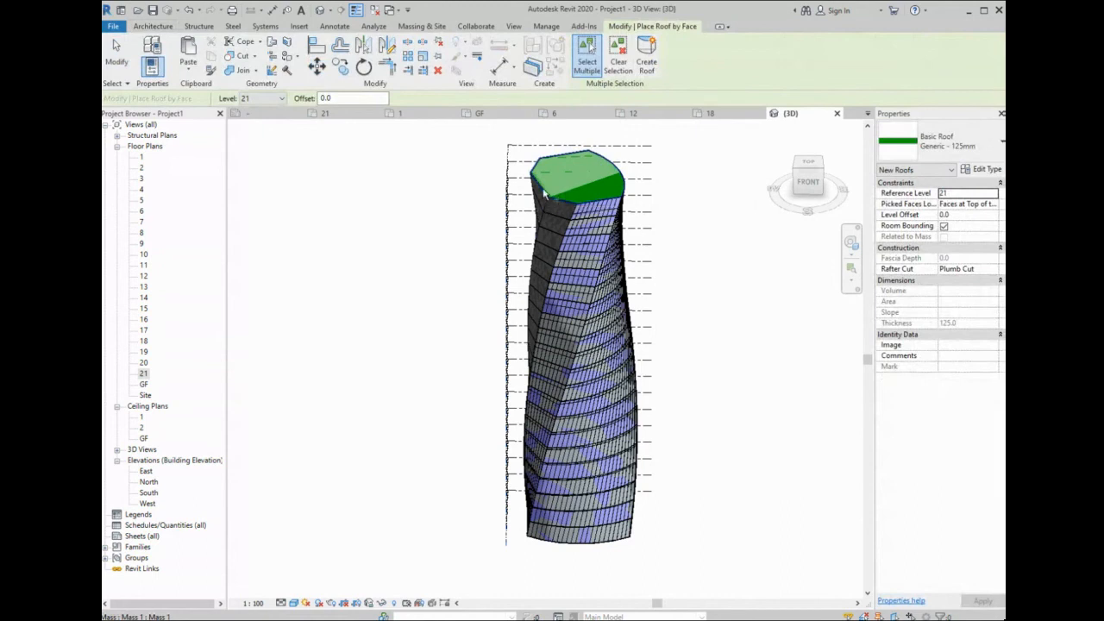
key(Escape)
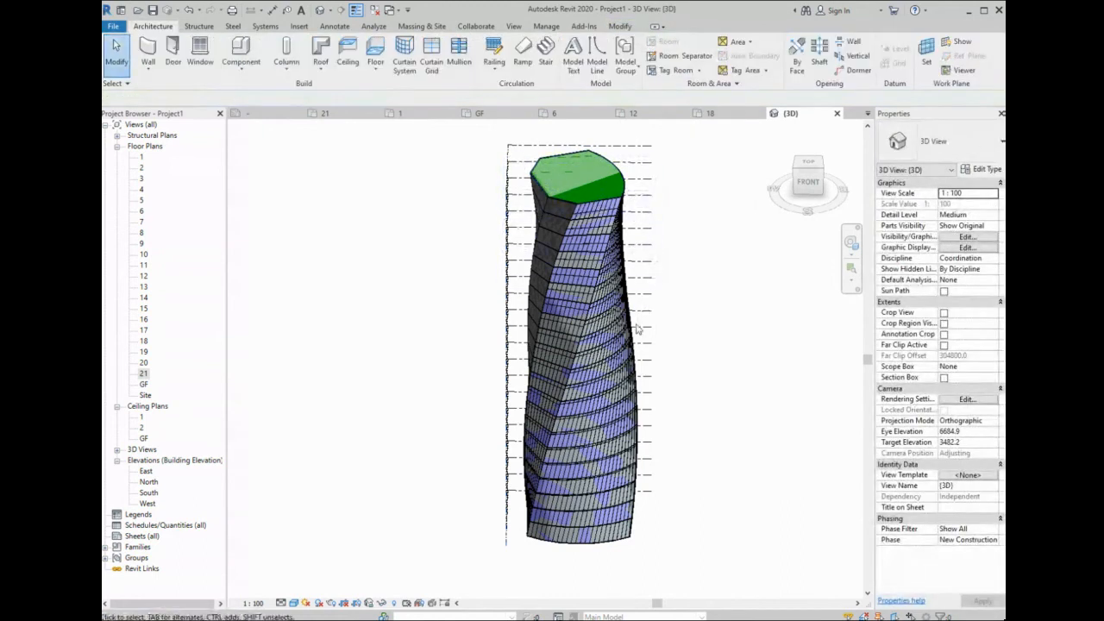
- Select the whole tower, filter the selection to Mass and Mass Floor elements only, and hide them in the 3D view
scroll(654, 323, down, 1)
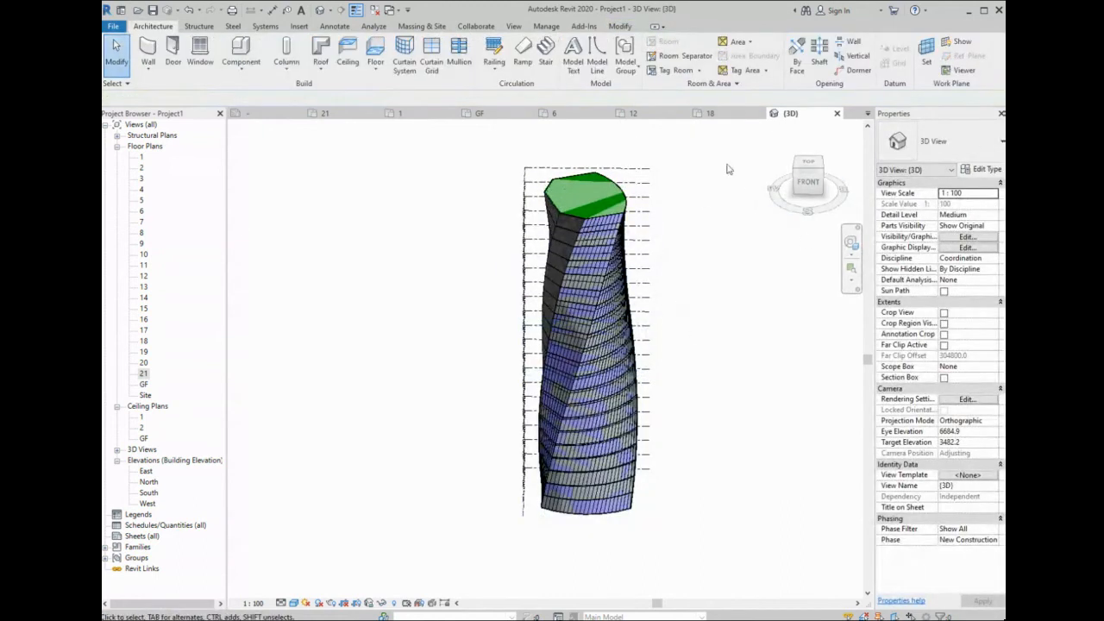
drag(690, 143, 512, 561)
click(583, 59)
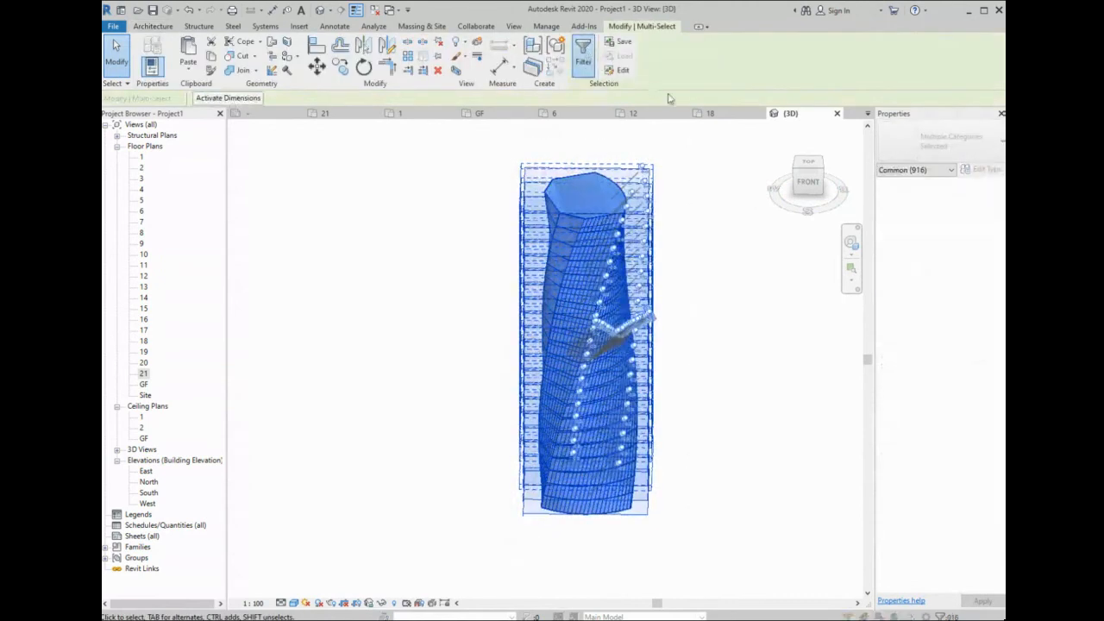
click(630, 260)
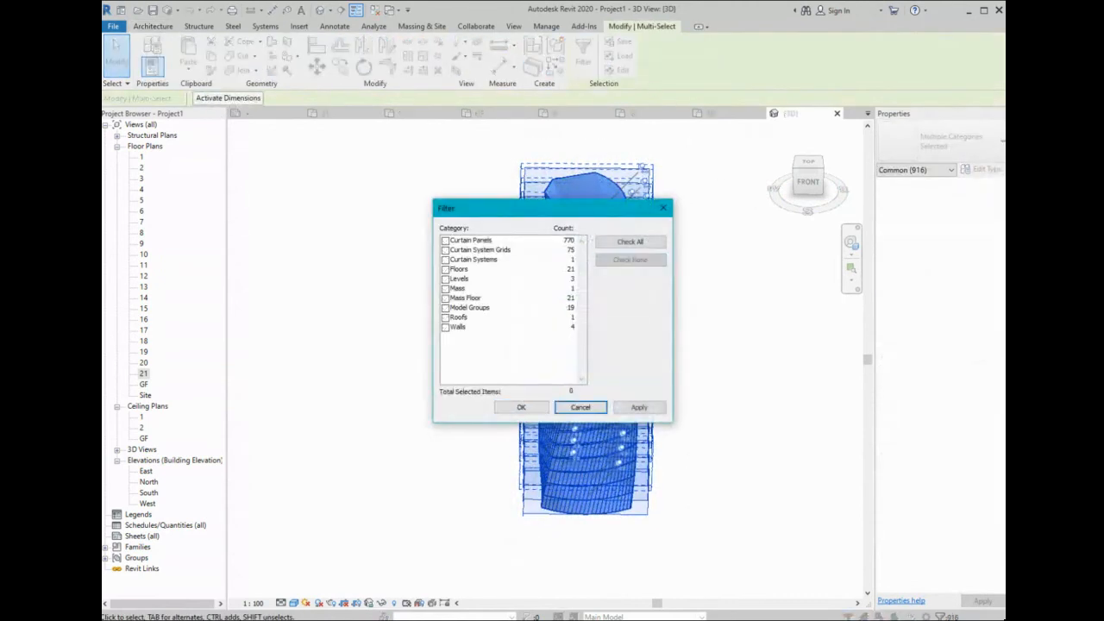
click(445, 288)
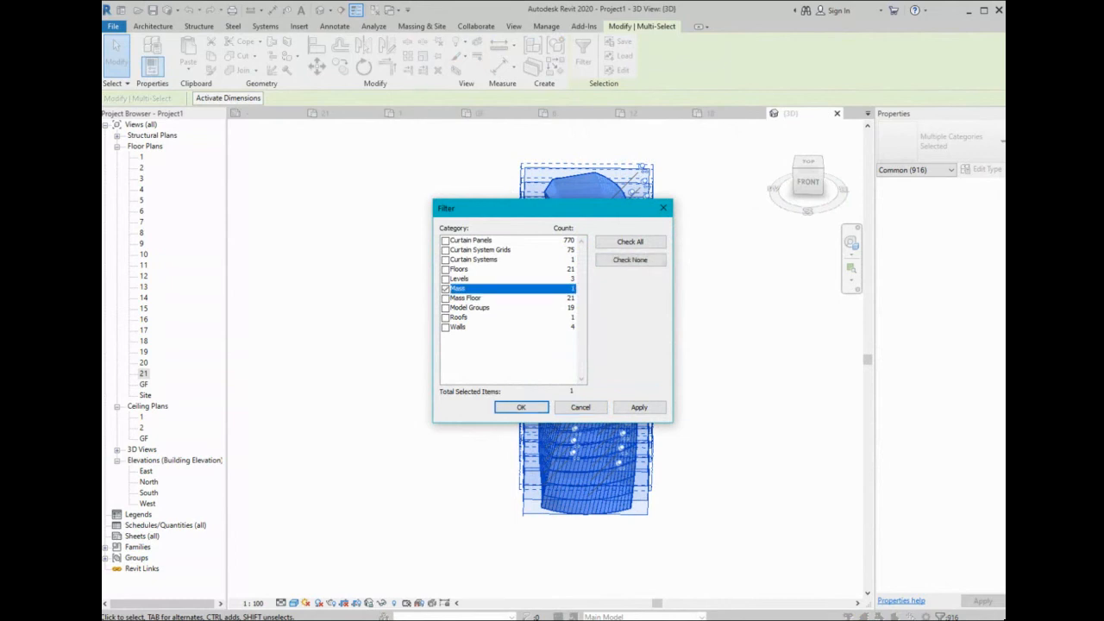
click(445, 297)
click(517, 407)
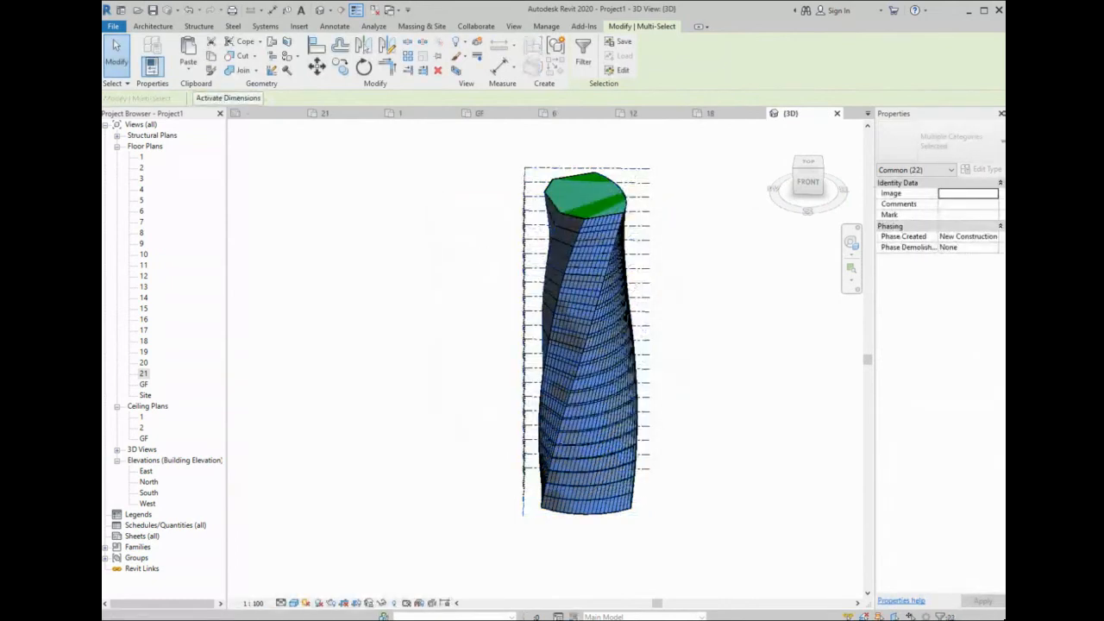
click(698, 365)
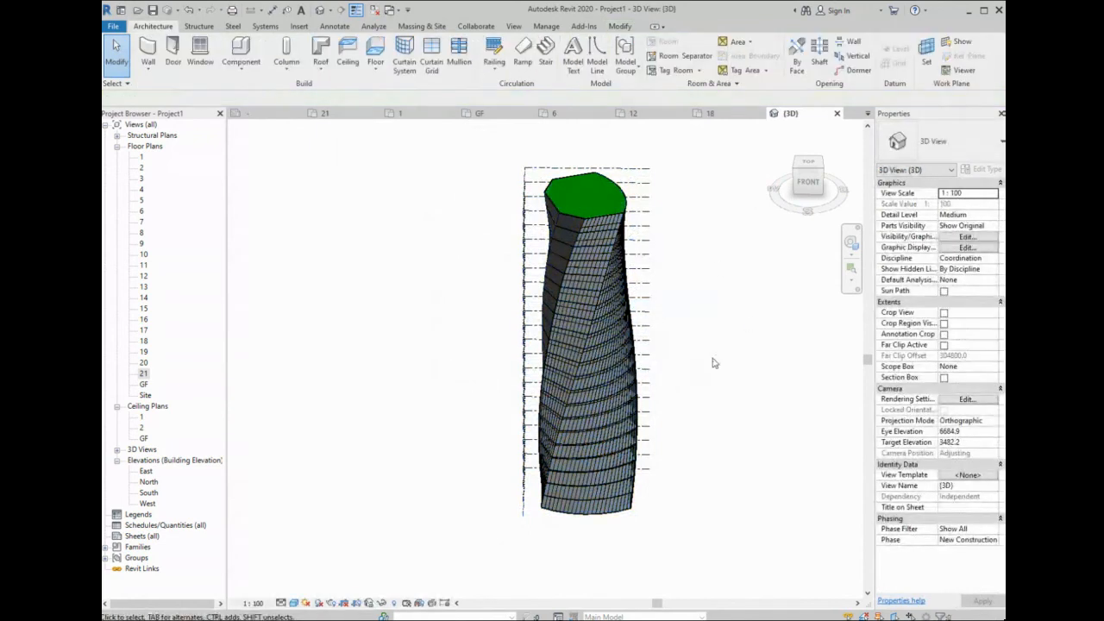
scroll(727, 409, down, 1)
shift+middle_drag(727, 408, 614, 387)
shift+middle_drag(552, 526, 543, 497)
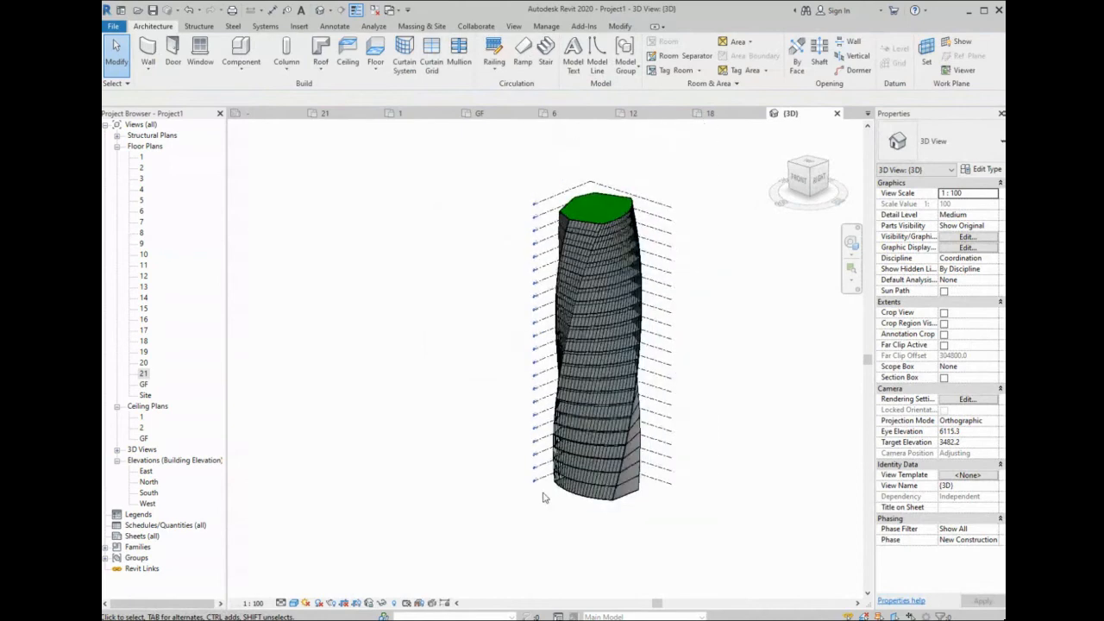
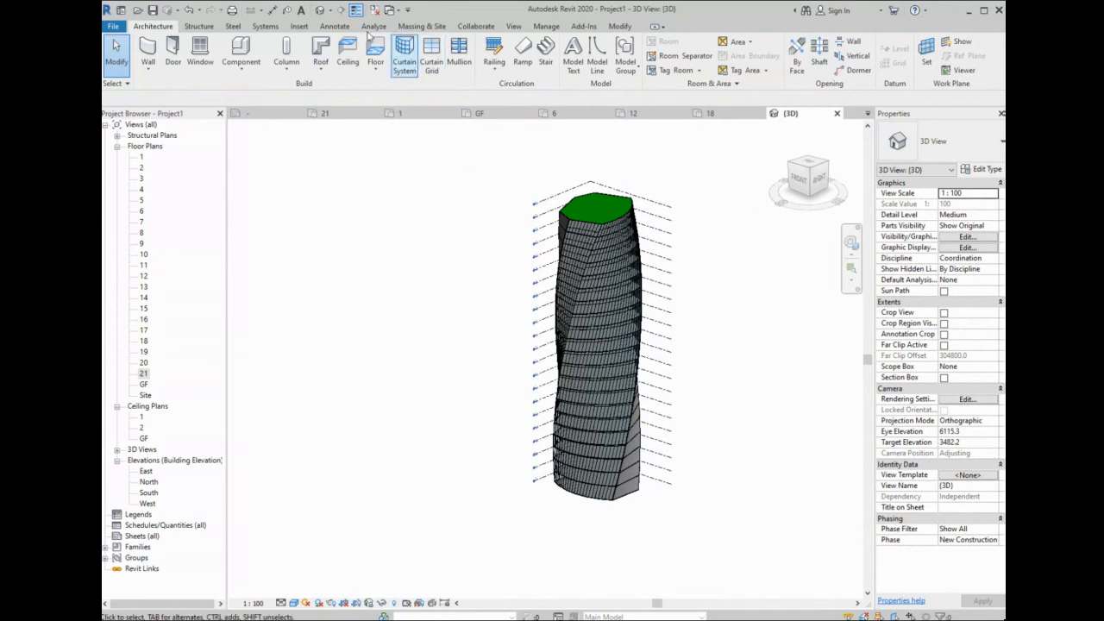
click(418, 26)
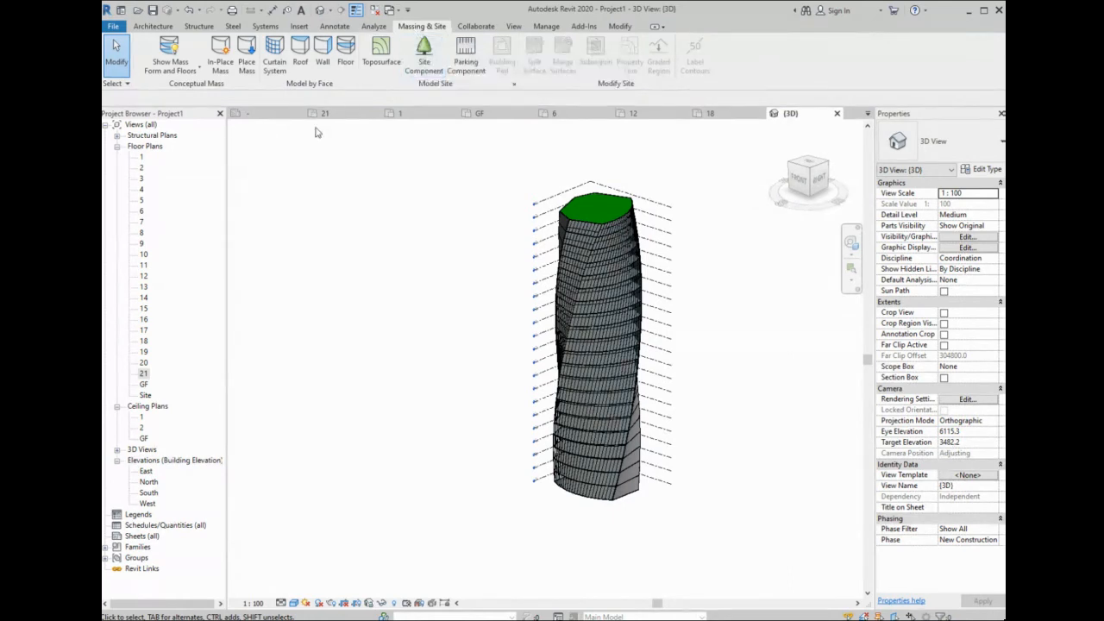
click(152, 27)
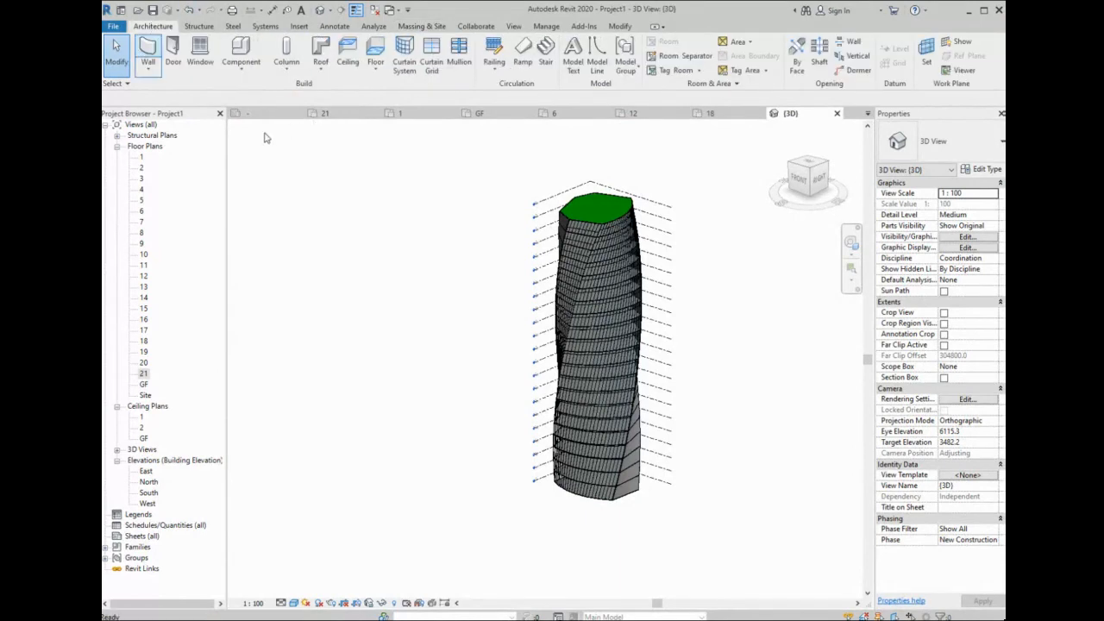
- Open the GF floor plan
double_click(144, 385)
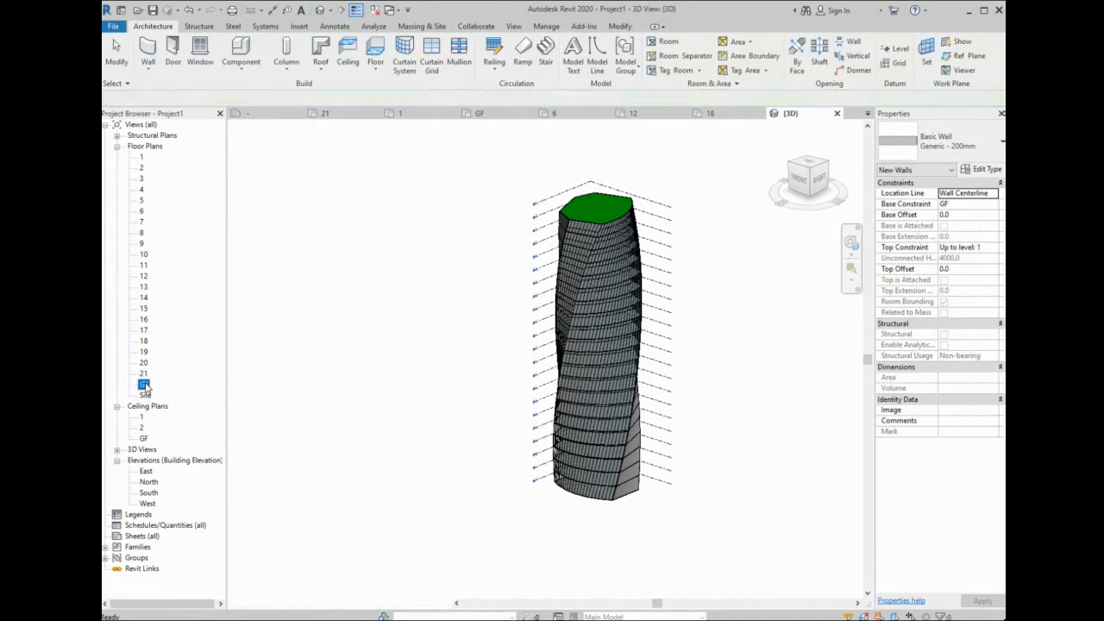
scroll(716, 302, down, 5)
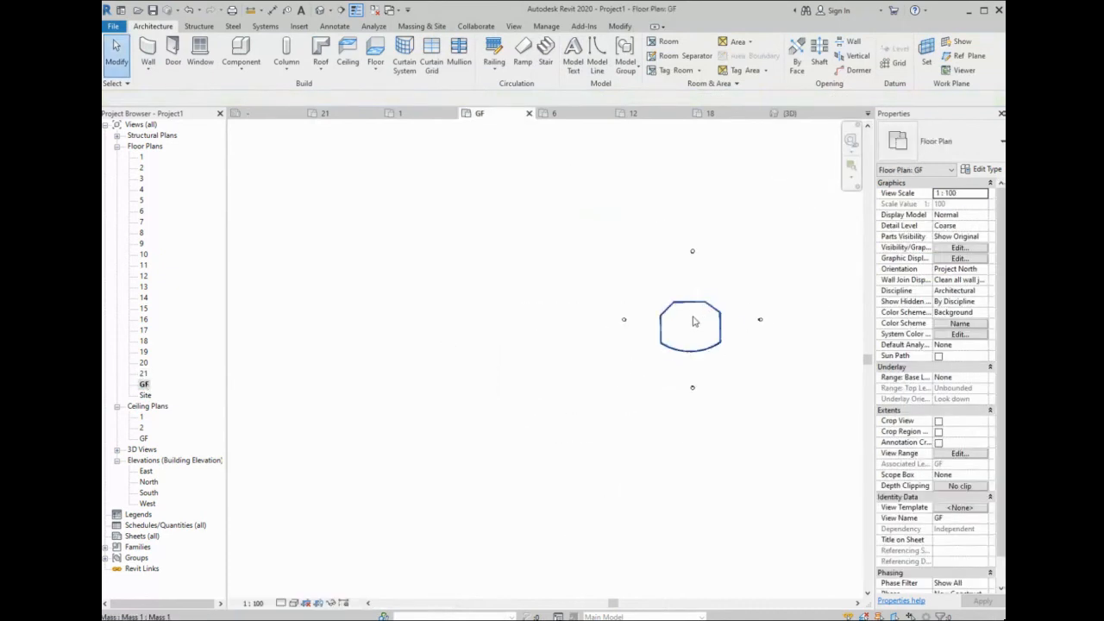
scroll(692, 319, down, 1)
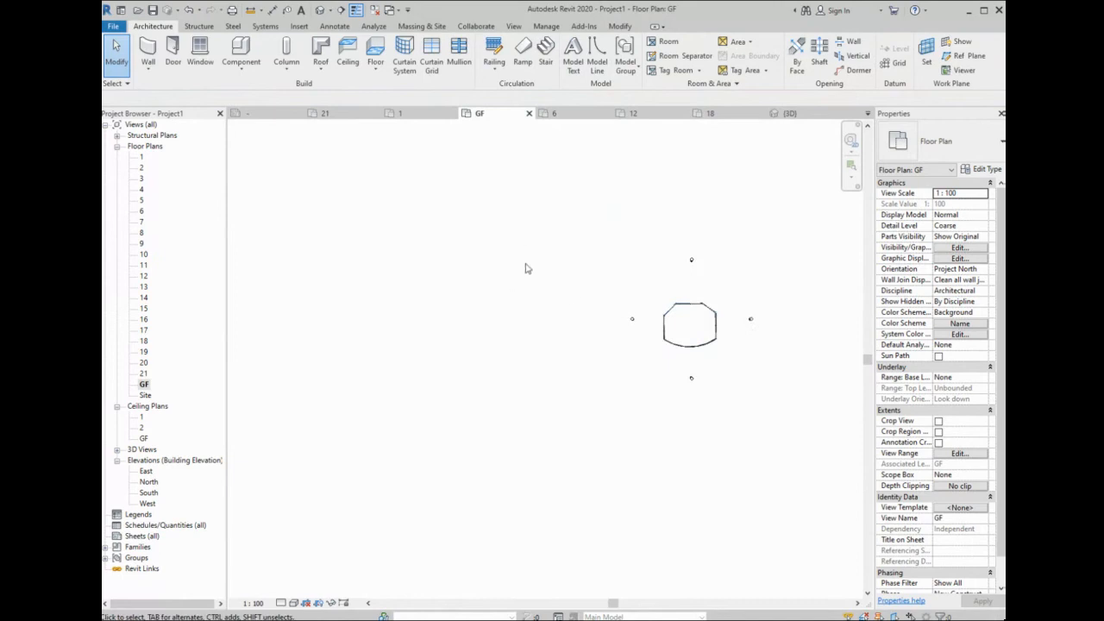
click(240, 76)
click(248, 75)
scroll(576, 352, up, 2)
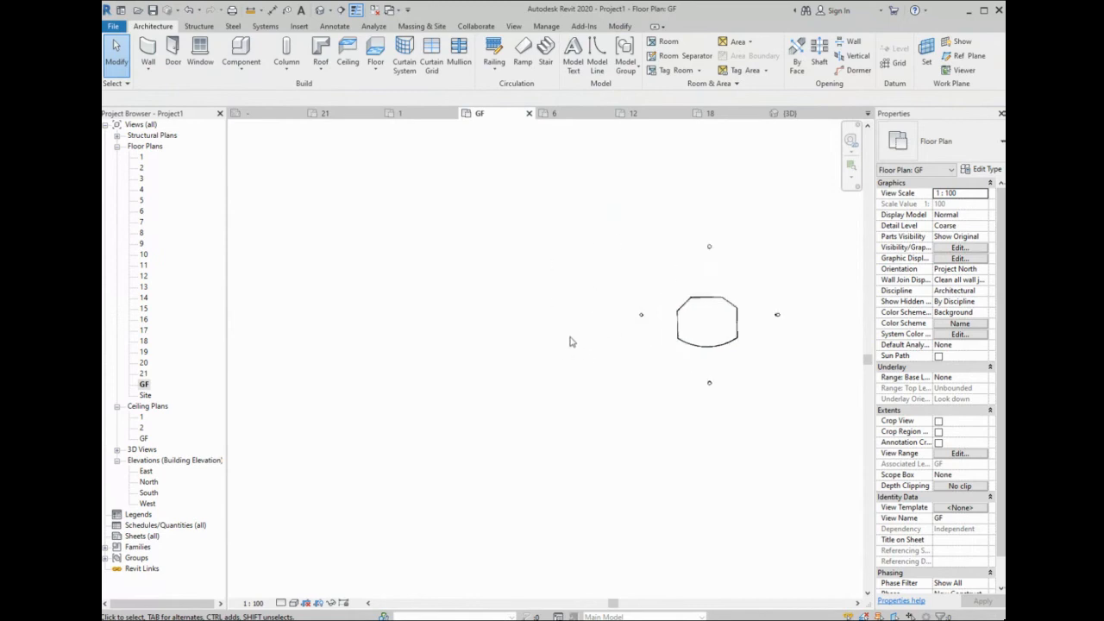
middle_drag(695, 333, 637, 331)
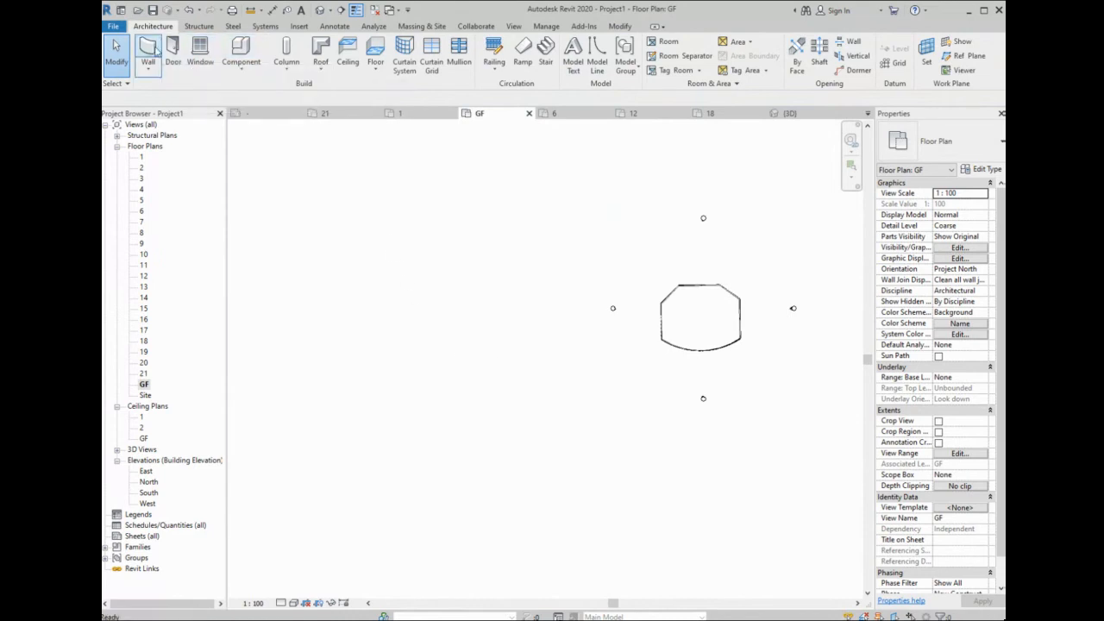
- Draw a closed six-sided L-shaped outline of Generic - 200mm walls west of the tower, with a north wall about 33000 mm long and a slanted west wall
click(377, 353)
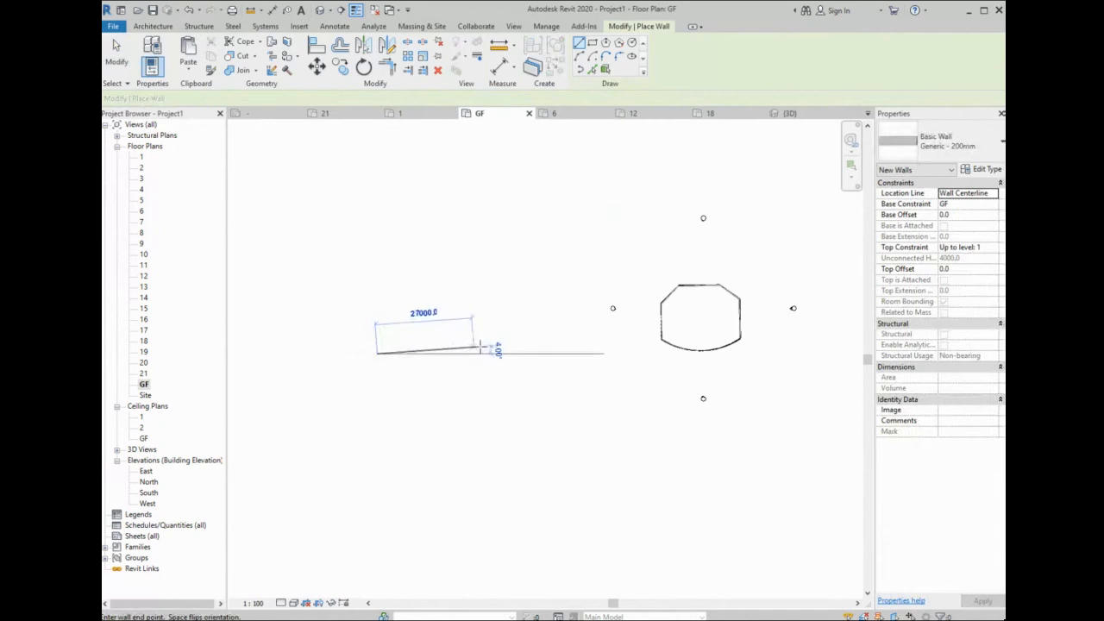
click(497, 353)
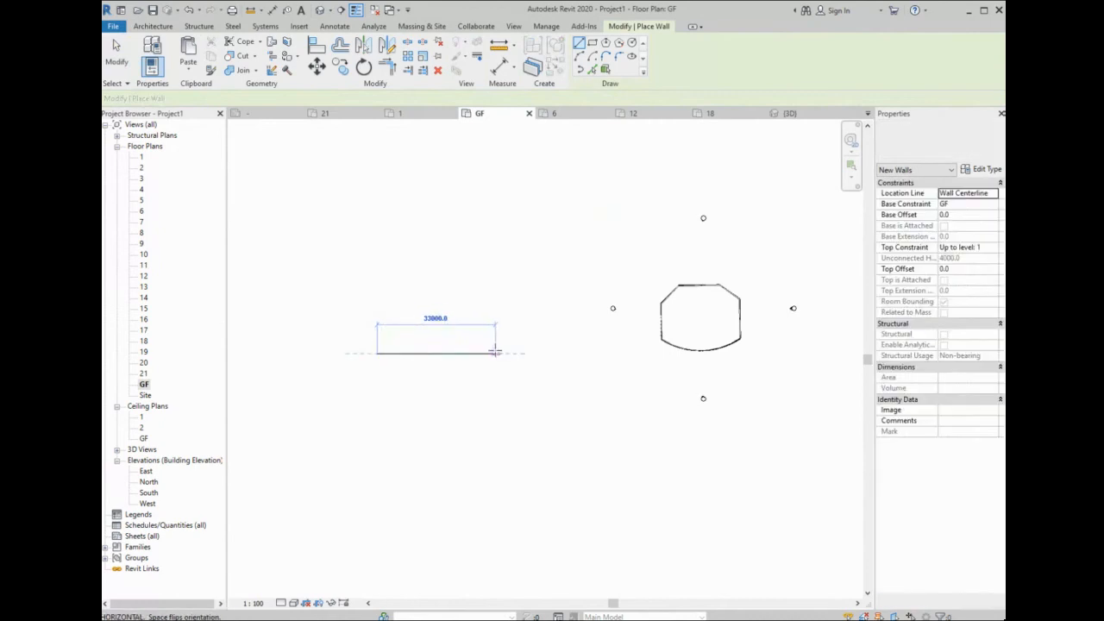
click(495, 439)
click(420, 439)
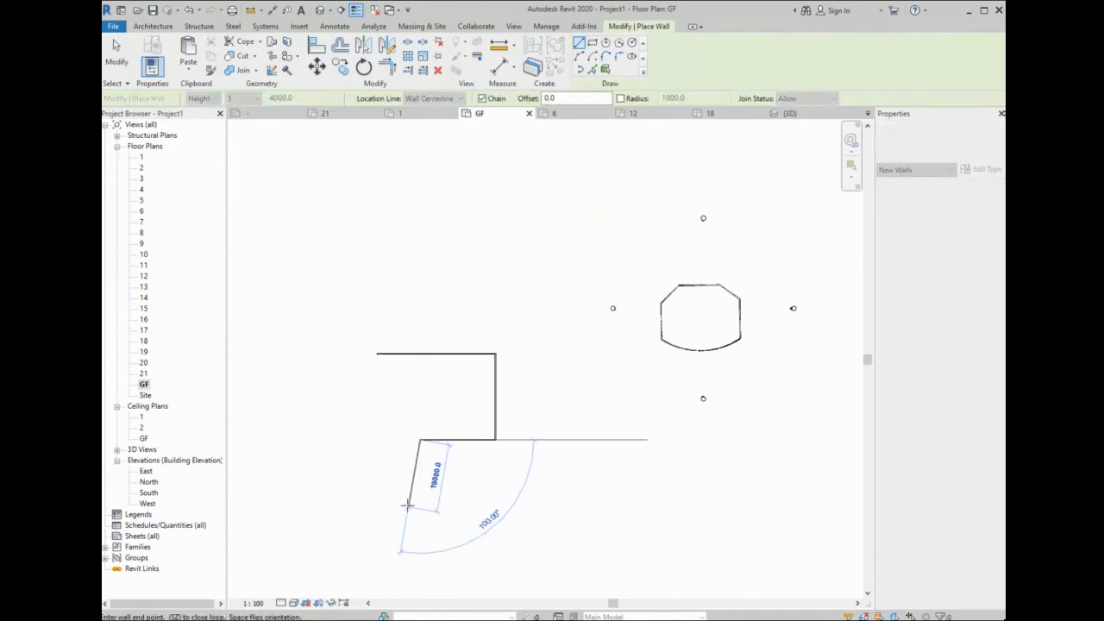
click(420, 506)
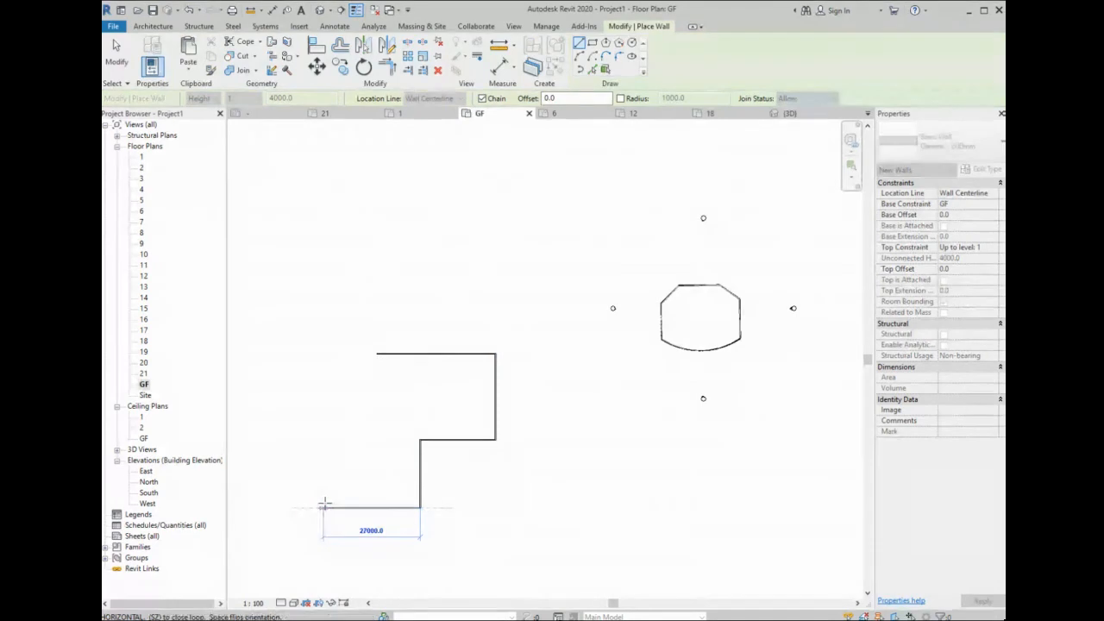
click(356, 506)
click(378, 352)
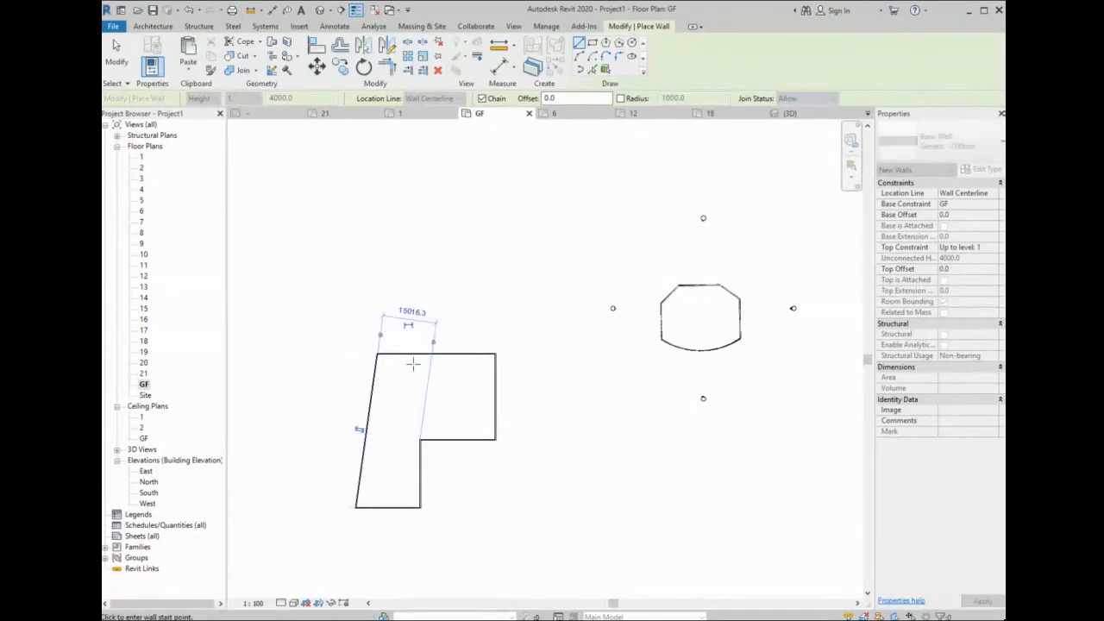
- Divide the L-shaped outline with a vertical partition wall about 24000 mm long and a horizontal partition wall across its southern leg
click(427, 354)
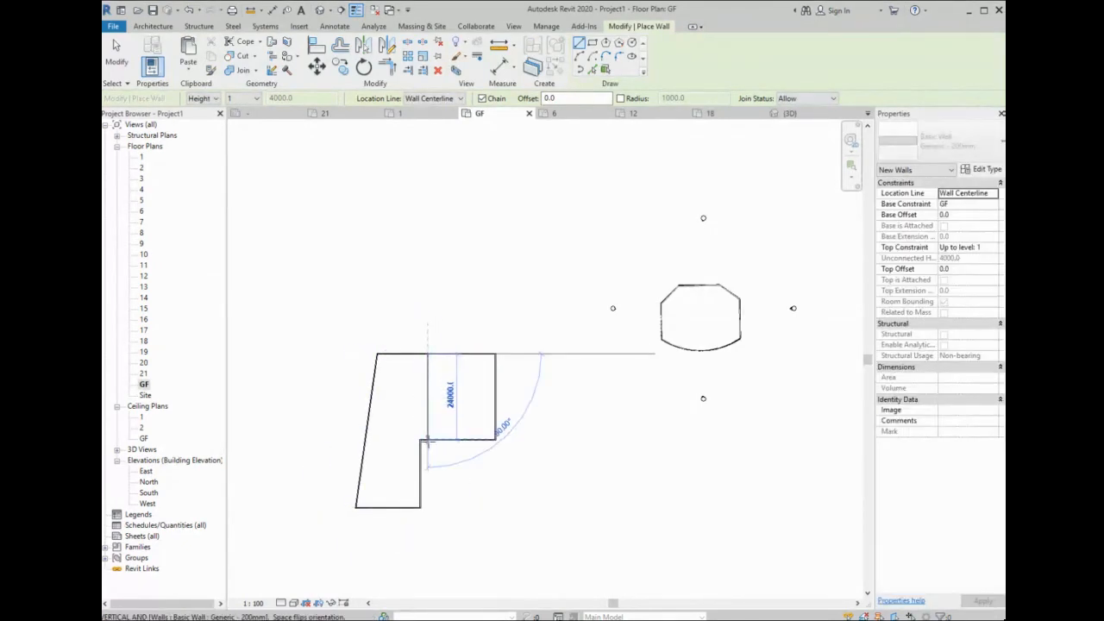
click(427, 440)
key(Escape)
click(420, 461)
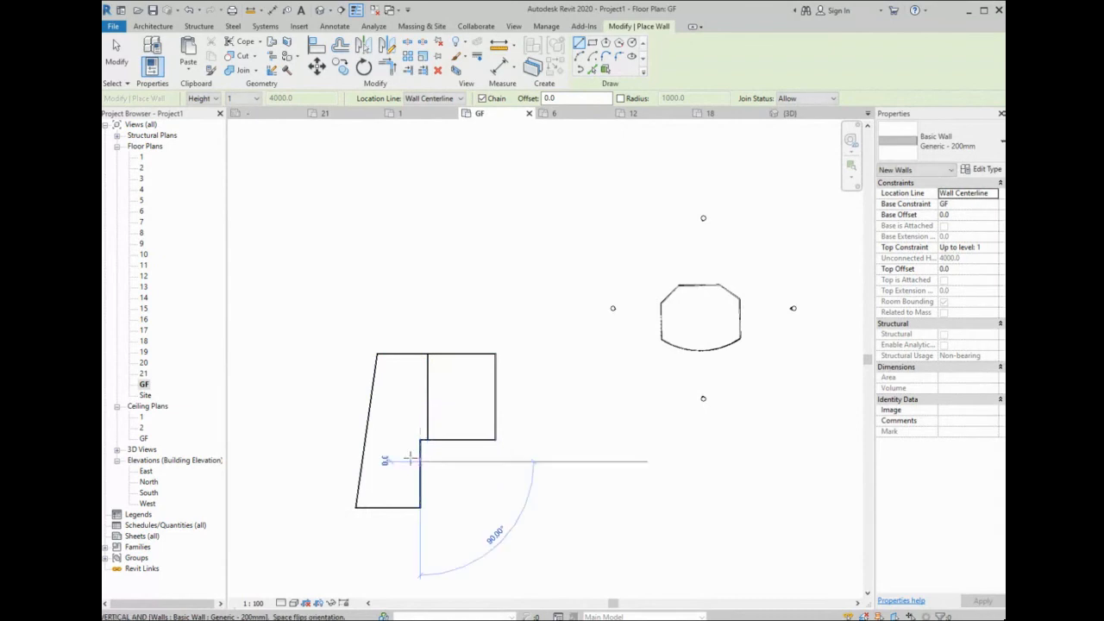
click(362, 461)
key(Escape)
key(Escape)
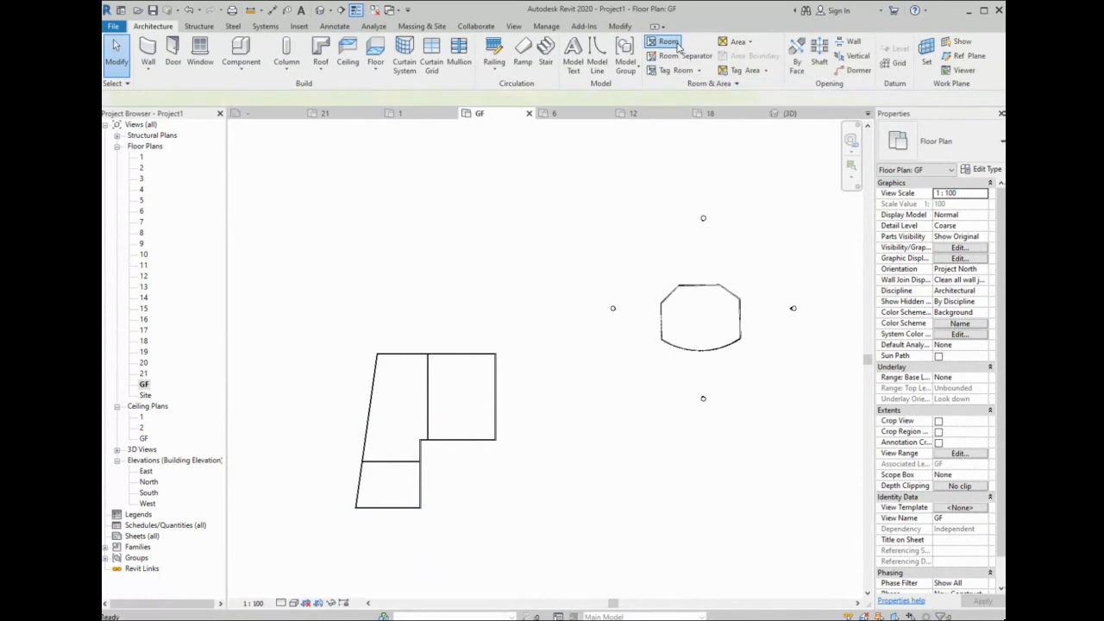
- Draw a horizontal room separation line from the middle of the vertical partition to the slanted west wall
click(677, 44)
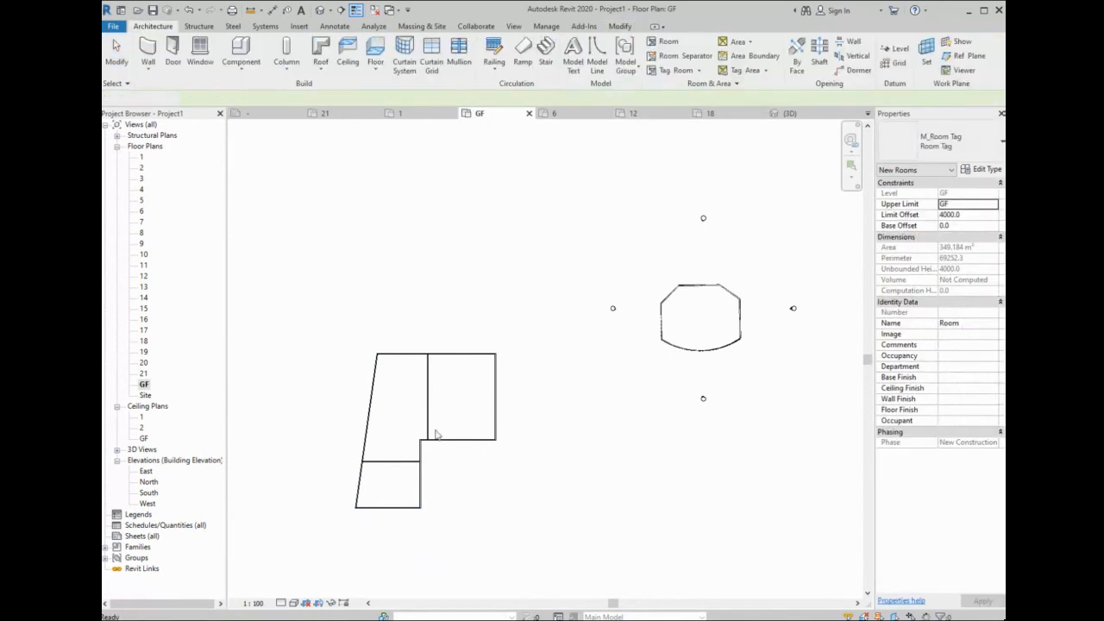
click(682, 55)
click(426, 396)
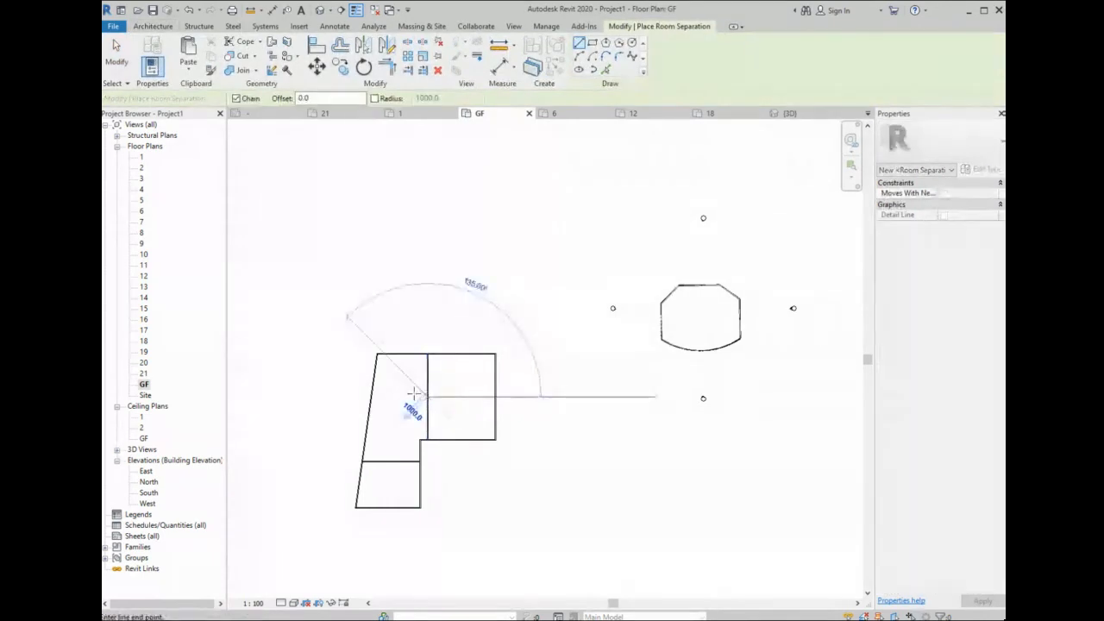
click(370, 396)
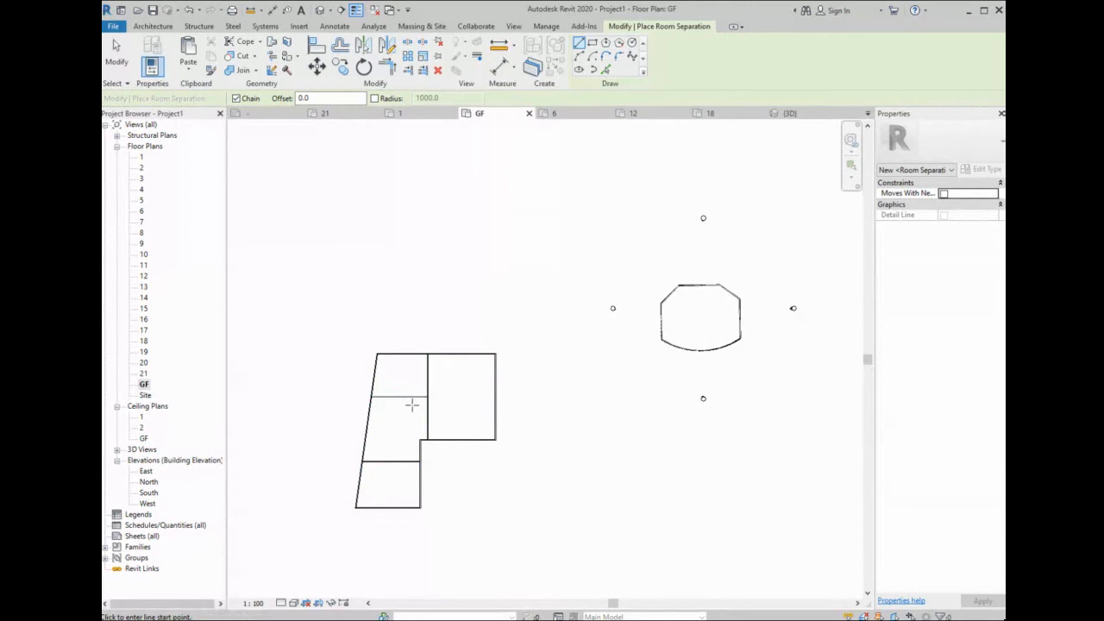
key(Escape)
key(Escape)
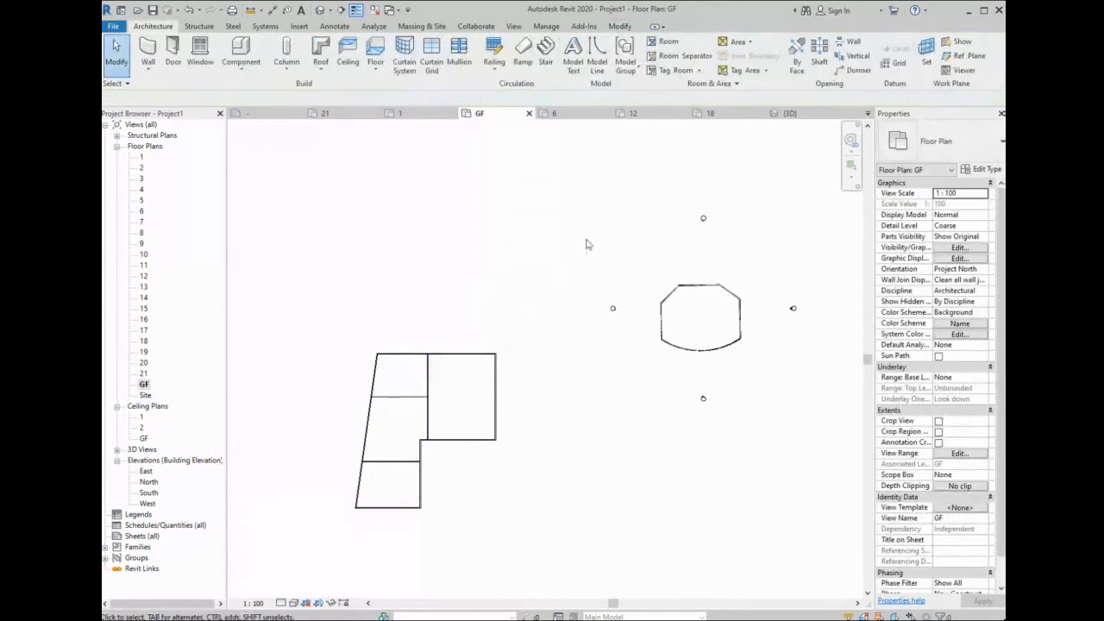
- Place tagged rooms in all four enclosed spaces of the L-shaped layout
click(666, 47)
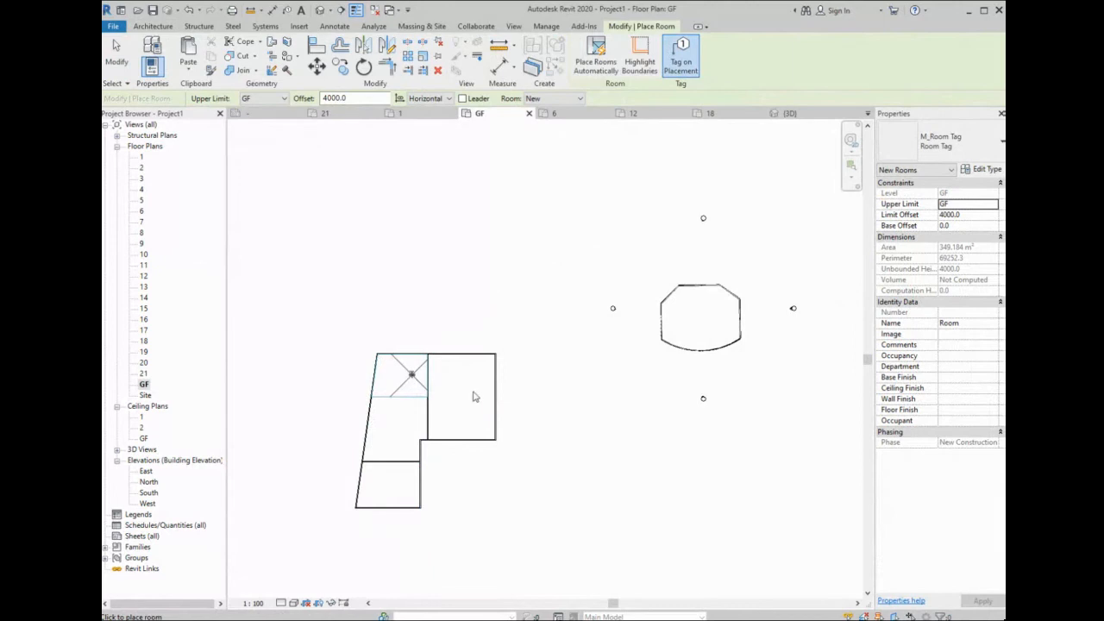
click(426, 431)
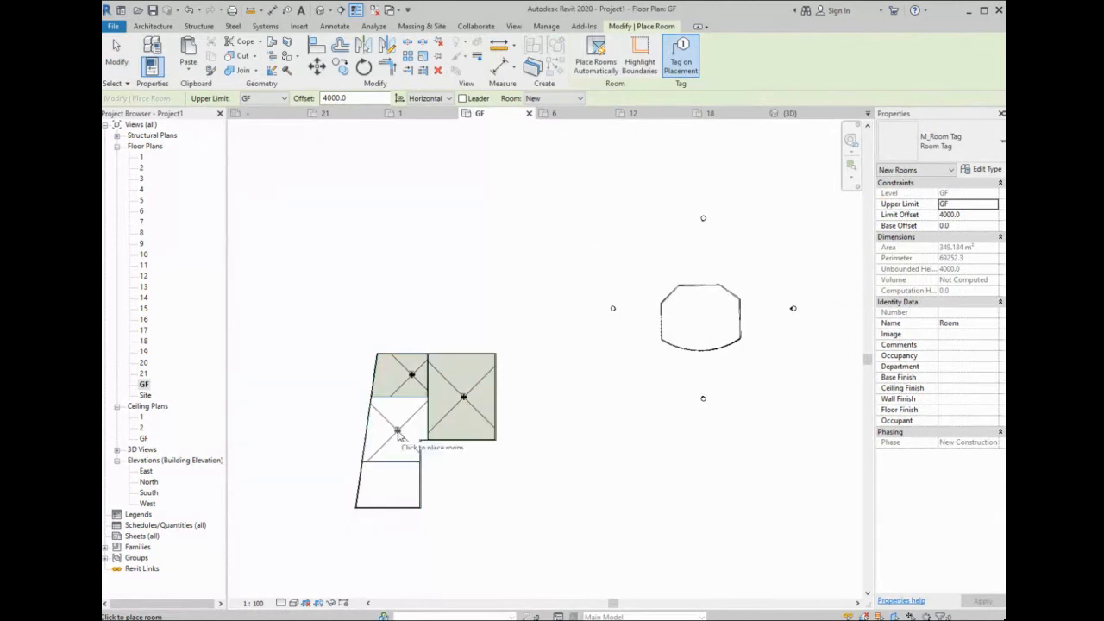
click(382, 489)
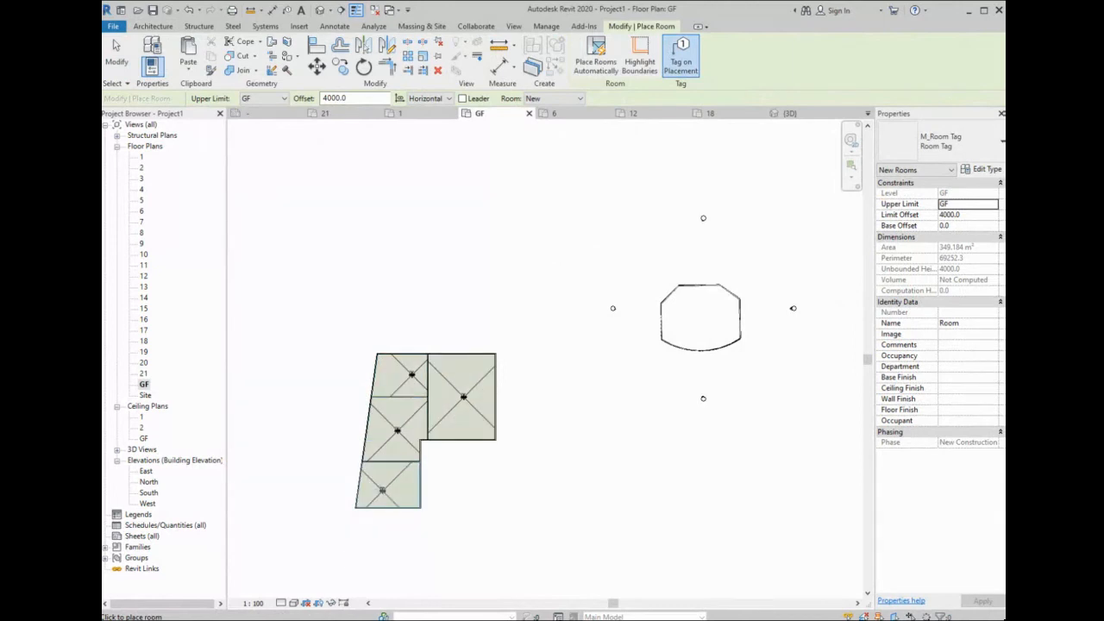
key(Escape)
key(Escape)
- Rename the large eastern room as living
scroll(460, 401, up, 5)
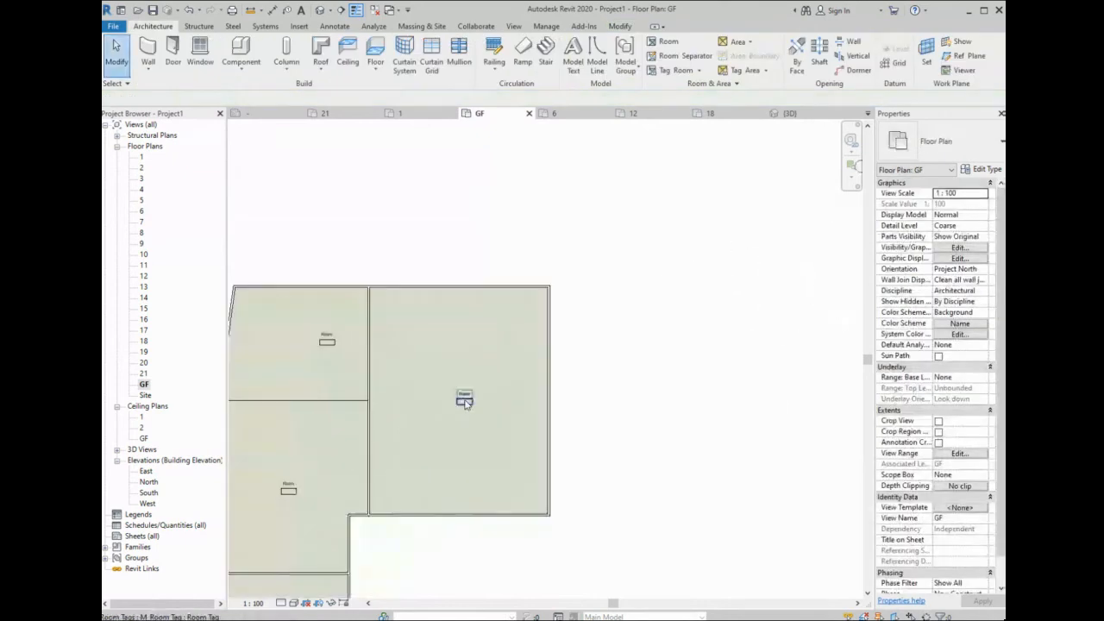
scroll(464, 402, up, 3)
double_click(466, 399)
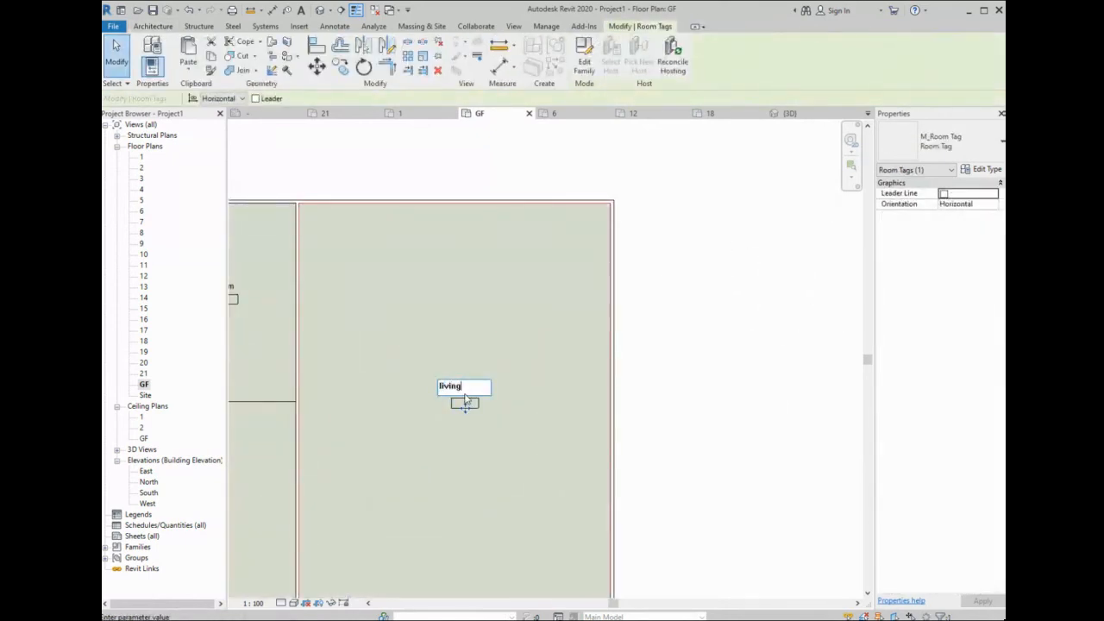
key(Return)
scroll(461, 399, down, 2)
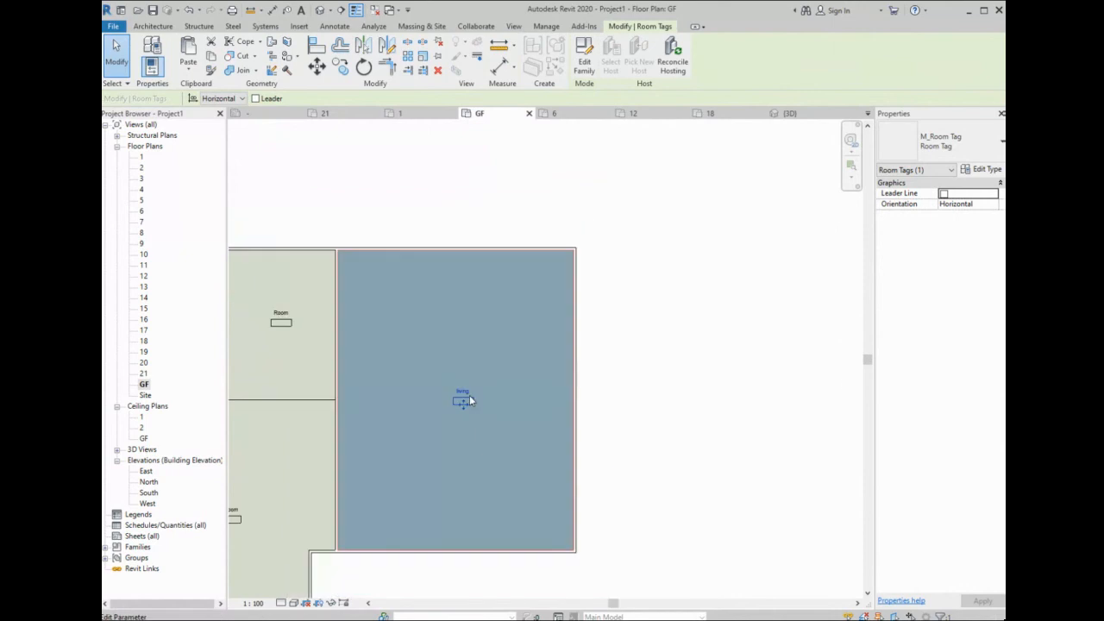
- Rename the room north of the separation line as dining
double_click(283, 314)
text(dining)
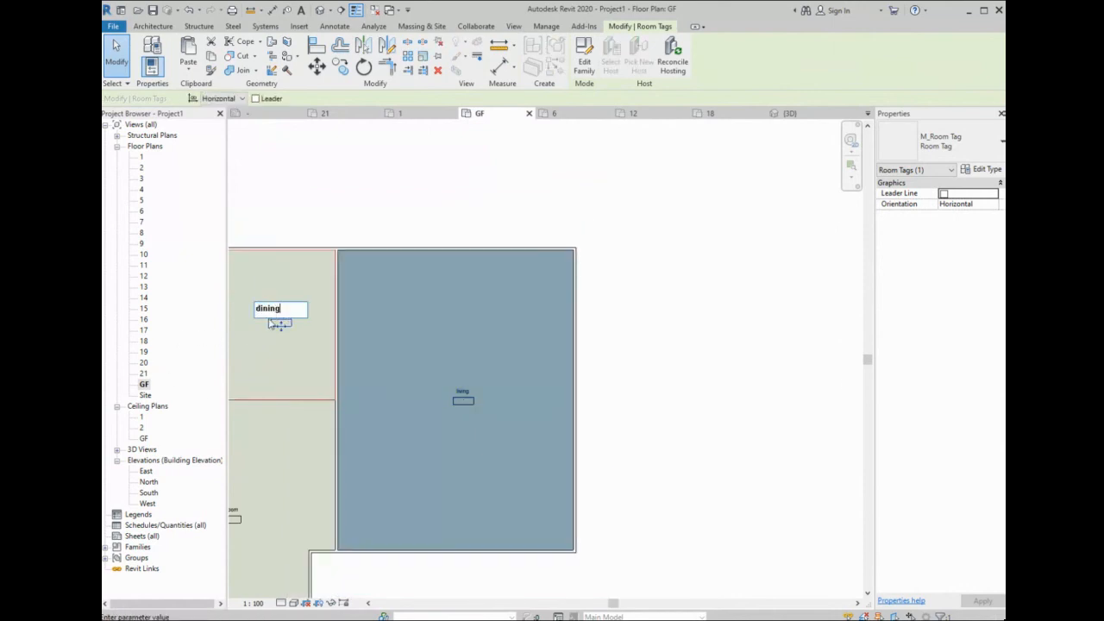
scroll(472, 327, down, 1)
key(Return)
scroll(647, 341, down, 1)
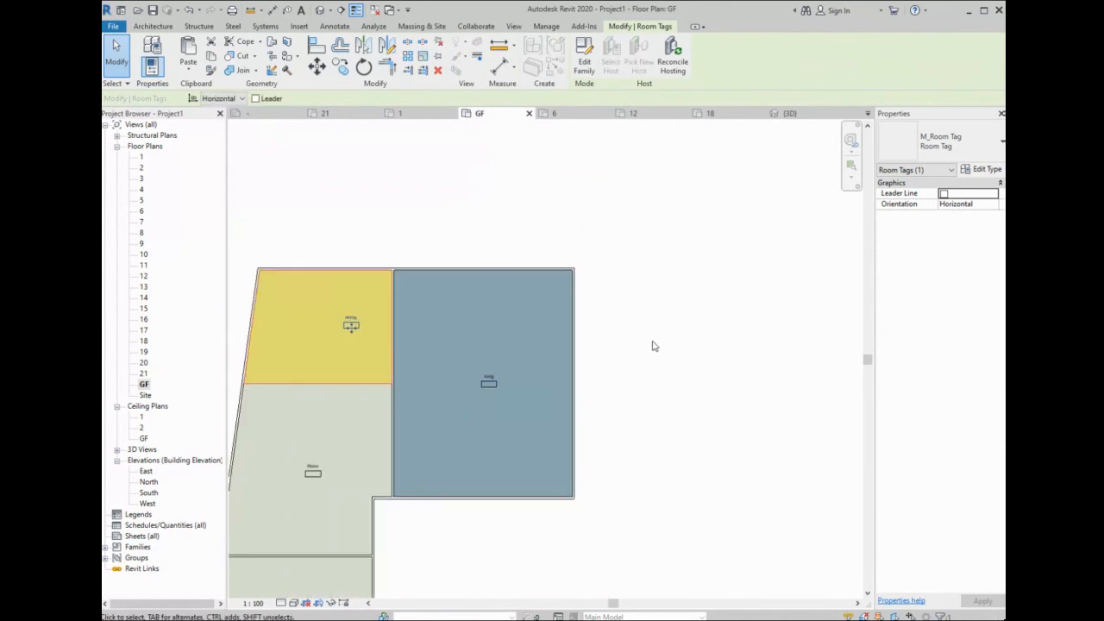
- Rename the room south of the separation line as kitchen
scroll(317, 464, up, 1)
double_click(312, 468)
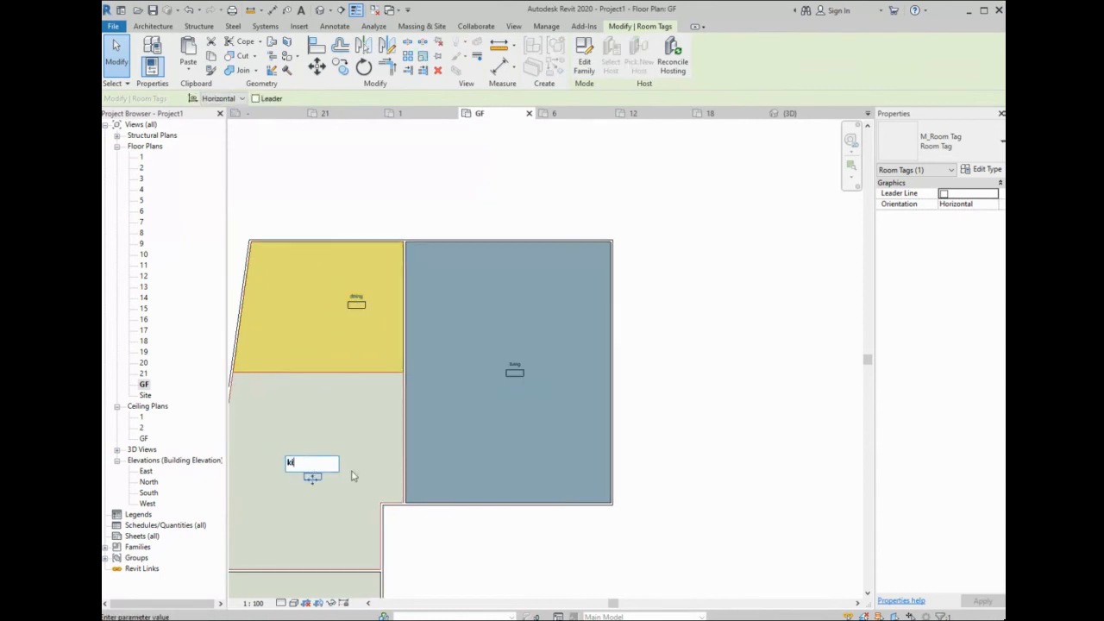
key(Return)
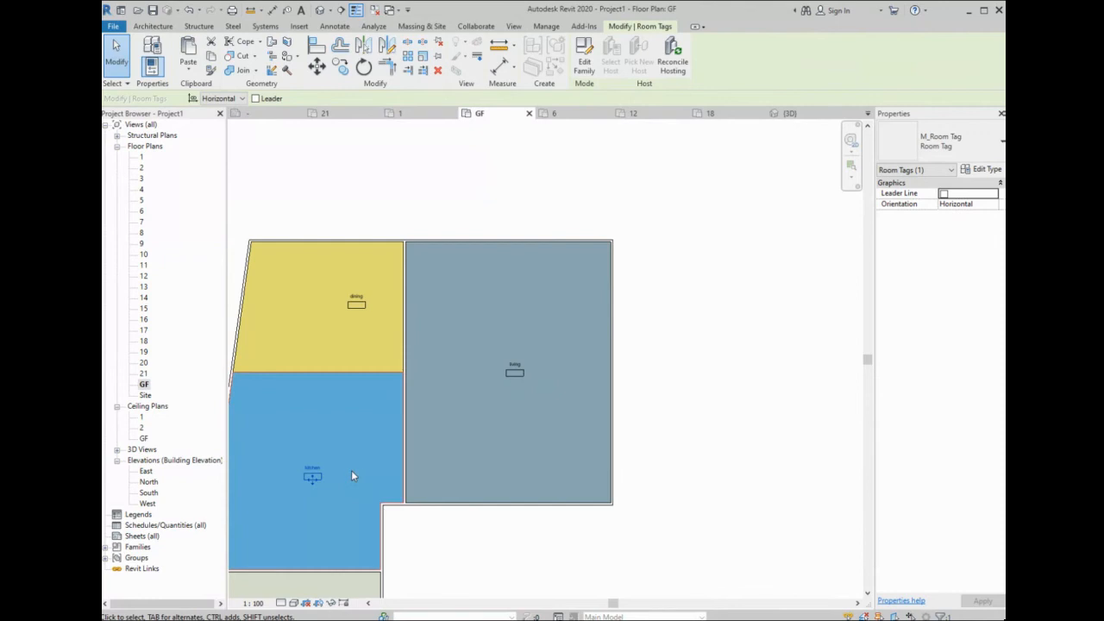
scroll(595, 364, down, 1)
middle_drag(414, 517, 461, 473)
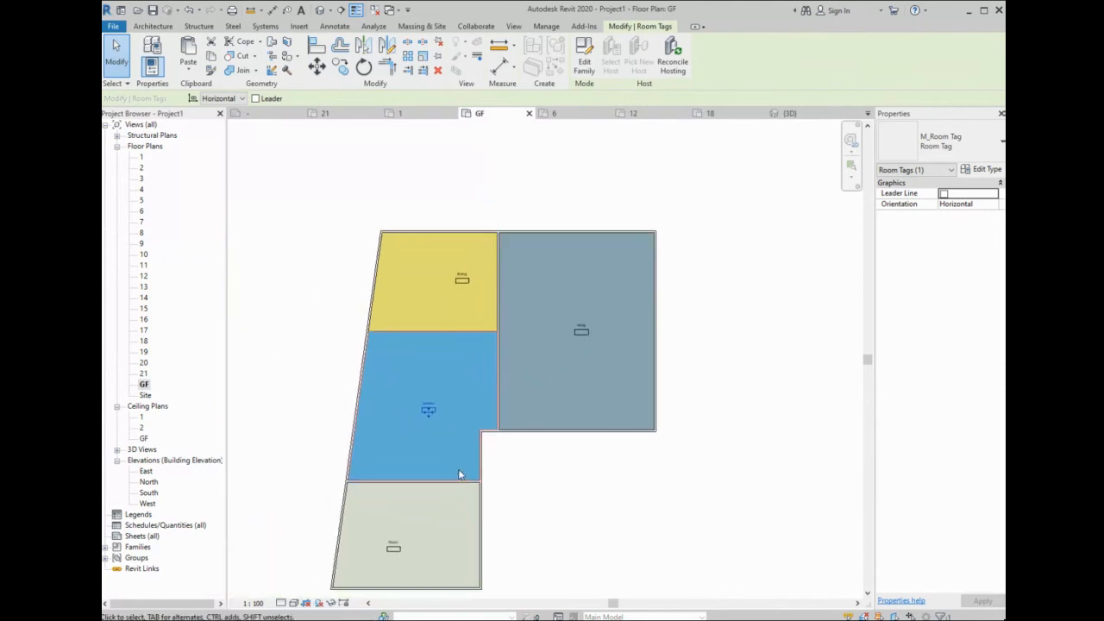
click(580, 449)
- Place a color fill legend for the rooms in the open area just south of the living room
scroll(580, 449, down, 1)
middle_drag(609, 362, 618, 330)
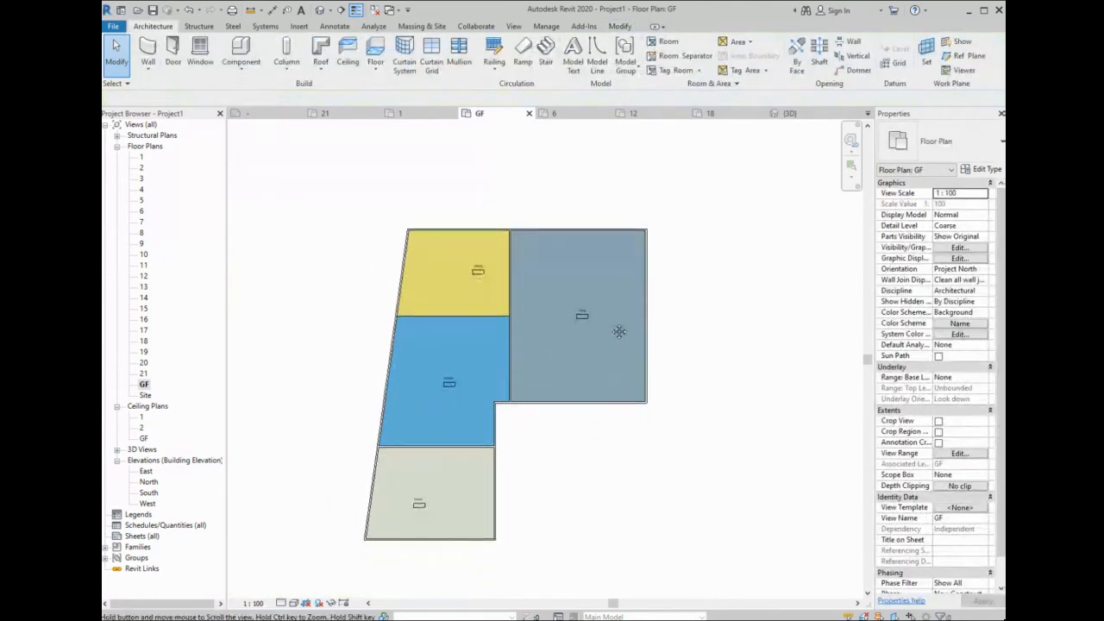
click(334, 27)
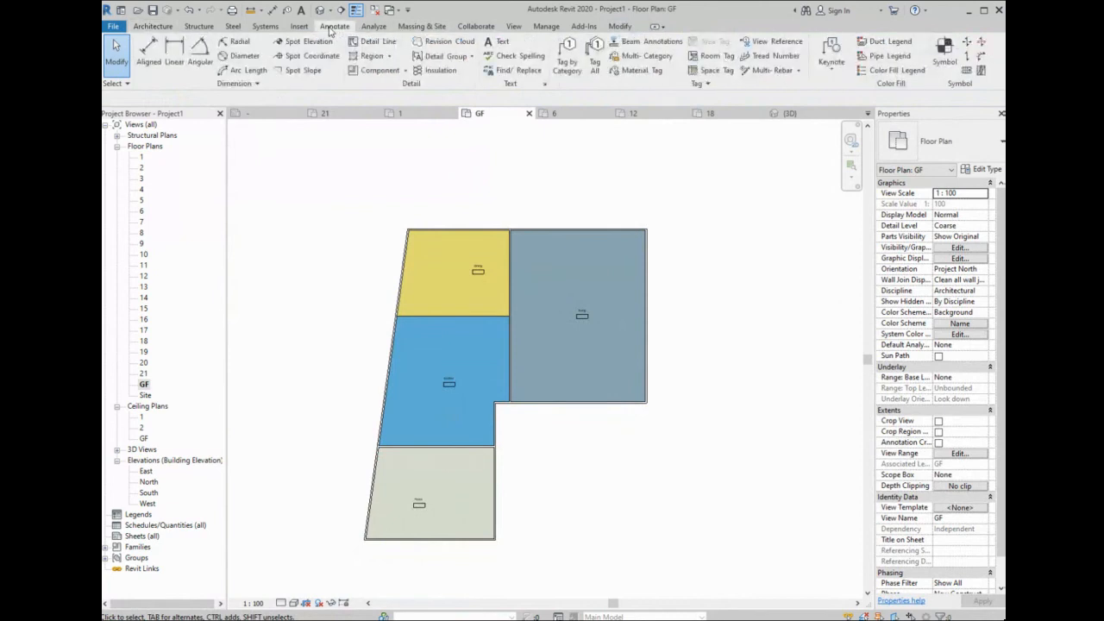
click(897, 71)
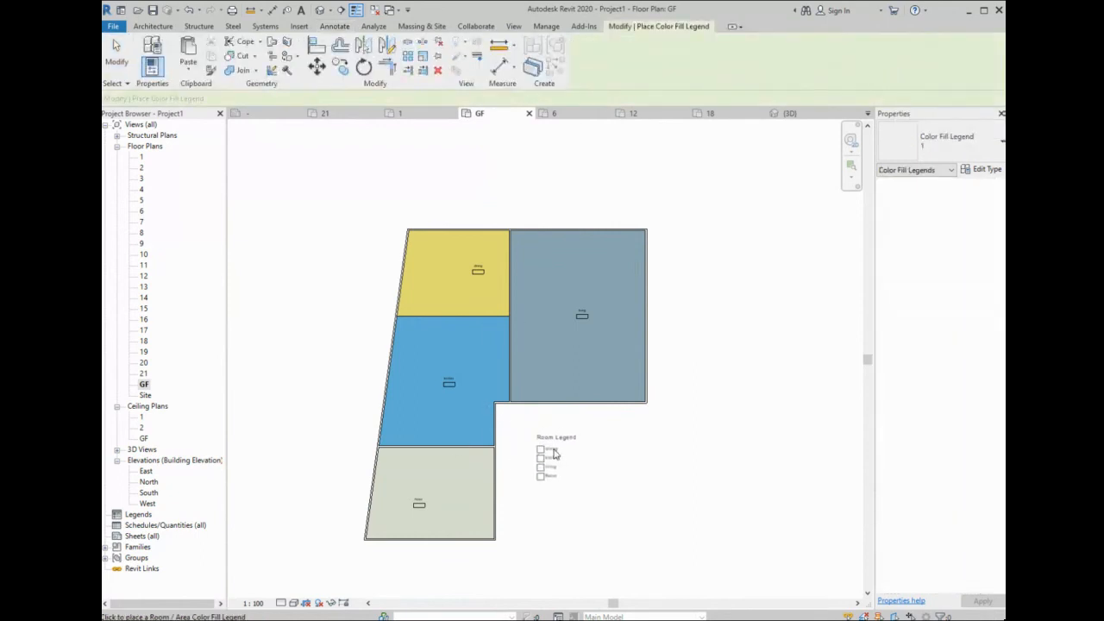
click(558, 446)
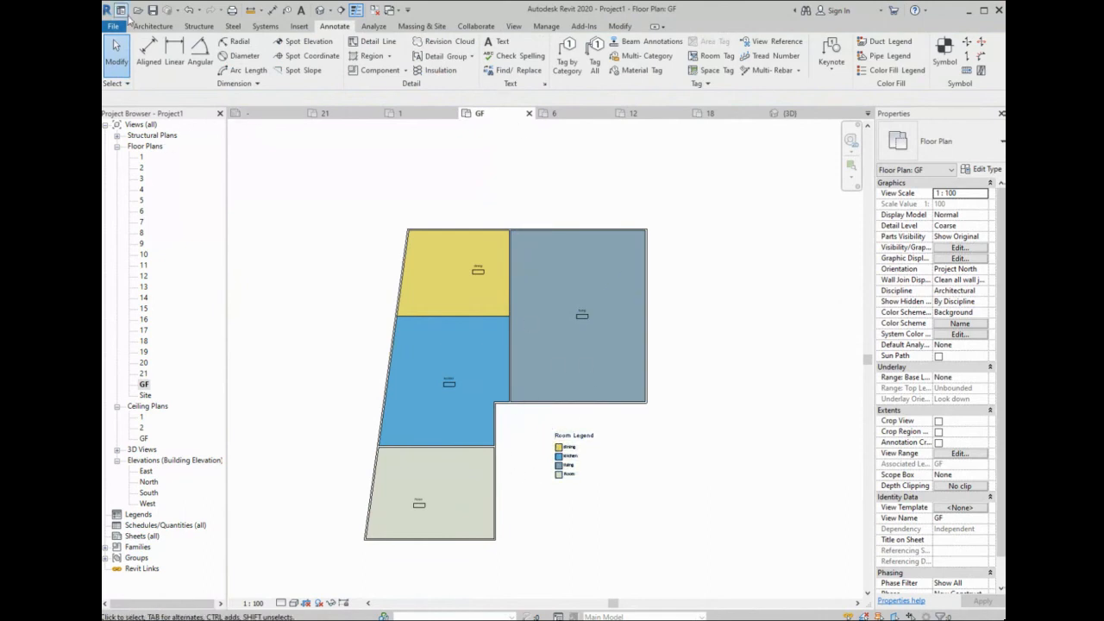
- Close the open room tag family and create a new project
click(256, 111)
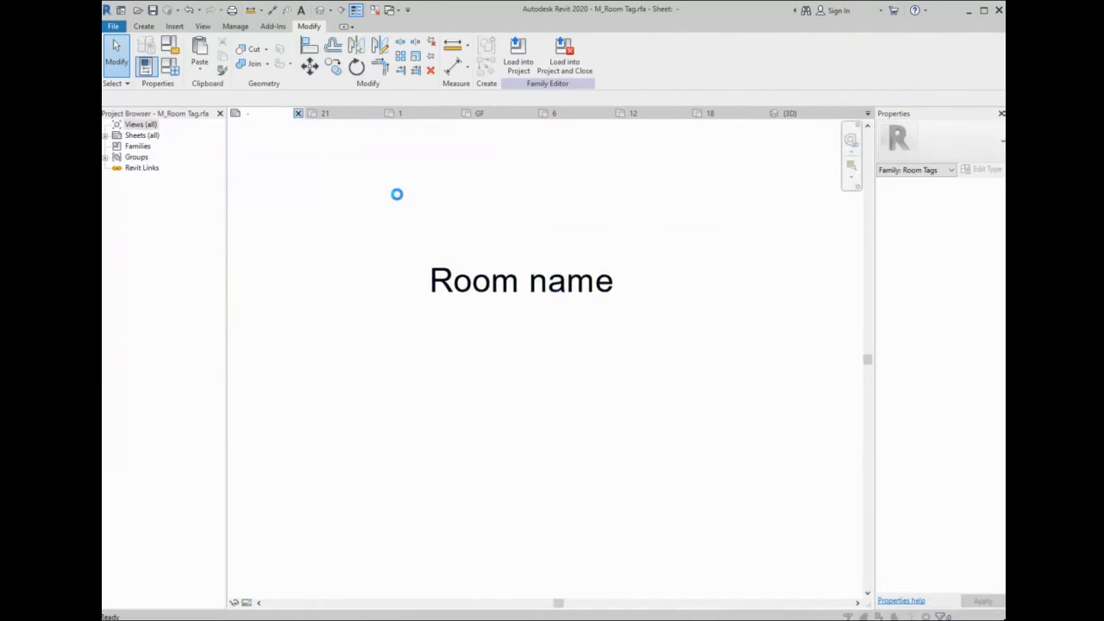
click(697, 322)
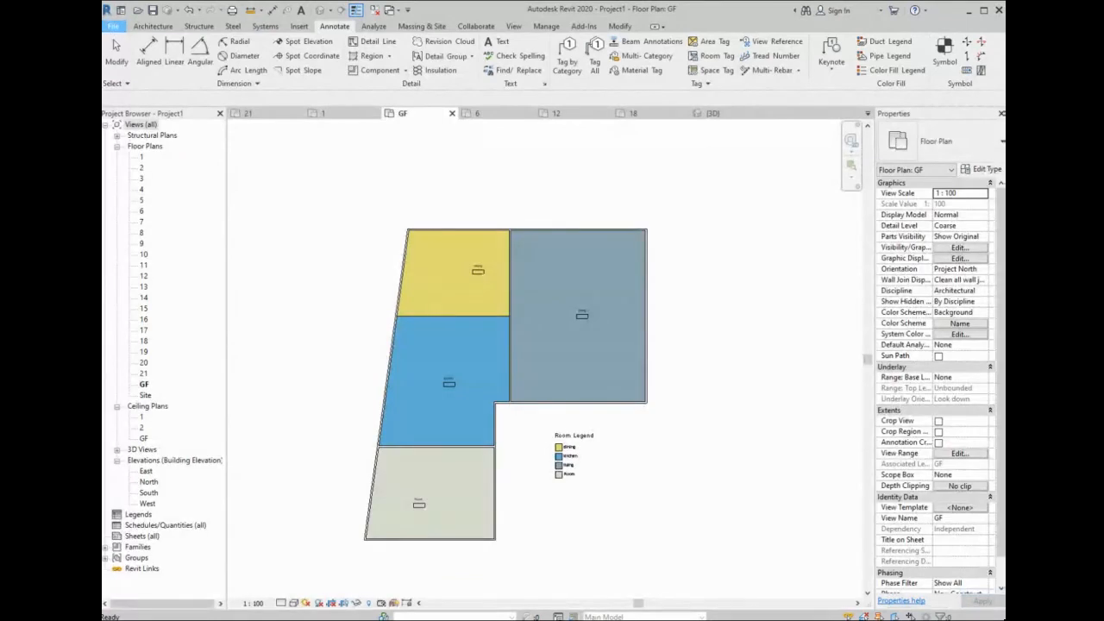
key(ctrl+n)
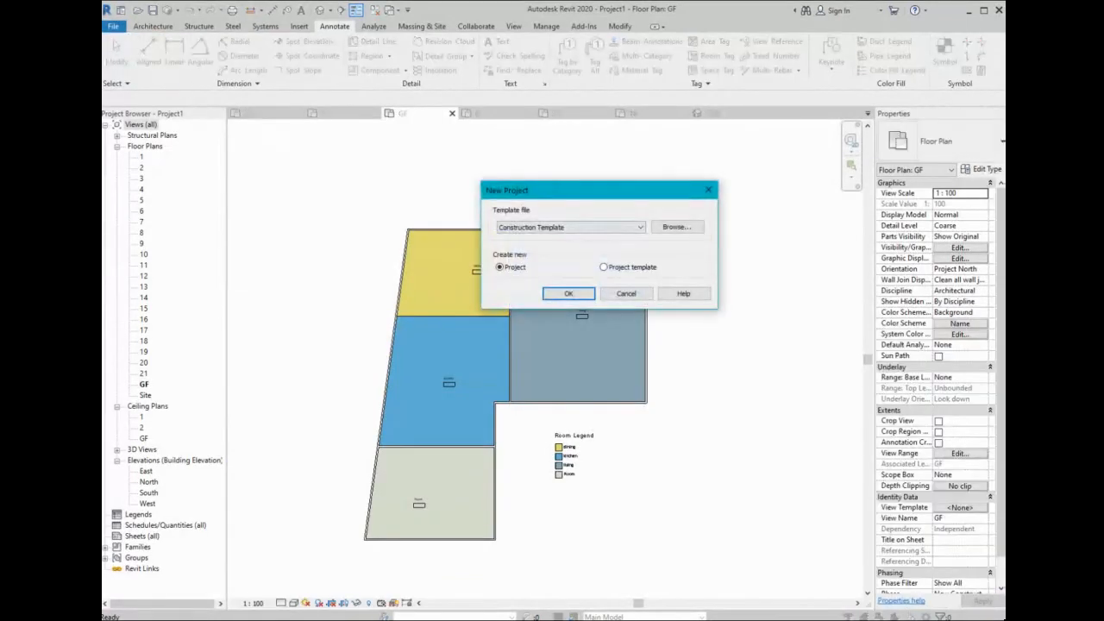
click(562, 293)
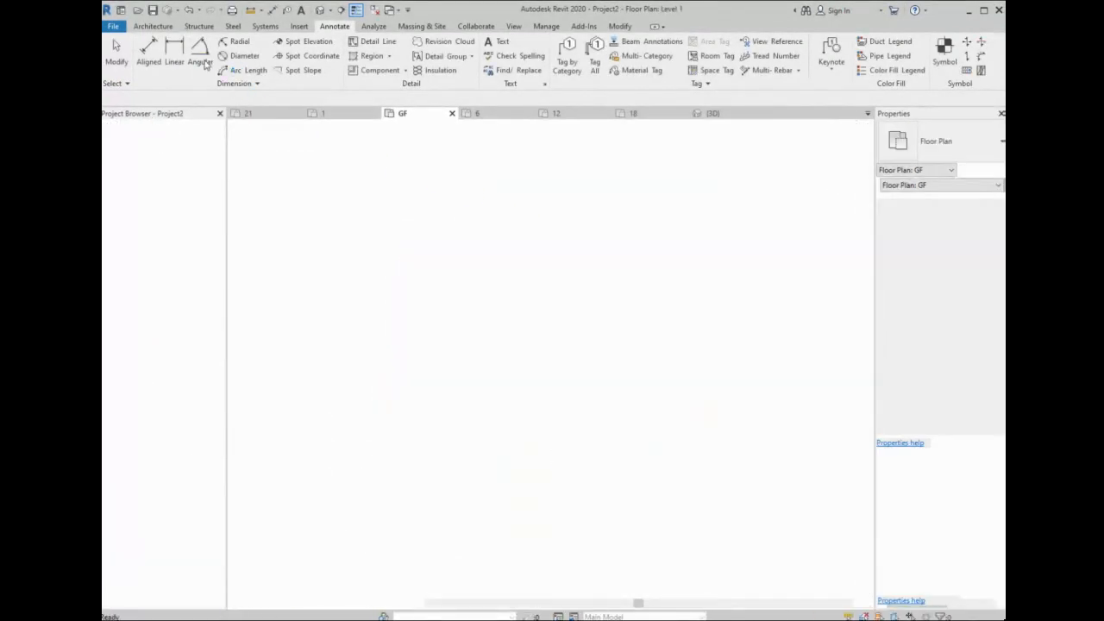
- Draw a rectangle of Generic - 200mm walls about 20800 by 26800 mm on Level 1, between the elevation markers
click(147, 53)
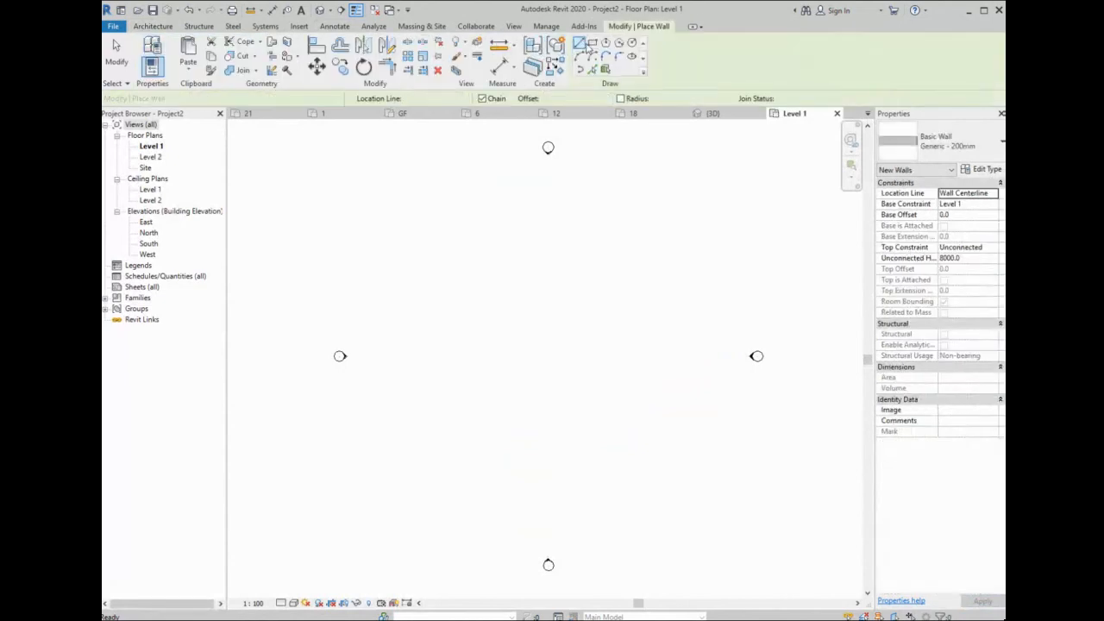
click(489, 227)
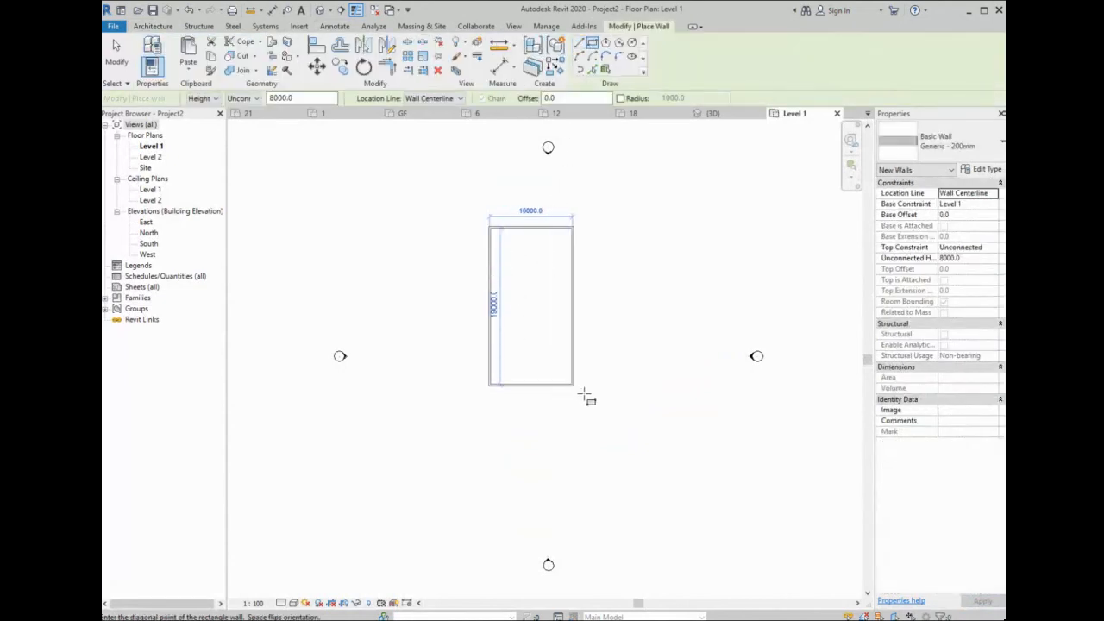
click(664, 450)
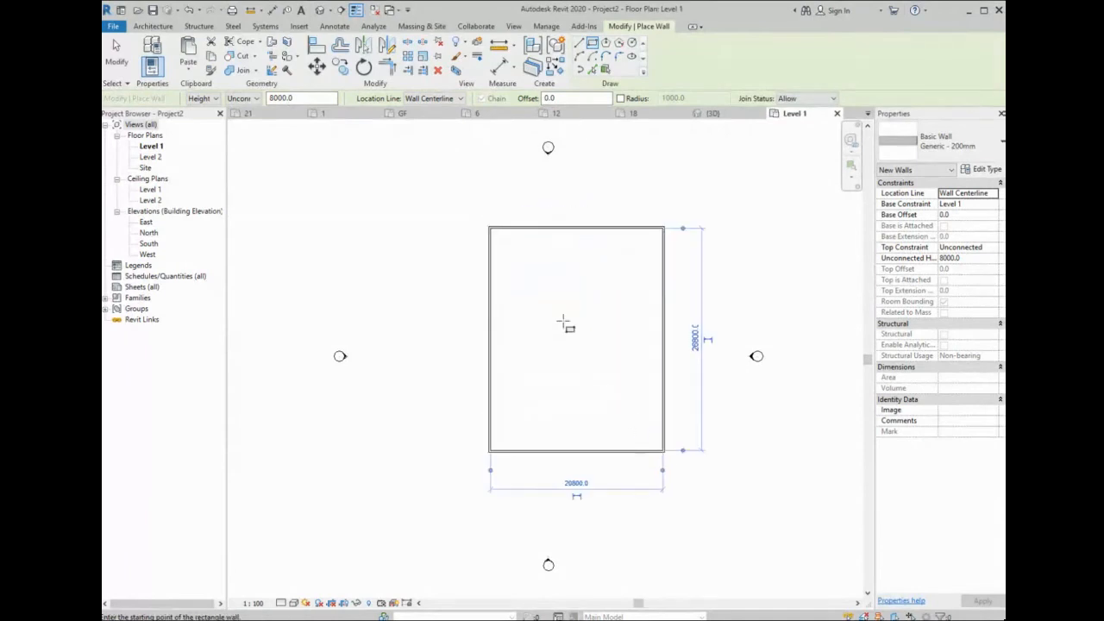
- Draw two separate wall rectangles inside the outer walls: a square about 6800 mm per side and a wide one about 4800 mm deep south of it
click(537, 276)
click(595, 334)
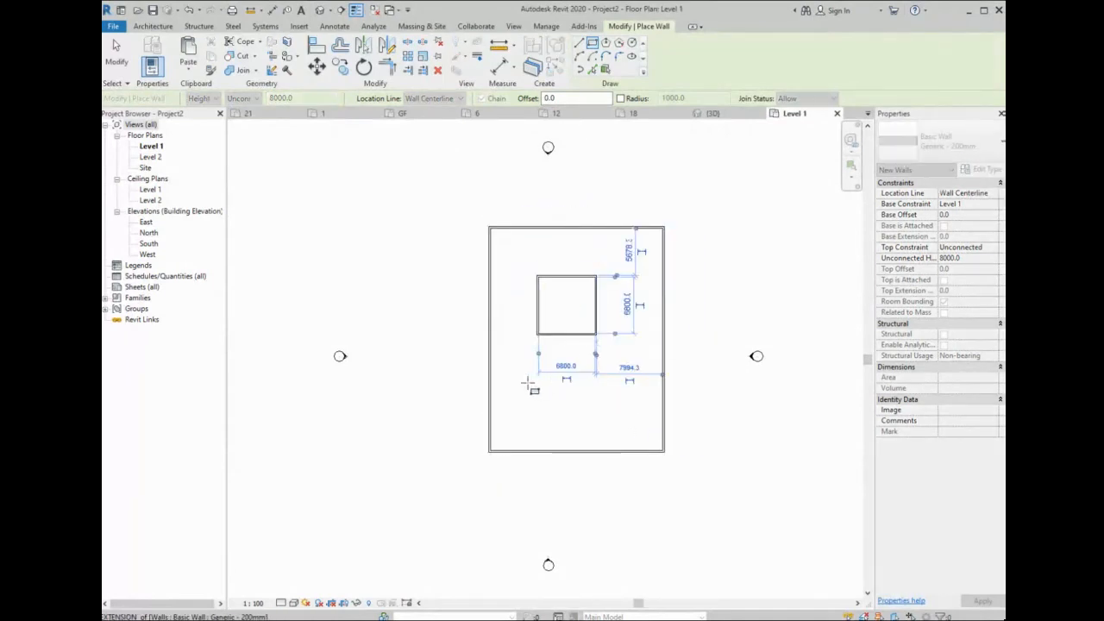
click(521, 374)
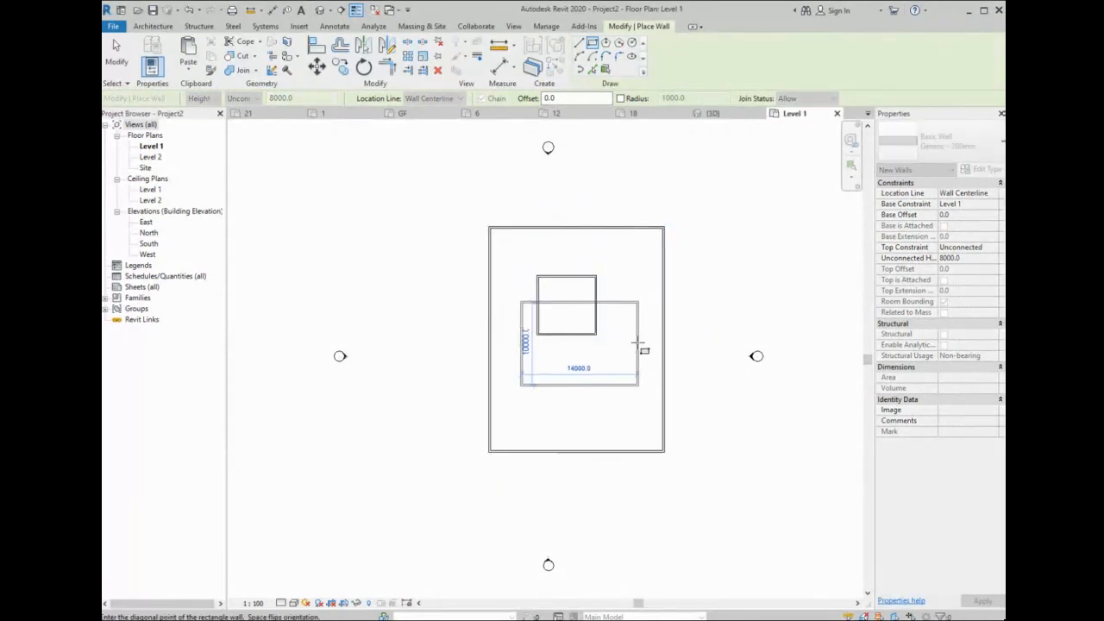
click(629, 426)
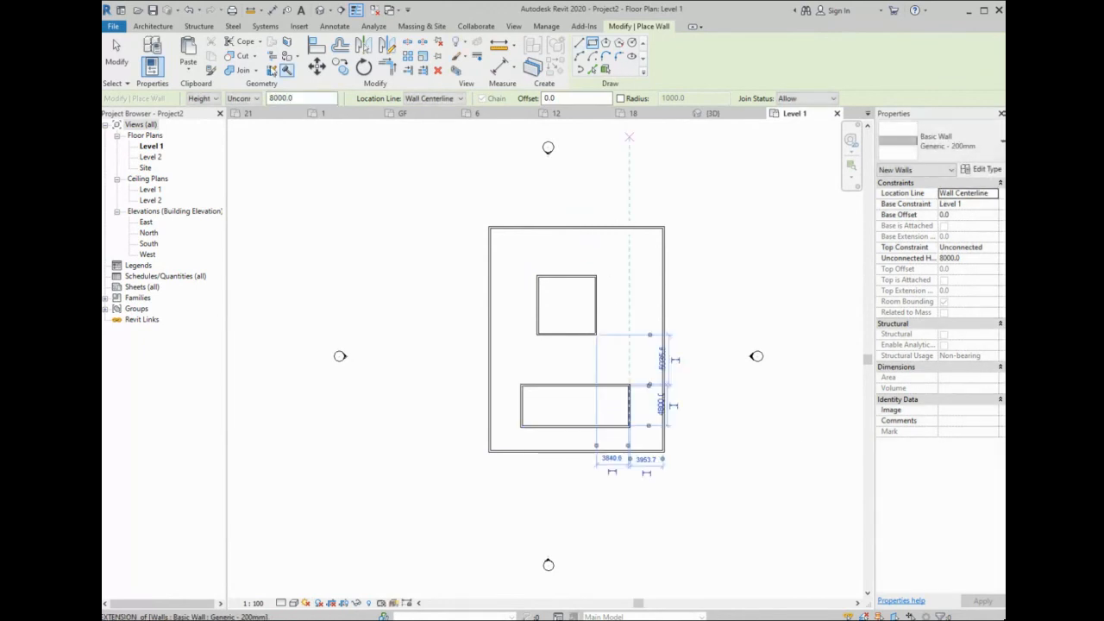
- Place tagged rooms in the outer space, the inner square and the inner wide rectangle
click(153, 26)
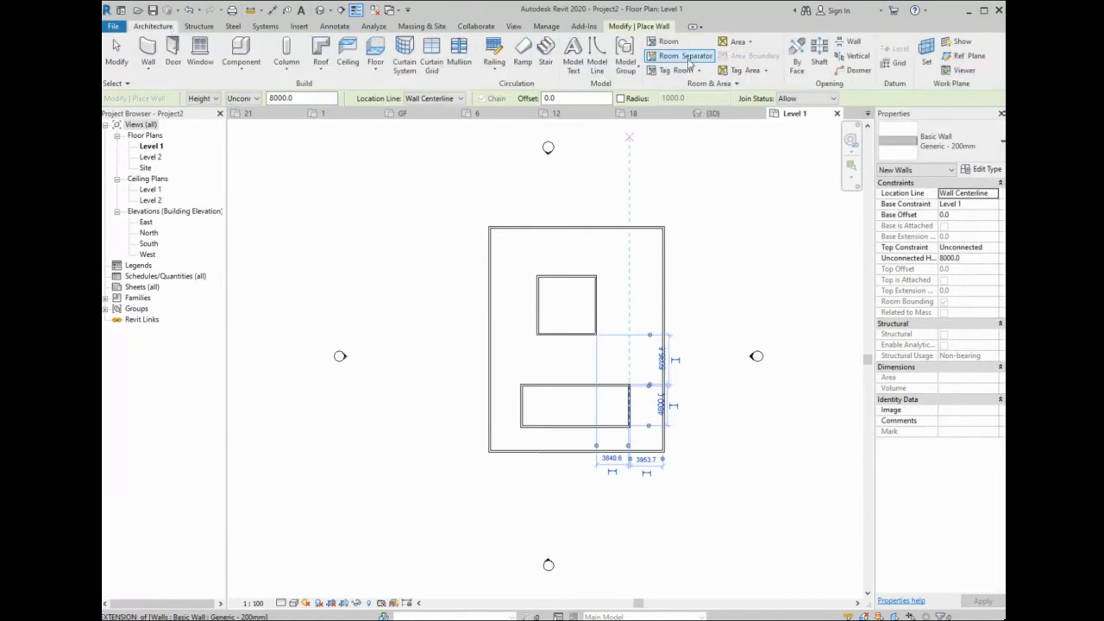
click(668, 41)
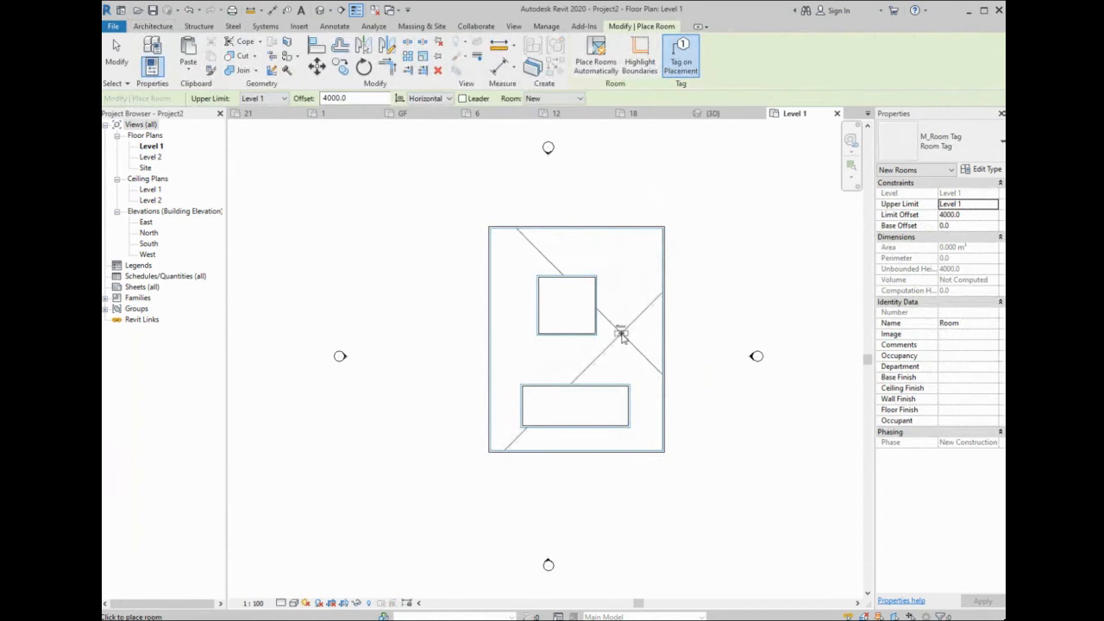
click(622, 343)
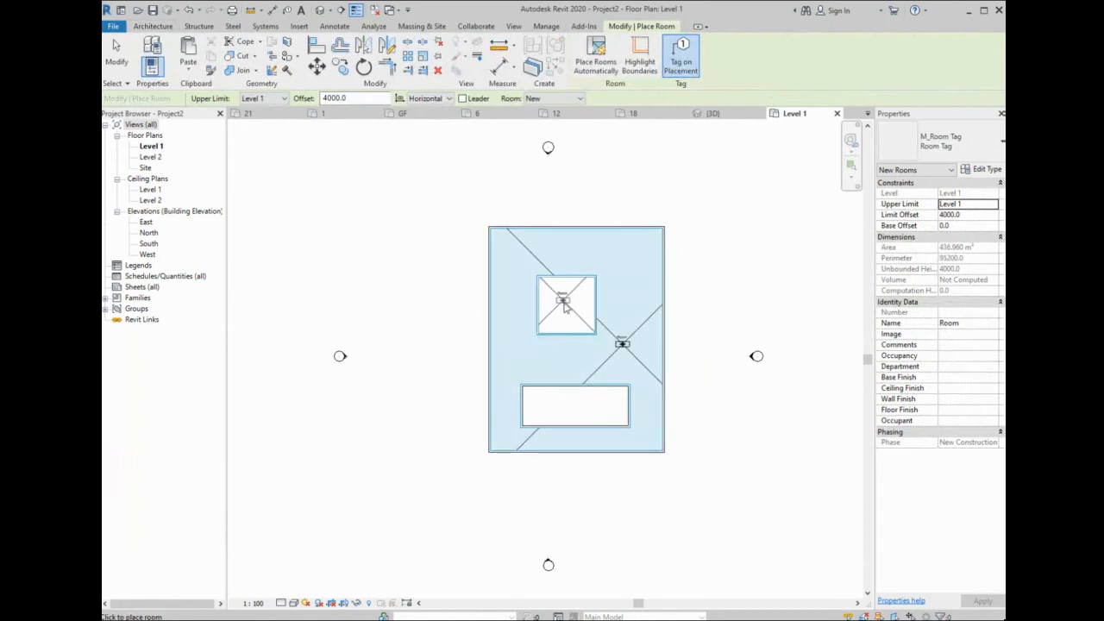
click(578, 415)
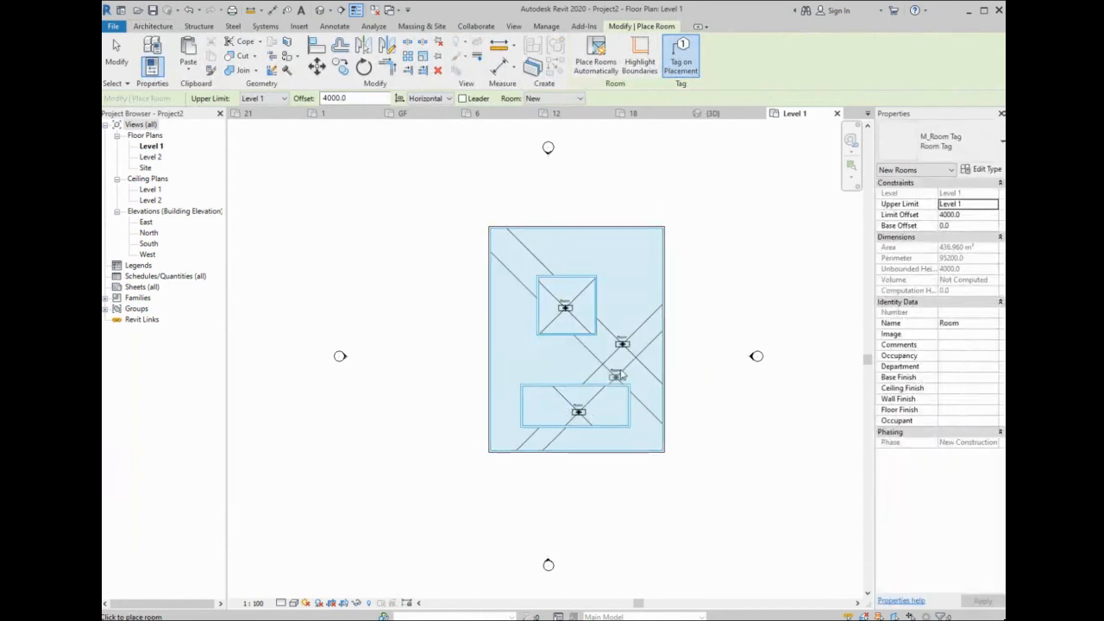
key(Escape)
key(Escape)
- Rename the outer room as 11 and the room in the inner square as 22
double_click(621, 339)
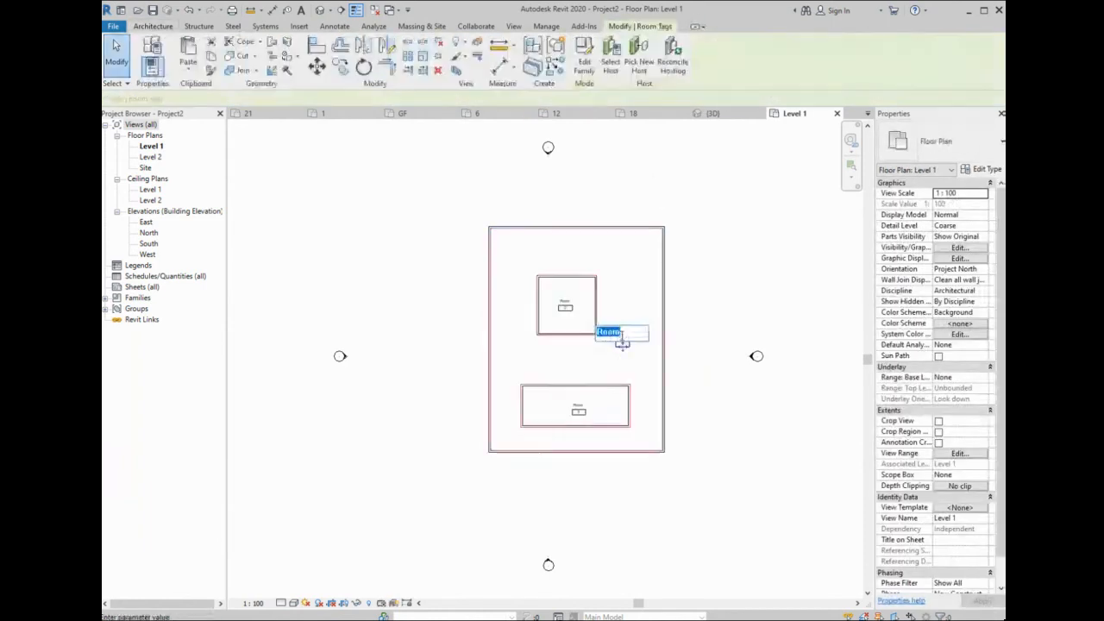
click(565, 305)
double_click(565, 306)
text(22)
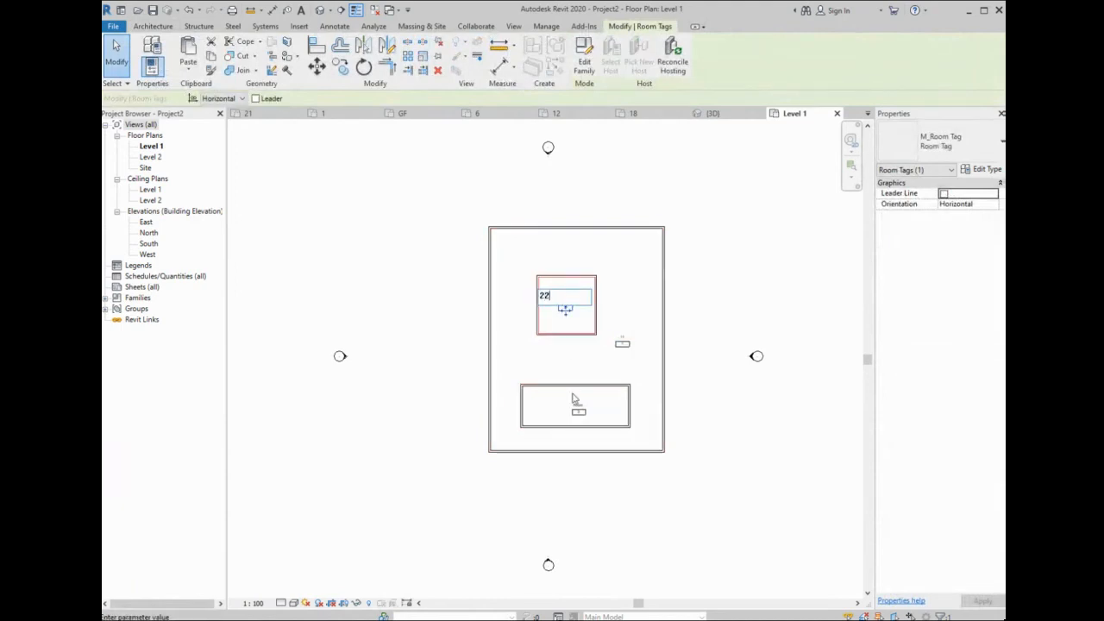
- Try to load the room tag family into the project and close it
double_click(586, 404)
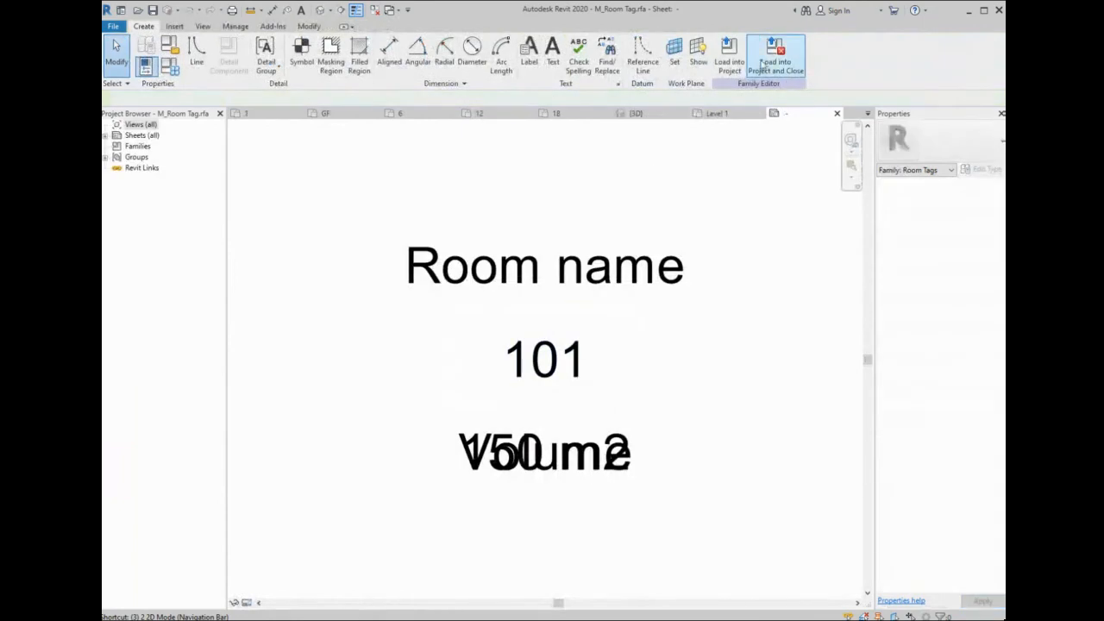
click(775, 55)
click(522, 408)
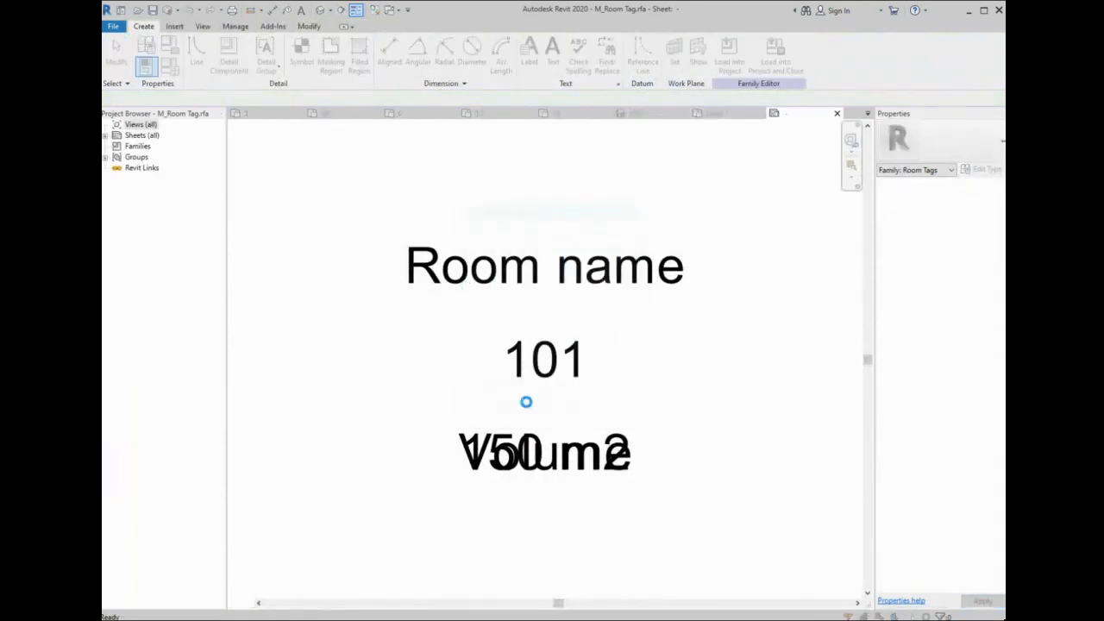
click(699, 326)
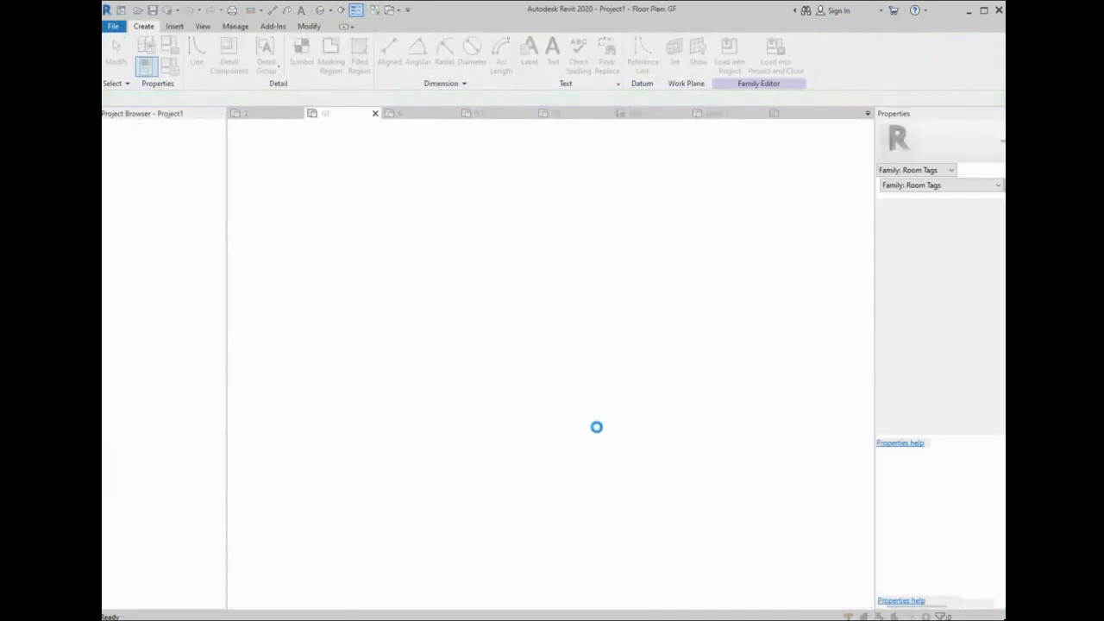
click(767, 348)
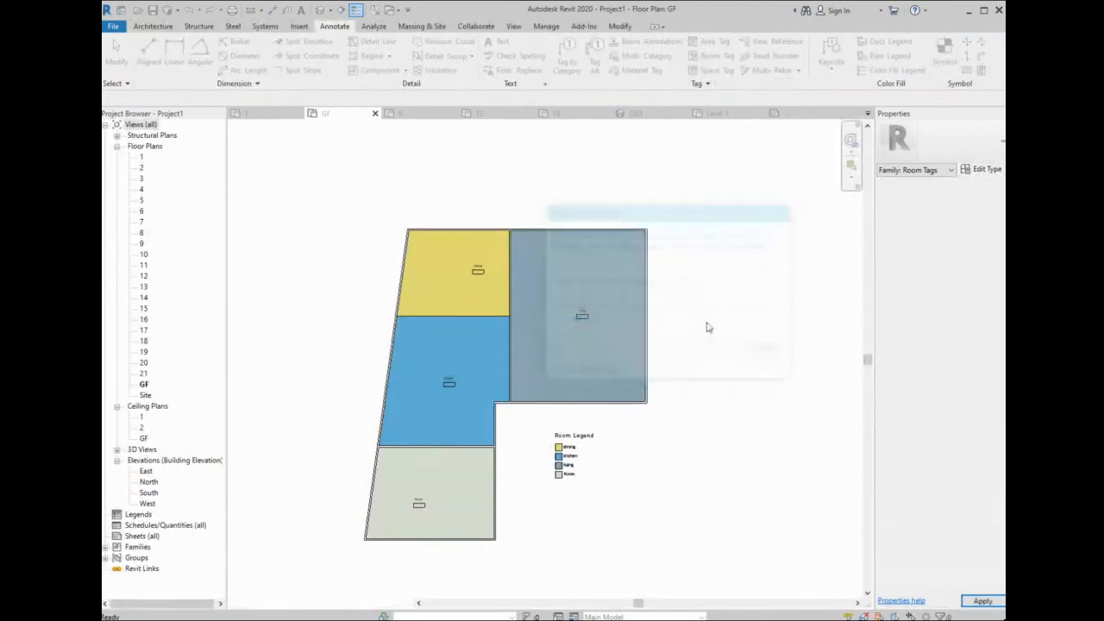
click(746, 332)
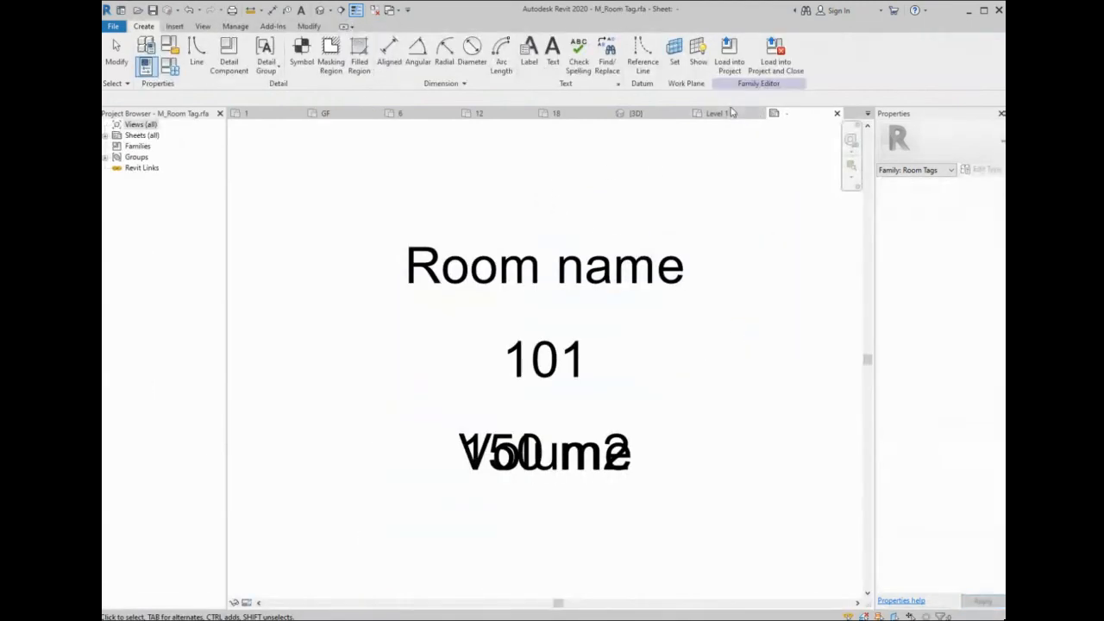
- Return to the Level 1 plan and rename the room in the wide inner rectangle as 3
click(731, 113)
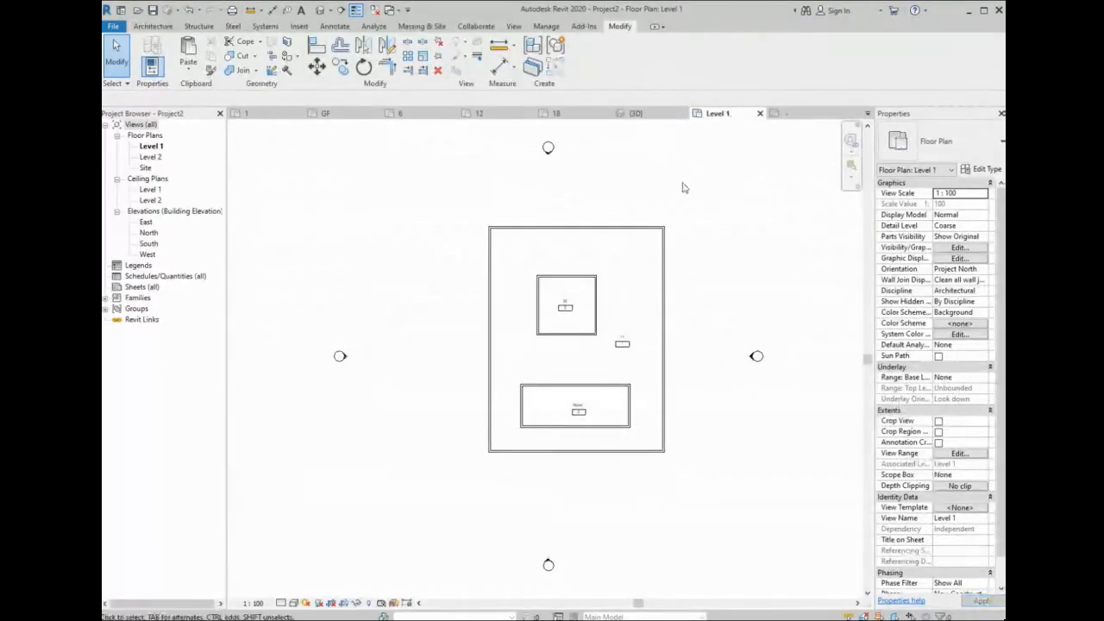
scroll(583, 411, up, 3)
double_click(575, 397)
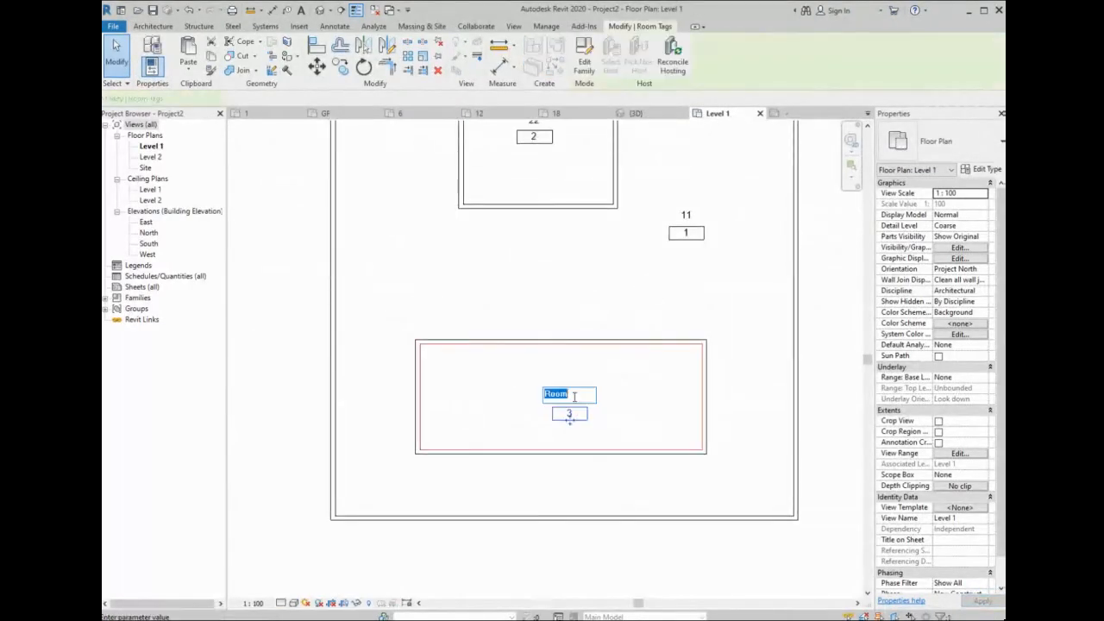
click(589, 319)
scroll(621, 313, down, 3)
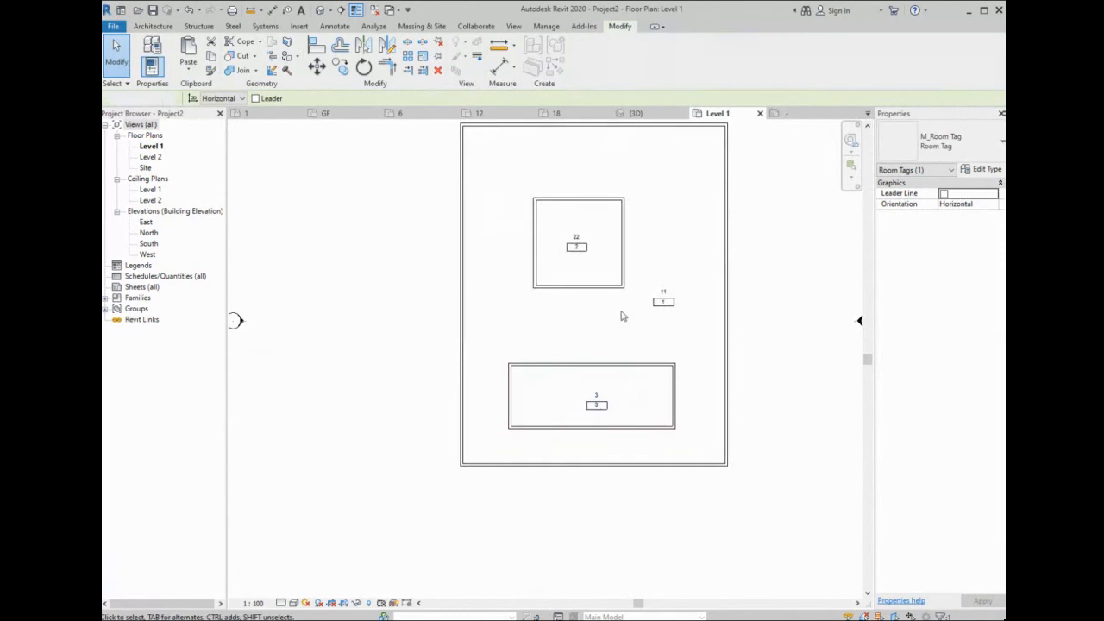
- Place a color fill legend below the Level 1 plan, using space type Rooms and color scheme Name
scroll(532, 135, down, 1)
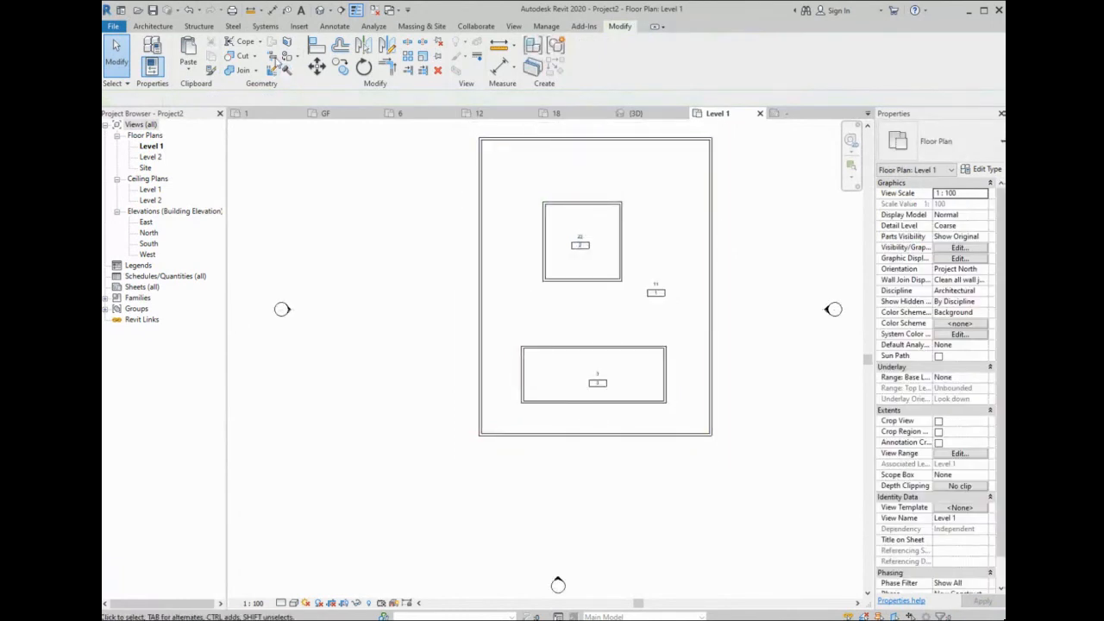
click(335, 26)
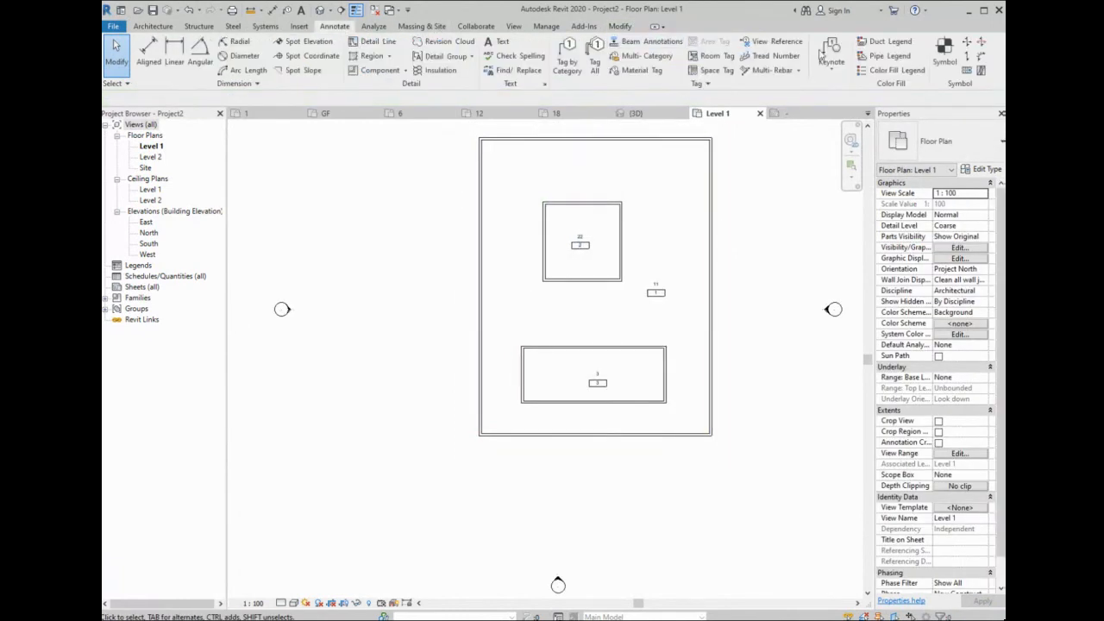
click(897, 71)
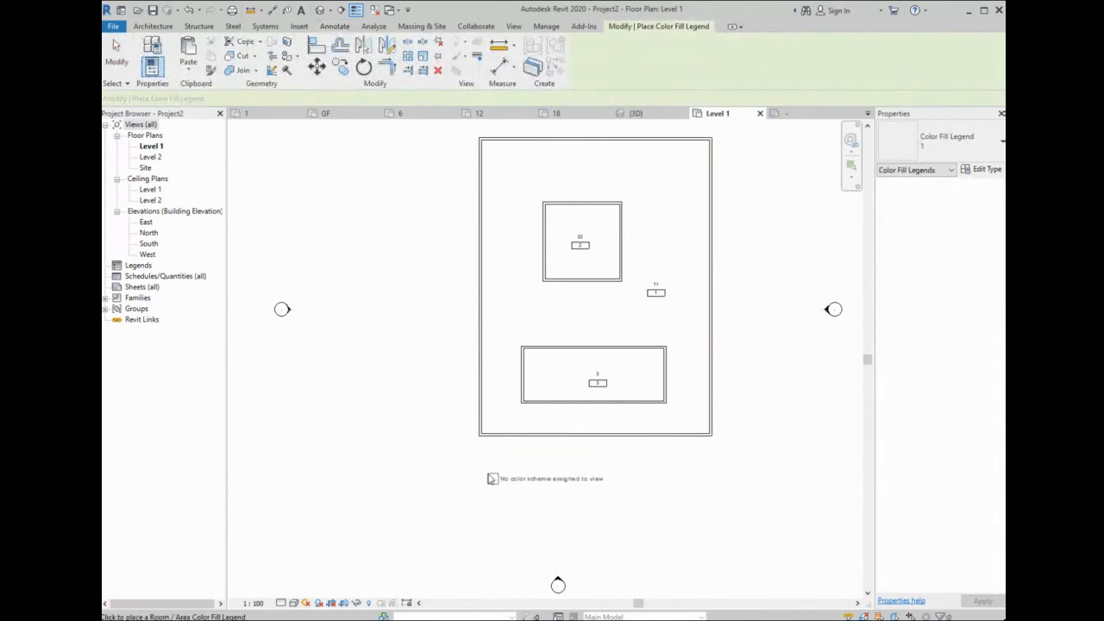
click(488, 479)
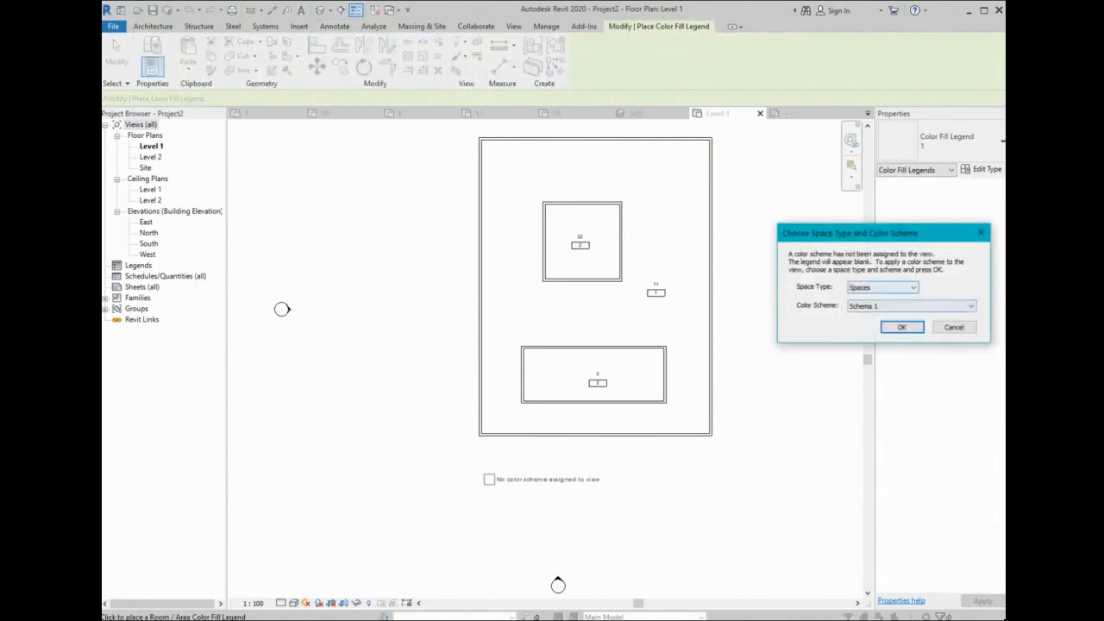
click(859, 298)
click(855, 307)
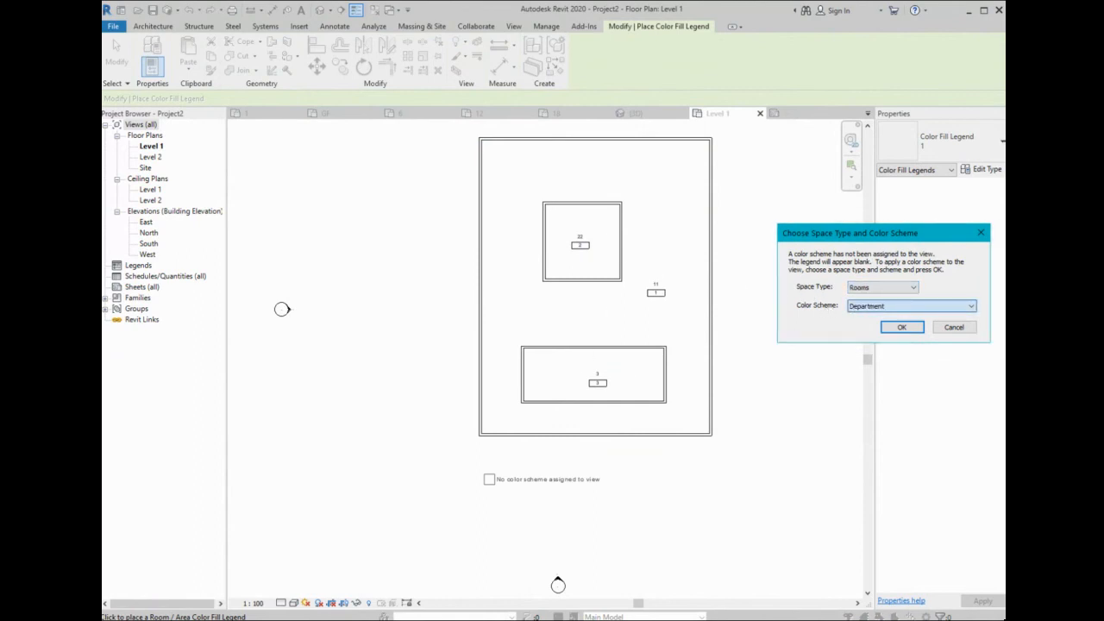
click(863, 333)
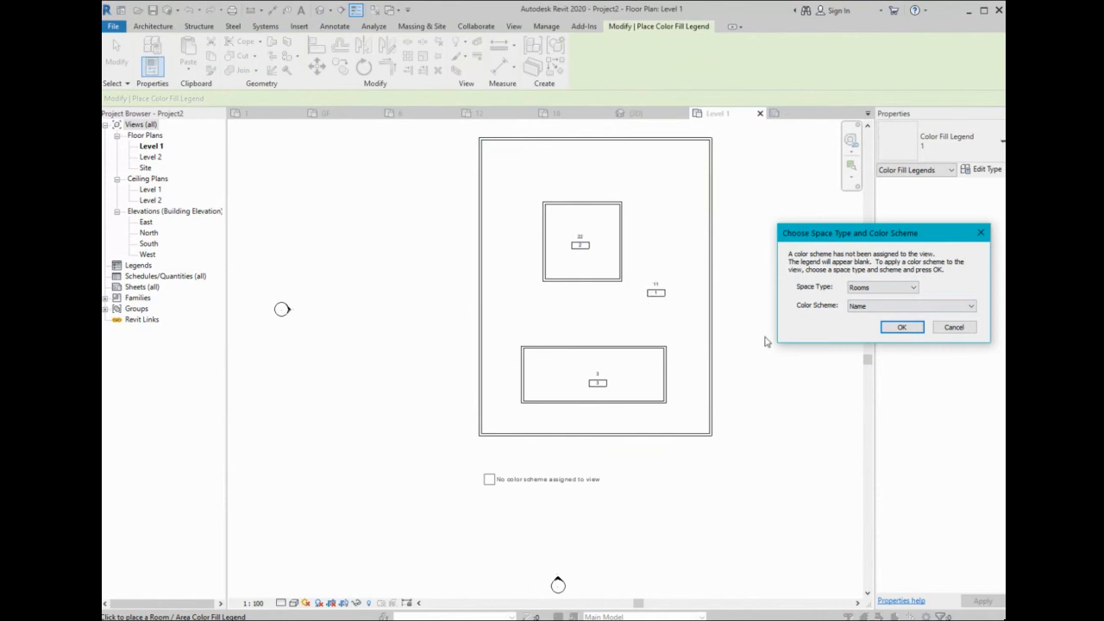
click(902, 327)
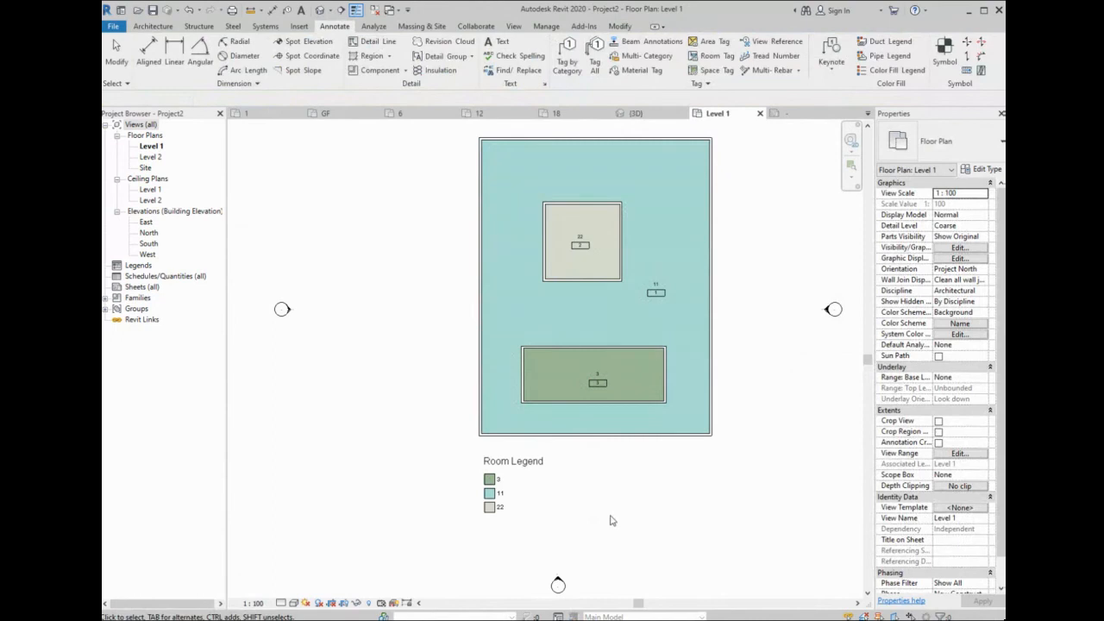
key(Escape)
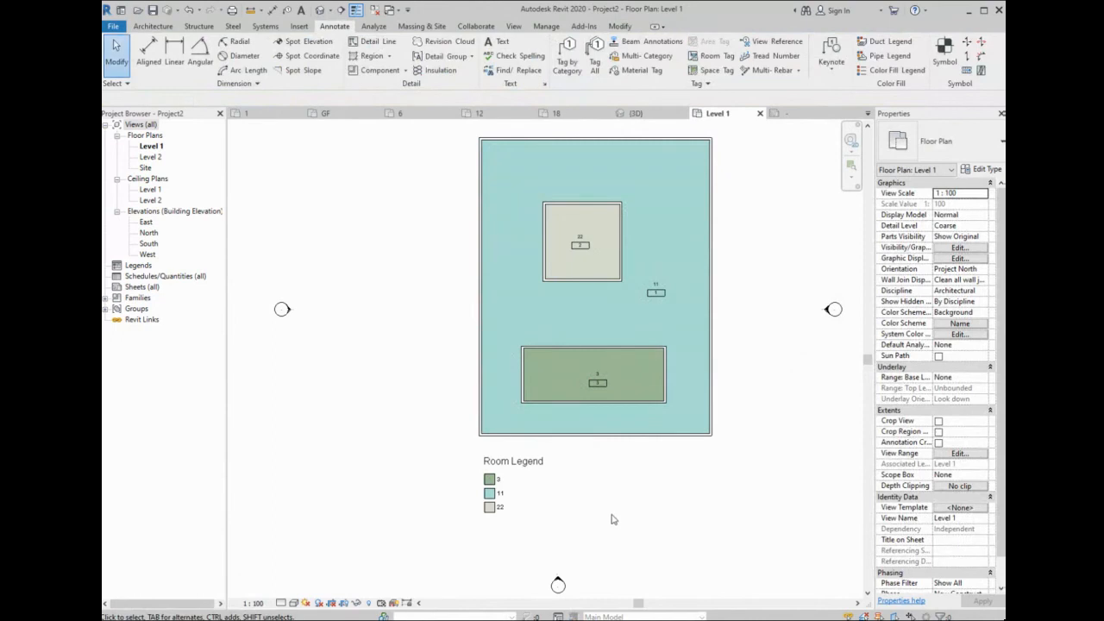
- Edit the room legend's color scheme and change the fill color of room 3 to blue-violet
click(488, 493)
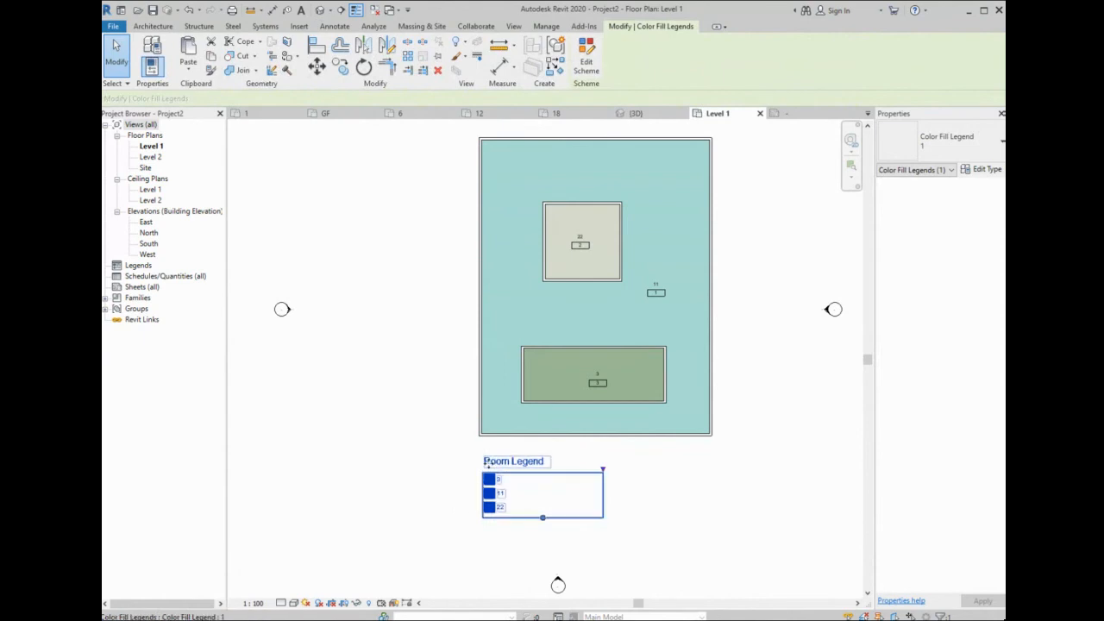
click(586, 62)
click(1003, 265)
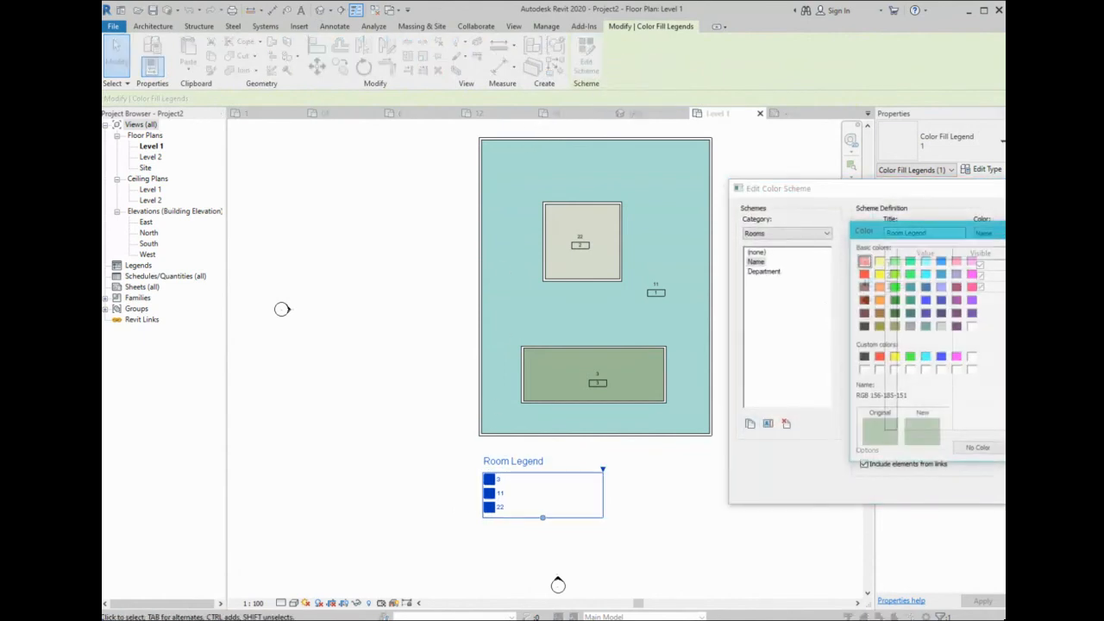
click(955, 273)
key(Return)
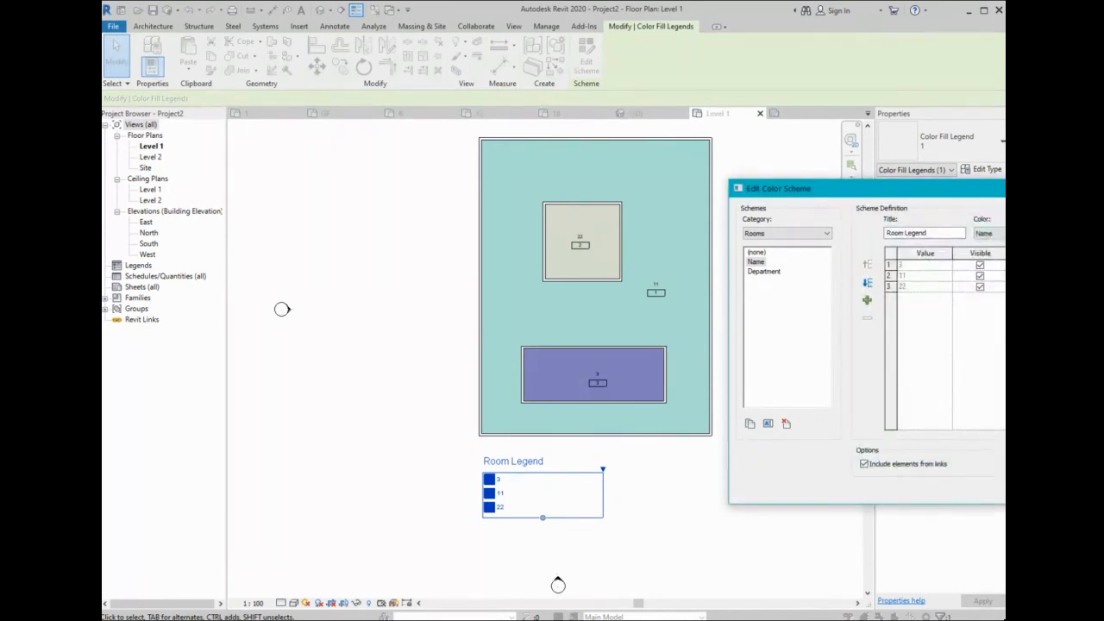
key(Return)
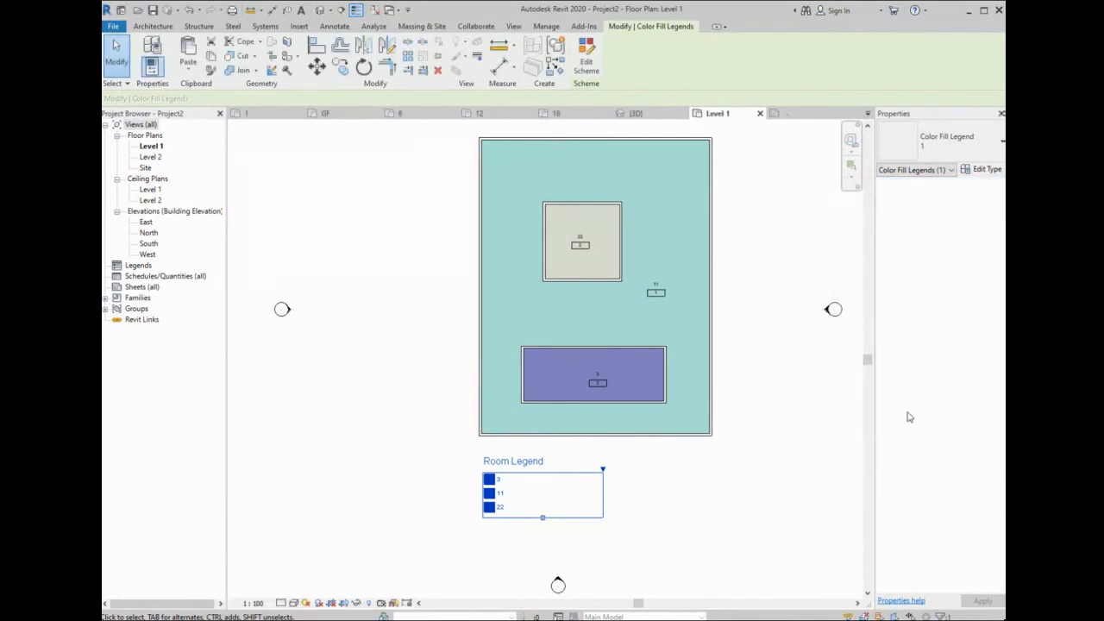
key(Escape)
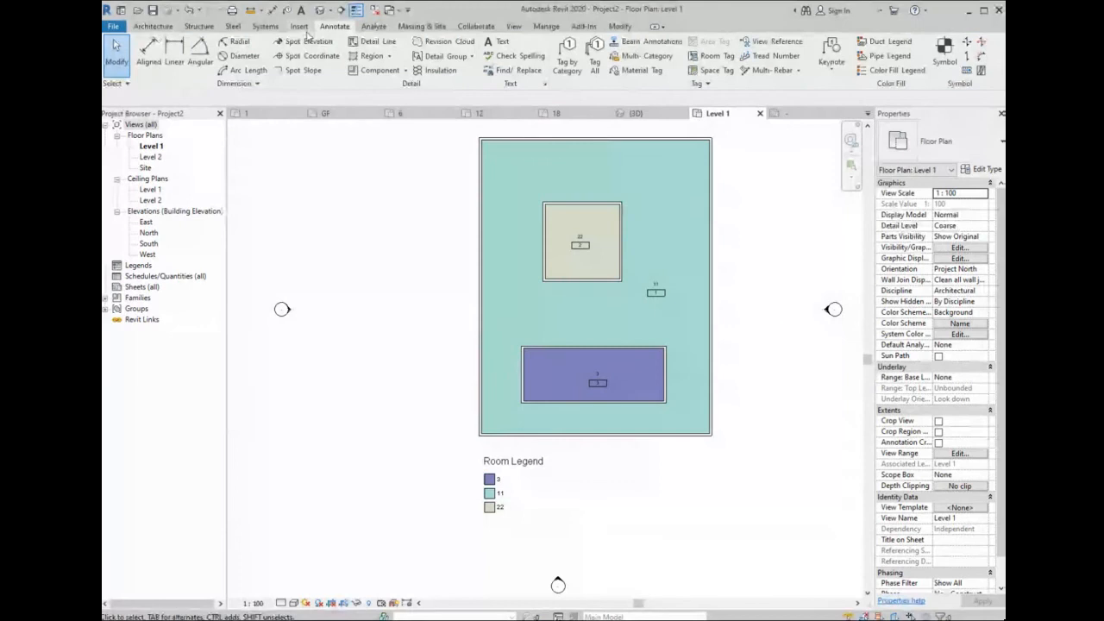
- Place a Scarlet Oak - 12.5 Meters and a Blue Berry Elder - 4.5 Meters tree outside the building's east wall
click(421, 26)
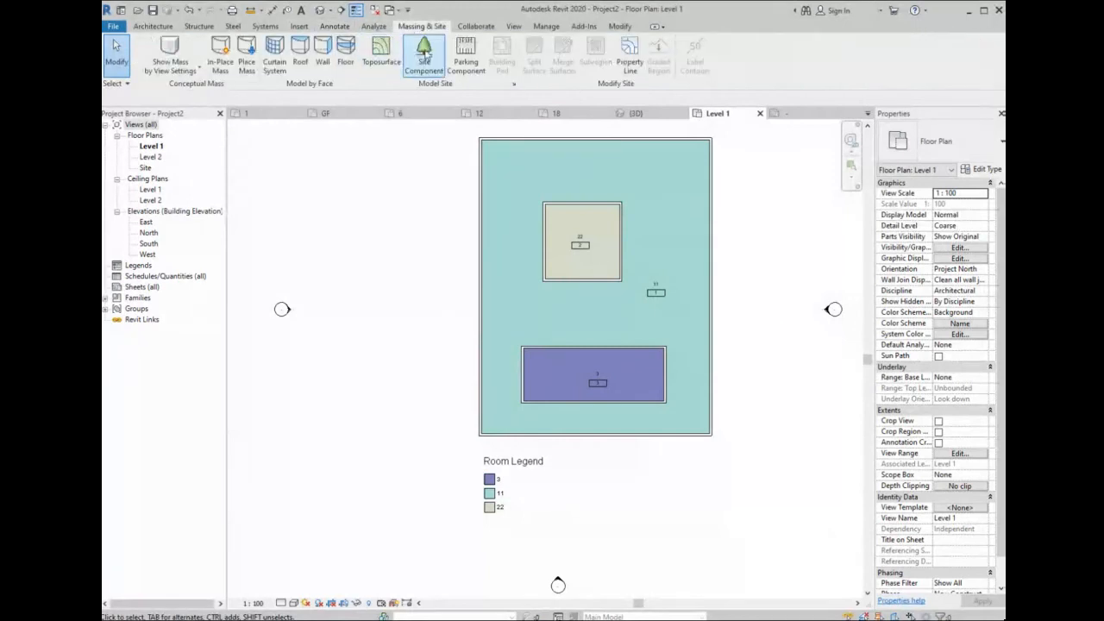
click(422, 54)
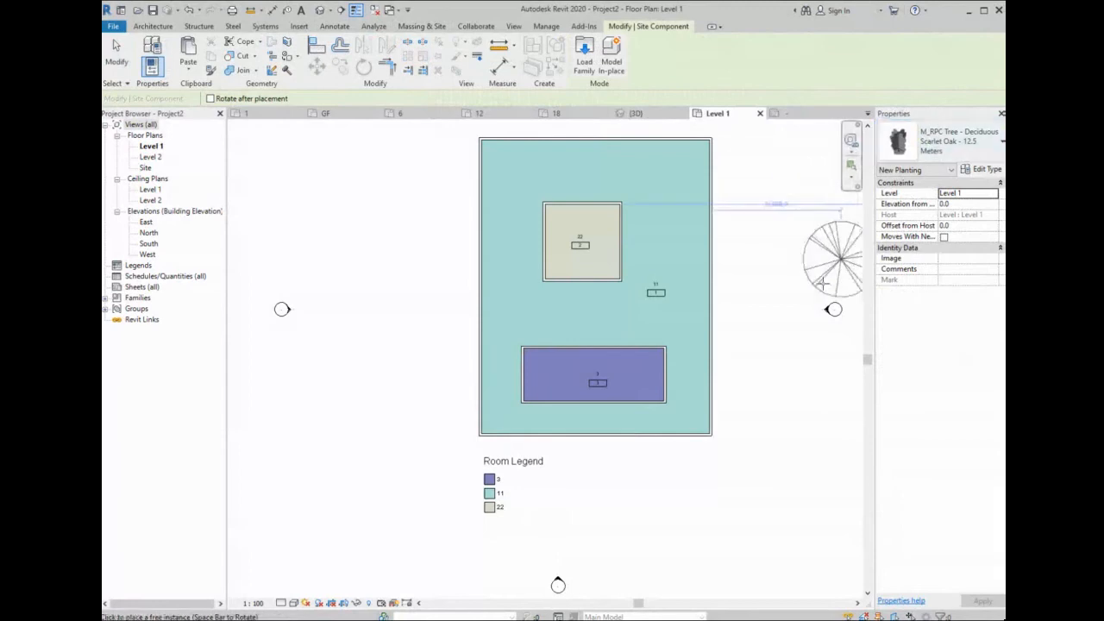
click(781, 394)
click(954, 150)
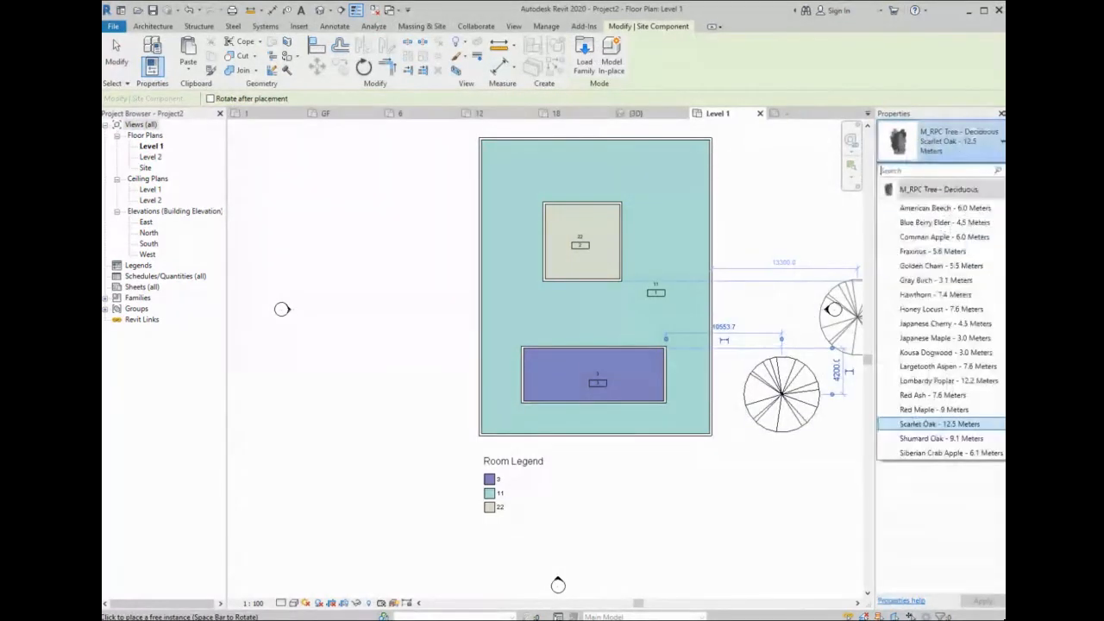
key(Escape)
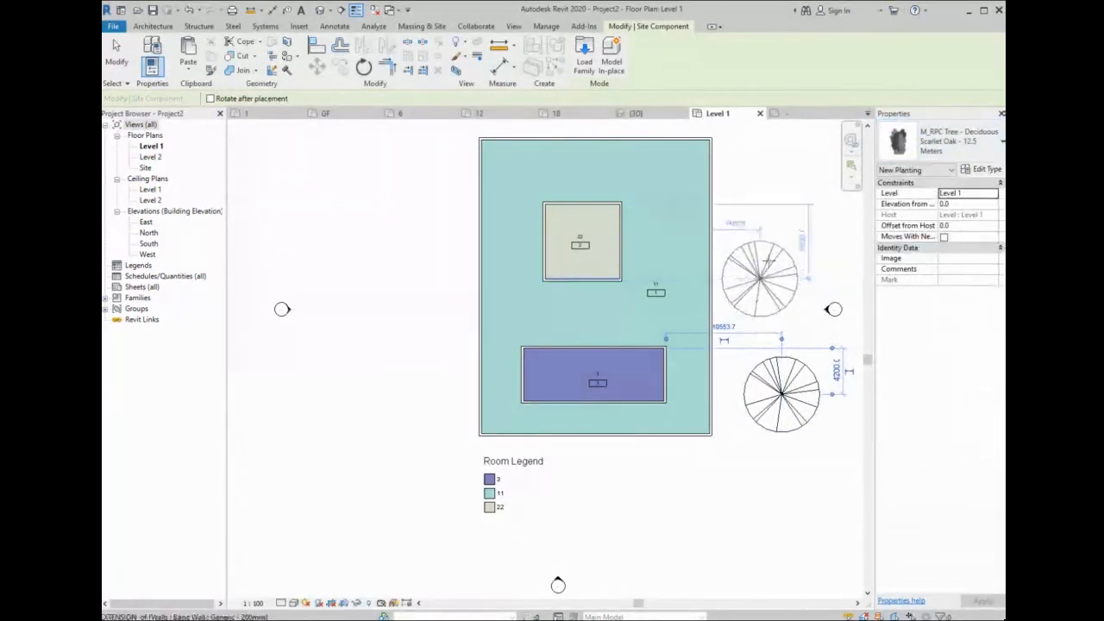
click(949, 143)
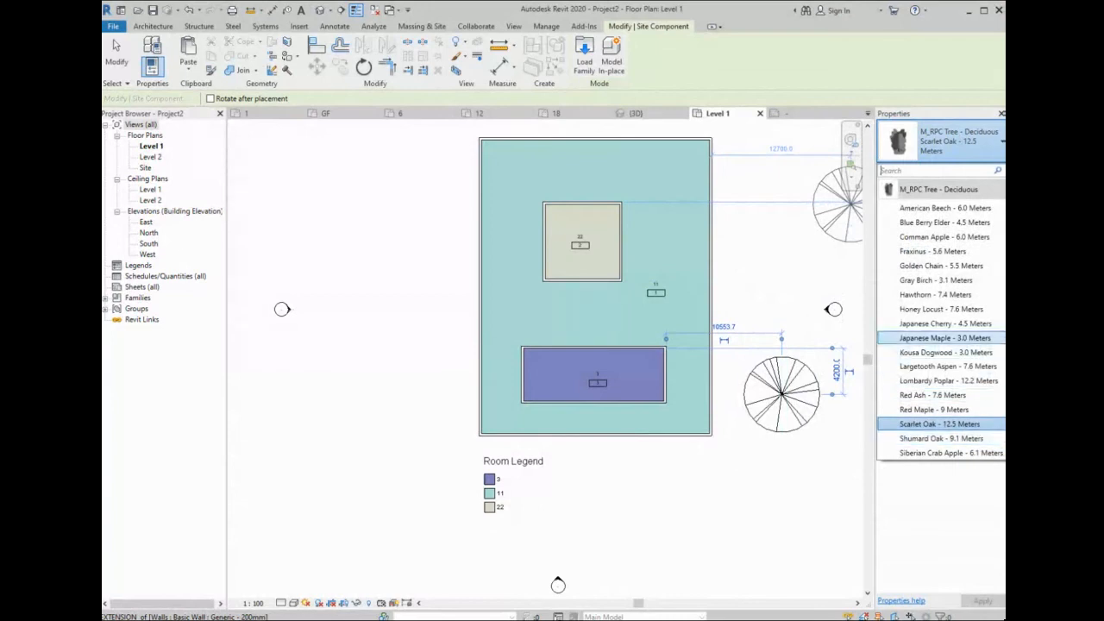
click(944, 223)
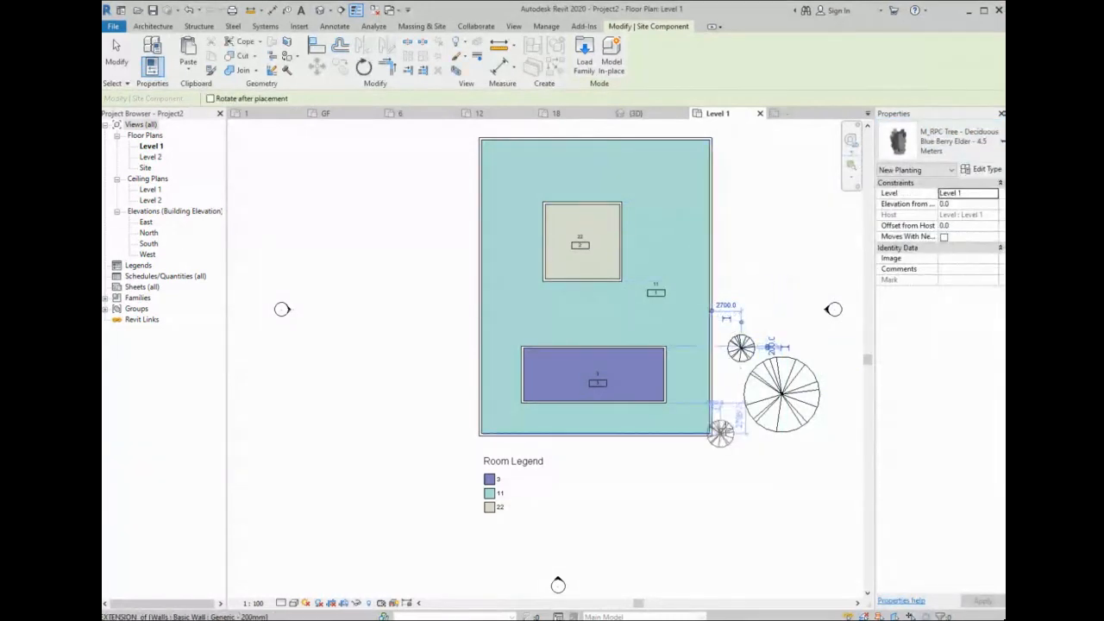
key(Escape)
key(Escape)
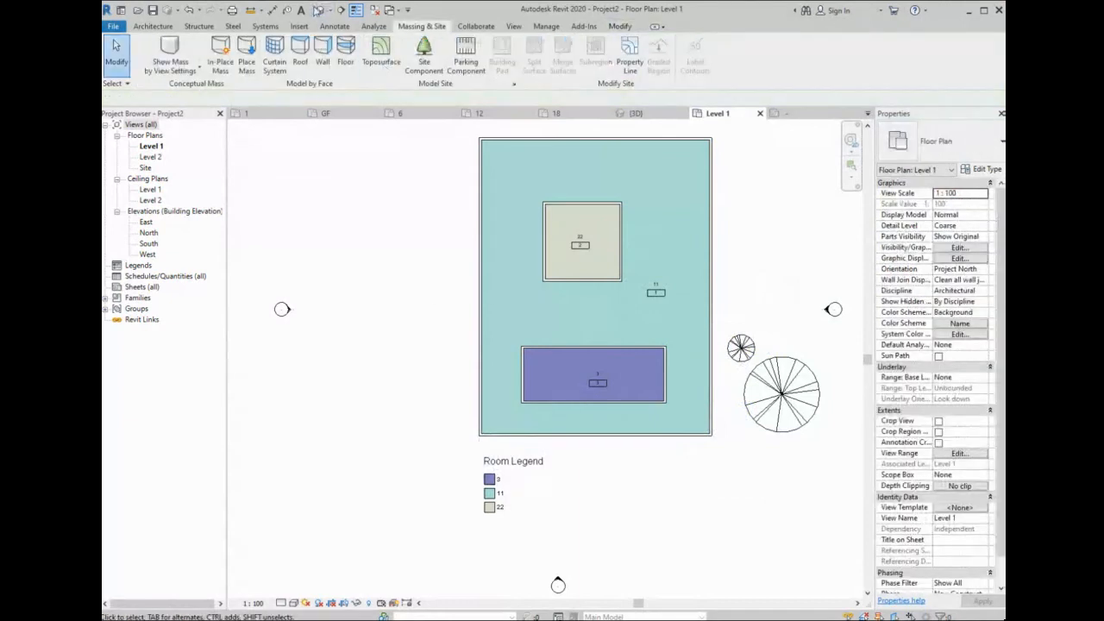
- Open the default 3D view, examine the trees and walls, and set the visual style to Consistent Colors
click(318, 9)
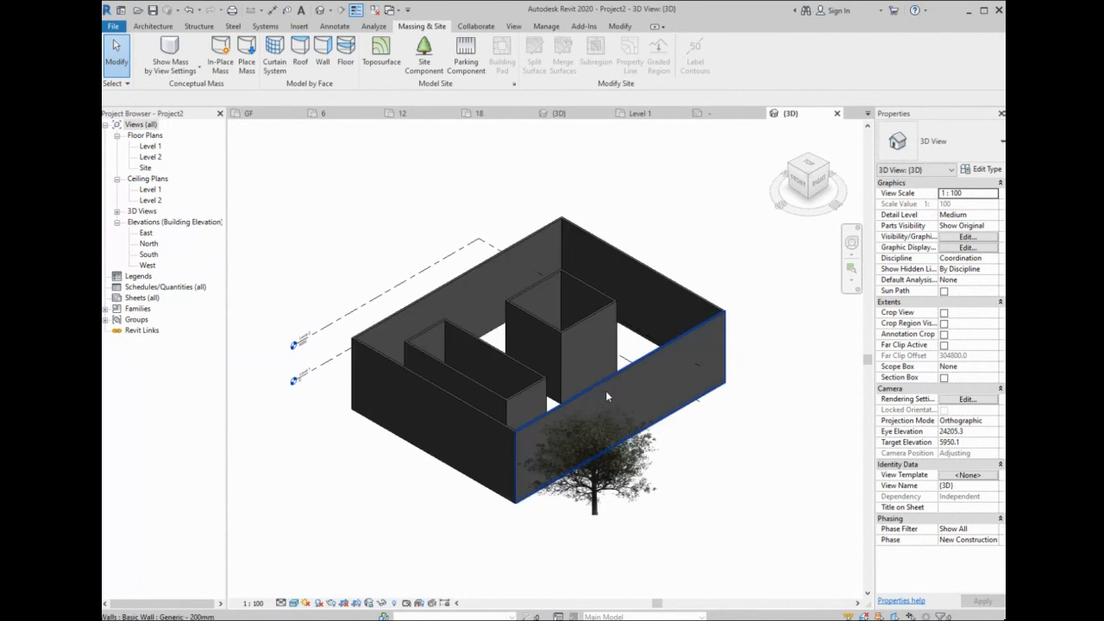
scroll(604, 515, up, 2)
shift+middle_drag(604, 515, 612, 434)
scroll(613, 434, up, 3)
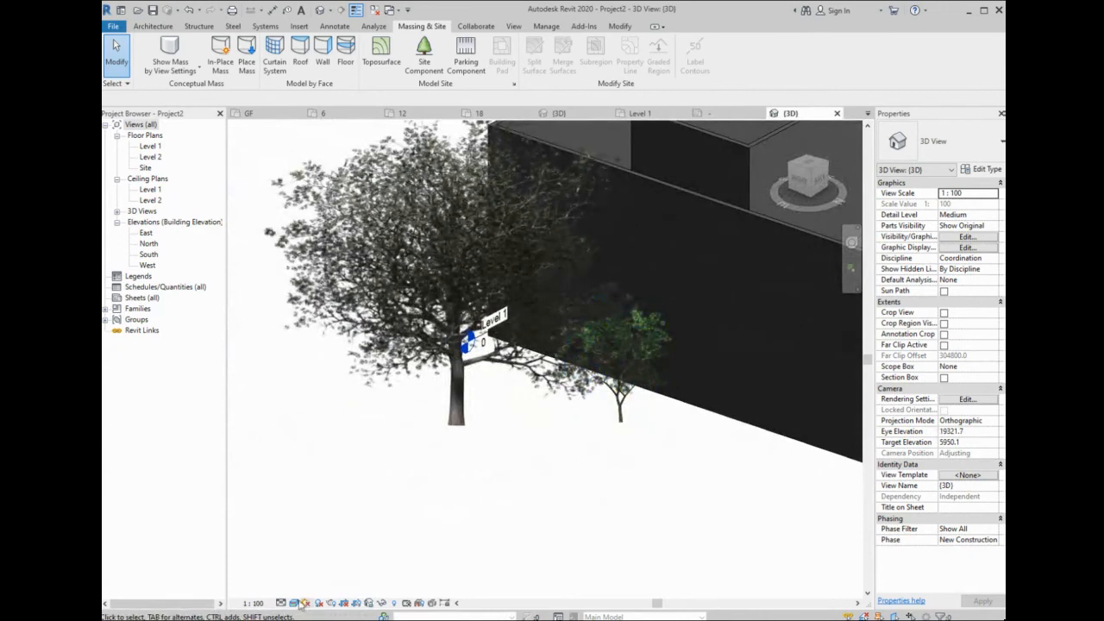
click(313, 570)
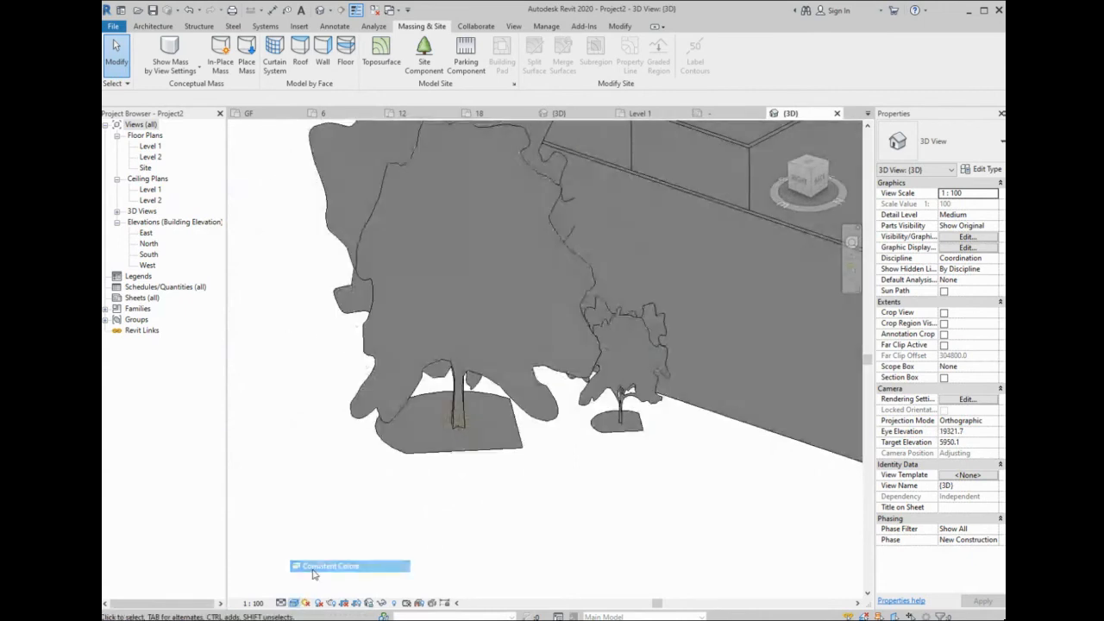
scroll(484, 376, down, 2)
shift+middle_drag(542, 367, 975, 451)
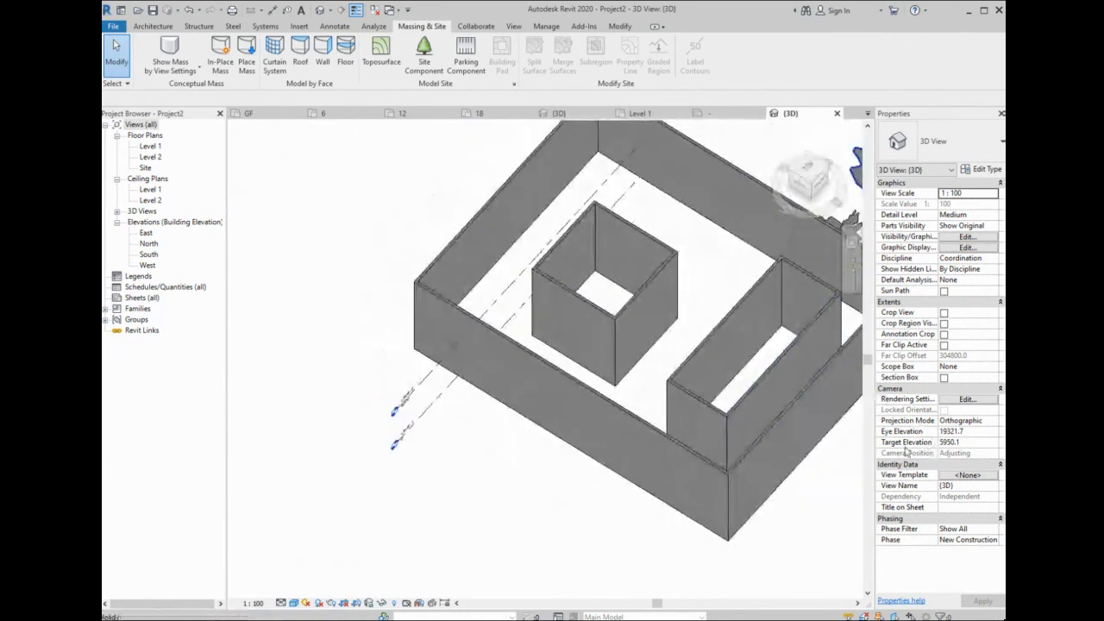
scroll(357, 332, down, 1)
scroll(545, 301, down, 1)
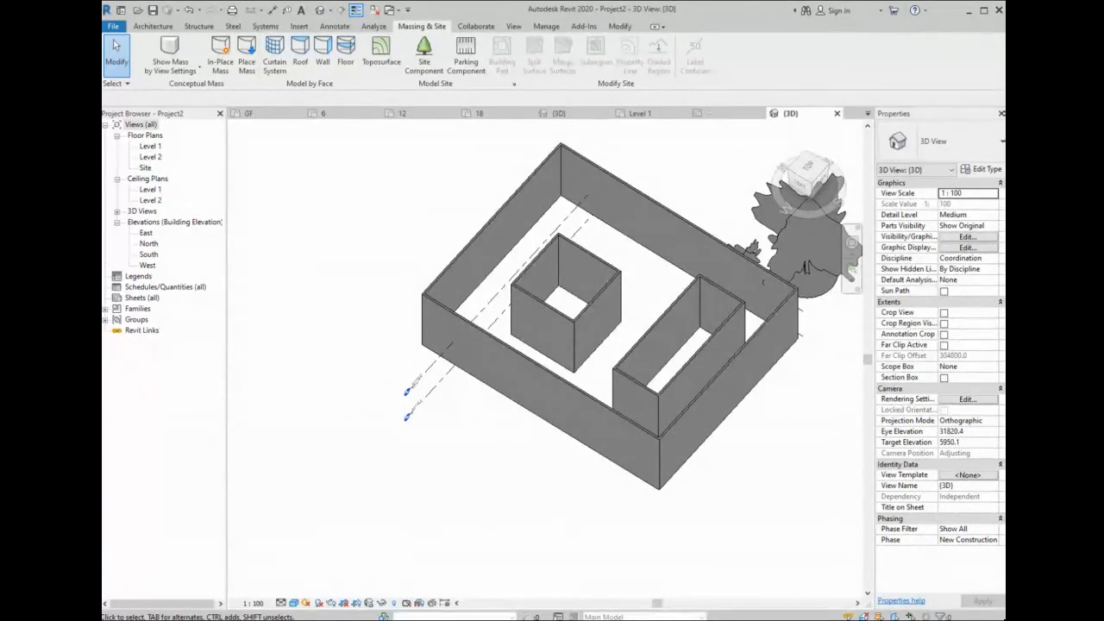
- Create a new sheet with the A1 metric titleblock
click(142, 298)
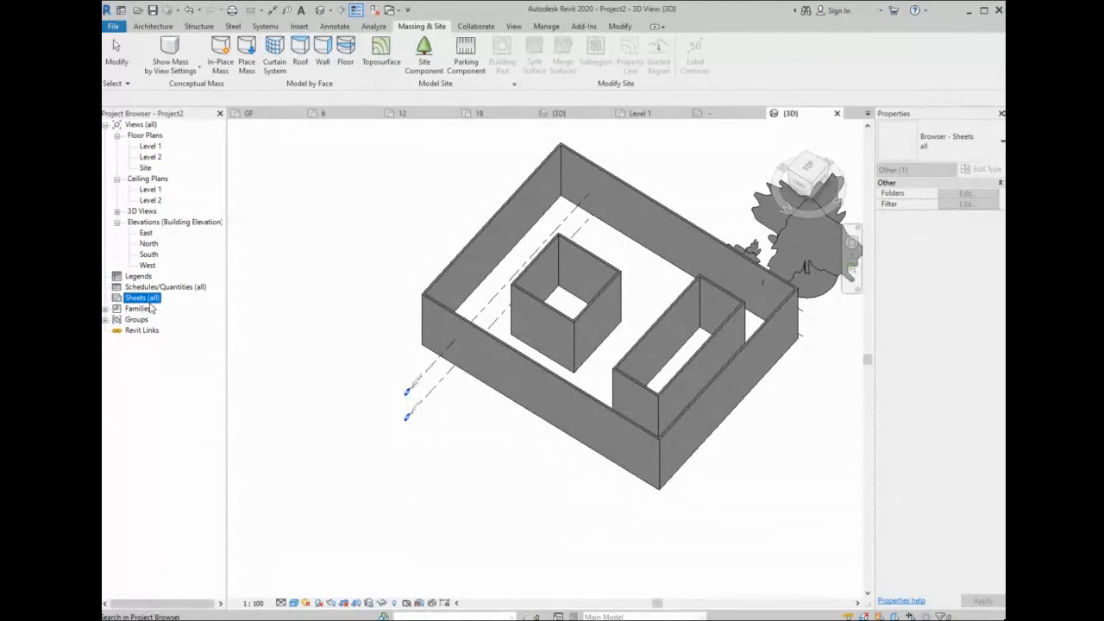
right_click(138, 301)
click(165, 310)
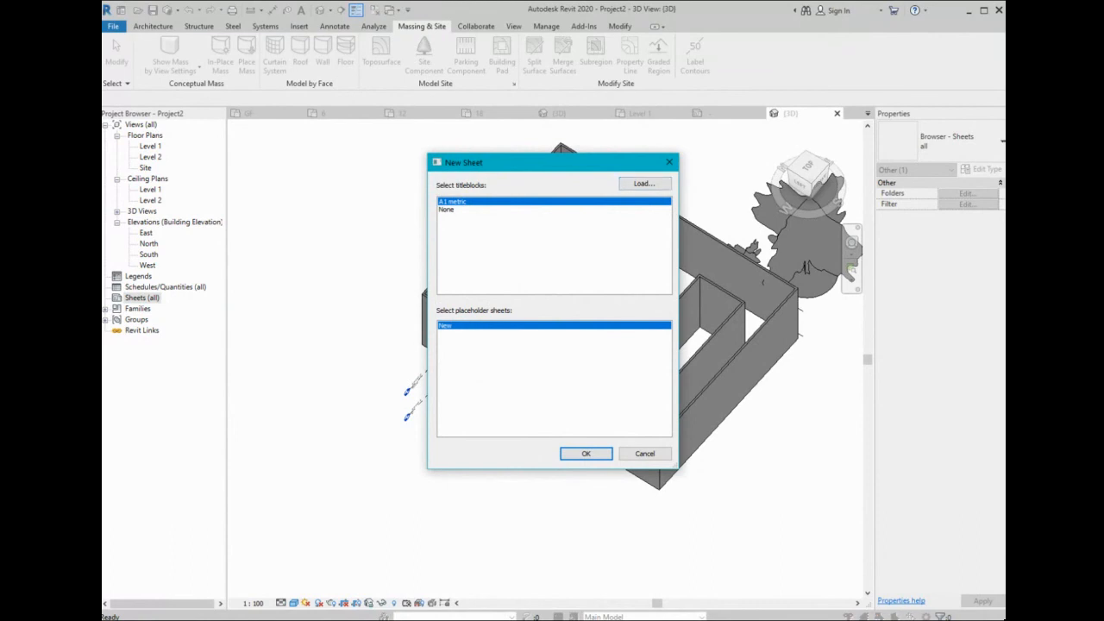
click(585, 454)
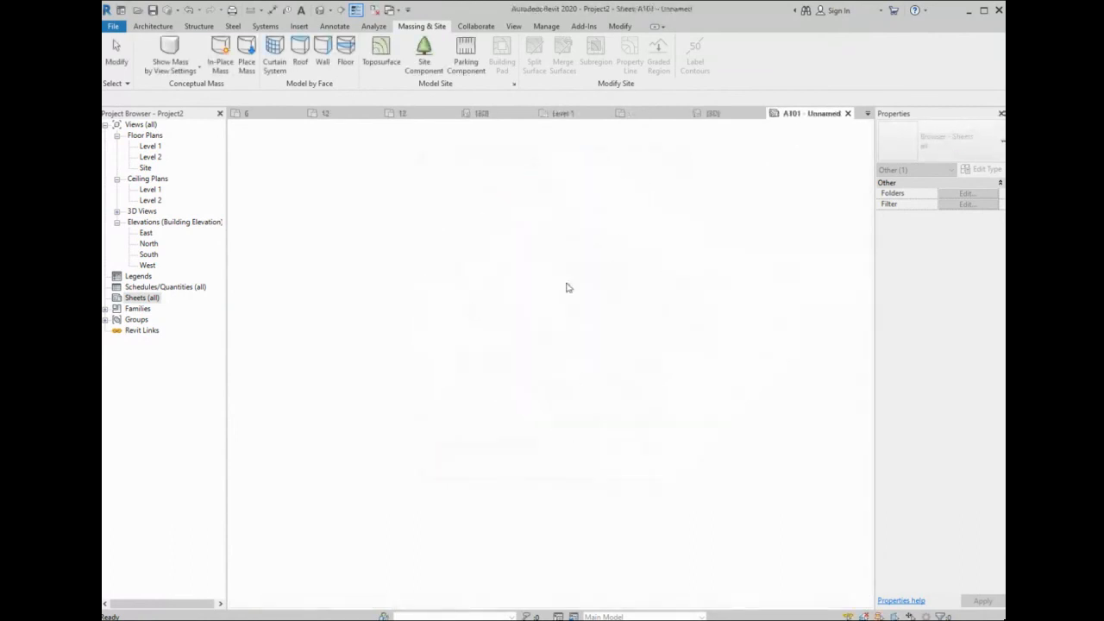
- Place the Level 1 floor plan in the middle of the sheet's drawing area
drag(150, 146, 386, 281)
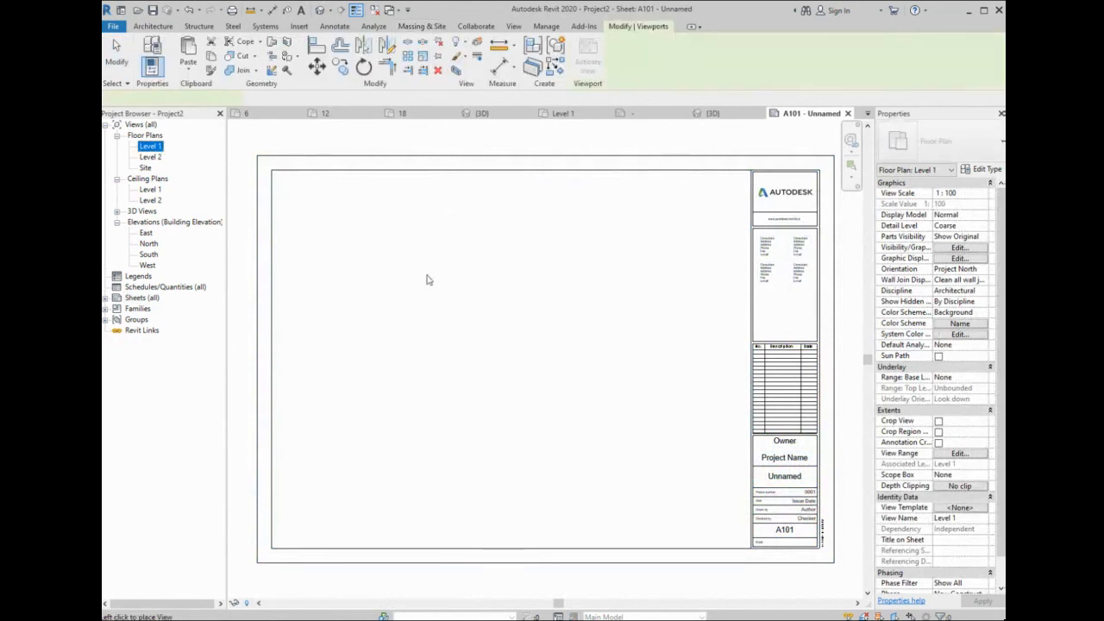
click(512, 328)
click(350, 528)
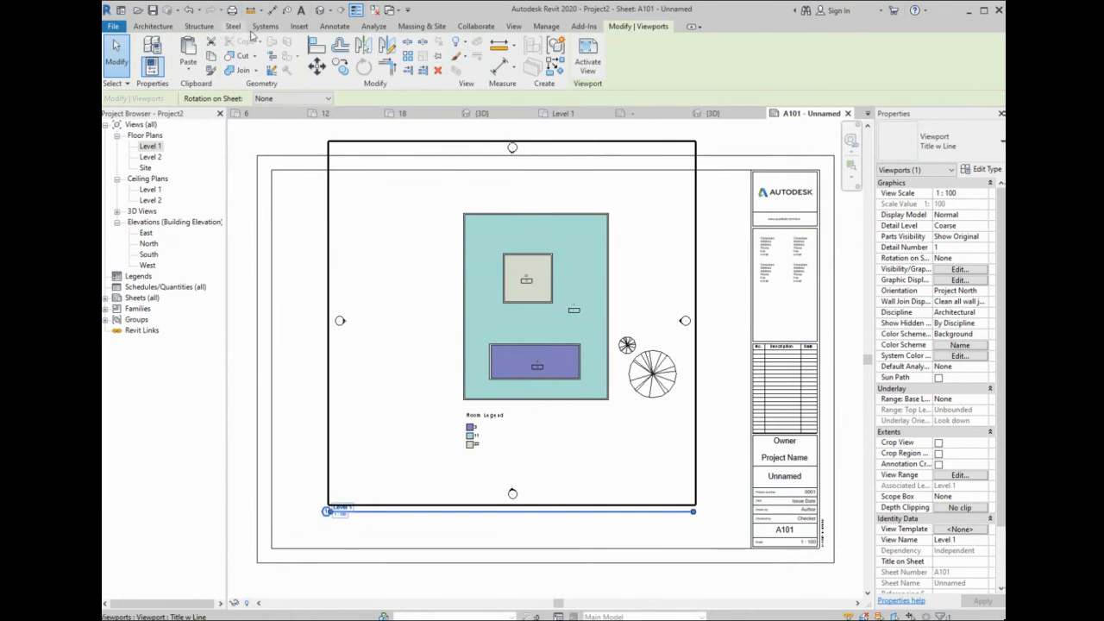
- Return to the Level 1 floor plan and place a second color fill legend west of the outer walls
click(336, 26)
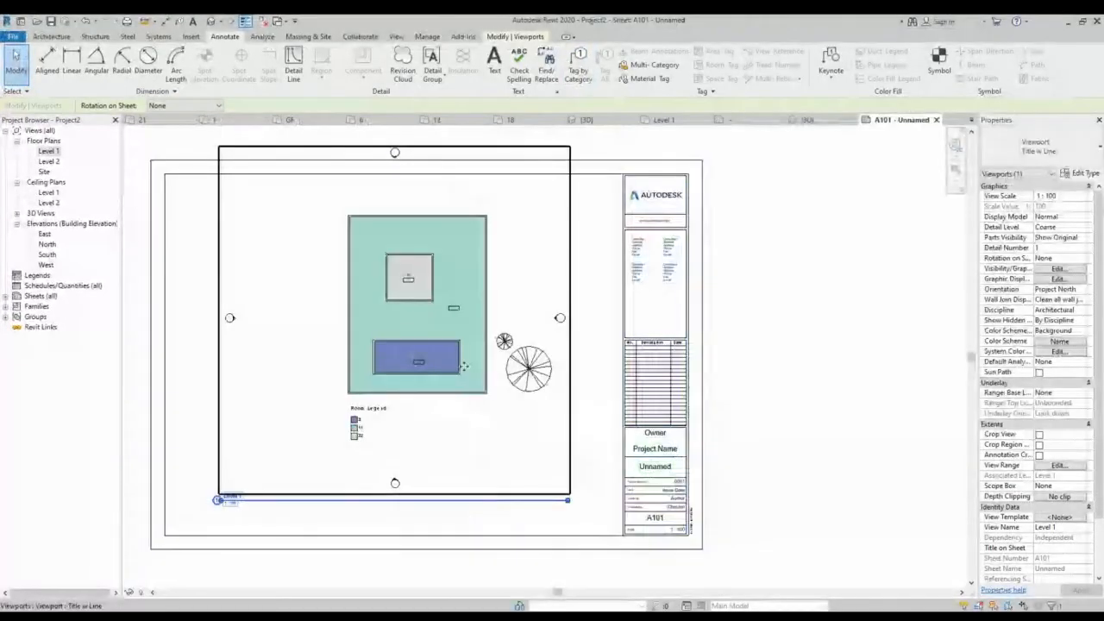
double_click(49, 151)
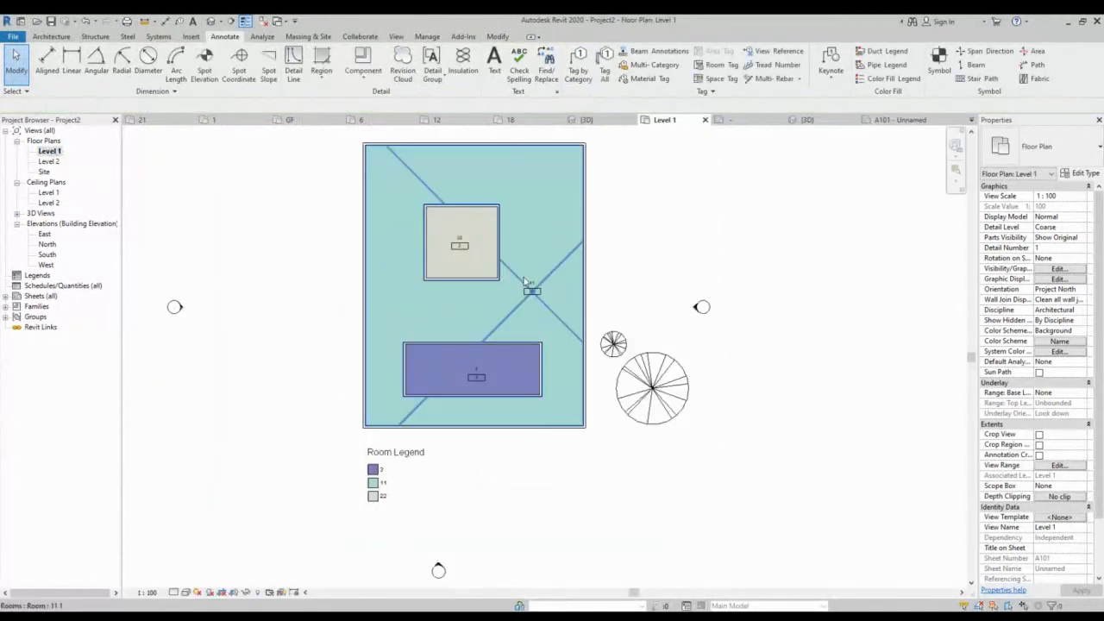
click(532, 277)
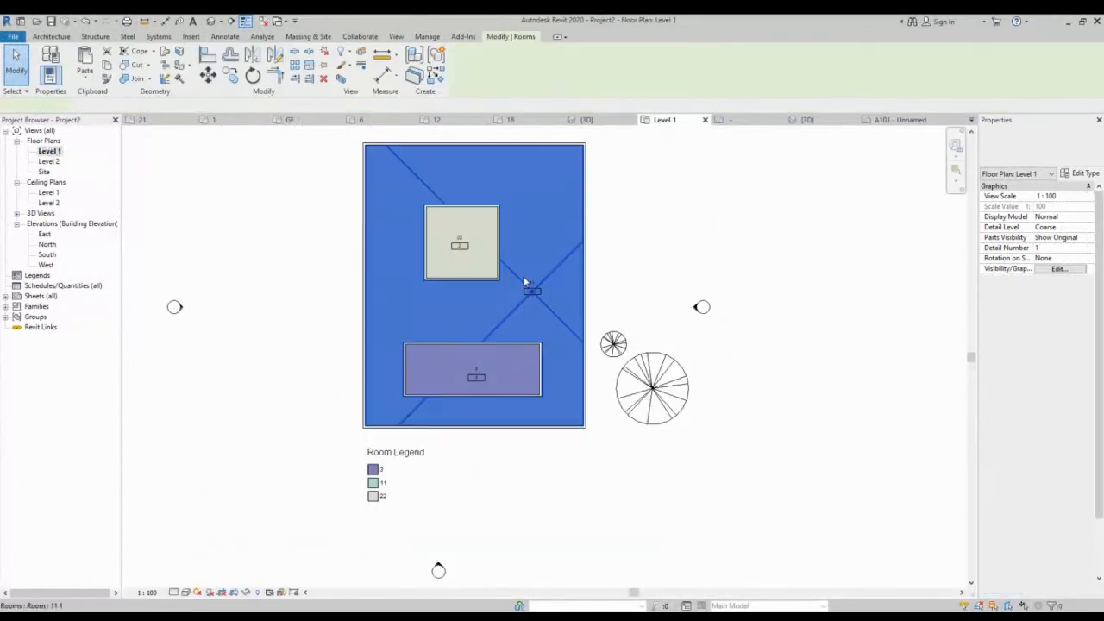
click(228, 37)
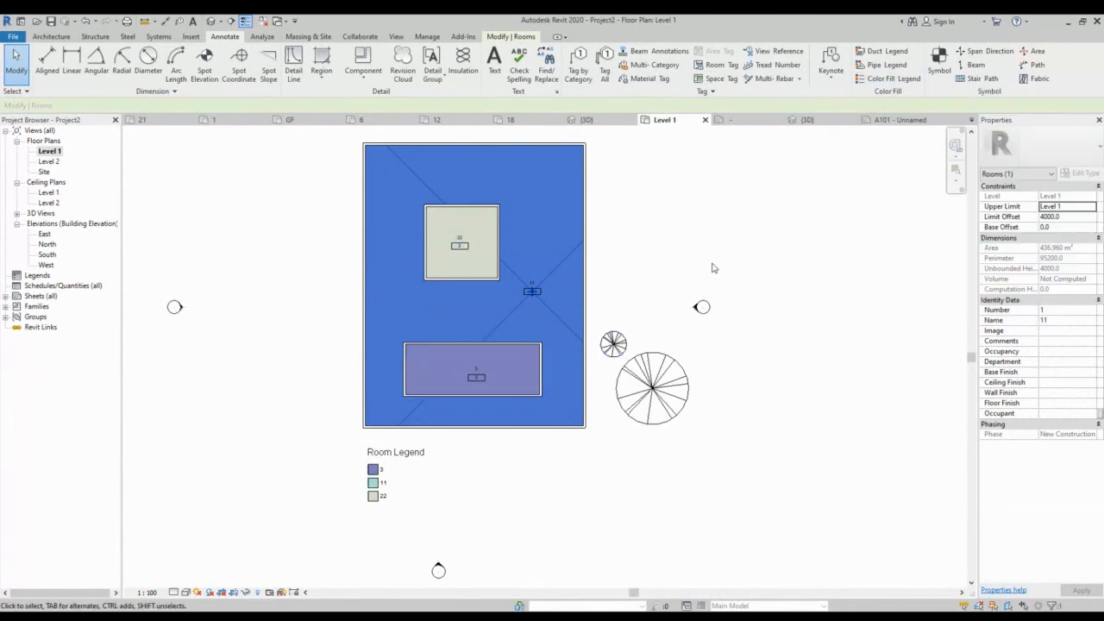
click(893, 78)
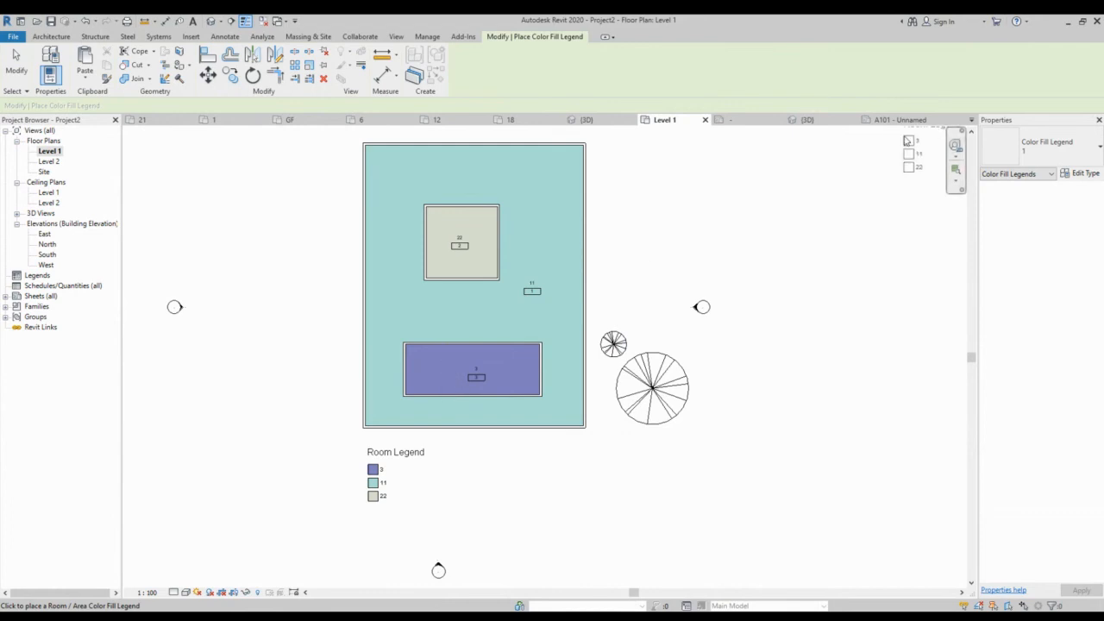
click(272, 374)
key(Escape)
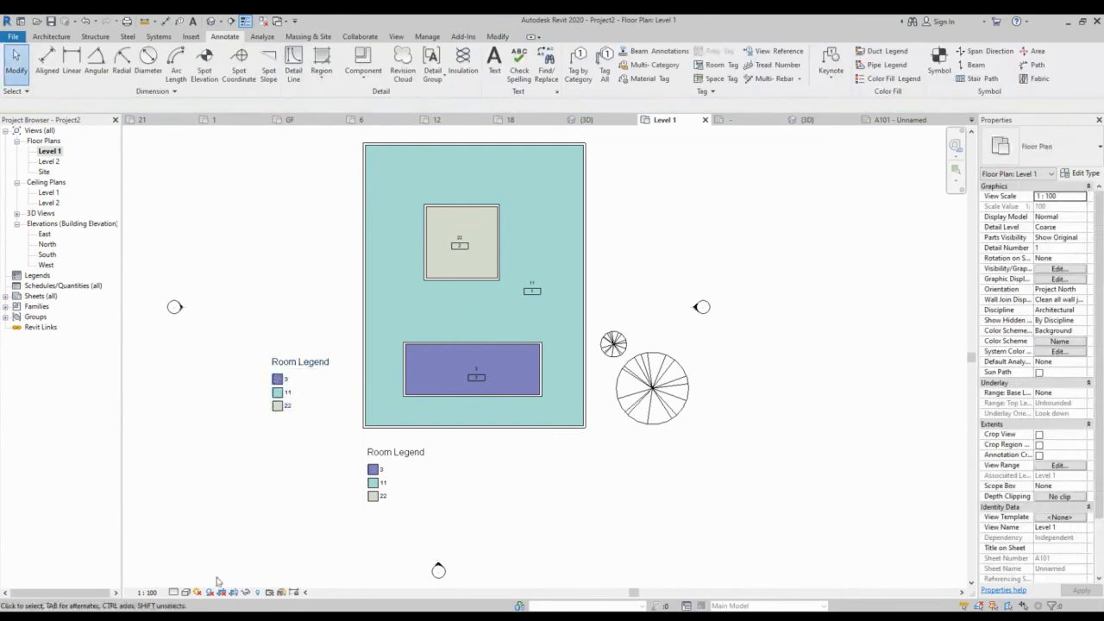